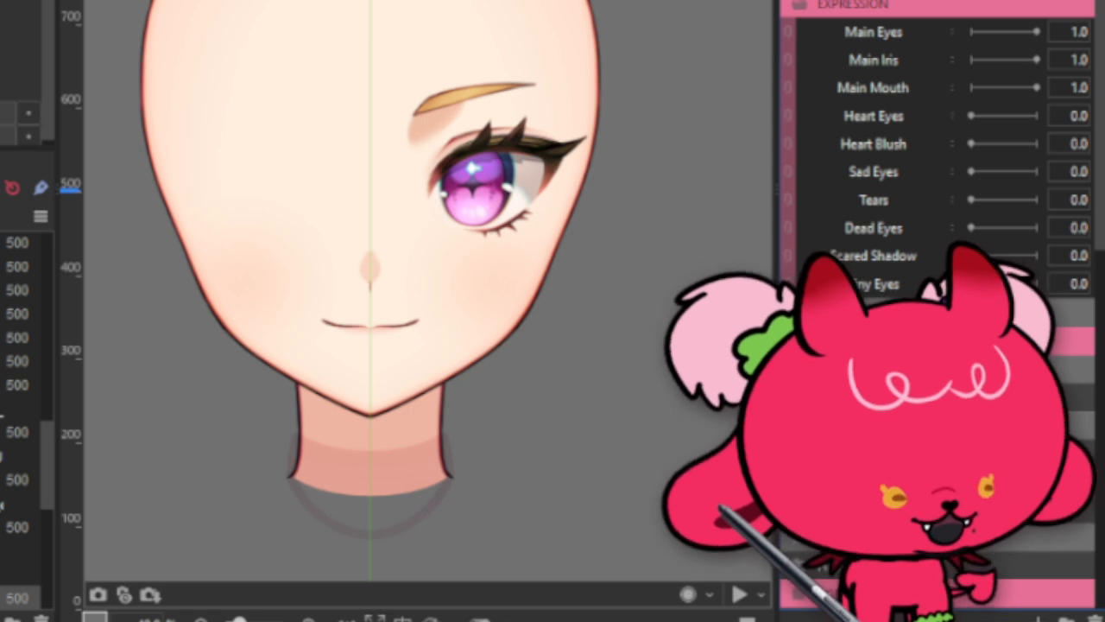
pyautogui.scroll(-1, 936, 146)
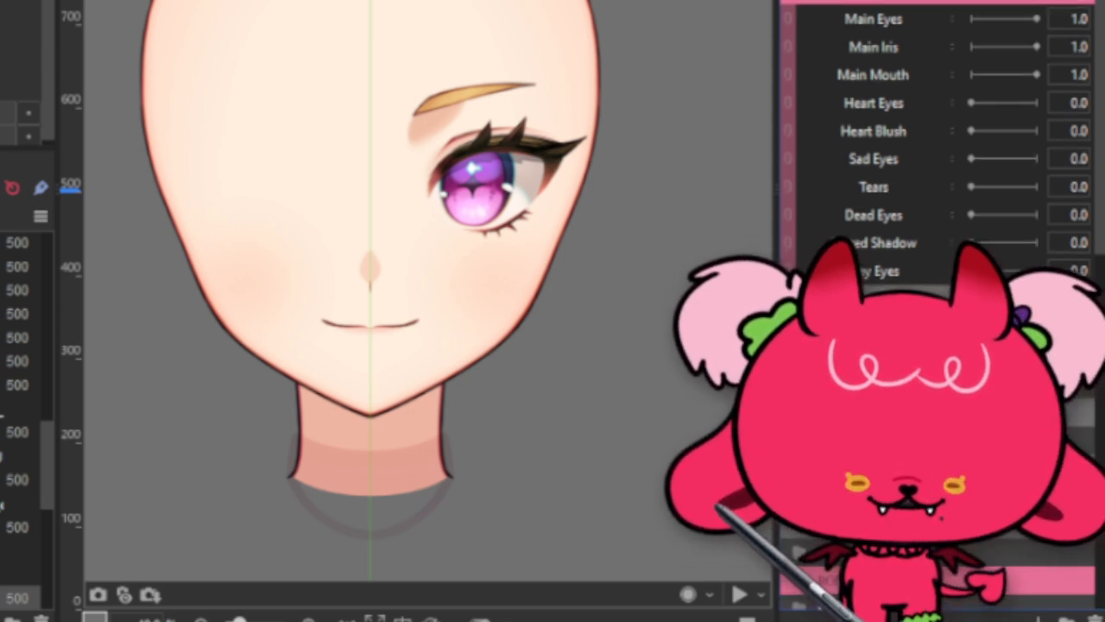
pyautogui.scroll(1, 937, 129)
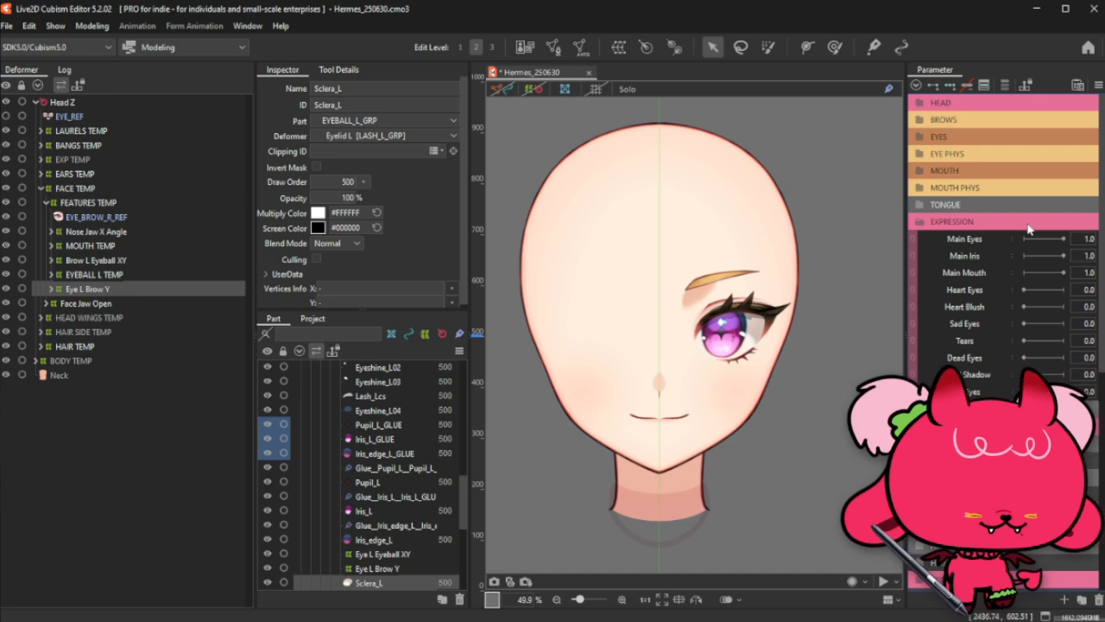
# Step: Select the Pupil_L art mesh from the overlapping parts of the left eye
pyautogui.click(725, 338)
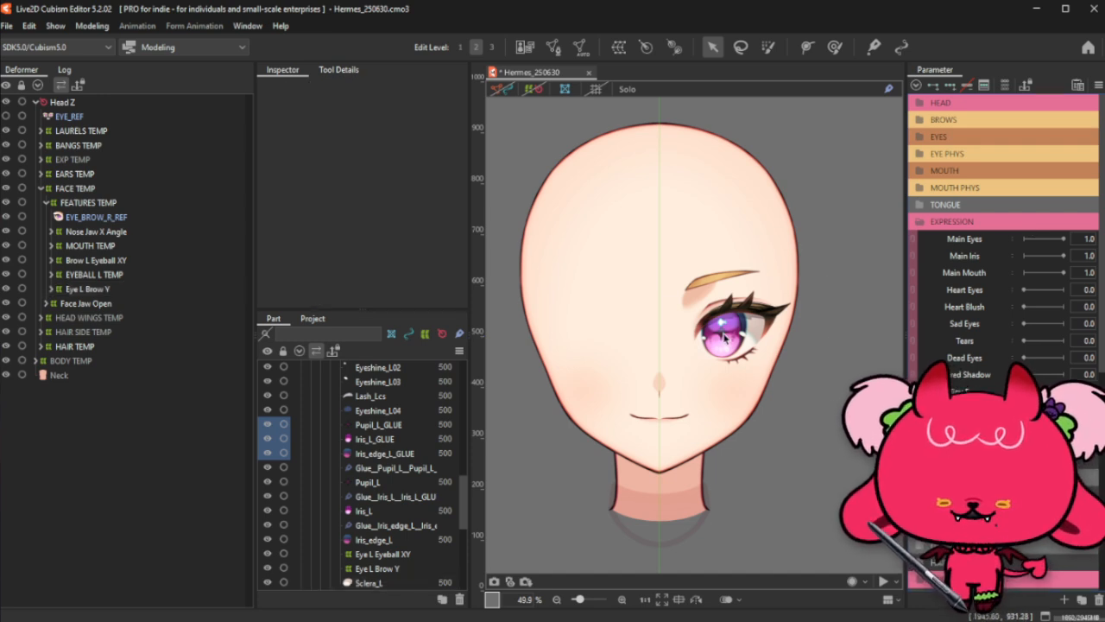
pyautogui.rightClick(725, 339)
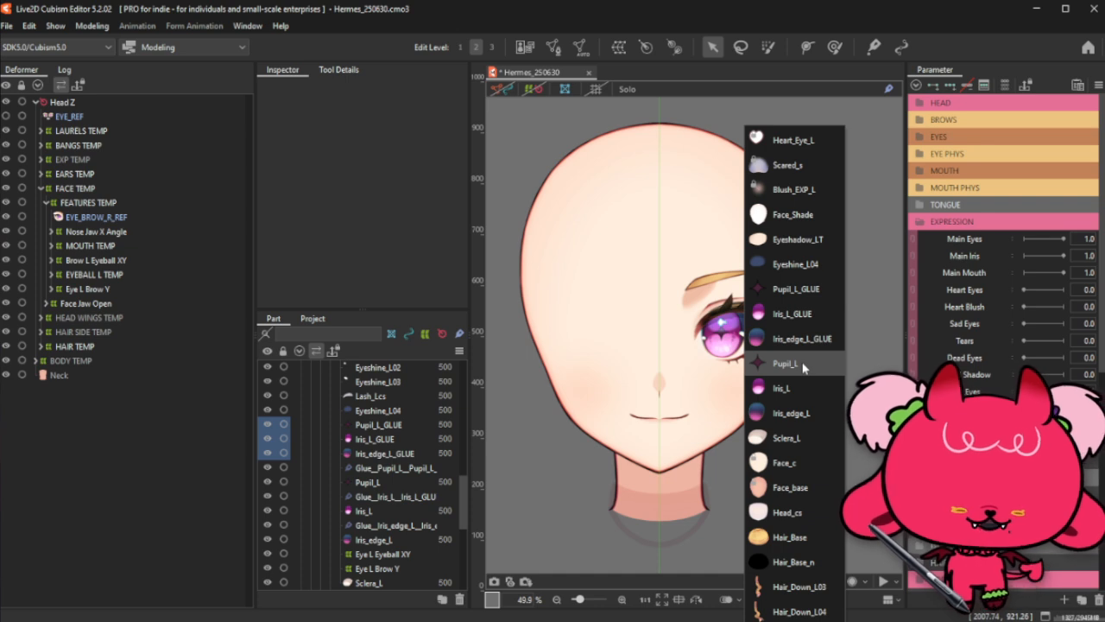
pyautogui.press('Escape')
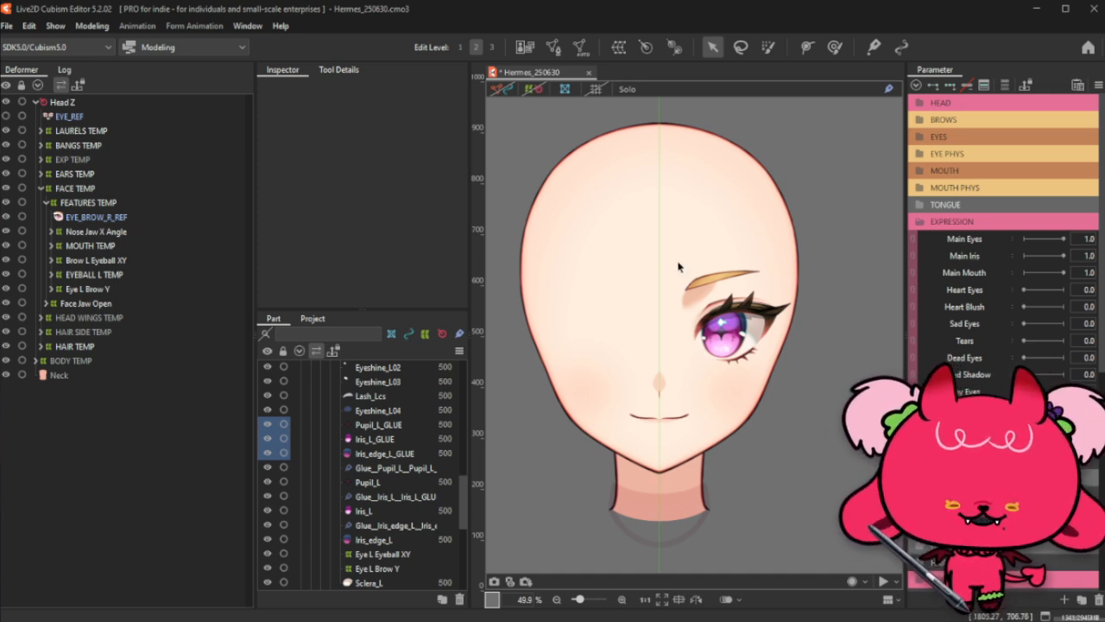
pyautogui.rightClick(721, 335)
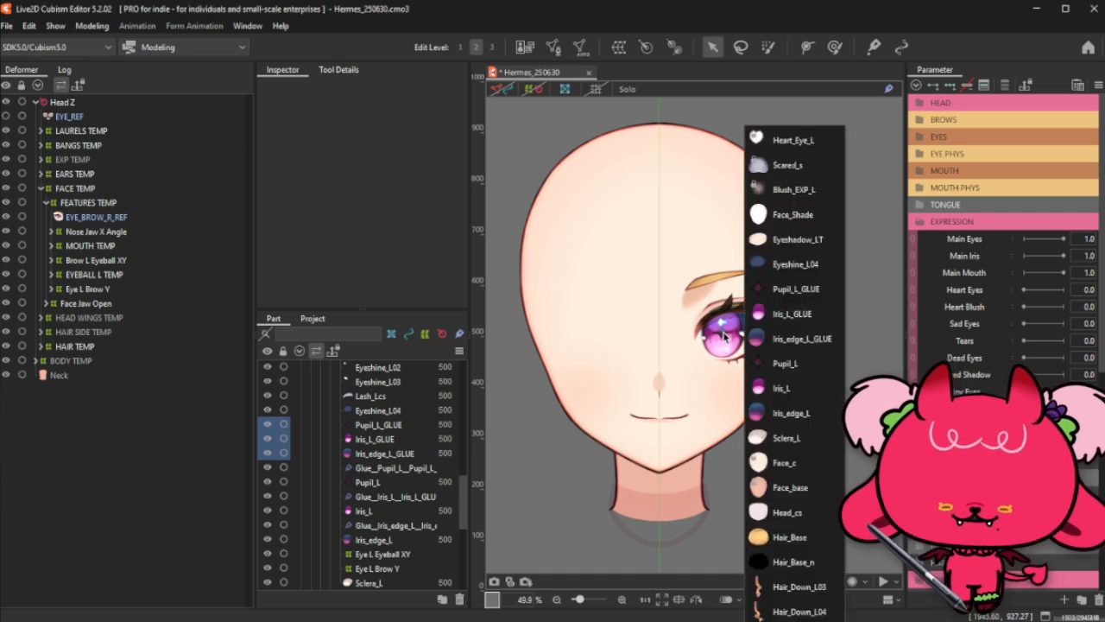
pyautogui.click(809, 361)
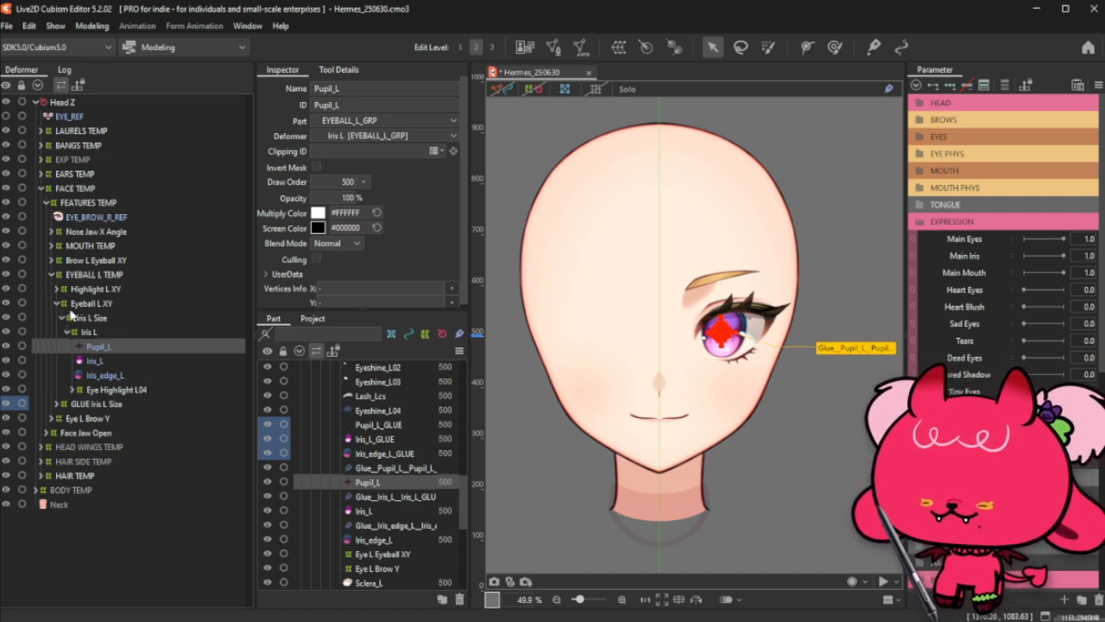
# Step: Set the EXP TEMP deformer's opacity to 100% and hide its Heart_Eye_R and Tear_R parts
pyautogui.click(71, 163)
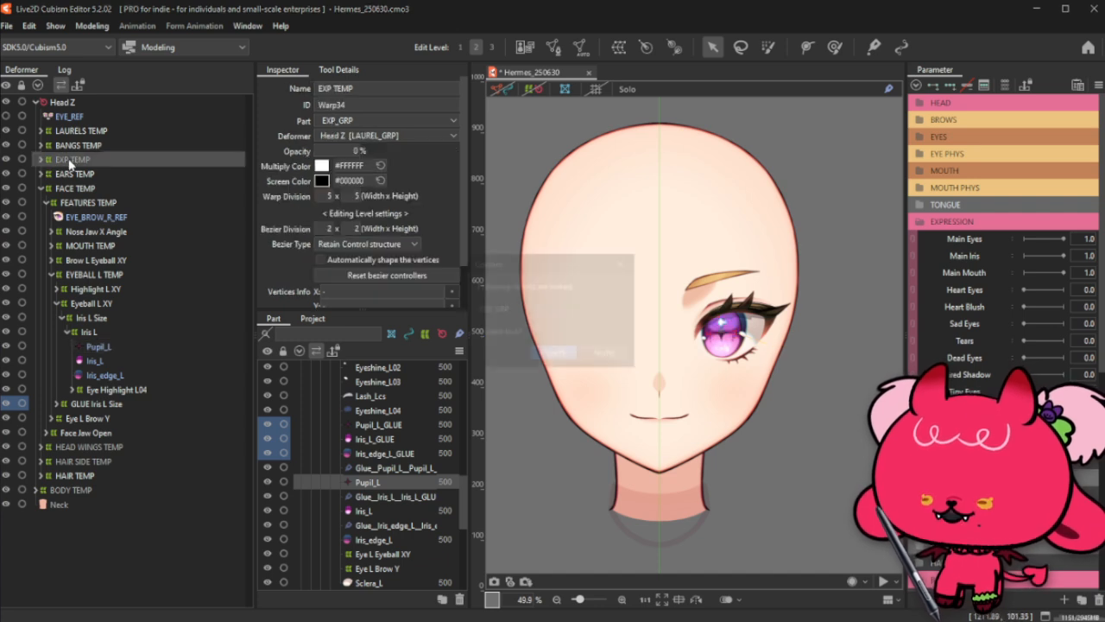
pyautogui.click(563, 354)
pyautogui.scroll(2, 420, 528)
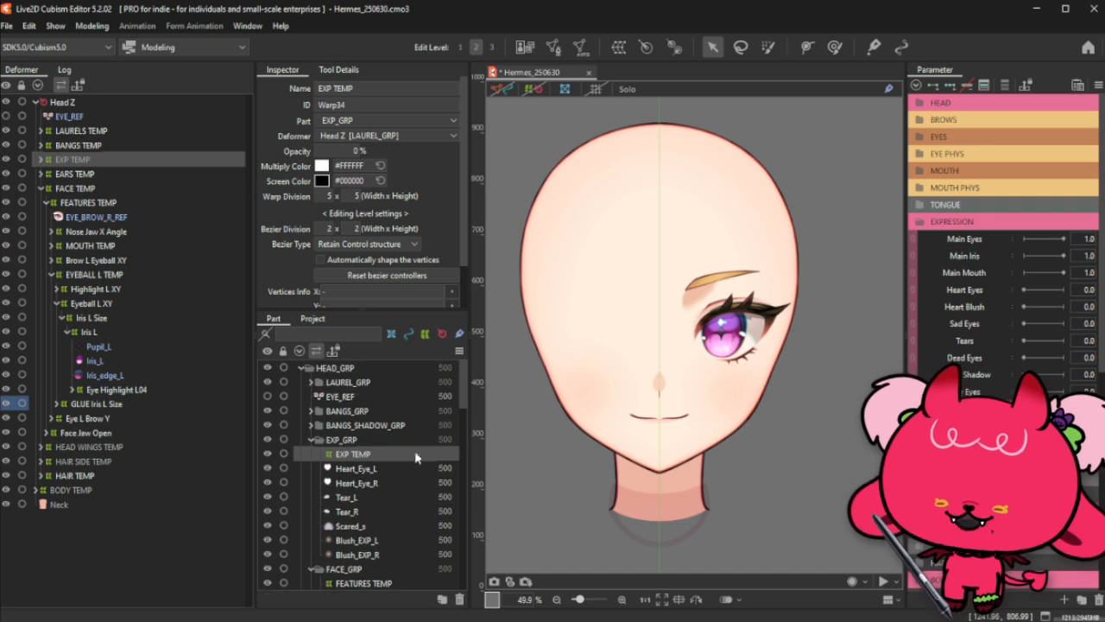
pyautogui.click(342, 439)
pyautogui.click(356, 468)
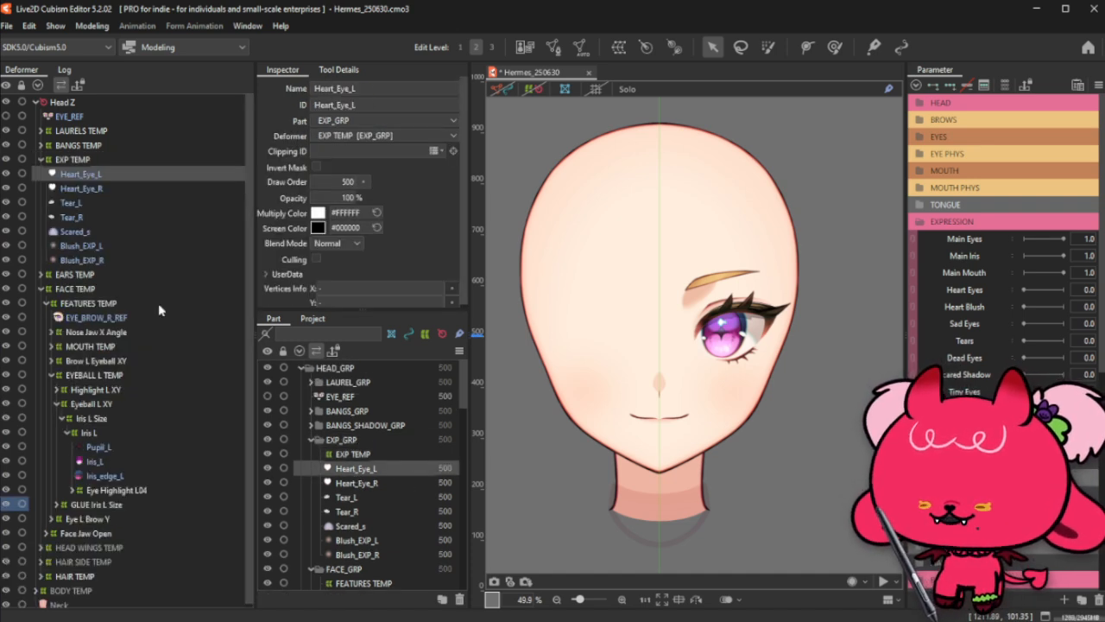
pyautogui.click(97, 160)
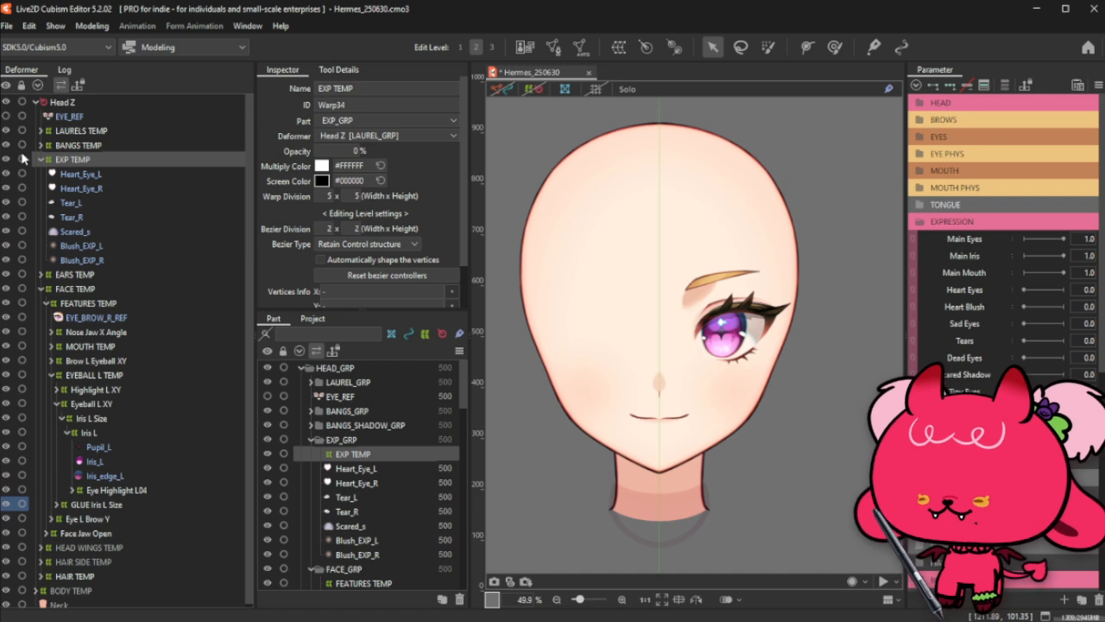
pyautogui.moveTo(359, 150); pyautogui.dragTo(403, 150)
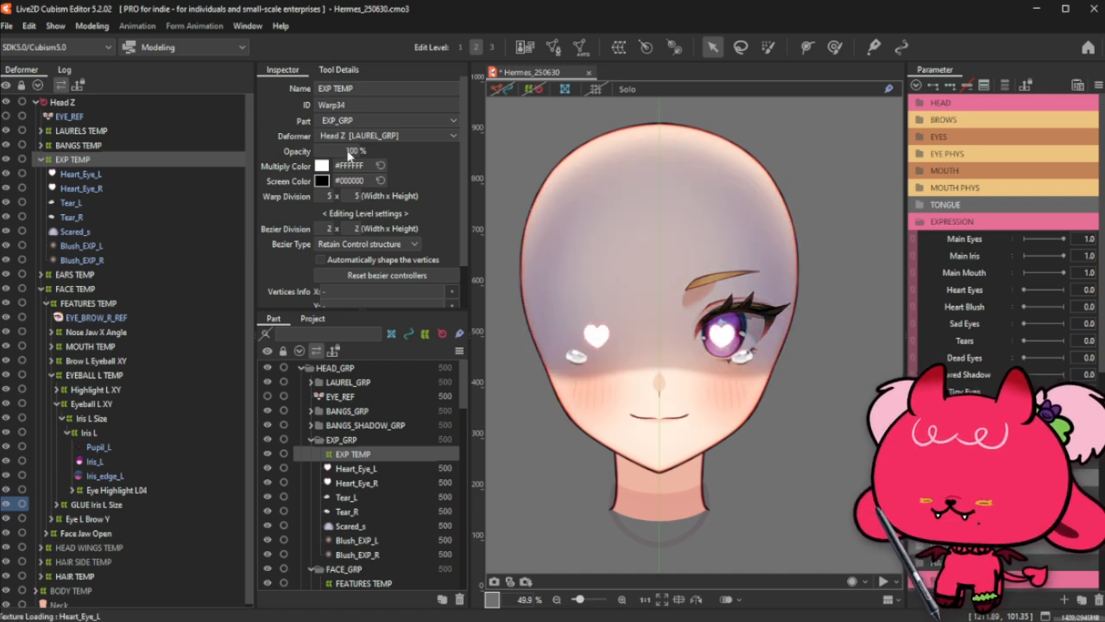
pyautogui.click(6, 189)
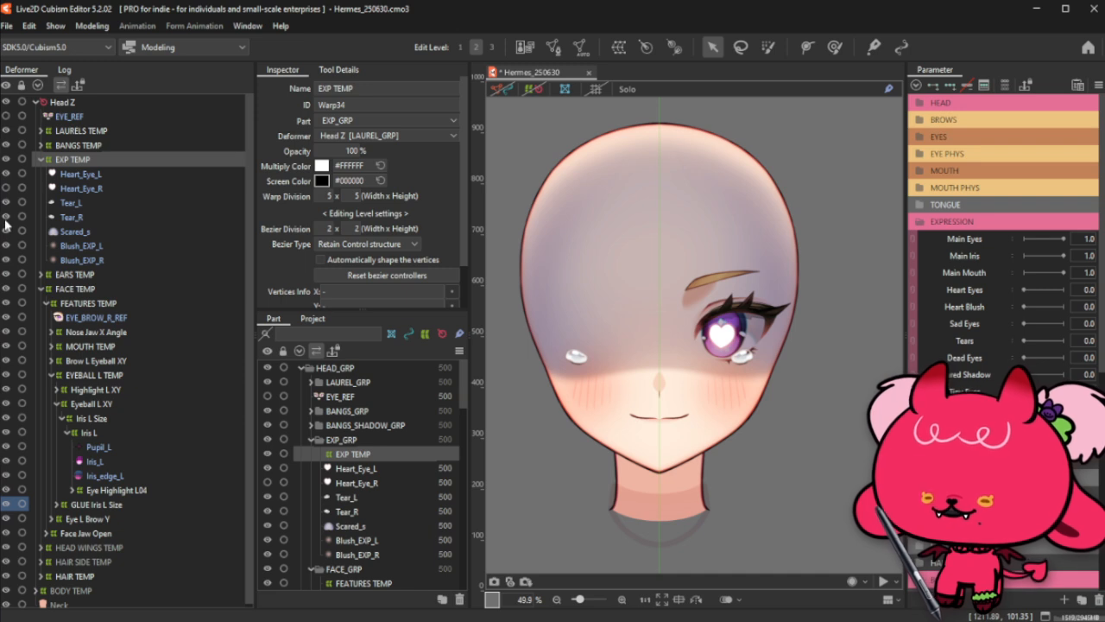
pyautogui.click(7, 218)
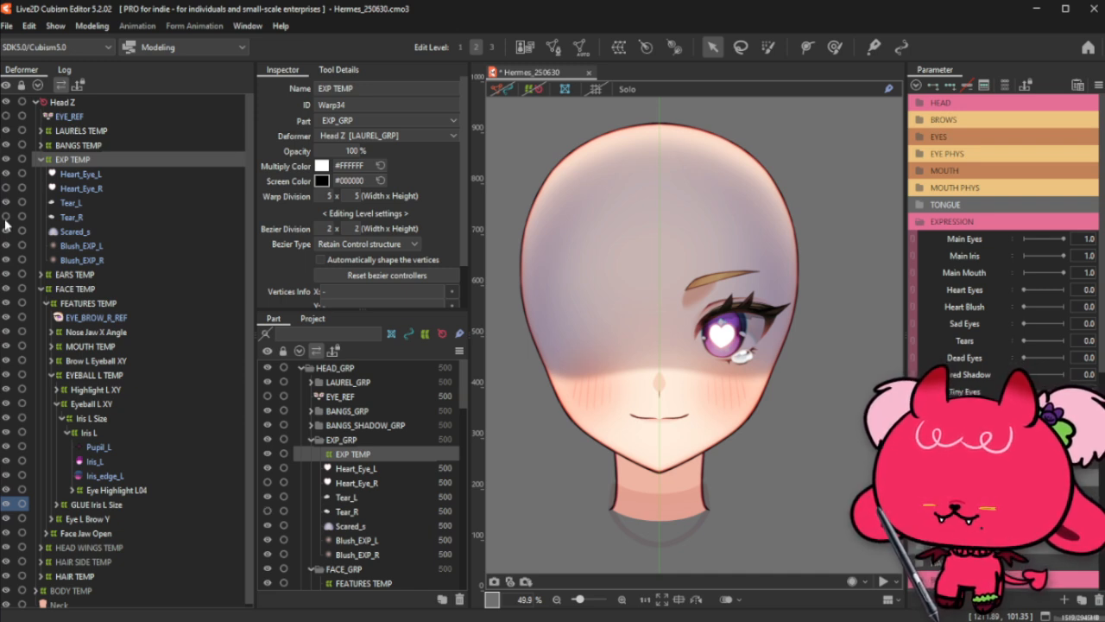
# Step: Move Heart_Eye_L out of EXP TEMP into the Iris L deformer, above Pupil_L
pyautogui.click(87, 174)
pyautogui.keyDown('ctrl'); pyautogui.click(85, 232); pyautogui.keyUp('ctrl')
pyautogui.keyDown('ctrl'); pyautogui.click(88, 246); pyautogui.keyUp('ctrl')
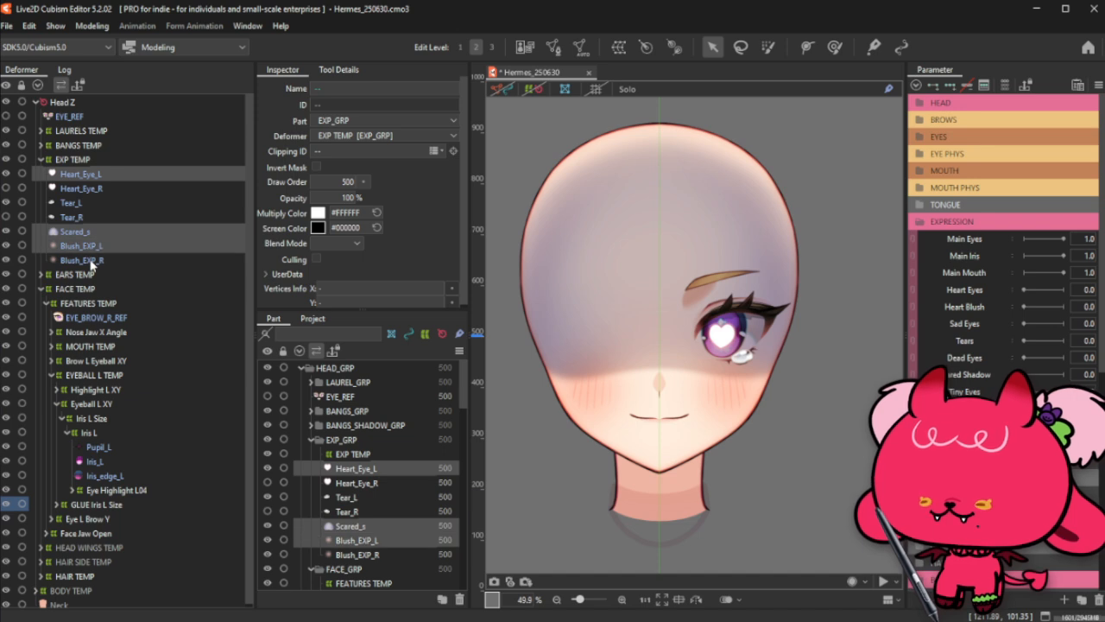
pyautogui.keyDown('ctrl'); pyautogui.click(91, 261); pyautogui.keyUp('ctrl')
pyautogui.click(102, 179)
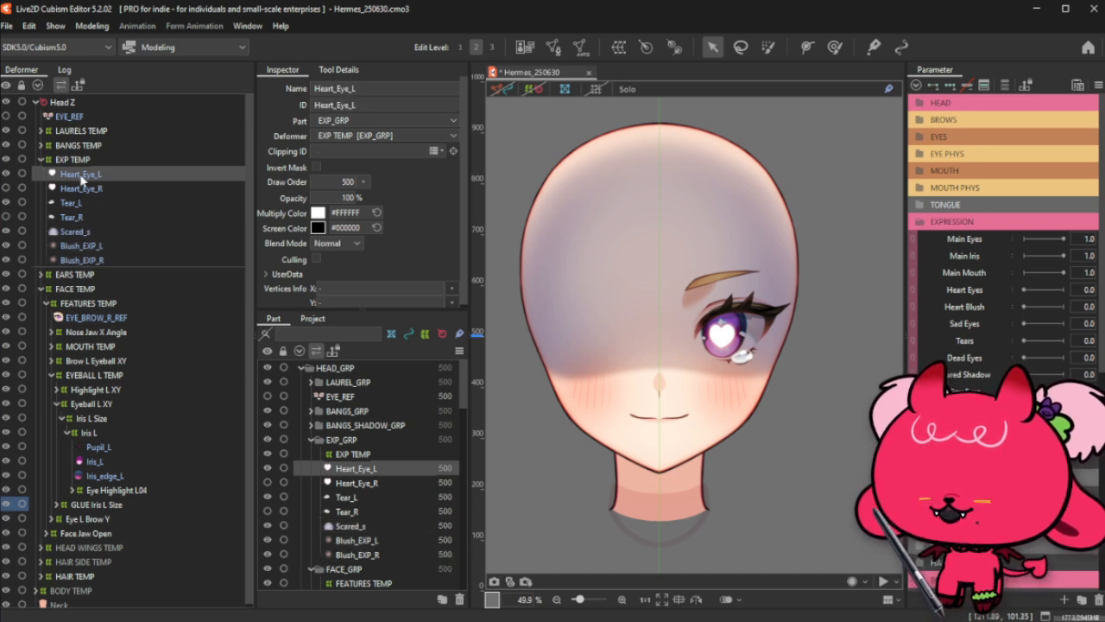
pyautogui.moveTo(90, 174); pyautogui.dragTo(103, 447)
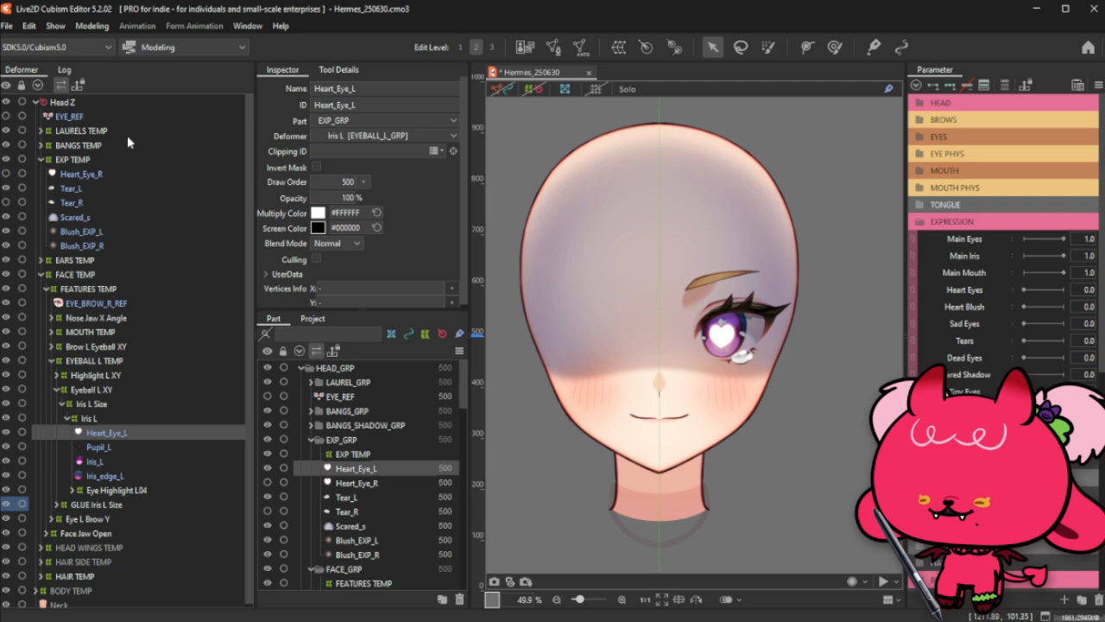
# Step: Expand Eye L Brow Y down to Eyelid L and move Tear_L from EXP TEMP into the Eyelid L deformer
pyautogui.click(87, 174)
pyautogui.click(77, 190)
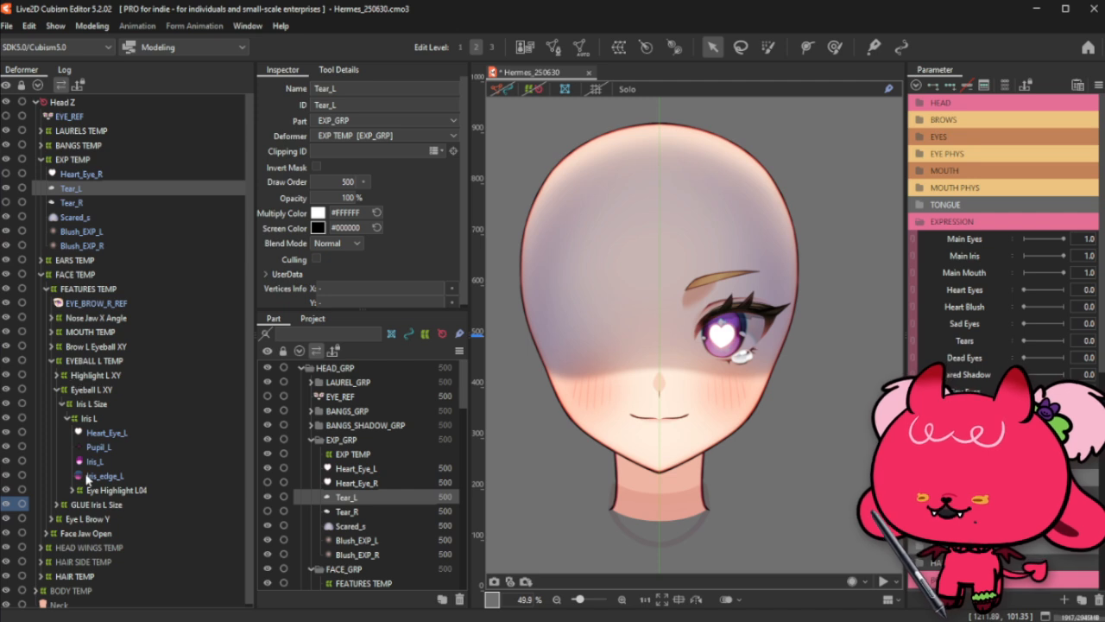
pyautogui.click(52, 519)
pyautogui.click(58, 533)
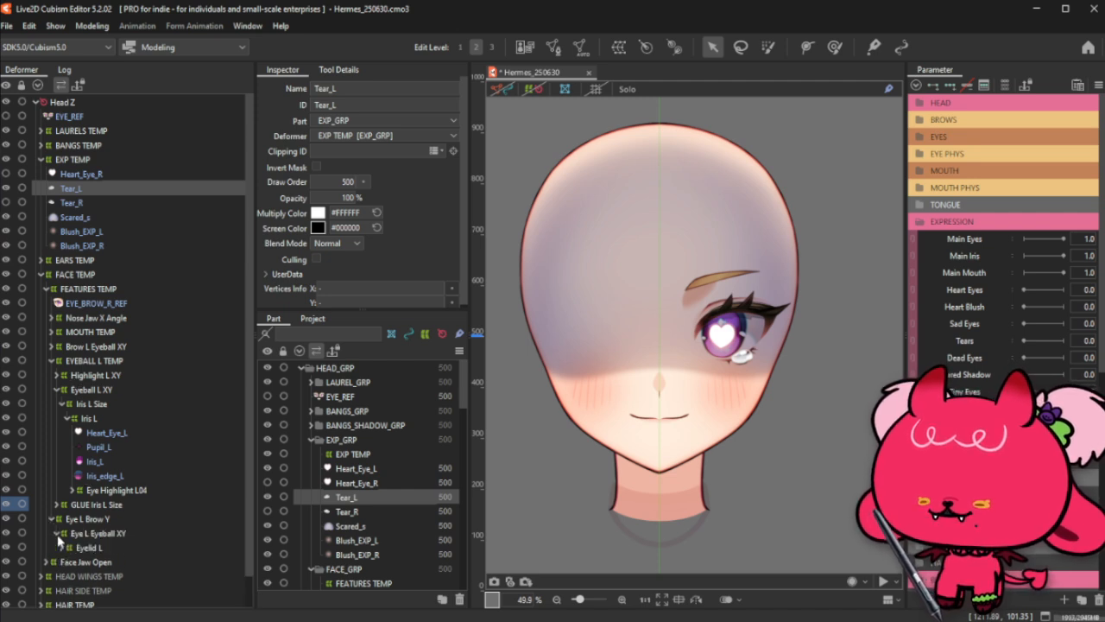
pyautogui.click(66, 549)
pyautogui.scroll(-3, 75, 547)
pyautogui.scroll(1, 107, 285)
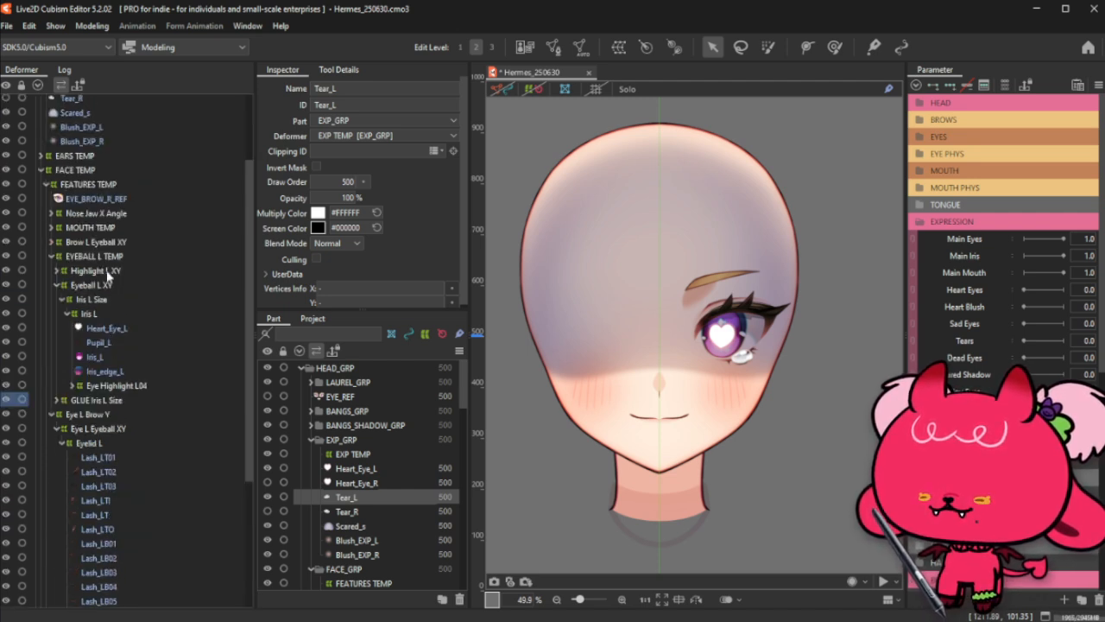
pyautogui.scroll(1, 92, 168)
pyautogui.moveTo(97, 136); pyautogui.dragTo(86, 495)
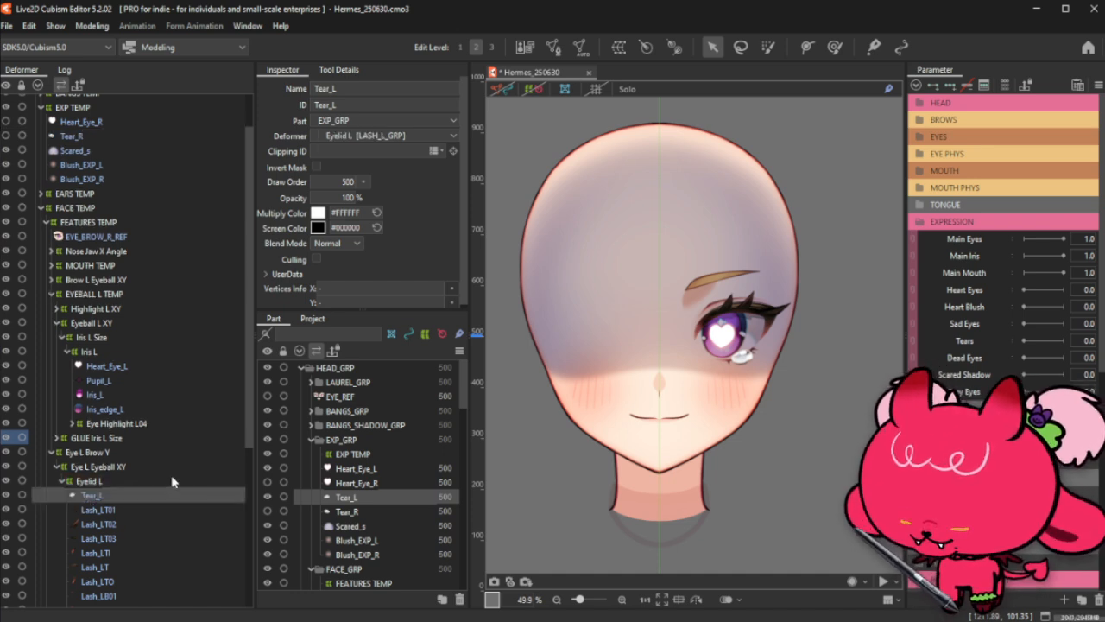
# Step: Examine the contents of the Eyelid L deformer, selecting the upper lash parts from Lash_LT02 to Lash_LTO
pyautogui.scroll(-4, 172, 481)
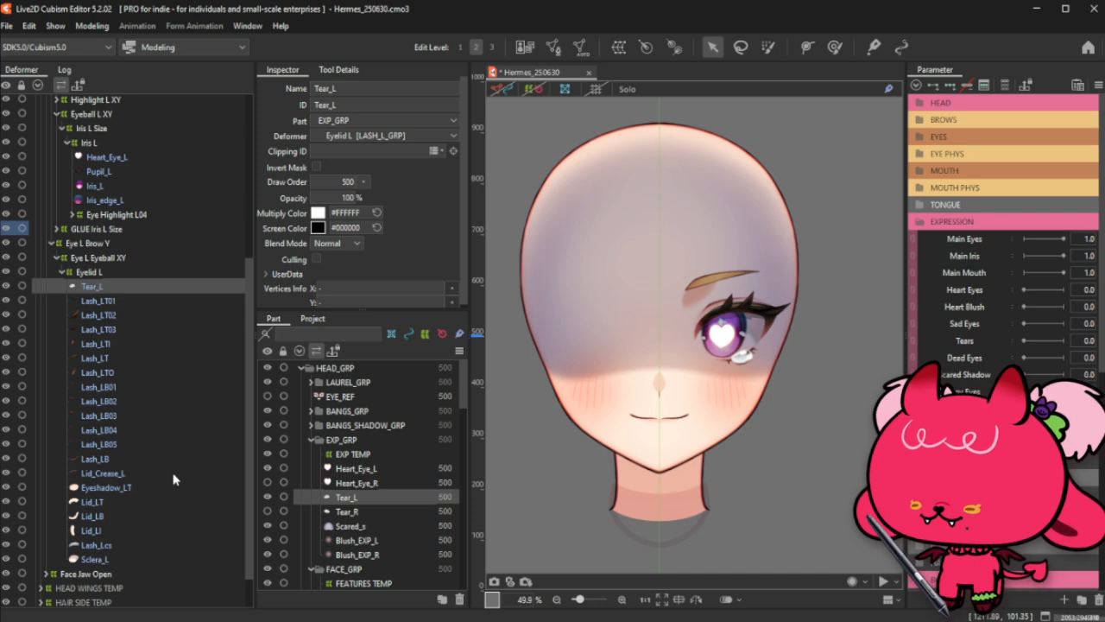
pyautogui.click(173, 315)
pyautogui.keyDown('shift'); pyautogui.click(173, 372); pyautogui.keyUp('shift')
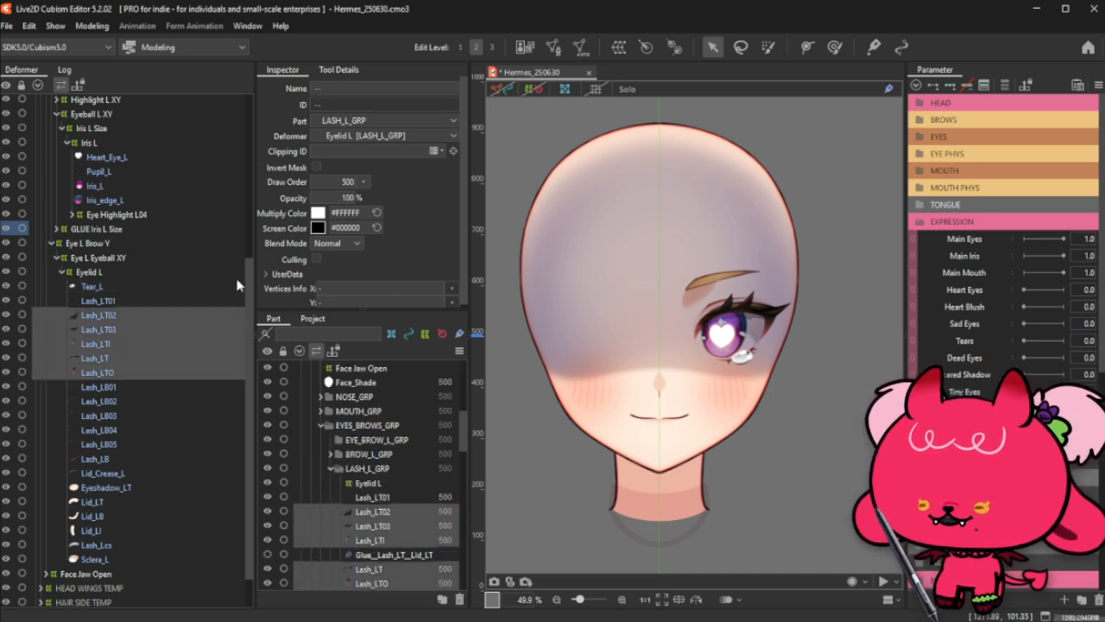
pyautogui.click(1017, 155)
pyautogui.click(1017, 154)
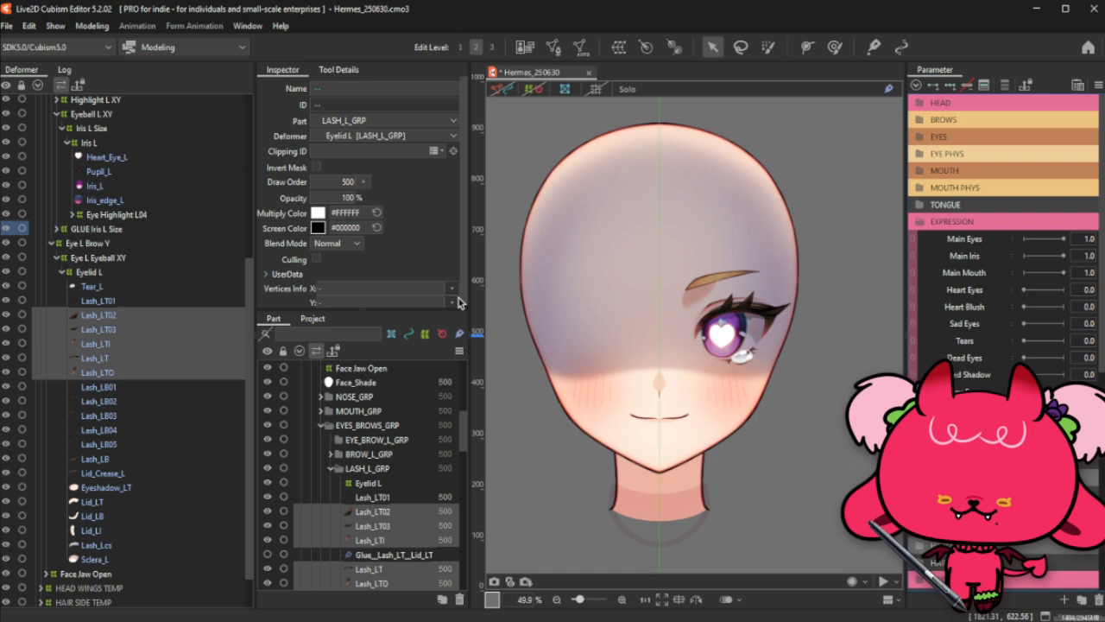
# Step: Select Tear_L under Eyelid L, turn on deformer display in the view and hide the tear
pyautogui.click(108, 288)
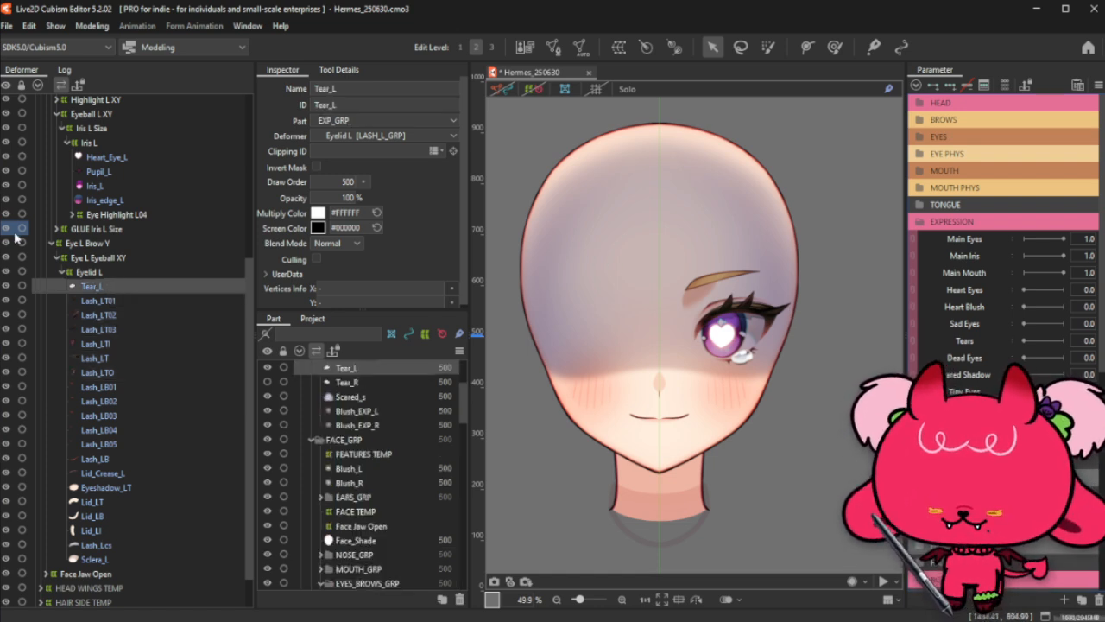
pyautogui.click(535, 89)
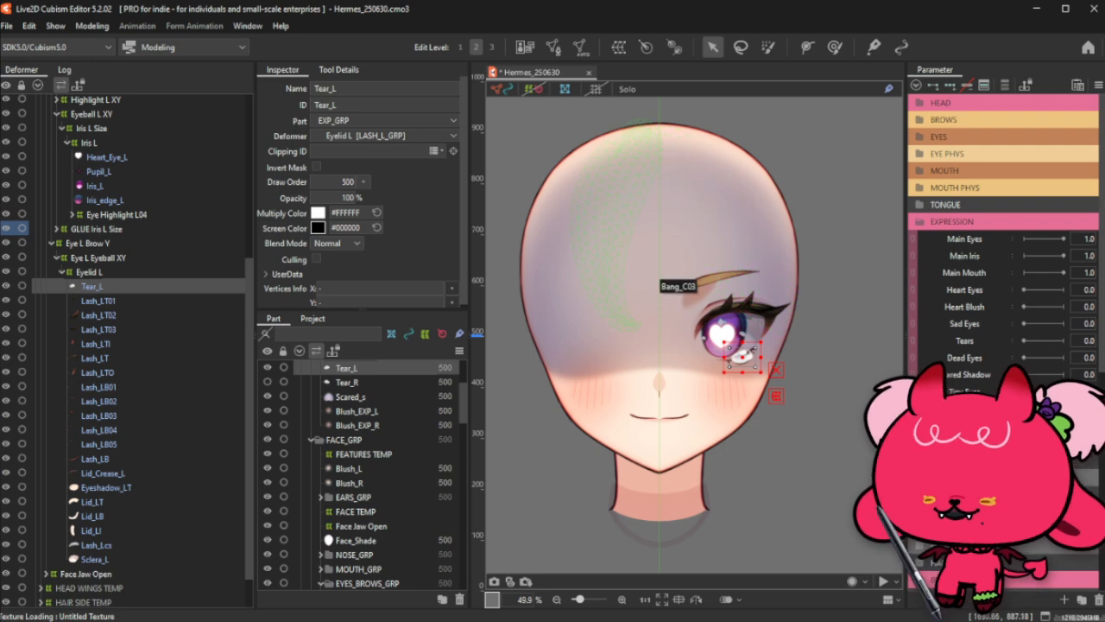
pyautogui.scroll(2, 120, 273)
pyautogui.scroll(3, 121, 273)
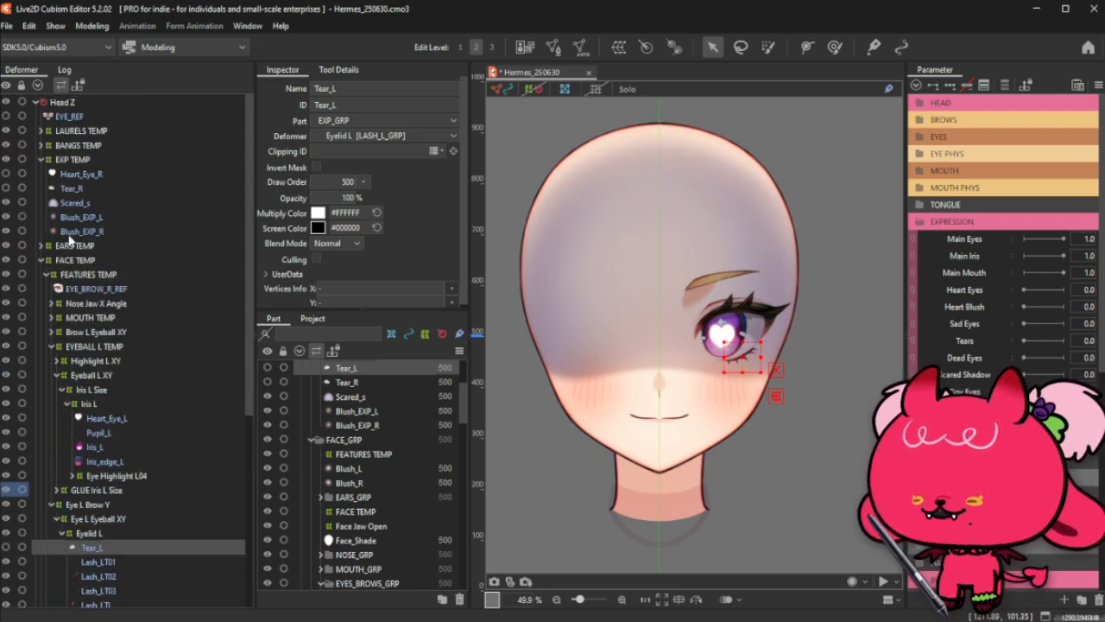
# Step: Mark Scared_s, Blush_EXP_L and Blush_EXP_R in EXP TEMP for movement to another deformer
pyautogui.click(89, 230)
pyautogui.keyDown('shift'); pyautogui.click(108, 203); pyautogui.keyUp('shift')
pyautogui.rightClick(108, 203)
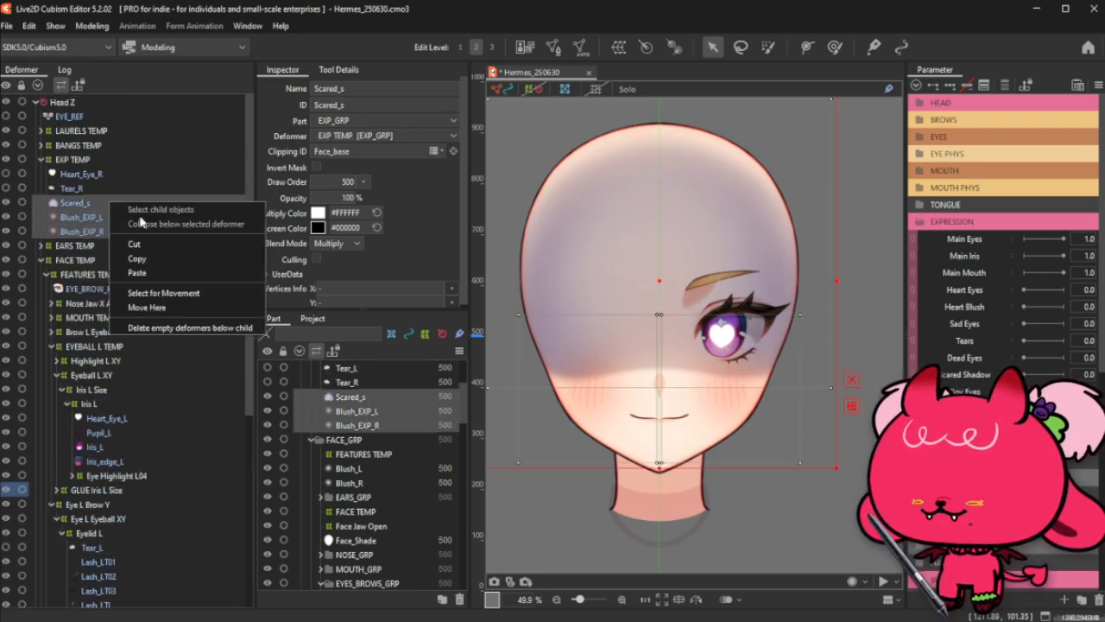
pyautogui.click(162, 294)
pyautogui.scroll(-5, 71, 326)
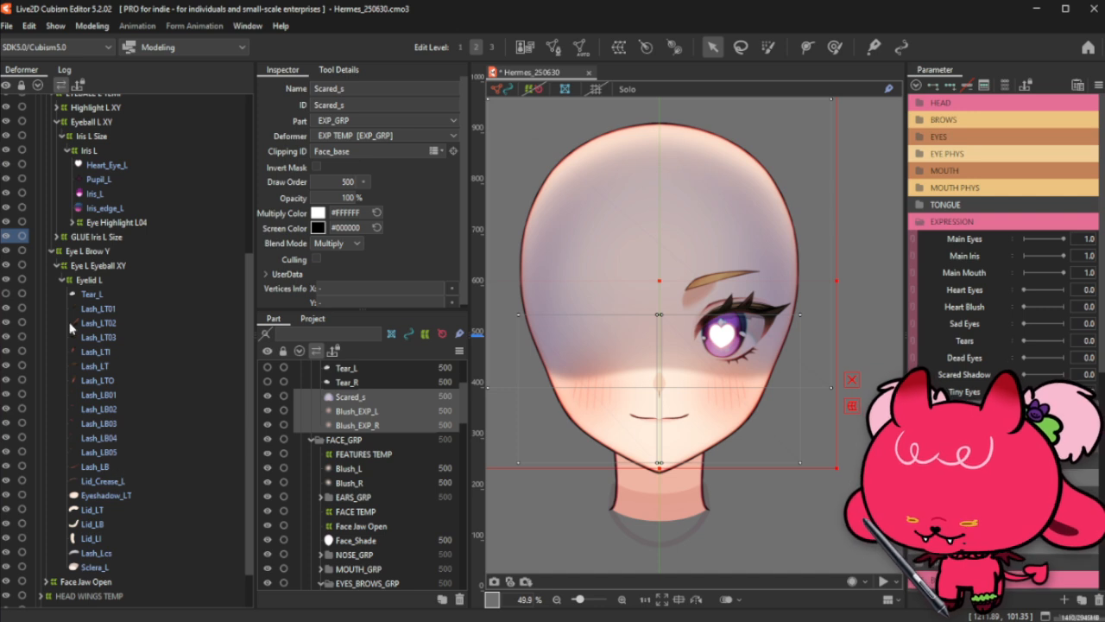
# Step: Collapse the Eye L Brow Y and MOUTH TEMP deformers and expand Face Jaw Open to show its face parts
pyautogui.click(51, 251)
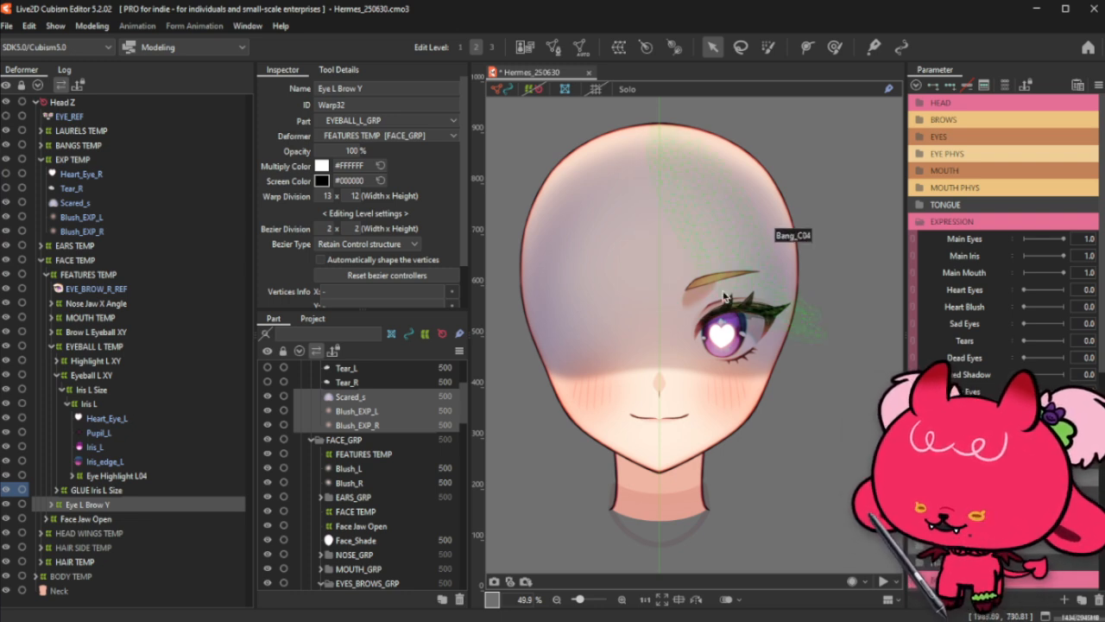
pyautogui.click(505, 90)
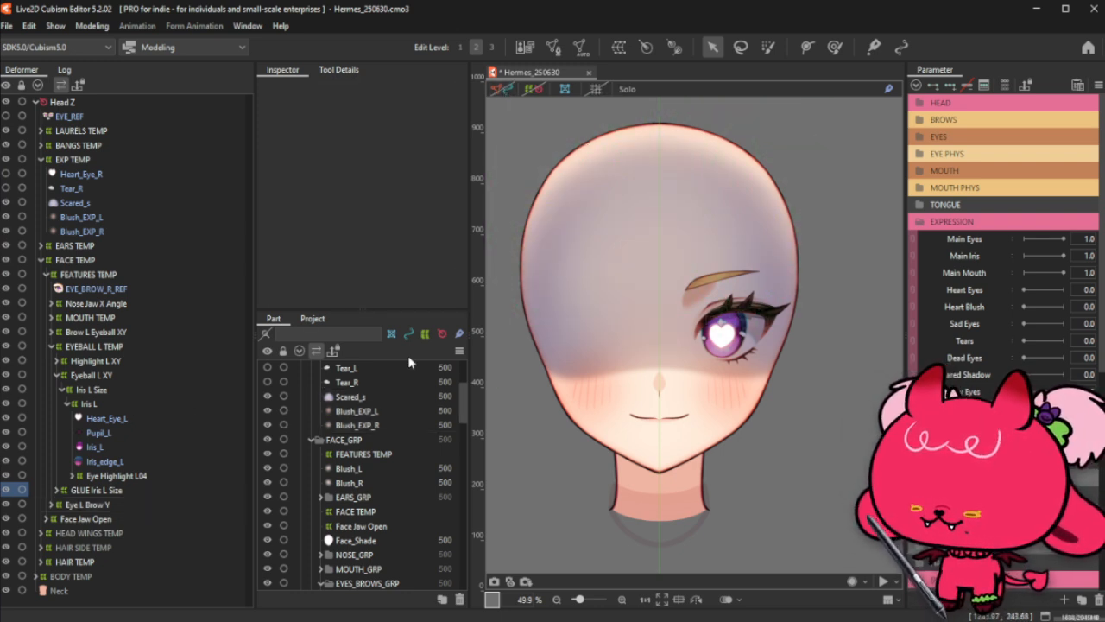
pyautogui.moveTo(611, 418); pyautogui.dragTo(693, 528)
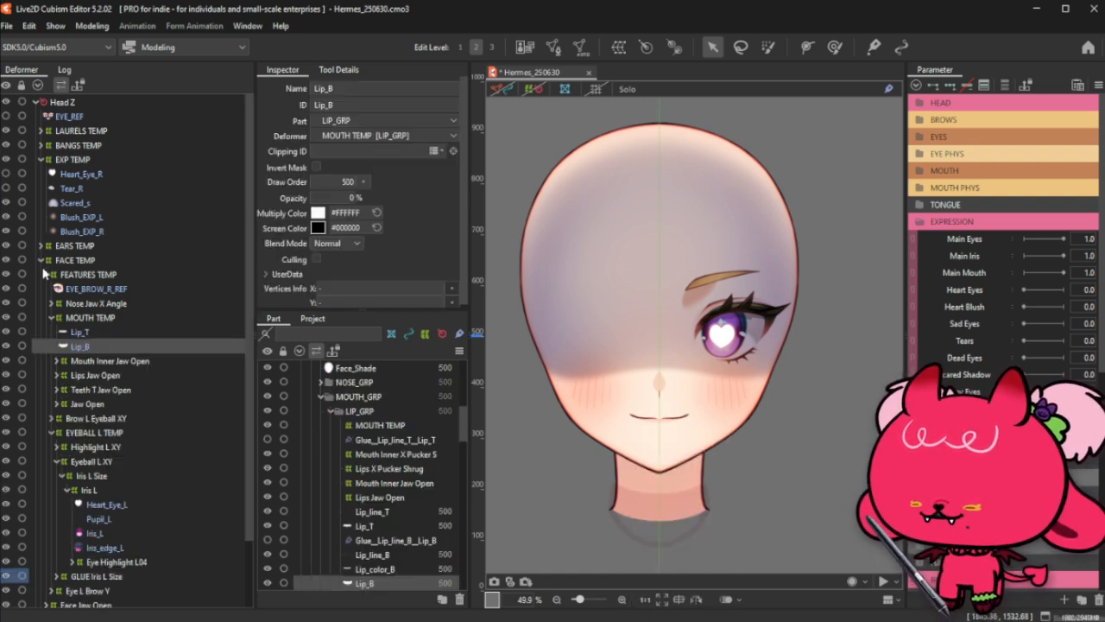
pyautogui.click(52, 318)
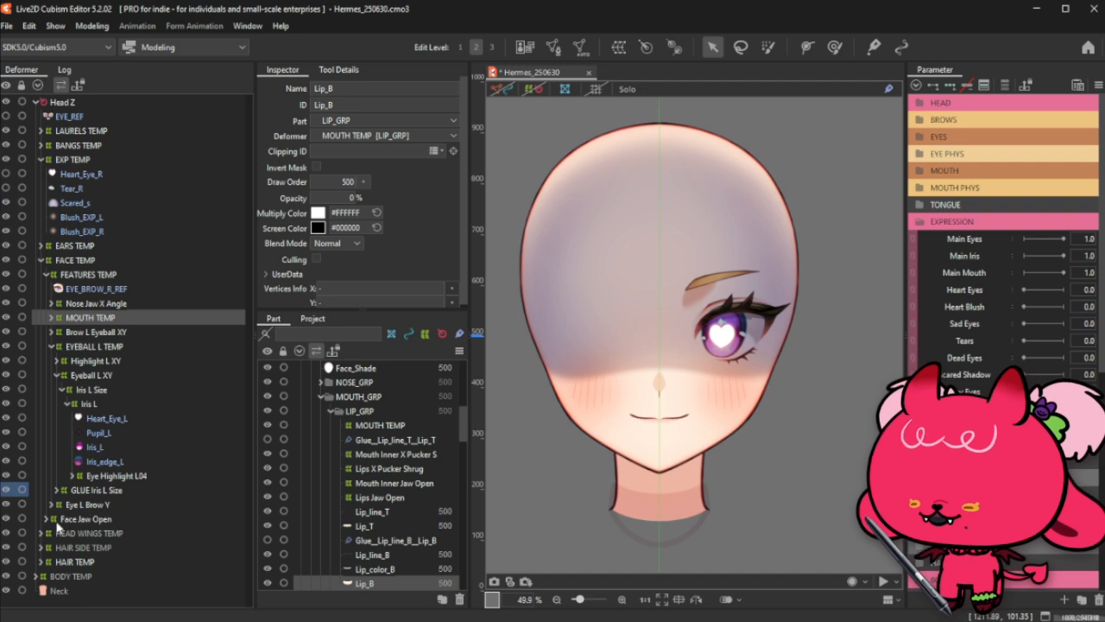
pyautogui.click(47, 519)
pyautogui.scroll(-2, 63, 544)
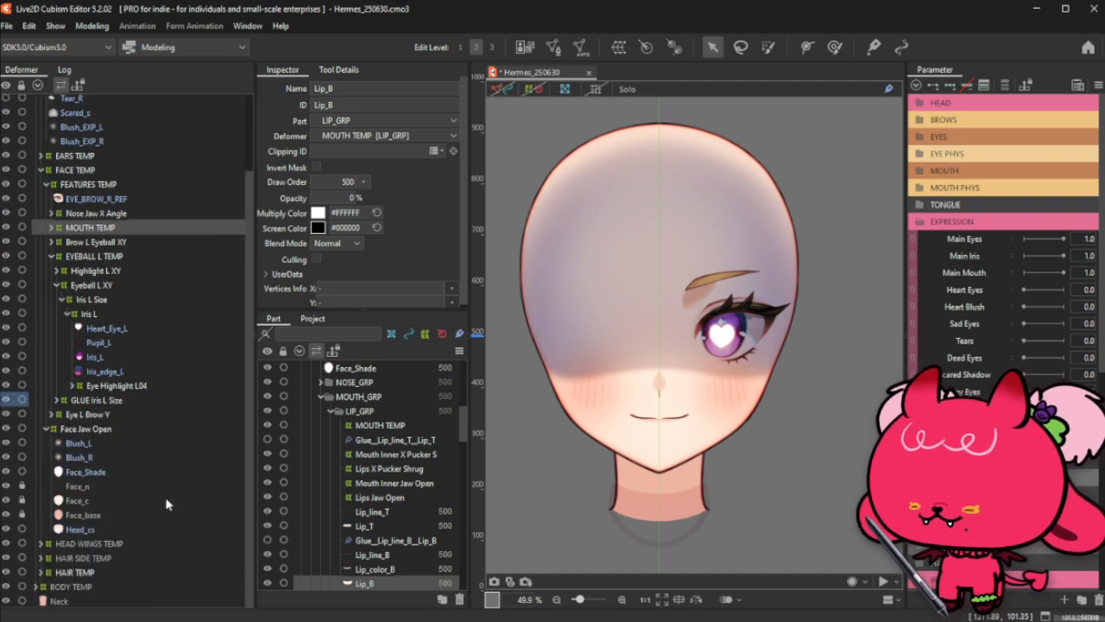
# Step: Move Scared_s, Blush_EXP_L and Blush_EXP_R from EXP TEMP into the Face Jaw Open deformer and select Scared_s
pyautogui.click(87, 473)
pyautogui.click(75, 112)
pyautogui.keyDown('shift'); pyautogui.click(82, 140); pyautogui.keyUp('shift')
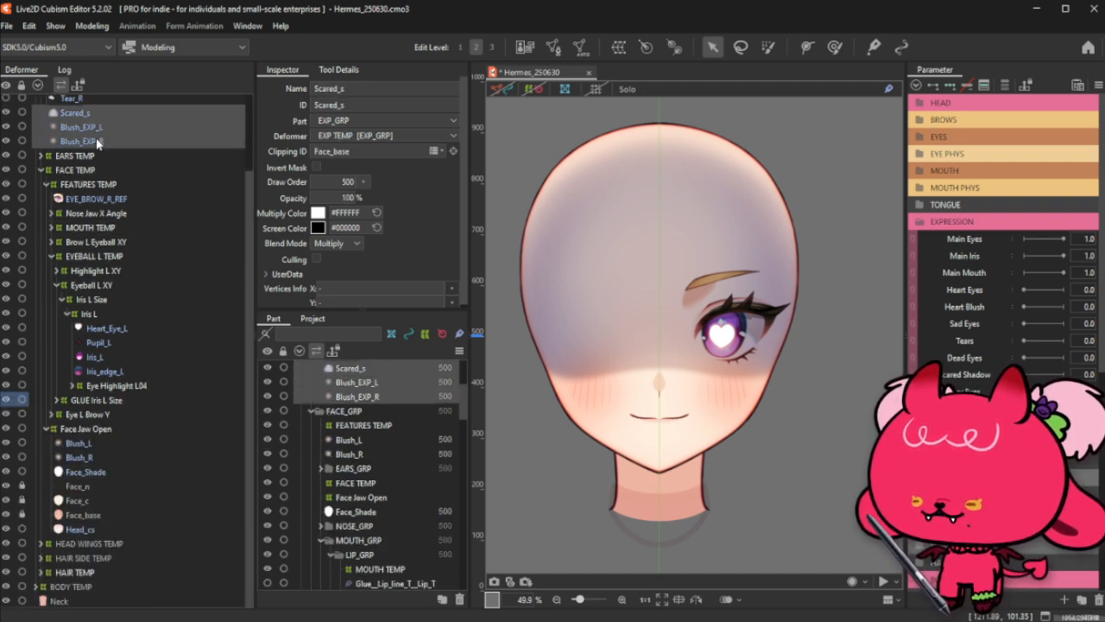
pyautogui.moveTo(82, 141); pyautogui.dragTo(97, 443)
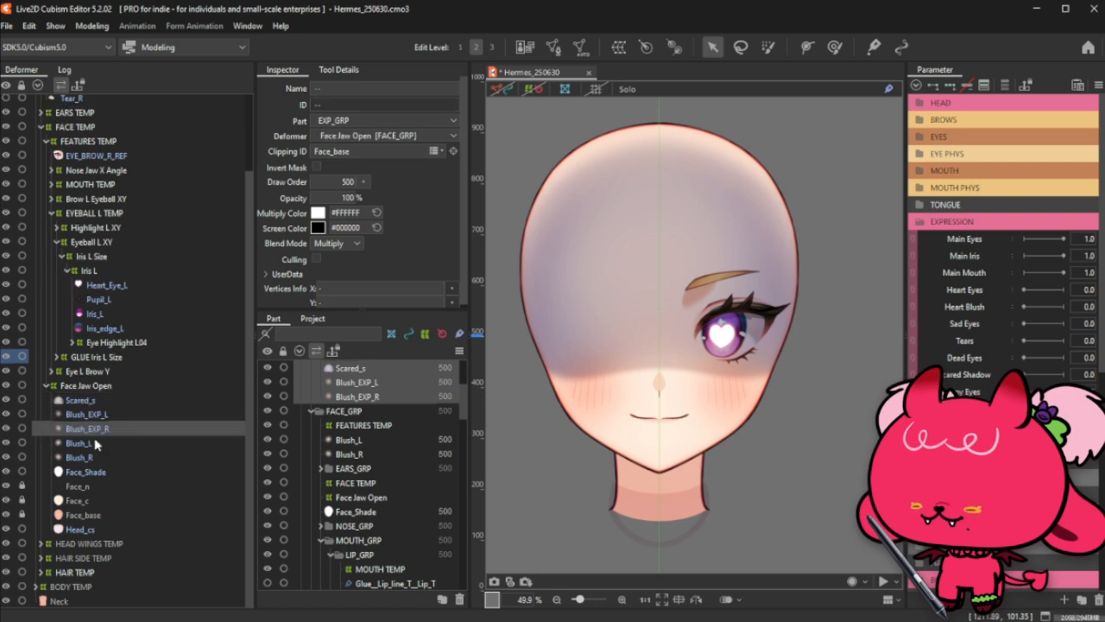
pyautogui.click(95, 401)
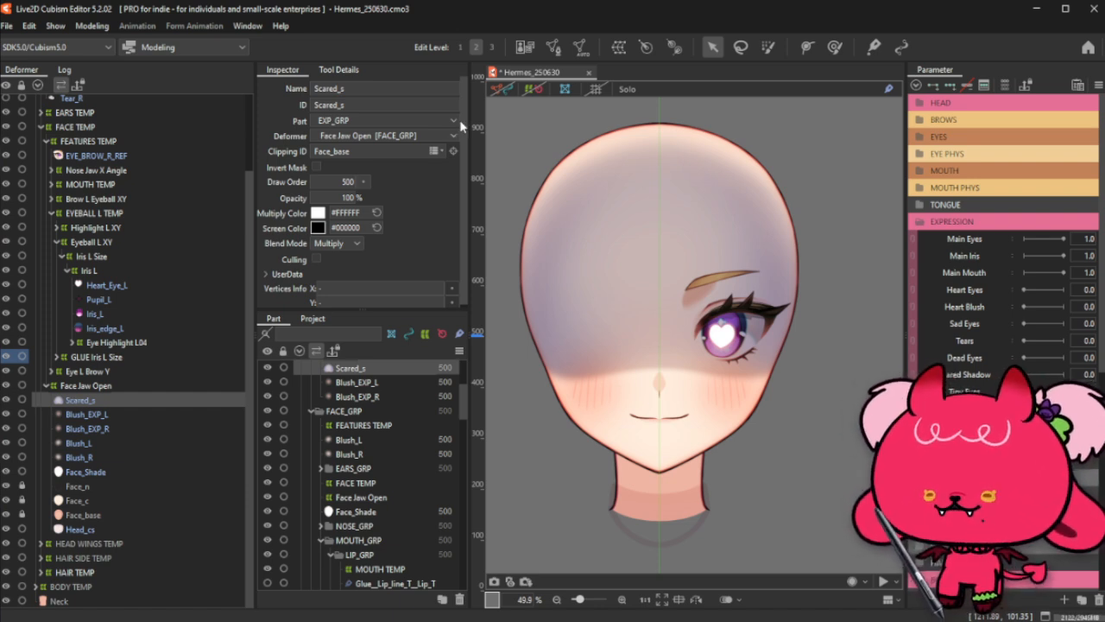
# Step: Save the model as a new file named Hermes_250707.cmo3 in the 03_rigging folder
pyautogui.click(6, 25)
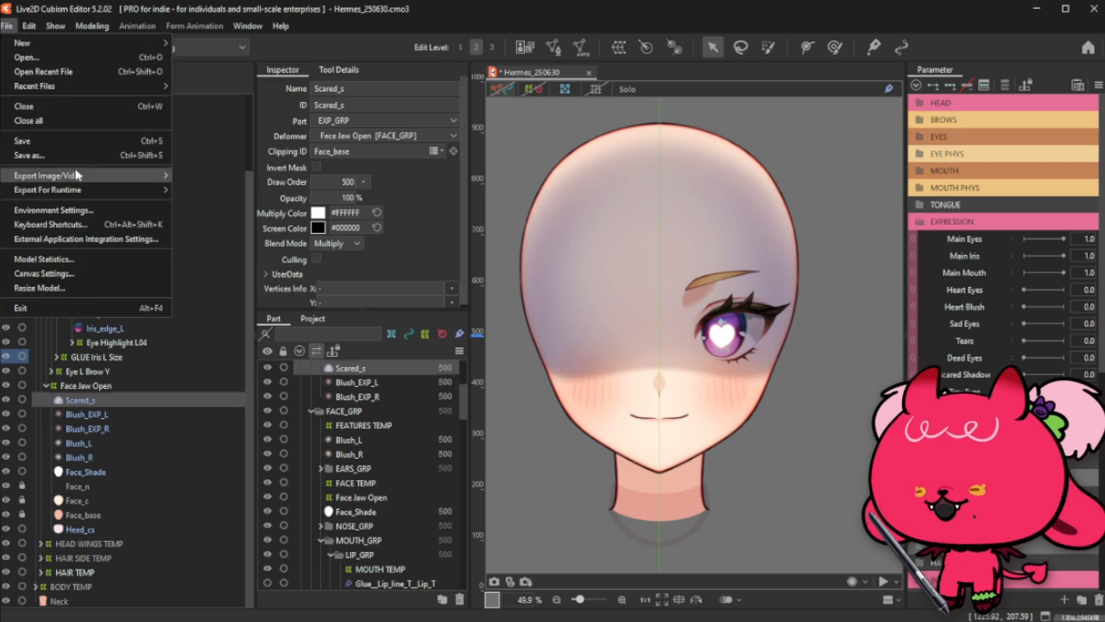
pyautogui.press('Return')
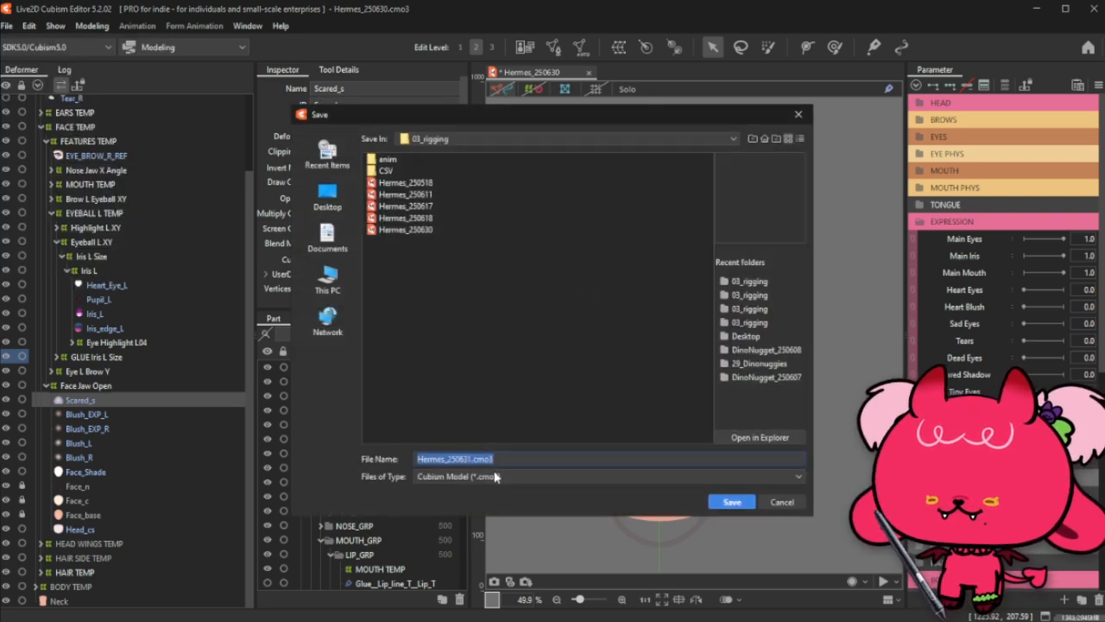
pyautogui.click(471, 459)
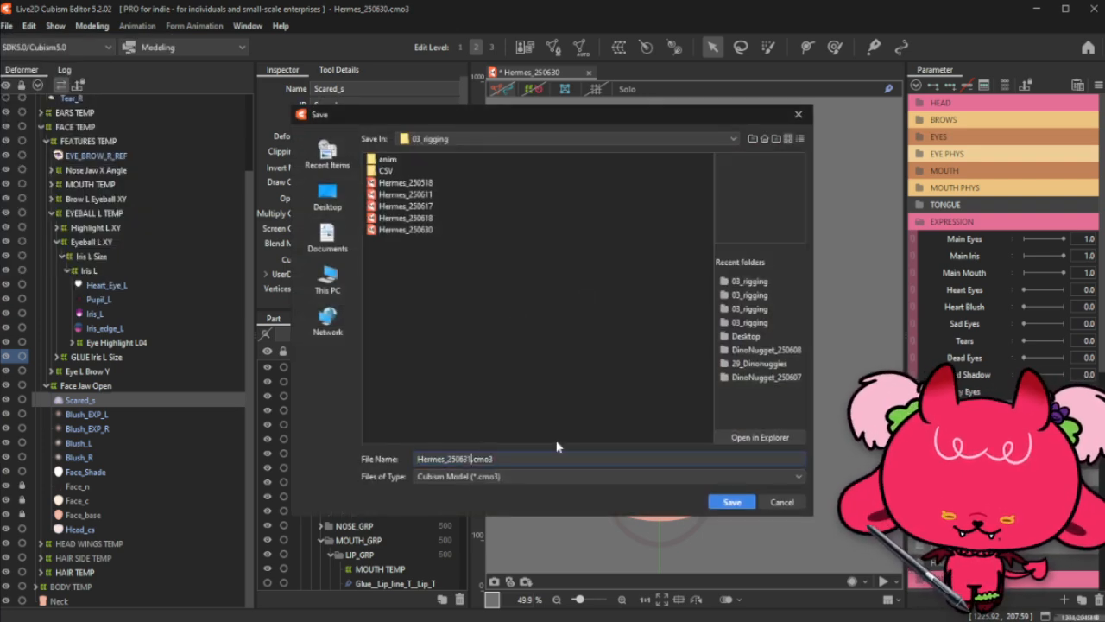
pyautogui.press('BackSpace')
pyautogui.press('BackSpace')
pyautogui.write('7')
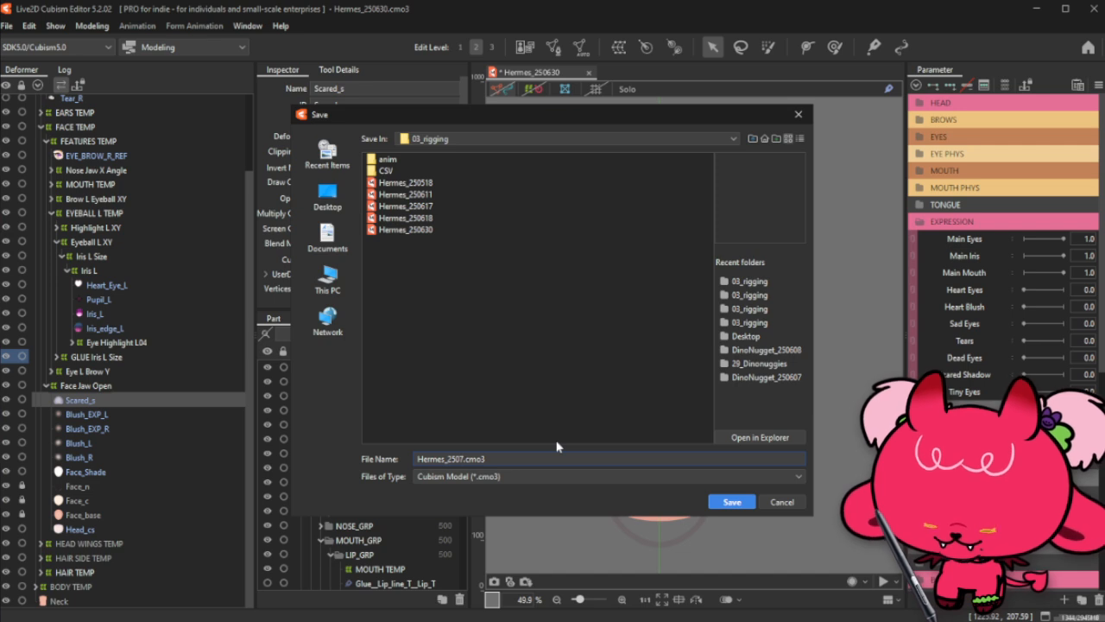
pyautogui.write('07')
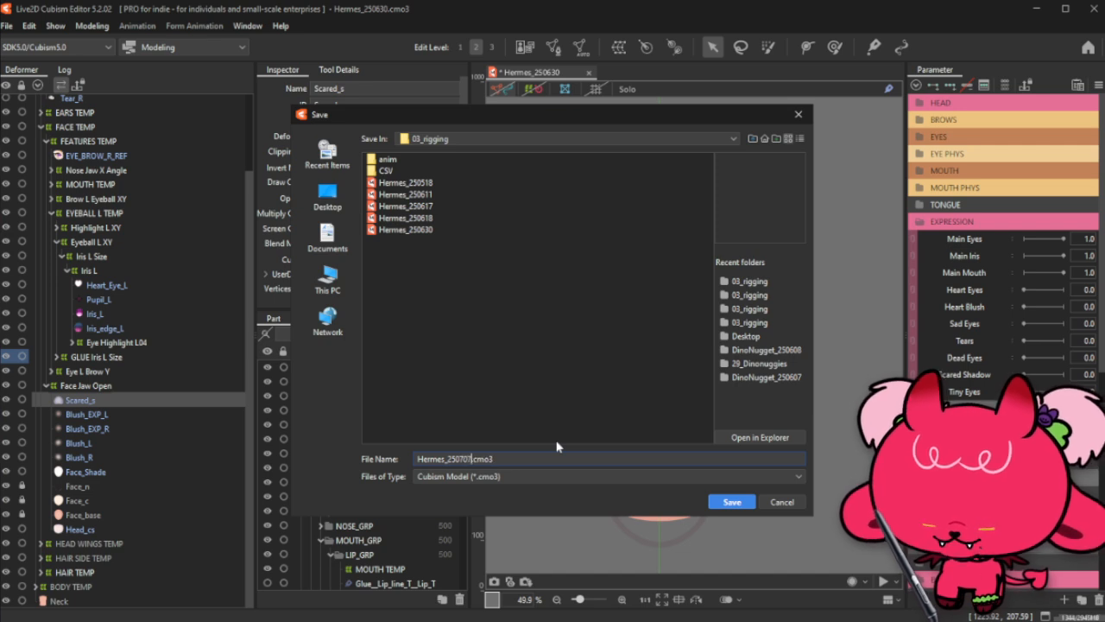
pyautogui.click(732, 503)
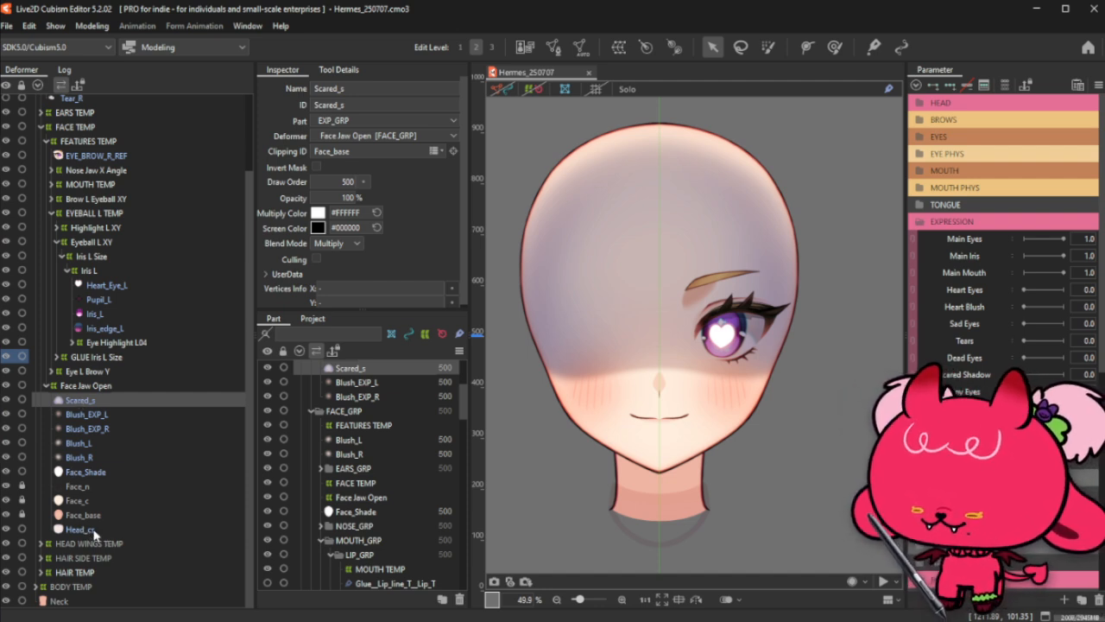
# Step: Copy the entire mesh of Face_Shade in mesh editing and finish the edit
pyautogui.click(105, 471)
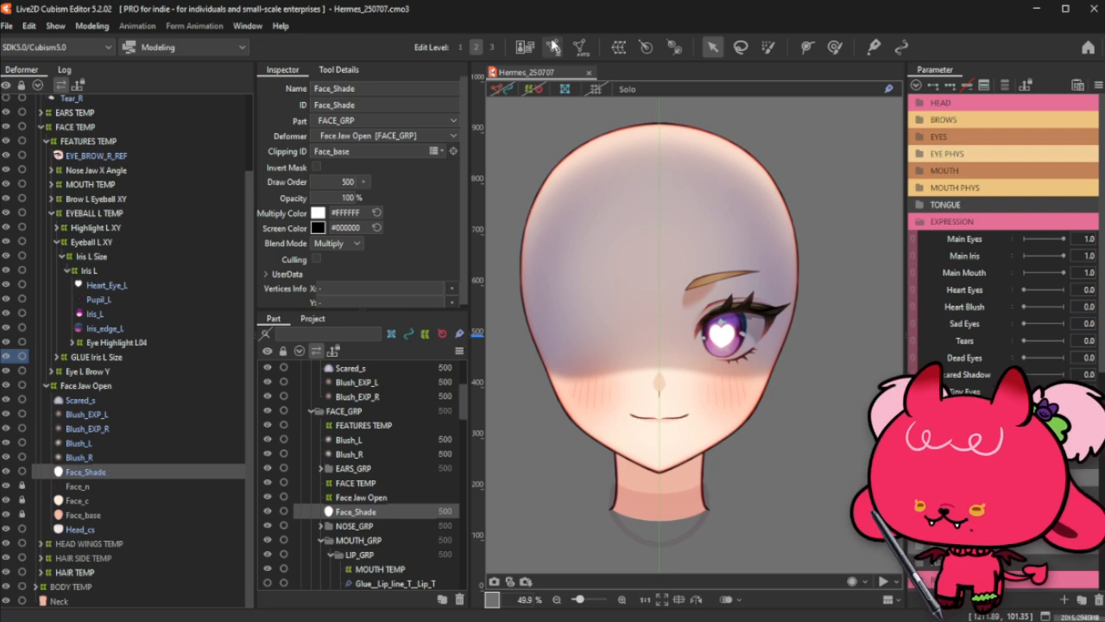
pyautogui.click(553, 46)
pyautogui.scroll(-2, 726, 342)
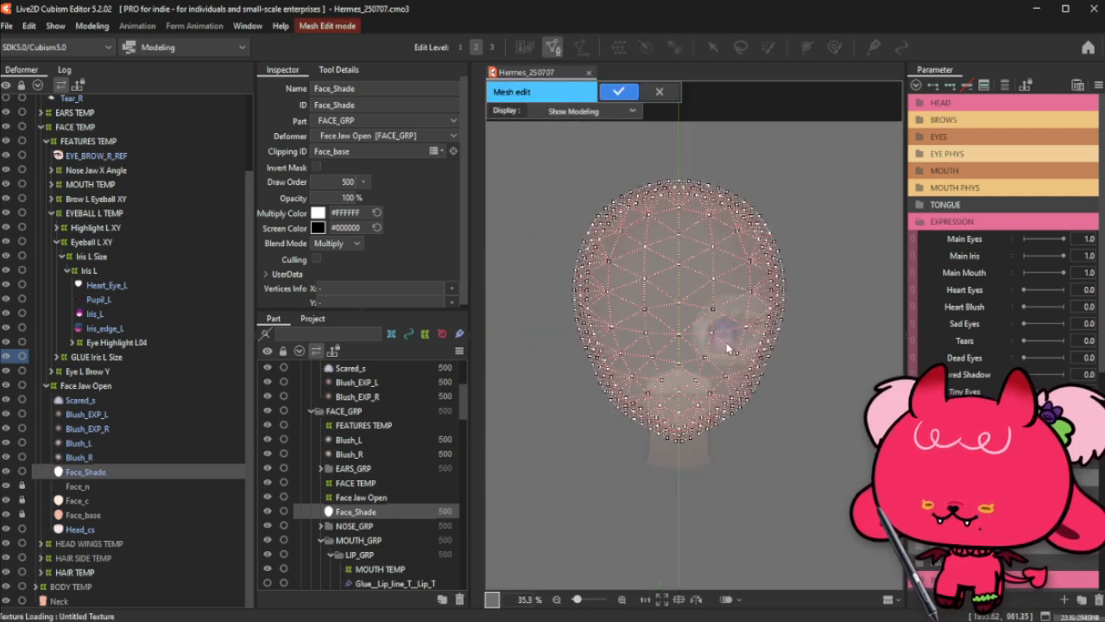
pyautogui.click(339, 69)
pyautogui.click(268, 88)
pyautogui.moveTo(530, 147); pyautogui.dragTo(906, 557)
pyautogui.click(618, 91)
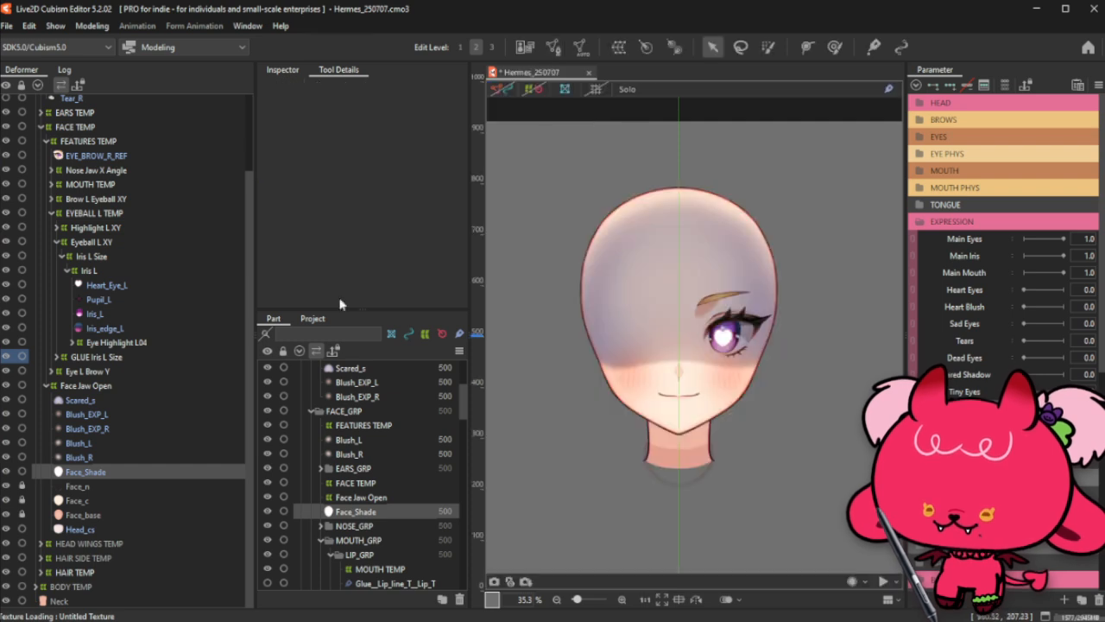
# Step: Try to replace the Scared_s mesh with the copied Face_Shade mesh, showing the model image, and cancel the mesh editing
pyautogui.click(109, 398)
pyautogui.click(553, 47)
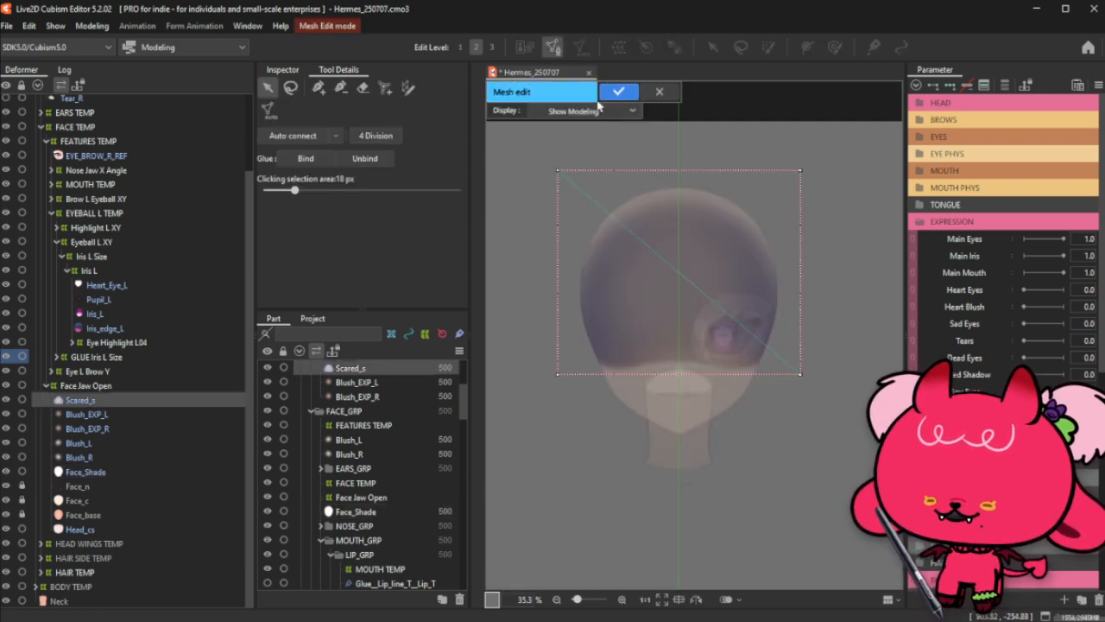
pyautogui.moveTo(714, 280); pyautogui.dragTo(849, 418)
pyautogui.moveTo(506, 145); pyautogui.dragTo(839, 408)
pyautogui.press('Delete')
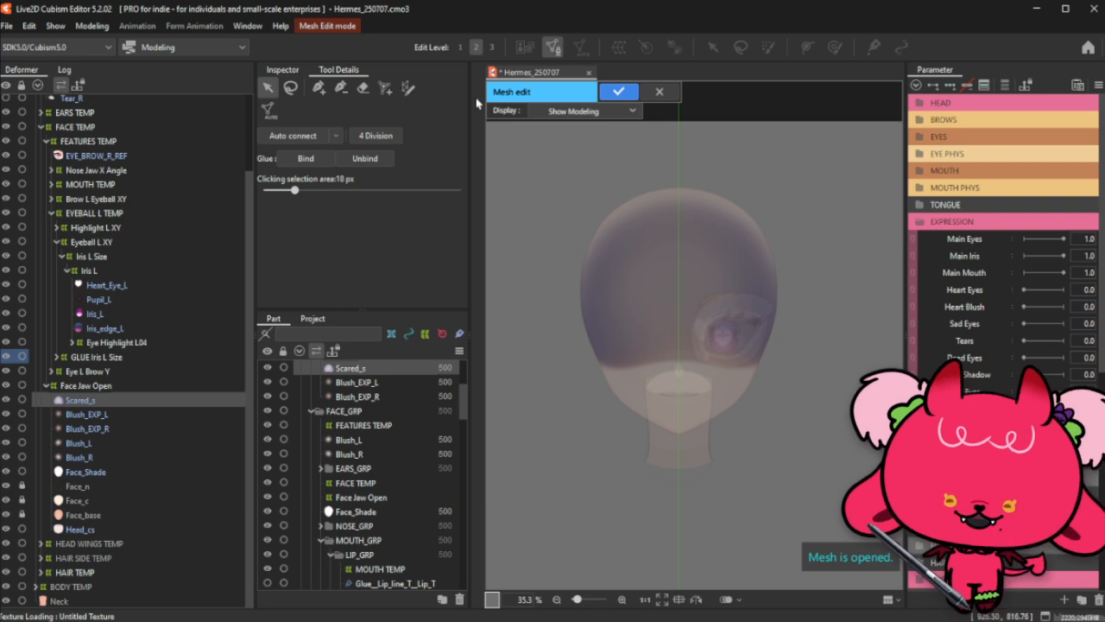
pyautogui.click(579, 111)
pyautogui.click(577, 141)
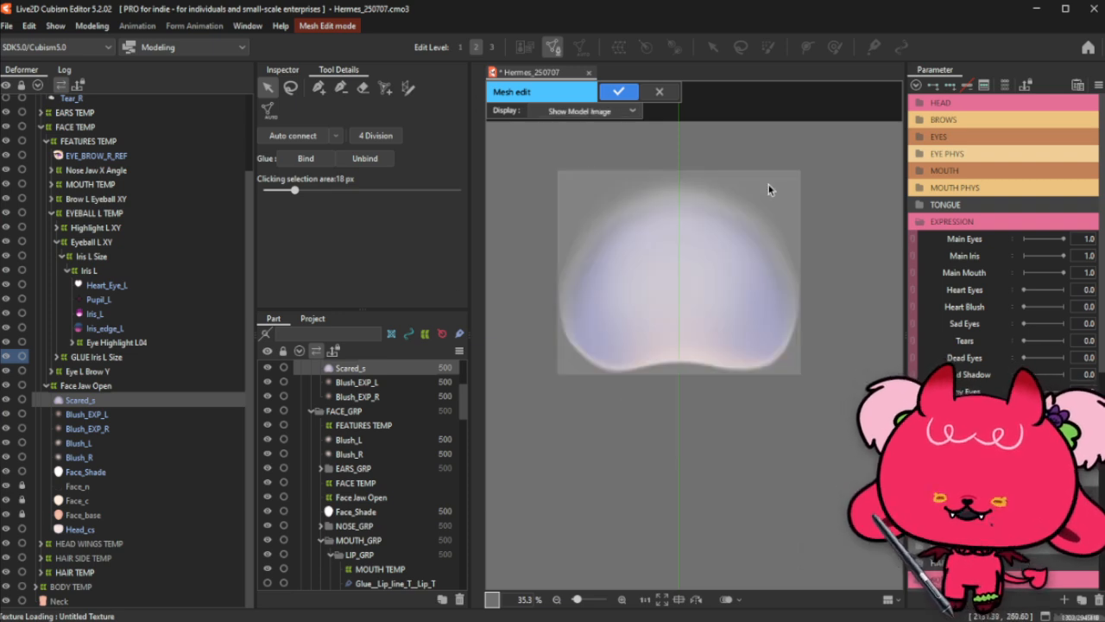
pyautogui.hotkey('ctrl', 'v')
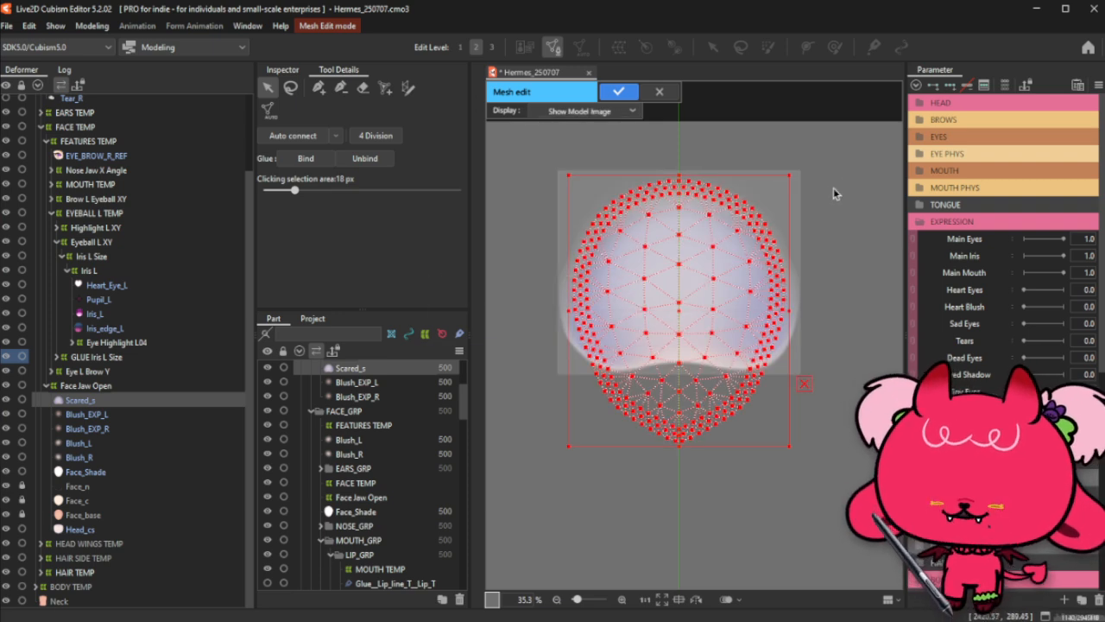
pyautogui.click(659, 90)
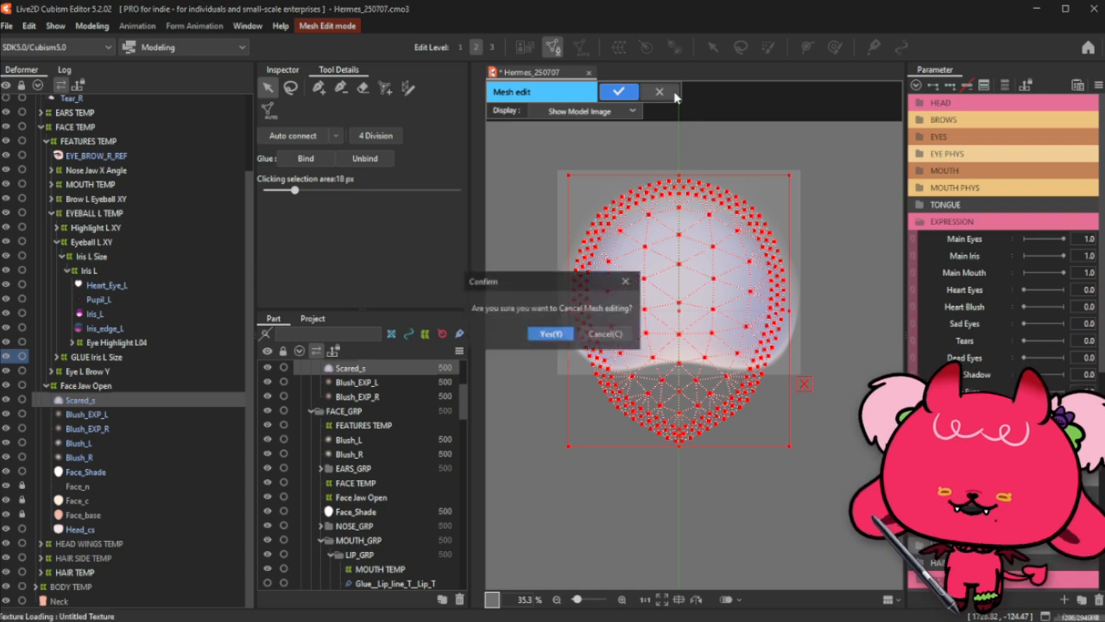
pyautogui.click(546, 334)
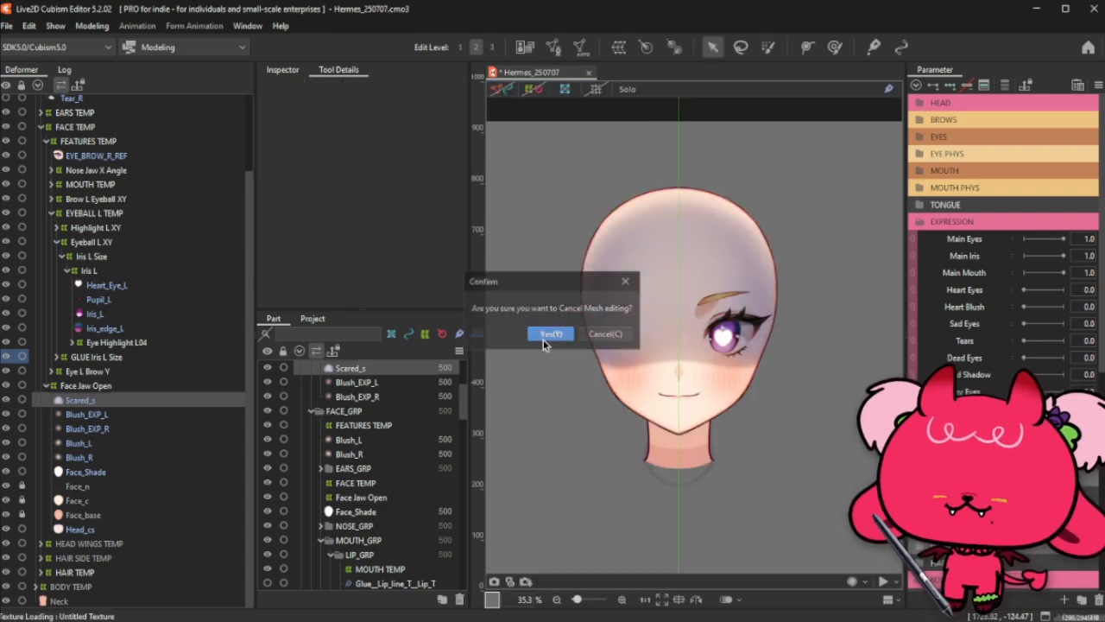
# Step: Generate an automatic mesh for Scared_s with the Set_06 preset, turning on mesh display in the view
pyautogui.click(580, 50)
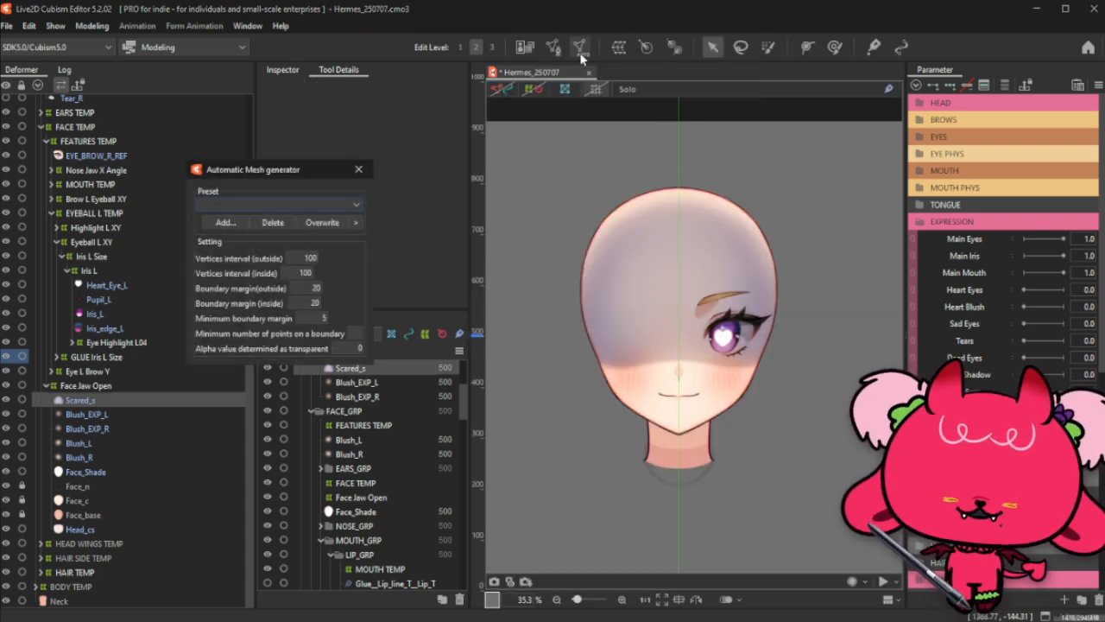
pyautogui.click(311, 213)
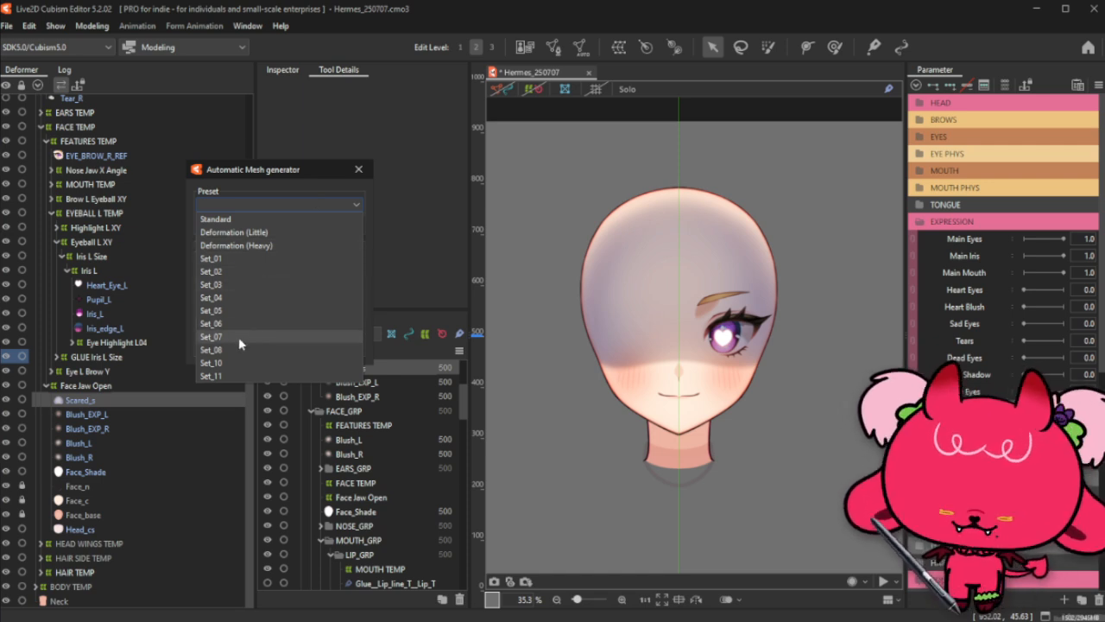
pyautogui.moveTo(305, 175); pyautogui.dragTo(430, 161)
pyautogui.click(378, 191)
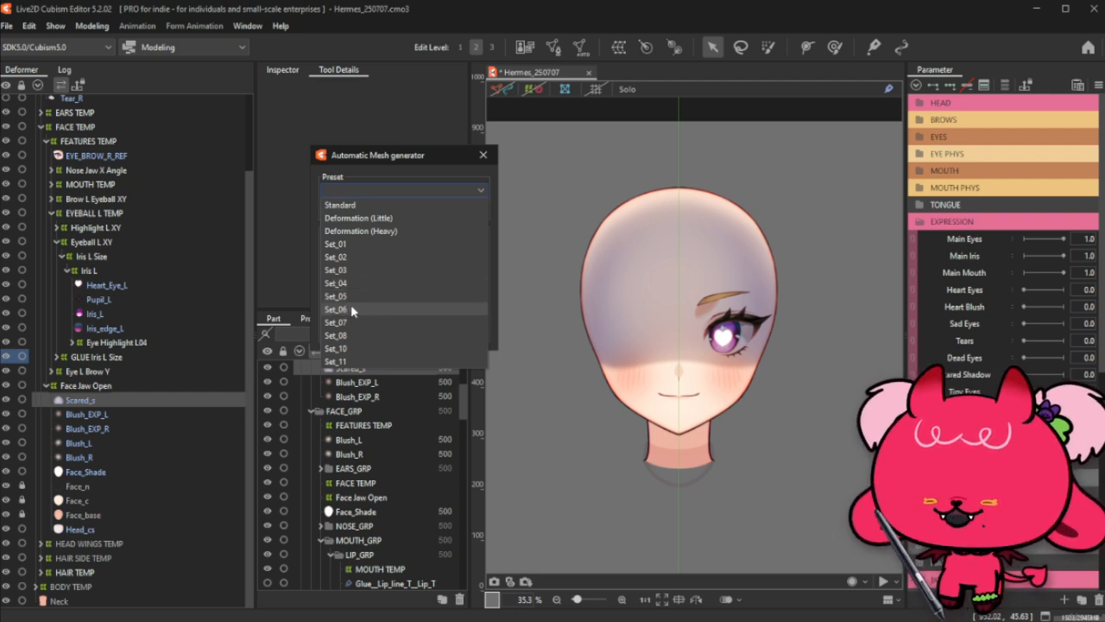
pyautogui.click(505, 90)
pyautogui.click(395, 190)
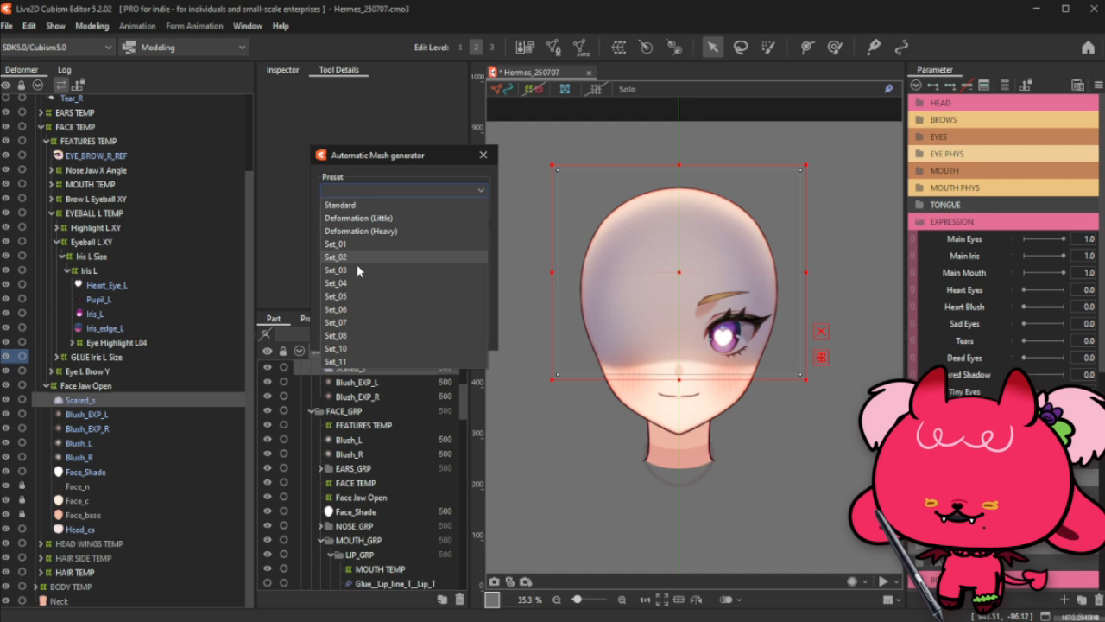
pyautogui.click(350, 311)
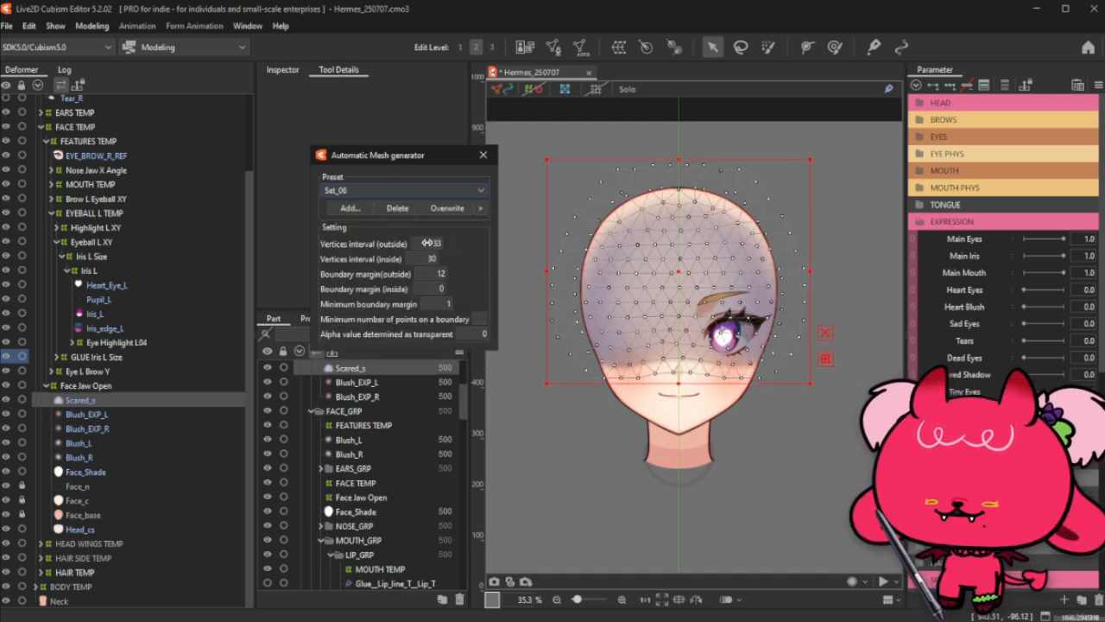
# Step: Set the generated mesh's vertices interval to 30 outside and 28 inside with an outside boundary margin of 10, and close the generator
pyautogui.moveTo(428, 242)
pyautogui.mouseDown()
pyautogui.moveTo(419, 243)
pyautogui.moveTo(424, 258)
pyautogui.mouseUp()
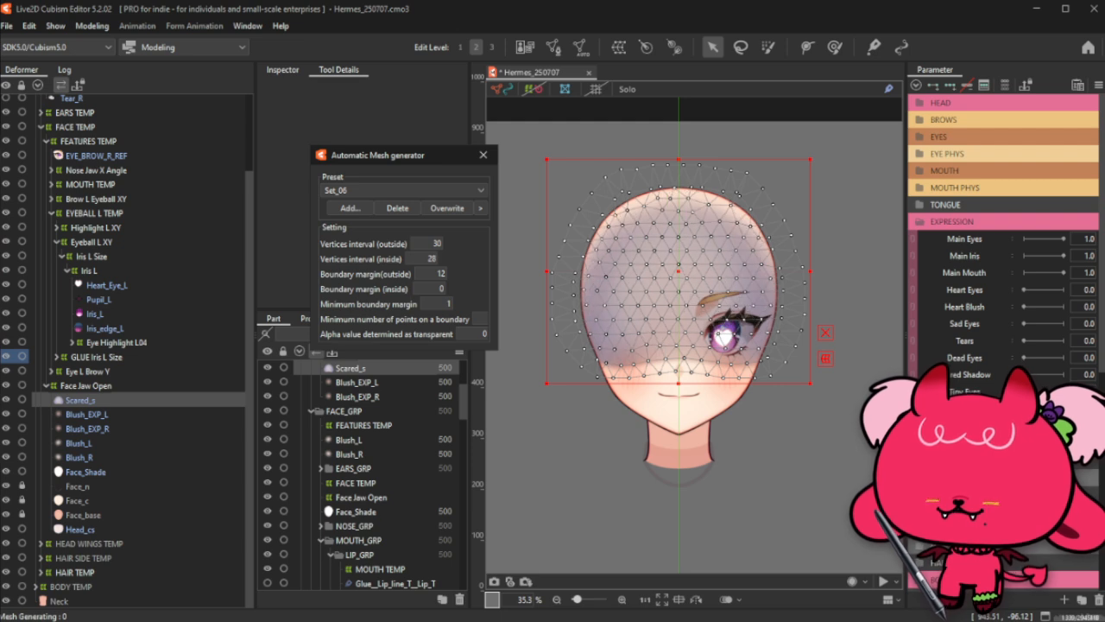
pyautogui.moveTo(496, 264); pyautogui.dragTo(523, 268)
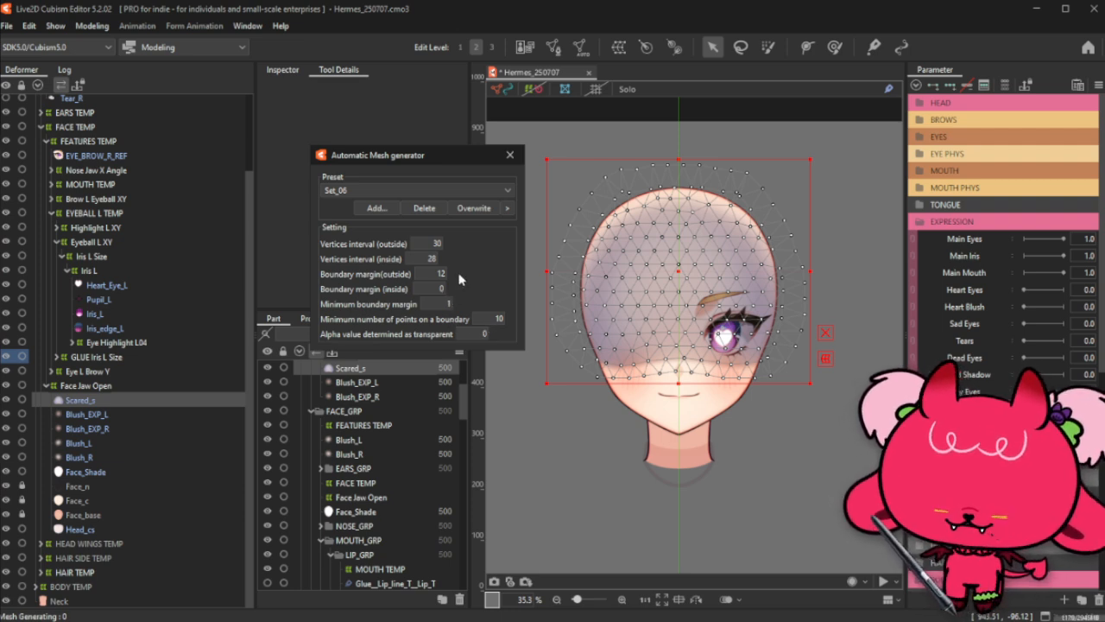
pyautogui.moveTo(441, 273)
pyautogui.mouseDown()
pyautogui.moveTo(418, 273)
pyautogui.moveTo(438, 272)
pyautogui.mouseUp()
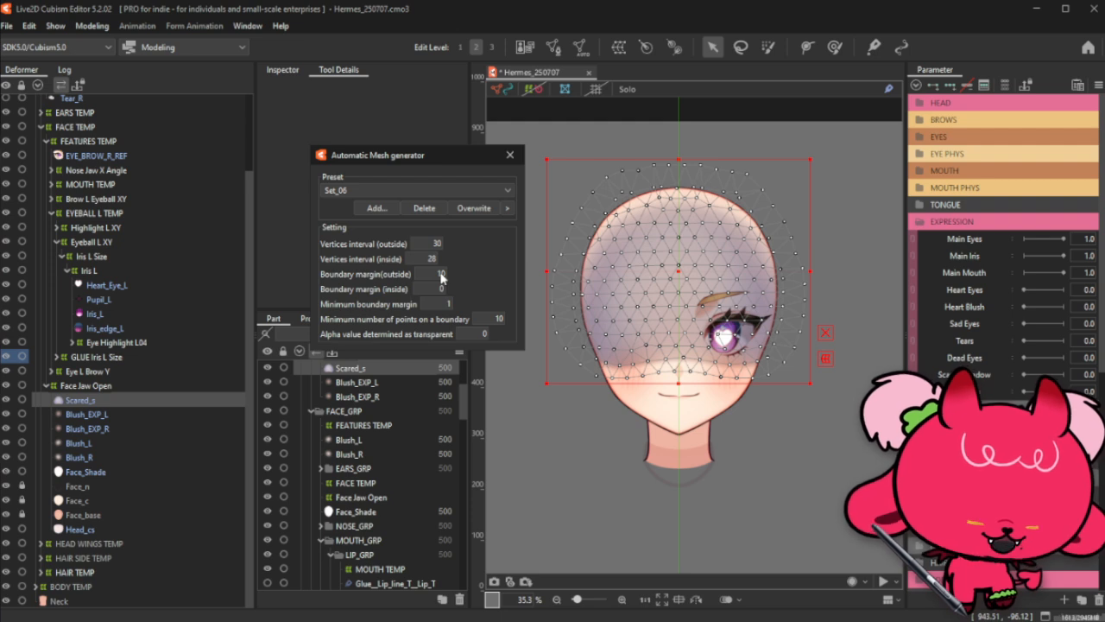
pyautogui.click(422, 192)
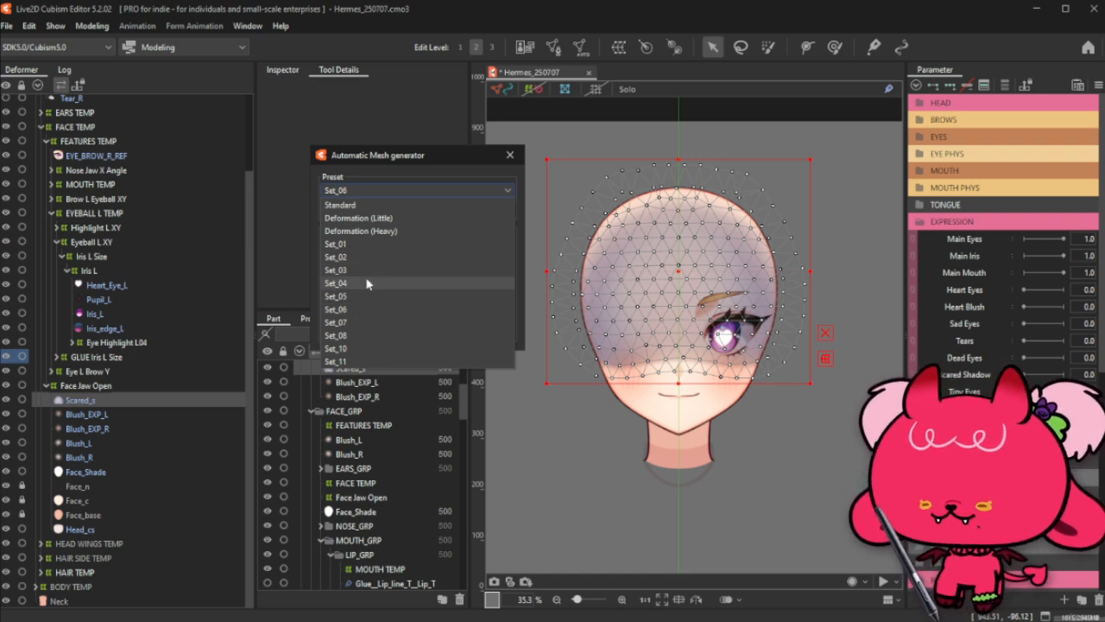
pyautogui.click(509, 159)
# Step: In mesh editing, scale all Scared_s vertices up slightly and stretch them wider so the outer ring clears the shadow's edges
pyautogui.click(553, 48)
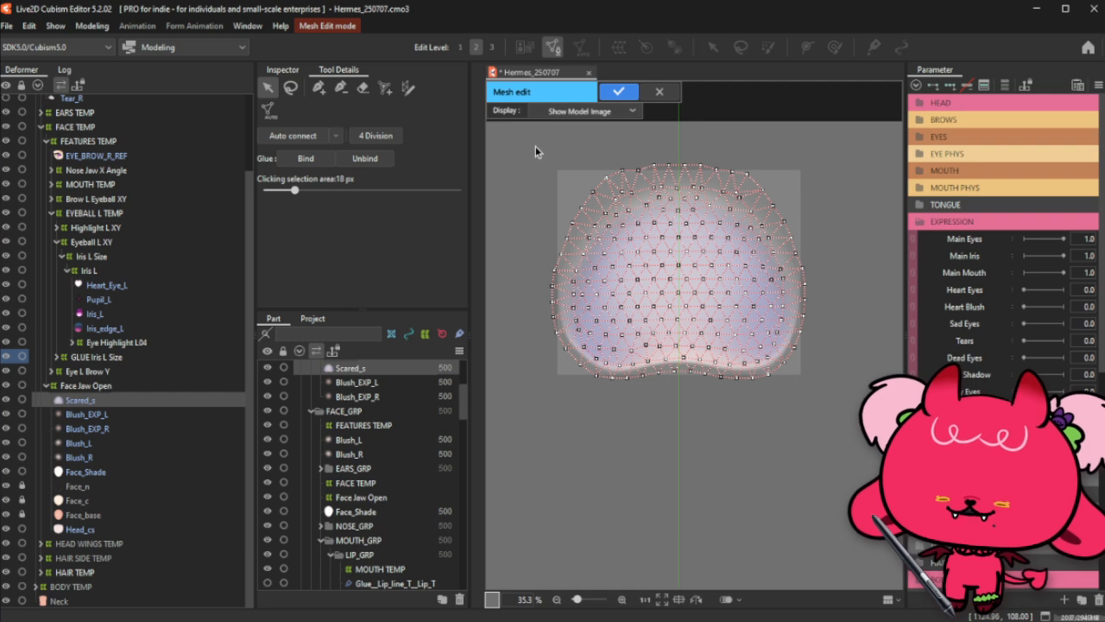
pyautogui.moveTo(533, 150); pyautogui.dragTo(829, 409)
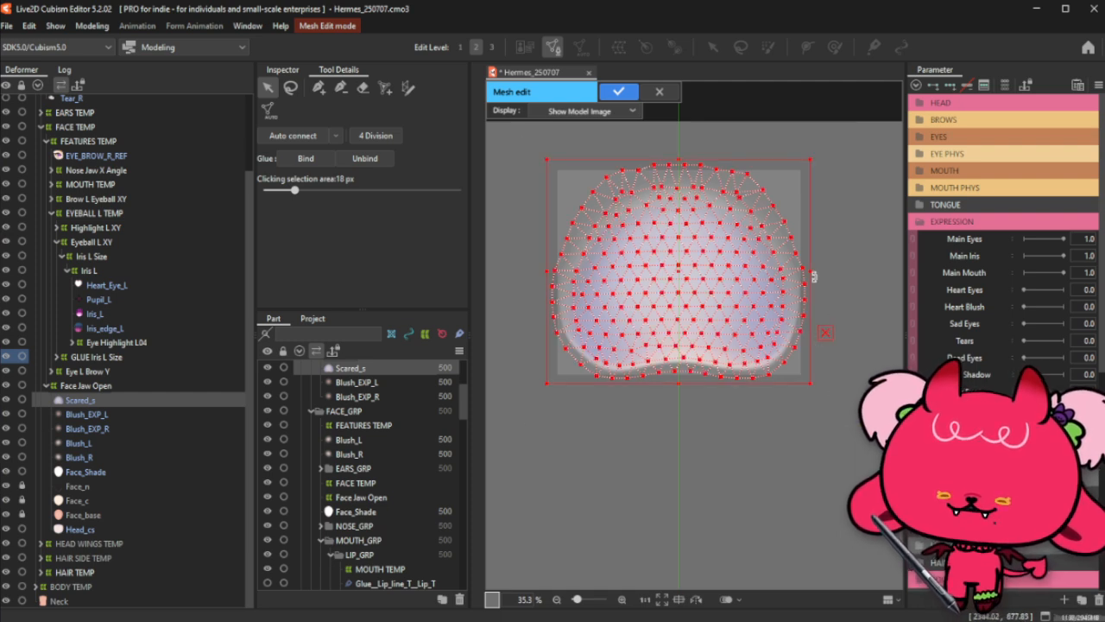
pyautogui.moveTo(810, 159); pyautogui.dragTo(814, 156)
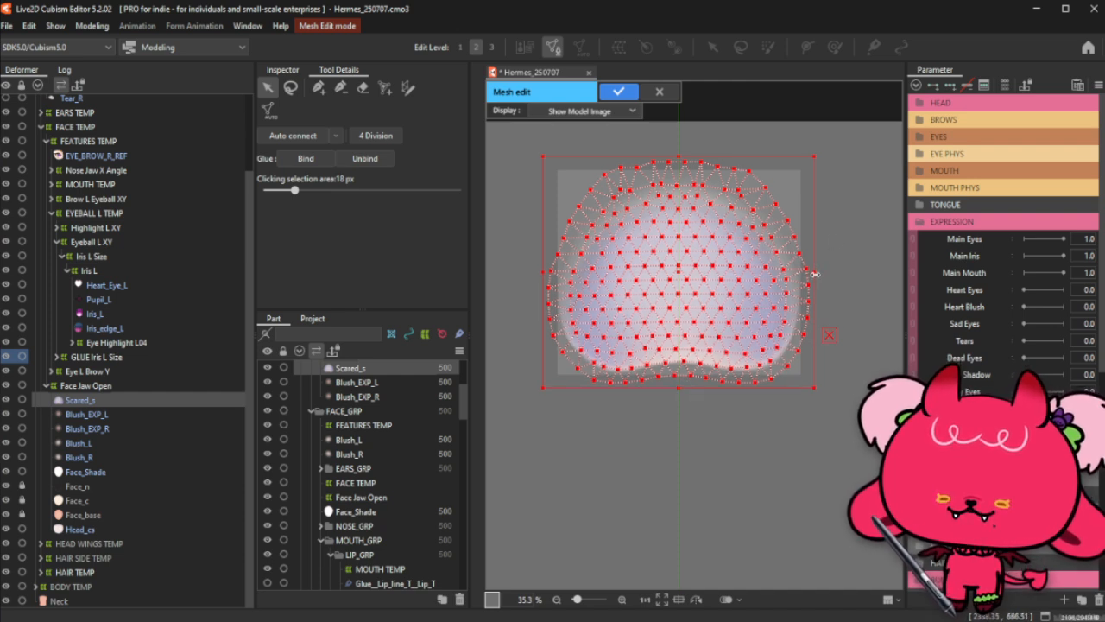
pyautogui.moveTo(814, 275); pyautogui.dragTo(828, 272)
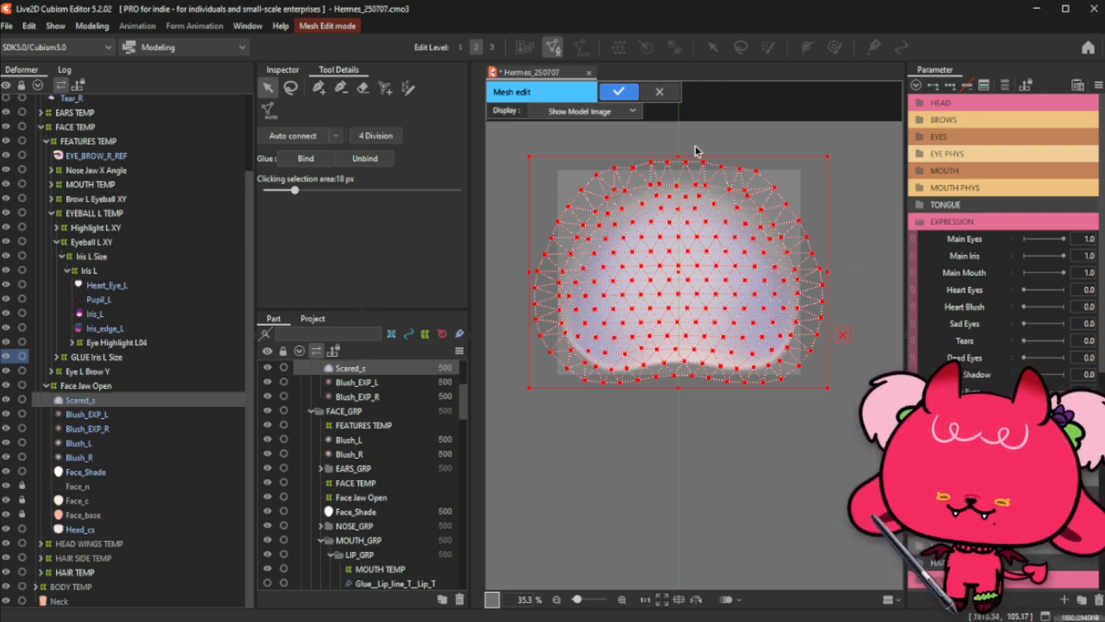
pyautogui.click(783, 143)
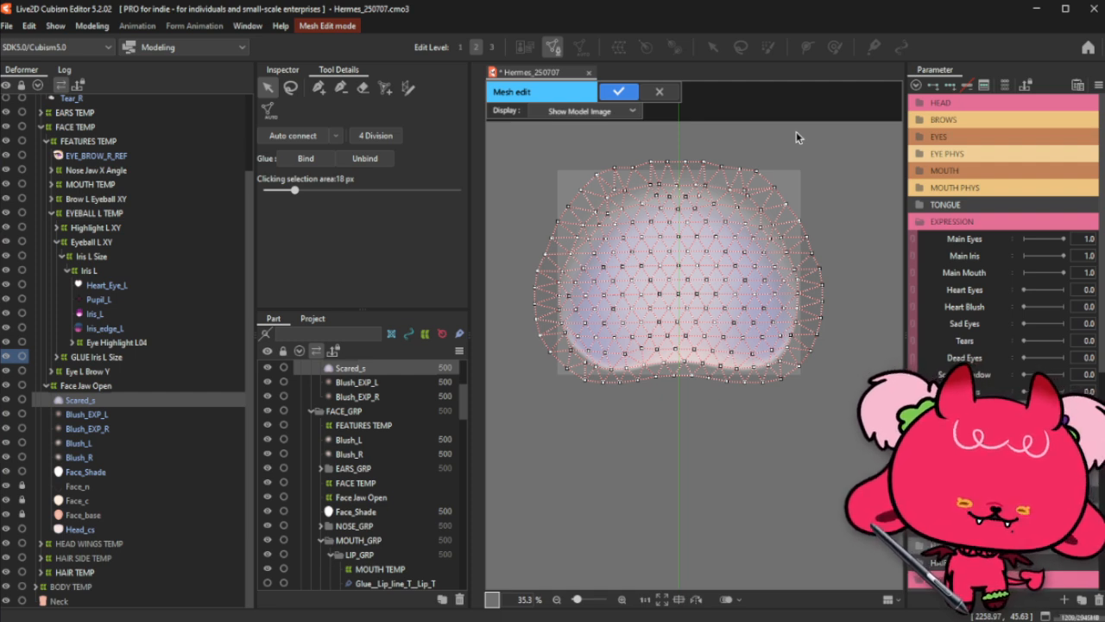
# Step: Erase the outer ring of mesh vertices all around the Scared_s shadow, leaving the ring that follows its edge
pyautogui.scroll(2, 781, 157)
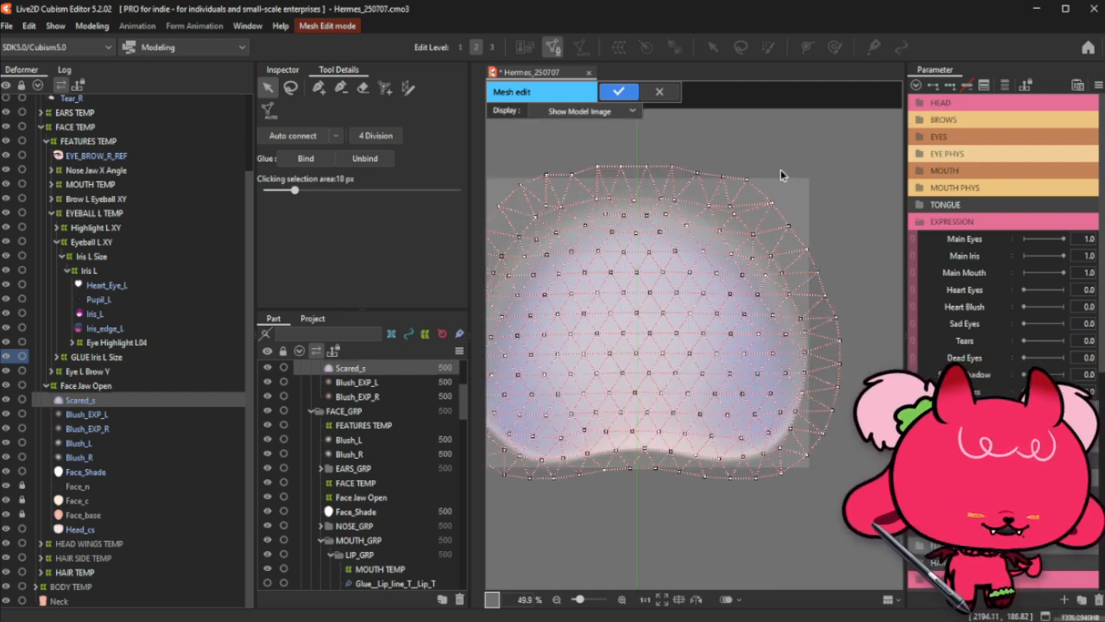
pyautogui.click(363, 87)
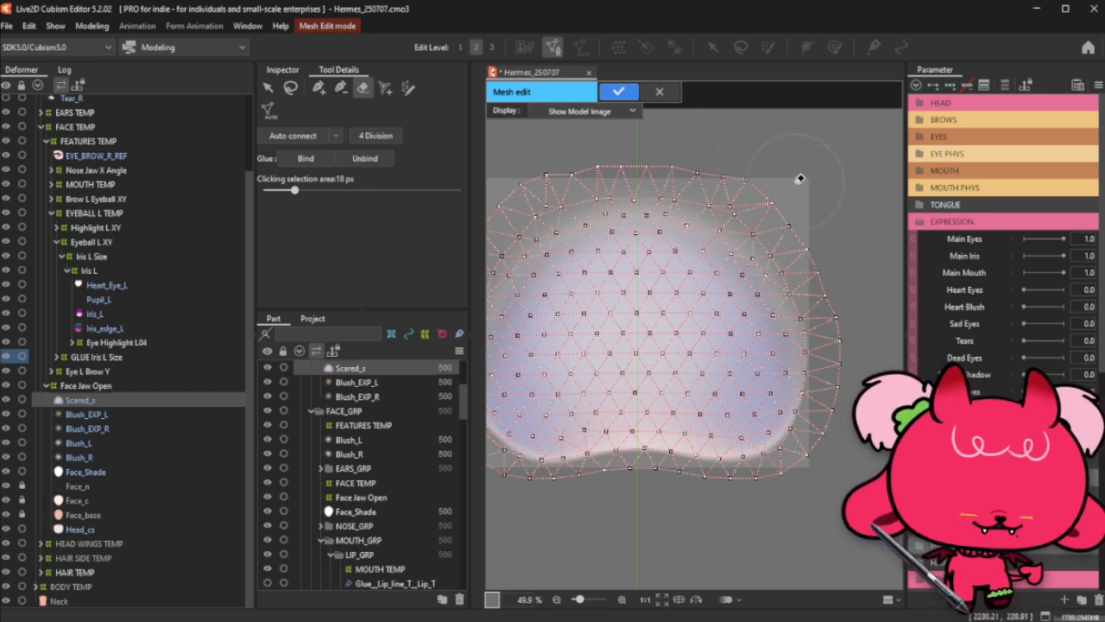
pyautogui.moveTo(674, 138)
pyautogui.mouseDown()
pyautogui.moveTo(756, 140)
pyautogui.moveTo(748, 155)
pyautogui.moveTo(765, 161)
pyautogui.moveTo(746, 157)
pyautogui.moveTo(802, 180)
pyautogui.moveTo(849, 265)
pyautogui.moveTo(870, 343)
pyautogui.mouseUp()
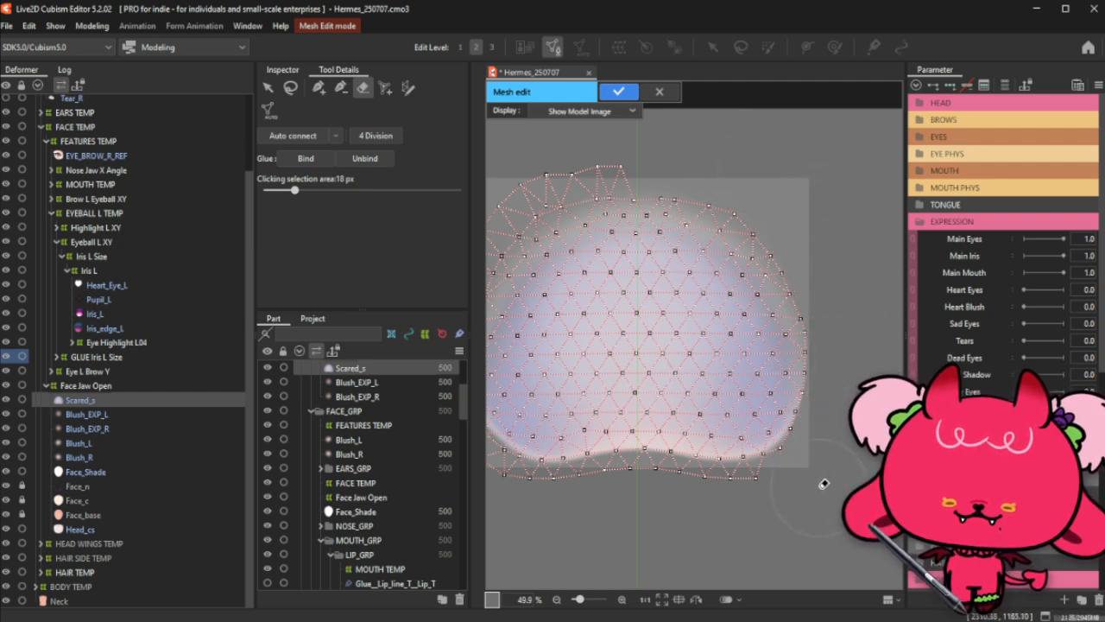
pyautogui.moveTo(741, 515)
pyautogui.mouseDown()
pyautogui.moveTo(609, 511)
pyautogui.moveTo(650, 498)
pyautogui.mouseUp()
pyautogui.scroll(-2, 649, 499)
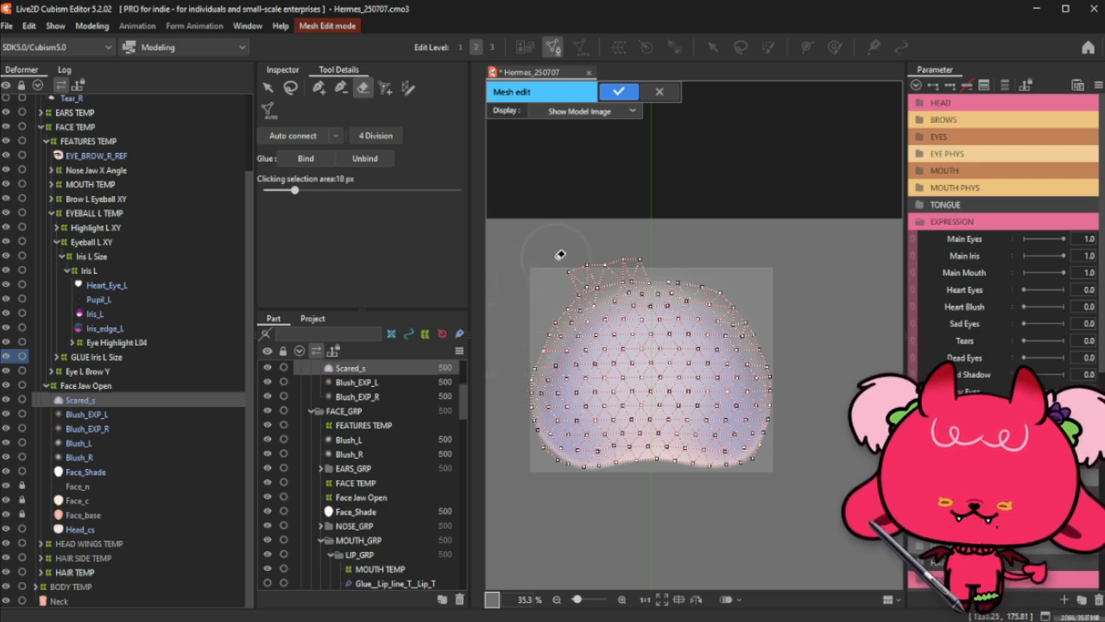
pyautogui.moveTo(560, 254)
pyautogui.mouseDown()
pyautogui.moveTo(628, 223)
pyautogui.moveTo(632, 231)
pyautogui.moveTo(582, 239)
pyautogui.mouseUp()
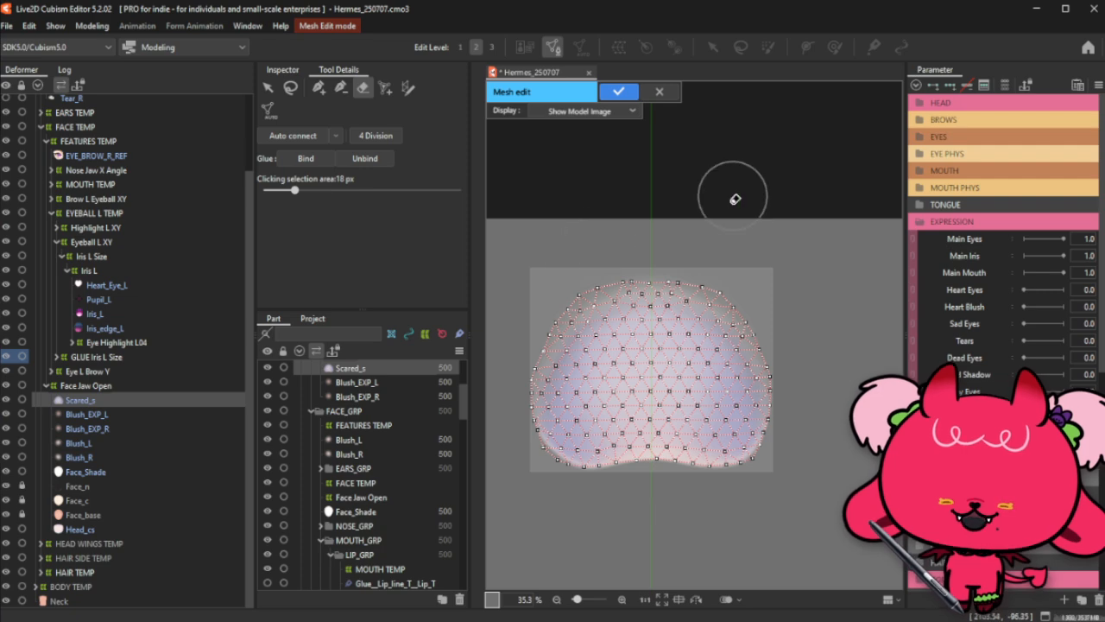
pyautogui.scroll(2, 626, 283)
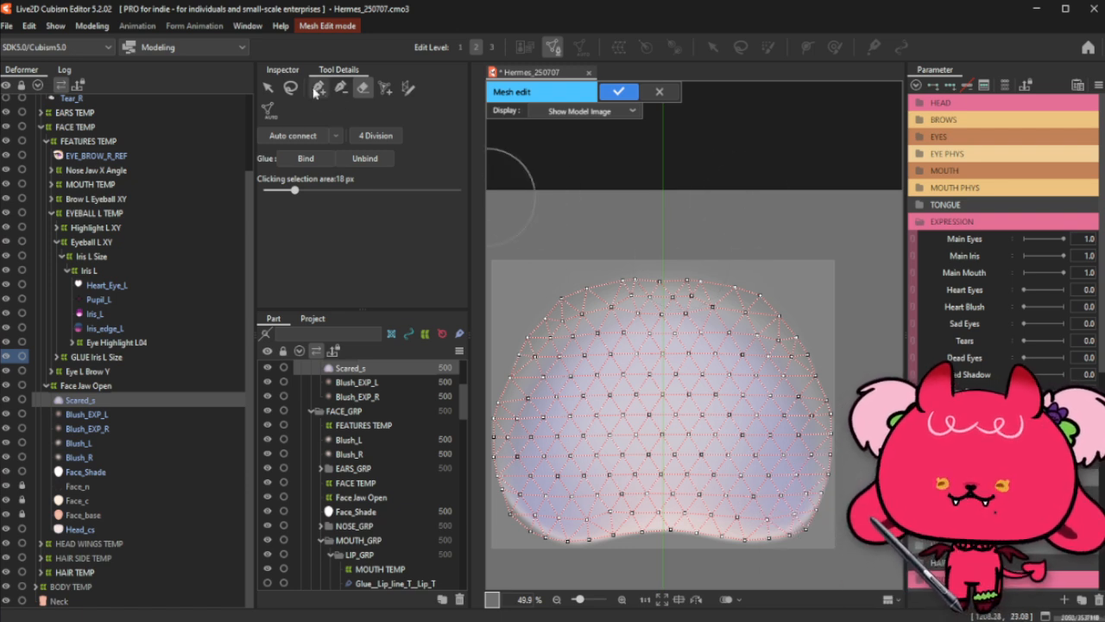
pyautogui.scroll(-2, 777, 211)
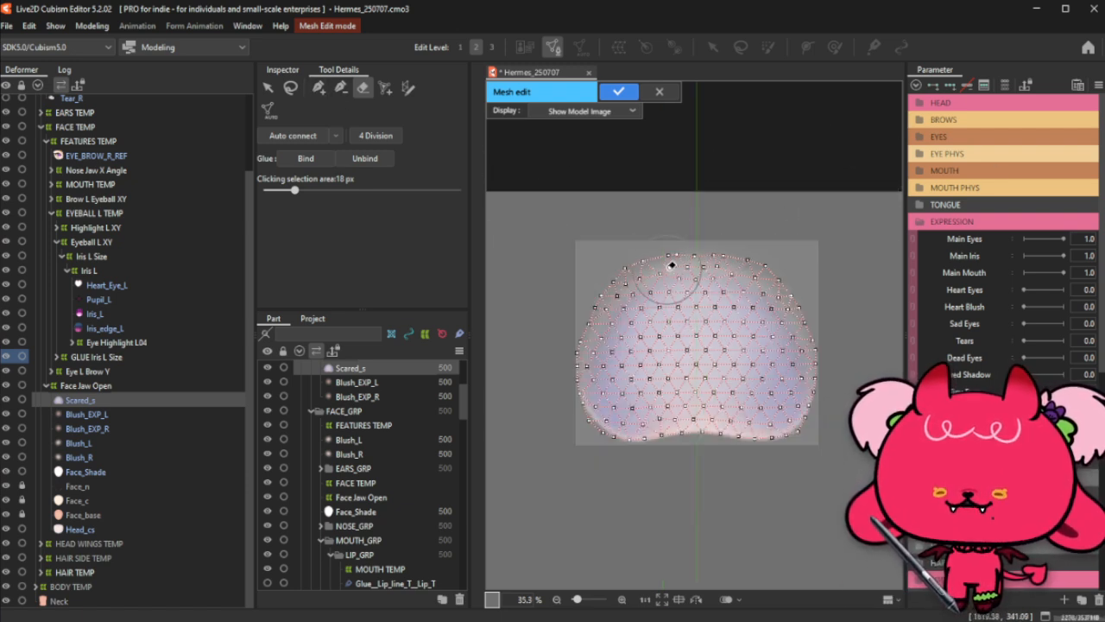
# Step: Delete all mesh vertices on the left half of Scared_s up to the vertical centre line
pyautogui.click(269, 87)
pyautogui.moveTo(531, 210); pyautogui.dragTo(605, 343)
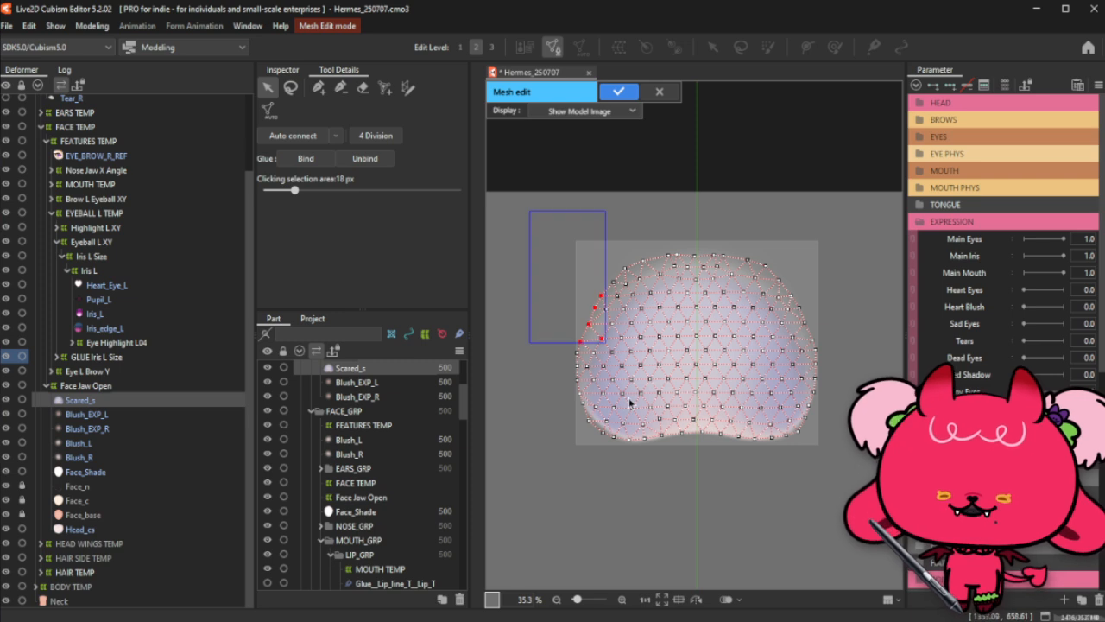
pyautogui.moveTo(630, 403); pyautogui.dragTo(697, 535)
pyautogui.press('Delete')
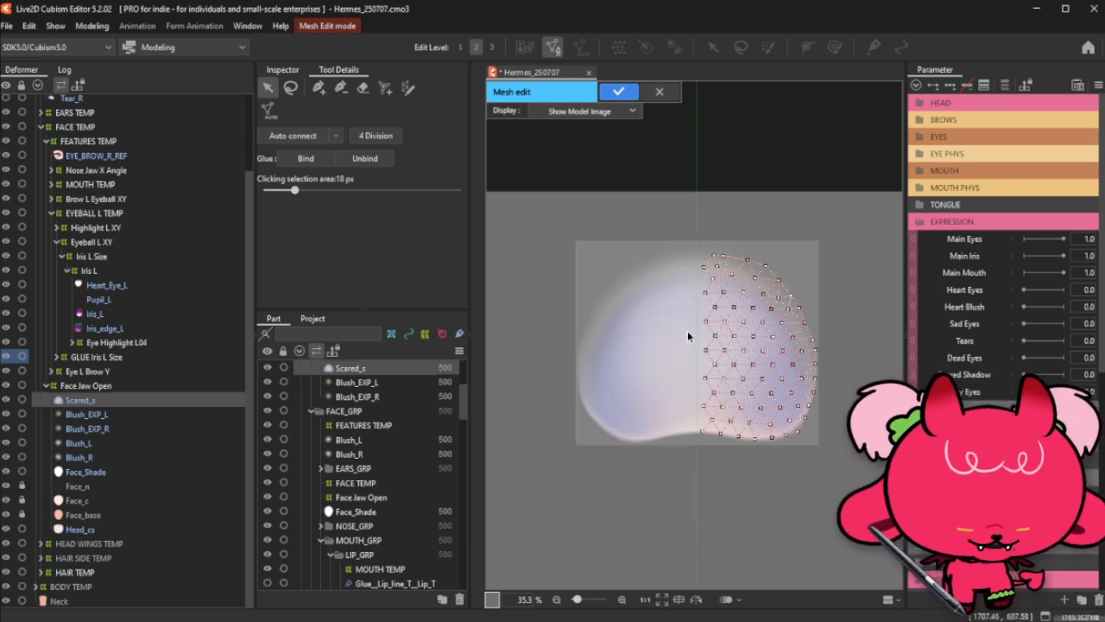
# Step: Adjust the vertices along the right outer edge of the remaining half mesh to even out their spacing
pyautogui.scroll(2, 834, 239)
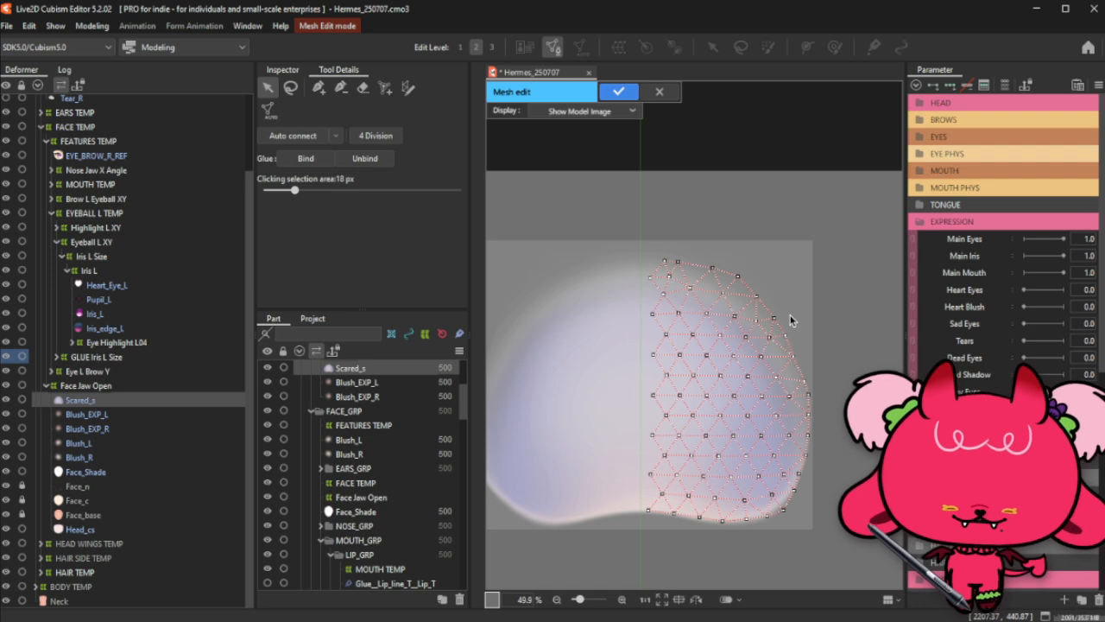
pyautogui.scroll(2, 775, 277)
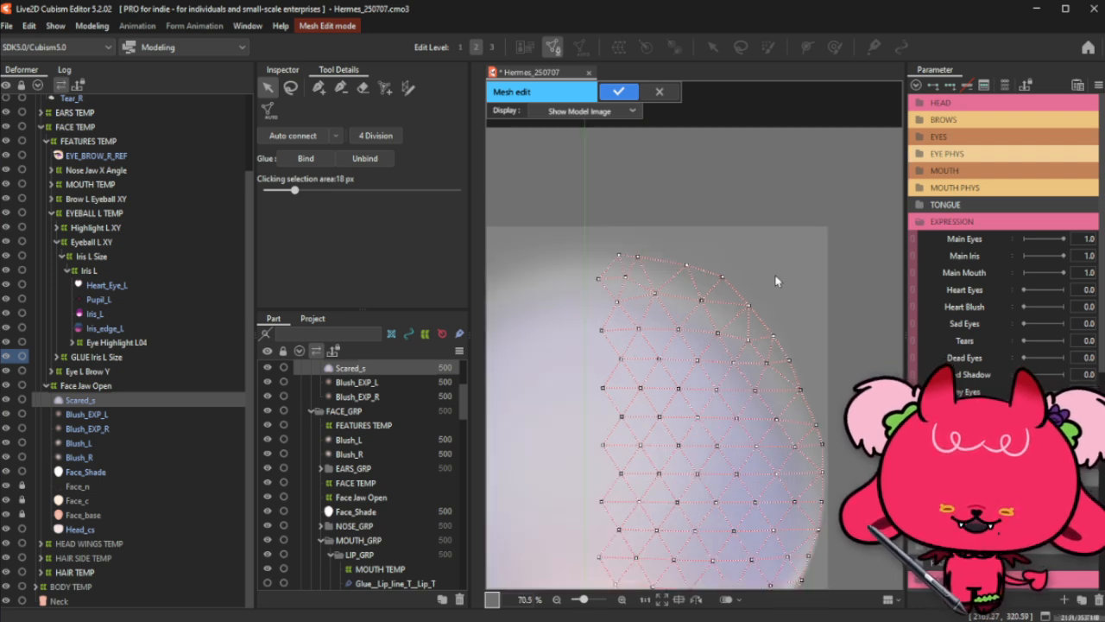
pyautogui.click(813, 414)
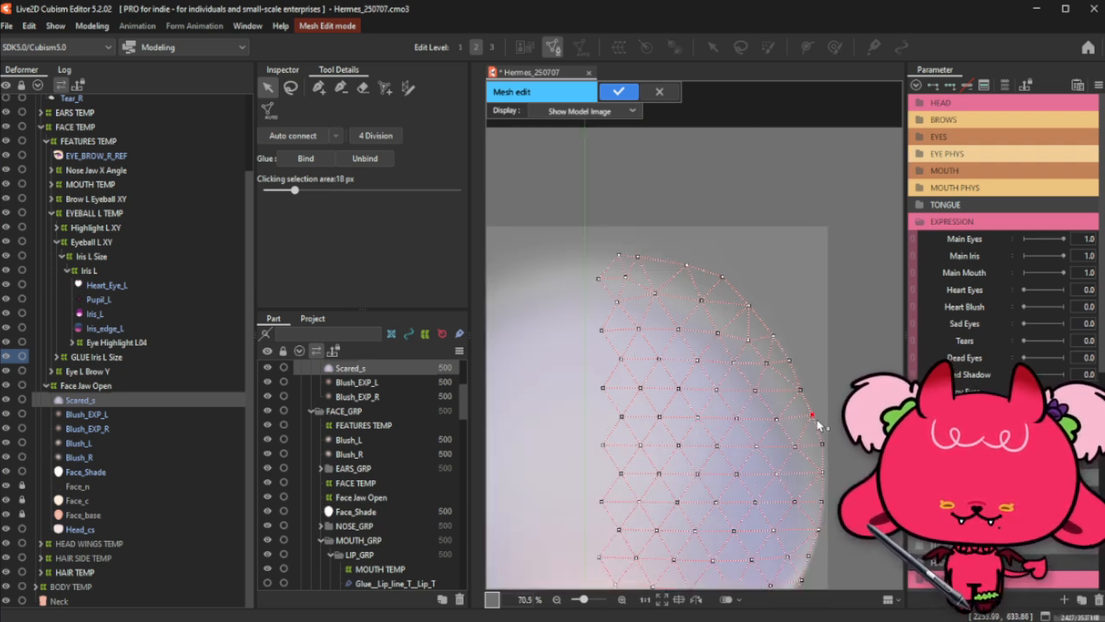
pyautogui.click(824, 445)
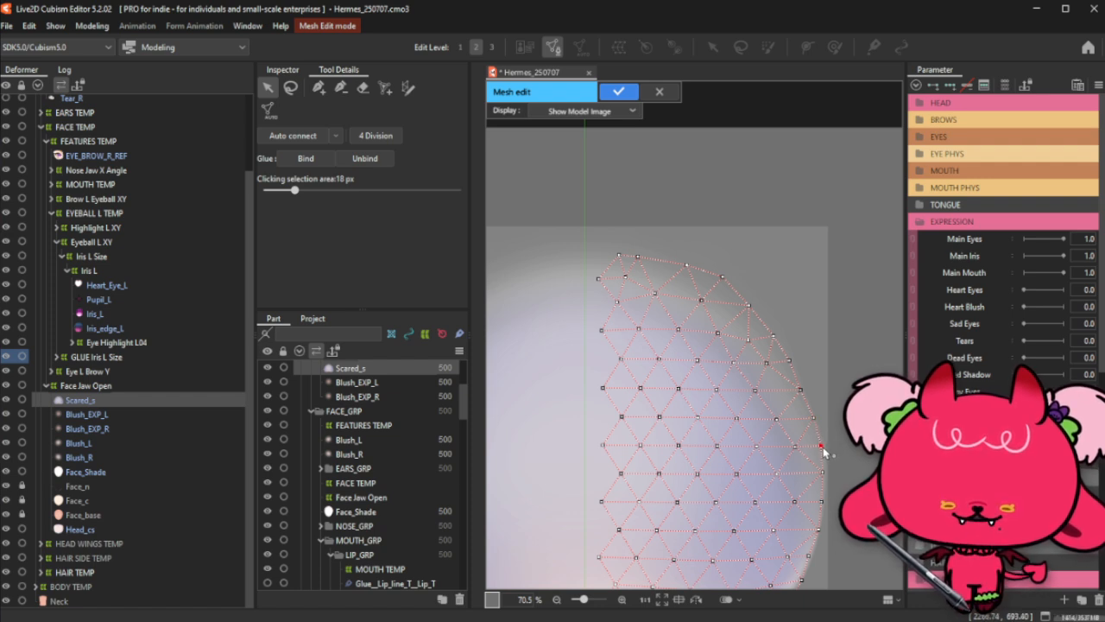
pyautogui.click(821, 502)
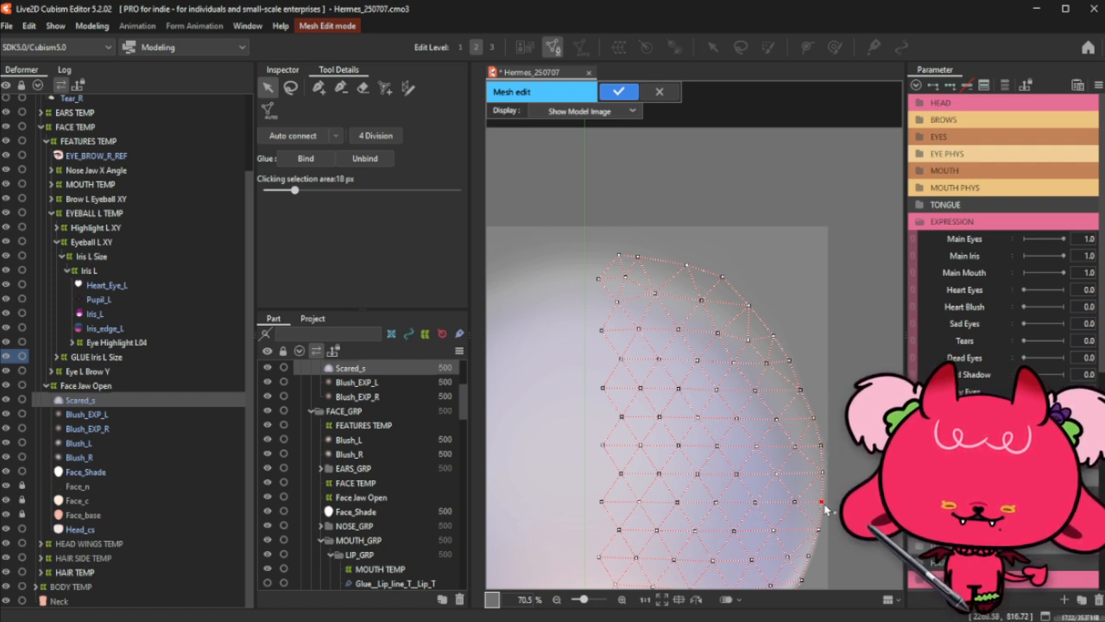
pyautogui.click(823, 472)
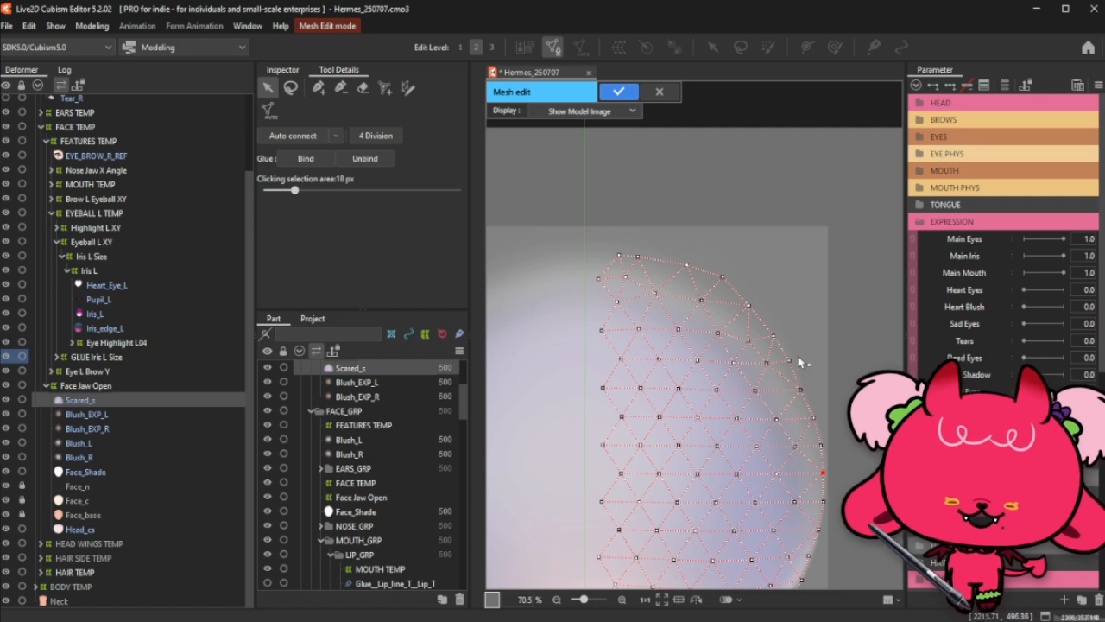
# Step: Remove the stray vertex inside the upper-right edge and reposition the nearby top edge and inner vertices more evenly
pyautogui.click(339, 89)
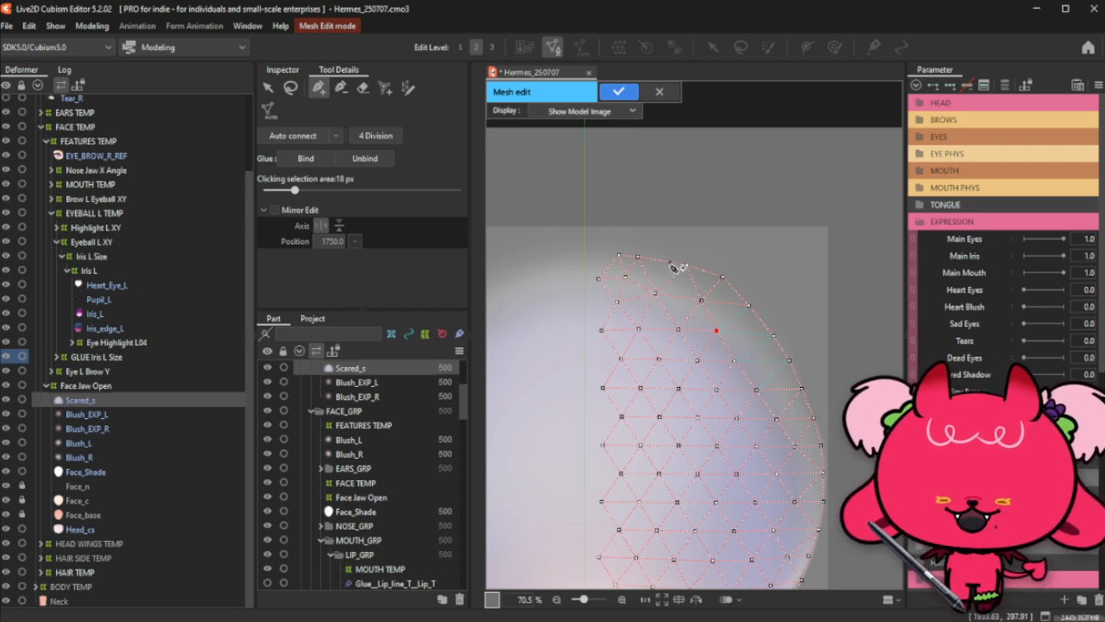
pyautogui.click(701, 299)
pyautogui.click(682, 266)
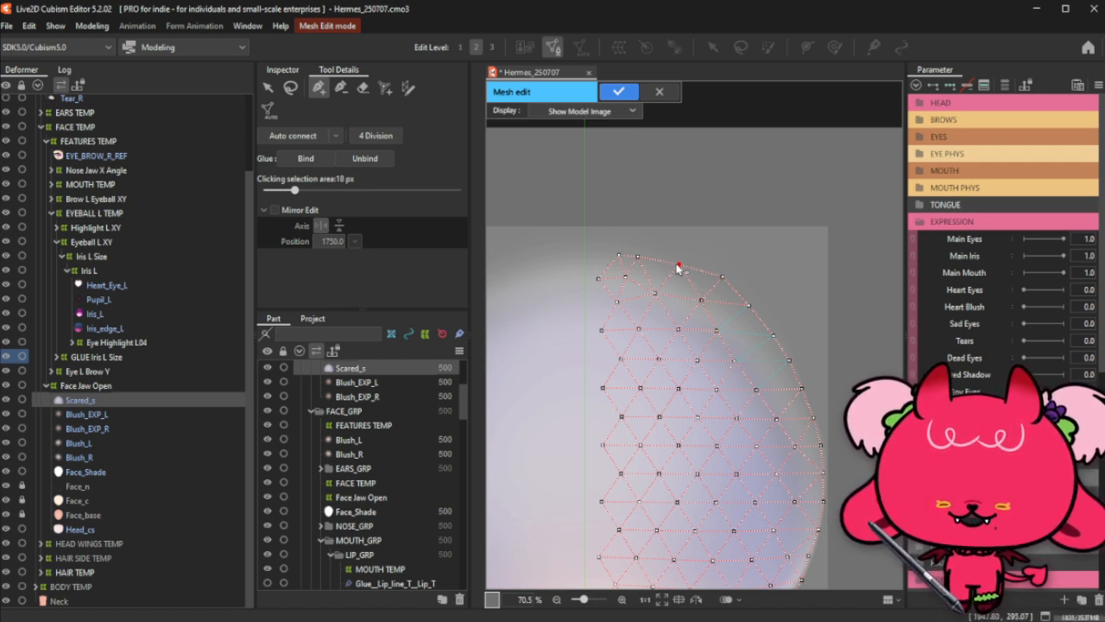
pyautogui.click(720, 278)
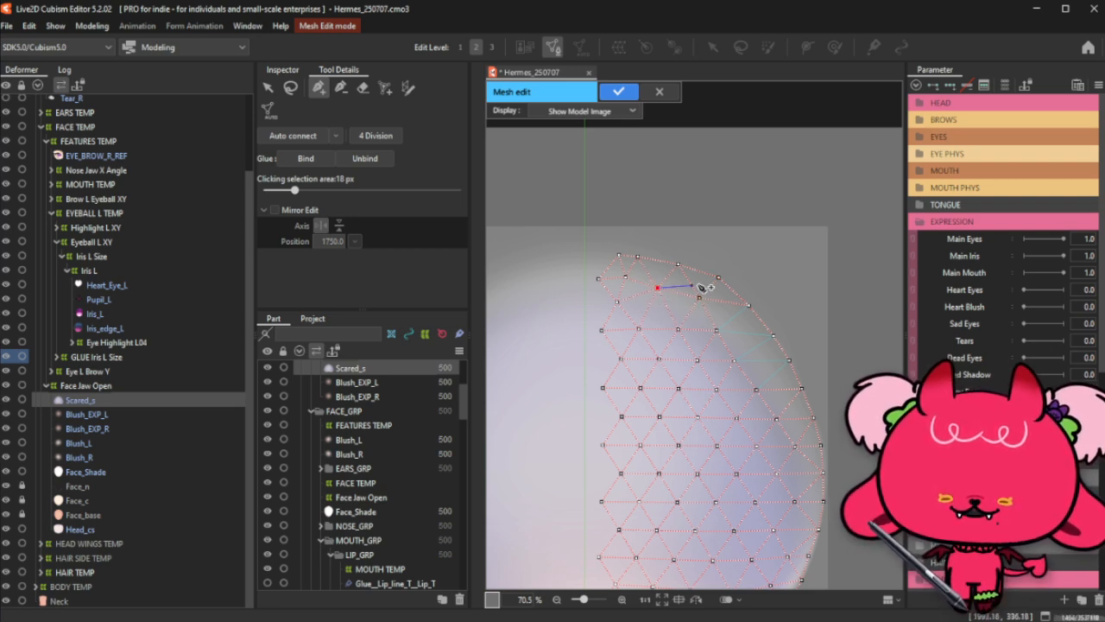
pyautogui.click(696, 299)
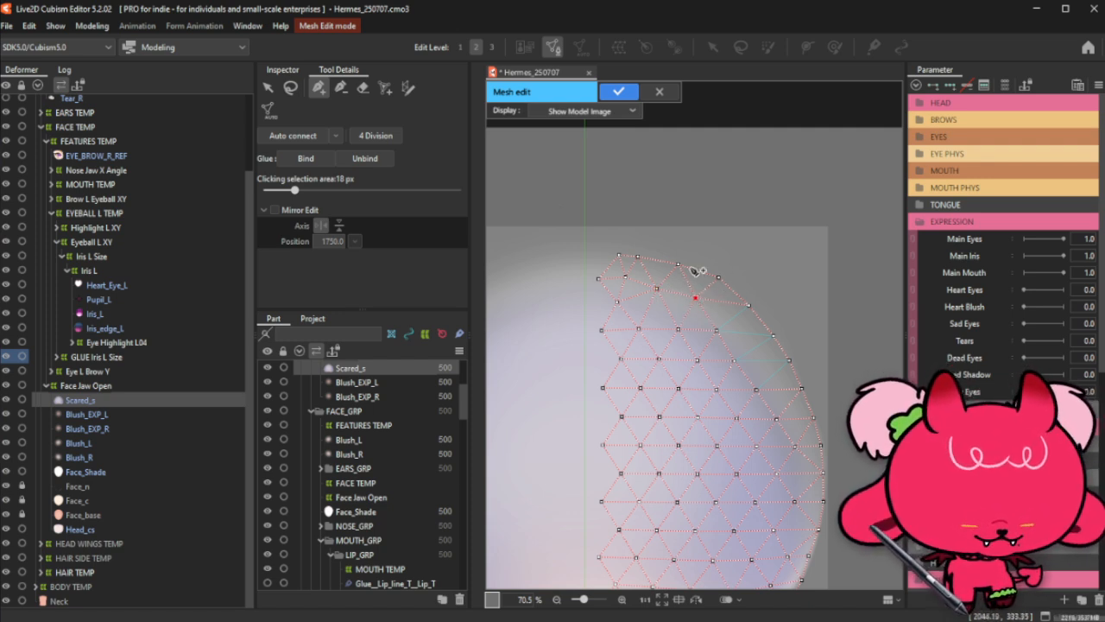
# Step: Delete the row of inner vertices just beneath the top edge of the half mesh
pyautogui.click(290, 88)
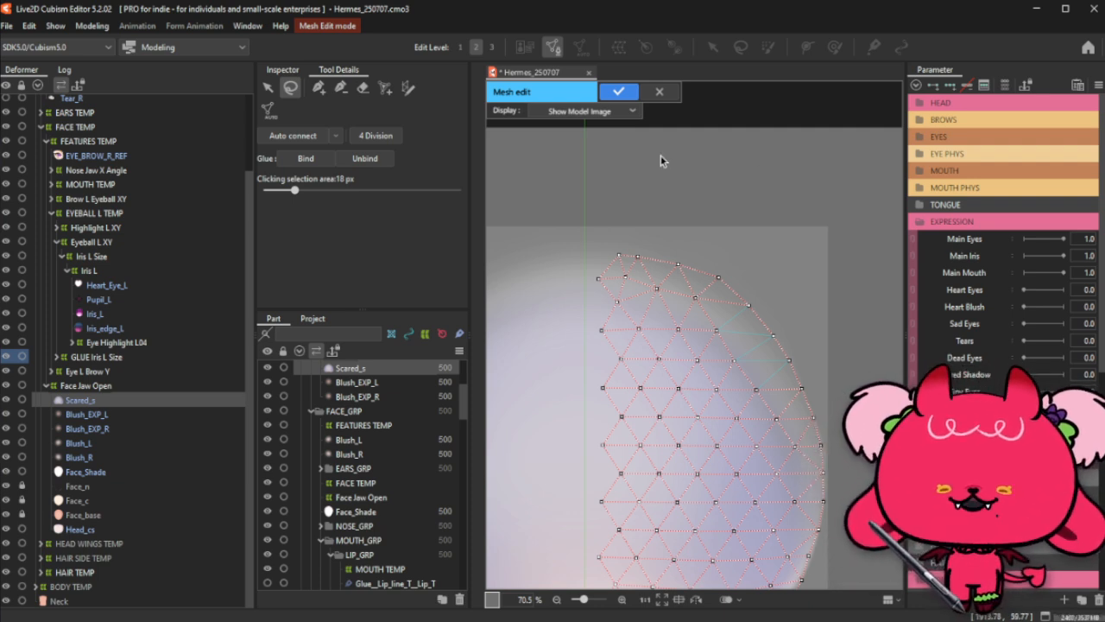
pyautogui.click(319, 88)
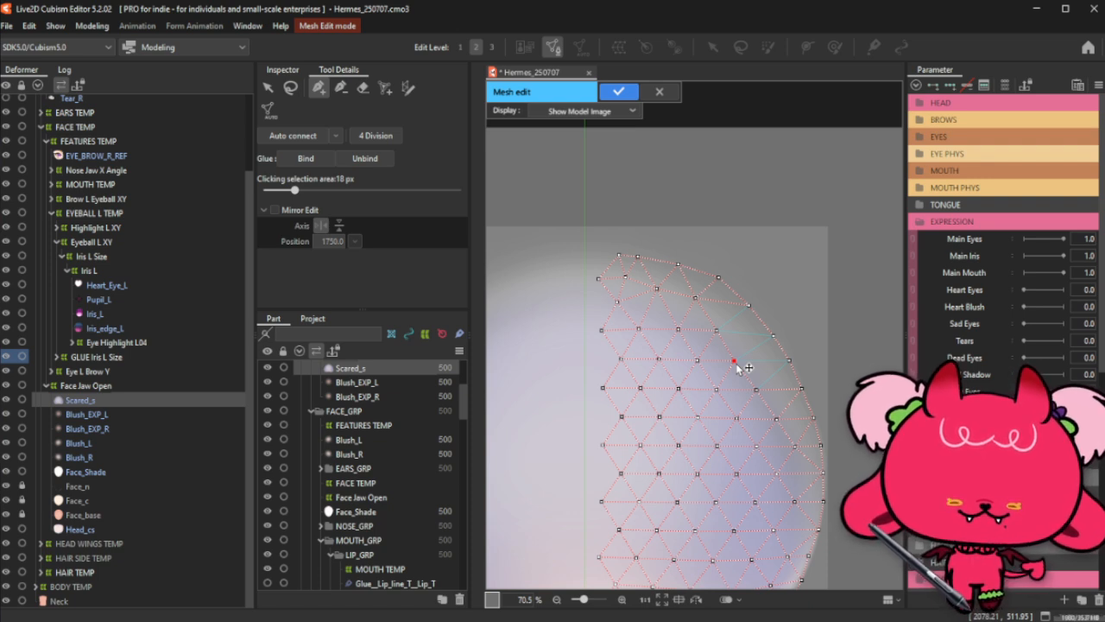
pyautogui.click(341, 88)
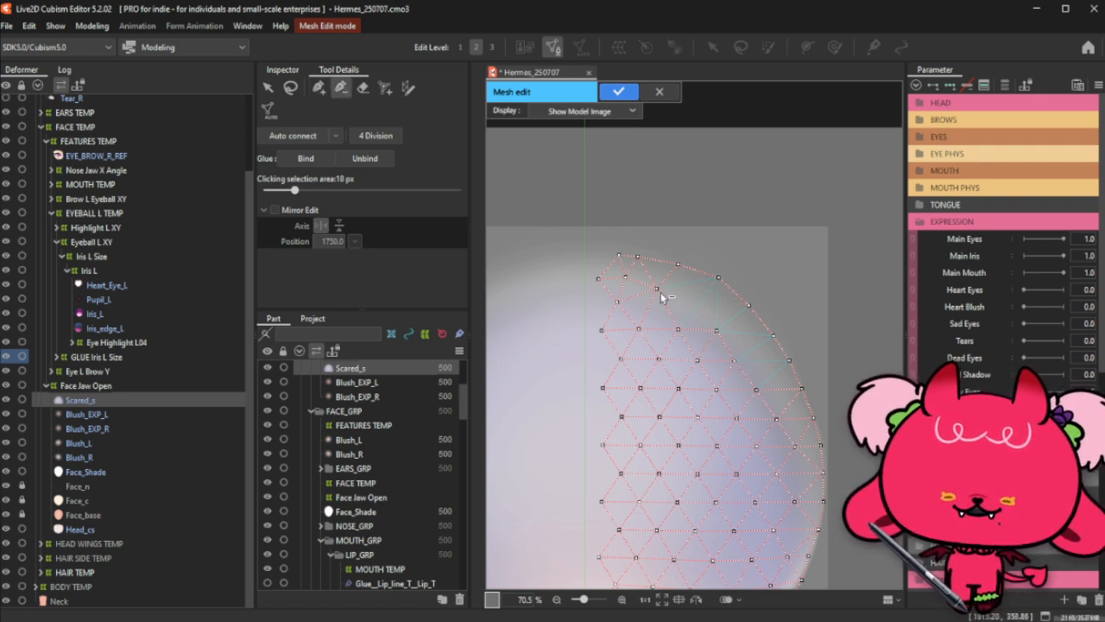
# Step: Reposition the vertices beside the centre line and space those along the top edge of the half mesh evenly
pyautogui.click(320, 88)
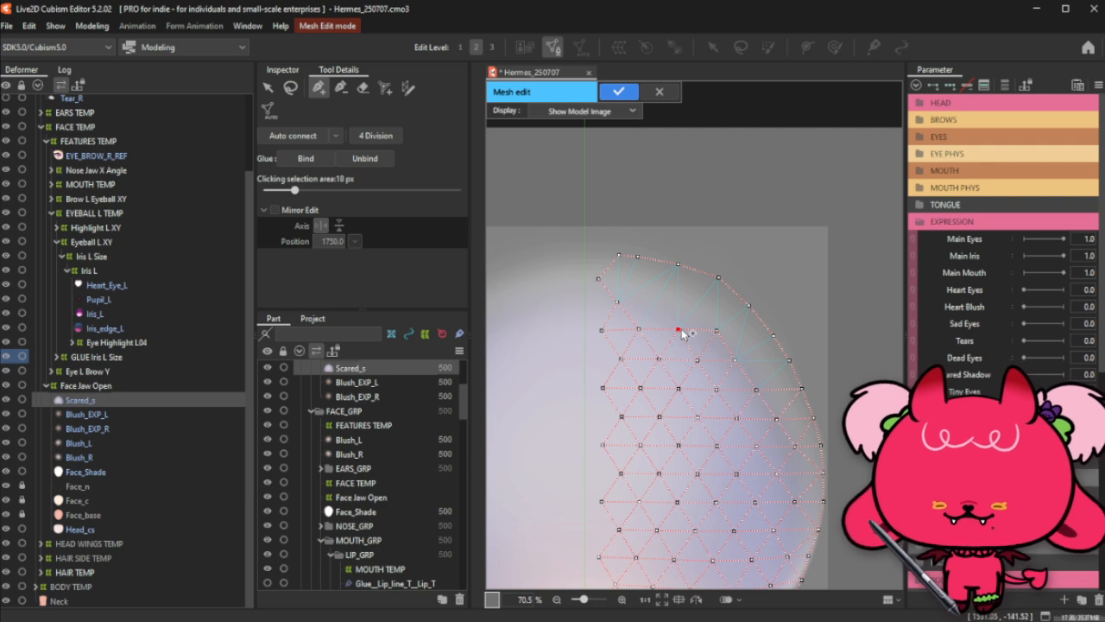
pyautogui.click(605, 332)
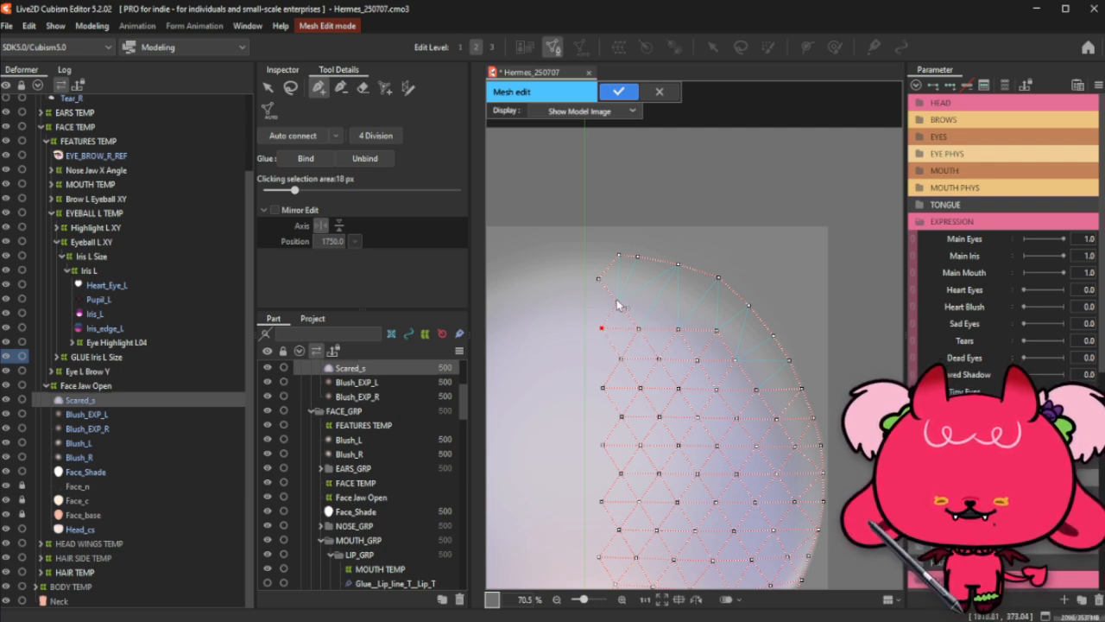
pyautogui.click(618, 303)
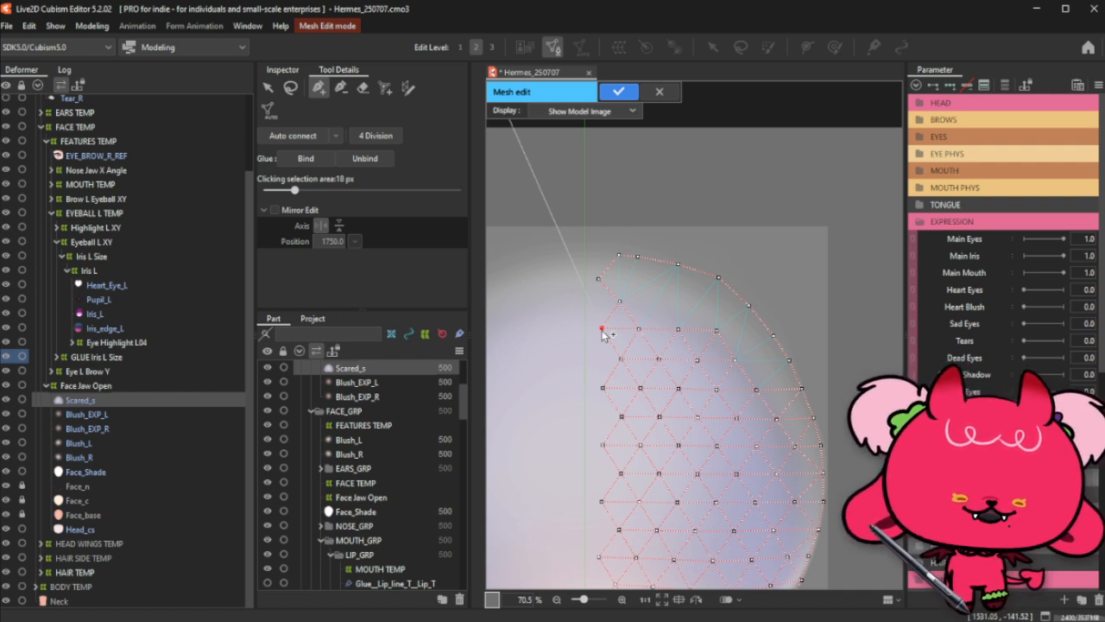
pyautogui.click(598, 279)
pyautogui.click(640, 258)
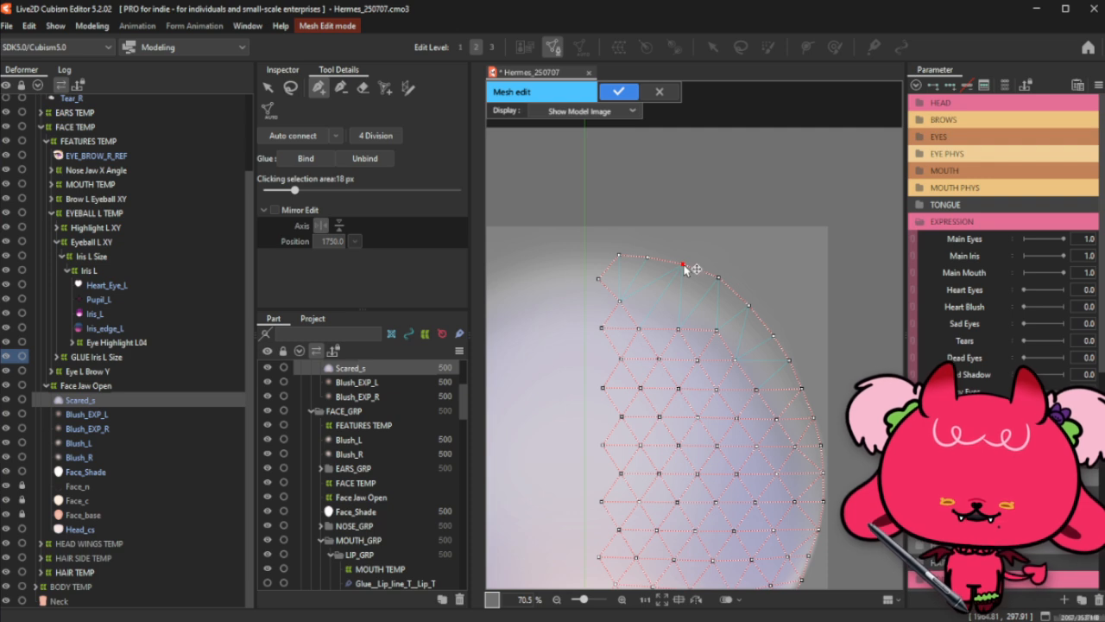
pyautogui.click(719, 276)
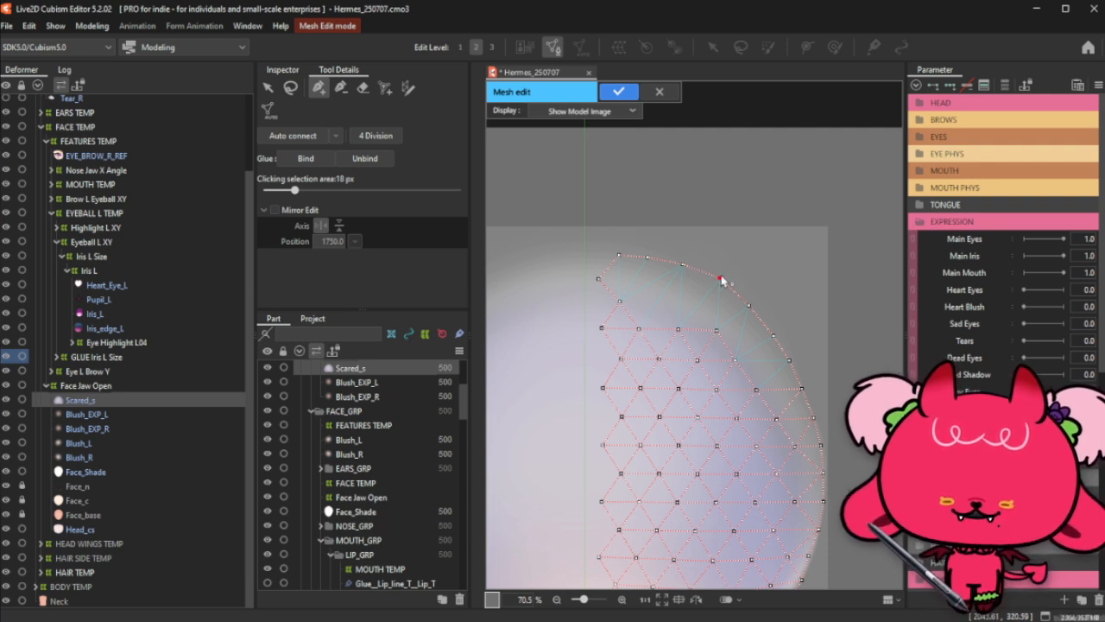
pyautogui.click(649, 260)
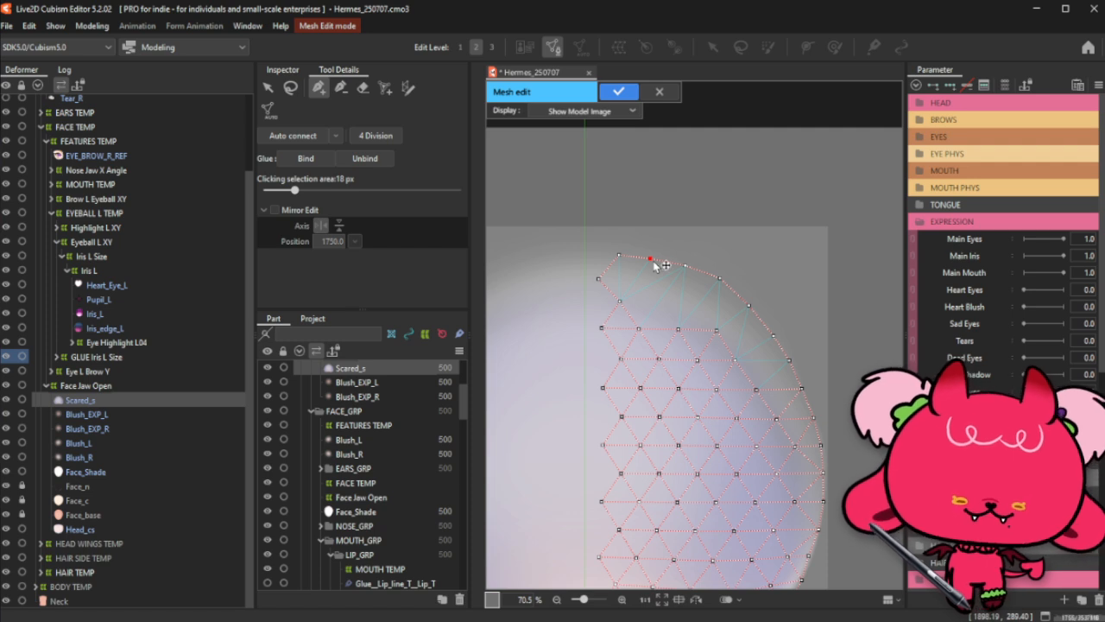
# Step: Shift the upper-right edge vertices and the upper vertex near the centre line to smooth the half mesh's outline
pyautogui.click(290, 87)
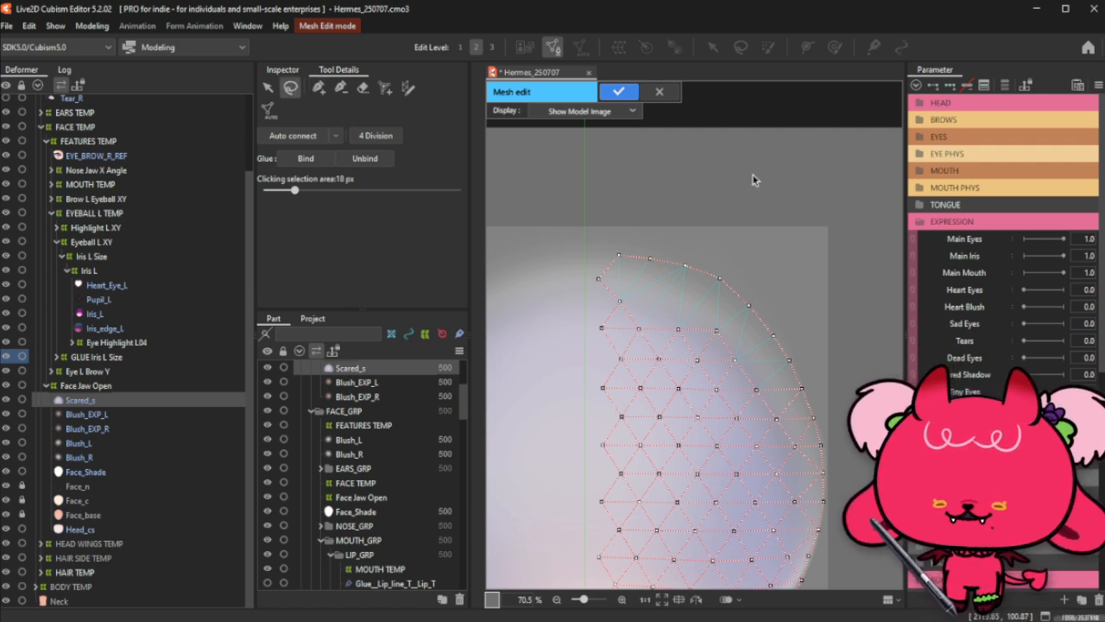
pyautogui.click(753, 306)
pyautogui.click(774, 335)
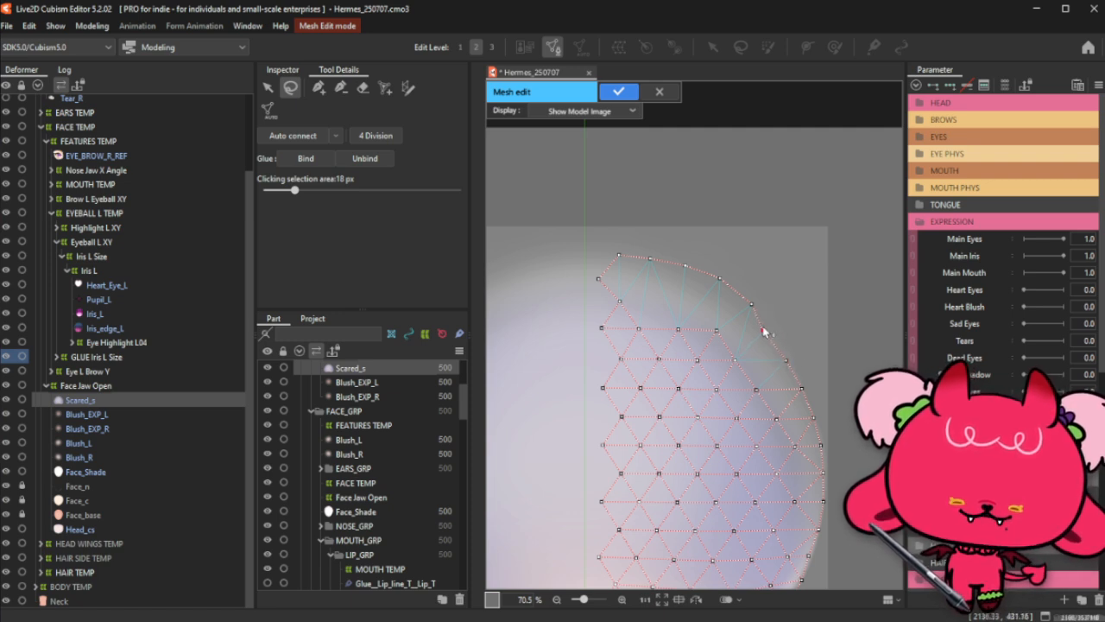
pyautogui.click(745, 306)
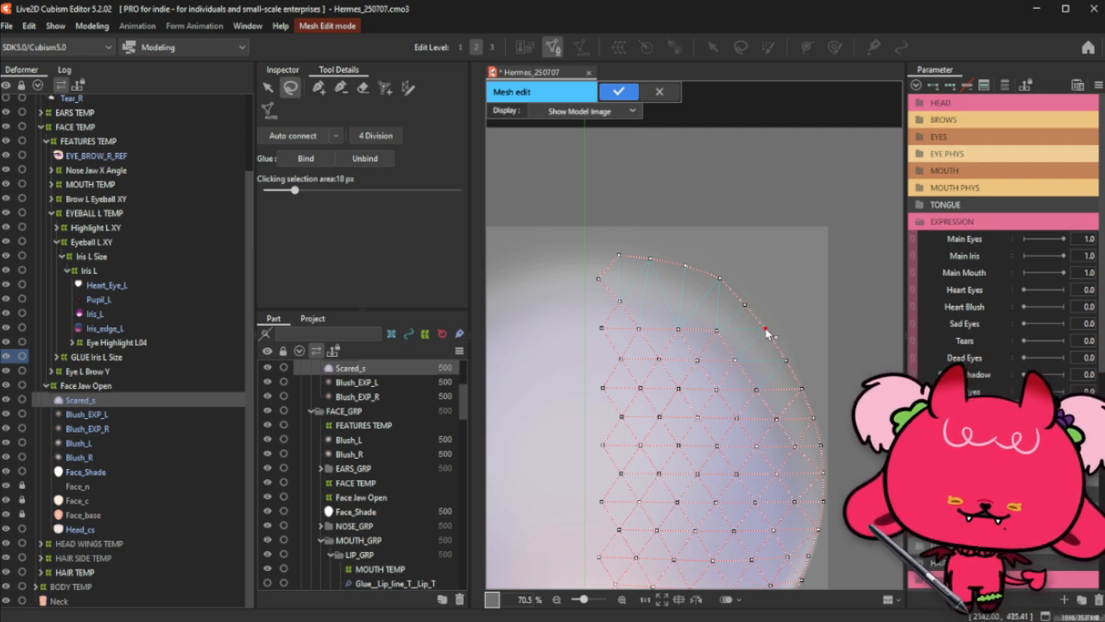
pyautogui.click(720, 279)
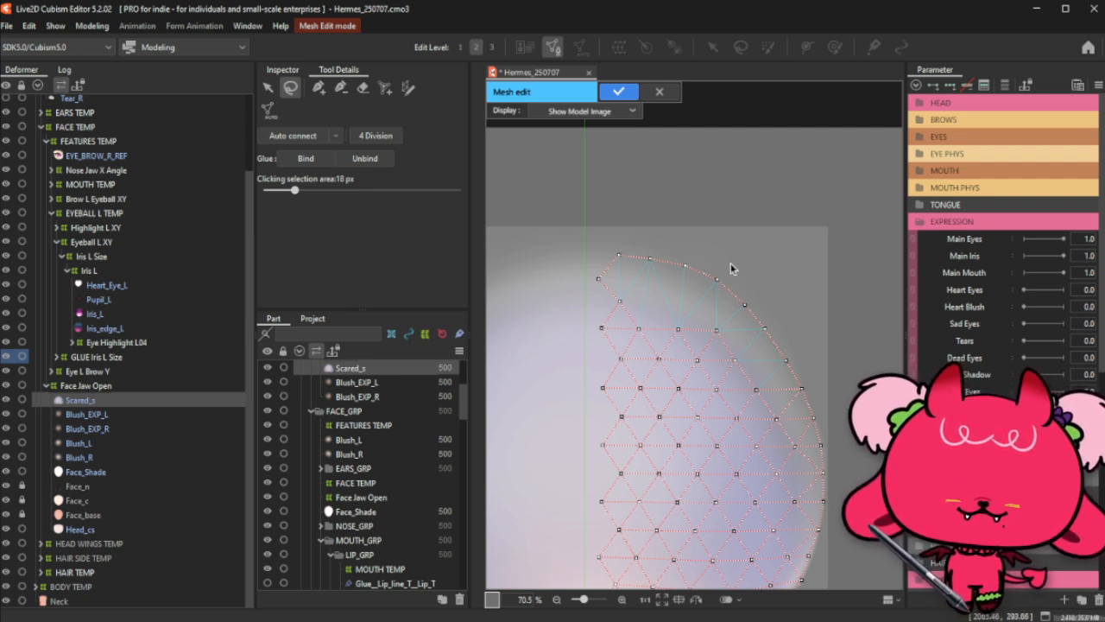
pyautogui.click(602, 279)
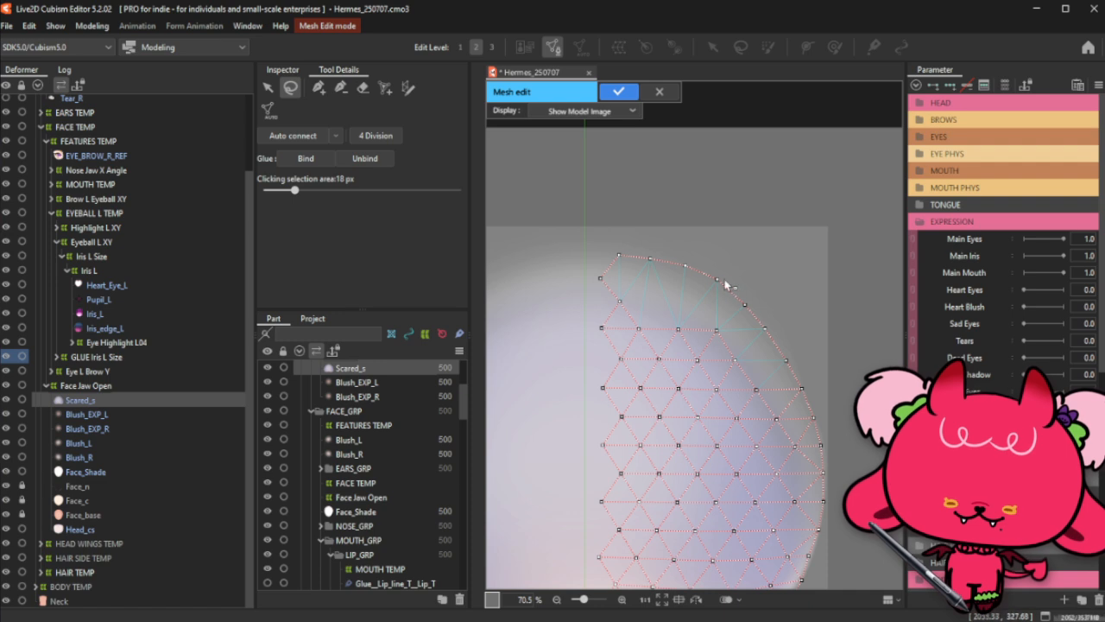
pyautogui.click(747, 304)
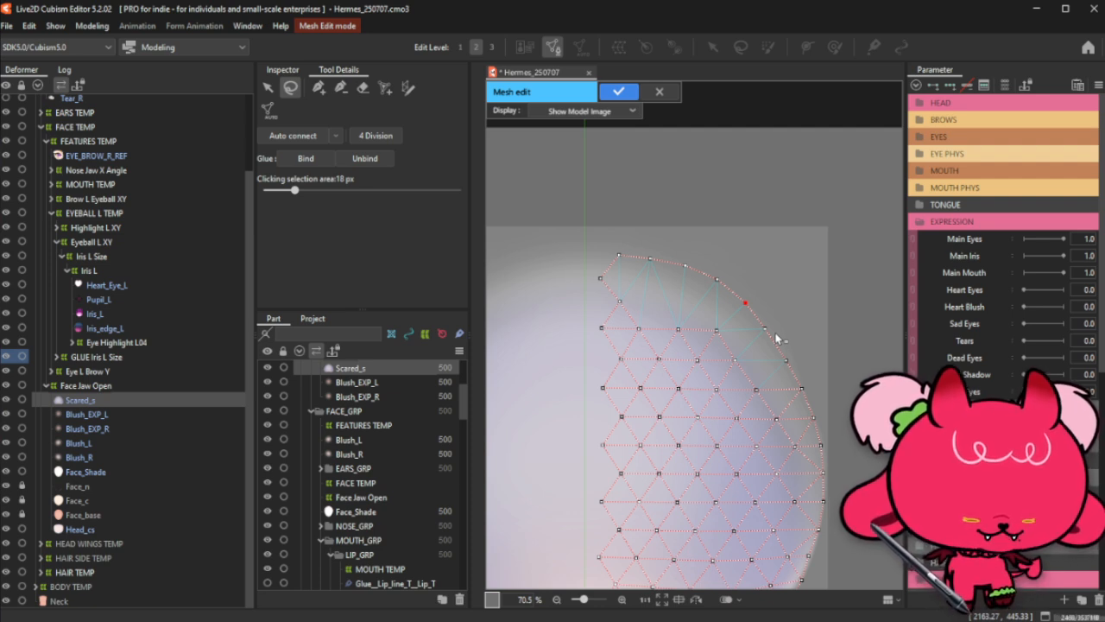
pyautogui.click(869, 281)
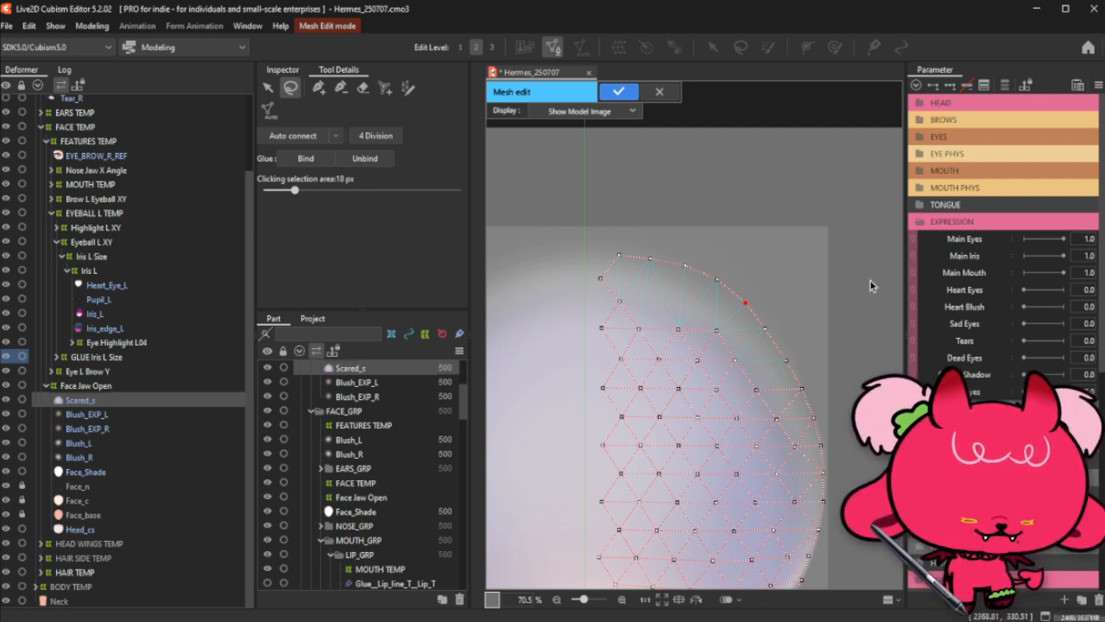
# Step: Nudge the vertex midway down the upper-right edge outward to even out the half mesh's outline
pyautogui.click(788, 359)
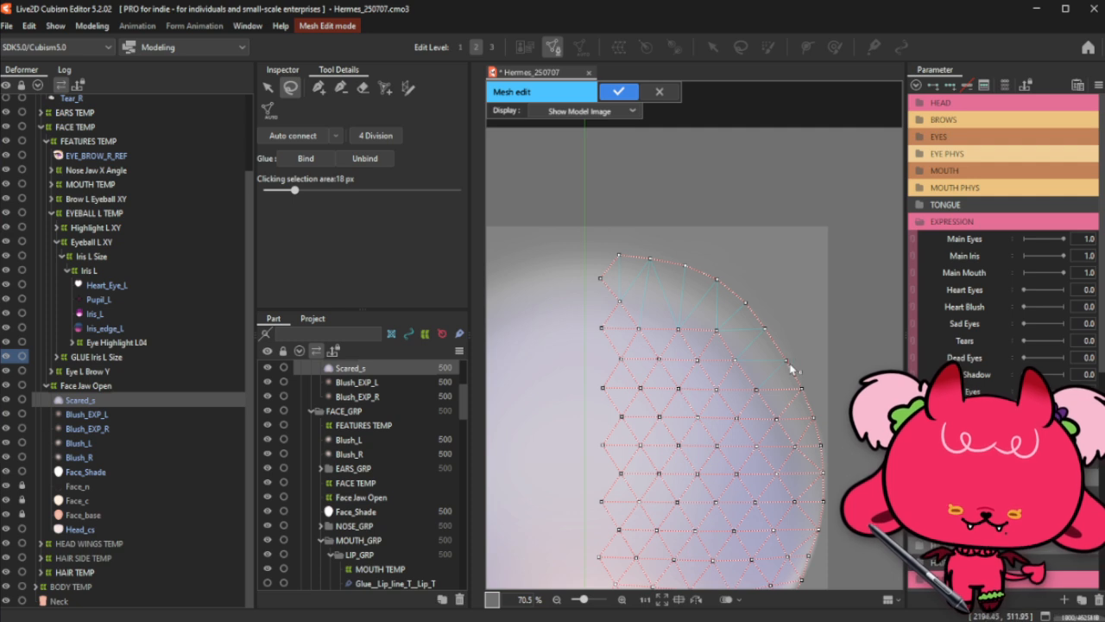
pyautogui.click(769, 330)
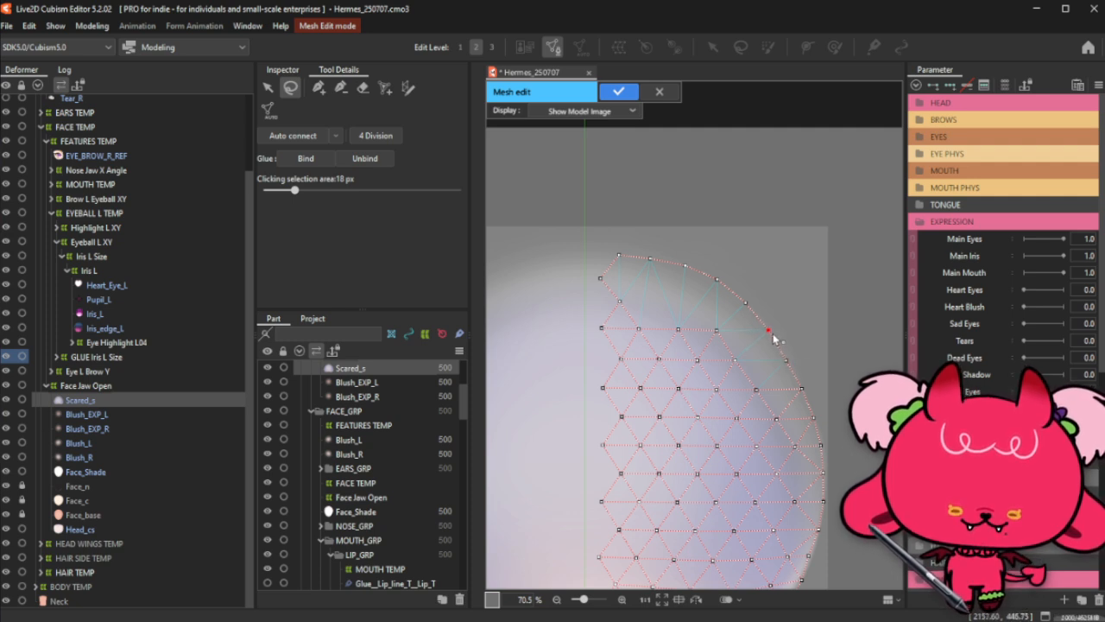
pyautogui.click(807, 330)
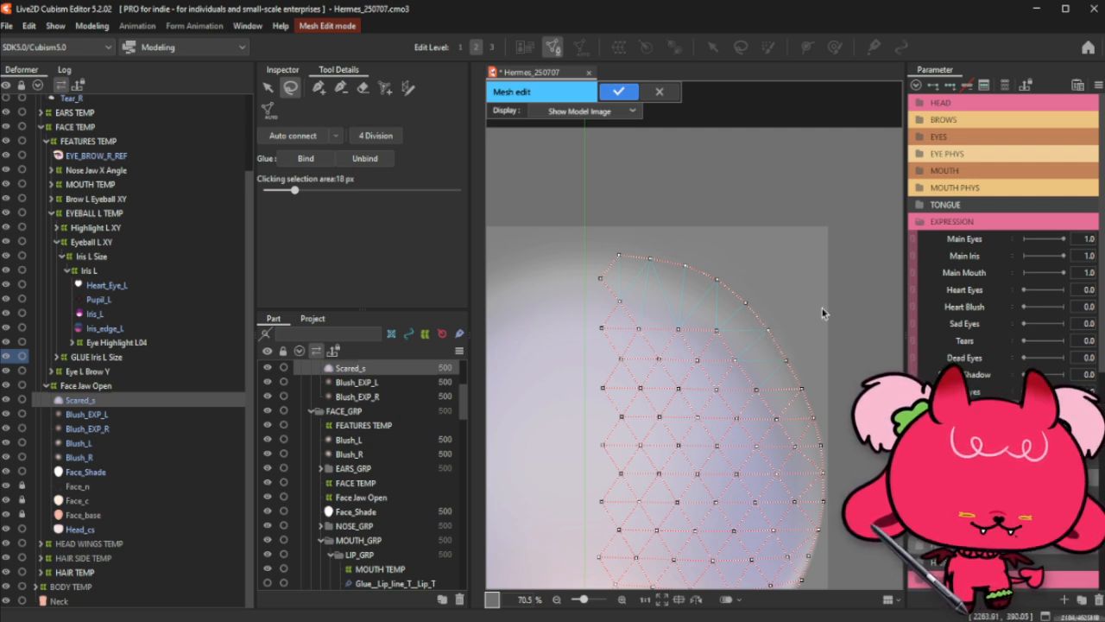
pyautogui.click(319, 88)
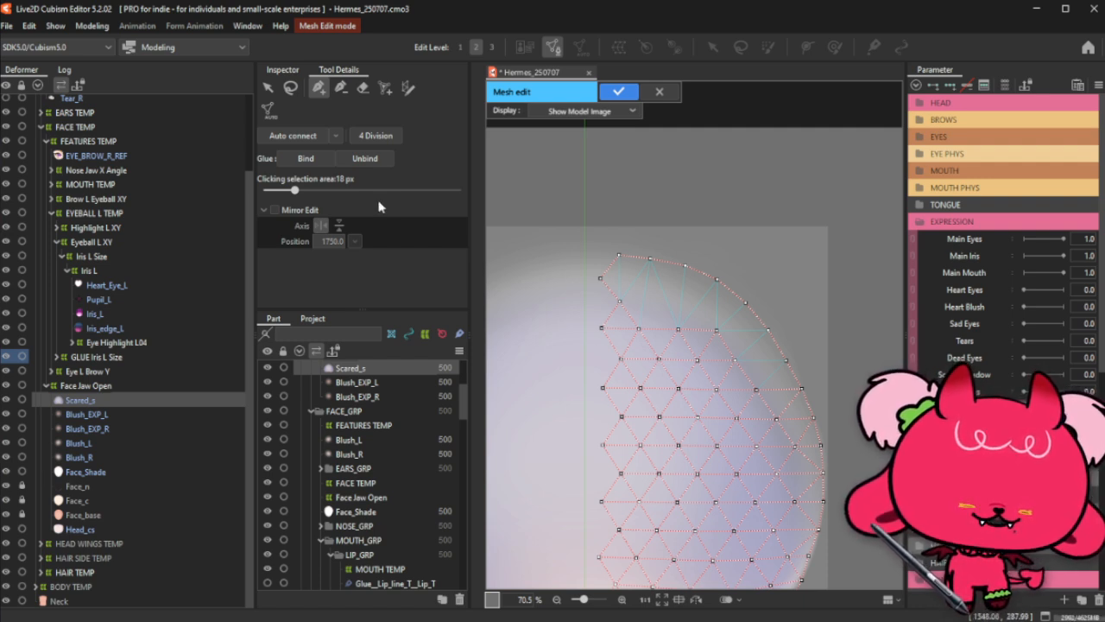
pyautogui.click(290, 87)
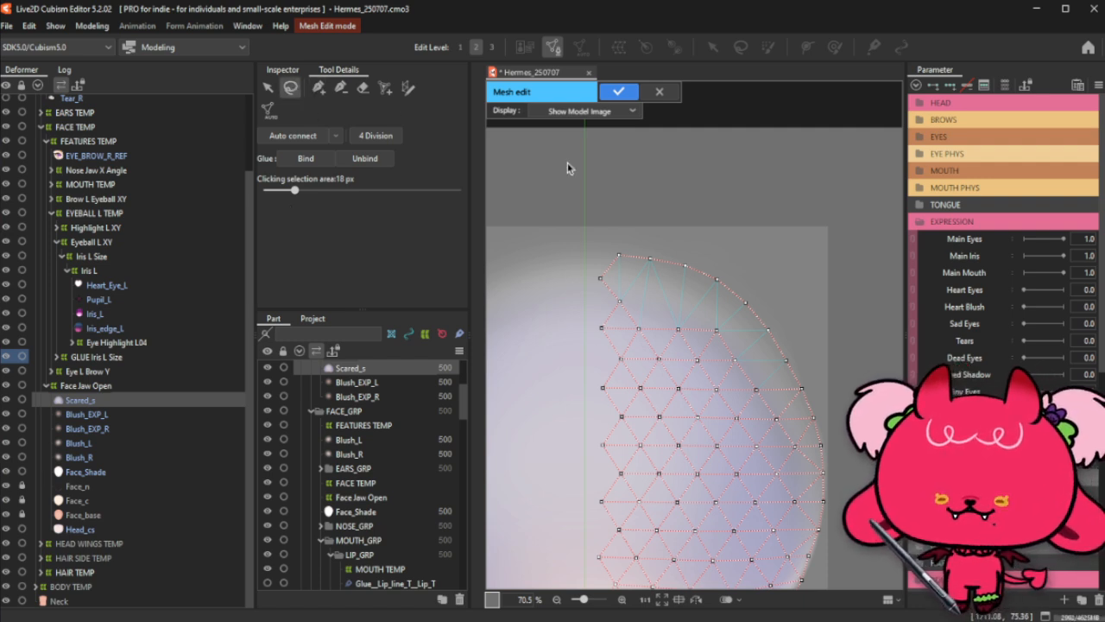
# Step: Reposition the three edge vertices around the lower-right curve of the half mesh to follow the shape's outline
pyautogui.click(318, 87)
pyautogui.scroll(-2, 637, 240)
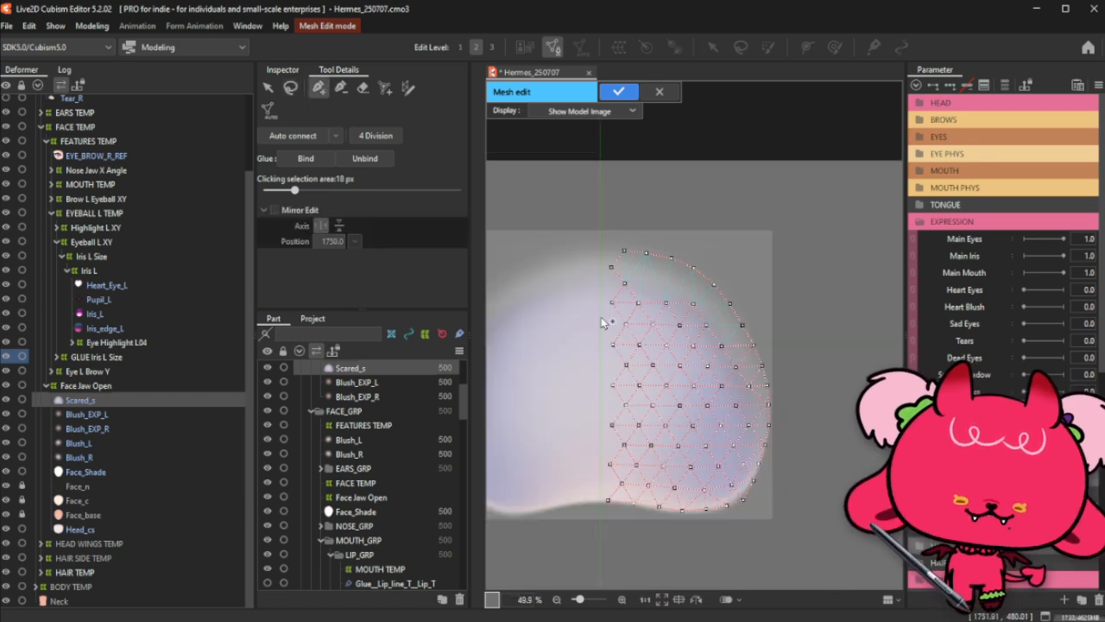
pyautogui.scroll(2, 695, 520)
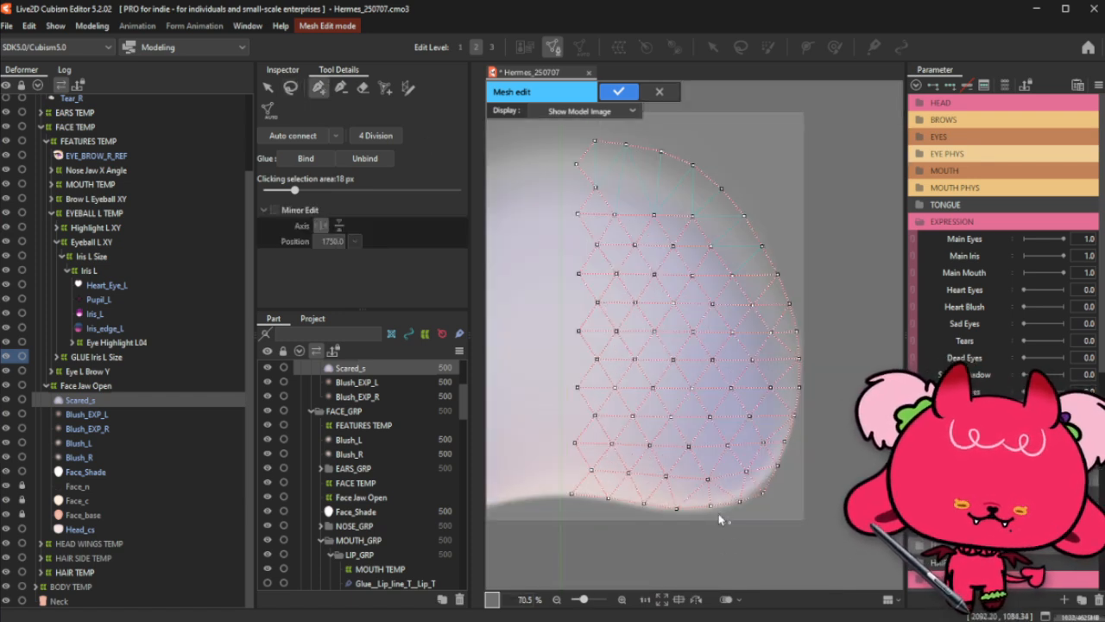
pyautogui.click(710, 513)
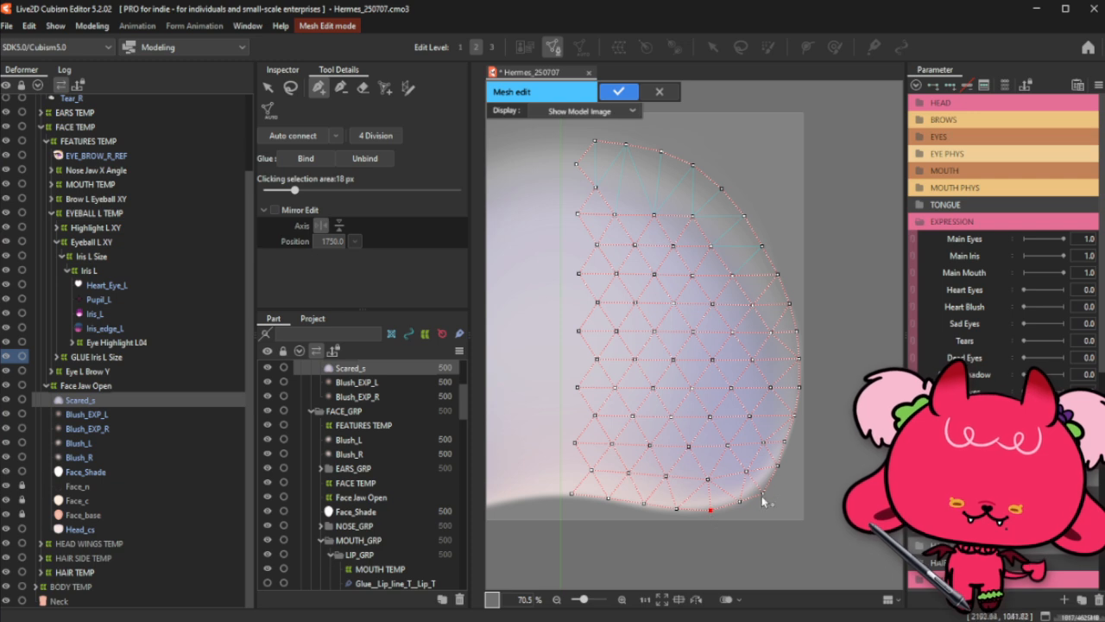
pyautogui.click(741, 503)
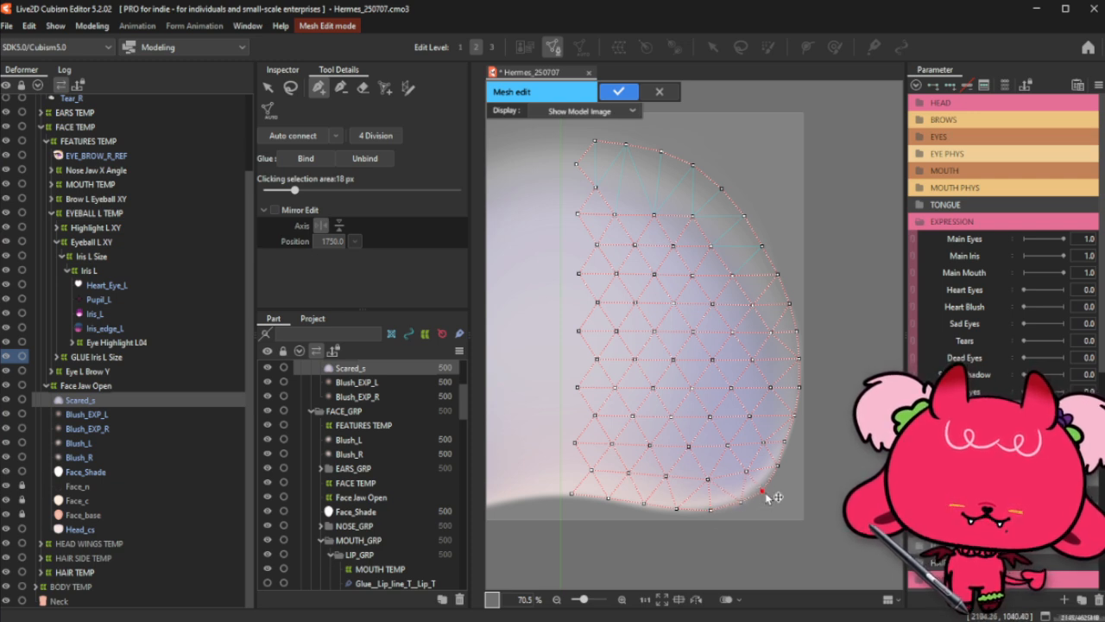
pyautogui.click(762, 491)
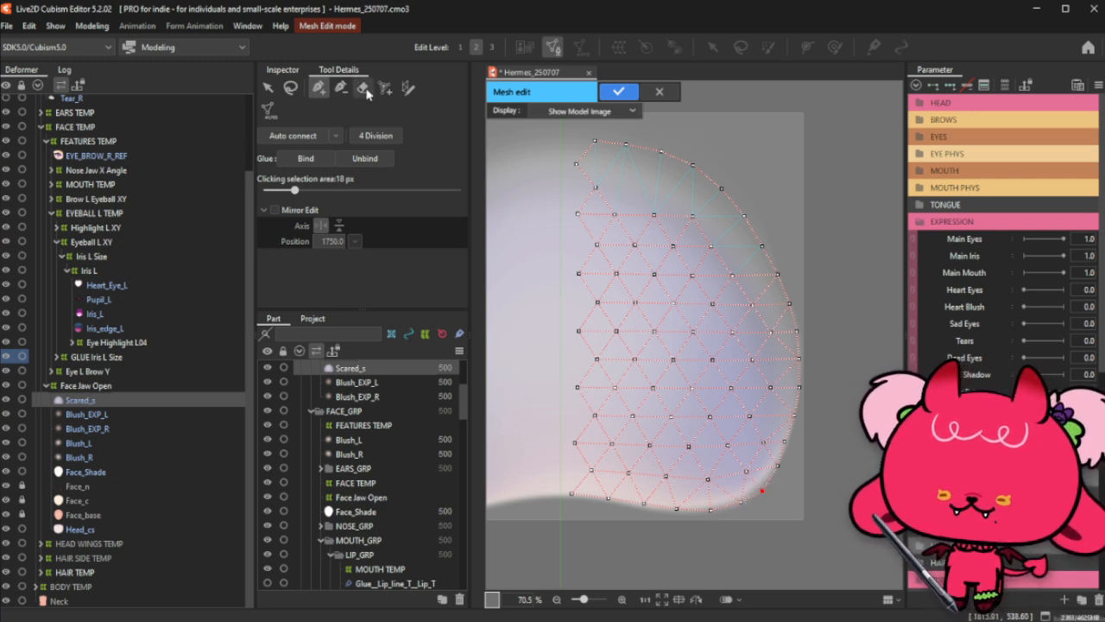
# Step: Connect the lower right-edge vertex to its inner neighbour and shift the edge vertex just below it outward
pyautogui.click(341, 87)
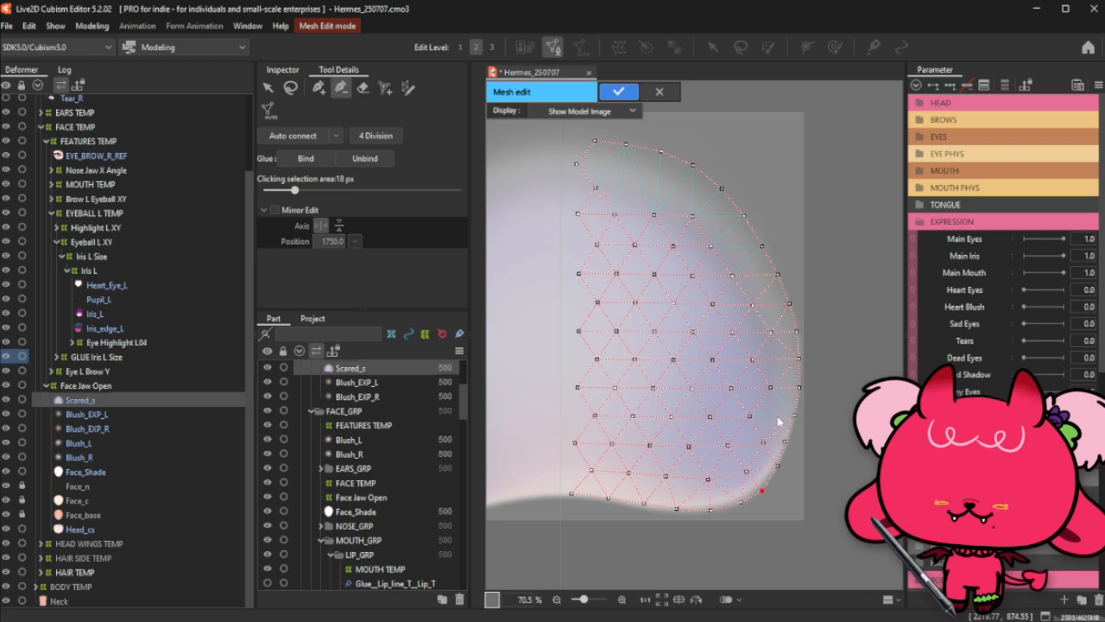
pyautogui.click(318, 87)
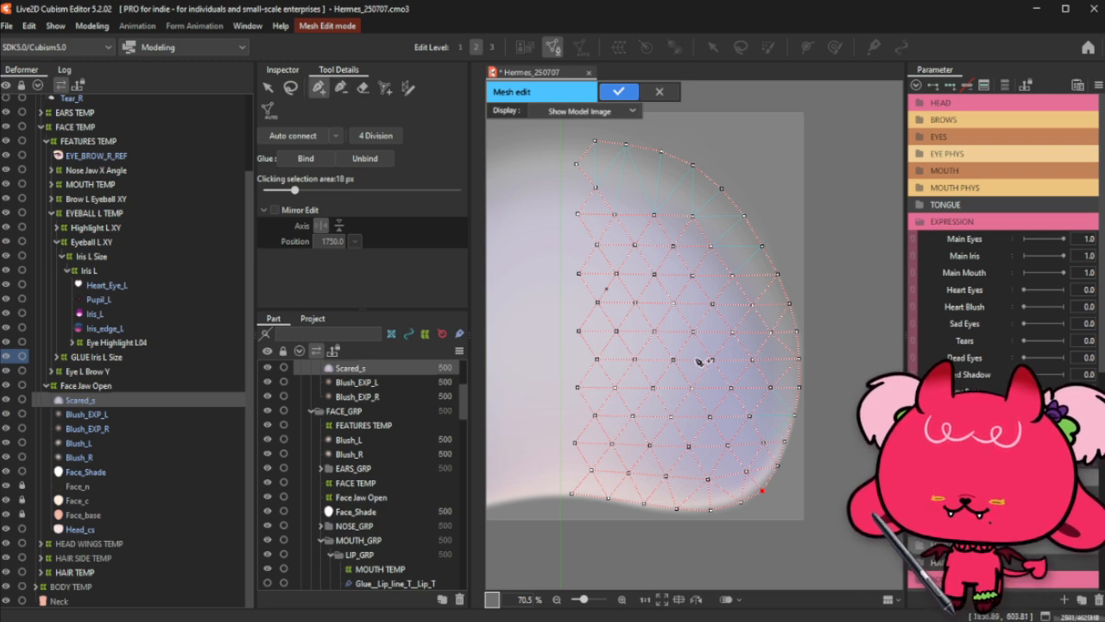
pyautogui.click(750, 415)
pyautogui.click(794, 416)
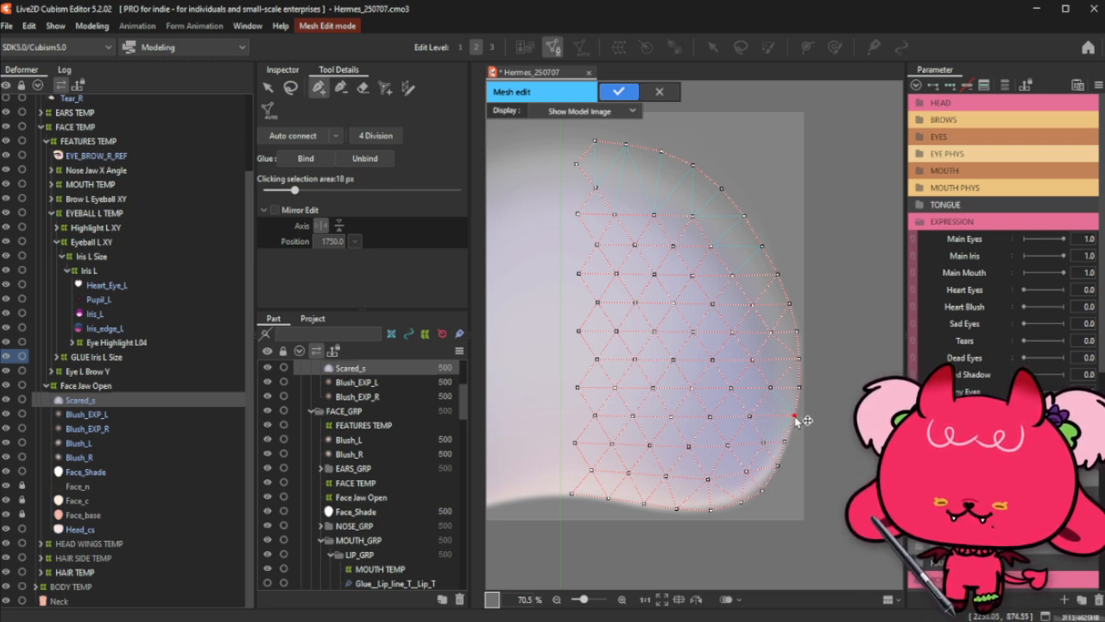
pyautogui.click(789, 442)
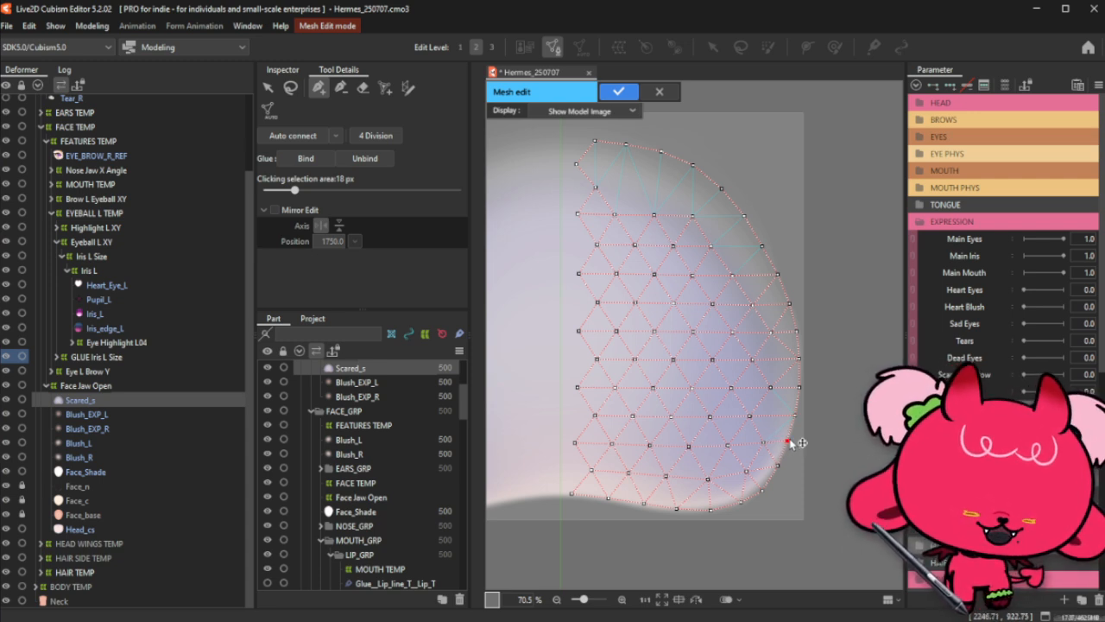
pyautogui.click(290, 87)
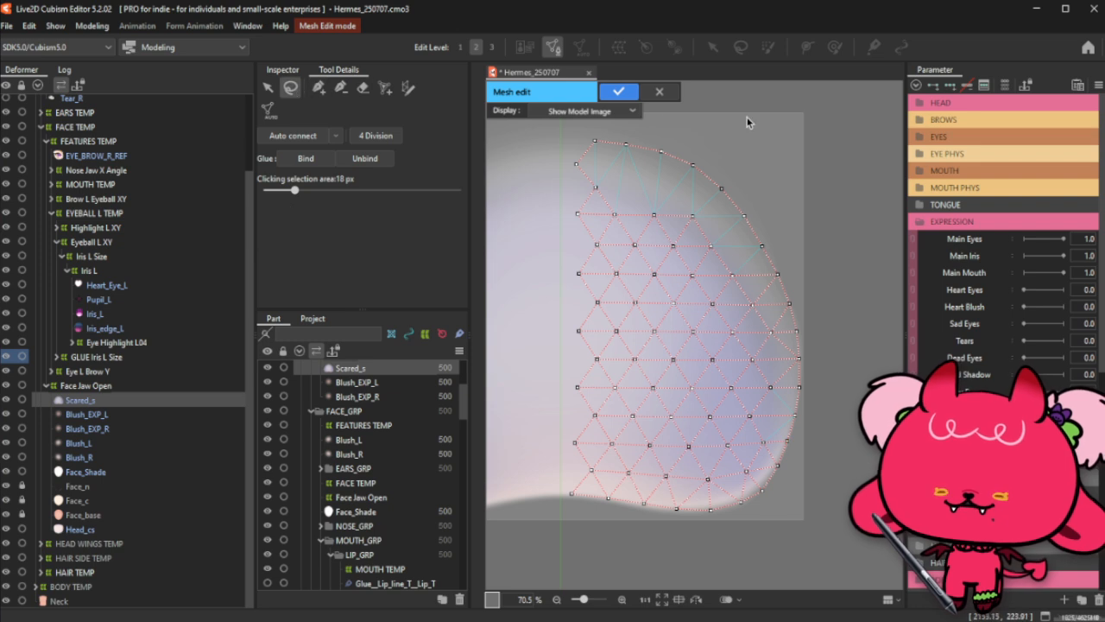
# Step: Add two connected rows of inner vertices beneath the top edge, joining them to the existing vertices of the half mesh
pyautogui.click(318, 89)
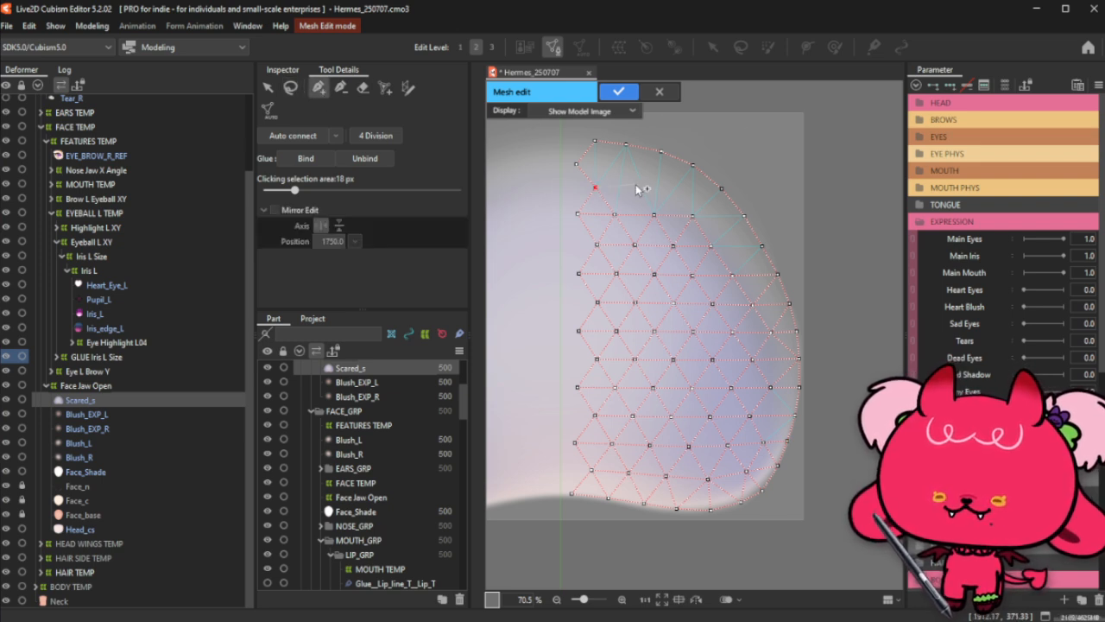
pyautogui.click(632, 187)
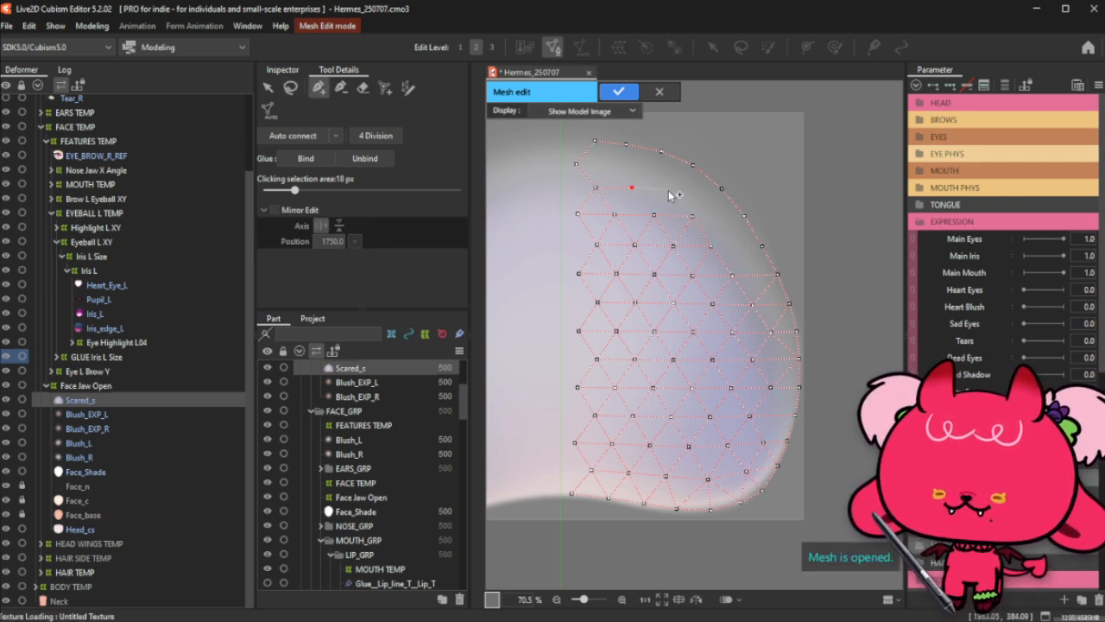
pyautogui.click(693, 216)
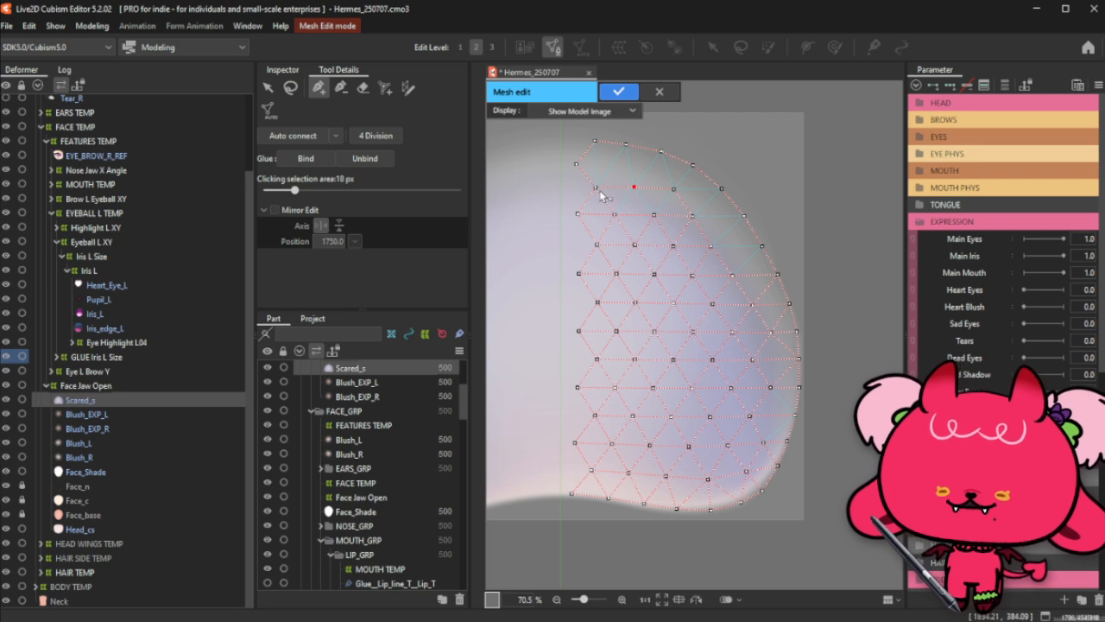
pyautogui.click(576, 164)
pyautogui.click(611, 165)
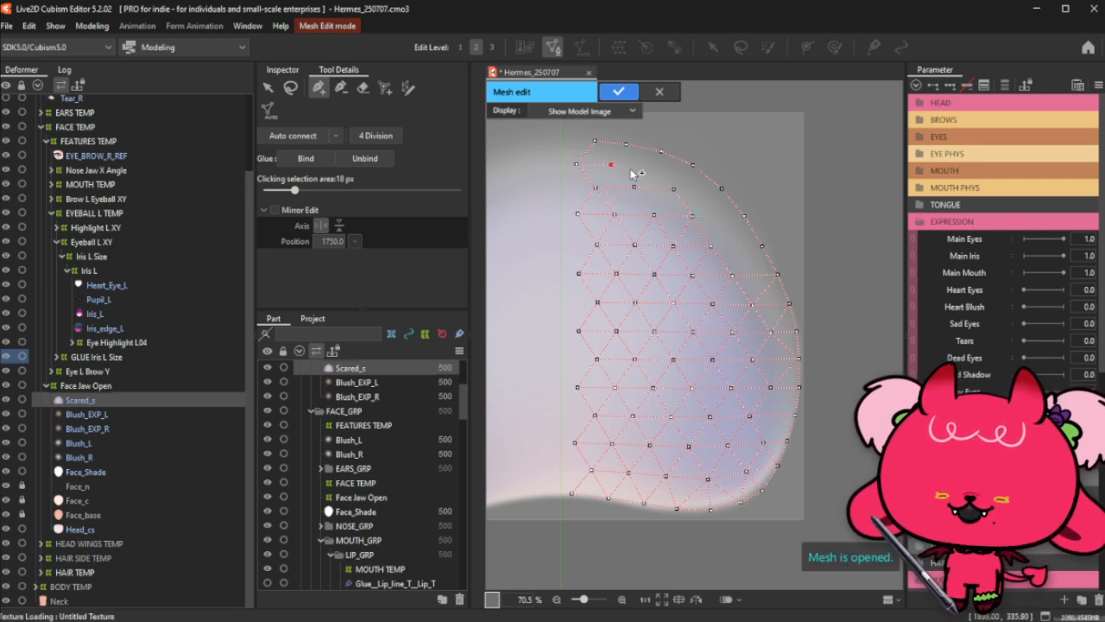
pyautogui.click(673, 189)
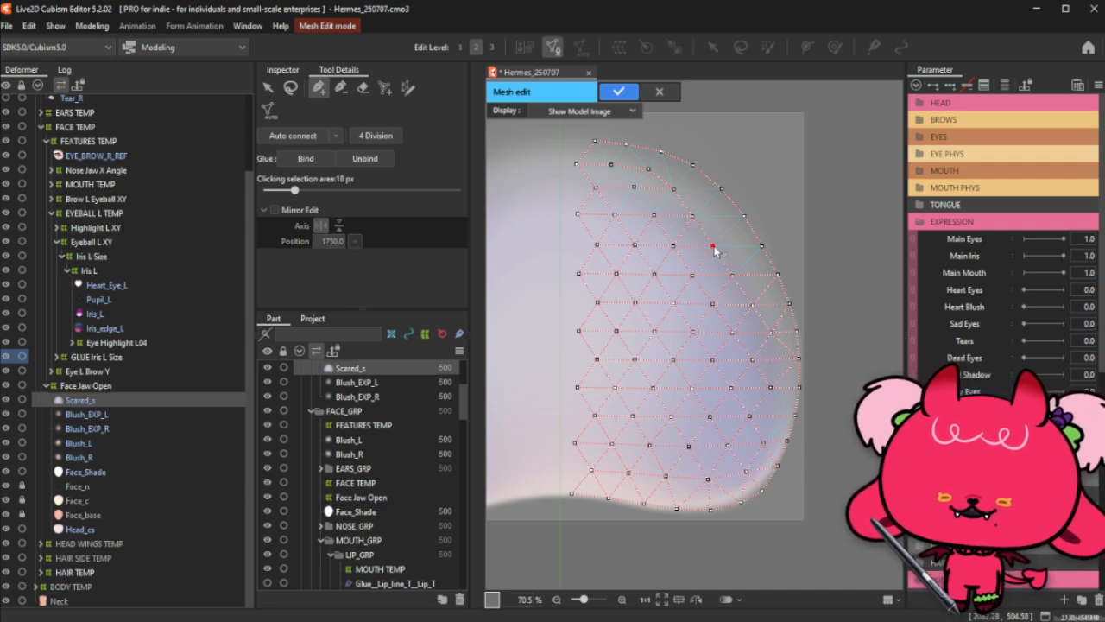
# Step: Nudge the outer vertices of the upper inner rows and the lower inner vertices to space the half mesh evenly
pyautogui.click(693, 220)
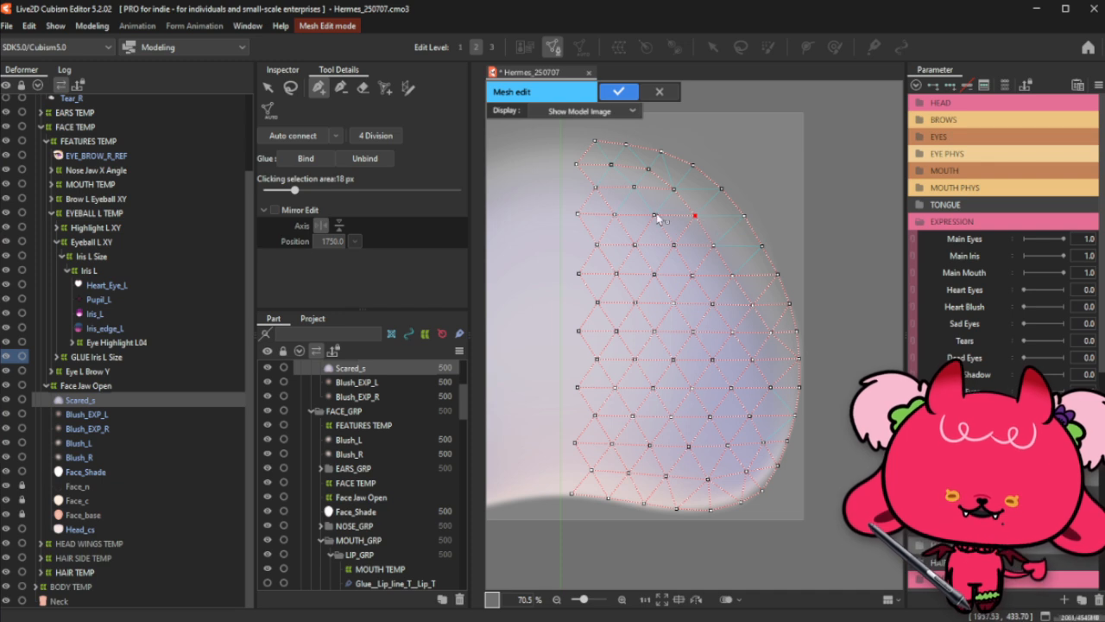
pyautogui.click(675, 188)
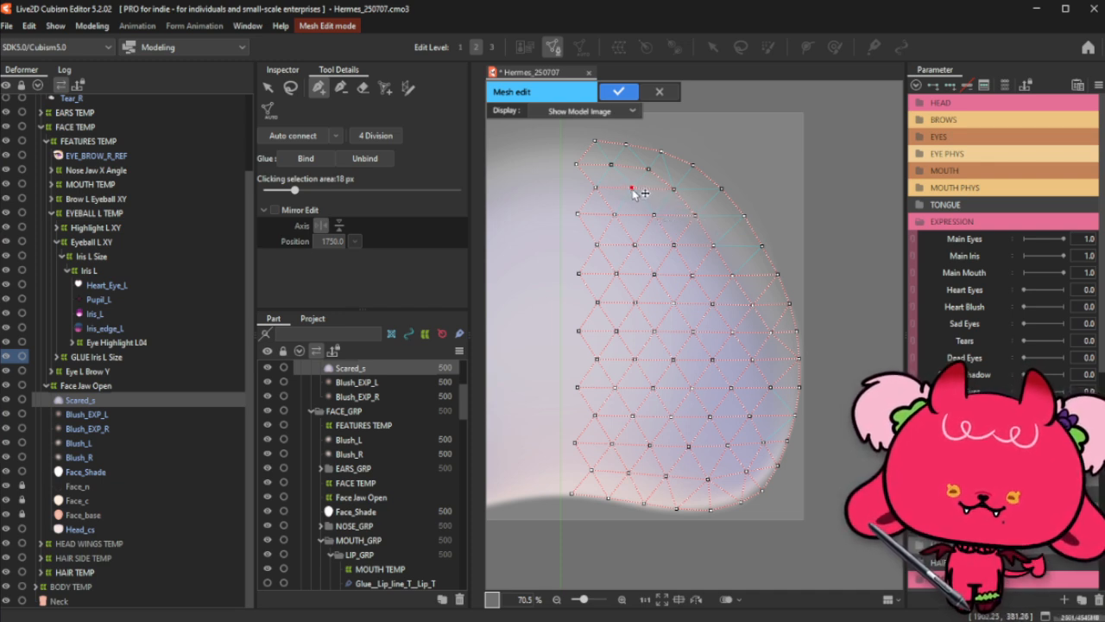
pyautogui.click(290, 89)
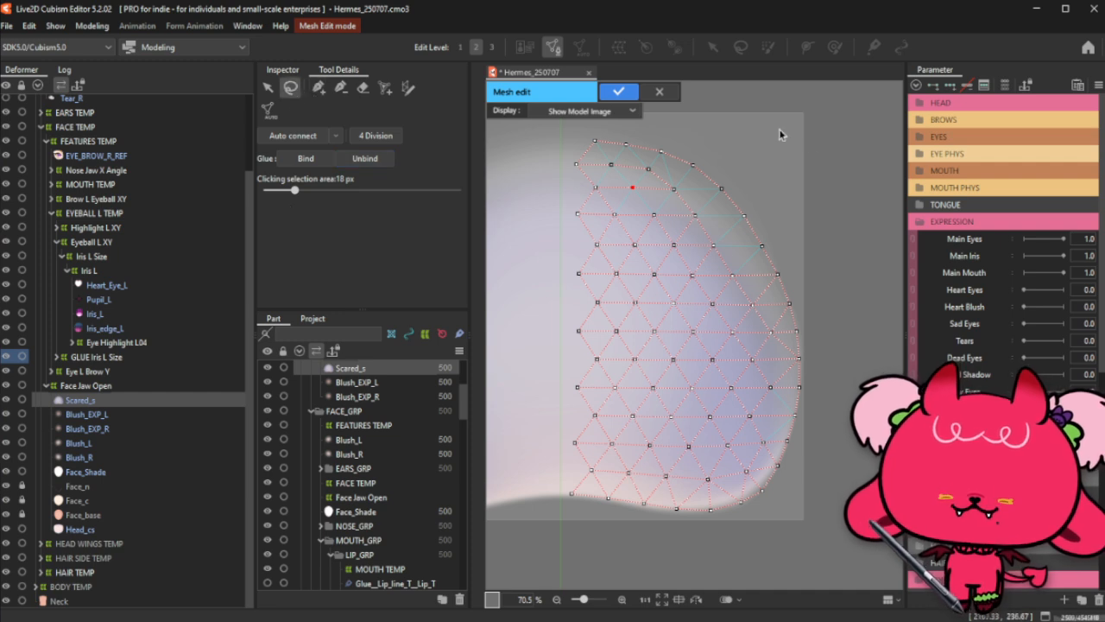
pyautogui.click(319, 89)
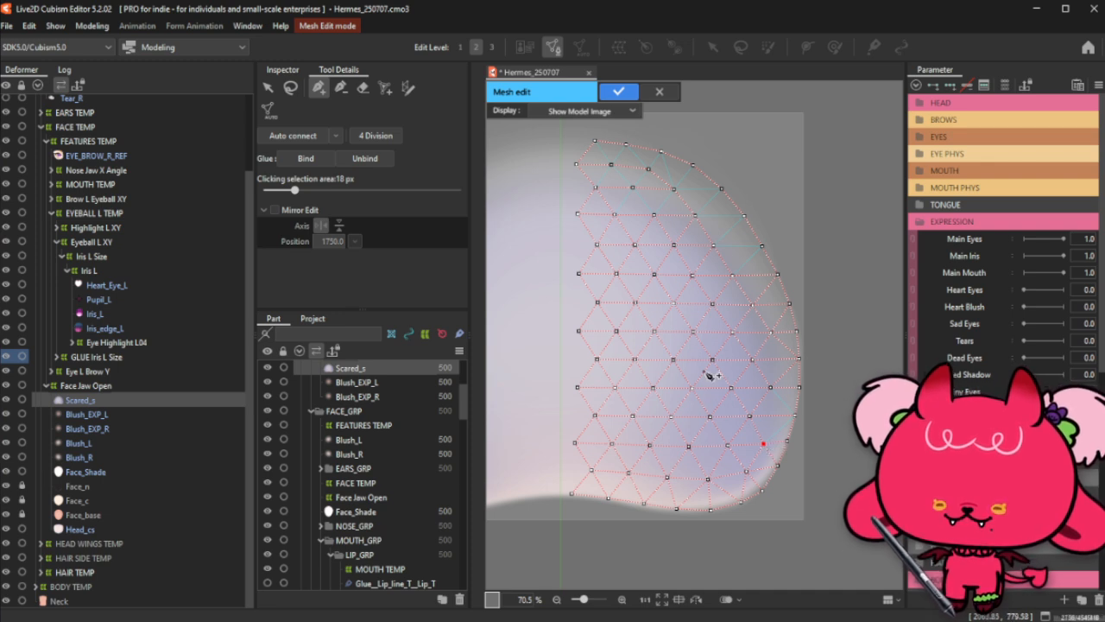
pyautogui.click(291, 87)
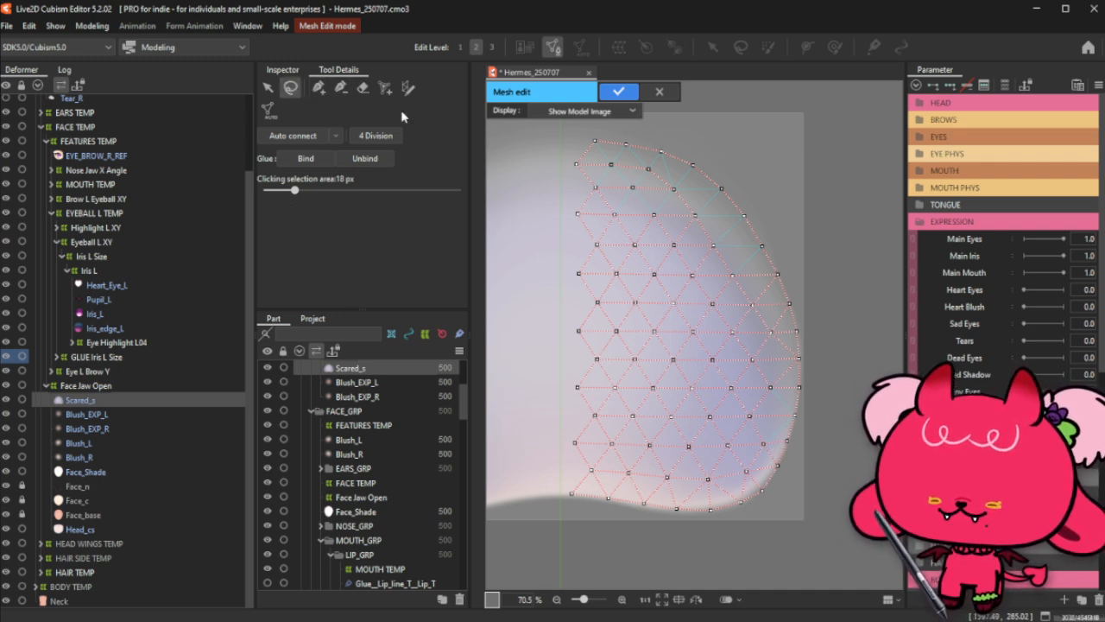
# Step: Shift the top edge vertices along the outline to line up with the new inner rows
pyautogui.click(319, 87)
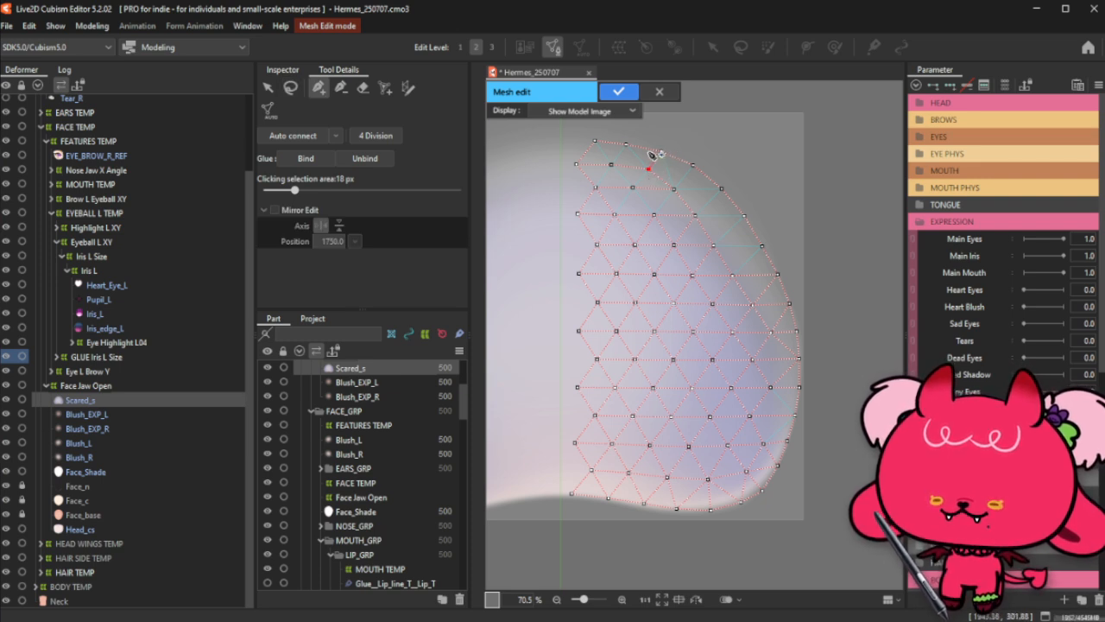
pyautogui.click(628, 147)
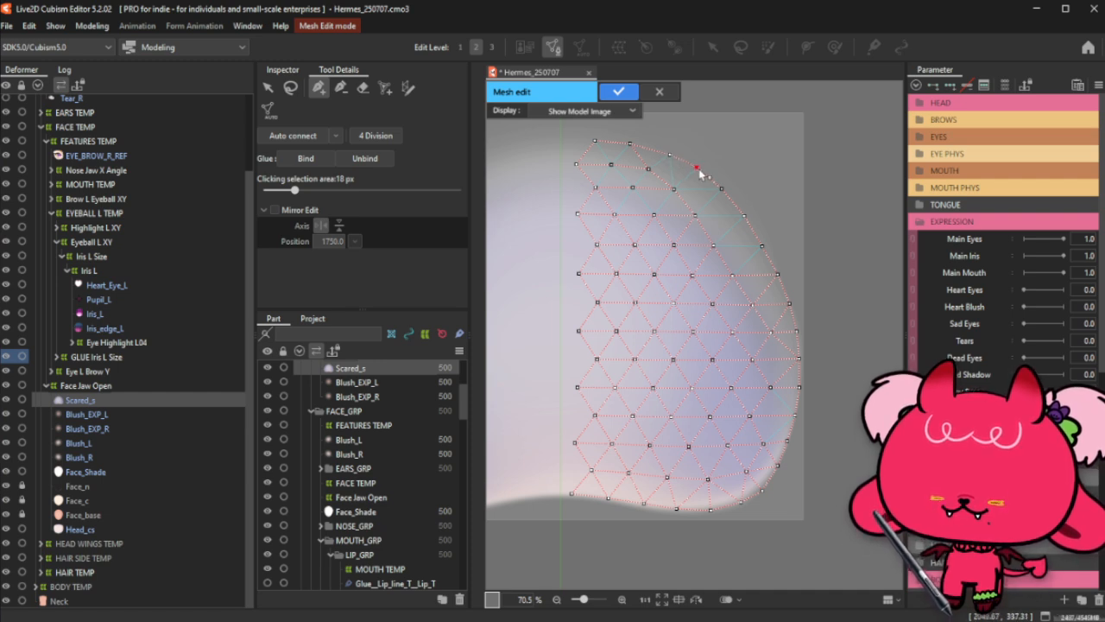
pyautogui.click(290, 87)
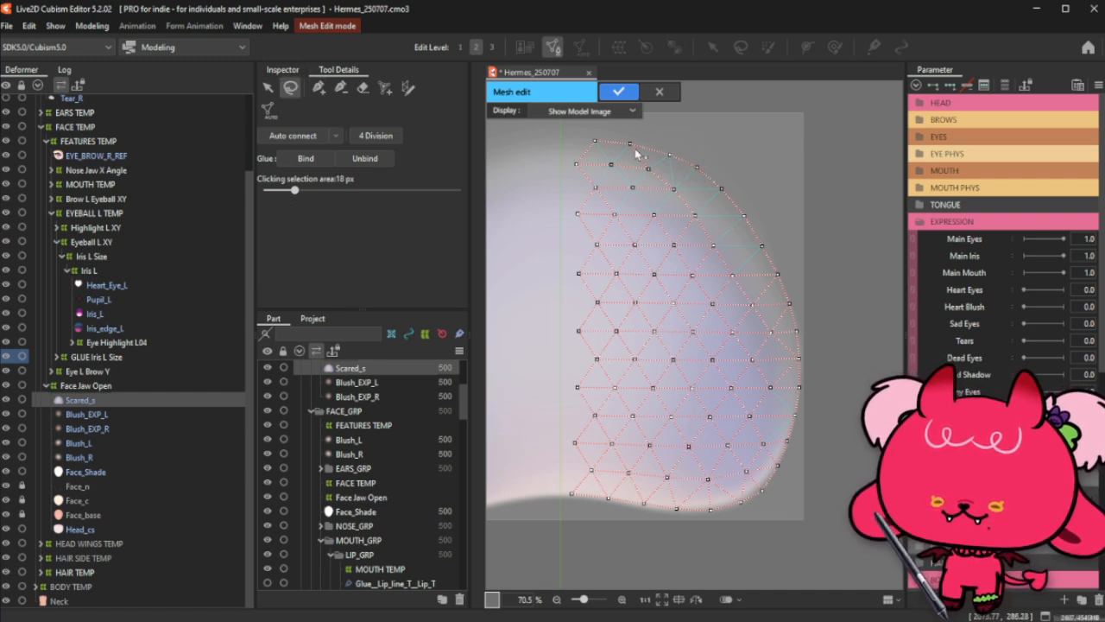
pyautogui.click(319, 87)
# Step: Draw a short Stroke mesh-mapping line just below the mesh near the centre line, with 1 vertex in the mesh width
pyautogui.click(407, 88)
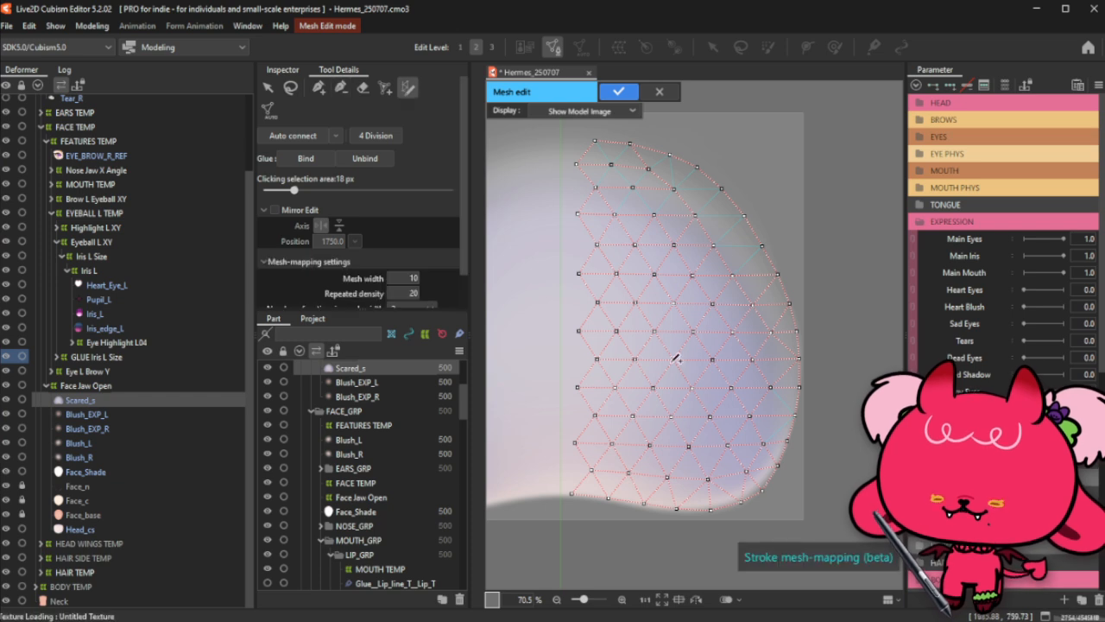
pyautogui.scroll(-2, 677, 358)
pyautogui.moveTo(603, 475); pyautogui.dragTo(630, 486)
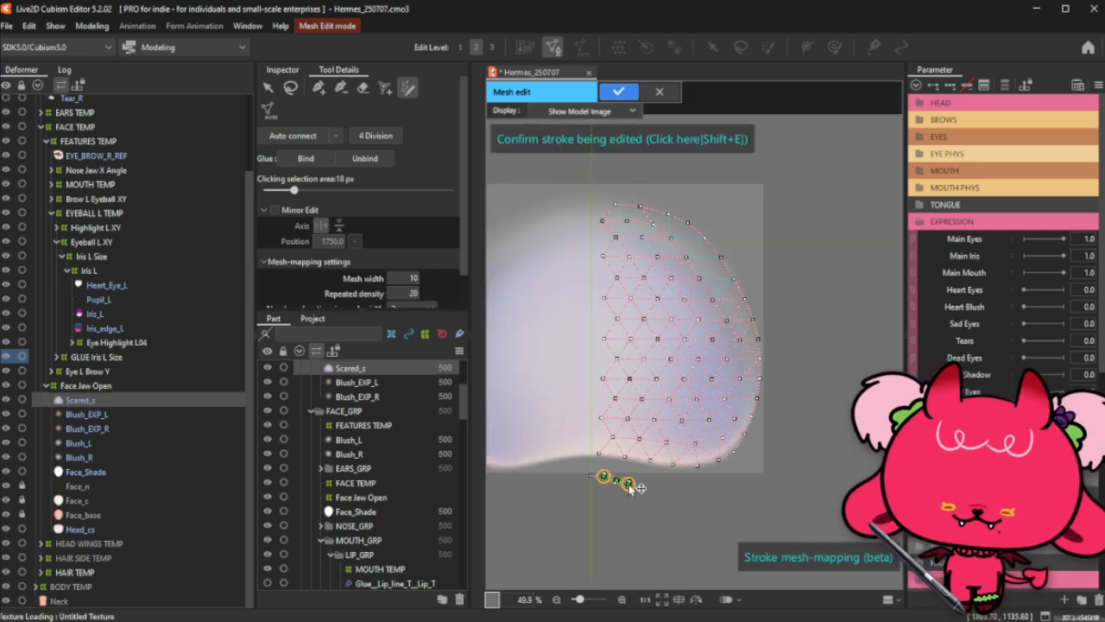
pyautogui.scroll(2, 630, 485)
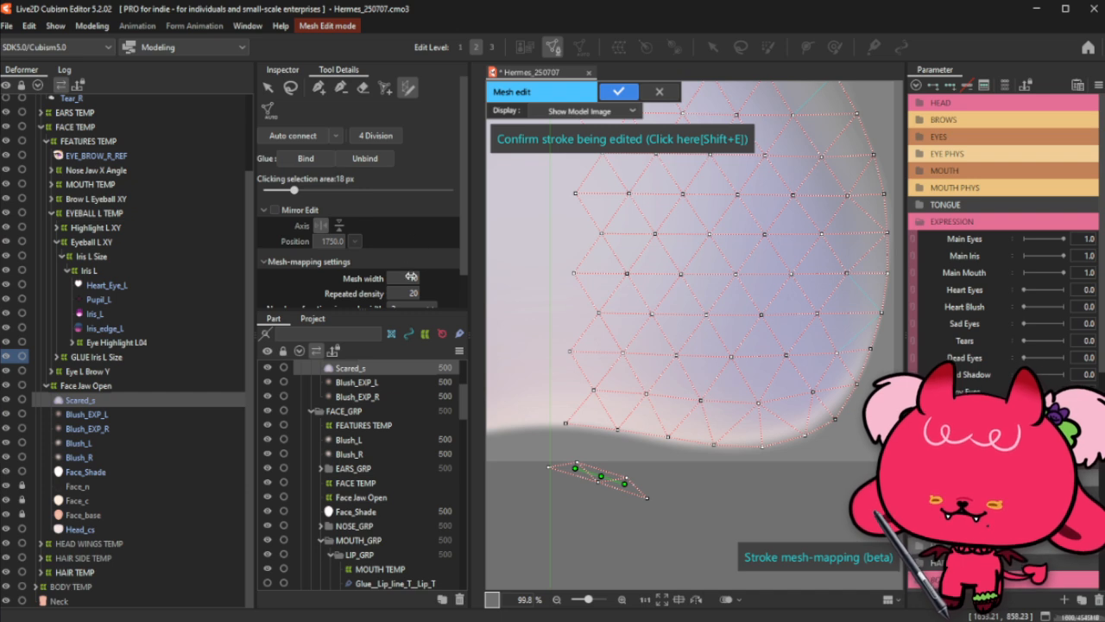
pyautogui.scroll(-1, 411, 277)
pyautogui.click(410, 313)
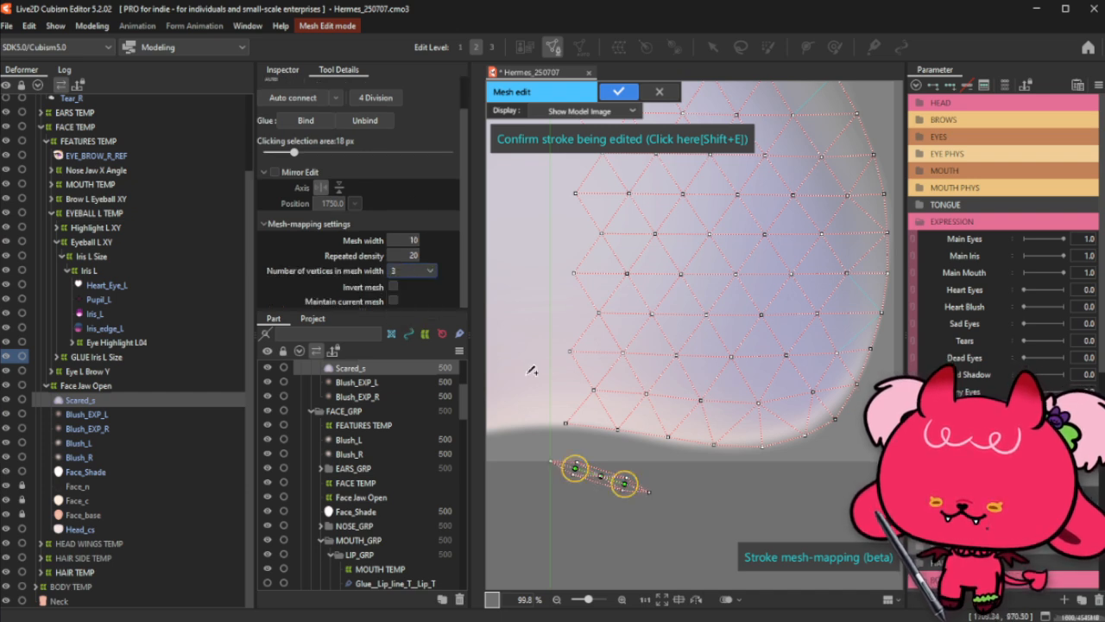
pyautogui.click(411, 270)
pyautogui.click(410, 284)
# Step: Place the mesh-mapping stroke's two ends on the centre line, one below the half mesh and one above its top edge
pyautogui.moveTo(574, 468); pyautogui.dragTo(549, 442)
pyautogui.scroll(-2, 629, 489)
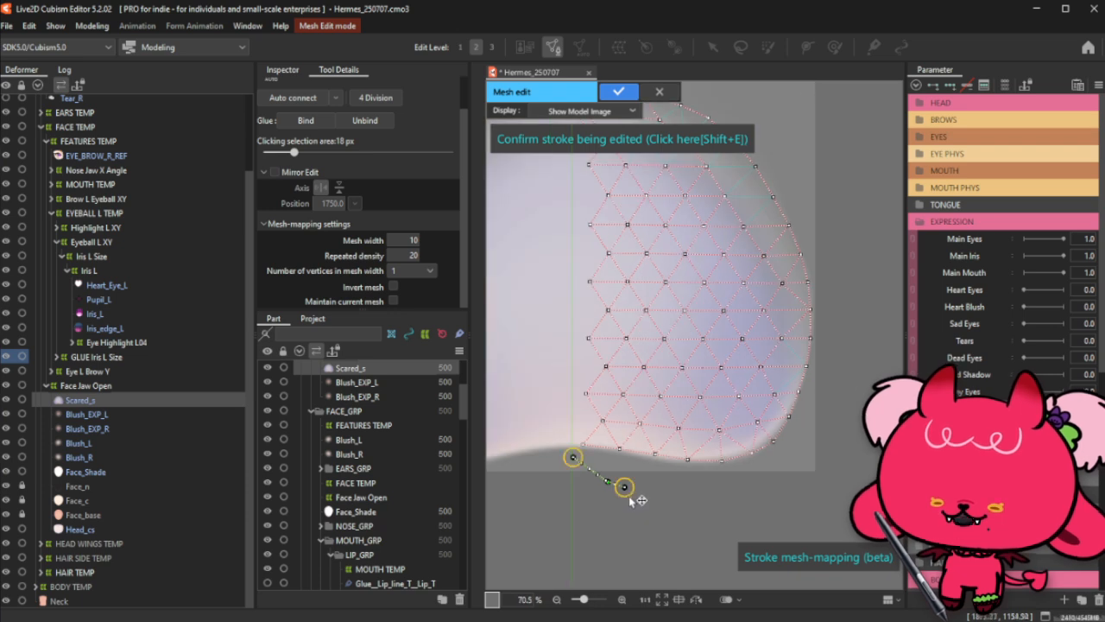
pyautogui.scroll(-6, 629, 498)
pyautogui.scroll(4, 631, 501)
pyautogui.moveTo(626, 456); pyautogui.dragTo(586, 233)
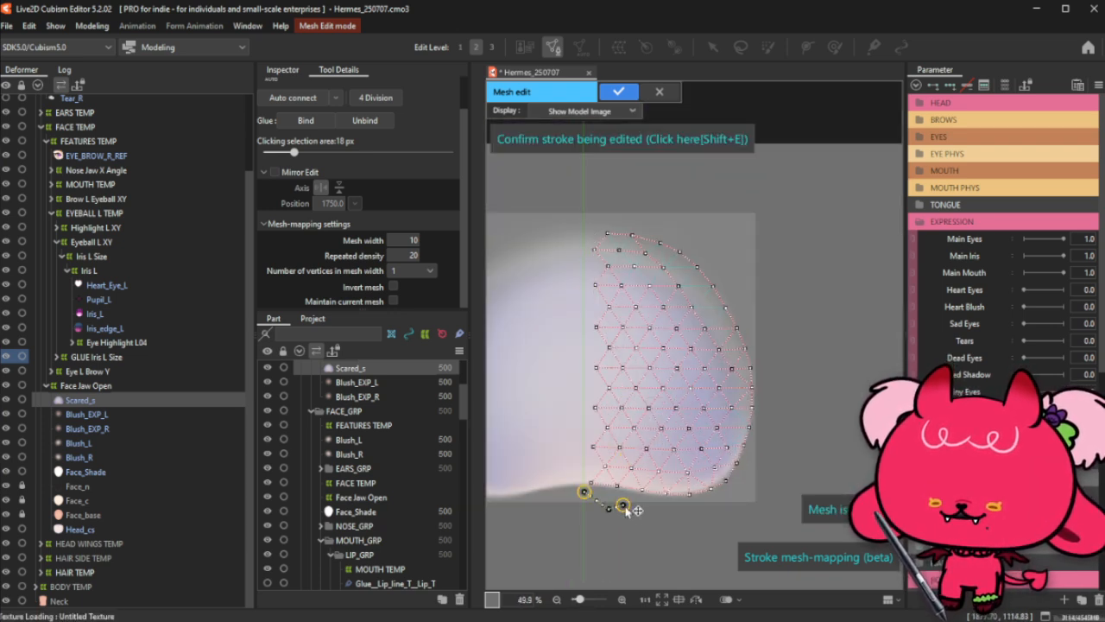
pyautogui.moveTo(613, 507)
pyautogui.mouseDown()
pyautogui.moveTo(622, 380)
pyautogui.moveTo(586, 217)
pyautogui.mouseUp()
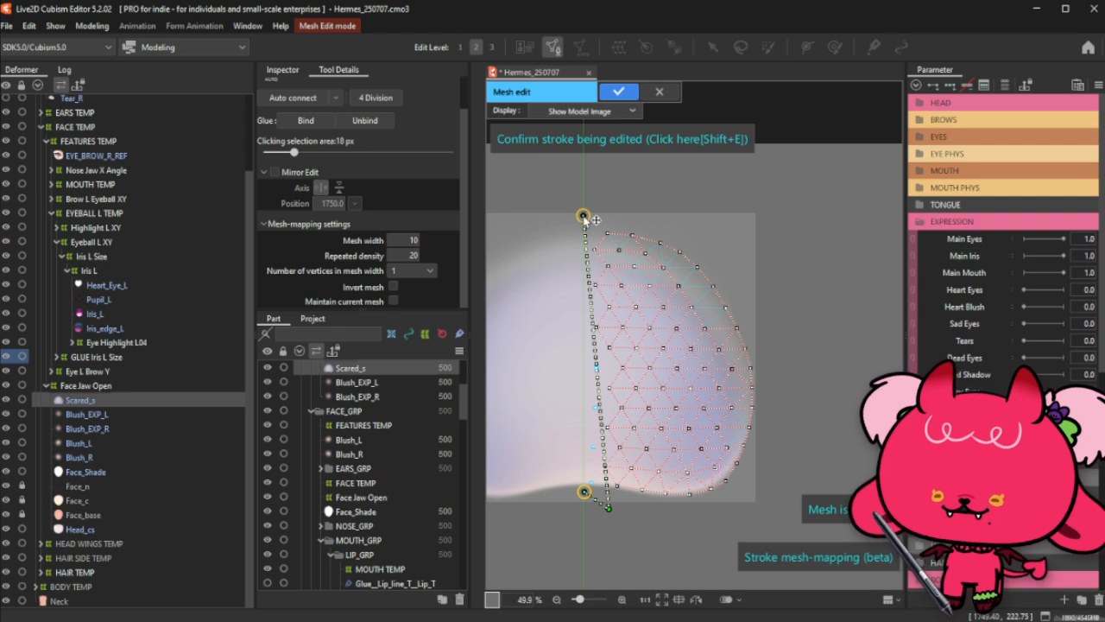
pyautogui.scroll(3, 584, 217)
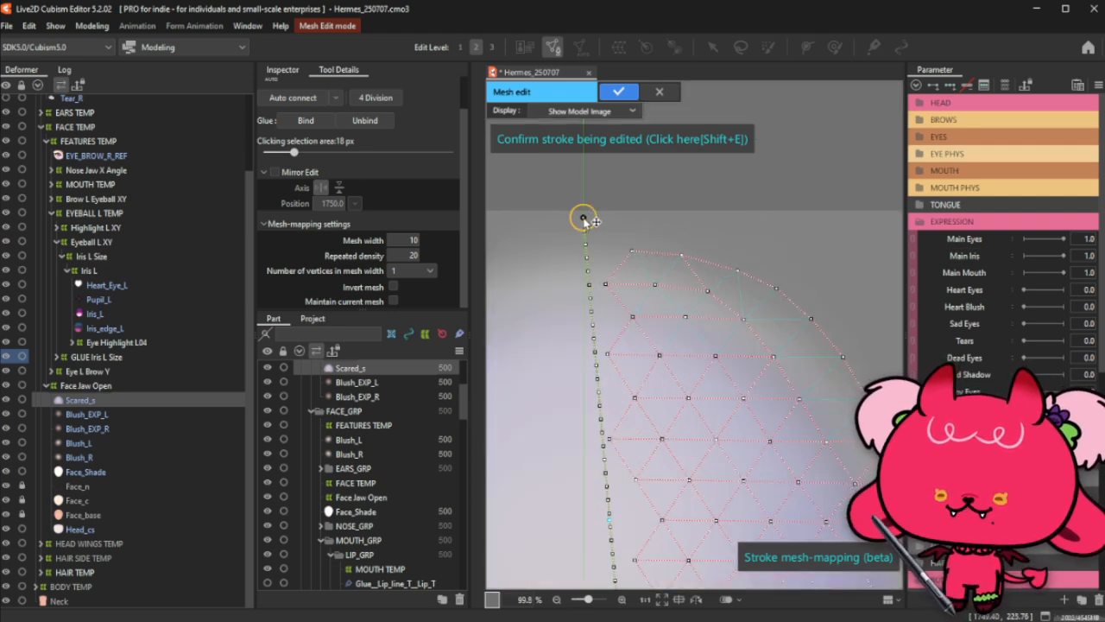
pyautogui.scroll(-4, 583, 221)
pyautogui.scroll(3, 583, 223)
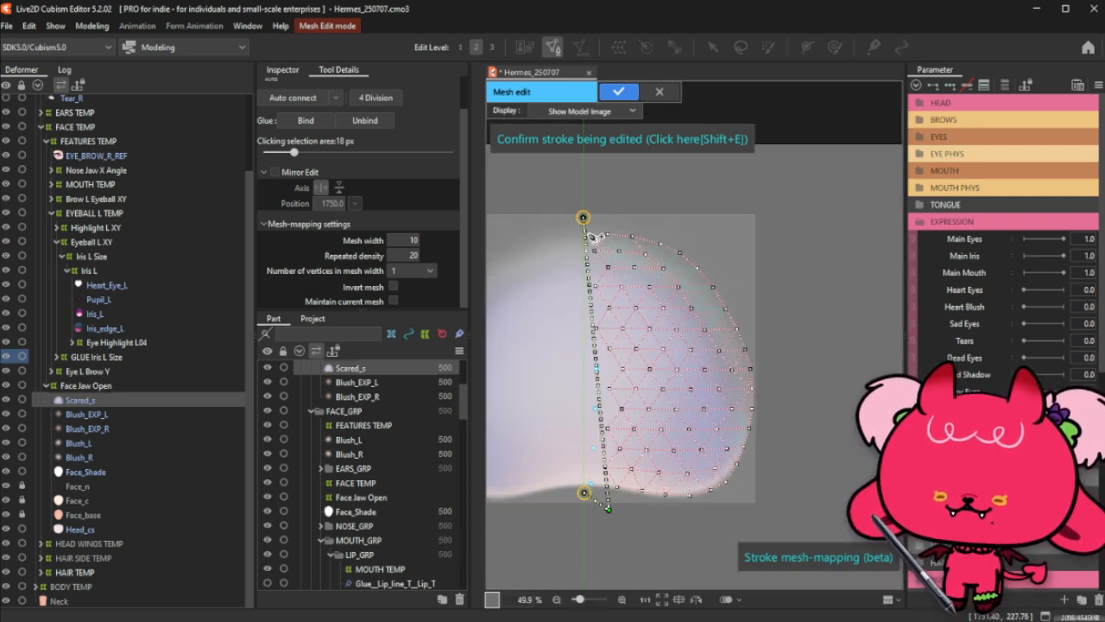
# Step: Bend the stroke outward around the half mesh by adding control points above its top, along its outer side and below its lower edge
pyautogui.moveTo(640, 414); pyautogui.dragTo(721, 369)
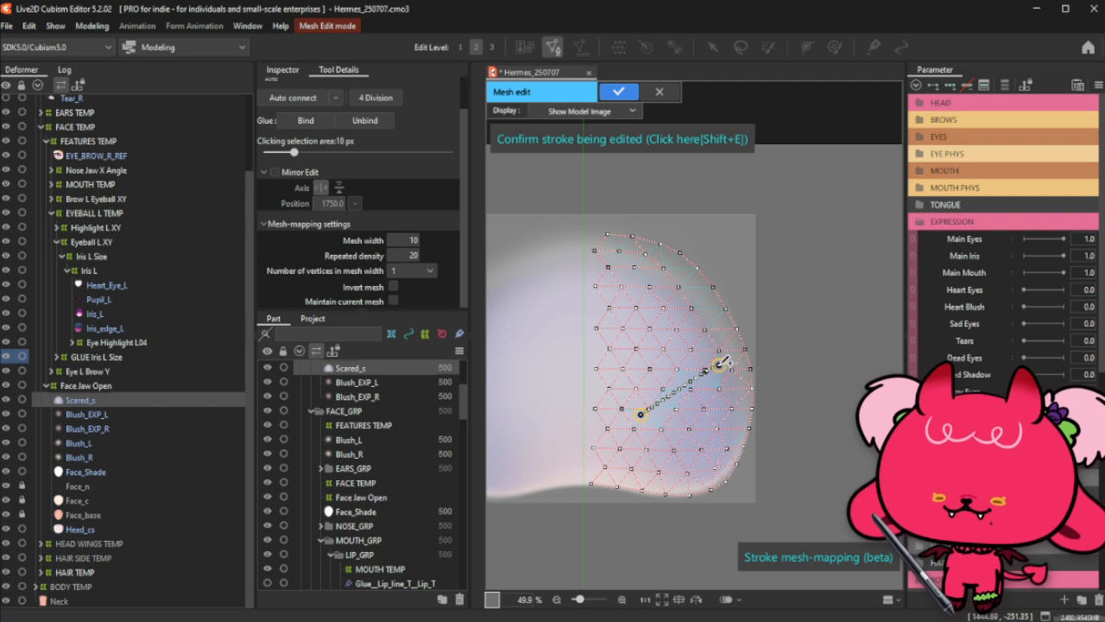
pyautogui.moveTo(585, 226); pyautogui.dragTo(609, 509)
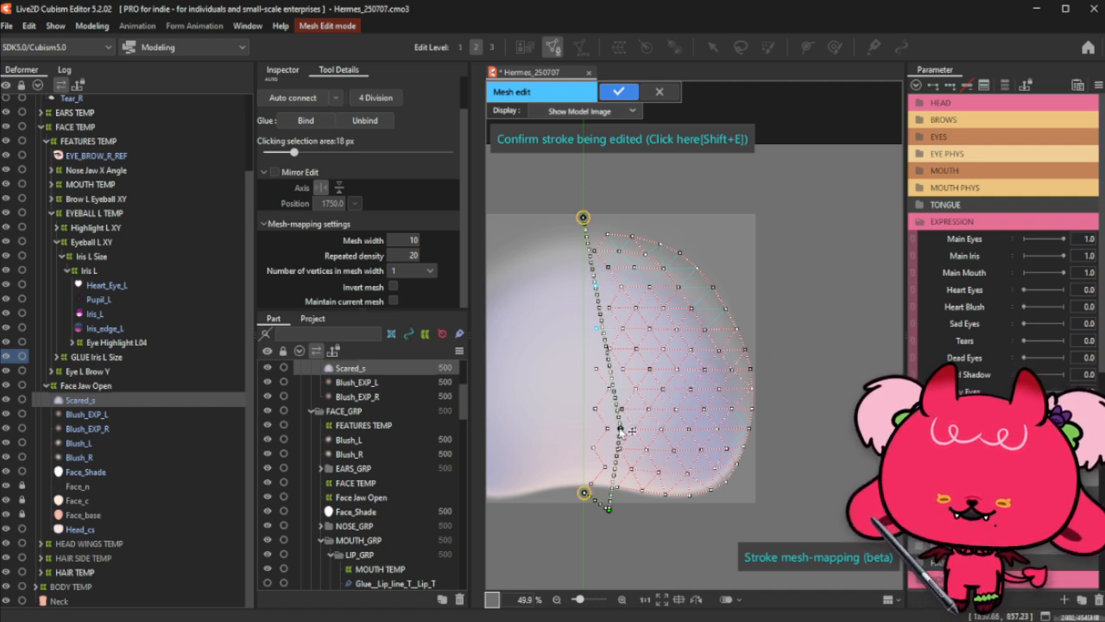
pyautogui.moveTo(623, 432)
pyautogui.mouseDown()
pyautogui.moveTo(643, 393)
pyautogui.moveTo(805, 344)
pyautogui.moveTo(799, 363)
pyautogui.moveTo(780, 371)
pyautogui.mouseUp()
pyautogui.moveTo(682, 297); pyautogui.dragTo(637, 221)
pyautogui.moveTo(696, 268); pyautogui.dragTo(708, 243)
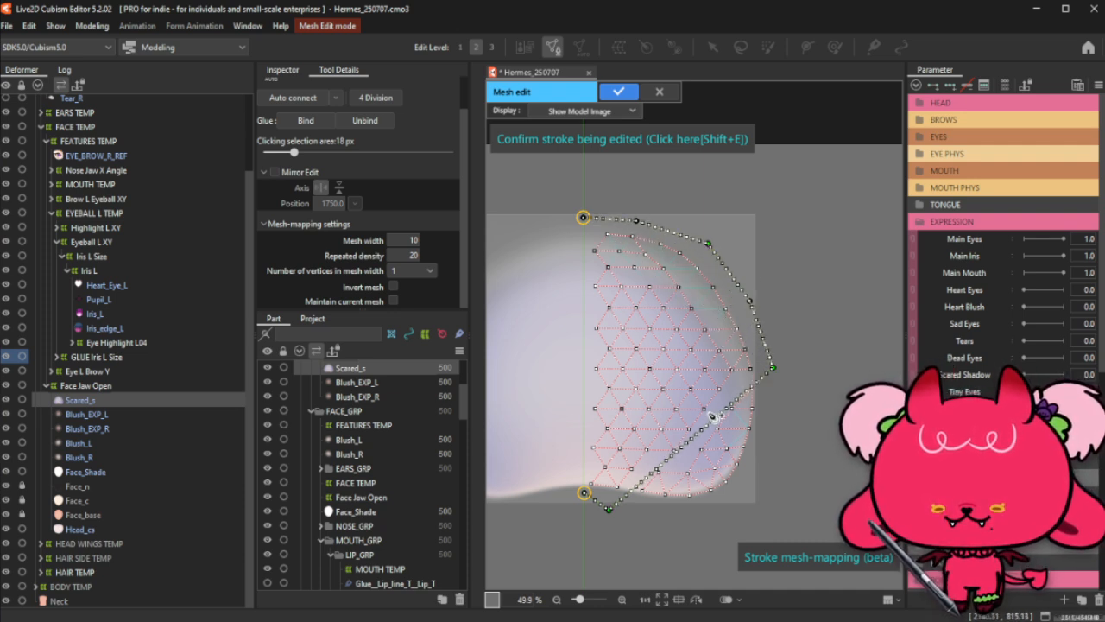
pyautogui.moveTo(641, 481); pyautogui.dragTo(644, 517)
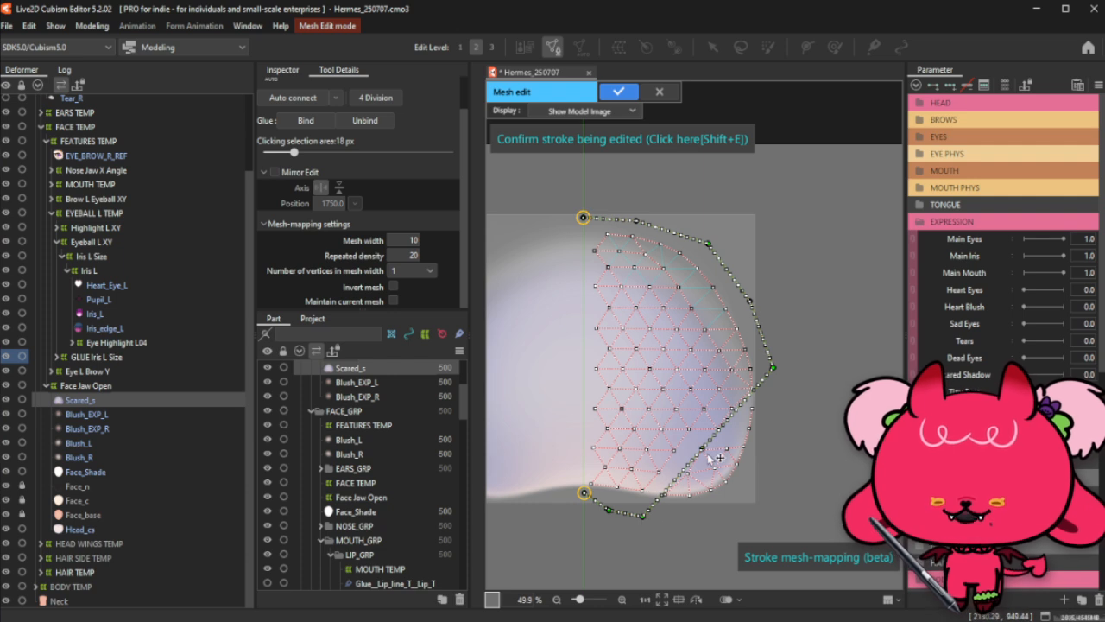
pyautogui.moveTo(707, 453)
pyautogui.mouseDown()
pyautogui.moveTo(742, 480)
pyautogui.moveTo(739, 506)
pyautogui.moveTo(704, 518)
pyautogui.moveTo(752, 444)
pyautogui.moveTo(763, 480)
pyautogui.moveTo(748, 508)
pyautogui.moveTo(748, 497)
pyautogui.mouseUp()
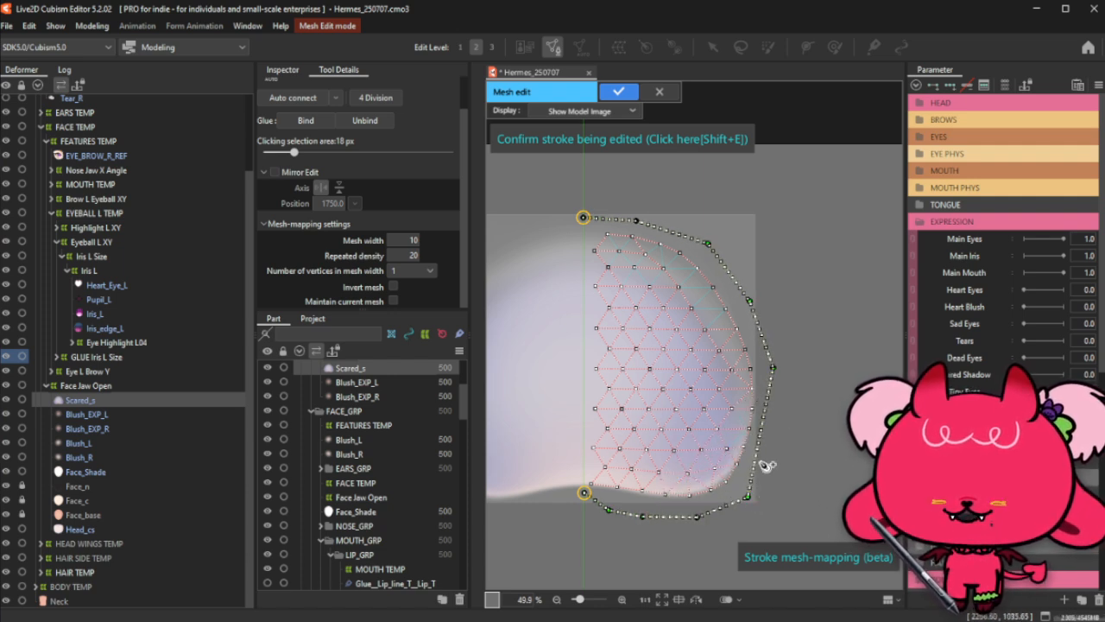
pyautogui.moveTo(760, 457)
pyautogui.mouseDown()
pyautogui.moveTo(765, 429)
pyautogui.moveTo(769, 446)
pyautogui.mouseUp()
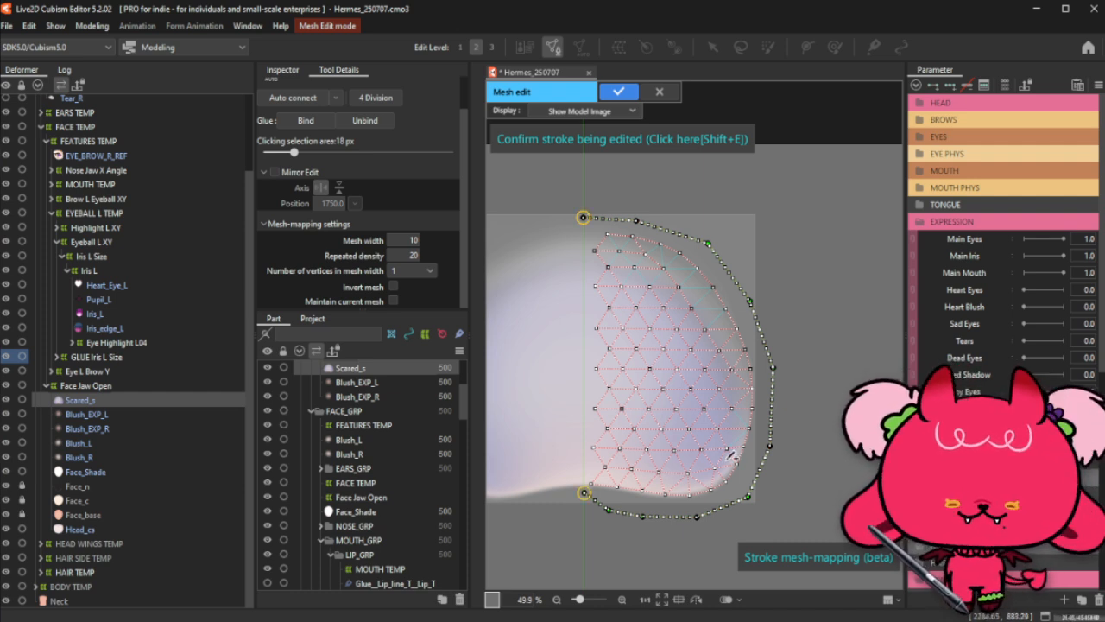
# Step: Move the first control point beside the stroke's lower end closer to the centre line and set the repeated density to 40
pyautogui.scroll(2, 628, 486)
pyautogui.moveTo(539, 496); pyautogui.dragTo(539, 501)
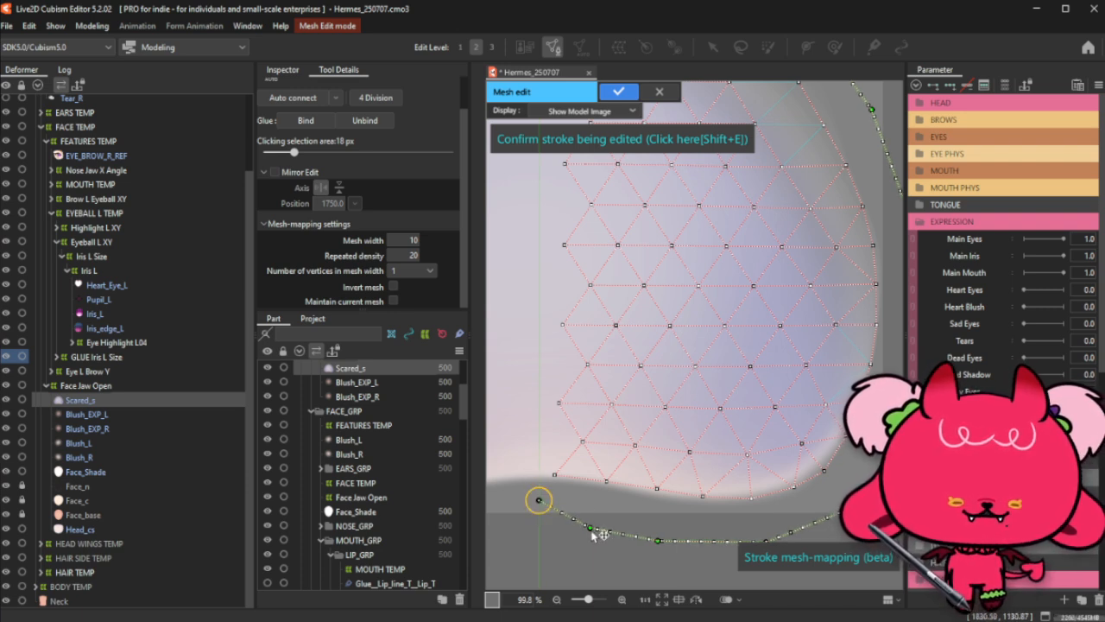
pyautogui.moveTo(600, 531)
pyautogui.mouseDown()
pyautogui.moveTo(582, 508)
pyautogui.moveTo(582, 521)
pyautogui.mouseUp()
pyautogui.scroll(2, 557, 510)
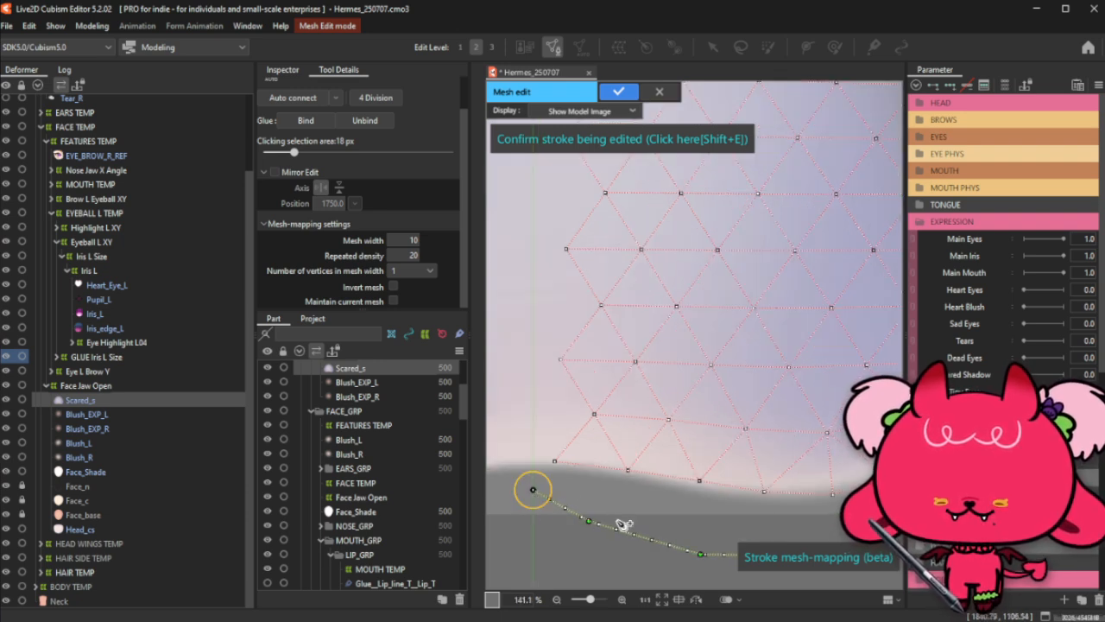
pyautogui.moveTo(588, 521); pyautogui.dragTo(583, 508)
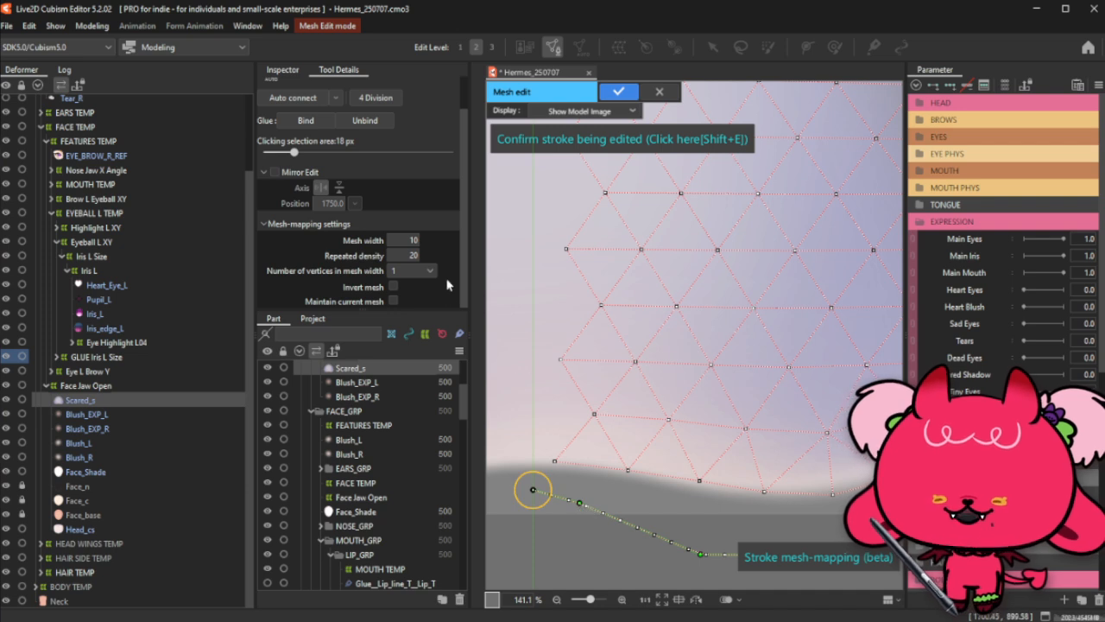
pyautogui.moveTo(413, 255)
pyautogui.mouseDown()
pyautogui.moveTo(402, 255)
pyautogui.moveTo(425, 253)
pyautogui.mouseUp()
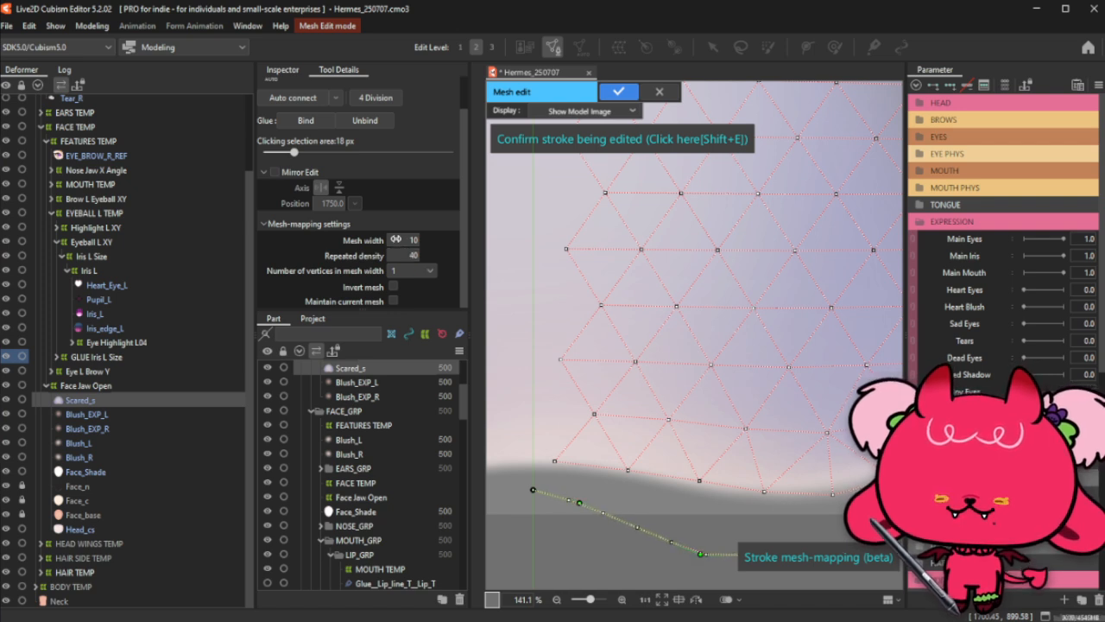
# Step: Reposition the stroke's lower end and control points, adding one more, to follow the Scared_s lower edge in a smooth, evenly spaced curve
pyautogui.scroll(-2, 517, 232)
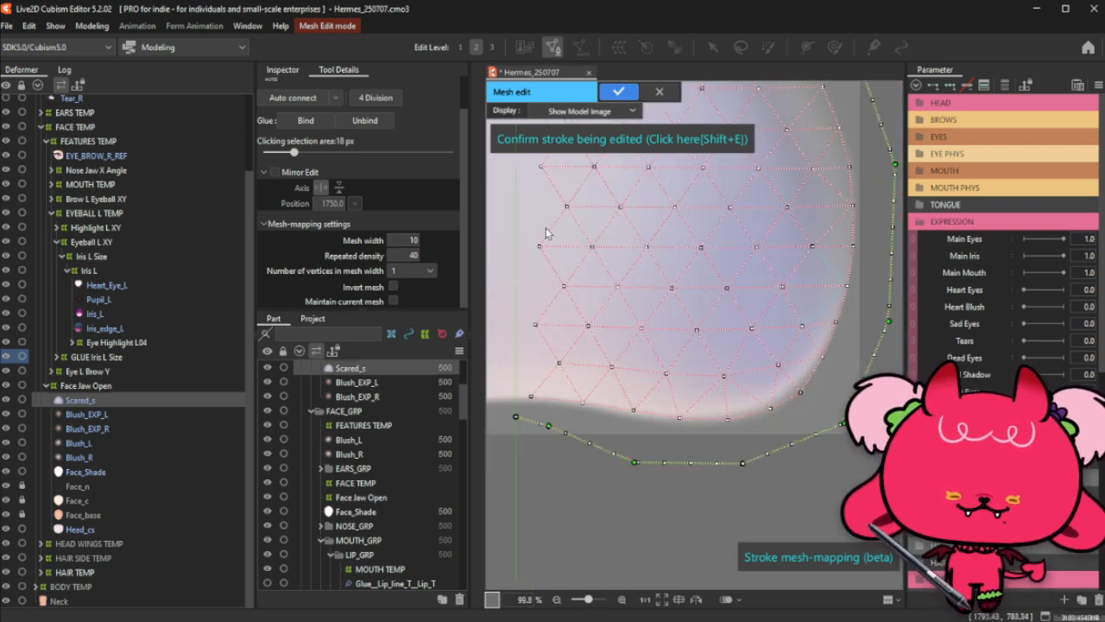
pyautogui.moveTo(635, 462); pyautogui.dragTo(602, 438)
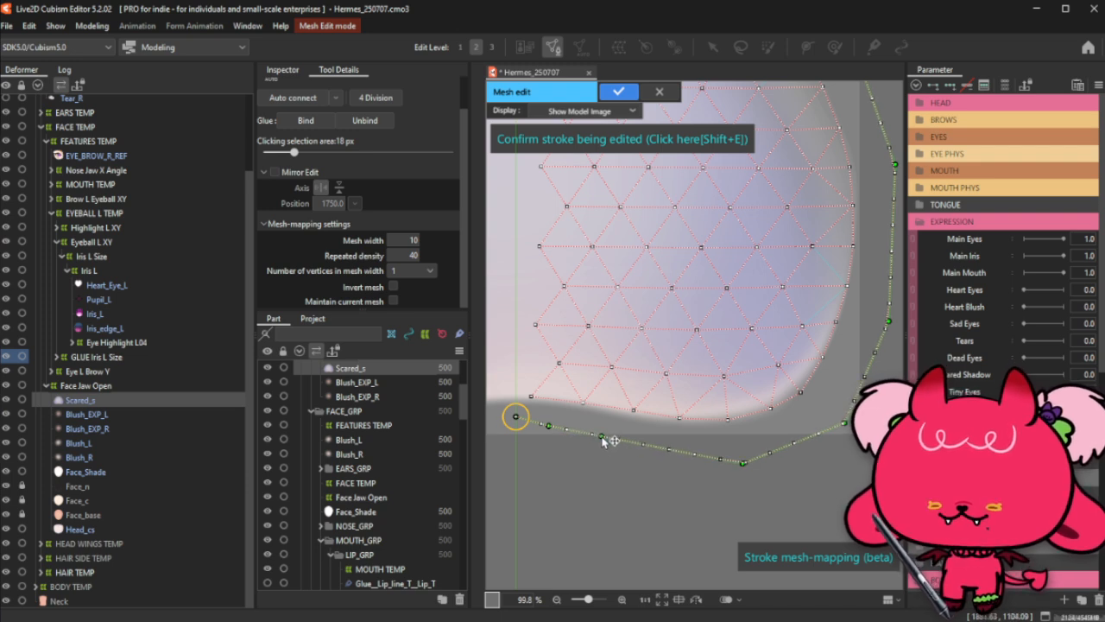
pyautogui.click(515, 420)
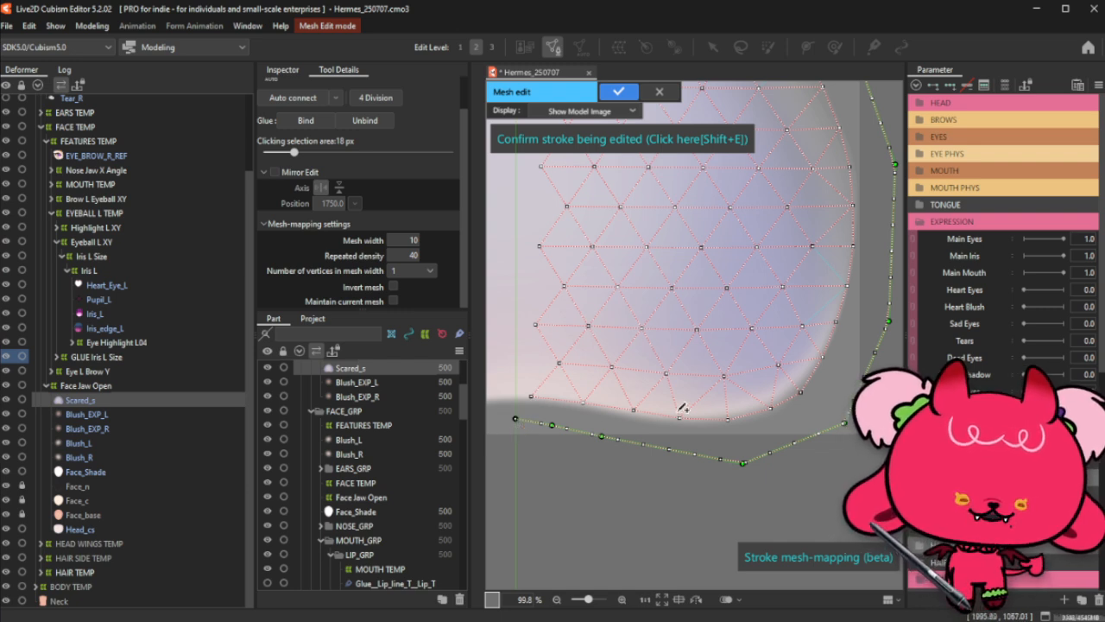
pyautogui.scroll(2, 516, 413)
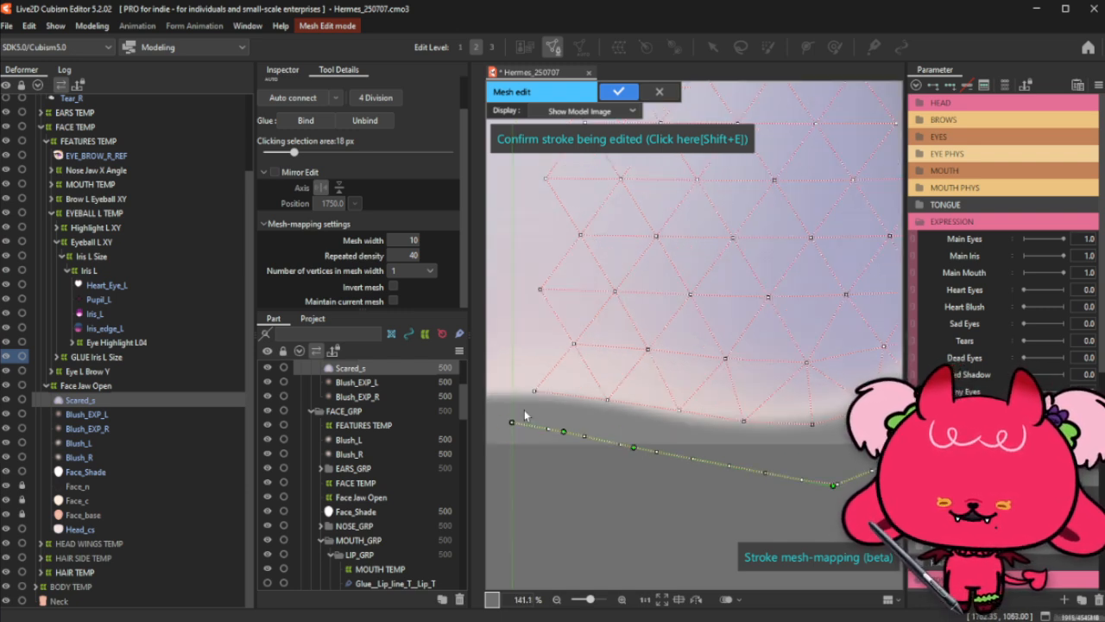
pyautogui.click(513, 429)
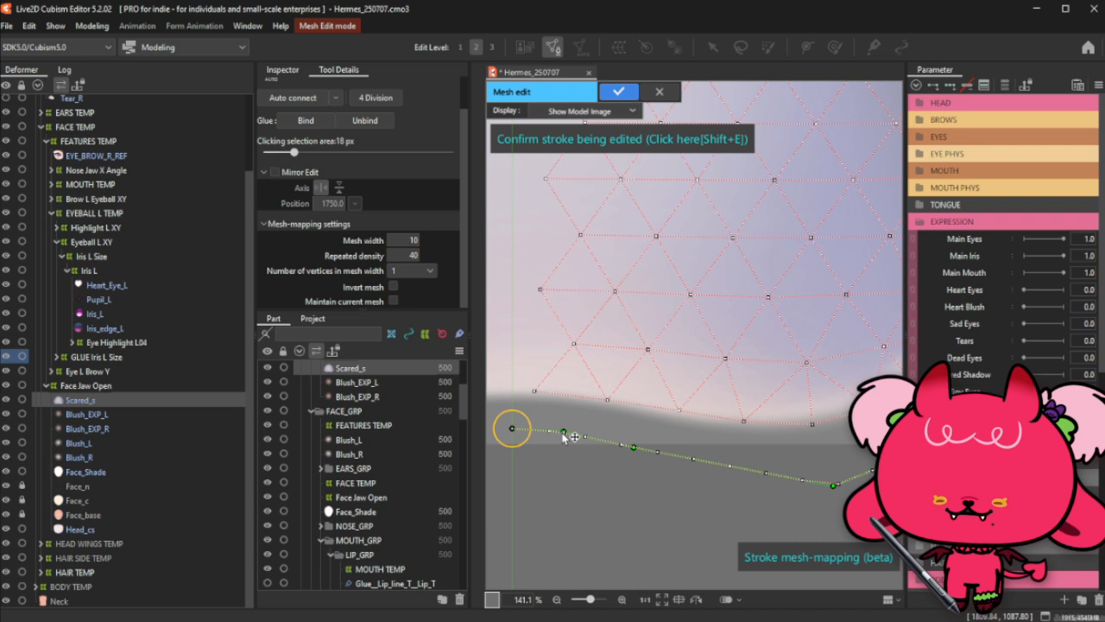
pyautogui.click(513, 429)
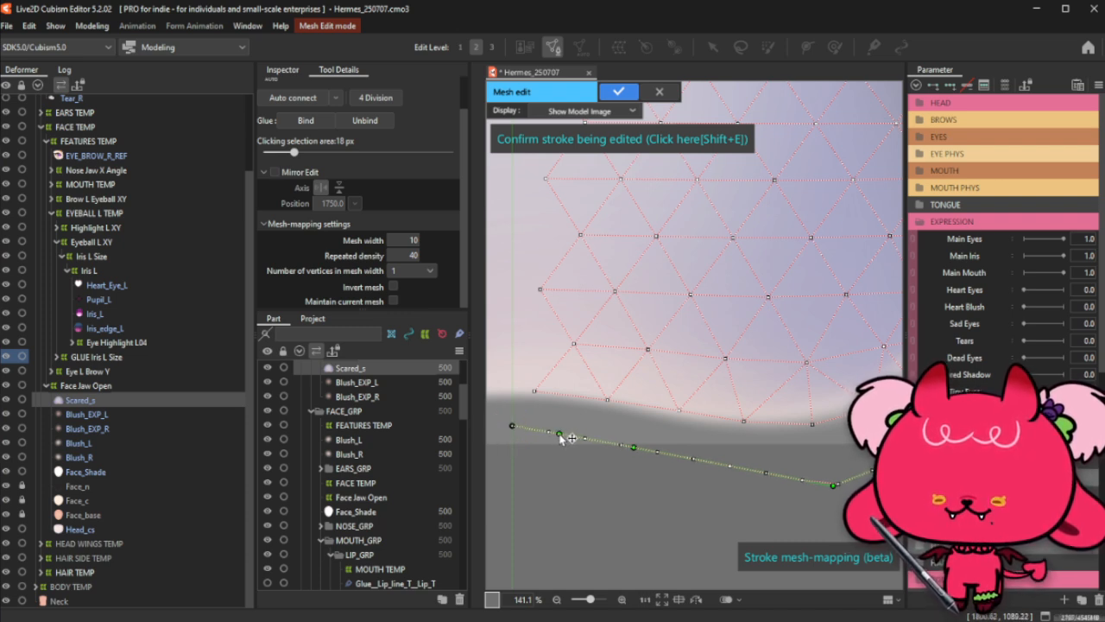
pyautogui.moveTo(633, 448); pyautogui.dragTo(635, 444)
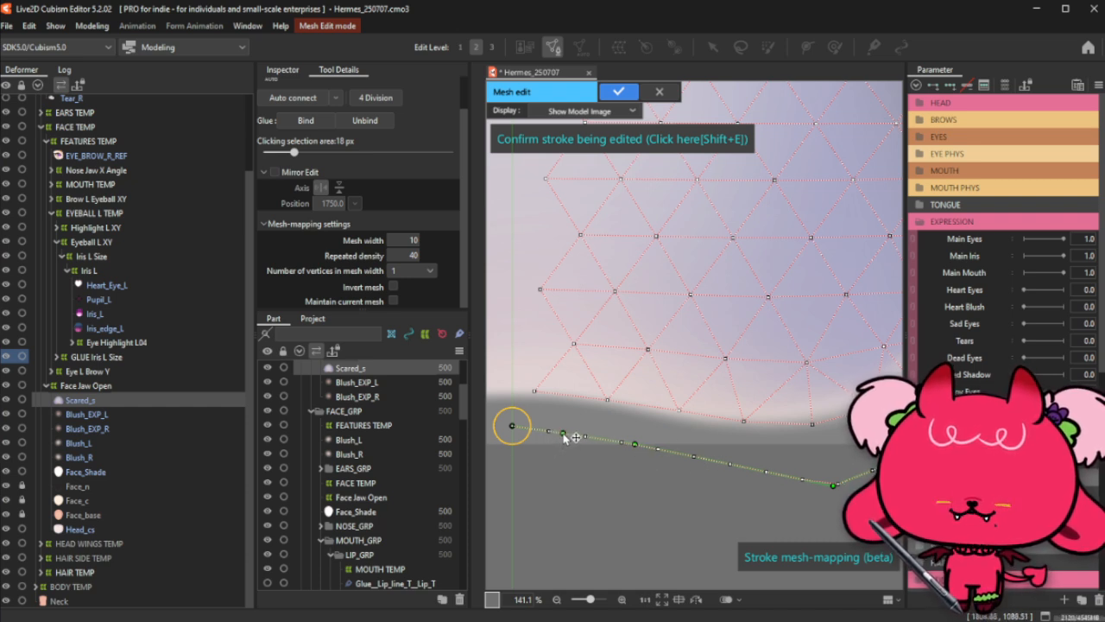
pyautogui.click(702, 456)
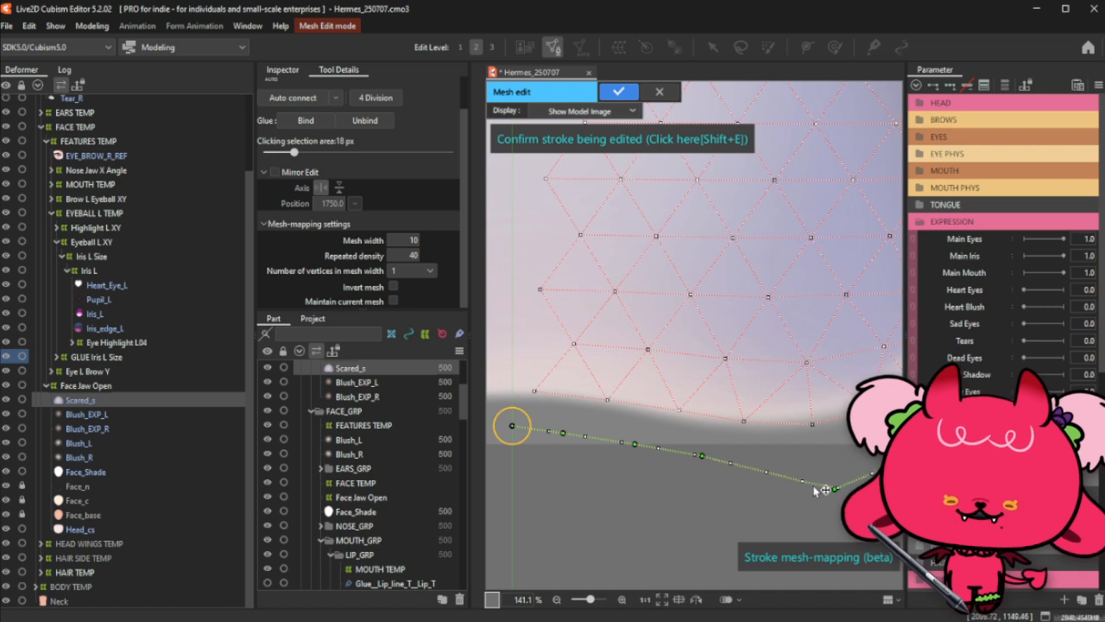
pyautogui.moveTo(815, 487); pyautogui.dragTo(780, 466)
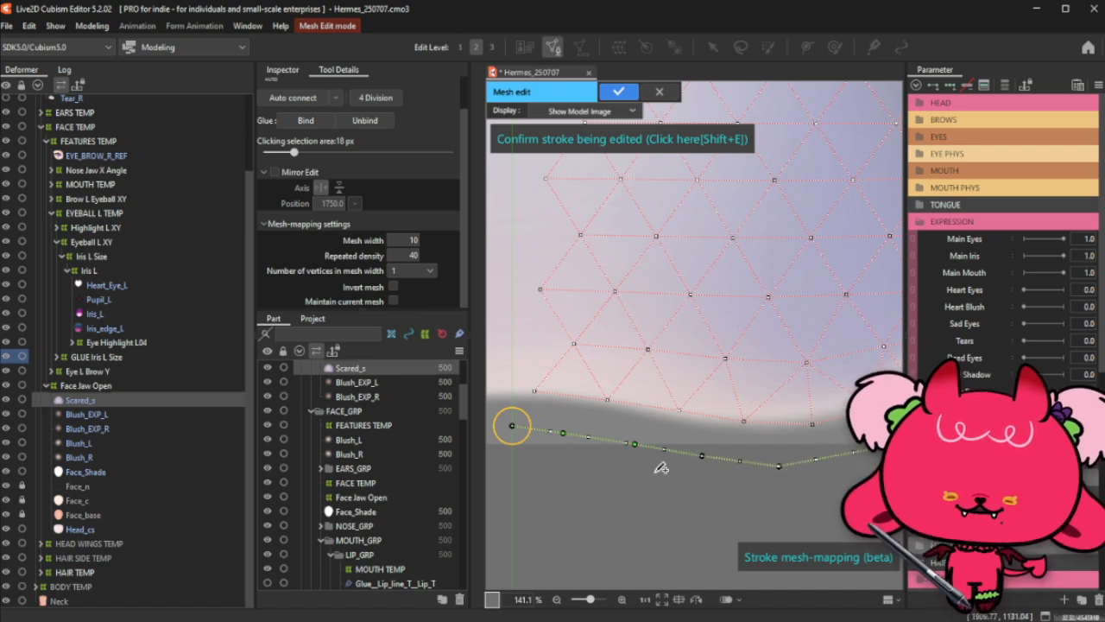
# Step: Add and adjust stroke control points around the half mesh's lower outer corner and up its outer side to round the curve
pyautogui.scroll(-2, 661, 467)
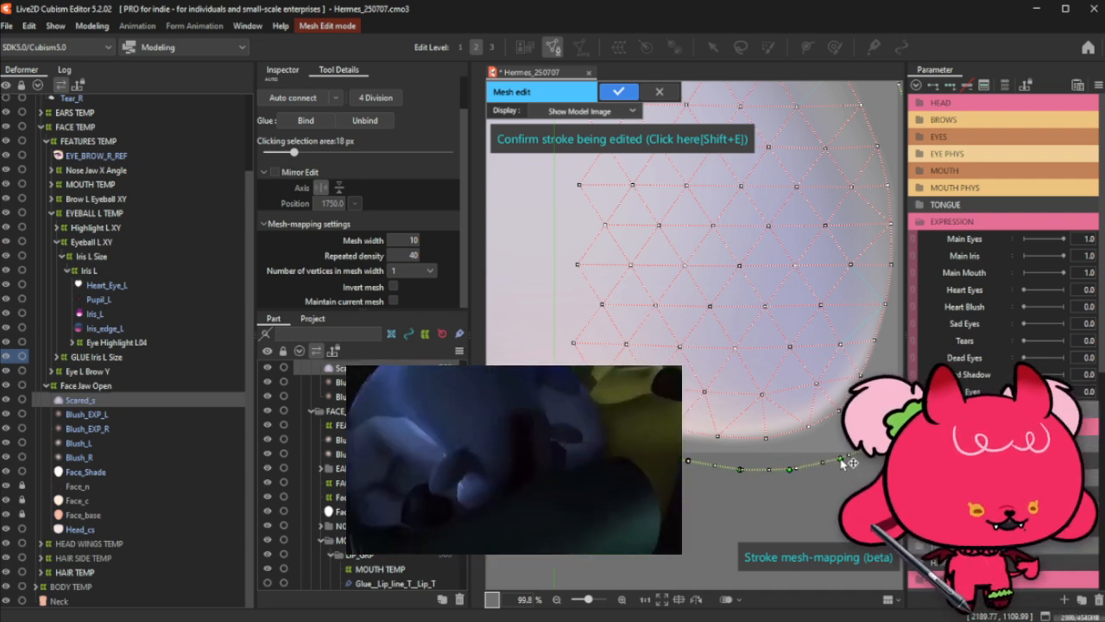
pyautogui.scroll(-2, 792, 462)
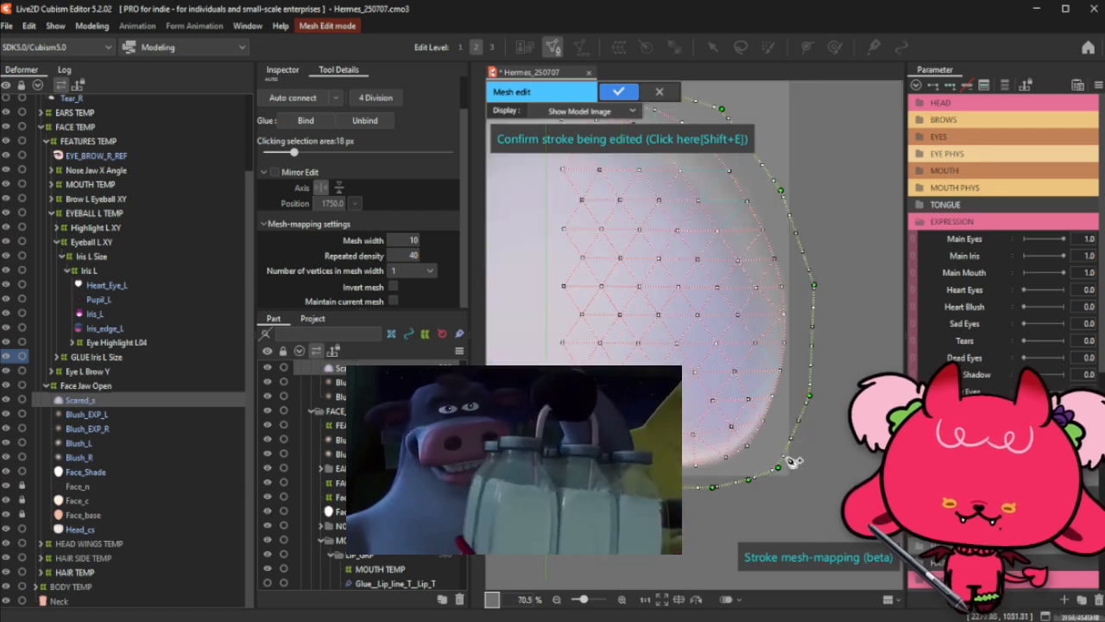
pyautogui.scroll(2, 793, 462)
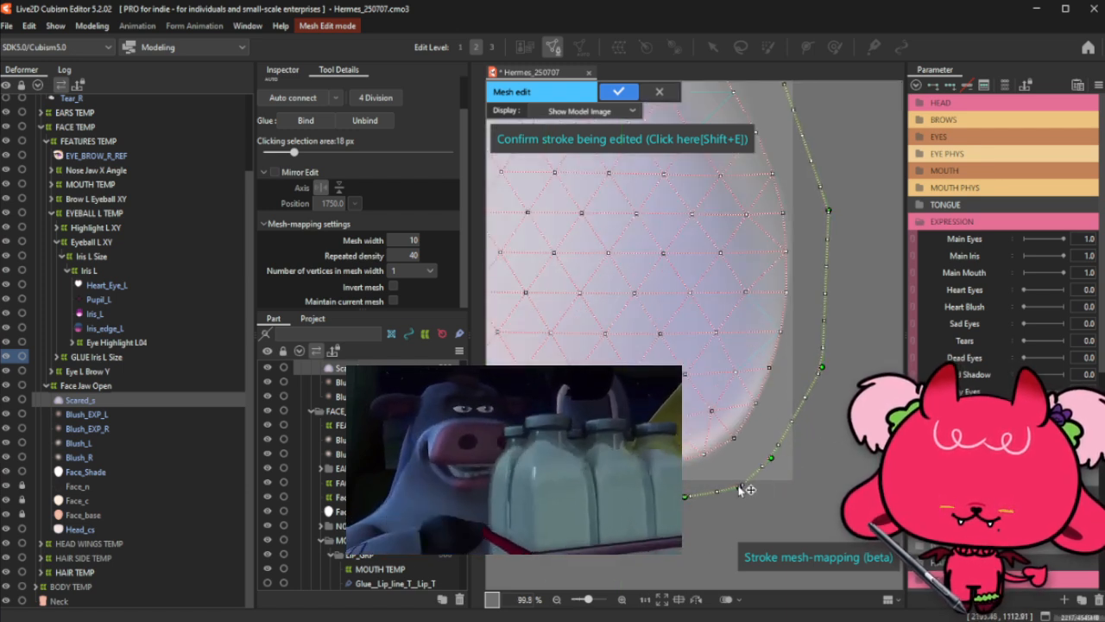
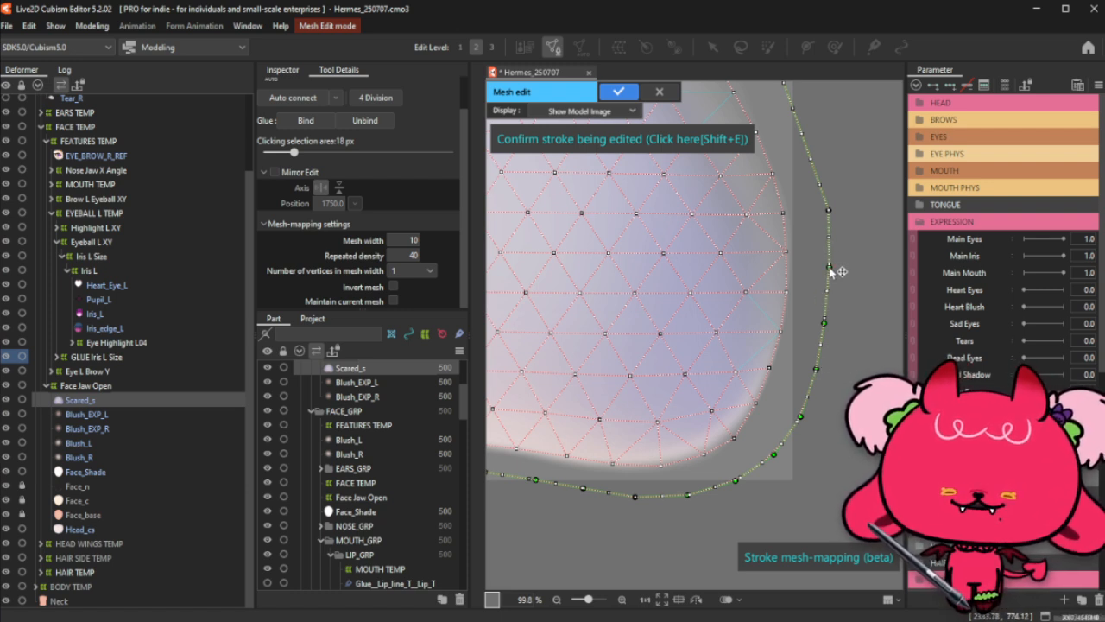
pyautogui.moveTo(830, 268); pyautogui.dragTo(830, 272)
pyautogui.moveTo(829, 212); pyautogui.dragTo(820, 174)
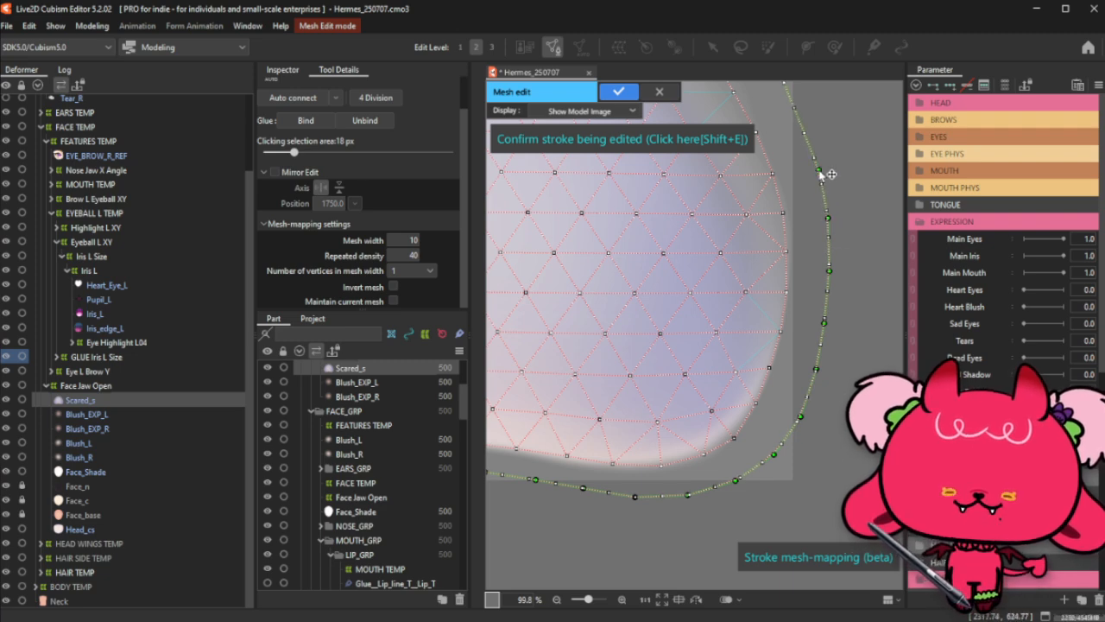
pyautogui.scroll(-2, 825, 199)
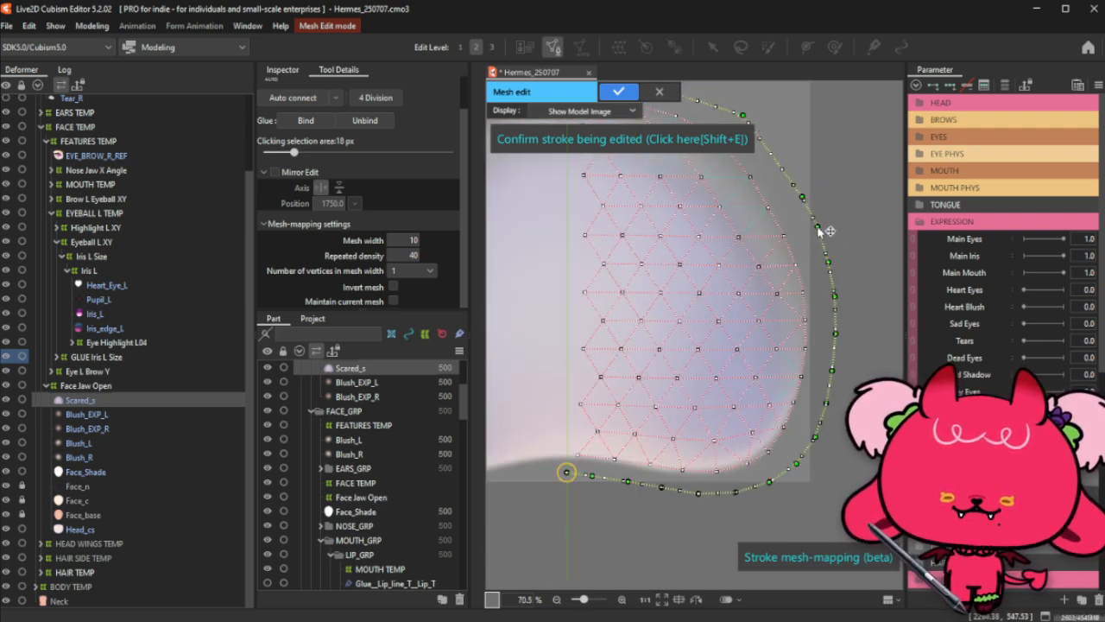
# Step: Add and adjust control points along the stroke's upper curve to round it evenly up to the centre line above the half mesh
pyautogui.scroll(-6, 803, 227)
pyautogui.scroll(4, 772, 164)
pyautogui.scroll(2, 812, 244)
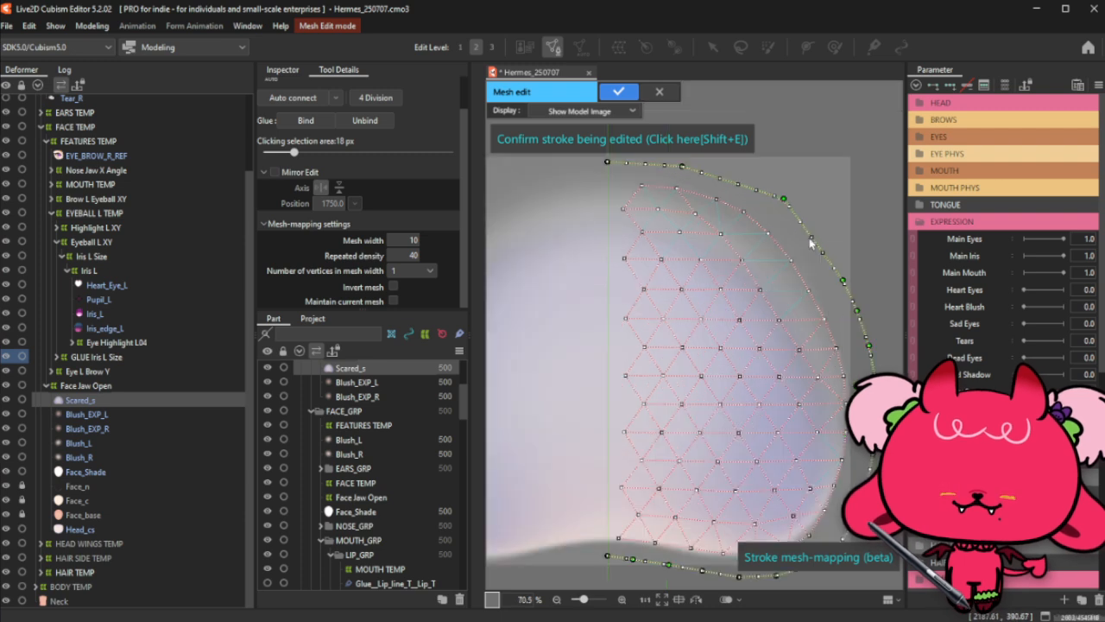
pyautogui.moveTo(820, 250); pyautogui.dragTo(822, 244)
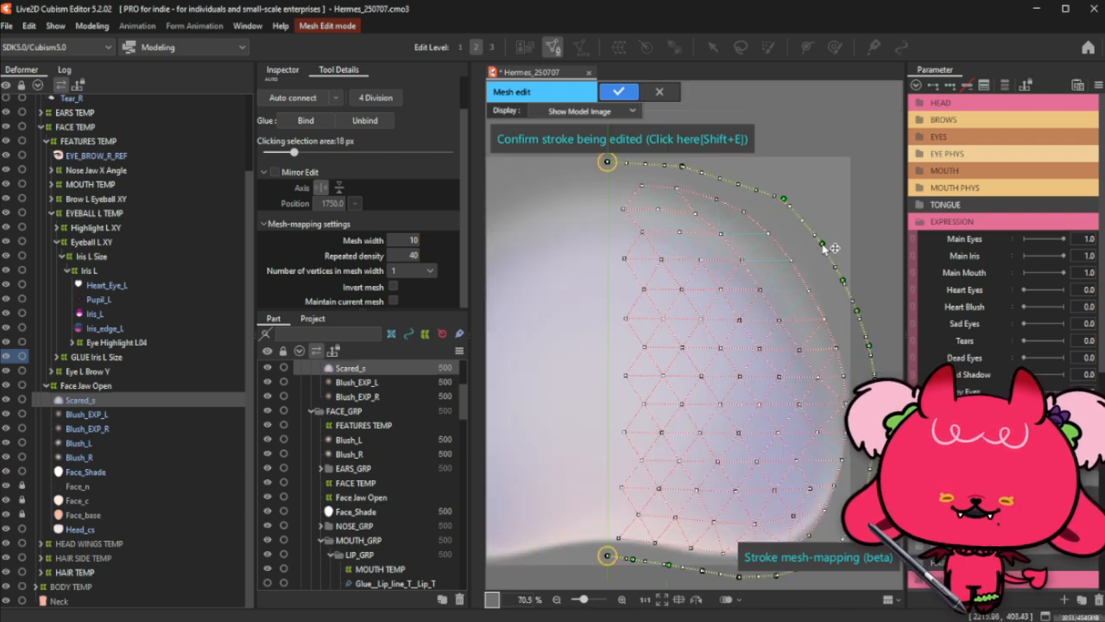
pyautogui.moveTo(790, 200); pyautogui.dragTo(822, 245)
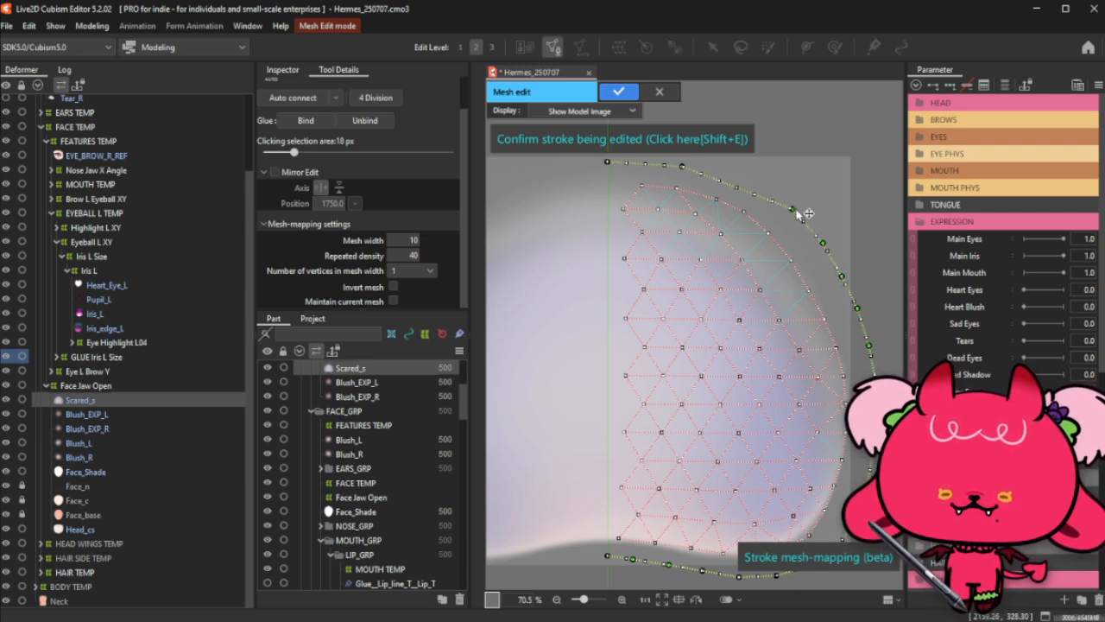
pyautogui.moveTo(761, 197)
pyautogui.mouseDown()
pyautogui.moveTo(772, 190)
pyautogui.moveTo(827, 242)
pyautogui.mouseUp()
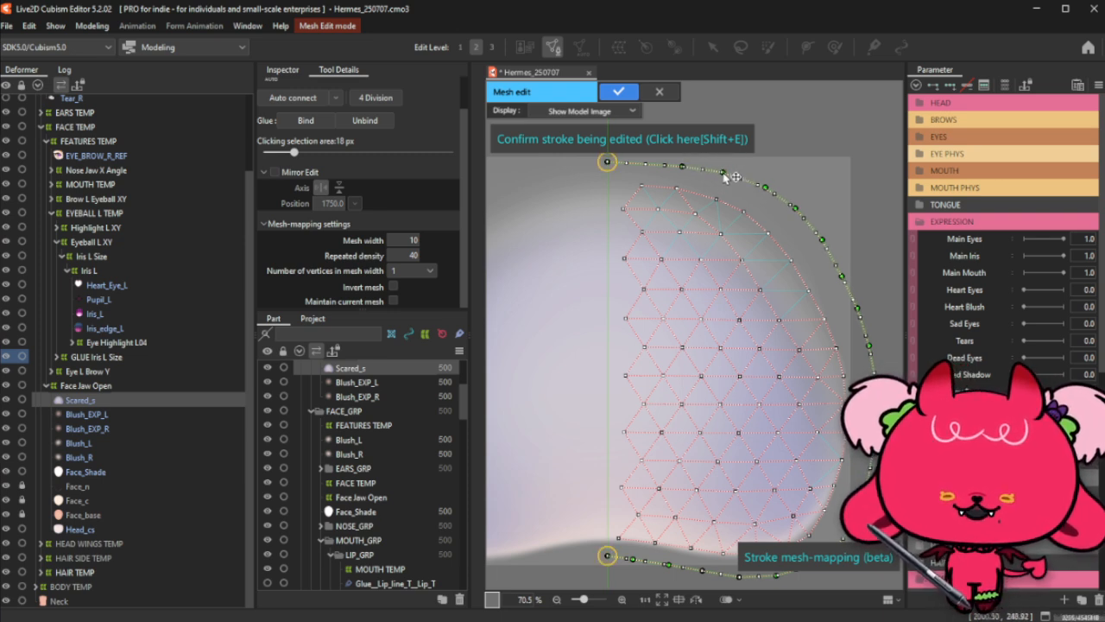
pyautogui.moveTo(691, 172); pyautogui.dragTo(692, 168)
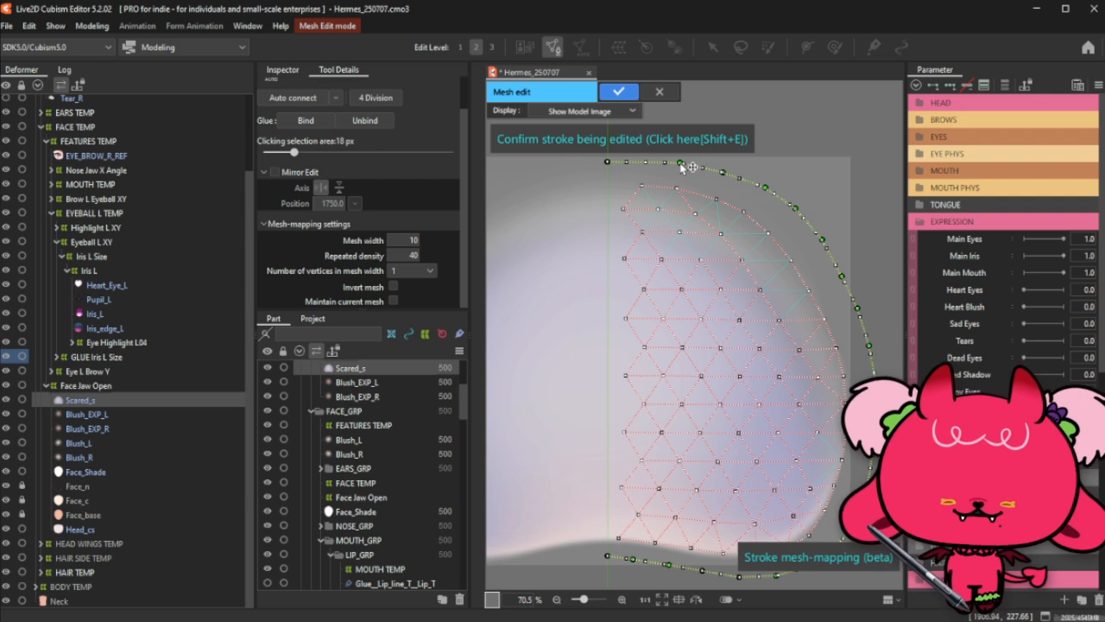
# Step: Fine-tune the stroke's upper end on the centre line and its neighbouring control point so the top of the curve flattens smoothly
pyautogui.scroll(2, 643, 186)
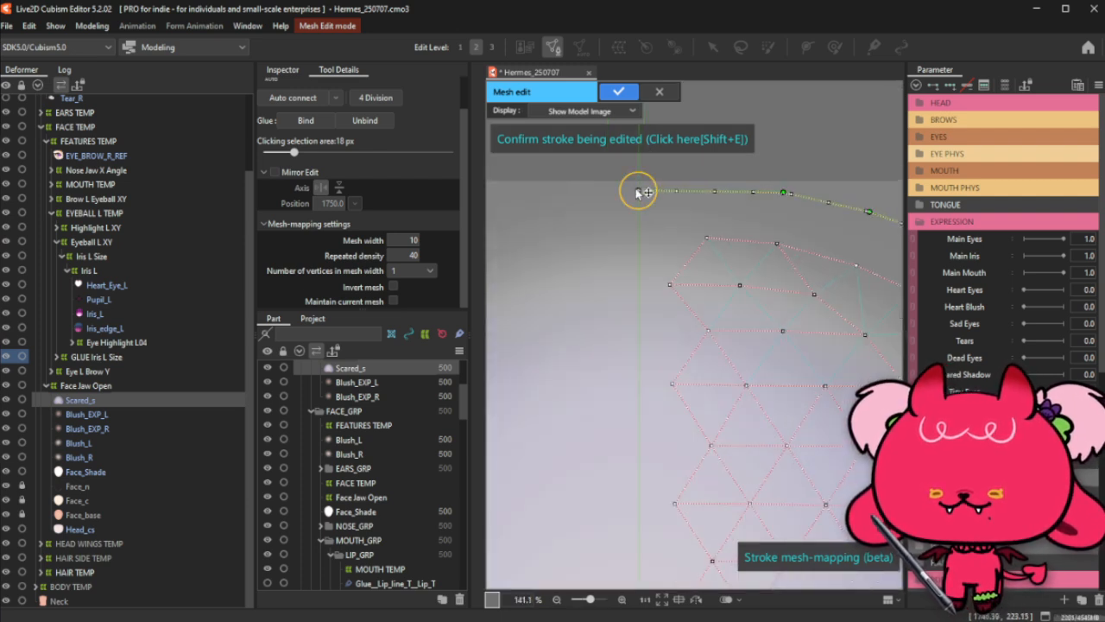
pyautogui.moveTo(639, 192); pyautogui.dragTo(639, 175)
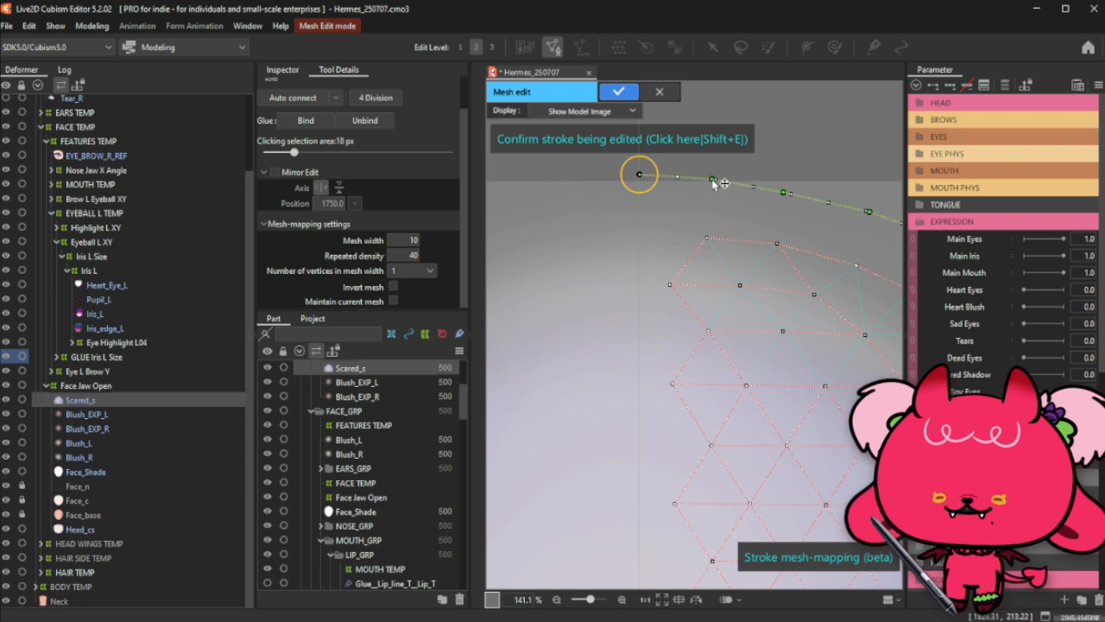
pyautogui.moveTo(713, 183); pyautogui.dragTo(713, 188)
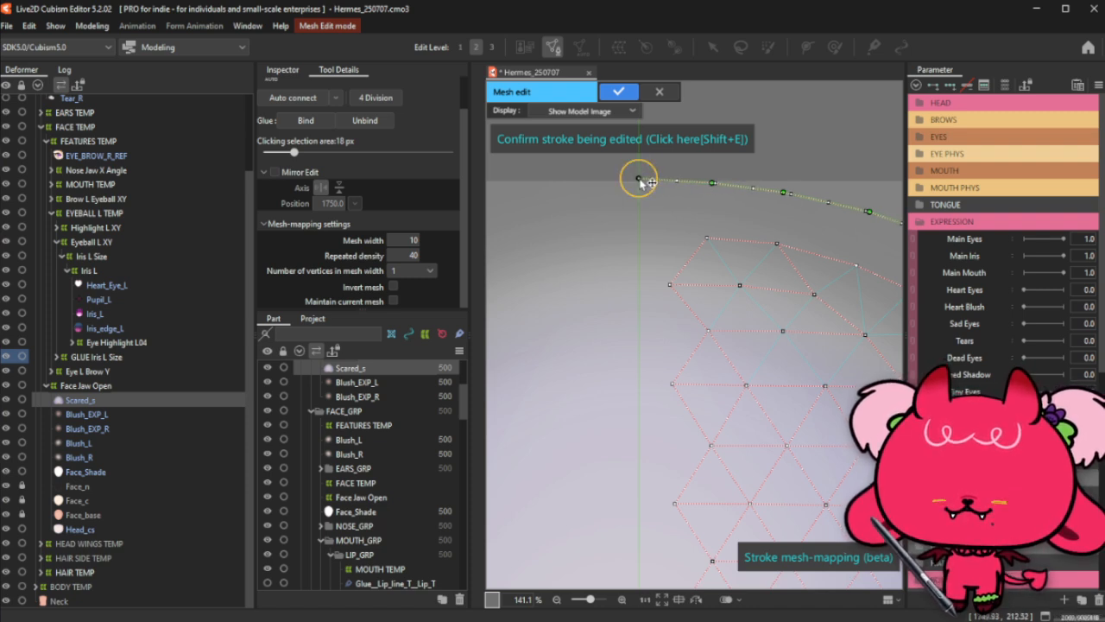
pyautogui.scroll(-3, 690, 207)
pyautogui.scroll(-2, 619, 230)
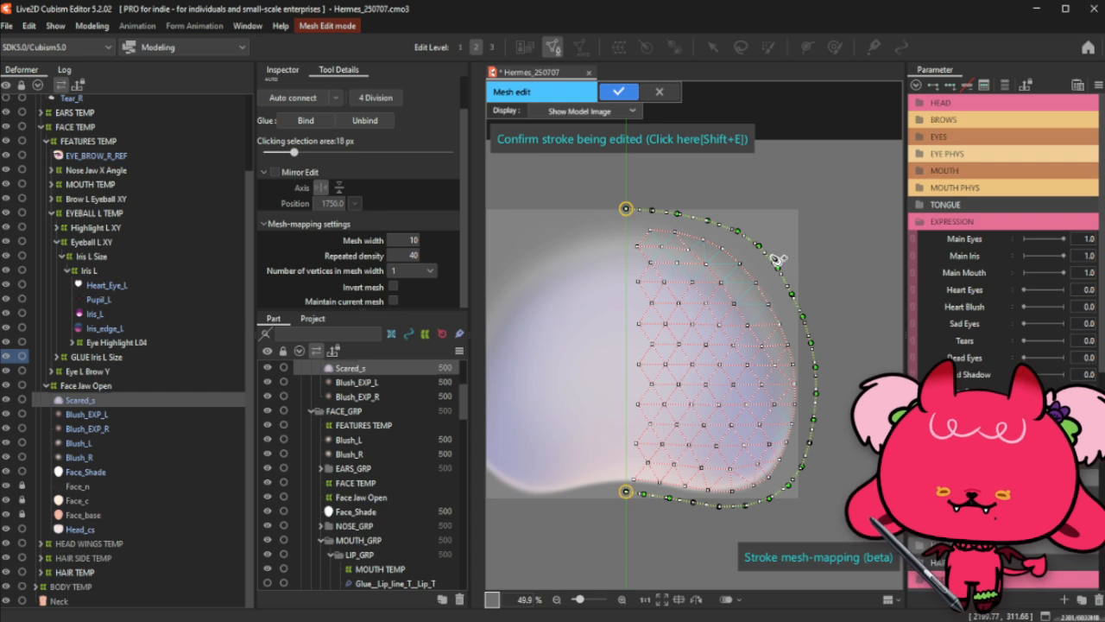
# Step: Set the stroke's repeated density to 65 and confirm the stroke around the Scared_s half mesh
pyautogui.scroll(1, 777, 261)
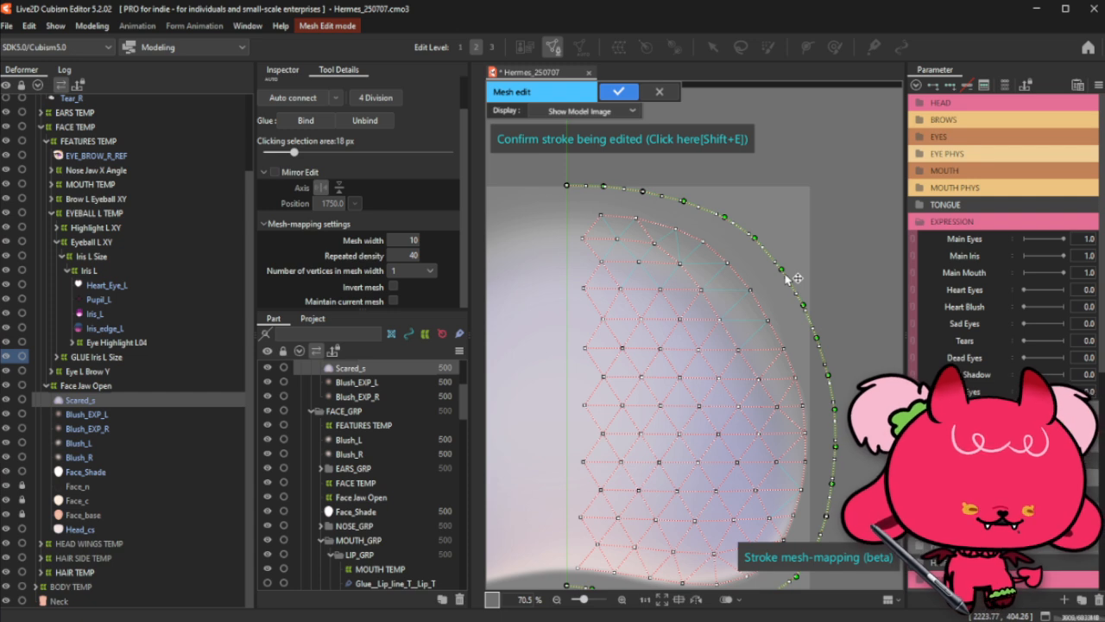
pyautogui.scroll(-3, 786, 276)
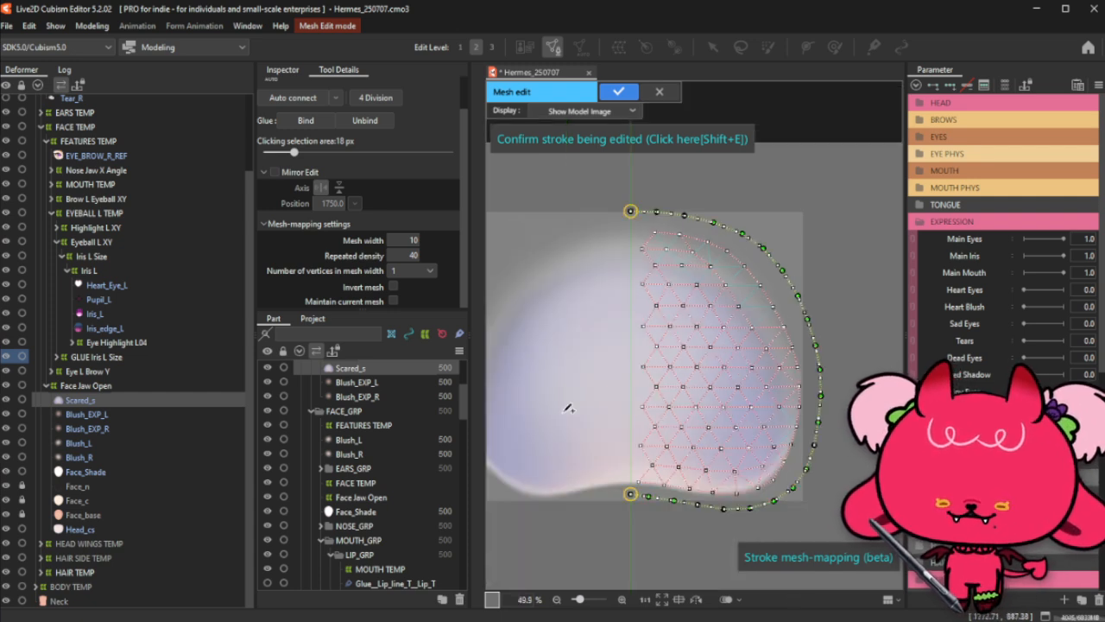
pyautogui.scroll(3, 734, 501)
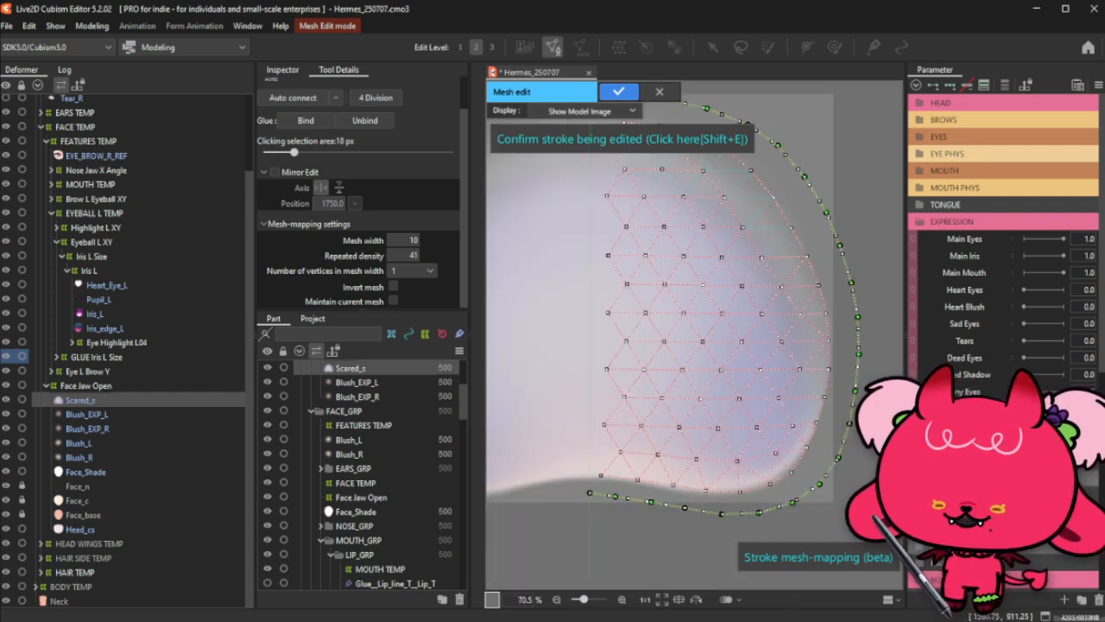
pyautogui.moveTo(414, 256); pyautogui.dragTo(430, 256)
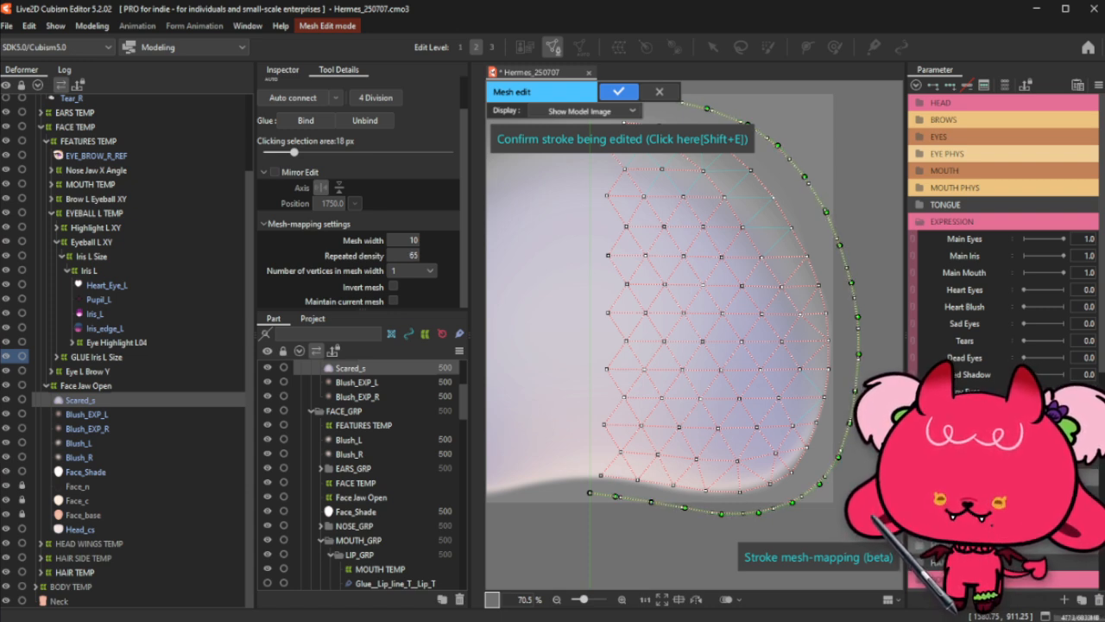
pyautogui.click(547, 139)
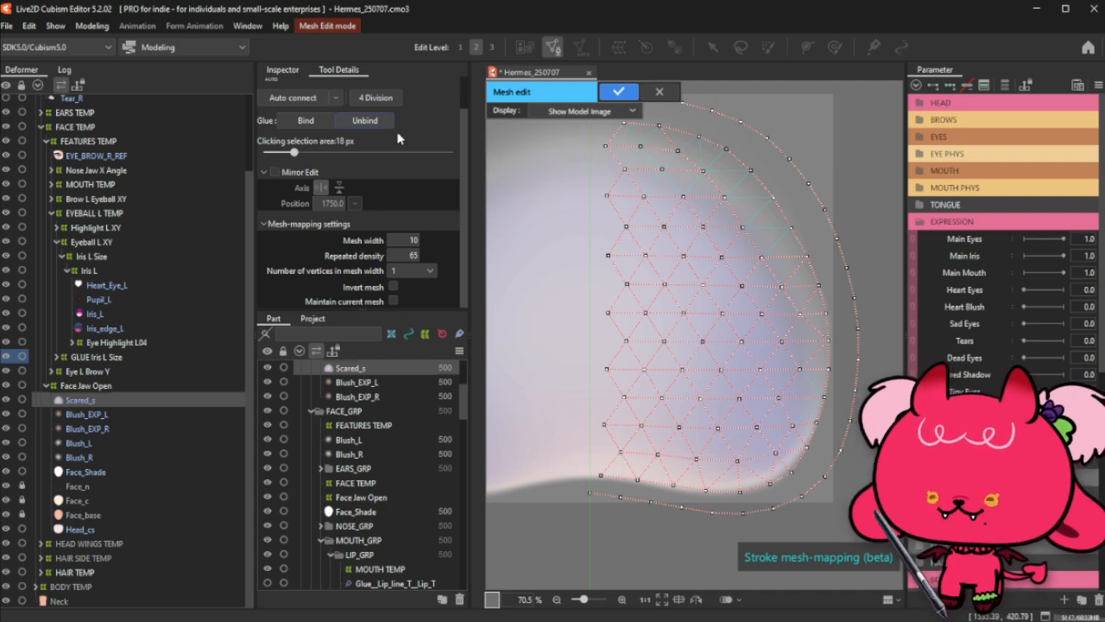
# Step: Delete the new outline's upper and lower end vertices that sit on the centre line
pyautogui.scroll(-2, 676, 363)
pyautogui.scroll(2, 620, 148)
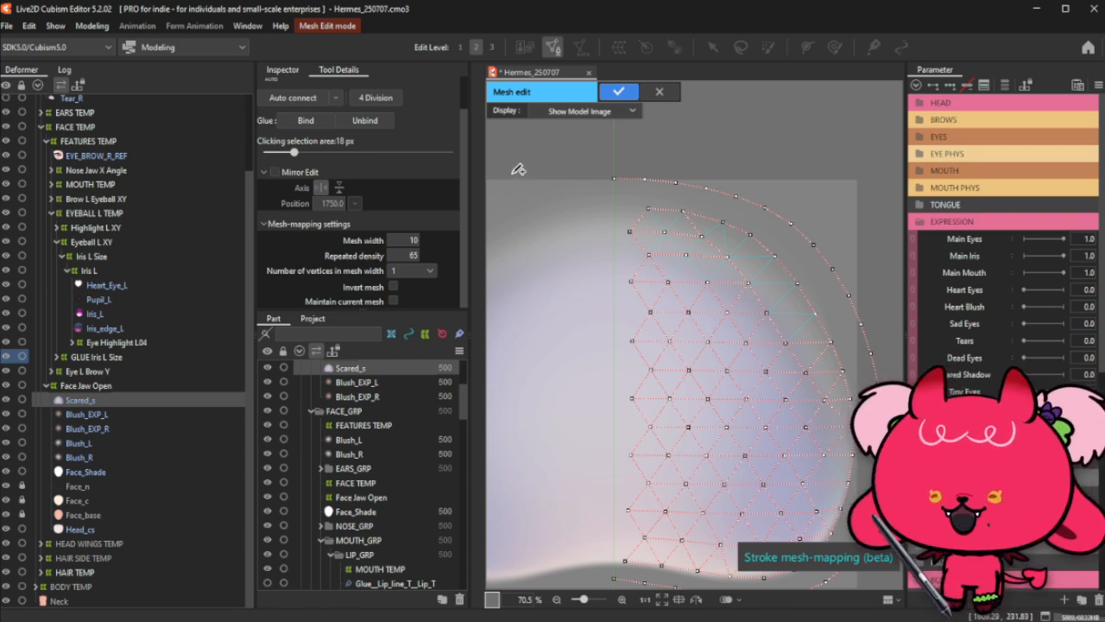
pyautogui.scroll(1, 333, 105)
pyautogui.click(319, 87)
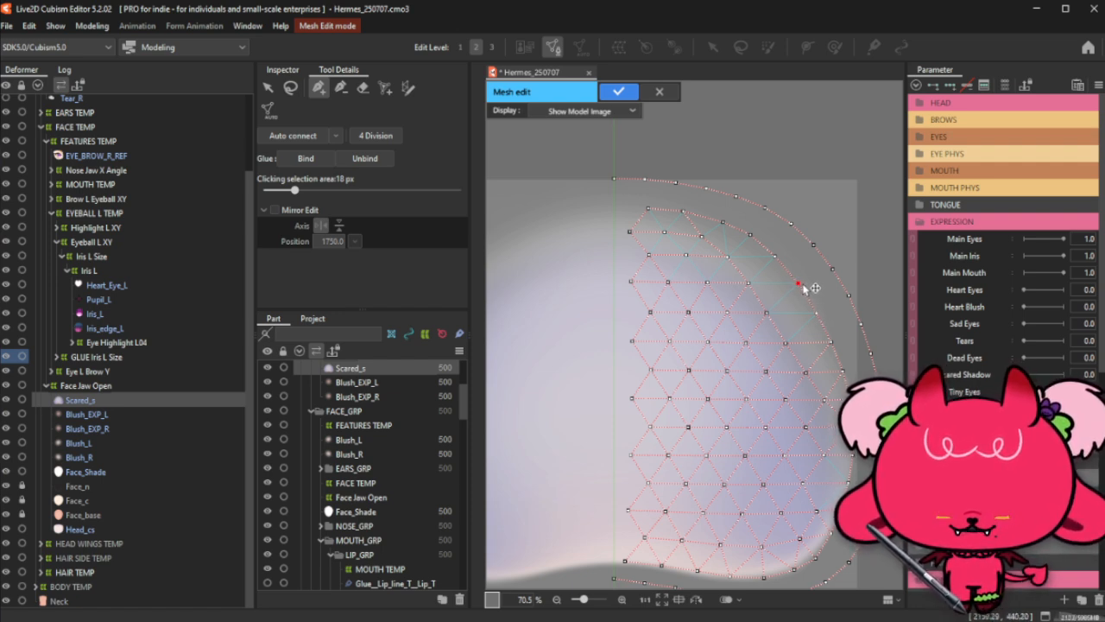
pyautogui.moveTo(798, 285); pyautogui.dragTo(764, 304)
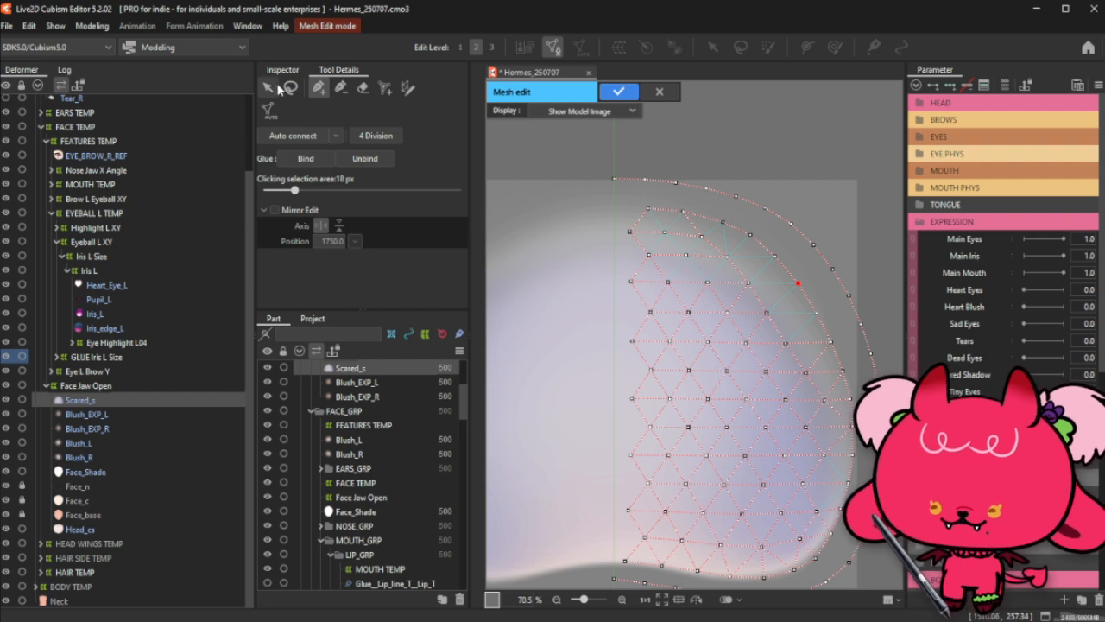
pyautogui.press('l')
pyautogui.click(319, 87)
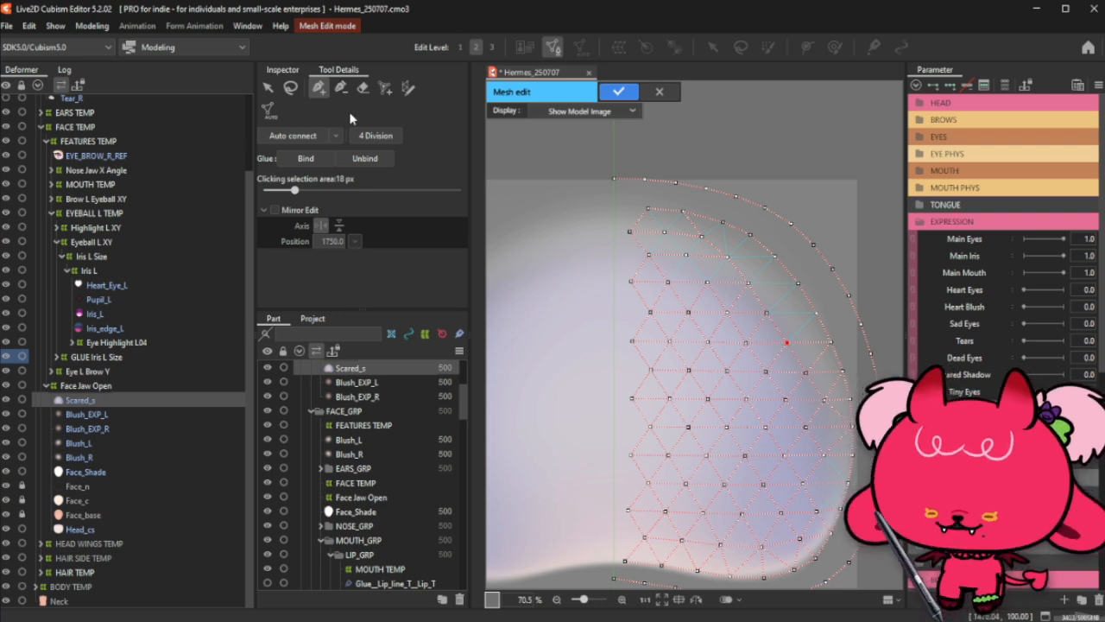
pyautogui.scroll(2, 647, 223)
pyautogui.click(662, 239)
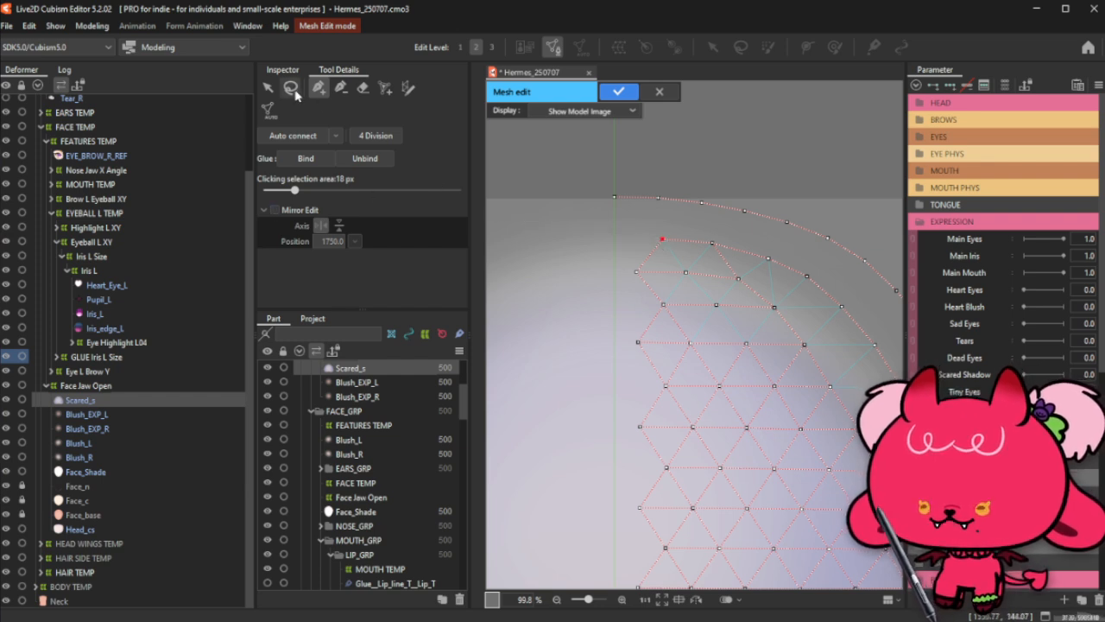
pyautogui.click(340, 86)
pyautogui.scroll(-2, 618, 201)
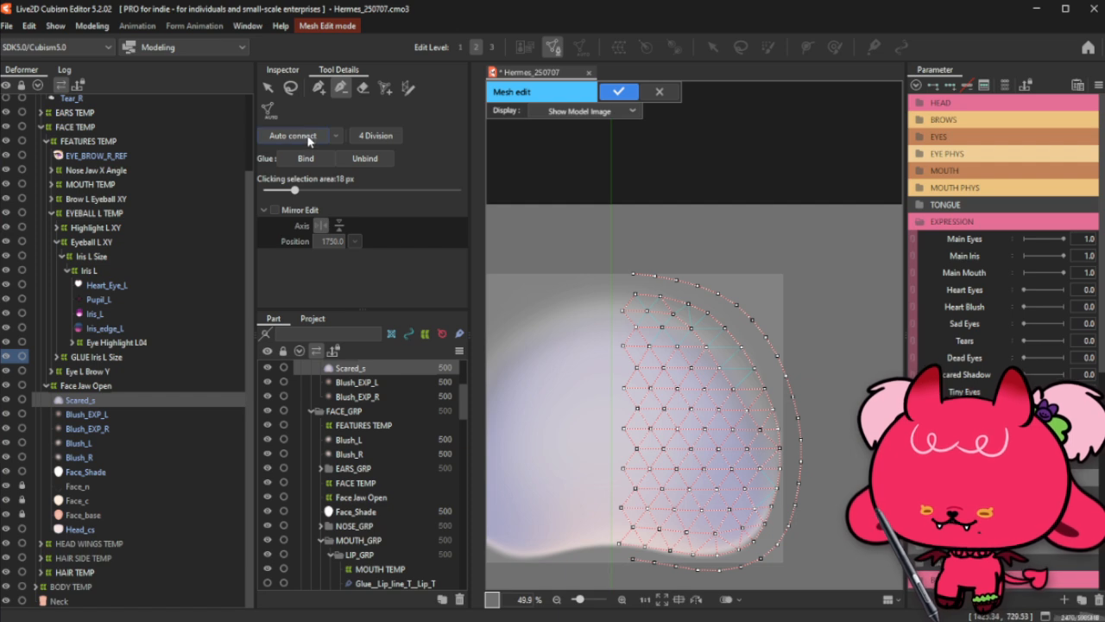
# Step: Select the whole Scared_s half mesh and duplicate it mirrored onto the other side of the centre line
pyautogui.click(268, 87)
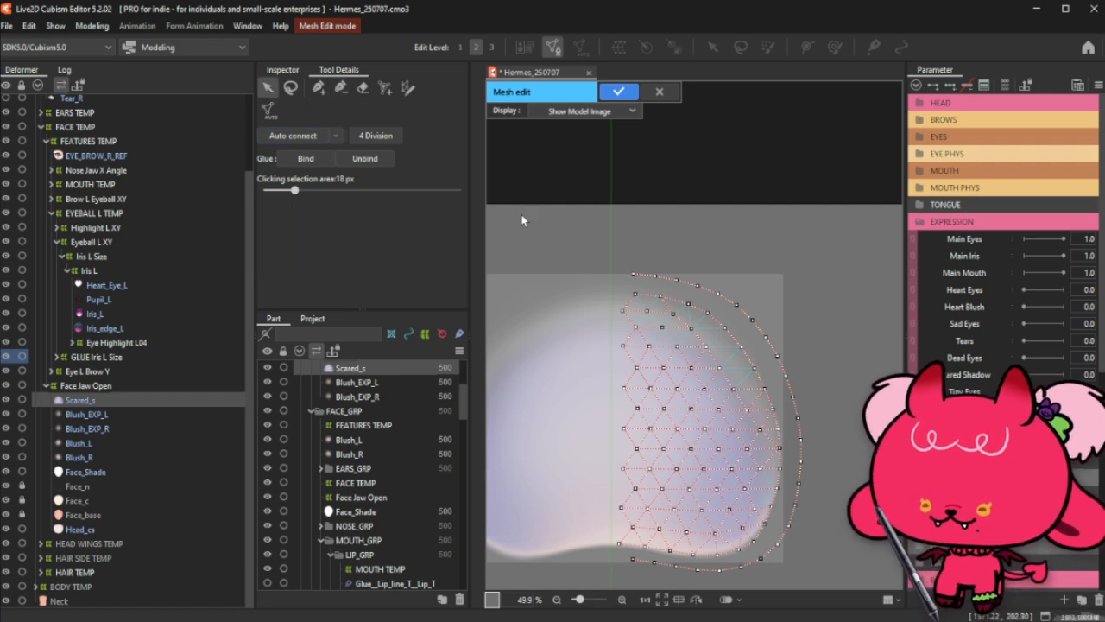
pyautogui.moveTo(535, 199); pyautogui.dragTo(822, 584)
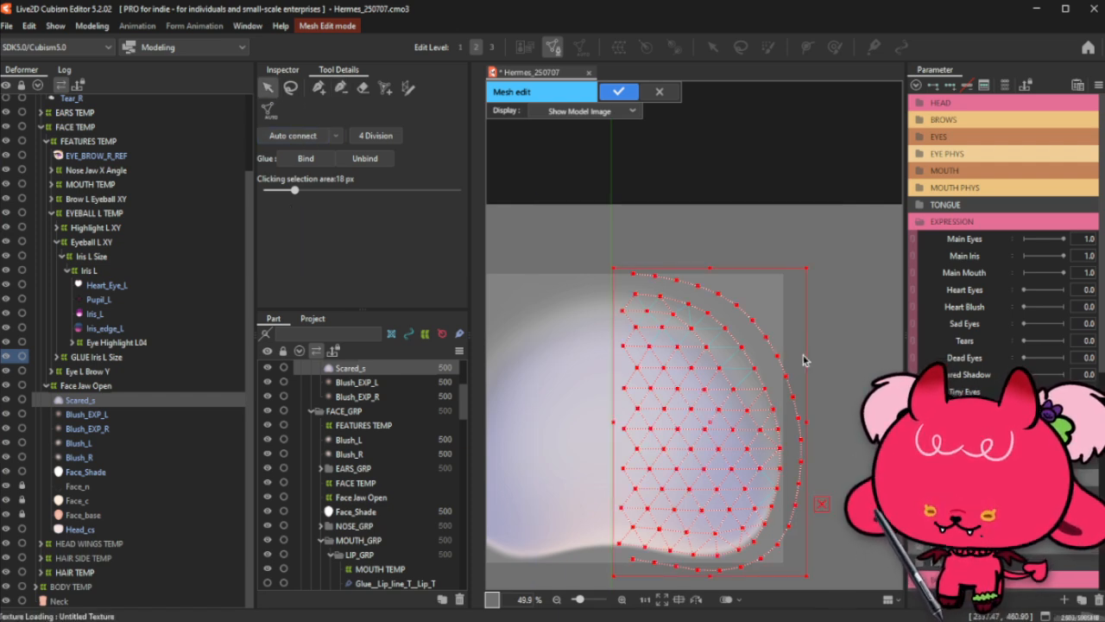
pyautogui.rightClick(881, 345)
pyautogui.click(904, 351)
pyautogui.click(668, 253)
pyautogui.press('p')
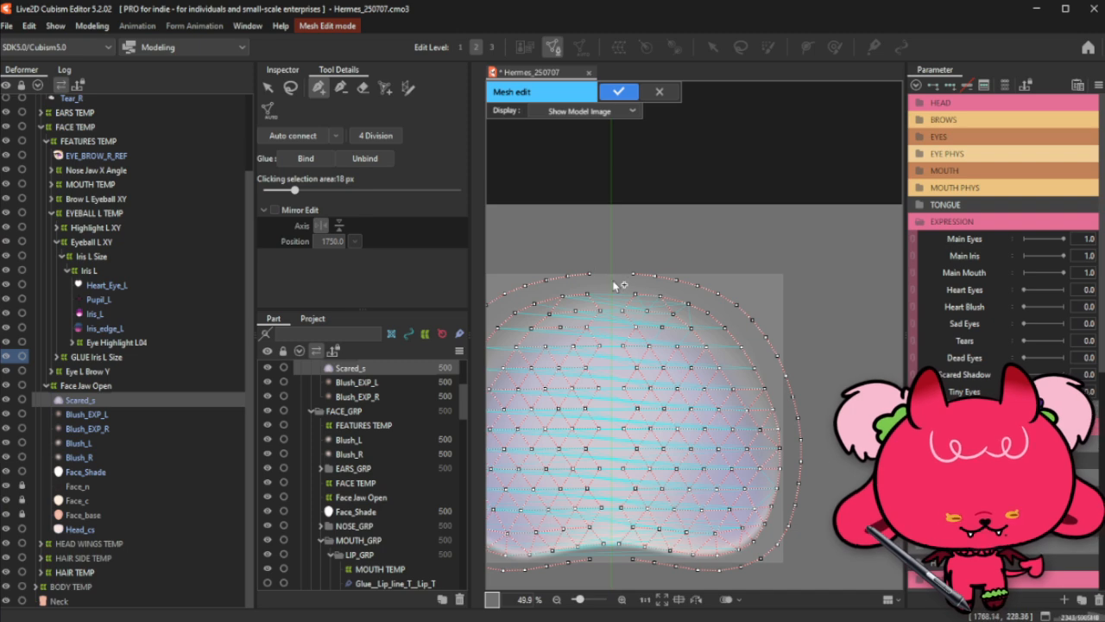
# Step: Turn on mirror editing and join the upper outline halves with a vertex on the axis at position 1750
pyautogui.scroll(3, 536, 272)
pyautogui.scroll(1, 607, 275)
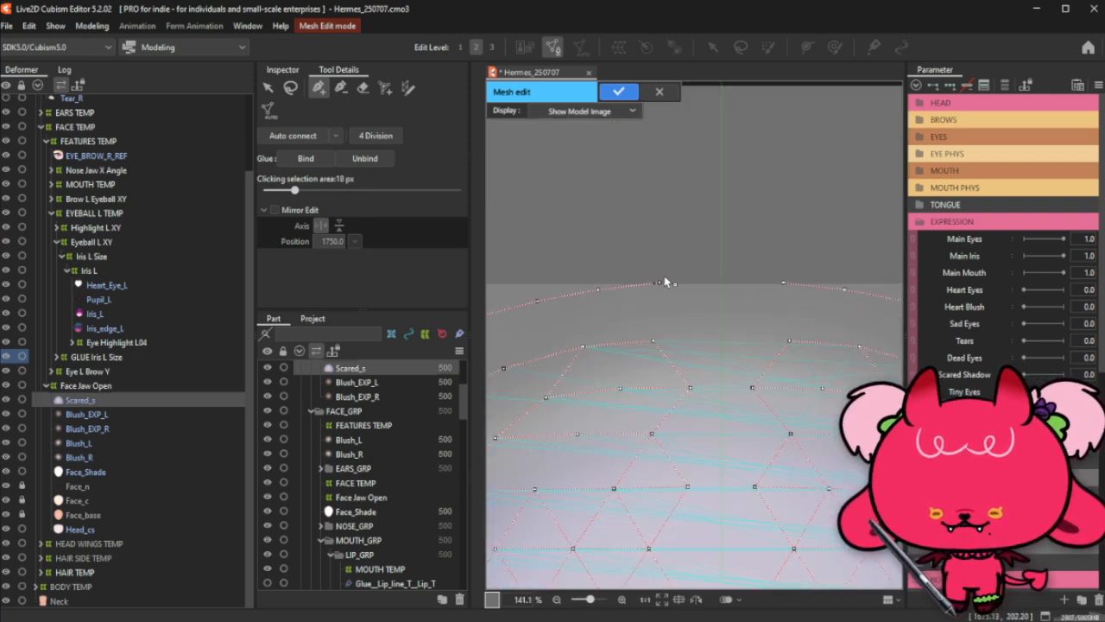
pyautogui.click(658, 283)
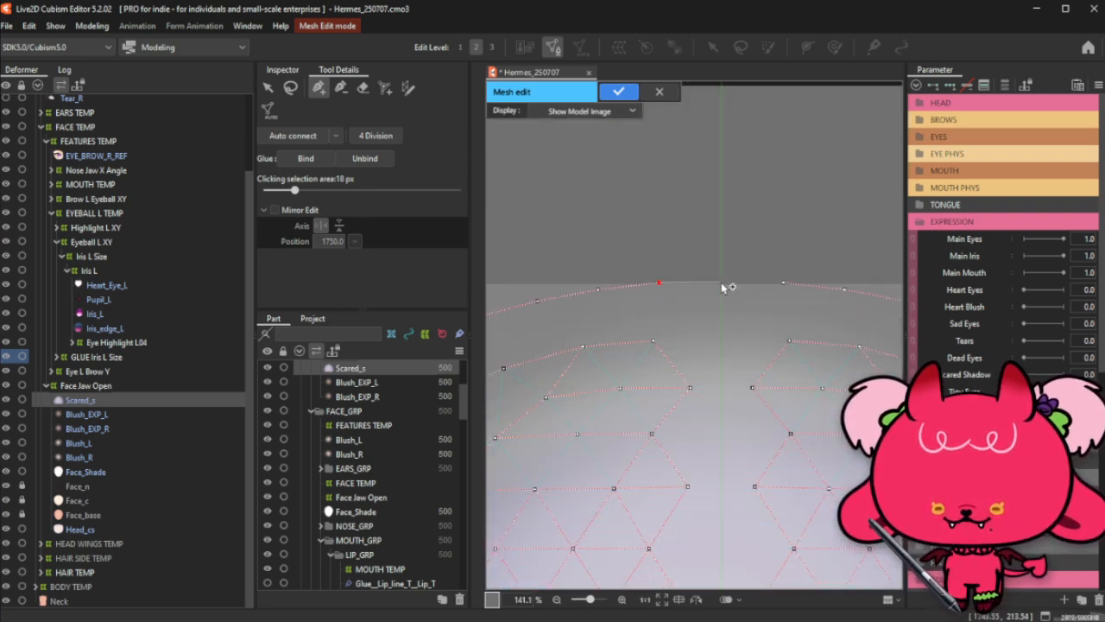
pyautogui.click(275, 210)
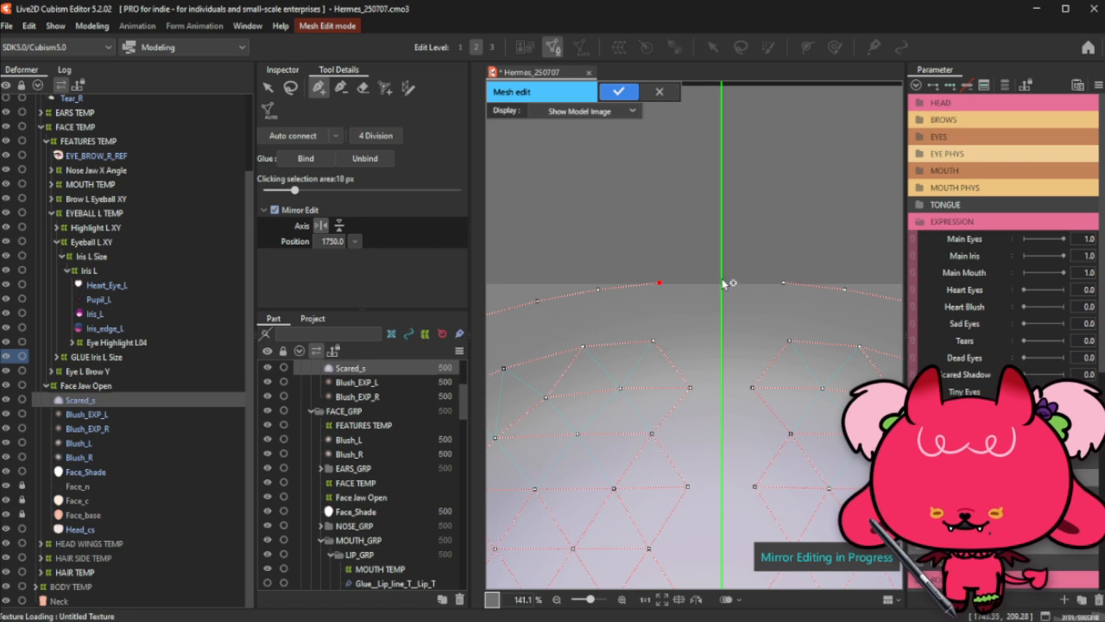
pyautogui.click(722, 282)
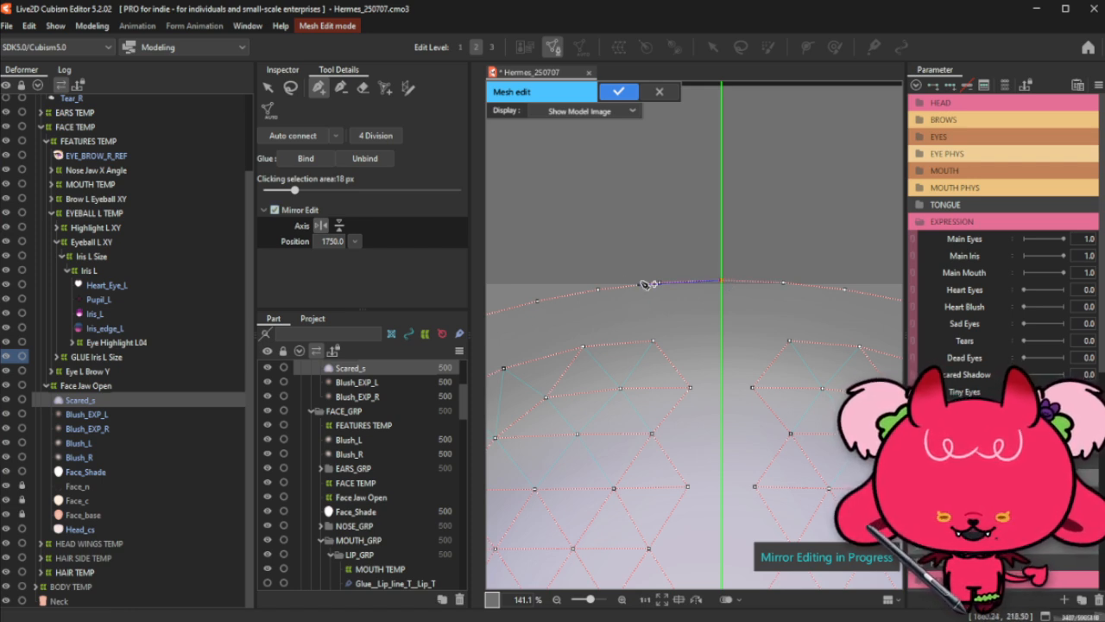
# Step: Join the two halves of the lower outline with a vertex on the mirror axis
pyautogui.click(290, 87)
pyautogui.scroll(-4, 662, 200)
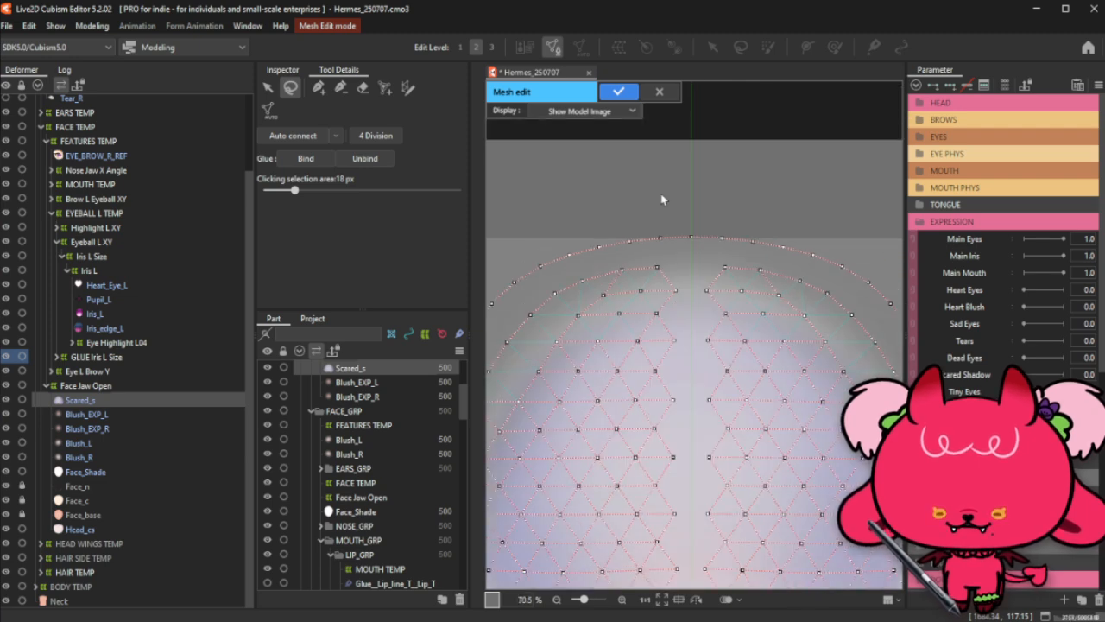
pyautogui.scroll(2, 663, 553)
pyautogui.click(319, 87)
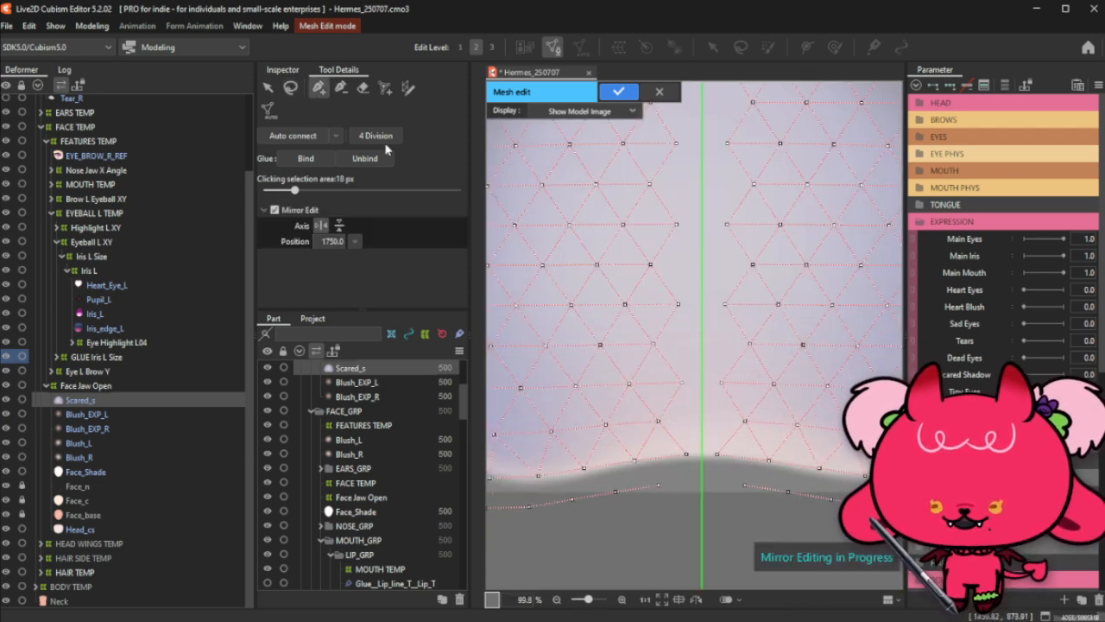
pyautogui.click(658, 487)
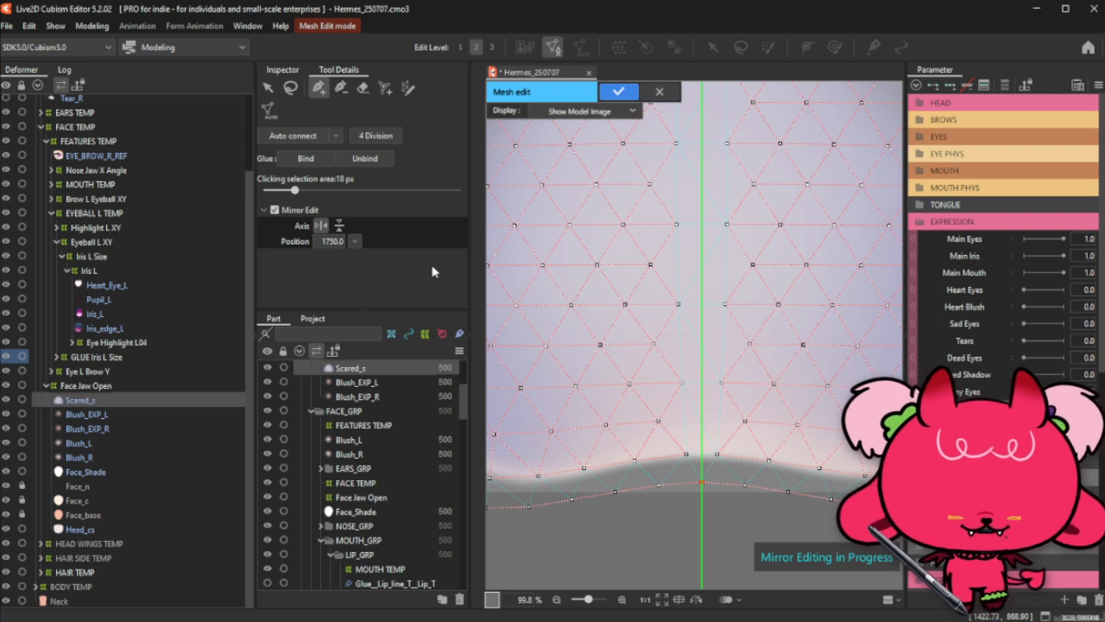
# Step: Delete the pair of inner vertices closest to the mirror axis along the lower edge of the Scared_s art
pyautogui.click(290, 87)
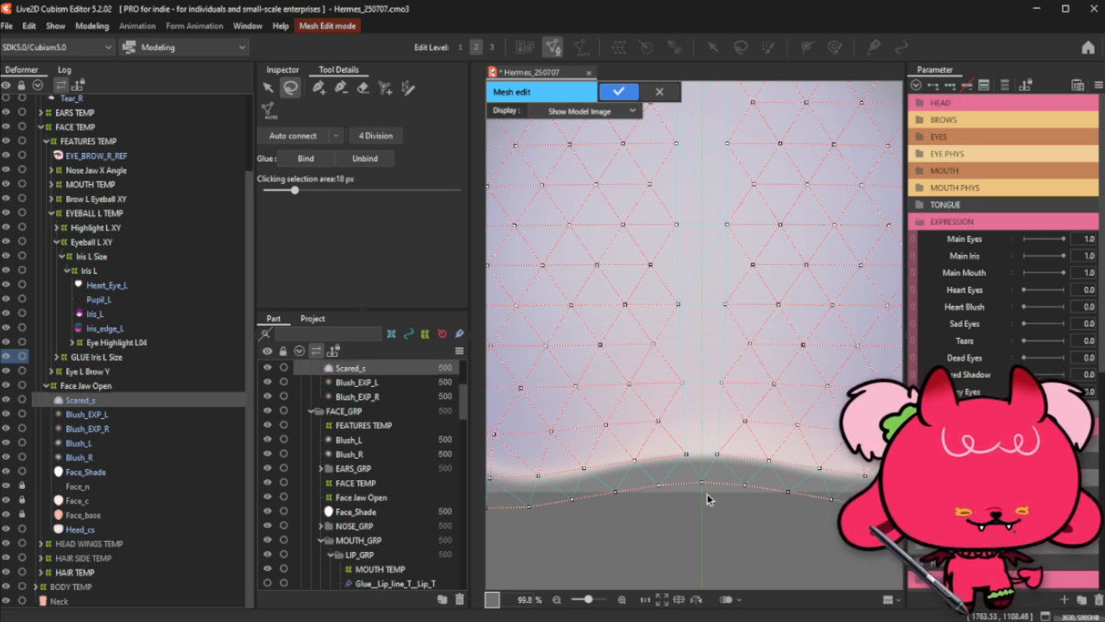
pyautogui.click(319, 88)
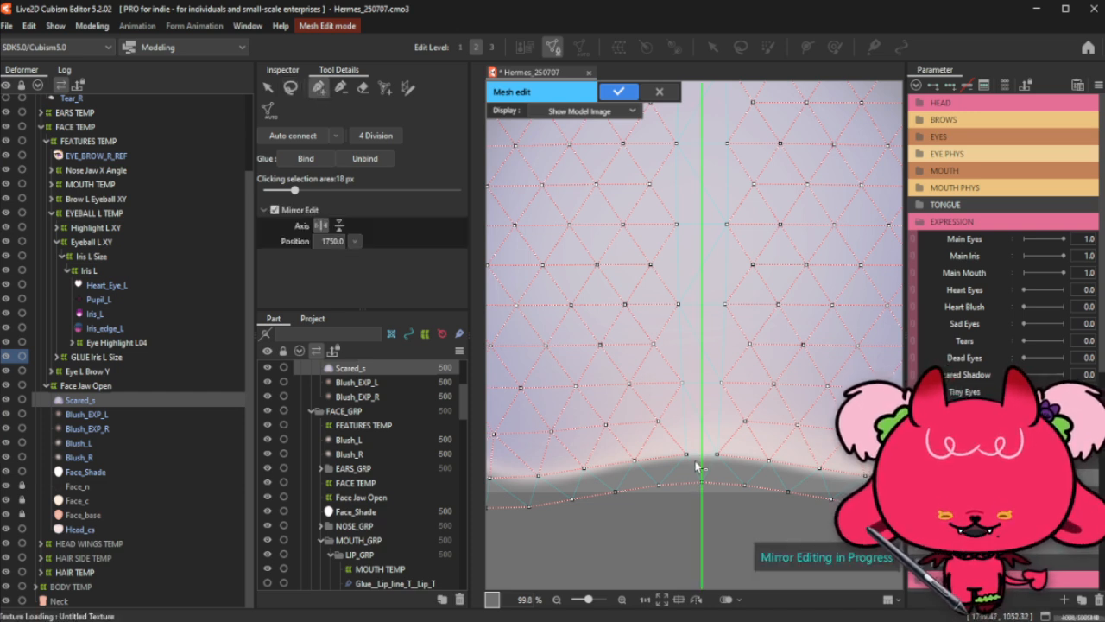
pyautogui.click(341, 89)
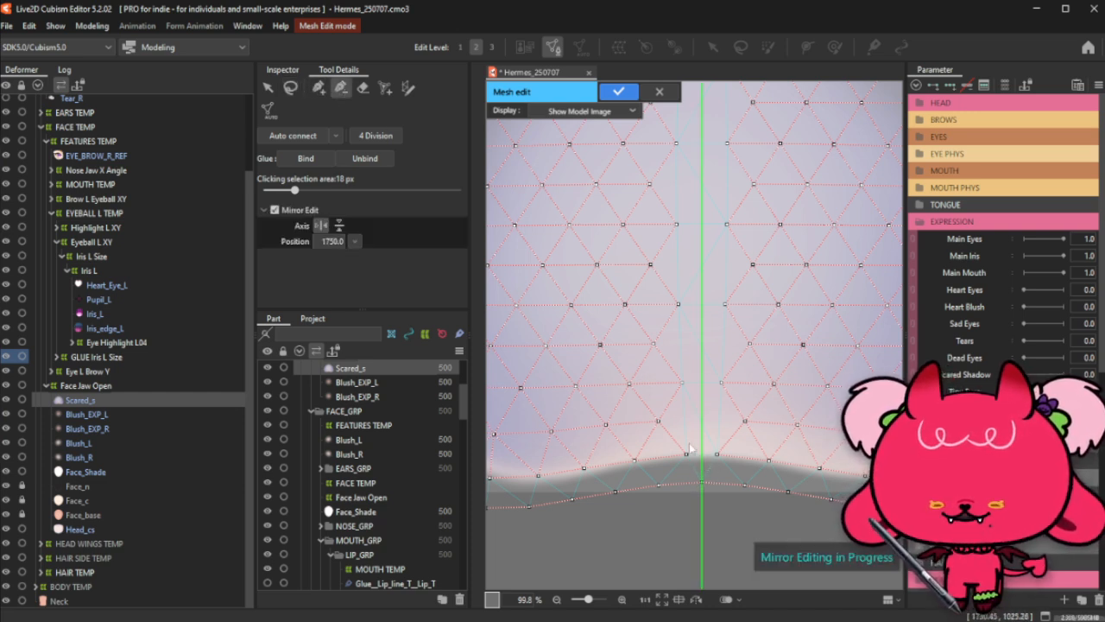
pyautogui.click(686, 454)
pyautogui.click(722, 458)
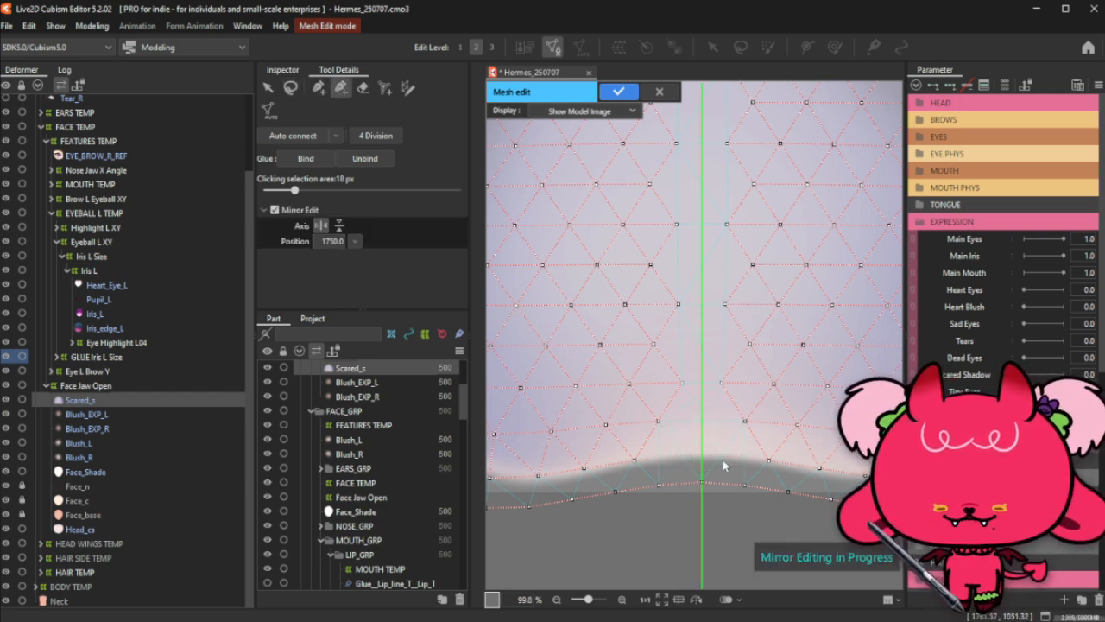
# Step: Close the inner lower contour of the Scared_s mesh with a mirrored vertex pair joined across the axis
pyautogui.click(319, 89)
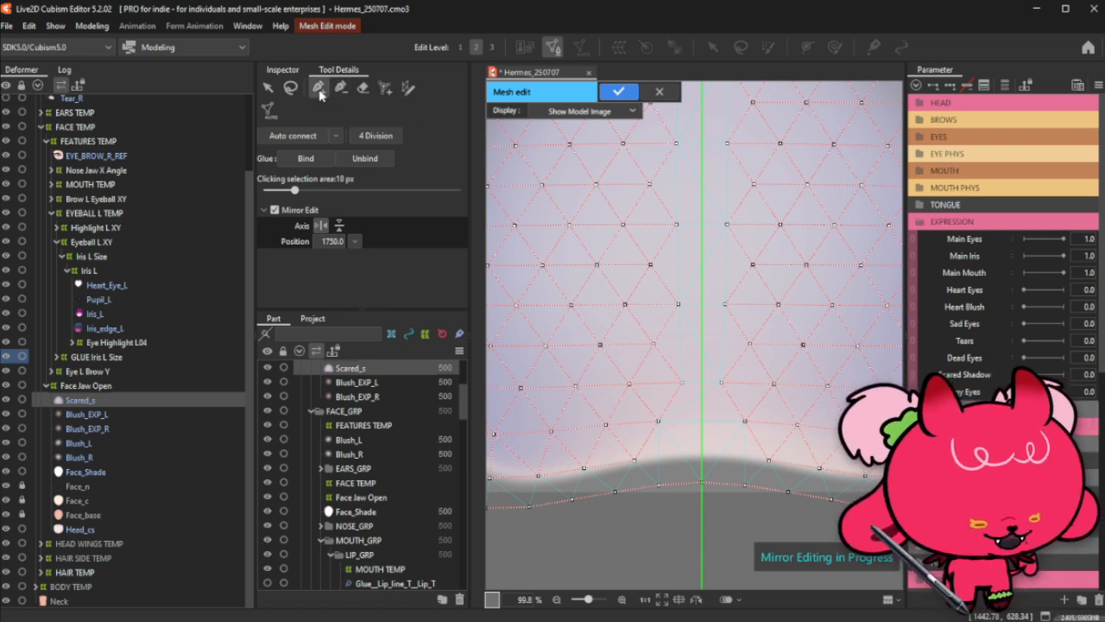
pyautogui.click(635, 460)
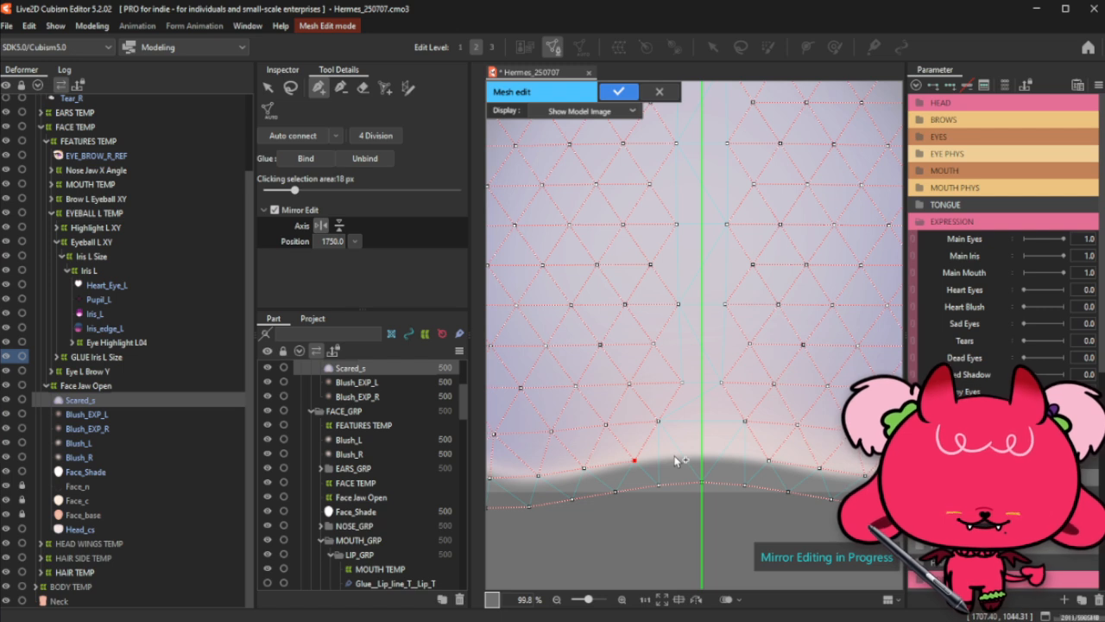
pyautogui.click(725, 457)
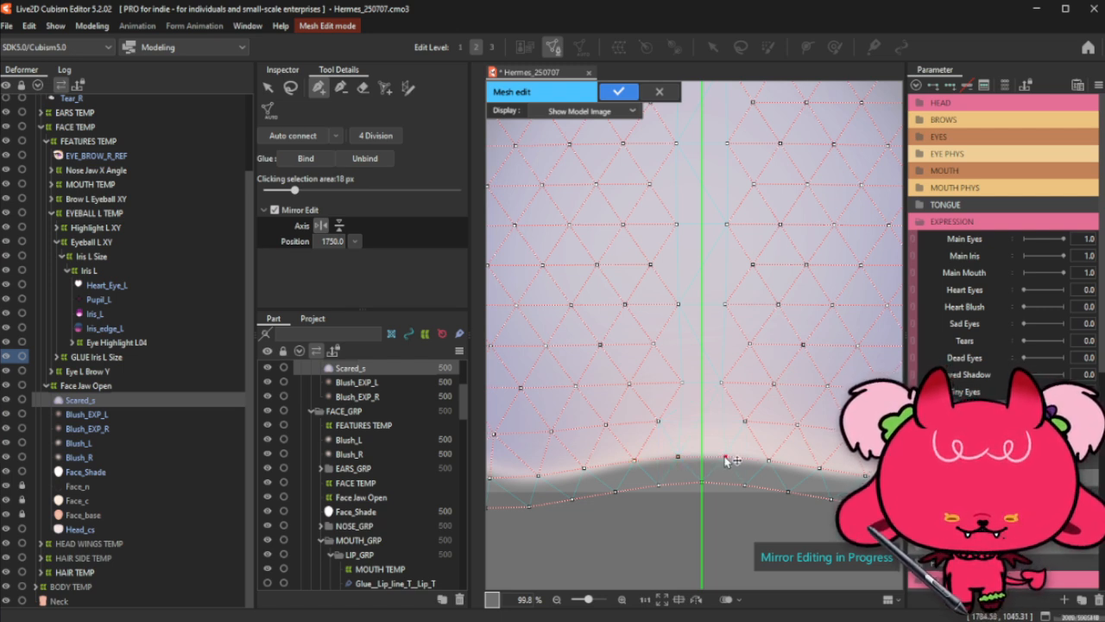
pyautogui.click(680, 458)
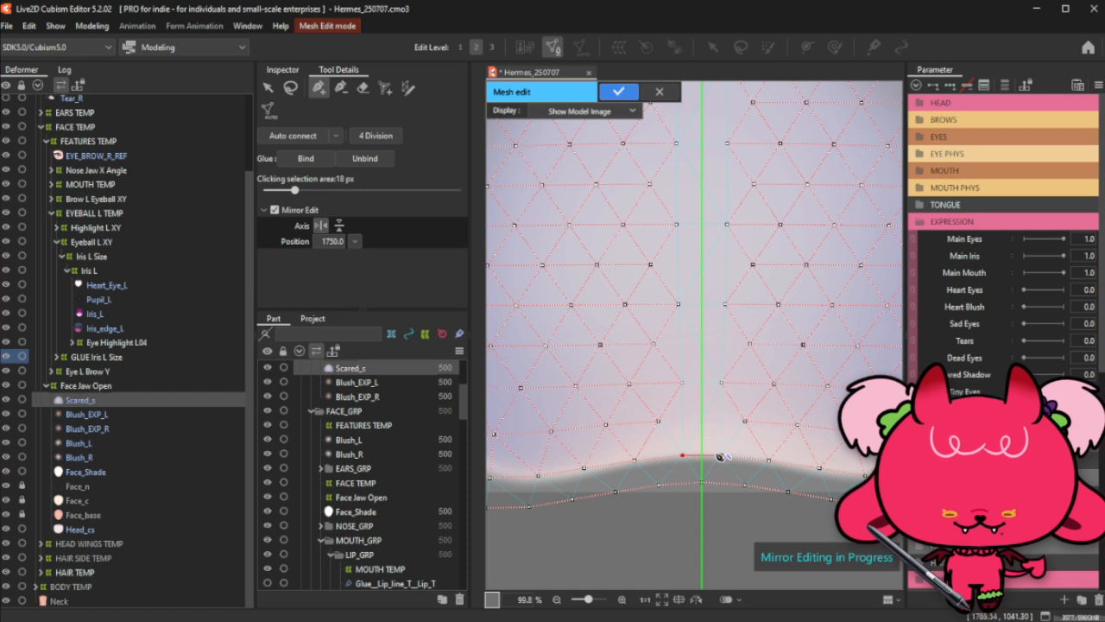
pyautogui.click(721, 457)
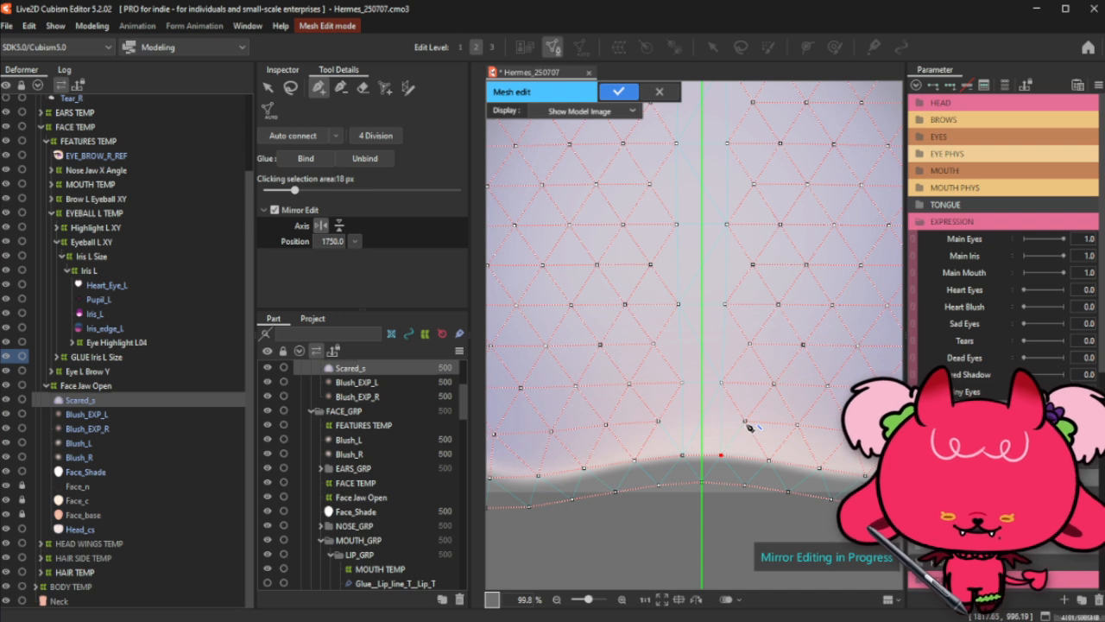
# Step: Add an axis vertex in the row above the inner lower contour and connect it to the surrounding vertices on both halves
pyautogui.click(745, 422)
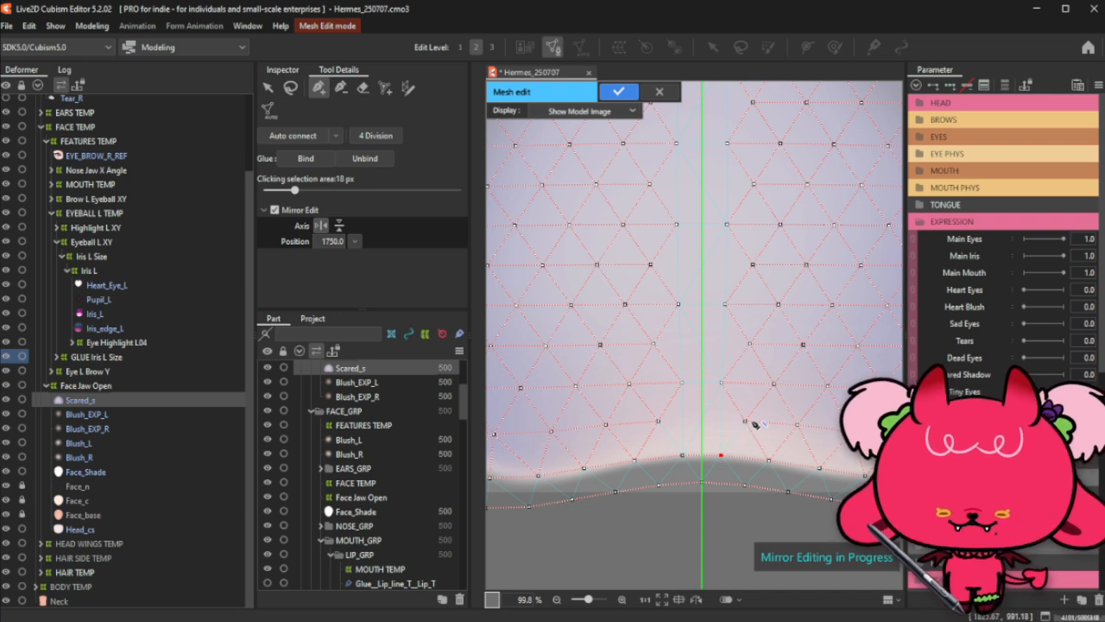
pyautogui.click(702, 421)
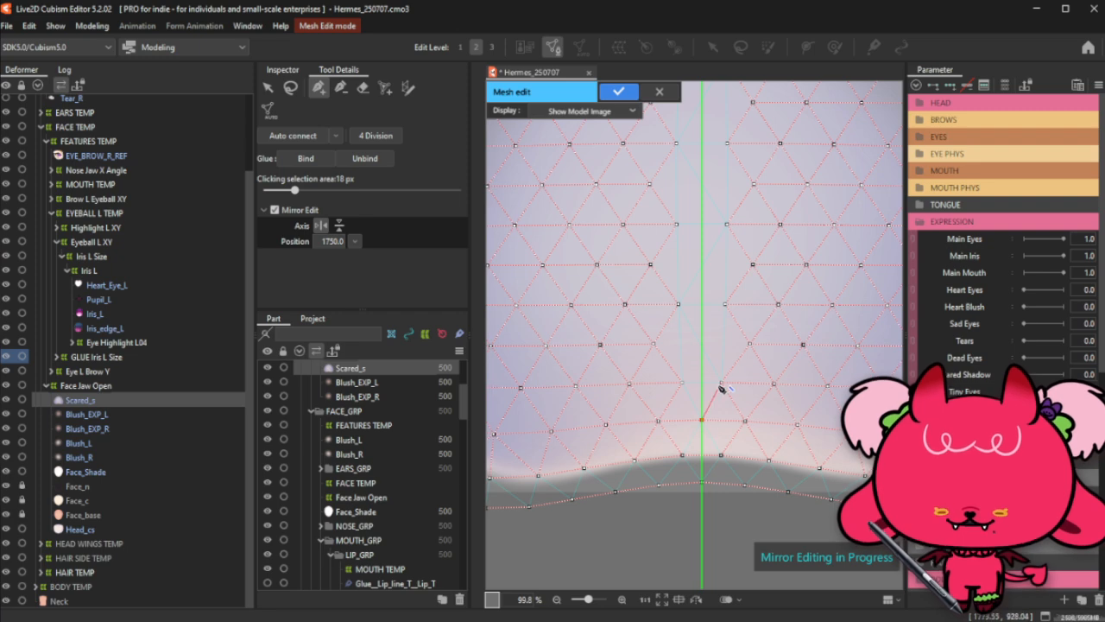
pyautogui.click(682, 382)
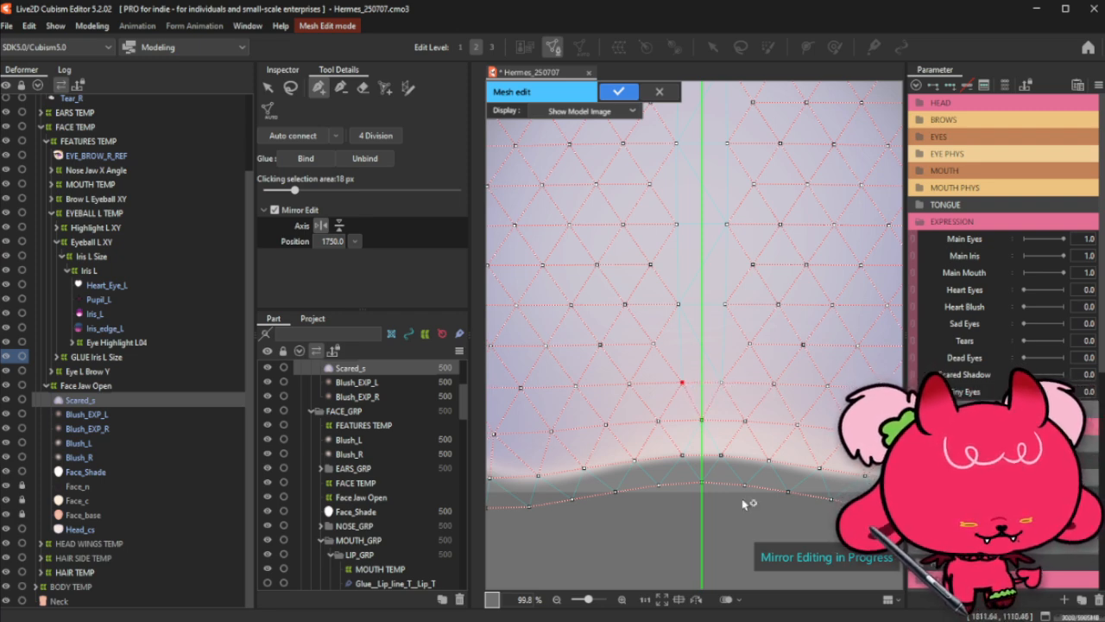
pyautogui.scroll(-3, 742, 500)
pyautogui.scroll(3, 760, 176)
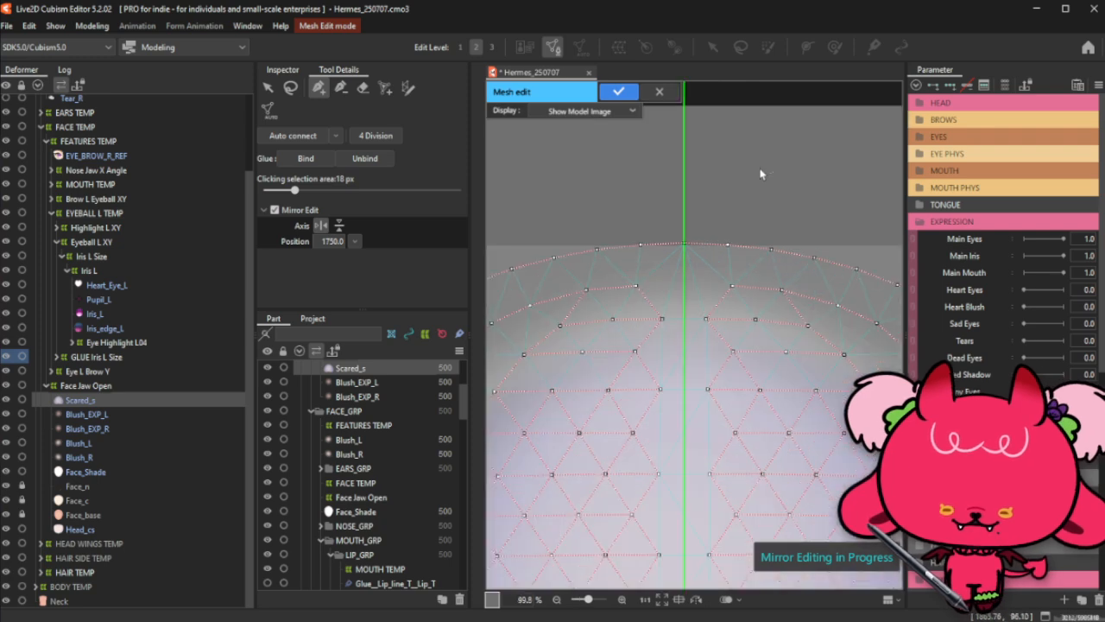
# Step: Join the two halves of the inner upper contour with a vertex on the mirror axis
pyautogui.click(294, 89)
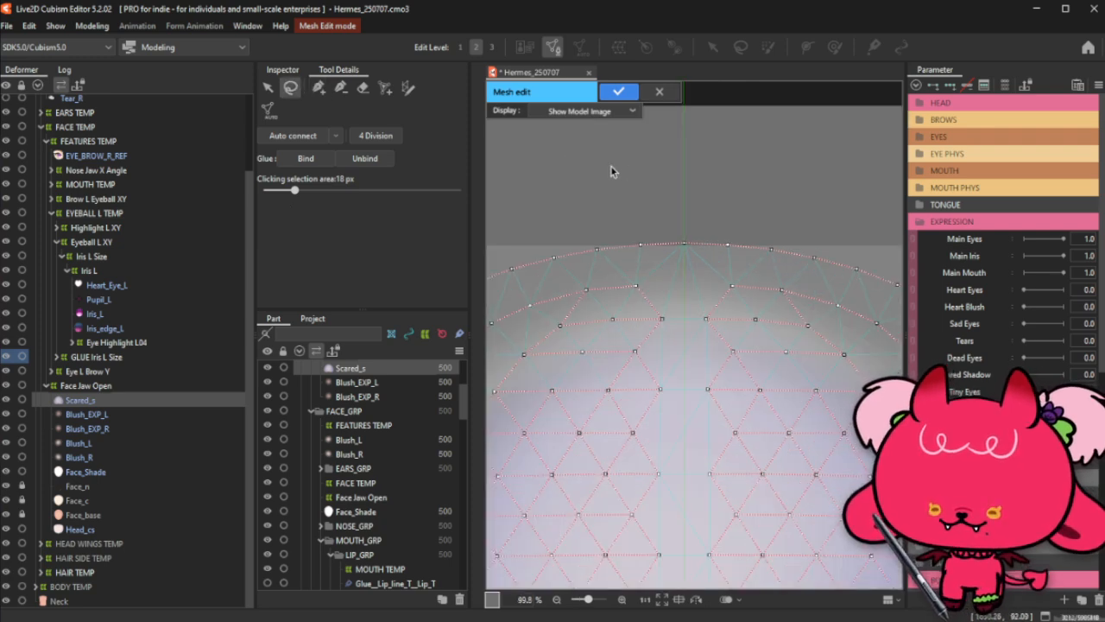
pyautogui.click(323, 91)
pyautogui.scroll(2, 626, 287)
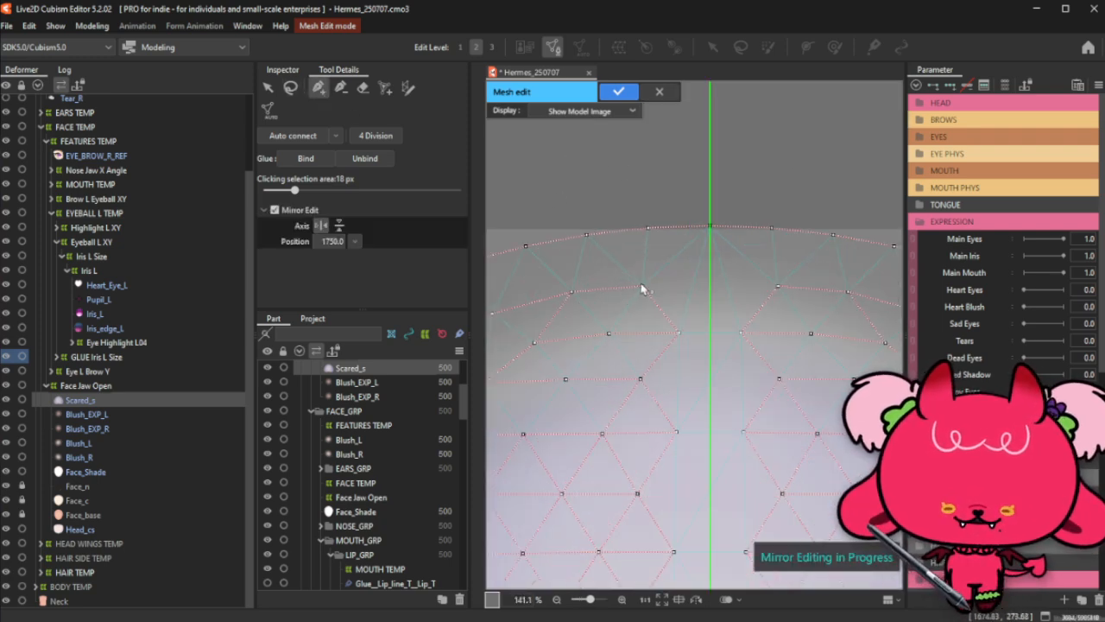
pyautogui.click(642, 286)
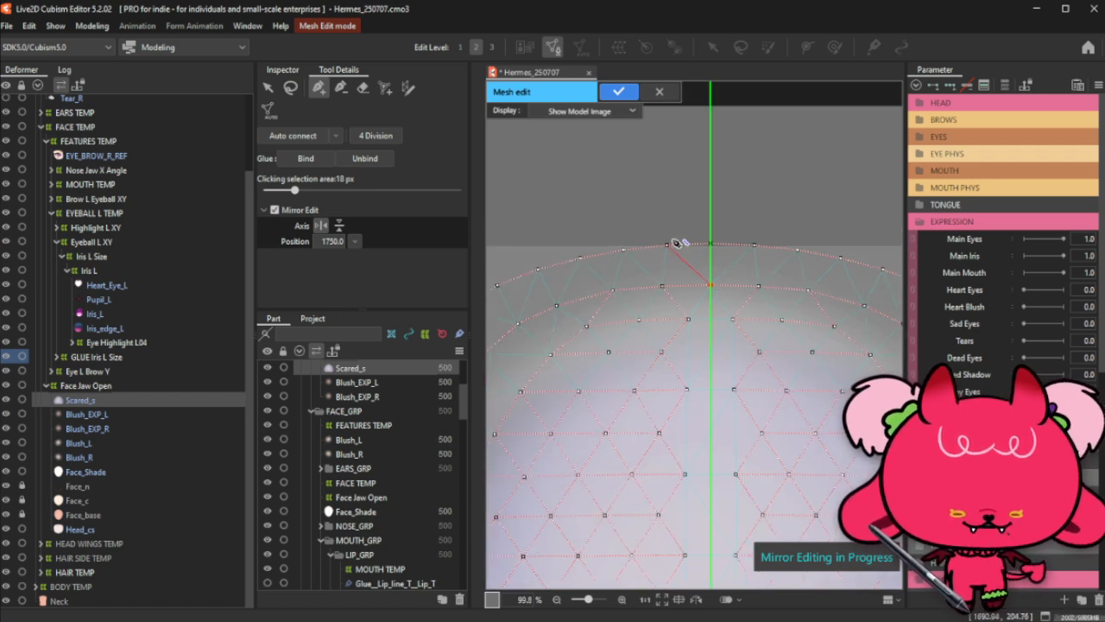
pyautogui.moveTo(694, 272); pyautogui.dragTo(700, 276)
# Step: Bridge the upper interior rows across the mirror axis, adding axis vertices in alternate rows to continue the triangle pattern
pyautogui.click(747, 336)
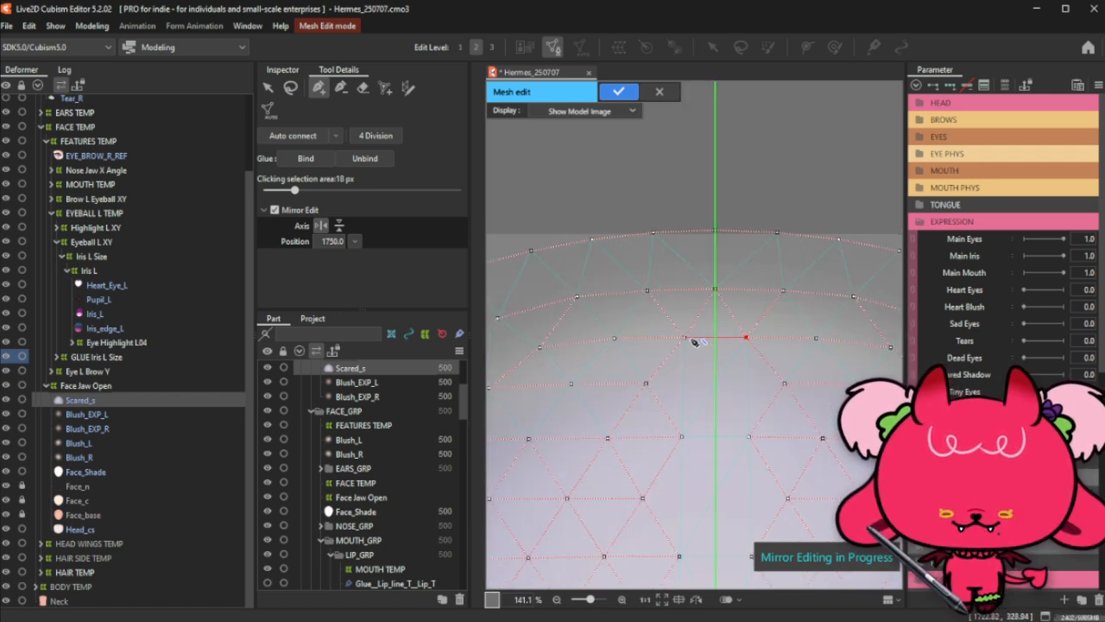
pyautogui.click(686, 337)
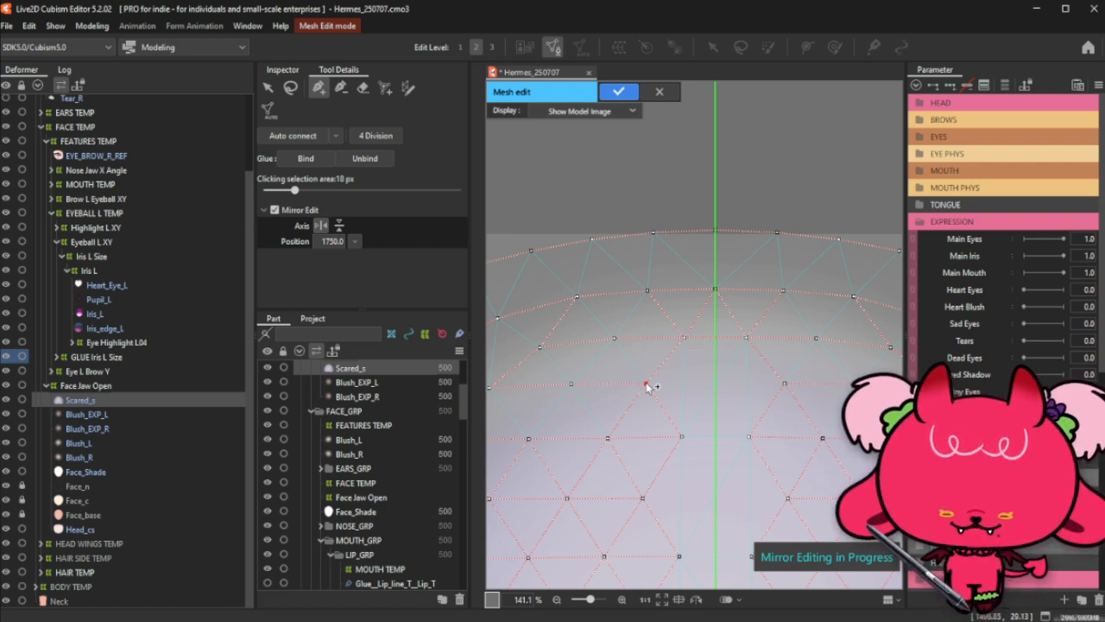
pyautogui.click(714, 385)
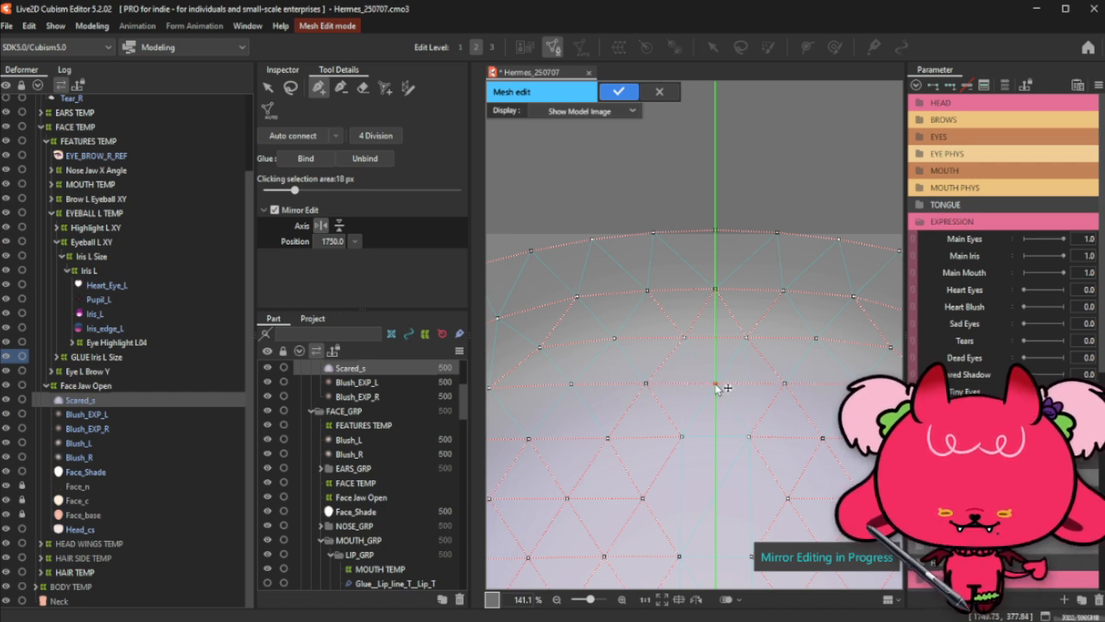
pyautogui.click(687, 440)
pyautogui.scroll(-2, 693, 349)
pyautogui.scroll(2, 710, 453)
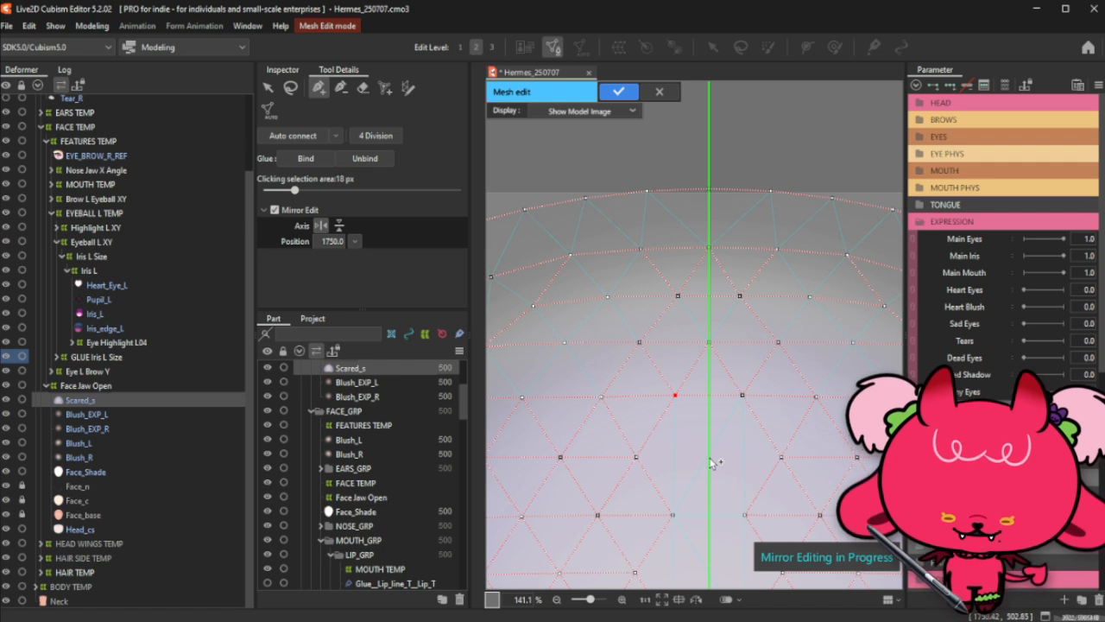
pyautogui.click(713, 457)
pyautogui.click(780, 458)
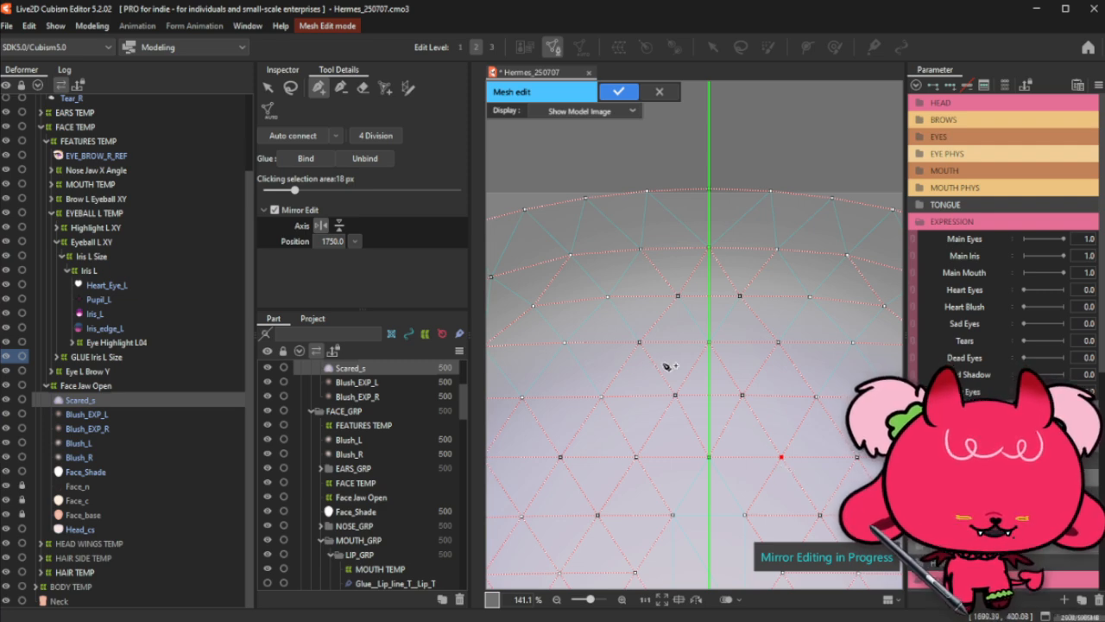
# Step: Delete the axis vertex and the nearest vertex pairs along the top of the outer outline
pyautogui.scroll(-3, 666, 366)
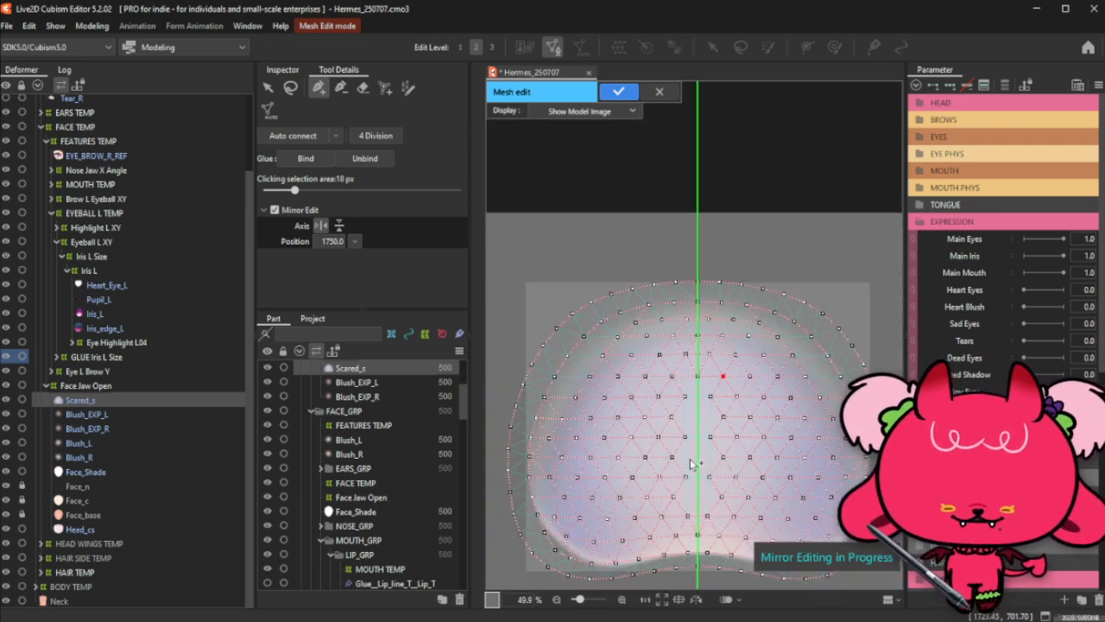
pyautogui.click(290, 88)
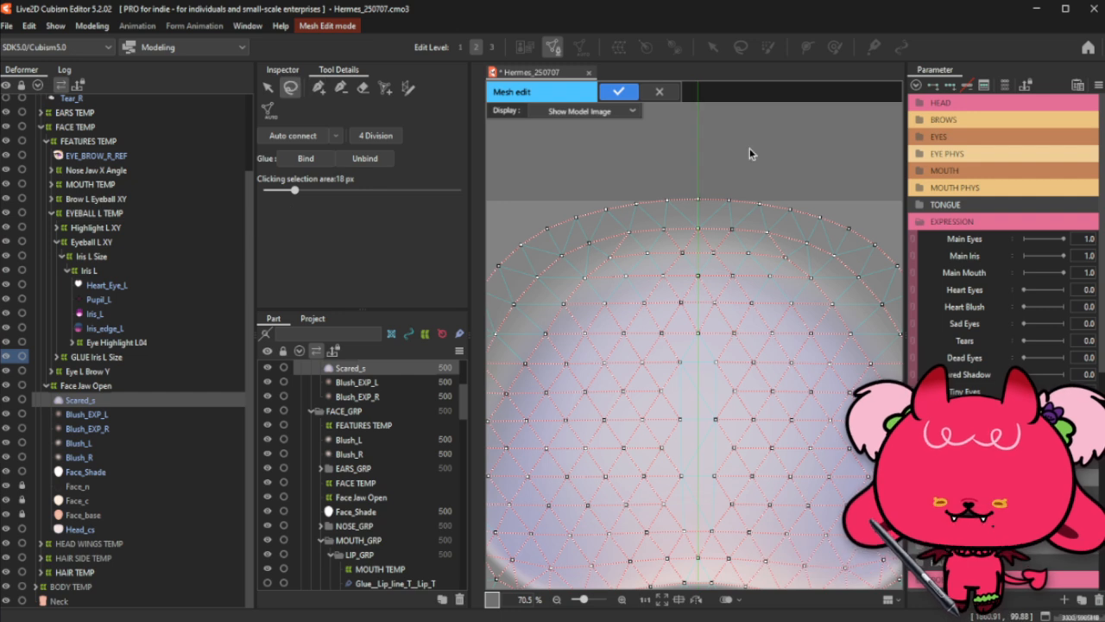
pyautogui.click(341, 87)
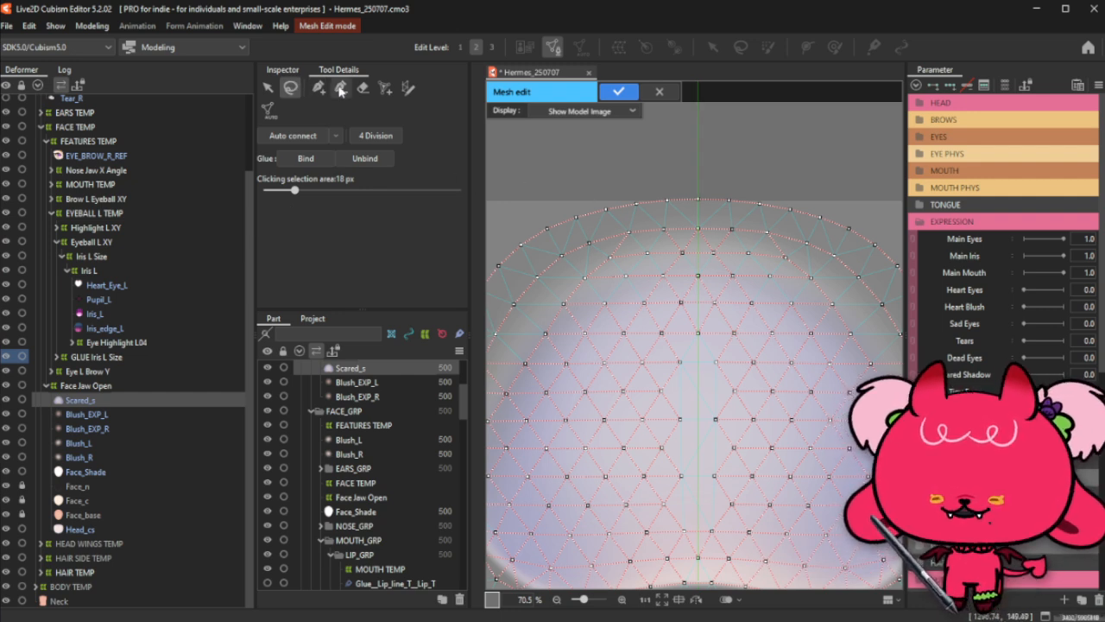
pyautogui.scroll(2, 664, 170)
pyautogui.scroll(1, 664, 170)
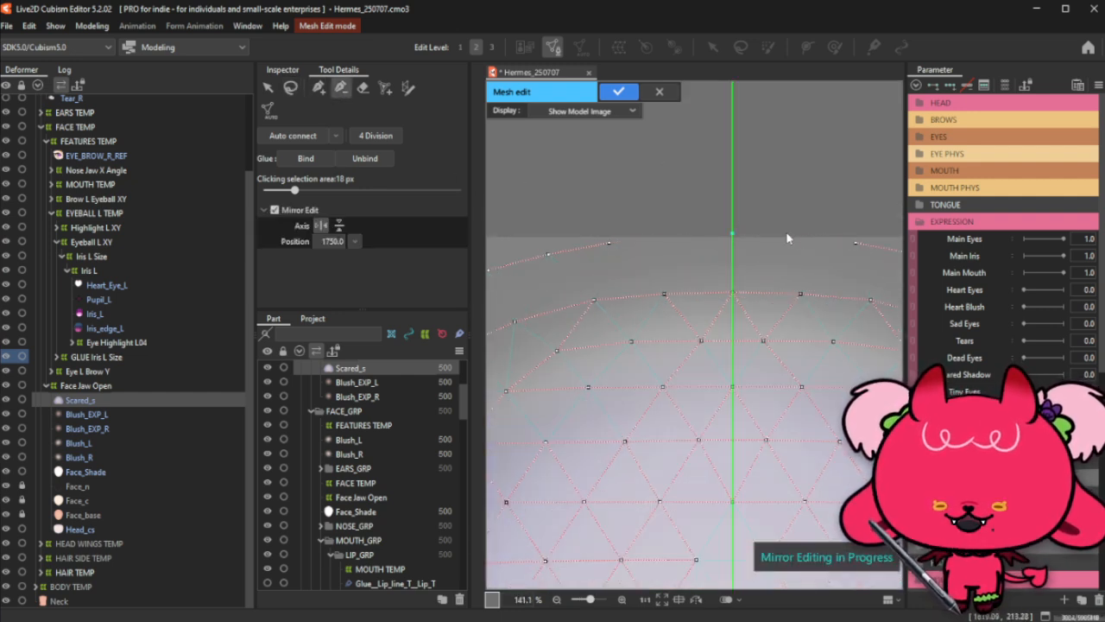
pyautogui.click(739, 236)
pyautogui.click(739, 237)
pyautogui.click(678, 237)
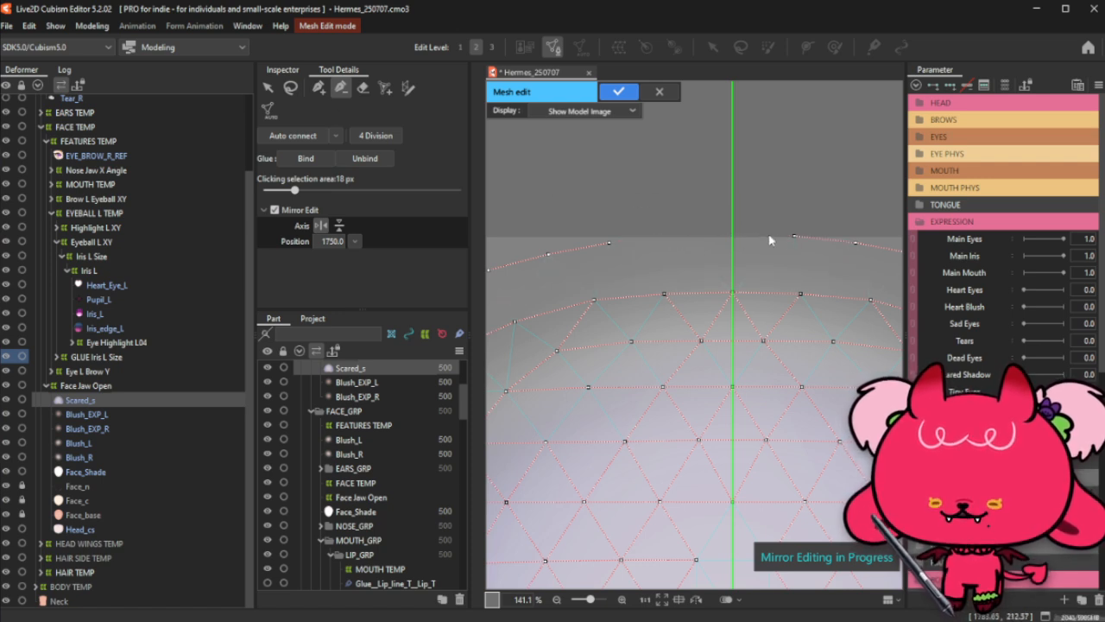
pyautogui.click(798, 238)
pyautogui.click(855, 244)
pyautogui.click(615, 244)
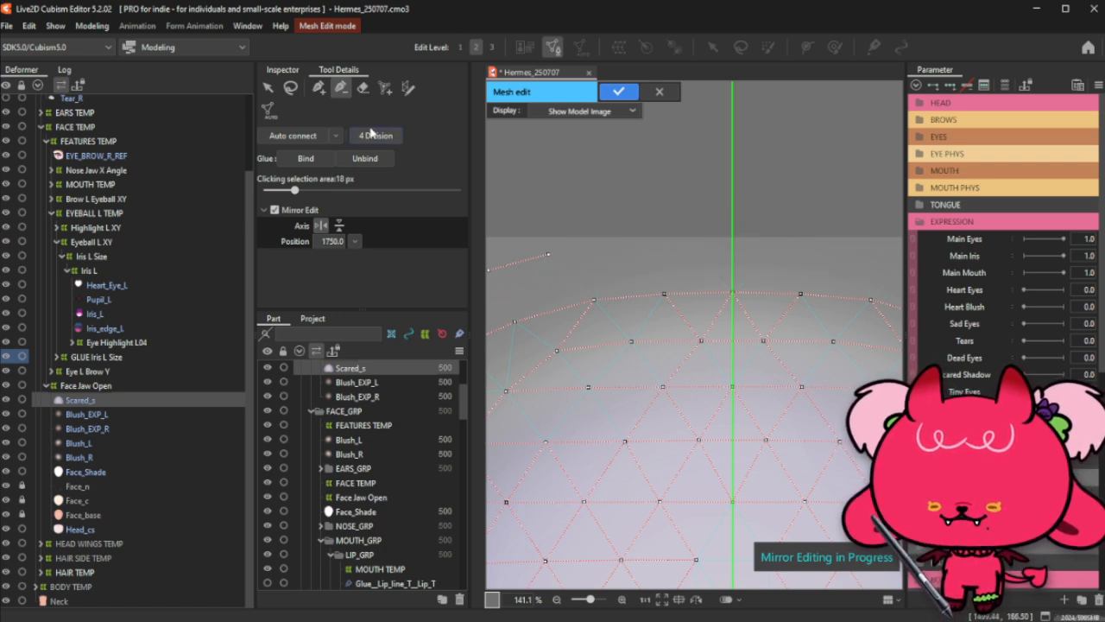
# Step: Redraw the top of the outer outline with two evenly spaced mirrored vertex pairs joined across the axis
pyautogui.click(318, 87)
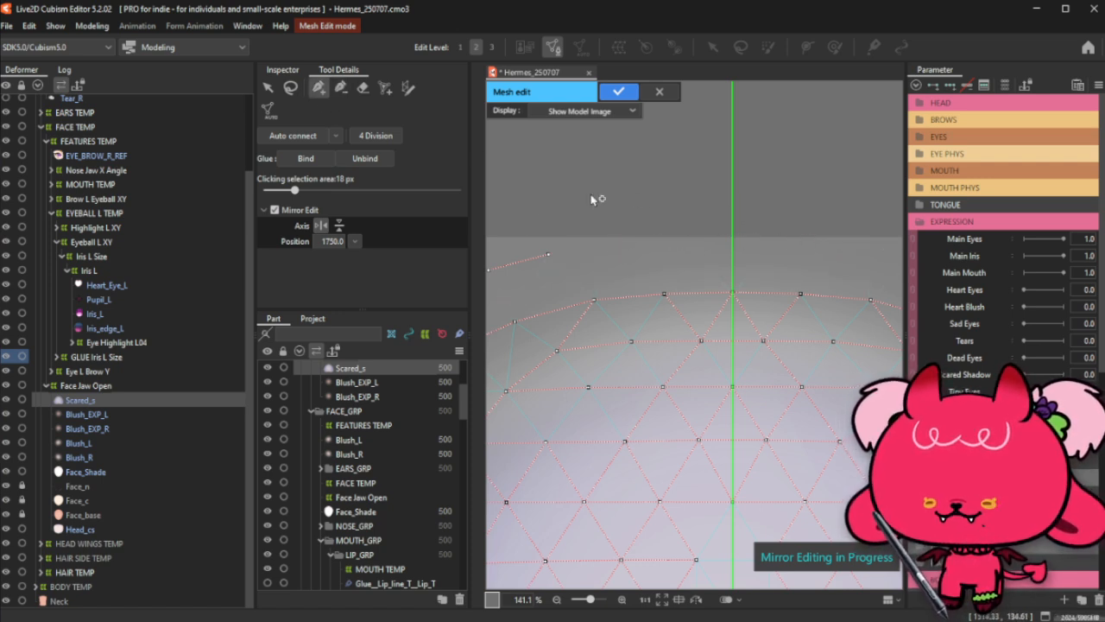
pyautogui.click(624, 242)
pyautogui.click(699, 237)
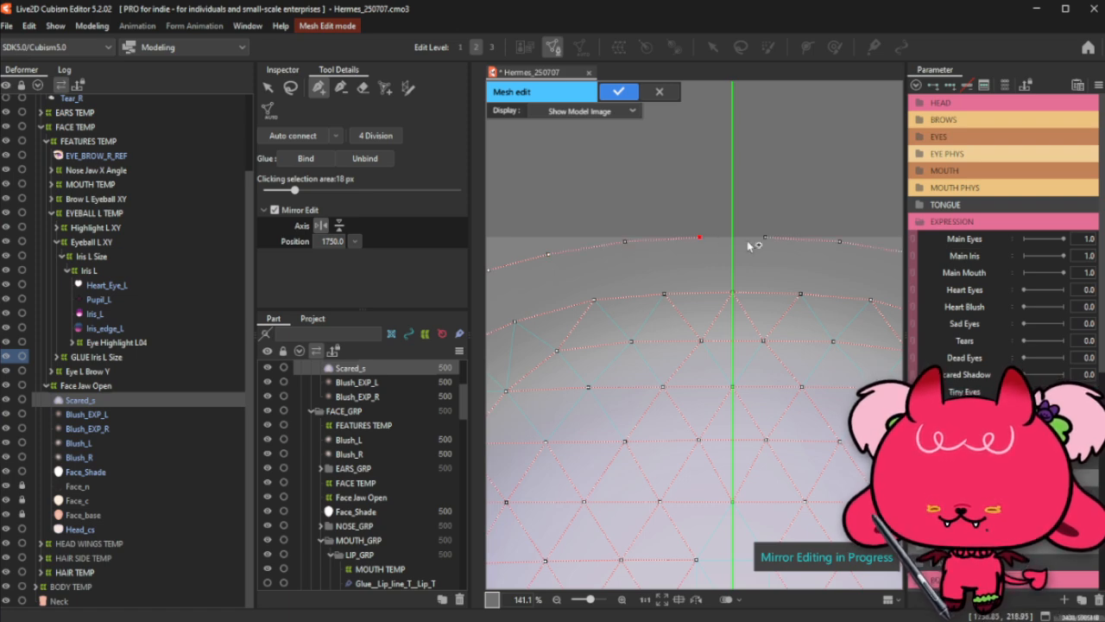
pyautogui.scroll(-3, 699, 197)
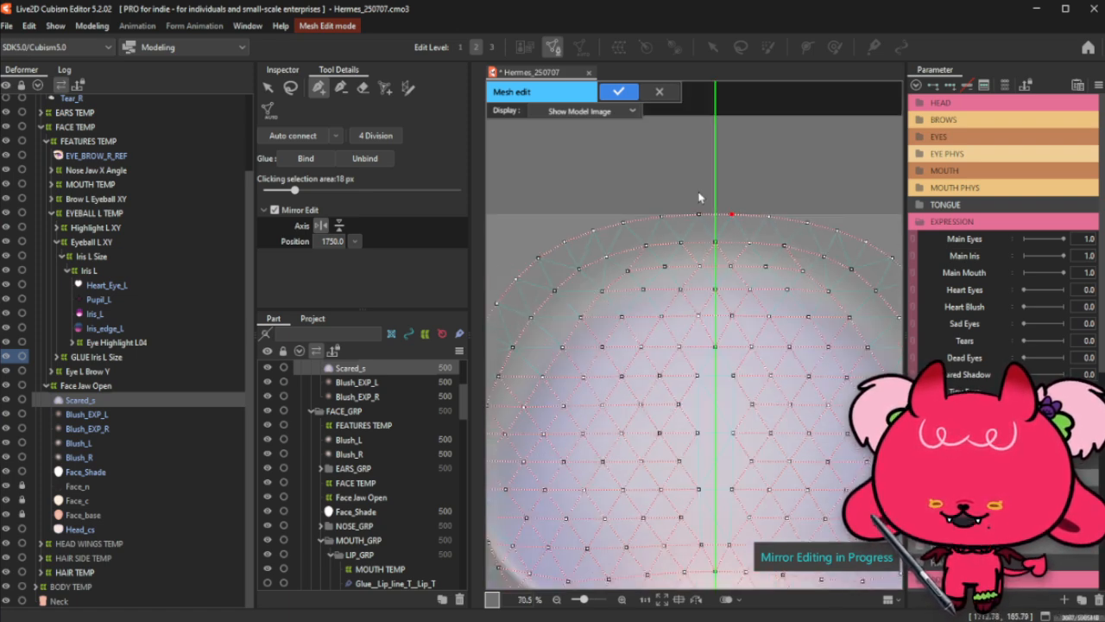
pyautogui.scroll(-1, 699, 197)
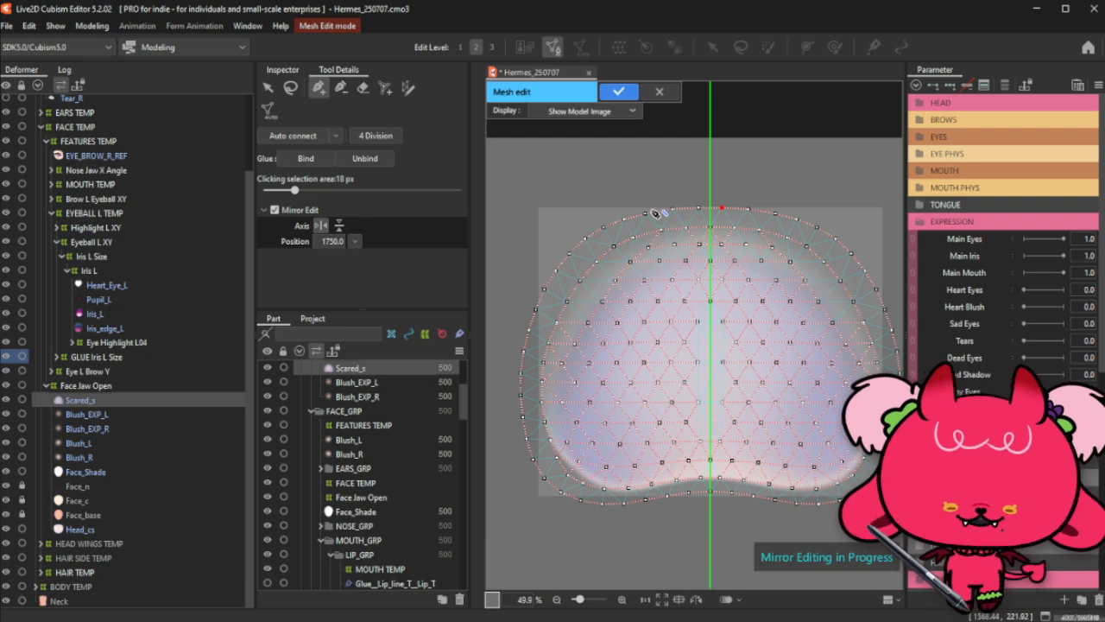
# Step: Place an axis vertex in the open middle section of the mesh and connect it to the inner vertices of the adjacent rows
pyautogui.click(290, 87)
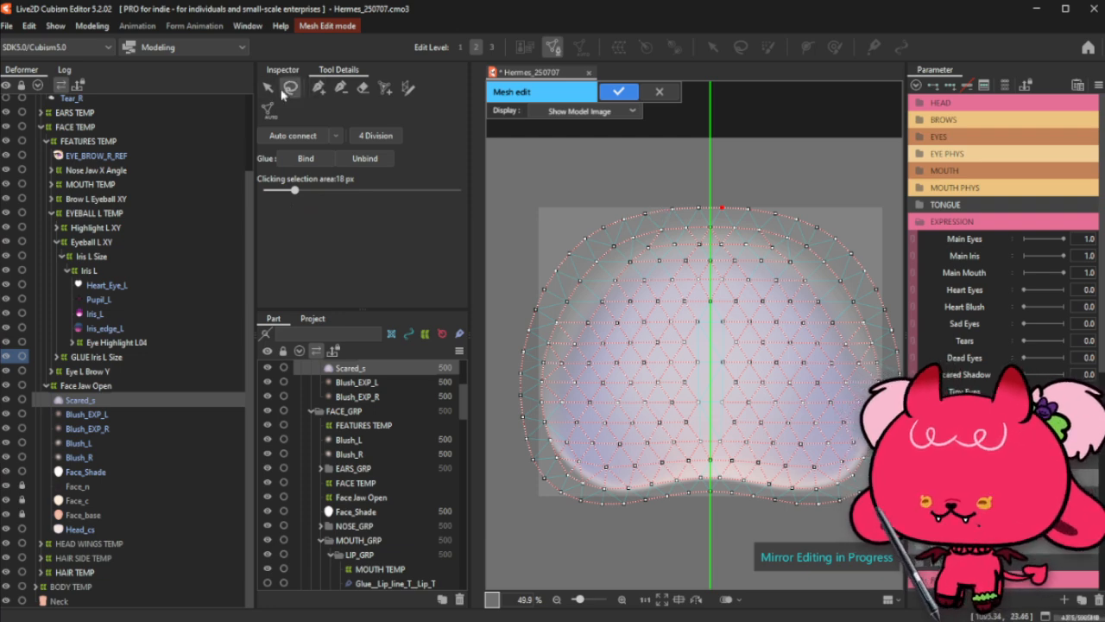
pyautogui.click(320, 90)
pyautogui.scroll(3, 726, 359)
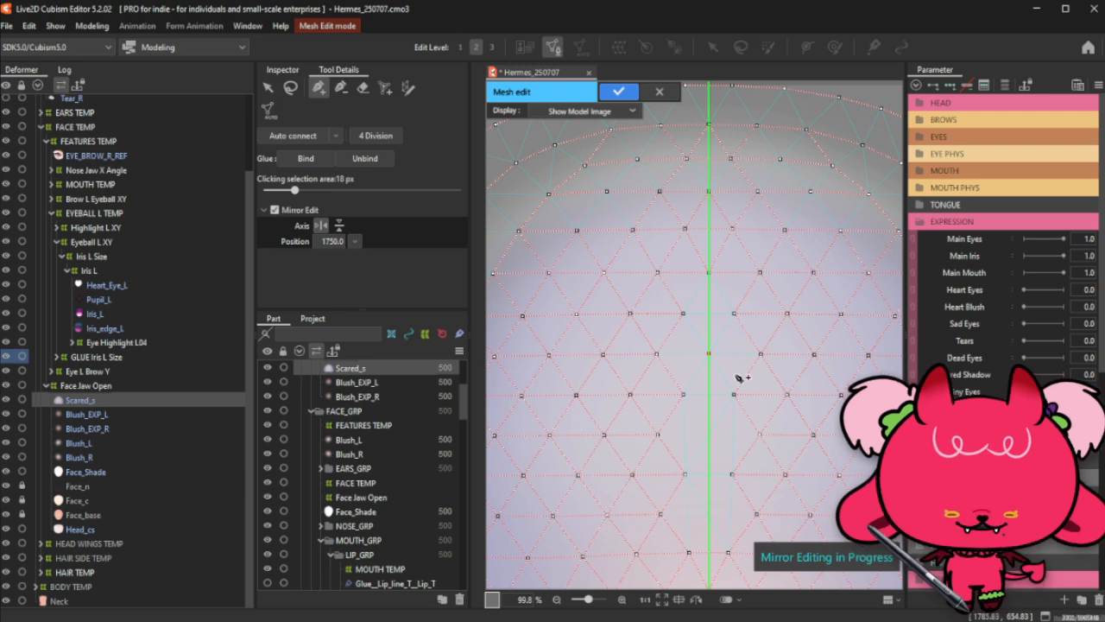
pyautogui.scroll(3, 727, 380)
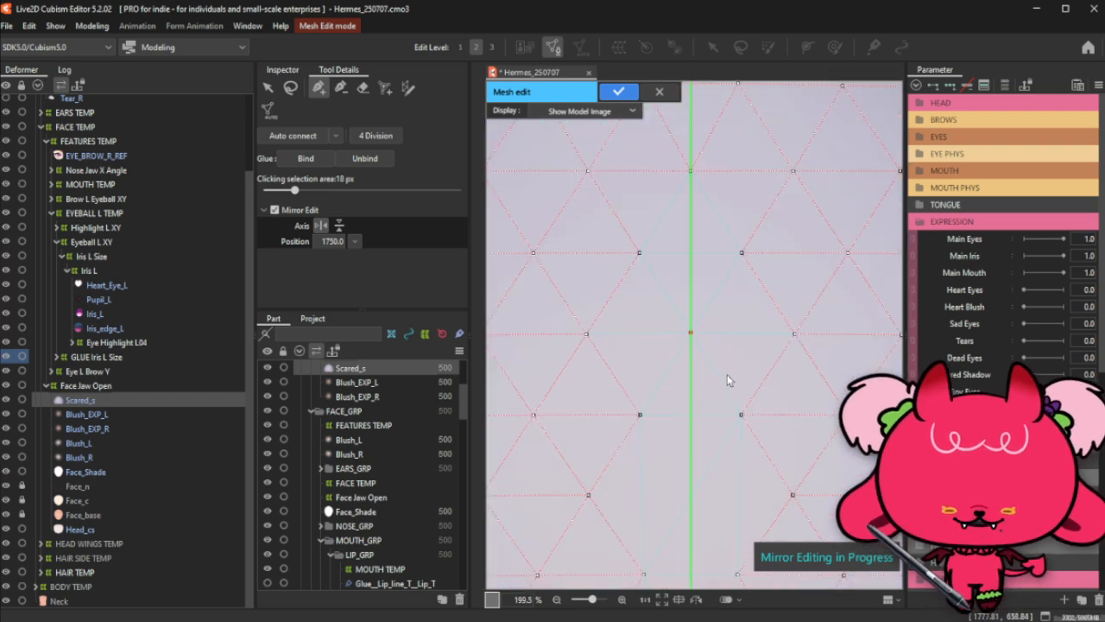
pyautogui.click(690, 336)
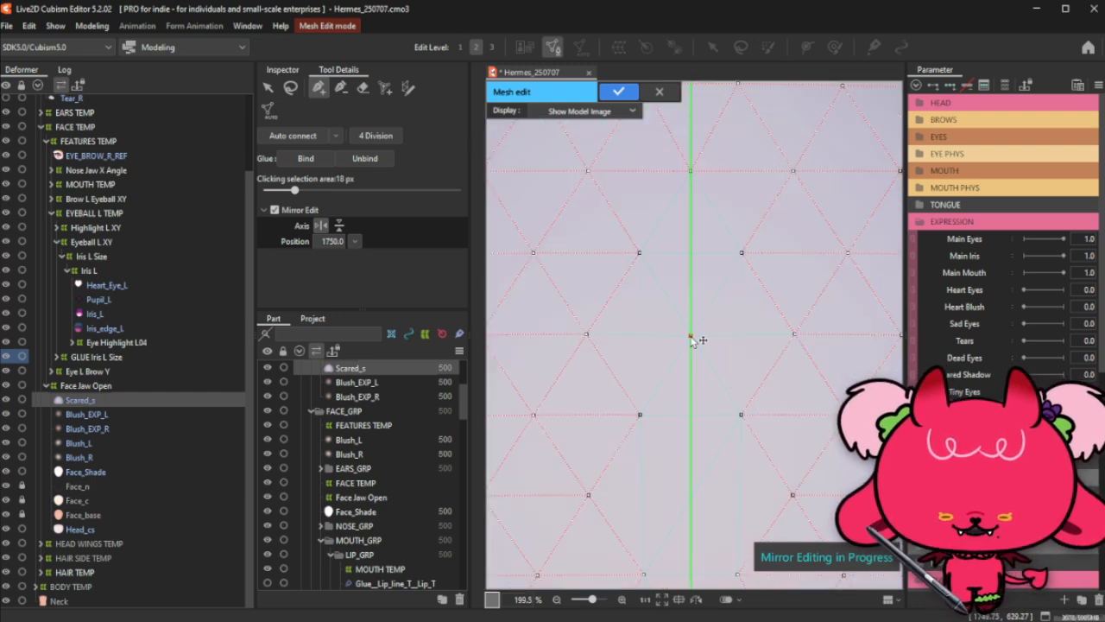
pyautogui.click(743, 416)
pyautogui.scroll(-1, 731, 325)
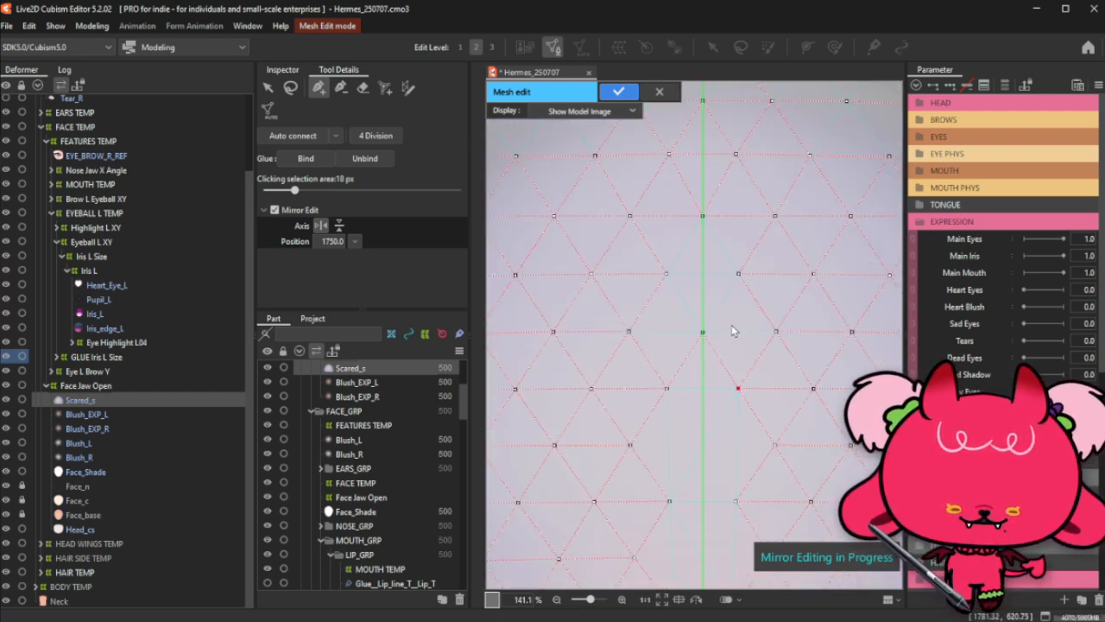
# Step: Add axis vertices in the lower interior rows of the Scared_s mesh and connect them to the inner vertices of the adjacent rows
pyautogui.click(703, 446)
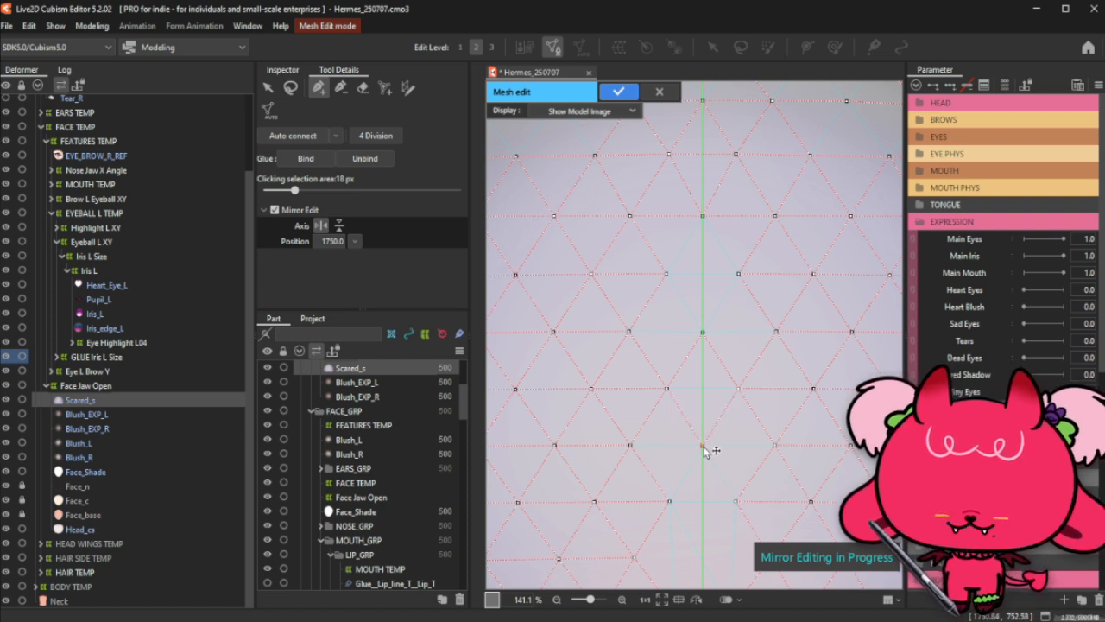
pyautogui.click(740, 503)
pyautogui.scroll(-1, 708, 395)
pyautogui.scroll(1, 717, 509)
pyautogui.click(700, 510)
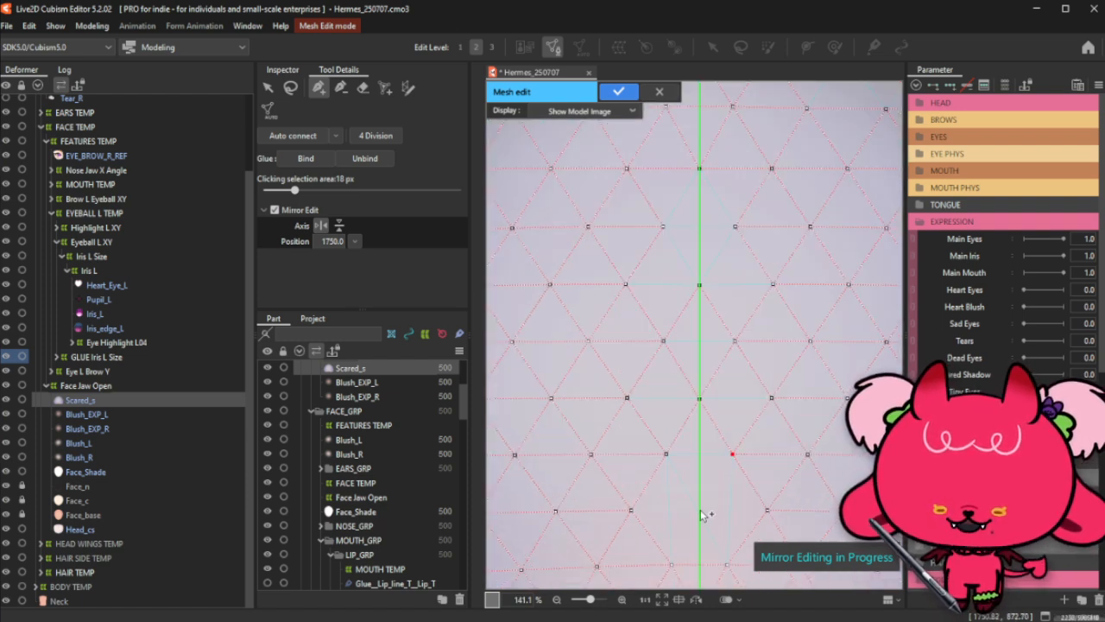
pyautogui.click(727, 565)
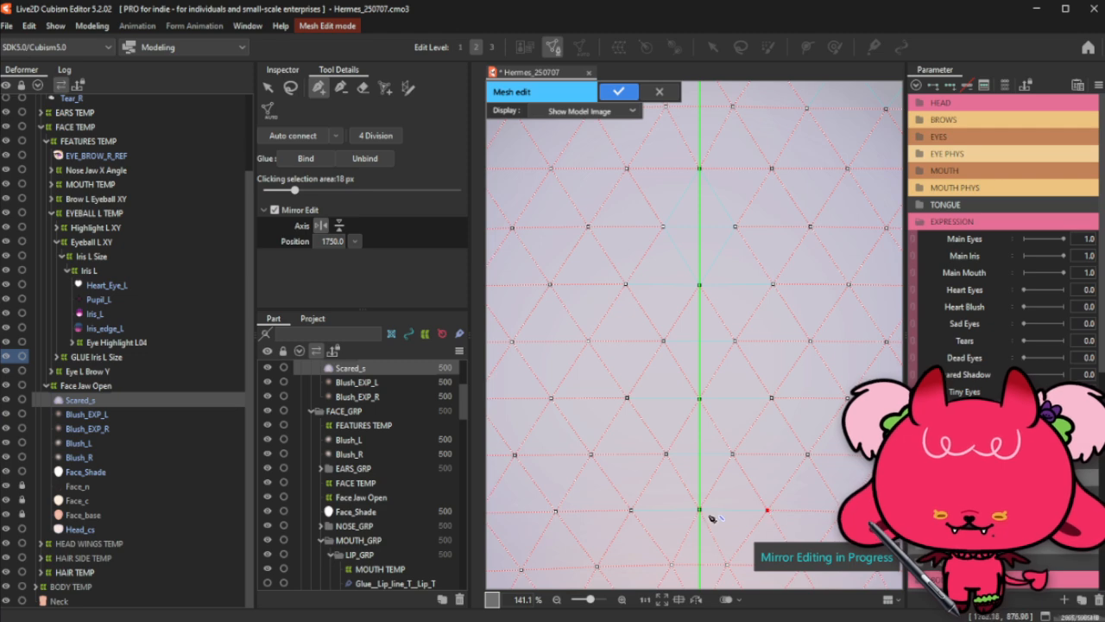
# Step: Automatically connect the remaining open vertices of the Scared_s mesh and accept the mesh edit
pyautogui.scroll(-1, 722, 473)
pyautogui.scroll(-2, 722, 473)
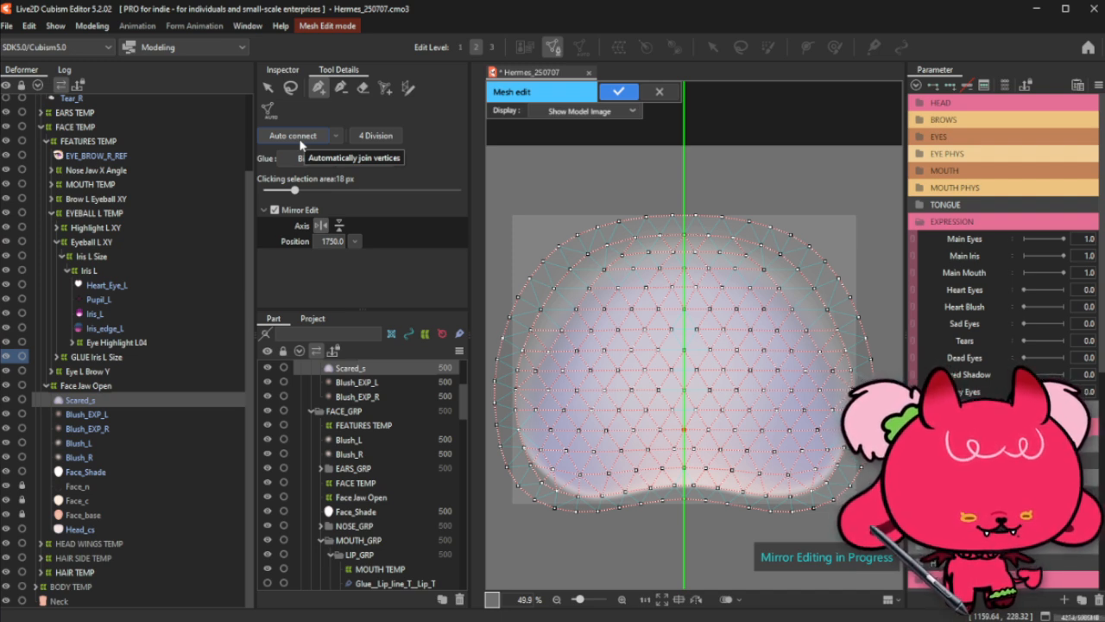
pyautogui.click(301, 142)
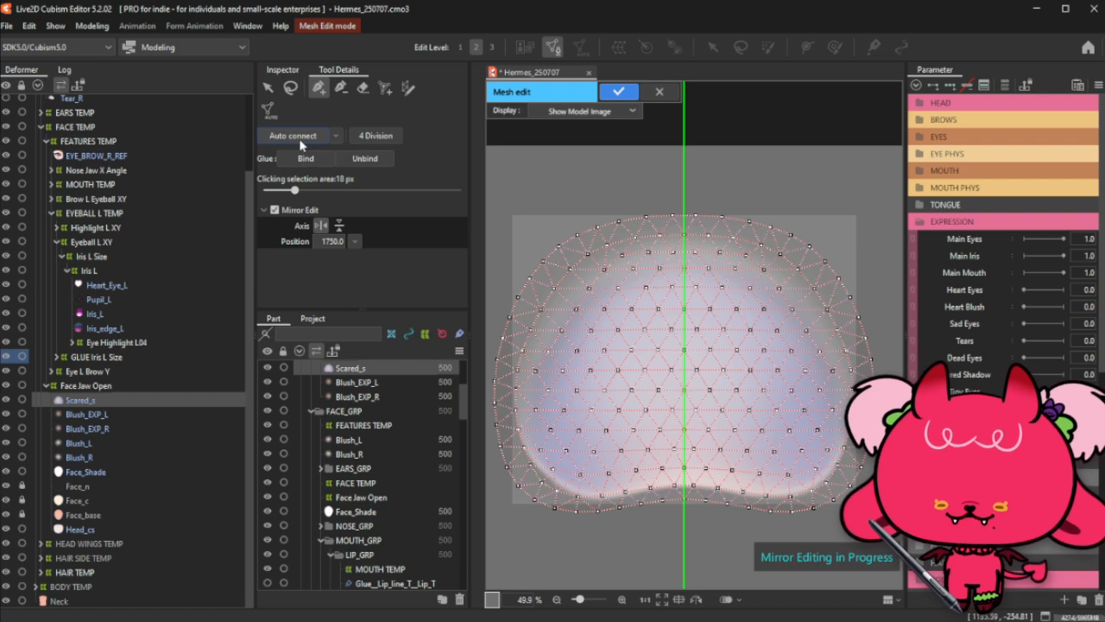
pyautogui.click(618, 94)
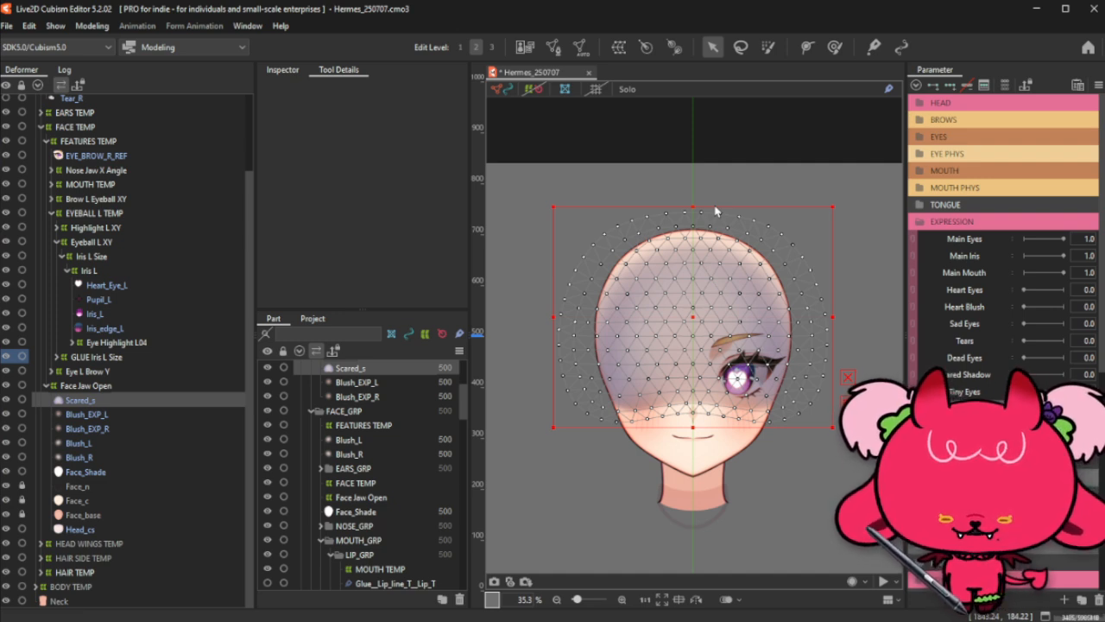
# Step: Open the Blush_L mesh for editing, select all its vertices, and close the edit
pyautogui.click(105, 415)
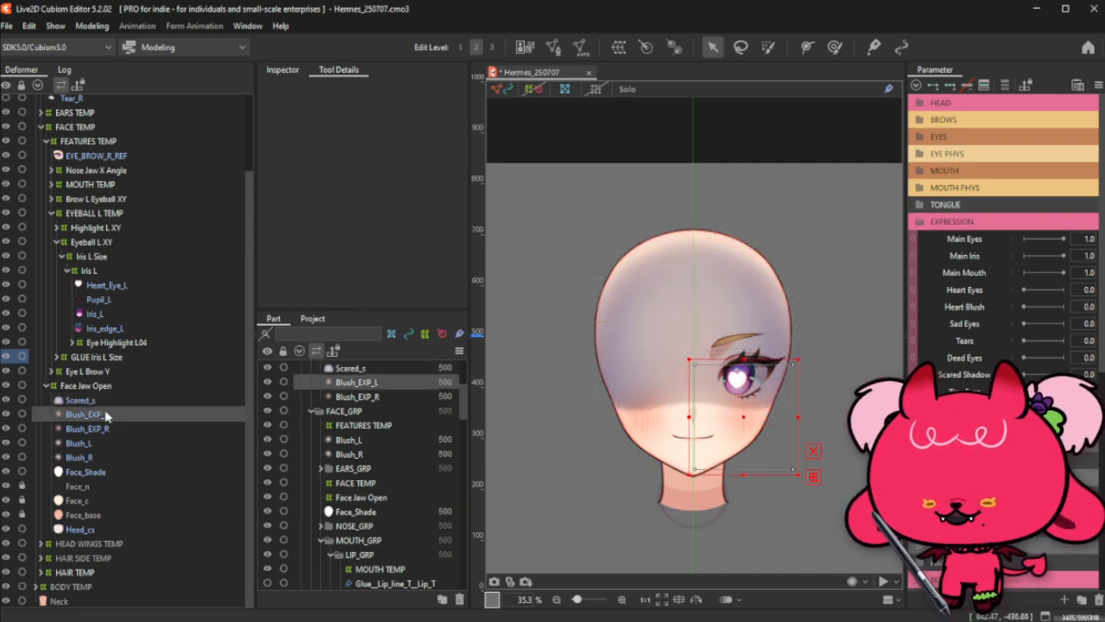
pyautogui.click(112, 429)
pyautogui.click(103, 444)
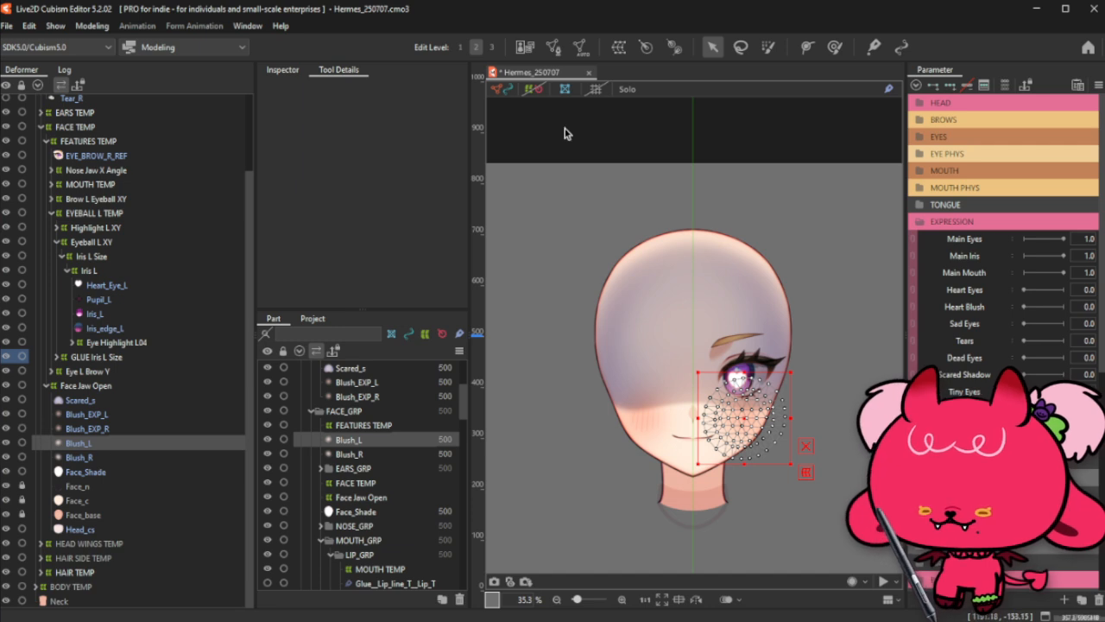
pyautogui.click(553, 48)
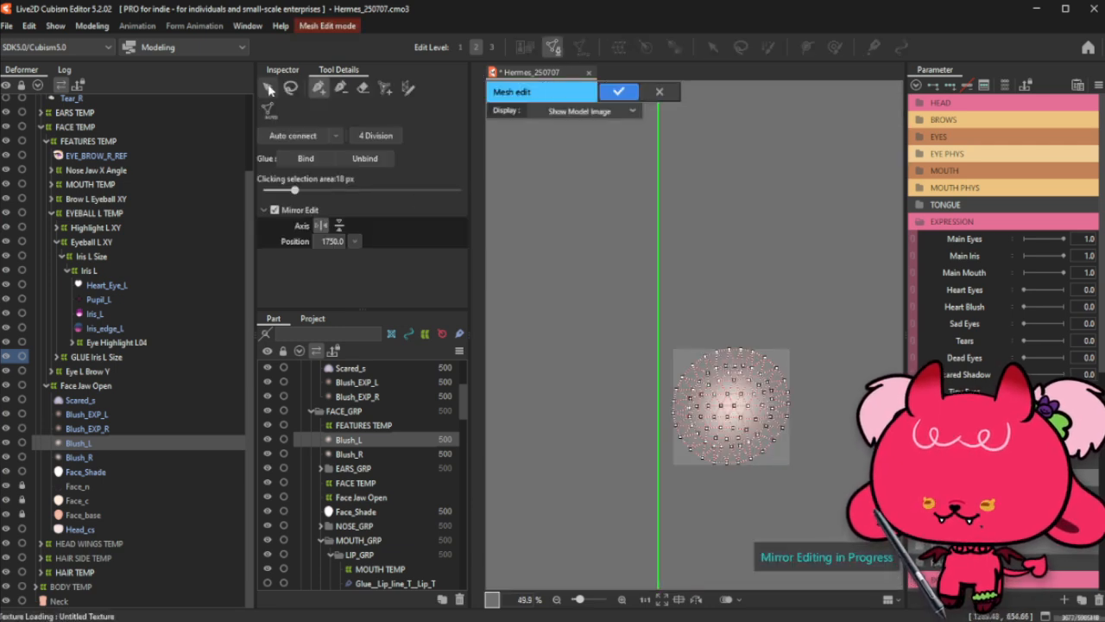
pyautogui.moveTo(616, 296); pyautogui.dragTo(839, 533)
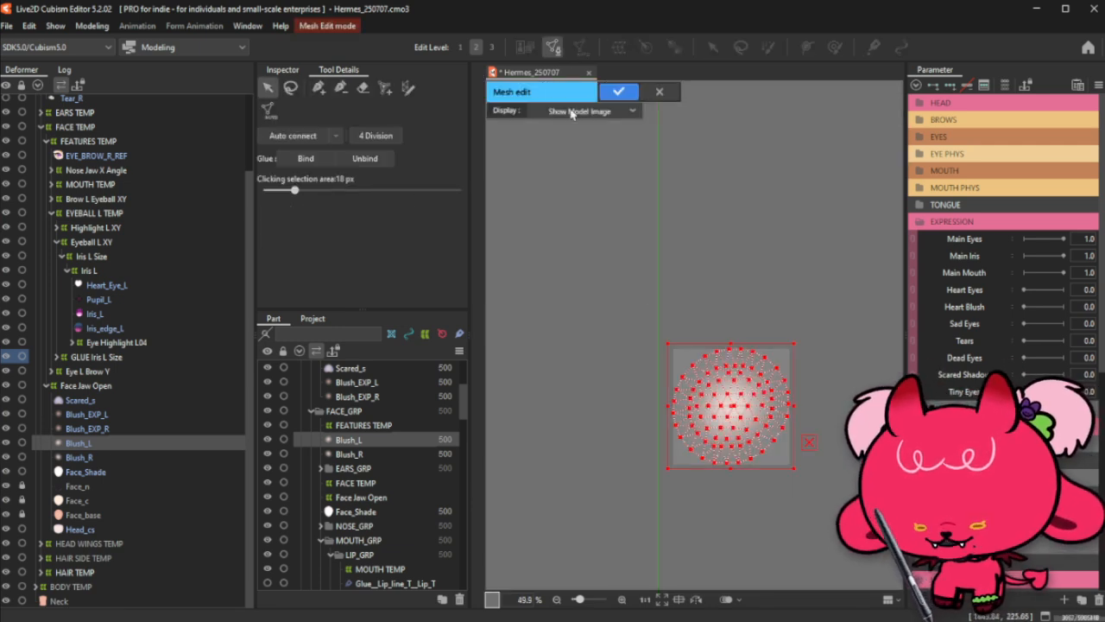
pyautogui.click(618, 93)
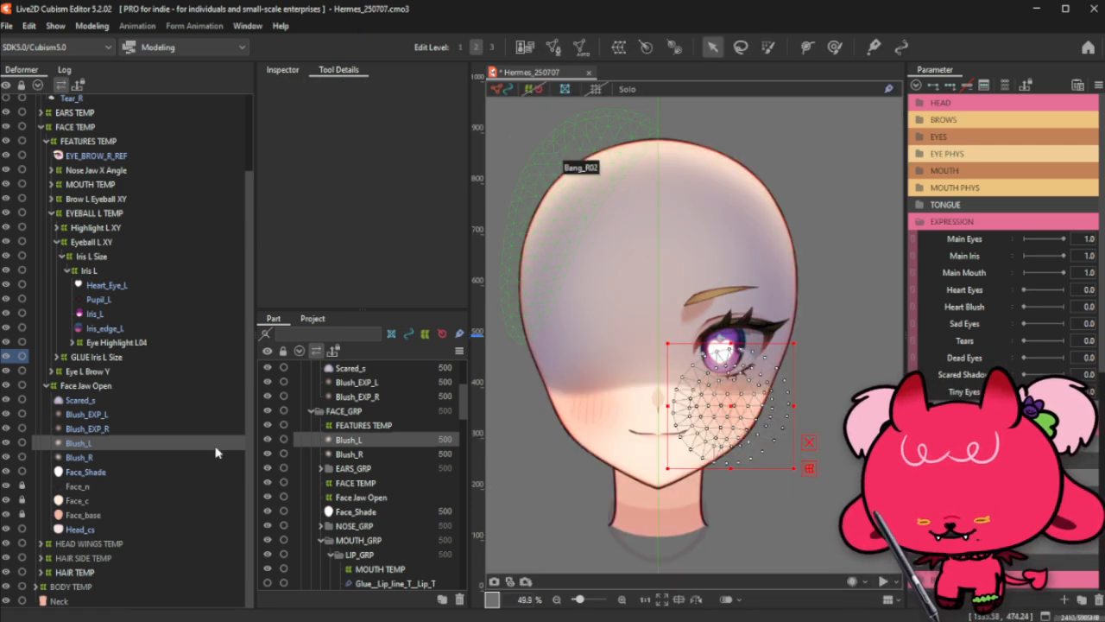
# Step: Check the Blush_EXP_L mesh in mesh editing, and generate an automatic mesh for it with the Set_06 preset
pyautogui.click(158, 416)
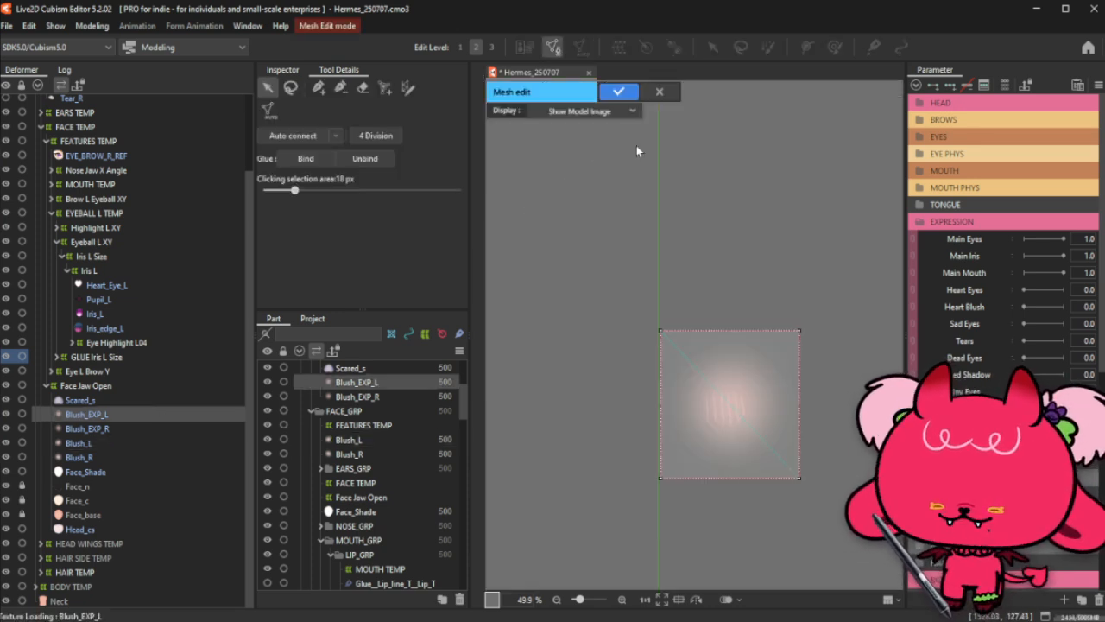
pyautogui.click(553, 48)
pyautogui.moveTo(617, 289); pyautogui.dragTo(838, 518)
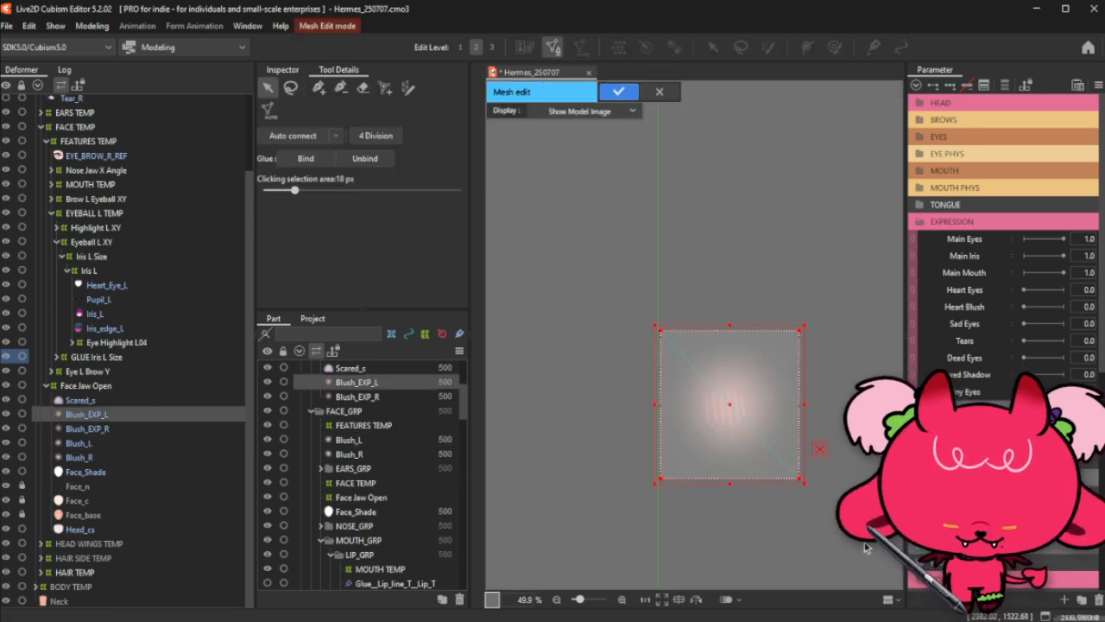
pyautogui.click(618, 91)
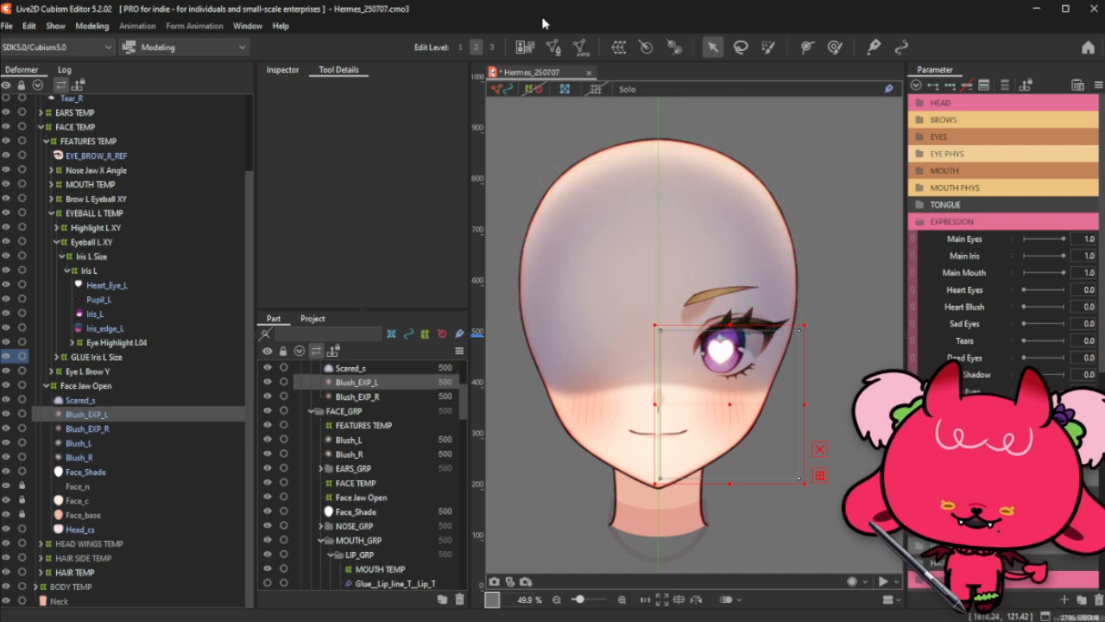
pyautogui.click(584, 51)
pyautogui.click(390, 190)
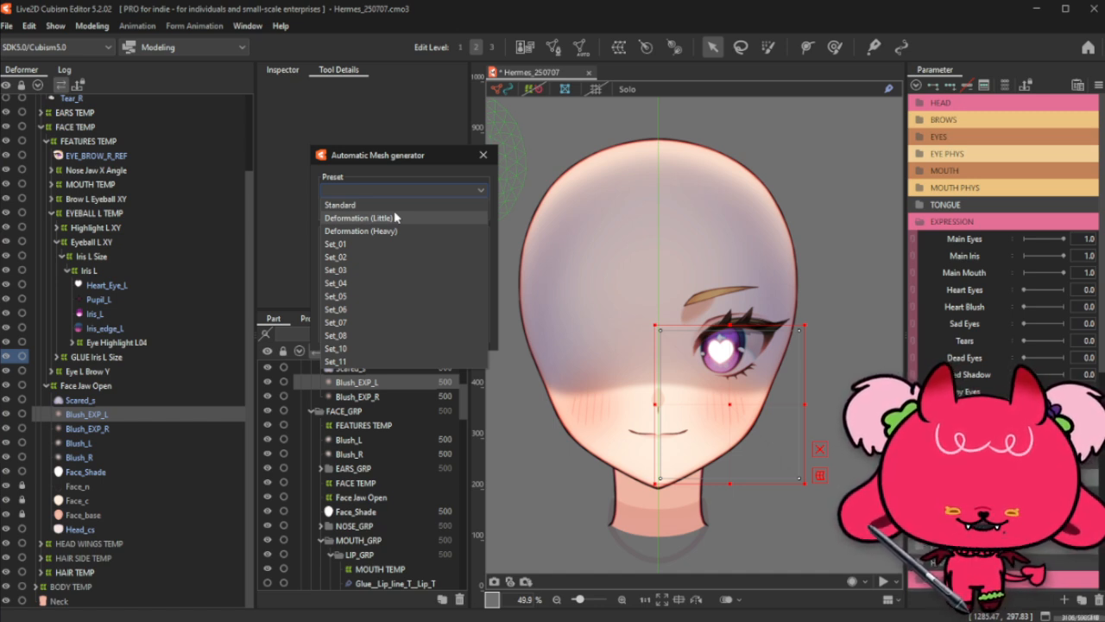
pyautogui.click(347, 314)
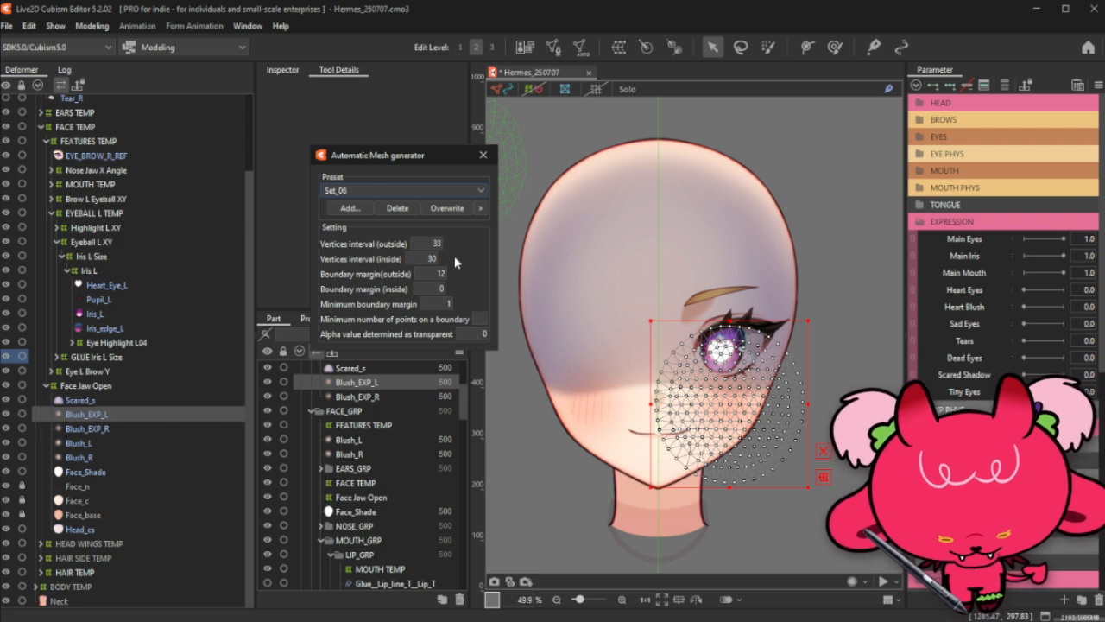
# Step: Set the generator's inside vertices interval to 40 and the outside vertices interval to 42 for Blush_EXP_L
pyautogui.doubleClick(431, 257)
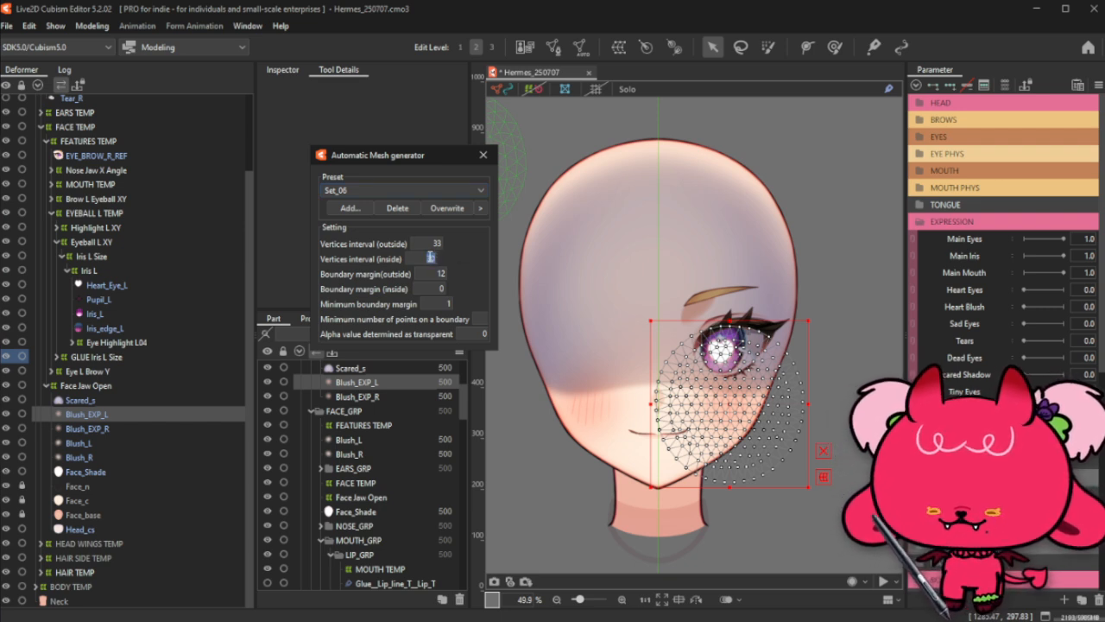
pyautogui.write('40')
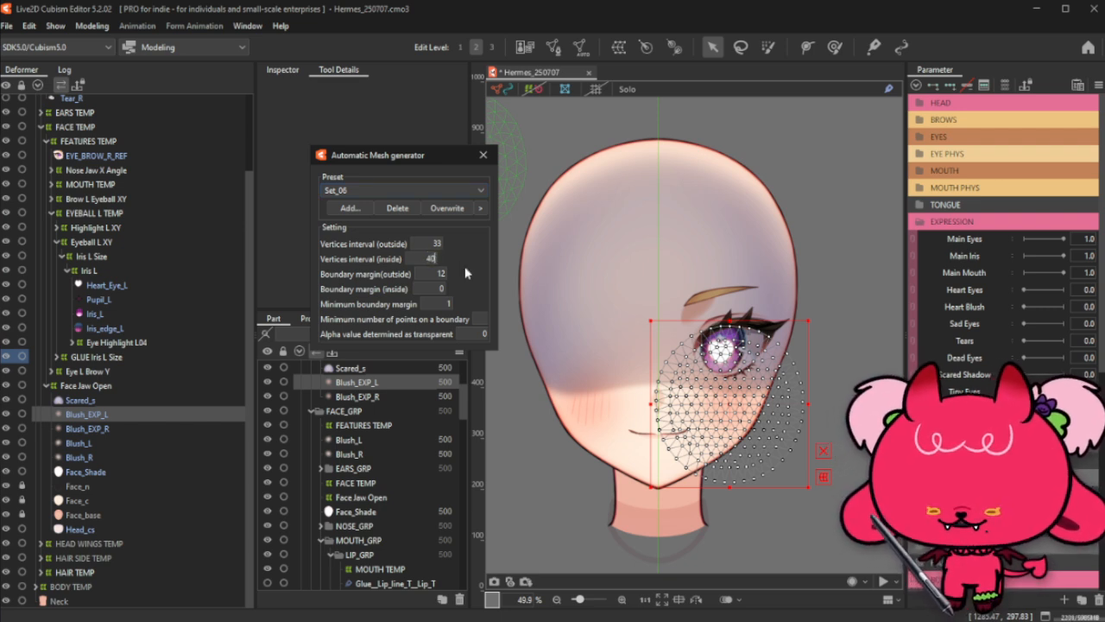
pyautogui.doubleClick(436, 244)
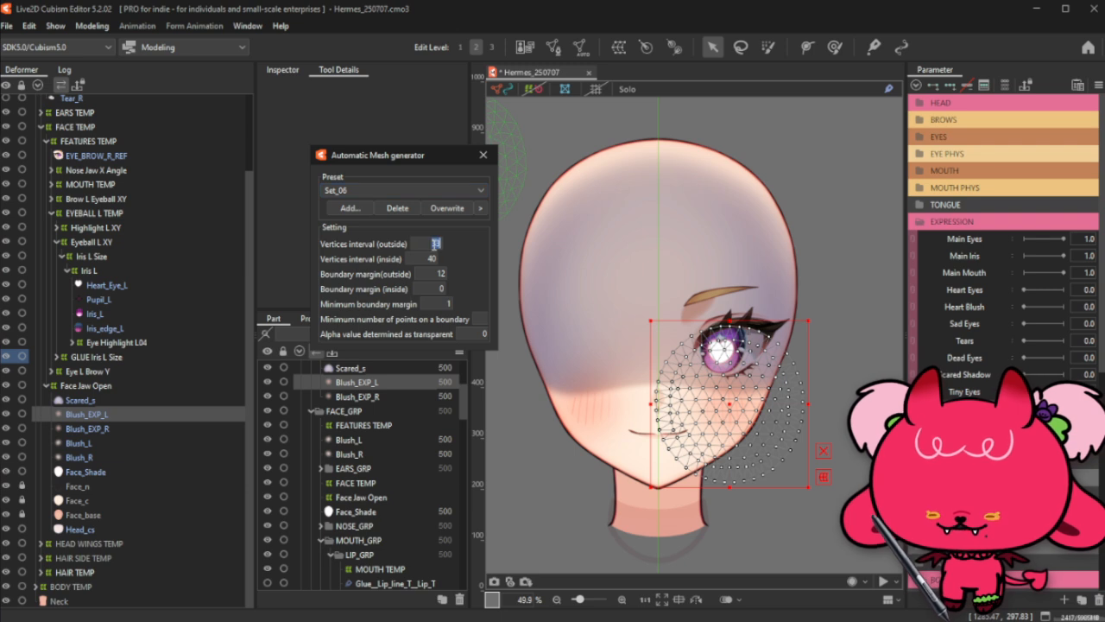
pyautogui.write('43')
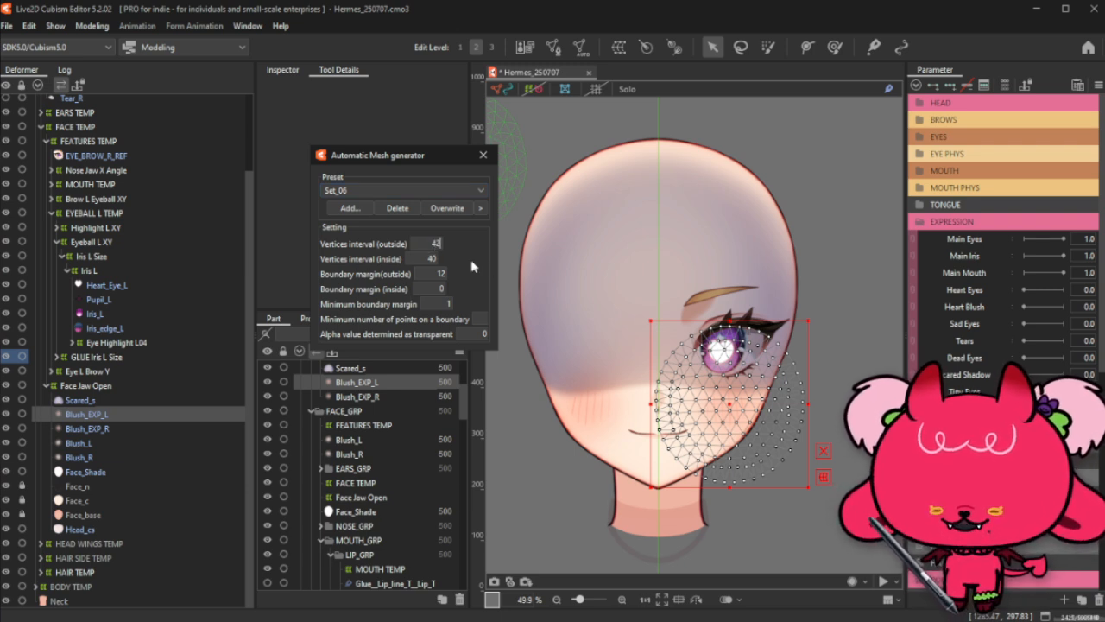
pyautogui.press('BackSpace')
pyautogui.write('2')
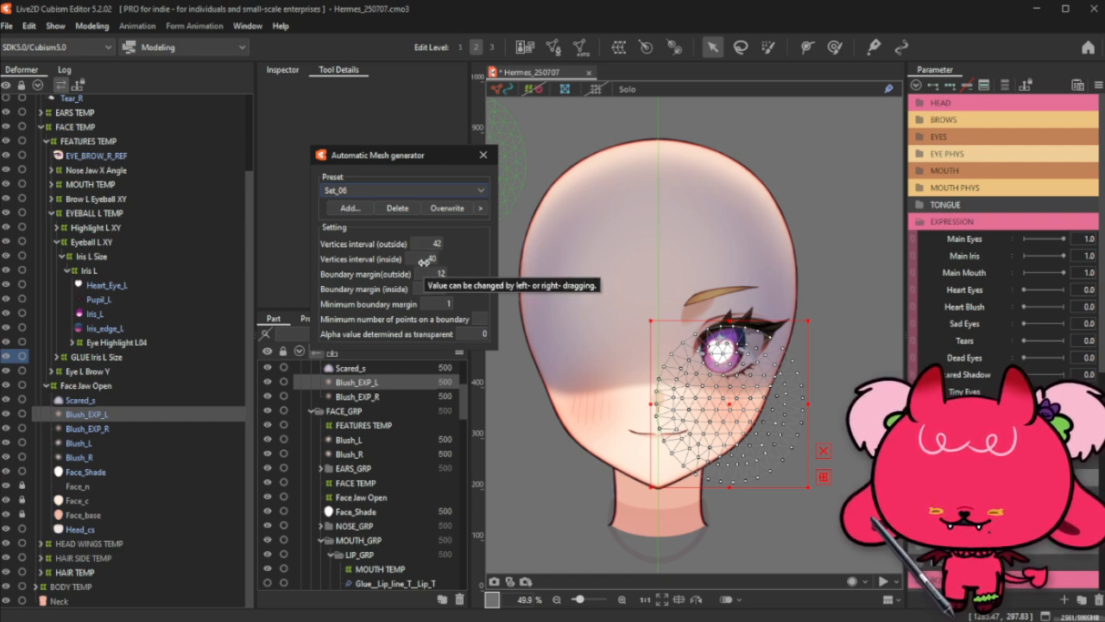
# Step: Fine-tune the inside vertices interval to 42 and close the automatic mesh generator
pyautogui.moveTo(424, 260); pyautogui.dragTo(435, 260)
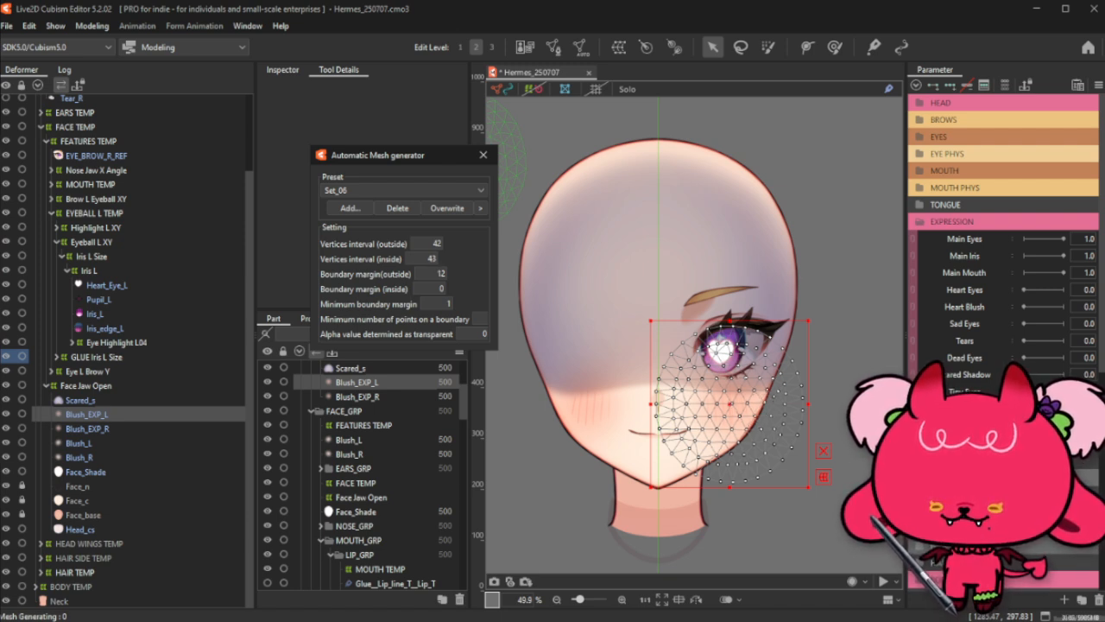
pyautogui.moveTo(432, 259); pyautogui.dragTo(430, 259)
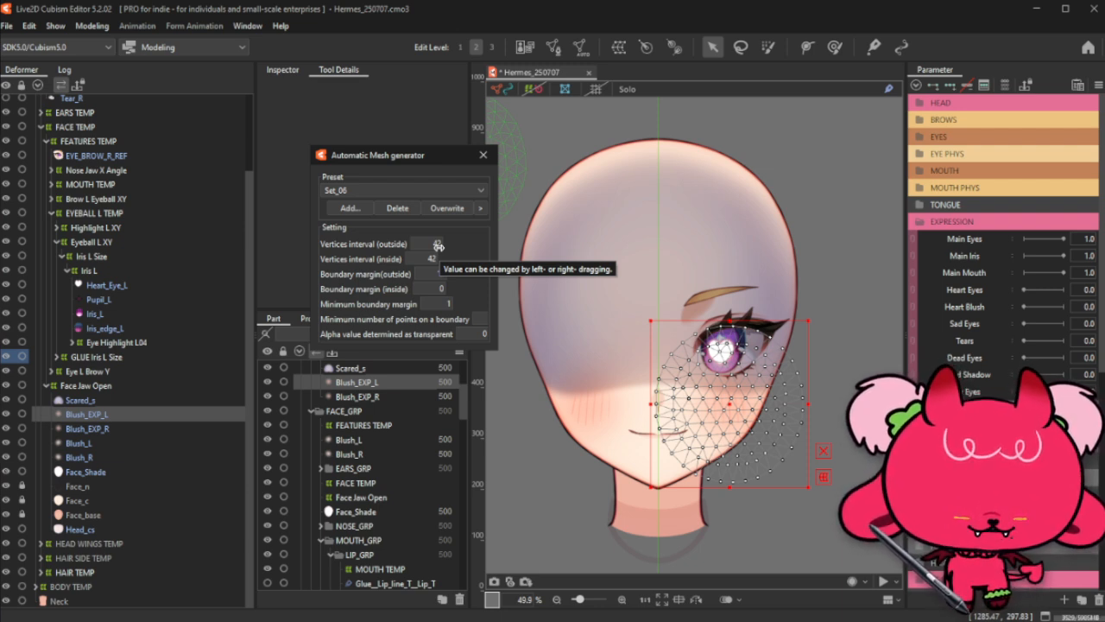
pyautogui.click(484, 156)
# Step: Open the Blush_EXP_L mesh for editing, nudge an upper interior vertex upward, and erase the vertices between the upper inner rows
pyautogui.click(552, 46)
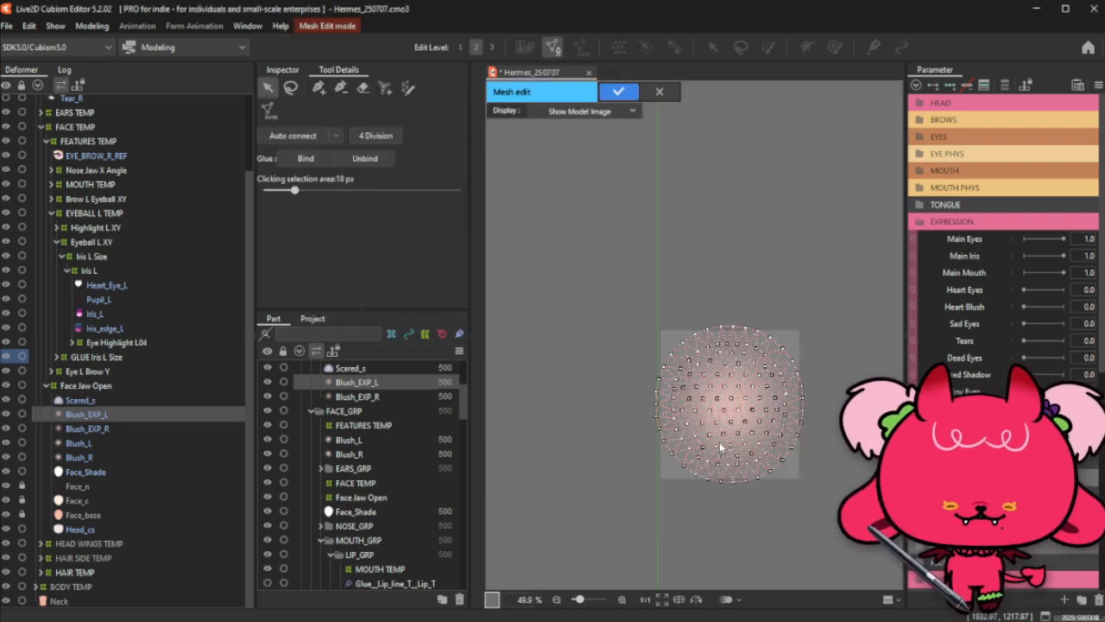
pyautogui.scroll(5, 720, 441)
pyautogui.scroll(2, 774, 363)
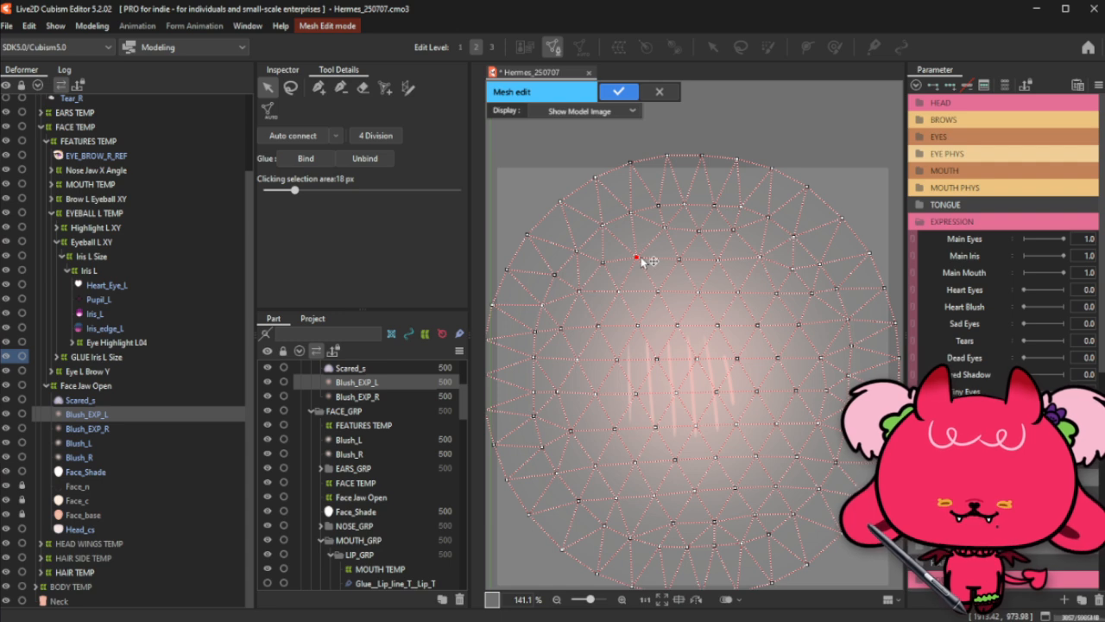
pyautogui.moveTo(638, 257); pyautogui.dragTo(638, 252)
pyautogui.click(341, 87)
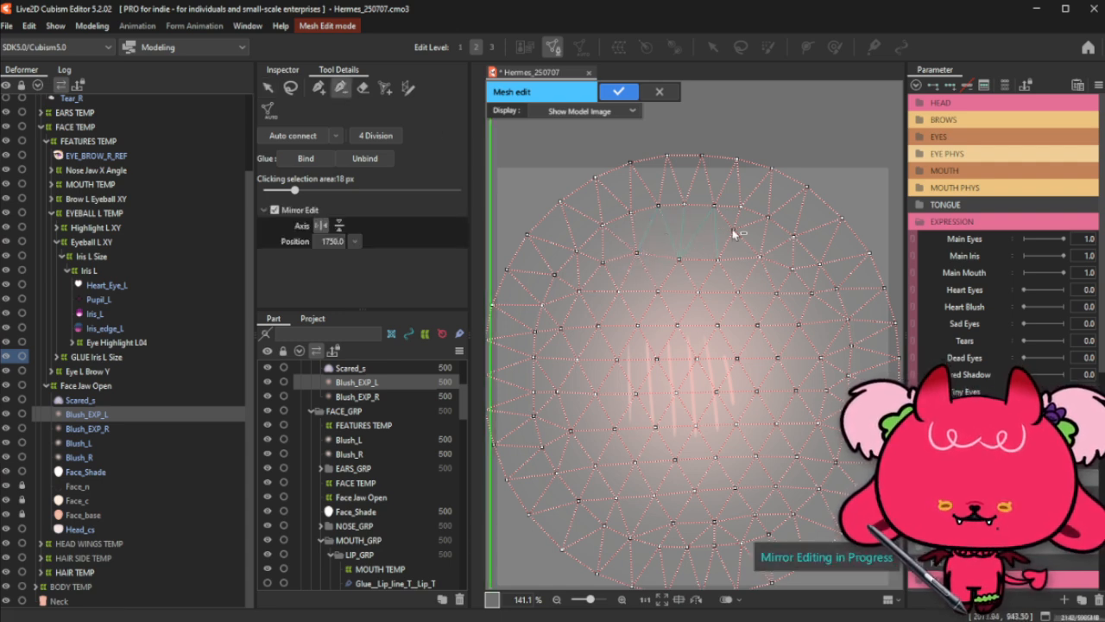
# Step: Level the vertices of the top interior row in the Blush_EXP_L mesh into an even horizontal line
pyautogui.click(319, 87)
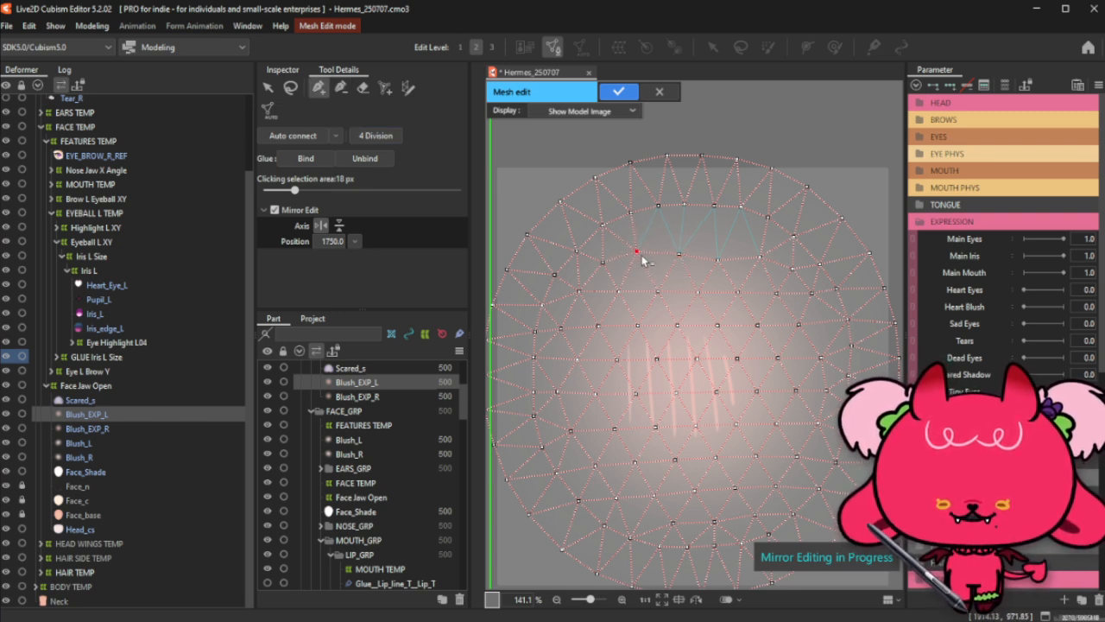
pyautogui.click(681, 256)
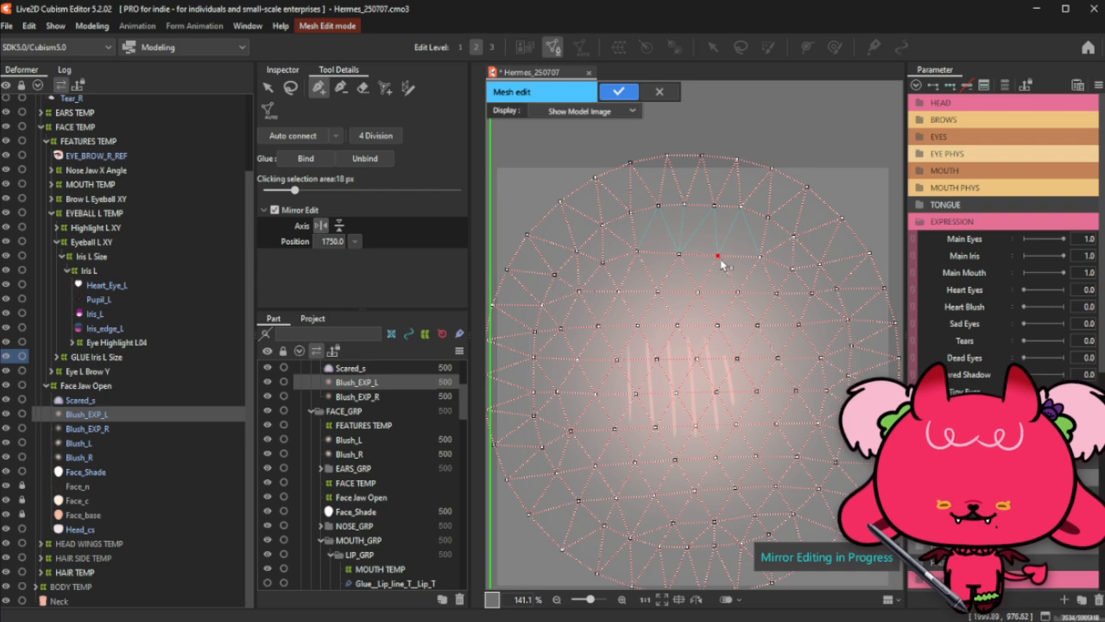
pyautogui.click(717, 257)
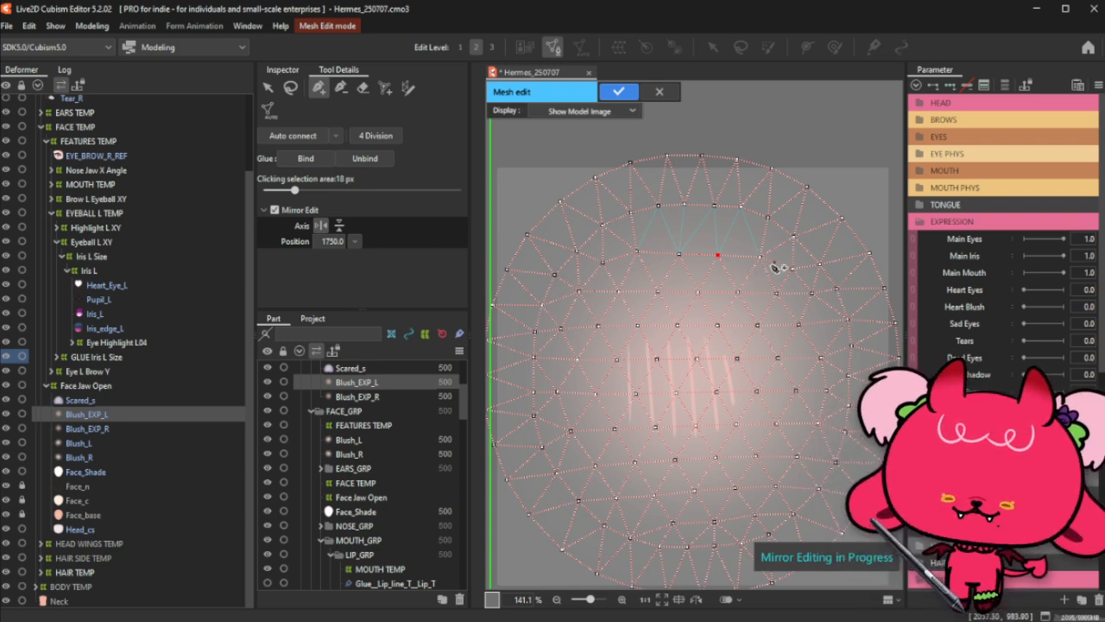
pyautogui.click(771, 263)
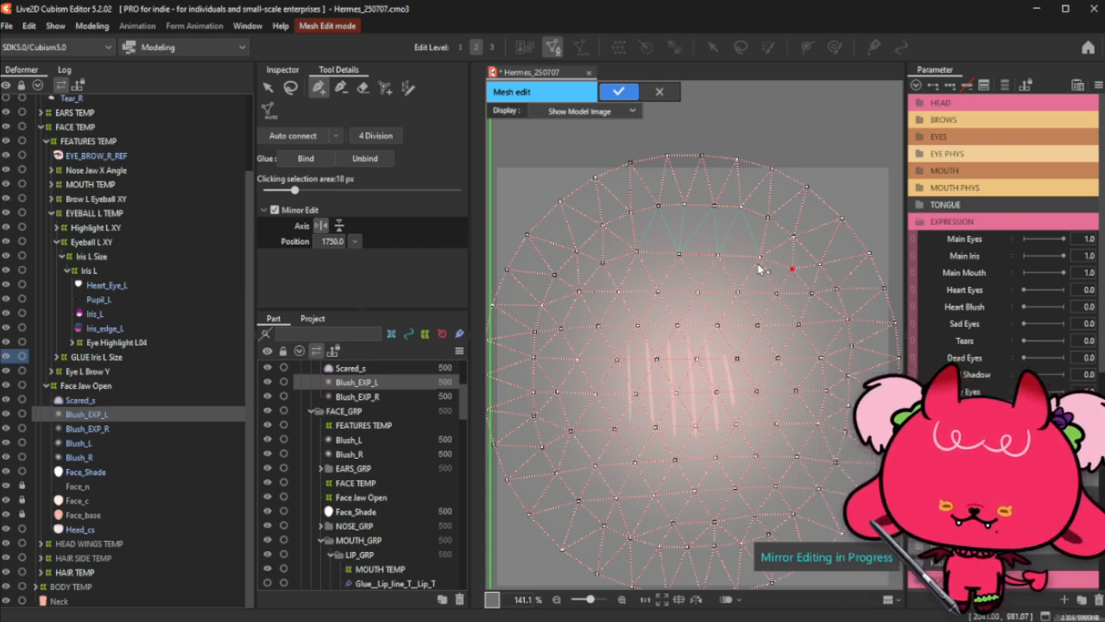
pyautogui.moveTo(761, 254); pyautogui.dragTo(679, 253)
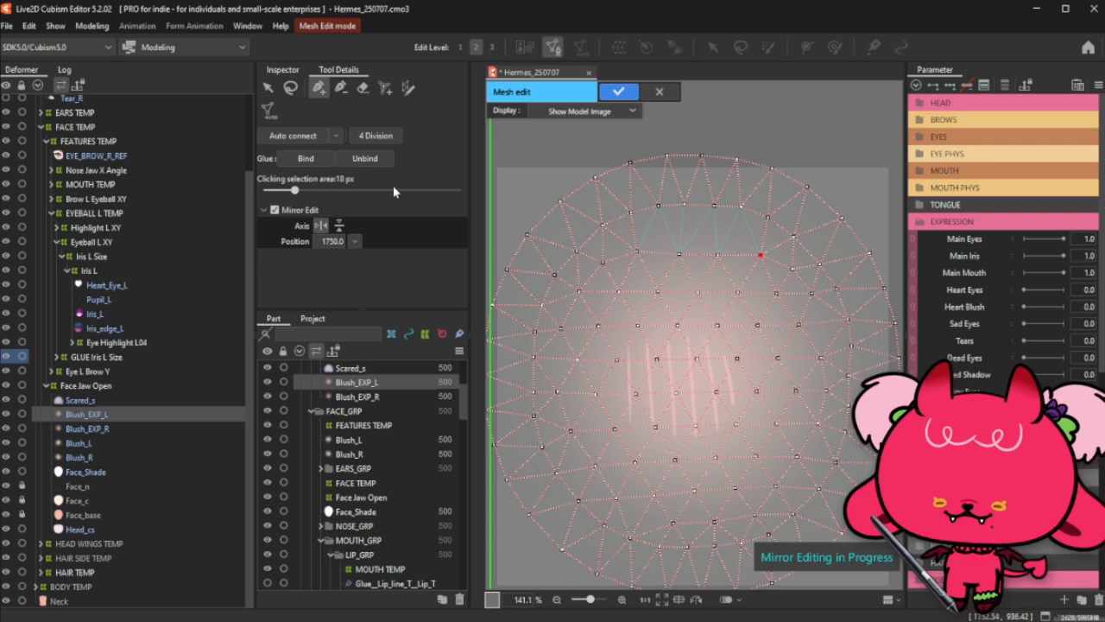
# Step: Discard the current mesh edits of Blush_EXP_L and leave mesh editing
pyautogui.click(341, 87)
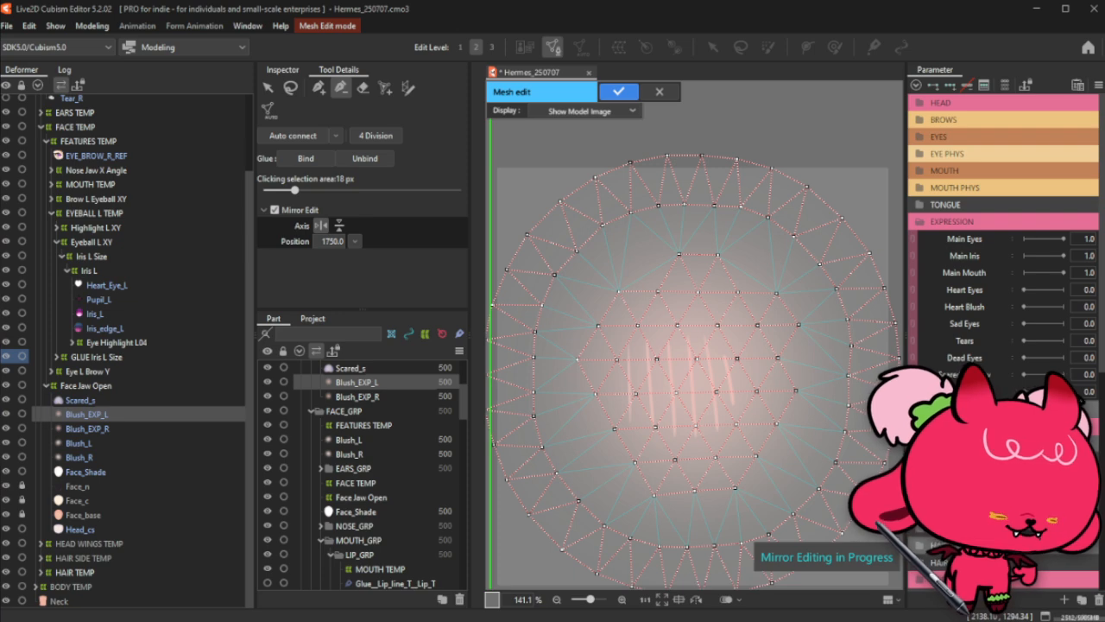
pyautogui.scroll(-2, 825, 211)
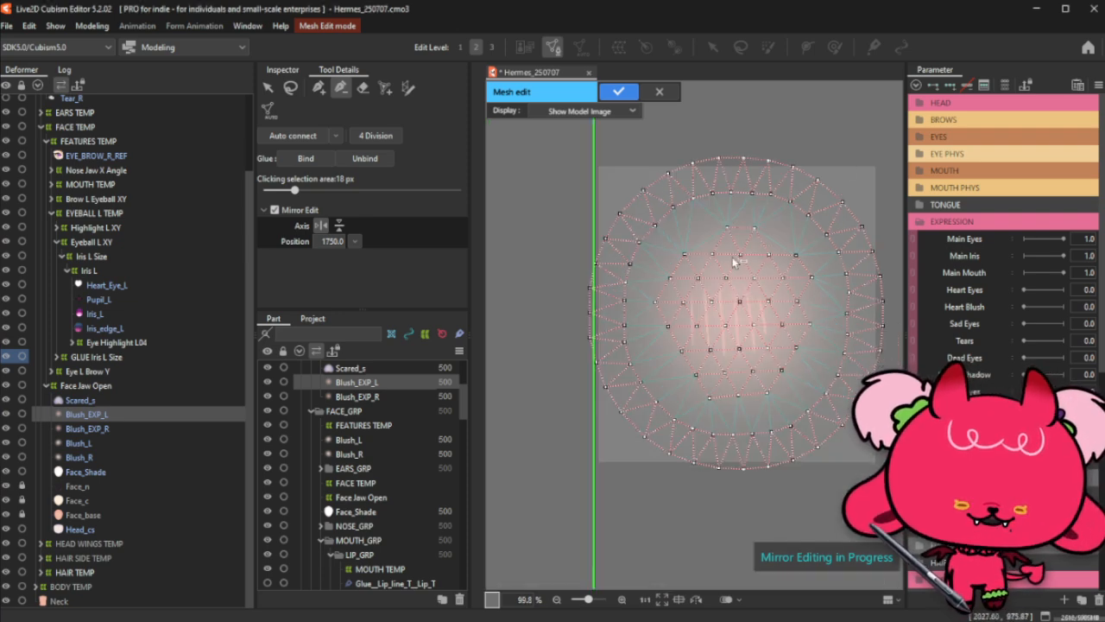
pyautogui.scroll(-2, 690, 312)
pyautogui.scroll(2, 864, 259)
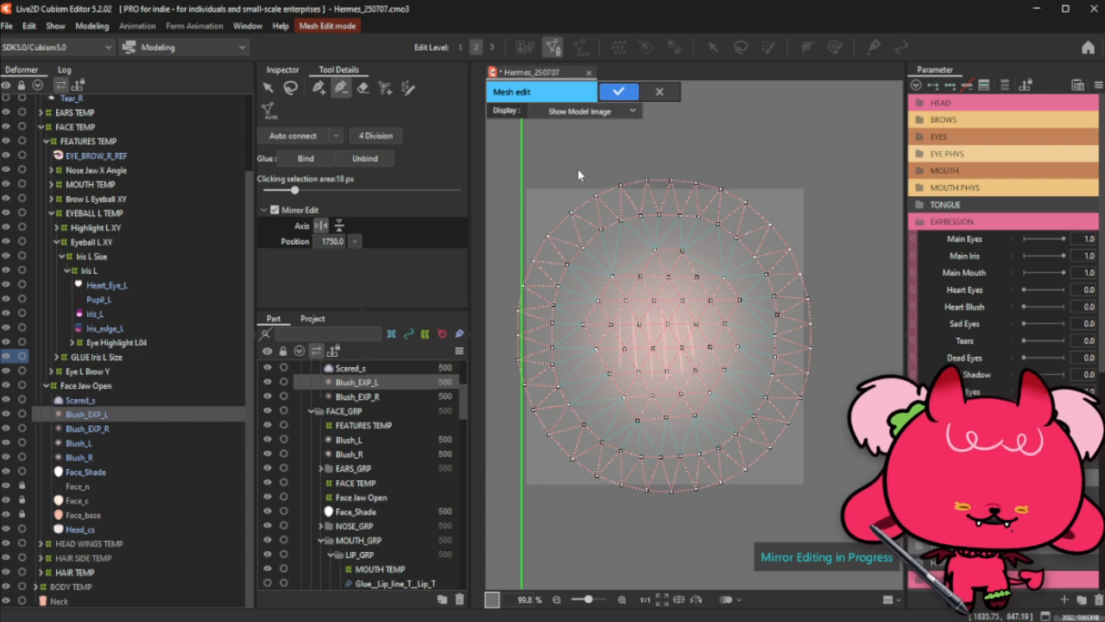
pyautogui.click(662, 93)
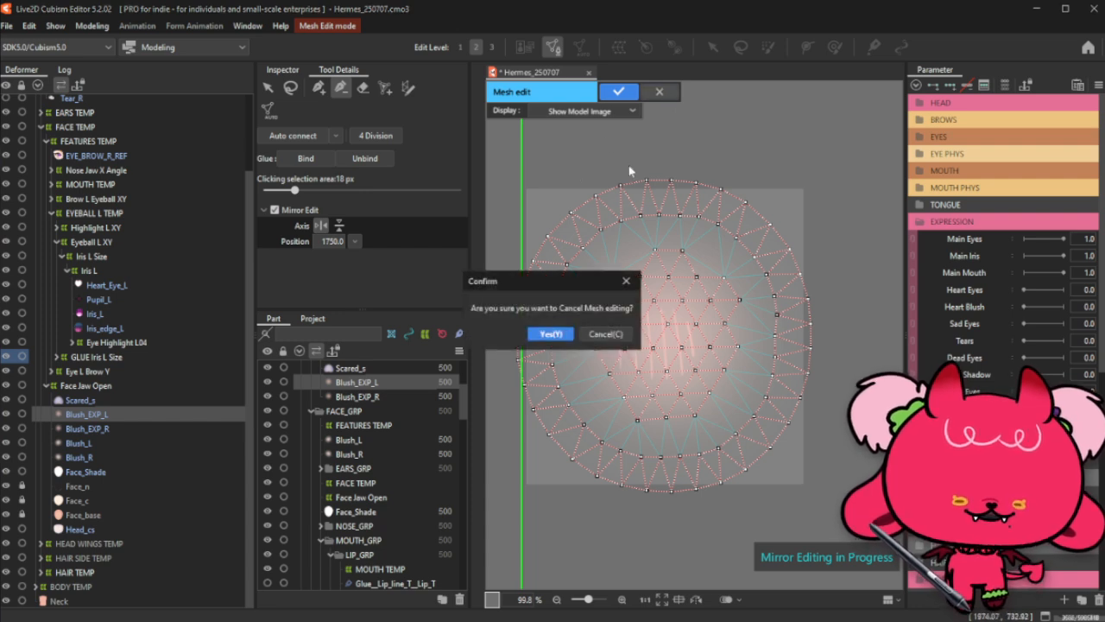
pyautogui.click(547, 334)
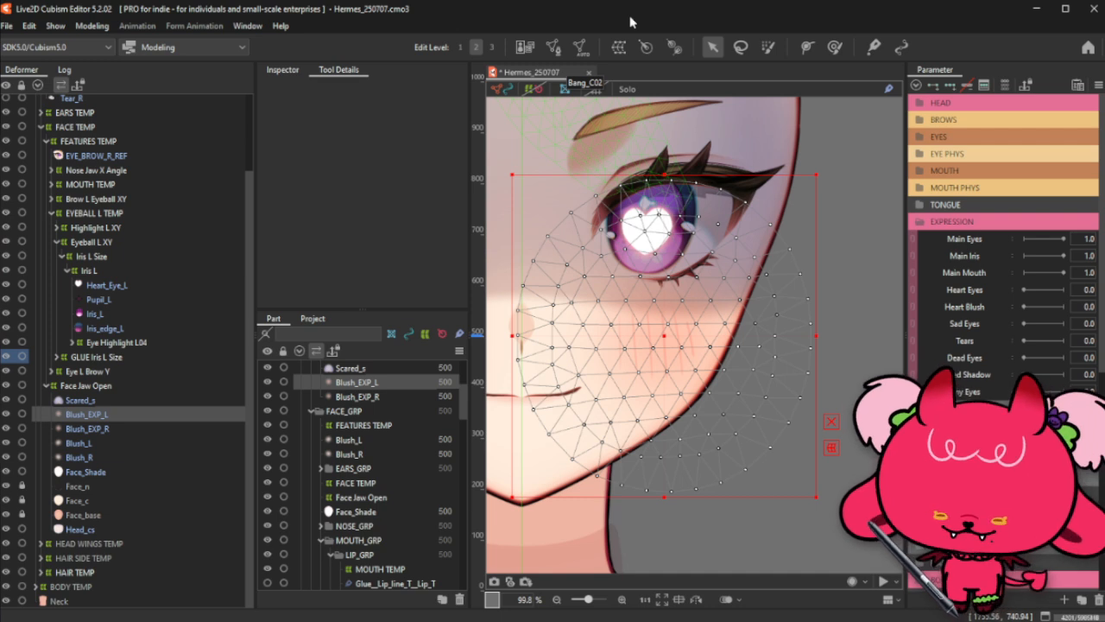
pyautogui.click(553, 46)
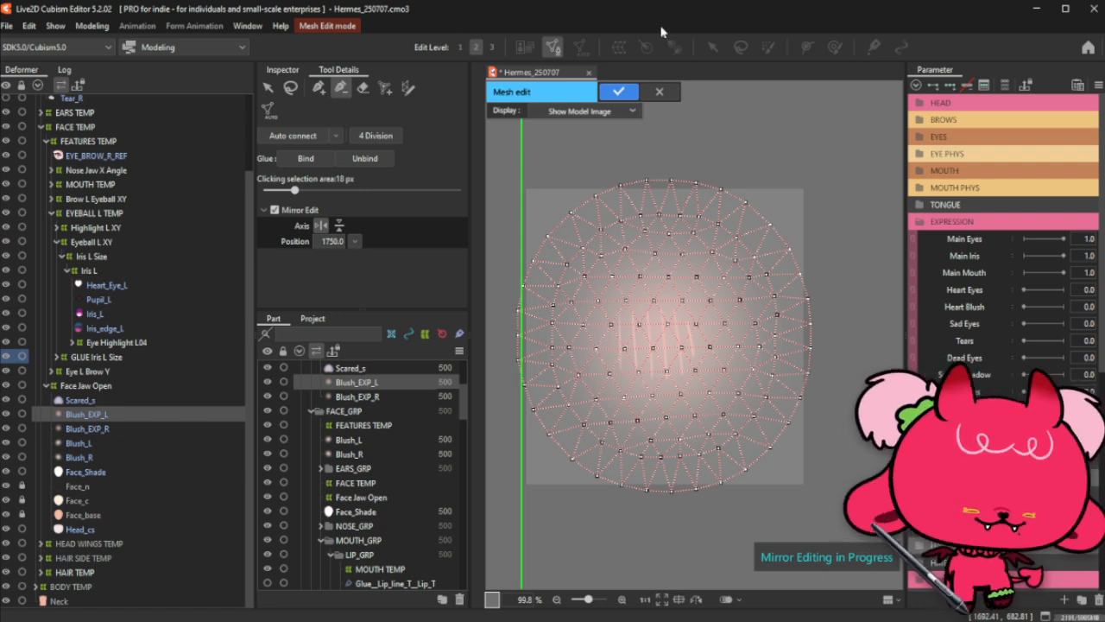
pyautogui.click(660, 92)
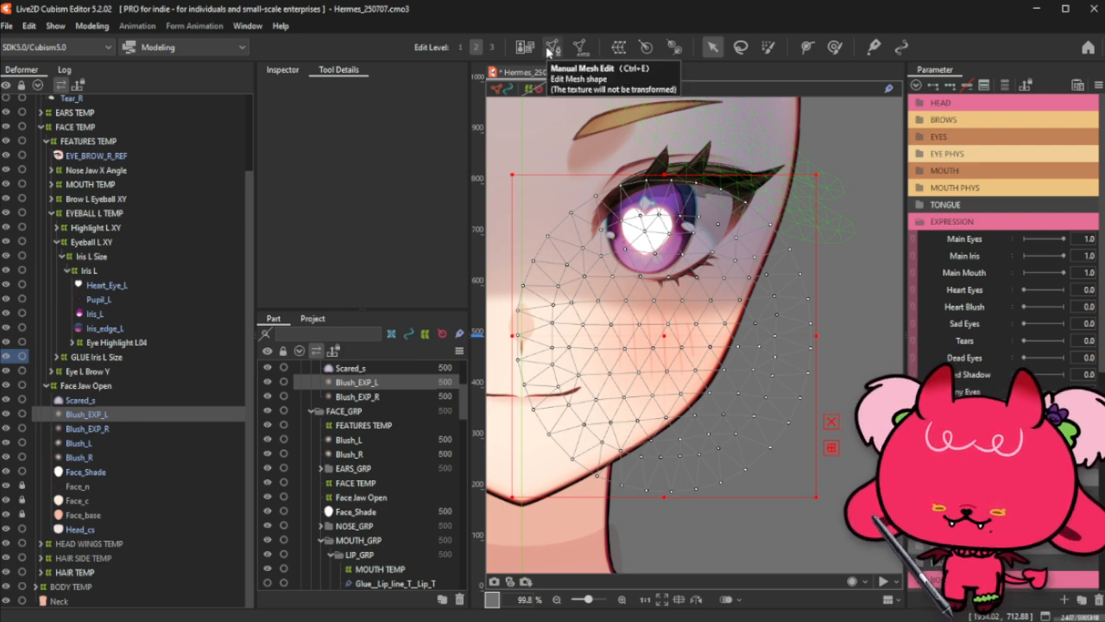
pyautogui.click(549, 50)
pyautogui.click(610, 87)
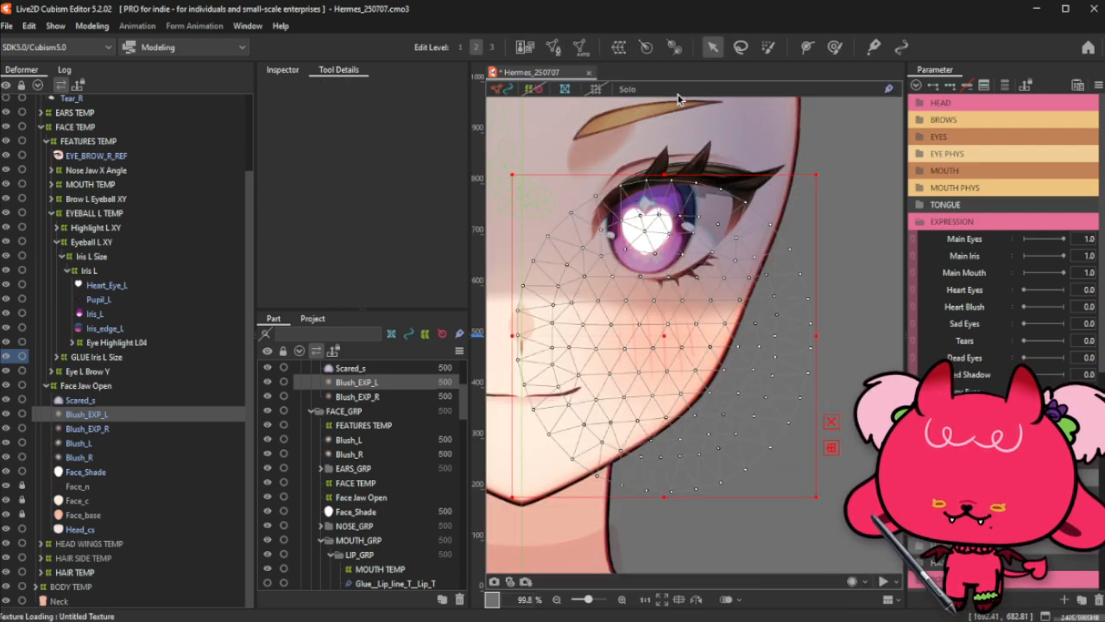
# Step: Open the Blush_EXP_L mesh for manual editing and erase all of its existing vertices
pyautogui.click(552, 50)
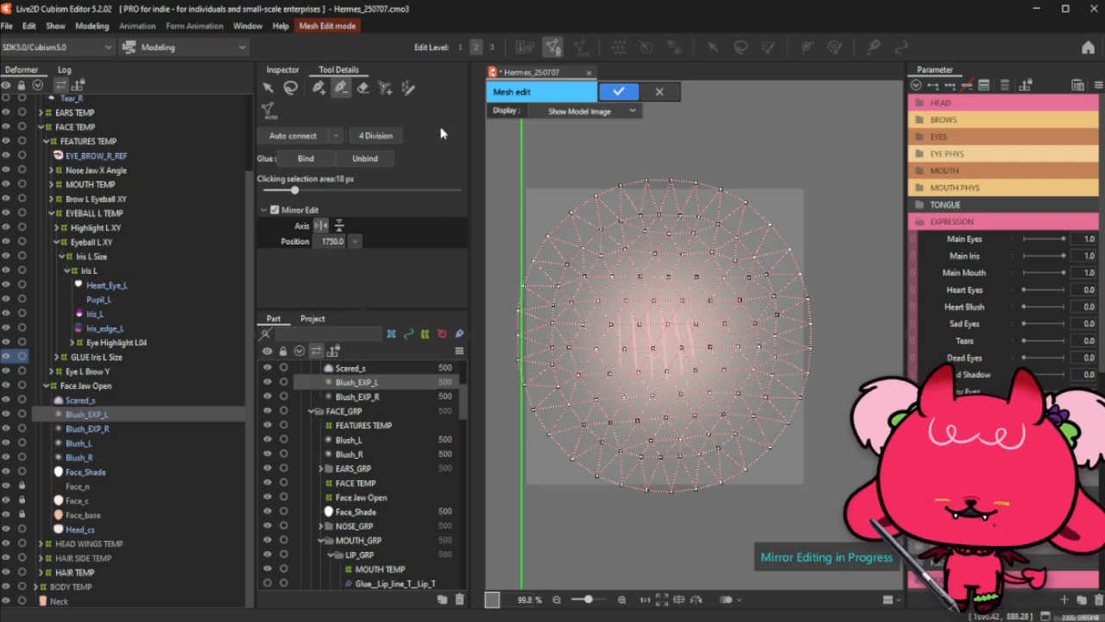
pyautogui.click(362, 87)
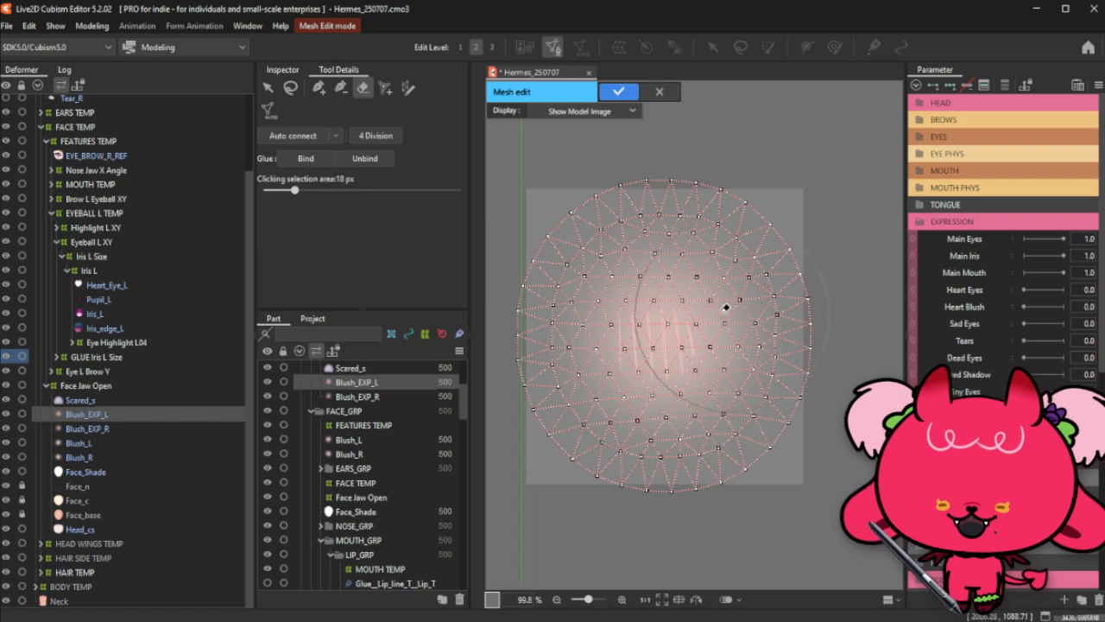
pyautogui.moveTo(648, 283)
pyautogui.mouseDown()
pyautogui.moveTo(622, 339)
pyautogui.moveTo(578, 310)
pyautogui.moveTo(670, 223)
pyautogui.moveTo(725, 217)
pyautogui.moveTo(777, 301)
pyautogui.moveTo(760, 381)
pyautogui.moveTo(645, 450)
pyautogui.moveTo(574, 419)
pyautogui.moveTo(788, 426)
pyautogui.moveTo(668, 307)
pyautogui.moveTo(572, 182)
pyautogui.mouseUp()
# Step: Draw a stroke mesh-mapping path along the blush's upper left edge with 3 vertices in mesh width and mirror editing off
pyautogui.click(408, 87)
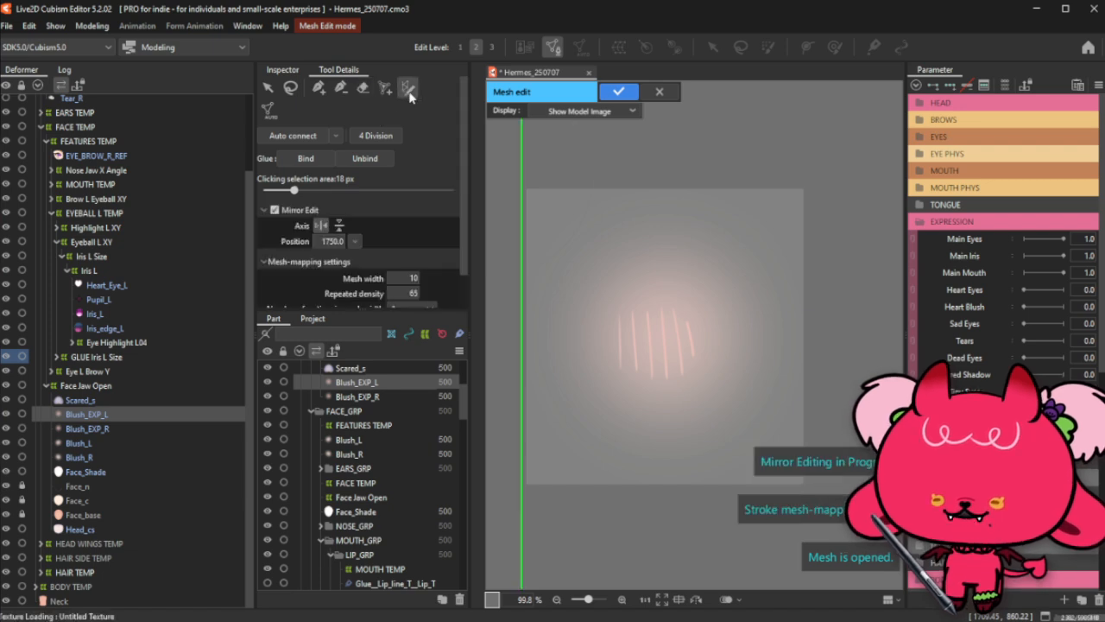
pyautogui.moveTo(595, 251); pyautogui.dragTo(560, 354)
pyautogui.scroll(-1, 377, 283)
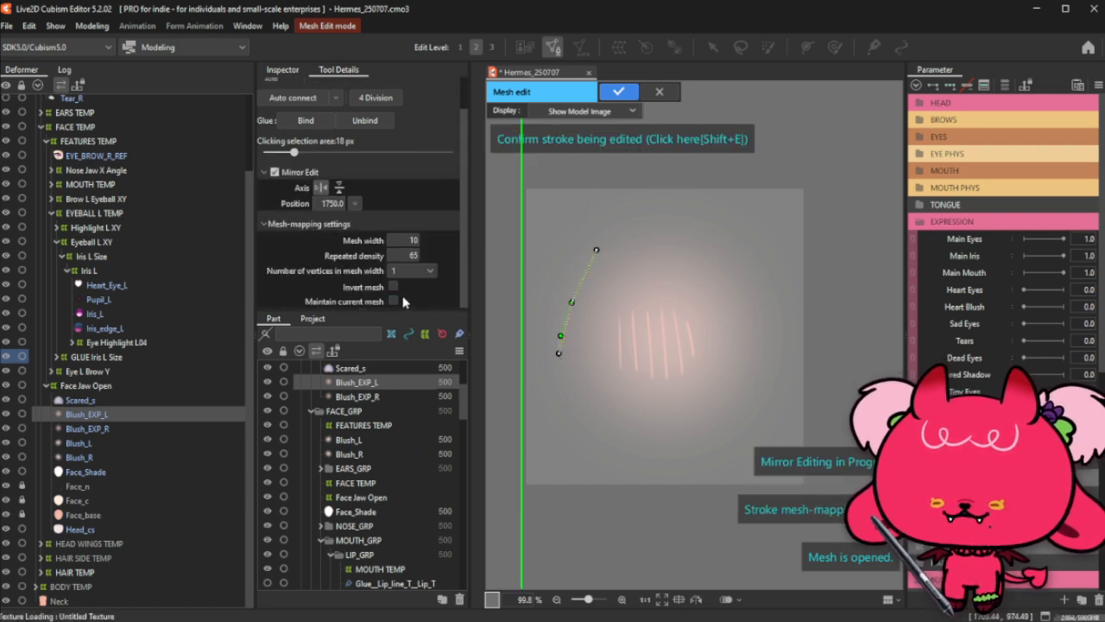
pyautogui.click(422, 270)
pyautogui.click(410, 298)
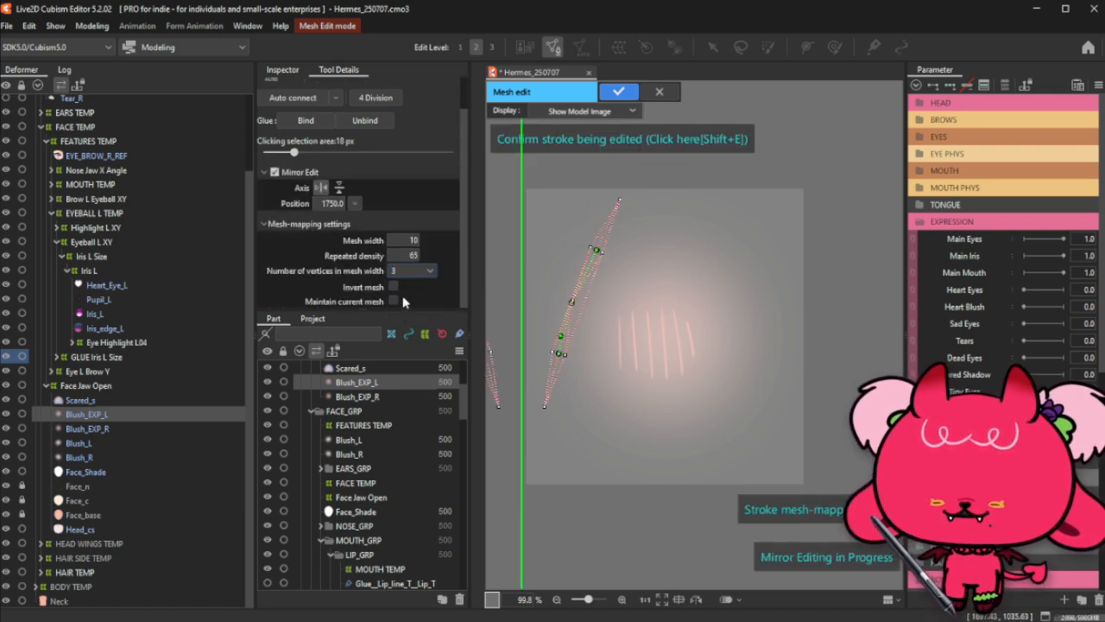
pyautogui.click(274, 172)
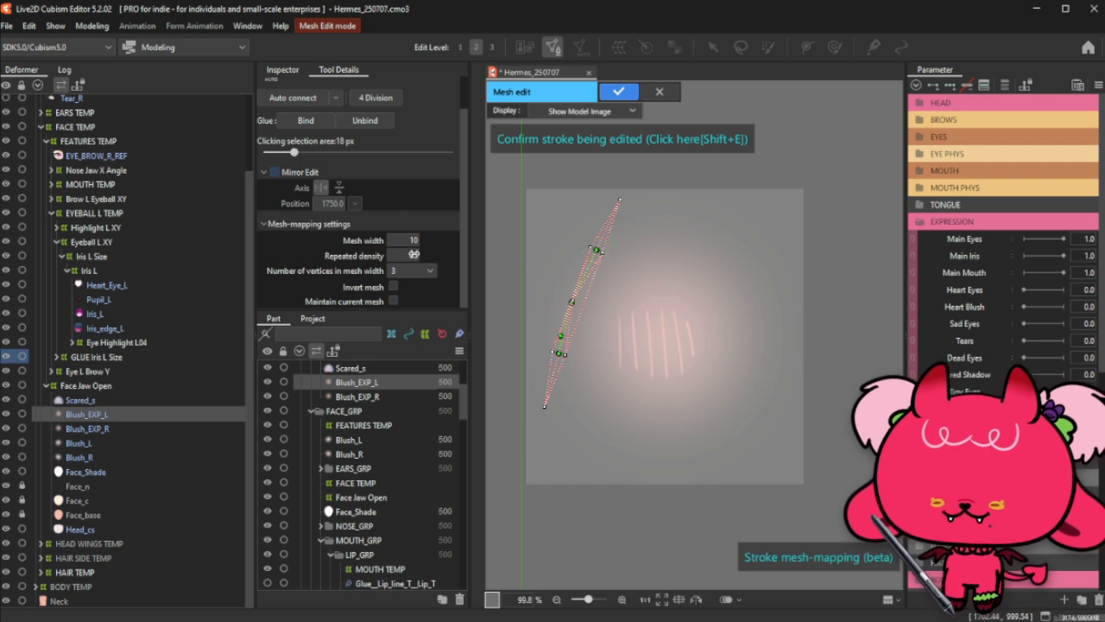
# Step: Extend the stroke's upper end to the blush's top center and set the mesh width to 20 and repeated density to 18
pyautogui.moveTo(412, 241)
pyautogui.mouseDown()
pyautogui.moveTo(387, 256)
pyautogui.moveTo(406, 255)
pyautogui.mouseUp()
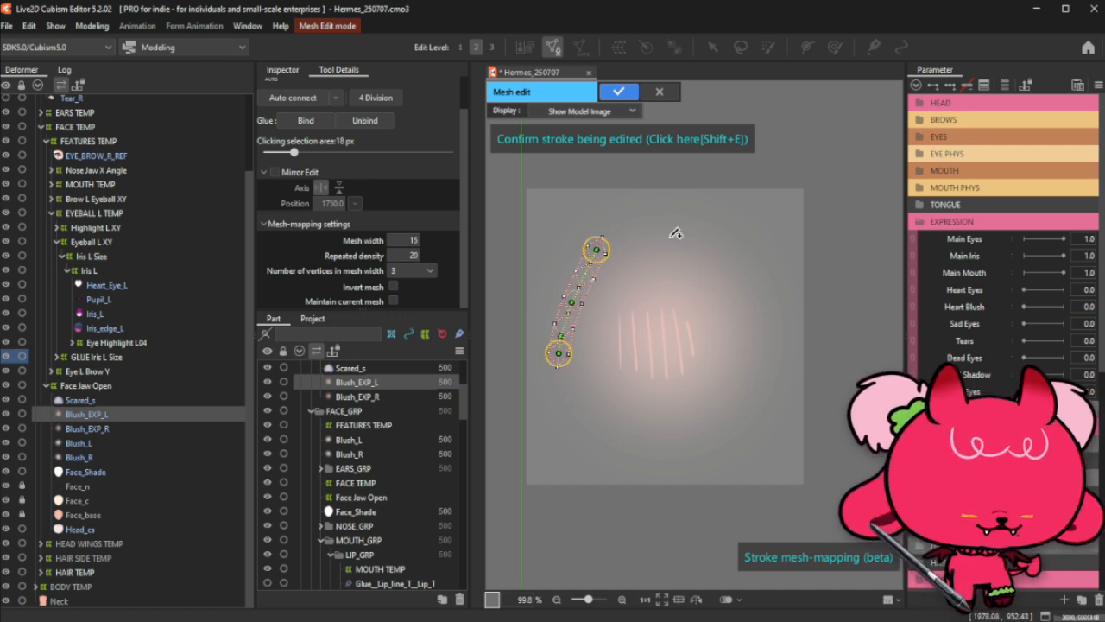
pyautogui.moveTo(595, 247)
pyautogui.mouseDown()
pyautogui.moveTo(612, 217)
pyautogui.moveTo(659, 184)
pyautogui.mouseUp()
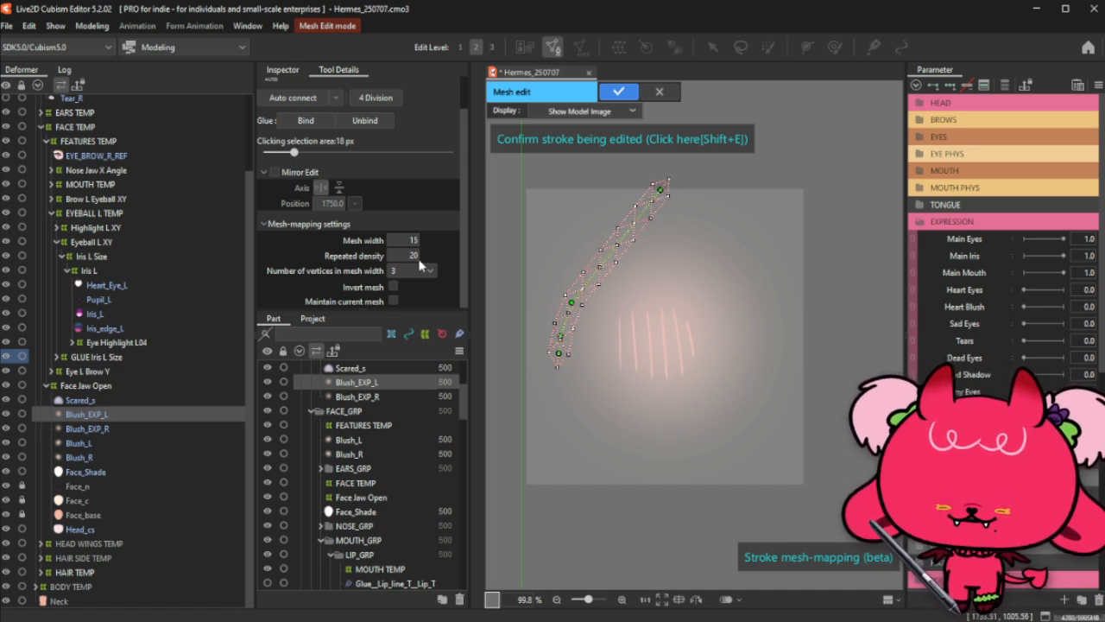
pyautogui.moveTo(403, 240); pyautogui.dragTo(412, 240)
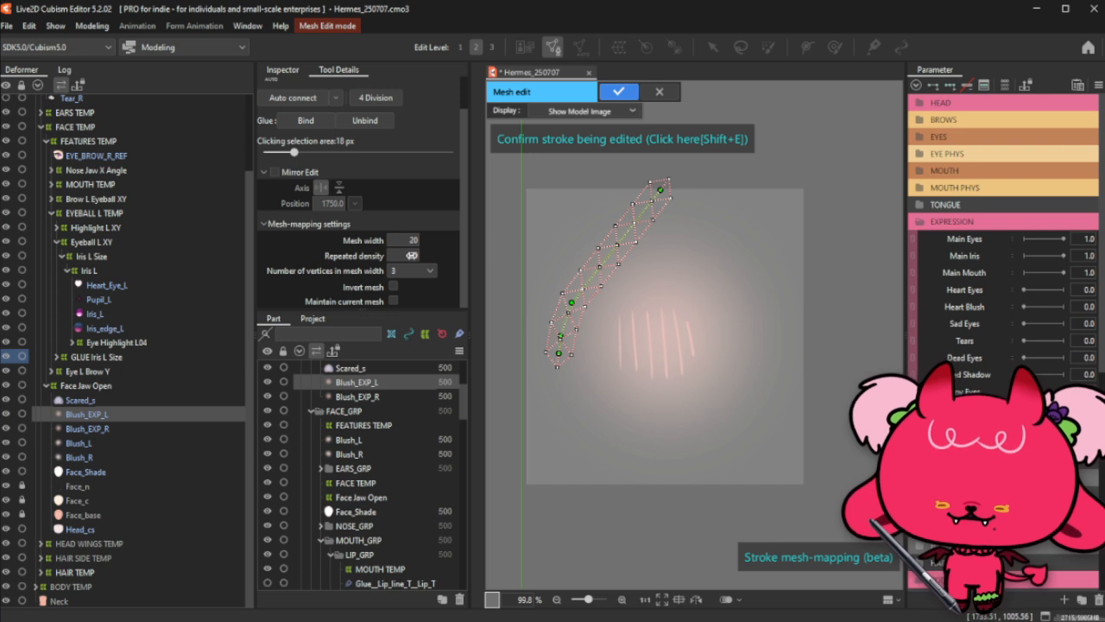
pyautogui.moveTo(412, 256); pyautogui.dragTo(410, 259)
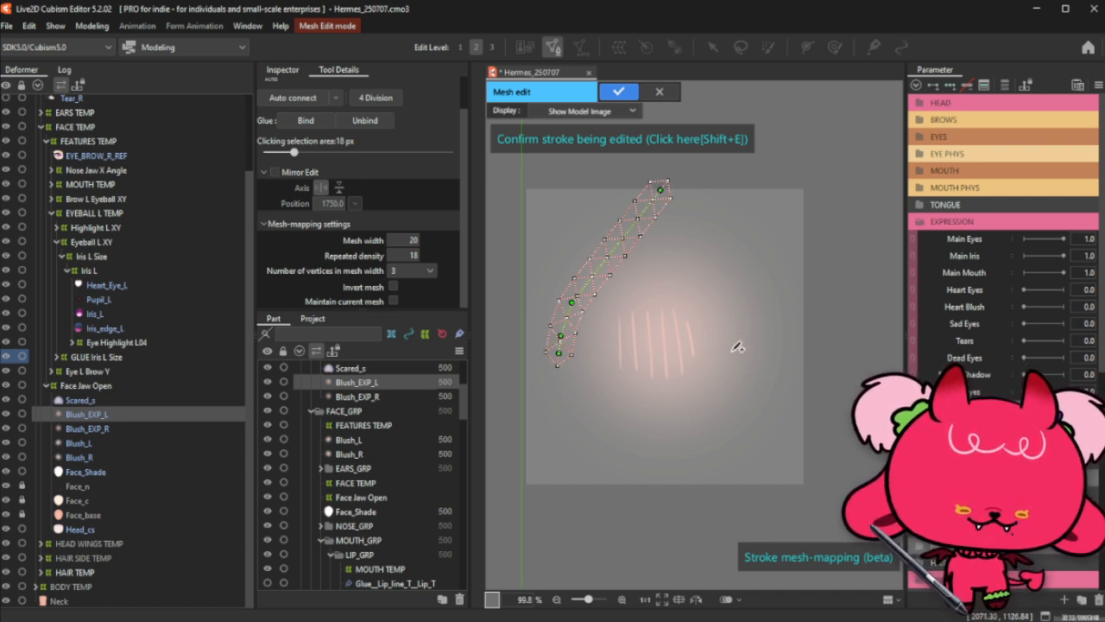
# Step: Join the stroke's ends at the blush's top and pull control points to its bottom, left and right edges, forming a closed diamond
pyautogui.moveTo(561, 355)
pyautogui.mouseDown()
pyautogui.moveTo(784, 298)
pyautogui.moveTo(660, 192)
pyautogui.mouseUp()
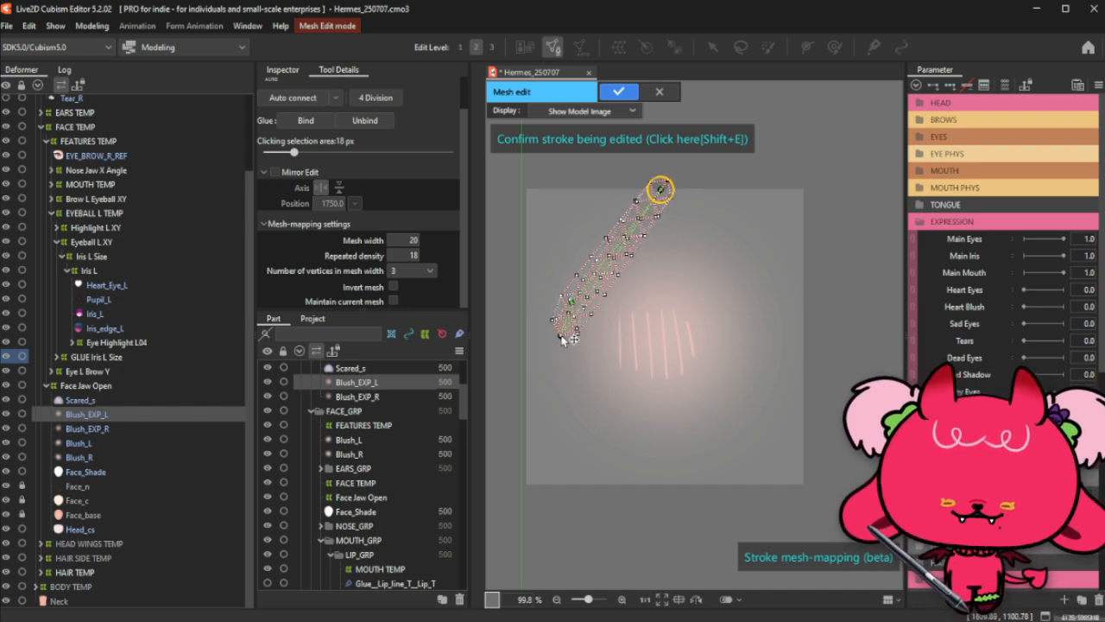
pyautogui.moveTo(561, 335)
pyautogui.mouseDown()
pyautogui.moveTo(679, 481)
pyautogui.moveTo(665, 484)
pyautogui.mouseUp()
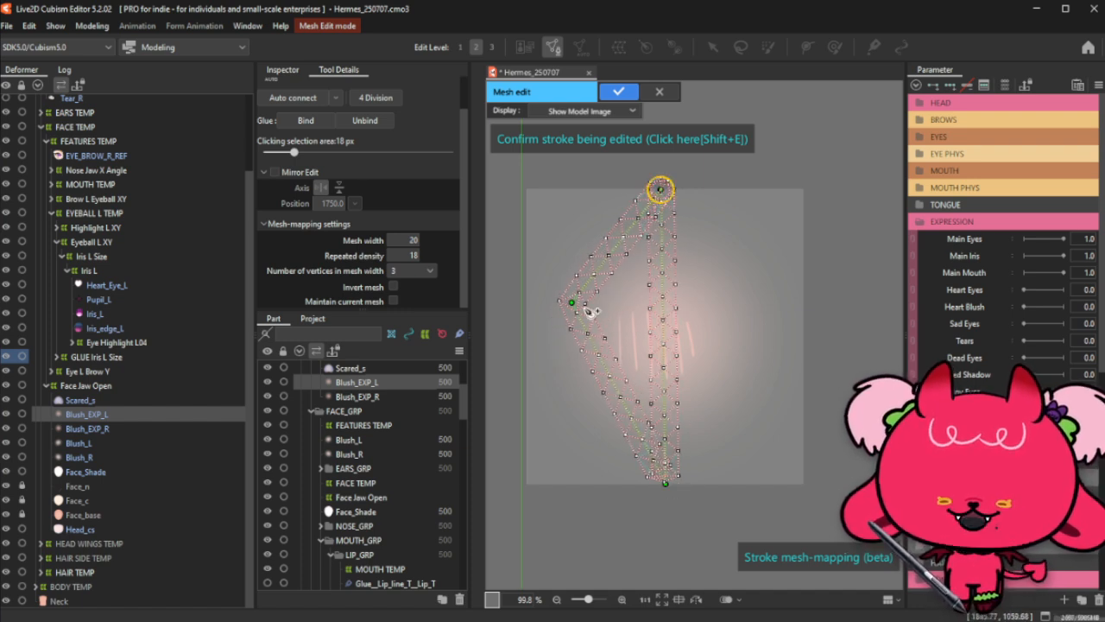
pyautogui.moveTo(571, 303)
pyautogui.mouseDown()
pyautogui.moveTo(531, 350)
pyautogui.moveTo(528, 341)
pyautogui.mouseUp()
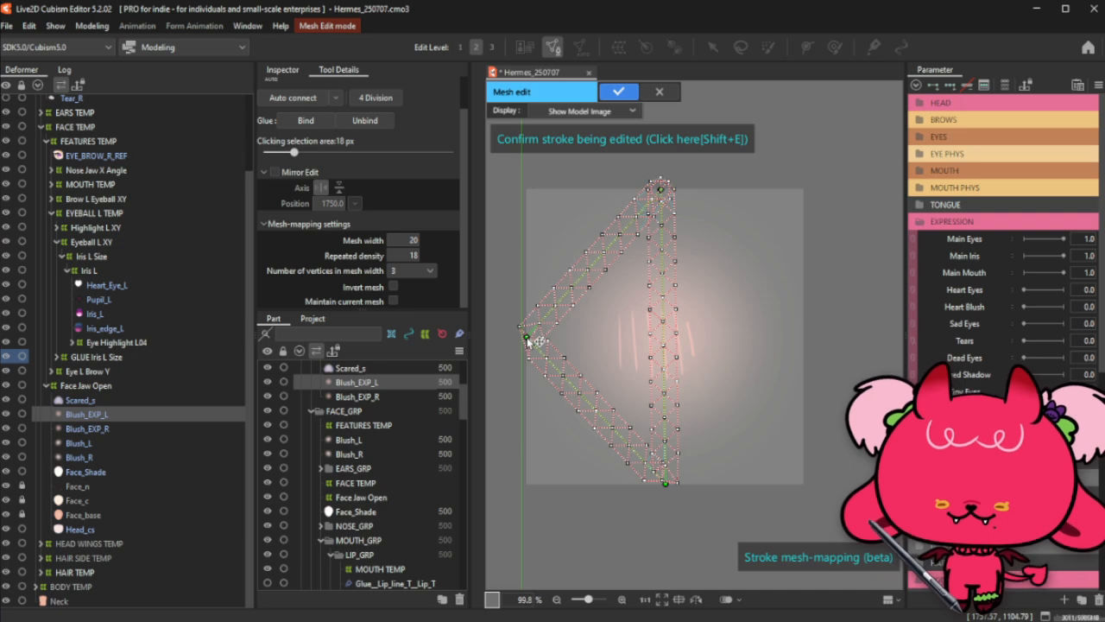
pyautogui.moveTo(666, 337)
pyautogui.mouseDown()
pyautogui.moveTo(818, 349)
pyautogui.moveTo(807, 344)
pyautogui.mouseUp()
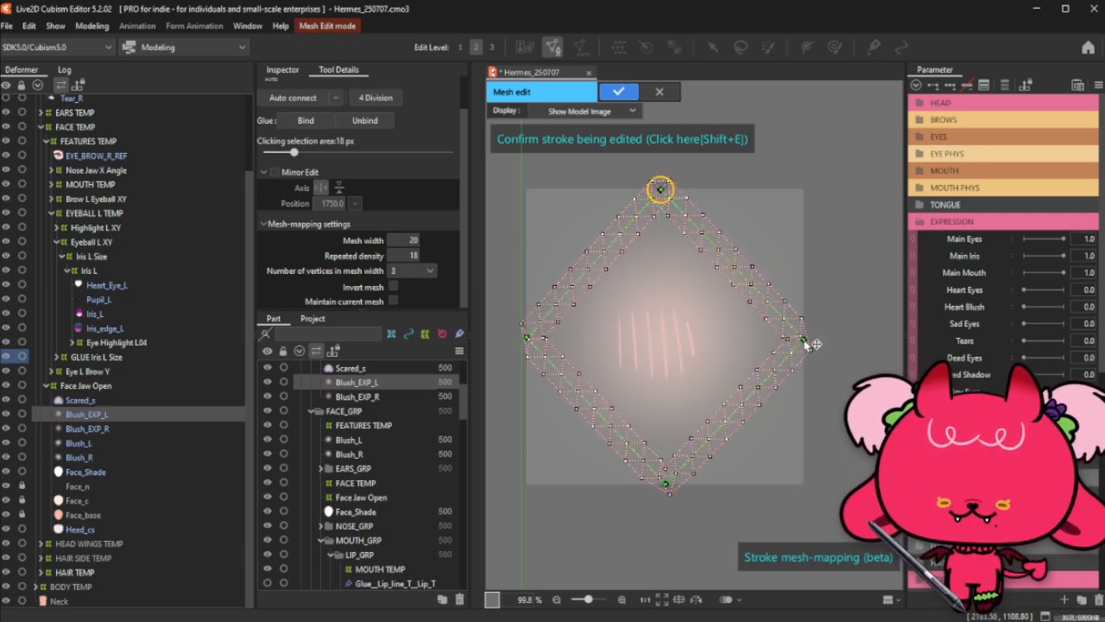
# Step: Add a control point on each side of the diamond stroke and pull it outward to form an octagon around the blush
pyautogui.moveTo(598, 411); pyautogui.dragTo(557, 458)
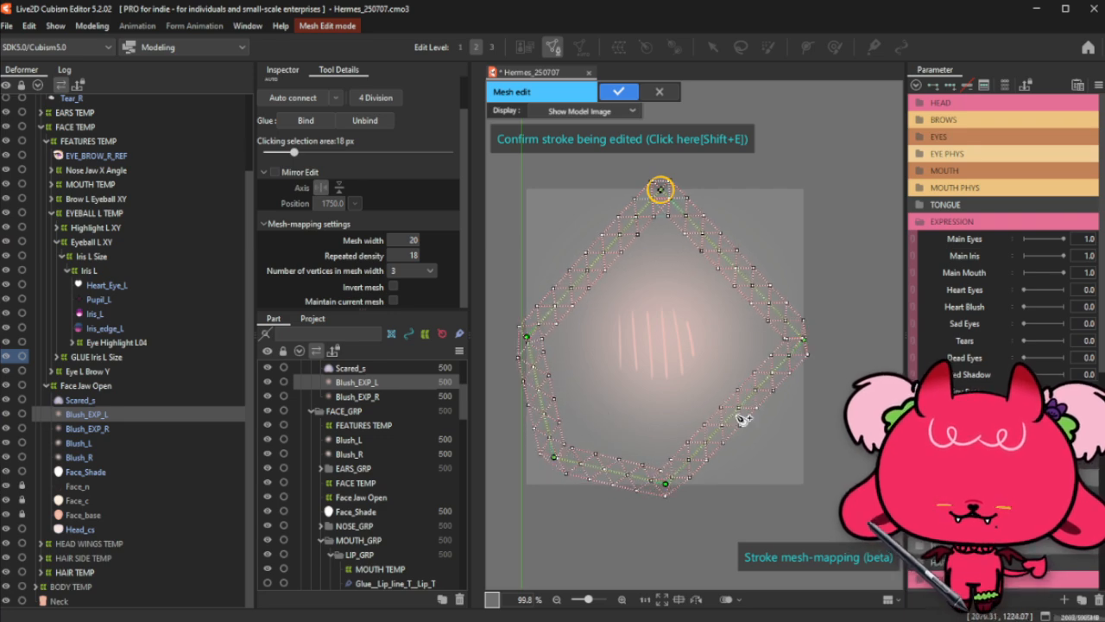
pyautogui.moveTo(747, 415); pyautogui.dragTo(767, 461)
pyautogui.moveTo(757, 291); pyautogui.dragTo(764, 235)
pyautogui.moveTo(604, 266); pyautogui.dragTo(560, 233)
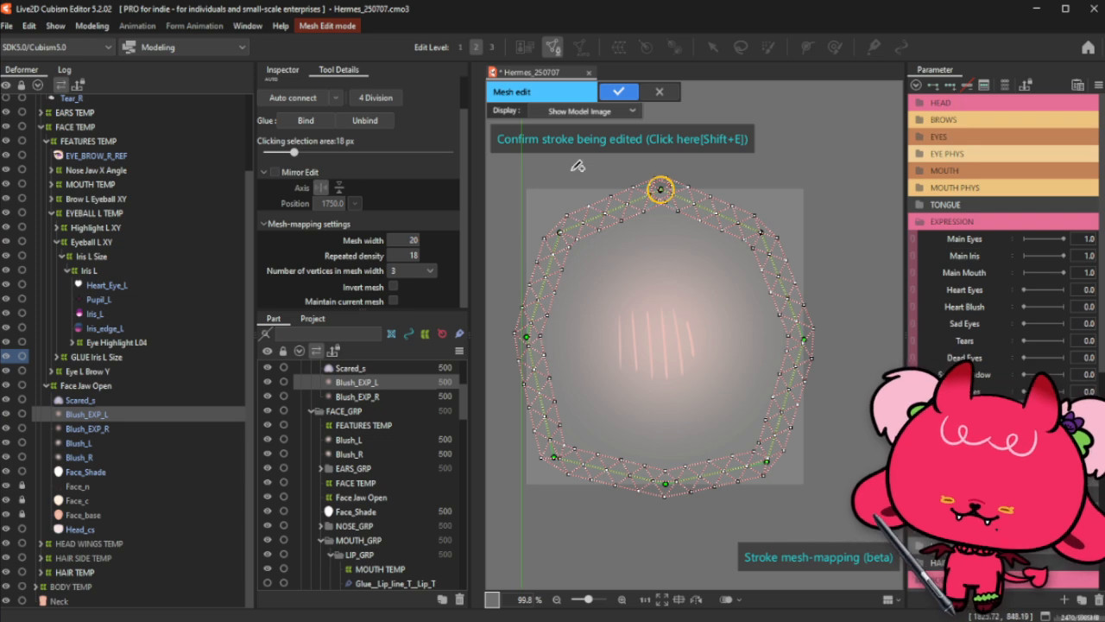
# Step: Round the stroke between its top and upper-left corner by adding two control points and shifting them slightly outward
pyautogui.scroll(1, 609, 194)
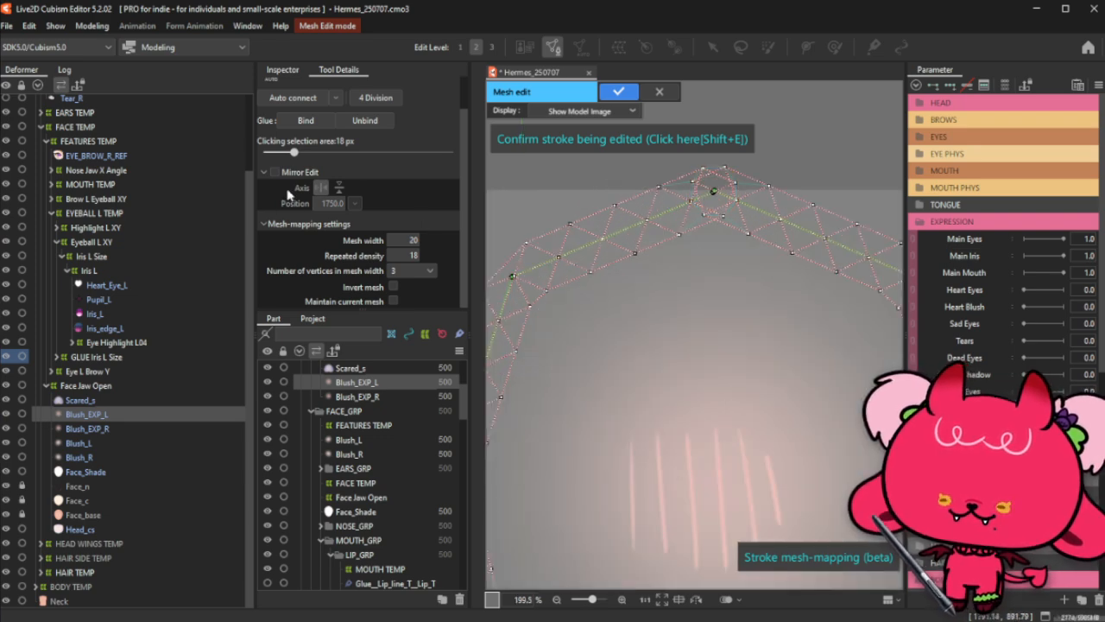
pyautogui.scroll(2, 716, 246)
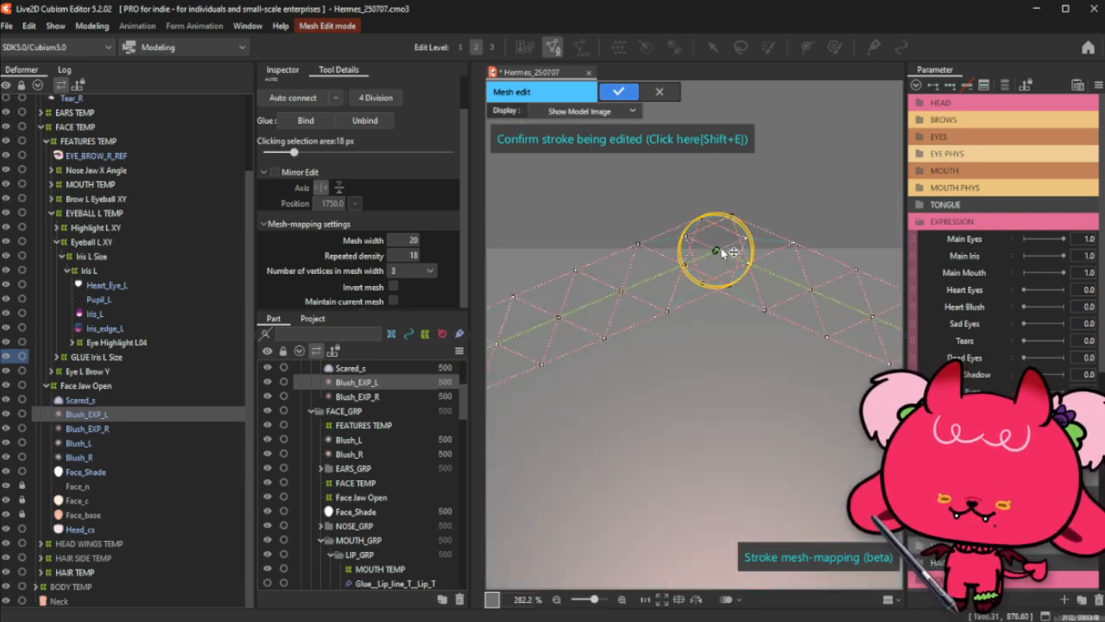
pyautogui.moveTo(716, 250); pyautogui.dragTo(699, 258)
pyautogui.scroll(-1, 715, 252)
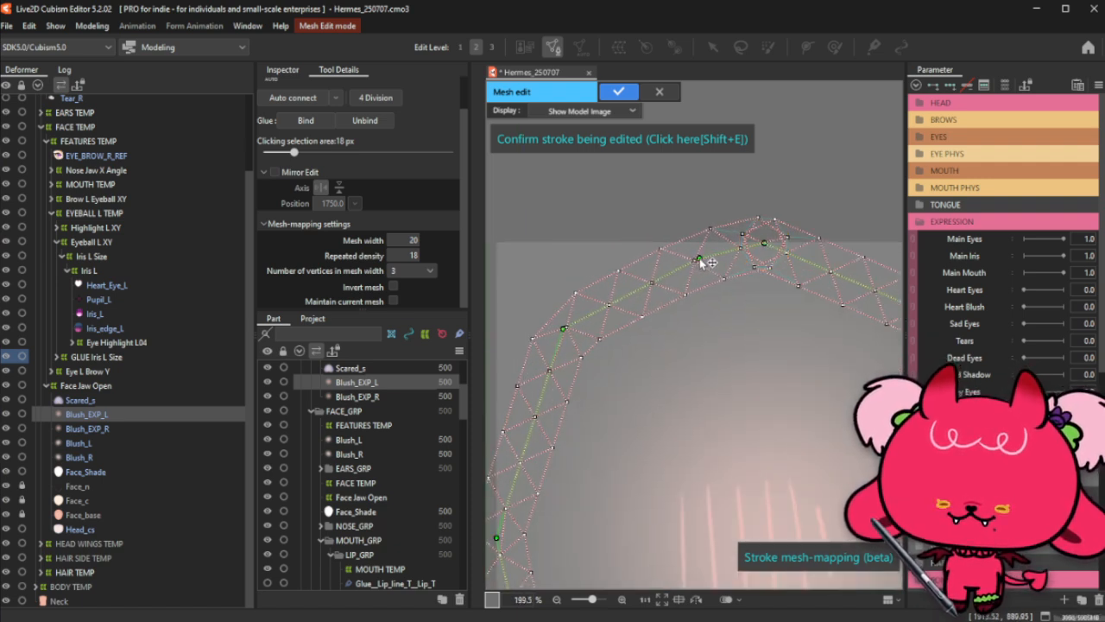
pyautogui.moveTo(652, 286); pyautogui.dragTo(634, 280)
pyautogui.moveTo(700, 258); pyautogui.dragTo(695, 256)
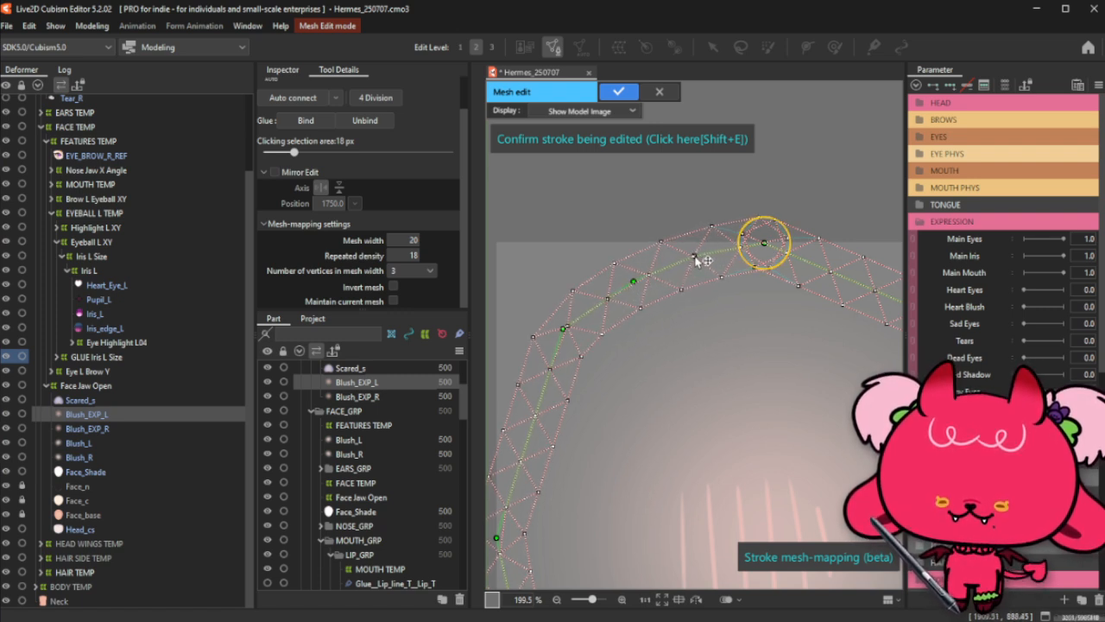
# Step: Raise the stroke's upper-left corner slightly and round the segment down to the leftmost point with three added control points
pyautogui.scroll(-2, 696, 257)
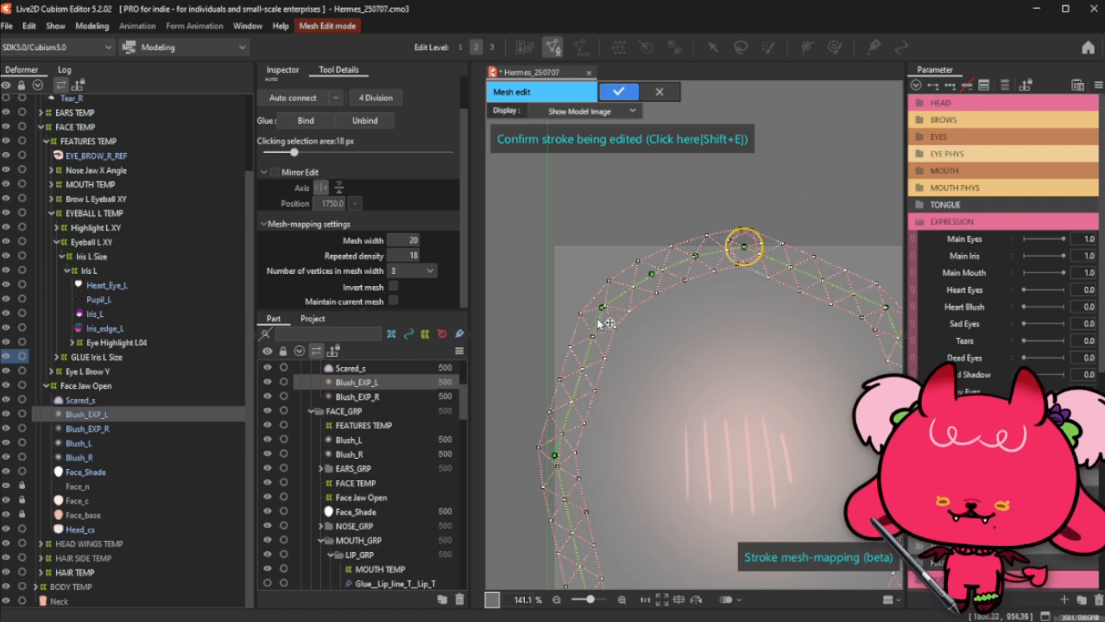
pyautogui.scroll(2, 574, 301)
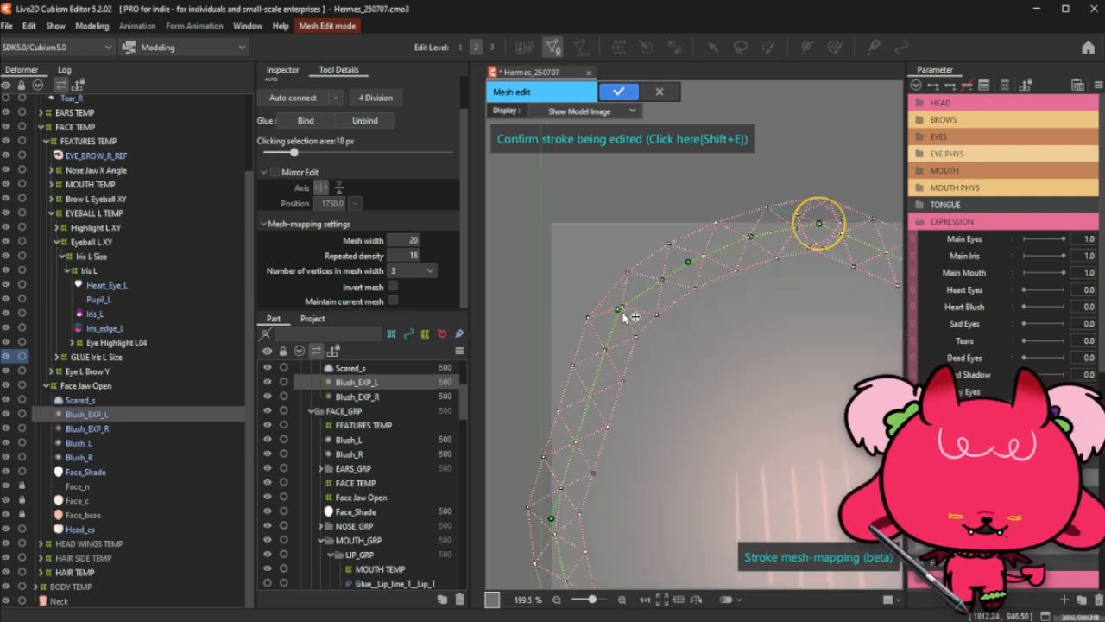
pyautogui.moveTo(621, 309); pyautogui.dragTo(620, 304)
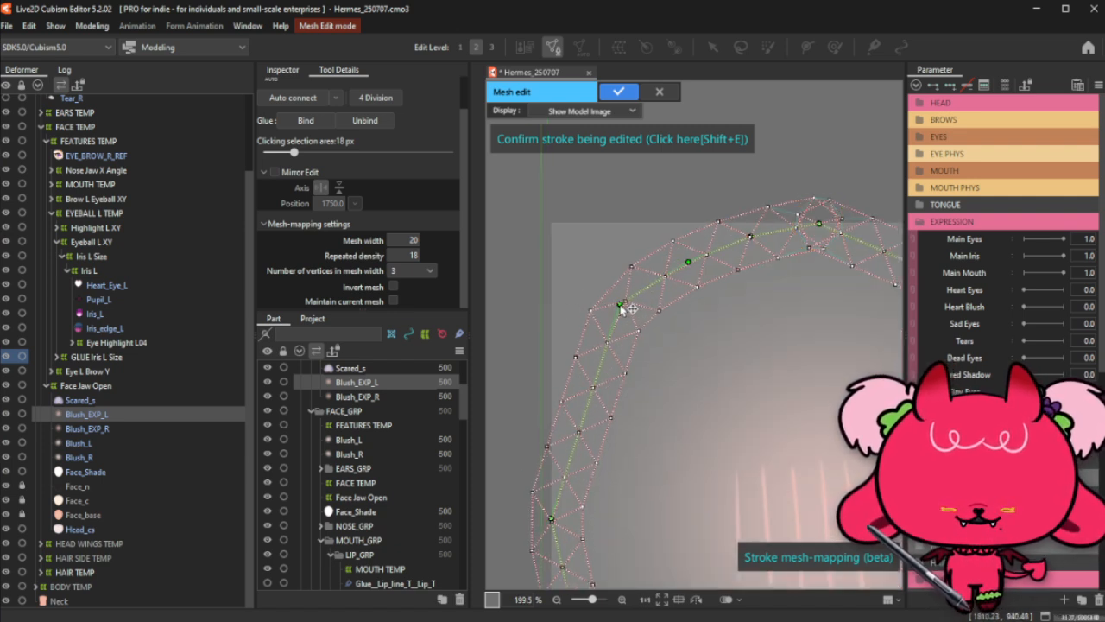
pyautogui.moveTo(601, 356); pyautogui.dragTo(589, 349)
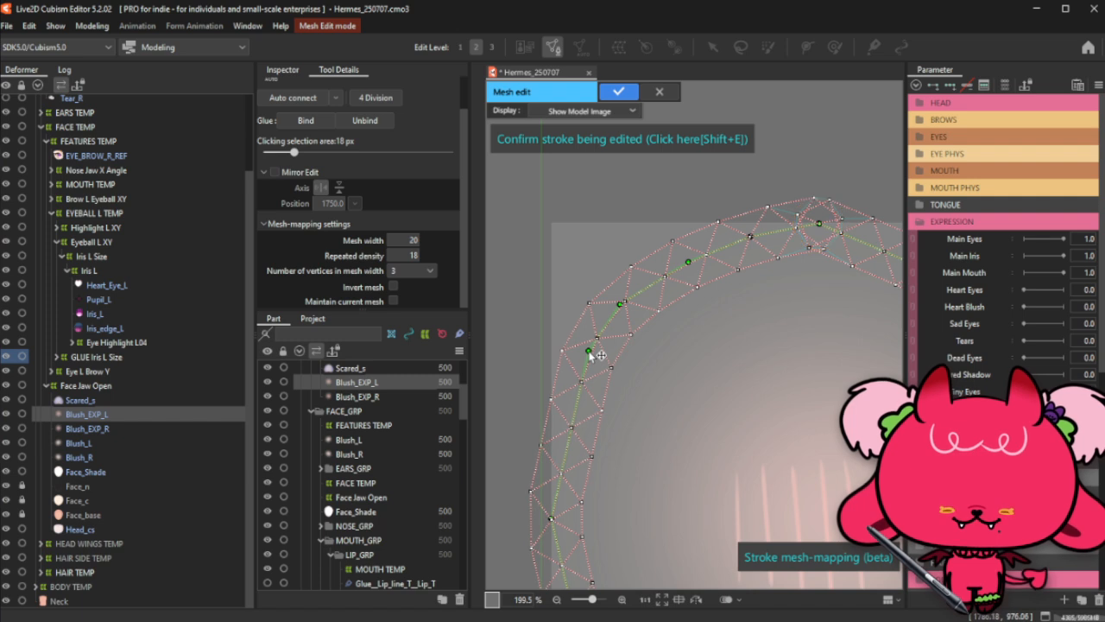
pyautogui.moveTo(580, 393); pyautogui.dragTo(565, 409)
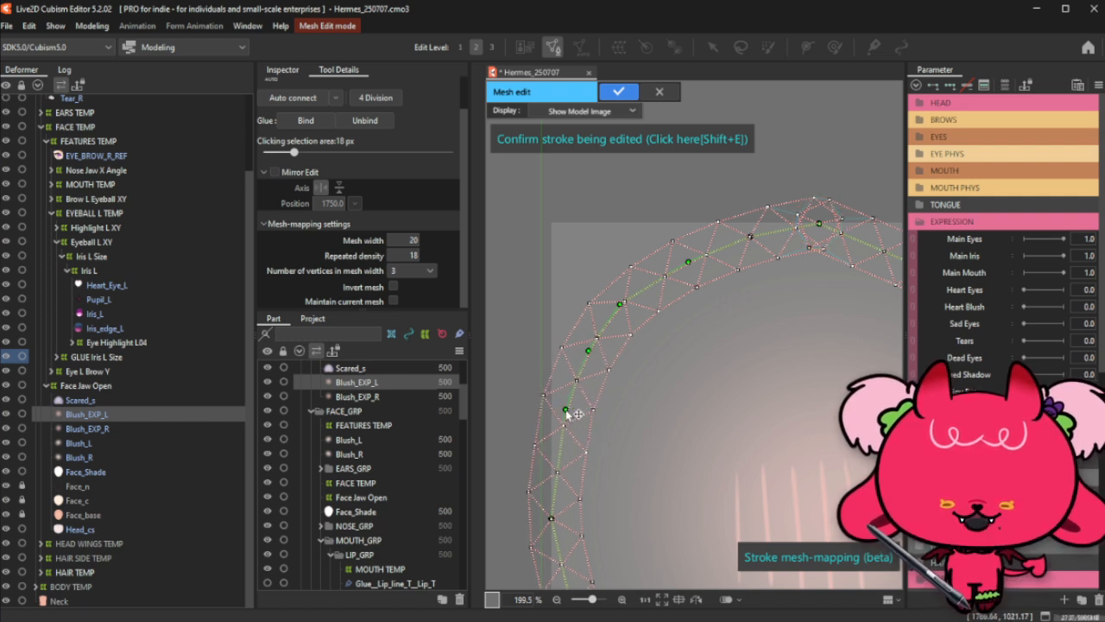
pyautogui.moveTo(562, 469); pyautogui.dragTo(556, 465)
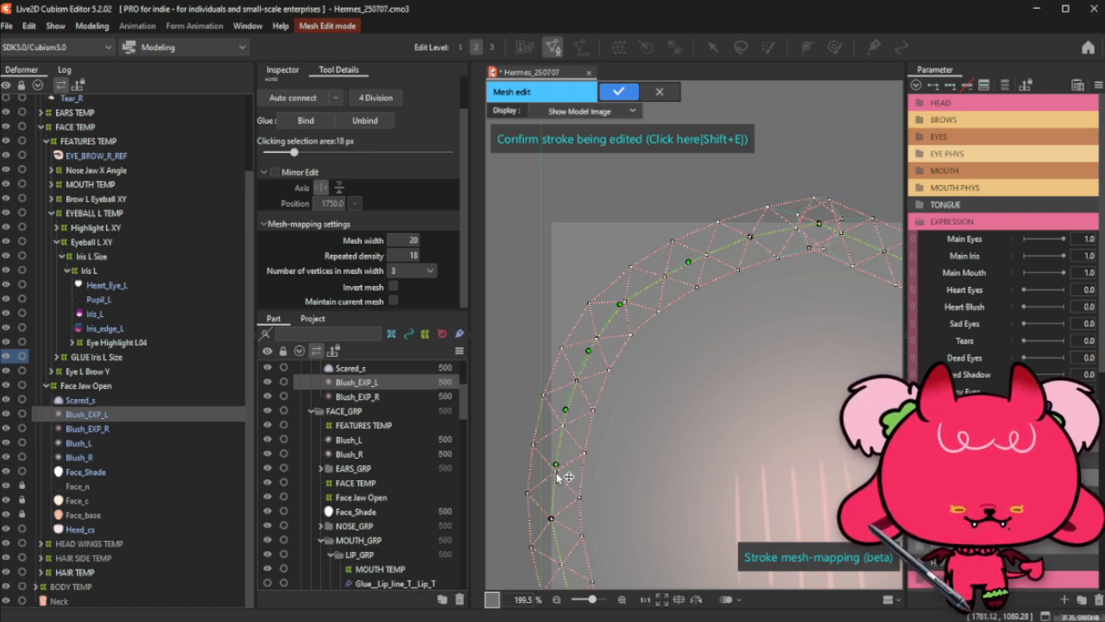
pyautogui.scroll(-1, 557, 474)
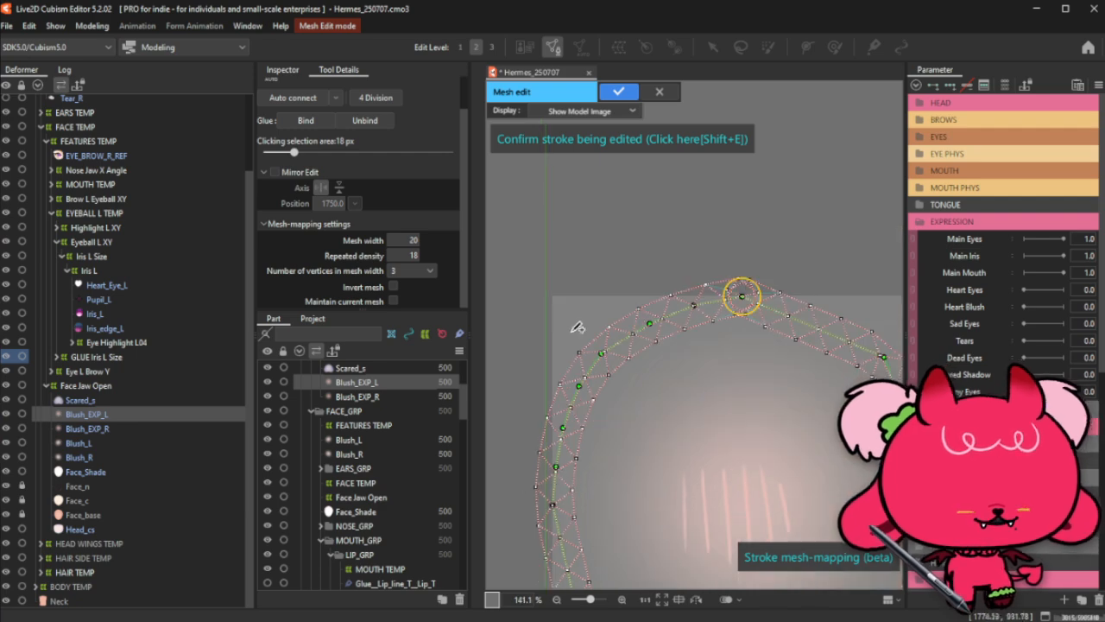
# Step: Round the stroke's lower-left part by adding control points beside the corner and pulling the corner slightly inward
pyautogui.scroll(-1, 577, 327)
pyautogui.scroll(2, 577, 487)
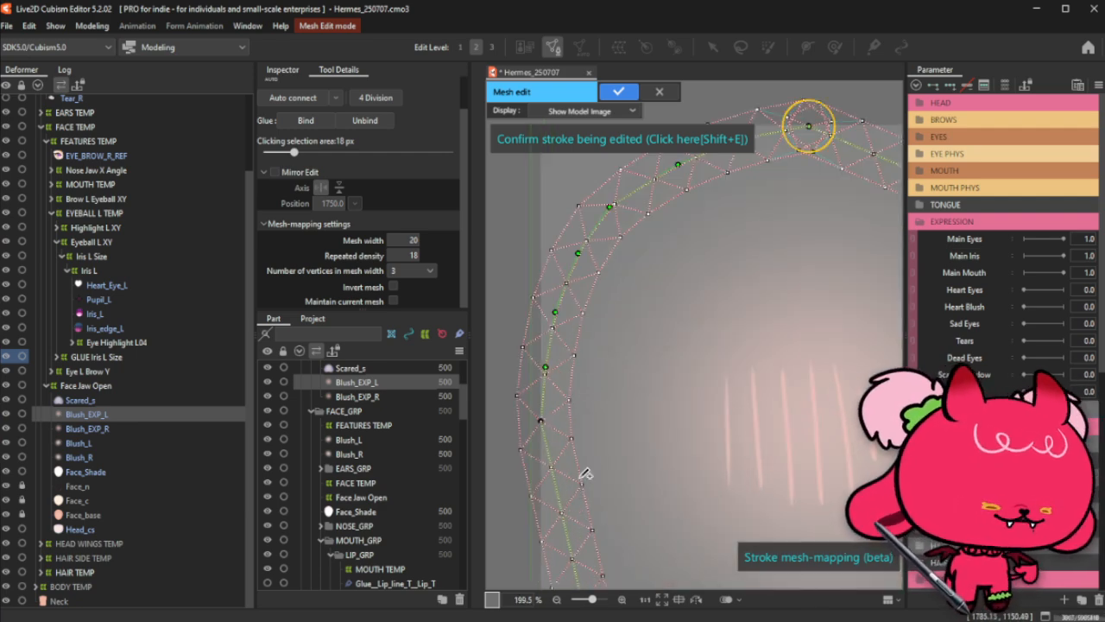
pyautogui.scroll(-2, 576, 490)
pyautogui.scroll(1, 583, 505)
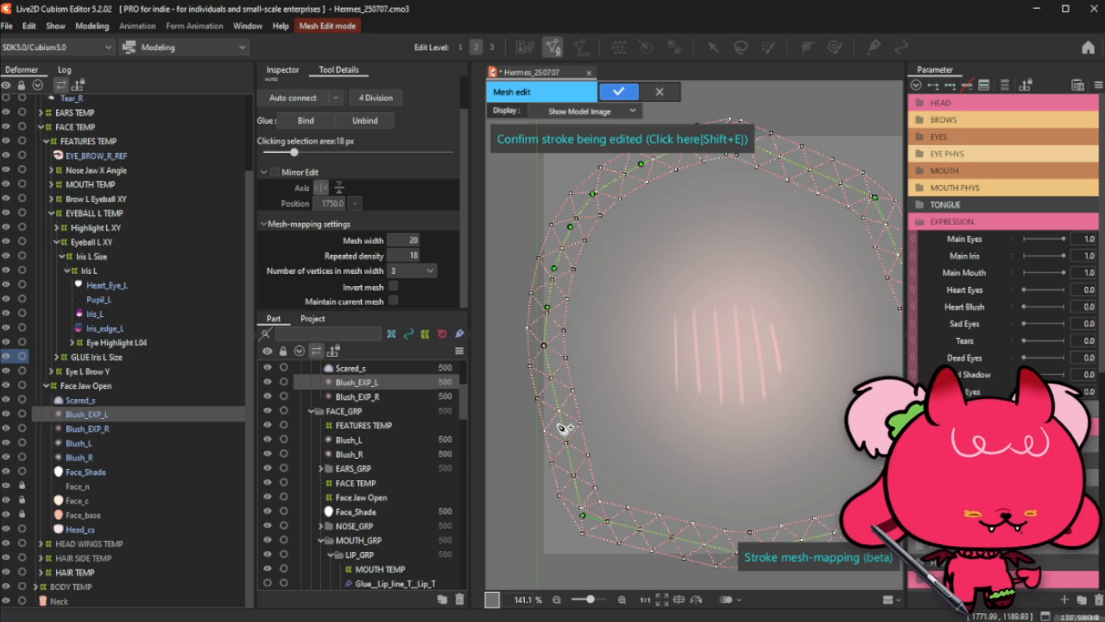
pyautogui.scroll(-1, 558, 415)
pyautogui.scroll(1, 557, 414)
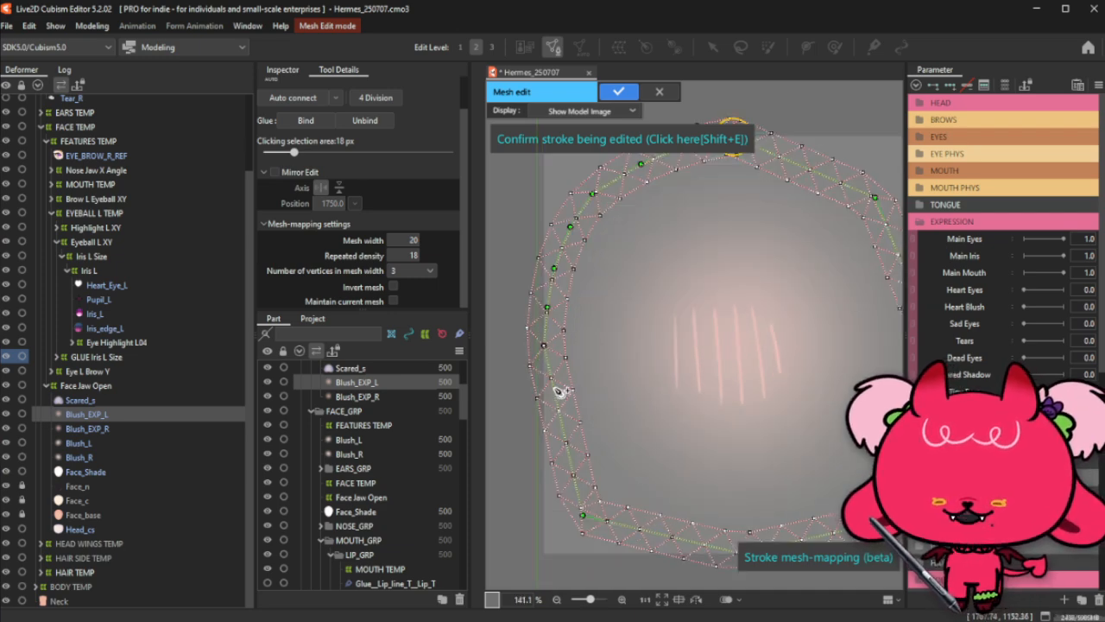
pyautogui.click(550, 387)
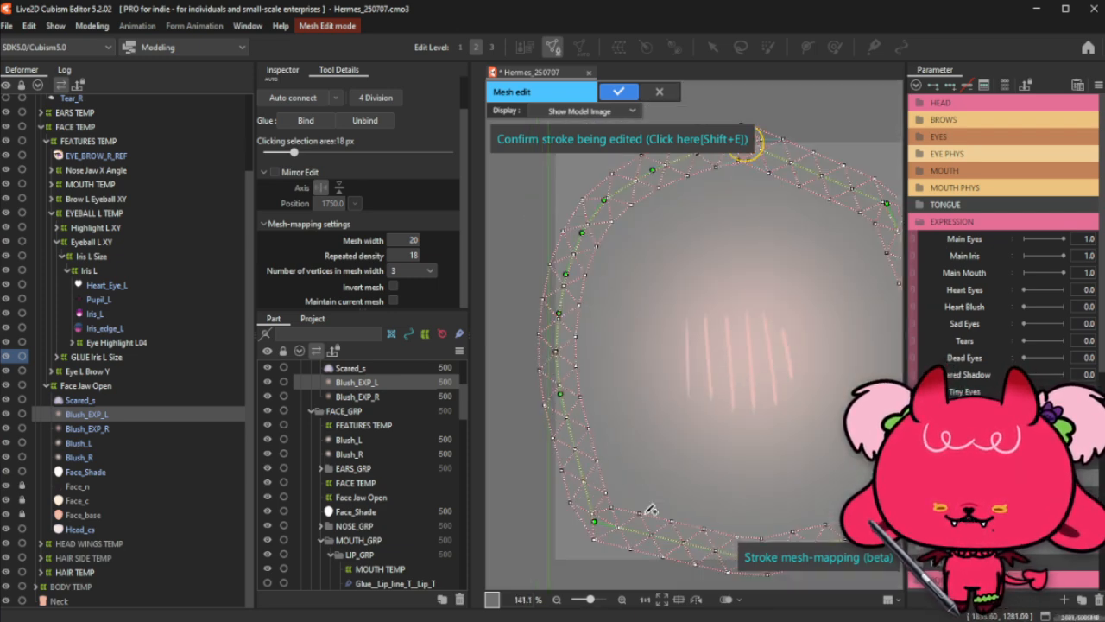
pyautogui.moveTo(594, 520); pyautogui.dragTo(600, 511)
pyautogui.moveTo(570, 442); pyautogui.dragTo(558, 443)
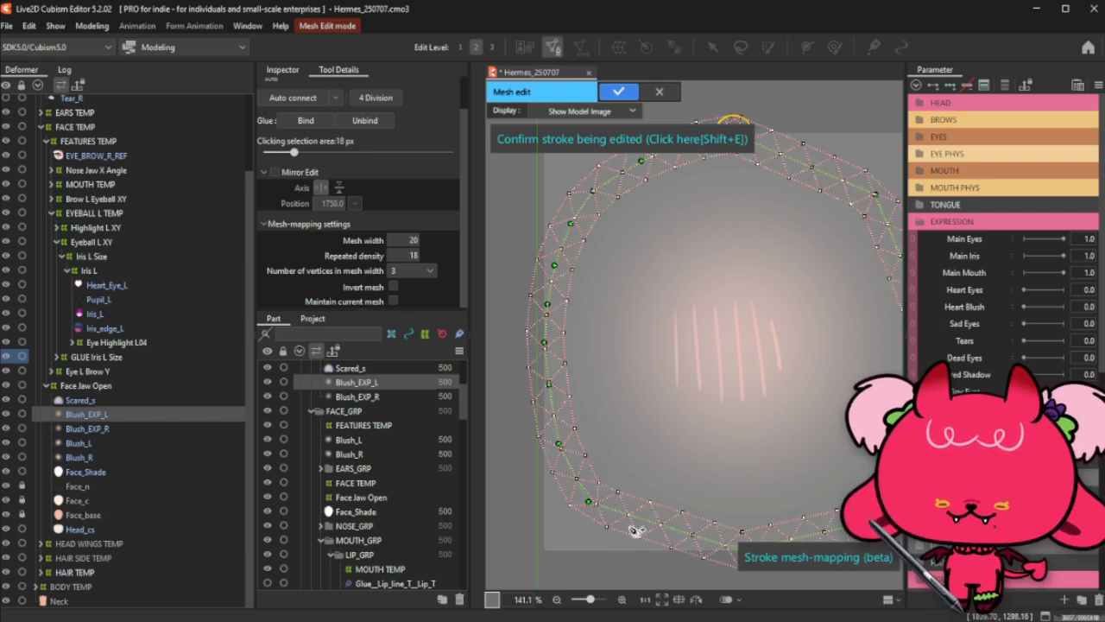
pyautogui.moveTo(636, 525)
pyautogui.mouseDown()
pyautogui.moveTo(648, 527)
pyautogui.moveTo(635, 533)
pyautogui.mouseUp()
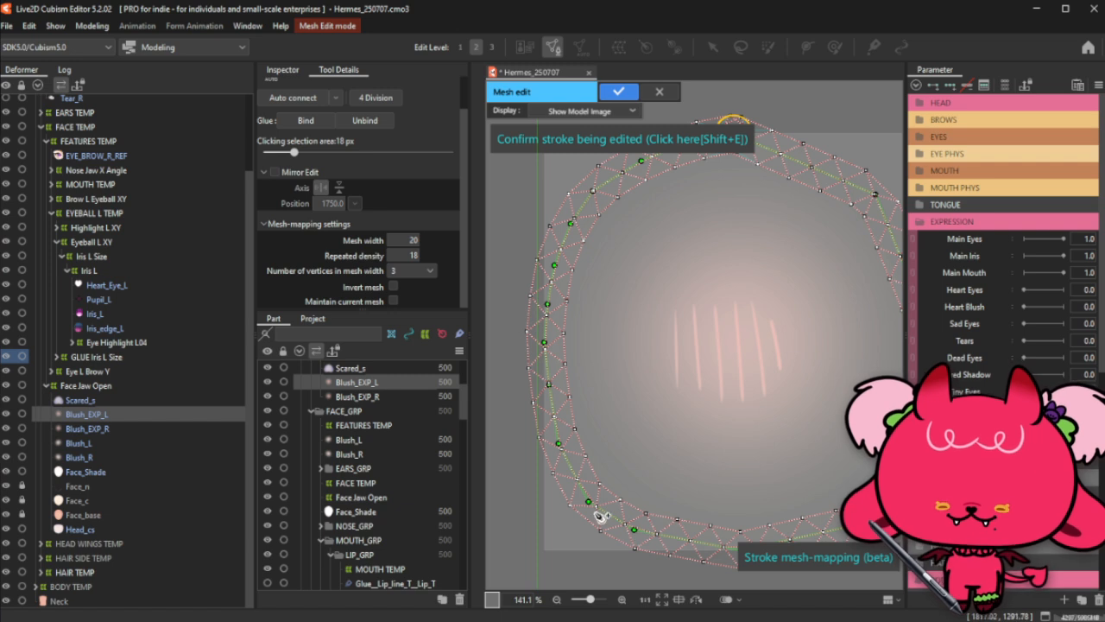
# Step: Smooth the stroke from its lower-left corner to the bottom centre by shifting the control points inward and spacing them more evenly
pyautogui.scroll(-2, 548, 481)
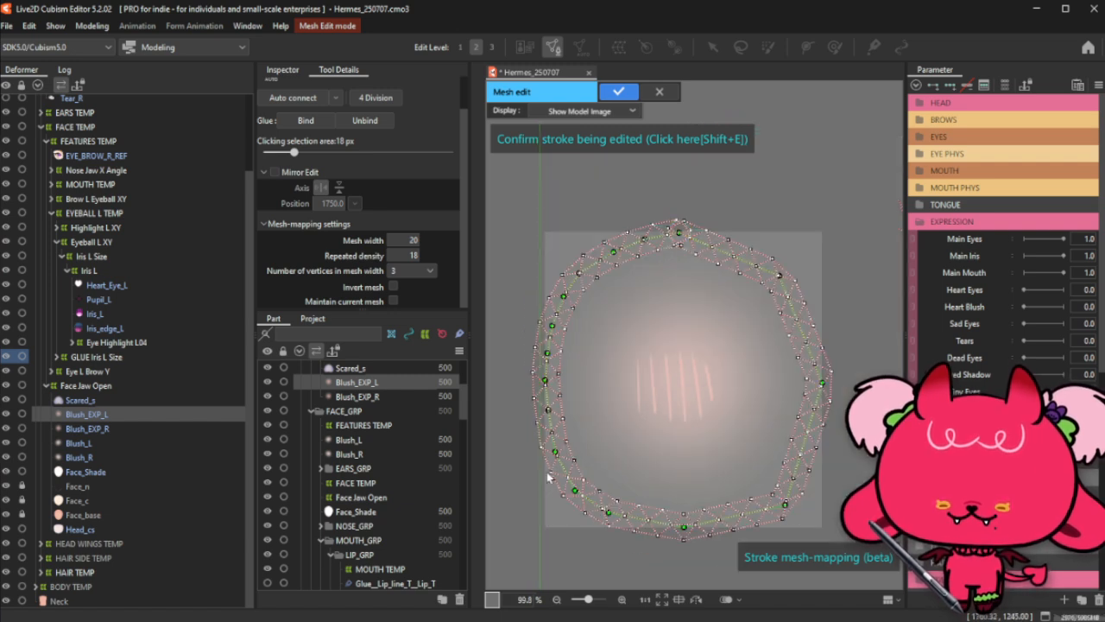
pyautogui.scroll(2, 611, 509)
pyautogui.moveTo(561, 485); pyautogui.dragTo(559, 485)
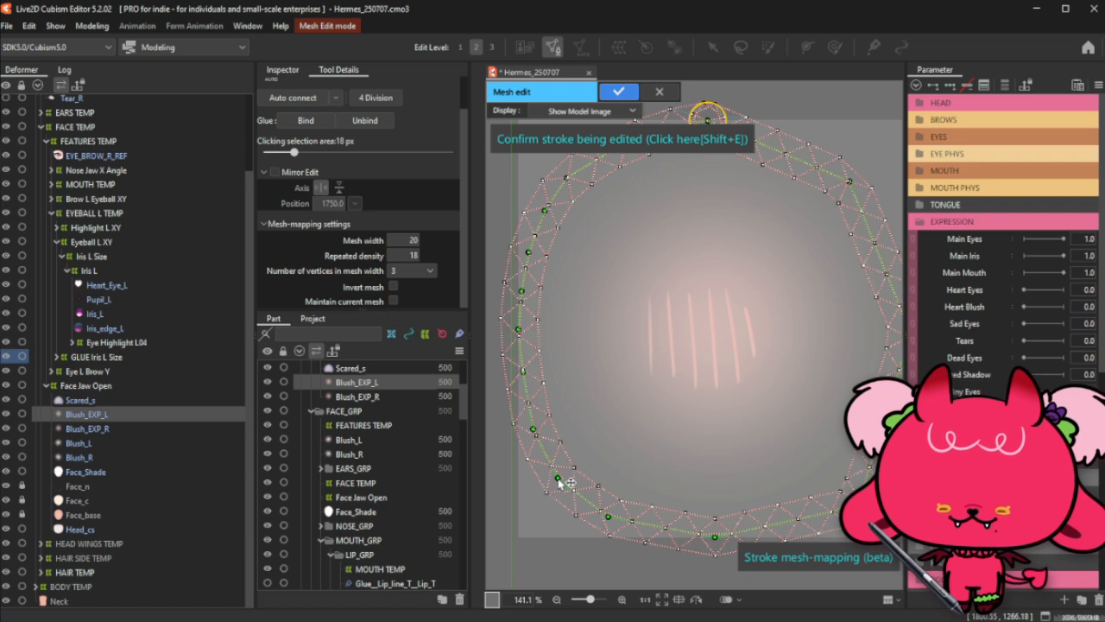
pyautogui.moveTo(608, 517); pyautogui.dragTo(597, 512)
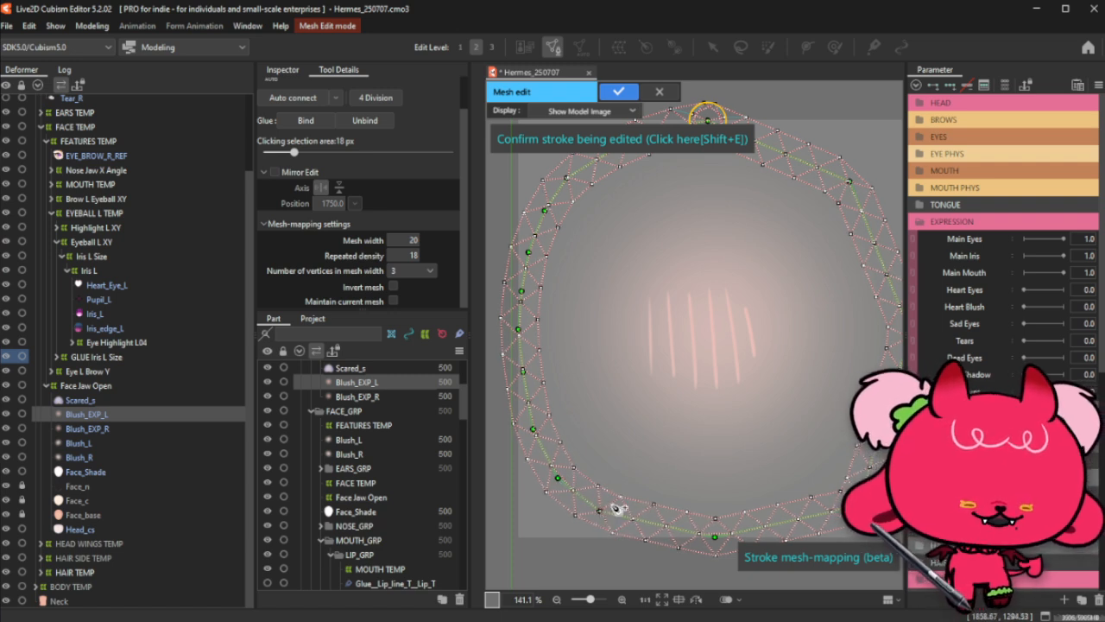
pyautogui.moveTo(659, 527); pyautogui.dragTo(645, 527)
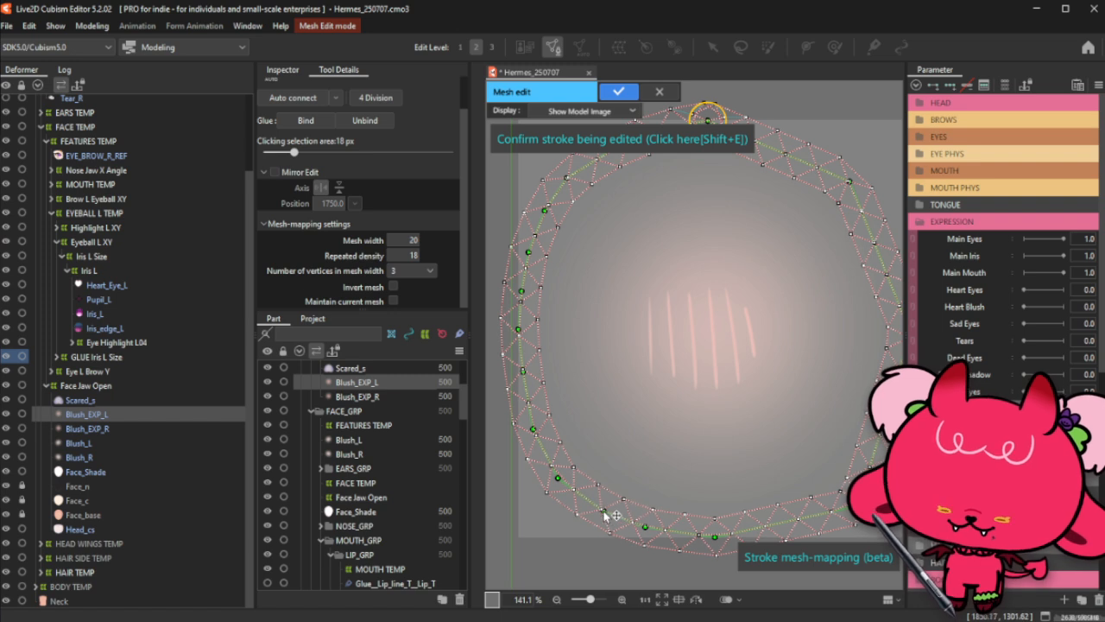
pyautogui.moveTo(558, 478); pyautogui.dragTo(566, 481)
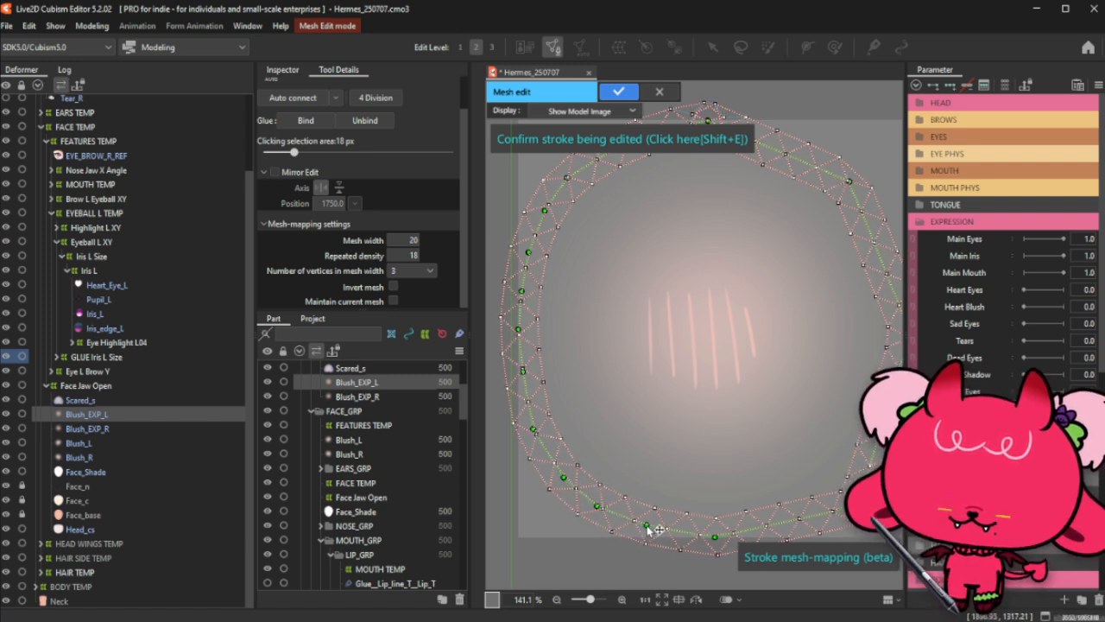
pyautogui.moveTo(715, 537); pyautogui.dragTo(702, 533)
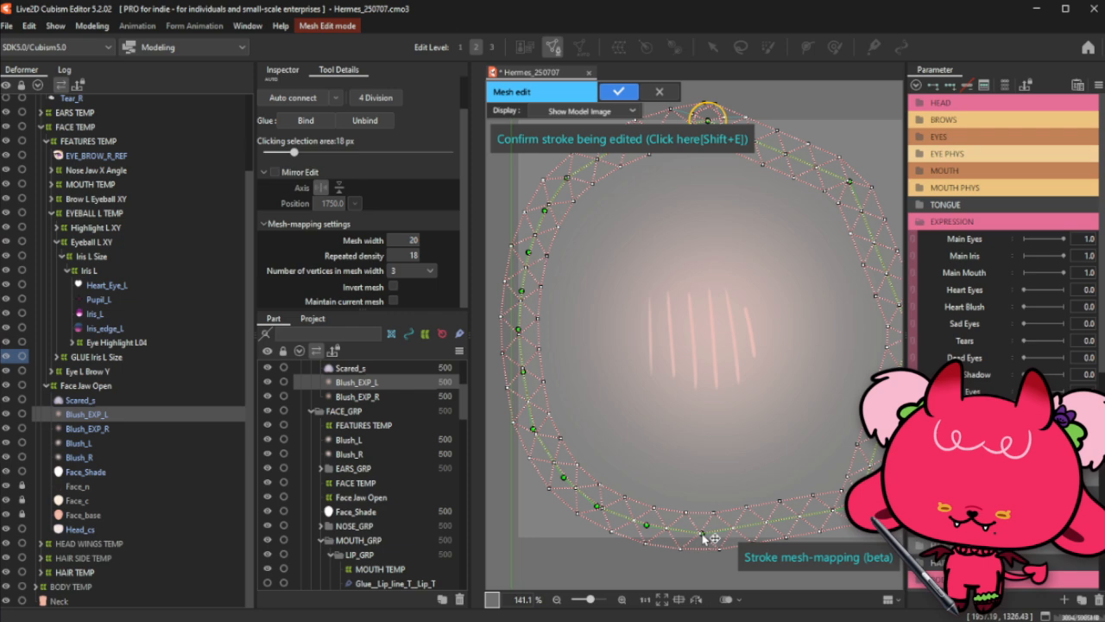
# Step: Add two control points between the stroke's bottom point and lower-right corner, and raise that corner slightly
pyautogui.click(754, 531)
pyautogui.scroll(-1, 745, 489)
pyautogui.scroll(3, 824, 513)
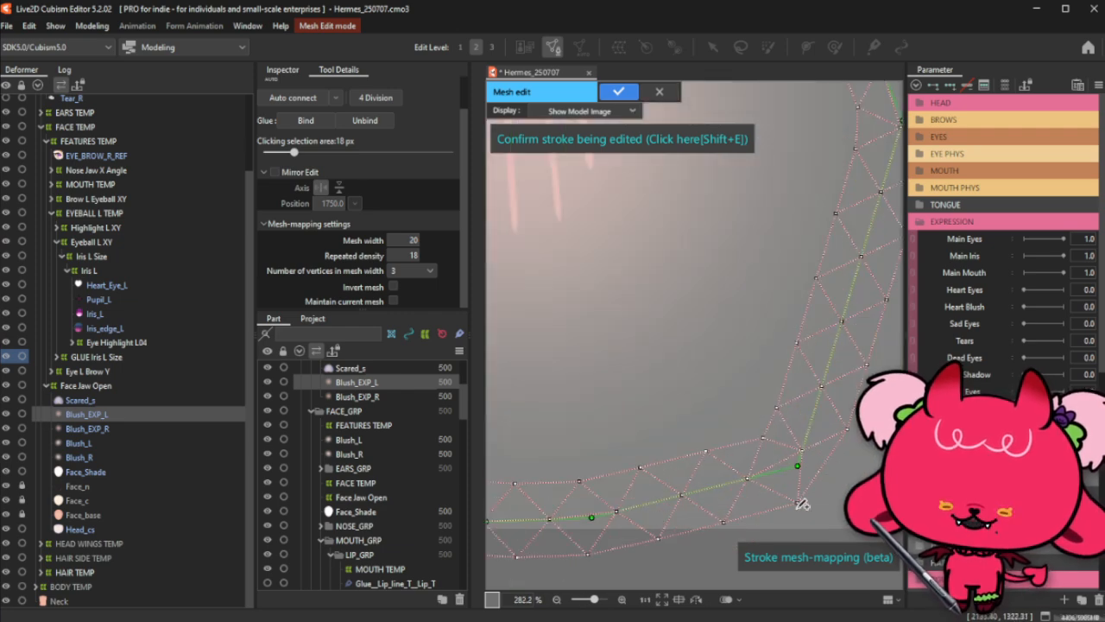
pyautogui.scroll(-2, 725, 490)
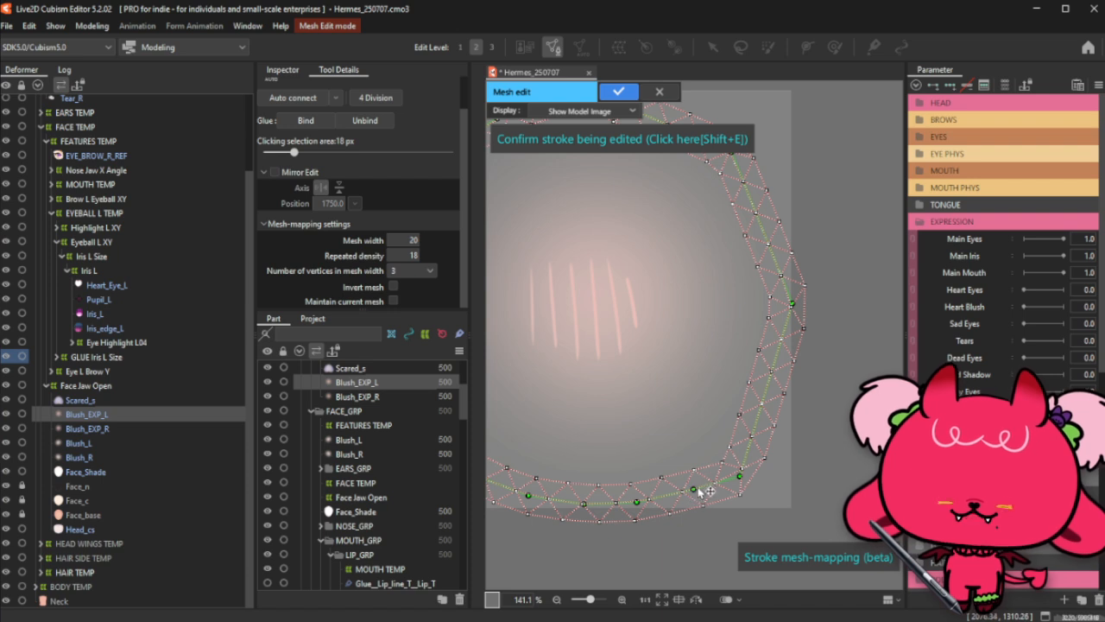
pyautogui.moveTo(739, 475); pyautogui.dragTo(739, 465)
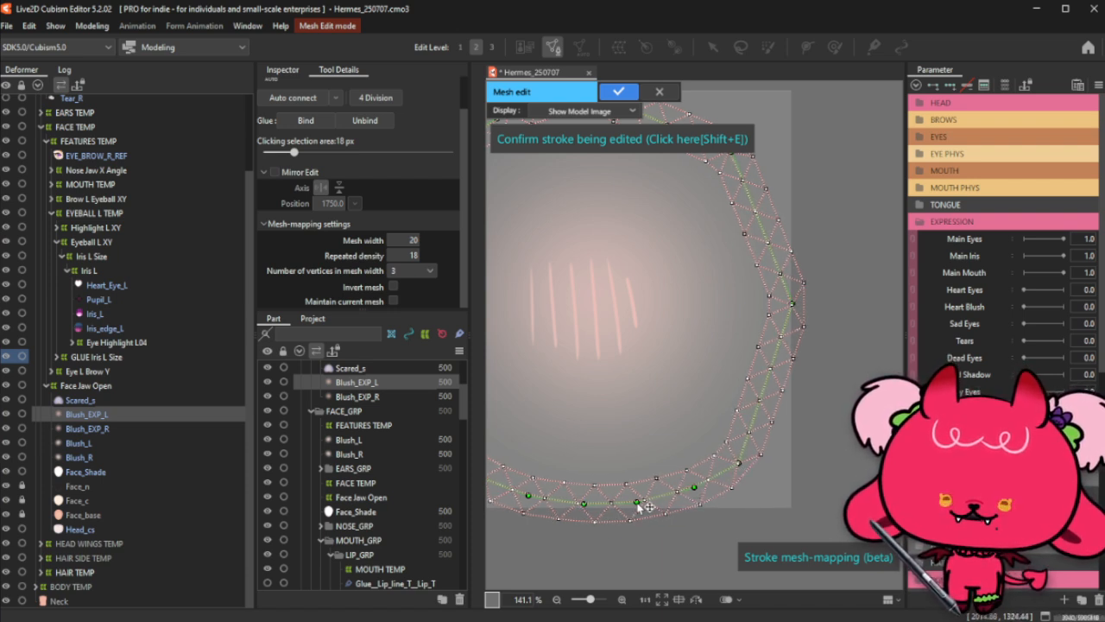
# Step: Round the stroke's right side with two control points below the rightmost point and one above it, shifted slightly outward
pyautogui.click(759, 421)
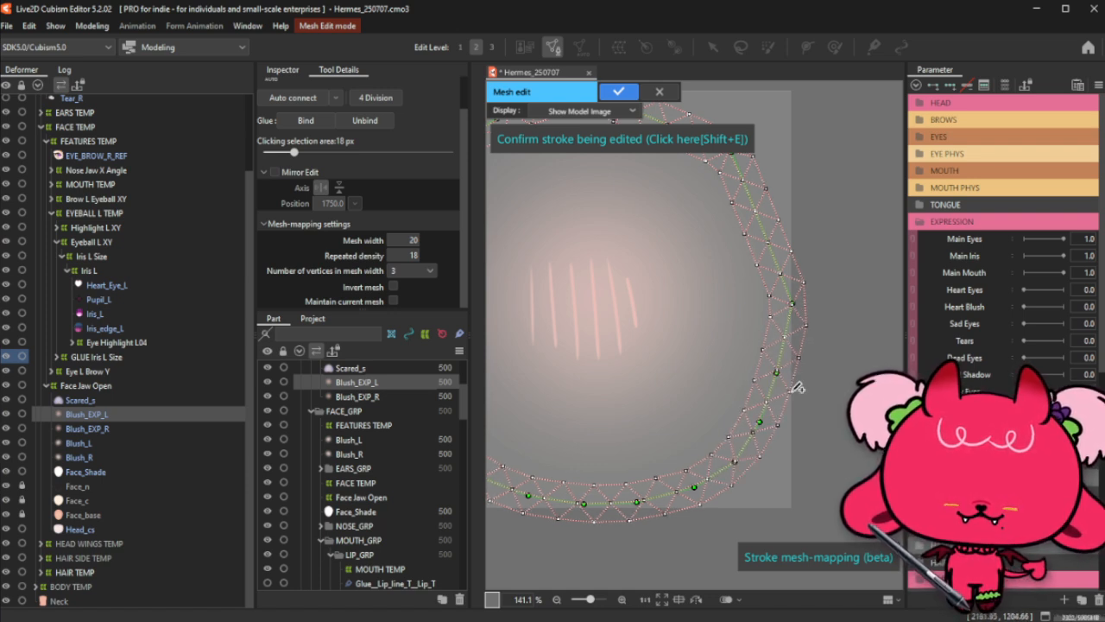
pyautogui.click(780, 372)
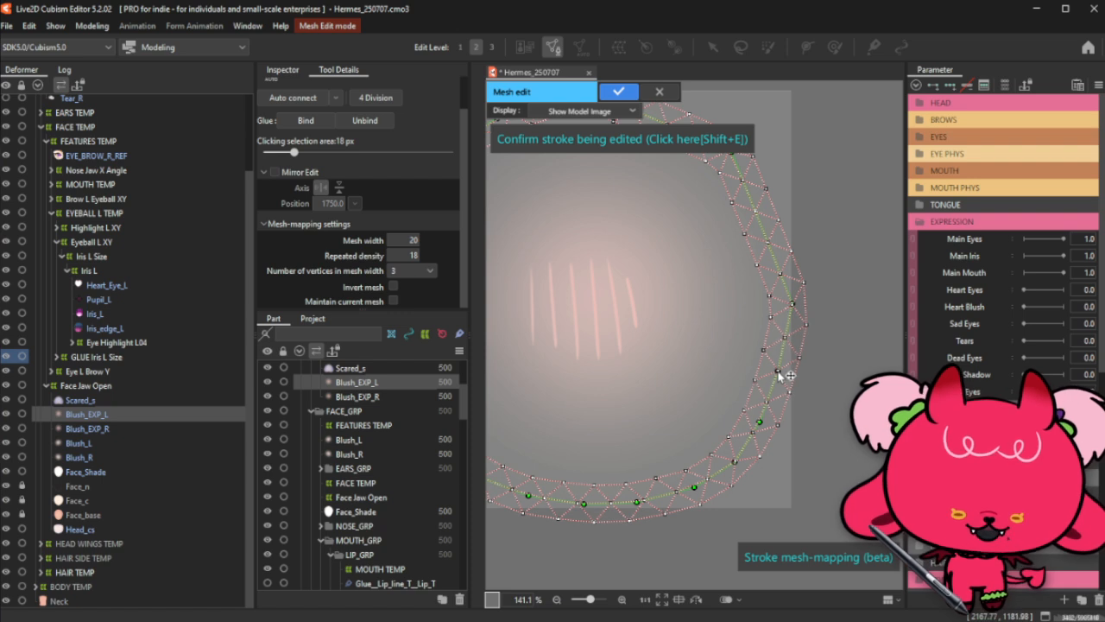
pyautogui.scroll(-2, 792, 356)
pyautogui.scroll(2, 781, 219)
pyautogui.moveTo(773, 305); pyautogui.dragTo(781, 303)
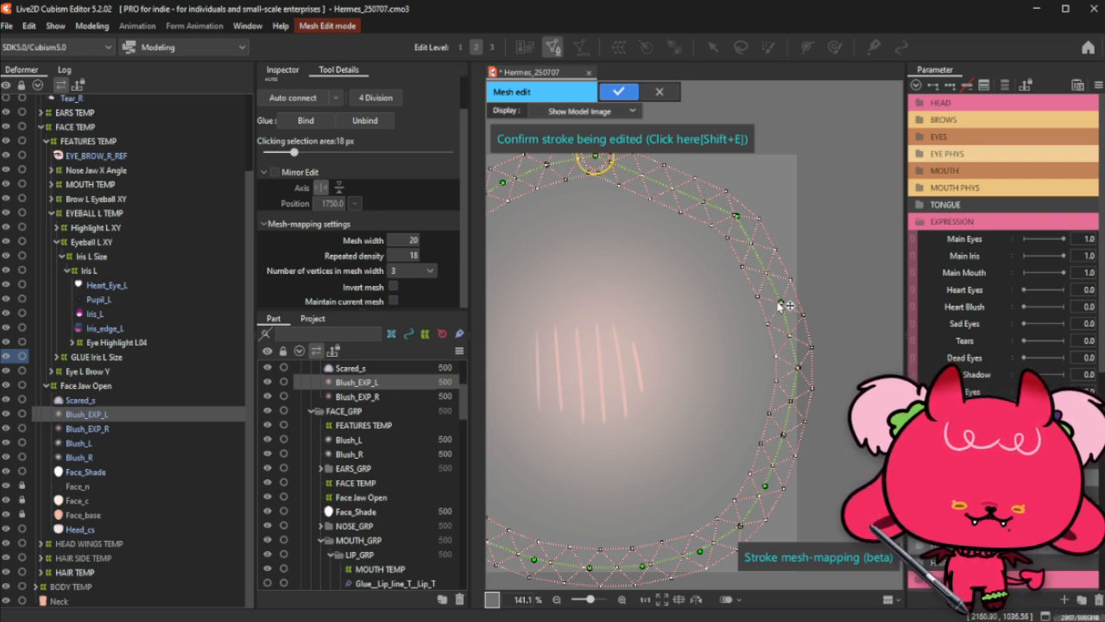
pyautogui.moveTo(784, 305)
pyautogui.mouseDown()
pyautogui.moveTo(794, 320)
pyautogui.moveTo(788, 310)
pyautogui.mouseUp()
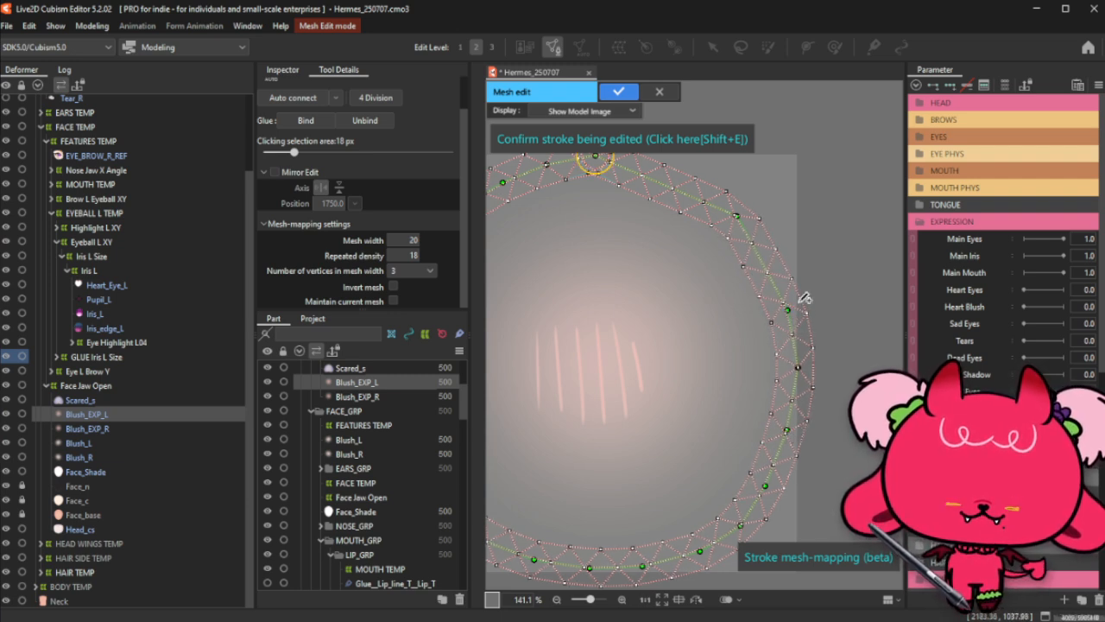
# Step: Round the stroke's upper-right part with added control points between the rightmost and top points, spacing them evenly near the top
pyautogui.scroll(-4, 771, 266)
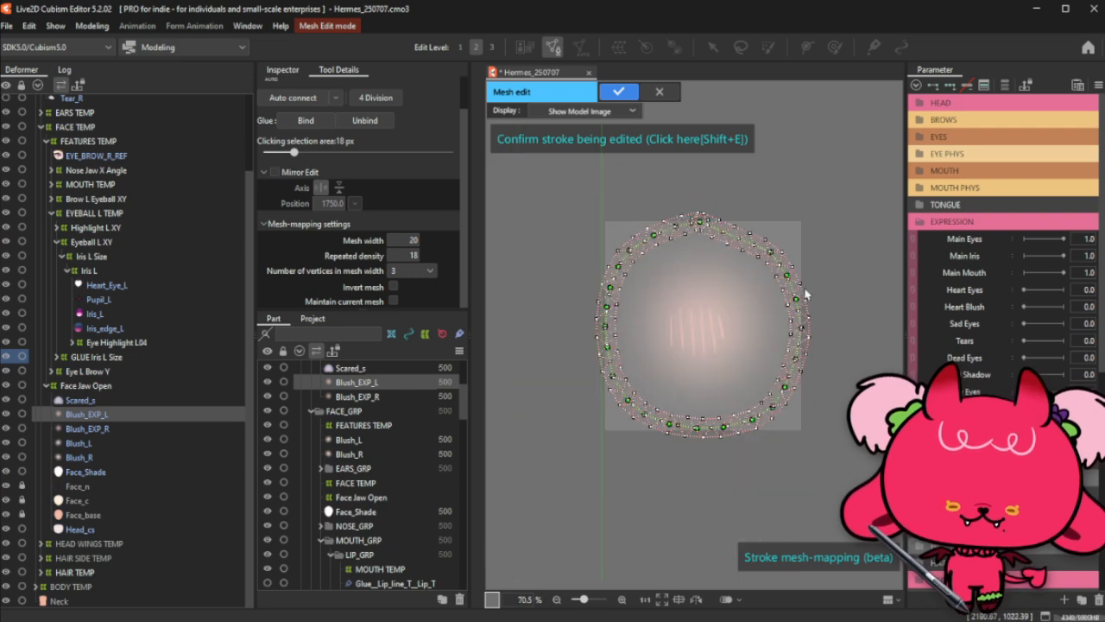
pyautogui.scroll(2, 759, 250)
pyautogui.scroll(3, 753, 239)
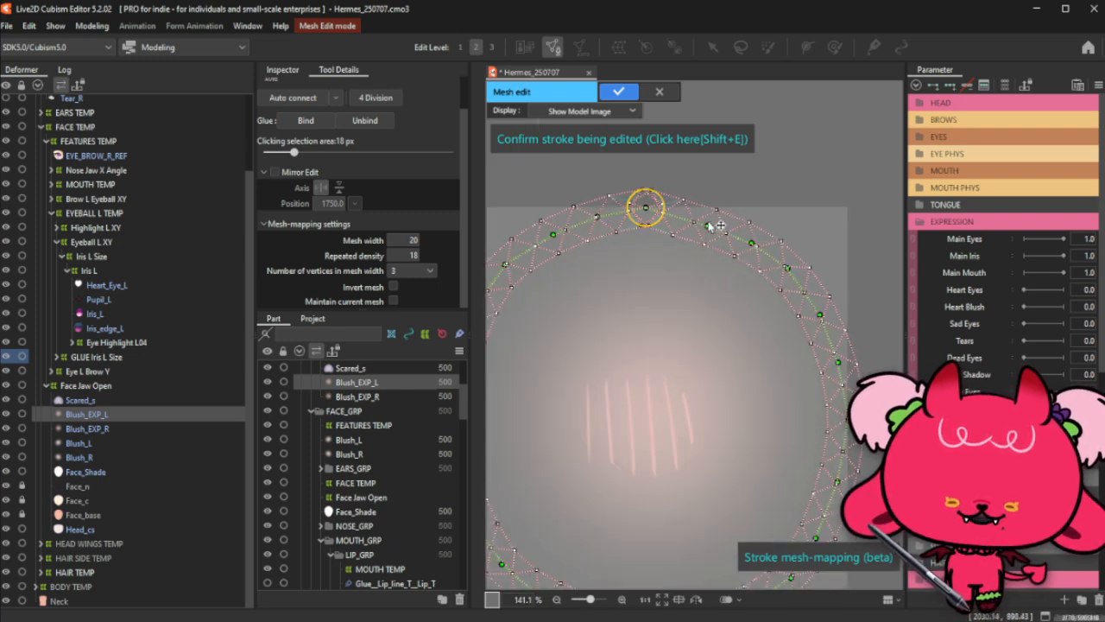
pyautogui.click(679, 212)
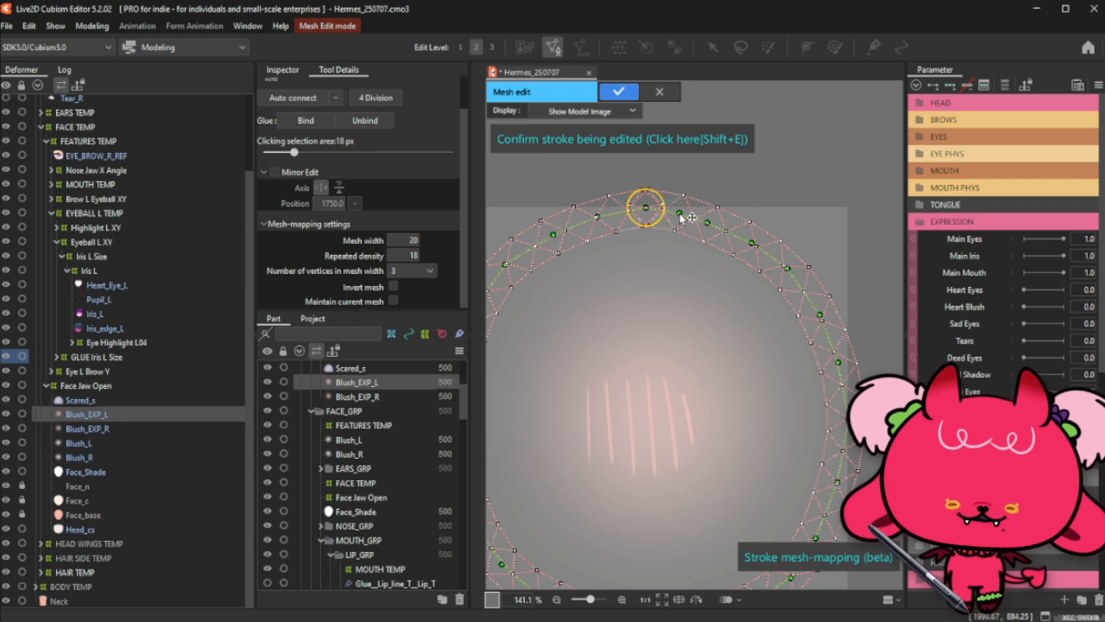
pyautogui.moveTo(707, 223); pyautogui.dragTo(755, 243)
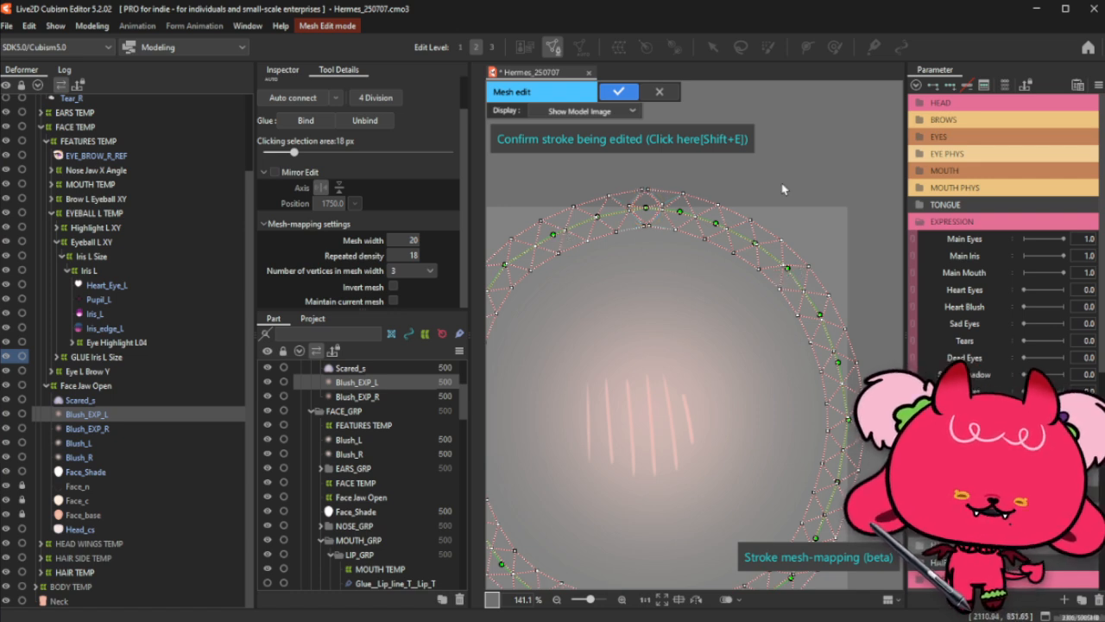
# Step: Nudge the lower-right control point outward to even the ring, and confirm the stroke as mesh
pyautogui.scroll(-2, 556, 231)
pyautogui.scroll(4, 594, 239)
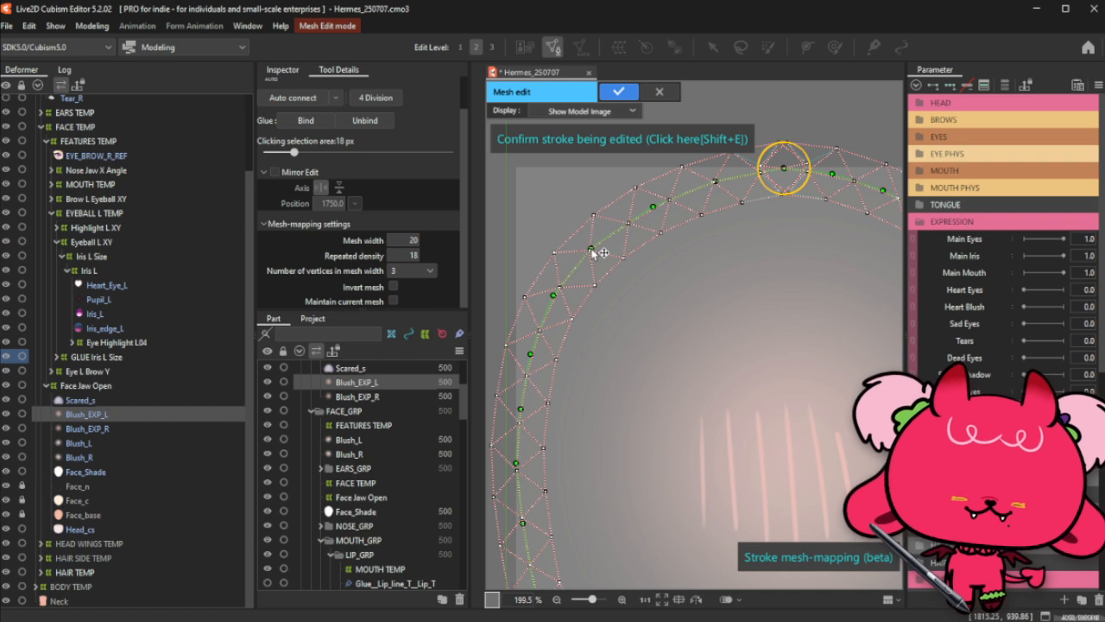
pyautogui.scroll(-4, 604, 250)
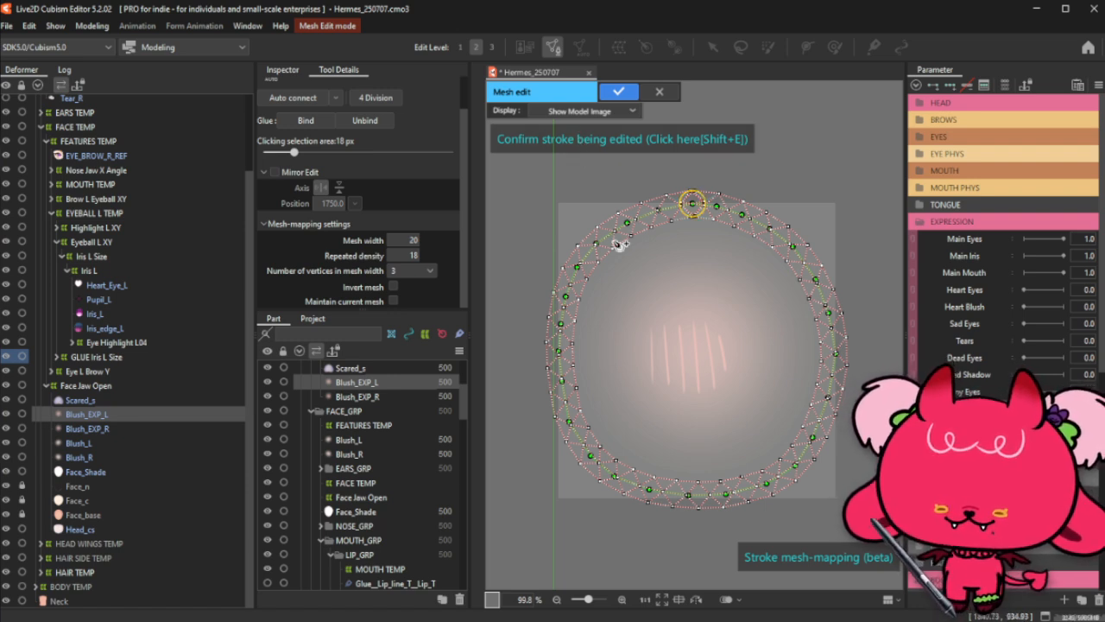
pyautogui.moveTo(815, 434); pyautogui.dragTo(818, 436)
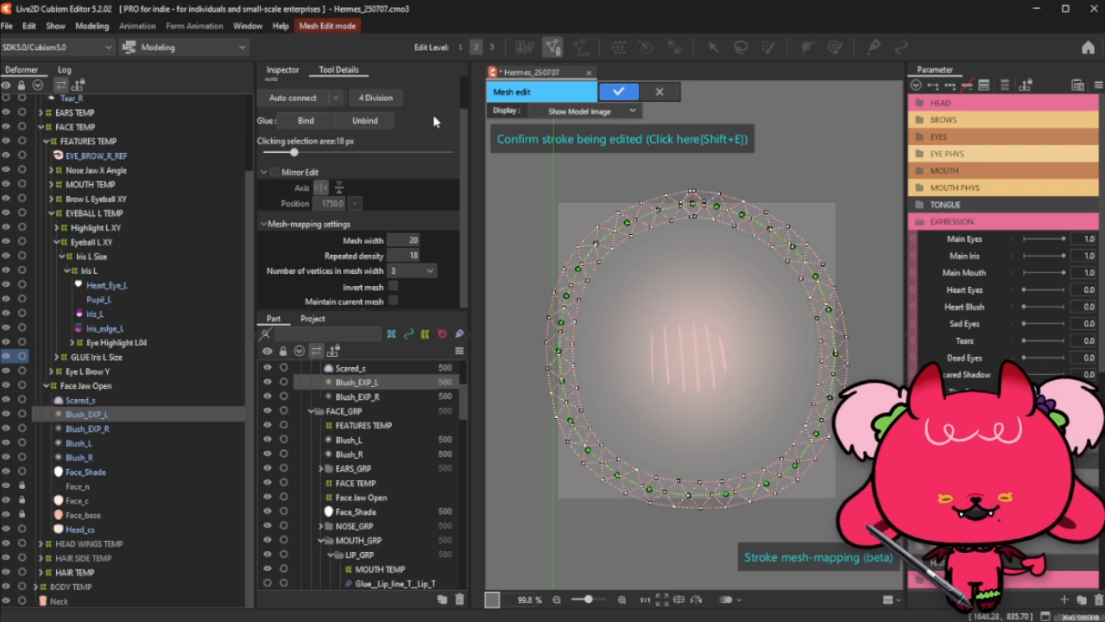
pyautogui.click(634, 138)
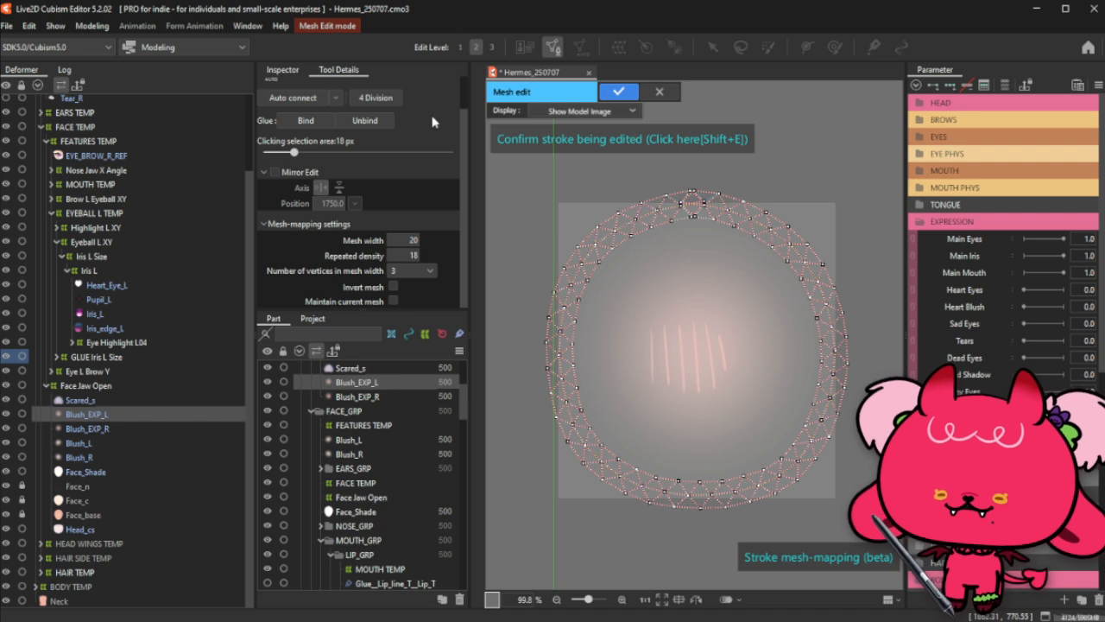
# Step: Delete the overlapping vertices where the mesh ring's two ends meet at the top
pyautogui.click(342, 87)
pyautogui.scroll(5, 700, 250)
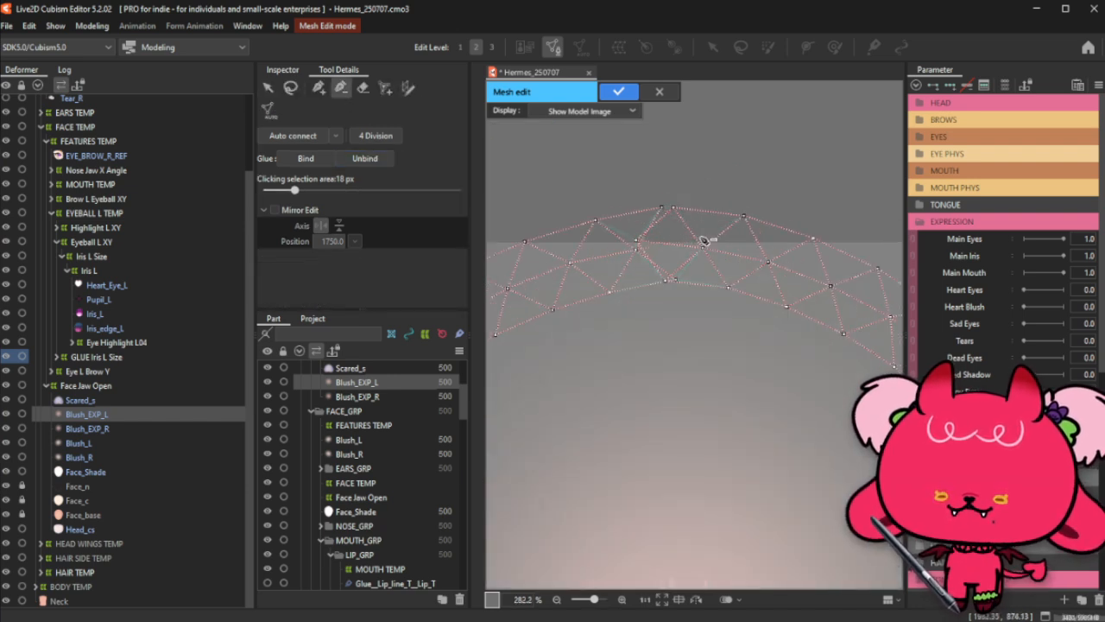
pyautogui.click(666, 281)
pyautogui.click(661, 206)
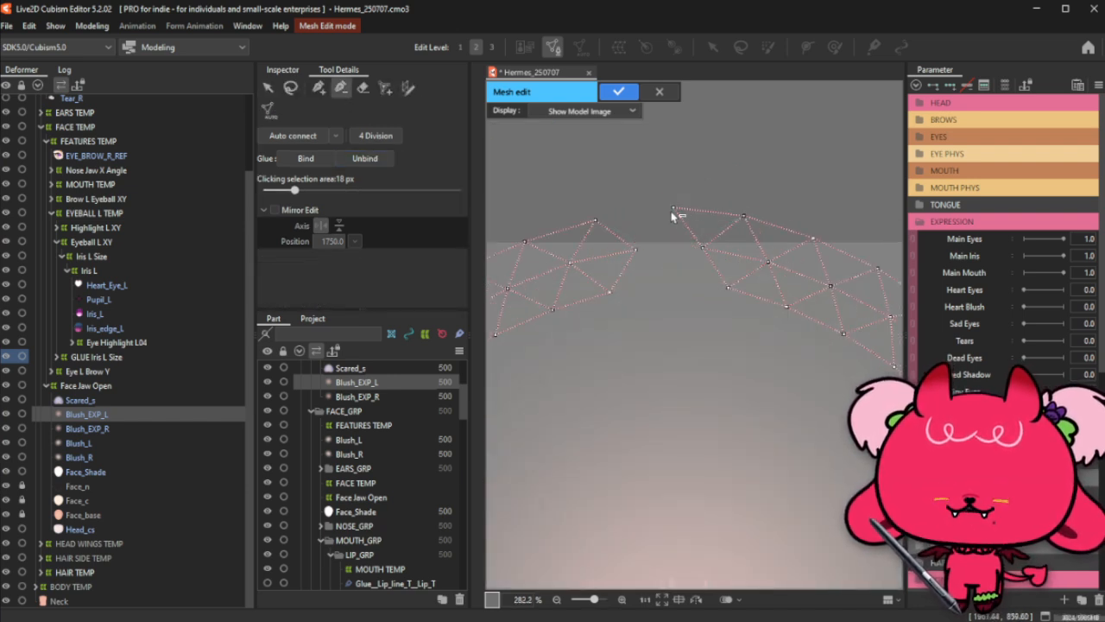
pyautogui.click(673, 208)
# Step: Bridge the gap at the ring's top by connecting the middle vertices and adding one outer and one inner vertex linked to their neighbours
pyautogui.click(319, 87)
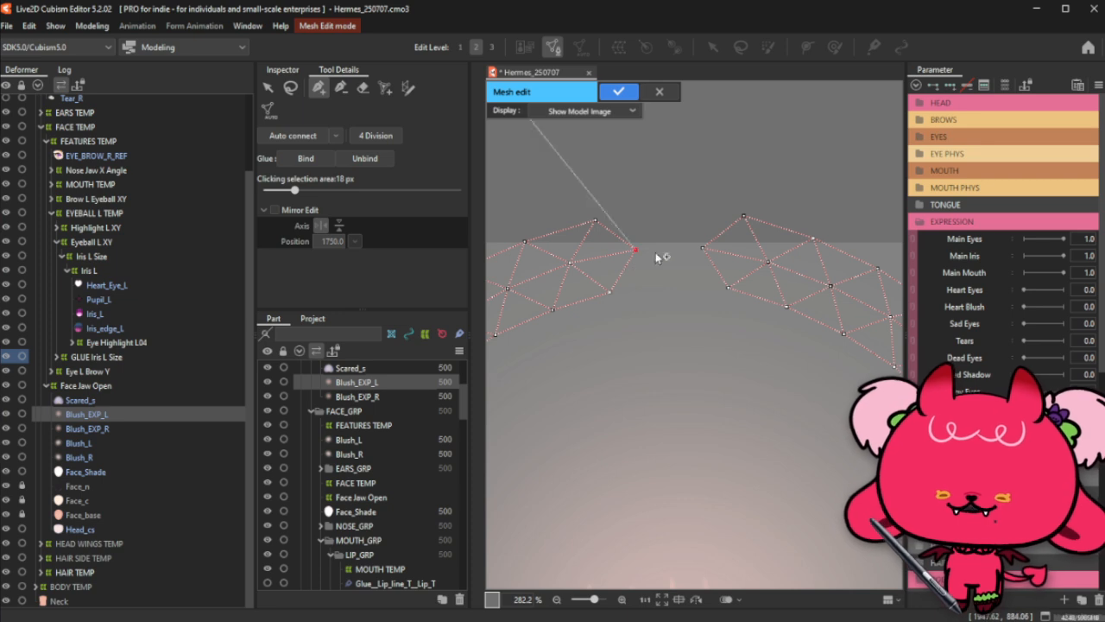
pyautogui.click(703, 248)
pyautogui.click(666, 211)
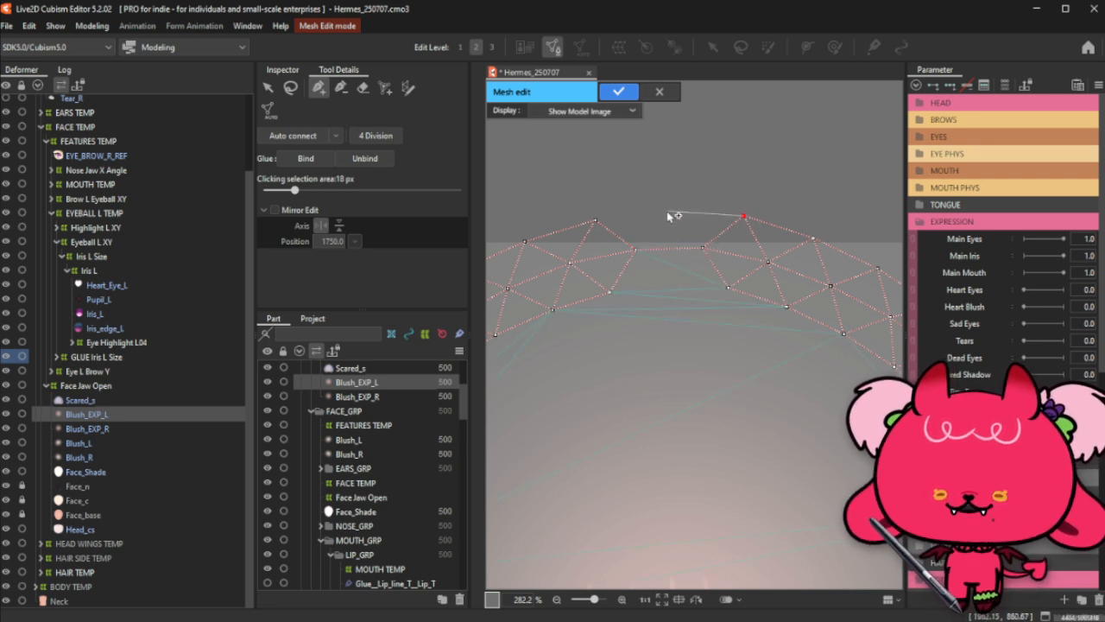
pyautogui.click(594, 221)
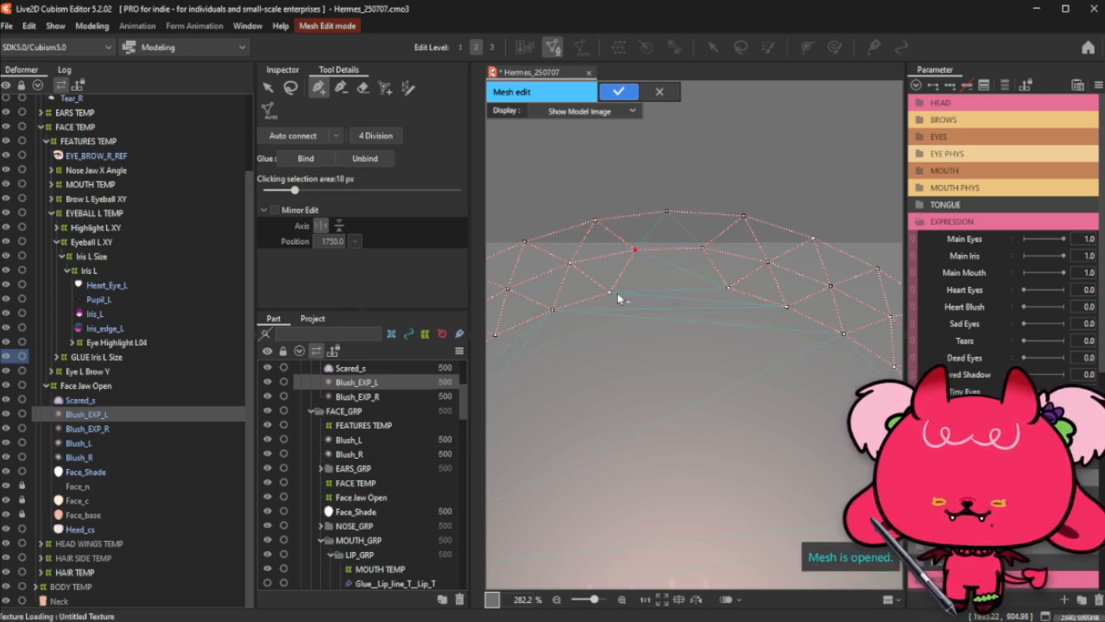
pyautogui.moveTo(611, 292); pyautogui.dragTo(669, 287)
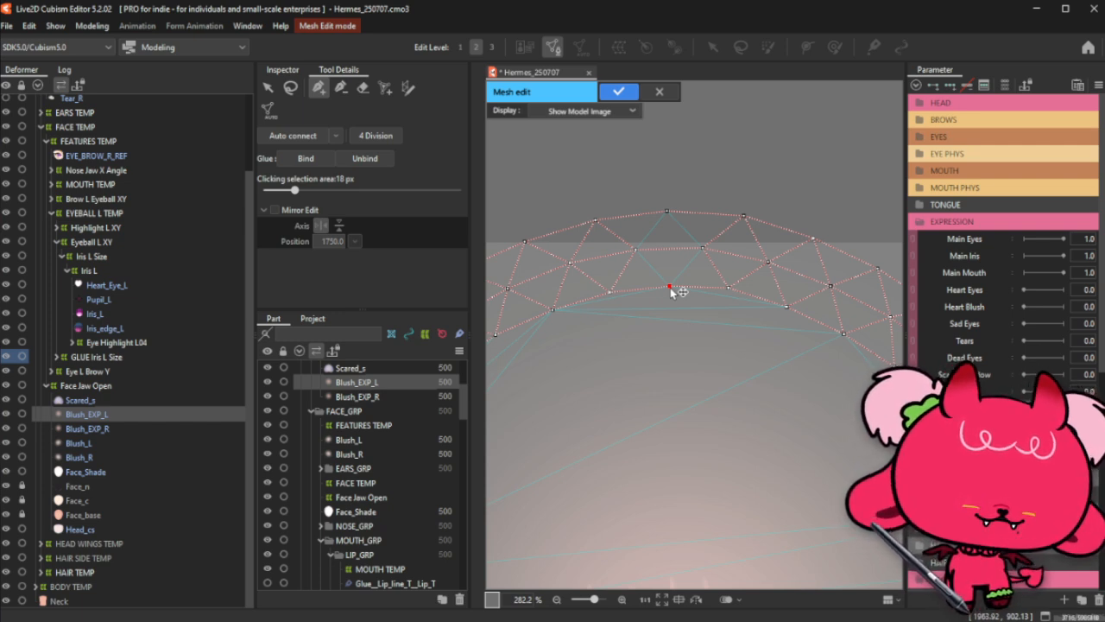
# Step: Lasso-select the mesh ring's innermost vertices, duplicate them, and scale and slightly rotate the copy inward as a second concentric ring
pyautogui.scroll(-6, 670, 287)
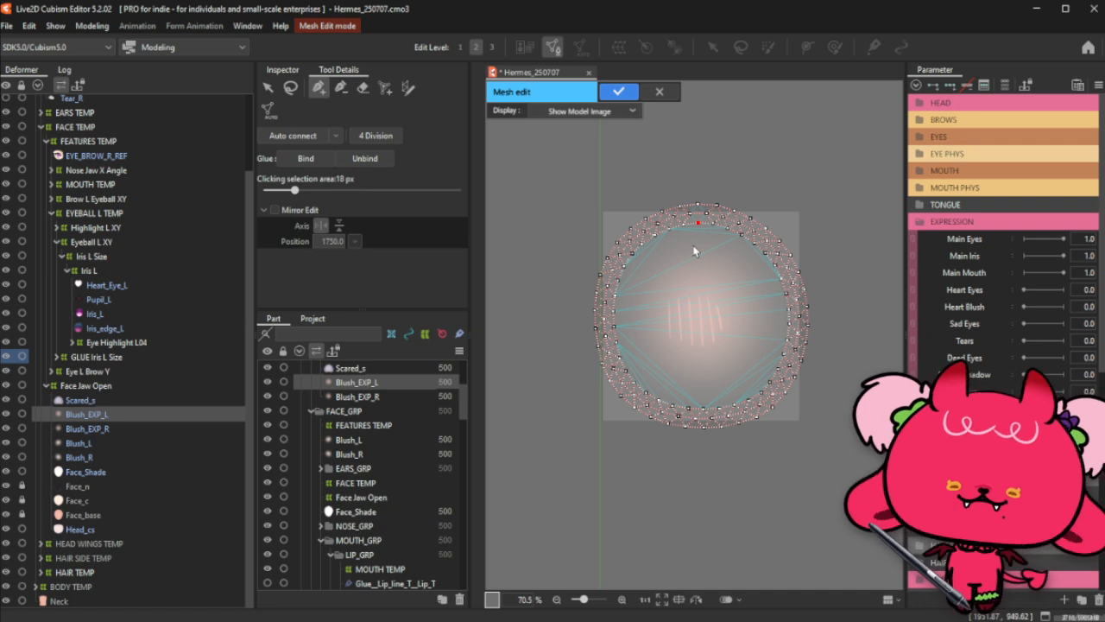
pyautogui.scroll(2, 695, 250)
pyautogui.click(290, 87)
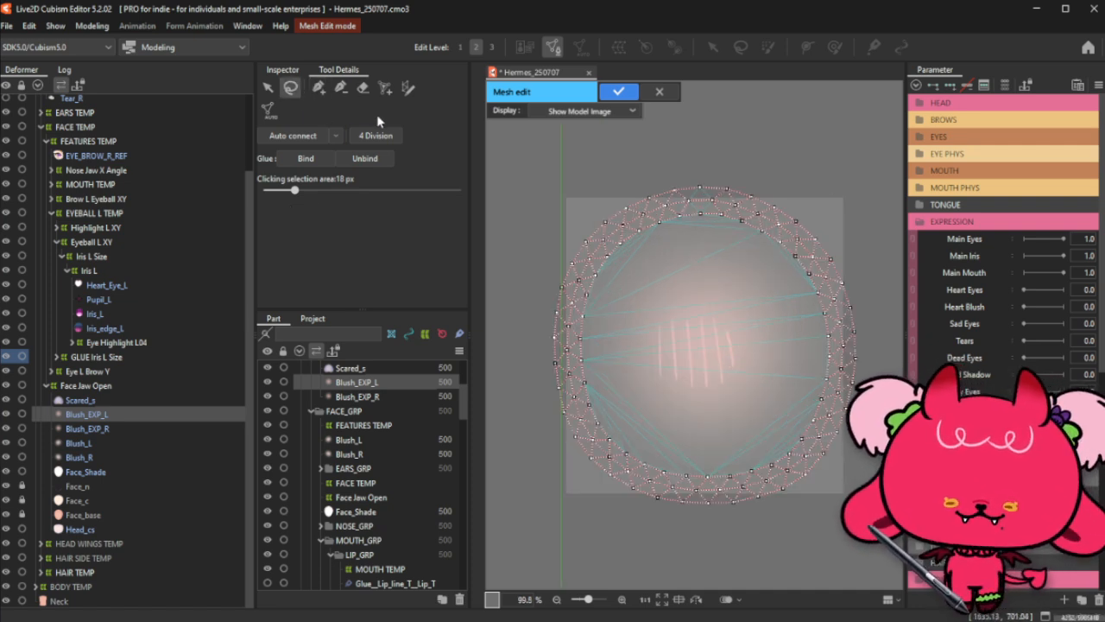
pyautogui.click(319, 88)
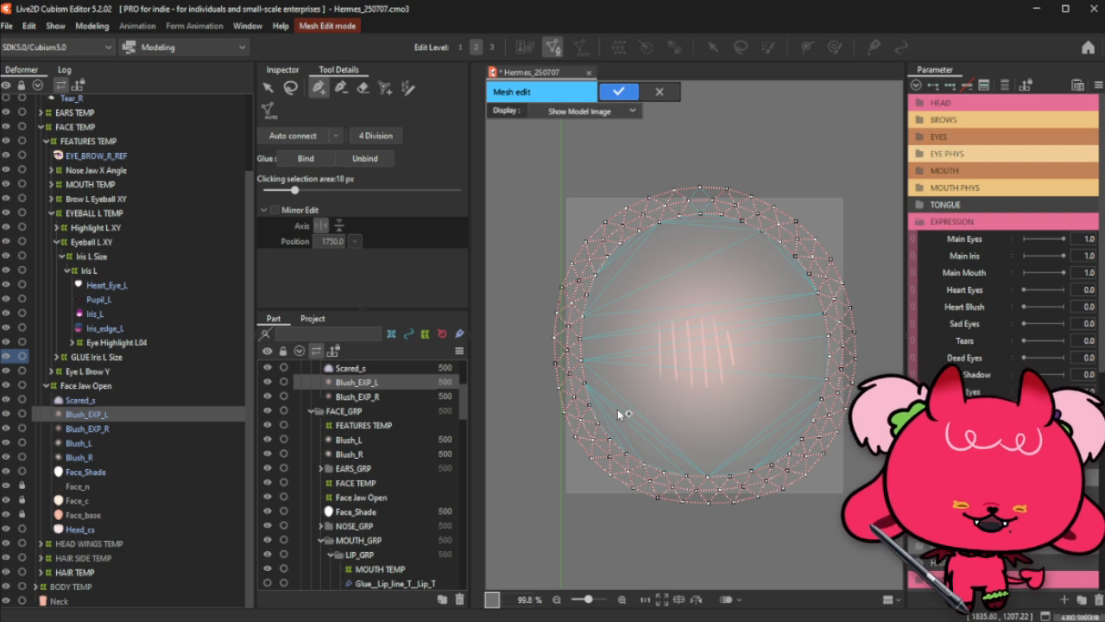
pyautogui.scroll(2, 647, 445)
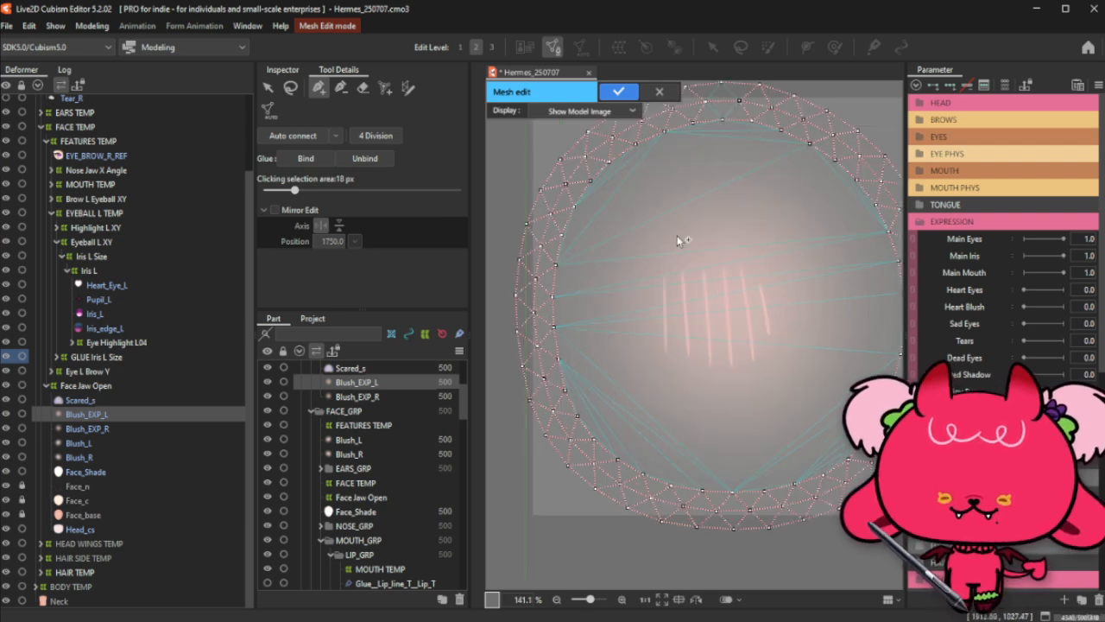
pyautogui.click(291, 87)
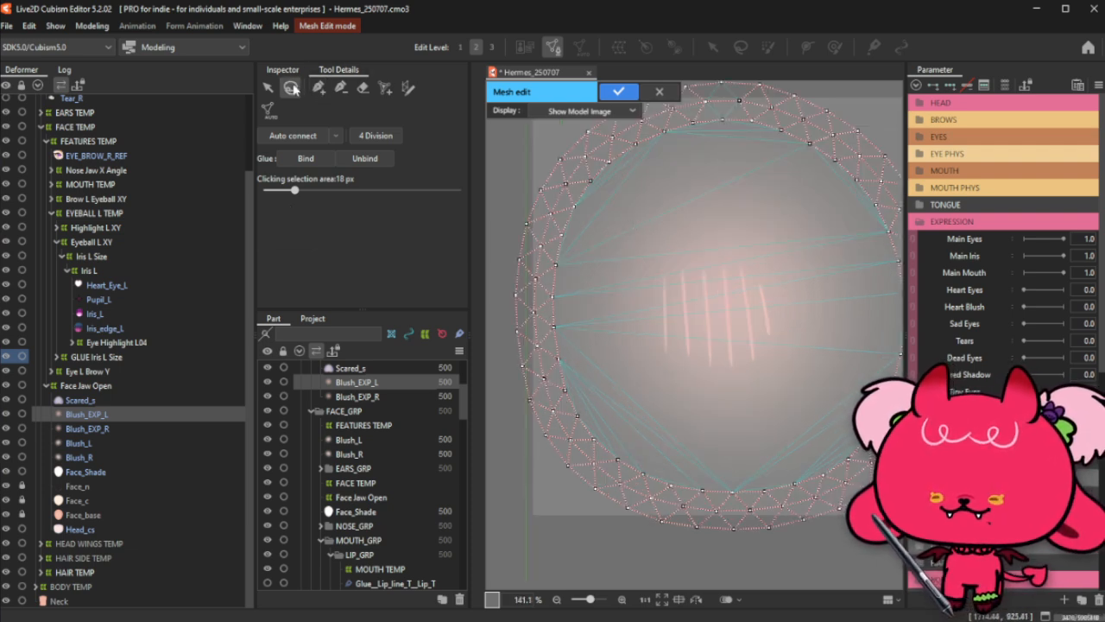
pyautogui.scroll(-2, 641, 195)
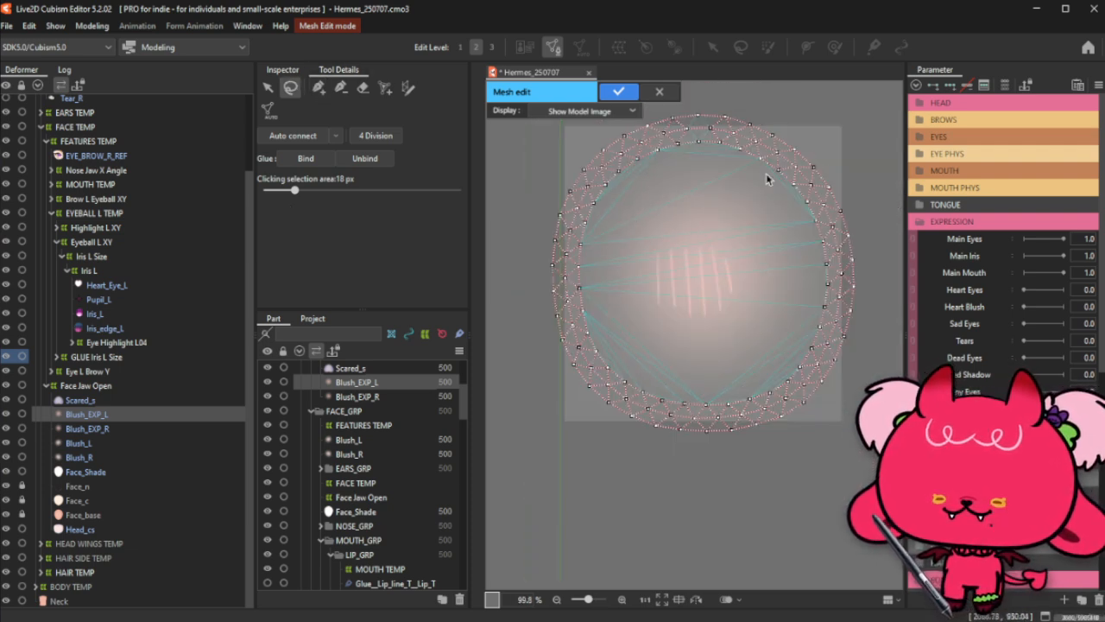
pyautogui.moveTo(754, 235)
pyautogui.mouseDown()
pyautogui.moveTo(726, 139)
pyautogui.moveTo(703, 138)
pyautogui.moveTo(639, 158)
pyautogui.moveTo(595, 191)
pyautogui.moveTo(571, 265)
pyautogui.mouseUp()
pyautogui.hotkey('ctrl', 'z')
pyautogui.click(740, 224)
pyautogui.moveTo(737, 206)
pyautogui.mouseDown()
pyautogui.moveTo(727, 142)
pyautogui.moveTo(683, 141)
pyautogui.moveTo(607, 177)
pyautogui.moveTo(581, 230)
pyautogui.moveTo(574, 291)
pyautogui.mouseUp()
pyautogui.moveTo(772, 262)
pyautogui.mouseDown()
pyautogui.moveTo(729, 135)
pyautogui.moveTo(644, 156)
pyautogui.moveTo(579, 214)
pyautogui.moveTo(570, 278)
pyautogui.moveTo(589, 351)
pyautogui.moveTo(622, 388)
pyautogui.moveTo(691, 411)
pyautogui.moveTo(786, 394)
pyautogui.moveTo(809, 366)
pyautogui.moveTo(833, 292)
pyautogui.moveTo(823, 223)
pyautogui.moveTo(779, 161)
pyautogui.moveTo(724, 136)
pyautogui.mouseUp()
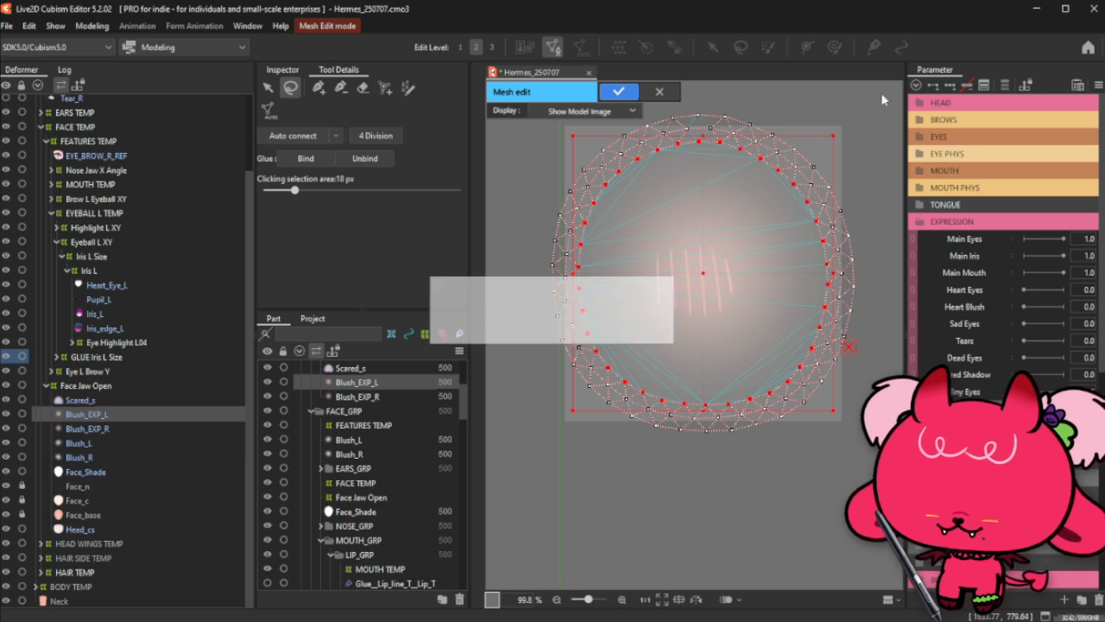
pyautogui.moveTo(834, 135); pyautogui.dragTo(834, 162)
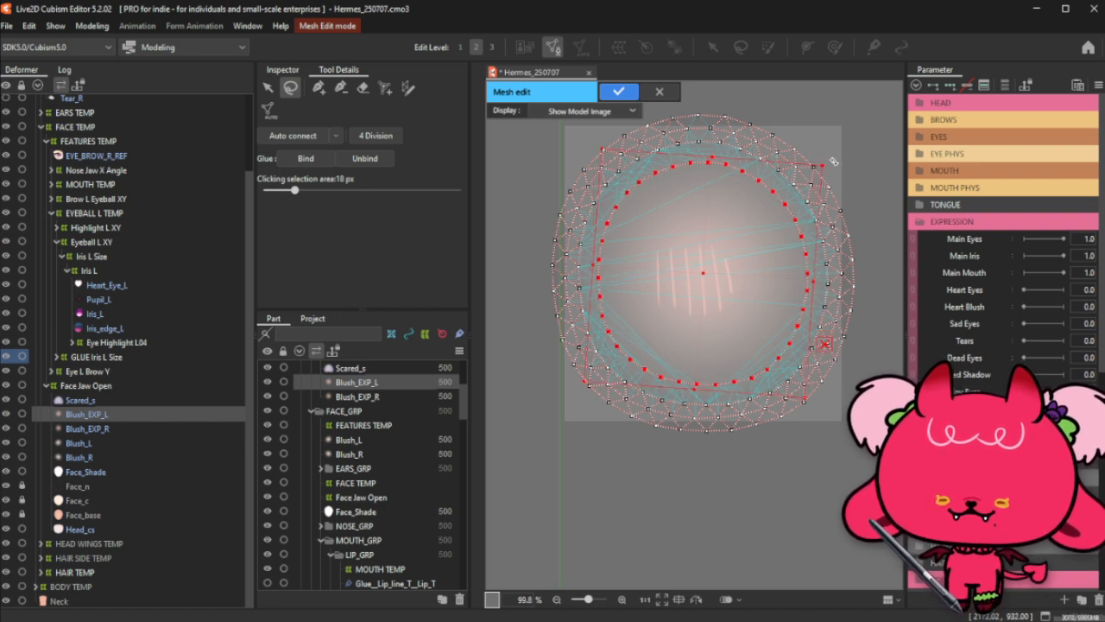
pyautogui.click(865, 101)
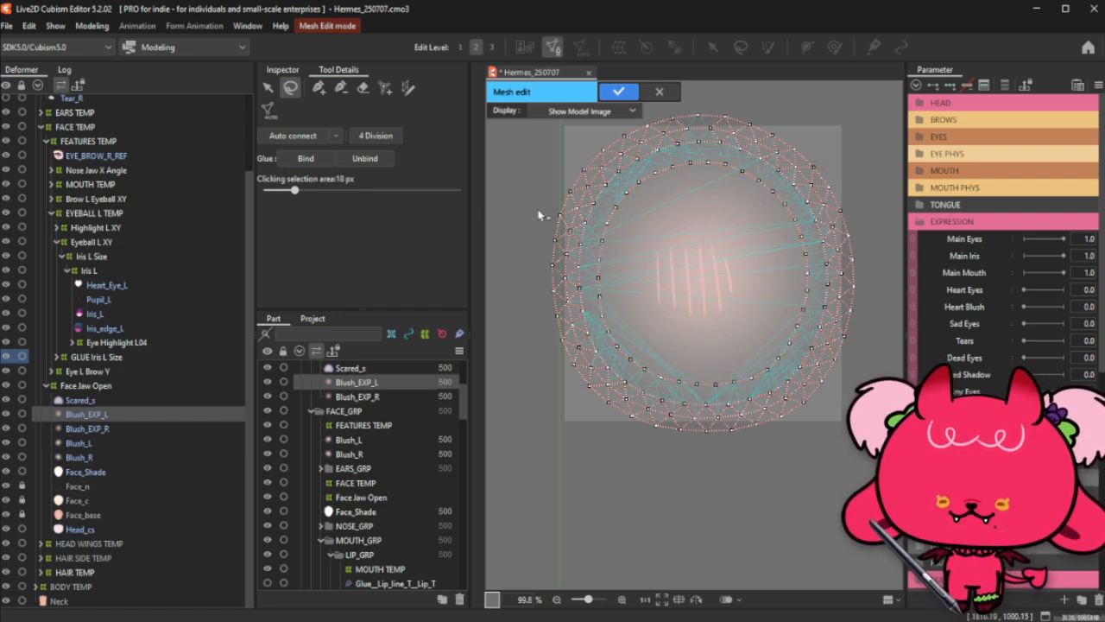
# Step: Paste another copy of the vertex ring and scale it down to sit inside the previous ring
pyautogui.click(319, 87)
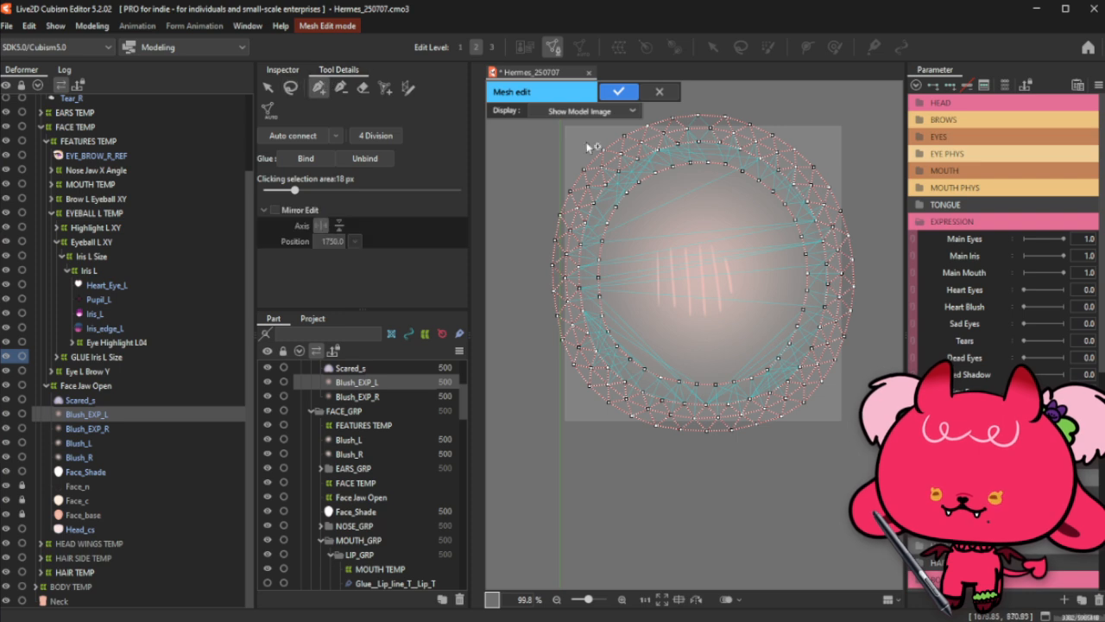
pyautogui.click(691, 161)
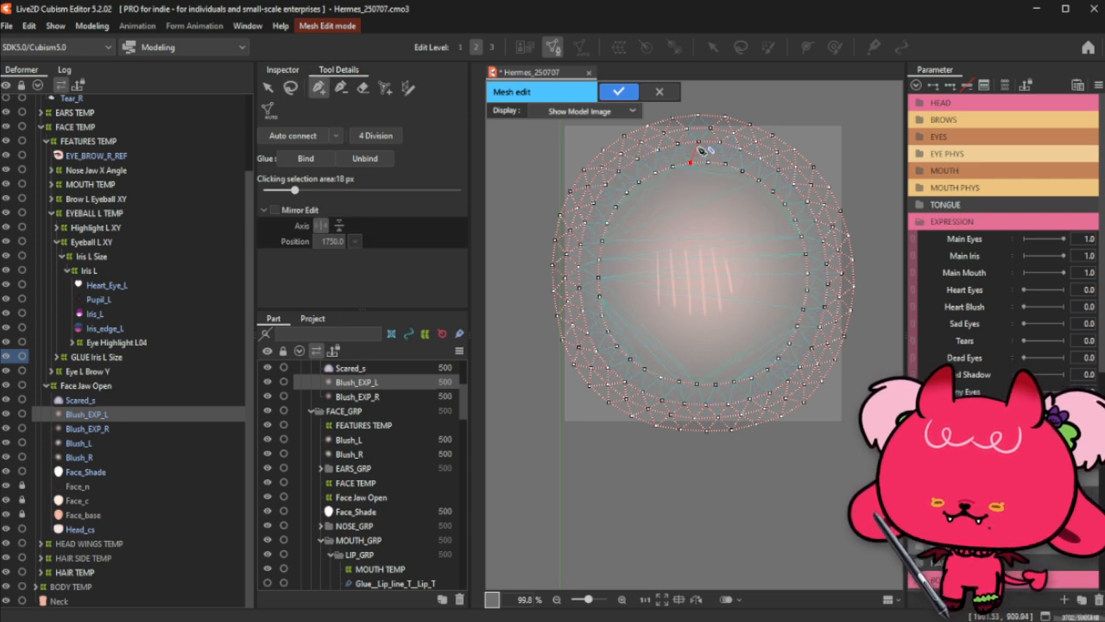
pyautogui.click(290, 88)
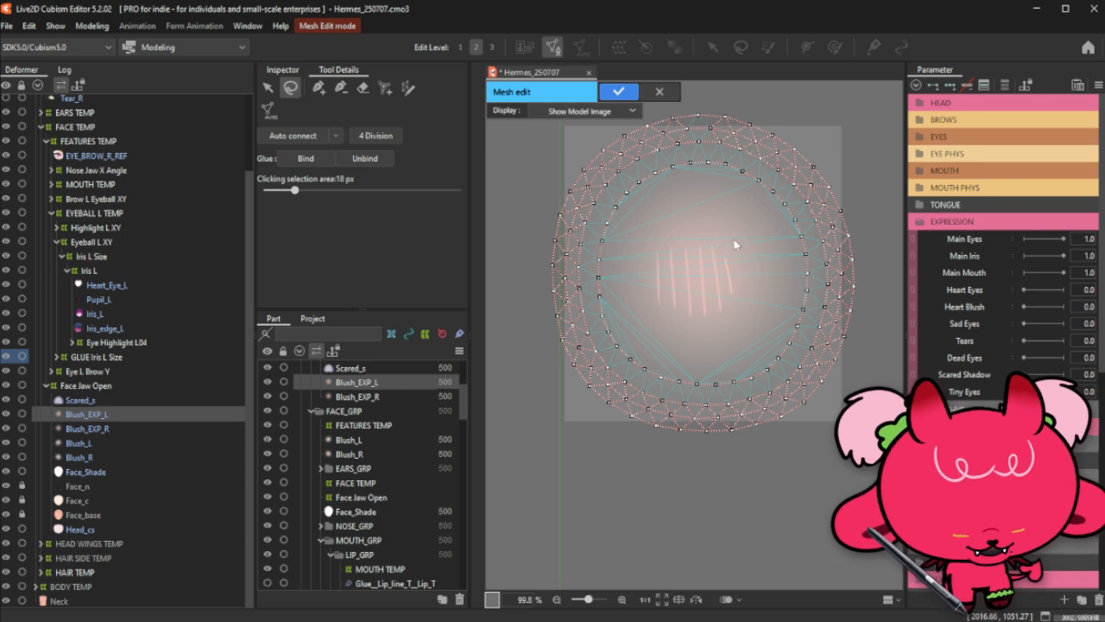
pyautogui.hotkey('ctrl', 'v')
pyautogui.moveTo(832, 137); pyautogui.dragTo(792, 178)
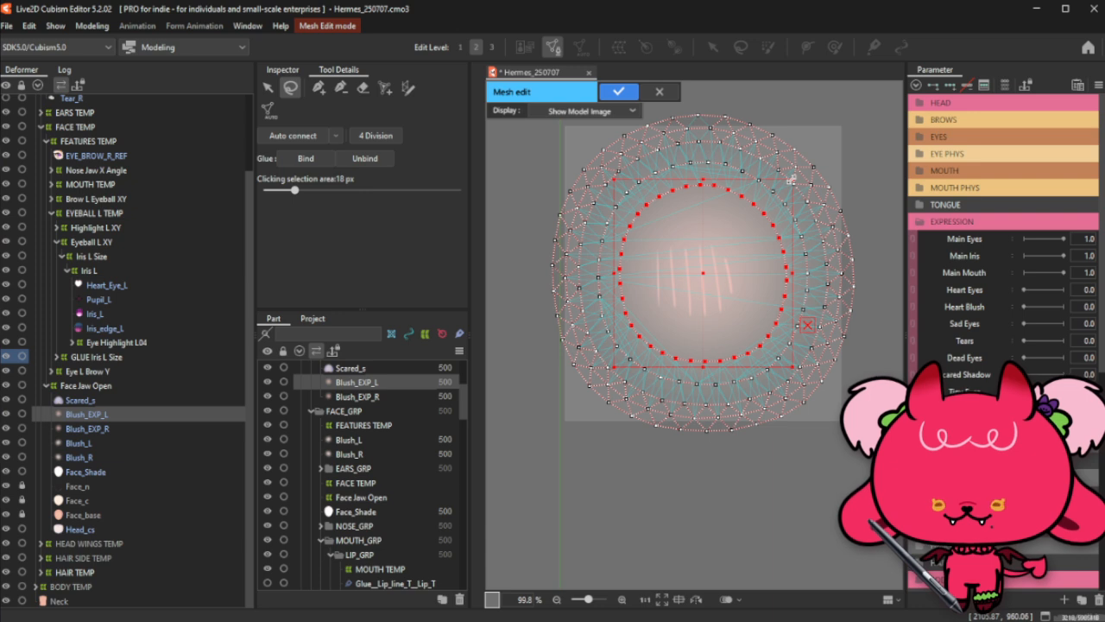
pyautogui.click(823, 129)
# Step: Delete every other vertex from the innermost ring to thin it out
pyautogui.click(340, 88)
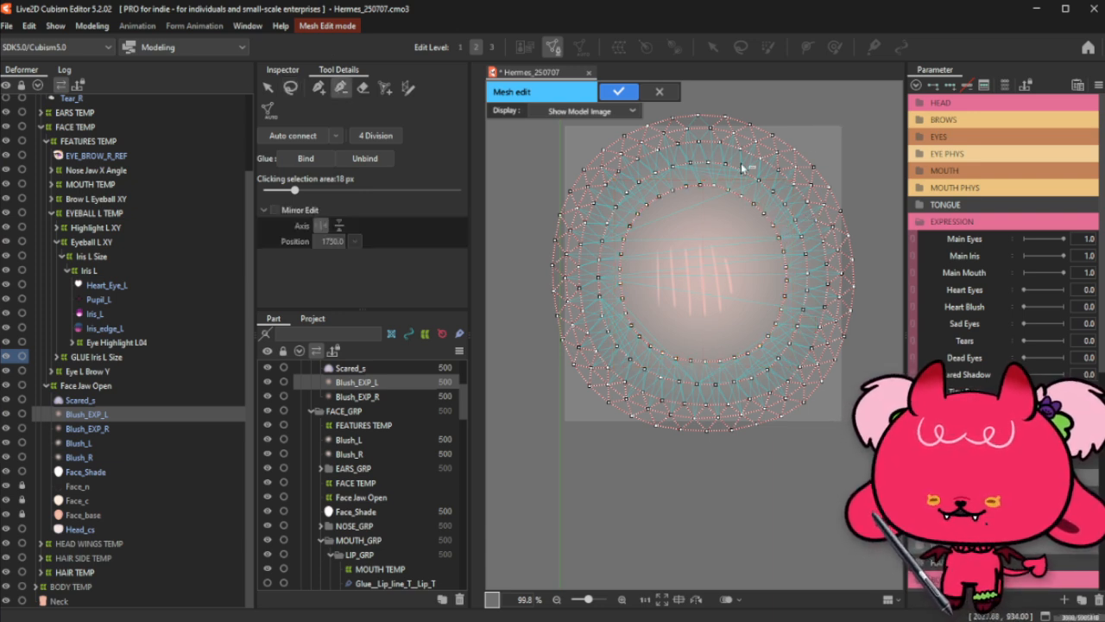
pyautogui.scroll(2, 741, 166)
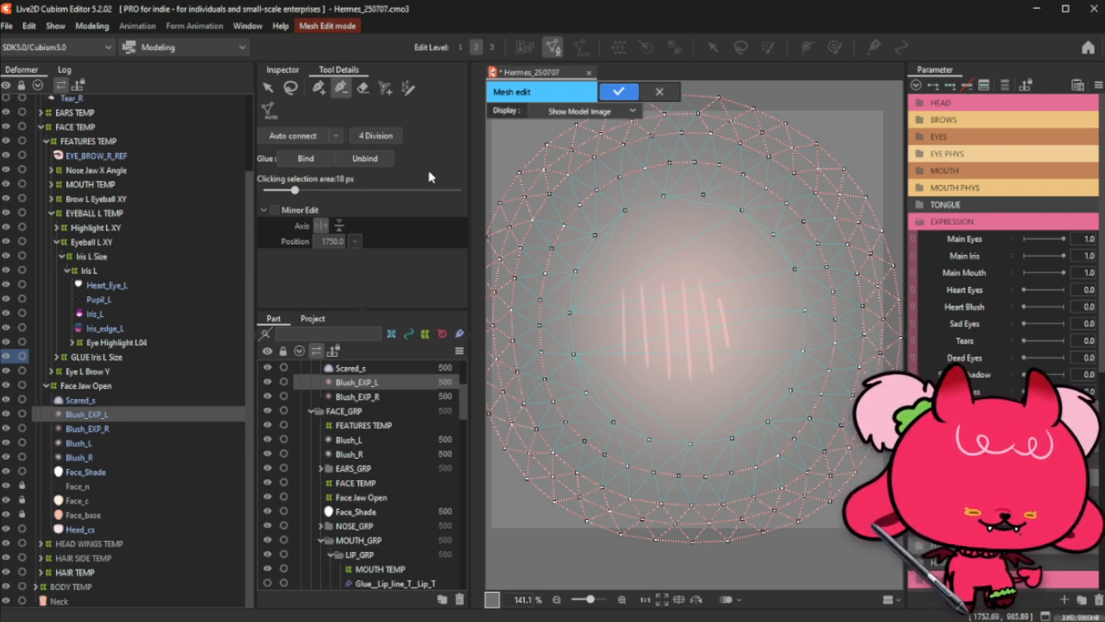
pyautogui.click(317, 92)
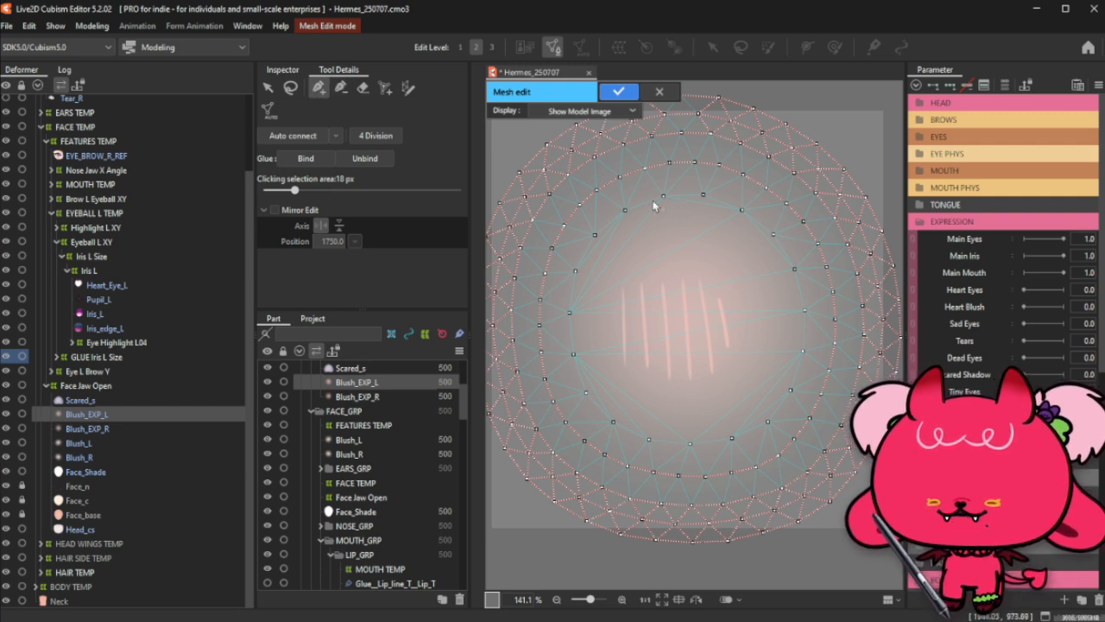
# Step: Duplicate the thinned ring as a smaller, slightly rotated ring inside it, and link vertices at the upper part of the two rings
pyautogui.click(291, 88)
pyautogui.moveTo(719, 302)
pyautogui.mouseDown()
pyautogui.moveTo(660, 188)
pyautogui.moveTo(581, 229)
pyautogui.moveTo(554, 287)
pyautogui.moveTo(557, 341)
pyautogui.mouseUp()
pyautogui.moveTo(593, 432)
pyautogui.mouseDown()
pyautogui.moveTo(707, 456)
pyautogui.moveTo(790, 415)
pyautogui.moveTo(807, 371)
pyautogui.moveTo(809, 267)
pyautogui.moveTo(769, 216)
pyautogui.moveTo(709, 189)
pyautogui.moveTo(665, 187)
pyautogui.mouseUp()
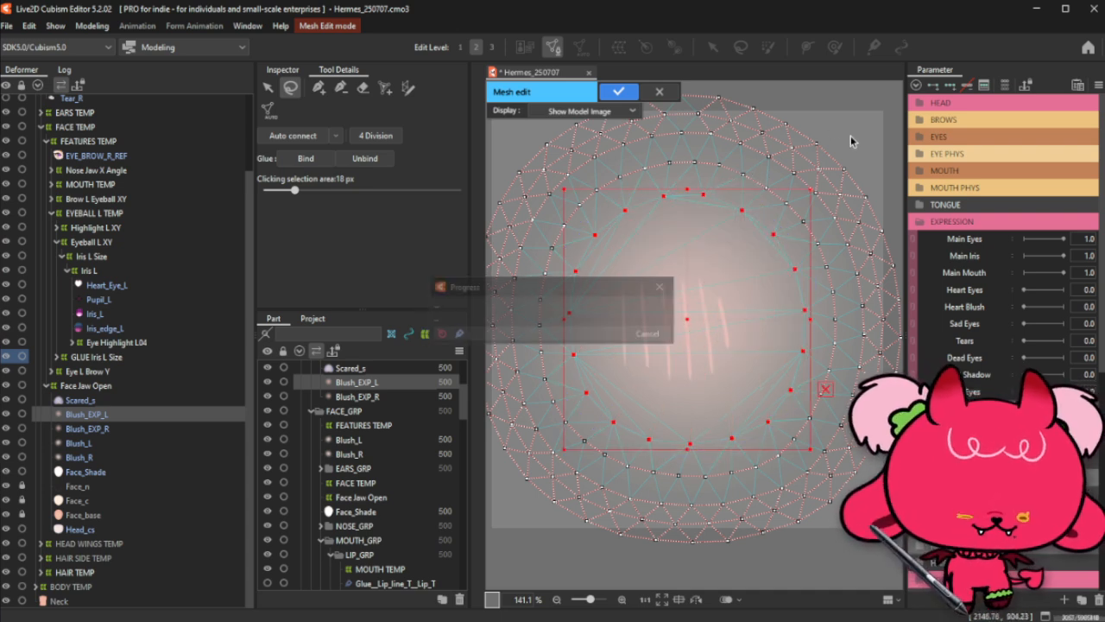
pyautogui.moveTo(811, 190); pyautogui.dragTo(799, 243)
pyautogui.click(855, 101)
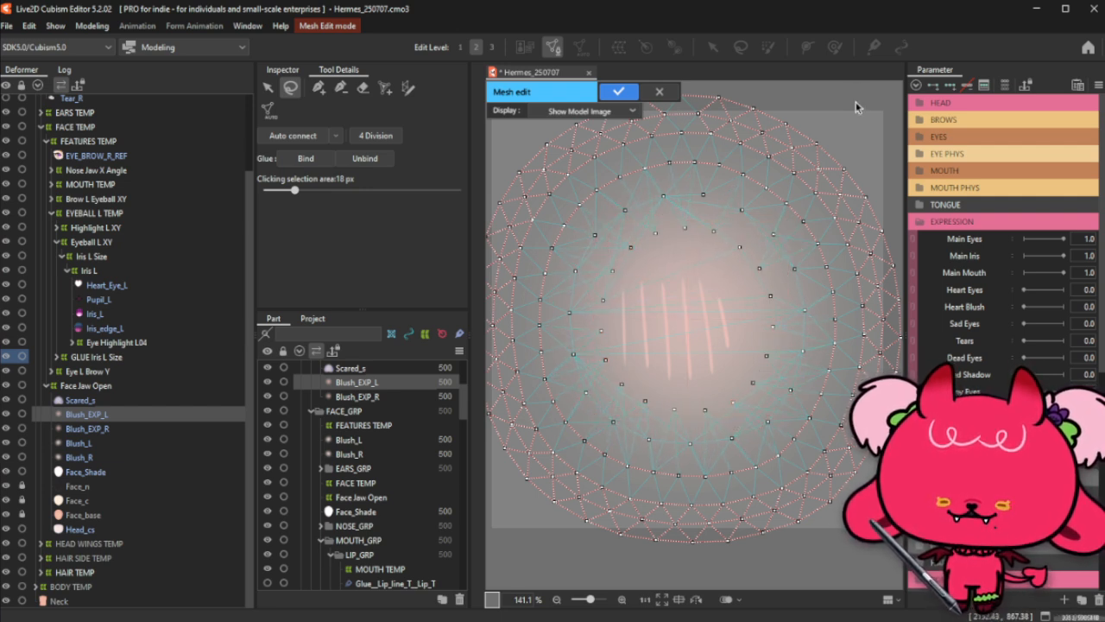
pyautogui.click(319, 89)
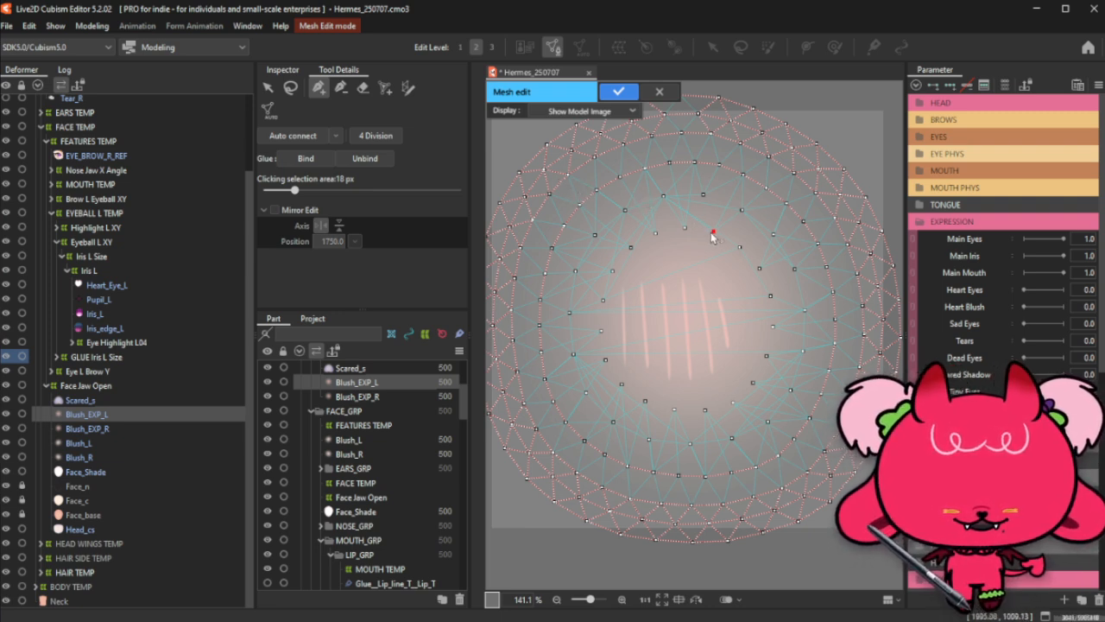
pyautogui.click(704, 195)
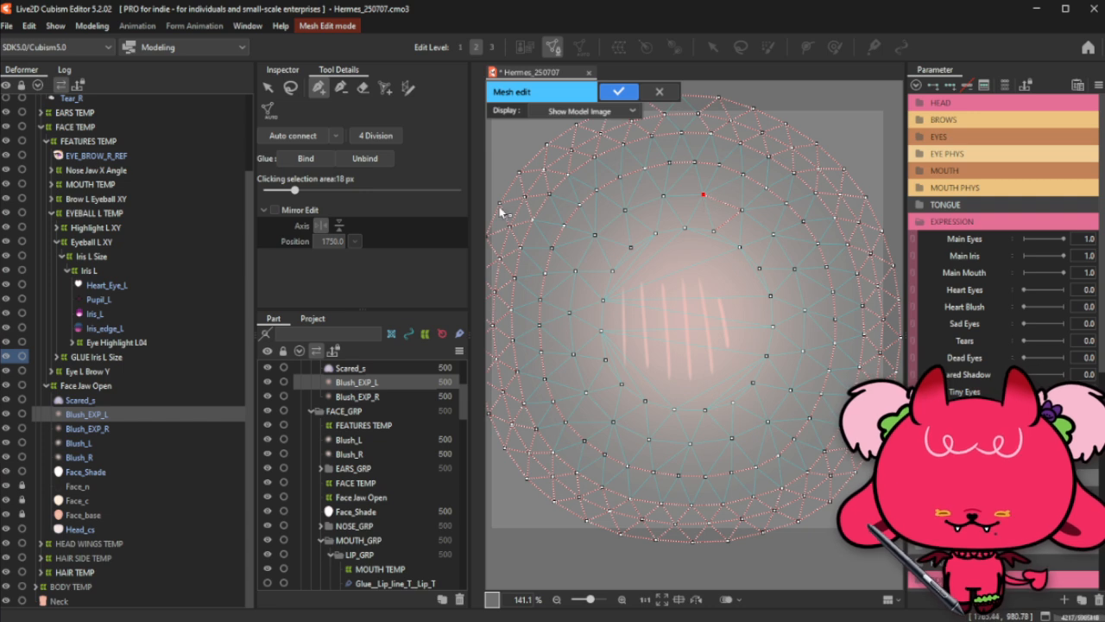
# Step: Paste the thinned ring again, scale it down closely around the blush lines, and remove surplus vertices from it
pyautogui.click(290, 88)
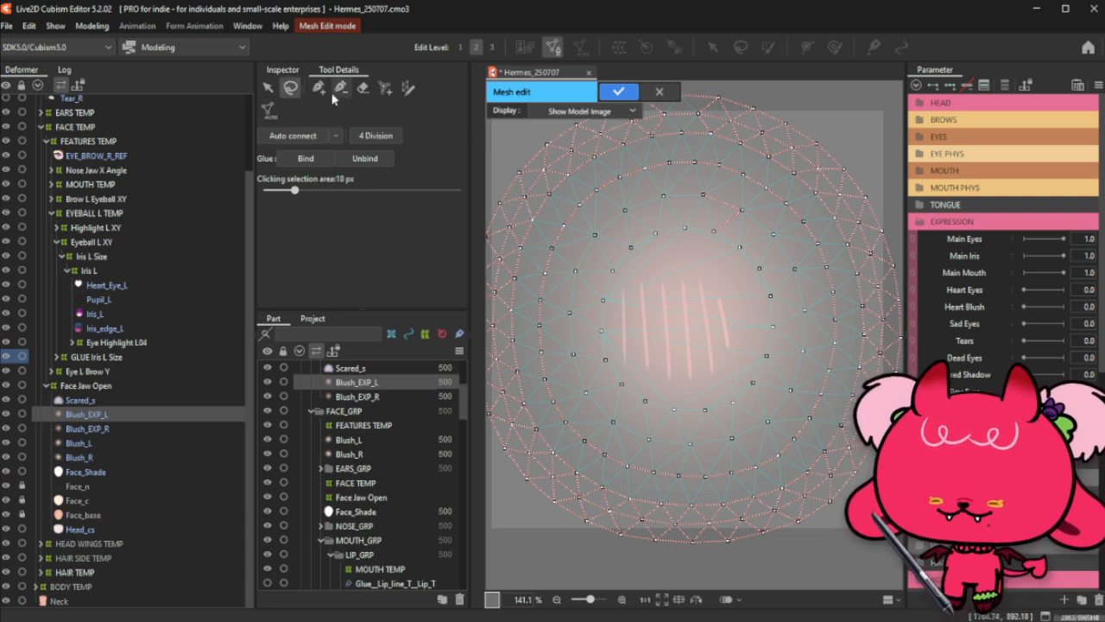
pyautogui.hotkey('ctrl', 'v')
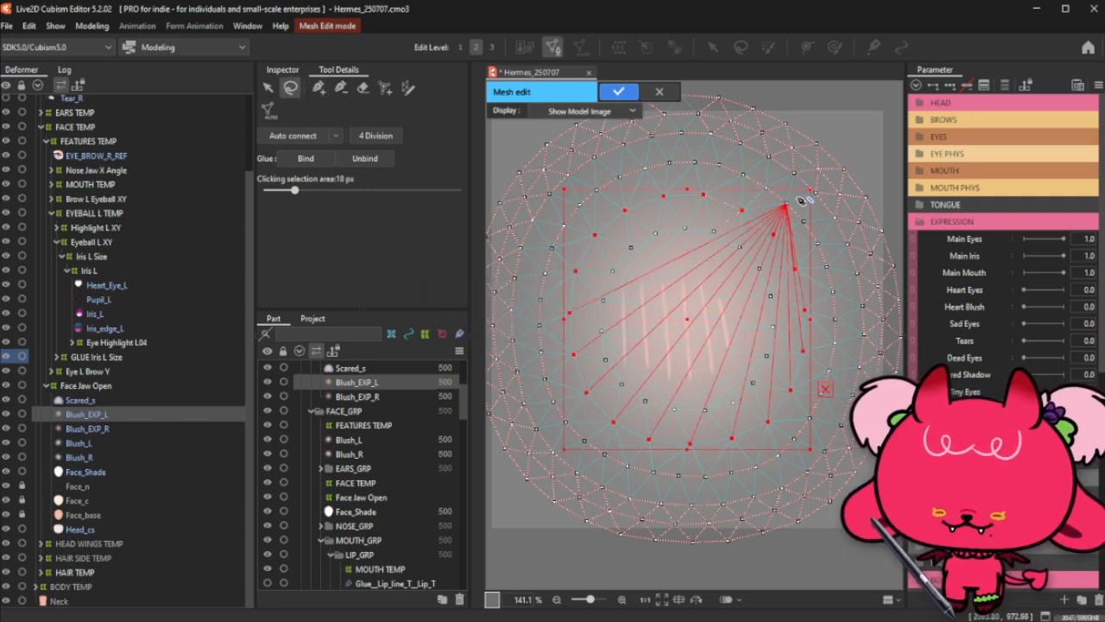
pyautogui.moveTo(811, 188); pyautogui.dragTo(738, 251)
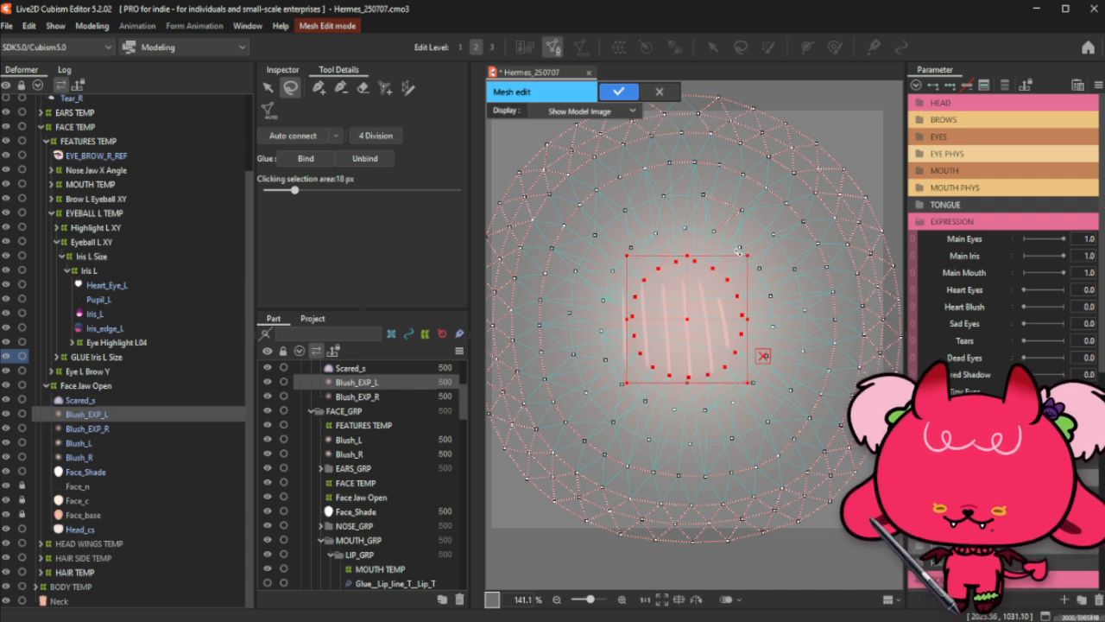
pyautogui.click(858, 117)
pyautogui.click(341, 87)
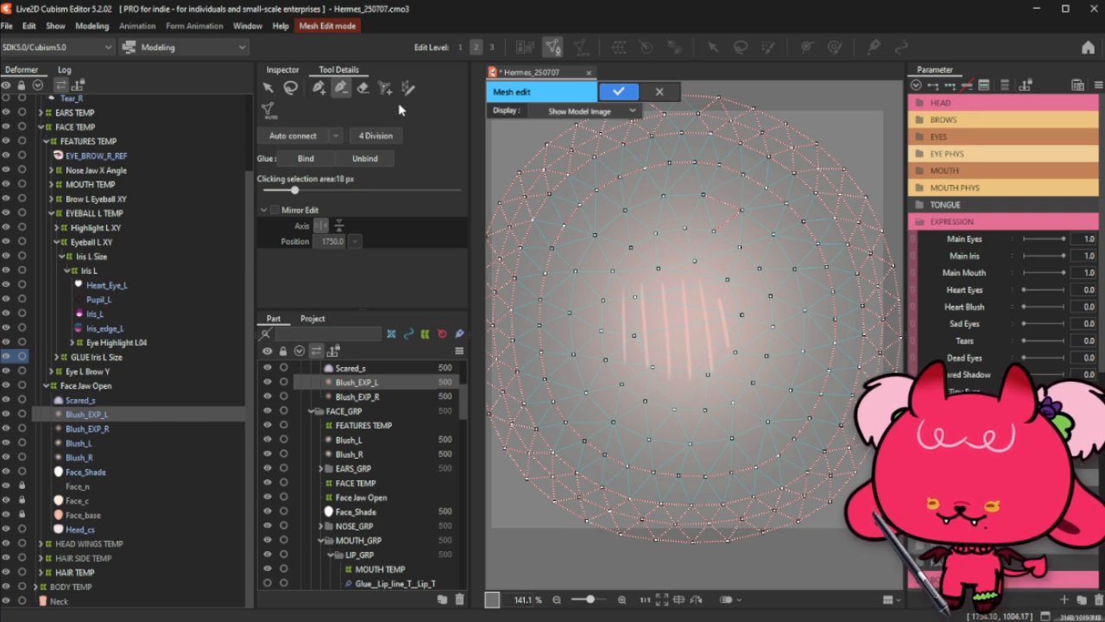
# Step: Connect the innermost ring's right-side and bottom vertices with edges, shifting the lower-right vertices for even spacing
pyautogui.click(319, 87)
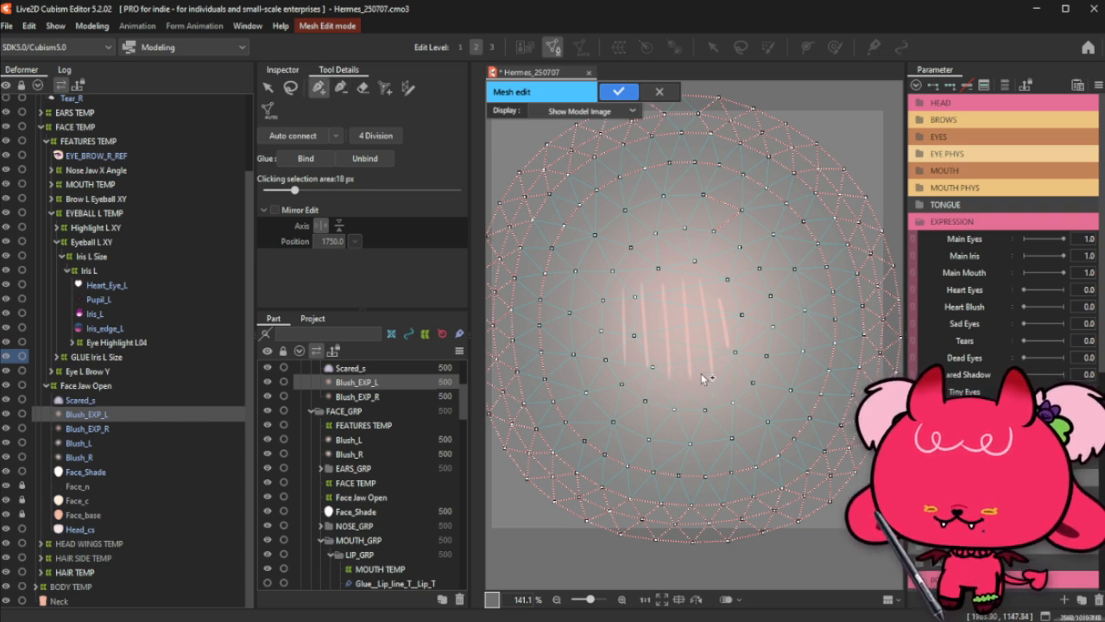
pyautogui.click(689, 371)
pyautogui.click(715, 367)
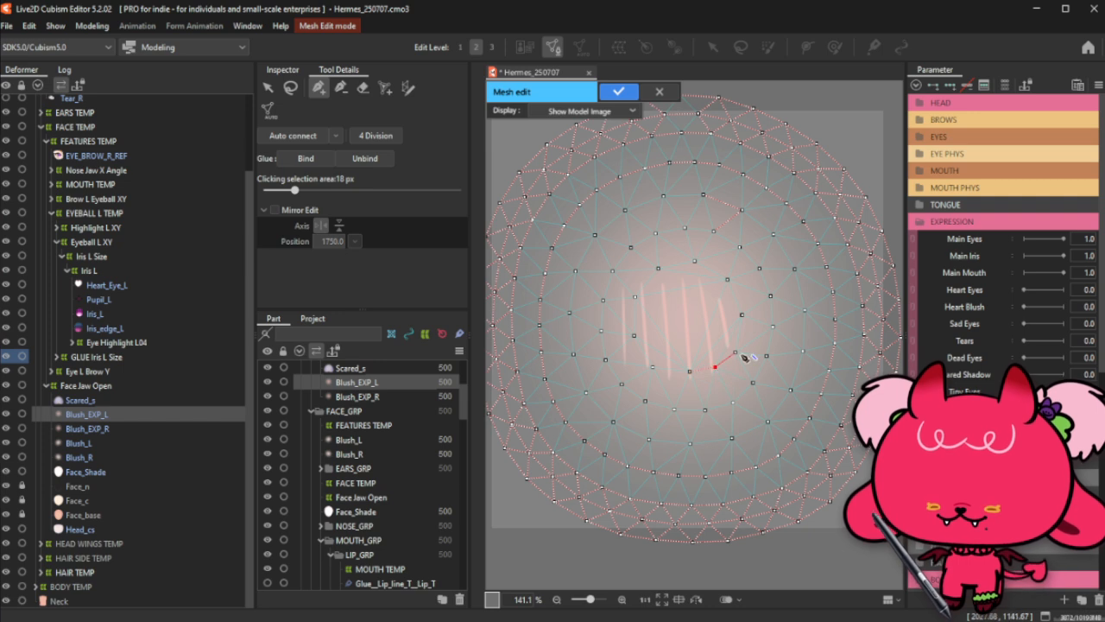
pyautogui.click(738, 350)
pyautogui.moveTo(741, 319); pyautogui.dragTo(717, 367)
pyautogui.click(739, 348)
pyautogui.click(689, 372)
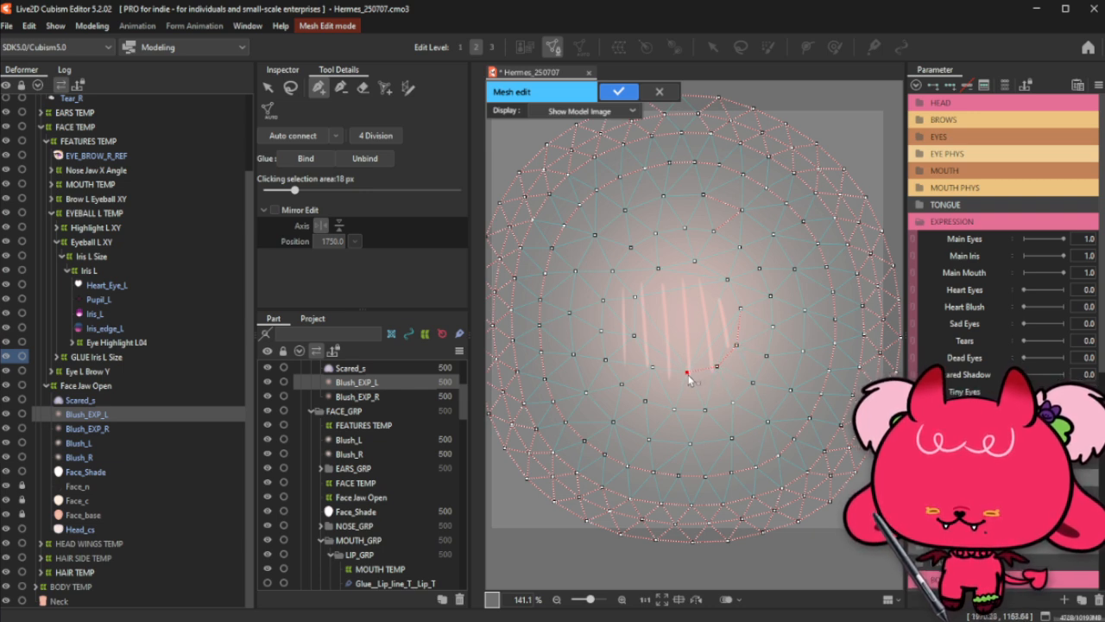
# Step: Extend the innermost ring's edges up its left side, adding a vertex beside the bottom one and nudging the bottom vertex
pyautogui.click(652, 366)
pyautogui.click(634, 335)
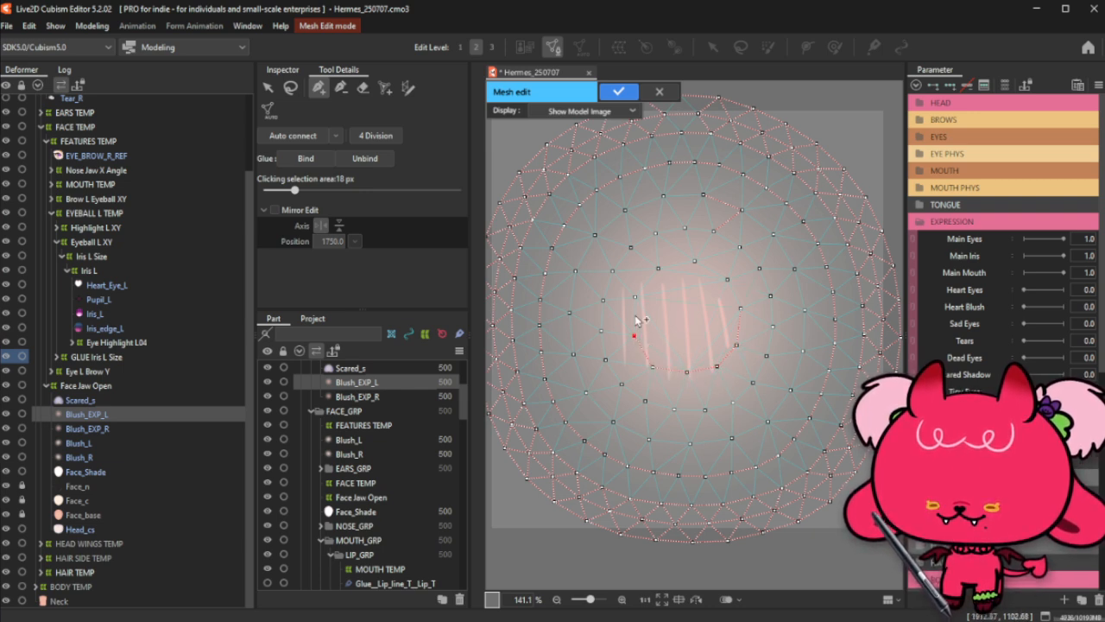
pyautogui.click(650, 366)
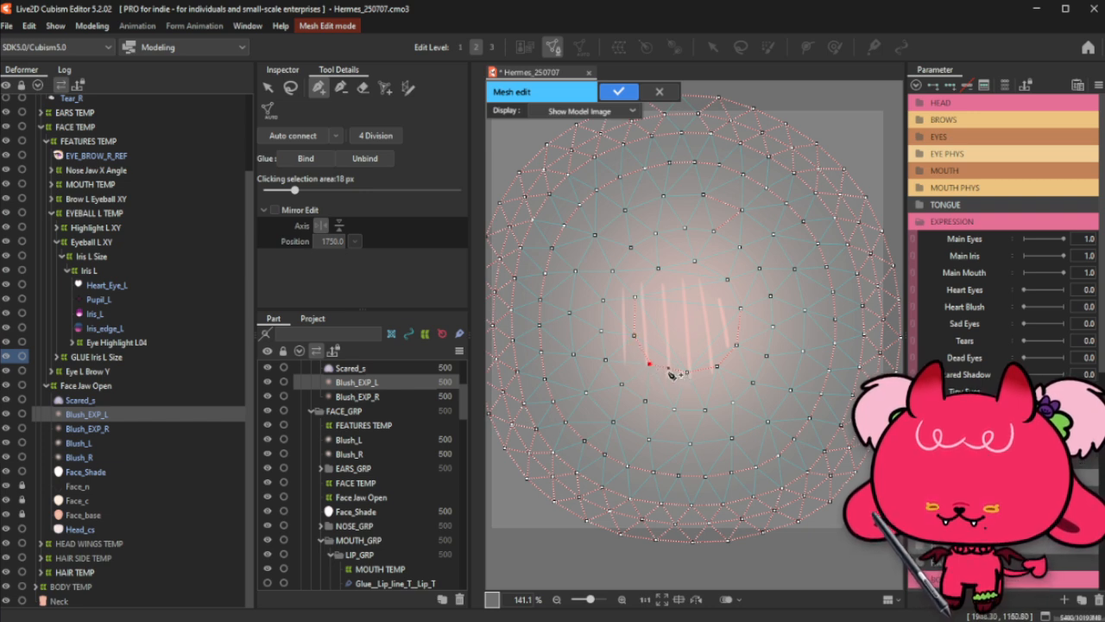
pyautogui.click(687, 373)
pyautogui.moveTo(692, 379); pyautogui.dragTo(696, 382)
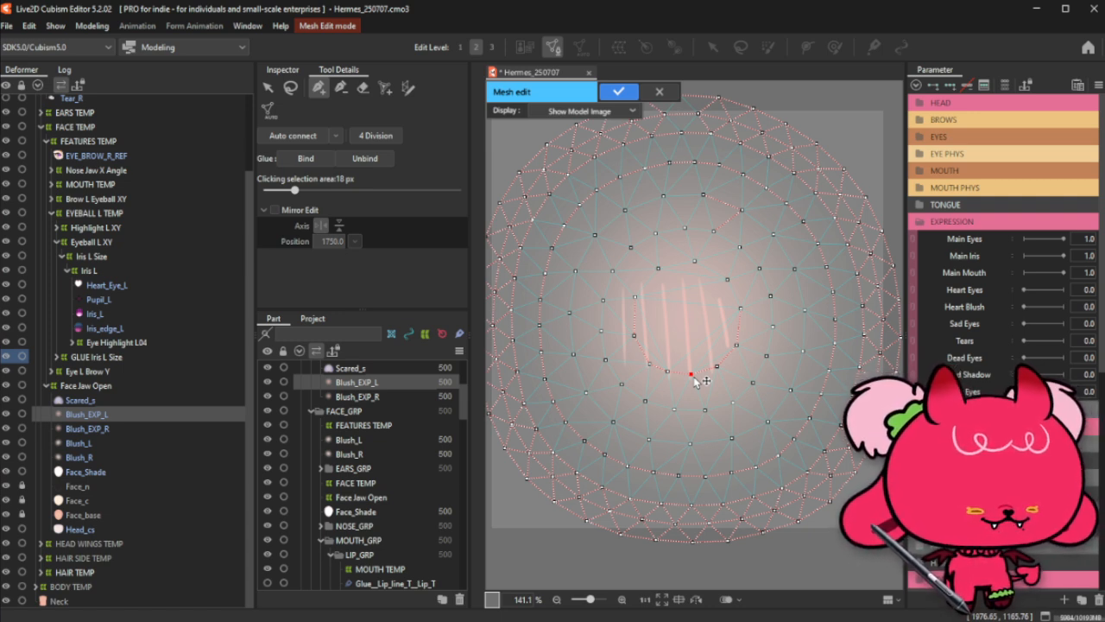
# Step: Even out the innermost ring's right-side vertices and close its loop over the top and down the left side
pyautogui.click(721, 368)
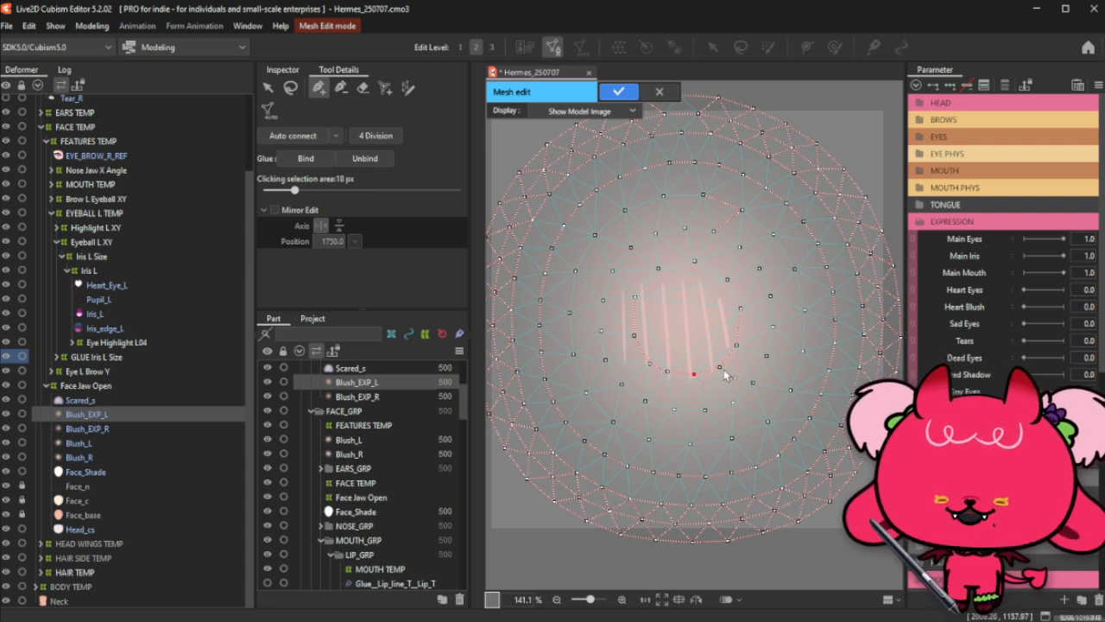
pyautogui.click(739, 345)
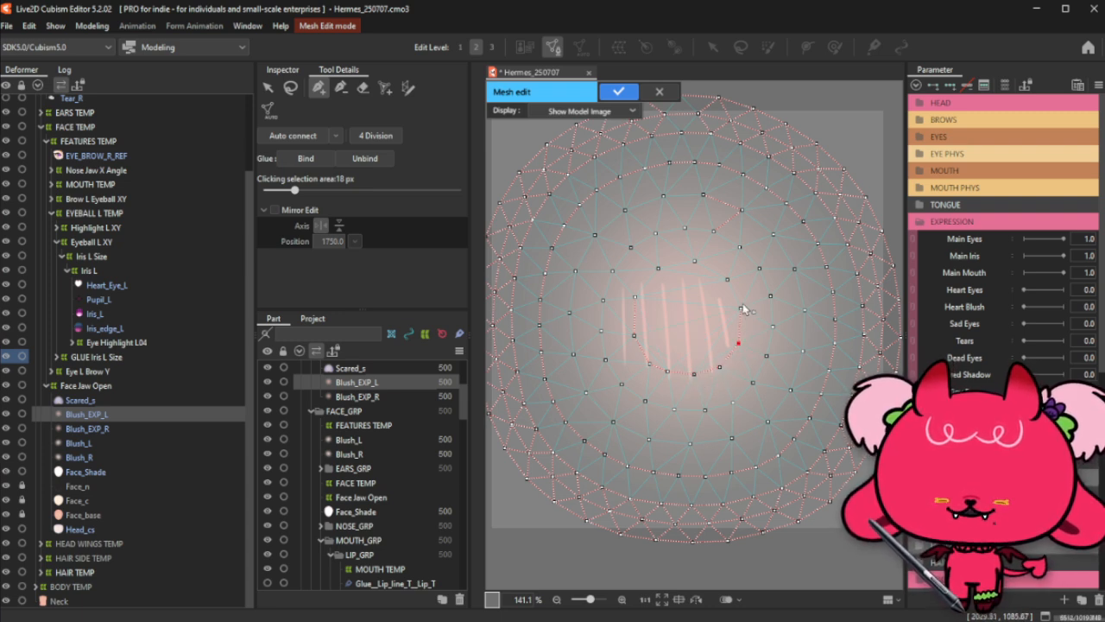
pyautogui.click(741, 309)
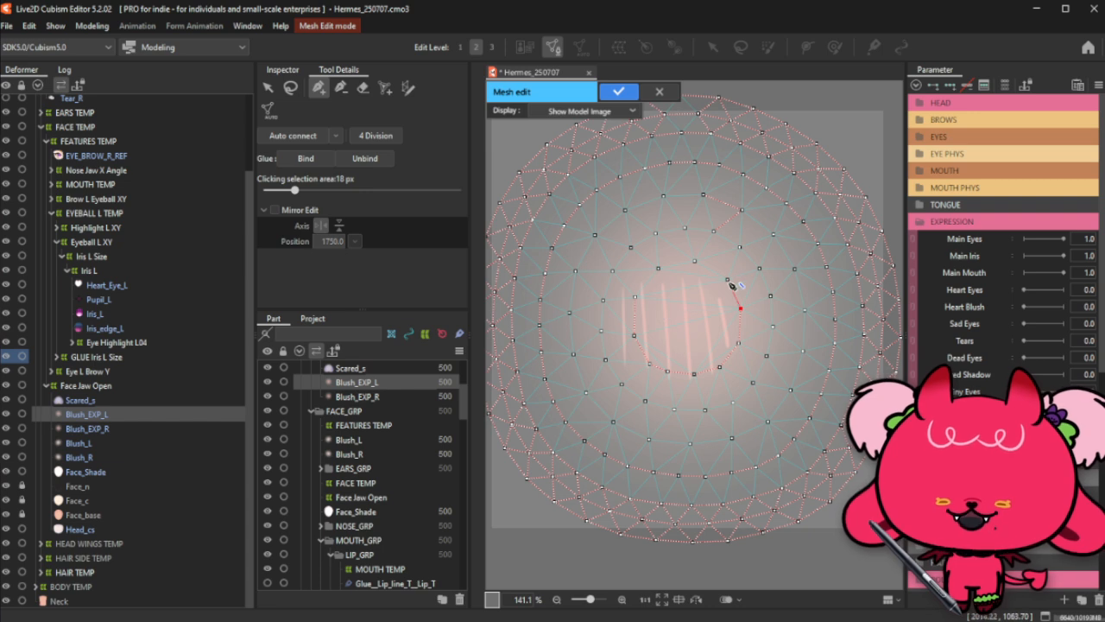
pyautogui.click(694, 261)
pyautogui.click(637, 299)
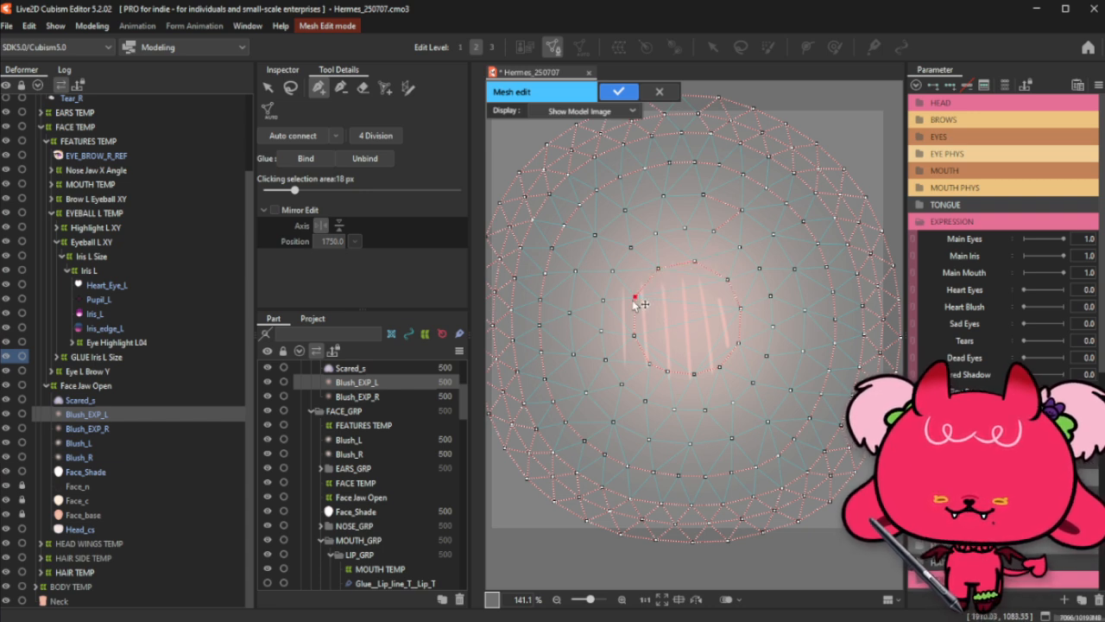
pyautogui.click(634, 337)
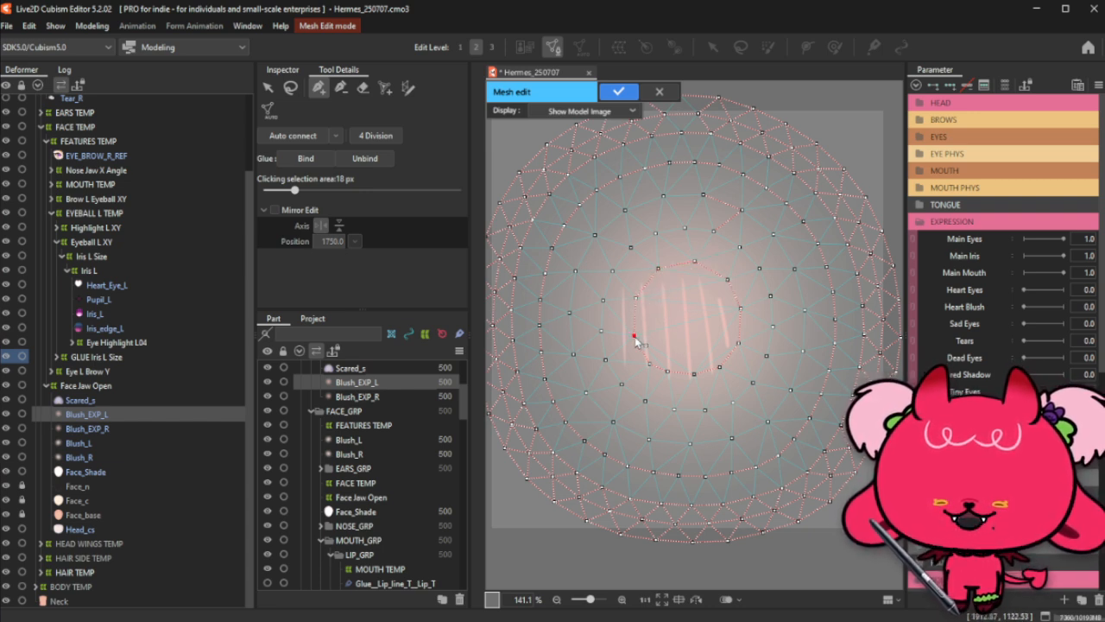
# Step: Reposition the innermost ring's lower-left, bottom and right-side vertices to space them evenly around the blush lines
pyautogui.click(645, 357)
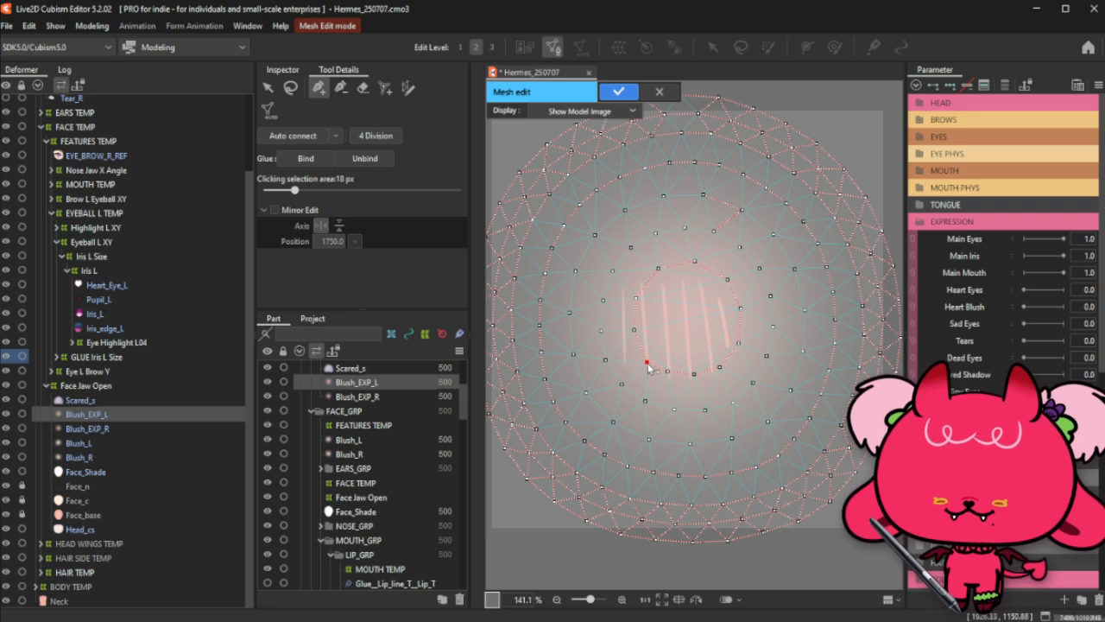
pyautogui.click(666, 372)
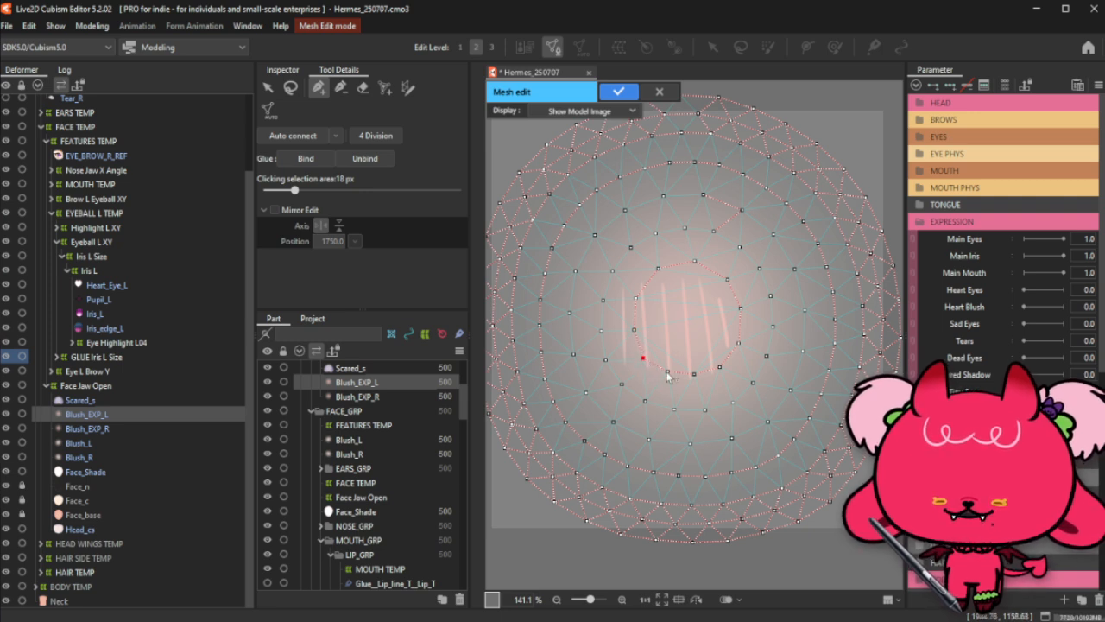
pyautogui.click(720, 367)
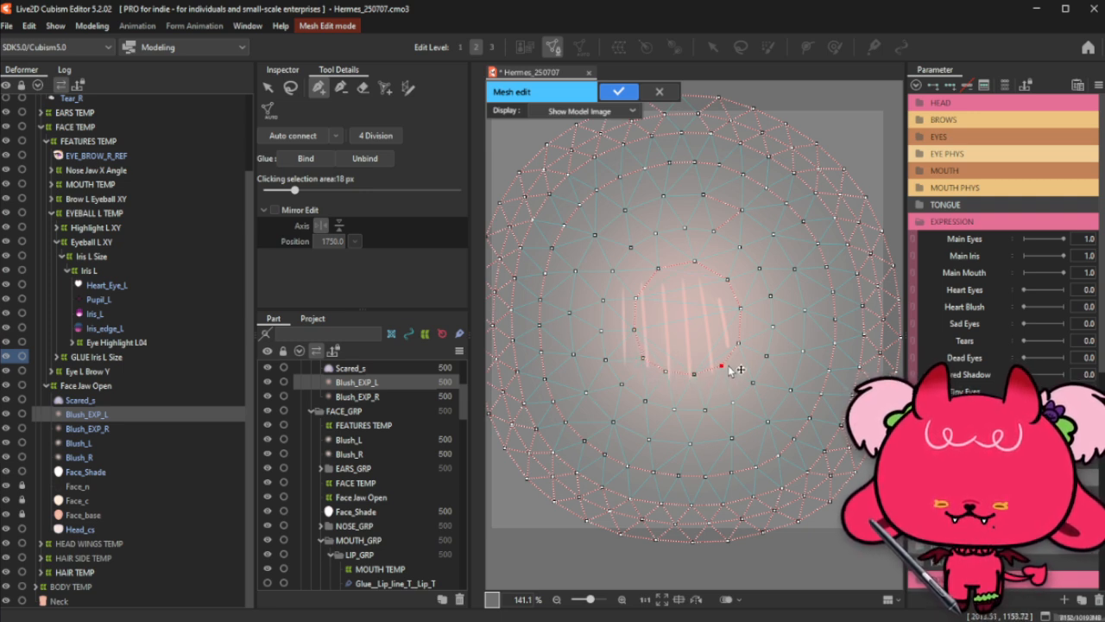
pyautogui.click(740, 324)
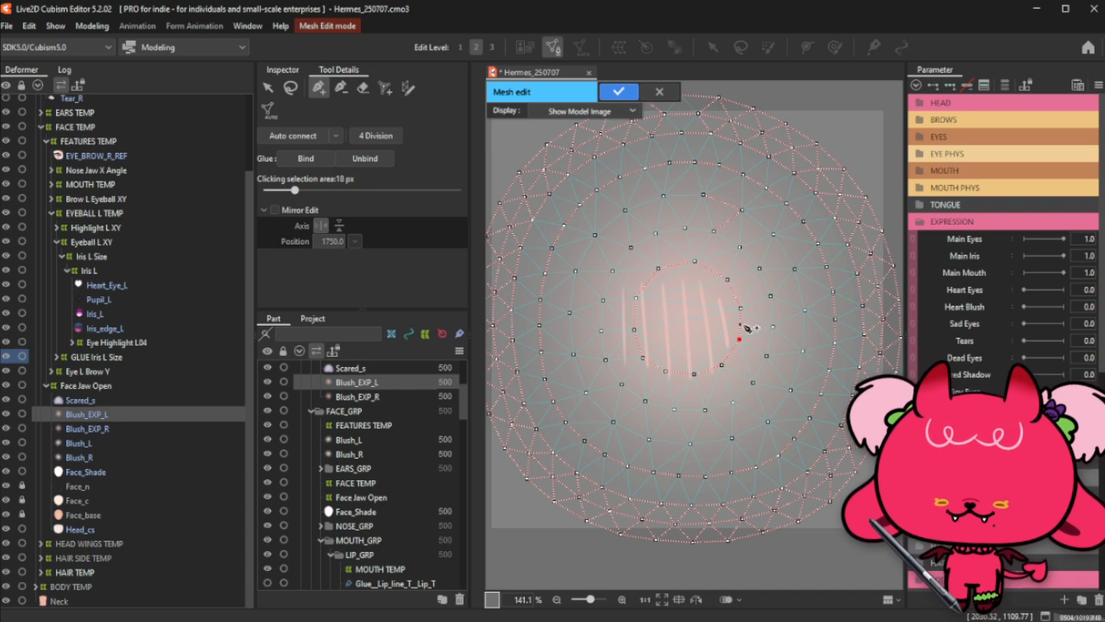
pyautogui.click(716, 270)
pyautogui.click(739, 315)
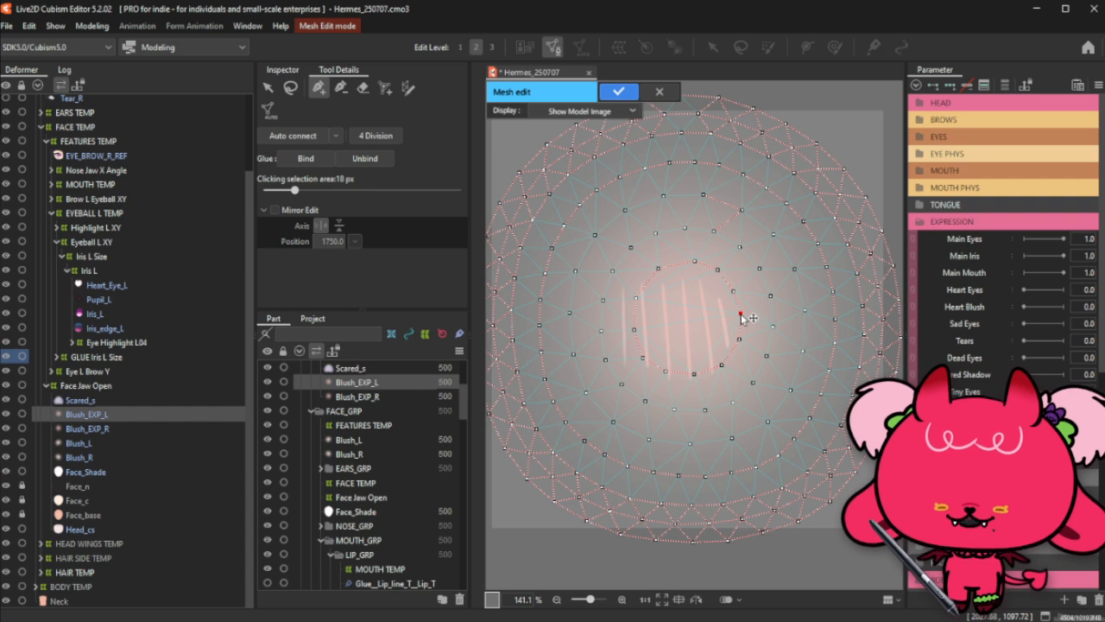
# Step: Even out the spacing of the innermost ring's top, left-side and lower-left vertices
pyautogui.moveTo(740, 318); pyautogui.dragTo(690, 270)
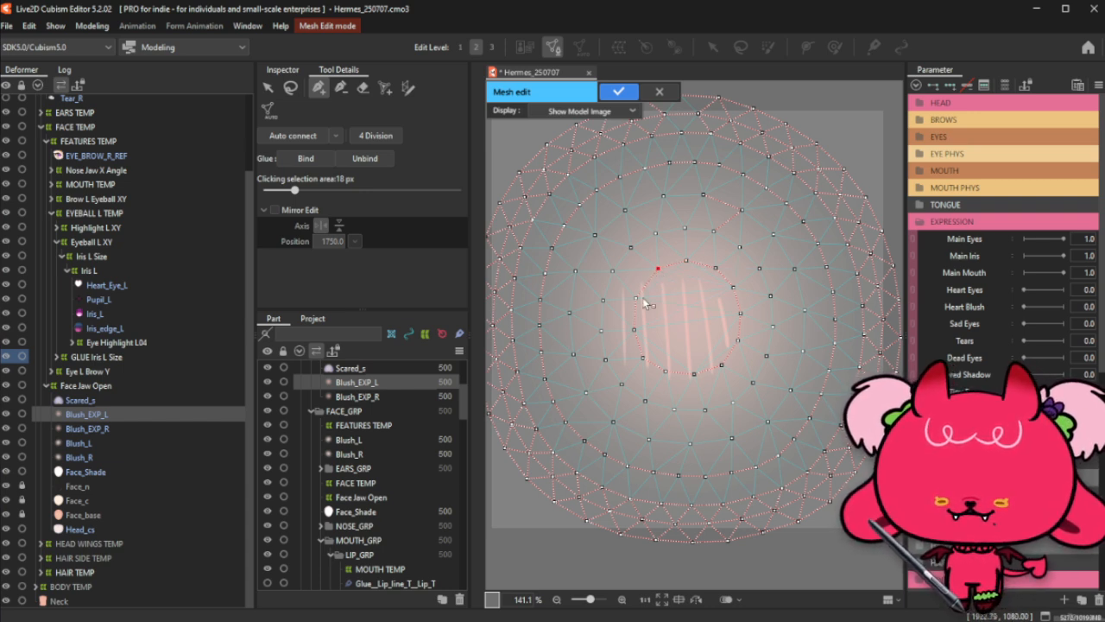
pyautogui.click(633, 326)
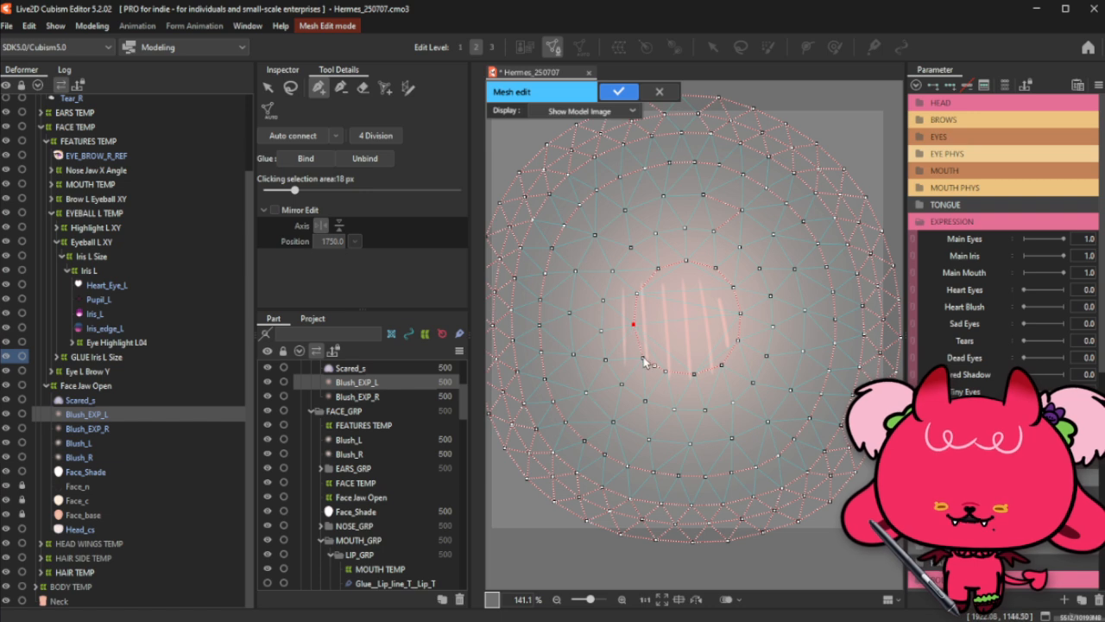
pyautogui.click(641, 353)
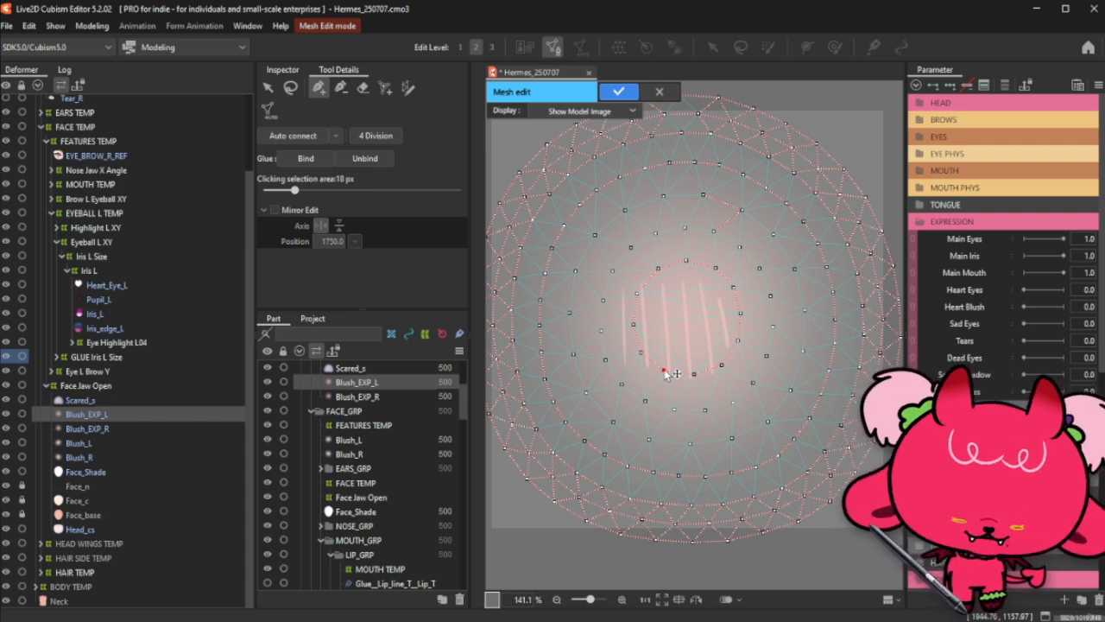
# Step: Lasso-select all vertices of the innermost ring around the blush lines
pyautogui.click(291, 89)
pyautogui.click(319, 87)
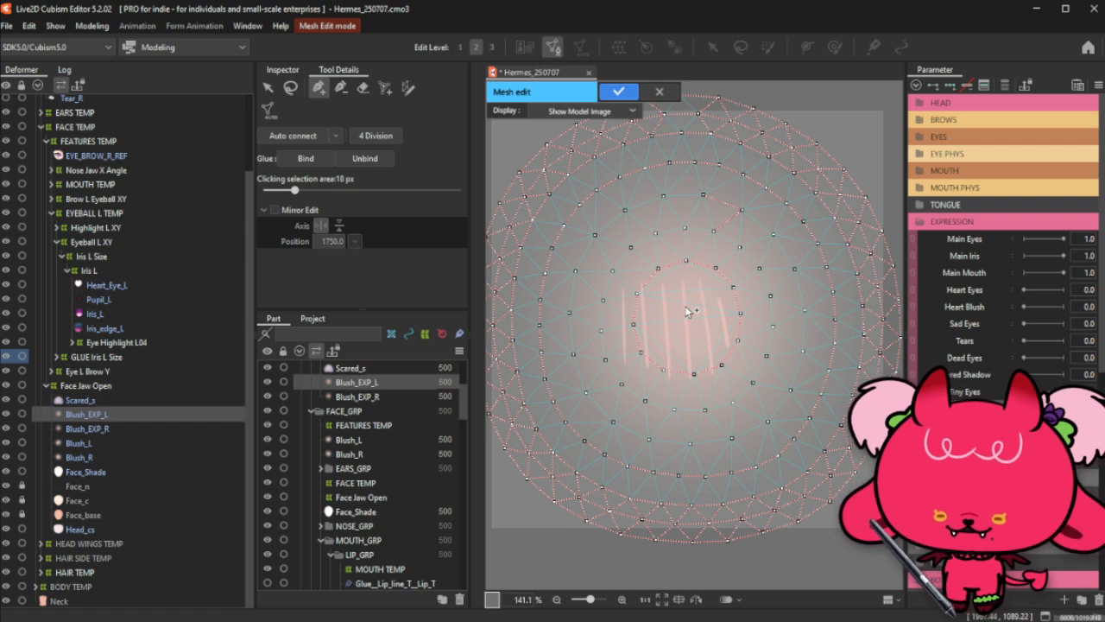
pyautogui.click(633, 324)
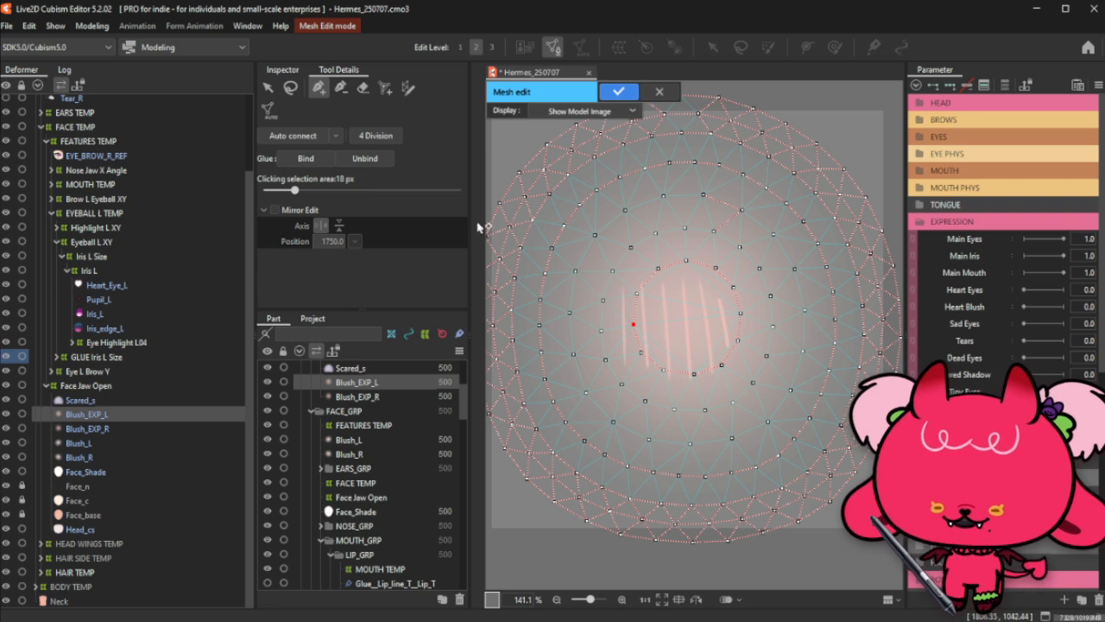
pyautogui.click(290, 87)
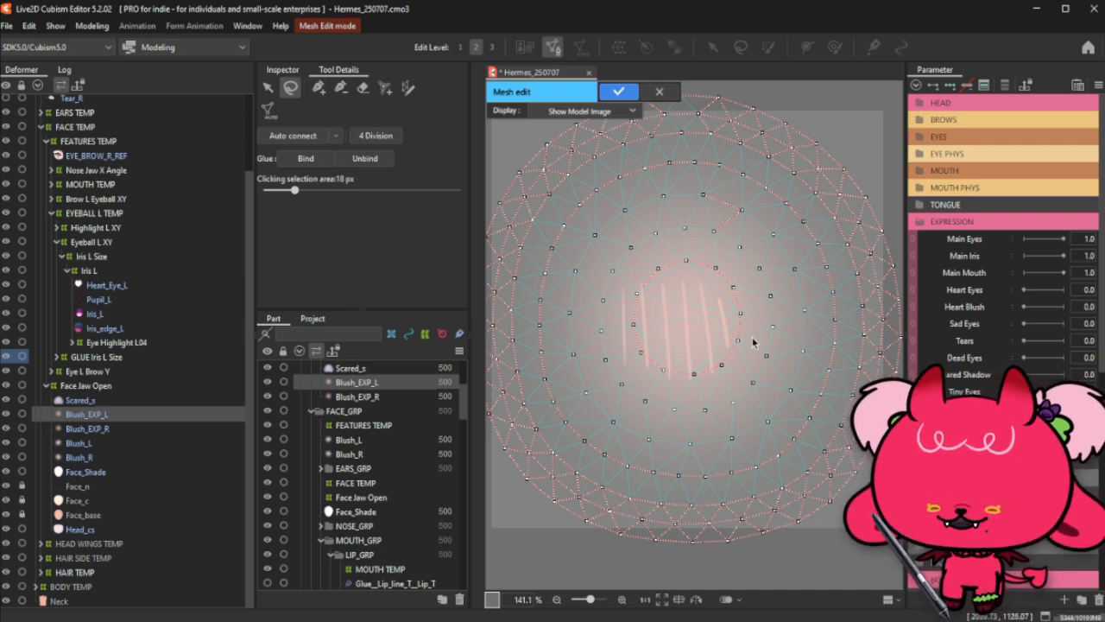
pyautogui.moveTo(753, 344)
pyautogui.mouseDown()
pyautogui.moveTo(662, 255)
pyautogui.moveTo(617, 286)
pyautogui.moveTo(616, 328)
pyautogui.moveTo(640, 374)
pyautogui.moveTo(698, 398)
pyautogui.moveTo(747, 363)
pyautogui.mouseUp()
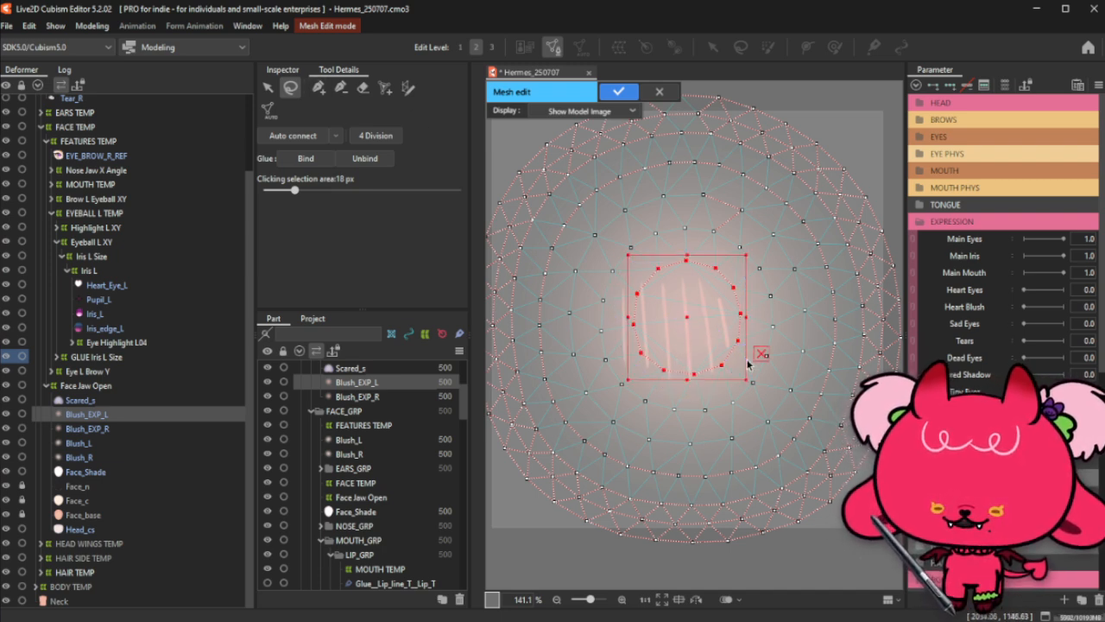
# Step: Duplicate the innermost vertex ring of the Blush_EXP_L mesh and shrink the copy inside the original ring
pyautogui.hotkey('ctrl', 'c')
pyautogui.hotkey('ctrl', 'v')
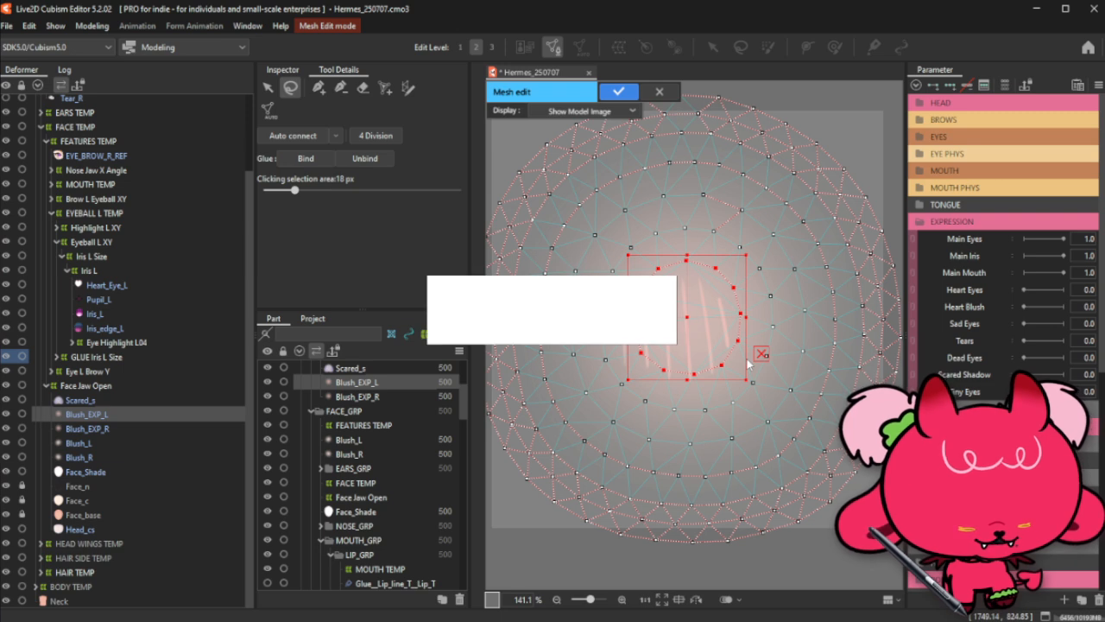
pyautogui.moveTo(748, 254); pyautogui.dragTo(721, 289)
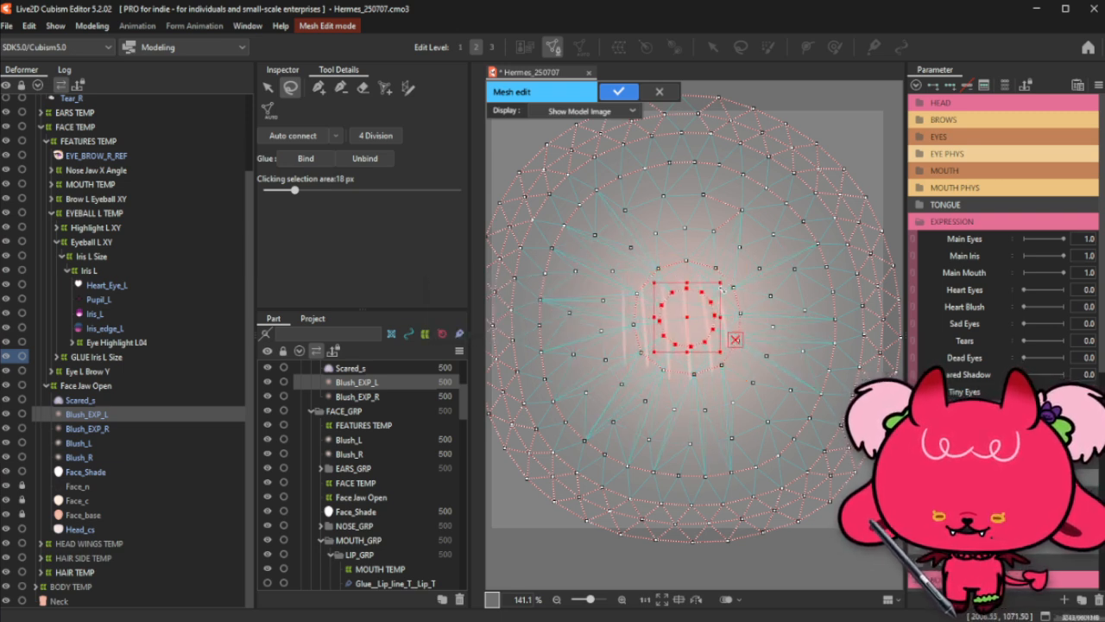
pyautogui.click(872, 125)
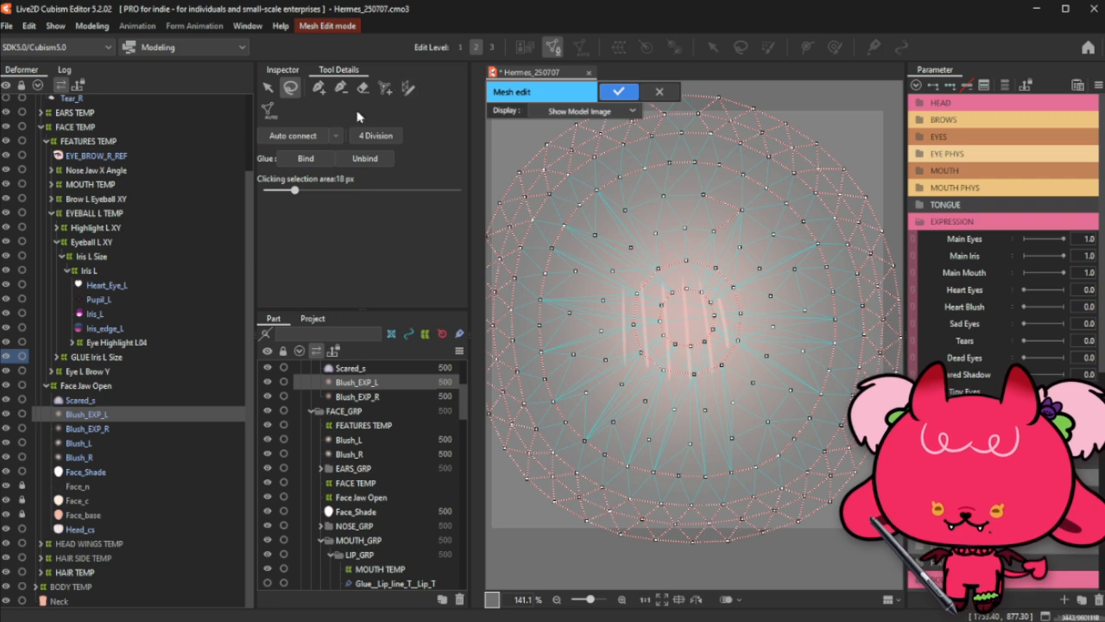
# Step: Add vertices in the centre of the Blush_EXP_L mesh, auto-connect all vertices and apply the mesh edit
pyautogui.click(340, 88)
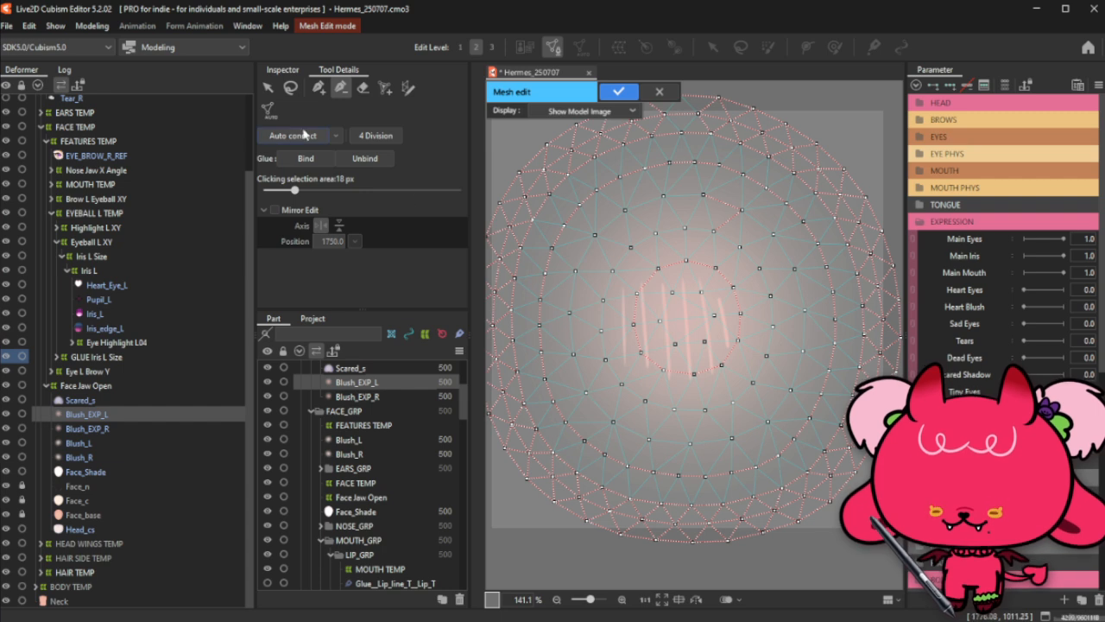
pyautogui.click(319, 87)
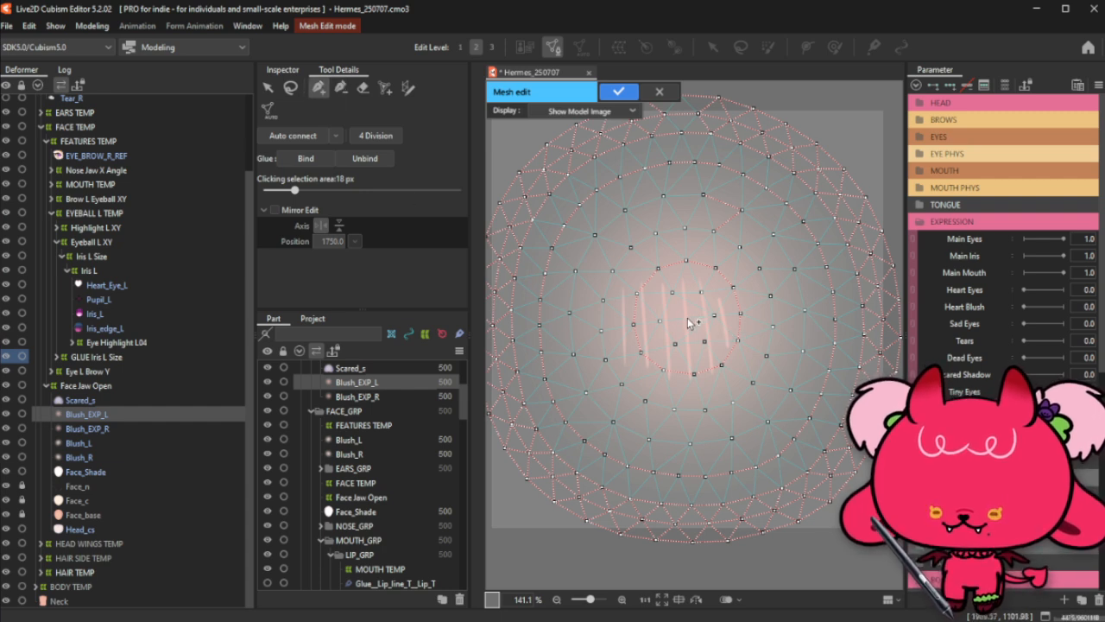
pyautogui.click(659, 322)
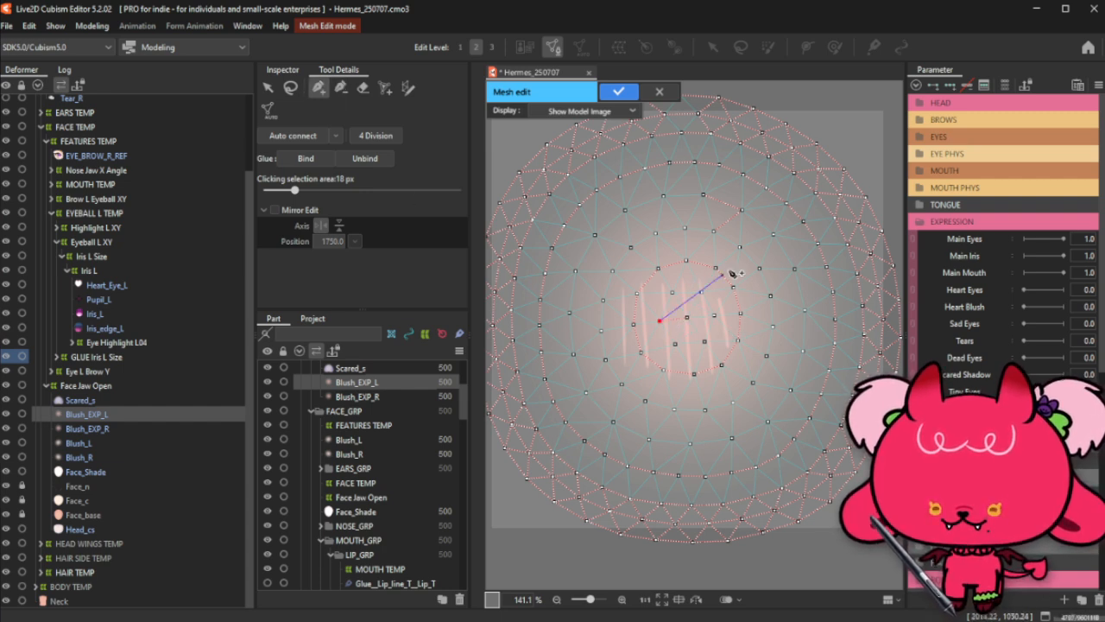
pyautogui.scroll(-3, 727, 269)
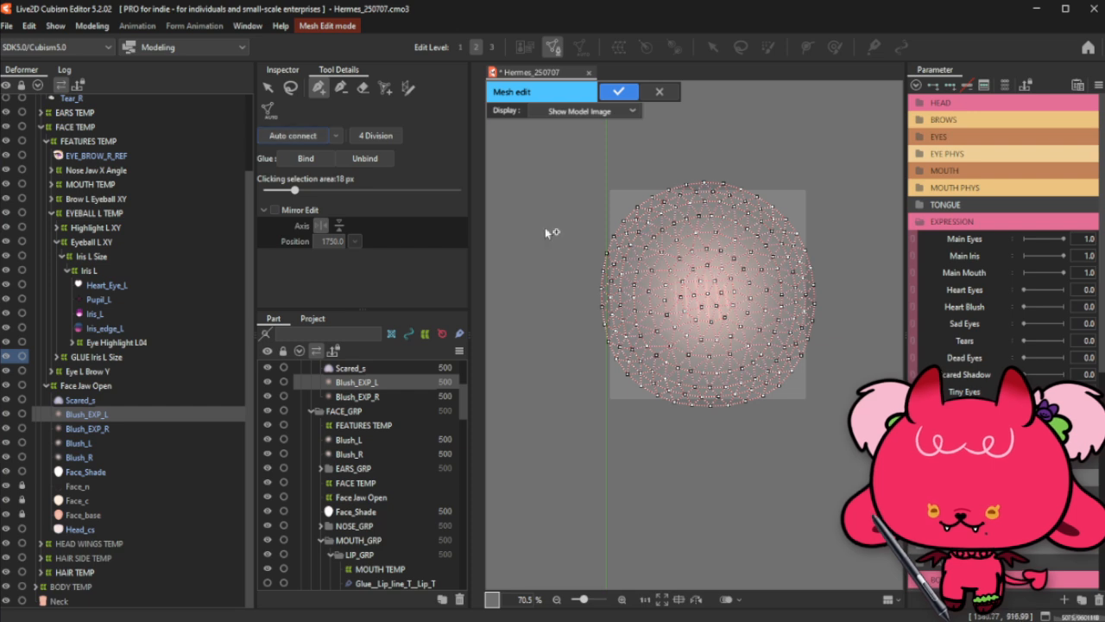
pyautogui.scroll(-1, 778, 237)
pyautogui.scroll(1, 809, 230)
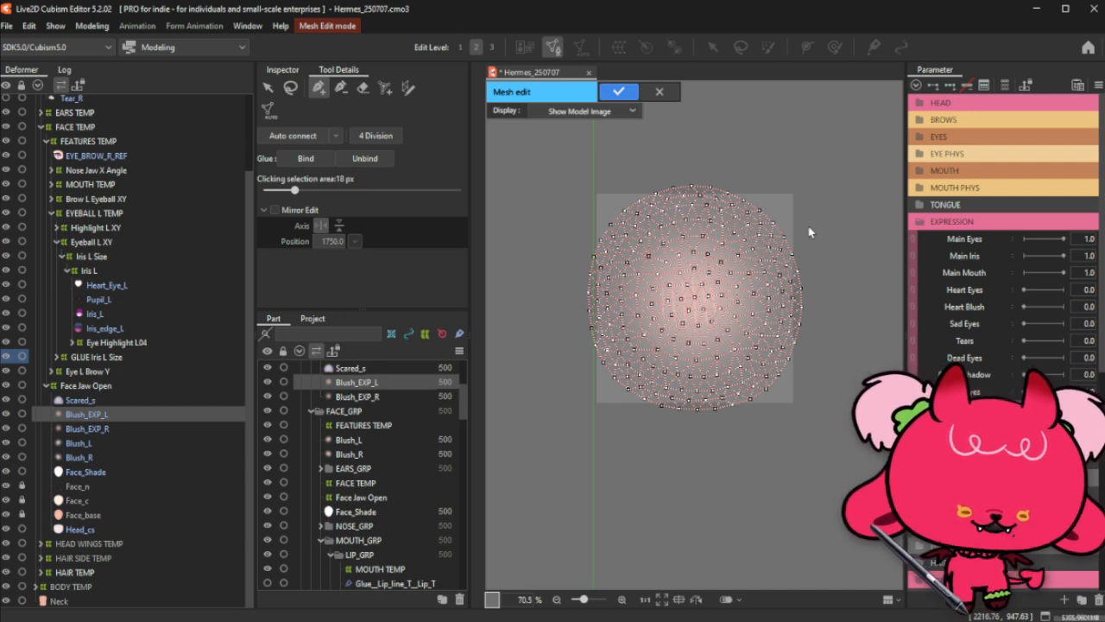
pyautogui.click(618, 90)
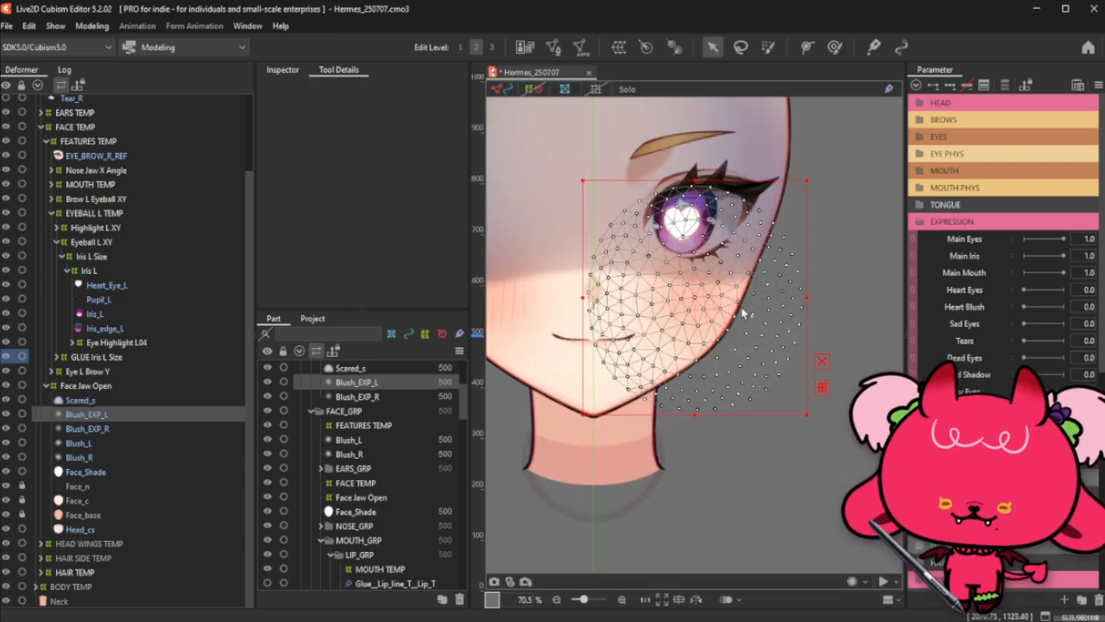
# Step: Reopen the Blush_EXP_L mesh for editing and copy all of its vertices
pyautogui.click(90, 429)
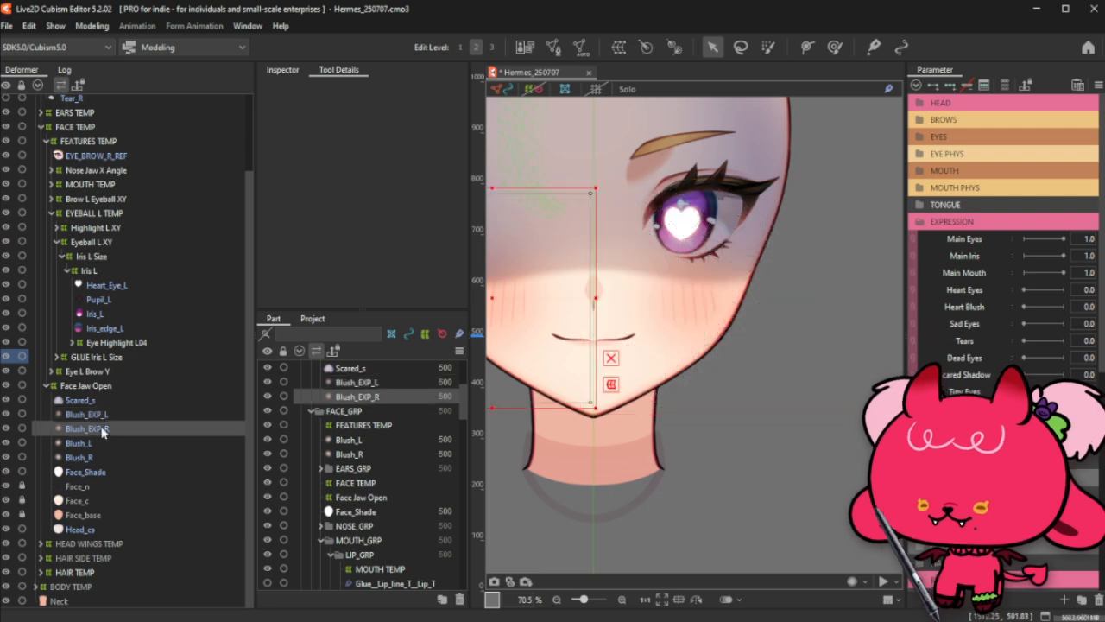
pyautogui.click(113, 417)
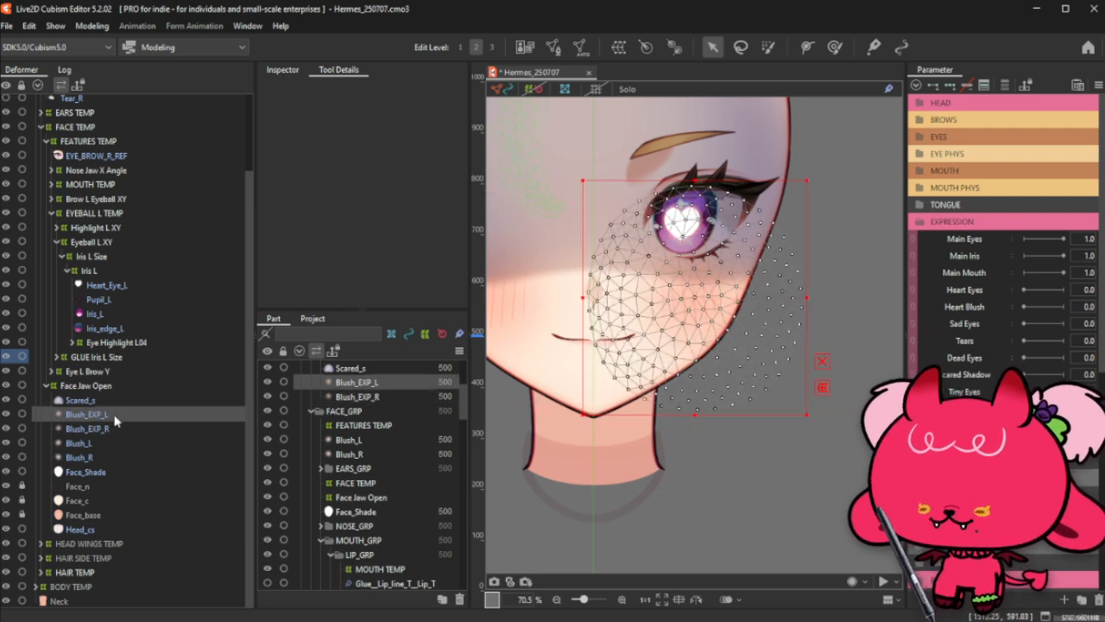
pyautogui.click(554, 48)
pyautogui.scroll(-2, 831, 362)
pyautogui.click(268, 87)
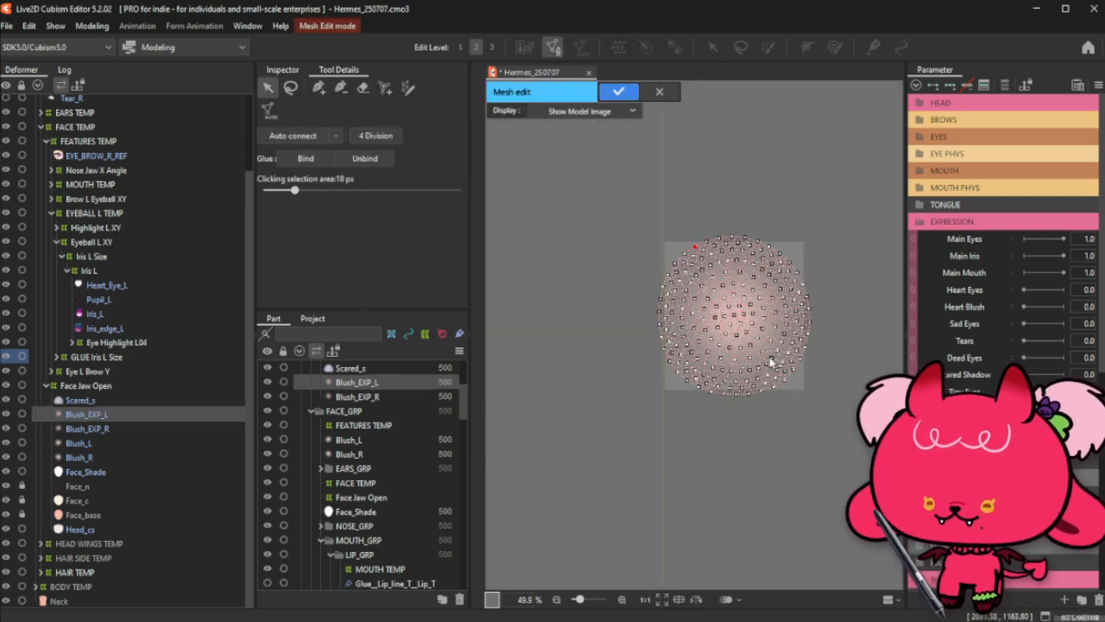
pyautogui.moveTo(769, 358); pyautogui.dragTo(815, 409)
pyautogui.hotkey('ctrl', 'z')
pyautogui.moveTo(619, 195); pyautogui.dragTo(845, 463)
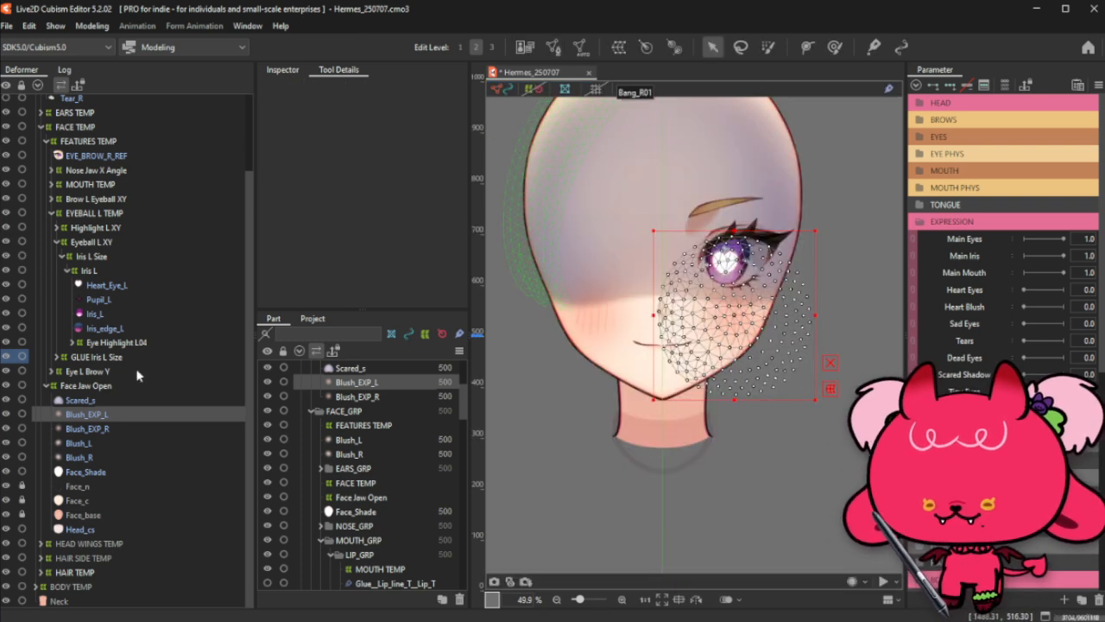
# Step: Open the Blush_EXP_R mesh for editing and delete its existing rectangular mesh
pyautogui.click(110, 429)
pyautogui.click(553, 46)
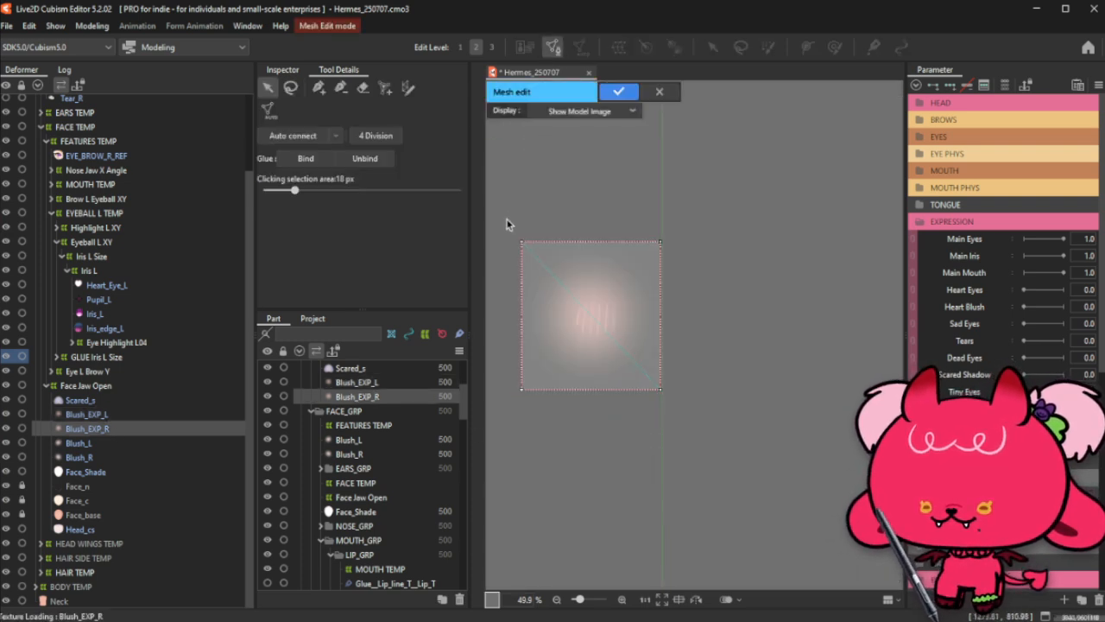
pyautogui.moveTo(672, 440); pyautogui.dragTo(675, 441)
pyautogui.press('Delete')
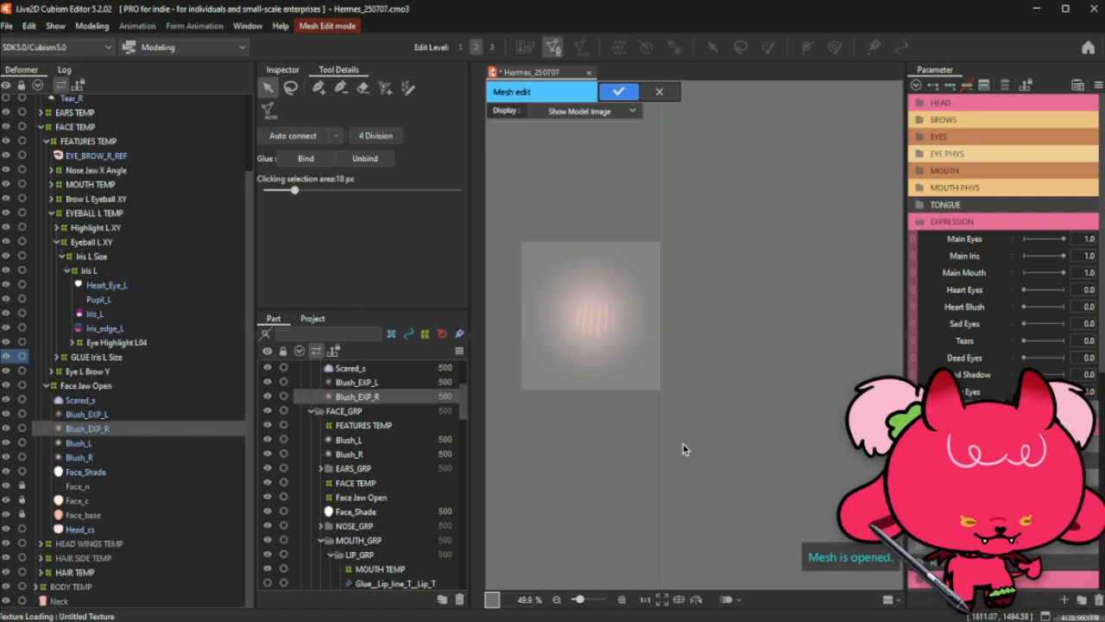
# Step: Paste the copied mesh into Blush_EXP_R, reflect it horizontally onto the blush texture and apply the mesh edit
pyautogui.hotkey('ctrl', 'v')
pyautogui.rightClick(848, 242)
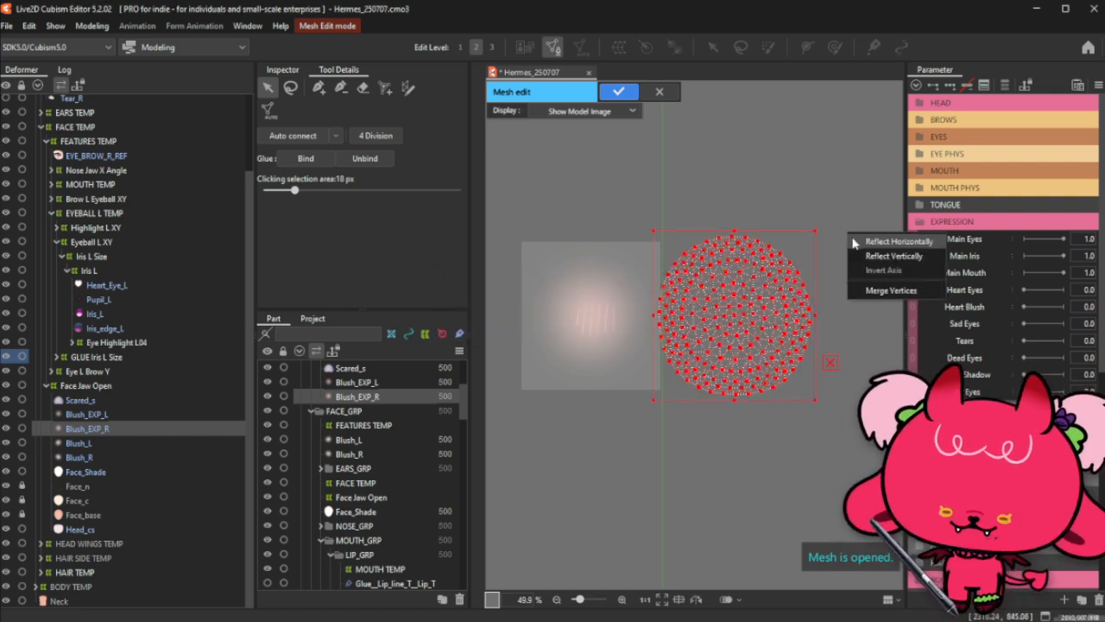
pyautogui.click(853, 241)
pyautogui.click(852, 239)
pyautogui.click(618, 90)
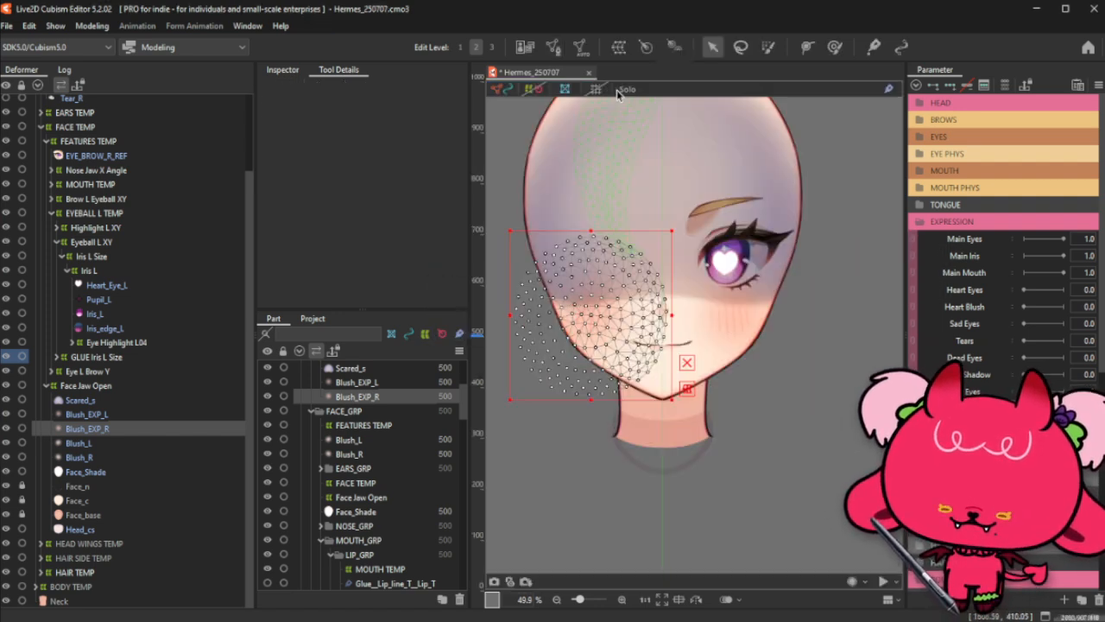
# Step: Erase the outermost ring of vertices from the Blush_EXP_L mesh
pyautogui.click(81, 443)
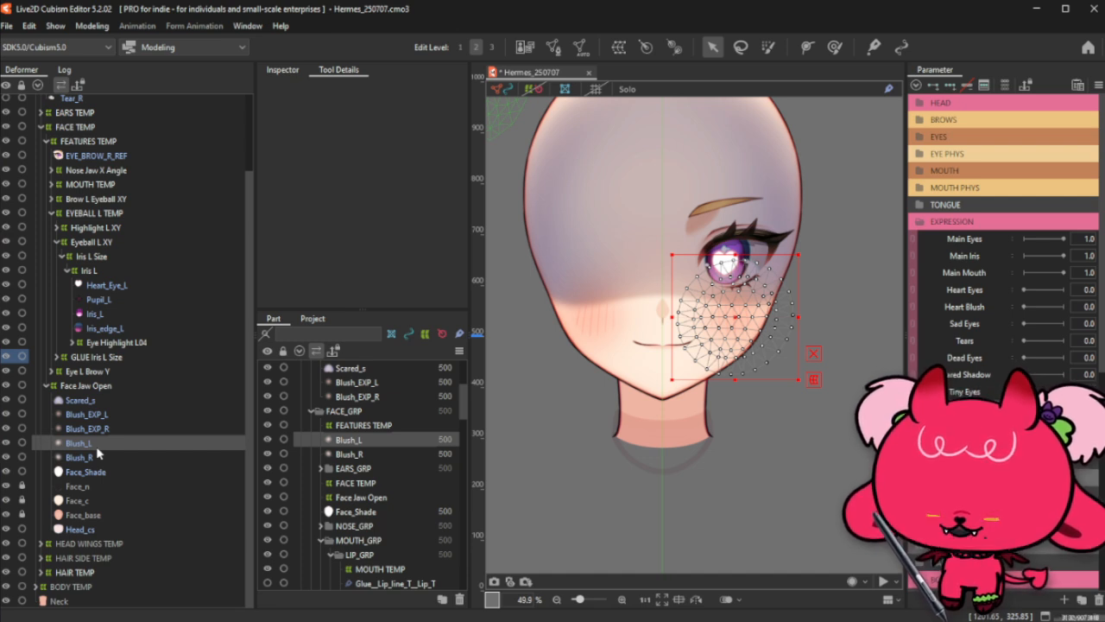
pyautogui.click(111, 415)
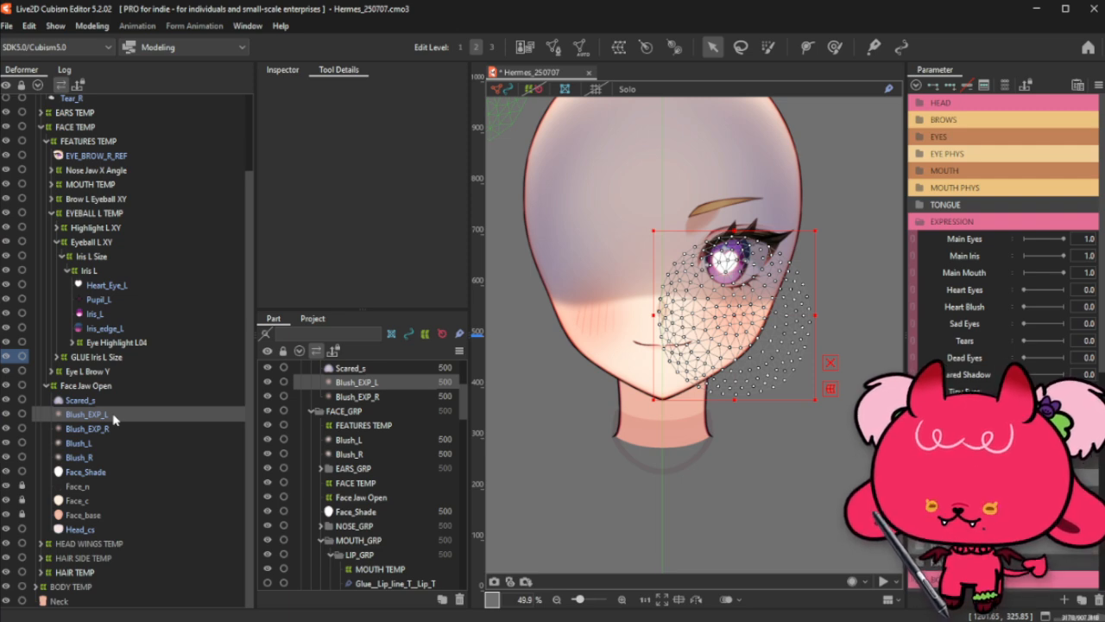
pyautogui.click(552, 46)
pyautogui.scroll(3, 760, 259)
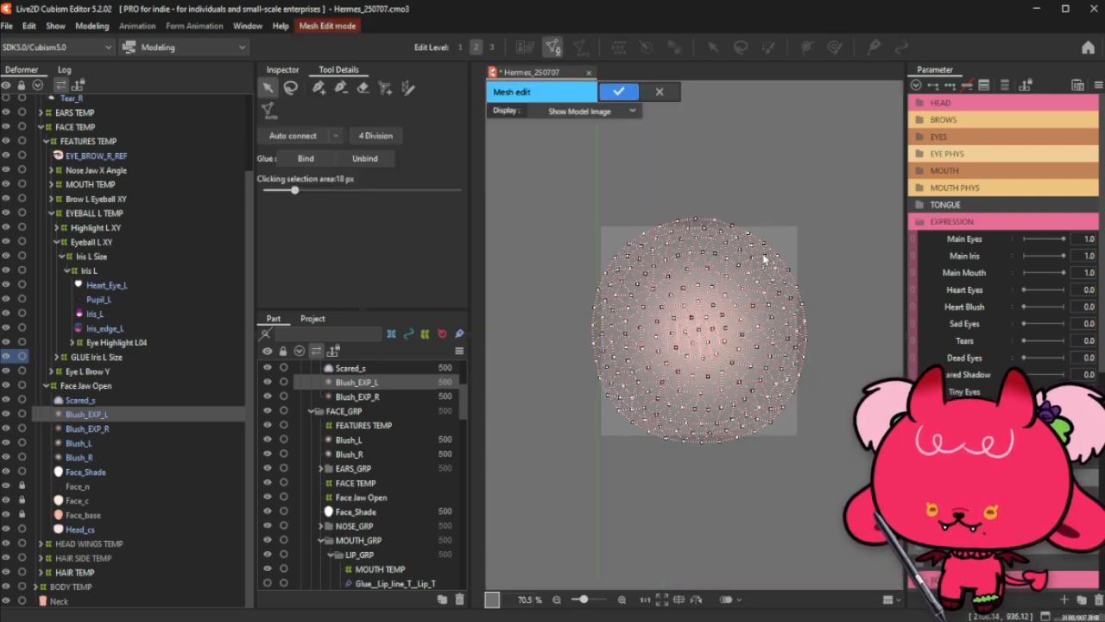
pyautogui.click(342, 87)
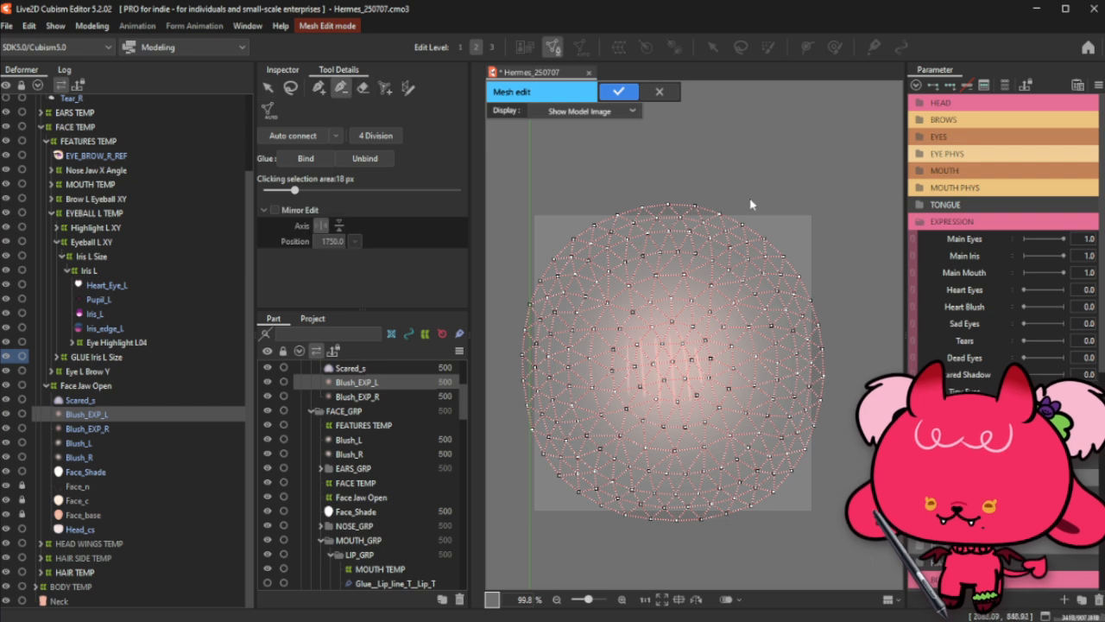
pyautogui.click(362, 87)
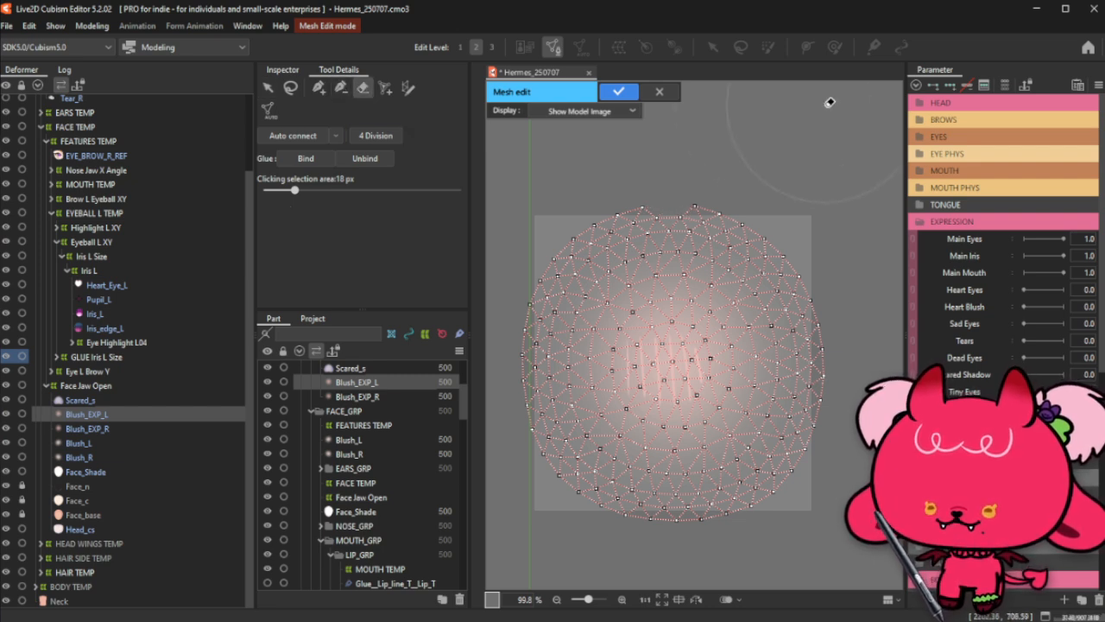
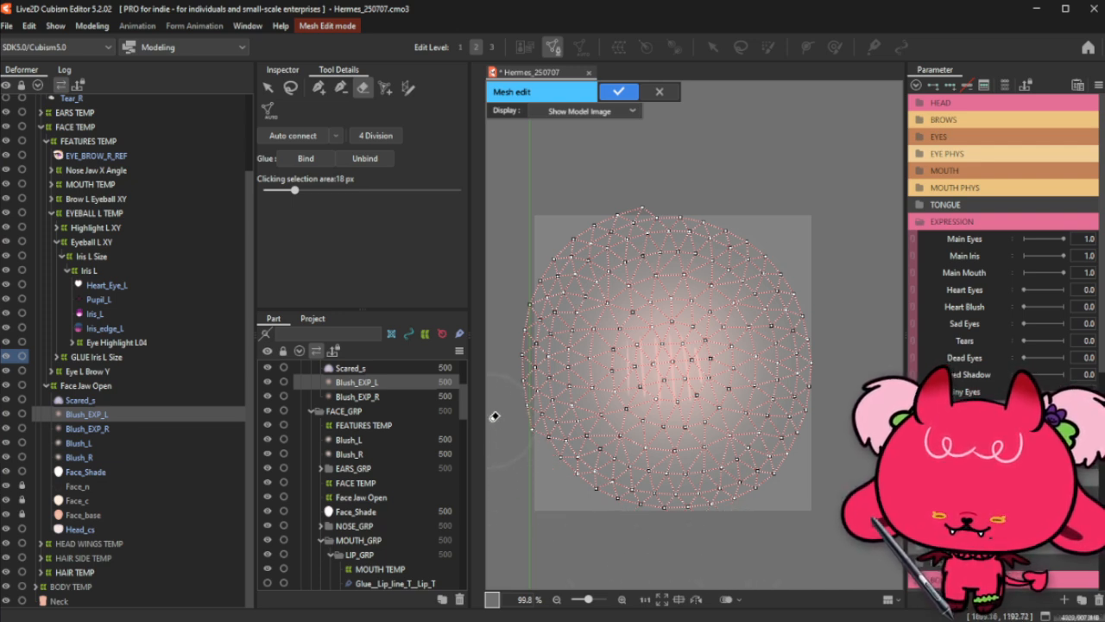
pyautogui.scroll(-1, 803, 419)
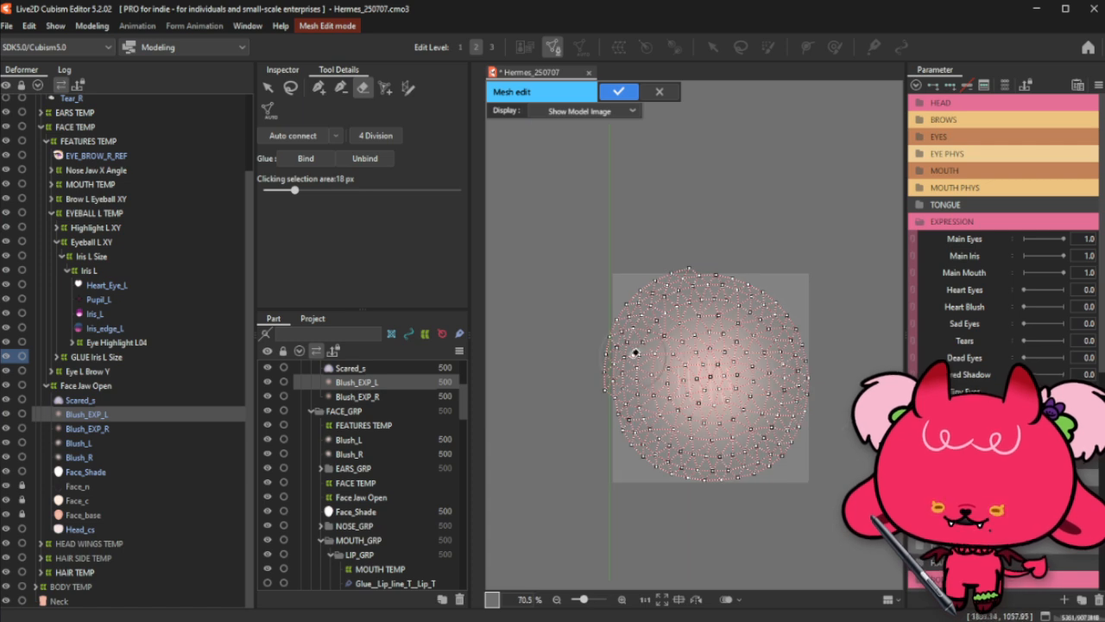
pyautogui.scroll(1, 630, 358)
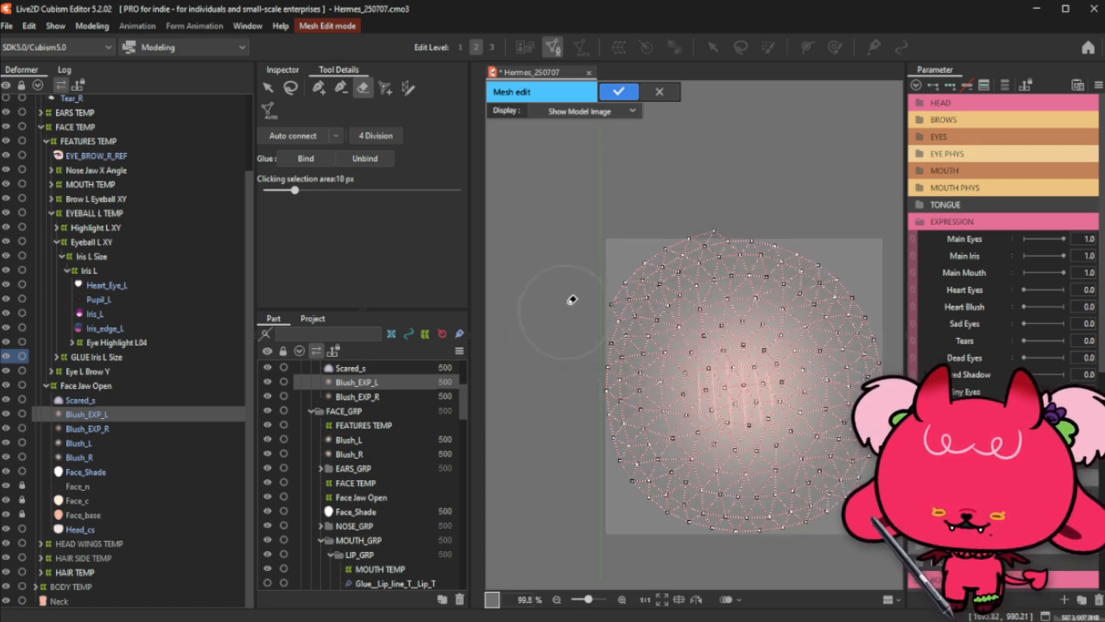
pyautogui.click(631, 222)
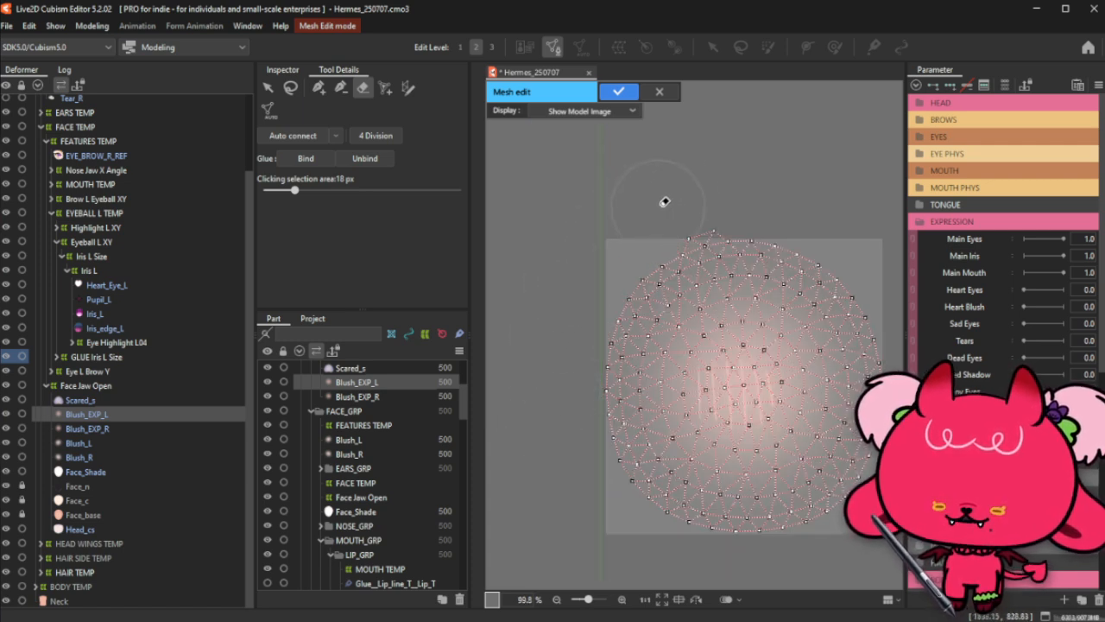
pyautogui.click(696, 194)
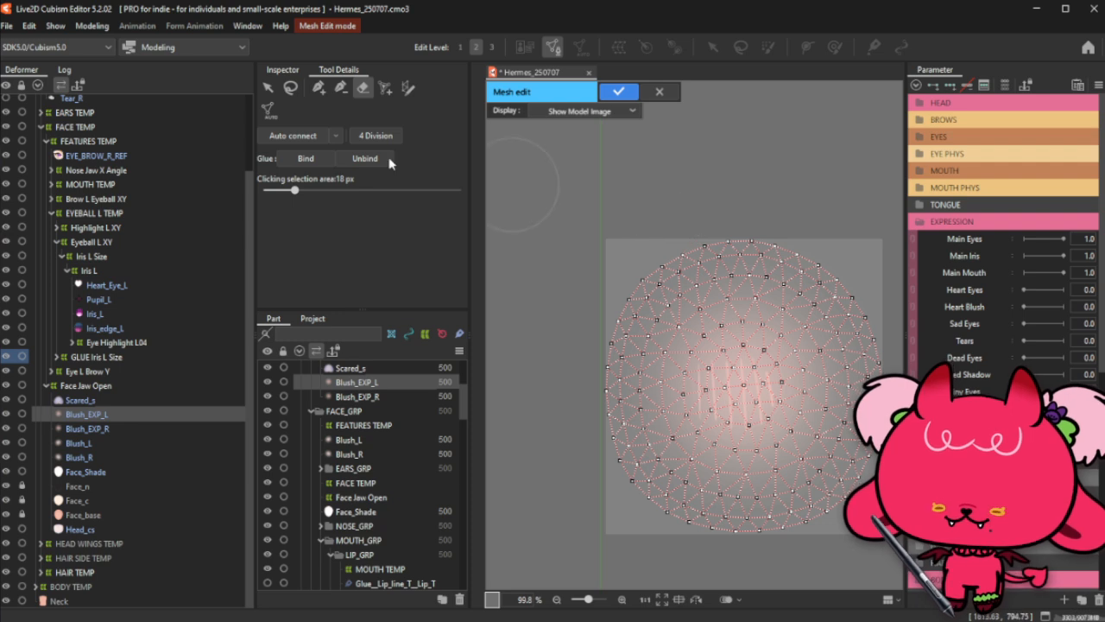
# Step: Spread the outer vertices of the Blush_EXP_L mesh slightly outward around the texture's edge and apply the mesh edit
pyautogui.click(293, 89)
pyautogui.scroll(-3, 561, 204)
pyautogui.scroll(3, 676, 214)
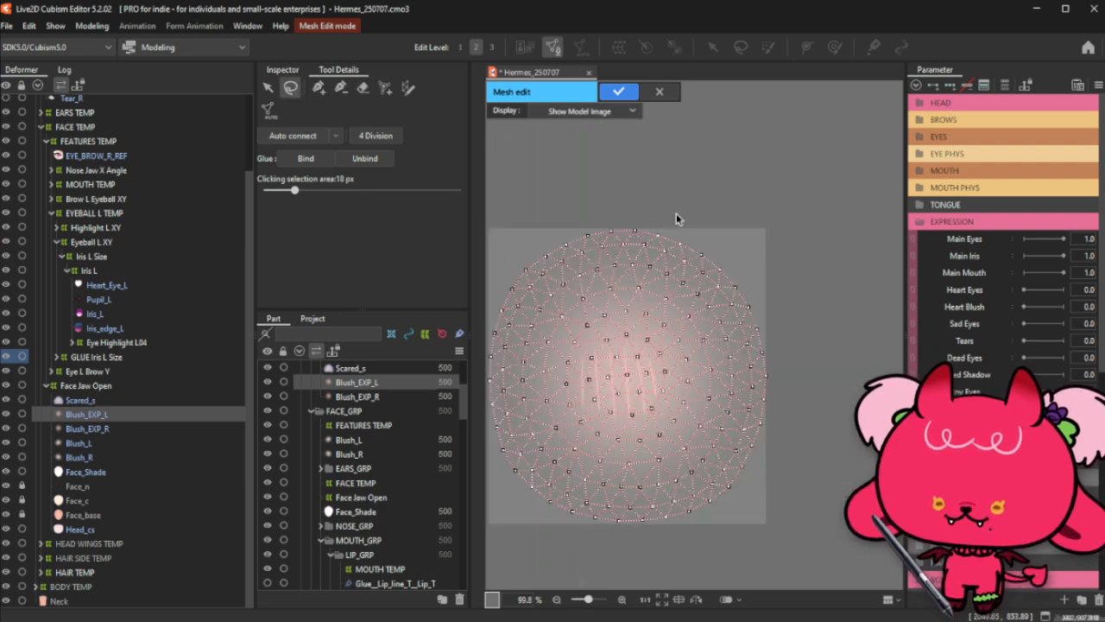
pyautogui.moveTo(660, 188)
pyautogui.mouseDown()
pyautogui.moveTo(679, 252)
pyautogui.moveTo(731, 291)
pyautogui.moveTo(753, 347)
pyautogui.moveTo(755, 421)
pyautogui.moveTo(715, 494)
pyautogui.moveTo(687, 510)
pyautogui.moveTo(593, 514)
pyautogui.moveTo(517, 469)
pyautogui.moveTo(500, 427)
pyautogui.moveTo(497, 346)
pyautogui.moveTo(531, 274)
pyautogui.moveTo(609, 239)
pyautogui.moveTo(671, 241)
pyautogui.moveTo(630, 205)
pyautogui.moveTo(532, 207)
pyautogui.moveTo(495, 235)
pyautogui.moveTo(467, 302)
pyautogui.moveTo(484, 484)
pyautogui.moveTo(606, 602)
pyautogui.moveTo(772, 546)
pyautogui.moveTo(847, 272)
pyautogui.moveTo(757, 195)
pyautogui.moveTo(777, 220)
pyautogui.mouseUp()
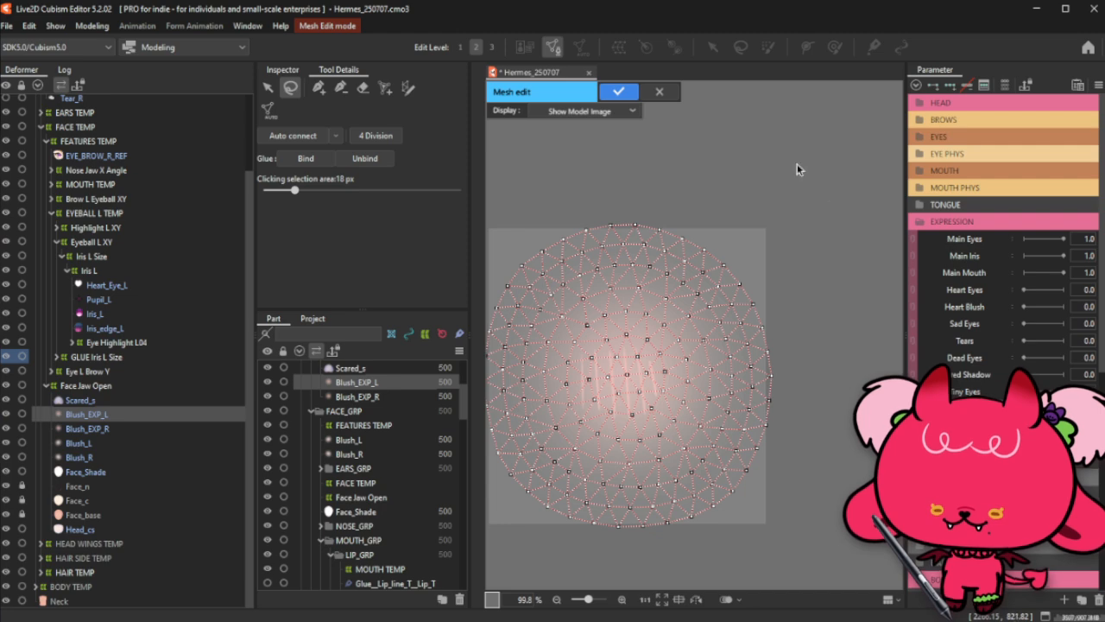
pyautogui.click(620, 91)
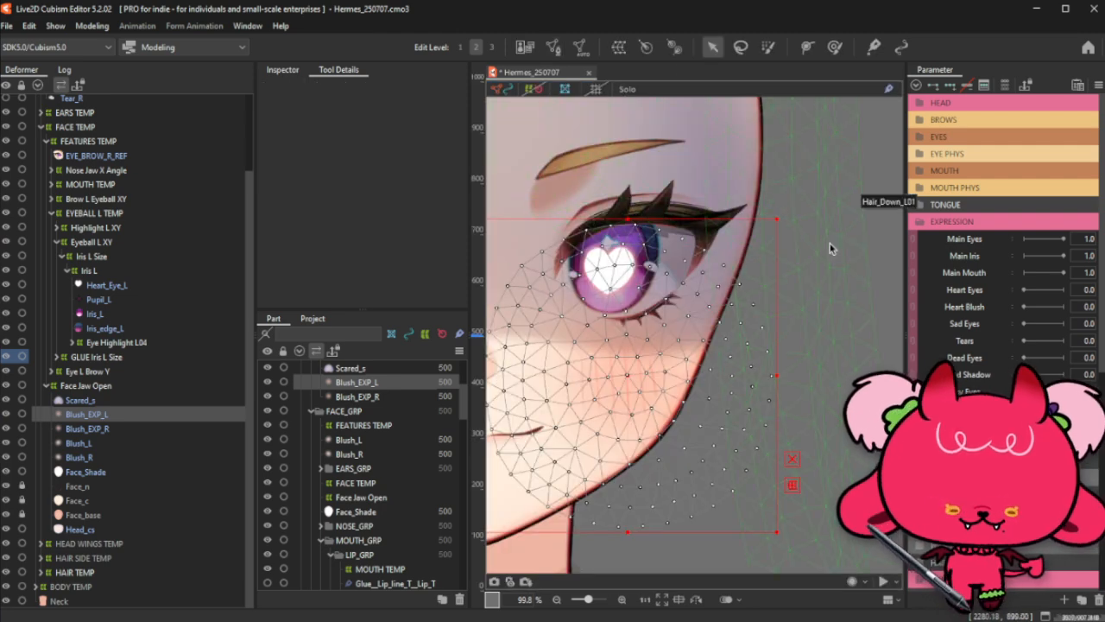
pyautogui.scroll(-3, 850, 295)
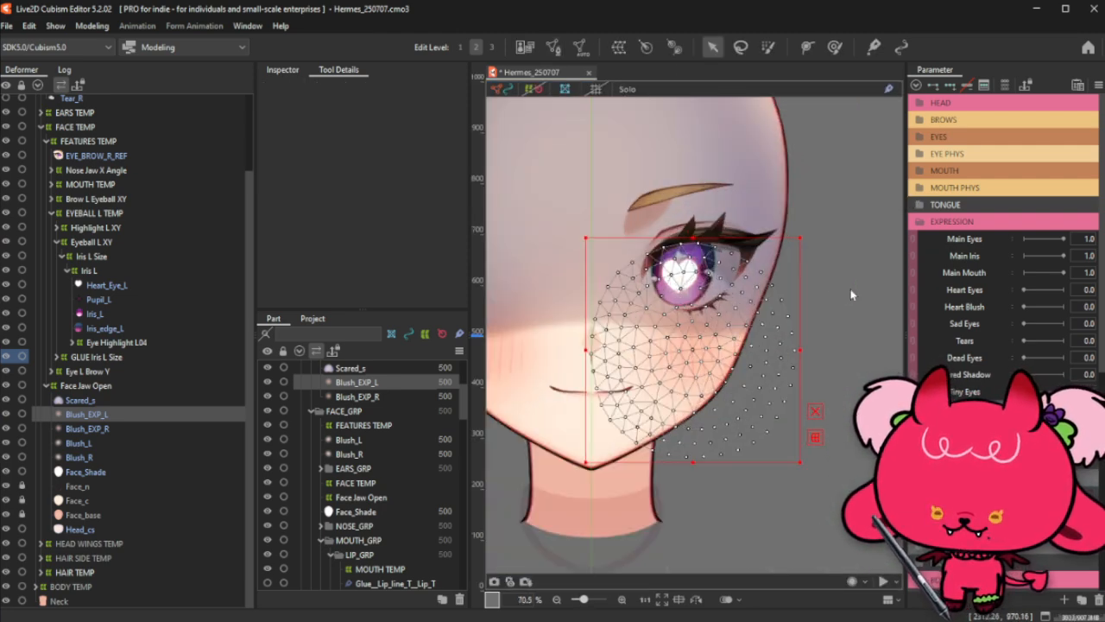
pyautogui.click(580, 47)
pyautogui.click(404, 190)
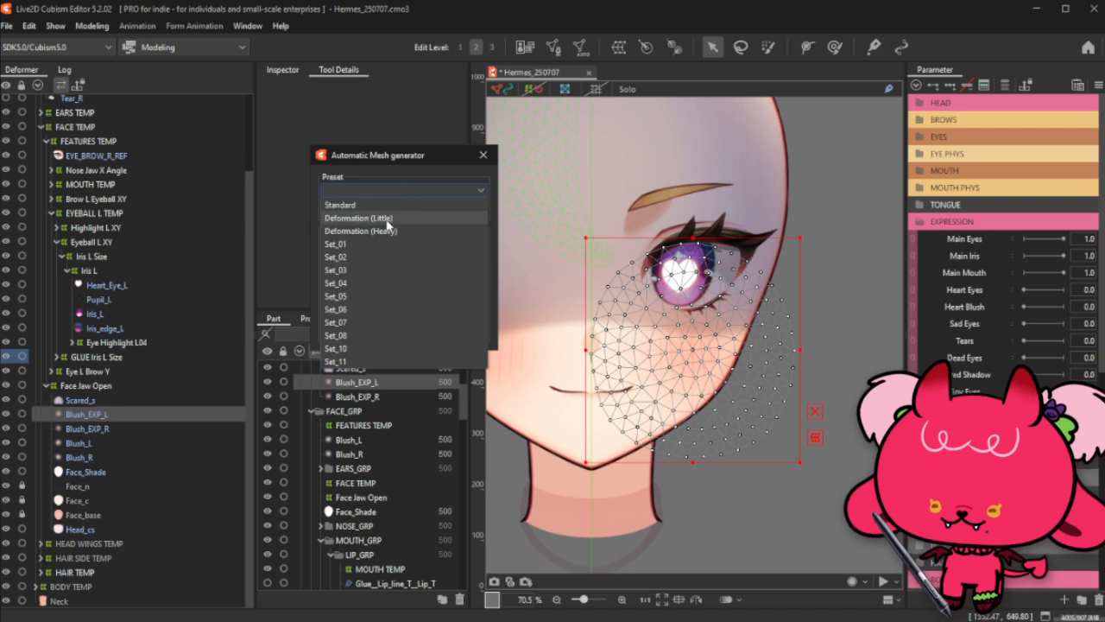
pyautogui.click(346, 313)
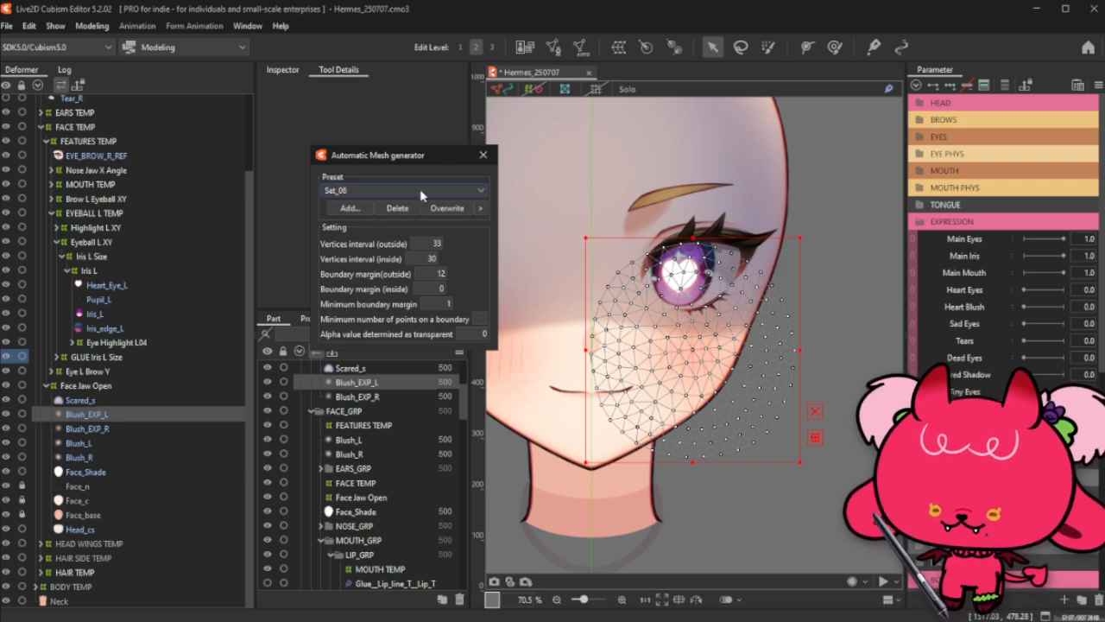
pyautogui.click(483, 154)
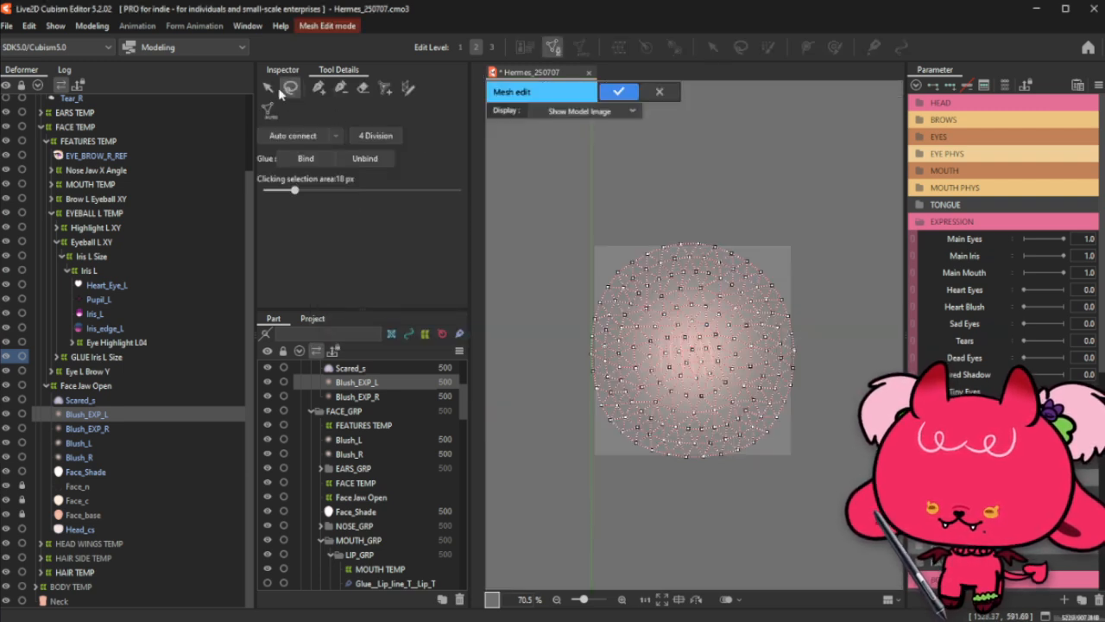
# Step: Select the whole Blush_EXP_L mesh, scale it up slightly beyond the blush texture and apply the mesh edit
pyautogui.click(268, 88)
pyautogui.moveTo(520, 198); pyautogui.dragTo(837, 513)
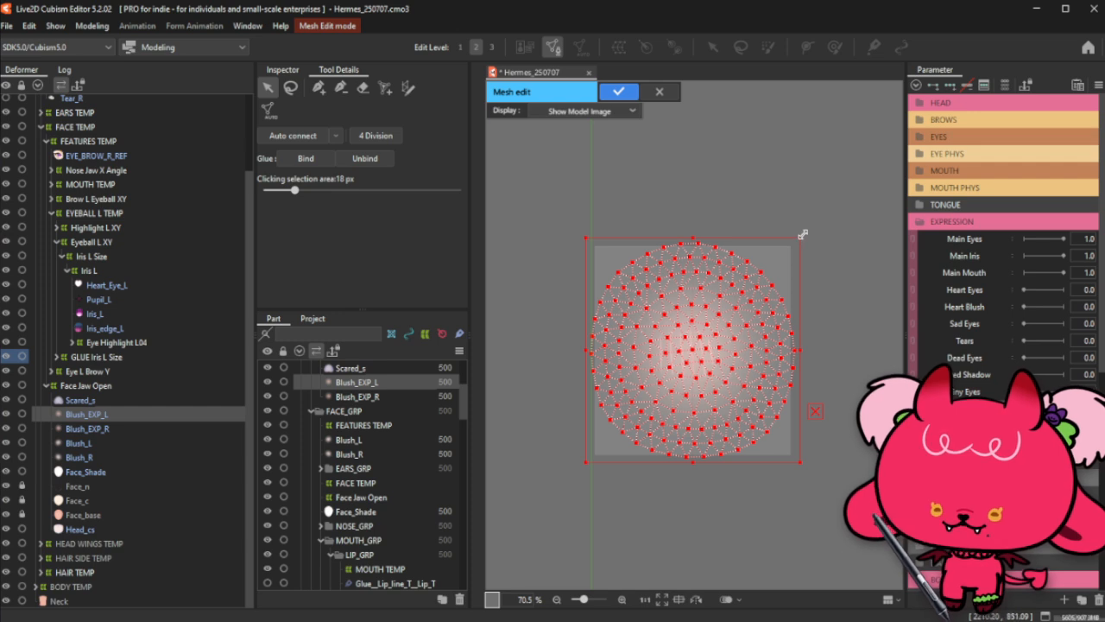
pyautogui.moveTo(803, 234); pyautogui.dragTo(807, 230)
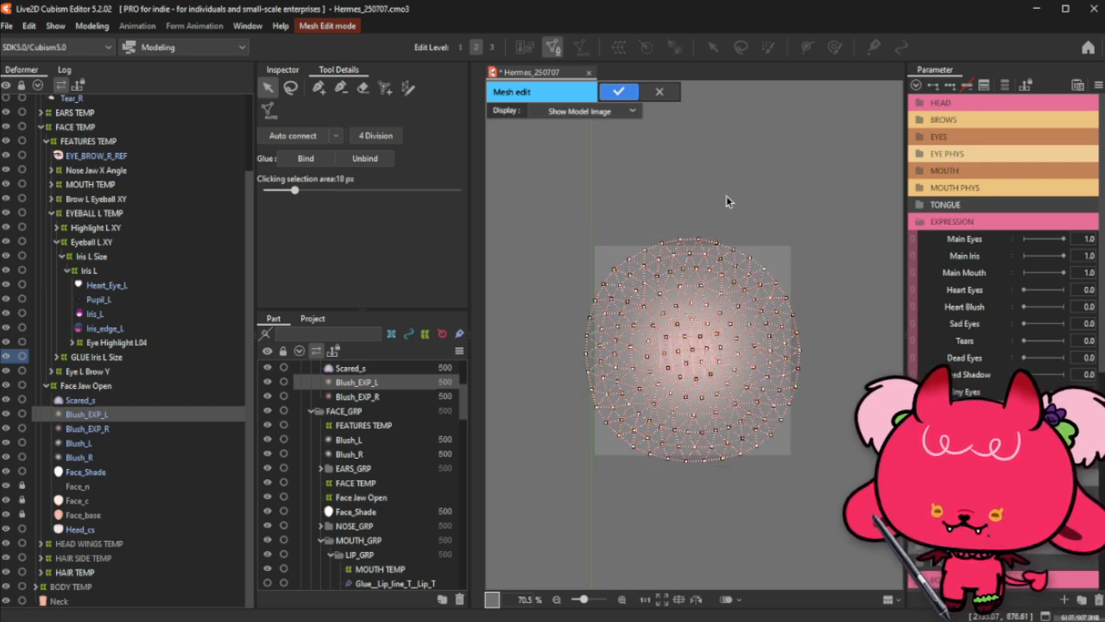
pyautogui.click(618, 91)
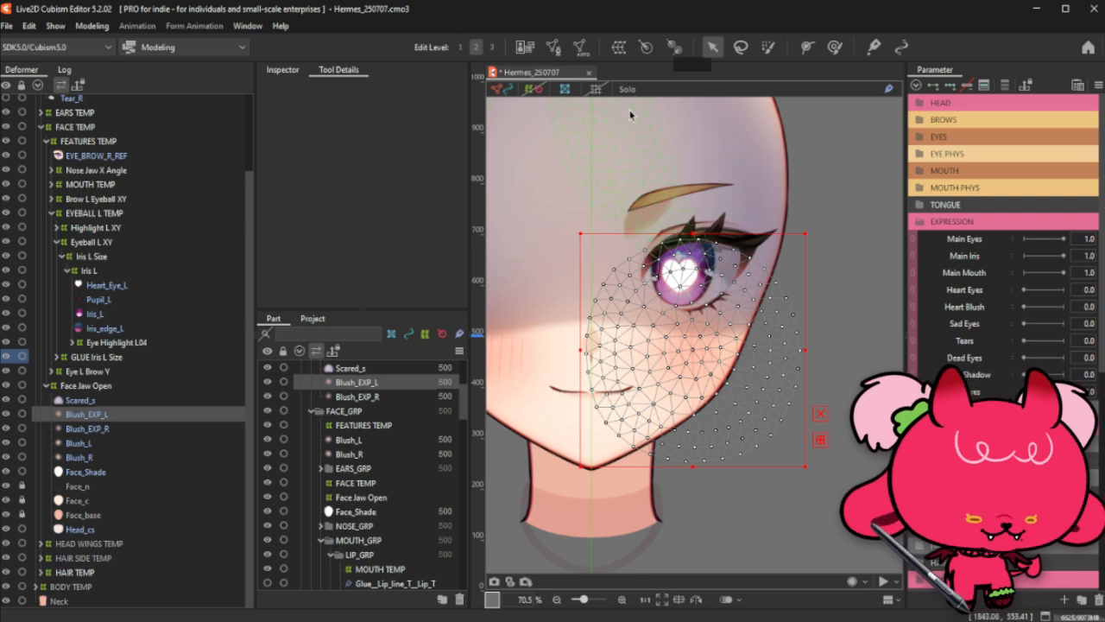
# Step: Copy all vertices of the enlarged Blush_EXP_L mesh and close its mesh edit
pyautogui.click(113, 427)
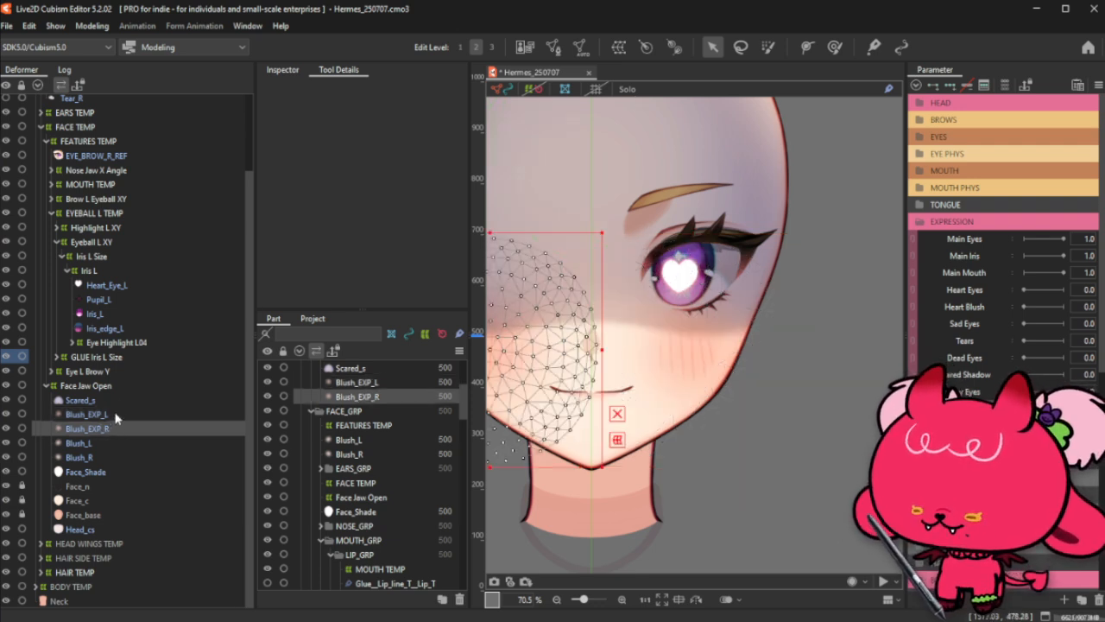
pyautogui.click(116, 415)
pyautogui.moveTo(562, 187); pyautogui.dragTo(816, 505)
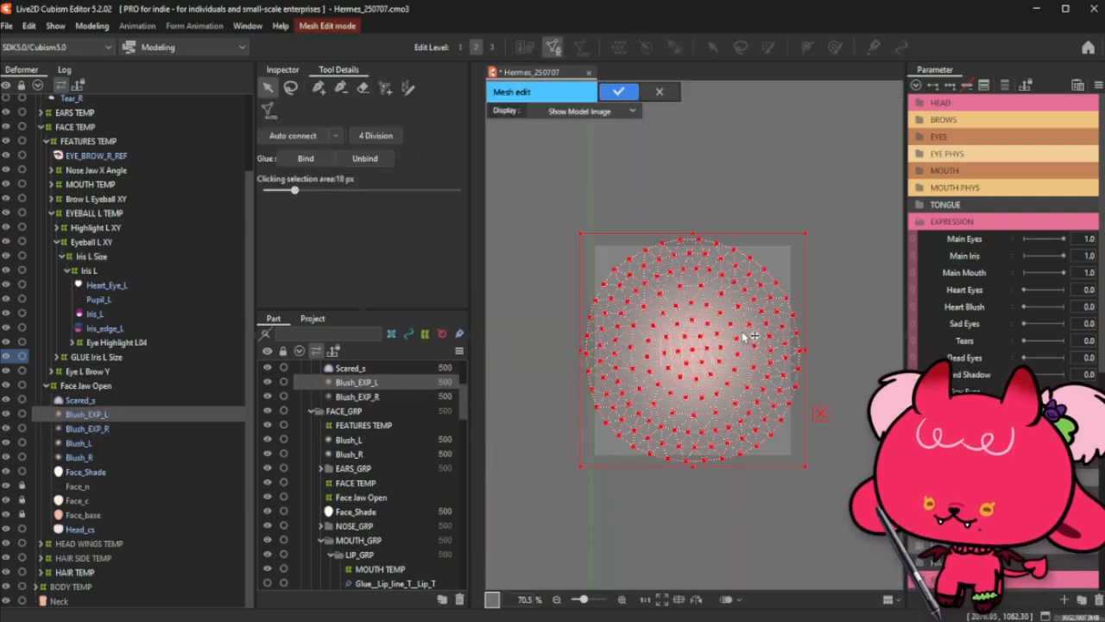
pyautogui.click(619, 90)
# Step: Open the Blush_EXP_R mesh for editing and delete all of its vertices
pyautogui.click(95, 428)
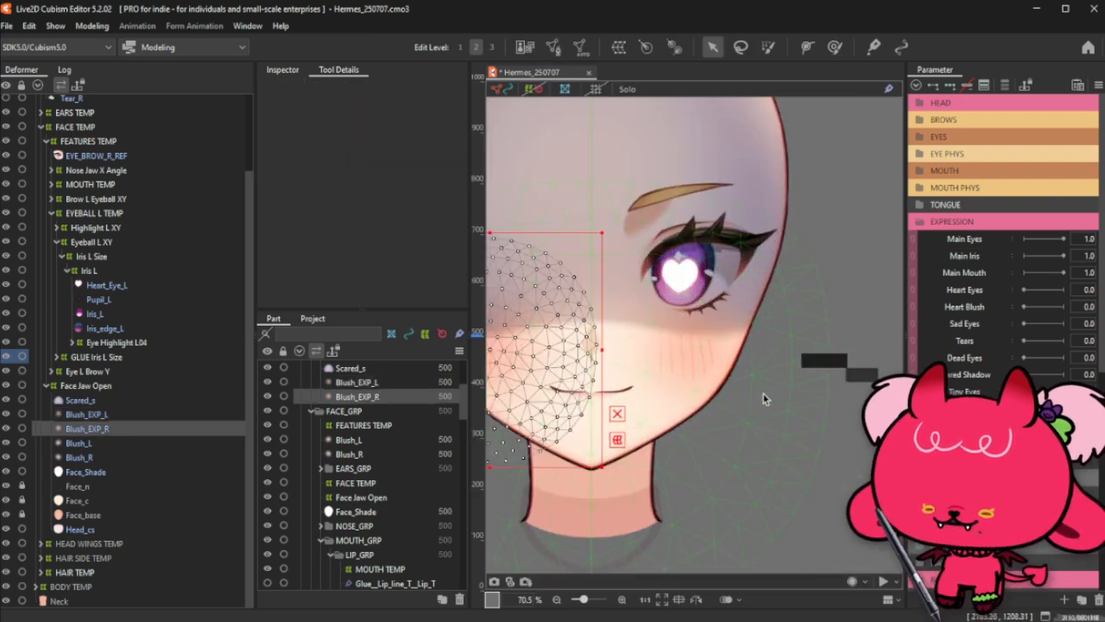
pyautogui.scroll(-2, 910, 360)
pyautogui.scroll(-2, 867, 392)
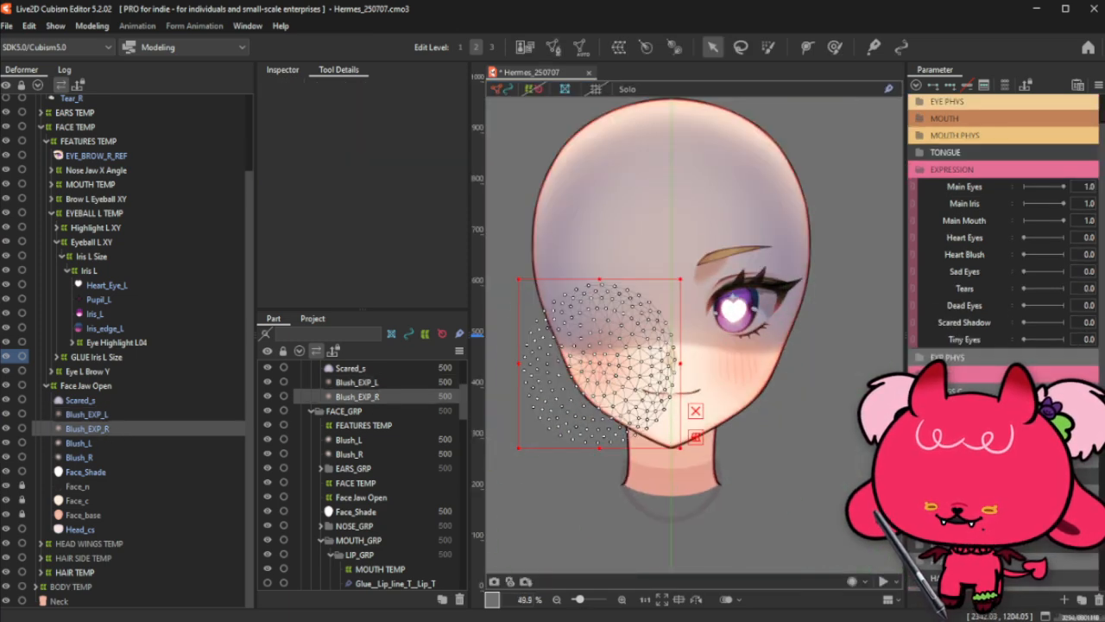
pyautogui.click(552, 47)
pyautogui.moveTo(501, 225); pyautogui.dragTo(737, 500)
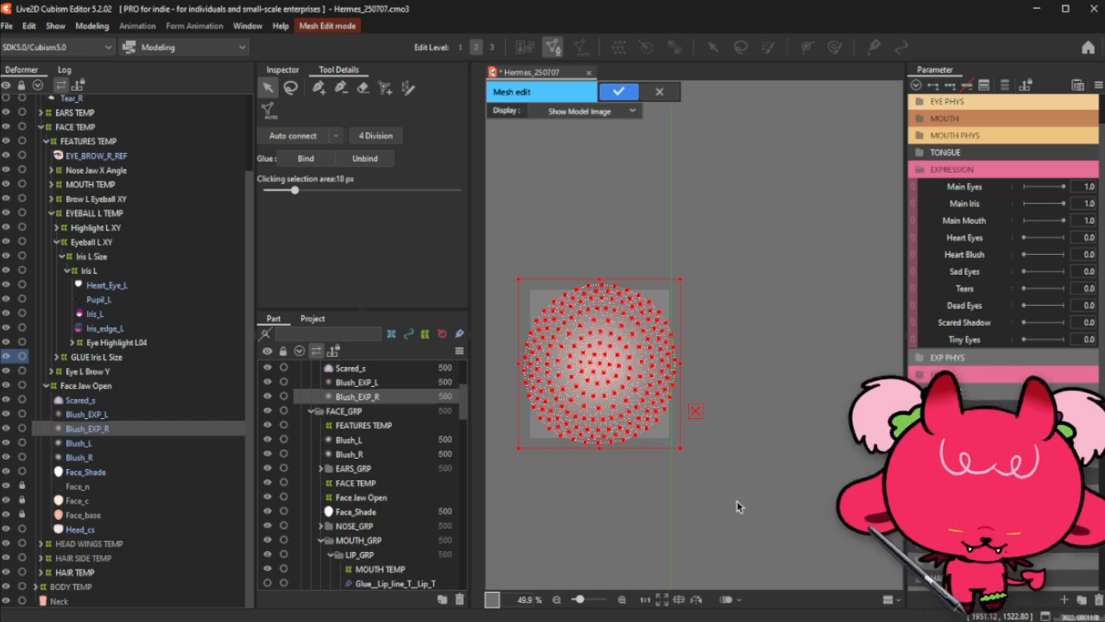
pyautogui.press('Delete')
# Step: Paste the enlarged mesh into Blush_EXP_R, flip it horizontally onto the blush texture and apply the mesh edit
pyautogui.hotkey('ctrl', 'v')
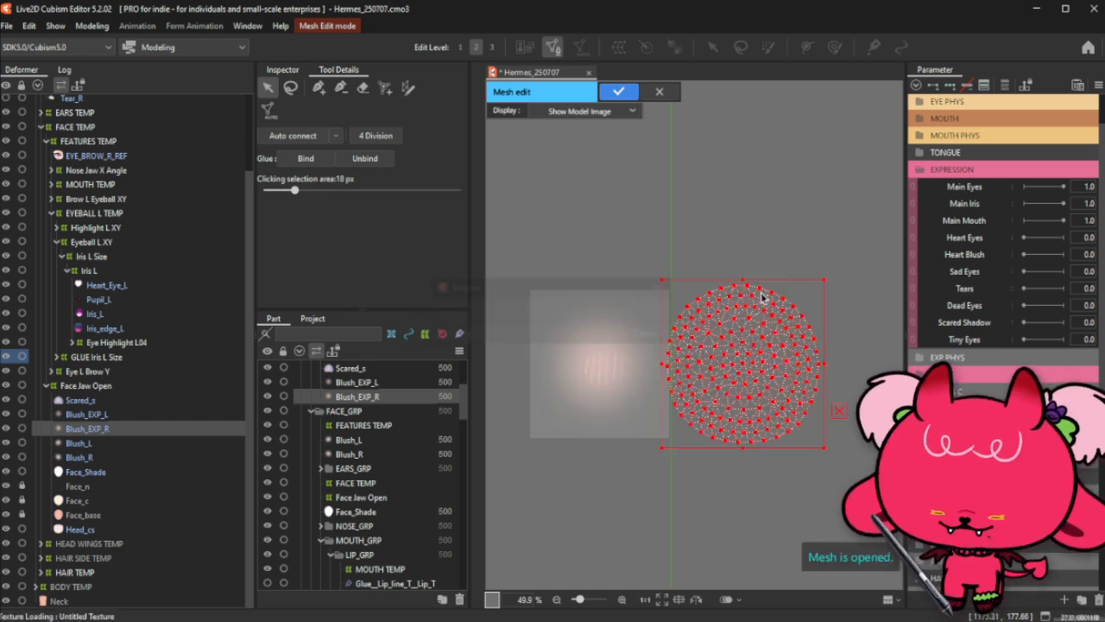
pyautogui.rightClick(818, 211)
pyautogui.click(832, 217)
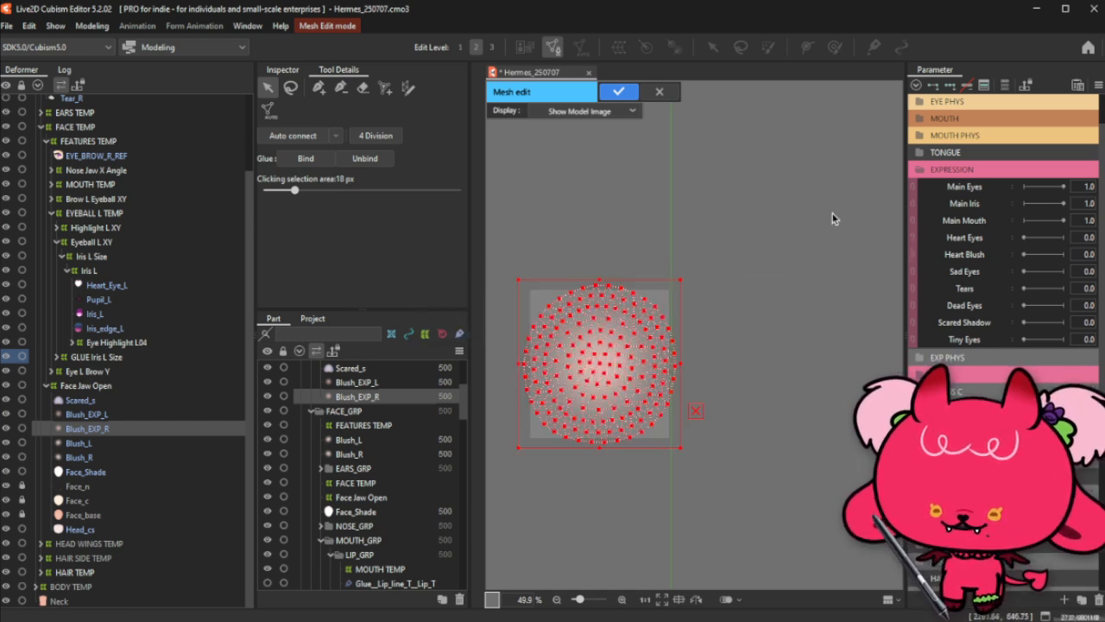
pyautogui.click(618, 92)
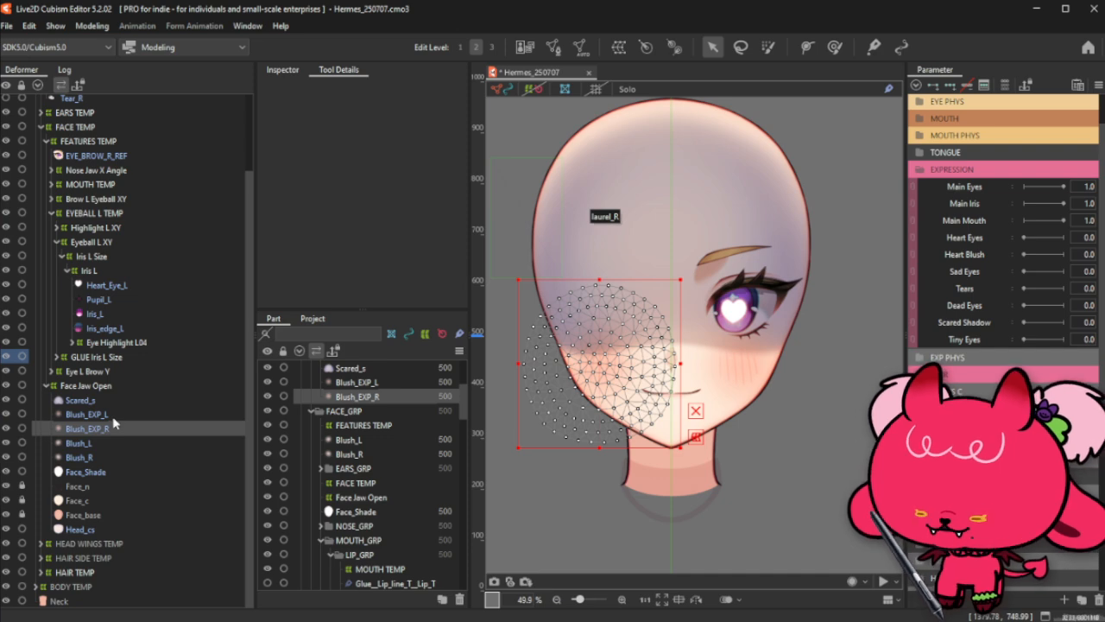
pyautogui.click(87, 414)
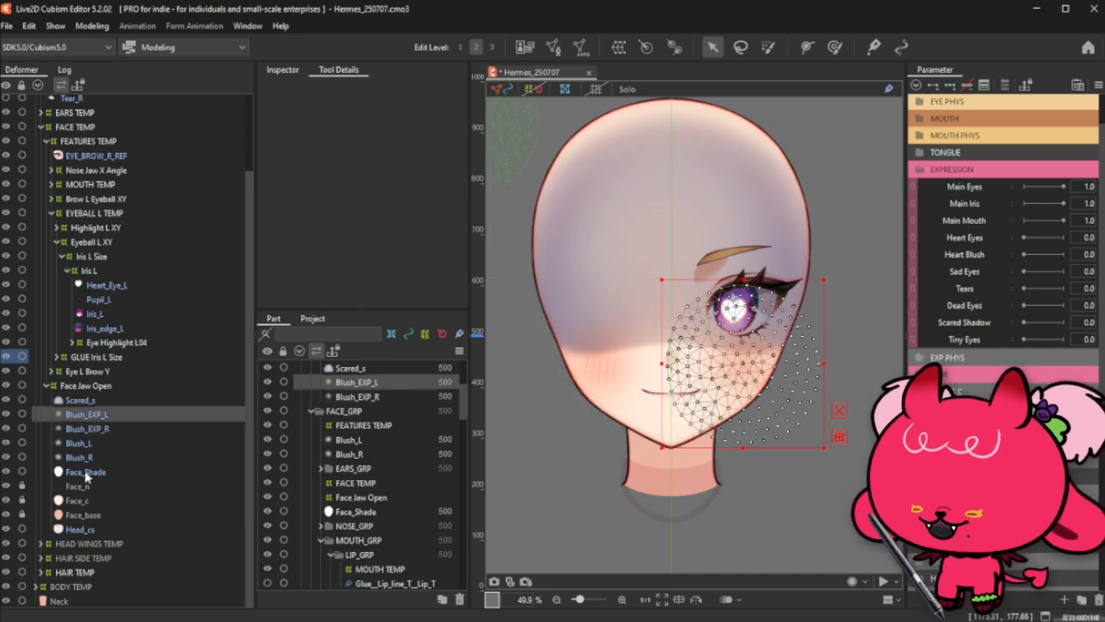
# Step: Create a warp deformer named "Scared Shadow On" in EXP_GRP as the parent of Scared_s
pyautogui.click(80, 400)
pyautogui.scroll(-1, 775, 363)
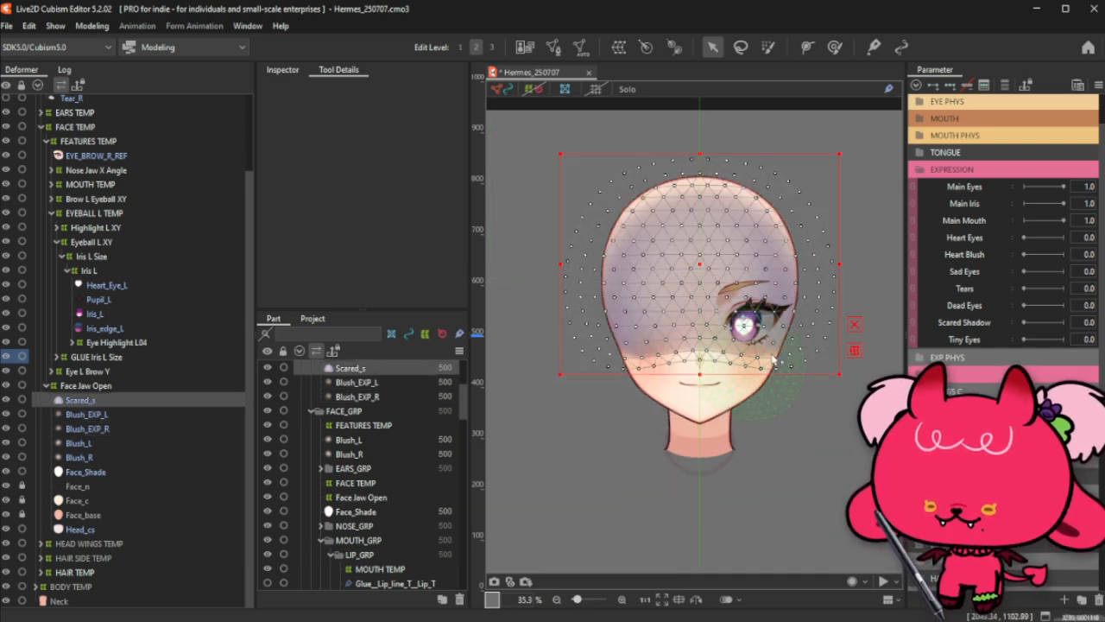
pyautogui.click(618, 47)
pyautogui.tripleClick(529, 246)
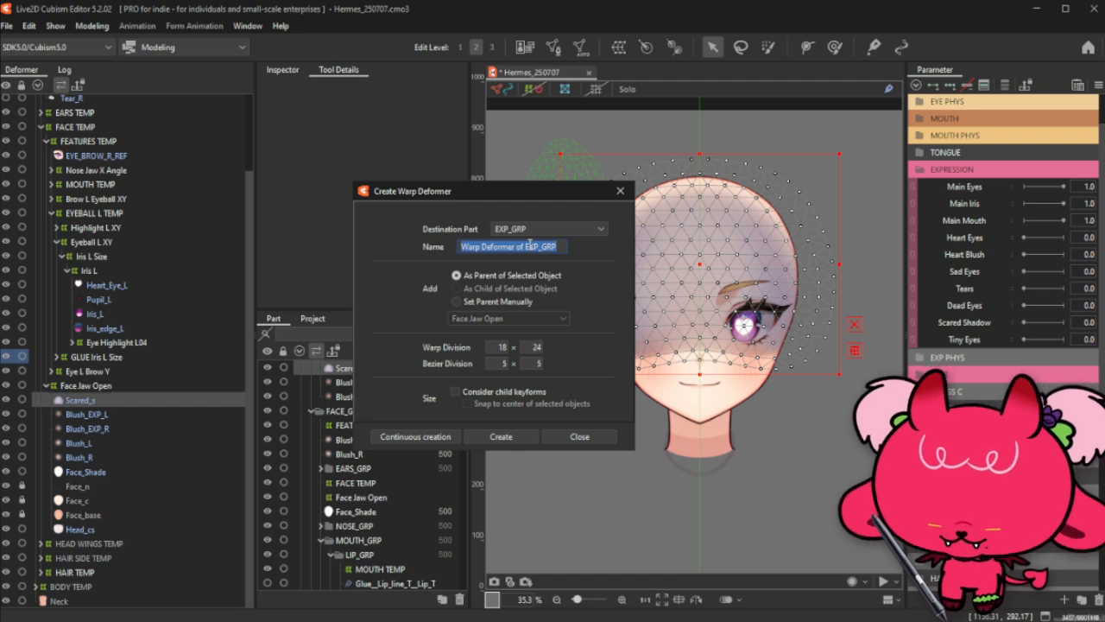
pyautogui.write('Scared Shadow On')
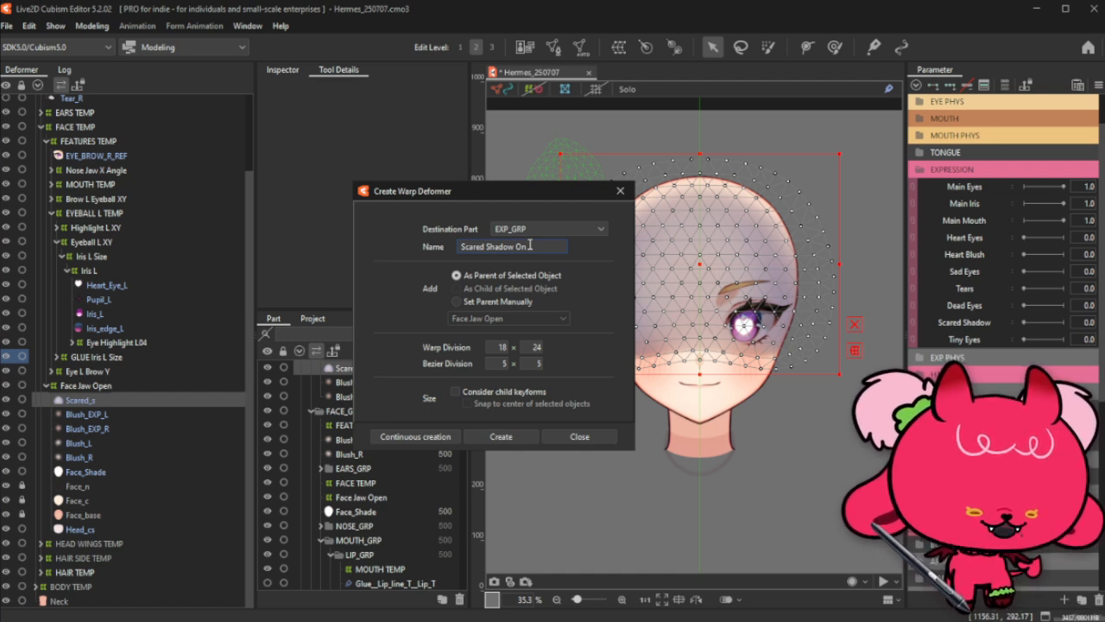
pyautogui.click(500, 437)
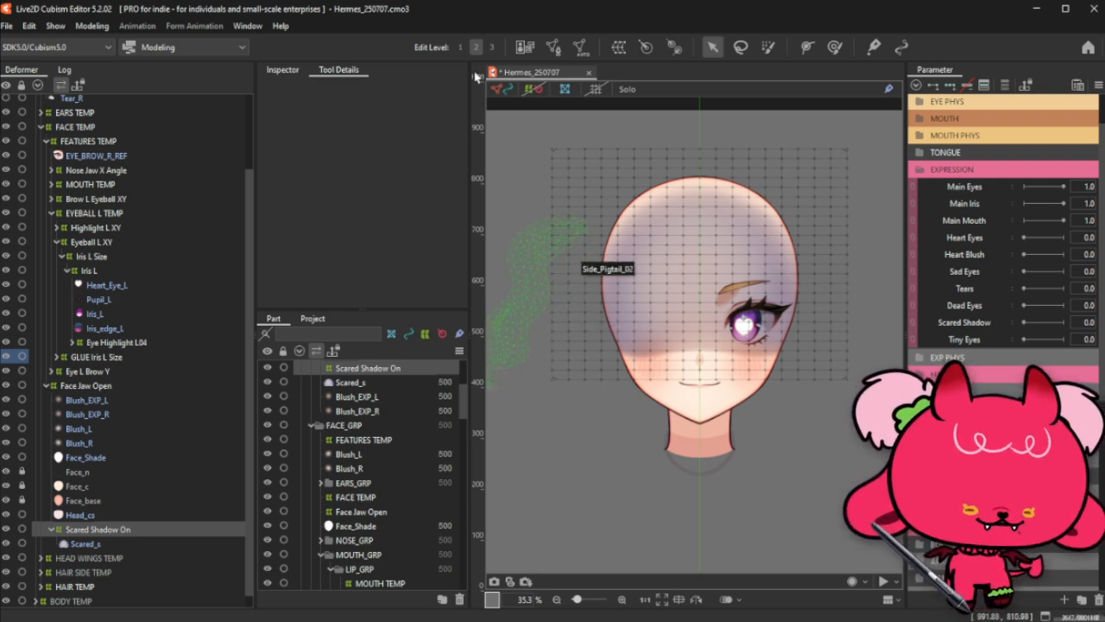
# Step: Set the Scared Shadow On deformer's warp division to 19 x 16
pyautogui.click(540, 90)
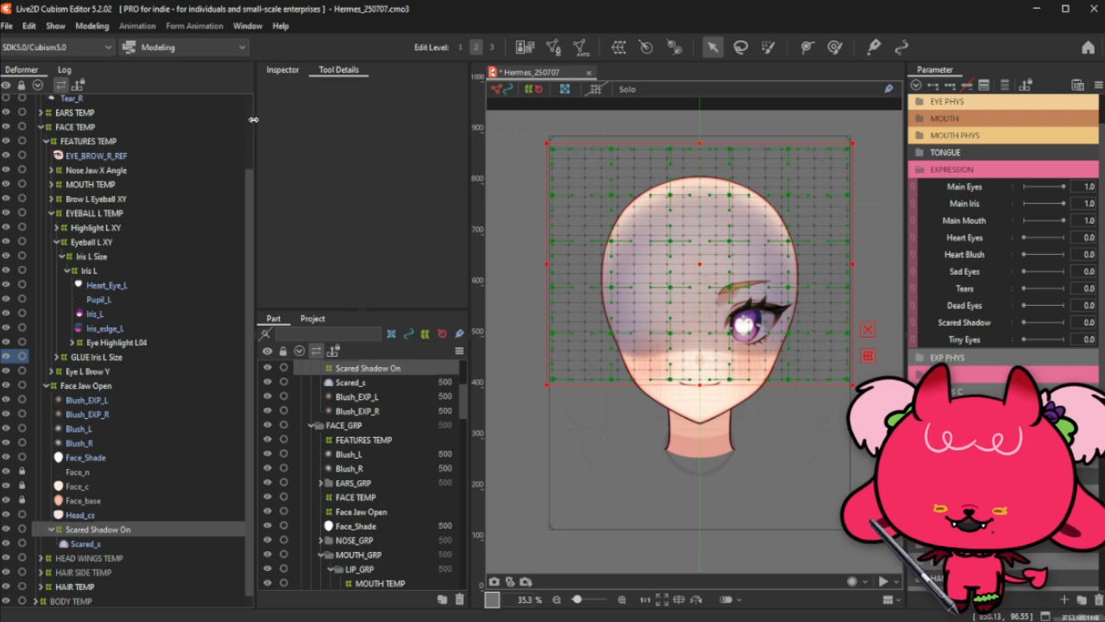
pyautogui.click(288, 69)
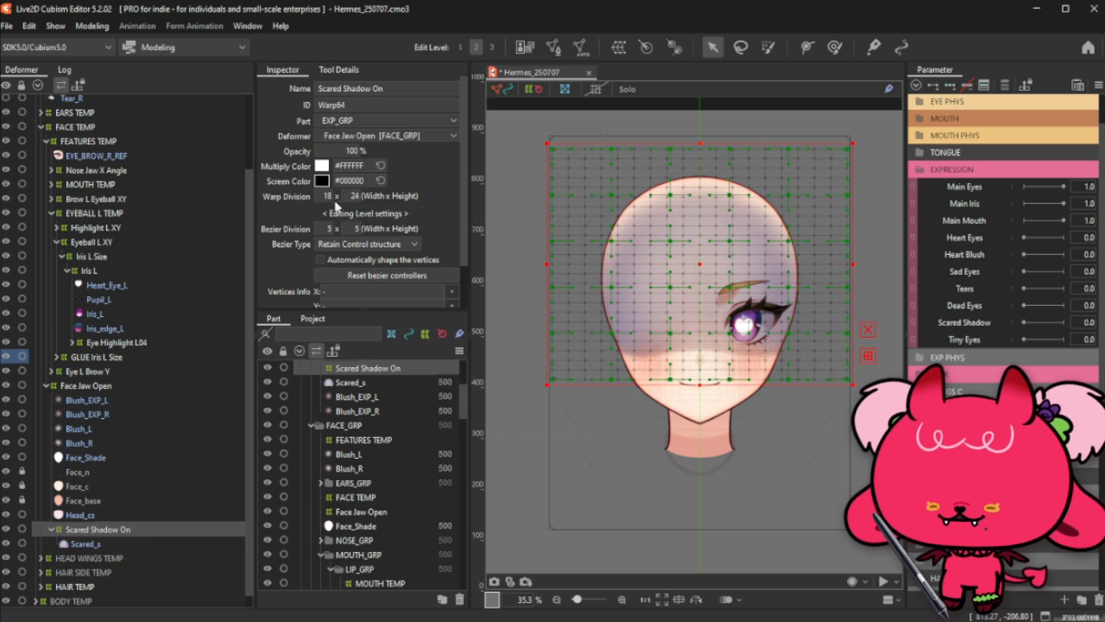
pyautogui.doubleClick(351, 196)
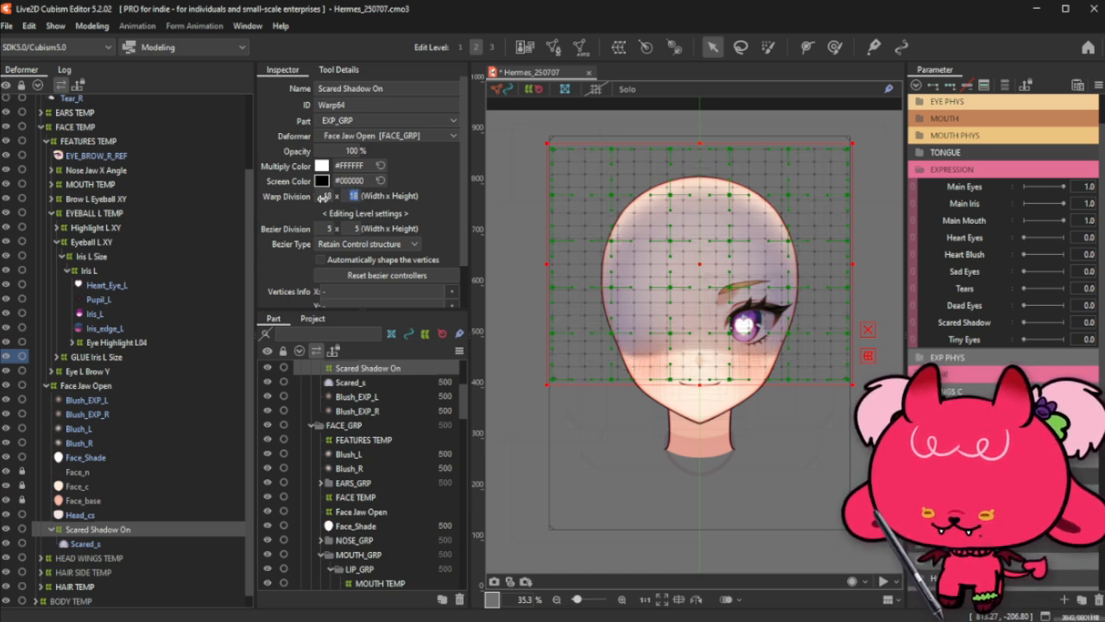
pyautogui.press('Return')
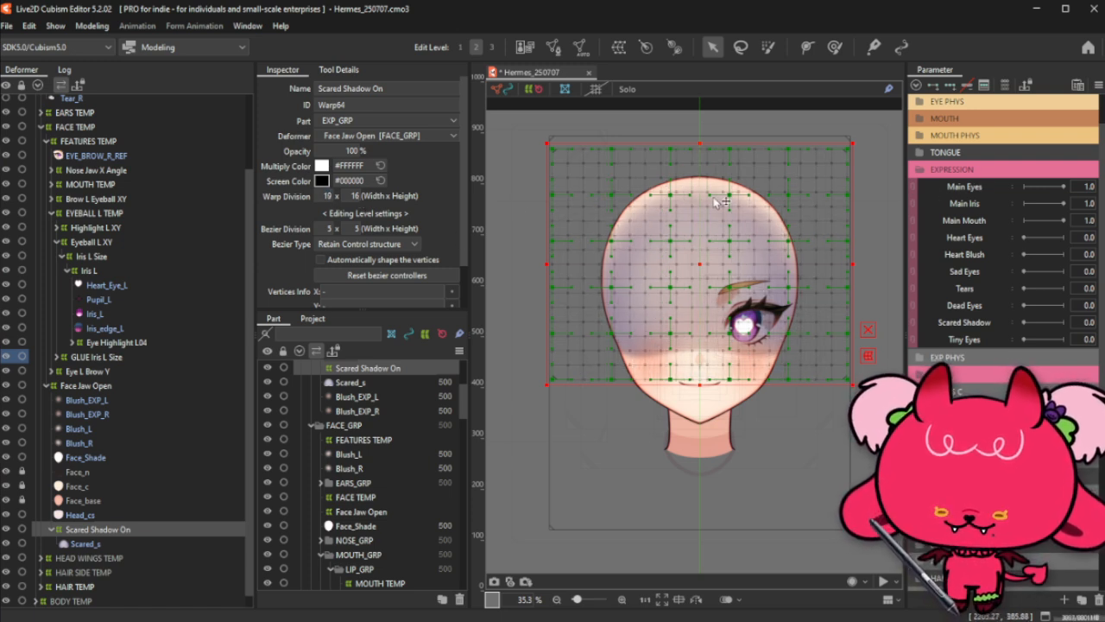
# Step: Set the deformer's Bezier division to 2 x 2 and its Bezier type to Smooth2
pyautogui.write('2')
pyautogui.click(355, 228)
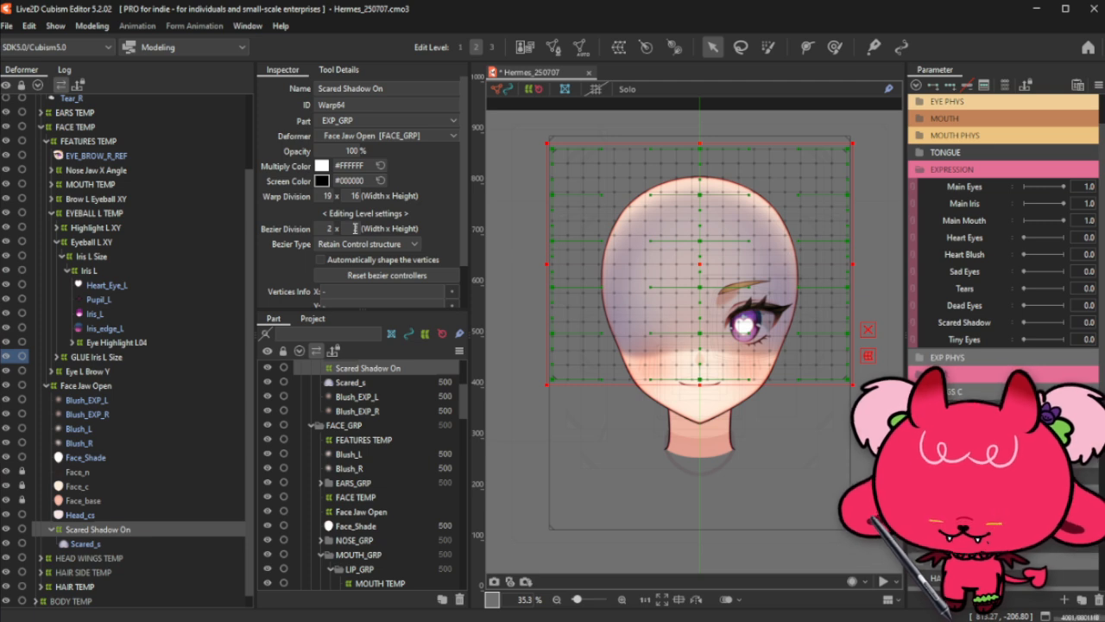
pyautogui.write('2')
pyautogui.press('Return')
pyautogui.click(367, 244)
pyautogui.click(362, 274)
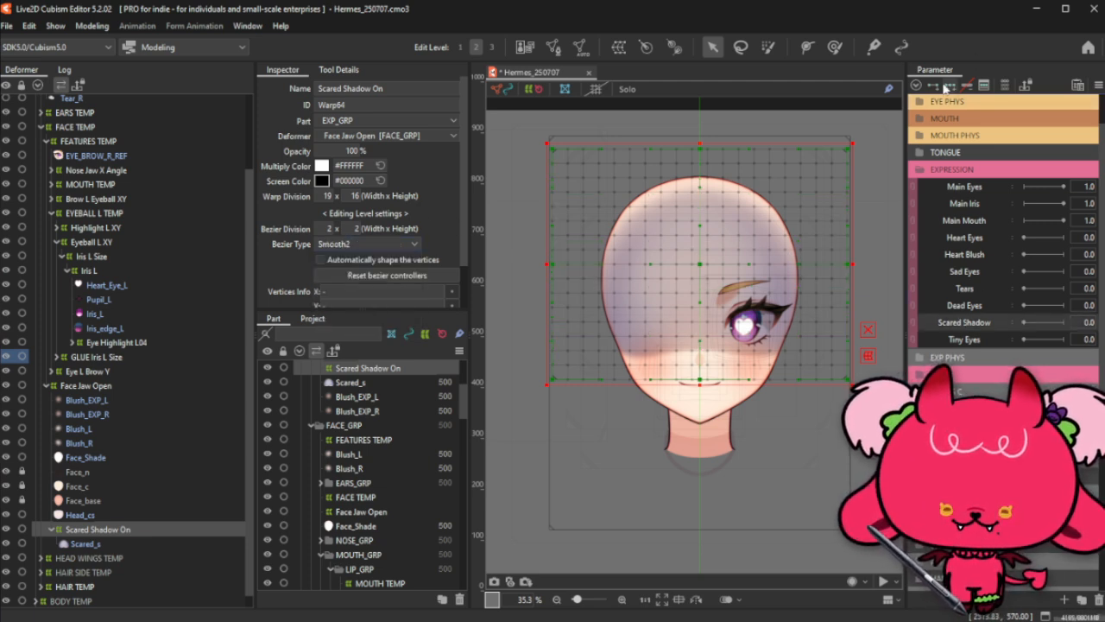
# Step: Key the deformer at 0.0 and 1.0 on Scared Shadow, and at 0.0 squash the shadow up to the top of the head
pyautogui.moveTo(1024, 322); pyautogui.dragTo(1071, 341)
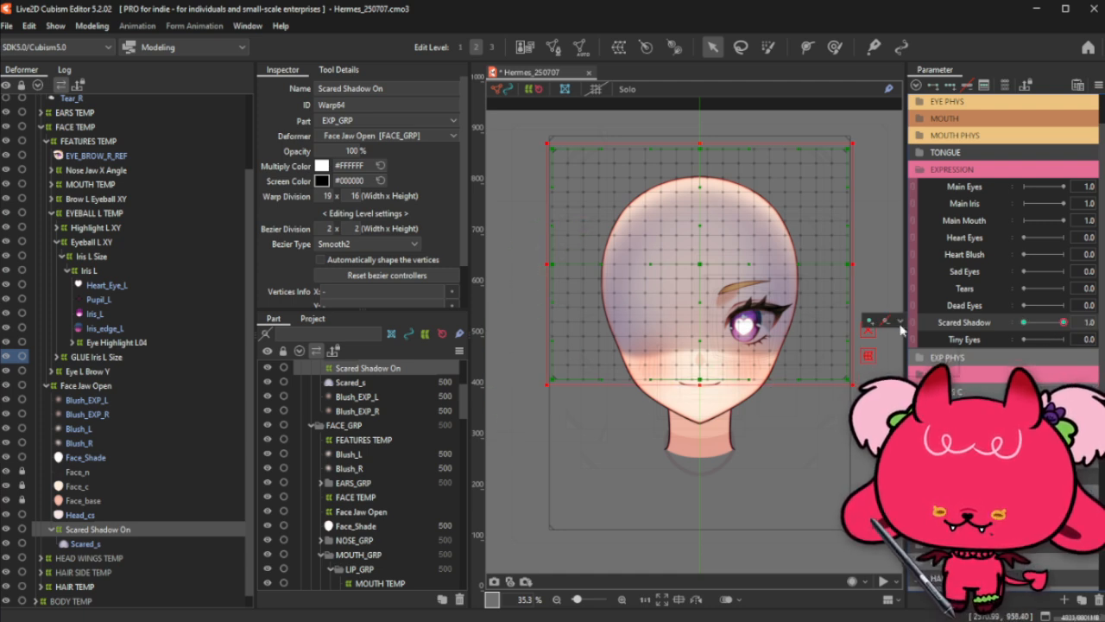
pyautogui.click(1024, 322)
pyautogui.moveTo(699, 382); pyautogui.dragTo(700, 144)
pyautogui.click(870, 219)
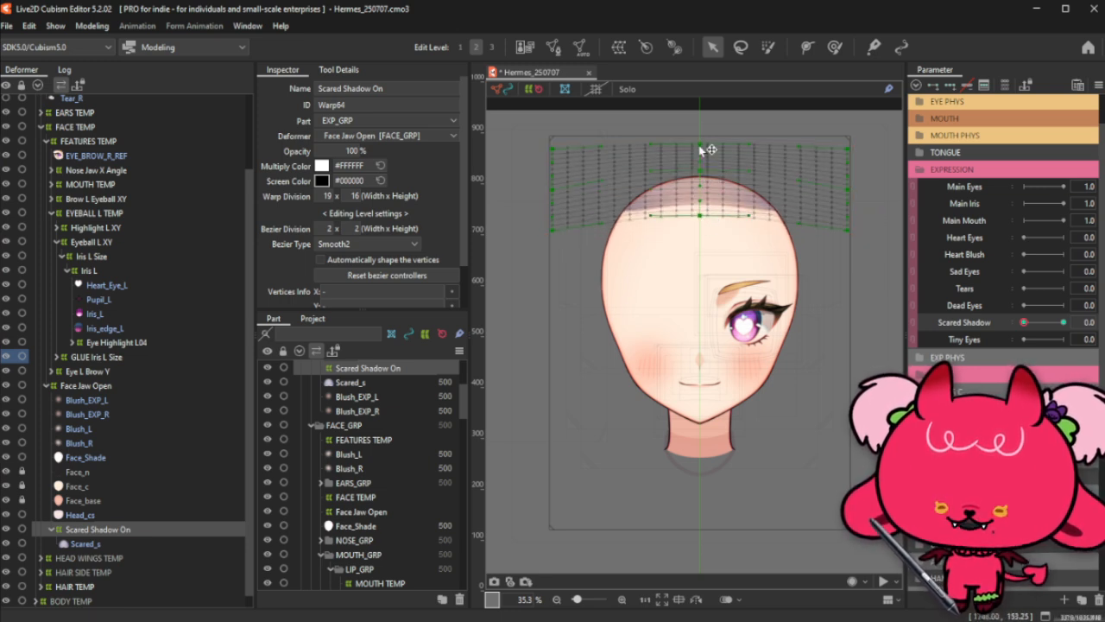
# Step: Lower the bottom corner of the lattice on the character's visible-eye side slightly, then select that half of the deformer's points
pyautogui.moveTo(704, 169)
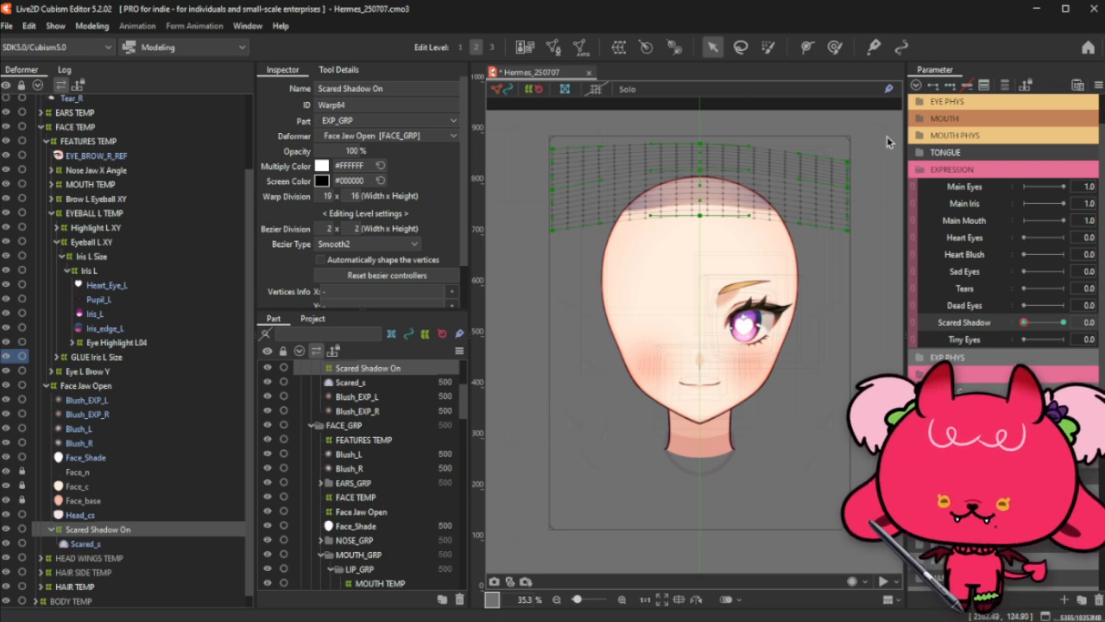
pyautogui.moveTo(898, 116); pyautogui.dragTo(706, 324)
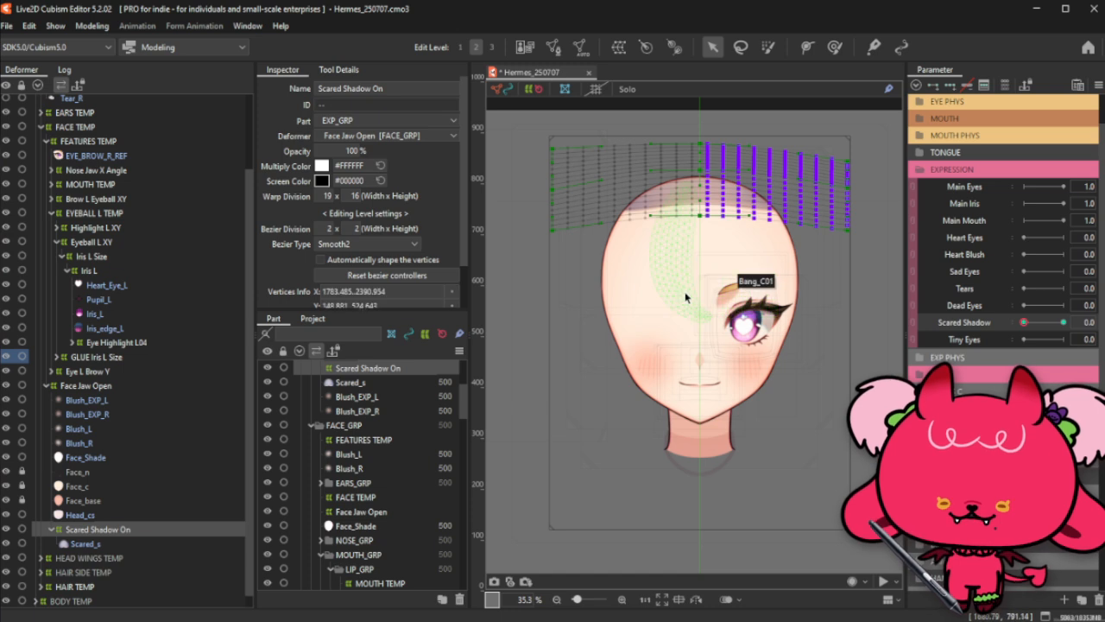
pyautogui.click(863, 145)
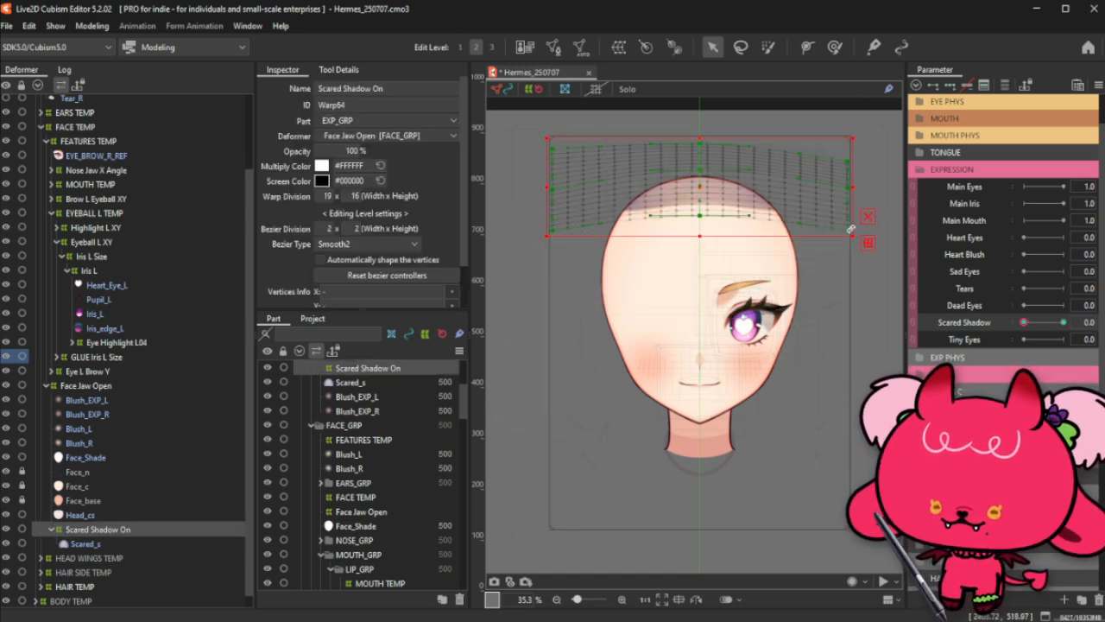
pyautogui.moveTo(848, 230); pyautogui.dragTo(848, 237)
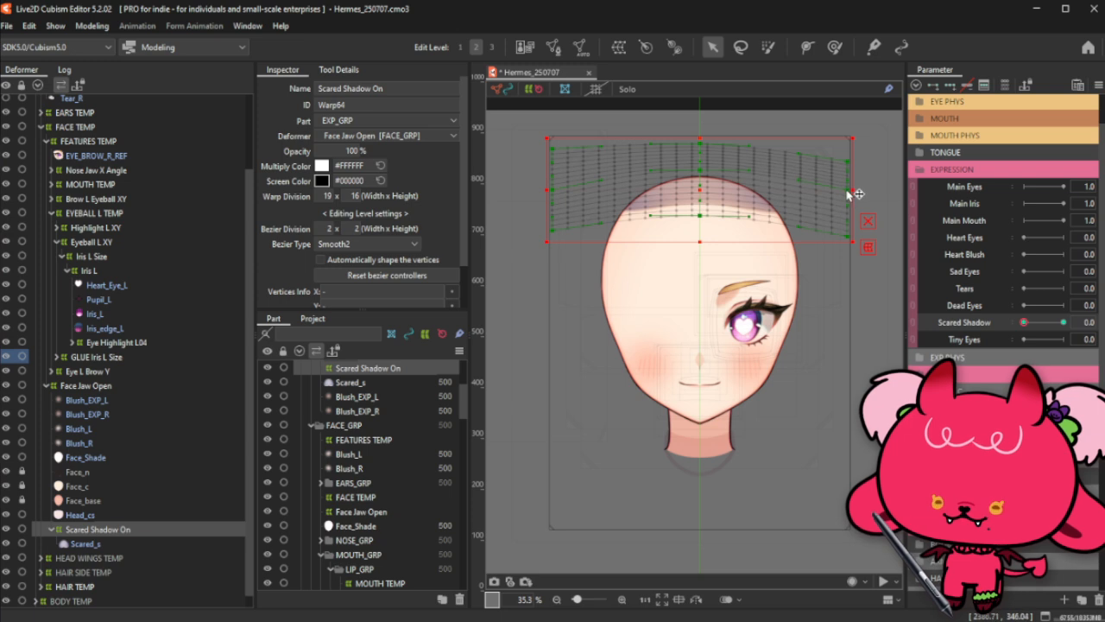
pyautogui.moveTo(889, 107); pyautogui.dragTo(705, 331)
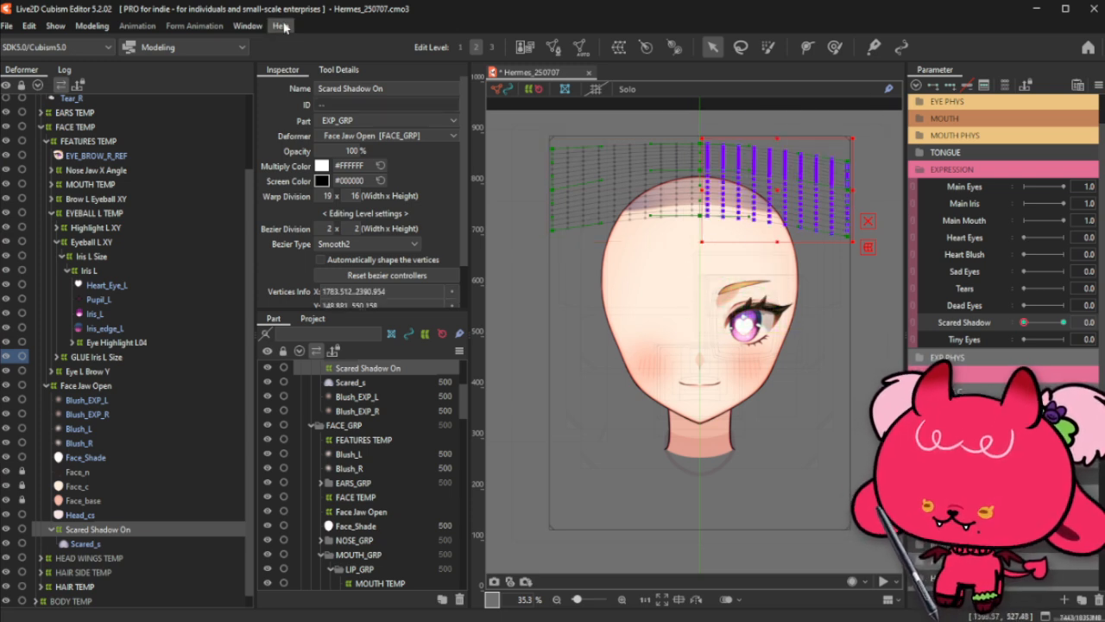
# Step: Mirror the shaped half of the warp deformer with Paste Form Special, inverting coordinates horizontally about the center of the canvas
pyautogui.click(93, 26)
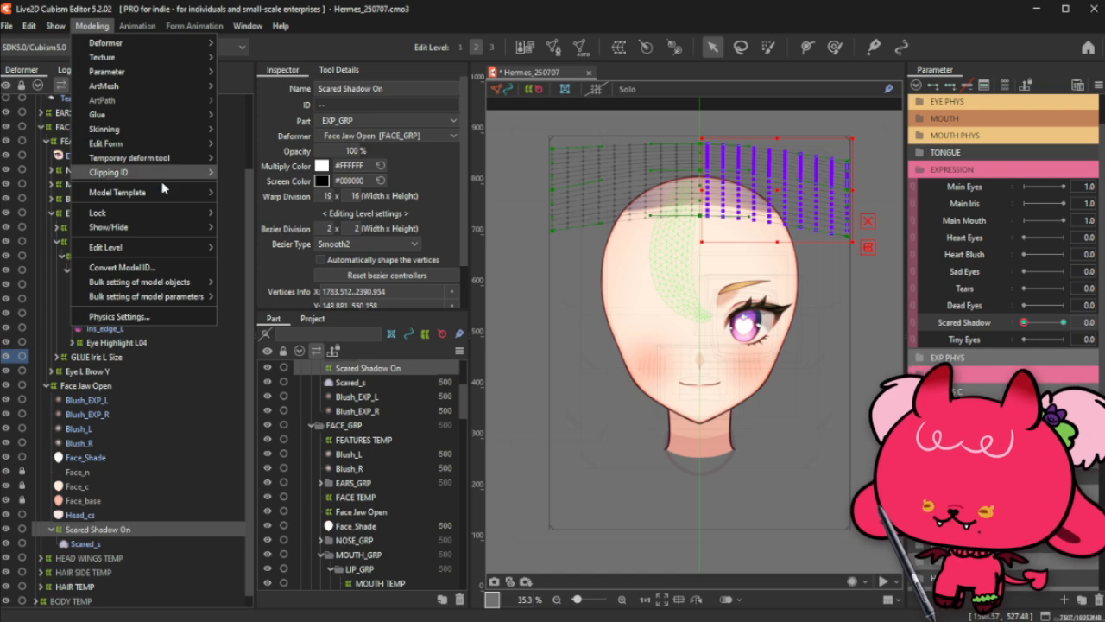
pyautogui.moveTo(165, 144)
pyautogui.click(332, 195)
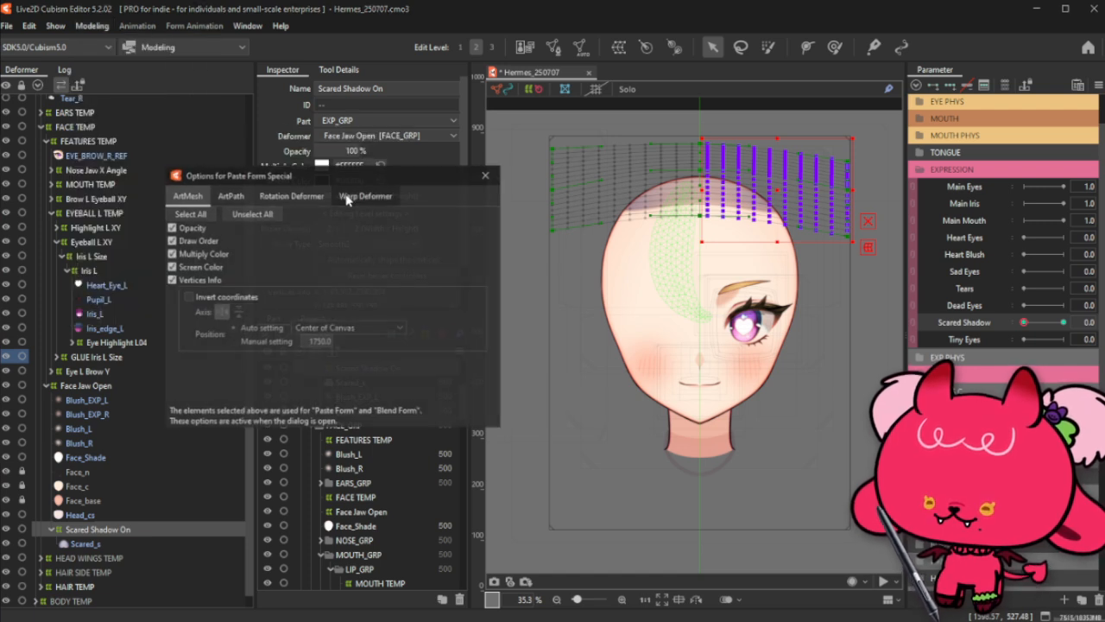
pyautogui.click(365, 195)
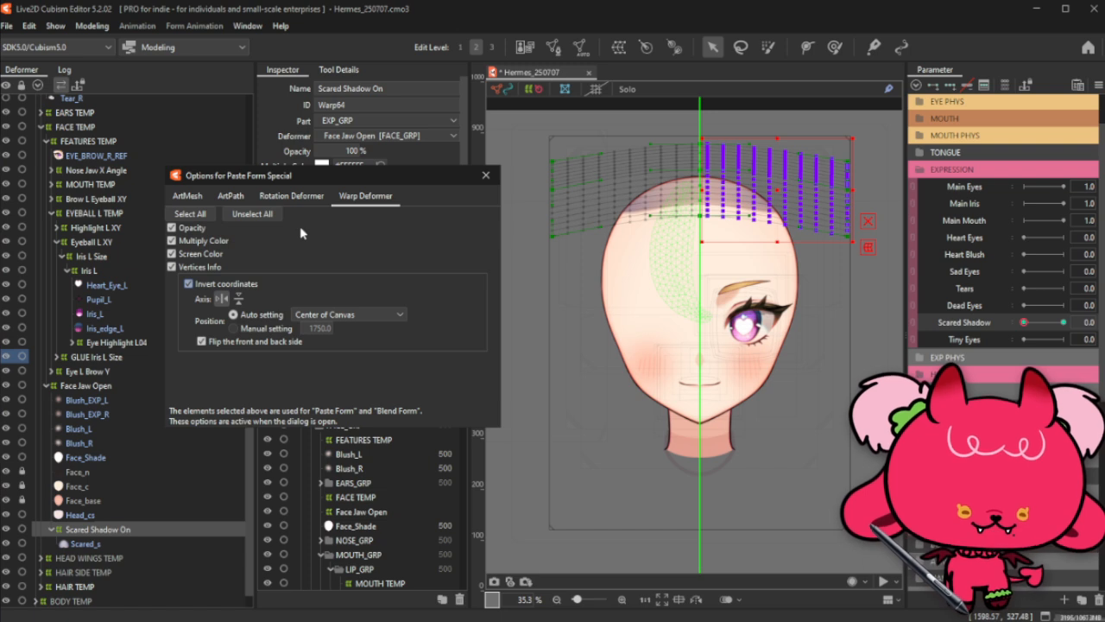
pyautogui.click(484, 175)
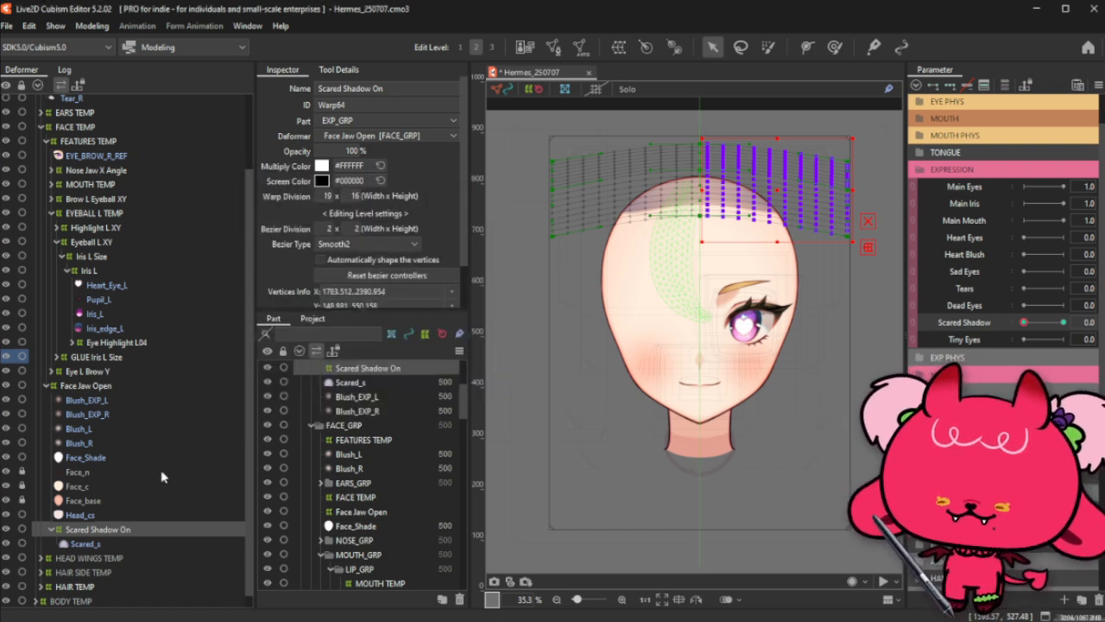
# Step: Select the whole Scared Shadow On deformer and enlarge the deform brush to 1647.7 px
pyautogui.click(124, 530)
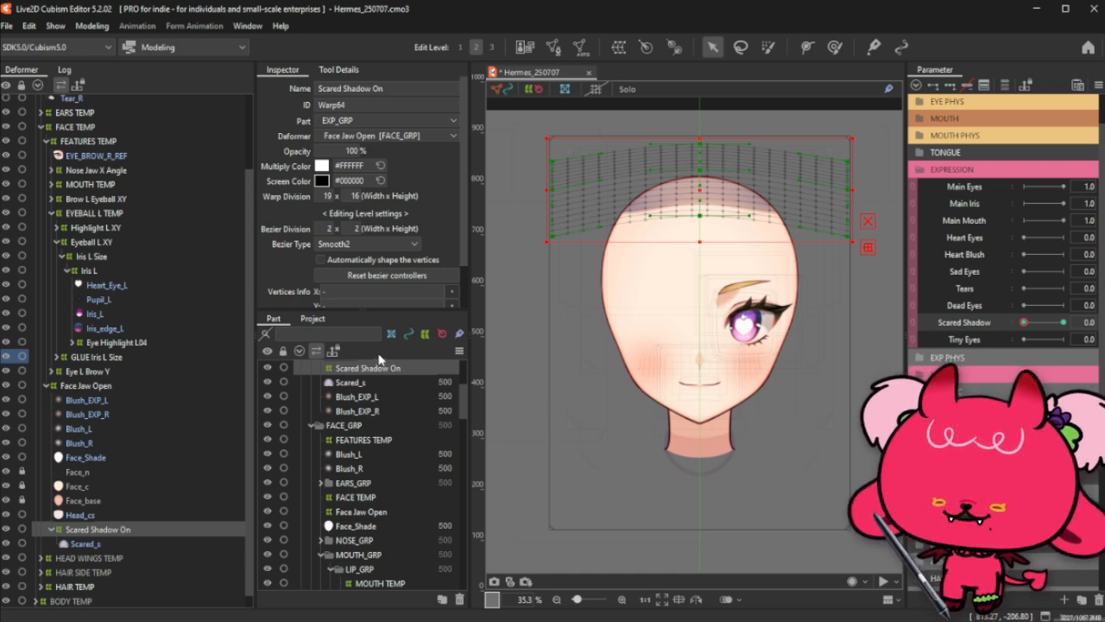
pyautogui.click(834, 47)
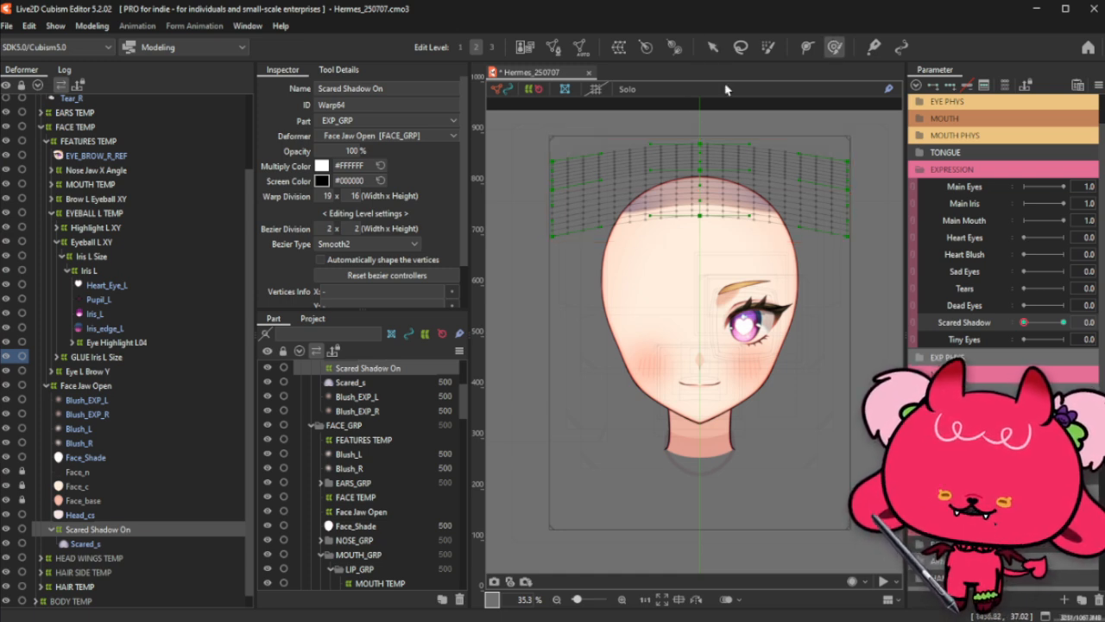
pyautogui.click(336, 70)
pyautogui.click(290, 87)
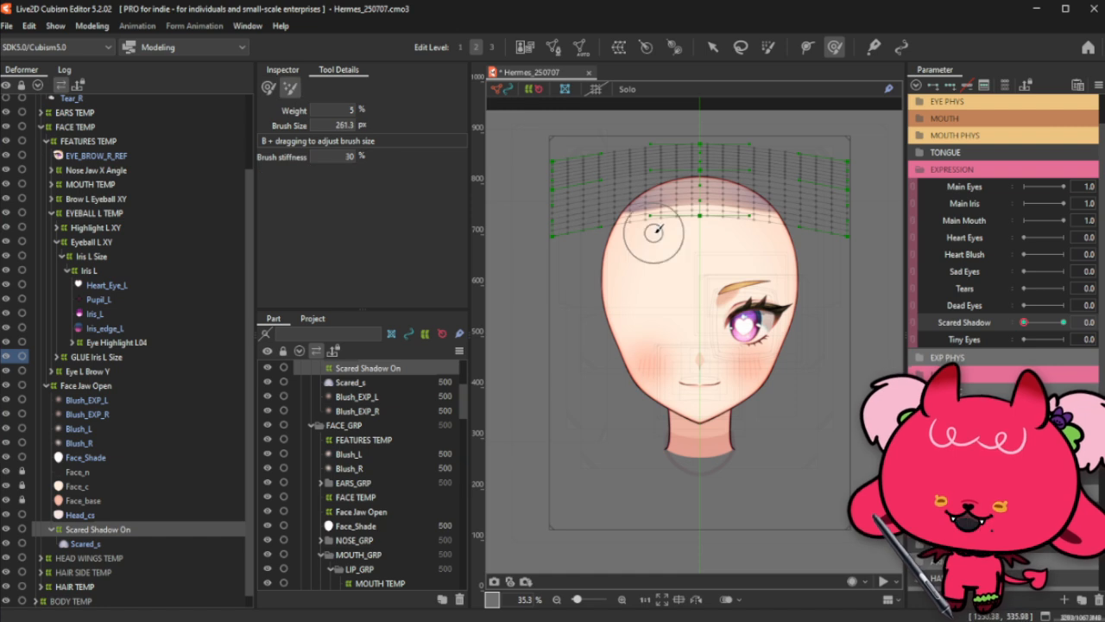
pyautogui.press('b')
pyautogui.moveTo(601, 268)
pyautogui.mouseDown()
pyautogui.moveTo(564, 239)
pyautogui.moveTo(561, 205)
pyautogui.mouseUp()
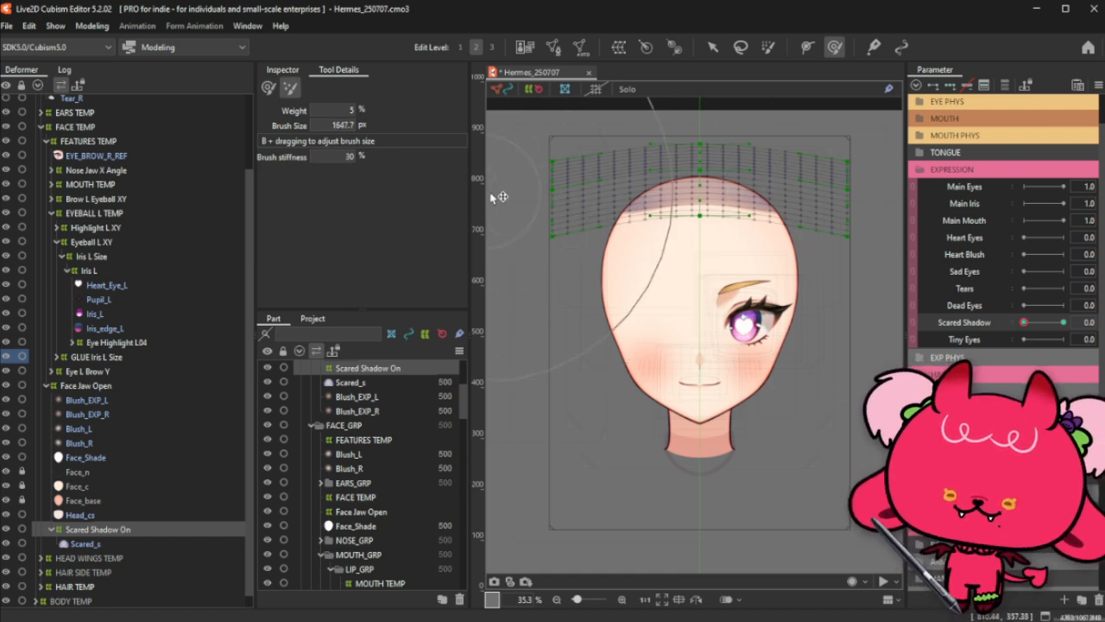
# Step: Raise the bottom center point of the Scared Shadow On lattice at Scared Shadow 0.0, and compare the shape with the 1.0 key
pyautogui.click(712, 46)
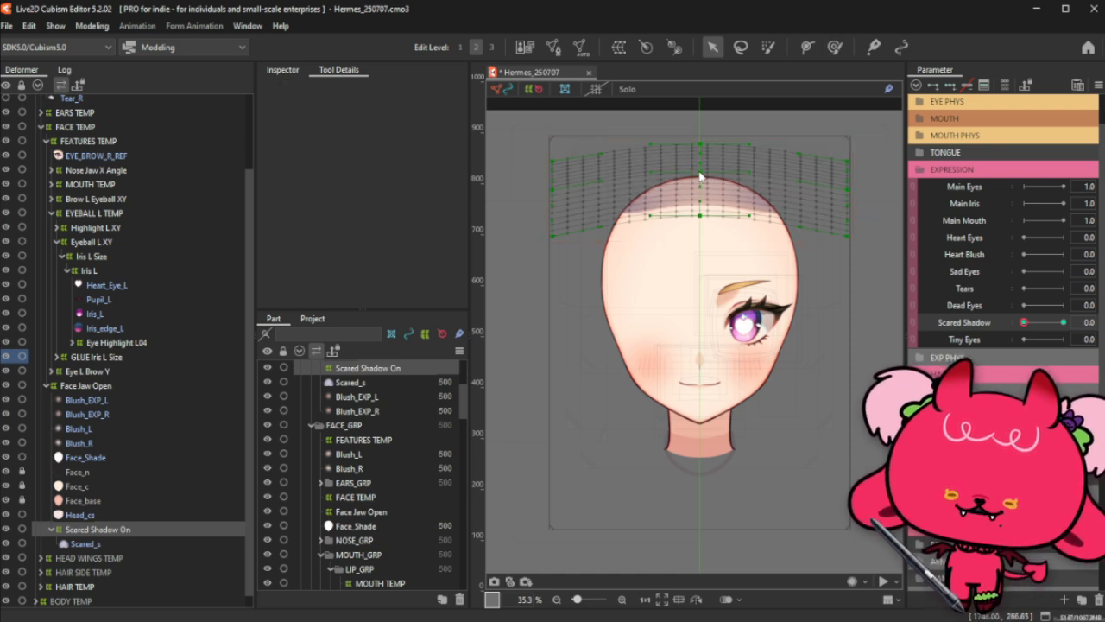
pyautogui.moveTo(699, 219); pyautogui.dragTo(702, 201)
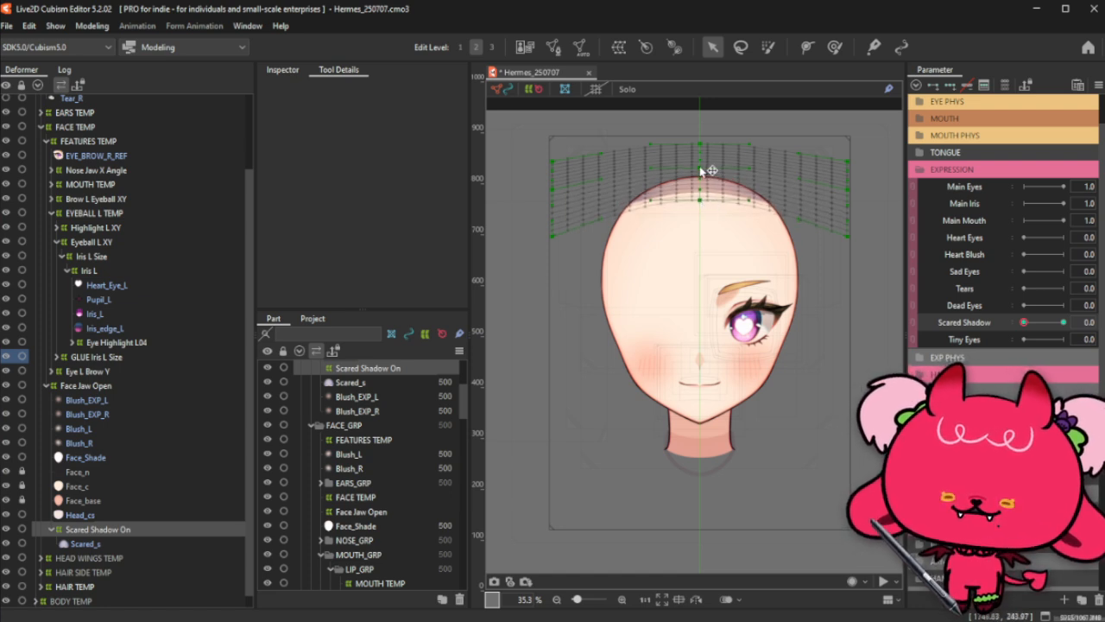
pyautogui.click(834, 46)
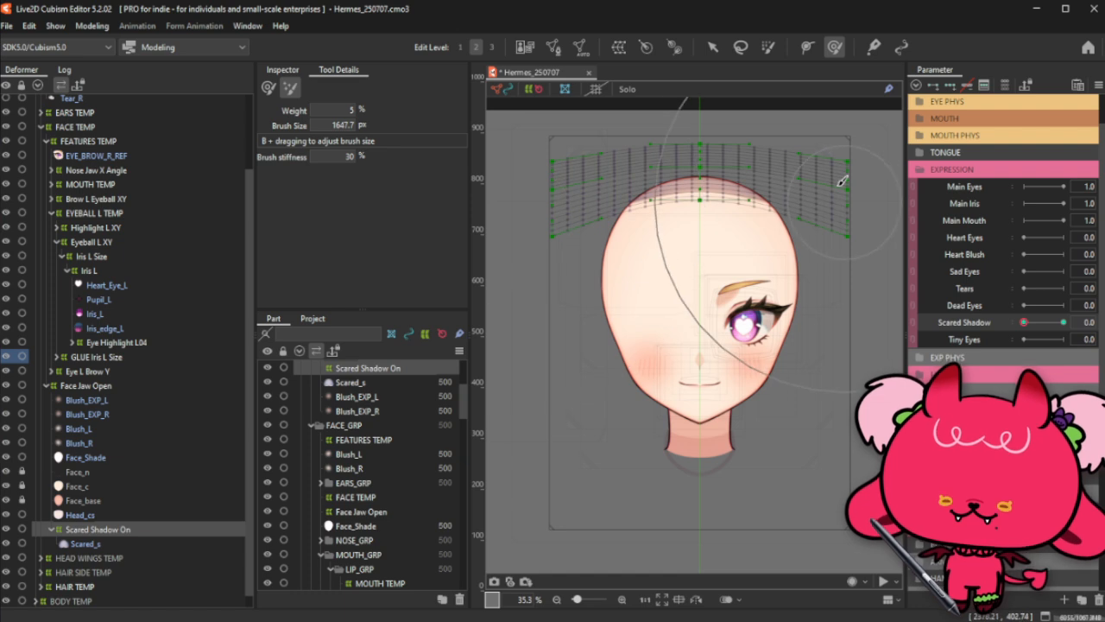
pyautogui.click(713, 46)
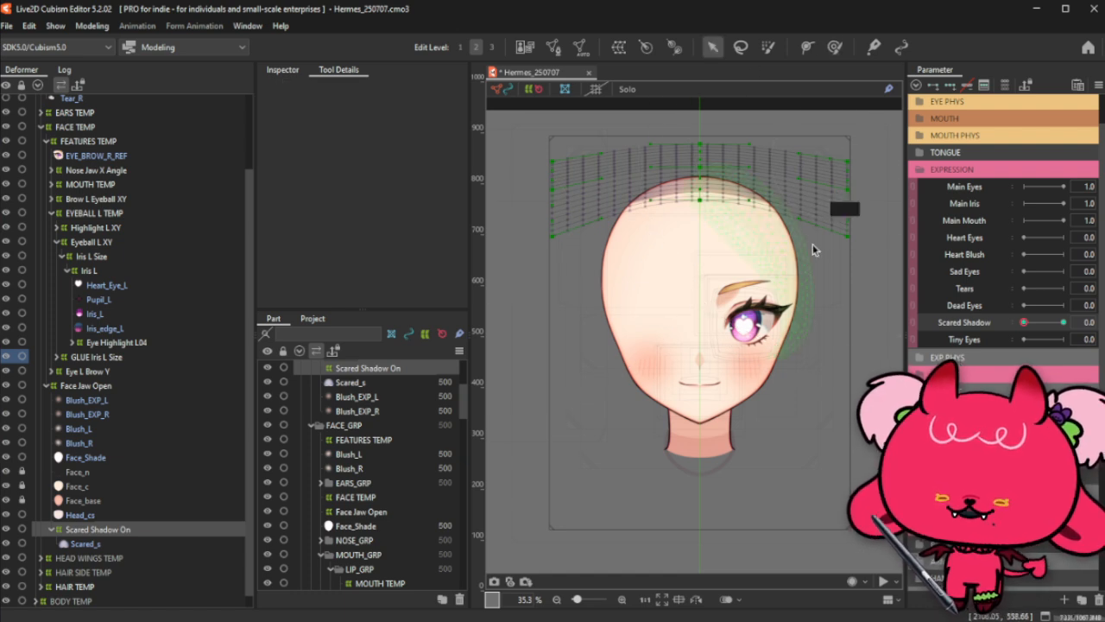
pyautogui.click(1063, 322)
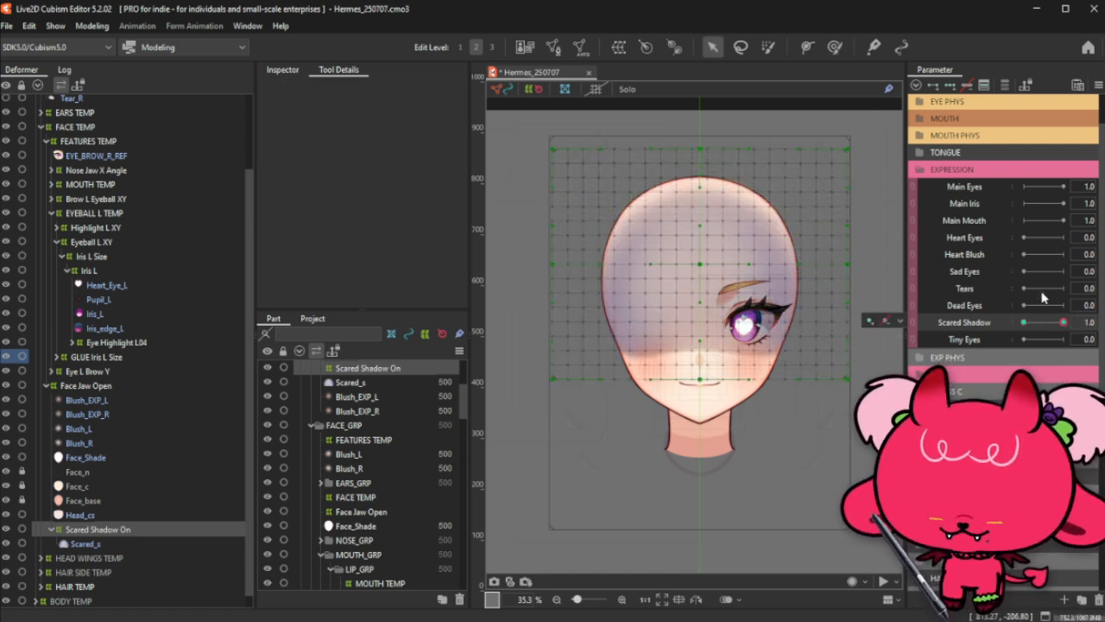
pyautogui.moveTo(1061, 323); pyautogui.dragTo(1024, 323)
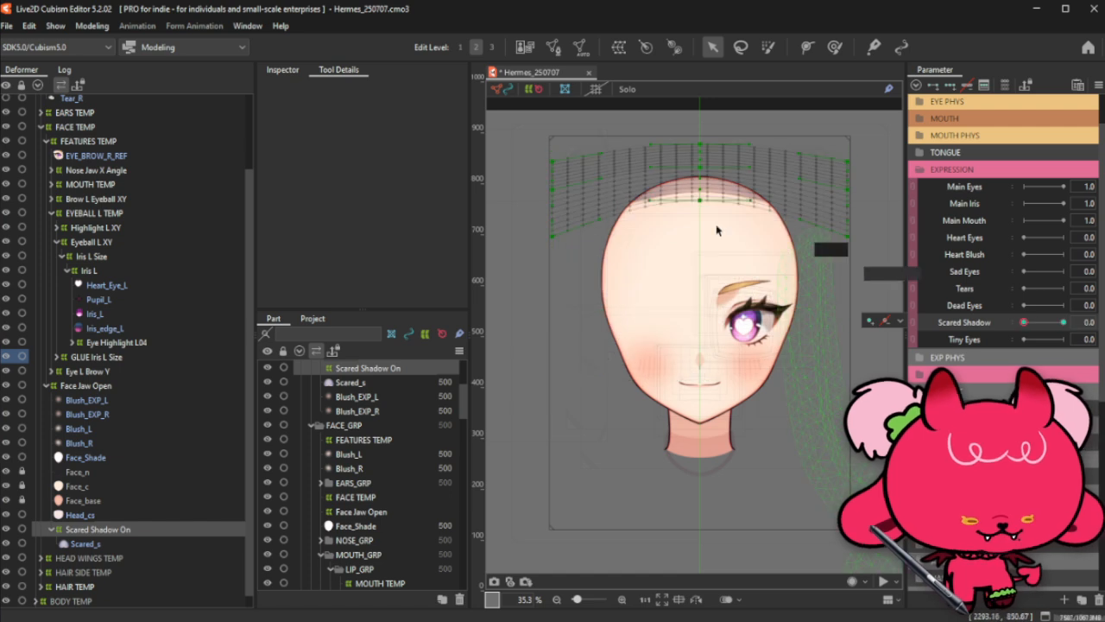
# Step: Exaggerate the whole Scared Shadow On deformer's 0.0 shape away from the 1.0 shape using a blend compatibility of -15
pyautogui.click(138, 529)
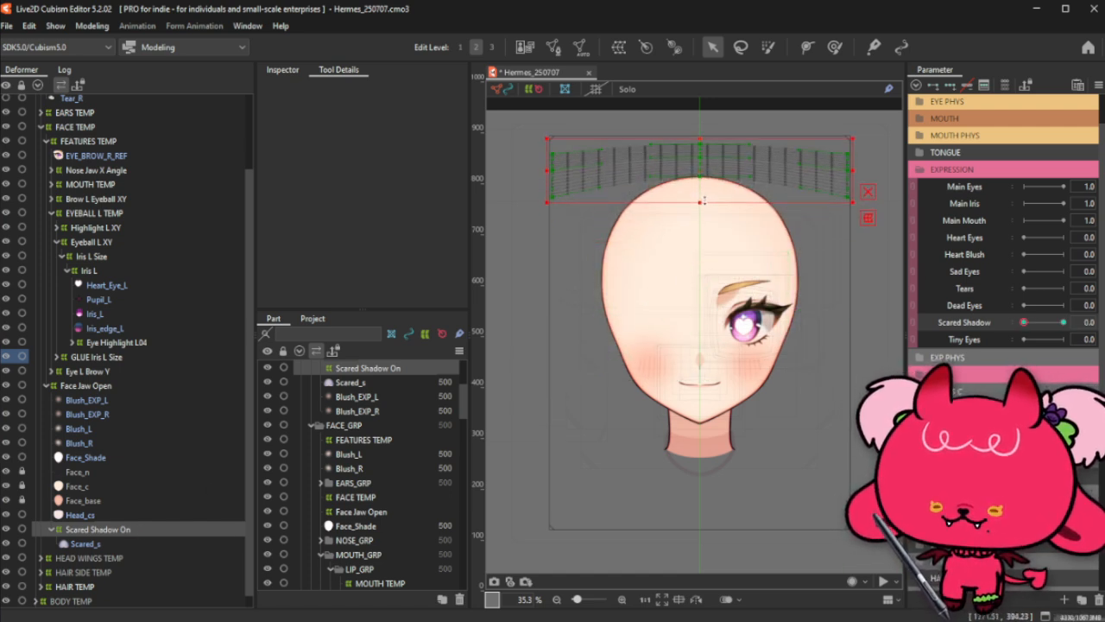
pyautogui.moveTo(1036, 325); pyautogui.dragTo(1064, 331)
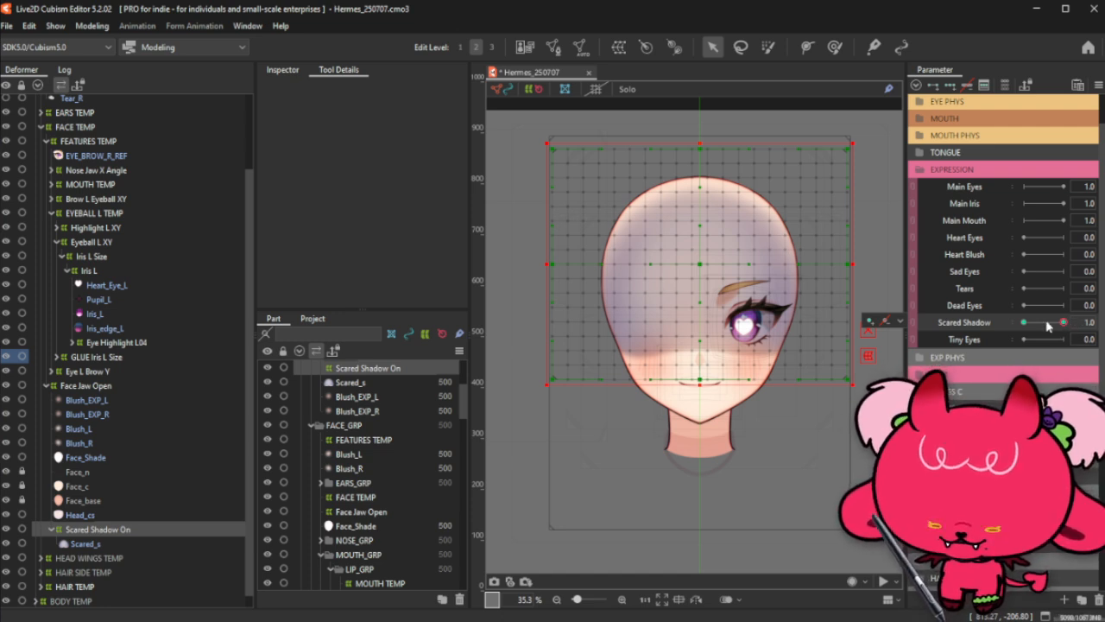
pyautogui.moveTo(1064, 330); pyautogui.dragTo(922, 359)
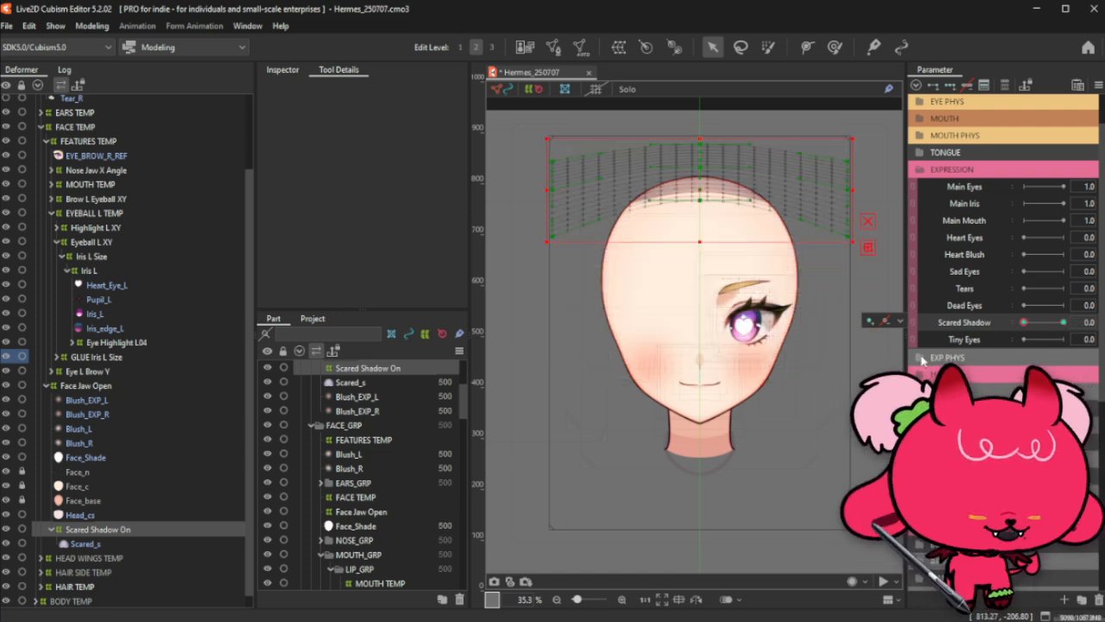
pyautogui.hotkey('ctrl', 'b')
pyautogui.click(575, 278)
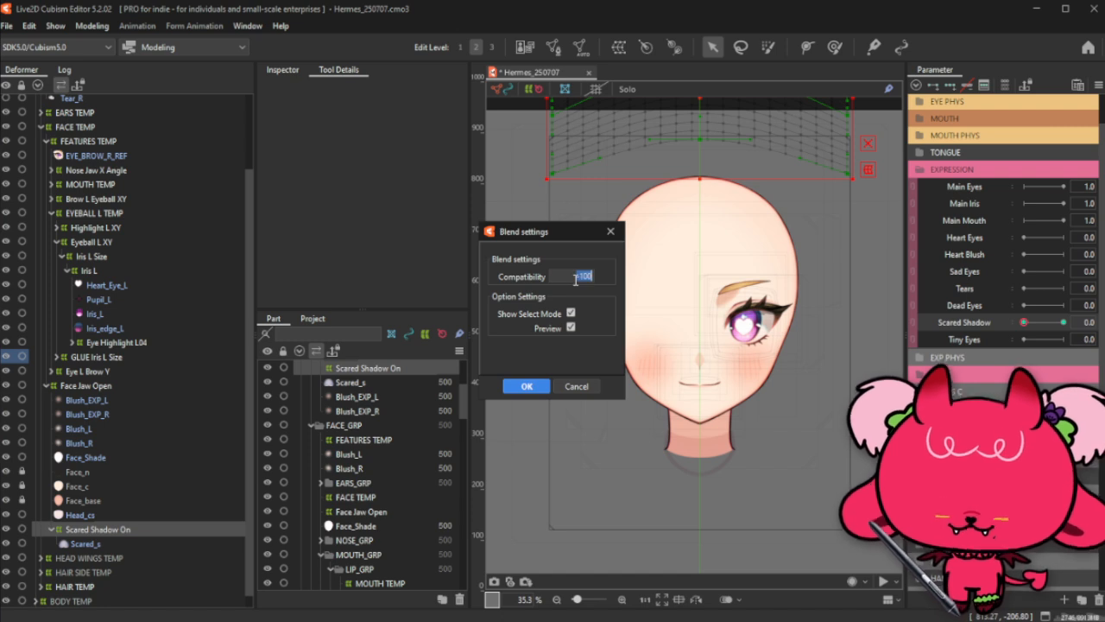
pyautogui.write('-10')
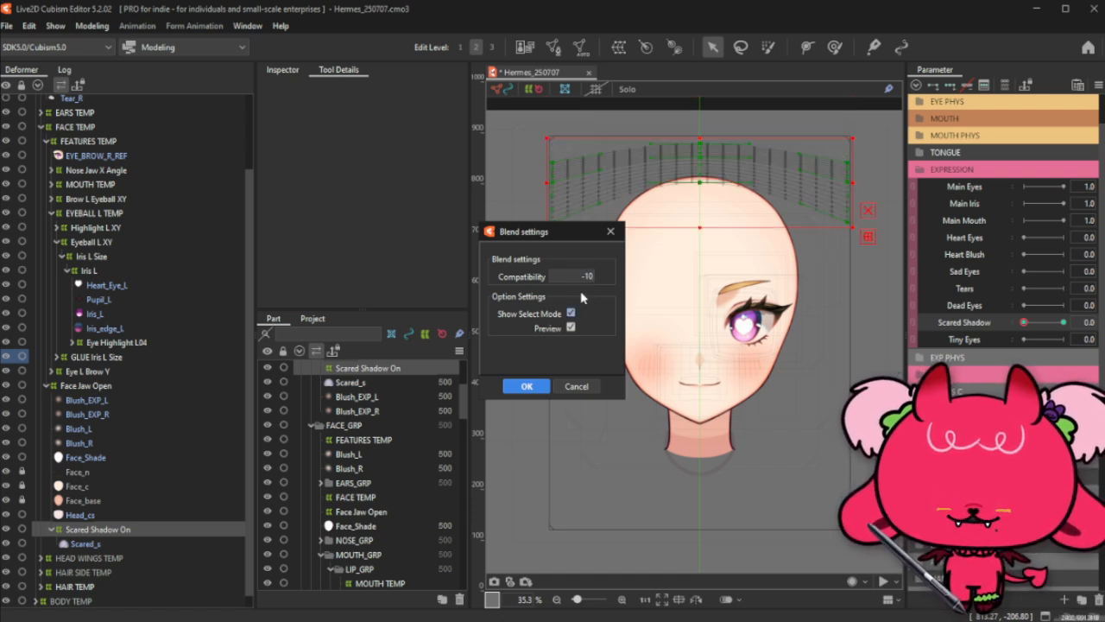
pyautogui.click(583, 275)
pyautogui.write('-20')
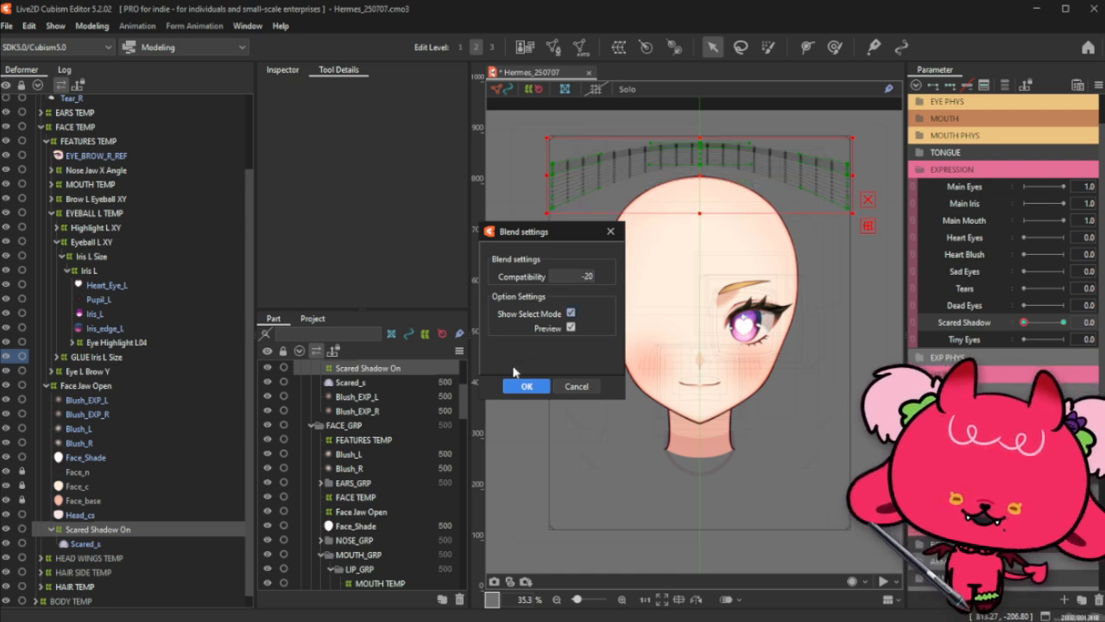
pyautogui.click(571, 276)
pyautogui.write('-15')
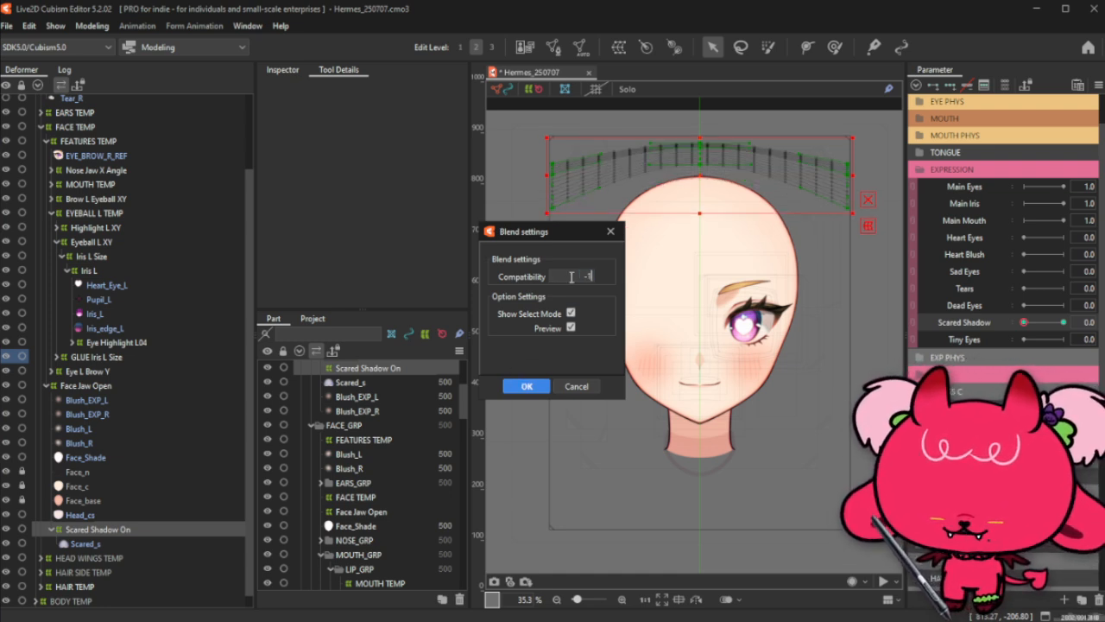
pyautogui.click(524, 387)
# Step: Squash the deformer further upward at Scared Shadow 0.0 to clear the top of the head, and hide the selection display
pyautogui.moveTo(1024, 322)
pyautogui.mouseDown()
pyautogui.moveTo(1062, 325)
pyautogui.moveTo(1024, 325)
pyautogui.mouseUp()
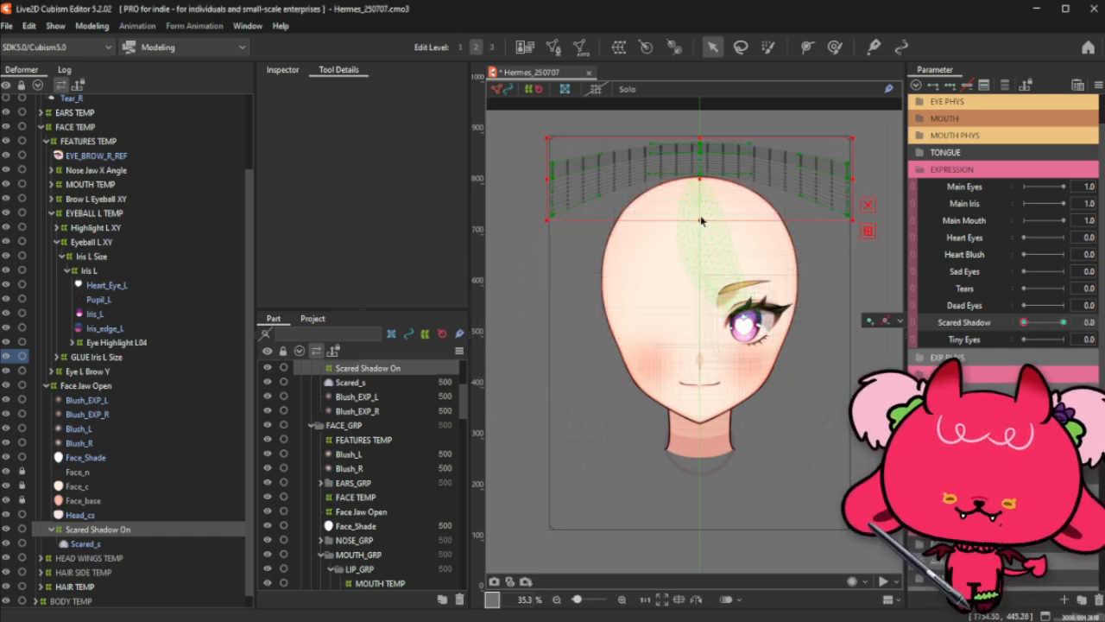
pyautogui.moveTo(699, 201); pyautogui.dragTo(703, 191)
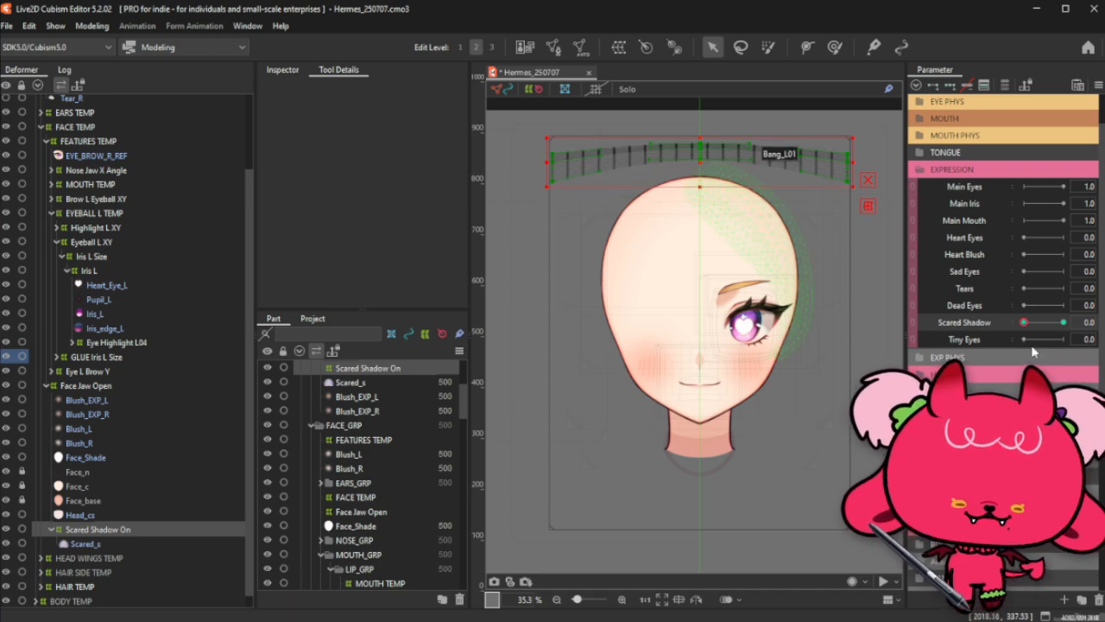
pyautogui.moveTo(1023, 322); pyautogui.dragTo(976, 354)
pyautogui.hotkey('ctrl', 't')
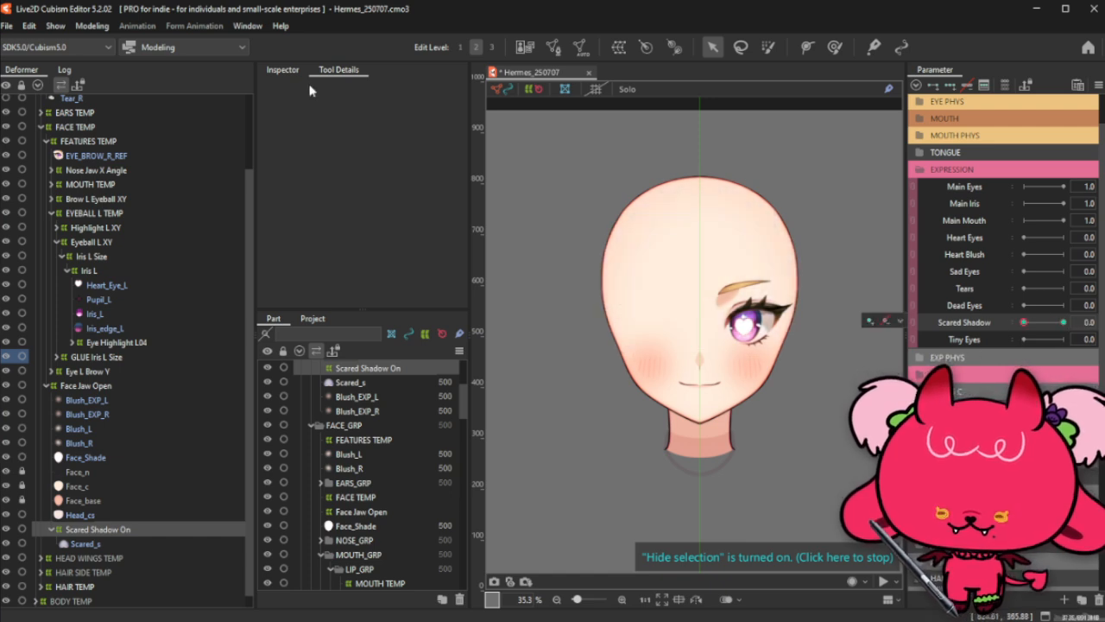
# Step: Set the deformer's opacity to 1% at Scared Shadow 0.0 and preview the shadow's transition to 1.0 and back
pyautogui.click(282, 70)
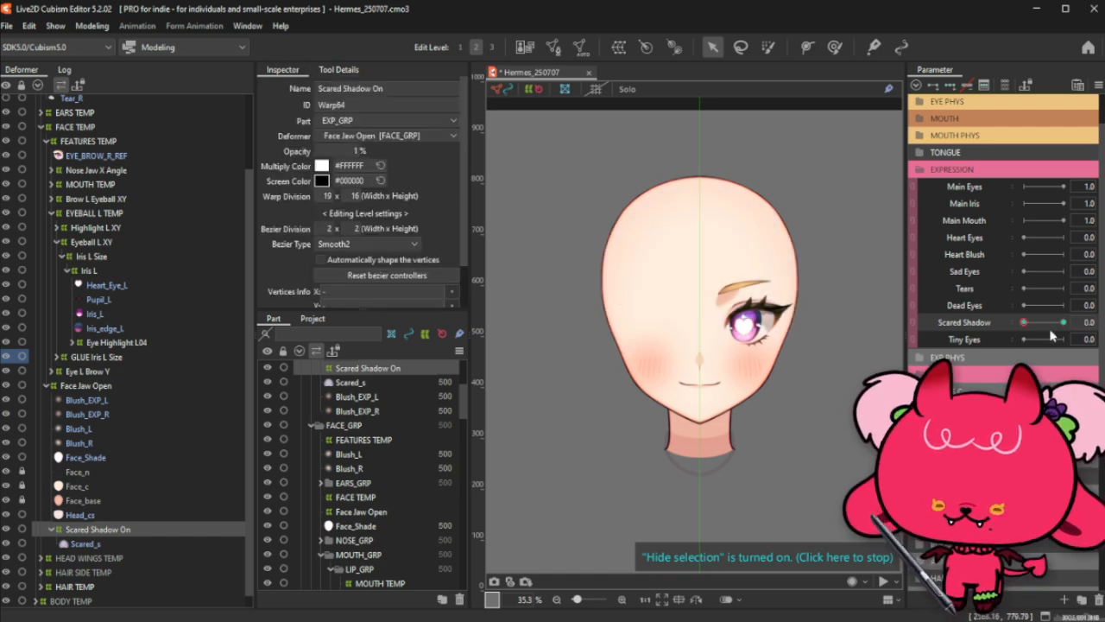
pyautogui.moveTo(1024, 322); pyautogui.dragTo(1065, 322)
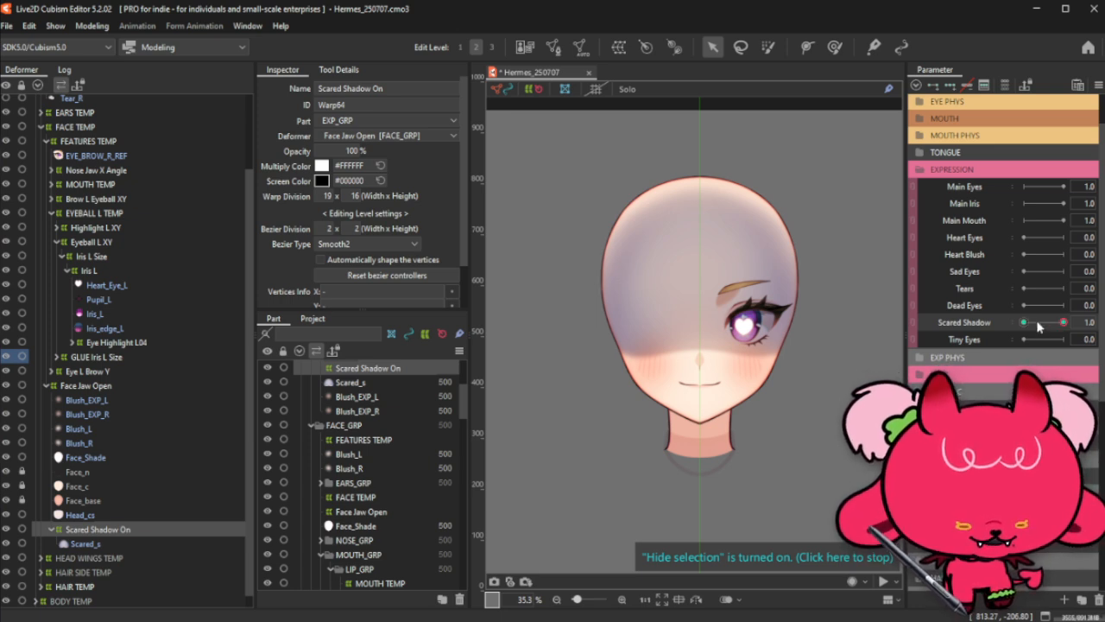
pyautogui.moveTo(1064, 322); pyautogui.dragTo(992, 336)
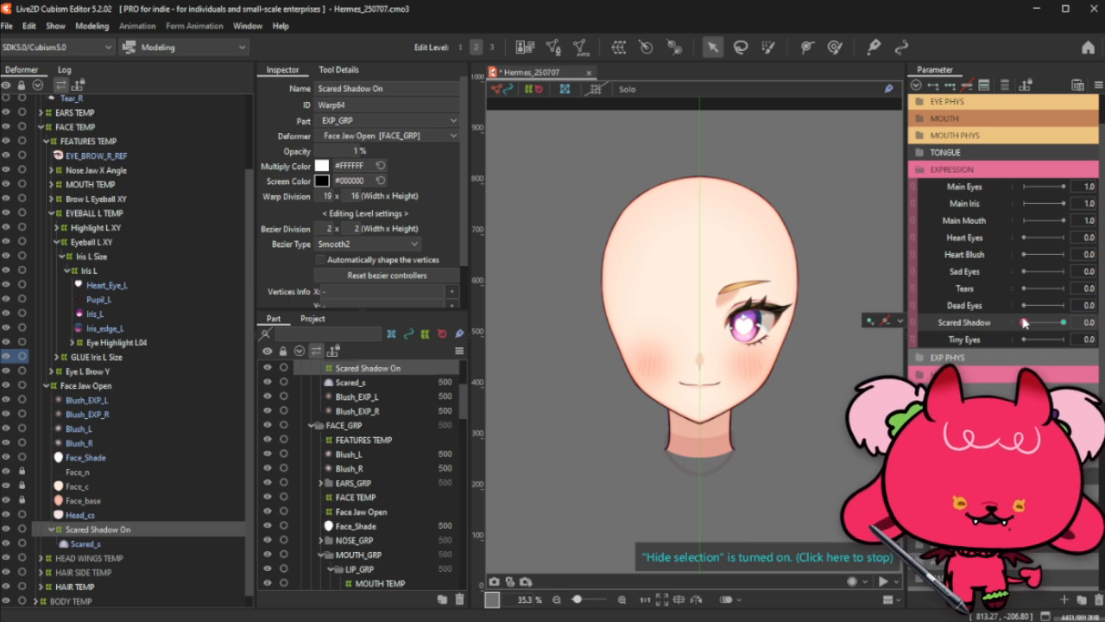
pyautogui.click(1024, 323)
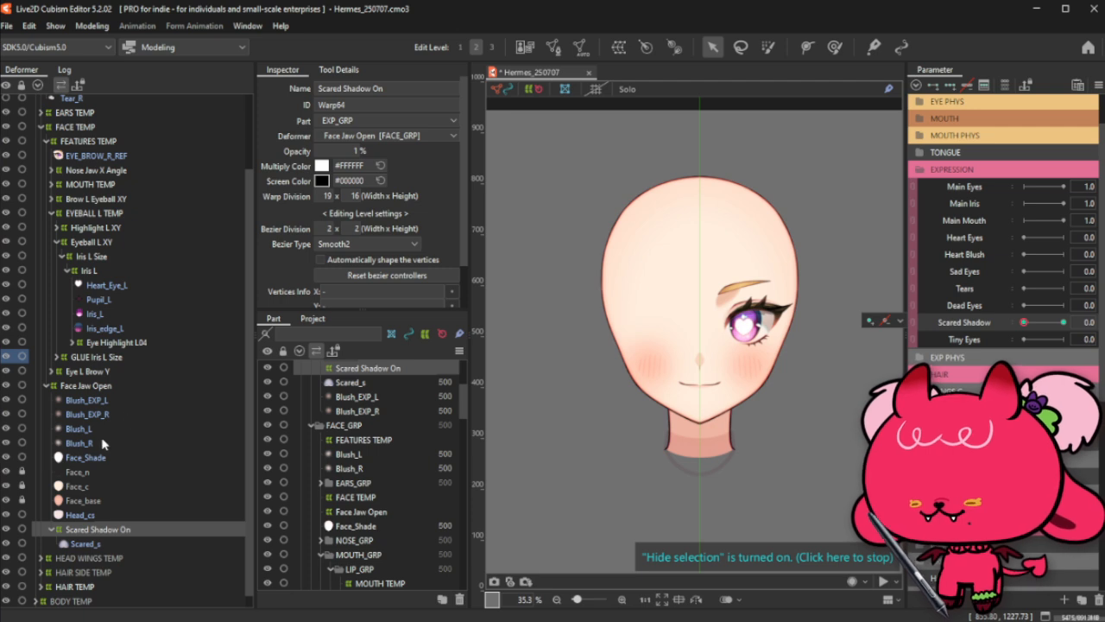
# Step: Create a warp deformer named "Blush EXP On" in EXP_GRP as parent of Blush_EXP_L and Blush_EXP_R, with the selection display shown again
pyautogui.click(135, 401)
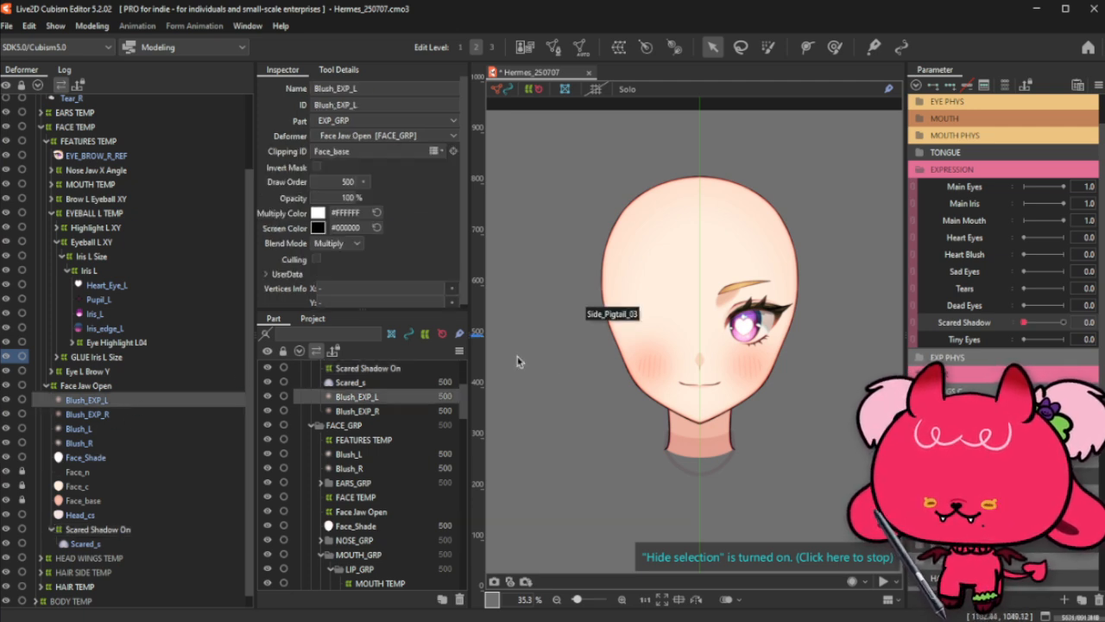
pyautogui.keyDown('ctrl'); pyautogui.click(103, 415); pyautogui.keyUp('ctrl')
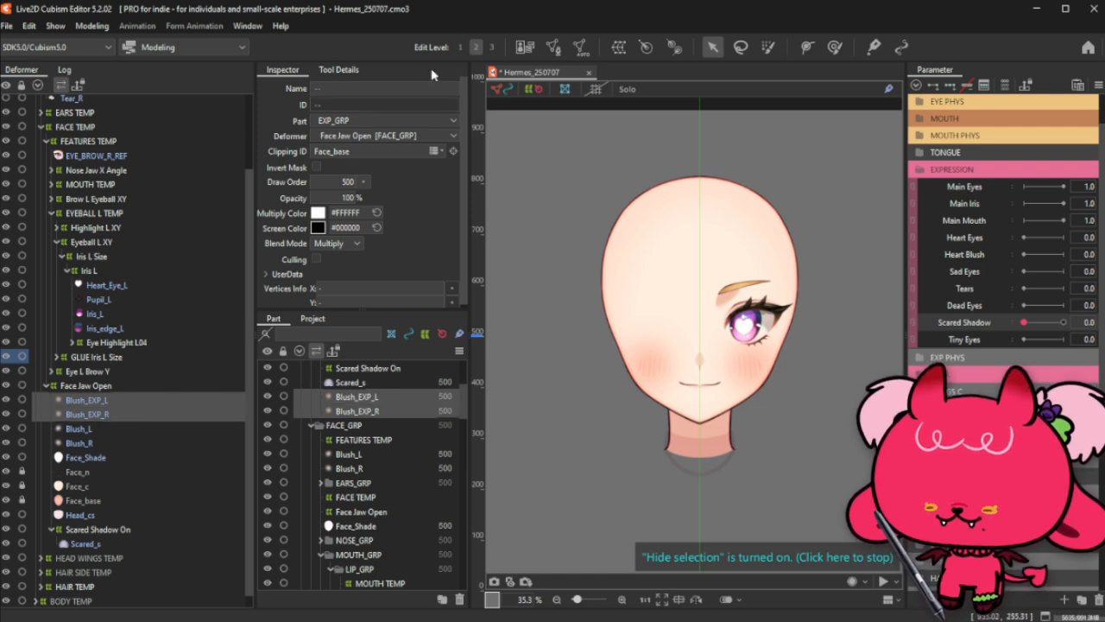
pyautogui.hotkey('ctrl', 't')
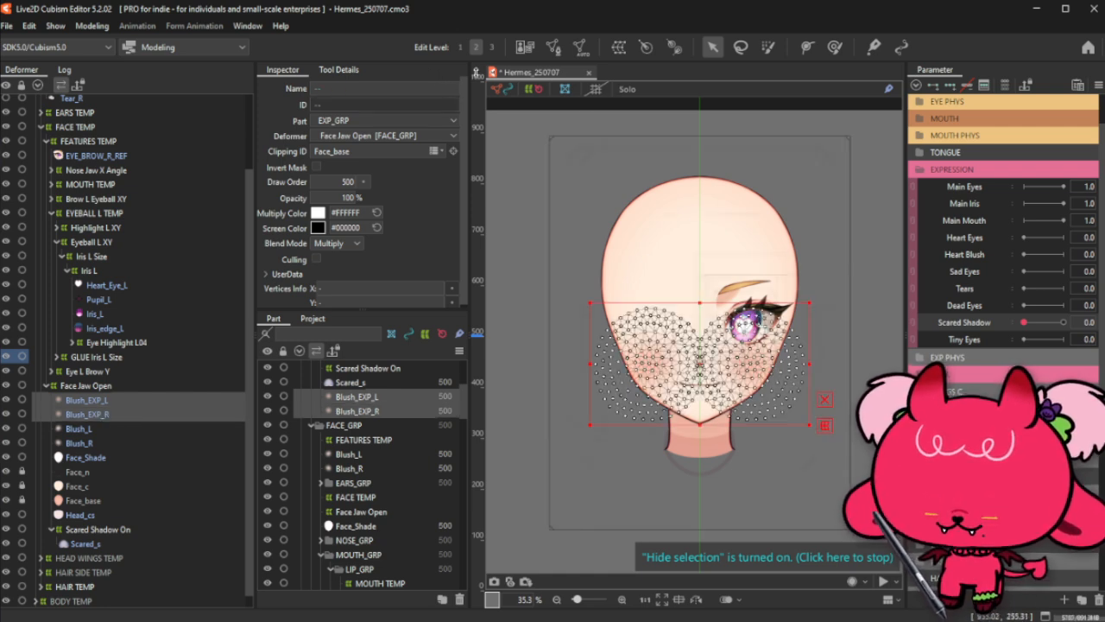
pyautogui.click(618, 46)
pyautogui.click(555, 247)
pyautogui.hotkey('ctrl', 'shift', 'Left')
pyautogui.hotkey('ctrl', 'shift', 'Left')
pyautogui.hotkey('ctrl', 'shift', 'Left')
pyautogui.hotkey('ctrl', 'shift', 'Left')
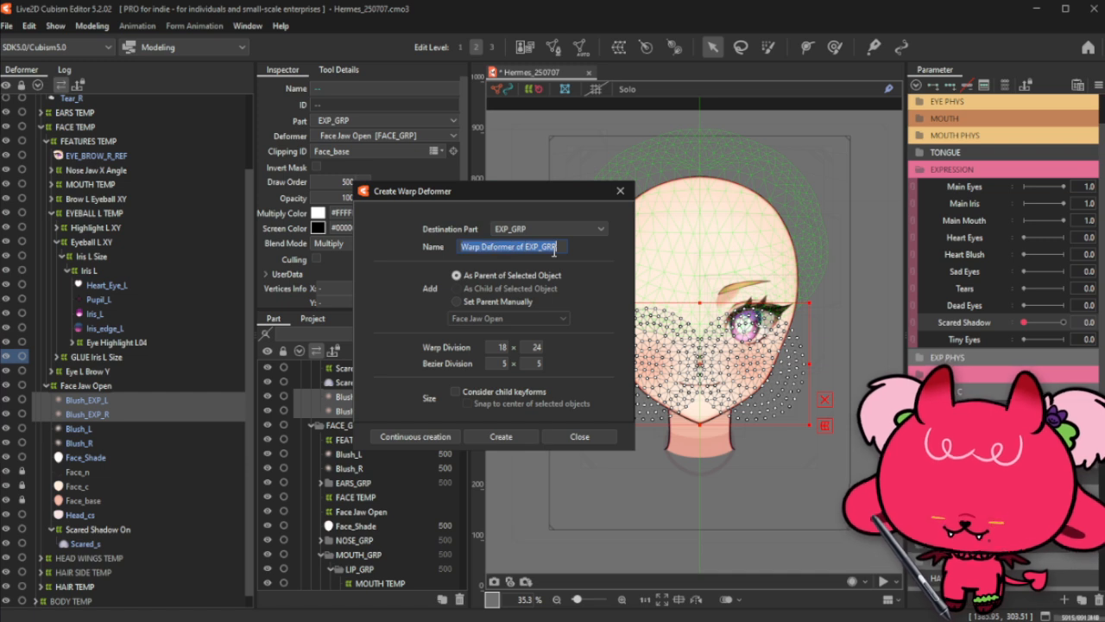
pyautogui.write('Blush')
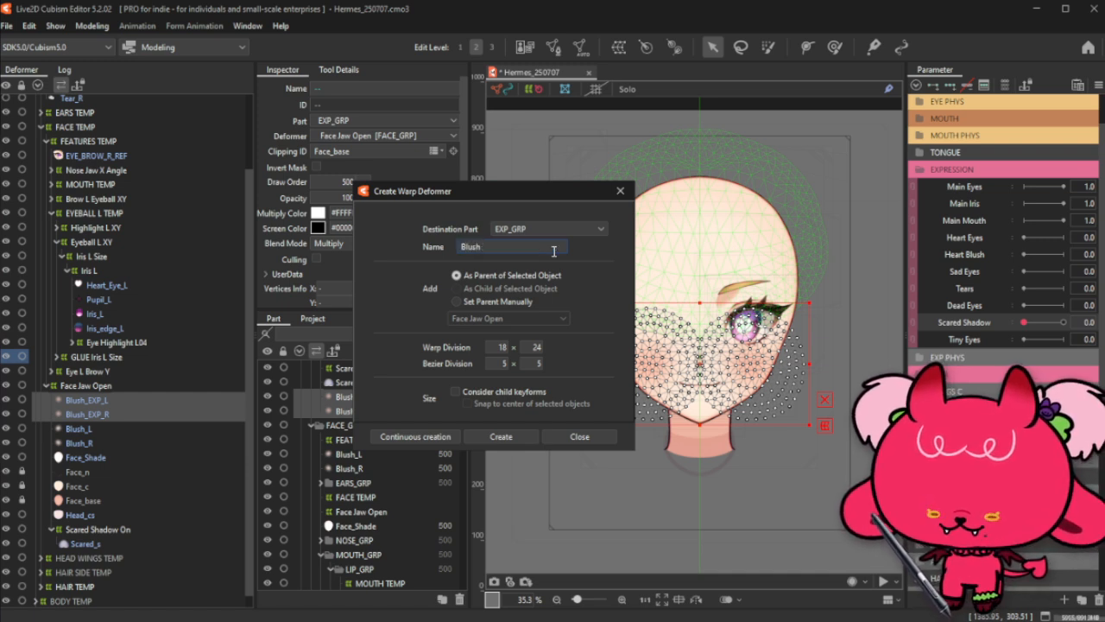
pyautogui.write(' EXP')
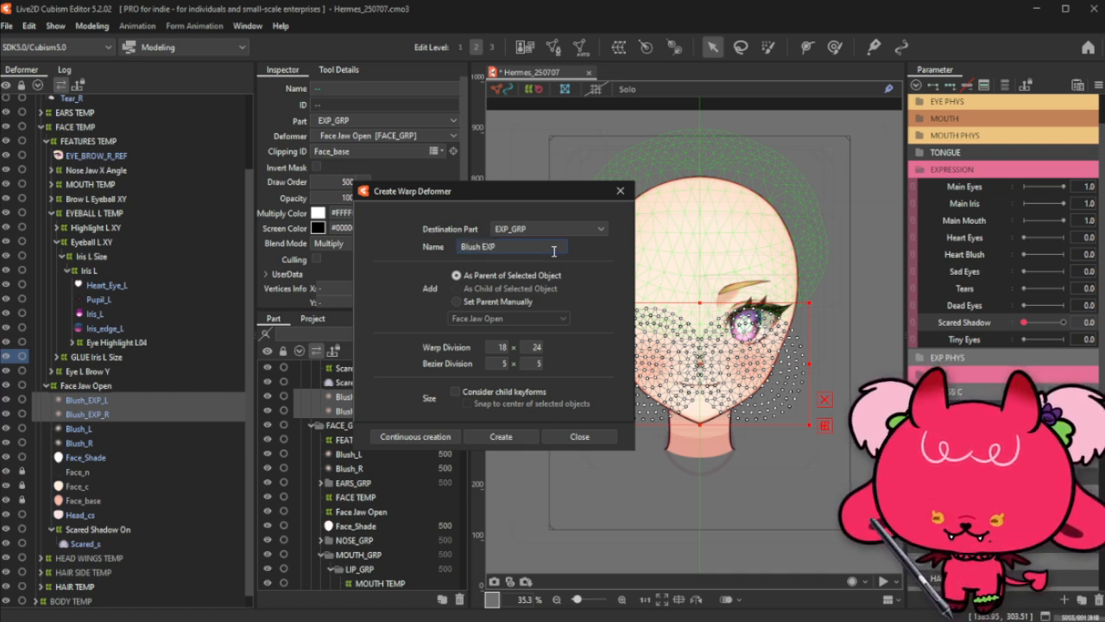
pyautogui.write(' On')
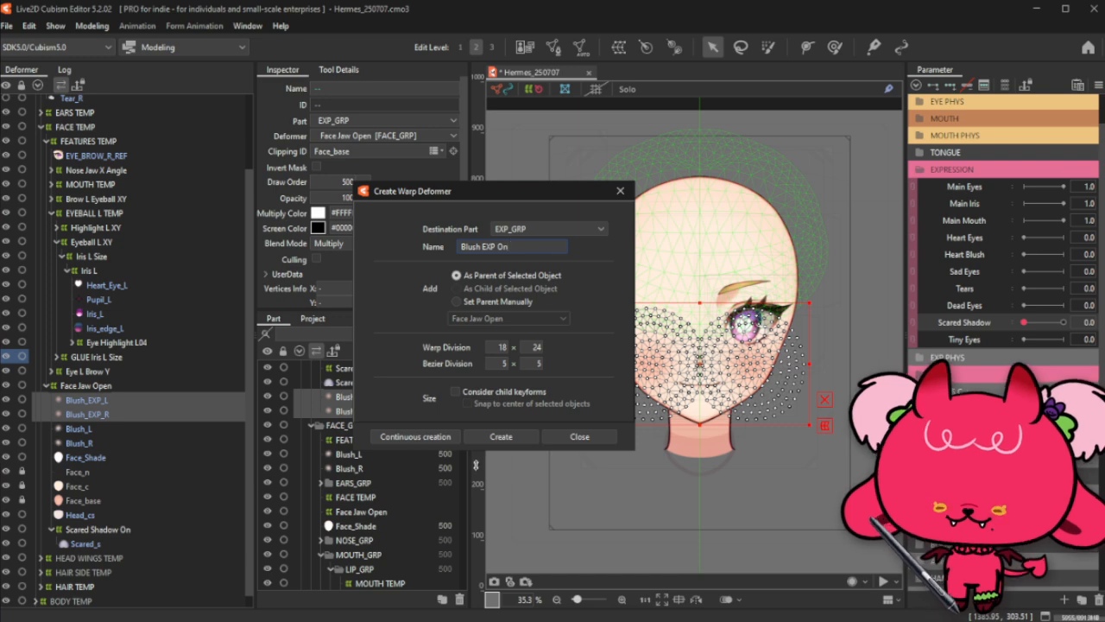
pyautogui.click(501, 436)
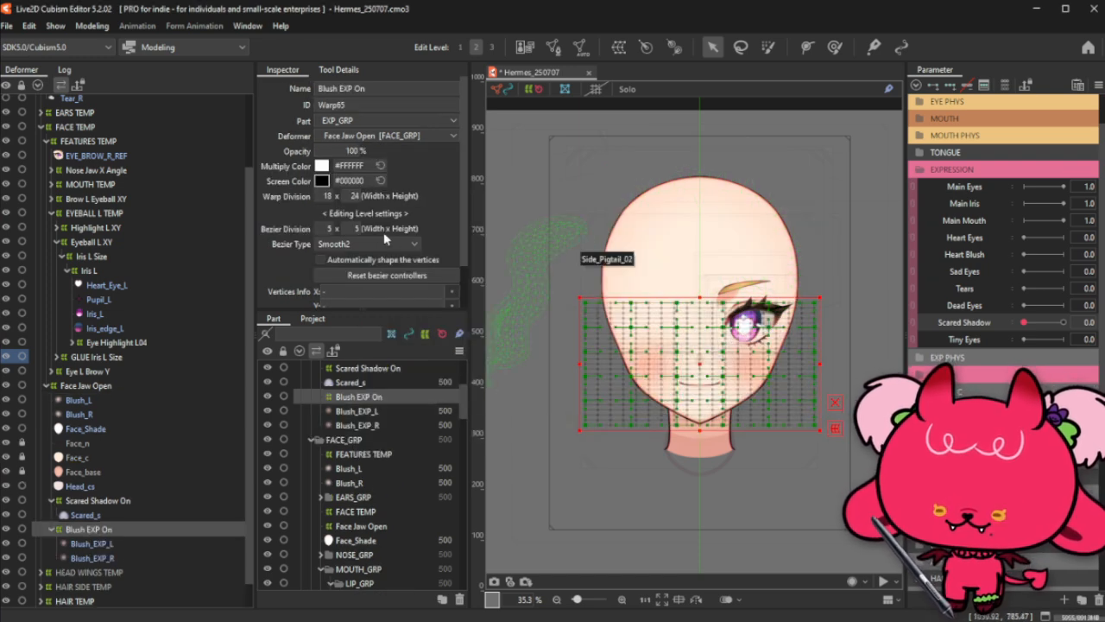
# Step: Set the Blush EXP On deformer's warp division height to 10 and its Bezier division to 2 x 2
pyautogui.click(349, 197)
pyautogui.write('10')
pyautogui.press('Return')
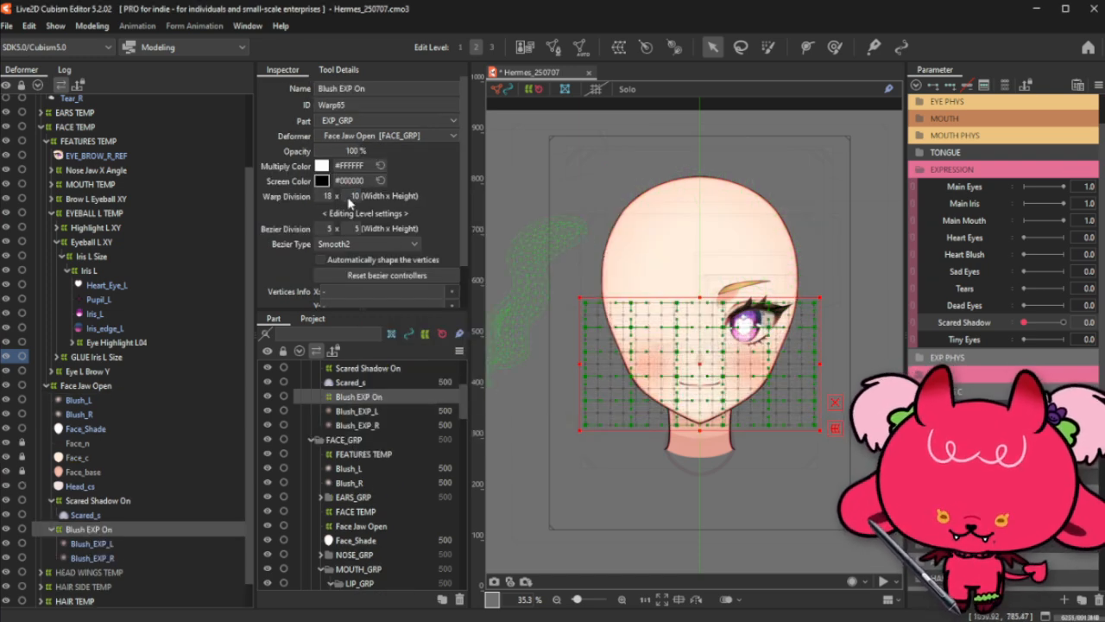
pyautogui.click(330, 228)
pyautogui.write('2')
pyautogui.click(351, 229)
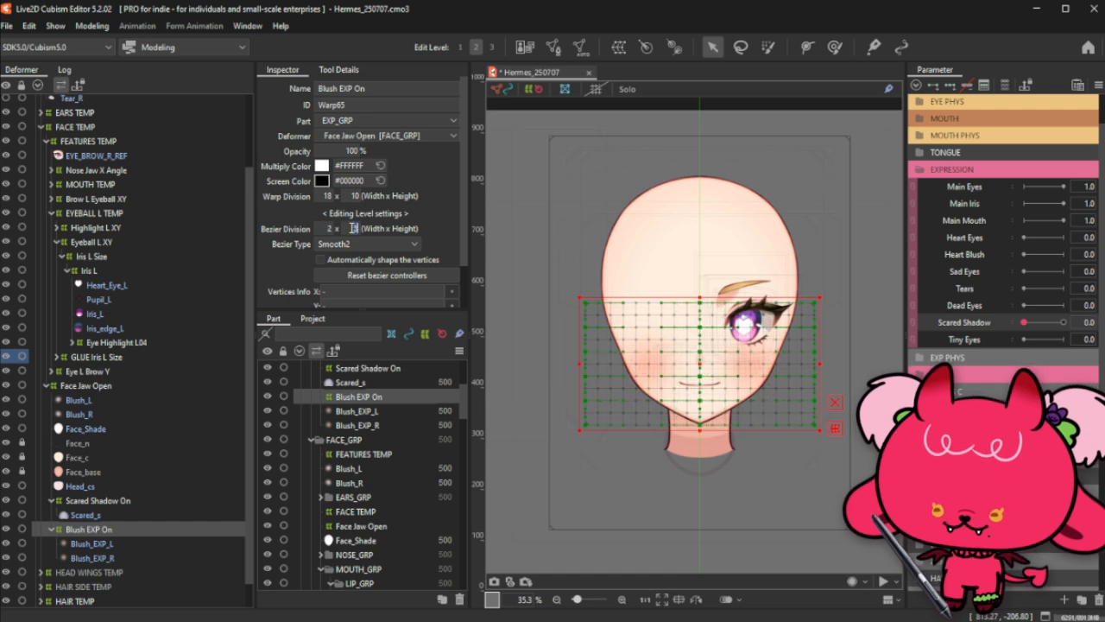
pyautogui.write('2')
pyautogui.press('Return')
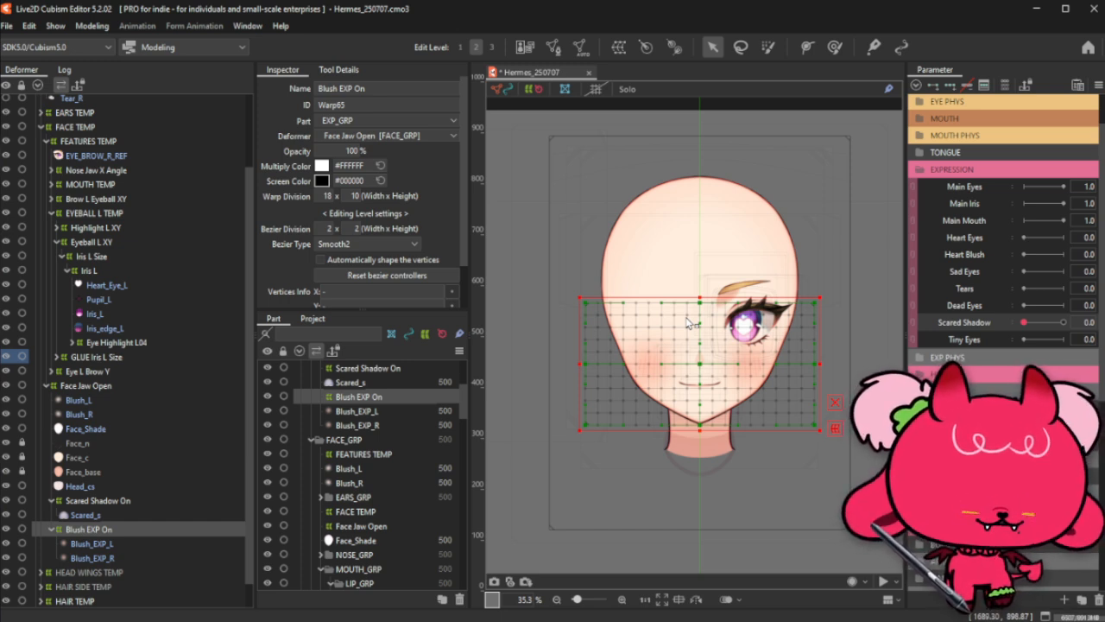
# Step: Key the Blush EXP On deformer to Heart Blush at 0.0 and 1.0, with 0% opacity at 0.0, and return to 1.0
pyautogui.click(994, 358)
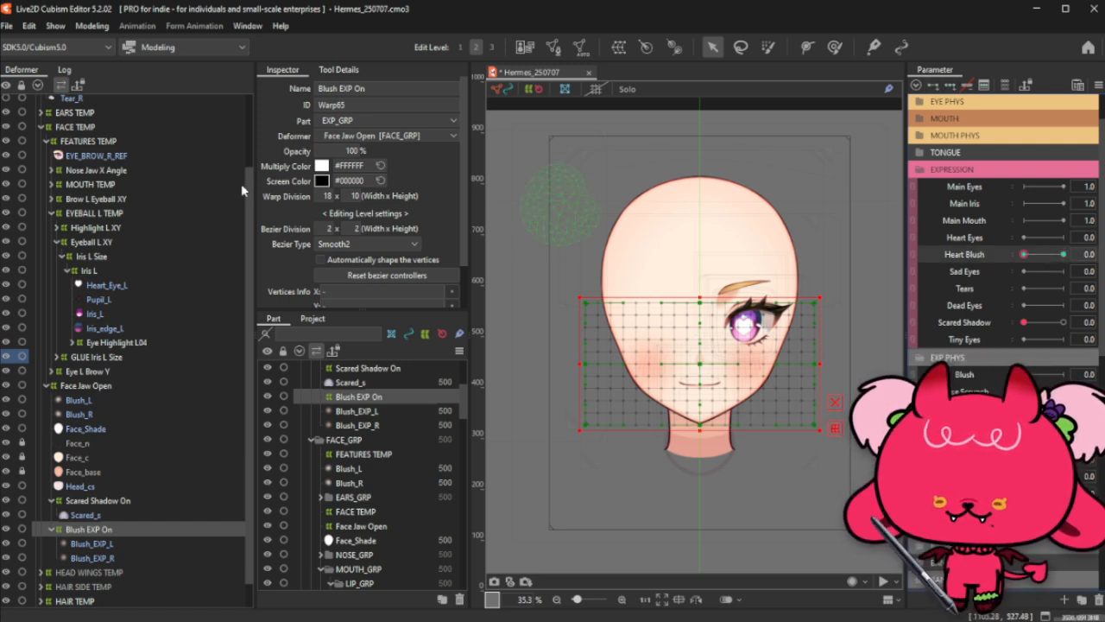
pyautogui.moveTo(349, 148); pyautogui.dragTo(263, 149)
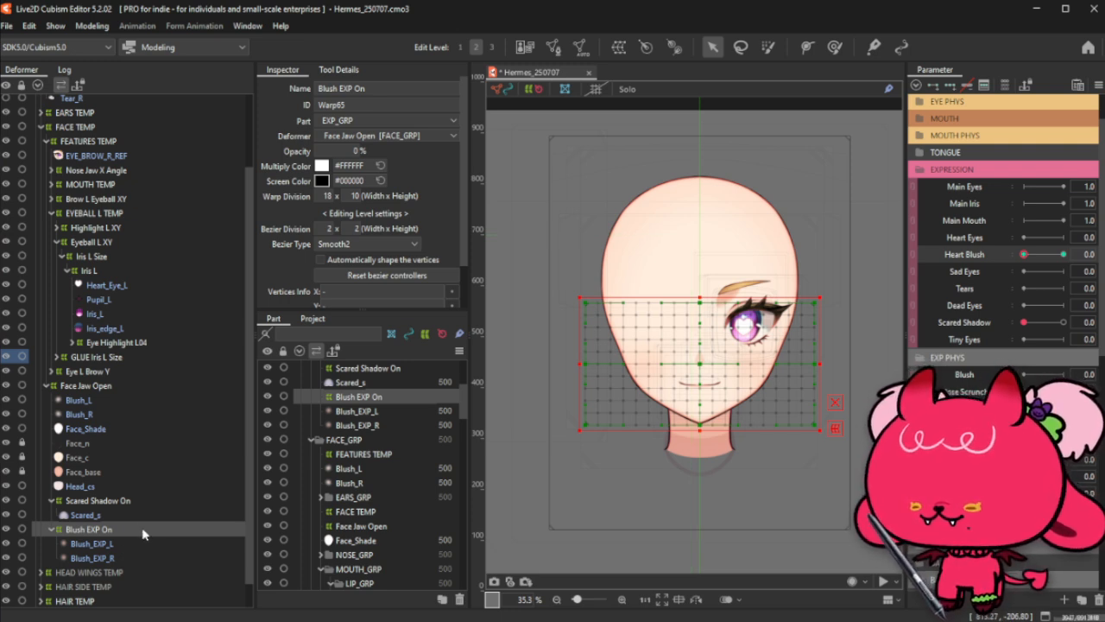
pyautogui.click(1060, 256)
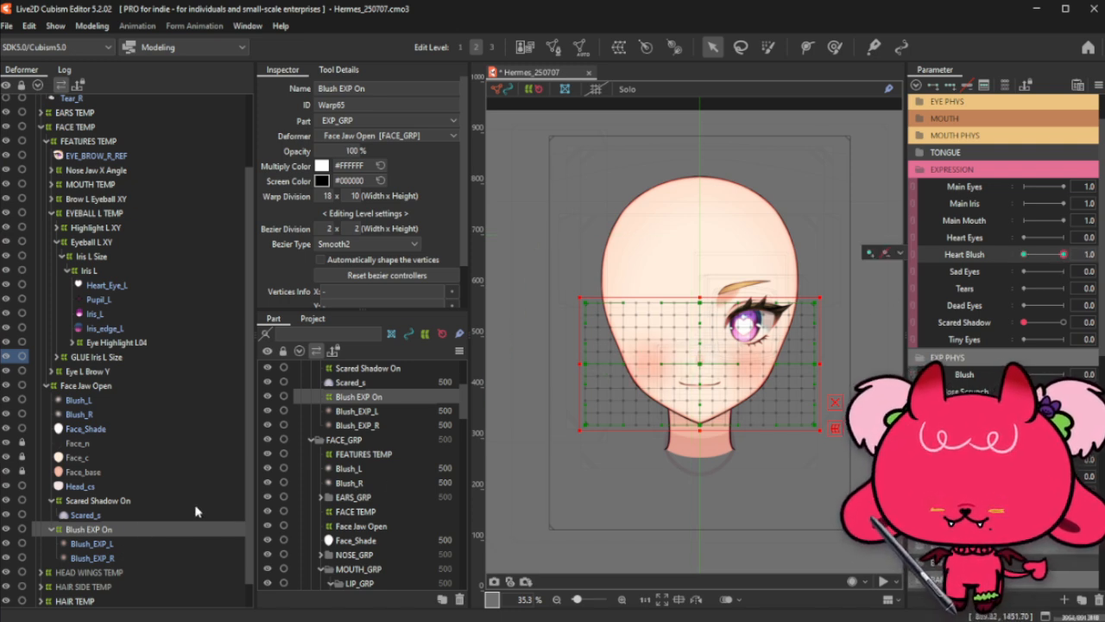
# Step: Duplicate the Blush EXP On deformer and shrink the copy slightly inside the original's bounds
pyautogui.hotkey('ctrl', 'v')
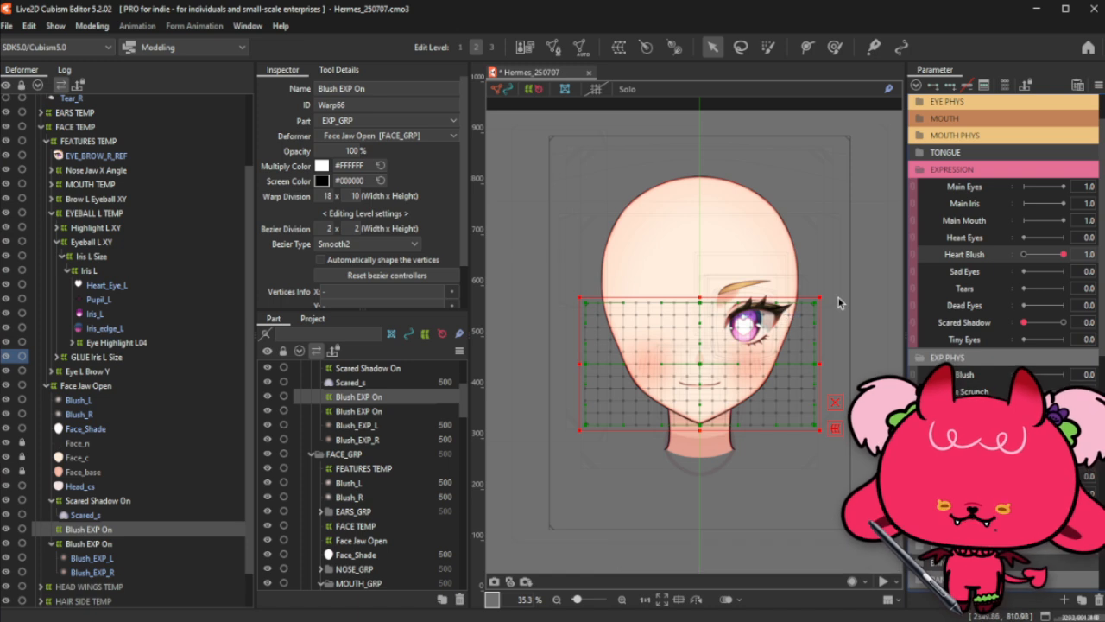
pyautogui.moveTo(827, 298); pyautogui.dragTo(815, 302)
pyautogui.moveTo(699, 301); pyautogui.dragTo(699, 303)
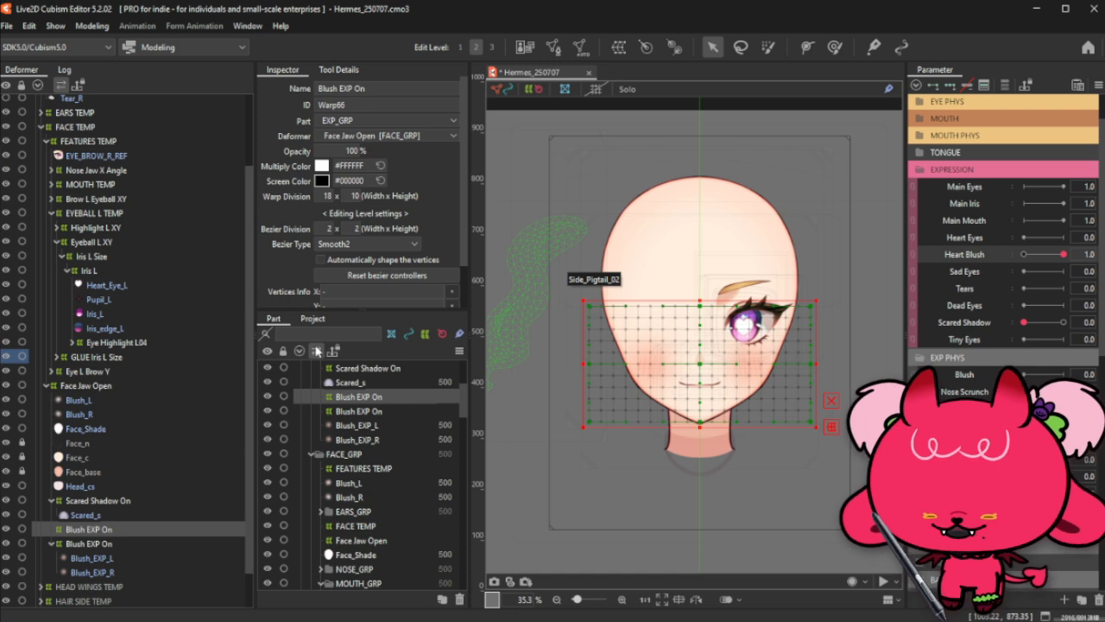
# Step: Nest the duplicate inside Blush EXP On as parent of Blush_EXP_L and Blush_EXP_R, and rename it "Blush EXP"
pyautogui.click(105, 544)
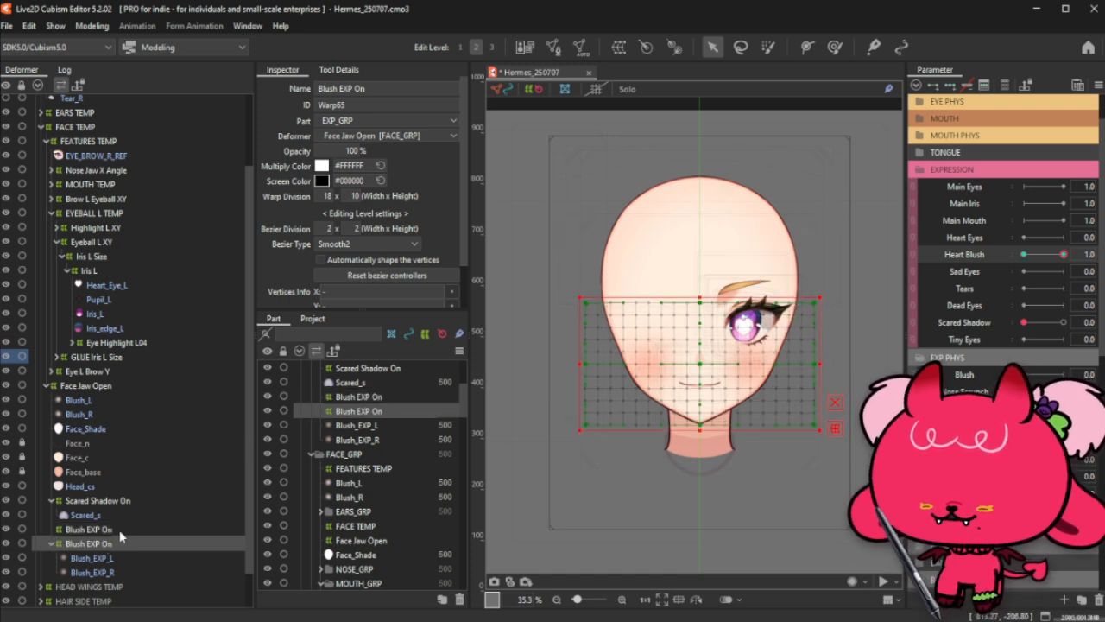
pyautogui.keyDown('ctrl'); pyautogui.click(120, 531); pyautogui.keyUp('ctrl')
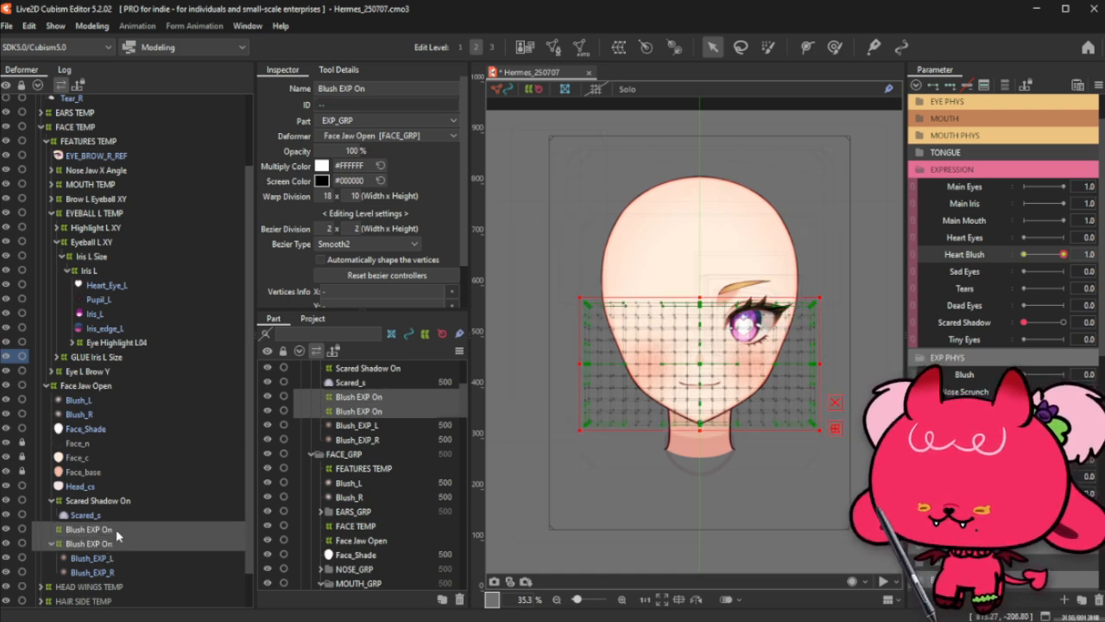
pyautogui.moveTo(119, 531); pyautogui.dragTo(102, 572)
pyautogui.click(102, 545)
pyautogui.keyDown('ctrl'); pyautogui.click(104, 557); pyautogui.keyUp('ctrl')
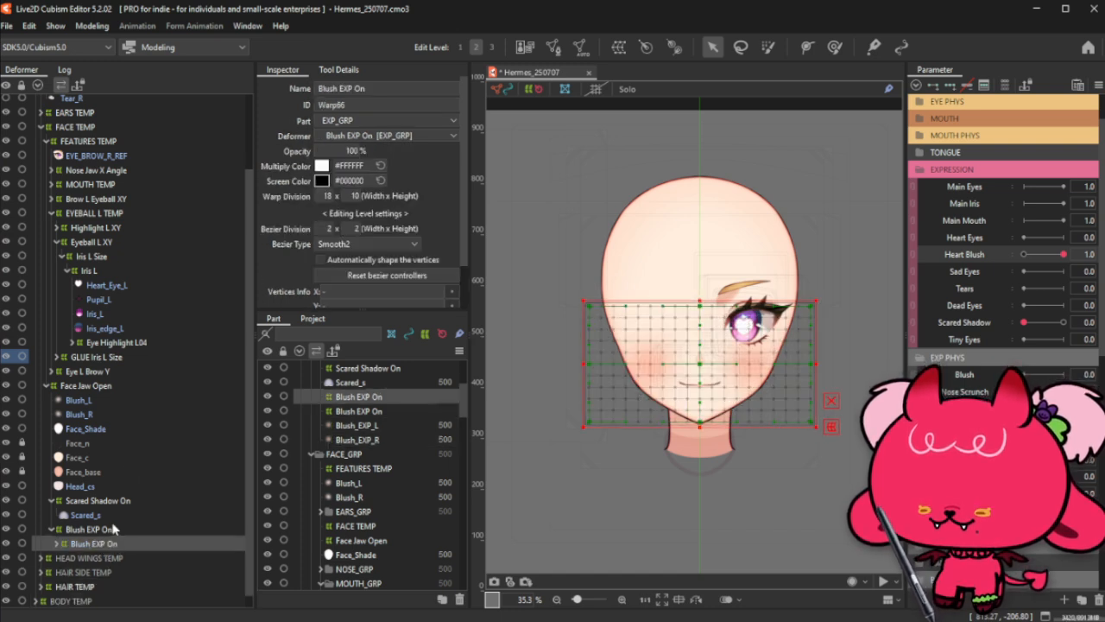
pyautogui.click(419, 90)
pyautogui.press('Return')
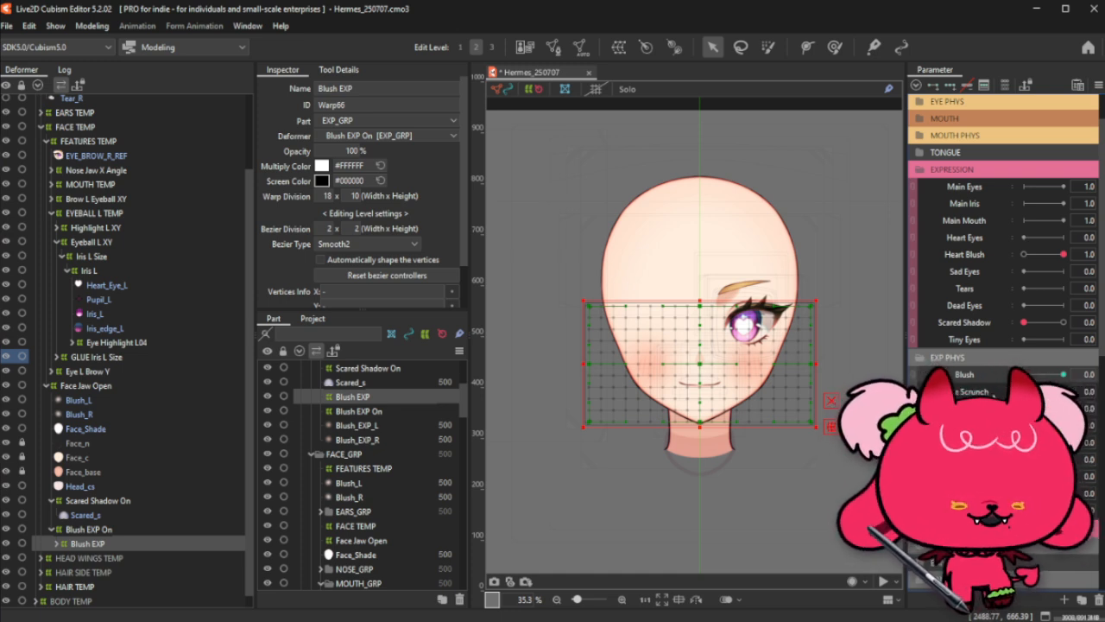
# Step: Set the Blush parameter's minimum to -1.0 and key the Blush EXP deformer at -1.0, 0.0 and 1.0
pyautogui.press('ctrl')
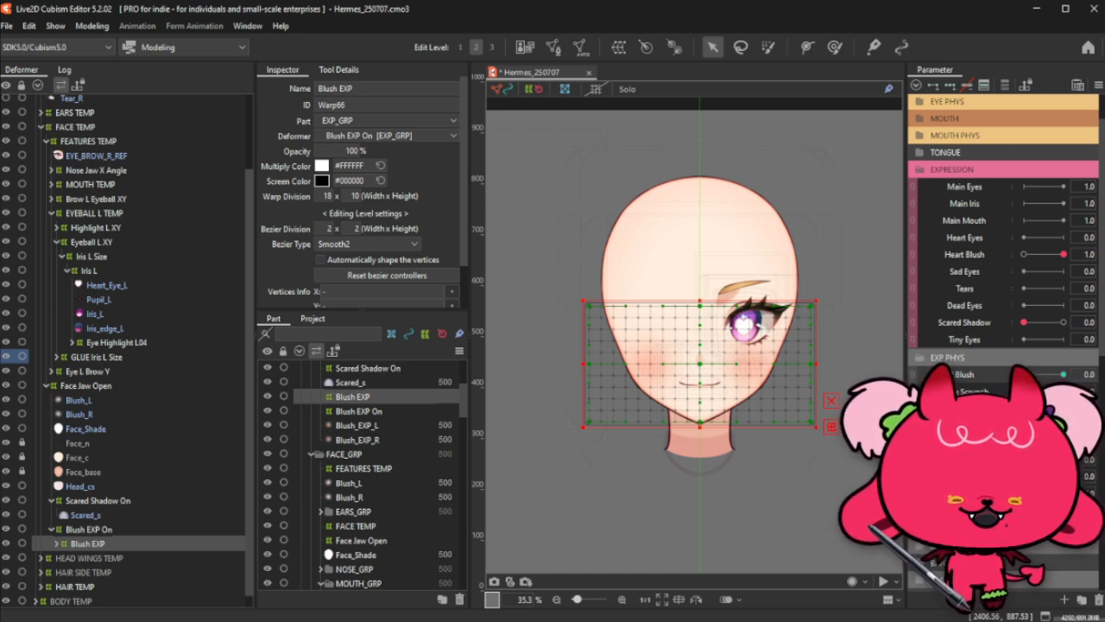
pyautogui.click(1063, 374)
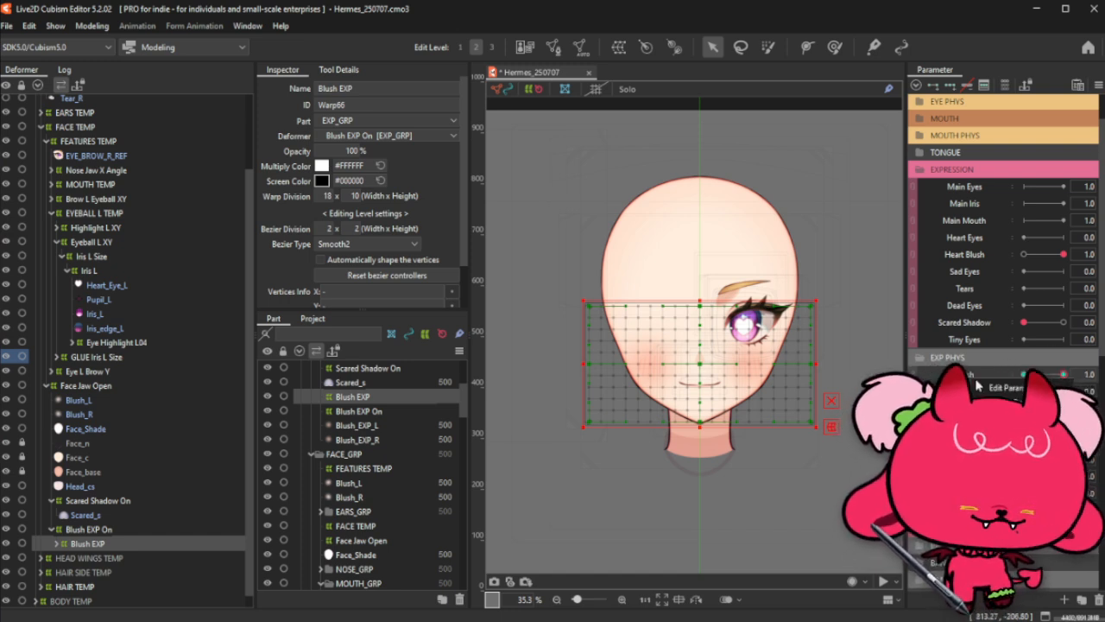
pyautogui.click(978, 384)
pyautogui.click(676, 217)
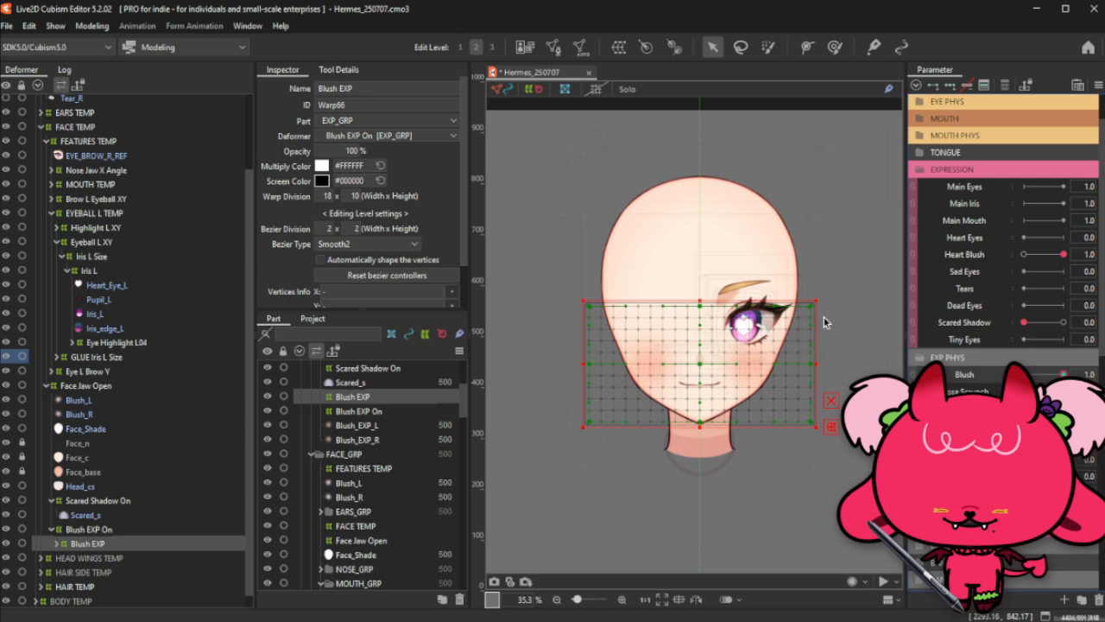
pyautogui.doubleClick(959, 373)
pyautogui.doubleClick(544, 292)
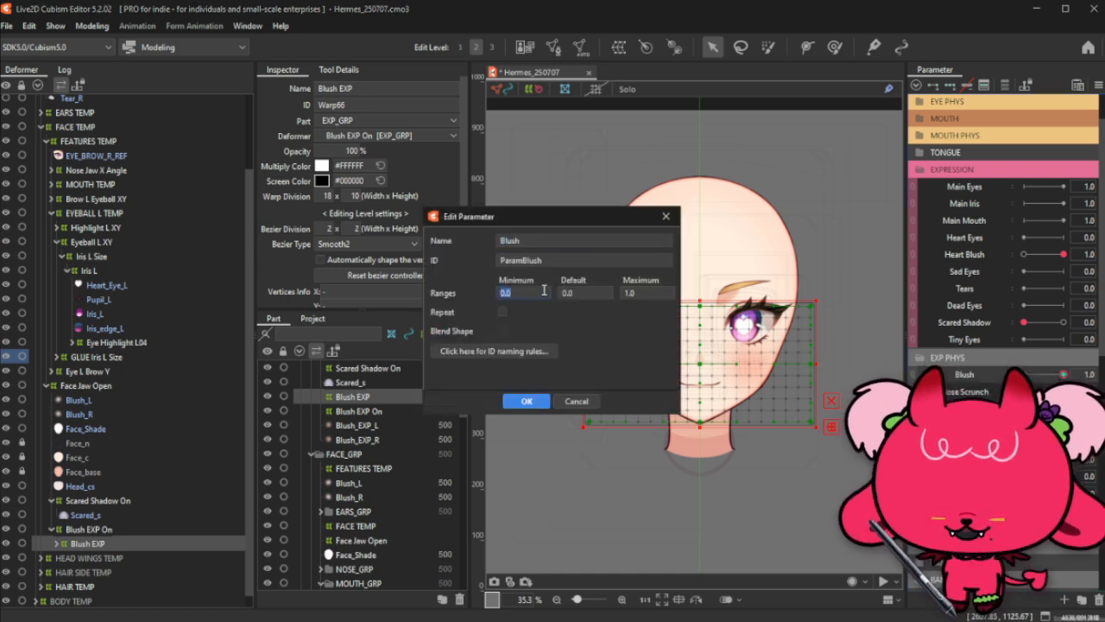
pyautogui.click(535, 403)
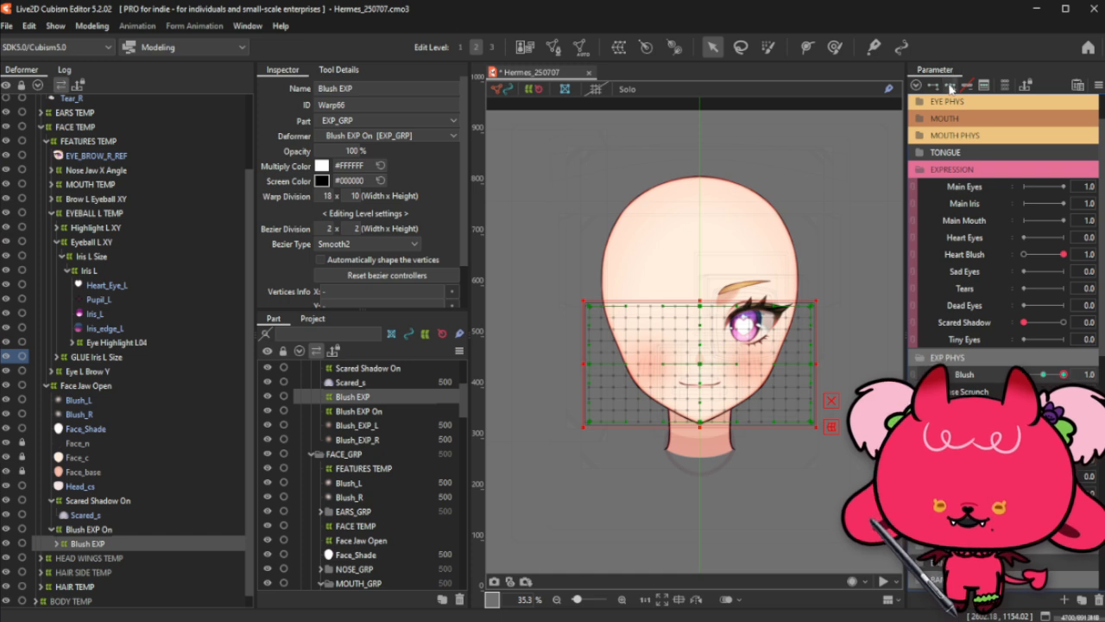
# Step: Lower the Blush EXP deformer's opacity to about 80% at Blush -1.0 and hide the selection display
pyautogui.click(1024, 374)
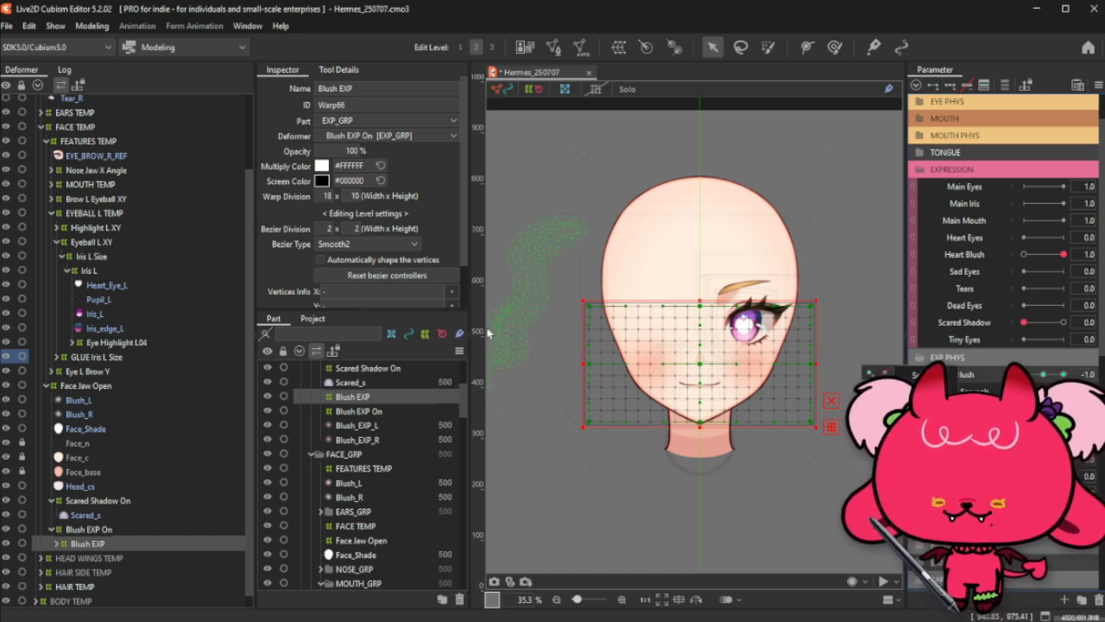
pyautogui.moveTo(345, 151); pyautogui.dragTo(340, 151)
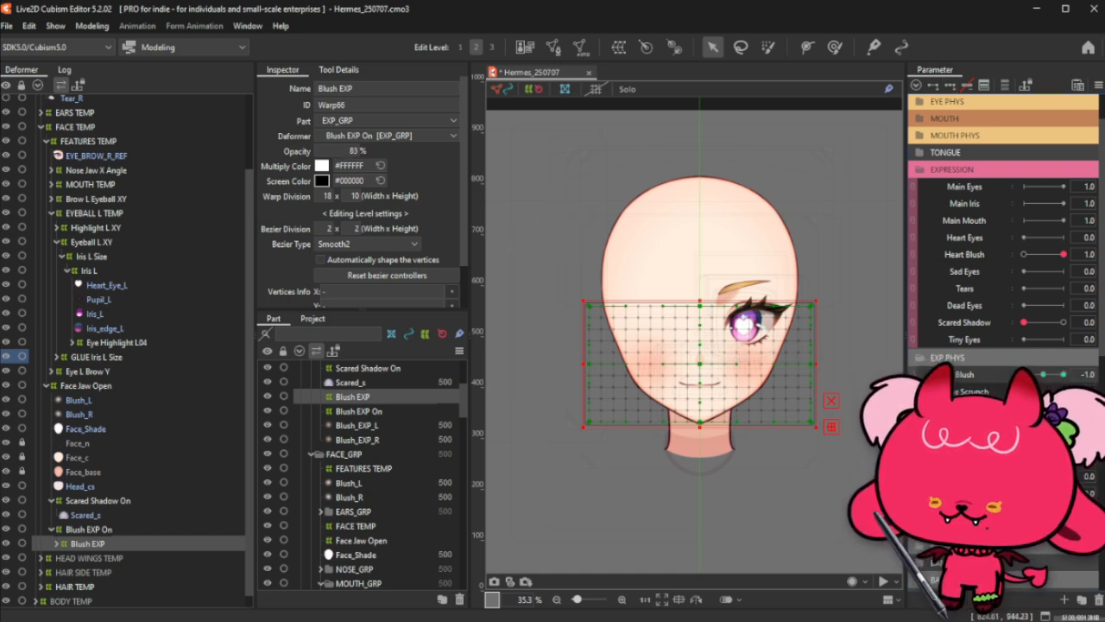
pyautogui.hotkey('ctrl', 'h')
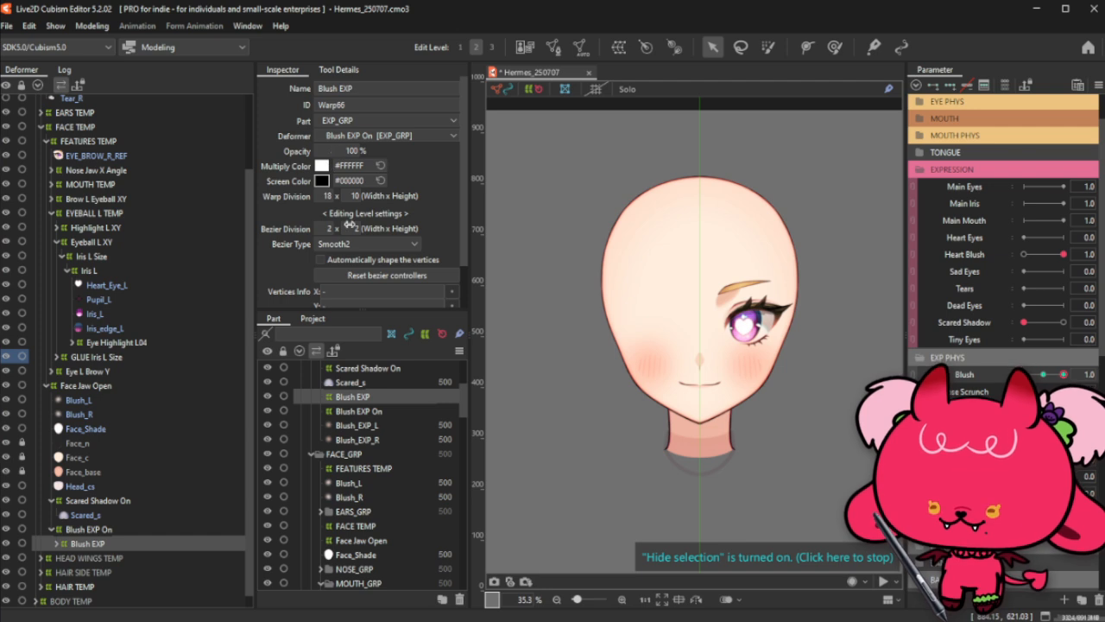
# Step: Tint the Blush EXP deformer with multiply color #FBEEEE at Blush 1.0, previewing the change from -1.0
pyautogui.click(320, 166)
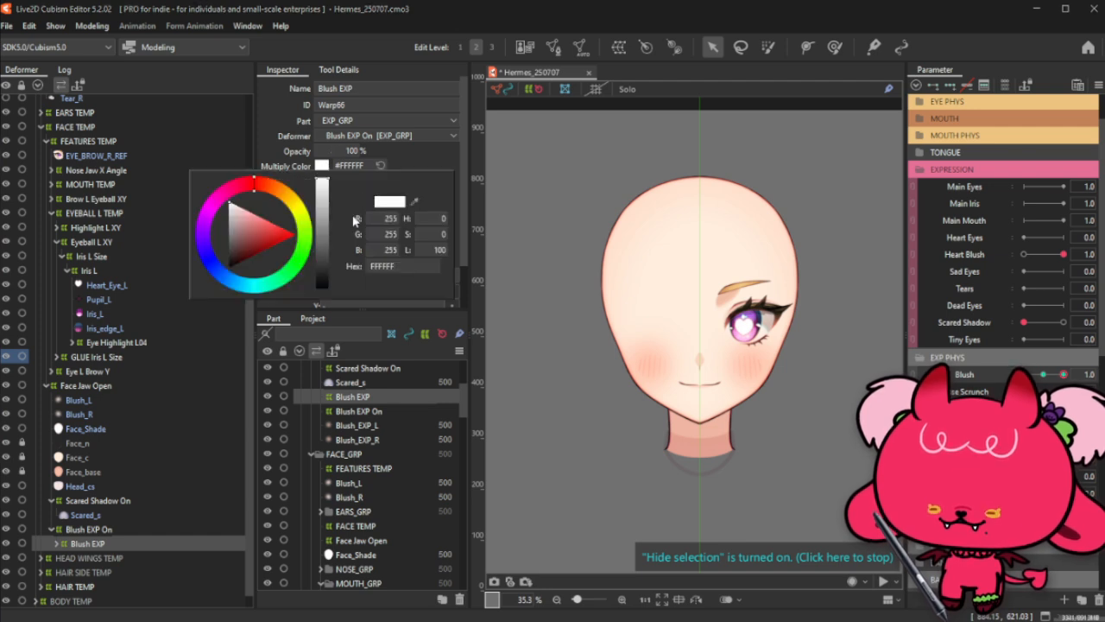
pyautogui.click(246, 217)
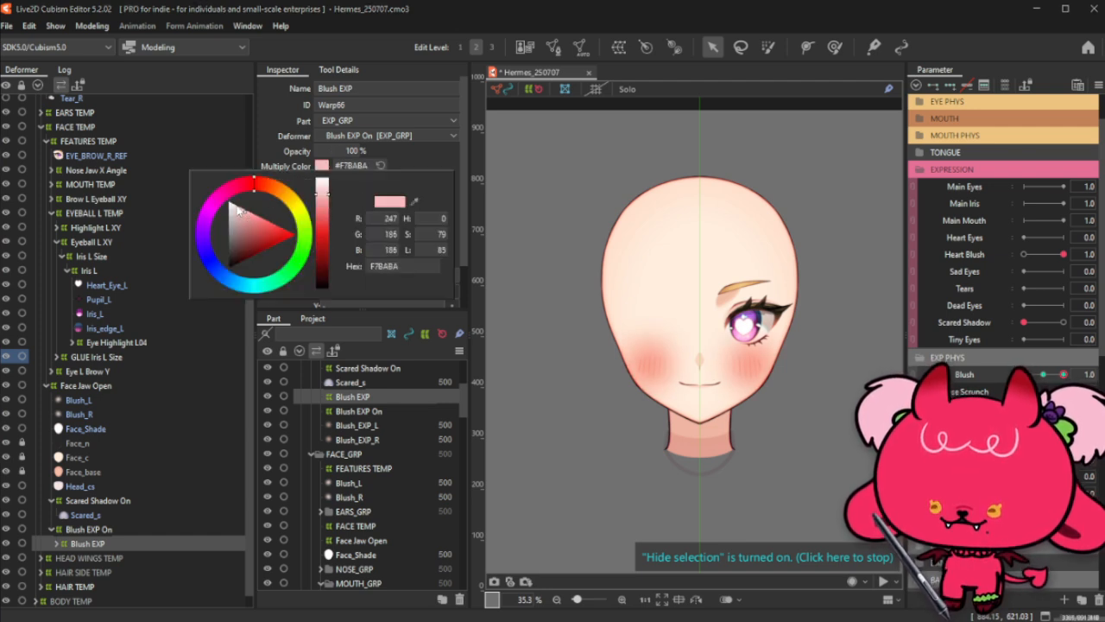
pyautogui.click(237, 211)
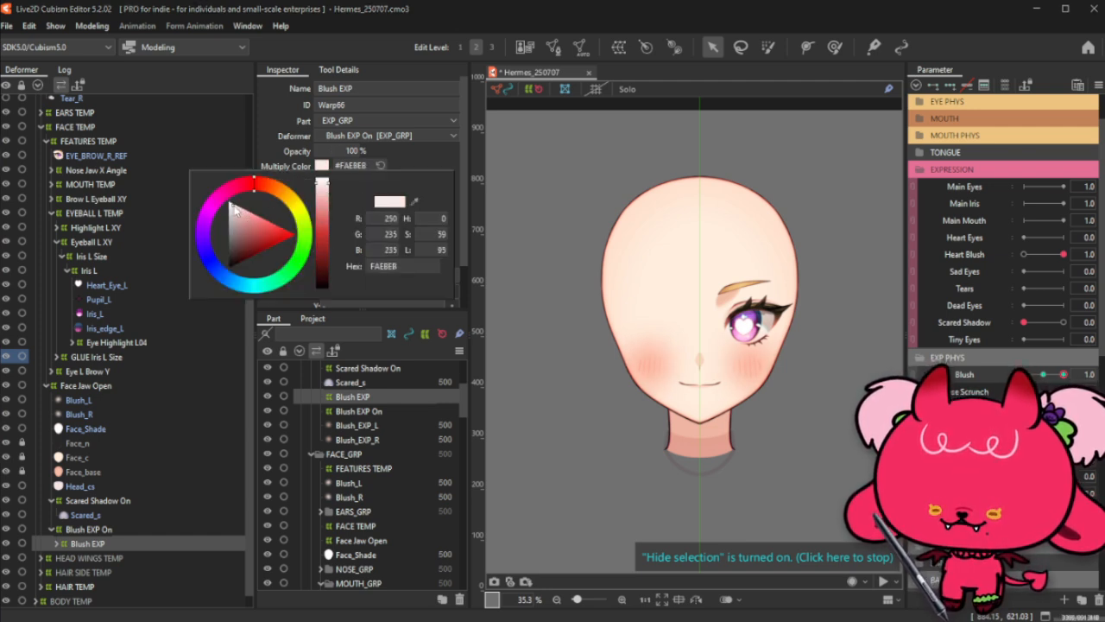
pyautogui.click(427, 159)
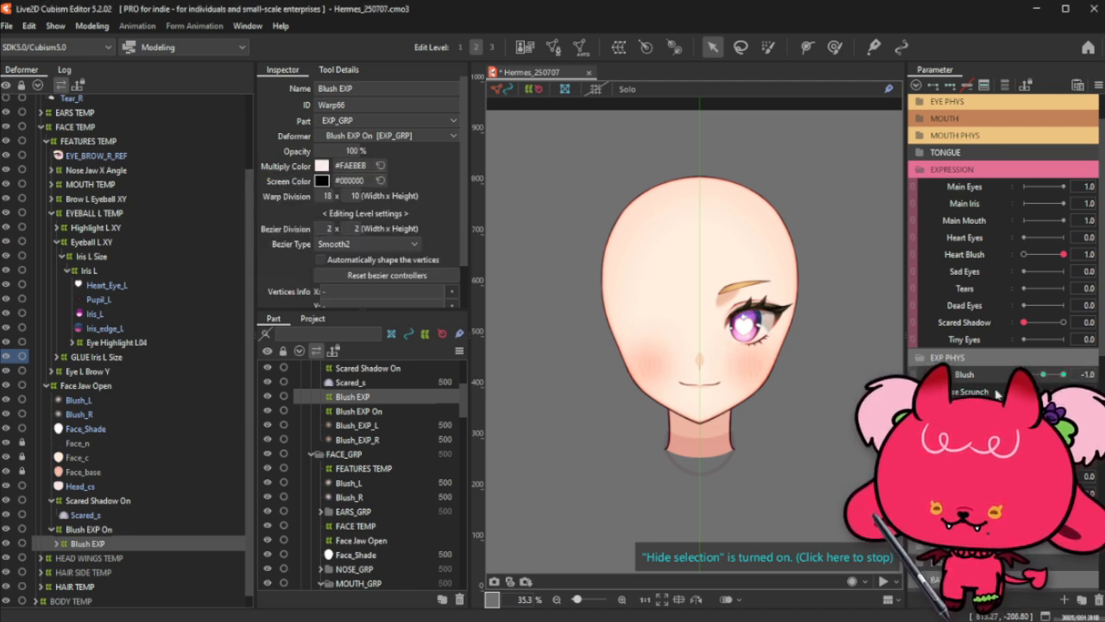
pyautogui.moveTo(1024, 375); pyautogui.dragTo(1074, 372)
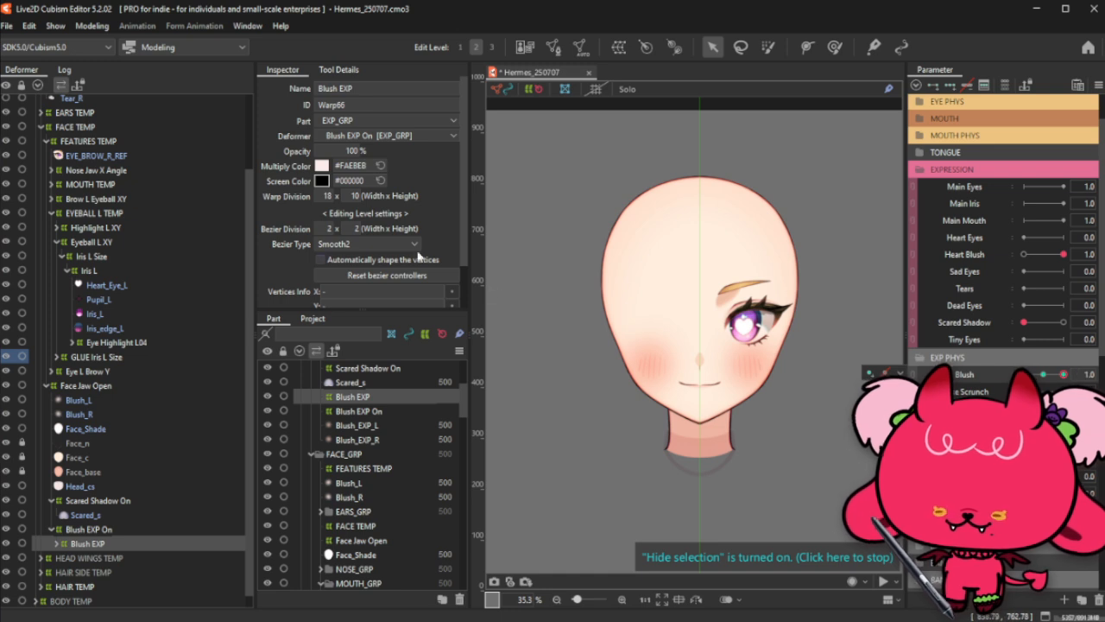
pyautogui.click(1062, 374)
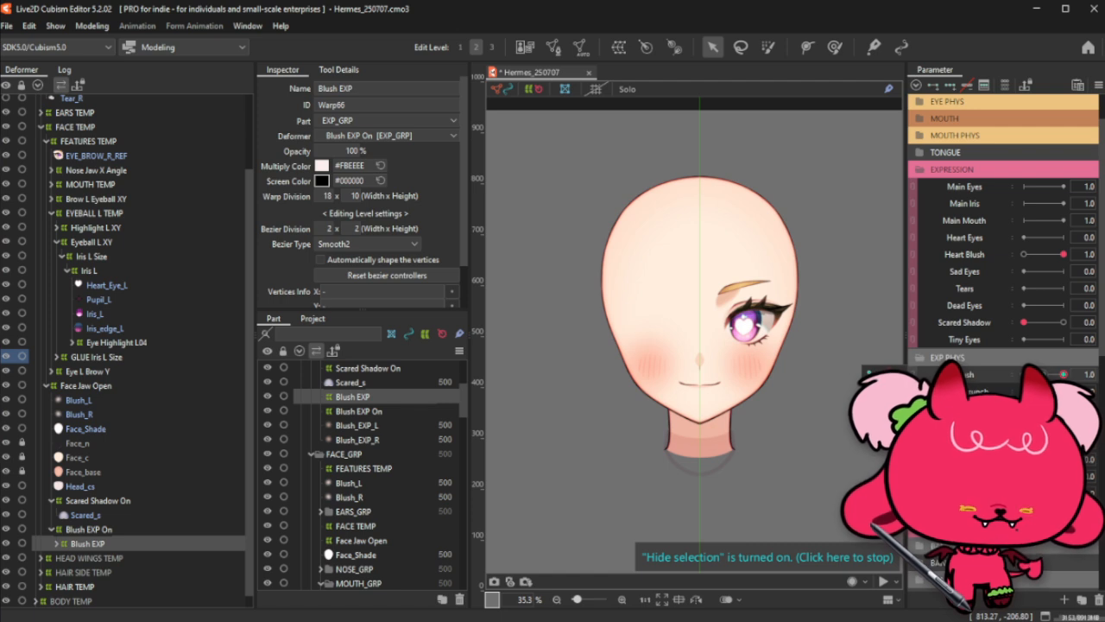
# Step: Try 85% opacity for the Blush EXP deformer at Blush -1.0, and settle on 82%
pyautogui.moveTo(1063, 374); pyautogui.dragTo(1024, 374)
pyautogui.doubleClick(354, 150)
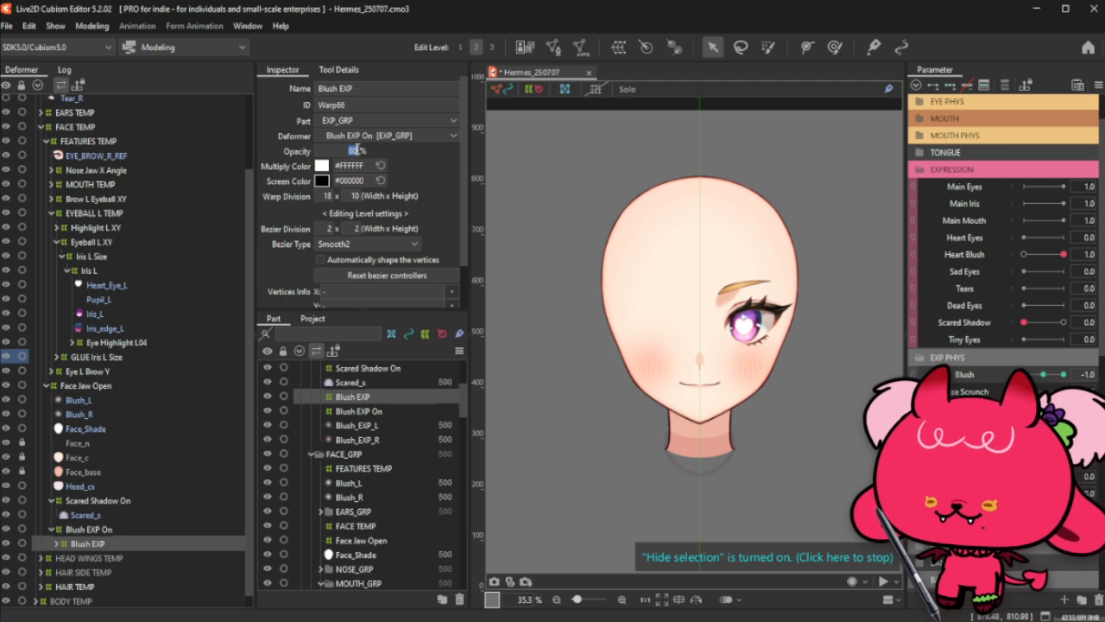
pyautogui.write('85')
pyautogui.press('Return')
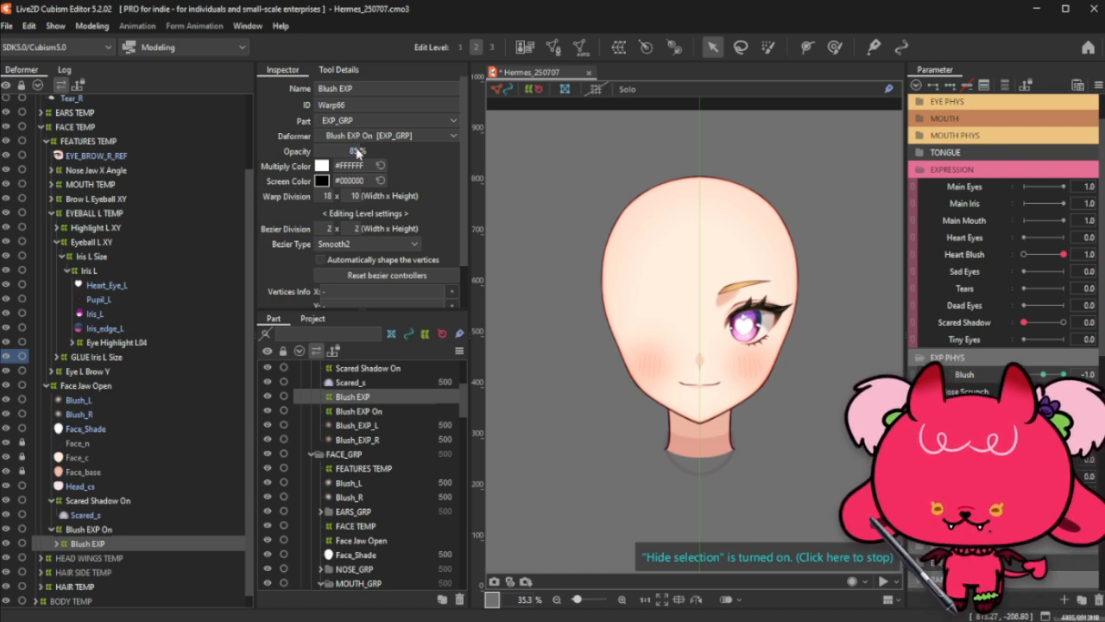
pyautogui.moveTo(1024, 373); pyautogui.dragTo(967, 394)
pyautogui.doubleClick(350, 150)
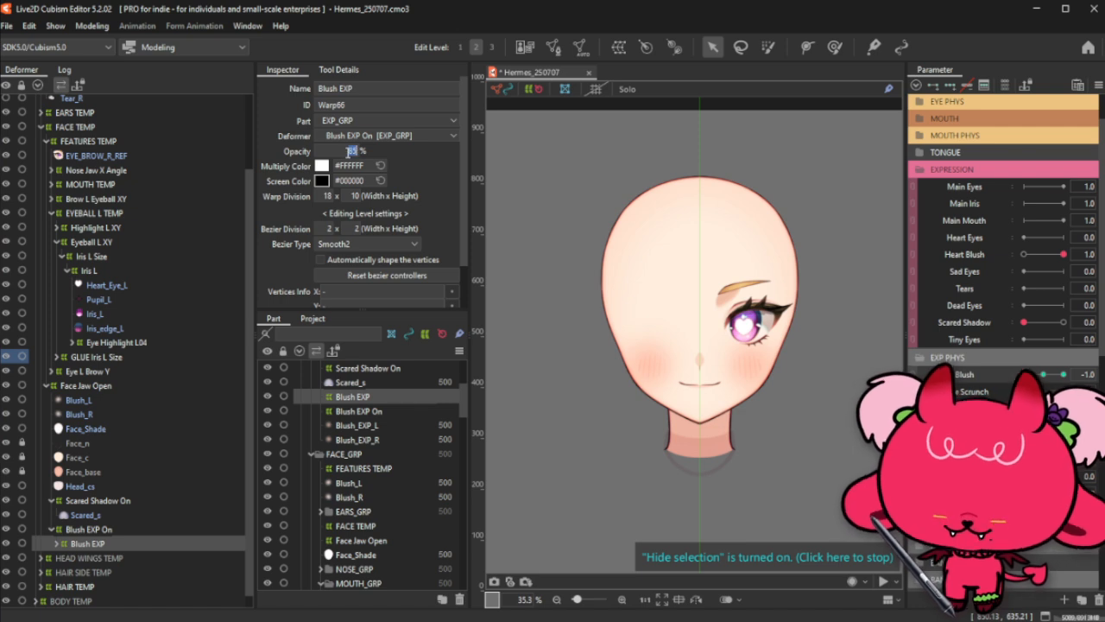
pyautogui.write('80')
pyautogui.press('Return')
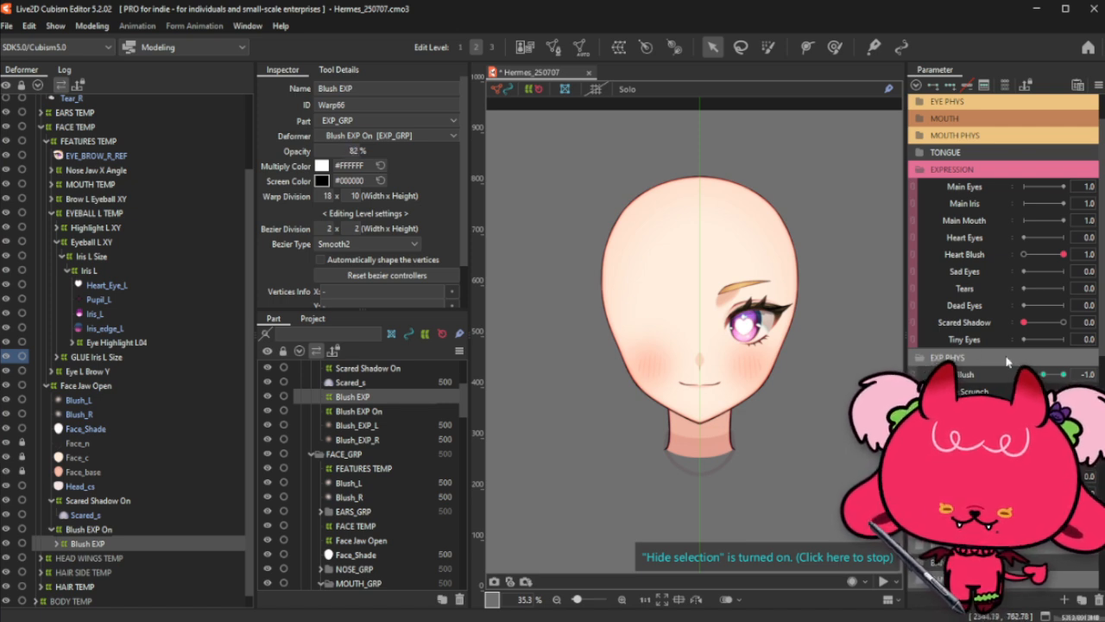
# Step: Return Blush to 0.0 and delete the Nose Scrunch parameter from EXP PHYS
pyautogui.moveTo(1024, 374)
pyautogui.mouseDown()
pyautogui.moveTo(1063, 374)
pyautogui.moveTo(1024, 374)
pyautogui.moveTo(1064, 374)
pyautogui.moveTo(1044, 373)
pyautogui.mouseUp()
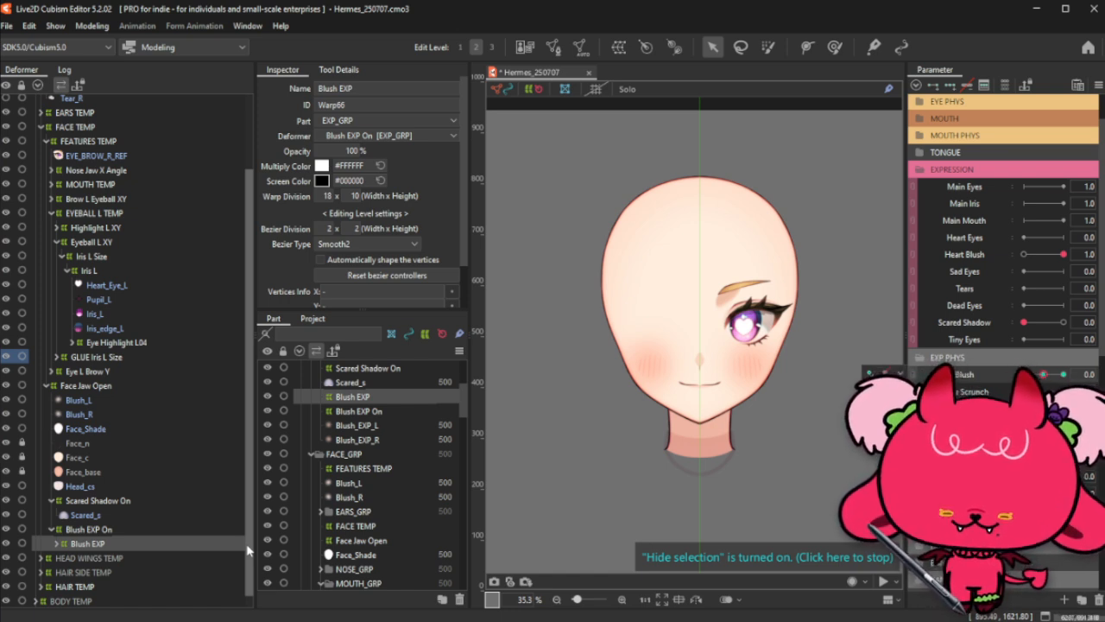
pyautogui.click(1096, 600)
pyautogui.click(558, 334)
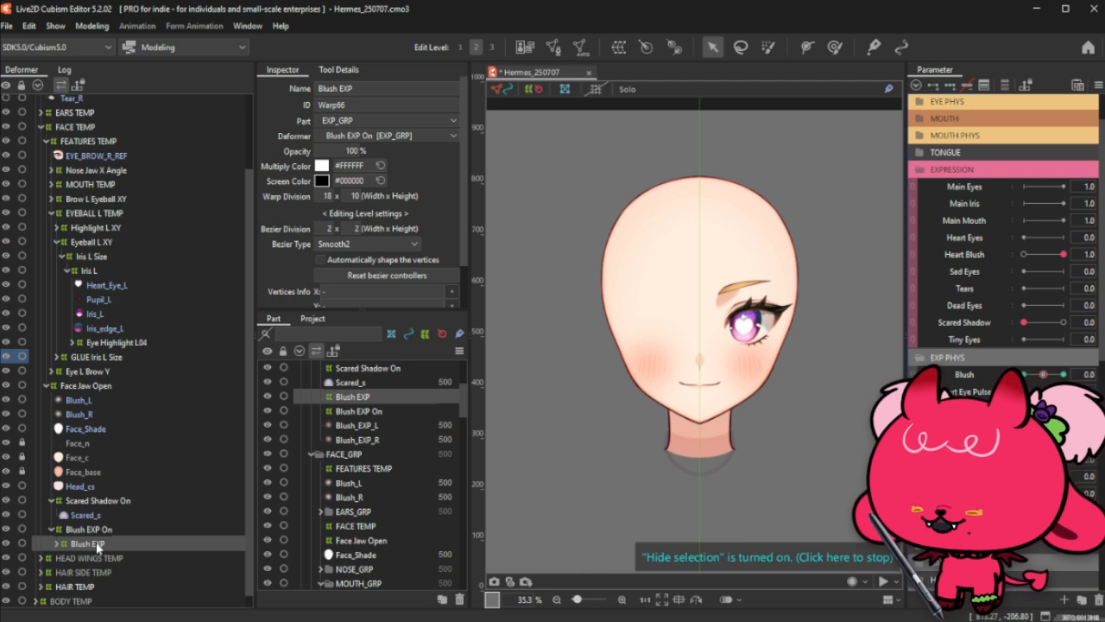
# Step: Duplicate the Blush EXP deformer and rename the copy "Blush"
pyautogui.hotkey('ctrl', 'c')
pyautogui.hotkey('ctrl', 'v')
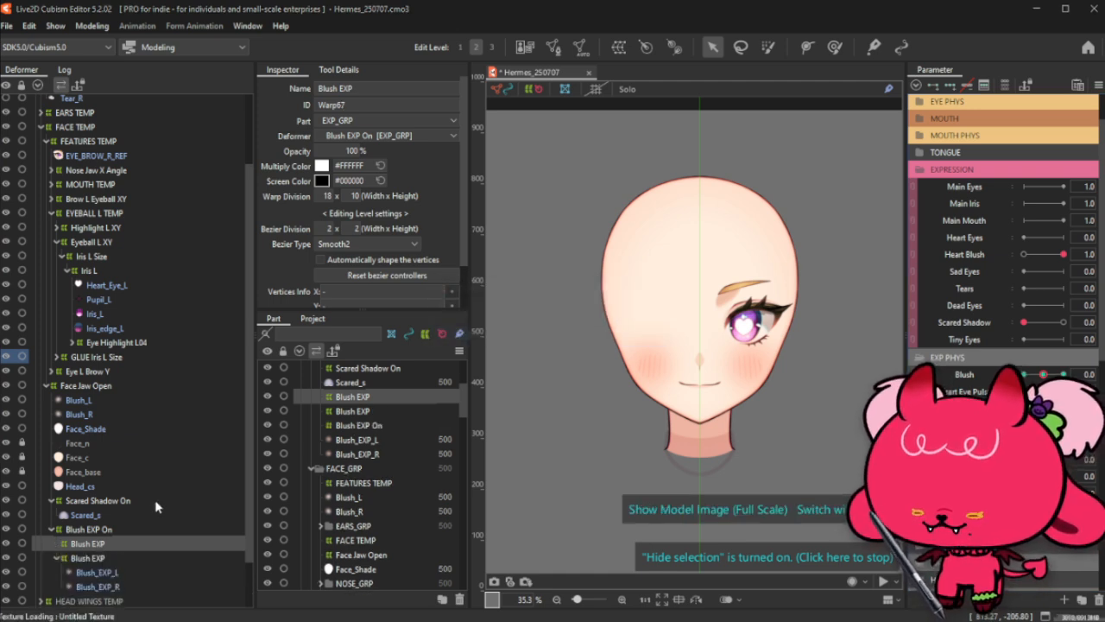
pyautogui.click(380, 88)
pyautogui.press('End')
pyautogui.press('BackSpace')
pyautogui.press('BackSpace')
pyautogui.press('BackSpace')
pyautogui.press('BackSpace')
pyautogui.press('Return')
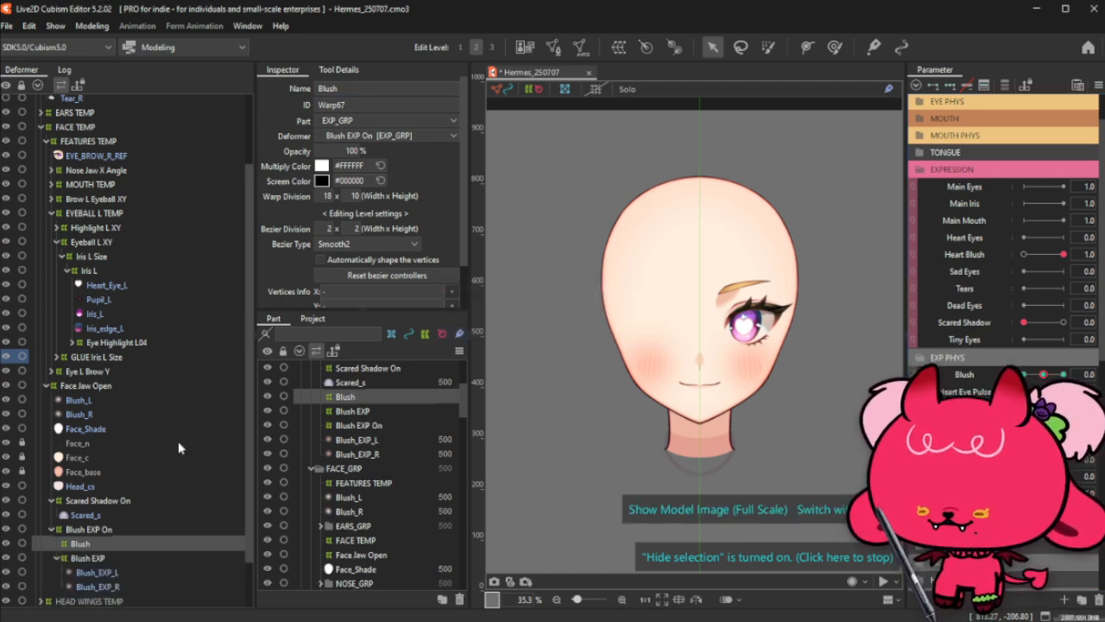
# Step: Move the Blush deformer out to Face Jaw Open and make it the parent of Blush_L and Blush_R
pyautogui.moveTo(85, 543)
pyautogui.mouseDown()
pyautogui.moveTo(95, 390)
pyautogui.moveTo(74, 531)
pyautogui.mouseUp()
pyautogui.click(89, 401)
pyautogui.keyDown('ctrl'); pyautogui.click(89, 414); pyautogui.keyUp('ctrl')
pyautogui.click(51, 515)
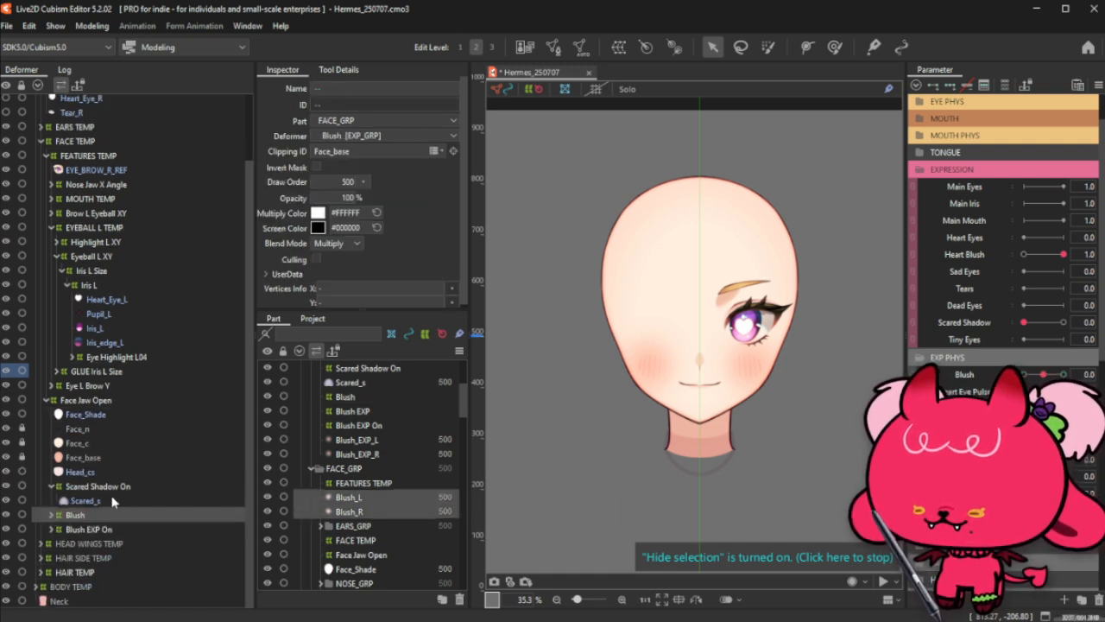
# Step: Reset the parameters to their defaults and preview the regular blush at Blush -1.0 and back at 0.0
pyautogui.click(1098, 85)
pyautogui.click(991, 115)
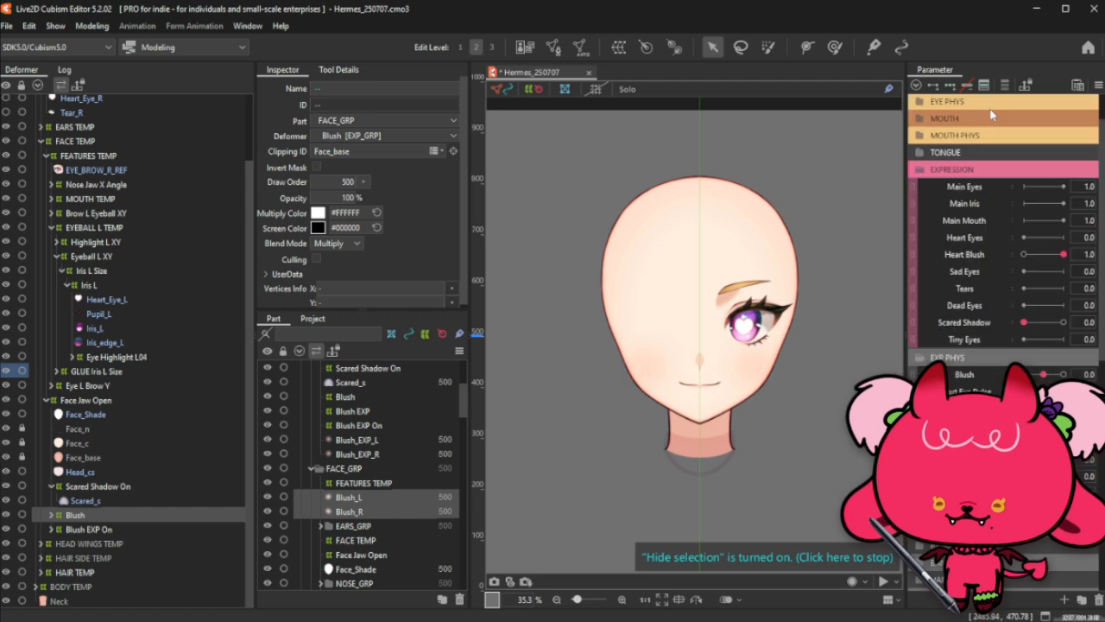
pyautogui.moveTo(1065, 374)
pyautogui.mouseDown()
pyautogui.moveTo(1042, 374)
pyautogui.moveTo(1055, 385)
pyautogui.moveTo(1037, 380)
pyautogui.moveTo(1063, 374)
pyautogui.mouseUp()
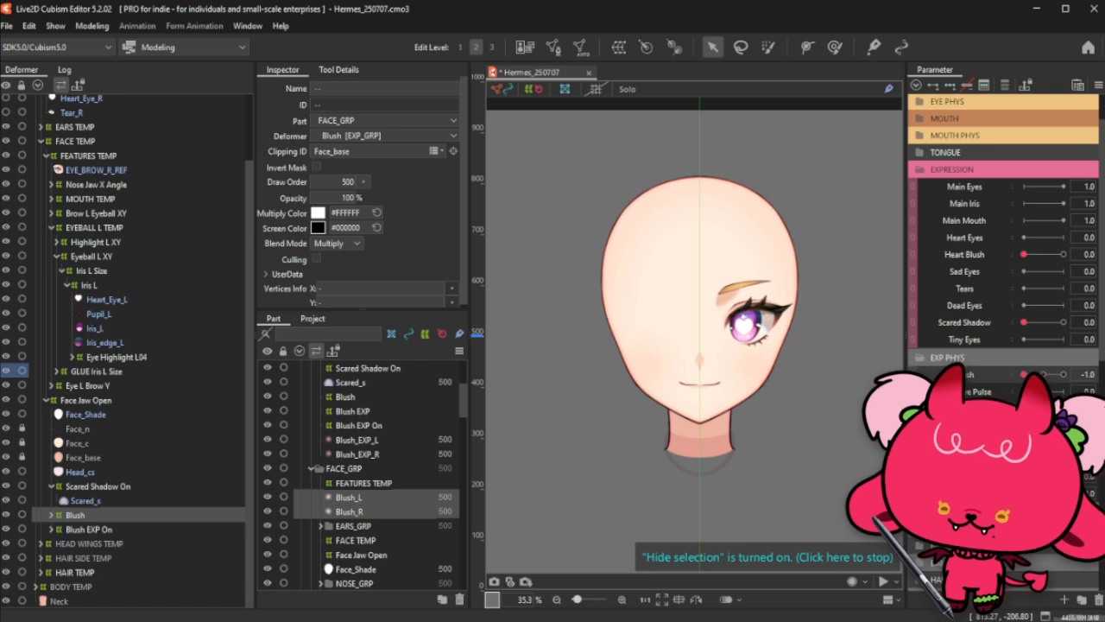
pyautogui.moveTo(1053, 374)
pyautogui.mouseDown()
pyautogui.moveTo(1075, 384)
pyautogui.moveTo(1050, 380)
pyautogui.mouseUp()
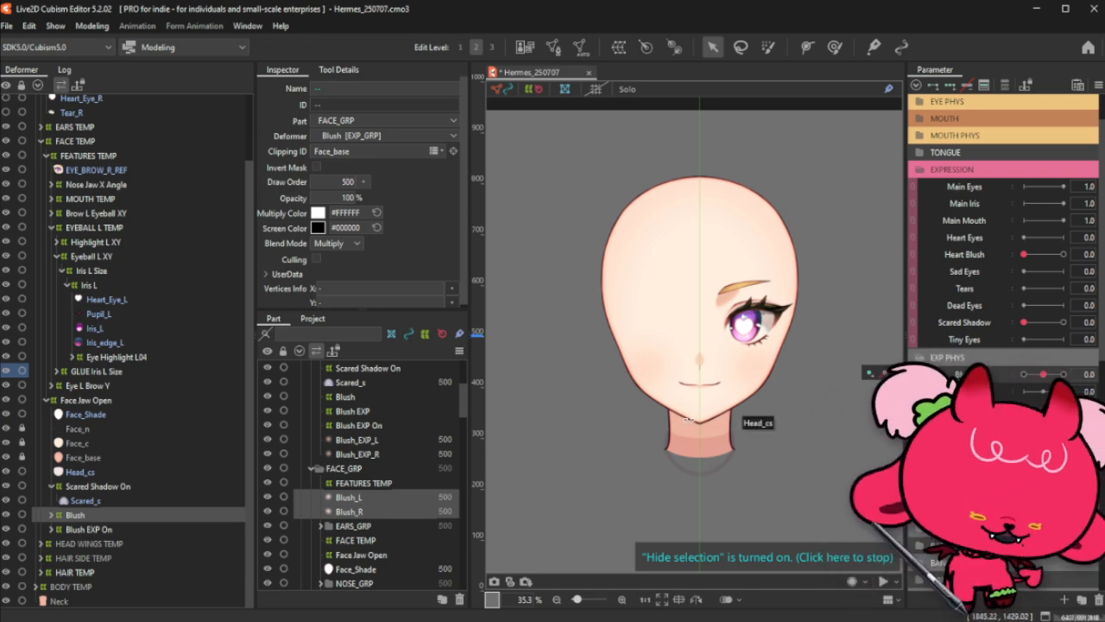
# Step: Duplicate the Iris L Size deformer inside Eyeball L XY and rename the copy "Iris L Small"
pyautogui.click(92, 488)
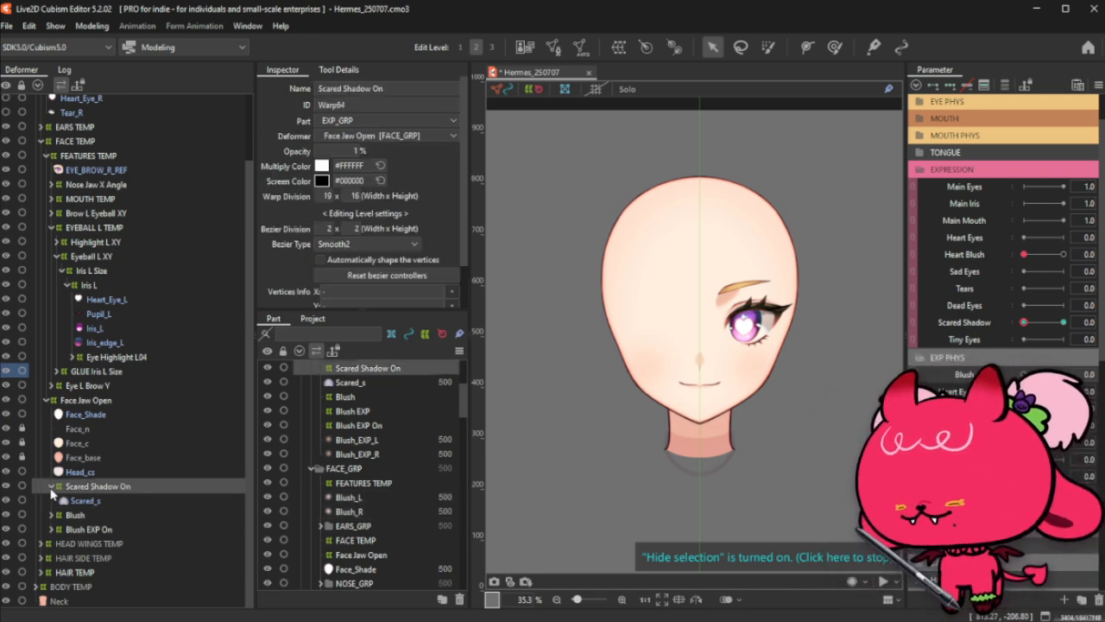
pyautogui.click(51, 489)
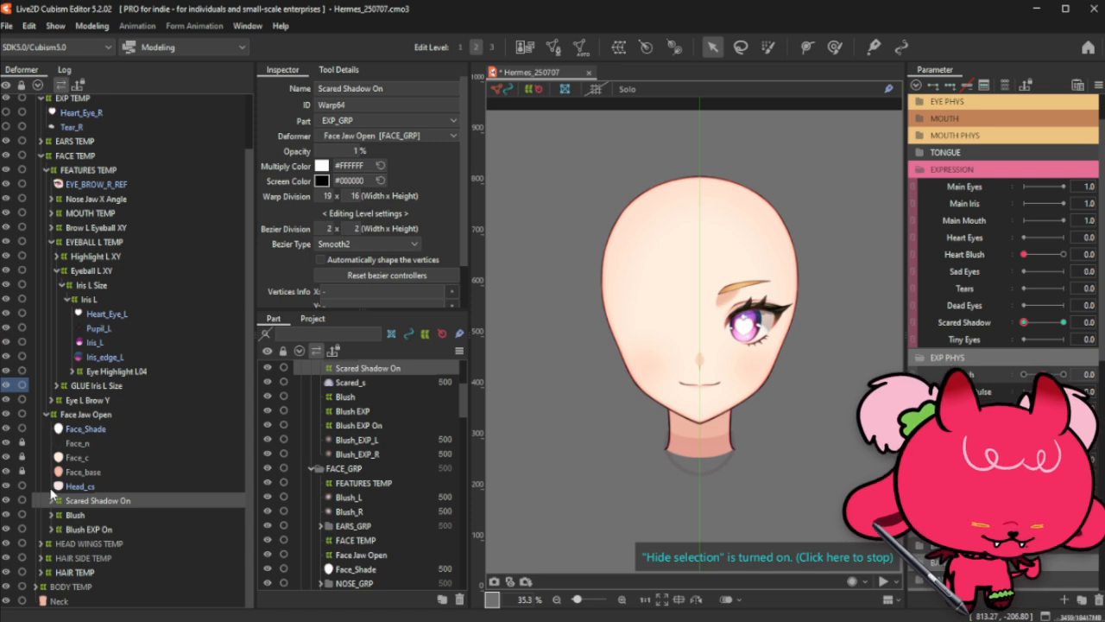
pyautogui.click(99, 318)
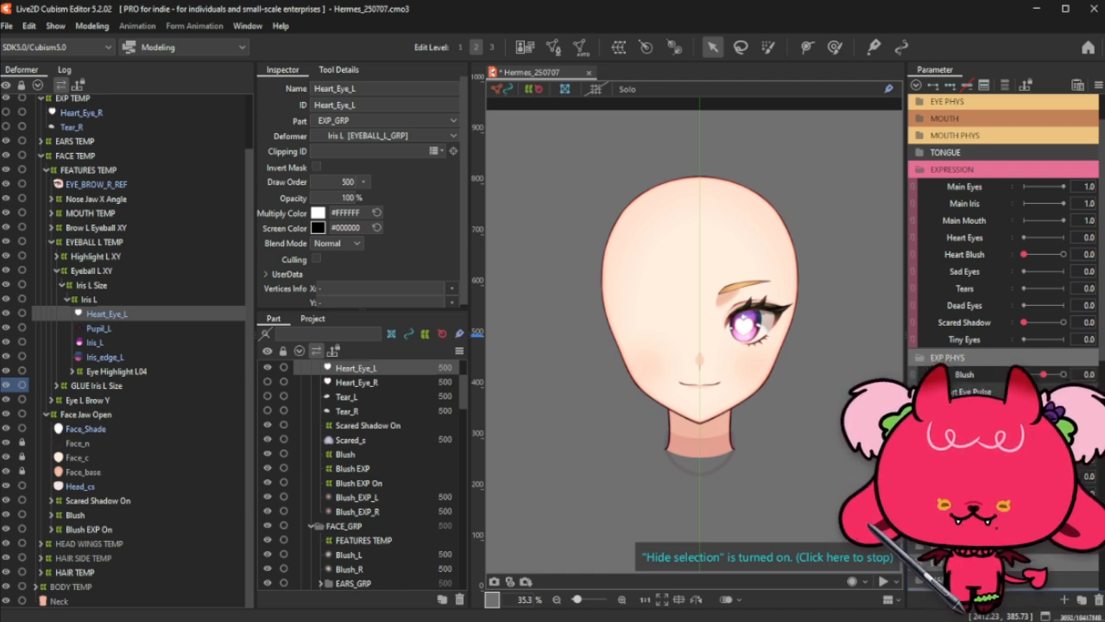
pyautogui.scroll(2, 778, 329)
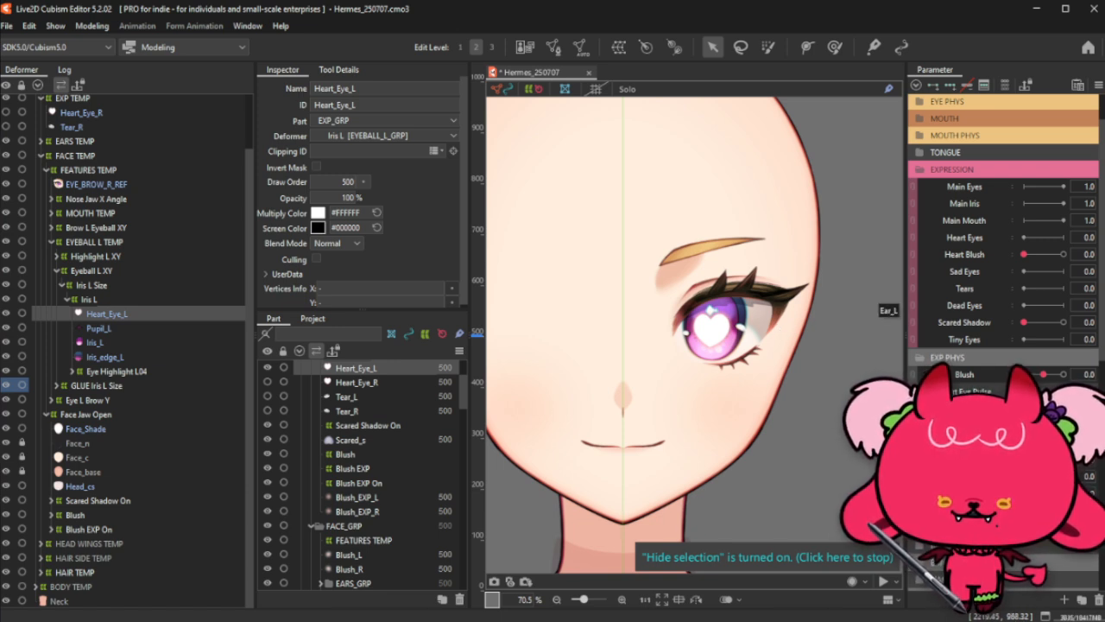
pyautogui.click(92, 285)
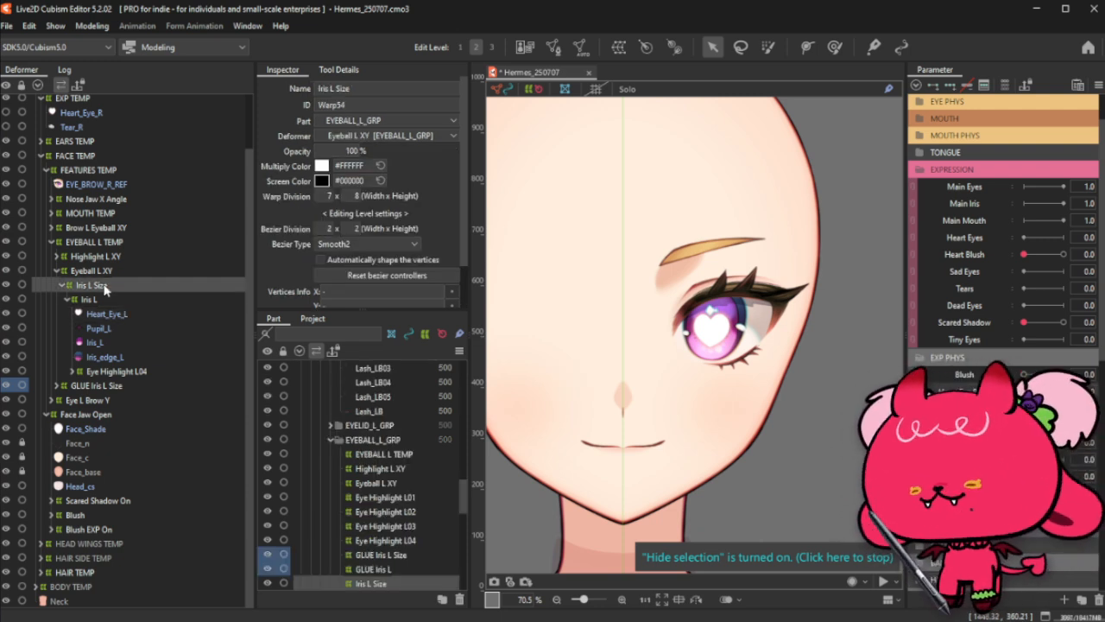
pyautogui.hotkey('ctrl', 'v')
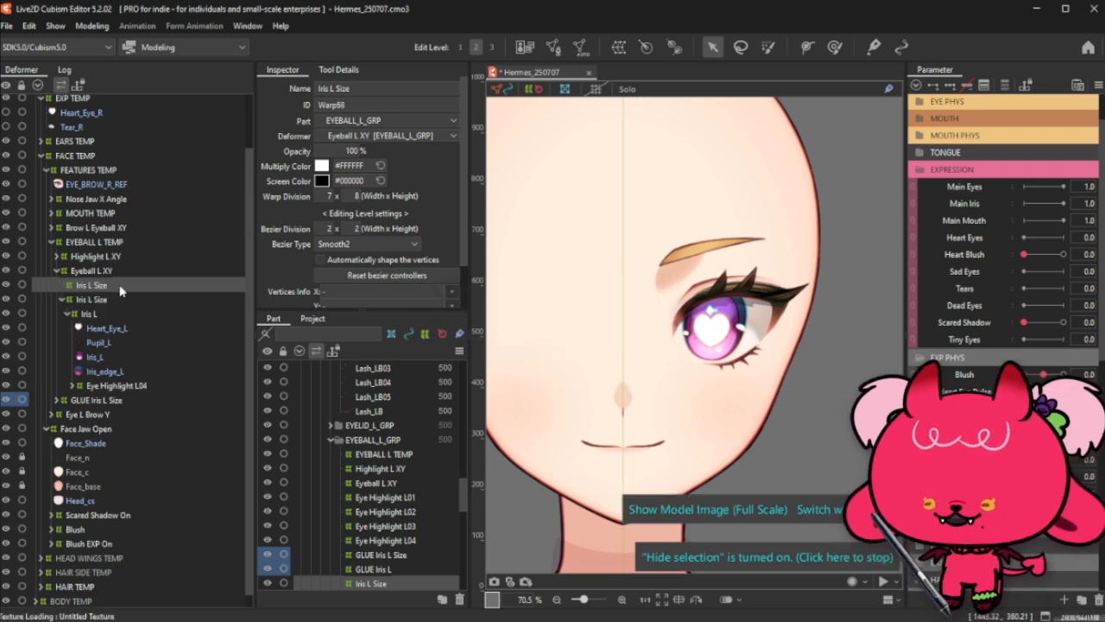
pyautogui.doubleClick(373, 89)
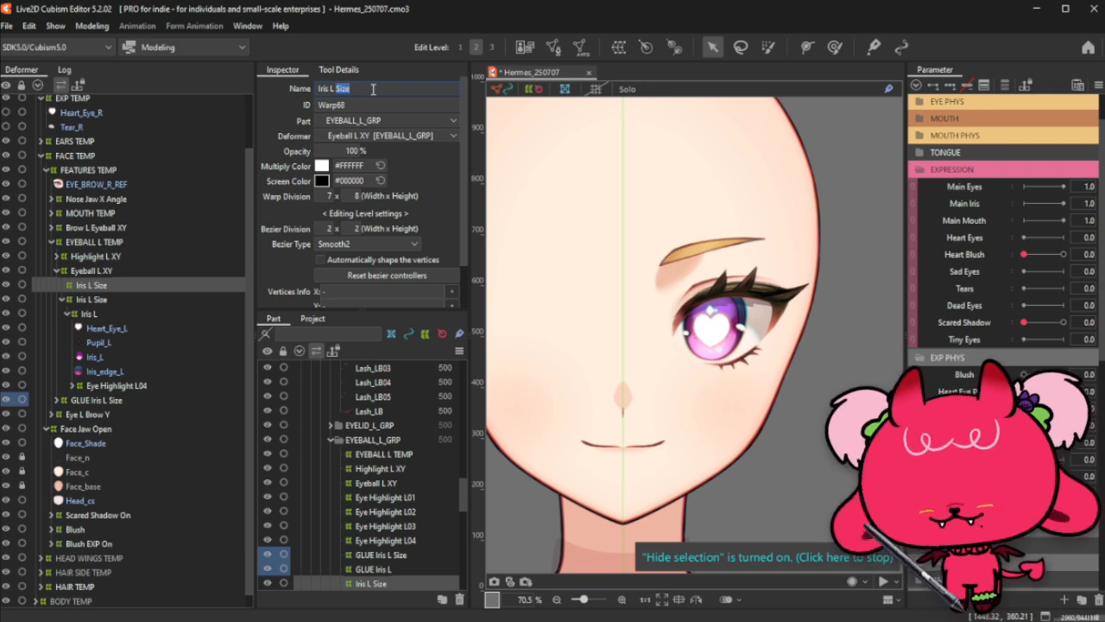
pyautogui.press('BackSpace')
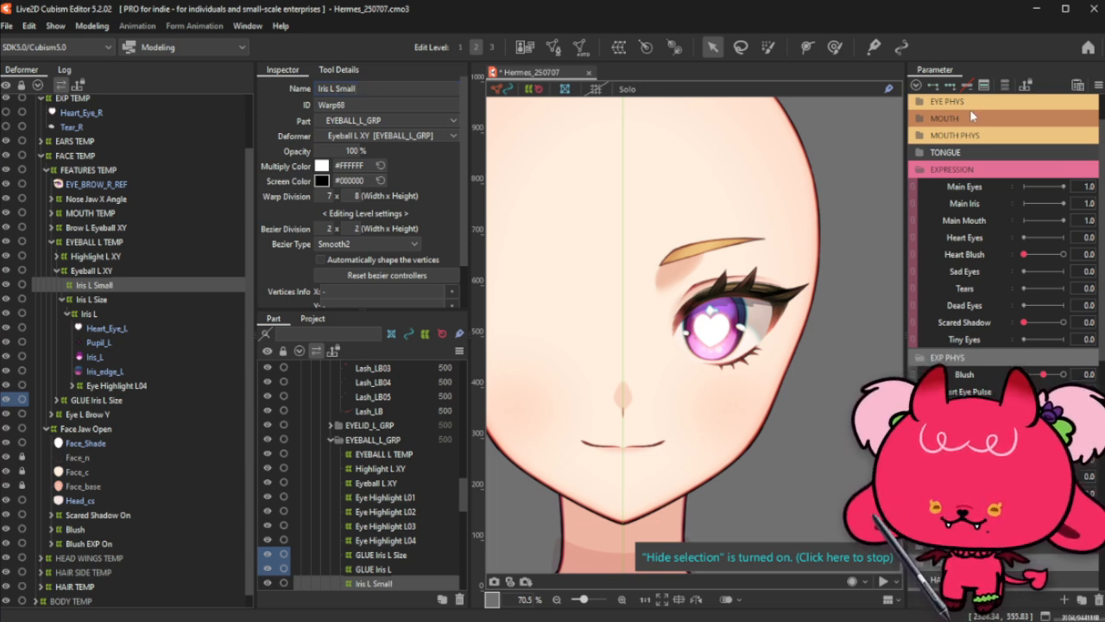
pyautogui.click(1005, 85)
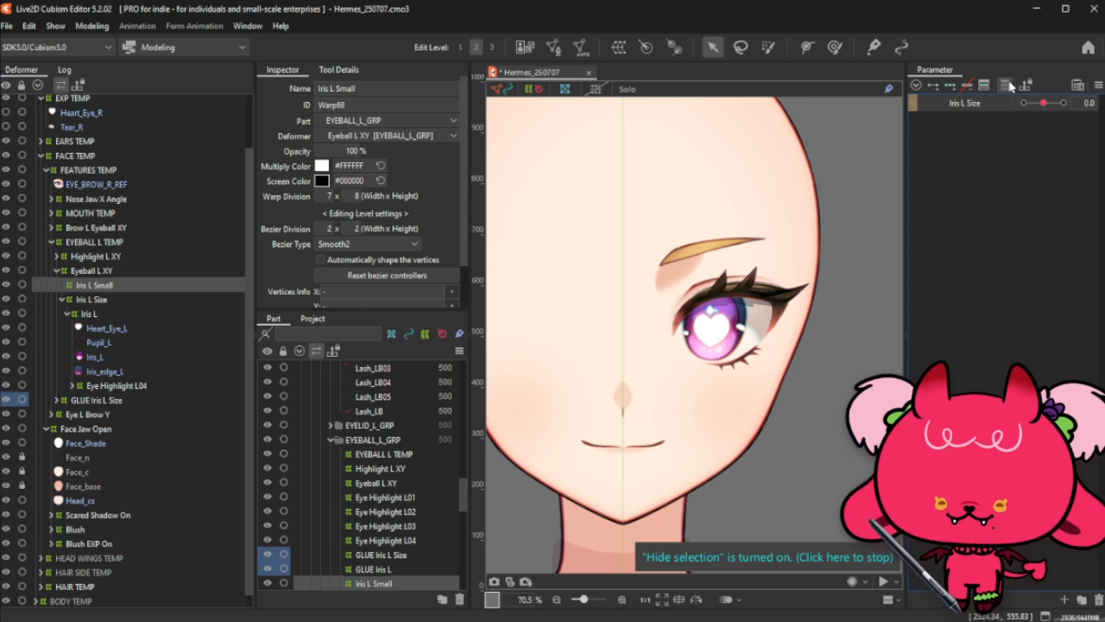
pyautogui.click(1007, 85)
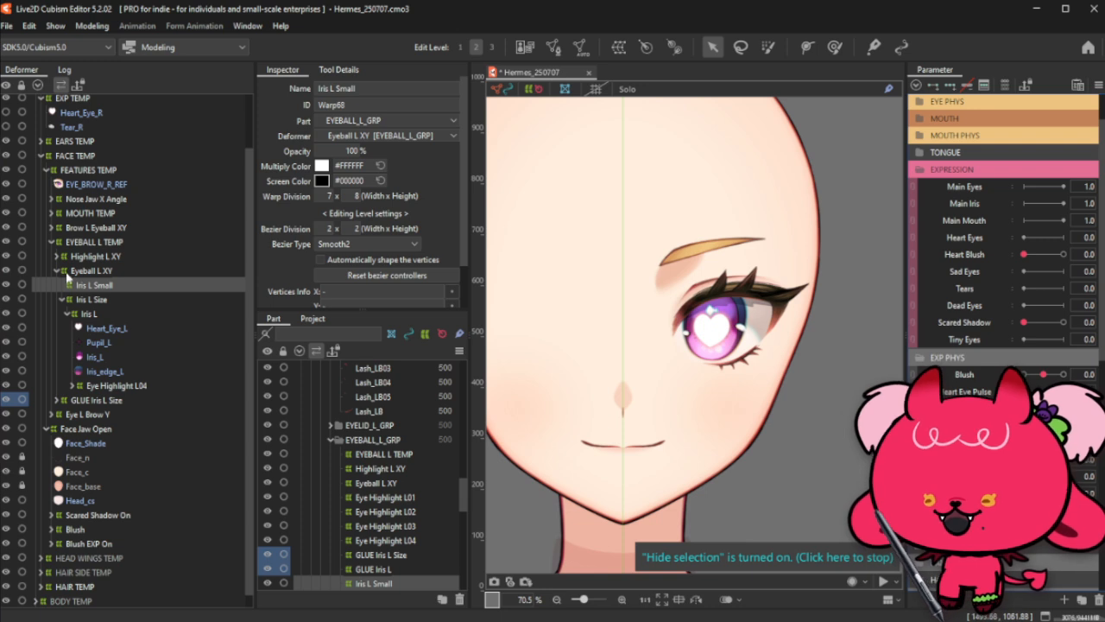
# Step: Make Iris L Small the parent of the Iris L Size deformer and expand its hierarchy down to the Iris L parts
pyautogui.moveTo(89, 301); pyautogui.dragTo(95, 288)
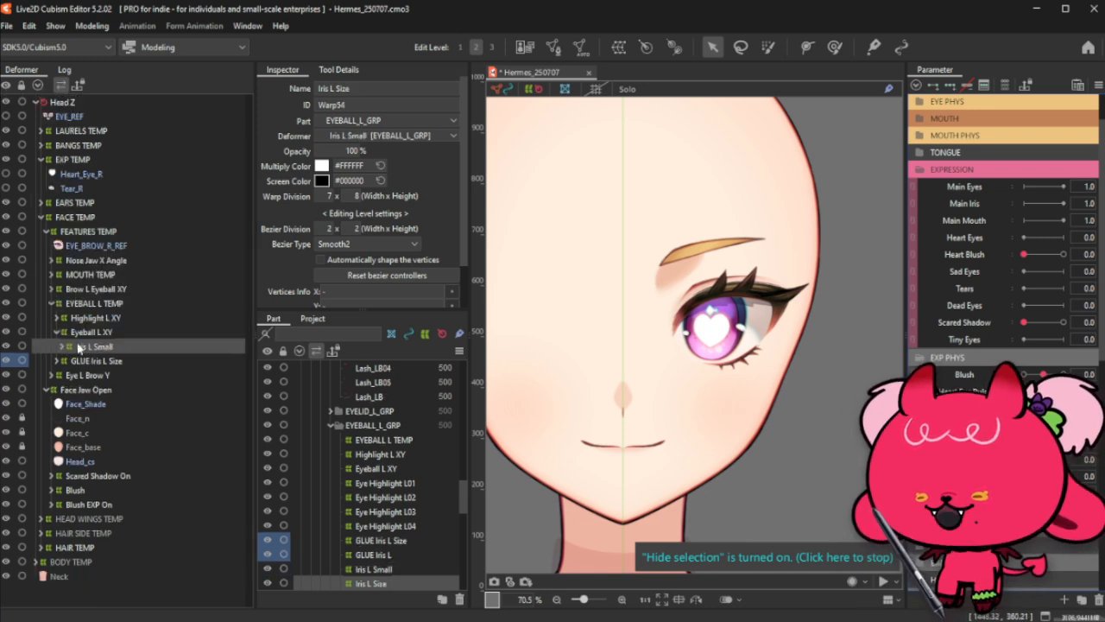
pyautogui.click(62, 346)
pyautogui.click(68, 360)
pyautogui.click(72, 375)
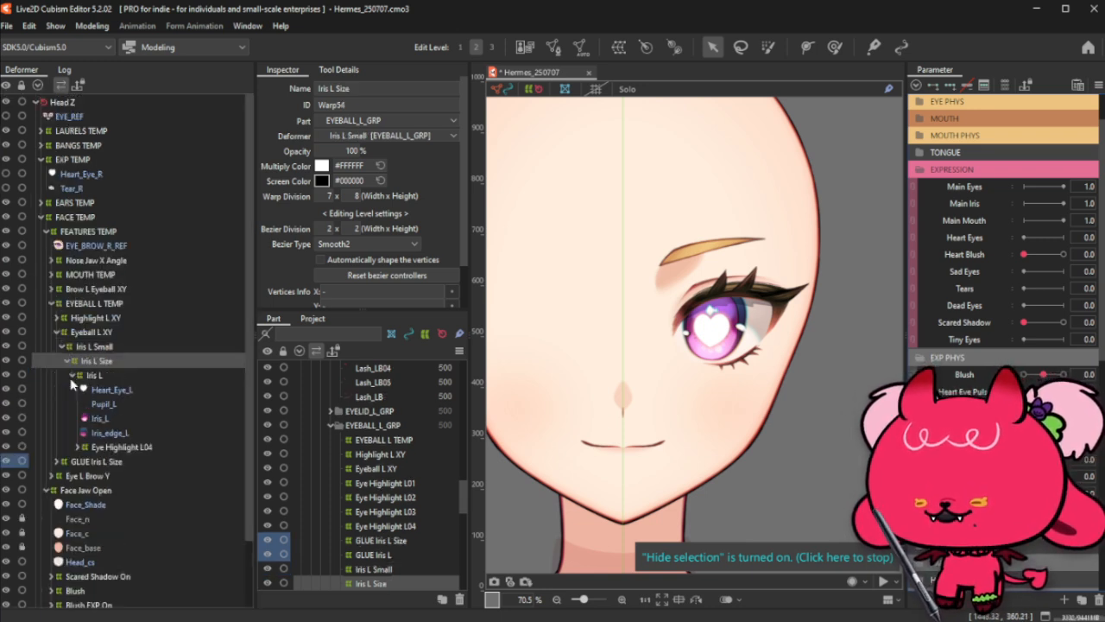
# Step: Try keying Iris L Small to Tiny Eyes at 0.0 and 1.0, with the deformer shrunk to a tiny iris at 1.0
pyautogui.click(112, 347)
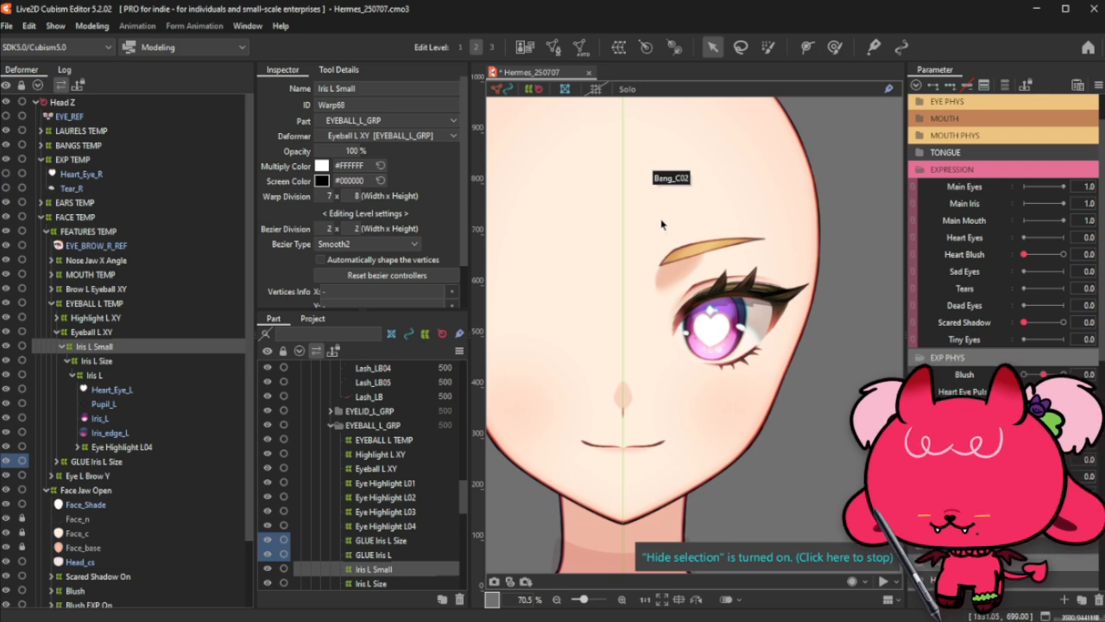
pyautogui.hotkey('ctrl', 't')
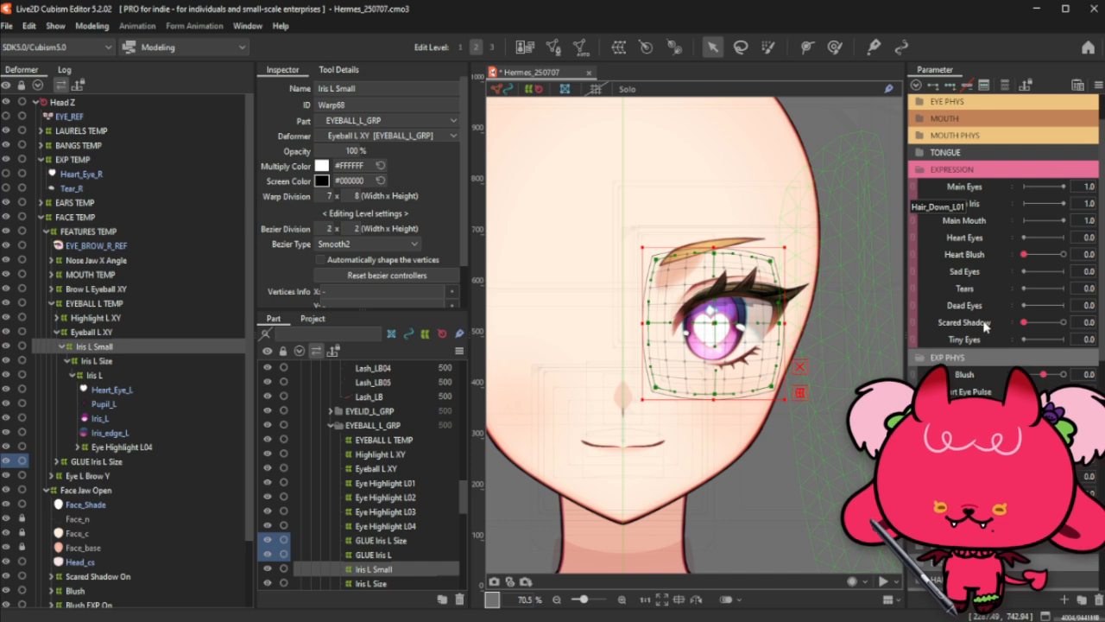
pyautogui.click(934, 85)
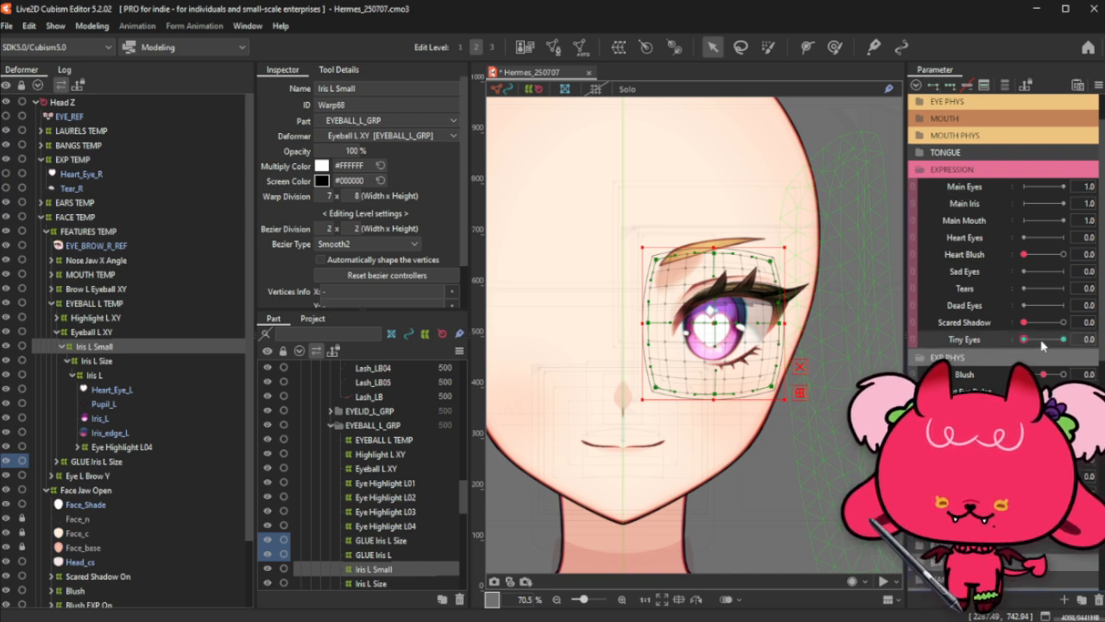
pyautogui.moveTo(784, 248); pyautogui.dragTo(720, 313)
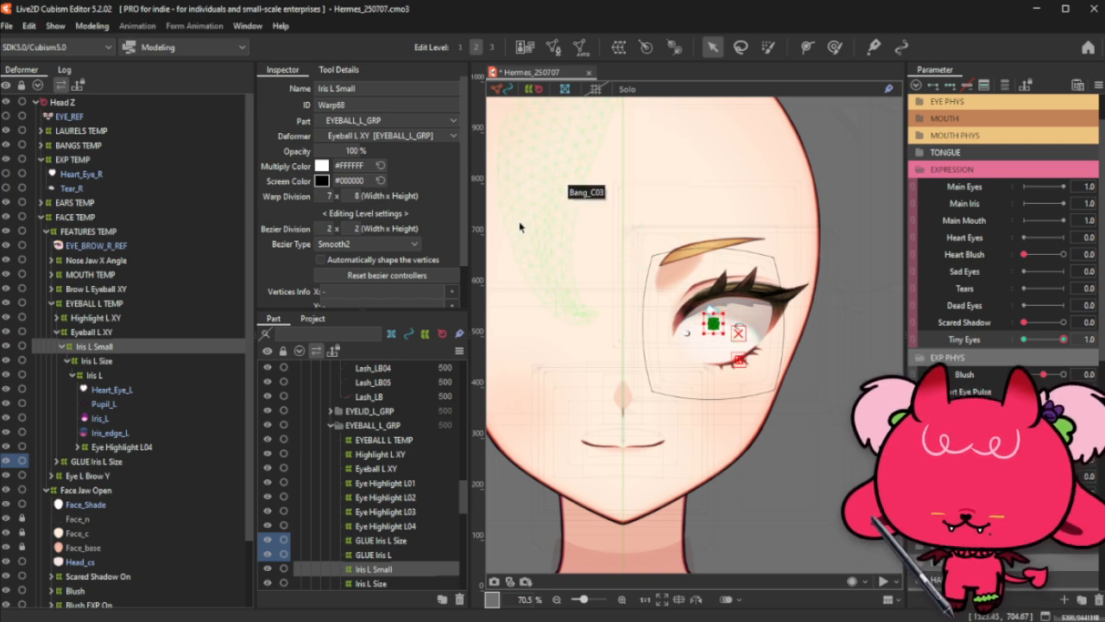
pyautogui.hotkey('ctrl', 'h')
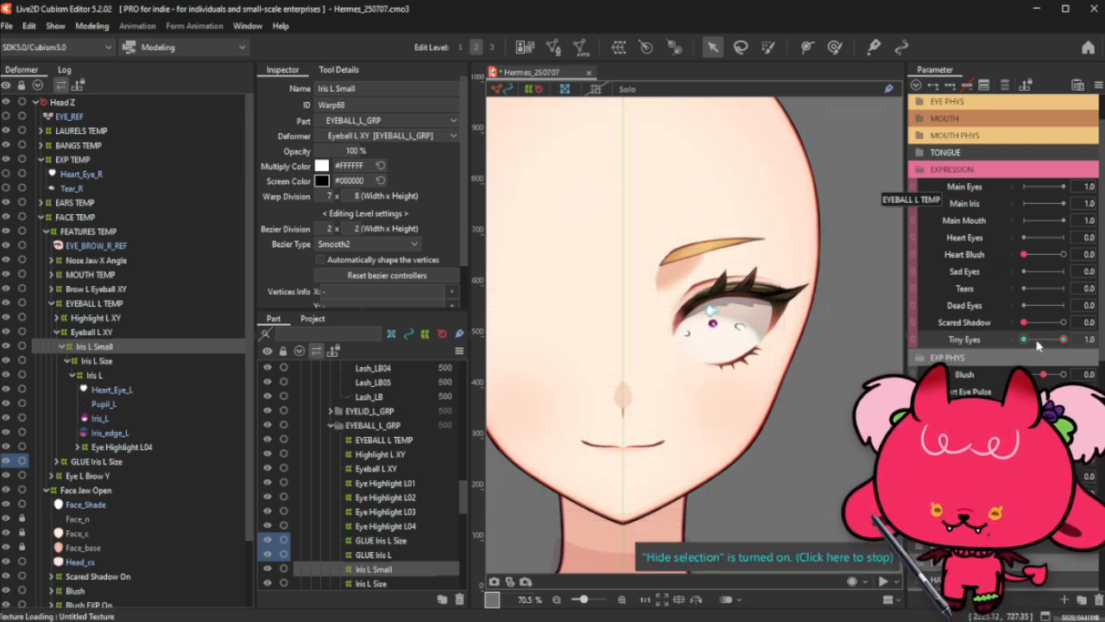
pyautogui.moveTo(1041, 340); pyautogui.dragTo(982, 356)
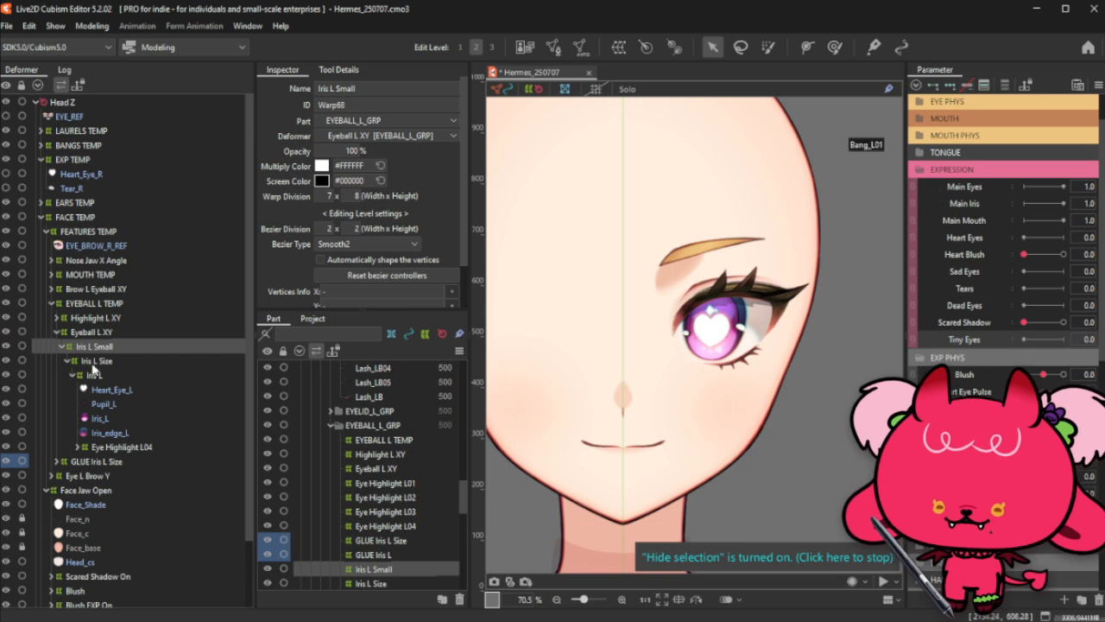
# Step: Duplicate the Iris L Small deformer and move the copy out of Eyeball L XY to EYEBALL L TEMP
pyautogui.hotkey('ctrl', 'v')
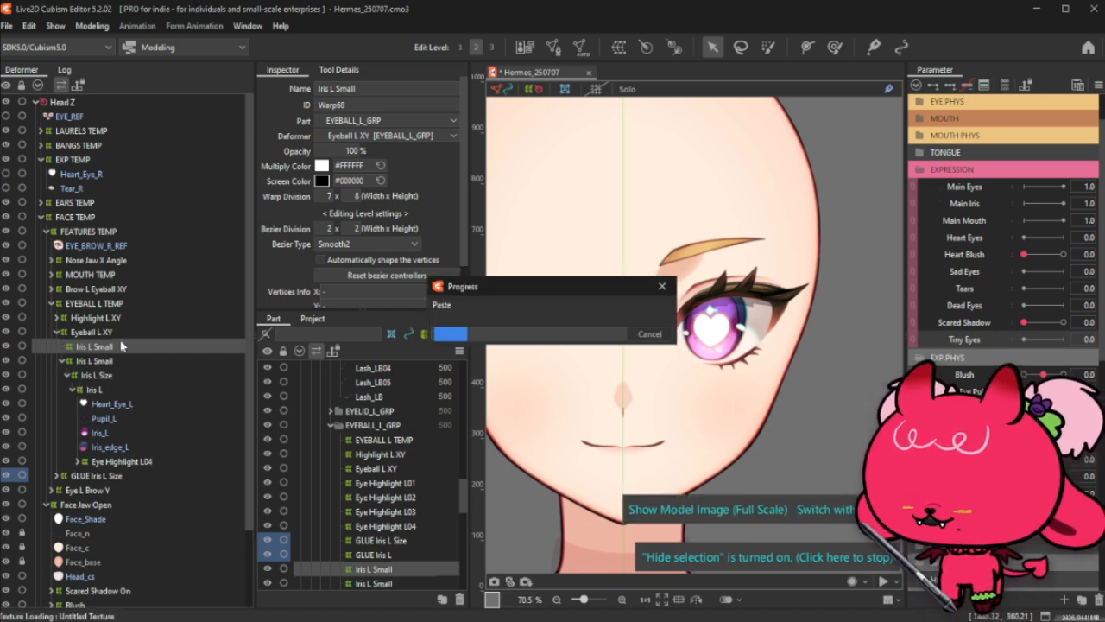
pyautogui.click(56, 475)
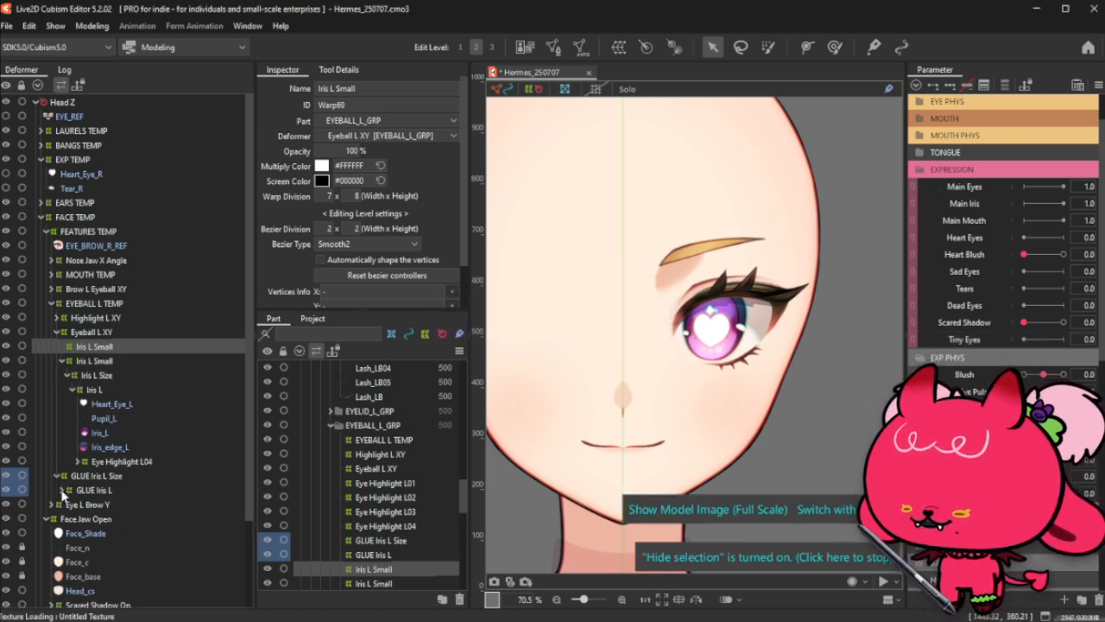
pyautogui.click(64, 490)
pyautogui.moveTo(105, 349); pyautogui.dragTo(131, 480)
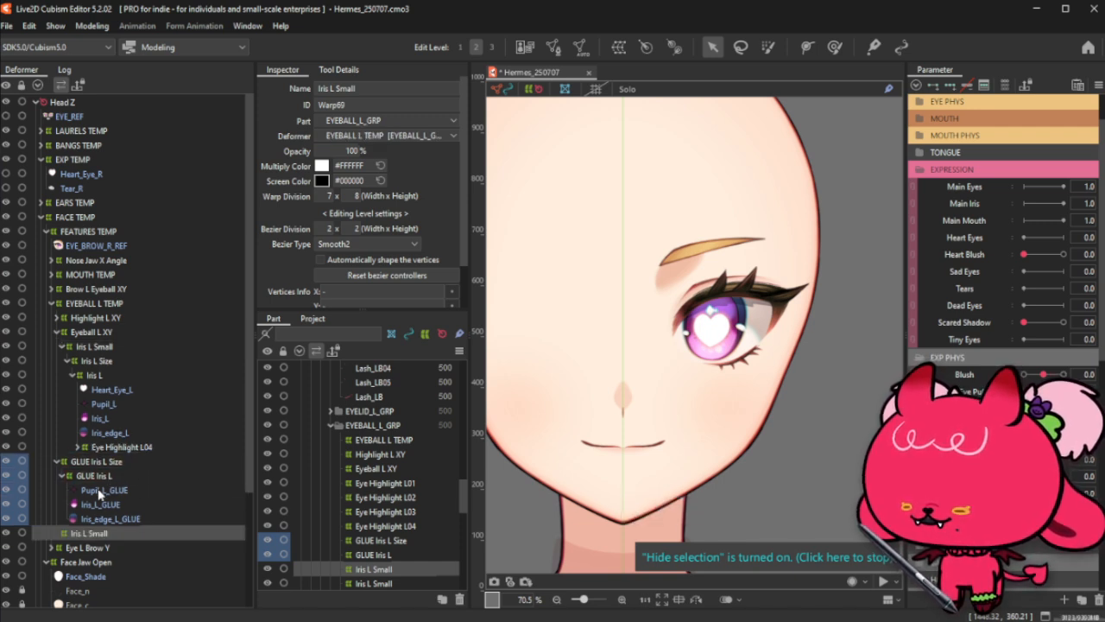
# Step: Rename the copied deformer "GLUE Iris L Small" and make it the parent of GLUE Iris L Size
pyautogui.click(325, 89)
pyautogui.click(318, 88)
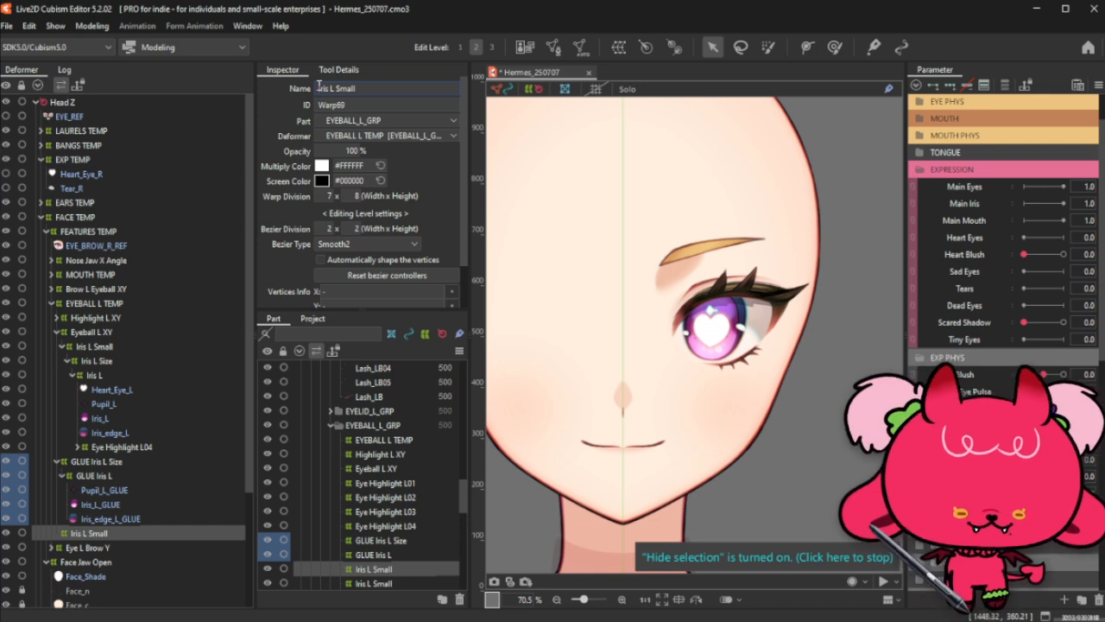
pyautogui.write('GLUE')
pyautogui.press('Return')
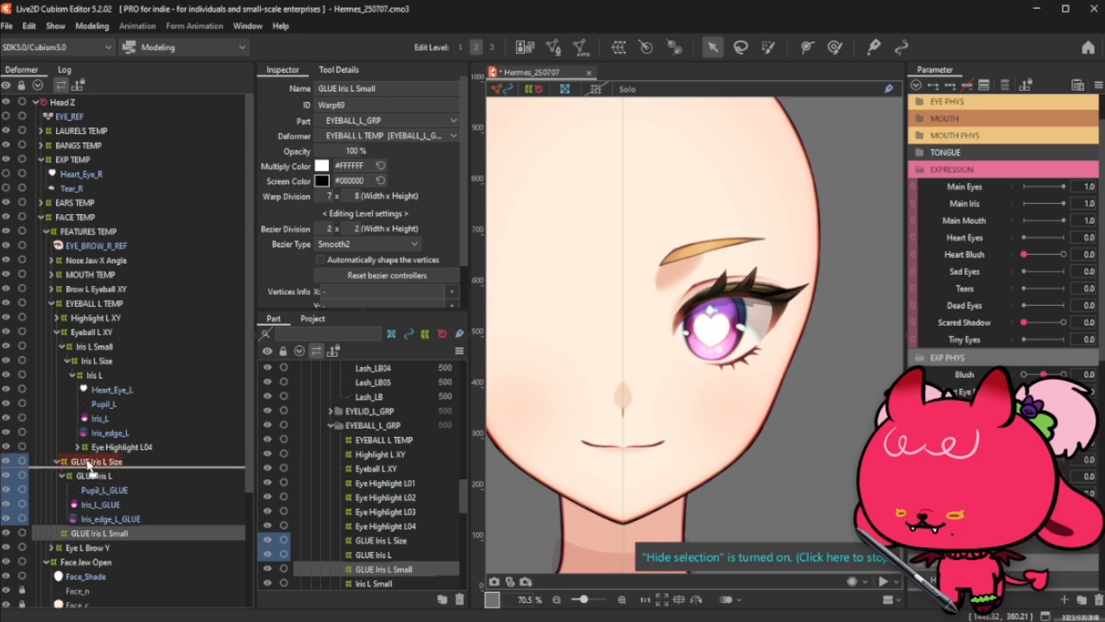
pyautogui.moveTo(97, 461); pyautogui.dragTo(102, 533)
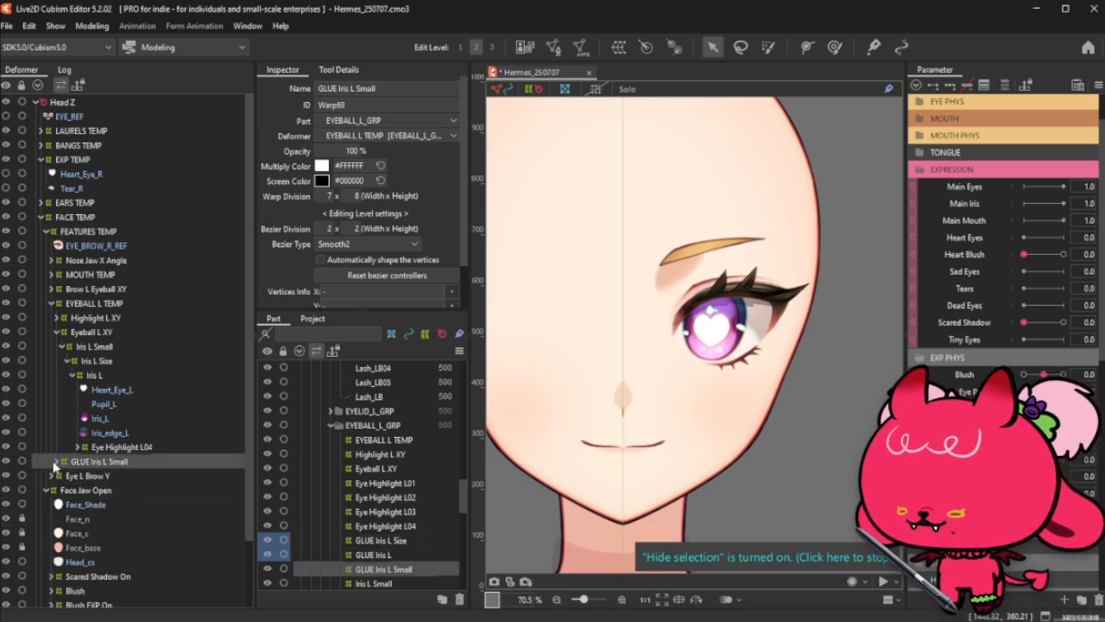
pyautogui.click(56, 462)
# Step: Key Iris L Small and GLUE Iris L Small together to Tiny Eyes at 0.0 and 1.0, shrinking both at 1.0
pyautogui.click(91, 347)
pyautogui.keyDown('ctrl'); pyautogui.click(102, 464); pyautogui.keyUp('ctrl')
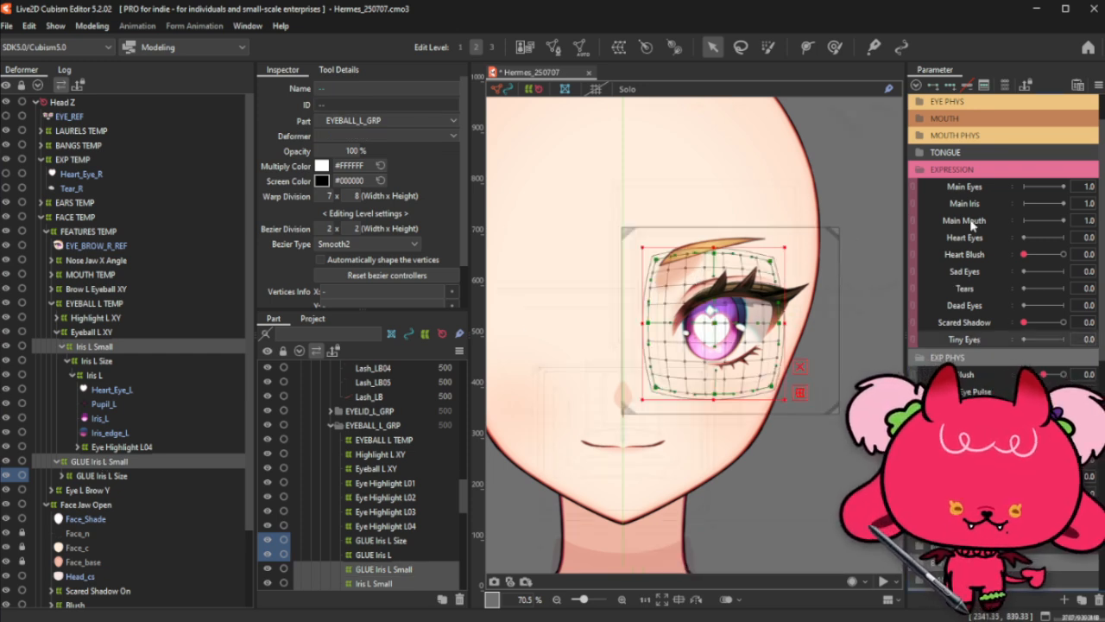
pyautogui.click(1064, 339)
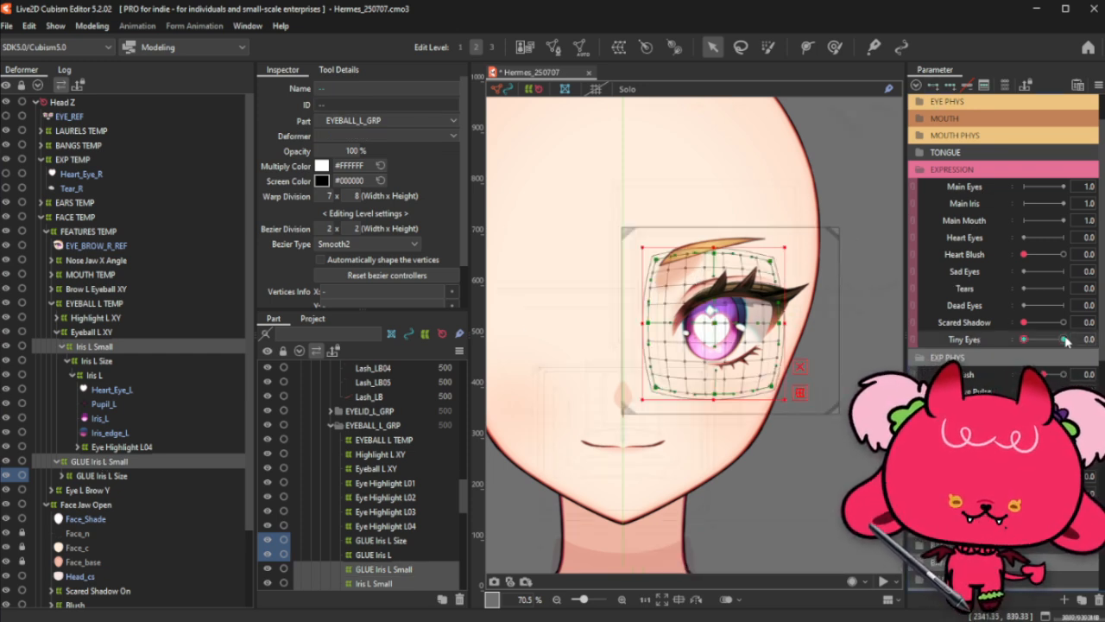
pyautogui.moveTo(786, 244); pyautogui.dragTo(729, 309)
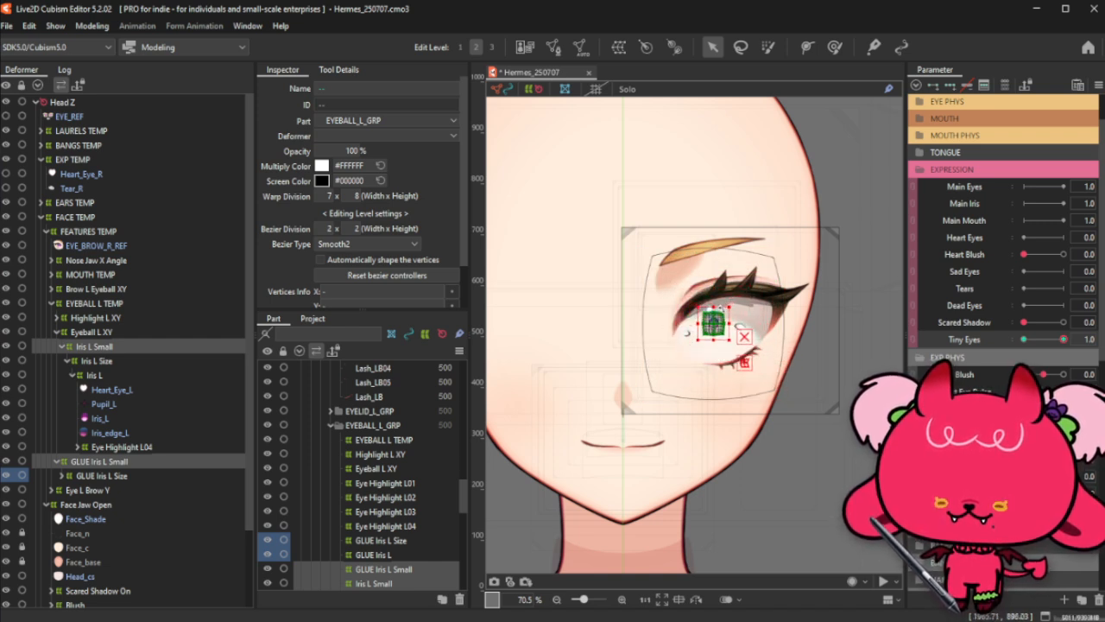
pyautogui.hotkey('ctrl', 't')
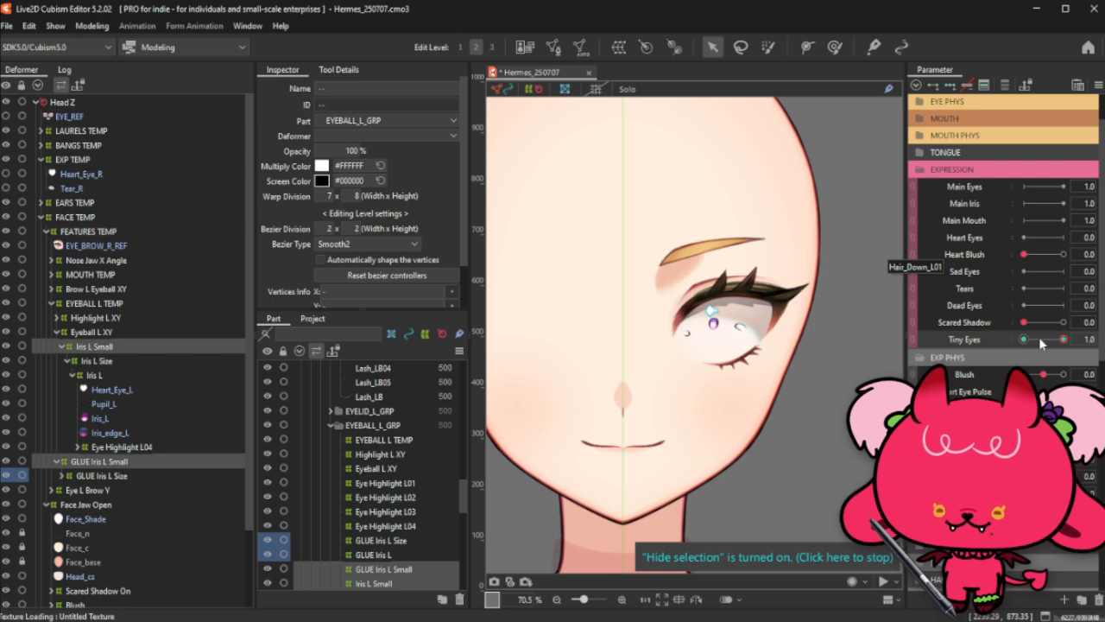
pyautogui.click(1051, 339)
pyautogui.click(1059, 341)
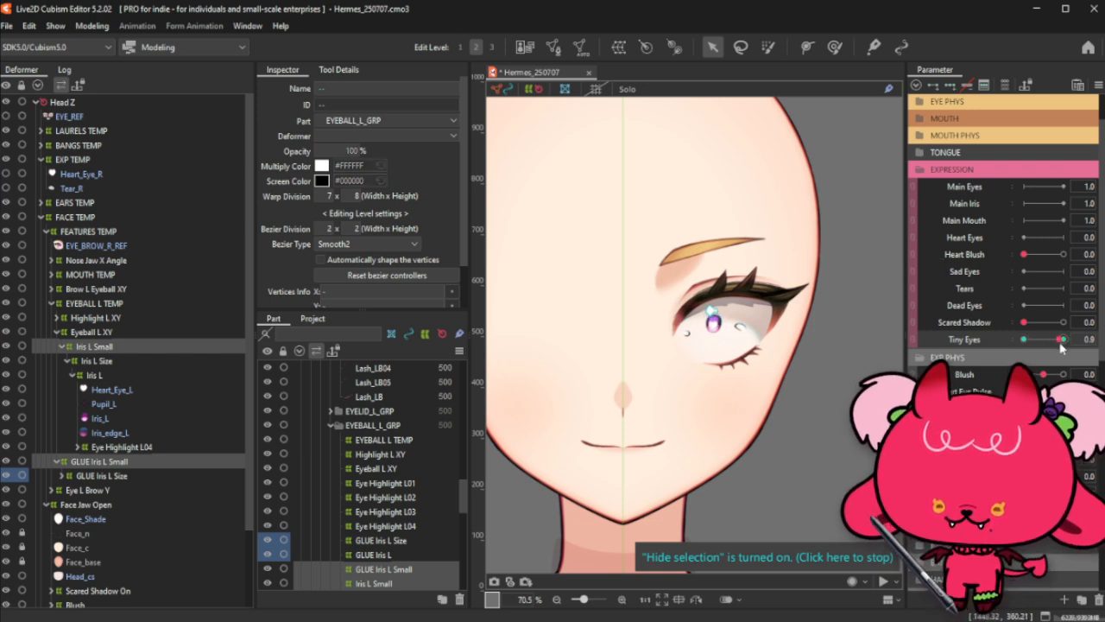
# Step: Set the multiply color of Iris L Small and GLUE Iris L Small to #7C6A6A at Tiny Eyes 1.0
pyautogui.click(173, 463)
pyautogui.keyDown('ctrl'); pyautogui.click(100, 346); pyautogui.keyUp('ctrl')
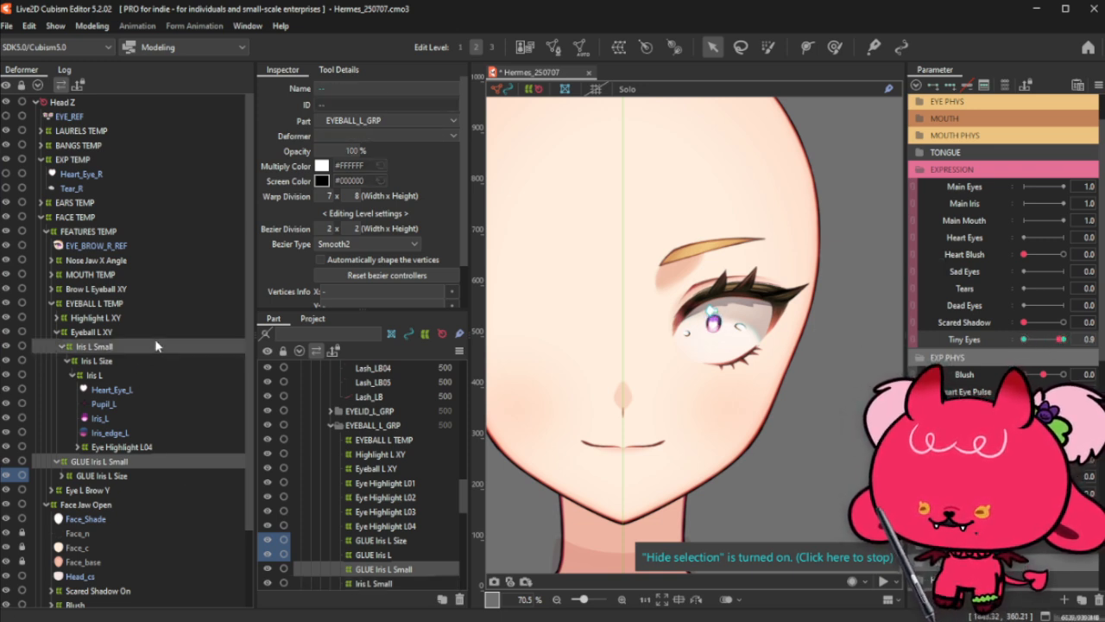
pyautogui.click(1063, 341)
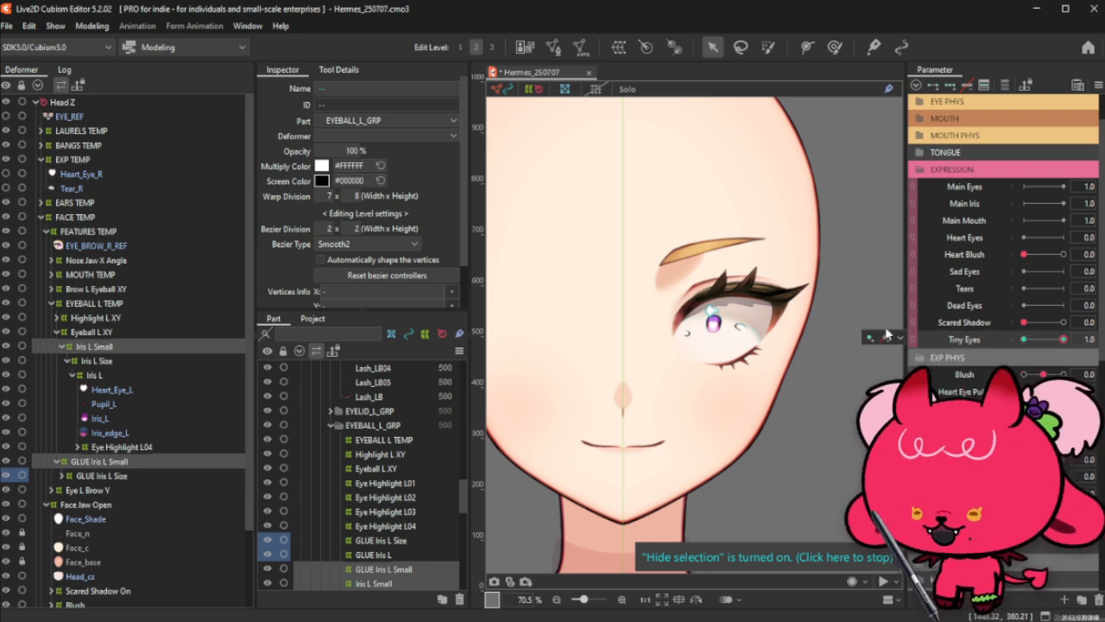
pyautogui.click(322, 165)
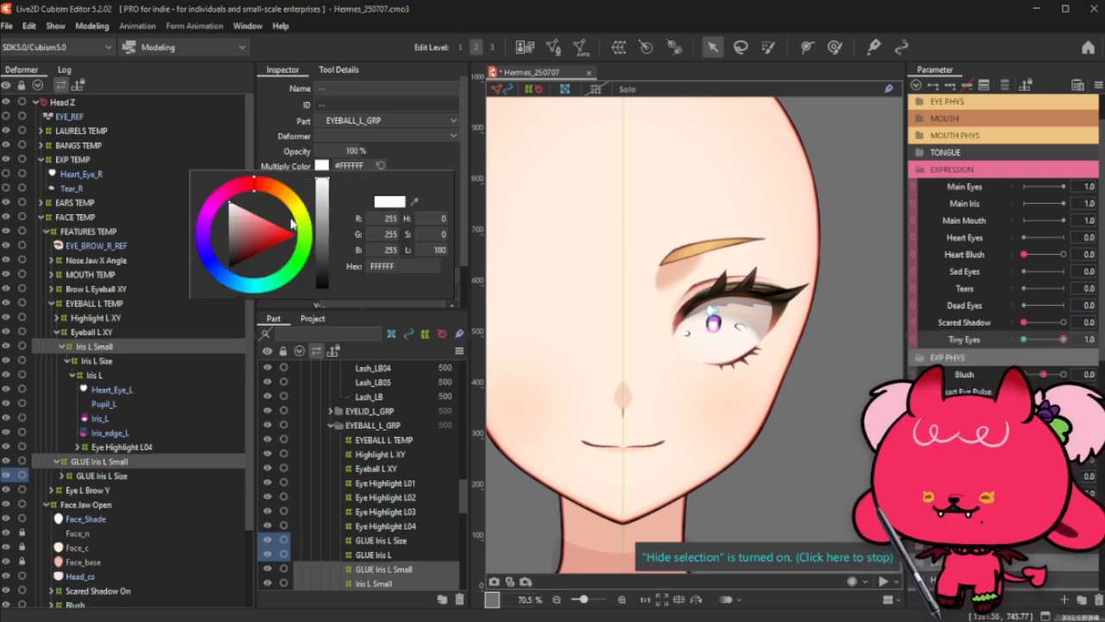
pyautogui.click(233, 242)
pyautogui.click(228, 246)
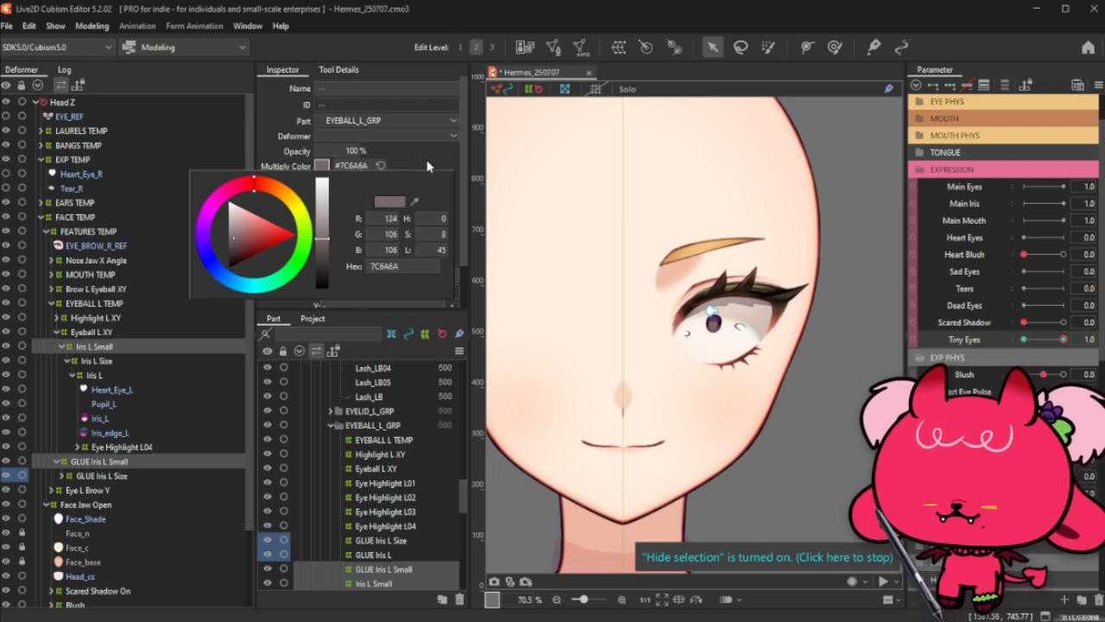
pyautogui.click(397, 147)
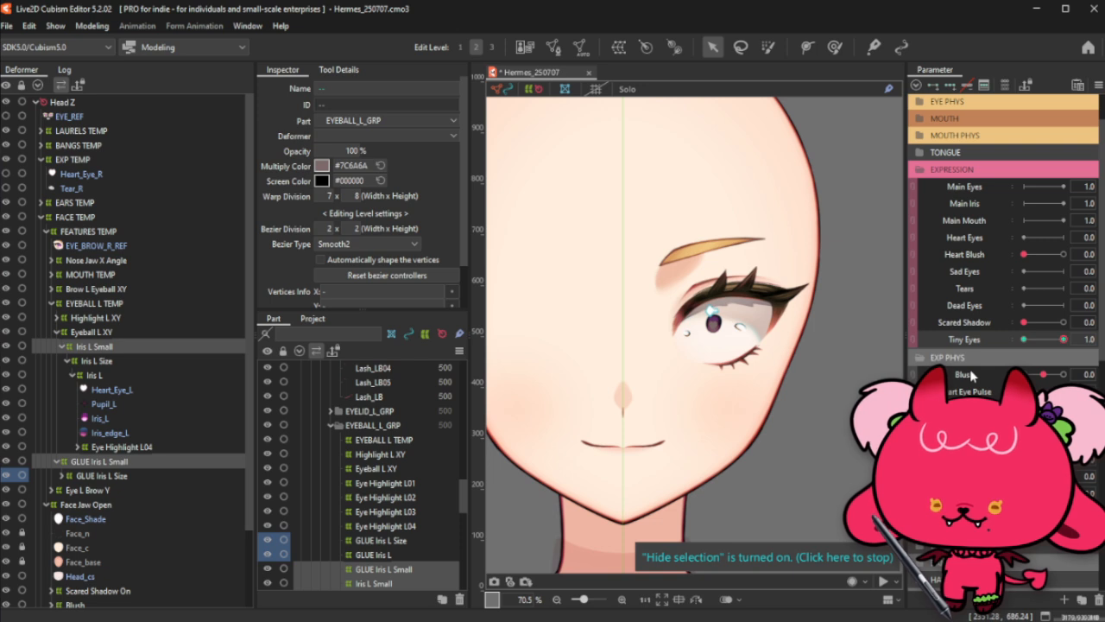
# Step: Replicate the Main Iris parameter and name the copy "Eye Highlights"
pyautogui.rightClick(989, 205)
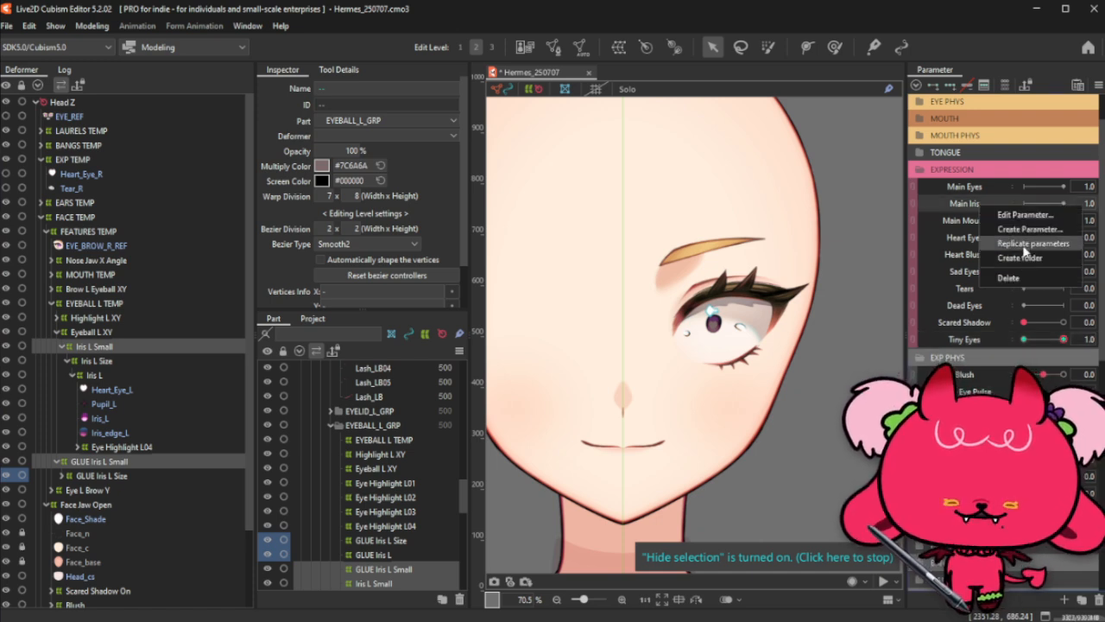
pyautogui.click(1032, 242)
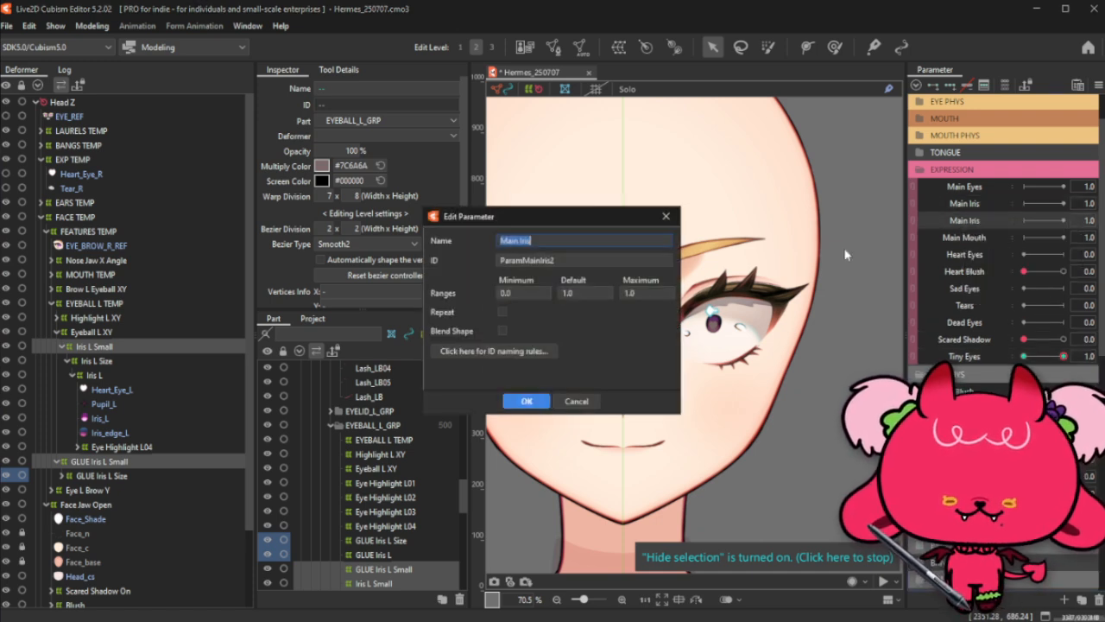
pyautogui.write('Eye Highlights')
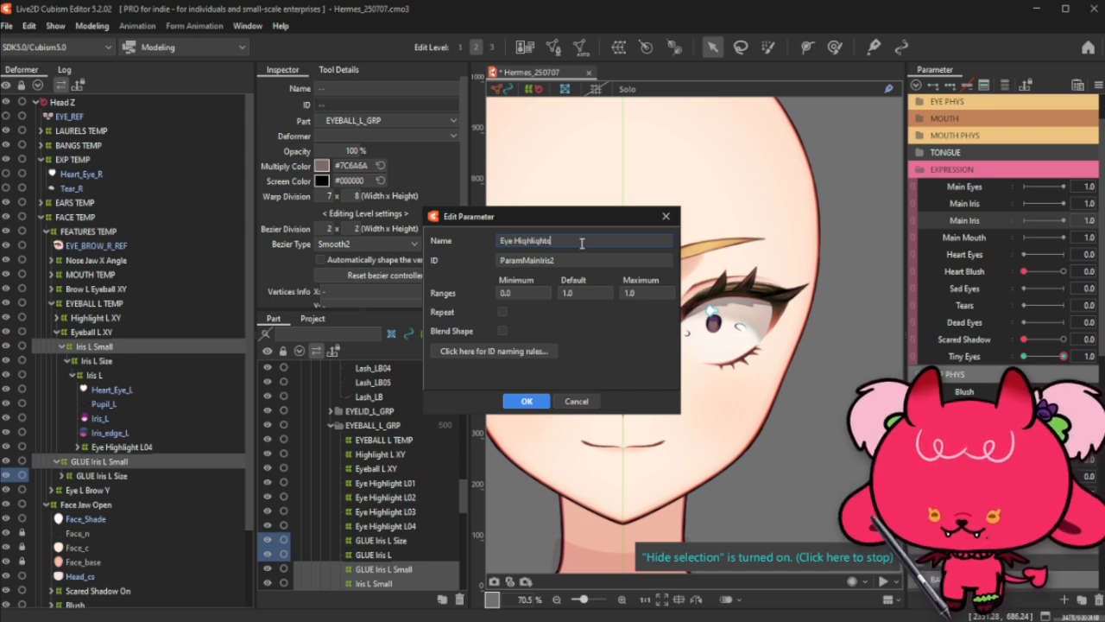
# Step: Set the ID of the Eye Highlights parameter to ParamEyeHighlights and confirm the parameter
pyautogui.moveTo(582, 244); pyautogui.dragTo(444, 238)
pyautogui.hotkey('ctrl', 'c')
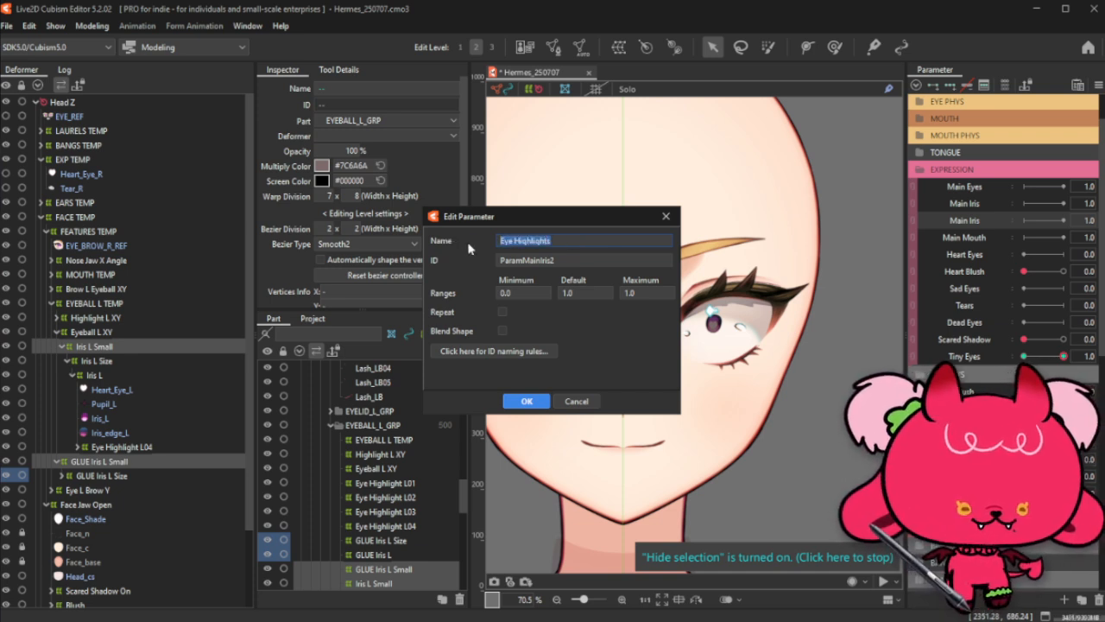
pyautogui.doubleClick(532, 264)
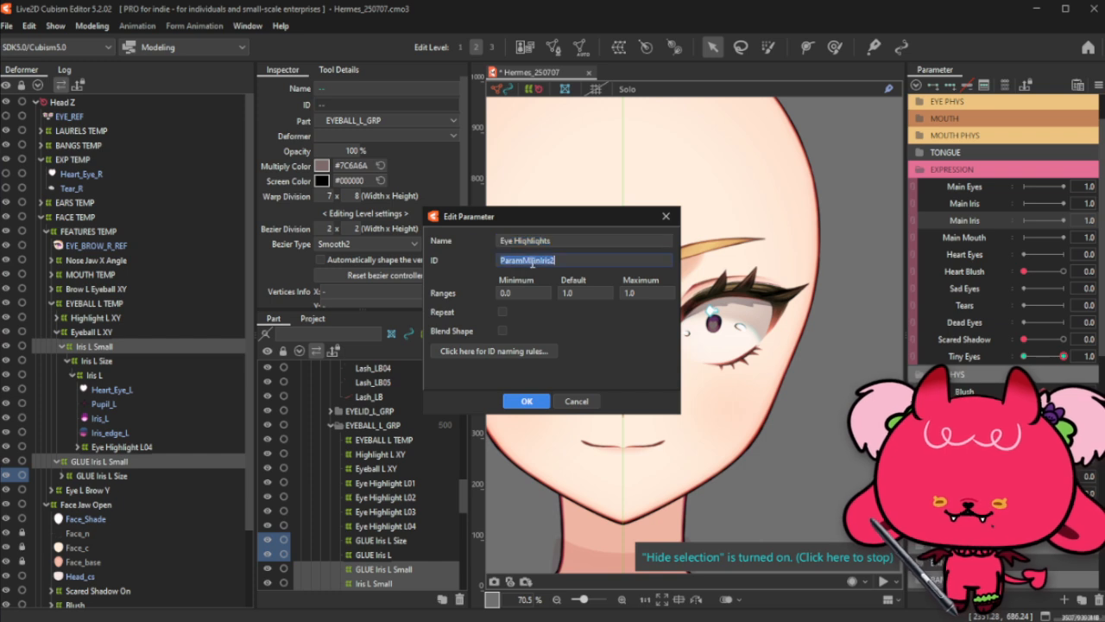
pyautogui.moveTo(524, 265); pyautogui.dragTo(588, 264)
pyautogui.hotkey('ctrl', 'v')
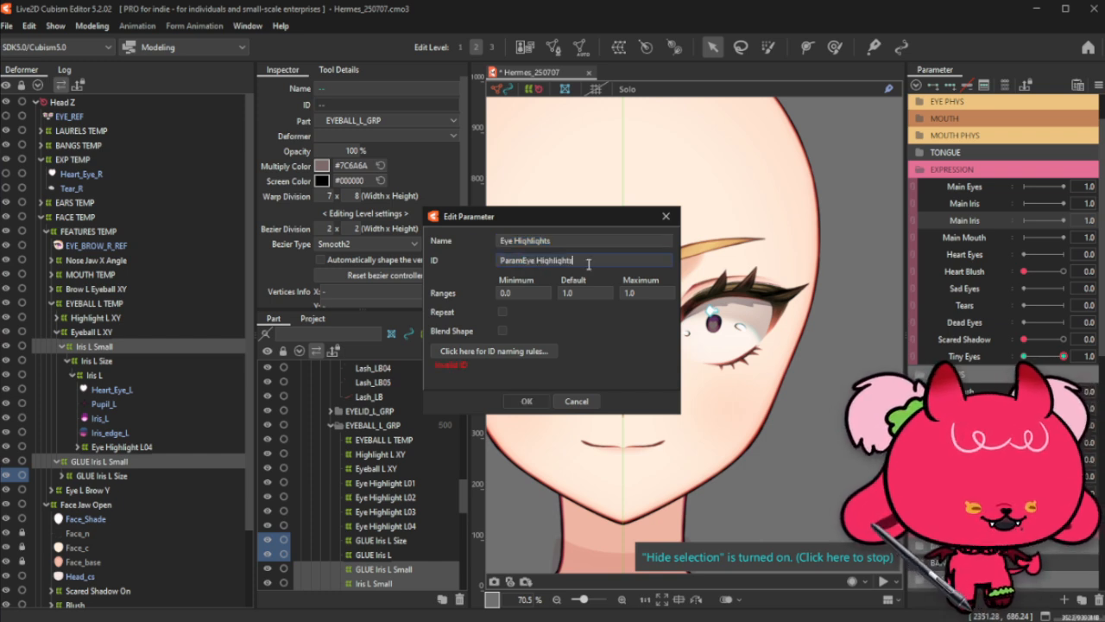
pyautogui.doubleClick(539, 264)
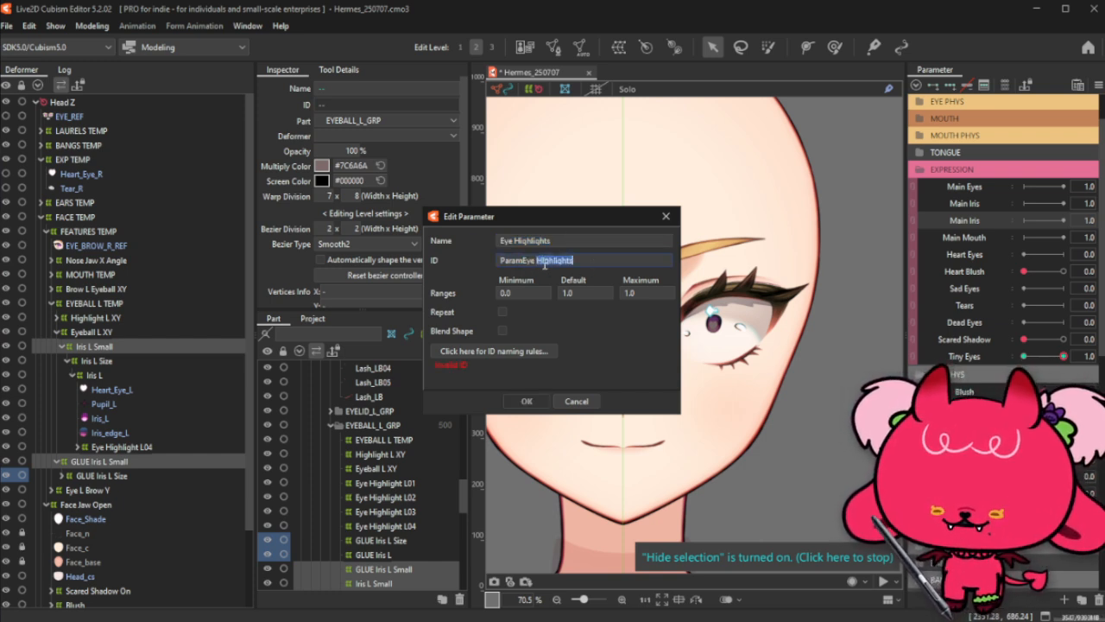
pyautogui.click(536, 265)
pyautogui.press('BackSpace')
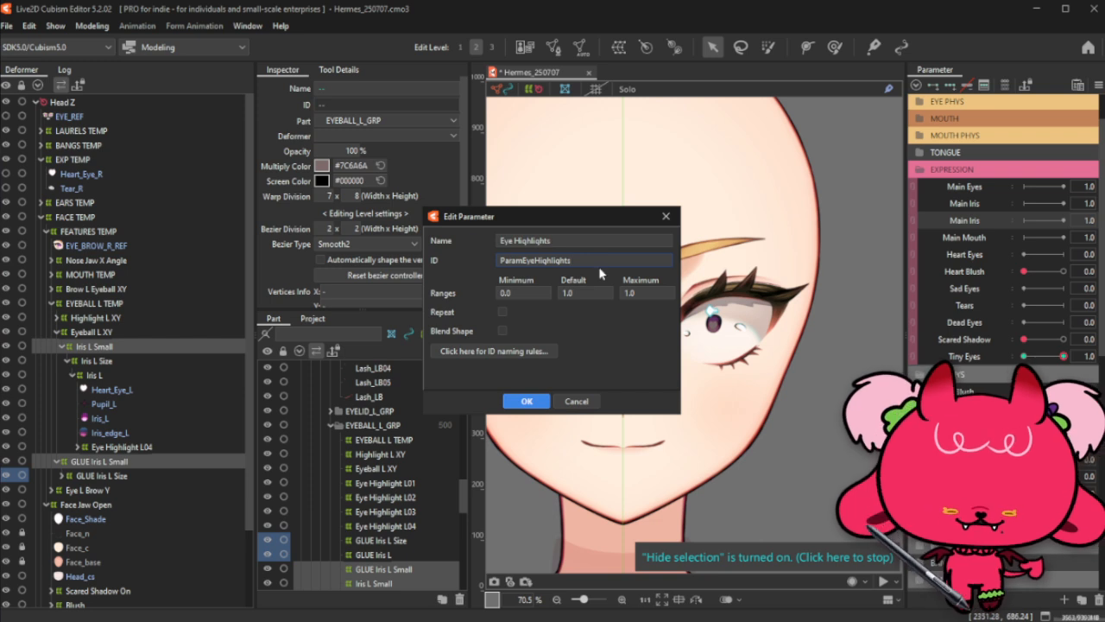
pyautogui.click(526, 402)
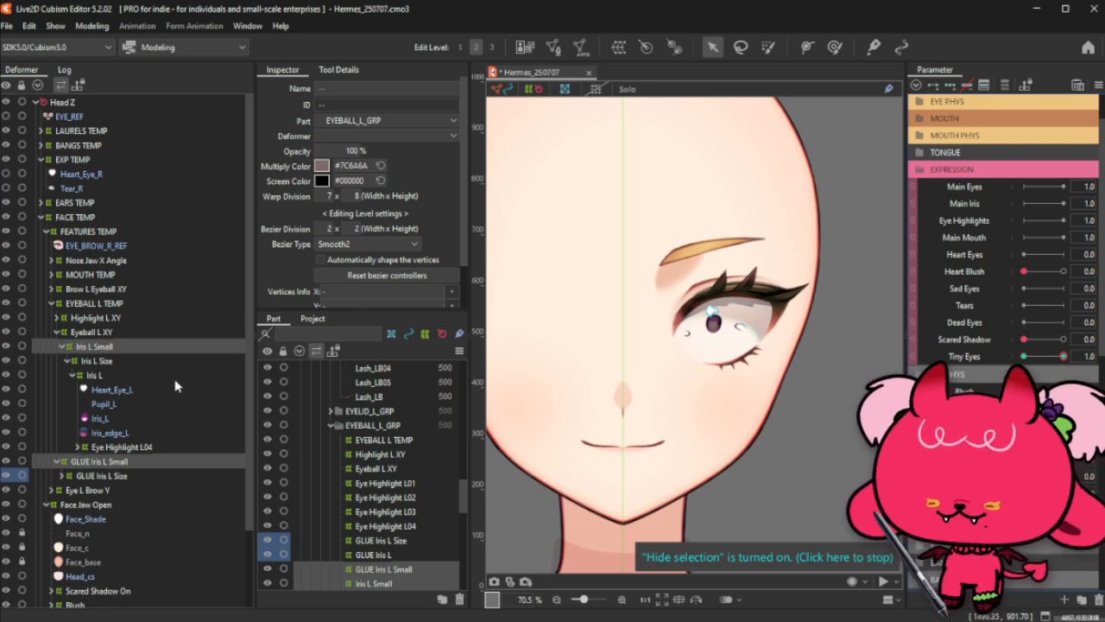
# Step: Select Heart_Eye_L and reset all parameters to their default values
pyautogui.click(123, 394)
pyautogui.click(1098, 83)
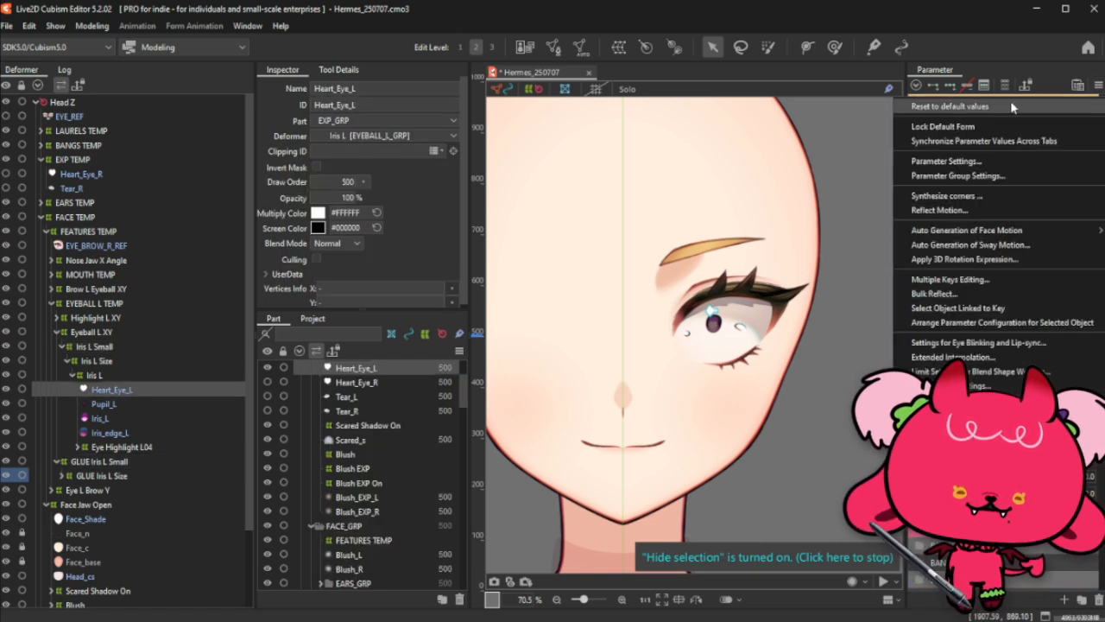
pyautogui.click(945, 104)
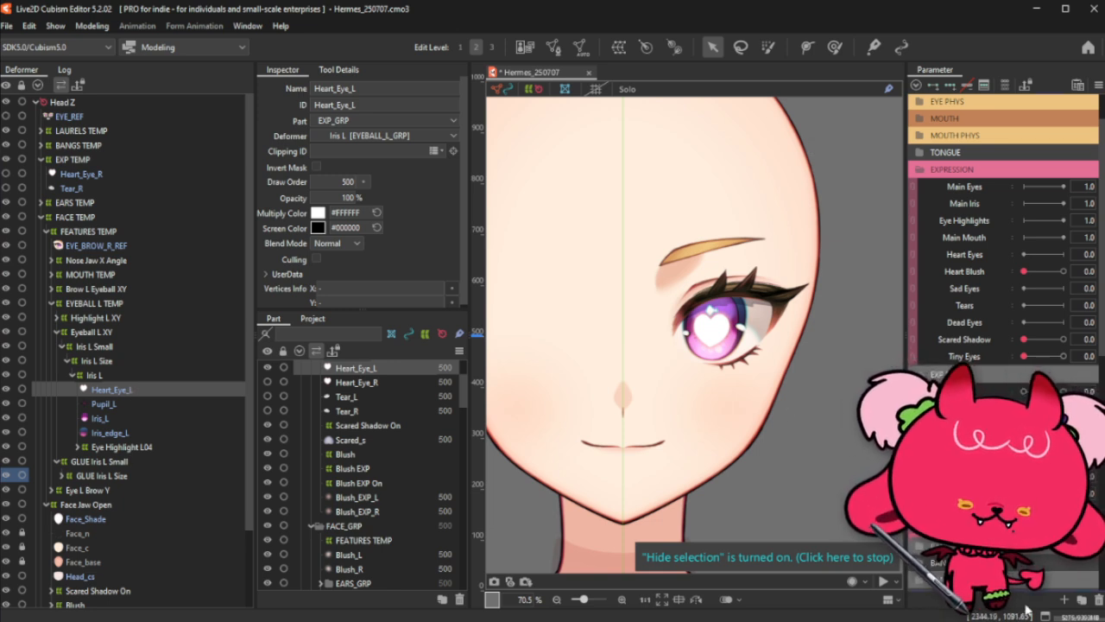
# Step: Start a new parameter named "Heart Eye Jiggle 1"
pyautogui.click(1065, 599)
pyautogui.write('Heart Eye ')
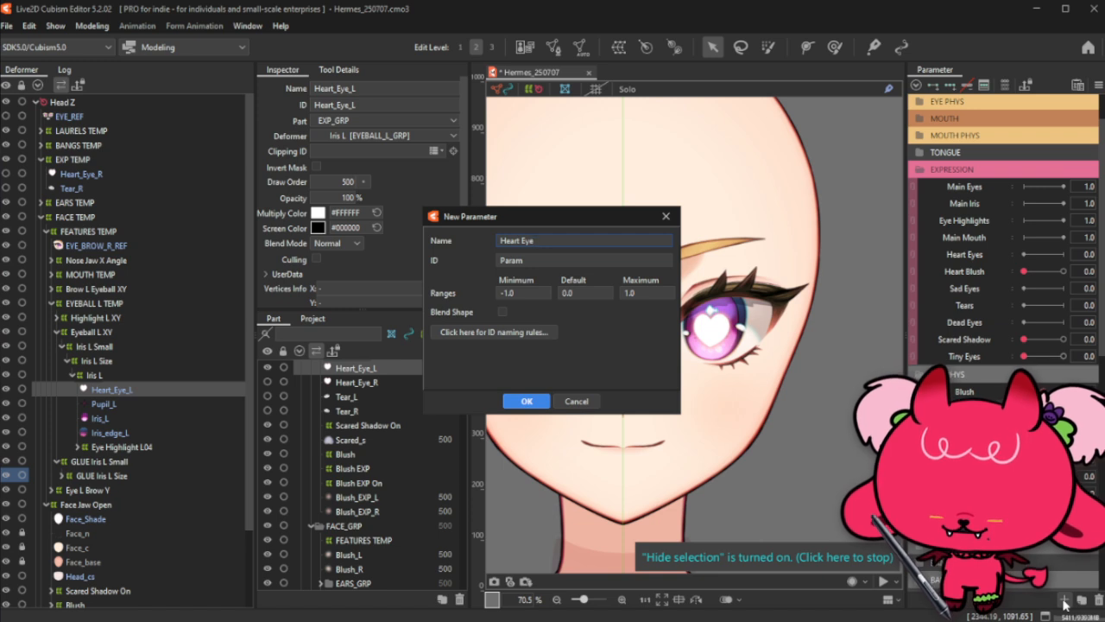
pyautogui.write('Liggle')
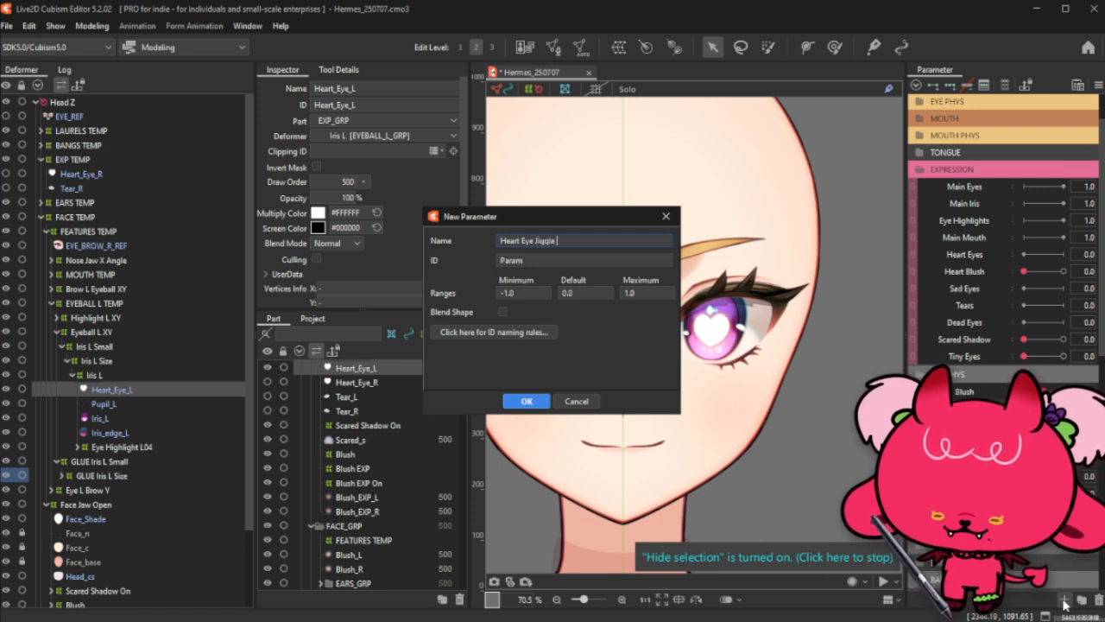
pyautogui.write(' 1')
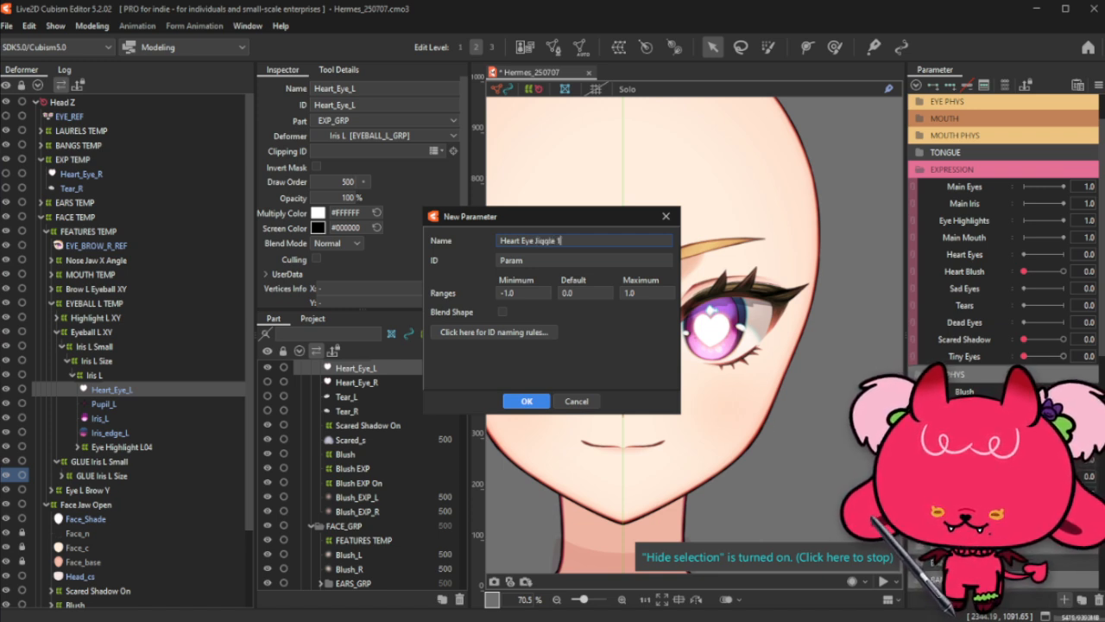
# Step: Give the new parameter the ID ParamHeartEyeJiggle1 and create it
pyautogui.moveTo(545, 240); pyautogui.dragTo(424, 247)
pyautogui.moveTo(563, 240); pyautogui.dragTo(440, 241)
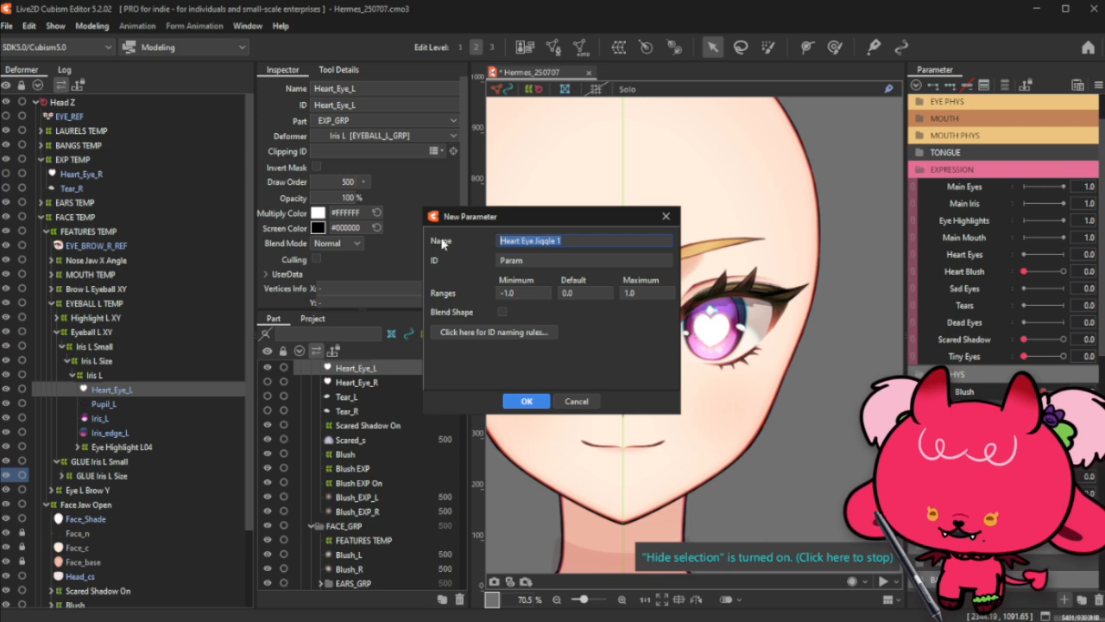
pyautogui.hotkey('ctrl', 'c')
pyautogui.click(579, 259)
pyautogui.hotkey('ctrl', 'v')
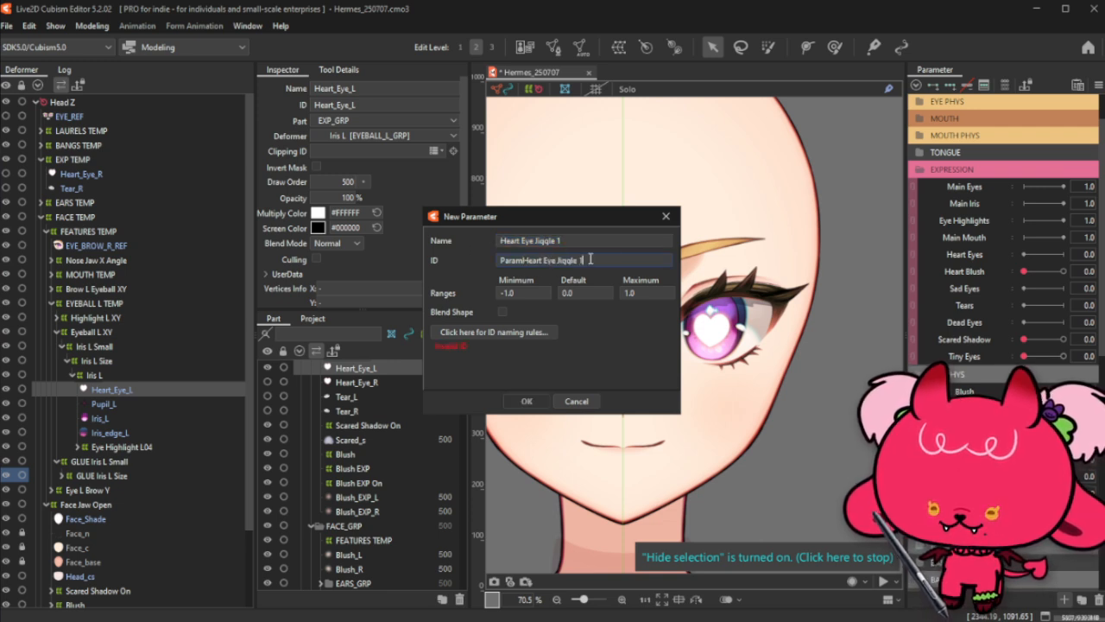
pyautogui.press('BackSpace')
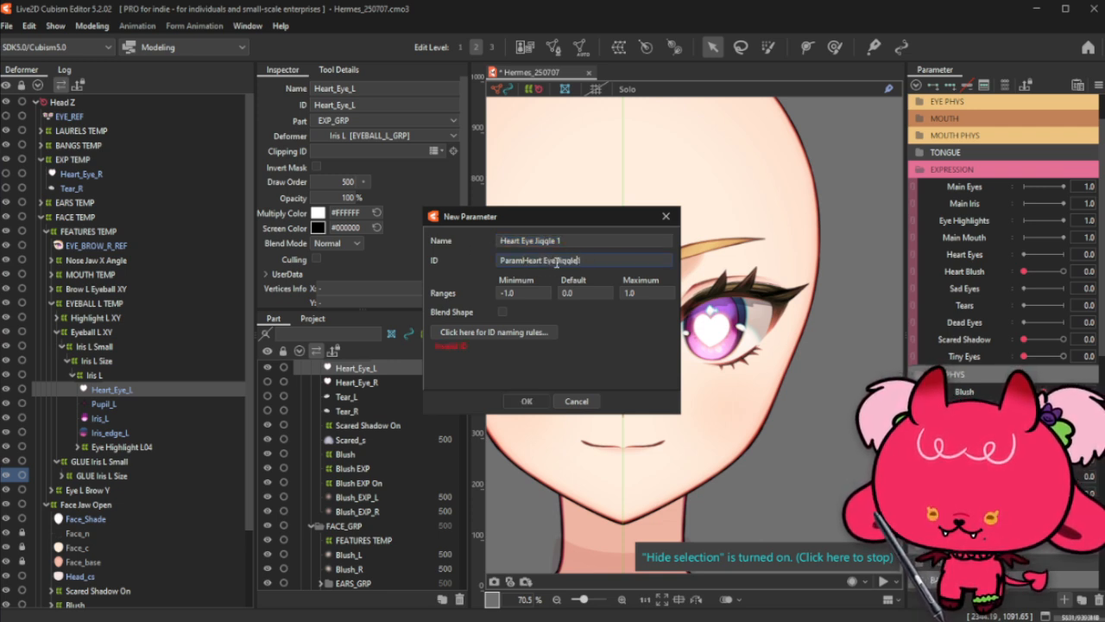
pyautogui.press('BackSpace')
pyautogui.press('Left')
pyautogui.press('Left')
pyautogui.press('Left')
pyautogui.press('BackSpace')
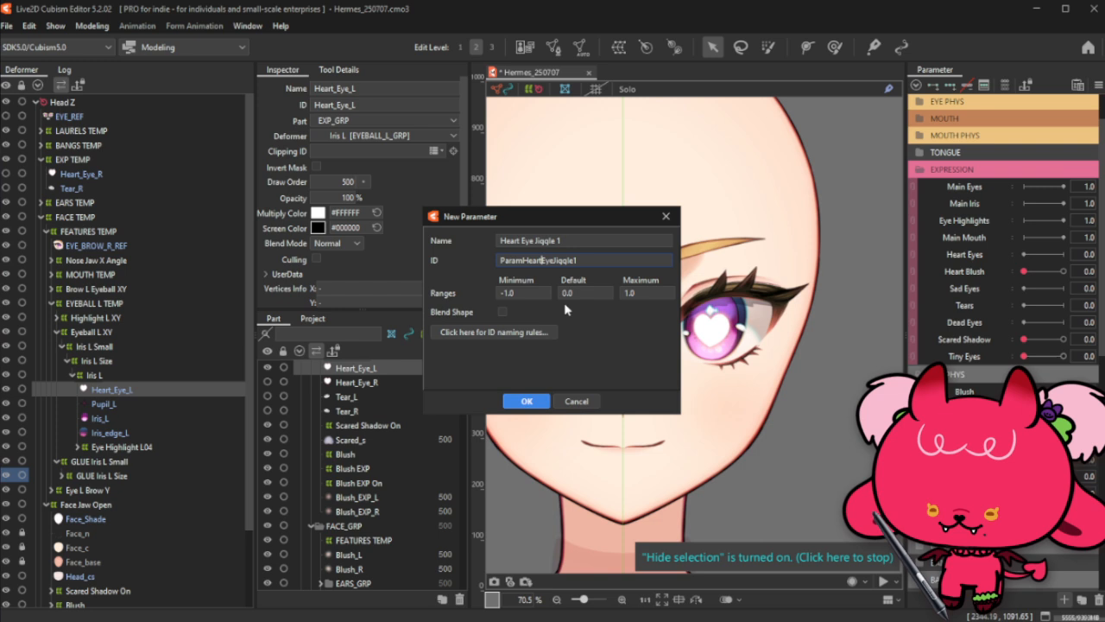
pyautogui.click(521, 400)
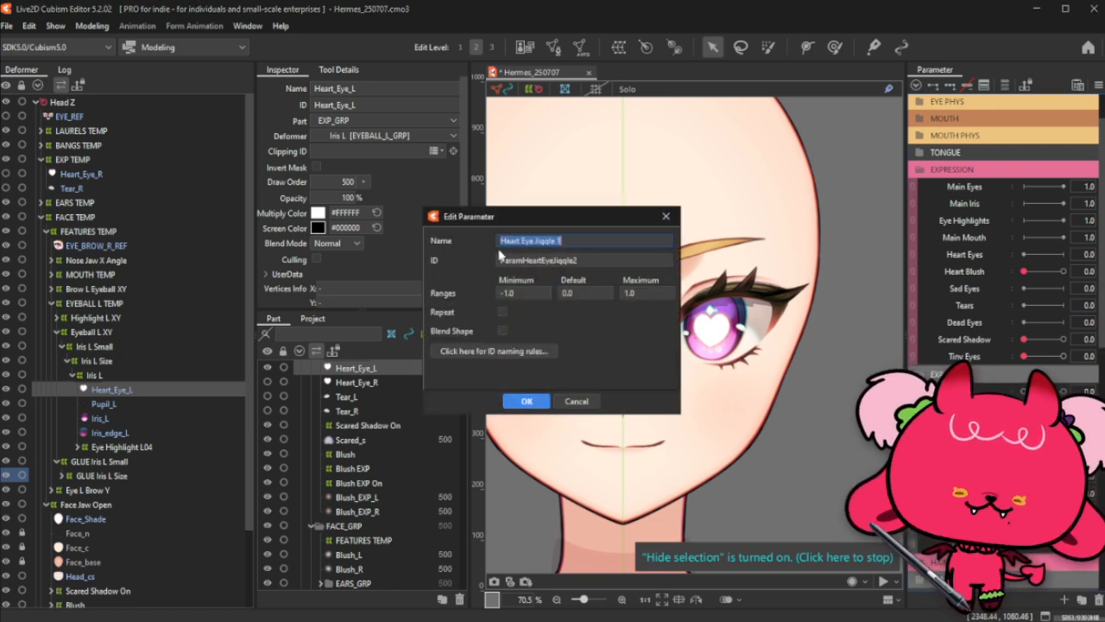
# Step: Rename the copied jiggle parameter "Heart Eye Jiggle 2" and turn on its Blend Shape option
pyautogui.click(591, 237)
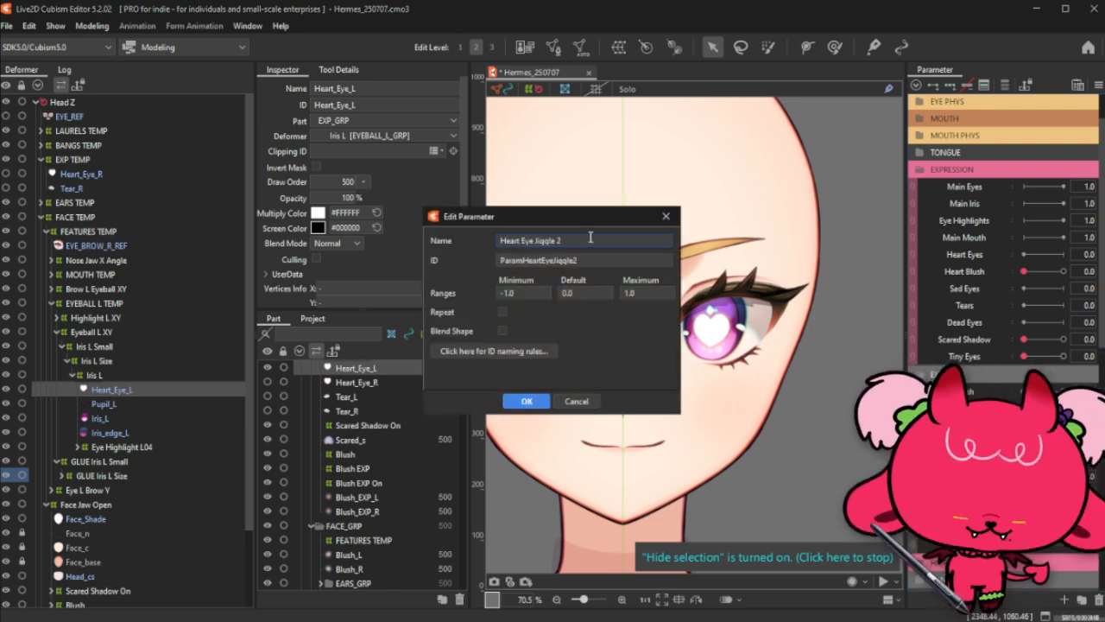
pyautogui.click(518, 403)
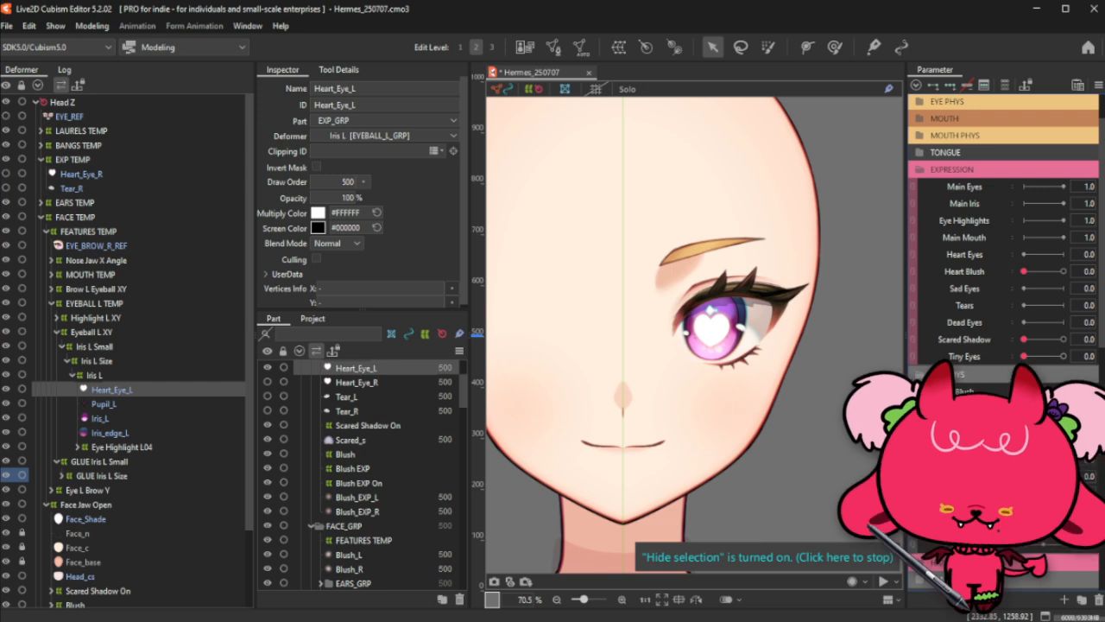
pyautogui.doubleClick(964, 425)
pyautogui.click(502, 330)
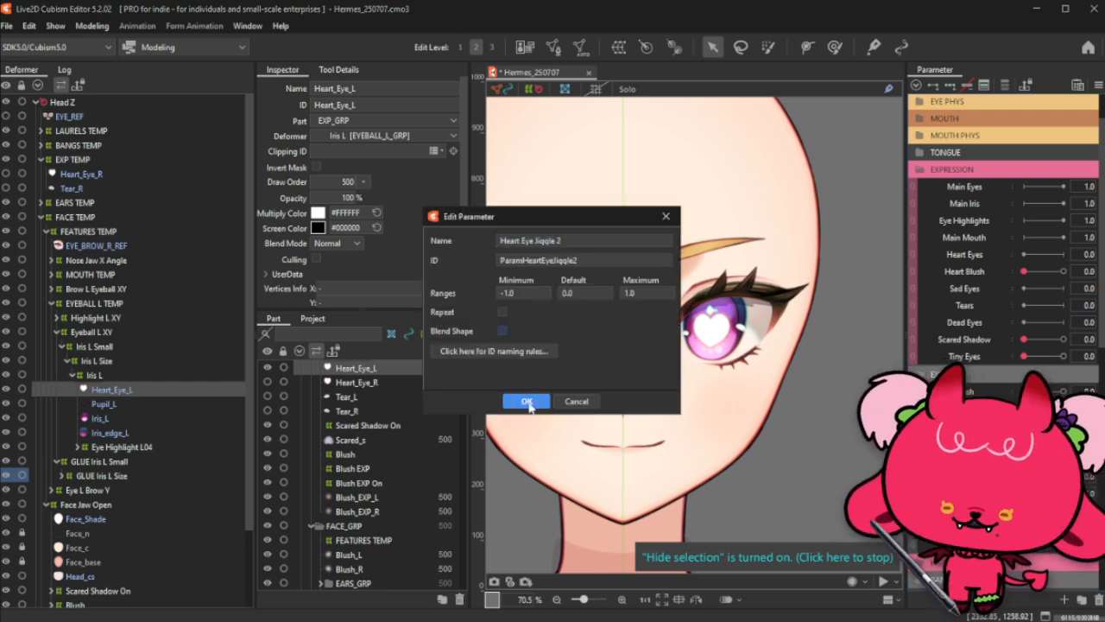
pyautogui.click(527, 403)
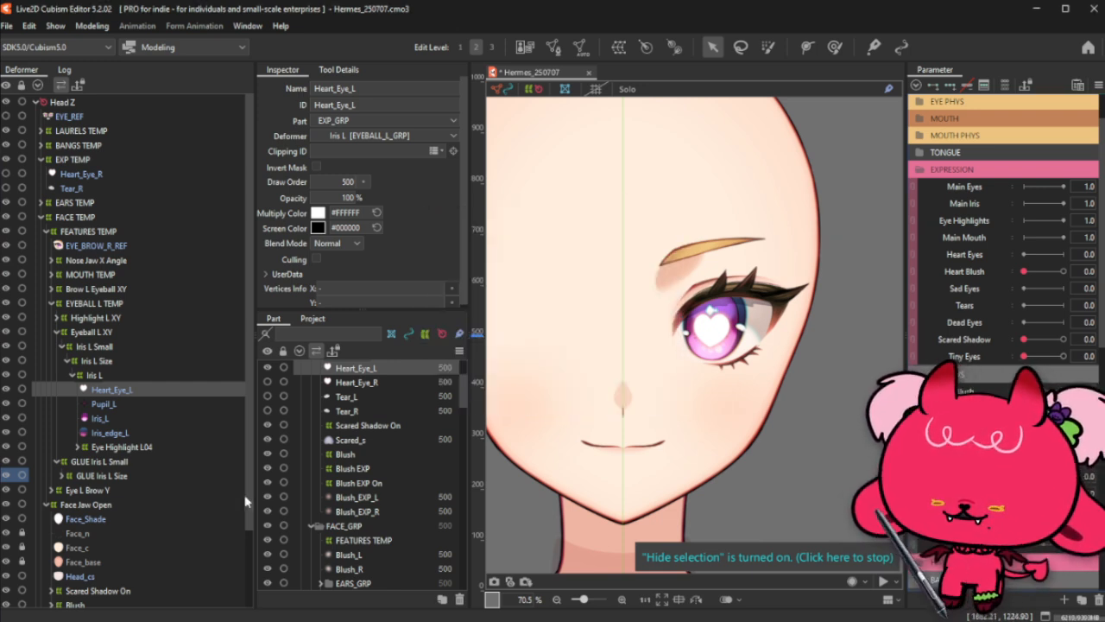
# Step: Generate an automatic mesh for Heart_Eye_L with the Set_06 preset
pyautogui.click(116, 378)
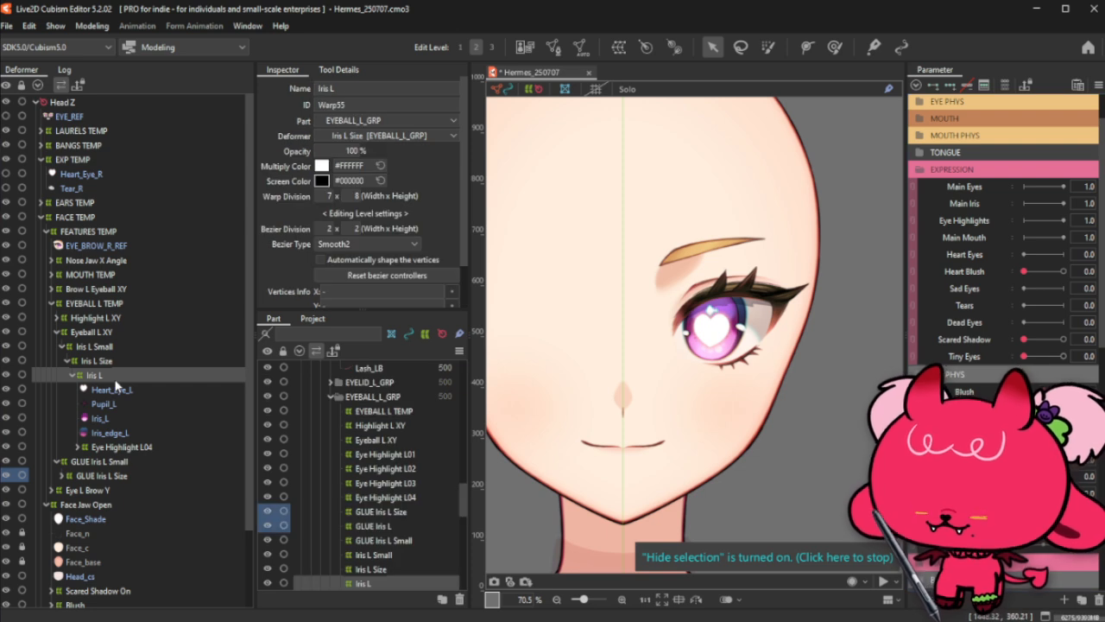
pyautogui.click(113, 390)
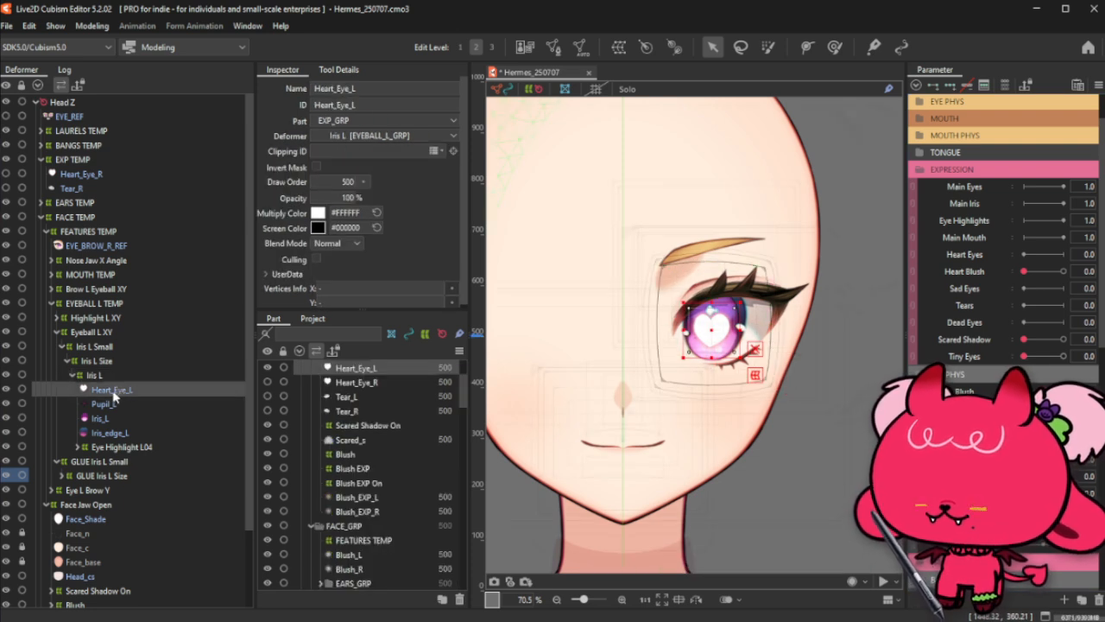
pyautogui.click(580, 47)
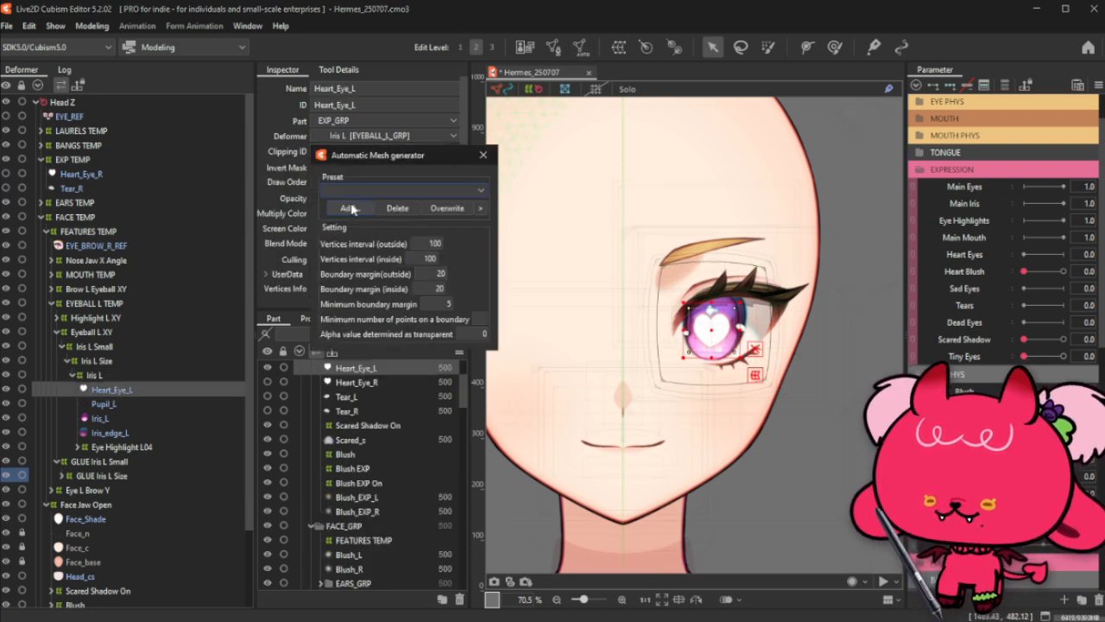
pyautogui.click(363, 192)
pyautogui.click(349, 316)
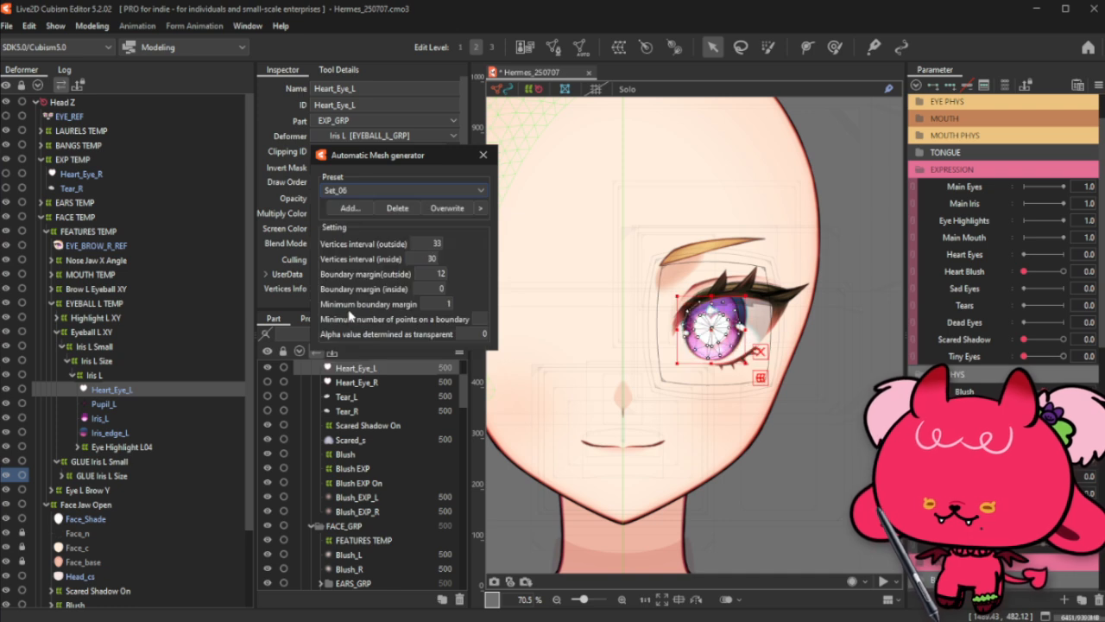
pyautogui.click(482, 155)
# Step: Open Heart_Eye_L for mesh editing and delete all of its mesh vertices
pyautogui.click(553, 48)
pyautogui.scroll(3, 757, 325)
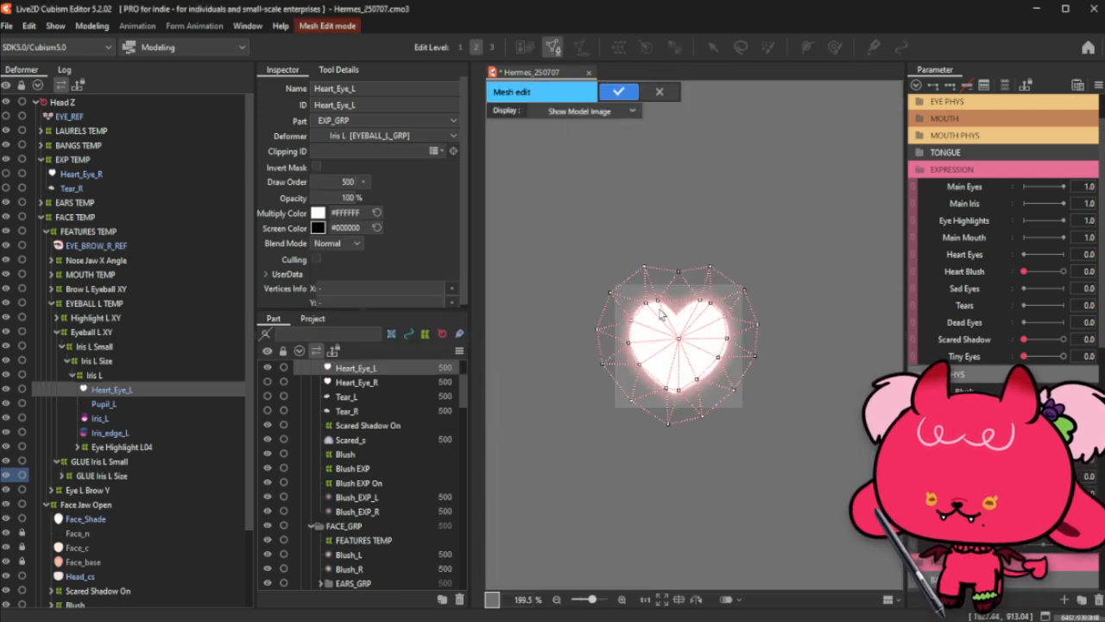
pyautogui.click(339, 69)
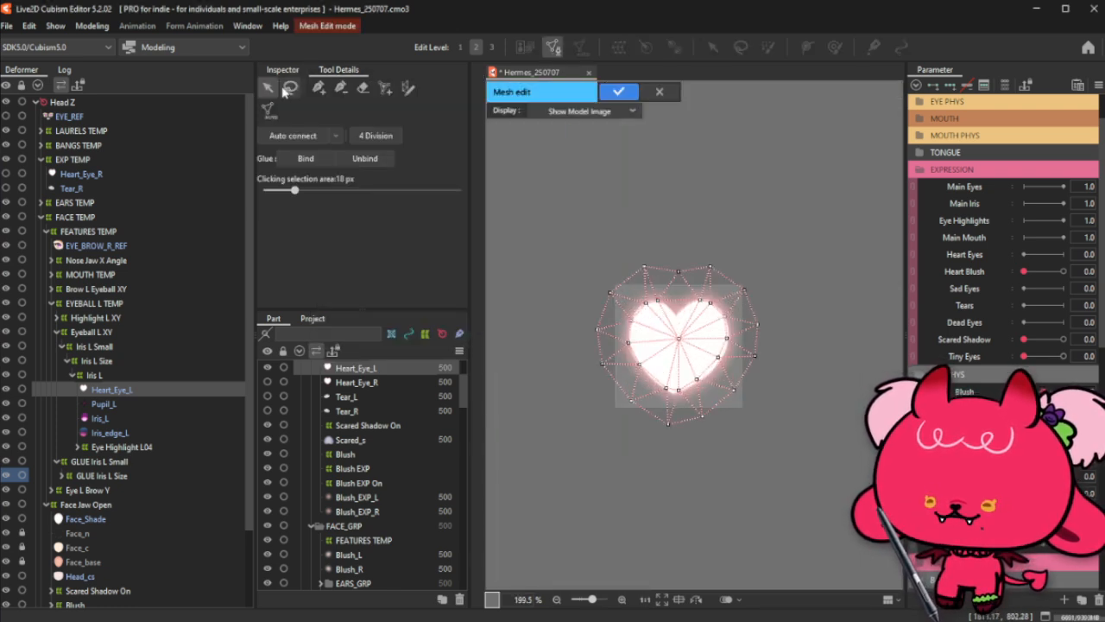
pyautogui.moveTo(538, 215); pyautogui.dragTo(788, 452)
pyautogui.press('Delete')
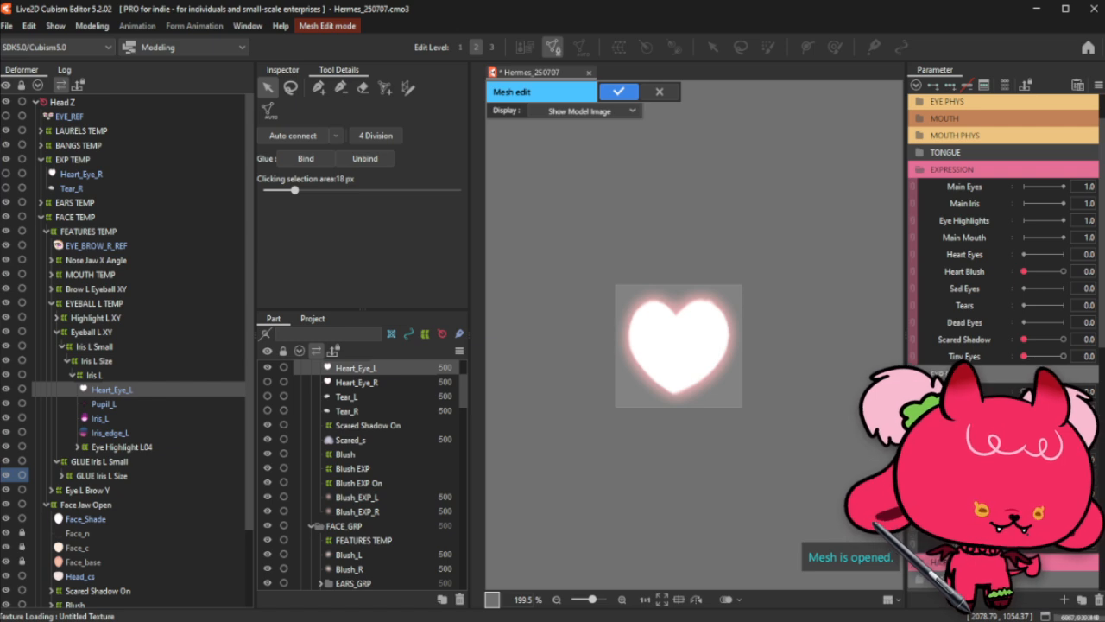
# Step: Start a stroke mesh-mapping outline on Heart_Eye_L from the top notch to the bottom tip, following the right lobe's edge
pyautogui.click(407, 88)
pyautogui.moveTo(678, 317)
pyautogui.mouseDown()
pyautogui.moveTo(674, 339)
pyautogui.moveTo(662, 308)
pyautogui.moveTo(678, 328)
pyautogui.moveTo(674, 397)
pyautogui.mouseUp()
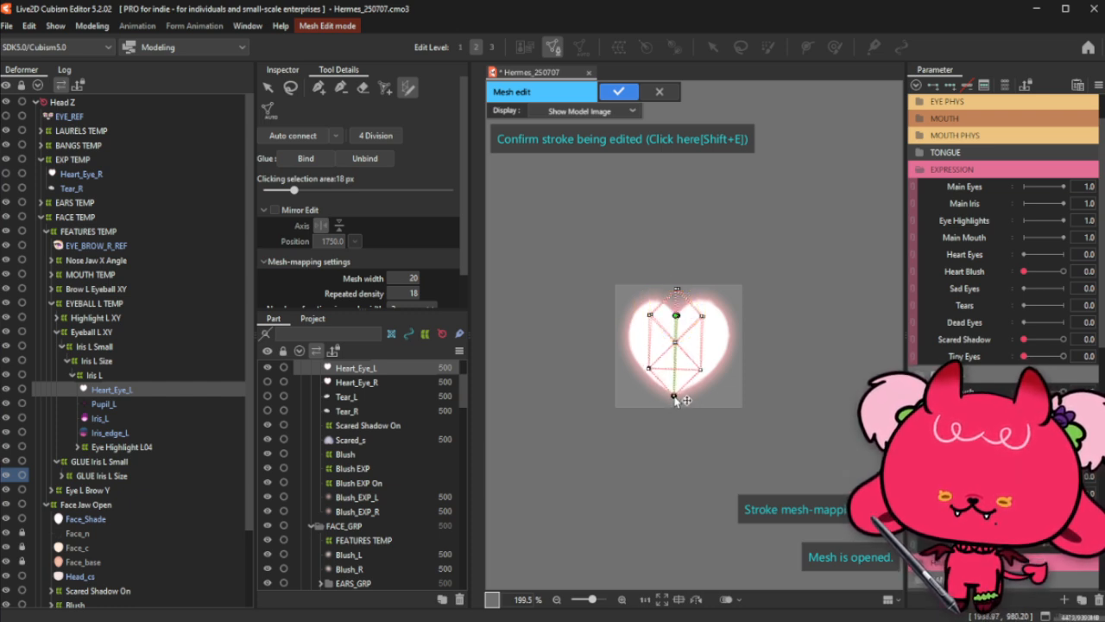
pyautogui.scroll(2, 674, 399)
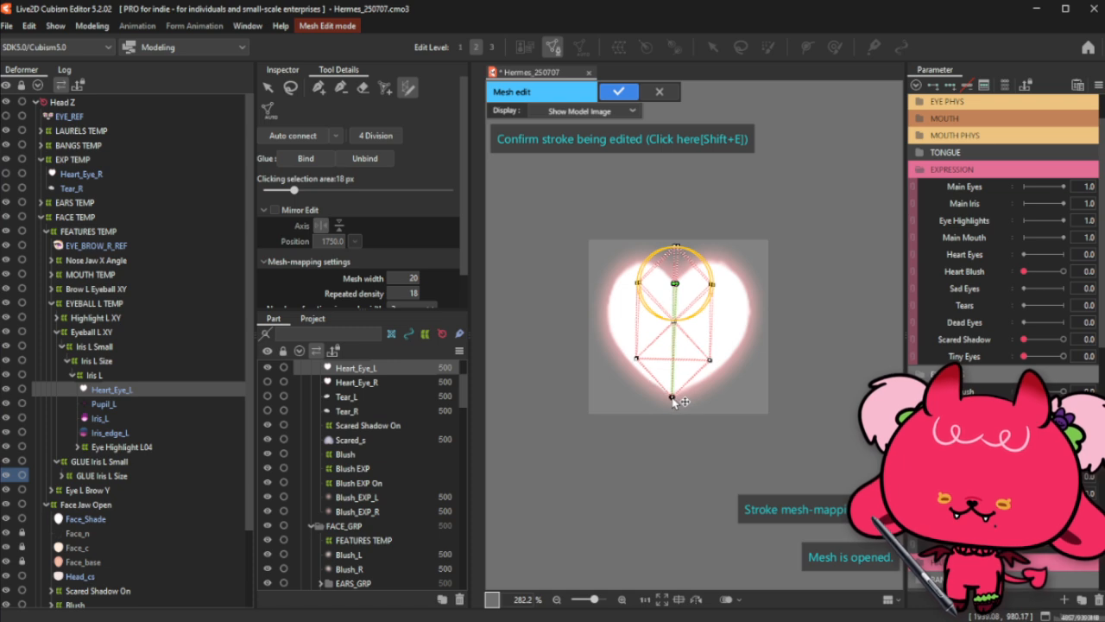
pyautogui.moveTo(685, 338)
pyautogui.mouseDown()
pyautogui.moveTo(734, 298)
pyautogui.moveTo(714, 266)
pyautogui.moveTo(724, 265)
pyautogui.moveTo(710, 273)
pyautogui.mouseUp()
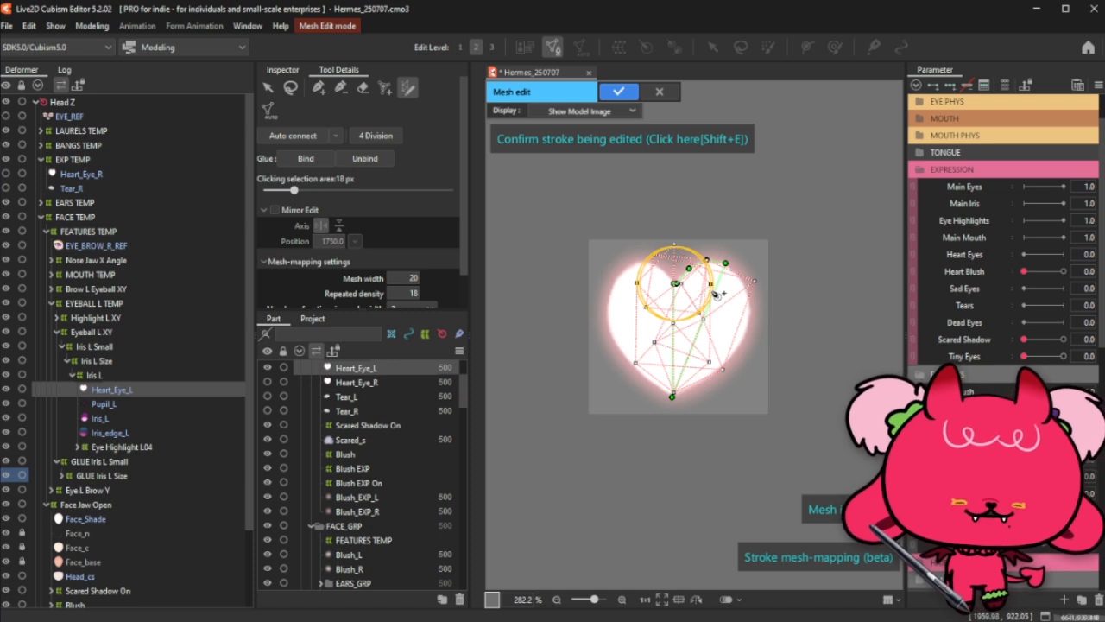
pyautogui.click(741, 279)
pyautogui.click(750, 301)
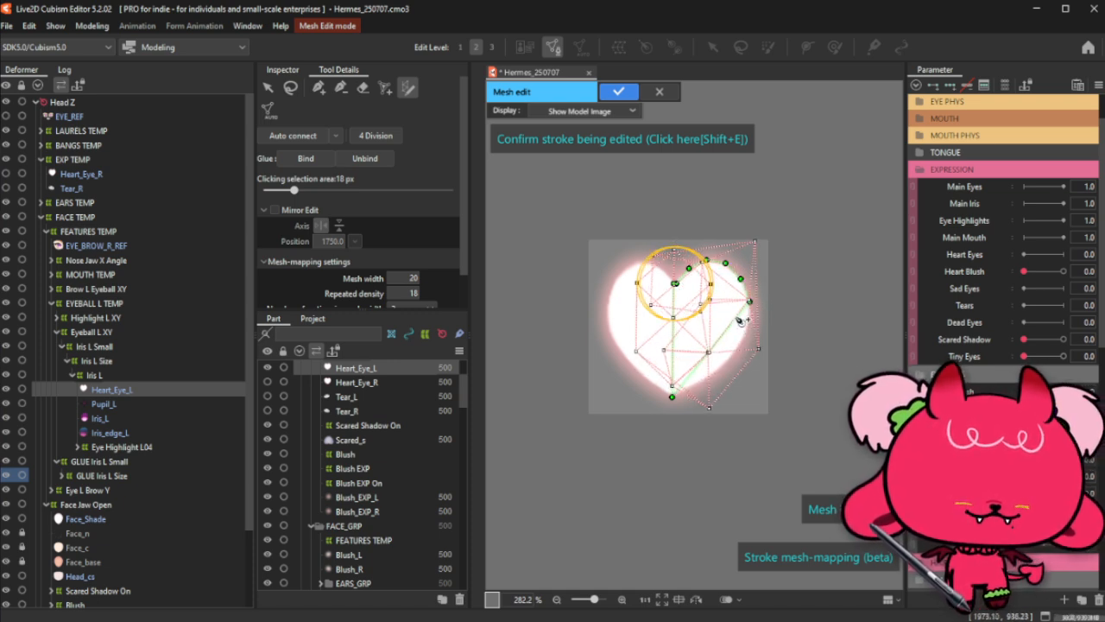
pyautogui.click(747, 328)
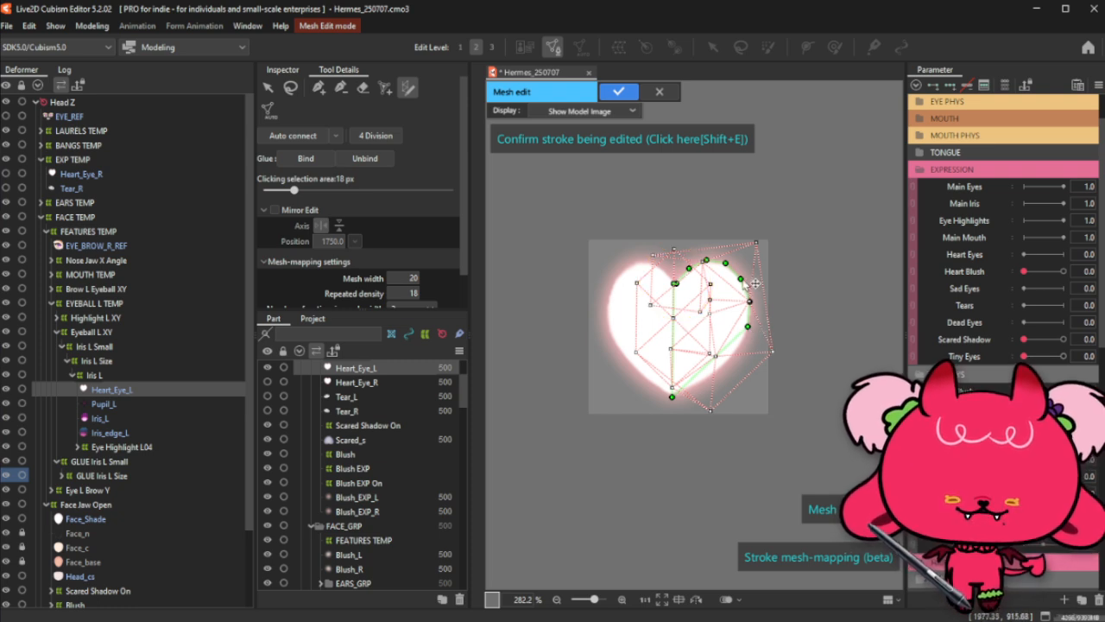
pyautogui.click(736, 349)
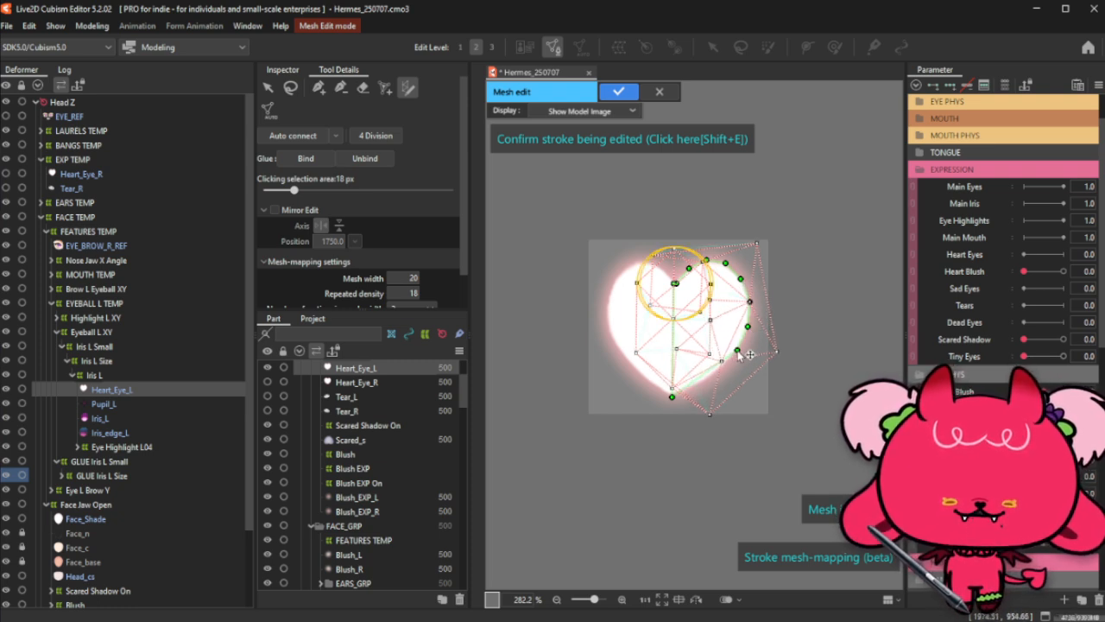
pyautogui.click(718, 370)
pyautogui.click(693, 390)
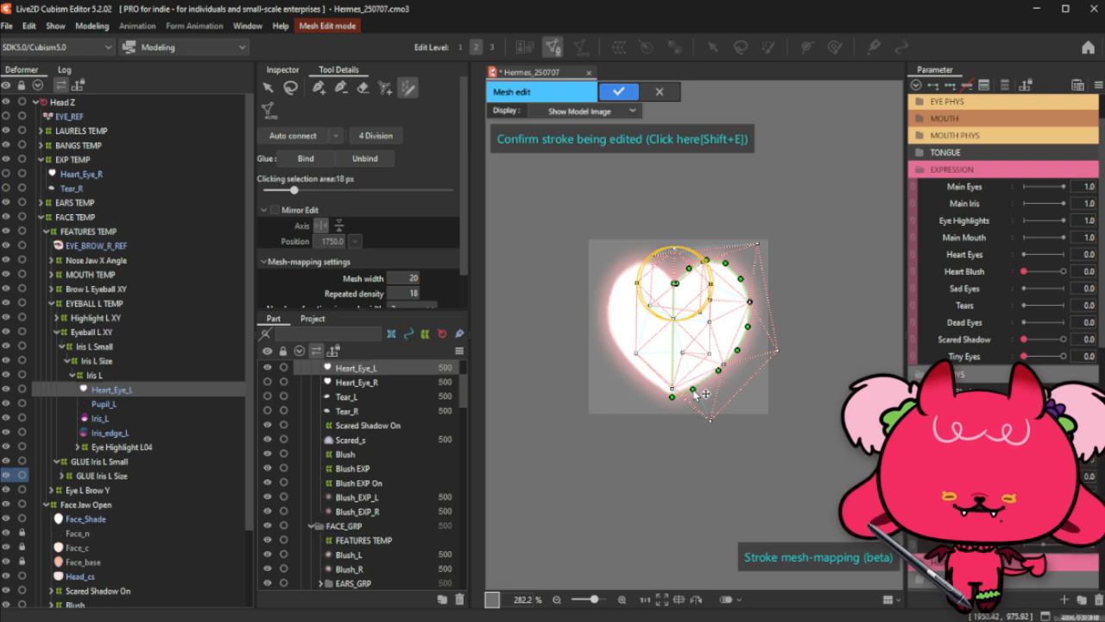
pyautogui.moveTo(693, 390); pyautogui.dragTo(697, 384)
# Step: Continue the stroke outline from the bottom tip up around the left lobe's edge and back to the notch
pyautogui.click(655, 384)
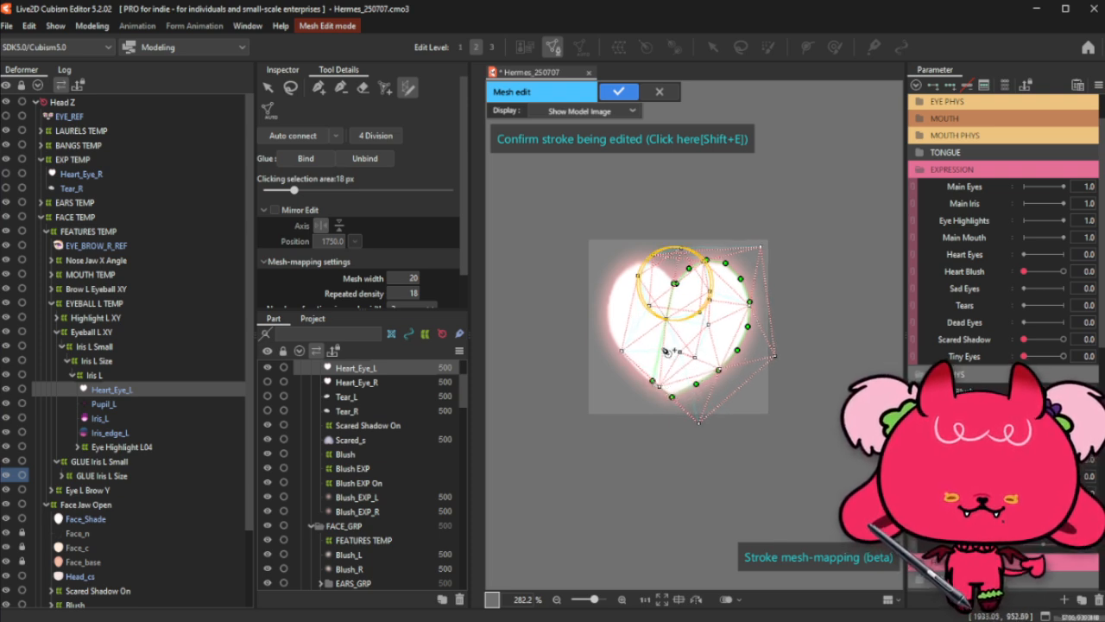
pyautogui.click(630, 360)
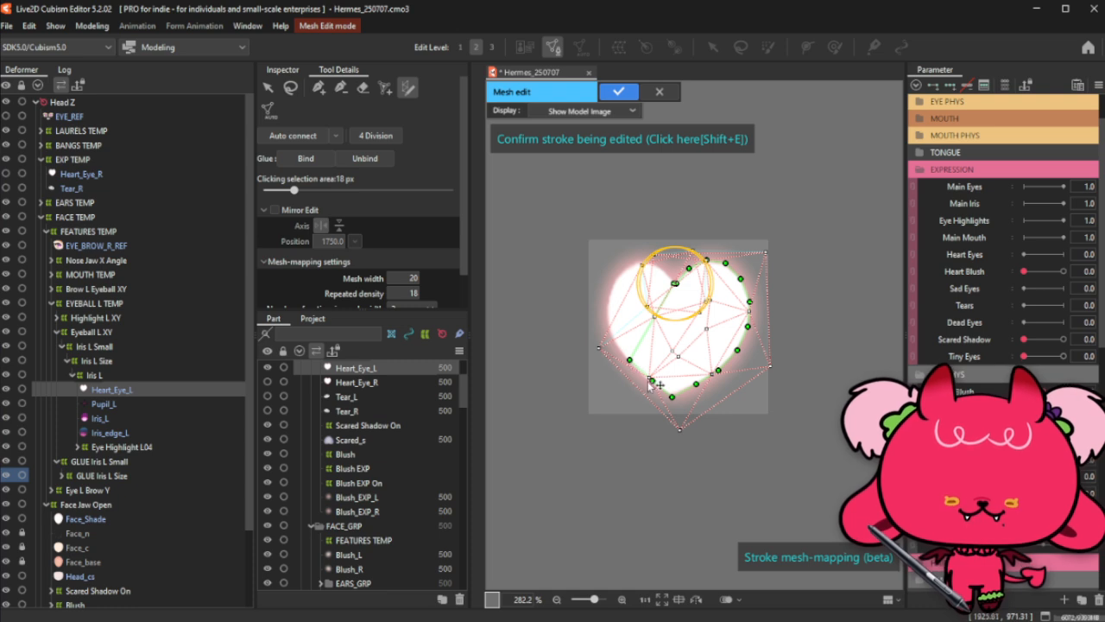
pyautogui.click(613, 335)
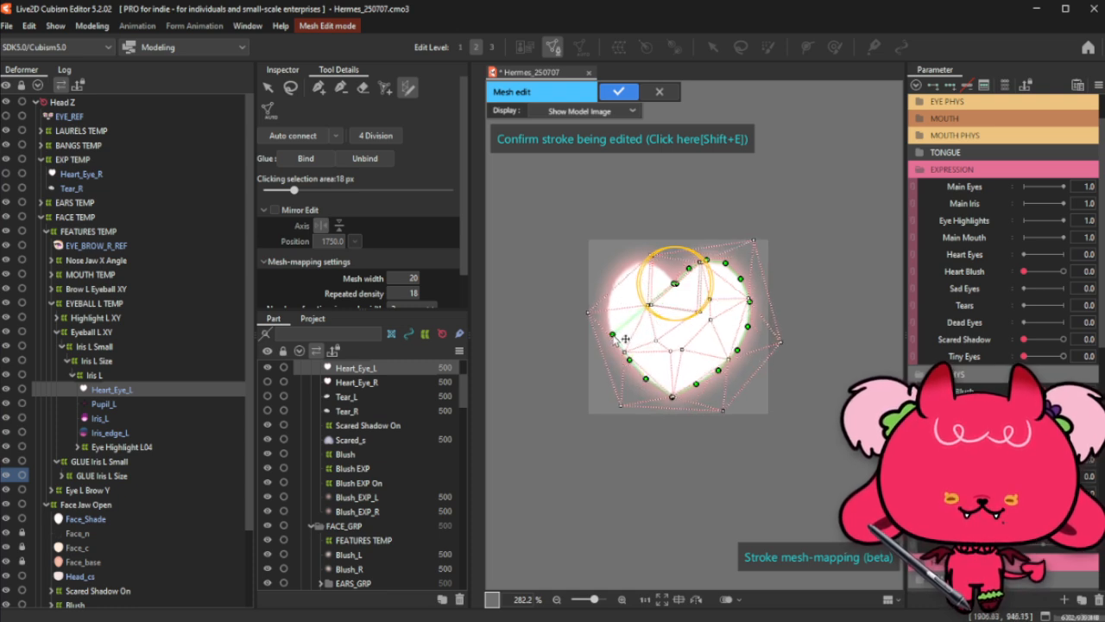
pyautogui.click(608, 312)
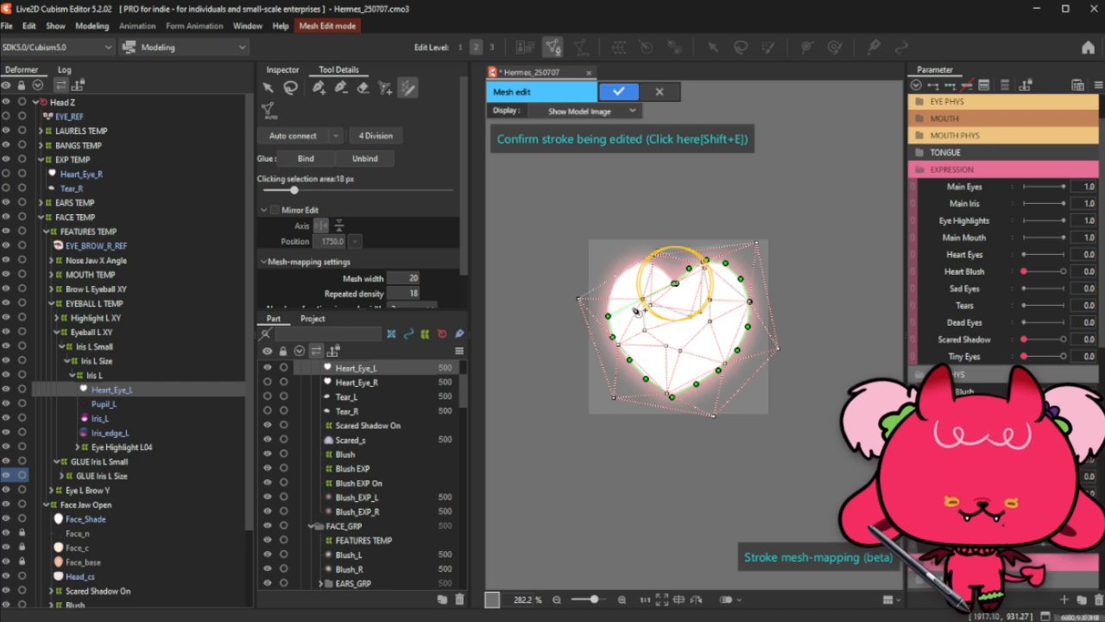
pyautogui.click(610, 295)
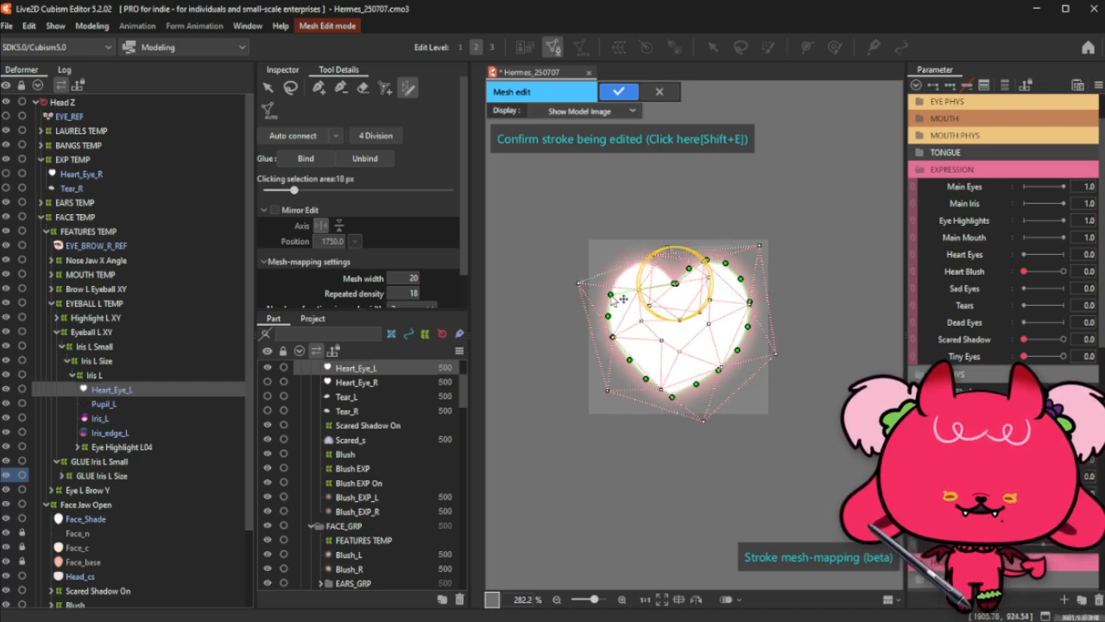
pyautogui.click(618, 277)
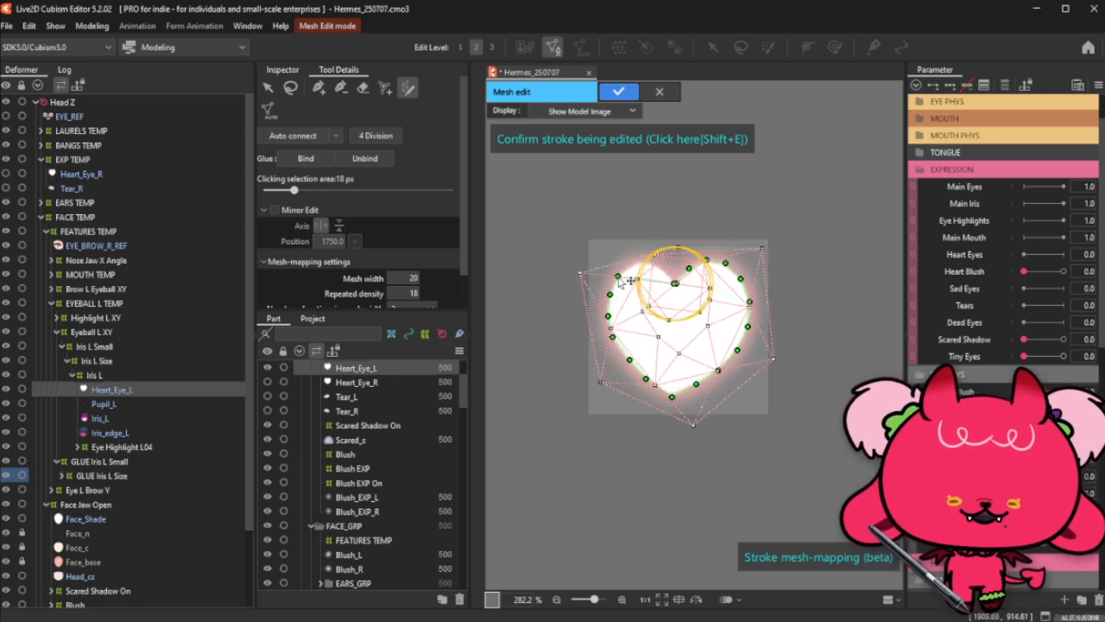
pyautogui.click(632, 266)
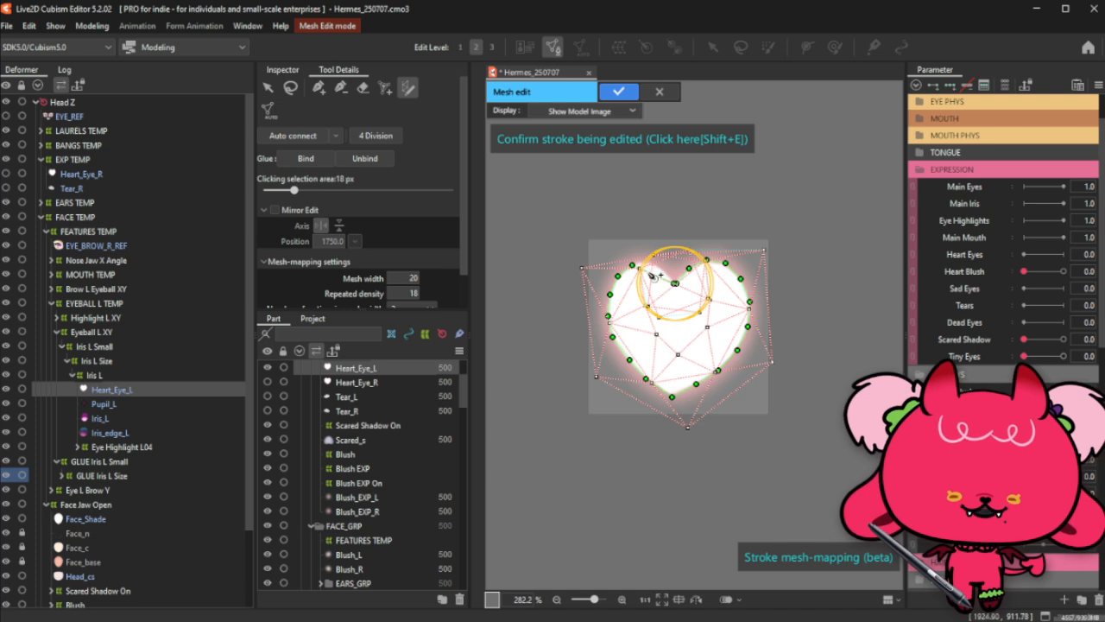
pyautogui.click(649, 262)
pyautogui.scroll(2, 673, 276)
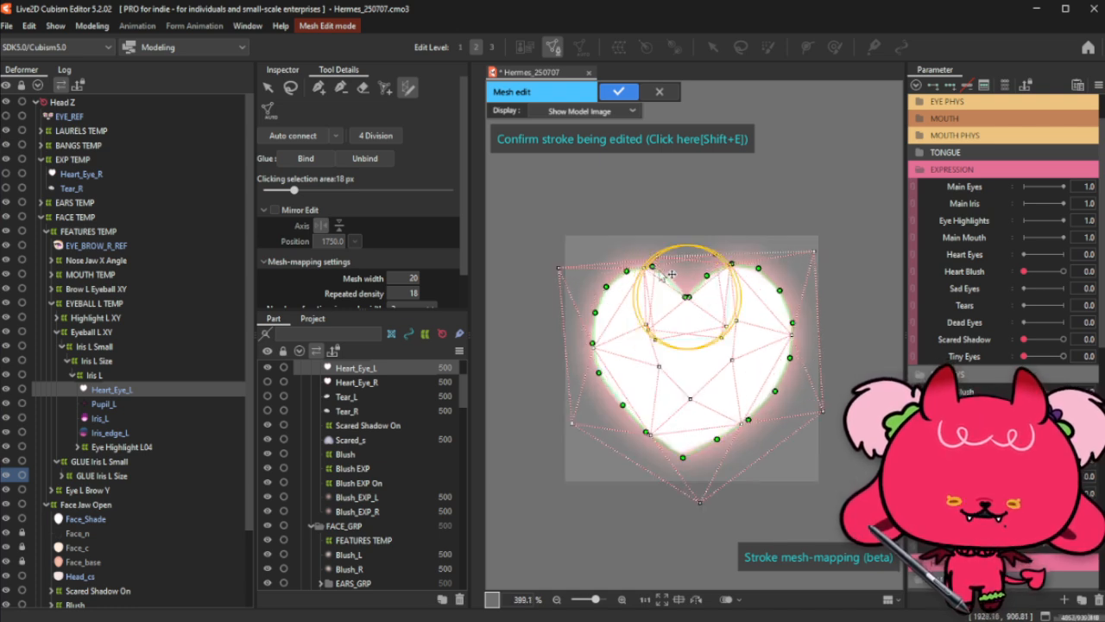
pyautogui.click(665, 275)
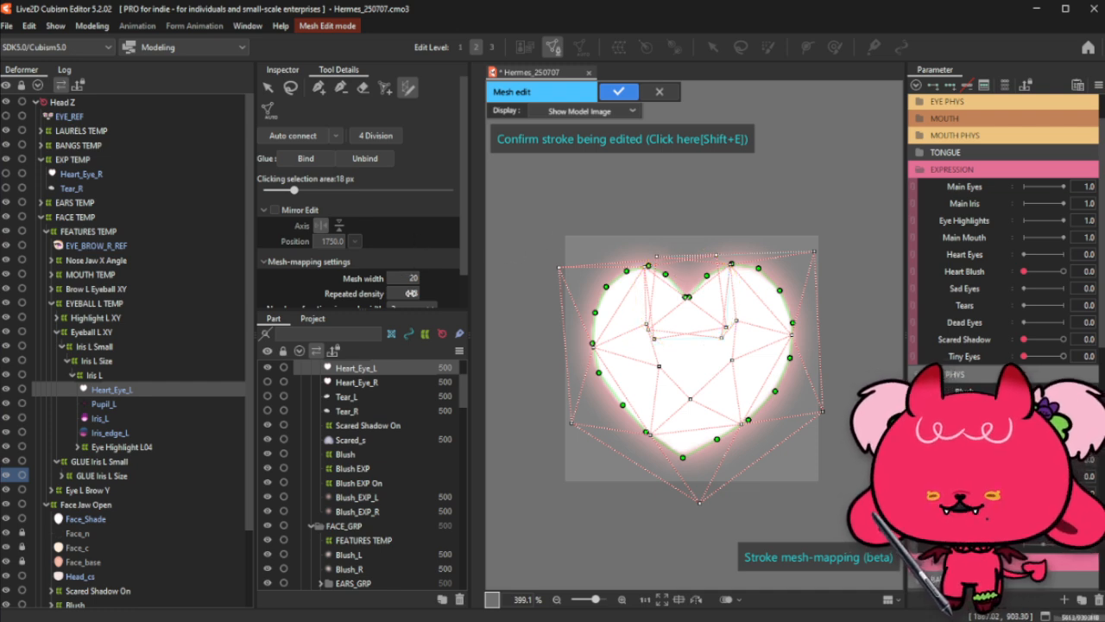
# Step: Set the mesh-mapping width to 16 and the repeated density to 5
pyautogui.scroll(1, 408, 278)
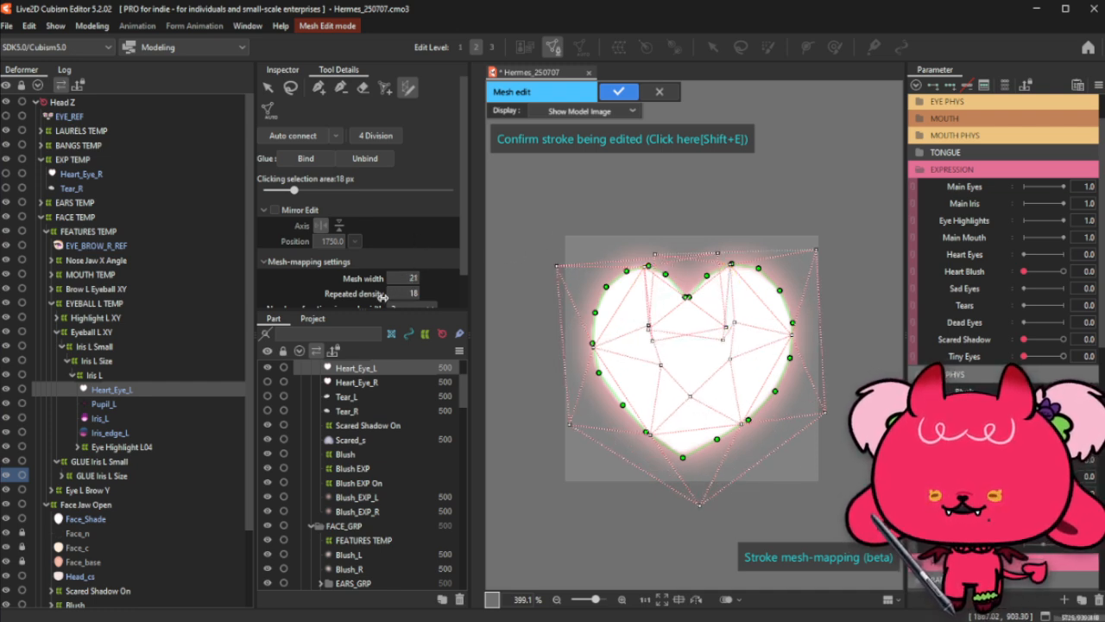
pyautogui.scroll(-7, 422, 296)
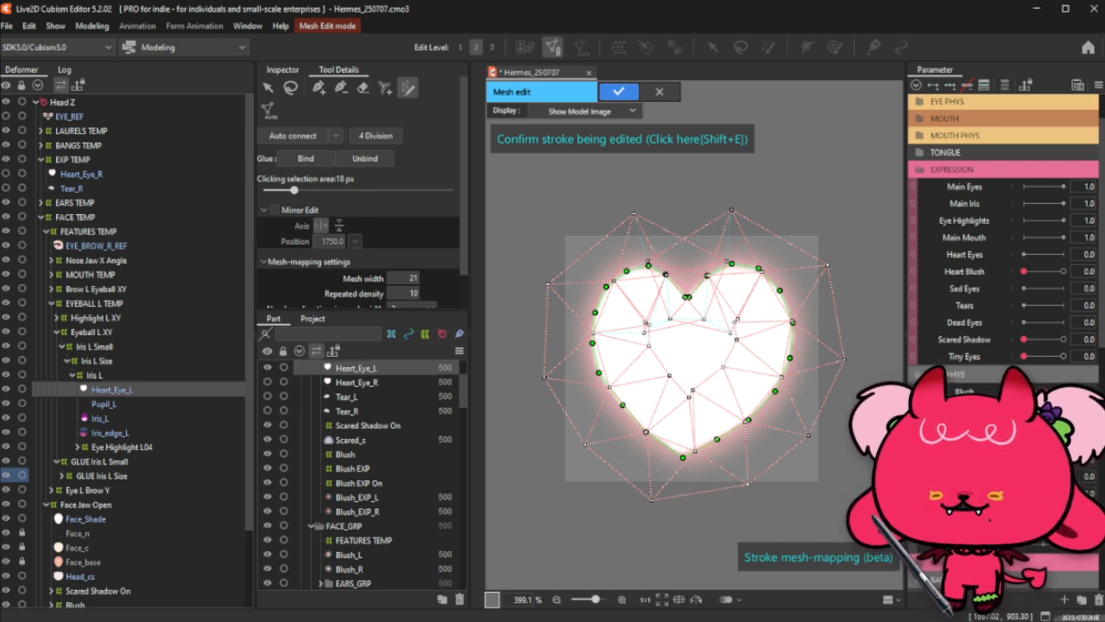
pyautogui.scroll(-1, 415, 278)
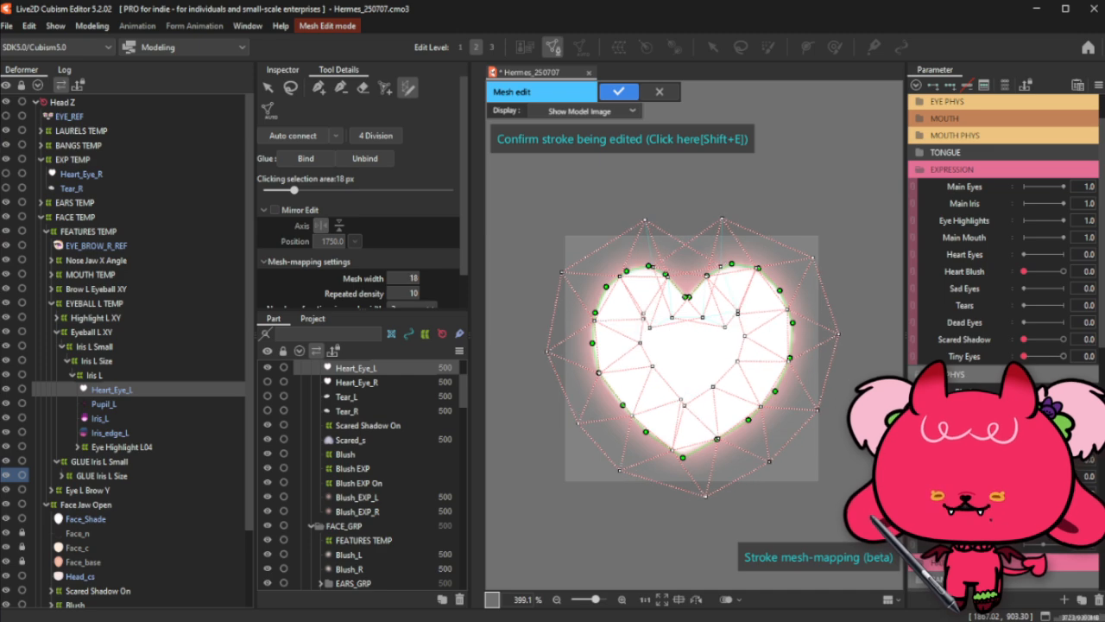
pyautogui.moveTo(414, 292)
pyautogui.mouseDown()
pyautogui.moveTo(430, 292)
pyautogui.moveTo(409, 292)
pyautogui.mouseUp()
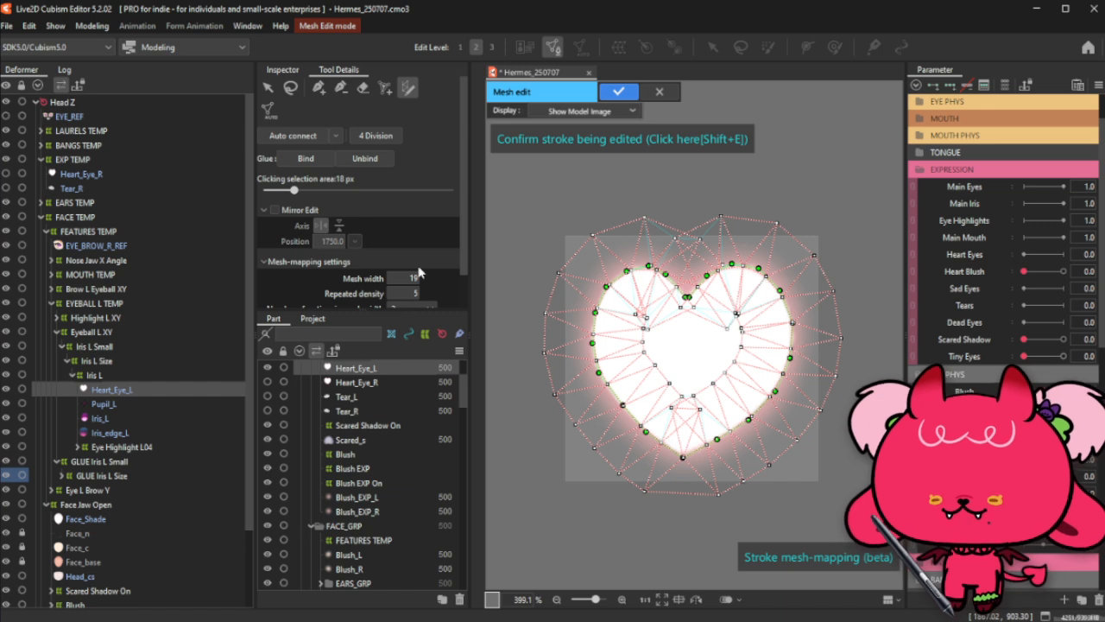
pyautogui.moveTo(412, 278); pyautogui.dragTo(408, 278)
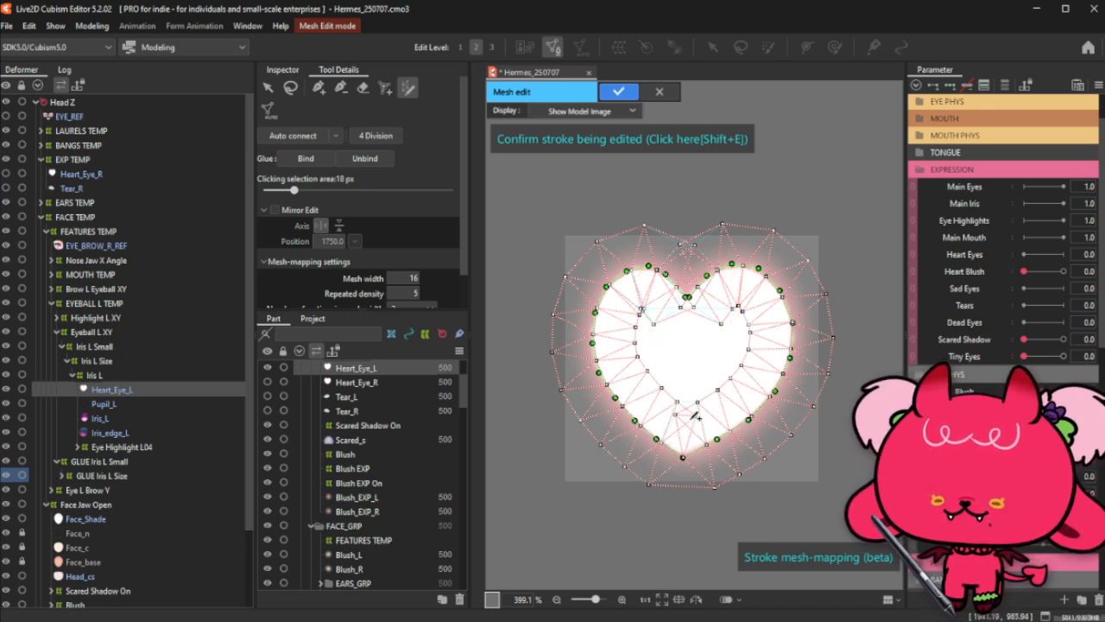
# Step: Even out the stroke points along the heart's lower and right edges, adding points where needed, and confirm the stroke
pyautogui.moveTo(747, 423); pyautogui.dragTo(736, 428)
pyautogui.click(757, 410)
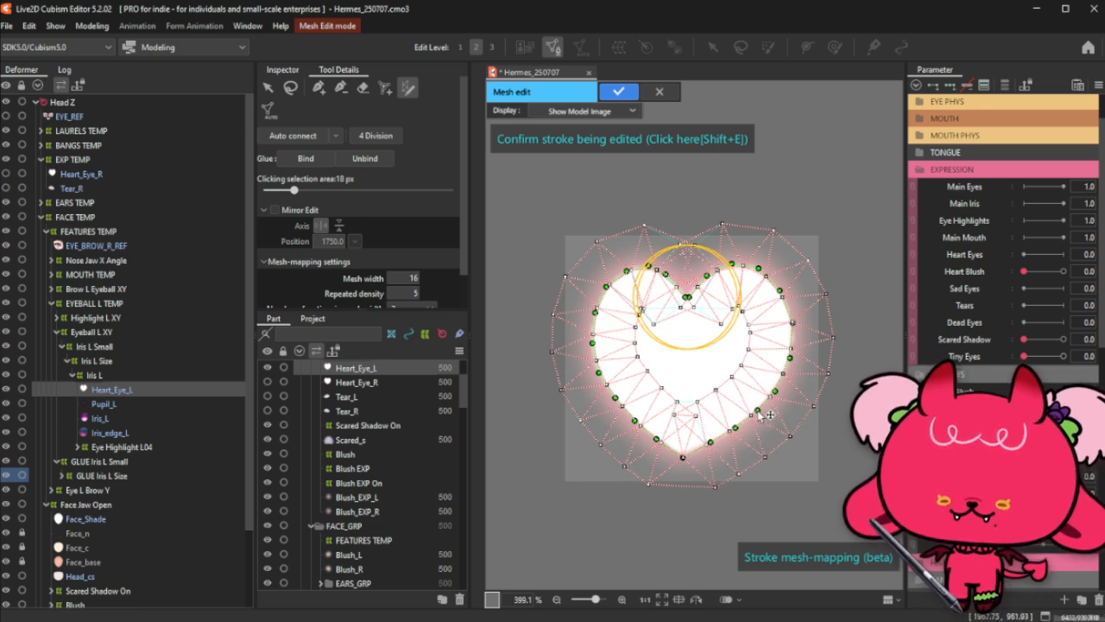
pyautogui.moveTo(776, 391); pyautogui.dragTo(779, 385)
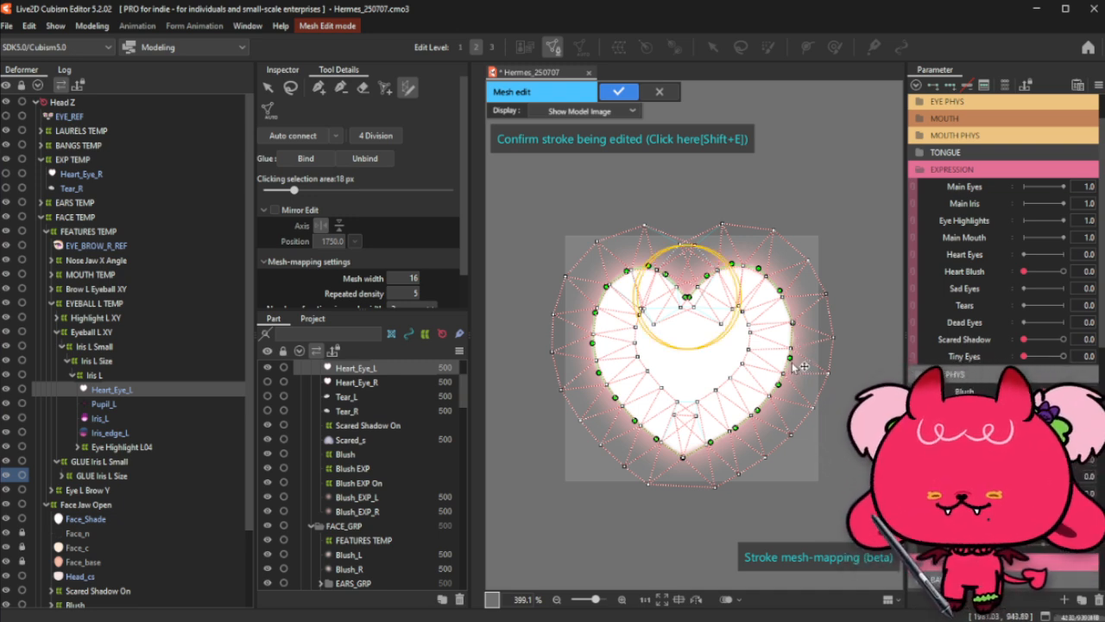
pyautogui.moveTo(792, 323); pyautogui.dragTo(794, 328)
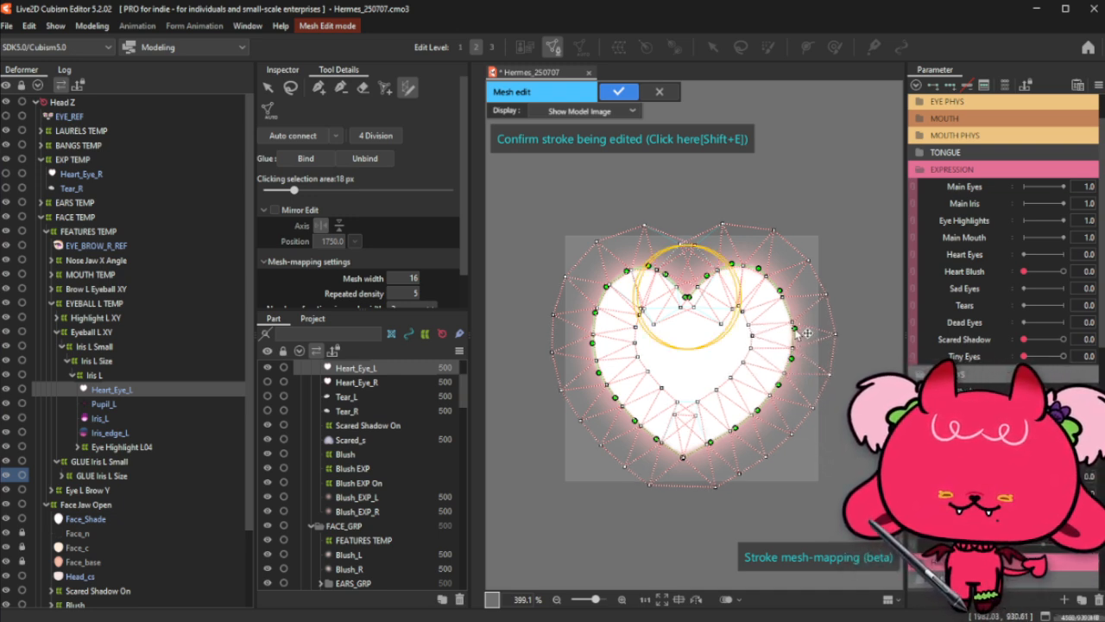
pyautogui.click(788, 306)
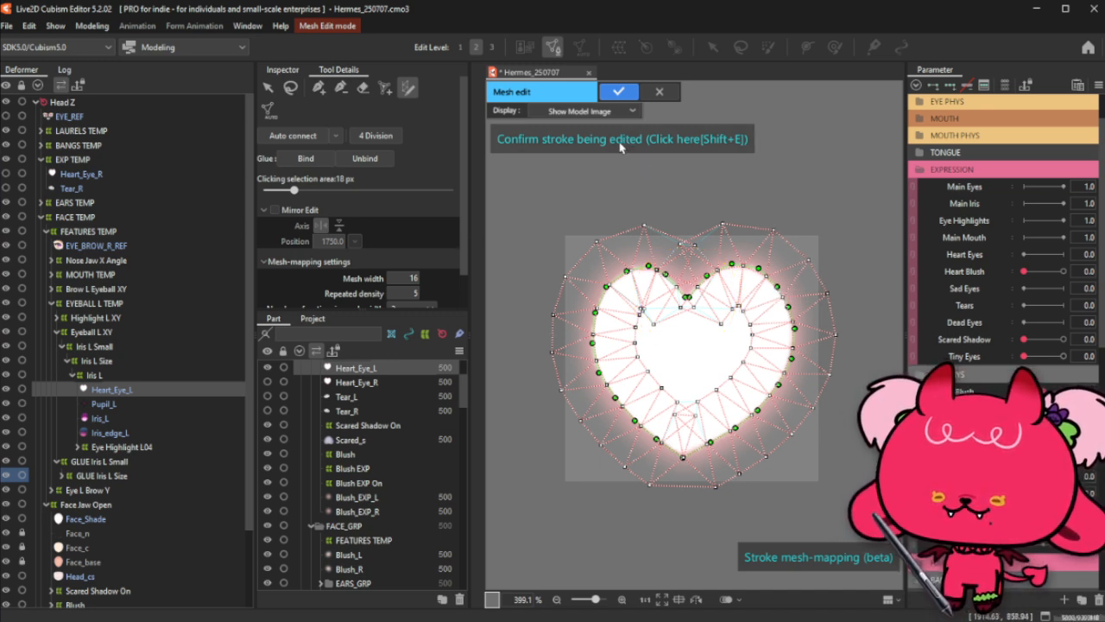
pyautogui.click(633, 145)
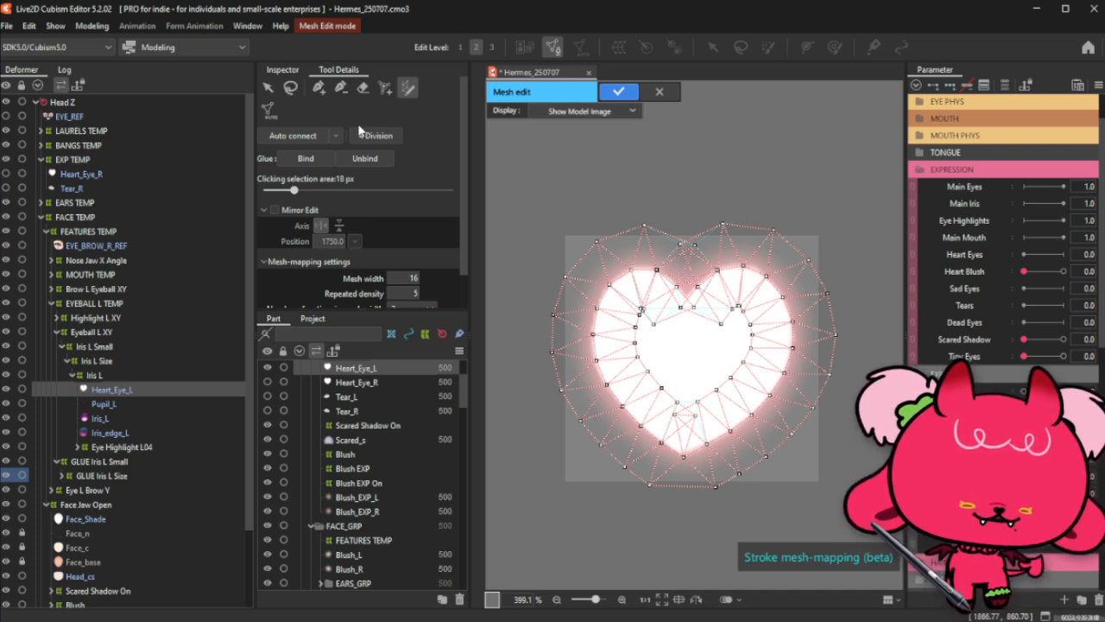
# Step: Delete the overlapping vertices around the notch and the inner-ring vertices in the heart's left half
pyautogui.click(341, 88)
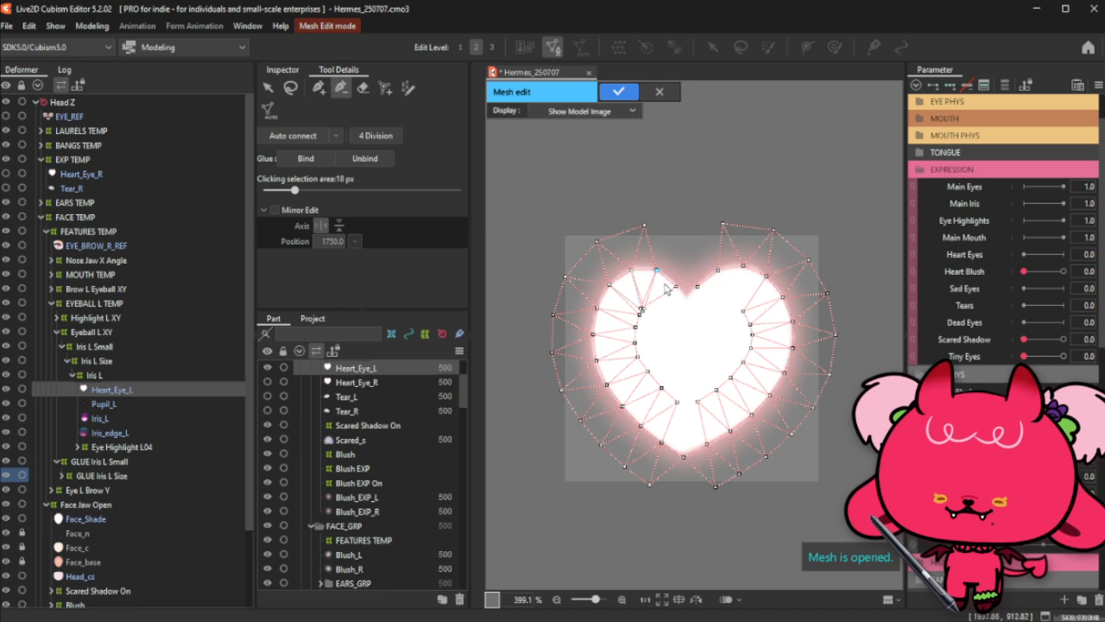
pyautogui.click(643, 309)
pyautogui.click(641, 314)
pyautogui.click(641, 314)
pyautogui.click(642, 314)
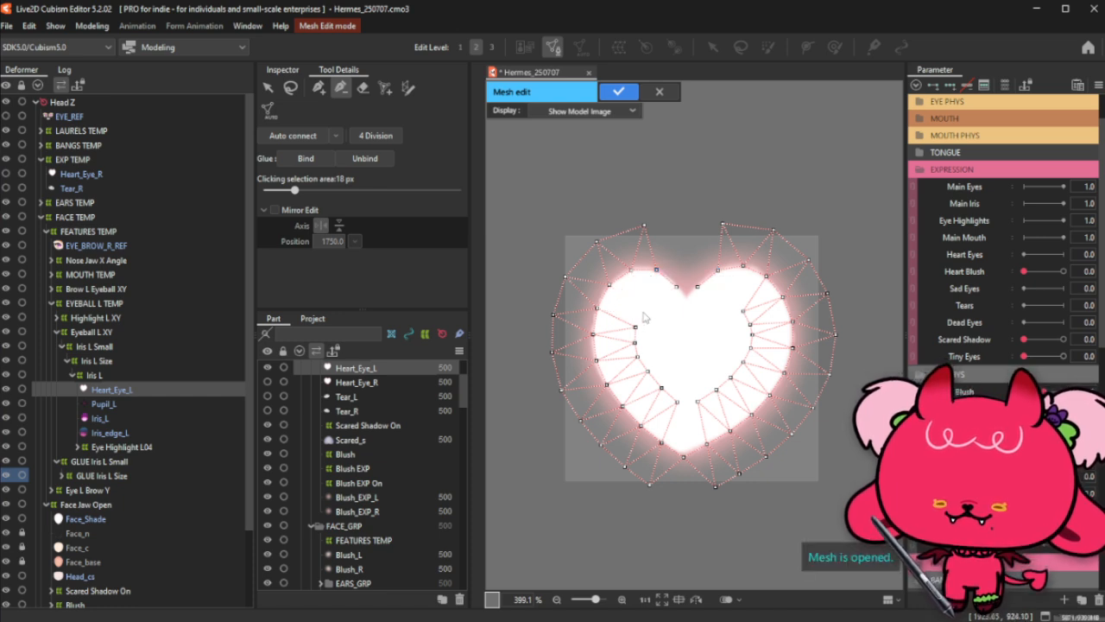
pyautogui.click(637, 339)
pyautogui.click(637, 330)
pyautogui.click(638, 358)
pyautogui.click(649, 372)
pyautogui.click(662, 387)
pyautogui.click(677, 402)
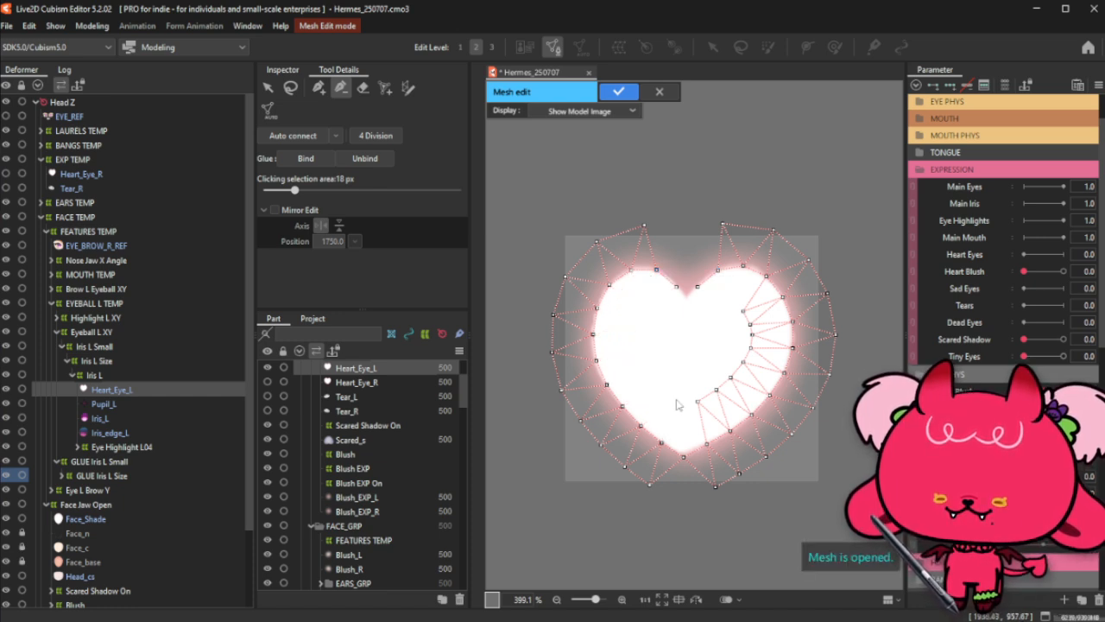
# Step: Delete the remaining inner-ring mesh vertices in the heart's right half
pyautogui.click(698, 401)
pyautogui.click(717, 390)
pyautogui.click(731, 377)
pyautogui.click(745, 362)
pyautogui.click(751, 348)
pyautogui.click(751, 335)
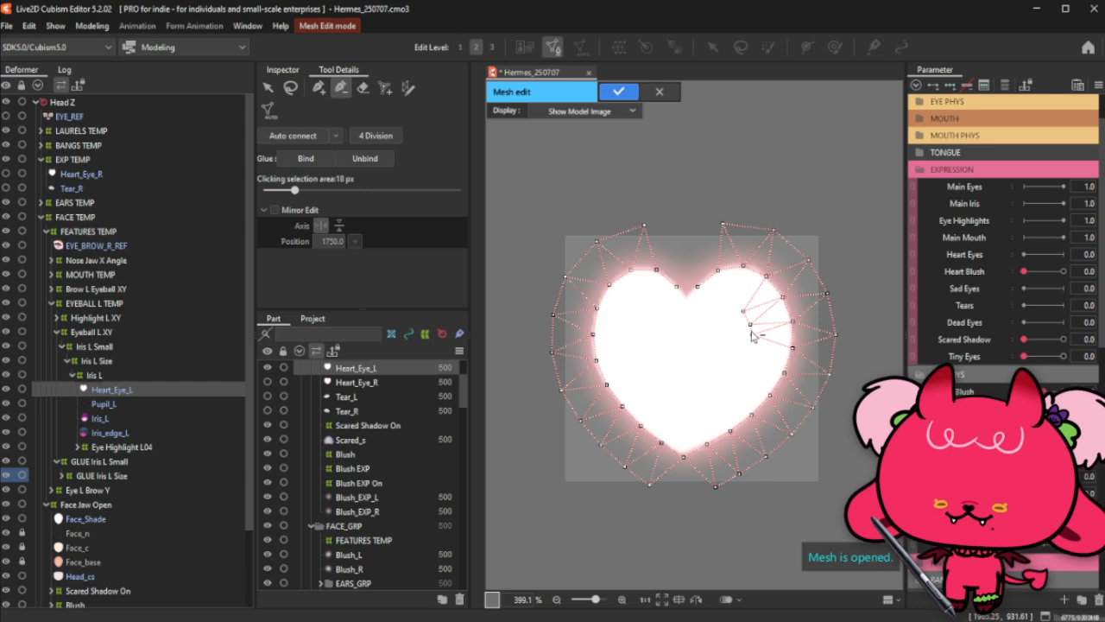
pyautogui.click(750, 322)
pyautogui.click(743, 309)
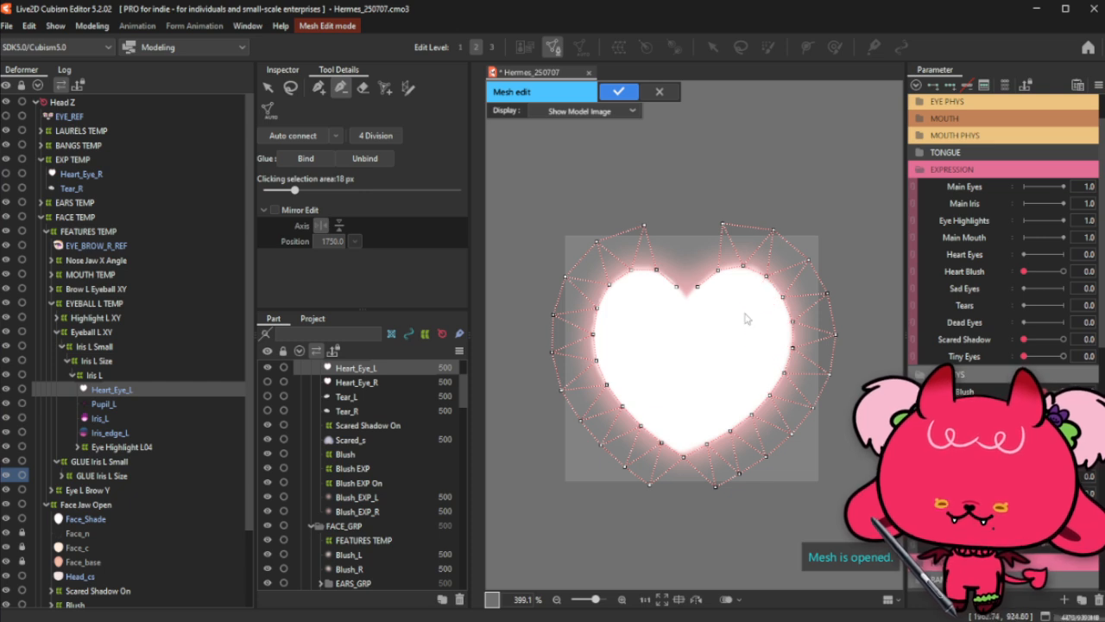
# Step: Add a mesh vertex at the heart's notch and connect it to the neighbouring vertices on the heart's edge
pyautogui.click(319, 87)
pyautogui.scroll(2, 697, 293)
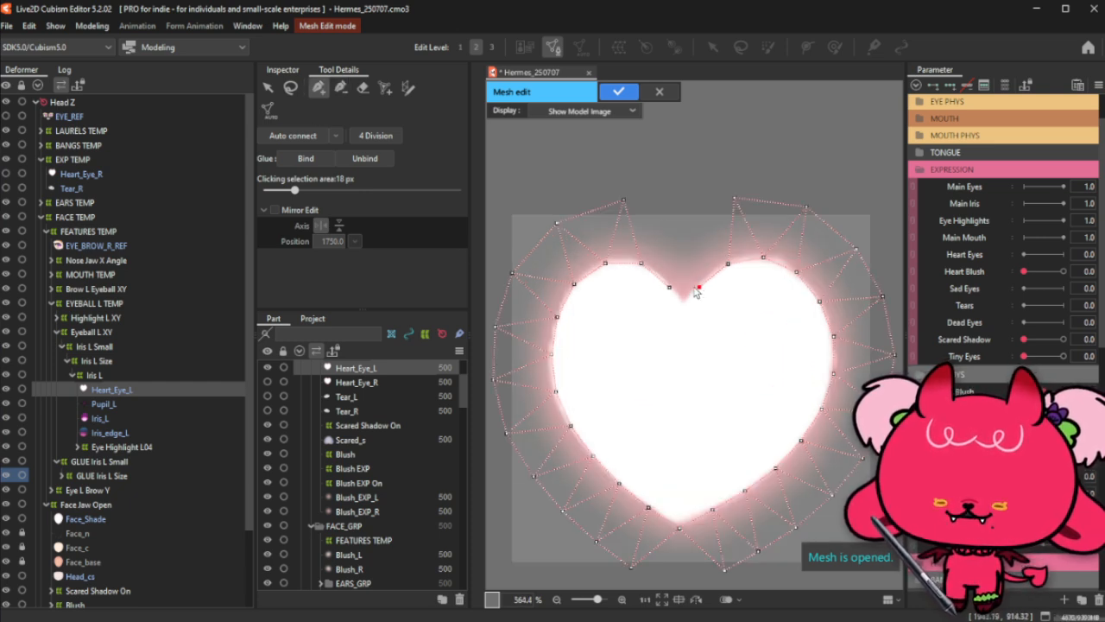
pyautogui.click(682, 305)
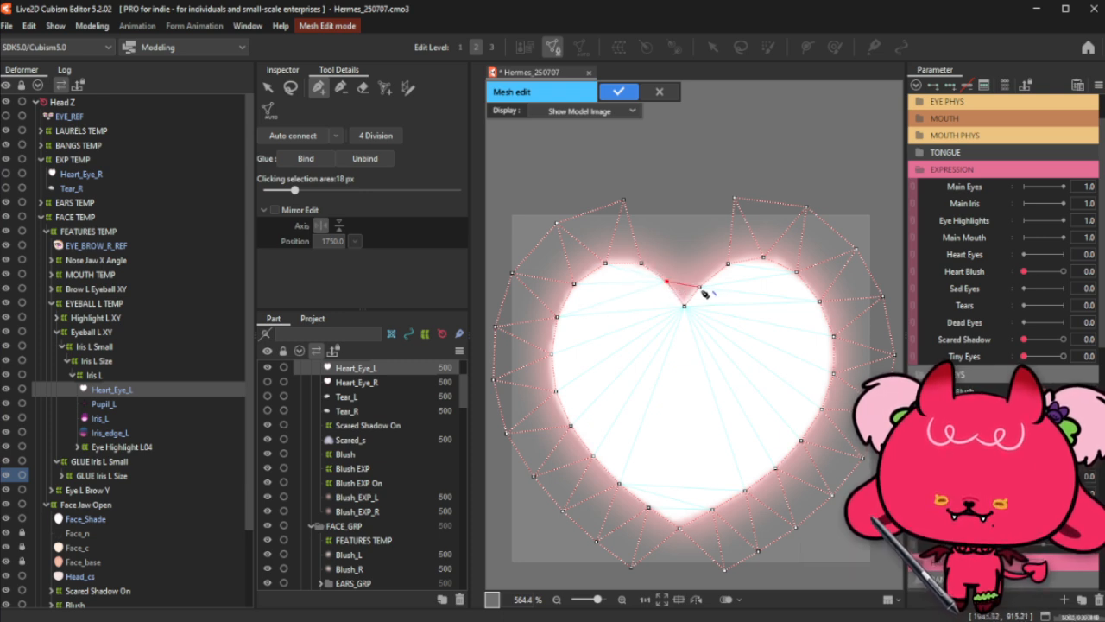
pyautogui.click(684, 307)
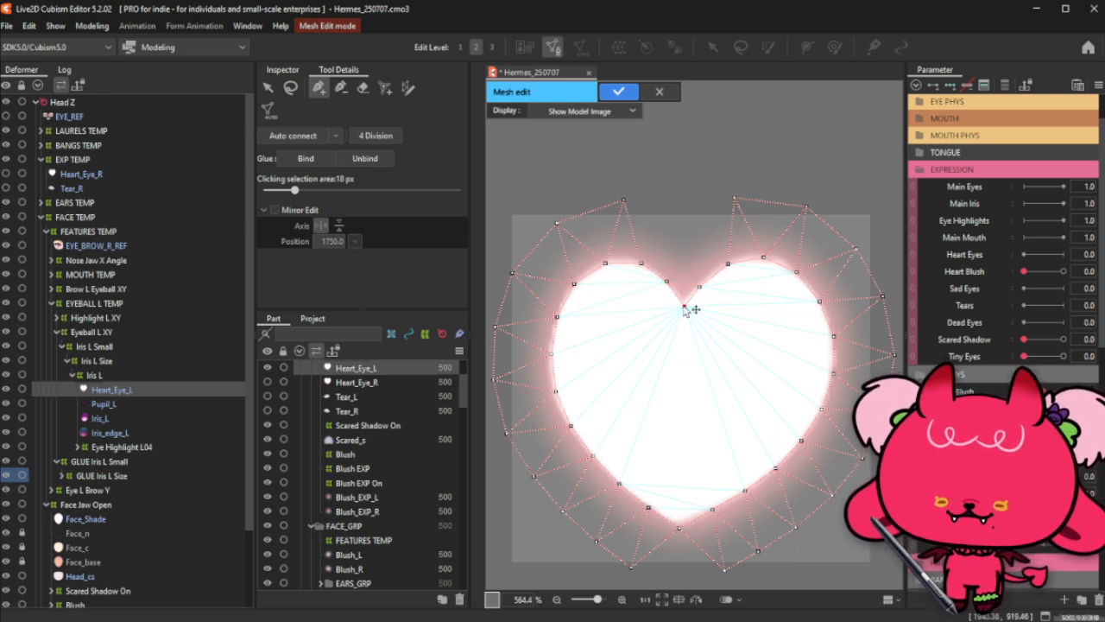
pyautogui.click(728, 264)
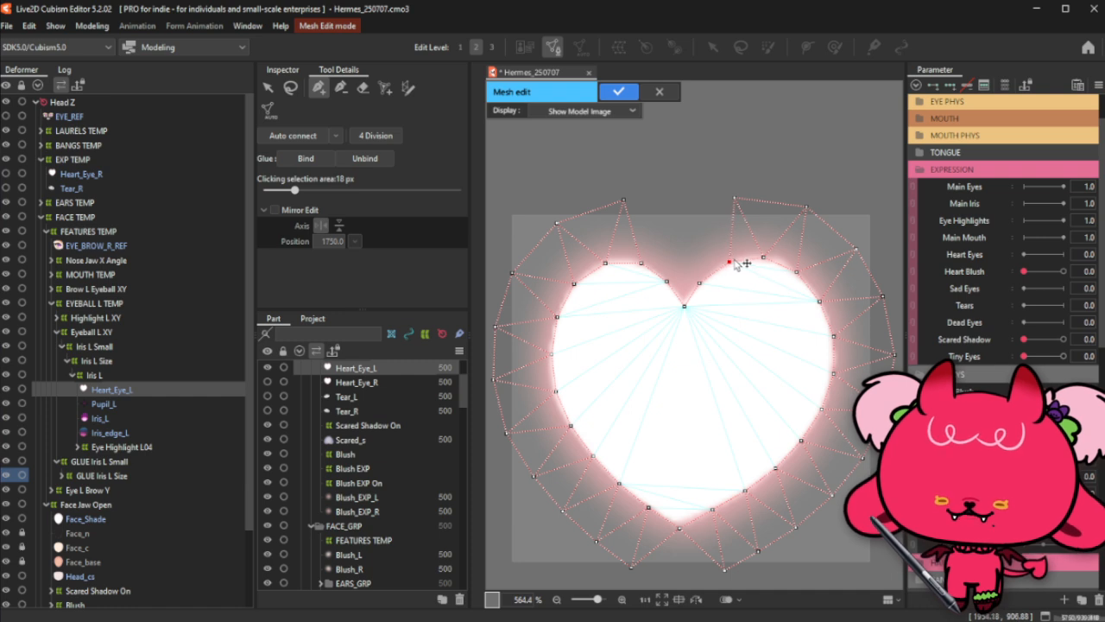
# Step: Bridge the gap in the outer mesh ring above the notch with new vertices linking its two open ends
pyautogui.click(735, 198)
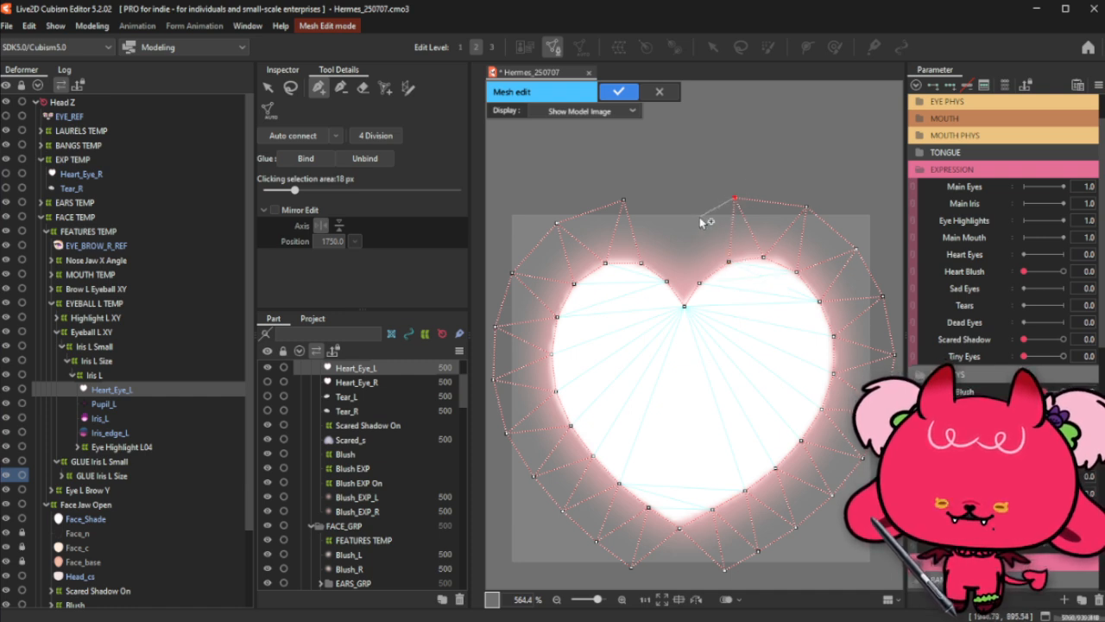
pyautogui.click(696, 216)
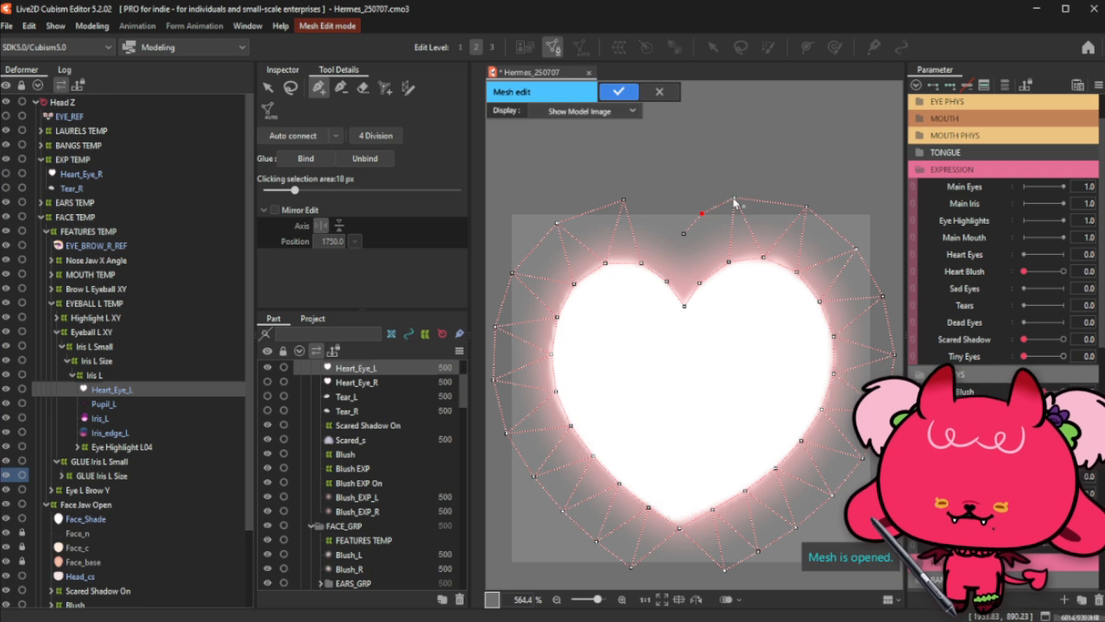
pyautogui.click(665, 216)
pyautogui.click(624, 201)
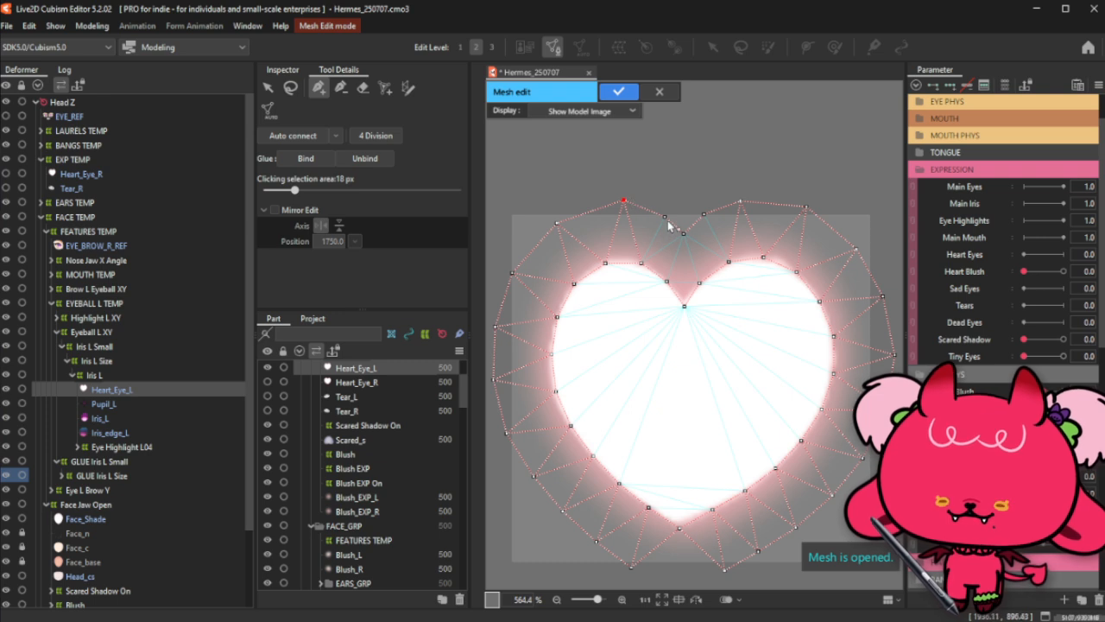
# Step: Reposition the outer-ring vertices above the notch so they dip evenly towards the heart's centre
pyautogui.moveTo(666, 218); pyautogui.dragTo(686, 237)
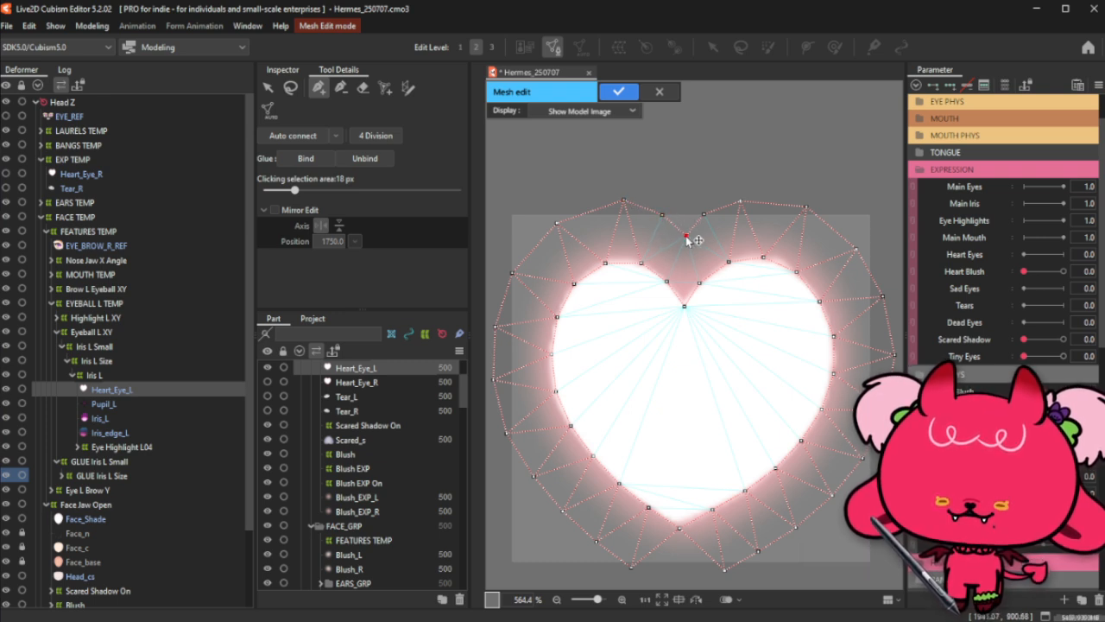
pyautogui.click(686, 306)
pyautogui.moveTo(687, 240); pyautogui.dragTo(685, 253)
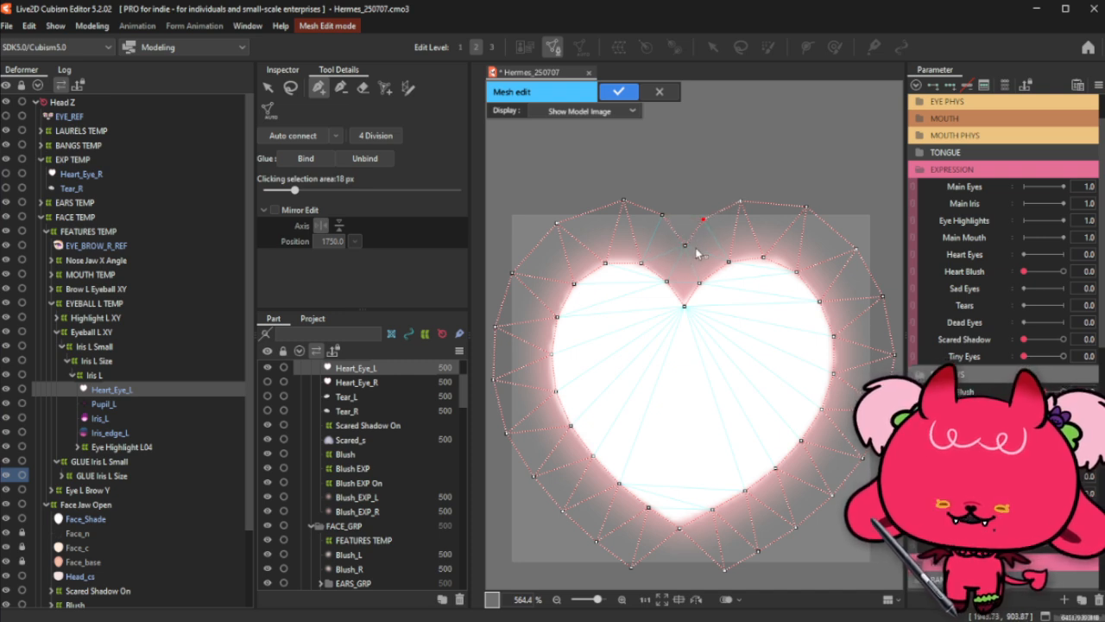
pyautogui.click(623, 203)
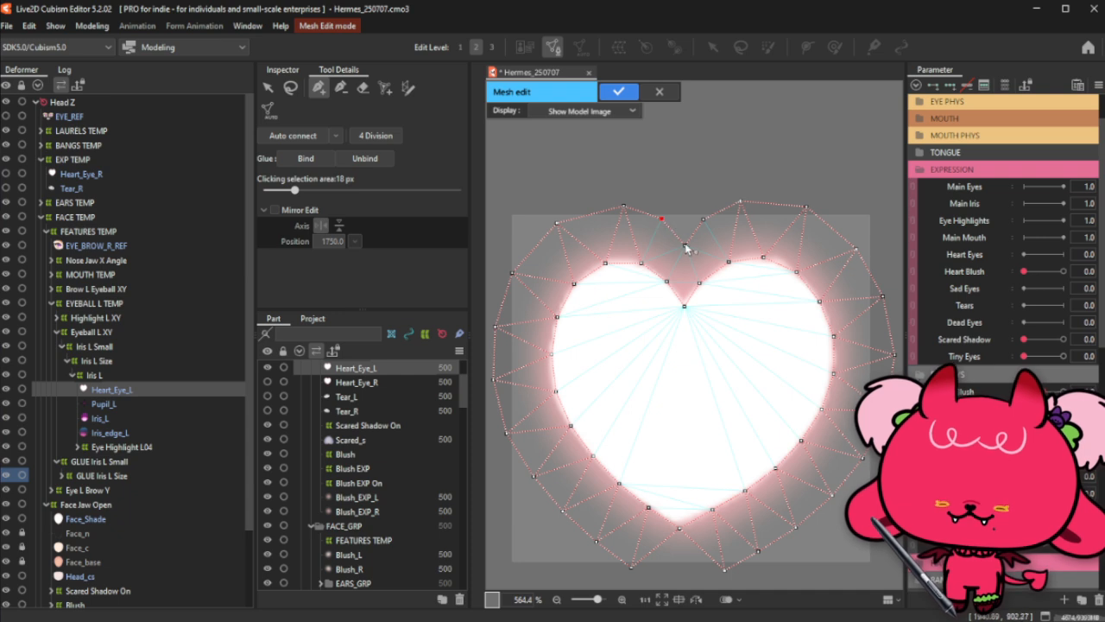
pyautogui.click(704, 219)
pyautogui.click(744, 204)
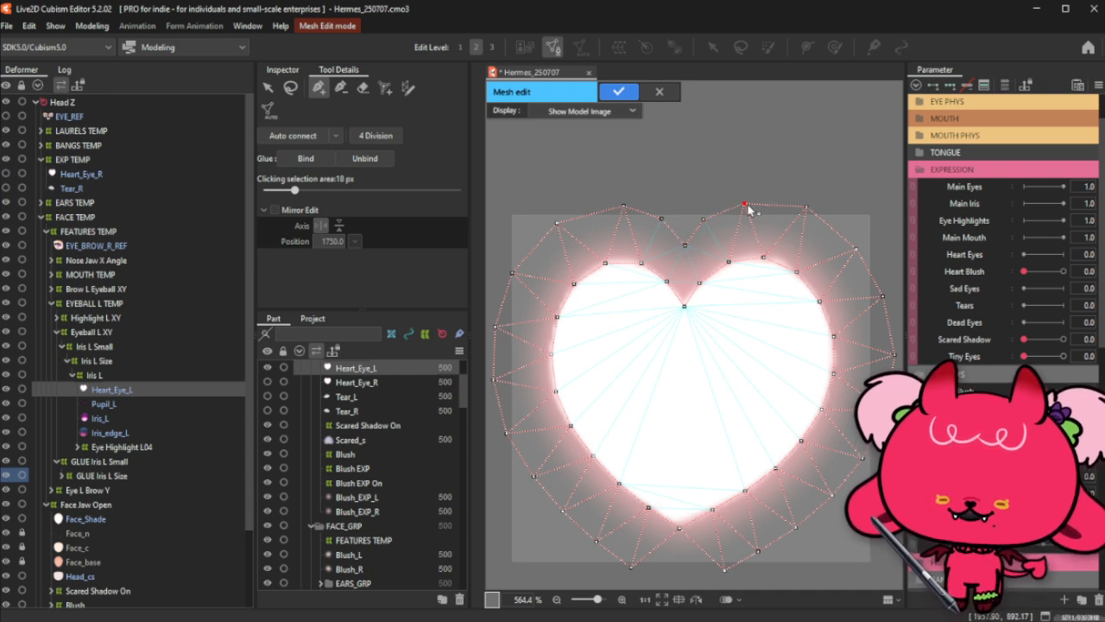
# Step: Connect the outer ring's centre vertex down to the notch vertex, with an intermediate vertex between them
pyautogui.click(687, 247)
pyautogui.click(700, 283)
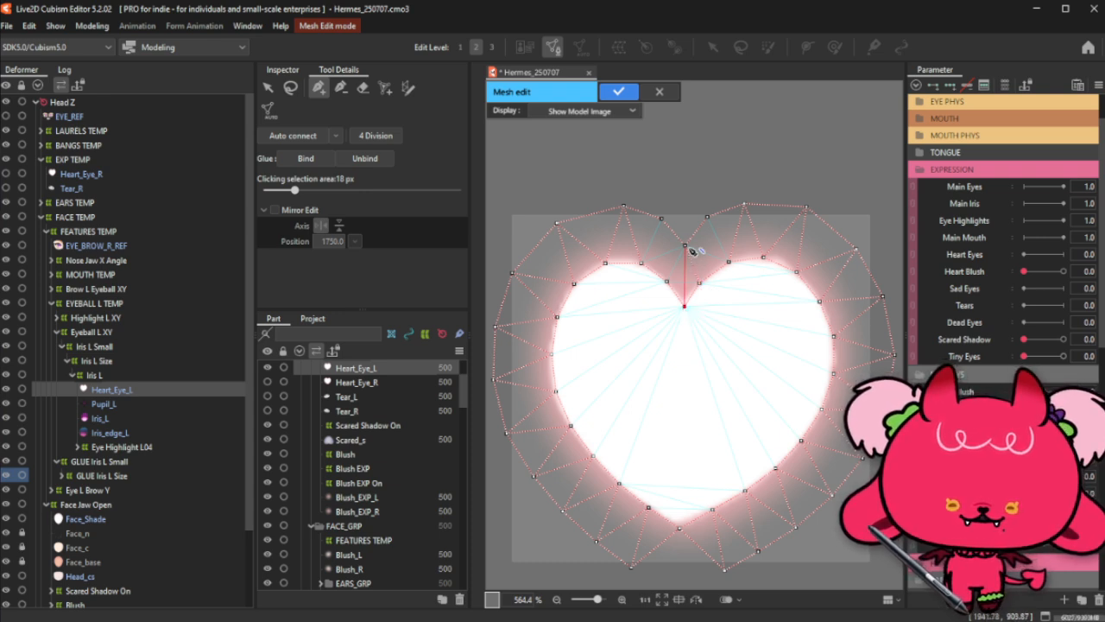
pyautogui.click(688, 248)
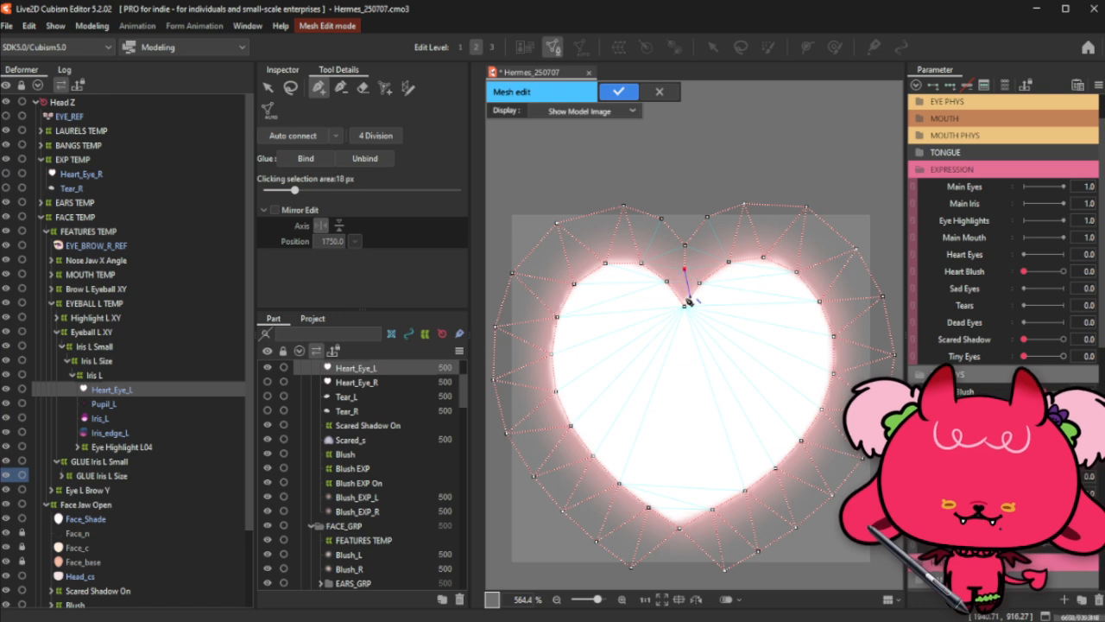
pyautogui.click(684, 306)
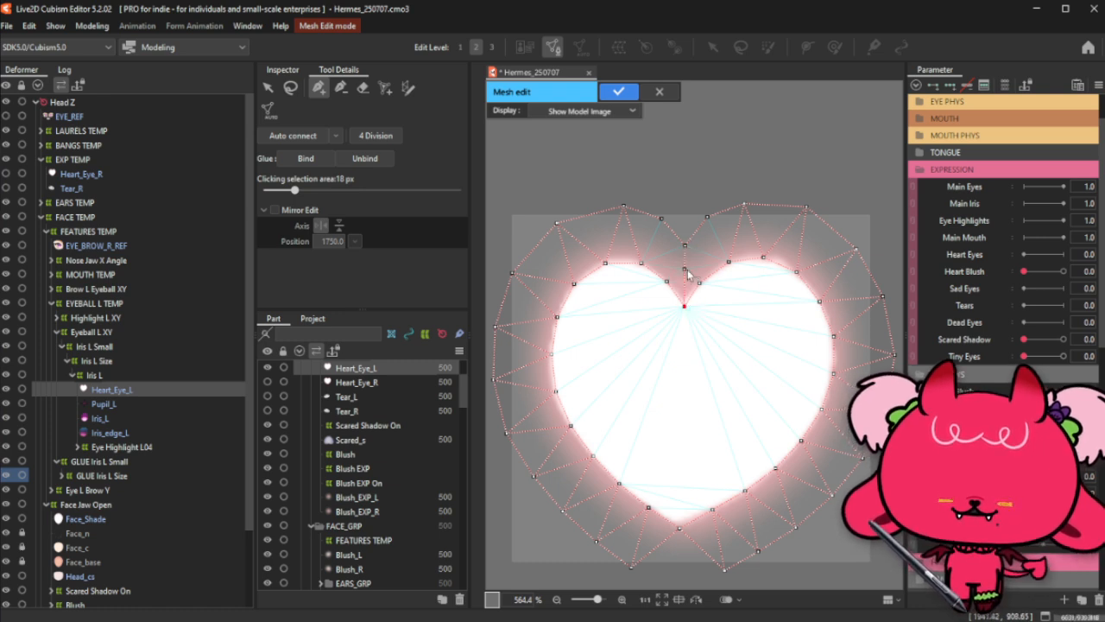
pyautogui.click(686, 243)
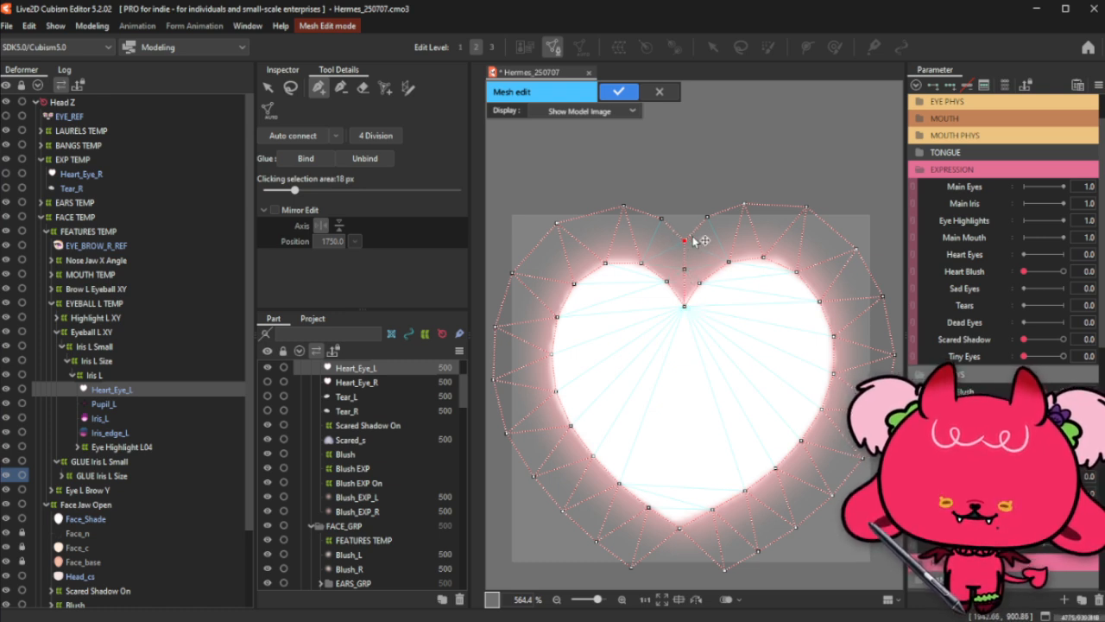
# Step: Lower the outer ring's centre vertex closer to the heart's notch
pyautogui.scroll(-2, 701, 241)
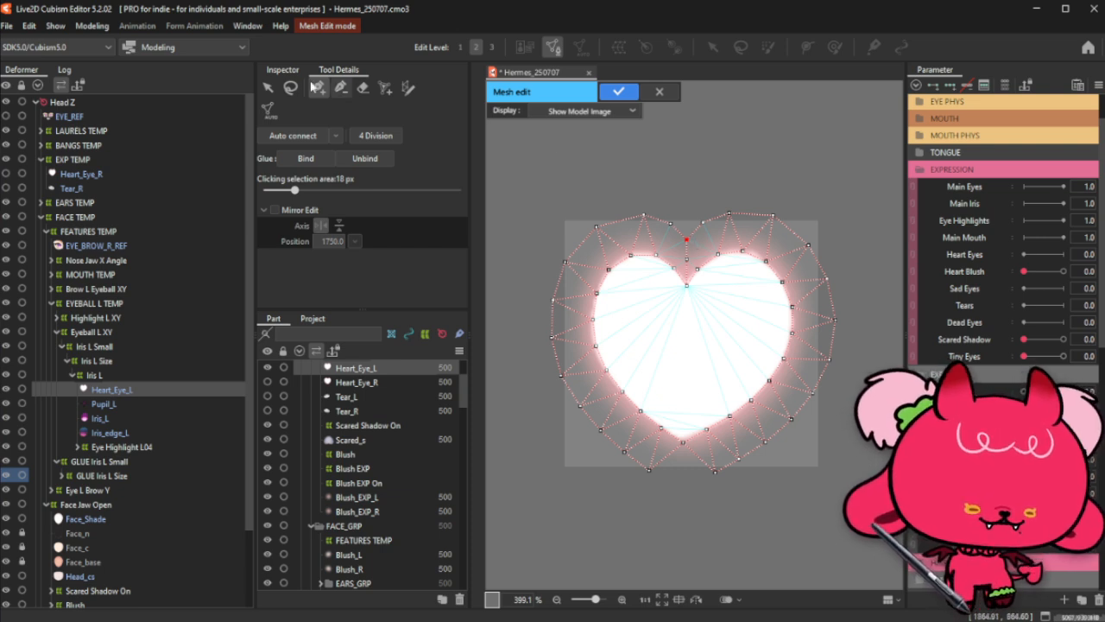
pyautogui.click(341, 87)
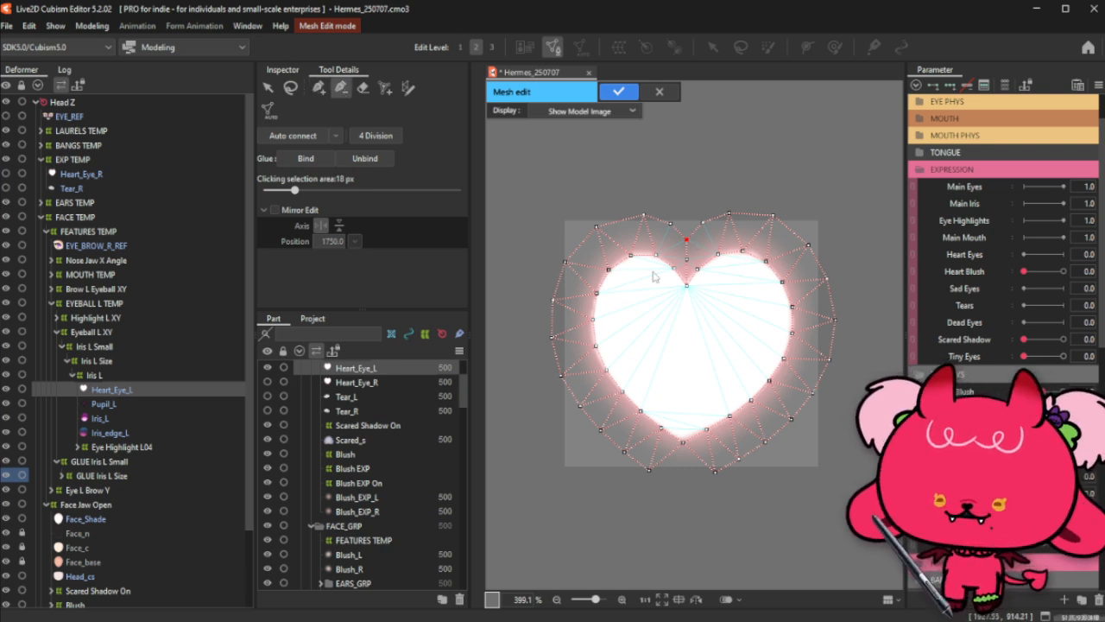
pyautogui.click(318, 88)
pyautogui.scroll(2, 667, 188)
pyautogui.click(698, 261)
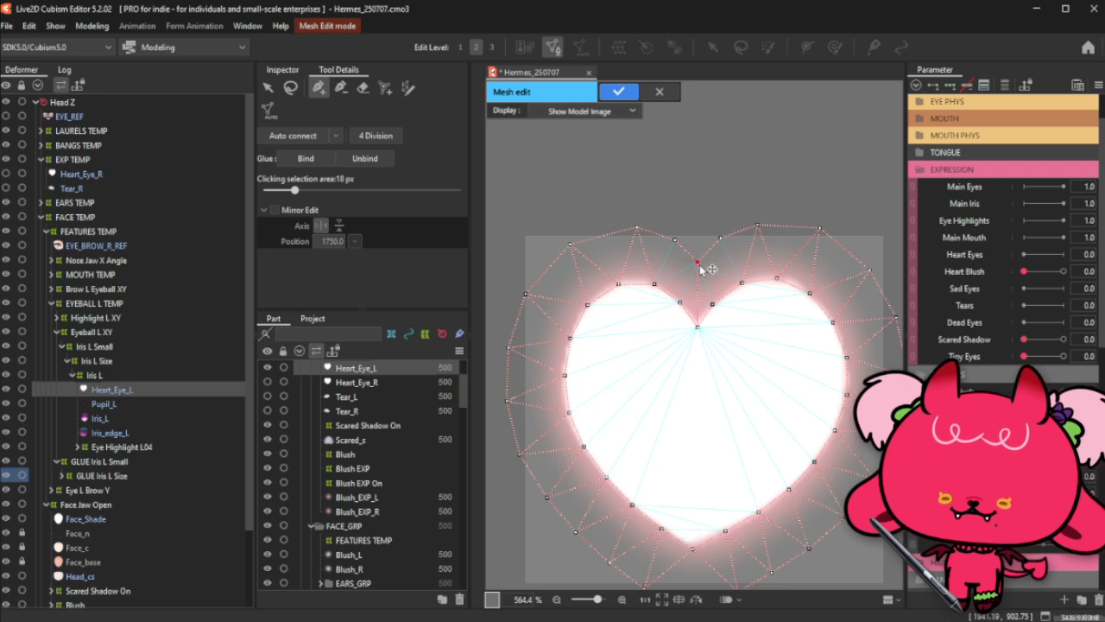
pyautogui.moveTo(703, 264); pyautogui.dragTo(699, 281)
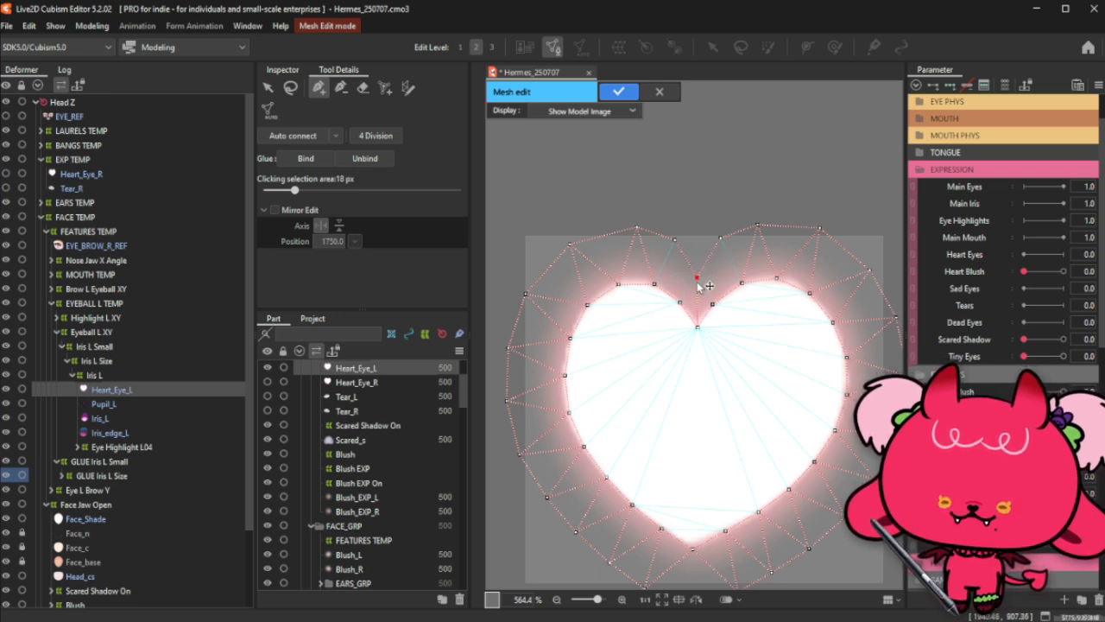
# Step: Add further outer-ring vertices on both sides of the notch and space them evenly along the dip
pyautogui.click(712, 260)
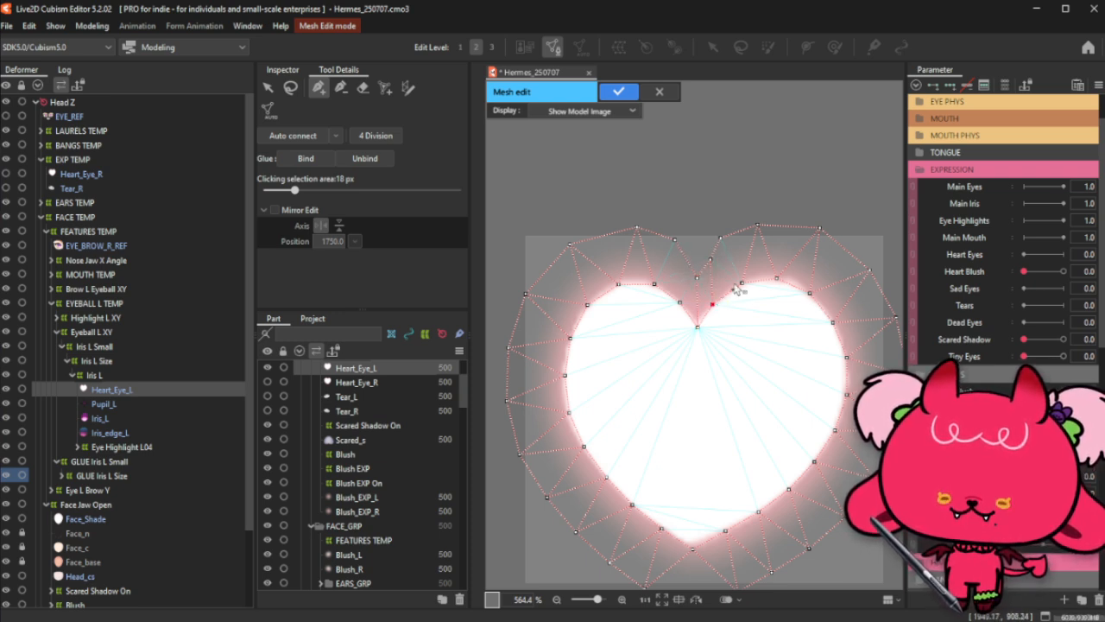
pyautogui.click(731, 240)
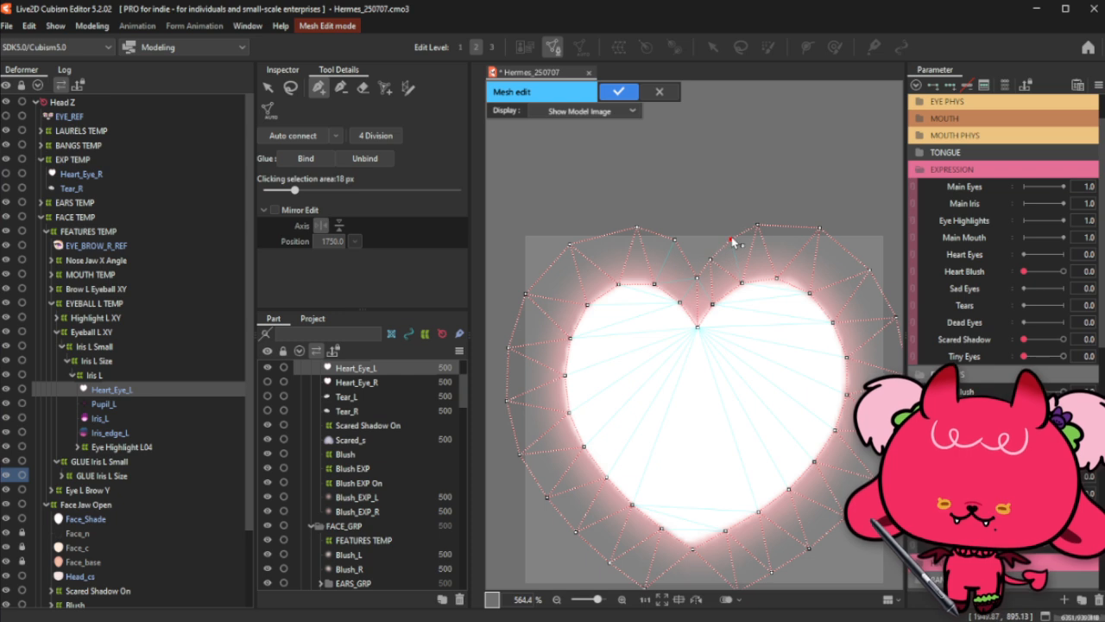
pyautogui.moveTo(710, 262); pyautogui.dragTo(681, 257)
pyautogui.moveTo(637, 227)
pyautogui.mouseDown()
pyautogui.moveTo(640, 238)
pyautogui.moveTo(636, 228)
pyautogui.mouseUp()
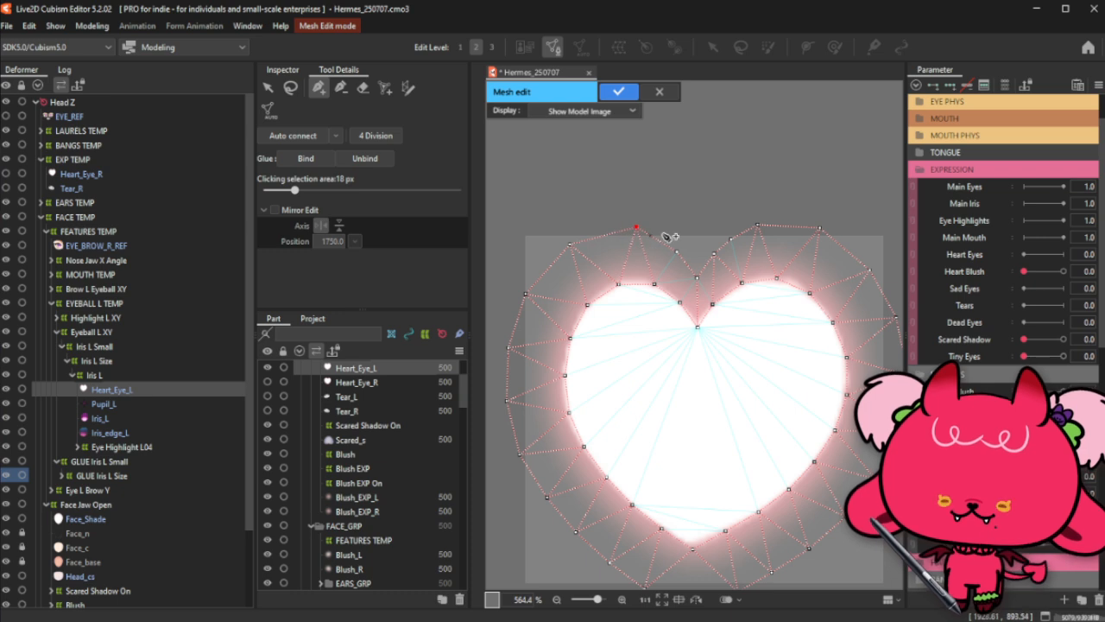
pyautogui.click(663, 242)
pyautogui.click(681, 252)
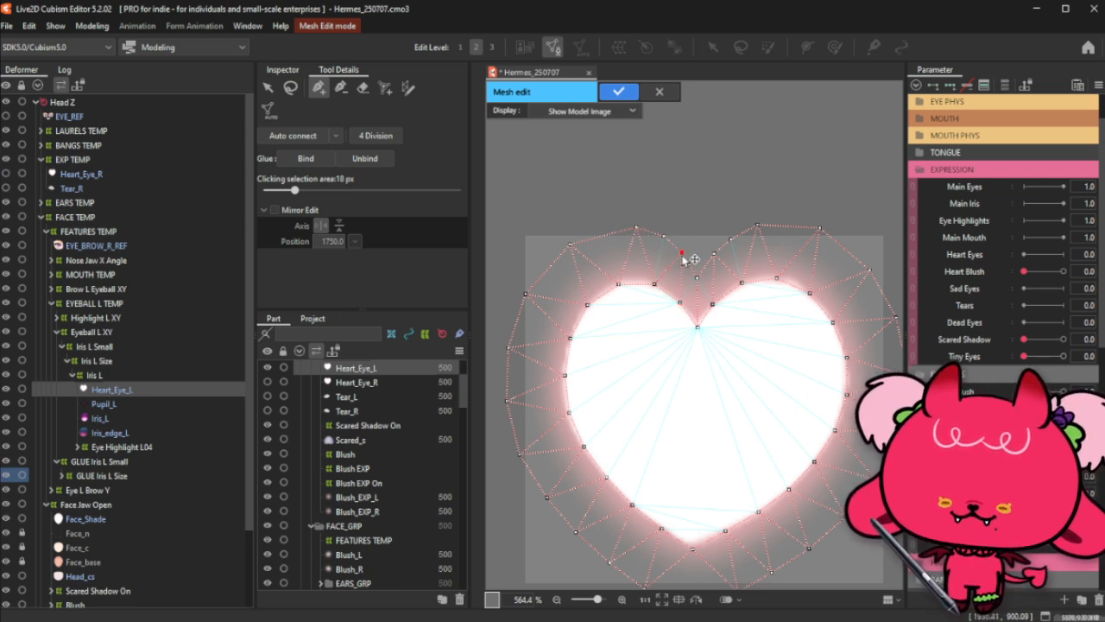
# Step: Adjust the outer-ring vertices around the heart's upper-right lobe to smooth the outline
pyautogui.scroll(-2, 683, 256)
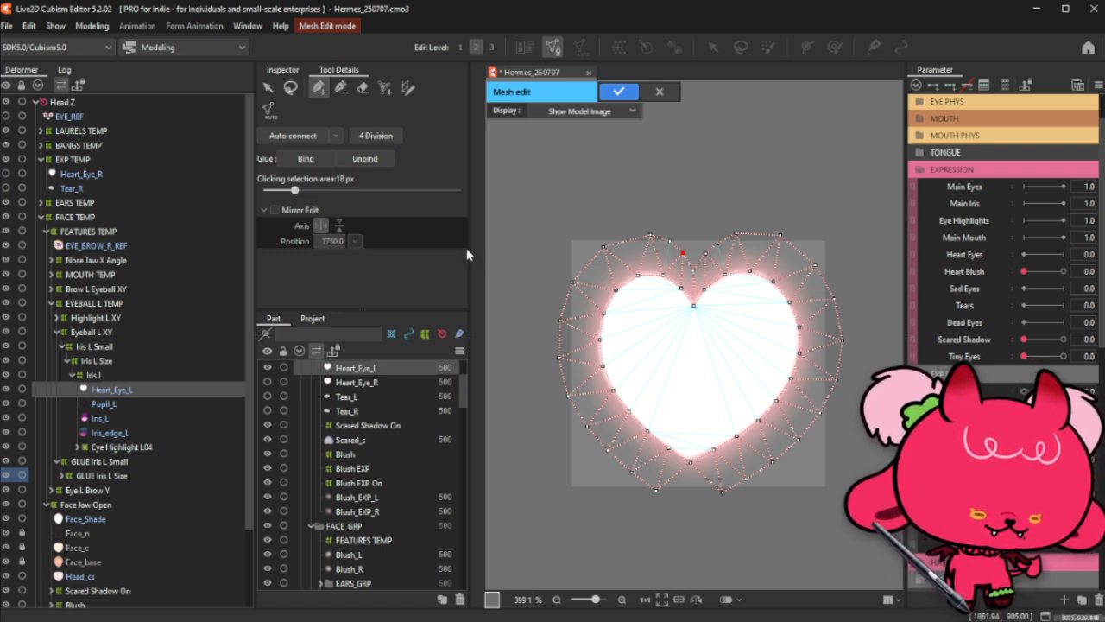
pyautogui.click(290, 87)
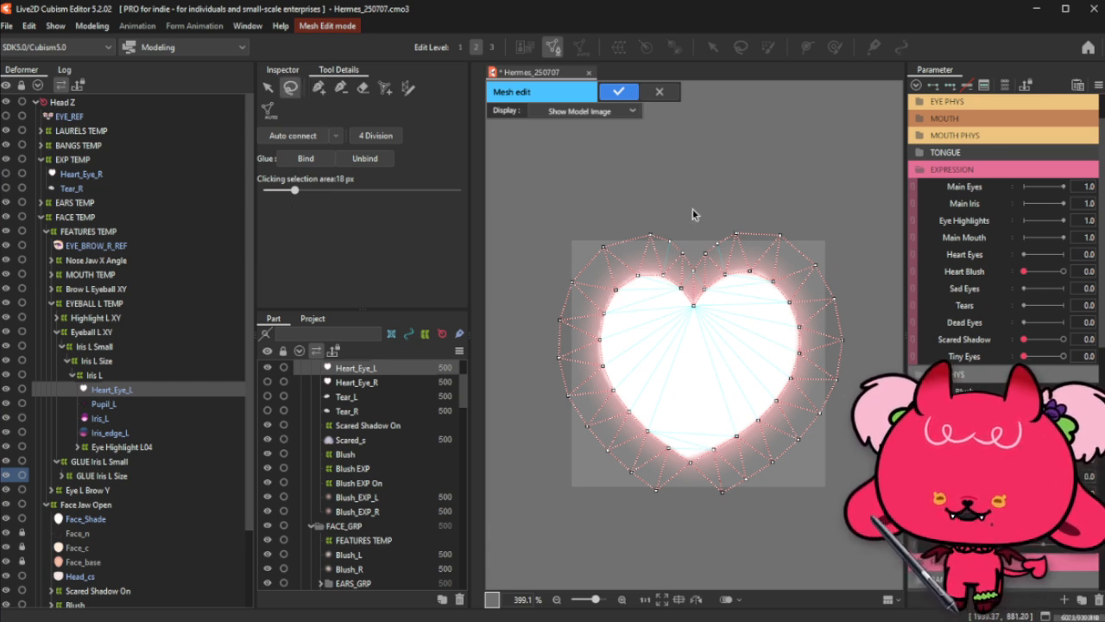
pyautogui.click(777, 247)
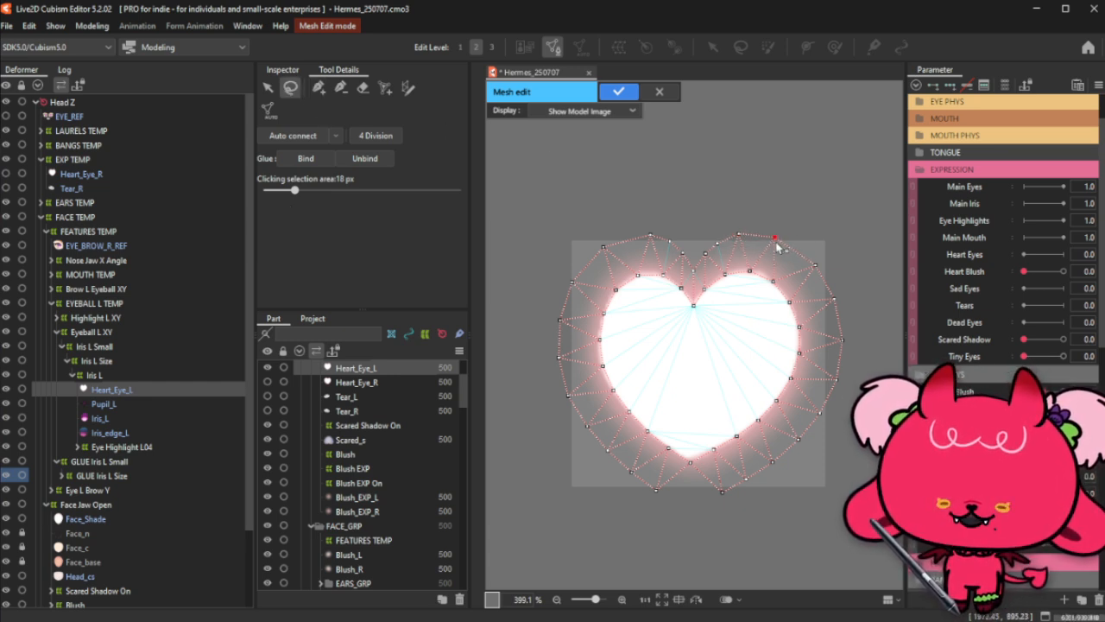
pyautogui.click(817, 267)
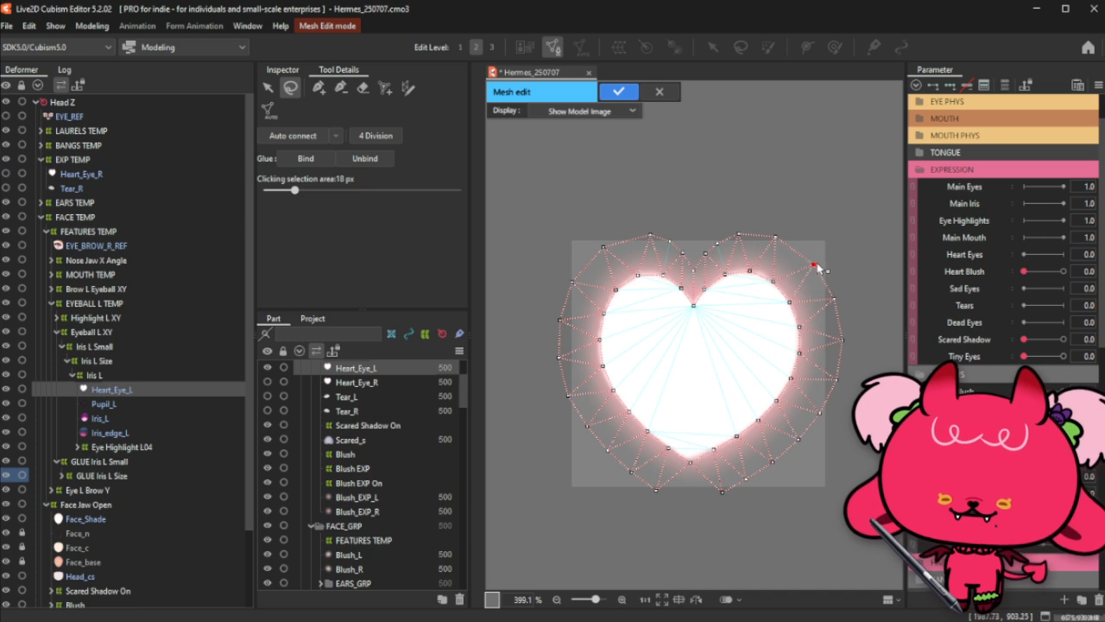
# Step: Add an outer-ring vertex below the heart's lower tip and even out the ring vertices on both sides of it
pyautogui.click(318, 87)
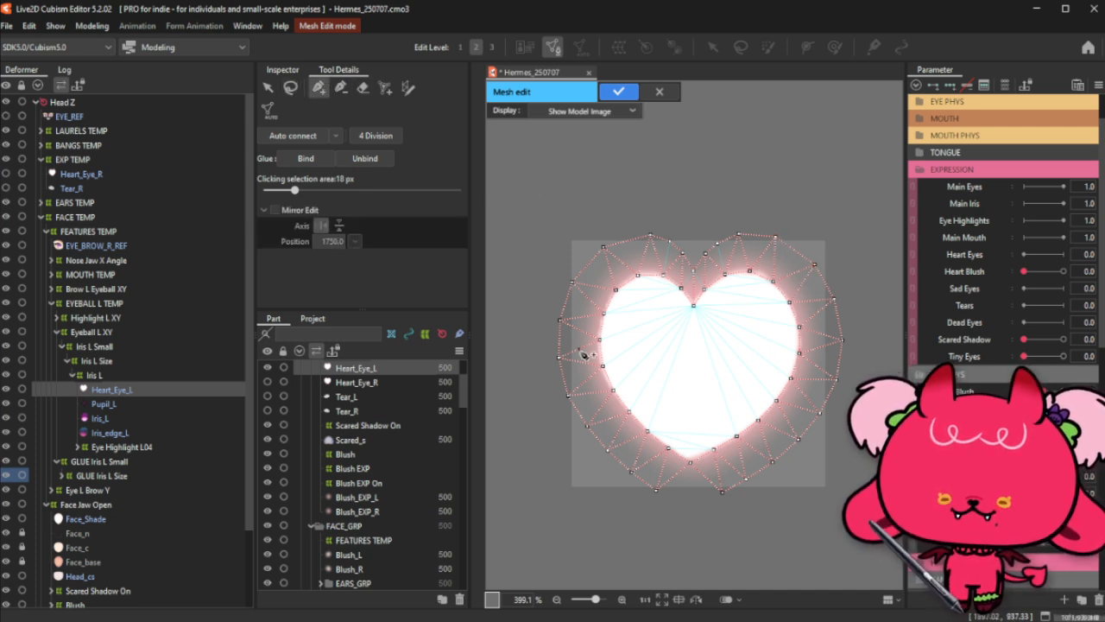
pyautogui.click(689, 503)
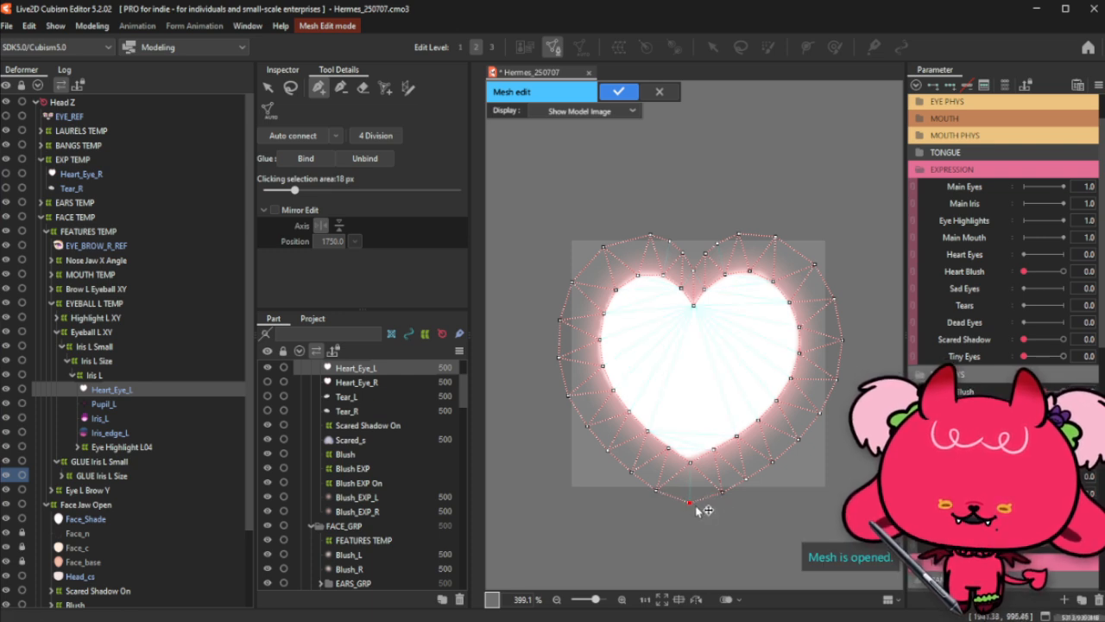
pyautogui.click(718, 496)
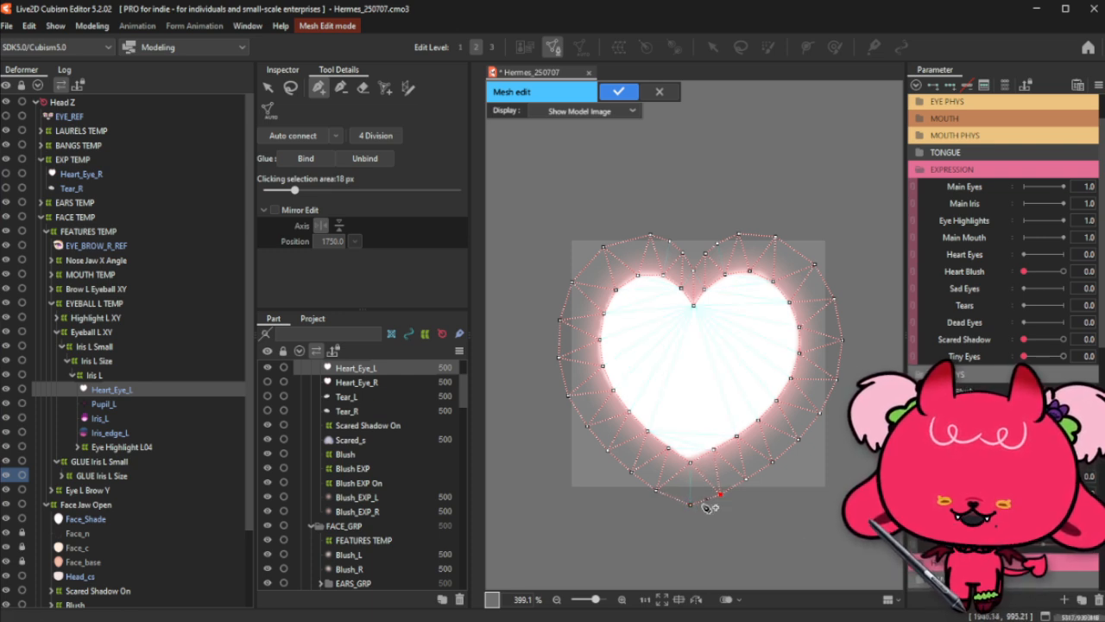
pyautogui.click(692, 506)
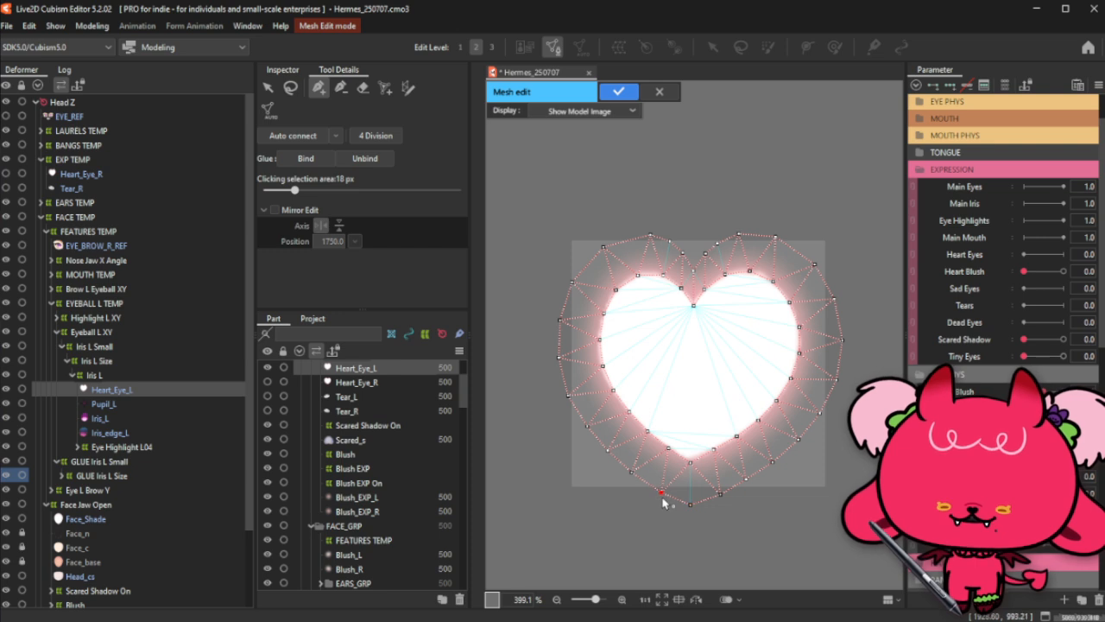
pyautogui.click(722, 495)
pyautogui.moveTo(733, 495); pyautogui.dragTo(729, 494)
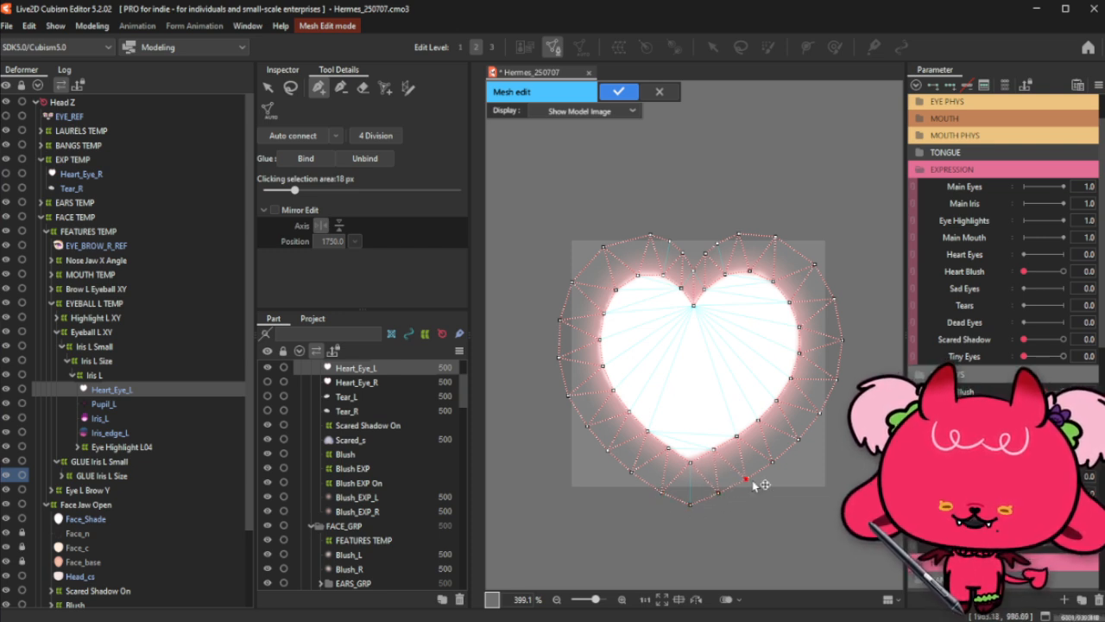
# Step: Connect the vertex at the heart's lower tip to the notch vertex with a vertical centre edge
pyautogui.click(290, 87)
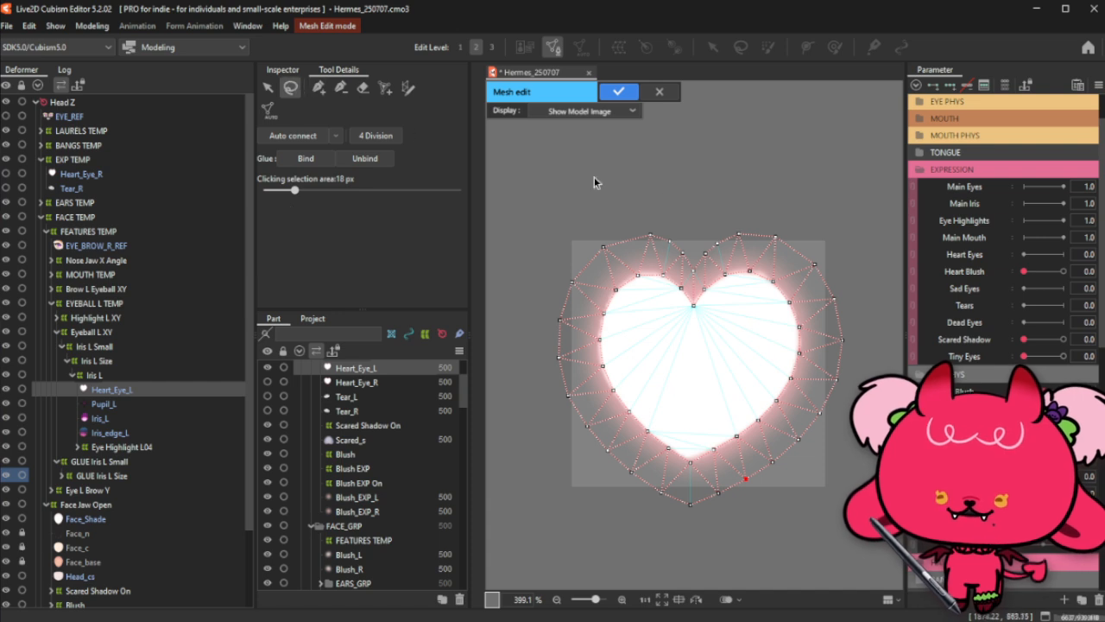
pyautogui.click(319, 87)
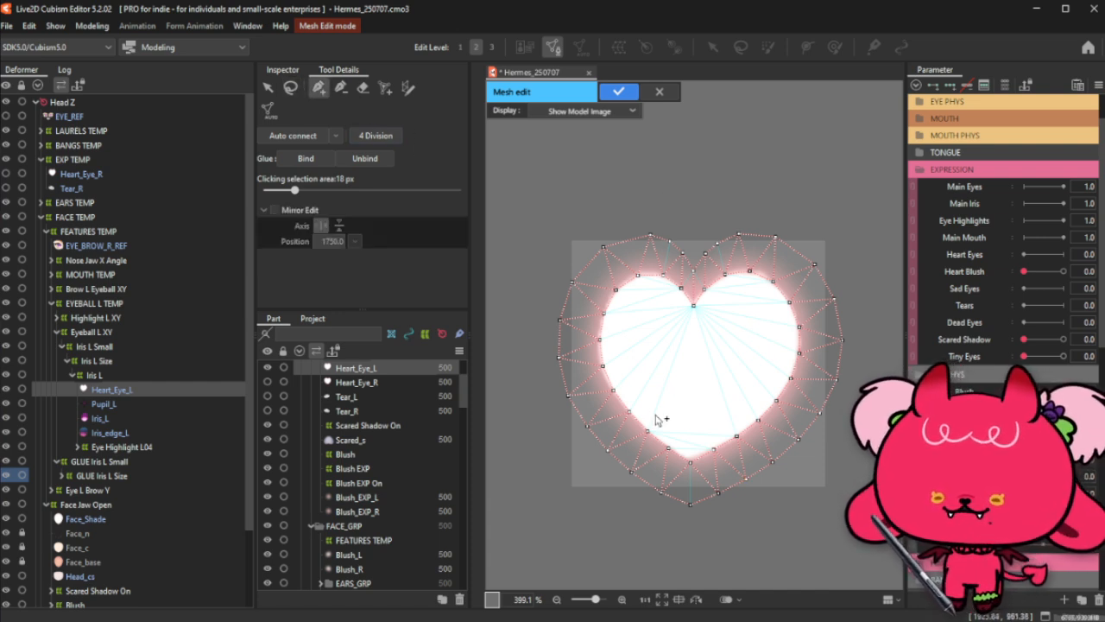
pyautogui.click(691, 463)
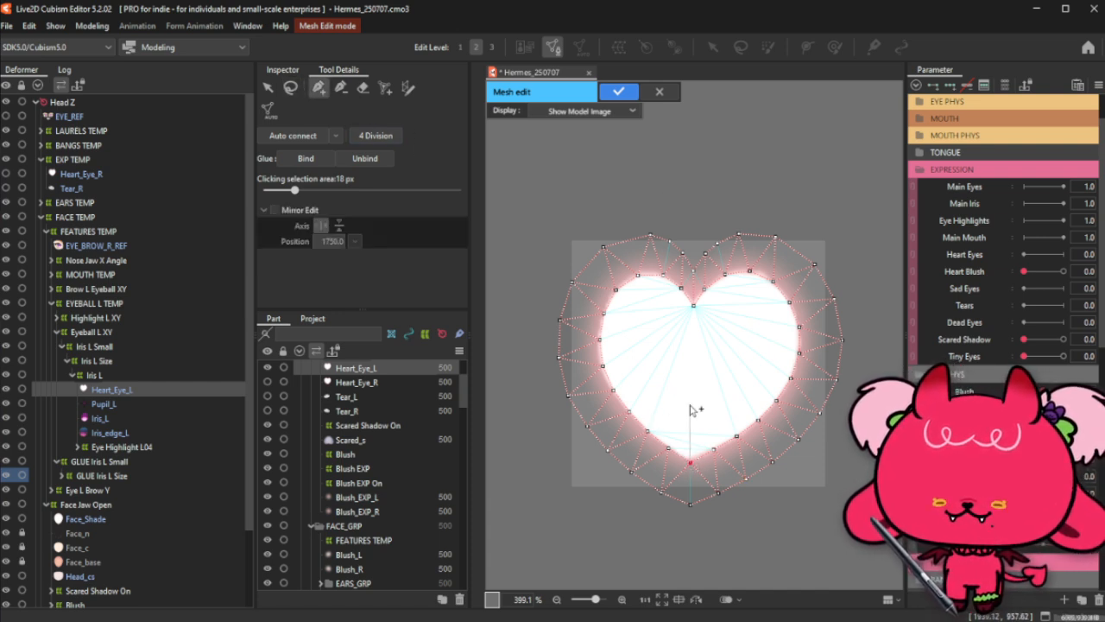
pyautogui.click(693, 304)
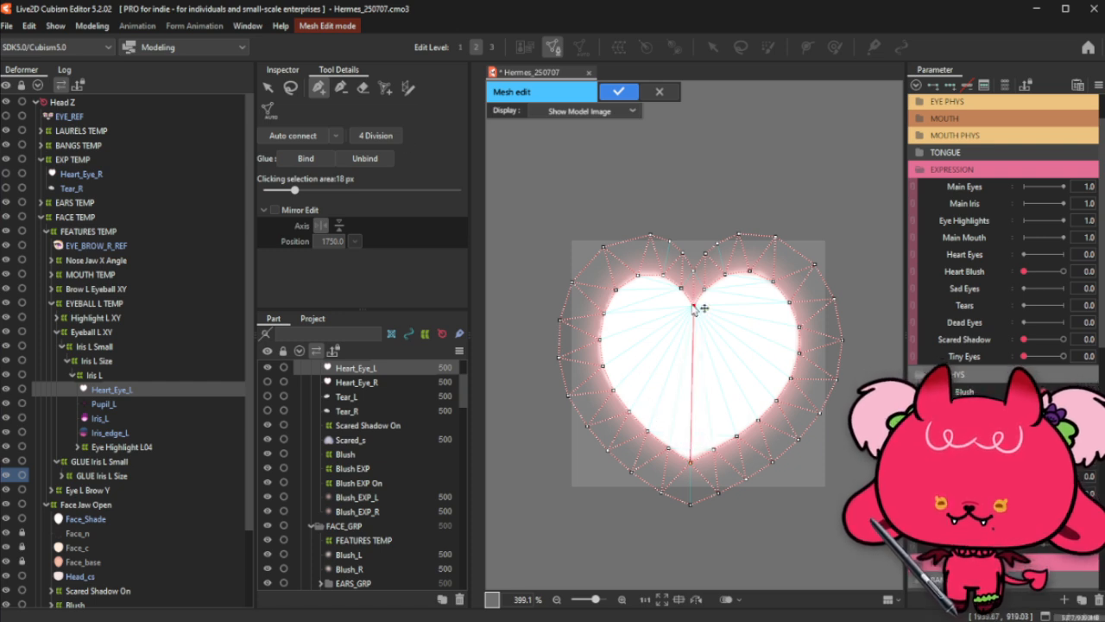
# Step: Add a connected row of inner vertices following the outline of the heart's right half, starting and ending on the centre edge
pyautogui.click(691, 435)
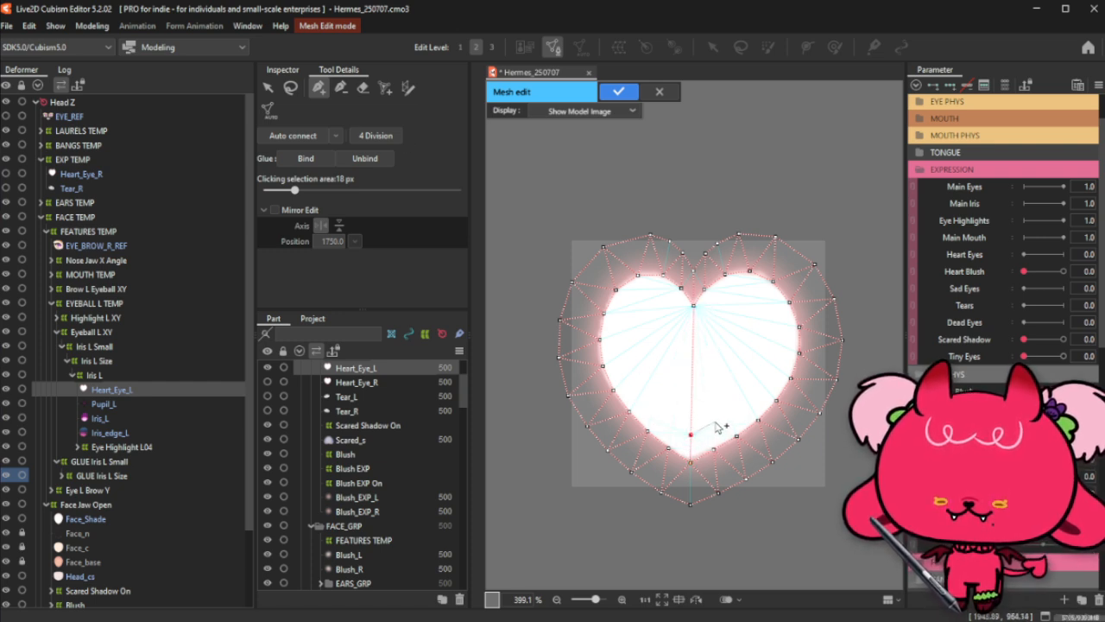
pyautogui.click(715, 421)
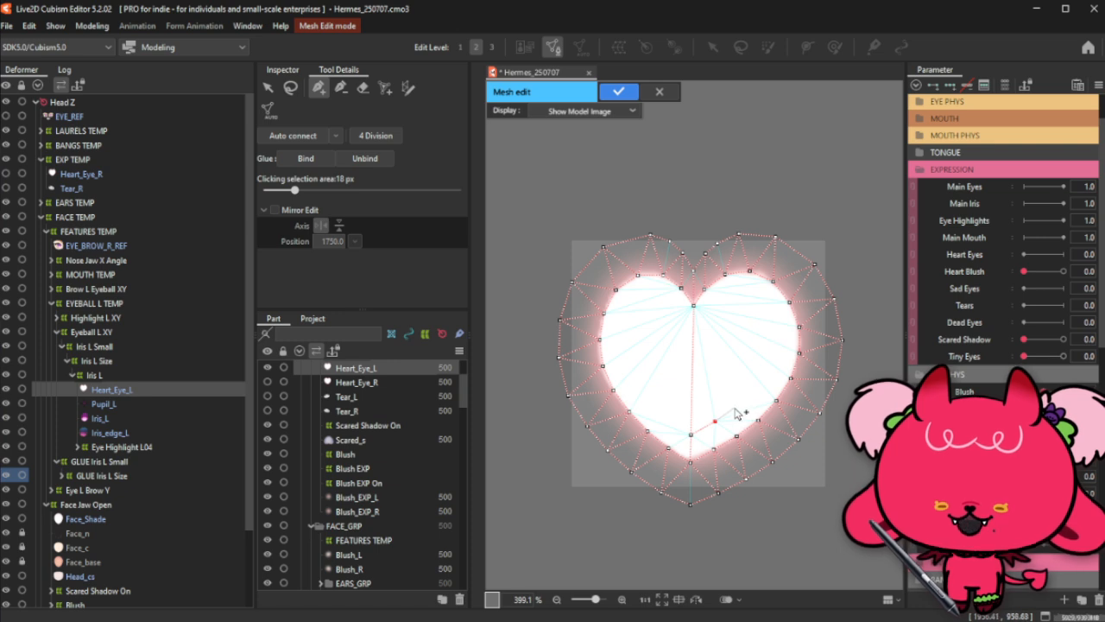
pyautogui.click(735, 402)
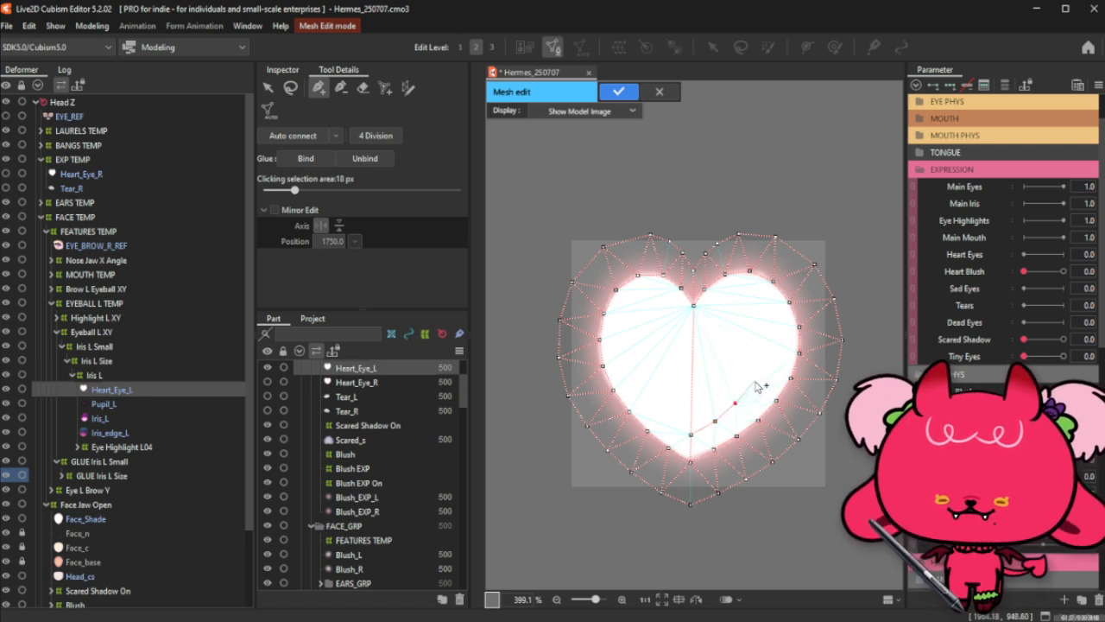
pyautogui.click(755, 380)
pyautogui.click(766, 351)
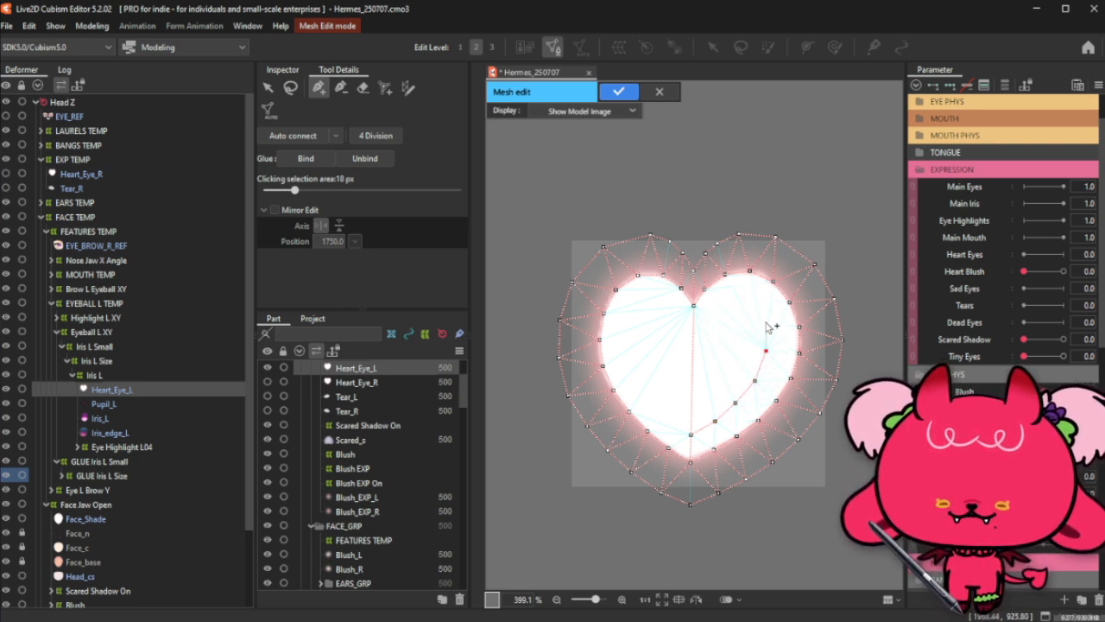
pyautogui.click(763, 318)
pyautogui.click(750, 300)
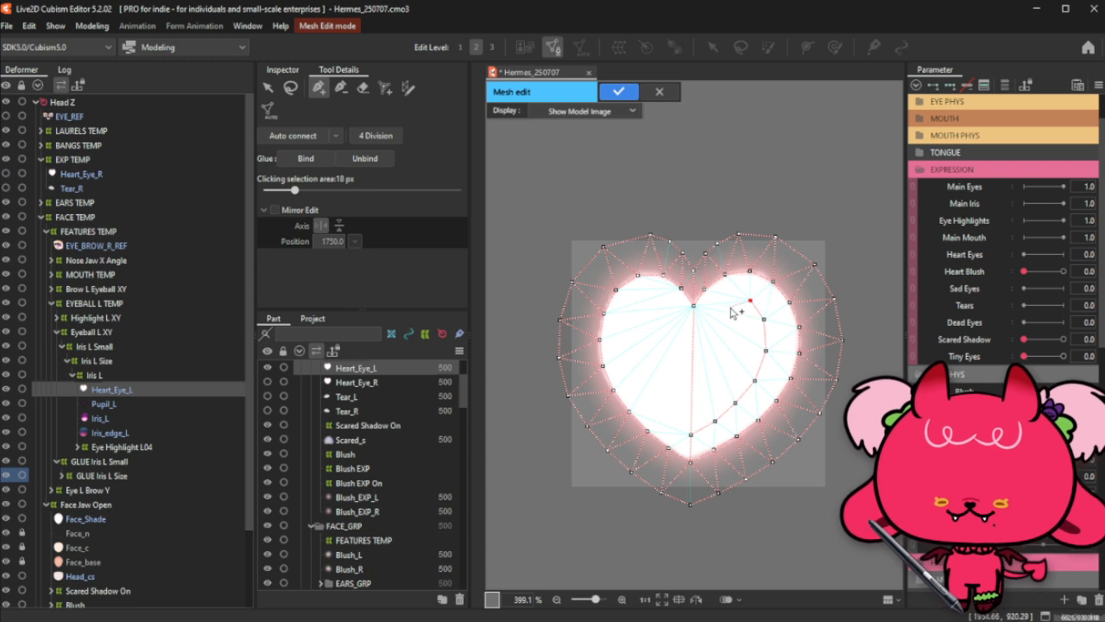
pyautogui.click(729, 303)
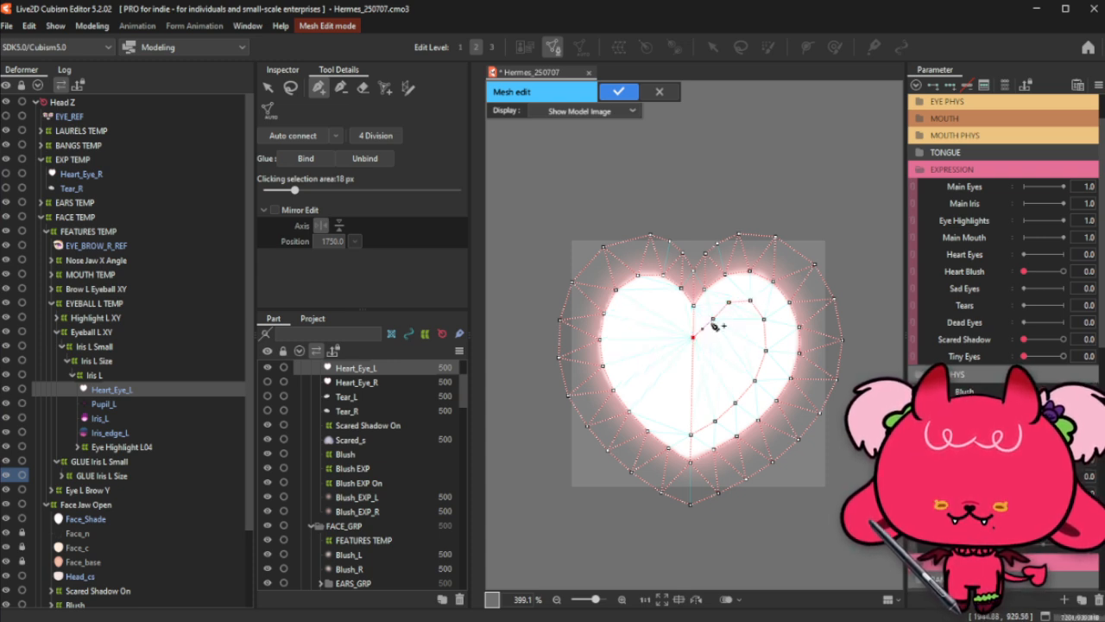
pyautogui.click(730, 303)
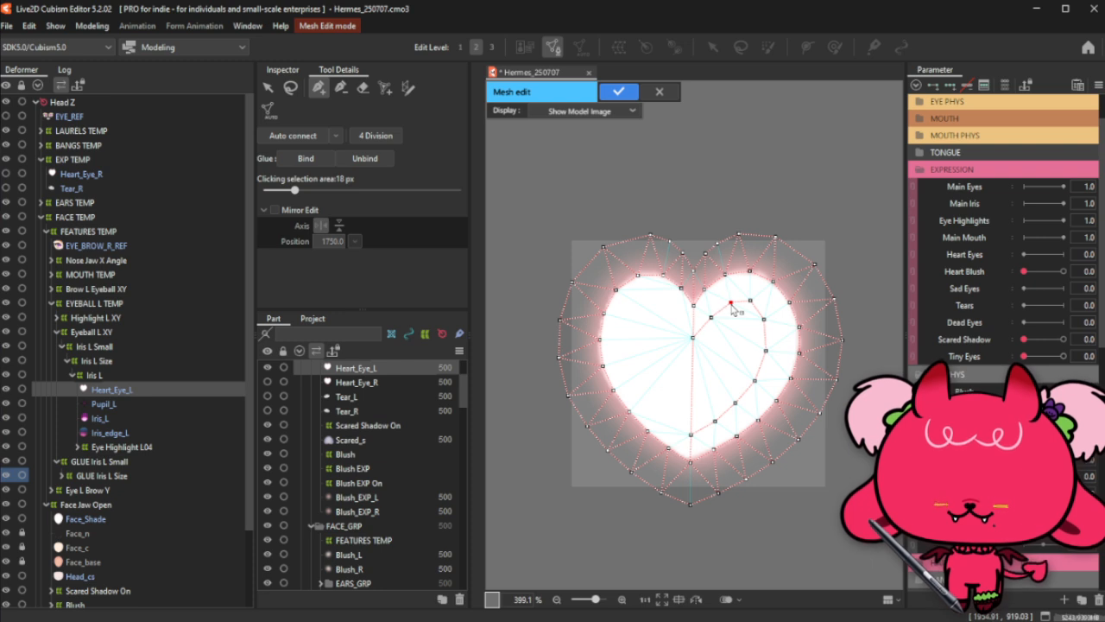
pyautogui.click(698, 341)
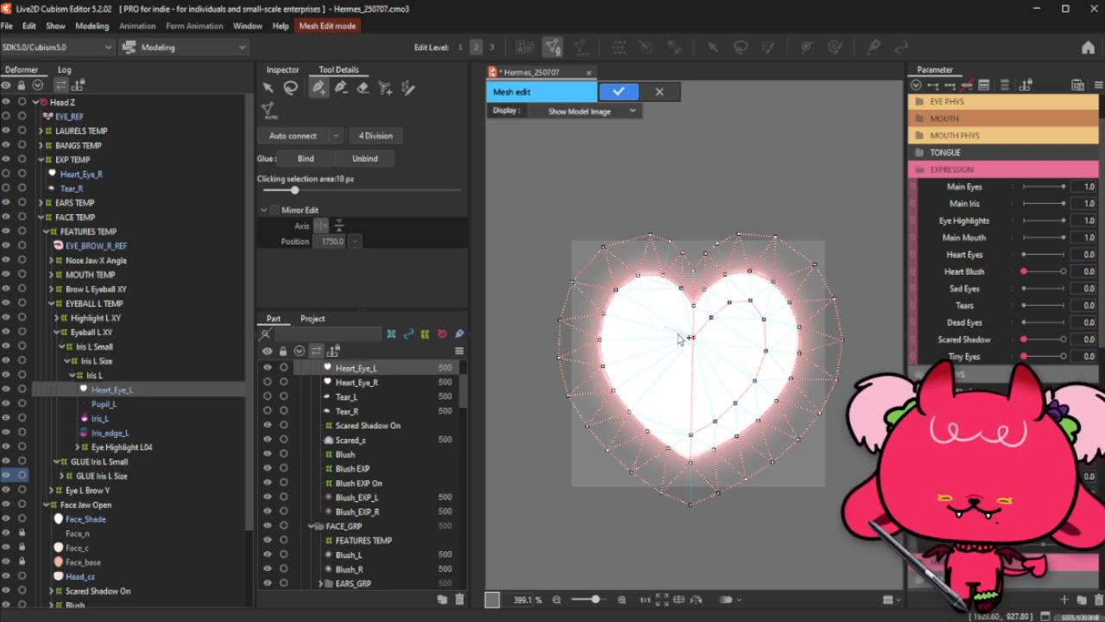
# Step: Duplicate the right half's inner vertices, mirror the copy horizontally and position it inside the heart's left half
pyautogui.click(291, 88)
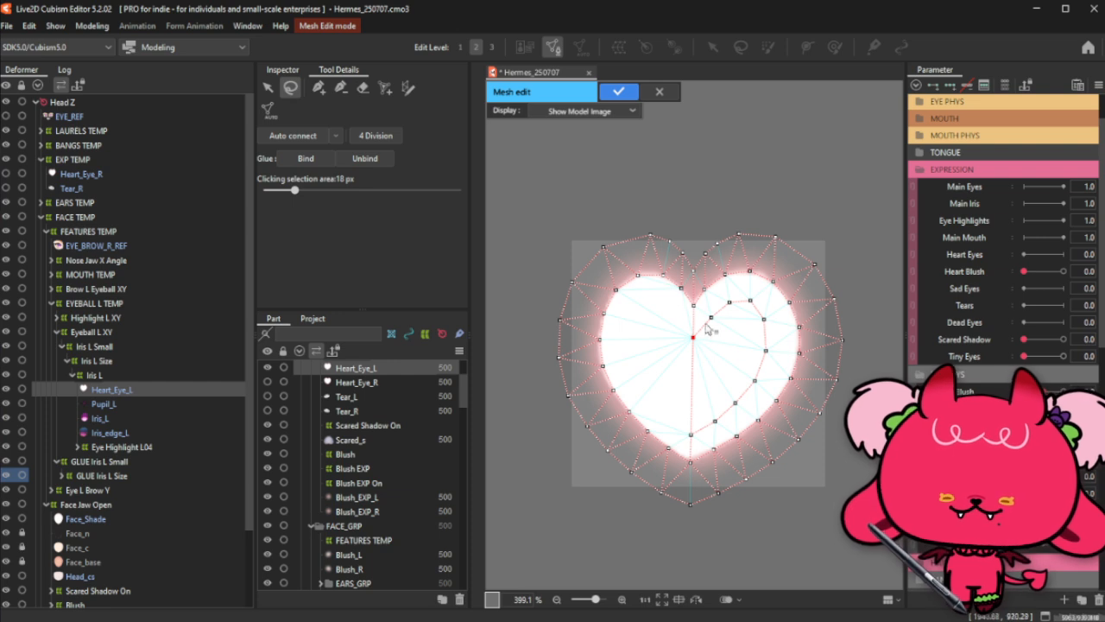
pyautogui.moveTo(715, 346)
pyautogui.mouseDown()
pyautogui.moveTo(733, 298)
pyautogui.moveTo(762, 304)
pyautogui.moveTo(772, 377)
pyautogui.moveTo(720, 426)
pyautogui.moveTo(714, 347)
pyautogui.mouseUp()
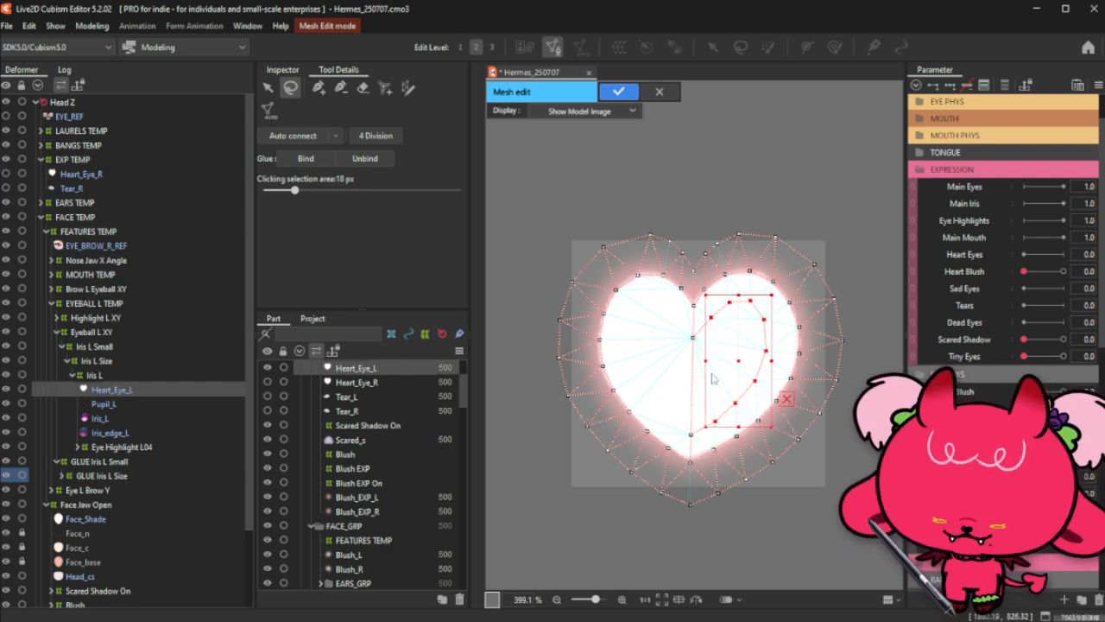
pyautogui.hotkey('ctrl', 's')
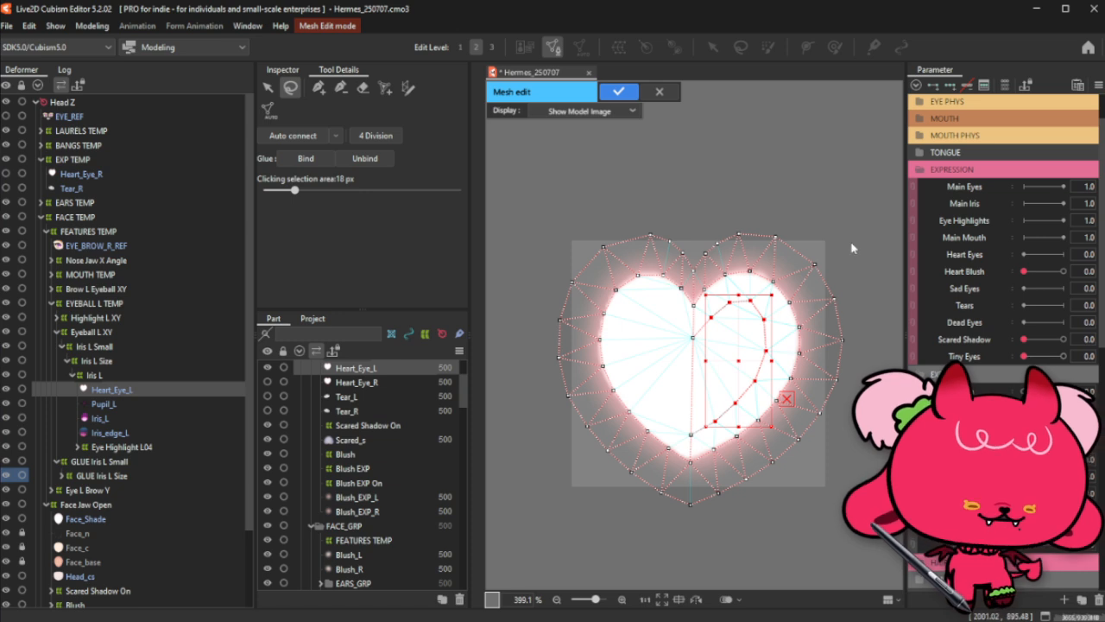
pyautogui.rightClick(851, 245)
pyautogui.click(873, 256)
pyautogui.scroll(-2, 869, 256)
pyautogui.scroll(-2, 763, 286)
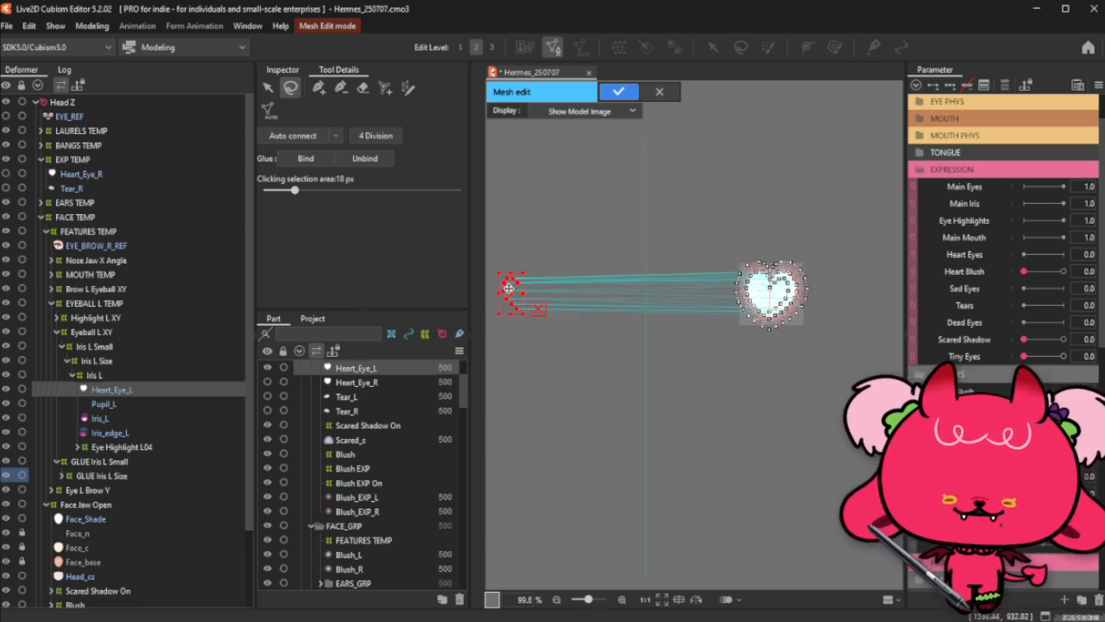
pyautogui.moveTo(512, 285)
pyautogui.mouseDown()
pyautogui.moveTo(761, 296)
pyautogui.moveTo(750, 282)
pyautogui.mouseUp()
pyautogui.scroll(4, 781, 296)
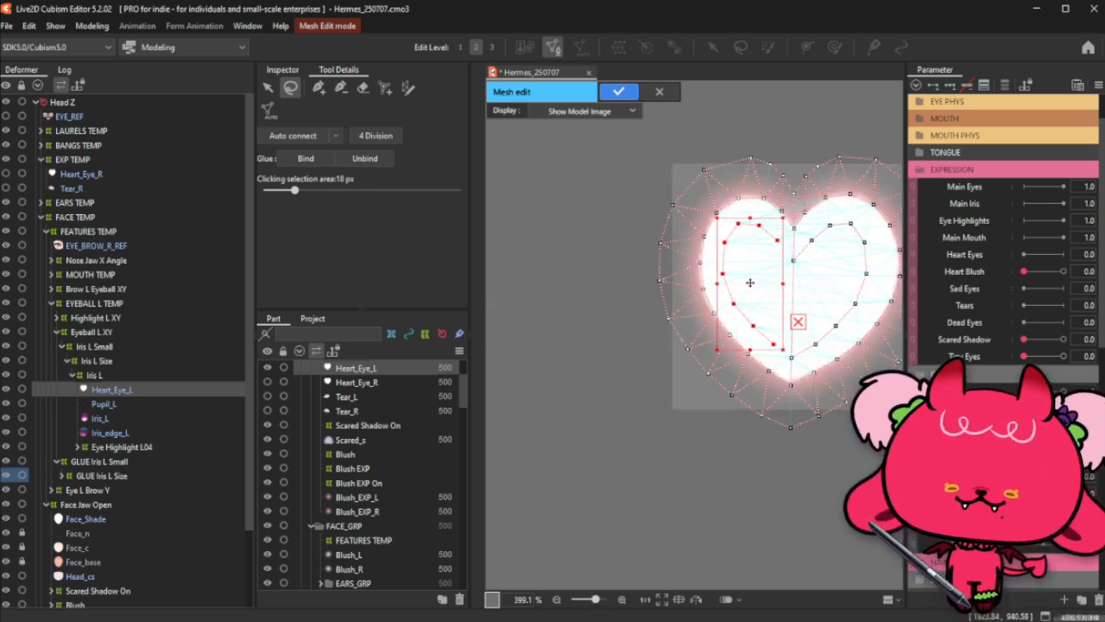
pyautogui.click(774, 105)
# Step: Join the mirrored inner vertices to the centre edge's lower and upper vertices to close the inner heart ring
pyautogui.click(320, 88)
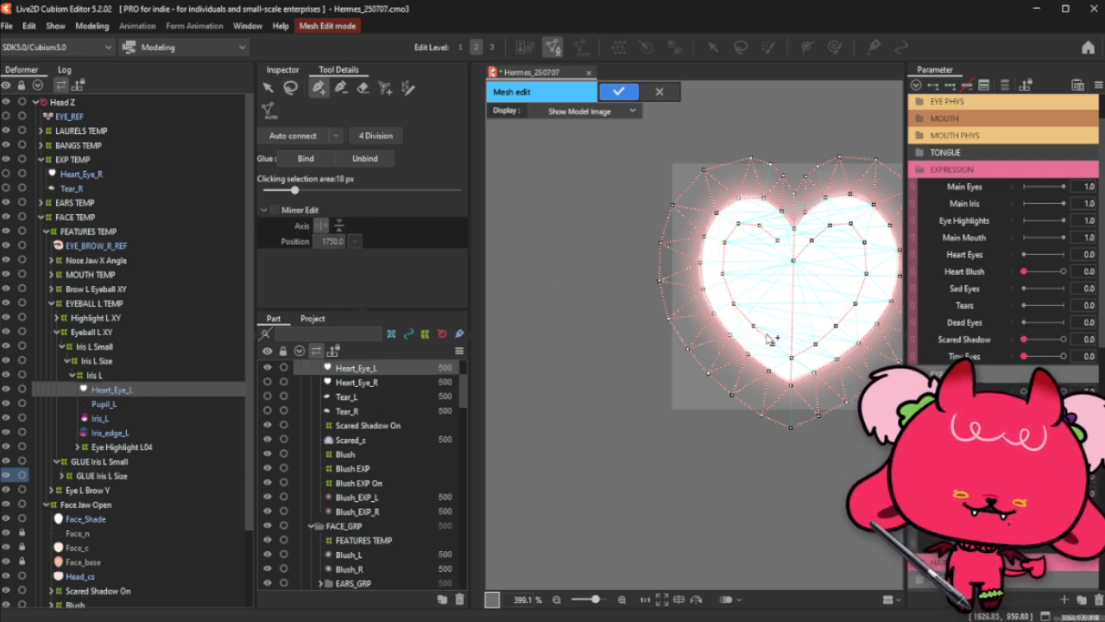
pyautogui.moveTo(791, 356); pyautogui.dragTo(794, 265)
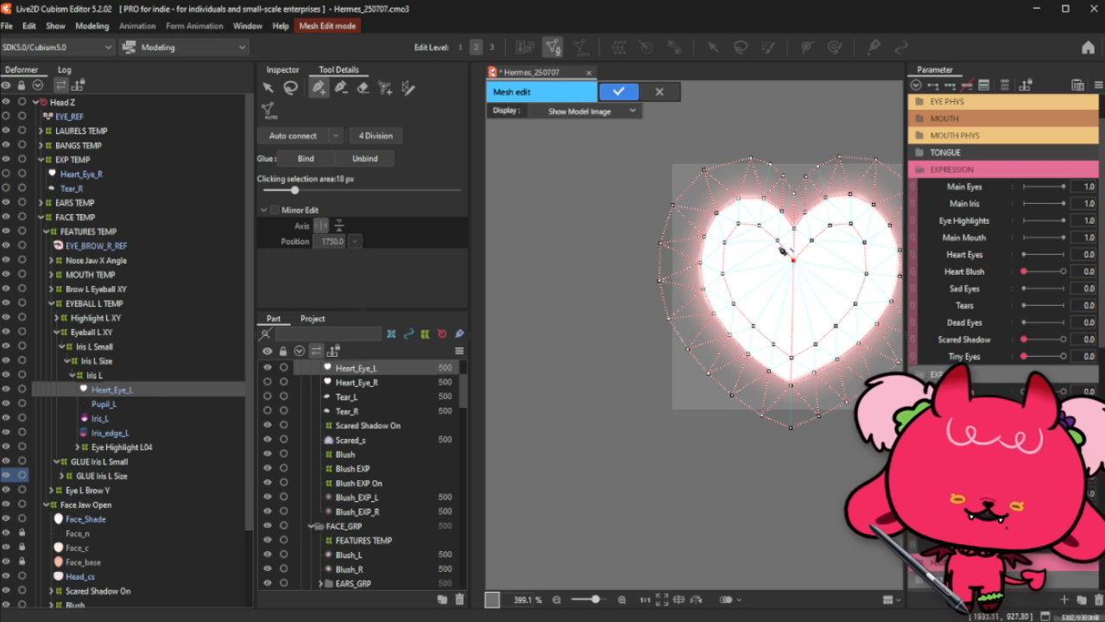
pyautogui.click(793, 260)
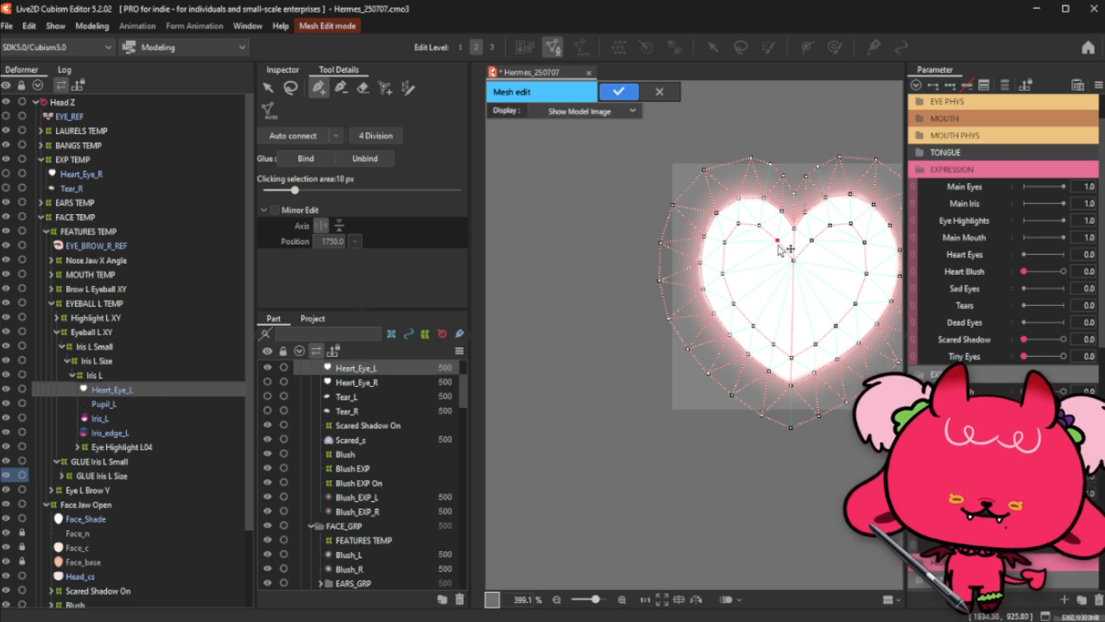
# Step: Add an innermost V of connected vertices from the centre edge up into both of the heart's lobes
pyautogui.click(813, 291)
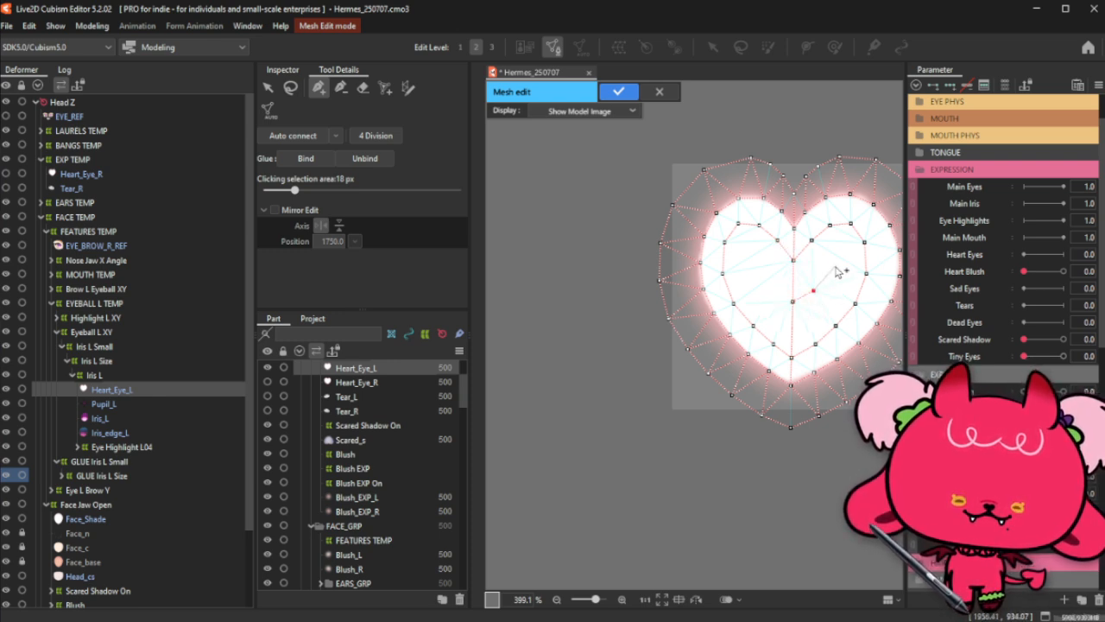
pyautogui.click(834, 266)
pyautogui.click(845, 245)
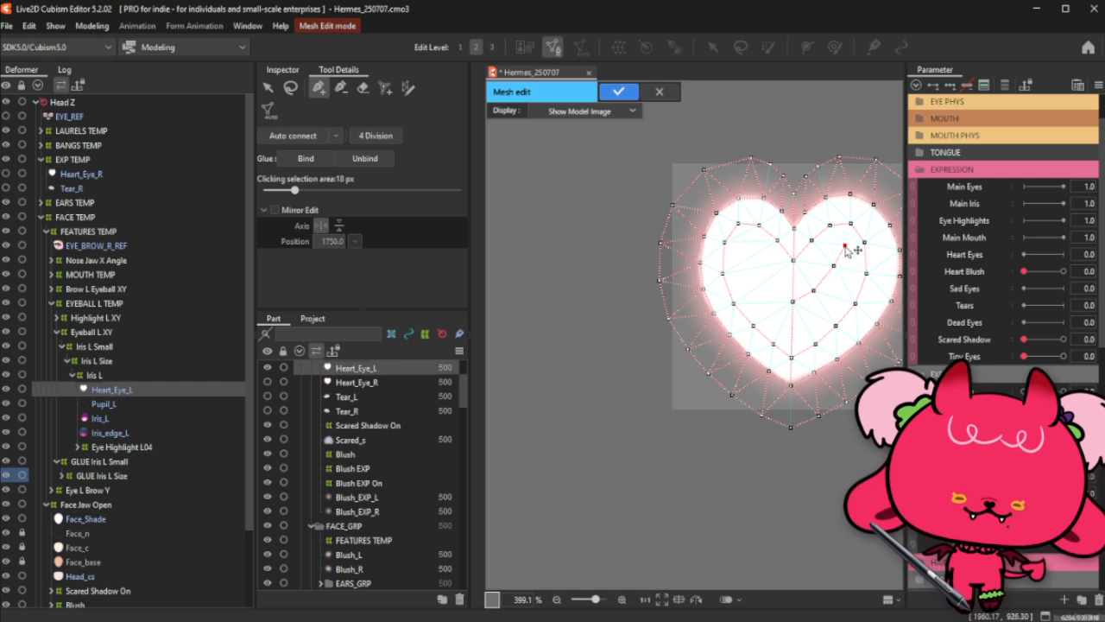
pyautogui.moveTo(816, 291); pyautogui.dragTo(819, 288)
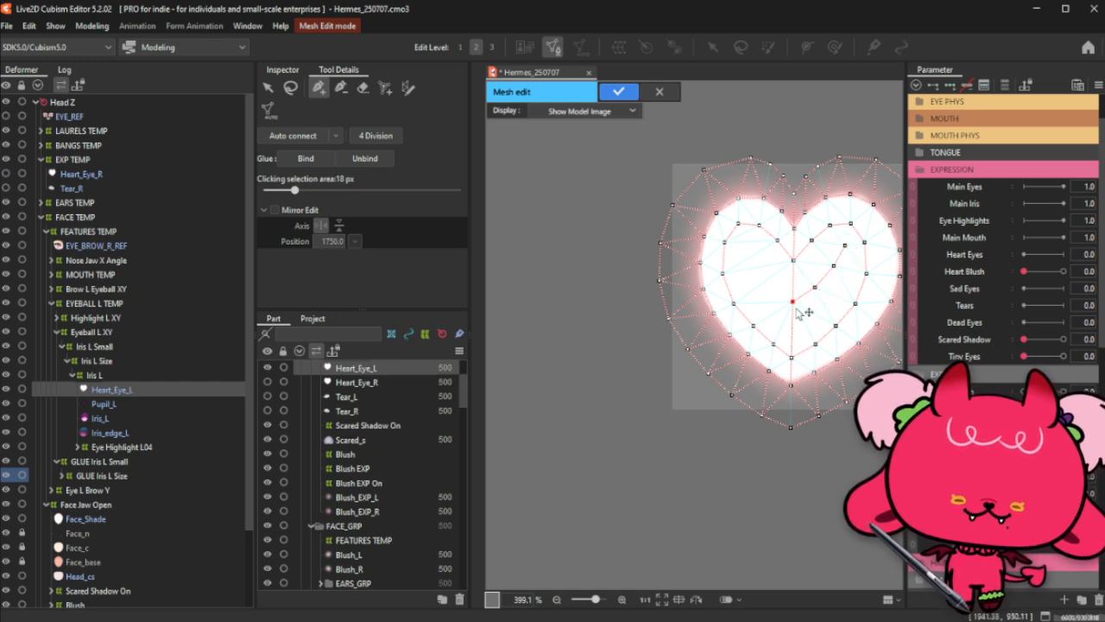
pyautogui.click(771, 287)
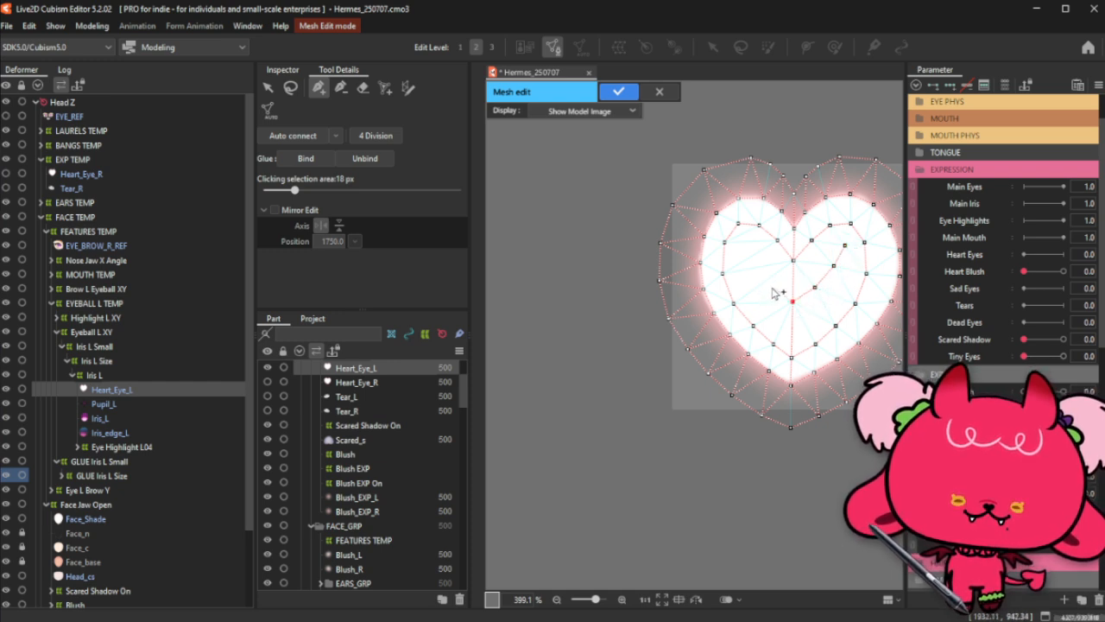
pyautogui.click(744, 243)
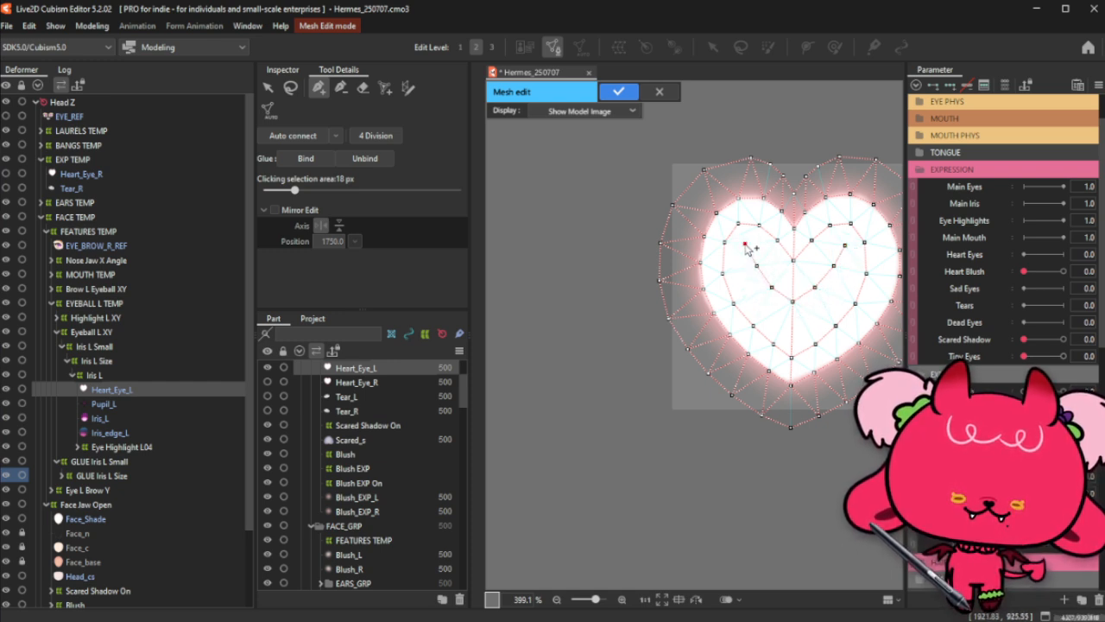
pyautogui.click(771, 287)
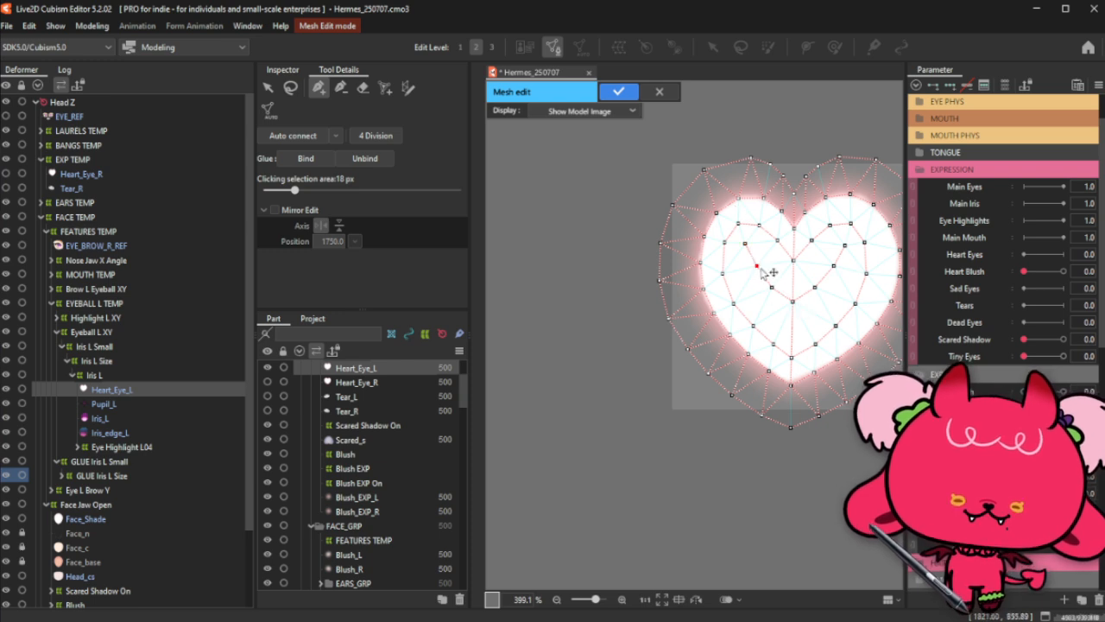
pyautogui.click(793, 303)
# Step: Auto connect the heart's vertices and apply the mesh edit
pyautogui.scroll(-2, 736, 342)
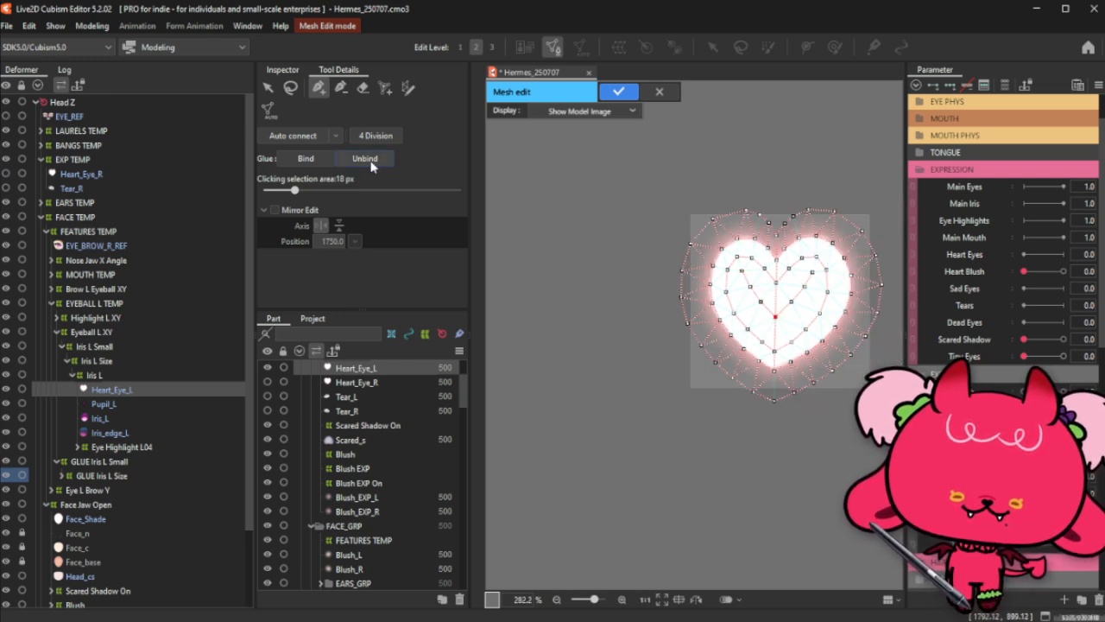
pyautogui.click(307, 138)
pyautogui.click(636, 93)
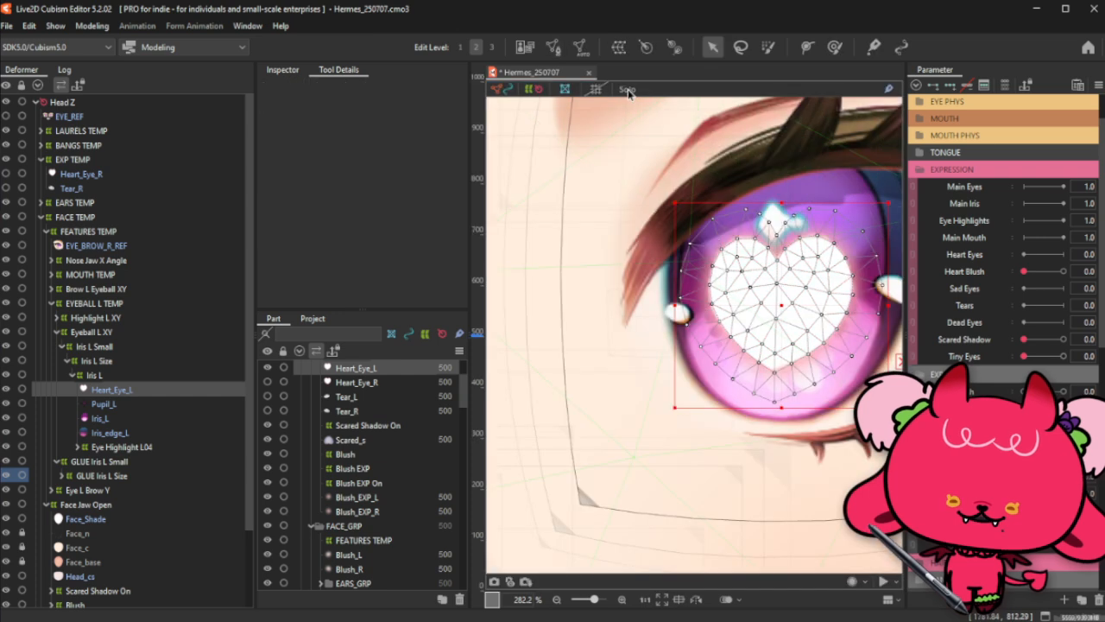
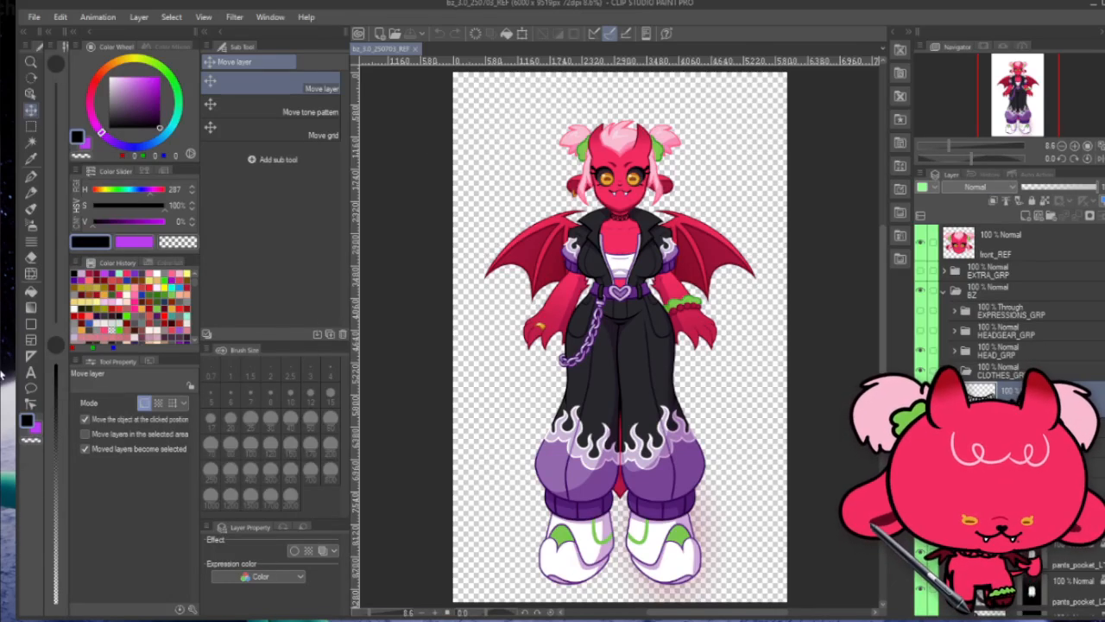
# Step: Switch to Clip Studio Paint, close the character reference document and create a new 1080 x 1080 px illustration at 72 dpi
pyautogui.click(416, 48)
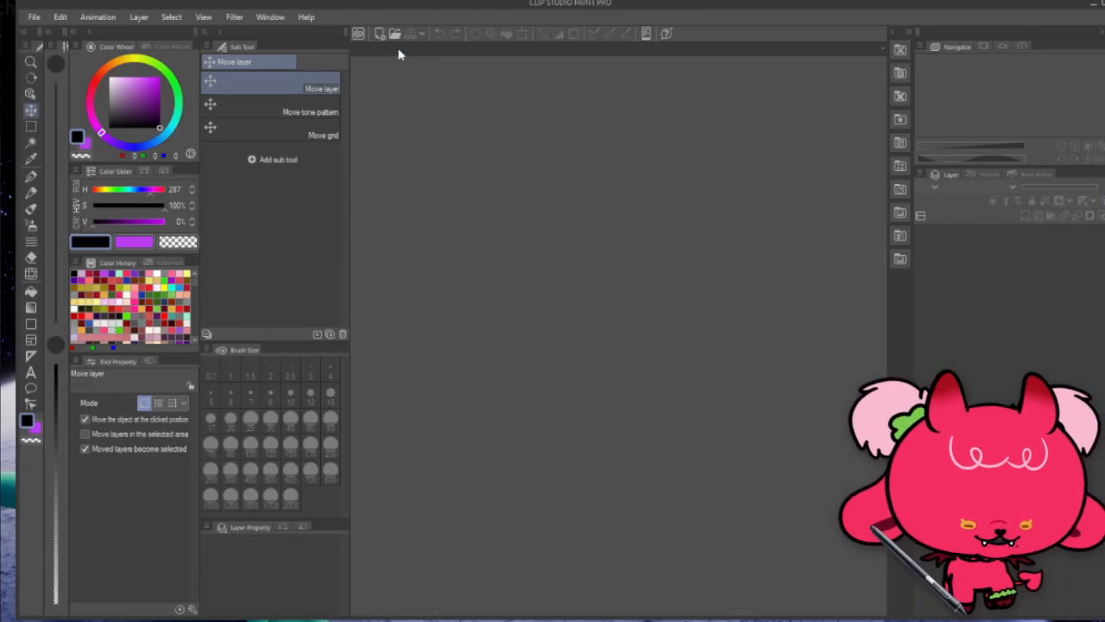
pyautogui.click(34, 17)
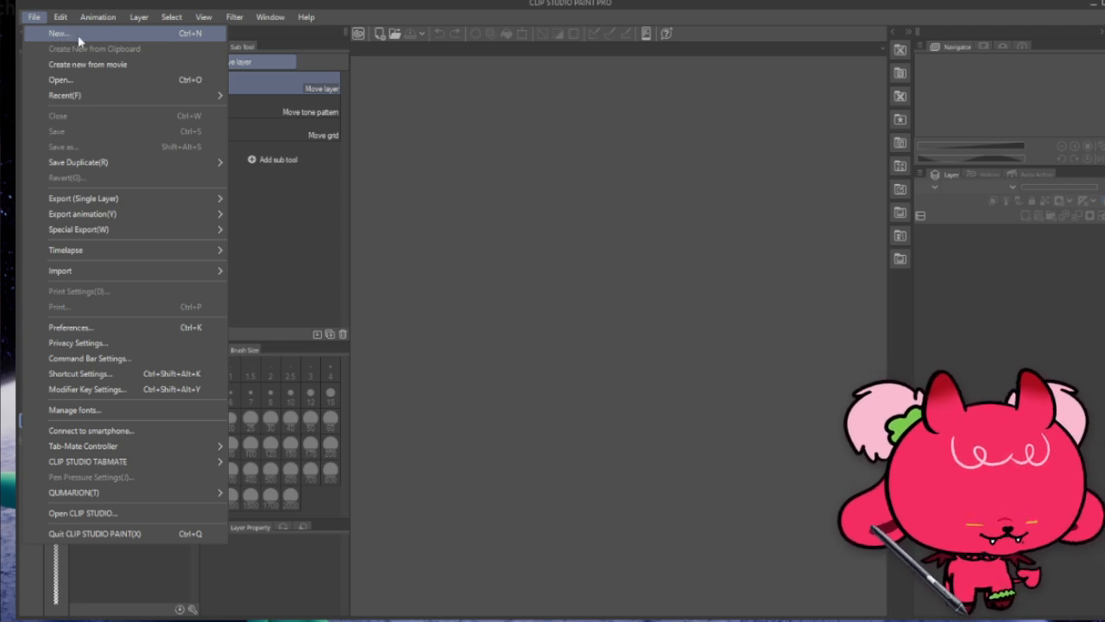
pyautogui.click(78, 37)
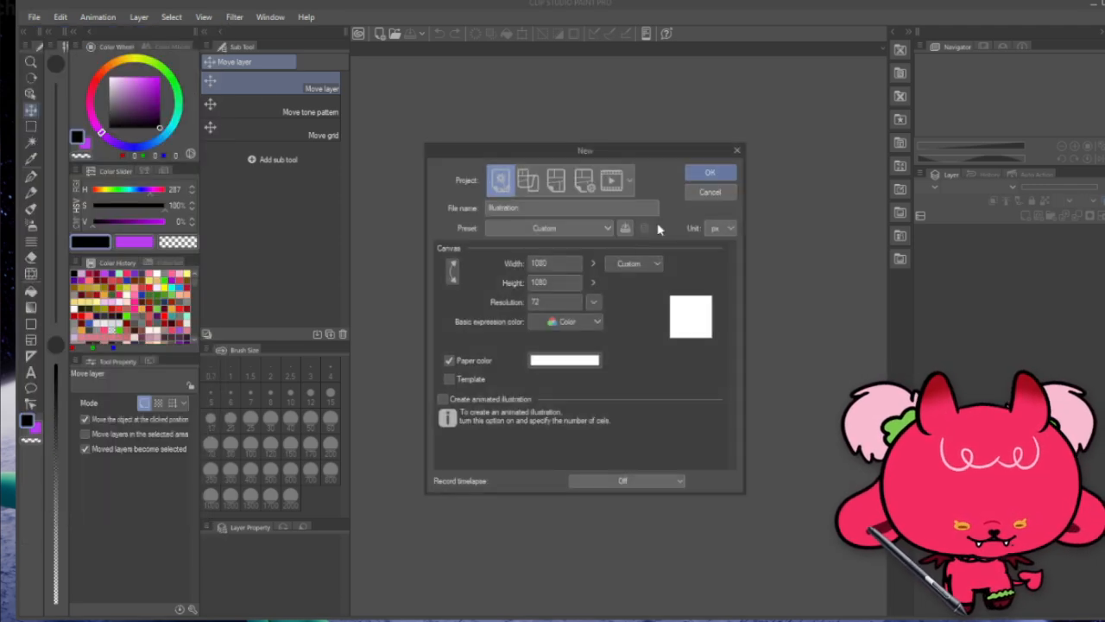
pyautogui.click(728, 171)
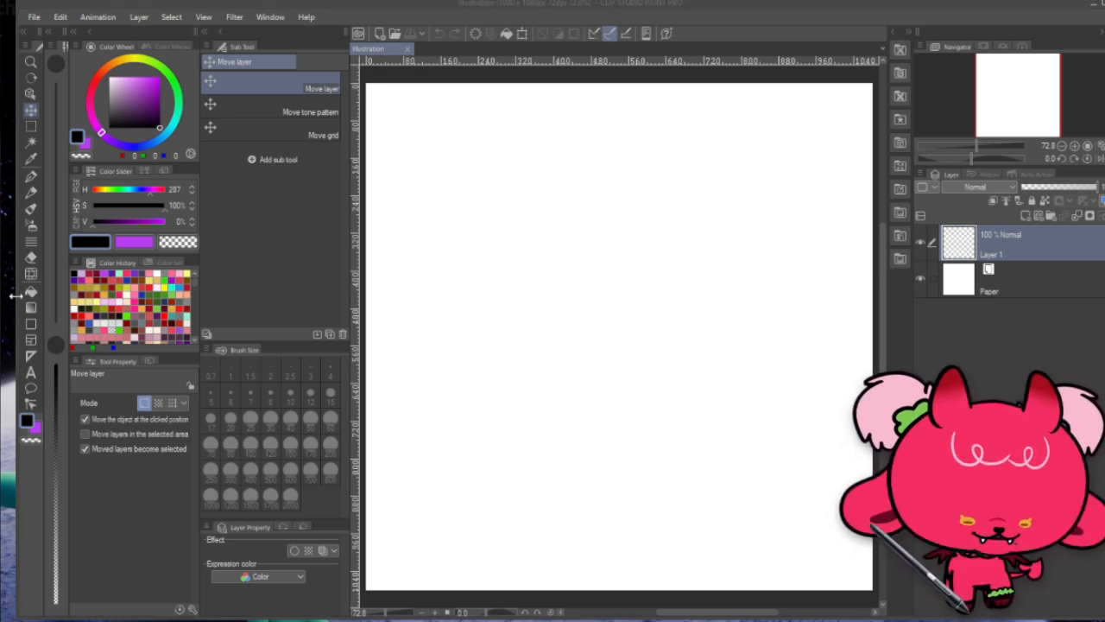
# Step: Extend the Clip Studio Paint window outward so it fills more of the screen
pyautogui.moveTo(17, 296); pyautogui.dragTo(2, 294)
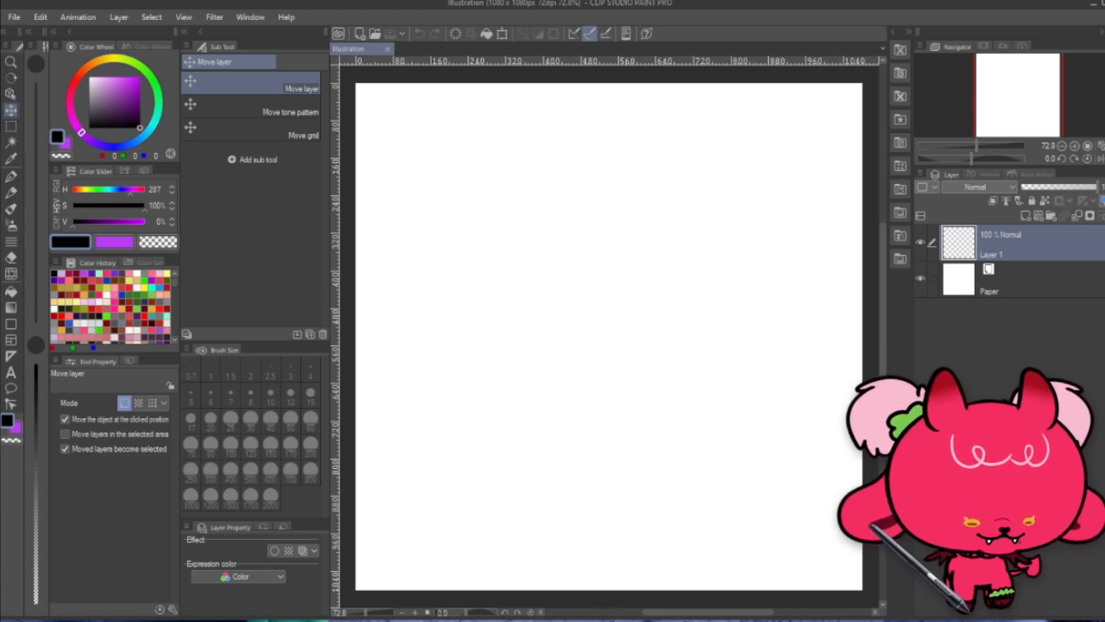
pyautogui.moveTo(619, 615); pyautogui.dragTo(617, 618)
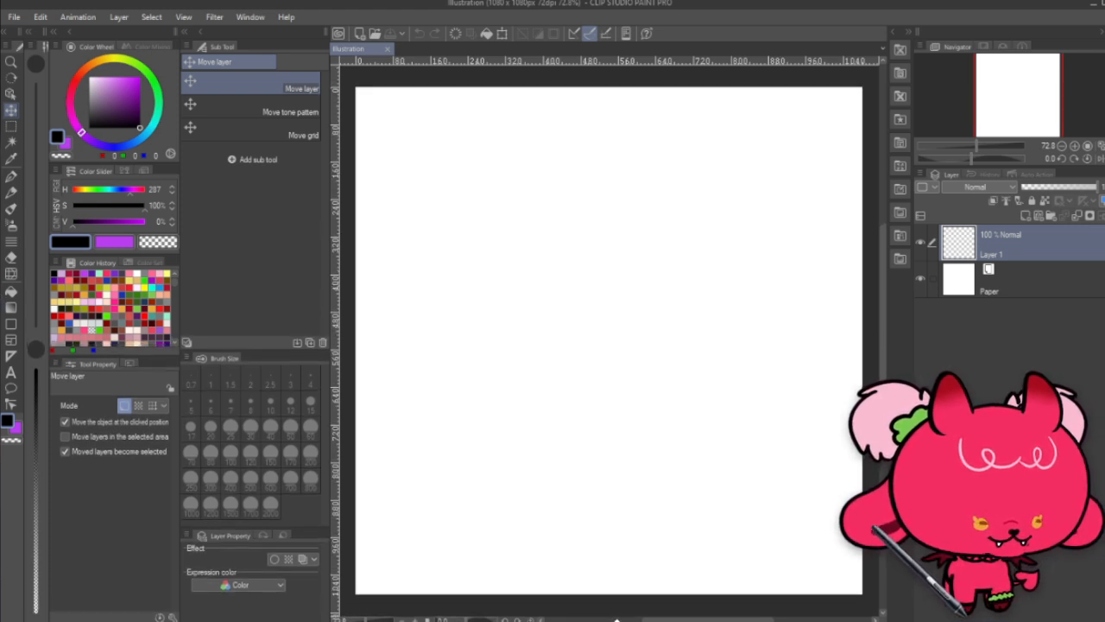
# Step: Set up the G-pen with a brush size of 15 and anti-aliasing turned off
pyautogui.click(7, 176)
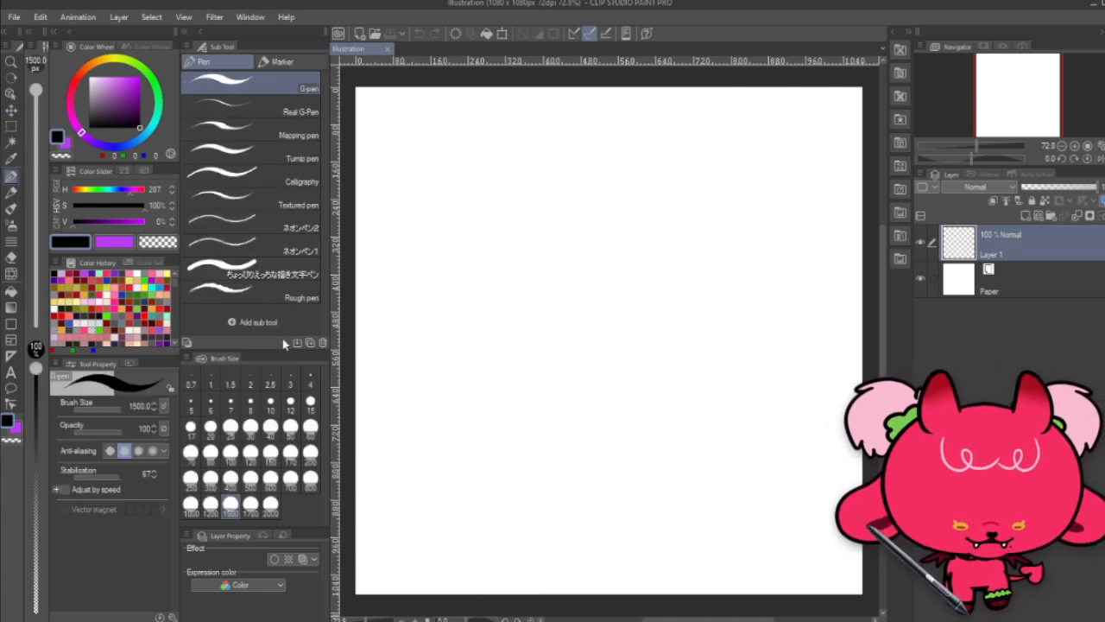
pyautogui.click(270, 402)
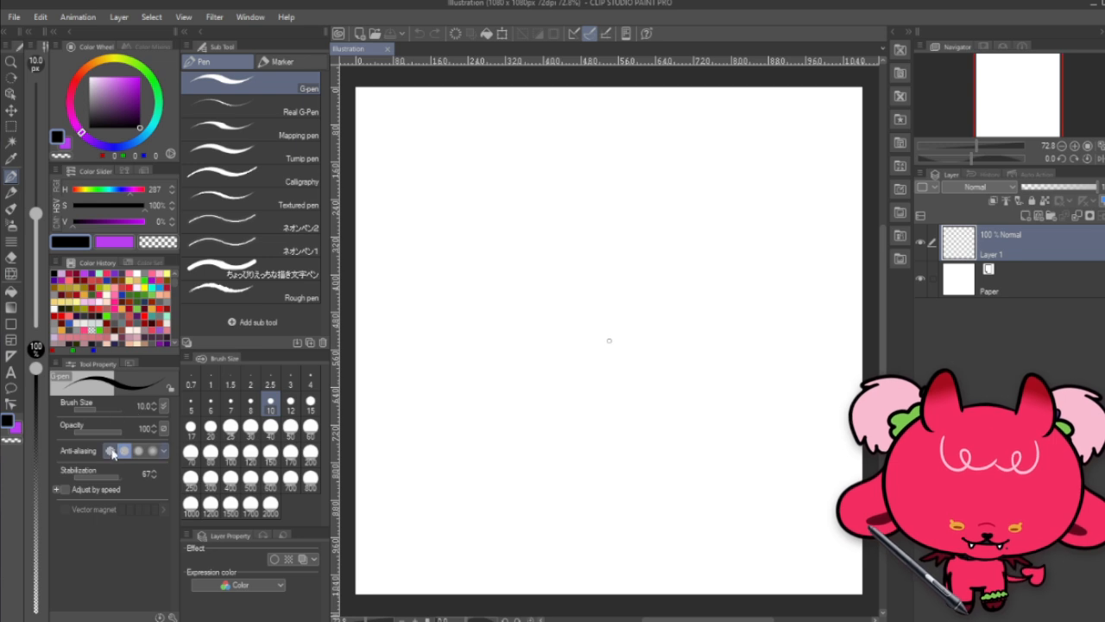
pyautogui.click(310, 402)
pyautogui.click(230, 426)
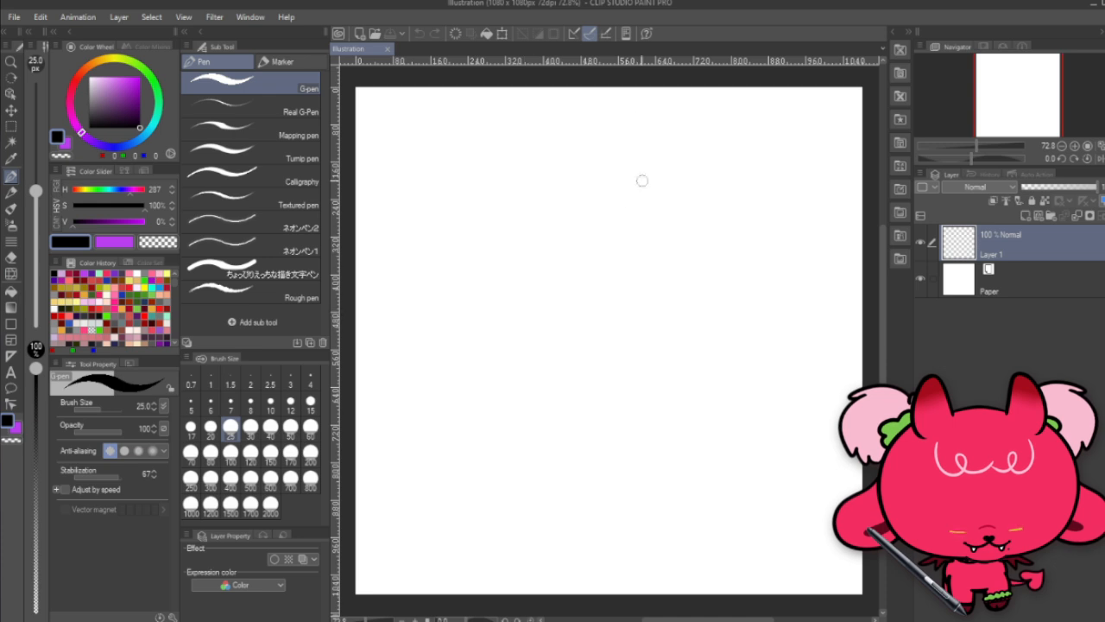
pyautogui.moveTo(506, 213); pyautogui.dragTo(451, 278)
pyautogui.hotkey('ctrl', 'z')
pyautogui.click(310, 401)
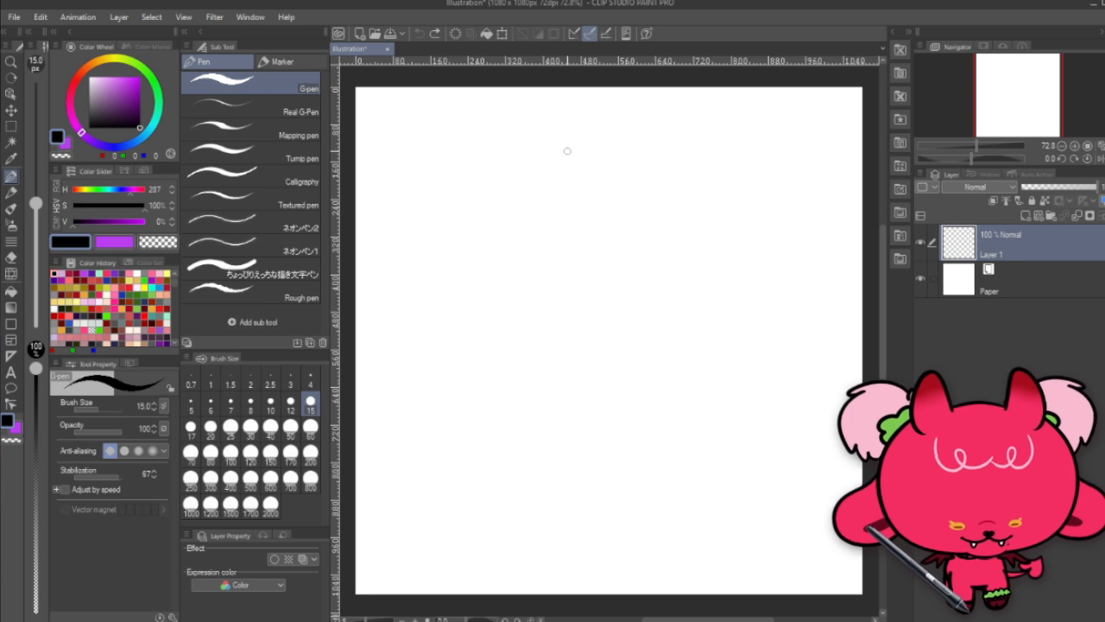
# Step: Draw a horse's head in profile facing left, with the snout, rounded jaw, nostril and eye
pyautogui.moveTo(536, 203)
pyautogui.mouseDown()
pyautogui.moveTo(473, 283)
pyautogui.moveTo(522, 258)
pyautogui.moveTo(469, 270)
pyautogui.moveTo(498, 274)
pyautogui.moveTo(490, 287)
pyautogui.moveTo(596, 216)
pyautogui.mouseUp()
pyautogui.hotkey('ctrl', 'z')
pyautogui.hotkey('ctrl', 'z')
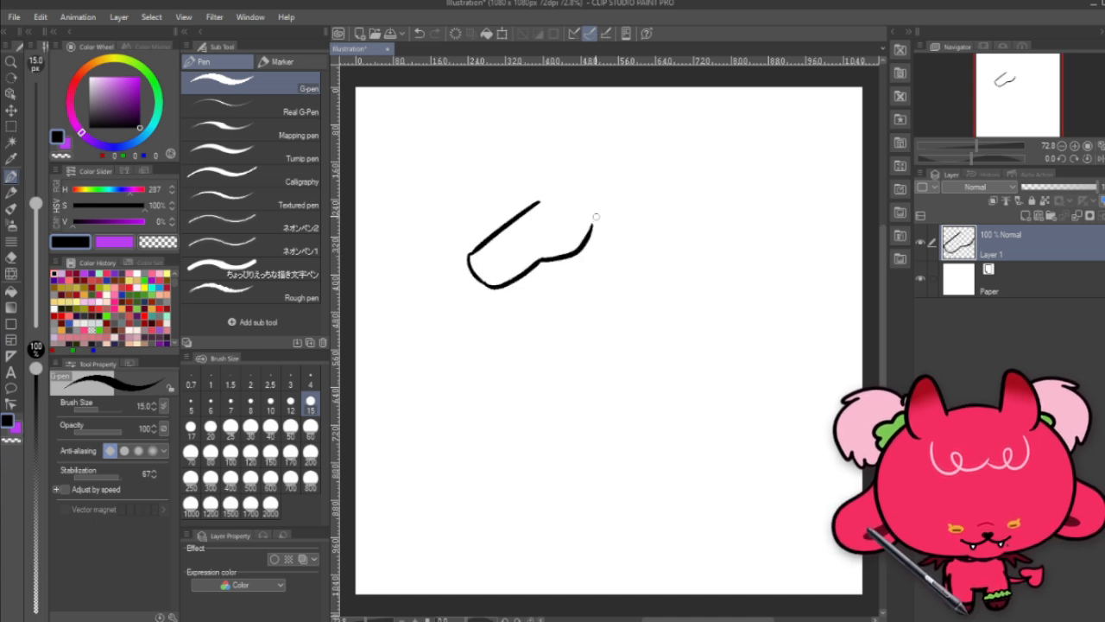
pyautogui.hotkey('ctrl', 'z')
pyautogui.moveTo(543, 259)
pyautogui.mouseDown()
pyautogui.moveTo(596, 244)
pyautogui.moveTo(596, 222)
pyautogui.moveTo(546, 220)
pyautogui.mouseUp()
pyautogui.hotkey('ctrl', 'z')
pyautogui.moveTo(488, 270)
pyautogui.mouseDown()
pyautogui.moveTo(491, 247)
pyautogui.moveTo(514, 231)
pyautogui.moveTo(466, 266)
pyautogui.mouseUp()
pyautogui.hotkey('ctrl', 'z')
pyautogui.hotkey('ctrl', 'z')
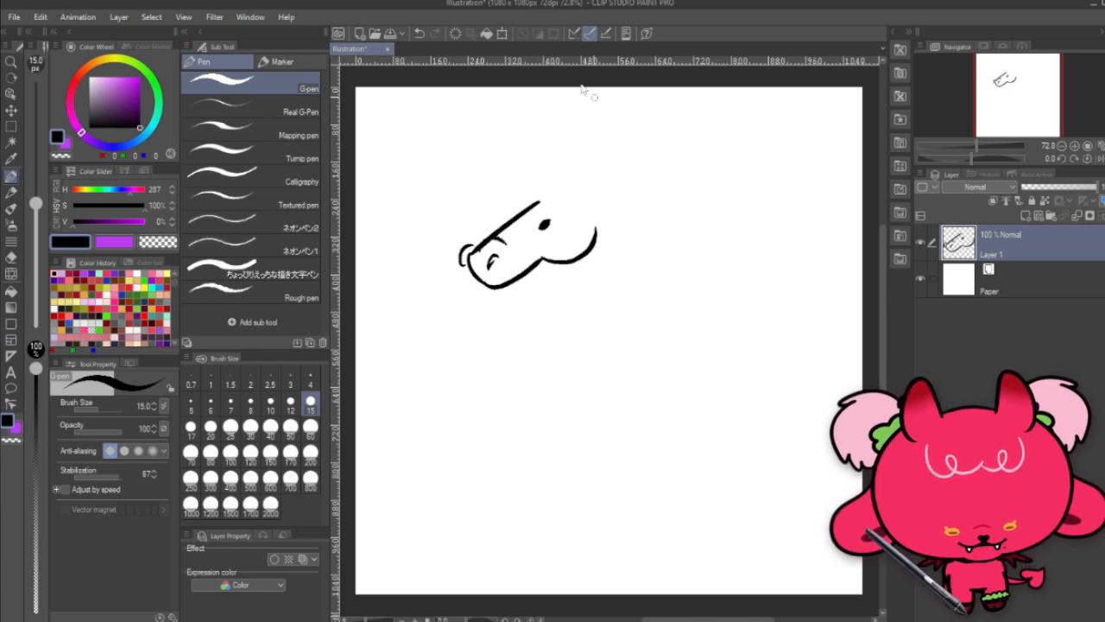
pyautogui.hotkey('ctrl', 'z')
# Step: Draw two pointed ears with inner lines on top of the horse's head
pyautogui.moveTo(553, 194)
pyautogui.mouseDown()
pyautogui.moveTo(555, 146)
pyautogui.moveTo(569, 134)
pyautogui.moveTo(575, 180)
pyautogui.moveTo(520, 150)
pyautogui.moveTo(547, 183)
pyautogui.moveTo(528, 168)
pyautogui.moveTo(563, 156)
pyautogui.mouseUp()
pyautogui.hotkey('ctrl', 'z')
pyautogui.hotkey('ctrl', 'z')
pyautogui.hotkey('ctrl', 'z')
pyautogui.moveTo(563, 155)
pyautogui.mouseDown()
pyautogui.moveTo(570, 193)
pyautogui.moveTo(543, 195)
pyautogui.mouseUp()
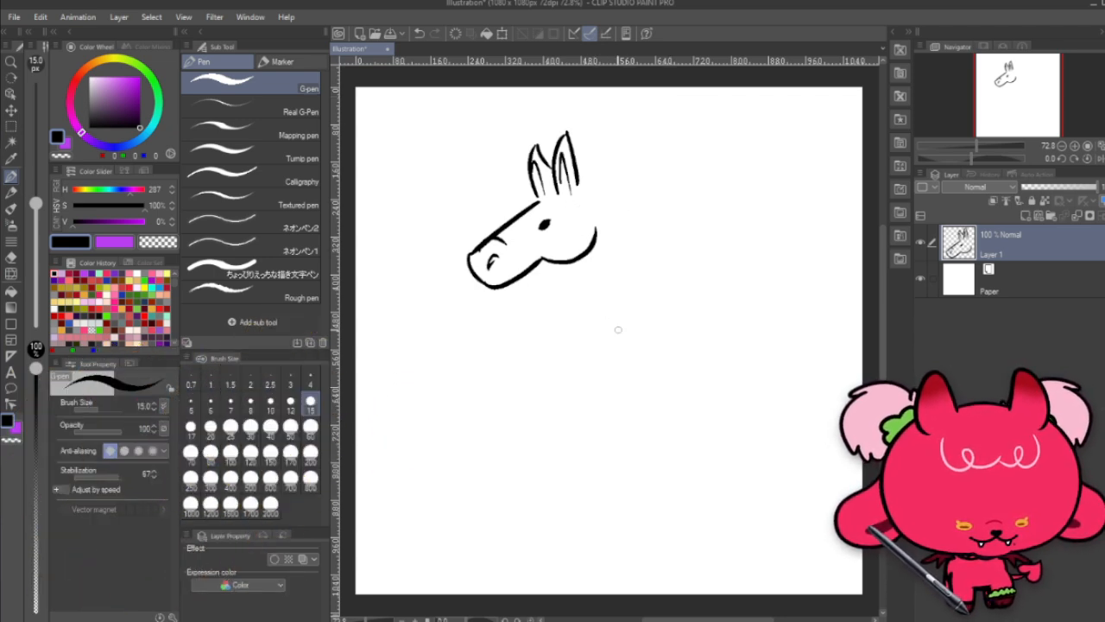
# Step: Draw the back and front lines of the horse's neck, and move the whole drawing toward the canvas's left edge
pyautogui.moveTo(584, 184); pyautogui.dragTo(668, 293)
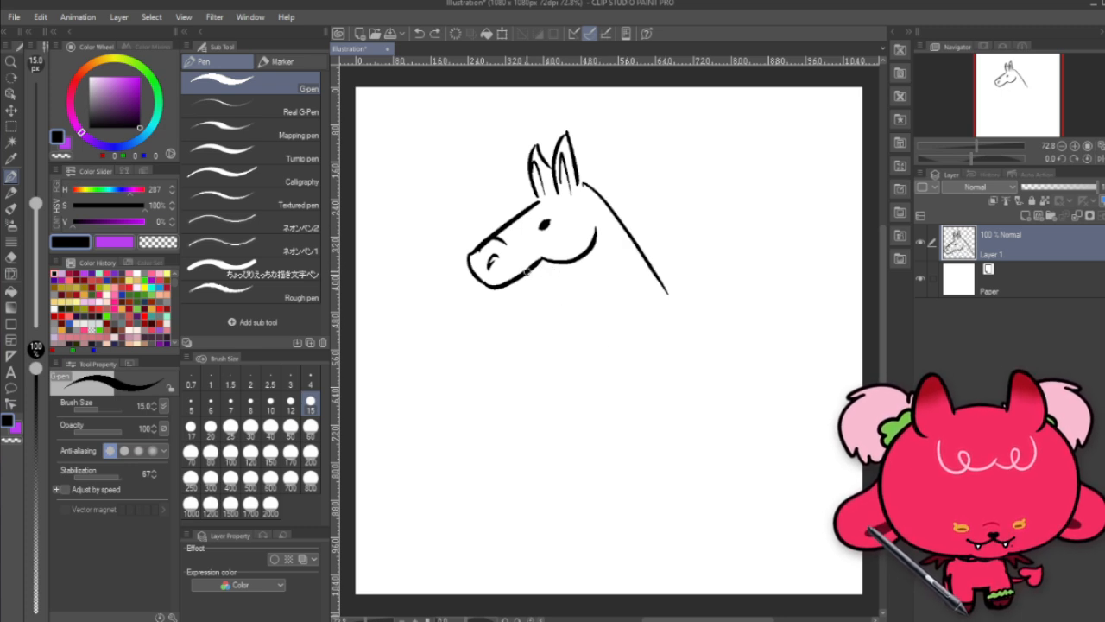
pyautogui.moveTo(526, 269); pyautogui.dragTo(590, 337)
pyautogui.hotkey('ctrl', 'z')
pyautogui.moveTo(548, 266); pyautogui.dragTo(581, 346)
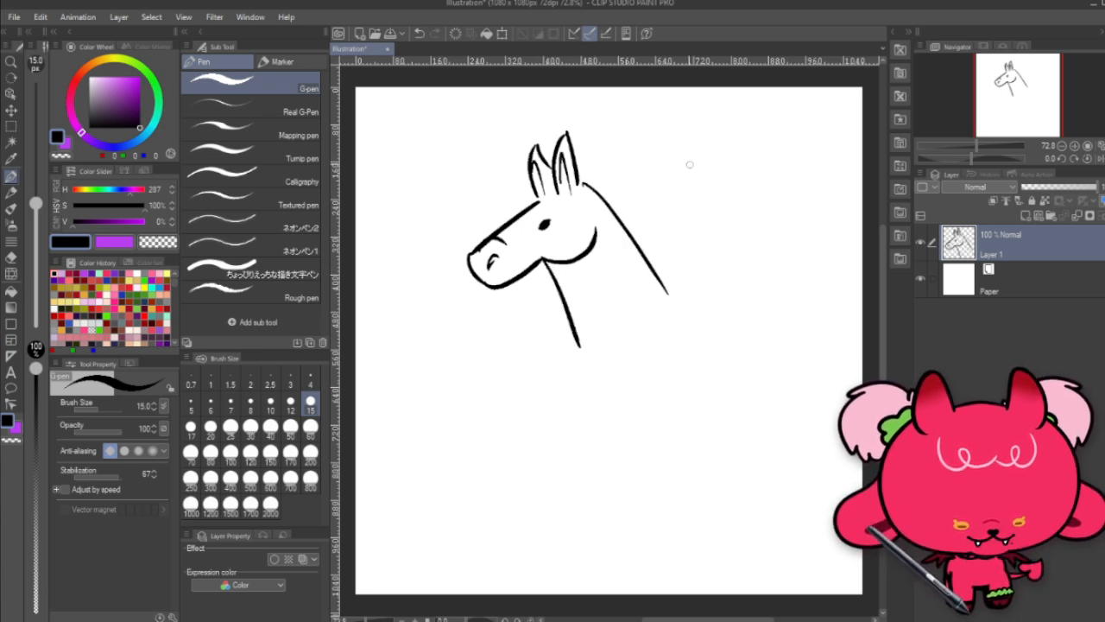
pyautogui.click(11, 109)
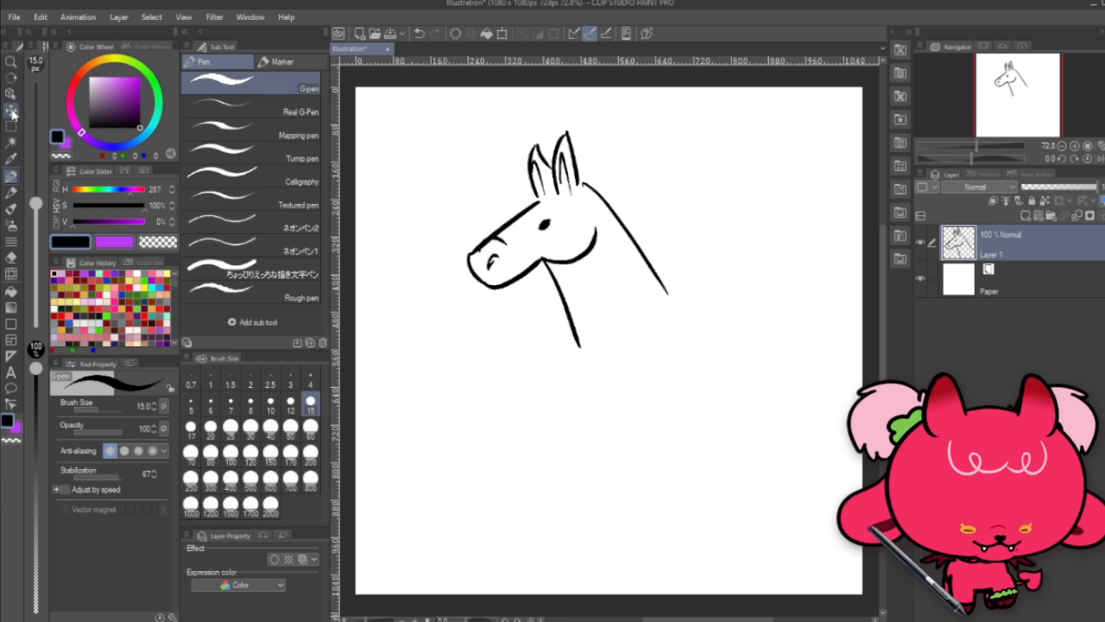
pyautogui.moveTo(595, 249); pyautogui.dragTo(532, 253)
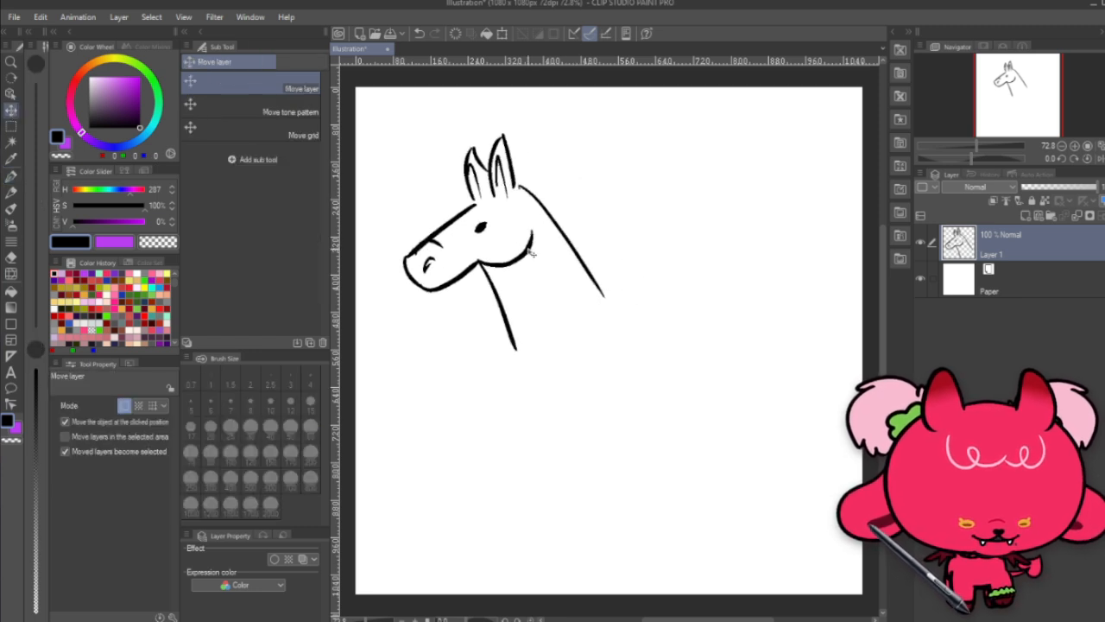
# Step: Draw the horse's back with the G-pen, from the base of the neck over the curved rump
pyautogui.click(11, 175)
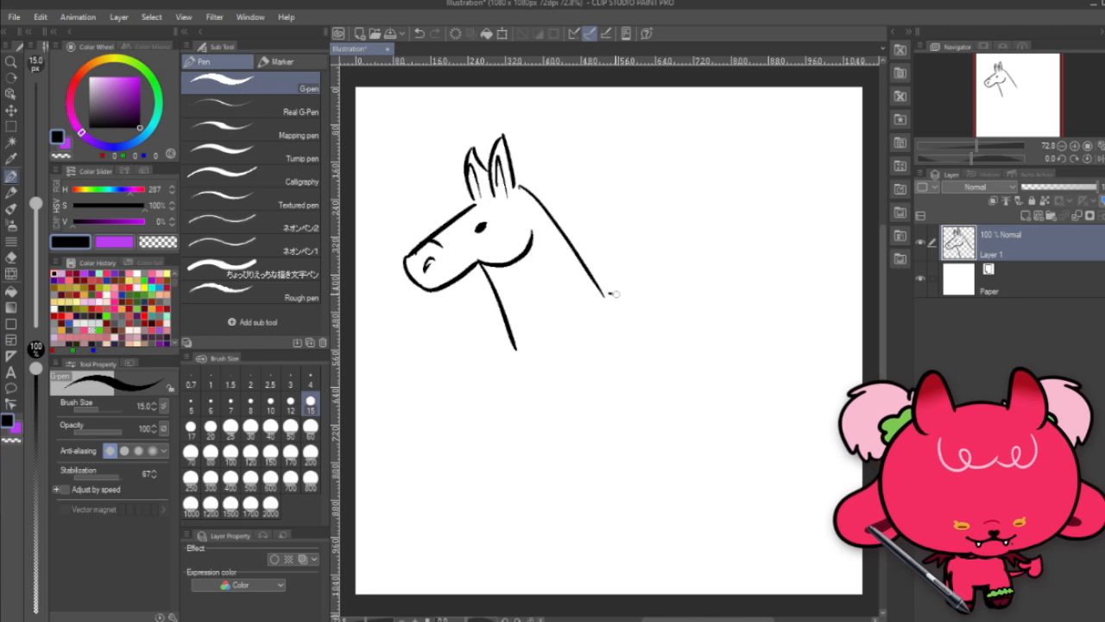
pyautogui.moveTo(616, 294)
pyautogui.mouseDown()
pyautogui.moveTo(669, 301)
pyautogui.moveTo(775, 261)
pyautogui.moveTo(819, 301)
pyautogui.mouseUp()
pyautogui.hotkey('ctrl', 'z')
pyautogui.moveTo(670, 298)
pyautogui.mouseDown()
pyautogui.moveTo(792, 300)
pyautogui.moveTo(804, 340)
pyautogui.mouseUp()
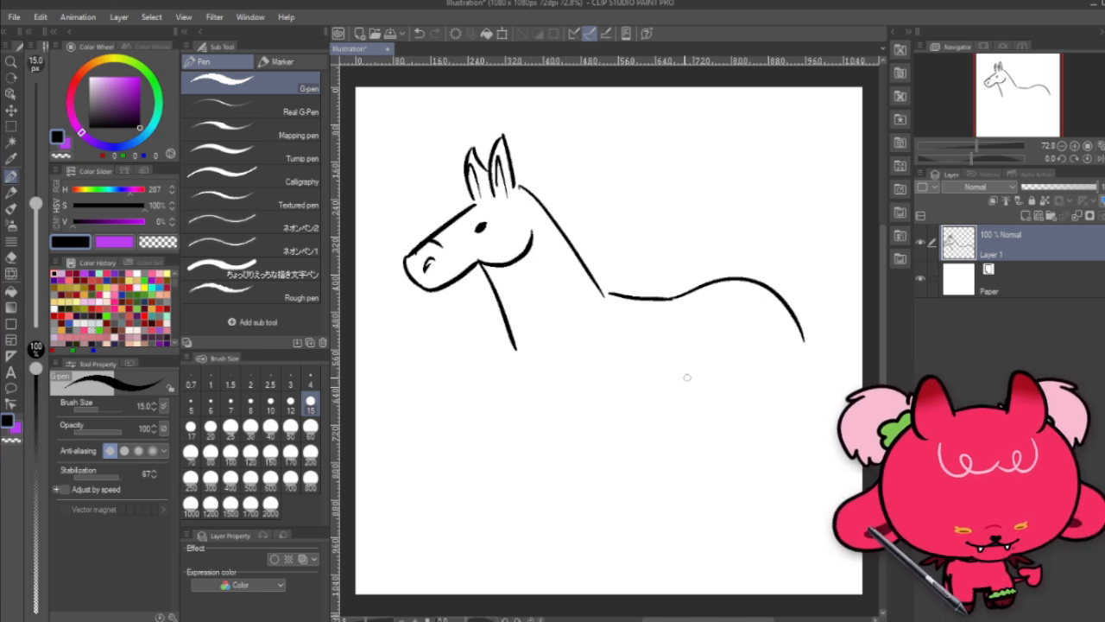
# Step: Draw the horse's hind leg with a rounded thigh, angled hock and lower leg reaching near the canvas's bottom edge
pyautogui.moveTo(682, 350); pyautogui.dragTo(699, 436)
pyautogui.hotkey('ctrl', 'z')
pyautogui.moveTo(709, 347); pyautogui.dragTo(715, 458)
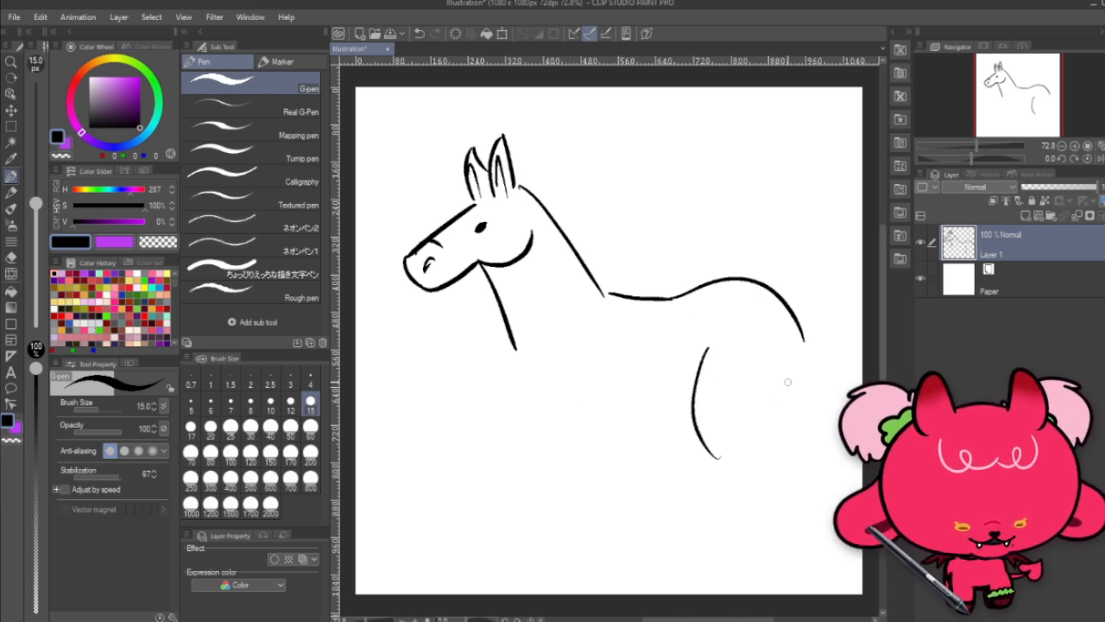
pyautogui.hotkey('ctrl', 'z')
pyautogui.moveTo(699, 363); pyautogui.dragTo(693, 456)
pyautogui.hotkey('ctrl', 'z')
pyautogui.moveTo(700, 332)
pyautogui.mouseDown()
pyautogui.moveTo(677, 402)
pyautogui.moveTo(757, 496)
pyautogui.mouseUp()
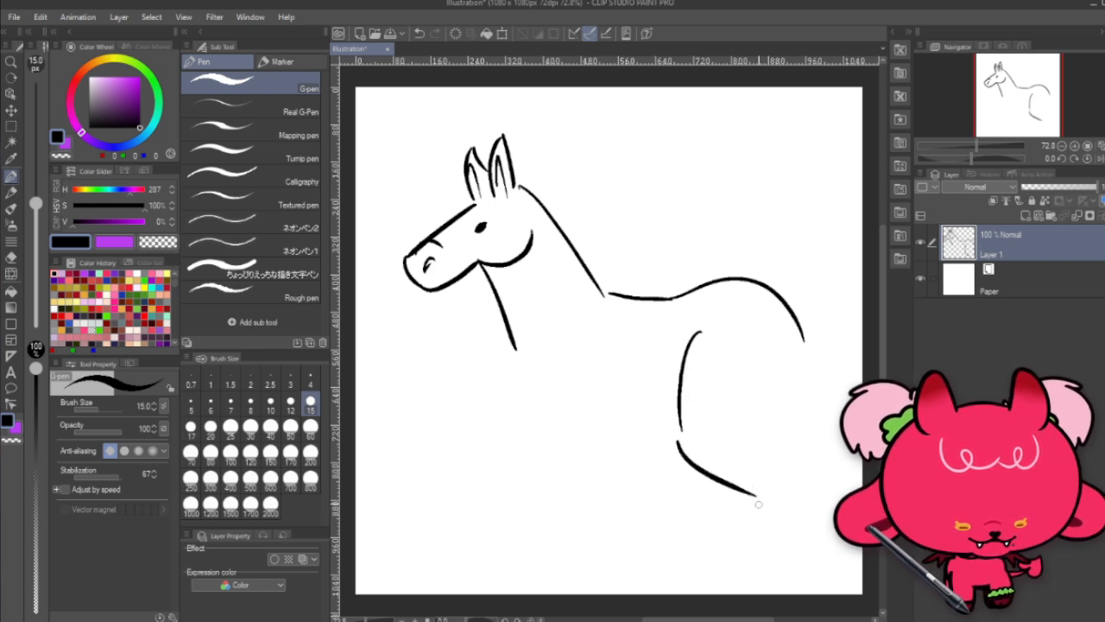
pyautogui.moveTo(804, 348)
pyautogui.mouseDown()
pyautogui.moveTo(791, 442)
pyautogui.moveTo(816, 486)
pyautogui.moveTo(734, 588)
pyautogui.mouseUp()
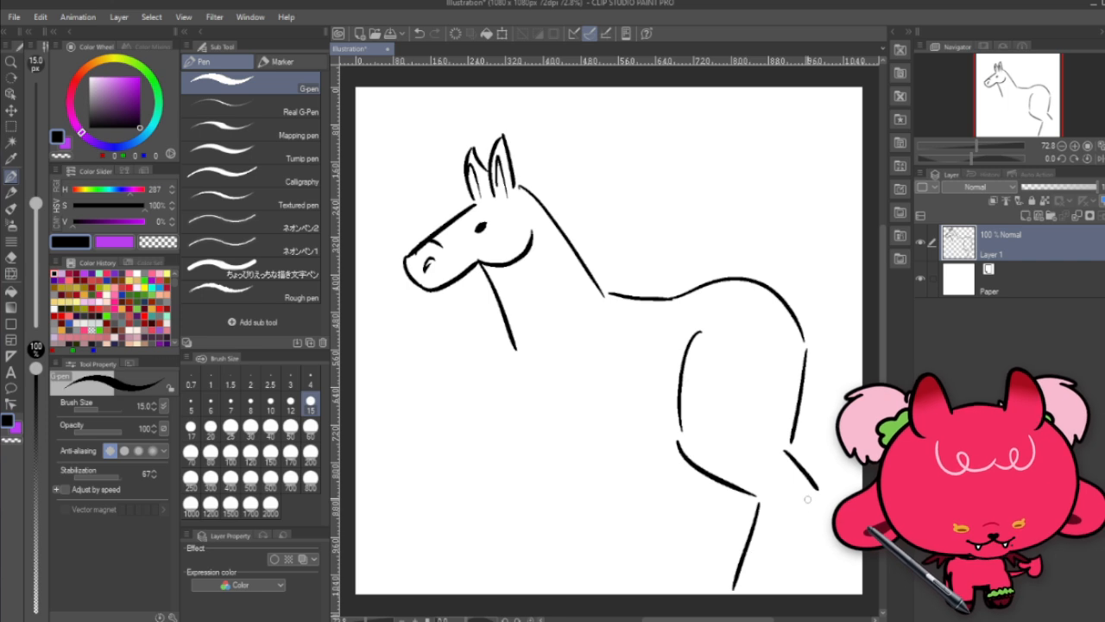
pyautogui.moveTo(816, 490); pyautogui.dragTo(770, 578)
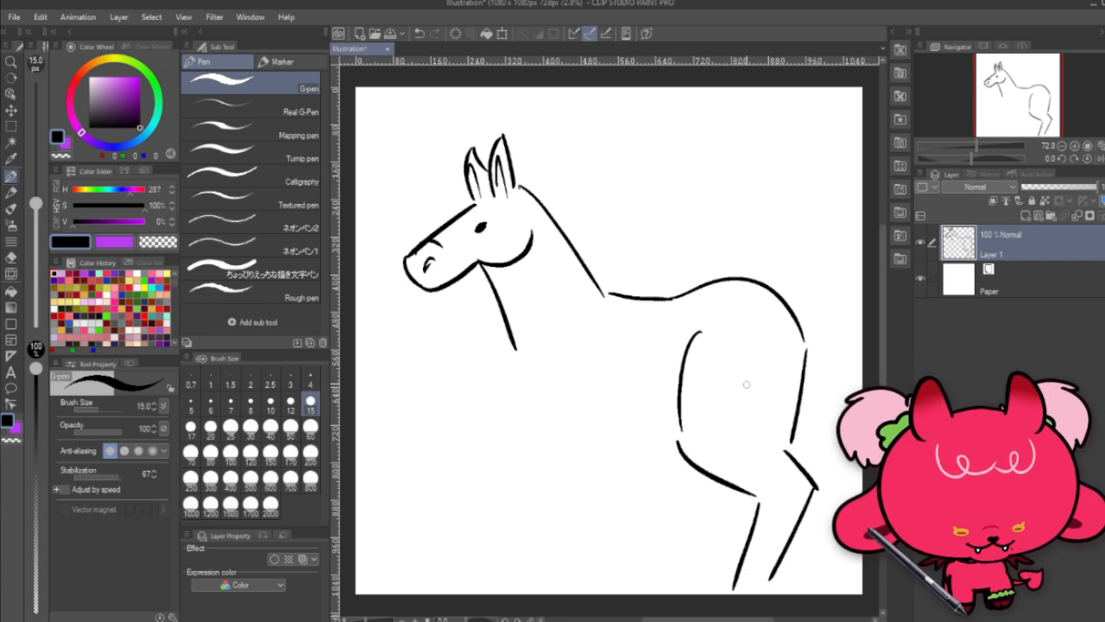
# Step: Lasso the hind leg, scale it to 82%, place it under the rump and clear the selection
pyautogui.click(10, 125)
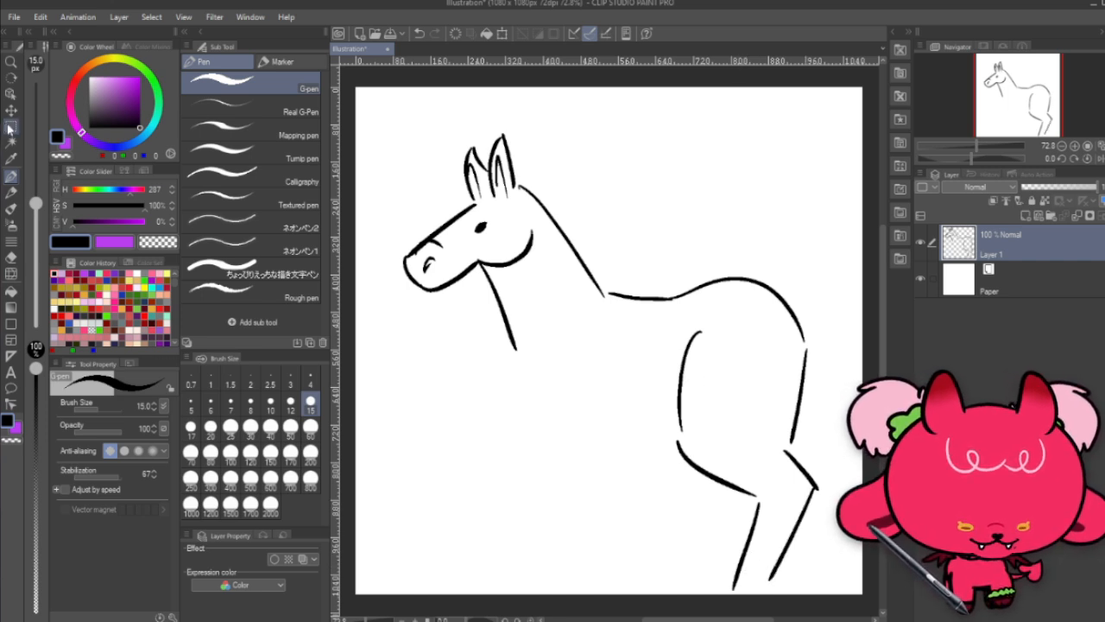
pyautogui.click(192, 131)
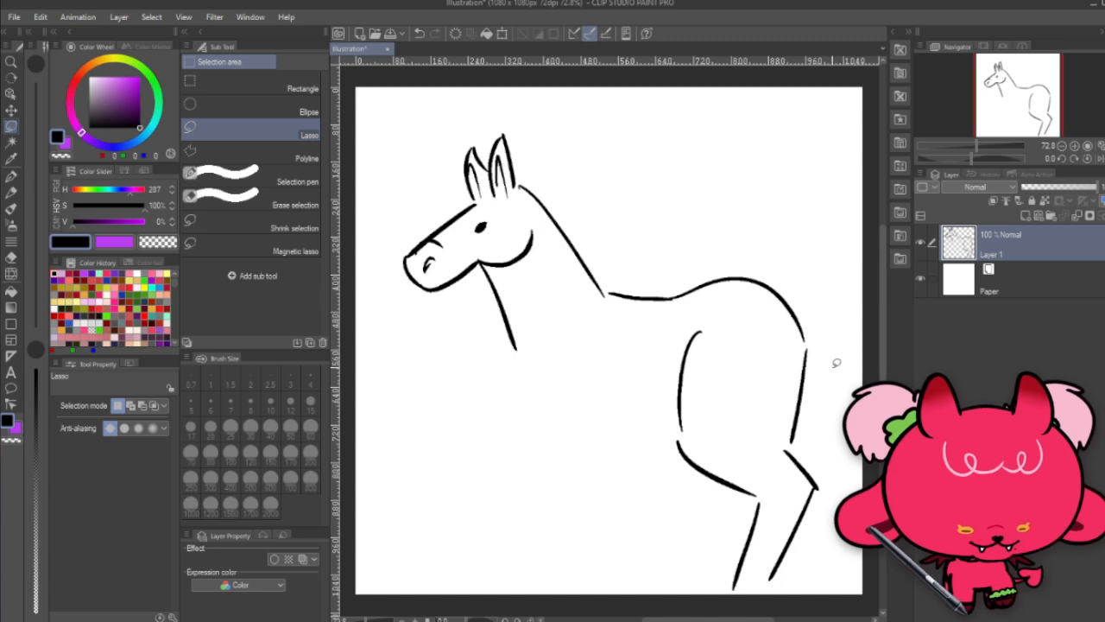
pyautogui.moveTo(835, 363)
pyautogui.mouseDown()
pyautogui.moveTo(774, 335)
pyautogui.moveTo(711, 305)
pyautogui.moveTo(618, 406)
pyautogui.moveTo(846, 299)
pyautogui.moveTo(827, 67)
pyautogui.mouseUp()
pyautogui.scroll(-4, 829, 375)
pyautogui.scroll(5, 839, 123)
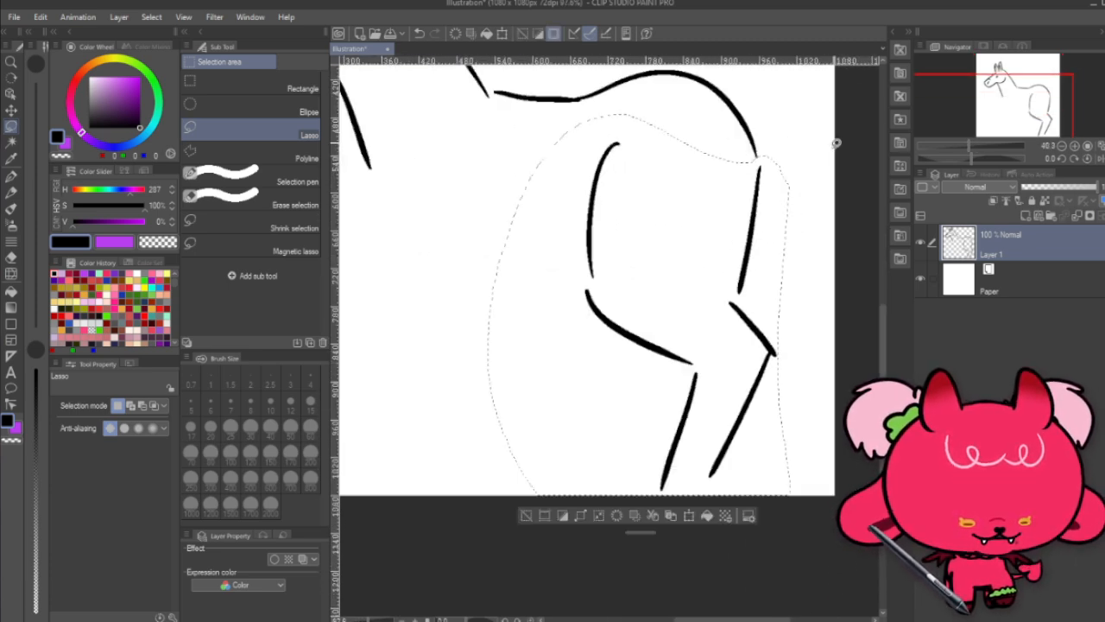
pyautogui.hotkey('ctrl', 't')
pyautogui.moveTo(789, 494); pyautogui.dragTo(735, 427)
pyautogui.moveTo(708, 389); pyautogui.dragTo(751, 417)
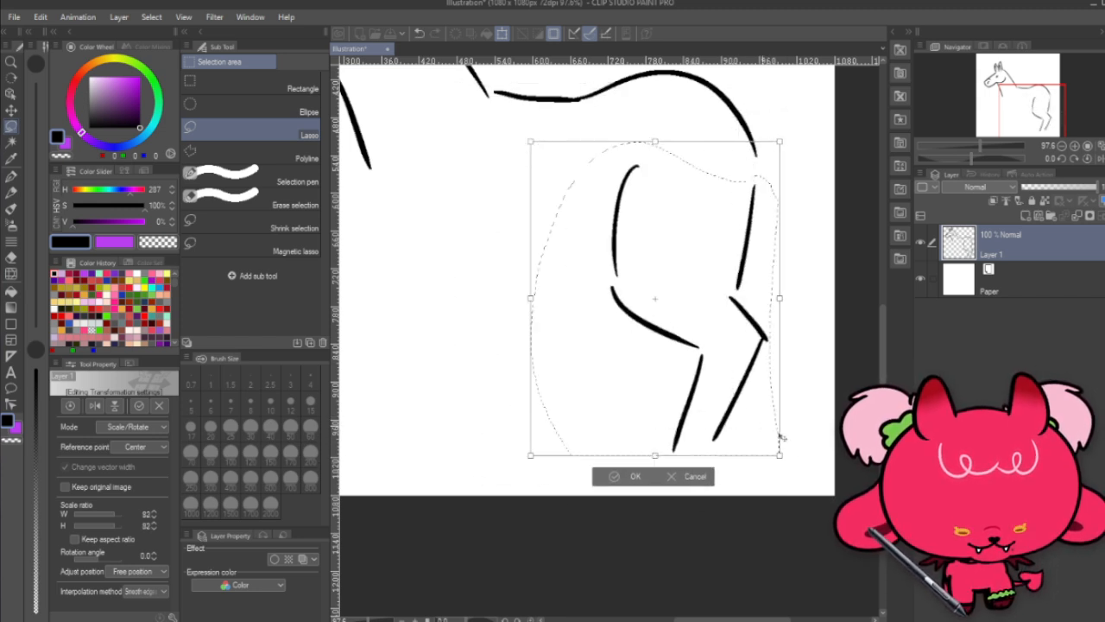
pyautogui.click(636, 475)
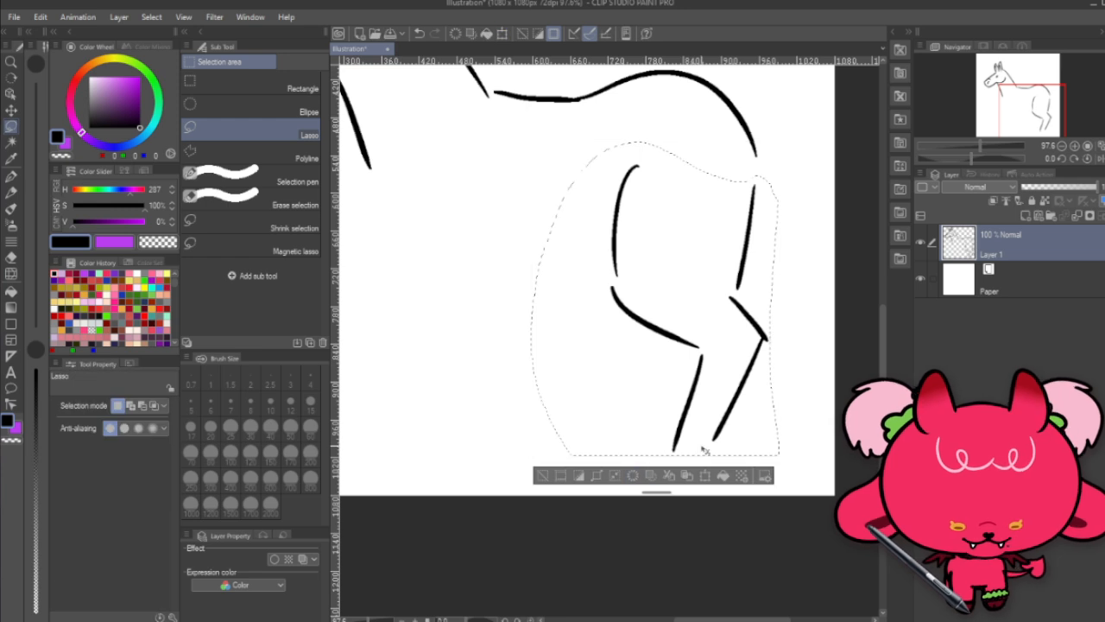
pyautogui.hotkey('ctrl', 'd')
pyautogui.scroll(-5, 704, 451)
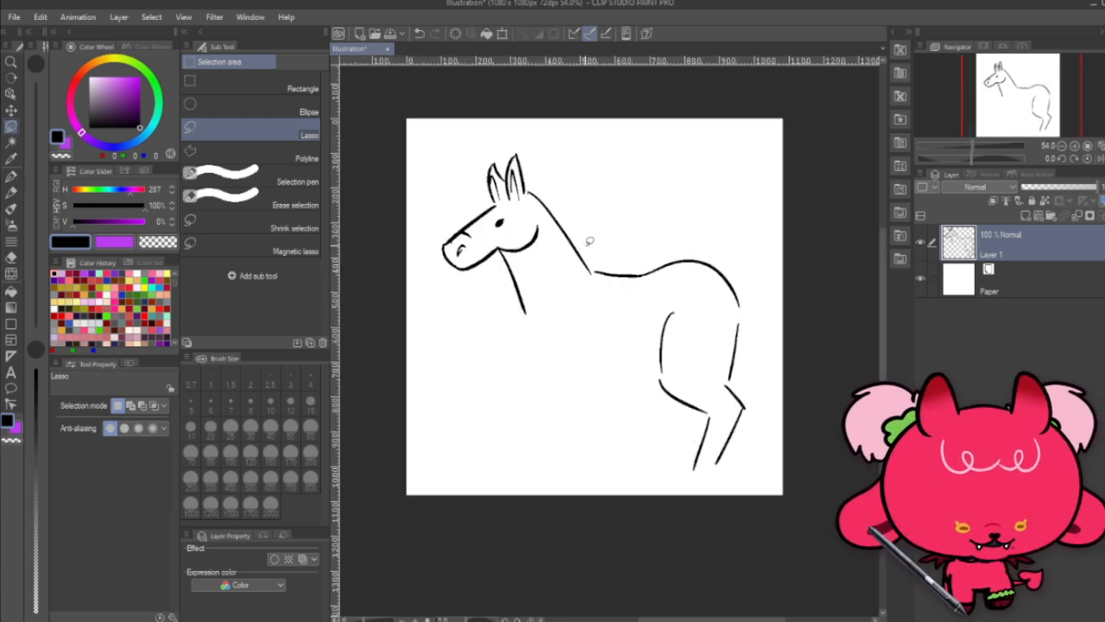
# Step: Draw the horse's chest down from the neck with the G-pen, plus a belly line leading to the hind leg
pyautogui.press('p')
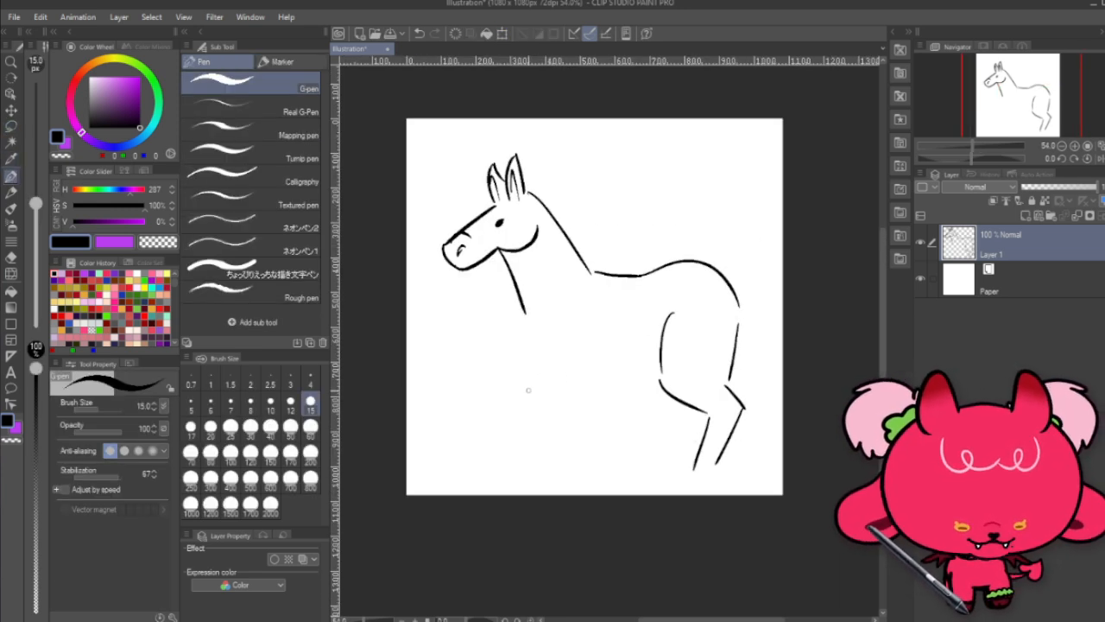
pyautogui.moveTo(524, 314); pyautogui.dragTo(528, 458)
pyautogui.hotkey('ctrl', 'z')
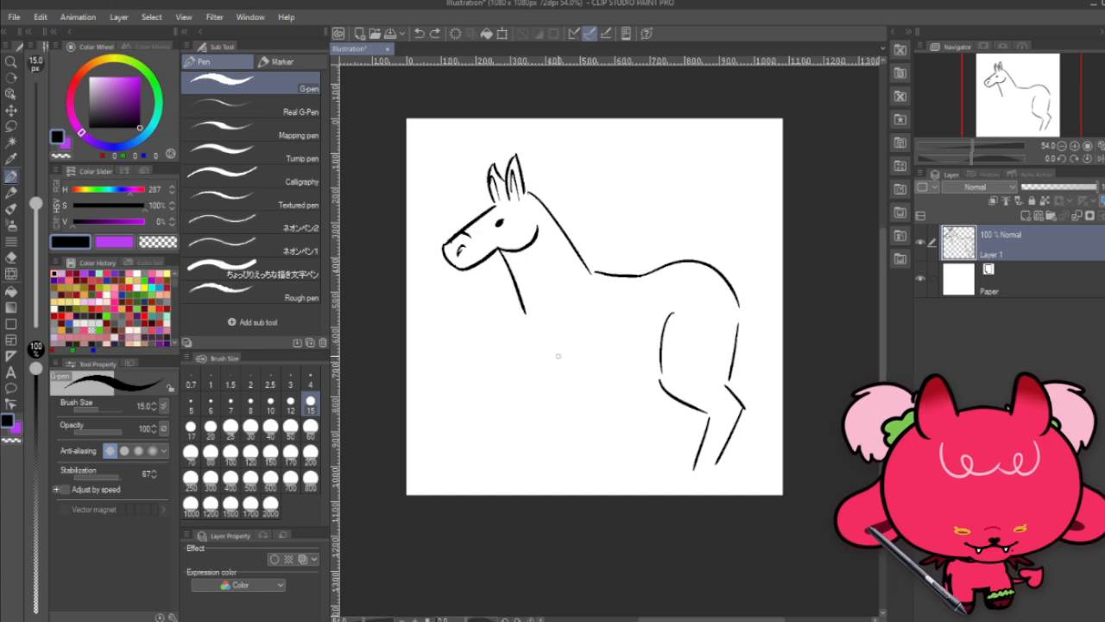
pyautogui.moveTo(521, 314)
pyautogui.mouseDown()
pyautogui.moveTo(519, 385)
pyautogui.moveTo(543, 384)
pyautogui.moveTo(522, 336)
pyautogui.moveTo(544, 396)
pyautogui.mouseUp()
pyautogui.hotkey('ctrl', 'z')
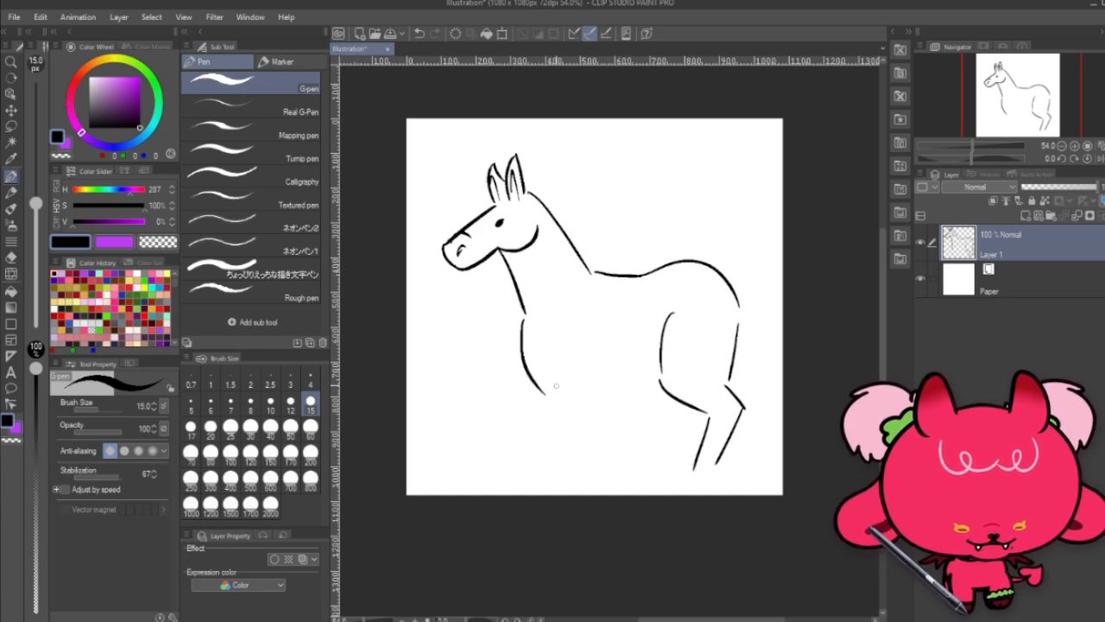
pyautogui.hotkey('ctrl', 'z')
pyautogui.moveTo(521, 315)
pyautogui.mouseDown()
pyautogui.moveTo(519, 359)
pyautogui.moveTo(547, 394)
pyautogui.moveTo(661, 356)
pyautogui.mouseUp()
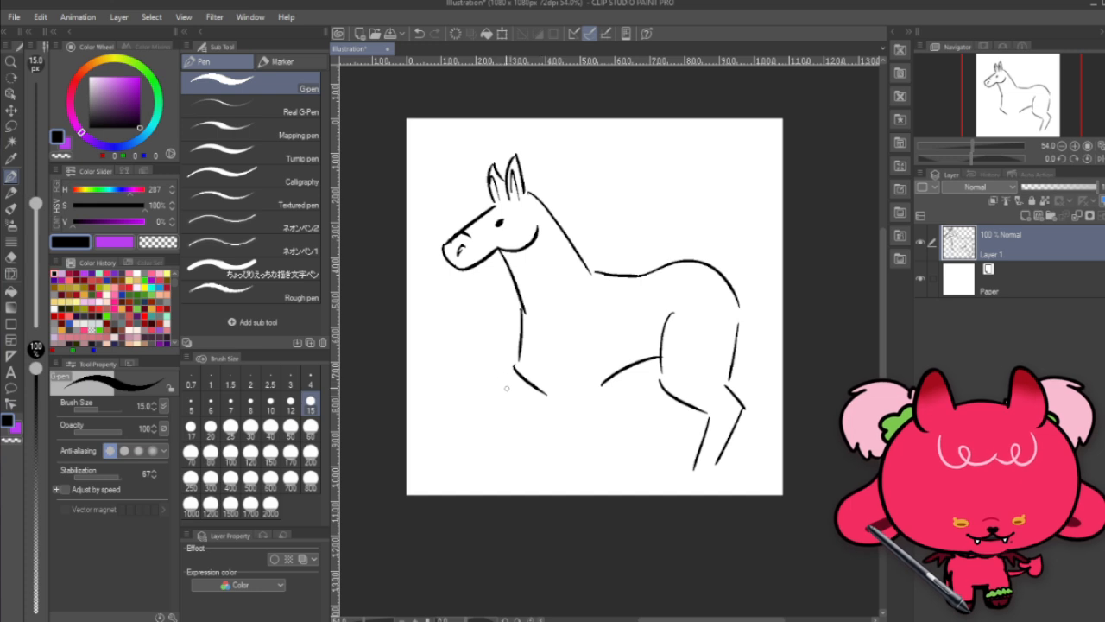
# Step: Try to draw the horse's bent foreleg starting from the bottom of the chest
pyautogui.moveTo(514, 374)
pyautogui.mouseDown()
pyautogui.moveTo(454, 430)
pyautogui.moveTo(485, 450)
pyautogui.moveTo(499, 475)
pyautogui.mouseUp()
pyautogui.moveTo(500, 424)
pyautogui.mouseDown()
pyautogui.moveTo(542, 400)
pyautogui.moveTo(510, 442)
pyautogui.mouseUp()
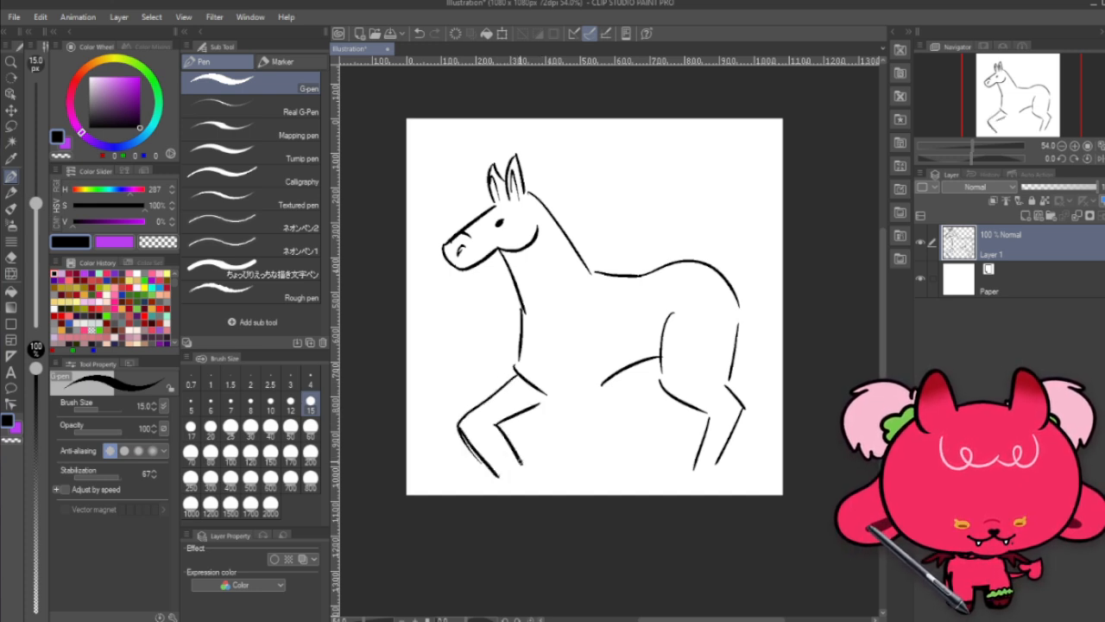
pyautogui.hotkey('ctrl', 'z')
pyautogui.hotkey('ctrl', 'z')
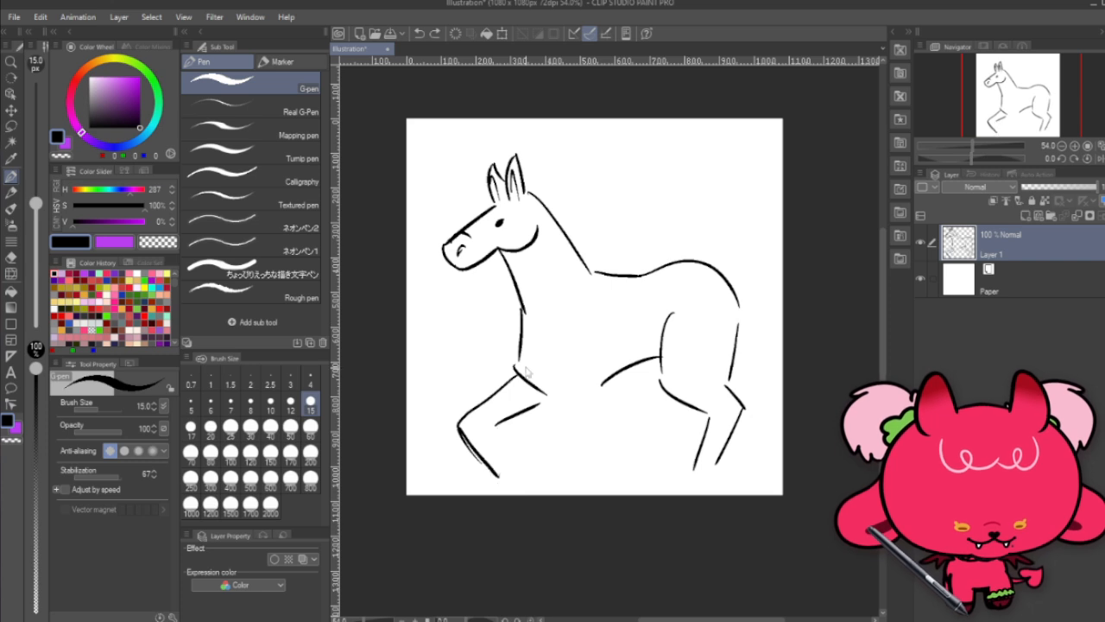
pyautogui.hotkey('ctrl', 'z')
pyautogui.hotkey('ctrl', 'z')
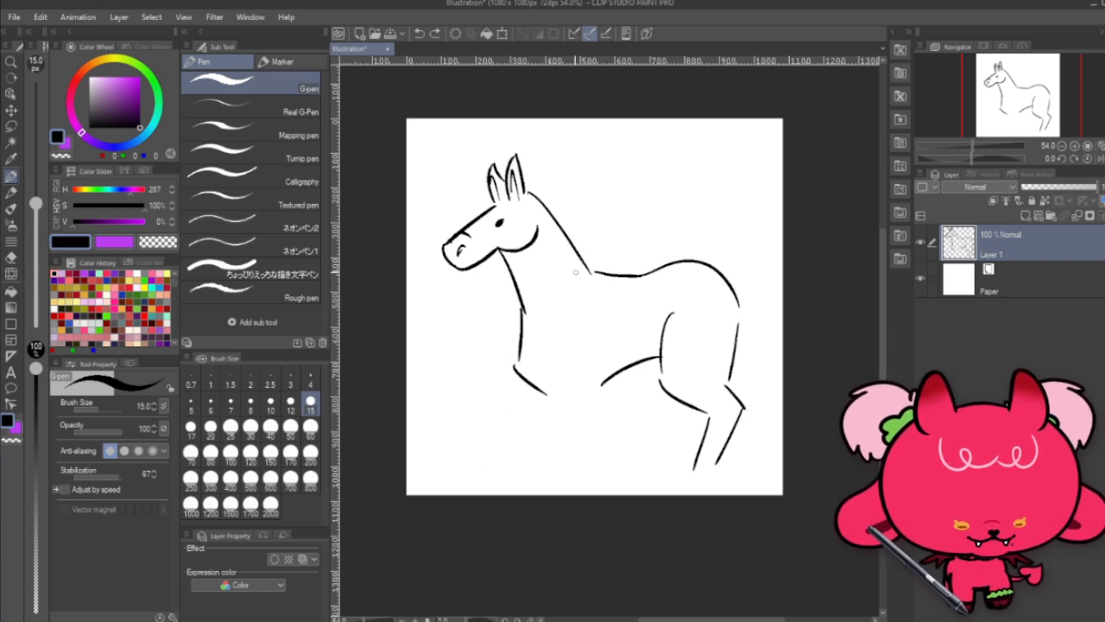
# Step: Draw the raised front leg bent at the knee, with a rounded hoof, starting from the lower chest line
pyautogui.moveTo(522, 337)
pyautogui.mouseDown()
pyautogui.moveTo(517, 356)
pyautogui.moveTo(459, 396)
pyautogui.moveTo(489, 473)
pyautogui.mouseUp()
pyautogui.hotkey('ctrl', 'z')
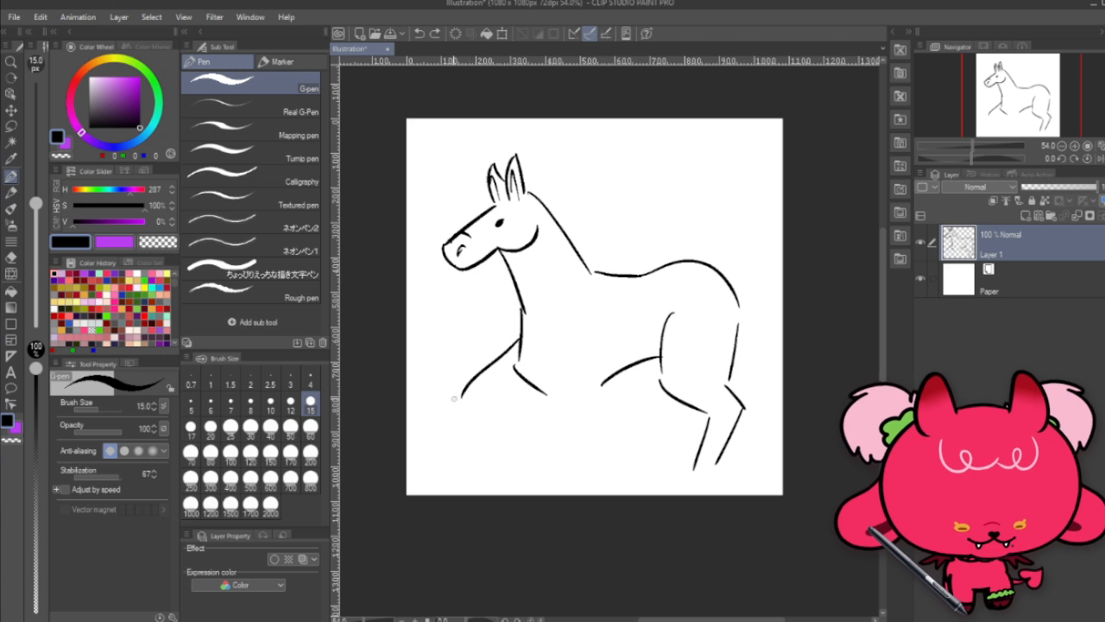
pyautogui.moveTo(455, 399)
pyautogui.mouseDown()
pyautogui.moveTo(498, 447)
pyautogui.moveTo(503, 477)
pyautogui.moveTo(523, 446)
pyautogui.mouseUp()
pyautogui.moveTo(504, 393); pyautogui.dragTo(523, 440)
pyautogui.hotkey('ctrl', 'z')
pyautogui.moveTo(497, 394)
pyautogui.mouseDown()
pyautogui.moveTo(523, 442)
pyautogui.moveTo(537, 380)
pyautogui.mouseUp()
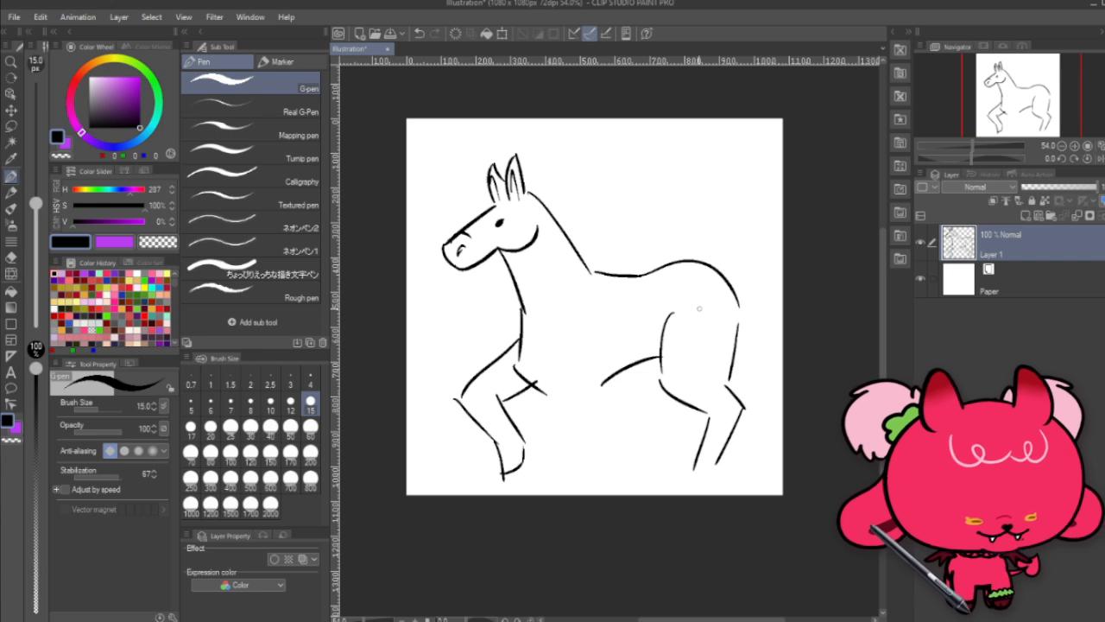
pyautogui.hotkey('ctrl', 'z')
pyautogui.moveTo(499, 397); pyautogui.dragTo(518, 385)
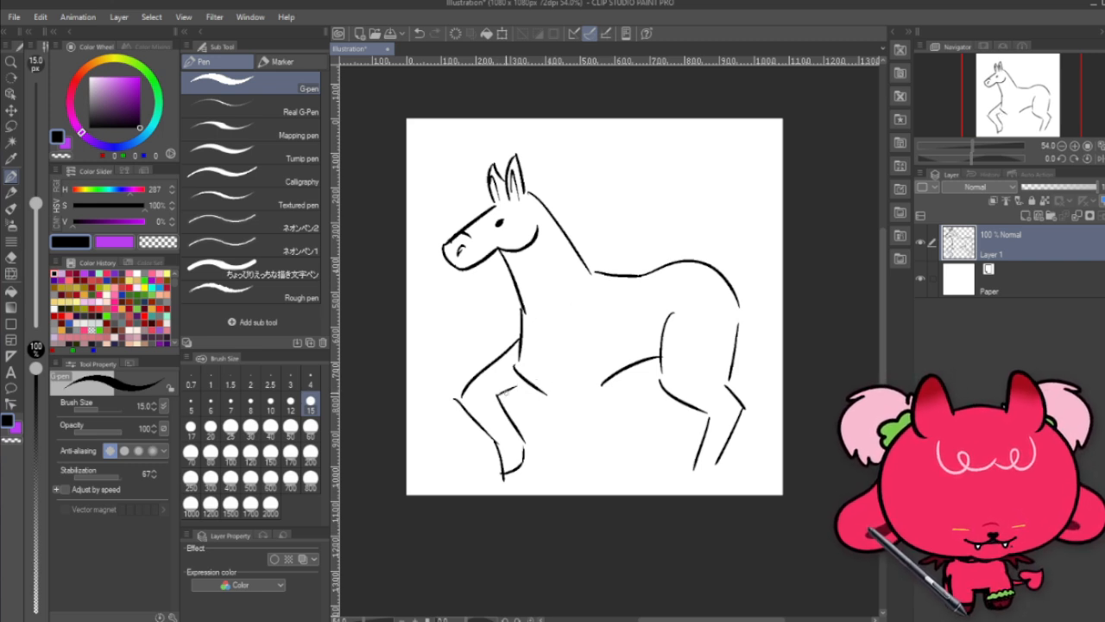
# Step: Draw the standing front leg as two long, nearly vertical lines, with the rear line meeting the belly line
pyautogui.moveTo(563, 350); pyautogui.dragTo(558, 485)
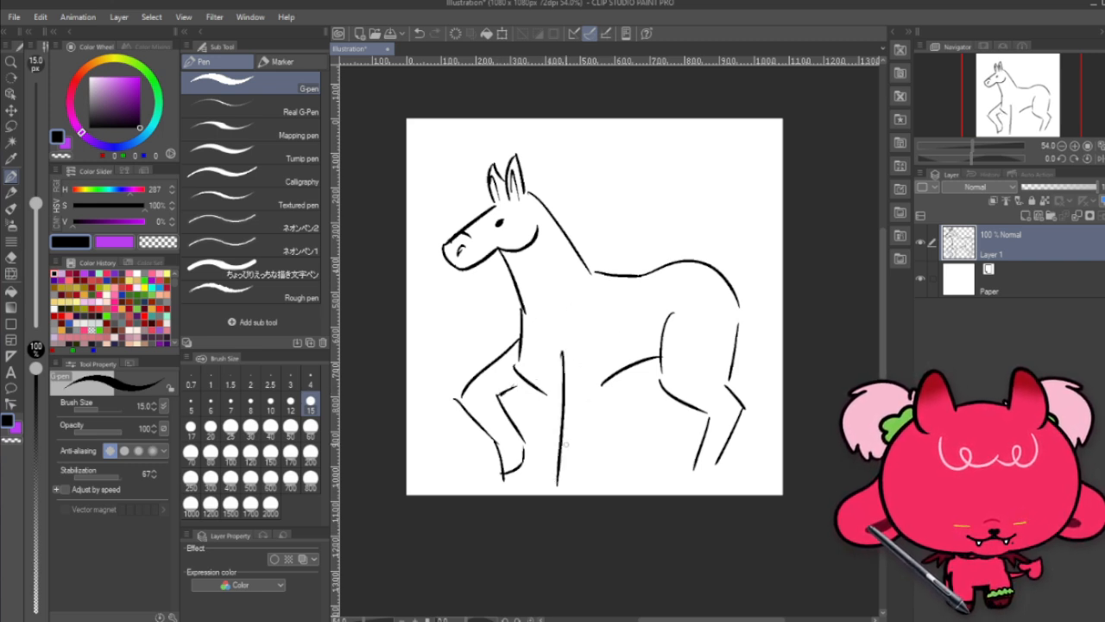
pyautogui.moveTo(607, 359); pyautogui.dragTo(597, 488)
pyautogui.hotkey('ctrl', 'z')
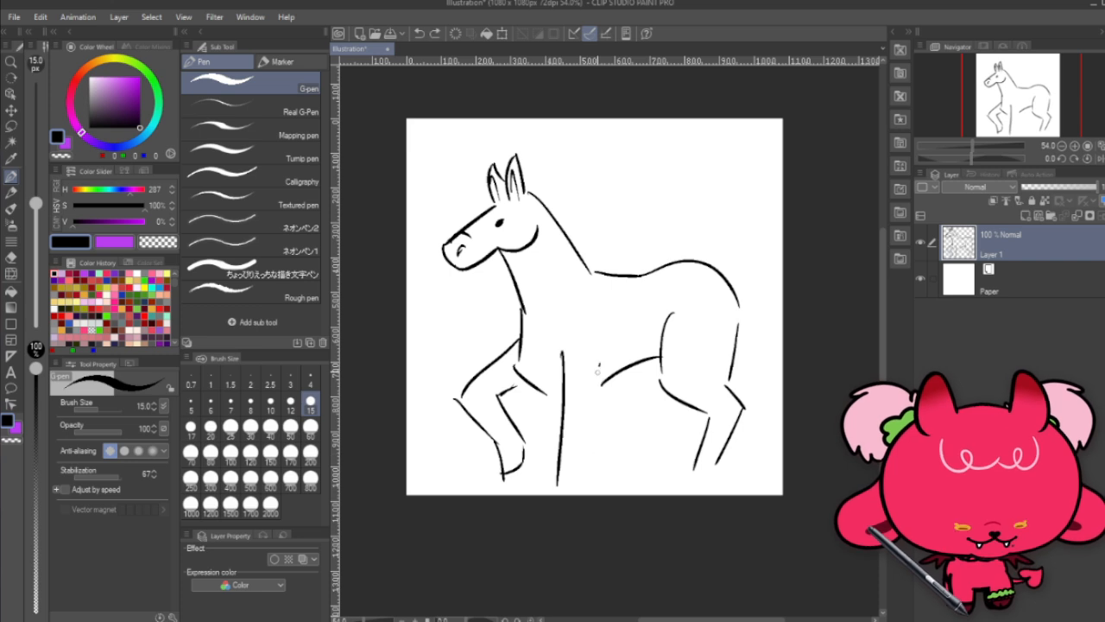
pyautogui.moveTo(599, 366)
pyautogui.mouseDown()
pyautogui.moveTo(579, 488)
pyautogui.moveTo(590, 474)
pyautogui.mouseUp()
pyautogui.hotkey('ctrl', 'z')
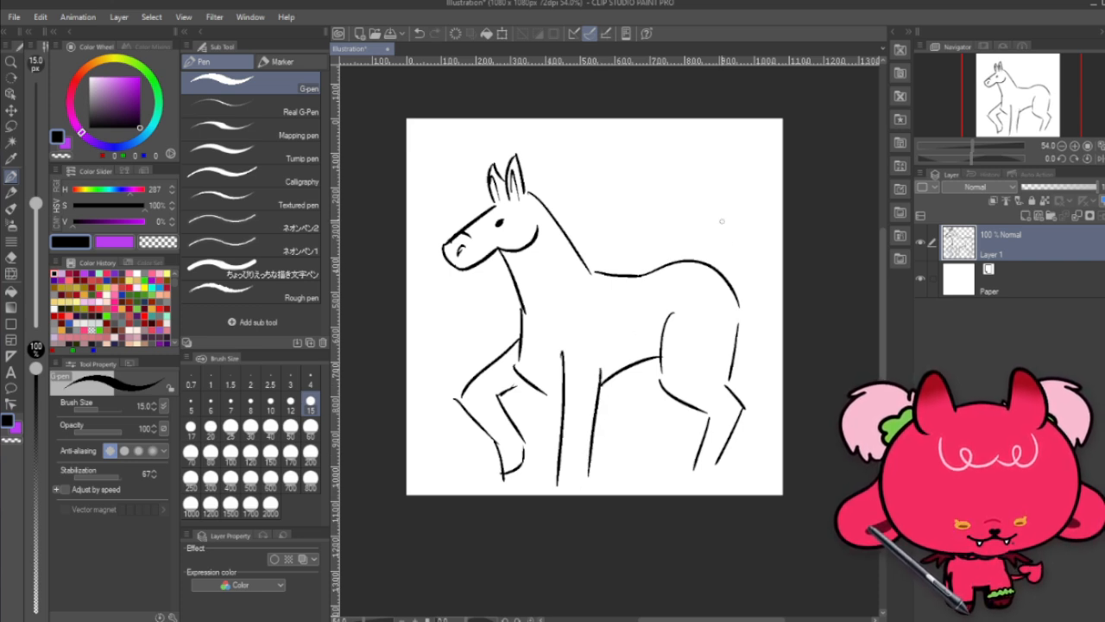
# Step: Scale the whole horse sketch down to 82% and move it up slightly on the canvas
pyautogui.hotkey('ctrl', 't')
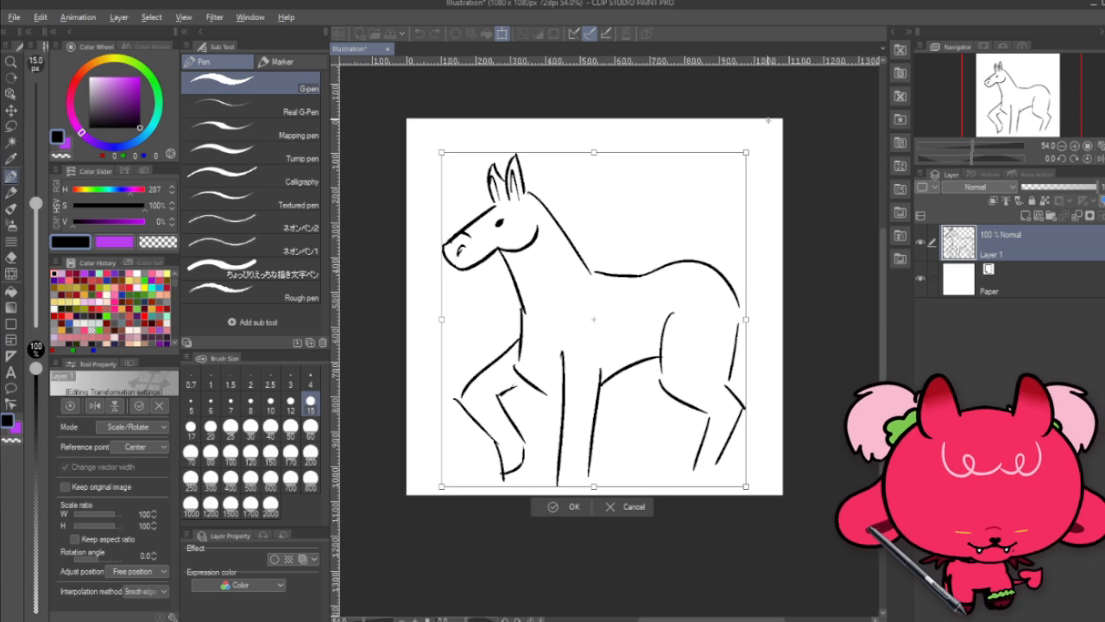
pyautogui.moveTo(746, 151); pyautogui.dragTo(722, 183)
pyautogui.moveTo(658, 284); pyautogui.dragTo(656, 259)
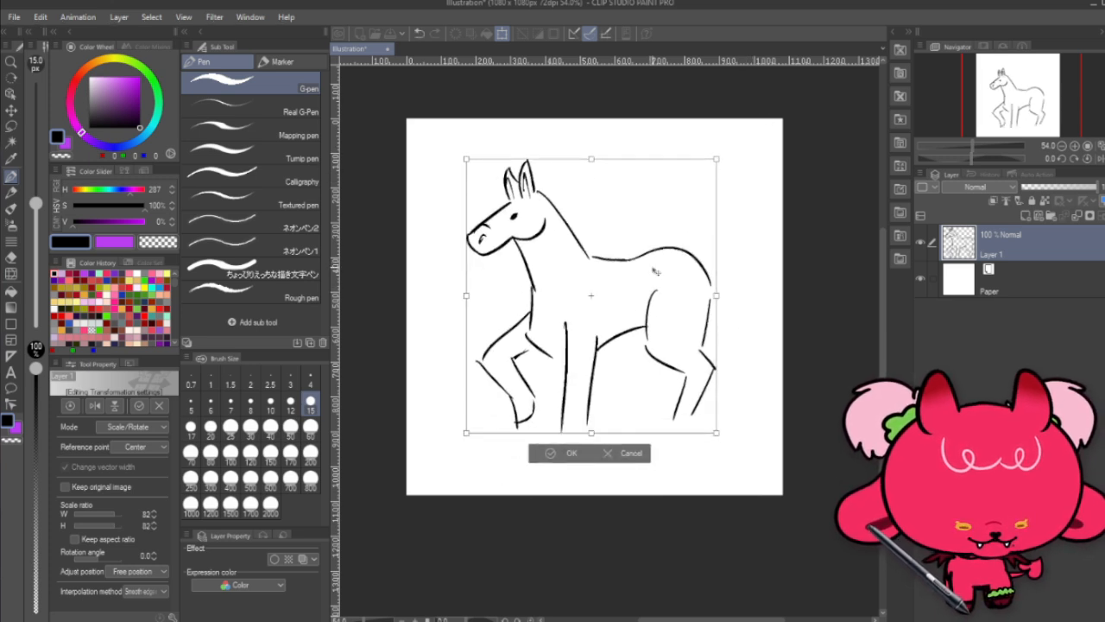
pyautogui.click(571, 453)
pyautogui.scroll(1, 615, 207)
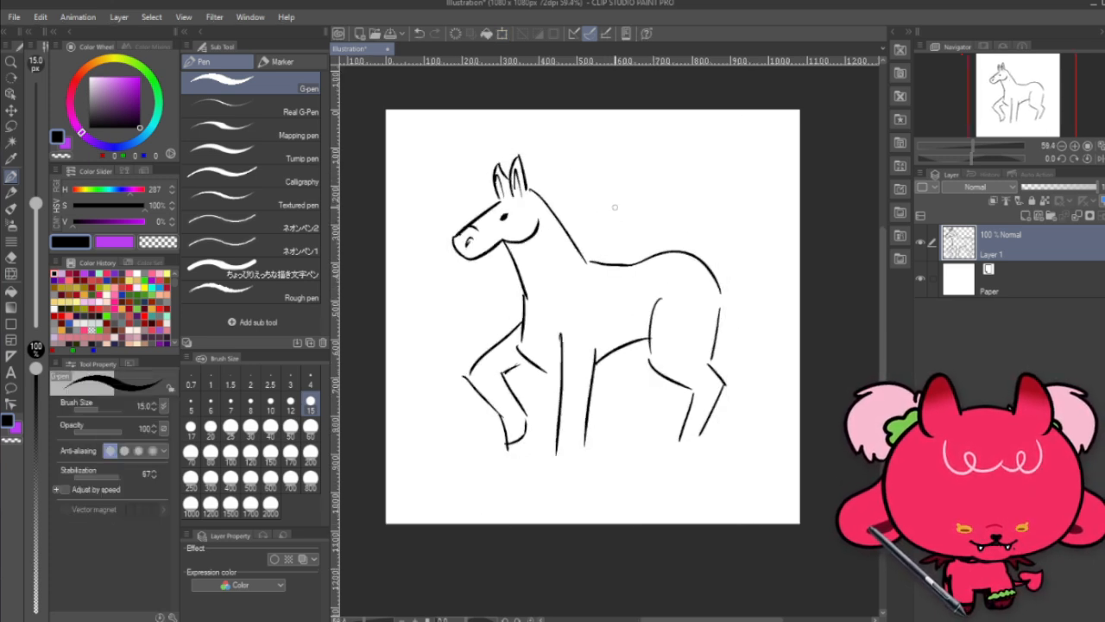
# Step: Draw the hoof on the raised foreleg, then lengthen the standing front leg and finish it with a hoof
pyautogui.moveTo(503, 429)
pyautogui.mouseDown()
pyautogui.moveTo(527, 412)
pyautogui.moveTo(523, 436)
pyautogui.mouseUp()
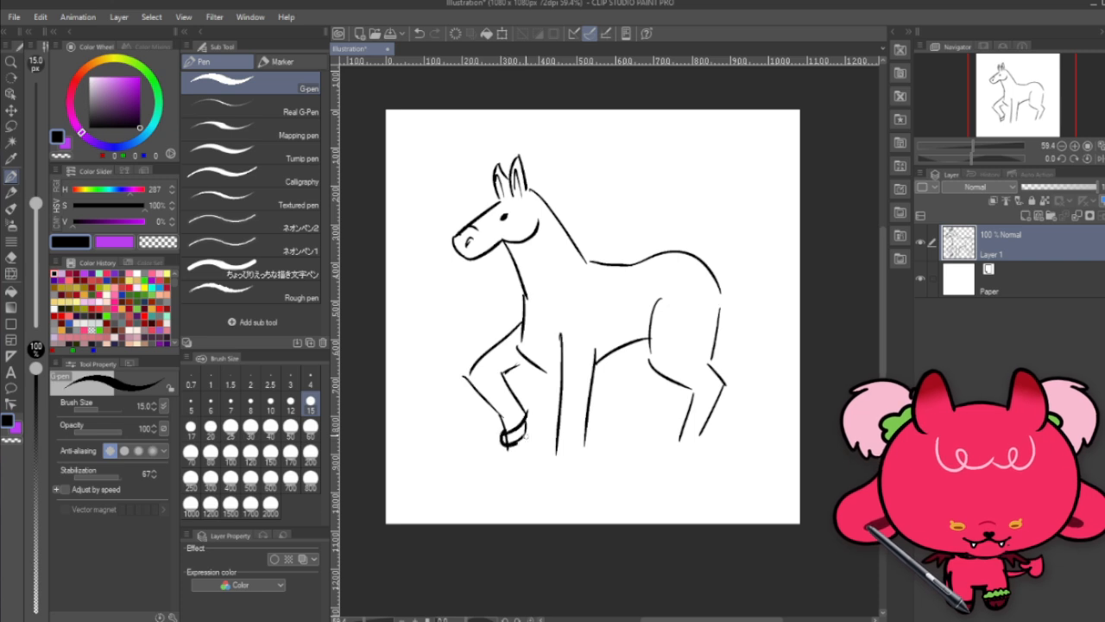
pyautogui.moveTo(596, 353)
pyautogui.mouseDown()
pyautogui.moveTo(580, 461)
pyautogui.moveTo(546, 478)
pyautogui.moveTo(581, 486)
pyautogui.moveTo(548, 472)
pyautogui.moveTo(543, 488)
pyautogui.moveTo(579, 476)
pyautogui.moveTo(542, 493)
pyautogui.moveTo(580, 489)
pyautogui.mouseUp()
pyautogui.hotkey('ctrl', 'z')
pyautogui.hotkey('ctrl', 'z')
pyautogui.hotkey('ctrl', 'z')
pyautogui.hotkey('ctrl', 'z')
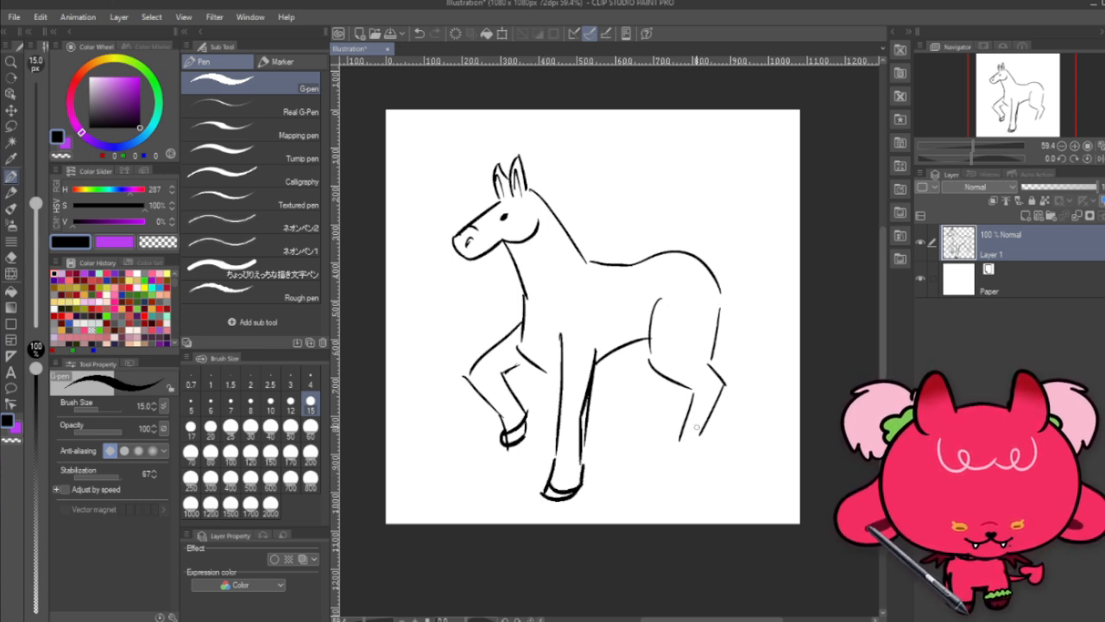
pyautogui.moveTo(702, 418); pyautogui.dragTo(695, 434)
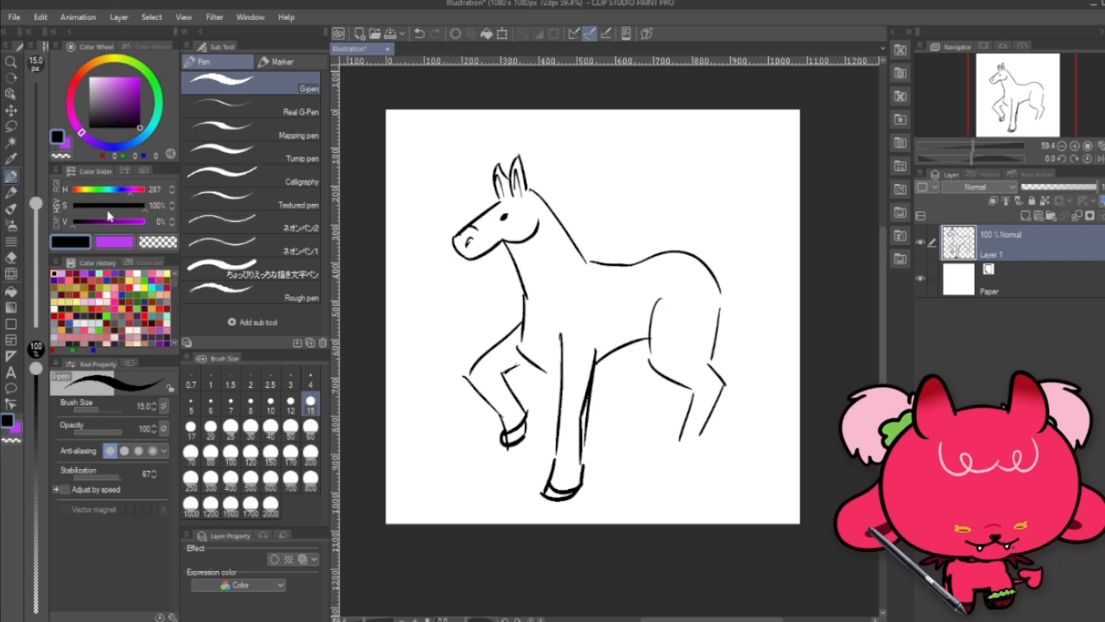
# Step: Lasso both front legs, scale them down slightly to shorten them, nudge them into place and clear the selection
pyautogui.click(11, 125)
pyautogui.moveTo(604, 514)
pyautogui.mouseDown()
pyautogui.moveTo(590, 380)
pyautogui.moveTo(598, 400)
pyautogui.moveTo(600, 336)
pyautogui.moveTo(513, 291)
pyautogui.moveTo(642, 531)
pyautogui.moveTo(665, 484)
pyautogui.mouseUp()
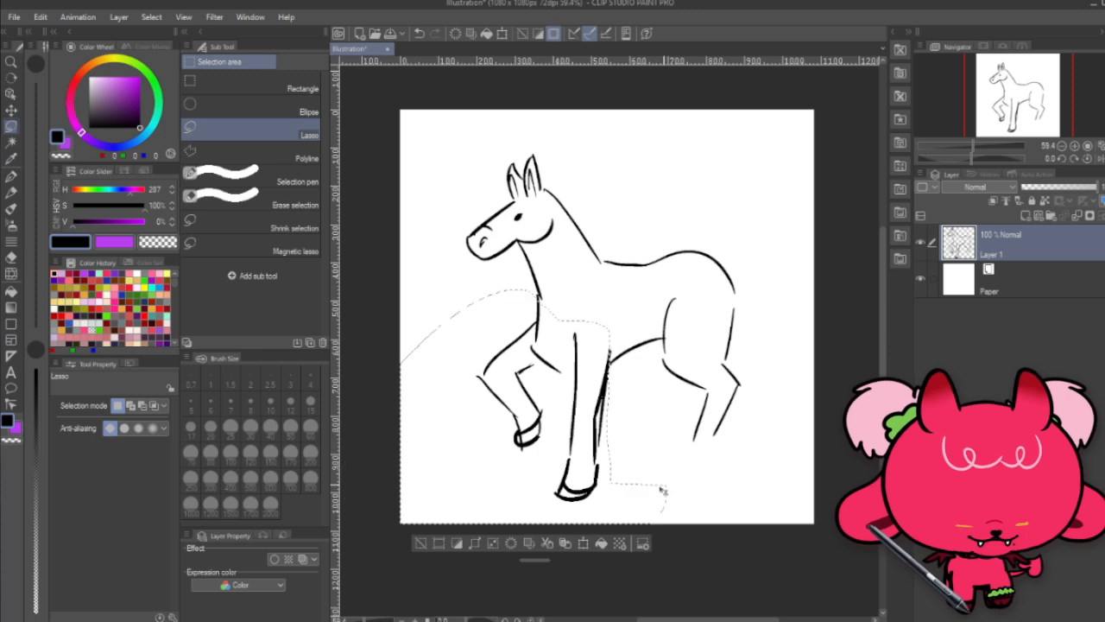
pyautogui.hotkey('ctrl', 't')
pyautogui.moveTo(416, 509); pyautogui.dragTo(417, 508)
pyautogui.moveTo(607, 449); pyautogui.dragTo(602, 442)
pyautogui.click(517, 519)
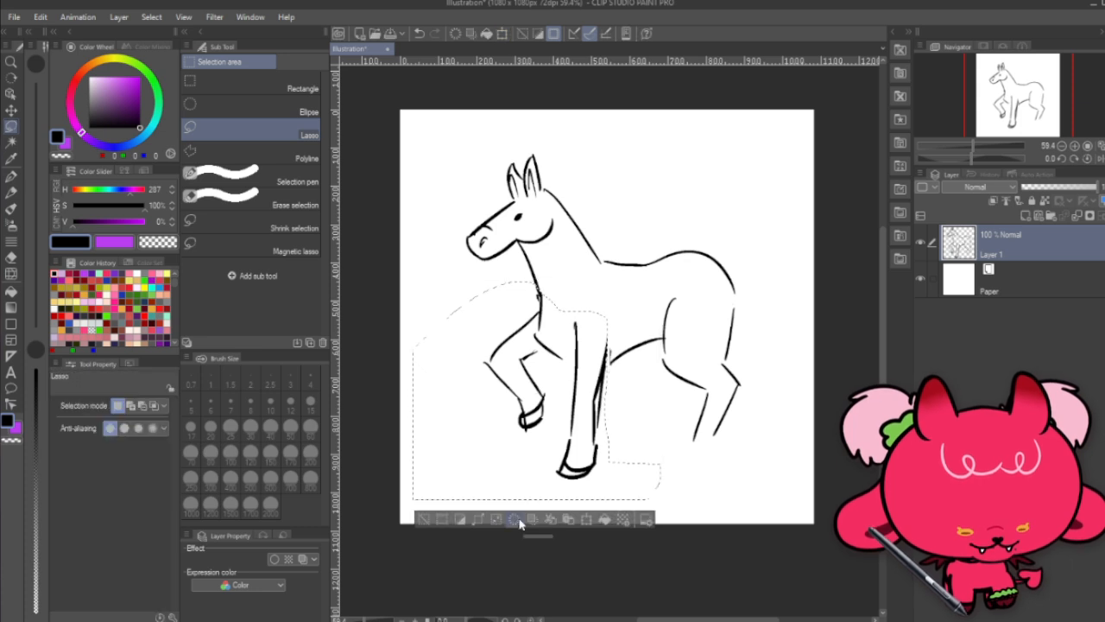
pyautogui.hotkey('ctrl', 'd')
# Step: Finish the legs with the G-pen: add the near hind hoof, the far hind leg and a heavier upper line on the raised foreleg
pyautogui.click(14, 175)
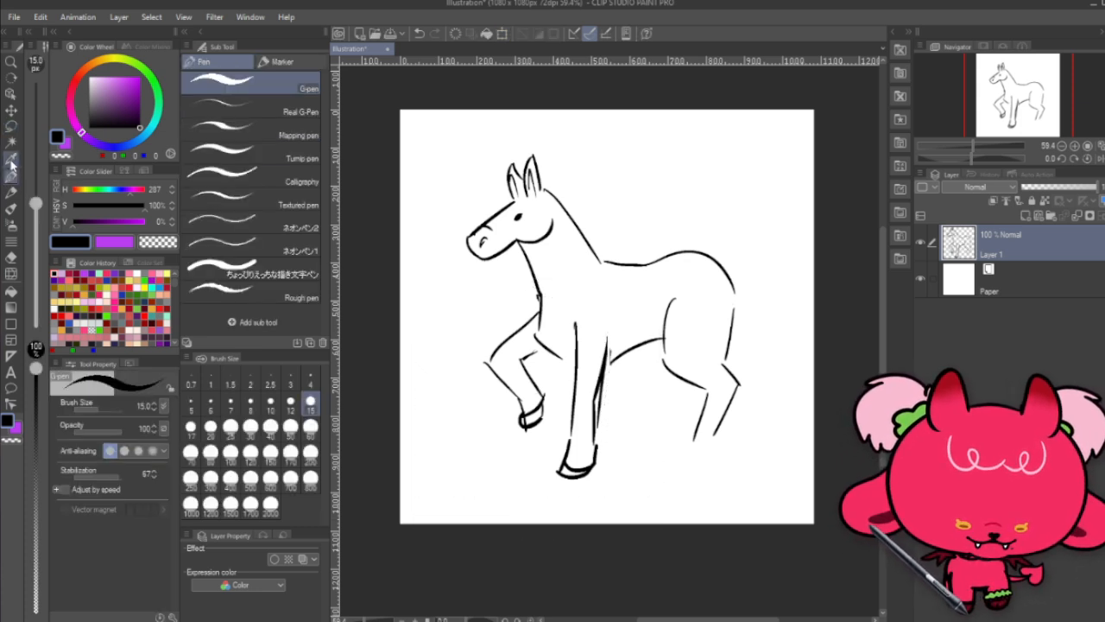
pyautogui.moveTo(700, 422)
pyautogui.mouseDown()
pyautogui.moveTo(684, 460)
pyautogui.moveTo(706, 466)
pyautogui.moveTo(716, 439)
pyautogui.moveTo(710, 454)
pyautogui.mouseUp()
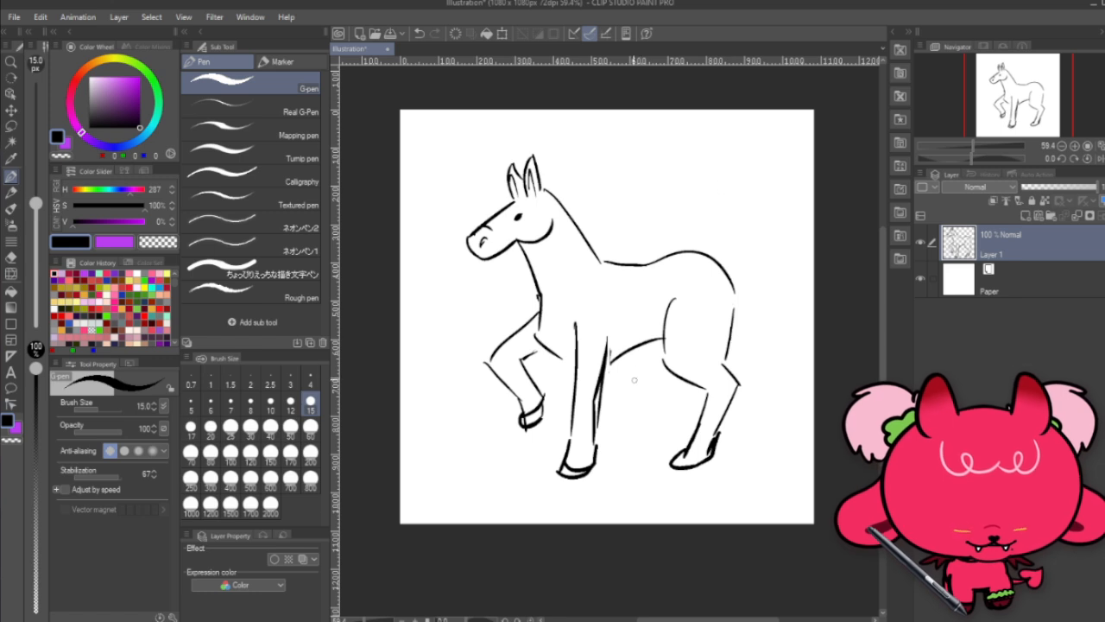
pyautogui.moveTo(639, 352)
pyautogui.mouseDown()
pyautogui.moveTo(658, 373)
pyautogui.moveTo(636, 425)
pyautogui.mouseUp()
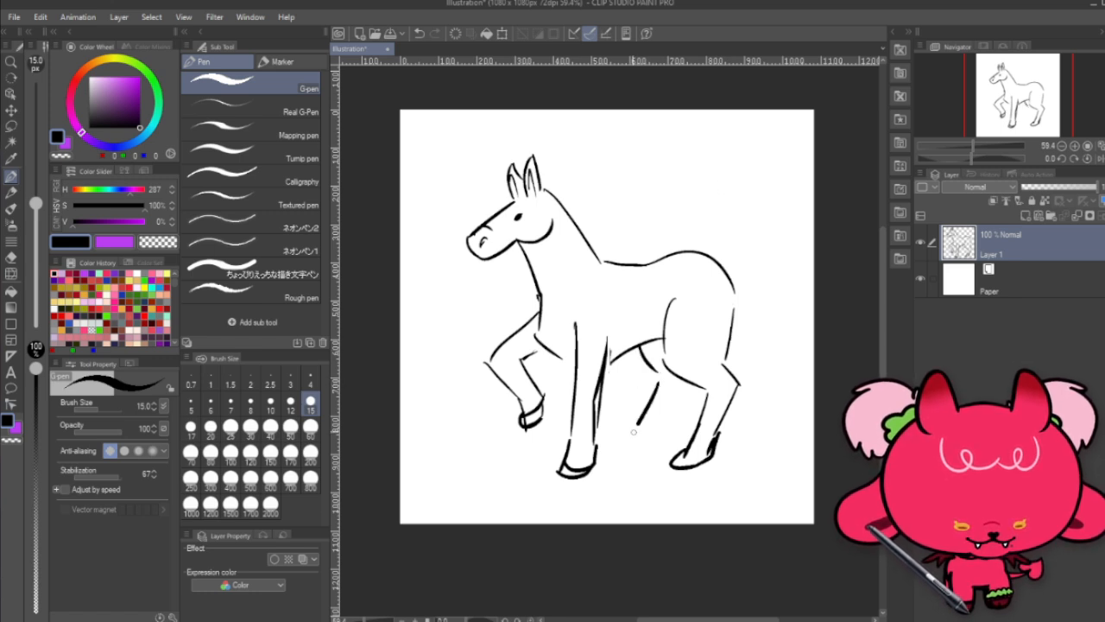
pyautogui.hotkey('ctrl', 'z')
pyautogui.moveTo(659, 383)
pyautogui.mouseDown()
pyautogui.moveTo(661, 430)
pyautogui.moveTo(634, 456)
pyautogui.moveTo(672, 439)
pyautogui.mouseUp()
pyautogui.hotkey('ctrl', 'z')
pyautogui.hotkey('ctrl', 'z')
pyautogui.hotkey('ctrl', 'z')
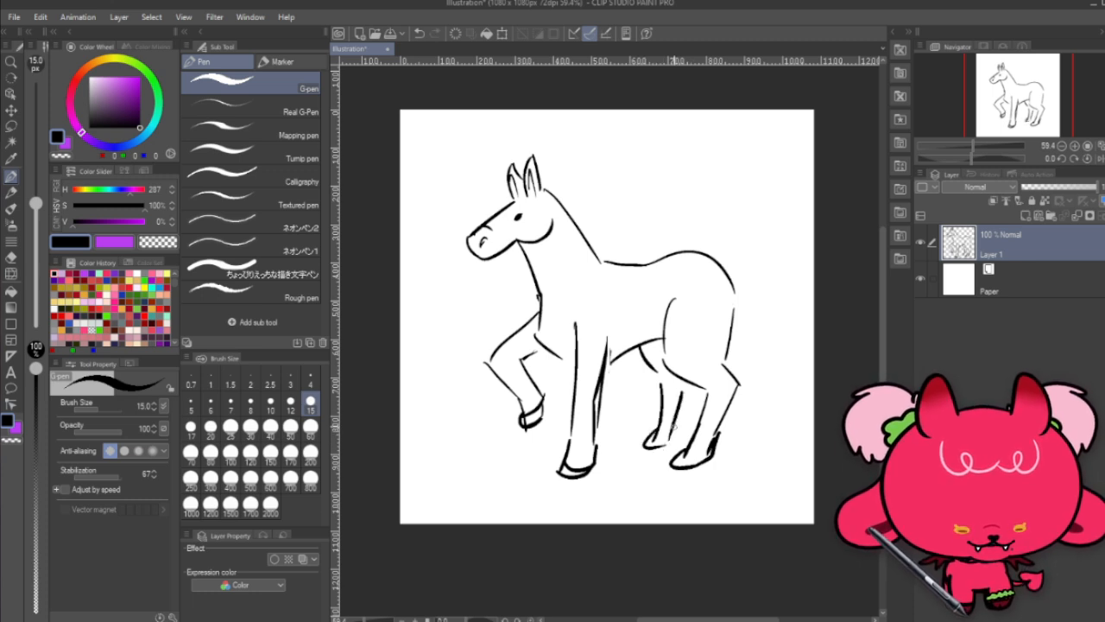
pyautogui.hotkey('ctrl', 'z')
pyautogui.moveTo(682, 385); pyautogui.dragTo(671, 442)
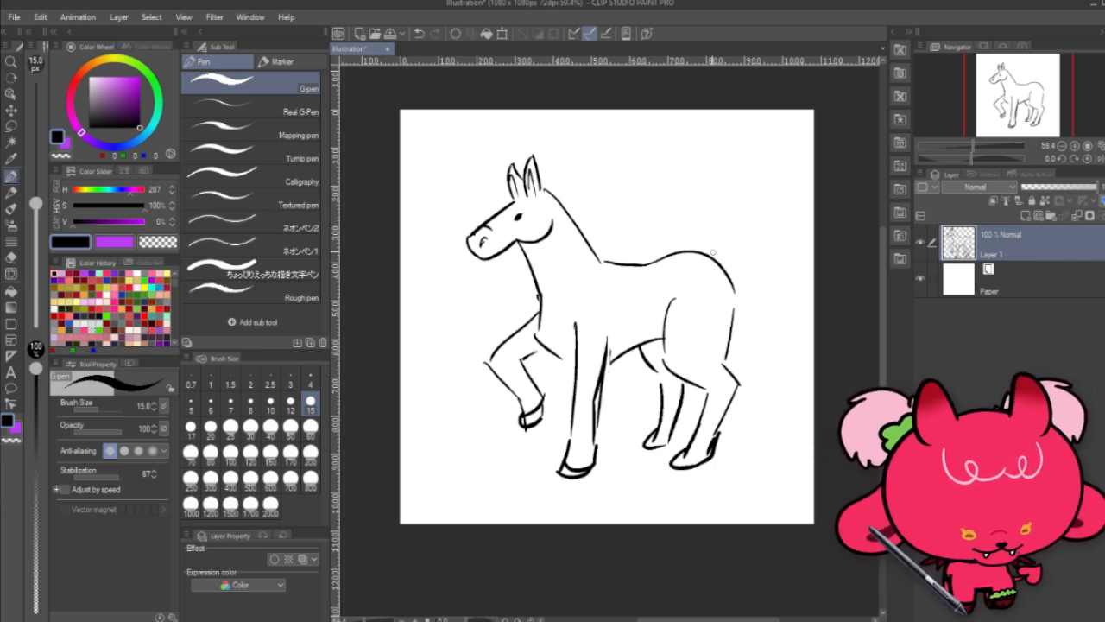
pyautogui.moveTo(535, 315)
pyautogui.mouseDown()
pyautogui.moveTo(486, 360)
pyautogui.moveTo(521, 400)
pyautogui.mouseUp()
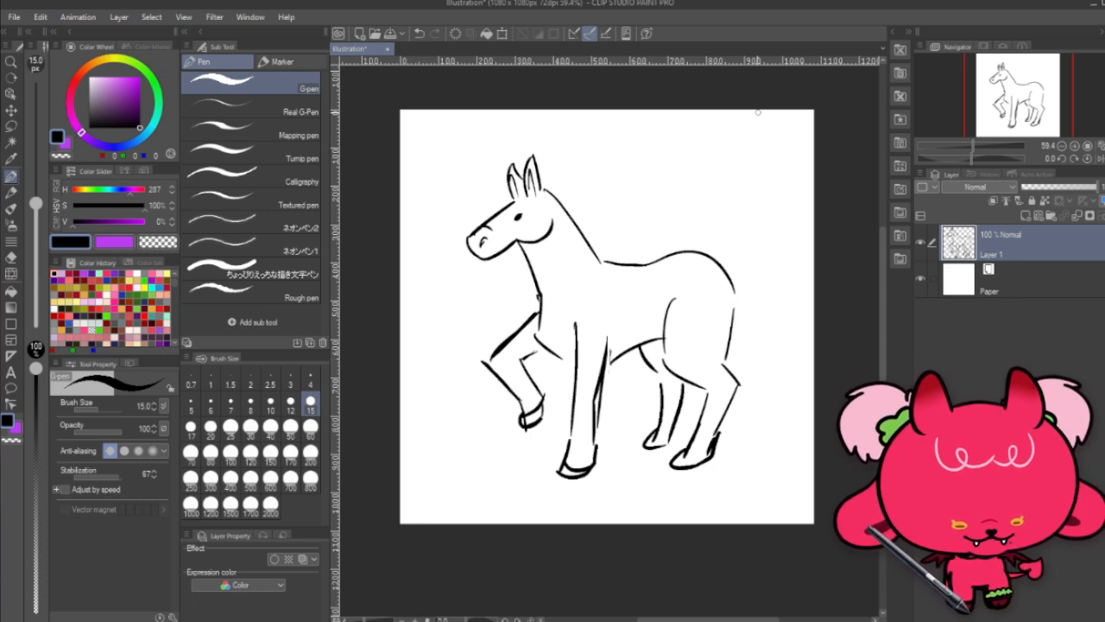
# Step: Draw a long arching tail from the rump and a wavy, windblown mane with a curled forelock
pyautogui.moveTo(712, 259)
pyautogui.mouseDown()
pyautogui.moveTo(765, 250)
pyautogui.moveTo(784, 341)
pyautogui.mouseUp()
pyautogui.moveTo(732, 274); pyautogui.dragTo(776, 442)
pyautogui.moveTo(779, 348)
pyautogui.mouseDown()
pyautogui.moveTo(794, 409)
pyautogui.moveTo(765, 408)
pyautogui.moveTo(775, 441)
pyautogui.mouseUp()
pyautogui.moveTo(785, 387); pyautogui.dragTo(794, 405)
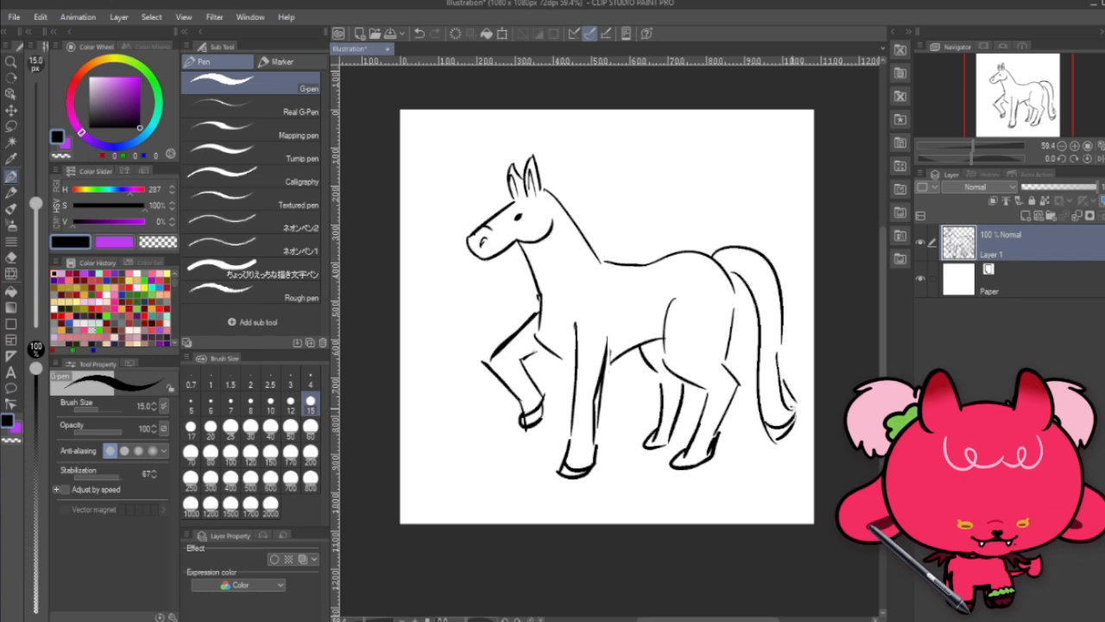
pyautogui.moveTo(777, 316); pyautogui.dragTo(786, 387)
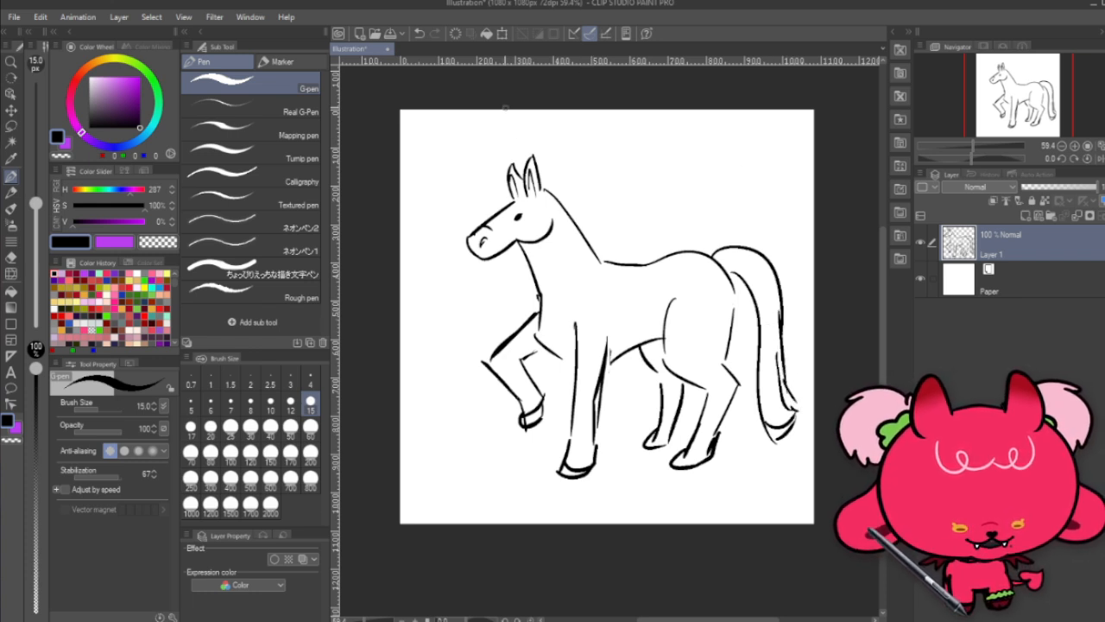
pyautogui.moveTo(516, 196)
pyautogui.mouseDown()
pyautogui.moveTo(502, 156)
pyautogui.moveTo(498, 192)
pyautogui.moveTo(546, 140)
pyautogui.moveTo(591, 183)
pyautogui.moveTo(623, 243)
pyautogui.moveTo(661, 223)
pyautogui.moveTo(688, 231)
pyautogui.mouseUp()
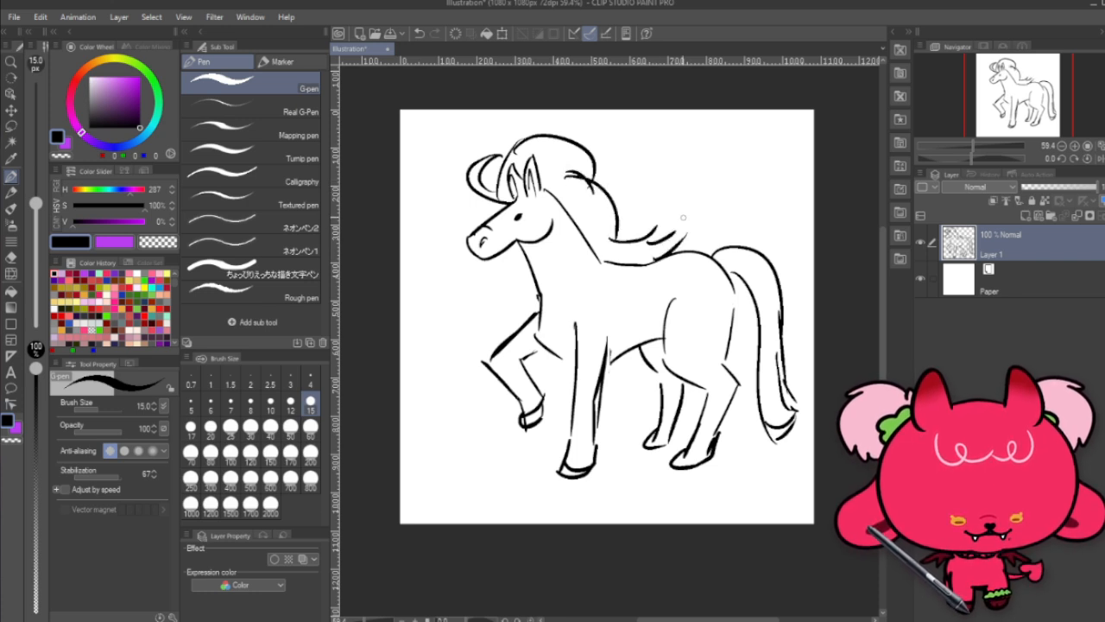
pyautogui.moveTo(590, 251)
pyautogui.mouseDown()
pyautogui.moveTo(654, 251)
pyautogui.moveTo(628, 235)
pyautogui.moveTo(635, 263)
pyautogui.moveTo(671, 228)
pyautogui.moveTo(669, 204)
pyautogui.moveTo(687, 224)
pyautogui.moveTo(705, 207)
pyautogui.moveTo(676, 257)
pyautogui.mouseUp()
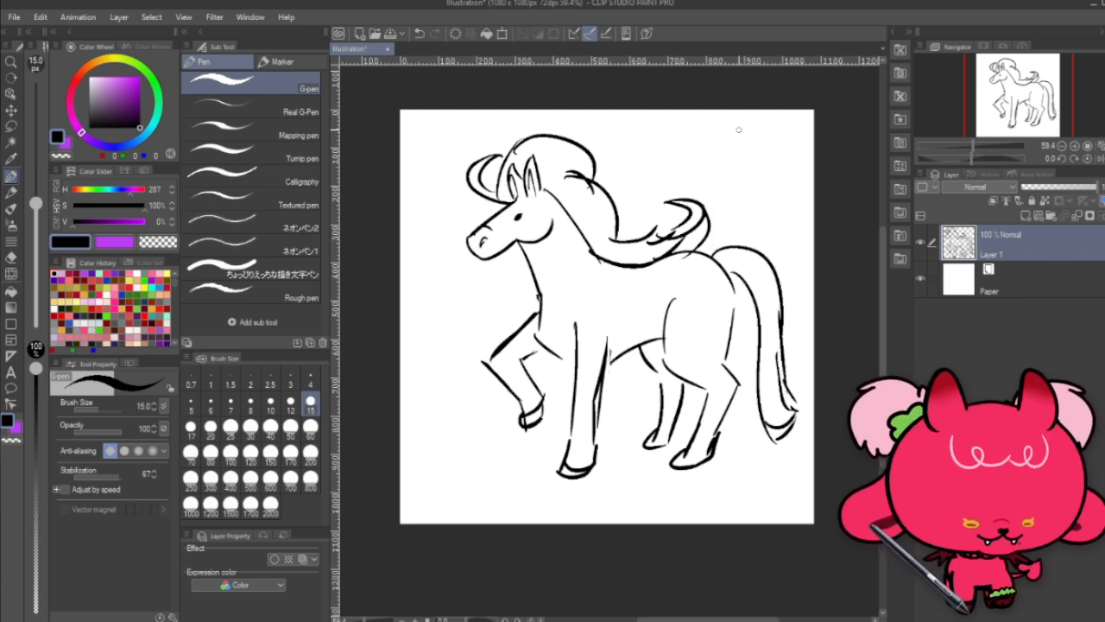
# Step: Lasso the horse's muzzle and jaw, scale them to 113%, stretch them slightly taller, reposition them and clear the selection
pyautogui.press('m')
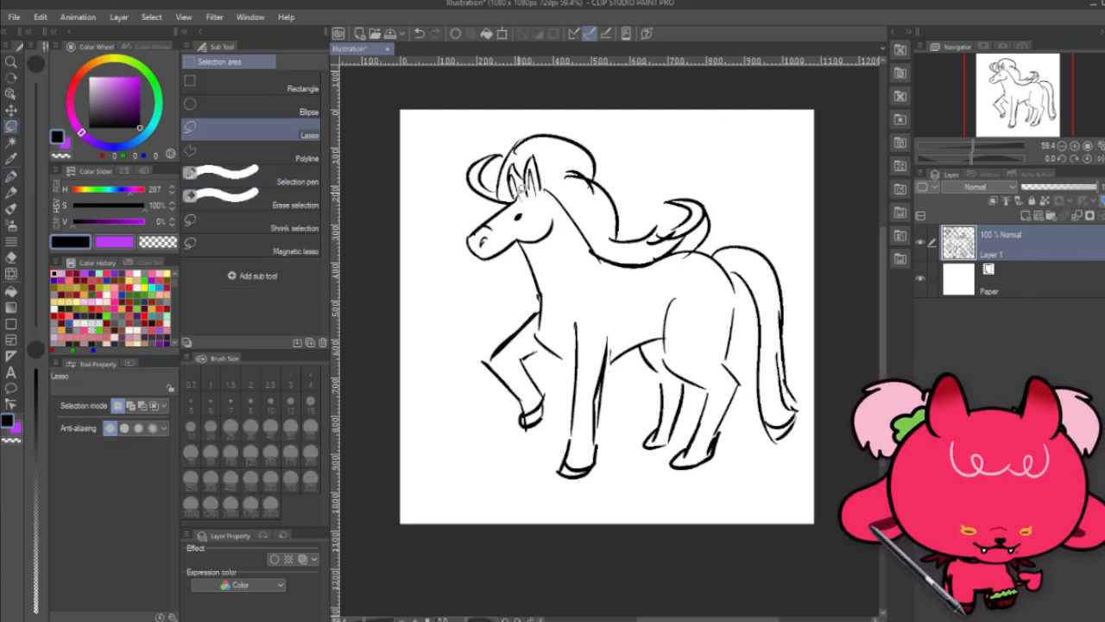
pyautogui.moveTo(517, 191)
pyautogui.mouseDown()
pyautogui.moveTo(442, 219)
pyautogui.moveTo(449, 274)
pyautogui.moveTo(513, 257)
pyautogui.moveTo(520, 242)
pyautogui.moveTo(546, 245)
pyautogui.moveTo(563, 221)
pyautogui.moveTo(554, 210)
pyautogui.moveTo(516, 204)
pyautogui.mouseUp()
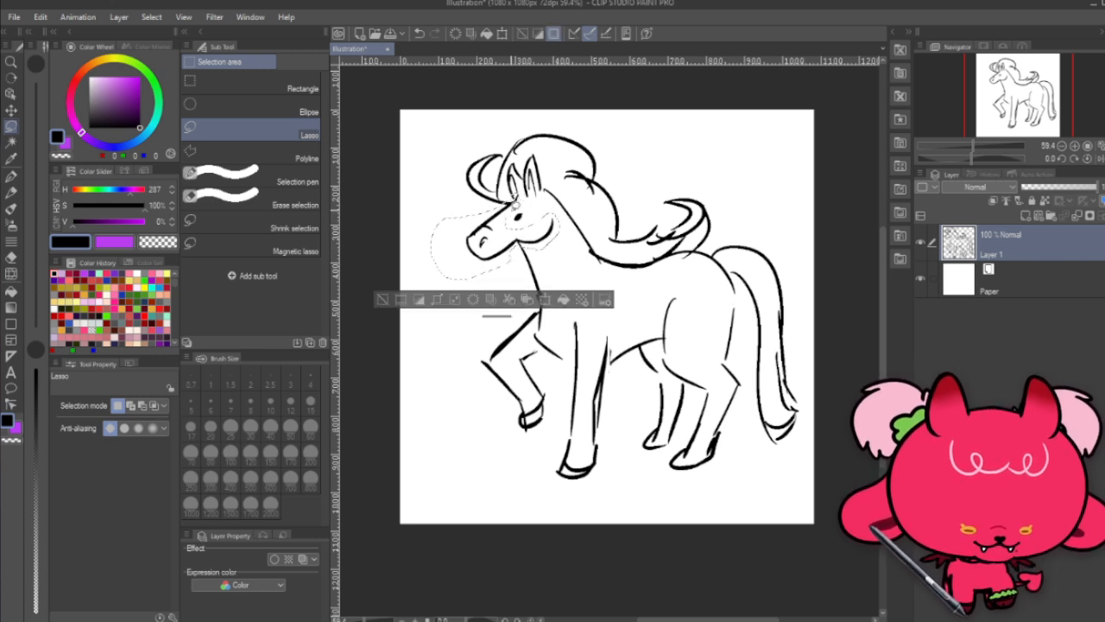
pyautogui.hotkey('ctrl', 't')
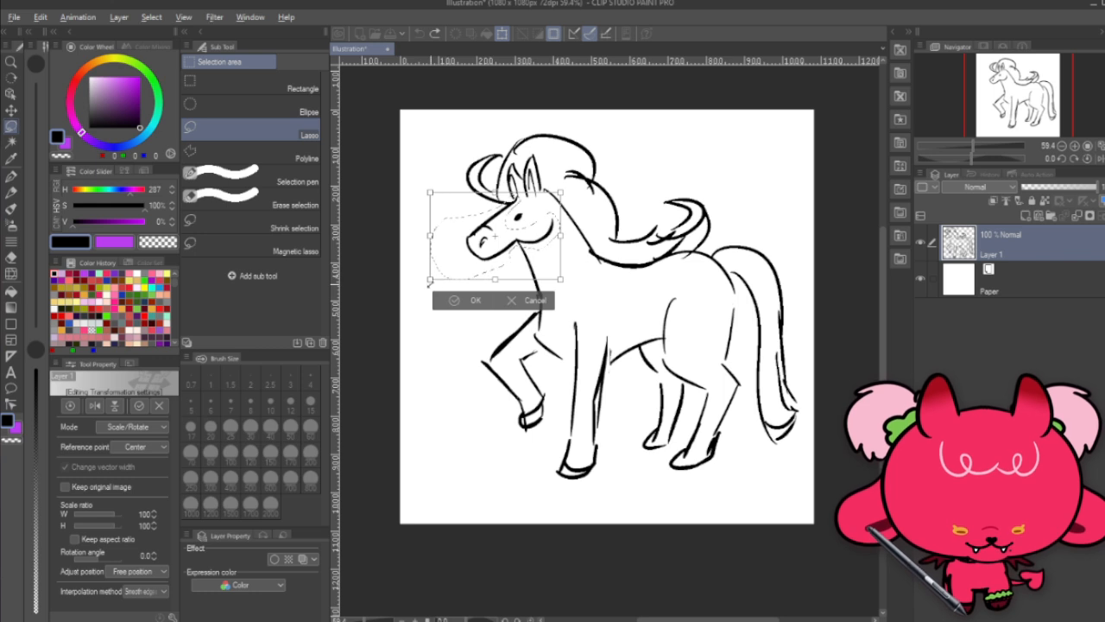
pyautogui.moveTo(430, 283); pyautogui.dragTo(421, 290)
pyautogui.moveTo(547, 236); pyautogui.dragTo(544, 240)
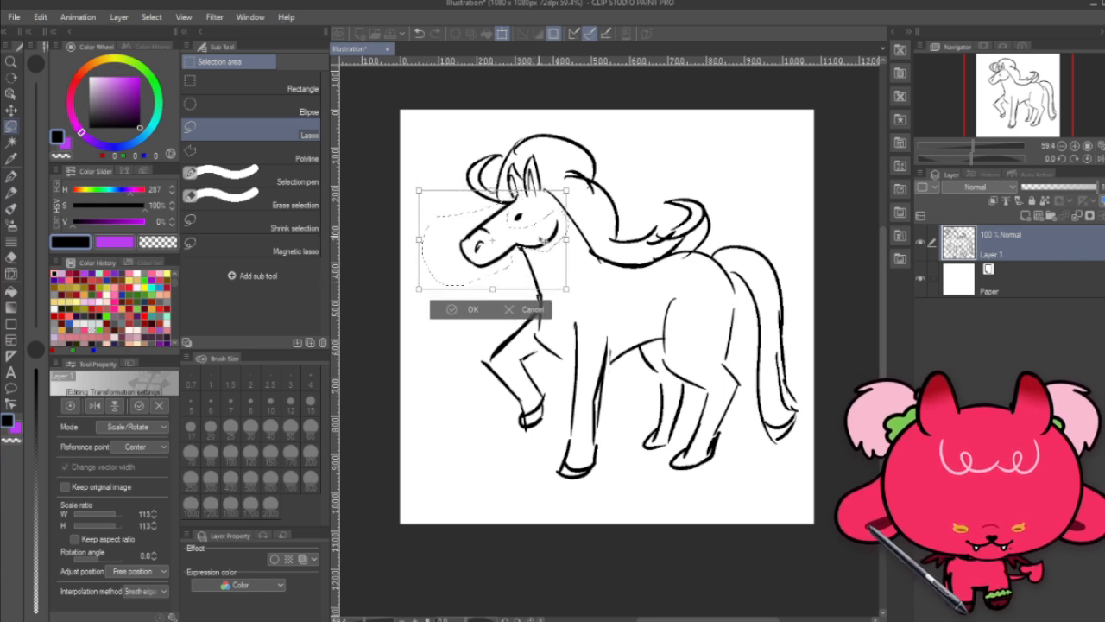
pyautogui.moveTo(492, 288); pyautogui.dragTo(493, 302)
pyautogui.moveTo(523, 261); pyautogui.dragTo(523, 255)
pyautogui.click(466, 322)
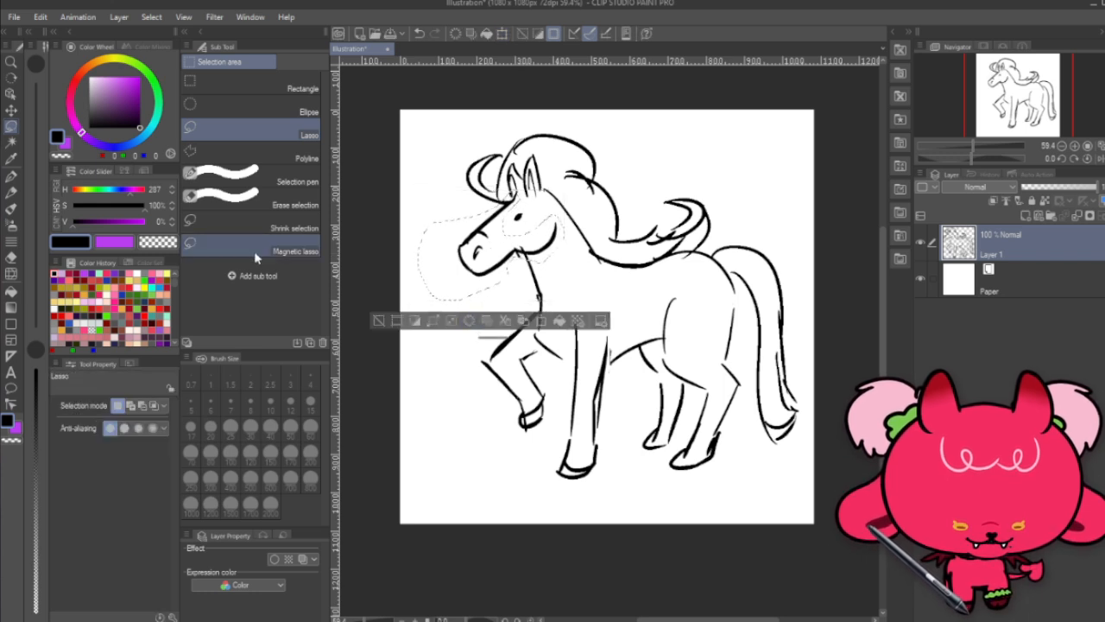
pyautogui.hotkey('ctrl', 'd')
# Step: Reshape the horse's muzzle with the Liquify tool at brush size 200
pyautogui.click(10, 273)
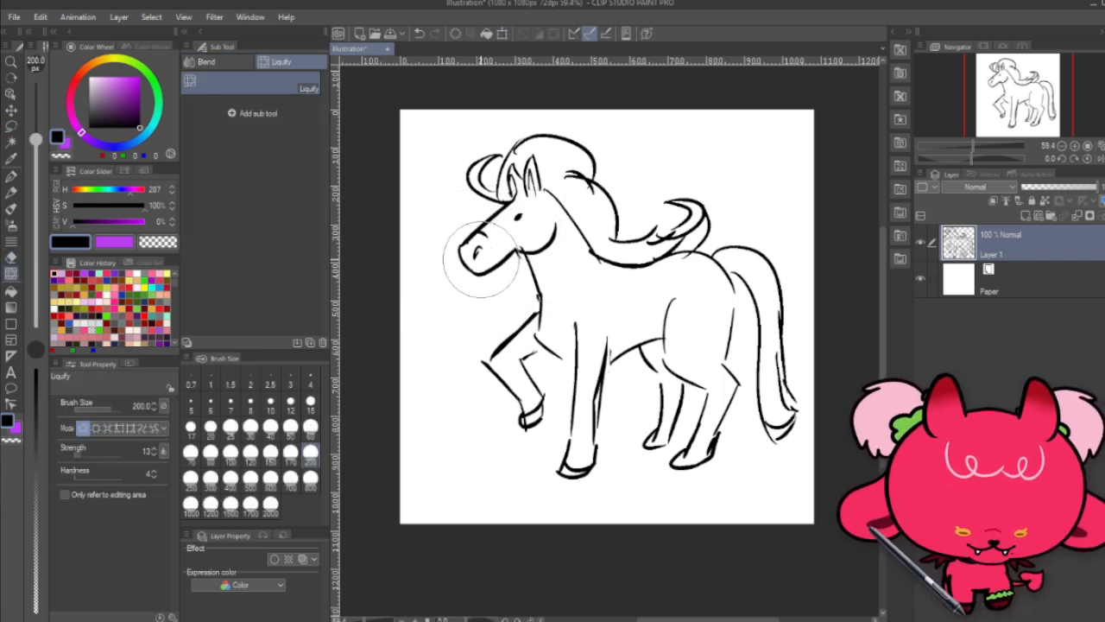
pyautogui.moveTo(472, 279)
pyautogui.mouseDown()
pyautogui.moveTo(481, 264)
pyautogui.moveTo(500, 264)
pyautogui.mouseUp()
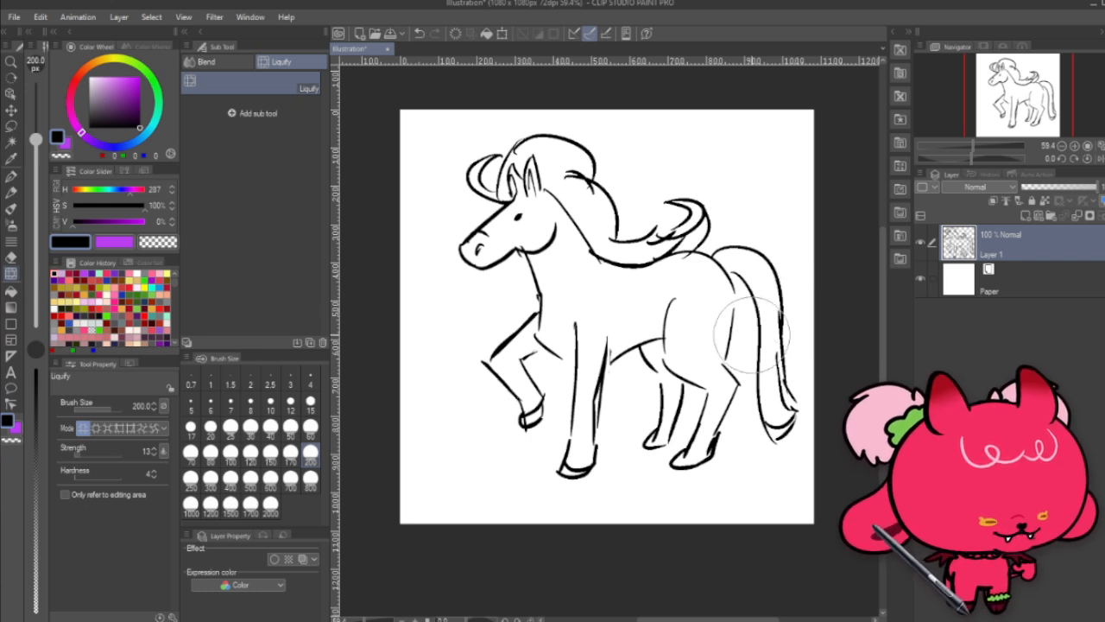
# Step: Hide the horse sketch layer and add a new raster layer above it for drawing with the G-pen
pyautogui.click(11, 176)
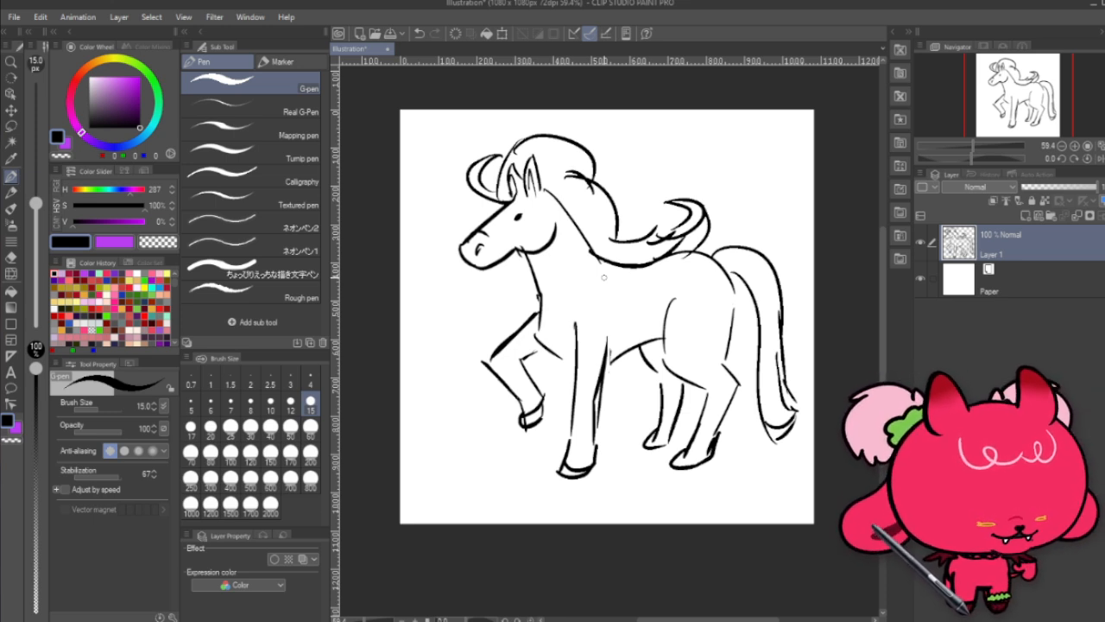
pyautogui.click(921, 246)
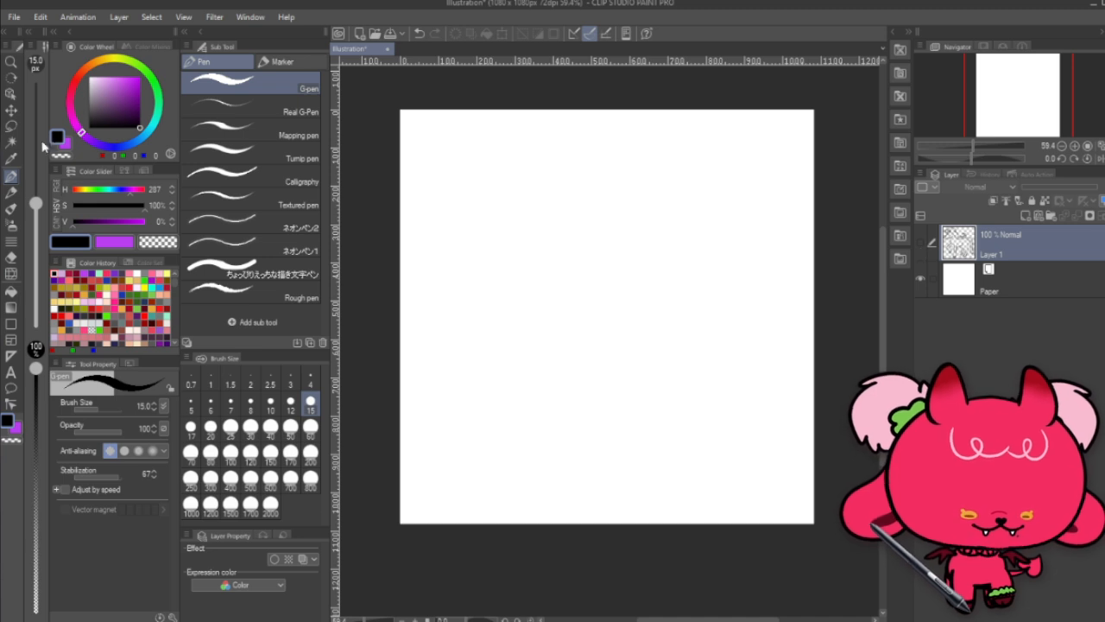
pyautogui.click(1027, 215)
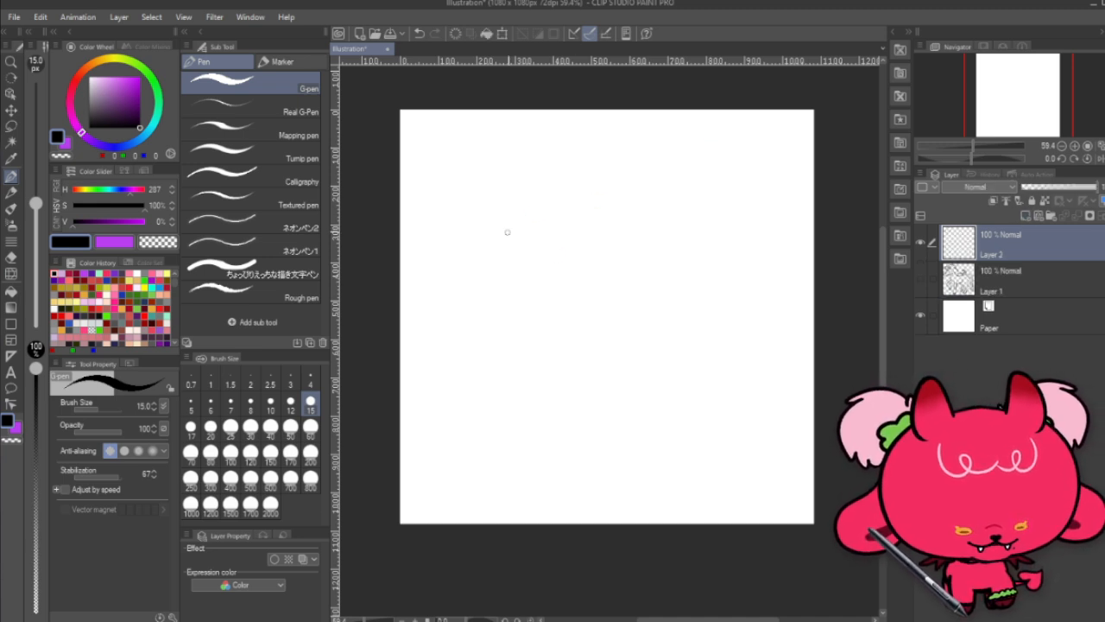
# Step: Draw a round cartoon pony head with a small protruding snout and a large eye with lashes
pyautogui.moveTo(520, 278)
pyautogui.mouseDown()
pyautogui.moveTo(572, 189)
pyautogui.moveTo(594, 293)
pyautogui.mouseUp()
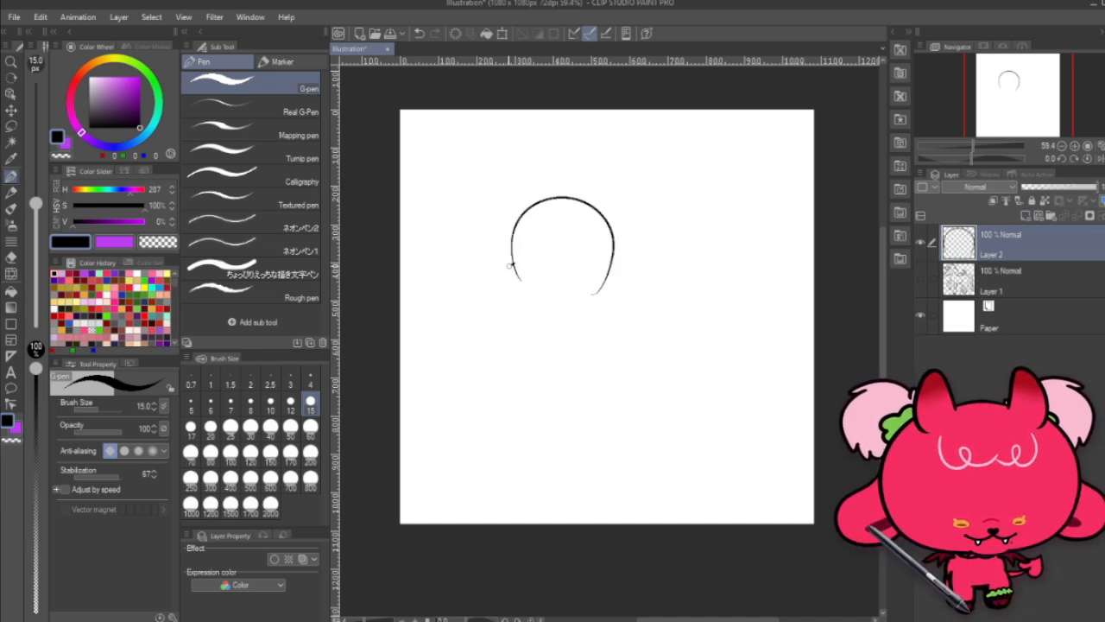
pyautogui.moveTo(499, 267)
pyautogui.mouseDown()
pyautogui.moveTo(508, 302)
pyautogui.moveTo(573, 318)
pyautogui.moveTo(595, 291)
pyautogui.mouseUp()
pyautogui.hotkey('ctrl', 'z')
pyautogui.moveTo(497, 270)
pyautogui.mouseDown()
pyautogui.moveTo(592, 297)
pyautogui.moveTo(557, 224)
pyautogui.moveTo(595, 255)
pyautogui.moveTo(613, 211)
pyautogui.moveTo(618, 230)
pyautogui.mouseUp()
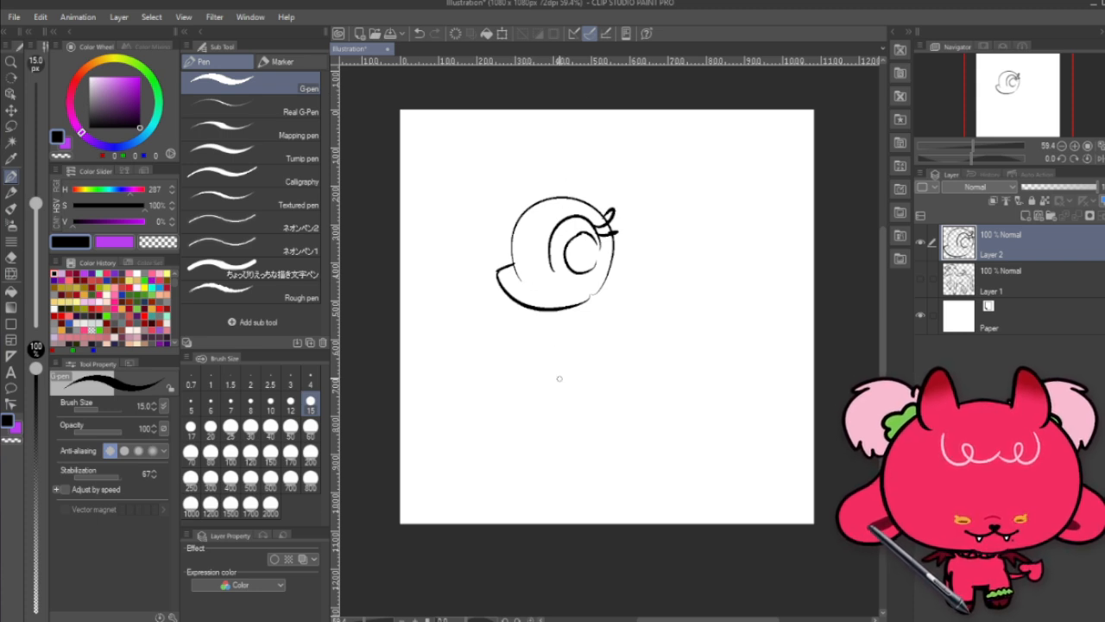
# Step: Draw the pony's neck and chest line, a front leg stretched forward and a thick standing front leg
pyautogui.moveTo(558, 311)
pyautogui.mouseDown()
pyautogui.moveTo(541, 367)
pyautogui.moveTo(568, 426)
pyautogui.mouseUp()
pyautogui.moveTo(537, 391)
pyautogui.mouseDown()
pyautogui.moveTo(451, 446)
pyautogui.moveTo(522, 487)
pyautogui.mouseUp()
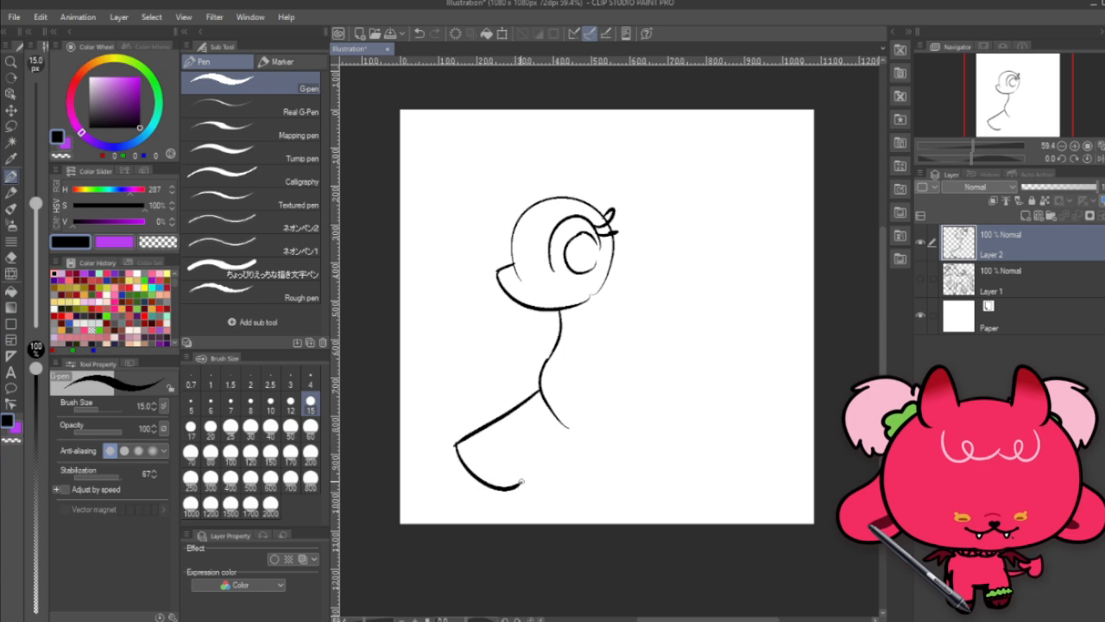
pyautogui.moveTo(582, 396)
pyautogui.mouseDown()
pyautogui.moveTo(578, 445)
pyautogui.moveTo(616, 513)
pyautogui.moveTo(645, 493)
pyautogui.mouseUp()
pyautogui.moveTo(639, 404); pyautogui.dragTo(642, 491)
pyautogui.moveTo(496, 472); pyautogui.dragTo(568, 426)
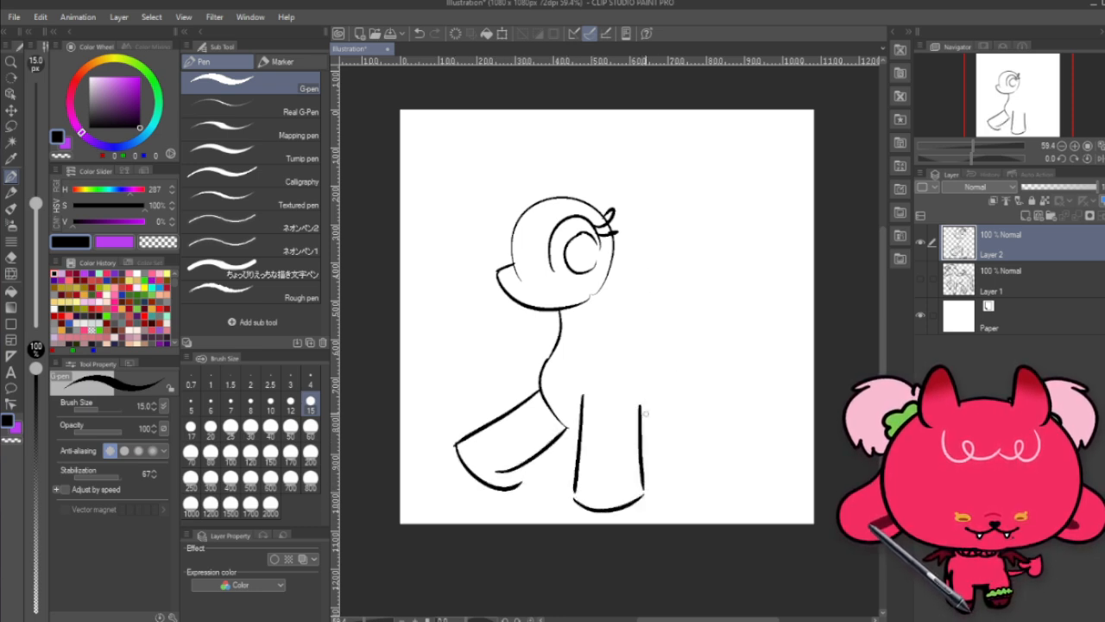
# Step: Add a second stroke along the rear edge of the pony's standing front leg
pyautogui.moveTo(632, 391); pyautogui.dragTo(640, 490)
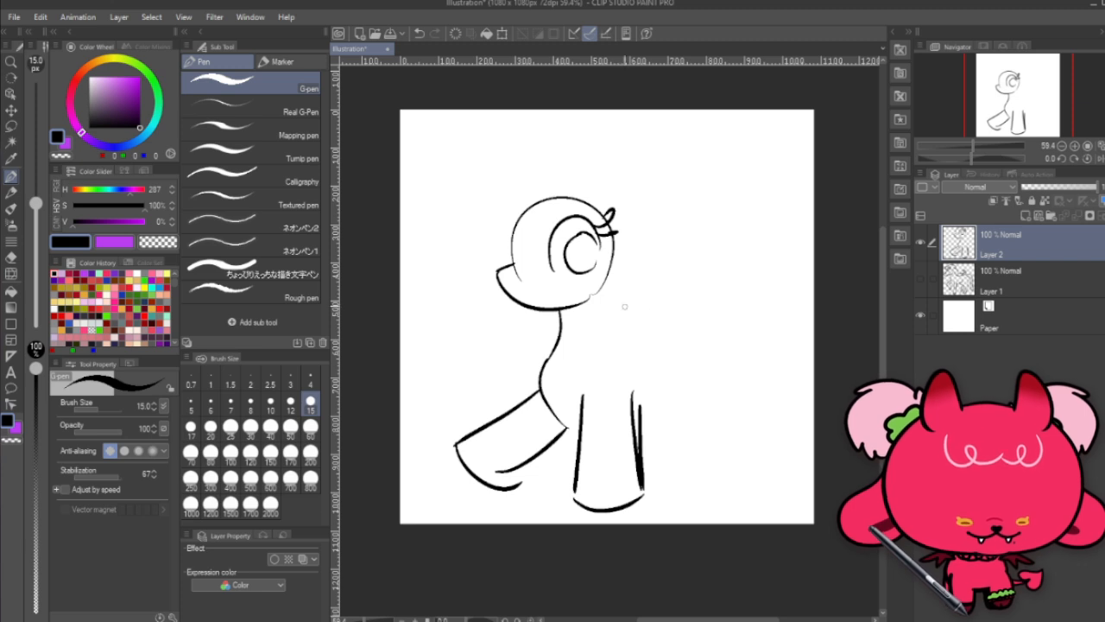
pyautogui.moveTo(610, 299)
pyautogui.mouseDown()
pyautogui.moveTo(632, 320)
pyautogui.moveTo(660, 313)
pyautogui.moveTo(744, 348)
pyautogui.mouseUp()
pyautogui.hotkey('ctrl', 'z')
pyautogui.moveTo(619, 318)
pyautogui.mouseDown()
pyautogui.moveTo(708, 326)
pyautogui.moveTo(726, 341)
pyautogui.mouseUp()
pyautogui.hotkey('ctrl', 'z')
pyautogui.hotkey('ctrl', 'z')
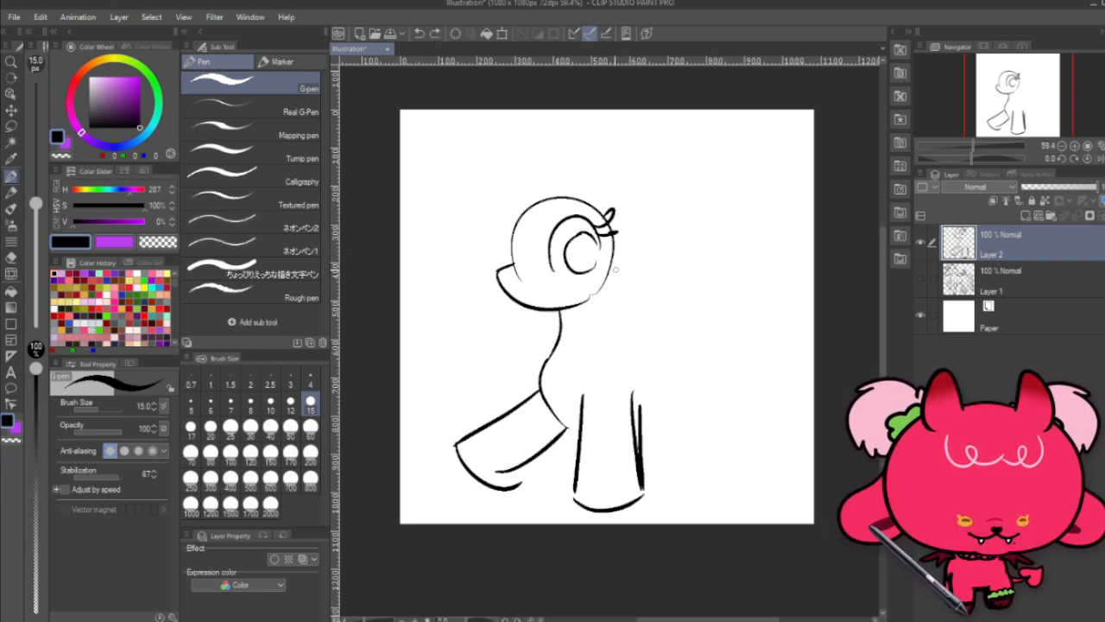
# Step: Draw the back of the pony's neck behind the head and an open smiling mouth on the snout
pyautogui.moveTo(613, 246); pyautogui.dragTo(636, 326)
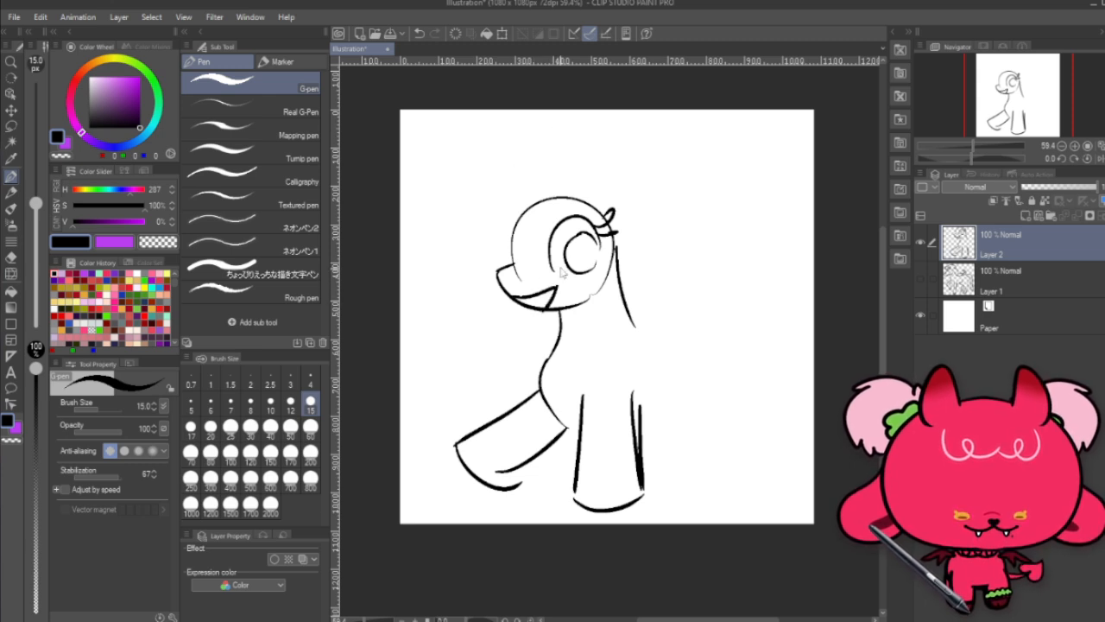
pyautogui.moveTo(526, 293); pyautogui.dragTo(550, 274)
pyautogui.moveTo(550, 275); pyautogui.dragTo(542, 309)
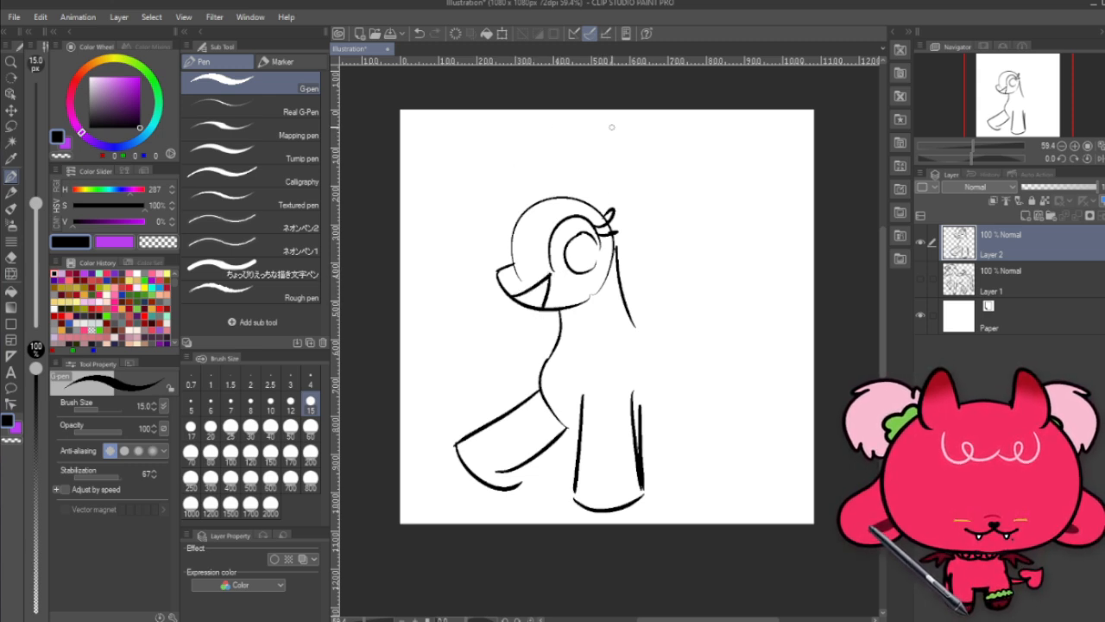
# Step: Draw a puffy, curly mane with a forelock curling over the forehead and a long curl behind the head
pyautogui.moveTo(591, 141)
pyautogui.mouseDown()
pyautogui.moveTo(525, 160)
pyautogui.moveTo(469, 148)
pyautogui.moveTo(488, 190)
pyautogui.moveTo(458, 226)
pyautogui.moveTo(510, 212)
pyautogui.mouseUp()
pyautogui.moveTo(594, 140)
pyautogui.mouseDown()
pyautogui.moveTo(686, 200)
pyautogui.moveTo(683, 224)
pyautogui.moveTo(648, 255)
pyautogui.moveTo(681, 275)
pyautogui.moveTo(653, 278)
pyautogui.mouseUp()
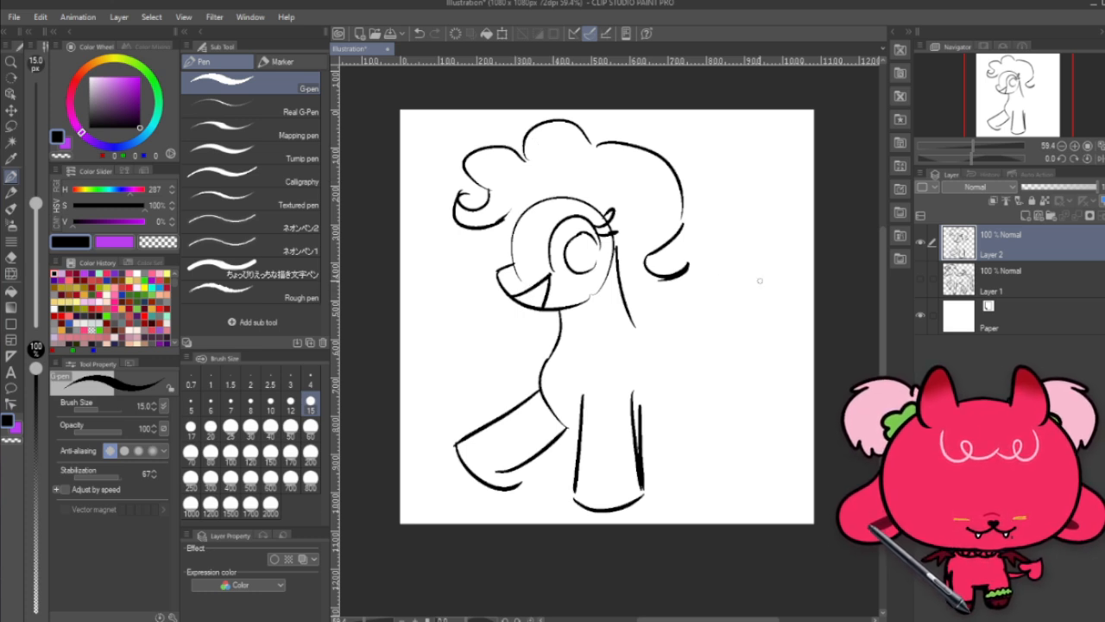
# Step: Draw the pony's back line and a puffy, curly tail reaching the canvas edge
pyautogui.moveTo(632, 303)
pyautogui.mouseDown()
pyautogui.moveTo(708, 317)
pyautogui.moveTo(757, 245)
pyautogui.moveTo(747, 276)
pyautogui.mouseUp()
pyautogui.moveTo(749, 250); pyautogui.dragTo(811, 255)
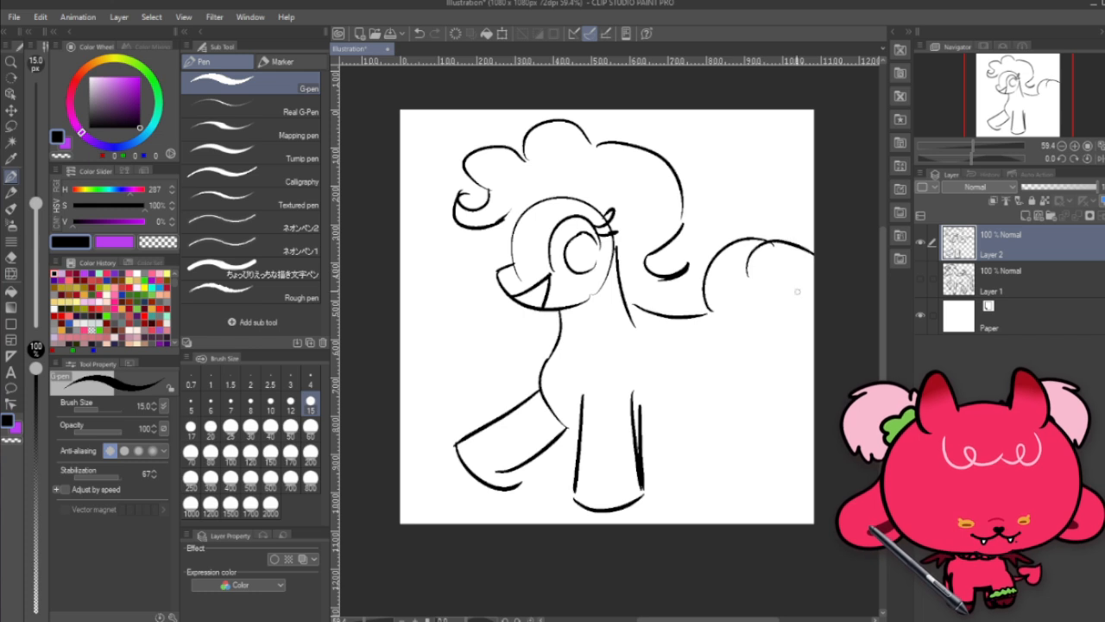
pyautogui.moveTo(769, 298); pyautogui.dragTo(811, 316)
# Step: Begin the pony's belly line with a short stroke behind the standing front leg
pyautogui.moveTo(643, 421); pyautogui.dragTo(698, 408)
pyautogui.hotkey('ctrl', 'z')
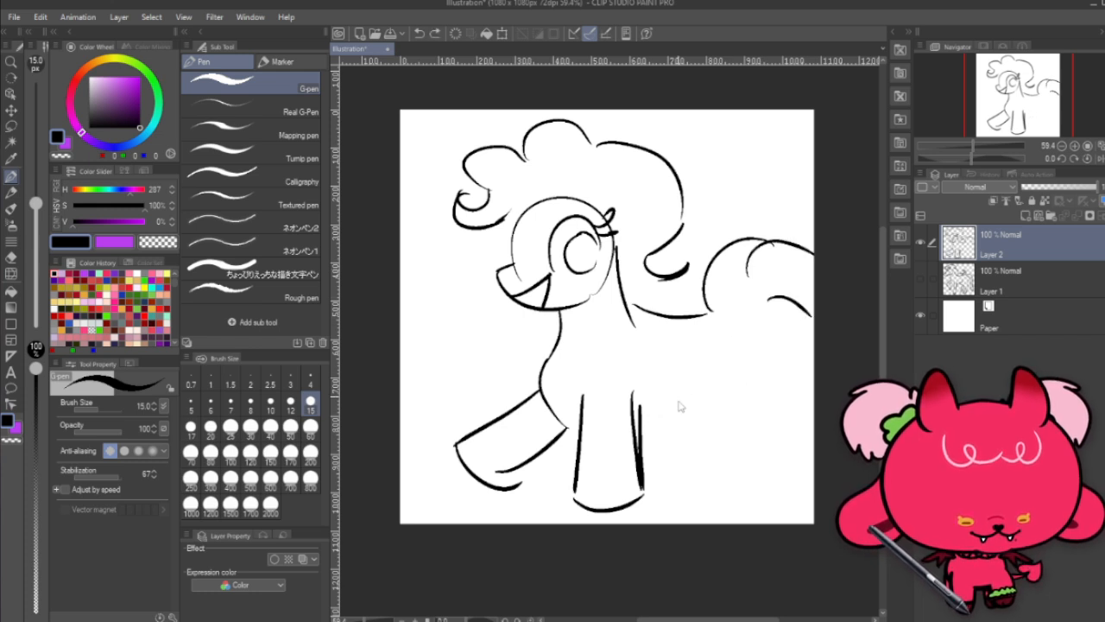
pyautogui.moveTo(641, 433); pyautogui.dragTo(667, 427)
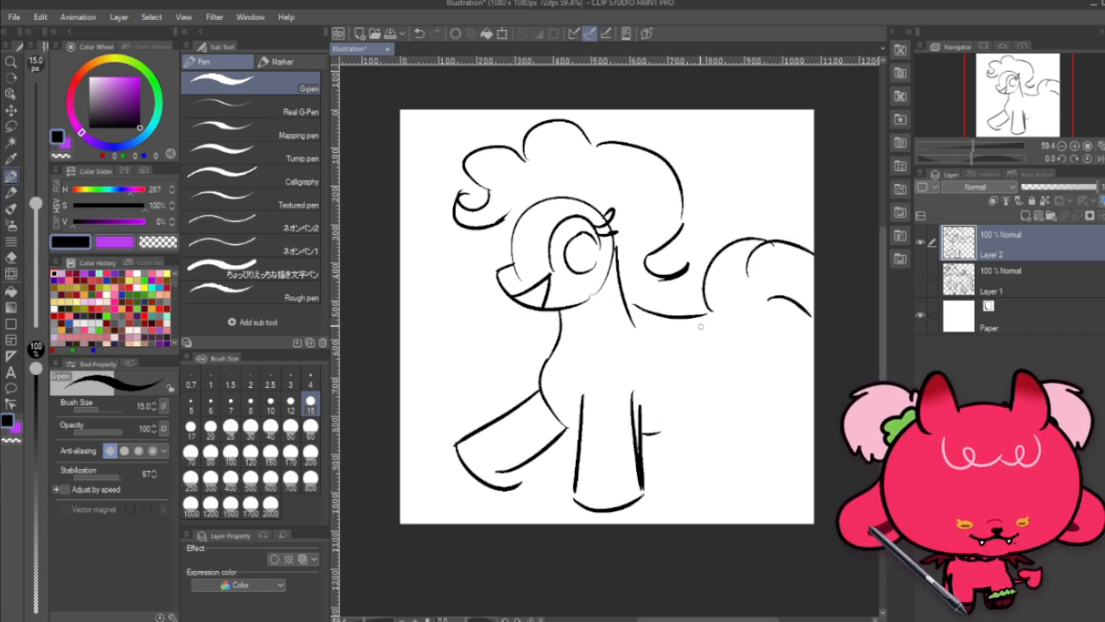
# Step: Draw the pony's rump as a curved line running from the base of the tail down toward the hind leg
pyautogui.moveTo(700, 316); pyautogui.dragTo(748, 385)
pyautogui.hotkey('ctrl', 'z')
pyautogui.moveTo(709, 311); pyautogui.dragTo(751, 373)
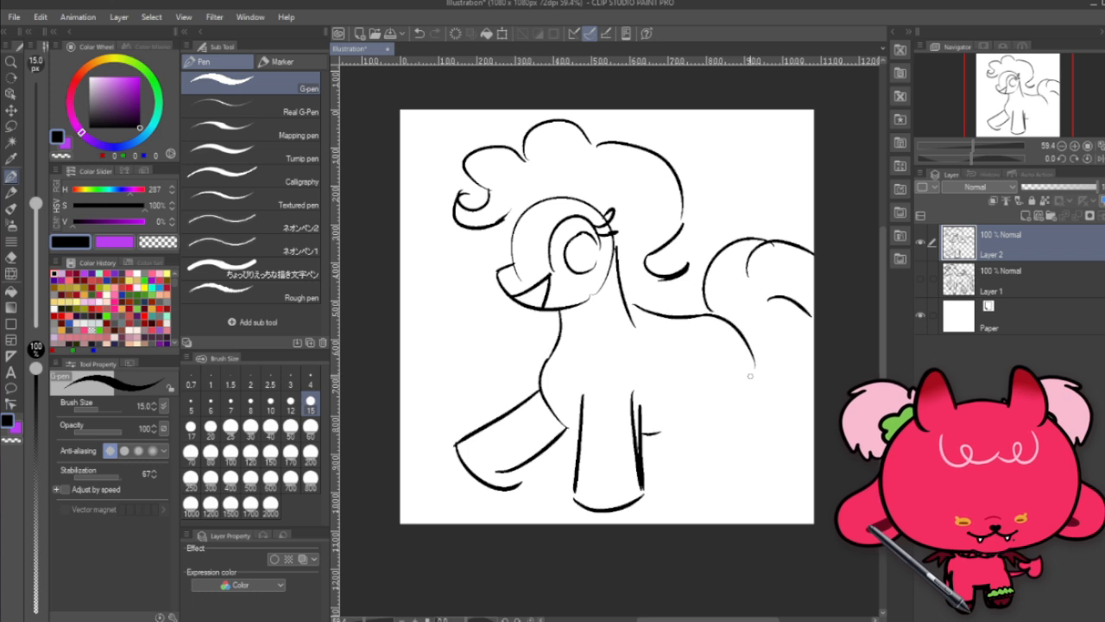
pyautogui.hotkey('ctrl', 'z')
pyautogui.moveTo(703, 313); pyautogui.dragTo(757, 372)
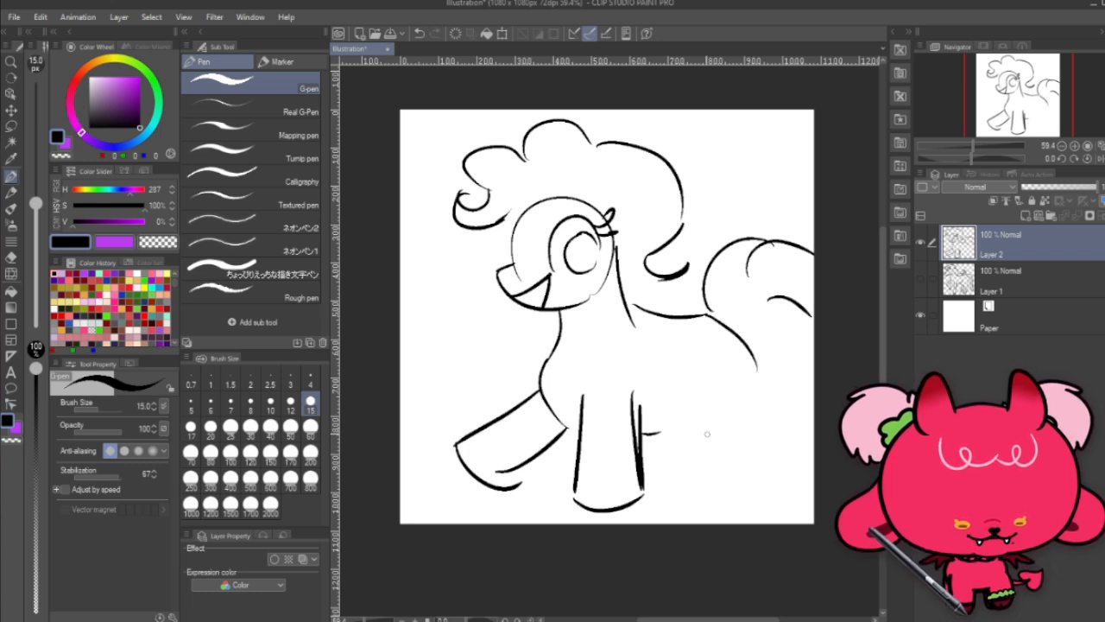
# Step: Draw the pony's hind leg with a curved thigh, a lower leg and a rounded hoof base
pyautogui.moveTo(680, 373)
pyautogui.mouseDown()
pyautogui.moveTo(670, 415)
pyautogui.moveTo(689, 439)
pyautogui.mouseUp()
pyautogui.moveTo(756, 372); pyautogui.dragTo(746, 423)
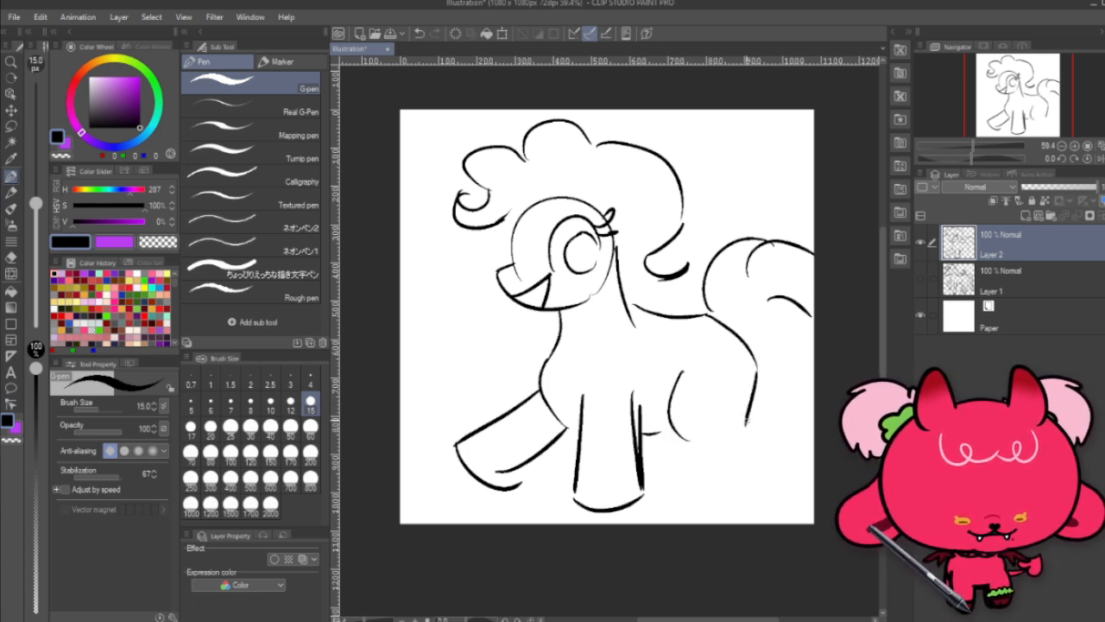
pyautogui.moveTo(692, 451)
pyautogui.mouseDown()
pyautogui.moveTo(668, 492)
pyautogui.moveTo(758, 476)
pyautogui.mouseUp()
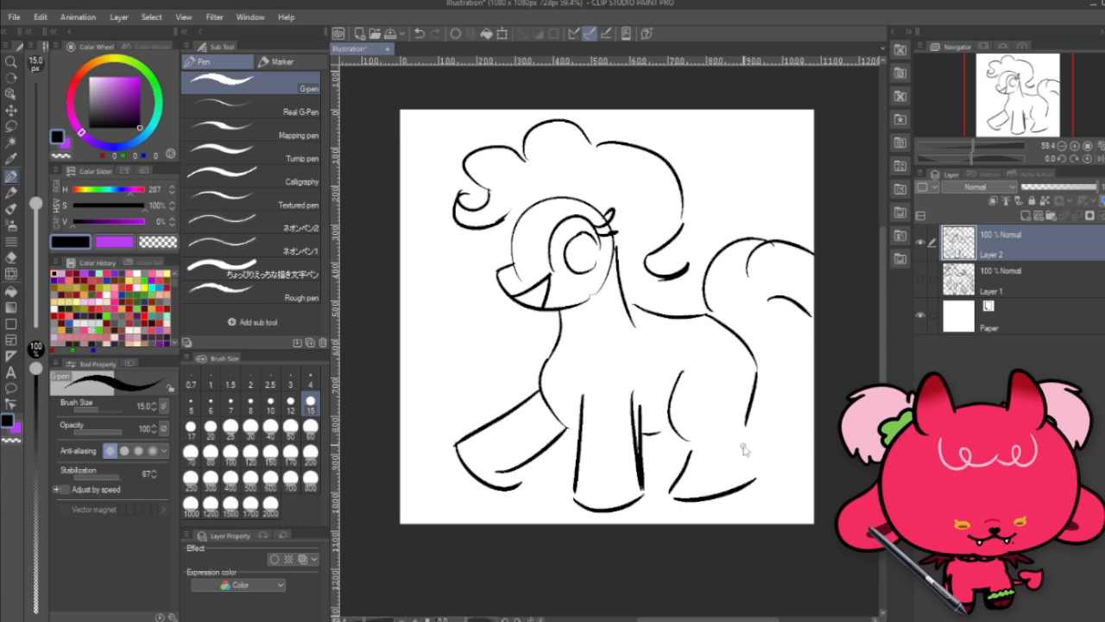
pyautogui.hotkey('ctrl', 'z')
pyautogui.moveTo(670, 493)
pyautogui.mouseDown()
pyautogui.moveTo(689, 506)
pyautogui.moveTo(737, 495)
pyautogui.mouseUp()
pyautogui.moveTo(746, 430); pyautogui.dragTo(734, 496)
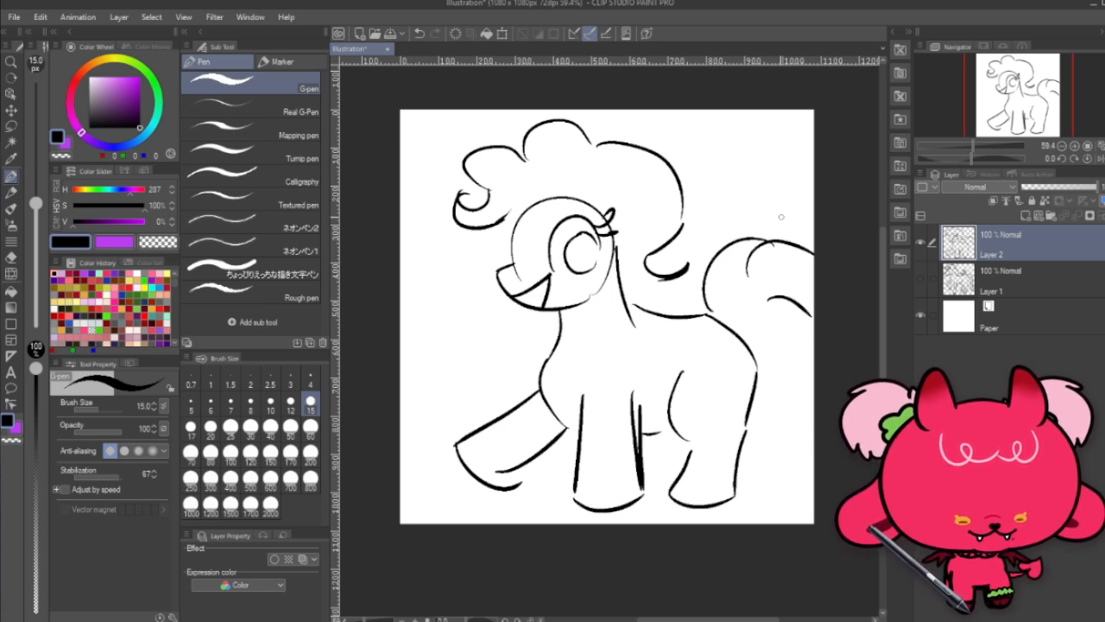
# Step: Draw a balloon-like mark with looped strings on the pony's flank, and an ear with an inner line above the eye
pyautogui.moveTo(718, 348)
pyautogui.mouseDown()
pyautogui.moveTo(715, 363)
pyautogui.moveTo(735, 330)
pyautogui.moveTo(720, 368)
pyautogui.moveTo(682, 359)
pyautogui.moveTo(715, 370)
pyautogui.moveTo(708, 395)
pyautogui.moveTo(734, 406)
pyautogui.mouseUp()
pyautogui.hotkey('ctrl', 'z')
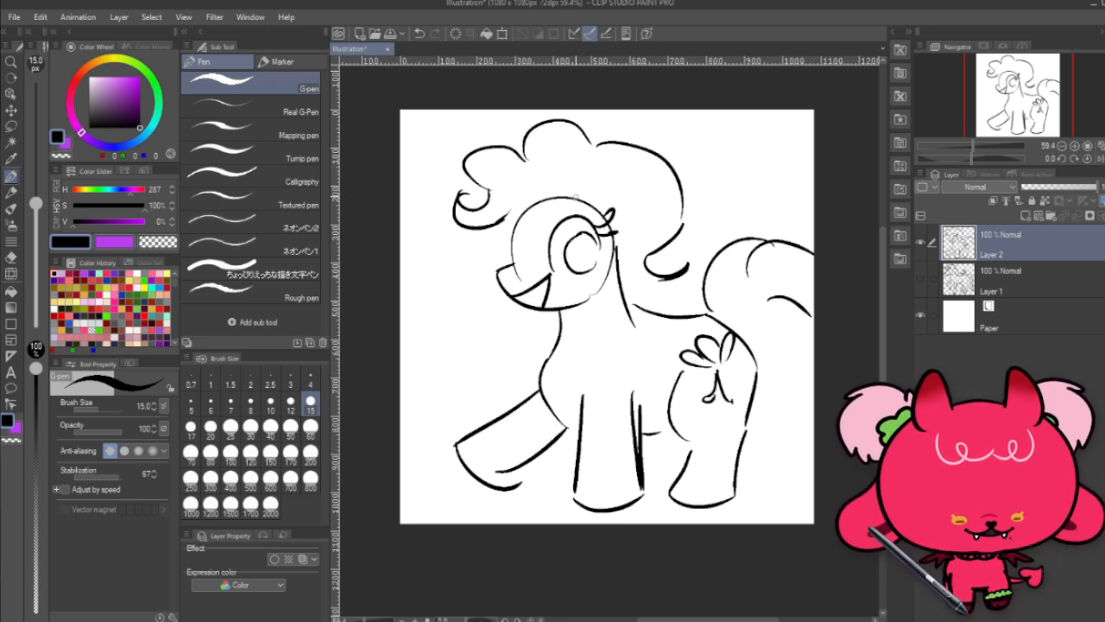
pyautogui.moveTo(576, 197)
pyautogui.mouseDown()
pyautogui.moveTo(604, 177)
pyautogui.moveTo(601, 210)
pyautogui.mouseUp()
pyautogui.hotkey('ctrl', 'z')
pyautogui.moveTo(602, 169); pyautogui.dragTo(601, 207)
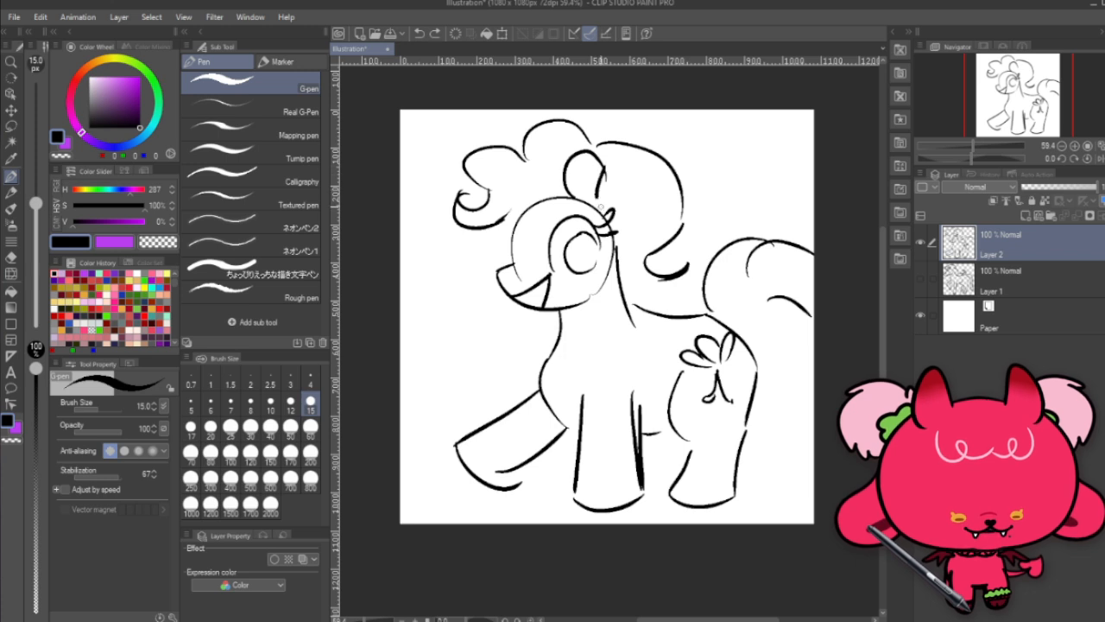
pyautogui.moveTo(576, 170); pyautogui.dragTo(586, 209)
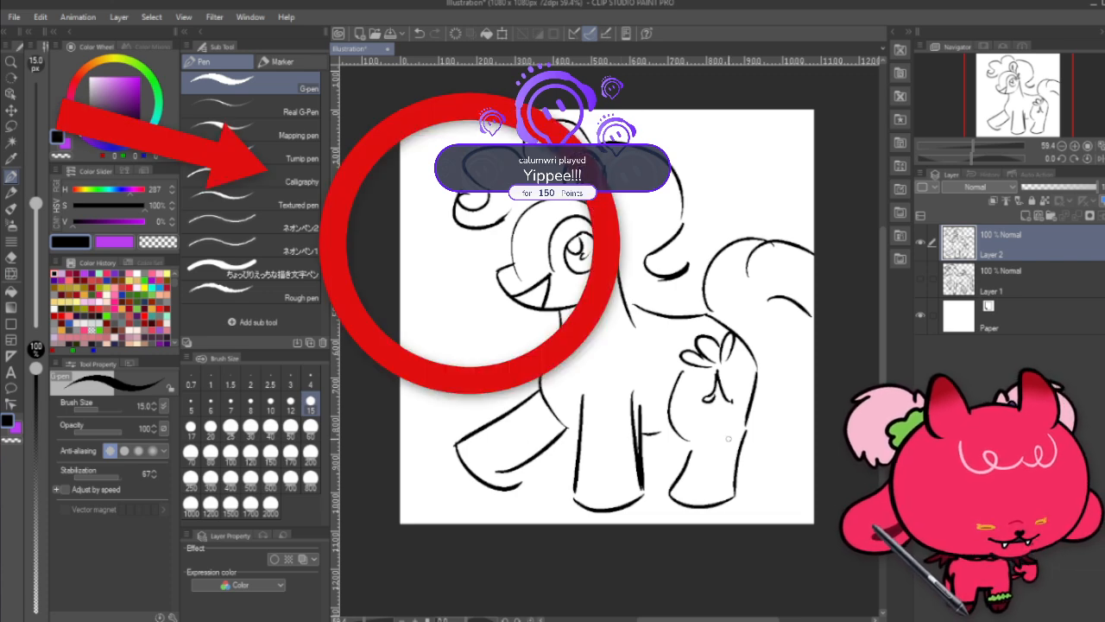
# Step: Hide the pony and horse sketches on Layer 2 and Layer 1, and add a new empty layer above them
pyautogui.scroll(-1, 728, 438)
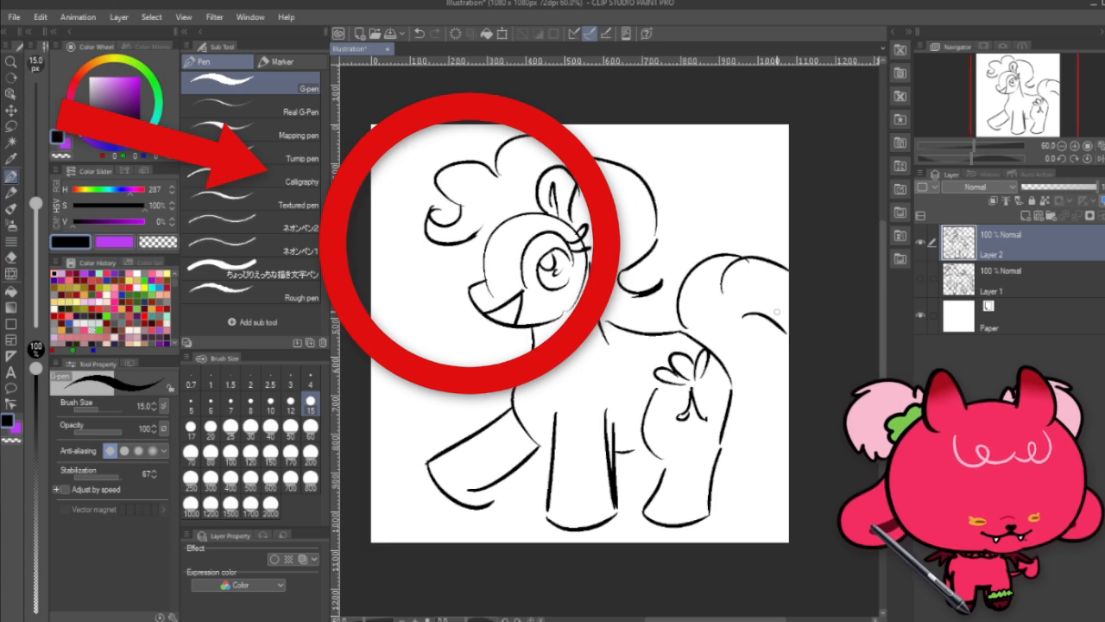
pyautogui.click(920, 244)
pyautogui.click(921, 276)
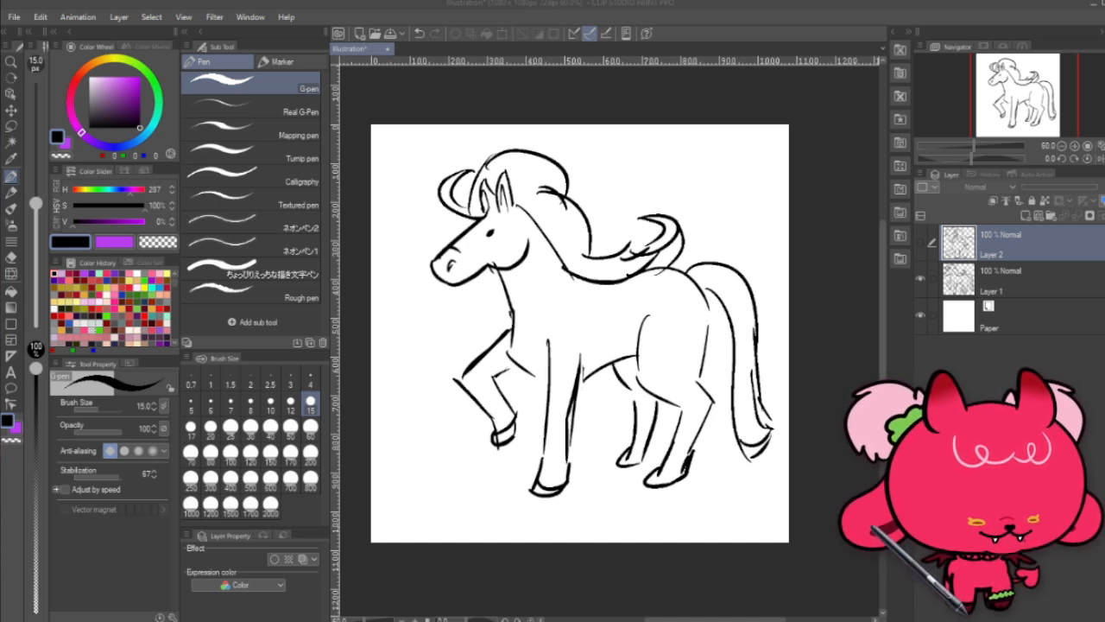
pyautogui.click(921, 278)
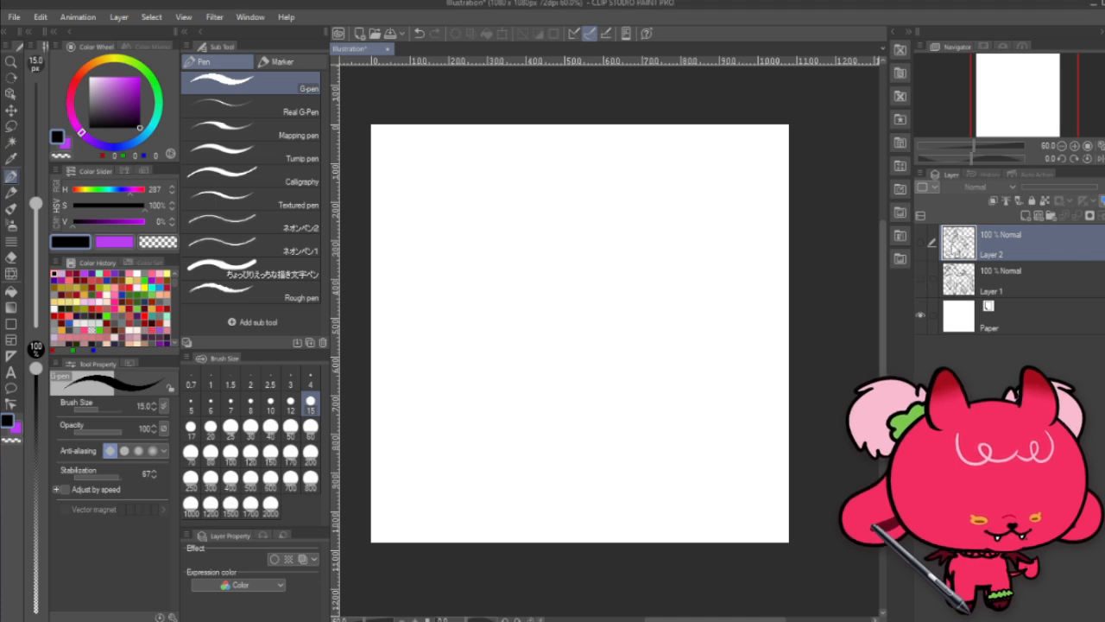
pyautogui.click(1026, 216)
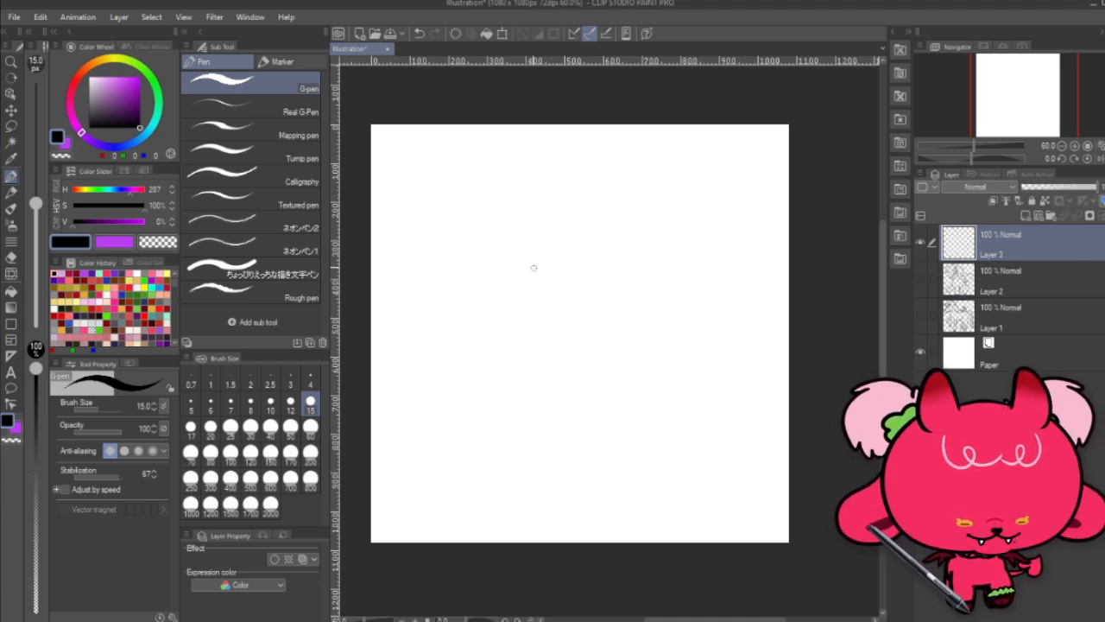
# Step: Draw the sides of a long face tapering to a pointed chin in the middle of the blank canvas
pyautogui.moveTo(534, 240)
pyautogui.mouseDown()
pyautogui.moveTo(543, 337)
pyautogui.moveTo(584, 351)
pyautogui.moveTo(539, 298)
pyautogui.moveTo(553, 348)
pyautogui.moveTo(572, 367)
pyautogui.moveTo(613, 357)
pyautogui.moveTo(600, 376)
pyautogui.moveTo(629, 356)
pyautogui.mouseUp()
pyautogui.hotkey('ctrl', 'z')
pyautogui.hotkey('ctrl', 'z')
pyautogui.moveTo(637, 227)
pyautogui.mouseDown()
pyautogui.moveTo(643, 328)
pyautogui.moveTo(640, 303)
pyautogui.moveTo(627, 357)
pyautogui.mouseUp()
pyautogui.hotkey('ctrl', 'z')
# Step: Draw two flat half-closed eyes with short pupil strokes and a curved smile inside the face
pyautogui.moveTo(549, 282); pyautogui.dragTo(634, 271)
pyautogui.hotkey('ctrl', 'z')
pyautogui.hotkey('ctrl', 'z')
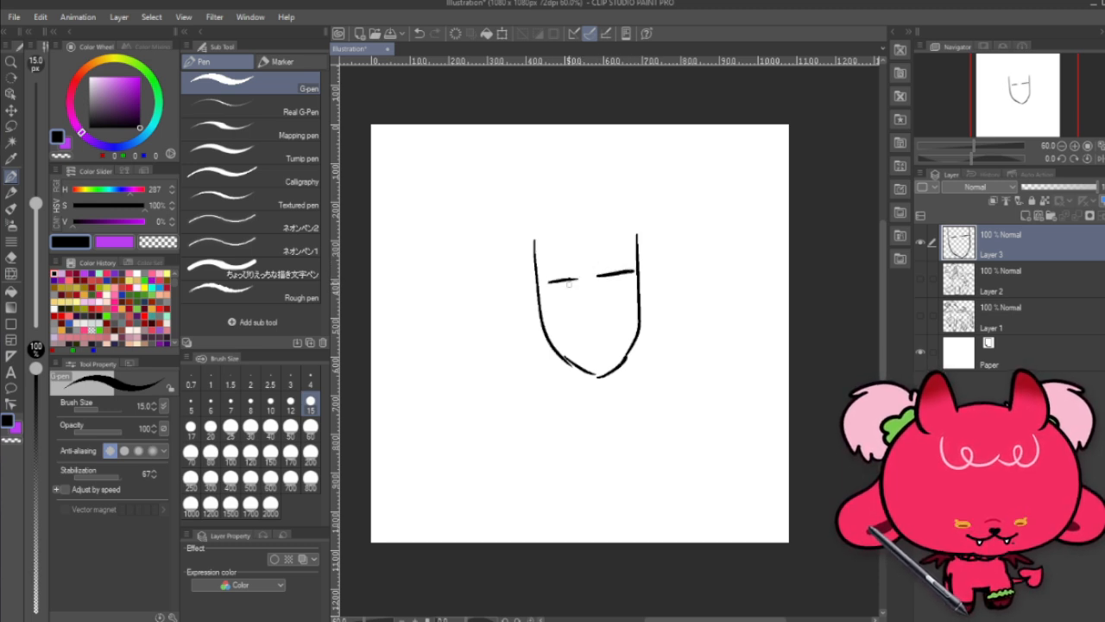
pyautogui.moveTo(568, 279)
pyautogui.mouseDown()
pyautogui.moveTo(568, 290)
pyautogui.moveTo(611, 288)
pyautogui.mouseUp()
pyautogui.moveTo(563, 318)
pyautogui.mouseDown()
pyautogui.moveTo(587, 329)
pyautogui.moveTo(628, 311)
pyautogui.mouseUp()
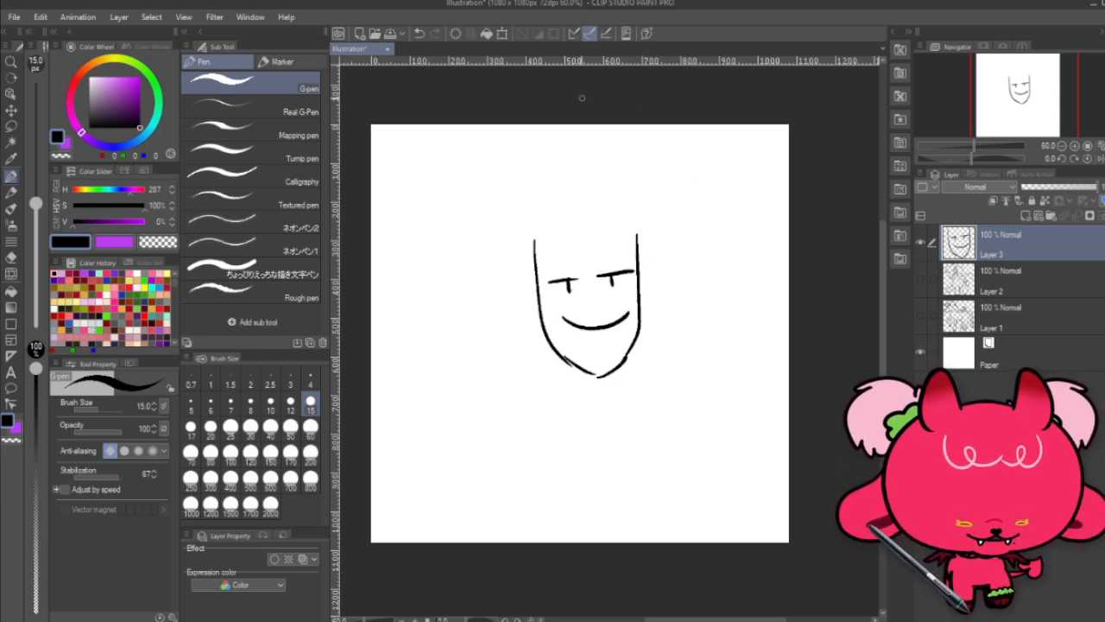
# Step: Draw two tall pointed animal ears above the head and a rounded human ear on each side of the face
pyautogui.moveTo(534, 226)
pyautogui.mouseDown()
pyautogui.moveTo(547, 158)
pyautogui.moveTo(553, 178)
pyautogui.moveTo(603, 176)
pyautogui.moveTo(620, 148)
pyautogui.moveTo(616, 207)
pyautogui.mouseUp()
pyautogui.moveTo(525, 264)
pyautogui.mouseDown()
pyautogui.moveTo(517, 285)
pyautogui.moveTo(539, 349)
pyautogui.mouseUp()
pyautogui.hotkey('ctrl', 'z')
pyautogui.moveTo(524, 264)
pyautogui.mouseDown()
pyautogui.moveTo(510, 298)
pyautogui.moveTo(539, 349)
pyautogui.mouseUp()
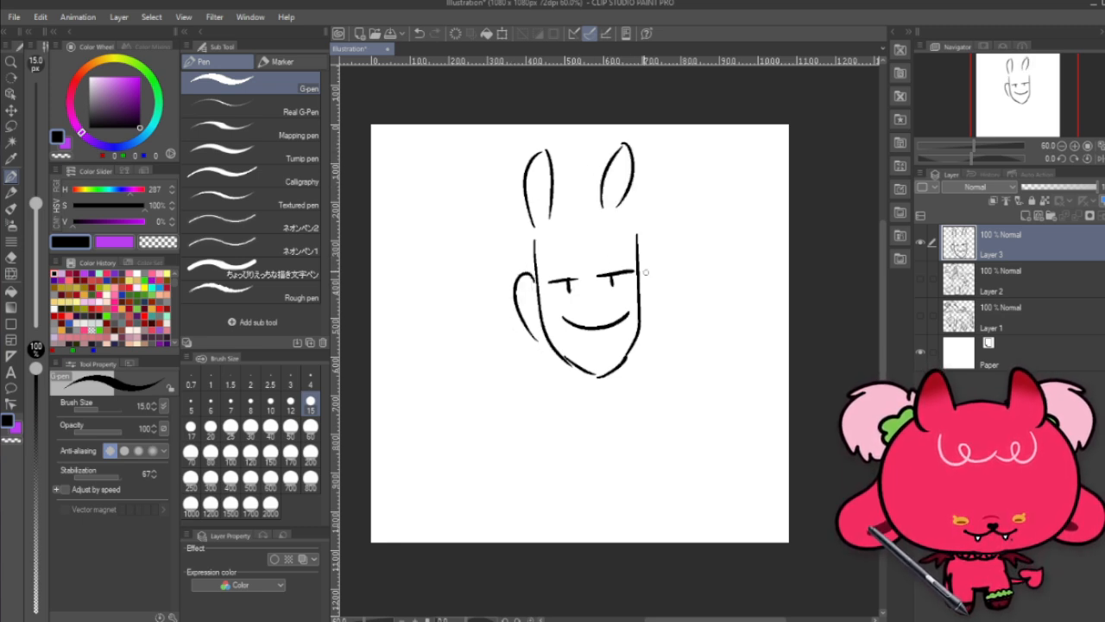
pyautogui.moveTo(644, 270); pyautogui.dragTo(650, 321)
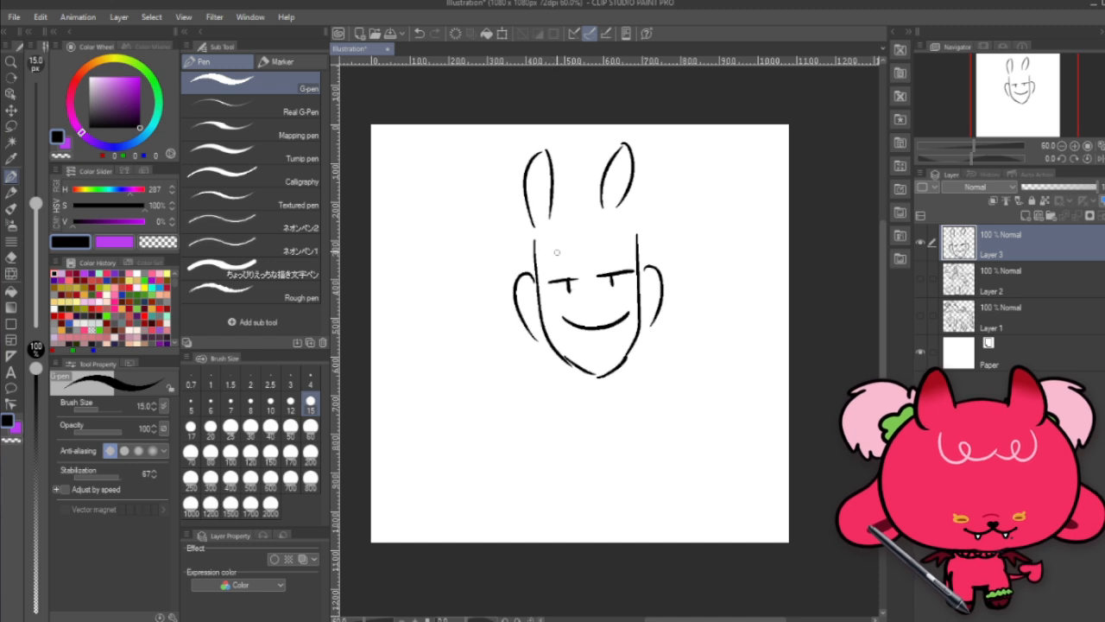
# Step: Draw a line across the forehead, a curved top of the head between the animal ears, and hair lines down both sides
pyautogui.moveTo(554, 252); pyautogui.dragTo(624, 238)
pyautogui.hotkey('ctrl', 'z')
pyautogui.moveTo(556, 249); pyautogui.dragTo(631, 241)
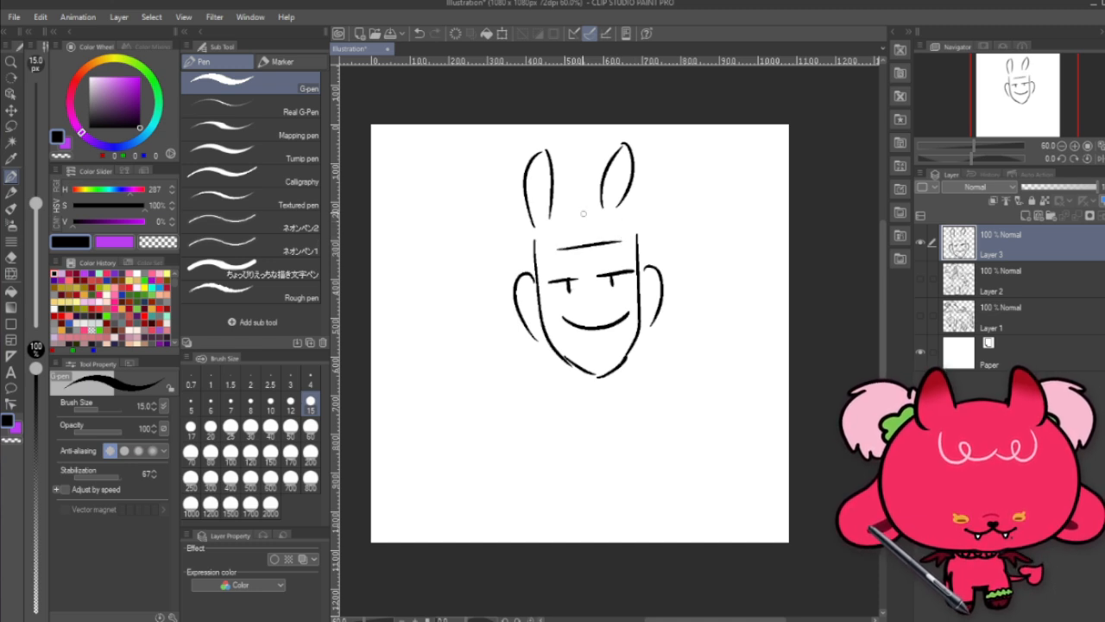
pyautogui.moveTo(549, 209); pyautogui.dragTo(629, 232)
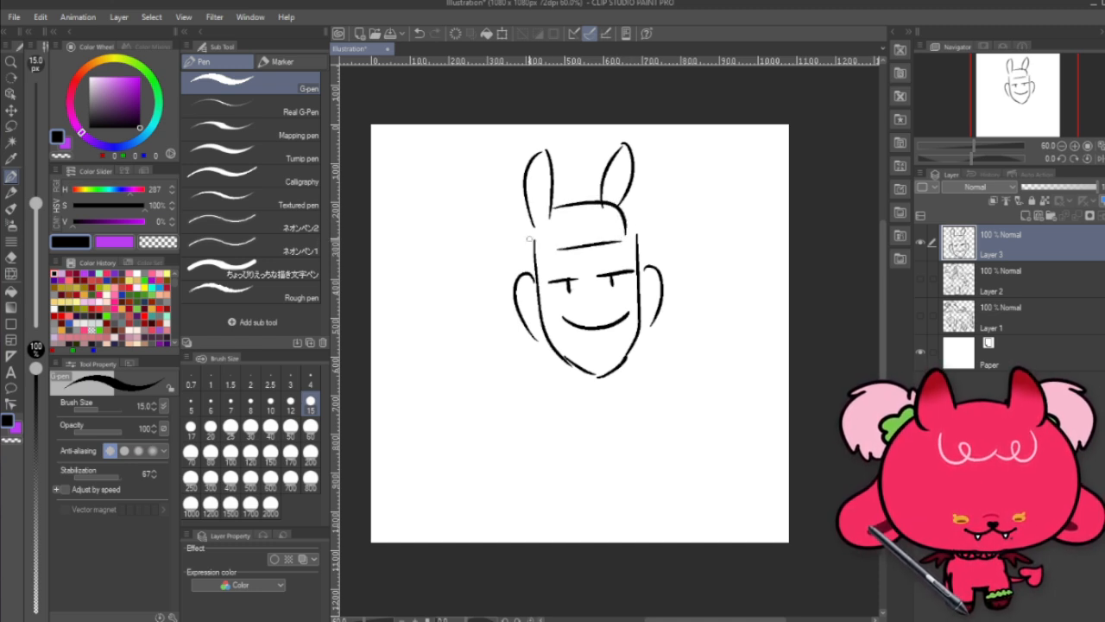
pyautogui.moveTo(528, 226); pyautogui.dragTo(519, 288)
pyautogui.moveTo(643, 214); pyautogui.dragTo(652, 269)
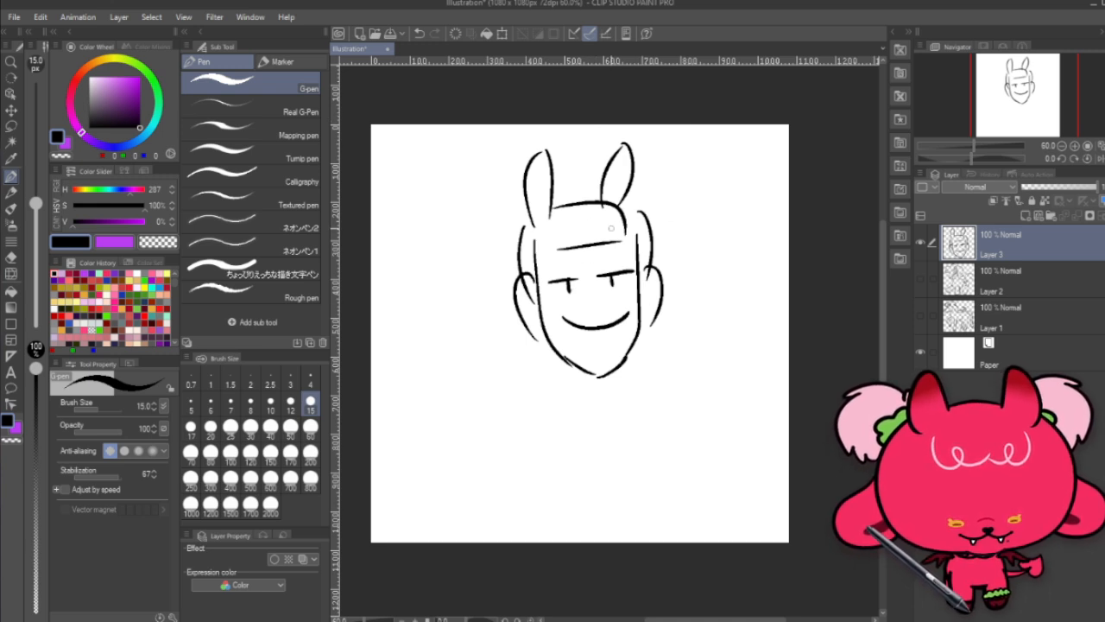
# Step: Draw the neck as two short vertical lines below the chin
pyautogui.moveTo(575, 368); pyautogui.dragTo(576, 423)
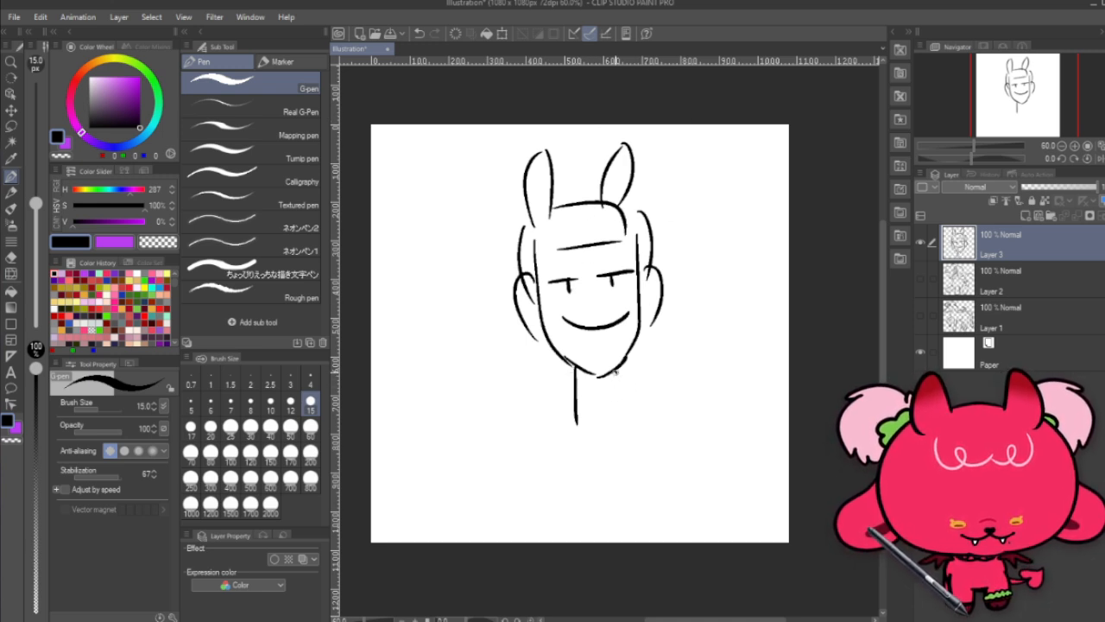
pyautogui.moveTo(615, 372); pyautogui.dragTo(616, 428)
pyautogui.hotkey('ctrl', 'z')
pyautogui.moveTo(609, 371); pyautogui.dragTo(612, 421)
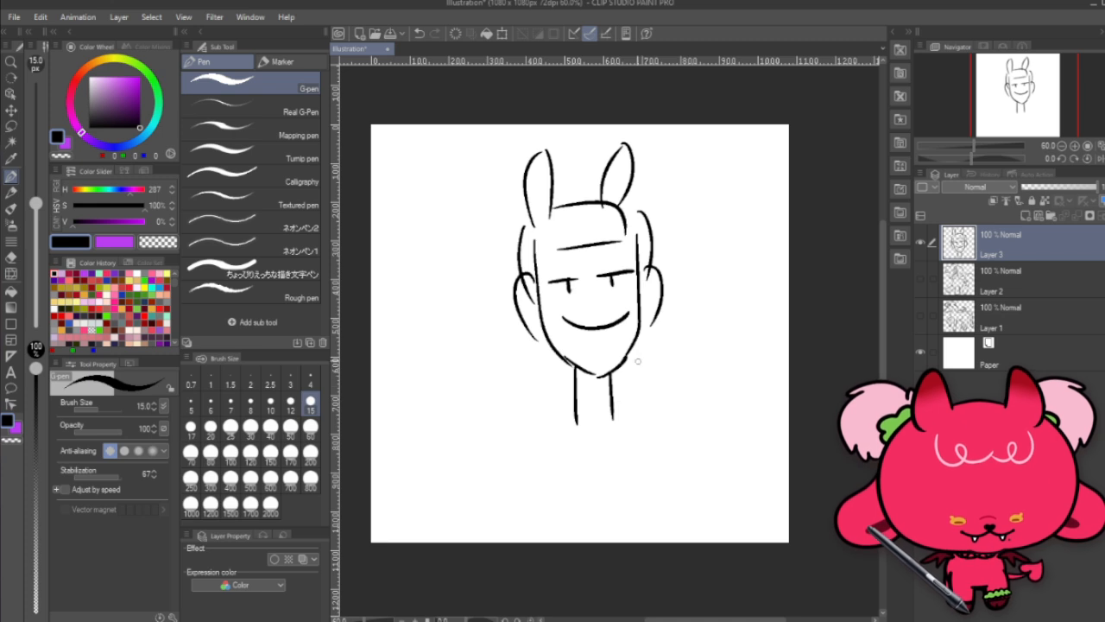
# Step: Add inner contour lines to the two human ears and short crease strokes under the eyes
pyautogui.moveTo(528, 286); pyautogui.dragTo(536, 325)
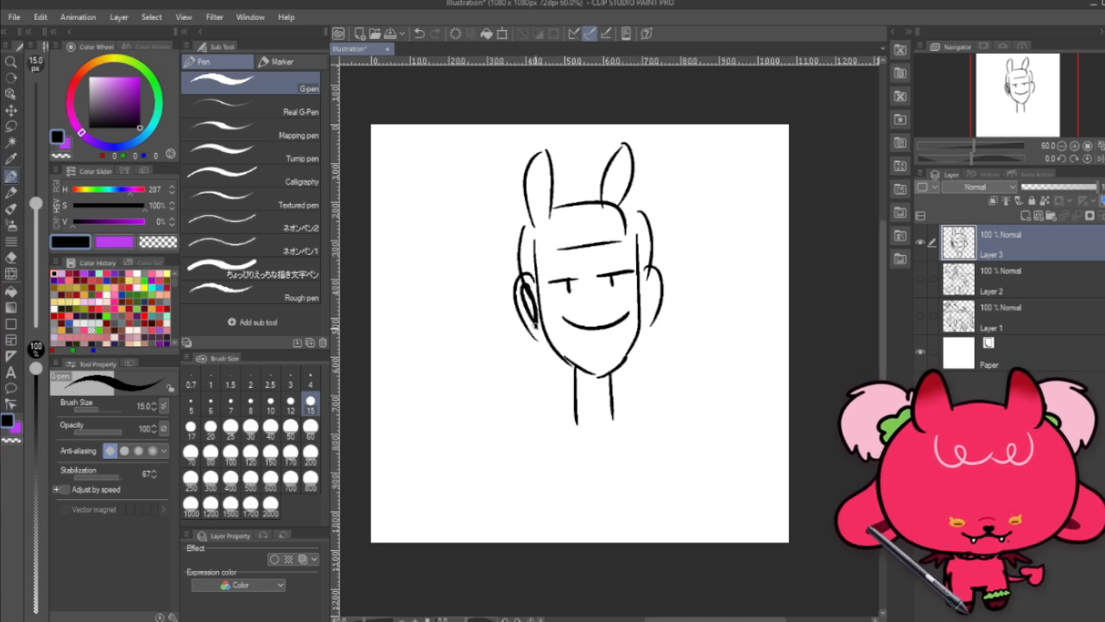
pyautogui.hotkey('ctrl', 'z')
pyautogui.hotkey('ctrl', 'z')
pyautogui.moveTo(527, 285); pyautogui.dragTo(536, 330)
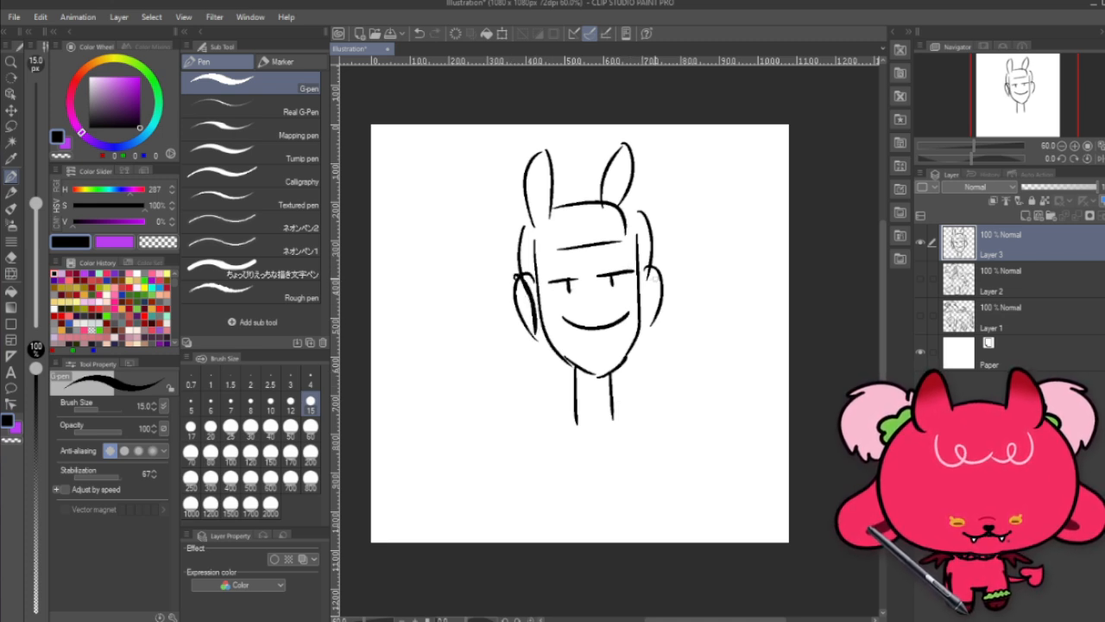
pyautogui.moveTo(650, 270)
pyautogui.mouseDown()
pyautogui.moveTo(653, 331)
pyautogui.moveTo(664, 282)
pyautogui.moveTo(657, 268)
pyautogui.moveTo(653, 328)
pyautogui.mouseUp()
pyautogui.hotkey('ctrl', 'z')
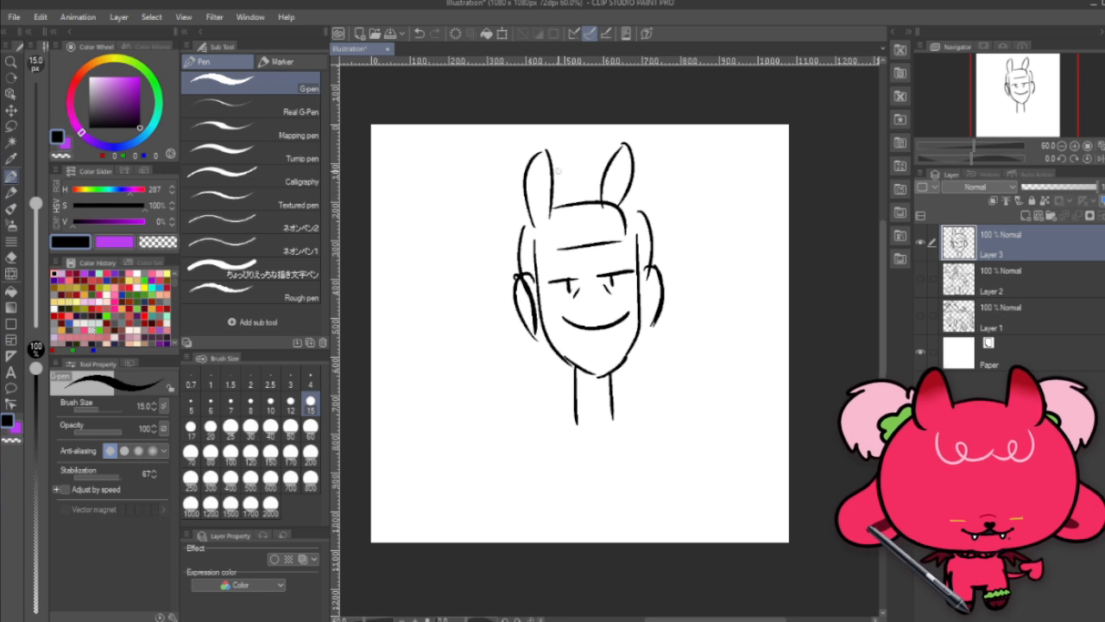
# Step: Draw a double headband line joining the two animal ears, and add an inner line to each of these ears
pyautogui.moveTo(553, 164)
pyautogui.mouseDown()
pyautogui.moveTo(615, 166)
pyautogui.moveTo(604, 169)
pyautogui.mouseUp()
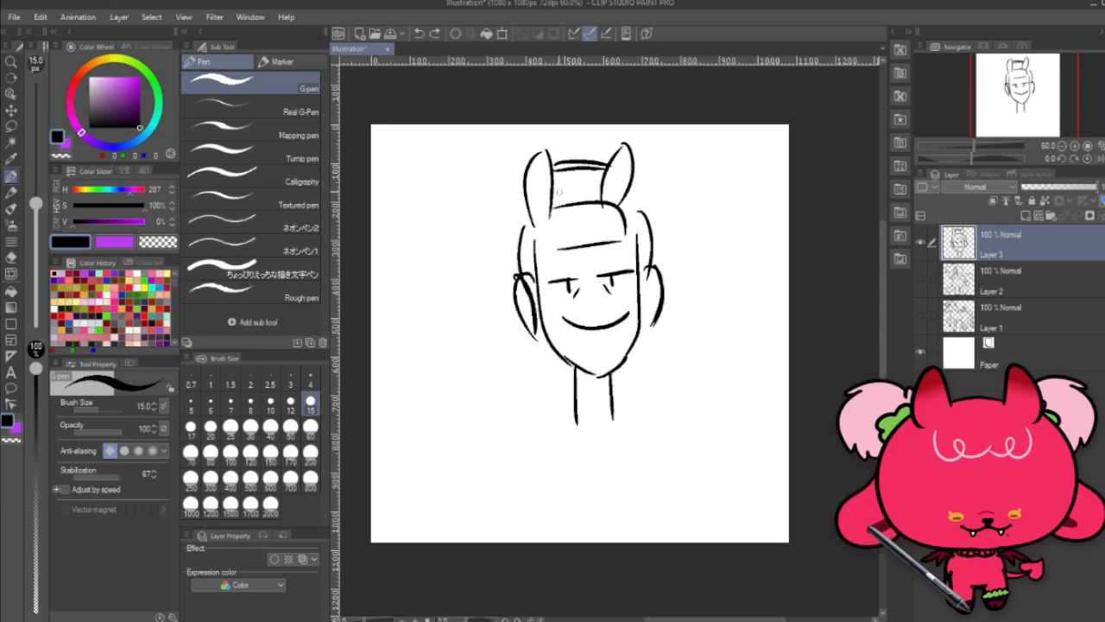
pyautogui.moveTo(547, 171); pyautogui.dragTo(544, 216)
pyautogui.moveTo(621, 173); pyautogui.dragTo(613, 204)
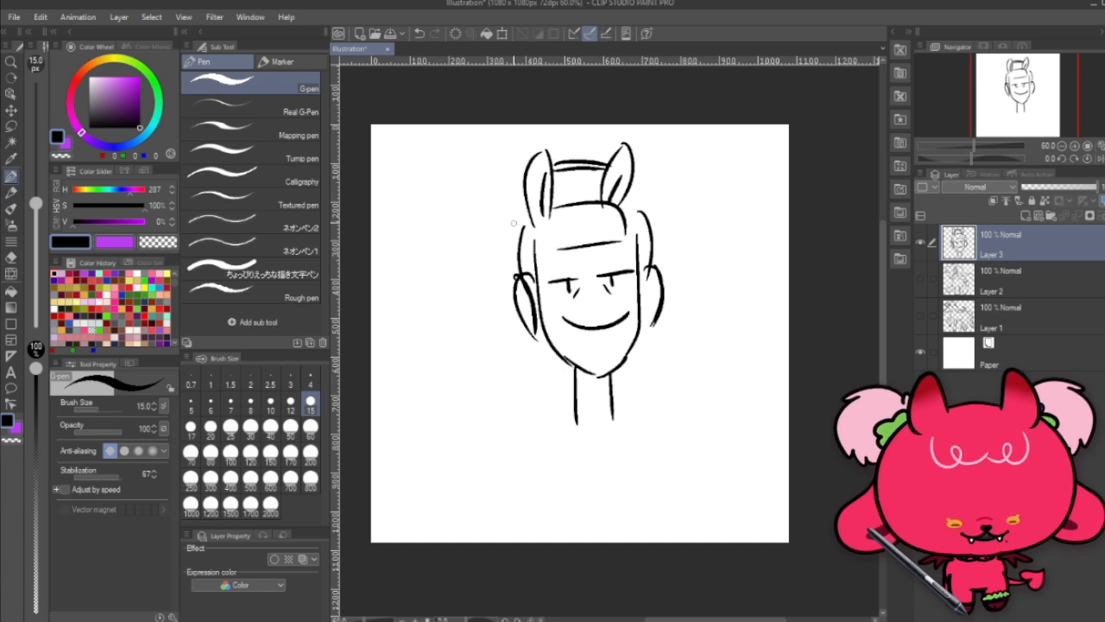
pyautogui.moveTo(518, 207); pyautogui.dragTo(511, 266)
pyautogui.hotkey('ctrl', 'z')
pyautogui.moveTo(518, 205); pyautogui.dragTo(516, 264)
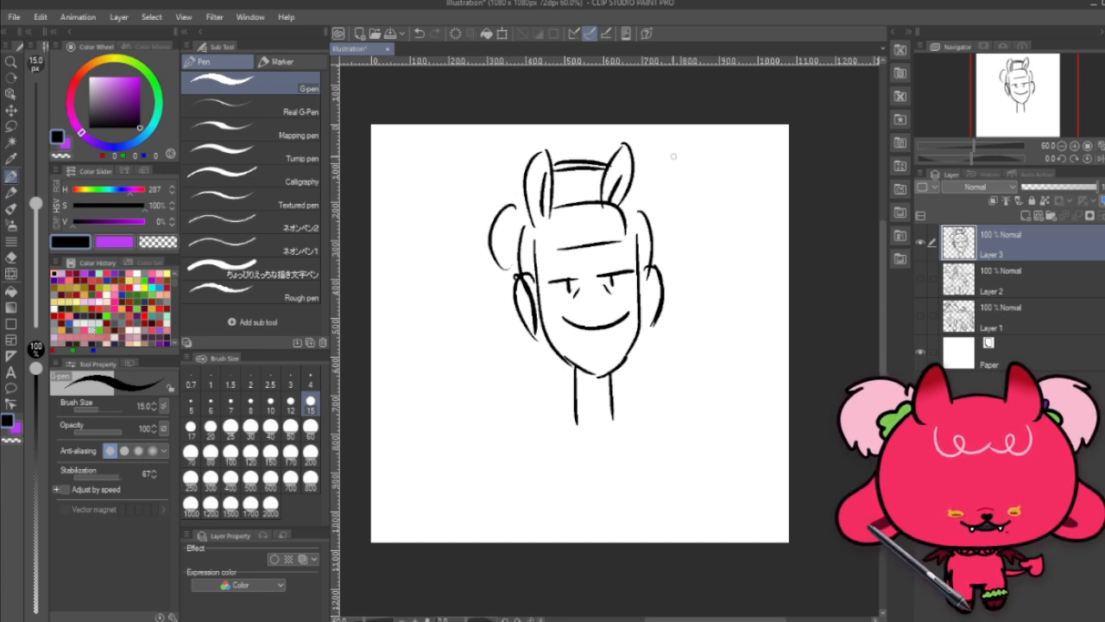
pyautogui.hotkey('ctrl', 'z')
pyautogui.moveTo(522, 318)
pyautogui.mouseDown()
pyautogui.moveTo(490, 380)
pyautogui.moveTo(486, 456)
pyautogui.mouseUp()
pyautogui.hotkey('ctrl', 'z')
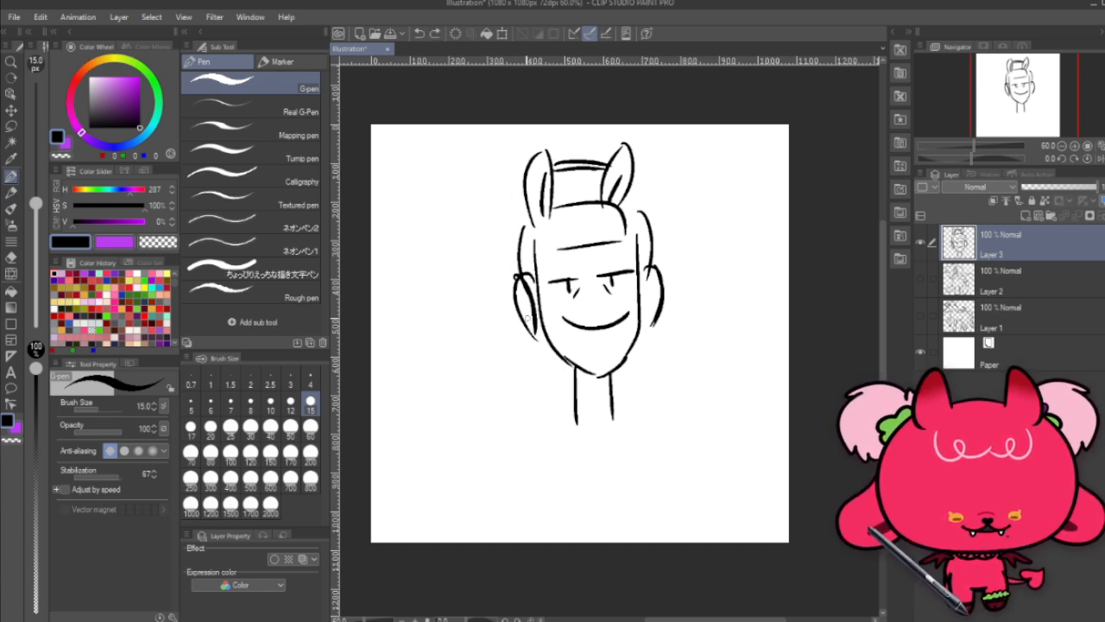
# Step: Draw a long lock of hair falling from behind the ear past the neck, with two inner strand lines
pyautogui.moveTo(509, 328)
pyautogui.mouseDown()
pyautogui.moveTo(462, 458)
pyautogui.moveTo(491, 455)
pyautogui.moveTo(496, 489)
pyautogui.mouseUp()
pyautogui.moveTo(526, 354); pyautogui.dragTo(513, 488)
pyautogui.hotkey('ctrl', 'z')
pyautogui.hotkey('ctrl', 'z')
pyautogui.moveTo(531, 367); pyautogui.dragTo(509, 479)
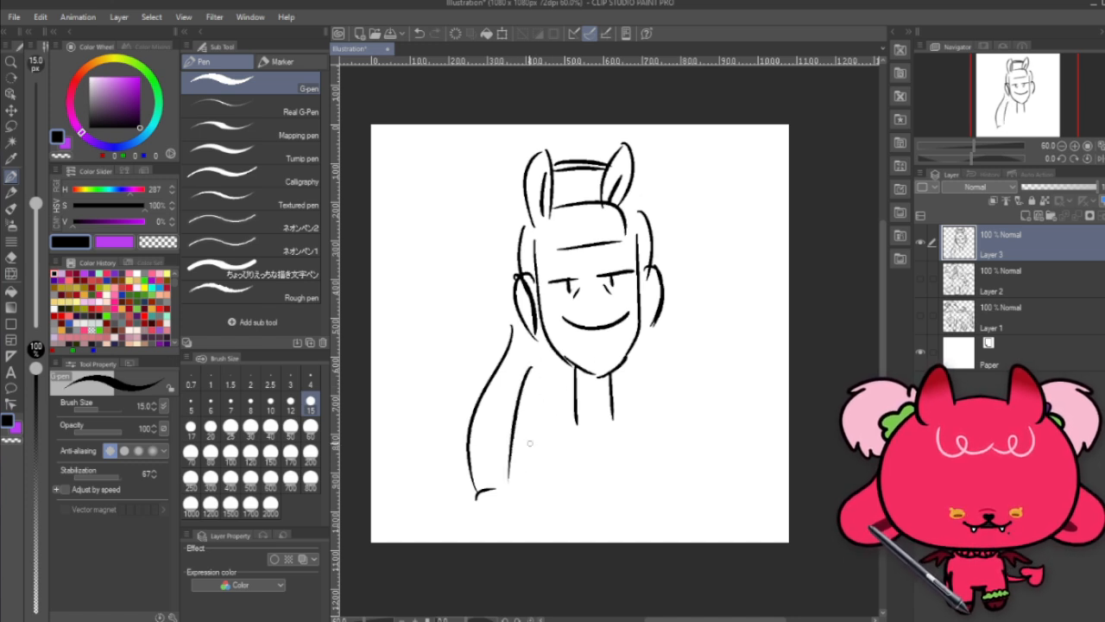
pyautogui.moveTo(549, 355); pyautogui.dragTo(518, 475)
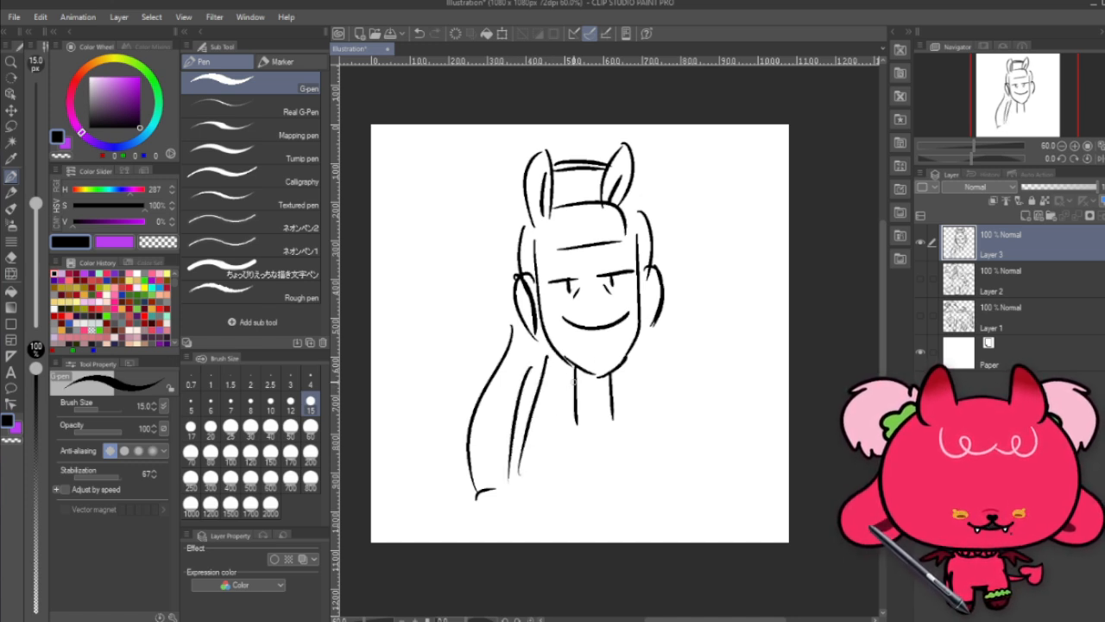
# Step: Draw sloping shoulder lines outward from both sides of the base of the neck
pyautogui.moveTo(614, 404); pyautogui.dragTo(666, 451)
pyautogui.moveTo(559, 422); pyautogui.dragTo(518, 466)
pyautogui.hotkey('ctrl', 'z')
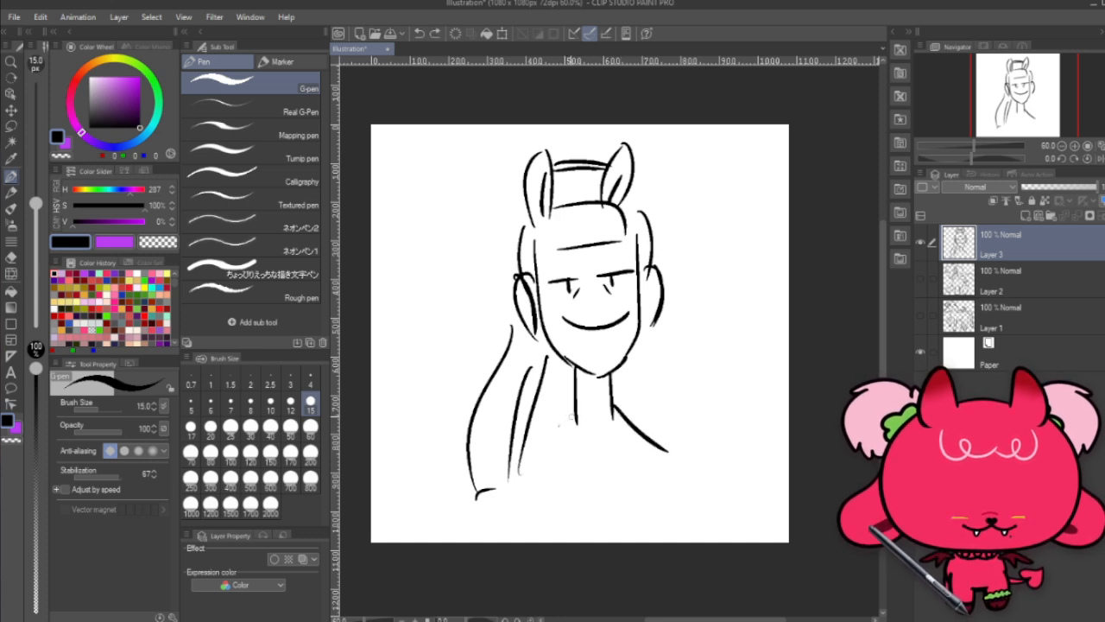
pyautogui.moveTo(573, 420); pyautogui.dragTo(534, 459)
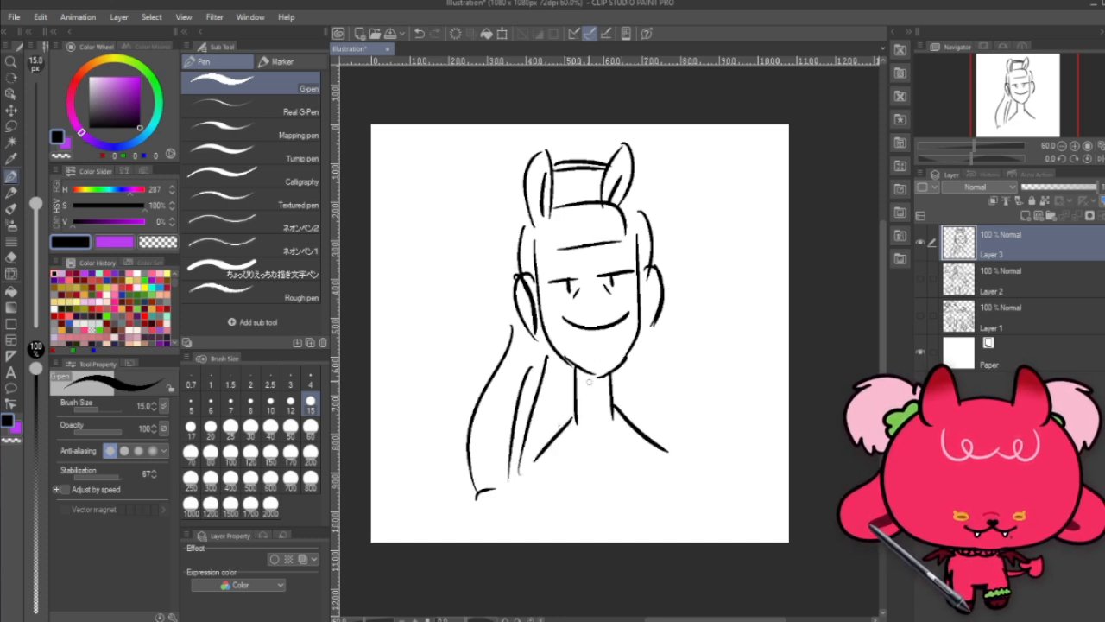
# Step: Draw a collar band across the neck with short flared strokes hanging over the shoulders
pyautogui.moveTo(577, 399)
pyautogui.mouseDown()
pyautogui.moveTo(581, 434)
pyautogui.moveTo(574, 401)
pyautogui.moveTo(554, 434)
pyautogui.moveTo(589, 437)
pyautogui.mouseUp()
pyautogui.moveTo(613, 400); pyautogui.dragTo(619, 436)
pyautogui.hotkey('ctrl', 'z')
pyautogui.hotkey('ctrl', 'z')
pyautogui.hotkey('ctrl', 'z')
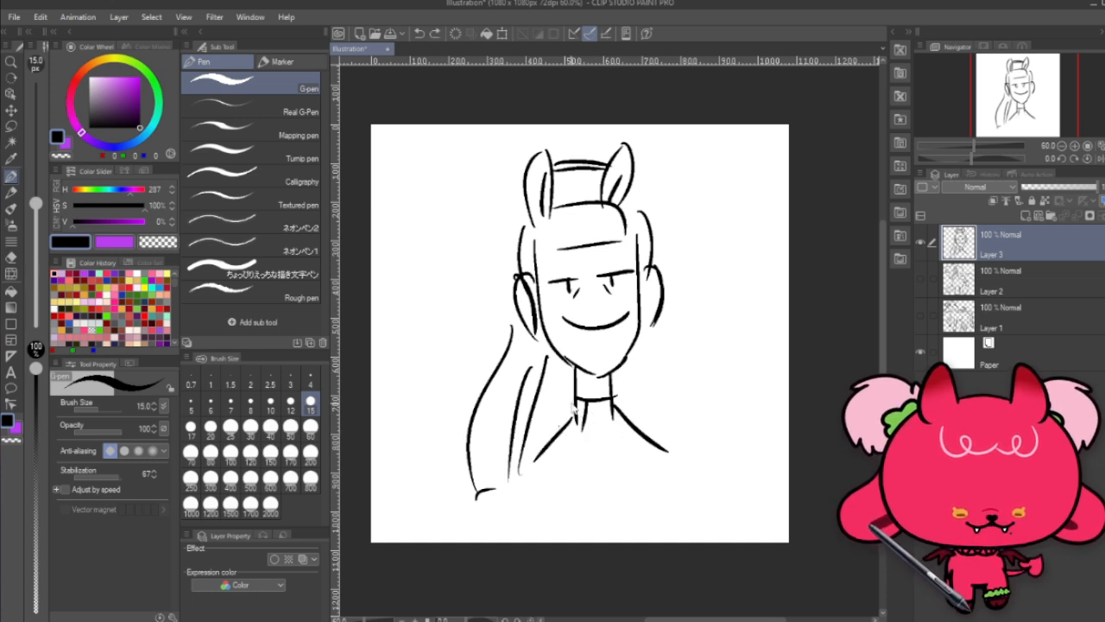
pyautogui.moveTo(574, 397)
pyautogui.mouseDown()
pyautogui.moveTo(555, 447)
pyautogui.moveTo(581, 439)
pyautogui.mouseUp()
pyautogui.moveTo(604, 402)
pyautogui.mouseDown()
pyautogui.moveTo(608, 431)
pyautogui.moveTo(626, 438)
pyautogui.mouseUp()
pyautogui.moveTo(623, 397); pyautogui.dragTo(637, 436)
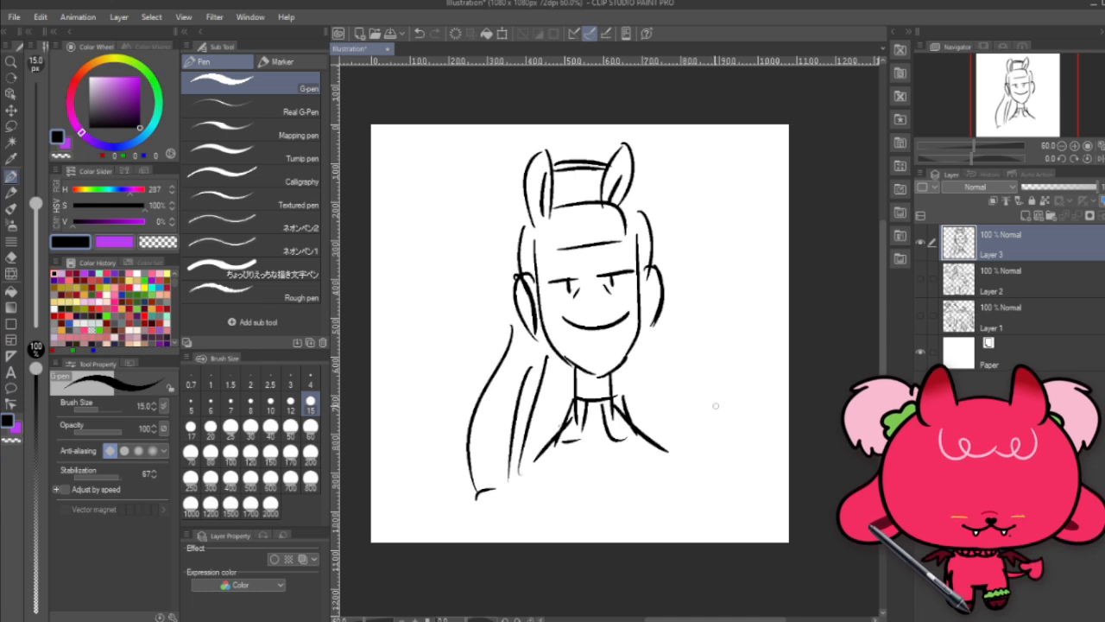
# Step: Draw a thumbs-up hand beside the shoulder, with a rounded fist, three curled-finger lines and a raised thumb
pyautogui.moveTo(721, 402)
pyautogui.mouseDown()
pyautogui.moveTo(690, 469)
pyautogui.moveTo(724, 429)
pyautogui.moveTo(722, 412)
pyautogui.moveTo(710, 464)
pyautogui.mouseUp()
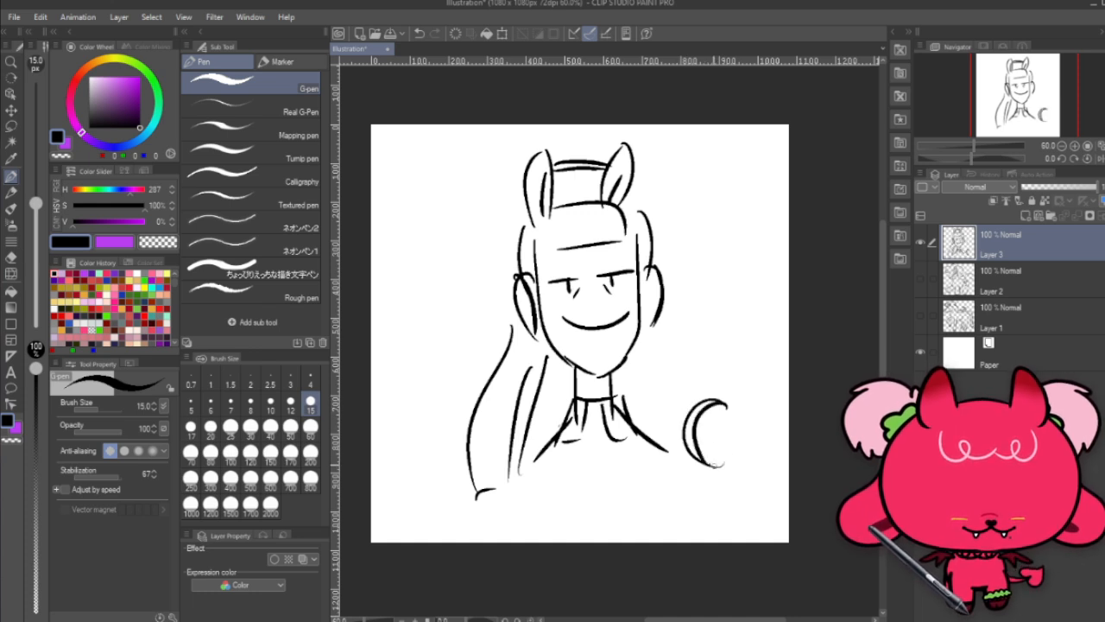
pyautogui.moveTo(740, 405); pyautogui.dragTo(735, 465)
pyautogui.moveTo(694, 420); pyautogui.dragTo(736, 418)
pyautogui.moveTo(698, 432); pyautogui.dragTo(737, 437)
pyautogui.moveTo(699, 454); pyautogui.dragTo(730, 449)
pyautogui.moveTo(698, 402)
pyautogui.mouseDown()
pyautogui.moveTo(719, 346)
pyautogui.moveTo(718, 398)
pyautogui.mouseUp()
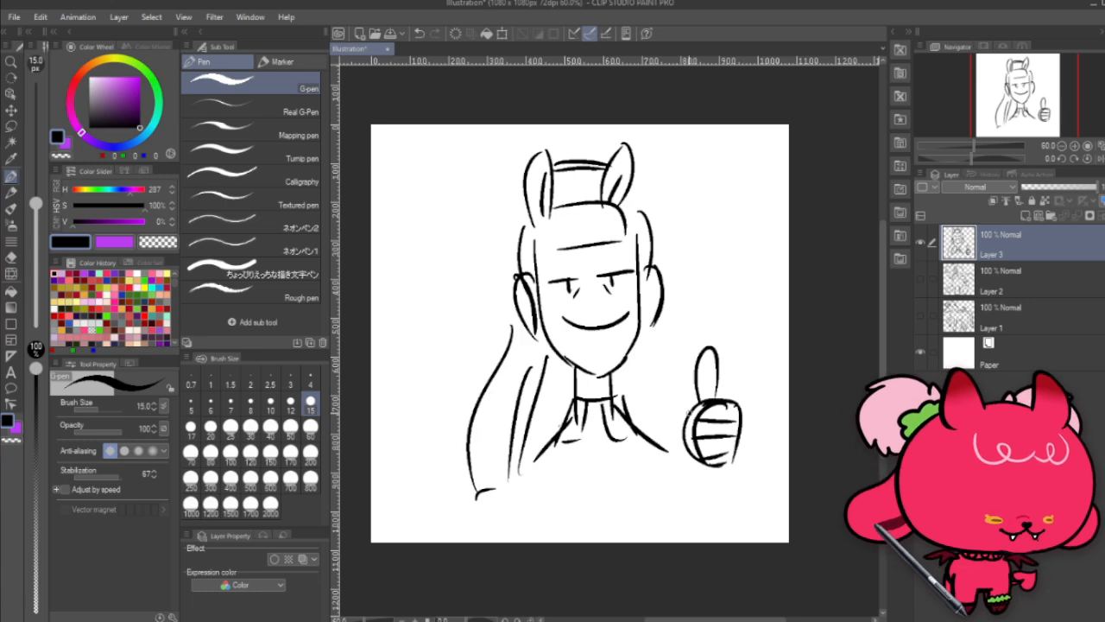
# Step: Paste the horse-girl reference picture onto a new layer above the sketch and scale it down to 24%
pyautogui.hotkey('alt', 'Tab')
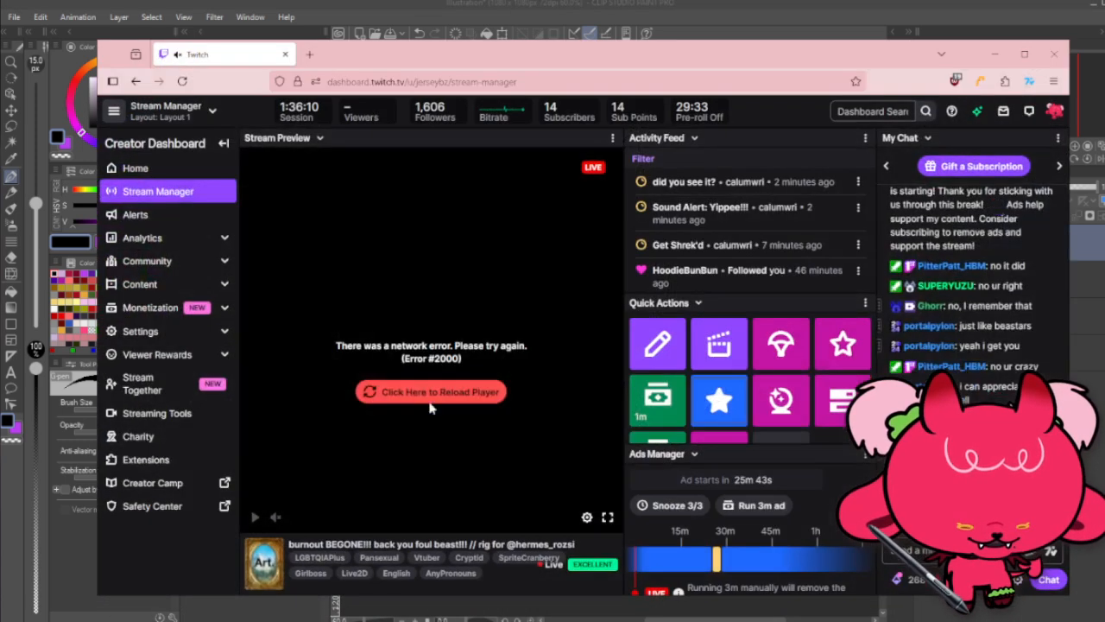
pyautogui.moveTo(641, 63); pyautogui.dragTo(0, 0)
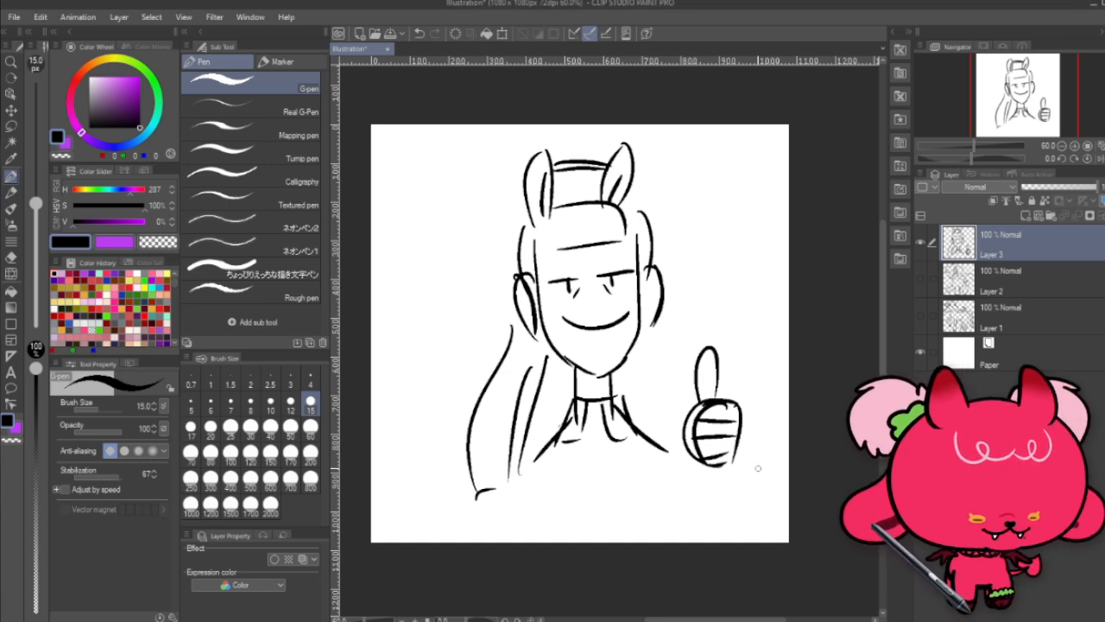
pyautogui.hotkey('ctrl', 'v')
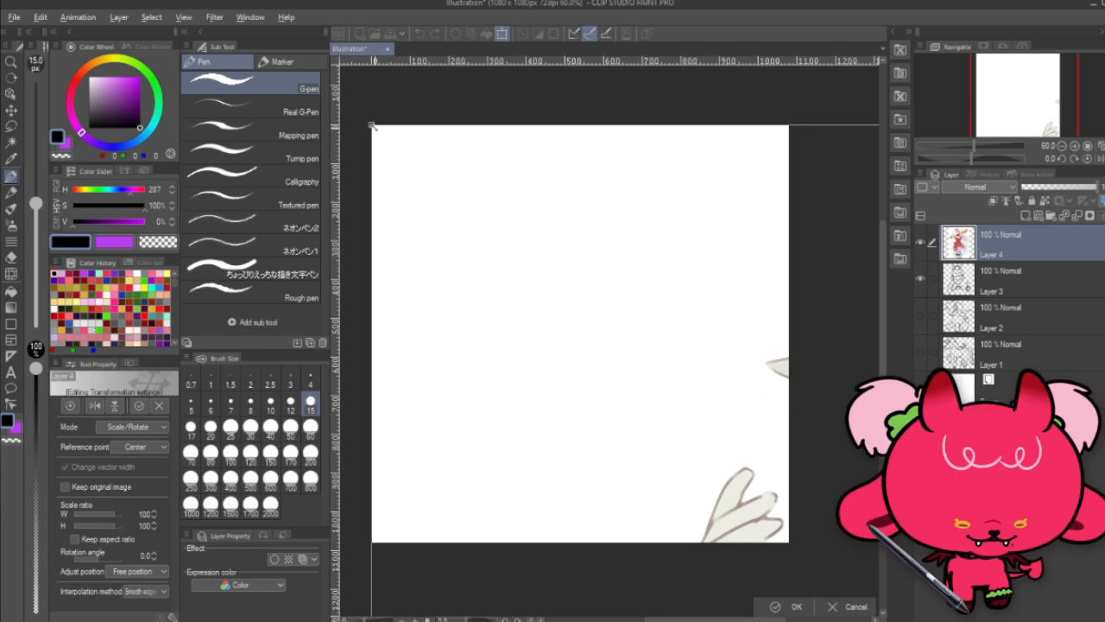
pyautogui.moveTo(462, 155)
pyautogui.mouseDown()
pyautogui.moveTo(691, 466)
pyautogui.moveTo(728, 564)
pyautogui.moveTo(452, 160)
pyautogui.mouseUp()
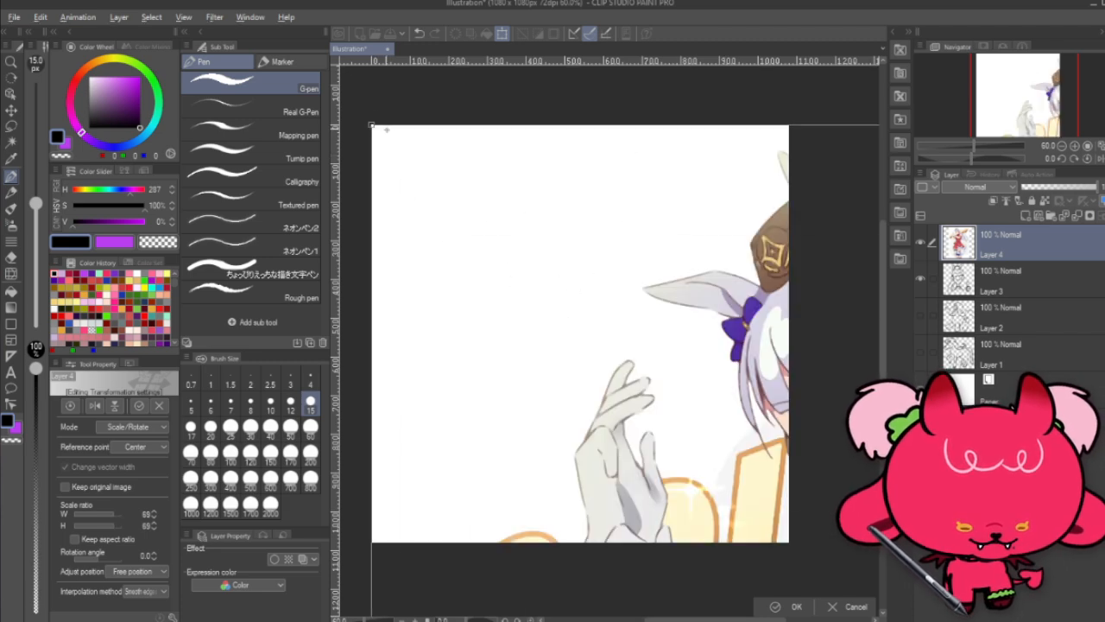
pyautogui.moveTo(383, 131)
pyautogui.mouseDown()
pyautogui.moveTo(743, 580)
pyautogui.moveTo(429, 147)
pyautogui.moveTo(387, 144)
pyautogui.moveTo(399, 179)
pyautogui.mouseUp()
pyautogui.moveTo(607, 490); pyautogui.dragTo(523, 375)
pyautogui.moveTo(649, 503); pyautogui.dragTo(508, 284)
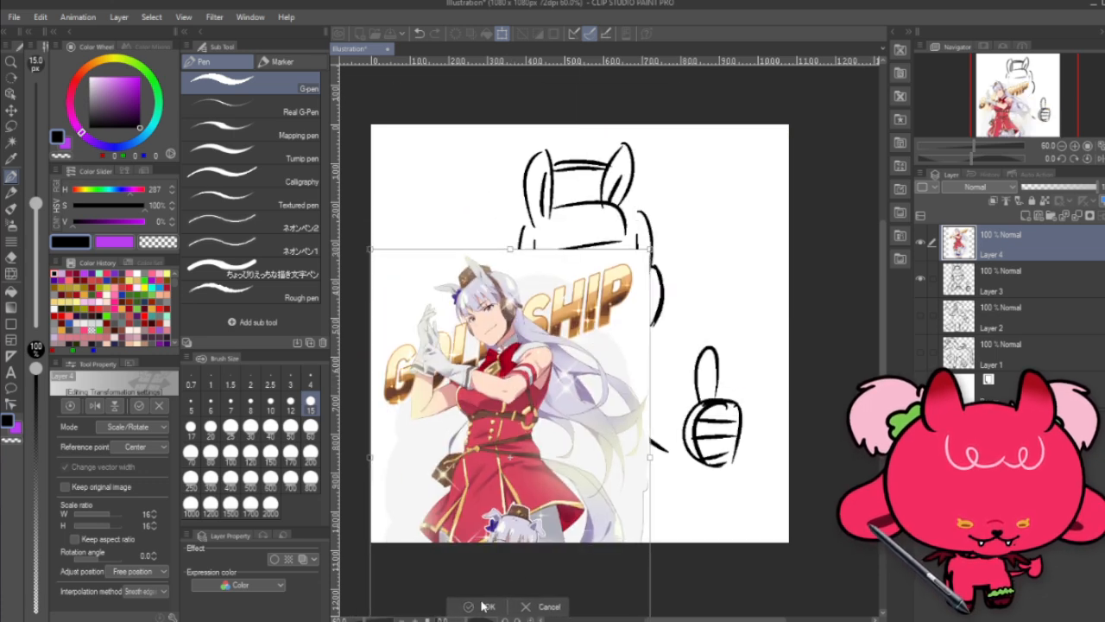
pyautogui.moveTo(649, 249); pyautogui.dragTo(716, 150)
pyautogui.moveTo(544, 370); pyautogui.dragTo(571, 345)
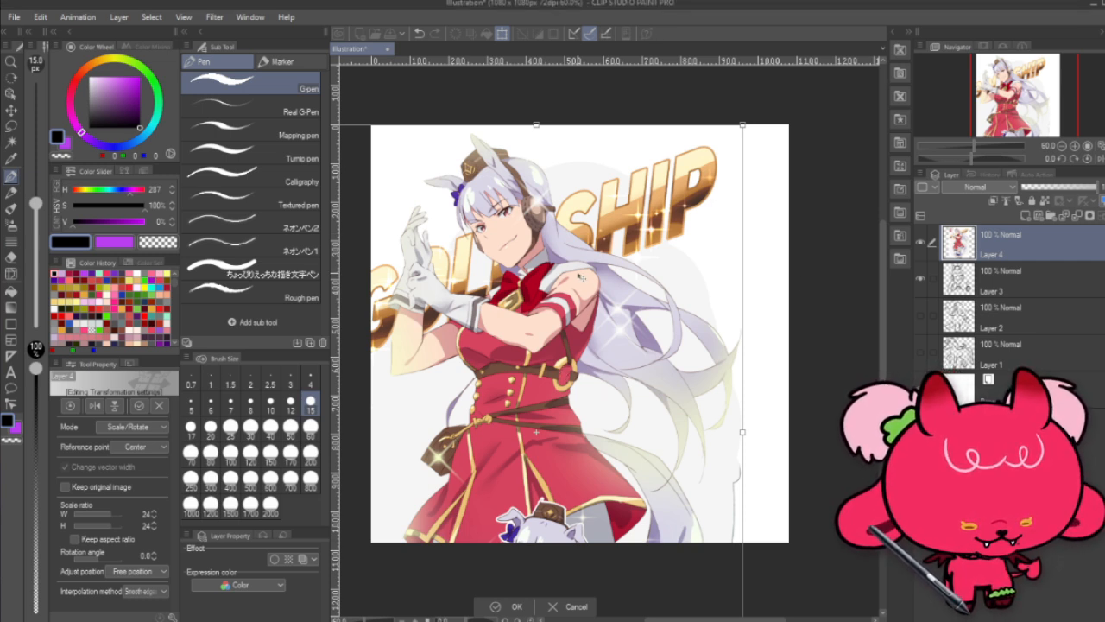
# Step: Reposition the pasted picture so its large red-dressed figure covers the sketch, apply the placement and hide its layer
pyautogui.moveTo(654, 421)
pyautogui.mouseDown()
pyautogui.moveTo(647, 339)
pyautogui.moveTo(608, 232)
pyautogui.moveTo(610, 187)
pyautogui.mouseUp()
pyautogui.moveTo(608, 309); pyautogui.dragTo(601, 302)
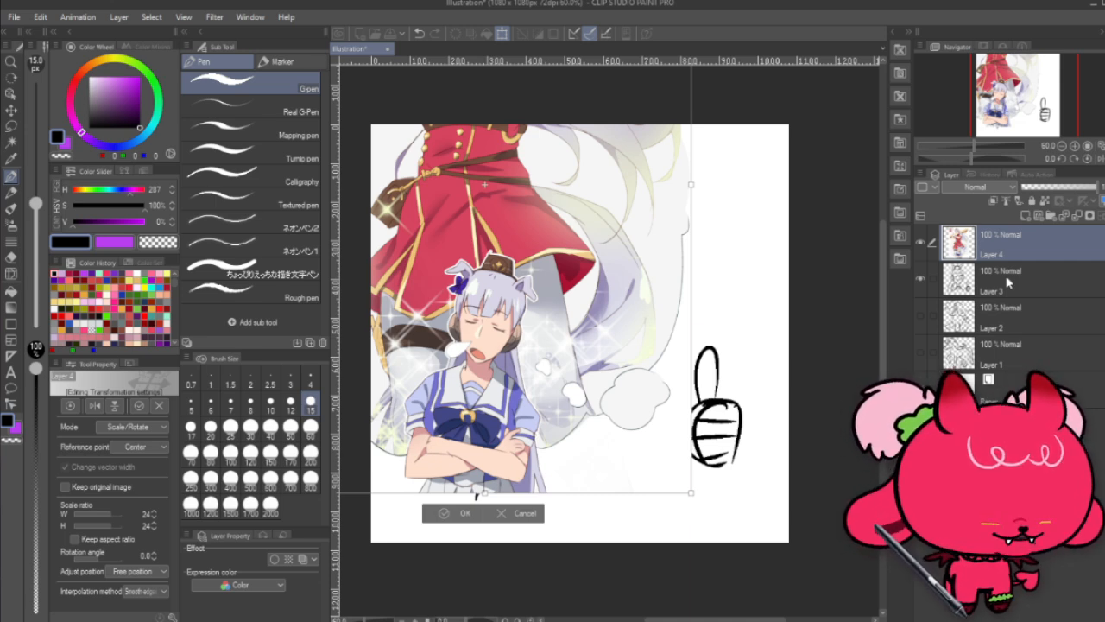
pyautogui.moveTo(643, 328); pyautogui.dragTo(722, 566)
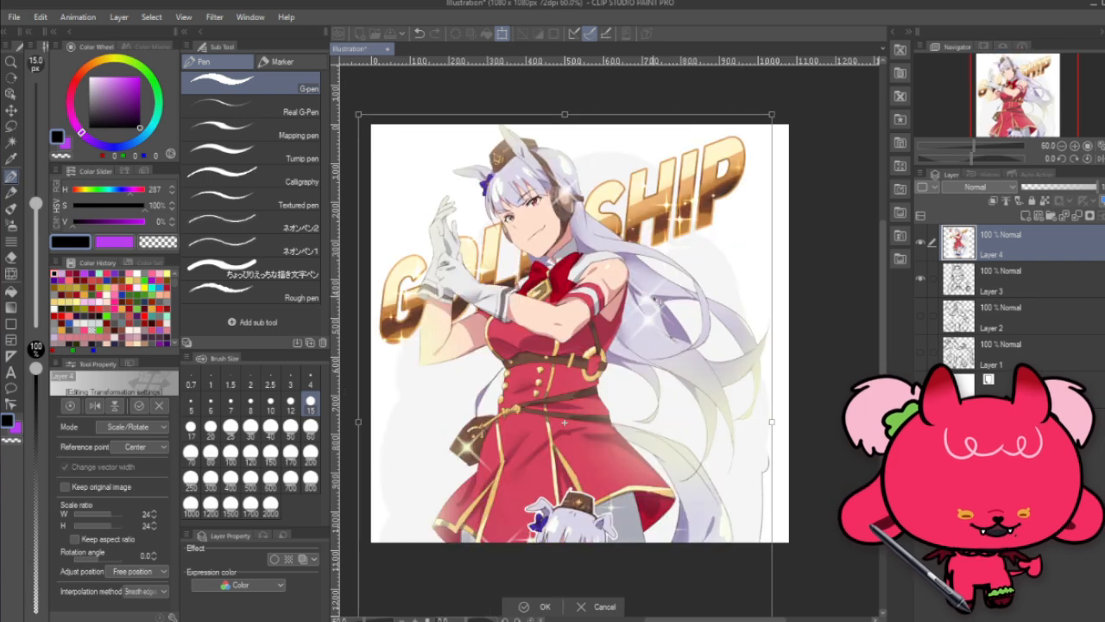
pyautogui.moveTo(654, 298); pyautogui.dragTo(664, 354)
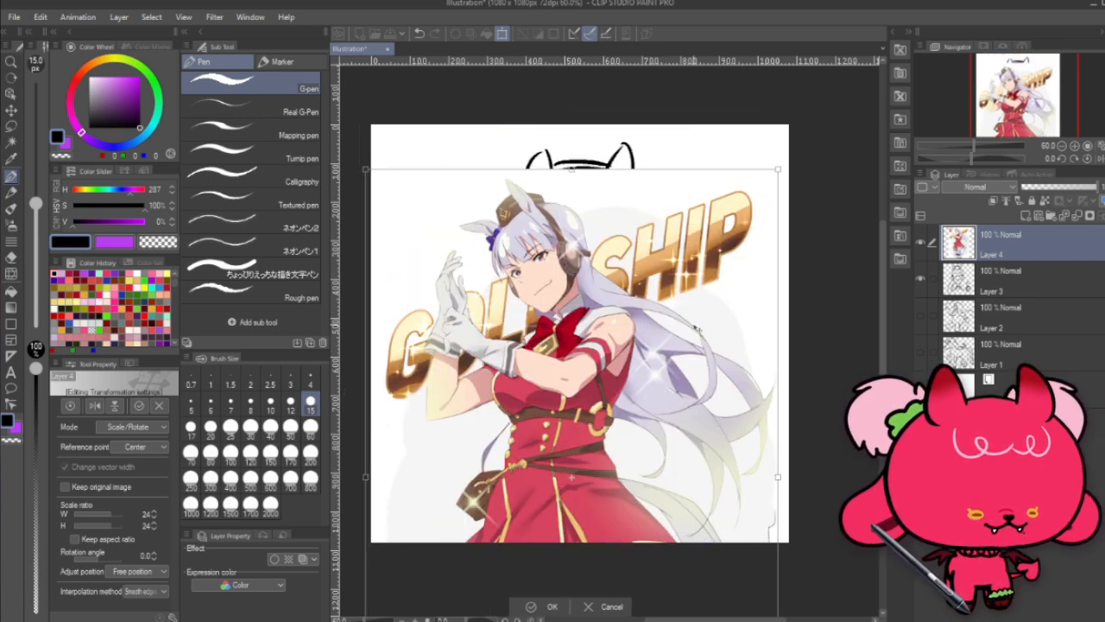
pyautogui.moveTo(696, 329); pyautogui.dragTo(589, 230)
pyautogui.moveTo(578, 312); pyautogui.dragTo(582, 246)
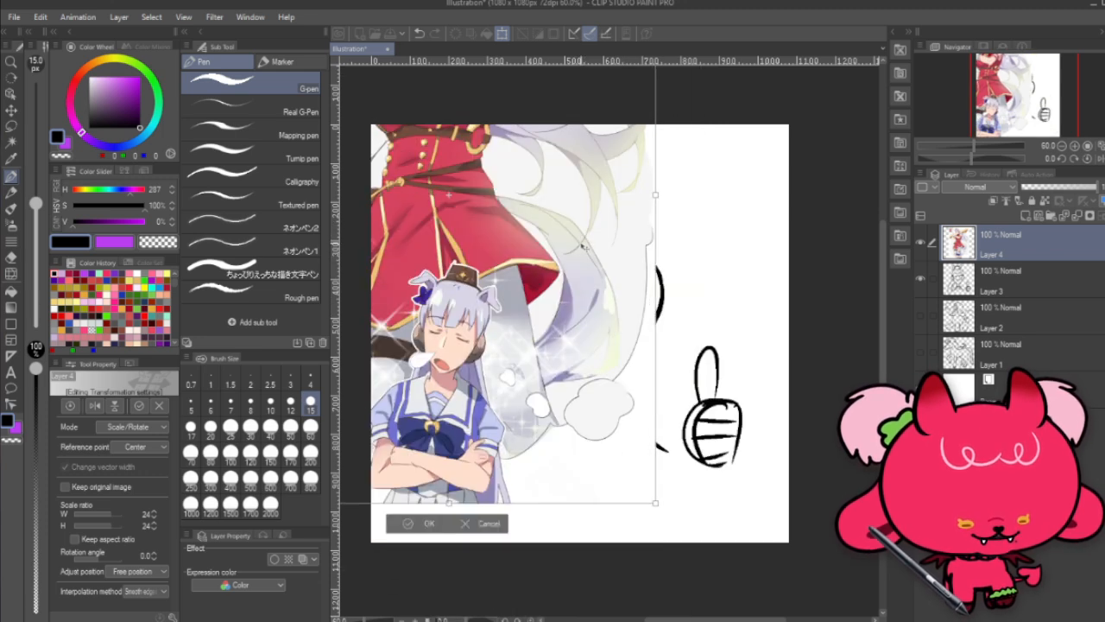
pyautogui.moveTo(530, 184); pyautogui.dragTo(613, 454)
pyautogui.click(513, 606)
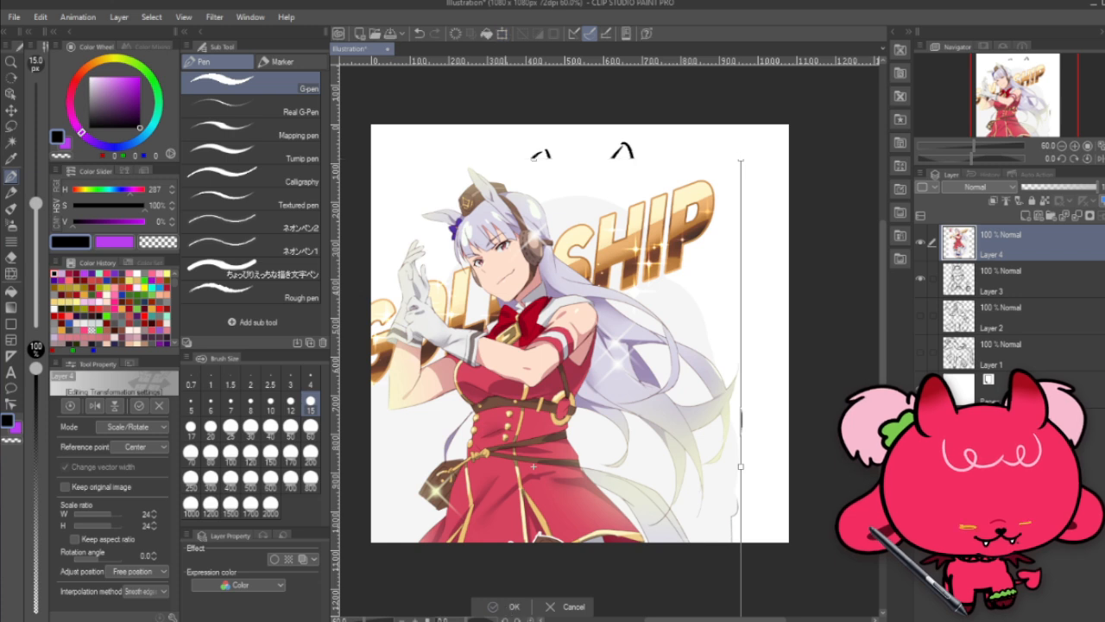
pyautogui.click(922, 242)
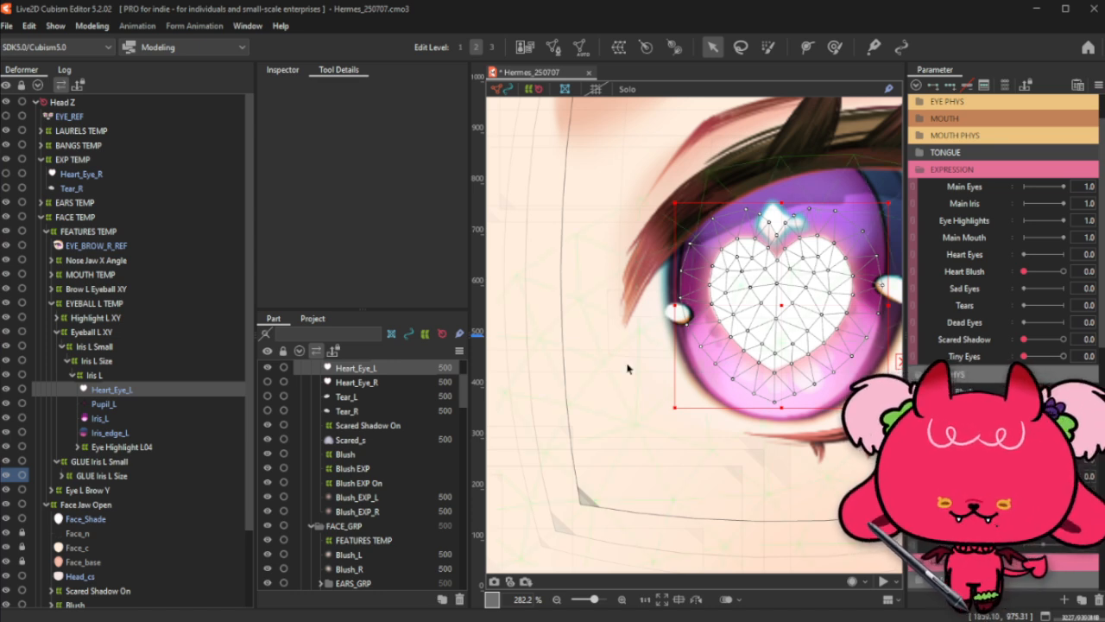
# Step: Switch to Live2D Cubism Editor and create a warp deformer named Heart Eye L Jiggle as parent of Heart_Eye_L
pyautogui.scroll(-3, 628, 364)
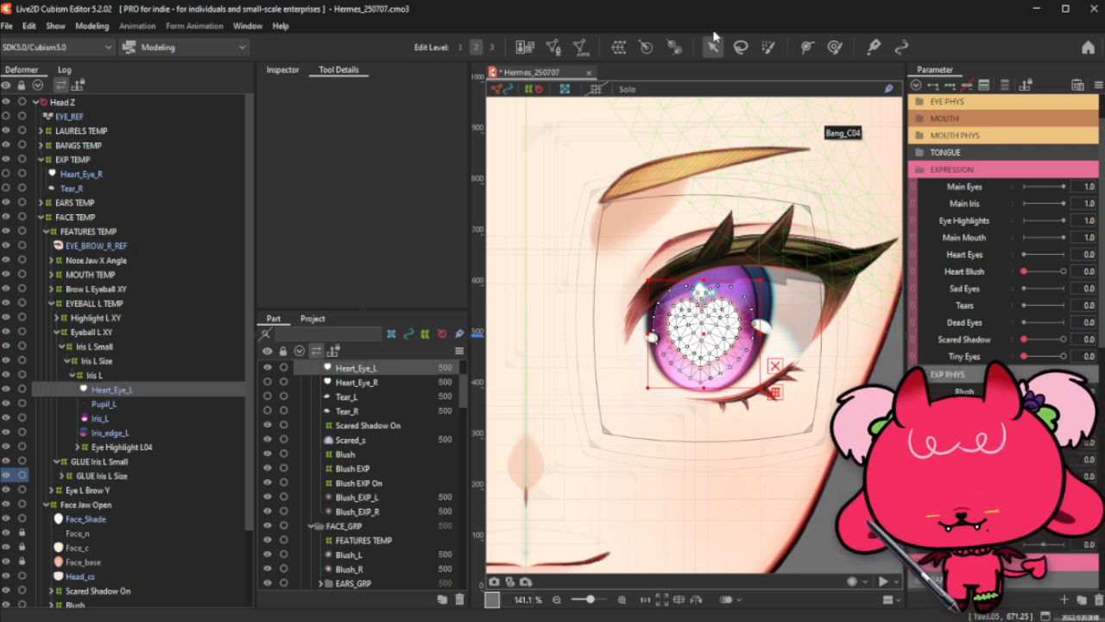
pyautogui.click(618, 47)
pyautogui.doubleClick(560, 246)
pyautogui.hotkey('ctrl', 'a')
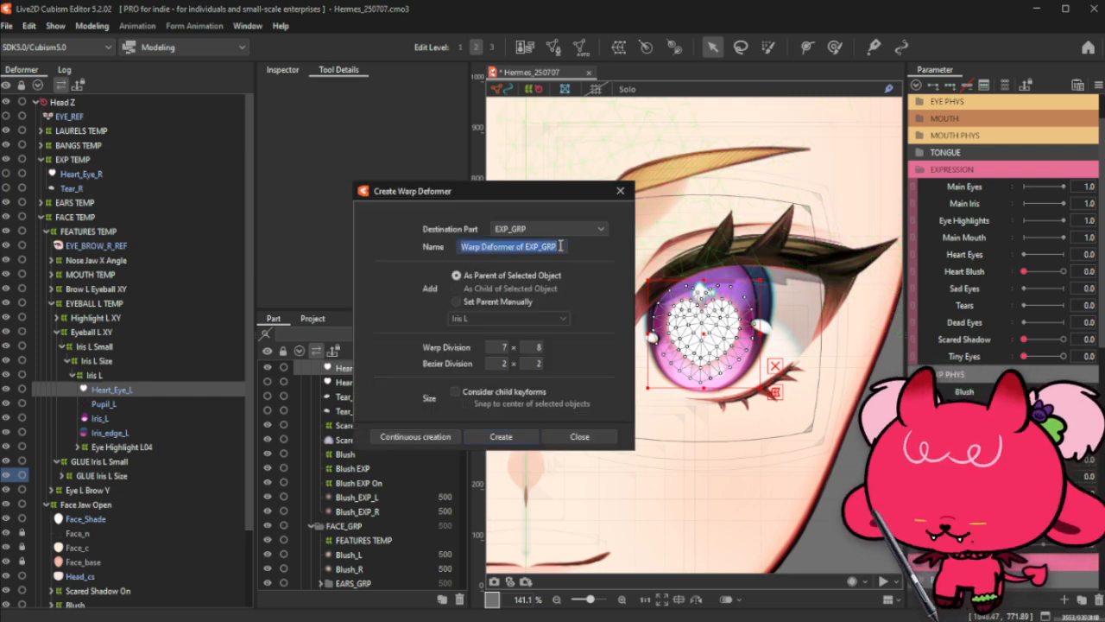
pyautogui.write('Heart Eye L')
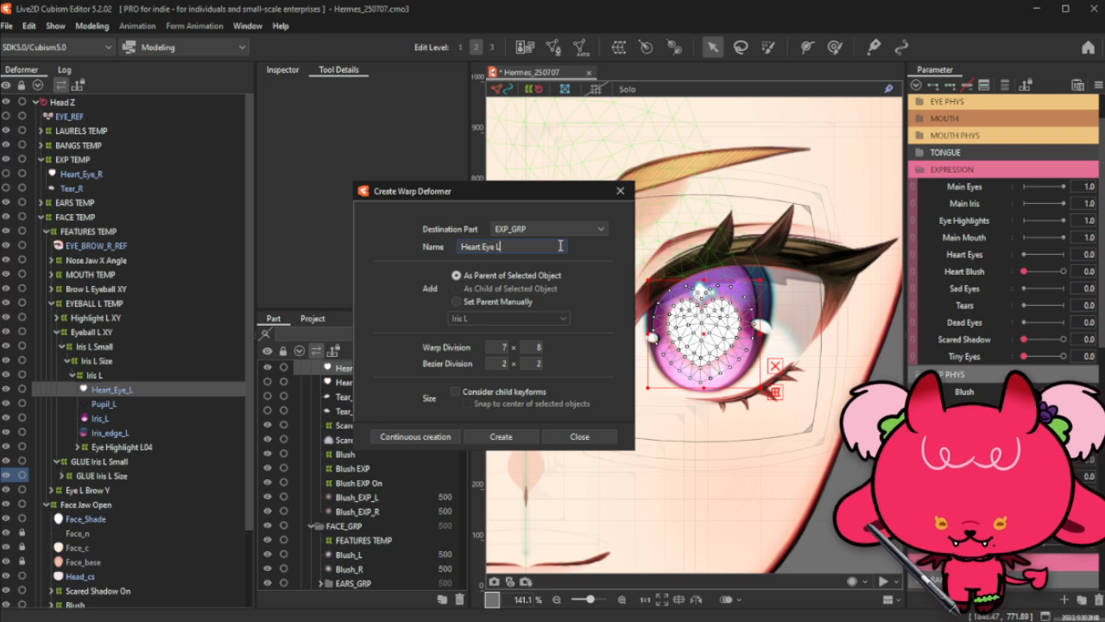
pyautogui.write(' Jiggle')
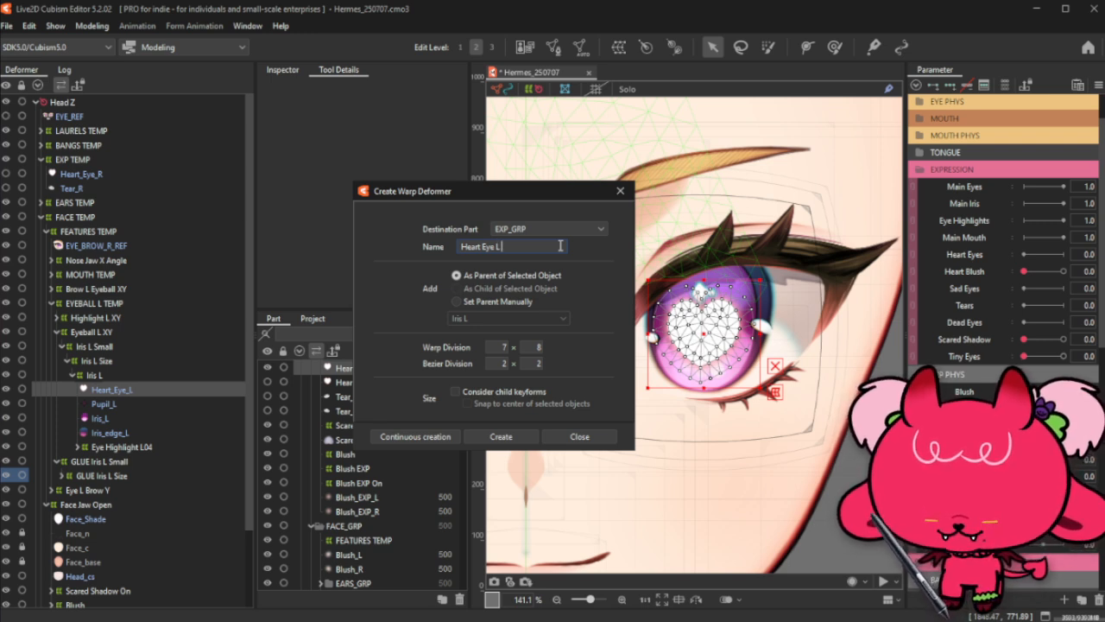
pyautogui.click(488, 436)
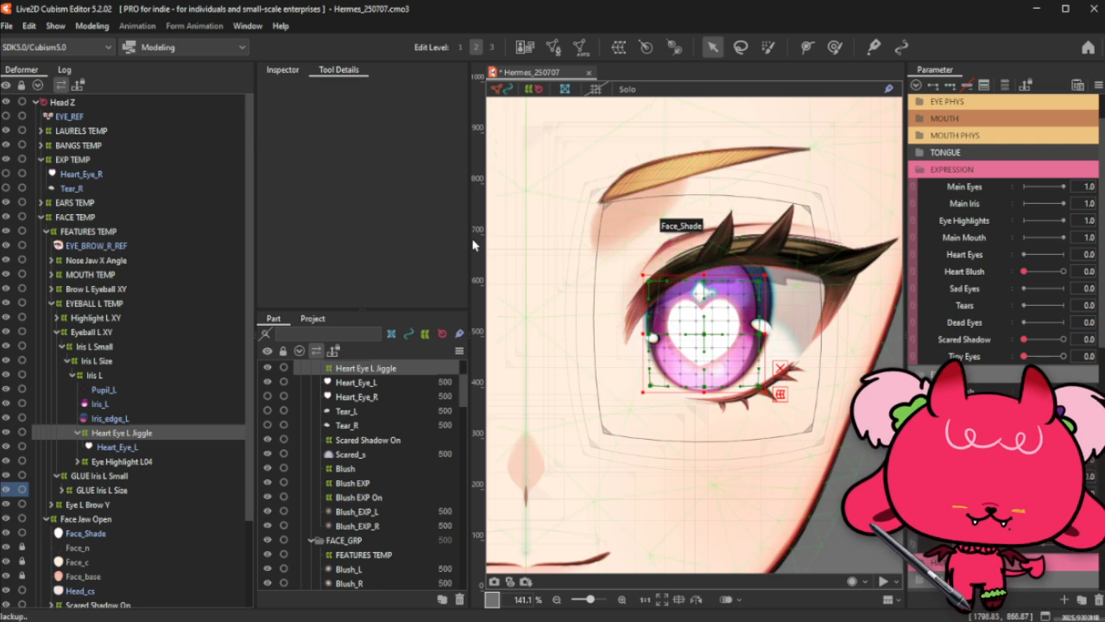
# Step: Set the new heart eye deformer's warp division width to 8
pyautogui.click(282, 69)
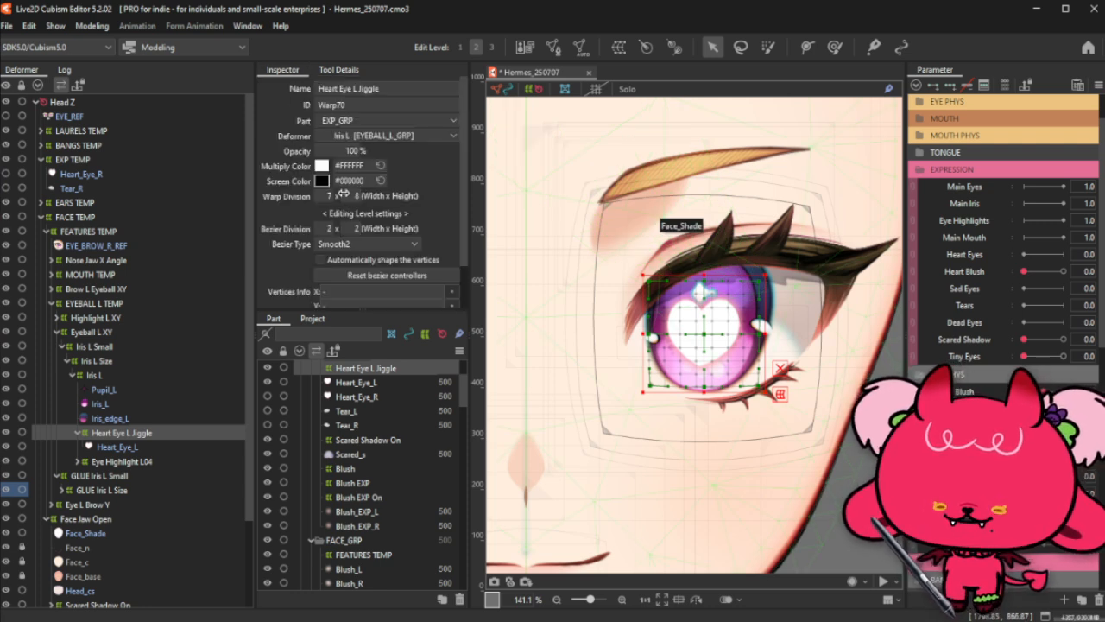
pyautogui.moveTo(336, 196); pyautogui.dragTo(322, 196)
pyautogui.write('8')
pyautogui.press('Return')
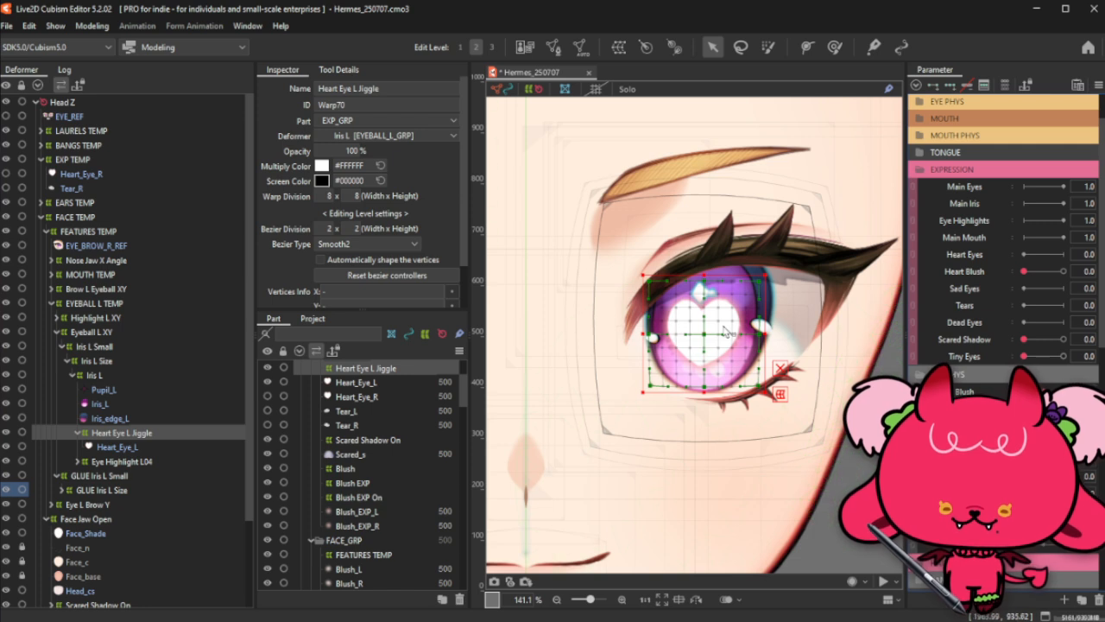
# Step: Try reshaping the heart deformer narrower and taller with its edge control points, and undo it
pyautogui.moveTo(649, 335); pyautogui.dragTo(664, 334)
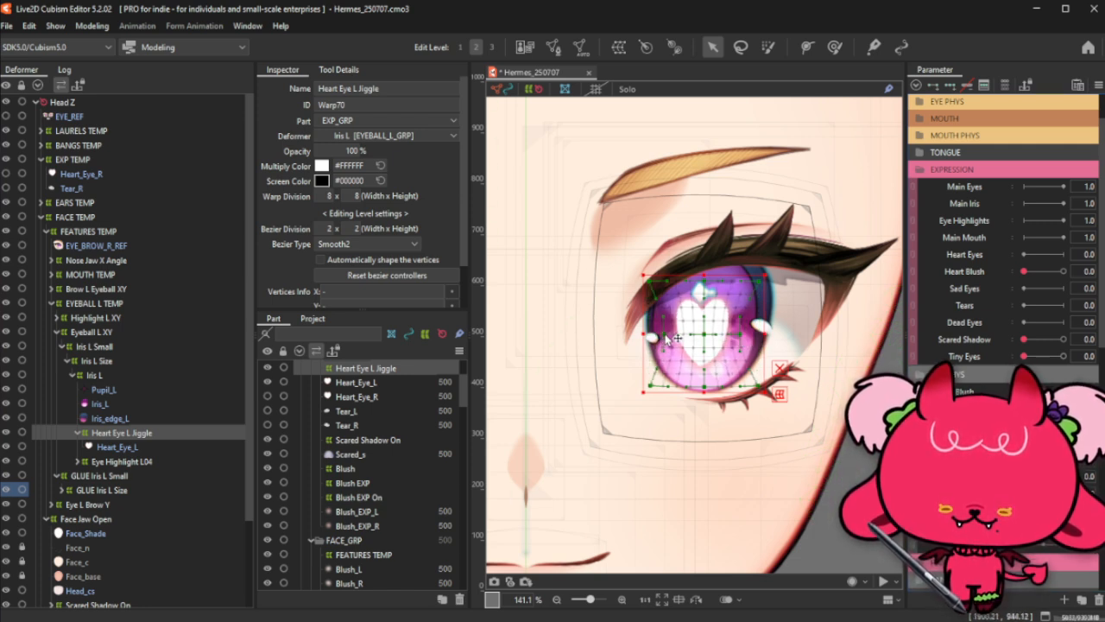
pyautogui.moveTo(713, 291); pyautogui.dragTo(713, 273)
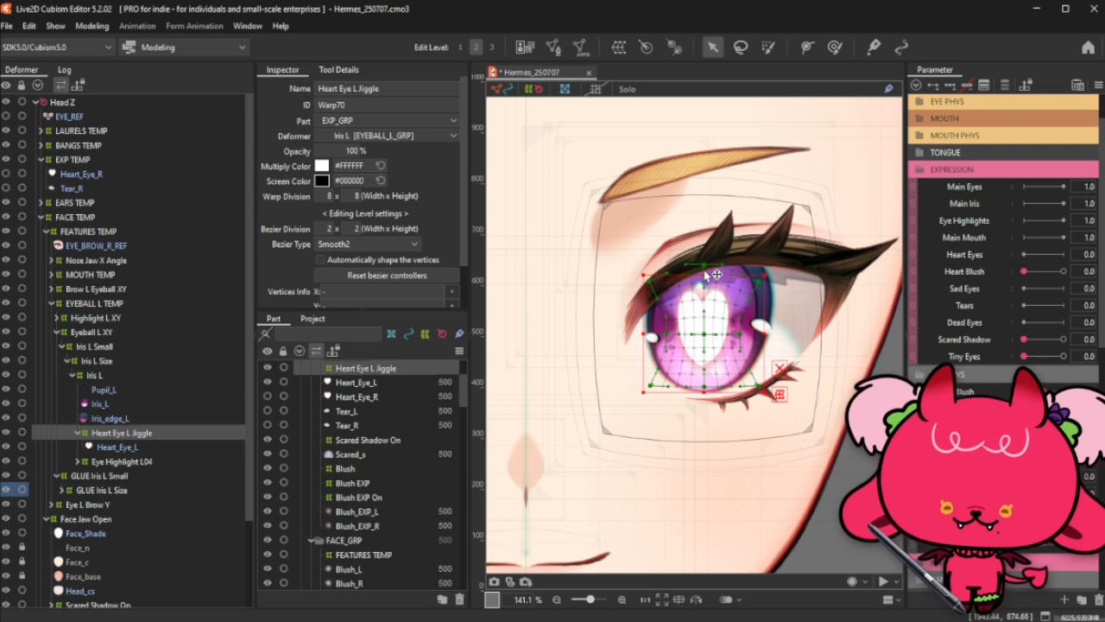
pyautogui.moveTo(708, 390); pyautogui.dragTo(709, 402)
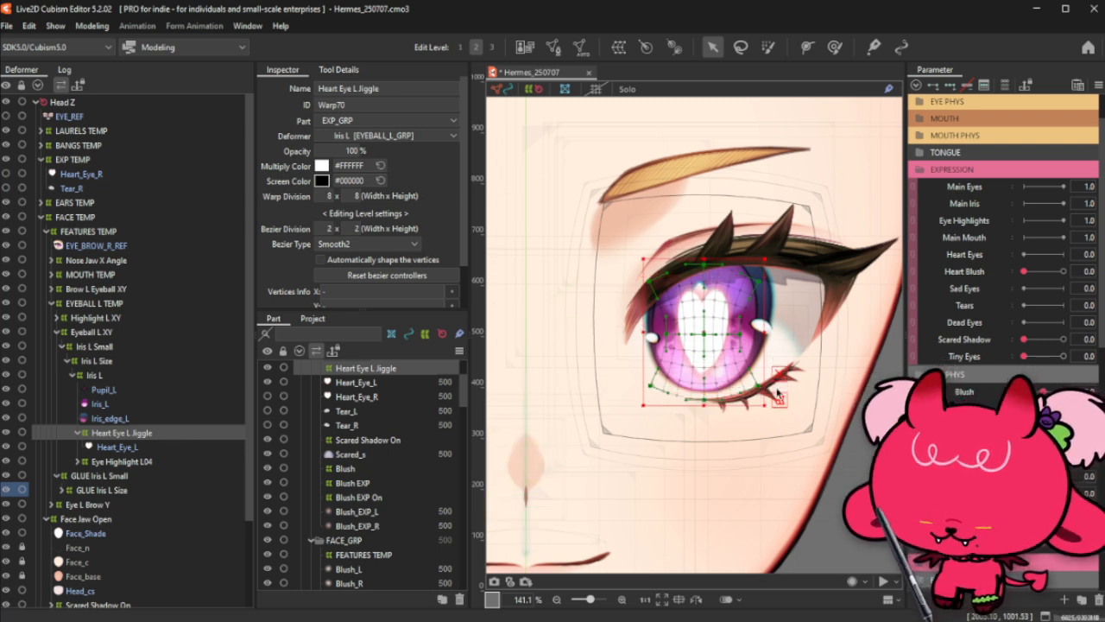
pyautogui.hotkey('ctrl', 'z')
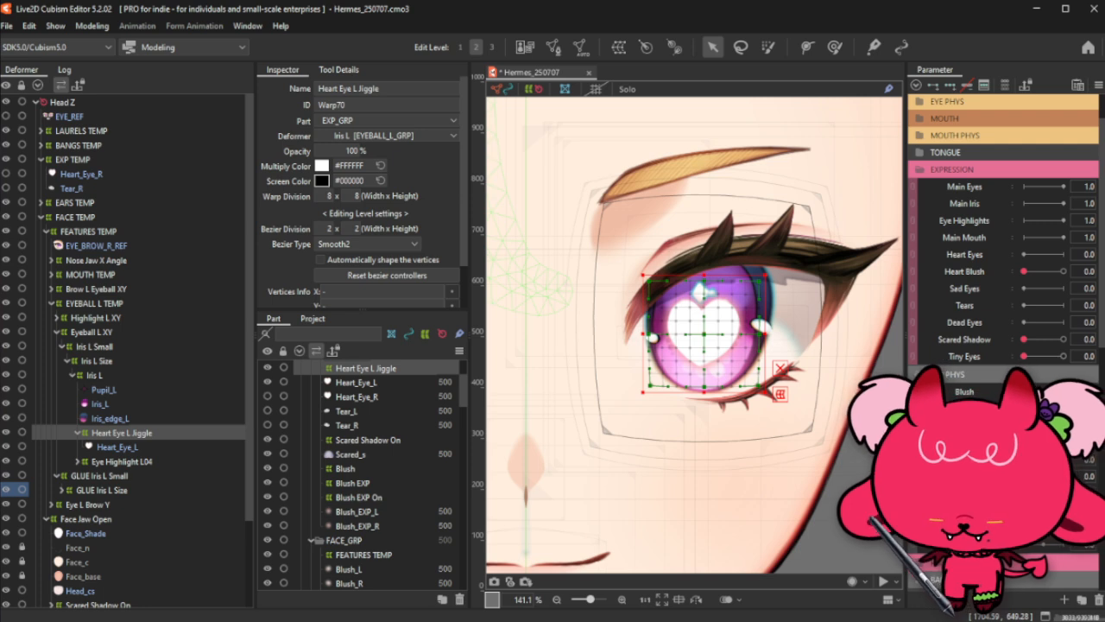
# Step: Try blending the heart deformer's shape with a compatibility of -100
pyautogui.hotkey('ctrl', 'b')
pyautogui.click(568, 275)
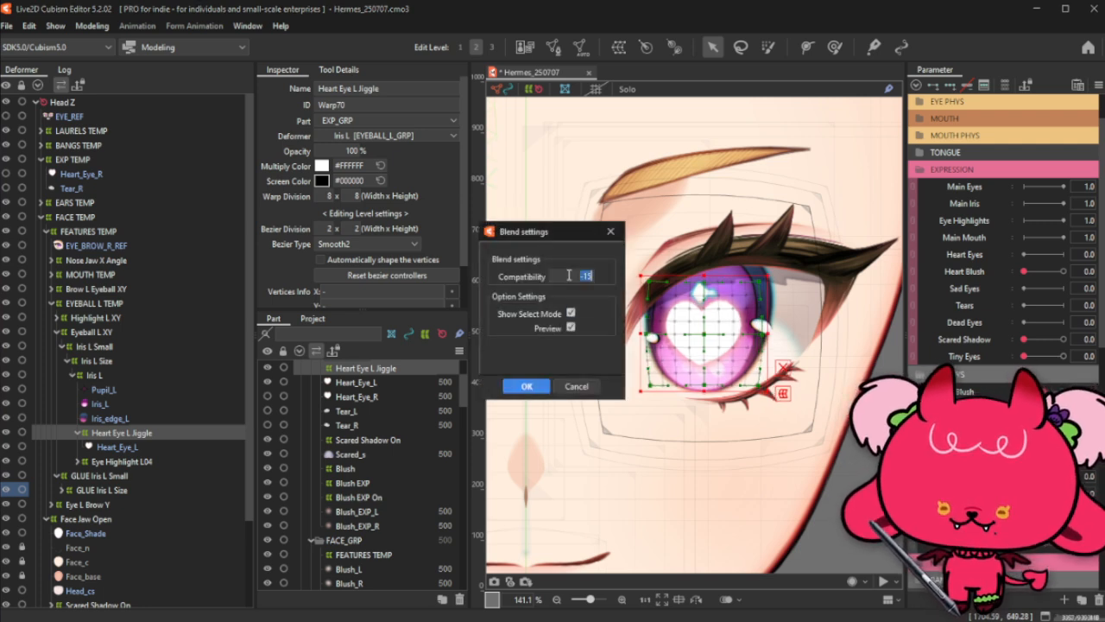
pyautogui.write('-100')
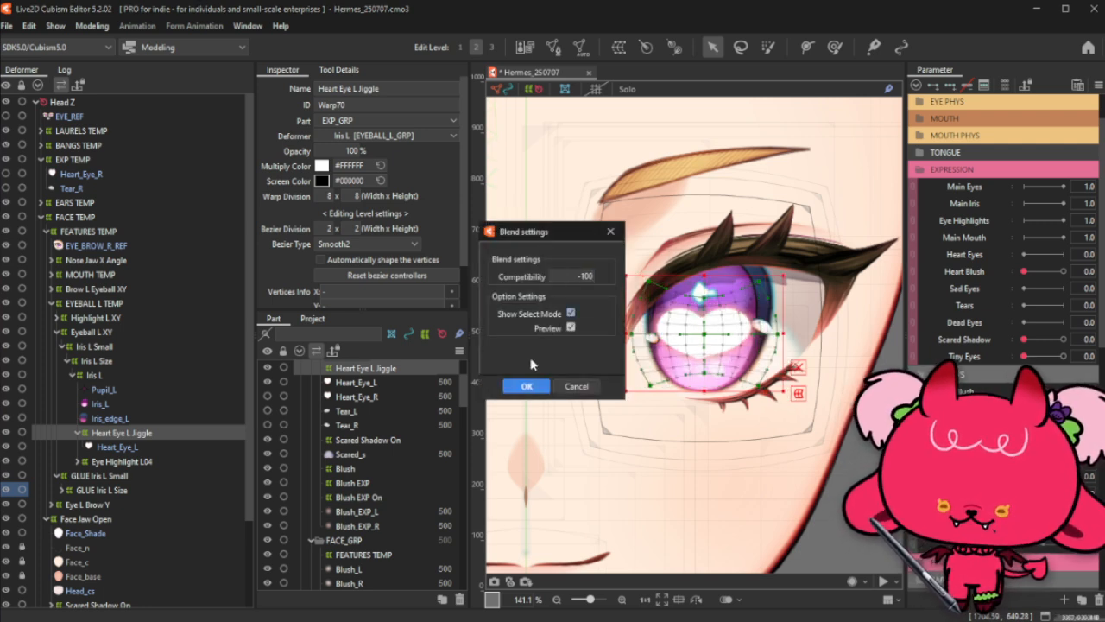
pyautogui.click(540, 390)
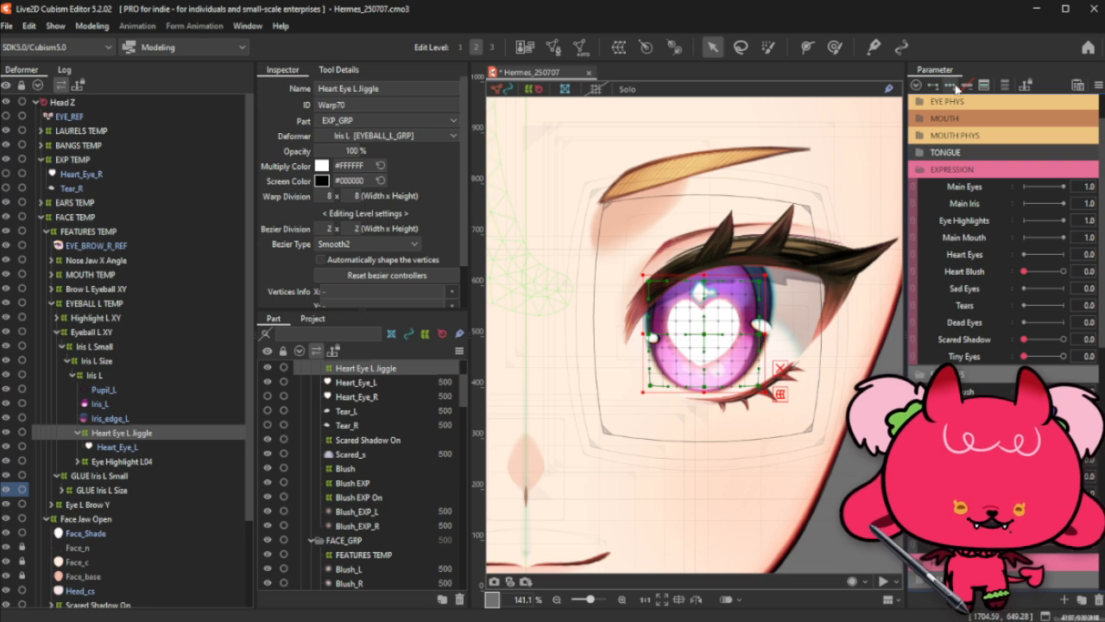
# Step: Select the heart deformer's inner points with the brush selection and scale them taller and narrower
pyautogui.click(767, 47)
pyautogui.moveTo(705, 333); pyautogui.dragTo(706, 332)
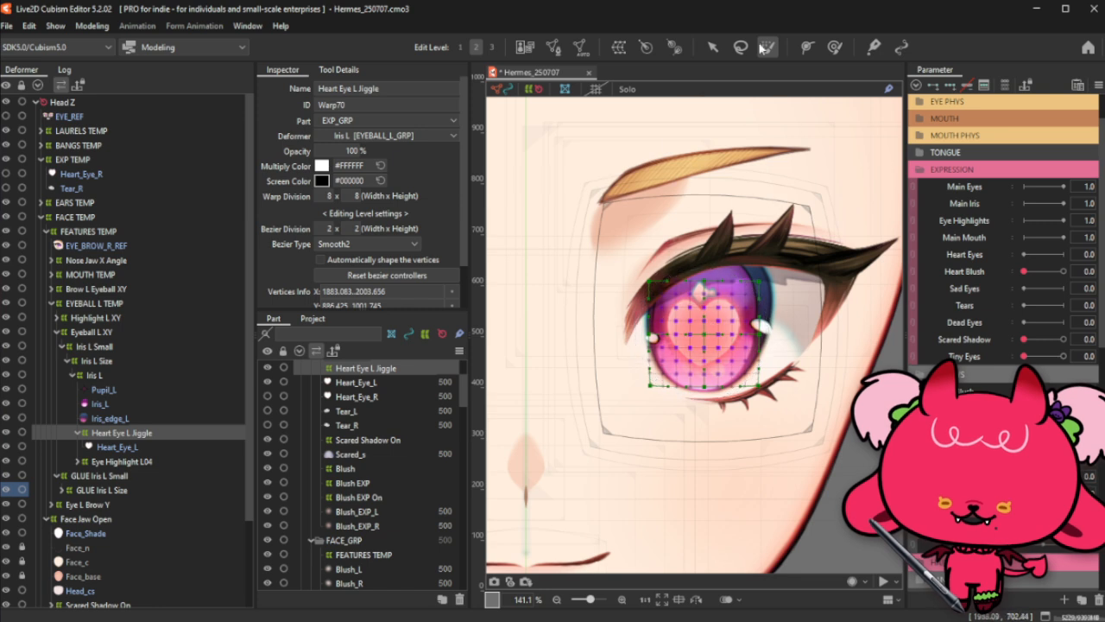
pyautogui.click(712, 47)
pyautogui.click(766, 328)
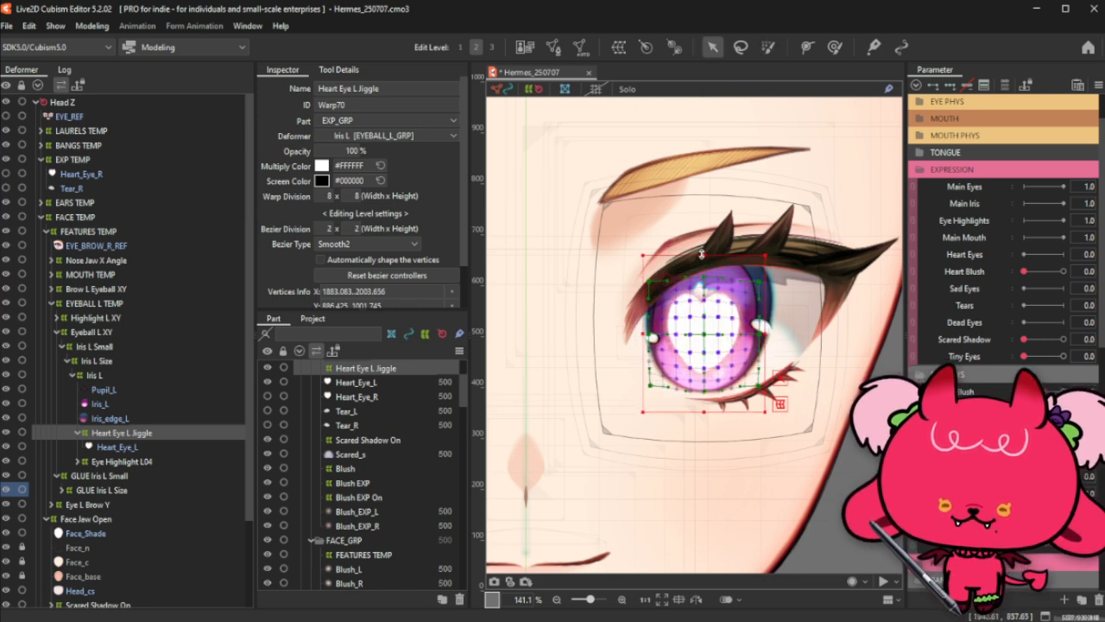
pyautogui.moveTo(766, 336); pyautogui.dragTo(745, 338)
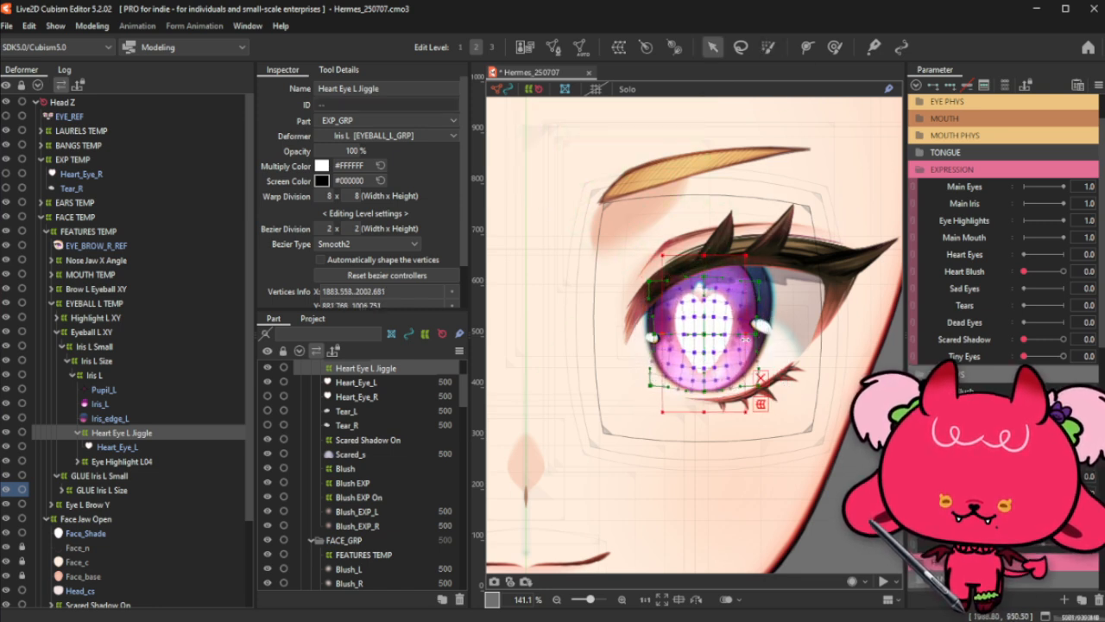
pyautogui.click(175, 435)
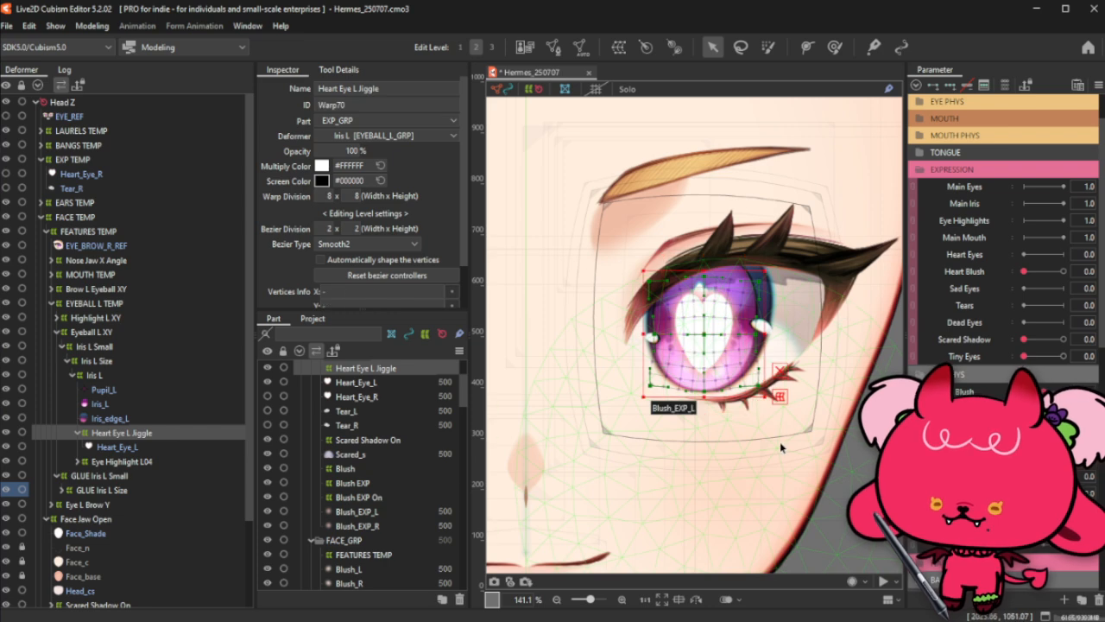
# Step: Replace the squeezed heart shape with its wider inverse using a blend compatibility of -100, with the selection overlay hidden
pyautogui.hotkey('ctrl', 'z')
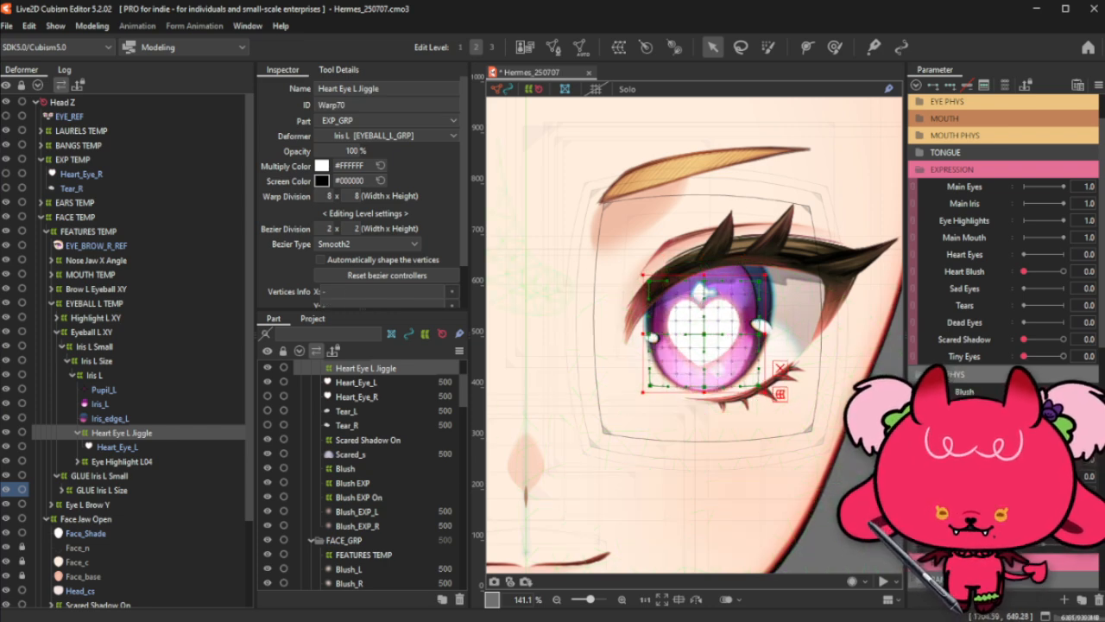
pyautogui.hotkey('ctrl', 'b')
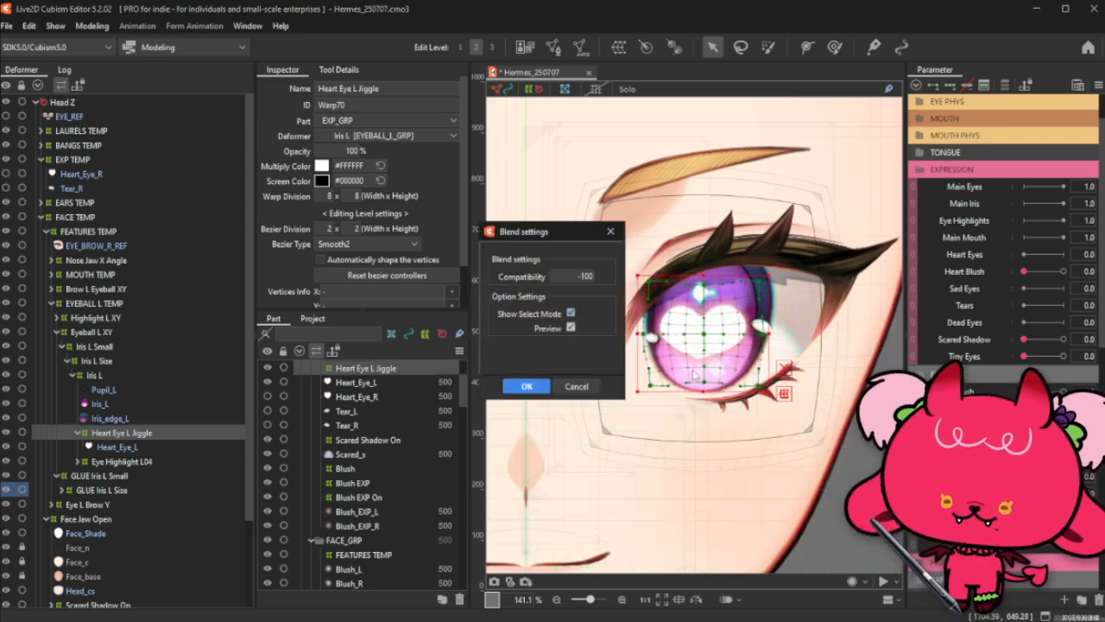
pyautogui.click(529, 387)
pyautogui.hotkey('ctrl', 'h')
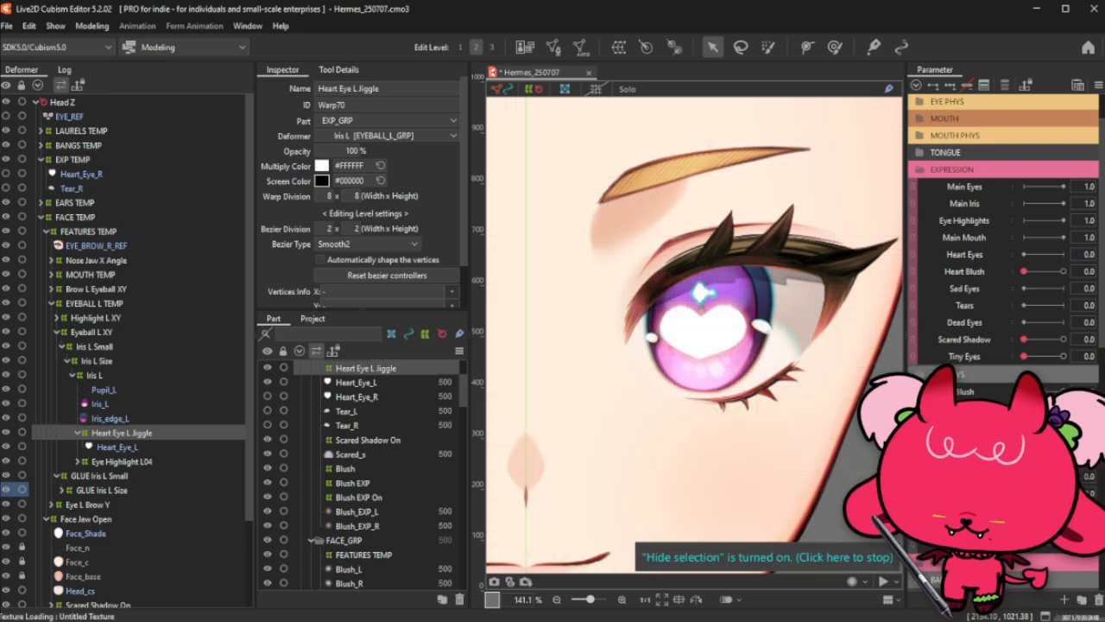
# Step: Duplicate the Heart Eye L Jiggle deformer and synthesize the original's corners between Heart Eye Jiggle 1 and Heart Eye Jiggle 2, referencing default values
pyautogui.hotkey('ctrl', 'z')
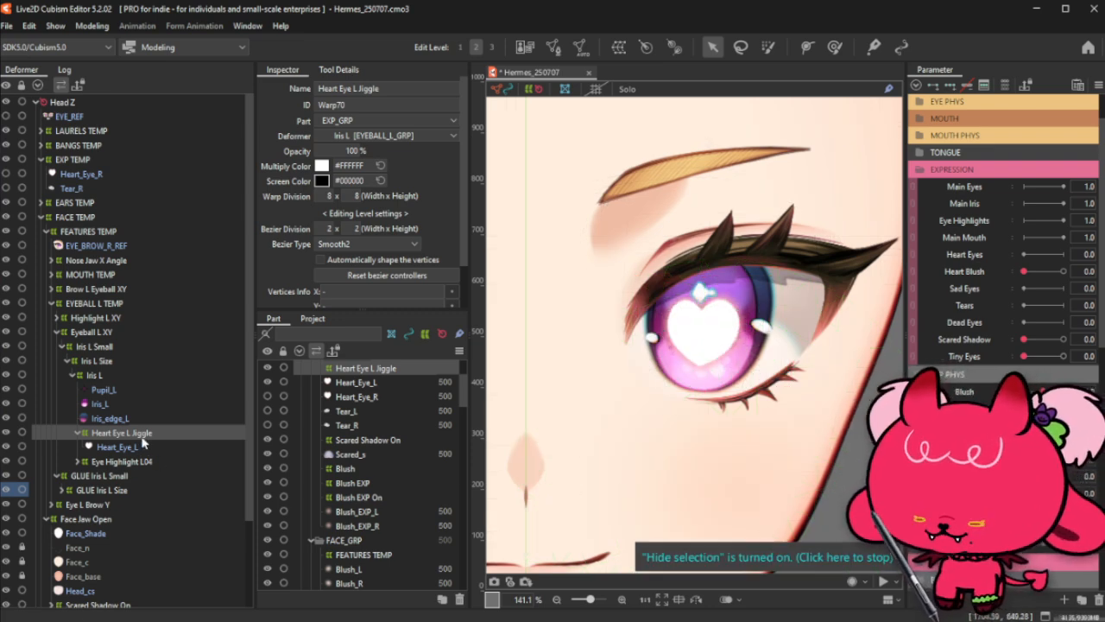
pyautogui.hotkey('ctrl', 'v')
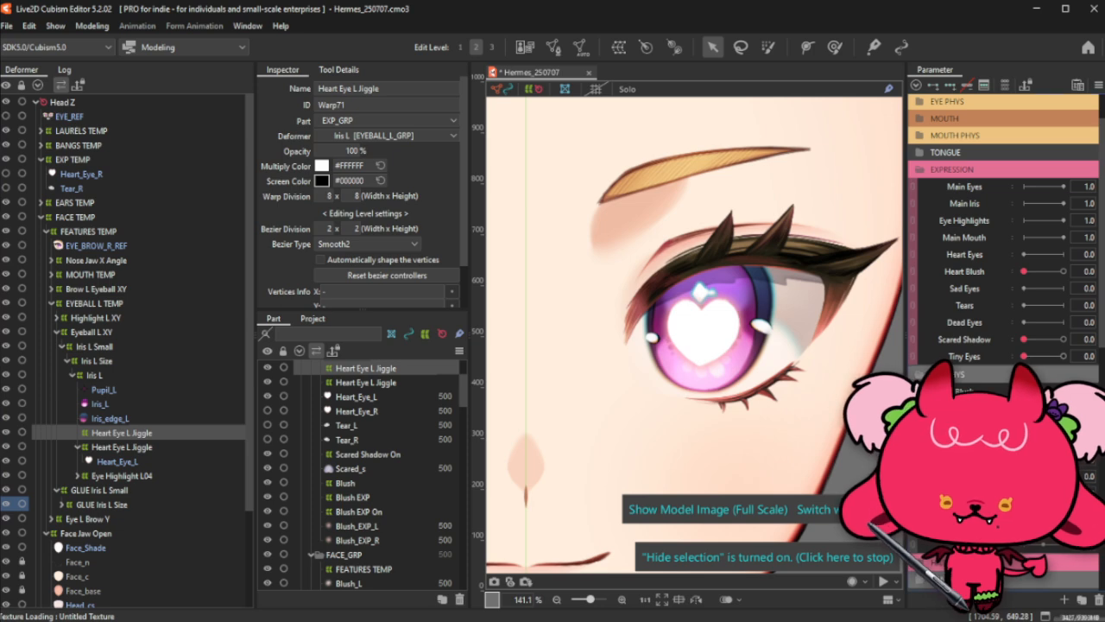
pyautogui.click(144, 447)
pyautogui.hotkey('ctrl', '4')
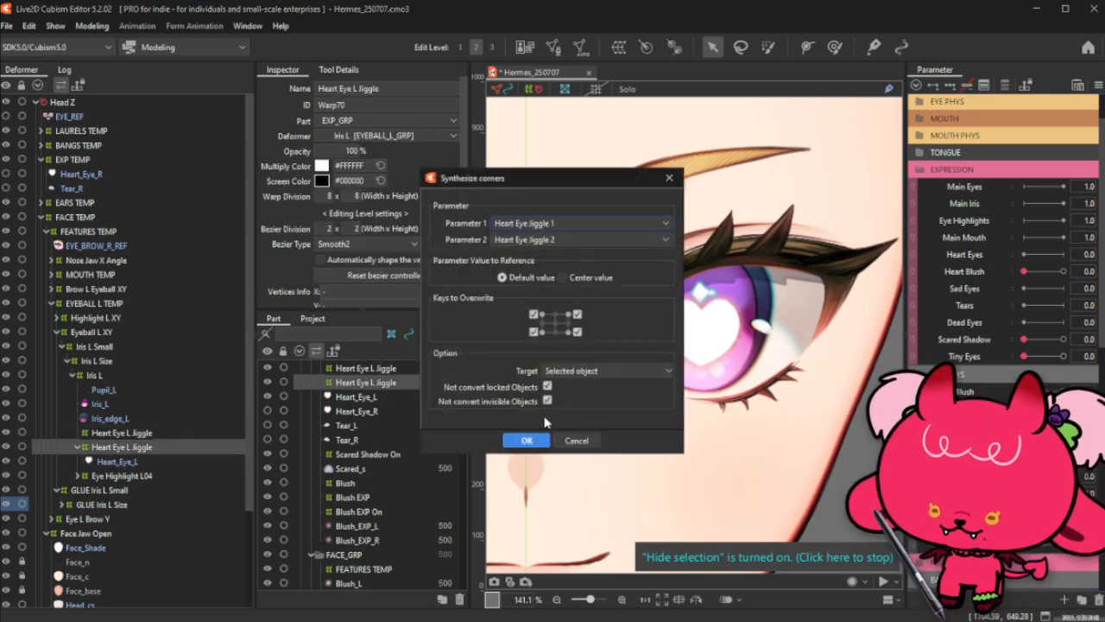
pyautogui.click(529, 441)
# Step: Rename the duplicated deformer as Heart Eye L Size and nest Heart Eye L Jiggle inside it
pyautogui.click(130, 432)
pyautogui.click(394, 87)
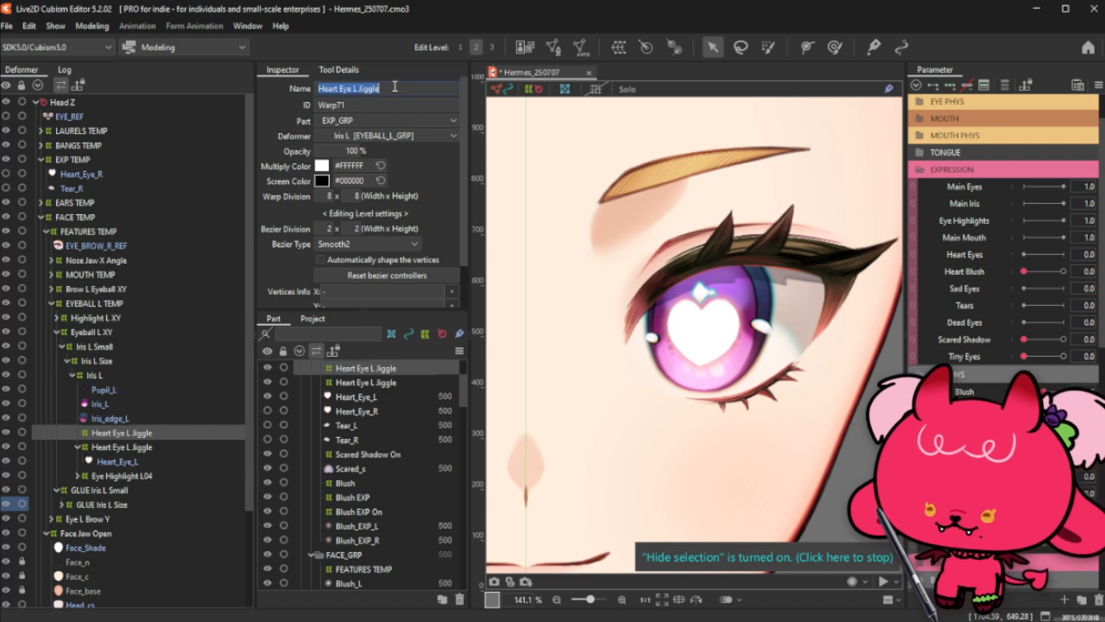
pyautogui.doubleClick(395, 87)
pyautogui.write('Size')
pyautogui.press('Return')
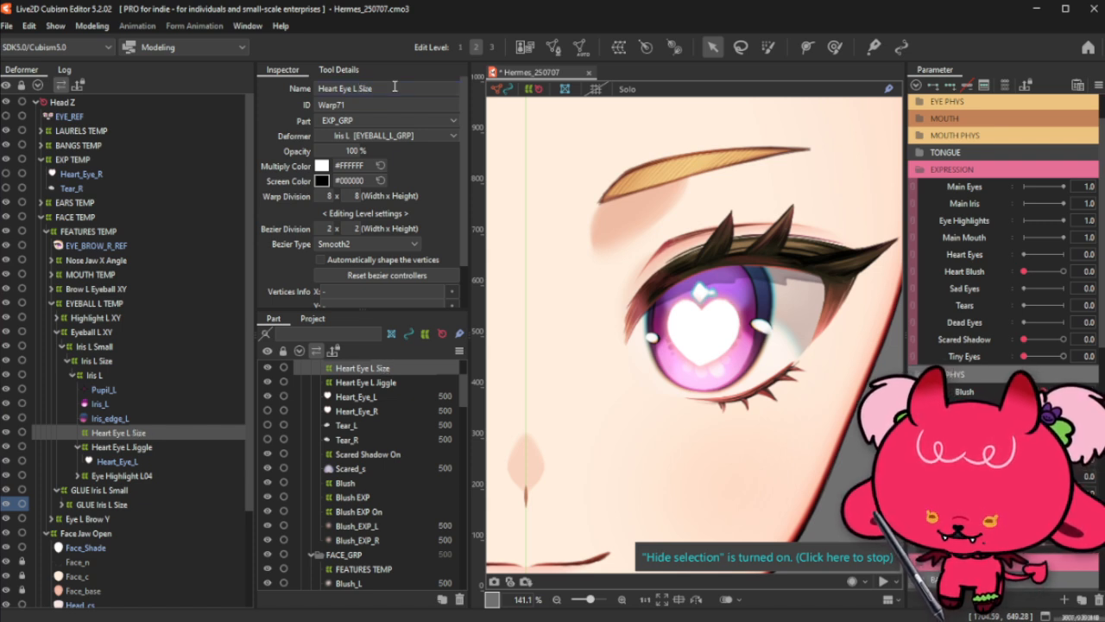
pyautogui.moveTo(132, 449)
pyautogui.mouseDown()
pyautogui.moveTo(141, 438)
pyautogui.moveTo(129, 438)
pyautogui.mouseUp()
pyautogui.click(131, 438)
pyautogui.click(78, 432)
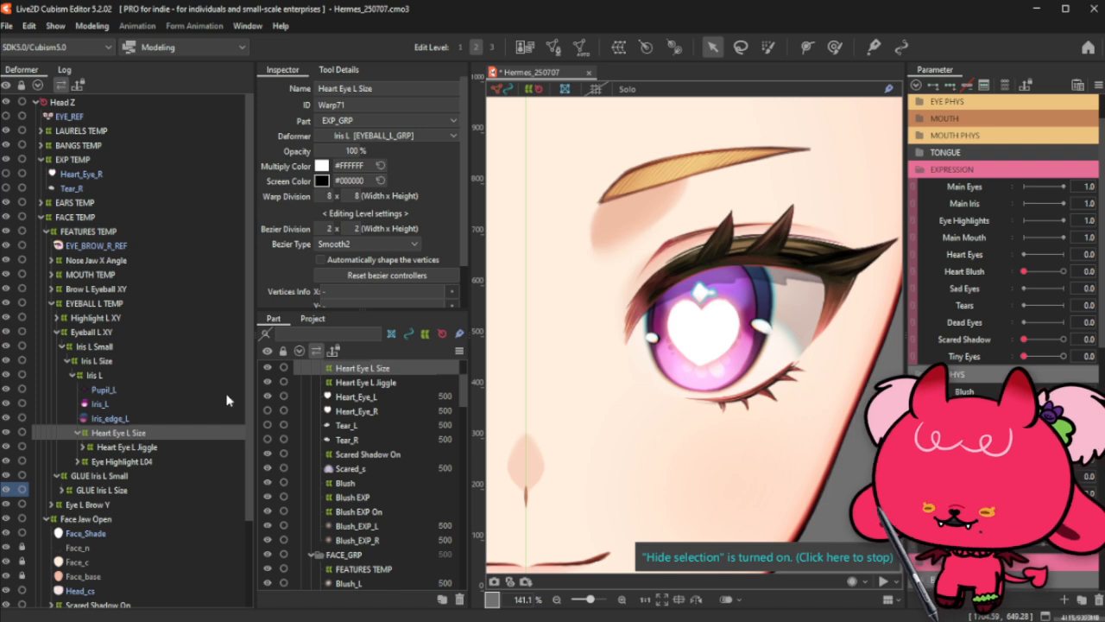
# Step: Show the selection overlay again and enlarge the Heart Eye L Size deformer's frame slightly around the iris without scaling the heart
pyautogui.hotkey('ctrl', 't')
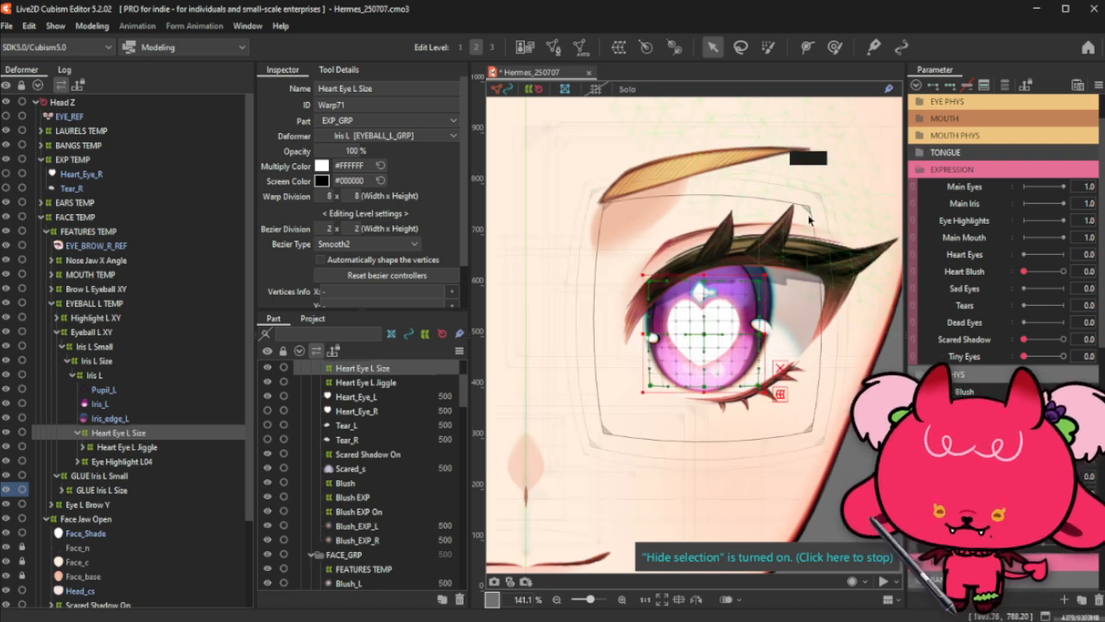
pyautogui.moveTo(770, 276); pyautogui.dragTo(774, 273)
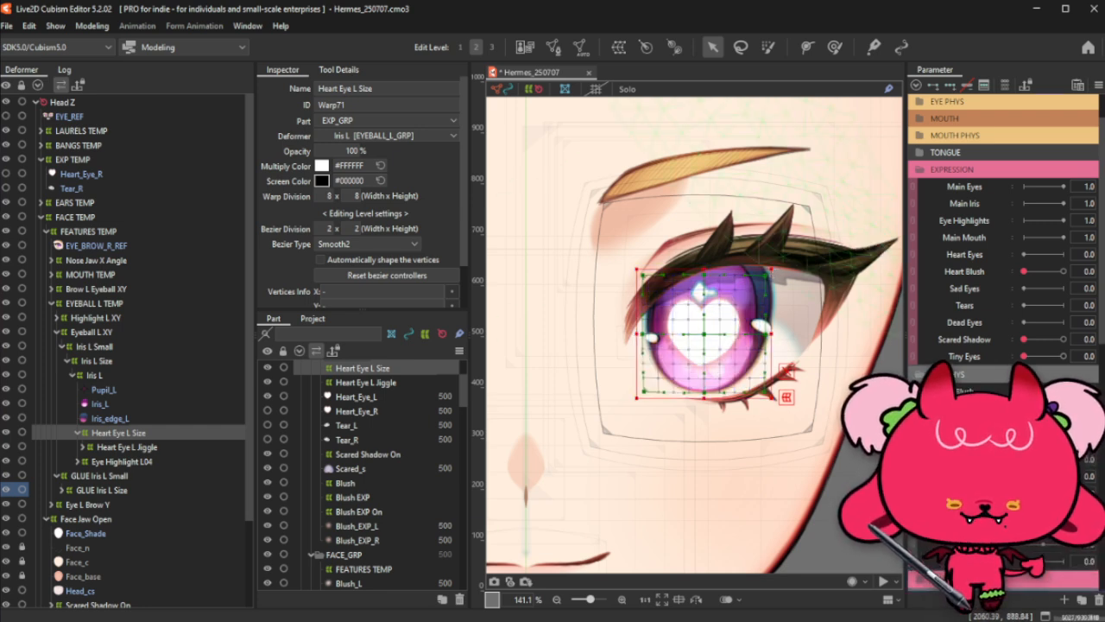
# Step: Rename the heart eye jiggle parameter with ID ParamHeartEyeJiggle3 as Heart Eye Size 1 and change its ID to ParamHeartEyeSize1
pyautogui.doubleClick(552, 239)
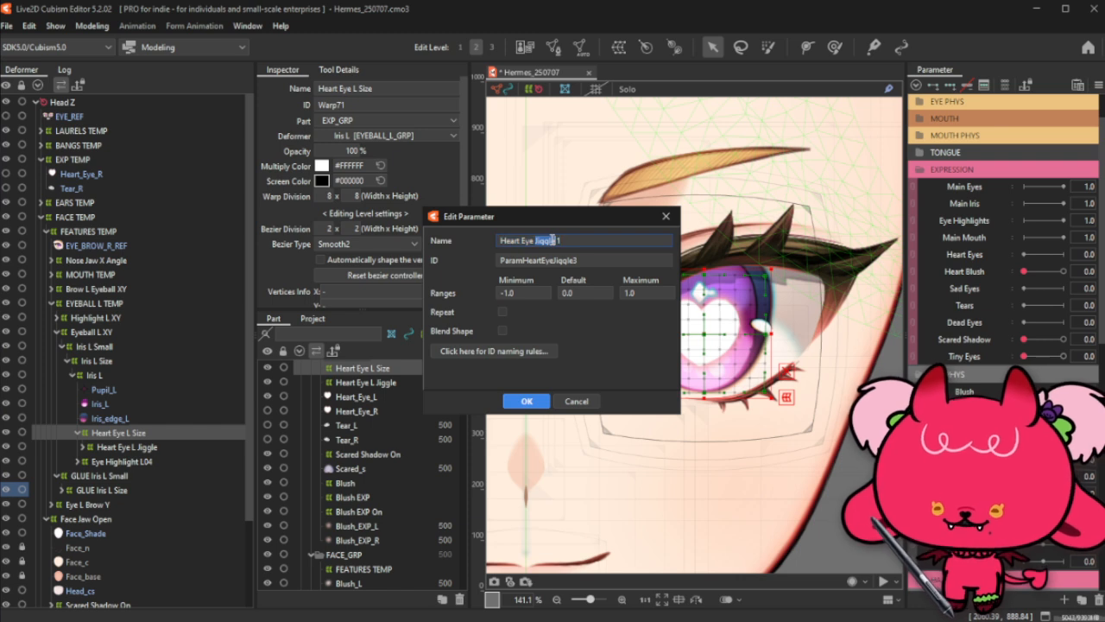
pyautogui.write('Size')
pyautogui.doubleClick(585, 260)
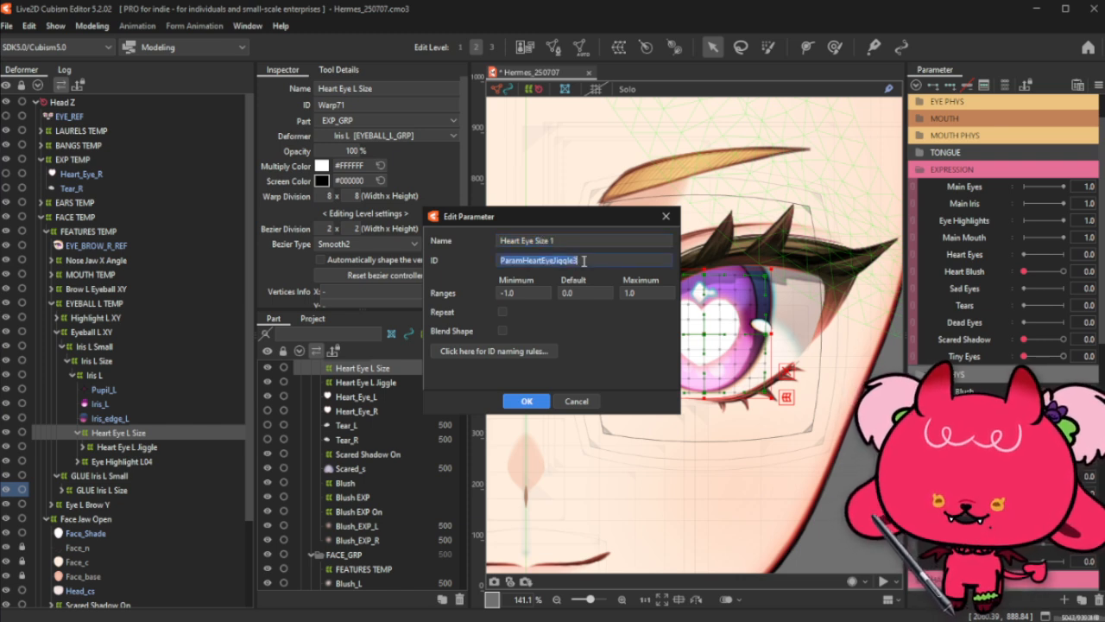
pyautogui.click(586, 259)
pyautogui.press('BackSpace')
pyautogui.press('BackSpace')
pyautogui.press('BackSpace')
pyautogui.press('BackSpace')
pyautogui.press('BackSpace')
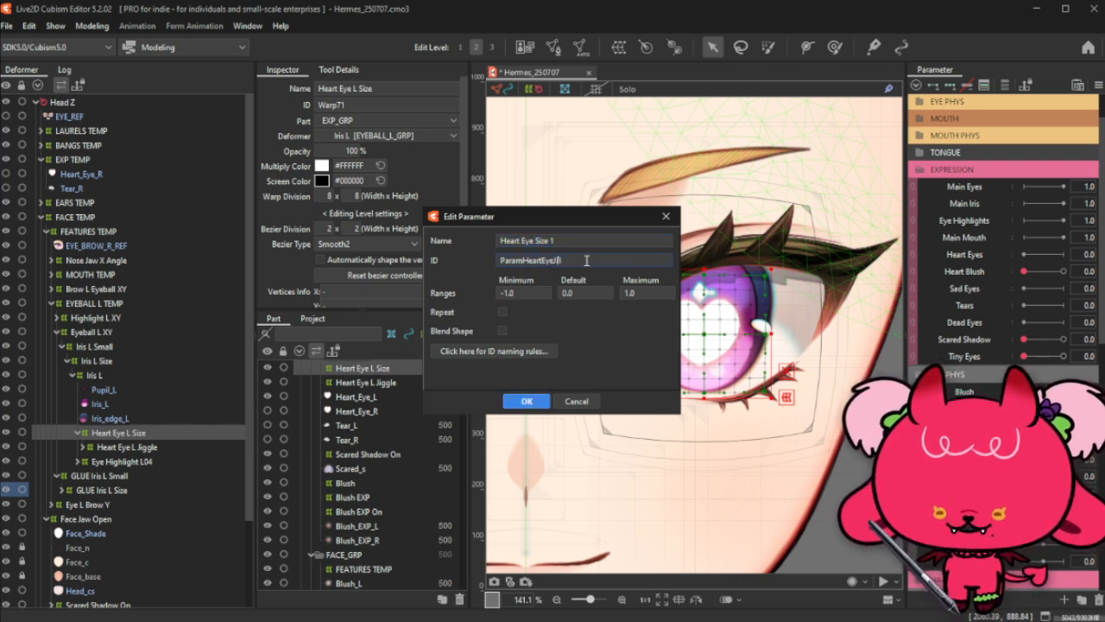
pyautogui.write('Size')
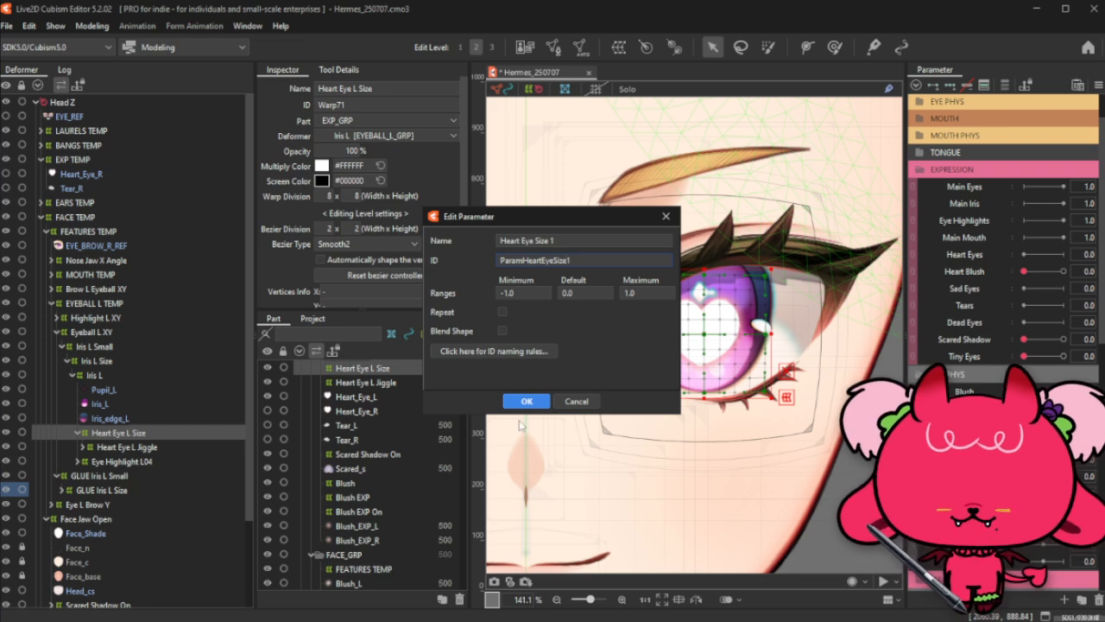
pyautogui.click(527, 400)
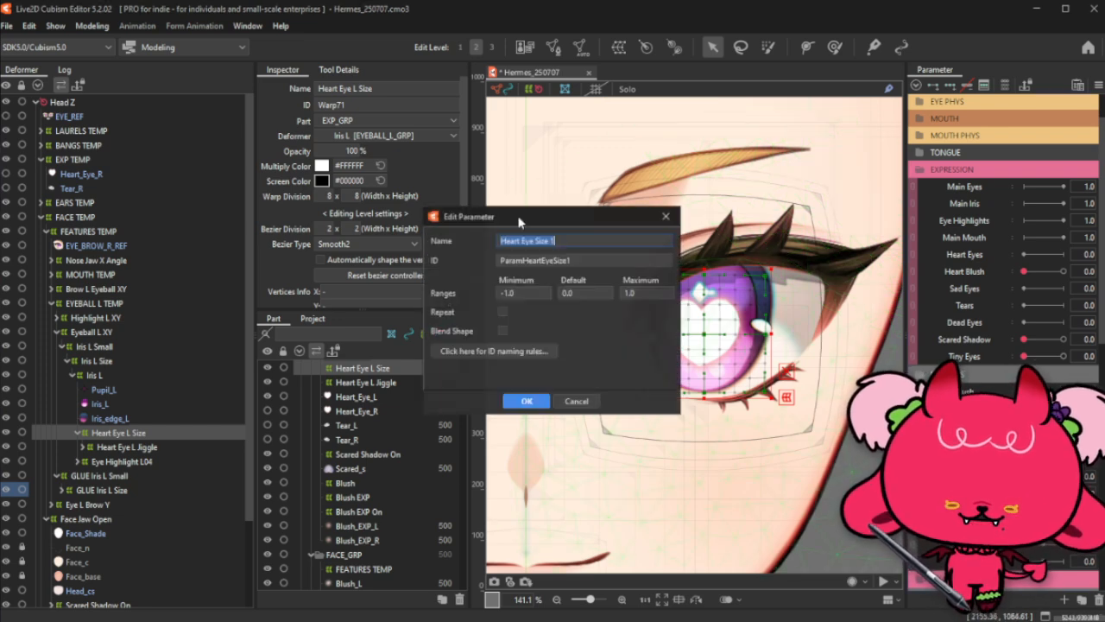
# Step: Remove the number from the new size parameter, naming it Heart Eye Size with the ID ParamHeartEyeSize
pyautogui.click(587, 244)
pyautogui.press('BackSpace')
pyautogui.press('BackSpace')
pyautogui.click(594, 264)
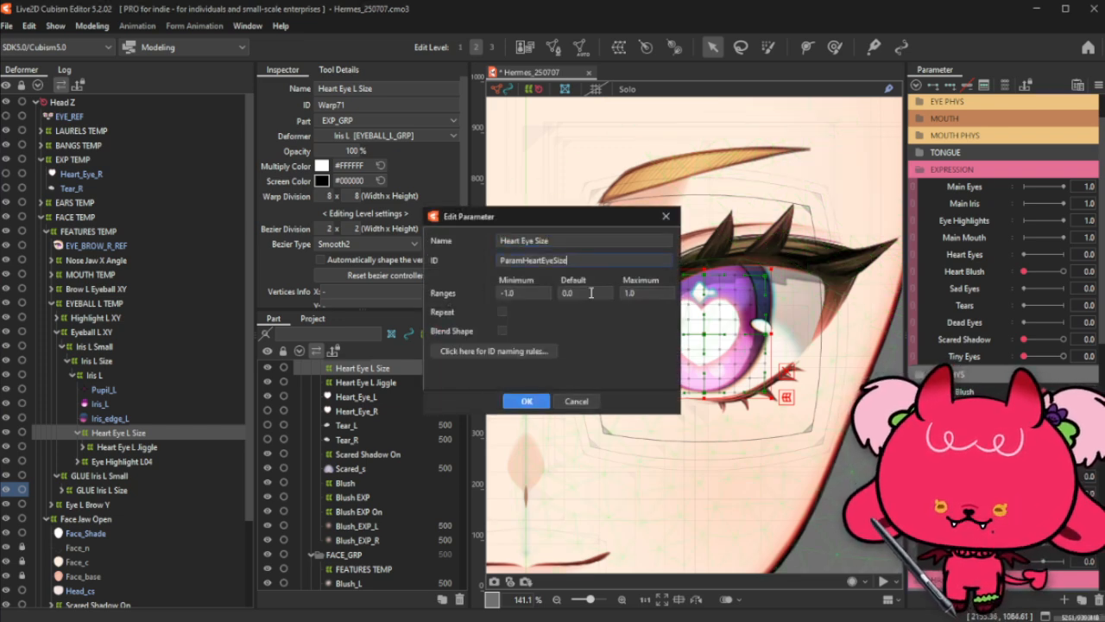
pyautogui.click(526, 401)
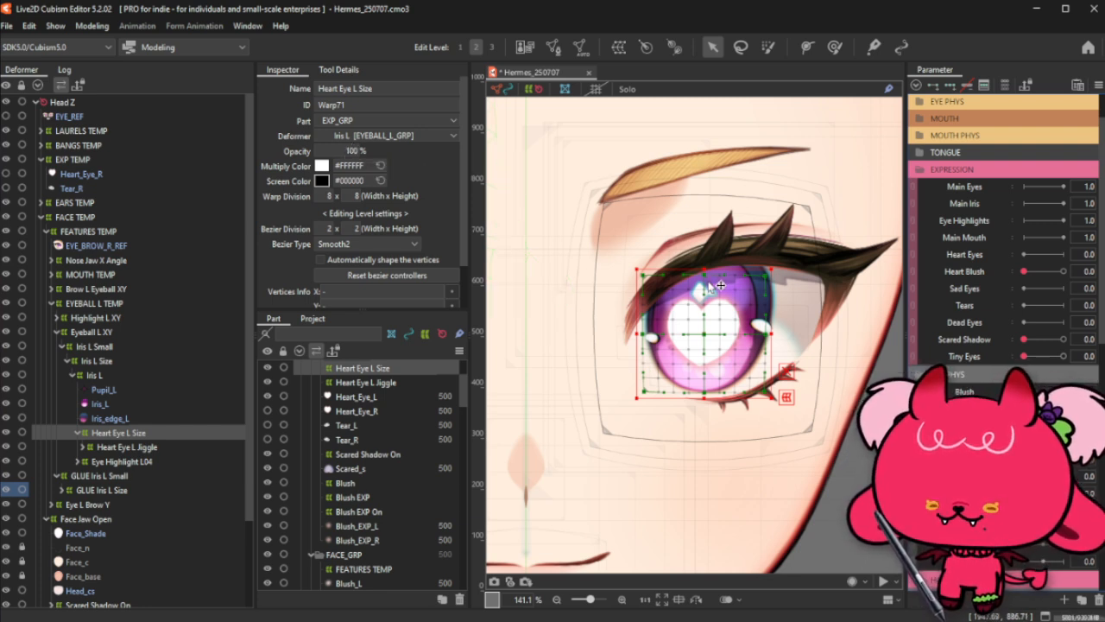
# Step: Scale the Heart Eye L Size deformer up evenly from its center so the heart nearly fills the iris
pyautogui.scroll(2, 708, 285)
pyautogui.scroll(-2, 677, 317)
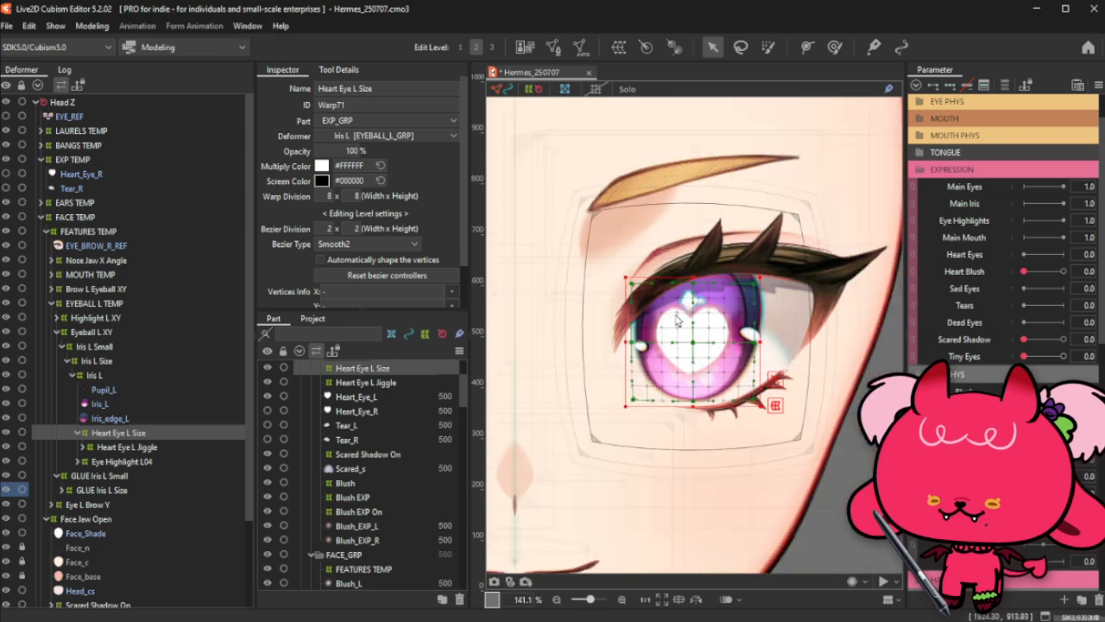
pyautogui.scroll(2, 677, 319)
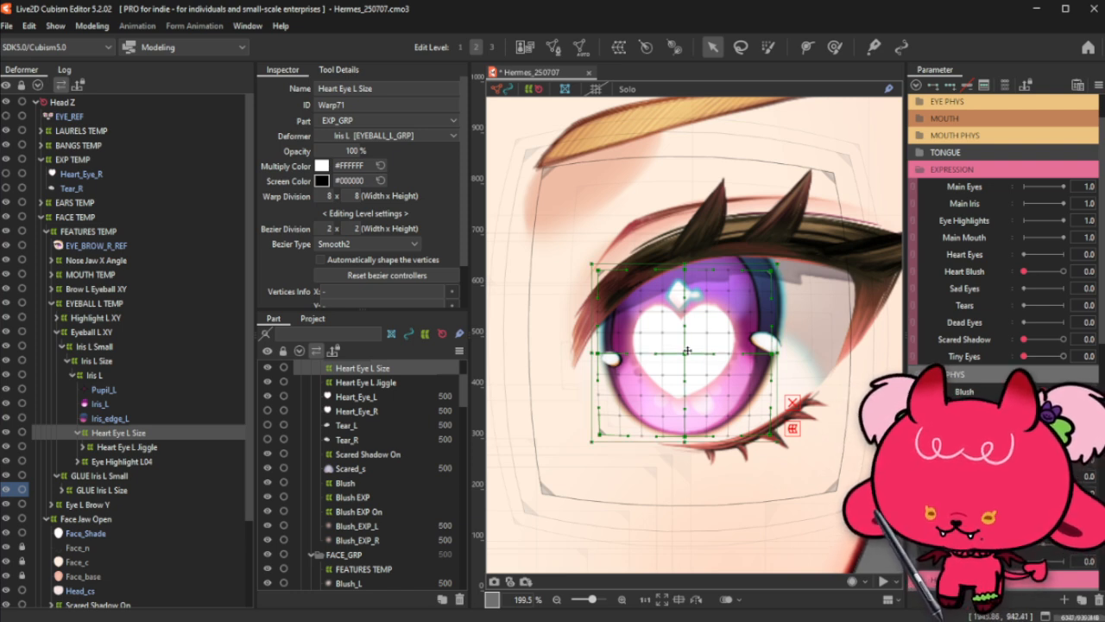
pyautogui.moveTo(689, 347); pyautogui.dragTo(683, 351)
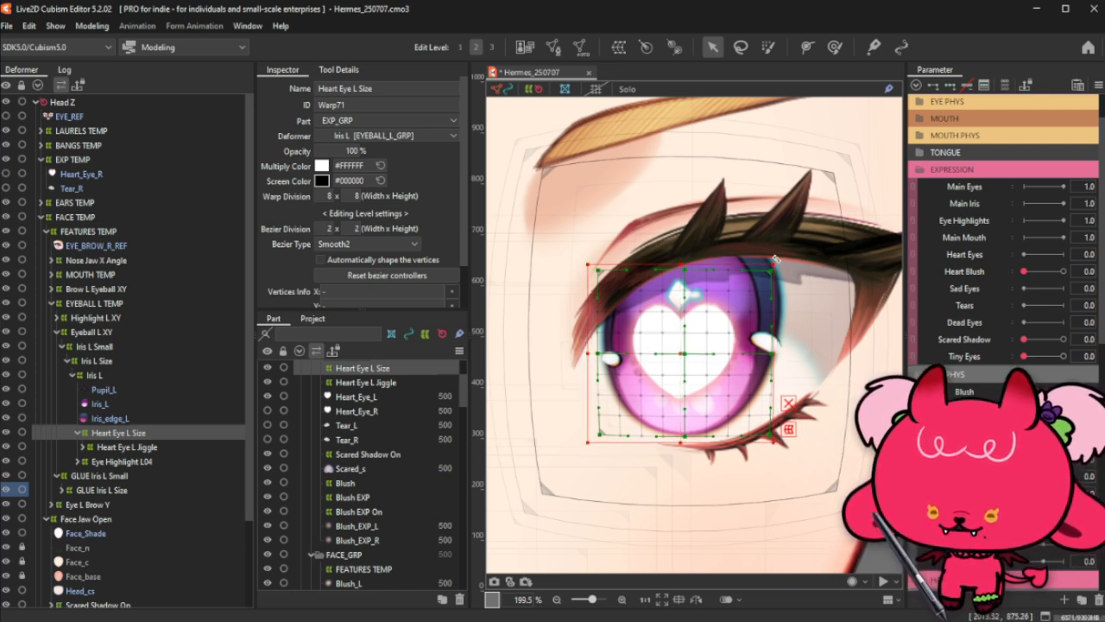
pyautogui.moveTo(774, 261); pyautogui.dragTo(803, 239)
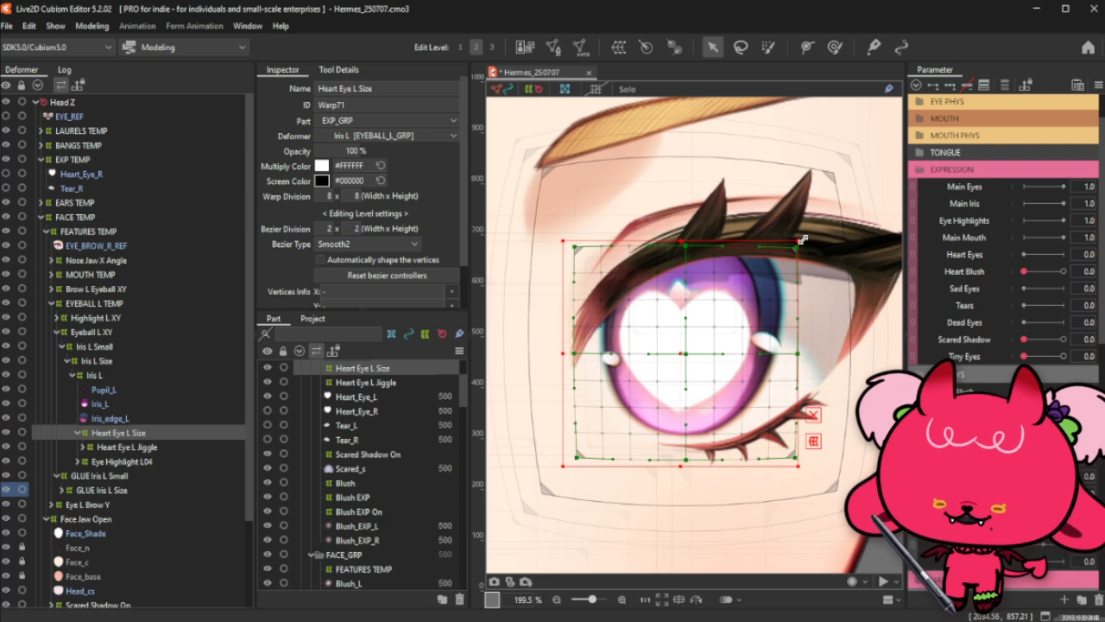
pyautogui.moveTo(803, 238); pyautogui.dragTo(793, 244)
pyautogui.click(168, 436)
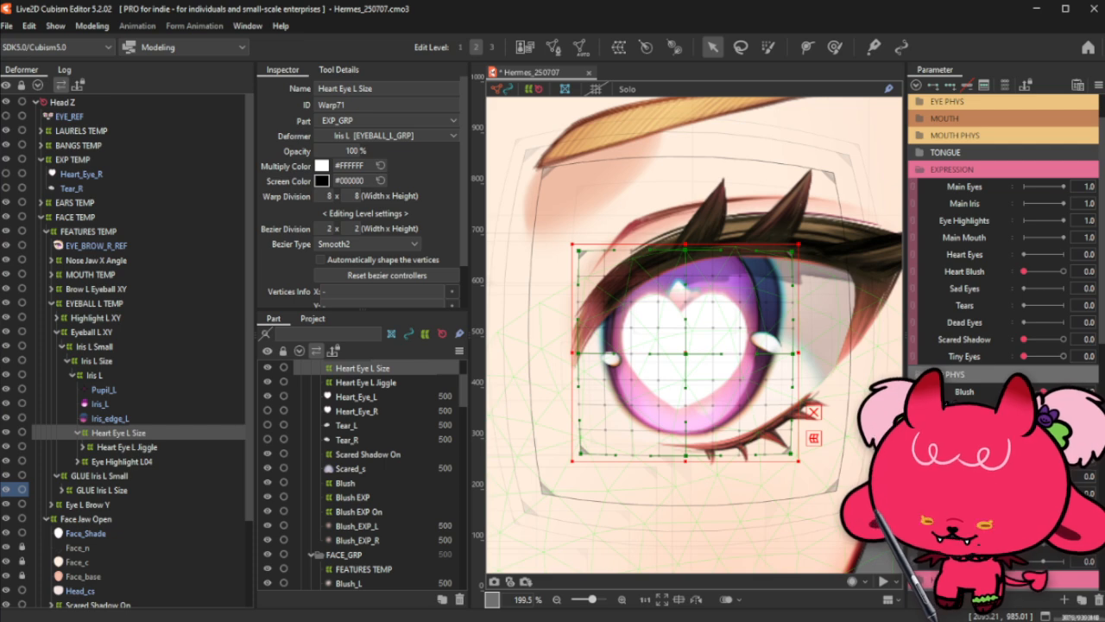
# Step: Shrink the heart for the opposite size key using a blend compatibility of -100, and hide the selection overlay
pyautogui.moveTo(573, 244); pyautogui.dragTo(591, 263)
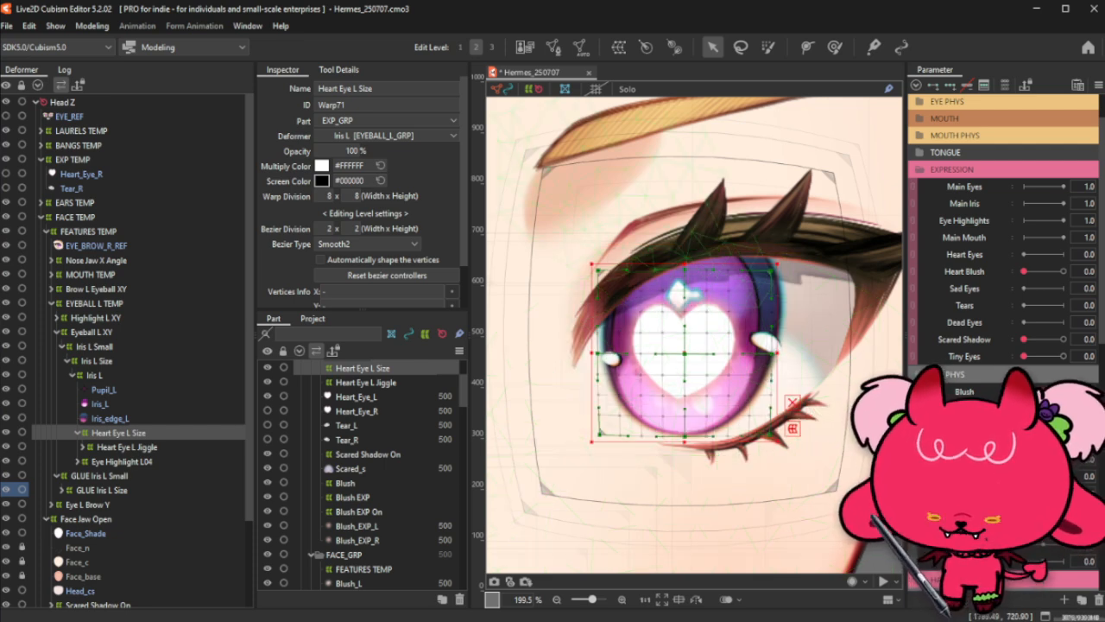
pyautogui.hotkey('ctrl', 'b')
pyautogui.click(526, 387)
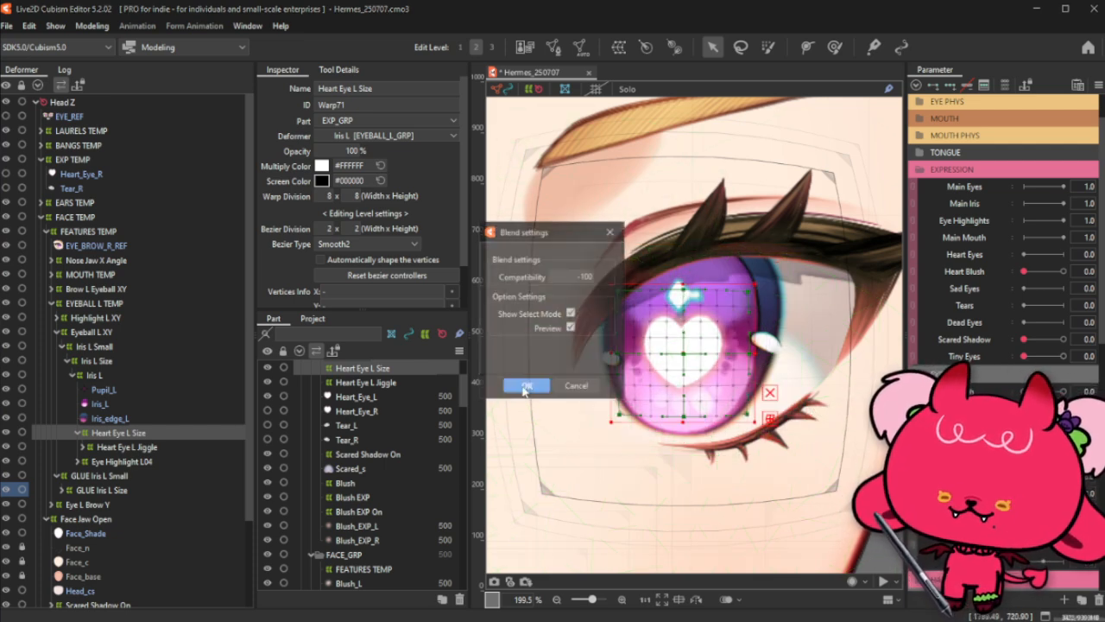
pyautogui.hotkey('ctrl', 't')
pyautogui.scroll(-2, 745, 389)
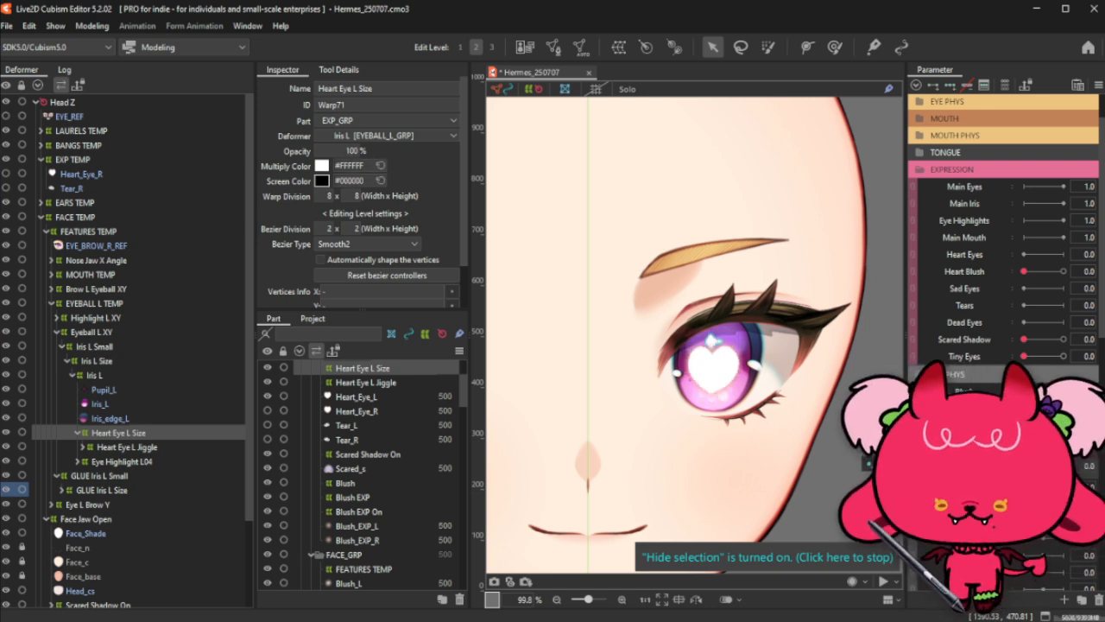
# Step: Move the Heart_Eye_L art mesh from EXP_GRP into EYEBALL_L_GRP, directly above Eyeshine_L01
pyautogui.click(380, 397)
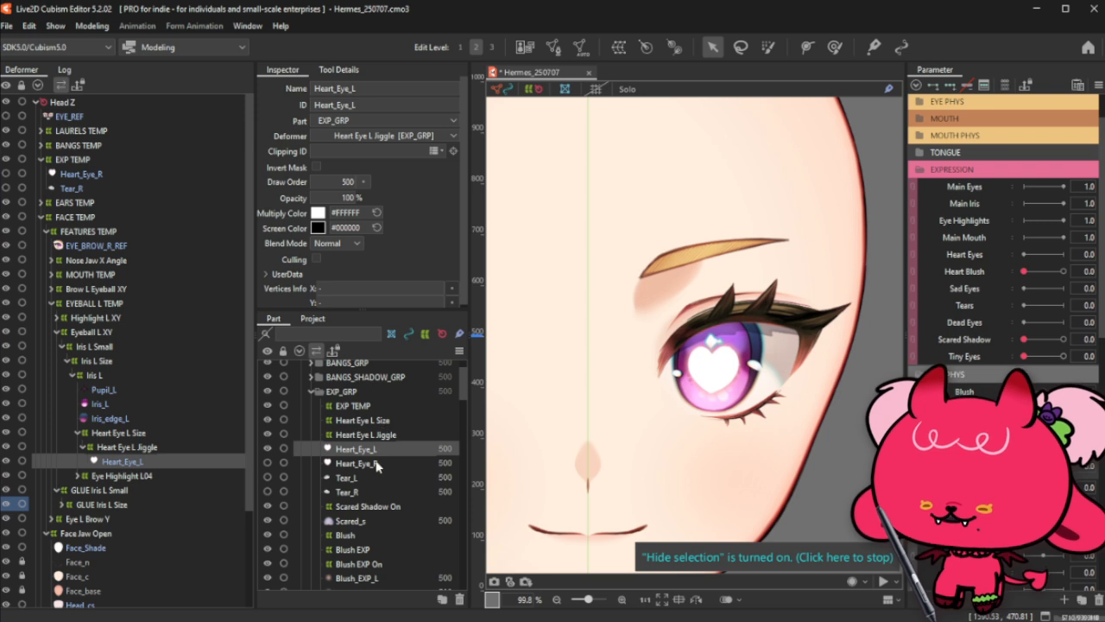
pyautogui.keyDown('ctrl'); pyautogui.click(376, 464); pyautogui.keyUp('ctrl')
pyautogui.rightClick(375, 462)
pyautogui.click(368, 454)
pyautogui.click(368, 450)
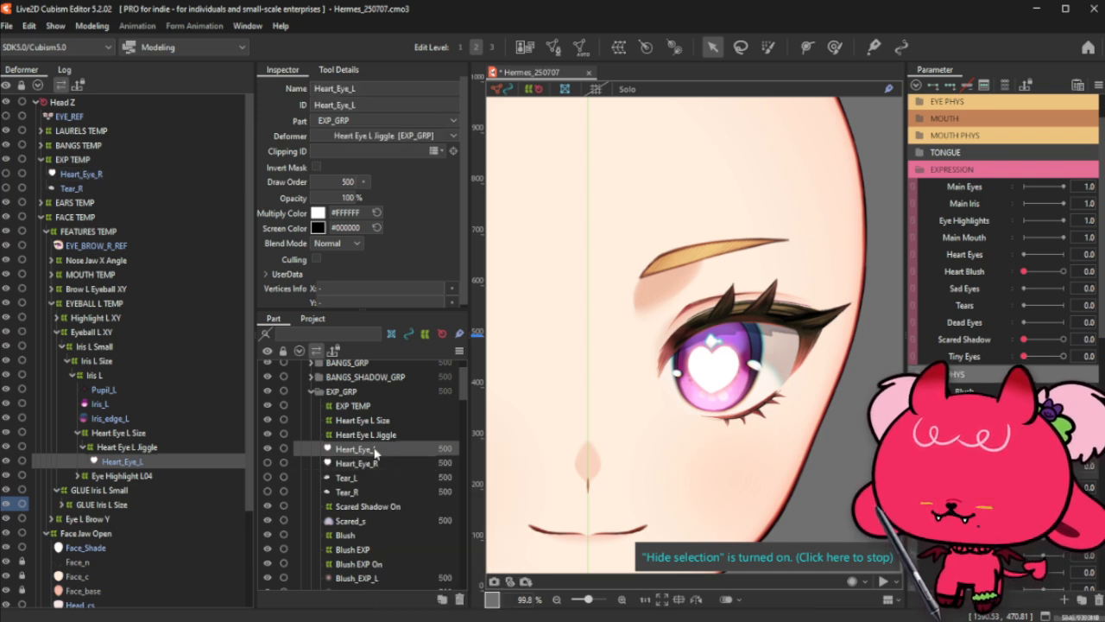
pyautogui.rightClick(373, 448)
pyautogui.press('Escape')
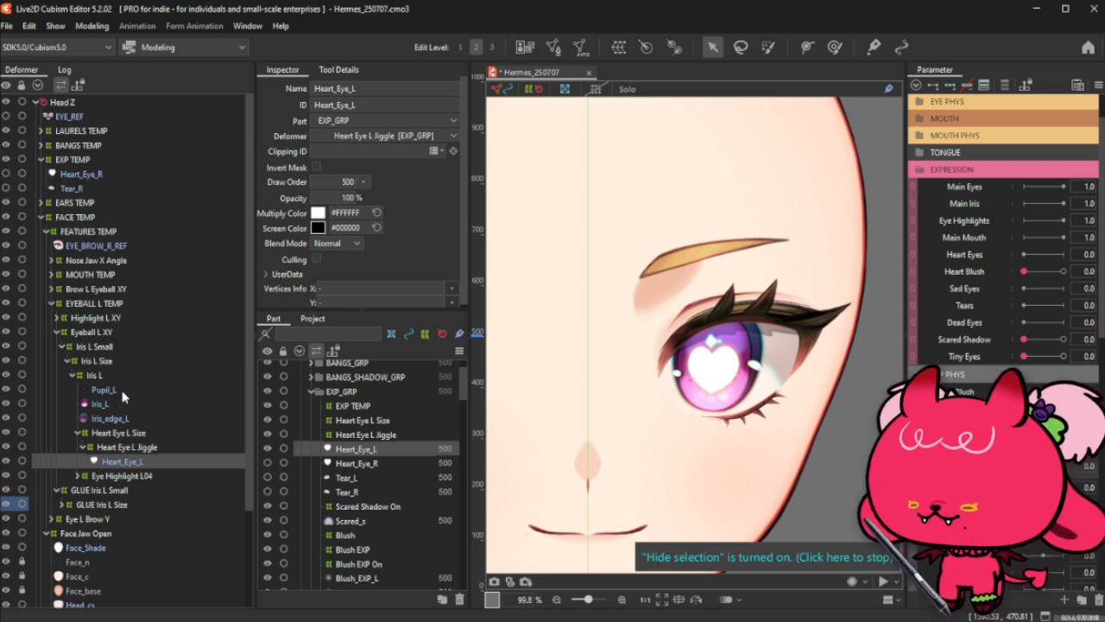
pyautogui.click(104, 389)
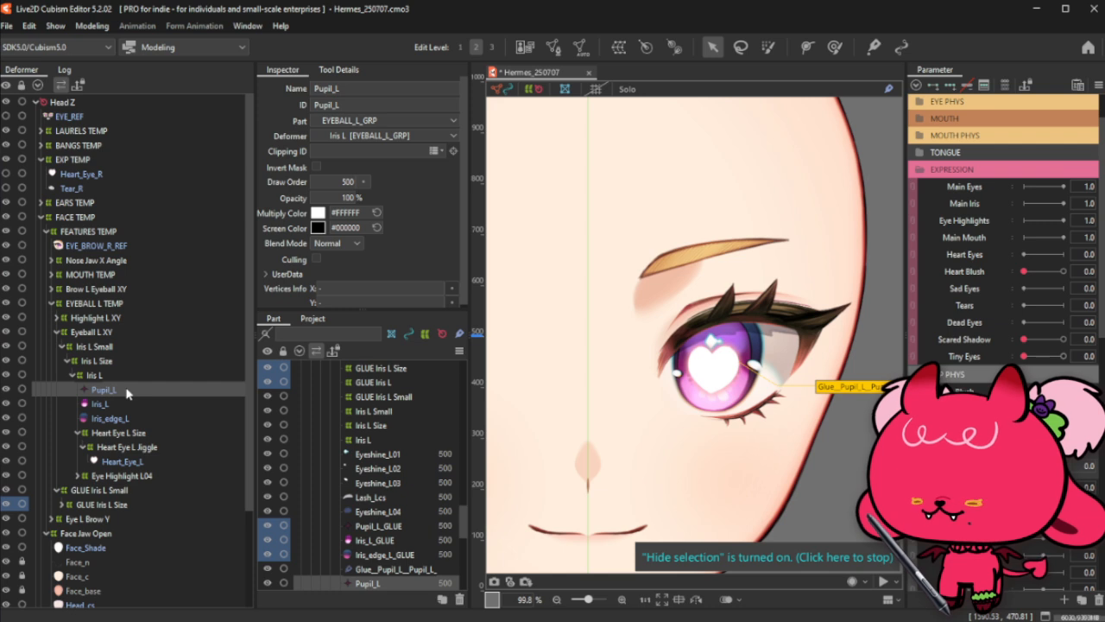
pyautogui.click(388, 457)
pyautogui.rightClick(388, 462)
pyautogui.click(414, 615)
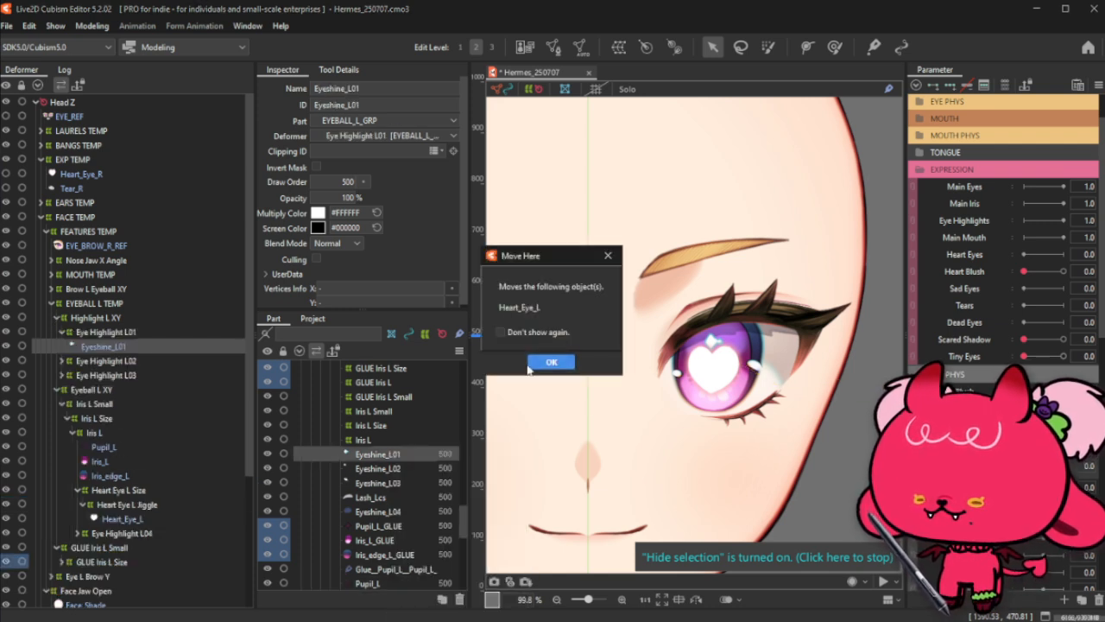
pyautogui.click(551, 366)
# Step: Check the position of Heart_Eye_L among the neighbouring parts of EYELID_L_GRP and EYEBALL_L_GRP
pyautogui.scroll(4, 387, 455)
pyautogui.scroll(1, 387, 455)
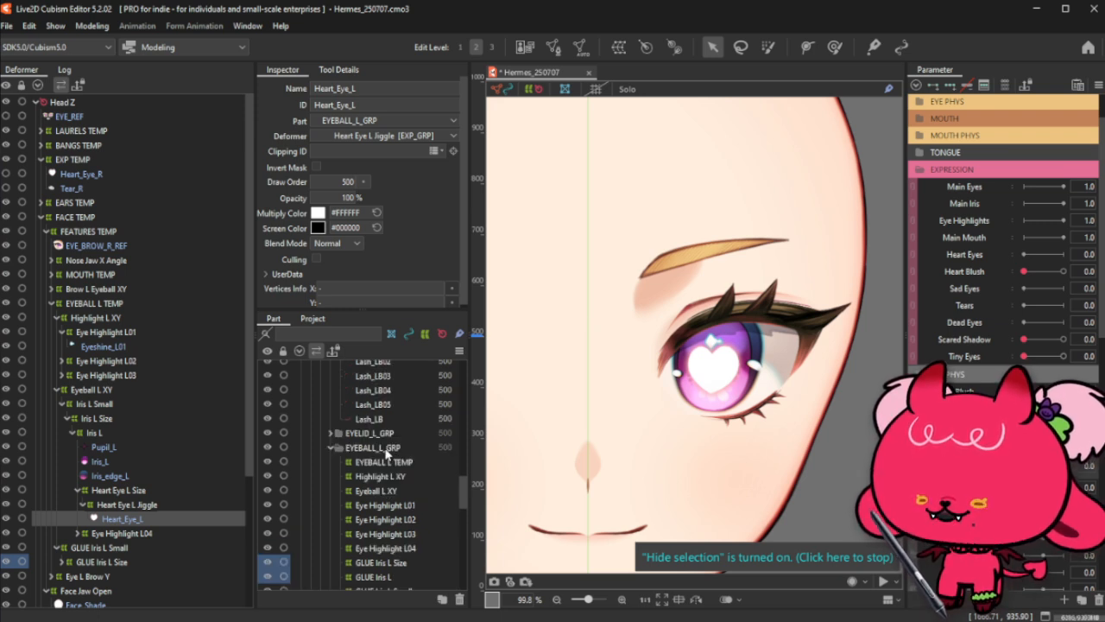
pyautogui.click(333, 436)
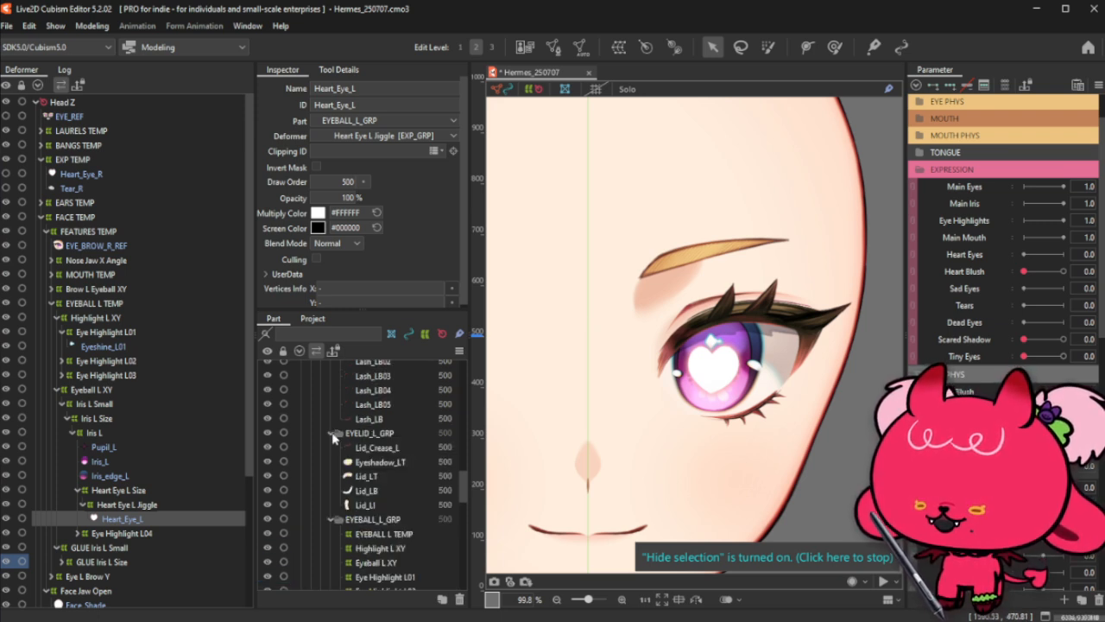
pyautogui.click(332, 435)
pyautogui.scroll(-4, 335, 466)
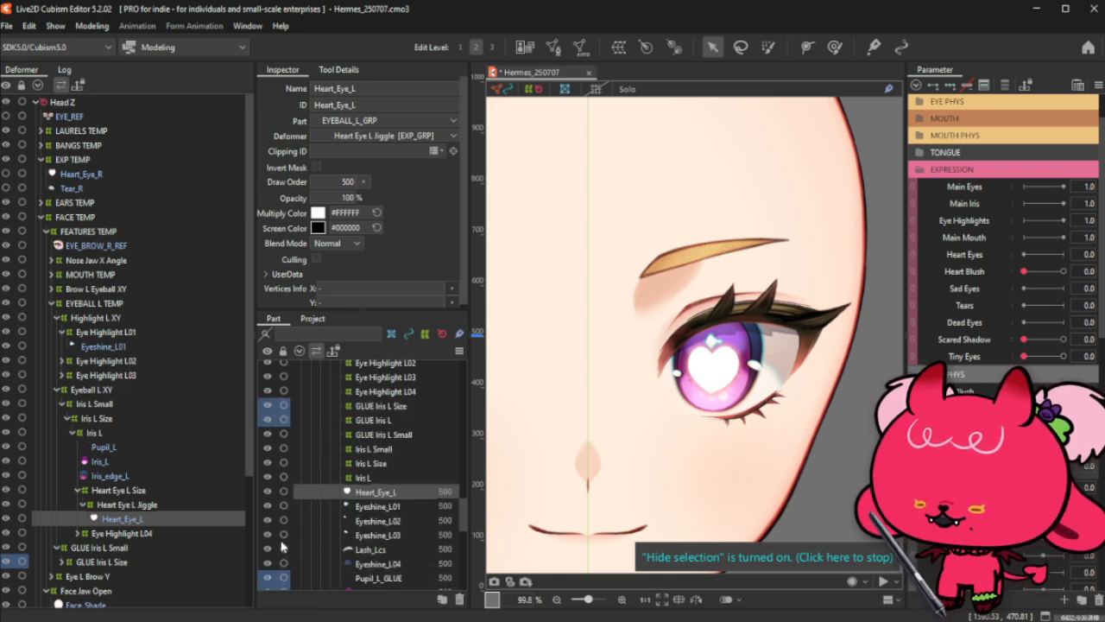
pyautogui.scroll(1, 276, 497)
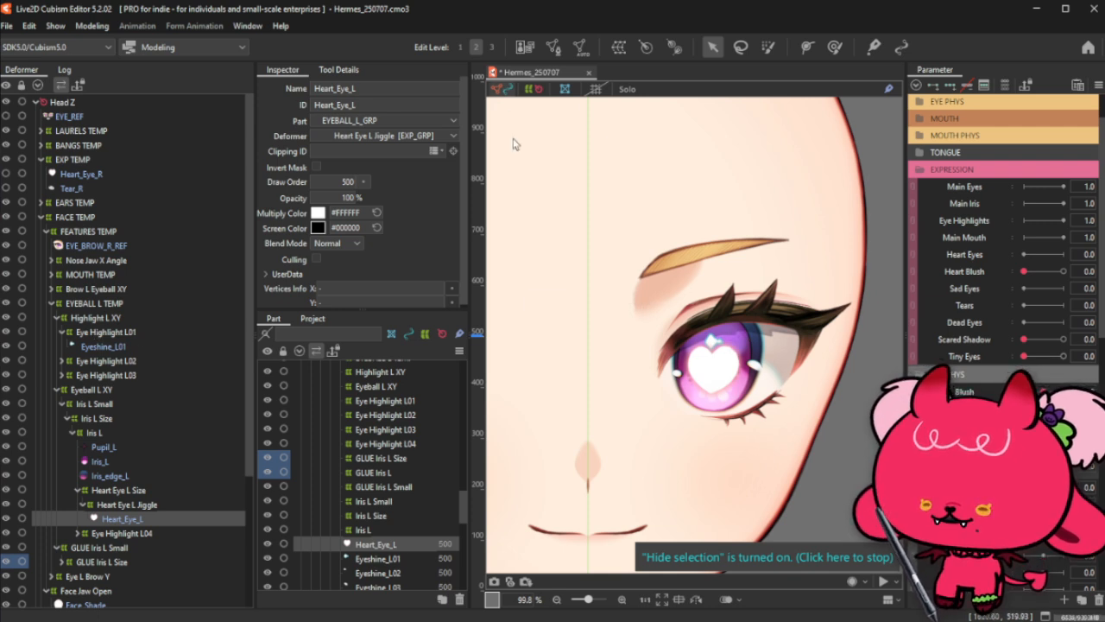
# Step: Locate the Eyeshine_L04 highlight mesh from the iris on the canvas, and reselect Heart_Eye_L in the same part group
pyautogui.click(527, 101)
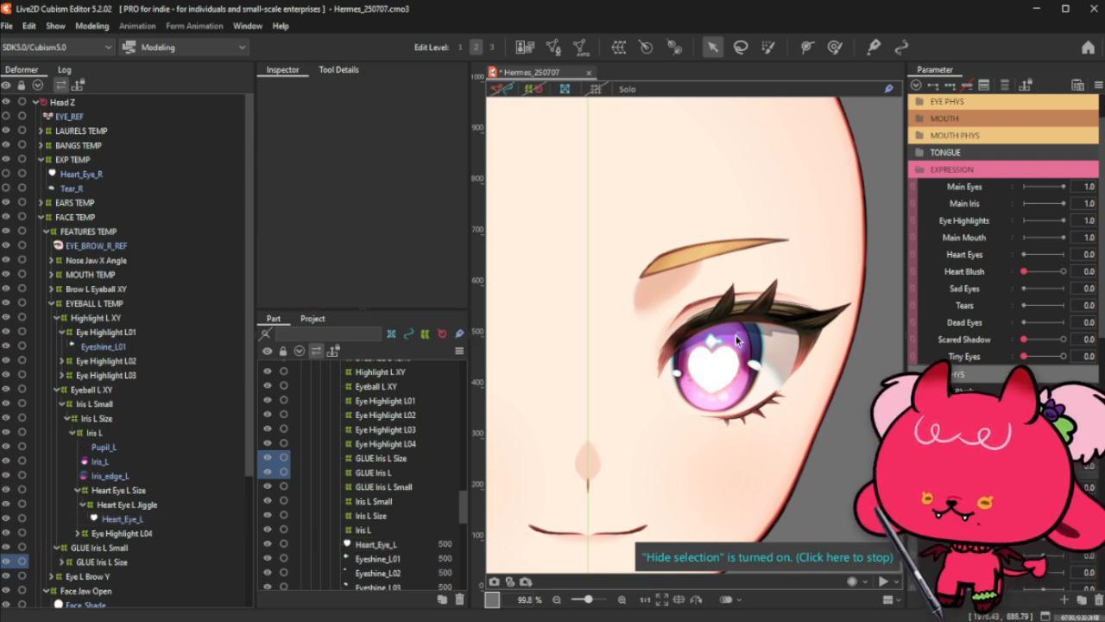
pyautogui.rightClick(737, 340)
pyautogui.click(809, 290)
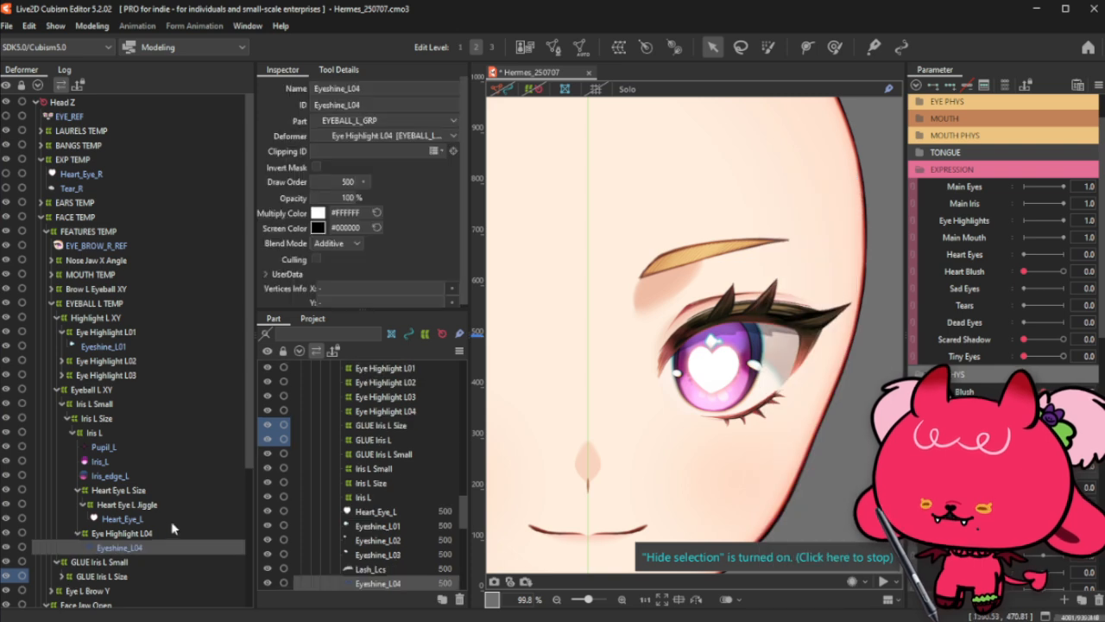
pyautogui.click(367, 512)
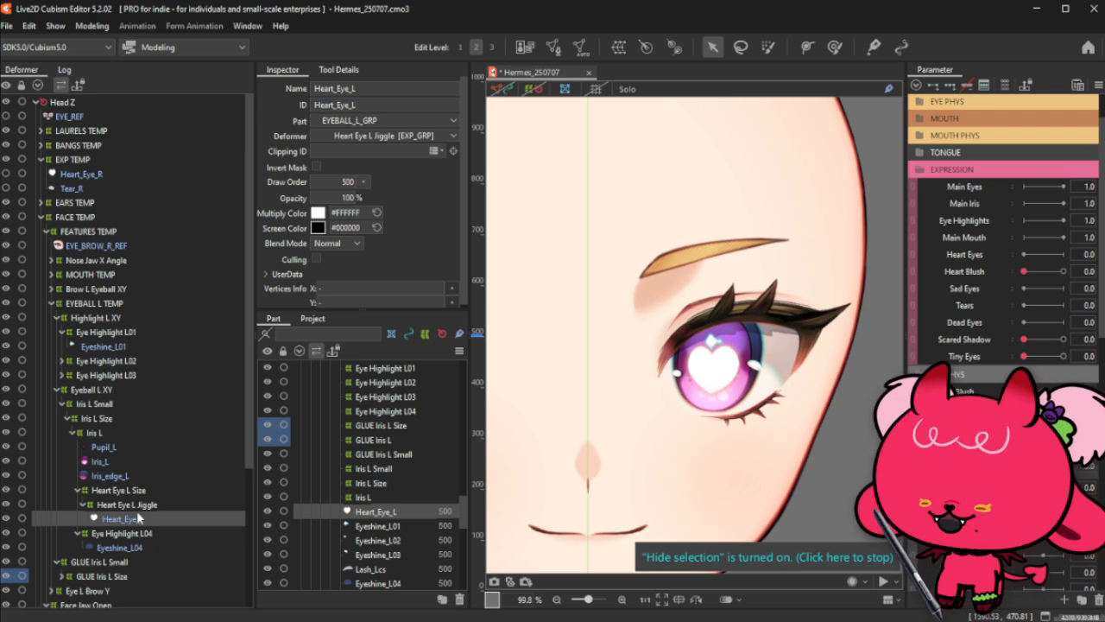
pyautogui.click(131, 177)
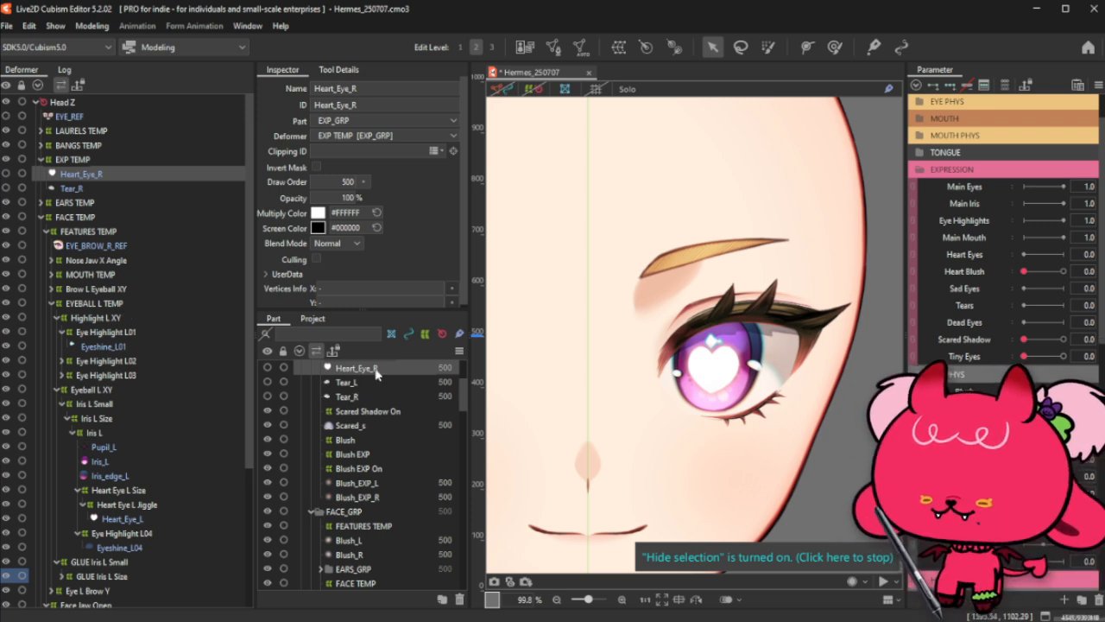
pyautogui.click(372, 384)
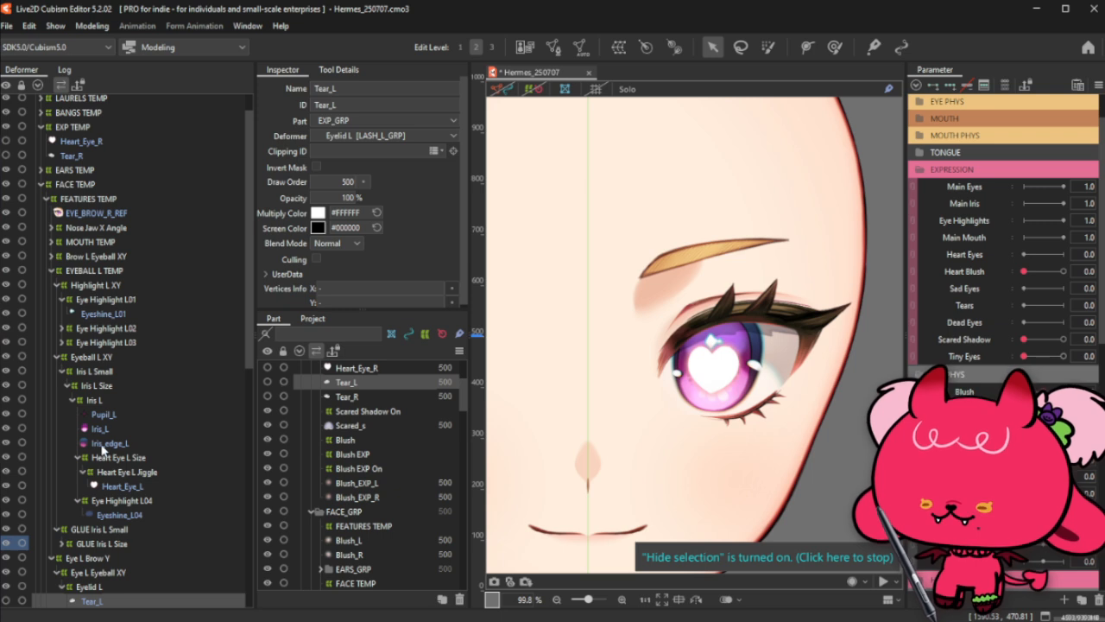
# Step: Create a 15 × 15 warp deformer named Eye Highlights L as parent of Highlight L XY, and enlarge it around the left eye
pyautogui.scroll(-2, 105, 451)
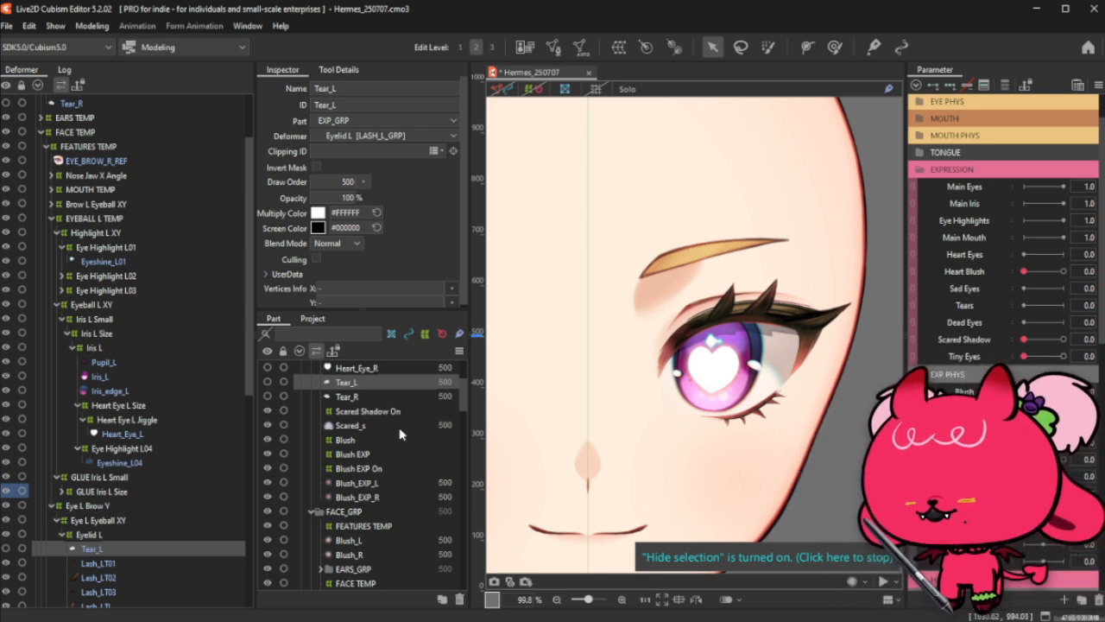
pyautogui.click(133, 233)
pyautogui.click(58, 233)
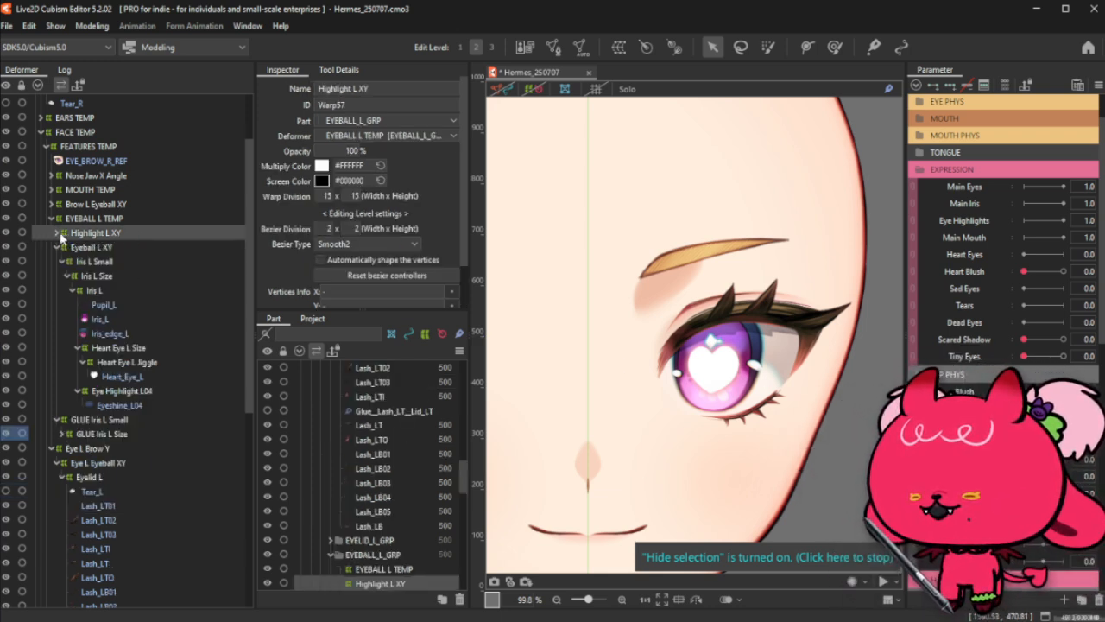
pyautogui.hotkey('ctrl', 'h')
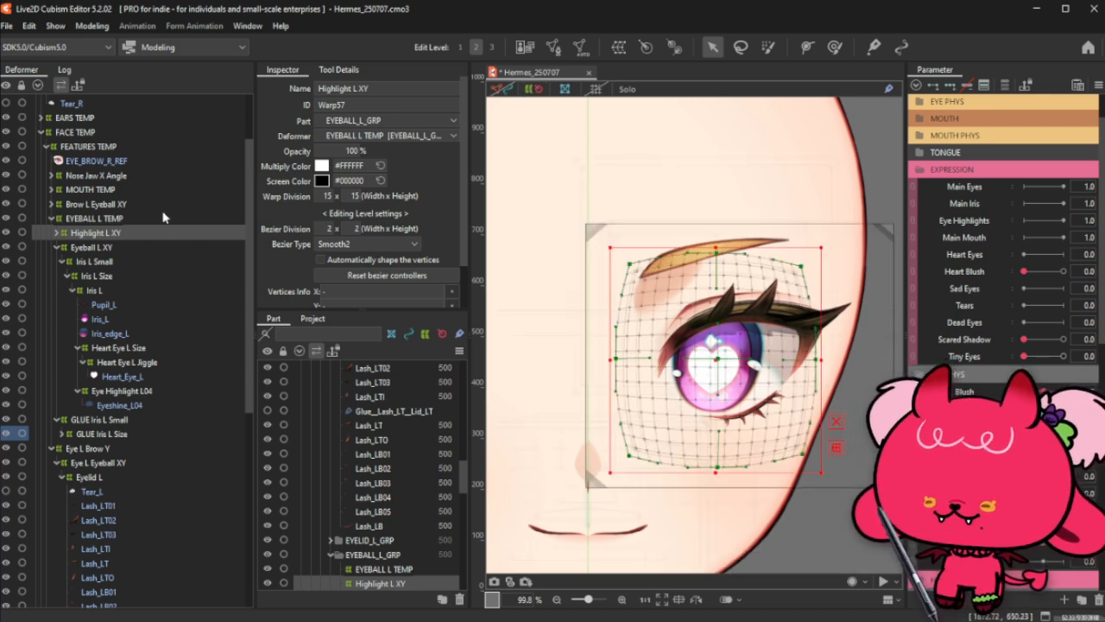
pyautogui.click(618, 46)
pyautogui.tripleClick(523, 244)
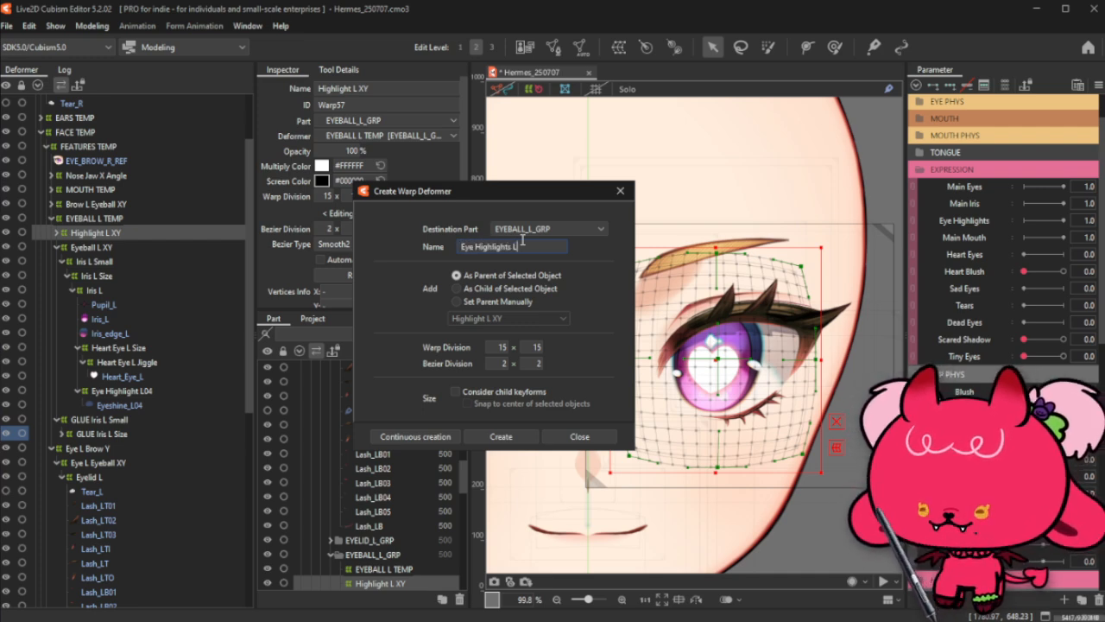
pyautogui.click(501, 436)
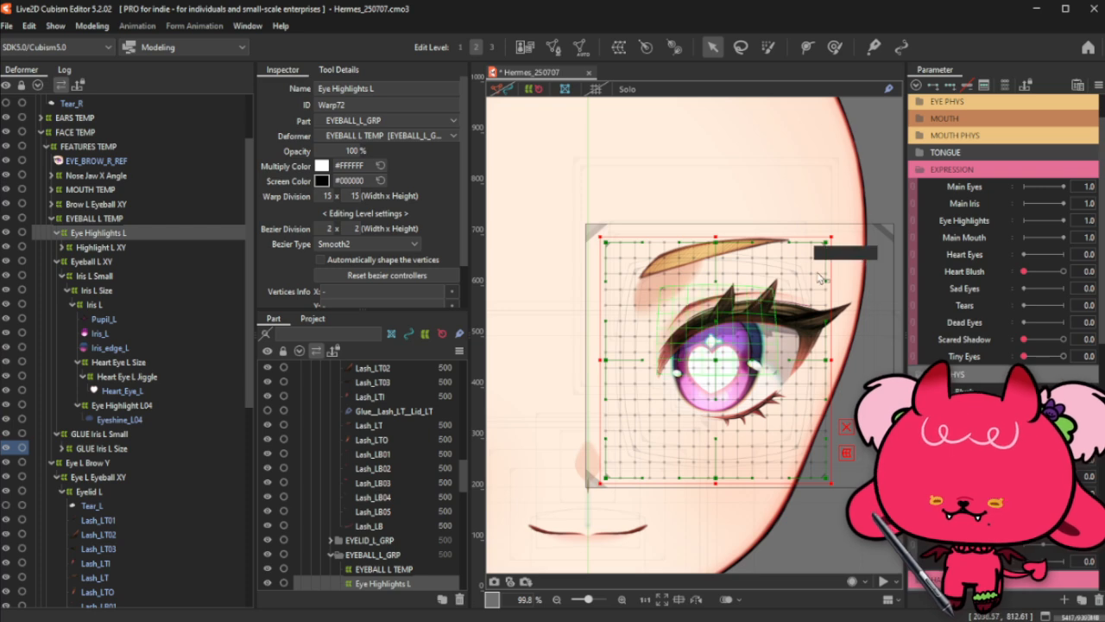
pyautogui.moveTo(833, 245); pyautogui.dragTo(840, 266)
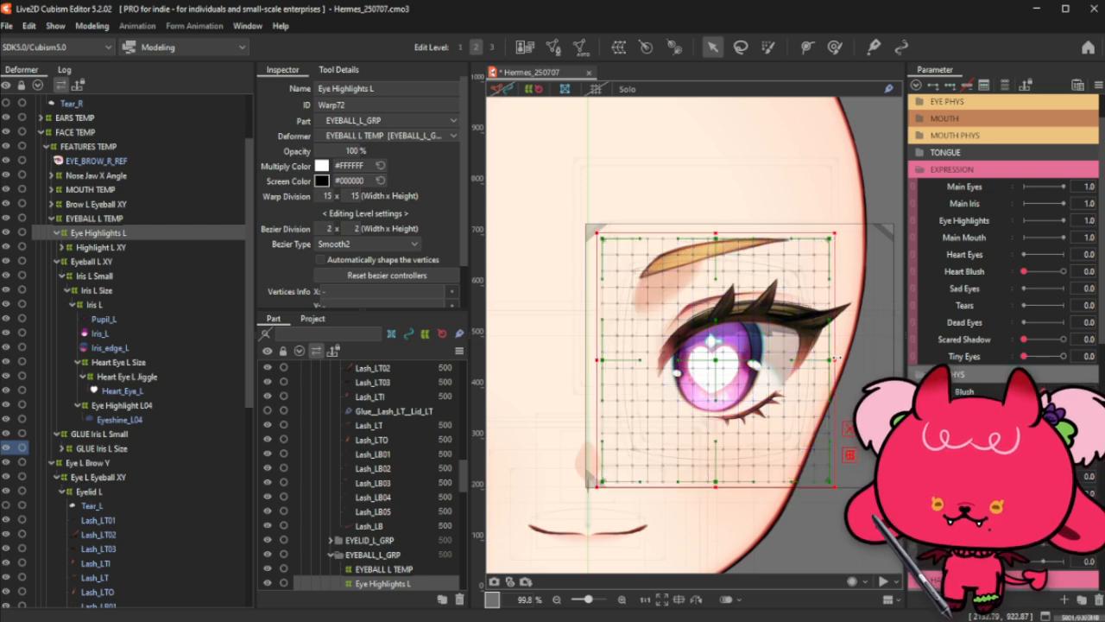
pyautogui.moveTo(835, 359); pyautogui.dragTo(841, 359)
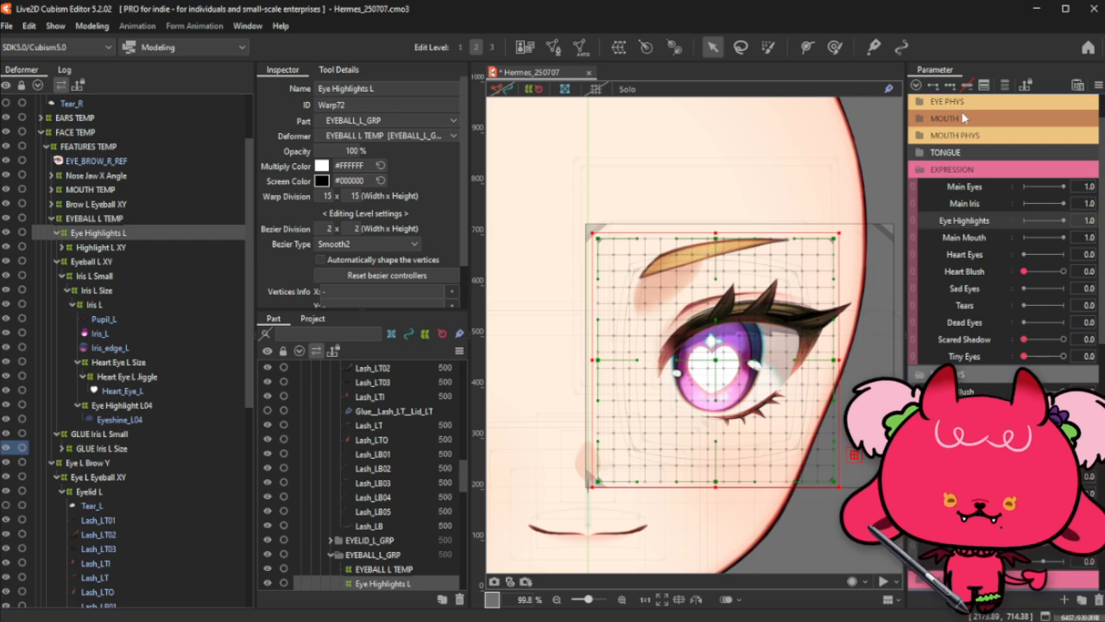
# Step: Add keys at 0.0 and 1.0 of the Eye Highlights parameter and set the deformer's opacity to 0% at 0.0
pyautogui.click(933, 84)
pyautogui.click(1023, 220)
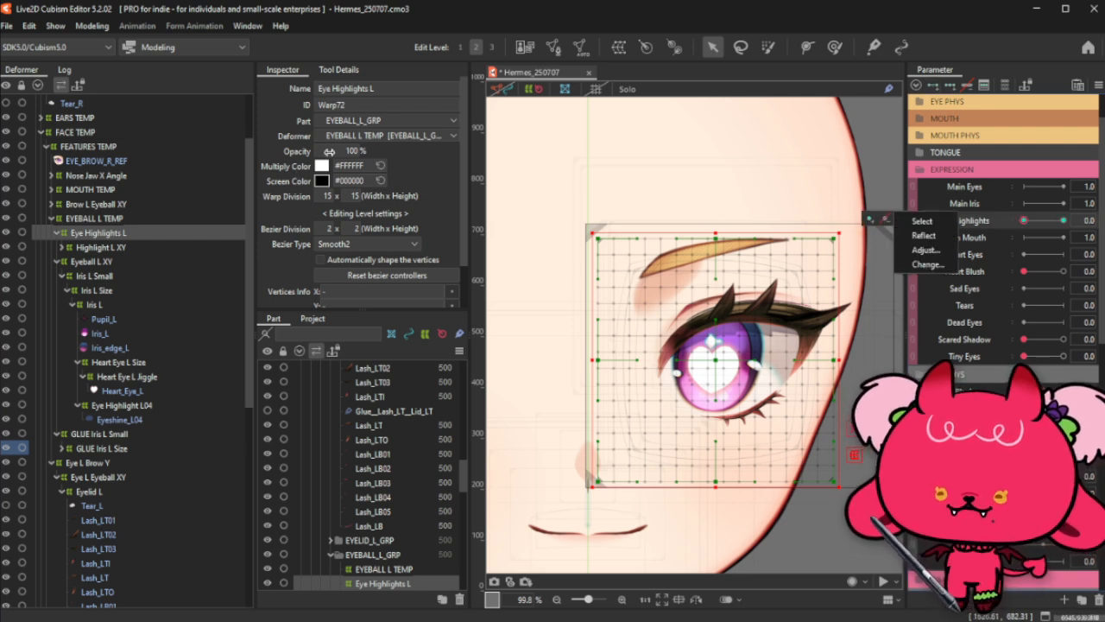
pyautogui.moveTo(329, 151); pyautogui.dragTo(285, 152)
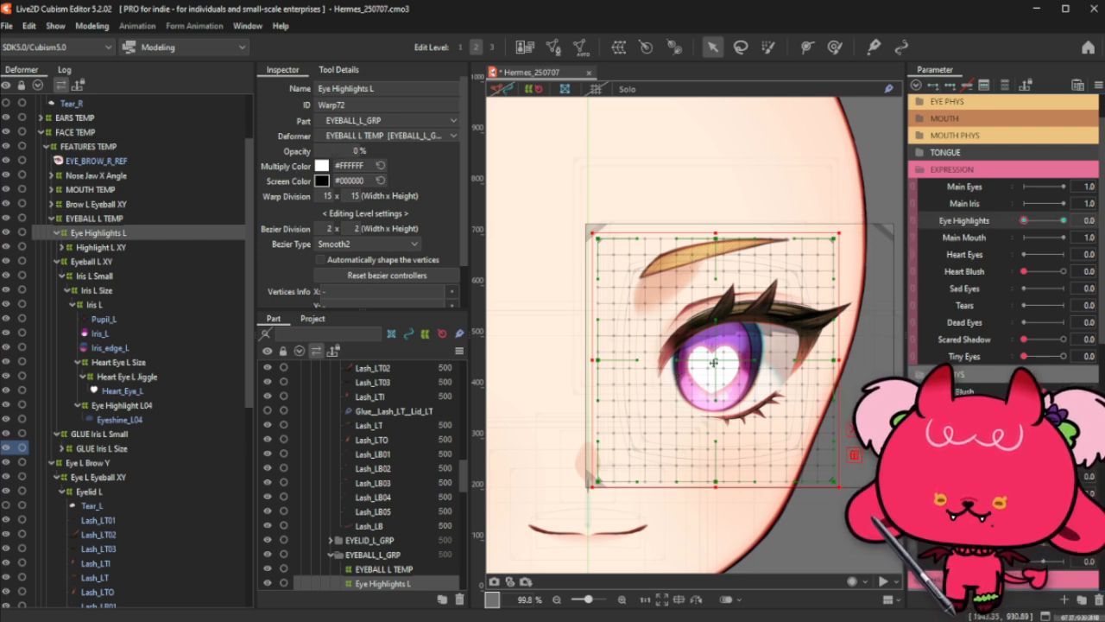
# Step: Shrink the Eye Highlights L deformer around the iris at the 0.0 key, and reduce it further by blending with an adjusted compatibility
pyautogui.moveTo(717, 361); pyautogui.dragTo(712, 366)
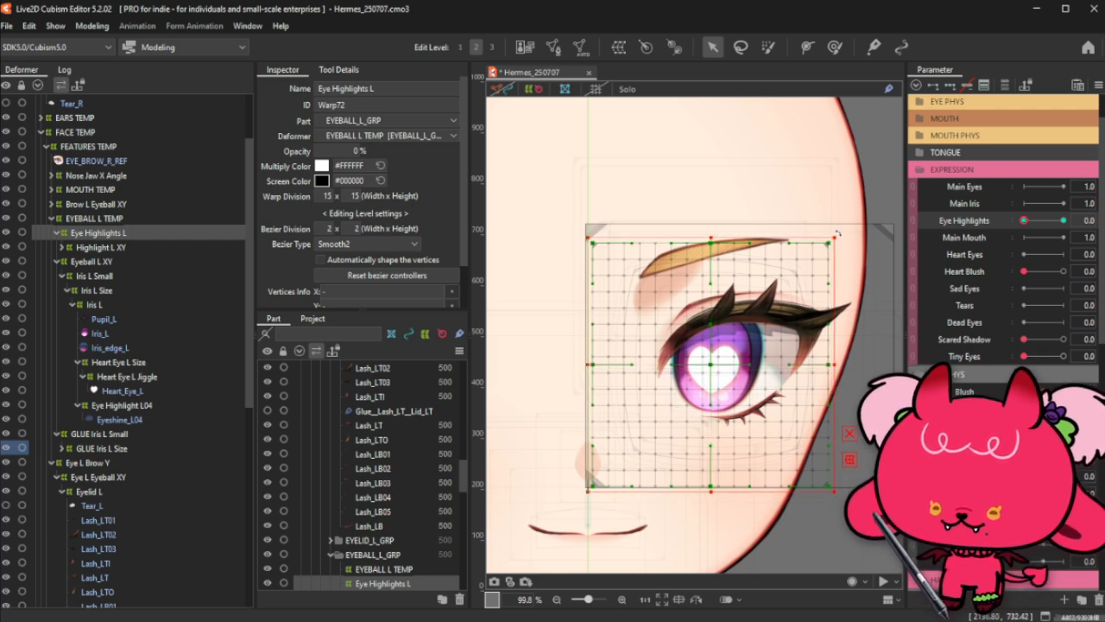
pyautogui.moveTo(830, 241); pyautogui.dragTo(769, 311)
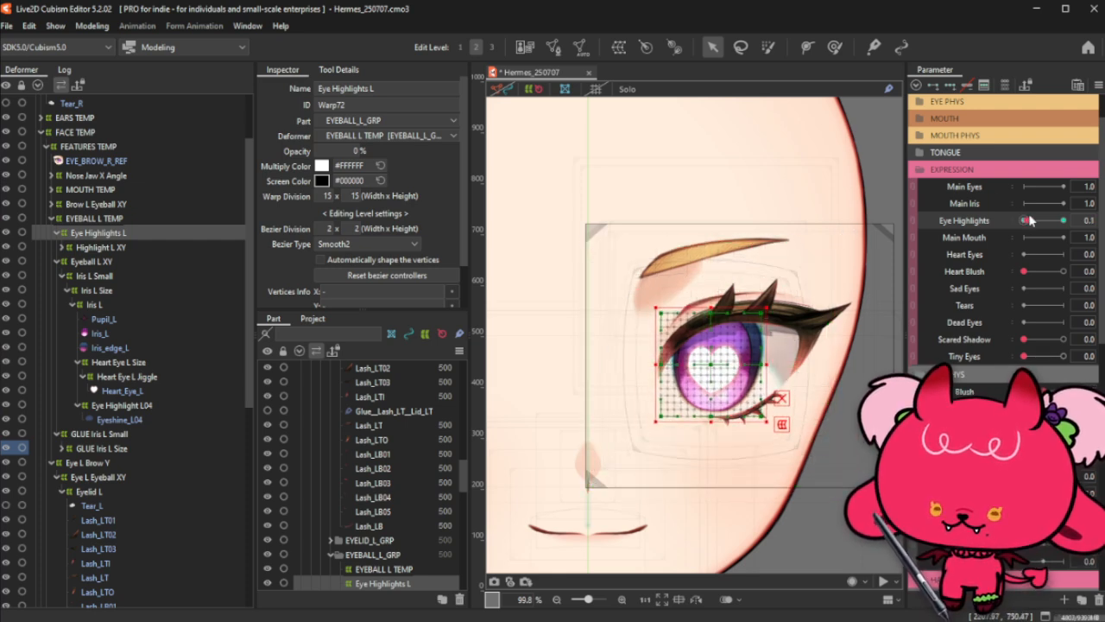
pyautogui.moveTo(1024, 220); pyautogui.dragTo(920, 280)
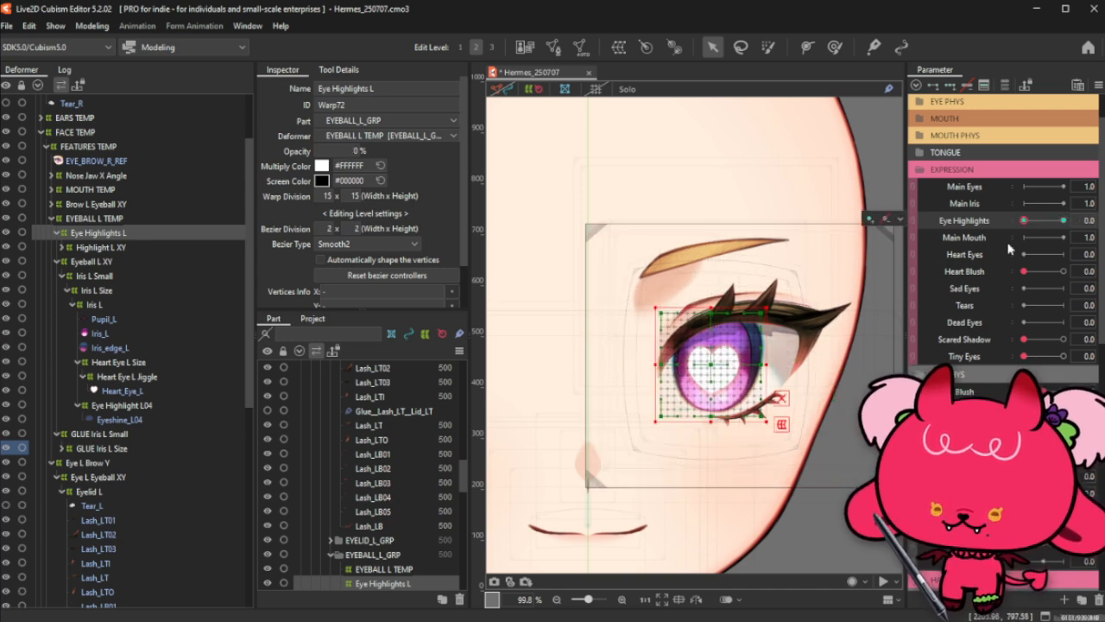
pyautogui.moveTo(1024, 220); pyautogui.dragTo(1002, 229)
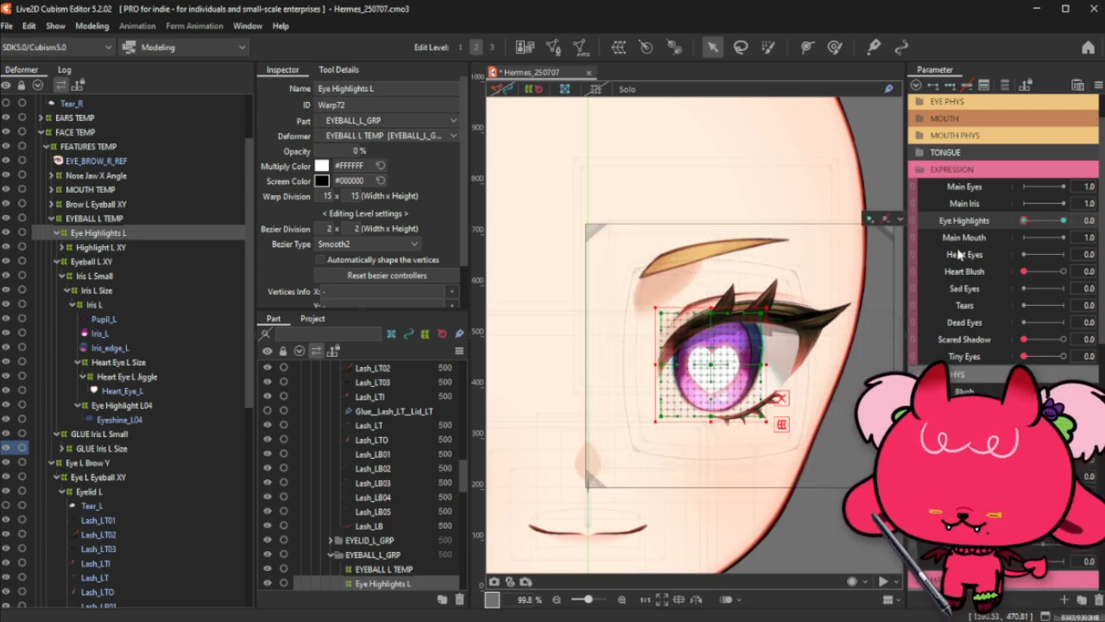
pyautogui.hotkey('ctrl', 'b')
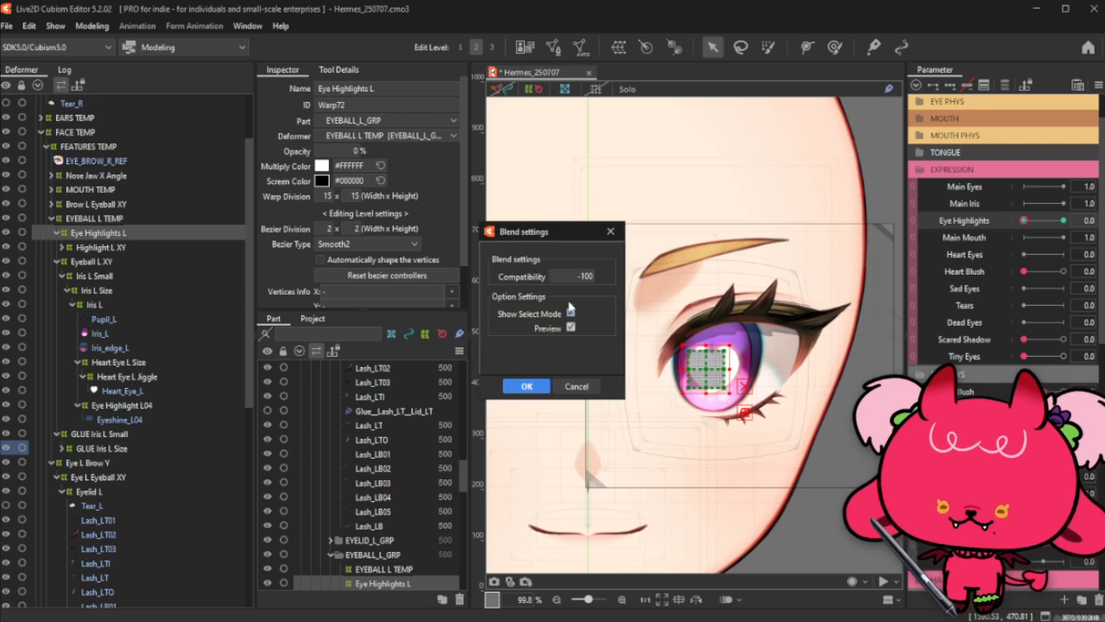
pyautogui.doubleClick(586, 274)
pyautogui.press('BackSpace')
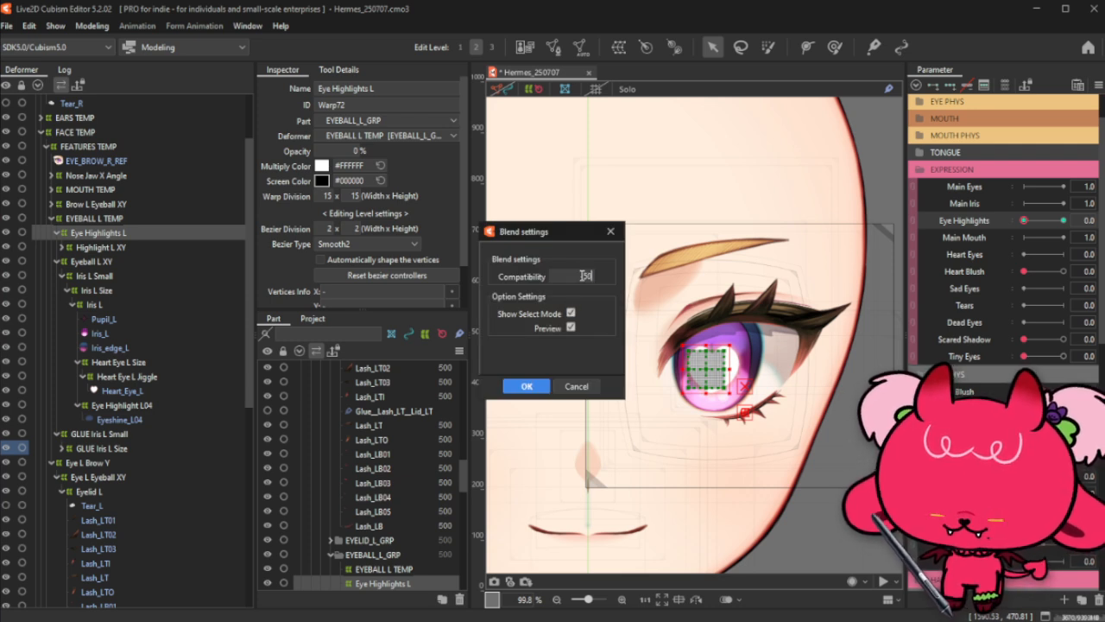
pyautogui.click(527, 386)
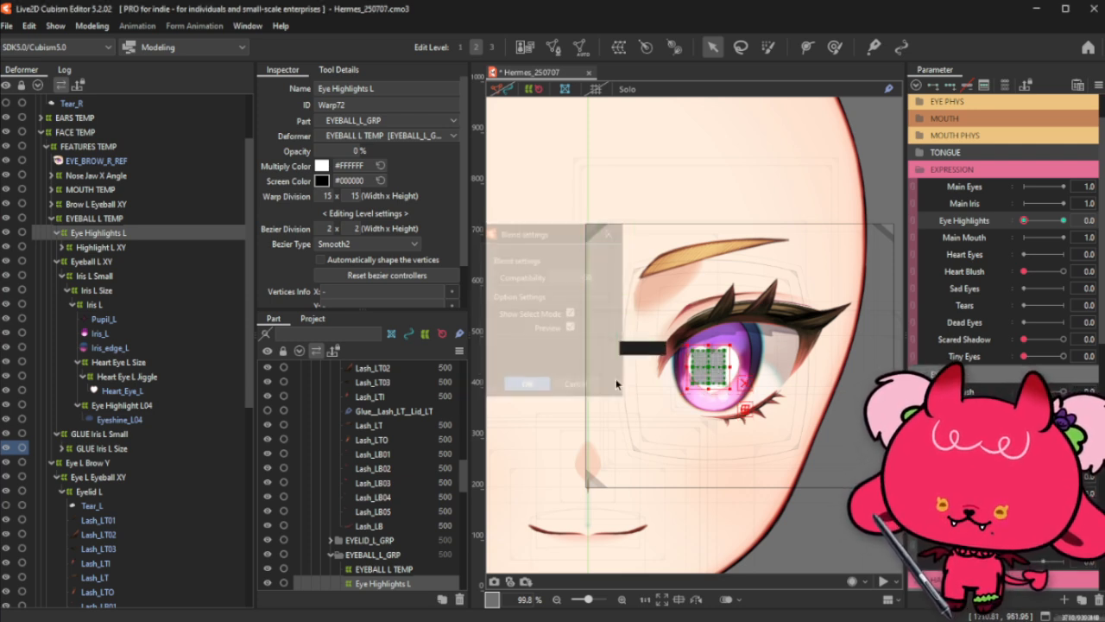
# Step: Center the shrunken Eye Highlights L deformer on the pupil with Heart_Eye_L hidden, and preview the Eye Highlights parameter up to 1.0
pyautogui.scroll(6, 725, 370)
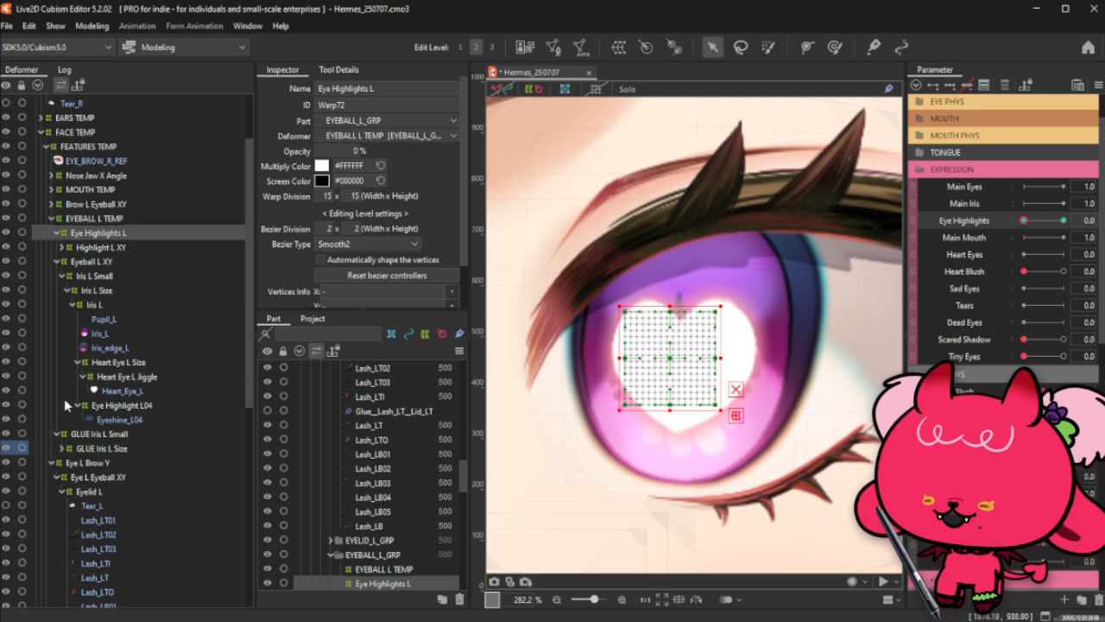
pyautogui.click(7, 390)
pyautogui.moveTo(671, 357); pyautogui.dragTo(681, 343)
pyautogui.moveTo(1027, 221); pyautogui.dragTo(1081, 229)
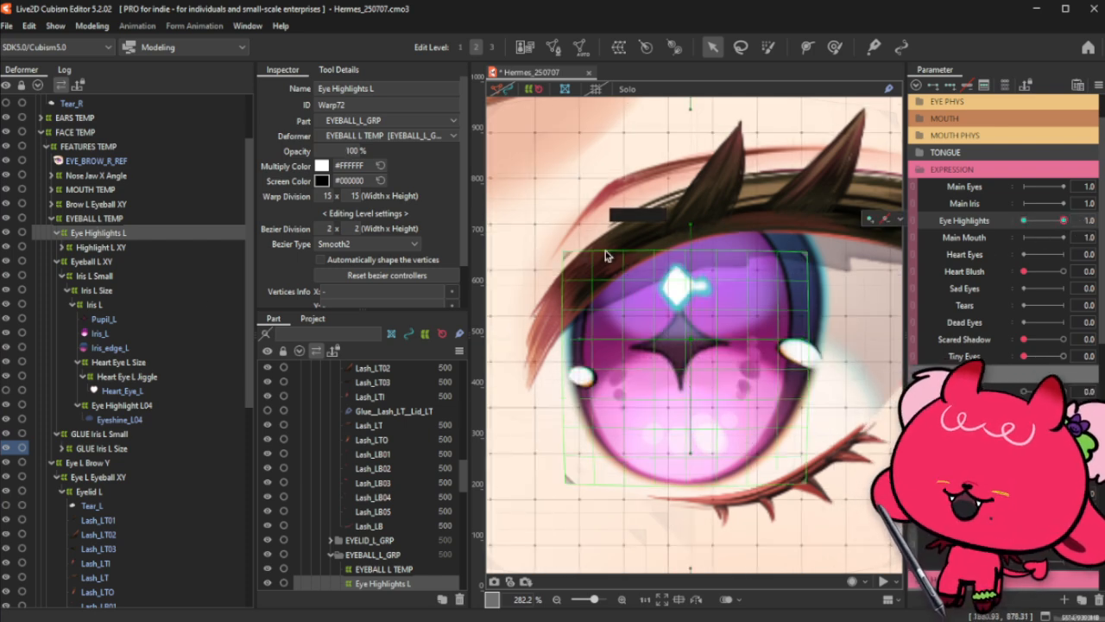
pyautogui.scroll(-3, 698, 288)
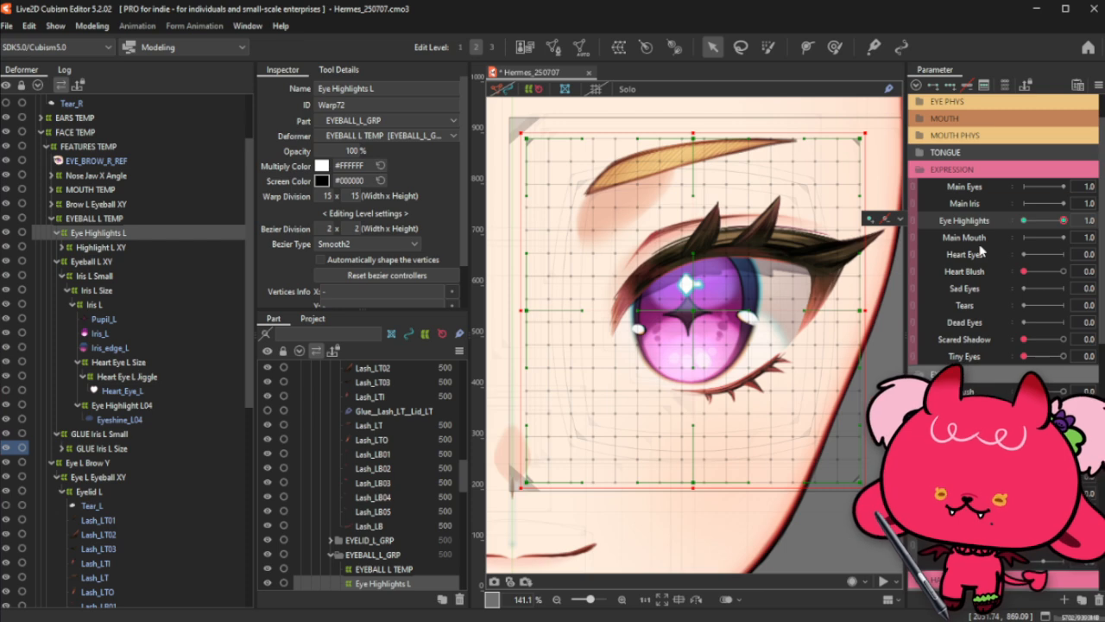
pyautogui.moveTo(1062, 222)
pyautogui.mouseDown()
pyautogui.moveTo(1024, 222)
pyautogui.moveTo(1077, 219)
pyautogui.moveTo(982, 241)
pyautogui.moveTo(1069, 220)
pyautogui.mouseUp()
pyautogui.hotkey('ctrl', 't')
# Step: Try adding a key at 0.1 of the Eye Highlights parameter to the Eye Highlights L deformer
pyautogui.click(1085, 220)
pyautogui.write('.')
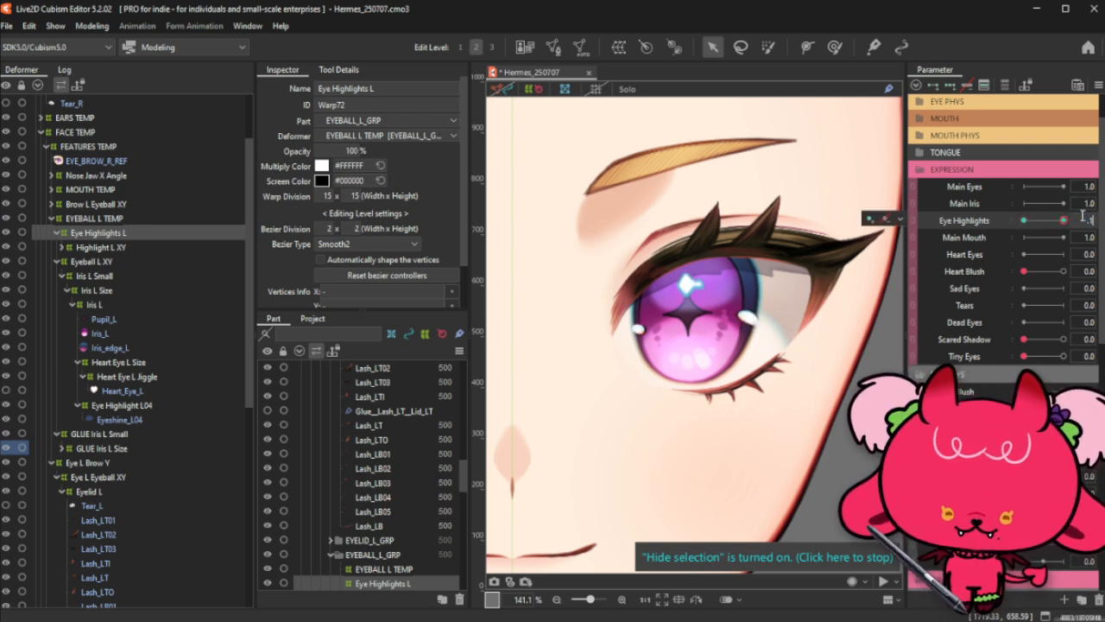
pyautogui.write('1')
pyautogui.press('Return')
pyautogui.click(934, 226)
pyautogui.click(869, 219)
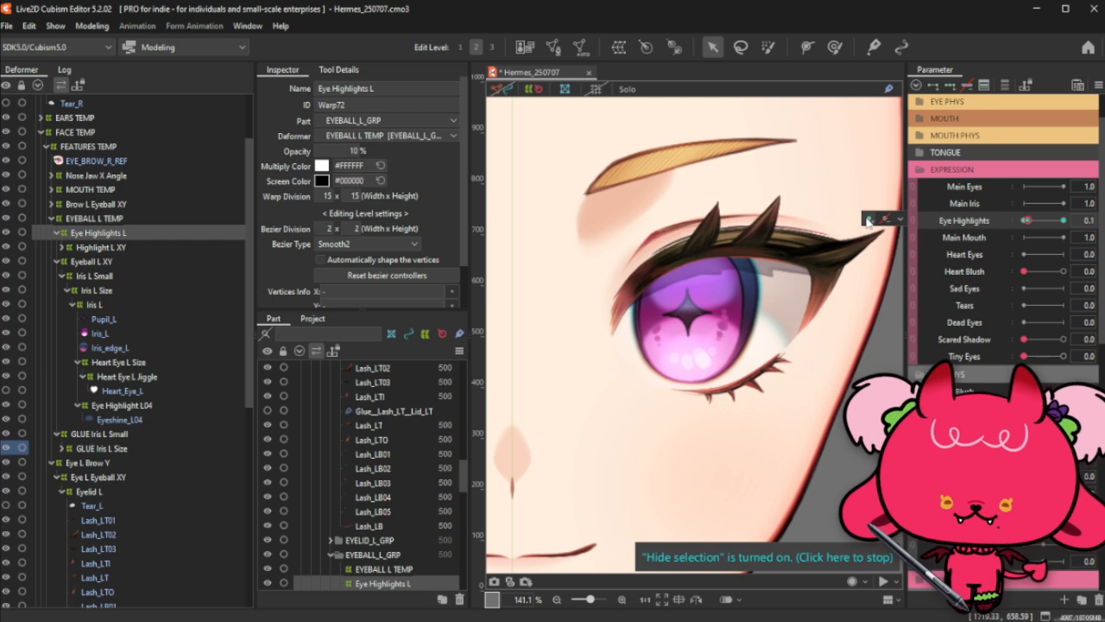
pyautogui.click(878, 224)
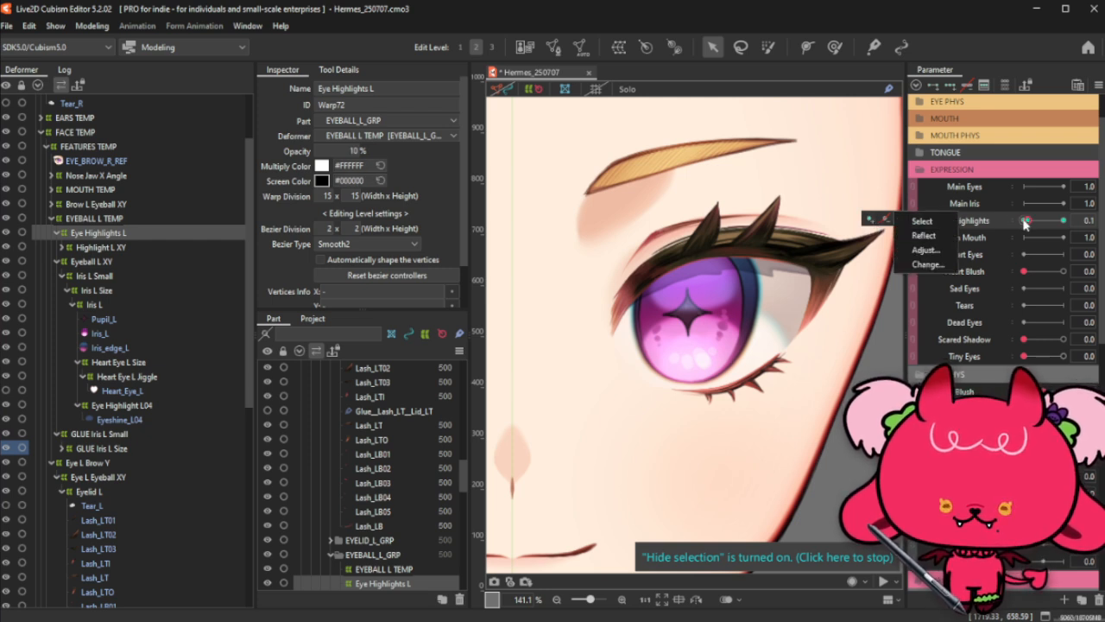
# Step: Collapse the Eye Highlights L deformer to a tiny point at the center of the pupil for Eye Highlights 0.0
pyautogui.moveTo(1026, 223); pyautogui.dragTo(992, 226)
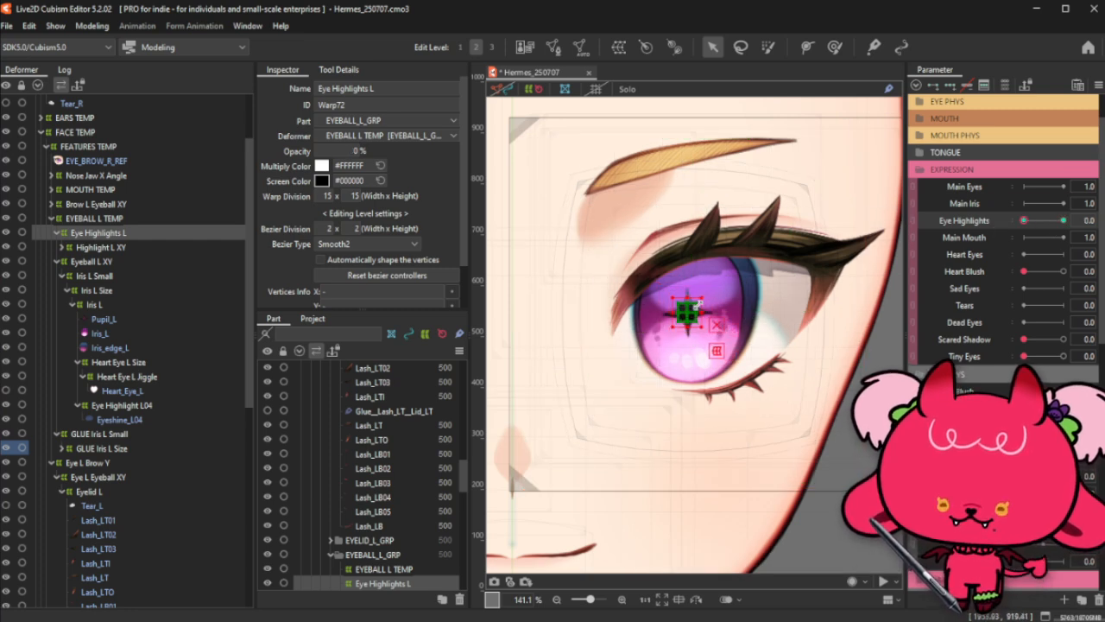
pyautogui.scroll(6, 696, 303)
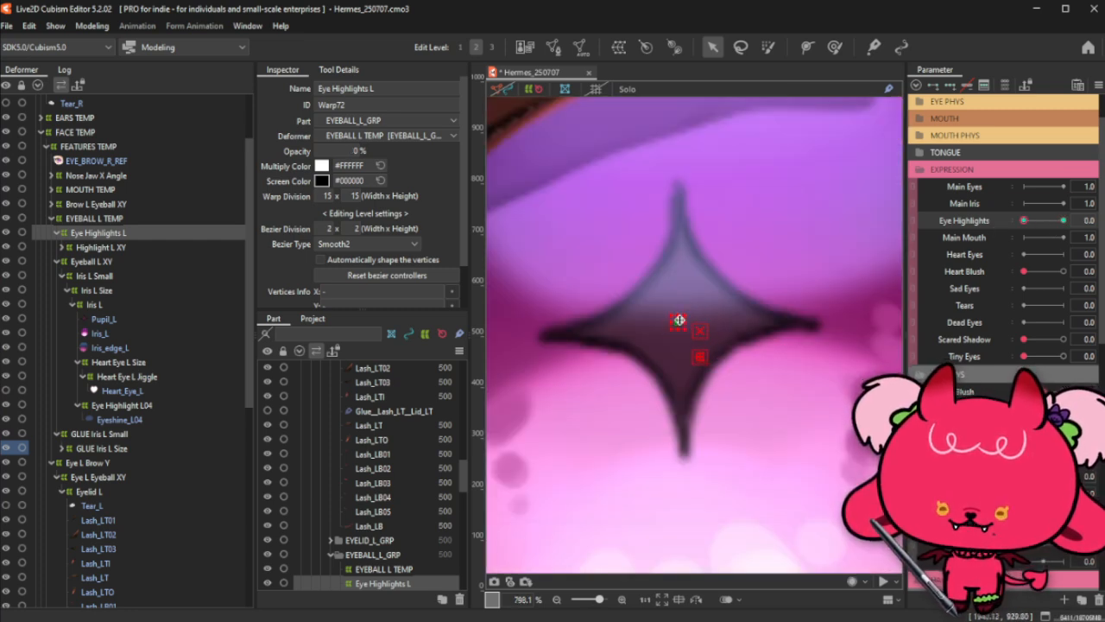
pyautogui.scroll(5, 691, 313)
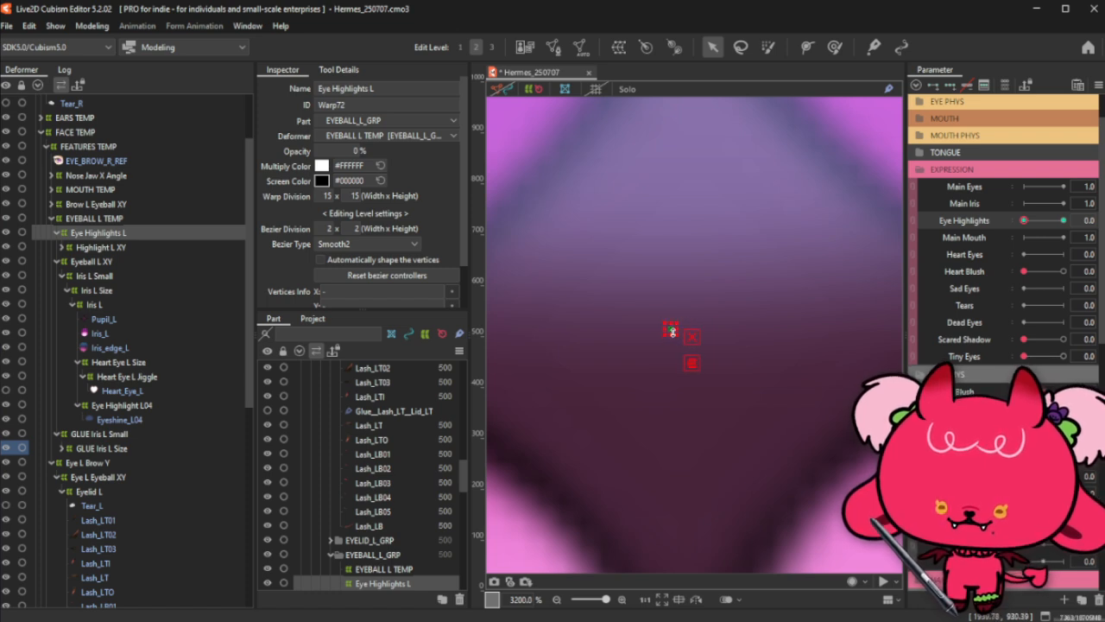
pyautogui.scroll(-6, 672, 331)
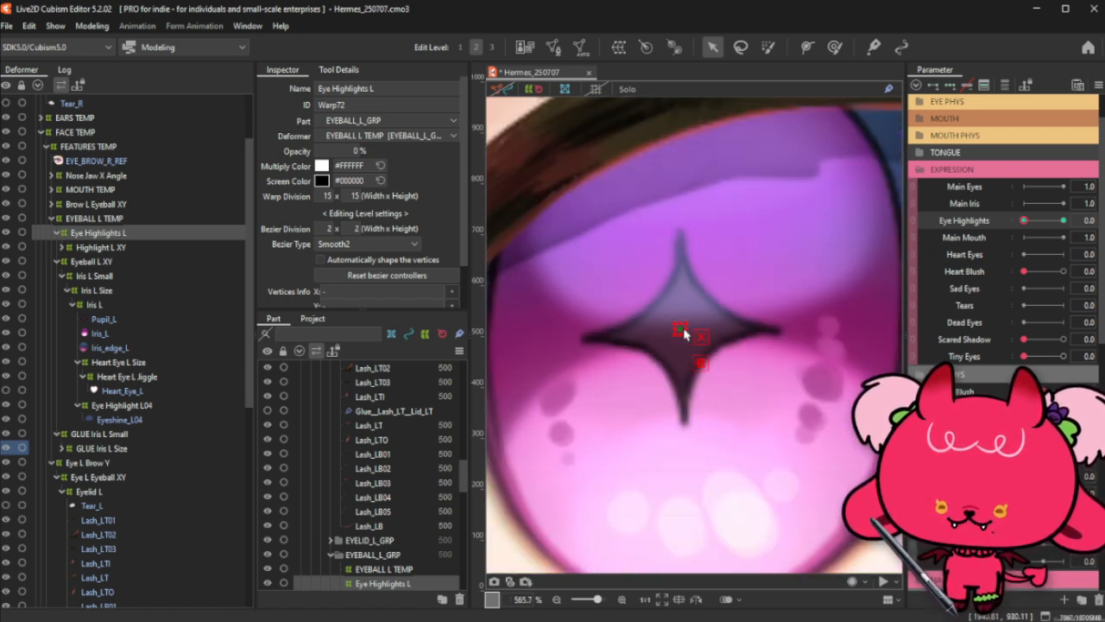
pyautogui.scroll(5, 676, 330)
pyautogui.scroll(-4, 674, 329)
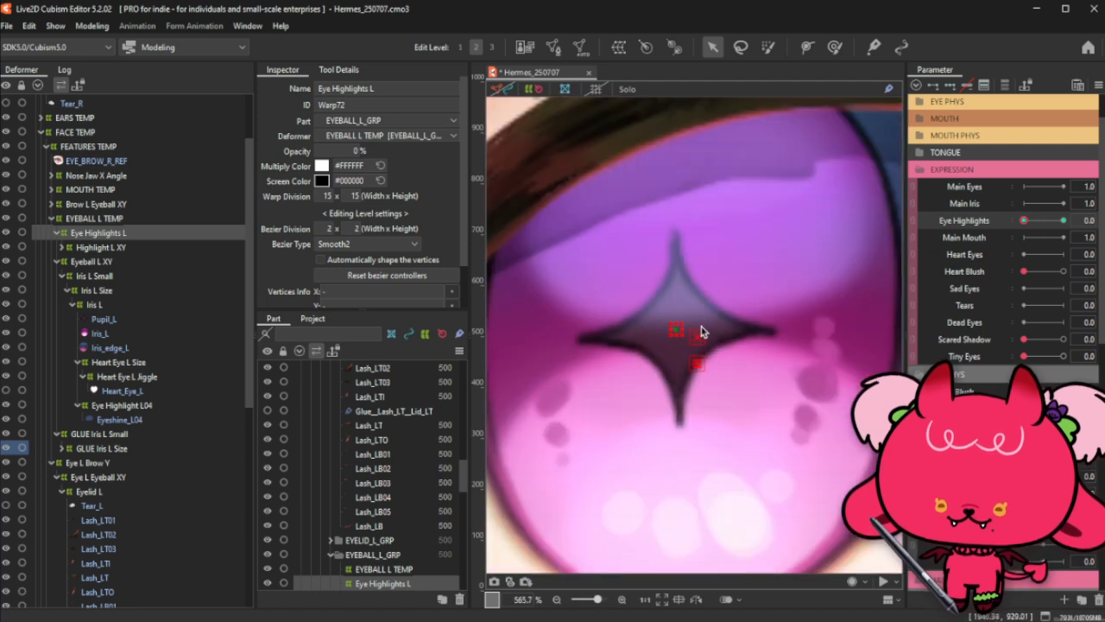
pyautogui.scroll(-1, 701, 331)
# Step: Add an Eye Highlights key at 0.1 with the collapsed shape from 0.0, and set the deformer's opacity there to 100%
pyautogui.click(1076, 220)
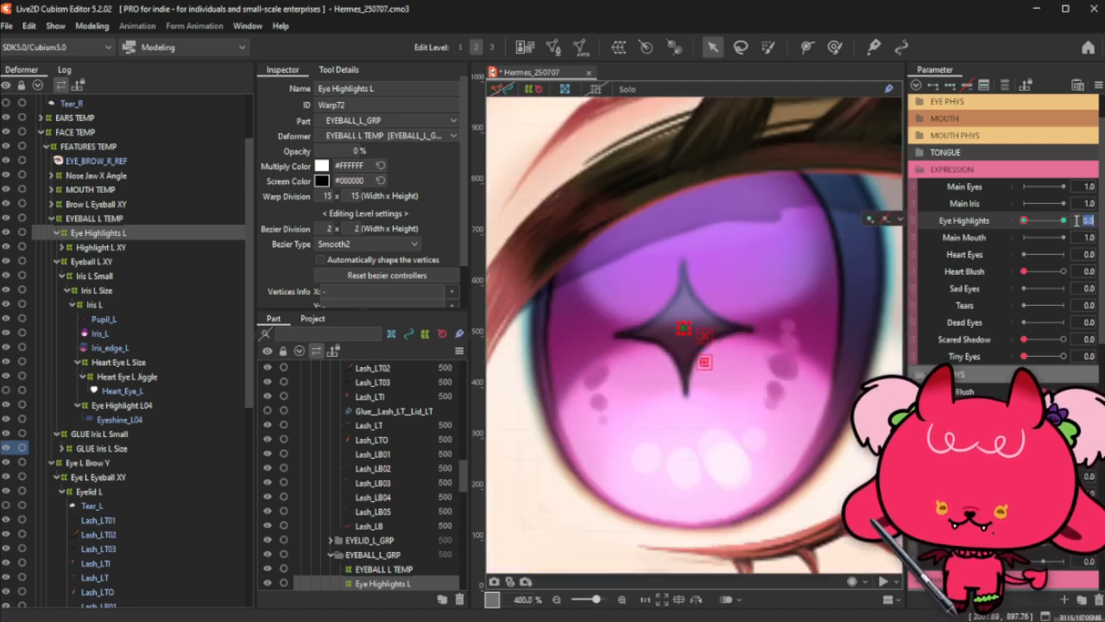
pyautogui.write('0.1')
pyautogui.press('Return')
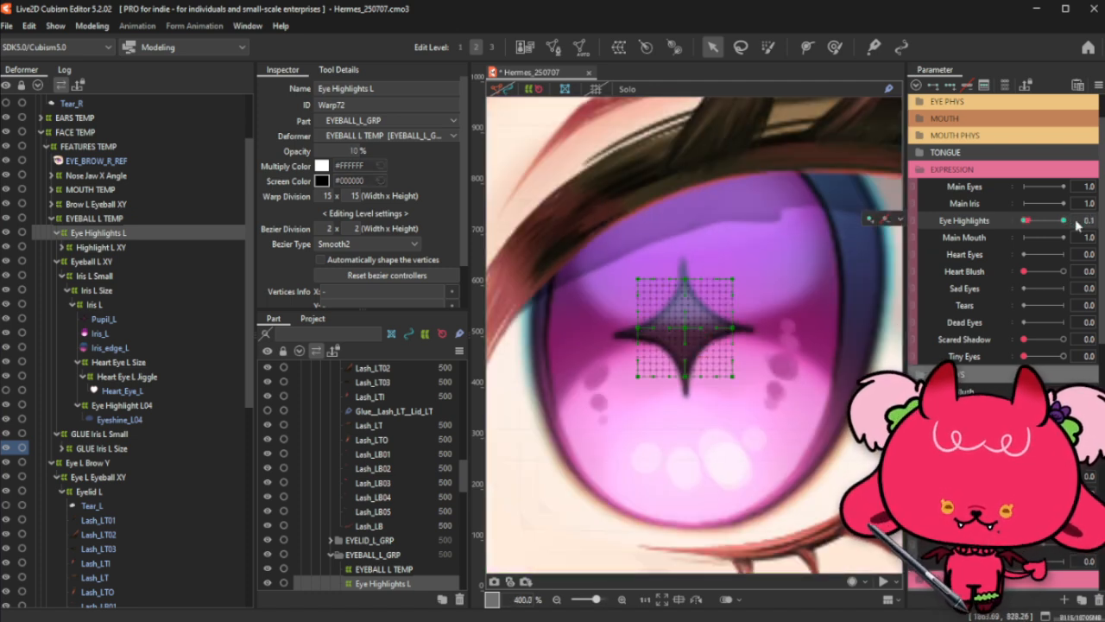
pyautogui.click(872, 220)
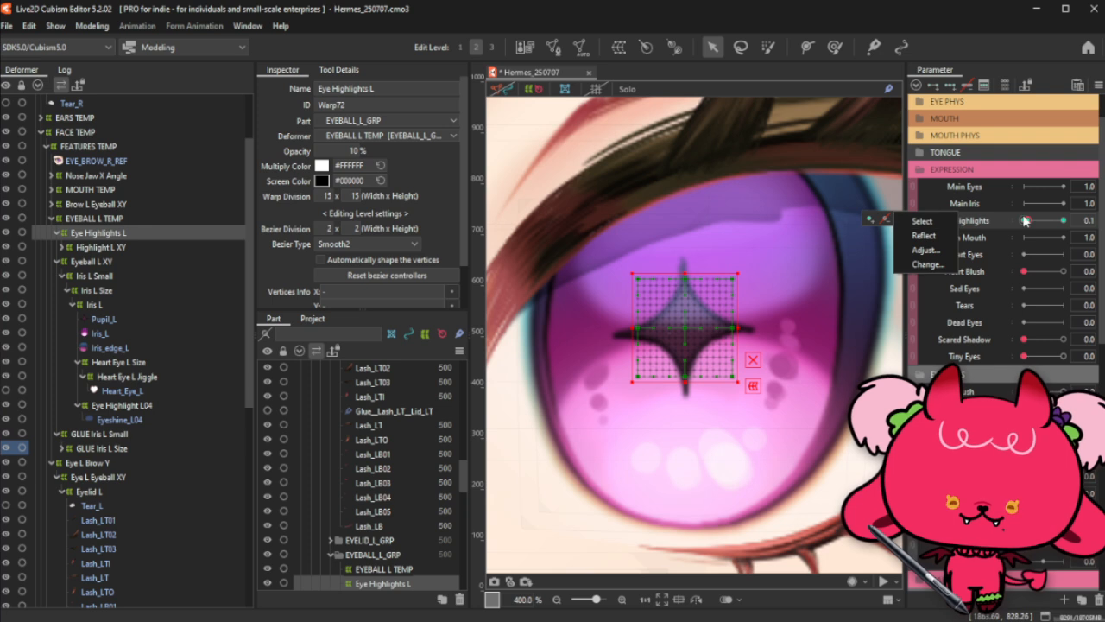
pyautogui.moveTo(1020, 221); pyautogui.dragTo(1028, 219)
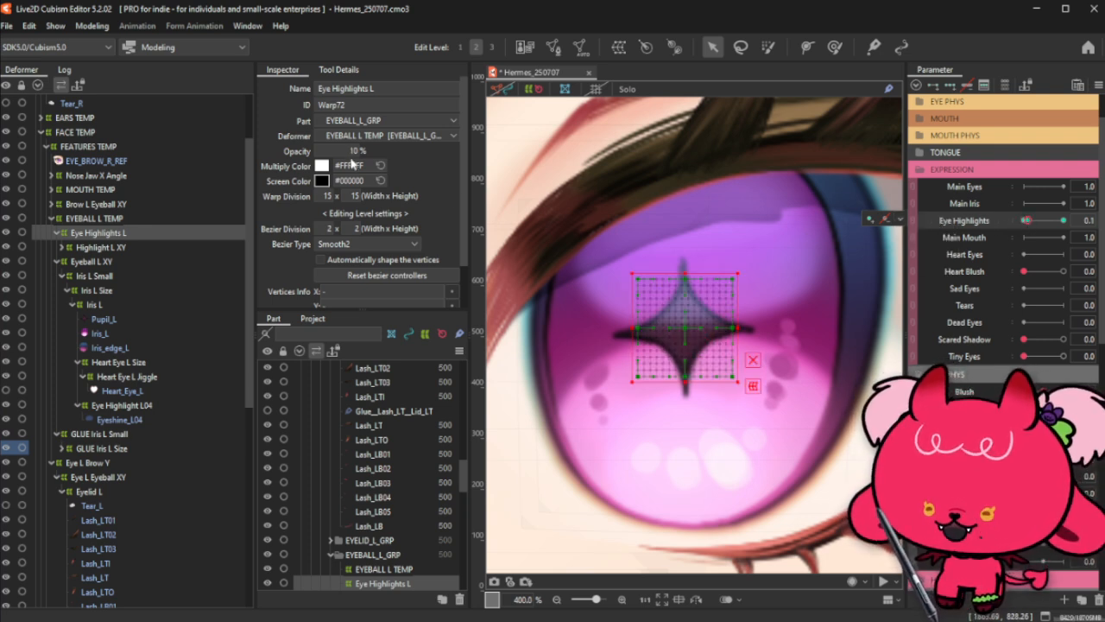
pyautogui.moveTo(351, 159); pyautogui.dragTo(417, 153)
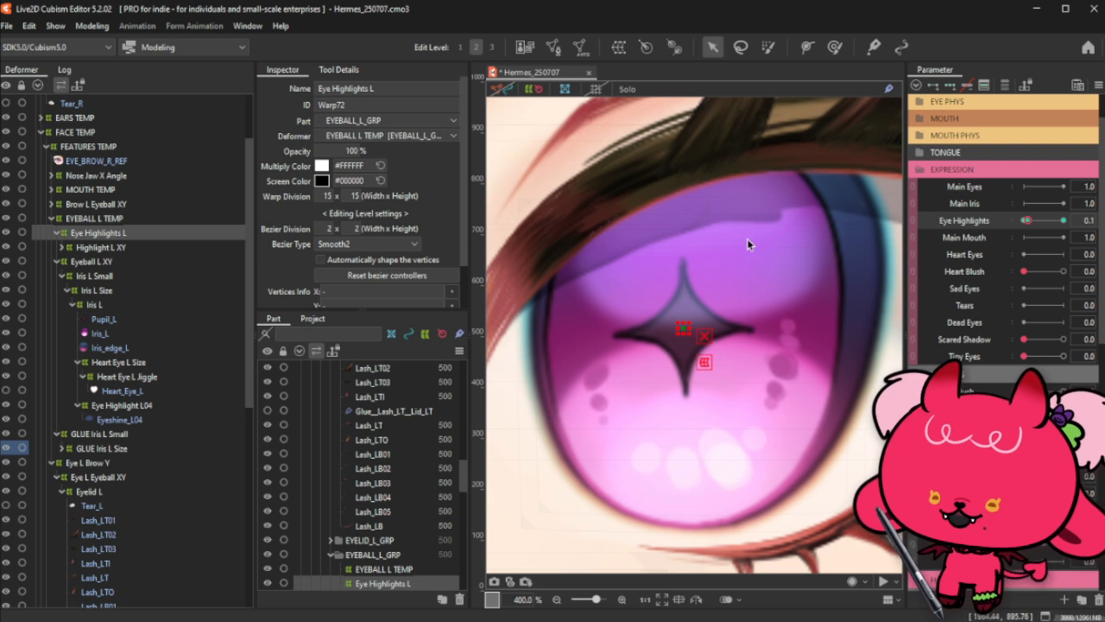
pyautogui.hotkey('ctrl', 't')
pyautogui.scroll(-4, 712, 286)
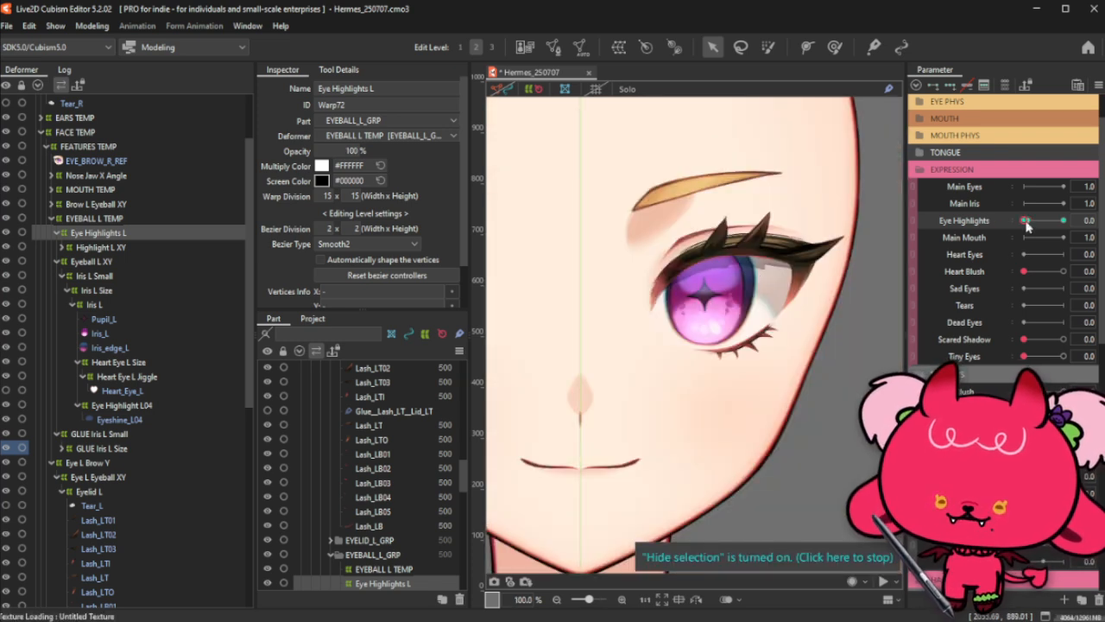
# Step: Set Eye Highlights to 1.0 and fold up the Eyeball L XY, Eye Highlights L and GLUE Iris L Small branches in the deformer tree
pyautogui.moveTo(1026, 221); pyautogui.dragTo(1075, 225)
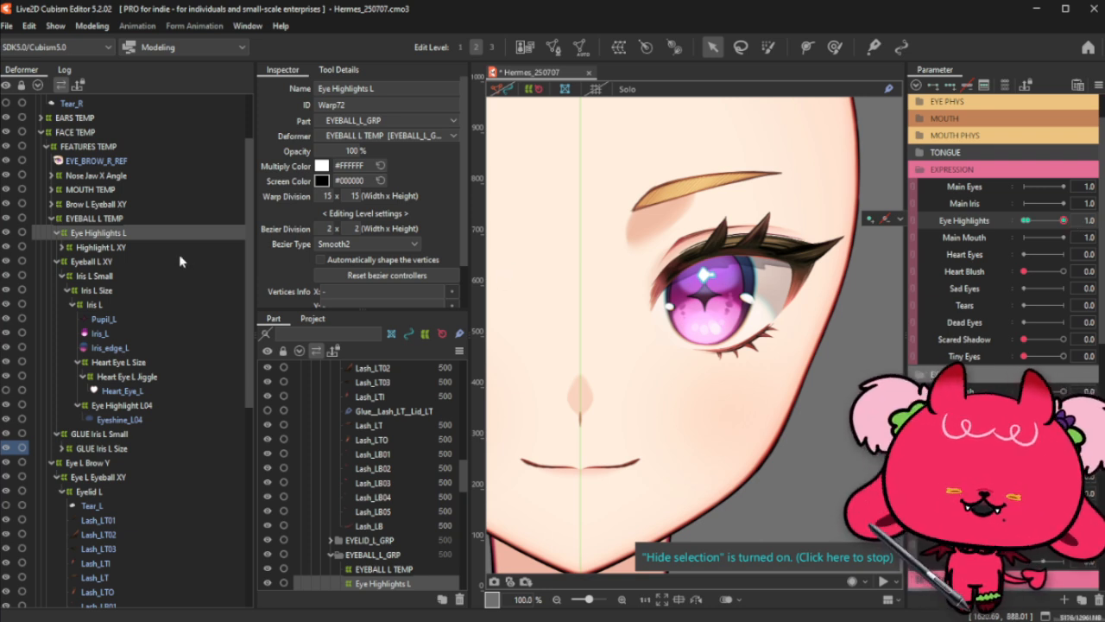
pyautogui.click(57, 261)
pyautogui.click(78, 261)
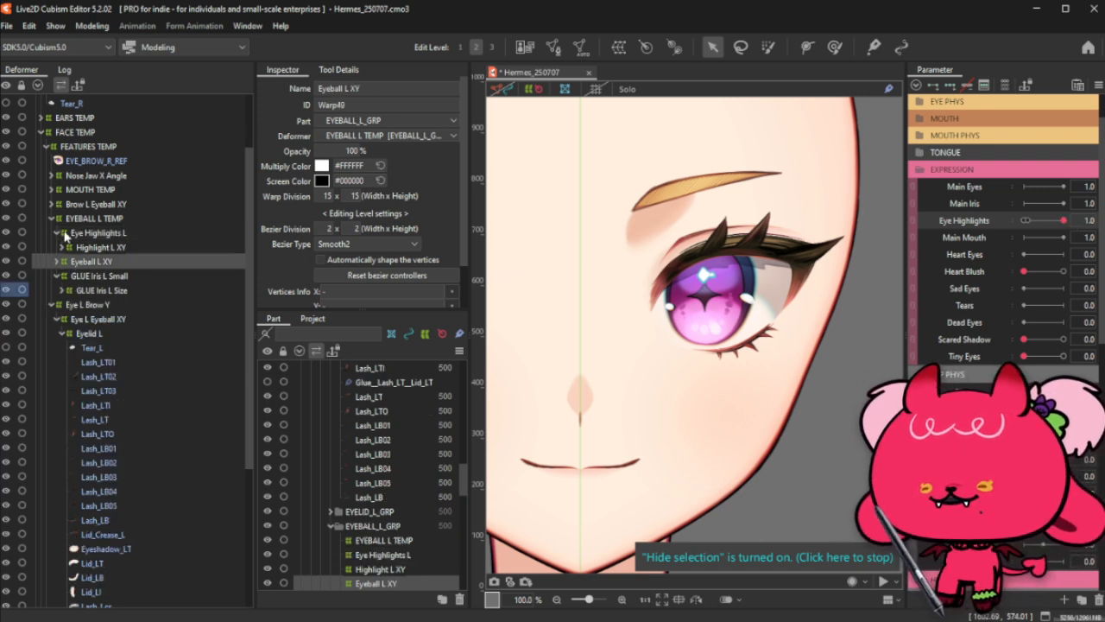
pyautogui.click(57, 233)
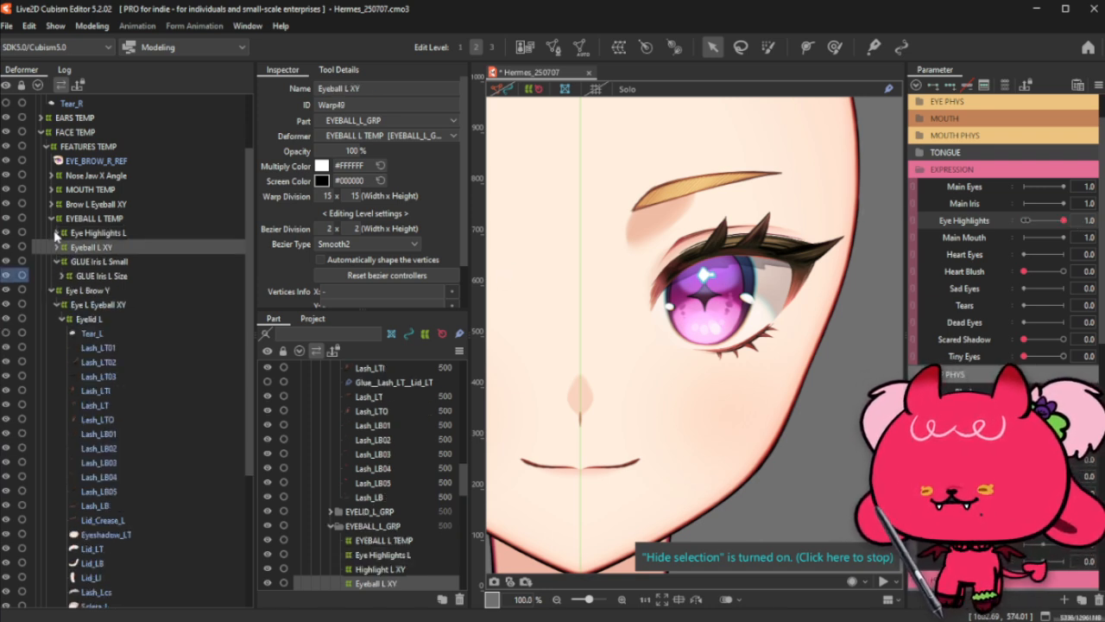
pyautogui.click(526, 88)
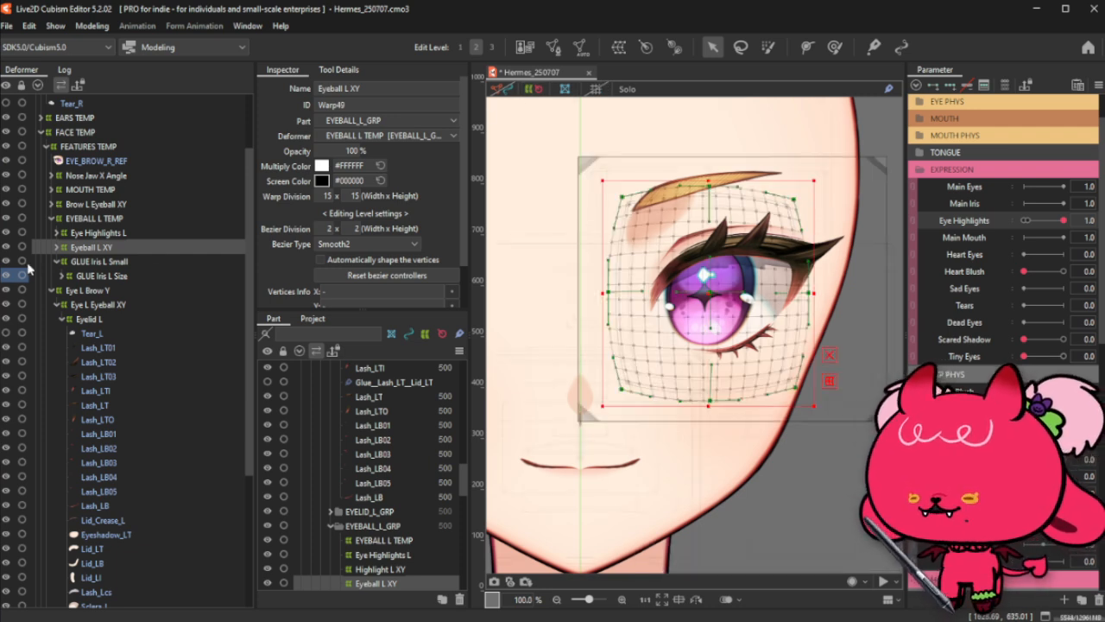
pyautogui.click(57, 261)
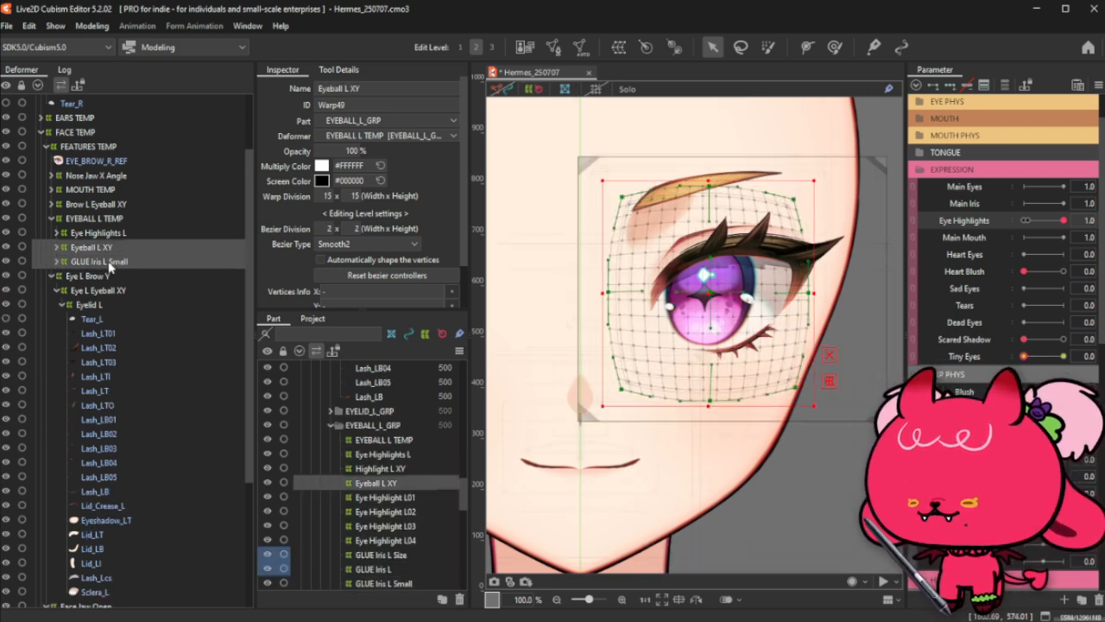
# Step: Create a warp deformer named Main Iris L as parent of Eyeball L XY and GLUE Iris L Small
pyautogui.keyDown('ctrl'); pyautogui.click(108, 263); pyautogui.keyUp('ctrl')
pyautogui.click(645, 47)
pyautogui.tripleClick(519, 246)
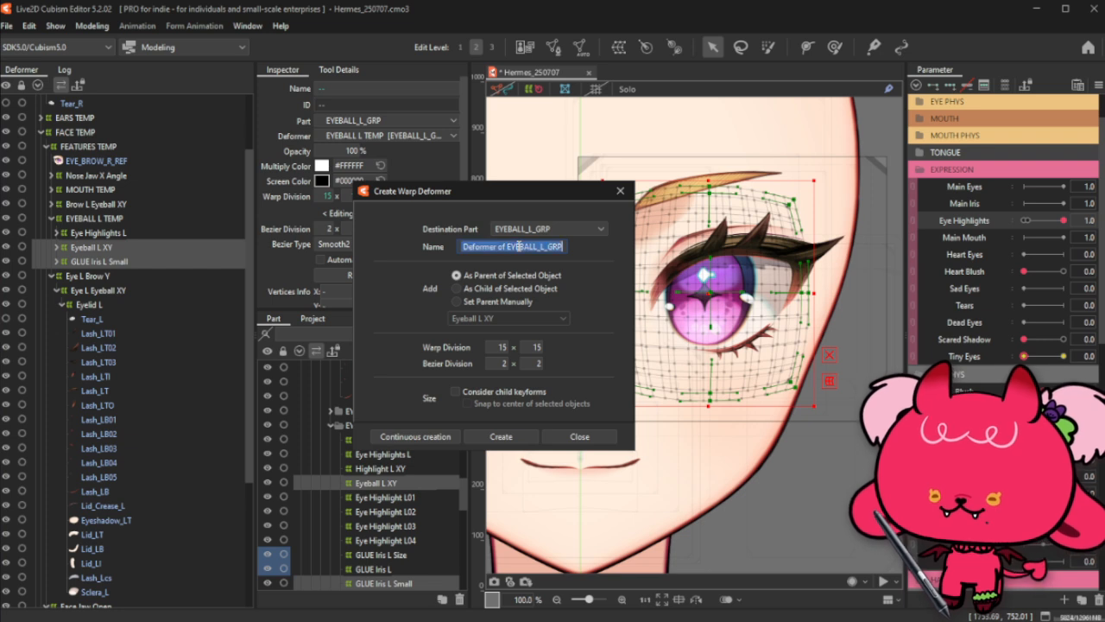
pyautogui.write('Main Iris L')
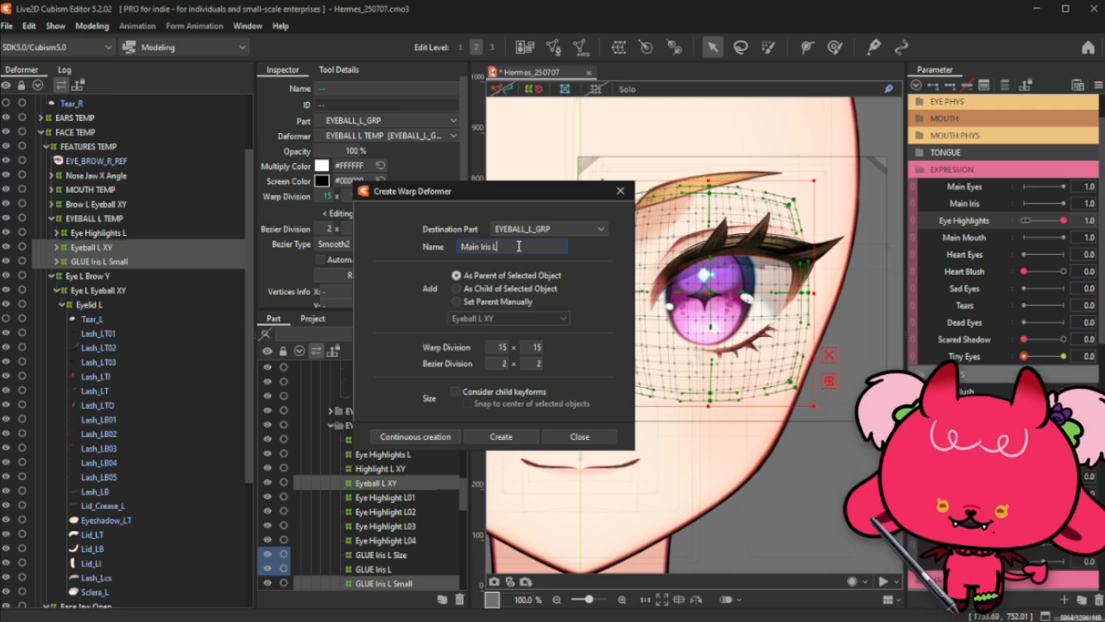
pyautogui.click(489, 436)
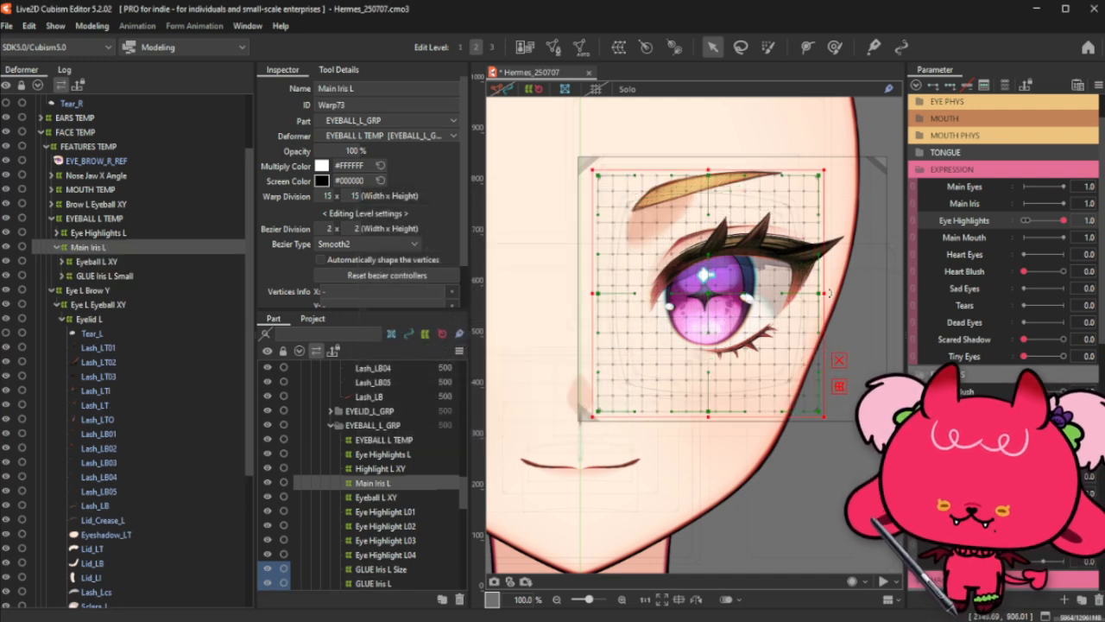
# Step: Enlarge the Main Iris L deformer evenly around its center until it nearly fills the parent deformer's frame
pyautogui.moveTo(827, 294); pyautogui.dragTo(835, 293)
pyautogui.moveTo(712, 170); pyautogui.dragTo(711, 167)
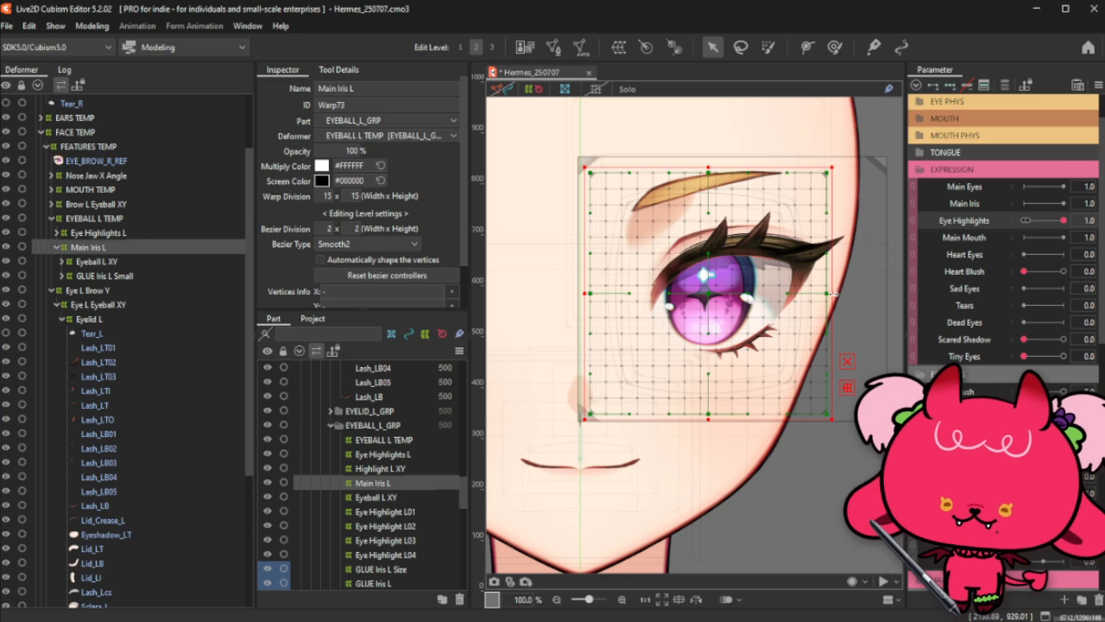
pyautogui.moveTo(835, 294); pyautogui.dragTo(836, 294)
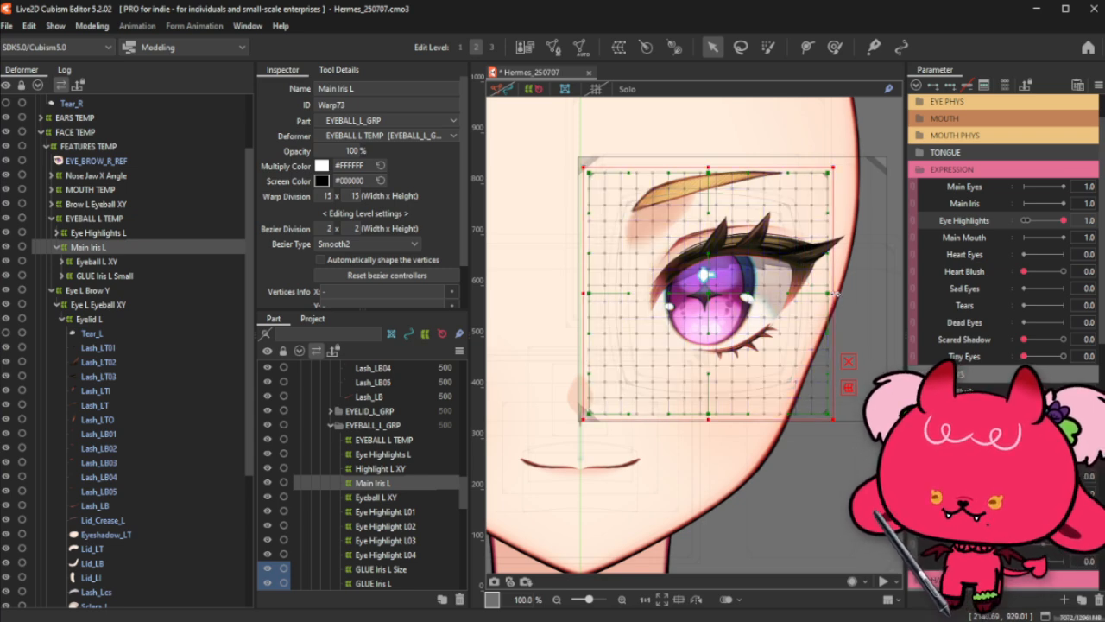
pyautogui.moveTo(834, 169); pyautogui.dragTo(835, 172)
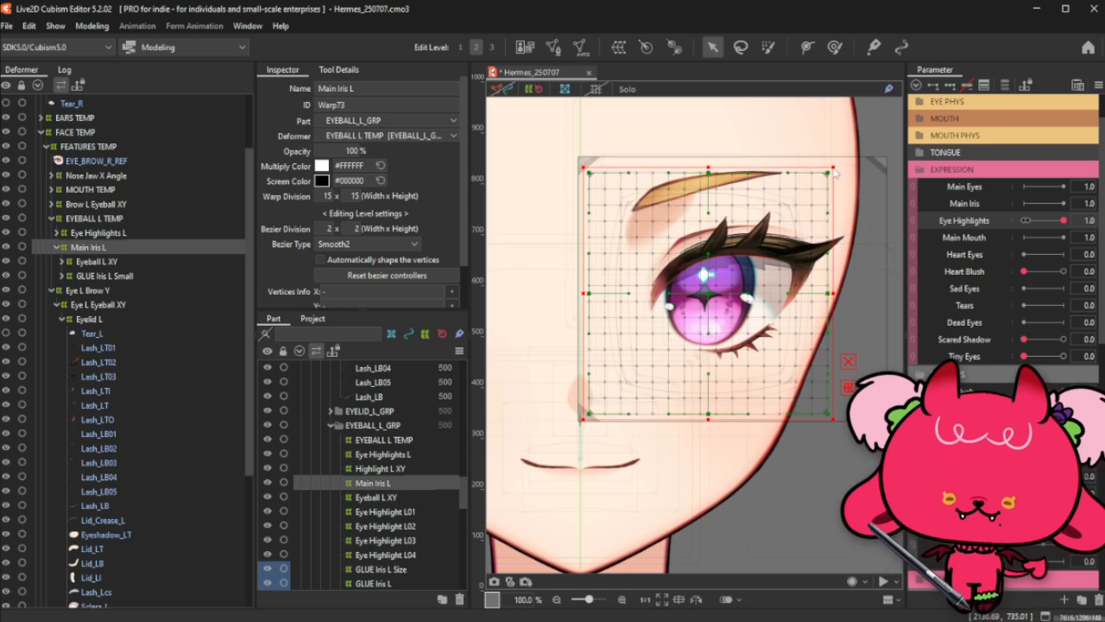
# Step: Fine-tune the Main Iris L deformer's size while testing Eyeball X and Eyeball Y at 1.0, and reset both to 0.0
pyautogui.scroll(1, 997, 111)
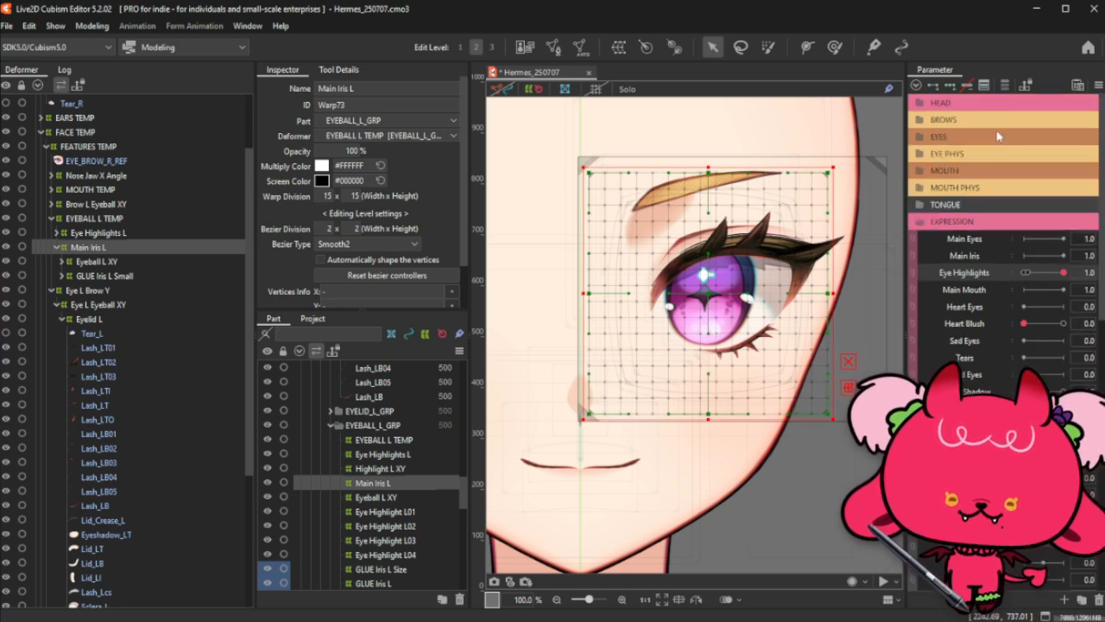
pyautogui.click(996, 131)
pyautogui.moveTo(1046, 256); pyautogui.dragTo(1076, 256)
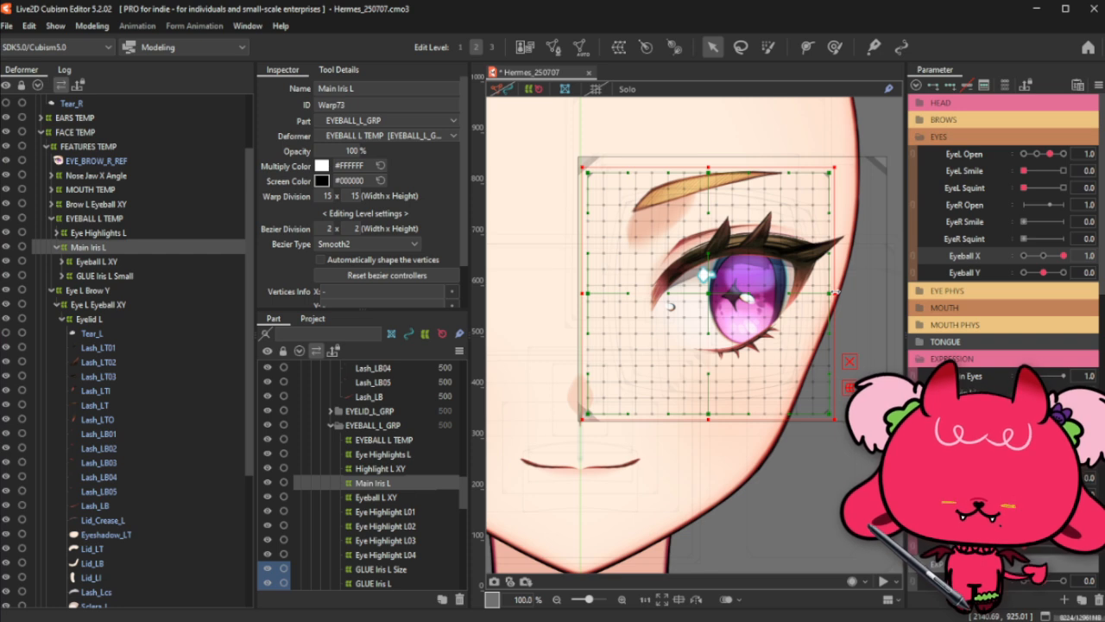
pyautogui.hotkey('ctrl', 'h')
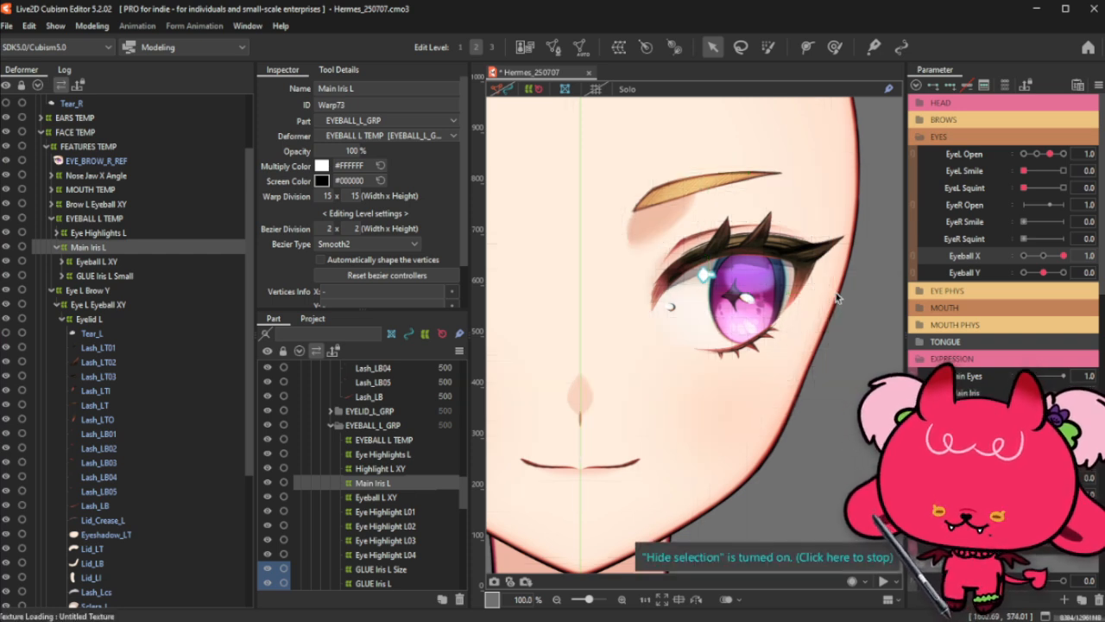
pyautogui.hotkey('ctrl', 't')
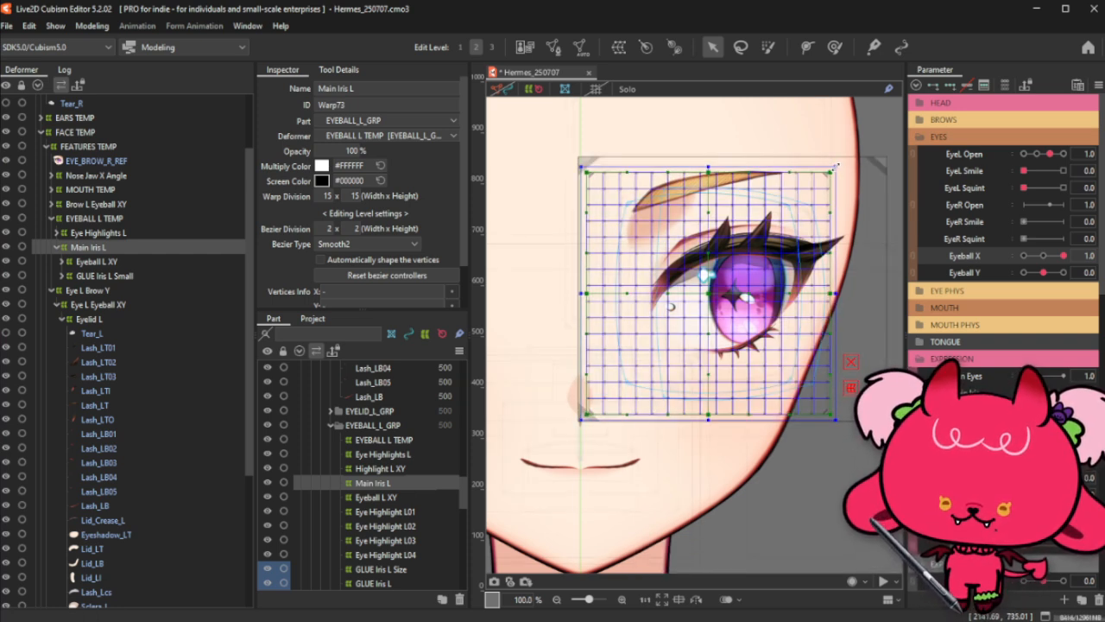
pyautogui.moveTo(836, 167); pyautogui.dragTo(833, 167)
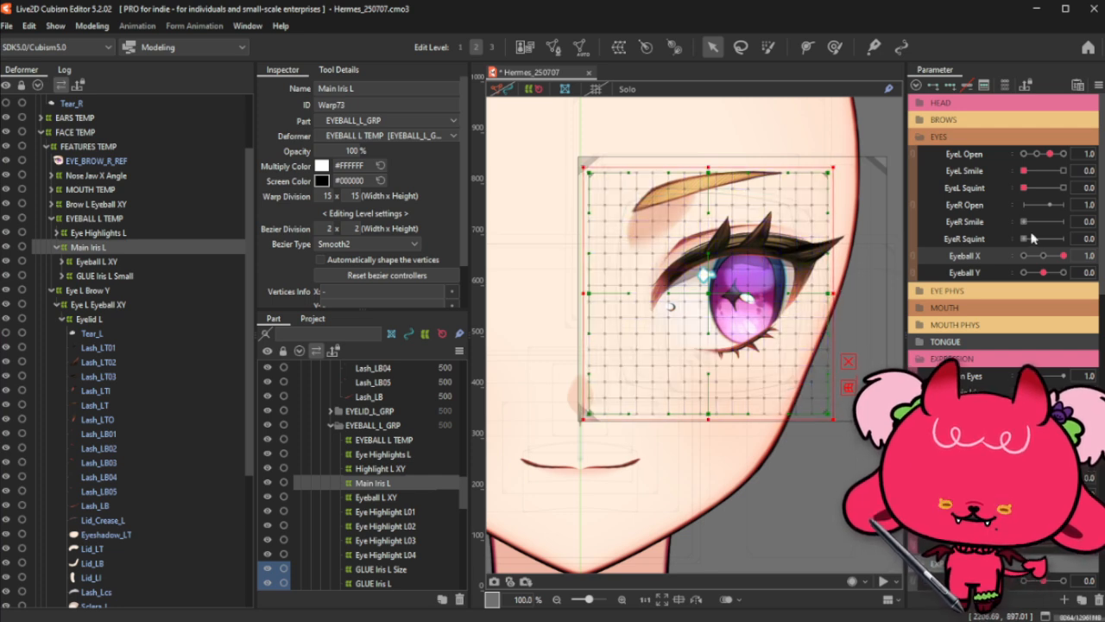
pyautogui.click(1064, 272)
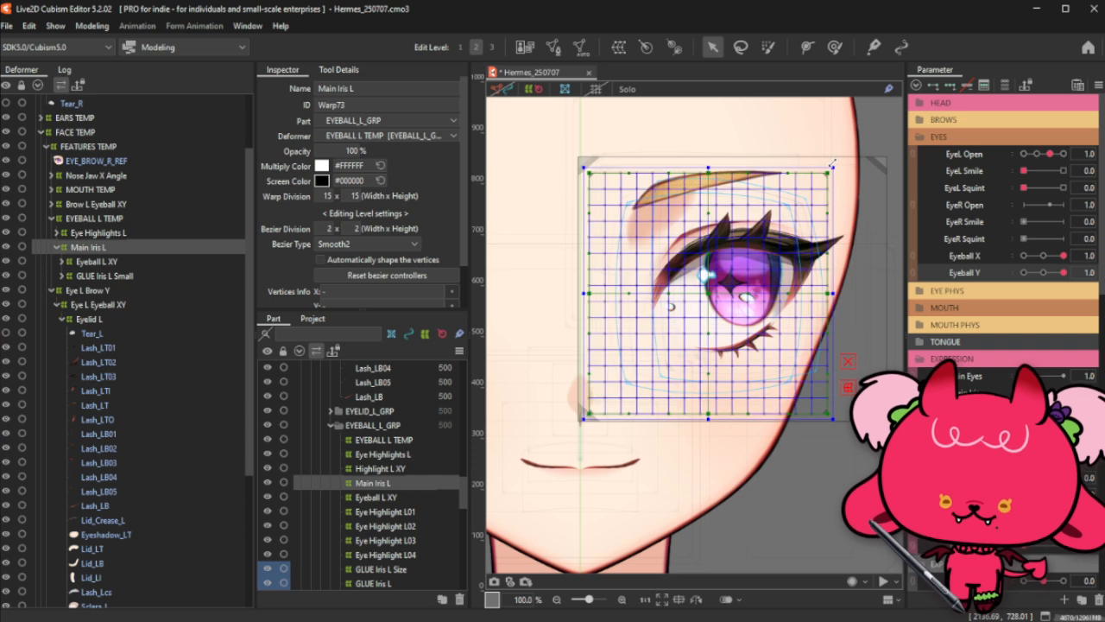
pyautogui.click(1044, 272)
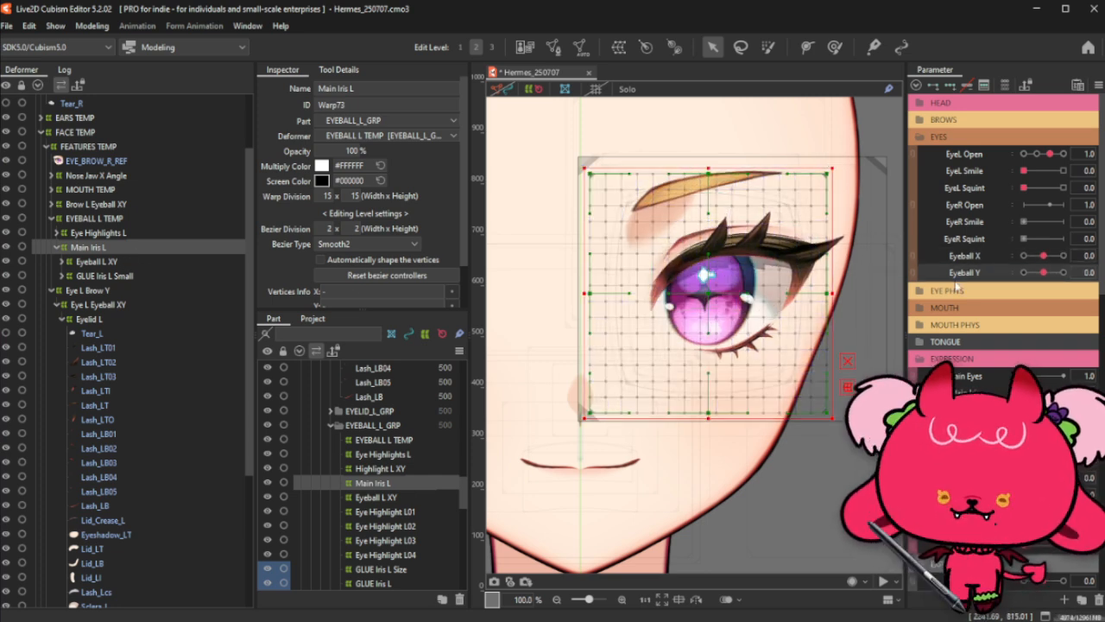
# Step: Add Main Iris keys at 0.0 and 1.0 to the Main Iris L deformer, and try shrinking it at 0.0
pyautogui.scroll(-1, 956, 287)
pyautogui.click(934, 86)
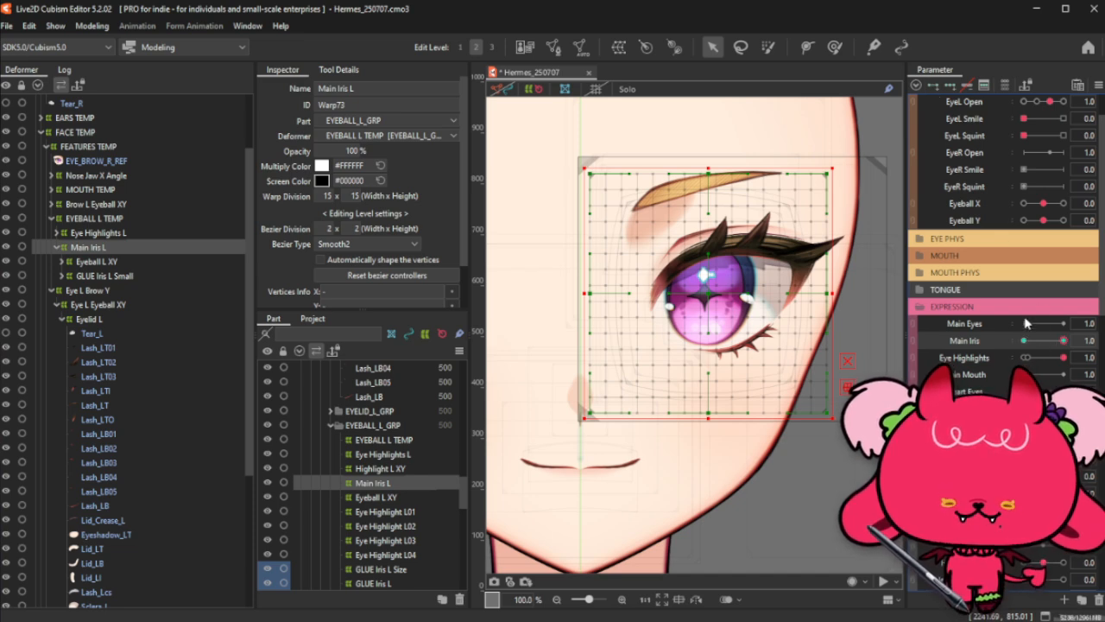
pyautogui.moveTo(1063, 341); pyautogui.dragTo(1024, 340)
pyautogui.scroll(4, 705, 292)
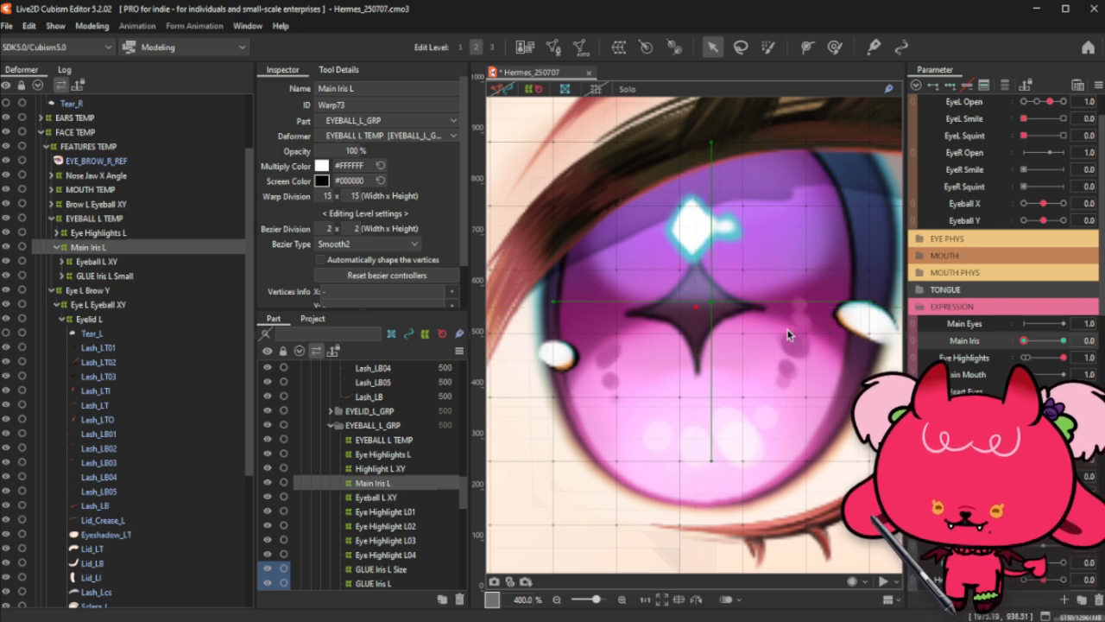
pyautogui.scroll(-5, 788, 330)
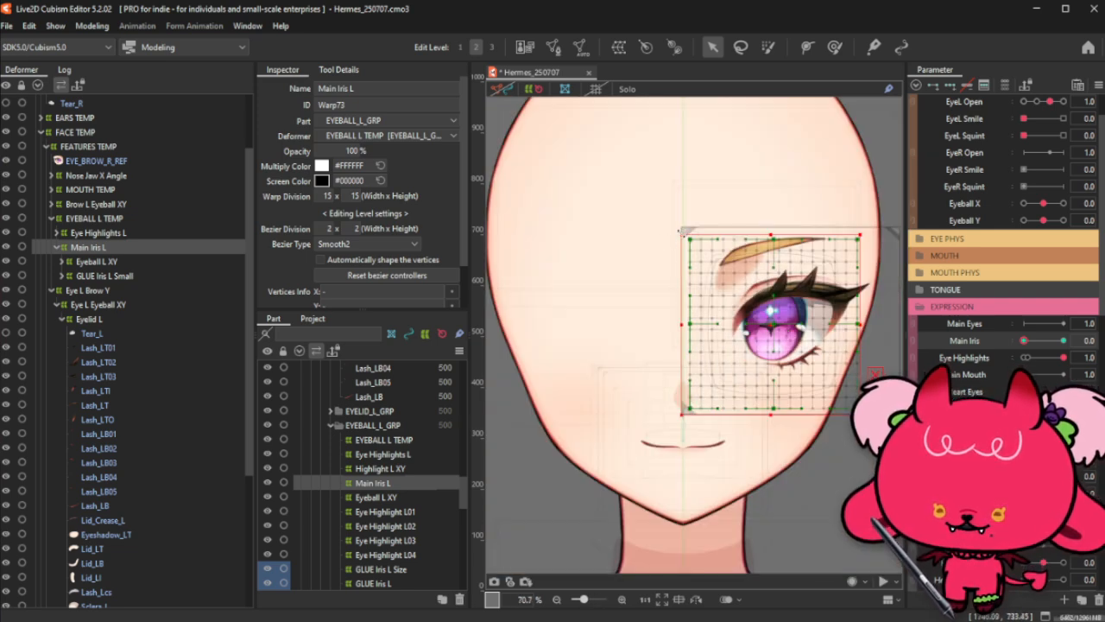
pyautogui.moveTo(682, 234); pyautogui.dragTo(756, 310)
# Step: Copy the collapsed, 0% opacity form of Eye Highlights L onto Main Iris L at Main Iris 0.0, with Eye Highlights back at 1.0
pyautogui.moveTo(1024, 340)
pyautogui.mouseDown()
pyautogui.moveTo(1063, 341)
pyautogui.moveTo(1024, 358)
pyautogui.mouseUp()
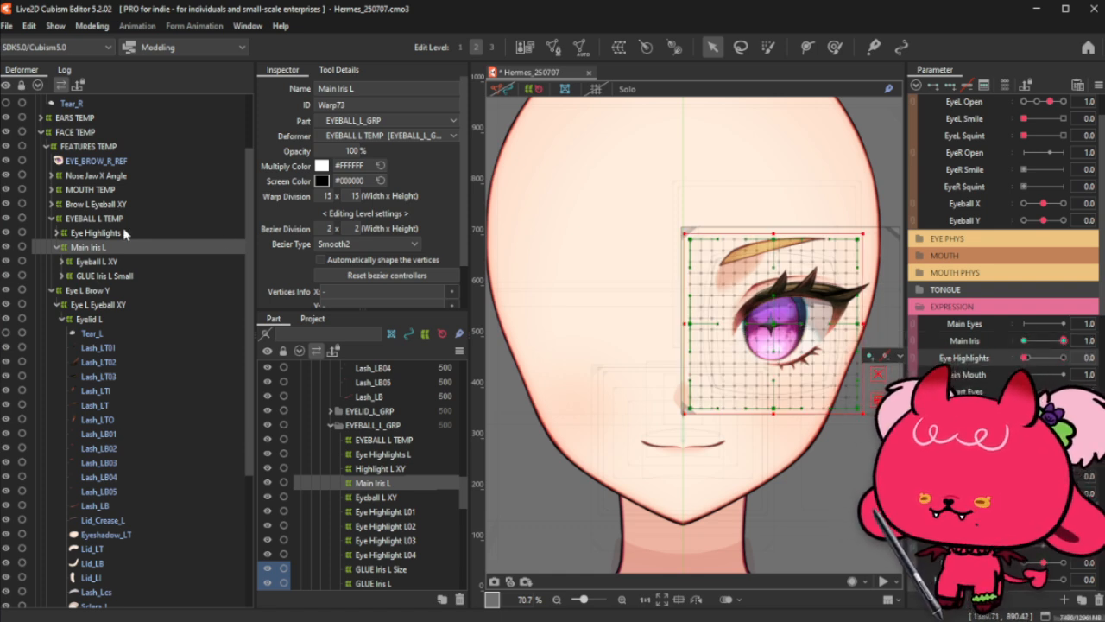
pyautogui.click(97, 232)
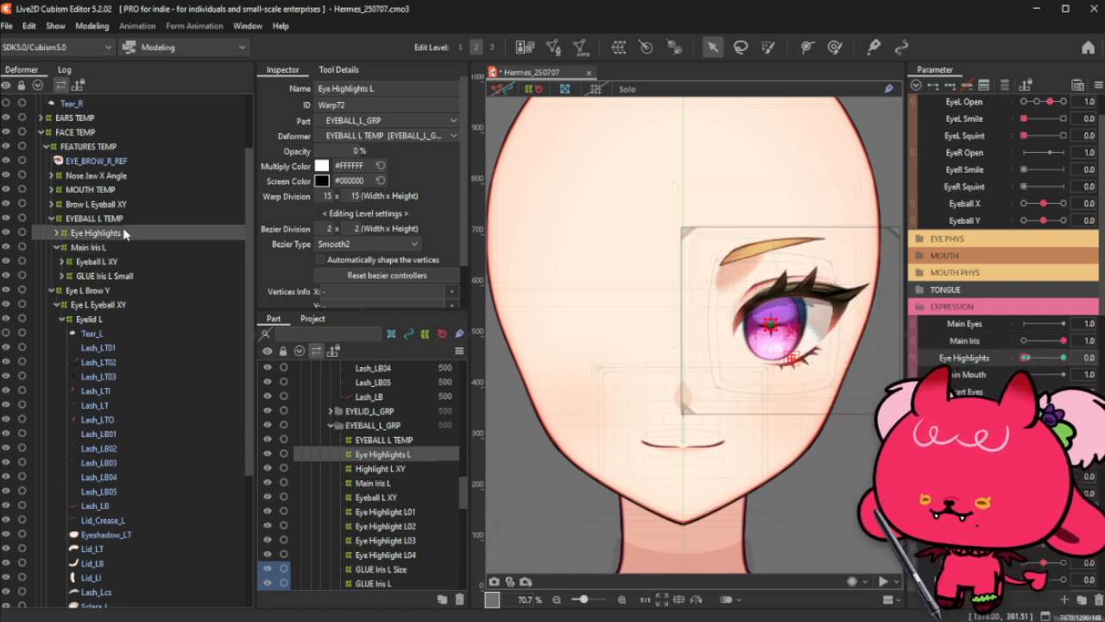
pyautogui.click(1063, 358)
pyautogui.moveTo(1063, 340); pyautogui.dragTo(986, 357)
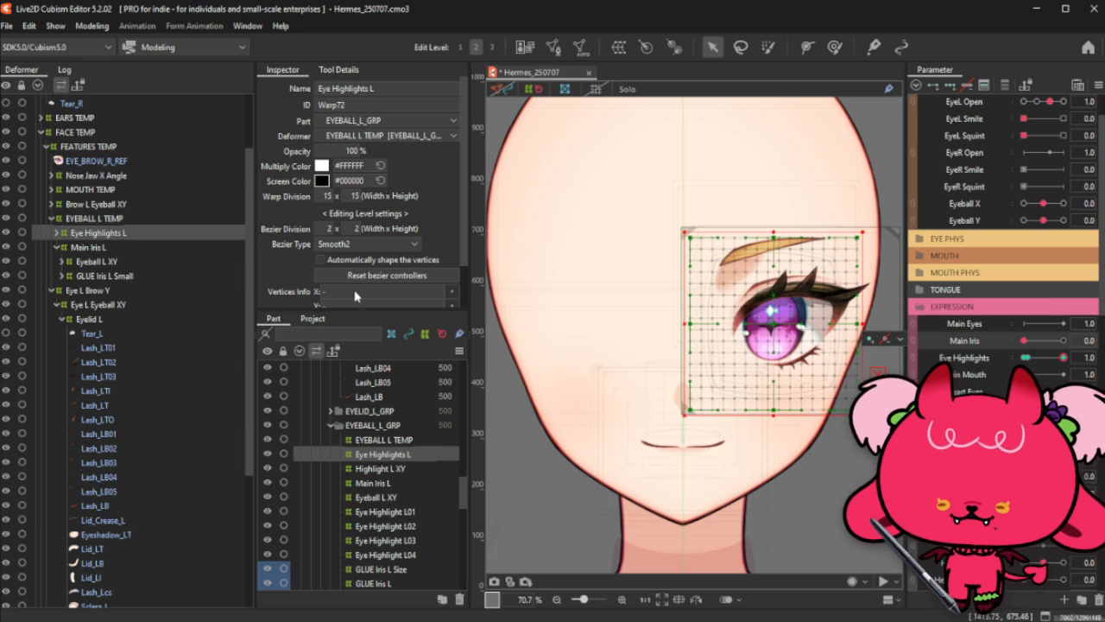
pyautogui.click(88, 247)
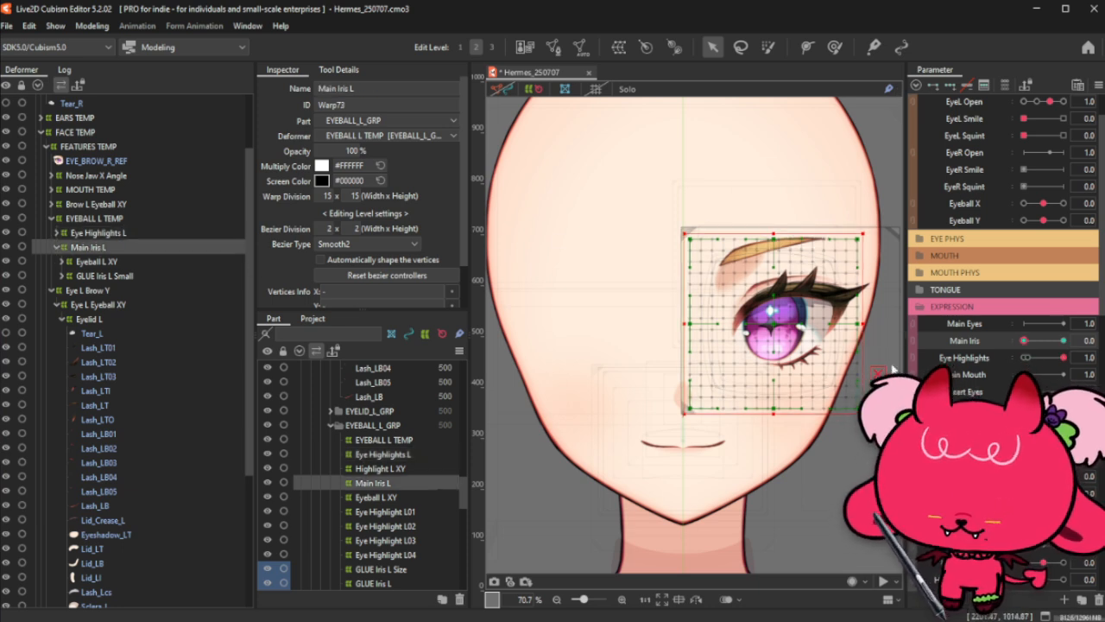
pyautogui.hotkey('ctrl', 'v')
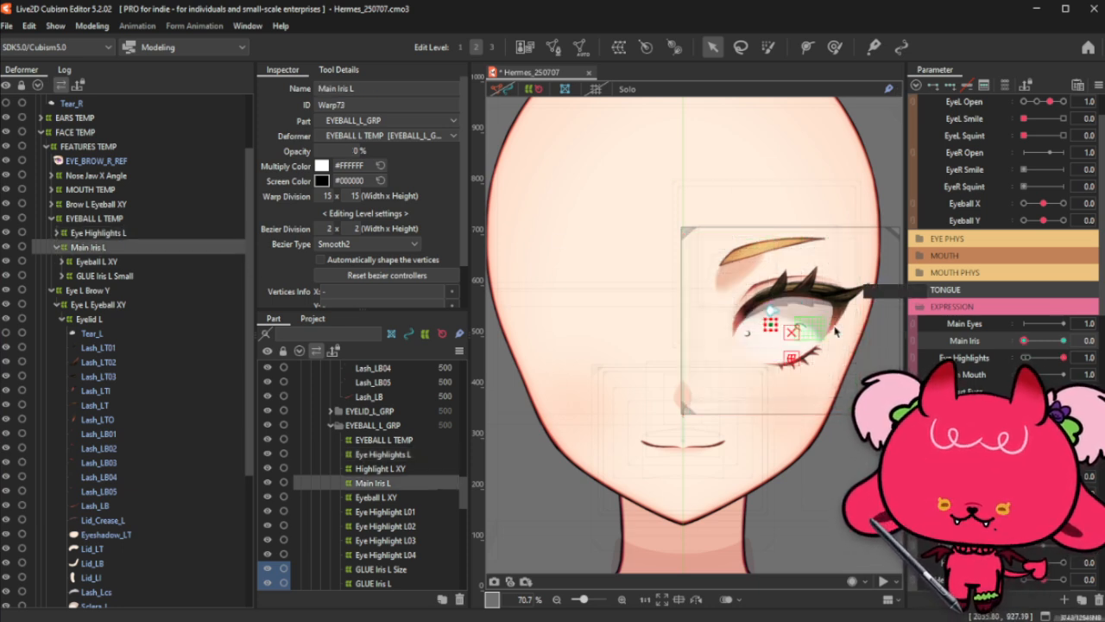
# Step: Add a Main Iris key at 0.1 with the collapsed shape, and set the Main Iris L deformer's opacity there to 100%
pyautogui.scroll(2, 835, 321)
pyautogui.write('0.1')
pyautogui.press('Return')
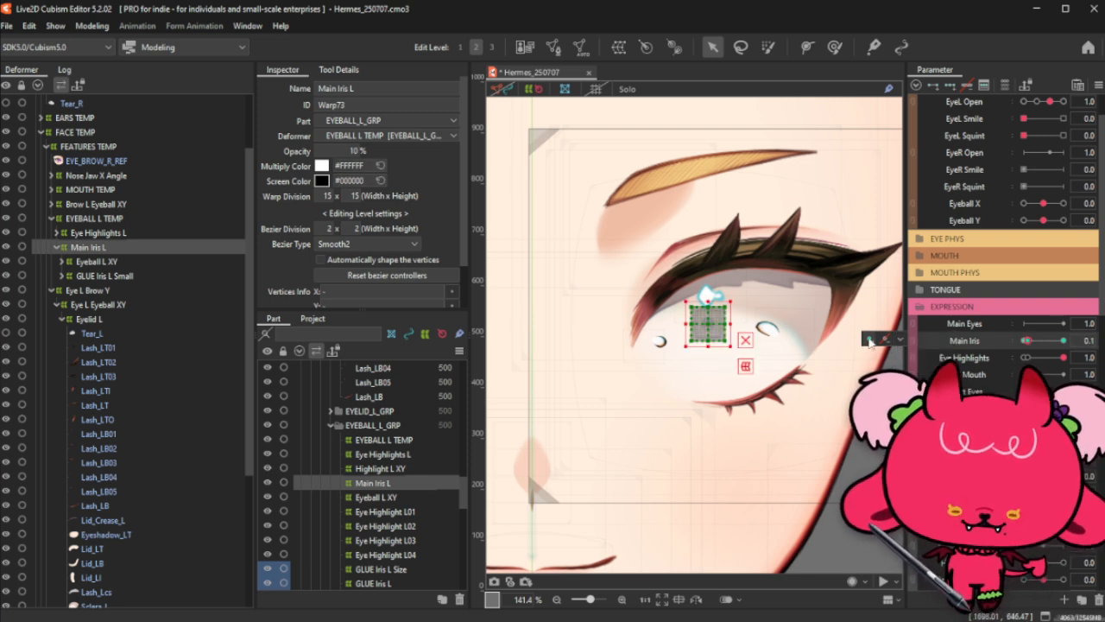
pyautogui.click(871, 340)
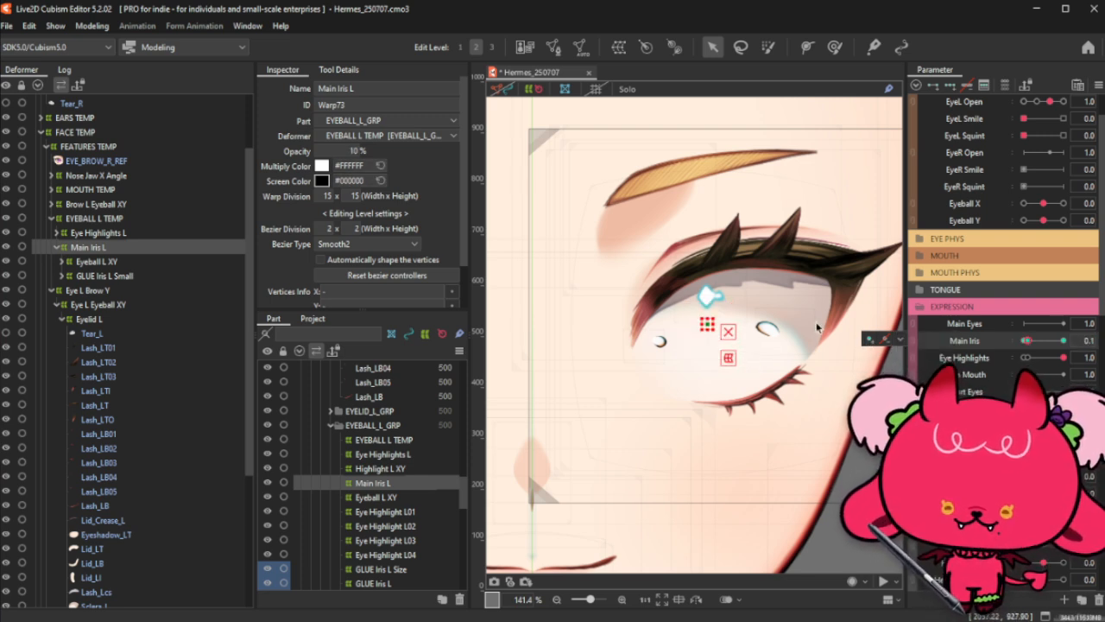
pyautogui.moveTo(351, 151); pyautogui.dragTo(404, 189)
# Step: Preview the Main Iris parameter up to 1.0 on the left eye with the selection outlines hidden
pyautogui.hotkey('ctrl', 't')
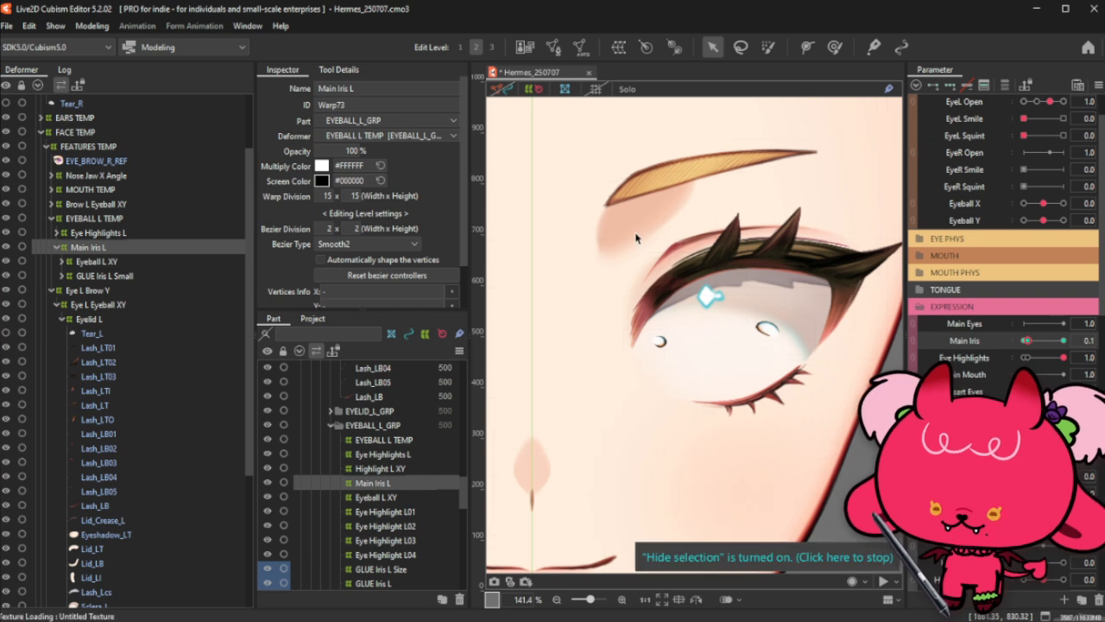
pyautogui.moveTo(1047, 340); pyautogui.dragTo(1083, 337)
pyautogui.scroll(-3, 872, 339)
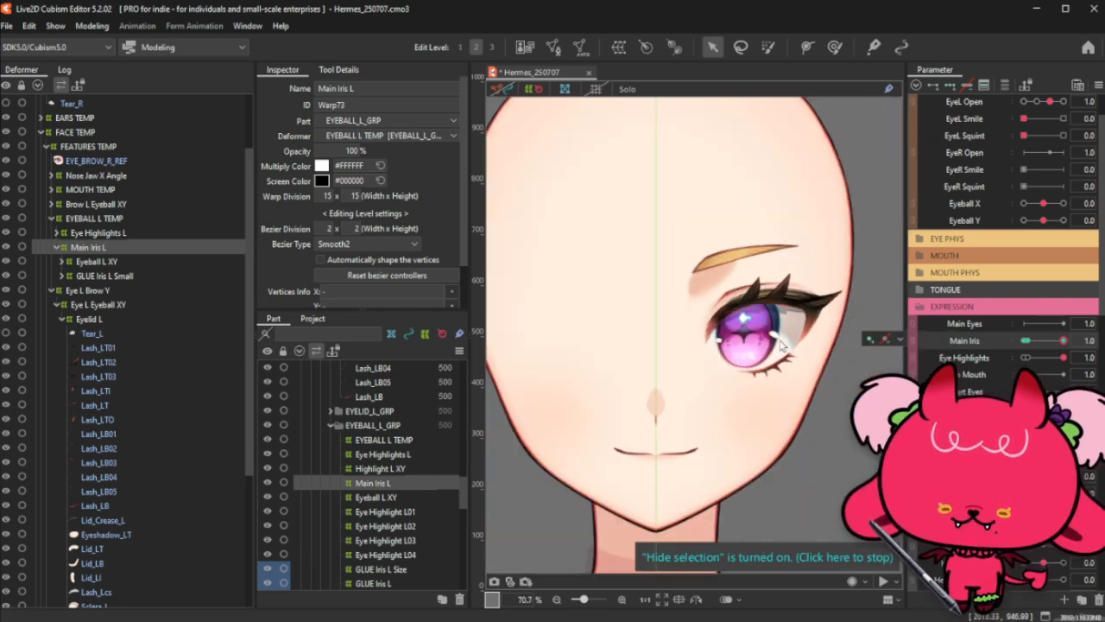
pyautogui.scroll(1, 877, 339)
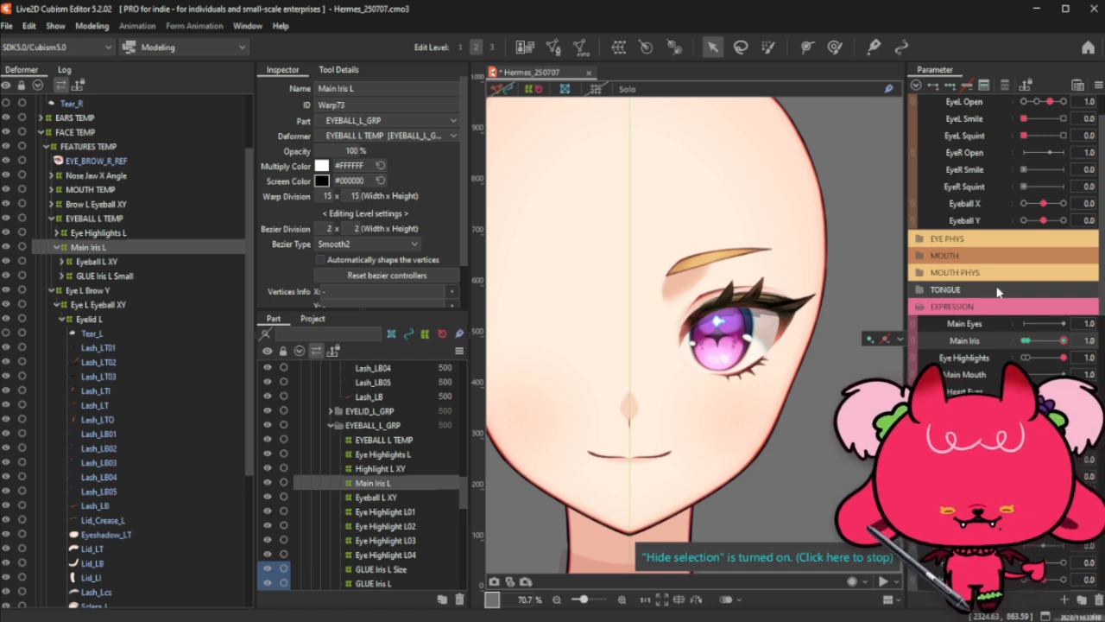
# Step: Select Iris_edge_L_GLUE among the left eyeball parts and hide the Iris_L mesh
pyautogui.scroll(2, 197, 352)
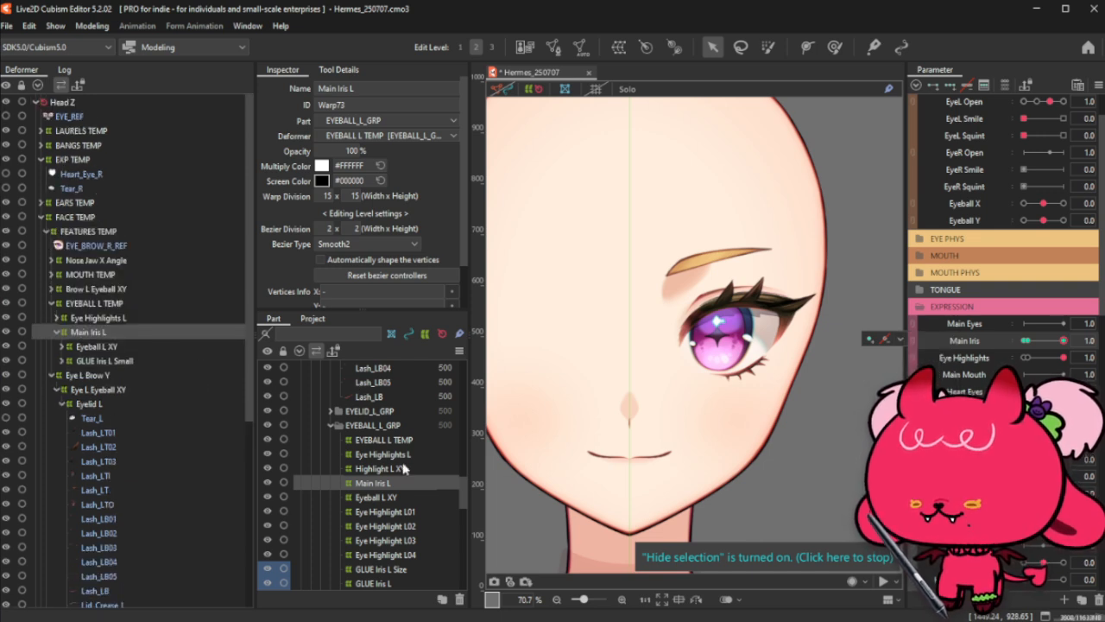
pyautogui.scroll(-8, 404, 466)
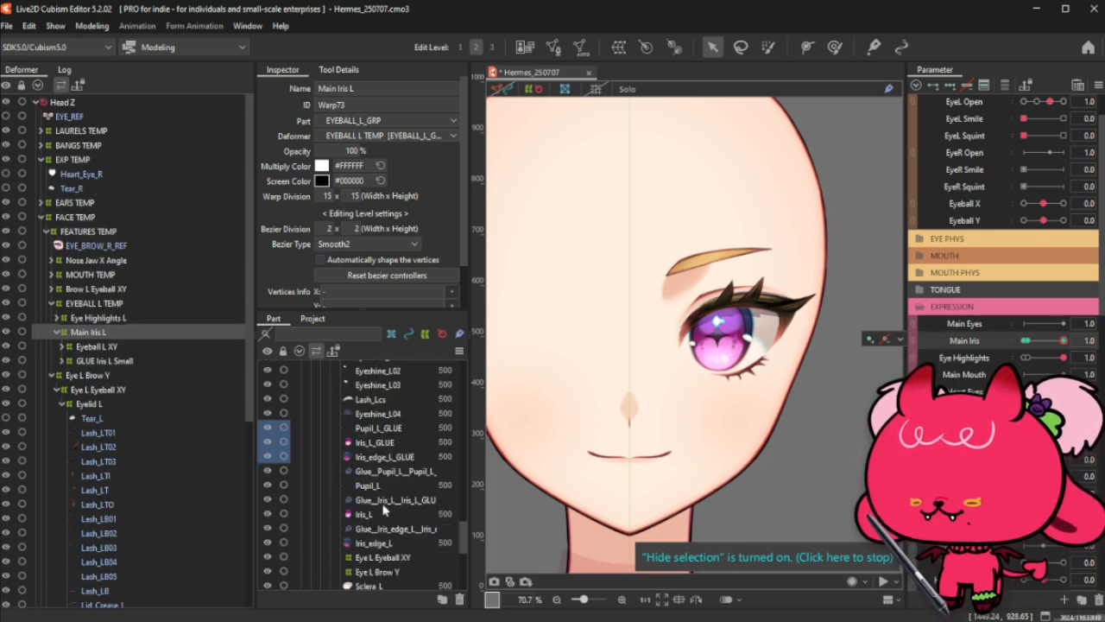
pyautogui.click(396, 460)
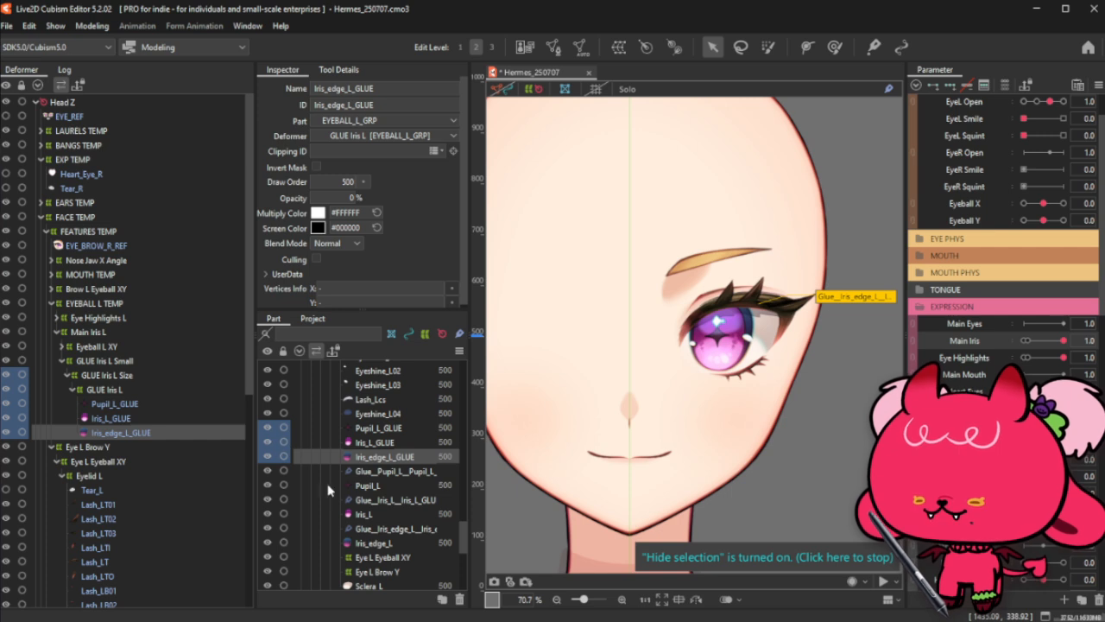
pyautogui.scroll(-1, 331, 489)
pyautogui.click(270, 461)
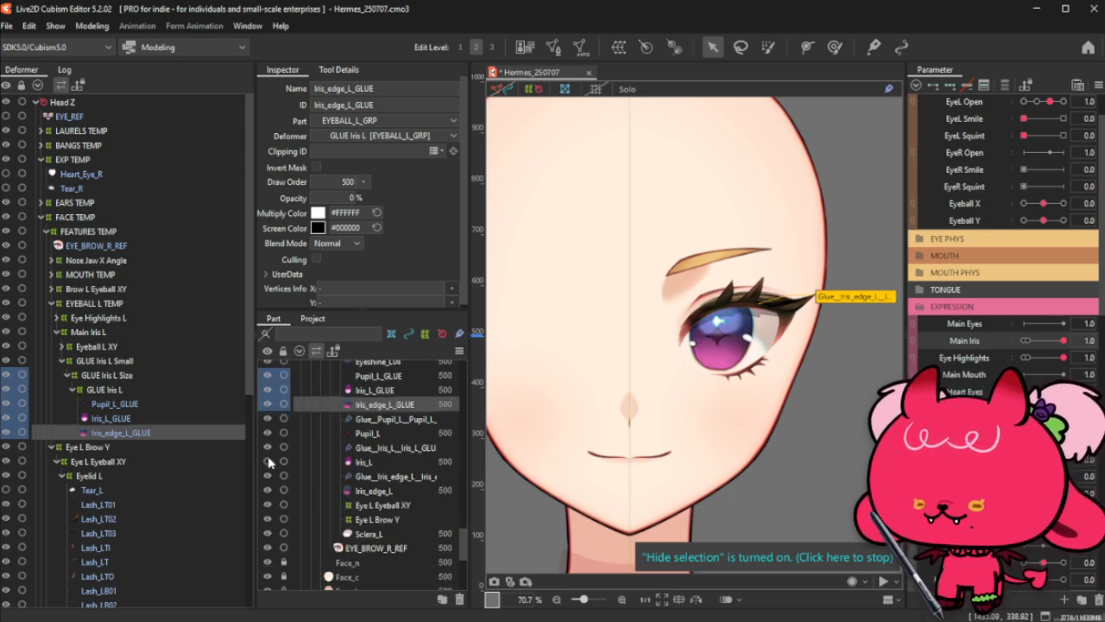
# Step: Compare the left eye with the Iris_L mesh shown and hidden, leaving the mesh visible
pyautogui.click(269, 462)
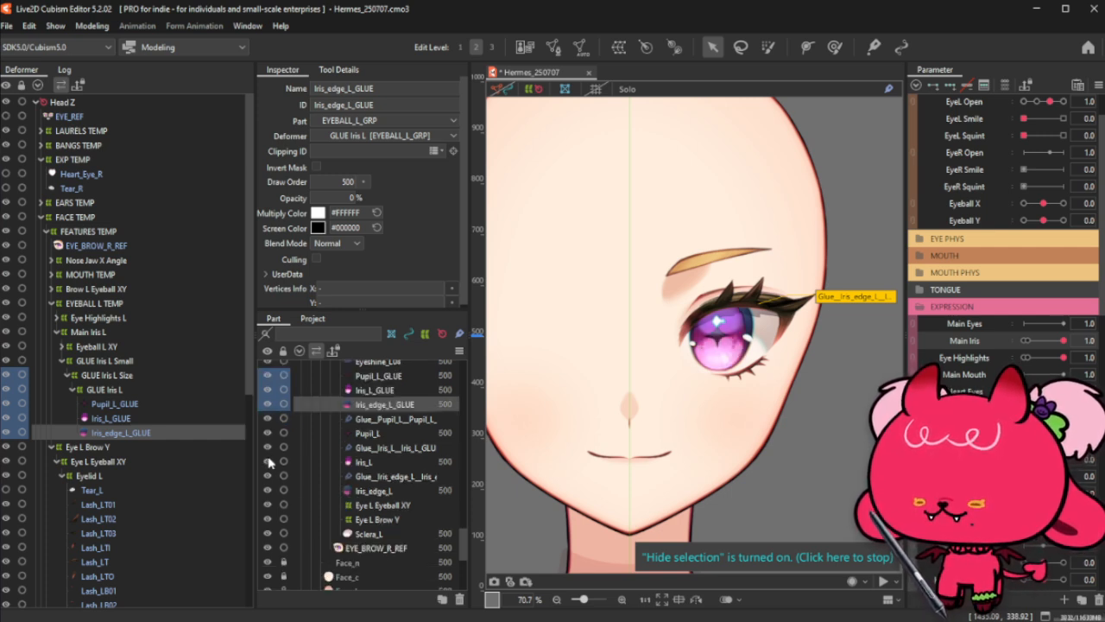
pyautogui.click(270, 462)
pyautogui.click(269, 462)
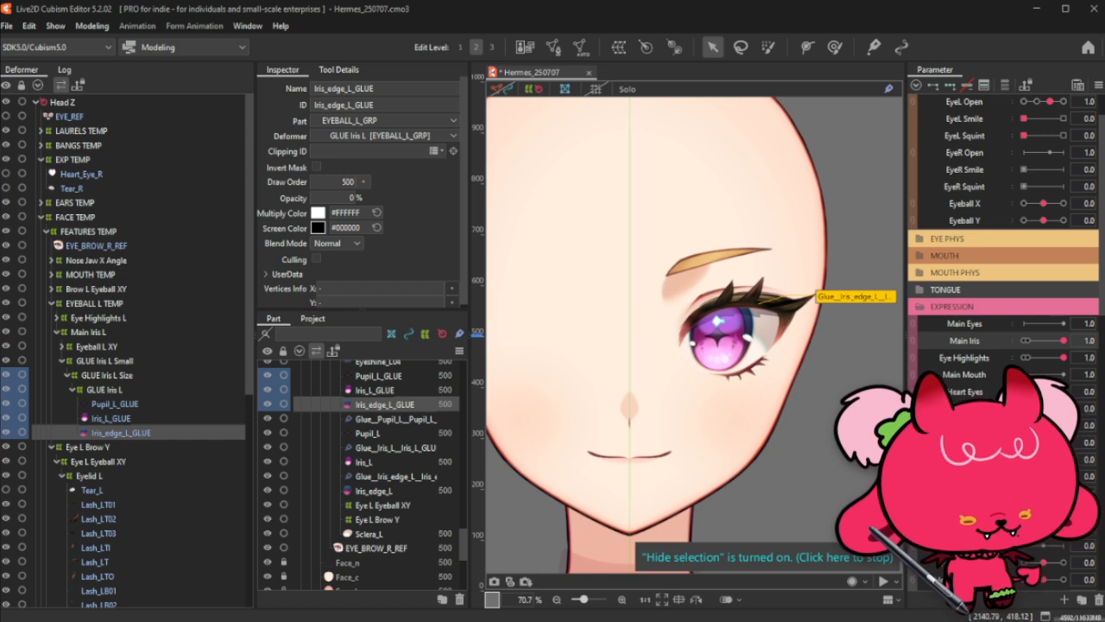
pyautogui.click(266, 462)
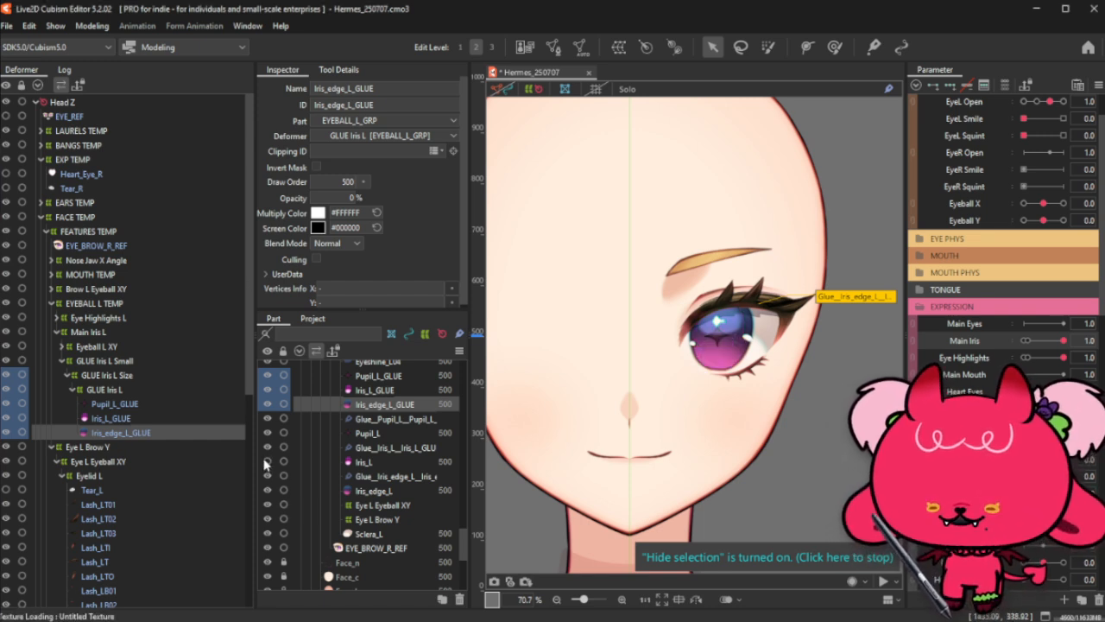
pyautogui.click(266, 462)
pyautogui.click(266, 462)
pyautogui.click(266, 462)
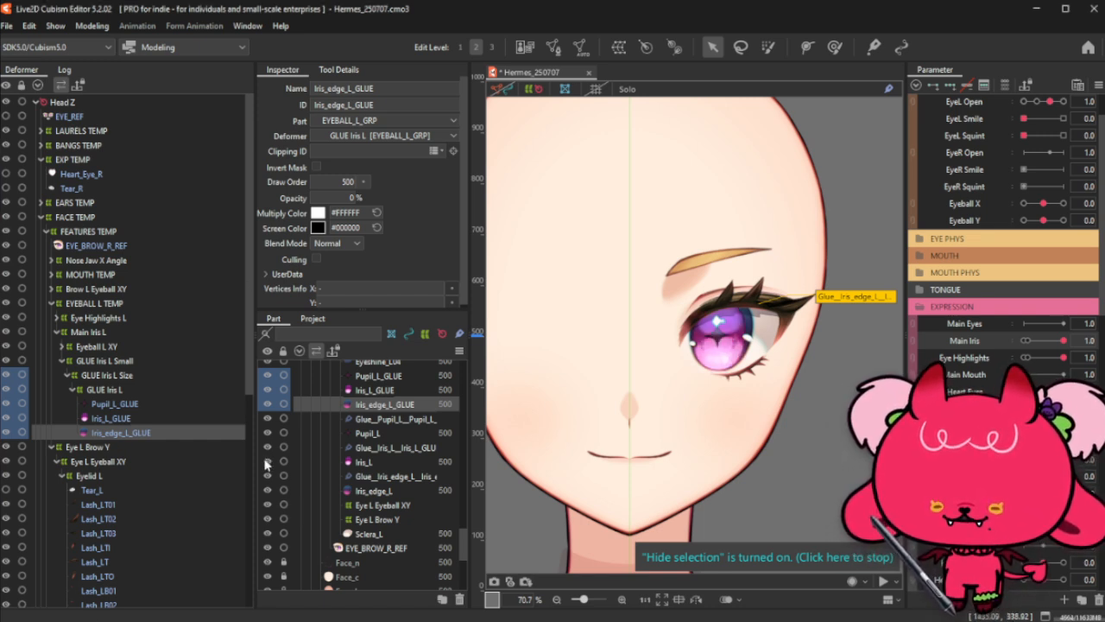
pyautogui.click(266, 462)
pyautogui.click(266, 462)
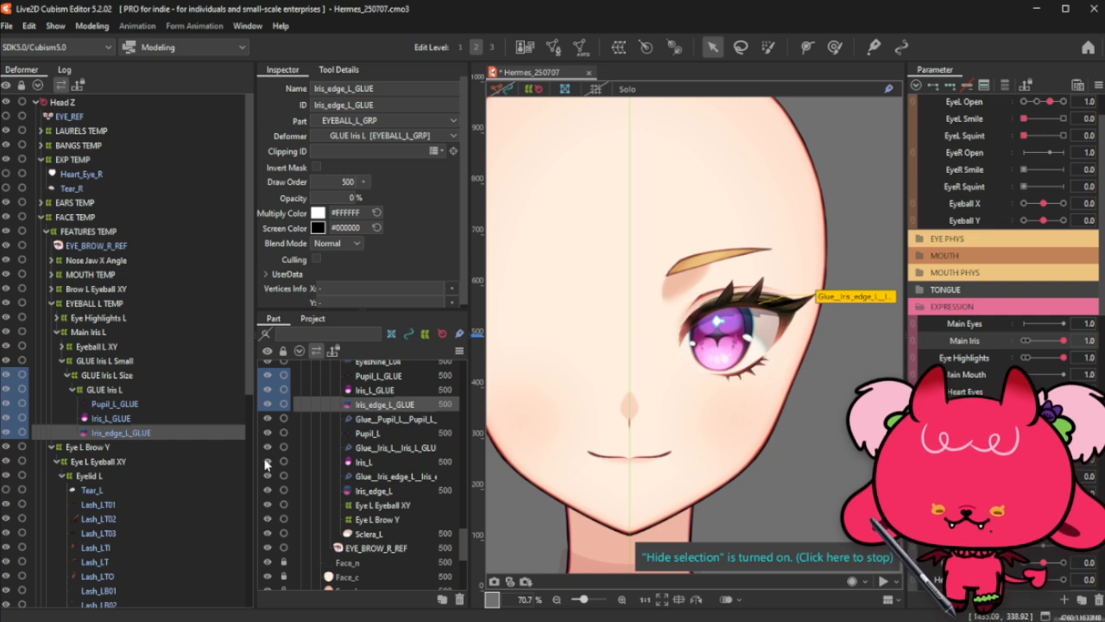
# Step: Set the Eye Highlights parameter to 0.0 and hide the Pupil_L mesh in the left eyeball parts
pyautogui.click(1026, 358)
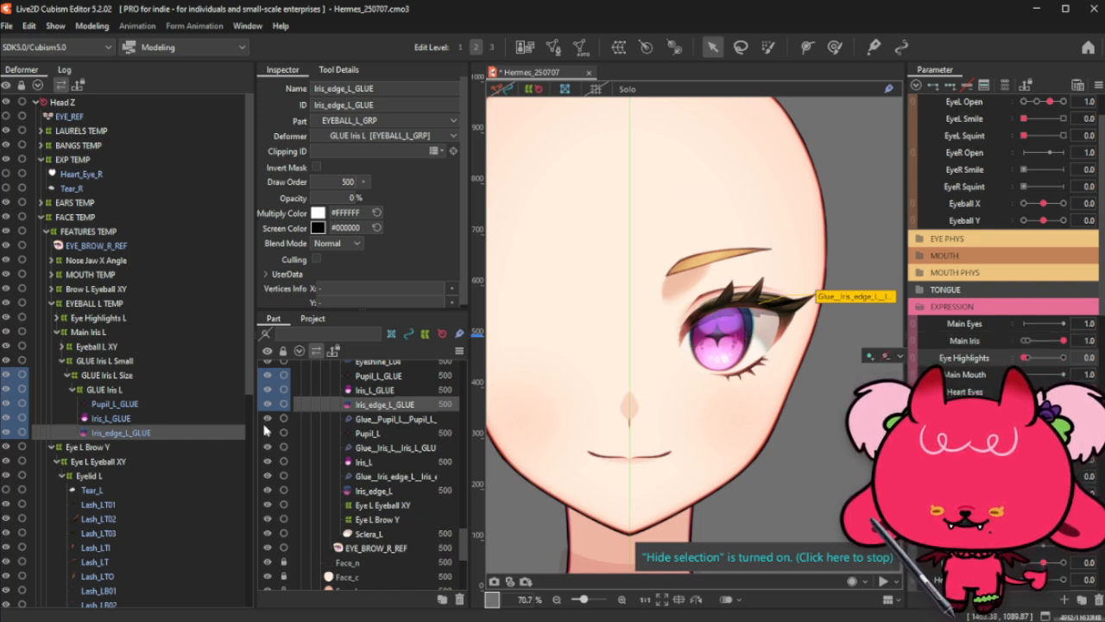
pyautogui.click(267, 433)
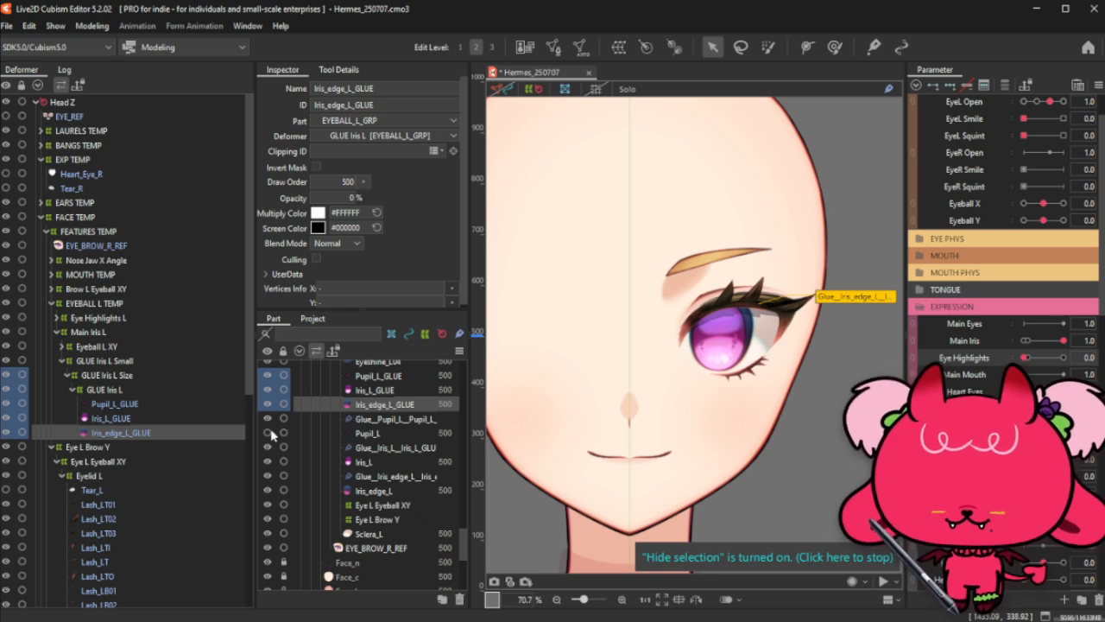
pyautogui.scroll(4, 377, 458)
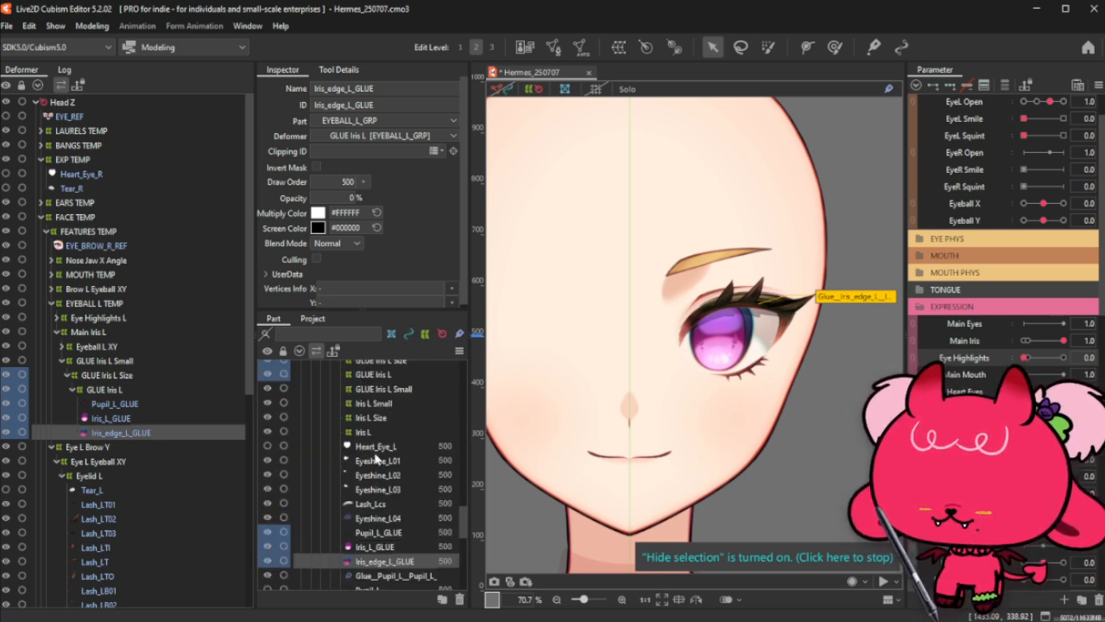
pyautogui.scroll(10, 377, 457)
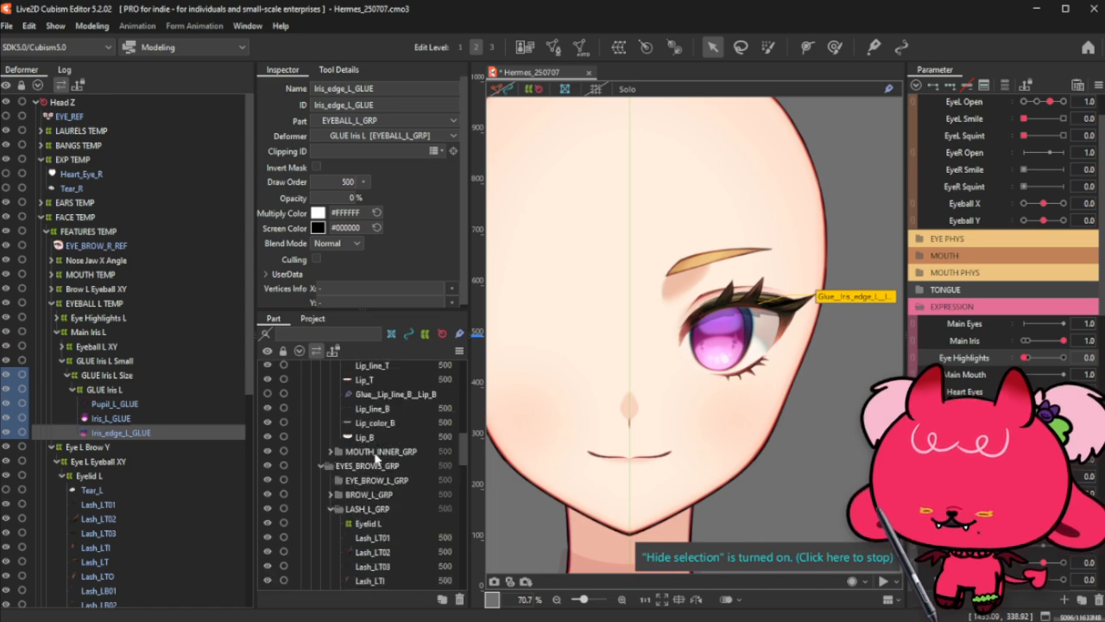
pyautogui.scroll(10, 376, 457)
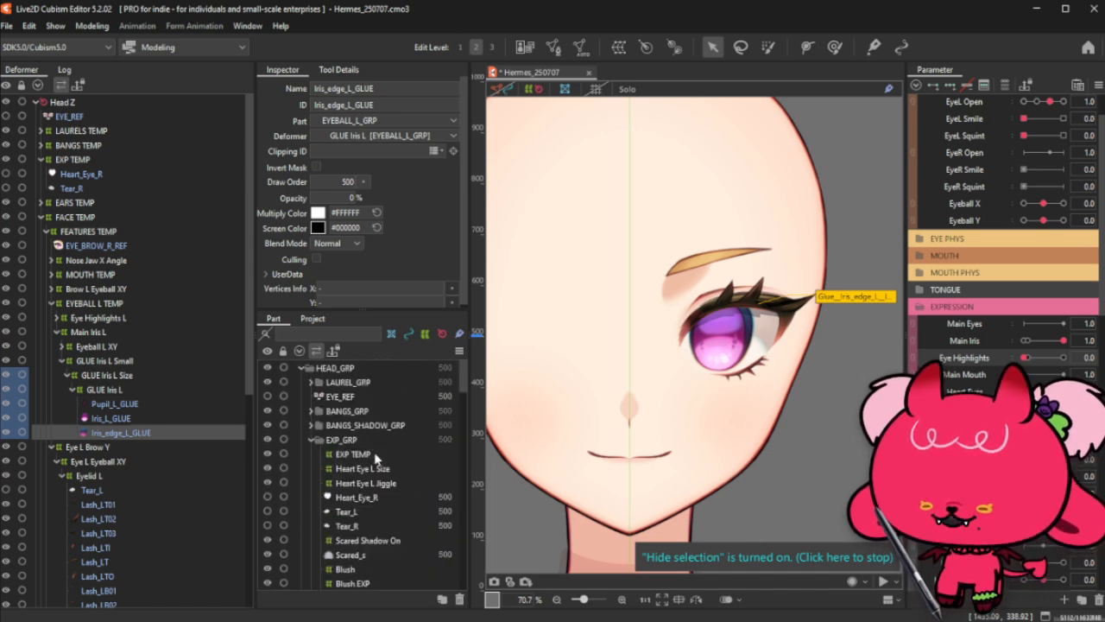
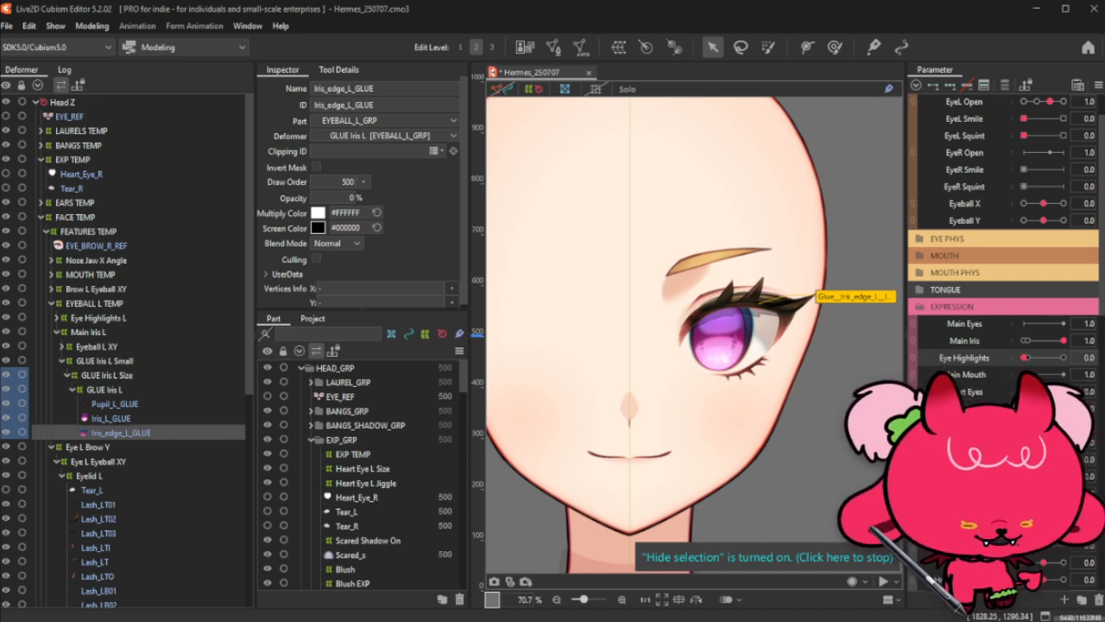
# Step: Expand the Eyeball L XY deformer branch down to the contents of Iris L and collapse GLUE Iris L Small
pyautogui.click(61, 346)
pyautogui.click(69, 361)
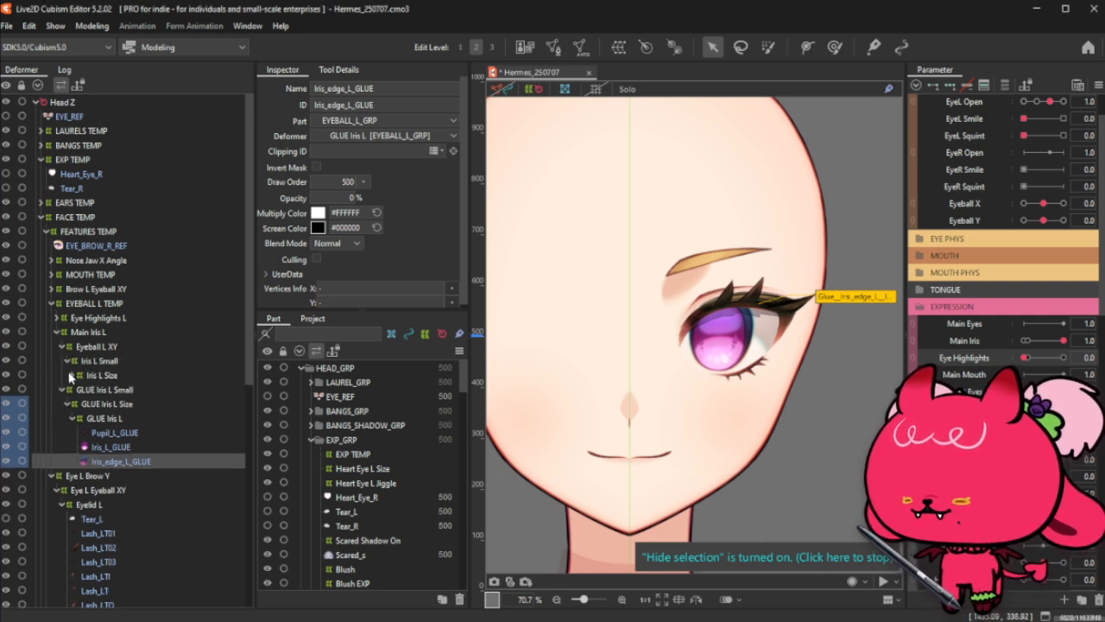
pyautogui.click(74, 377)
pyautogui.click(72, 376)
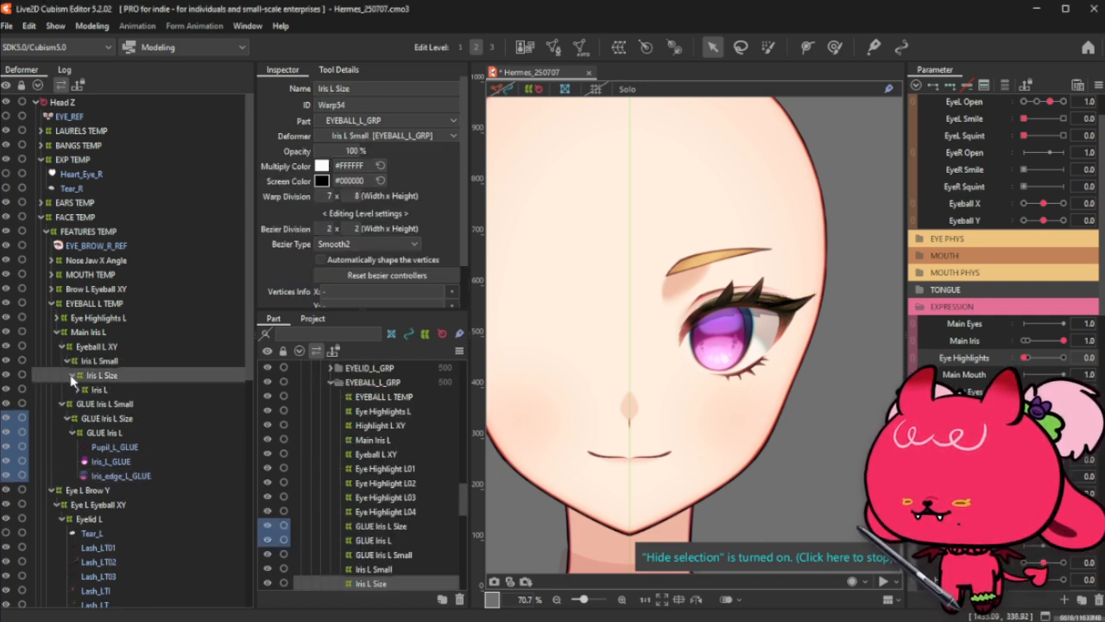
pyautogui.click(78, 390)
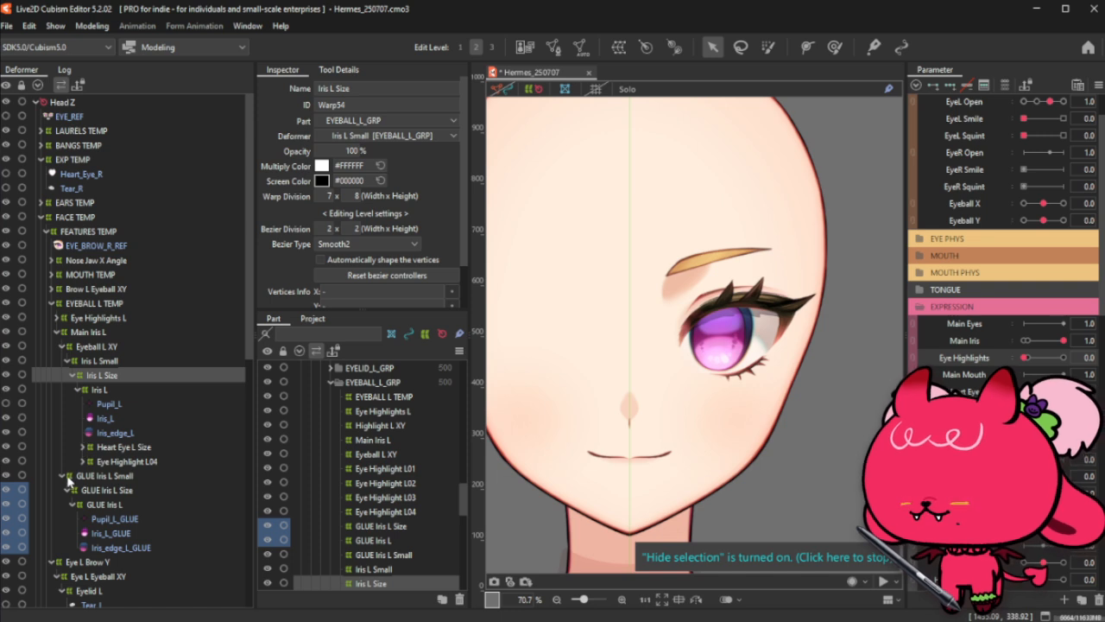
pyautogui.click(62, 476)
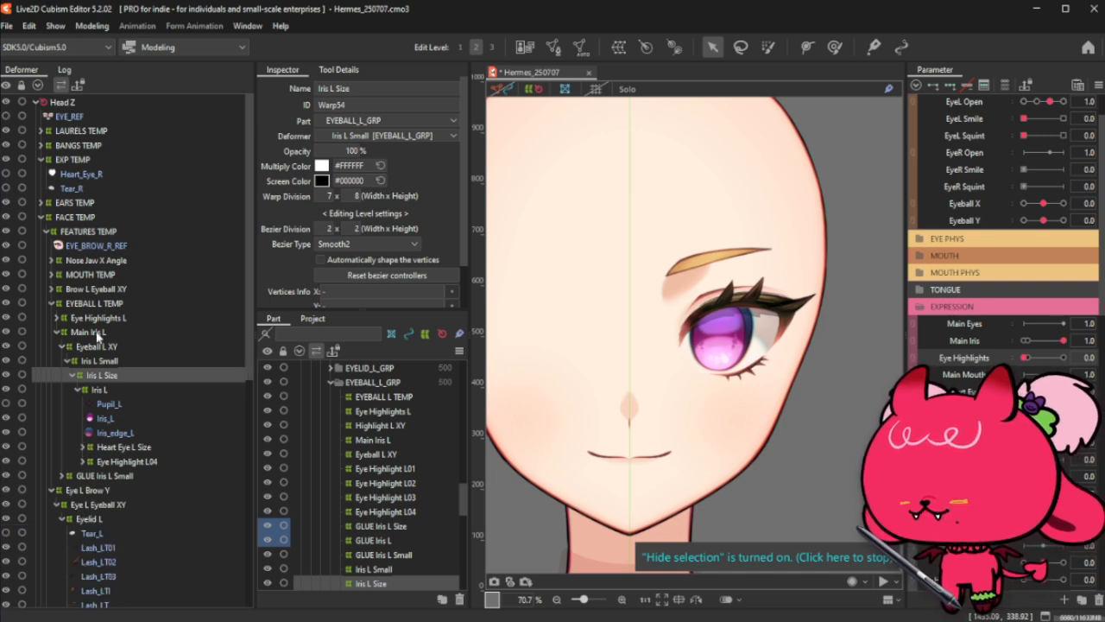
# Step: Create a parent warp deformer named Eye Highlight 4 On for Eye Highlight L04 and enlarge it slightly
pyautogui.click(129, 463)
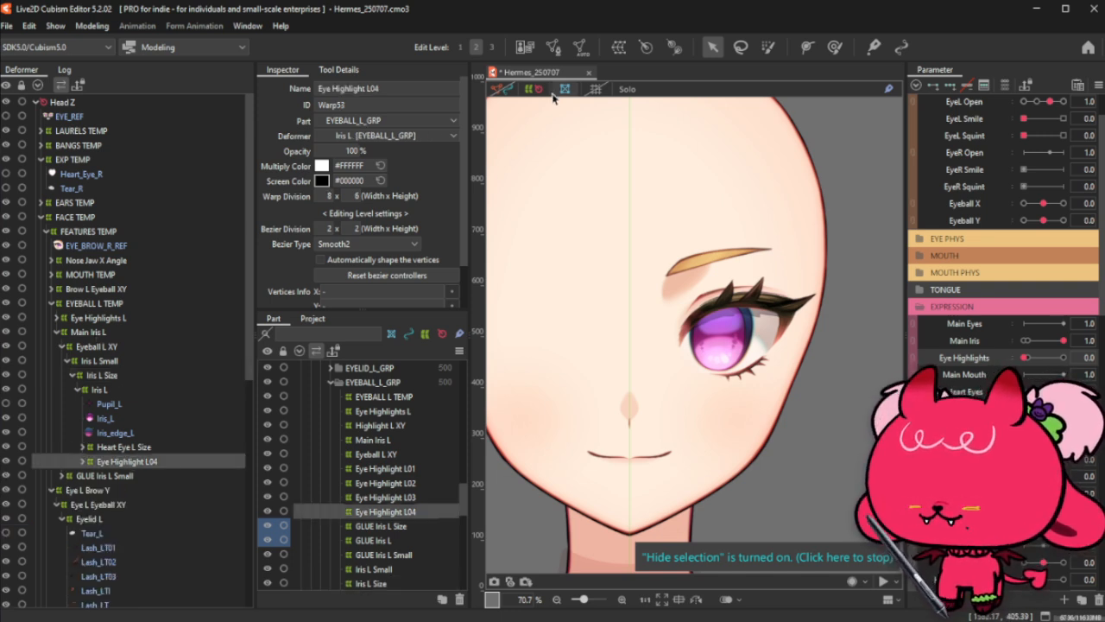
pyautogui.click(619, 47)
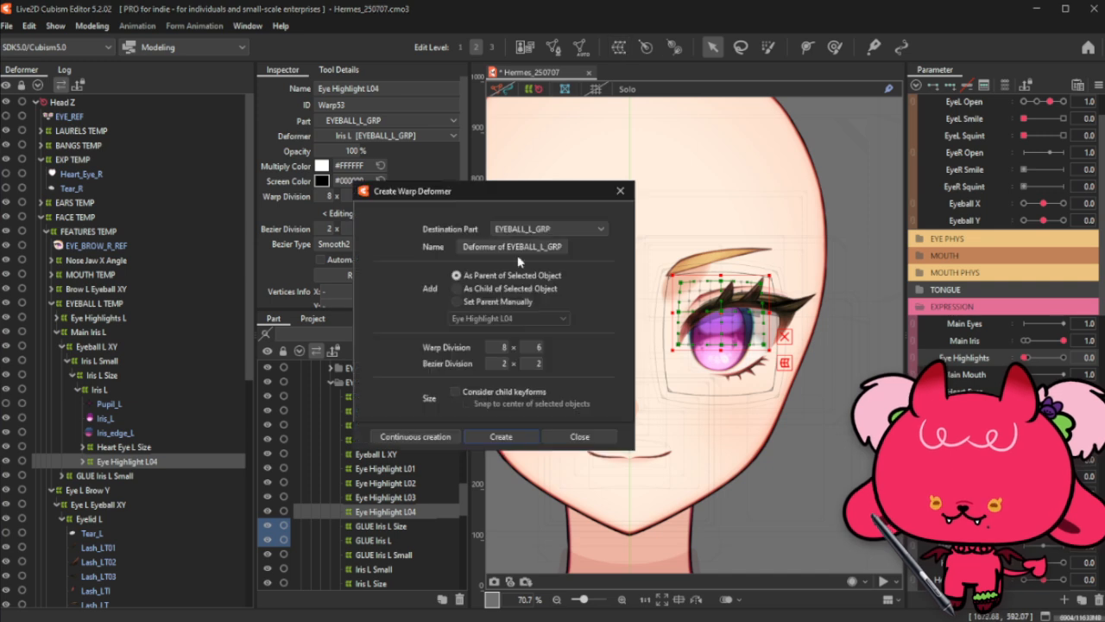
pyautogui.tripleClick(525, 246)
pyautogui.write('Eye Highlight 4')
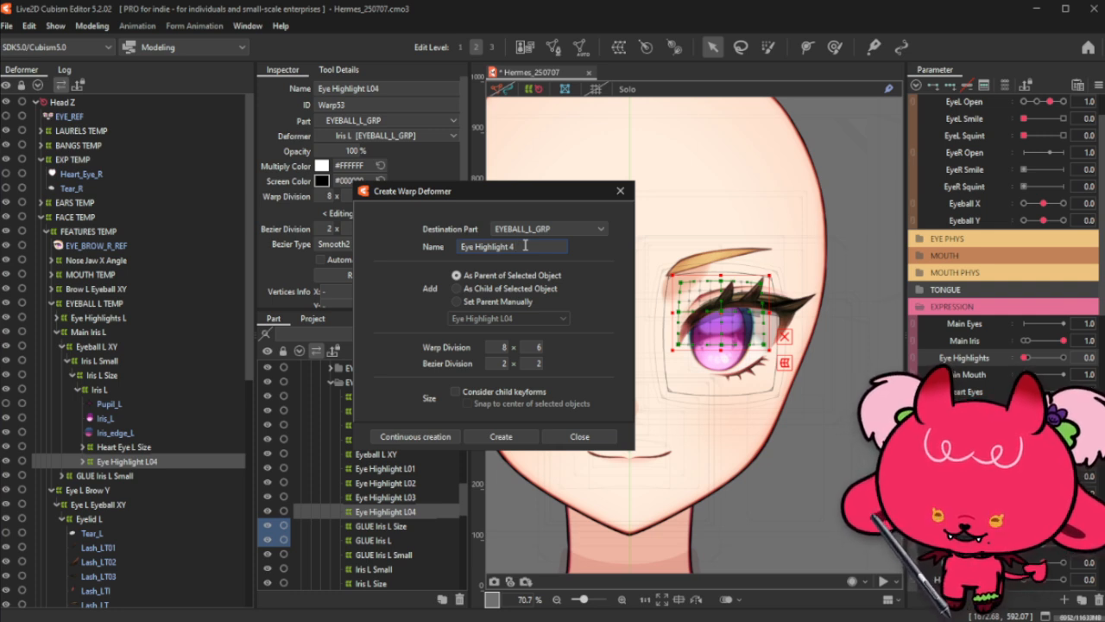
pyautogui.write('On')
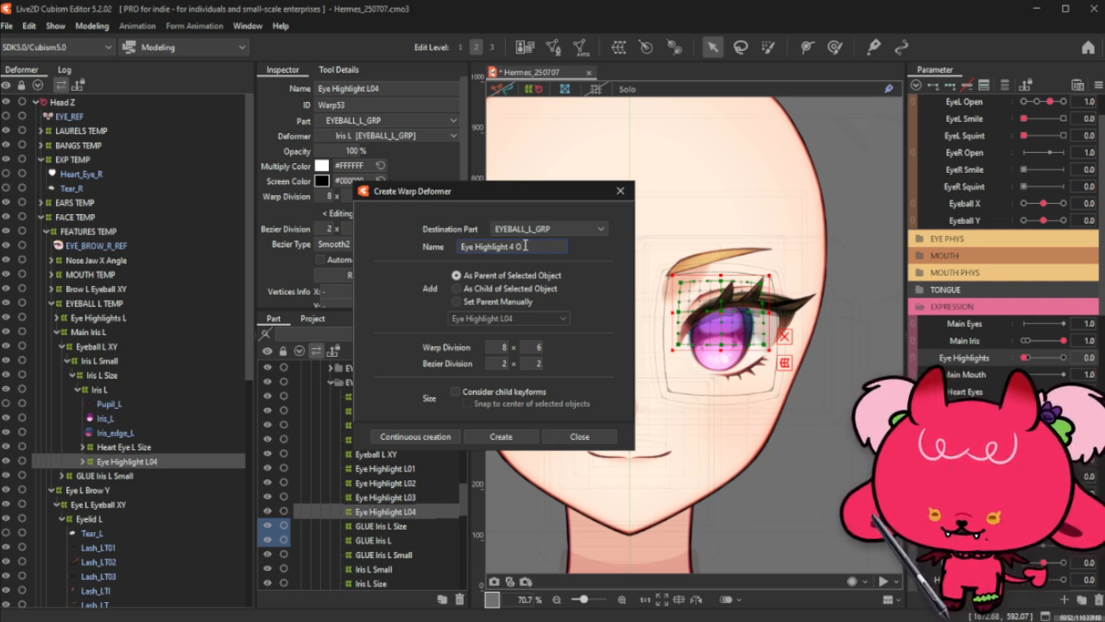
pyautogui.click(501, 436)
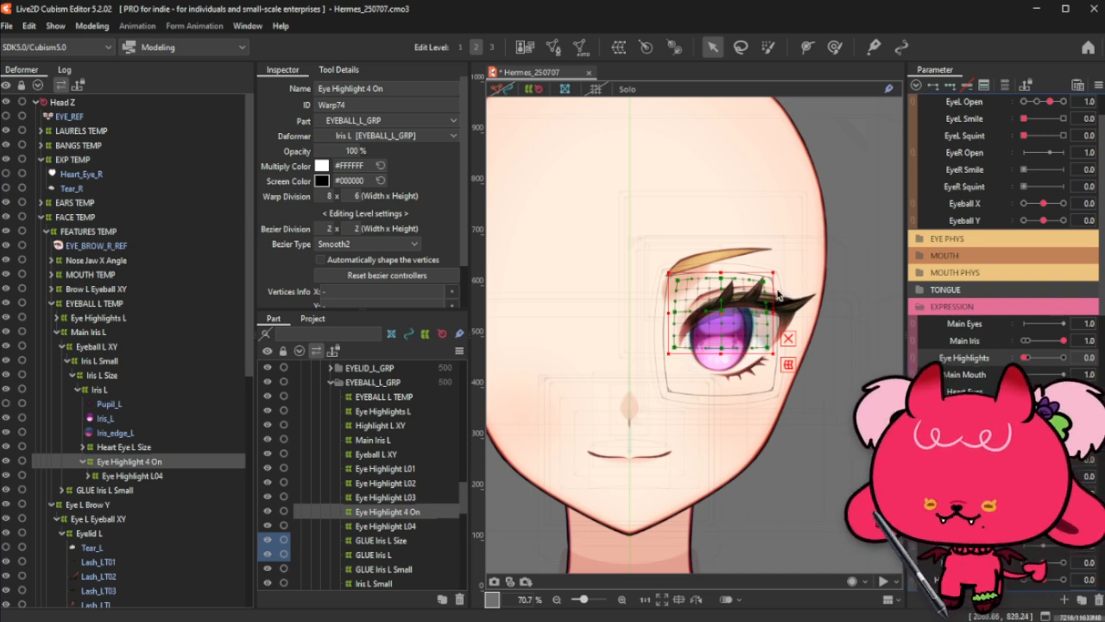
pyautogui.moveTo(772, 273); pyautogui.dragTo(775, 272)
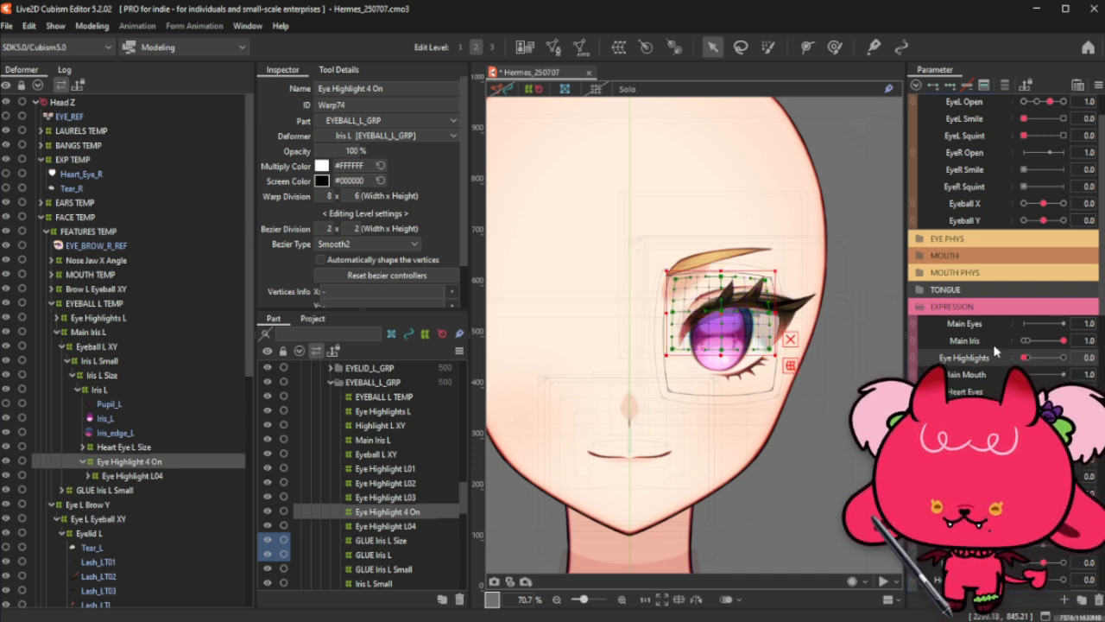
# Step: Key Eye Highlight 4 On at Eye Highlights 0.0 and 1.0, set its opacity to 0% at 0.0, and preview the fade
pyautogui.click(931, 86)
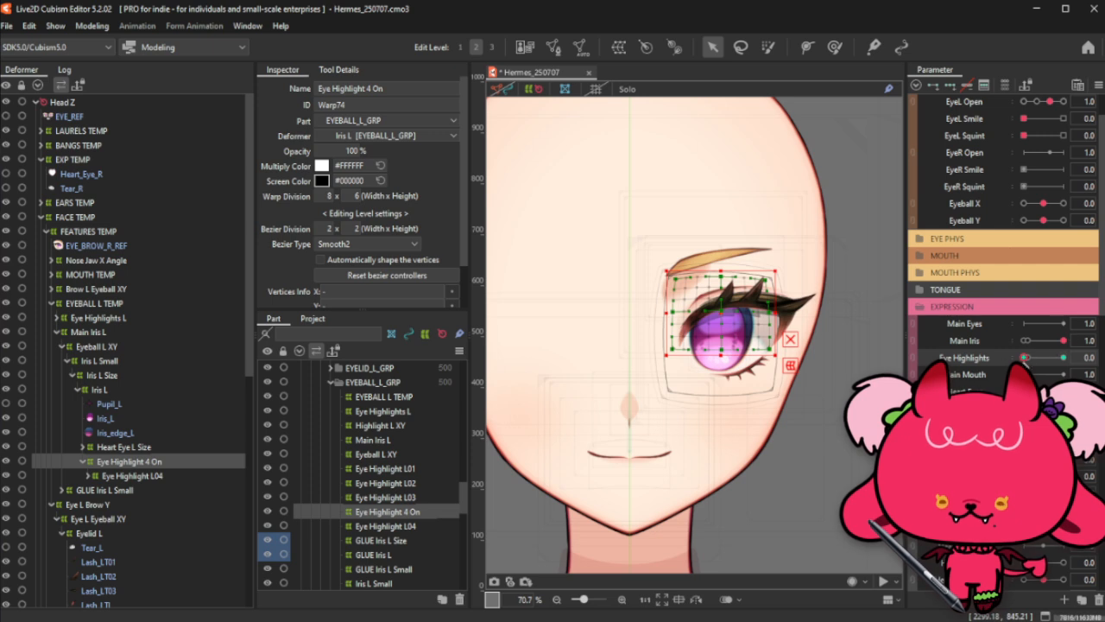
pyautogui.click(1029, 357)
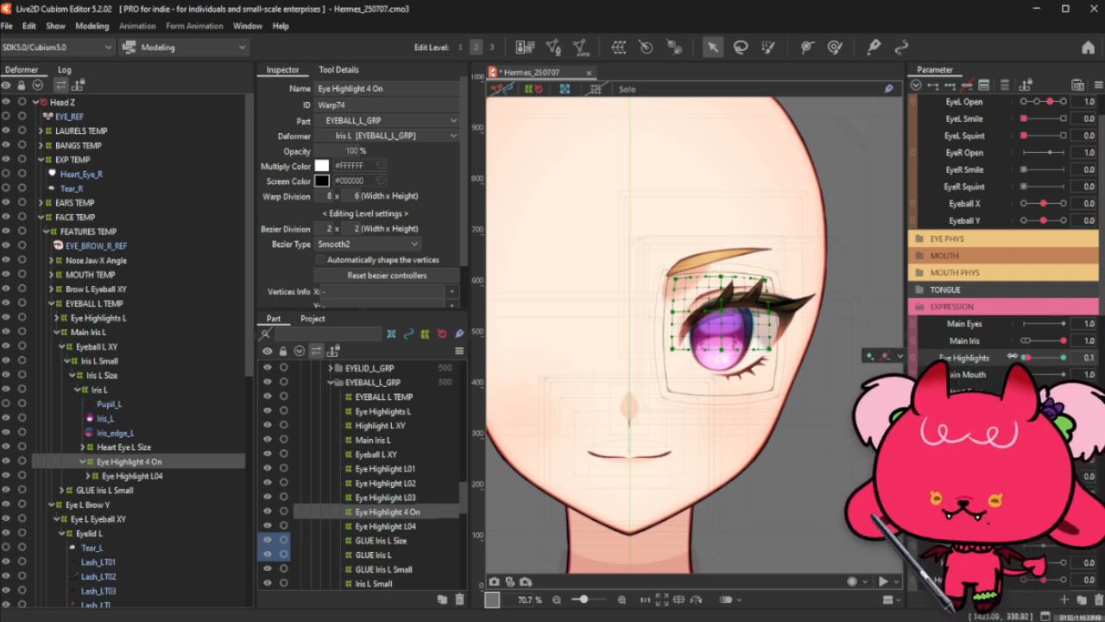
pyautogui.moveTo(1026, 357); pyautogui.dragTo(1021, 357)
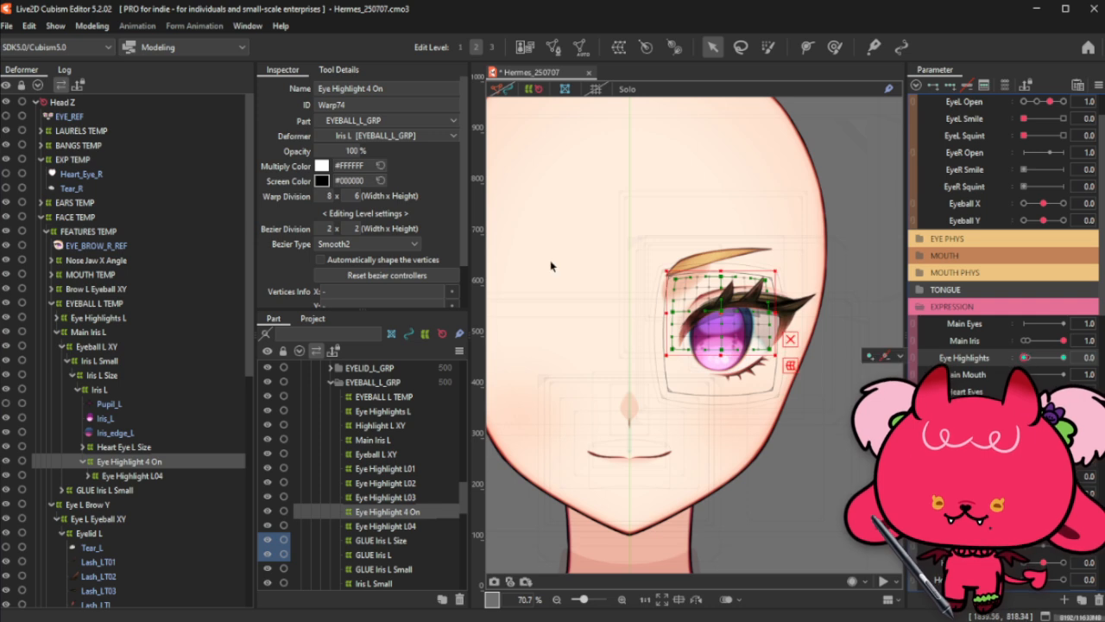
pyautogui.hotkey('ctrl', 't')
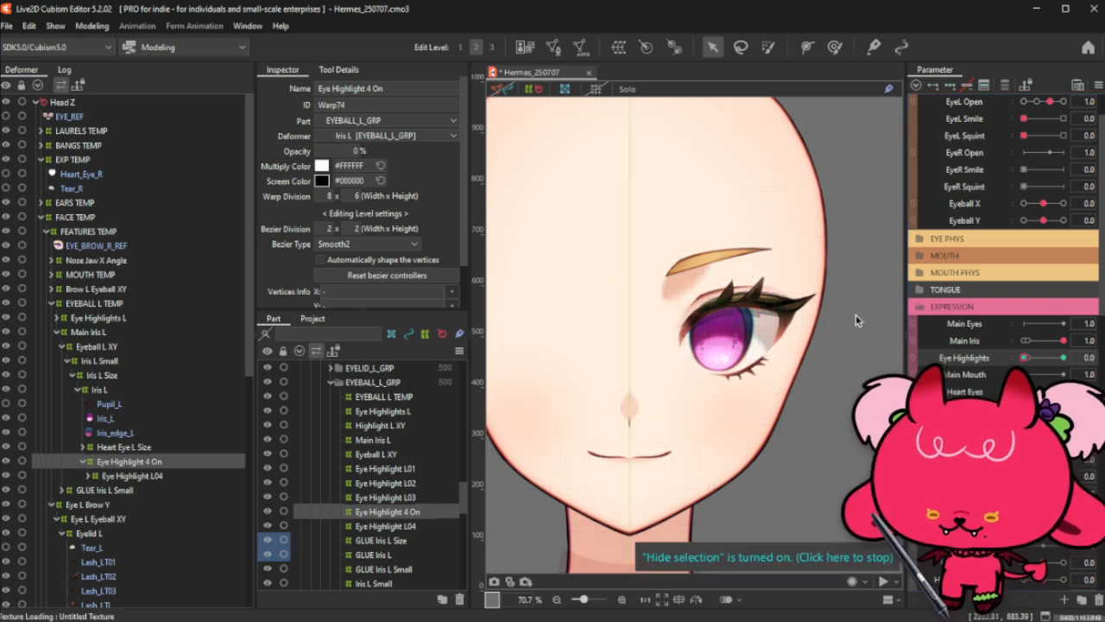
pyautogui.moveTo(1052, 357); pyautogui.dragTo(1021, 370)
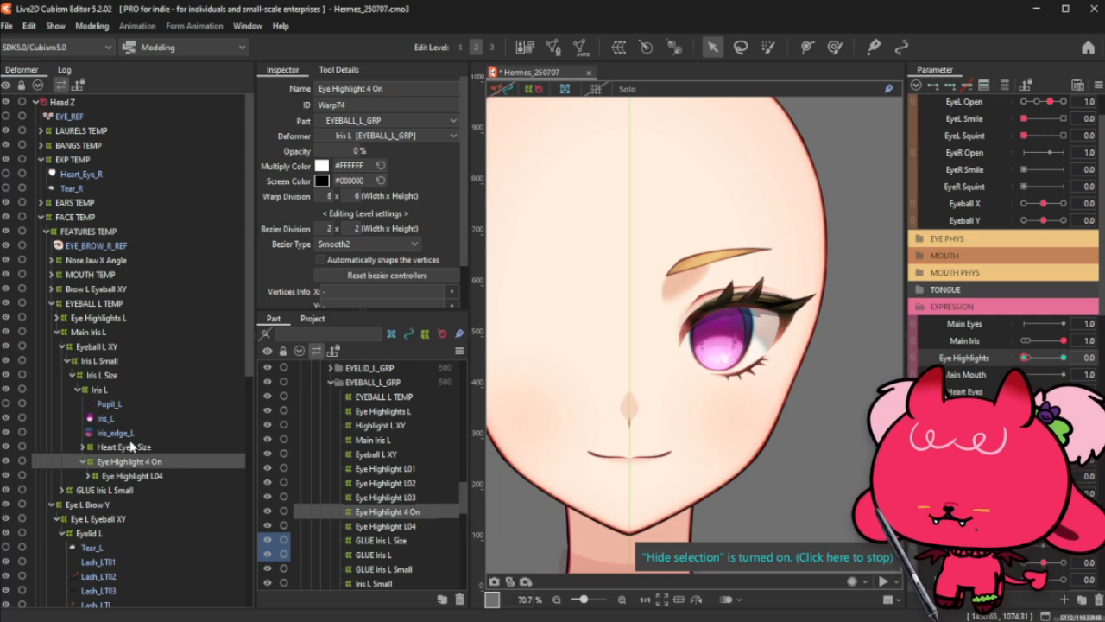
pyautogui.moveTo(1076, 358); pyautogui.dragTo(967, 386)
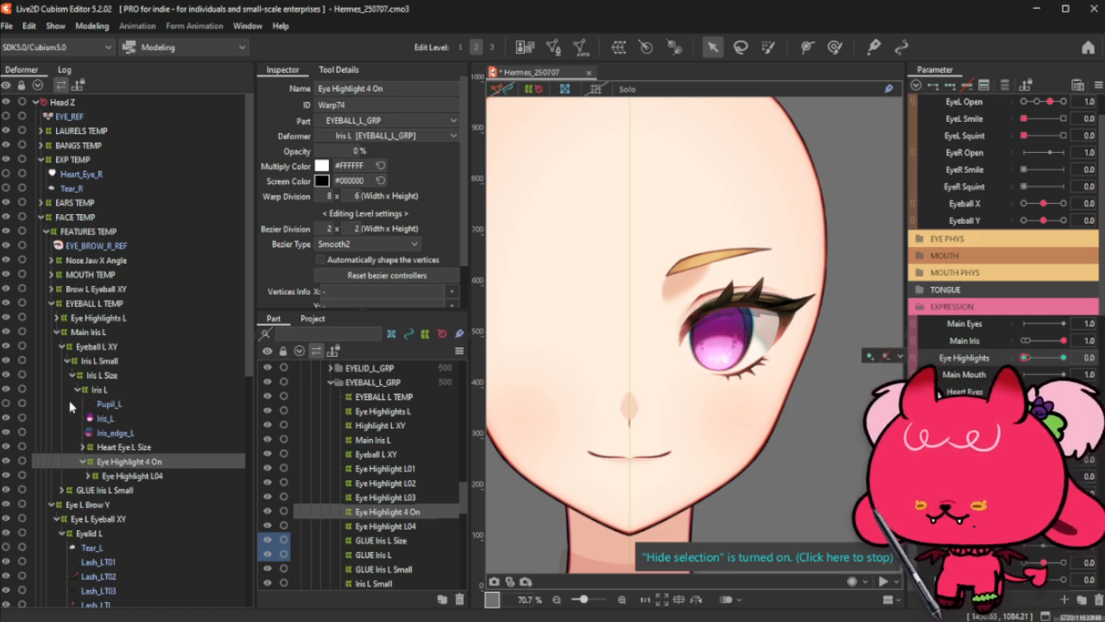
# Step: Select Pupil_L, duplicate the Main Iris parameter, and rename the copy Main Pupil with the ID ParamMainPupil
pyautogui.click(110, 404)
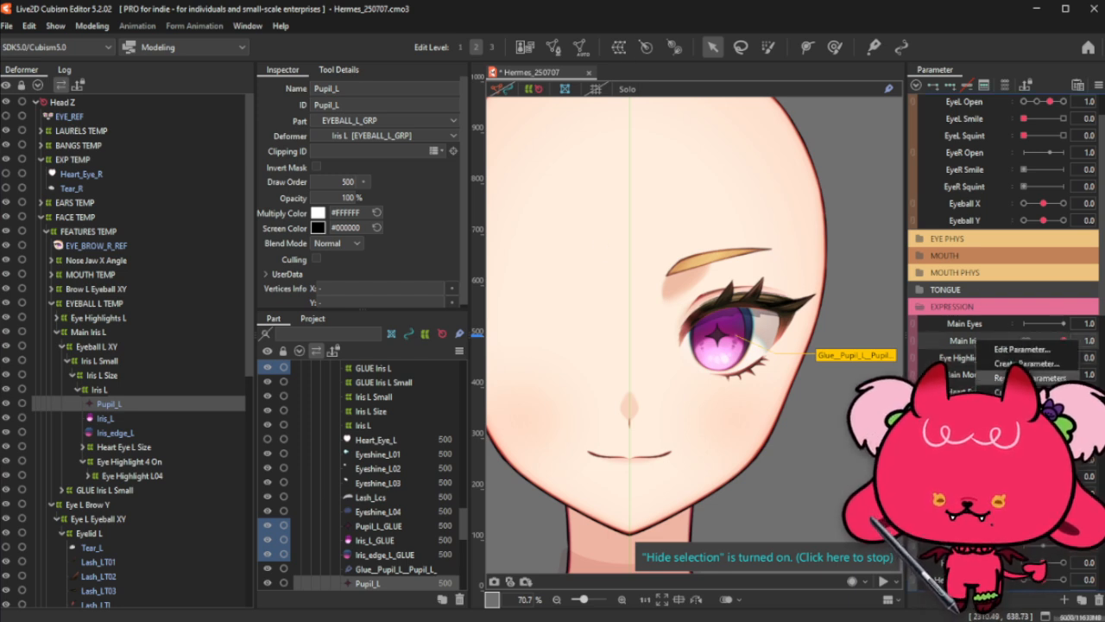
pyautogui.doubleClick(962, 357)
pyautogui.click(621, 240)
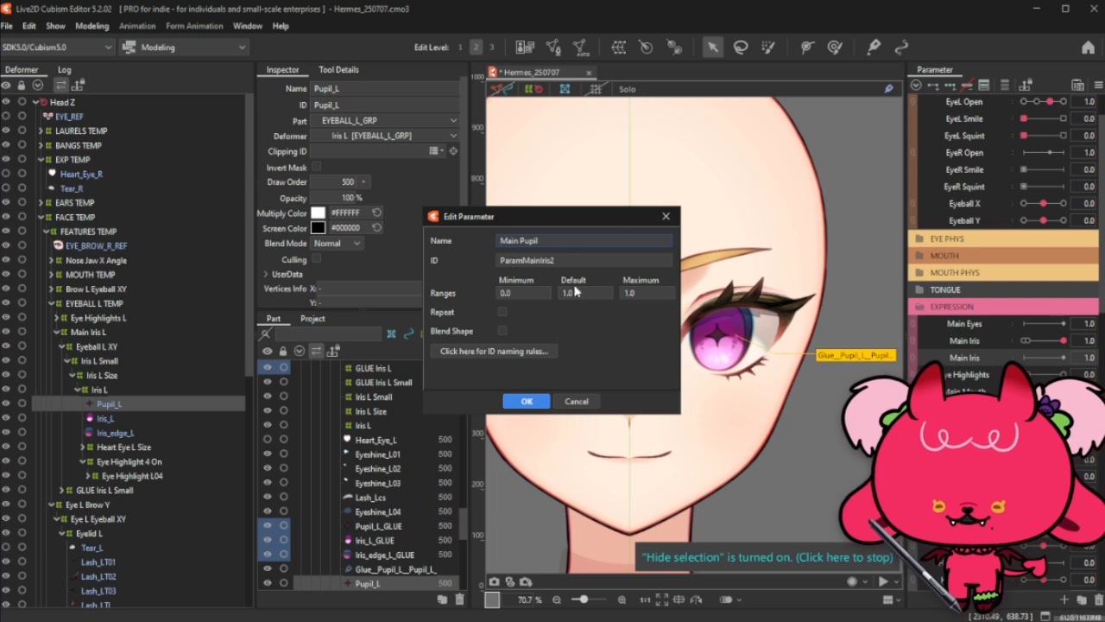
pyautogui.click(544, 258)
pyautogui.moveTo(538, 259); pyautogui.dragTo(604, 276)
pyautogui.write('Pupil')
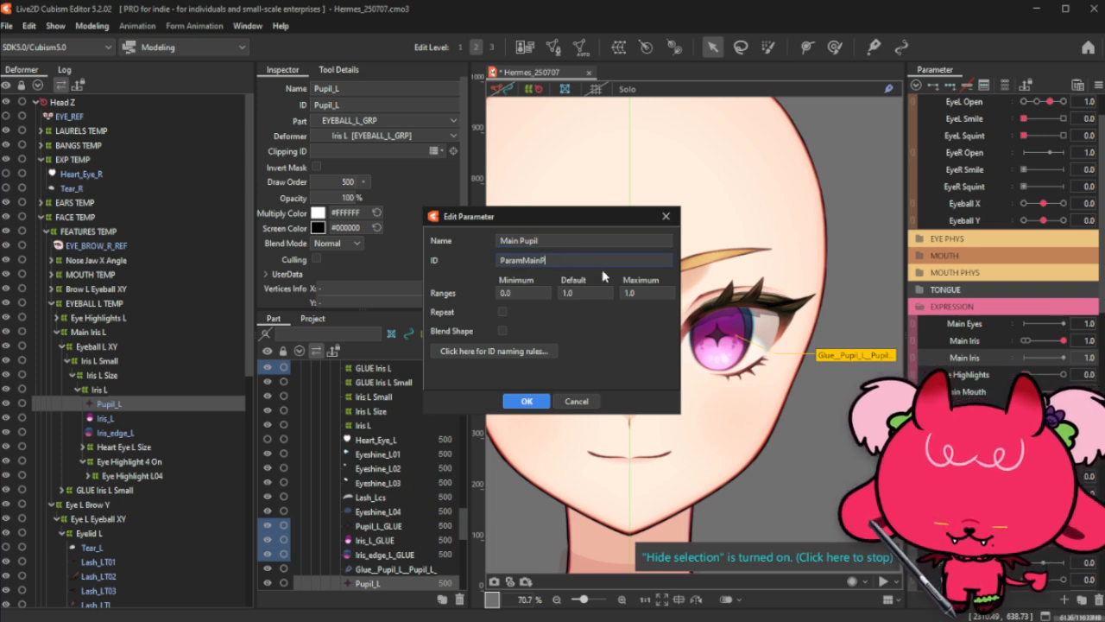
pyautogui.click(514, 401)
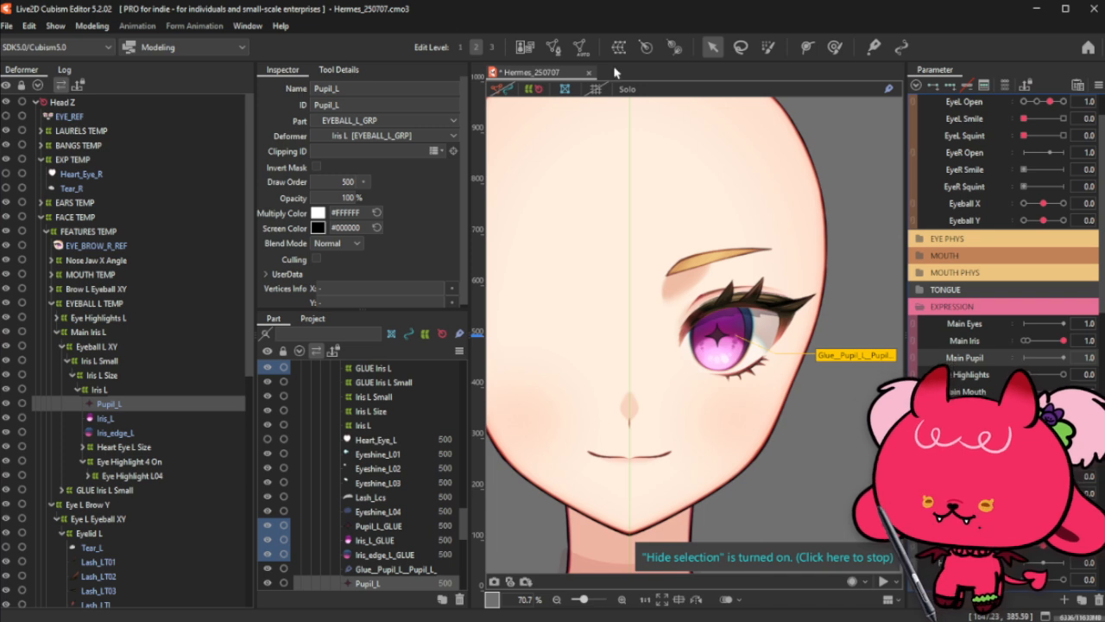
# Step: Show the selection outlines again and create a parent warp deformer named Main Pupil L for Pupil_L in EYEBALL_L_GRP
pyautogui.hotkey('ctrl', 't')
pyautogui.scroll(2, 752, 375)
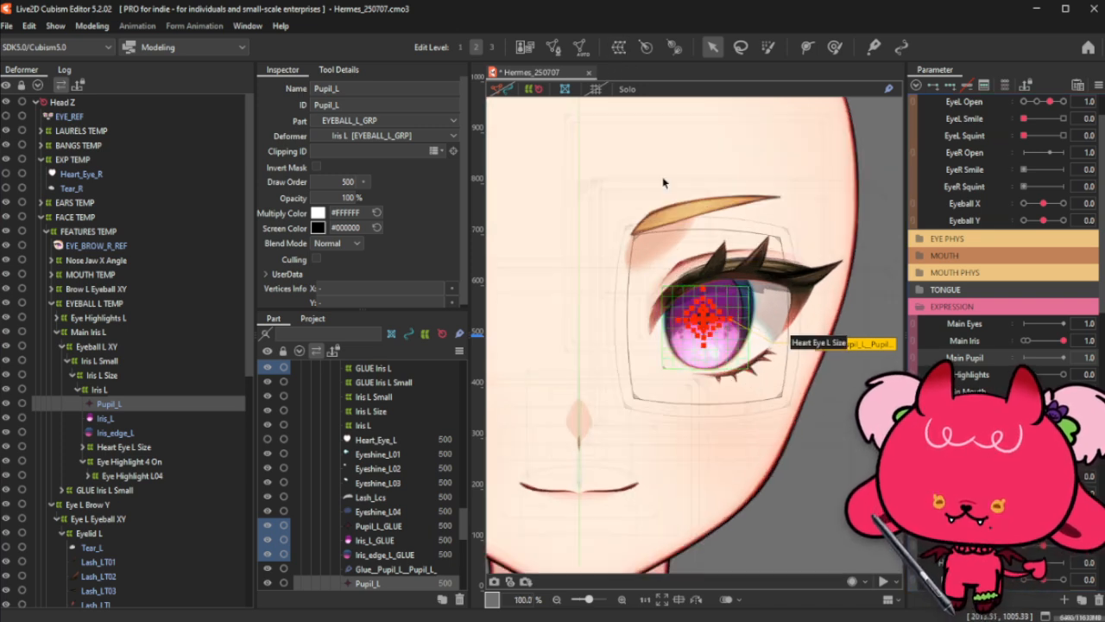
pyautogui.click(619, 47)
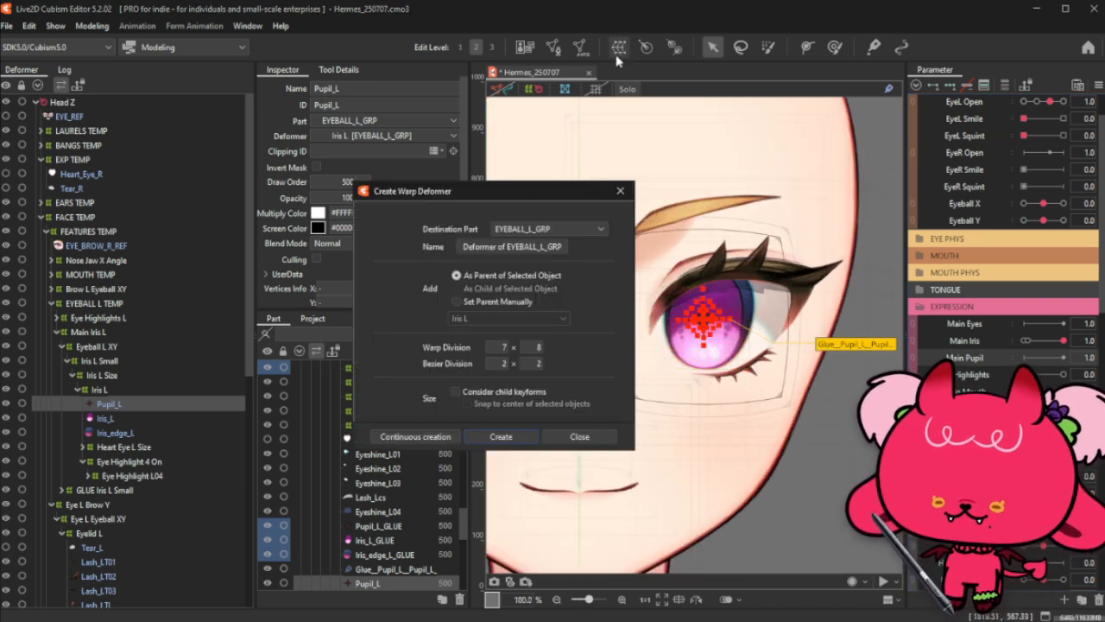
pyautogui.tripleClick(516, 248)
pyautogui.write('Main Pupil L')
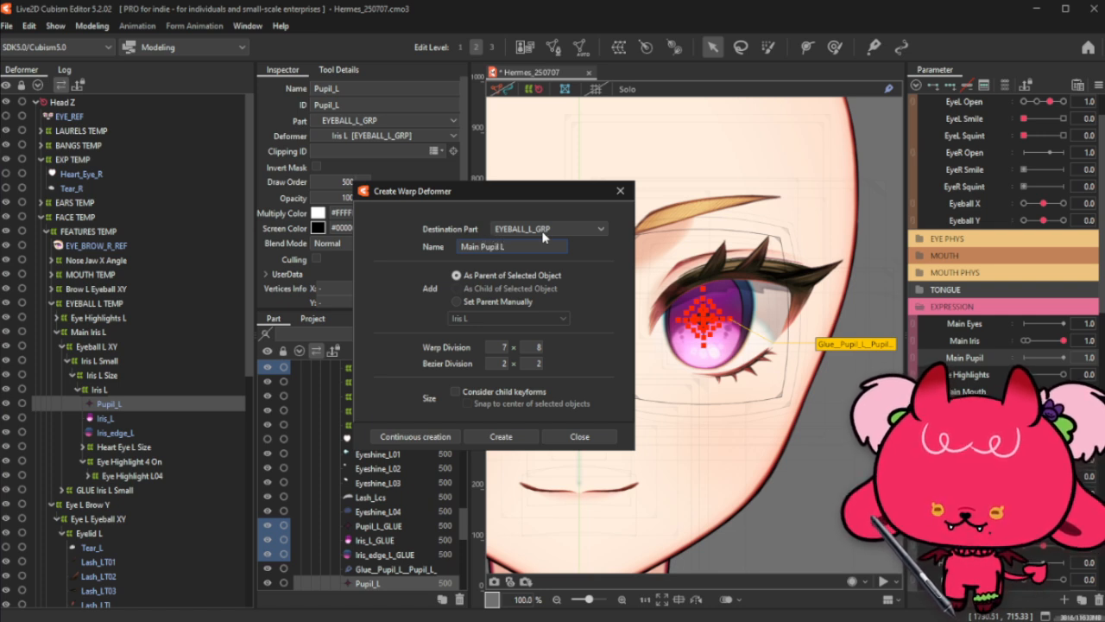
pyautogui.click(516, 438)
pyautogui.scroll(2, 757, 305)
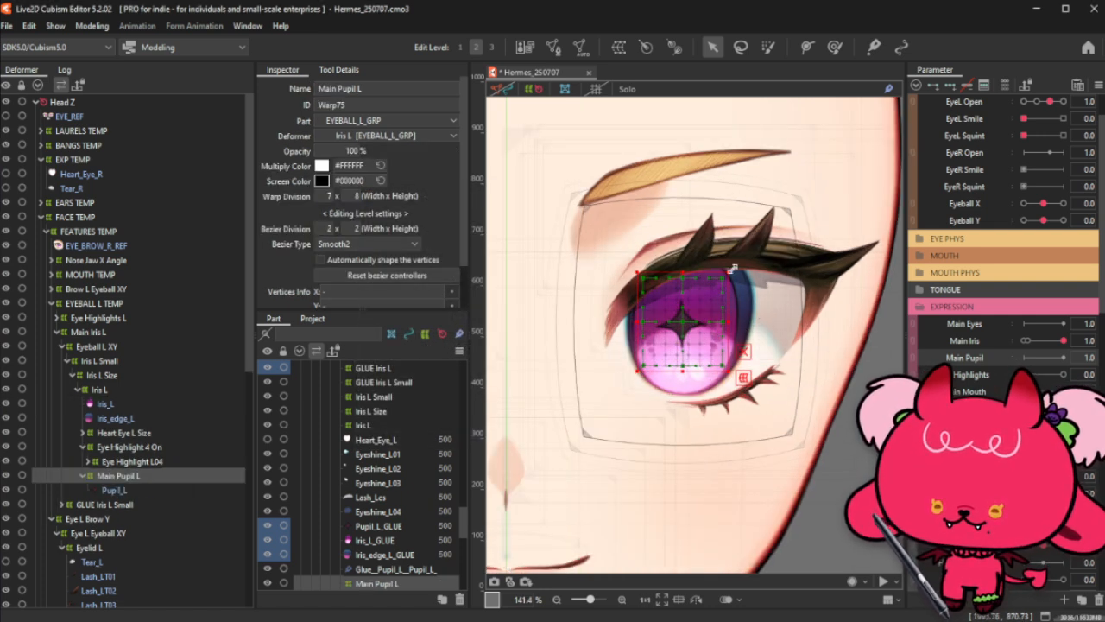
# Step: Slightly enlarge the Main Pupil L deformer, then duplicate it and move the copy into GLUE Iris L
pyautogui.moveTo(732, 268); pyautogui.dragTo(734, 268)
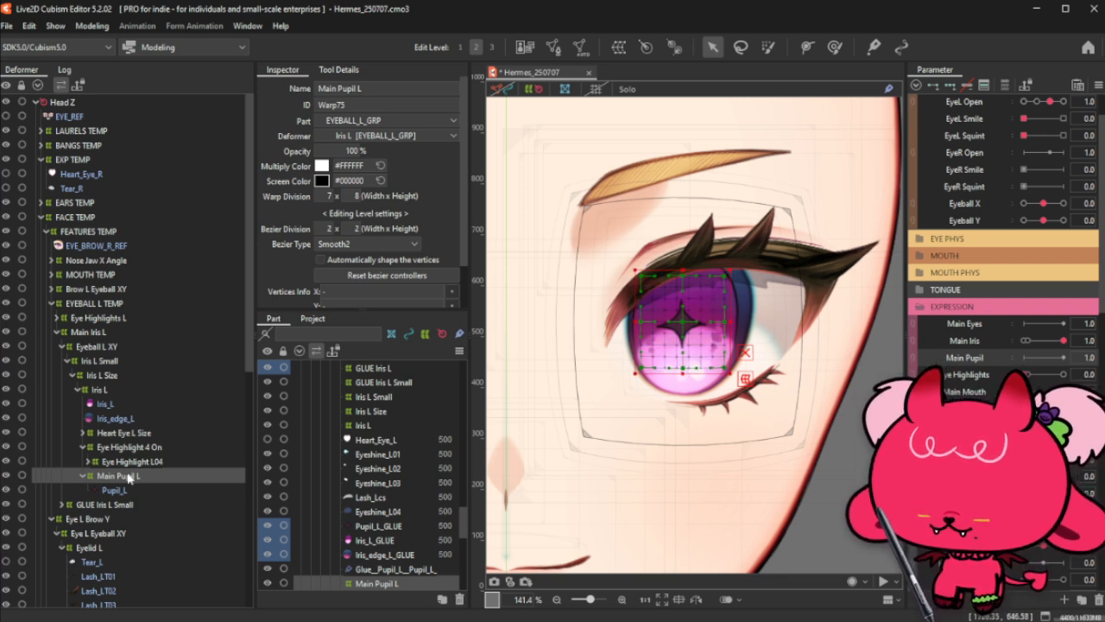
pyautogui.hotkey('ctrl', 'v')
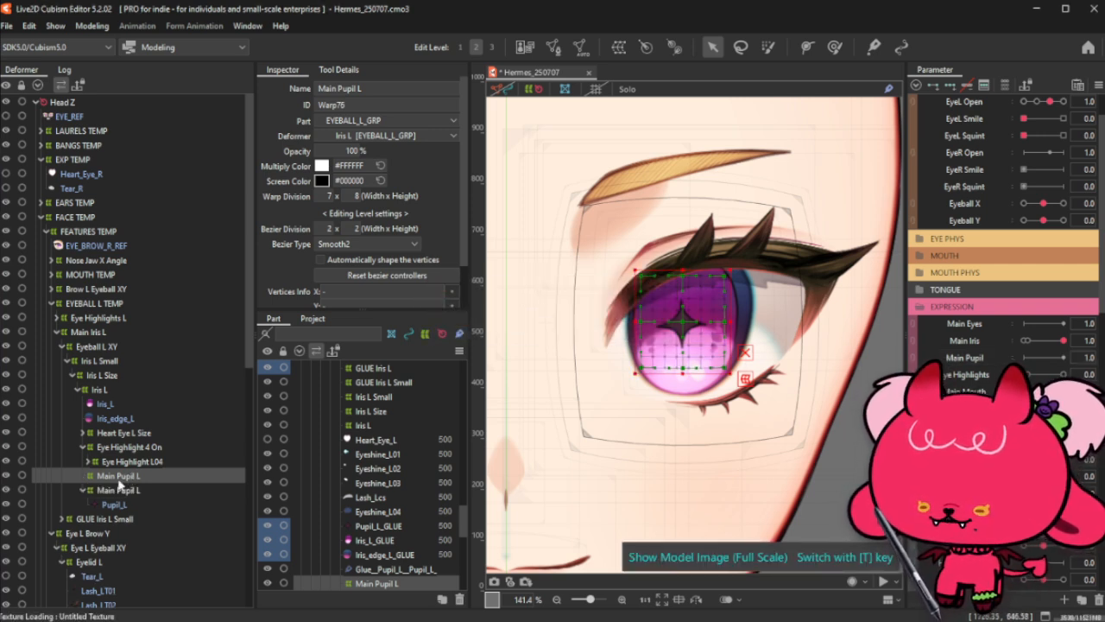
pyautogui.rightClick(118, 479)
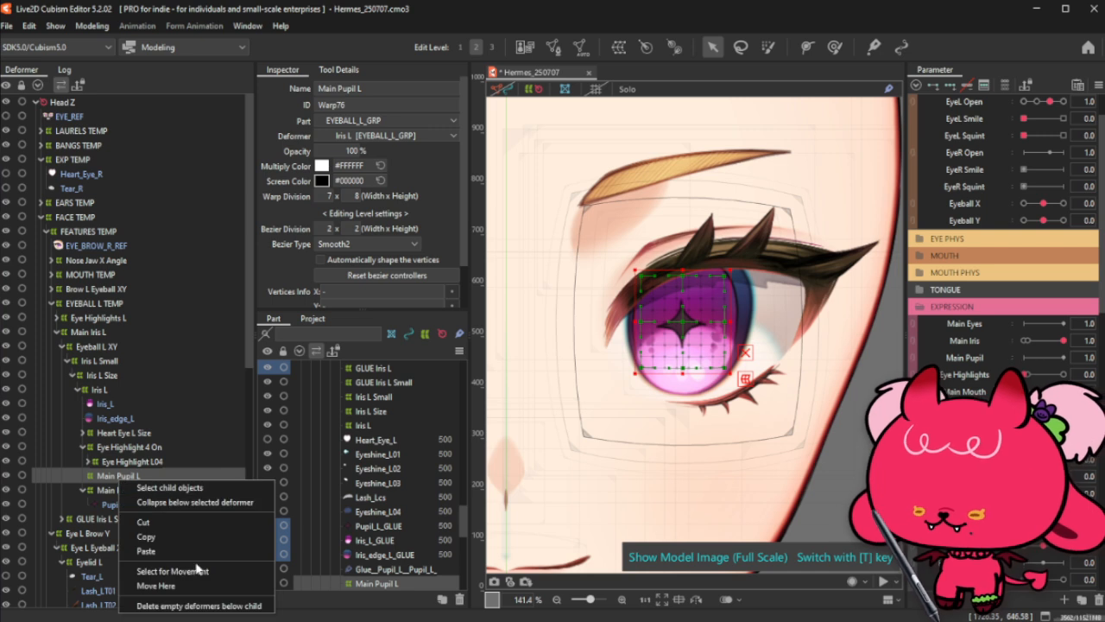
pyautogui.click(197, 570)
pyautogui.click(377, 529)
pyautogui.rightClick(123, 560)
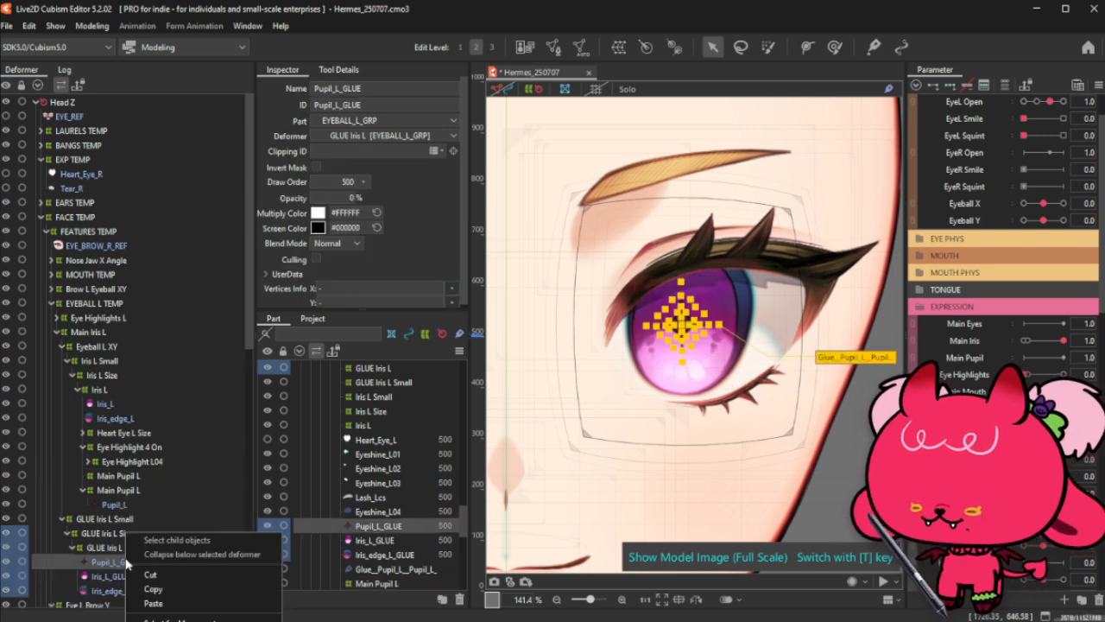
pyautogui.click(198, 618)
pyautogui.click(552, 362)
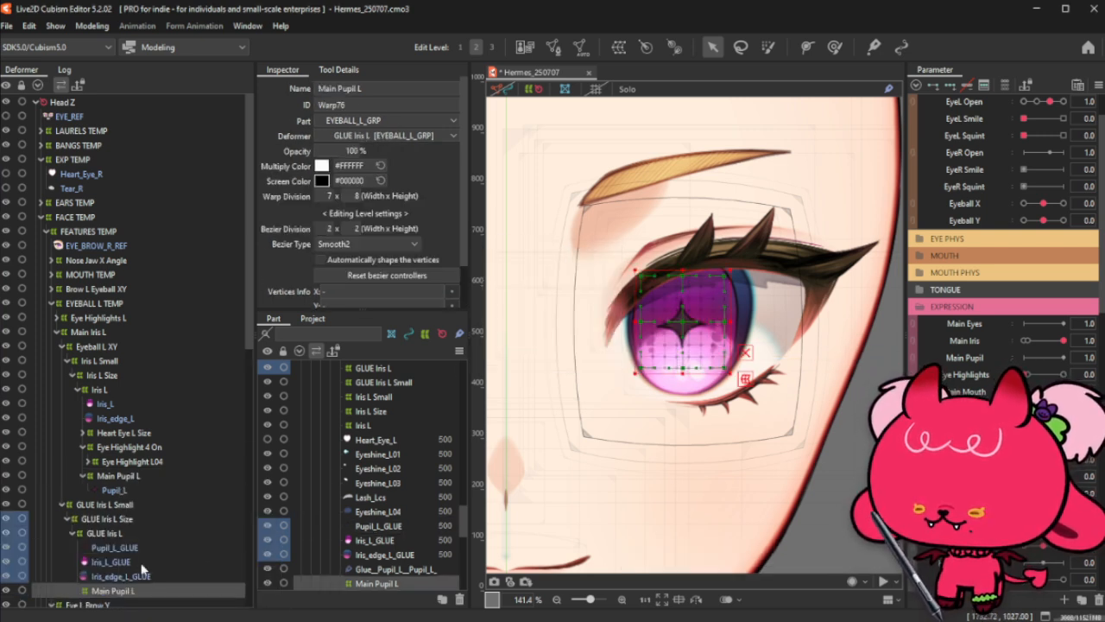
# Step: Parent Pupil_L_GLUE to the copied Main Pupil L and key both Main Pupil L deformers at Main Pupil 0.0 and 1.0
pyautogui.click(109, 549)
pyautogui.moveTo(128, 576); pyautogui.dragTo(111, 591)
pyautogui.click(98, 577)
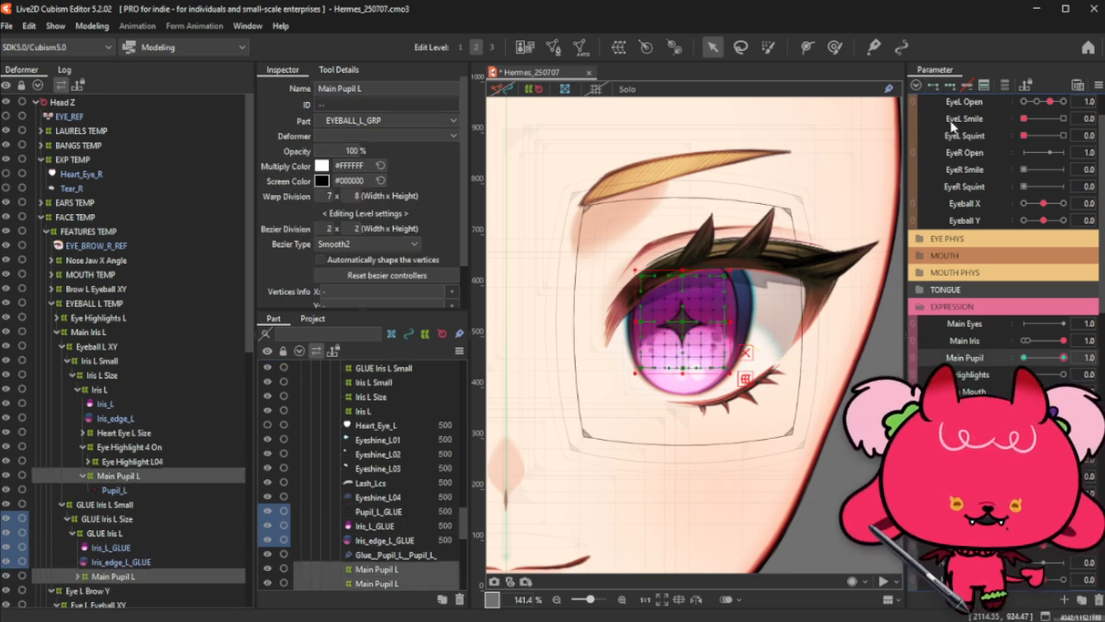
# Step: At Main Pupil 0.0, shrink both Main Pupil L deformers to a tiny point at the pupil's centre and set opacity to 0%
pyautogui.scroll(2, 682, 349)
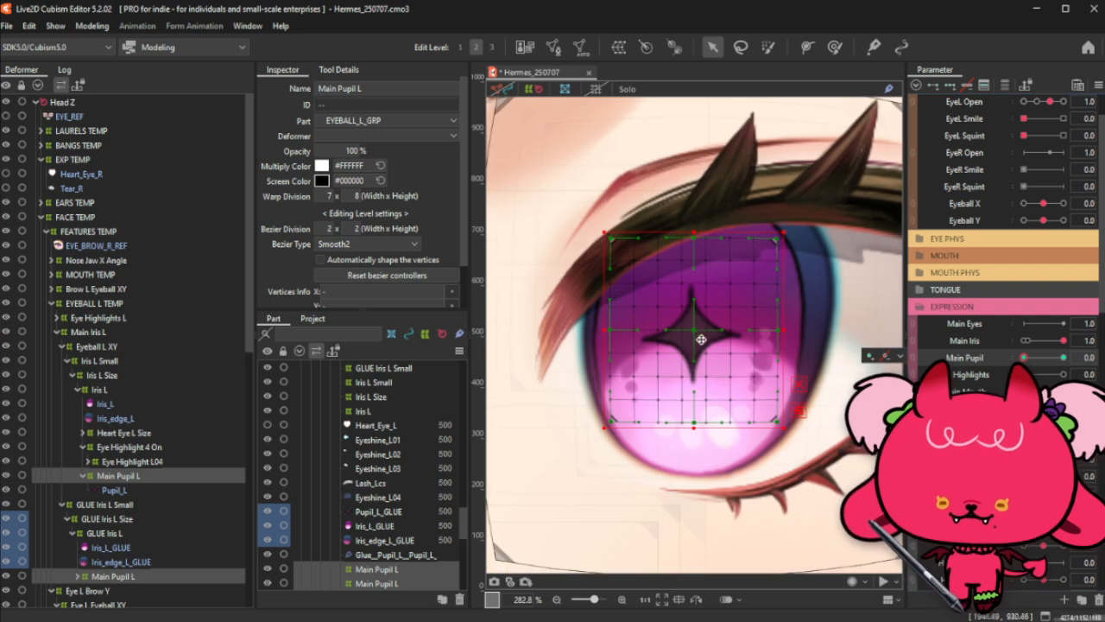
pyautogui.moveTo(703, 334); pyautogui.dragTo(700, 342)
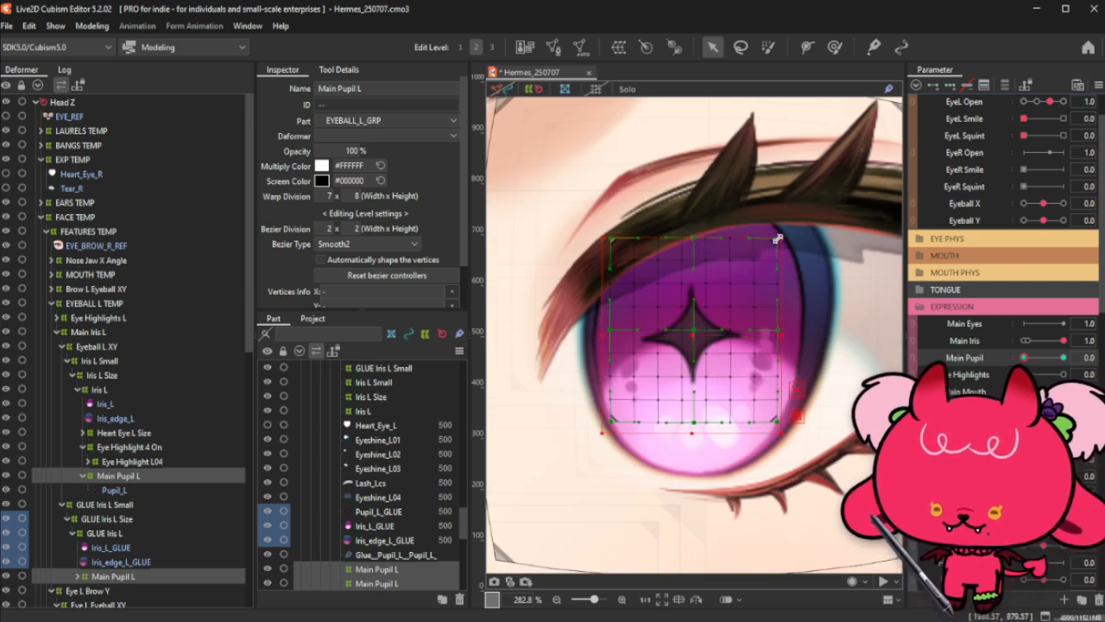
pyautogui.moveTo(779, 234); pyautogui.dragTo(683, 343)
pyautogui.scroll(6, 732, 311)
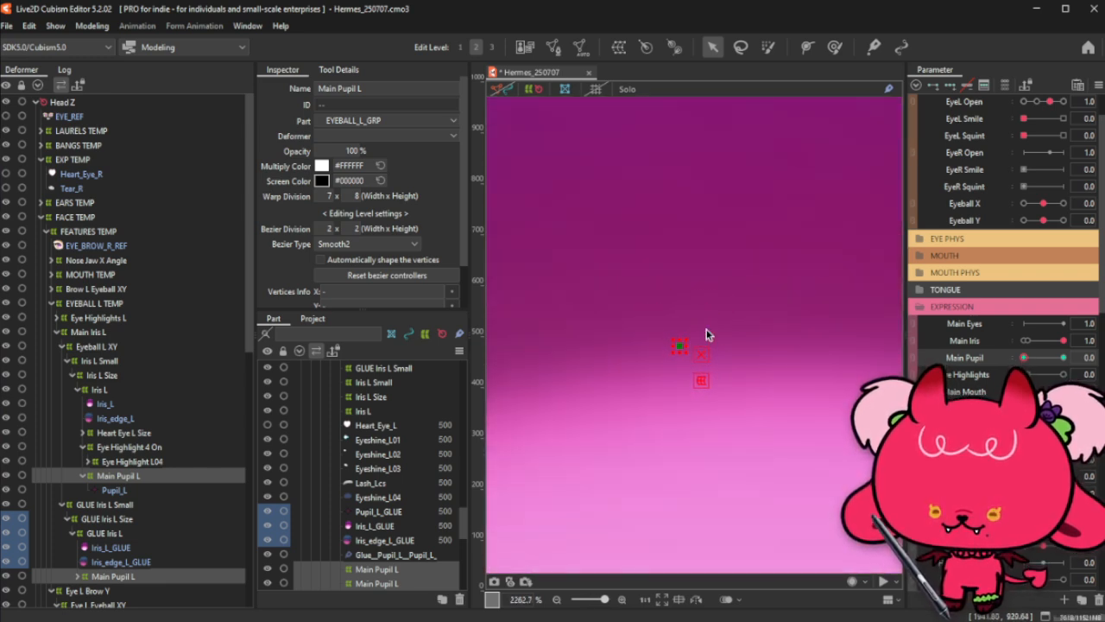
pyautogui.scroll(-5, 708, 332)
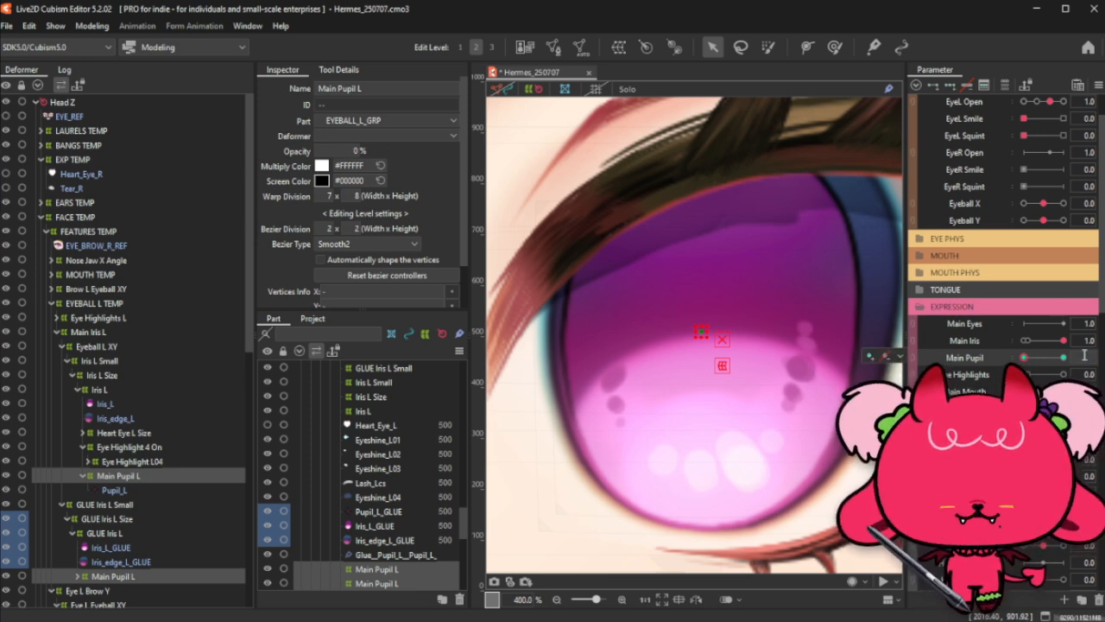
# Step: Add a key at Main Pupil 0.1 for both Main Pupil L deformers and give it the collapsed shape from 0.0
pyautogui.click(1085, 356)
pyautogui.scroll(-3, 1084, 355)
pyautogui.click(1089, 254)
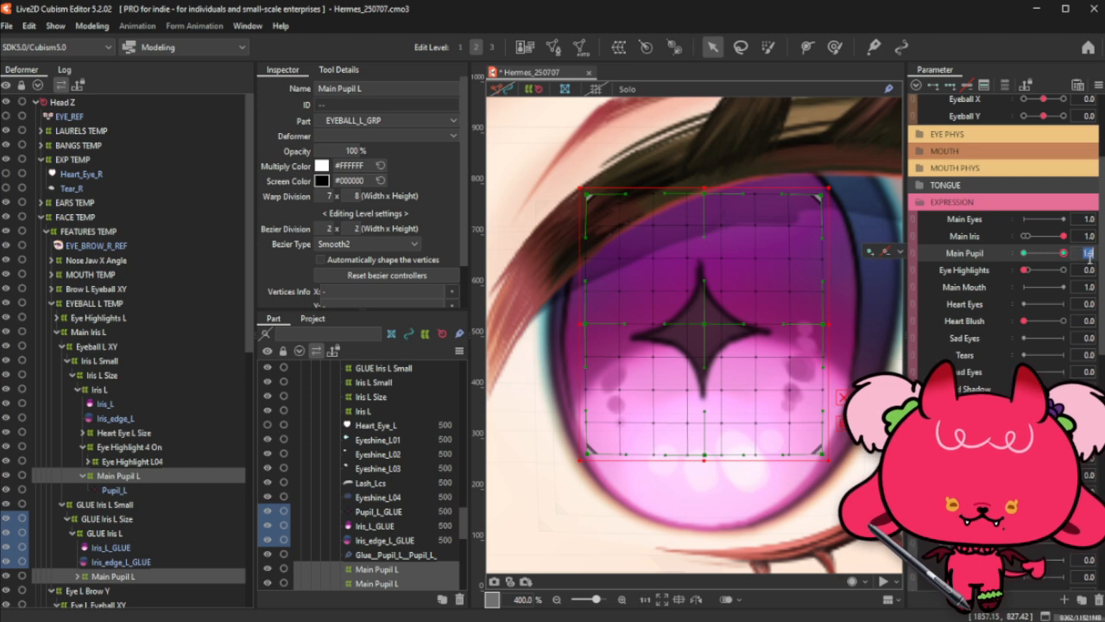
pyautogui.write('0.1')
pyautogui.press('Return')
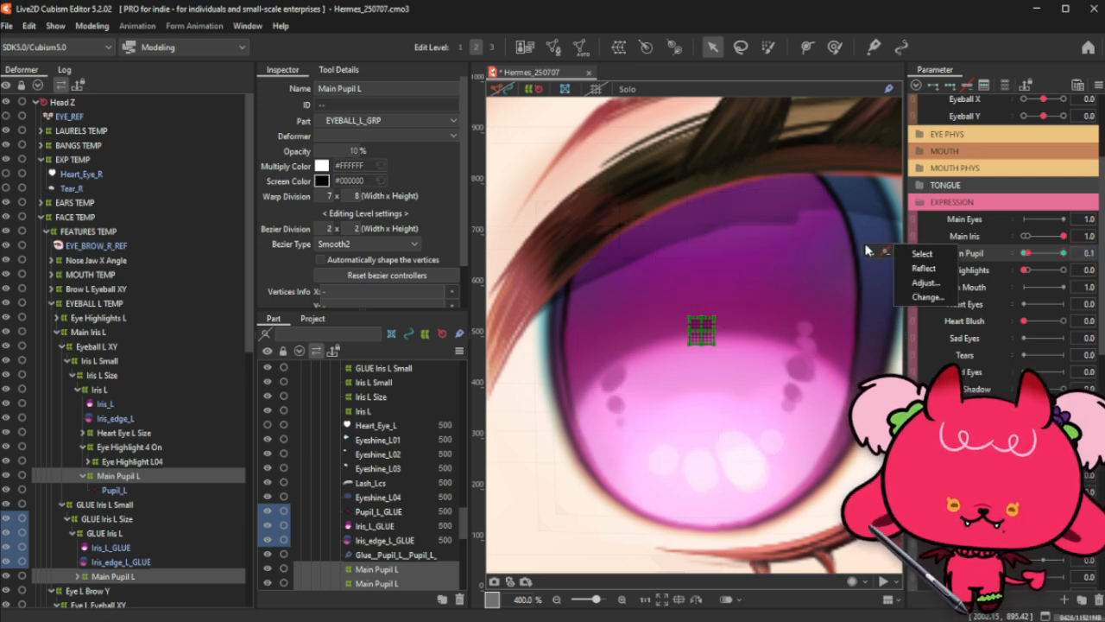
pyautogui.click(868, 250)
pyautogui.click(1024, 253)
pyautogui.click(1033, 257)
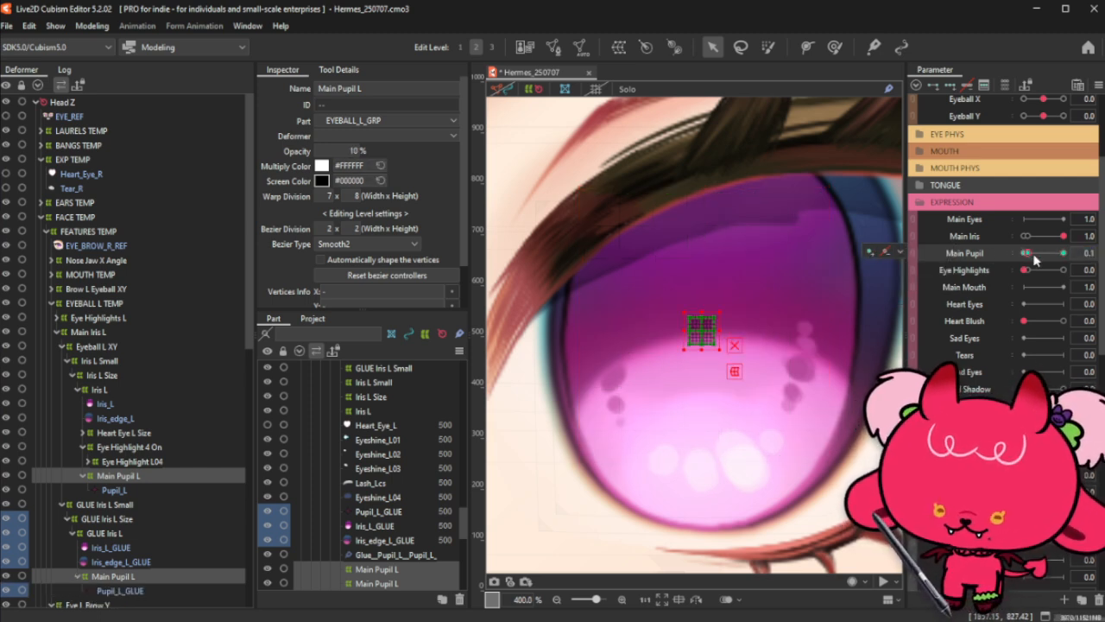
pyautogui.click(1025, 256)
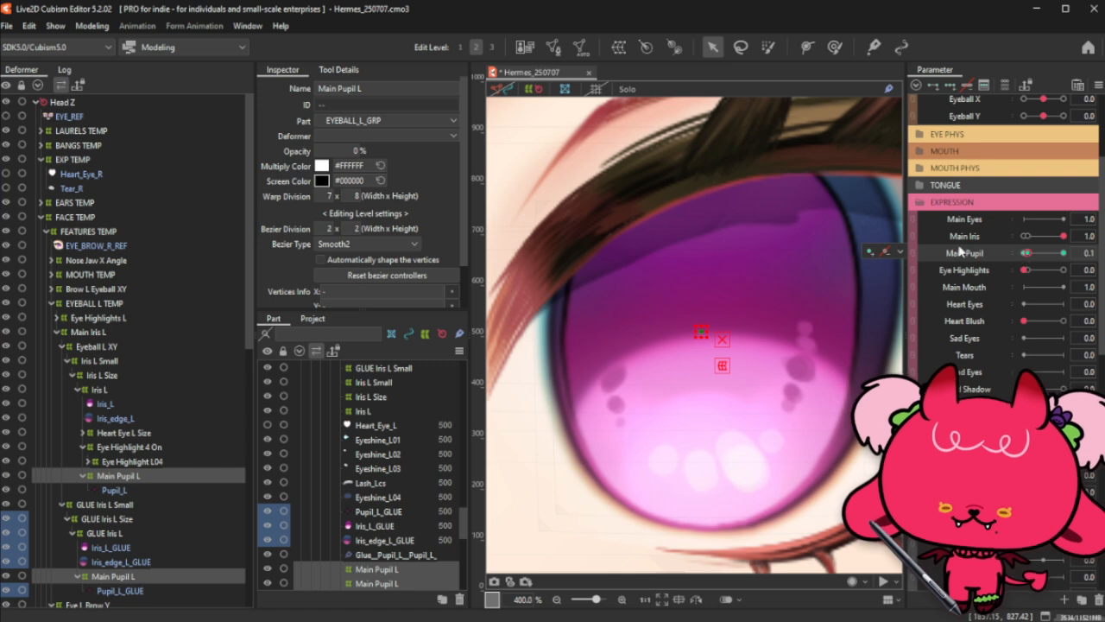
# Step: Hide the selection outlines, set the deformers' opacity to 100% at Main Pupil 0.1, and preview the pupil disappearing at 0.0
pyautogui.hotkey('ctrl', 't')
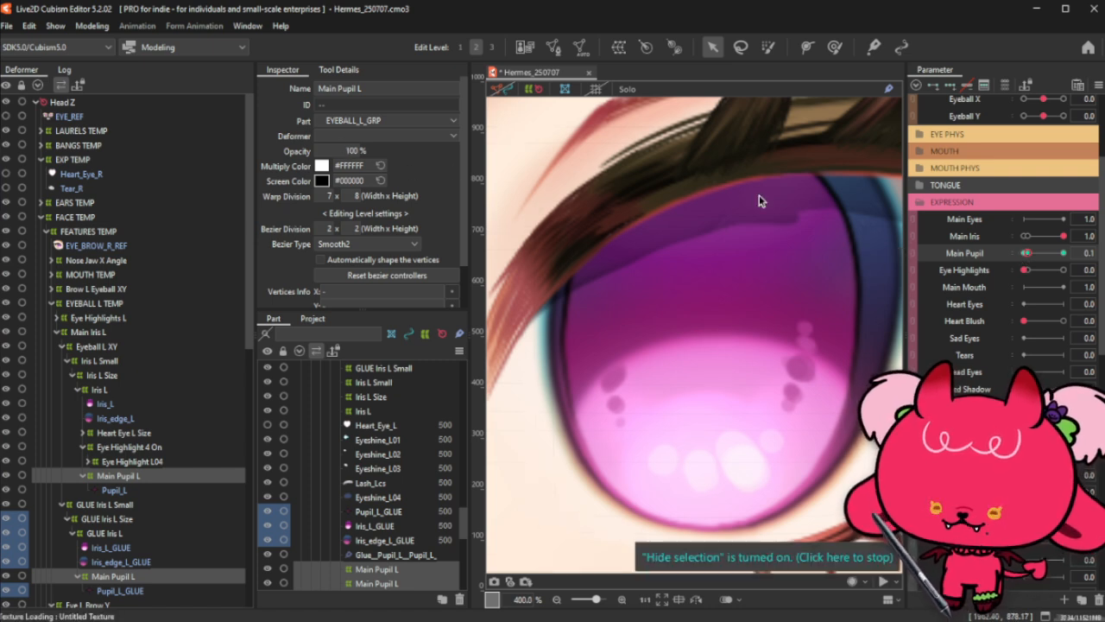
pyautogui.scroll(-3, 663, 248)
pyautogui.moveTo(1025, 254)
pyautogui.mouseDown()
pyautogui.moveTo(1062, 256)
pyautogui.moveTo(1026, 254)
pyautogui.mouseUp()
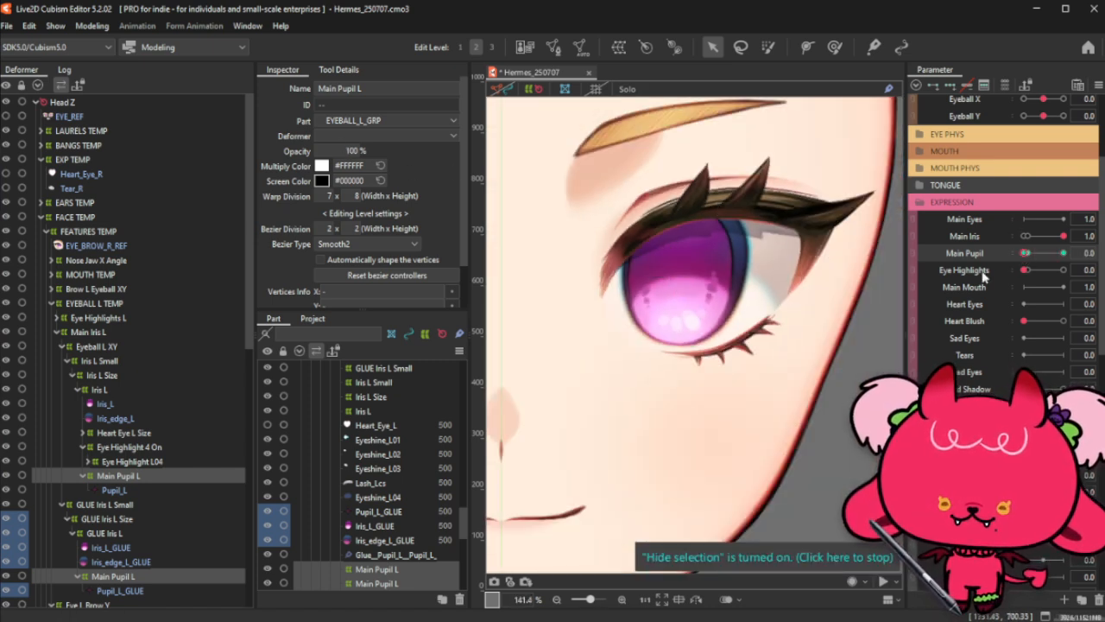
pyautogui.scroll(-3, 724, 328)
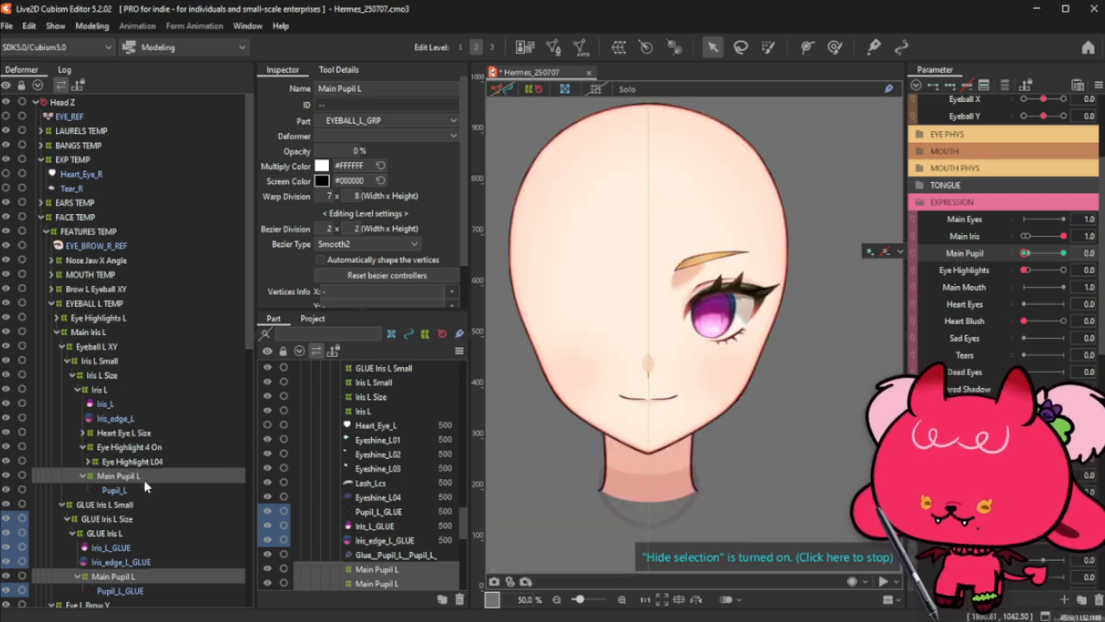
# Step: Select Iris_L and Iris_edge_L and add a blend shape key for them at Dead Eyes 1.0
pyautogui.click(120, 420)
pyautogui.keyDown('shift'); pyautogui.click(105, 404); pyautogui.keyUp('shift')
pyautogui.click(1004, 85)
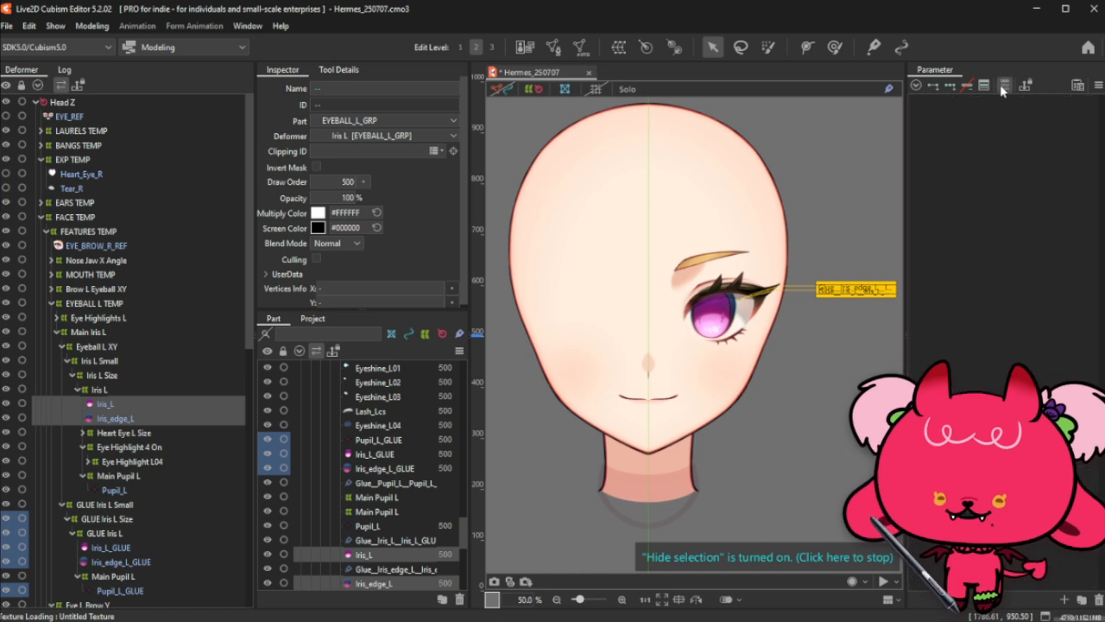
pyautogui.click(1005, 86)
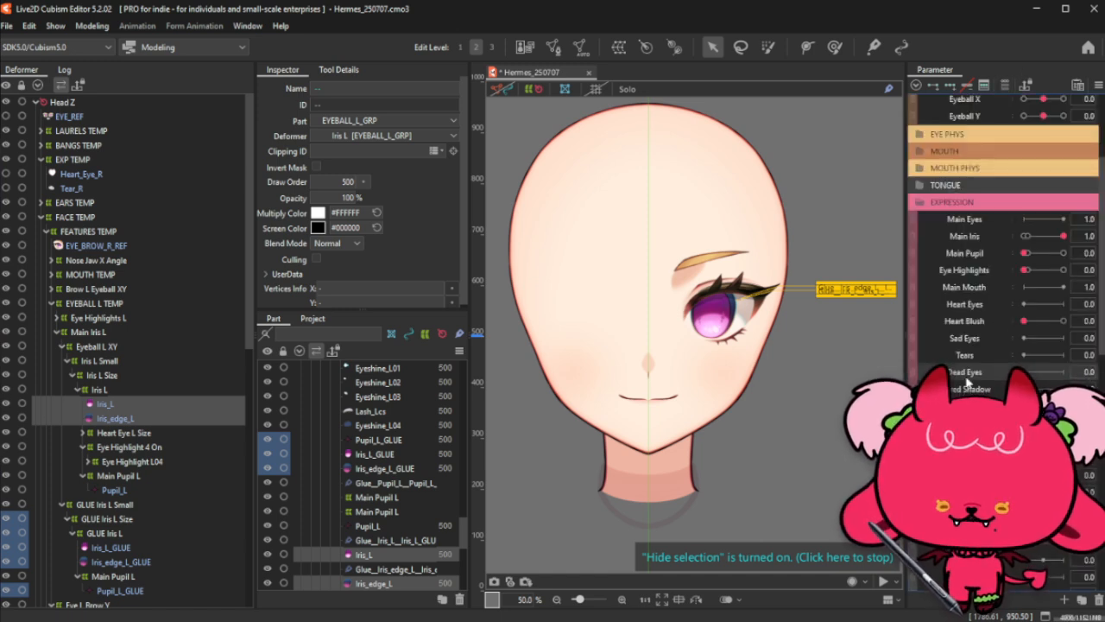
pyautogui.click(979, 386)
pyautogui.click(503, 331)
pyautogui.click(527, 399)
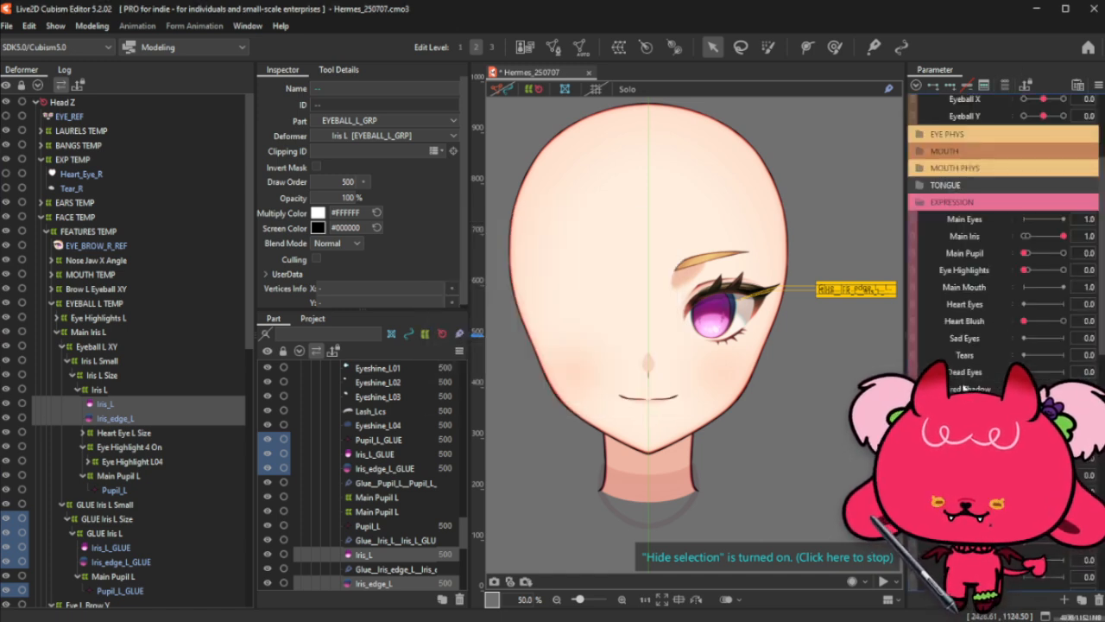
pyautogui.click(1062, 373)
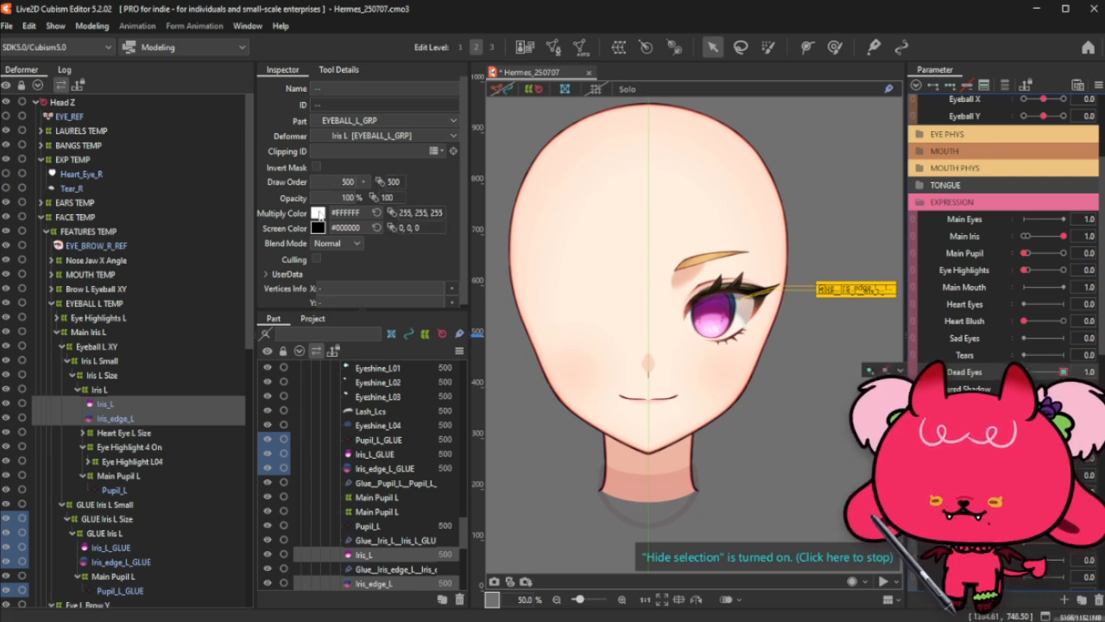
# Step: Set the multiply color of Iris_L and Iris_edge_L to the muted purple #BBB0C4 at Dead Eyes 1.0
pyautogui.click(318, 213)
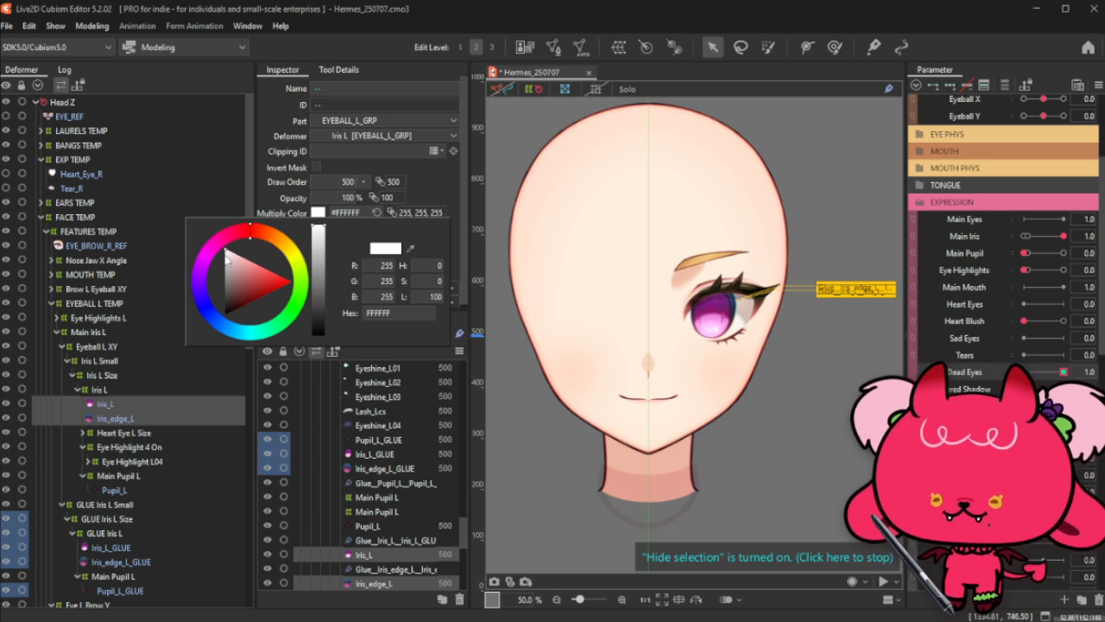
pyautogui.moveTo(226, 258)
pyautogui.mouseDown()
pyautogui.moveTo(185, 282)
pyautogui.moveTo(229, 274)
pyautogui.moveTo(243, 252)
pyautogui.moveTo(226, 244)
pyautogui.mouseUp()
pyautogui.click(209, 319)
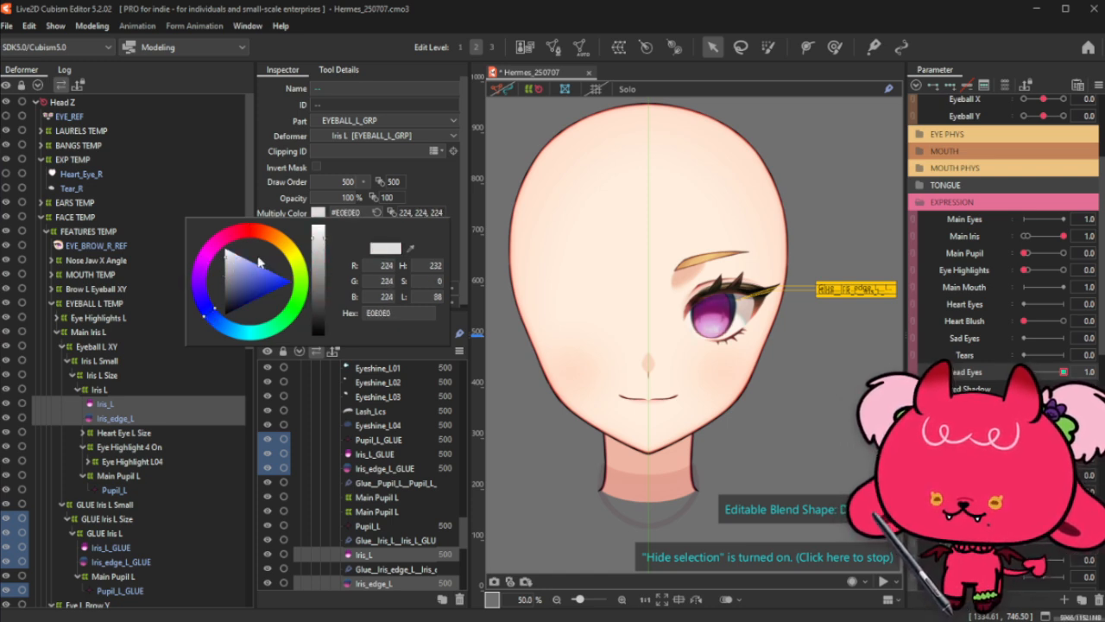
pyautogui.click(229, 256)
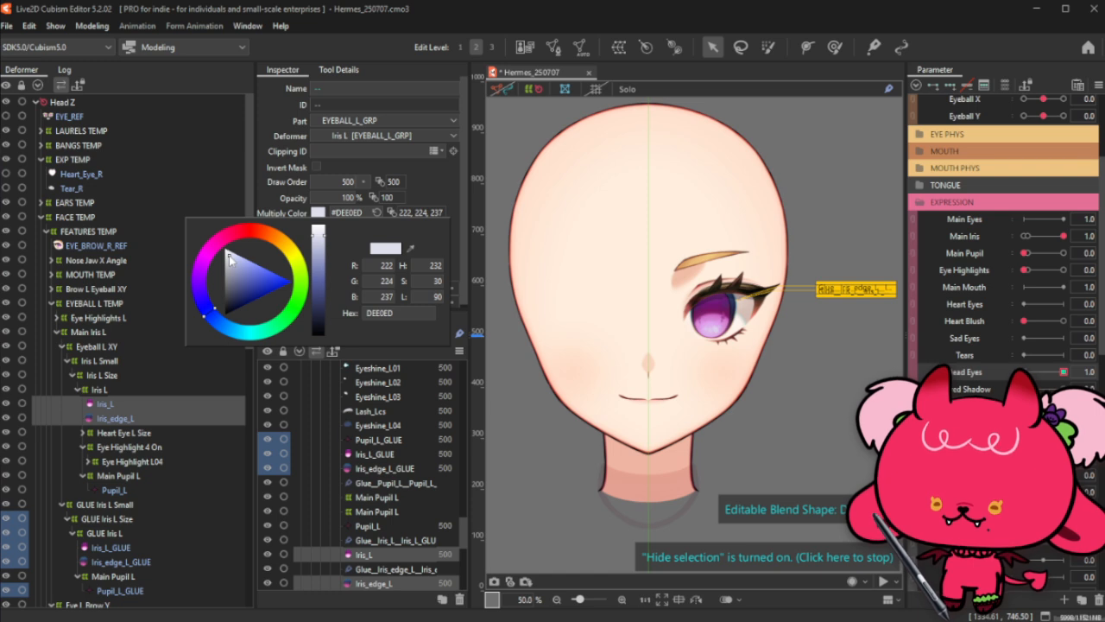
pyautogui.click(229, 254)
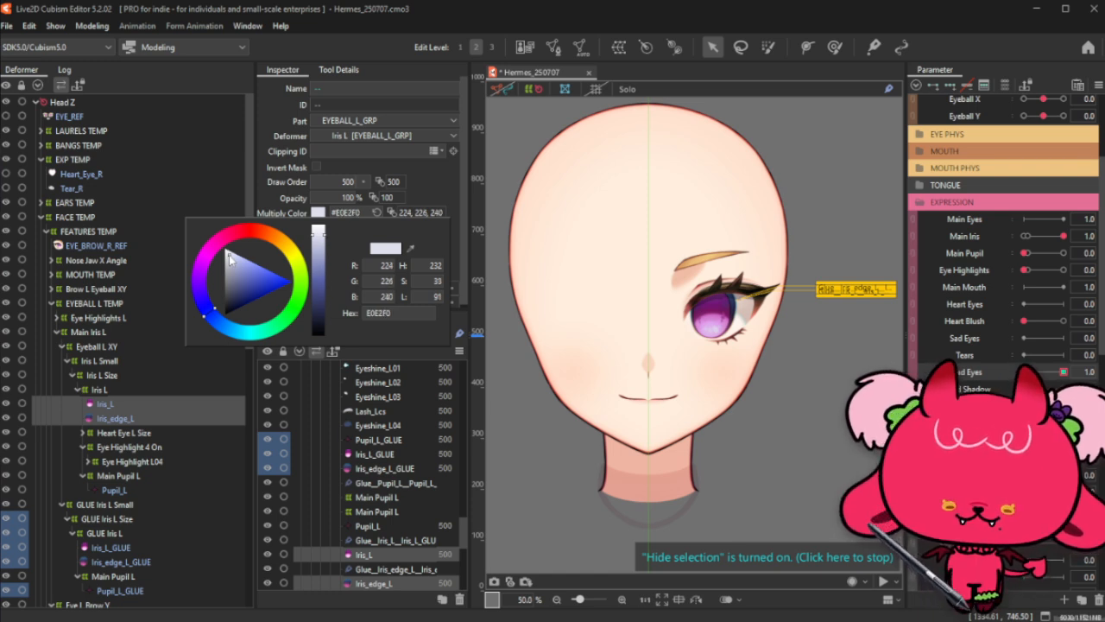
pyautogui.moveTo(229, 260)
pyautogui.mouseDown()
pyautogui.moveTo(239, 264)
pyautogui.moveTo(227, 247)
pyautogui.mouseUp()
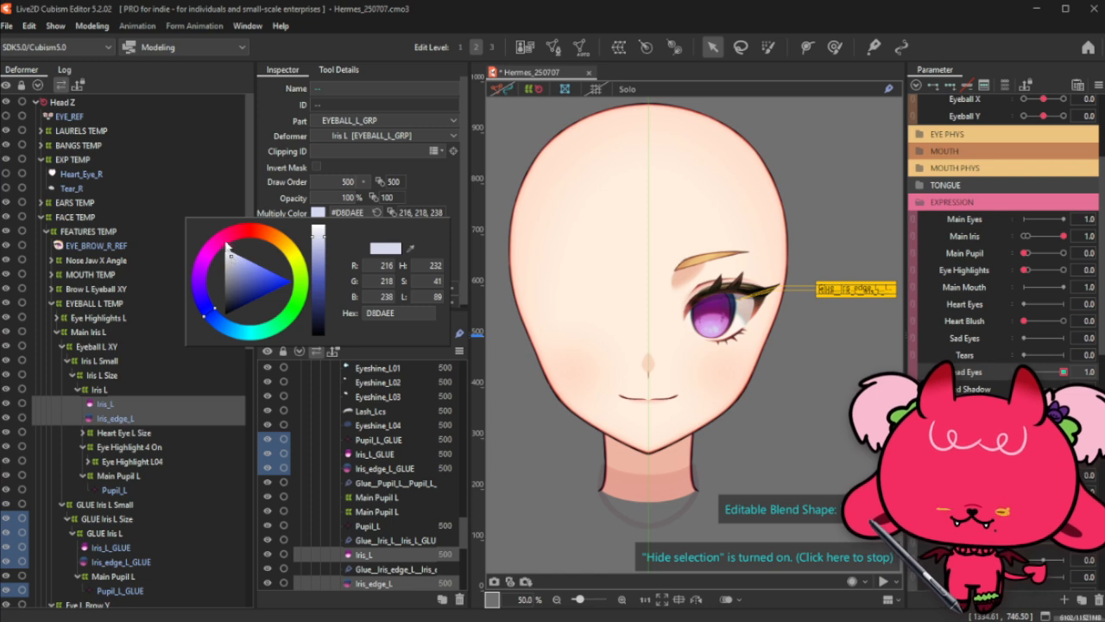
pyautogui.click(203, 292)
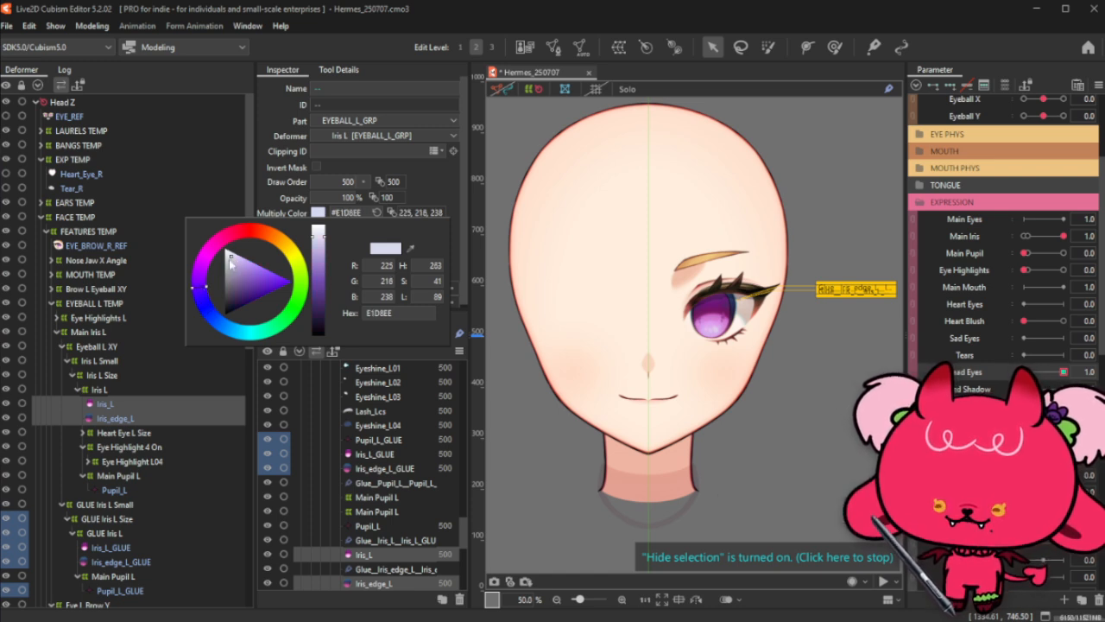
pyautogui.moveTo(231, 263)
pyautogui.mouseDown()
pyautogui.moveTo(240, 256)
pyautogui.moveTo(224, 267)
pyautogui.moveTo(229, 257)
pyautogui.moveTo(236, 268)
pyautogui.mouseUp()
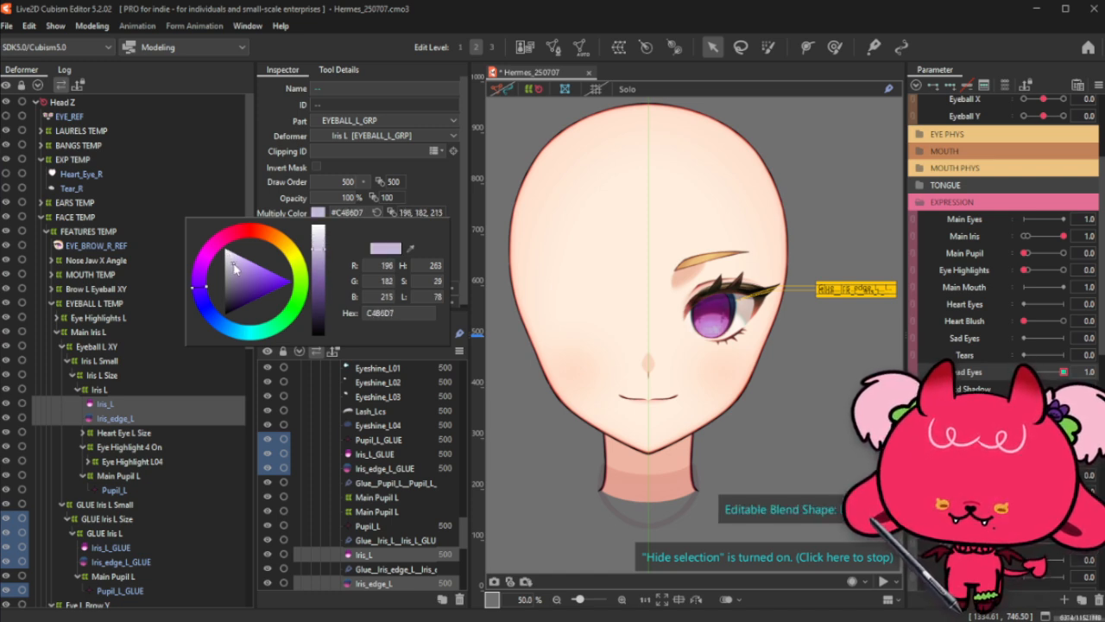
pyautogui.moveTo(199, 283); pyautogui.dragTo(238, 272)
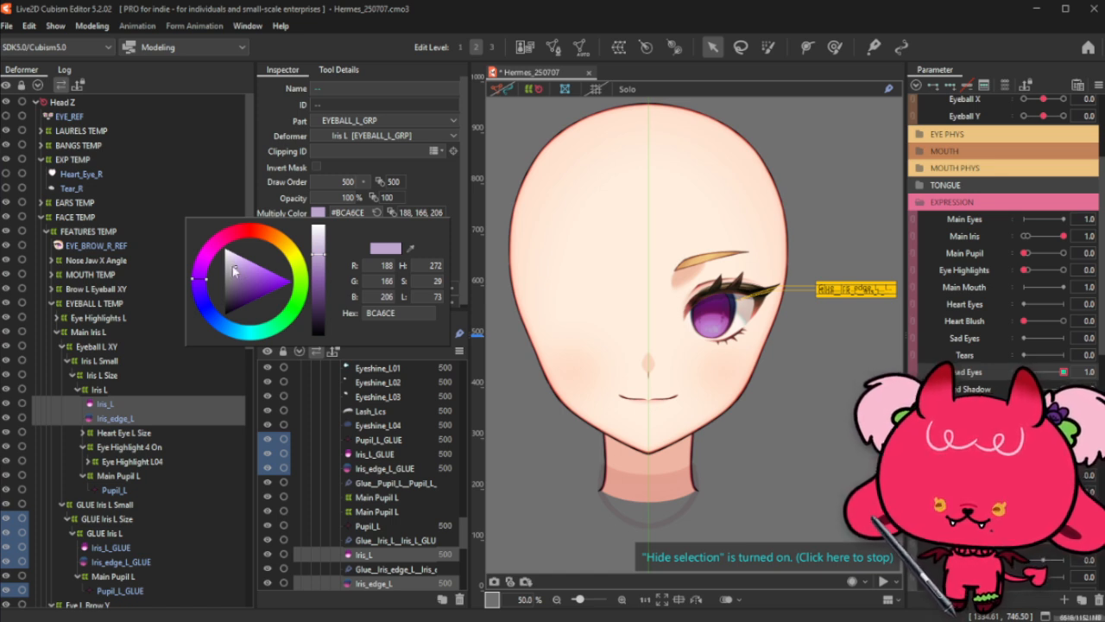
pyautogui.moveTo(232, 266); pyautogui.dragTo(231, 272)
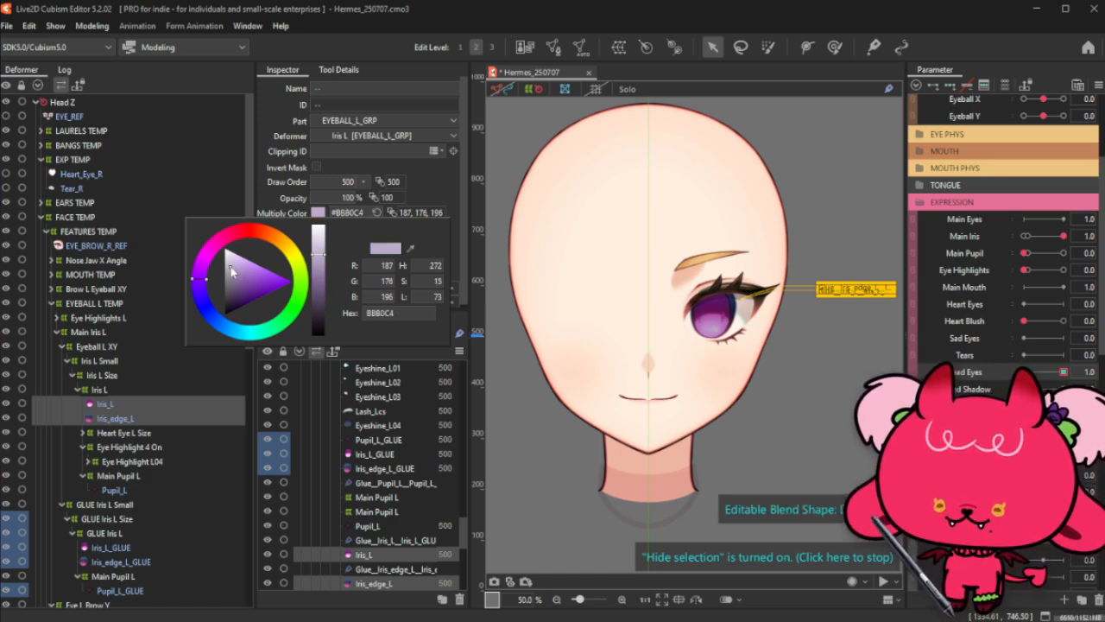
pyautogui.click(434, 194)
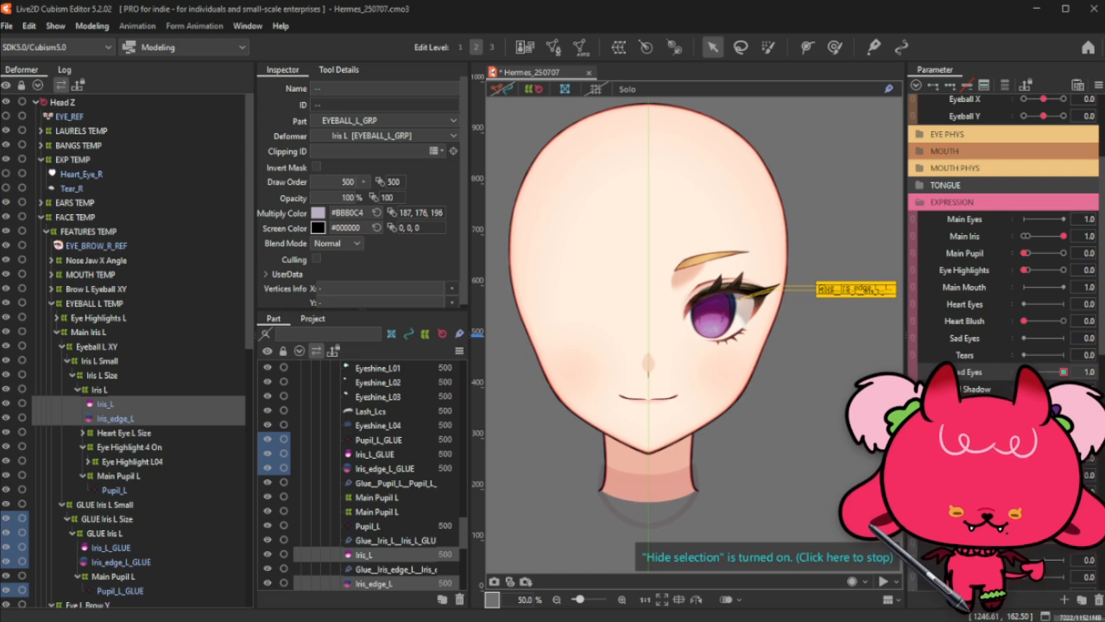
# Step: Preview the darkened iris with Scared Shadow turned on, then turn the shadow off and keep Dead Eyes at 1.0
pyautogui.click(1064, 389)
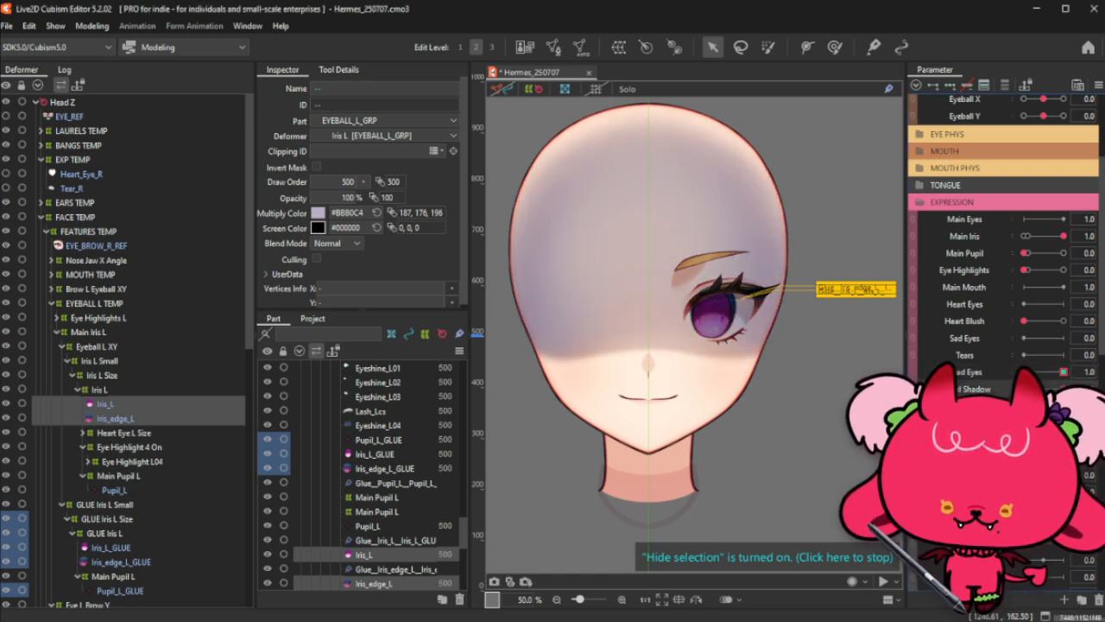
pyautogui.scroll(-3, 620, 385)
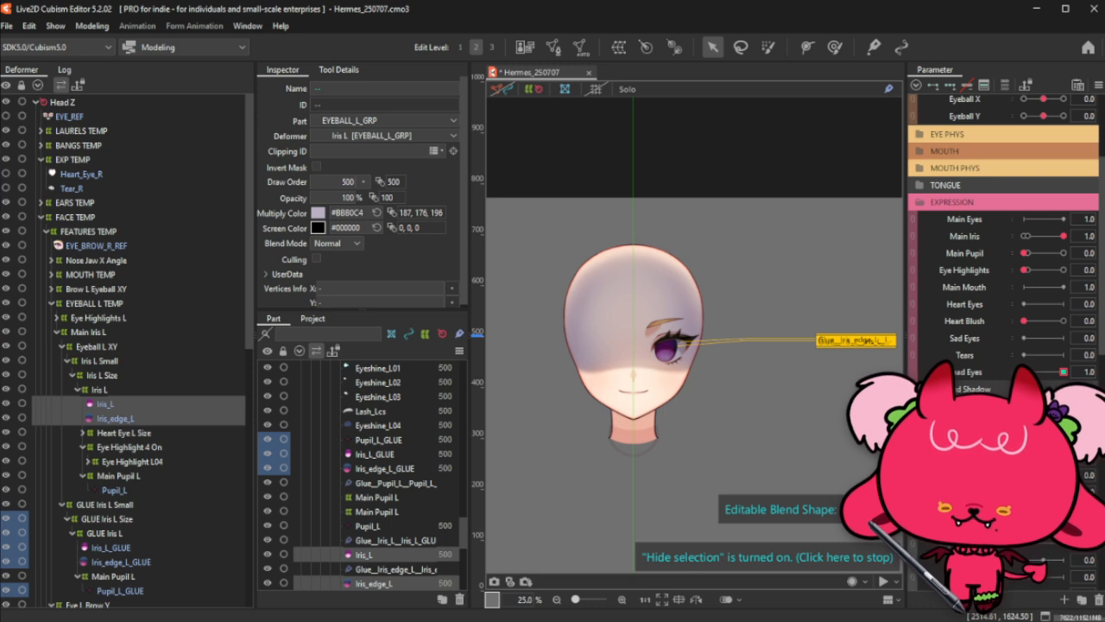
pyautogui.click(1024, 388)
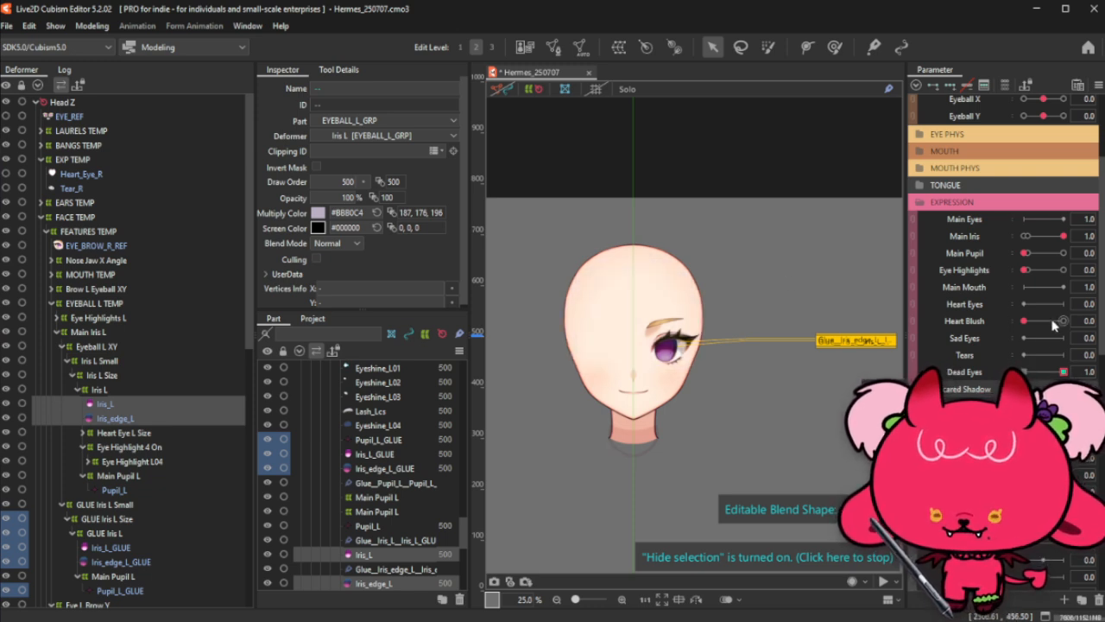
pyautogui.moveTo(1062, 372)
pyautogui.mouseDown()
pyautogui.moveTo(1053, 372)
pyautogui.moveTo(1064, 373)
pyautogui.mouseUp()
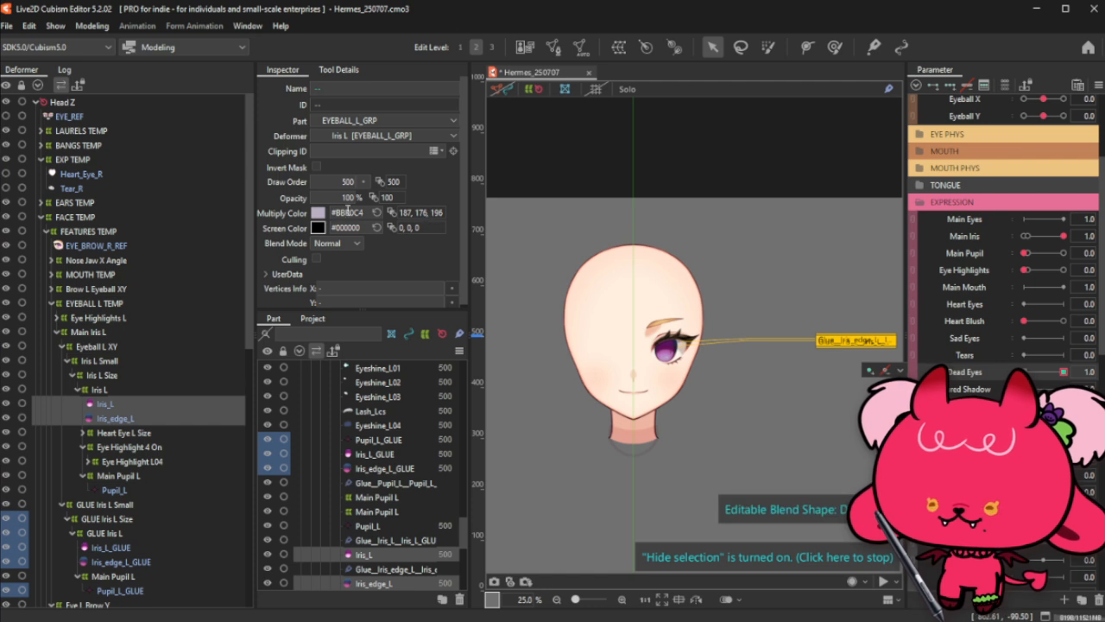
# Step: Set the screen color of Iris_L and Iris_edge_L to the near-black purple #141217 at Dead Eyes 1.0
pyautogui.moveTo(1064, 372)
pyautogui.mouseDown()
pyautogui.moveTo(984, 381)
pyautogui.moveTo(1080, 370)
pyautogui.mouseUp()
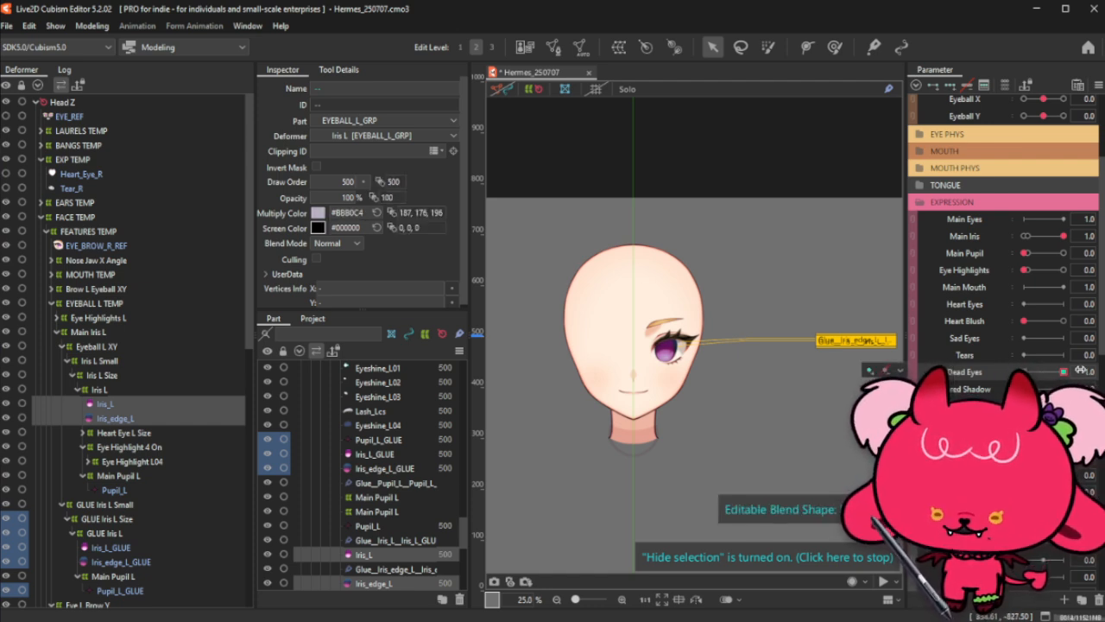
pyautogui.scroll(2, 648, 366)
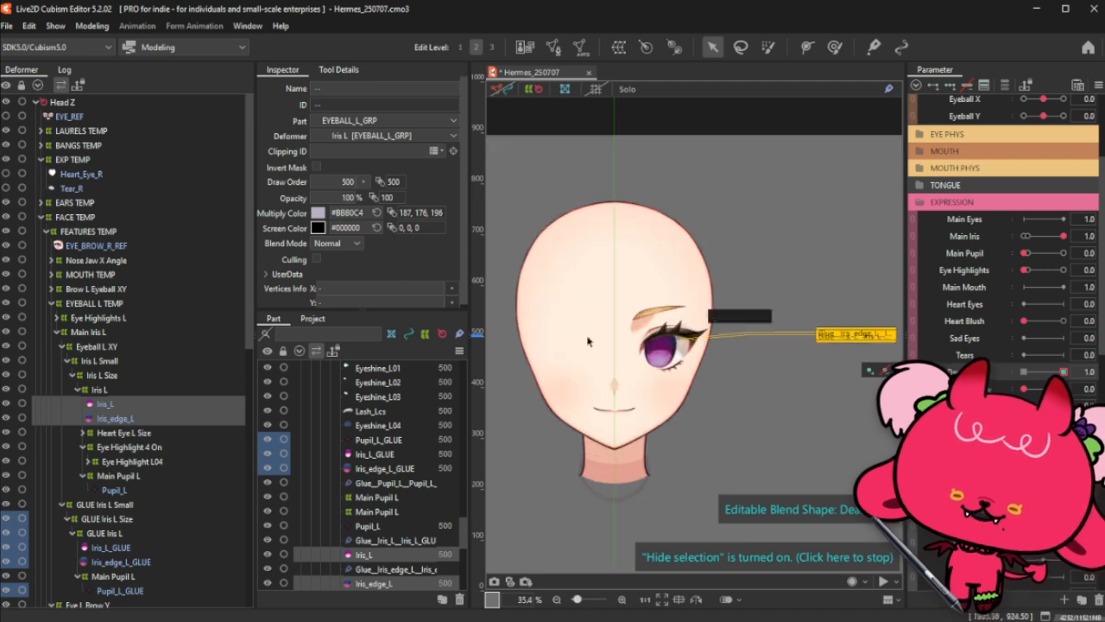
pyautogui.click(318, 228)
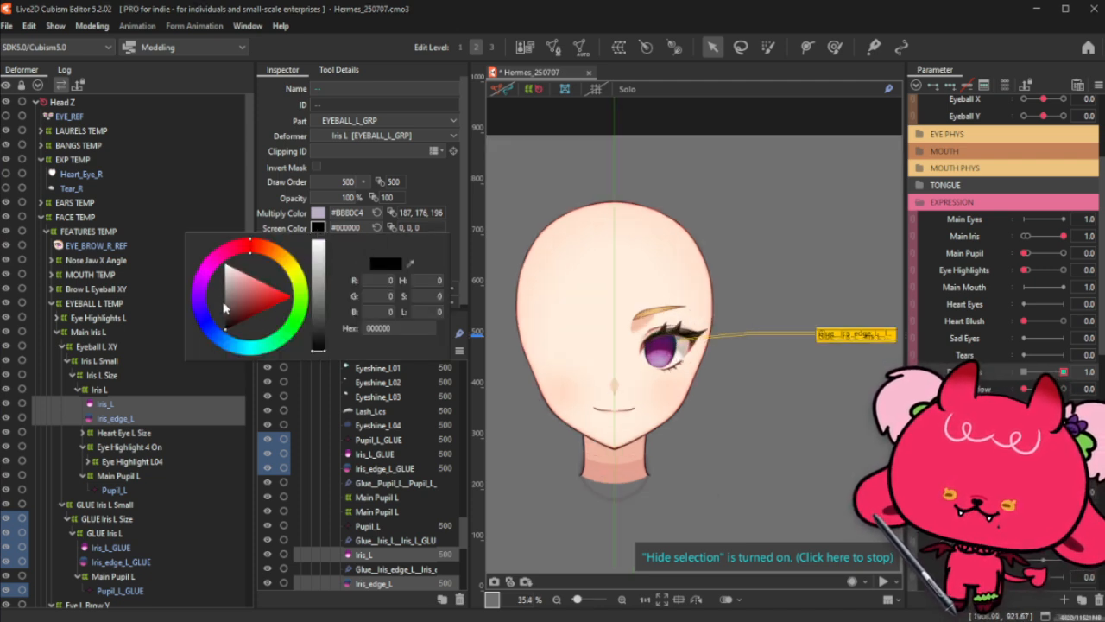
pyautogui.click(198, 307)
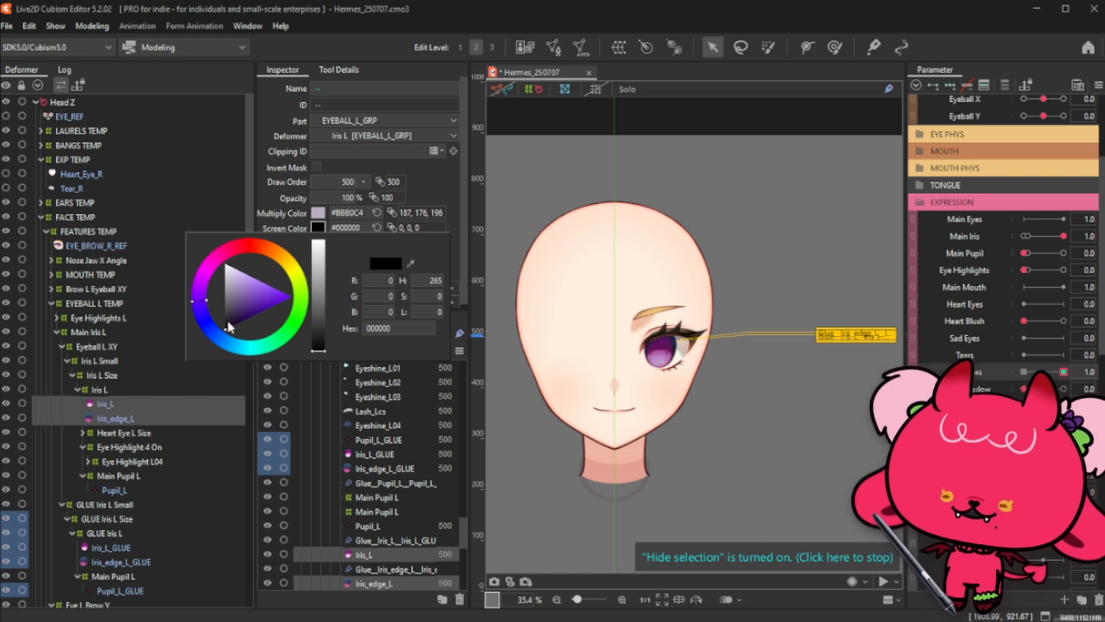
pyautogui.click(229, 326)
pyautogui.moveTo(228, 325); pyautogui.dragTo(228, 327)
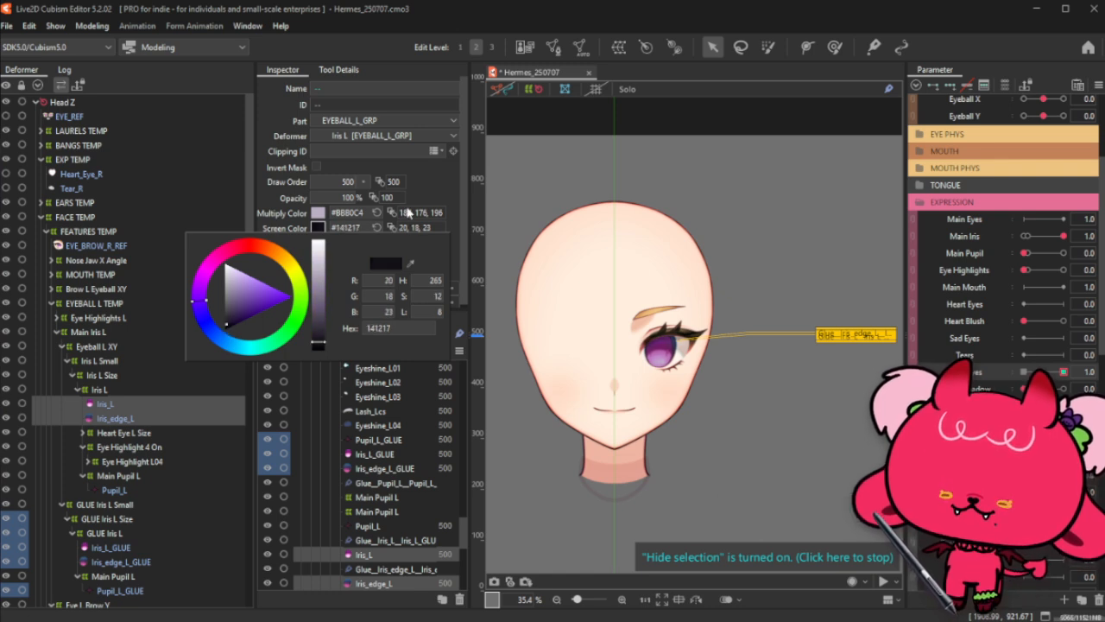
# Step: Darken the multiply color of Iris_L and Iris_edge_L to #9D8EA9 at Dead Eyes 1.0
pyautogui.click(318, 213)
pyautogui.click(319, 212)
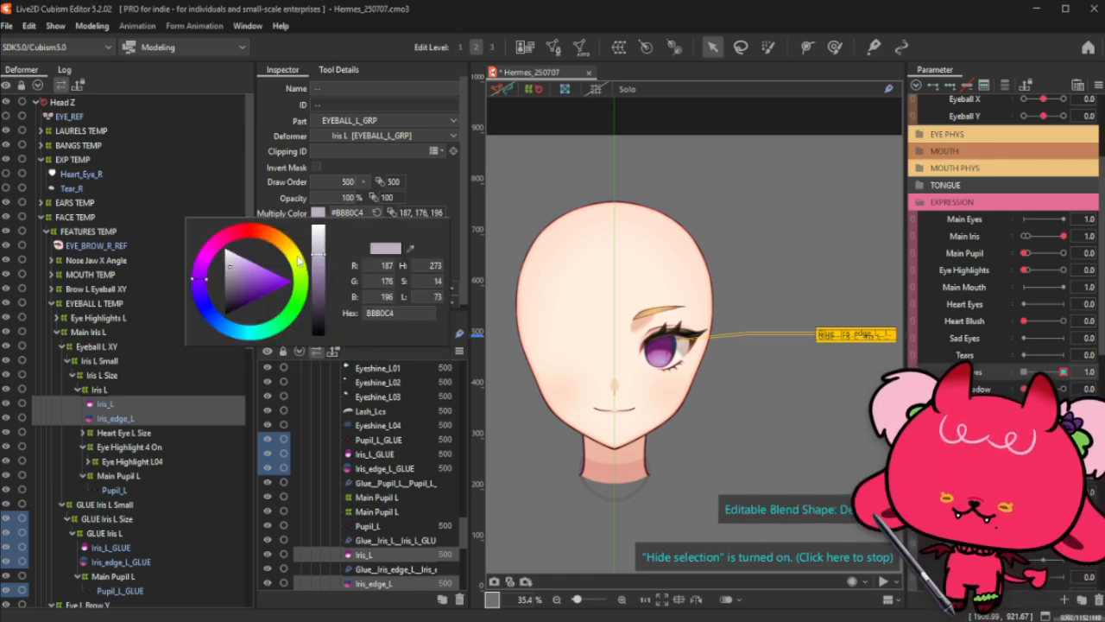
pyautogui.click(231, 276)
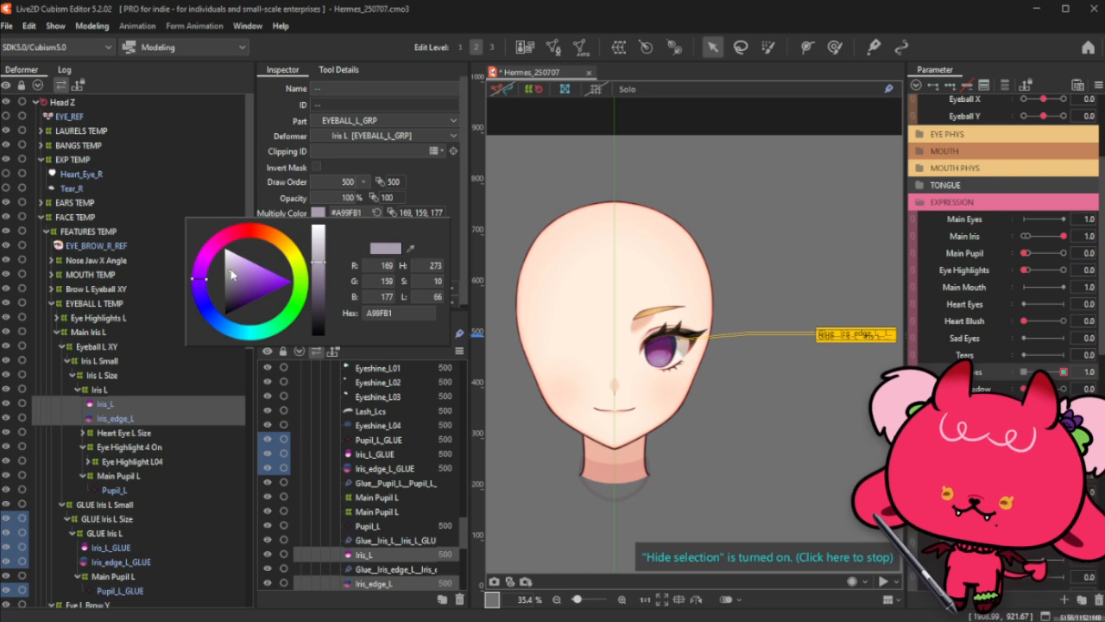
pyautogui.click(231, 275)
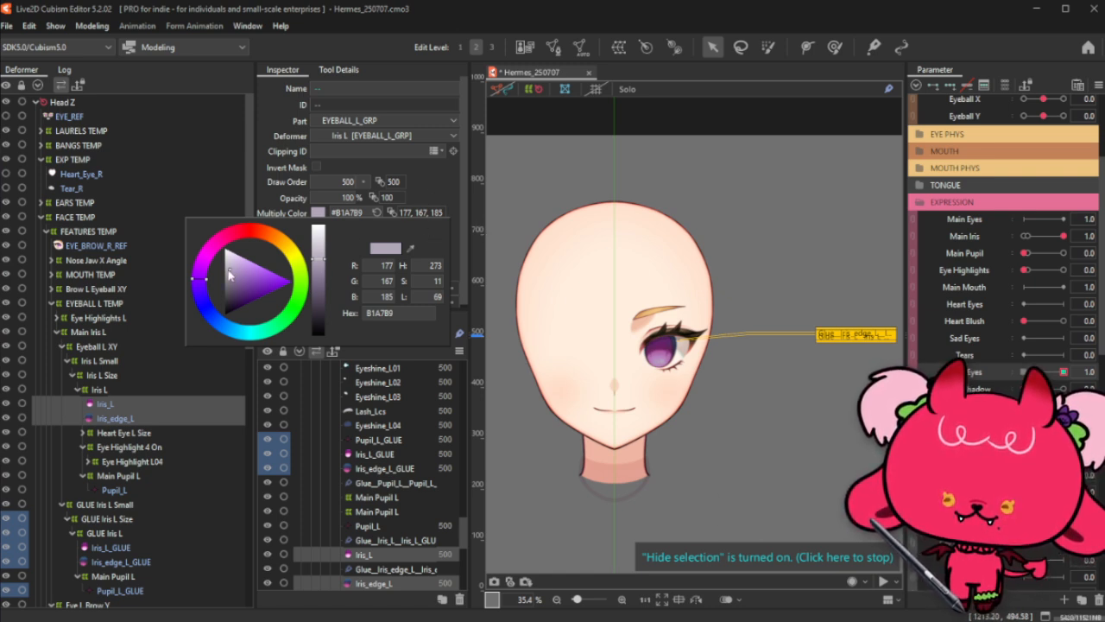
pyautogui.moveTo(230, 274); pyautogui.dragTo(232, 277)
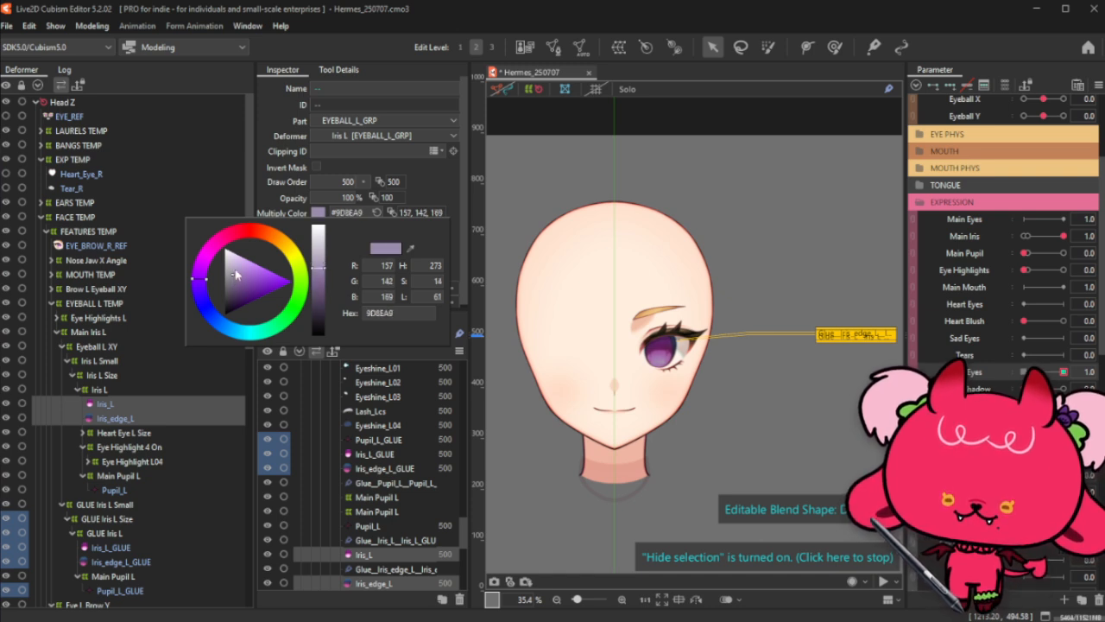
pyautogui.click(456, 179)
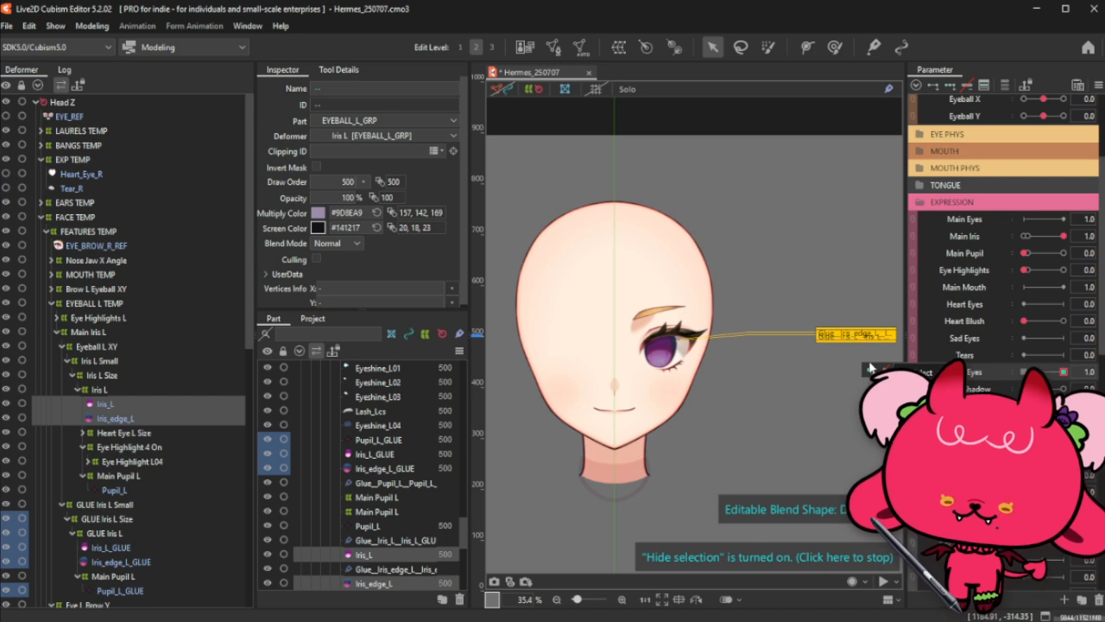
# Step: Preview the shrunken iris up close with Eyeball X at 1.0, then return Eyeball X to 0.0
pyautogui.scroll(1, 662, 312)
pyautogui.scroll(-1, 717, 317)
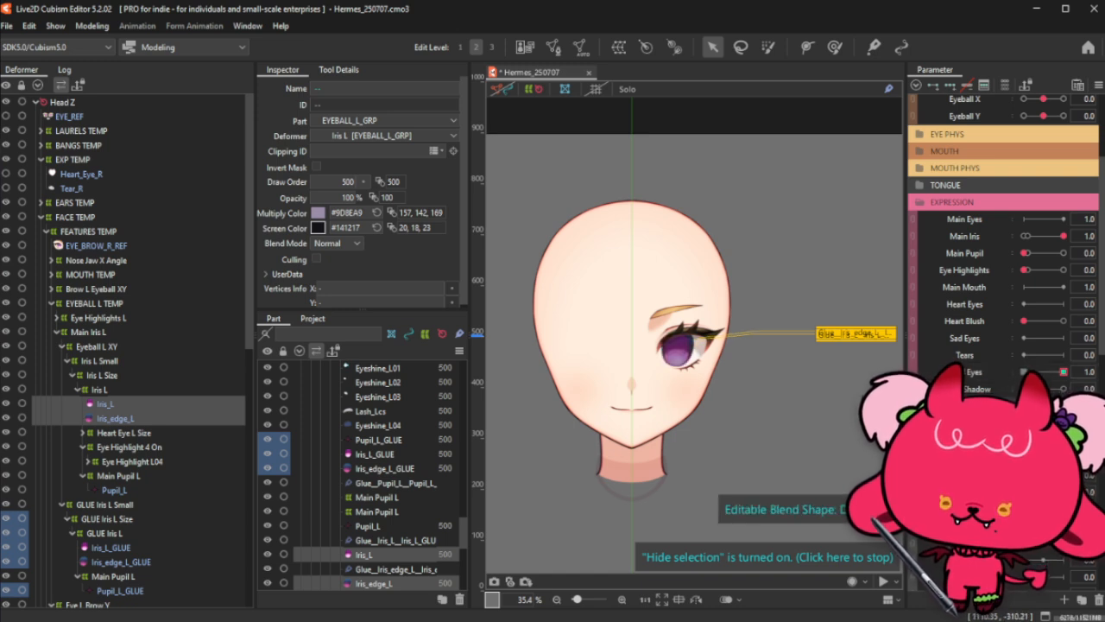
pyautogui.scroll(3, 1047, 261)
pyautogui.moveTo(1046, 261); pyautogui.dragTo(1077, 256)
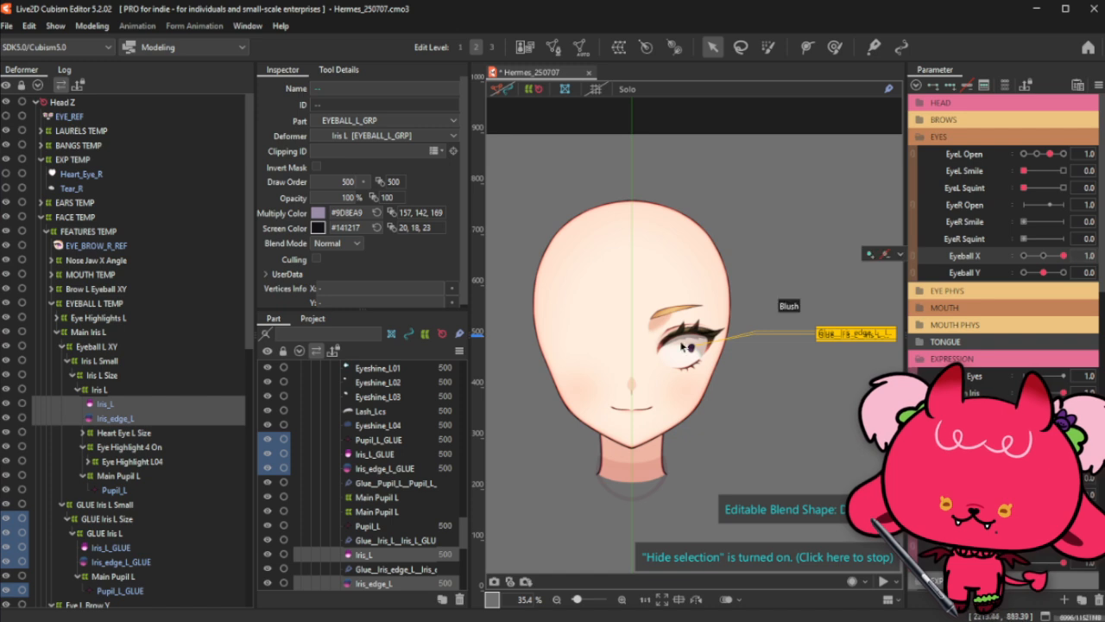
pyautogui.scroll(4, 718, 367)
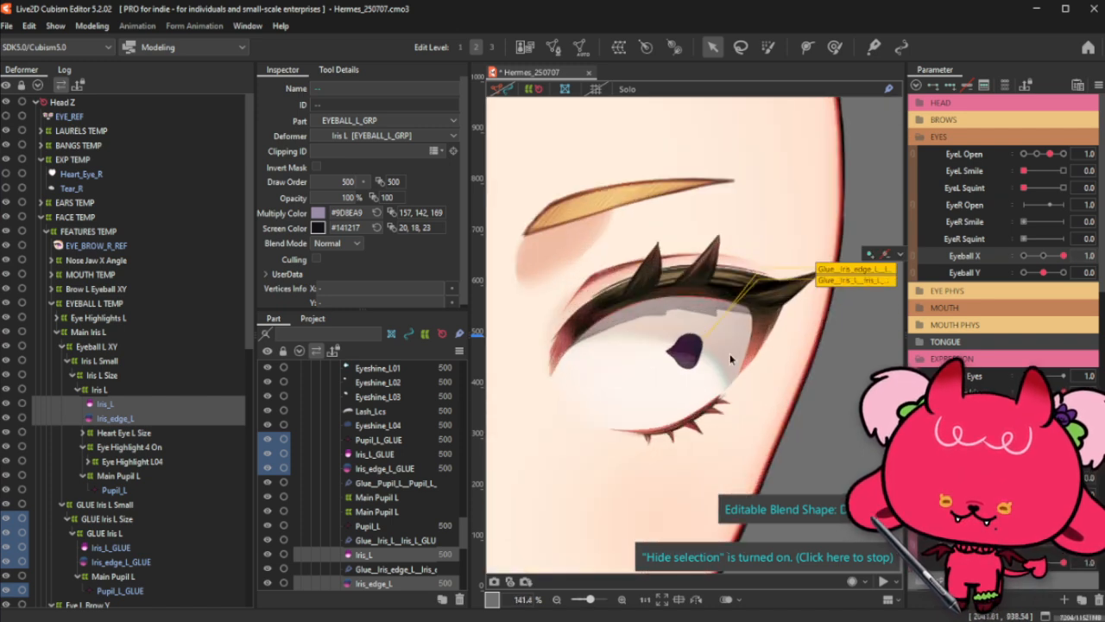
pyautogui.click(1045, 257)
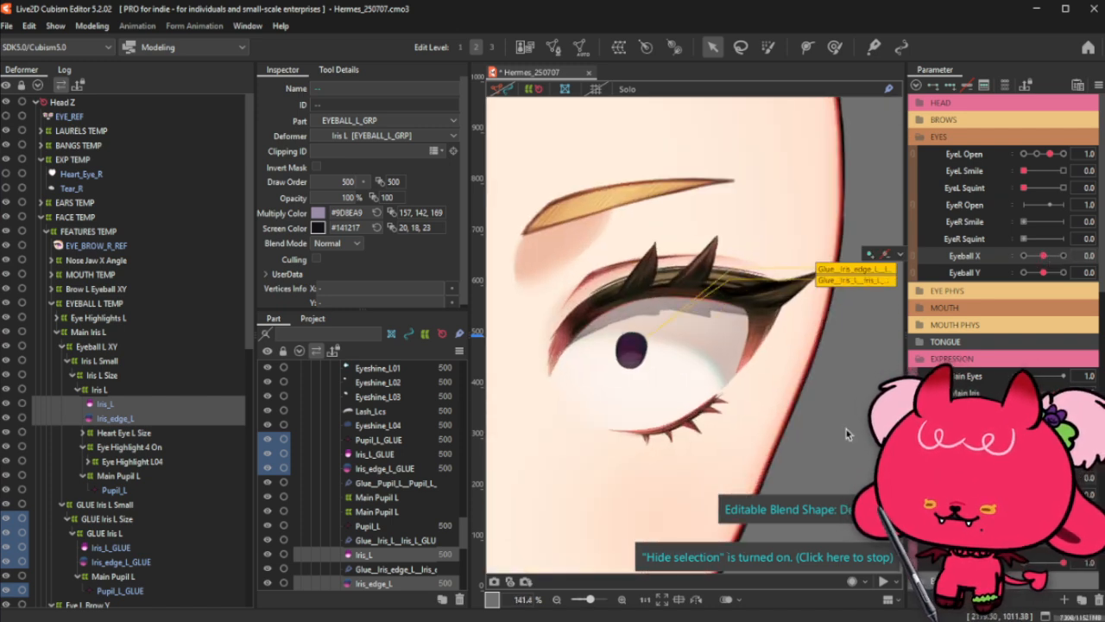
# Step: Select the Pupil_L, Iris_L and Iris_edge_L glues and set their compatibility to 25% while checking the small iris at Eyeball X 1.0
pyautogui.click(394, 540)
pyautogui.keyDown('ctrl'); pyautogui.click(410, 572); pyautogui.keyUp('ctrl')
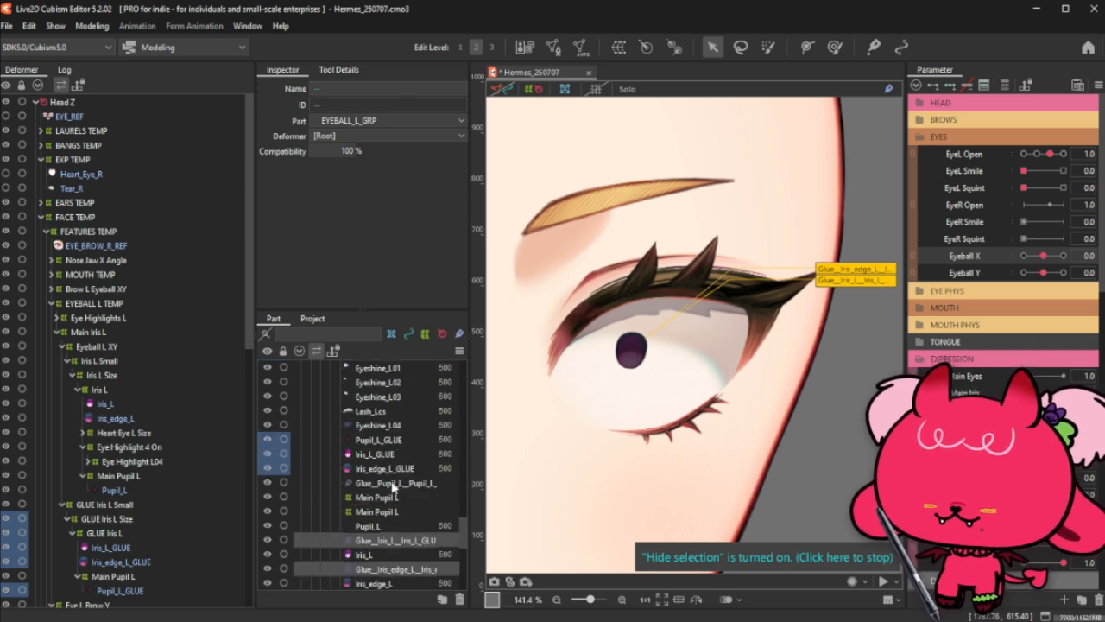
pyautogui.keyDown('ctrl'); pyautogui.click(397, 484); pyautogui.keyUp('ctrl')
pyautogui.scroll(4, 393, 488)
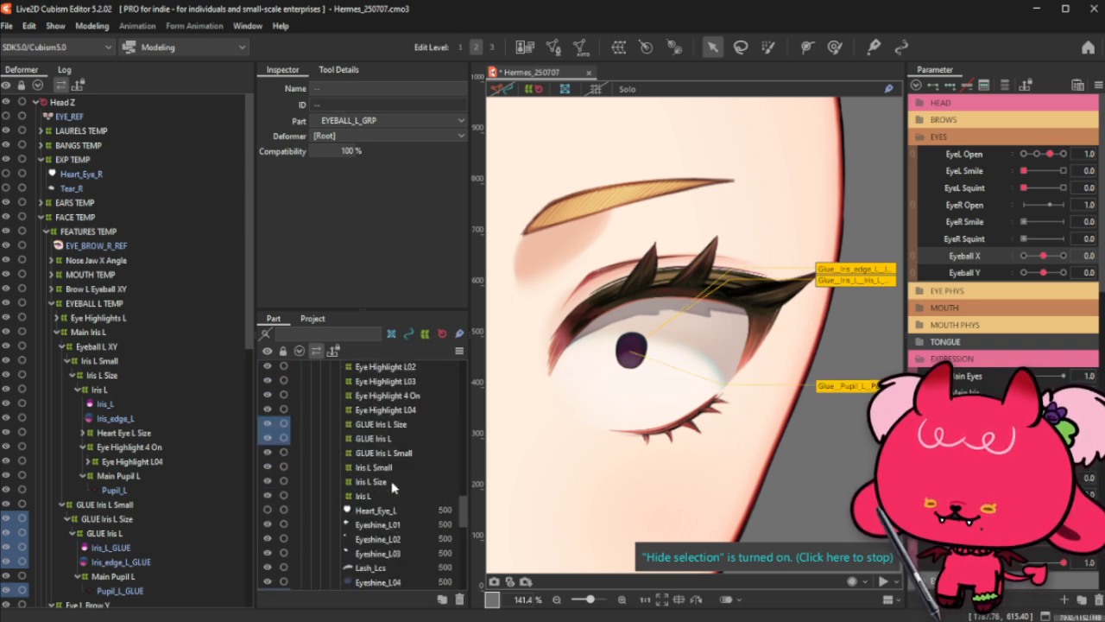
pyautogui.scroll(3, 393, 488)
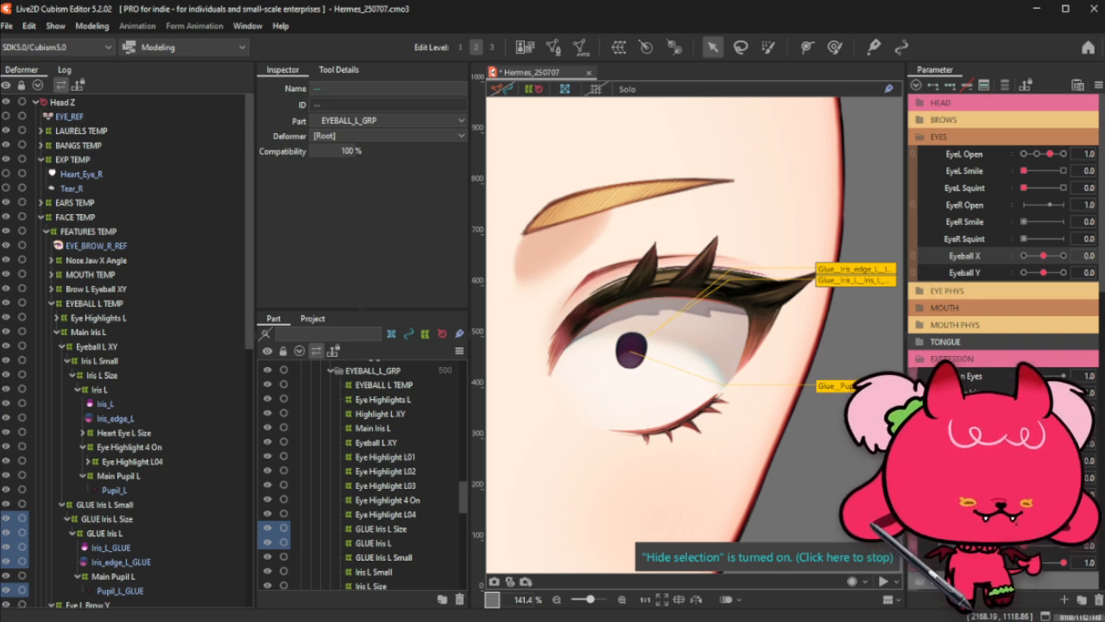
pyautogui.scroll(-1, 1001, 259)
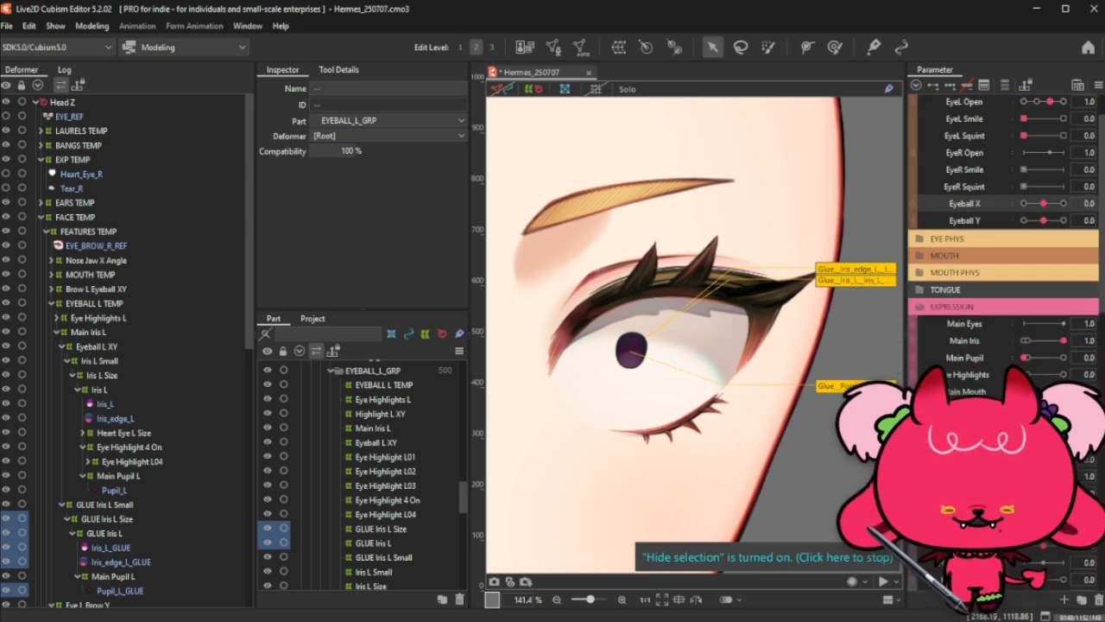
pyautogui.scroll(-1, 1002, 259)
pyautogui.scroll(1, 1001, 259)
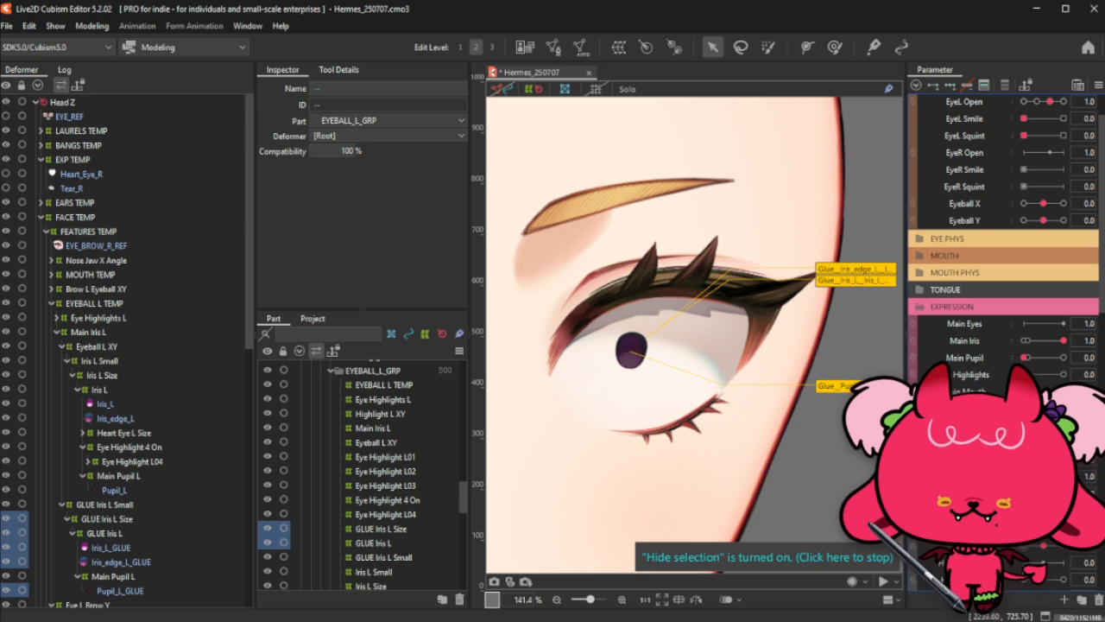
pyautogui.moveTo(1063, 341)
pyautogui.mouseDown()
pyautogui.moveTo(1025, 341)
pyautogui.moveTo(1063, 340)
pyautogui.mouseUp()
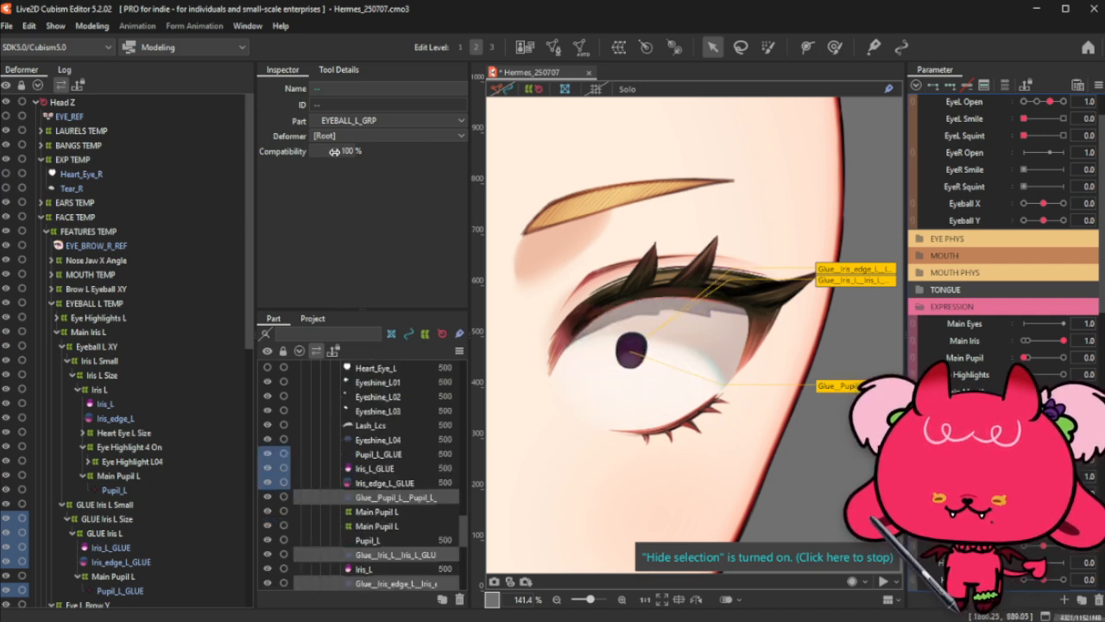
pyautogui.click(1063, 202)
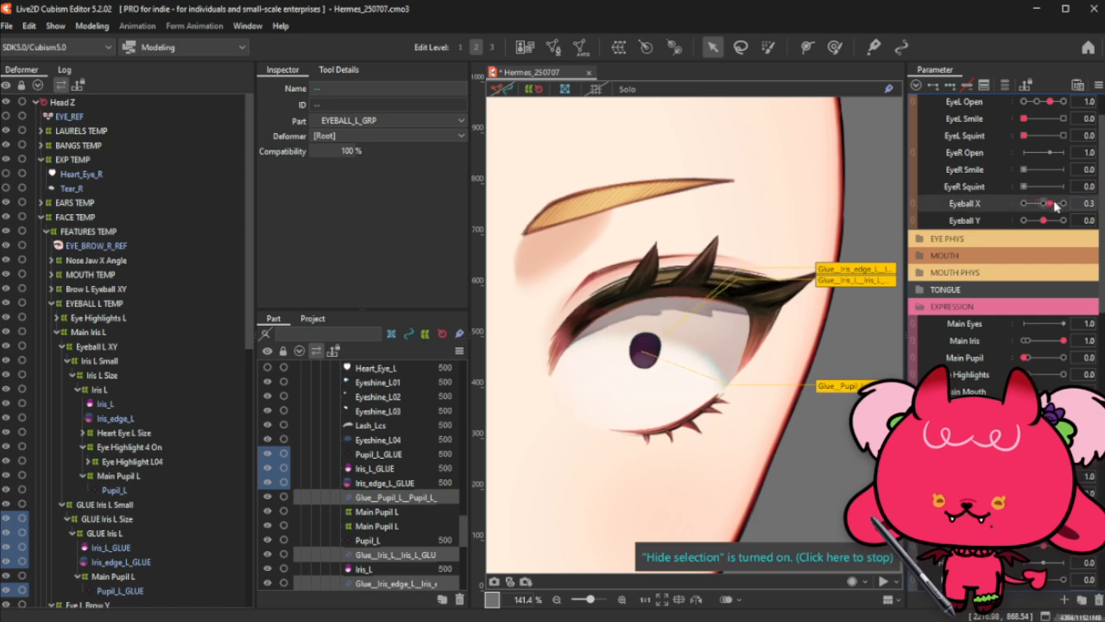
pyautogui.moveTo(339, 147); pyautogui.dragTo(293, 146)
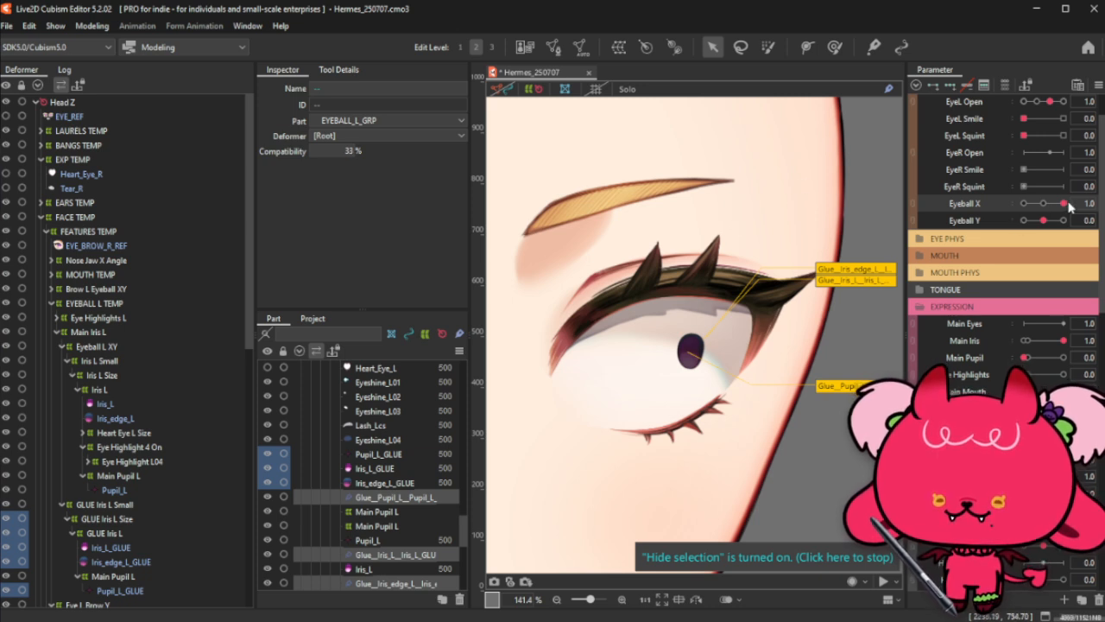
pyautogui.moveTo(1068, 202)
pyautogui.mouseDown()
pyautogui.moveTo(1004, 221)
pyautogui.moveTo(1067, 213)
pyautogui.mouseUp()
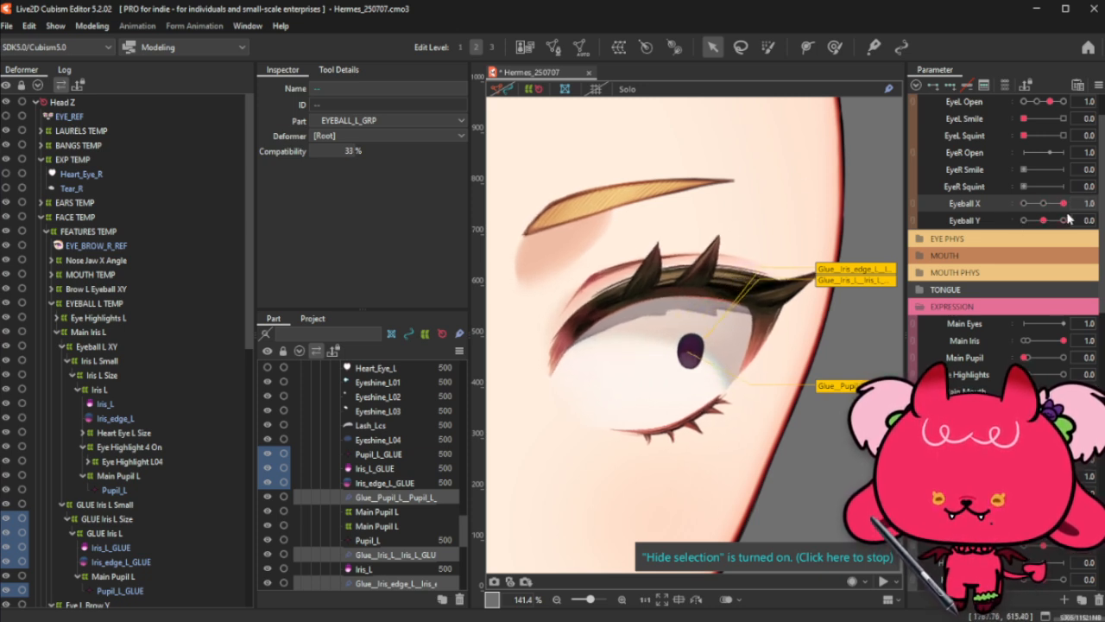
pyautogui.moveTo(327, 152); pyautogui.dragTo(324, 152)
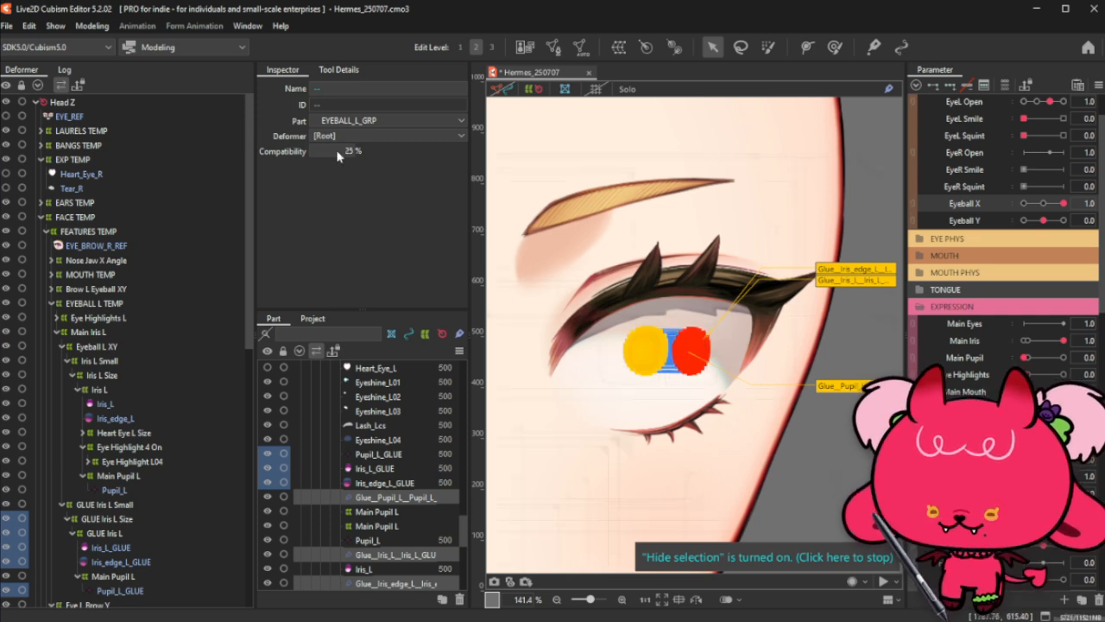
# Step: Link Eyeball X and Eyeball Y, preview the small iris in extreme gaze directions, then re-center both parameters and unlink them
pyautogui.scroll(-1, 678, 248)
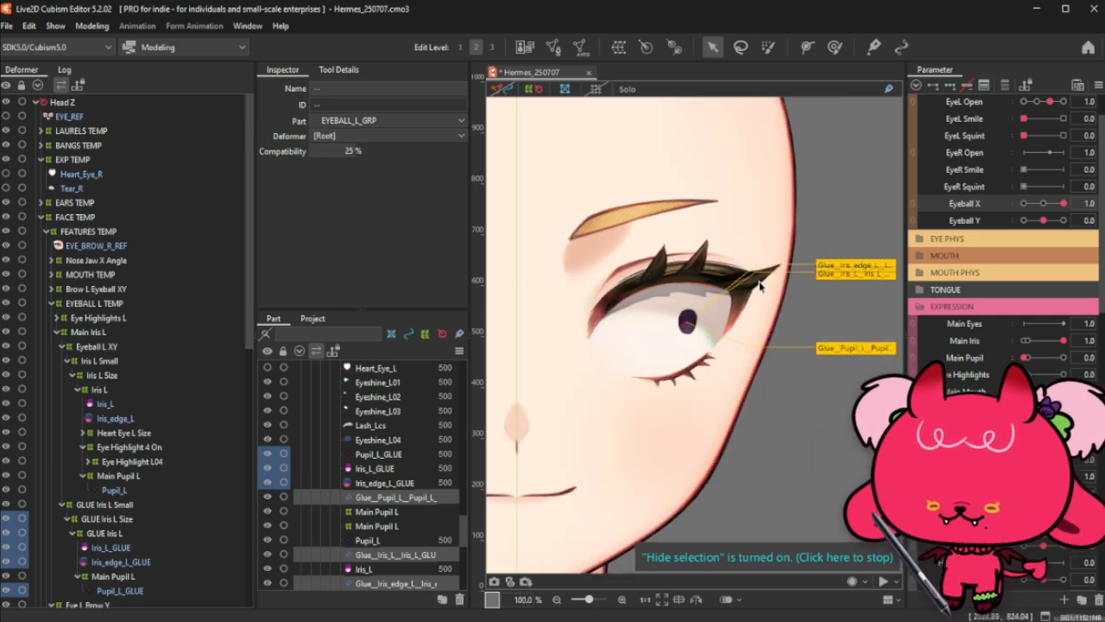
pyautogui.click(875, 394)
pyautogui.scroll(-1, 853, 403)
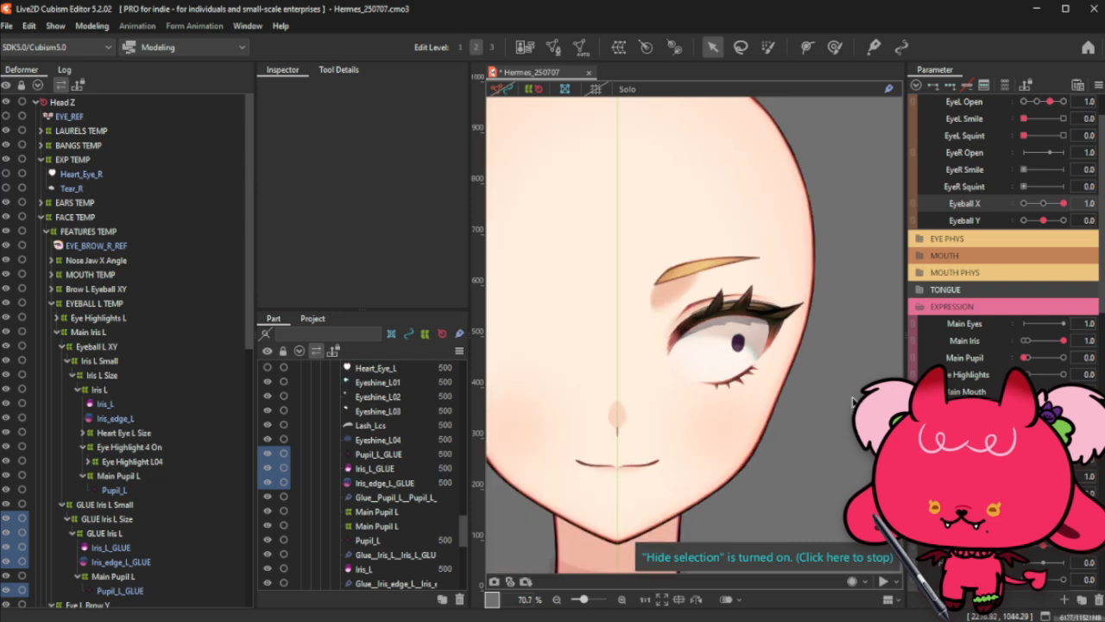
pyautogui.click(920, 210)
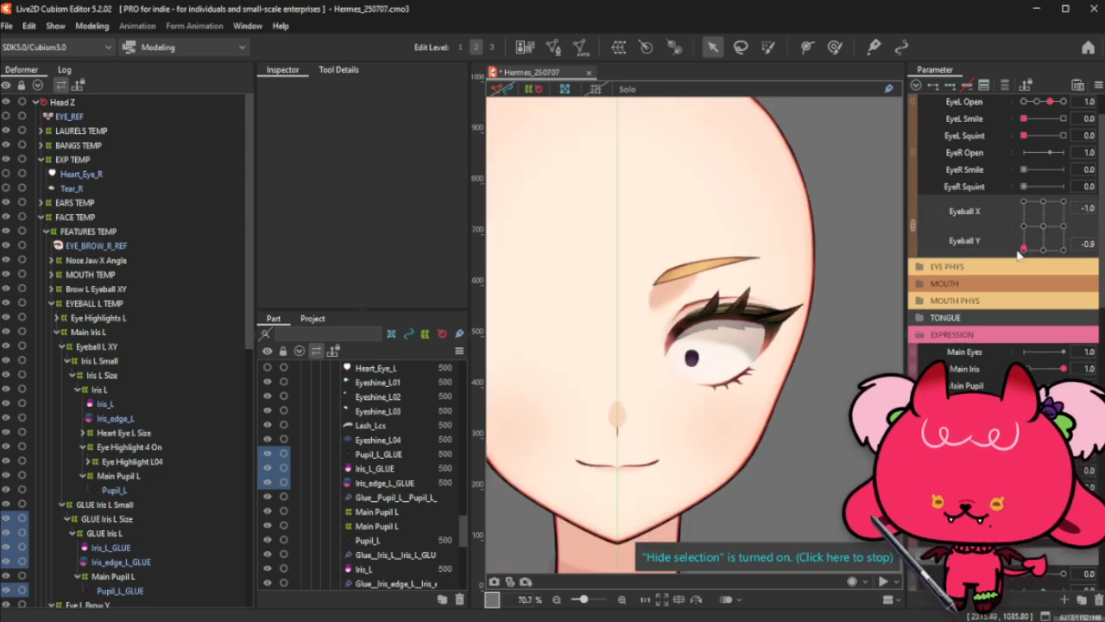
pyautogui.moveTo(1087, 208)
pyautogui.mouseDown()
pyautogui.moveTo(1024, 230)
pyautogui.moveTo(1070, 228)
pyautogui.moveTo(1049, 231)
pyautogui.moveTo(1043, 216)
pyautogui.moveTo(1027, 250)
pyautogui.moveTo(1048, 216)
pyautogui.moveTo(1029, 225)
pyautogui.moveTo(1066, 250)
pyautogui.moveTo(996, 260)
pyautogui.mouseUp()
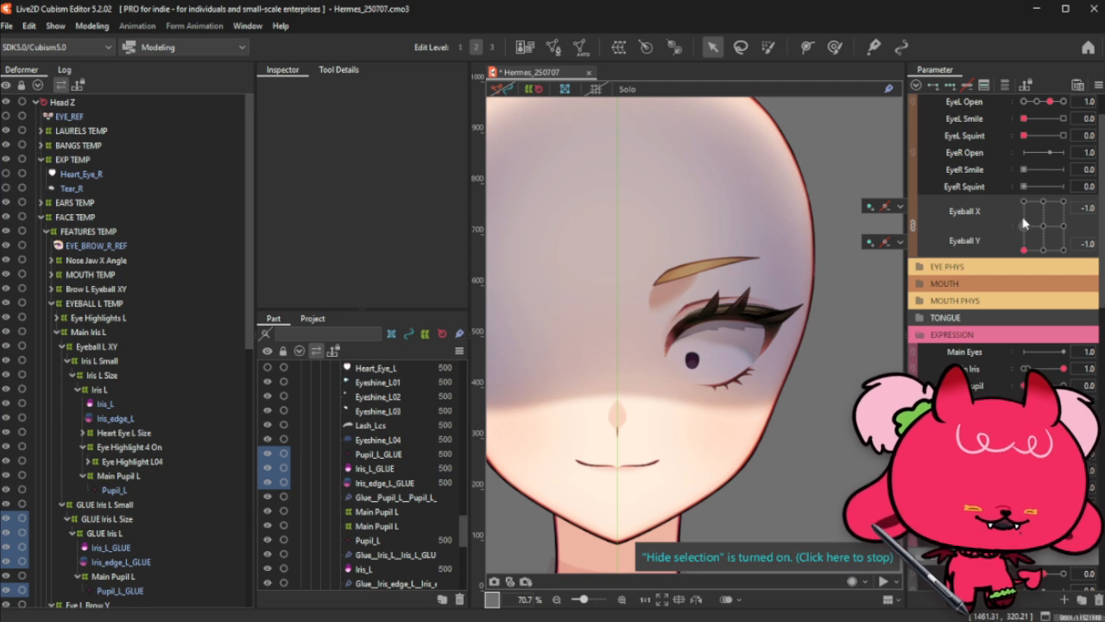
pyautogui.moveTo(1023, 250); pyautogui.dragTo(1066, 243)
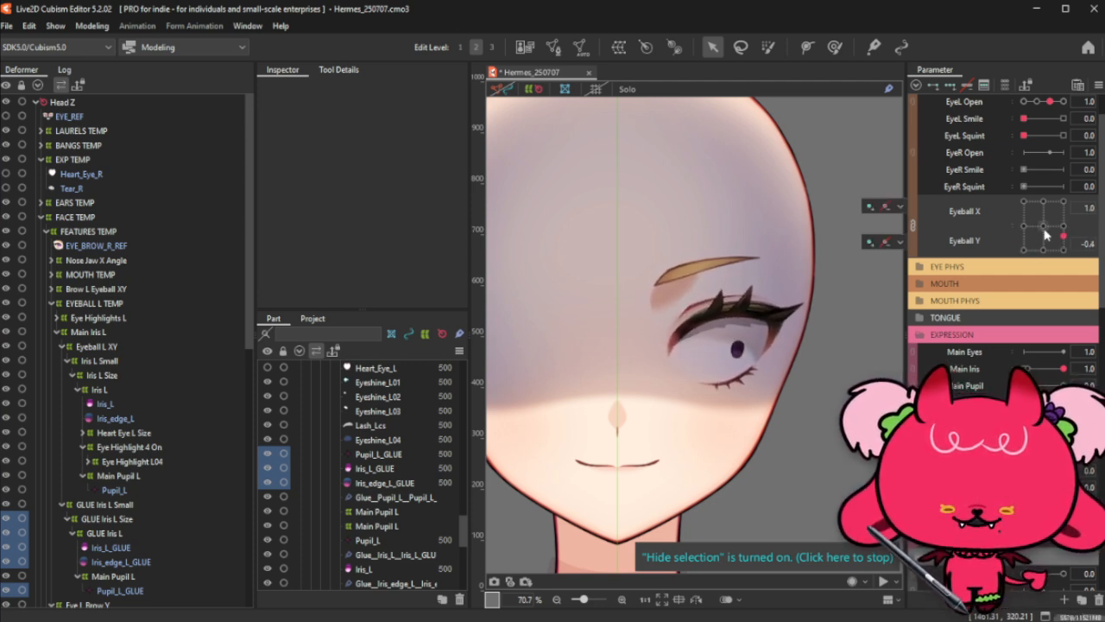
pyautogui.click(1043, 227)
pyautogui.click(913, 225)
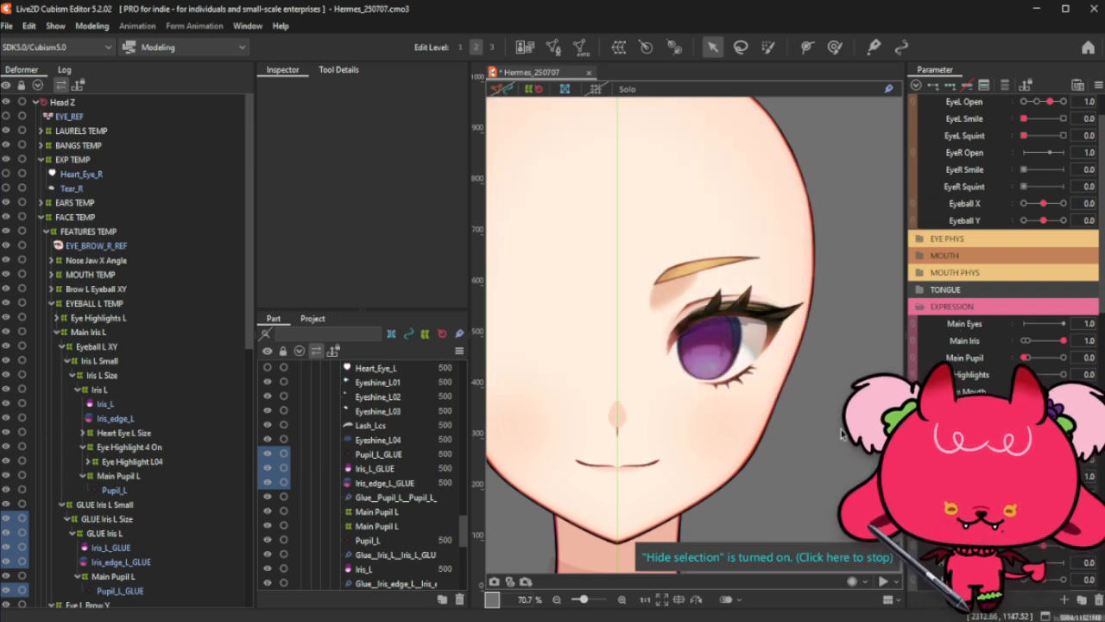
# Step: Select Iris_L and Iris_edge_L and preview their darkening at different Dead Eyes values
pyautogui.scroll(-1, 842, 434)
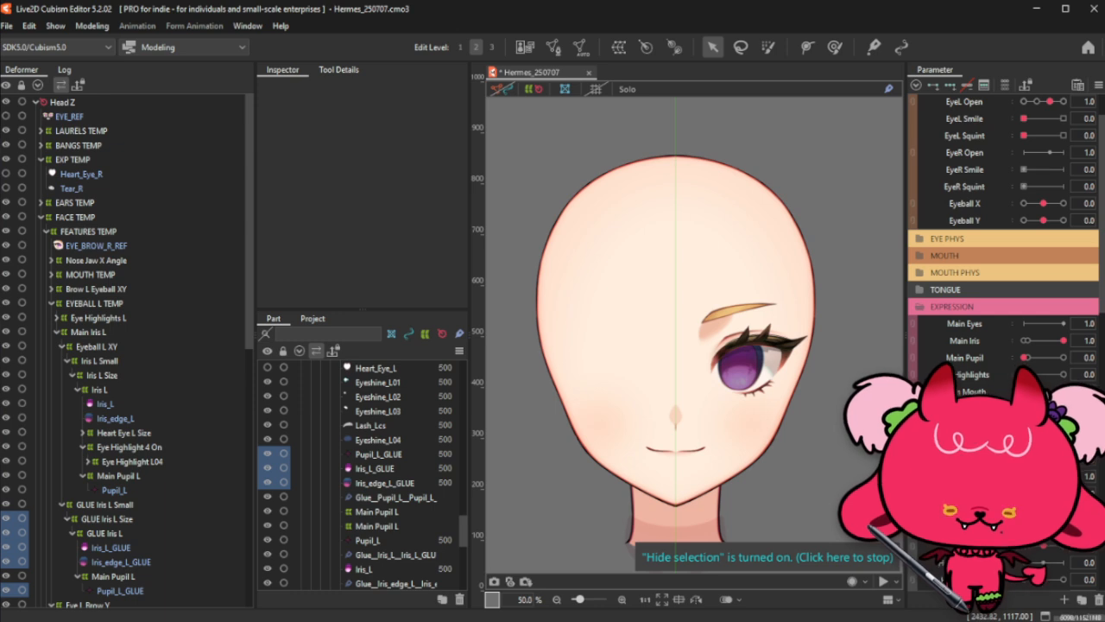
pyautogui.scroll(-1, 727, 302)
pyautogui.scroll(1, 748, 402)
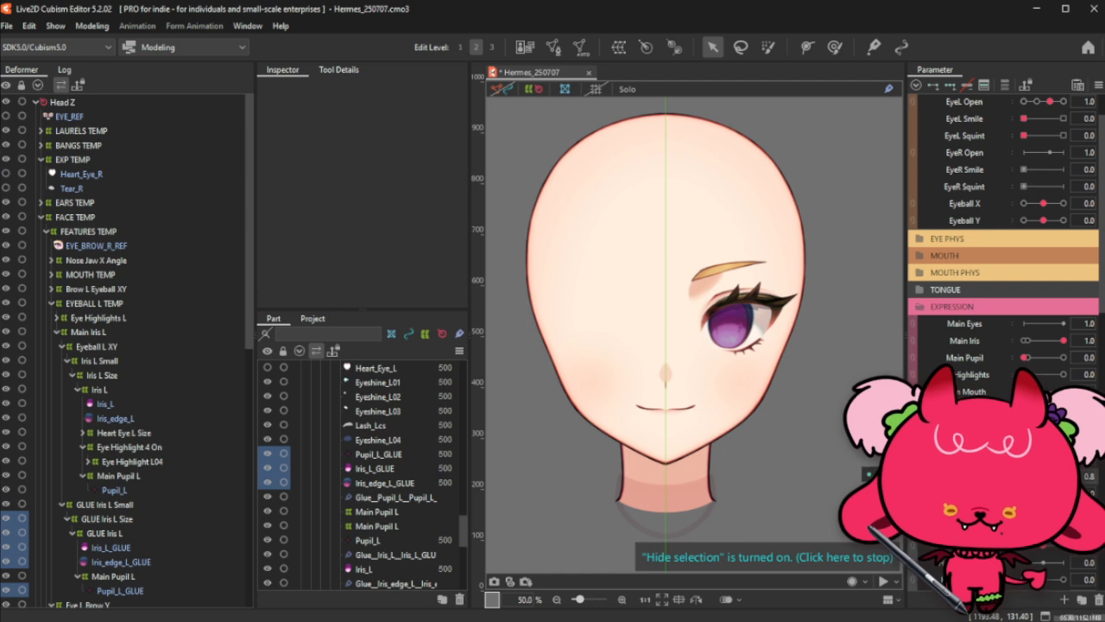
pyautogui.click(105, 403)
pyautogui.keyDown('shift'); pyautogui.click(115, 418); pyautogui.keyUp('shift')
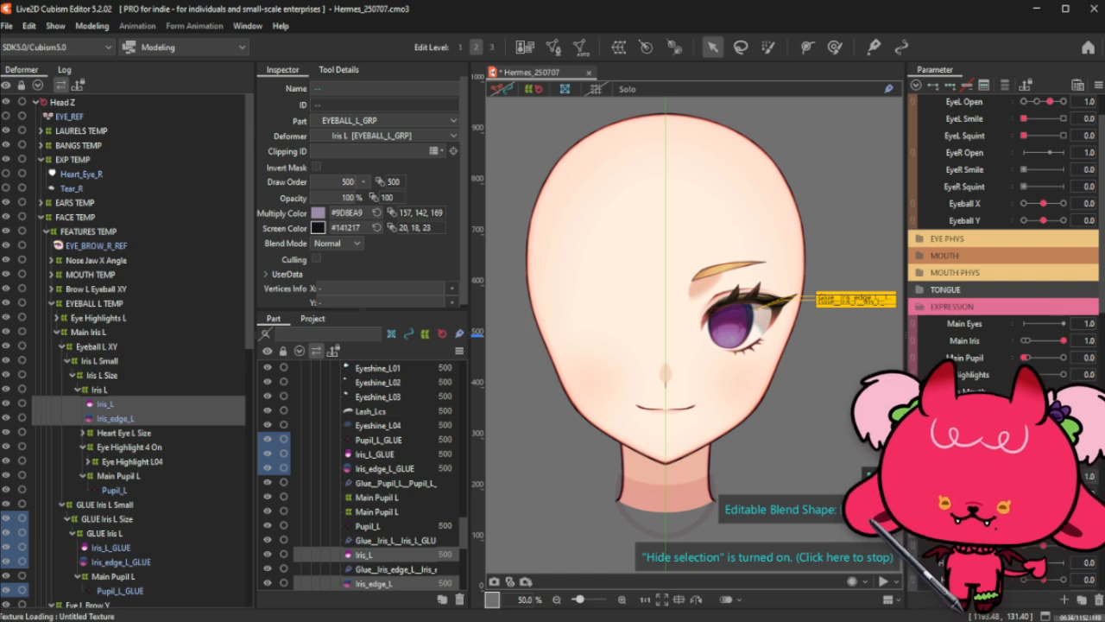
pyautogui.scroll(-1, 688, 427)
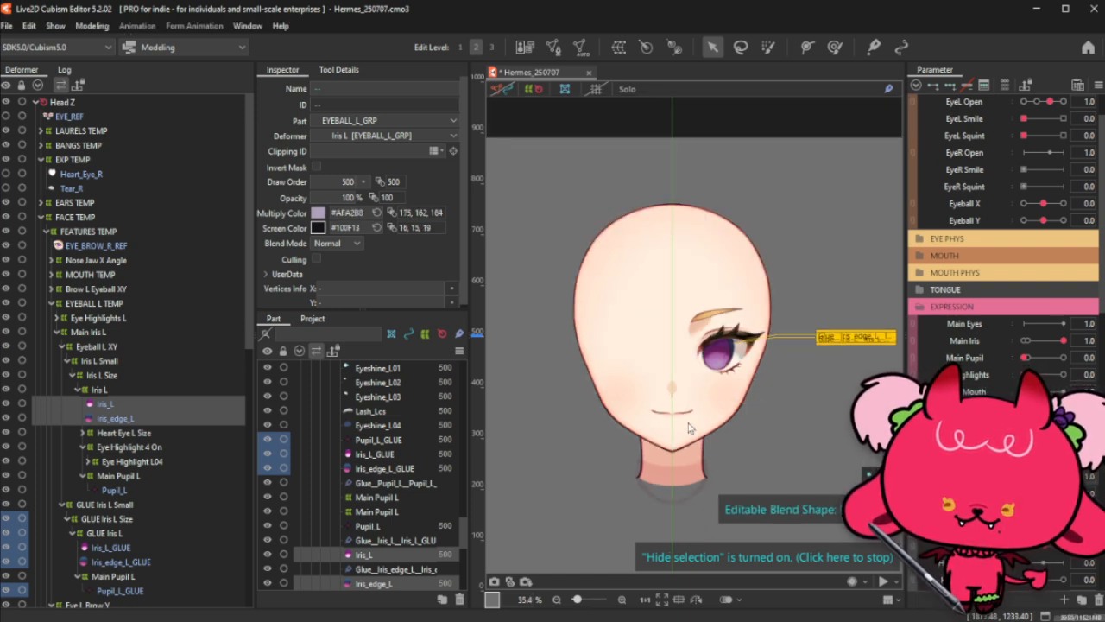
pyautogui.click(1024, 476)
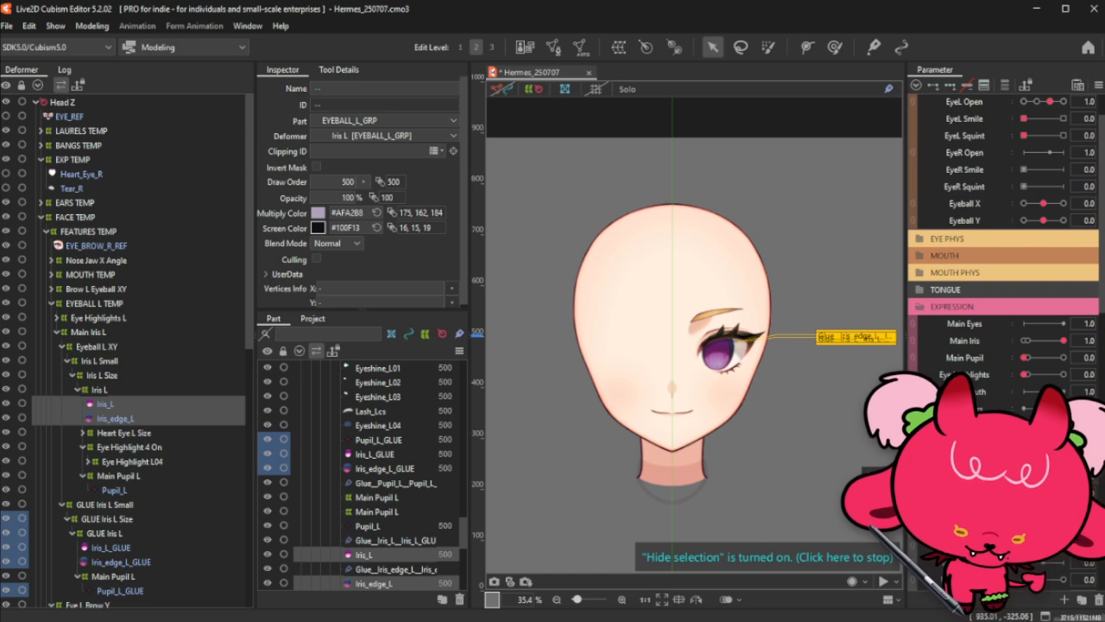
# Step: Check the darkened left eye with nothing selected, then look through the parts list from the Pupil_L glue up to EXP_GRP
pyautogui.scroll(2, 769, 385)
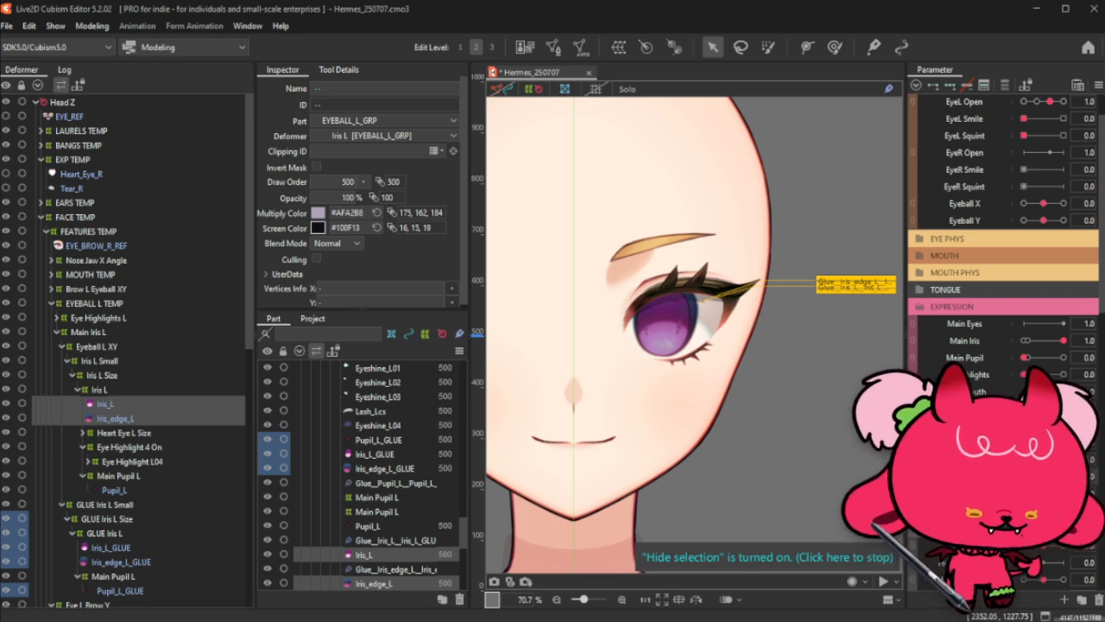
pyautogui.click(813, 358)
pyautogui.scroll(-3, 693, 415)
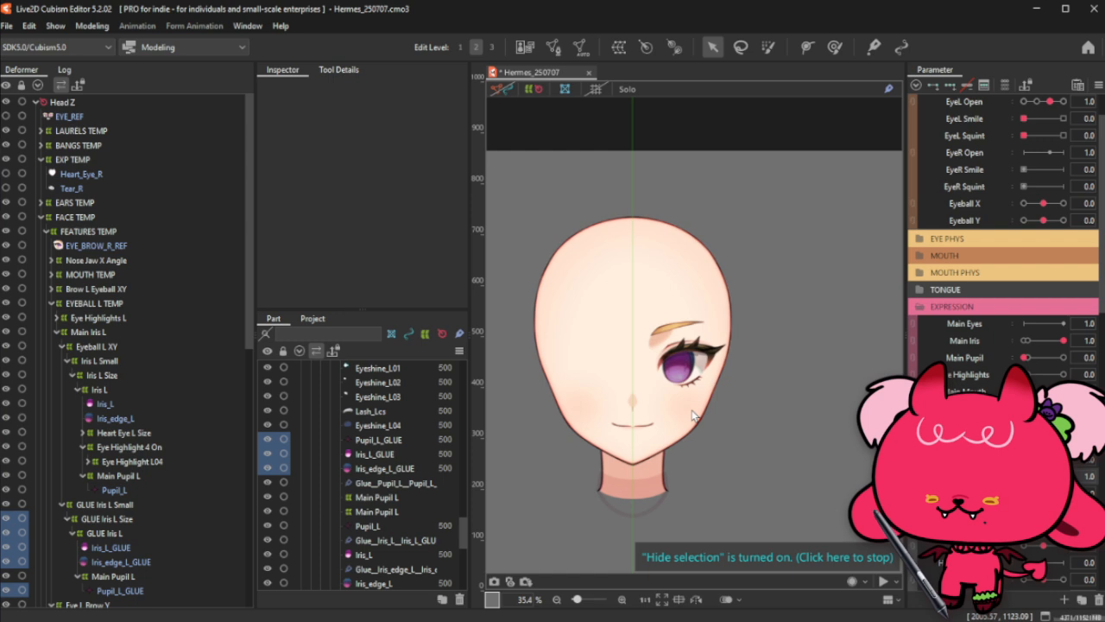
pyautogui.click(407, 486)
pyautogui.scroll(4, 407, 486)
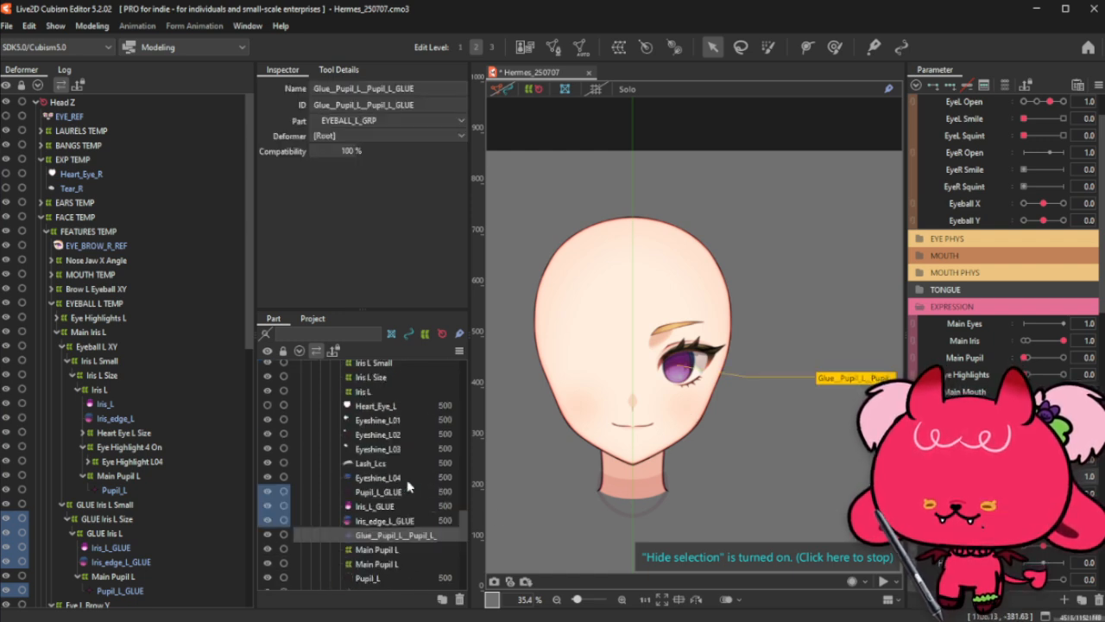
pyautogui.scroll(5, 407, 486)
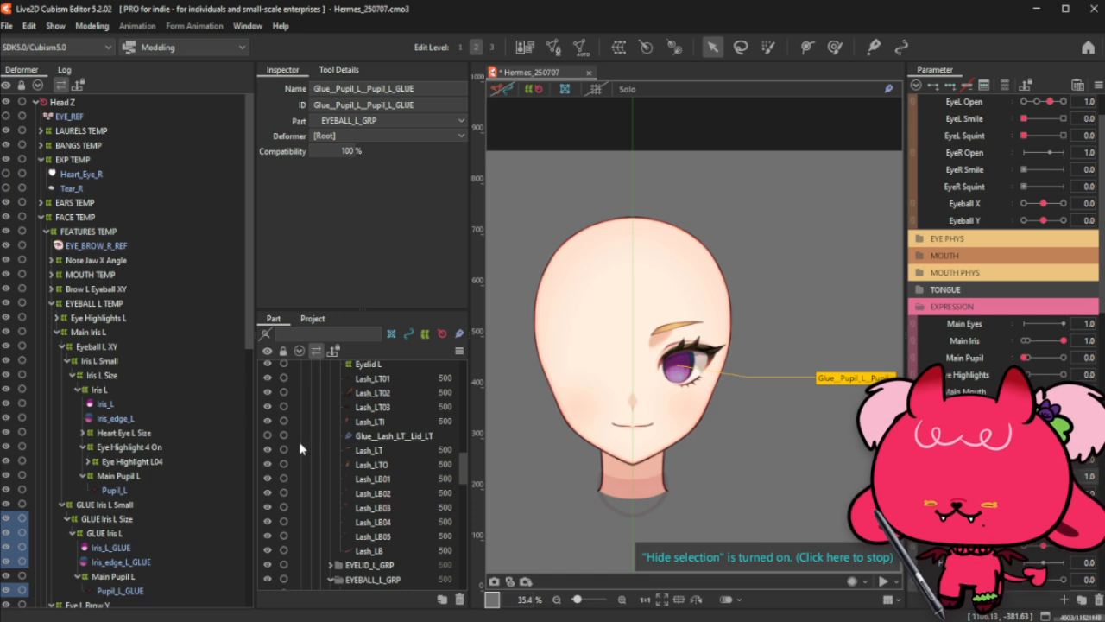
pyautogui.scroll(4, 295, 493)
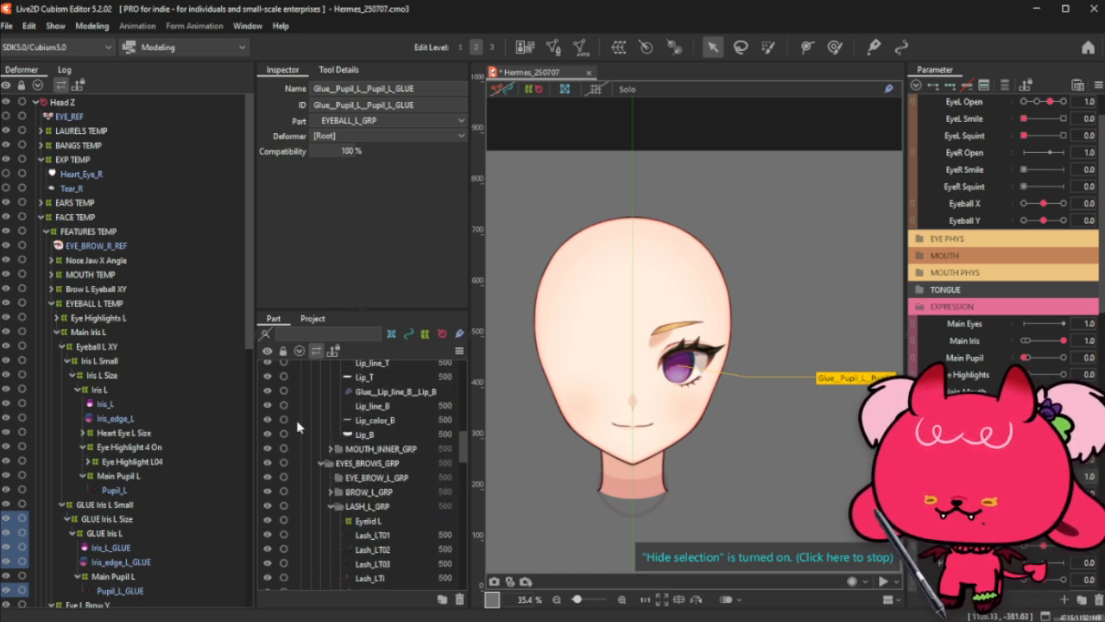
pyautogui.scroll(3, 394, 493)
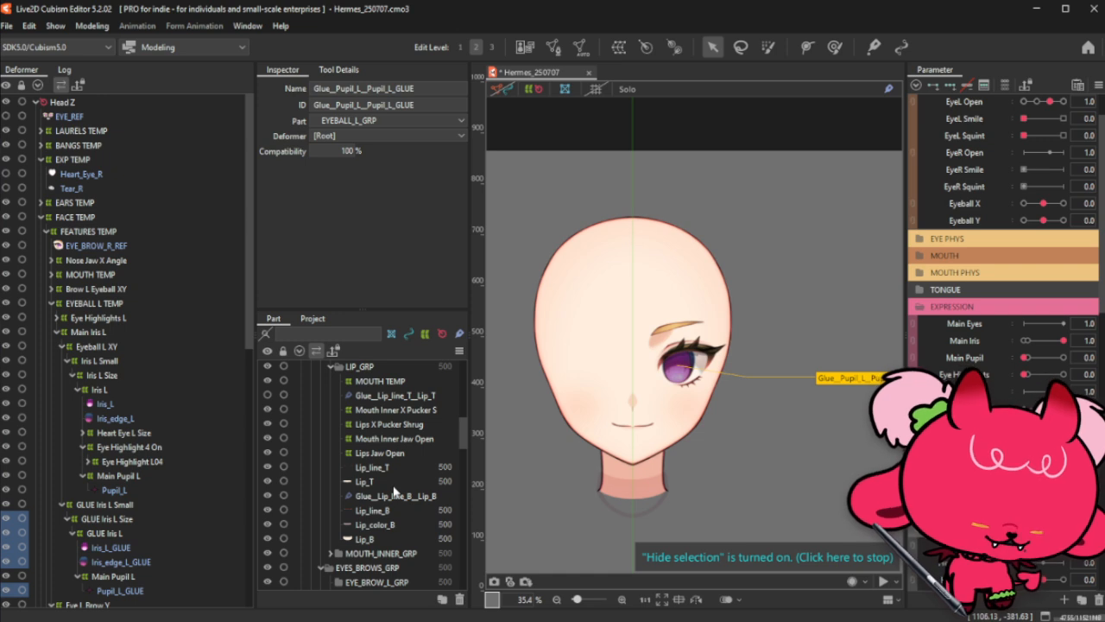
pyautogui.scroll(2, 395, 492)
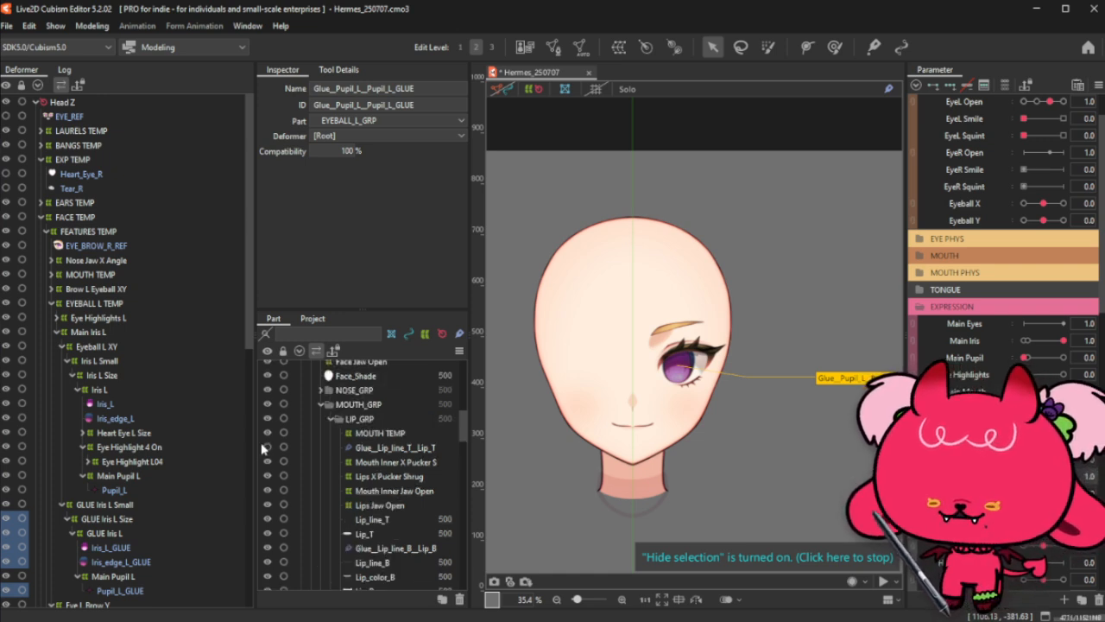
pyautogui.scroll(2, 328, 457)
pyautogui.scroll(6, 311, 462)
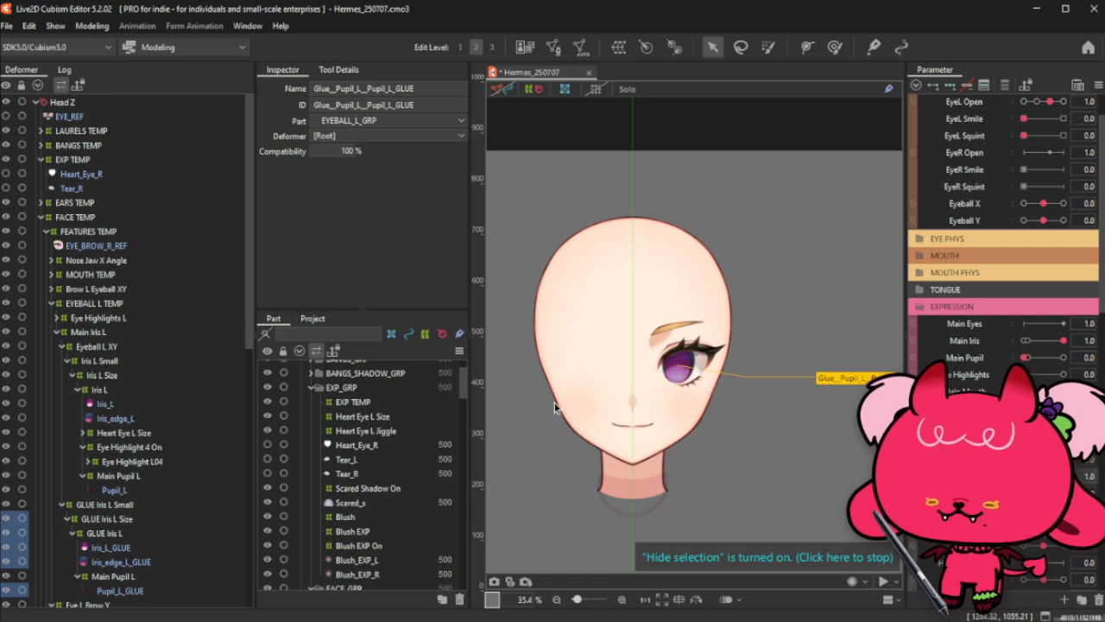
# Step: Clear the selection, reset all parameters to their default values and collapse the EYES parameter group
pyautogui.click(833, 533)
pyautogui.scroll(-3, 780, 420)
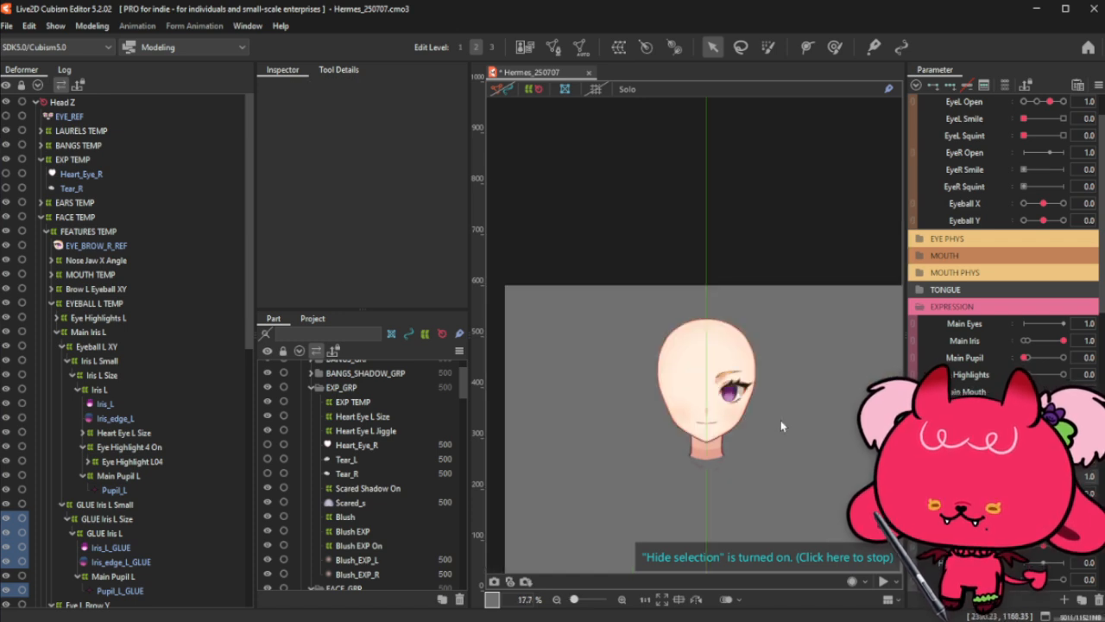
pyautogui.scroll(3, 771, 458)
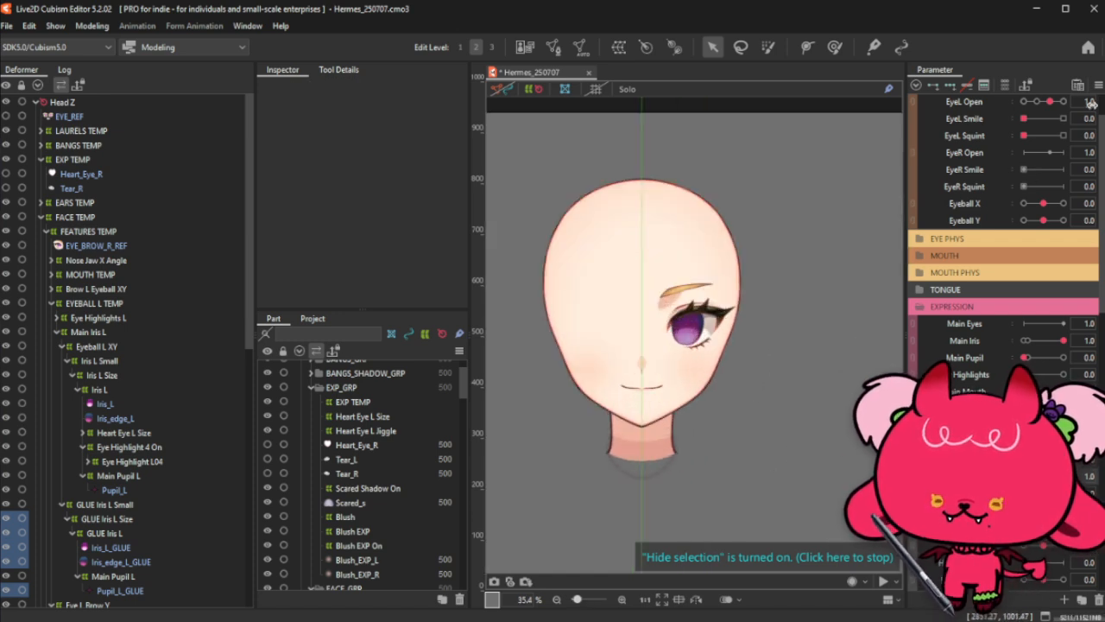
pyautogui.click(1098, 84)
pyautogui.click(1009, 110)
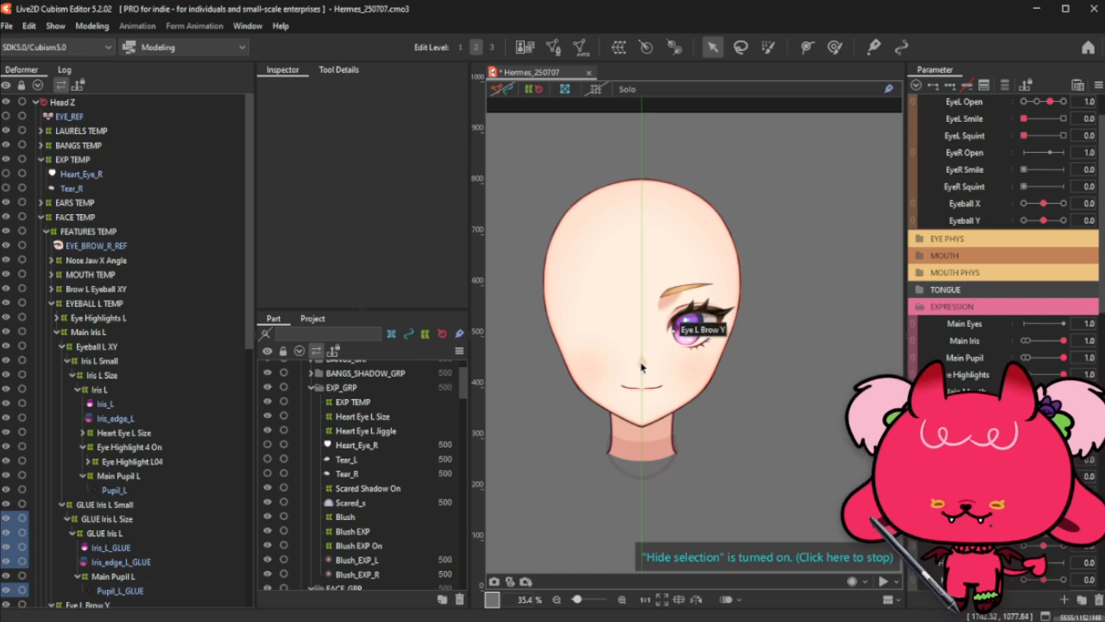
pyautogui.scroll(1, 1030, 246)
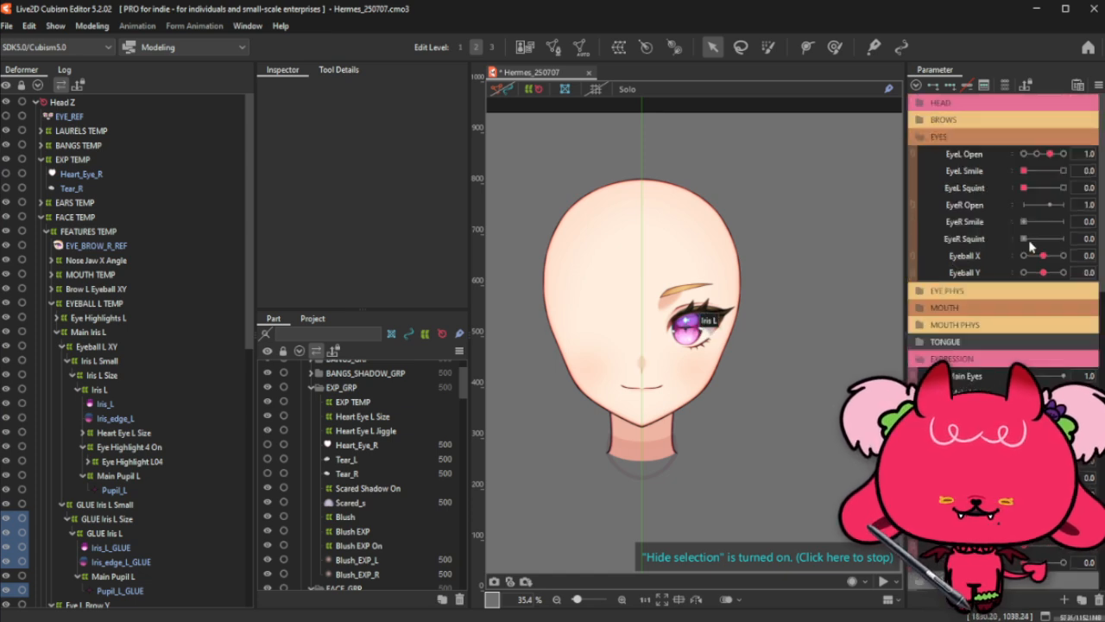
pyautogui.click(1003, 142)
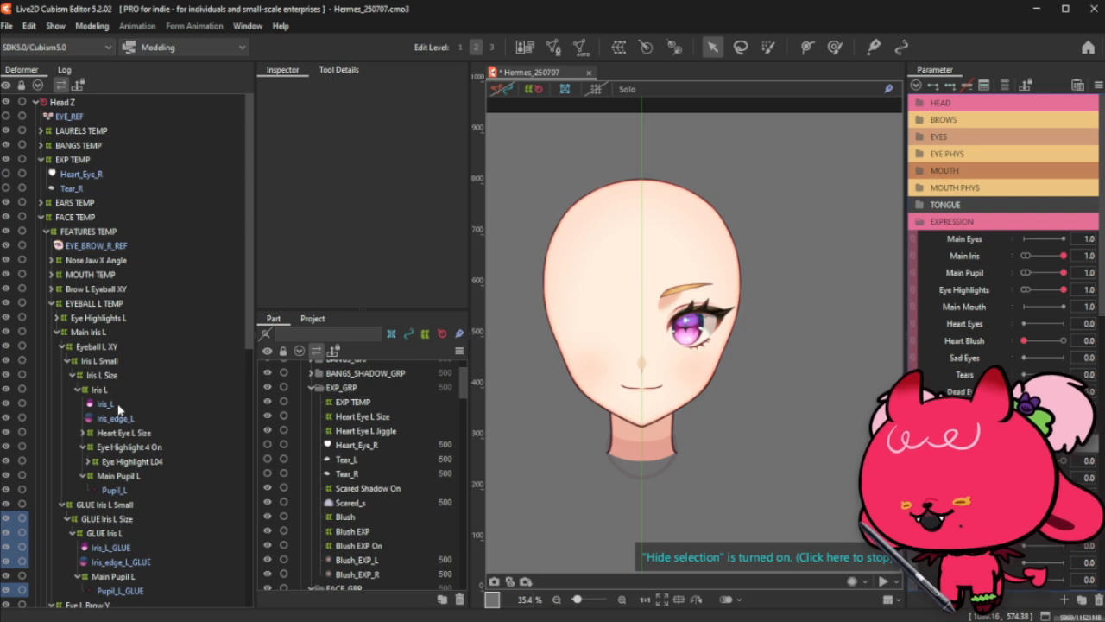
# Step: Make the Heart_Eye_L mesh visible and select its Heart Eye L Size deformer
pyautogui.scroll(-4, 119, 409)
pyautogui.click(105, 248)
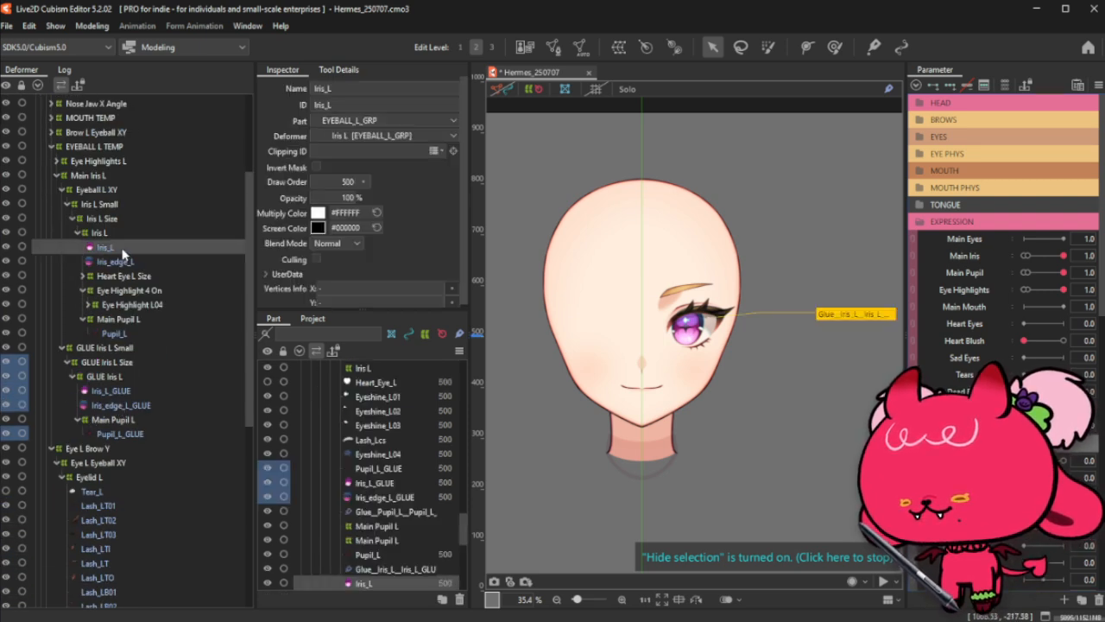
pyautogui.click(268, 383)
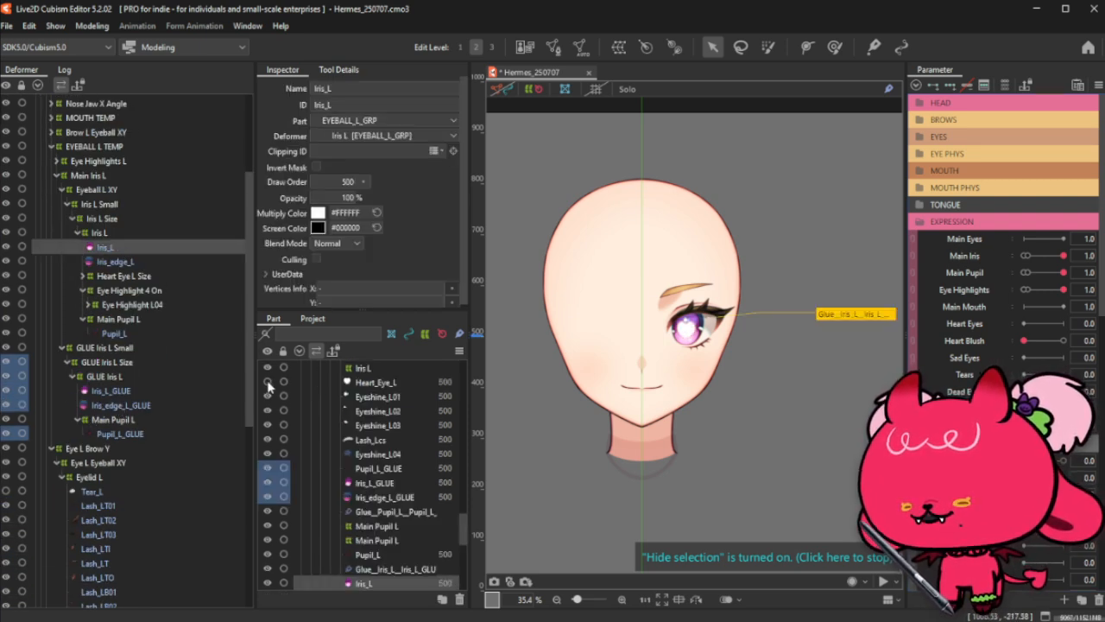
pyautogui.click(368, 383)
pyautogui.click(138, 276)
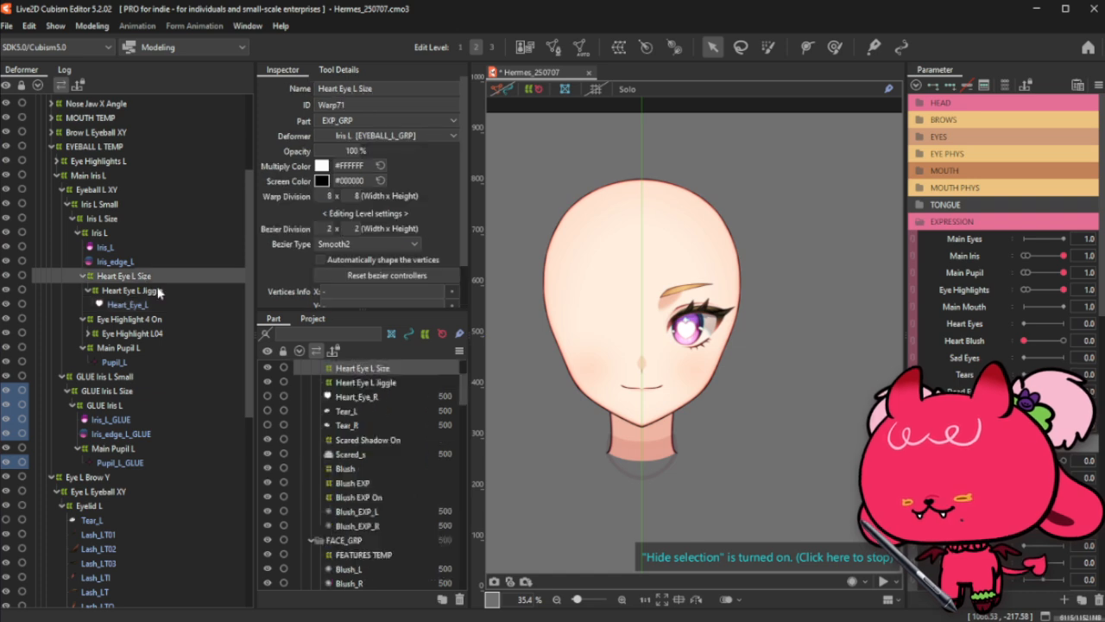
# Step: Create a warp deformer named "Heart Eye On" in EXP_GRP as the parent of Heart Eye L Size
pyautogui.scroll(3, 701, 346)
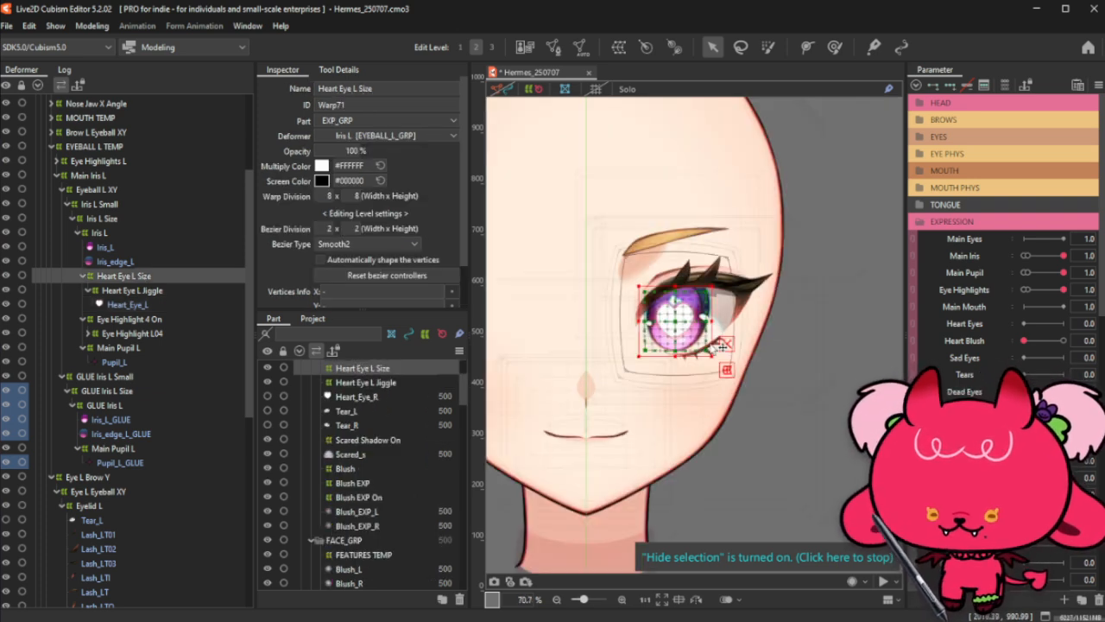
pyautogui.click(619, 47)
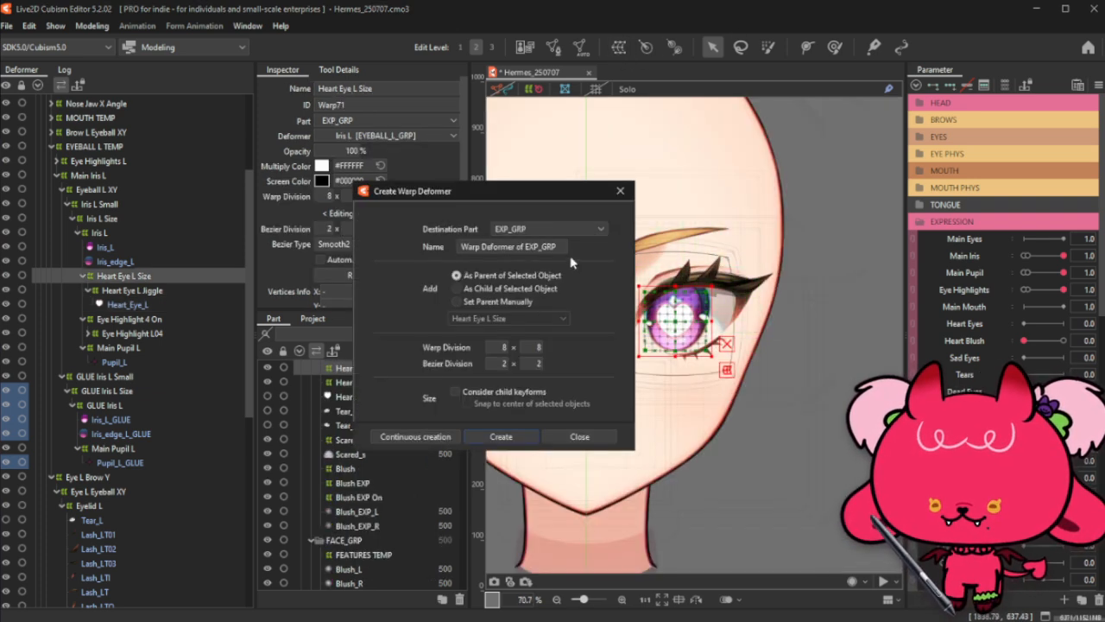
pyautogui.tripleClick(525, 247)
pyautogui.press('BackSpace')
pyautogui.write('Hear')
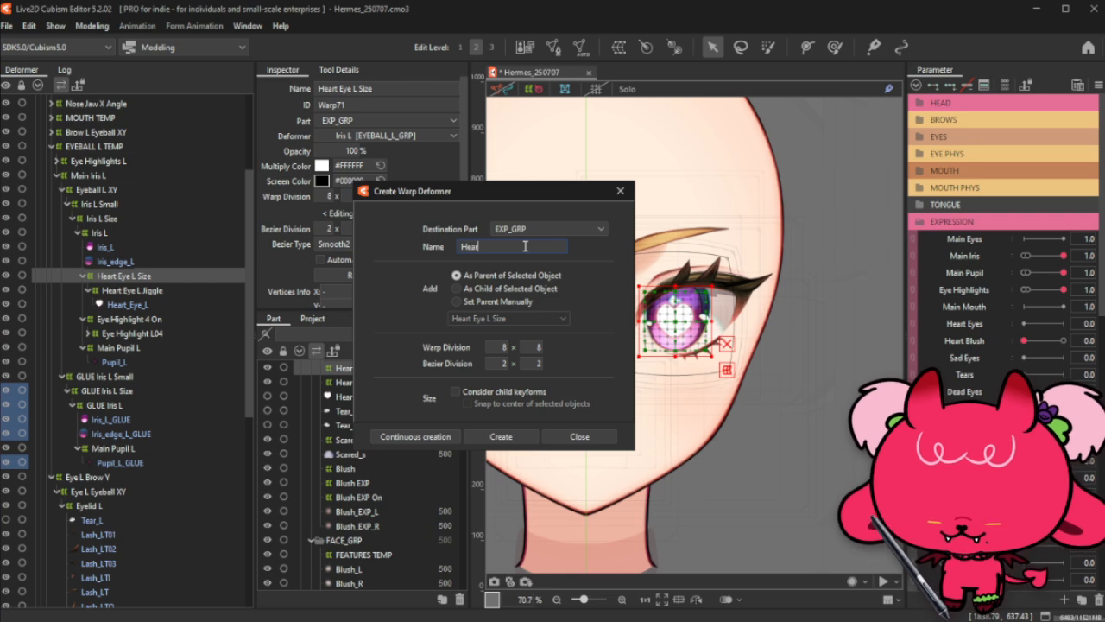
pyautogui.write('t Eye On')
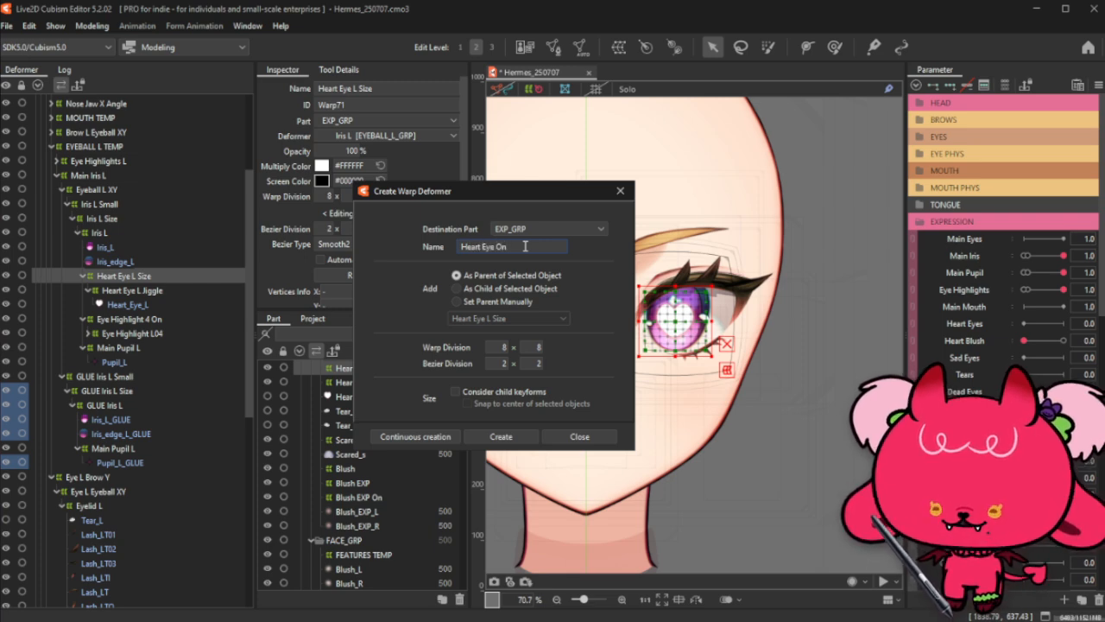
pyautogui.click(499, 436)
# Step: Slightly enlarge the Heart Eye On deformer around the iris and set its warp division to 9 × 9
pyautogui.scroll(3, 695, 336)
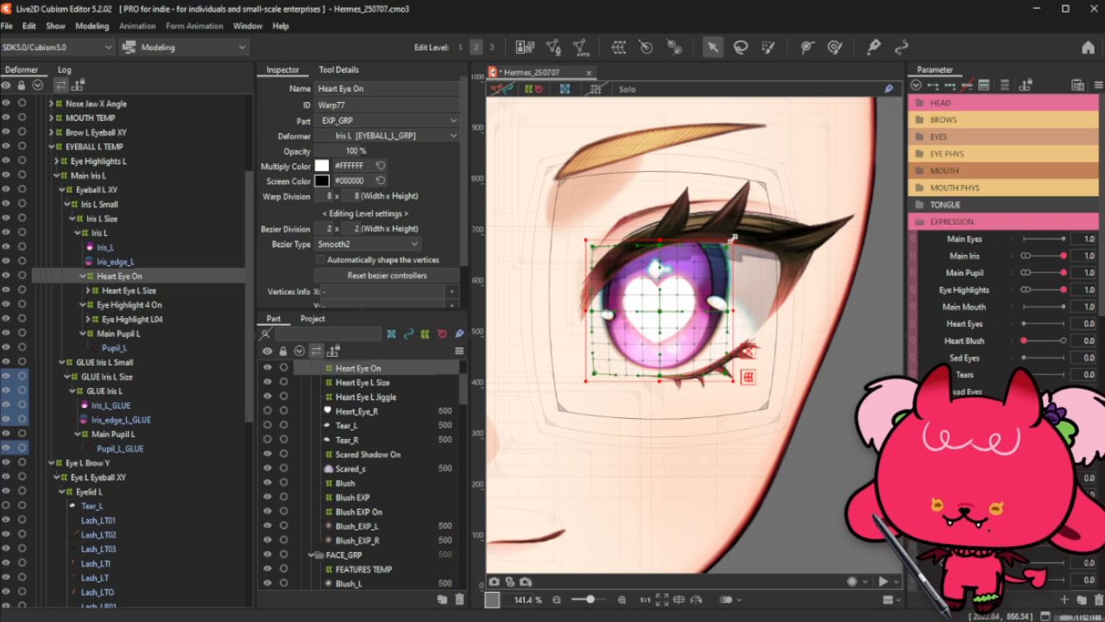
pyautogui.moveTo(733, 239); pyautogui.dragTo(739, 234)
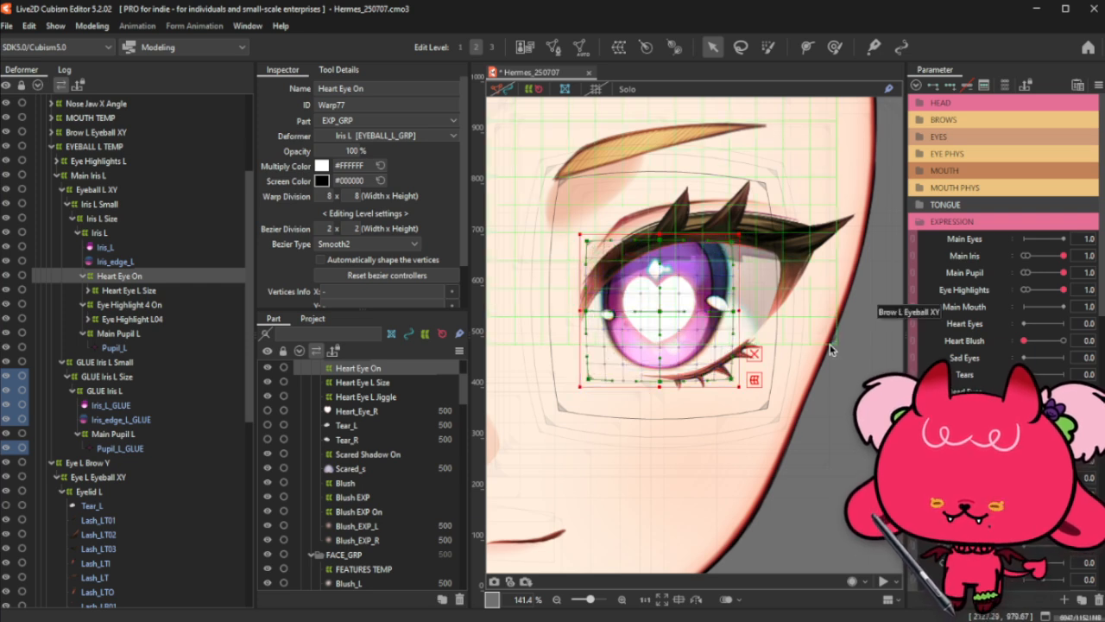
pyautogui.moveTo(342, 196); pyautogui.dragTo(354, 197)
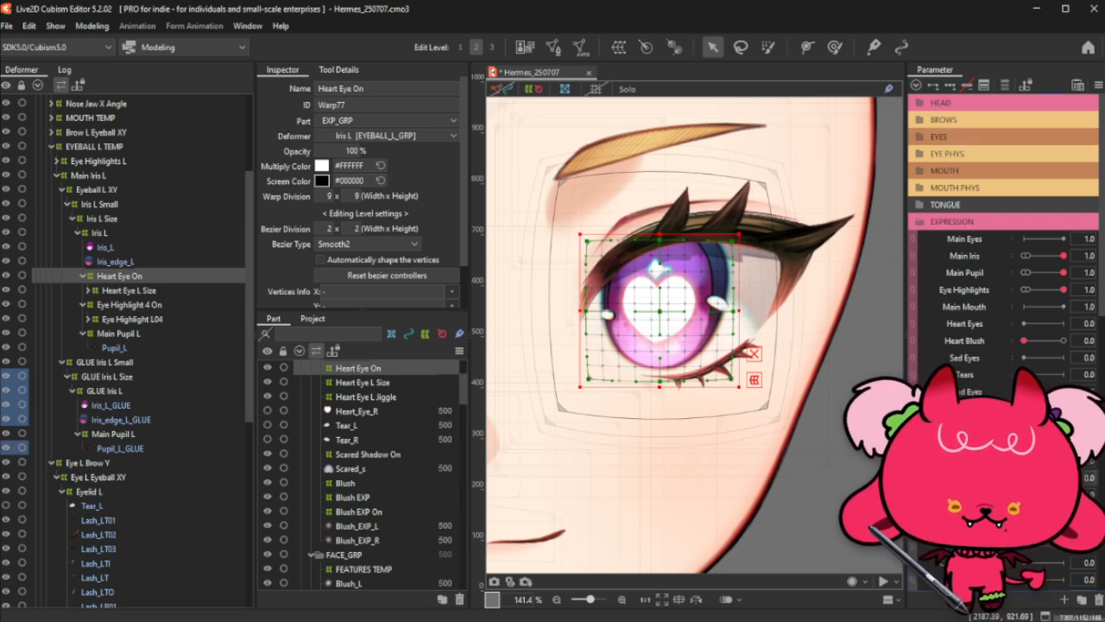
# Step: Add two keys on Heart Eyes for Heart Eye On and shrink the deformer to a tiny point at the pupil's center at 0.0
pyautogui.scroll(-2, 978, 285)
pyautogui.click(964, 271)
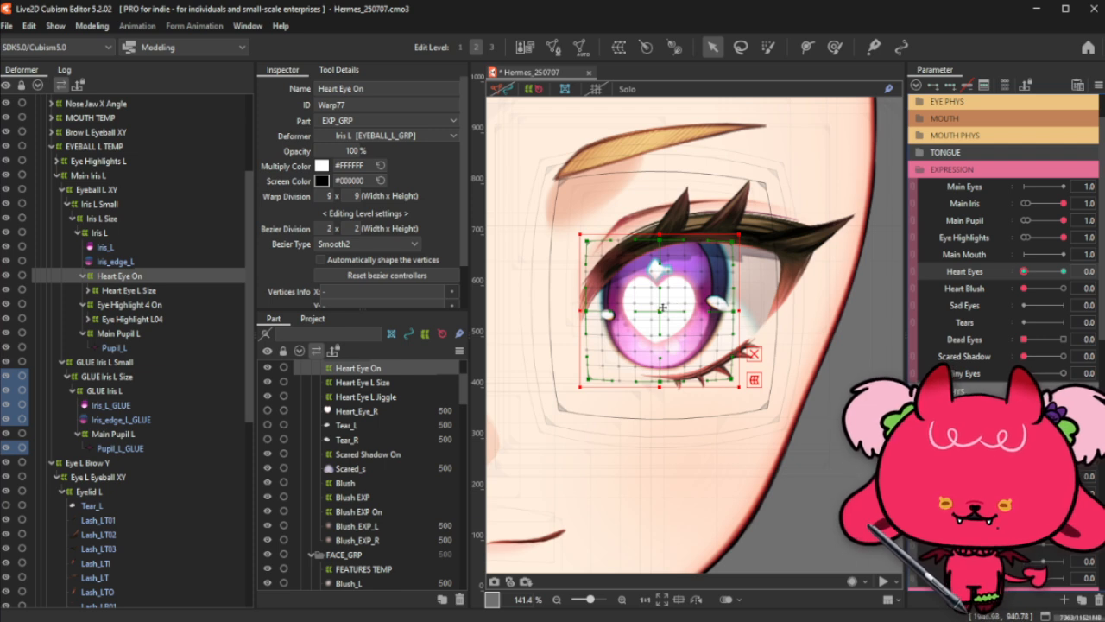
pyautogui.scroll(1, 677, 310)
pyautogui.scroll(1, 661, 320)
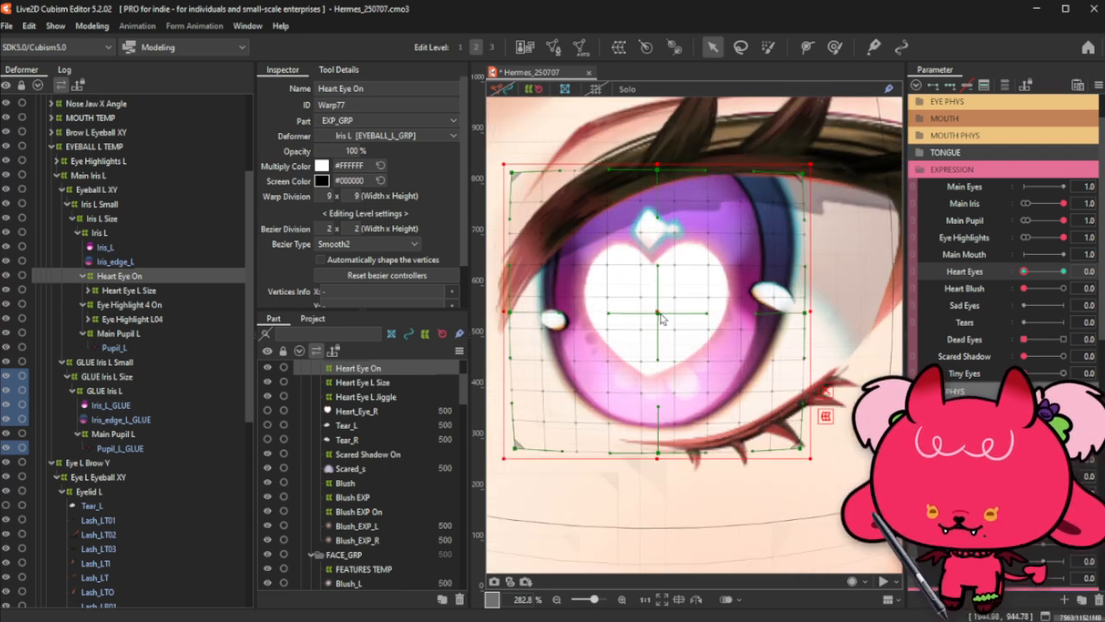
pyautogui.moveTo(657, 311); pyautogui.dragTo(655, 306)
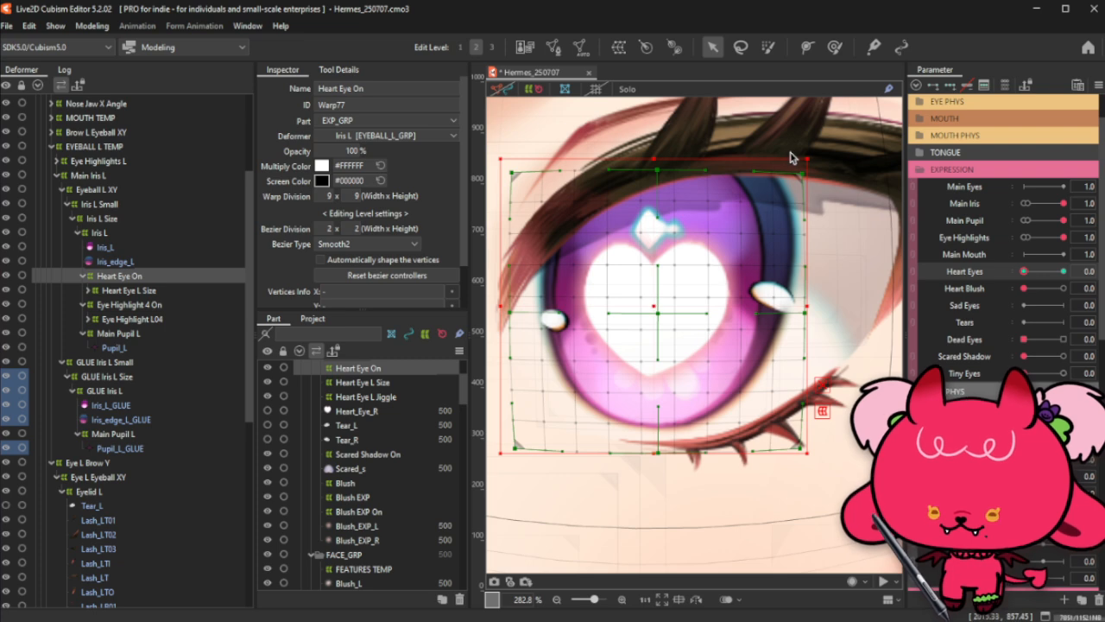
pyautogui.moveTo(796, 153); pyautogui.dragTo(682, 288)
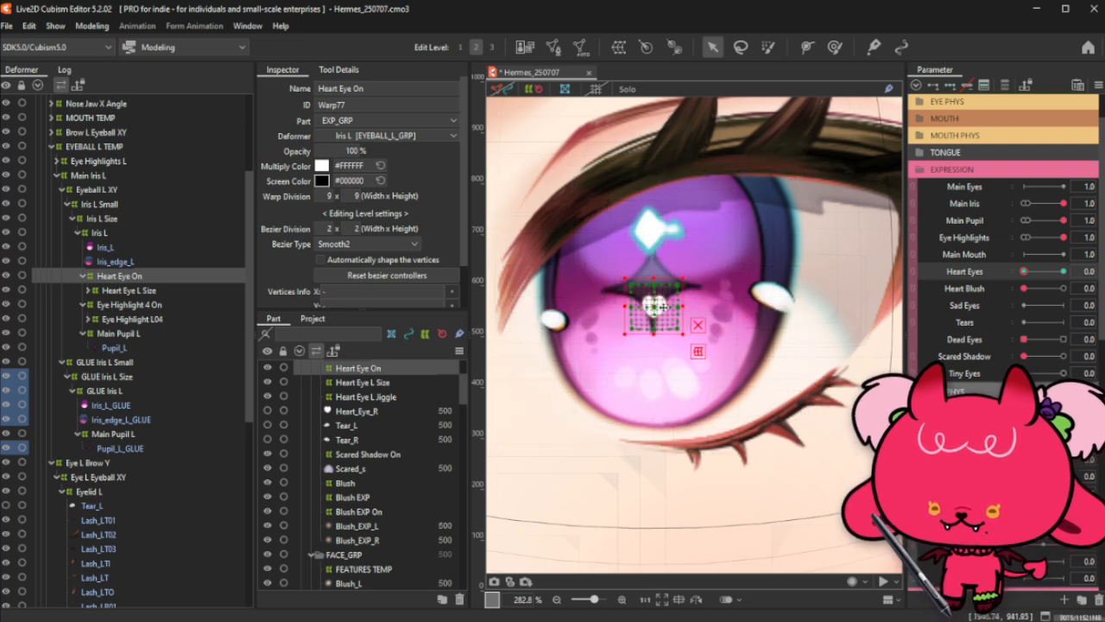
pyautogui.scroll(2, 650, 311)
pyautogui.scroll(3, 654, 289)
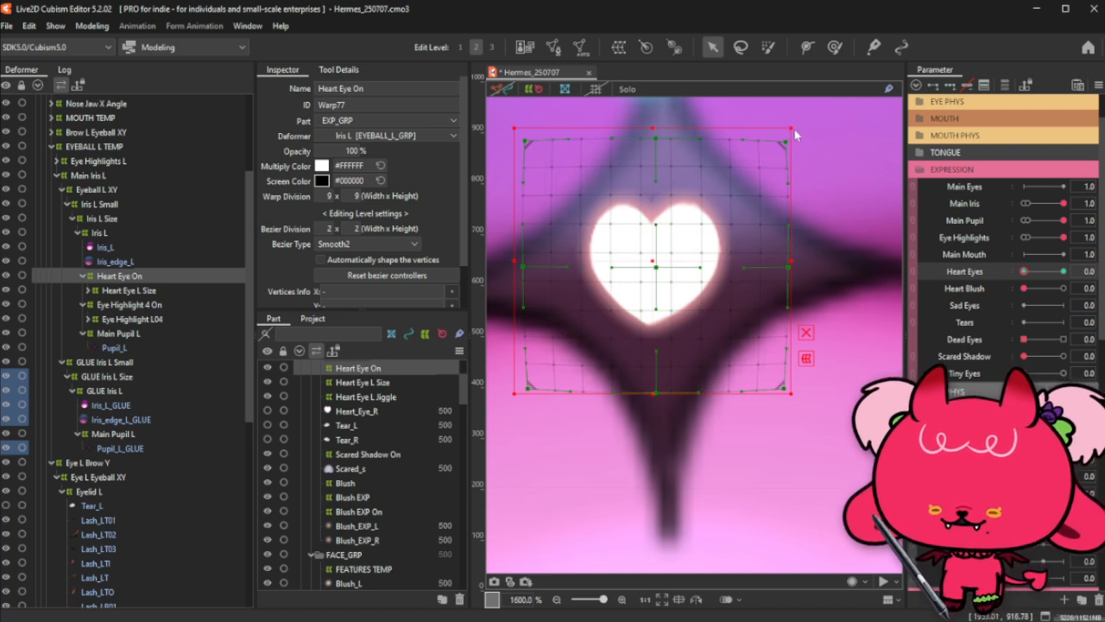
pyautogui.moveTo(794, 131); pyautogui.dragTo(653, 260)
pyautogui.scroll(2, 669, 263)
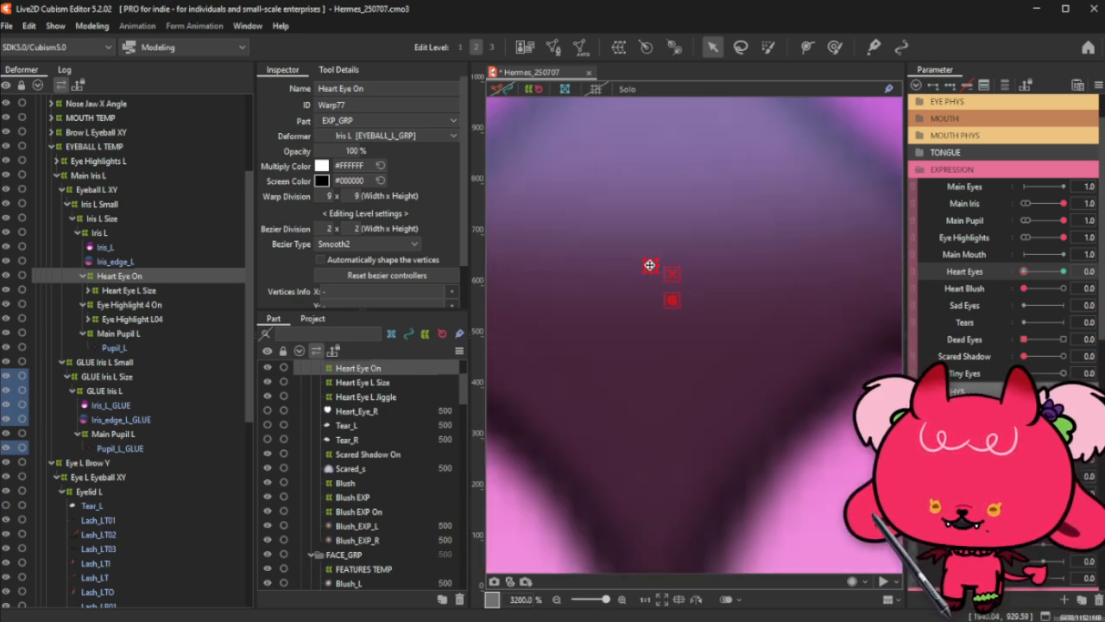
pyautogui.scroll(-6, 651, 266)
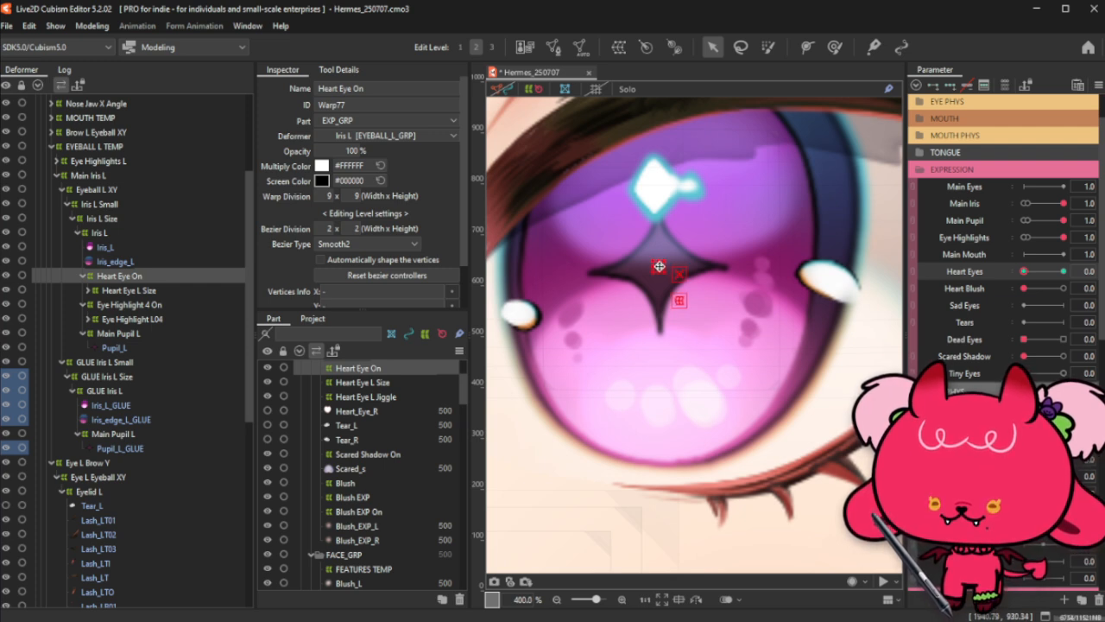
# Step: Add a key for Heart Eye On at 0.1 on the Heart Eyes parameter
pyautogui.click(1089, 271)
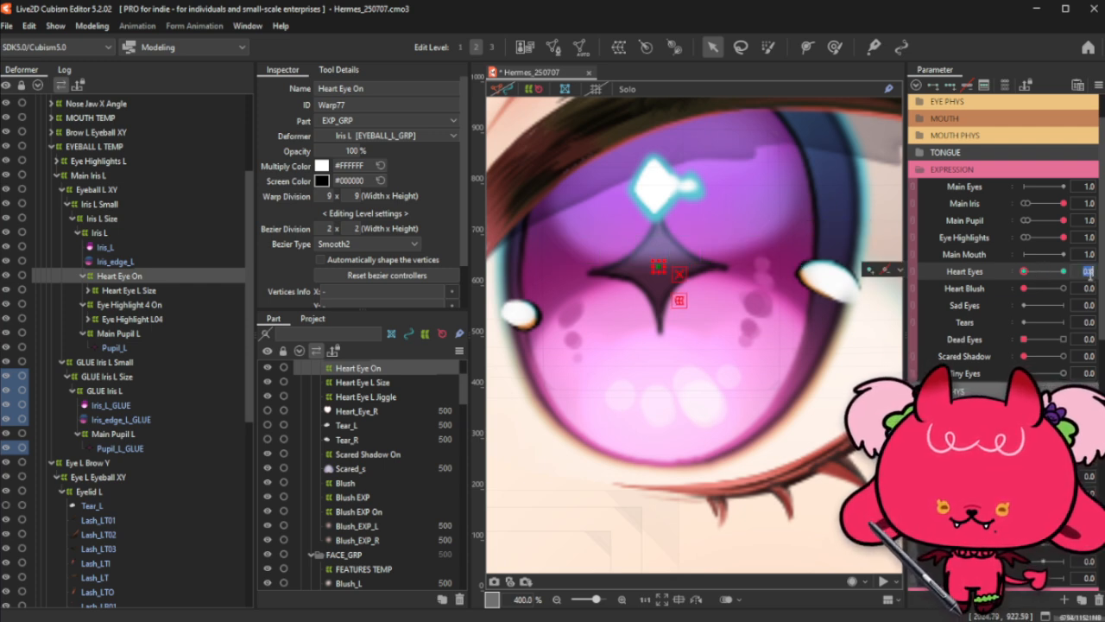
pyautogui.write('0.1')
pyautogui.press('Return')
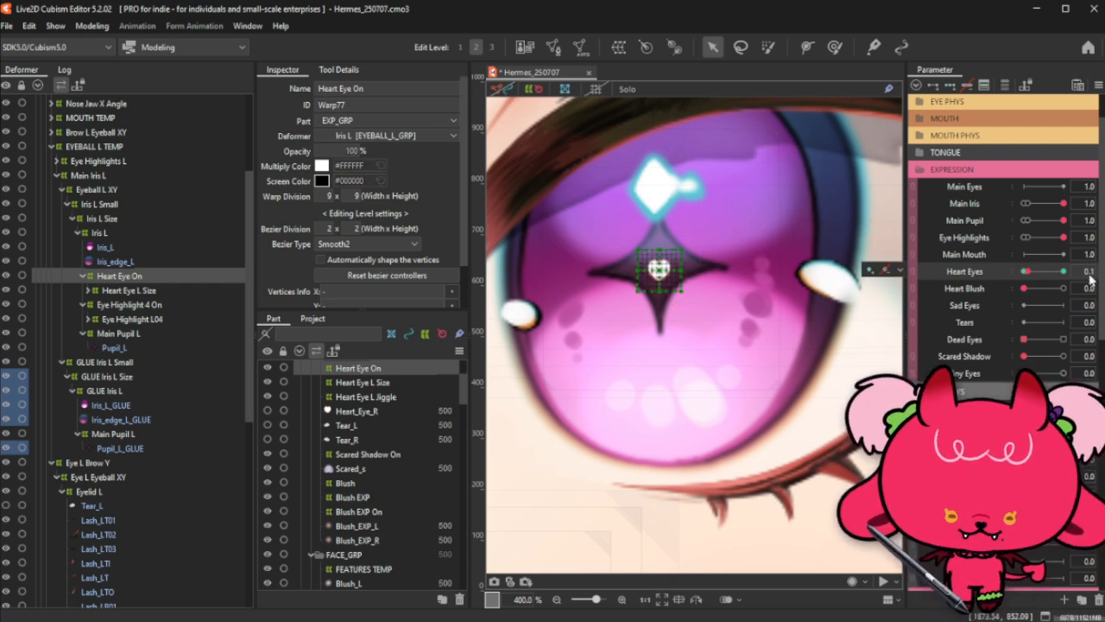
pyautogui.click(1021, 273)
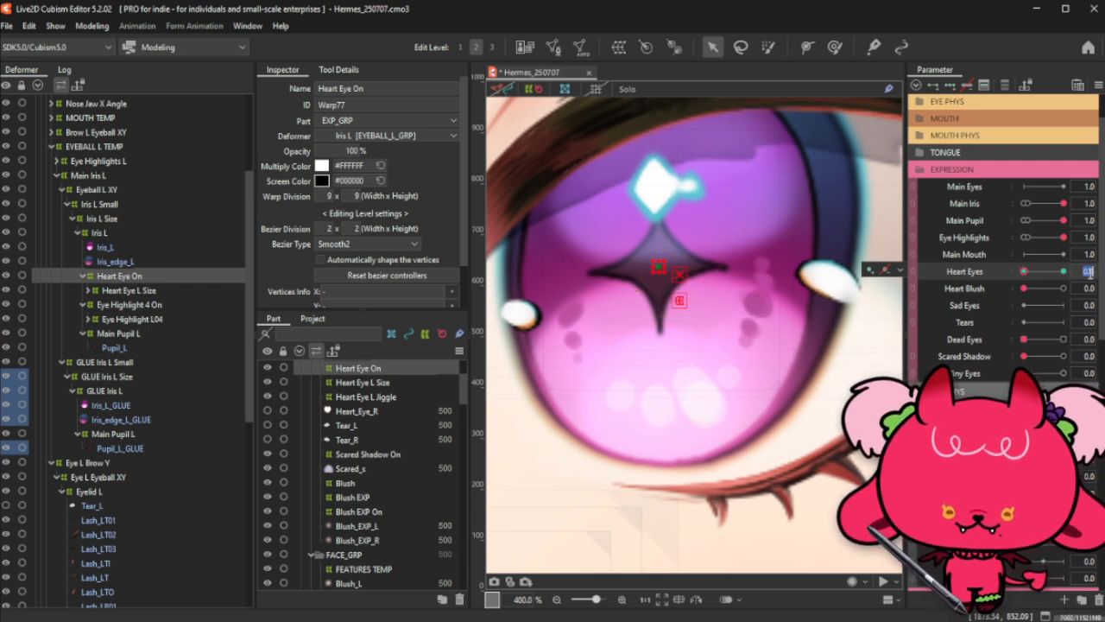
pyautogui.press('Return')
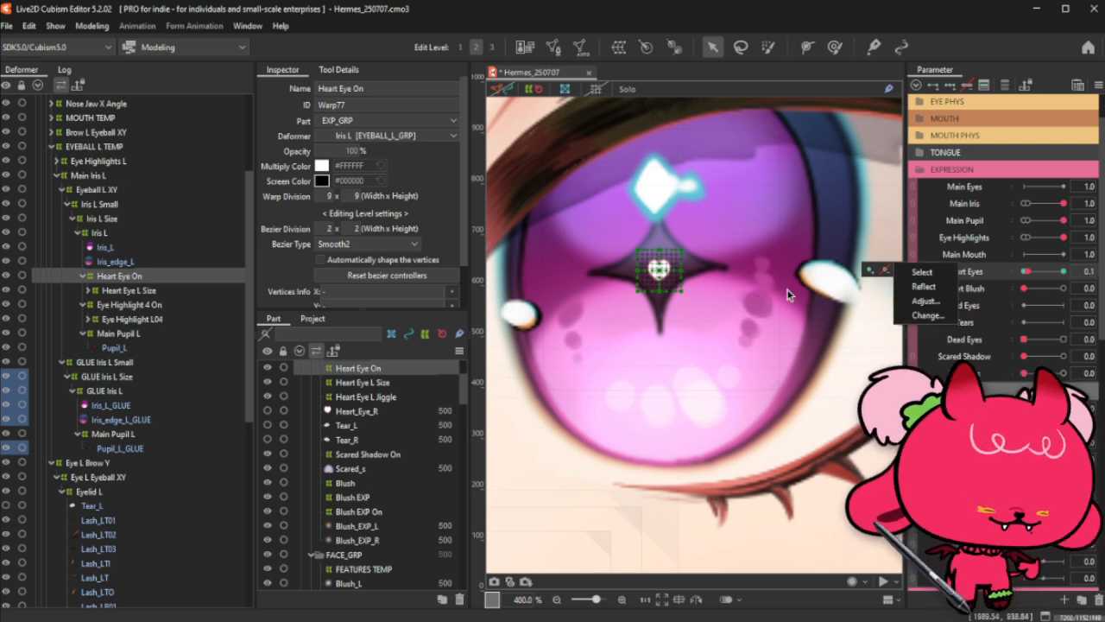
pyautogui.click(871, 271)
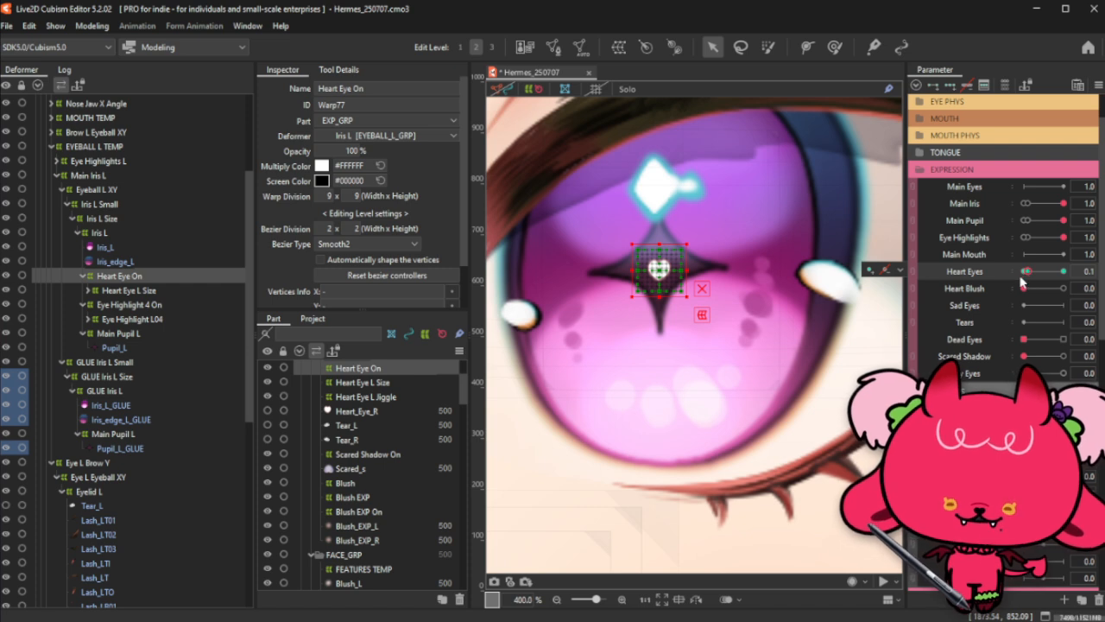
# Step: Copy Heart Eye On's tiny pupil-center shape from Heart Eyes 0.0 onto its 0.1 key and set the parameter to 1.0
pyautogui.click(1024, 272)
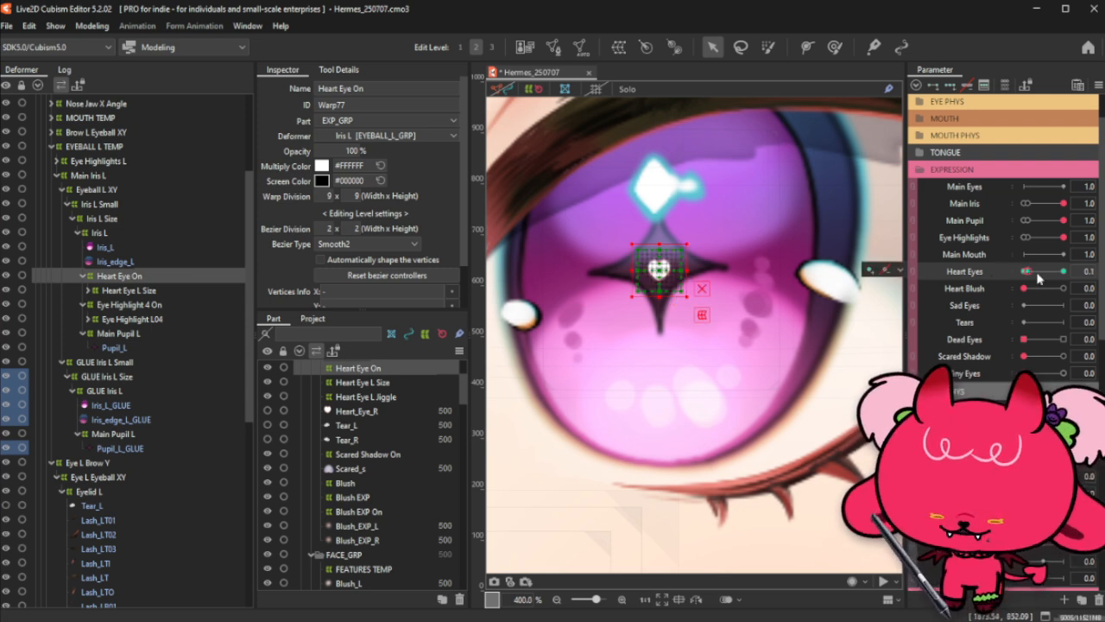
pyautogui.hotkey('ctrl', 'v')
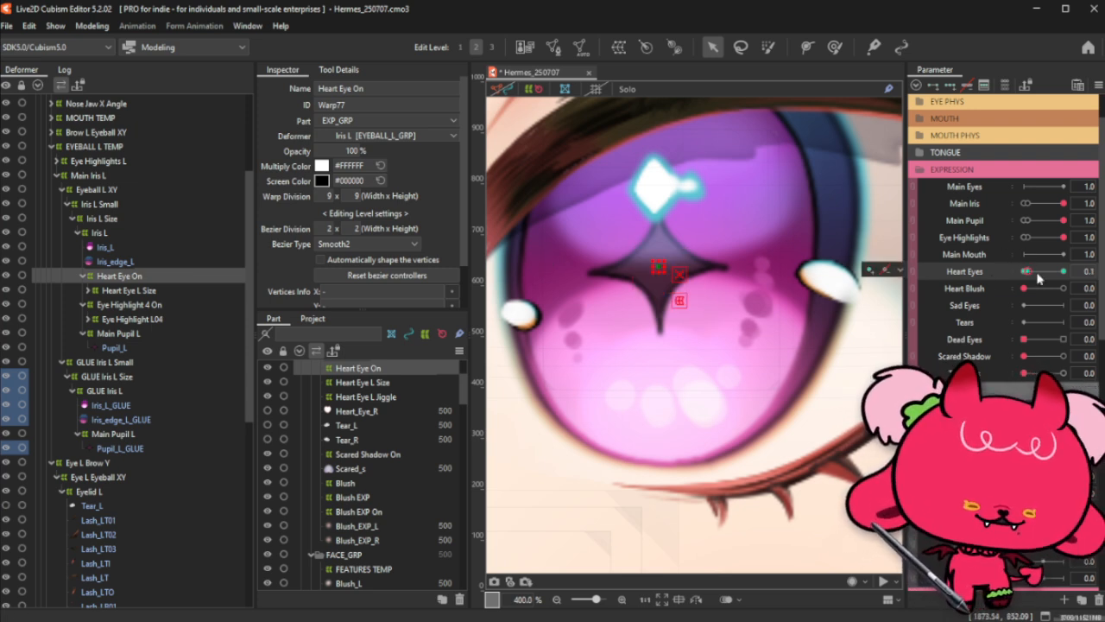
pyautogui.moveTo(1029, 272); pyautogui.dragTo(1064, 271)
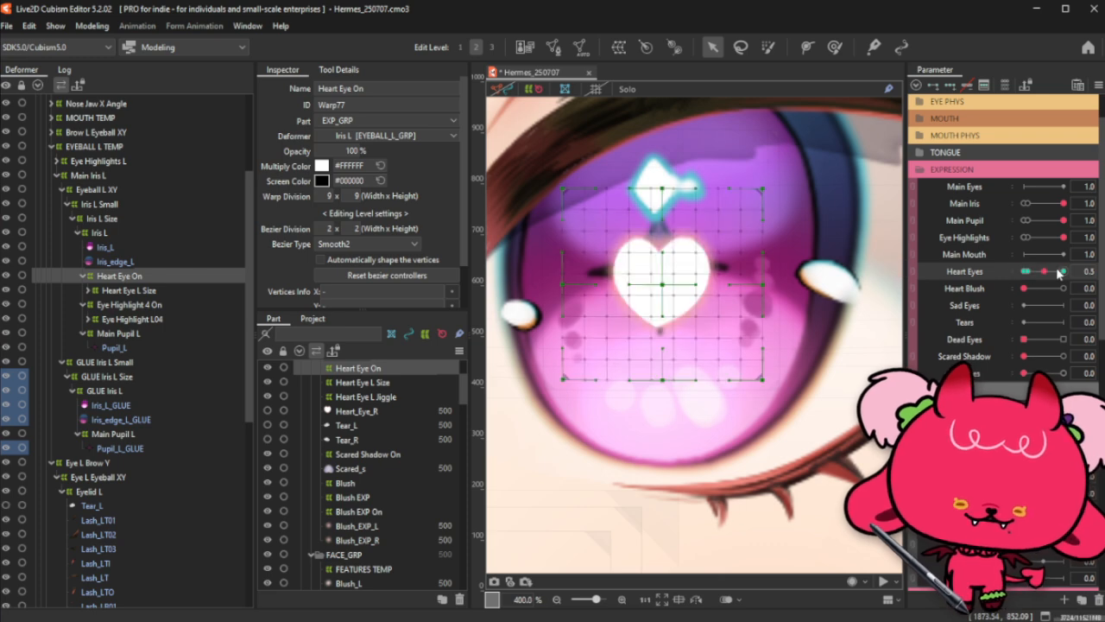
# Step: Hide the selection overlay and preview the heart growing and shrinking by sweeping Heart Eyes between 0.0 and 1.0
pyautogui.scroll(-3, 809, 308)
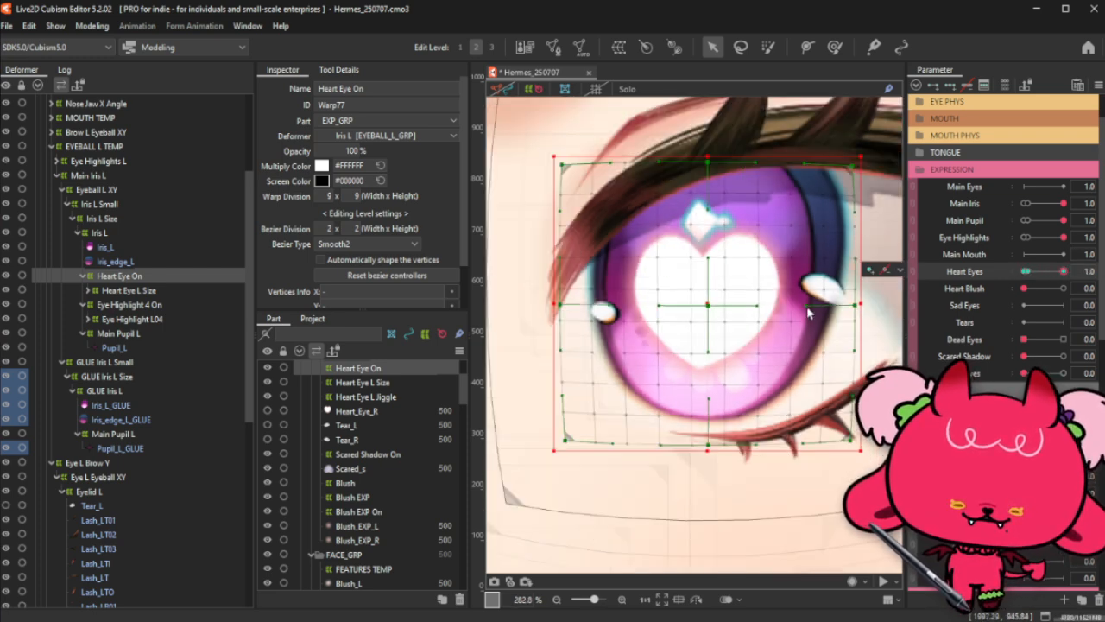
pyautogui.scroll(-1, 645, 335)
pyautogui.scroll(1, 785, 304)
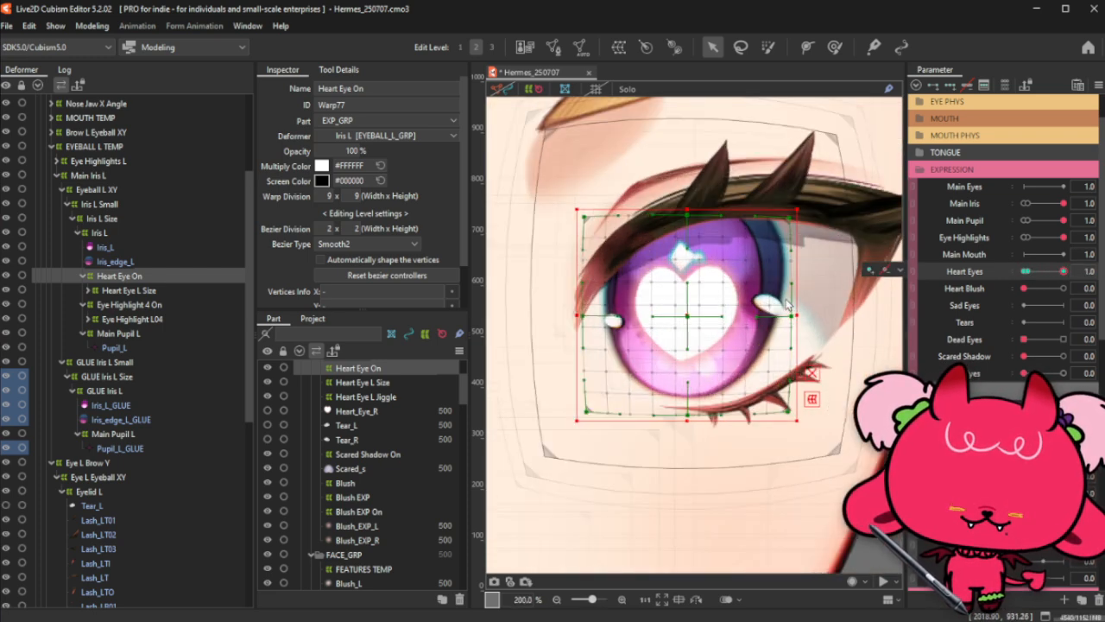
pyautogui.hotkey('ctrl', 'h')
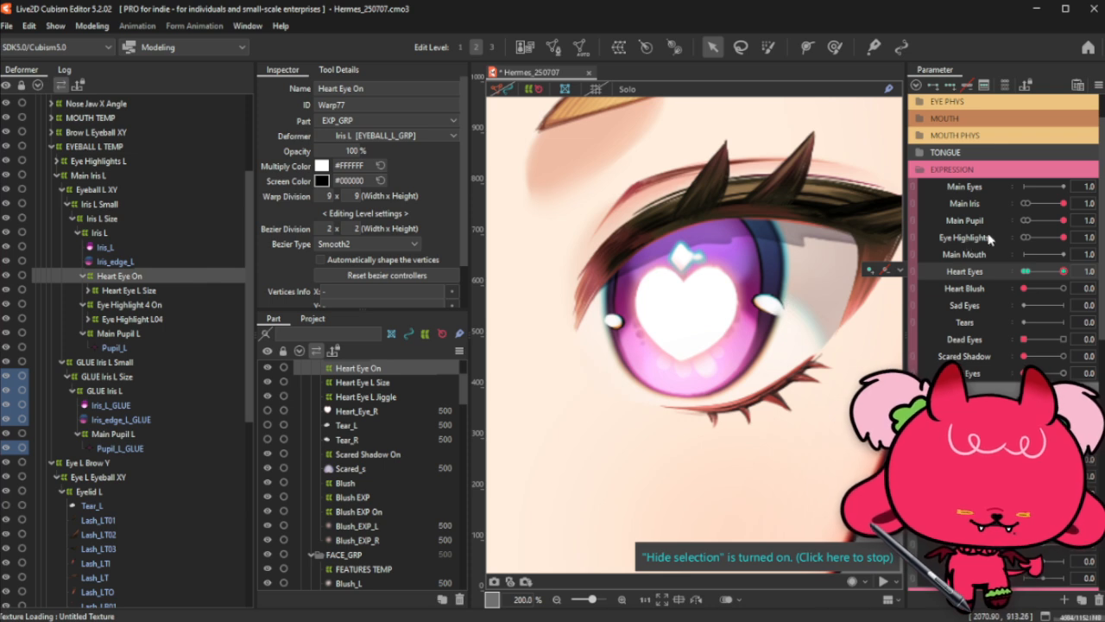
pyautogui.moveTo(1057, 279); pyautogui.dragTo(984, 291)
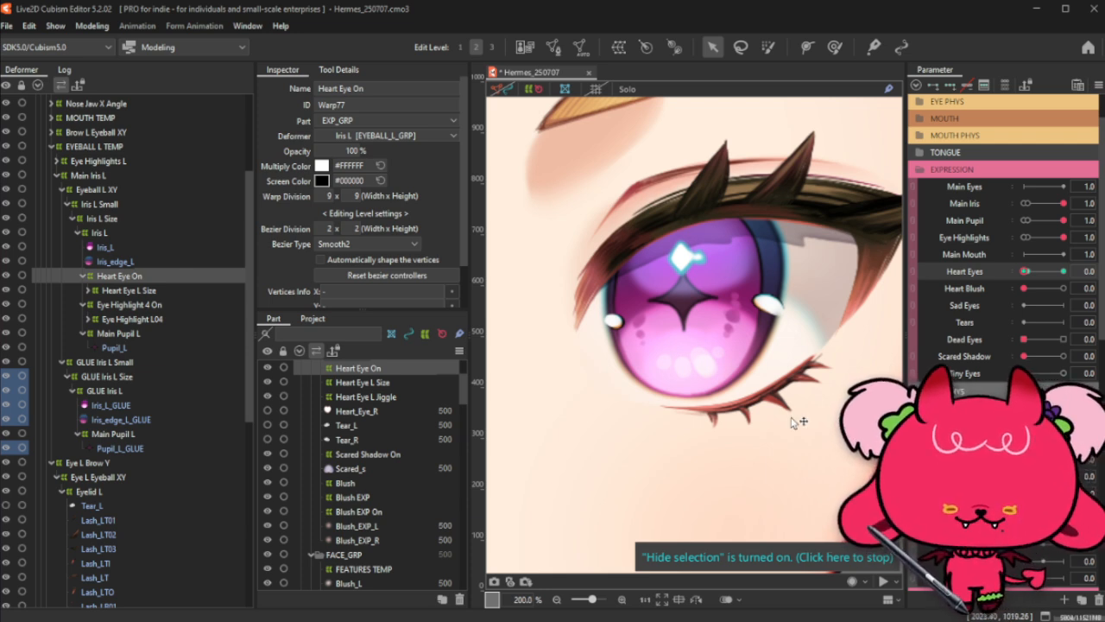
pyautogui.scroll(-4, 799, 419)
pyautogui.scroll(1, 756, 423)
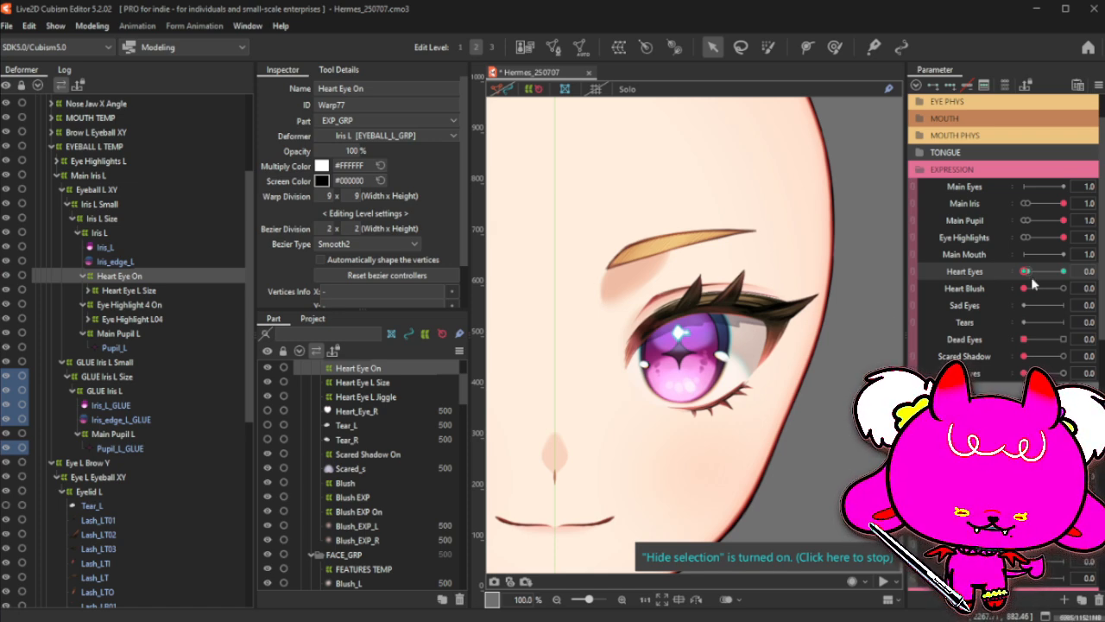
pyautogui.moveTo(1025, 271); pyautogui.dragTo(1088, 281)
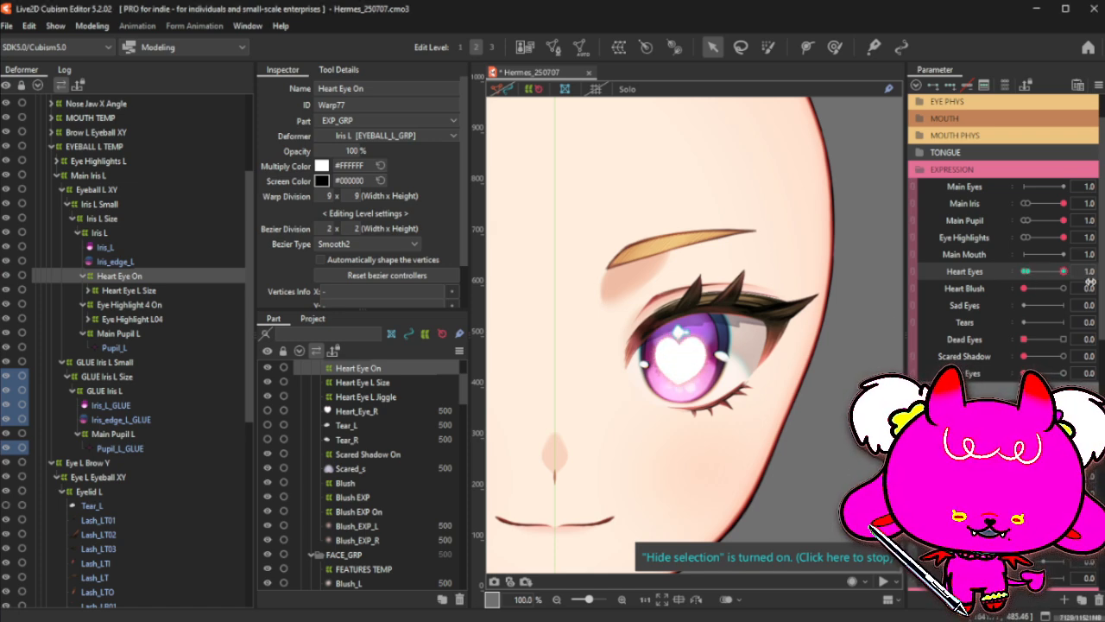
pyautogui.click(1024, 272)
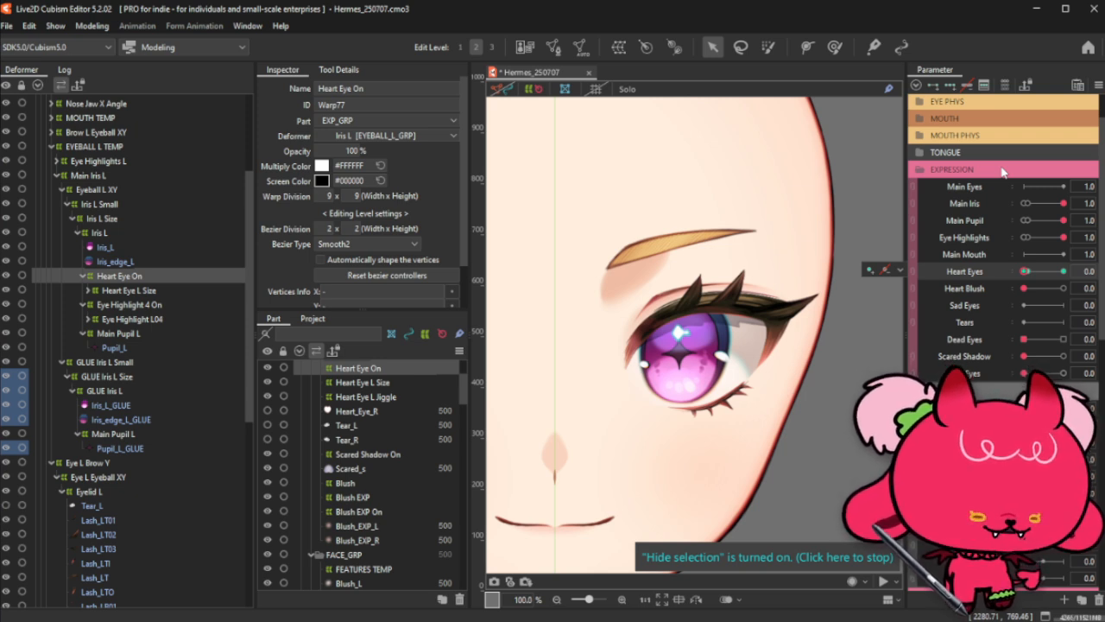
pyautogui.click(1003, 171)
pyautogui.click(1003, 172)
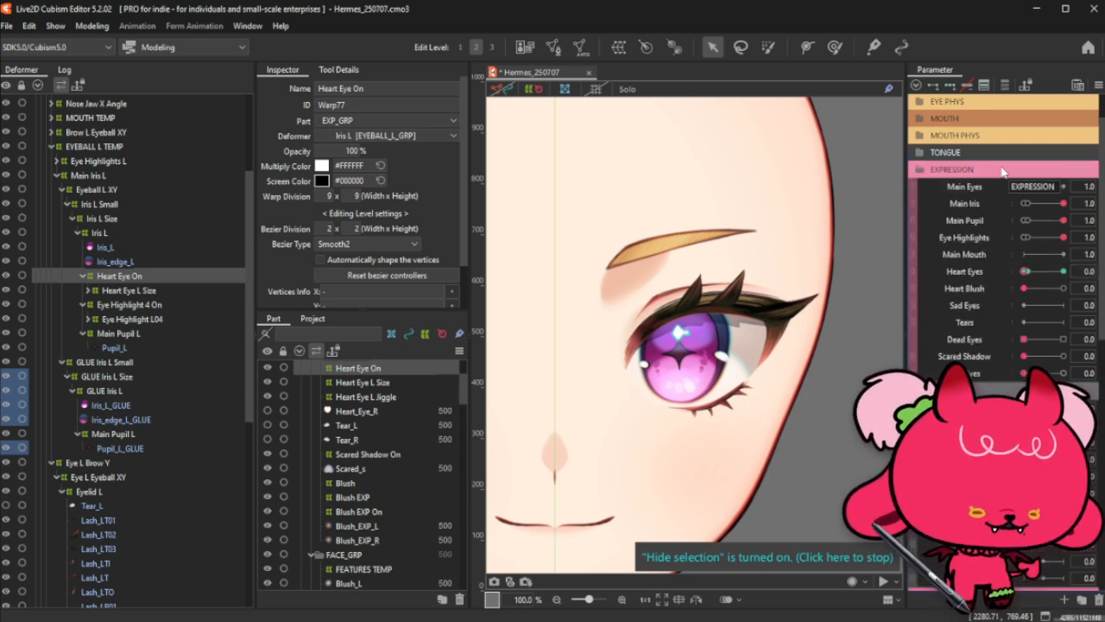
pyautogui.scroll(-2, 1020, 370)
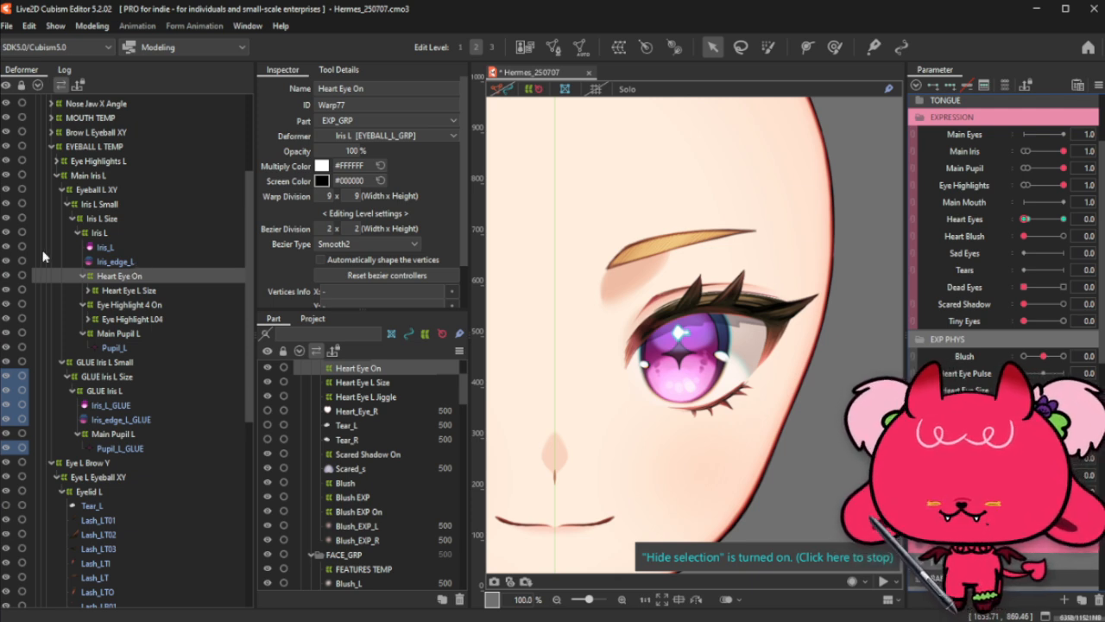
# Step: Collapse the Heart Eye On, Eye Highlight 4 On and Main Pupil L branches in the deformer tree and select Iris L
pyautogui.click(82, 276)
pyautogui.click(83, 291)
pyautogui.click(84, 304)
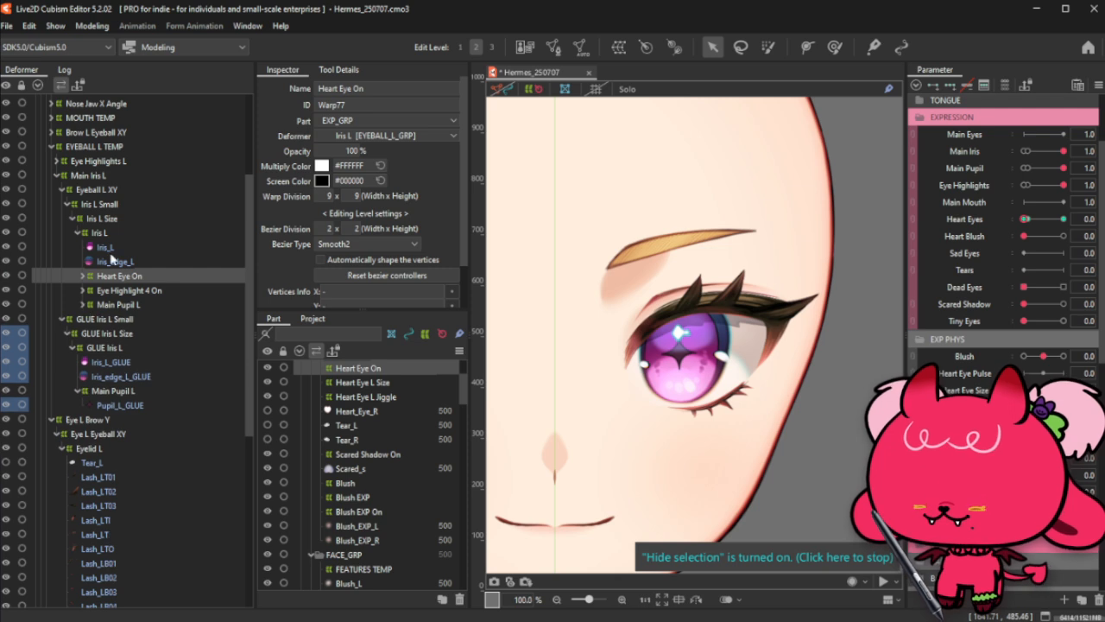
pyautogui.click(103, 234)
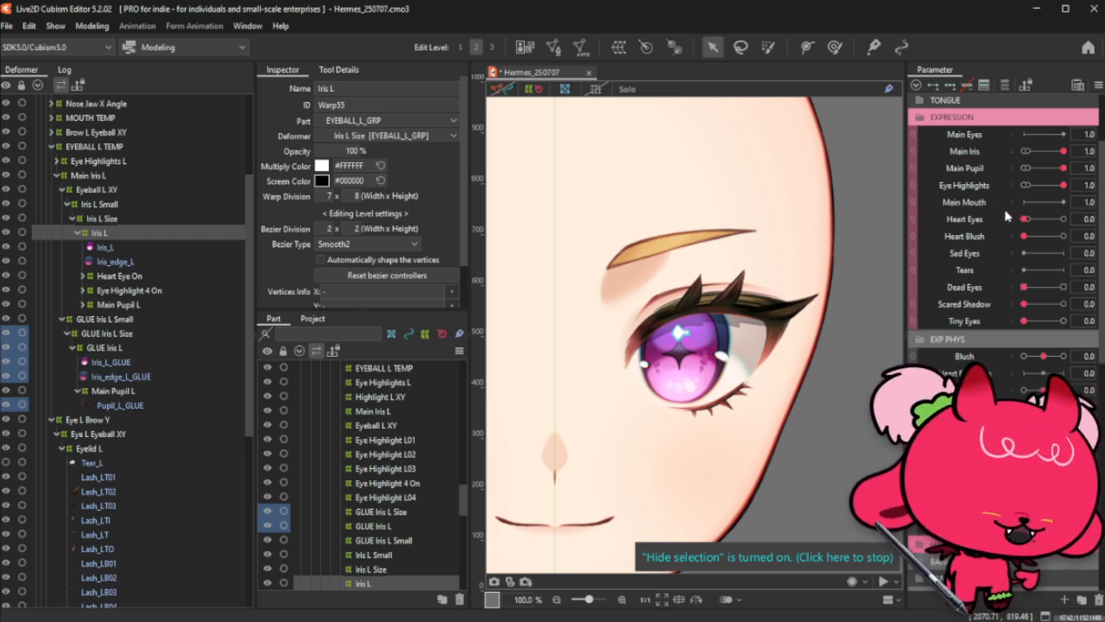
# Step: Delete the Main Mouth parameter from the EXPRESSION group
pyautogui.scroll(-1, 807, 300)
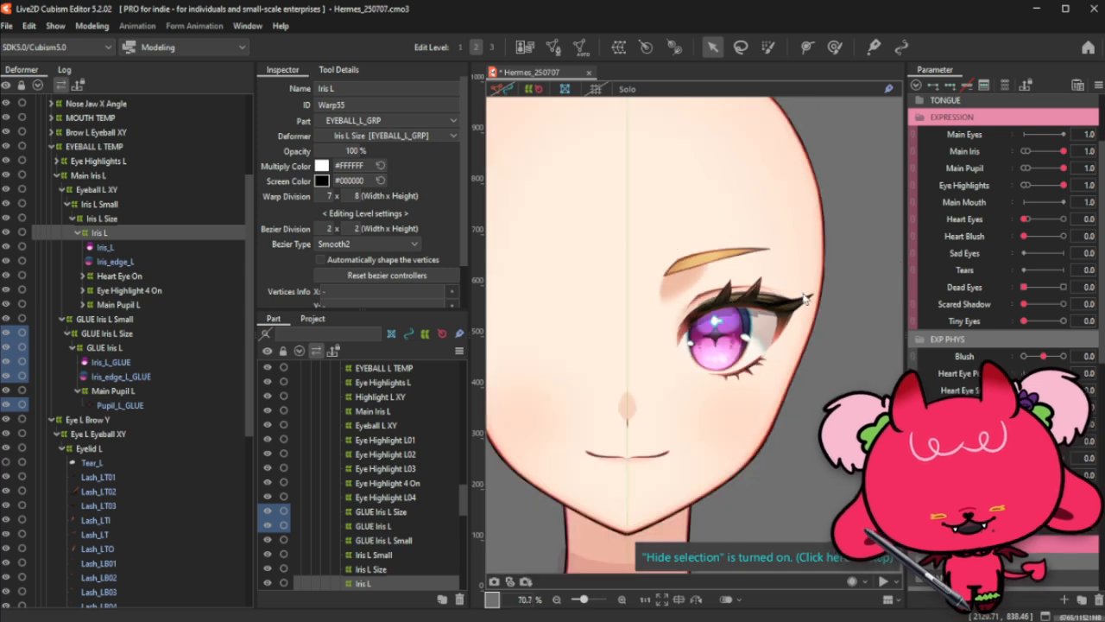
pyautogui.click(1098, 607)
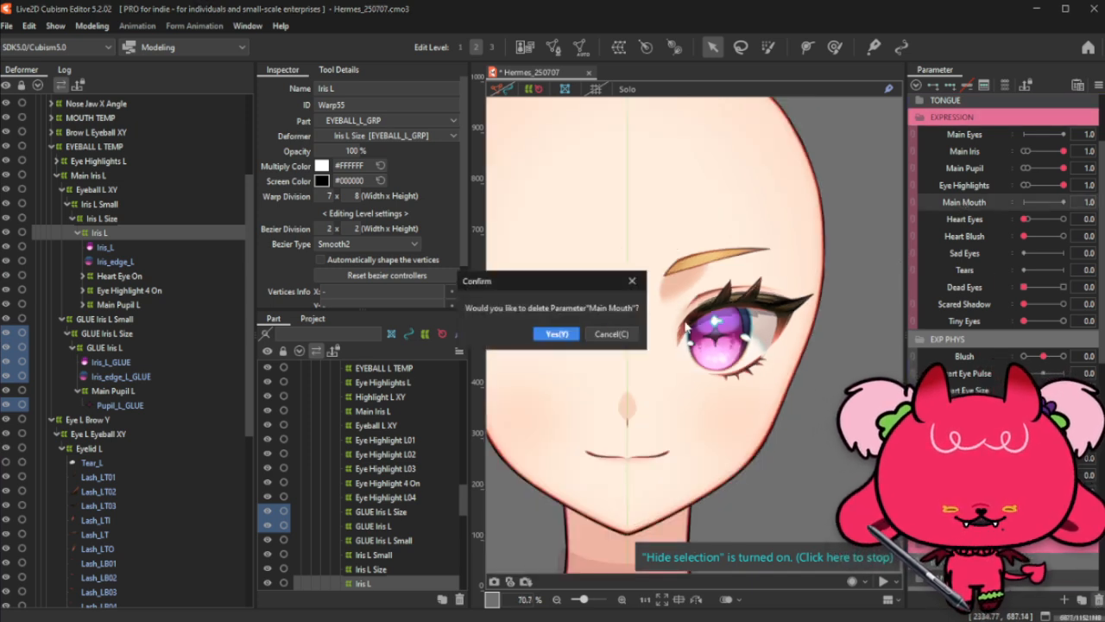
pyautogui.click(556, 335)
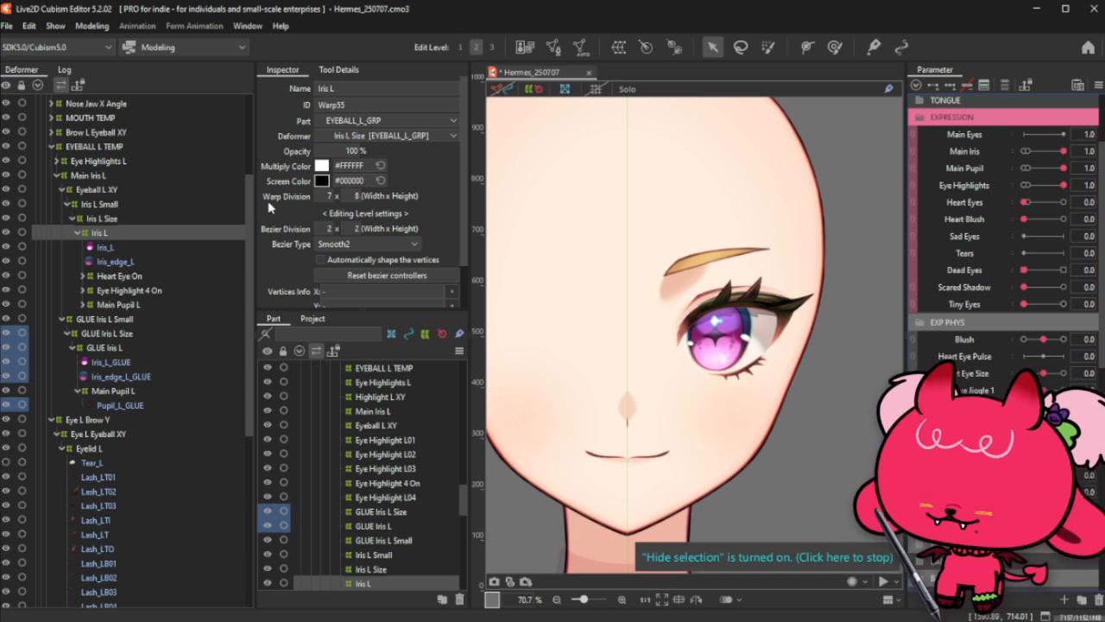
# Step: Make the Tear_L art mesh under Eyelid L visible and select it
pyautogui.scroll(3, 132, 243)
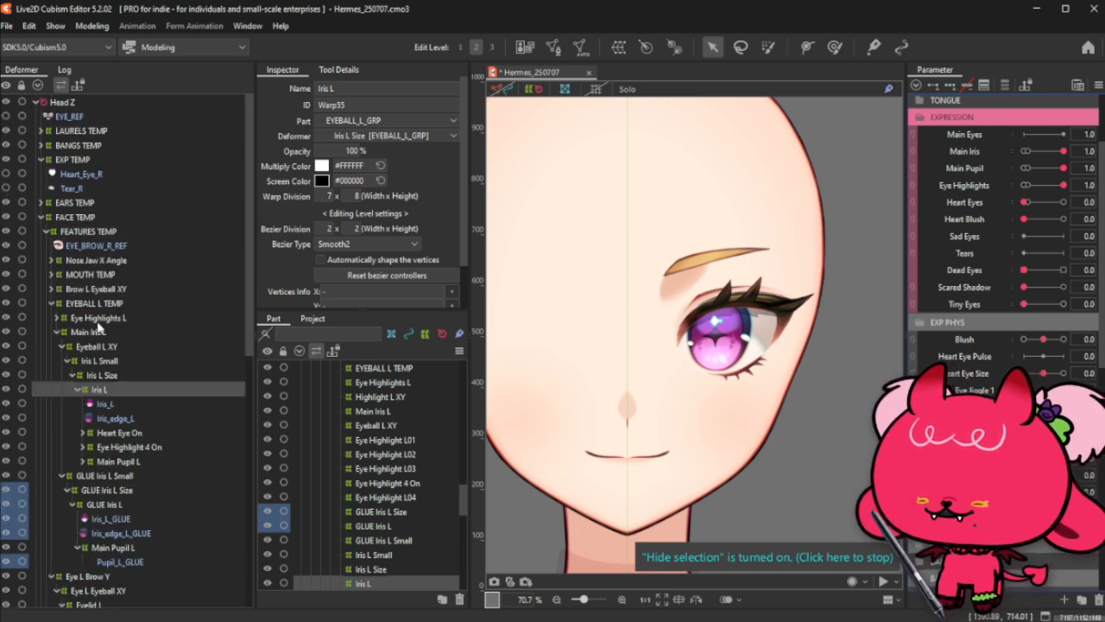
pyautogui.scroll(-1, 99, 325)
pyautogui.scroll(-3, 99, 325)
pyautogui.click(90, 411)
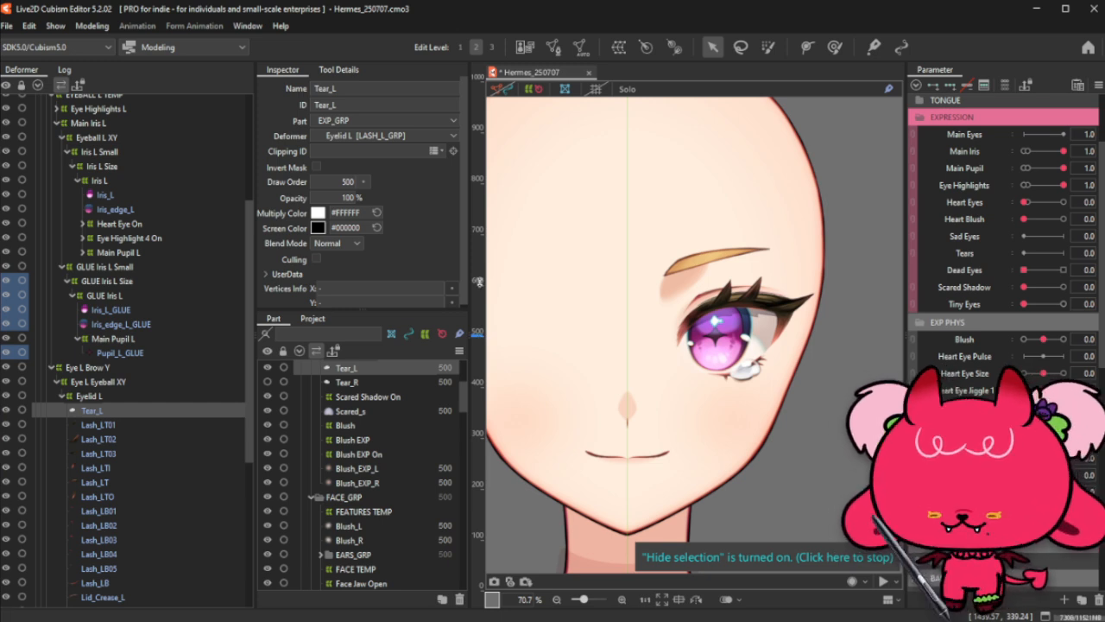
pyautogui.click(553, 47)
pyautogui.click(670, 92)
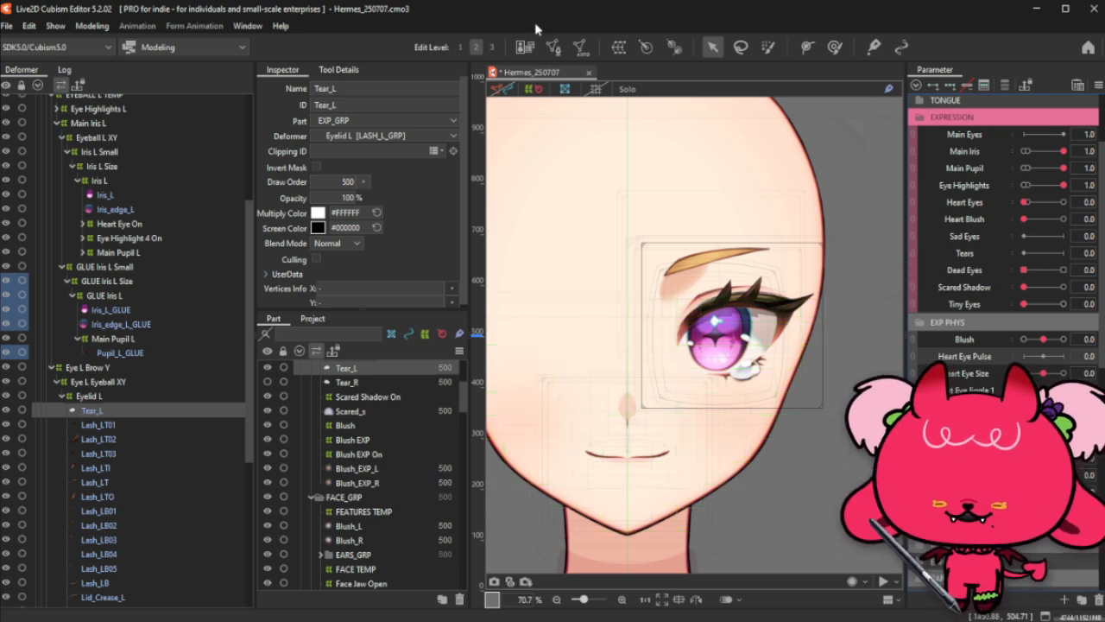
pyautogui.click(554, 48)
pyautogui.click(663, 90)
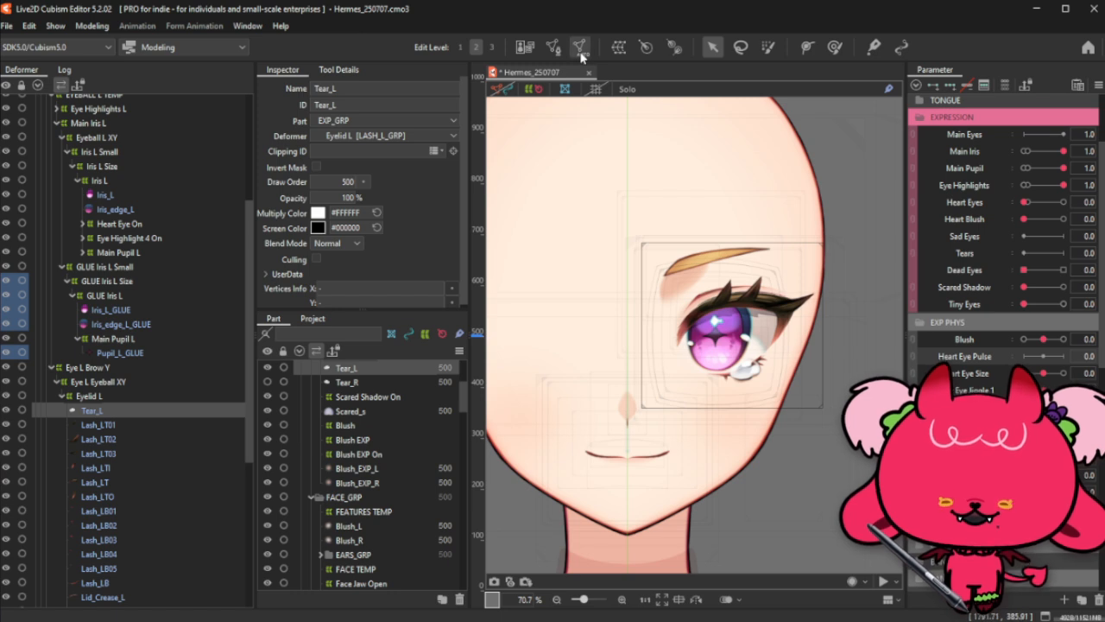
# Step: Generate an automatic mesh for Tear_L with the Set_06 preset and show the art mesh on the canvas
pyautogui.click(579, 48)
pyautogui.click(402, 190)
pyautogui.click(363, 308)
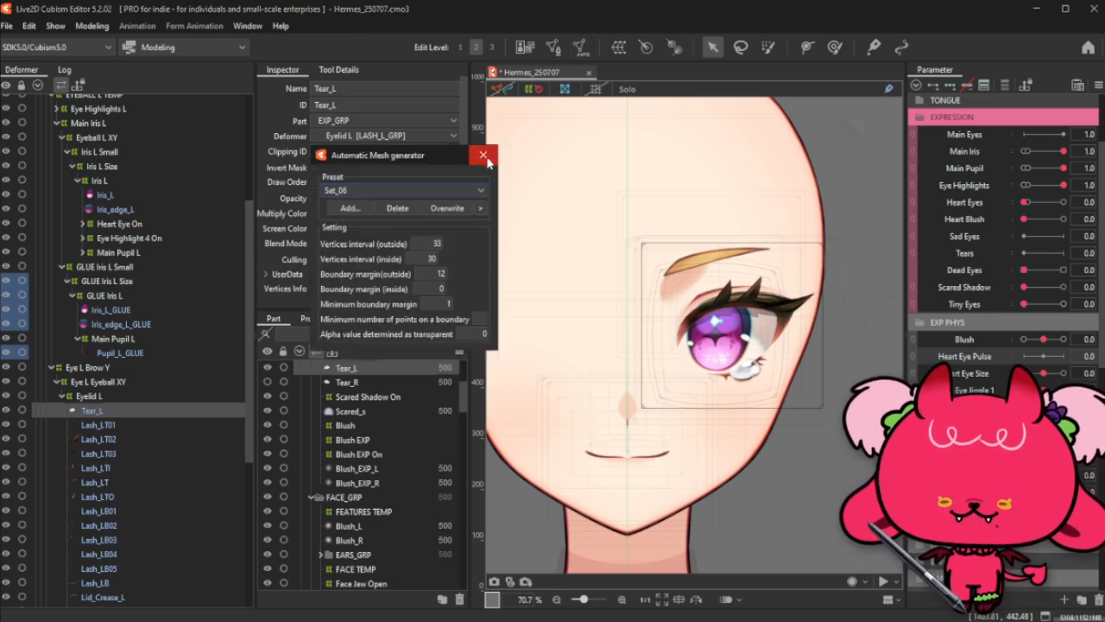
pyautogui.click(502, 90)
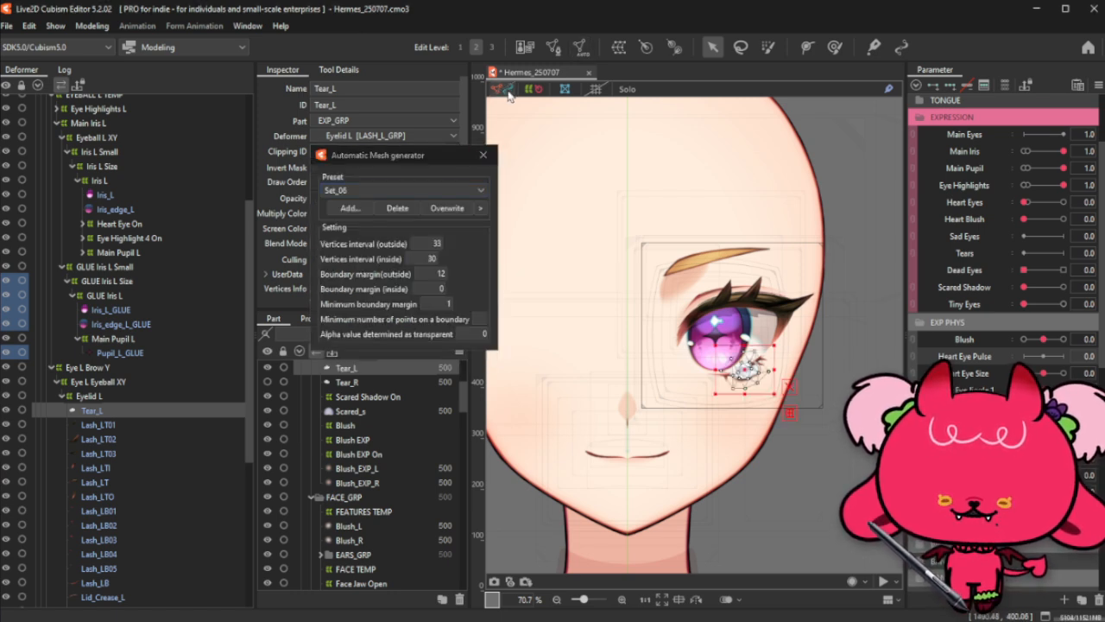
pyautogui.click(481, 156)
# Step: Open Tear_L in mesh editing and delete all of its mesh points
pyautogui.click(554, 48)
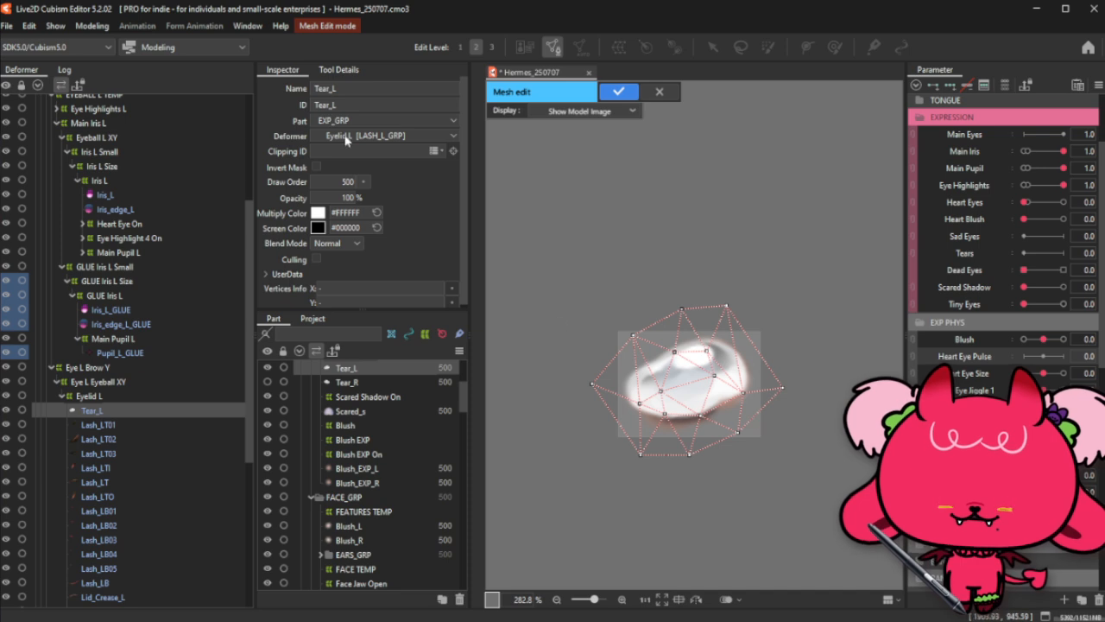
pyautogui.click(338, 69)
pyautogui.moveTo(511, 223); pyautogui.dragTo(789, 497)
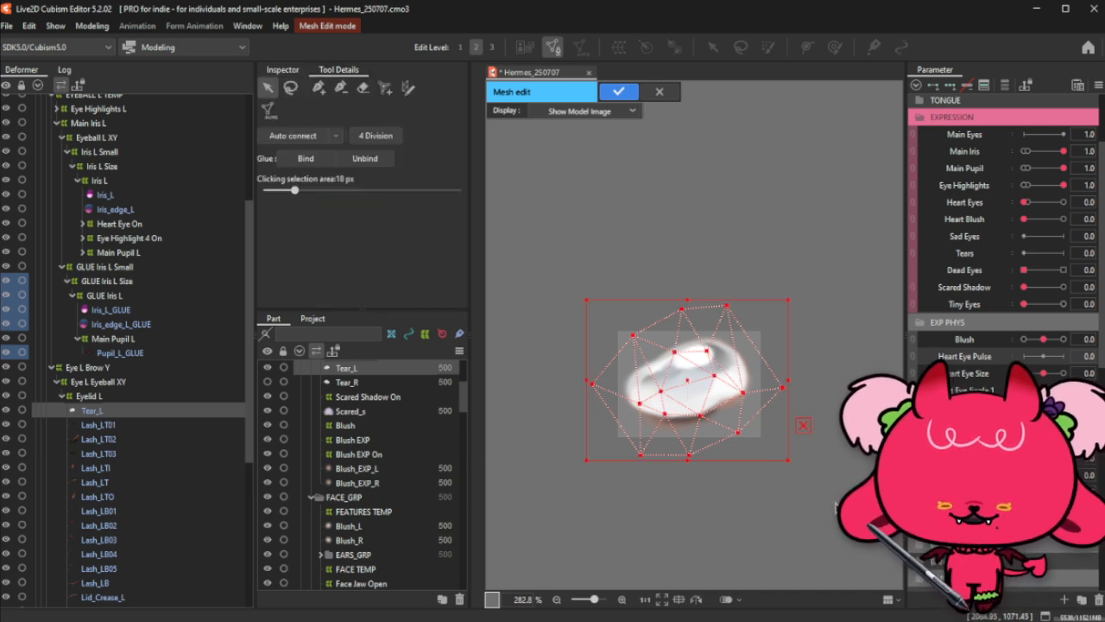
pyautogui.press('Delete')
# Step: Start a stroke mesh-mapping on Tear_L, running the stroke along the tear's upper edge and down to its lower edge
pyautogui.click(407, 87)
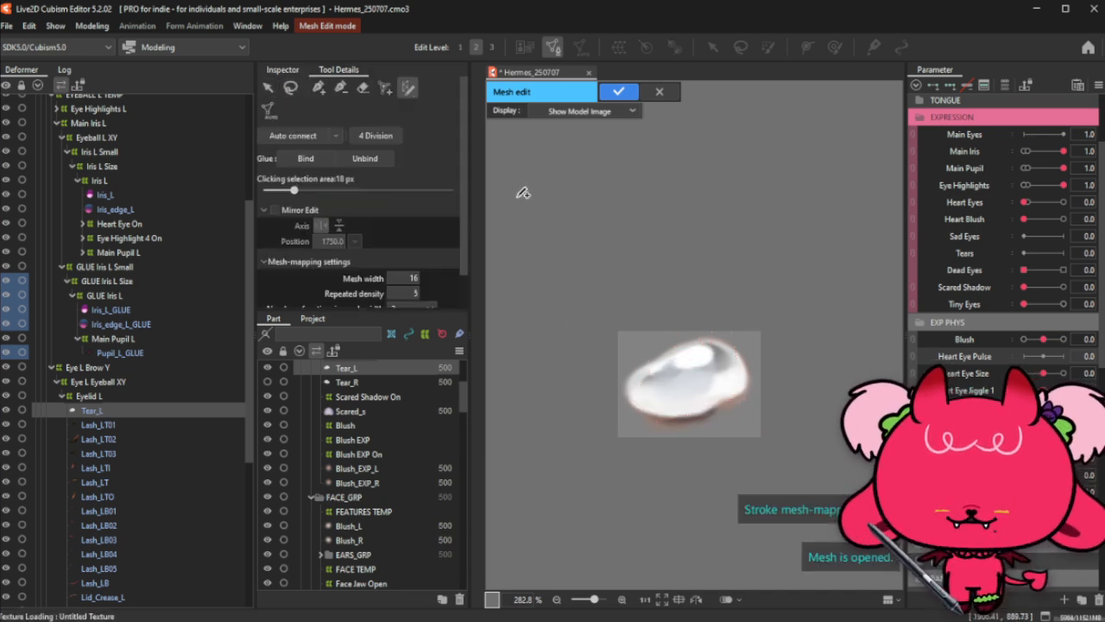
pyautogui.click(687, 338)
pyautogui.moveTo(664, 344); pyautogui.dragTo(627, 387)
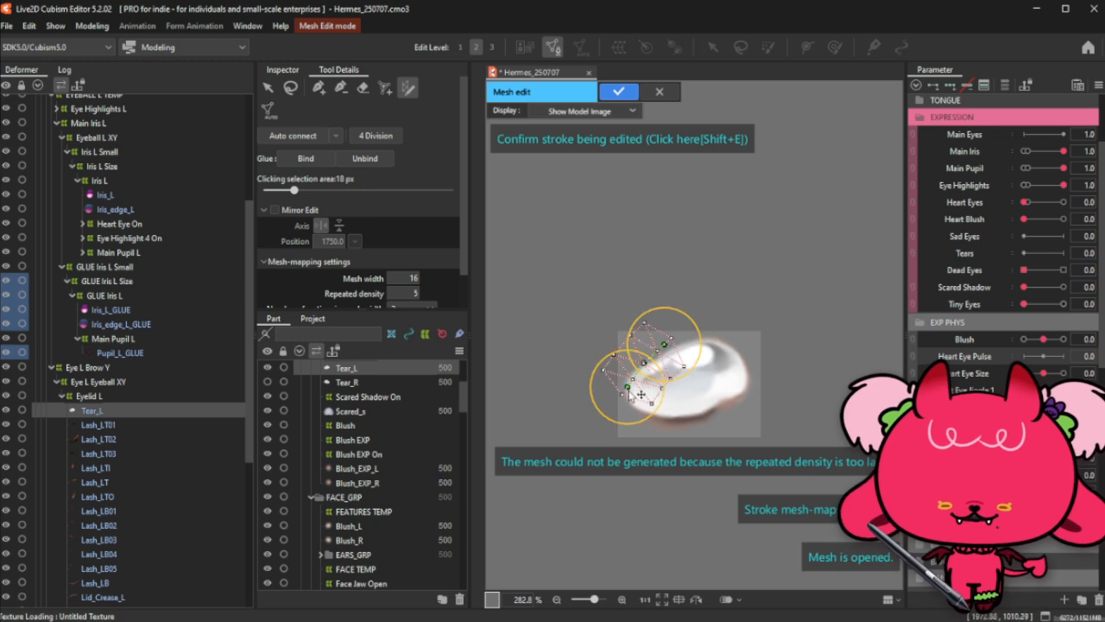
pyautogui.moveTo(665, 344); pyautogui.dragTo(712, 341)
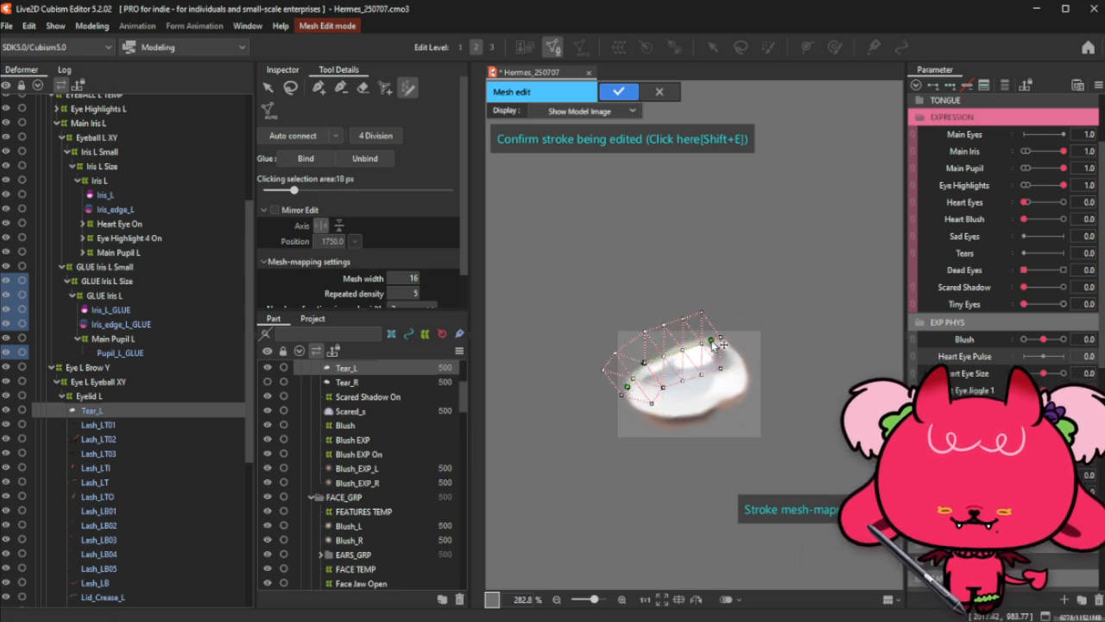
pyautogui.click(686, 345)
pyautogui.moveTo(644, 363)
pyautogui.mouseDown()
pyautogui.moveTo(660, 357)
pyautogui.moveTo(636, 367)
pyautogui.moveTo(726, 405)
pyautogui.moveTo(715, 339)
pyautogui.moveTo(627, 375)
pyautogui.mouseUp()
pyautogui.moveTo(687, 345); pyautogui.dragTo(698, 419)
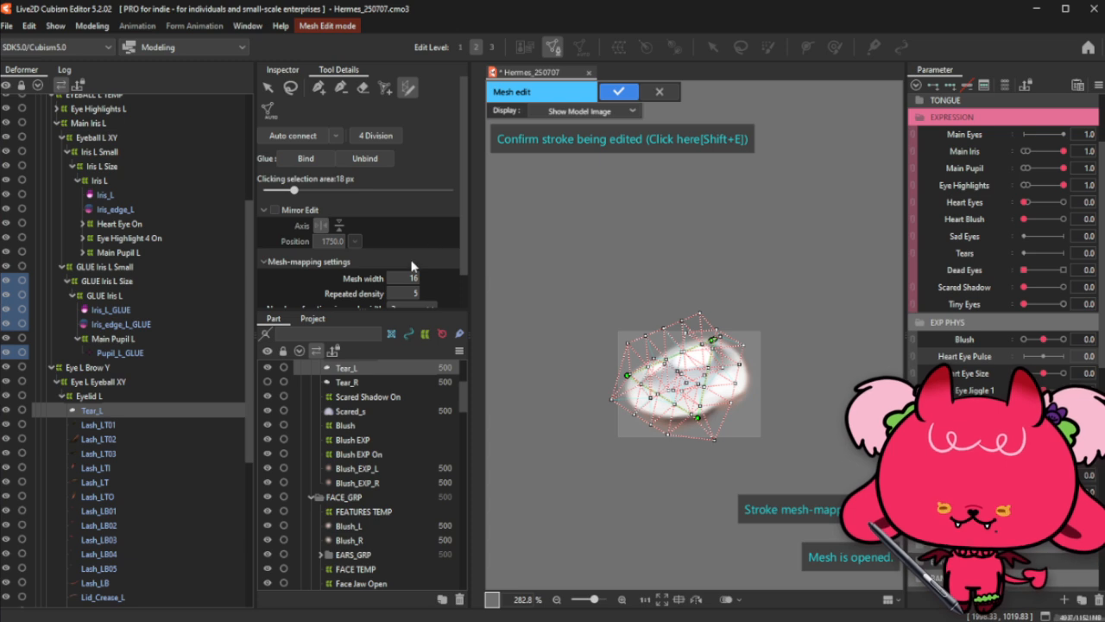
# Step: Extend the mesh-mapping stroke around the tear's right side, adding and placing points from its upper edge down to its lower edge
pyautogui.scroll(1, 696, 350)
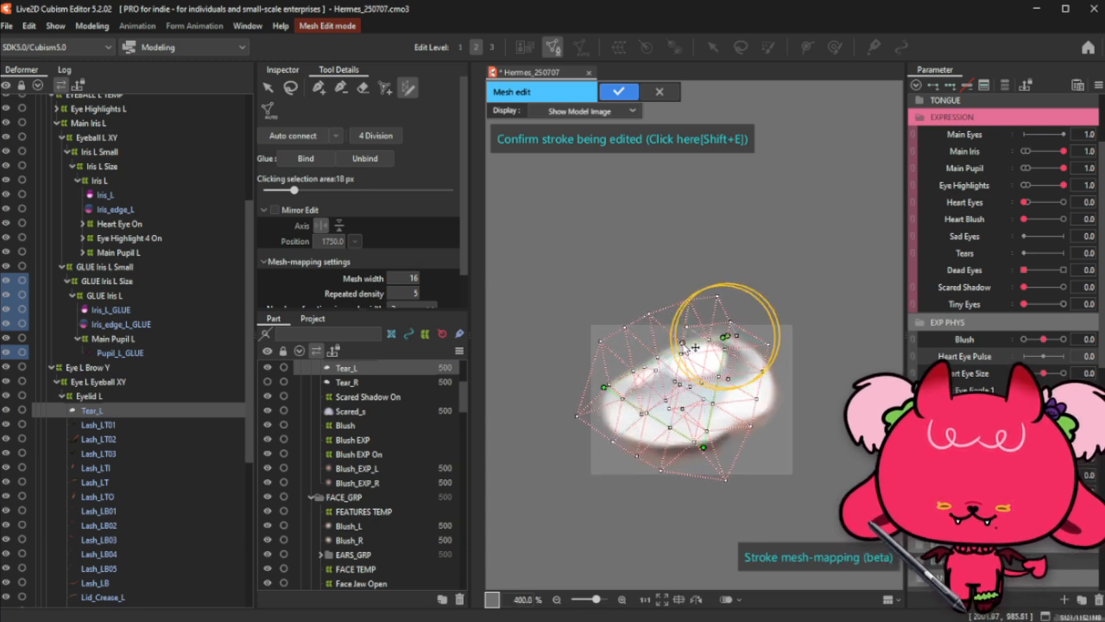
pyautogui.click(693, 339)
pyautogui.moveTo(726, 339)
pyautogui.mouseDown()
pyautogui.moveTo(773, 359)
pyautogui.moveTo(771, 409)
pyautogui.mouseUp()
pyautogui.click(746, 361)
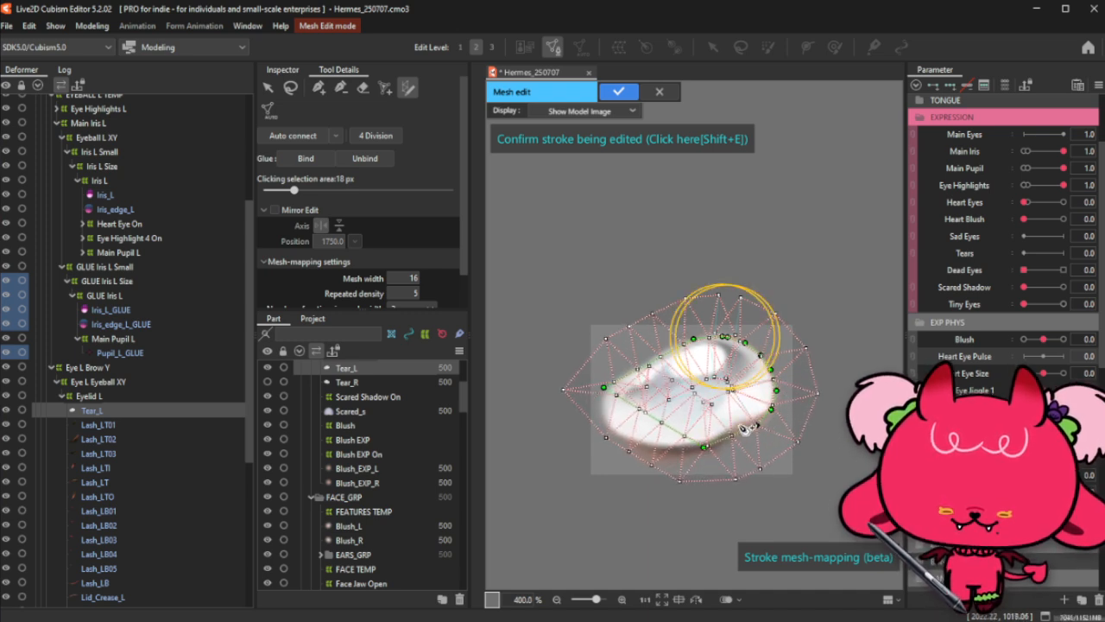
pyautogui.moveTo(704, 448); pyautogui.dragTo(731, 435)
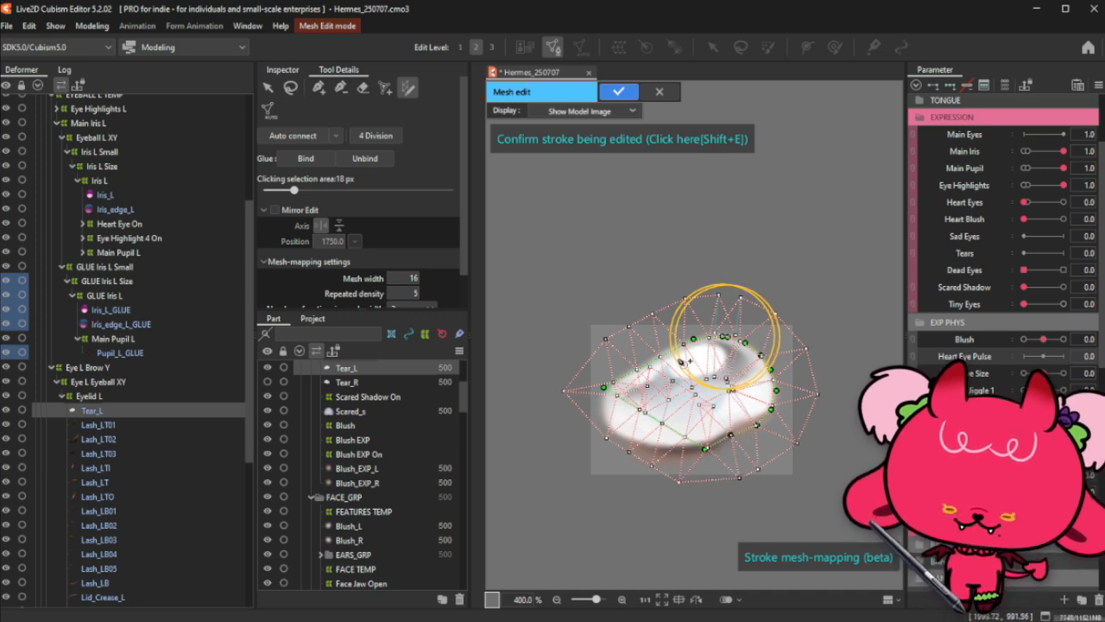
# Step: Add and position stroke points along the tear's upper-left, left and lower edges so the stroke follows the whole outline
pyautogui.click(671, 349)
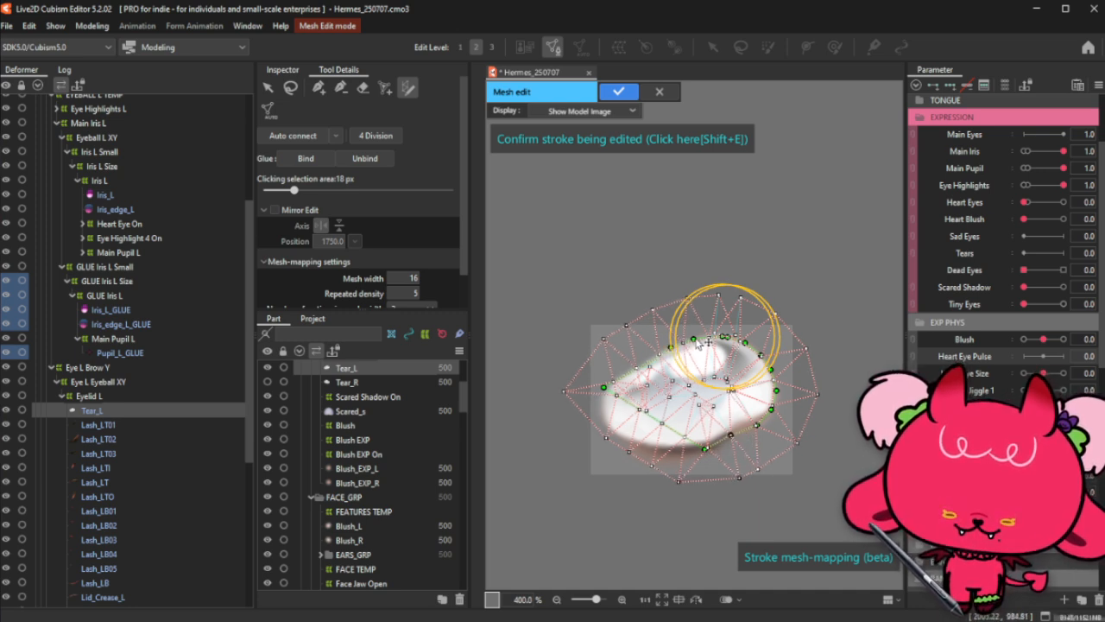
pyautogui.moveTo(694, 339); pyautogui.dragTo(696, 337)
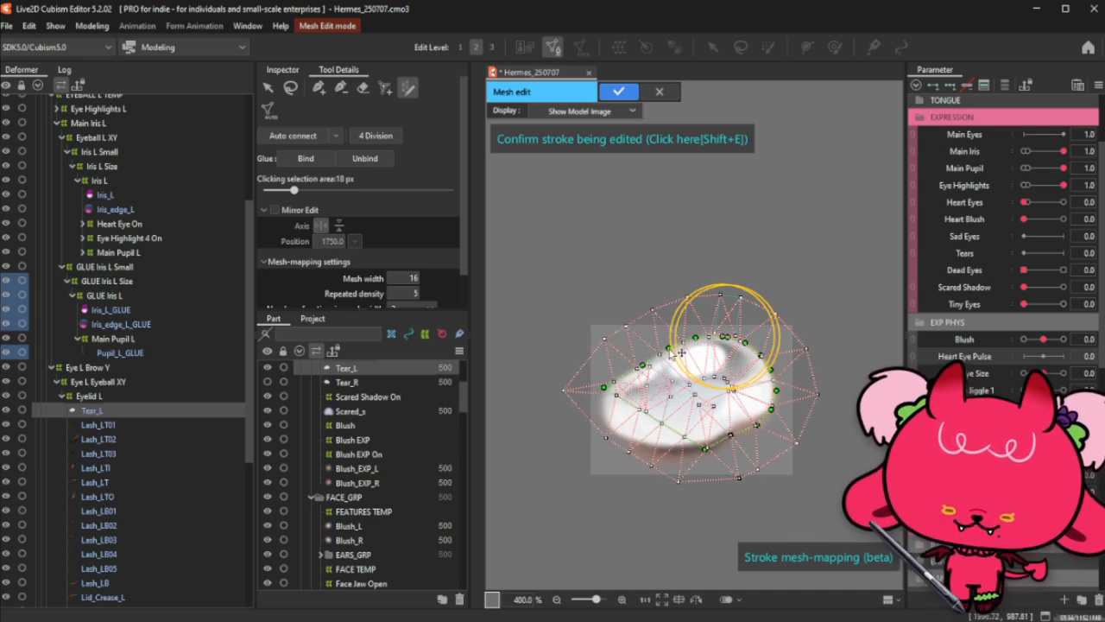
pyautogui.moveTo(625, 405); pyautogui.dragTo(612, 410)
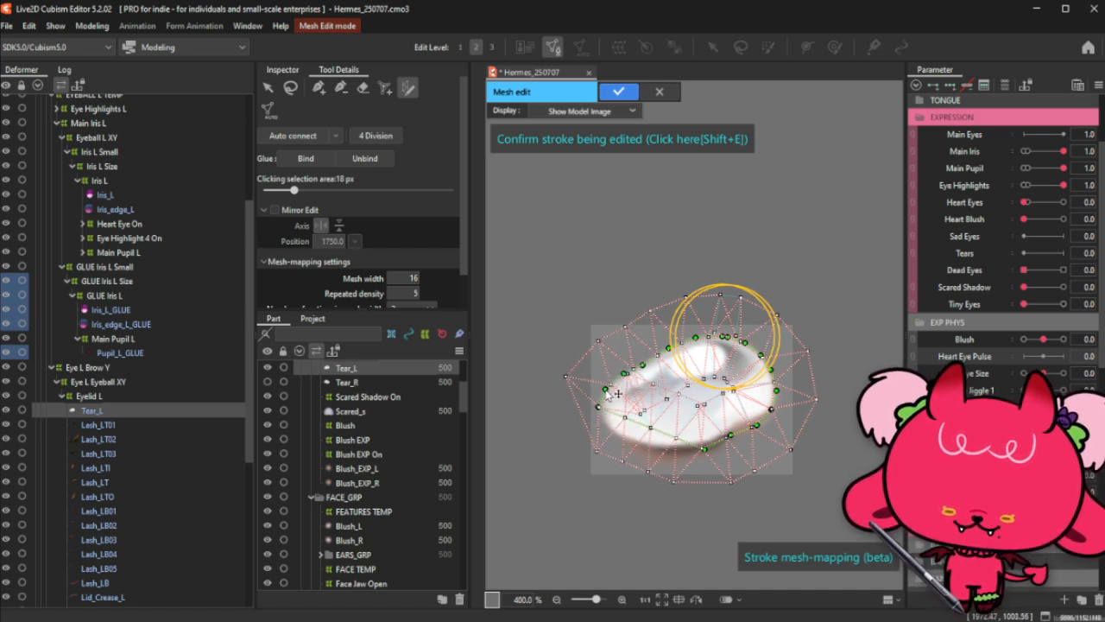
pyautogui.moveTo(632, 421)
pyautogui.mouseDown()
pyautogui.moveTo(603, 423)
pyautogui.moveTo(632, 446)
pyautogui.moveTo(613, 437)
pyautogui.moveTo(681, 450)
pyautogui.mouseUp()
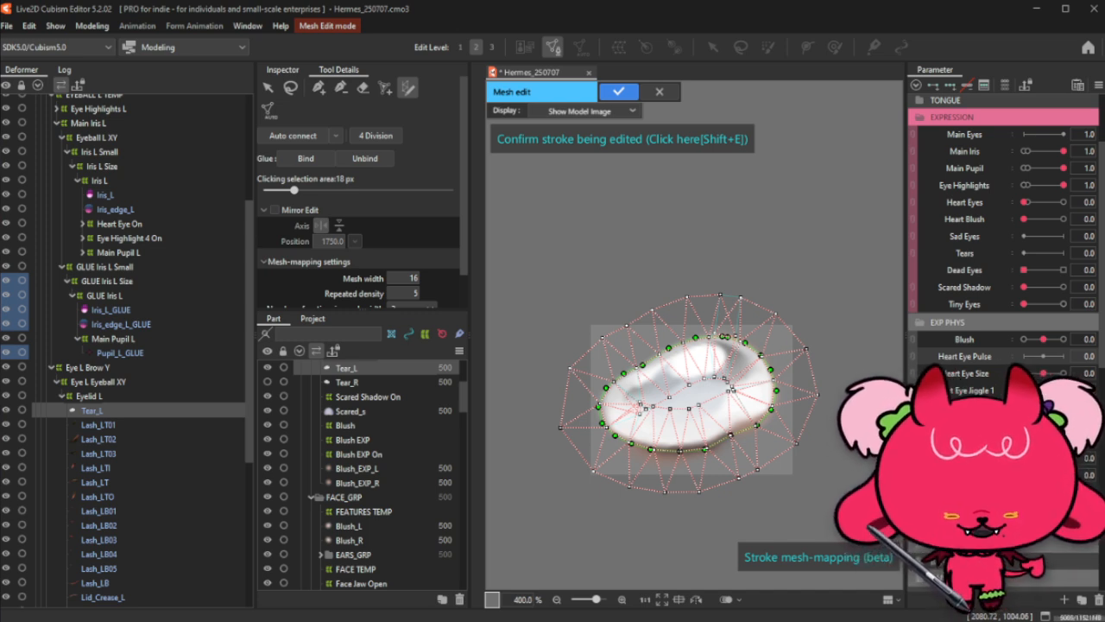
# Step: Set the mesh width to 12 and respace the stroke points where its ends meet at the tear's top edge
pyautogui.scroll(-1, 416, 220)
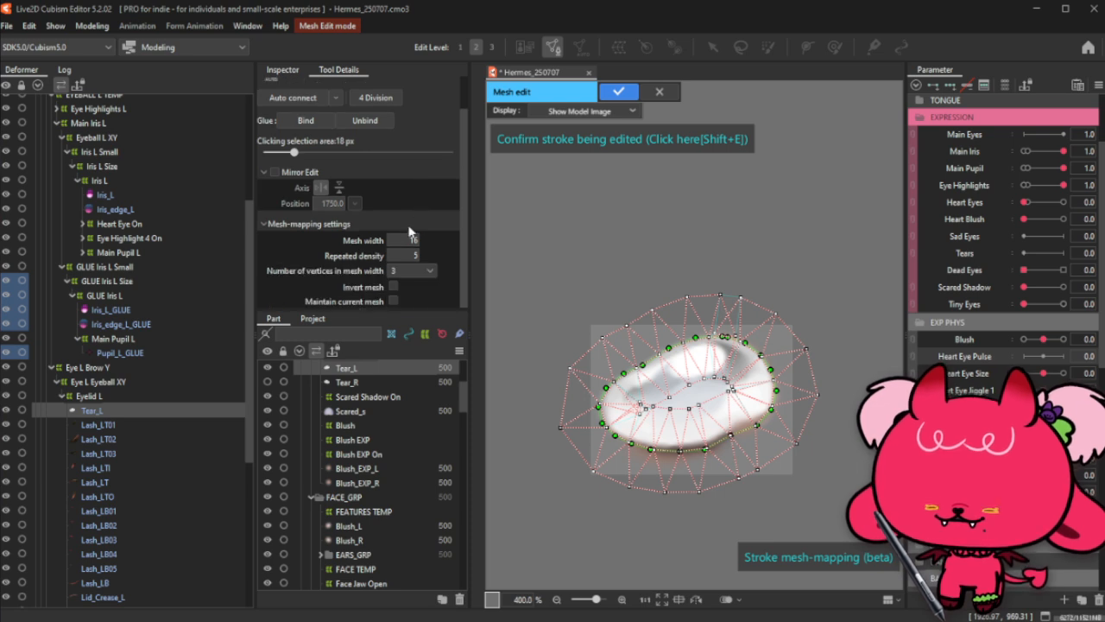
pyautogui.moveTo(409, 240); pyautogui.dragTo(395, 240)
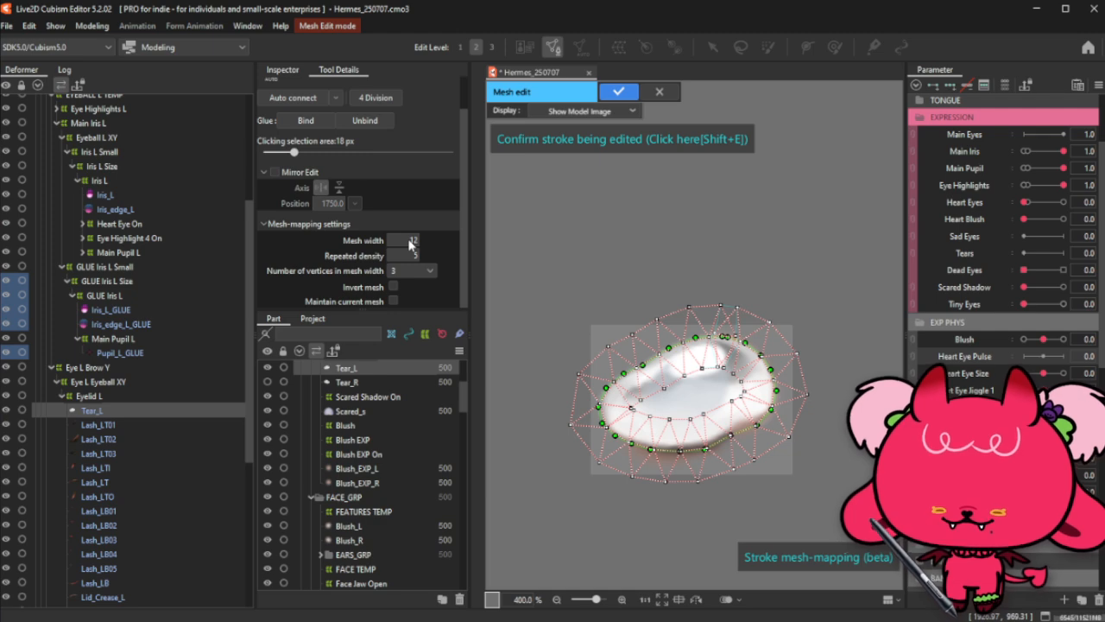
pyautogui.scroll(3, 728, 341)
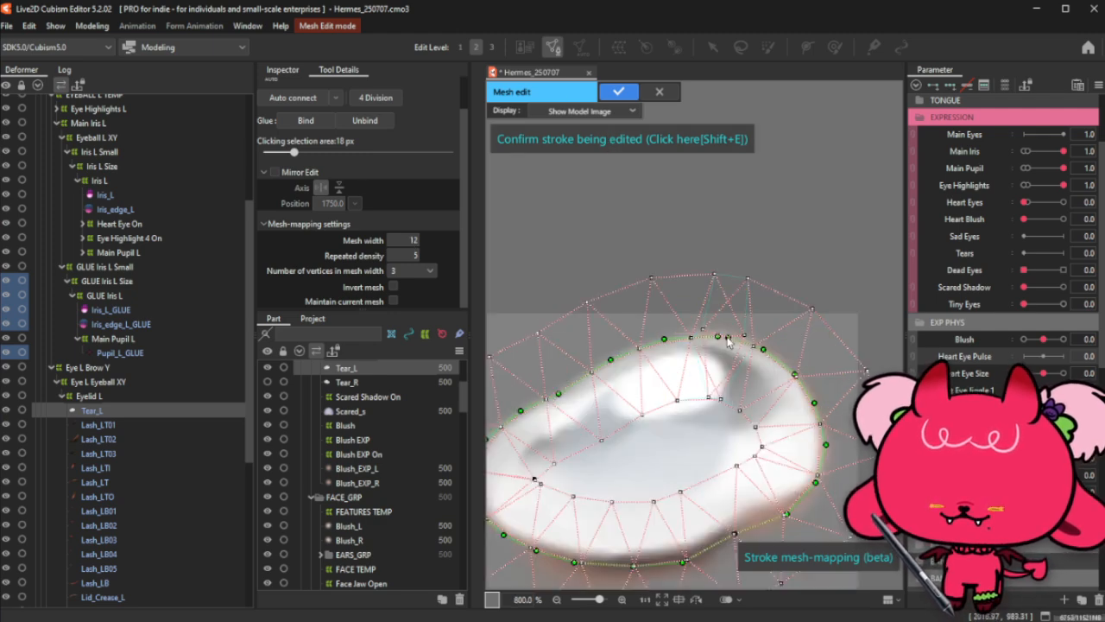
pyautogui.scroll(1, 727, 341)
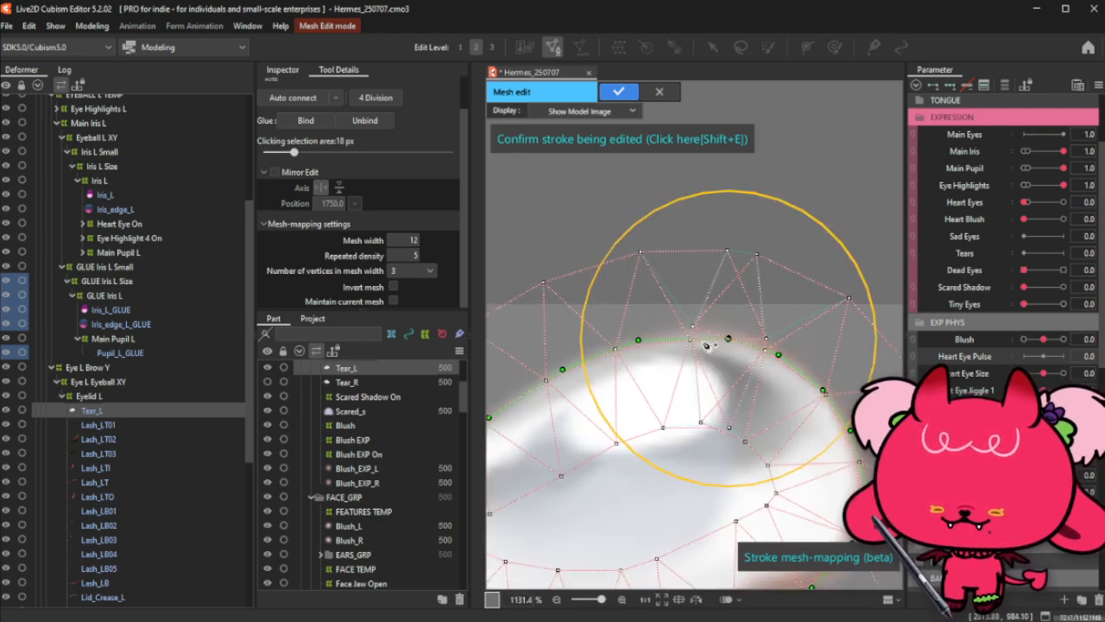
pyautogui.click(692, 334)
pyautogui.moveTo(638, 340)
pyautogui.mouseDown()
pyautogui.moveTo(630, 344)
pyautogui.moveTo(681, 333)
pyautogui.mouseUp()
# Step: Set the mesh width to 10 and confirm the stroke on Tear_L
pyautogui.scroll(-3, 692, 337)
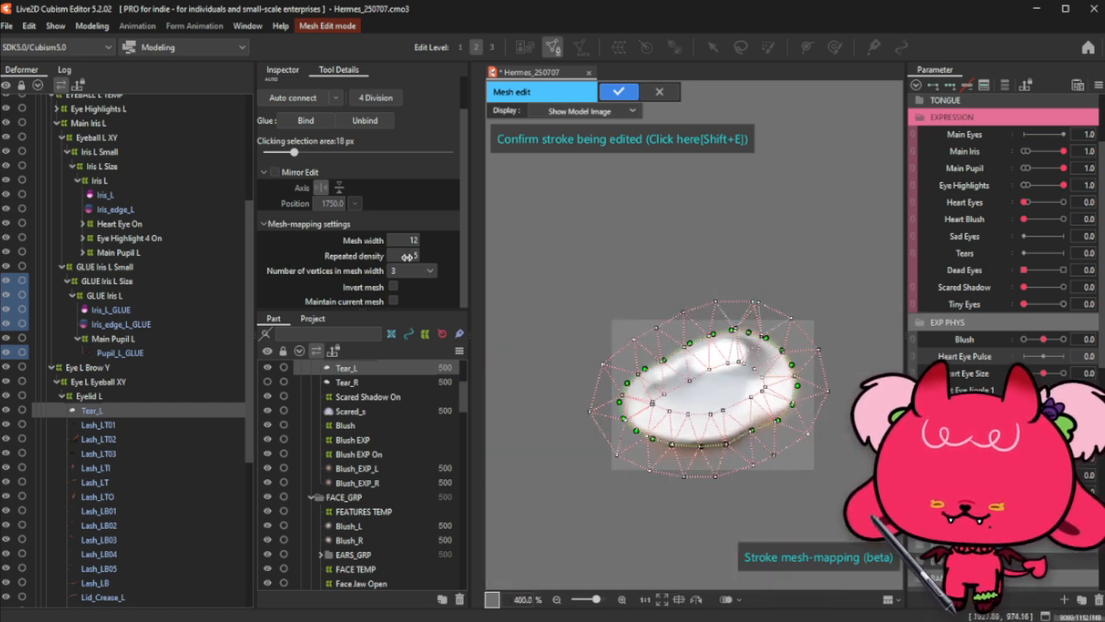
pyautogui.moveTo(414, 240)
pyautogui.mouseDown()
pyautogui.moveTo(396, 240)
pyautogui.moveTo(408, 254)
pyautogui.mouseUp()
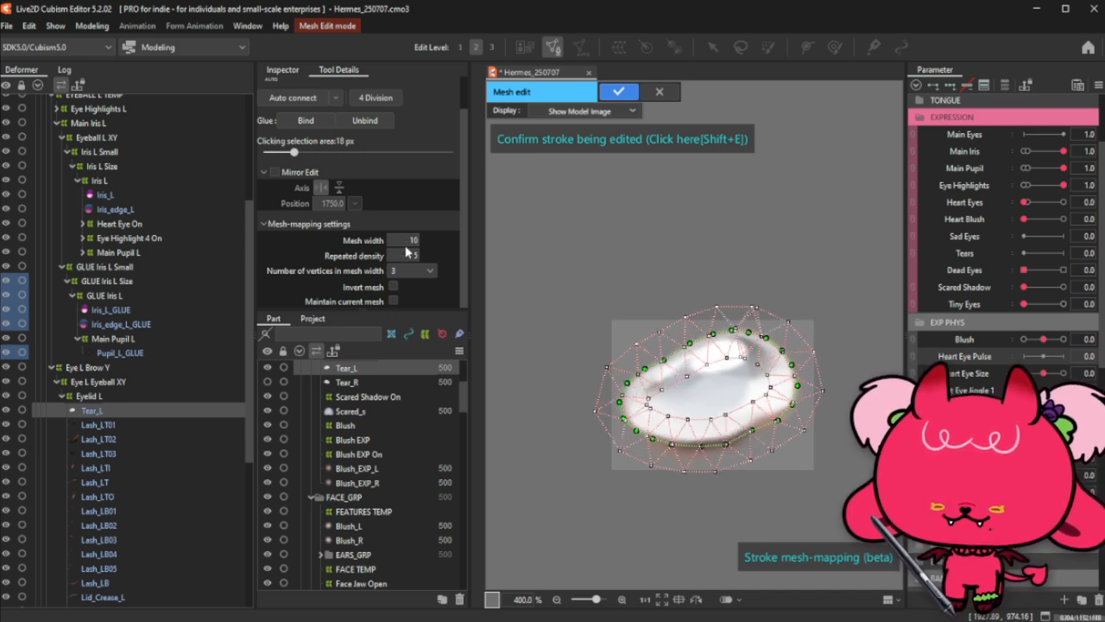
pyautogui.click(555, 141)
# Step: Delete the overlapping mesh vertices where the stroke's ends meet at the top of the tear
pyautogui.click(341, 88)
pyautogui.scroll(3, 743, 346)
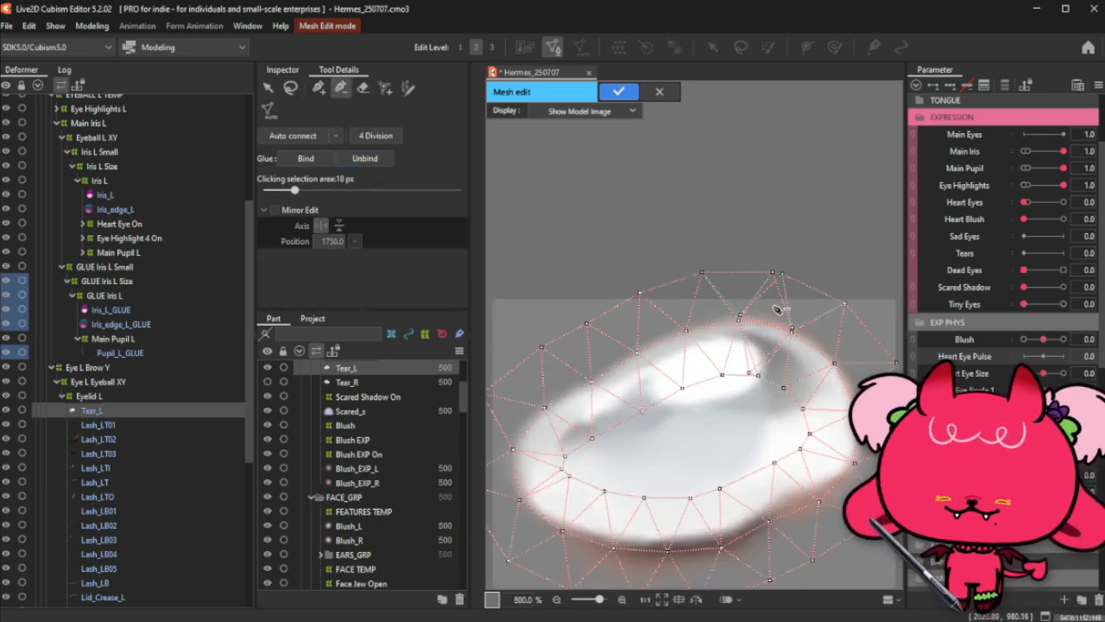
pyautogui.click(792, 328)
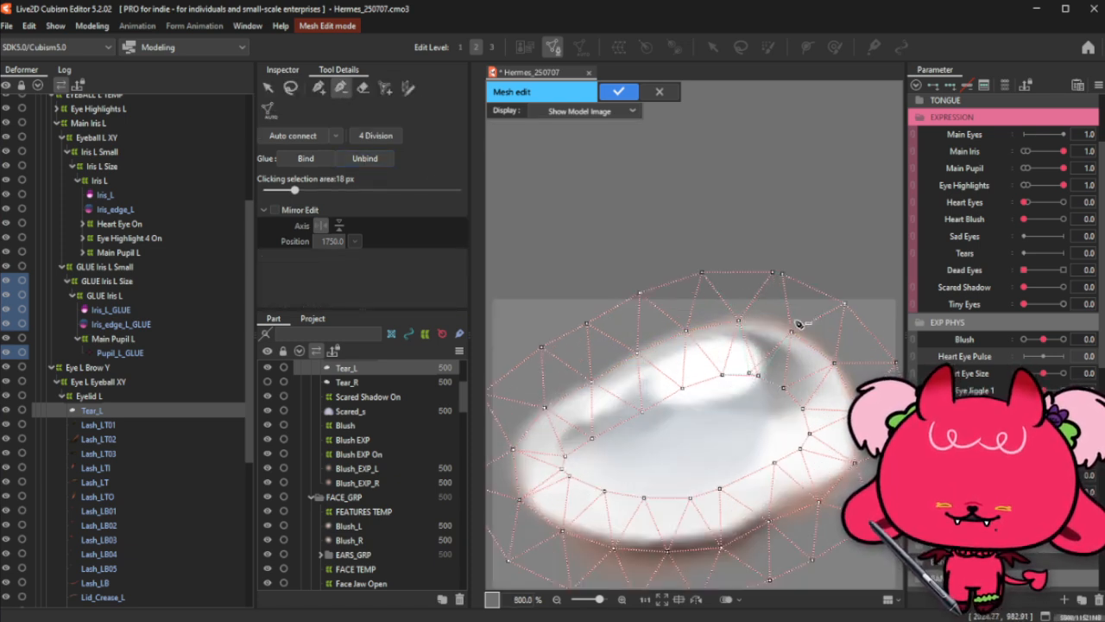
pyautogui.click(758, 375)
pyautogui.click(749, 373)
pyautogui.click(773, 272)
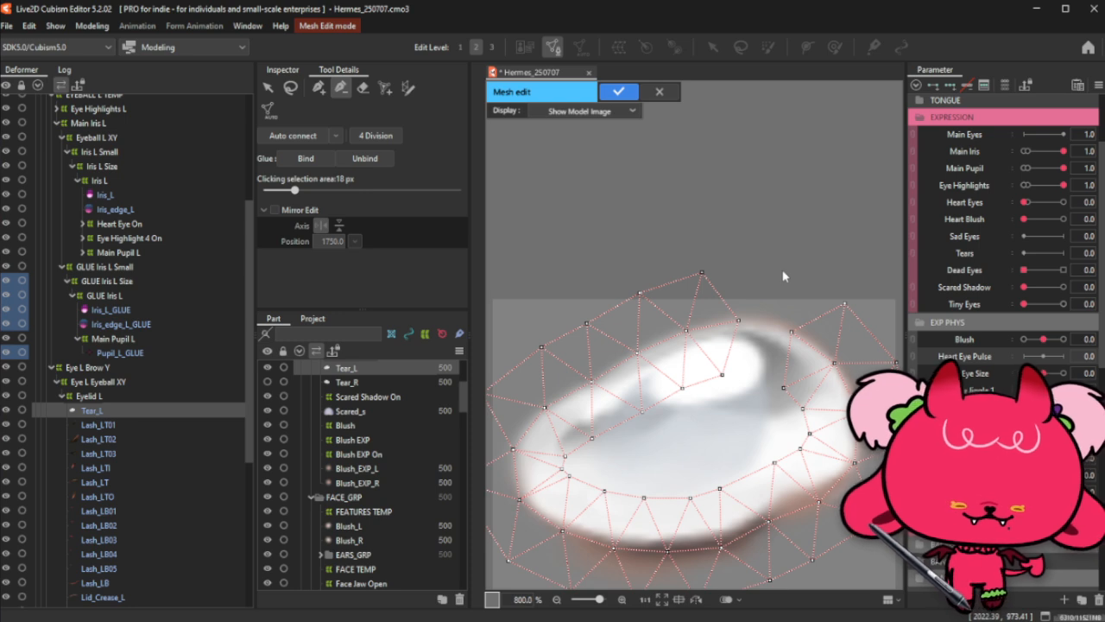
# Step: Connect the two outline vertices across the gap at the tear's top and delete the crowded vertices at the inner ring's ends
pyautogui.click(319, 87)
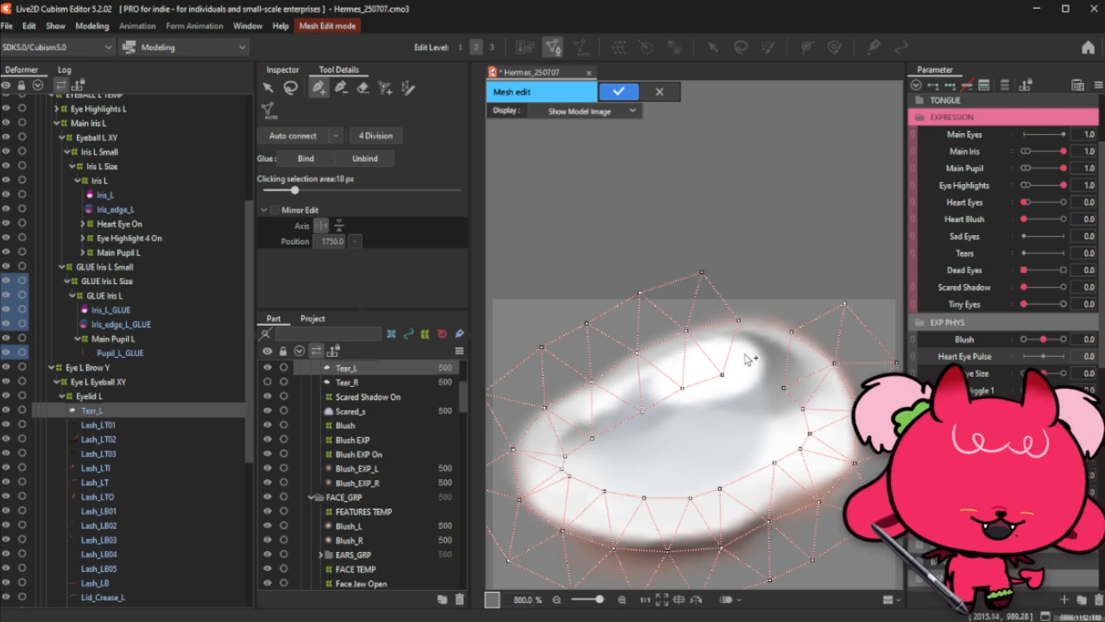
pyautogui.click(740, 322)
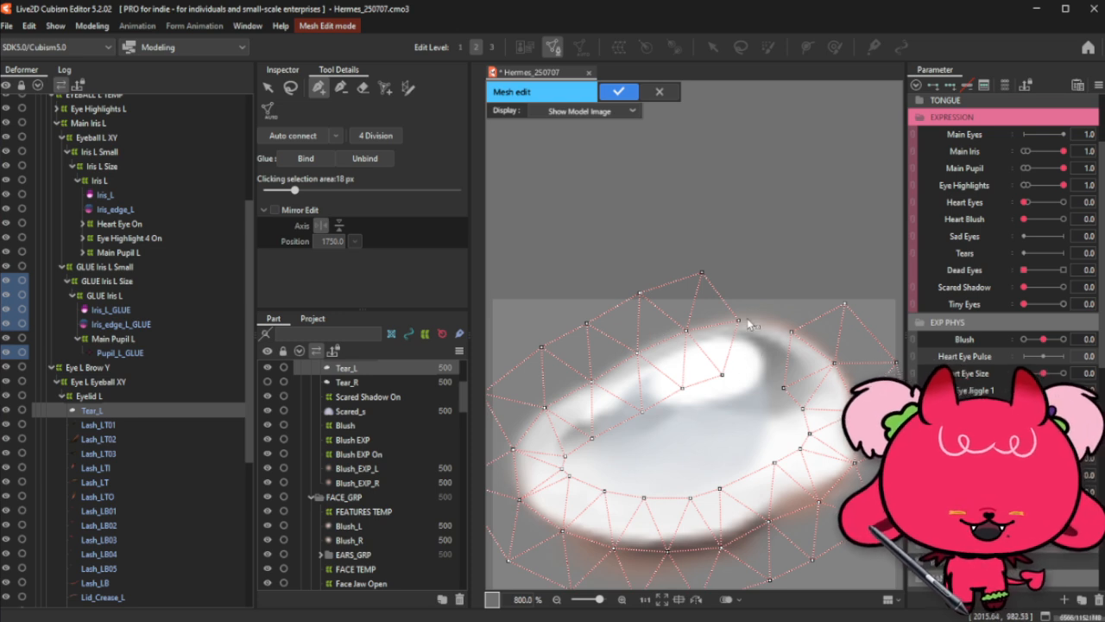
pyautogui.click(792, 332)
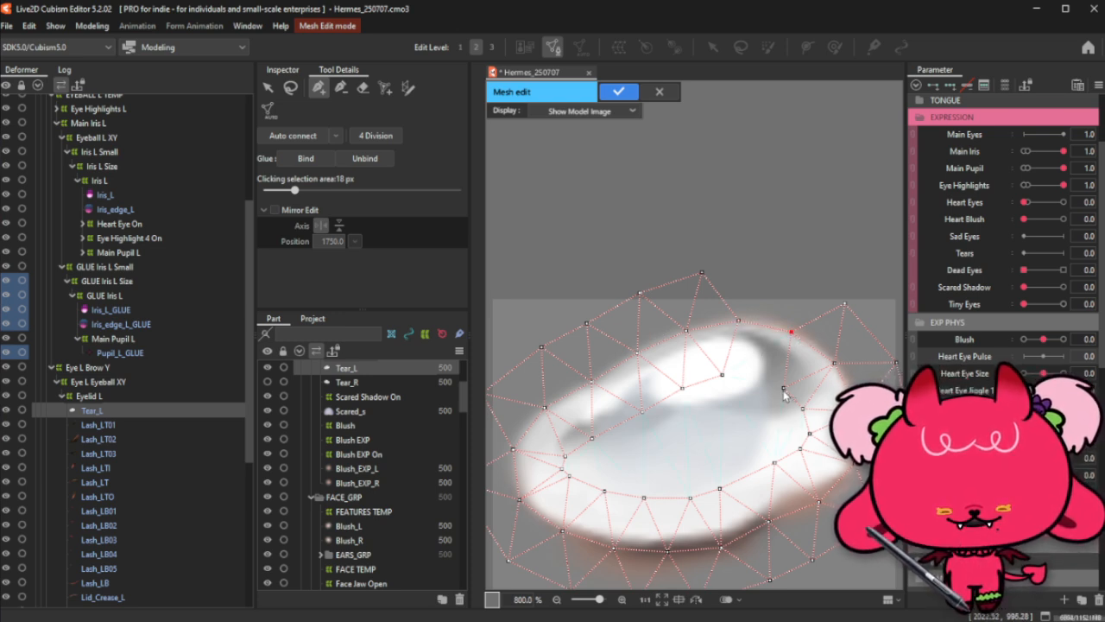
pyautogui.click(342, 87)
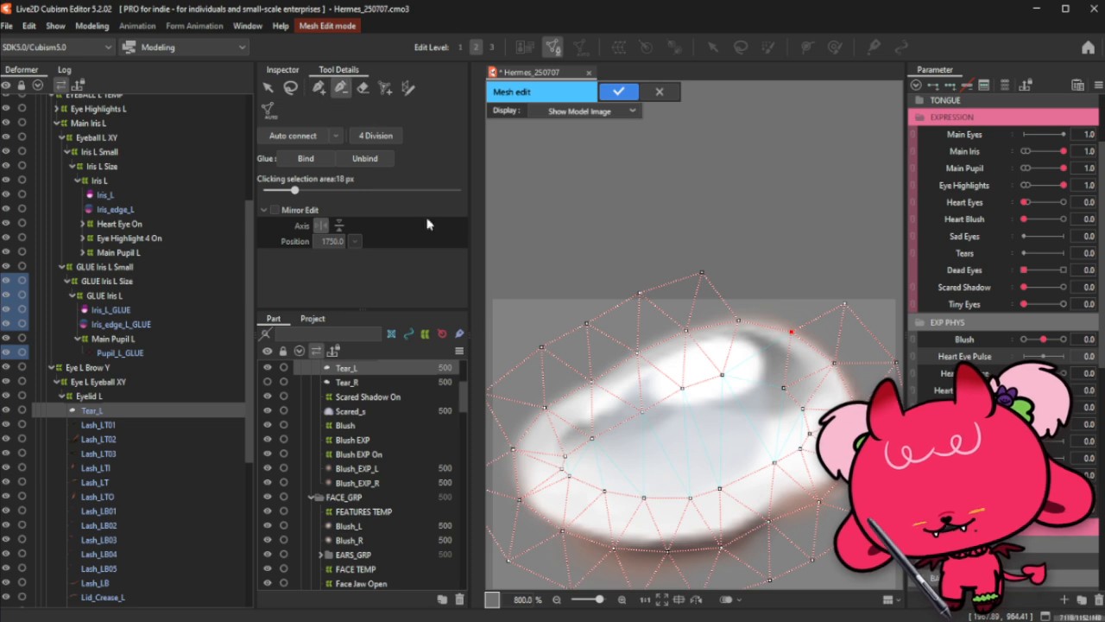
pyautogui.click(561, 471)
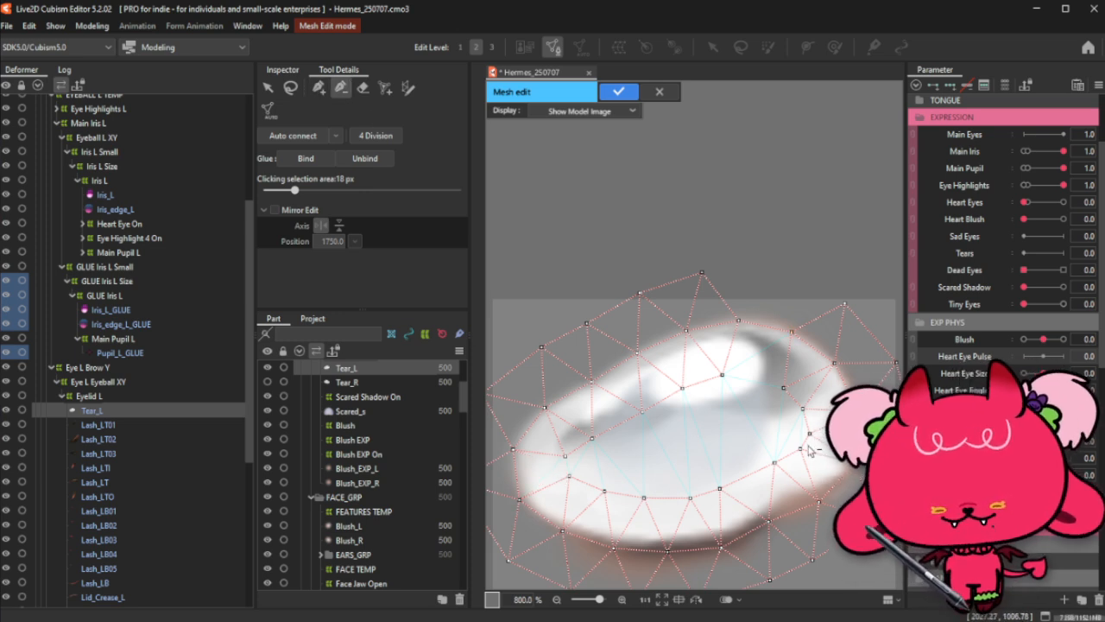
# Step: Reposition the inner-ring vertices along the tear's lower-right and right side to space them evenly
pyautogui.click(319, 87)
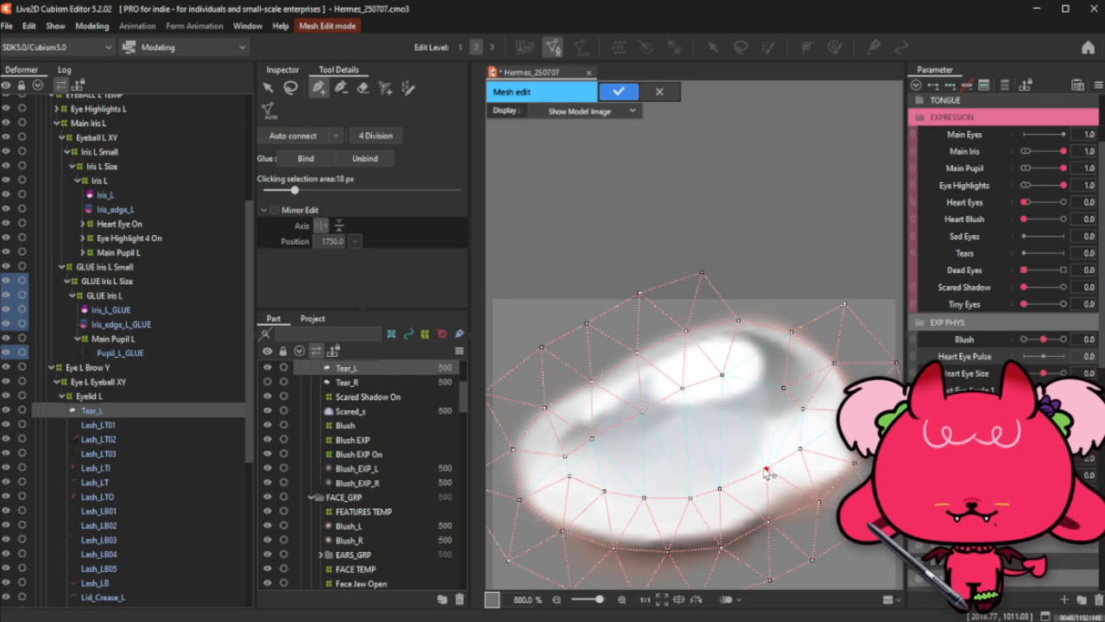
pyautogui.click(726, 489)
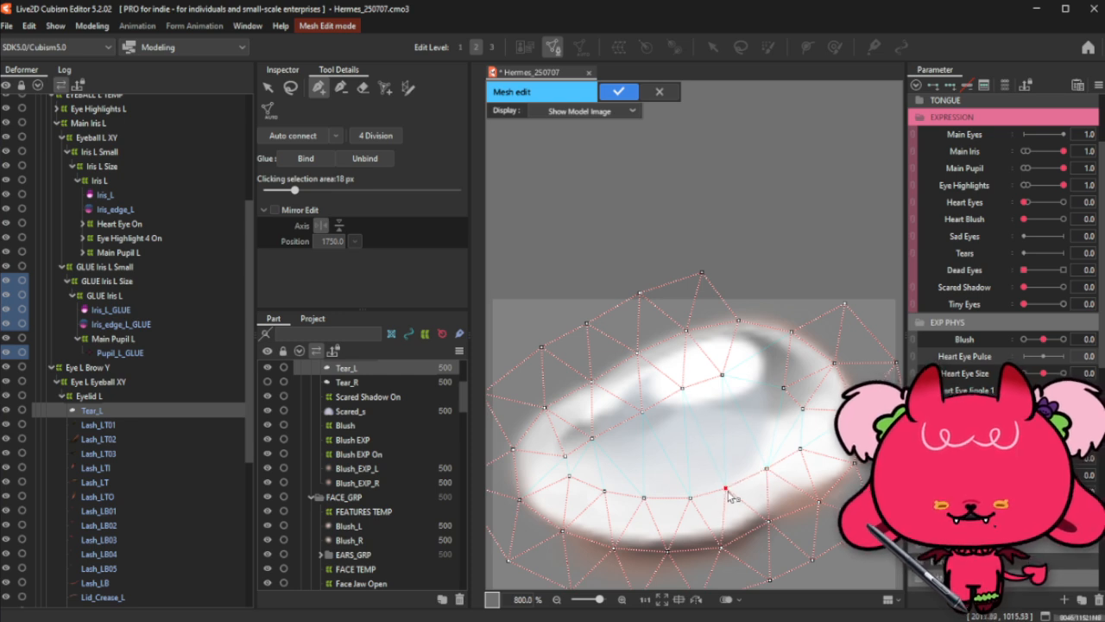
pyautogui.click(767, 468)
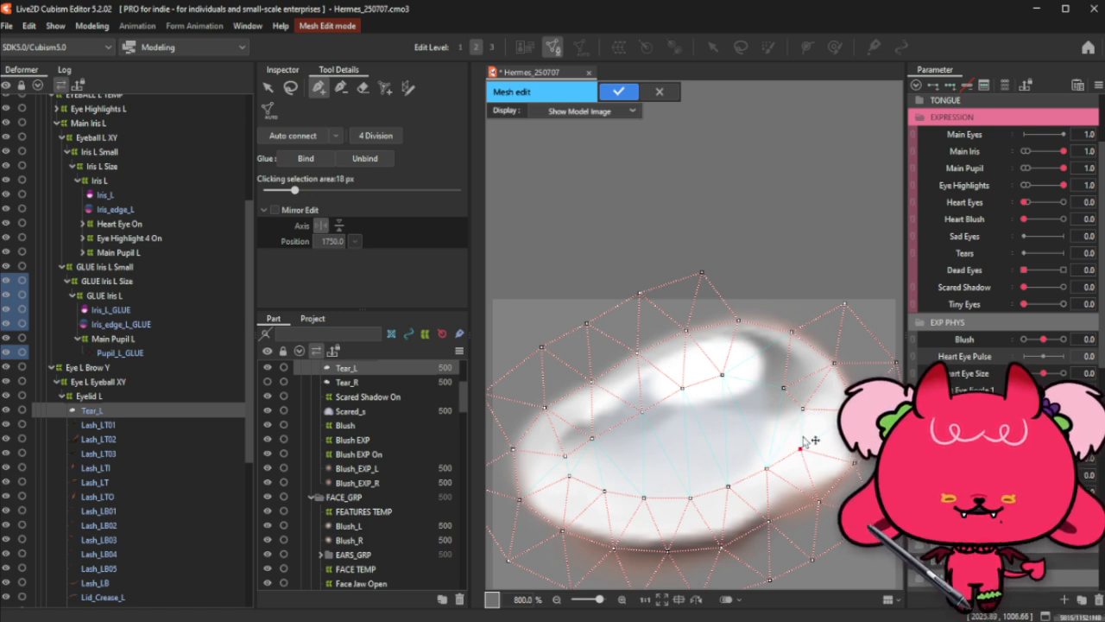
pyautogui.click(787, 396)
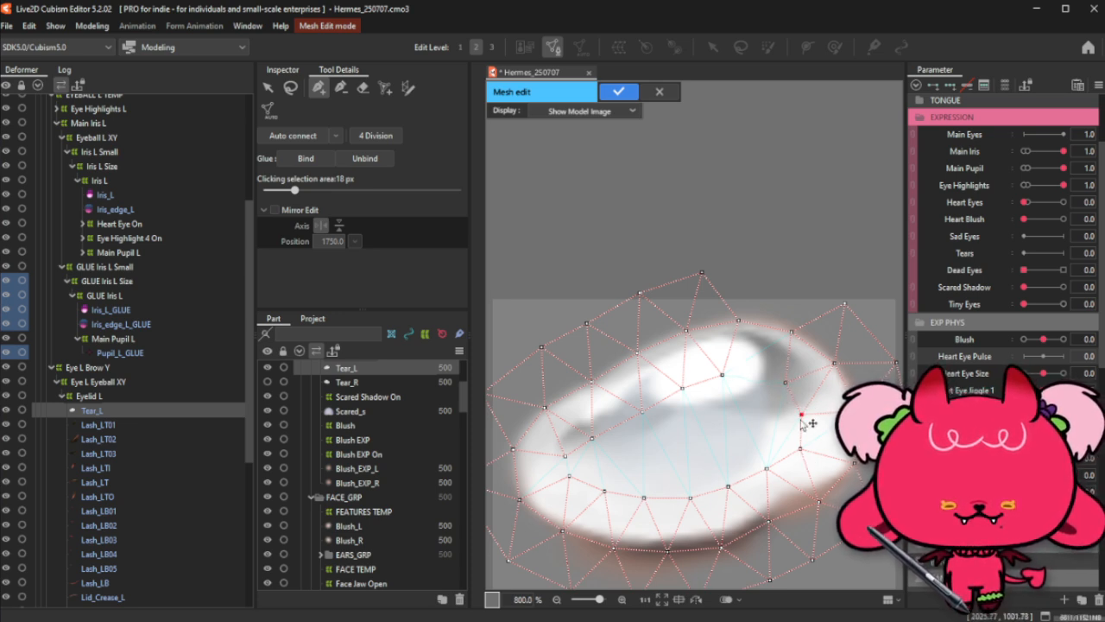
# Step: Add a vertex in the upper-right gap of the inner ring and connect it to its neighbouring vertices
pyautogui.click(786, 382)
pyautogui.click(755, 377)
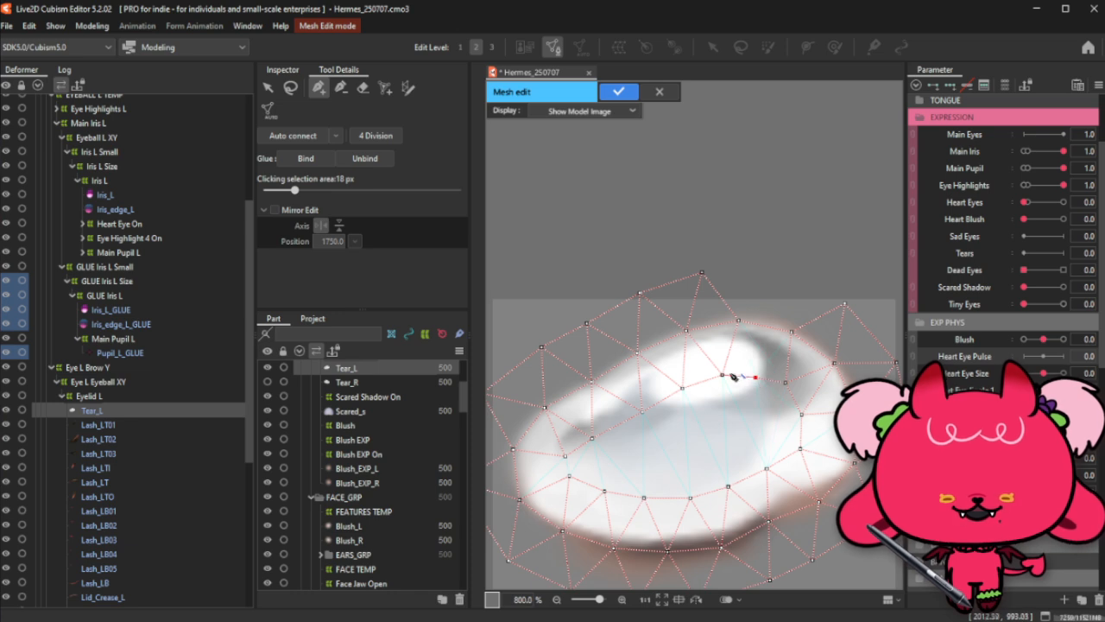
pyautogui.click(785, 383)
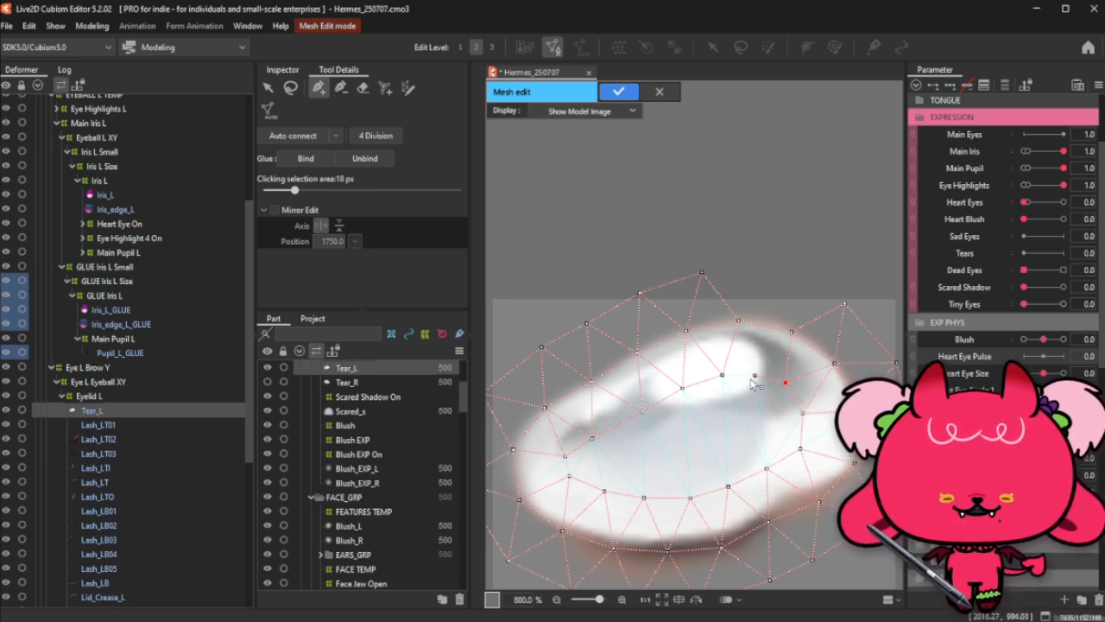
pyautogui.click(721, 376)
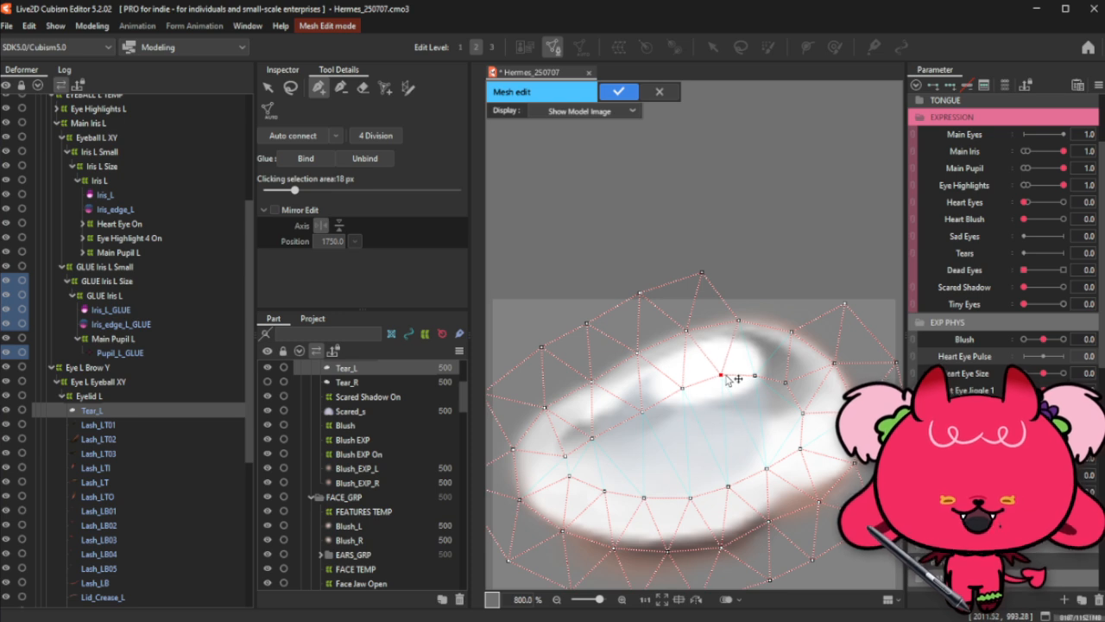
pyautogui.click(756, 379)
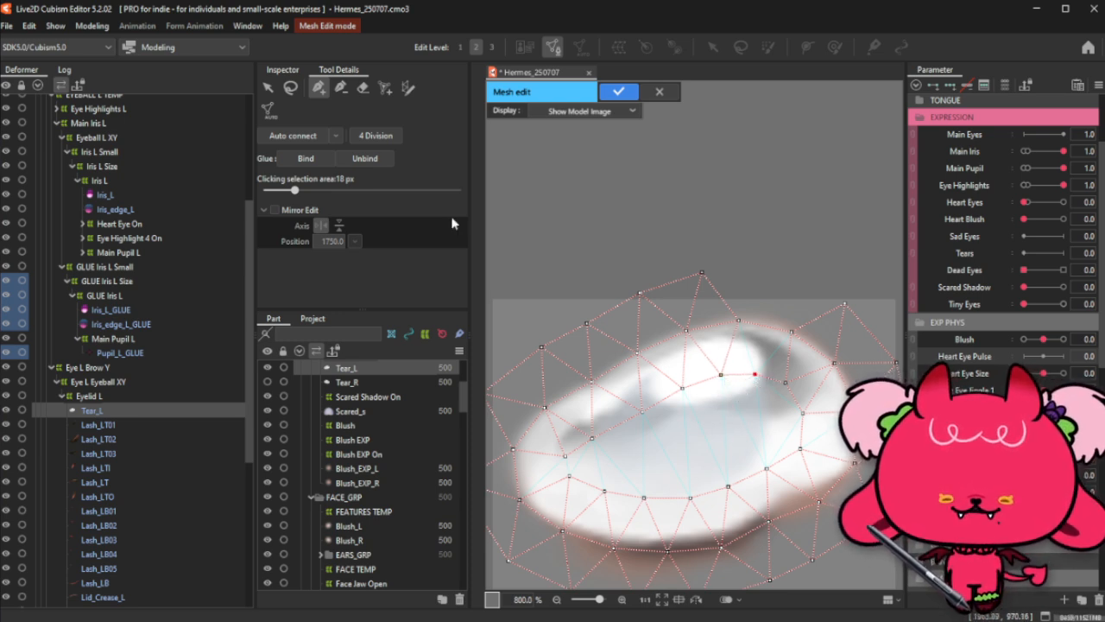
# Step: Connect the neighbouring inner-ring vertices at the tear's left end
pyautogui.click(291, 87)
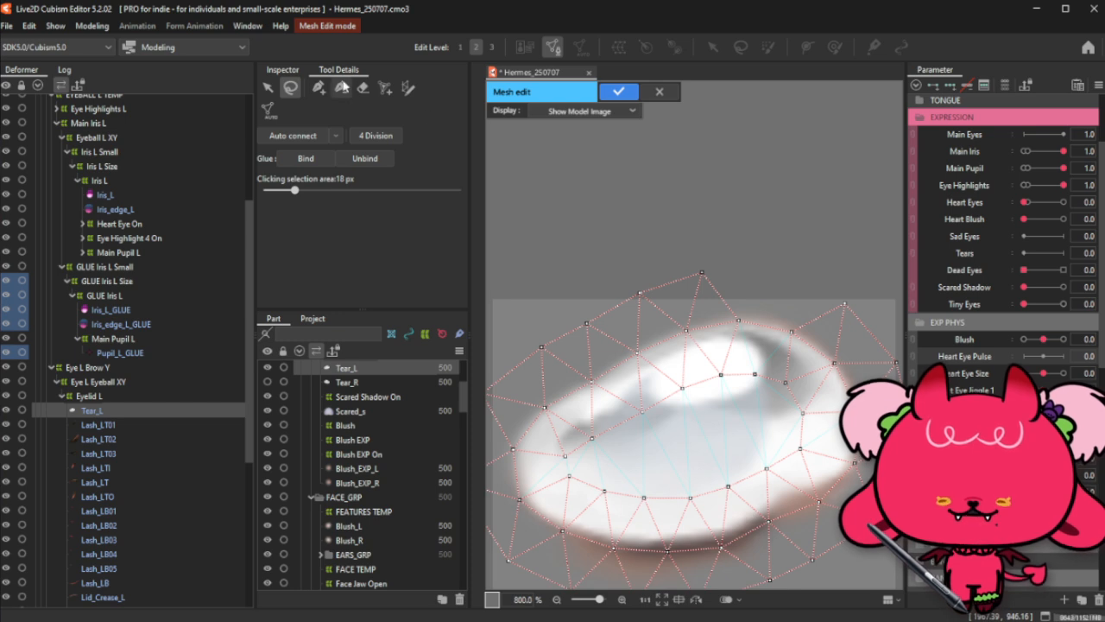
pyautogui.click(318, 87)
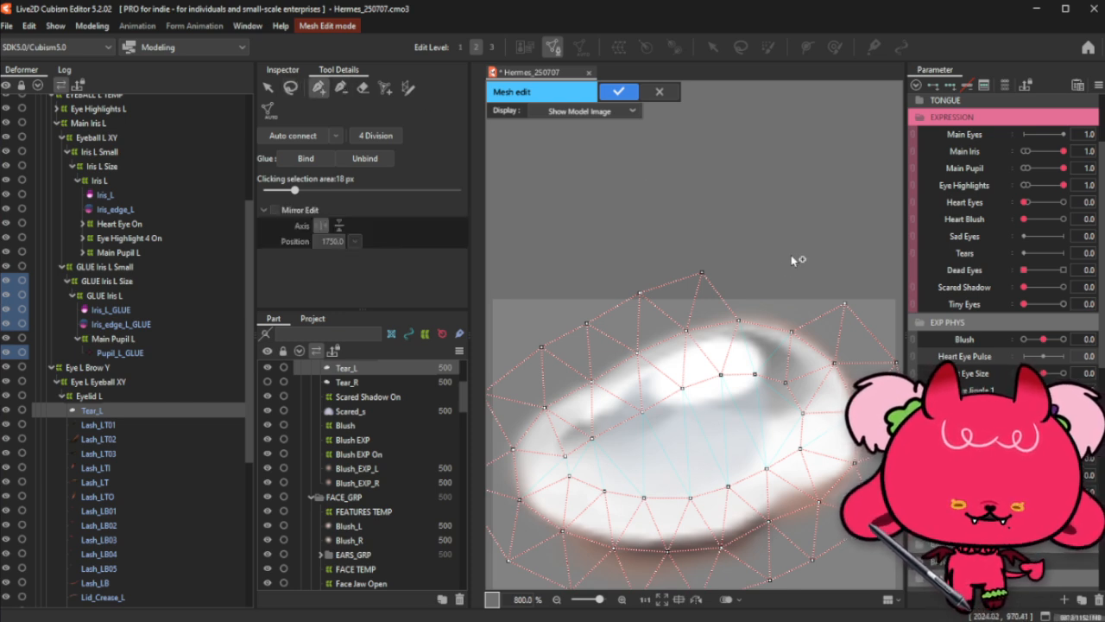
pyautogui.click(558, 467)
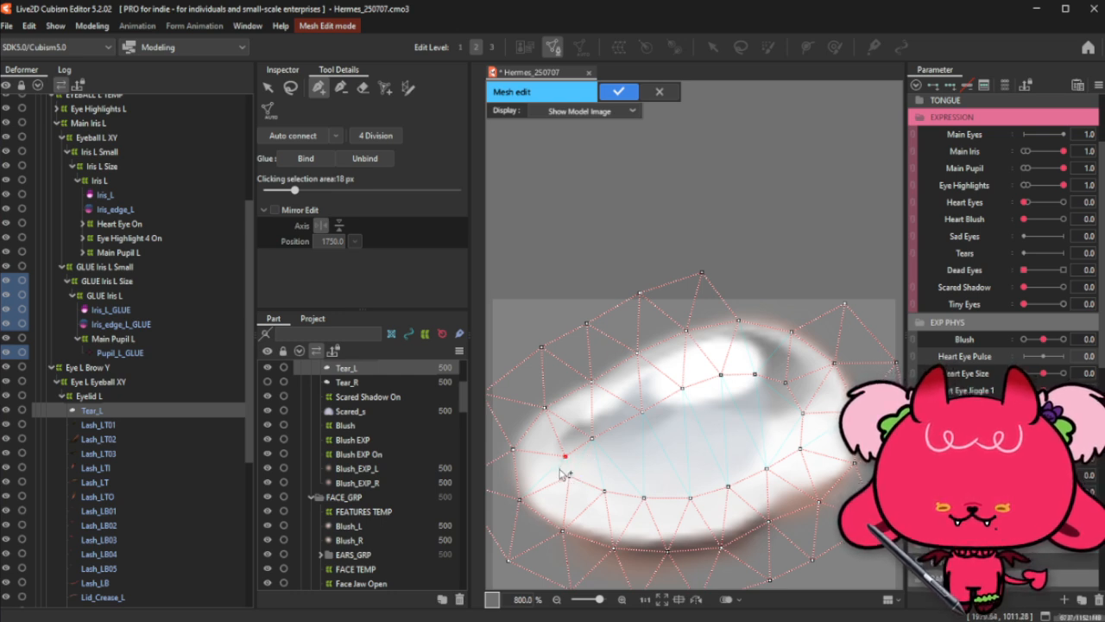
# Step: Close the left end of Tear_L's inner vertex ring with an added vertex, and adjust the neighbouring vertices to follow the shading
pyautogui.click(570, 483)
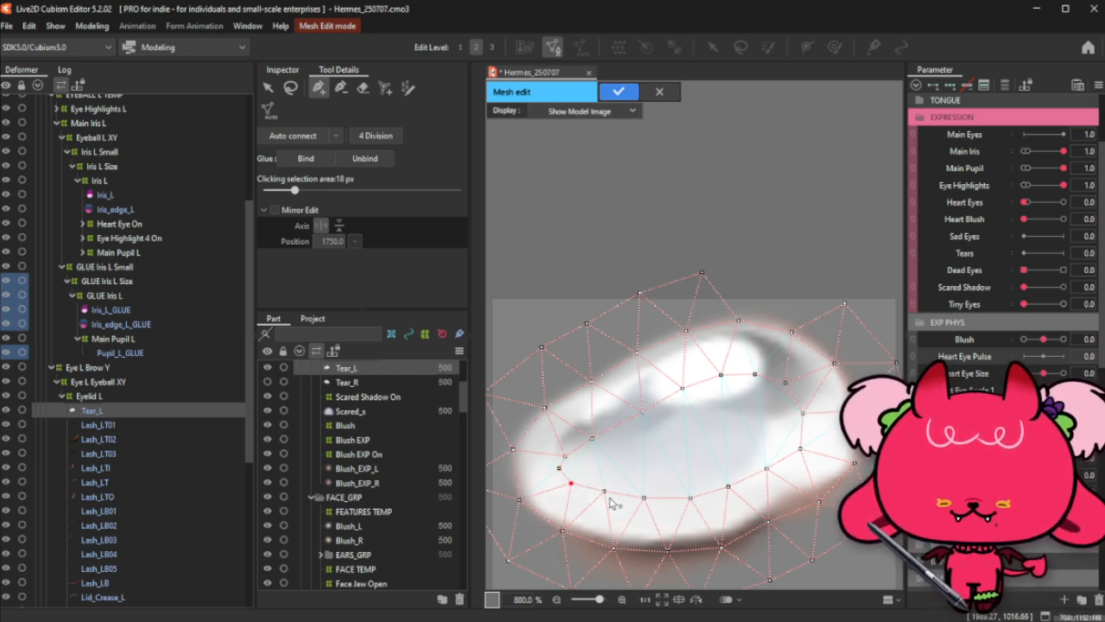
pyautogui.moveTo(606, 493); pyautogui.dragTo(644, 503)
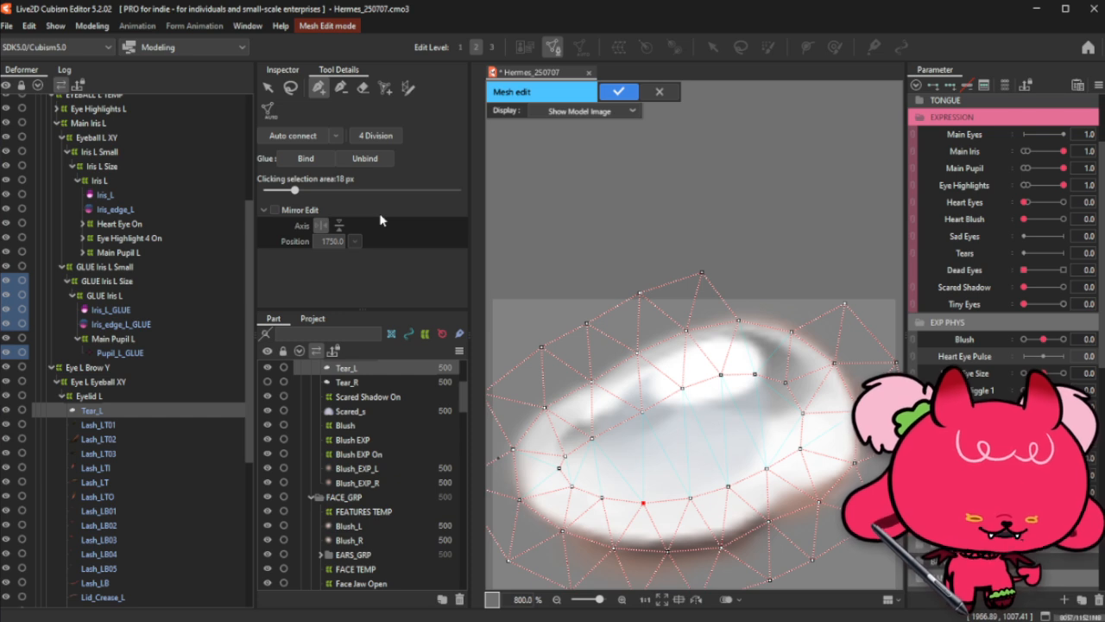
pyautogui.click(292, 88)
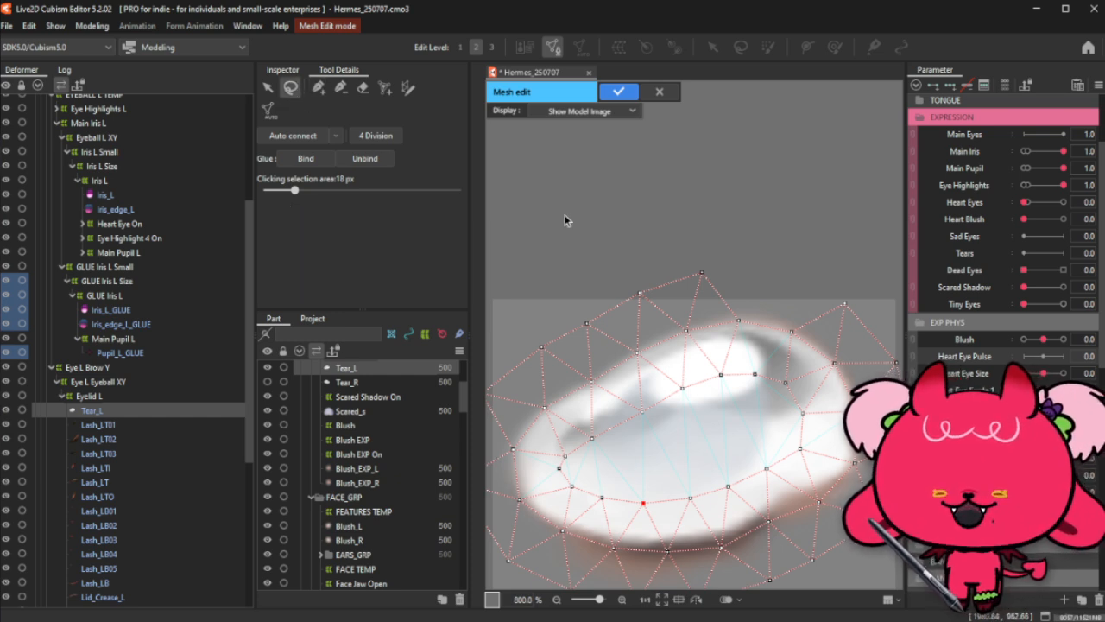
pyautogui.click(319, 86)
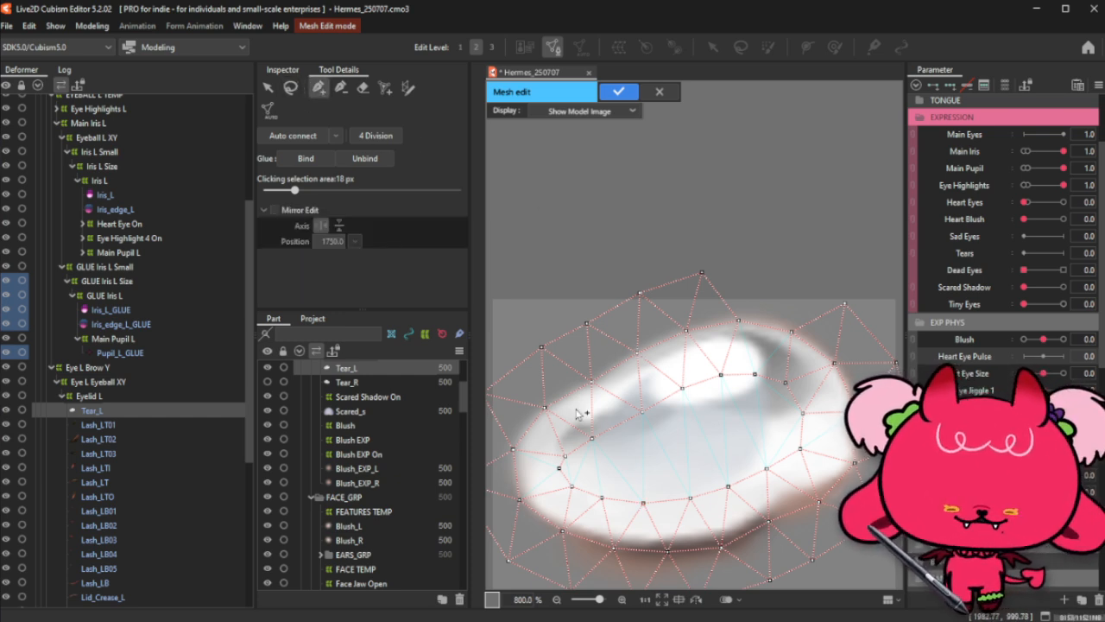
pyautogui.click(565, 453)
pyautogui.click(593, 436)
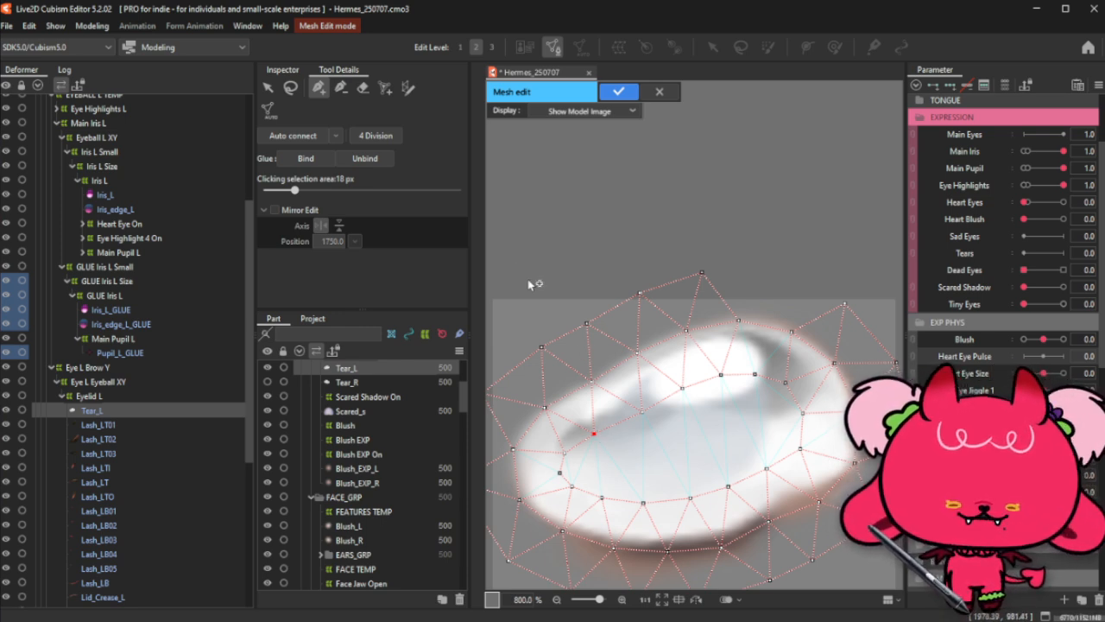
pyautogui.click(290, 88)
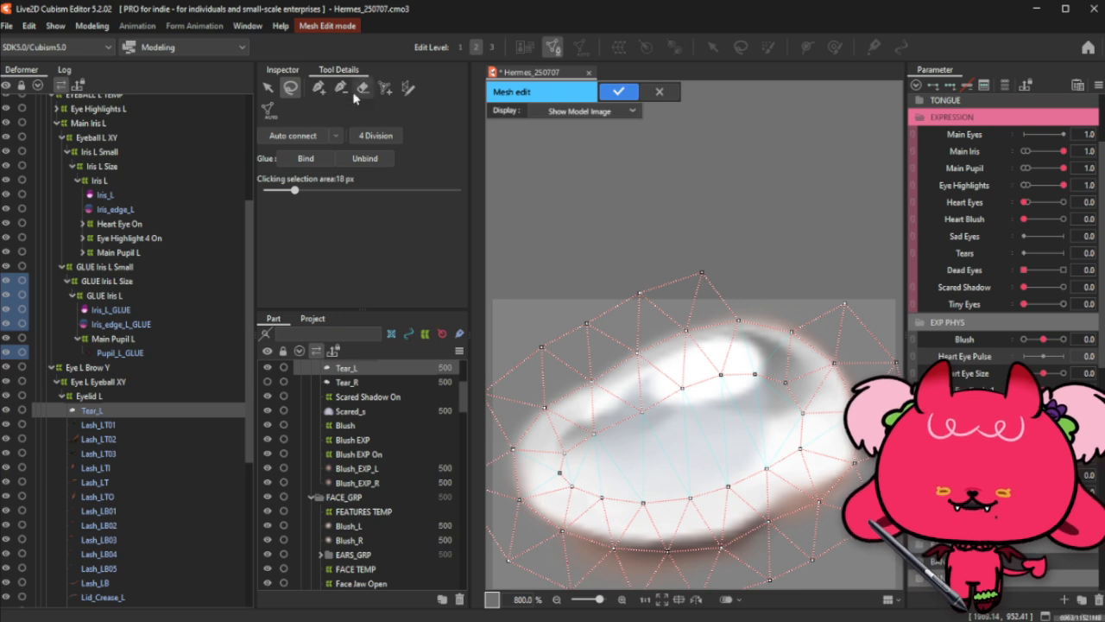
# Step: Add a vertex to Tear_L's outer mesh ring, between the topmost and upper-right vertices, connected to both
pyautogui.click(325, 92)
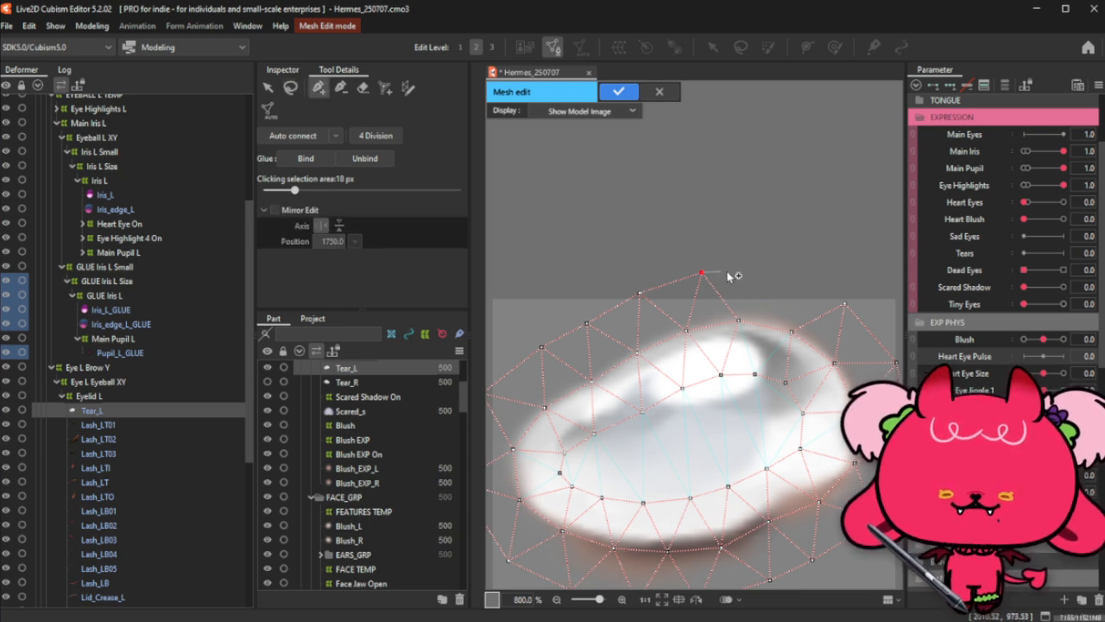
pyautogui.click(773, 277)
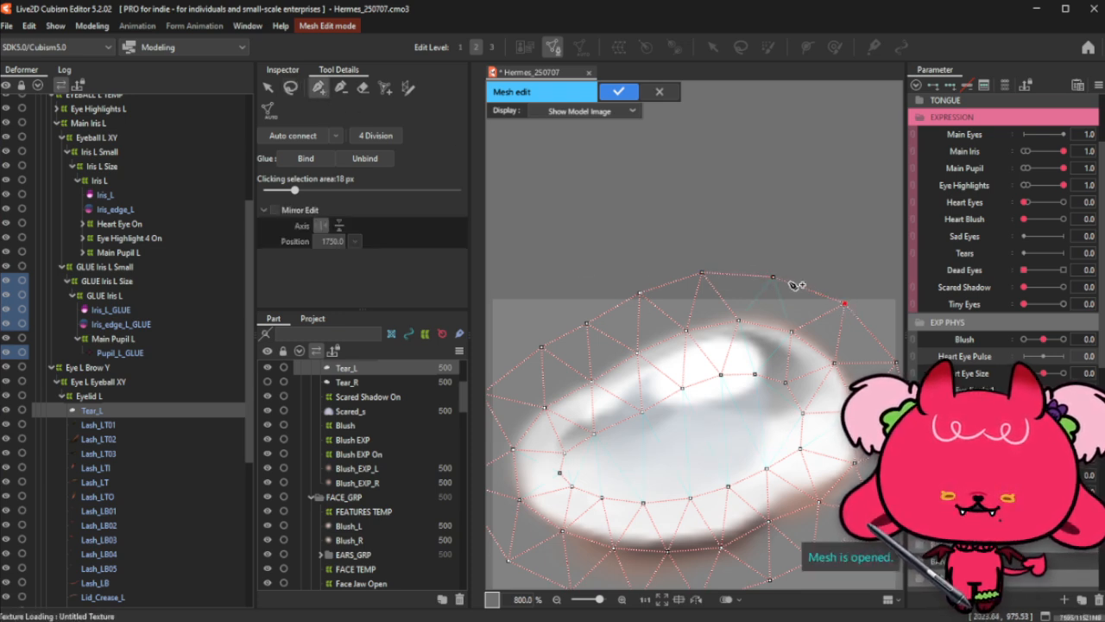
pyautogui.scroll(-1, 763, 296)
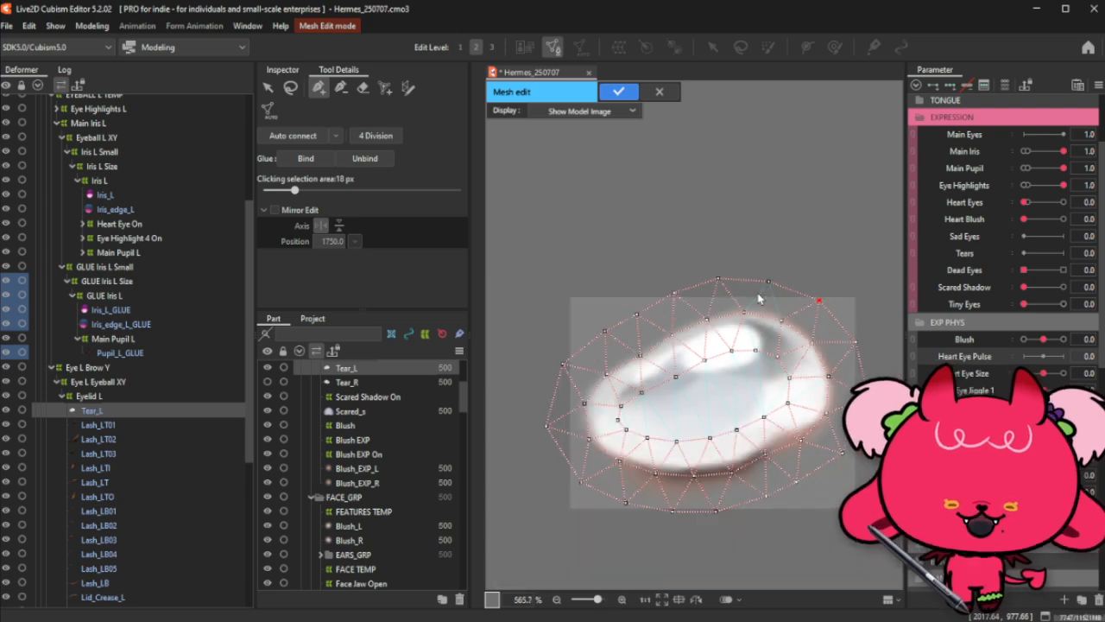
pyautogui.click(291, 88)
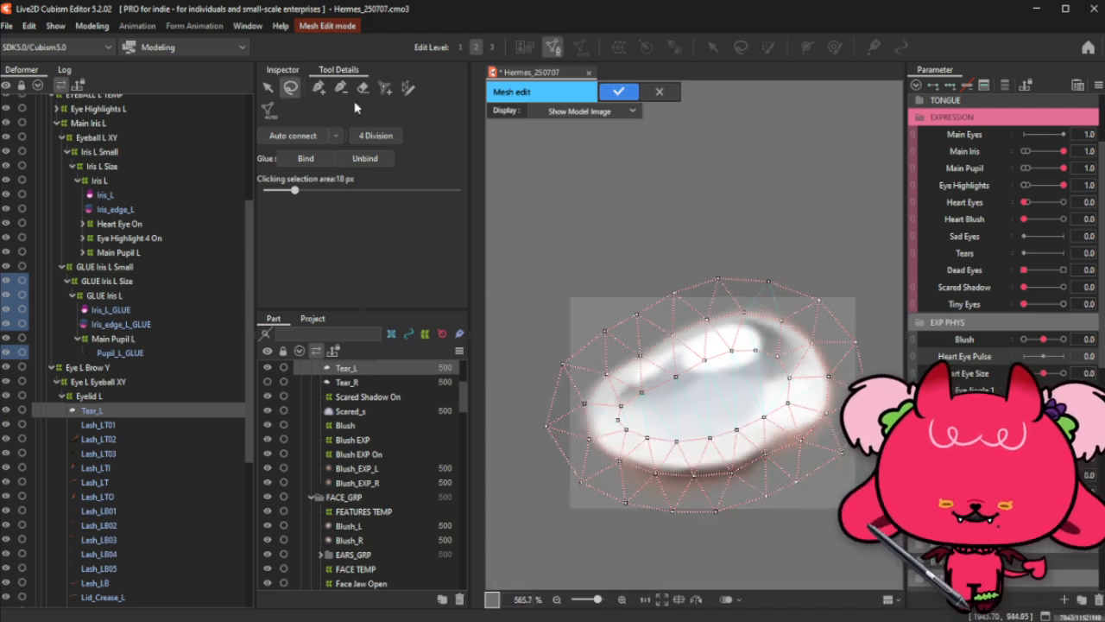
# Step: Insert a vertex at the right end of Tear_L's inner ring and reposition the surrounding vertices into an even curve
pyautogui.click(319, 87)
pyautogui.scroll(1, 784, 394)
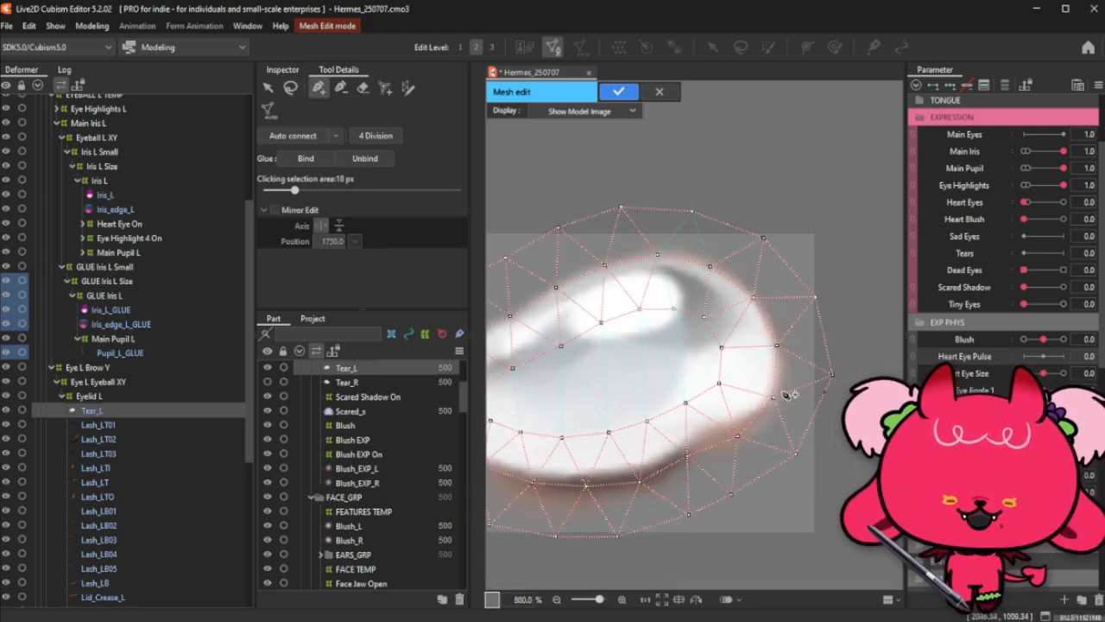
pyautogui.click(722, 365)
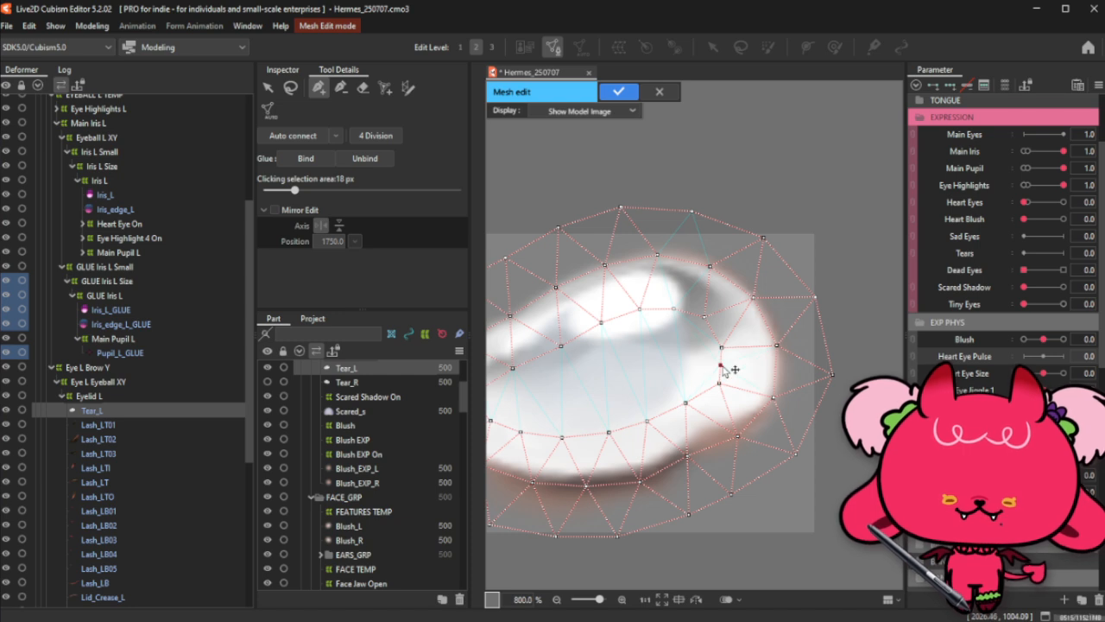
pyautogui.moveTo(721, 366)
pyautogui.mouseDown()
pyautogui.moveTo(722, 338)
pyautogui.moveTo(723, 361)
pyautogui.mouseUp()
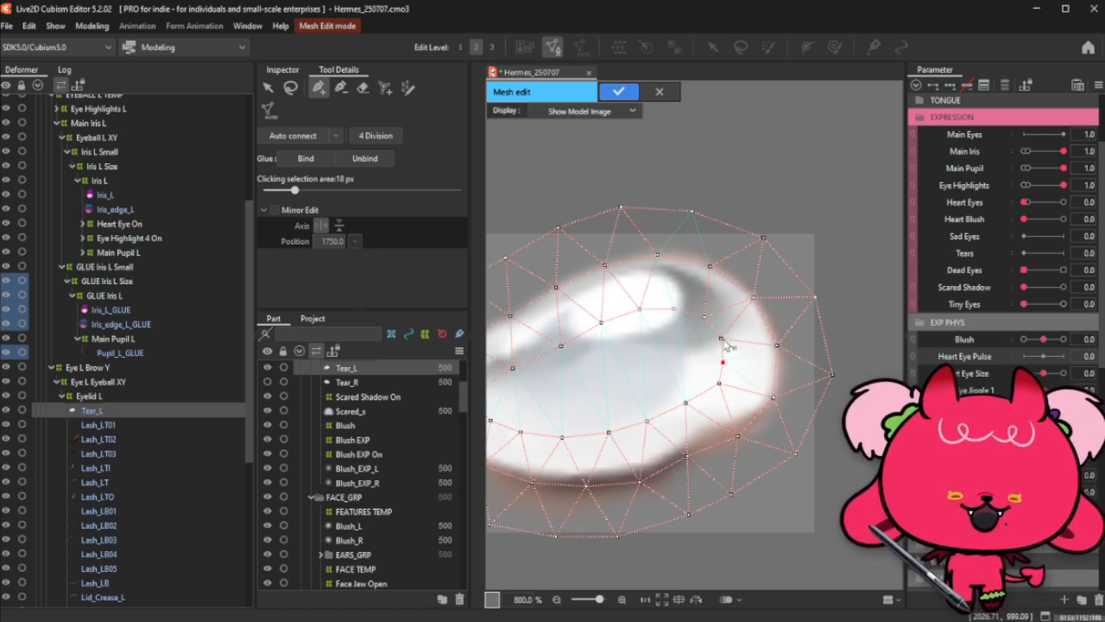
pyautogui.click(703, 316)
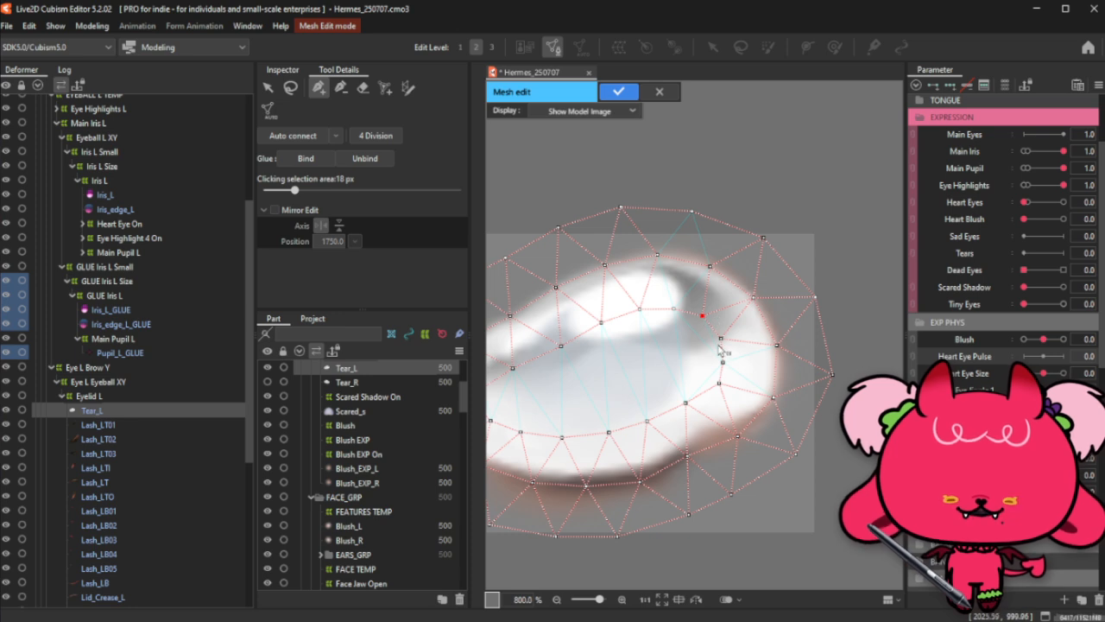
pyautogui.click(719, 386)
pyautogui.moveTo(719, 387); pyautogui.dragTo(720, 388)
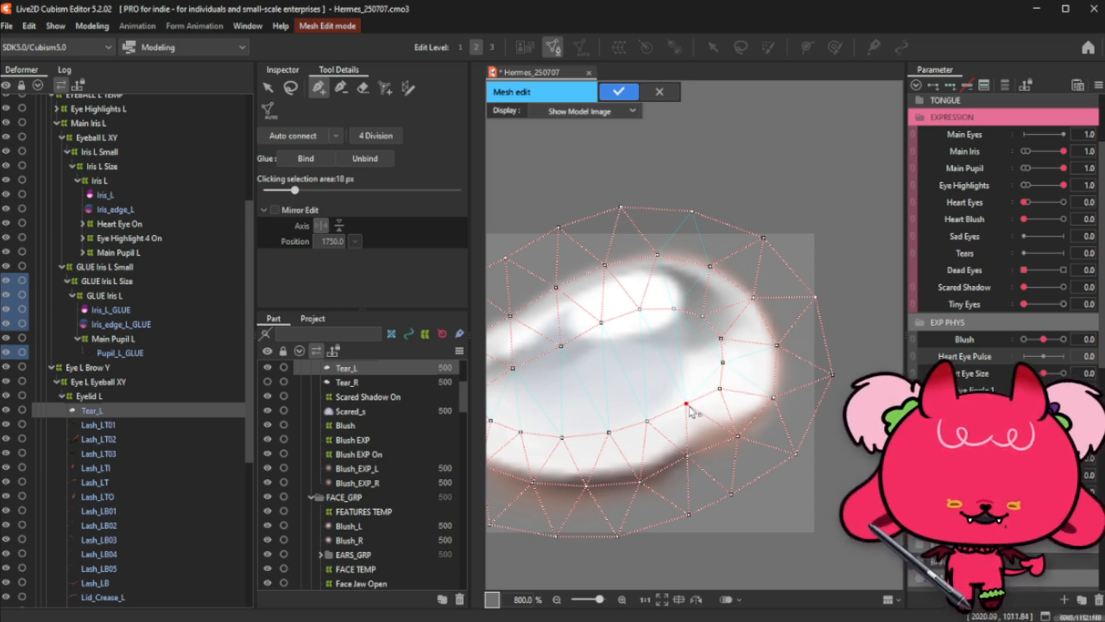
pyautogui.click(722, 362)
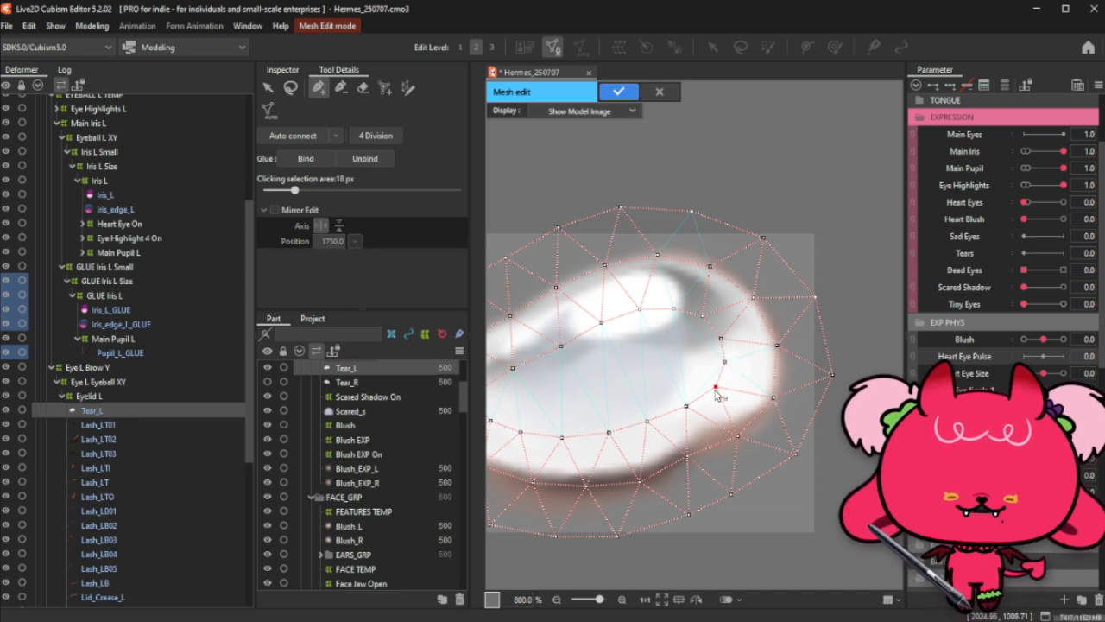
pyautogui.moveTo(720, 388); pyautogui.dragTo(716, 386)
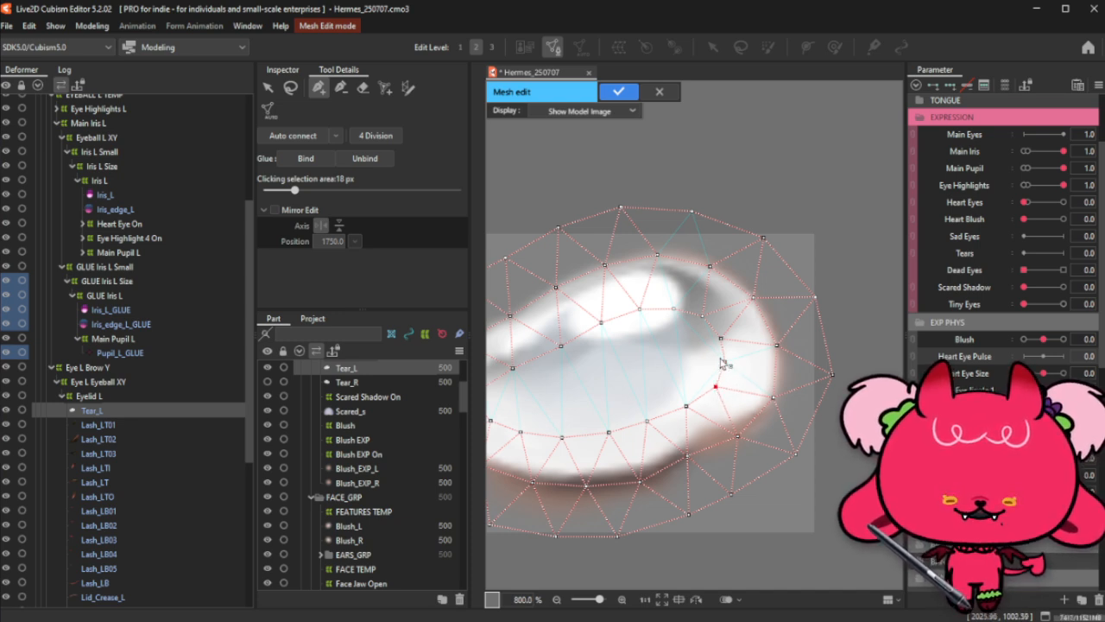
pyautogui.click(290, 87)
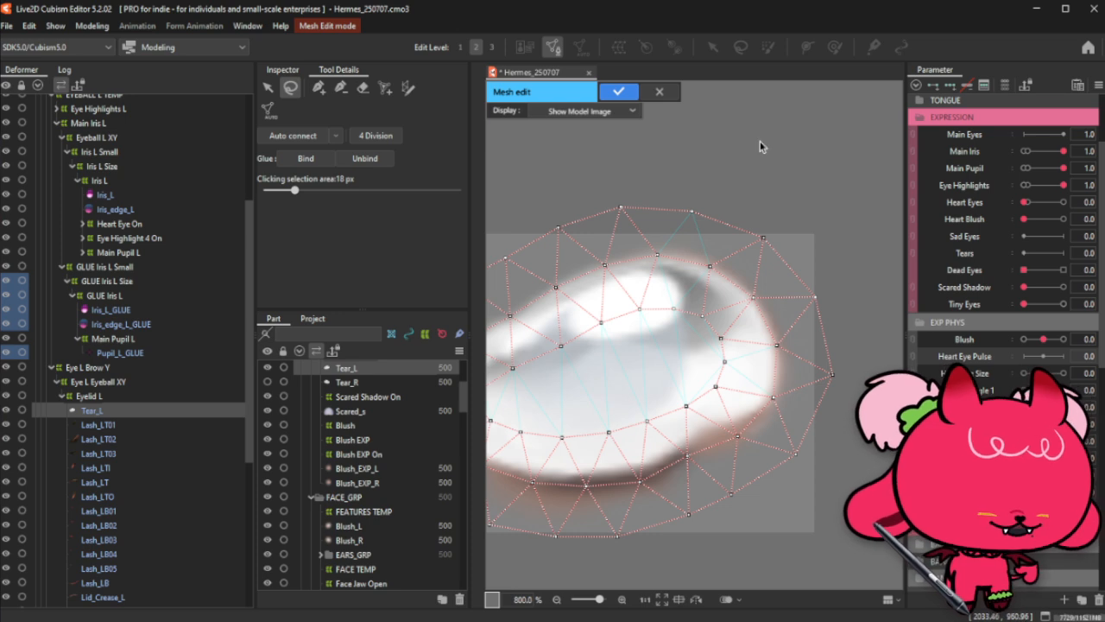
# Step: Draw a connected row of vertices through the middle of the tear, from the inner ring's left end towards its upper right
pyautogui.click(319, 87)
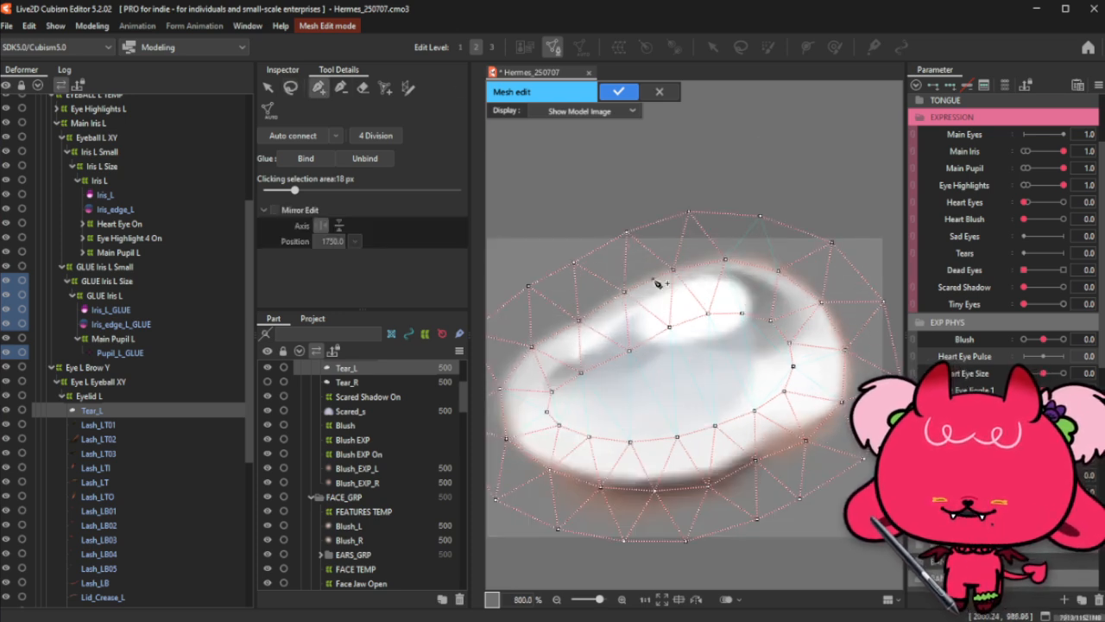
pyautogui.click(547, 411)
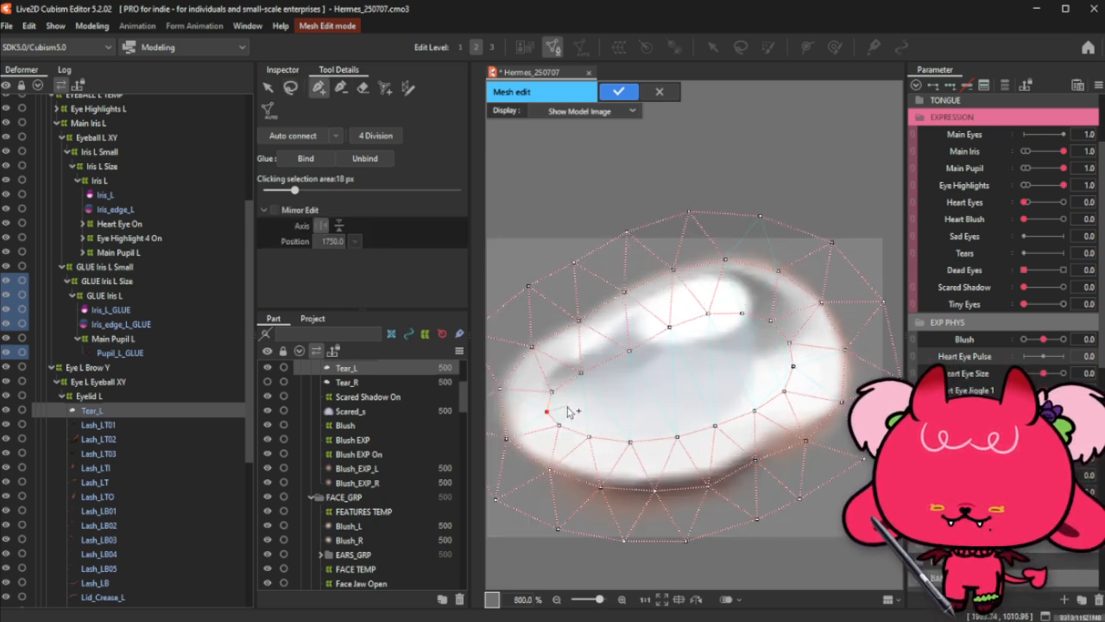
pyautogui.click(571, 406)
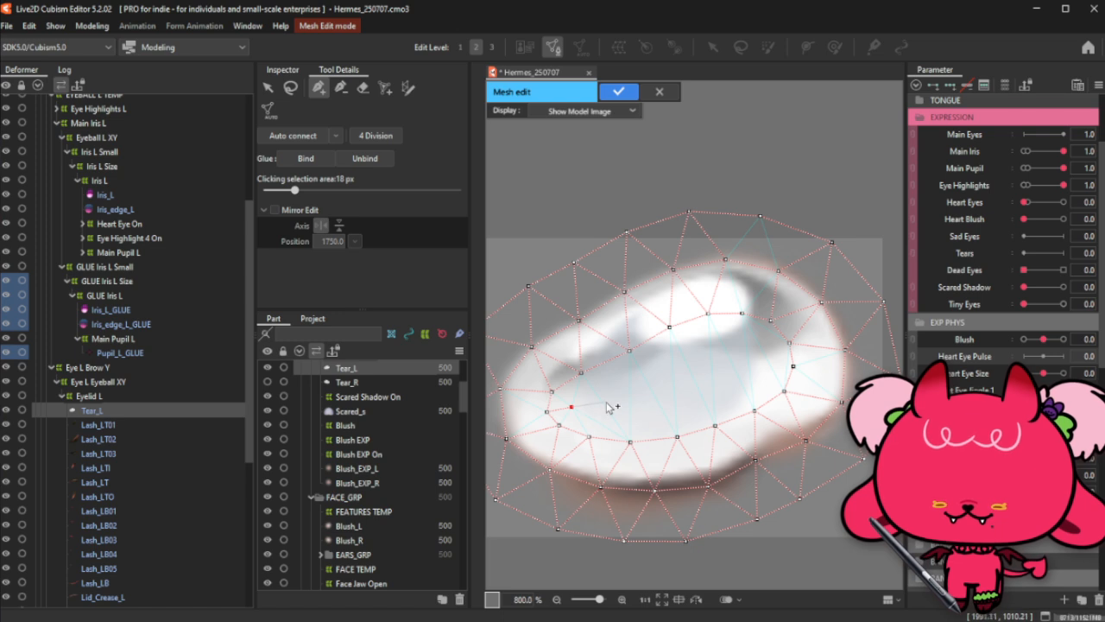
pyautogui.click(606, 401)
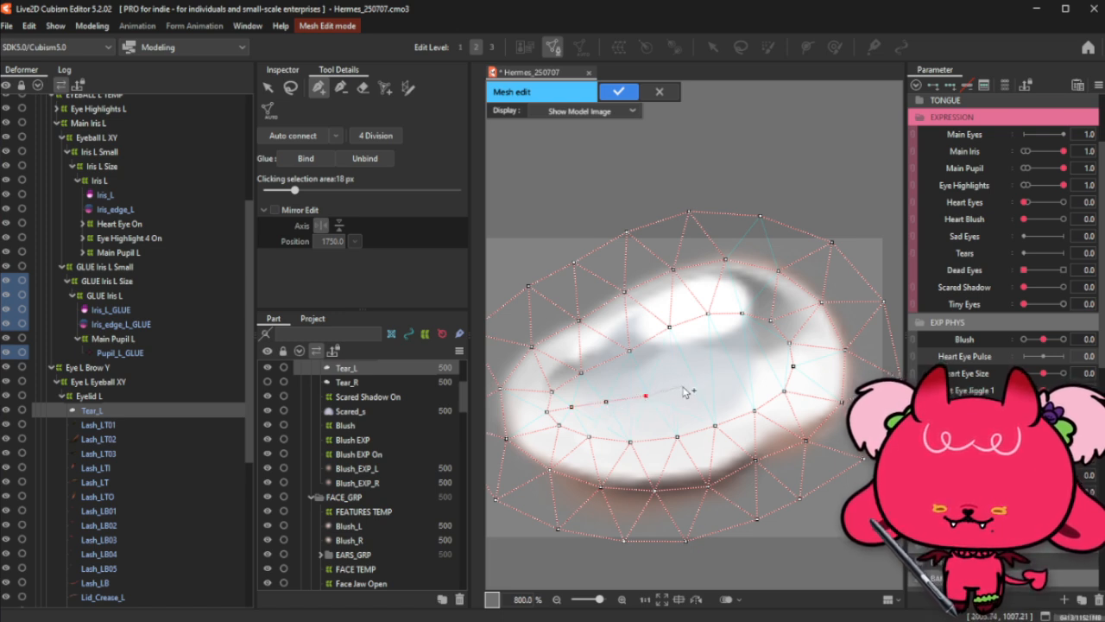
pyautogui.click(681, 386)
pyautogui.click(719, 372)
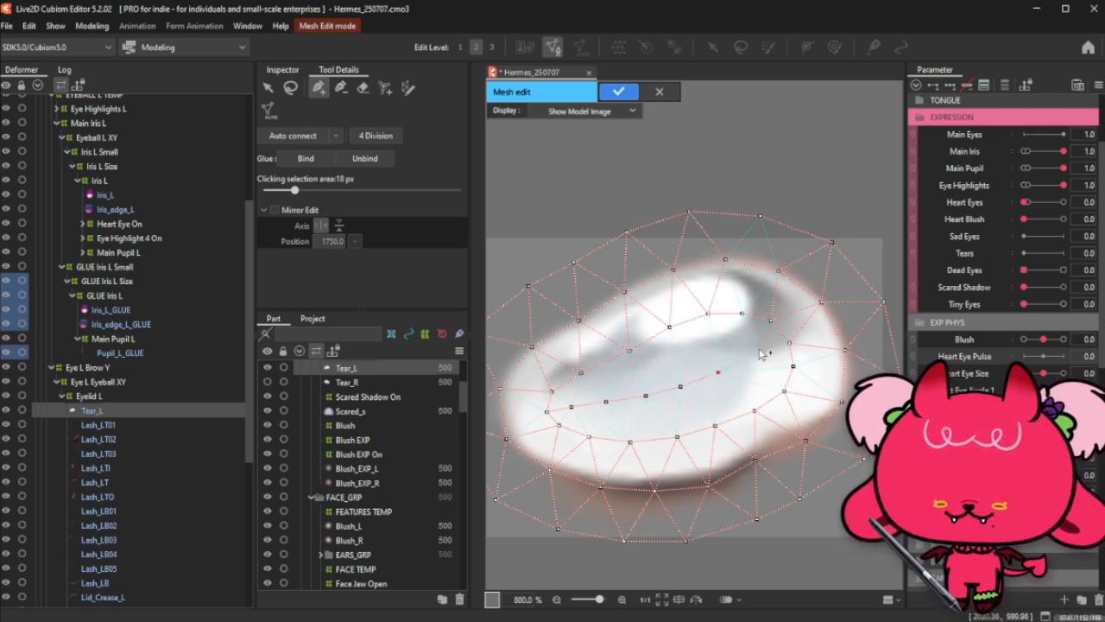
pyautogui.click(756, 352)
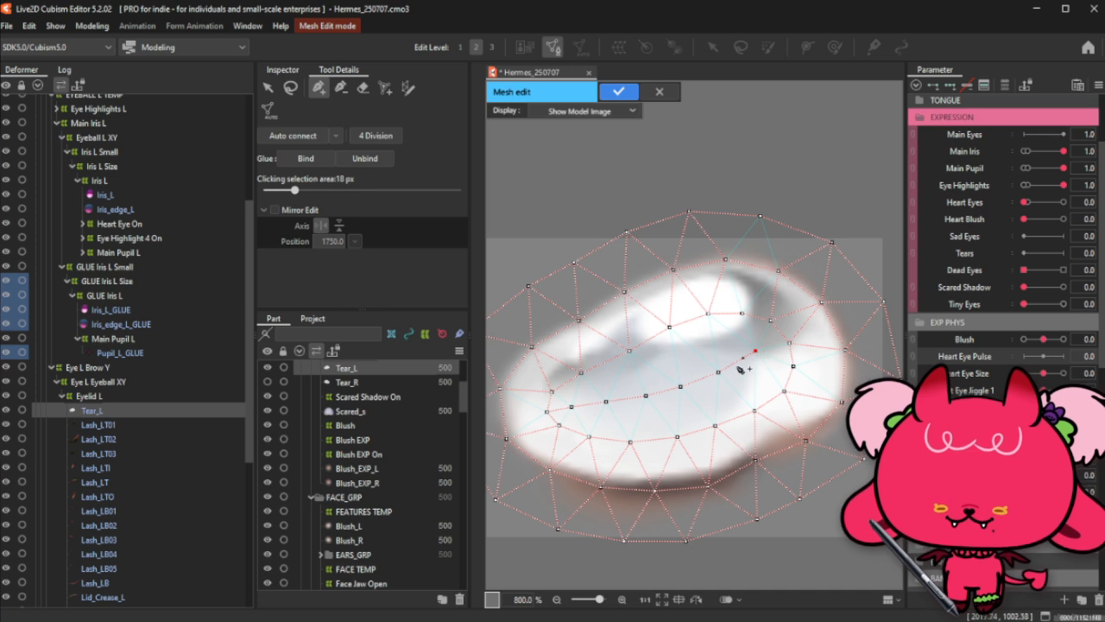
# Step: Fine-tune the positions of the vertices in the tear's middle row to space them along a smooth curve
pyautogui.click(687, 389)
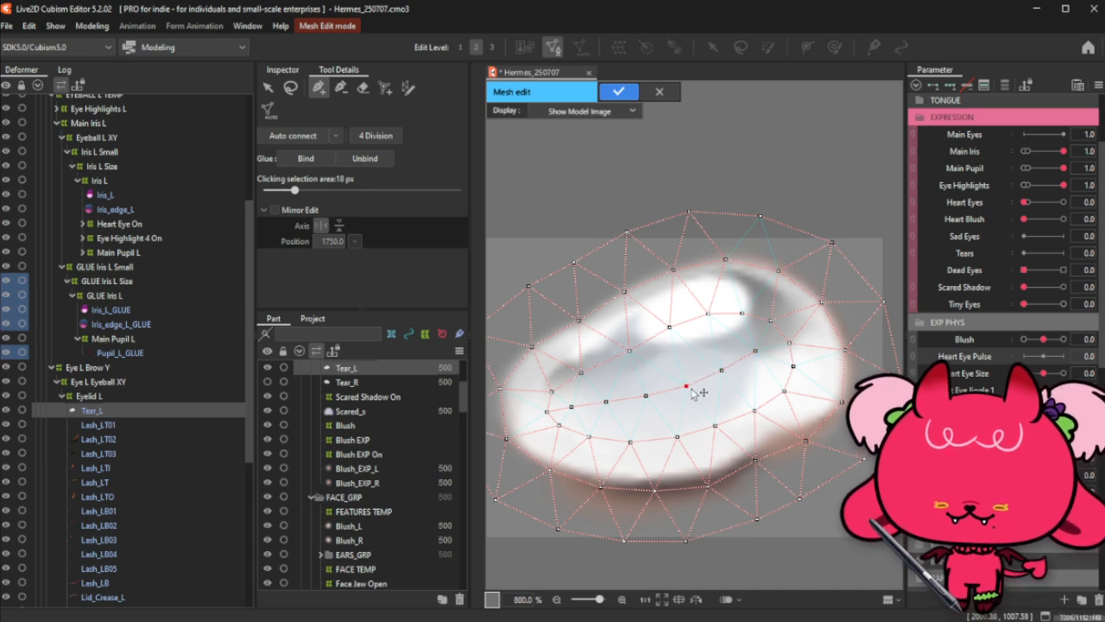
pyautogui.click(609, 405)
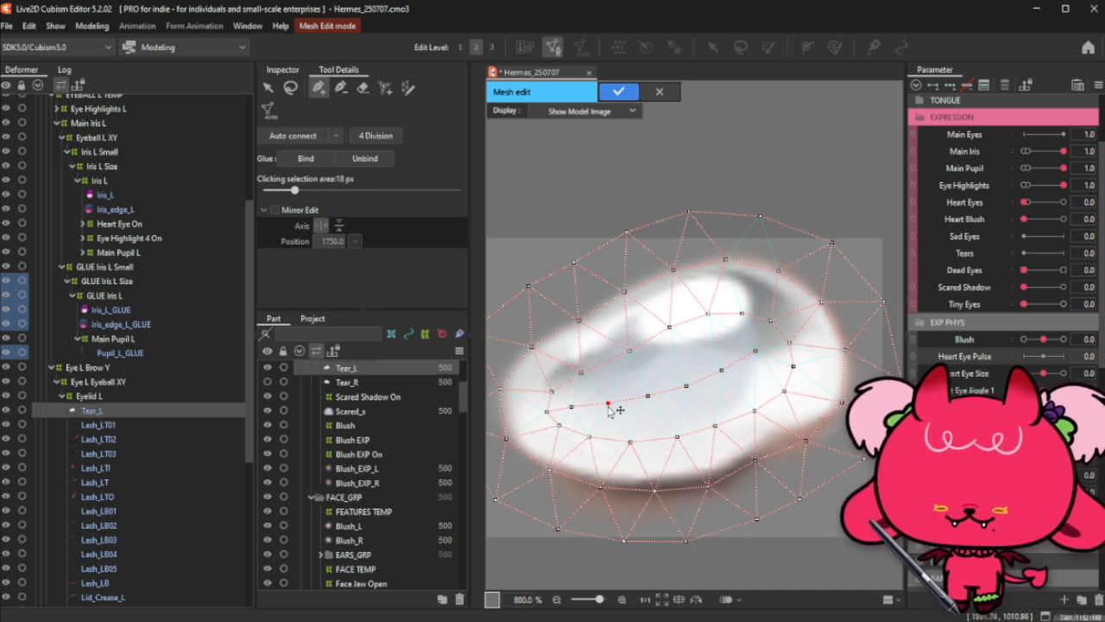
pyautogui.click(573, 409)
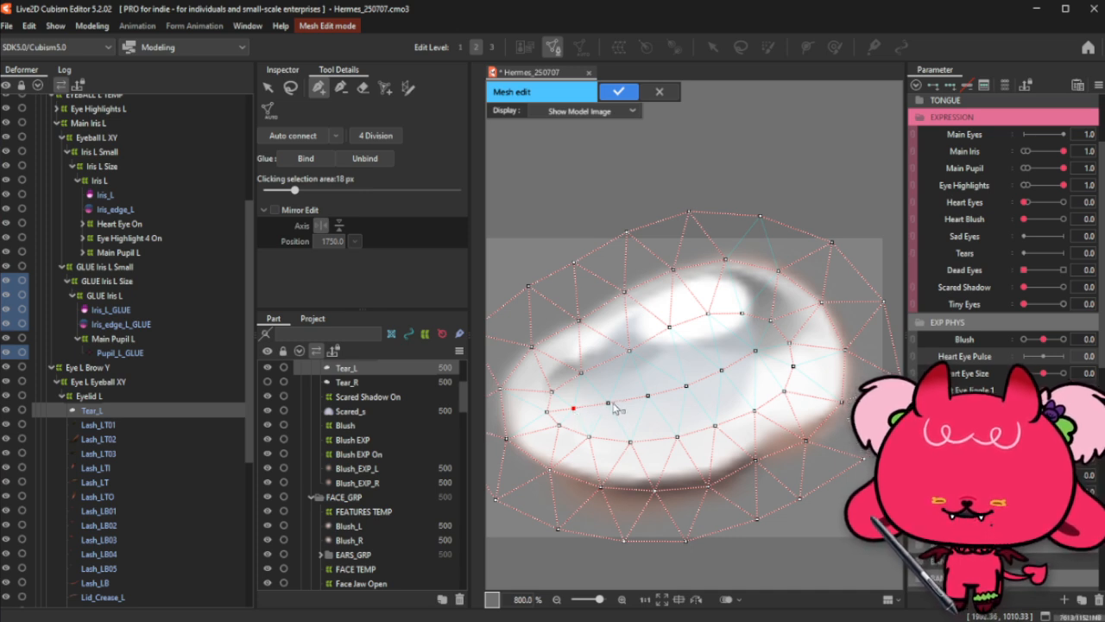
pyautogui.click(652, 399)
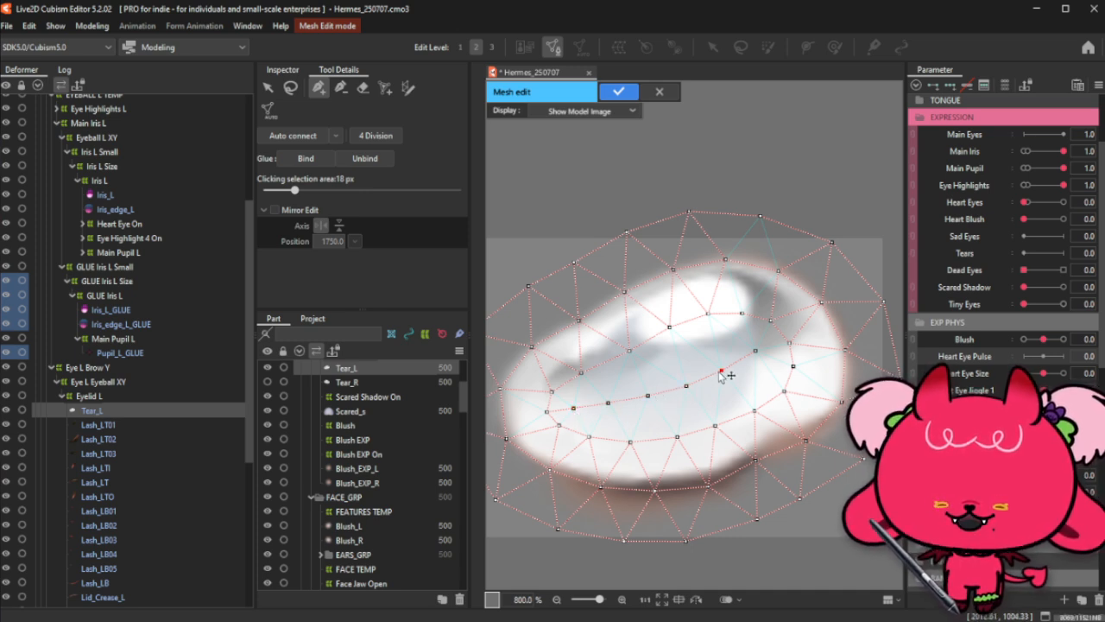
pyautogui.click(755, 352)
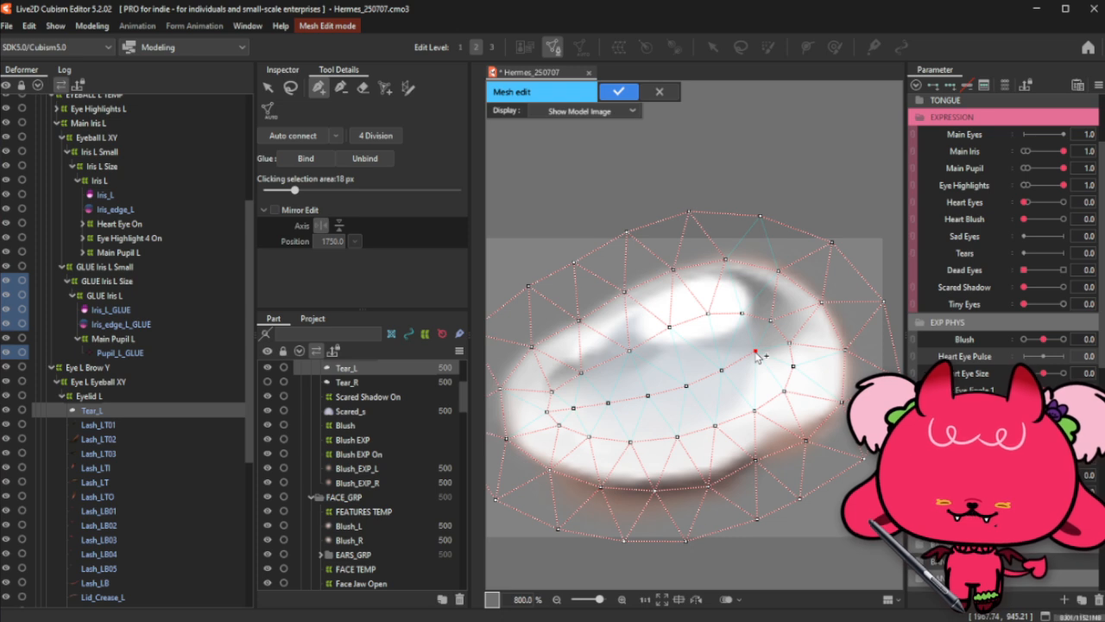
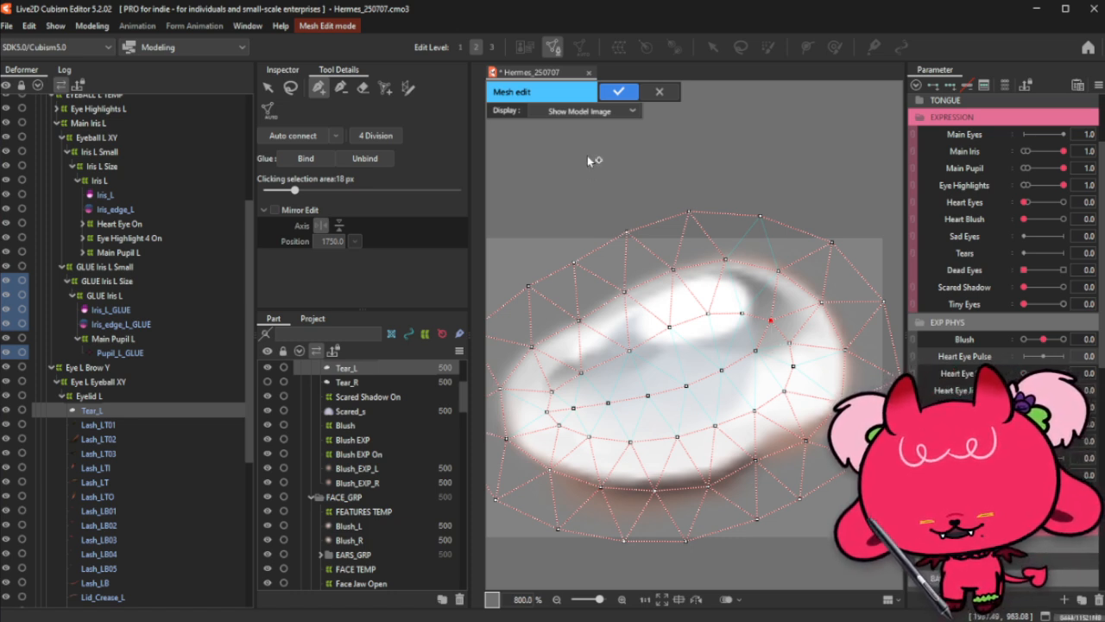
# Step: Auto-connect all of Tear_L's mesh vertices and apply the mesh edit
pyautogui.click(315, 138)
pyautogui.scroll(-2, 720, 257)
pyautogui.scroll(1, 720, 258)
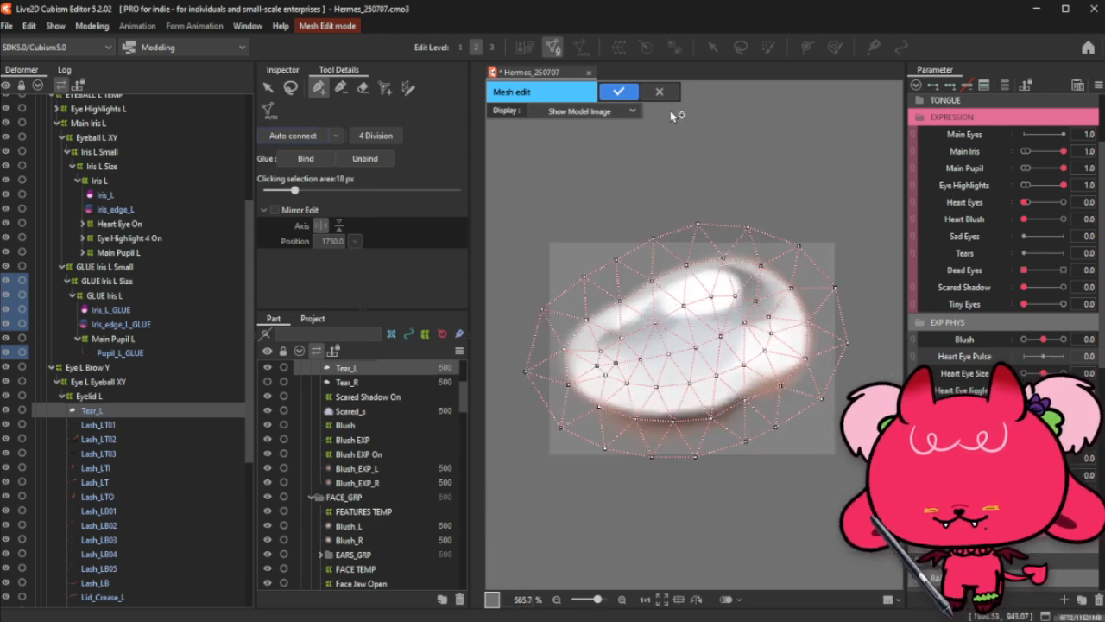
pyautogui.click(618, 92)
# Step: Create a 13 × 12 warp deformer named Tear L X as the parent of Tear_L
pyautogui.scroll(-2, 786, 328)
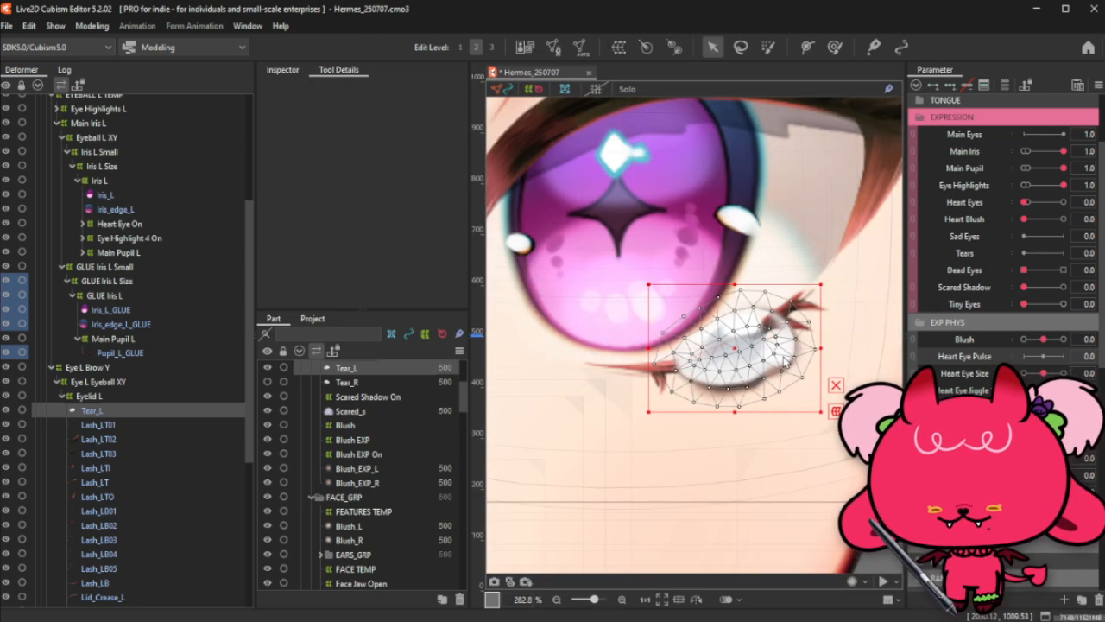
pyautogui.scroll(-2, 786, 360)
pyautogui.scroll(2, 748, 357)
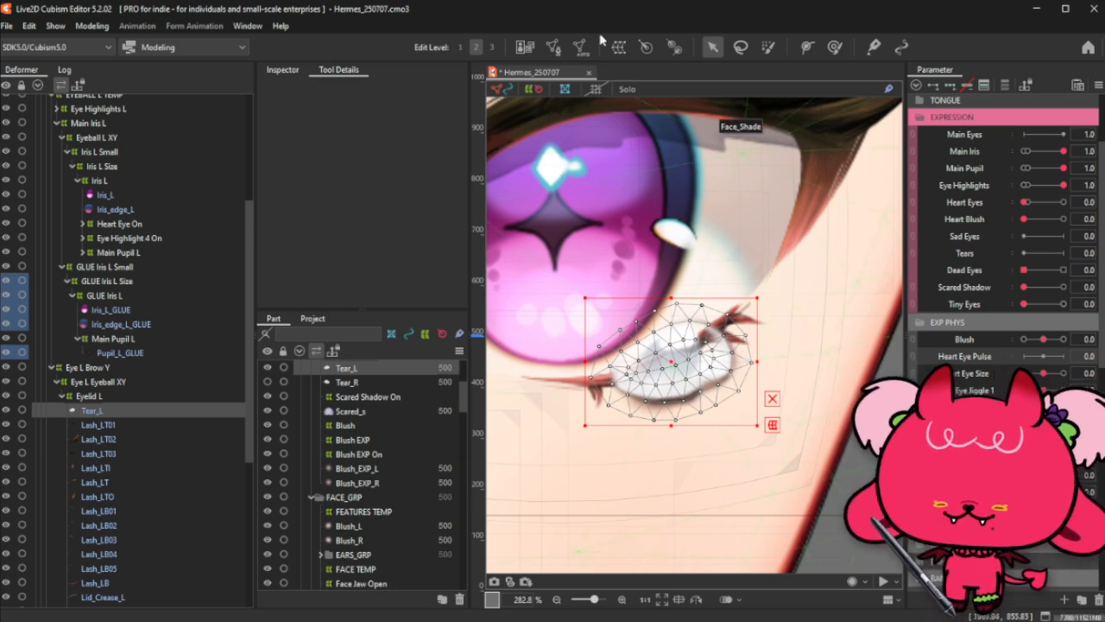
pyautogui.click(618, 47)
pyautogui.tripleClick(511, 246)
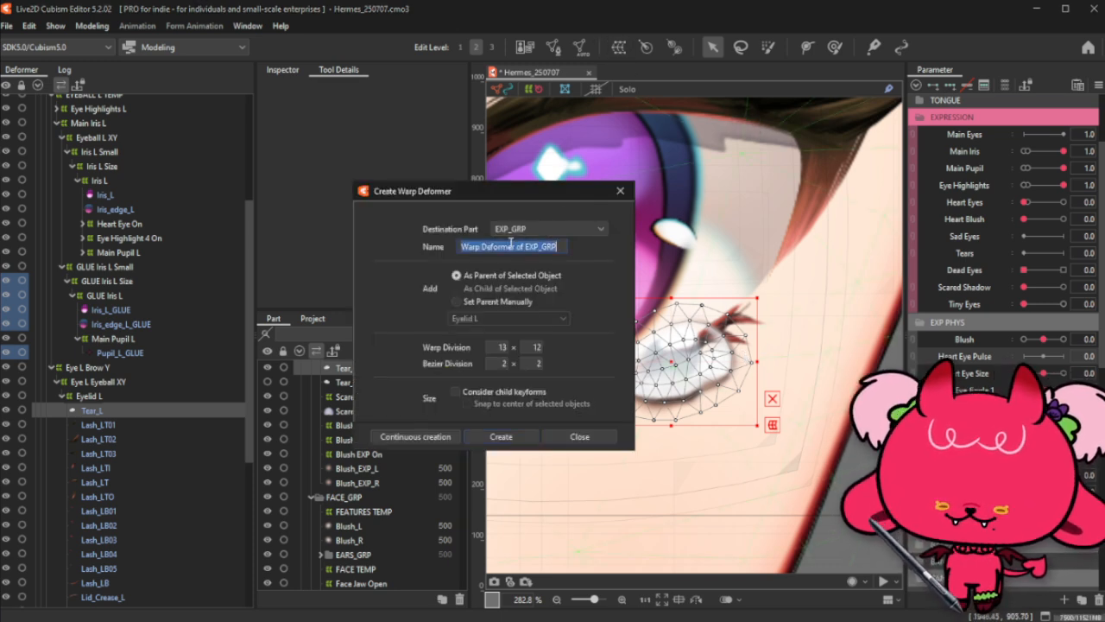
pyautogui.write('Tear L X')
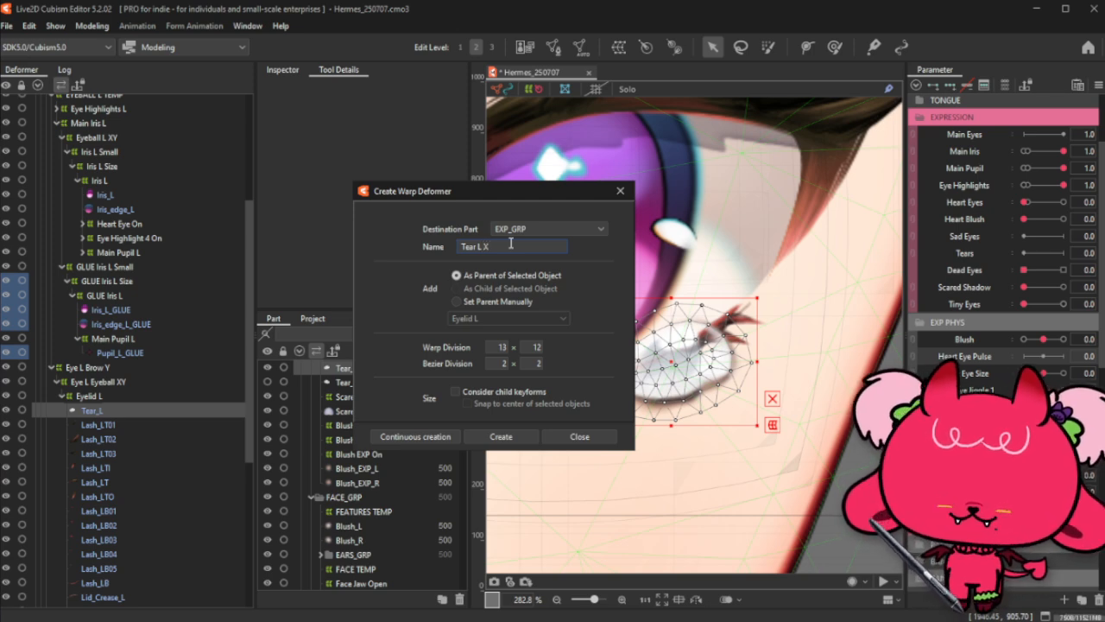
pyautogui.click(504, 437)
# Step: Rename the new tear deformer as Tear L XY
pyautogui.click(282, 69)
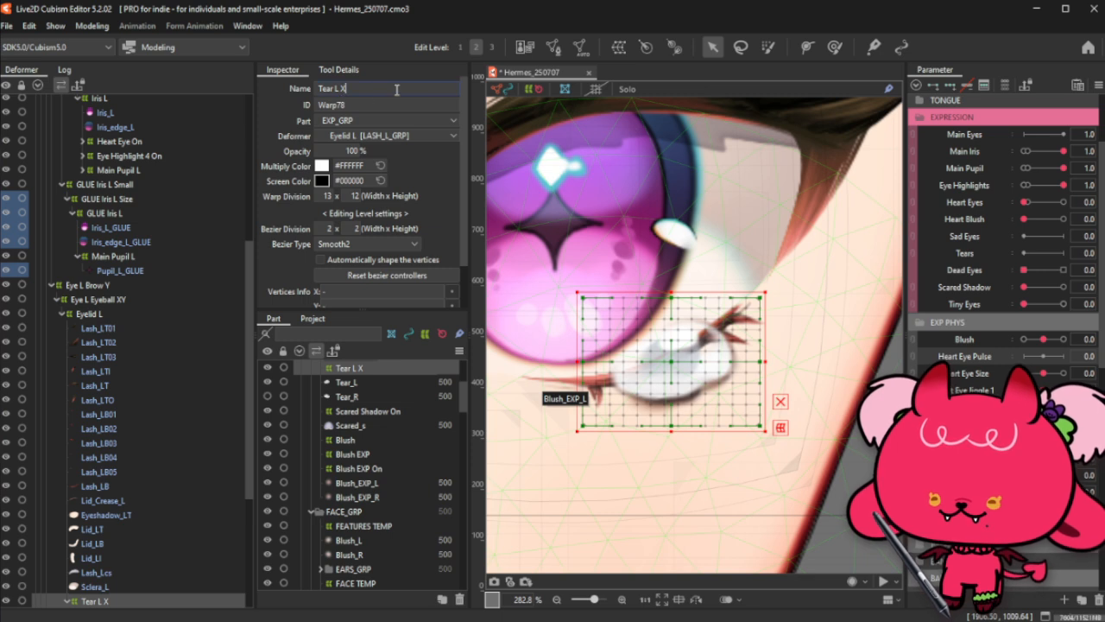
pyautogui.write('Y')
pyautogui.press('Return')
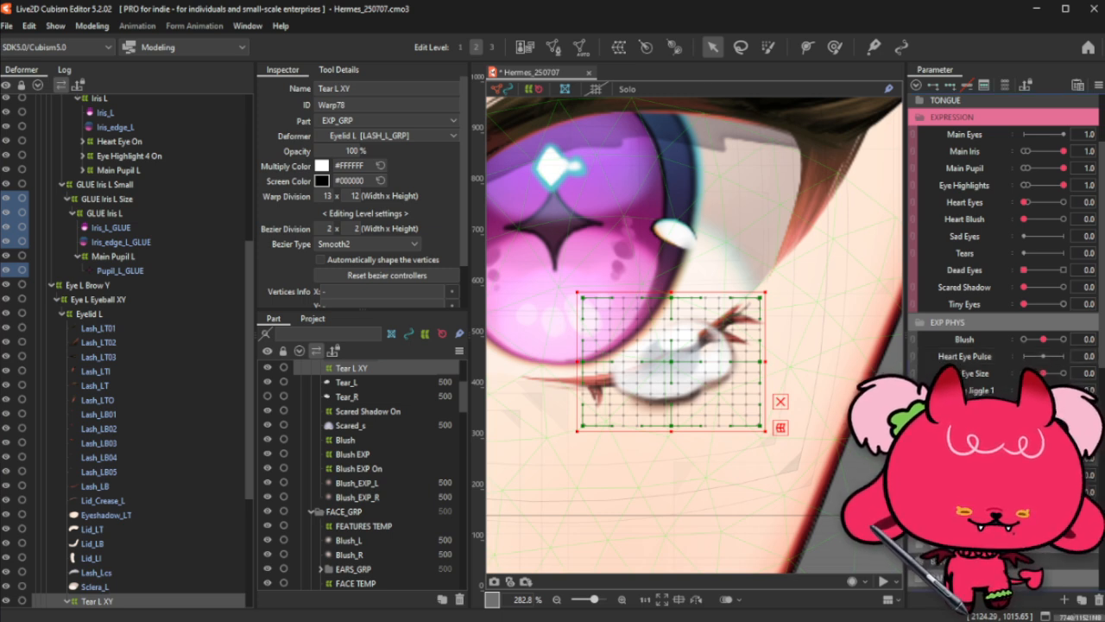
# Step: Edit the names of the left tear's duplicated parameters, using Y for one and Y2 for another
pyautogui.click(566, 242)
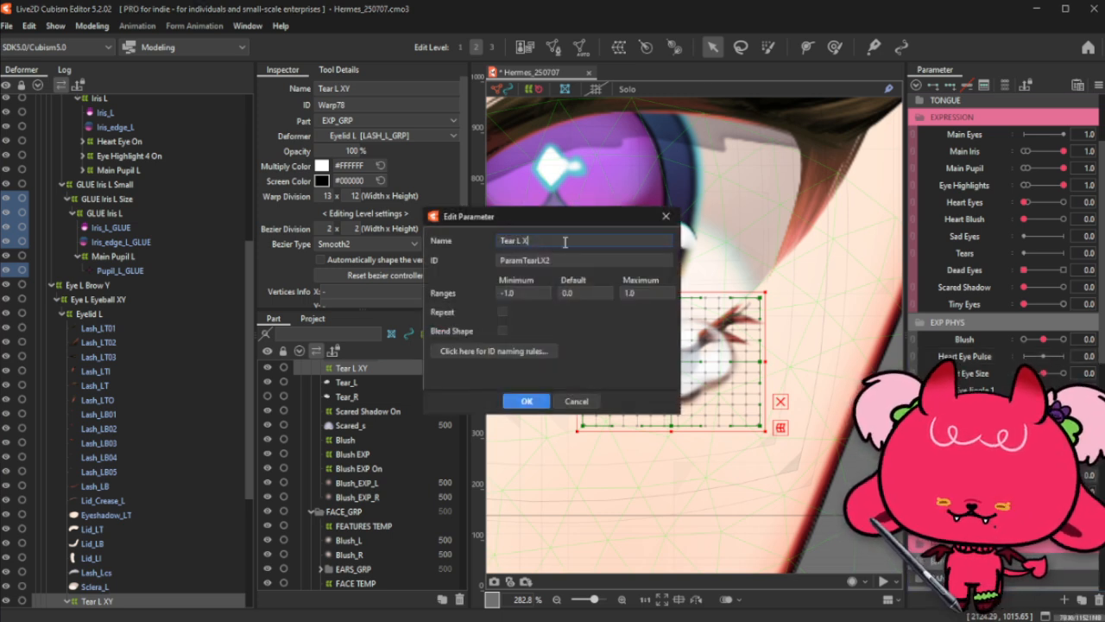
pyautogui.click(577, 401)
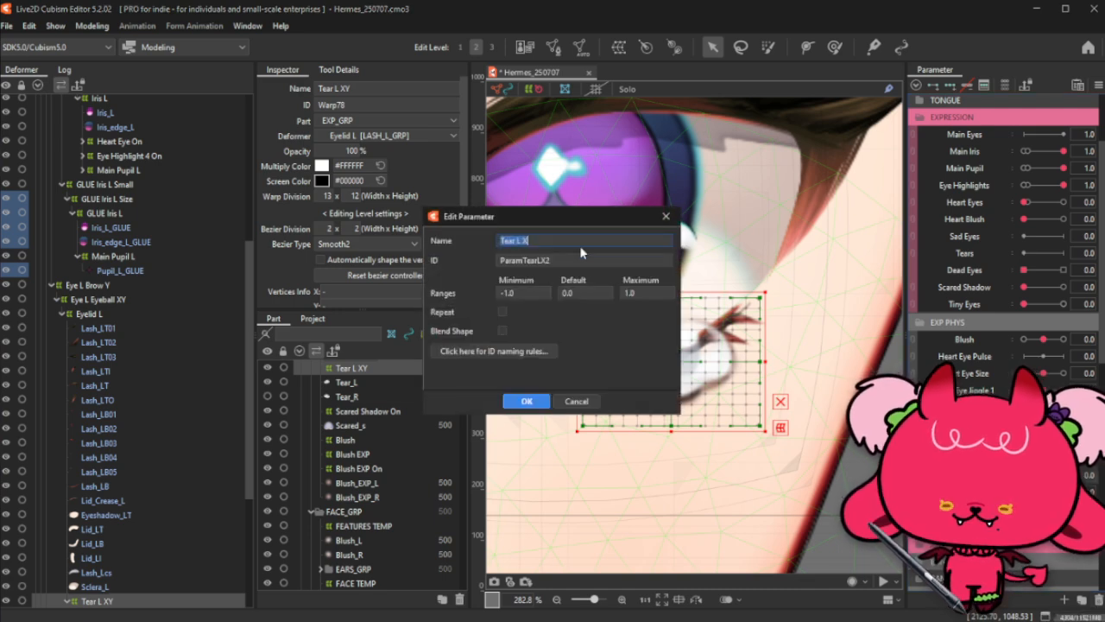
pyautogui.click(580, 245)
pyautogui.write('Y')
pyautogui.click(543, 399)
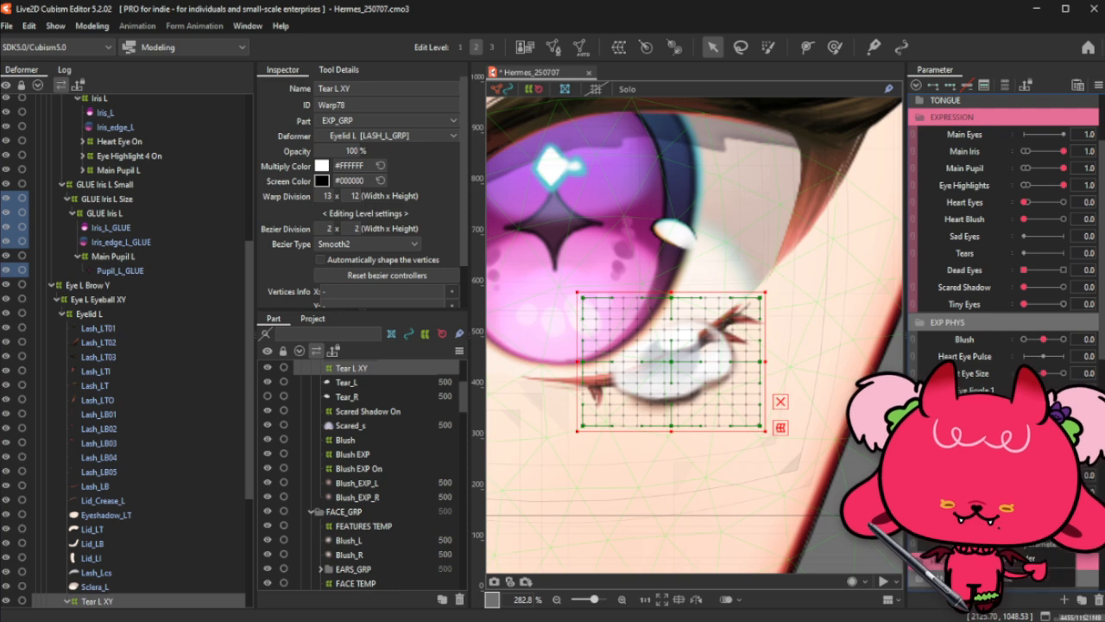
pyautogui.click(556, 242)
pyautogui.write('Y2')
pyautogui.click(543, 403)
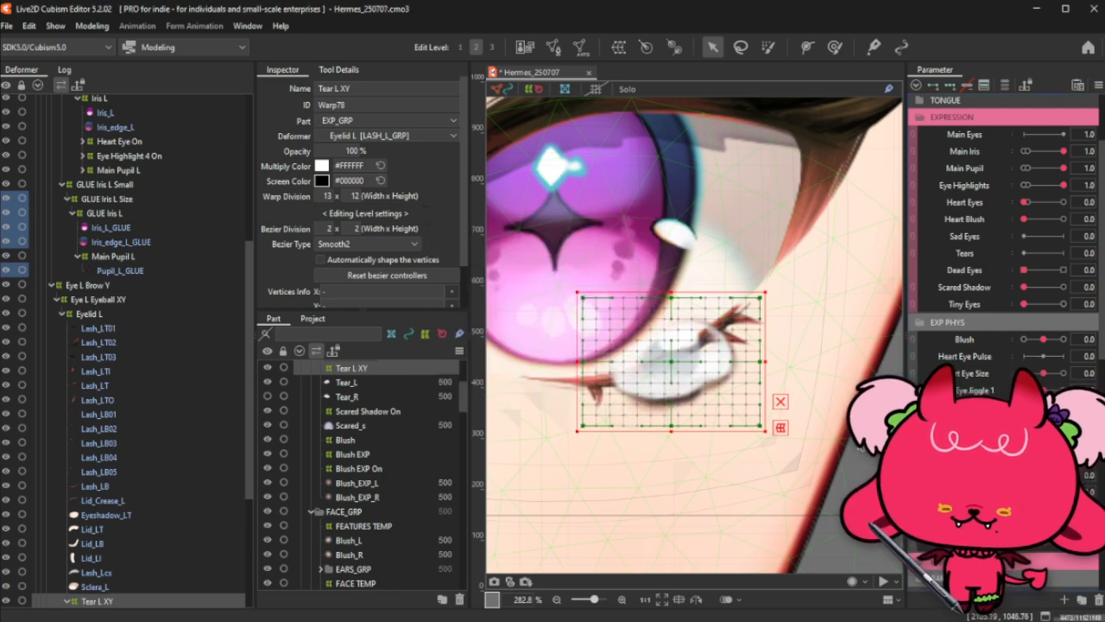
pyautogui.scroll(-1, 1002, 213)
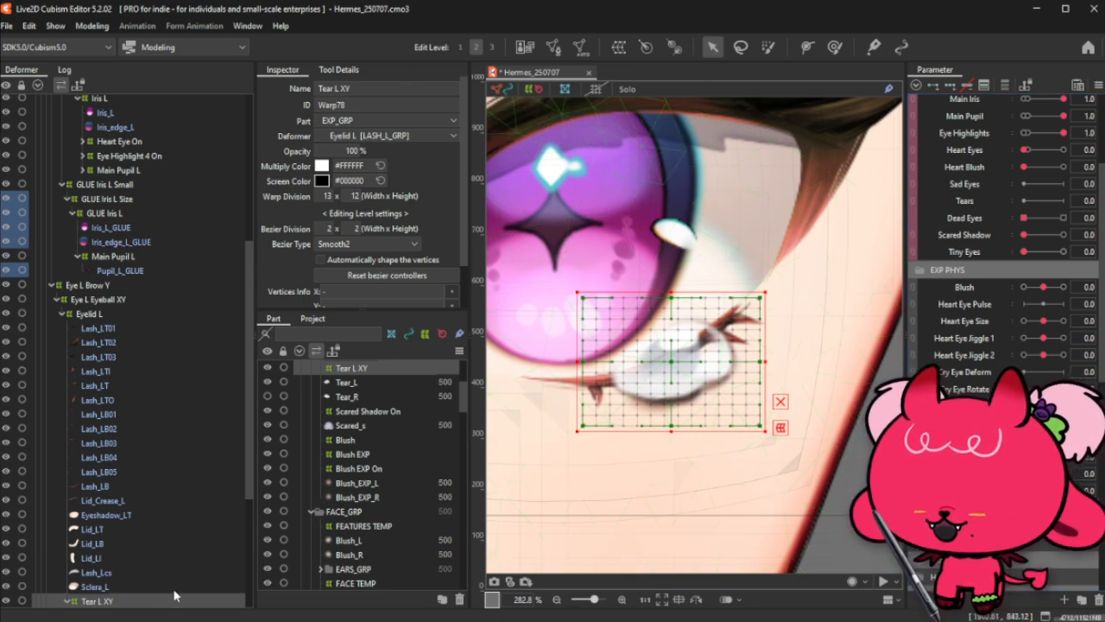
# Step: Paste a copy of the Tear L XY deformer and enlarge it slightly beyond the original
pyautogui.hotkey('ctrl', 'v')
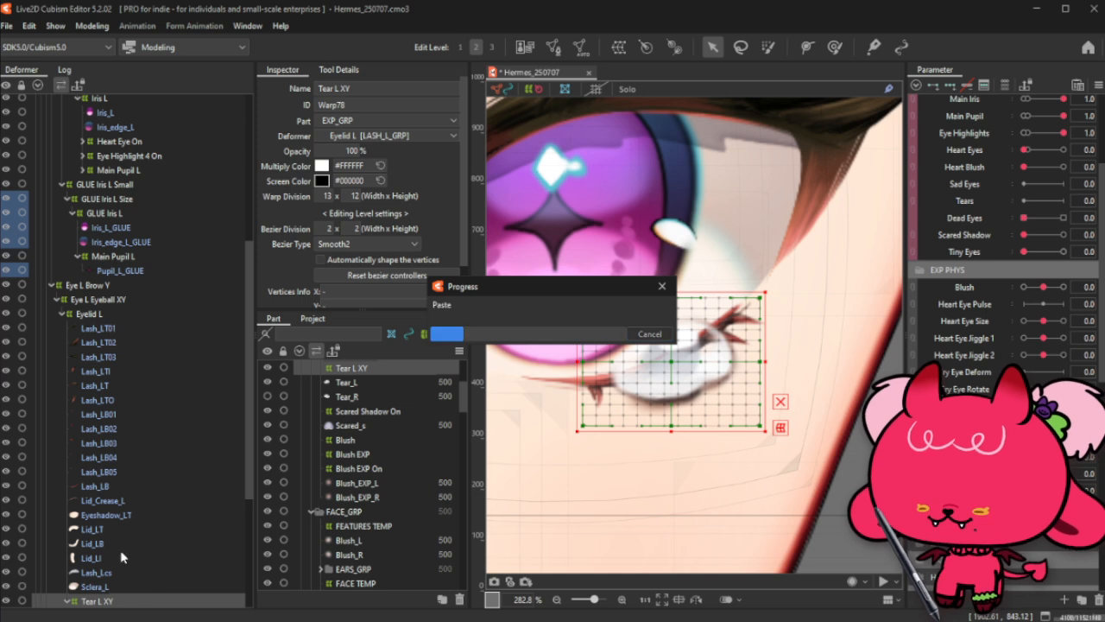
pyautogui.click(393, 89)
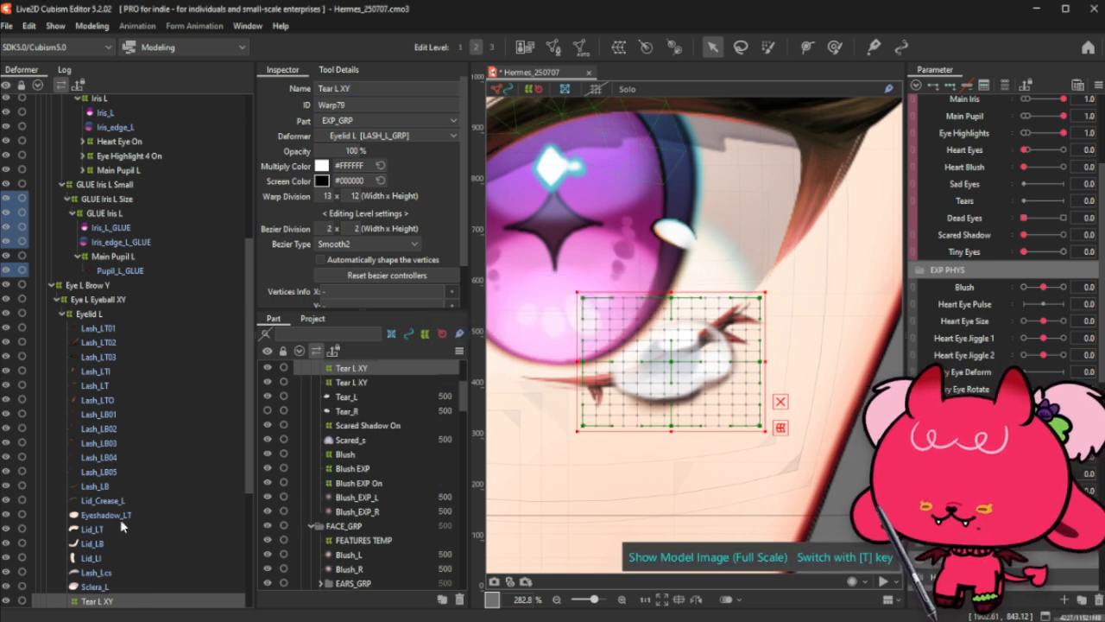
pyautogui.scroll(-2, 120, 519)
pyautogui.moveTo(765, 294); pyautogui.dragTo(773, 286)
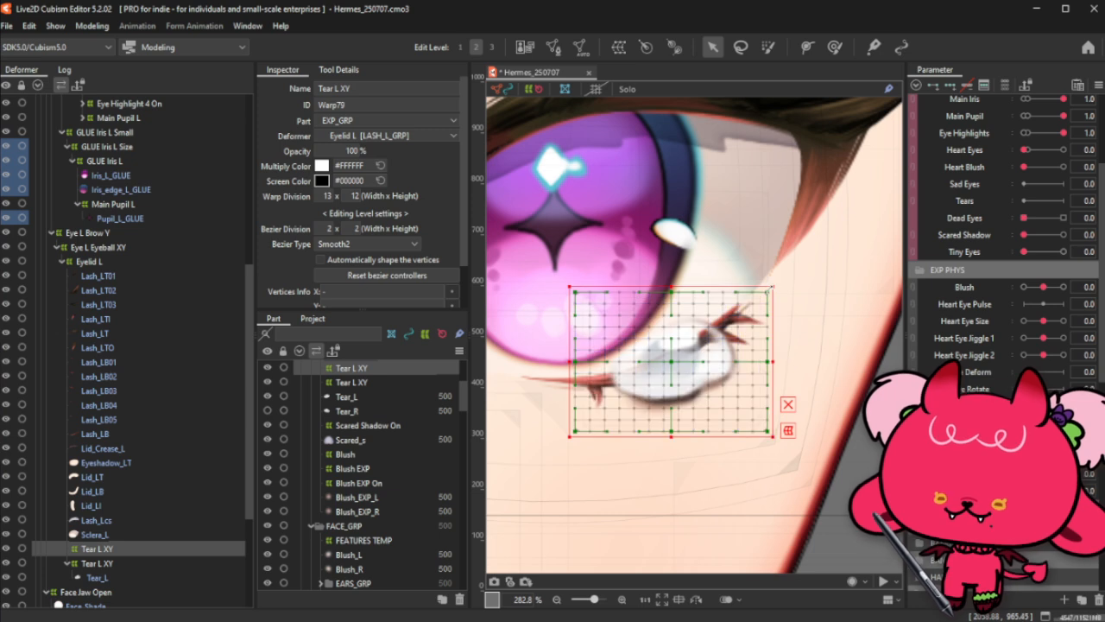
# Step: Set the warp division of the original Tear L XY deformer containing Tear_L to 11 × 8
pyautogui.click(106, 563)
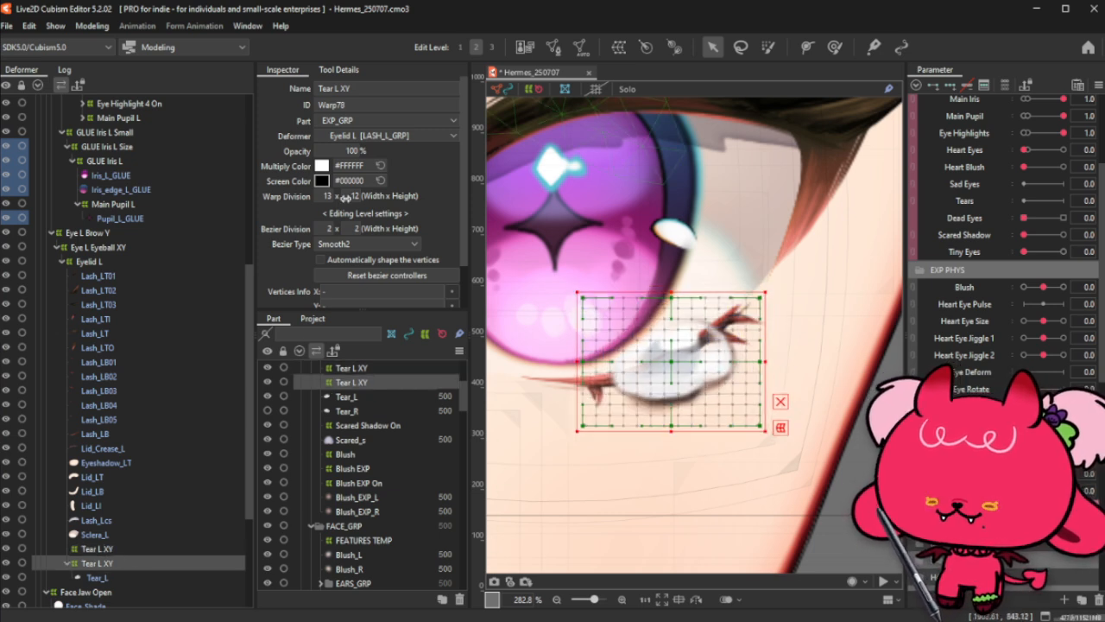
pyautogui.write('8')
pyautogui.press('Return')
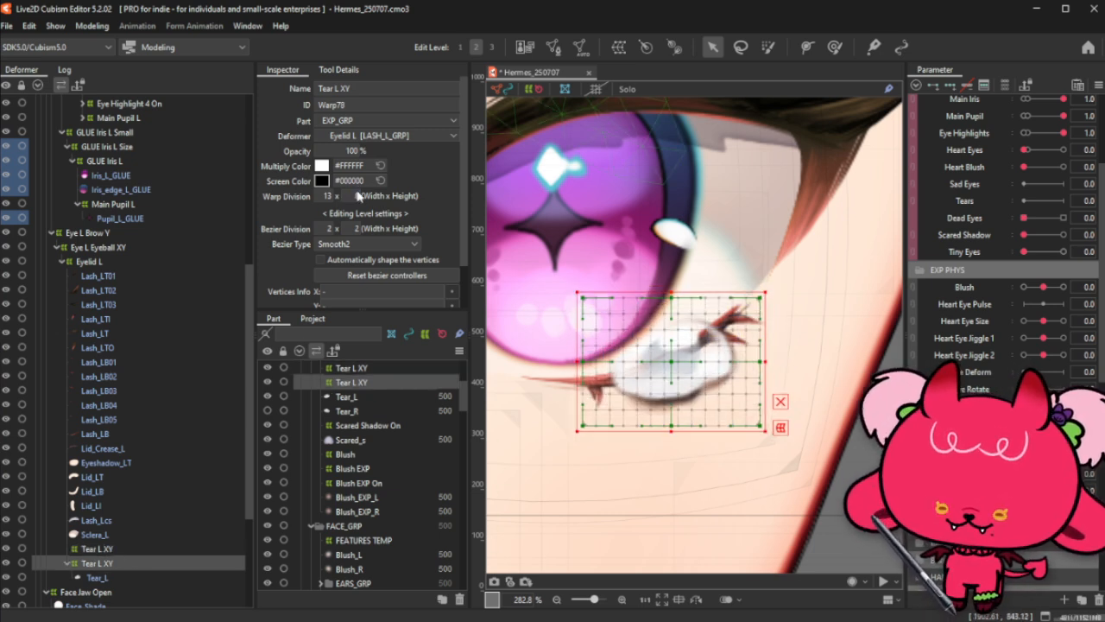
pyautogui.click(321, 195)
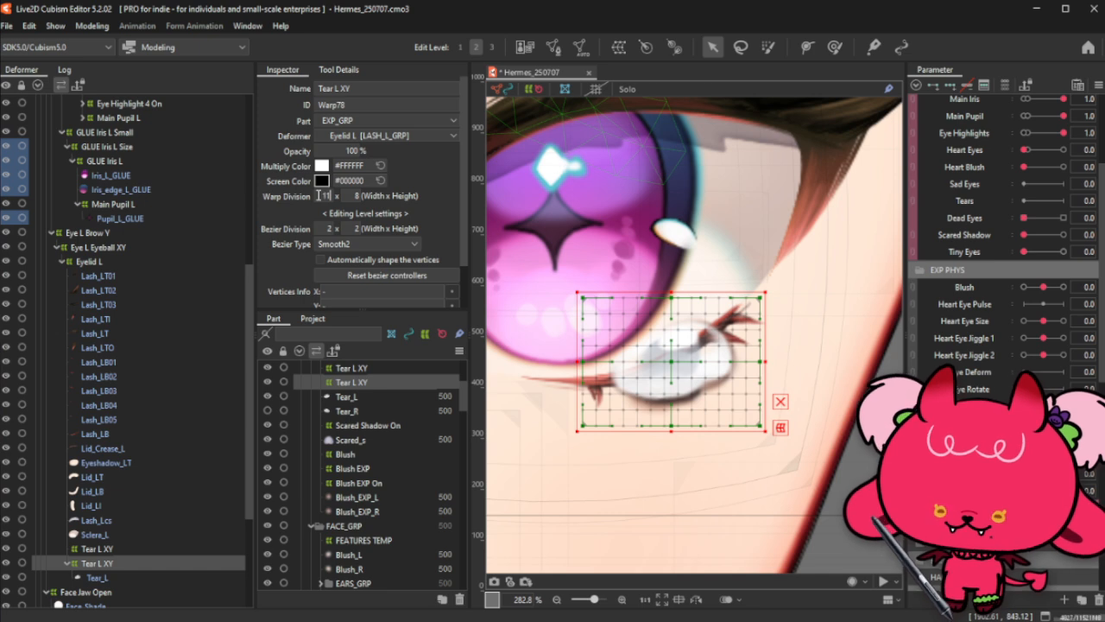
# Step: Set the warp division of the enlarged, empty Tear L XY copy to 11 × 8
pyautogui.click(102, 550)
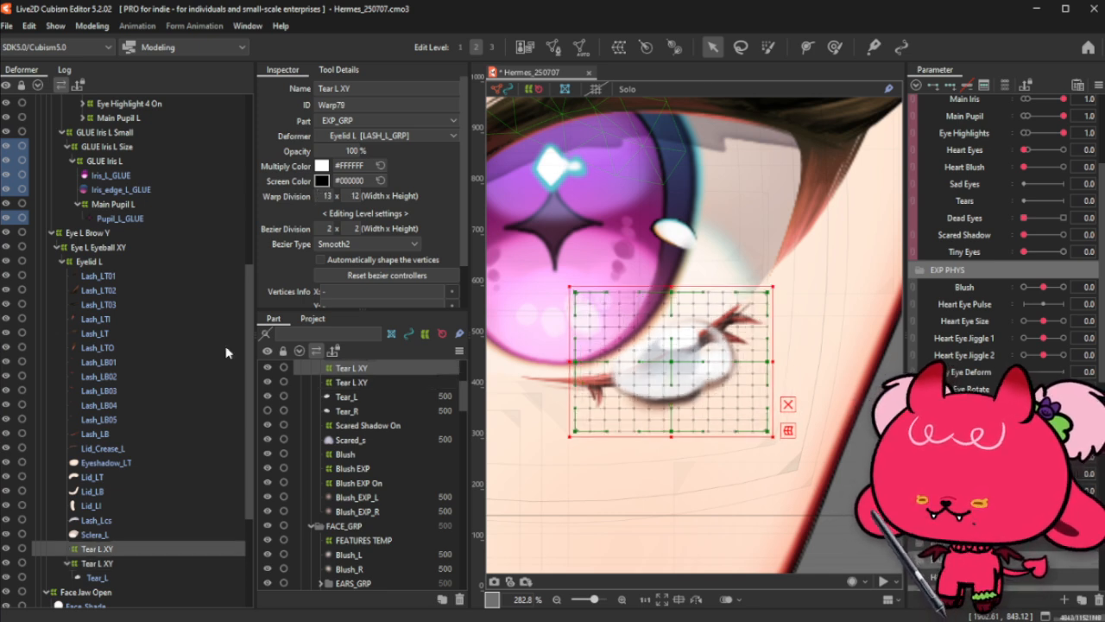
pyautogui.click(149, 563)
pyautogui.click(98, 549)
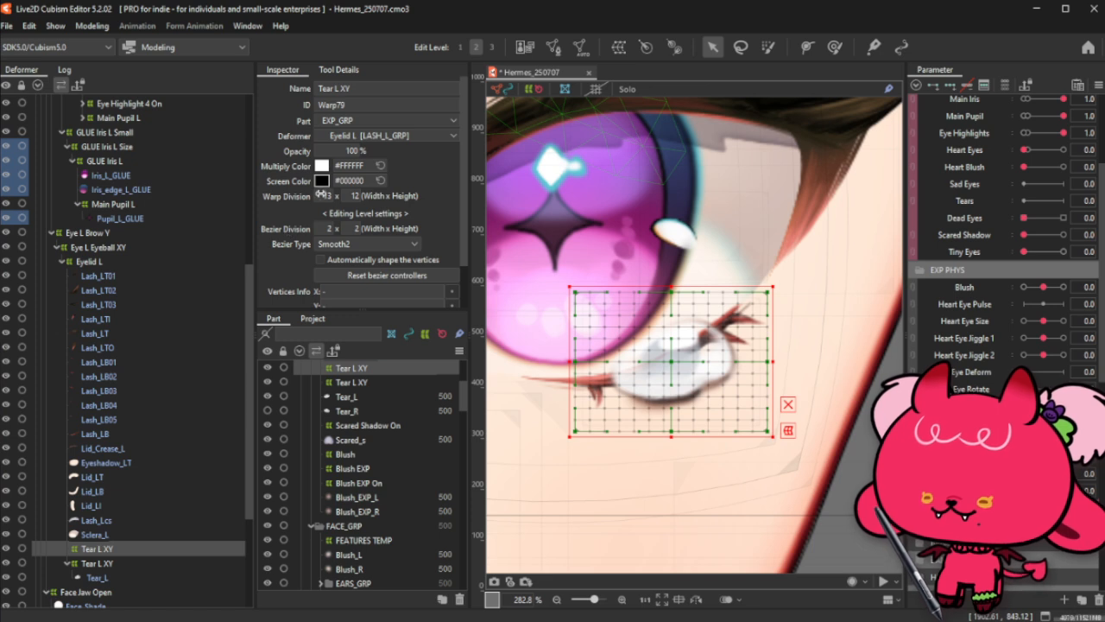
pyautogui.doubleClick(352, 196)
pyautogui.write('8')
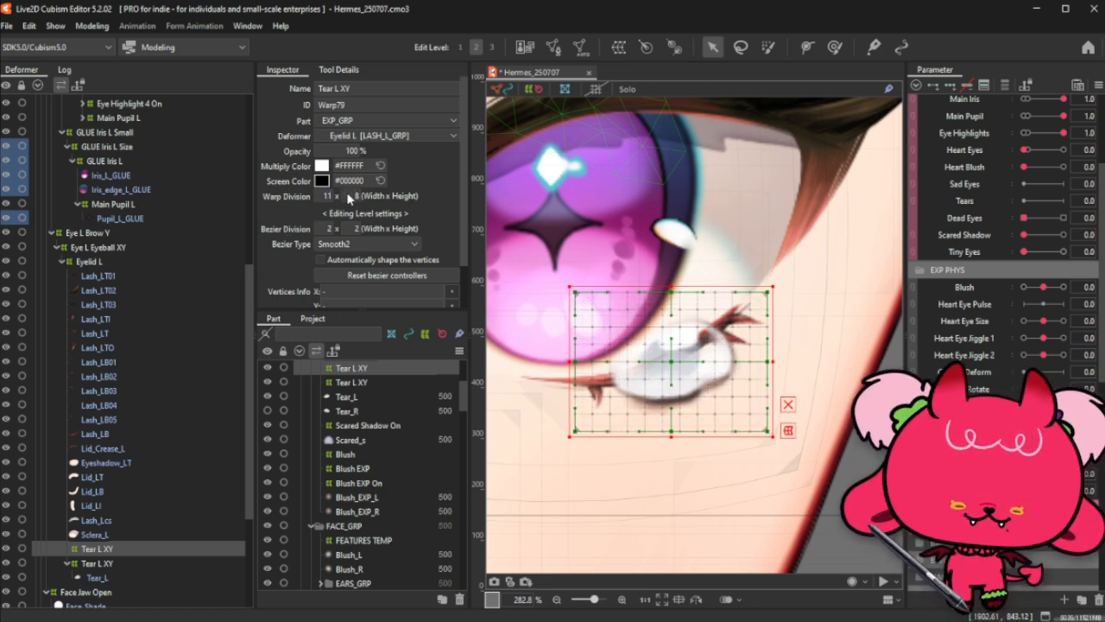
# Step: Rename the enlarged deformer copy as Tear L XY 2
pyautogui.click(387, 88)
pyautogui.click(399, 86)
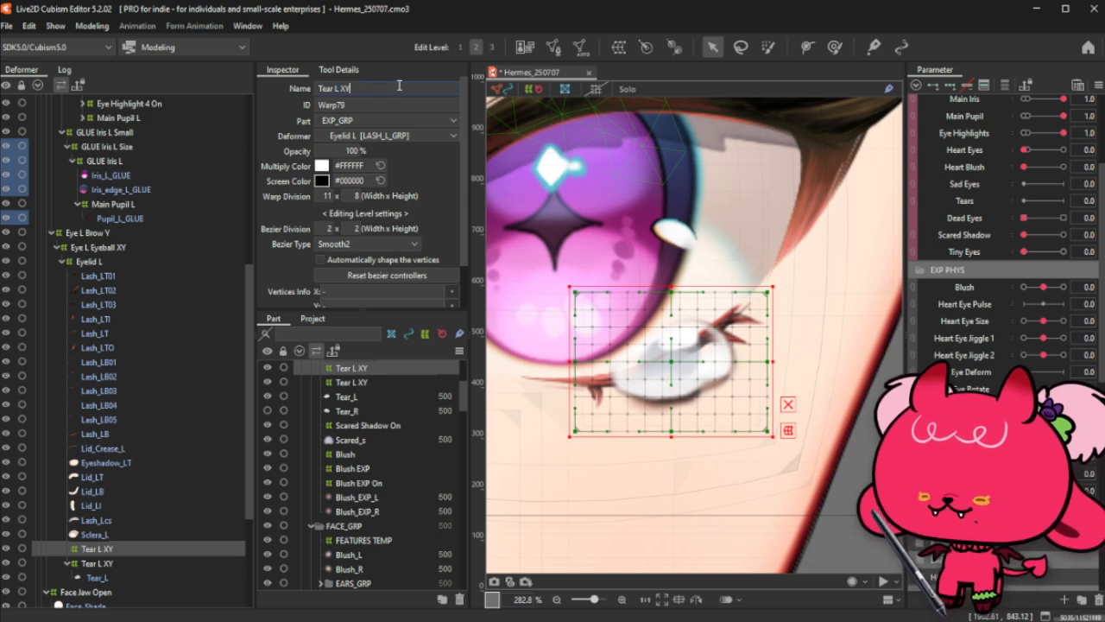
pyautogui.press('Return')
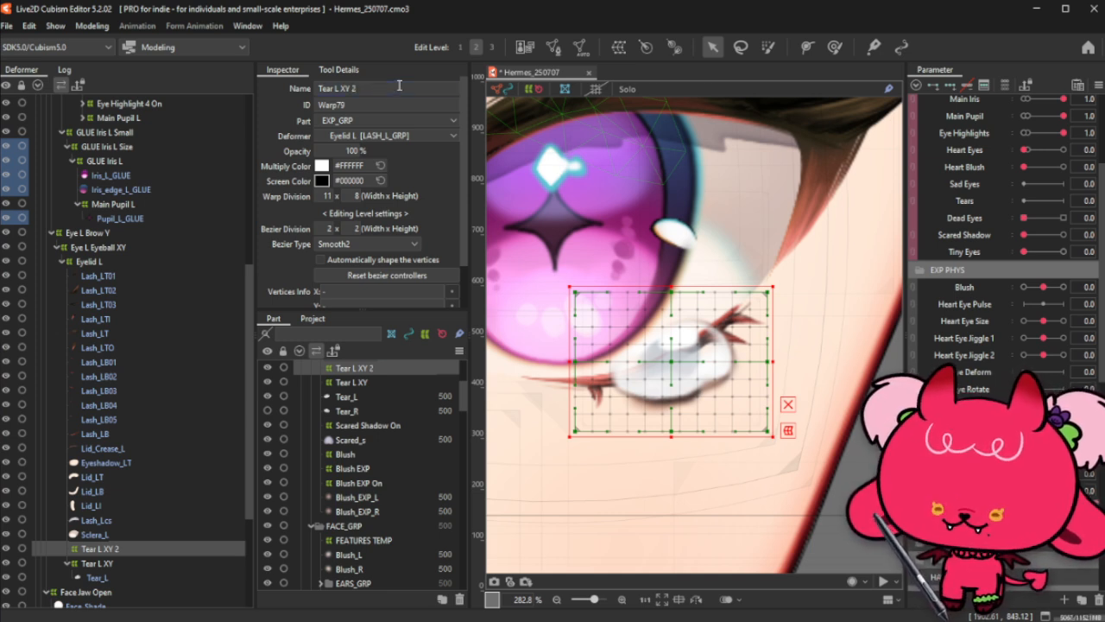
# Step: Nest the original Tear L XY deformer inside the enlarged copy in the deformer hierarchy
pyautogui.click(104, 563)
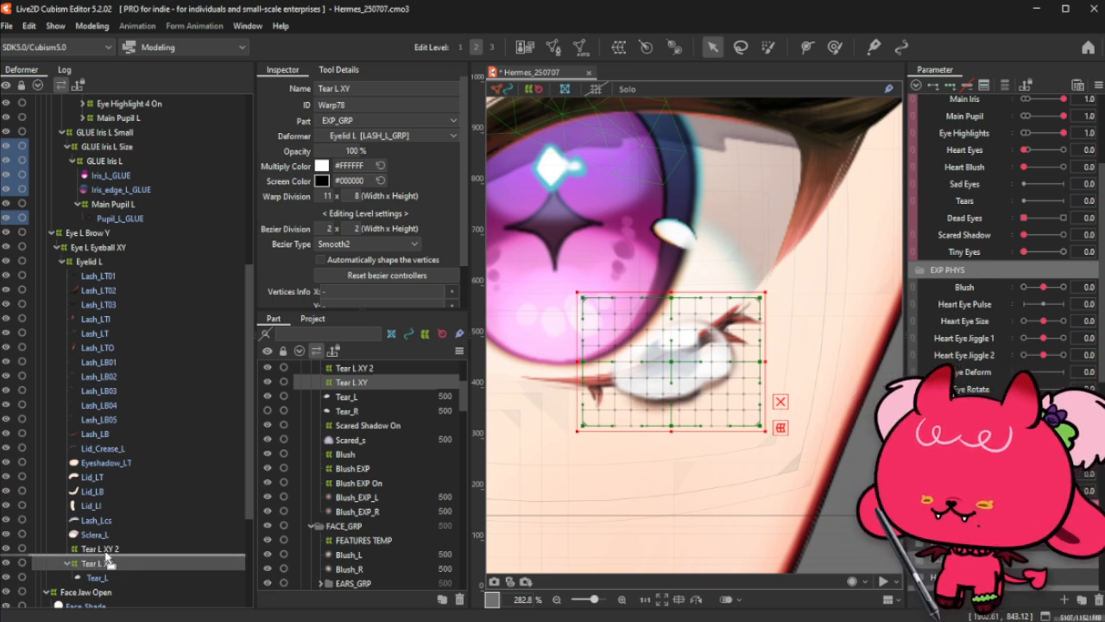
pyautogui.moveTo(101, 561); pyautogui.dragTo(65, 551)
pyautogui.click(64, 551)
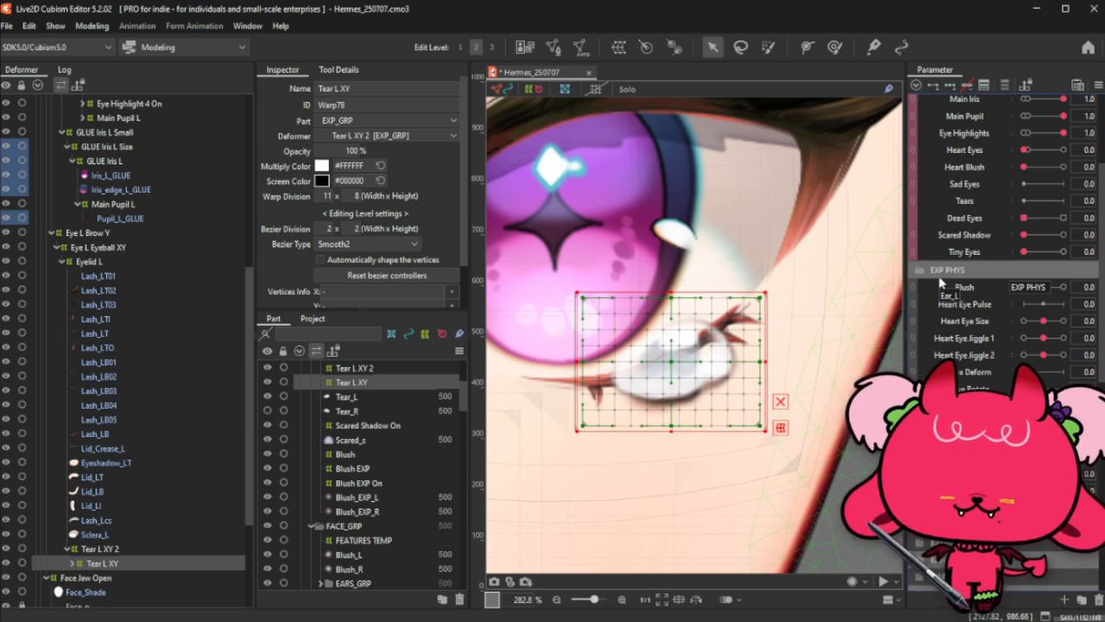
# Step: Swap the nested deformers' names so the outer parent is Tear L XY and the inner child is Tear L XY 2
pyautogui.click(145, 549)
pyautogui.click(426, 88)
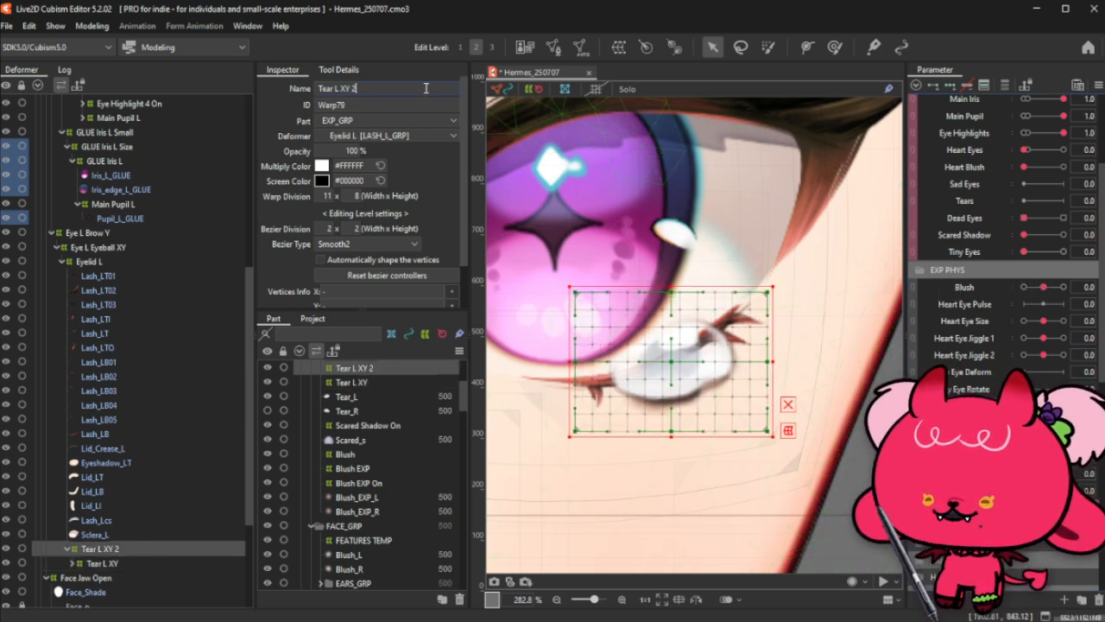
pyautogui.click(145, 563)
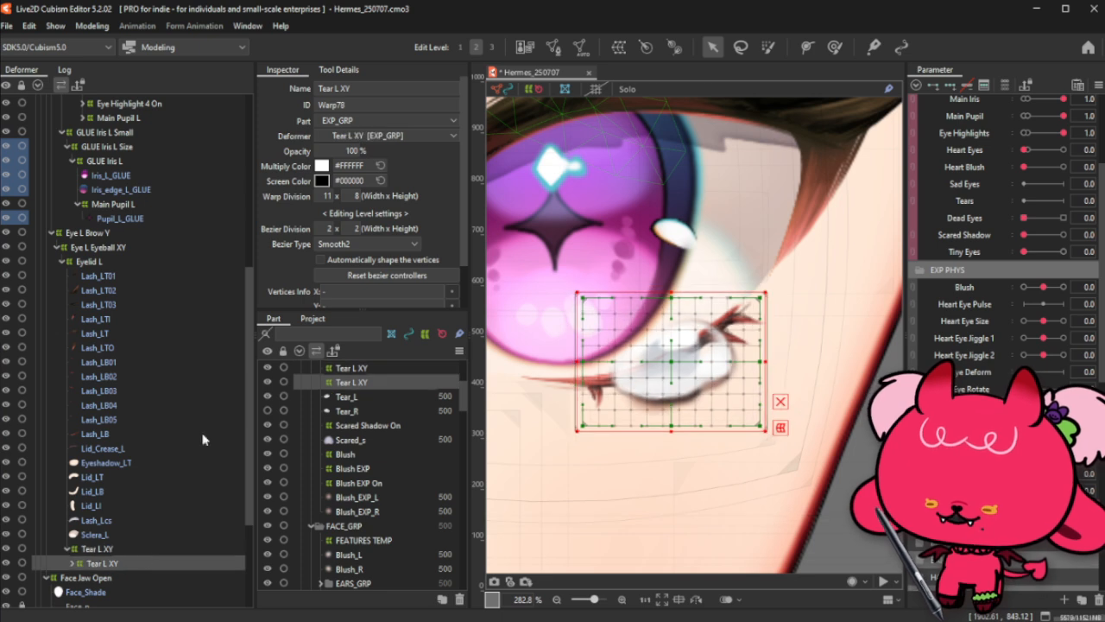
pyautogui.click(436, 89)
pyautogui.click(441, 88)
pyautogui.write('2')
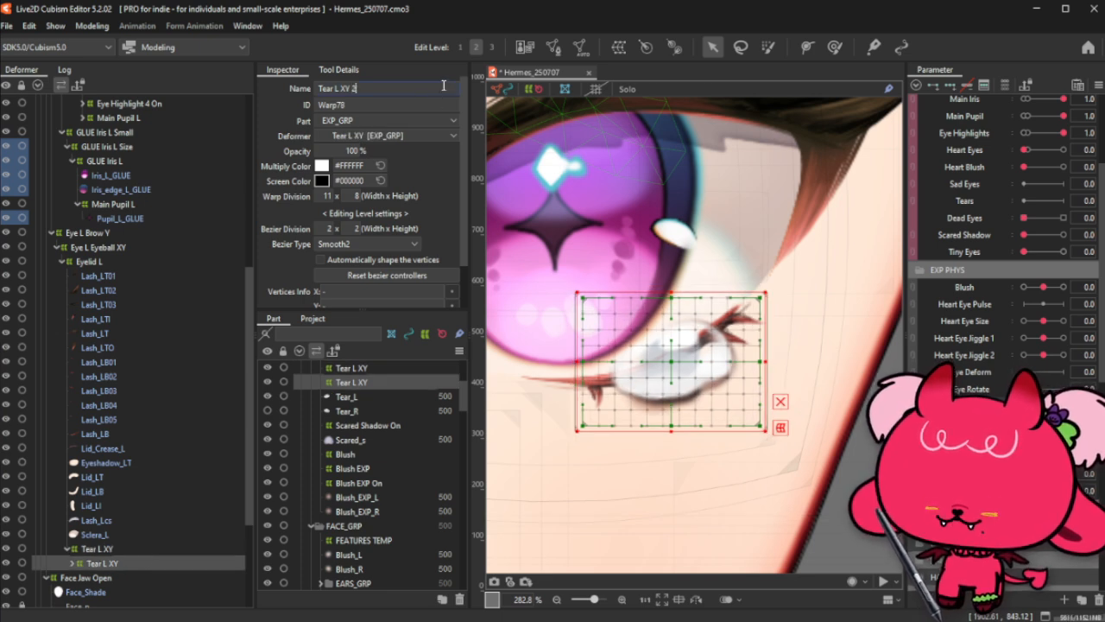
pyautogui.press('Return')
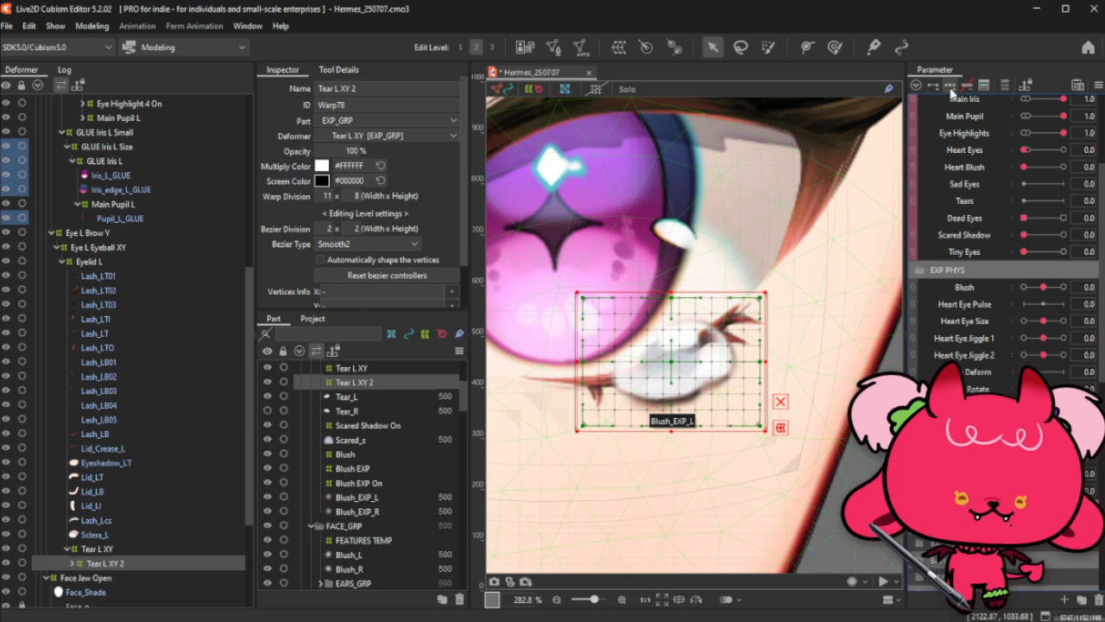
# Step: Brush-select the grid points on the right half of Tear L XY 2 and stretch them vertically
pyautogui.click(767, 46)
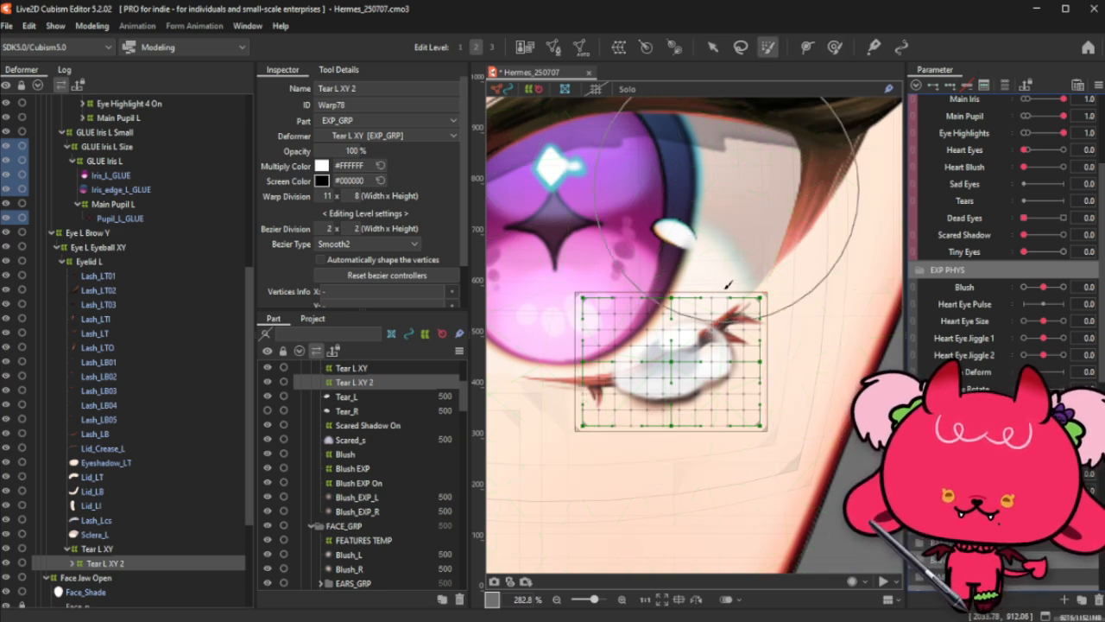
pyautogui.moveTo(705, 373); pyautogui.dragTo(680, 316)
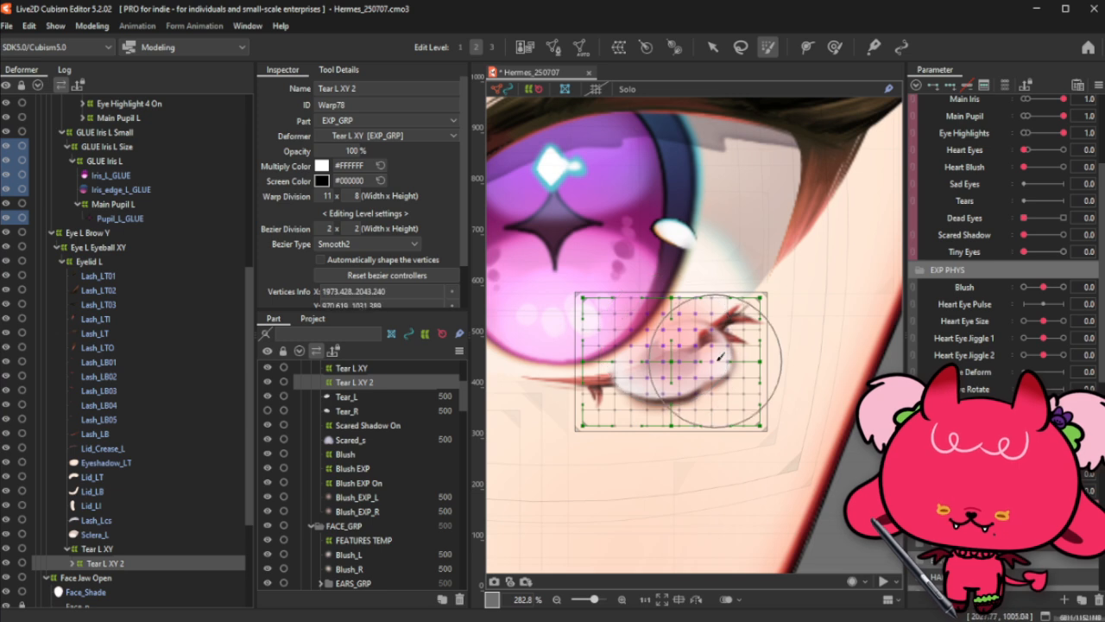
pyautogui.click(712, 47)
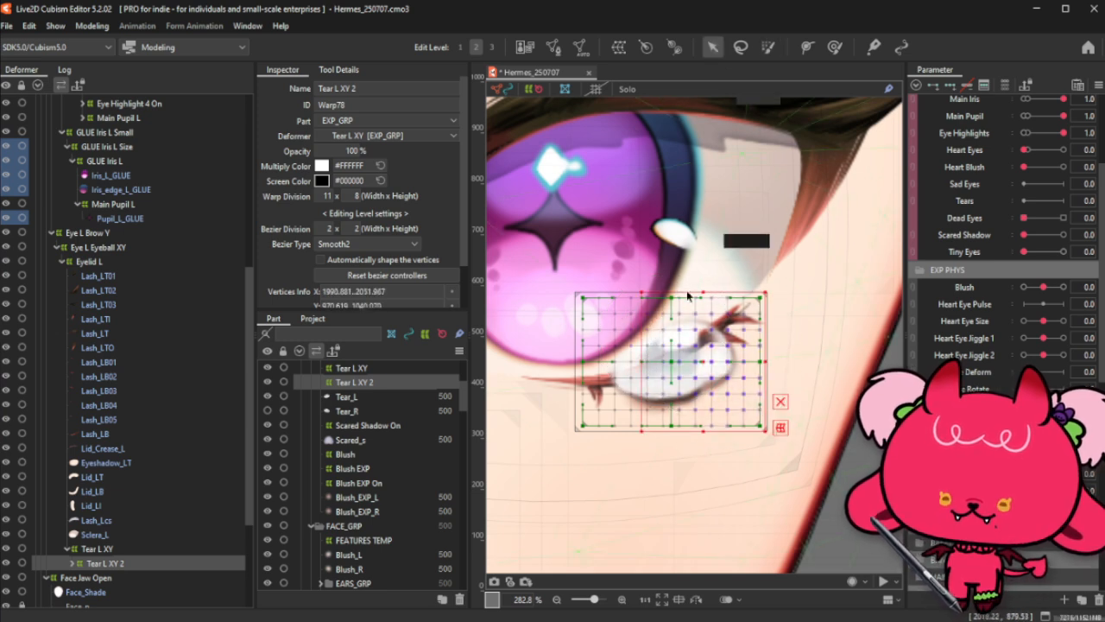
pyautogui.moveTo(704, 277); pyautogui.dragTo(707, 264)
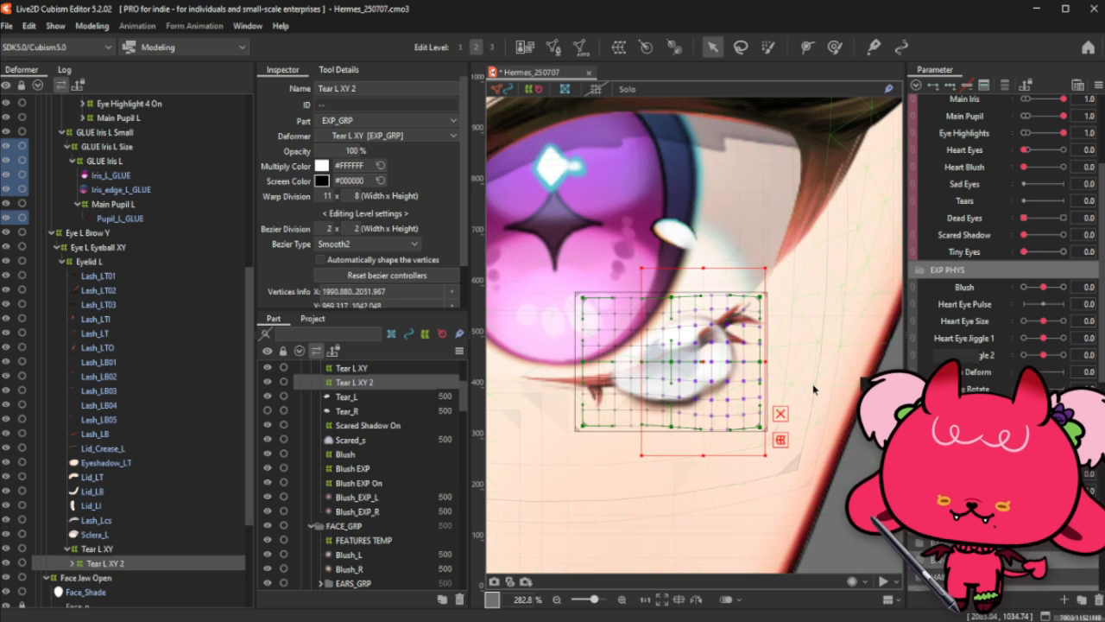
# Step: Brush-select the grid points on the left half of Tear L XY 2 and compress them vertically
pyautogui.click(768, 47)
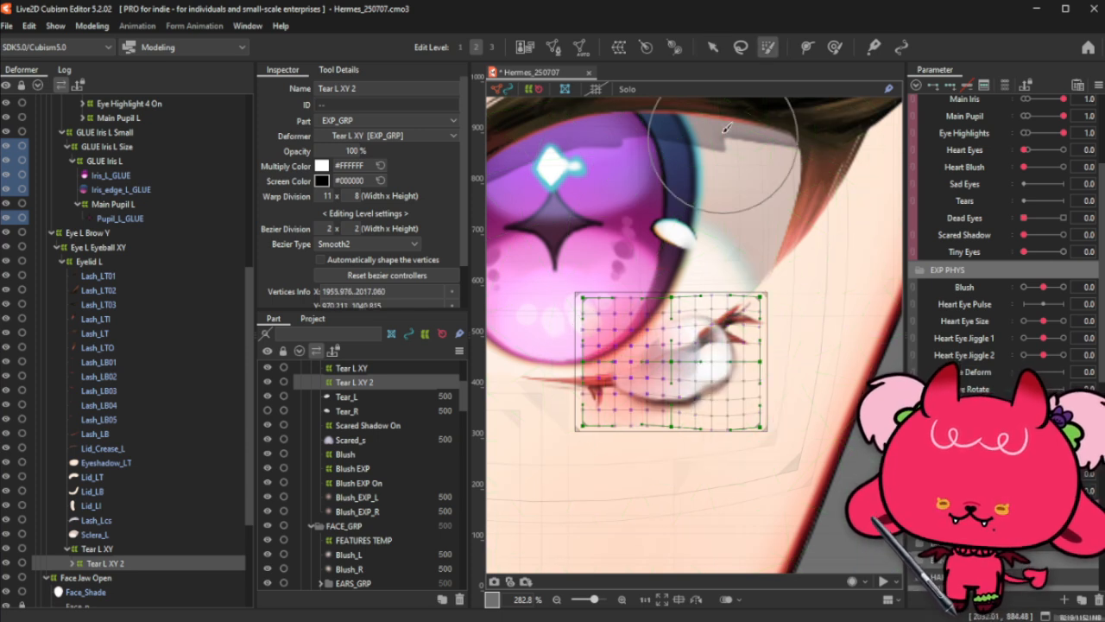
pyautogui.moveTo(630, 346); pyautogui.dragTo(633, 393)
pyautogui.click(712, 46)
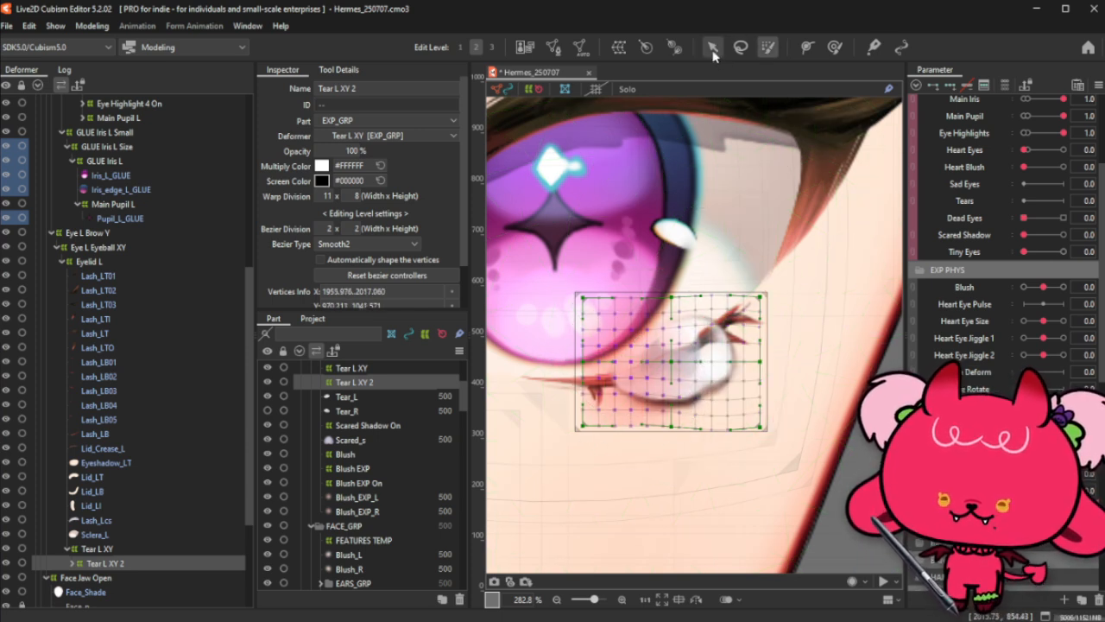
pyautogui.moveTo(572, 295); pyautogui.dragTo(707, 429)
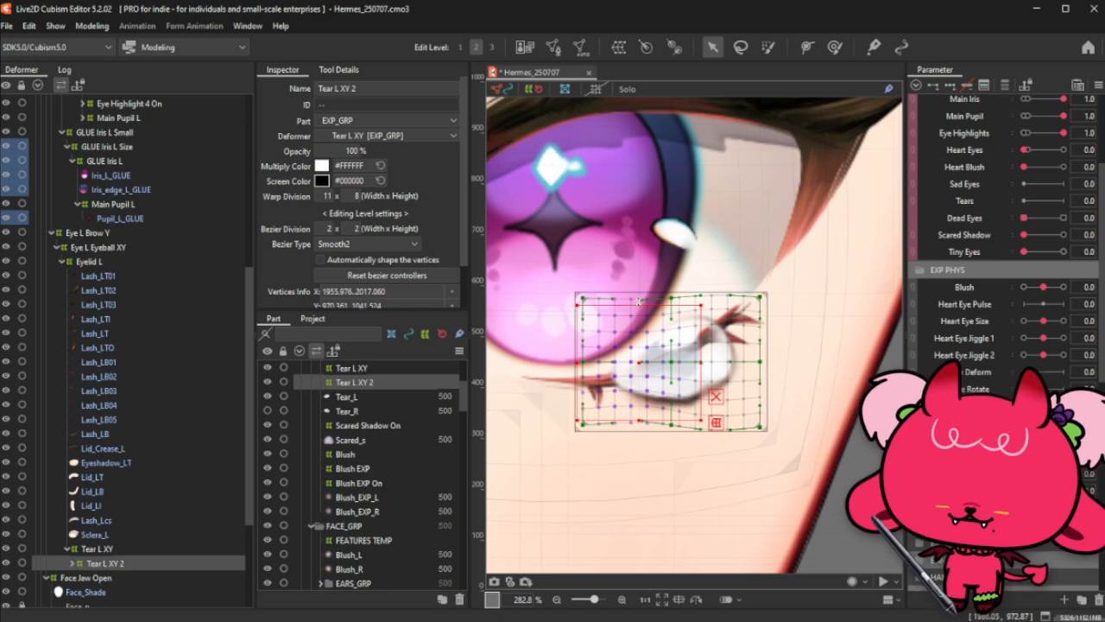
# Step: Hide the selection overlay, refine the tear with a 56.3 px Deform Brush and blend the form of Tear L XY 2 with compatibility -100
pyautogui.hotkey('ctrl', 'h')
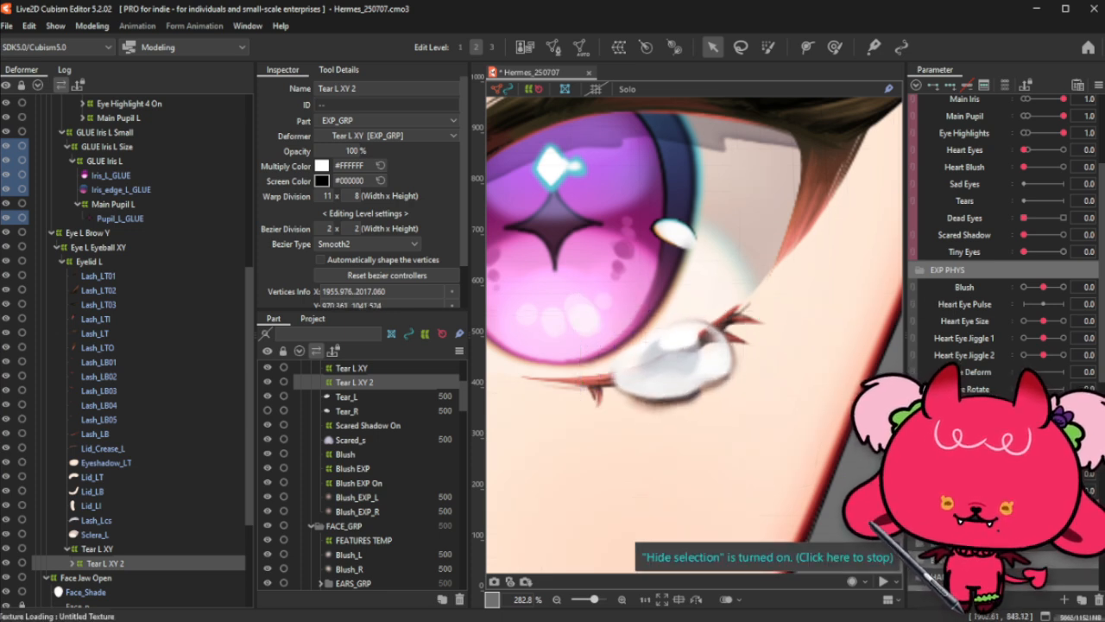
pyautogui.click(834, 45)
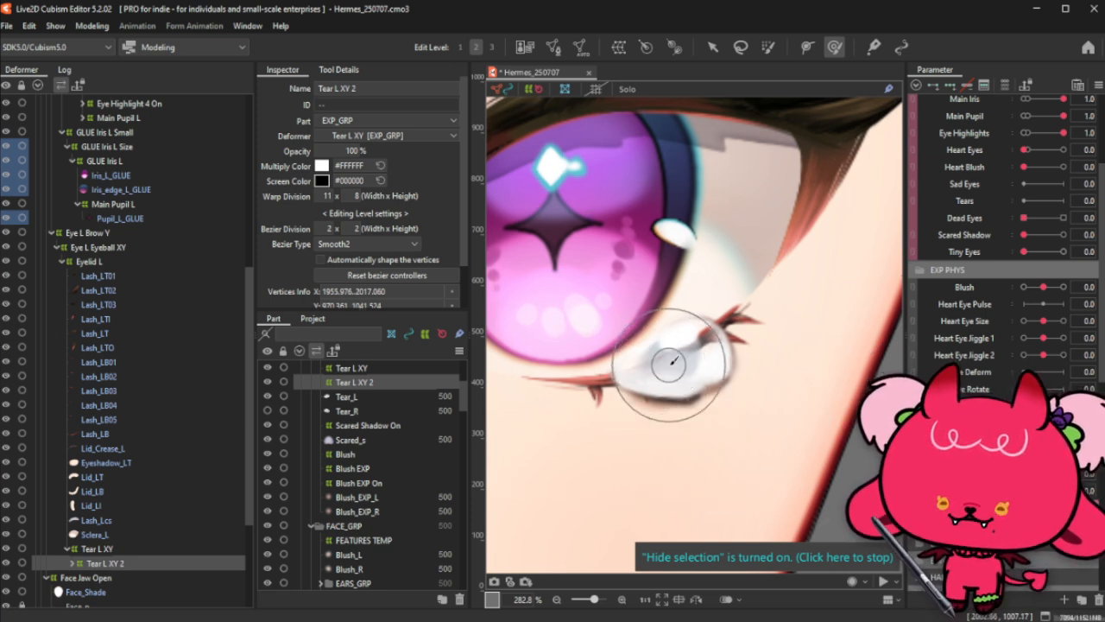
pyautogui.moveTo(659, 363); pyautogui.dragTo(607, 312)
pyautogui.click(327, 73)
pyautogui.click(269, 87)
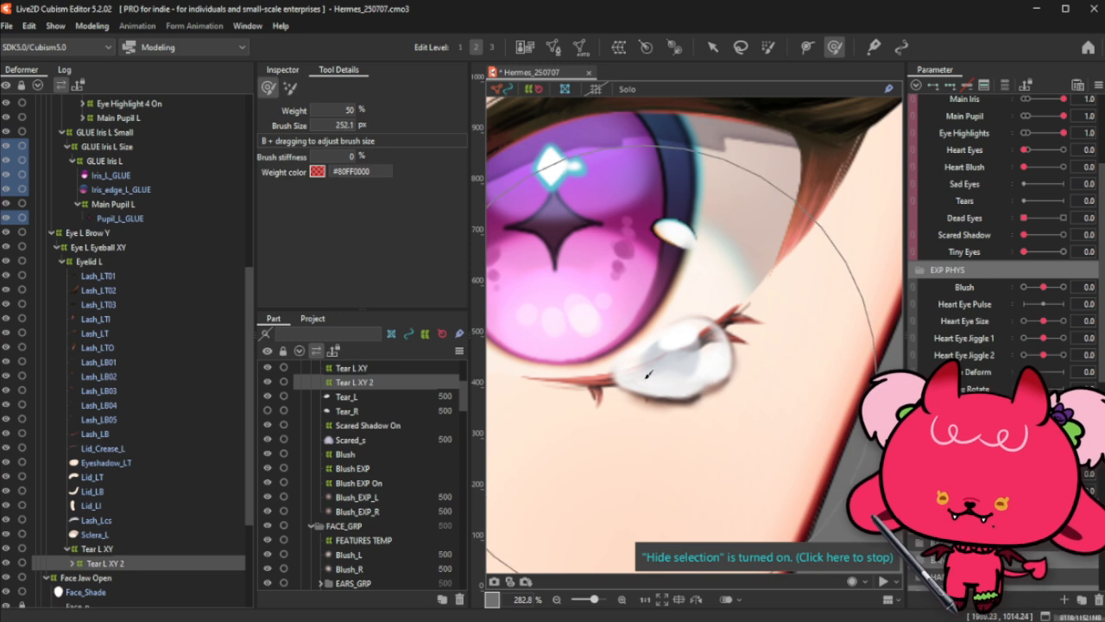
pyautogui.moveTo(672, 346); pyautogui.dragTo(666, 371)
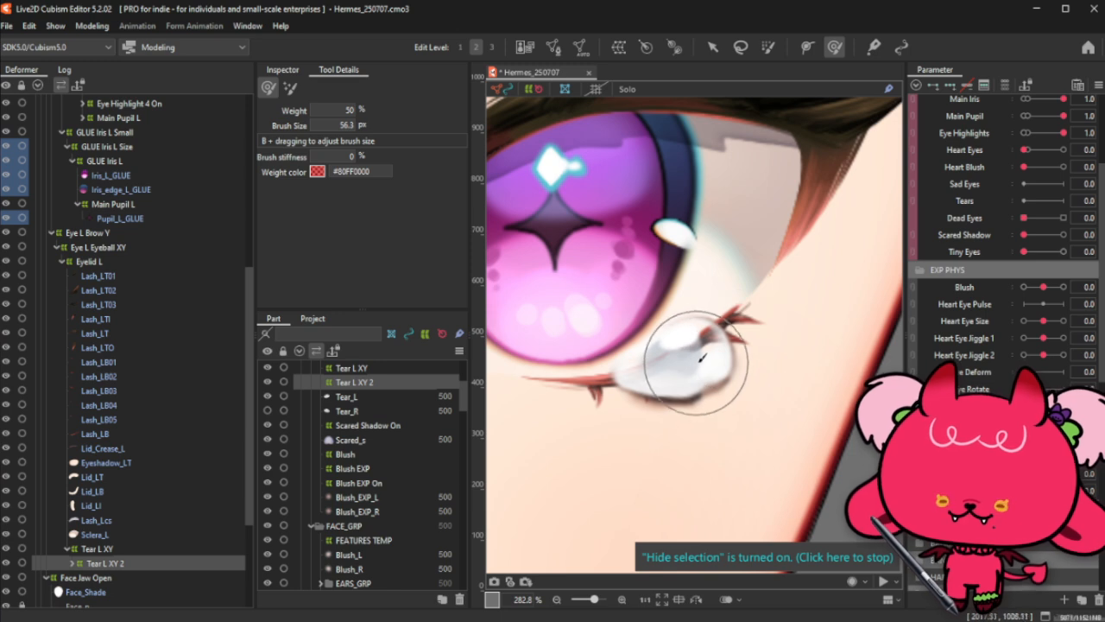
pyautogui.moveTo(711, 361); pyautogui.dragTo(664, 377)
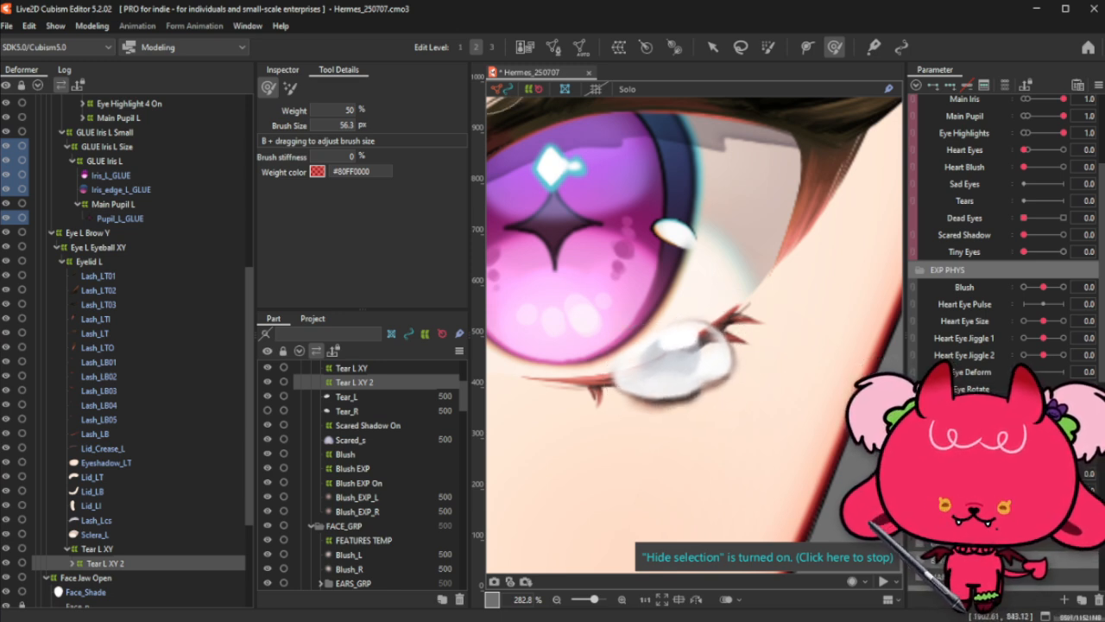
pyautogui.hotkey('ctrl', 'b')
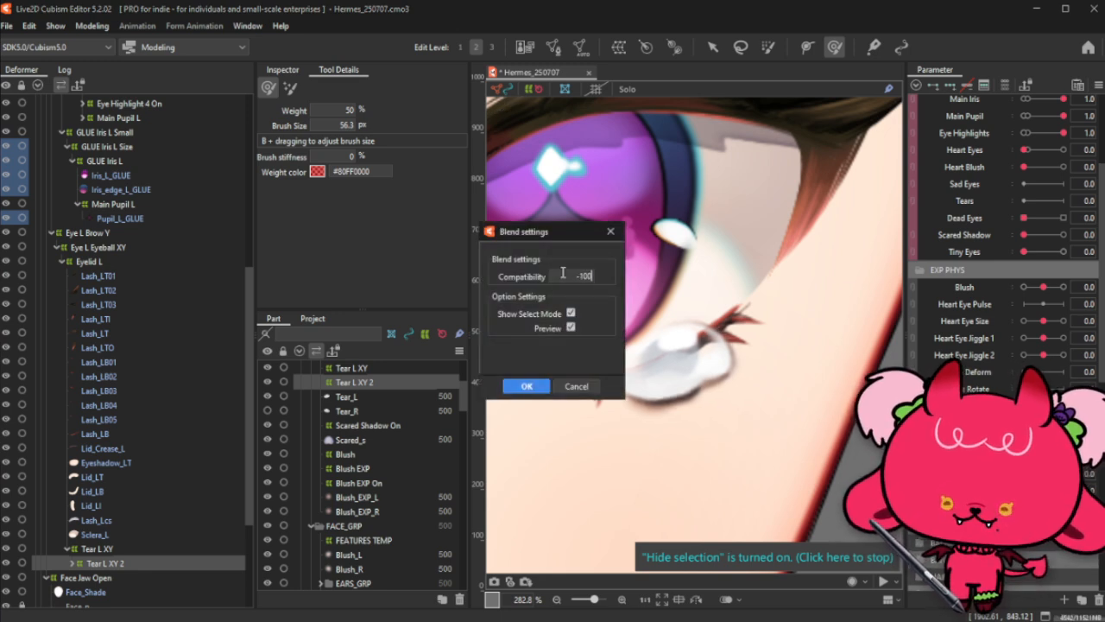
pyautogui.click(522, 386)
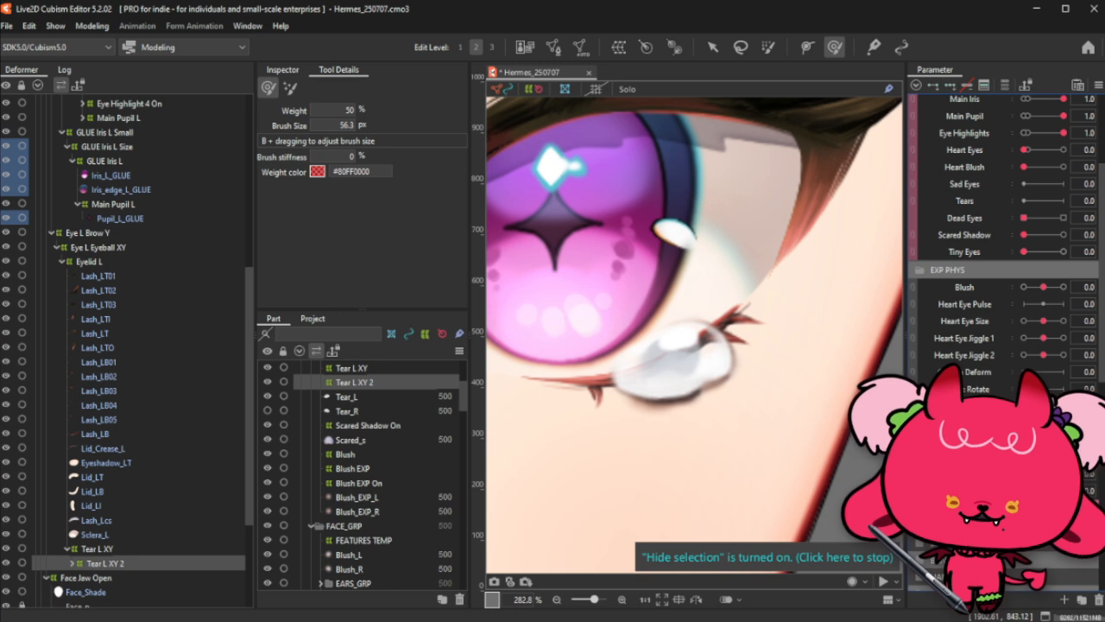
# Step: Brush-select the central grid points of Tear L XY 2 with a brush about 97 px wide and stretch them vertically
pyautogui.click(768, 46)
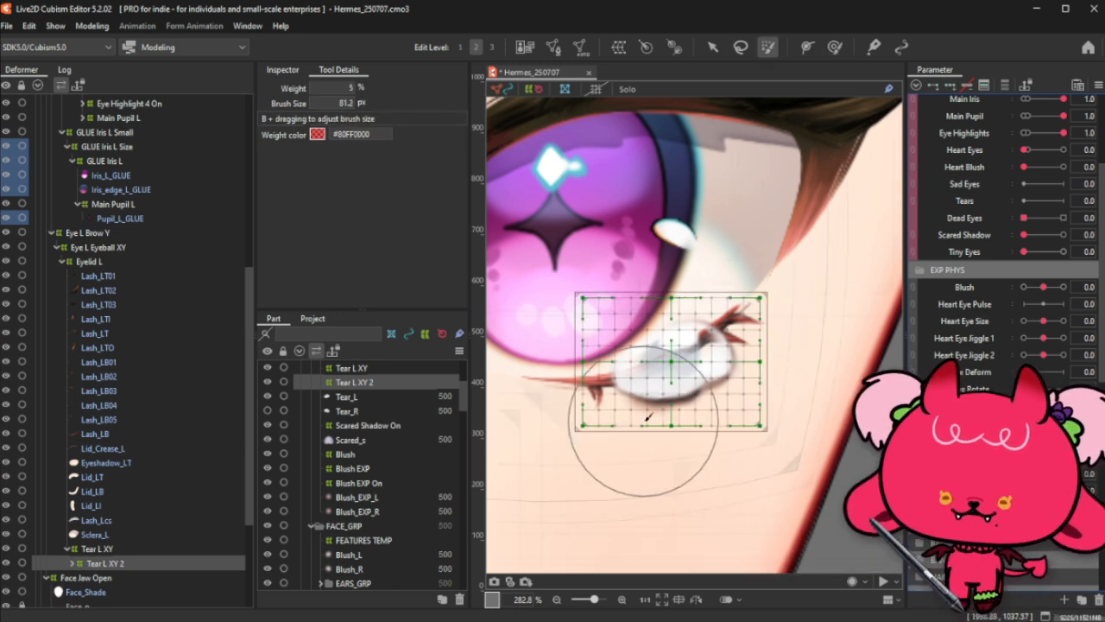
pyautogui.moveTo(671, 360)
pyautogui.mouseDown()
pyautogui.moveTo(672, 329)
pyautogui.moveTo(655, 361)
pyautogui.mouseUp()
pyautogui.click(673, 361)
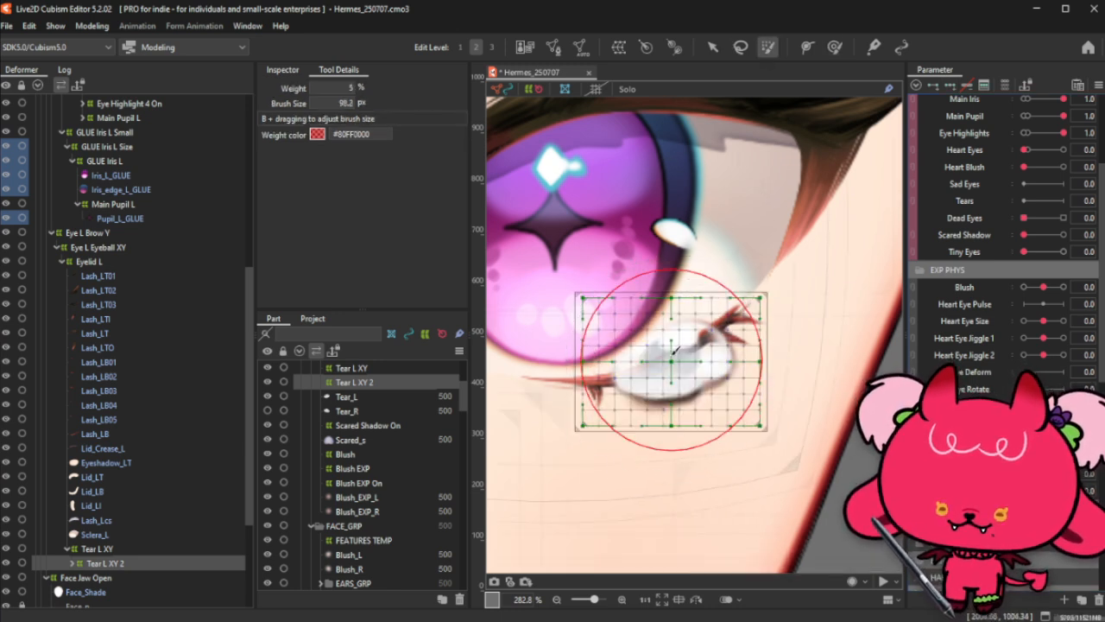
pyautogui.click(672, 359)
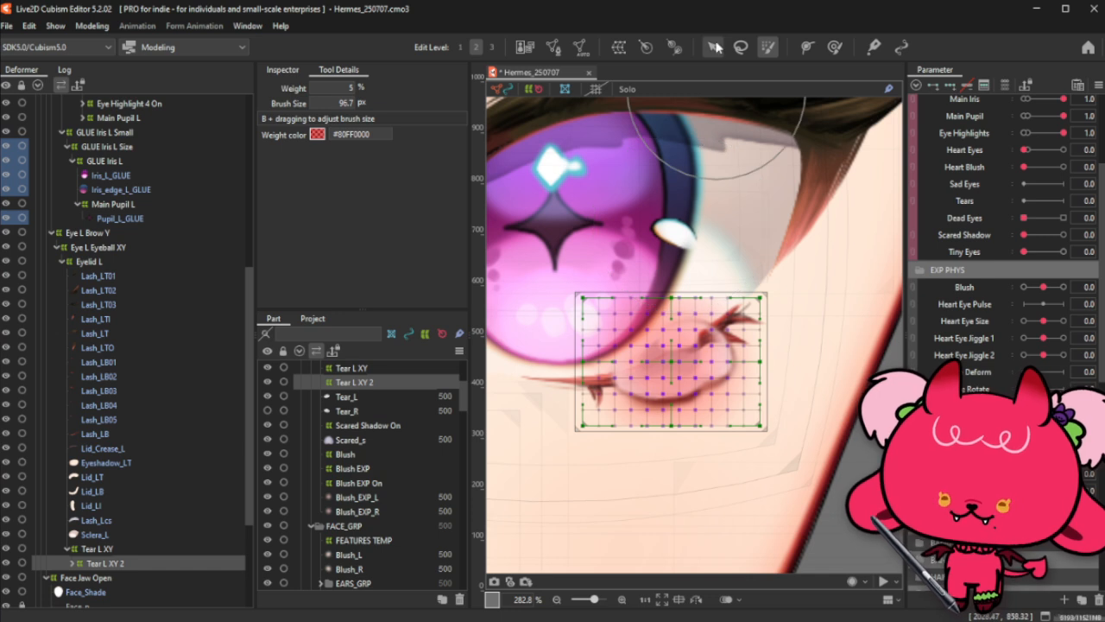
pyautogui.click(712, 47)
pyautogui.moveTo(690, 291); pyautogui.dragTo(743, 367)
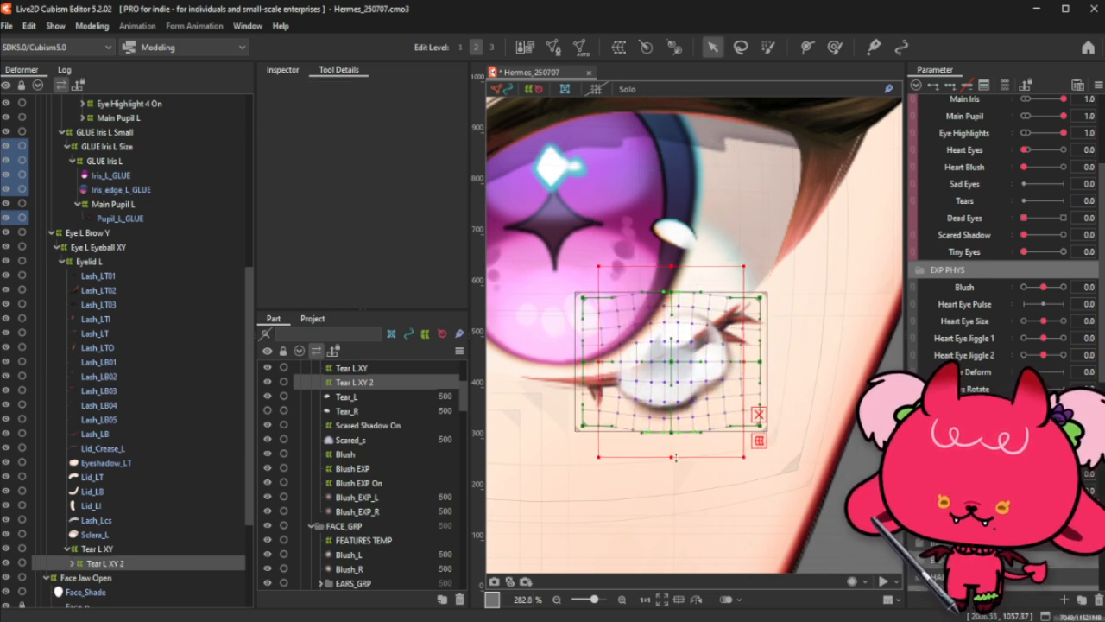
pyautogui.moveTo(675, 458); pyautogui.dragTo(672, 452)
# Step: Touch up the vertically stretched tear with a 71.5 px Deform Brush and blend the opposite form with compatibility -100
pyautogui.hotkey('ctrl', 'h')
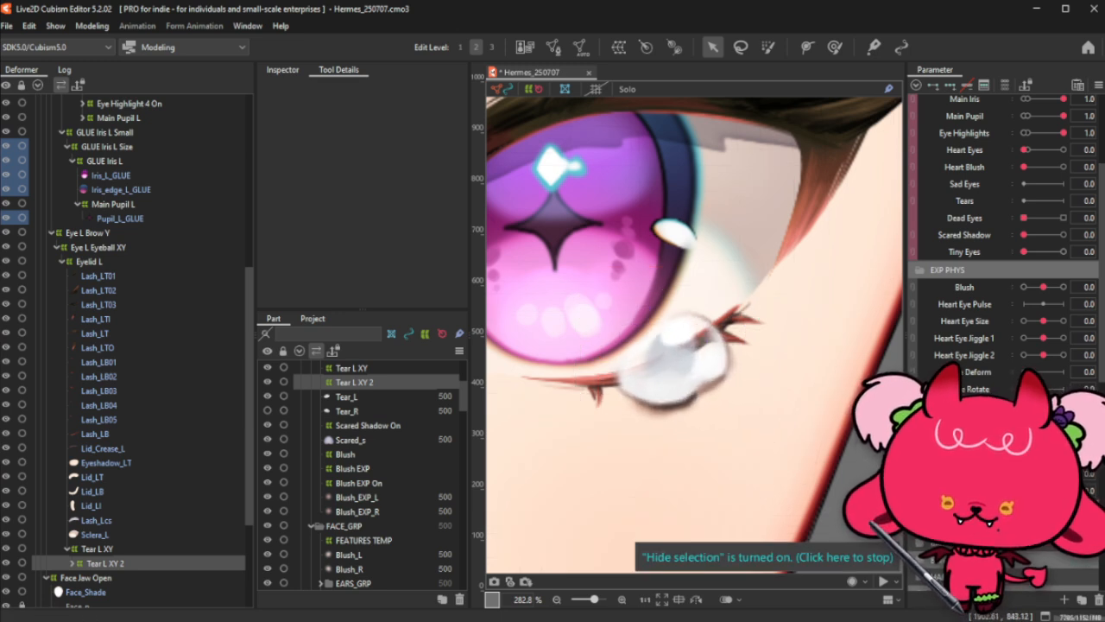
pyautogui.click(835, 48)
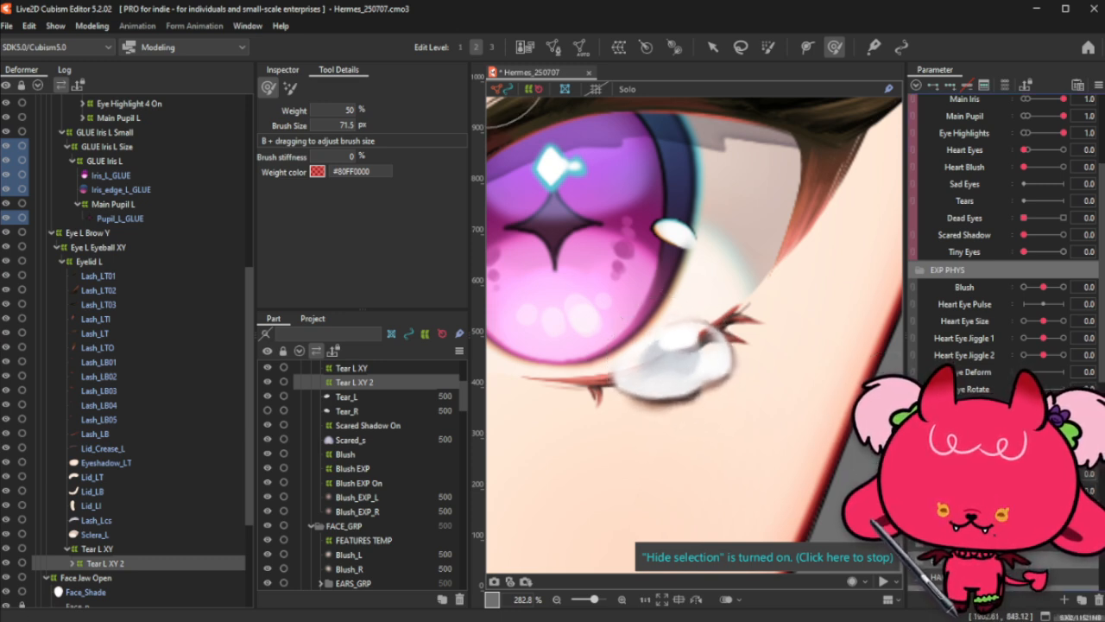
pyautogui.hotkey('ctrl', 'b')
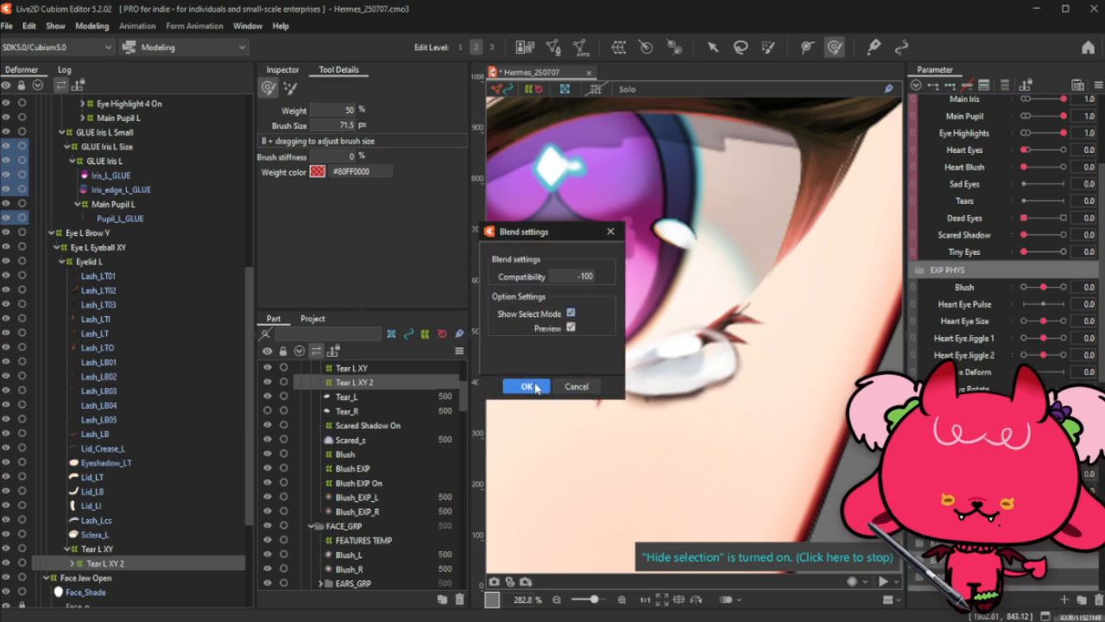
pyautogui.click(525, 387)
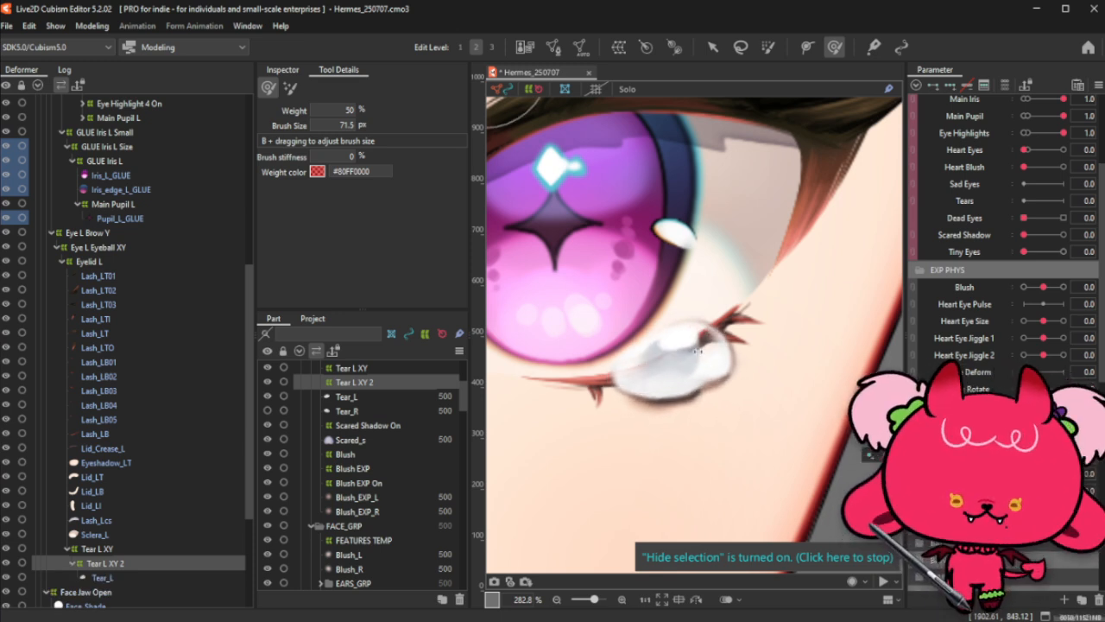
pyautogui.hotkey('ctrl', 'b')
pyautogui.click(527, 386)
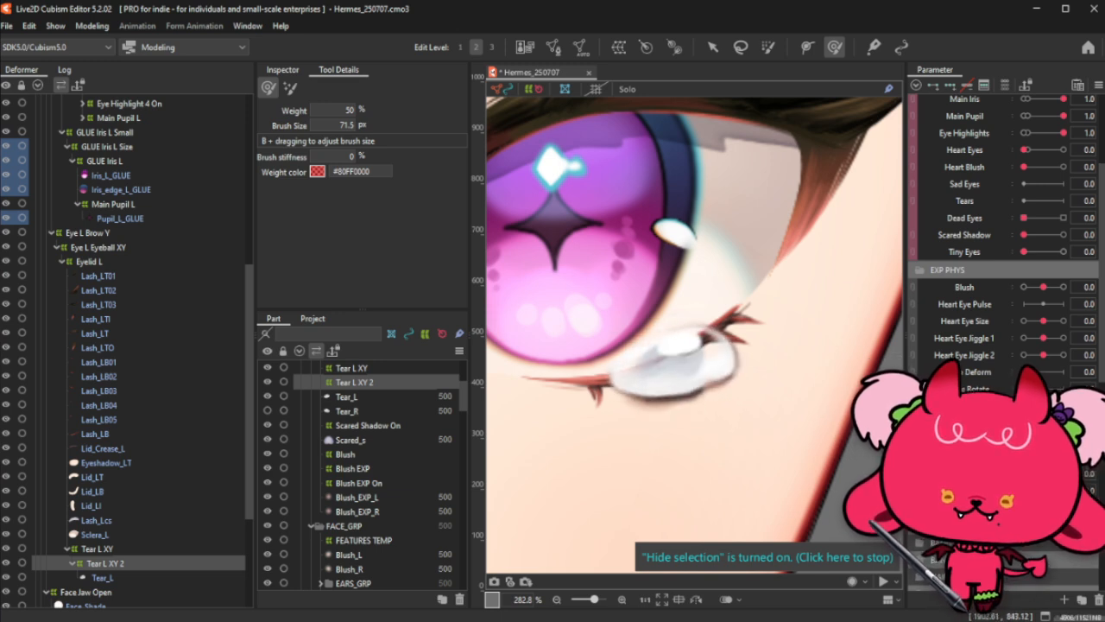
# Step: Synthesize the corner forms of Tear L XY 2 for parameters Tear L X2 and Tear L Y2, referencing the default value
pyautogui.hotkey('ctrl', 't')
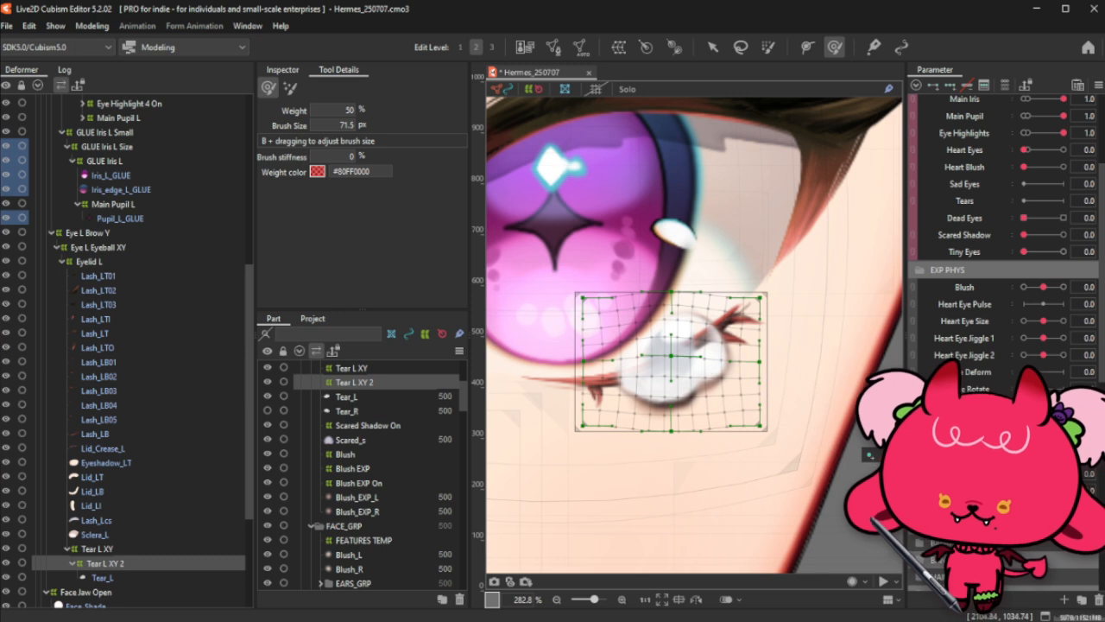
pyautogui.hotkey('ctrl', 'z')
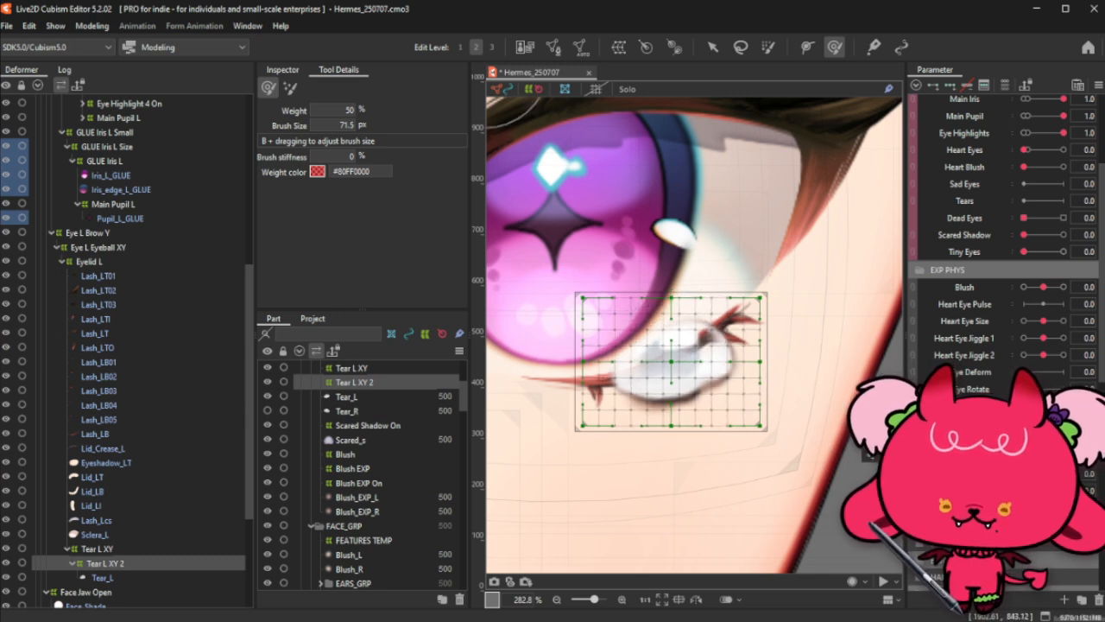
pyautogui.click(136, 549)
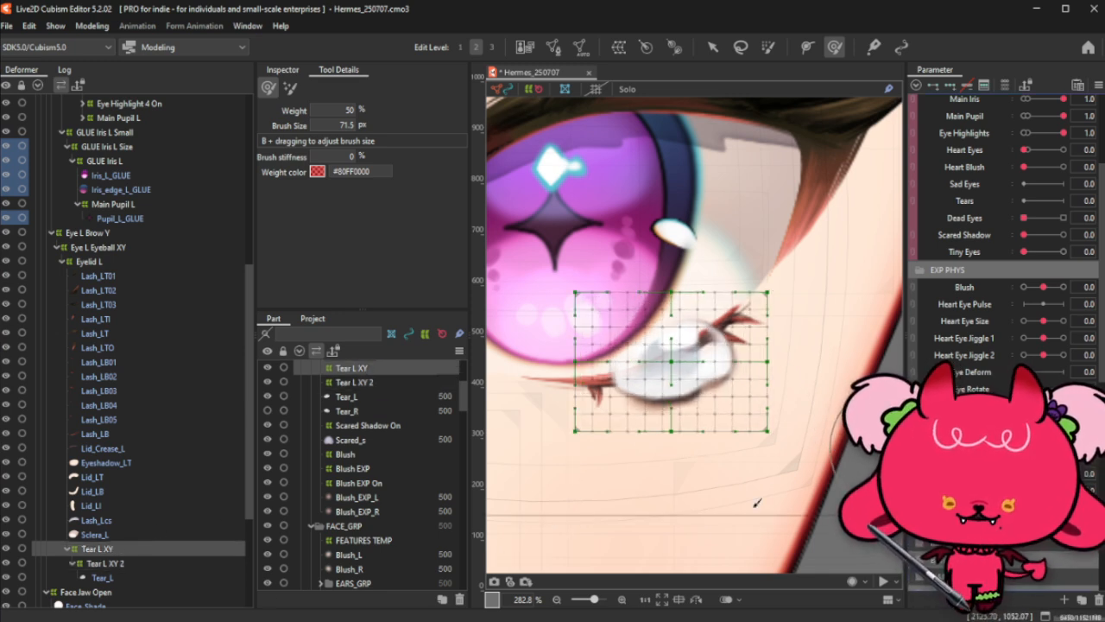
pyautogui.click(103, 563)
pyautogui.hotkey('ctrl', '4')
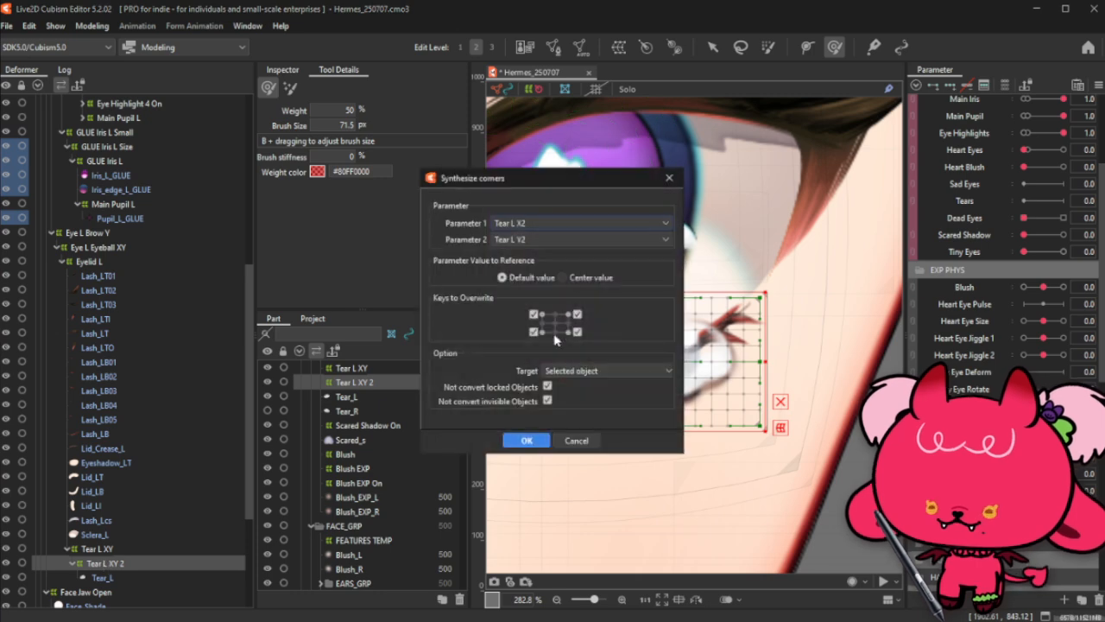
pyautogui.click(527, 441)
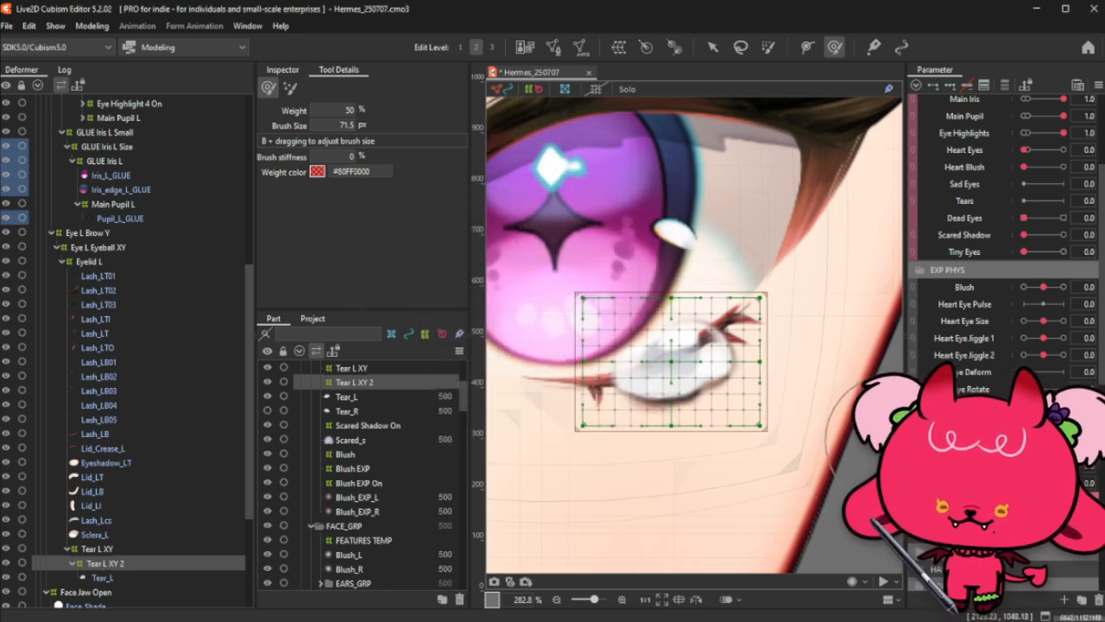
# Step: Brush-select the central grid points of Tear L XY, shift them upward and slightly compress them vertically and horizontally
pyautogui.hotkey('ctrl', 'h')
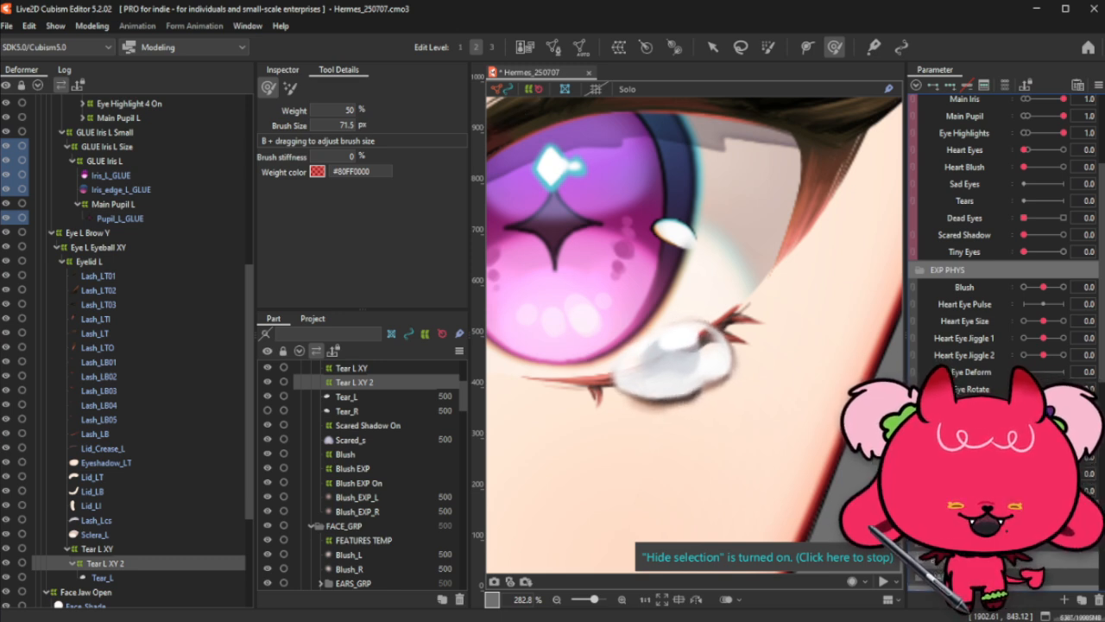
pyautogui.click(164, 550)
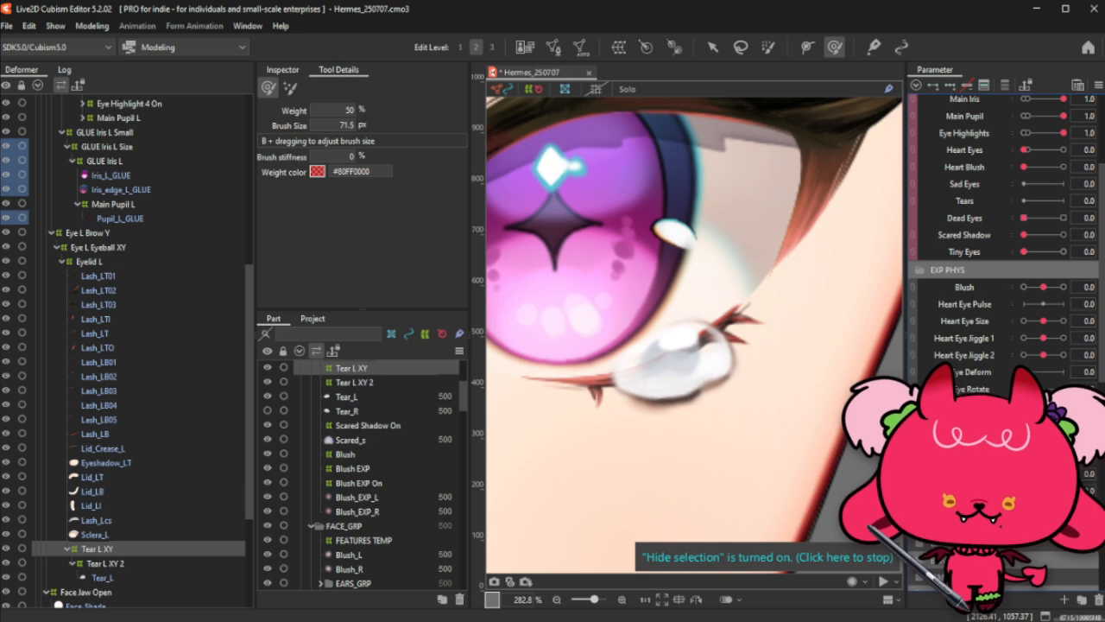
pyautogui.hotkey('ctrl', 't')
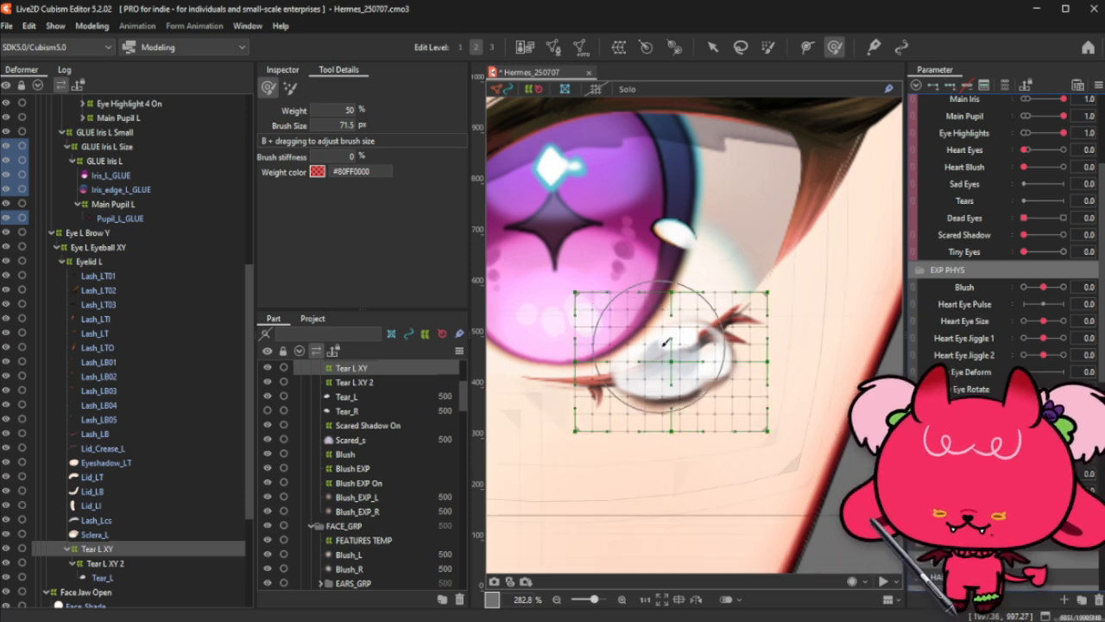
pyautogui.click(768, 48)
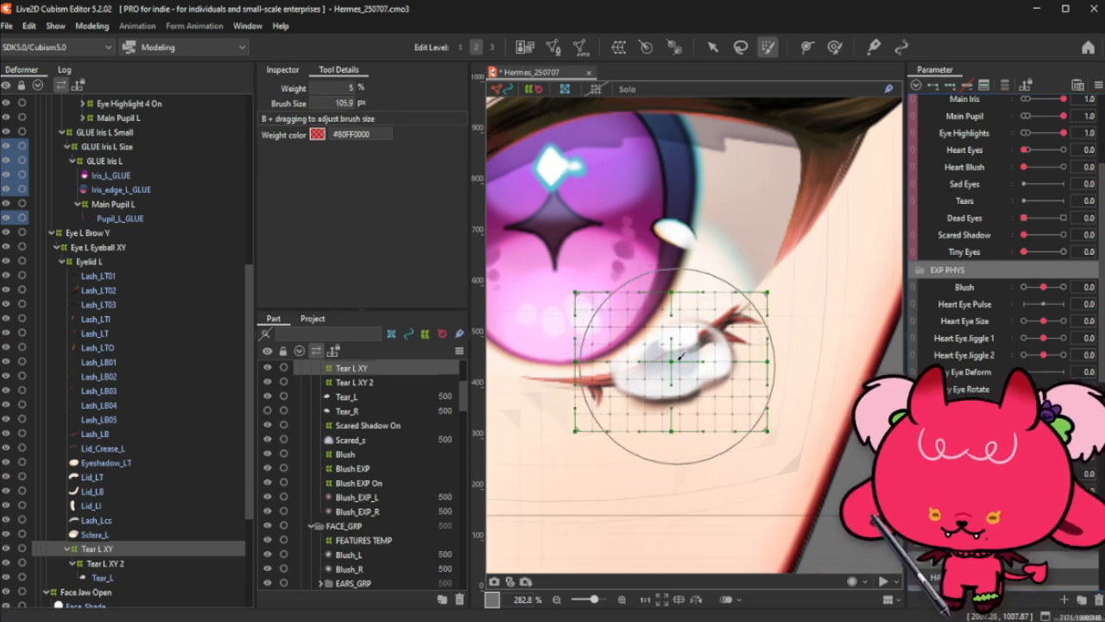
pyautogui.click(670, 362)
pyautogui.press('v')
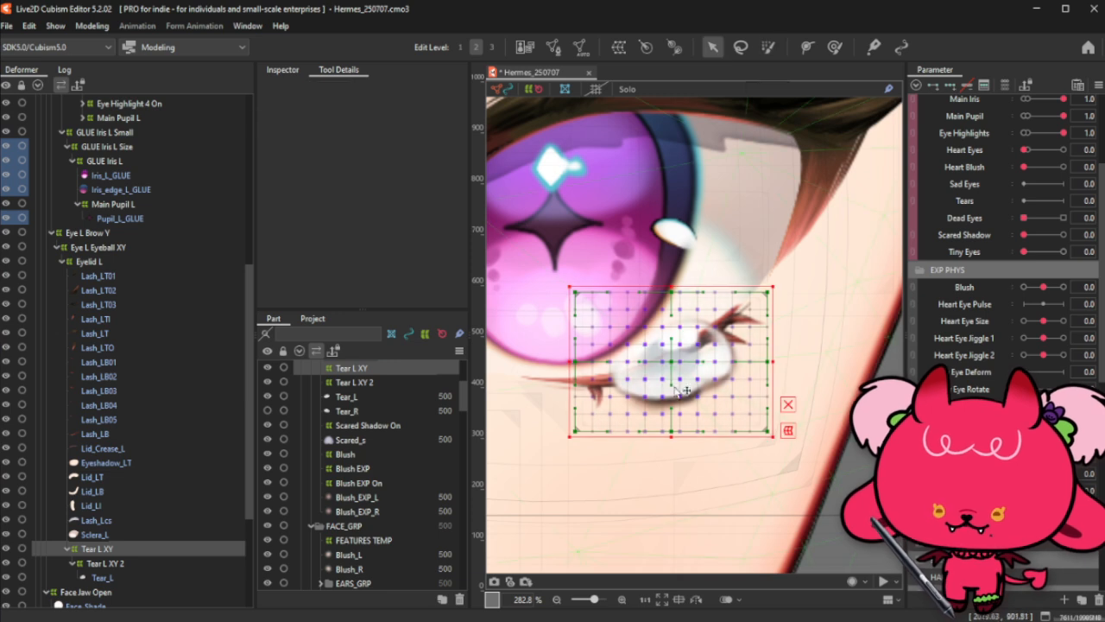
pyautogui.moveTo(671, 438); pyautogui.dragTo(671, 417)
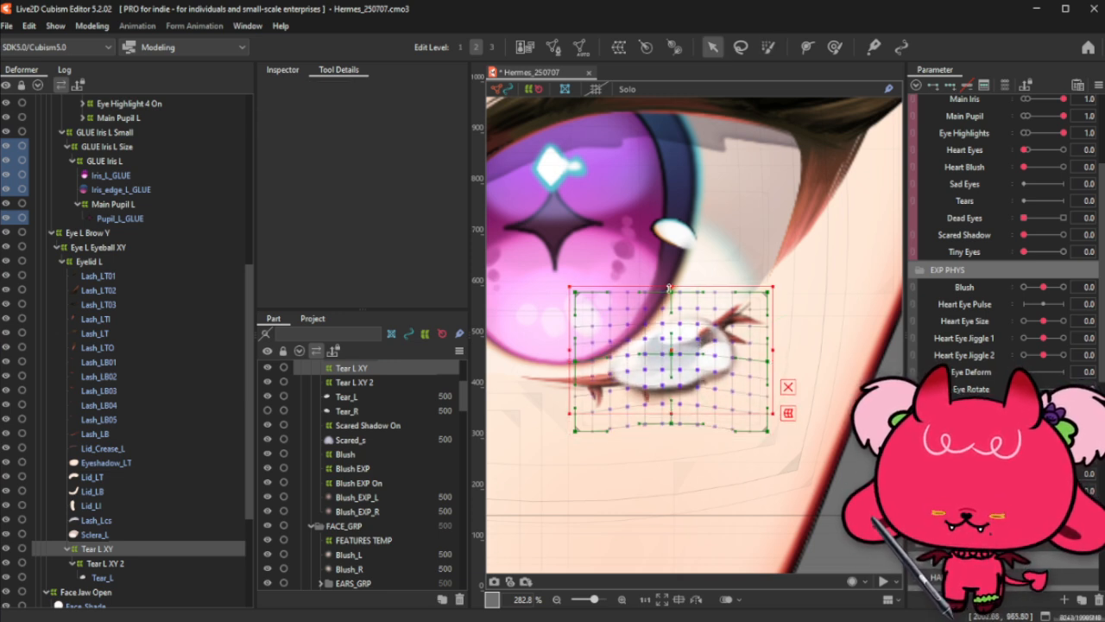
pyautogui.hotkey('ctrl', 'z')
pyautogui.moveTo(673, 371); pyautogui.dragTo(673, 358)
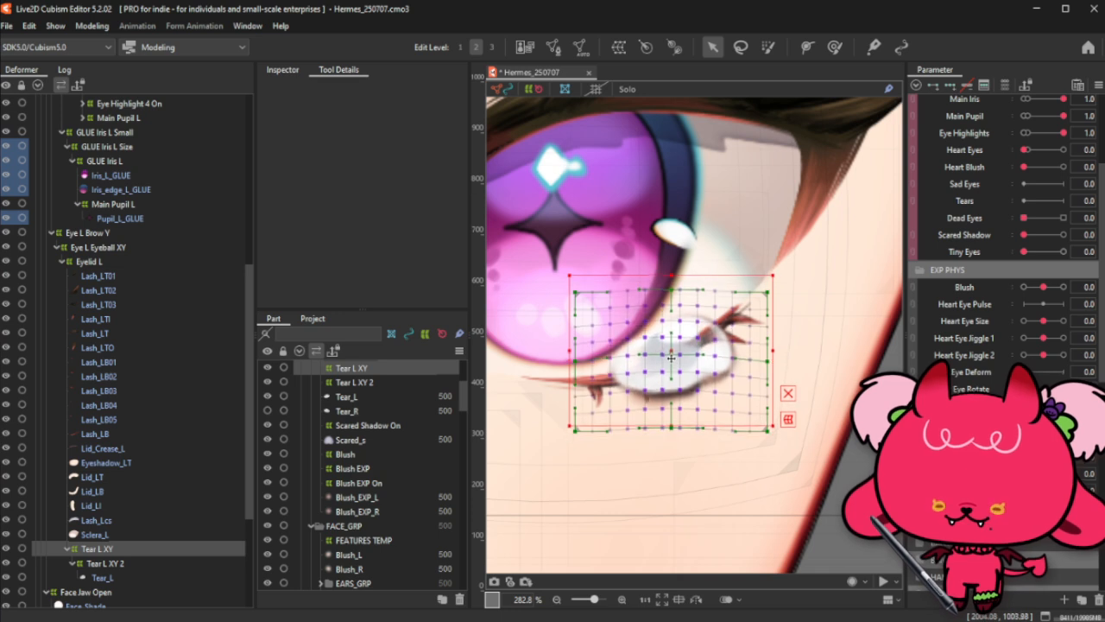
pyautogui.moveTo(672, 424); pyautogui.dragTo(671, 419)
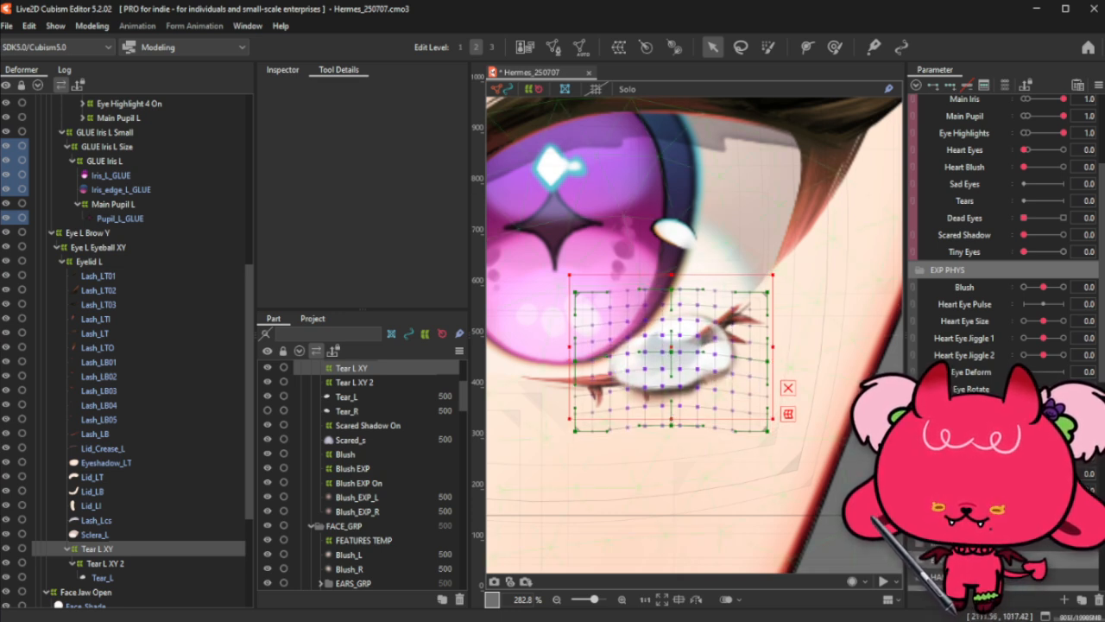
pyautogui.moveTo(774, 347); pyautogui.dragTo(770, 347)
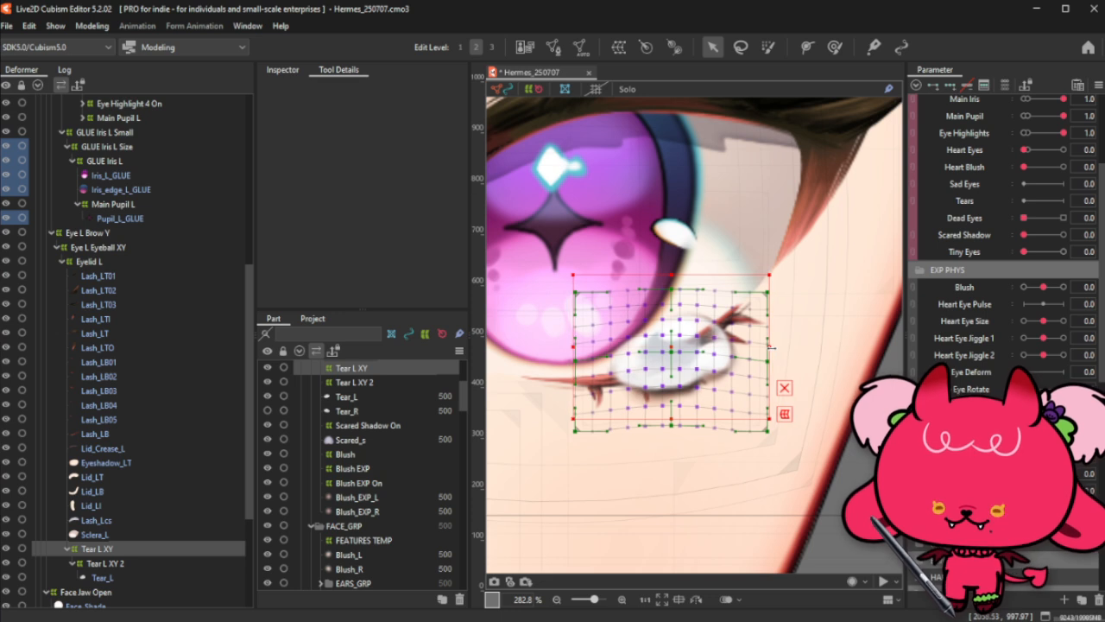
pyautogui.moveTo(670, 270); pyautogui.dragTo(670, 267)
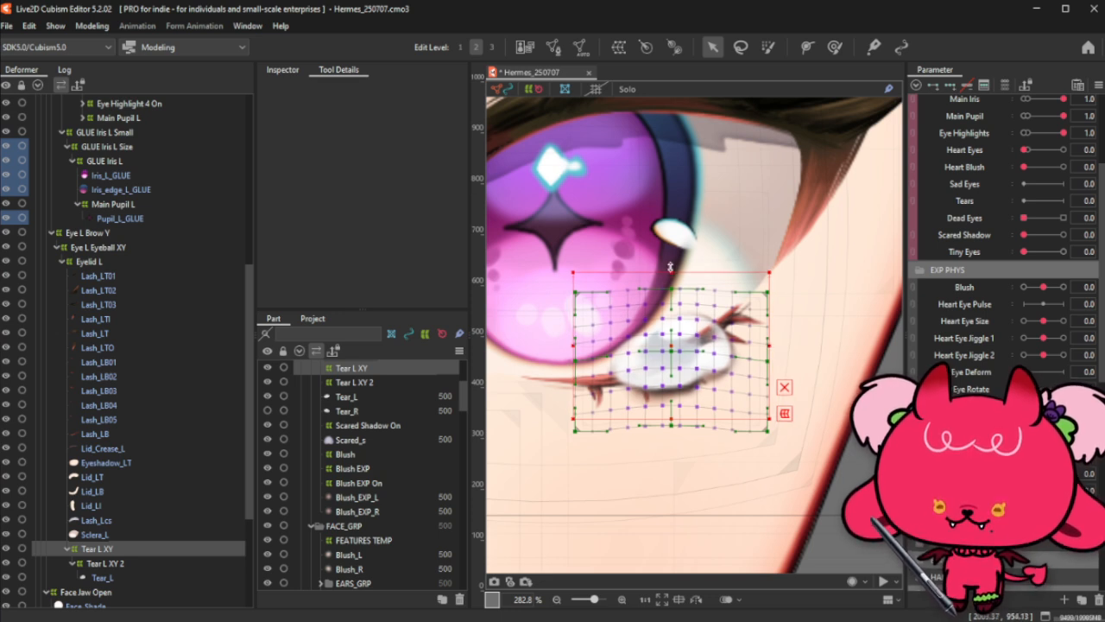
# Step: Hide the selection overlay, touch up the raised tear with a 76.8 px Deform Brush and blend the opposite form of Tear L XY
pyautogui.hotkey('ctrl', 'h')
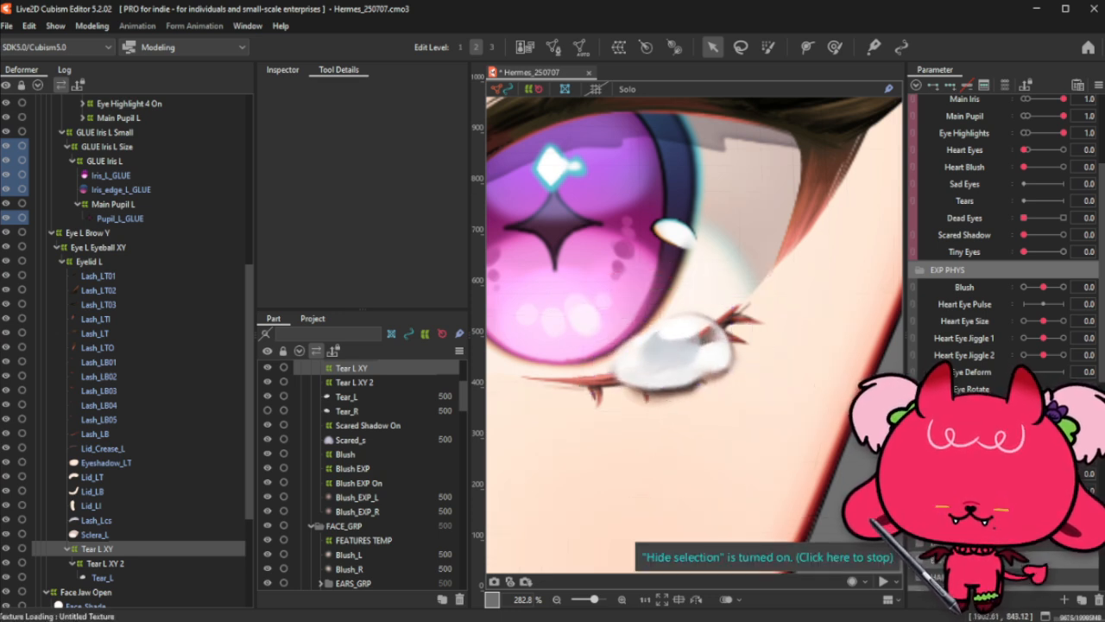
pyautogui.click(834, 47)
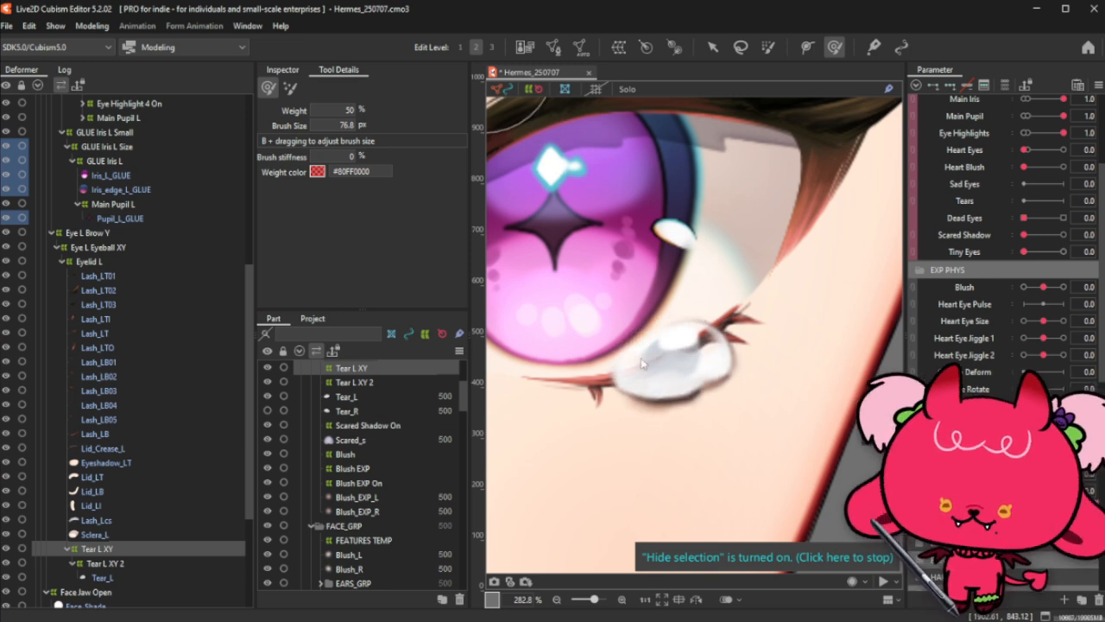
pyautogui.hotkey('ctrl', 'shift', 'v')
pyautogui.click(525, 386)
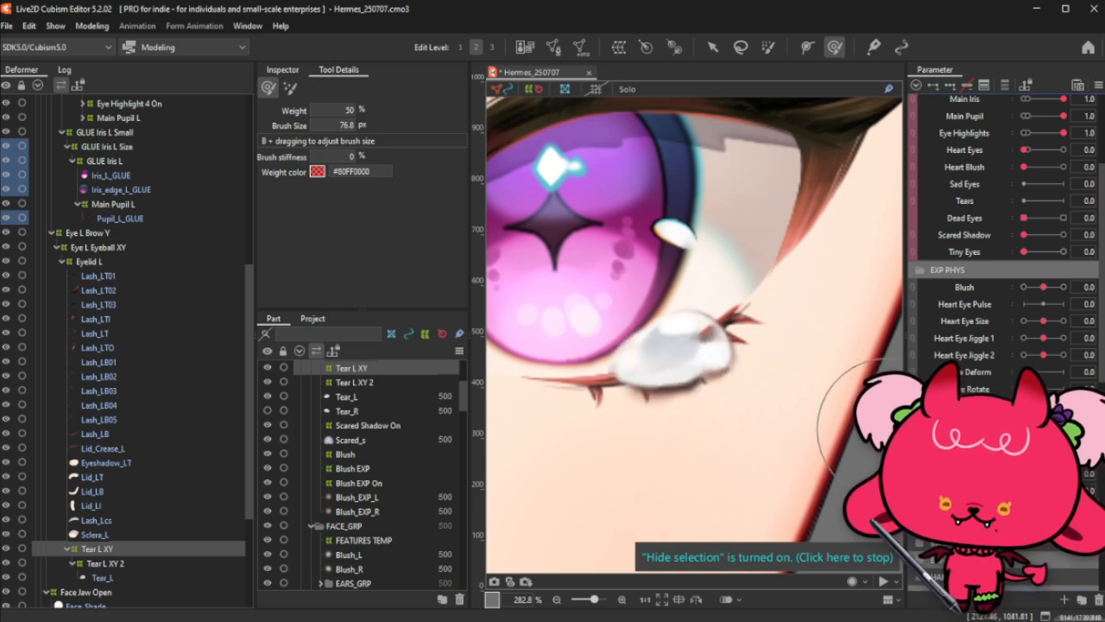
pyautogui.scroll(-3, 745, 407)
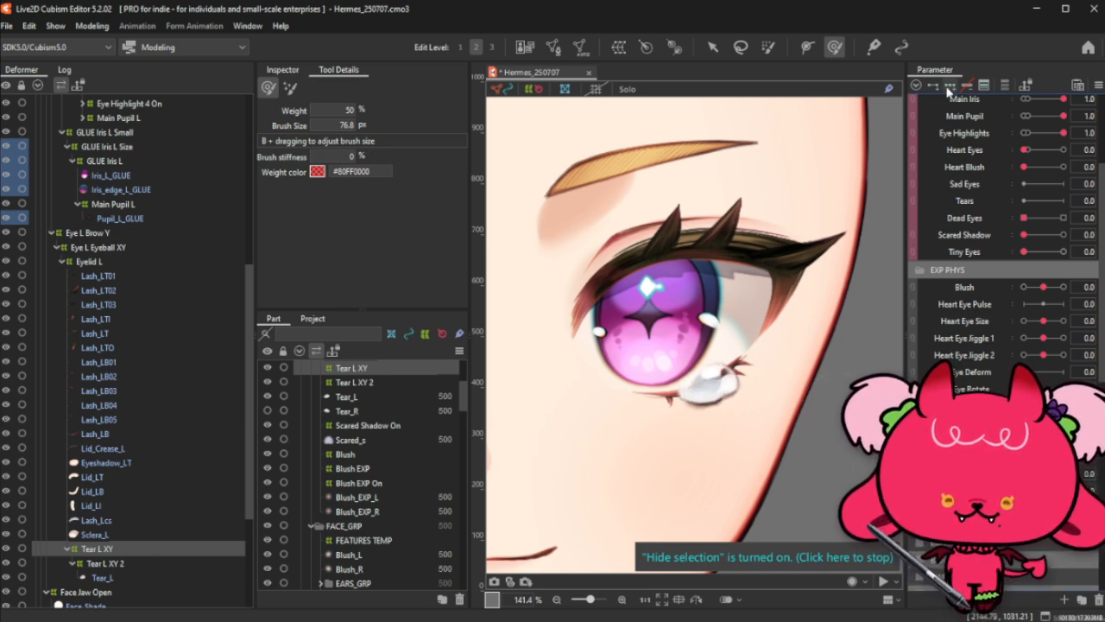
# Step: Show the selection overlay again, brush-select the central grid points of Tear L XY with a 108.4 px brush and shift them right
pyautogui.hotkey('ctrl', 't')
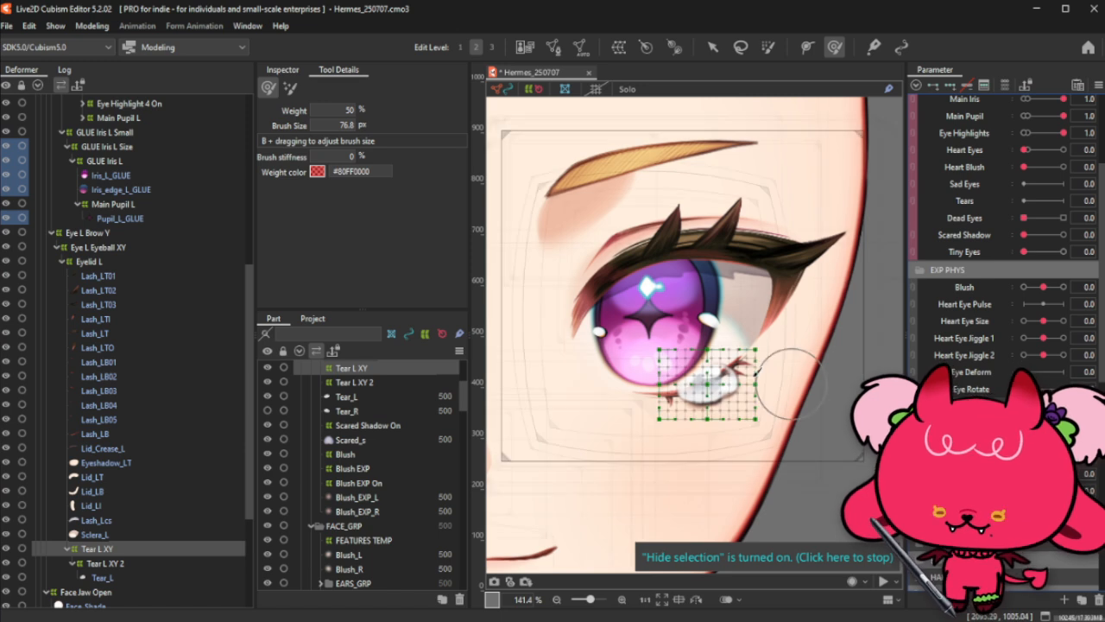
pyautogui.scroll(2, 721, 367)
pyautogui.click(767, 48)
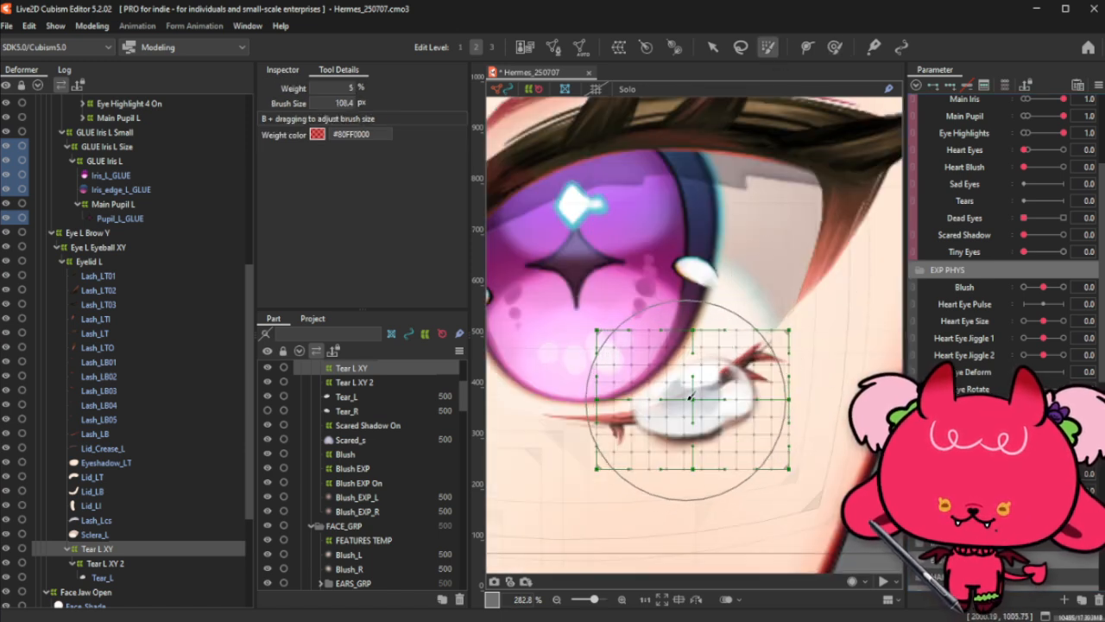
pyautogui.moveTo(693, 400); pyautogui.dragTo(695, 399)
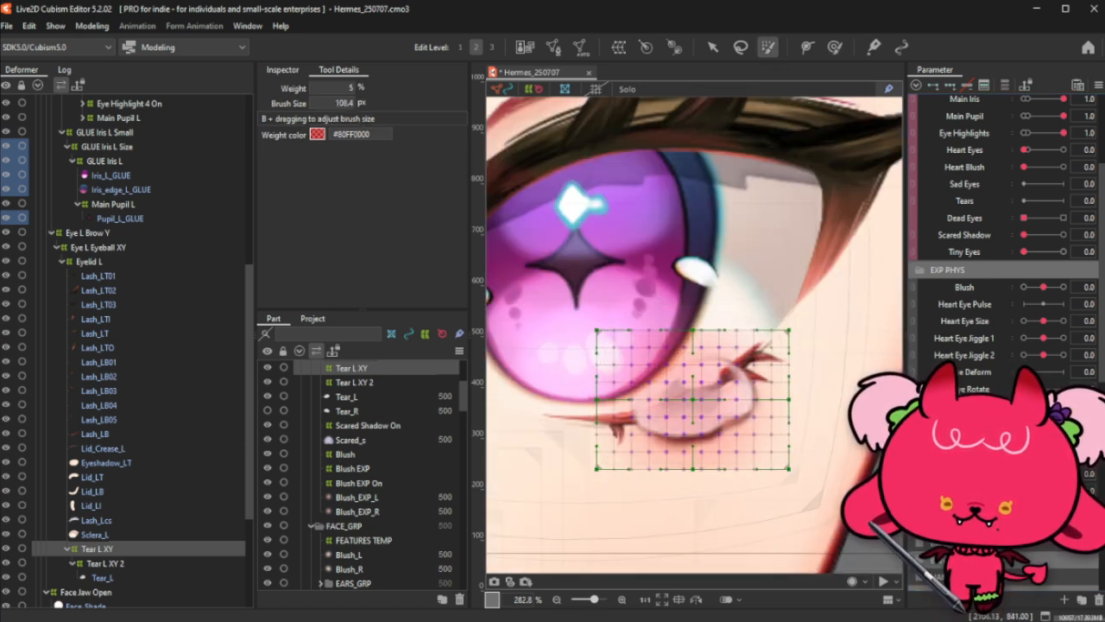
pyautogui.click(712, 47)
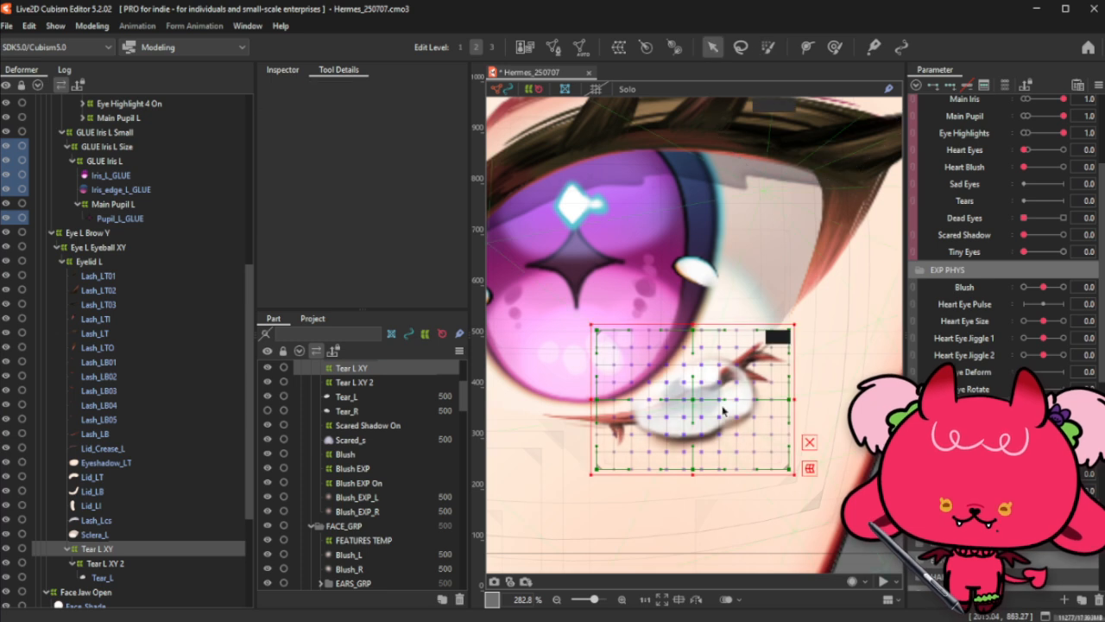
pyautogui.moveTo(710, 407); pyautogui.dragTo(717, 404)
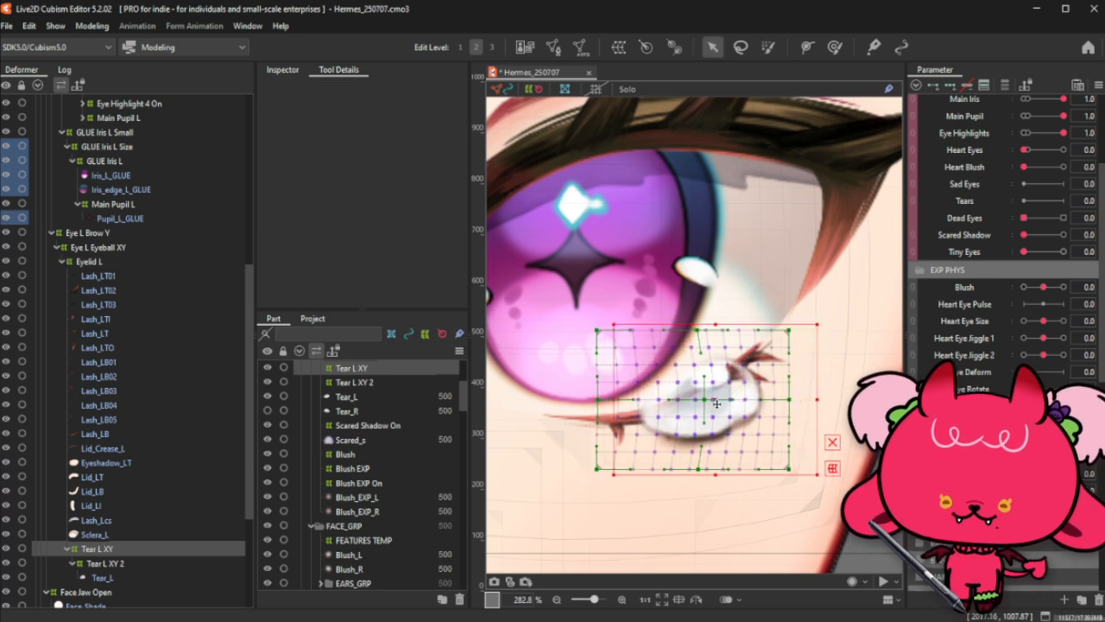
# Step: Touch up the right-shifted tear with a 62.6 px Deform Brush and blend the opposite form of Tear L XY
pyautogui.click(834, 46)
pyautogui.moveTo(705, 399)
pyautogui.mouseDown()
pyautogui.moveTo(728, 384)
pyautogui.moveTo(743, 393)
pyautogui.moveTo(733, 367)
pyautogui.moveTo(749, 429)
pyautogui.mouseUp()
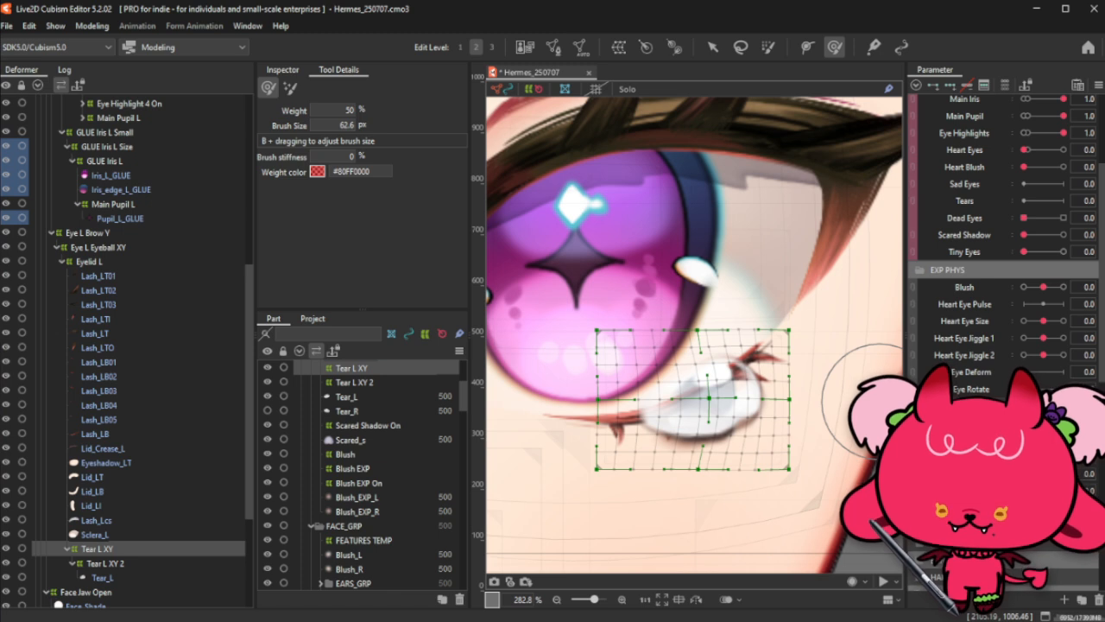
pyautogui.hotkey('ctrl', 'r')
pyautogui.click(511, 448)
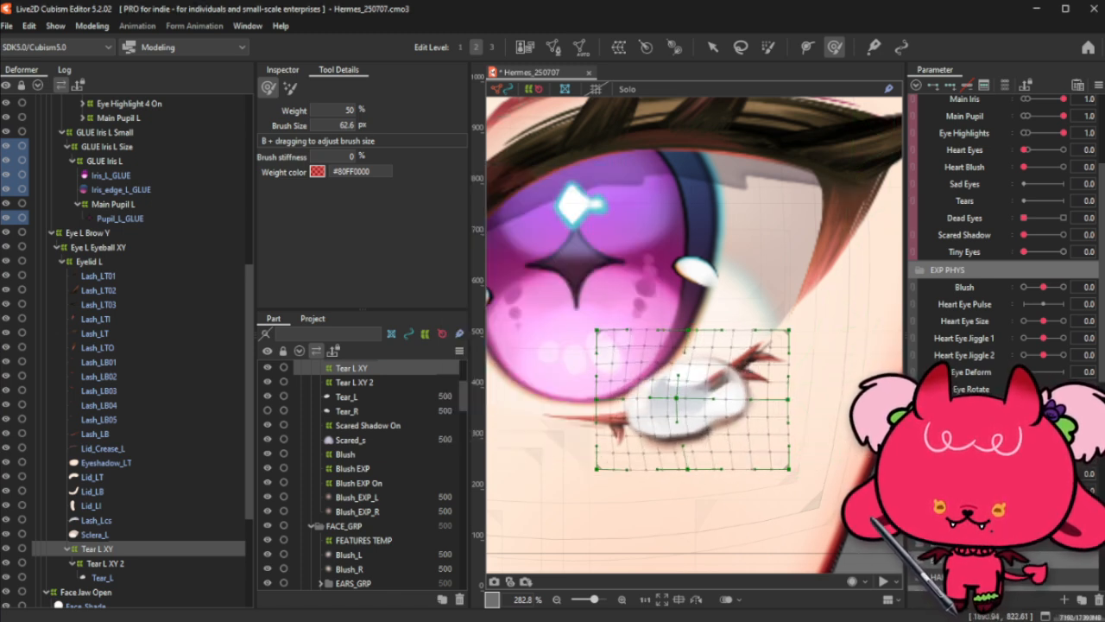
# Step: Hide the selection overlay, compare the sideways tear forms and repeat the opposite-form blend for Tear L XY
pyautogui.hotkey('ctrl', 'h')
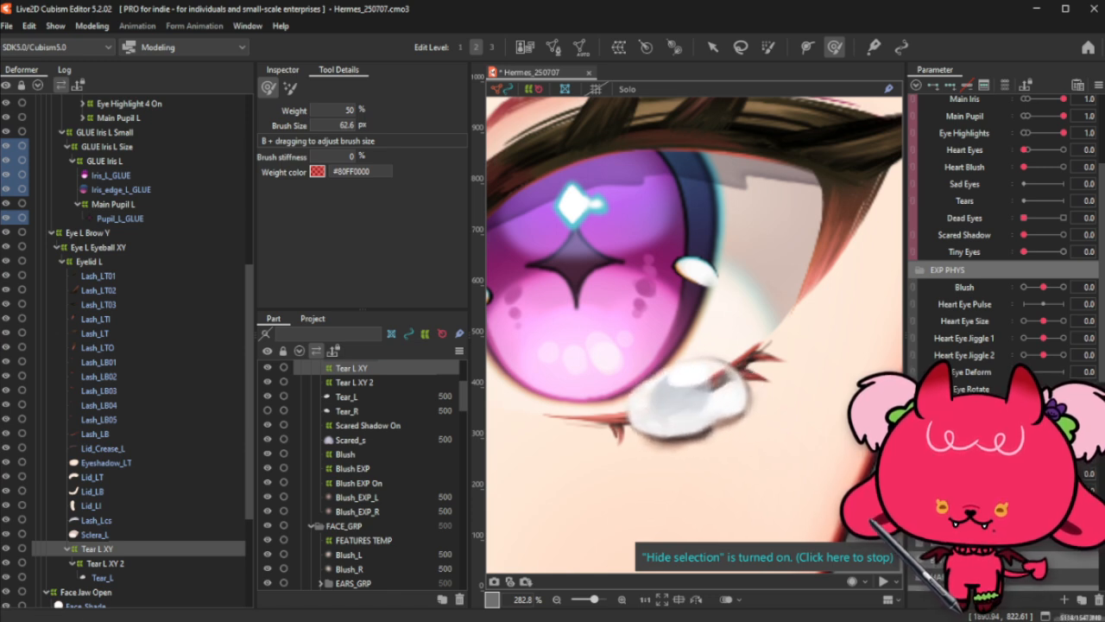
pyautogui.moveTo(706, 400); pyautogui.dragTo(736, 394)
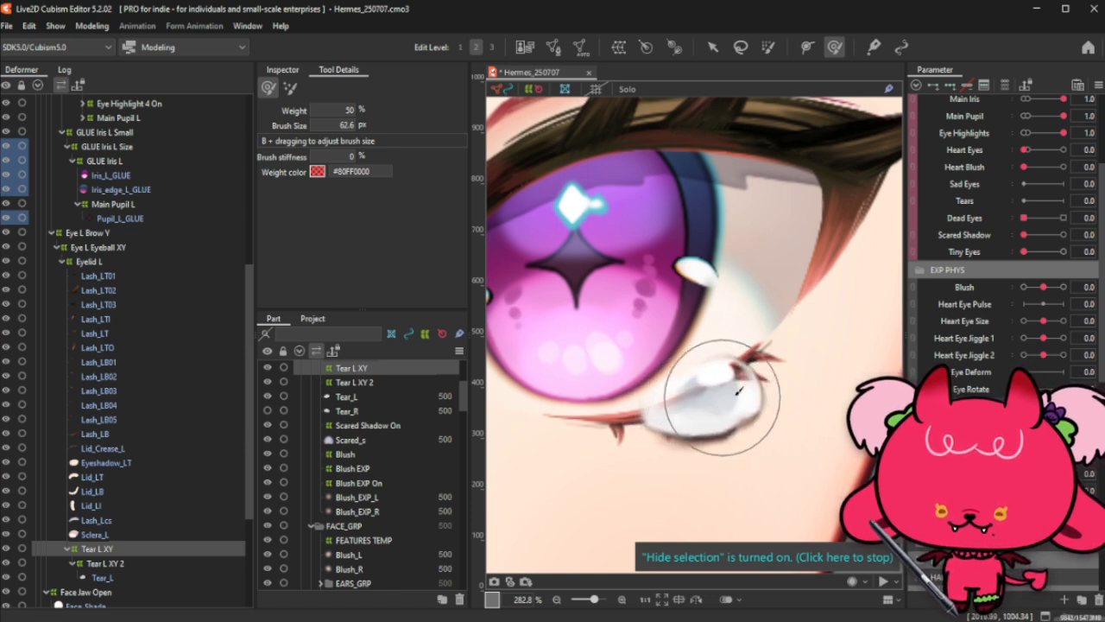
pyautogui.hotkey('ctrl', 'z')
pyautogui.hotkey('ctrl', 'y')
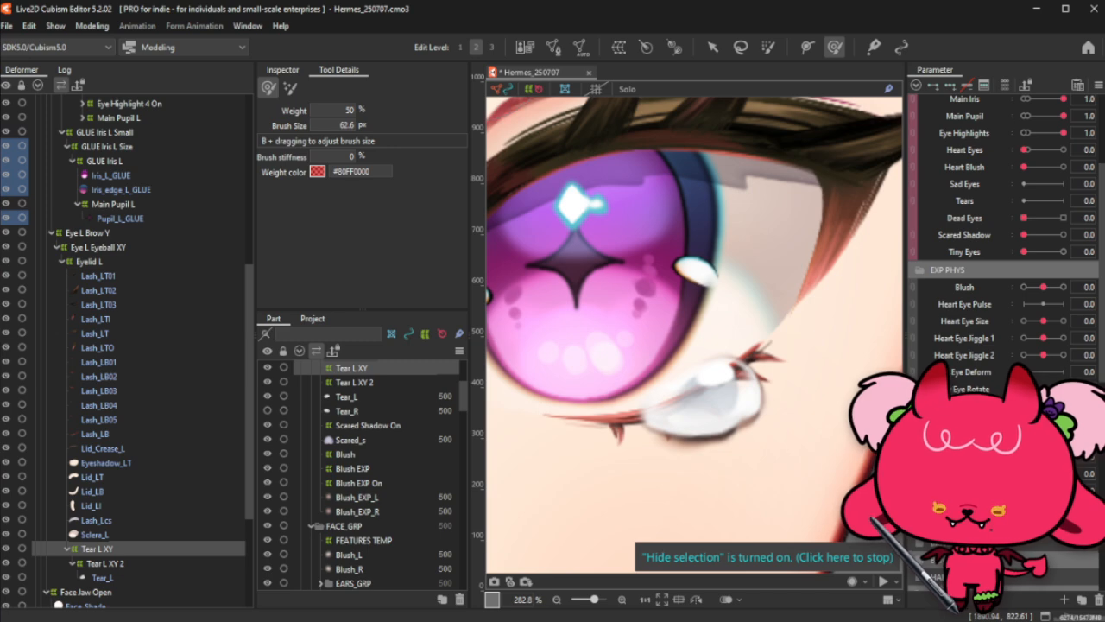
pyautogui.hotkey('ctrl', 'r')
pyautogui.click(527, 446)
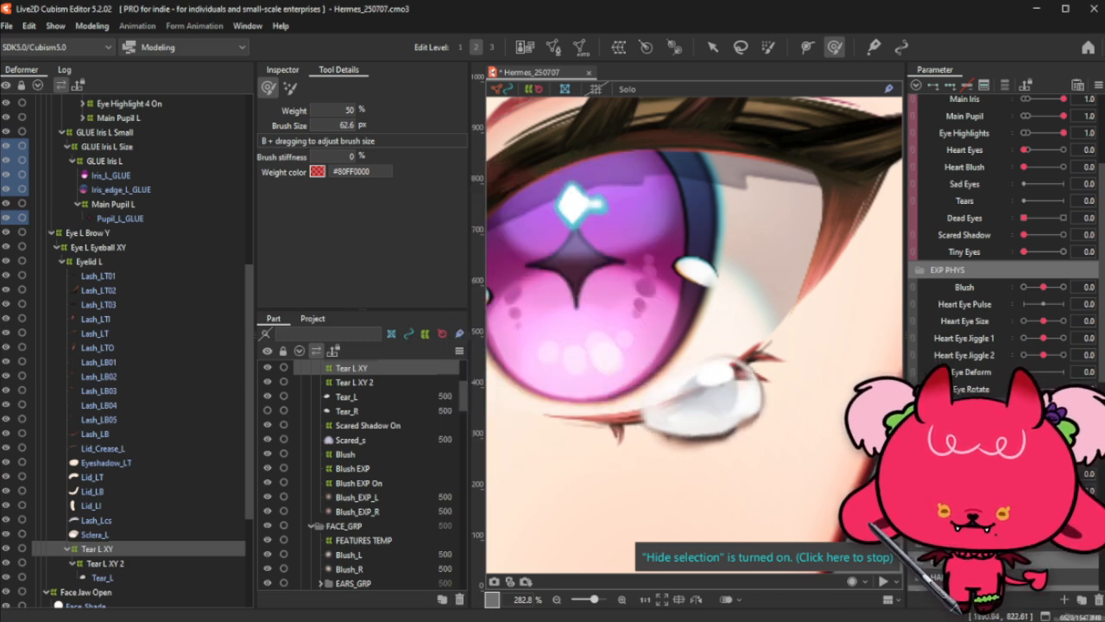
# Step: Synthesize the corner forms of Tear L XY for parameters Tear L X and Tear L Y, referencing the default value
pyautogui.hotkey('ctrl', '4')
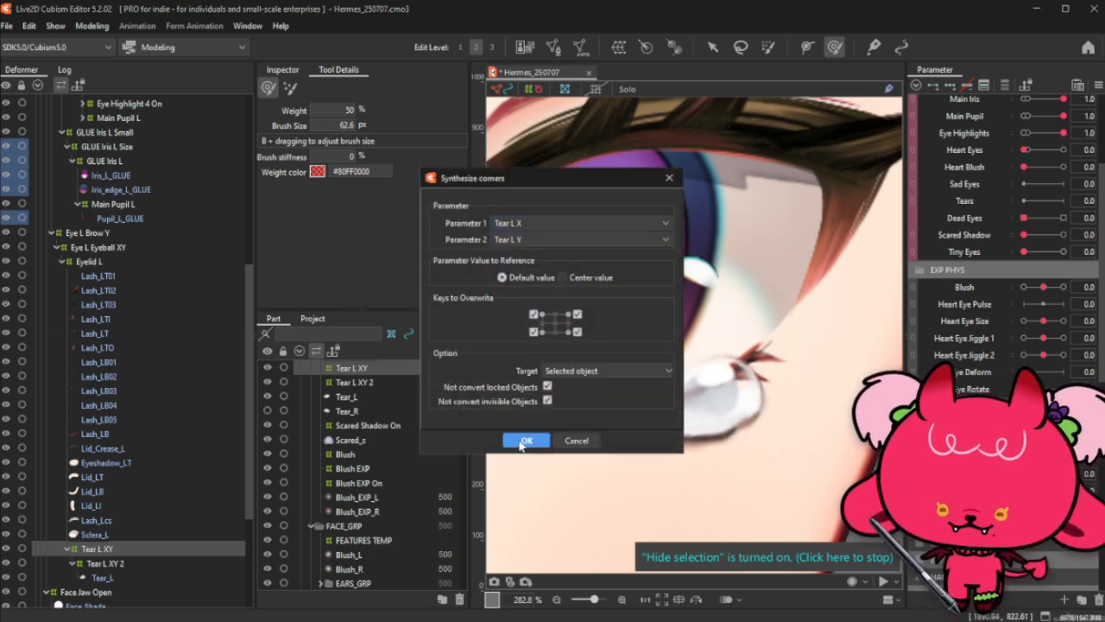
pyautogui.click(526, 441)
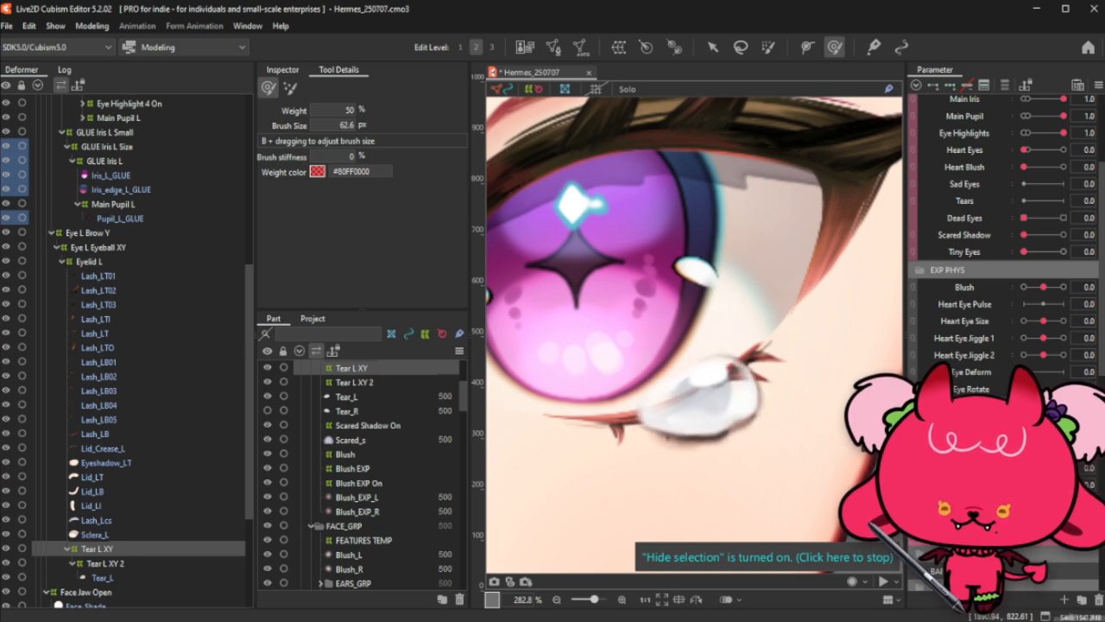
pyautogui.scroll(-2, 768, 380)
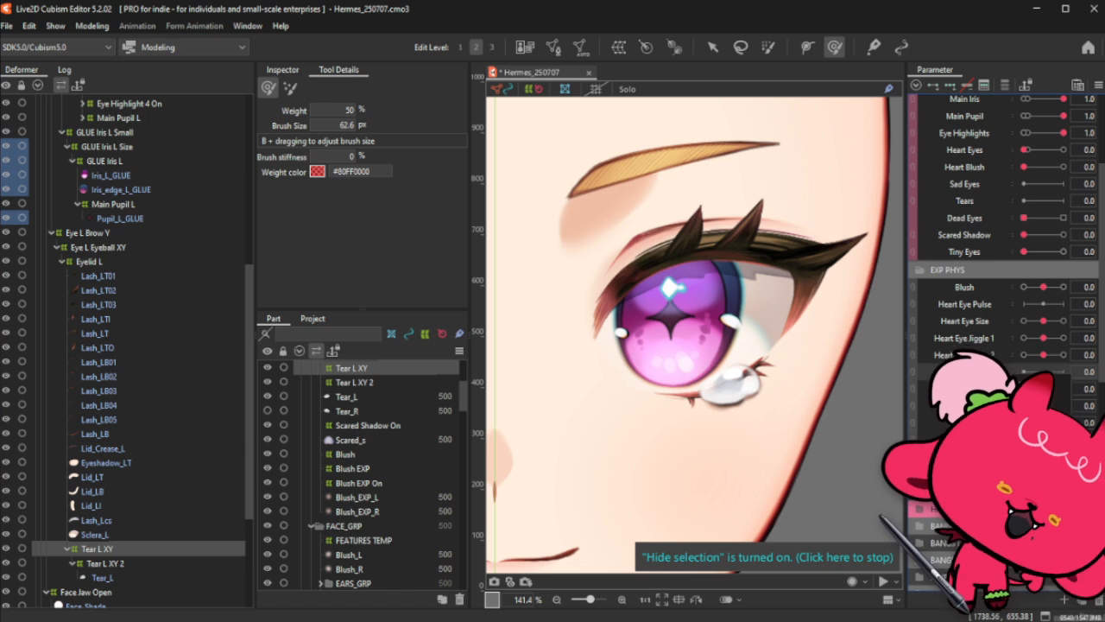
# Step: Review the range, repeat and blend shape settings of the Cry Eye Deform and Cry Eye Rotate parameters
pyautogui.click(1022, 383)
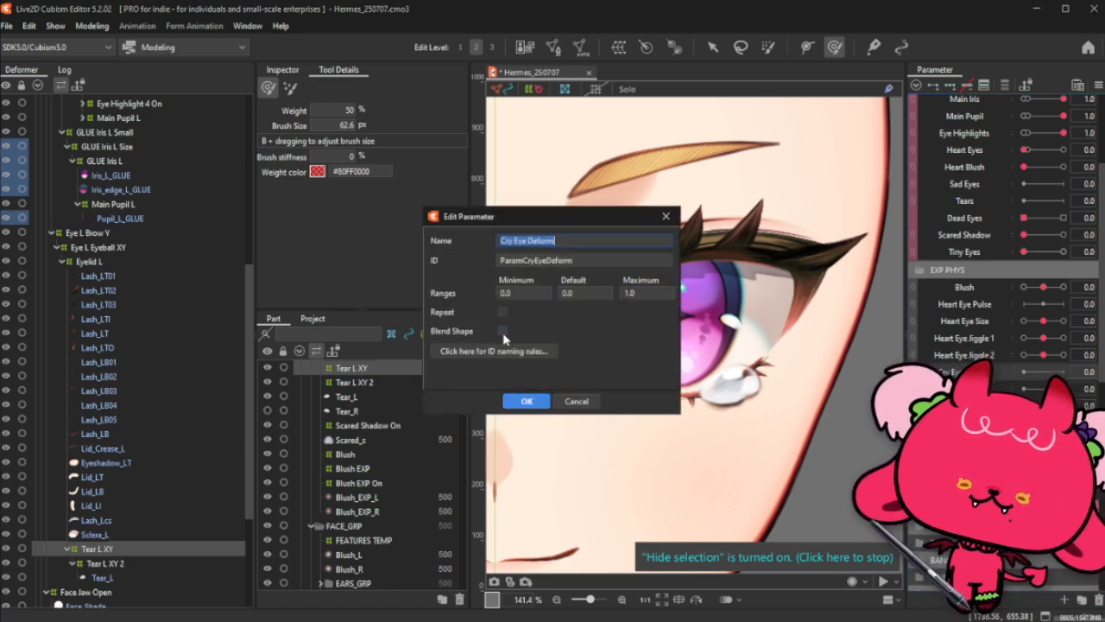
pyautogui.click(528, 402)
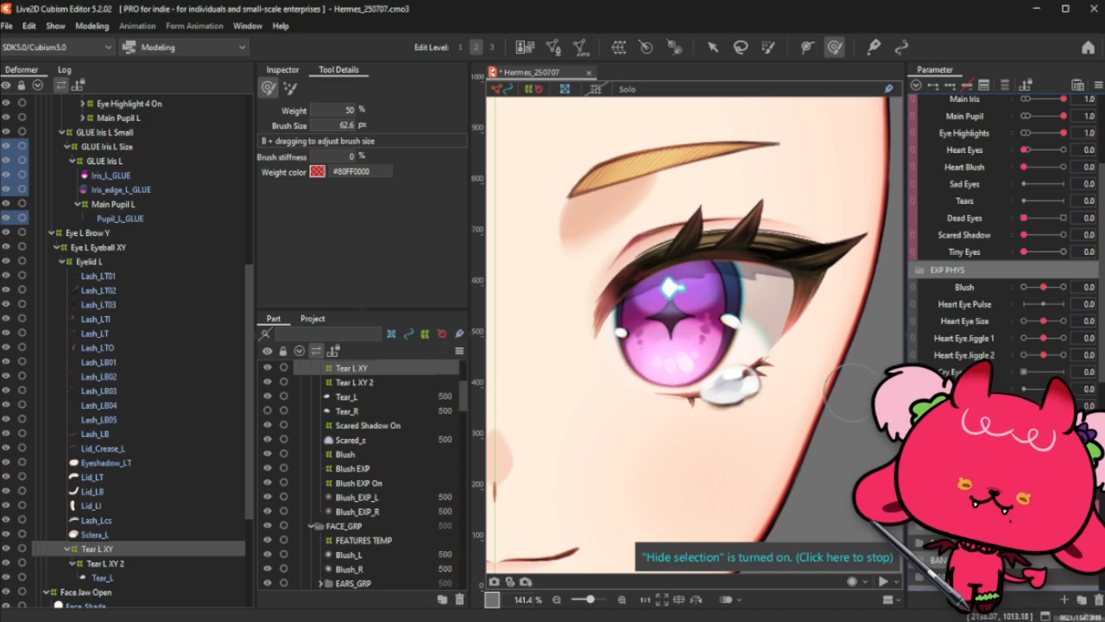
pyautogui.doubleClick(965, 389)
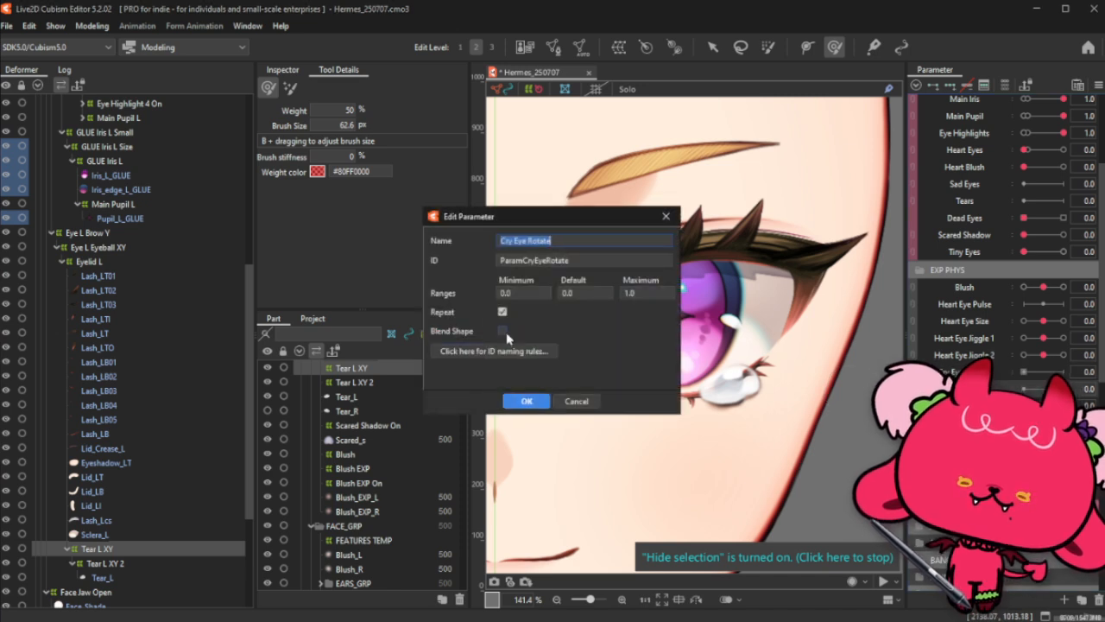
pyautogui.click(527, 402)
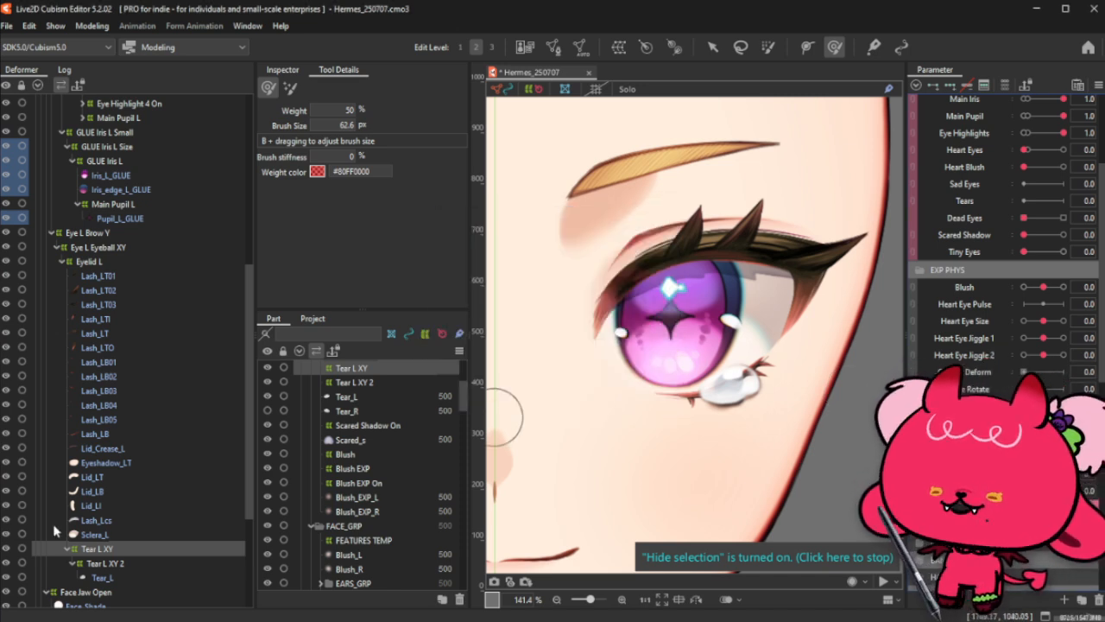
# Step: Examine the left-eye deformer hierarchy, including Eyeball L XY and GLUE Iris L Small, and select the Iris_L art mesh
pyautogui.scroll(5, 87, 432)
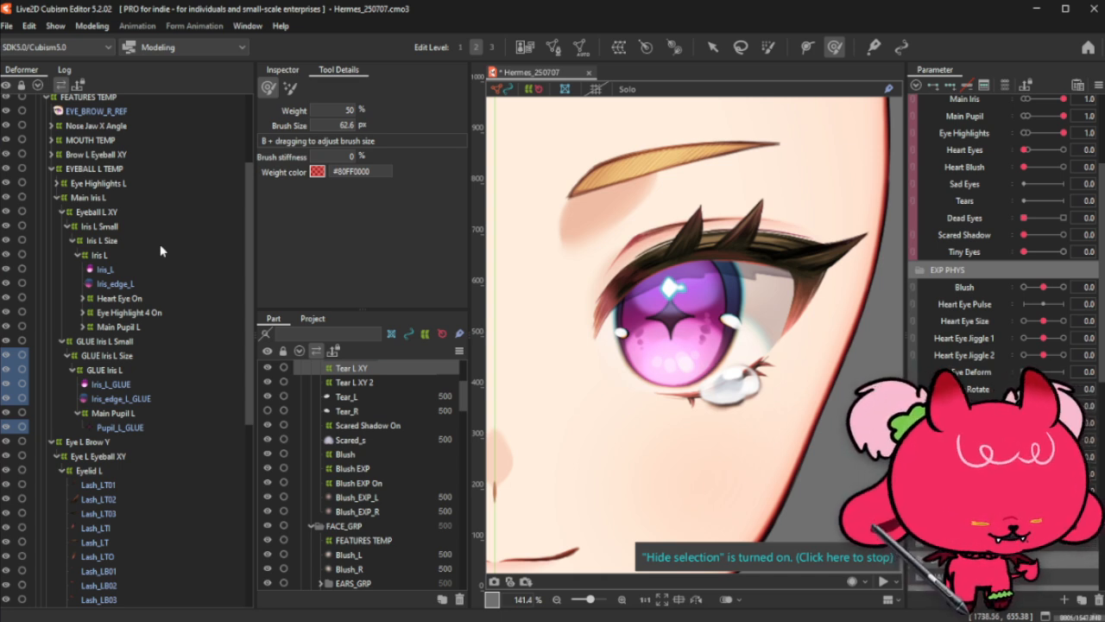
pyautogui.click(63, 212)
pyautogui.click(64, 227)
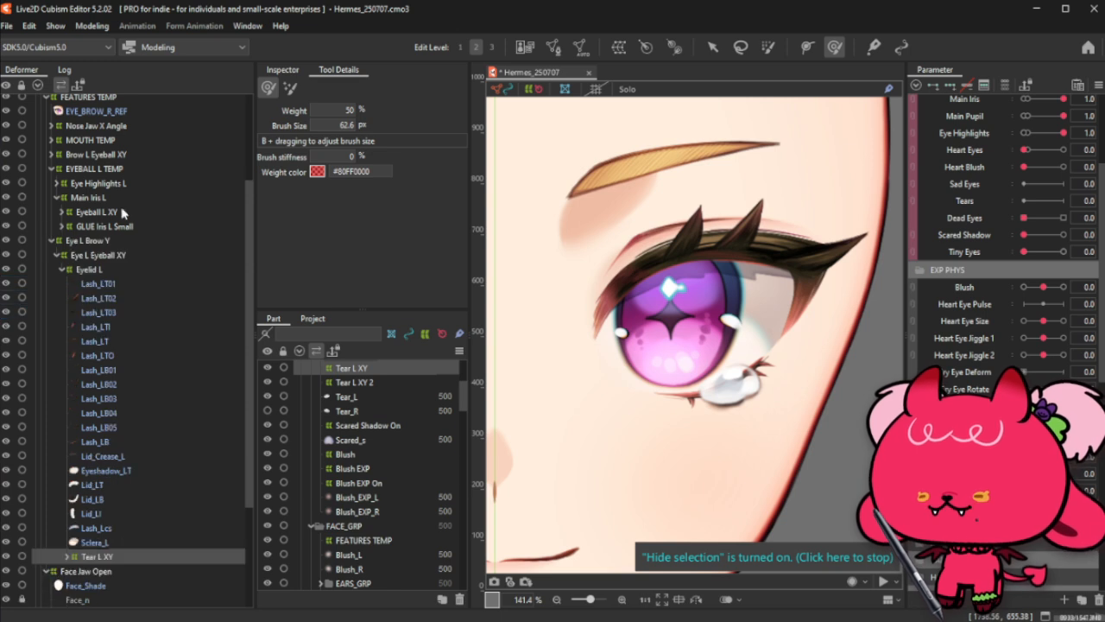
pyautogui.click(123, 213)
pyautogui.keyDown('ctrl'); pyautogui.click(124, 227); pyautogui.keyUp('ctrl')
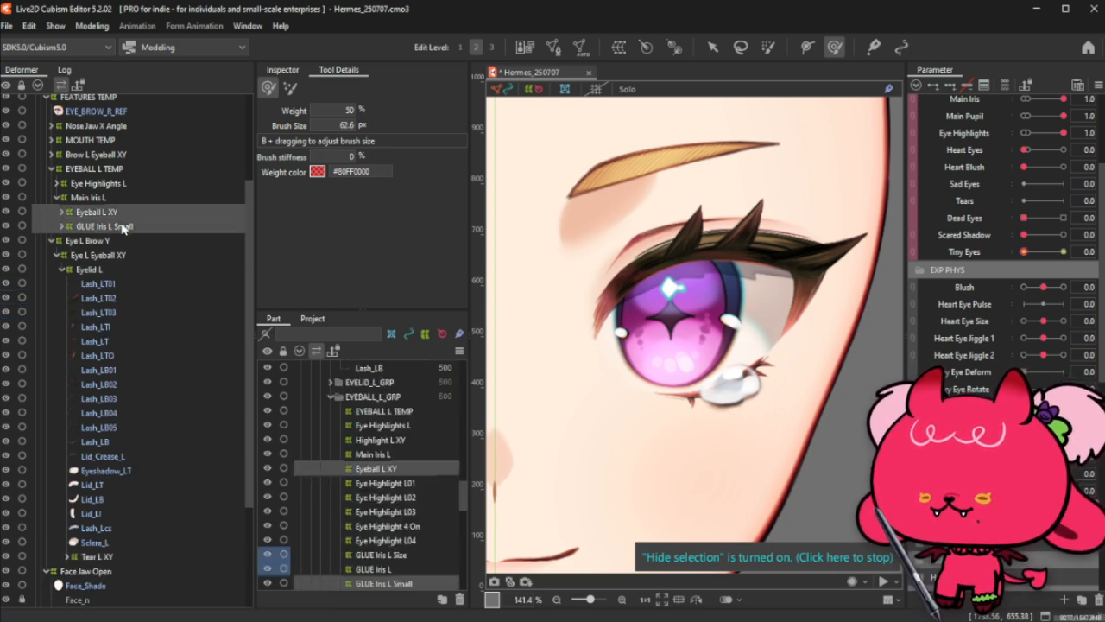
pyautogui.click(62, 212)
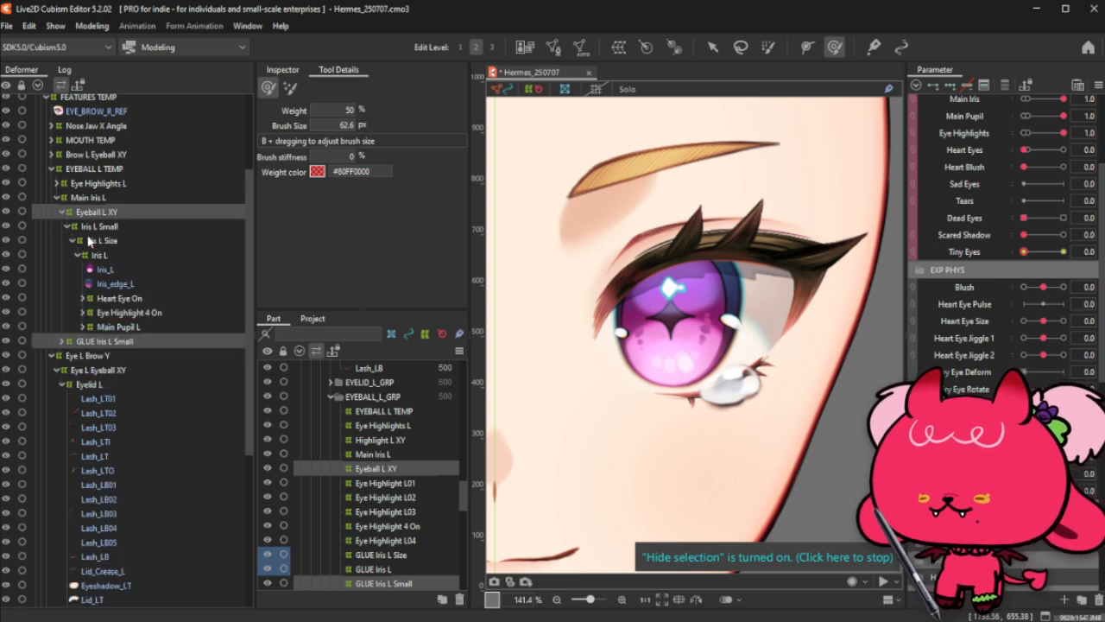
pyautogui.click(122, 267)
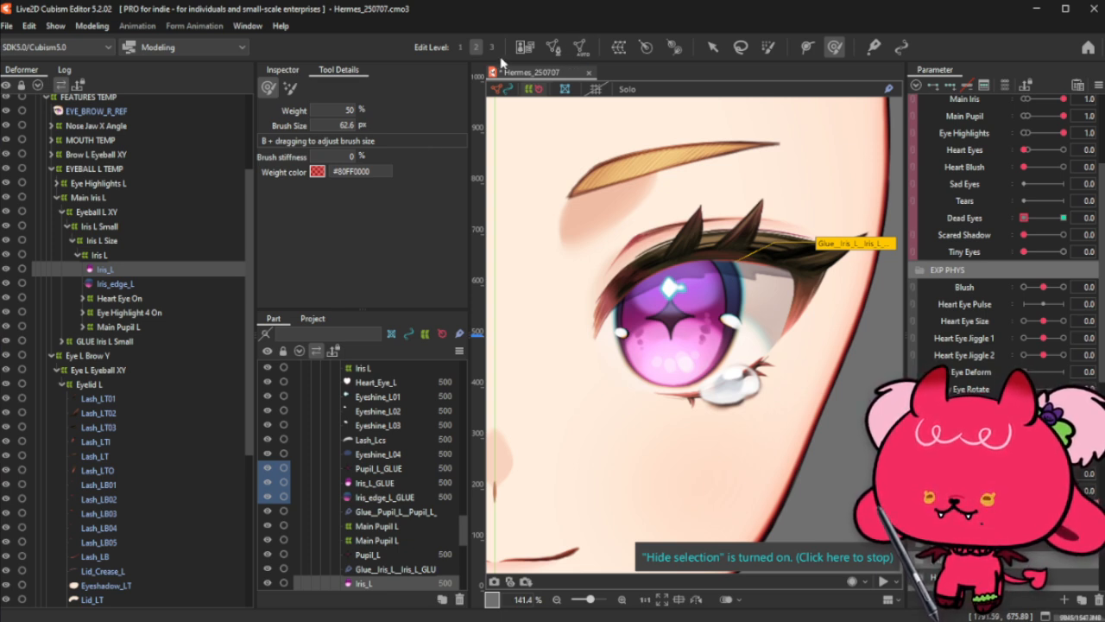
# Step: Save the Hermes_250707 model and open the recent file DinoNugget_250705.cmo3 alongside it
pyautogui.hotkey('ctrl', 's')
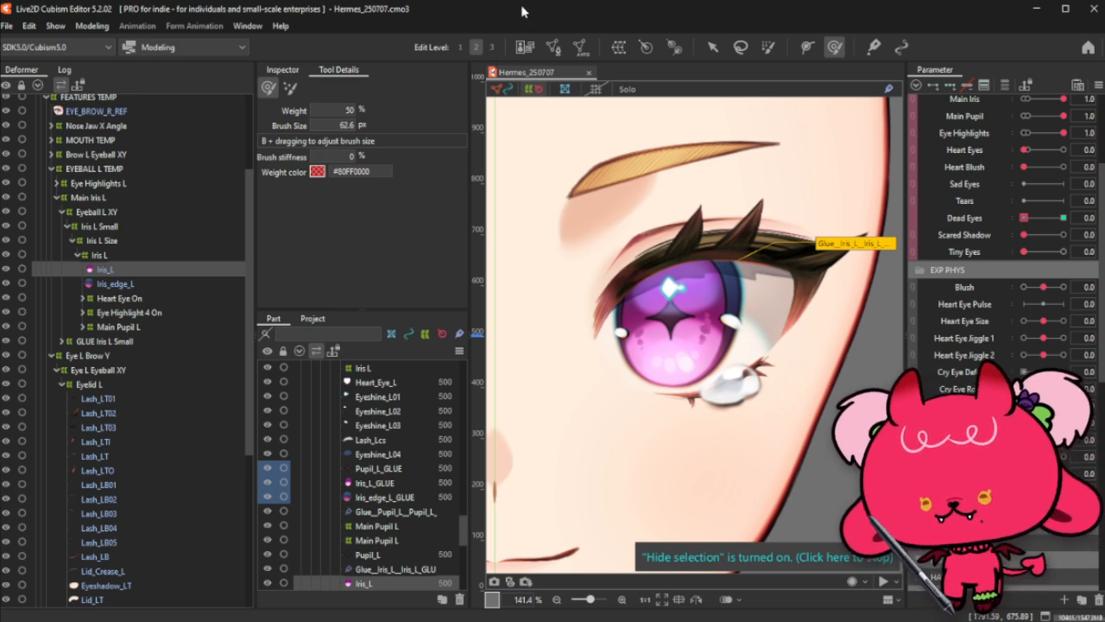
pyautogui.click(28, 26)
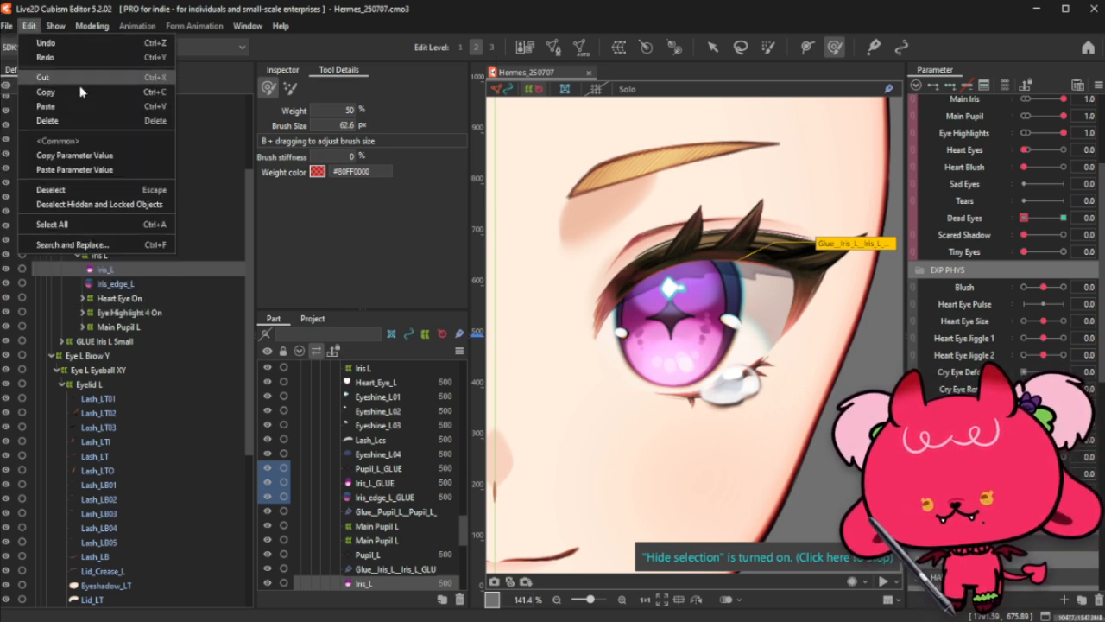
pyautogui.moveTo(3, 26)
pyautogui.moveTo(39, 87)
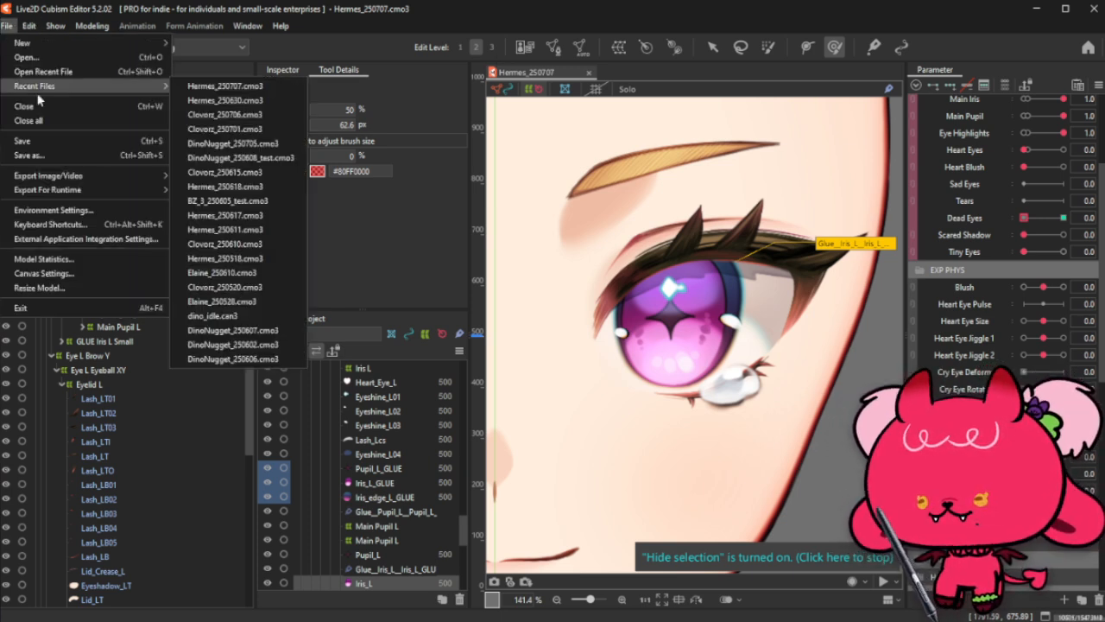
pyautogui.click(279, 144)
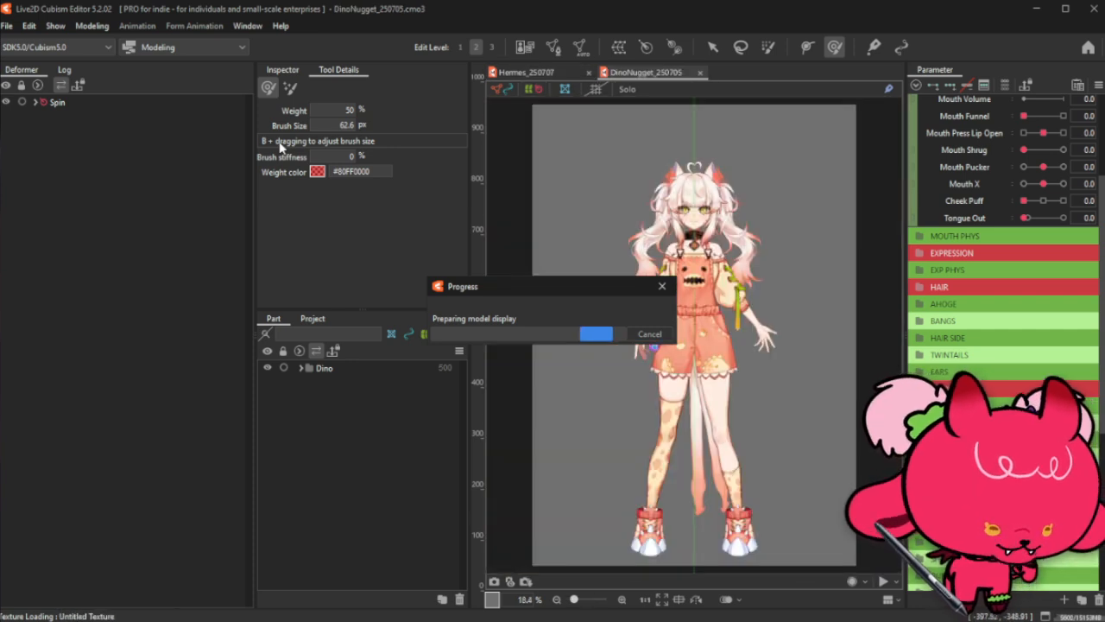
# Step: Collapse the MOUTH parameter group of the DinoNugget model and expand its EXPRESSION group
pyautogui.scroll(5, 1062, 217)
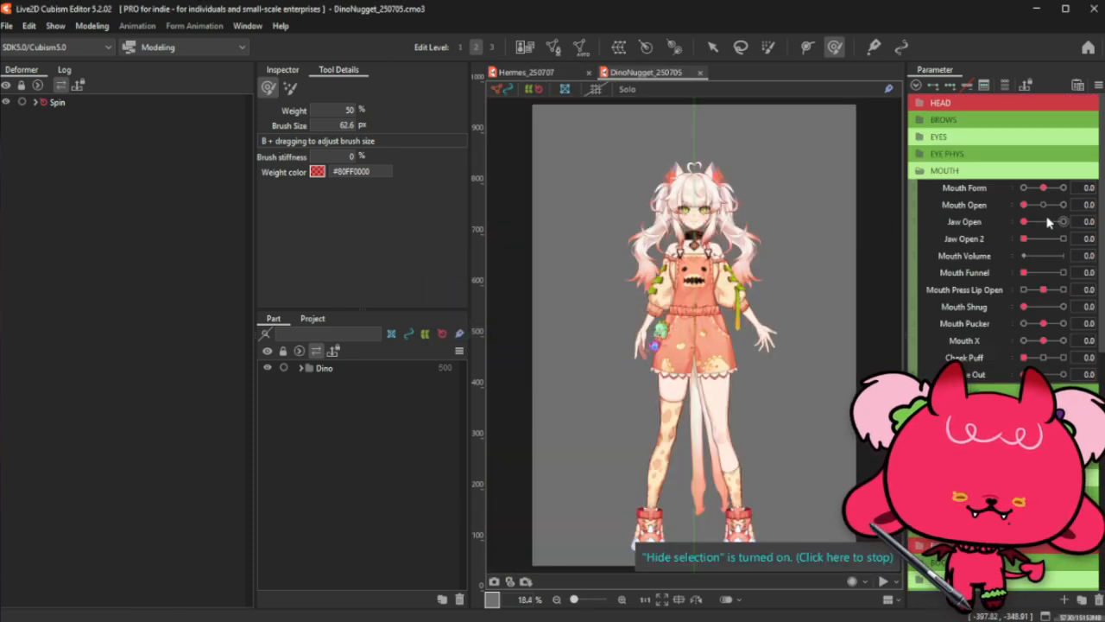
pyautogui.click(997, 170)
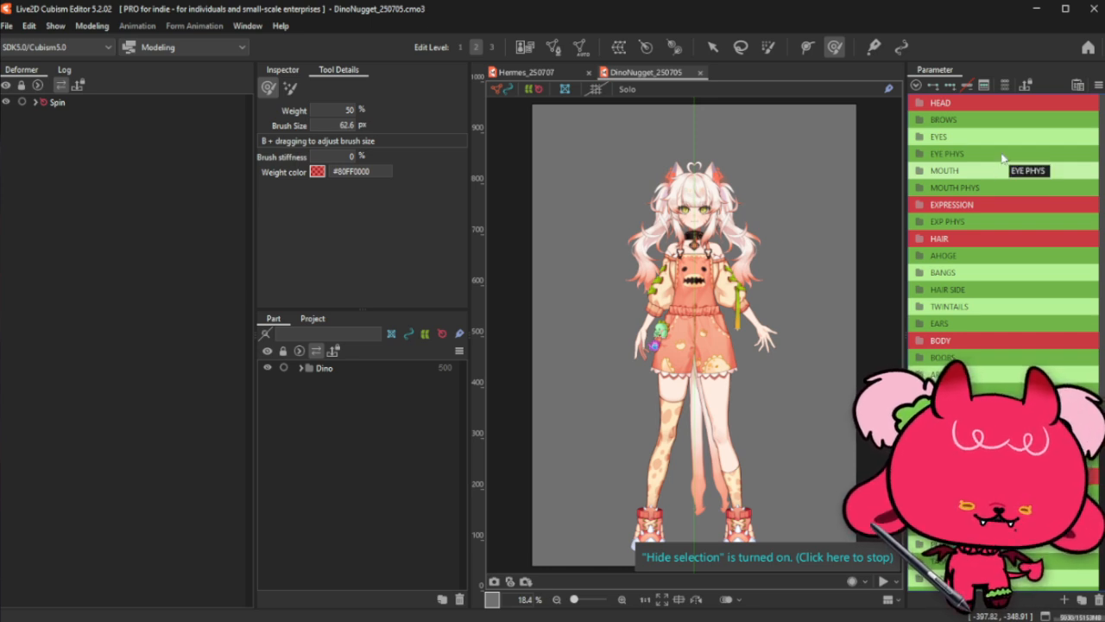
pyautogui.click(1021, 140)
pyautogui.click(1020, 140)
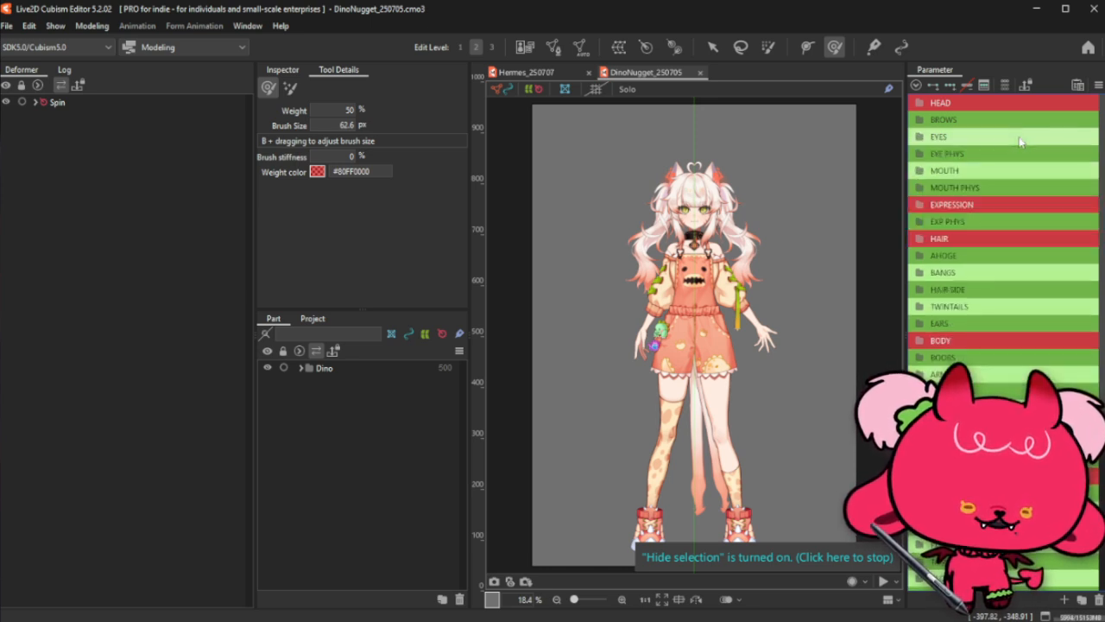
pyautogui.click(1021, 155)
pyautogui.click(1022, 157)
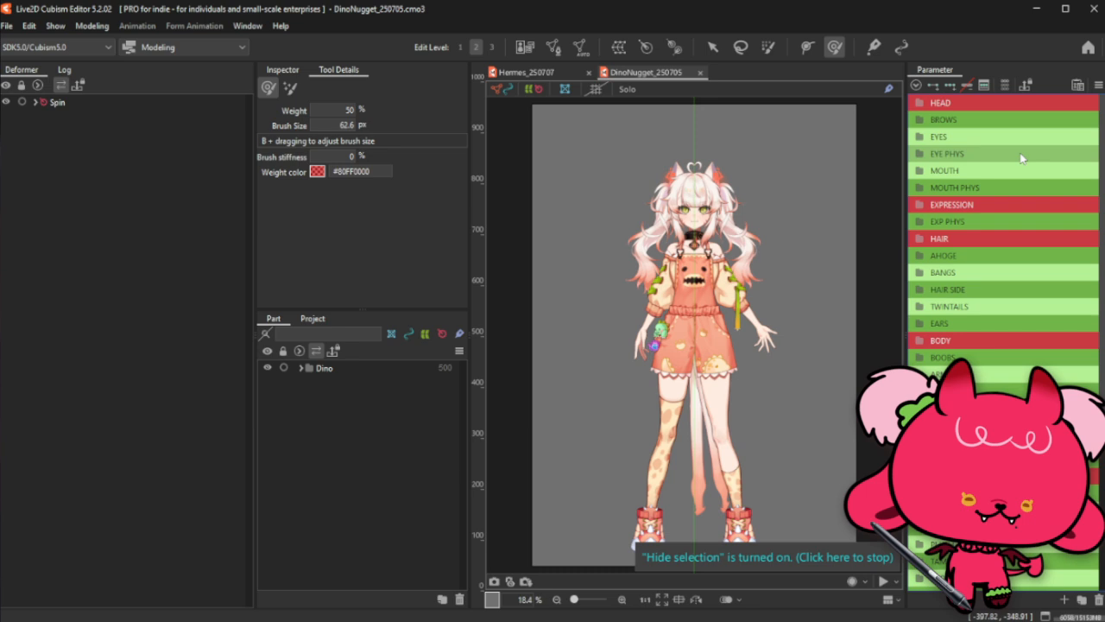
pyautogui.click(1016, 205)
pyautogui.scroll(-3, 1026, 271)
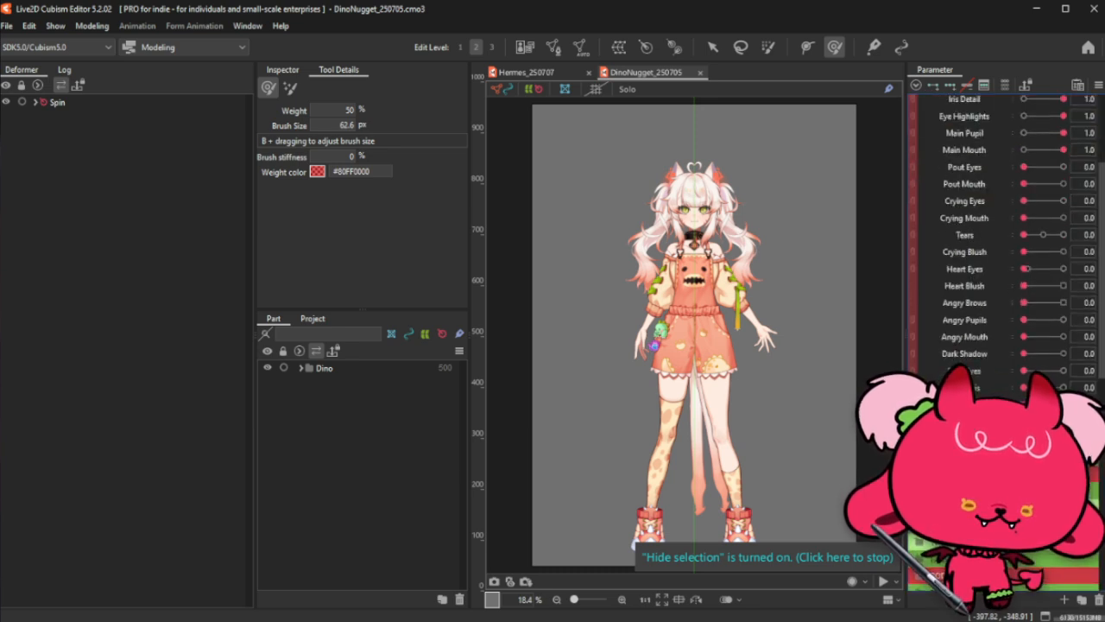
pyautogui.scroll(2, 998, 245)
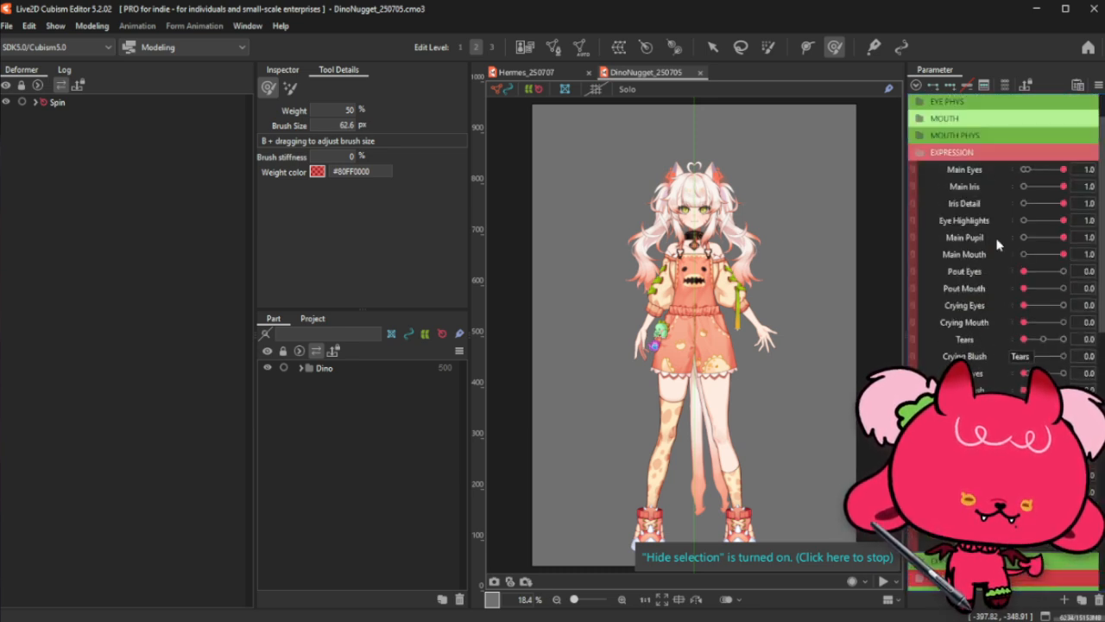
# Step: Set the Crying Eyes parameter to 1.0 and inspect the DinoNugget model's left eye up close
pyautogui.moveTo(1033, 306); pyautogui.dragTo(1063, 306)
pyautogui.scroll(6, 716, 210)
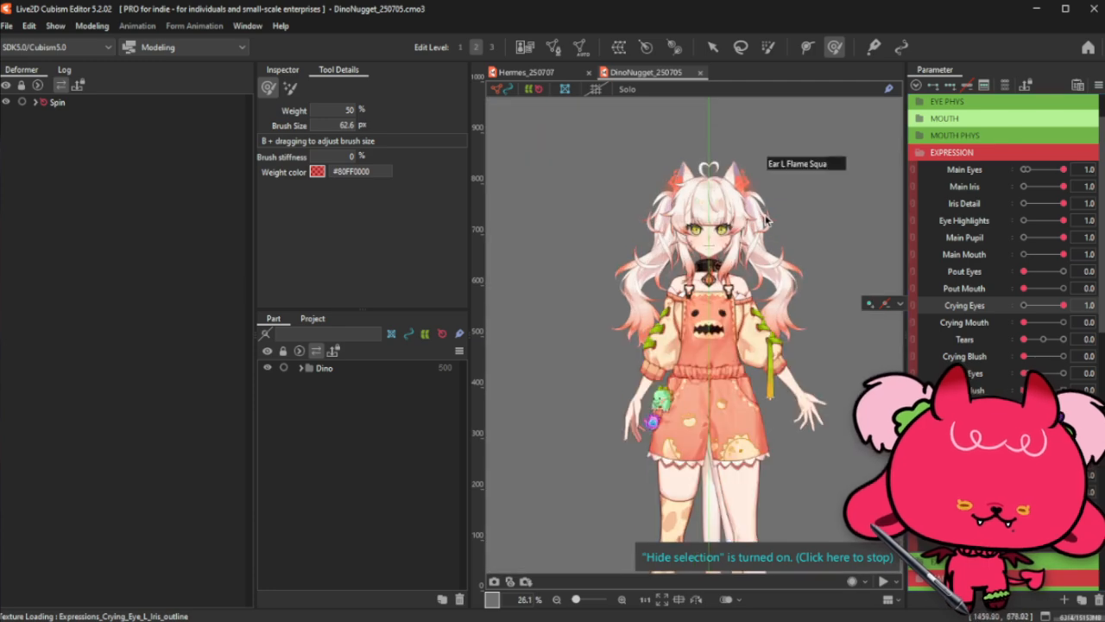
pyautogui.scroll(1, 566, 215)
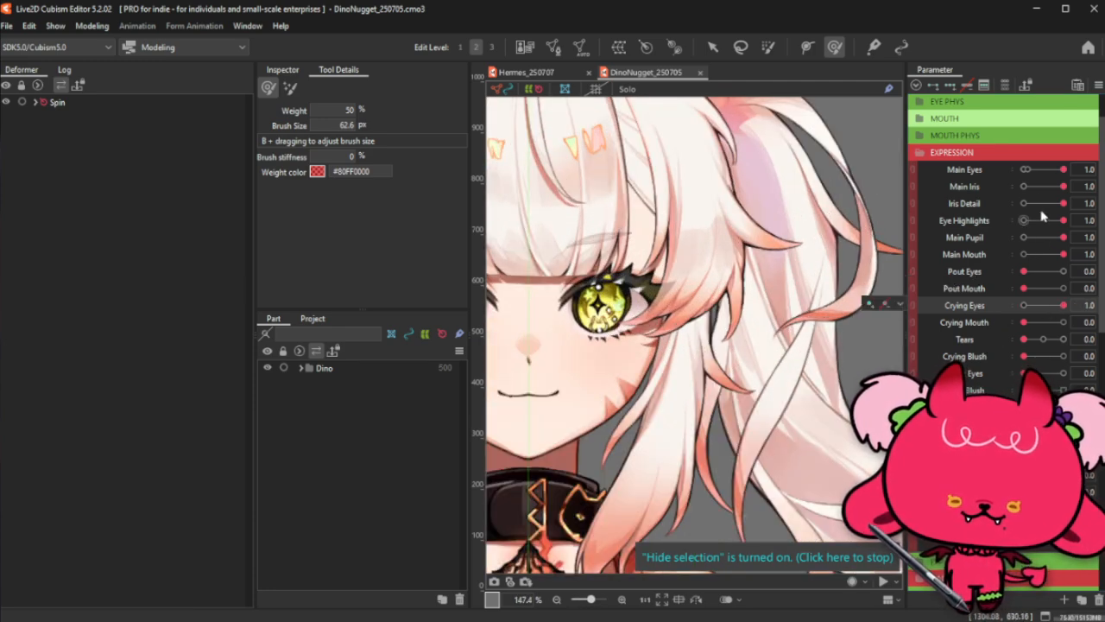
# Step: Inspect the DinoNugget model's left crying eye together with the Main Eyes and Main Iris expression parameters
pyautogui.click(1028, 170)
pyautogui.hotkey('ctrl', 'z')
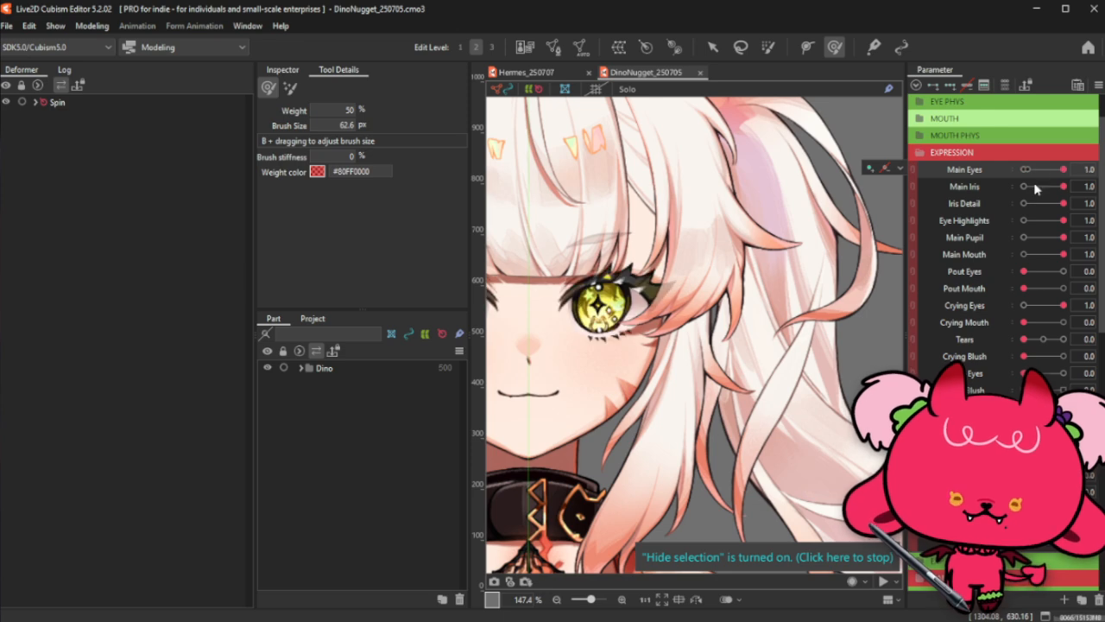
pyautogui.click(1032, 186)
pyautogui.scroll(1, 534, 332)
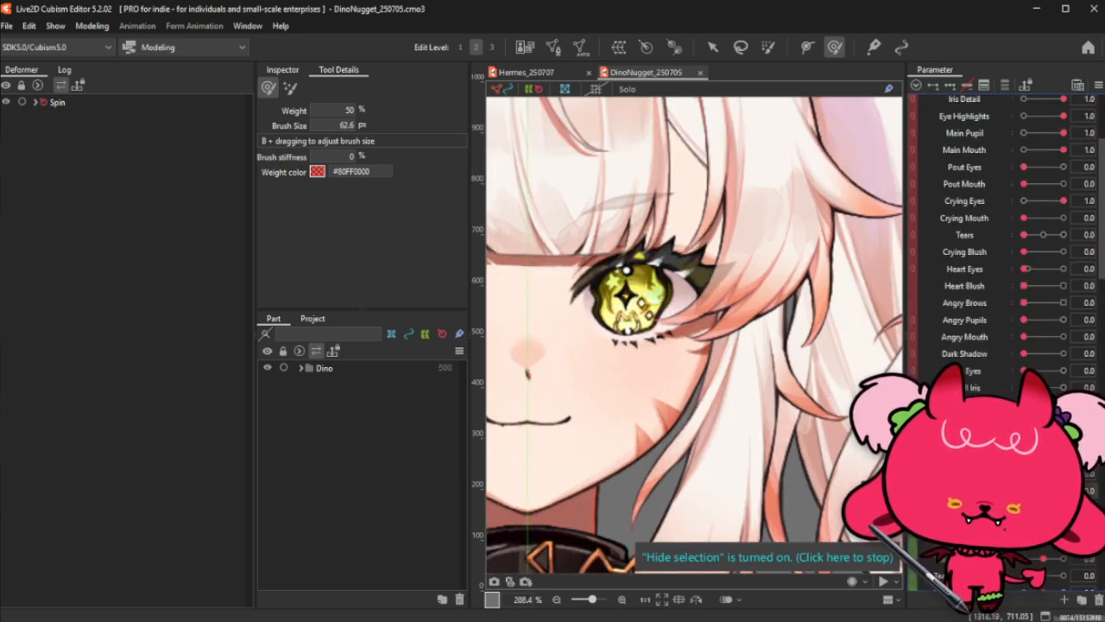
# Step: Examine the DinoNugget Wobble Eye R deformer chain down to Wobble Eye R Static GLUE and its crying-iris meshes, and close that model
pyautogui.scroll(-3, 198, 458)
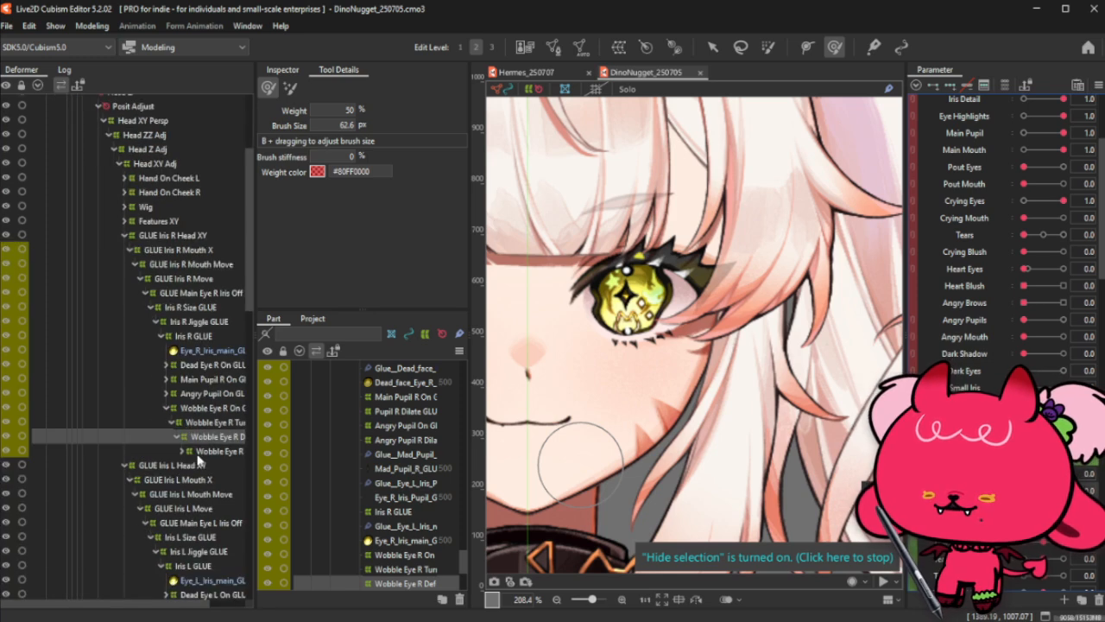
pyautogui.moveTo(253, 422); pyautogui.dragTo(318, 417)
pyautogui.click(182, 451)
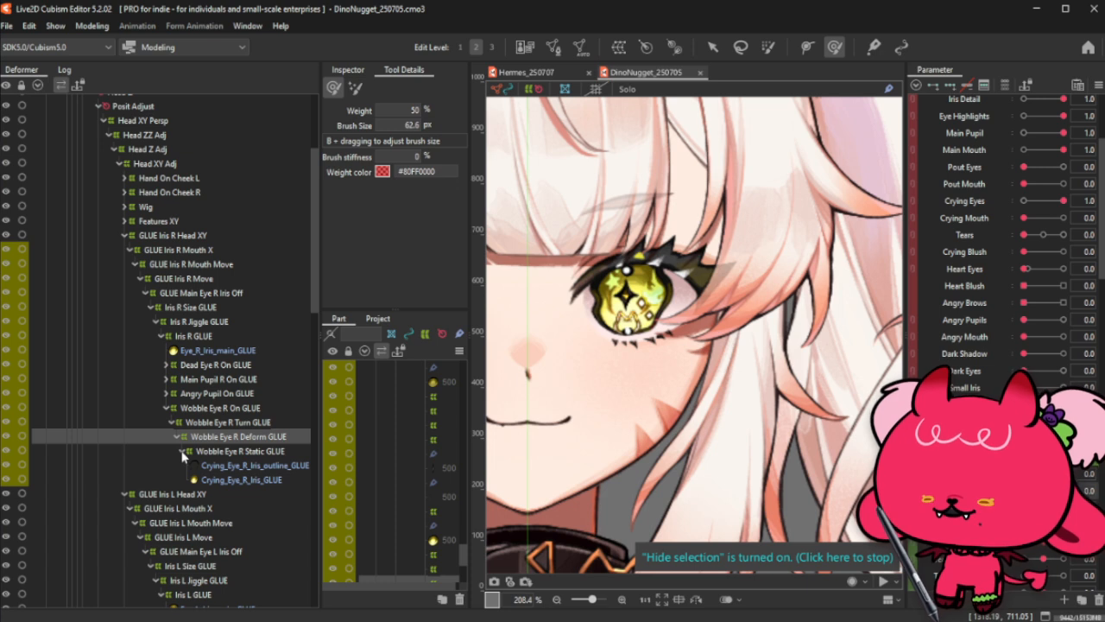
pyautogui.click(247, 449)
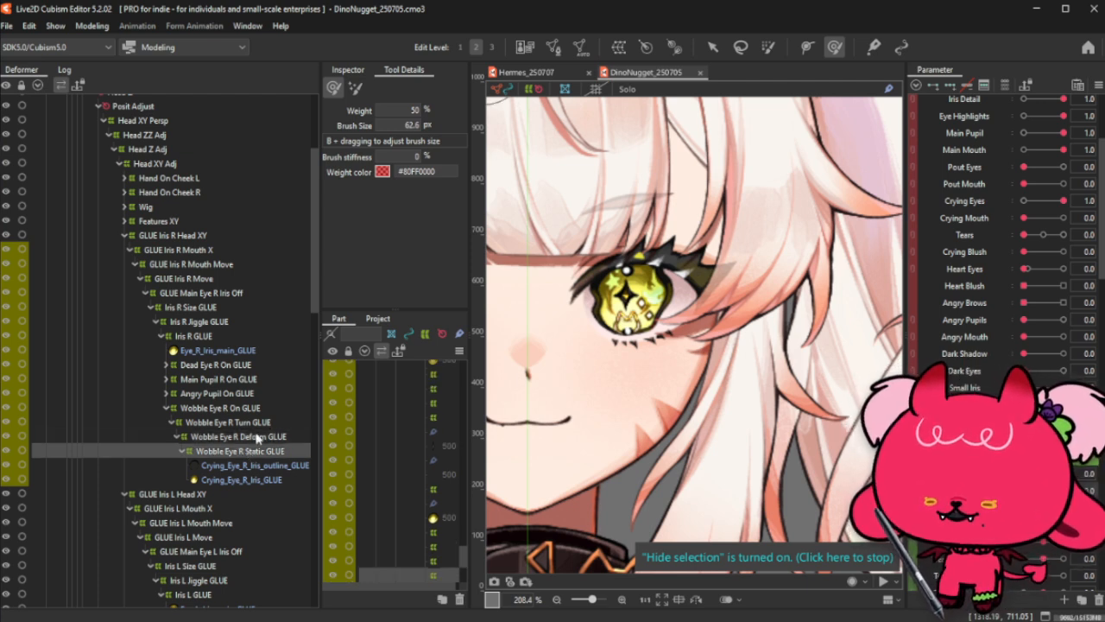
pyautogui.moveTo(1024, 473)
pyautogui.mouseDown()
pyautogui.moveTo(1085, 479)
pyautogui.moveTo(1039, 475)
pyautogui.mouseUp()
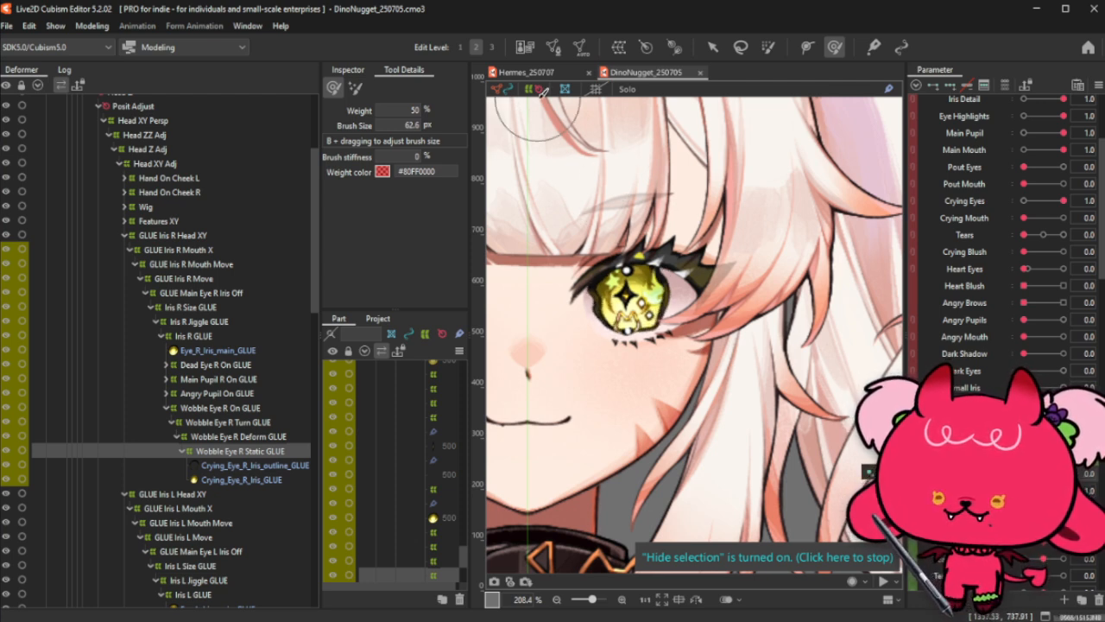
pyautogui.click(701, 74)
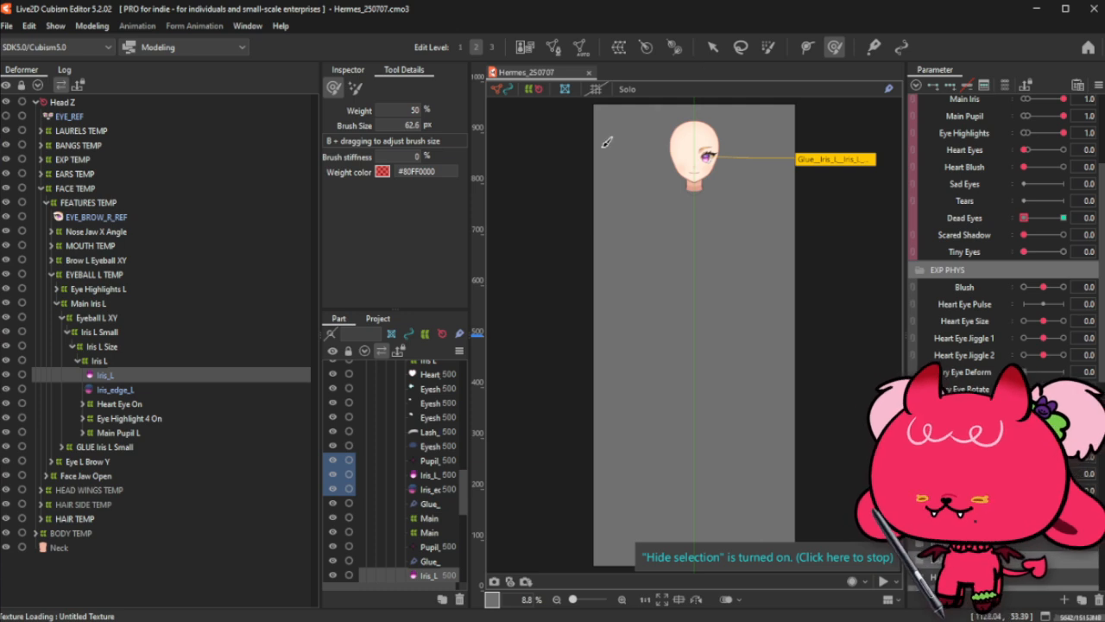
# Step: Check the meshes and deformer grids of Iris_L, Iris_edge_L, Eye Highlight 4 On and Main Pupil L together in the Hermes model
pyautogui.scroll(6, 704, 127)
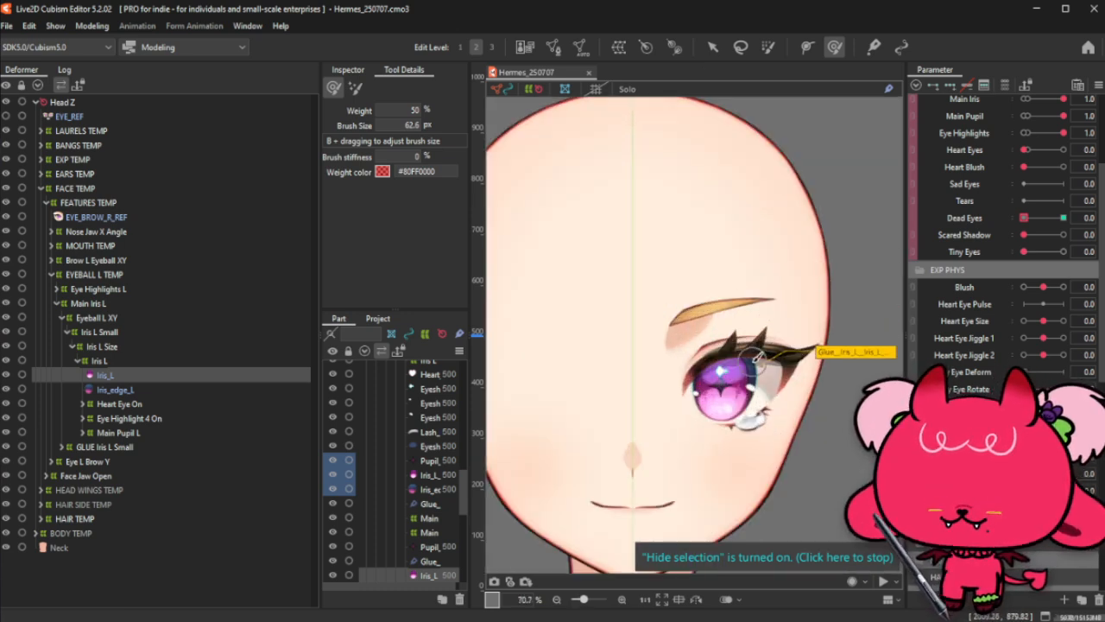
pyautogui.keyDown('ctrl'); pyautogui.click(138, 389); pyautogui.keyUp('ctrl')
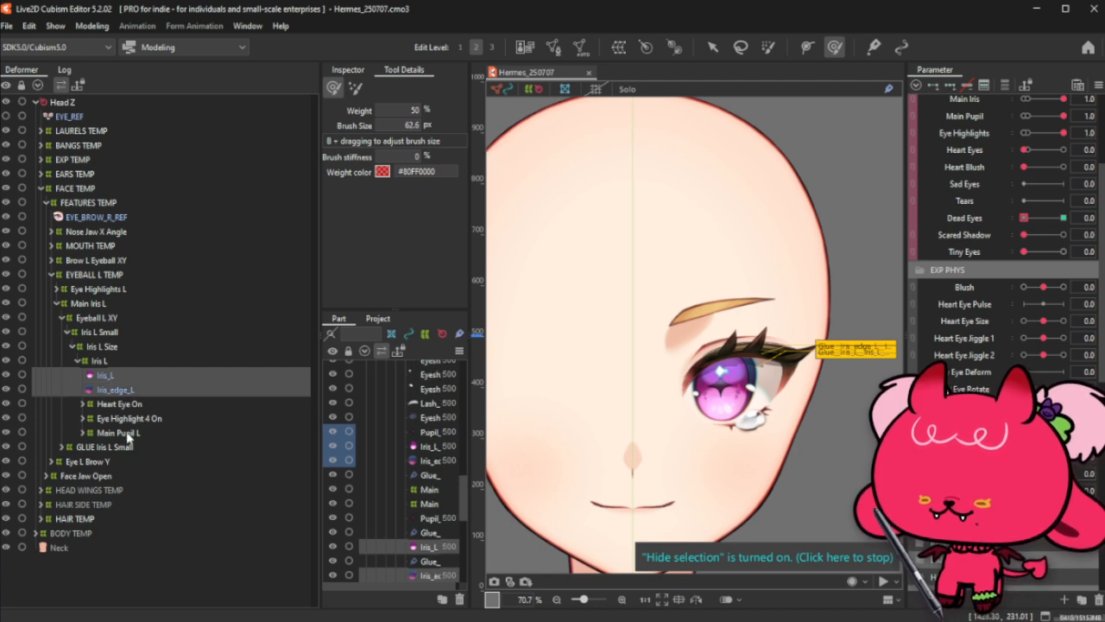
pyautogui.keyDown('ctrl'); pyautogui.click(135, 419); pyautogui.keyUp('ctrl')
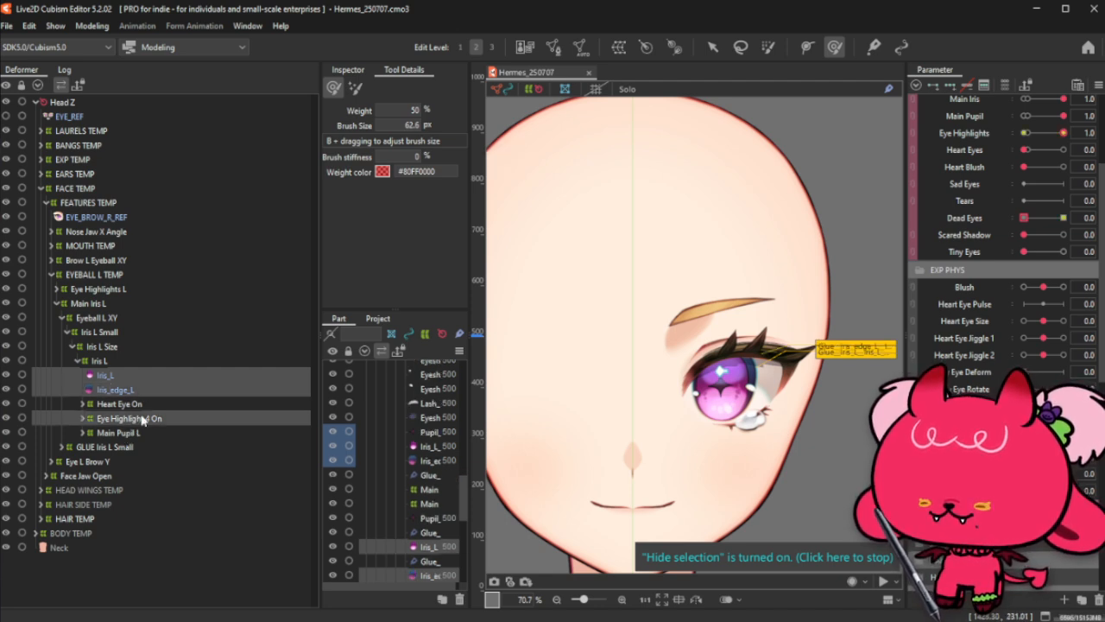
pyautogui.keyDown('ctrl'); pyautogui.click(130, 432); pyautogui.keyUp('ctrl')
pyautogui.hotkey('ctrl', 't')
pyautogui.scroll(-1, 834, 445)
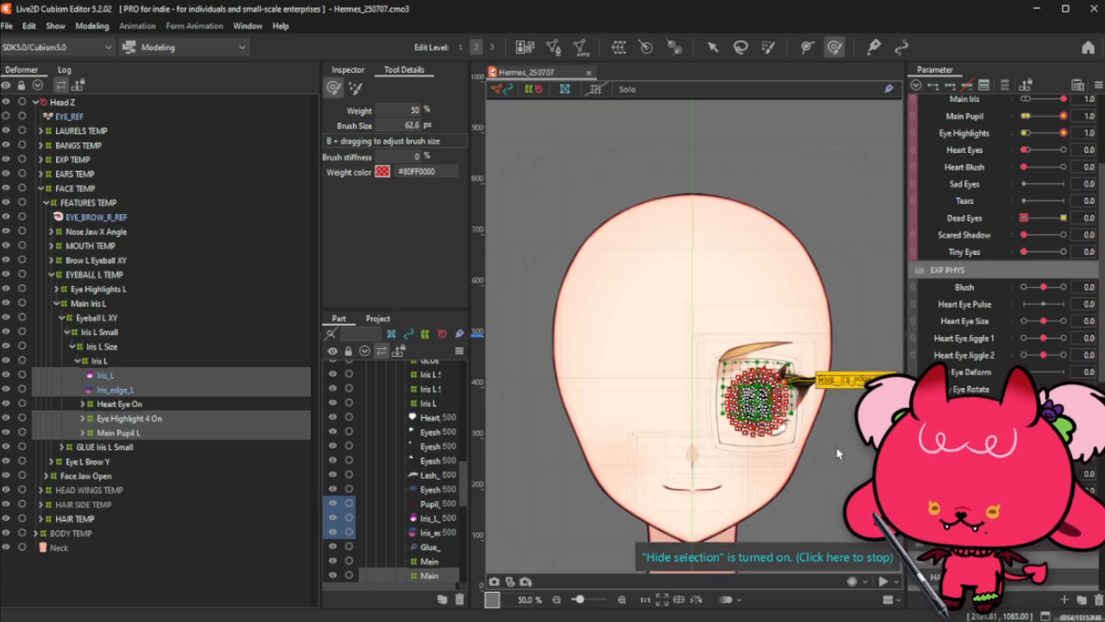
pyautogui.scroll(3, 835, 445)
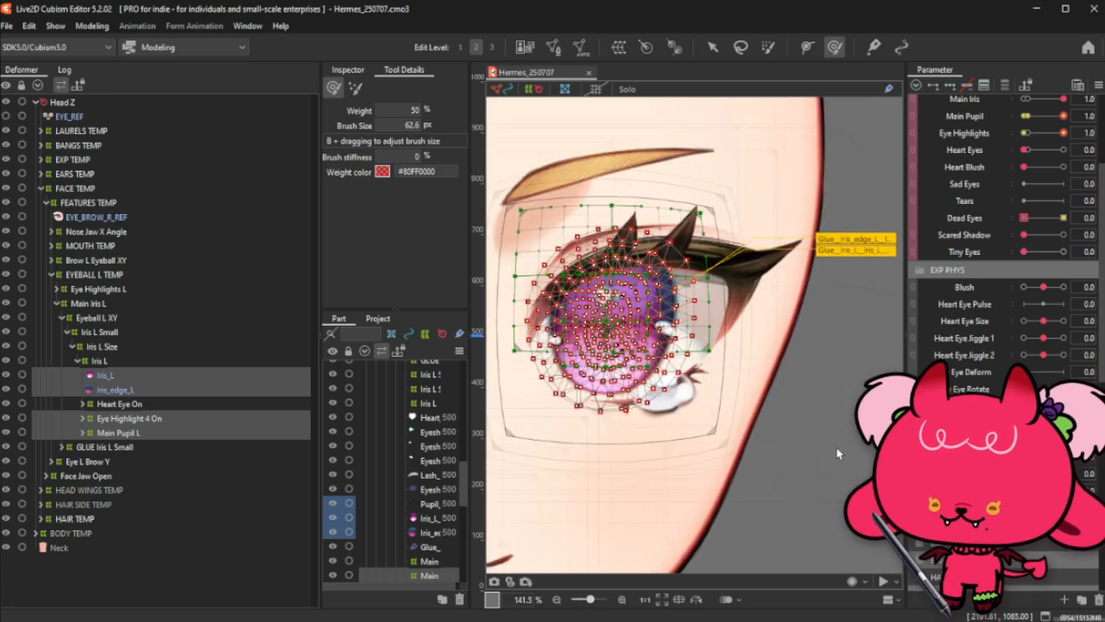
pyautogui.click(113, 378)
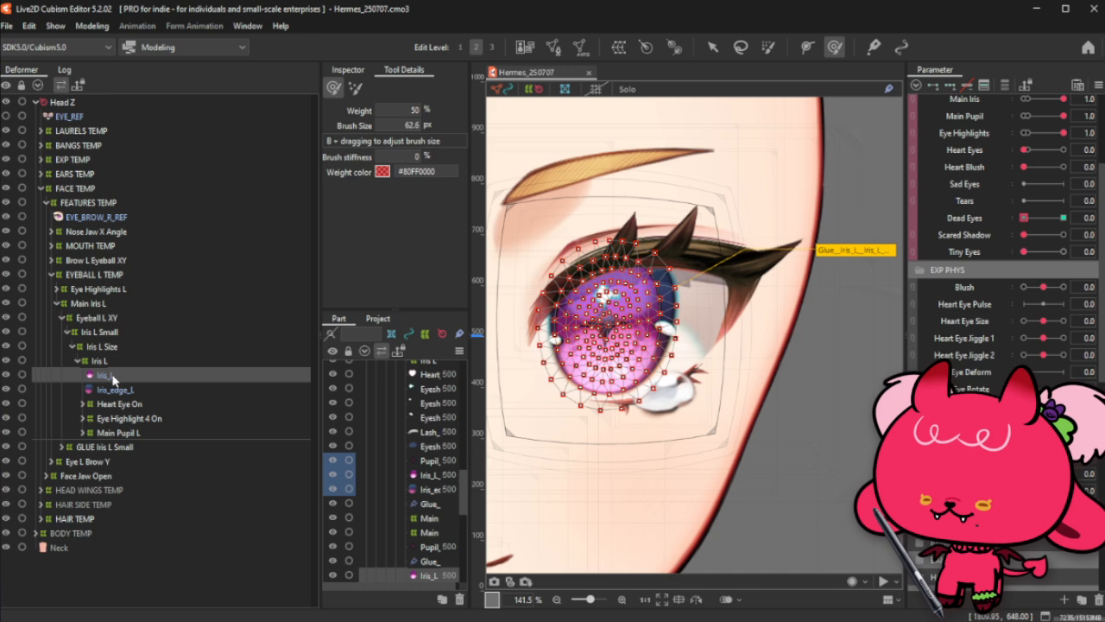
pyautogui.click(618, 47)
pyautogui.click(500, 436)
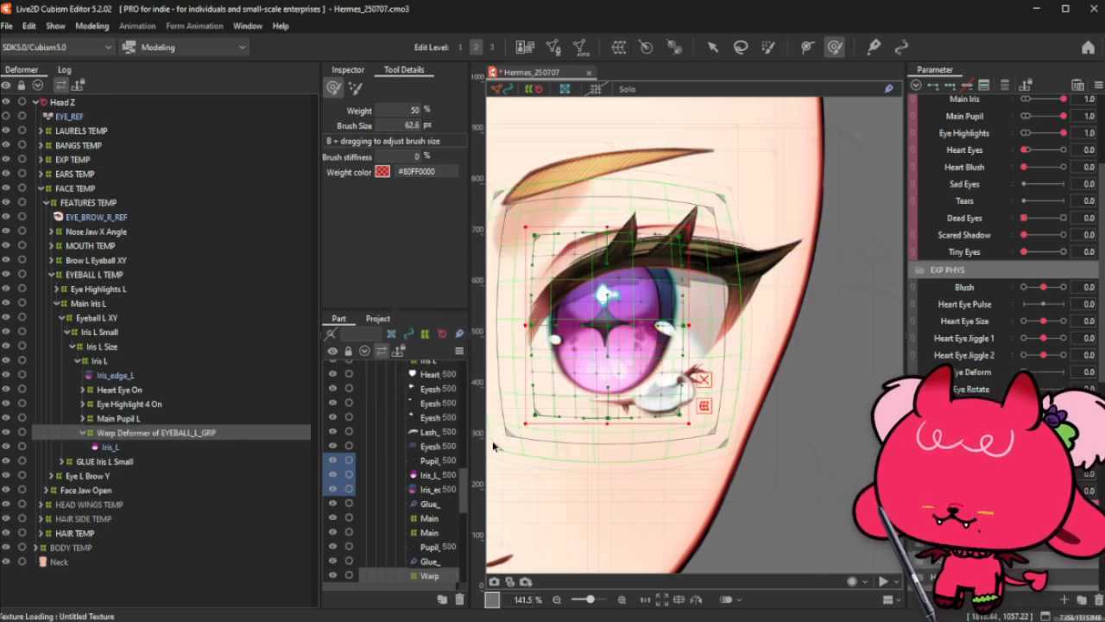
pyautogui.hotkey('ctrl', 'z')
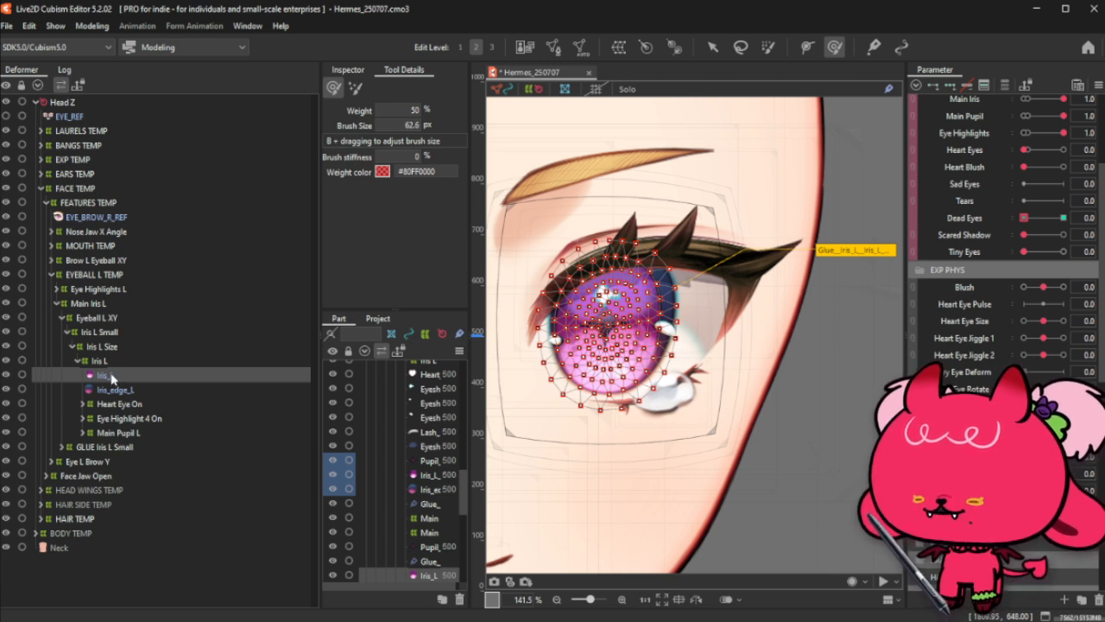
# Step: Move Iris_L directly under FEATURES TEMP and create a 5 x 5 warp deformer with 2 x 2 Bezier division as its parent
pyautogui.moveTo(112, 377); pyautogui.dragTo(151, 277)
pyautogui.click(619, 47)
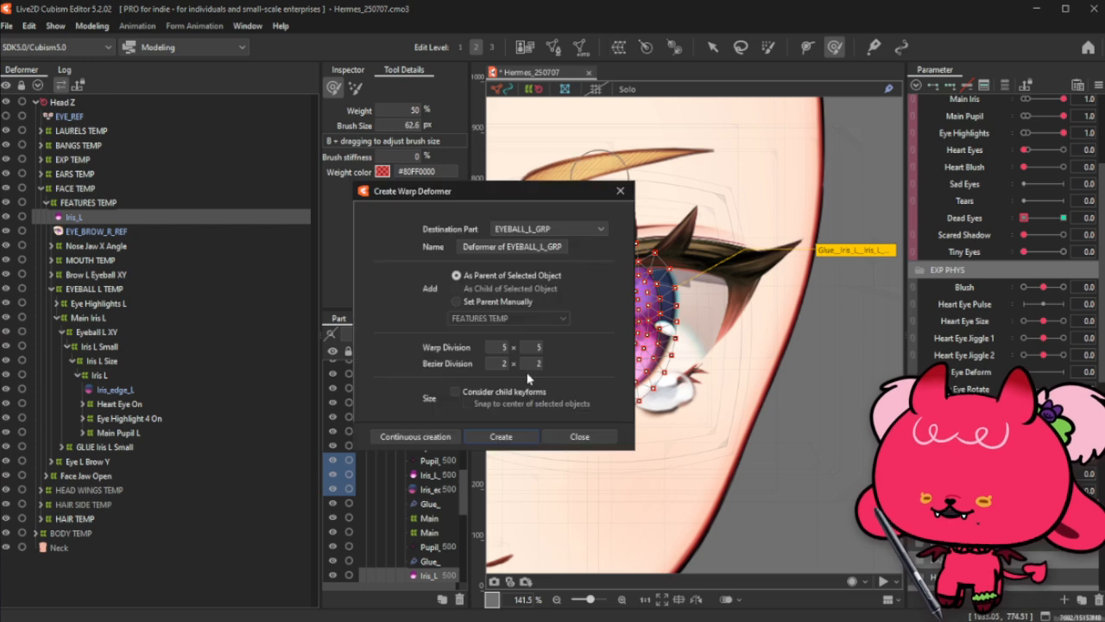
pyautogui.click(502, 435)
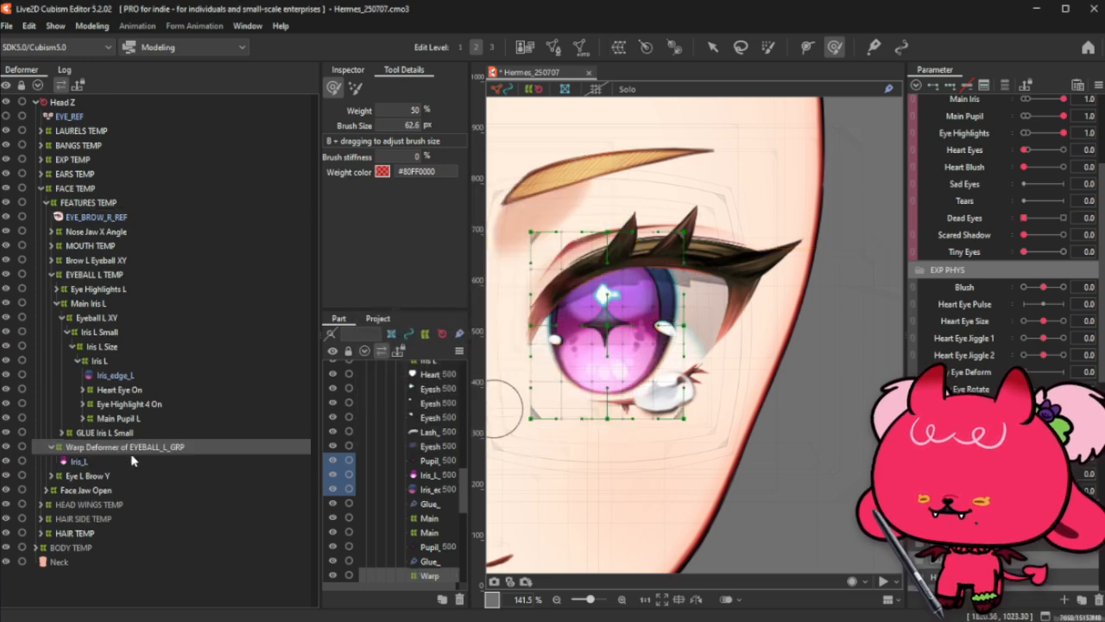
# Step: Nest the new warp deformer under Iris L and put Iris_L, Iris_edge_L, Eye Highlight 4 On and Main Pupil L inside it
pyautogui.moveTo(76, 463); pyautogui.dragTo(118, 440)
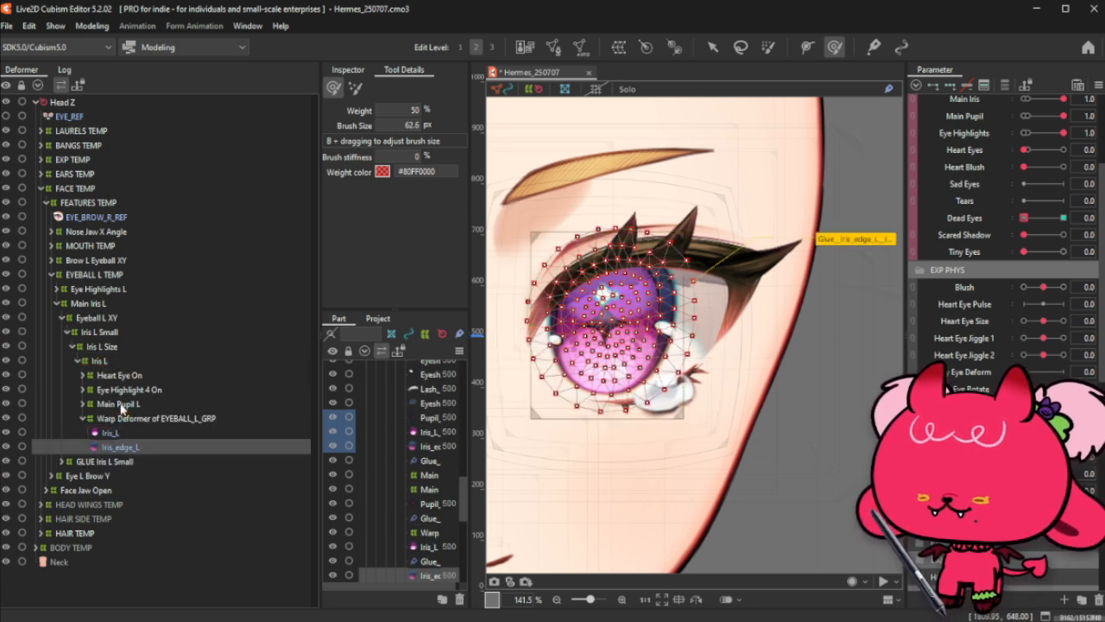
pyautogui.click(149, 389)
pyautogui.keyDown('shift'); pyautogui.click(152, 403); pyautogui.keyUp('shift')
pyautogui.moveTo(152, 403); pyautogui.dragTo(138, 427)
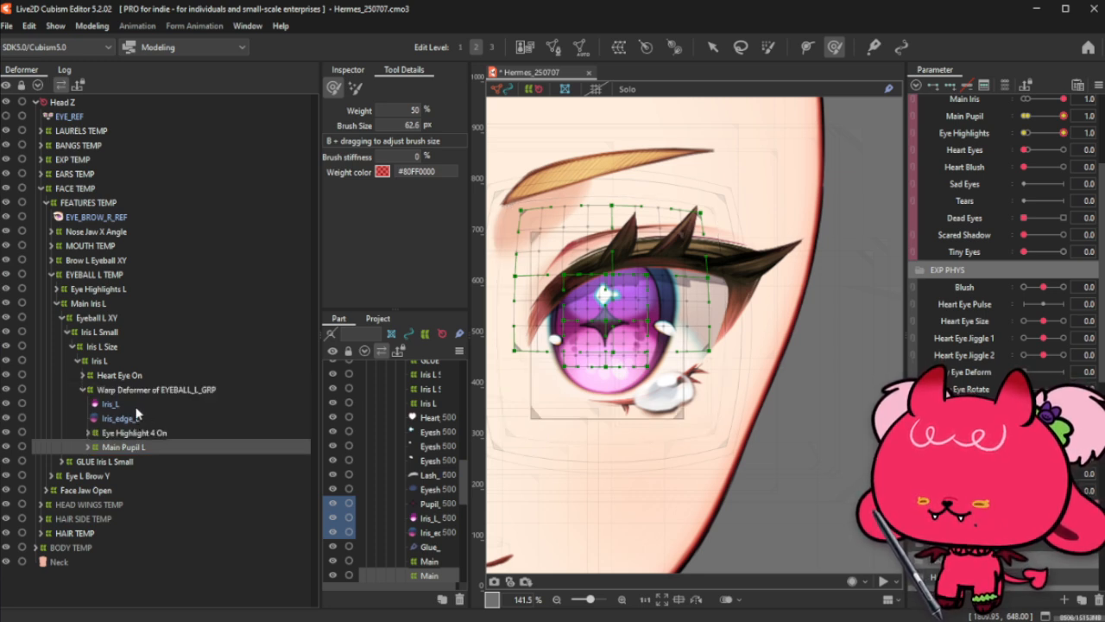
# Step: Select the left eye's iris, iris edge and pupil glue objects and check their shared properties
pyautogui.click(147, 389)
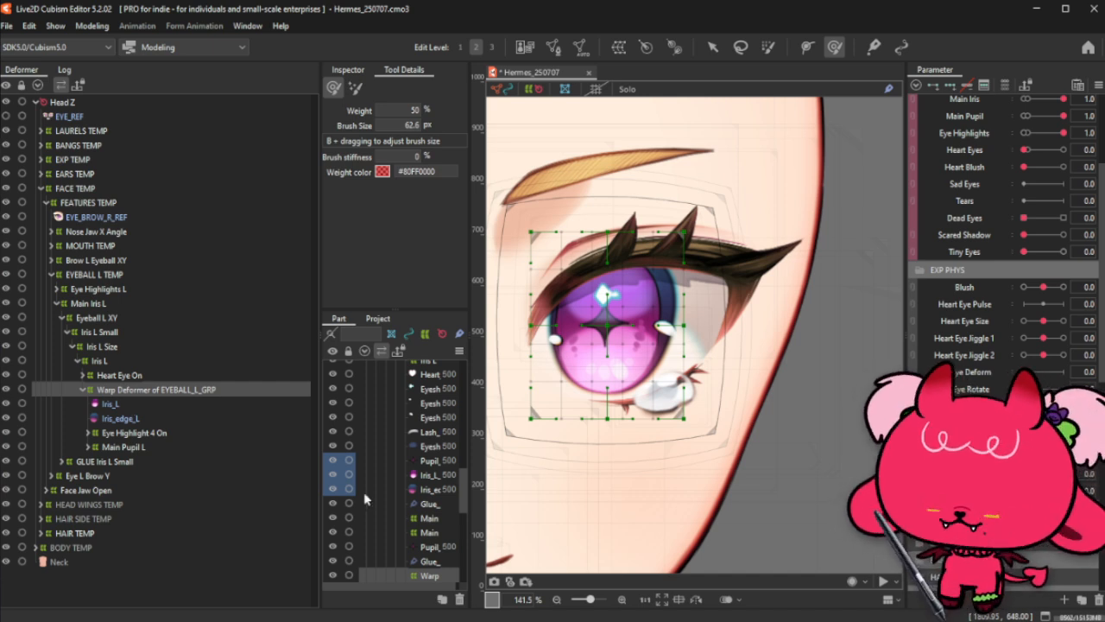
pyautogui.moveTo(316, 443); pyautogui.dragTo(272, 438)
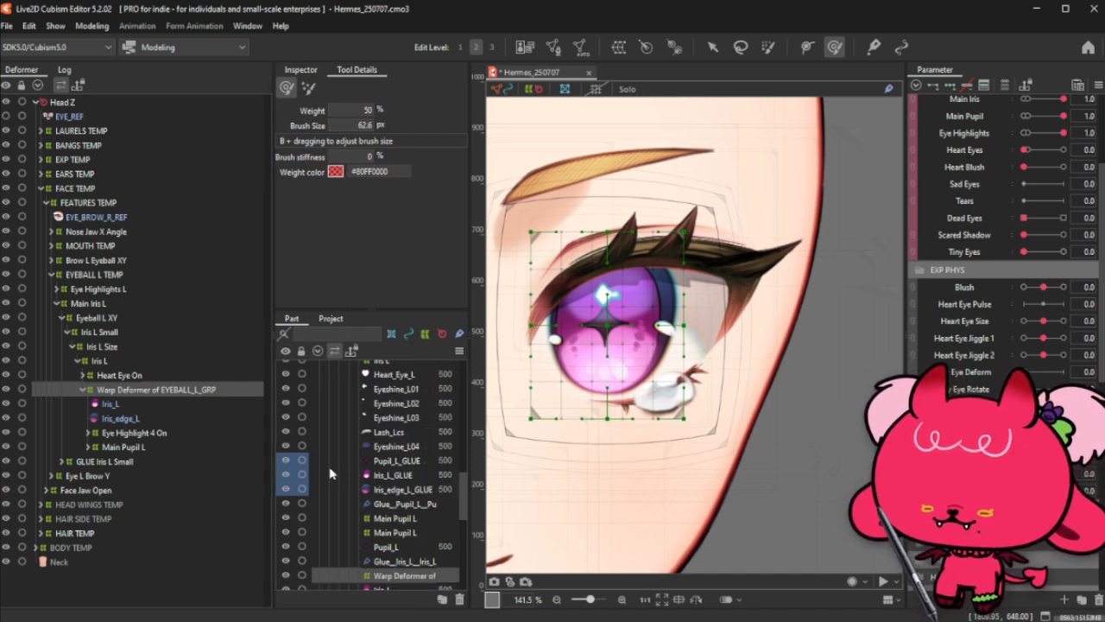
pyautogui.scroll(-2, 380, 500)
pyautogui.click(406, 509)
pyautogui.keyDown('ctrl'); pyautogui.click(413, 553); pyautogui.keyUp('ctrl')
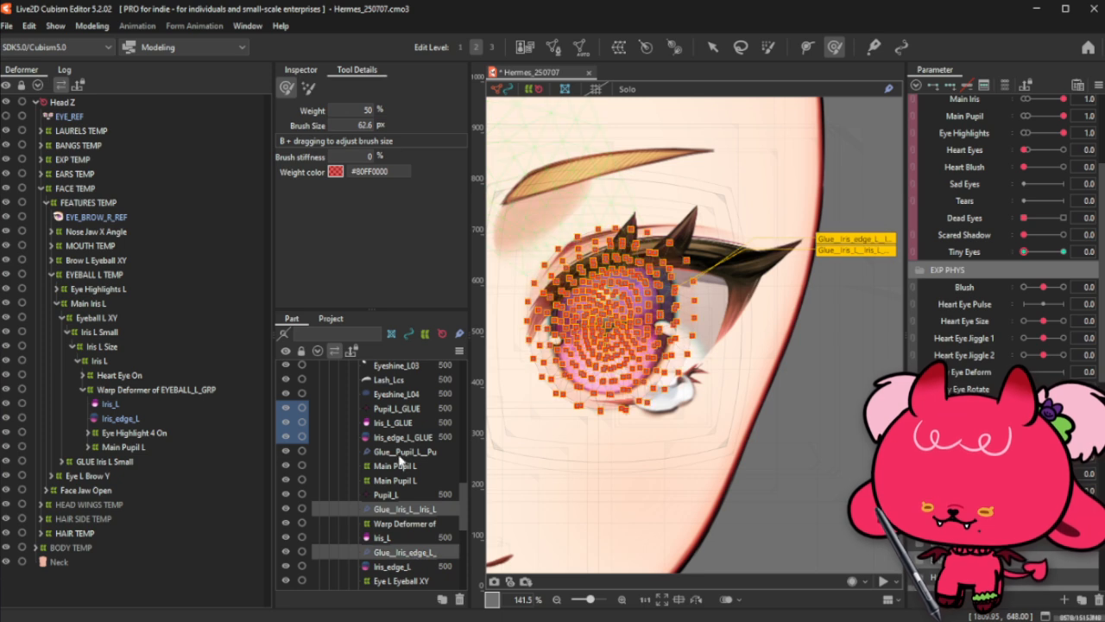
pyautogui.keyDown('ctrl'); pyautogui.click(401, 454); pyautogui.keyUp('ctrl')
pyautogui.click(301, 69)
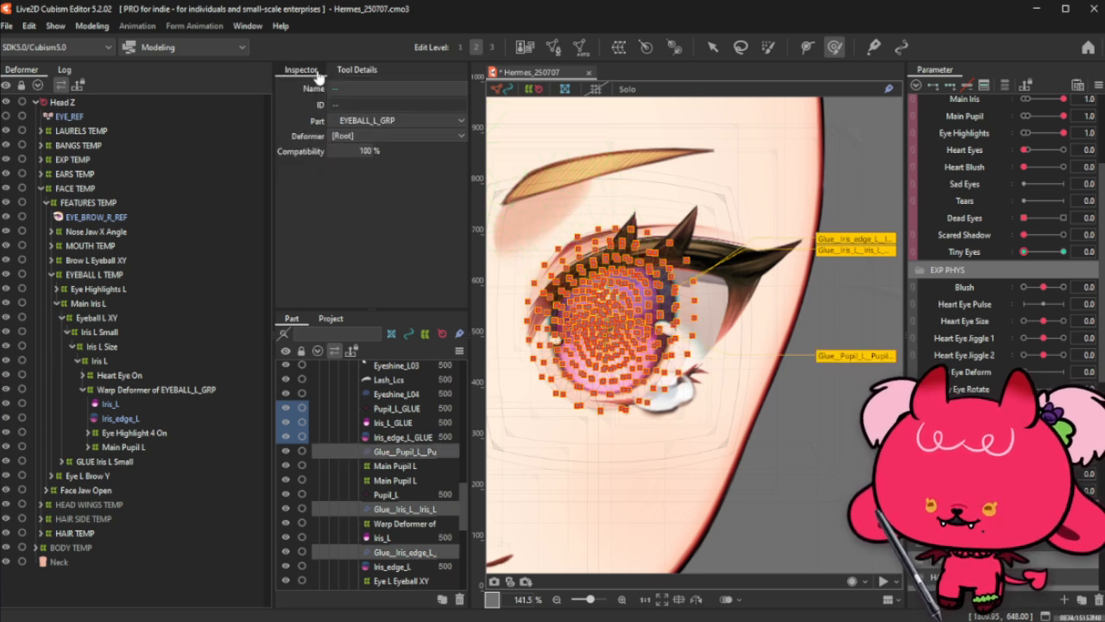
# Step: Rename the new warp deformer under Iris L as Crying Eye Static
pyautogui.click(139, 389)
pyautogui.tripleClick(440, 89)
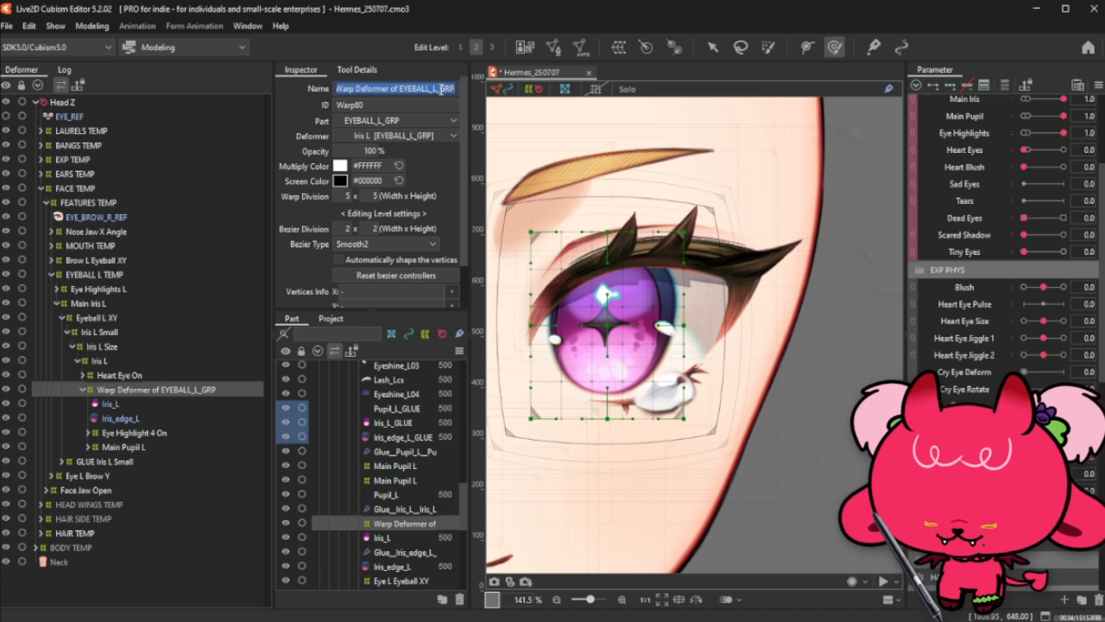
pyautogui.write('Crying Eye Static')
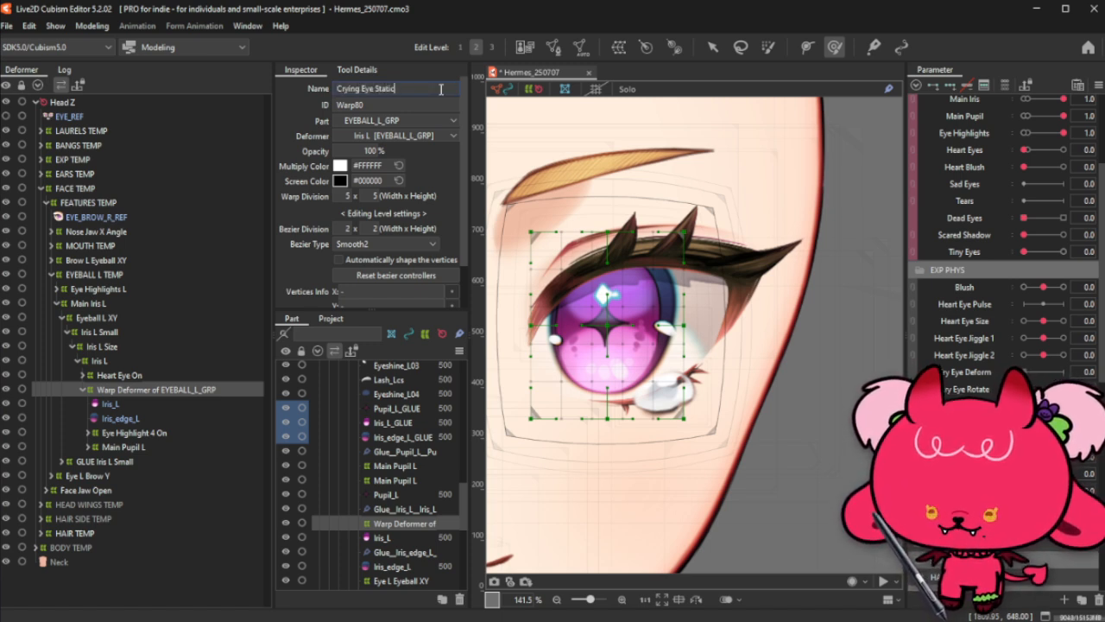
pyautogui.press('Return')
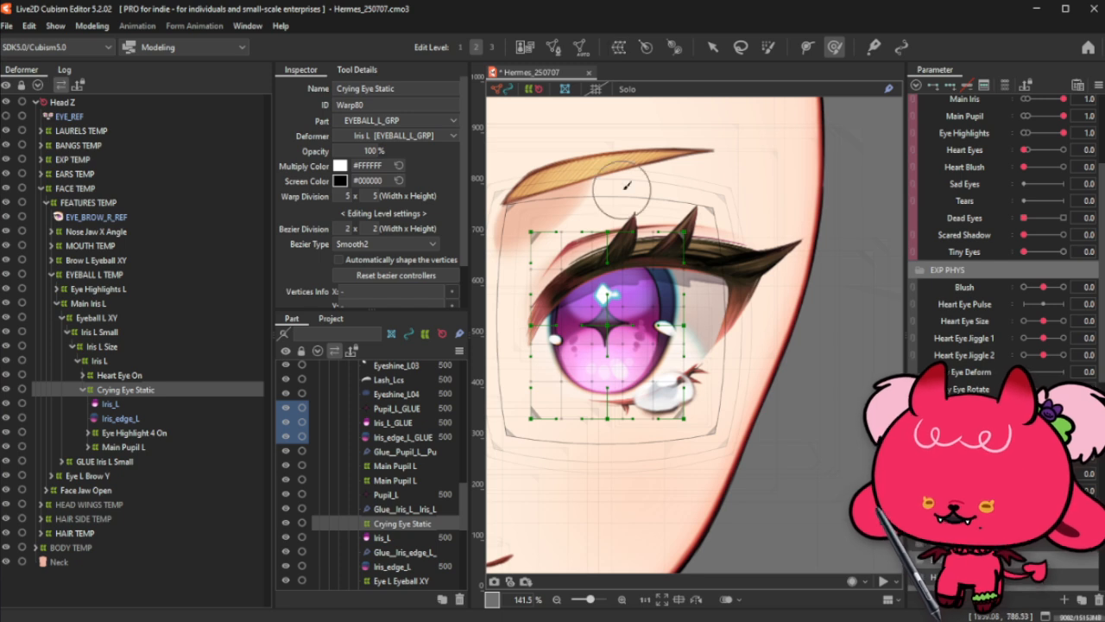
# Step: Widen the Crying Eye Static deformer's frame around the left iris and extend it upward, resizing the frame independently of its children
pyautogui.click(713, 48)
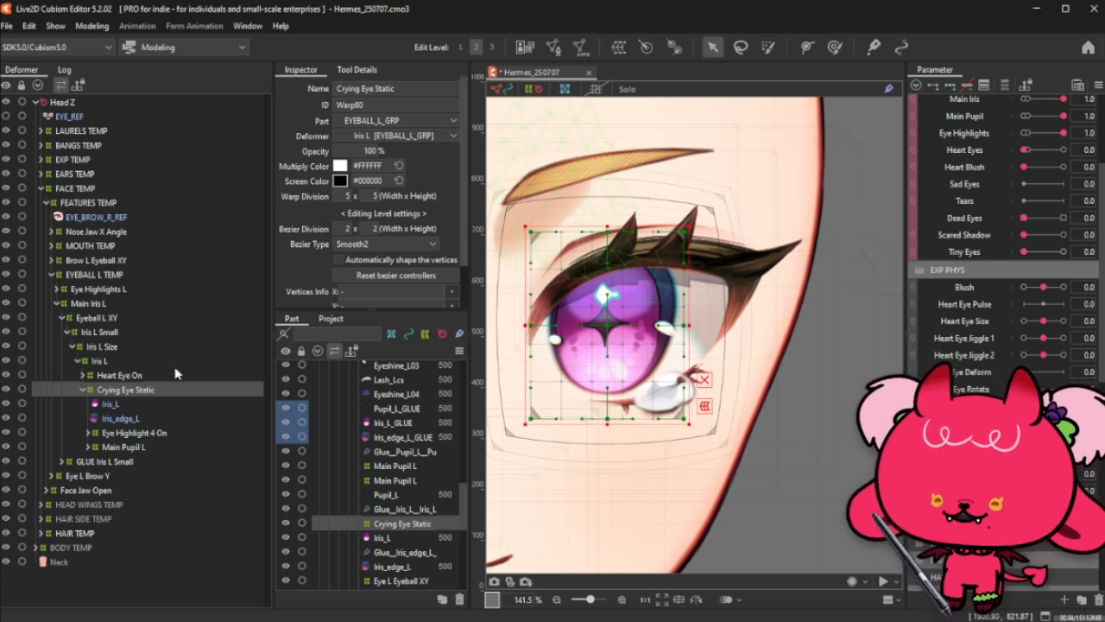
pyautogui.press('ctrl')
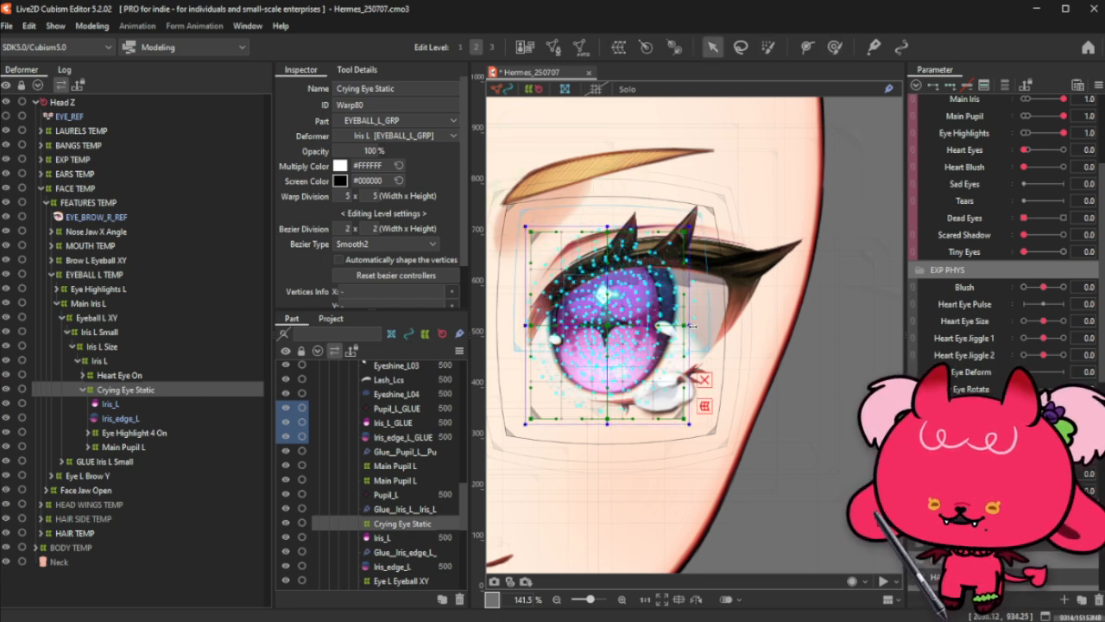
pyautogui.moveTo(691, 327); pyautogui.dragTo(720, 323)
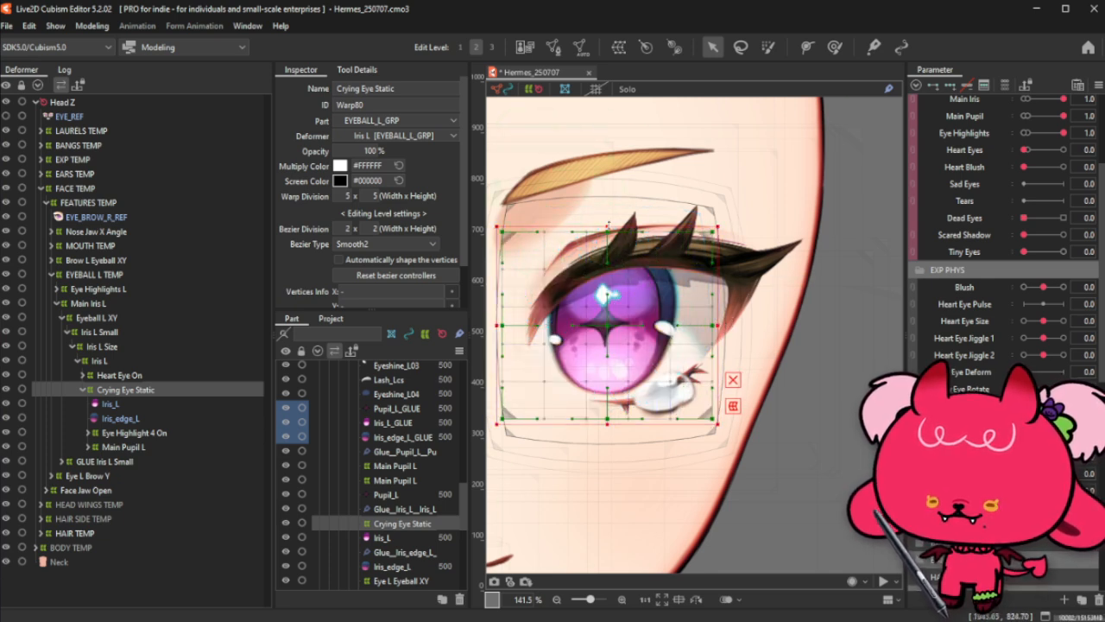
pyautogui.moveTo(608, 229); pyautogui.dragTo(610, 192)
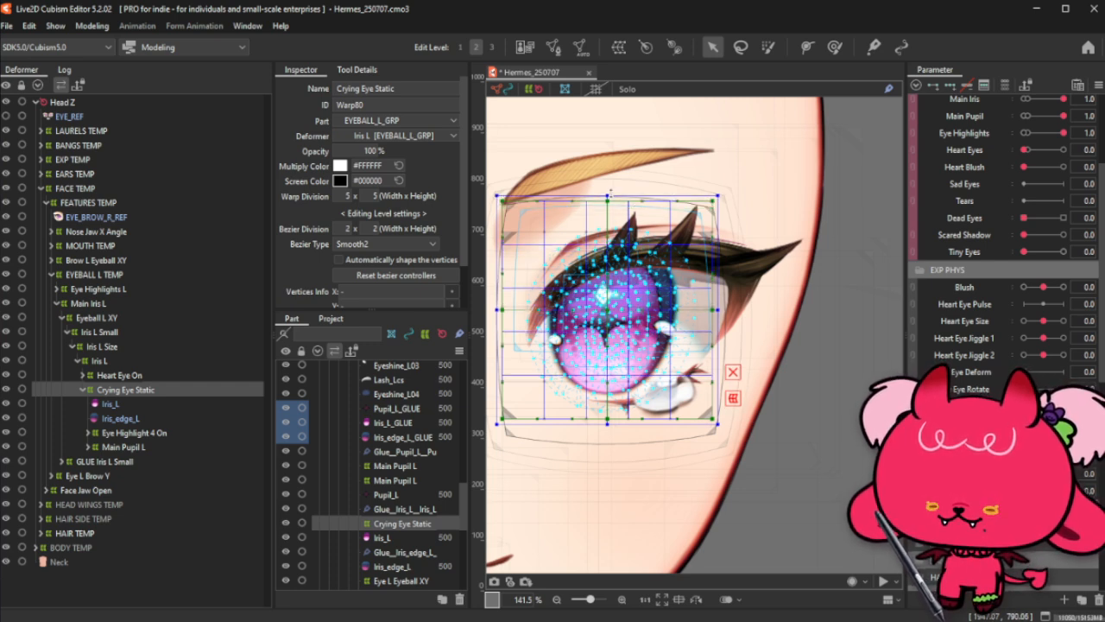
pyautogui.moveTo(610, 190); pyautogui.dragTo(610, 191)
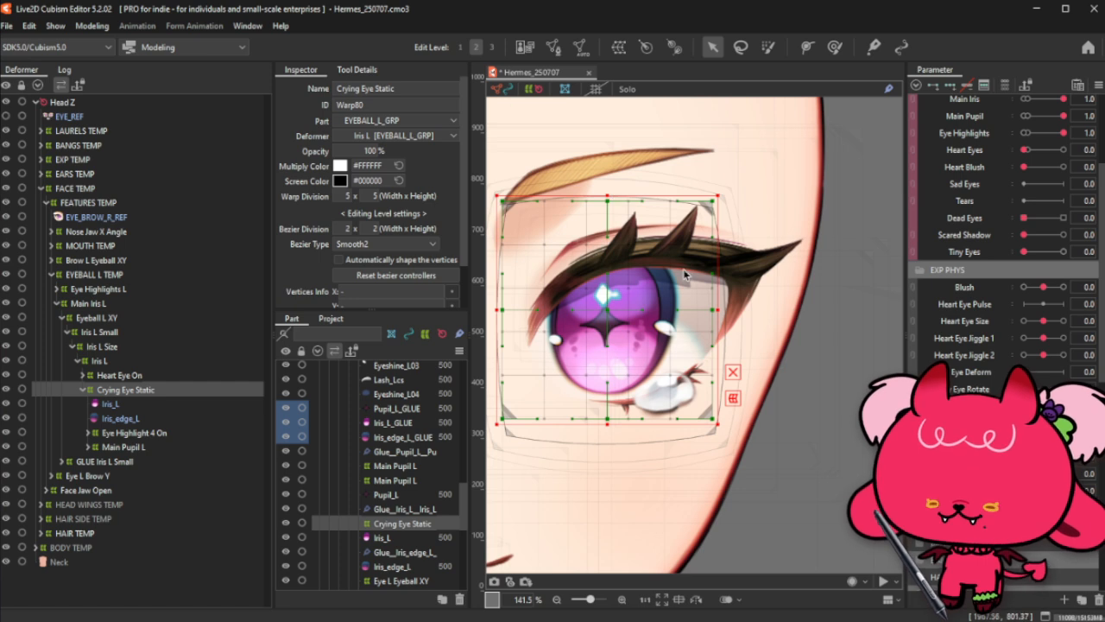
pyautogui.moveTo(717, 311); pyautogui.dragTo(721, 313)
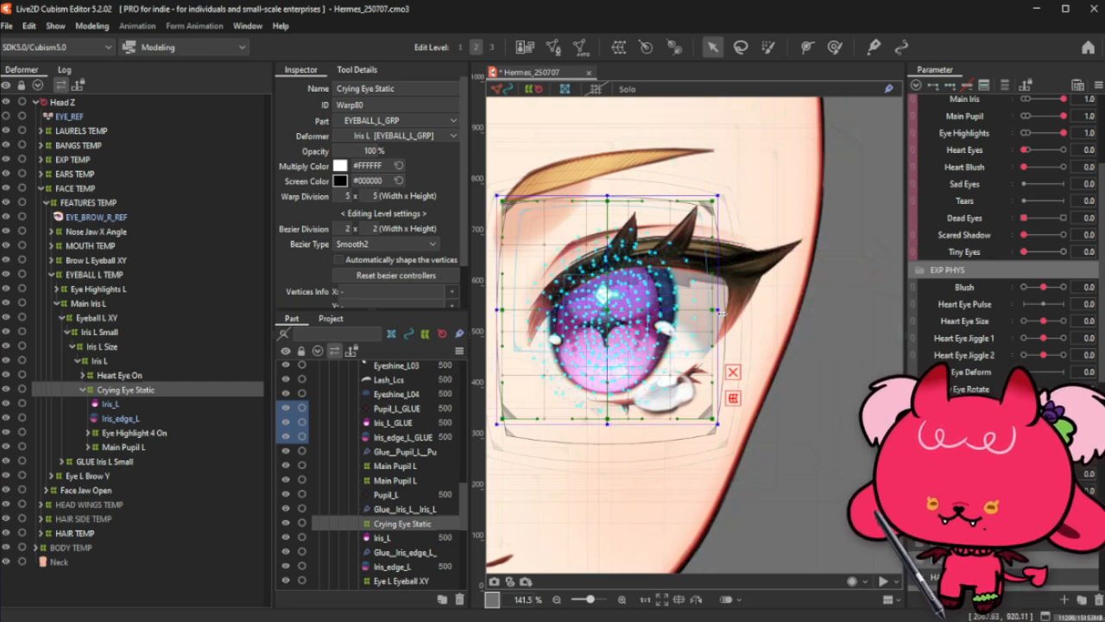
pyautogui.moveTo(498, 310); pyautogui.dragTo(505, 310)
pyautogui.moveTo(716, 310); pyautogui.dragTo(718, 310)
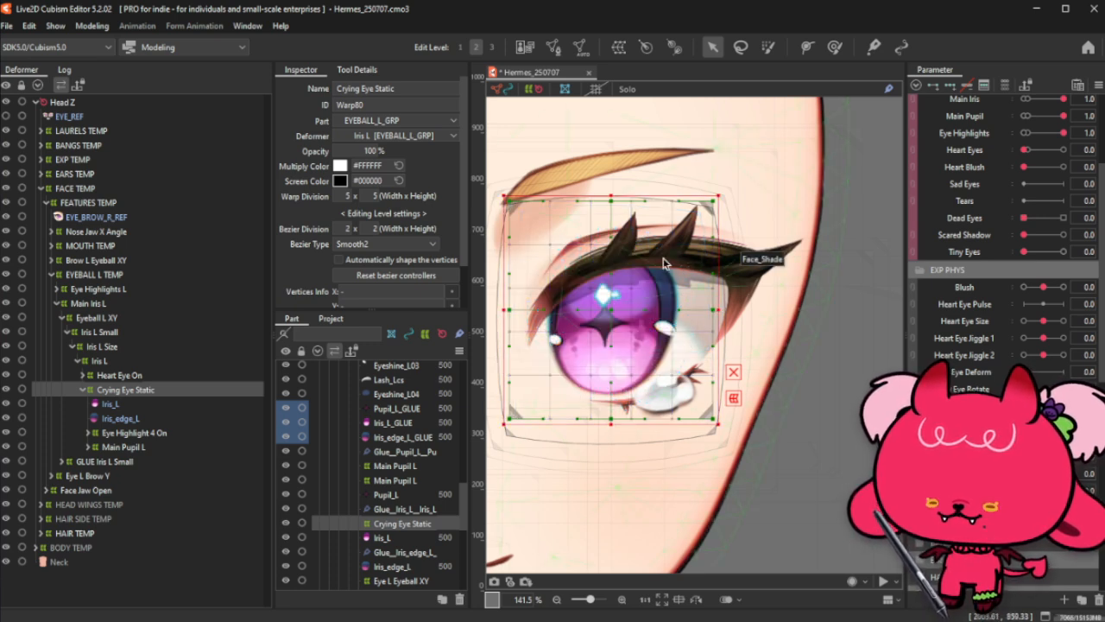
# Step: Set the Crying Eye Static deformer's warp division to 9 × 10 and shrink its frame slightly around the left eye
pyautogui.click(342, 196)
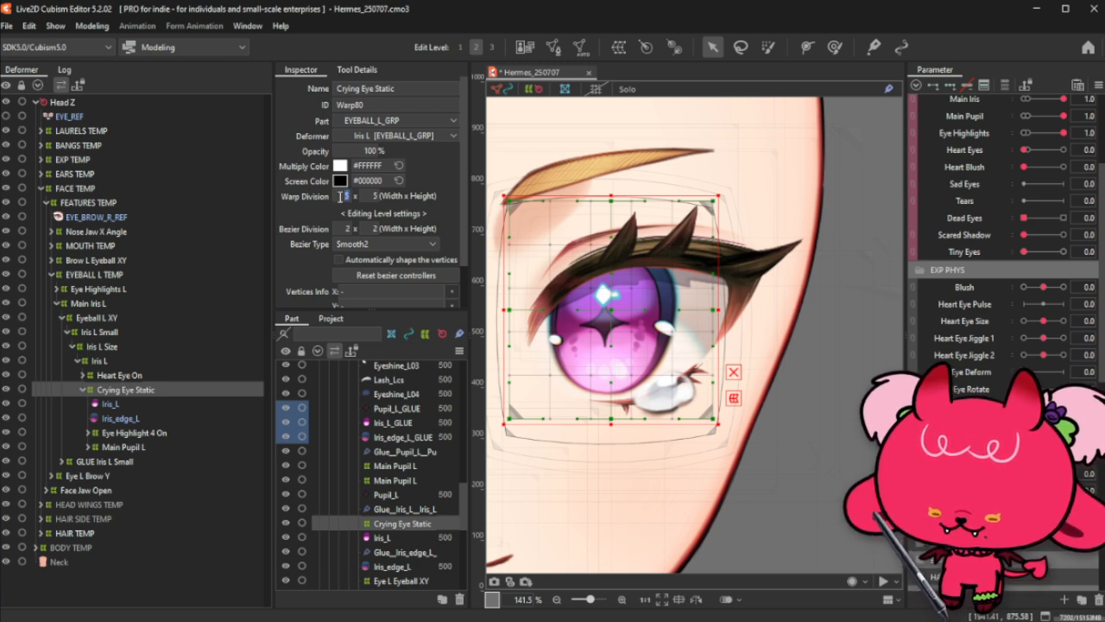
pyautogui.write('9')
pyautogui.click(366, 196)
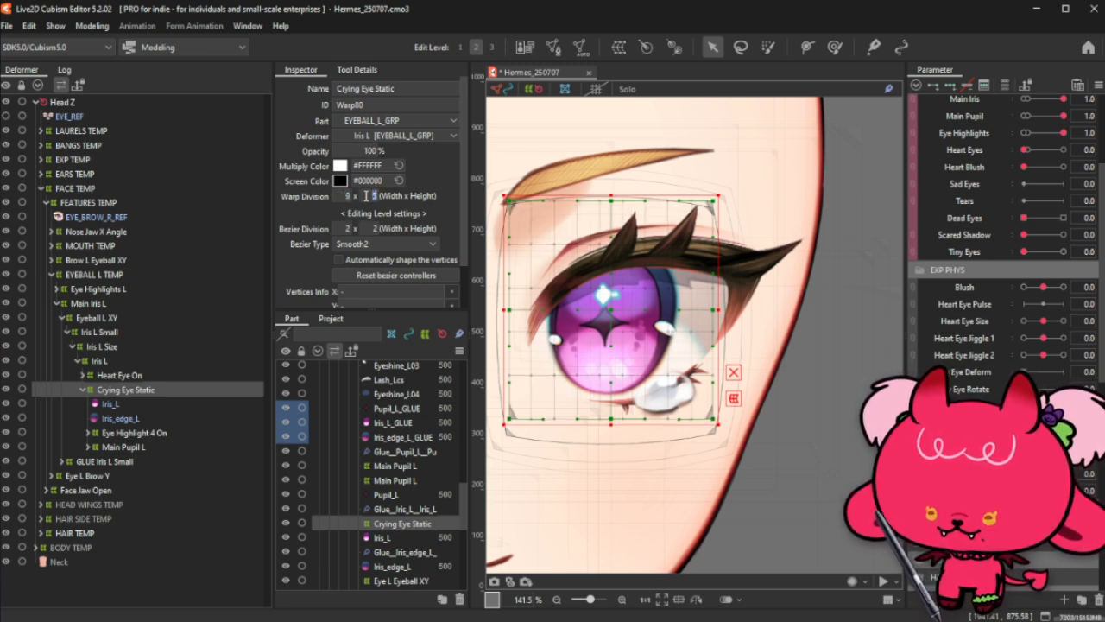
pyautogui.write('10')
pyautogui.press('Return')
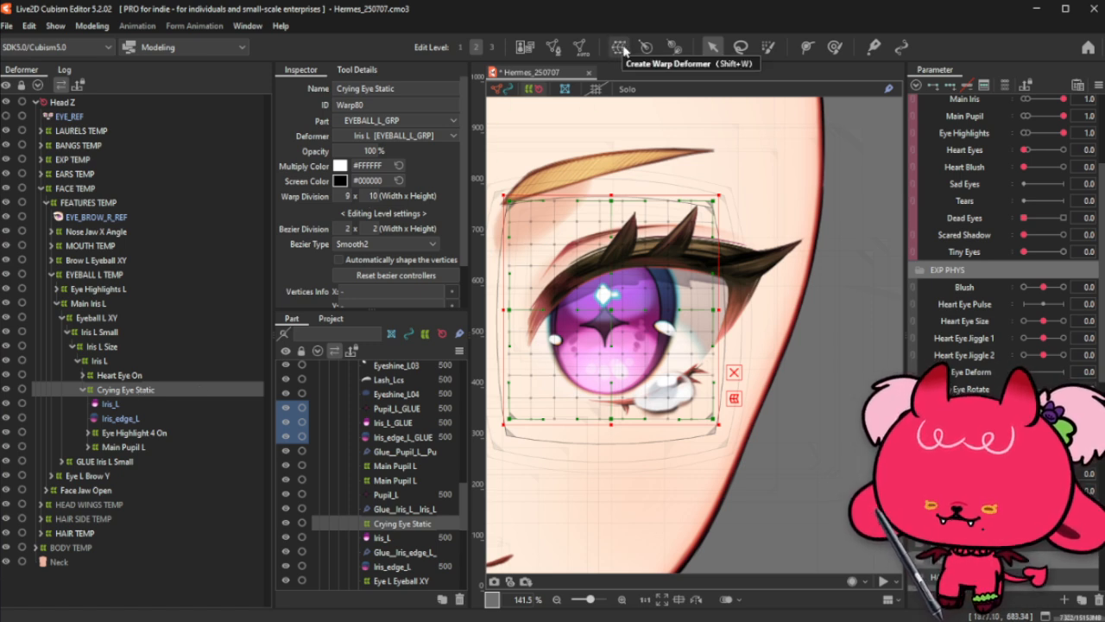
pyautogui.moveTo(720, 195); pyautogui.dragTo(721, 195)
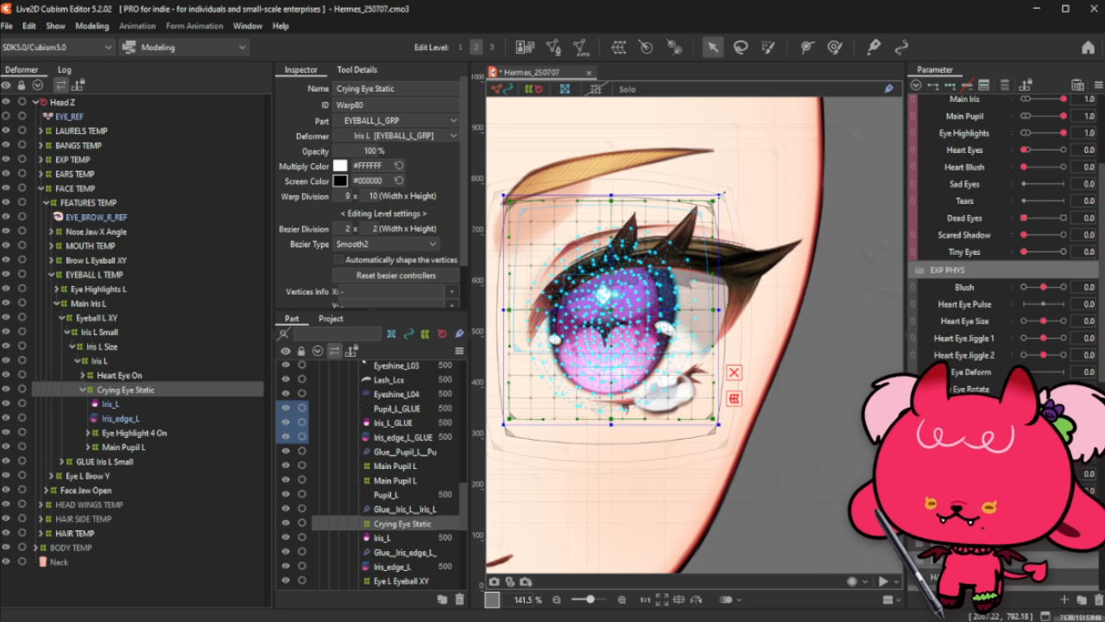
pyautogui.moveTo(722, 194); pyautogui.dragTo(721, 195)
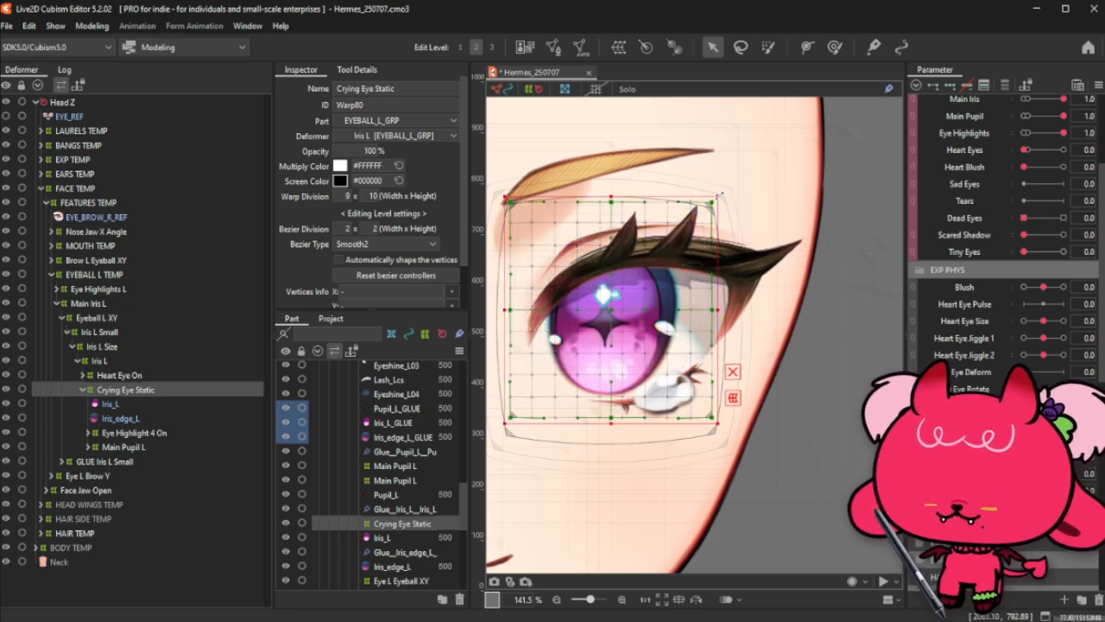
# Step: Create a 9 × 10 warp deformer named Crying Eye Deform as the parent of Crying Eye Static
pyautogui.click(618, 46)
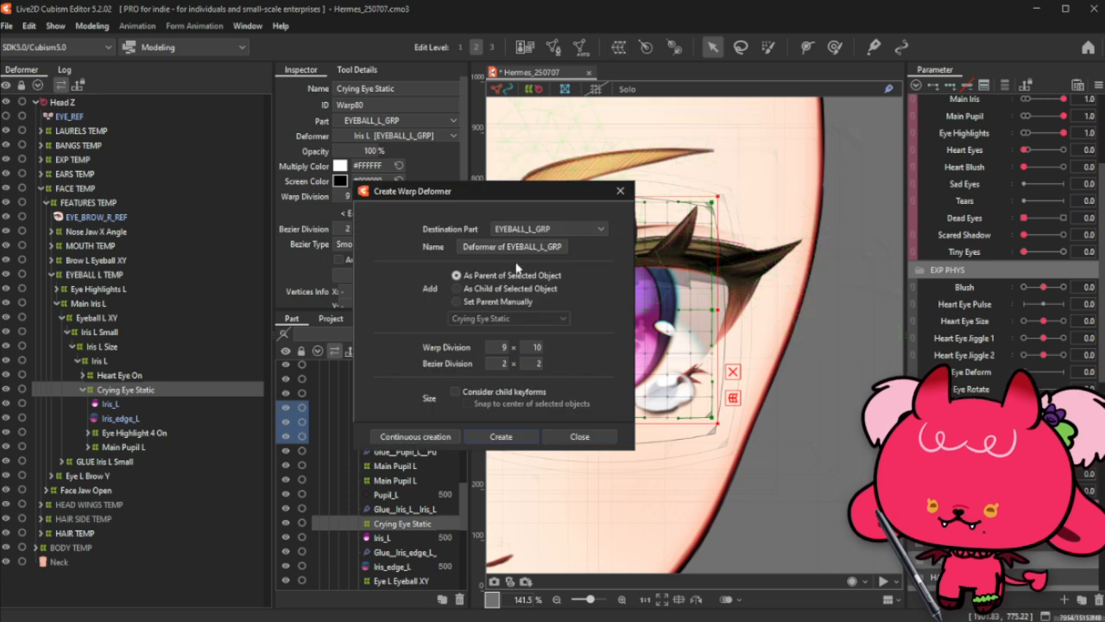
pyautogui.doubleClick(516, 248)
pyautogui.click(516, 249)
pyautogui.write('Cryin')
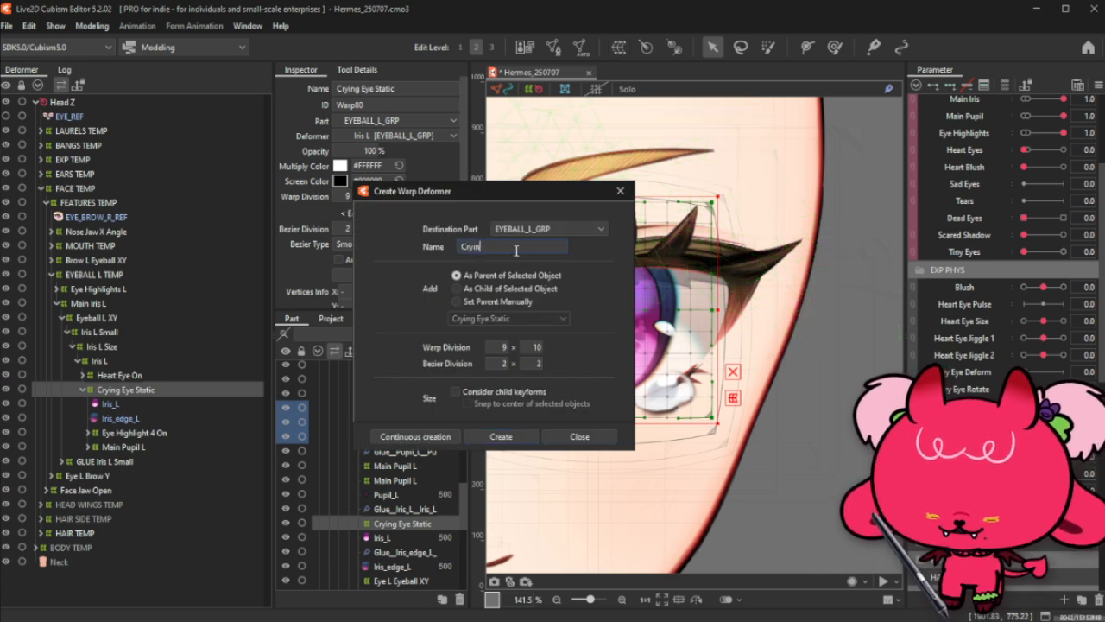
pyautogui.write('g ey')
pyautogui.press('BackSpace')
pyautogui.press('BackSpace')
pyautogui.write('Eye')
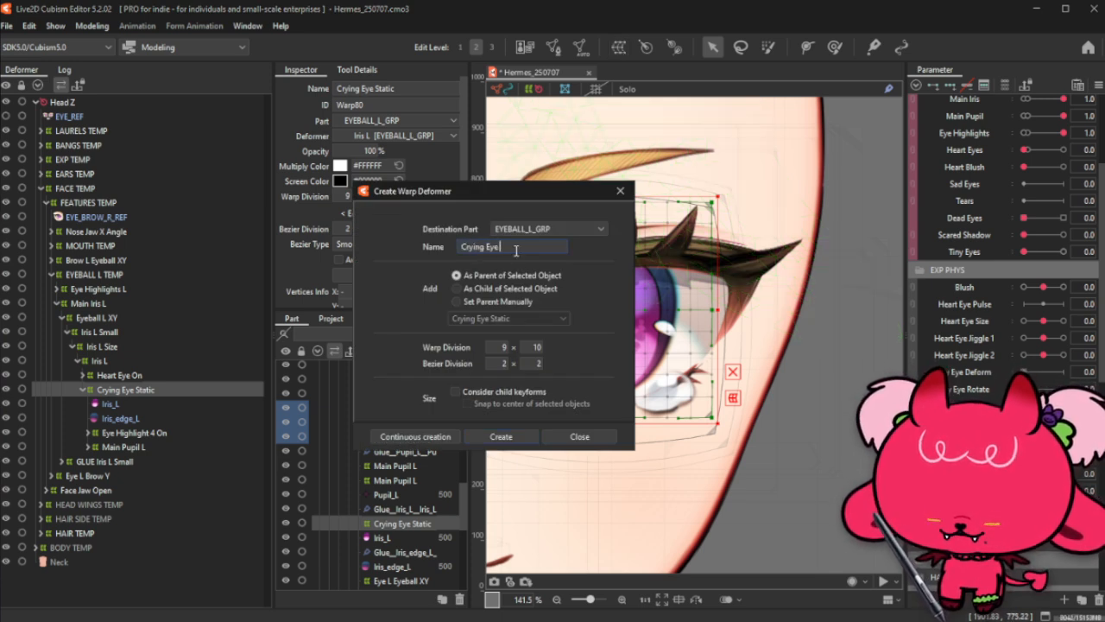
pyautogui.write(' Deform')
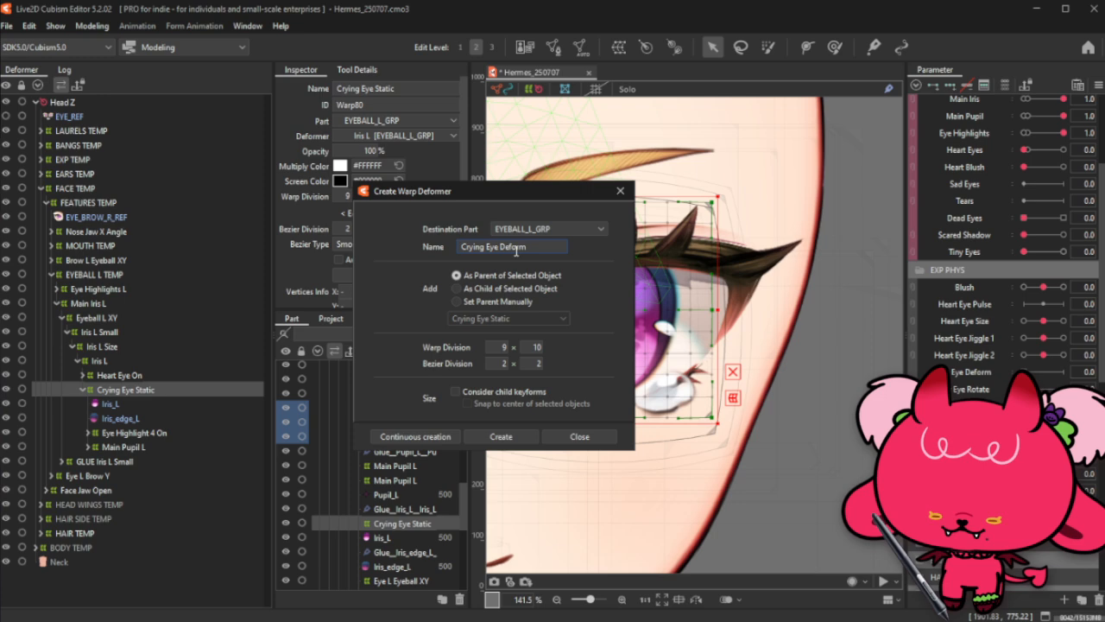
pyautogui.click(499, 437)
# Step: Duplicate the Crying Eye Static deformer under Iris L as a slightly larger copy named Crying Eye Deform
pyautogui.click(160, 402)
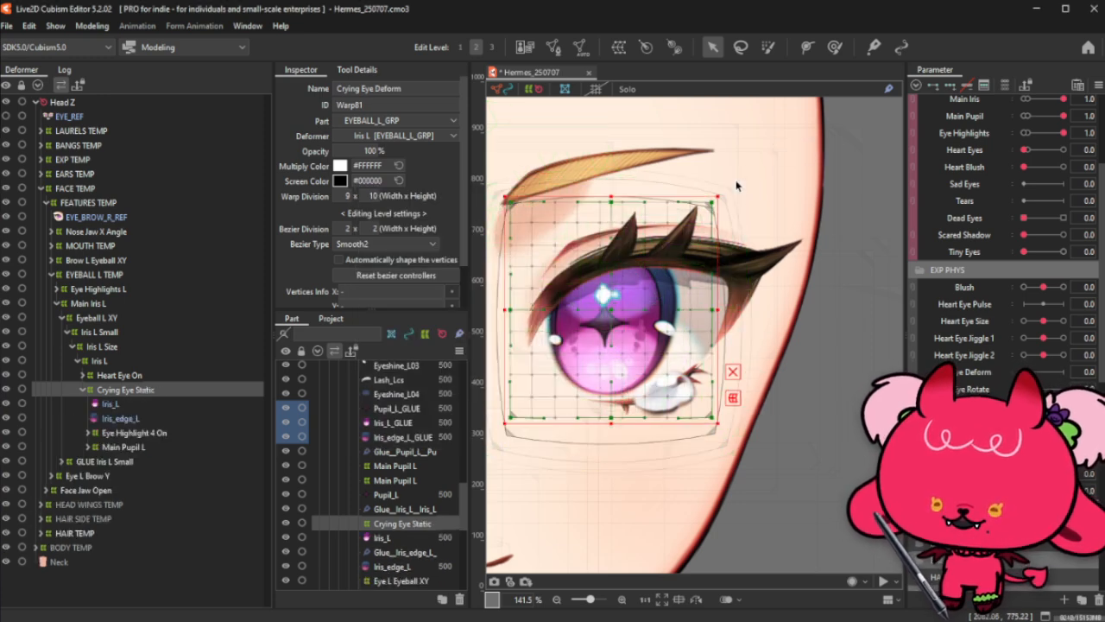
pyautogui.hotkey('ctrl', 'v')
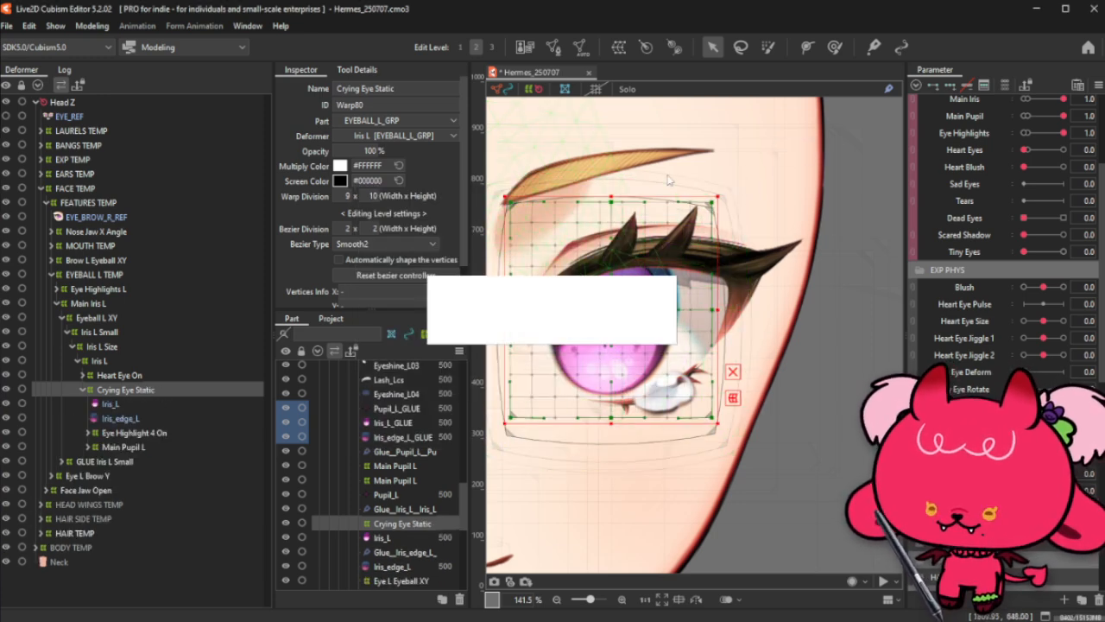
pyautogui.moveTo(718, 195); pyautogui.dragTo(722, 192)
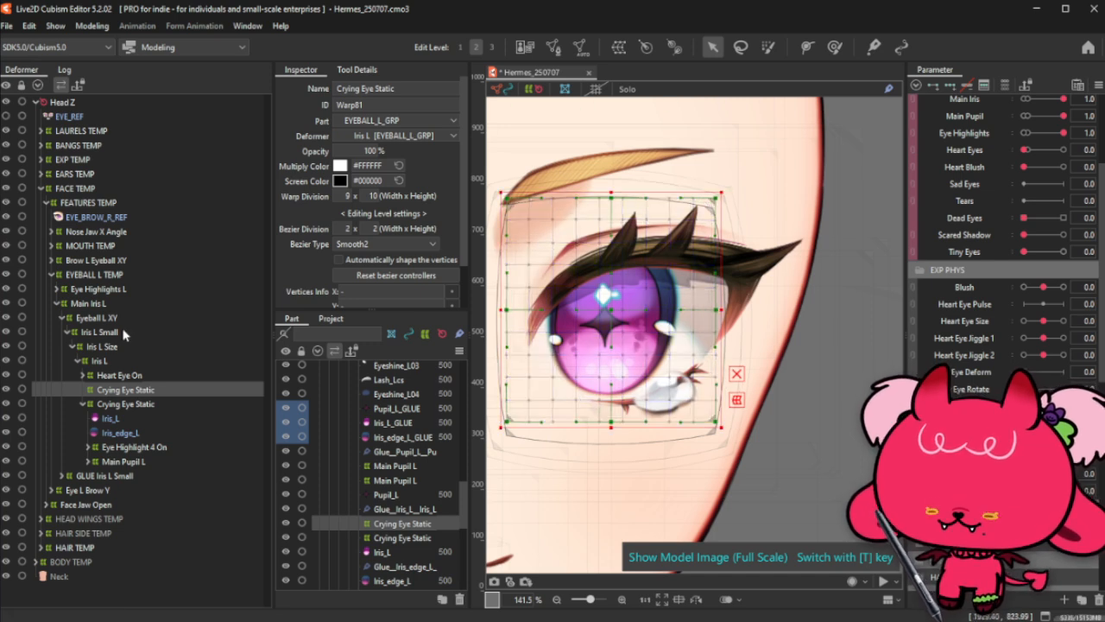
pyautogui.doubleClick(413, 87)
pyautogui.write('Deform')
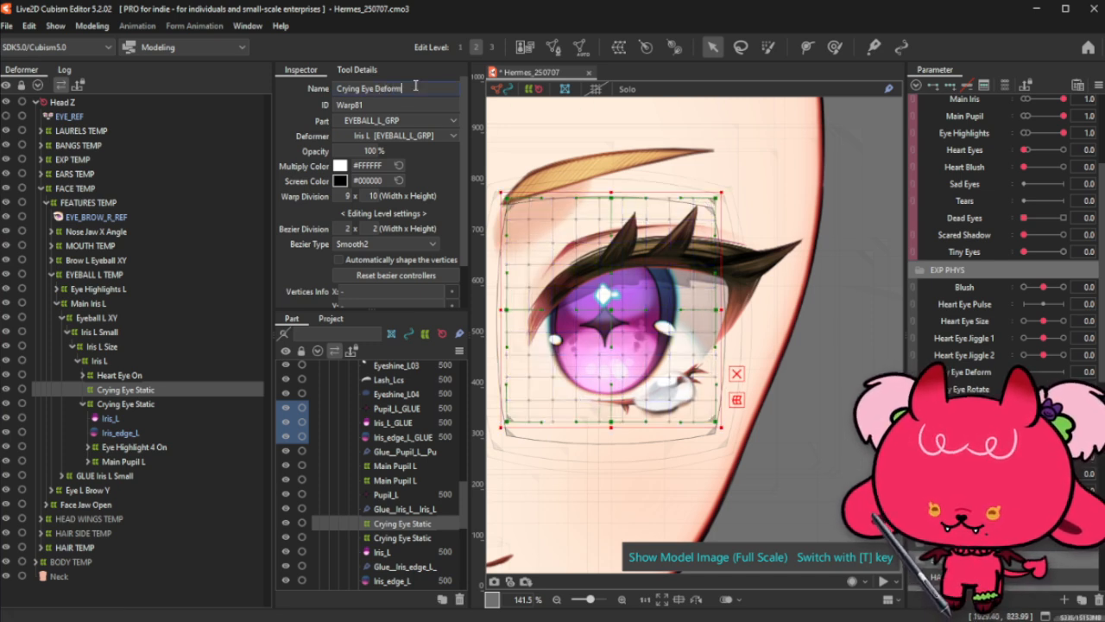
# Step: Set the Crying Eye Static deformer's warp division to 10 × 11
pyautogui.click(136, 405)
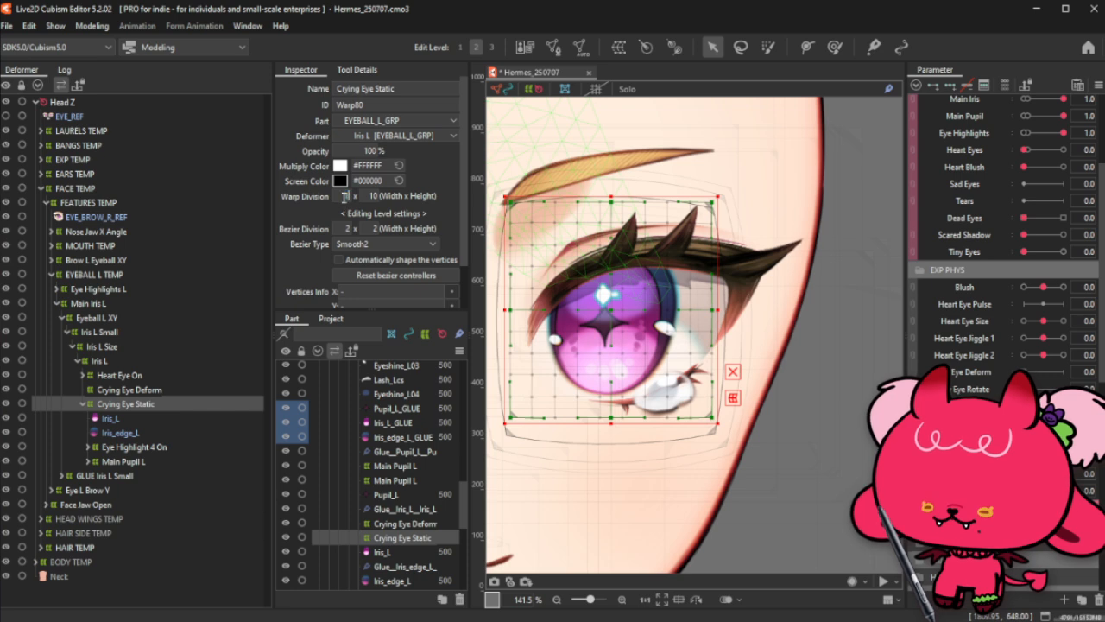
pyautogui.click(372, 195)
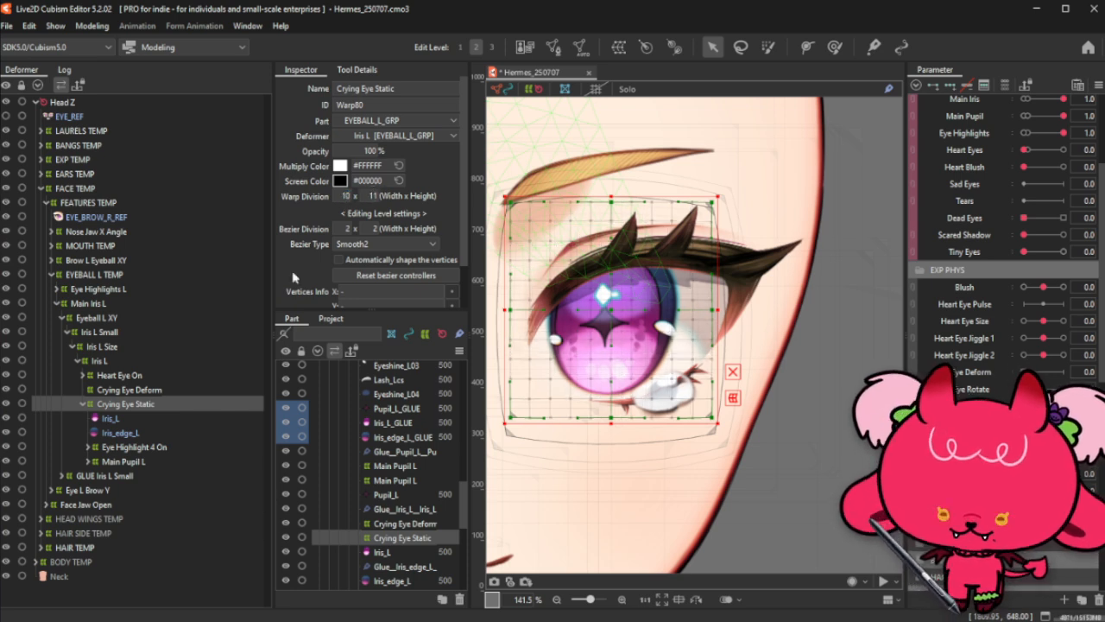
# Step: Try to set the Crying Eye Deform copy's warp division to 10 × 11
pyautogui.click(144, 390)
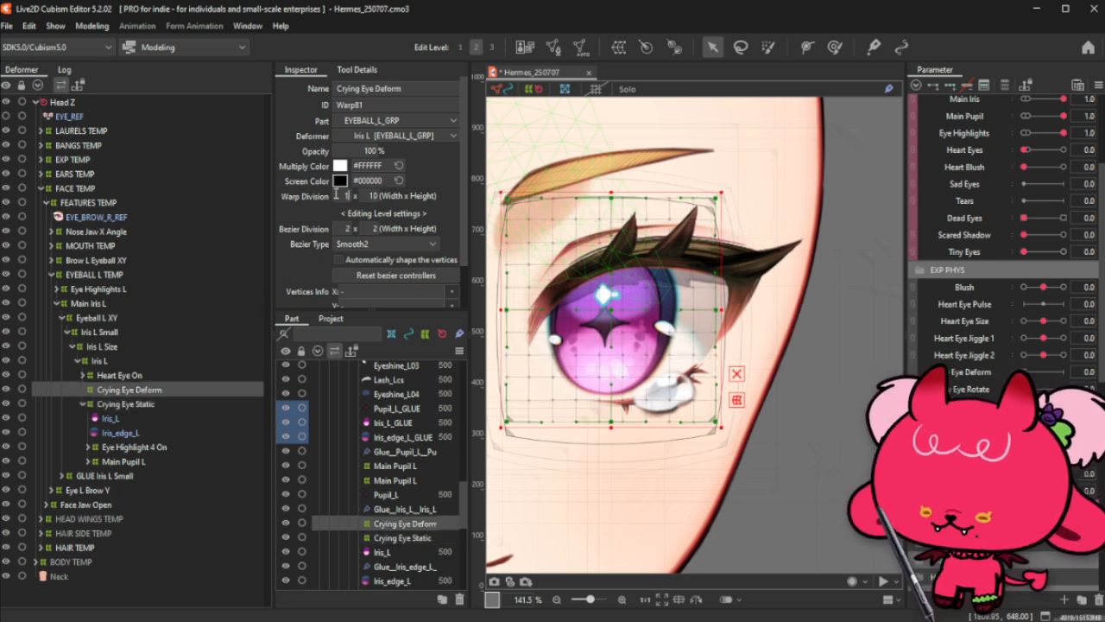
pyautogui.moveTo(334, 193); pyautogui.dragTo(367, 196)
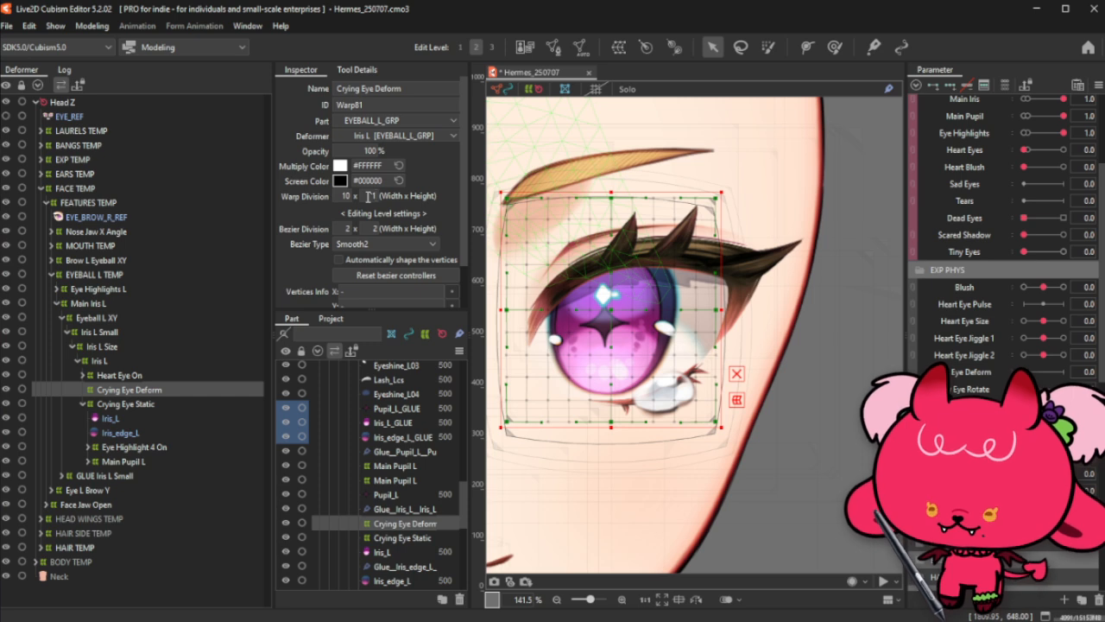
pyautogui.write('2')
pyautogui.press('Return')
pyautogui.click(371, 196)
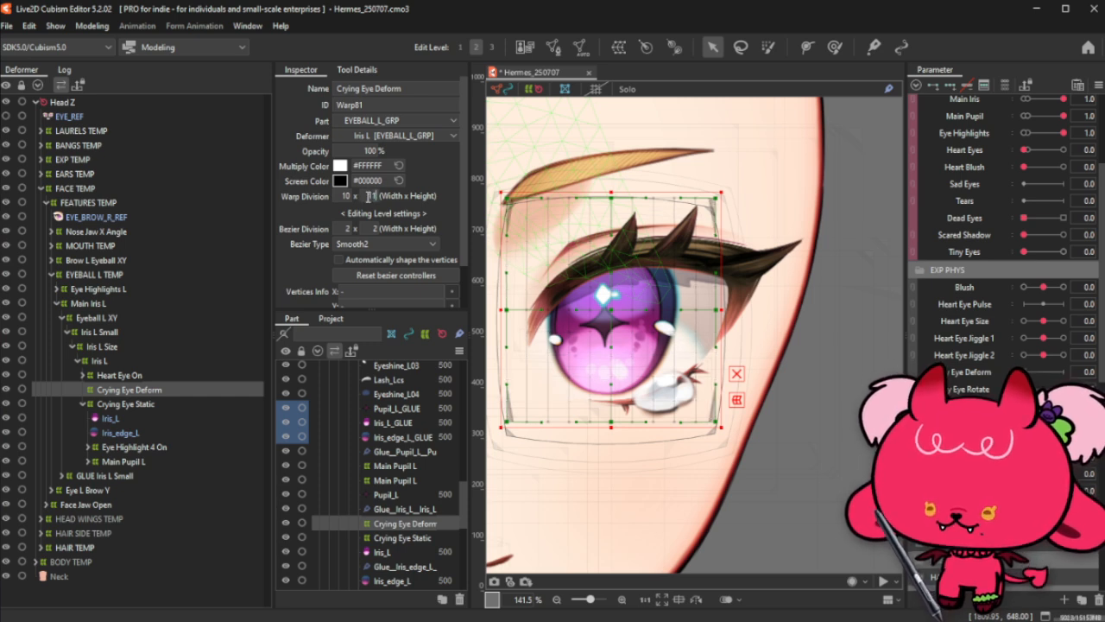
pyautogui.write('11')
pyautogui.press('Return')
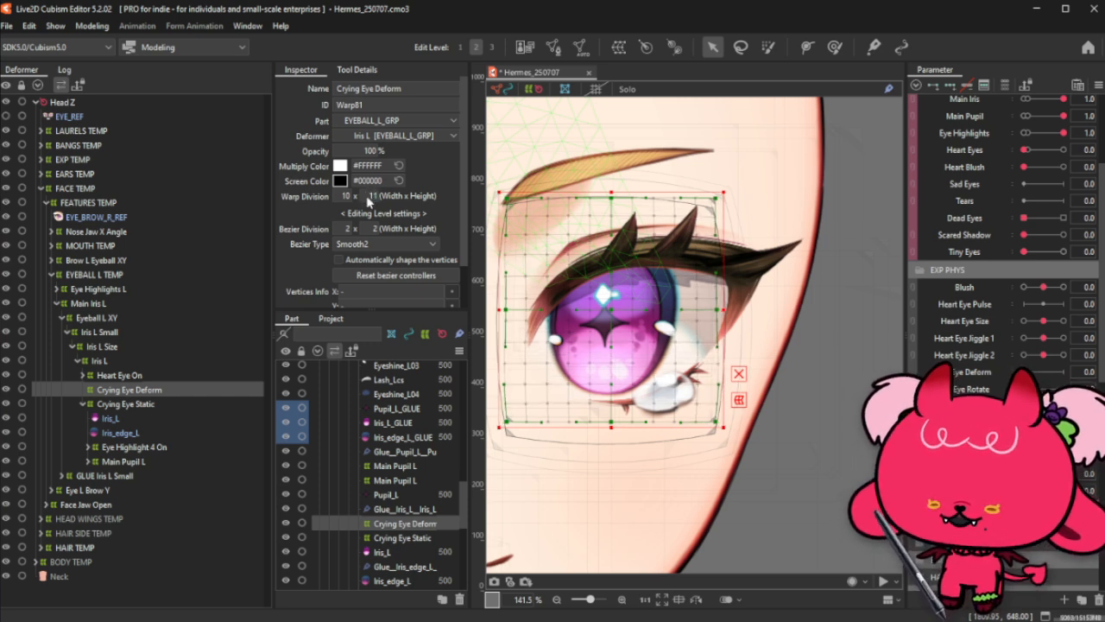
pyautogui.scroll(-1, 366, 201)
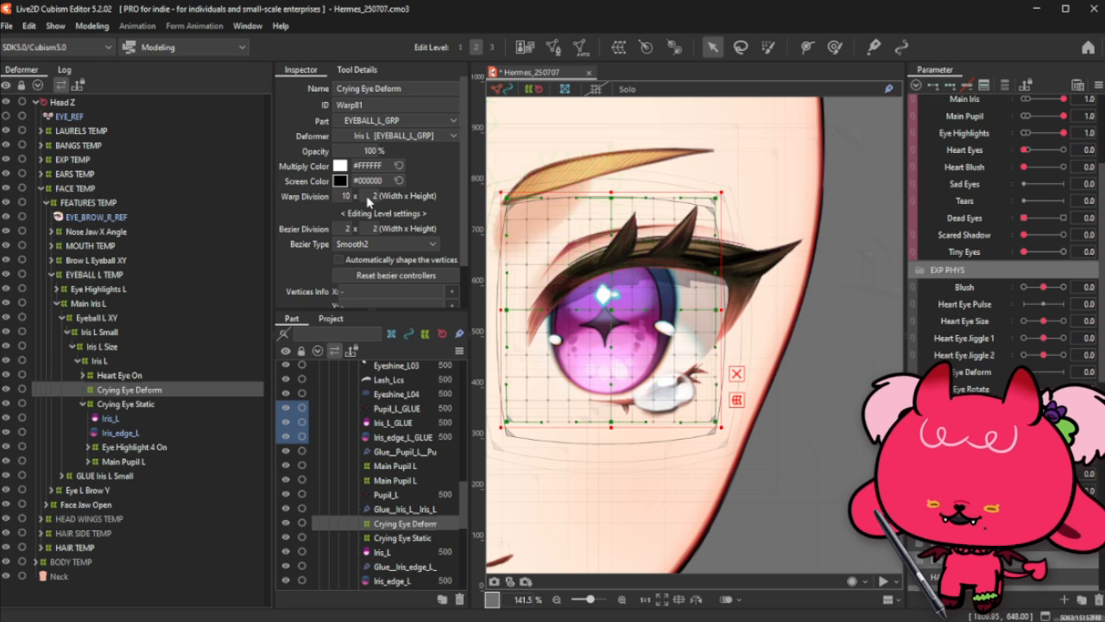
pyautogui.scroll(-1, 368, 197)
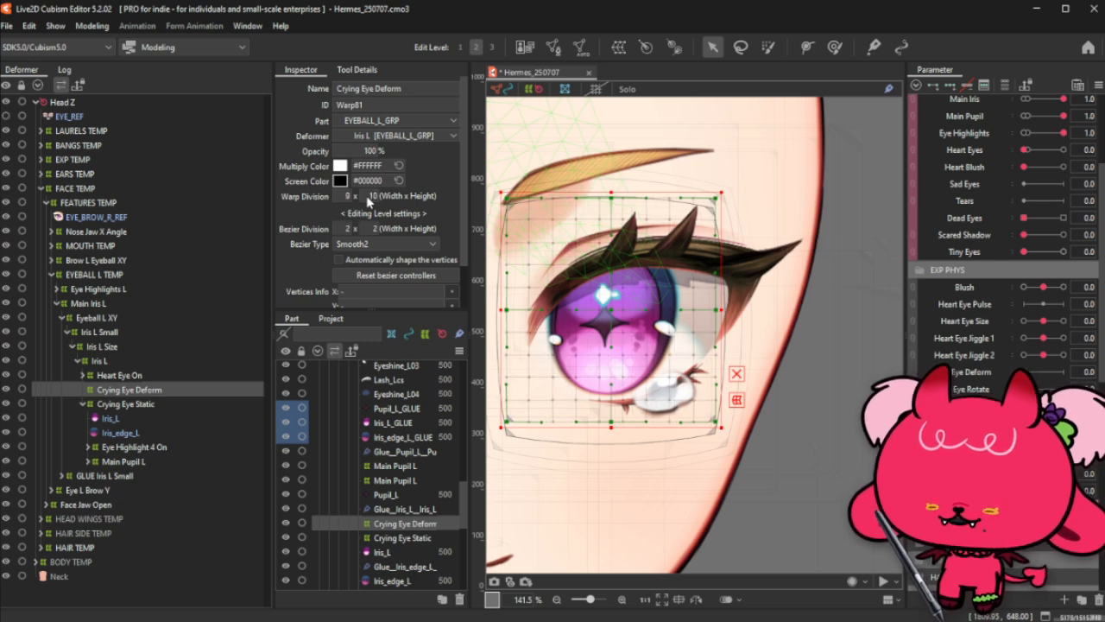
# Step: Replace the Crying Eye Deform copy with a fresh duplicate of the Crying Eye Static deformer
pyautogui.click(143, 404)
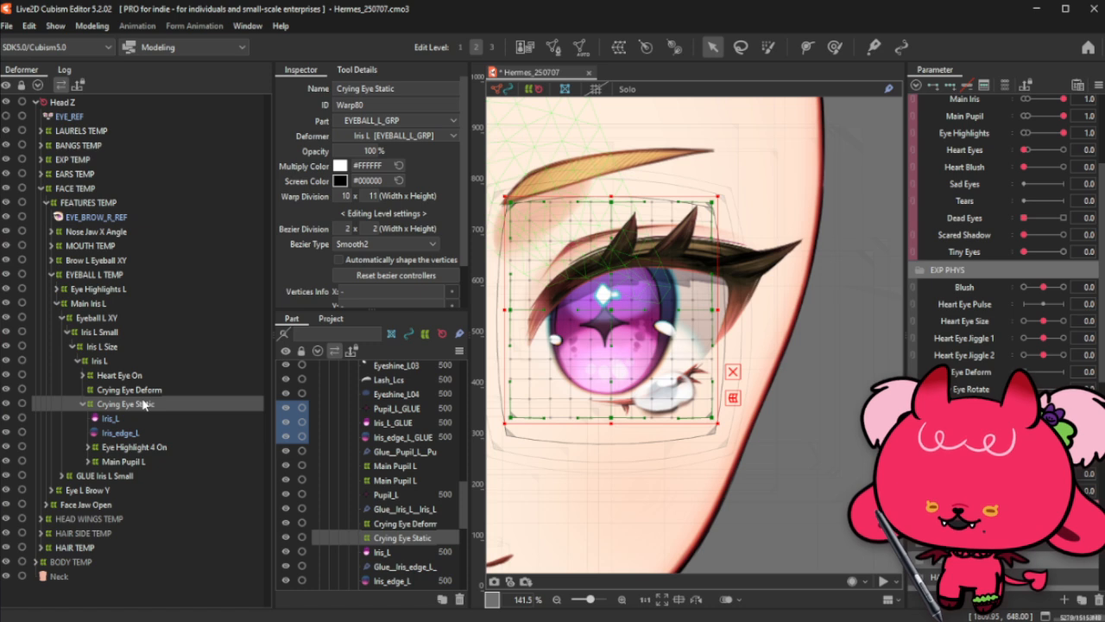
pyautogui.click(141, 395)
pyautogui.click(146, 402)
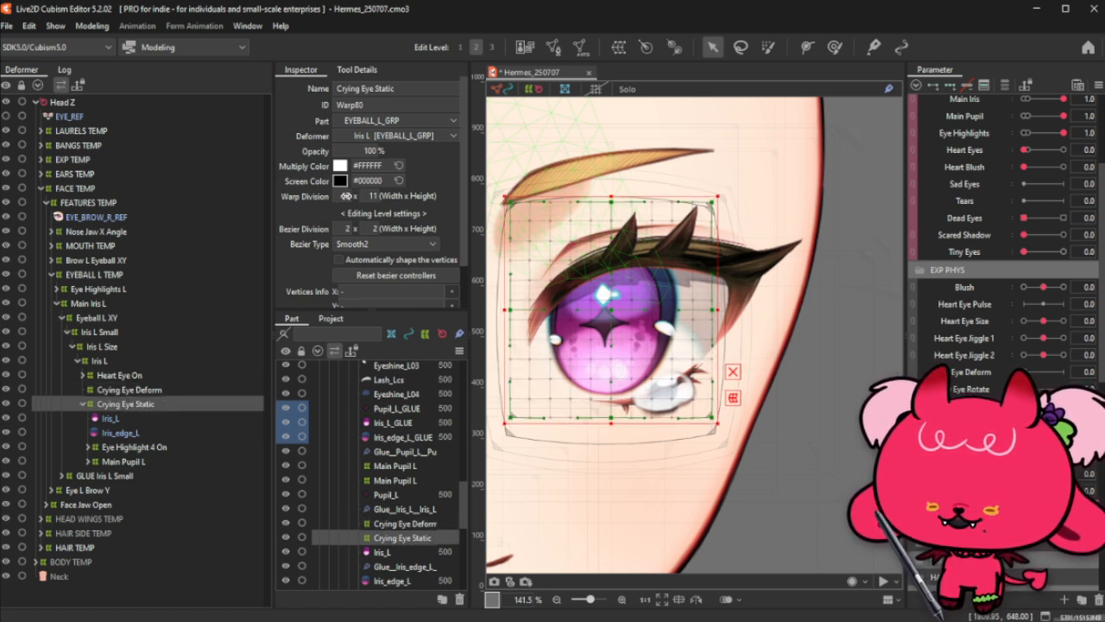
pyautogui.click(157, 394)
pyautogui.press('Delete')
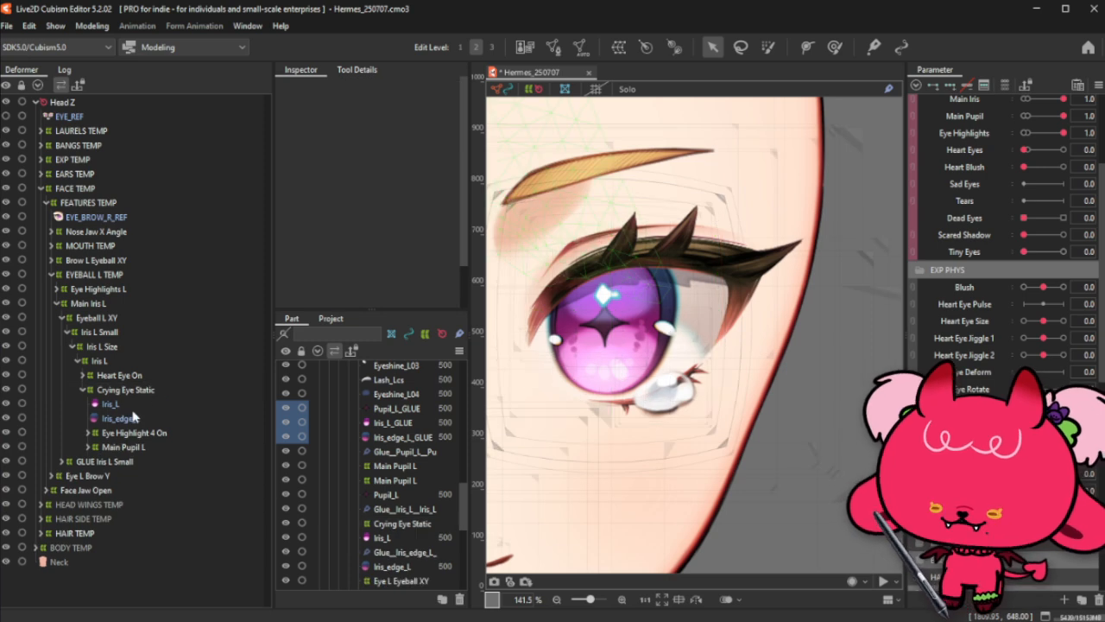
pyautogui.click(148, 395)
pyautogui.hotkey('ctrl', 'v')
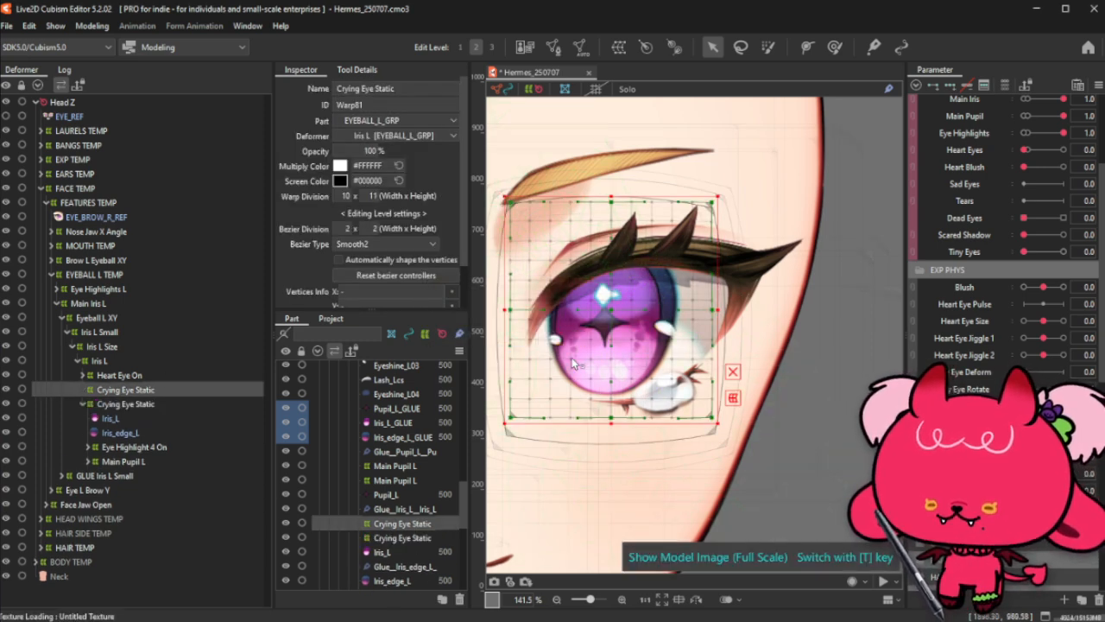
# Step: Undo and redo the replacement of the Crying Eye Deform copy to compare both versions
pyautogui.scroll(3, 572, 357)
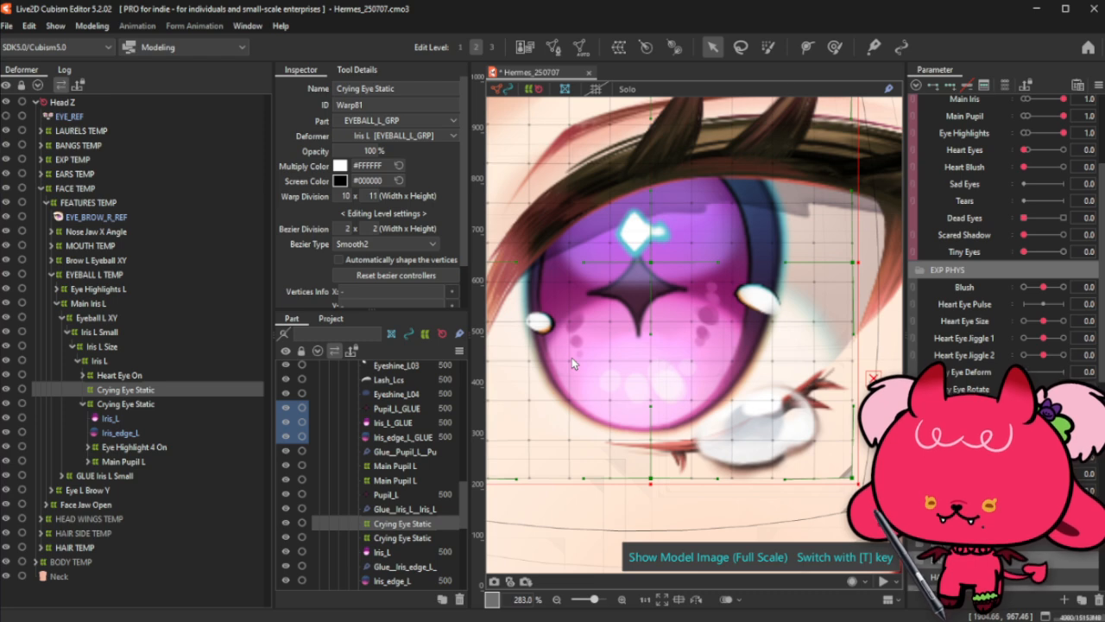
pyautogui.scroll(-3, 571, 357)
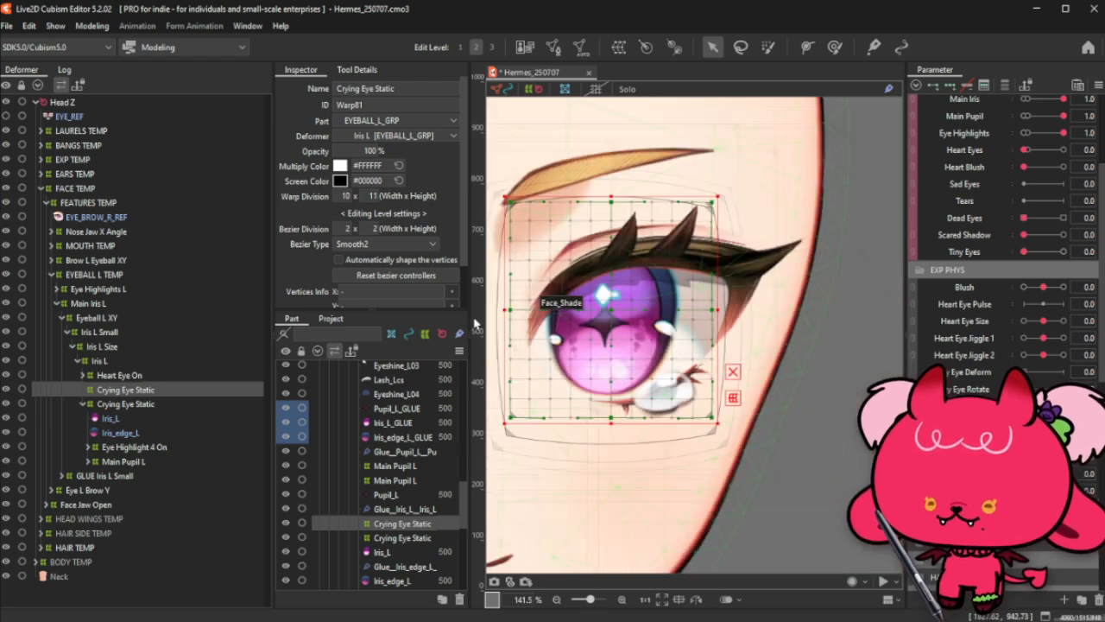
pyautogui.hotkey('ctrl', 'z')
pyautogui.hotkey('ctrl', 'z')
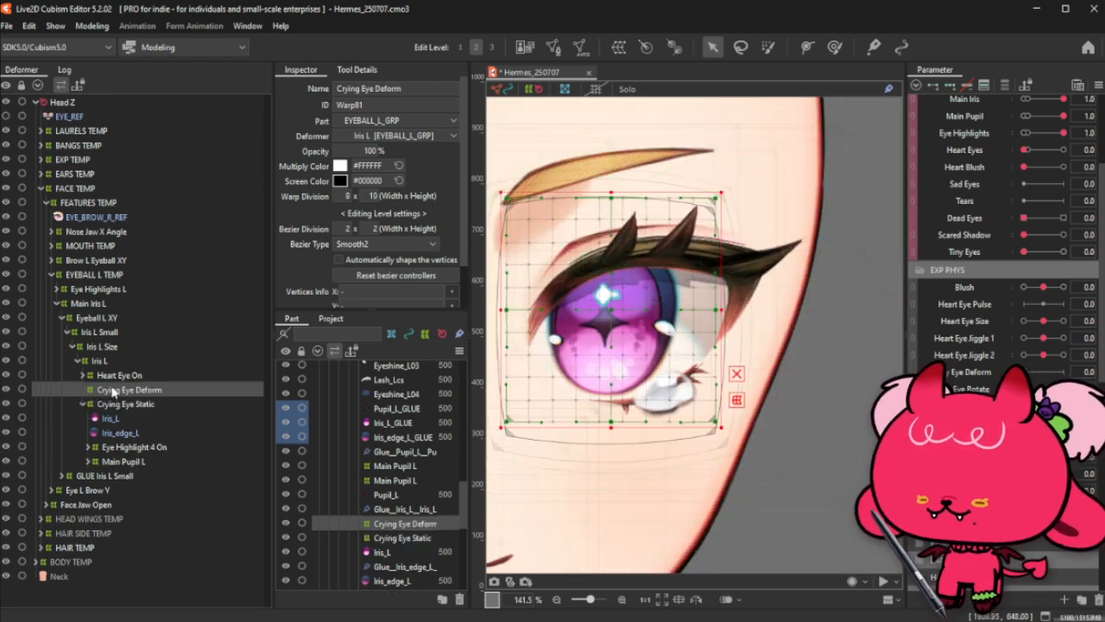
pyautogui.hotkey('ctrl', 'y')
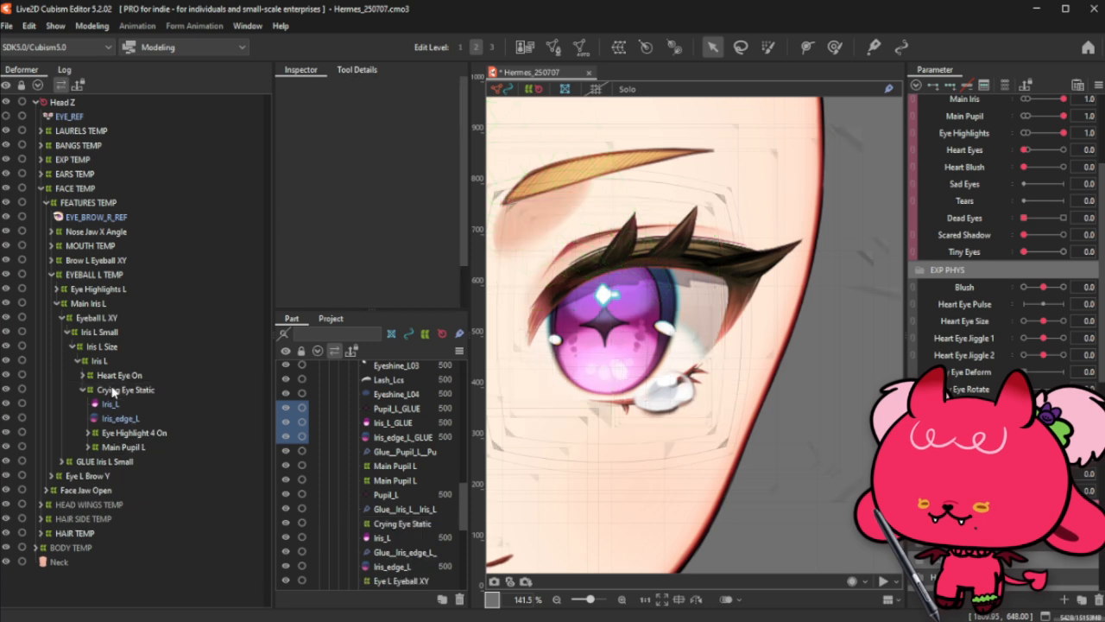
pyautogui.hotkey('ctrl', 'y')
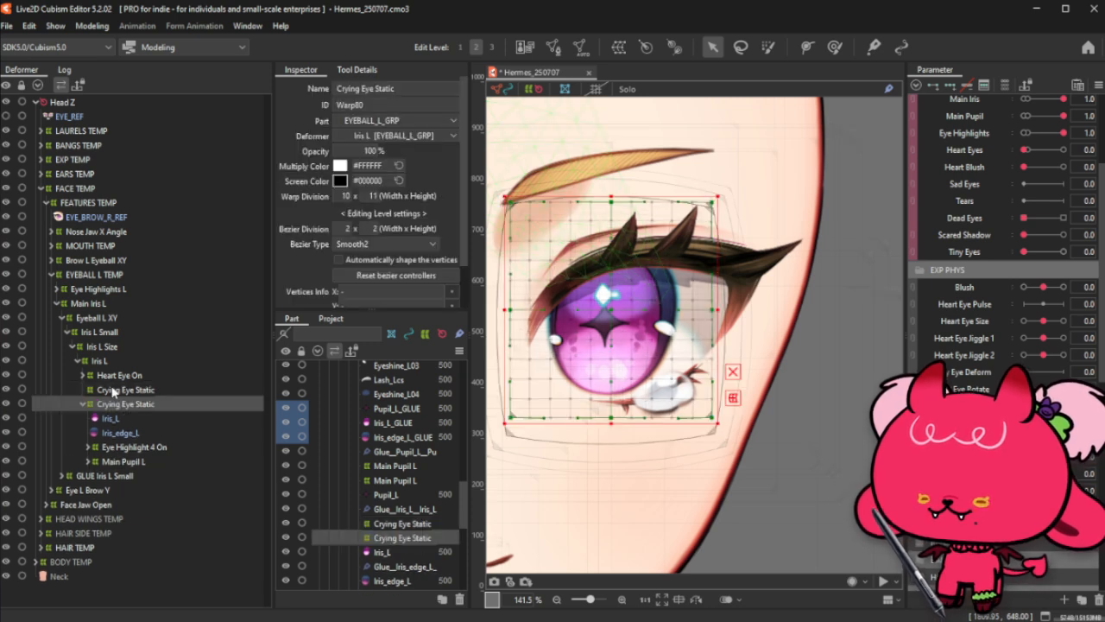
# Step: Rename the empty duplicate of Crying Eye Static under Iris L as Crying Eye Deform
pyautogui.click(113, 389)
pyautogui.click(407, 89)
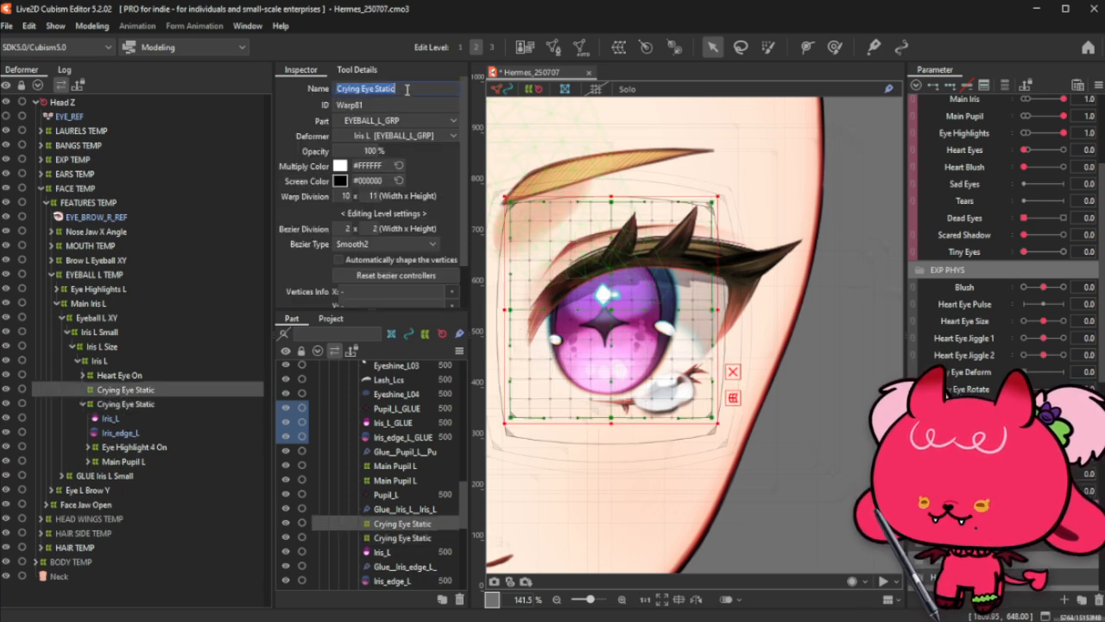
pyautogui.press('BackSpace')
pyautogui.press('BackSpace')
pyautogui.press('BackSpace')
pyautogui.press('BackSpace')
pyautogui.press('BackSpace')
pyautogui.press('BackSpace')
pyautogui.write('De')
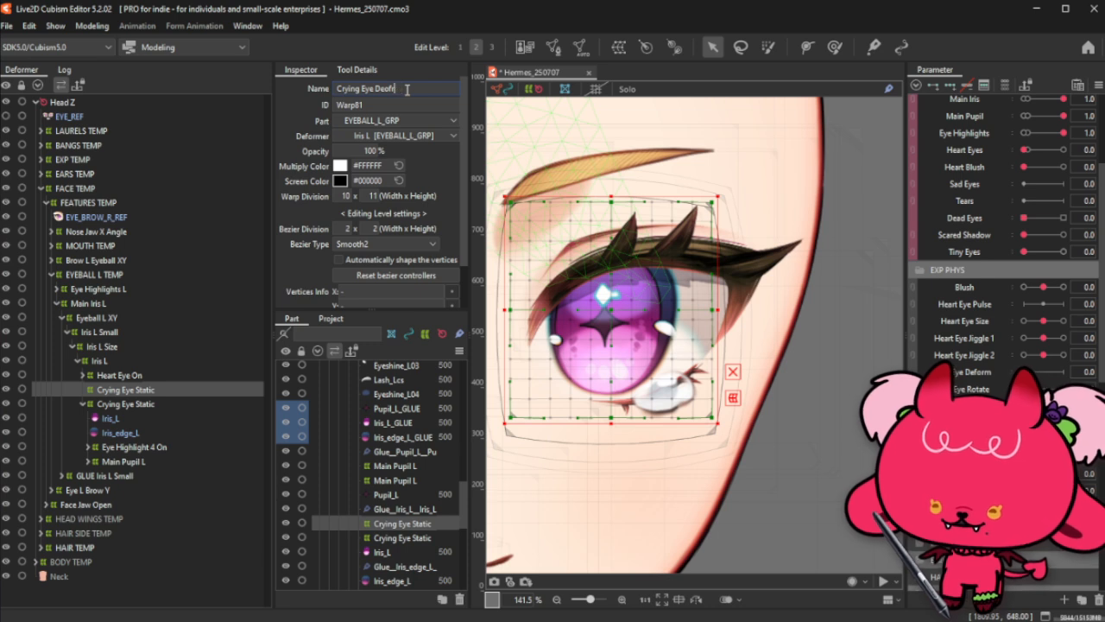
pyautogui.write('form')
pyautogui.press('Return')
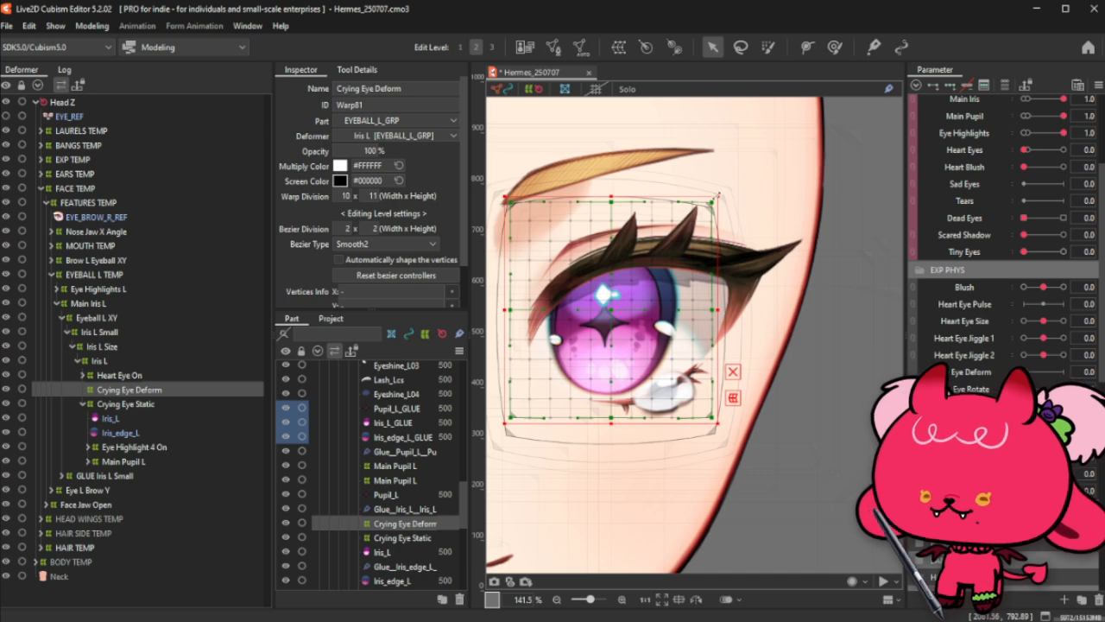
# Step: Shrink the Crying Eye Static deformer's frame slightly relative to the Crying Eye Deform frame
pyautogui.click(192, 404)
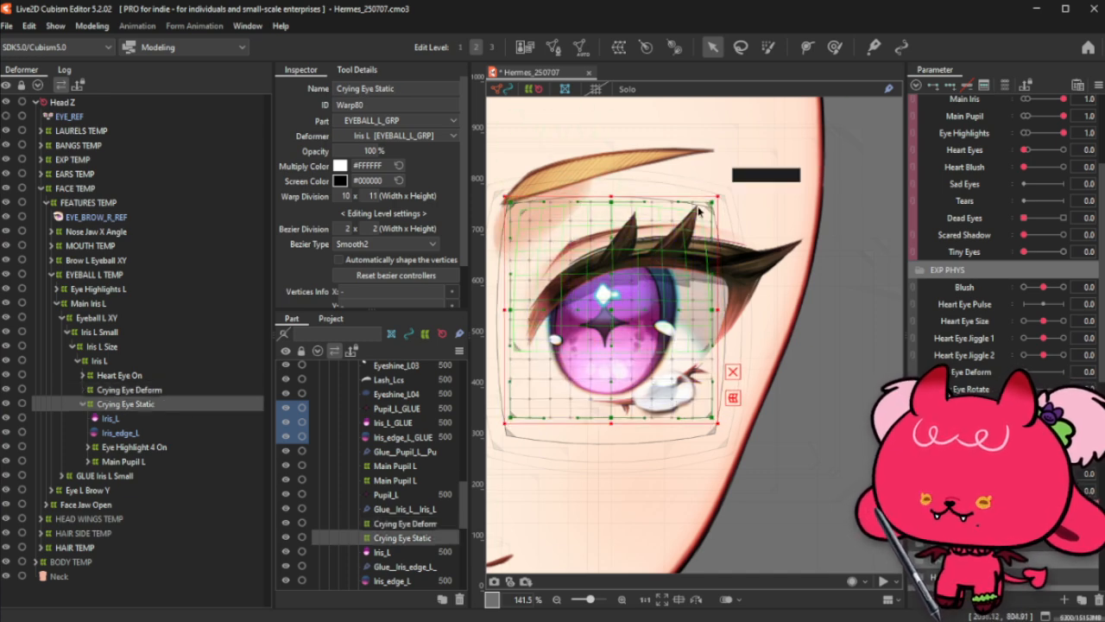
pyautogui.moveTo(717, 196); pyautogui.dragTo(720, 195)
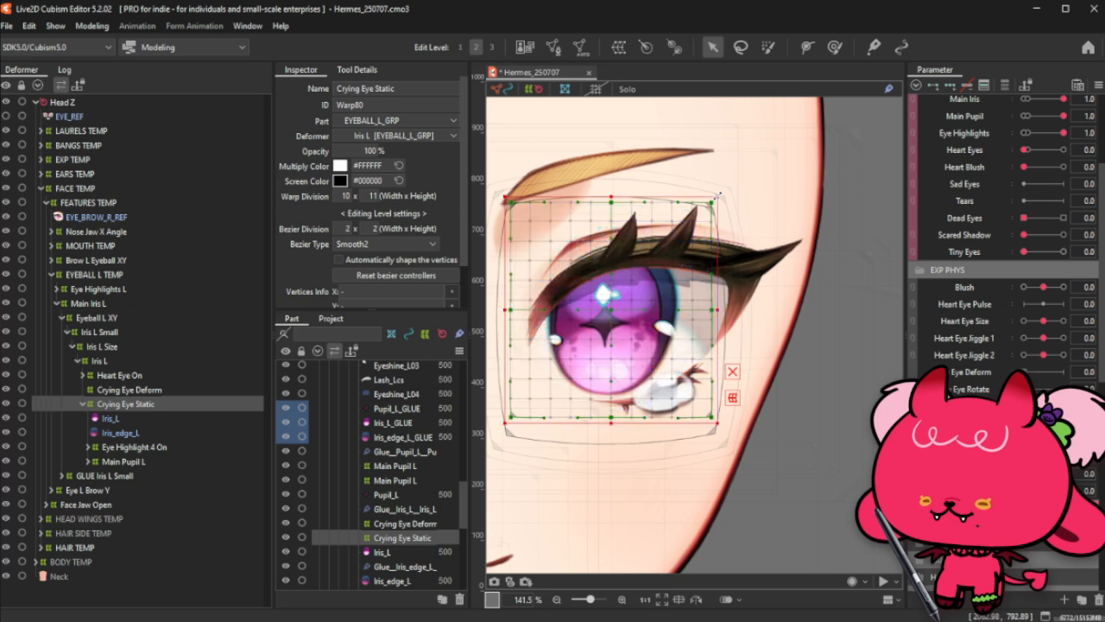
# Step: Duplicate the Crying Eye Deform deformer with a slightly larger frame and rename the copy Crying Eye Rotate
pyautogui.click(143, 390)
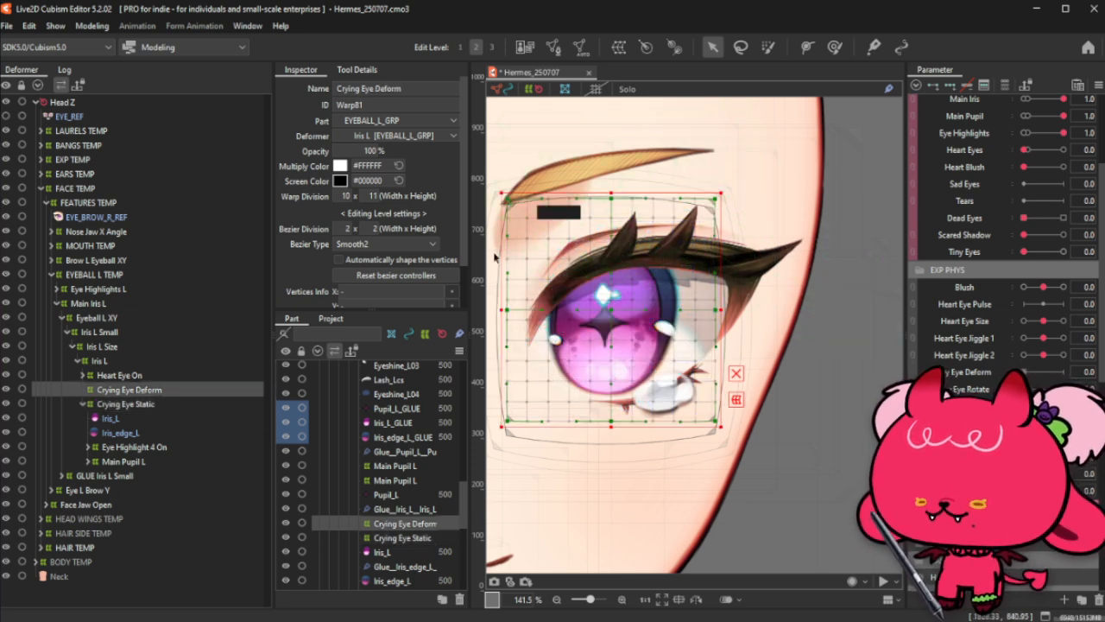
pyautogui.hotkey('ctrl', 'v')
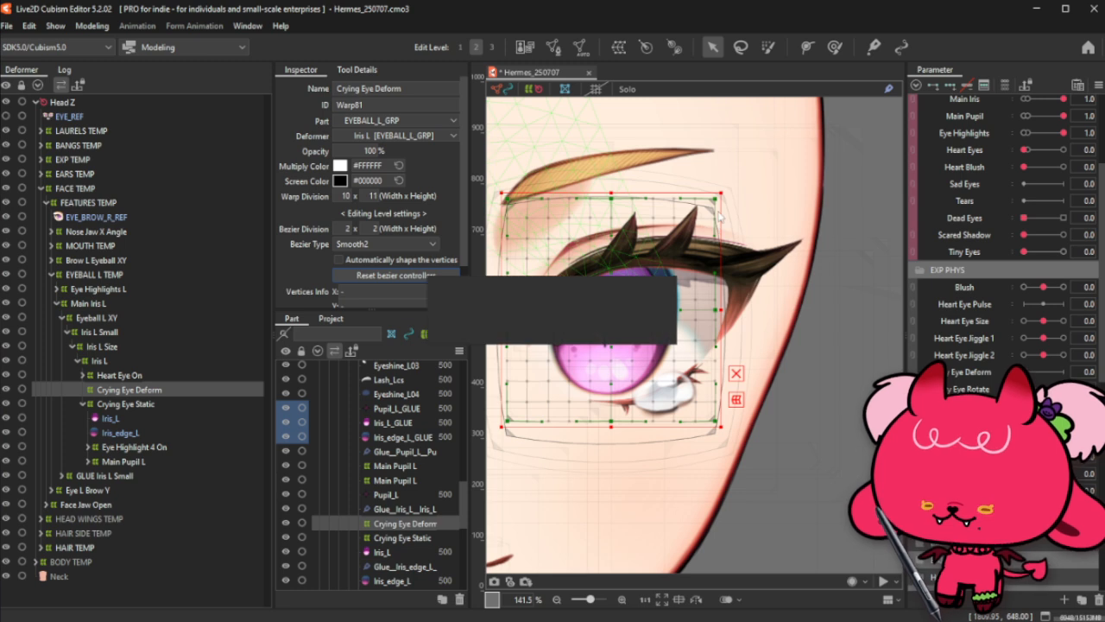
pyautogui.moveTo(724, 197); pyautogui.dragTo(730, 187)
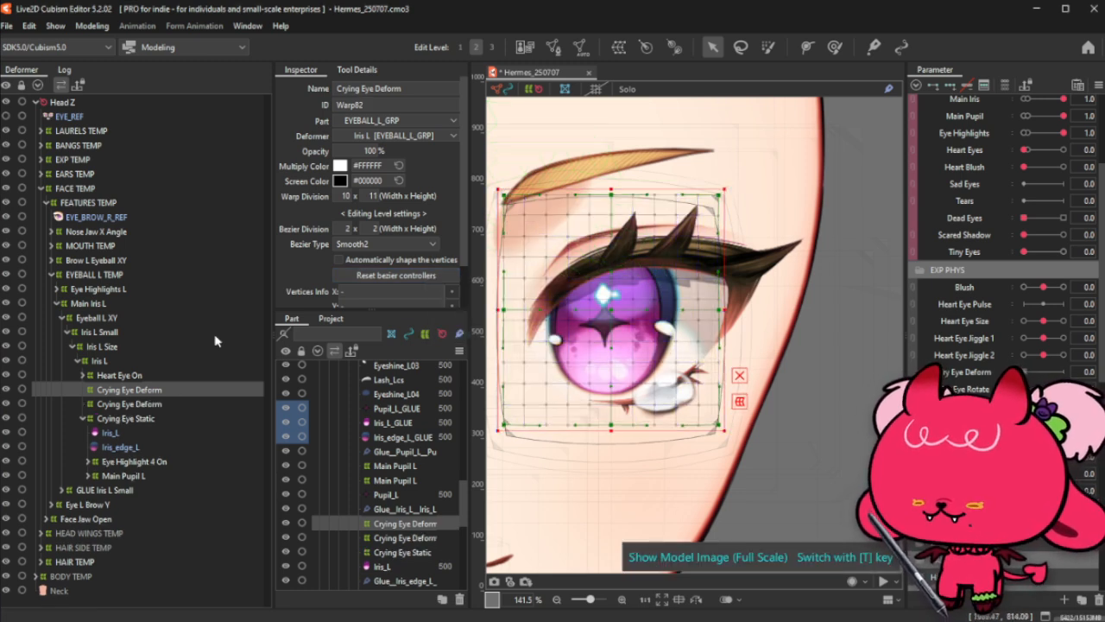
pyautogui.doubleClick(406, 90)
pyautogui.write('R')
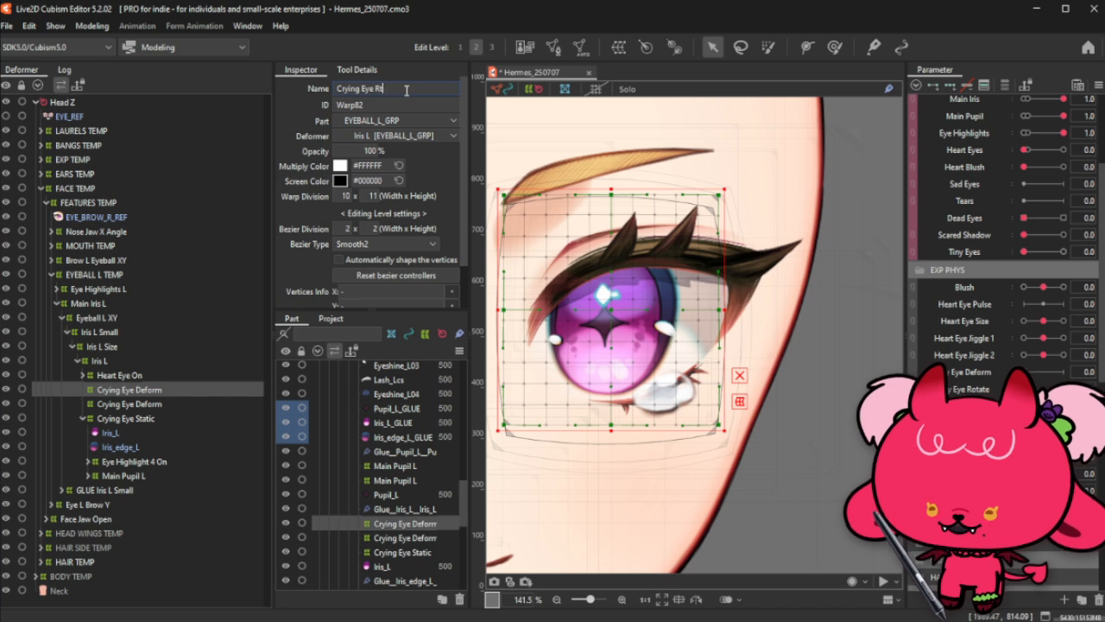
pyautogui.write('otate')
pyautogui.press('Return')
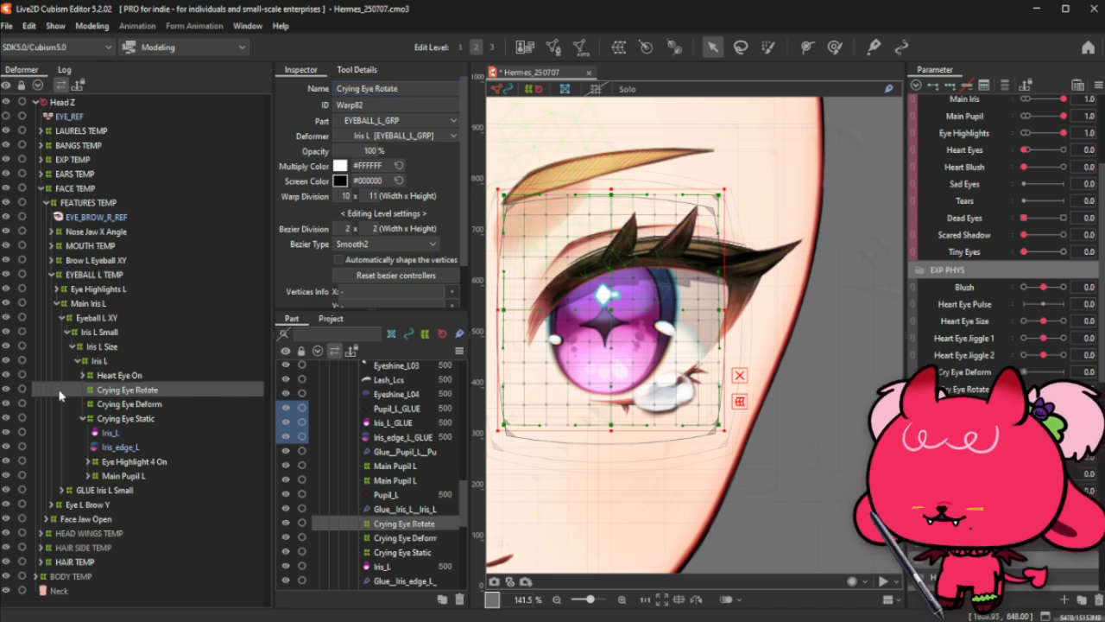
# Step: Nest Crying Eye Static inside Crying Eye Deform, and Crying Eye Deform inside Crying Eye Rotate
pyautogui.click(148, 418)
pyautogui.moveTo(149, 418); pyautogui.dragTo(148, 396)
pyautogui.click(85, 405)
pyautogui.click(155, 406)
pyautogui.click(148, 390)
pyautogui.click(84, 389)
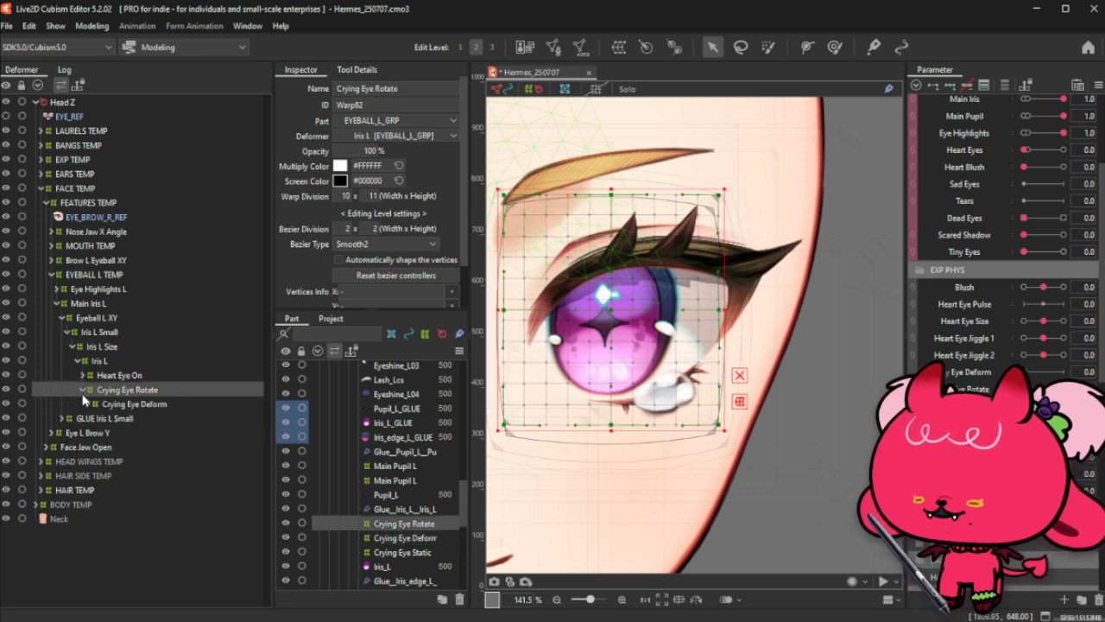
pyautogui.click(89, 404)
pyautogui.click(138, 404)
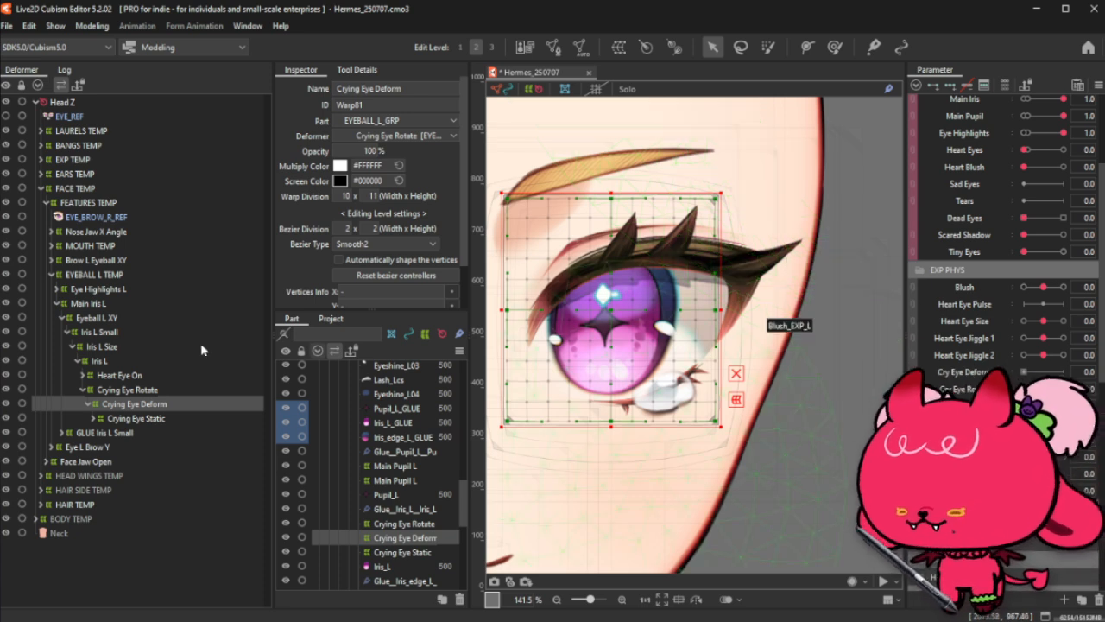
pyautogui.click(158, 391)
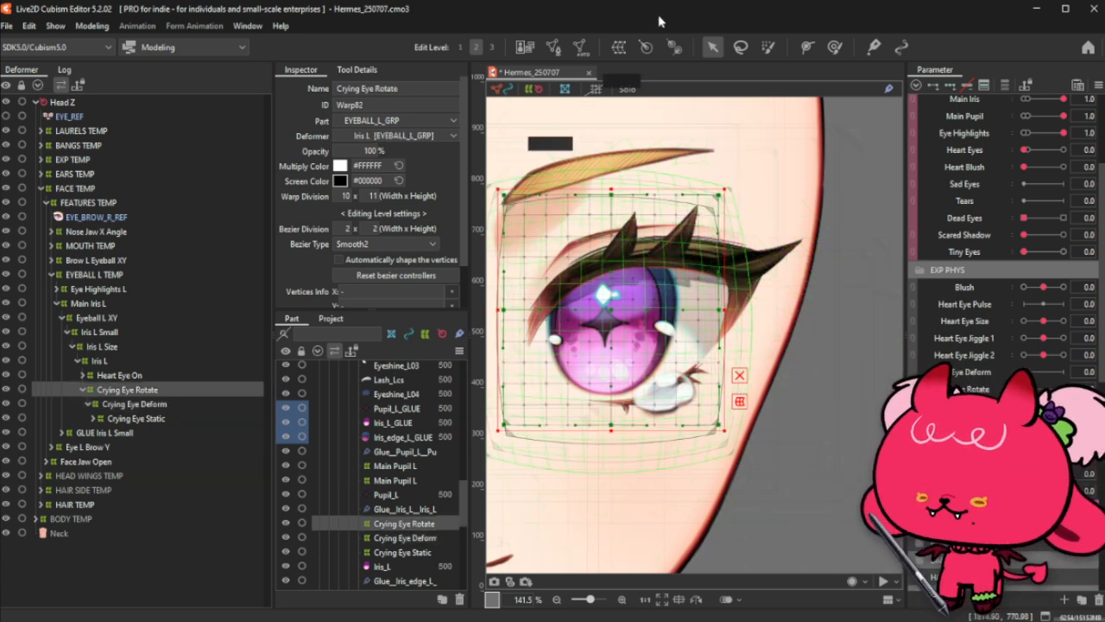
# Step: Delete the Crying Eye Rotate, Crying Eye Deform and Crying Eye Static deformers, keeping the iris objects under Iris L
pyautogui.click(173, 418)
pyautogui.keyDown('ctrl'); pyautogui.click(175, 394); pyautogui.keyUp('ctrl')
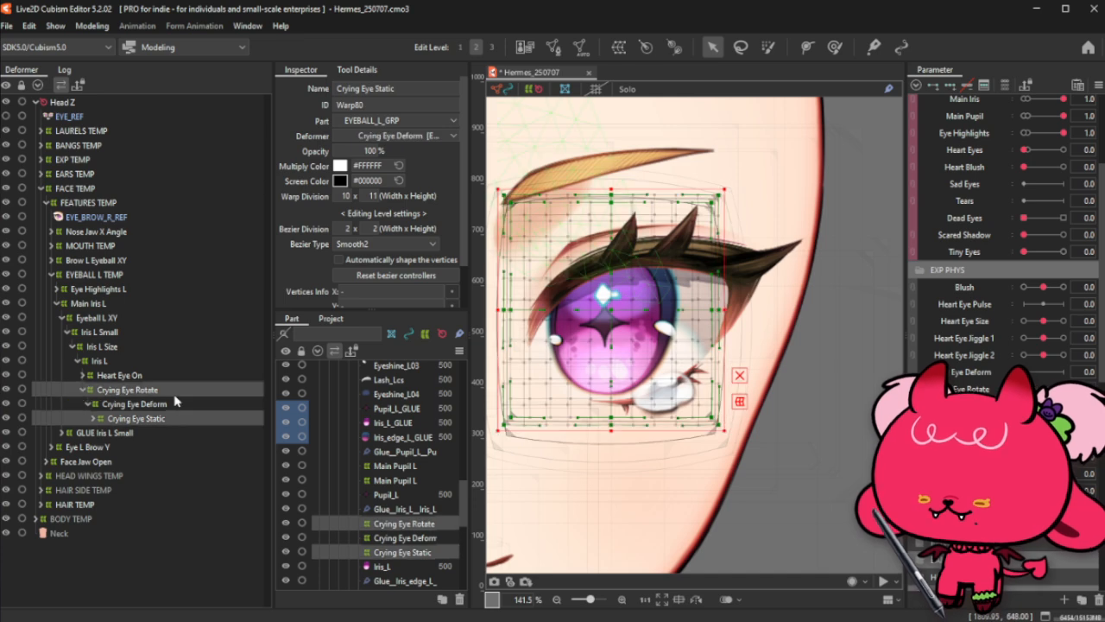
pyautogui.keyDown('ctrl'); pyautogui.click(178, 403); pyautogui.keyUp('ctrl')
pyautogui.press('Delete')
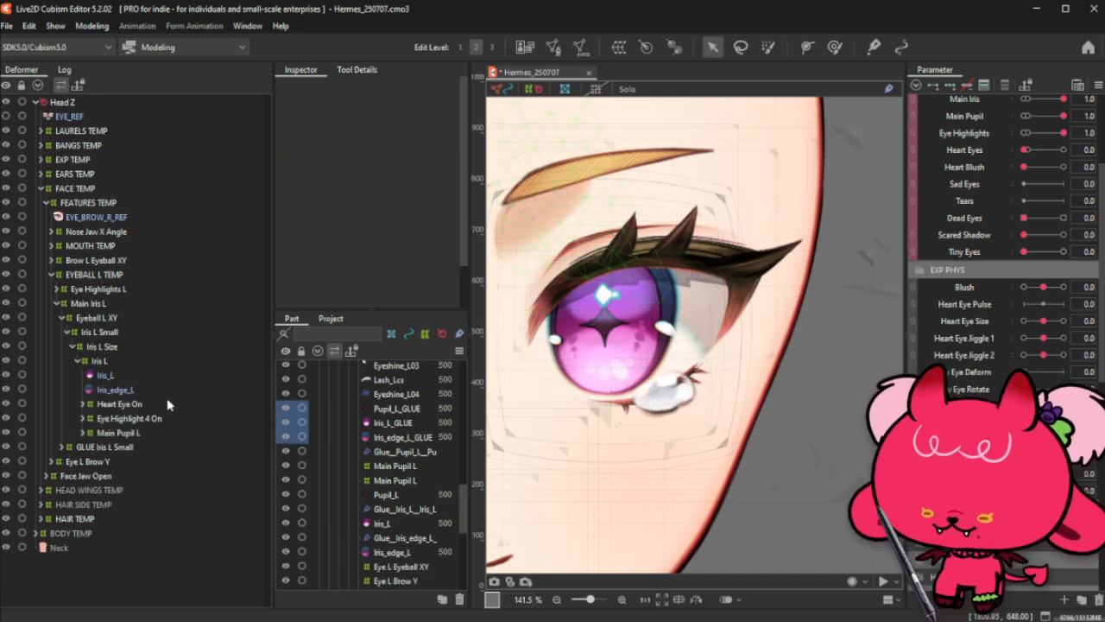
# Step: Create a rotation deformer named EYEBALL_L_GRP Rotation as parent of Iris_L, centre its pivot on the pupil and shrink its circle
pyautogui.click(108, 376)
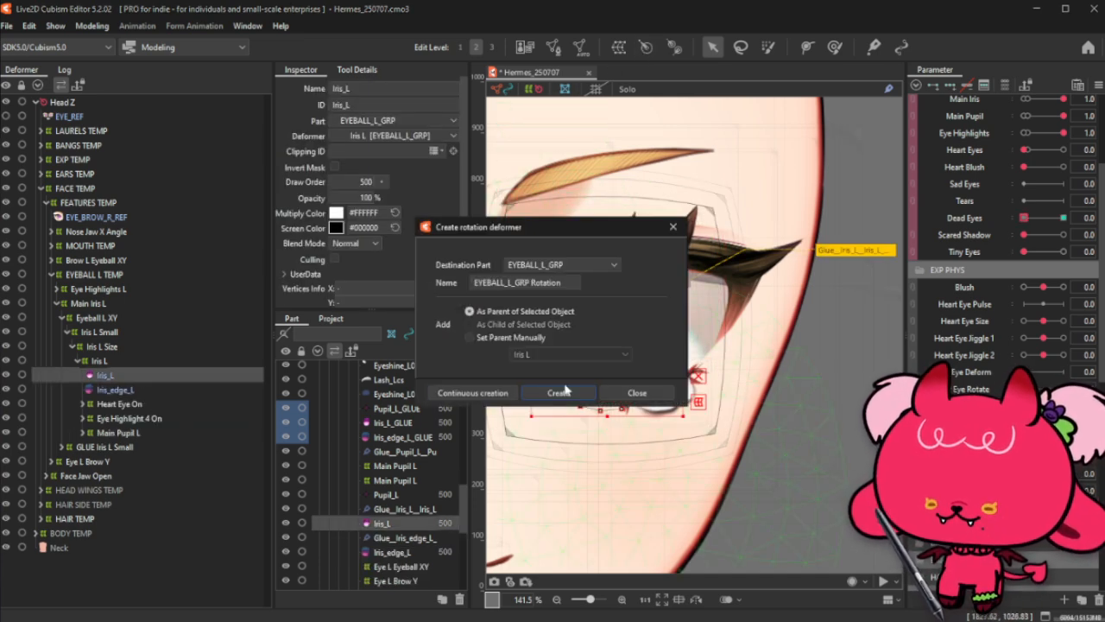
pyautogui.click(559, 392)
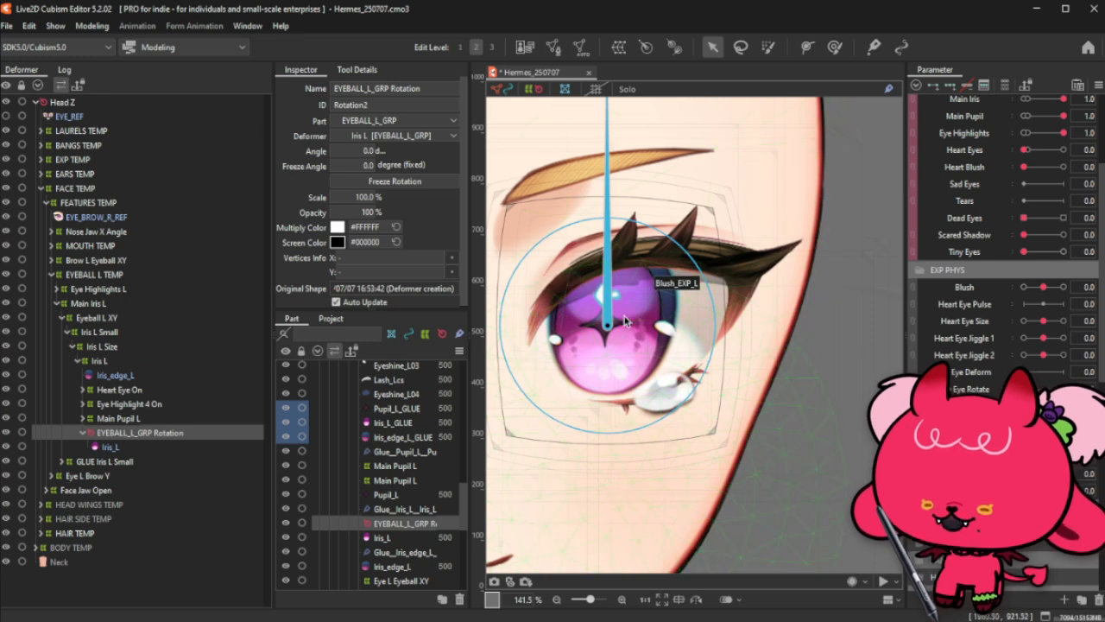
pyautogui.scroll(2, 605, 327)
pyautogui.scroll(3, 604, 327)
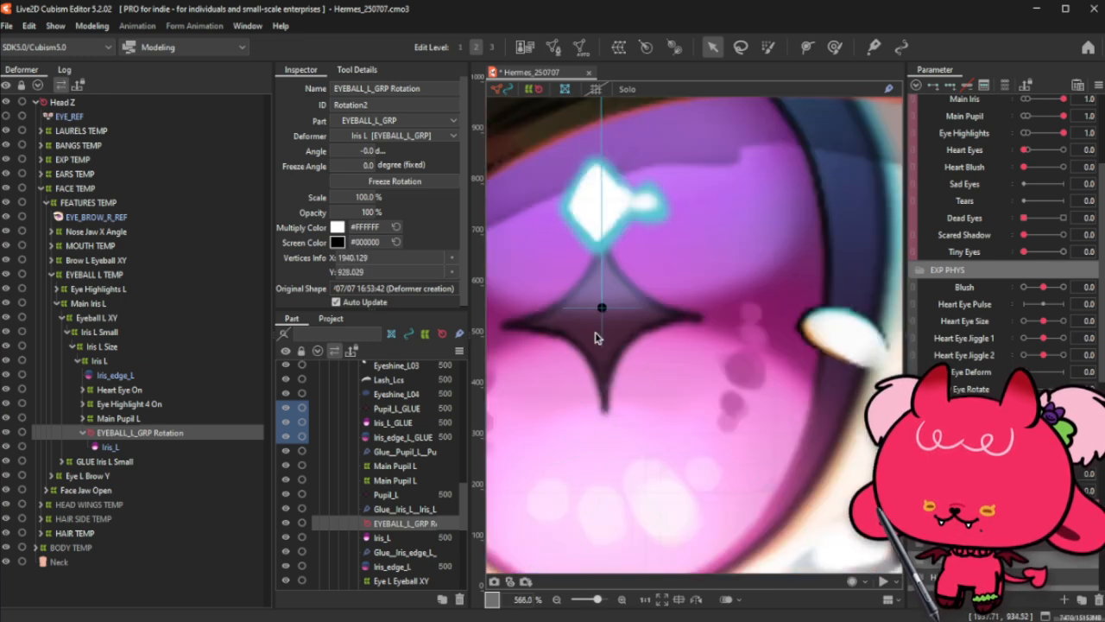
pyautogui.scroll(-5, 608, 323)
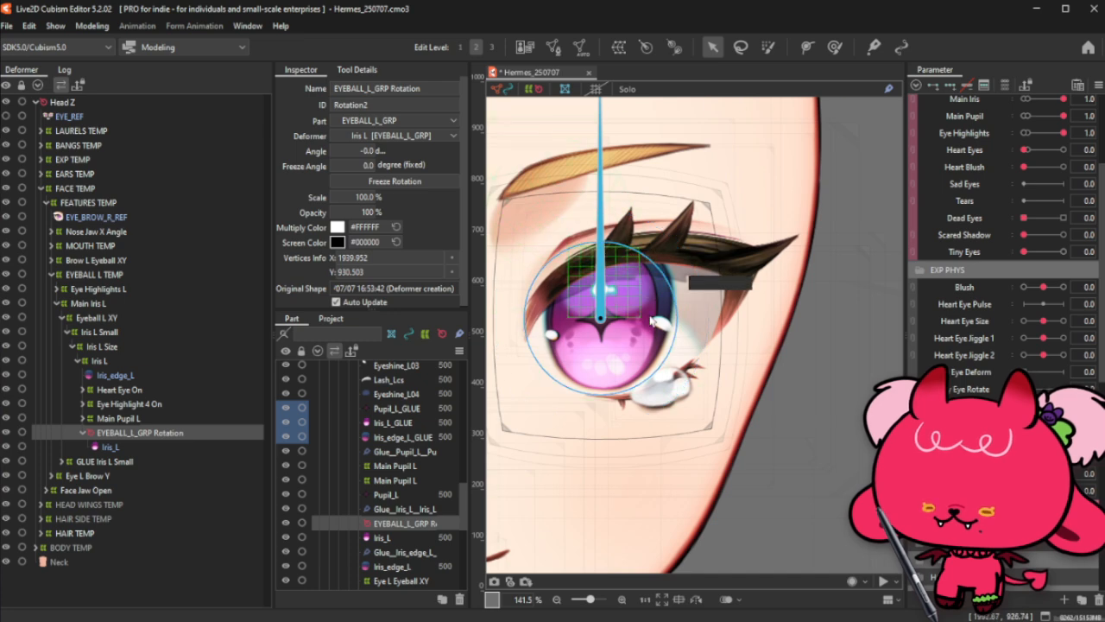
pyautogui.scroll(-5, 648, 306)
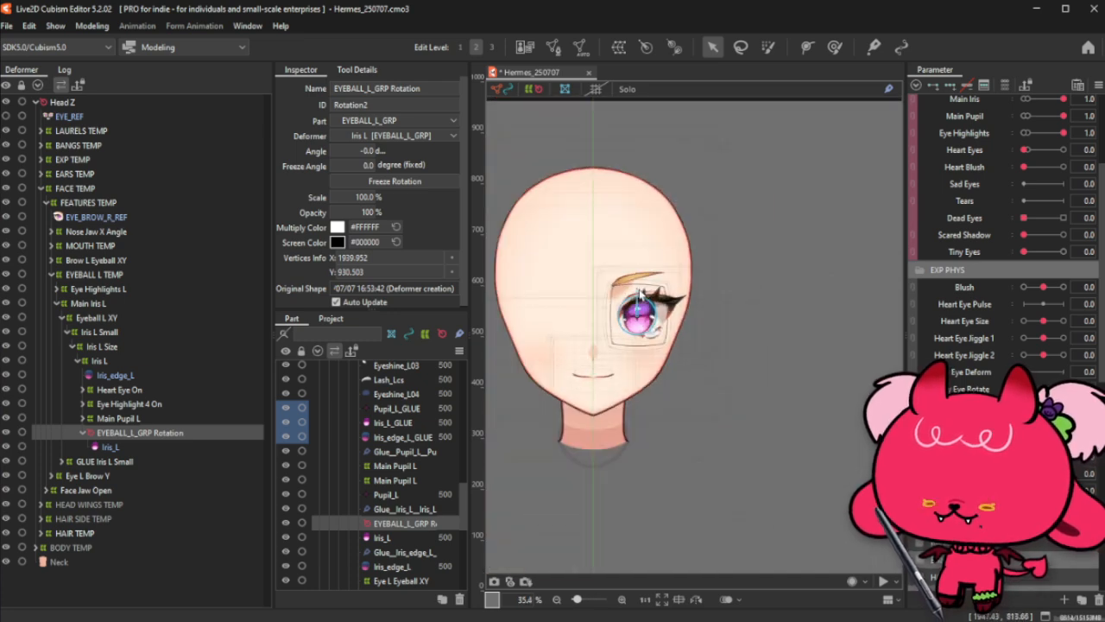
pyautogui.scroll(5, 642, 306)
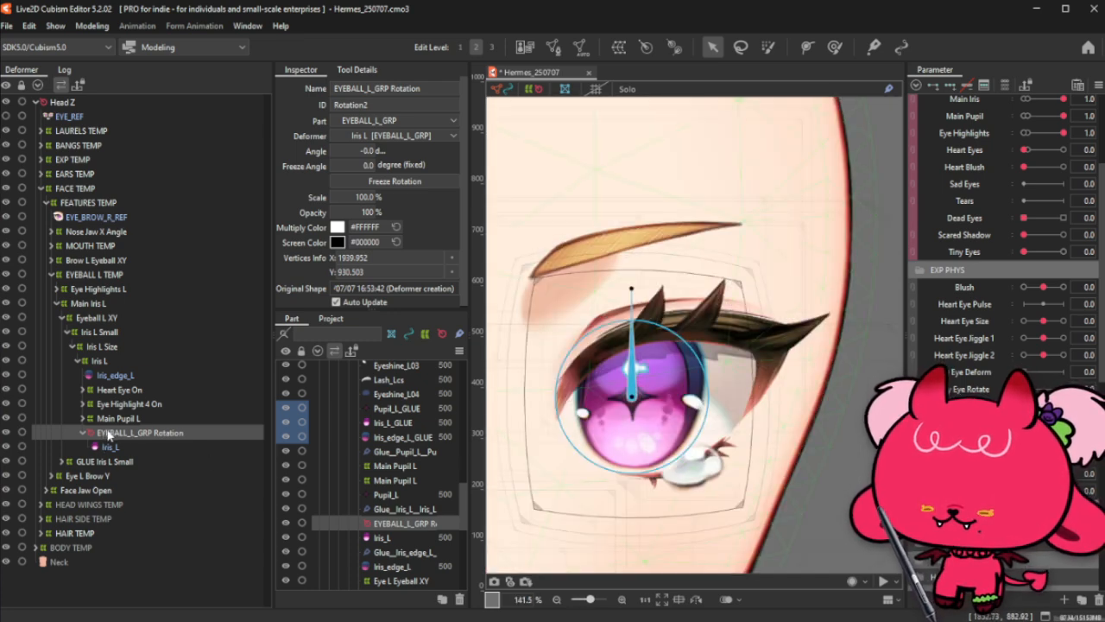
# Step: Move Iris_edge_L, Eye Highlight 4 On and Main Pupil L into the EYEBALL_L_GRP Rotation deformer
pyautogui.click(135, 376)
pyautogui.keyDown('ctrl'); pyautogui.click(128, 418); pyautogui.keyUp('ctrl')
pyautogui.keyDown('ctrl'); pyautogui.click(136, 405); pyautogui.keyUp('ctrl')
pyautogui.moveTo(137, 406); pyautogui.dragTo(136, 435)
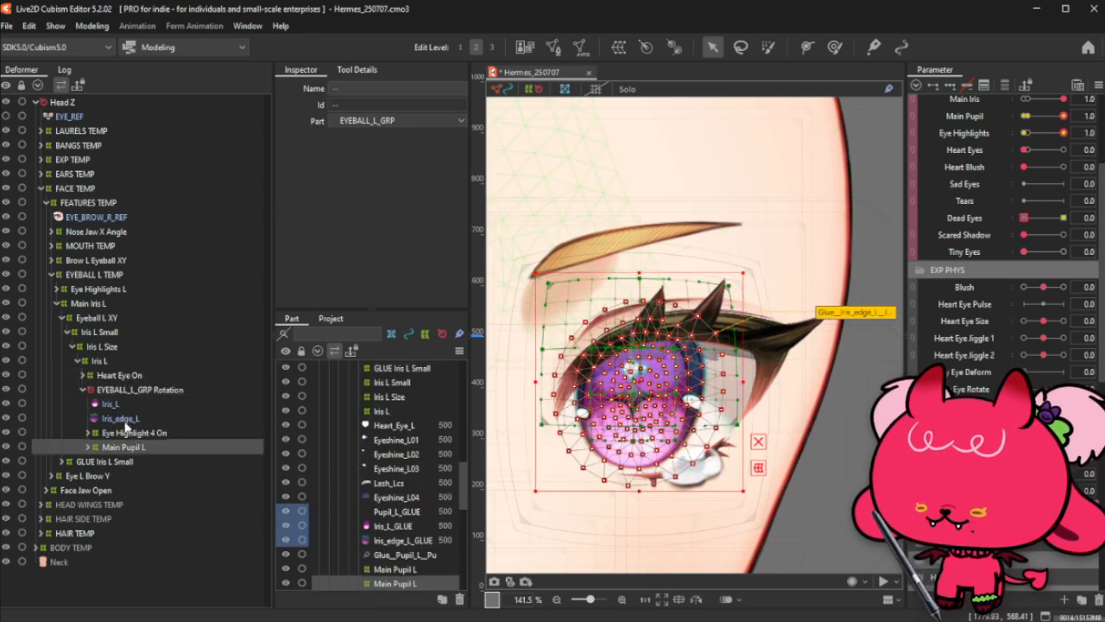
pyautogui.click(136, 390)
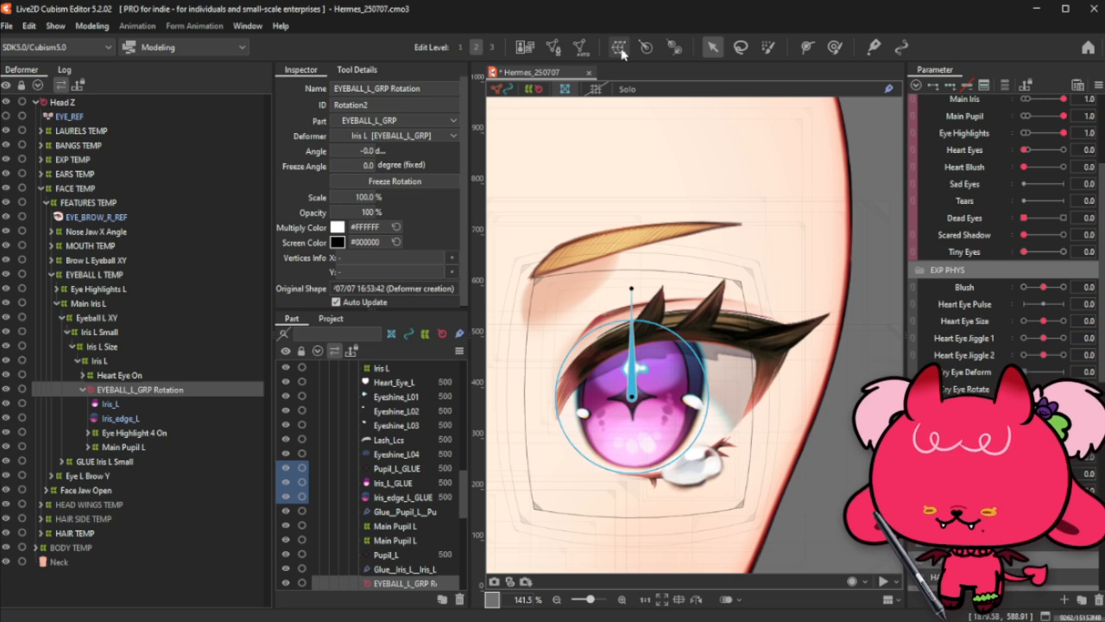
# Step: Create a 9 × 10 warp deformer named Crying Eye Static around all children of EYEBALL_L_GRP Rotation and shrink its frame slightly
pyautogui.click(153, 404)
pyautogui.keyDown('shift'); pyautogui.click(153, 445); pyautogui.keyUp('shift')
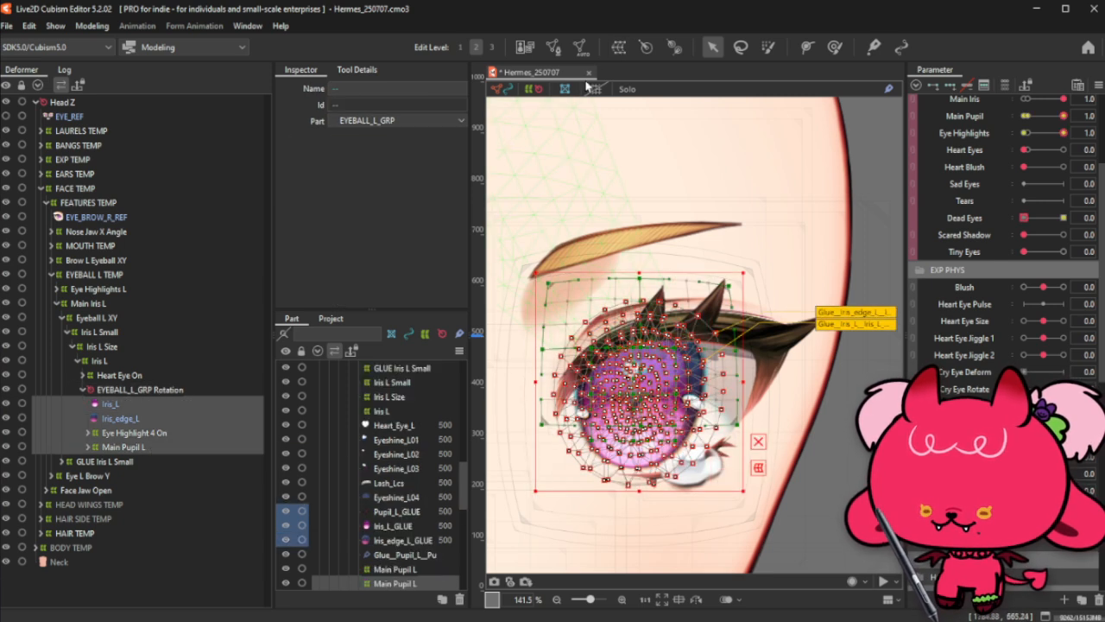
pyautogui.click(619, 49)
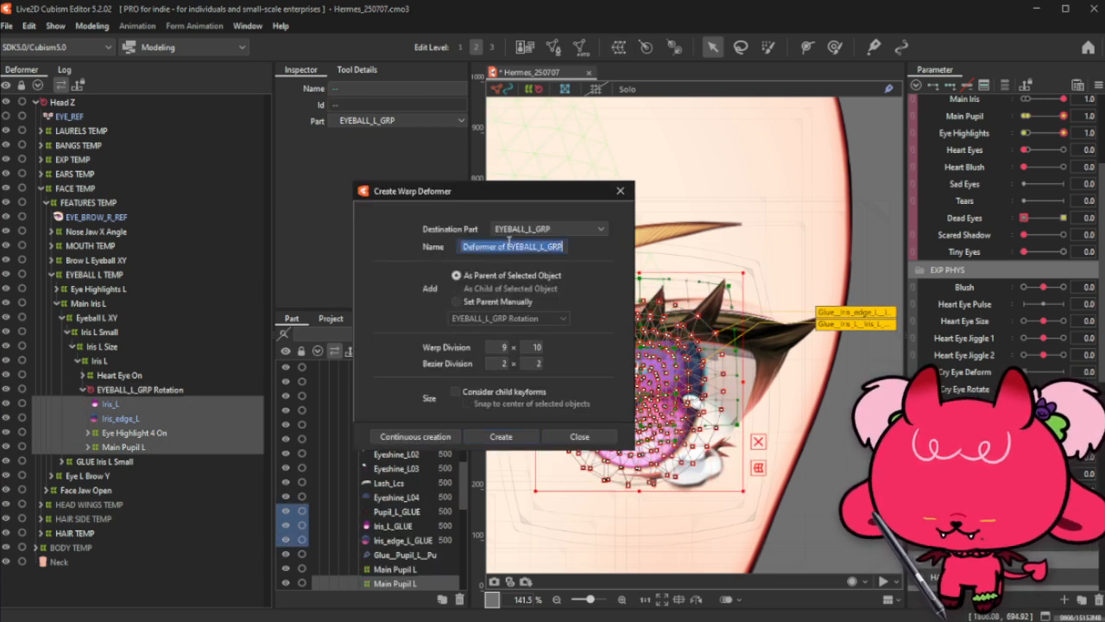
pyautogui.write('Crying Eye Static')
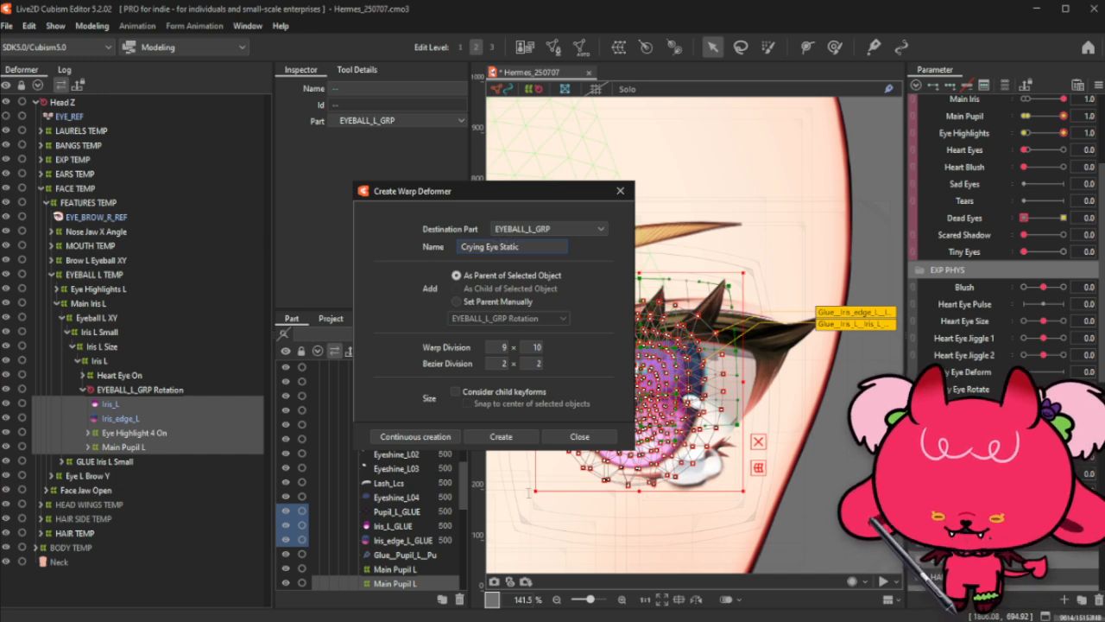
pyautogui.click(510, 438)
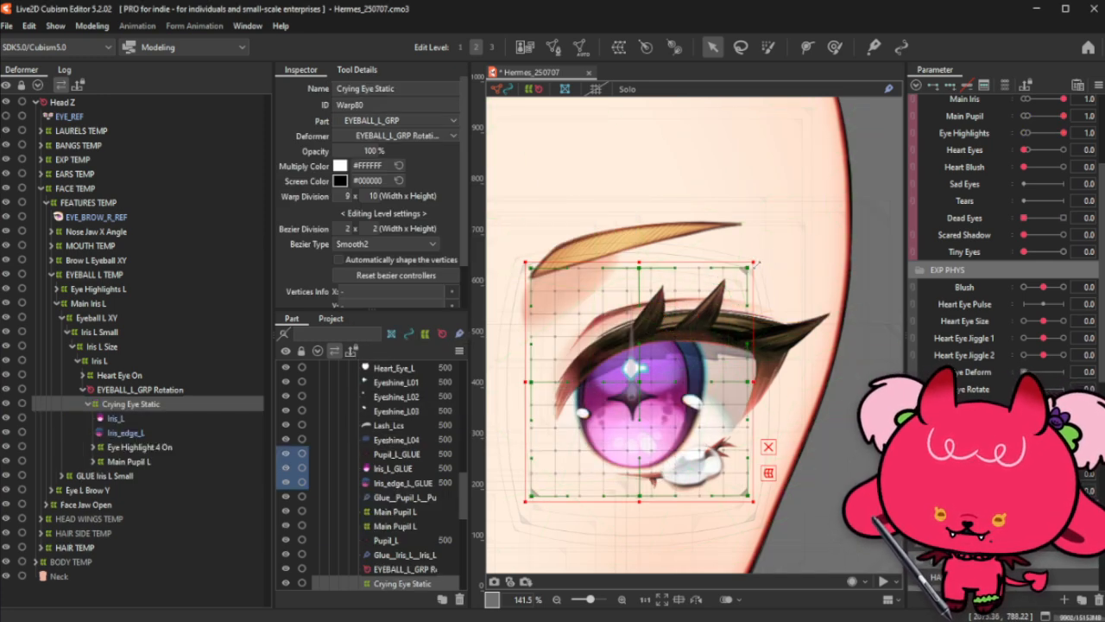
pyautogui.moveTo(755, 264); pyautogui.dragTo(746, 271)
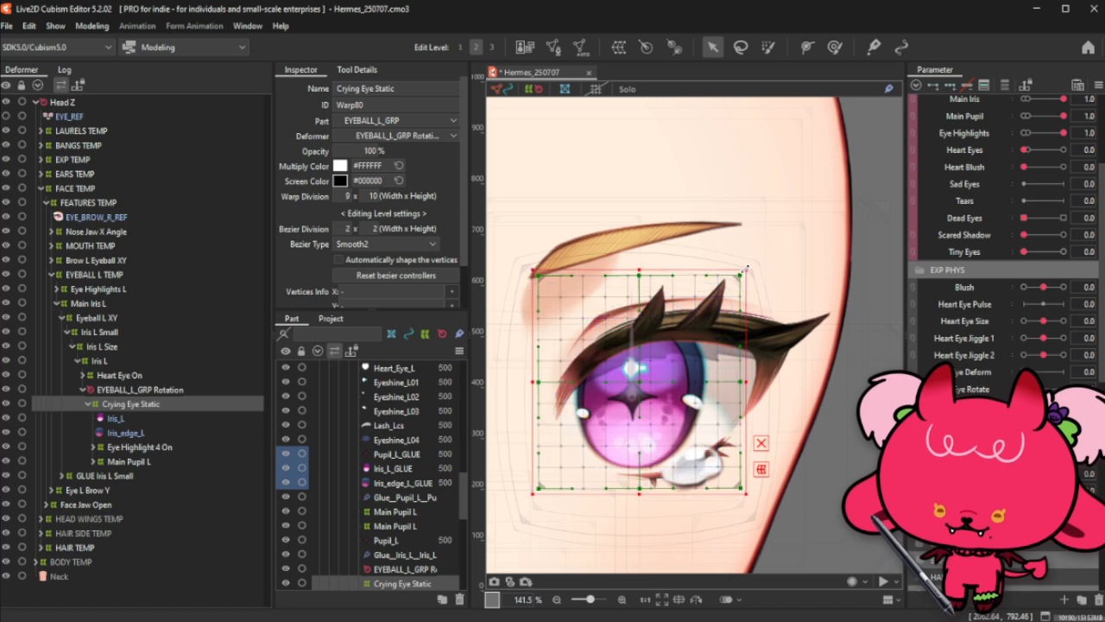
# Step: Create a 9 × 10 warp deformer named Crying Eye Deform as parent of Crying Eye Static
pyautogui.click(620, 46)
pyautogui.tripleClick(493, 248)
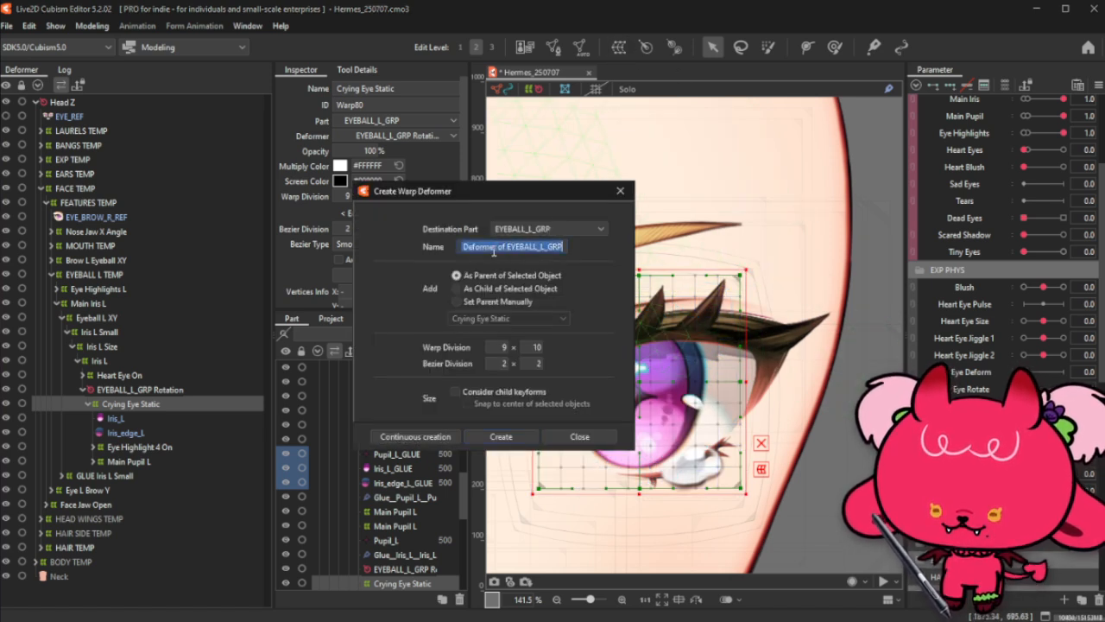
pyautogui.write('Crying Eye Deform')
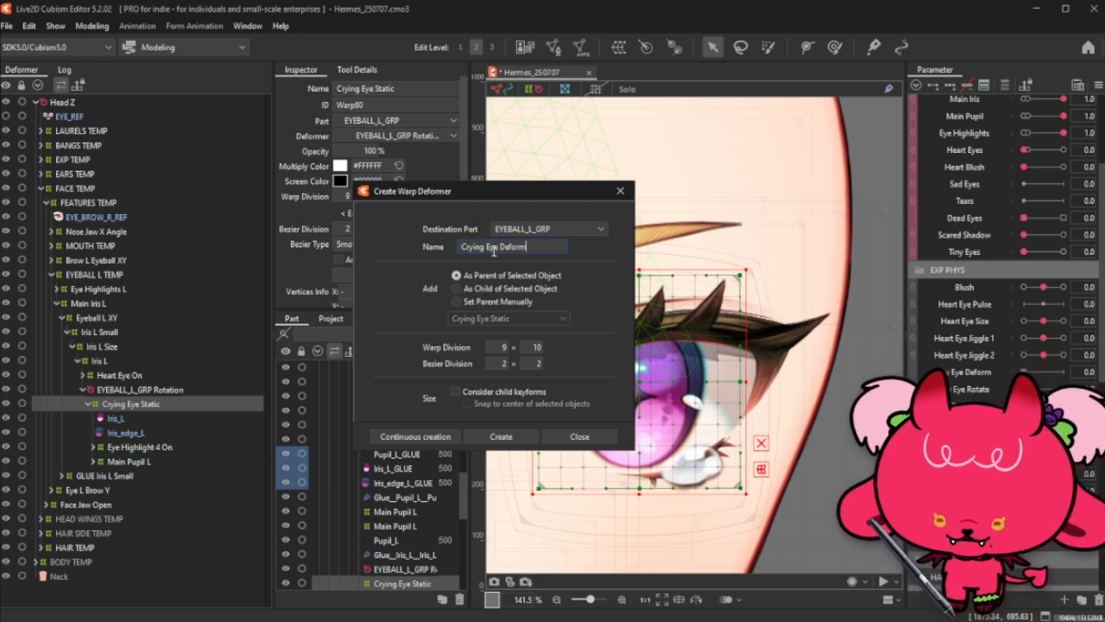
pyautogui.click(501, 436)
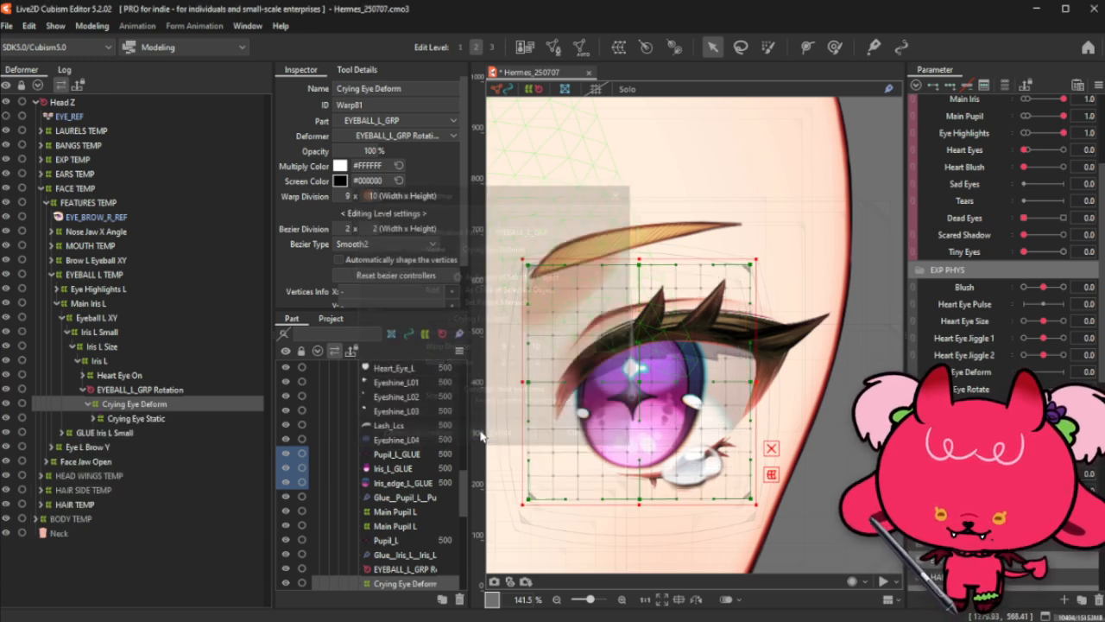
# Step: Create a 9 × 10 warp deformer named Crying Eye Rotate as parent of Crying Eye Deform and fine-tune the Crying Eye Deform frame
pyautogui.click(619, 47)
pyautogui.write('Crying Eye Rotate')
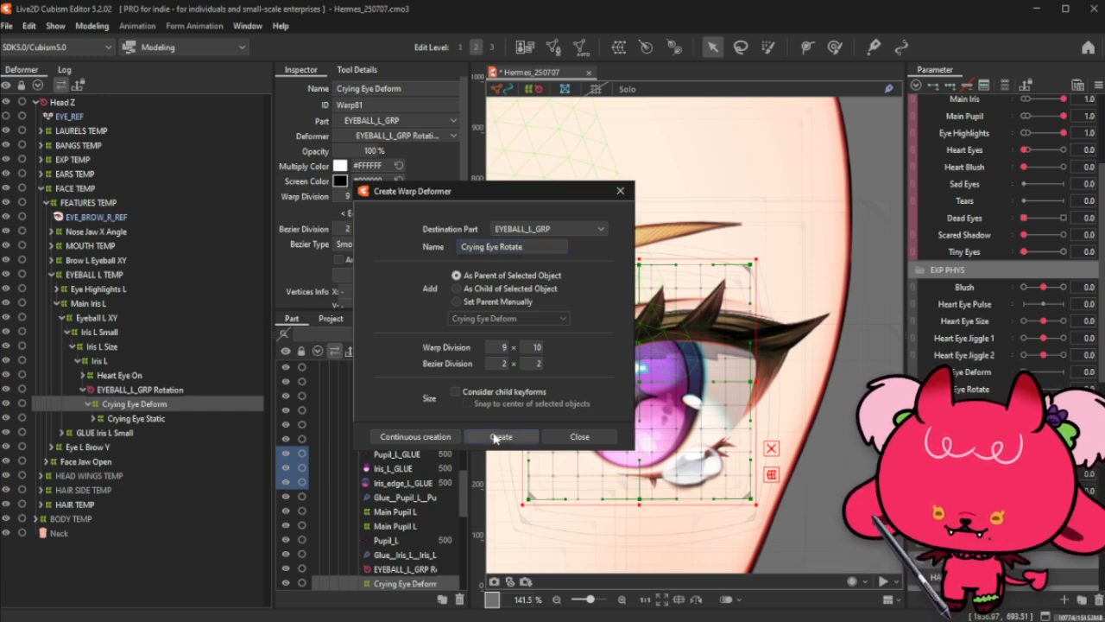
pyautogui.click(499, 436)
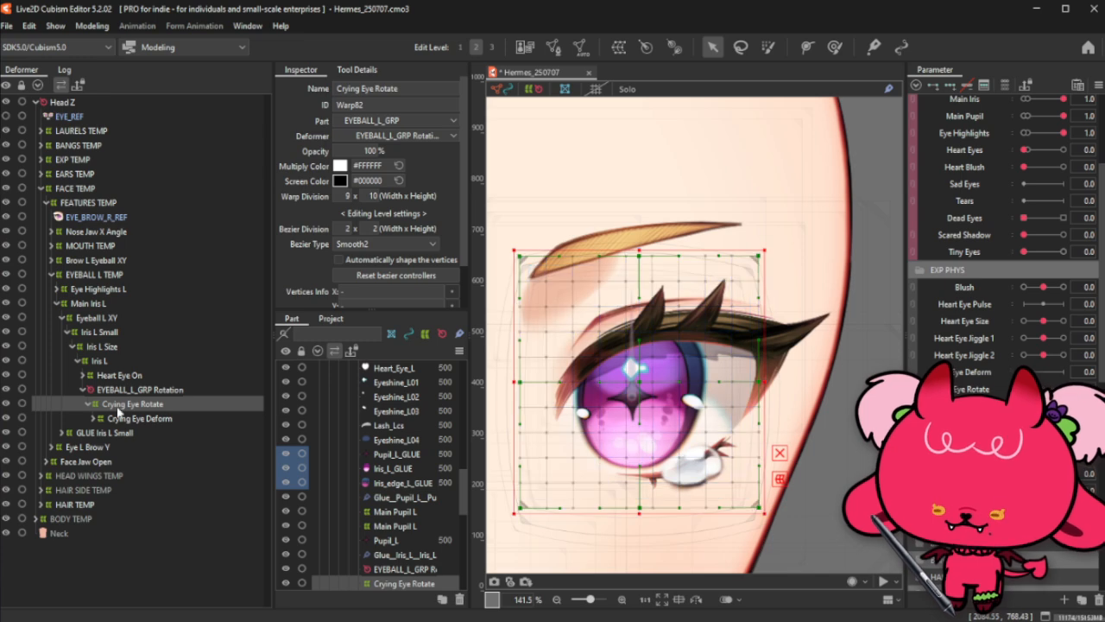
pyautogui.click(129, 418)
pyautogui.moveTo(759, 256); pyautogui.dragTo(758, 256)
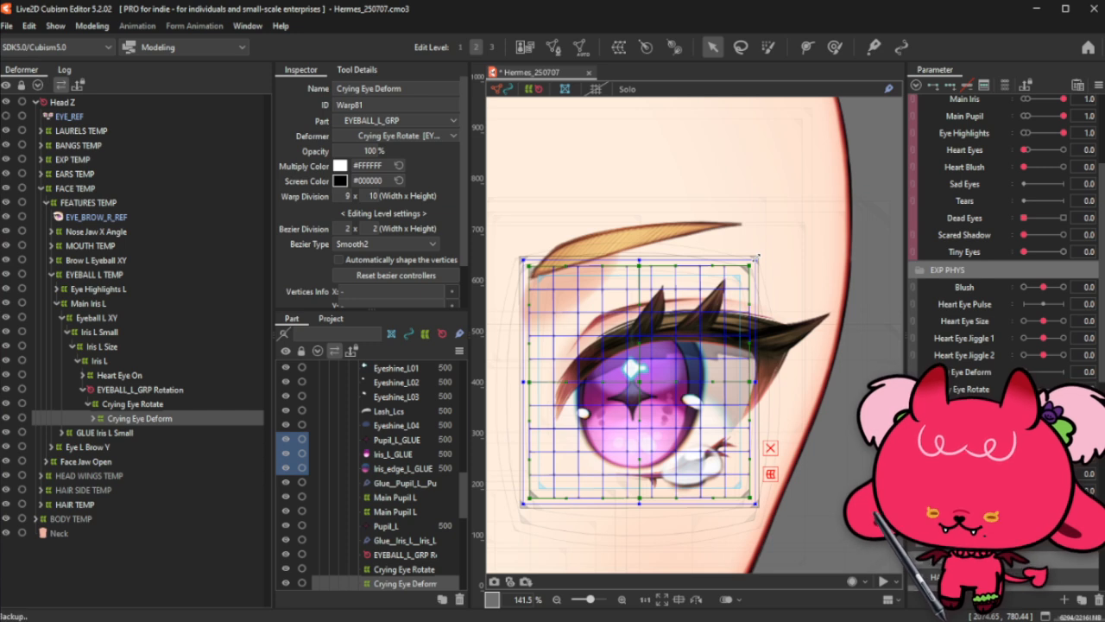
# Step: Set the warp division of Crying Eye Static, Crying Eye Deform and Crying Eye Rotate to 10 × 11
pyautogui.click(93, 418)
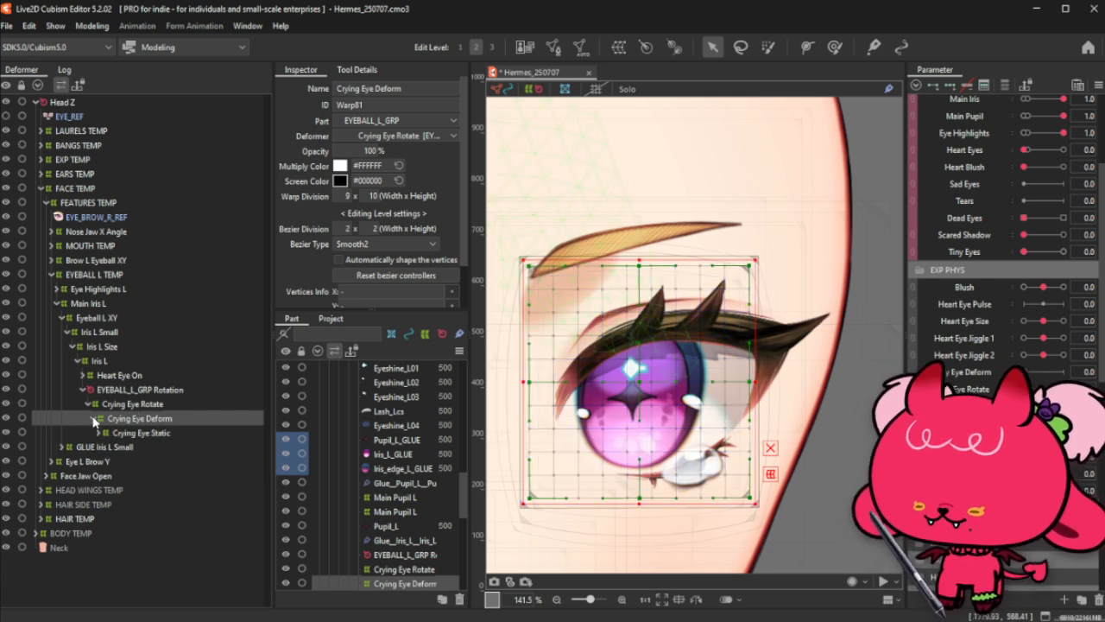
pyautogui.click(142, 432)
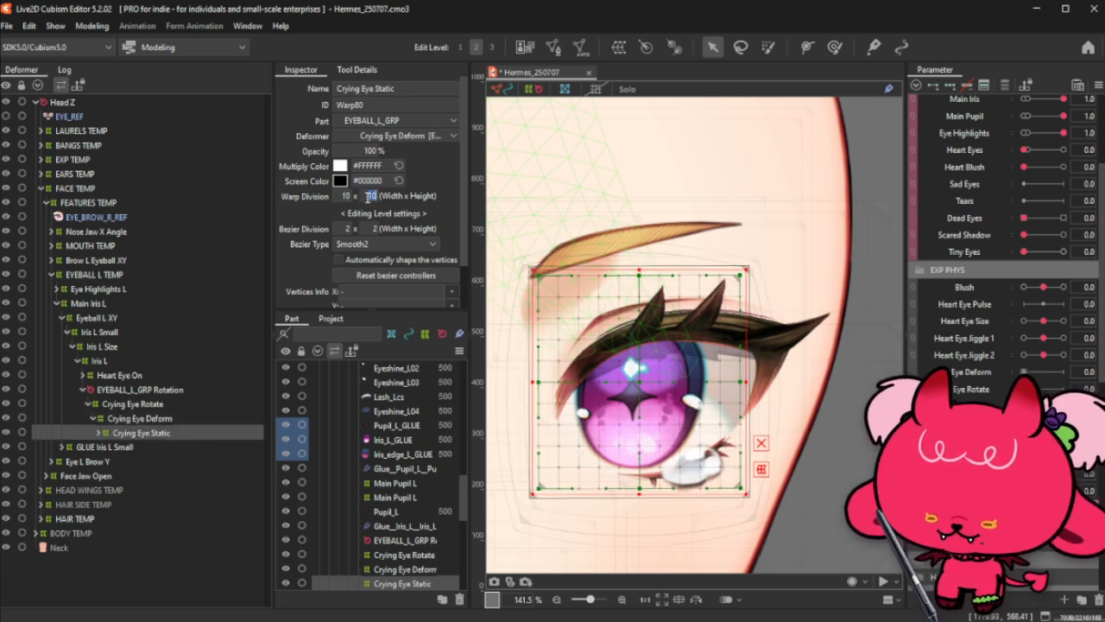
pyautogui.click(149, 417)
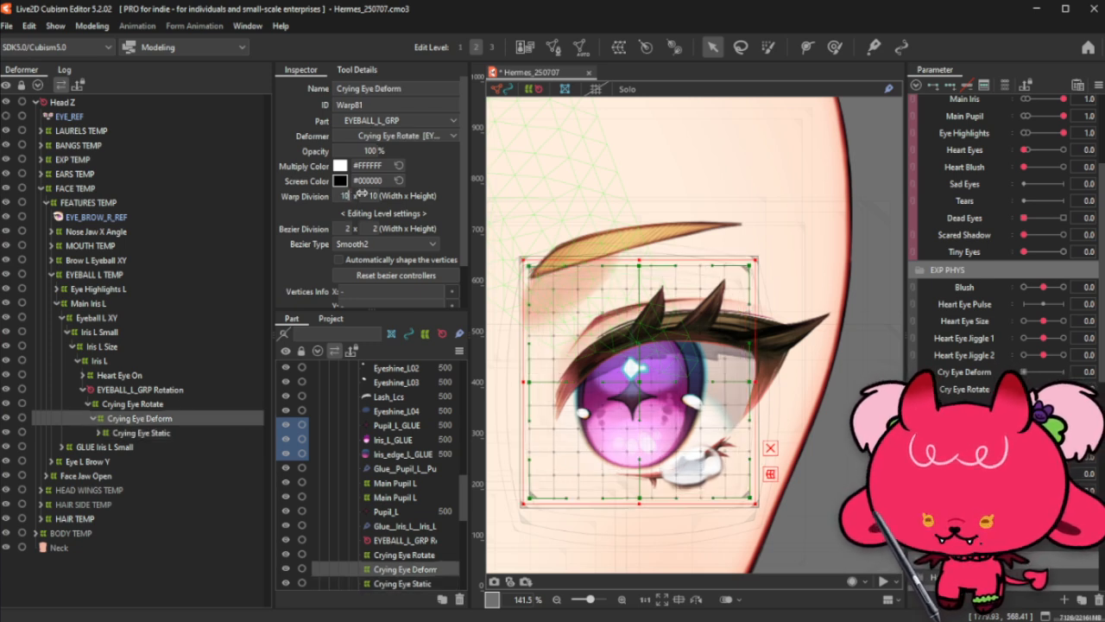
pyautogui.press('Return')
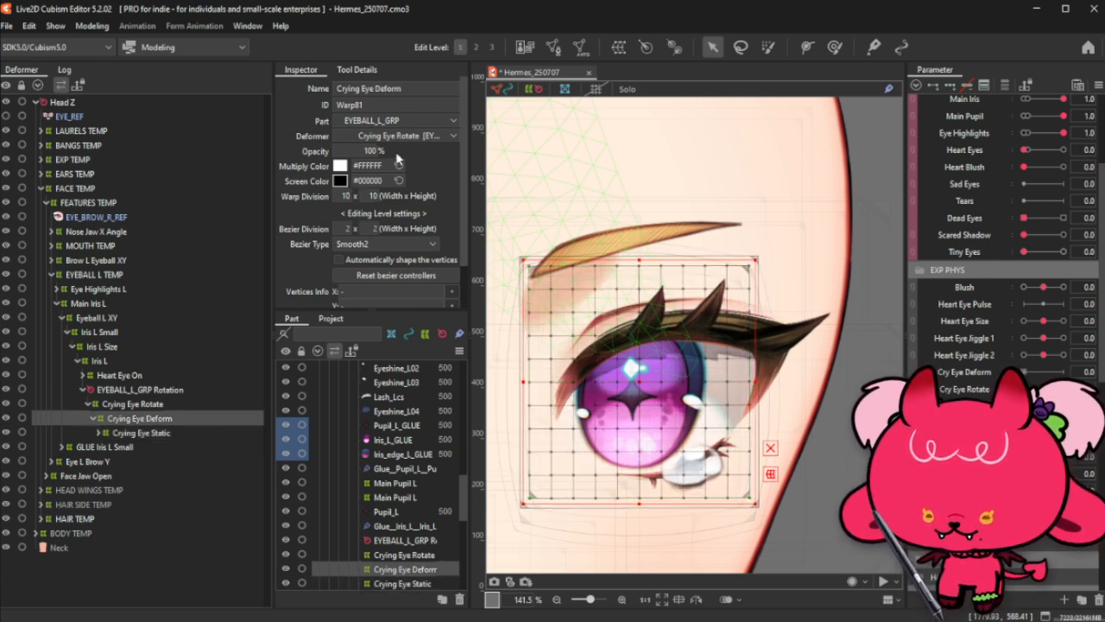
pyautogui.click(477, 48)
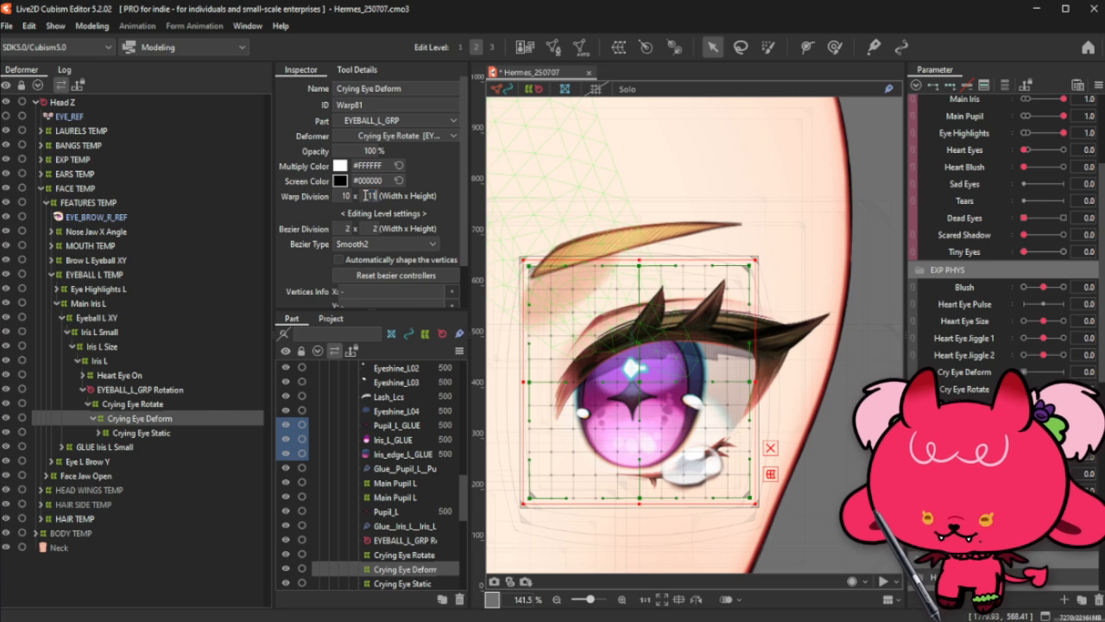
pyautogui.click(156, 404)
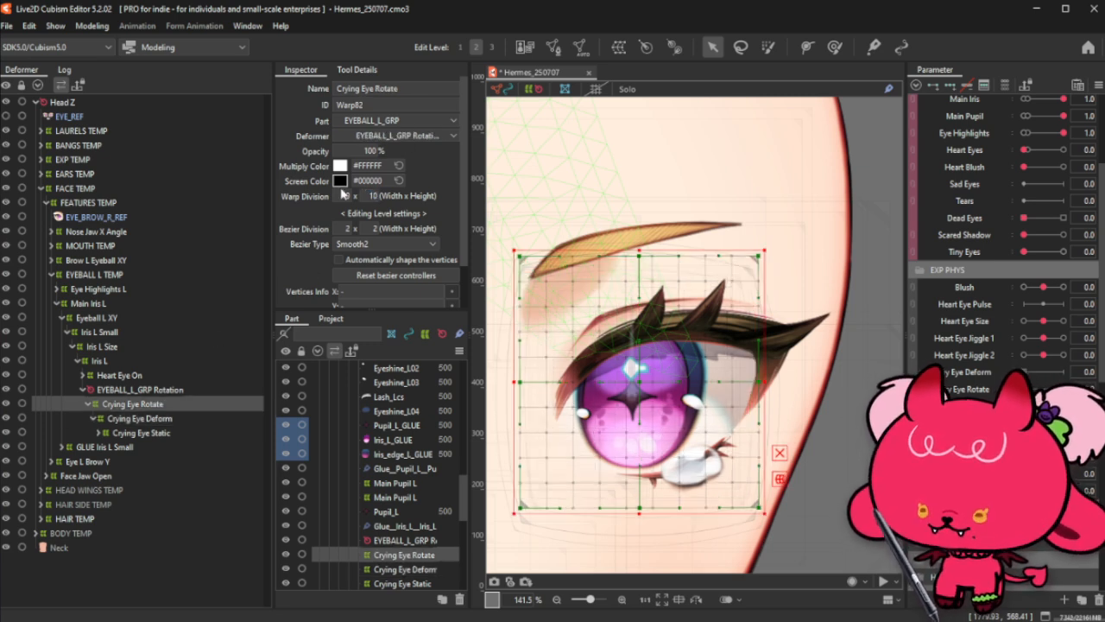
pyautogui.doubleClick(363, 196)
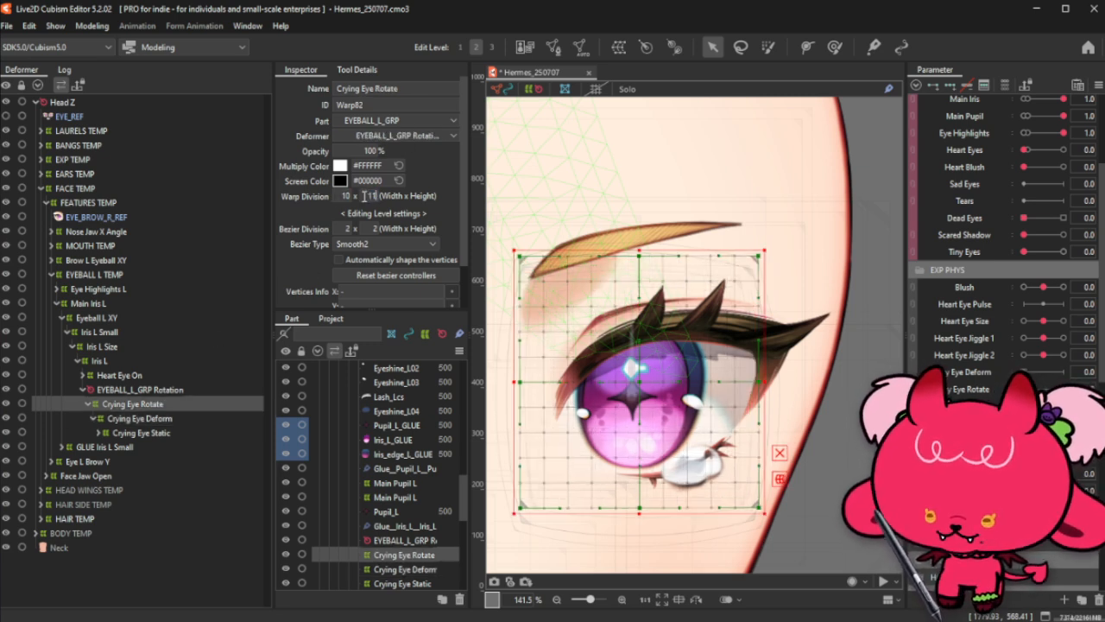
pyautogui.press('Return')
# Step: Turn off Blend Shape for the Cry Eye Rotate parameter
pyautogui.click(165, 419)
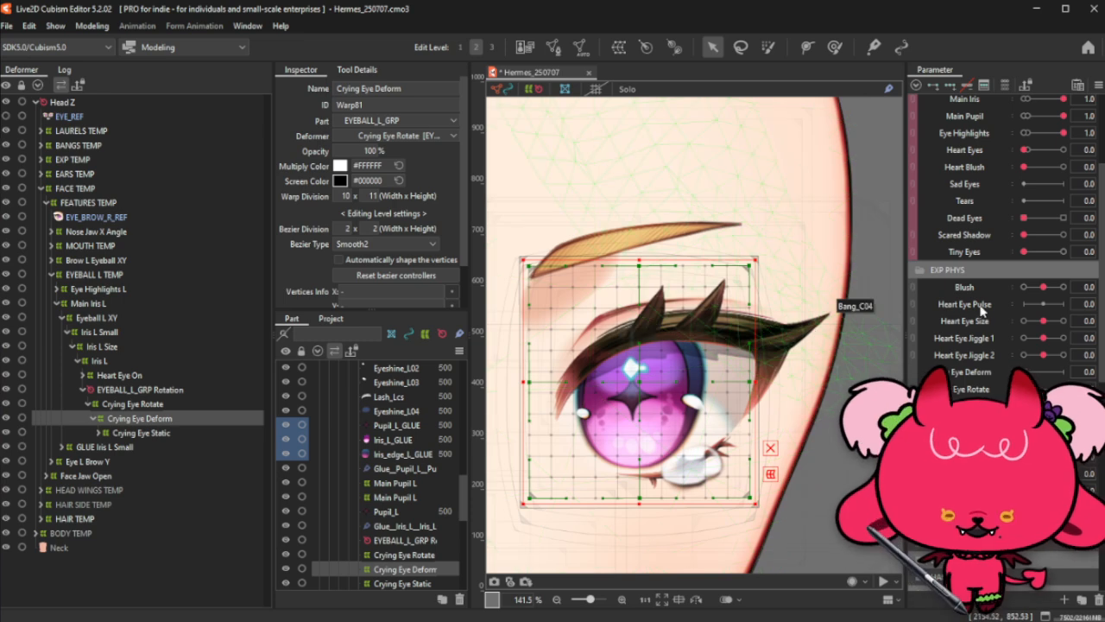
pyautogui.doubleClick(973, 390)
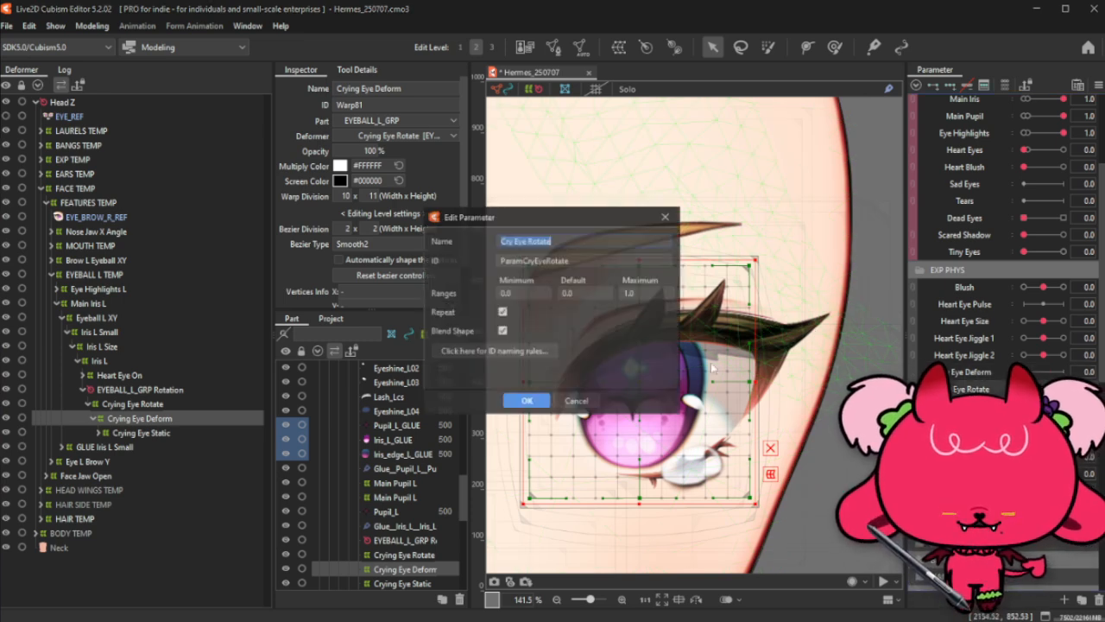
pyautogui.click(503, 332)
pyautogui.click(529, 400)
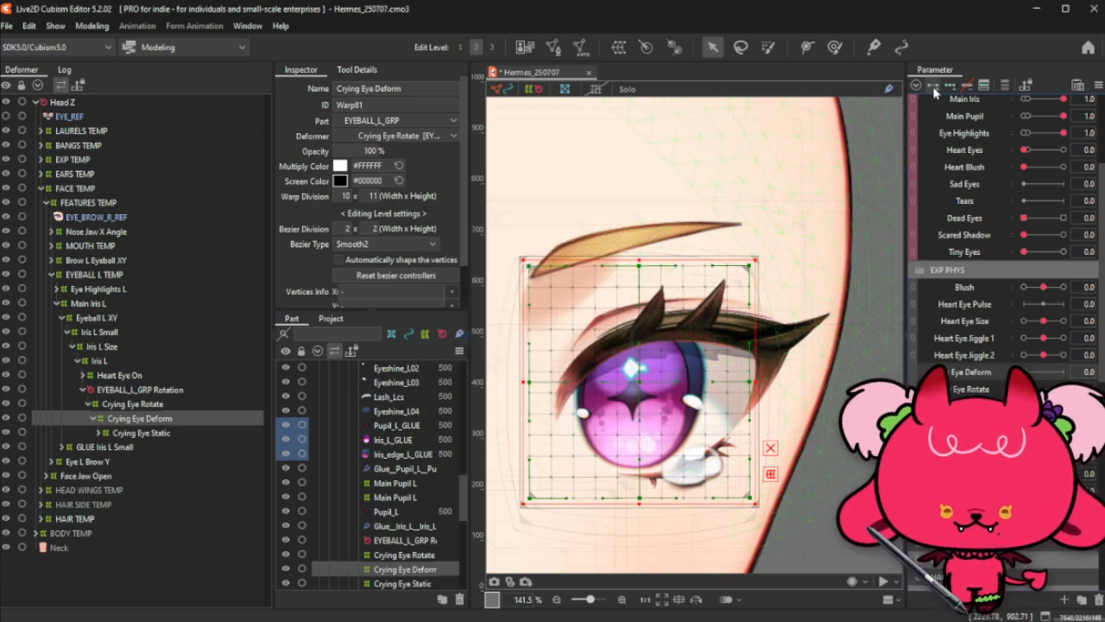
# Step: Add a Cry Eye Deform blend shape key at 1.0 to Crying Eye Deform and solo the crying deformers with Iris_L and Iris_edge_L
pyautogui.click(1042, 373)
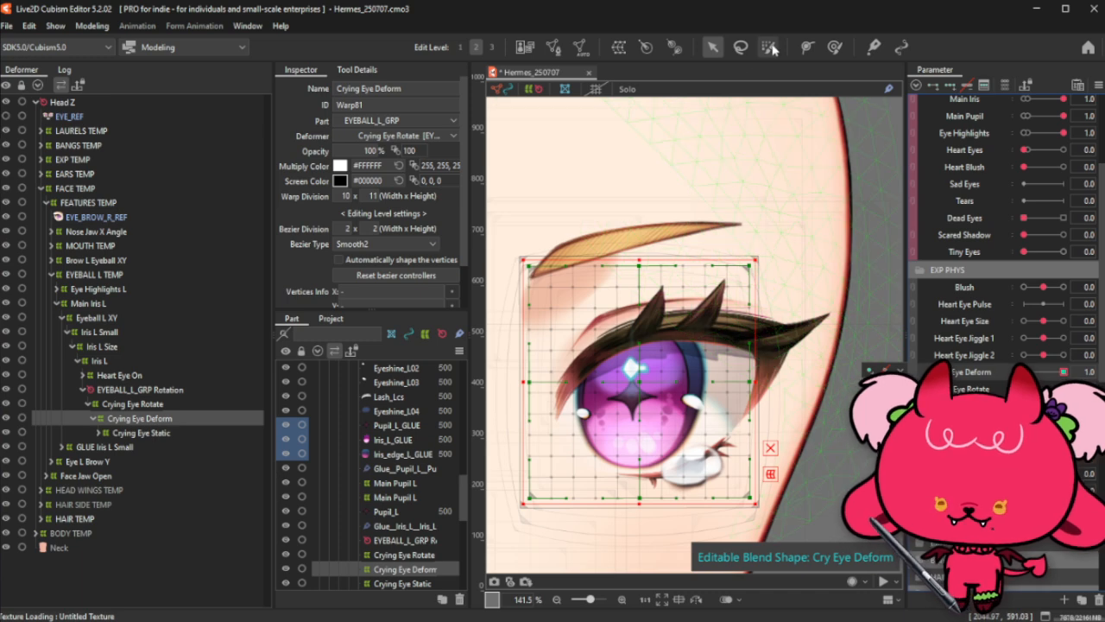
pyautogui.click(770, 47)
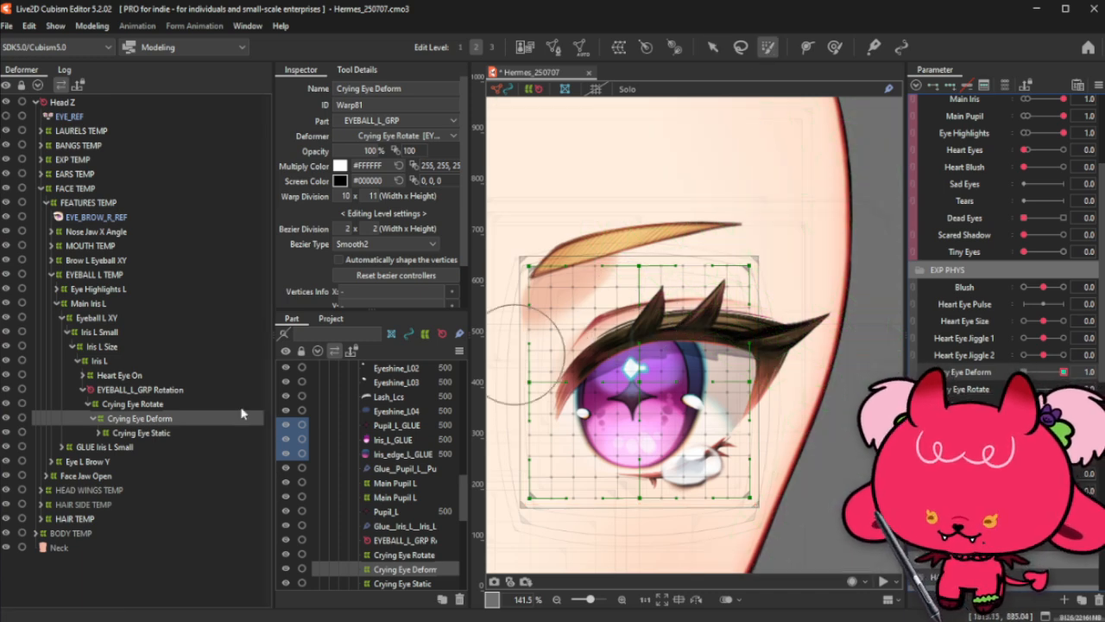
pyautogui.click(102, 432)
pyautogui.click(132, 449)
pyautogui.keyDown('ctrl'); pyautogui.click(137, 462); pyautogui.keyUp('ctrl')
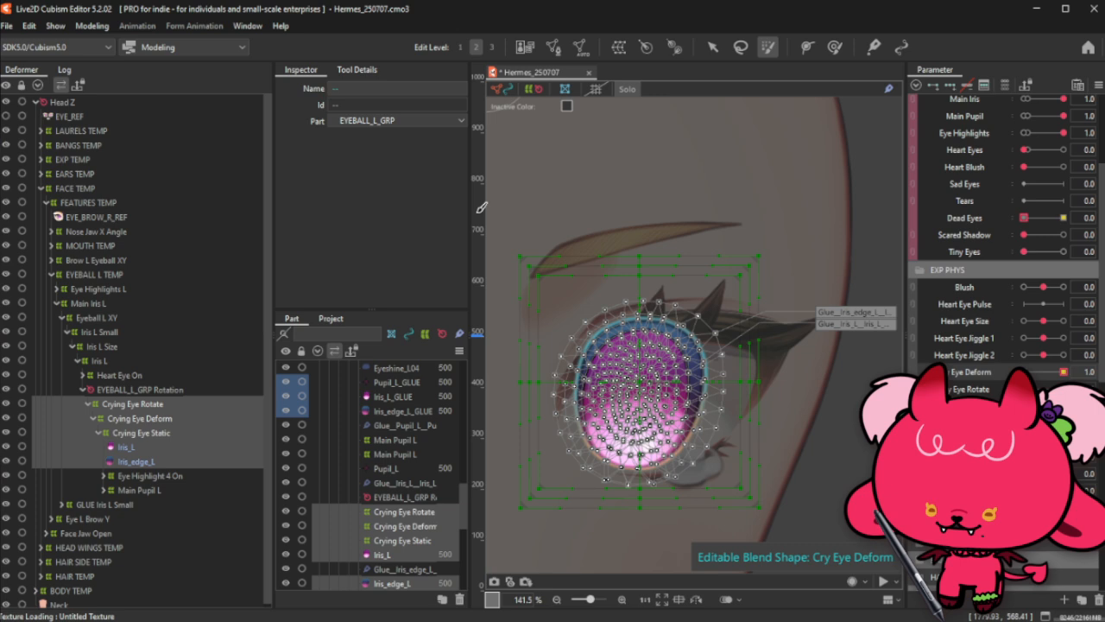
pyautogui.click(150, 434)
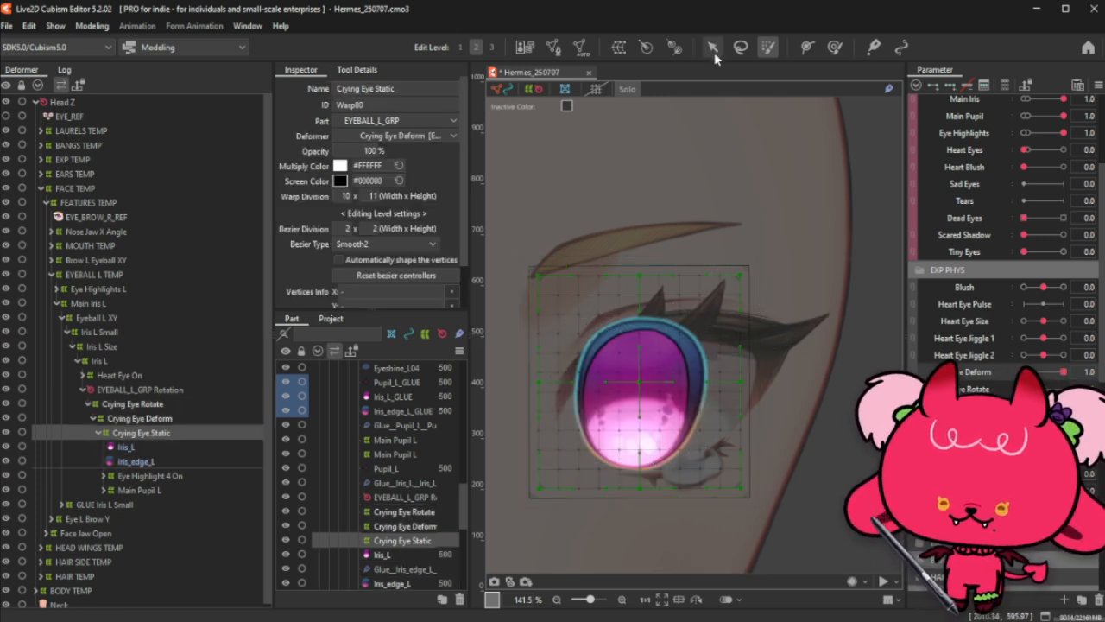
pyautogui.click(173, 421)
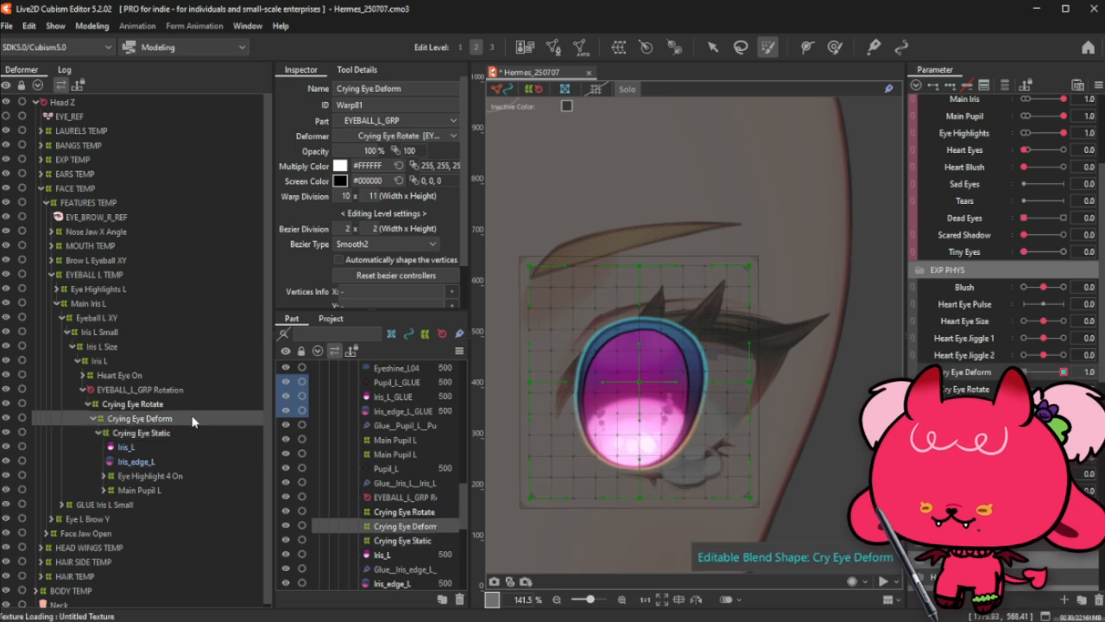
# Step: Try to shrink the iris at the Cry Eye Deform key by reshaping and scaling brush-selected points of Crying Eye Deform
pyautogui.click(834, 47)
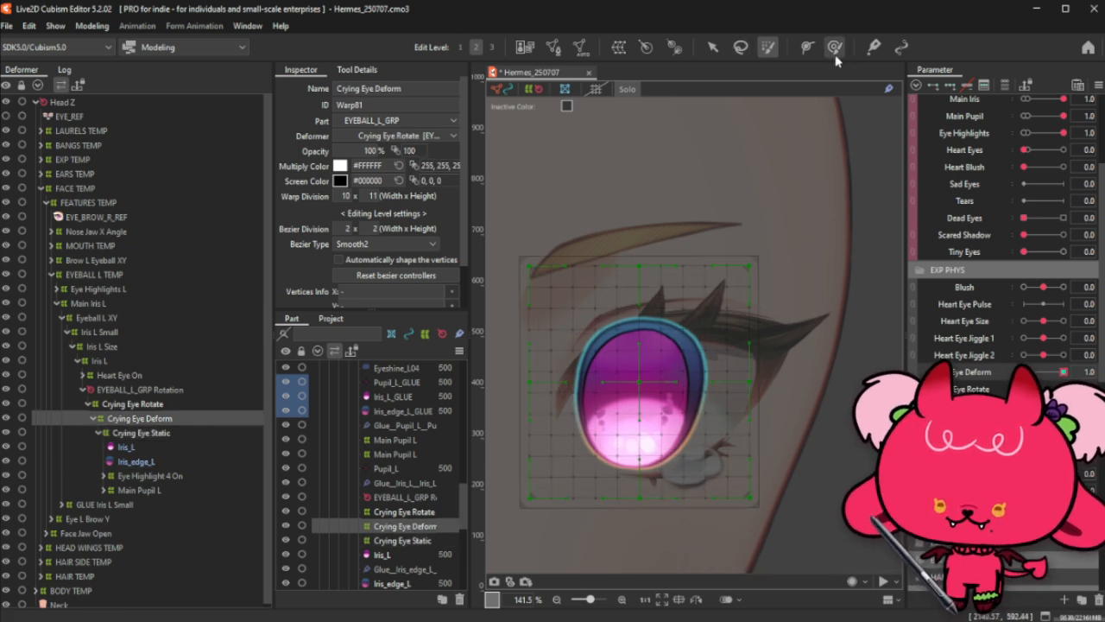
pyautogui.moveTo(618, 328); pyautogui.dragTo(620, 350)
pyautogui.moveTo(637, 295); pyautogui.dragTo(637, 330)
pyautogui.press('b')
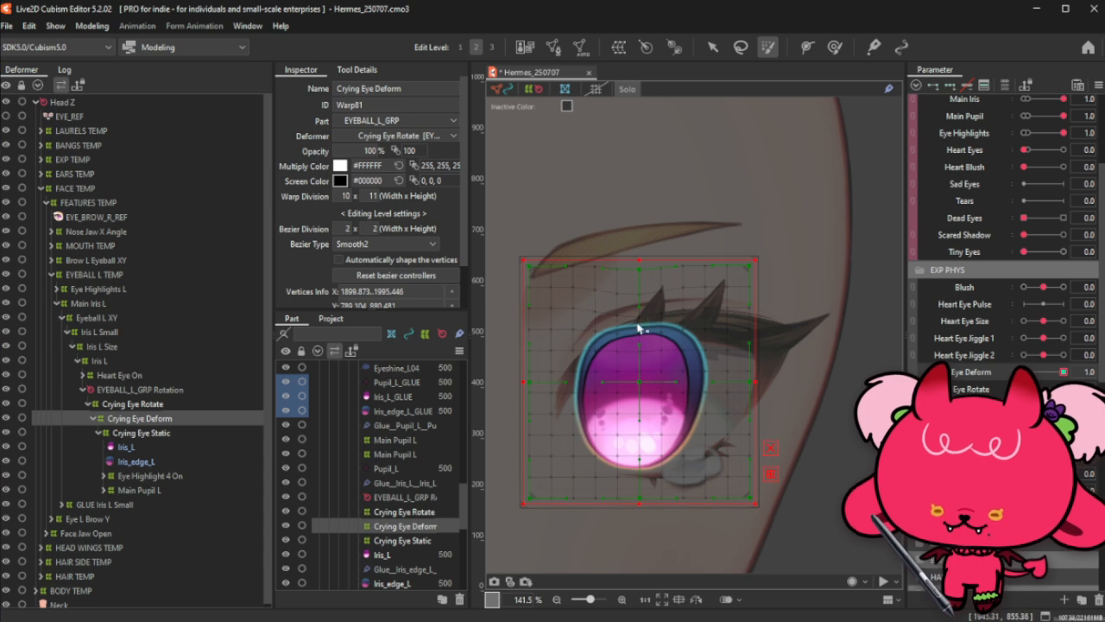
pyautogui.hotkey('ctrl', 'z')
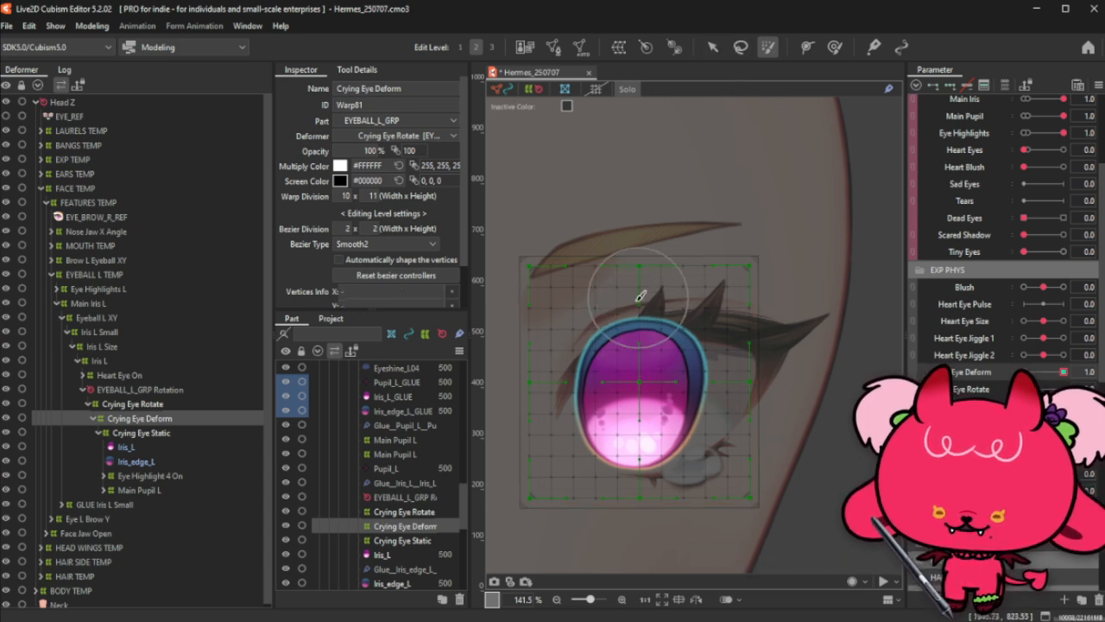
pyautogui.moveTo(625, 248)
pyautogui.mouseDown()
pyautogui.moveTo(632, 314)
pyautogui.moveTo(745, 289)
pyautogui.moveTo(750, 318)
pyautogui.moveTo(699, 348)
pyautogui.moveTo(732, 360)
pyautogui.moveTo(747, 438)
pyautogui.moveTo(763, 427)
pyautogui.moveTo(679, 420)
pyautogui.moveTo(725, 451)
pyautogui.moveTo(730, 435)
pyautogui.moveTo(758, 445)
pyautogui.moveTo(696, 432)
pyautogui.moveTo(664, 514)
pyautogui.moveTo(622, 497)
pyautogui.moveTo(625, 452)
pyautogui.moveTo(556, 449)
pyautogui.moveTo(556, 421)
pyautogui.moveTo(525, 404)
pyautogui.moveTo(589, 395)
pyautogui.moveTo(557, 323)
pyautogui.moveTo(746, 271)
pyautogui.moveTo(718, 292)
pyautogui.mouseUp()
pyautogui.click(713, 54)
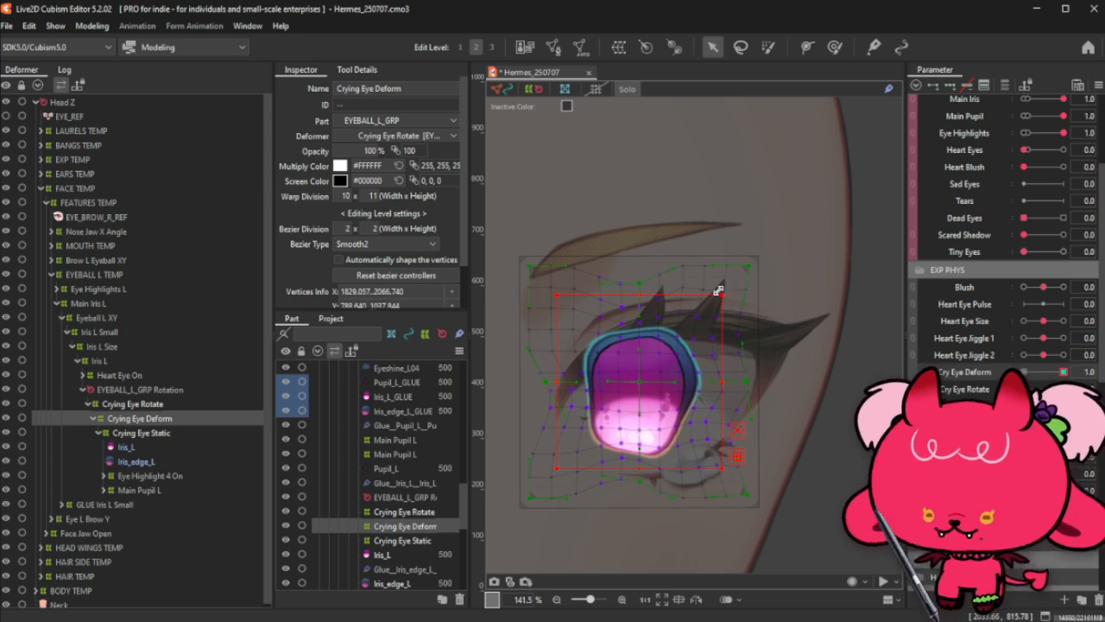
pyautogui.hotkey('ctrl', 'z')
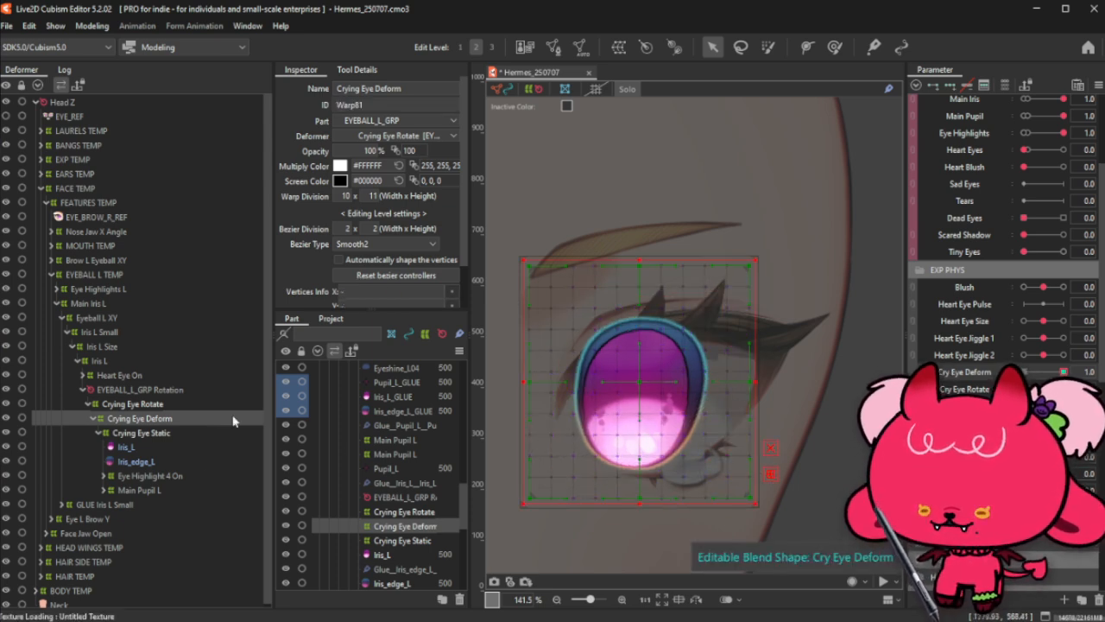
# Step: Slightly enlarge the Crying Eye Deform grid, then brush-select the points around the iris and scale them inward at Cry Eye Deform 1.0
pyautogui.moveTo(755, 261); pyautogui.dragTo(762, 257)
pyautogui.click(767, 46)
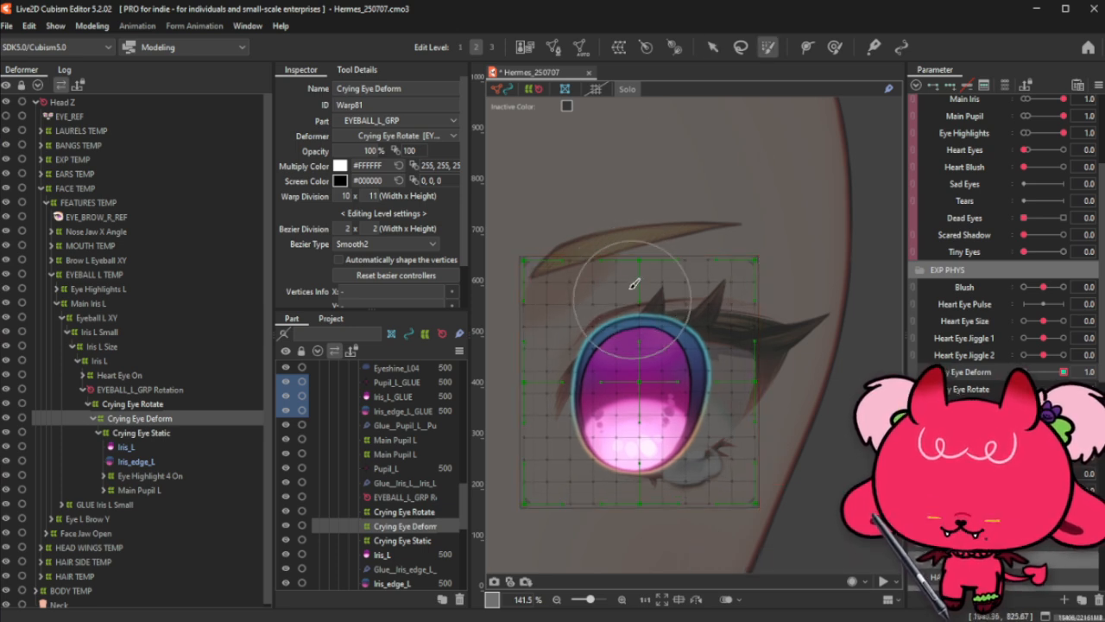
pyautogui.moveTo(577, 240)
pyautogui.mouseDown()
pyautogui.moveTo(615, 305)
pyautogui.moveTo(590, 244)
pyautogui.moveTo(615, 337)
pyautogui.moveTo(589, 253)
pyautogui.moveTo(615, 329)
pyautogui.moveTo(615, 315)
pyautogui.moveTo(592, 268)
pyautogui.moveTo(617, 374)
pyautogui.moveTo(628, 333)
pyautogui.moveTo(670, 291)
pyautogui.moveTo(742, 274)
pyautogui.moveTo(760, 304)
pyautogui.moveTo(625, 361)
pyautogui.moveTo(764, 443)
pyautogui.moveTo(753, 484)
pyautogui.moveTo(709, 504)
pyautogui.moveTo(669, 425)
pyautogui.moveTo(565, 471)
pyautogui.moveTo(542, 513)
pyautogui.moveTo(563, 520)
pyautogui.moveTo(583, 490)
pyautogui.moveTo(578, 504)
pyautogui.moveTo(591, 453)
pyautogui.moveTo(585, 493)
pyautogui.mouseUp()
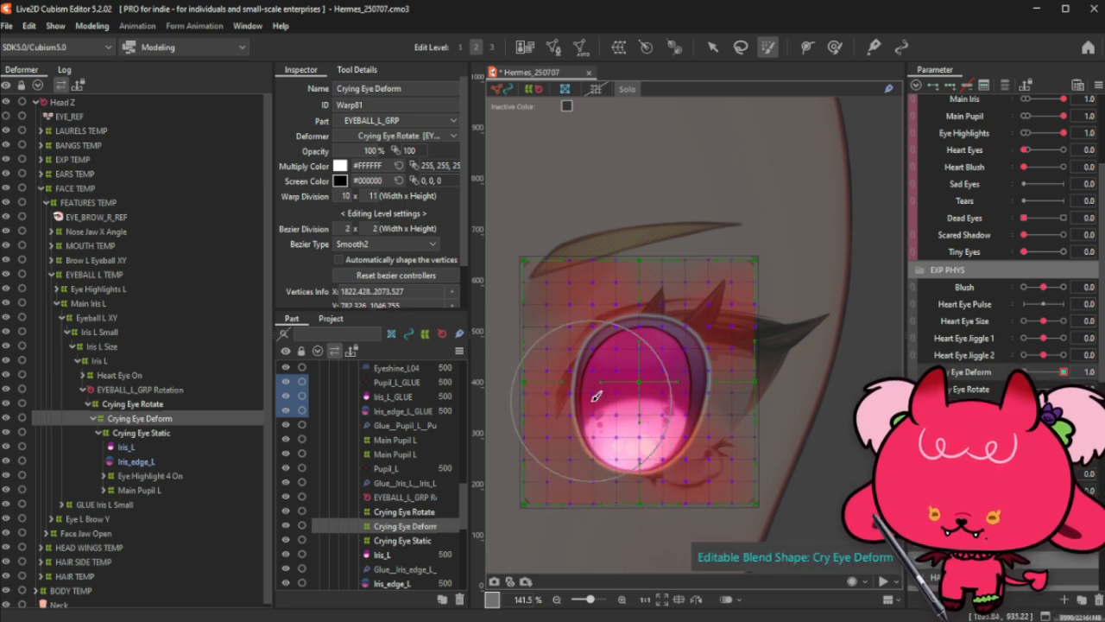
pyautogui.click(717, 50)
pyautogui.moveTo(756, 258); pyautogui.dragTo(714, 297)
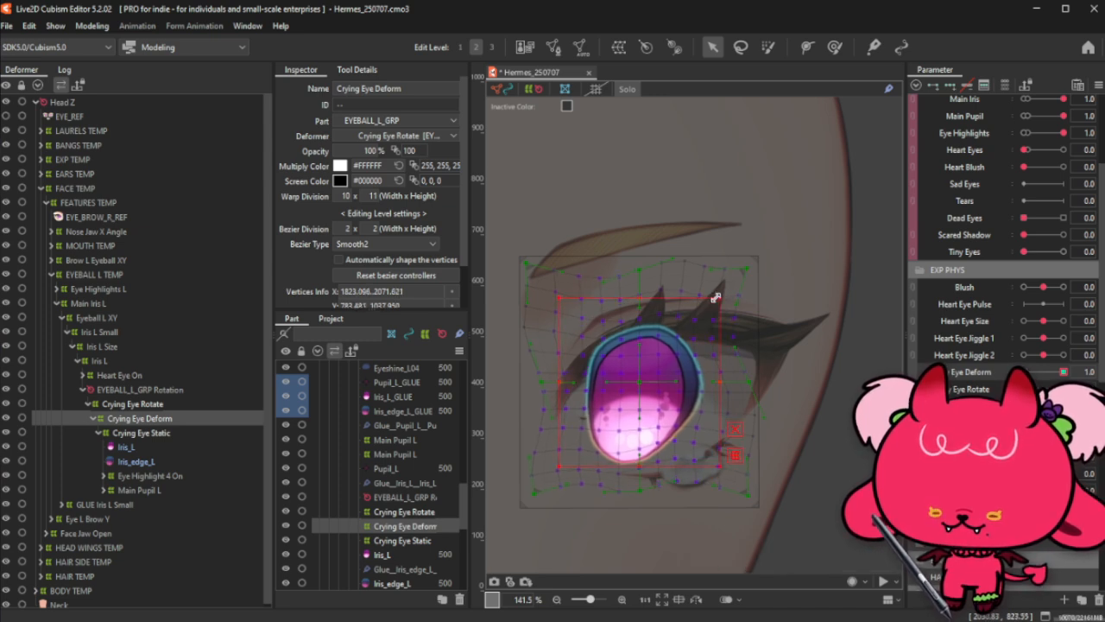
# Step: Preview Cry Eye Deform with the selection hidden and refine the iris's upper and lower outline at 1.0 with the Deform Brush
pyautogui.hotkey('ctrl', 't')
pyautogui.moveTo(1063, 371)
pyautogui.mouseDown()
pyautogui.moveTo(1052, 371)
pyautogui.moveTo(1082, 367)
pyautogui.mouseUp()
pyautogui.click(834, 47)
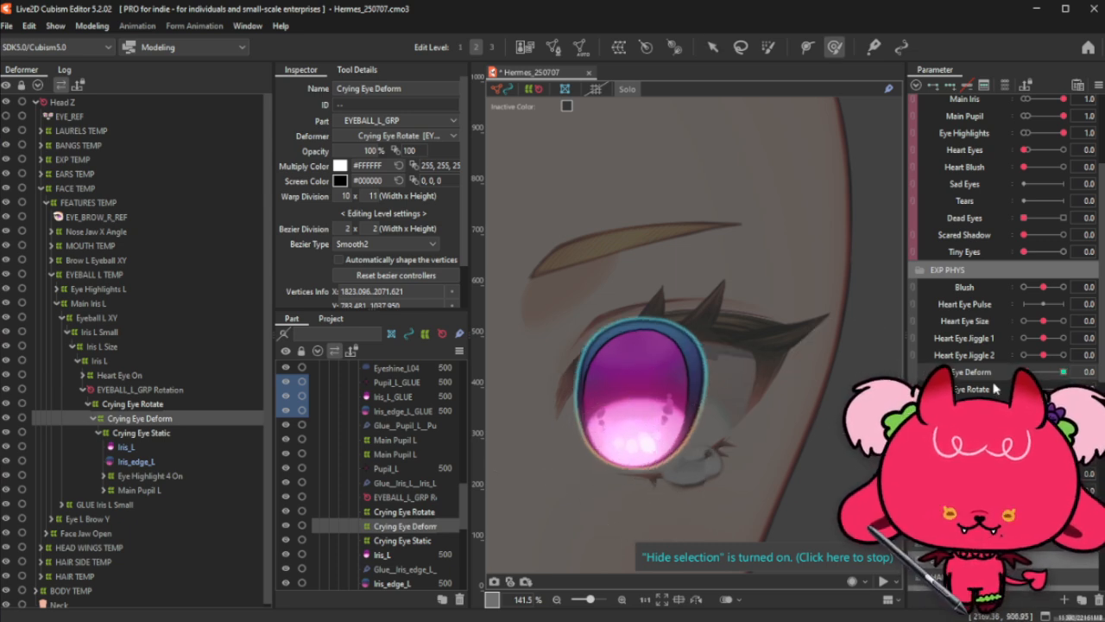
pyautogui.hotkey('ctrl', 't')
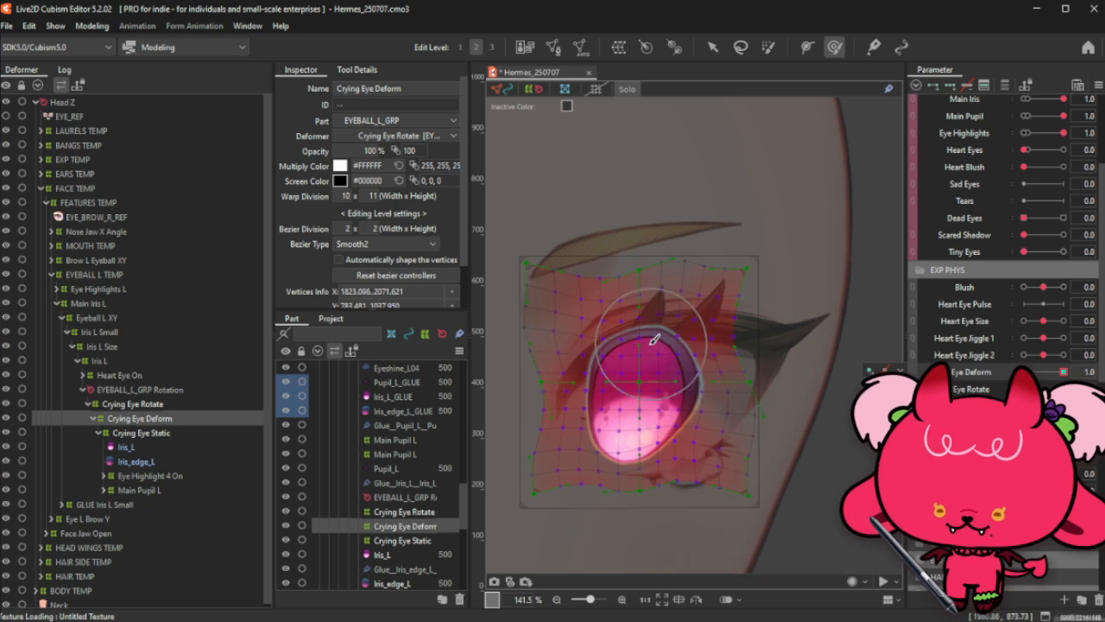
pyautogui.hotkey('ctrl', 't')
pyautogui.hotkey('ctrl', 't')
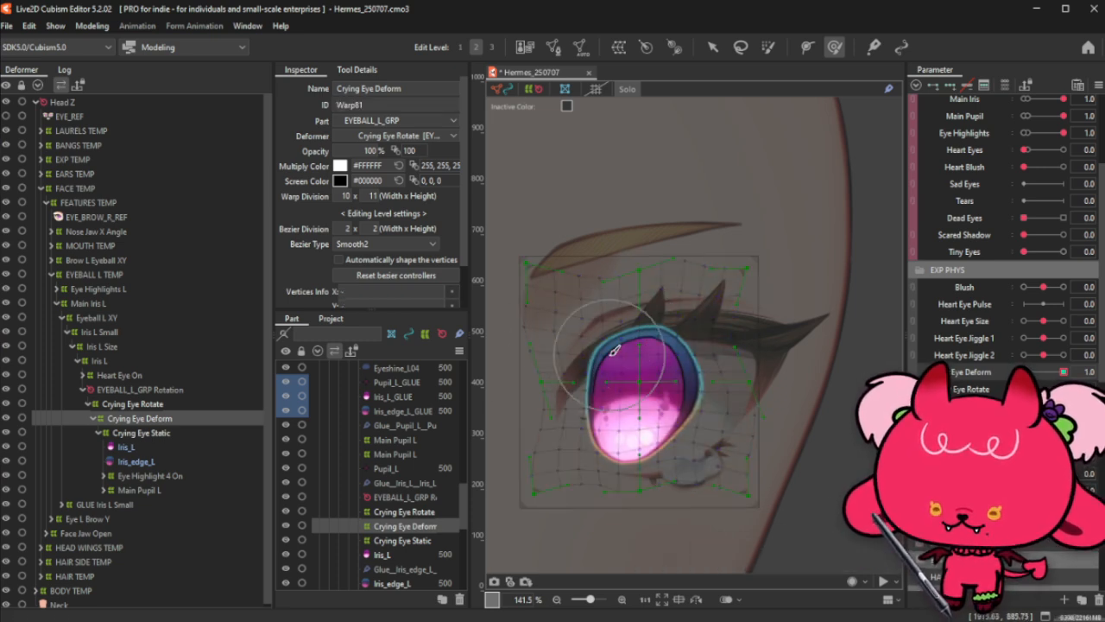
pyautogui.moveTo(620, 335)
pyautogui.mouseDown()
pyautogui.moveTo(716, 334)
pyautogui.moveTo(689, 334)
pyautogui.moveTo(665, 357)
pyautogui.moveTo(706, 395)
pyautogui.moveTo(698, 408)
pyautogui.moveTo(699, 390)
pyautogui.moveTo(650, 398)
pyautogui.moveTo(614, 385)
pyautogui.mouseUp()
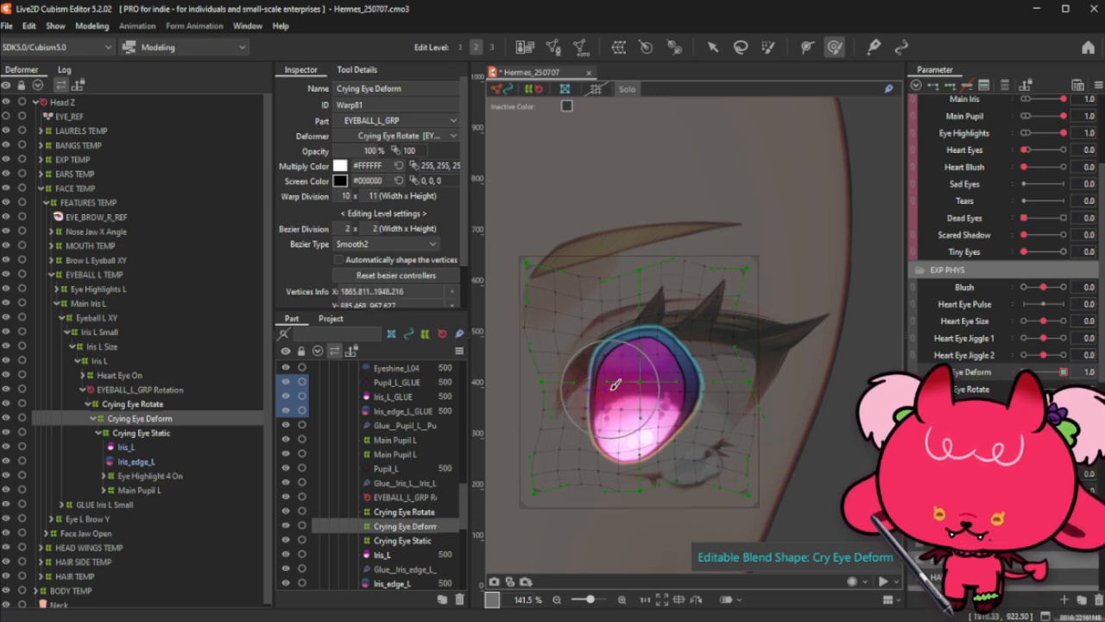
pyautogui.moveTo(598, 337)
pyautogui.mouseDown()
pyautogui.moveTo(538, 326)
pyautogui.moveTo(548, 321)
pyautogui.mouseUp()
pyautogui.moveTo(671, 345); pyautogui.dragTo(637, 321)
pyautogui.moveTo(670, 454)
pyautogui.mouseDown()
pyautogui.moveTo(674, 440)
pyautogui.moveTo(634, 474)
pyautogui.moveTo(654, 480)
pyautogui.moveTo(647, 509)
pyautogui.moveTo(649, 489)
pyautogui.mouseUp()
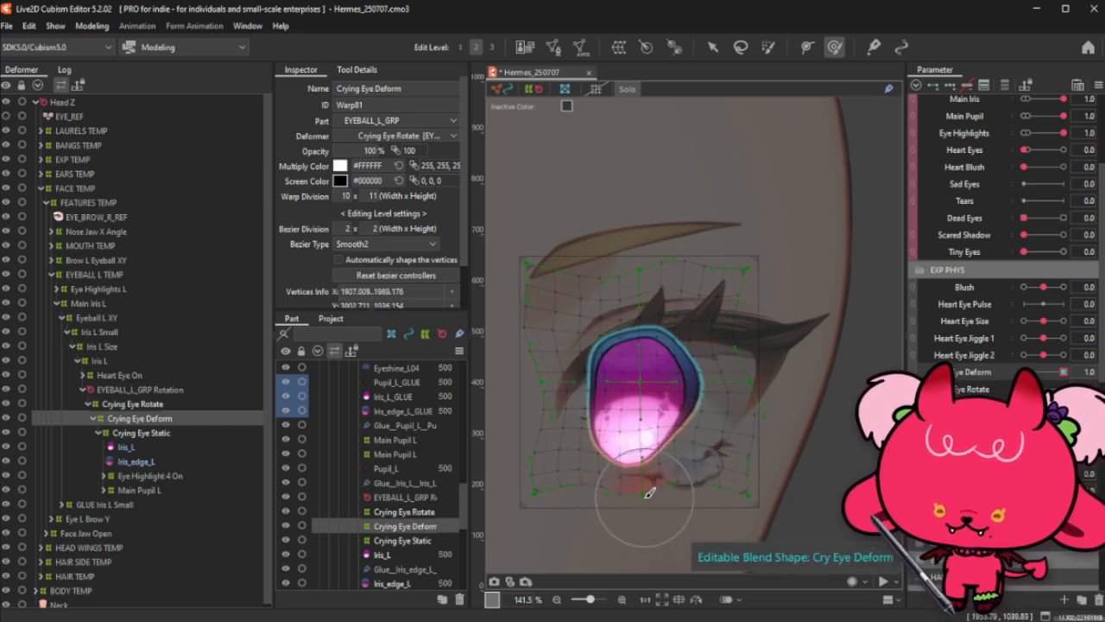
# Step: Push the iris's lower-left edge outward with the Deform Brush, preview the Cry Eye Deform motion and return the parameter to 0
pyautogui.hotkey('ctrl', 't')
pyautogui.moveTo(1063, 371)
pyautogui.mouseDown()
pyautogui.moveTo(1025, 372)
pyautogui.moveTo(1064, 371)
pyautogui.mouseUp()
pyautogui.moveTo(600, 460)
pyautogui.mouseDown()
pyautogui.moveTo(587, 461)
pyautogui.moveTo(589, 481)
pyautogui.mouseUp()
pyautogui.moveTo(1063, 372)
pyautogui.mouseDown()
pyautogui.moveTo(1041, 372)
pyautogui.moveTo(1062, 373)
pyautogui.moveTo(1057, 384)
pyautogui.mouseUp()
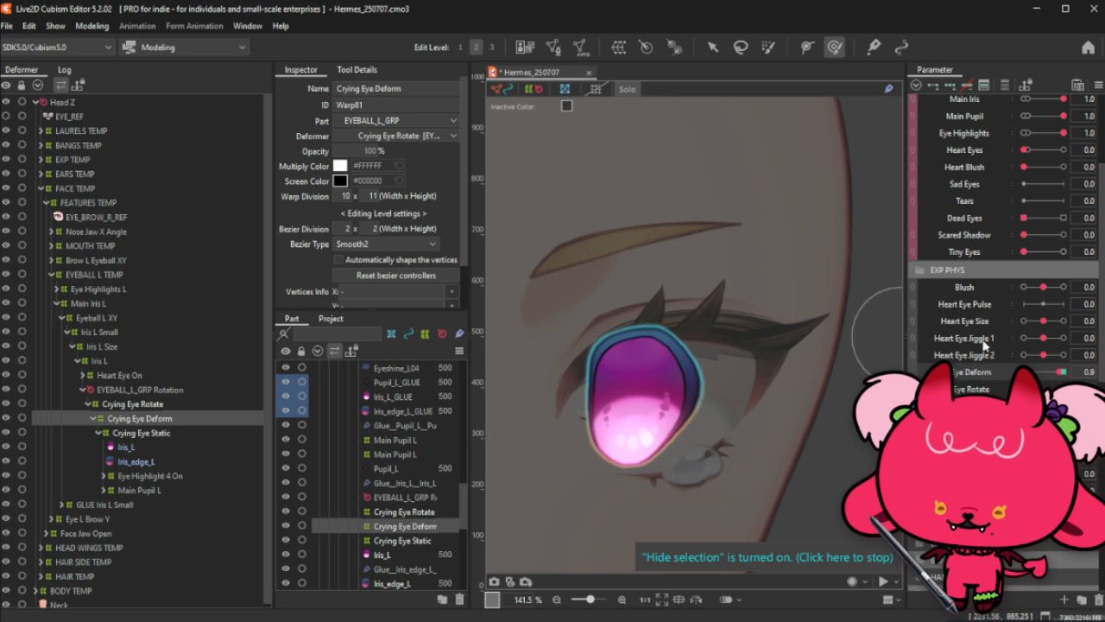
pyautogui.moveTo(1060, 372); pyautogui.dragTo(1024, 381)
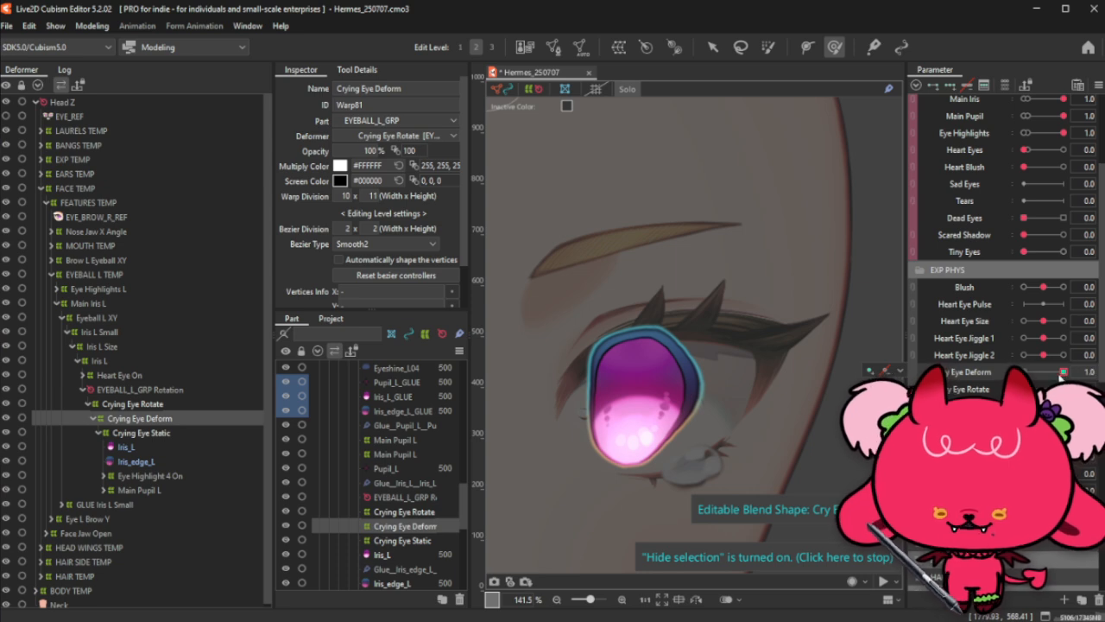
pyautogui.moveTo(1060, 378); pyautogui.dragTo(1024, 372)
# Step: Include EYEBALL_L_GRP Rotation in the solo view and add two Cry Eye Rotate keys to it
pyautogui.click(140, 408)
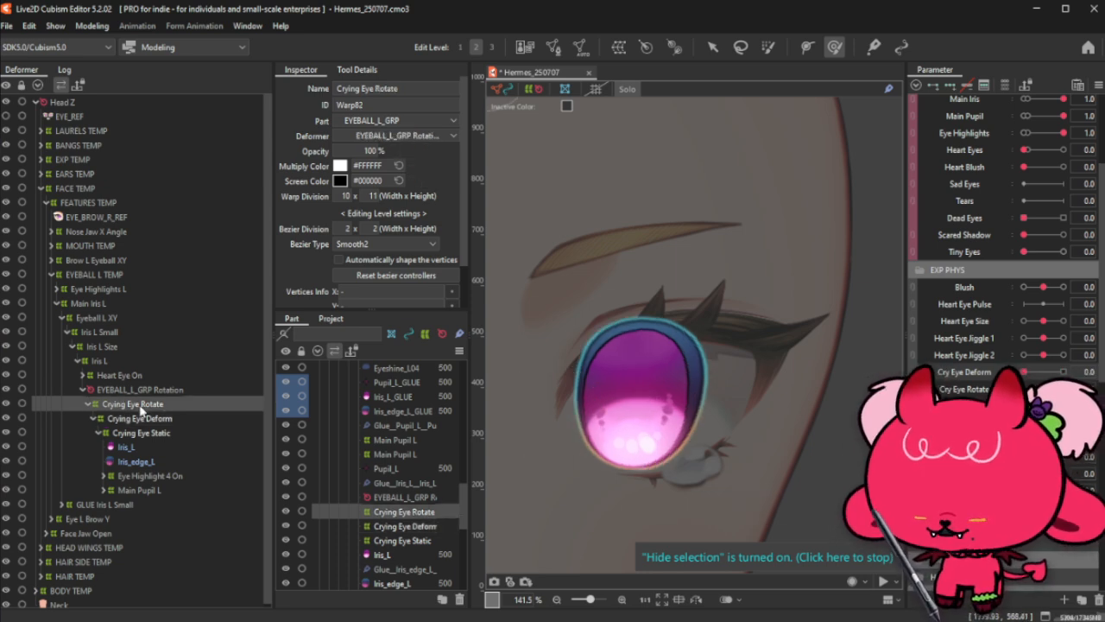
pyautogui.click(712, 47)
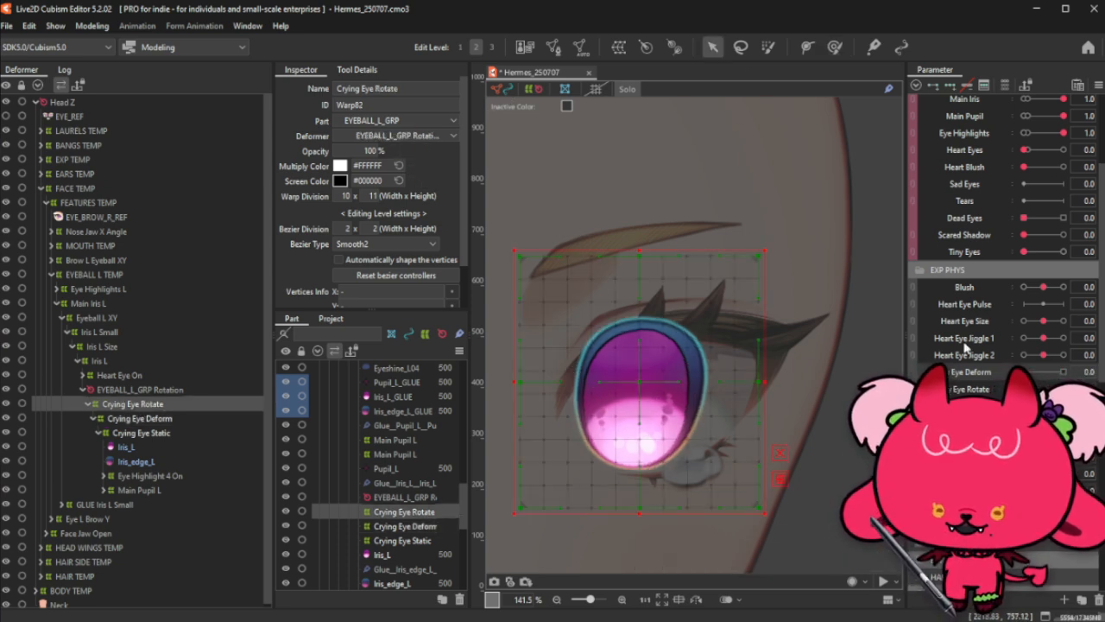
pyautogui.click(142, 392)
pyautogui.keyDown('shift'); pyautogui.click(147, 464); pyautogui.keyUp('shift')
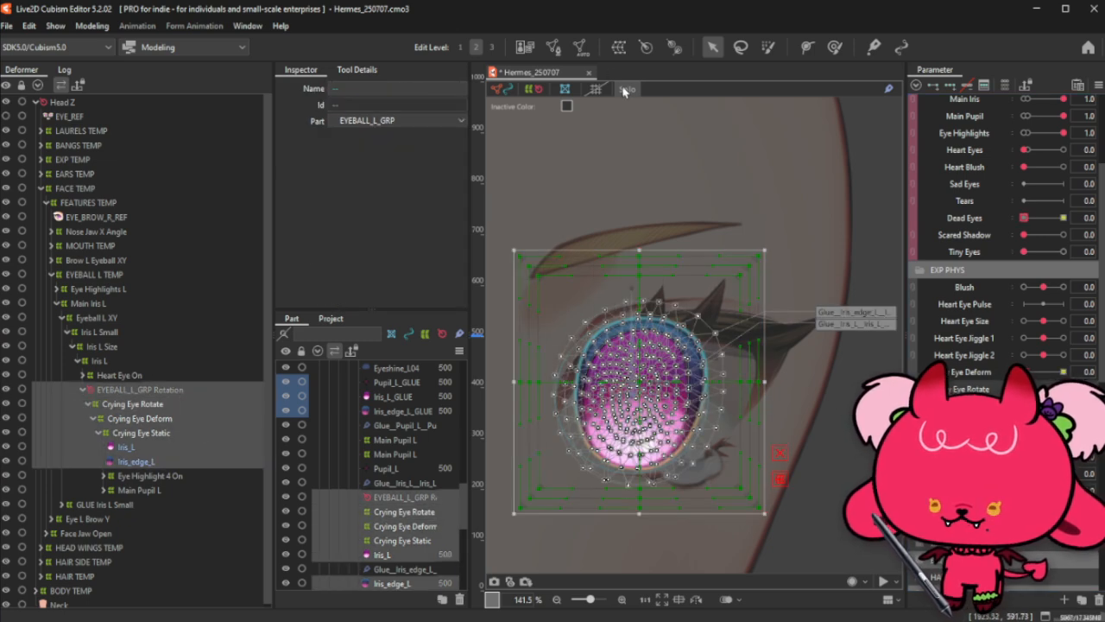
pyautogui.click(142, 390)
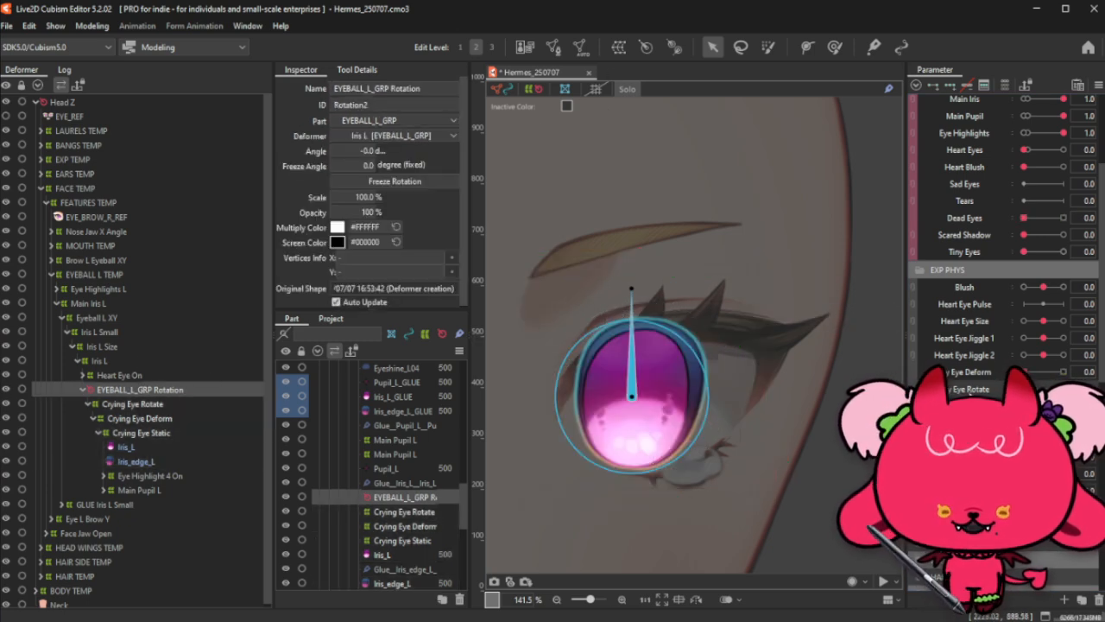
pyautogui.scroll(-2, 1027, 333)
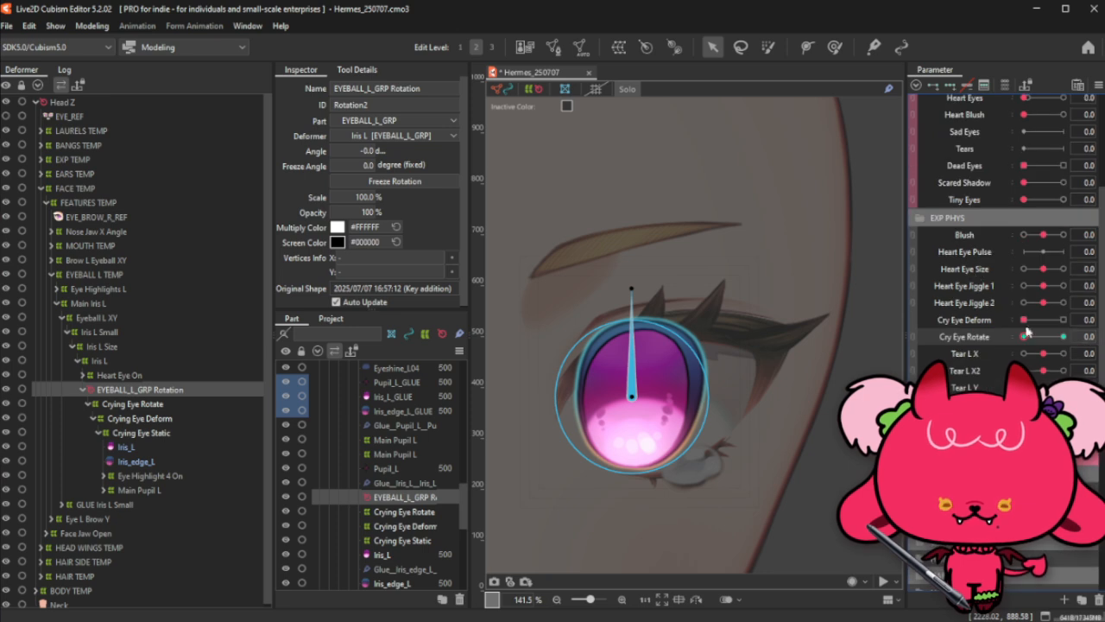
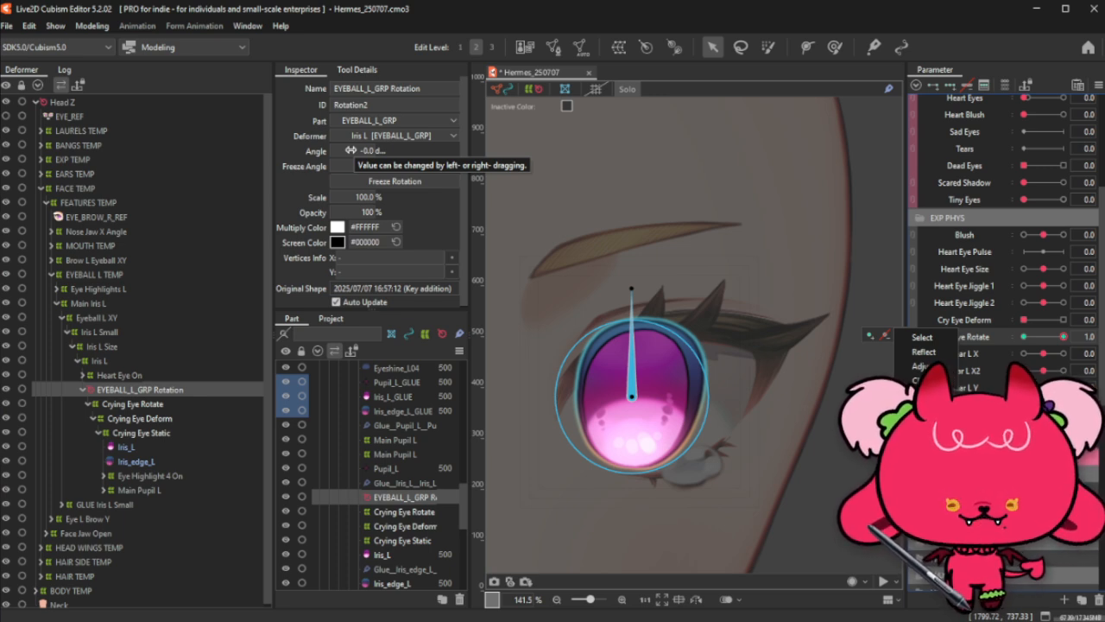
# Step: Set EYEBALL_L_GRP Rotation's angle to 360 degrees at Cry Eye Rotate 1.0, preview the spin and return the parameter to 0
pyautogui.click(349, 150)
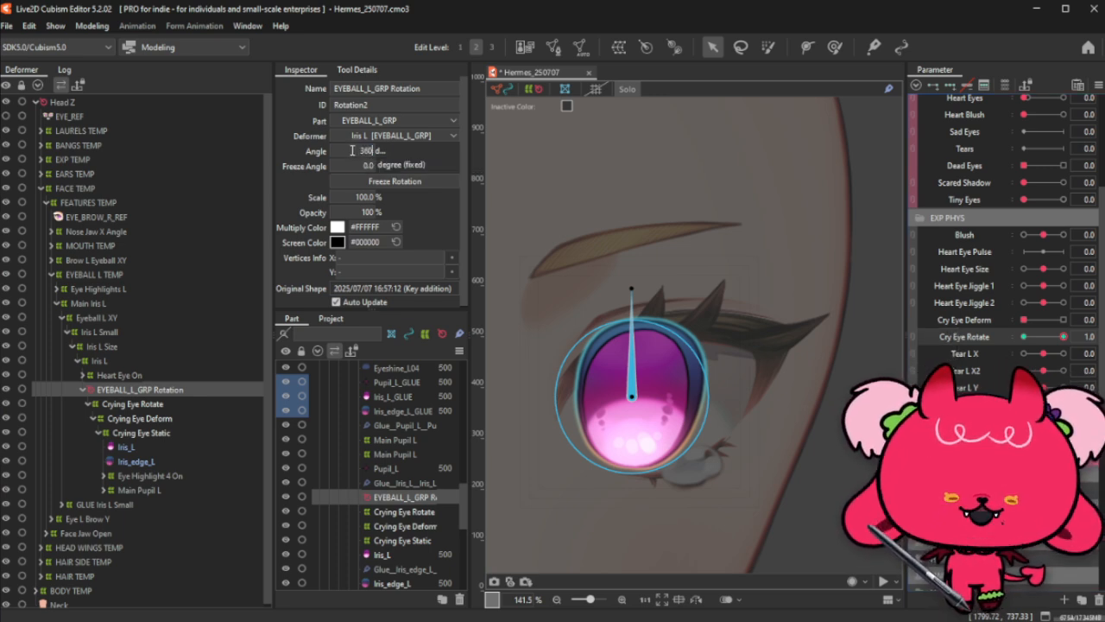
pyautogui.press('Return')
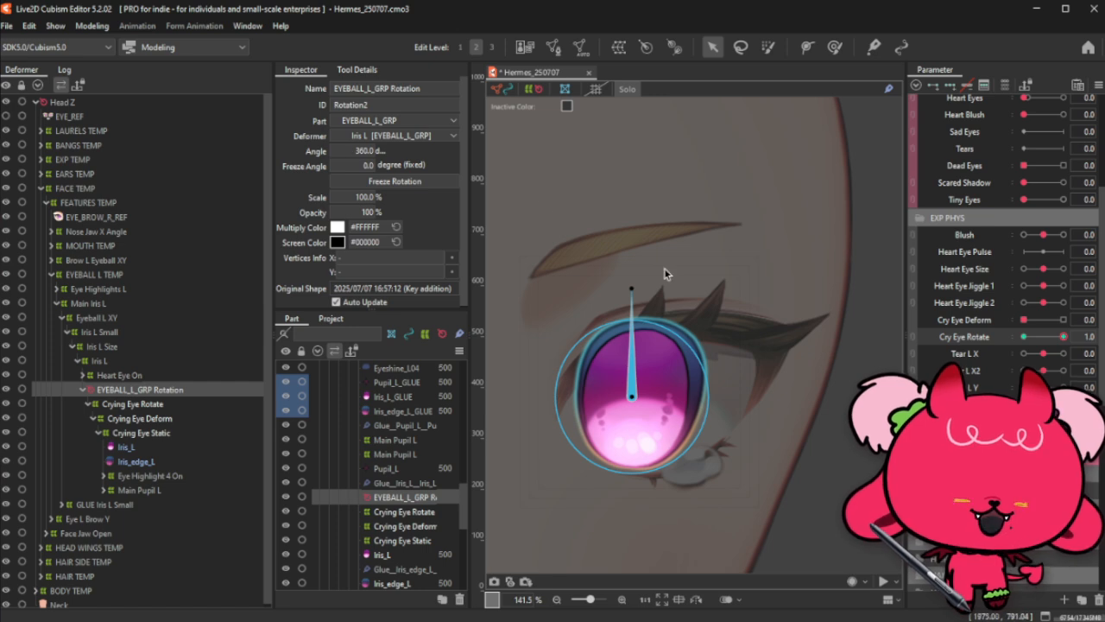
pyautogui.moveTo(1023, 336); pyautogui.dragTo(1084, 350)
pyautogui.click(1027, 337)
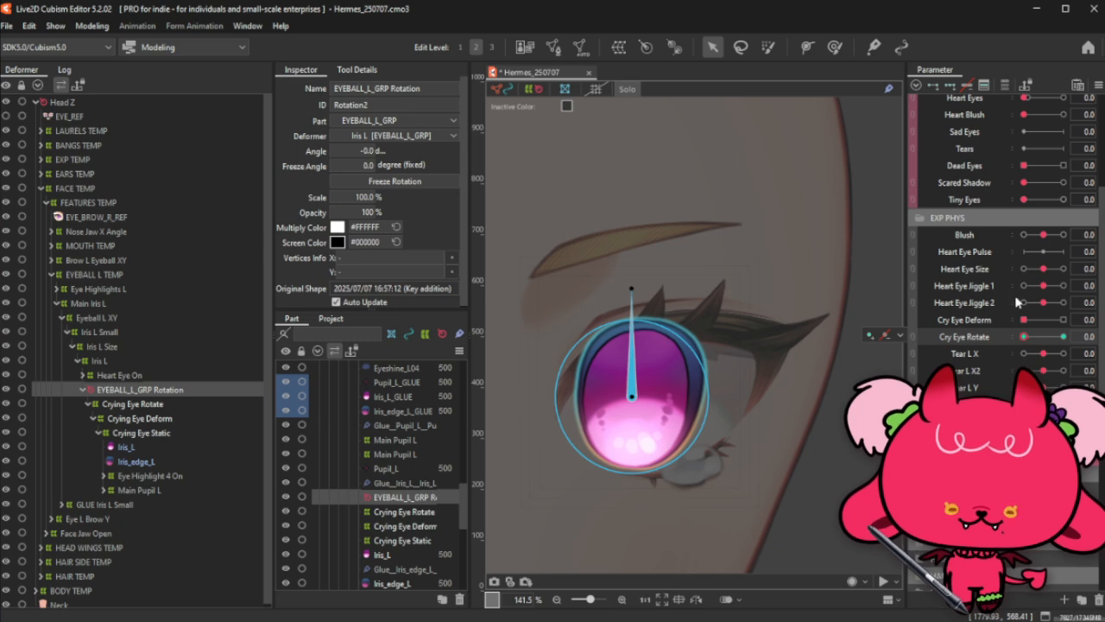
# Step: Add Cry Eye Rotate keys at every 0.1 from 0.1 to 0.9 on EYEBALL_L_GRP Rotation
pyautogui.doubleClick(974, 336)
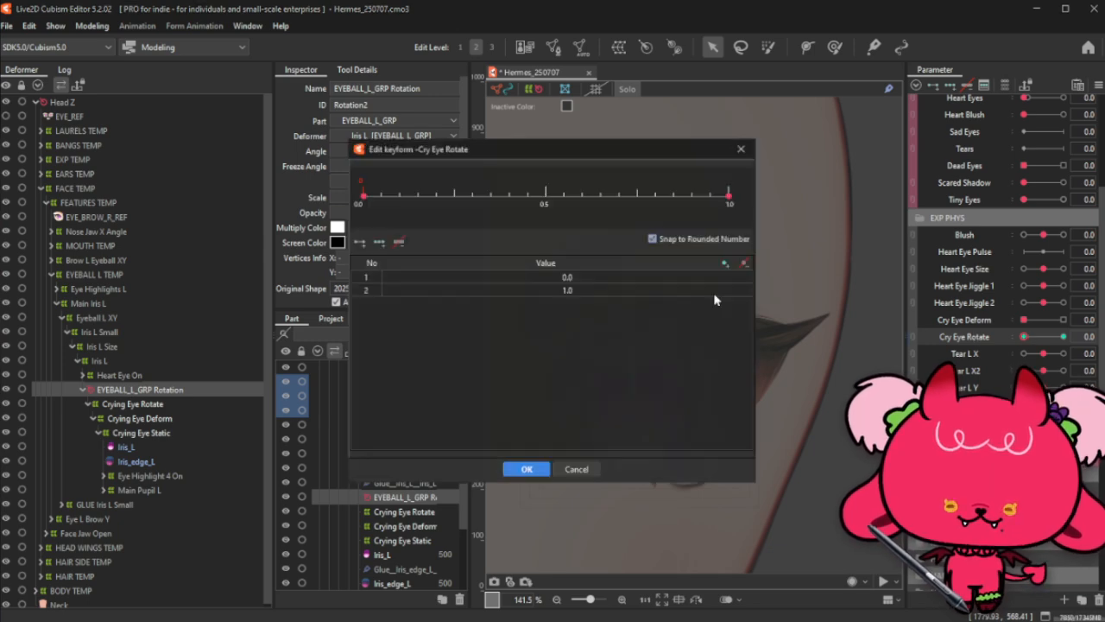
pyautogui.click(398, 196)
pyautogui.click(436, 196)
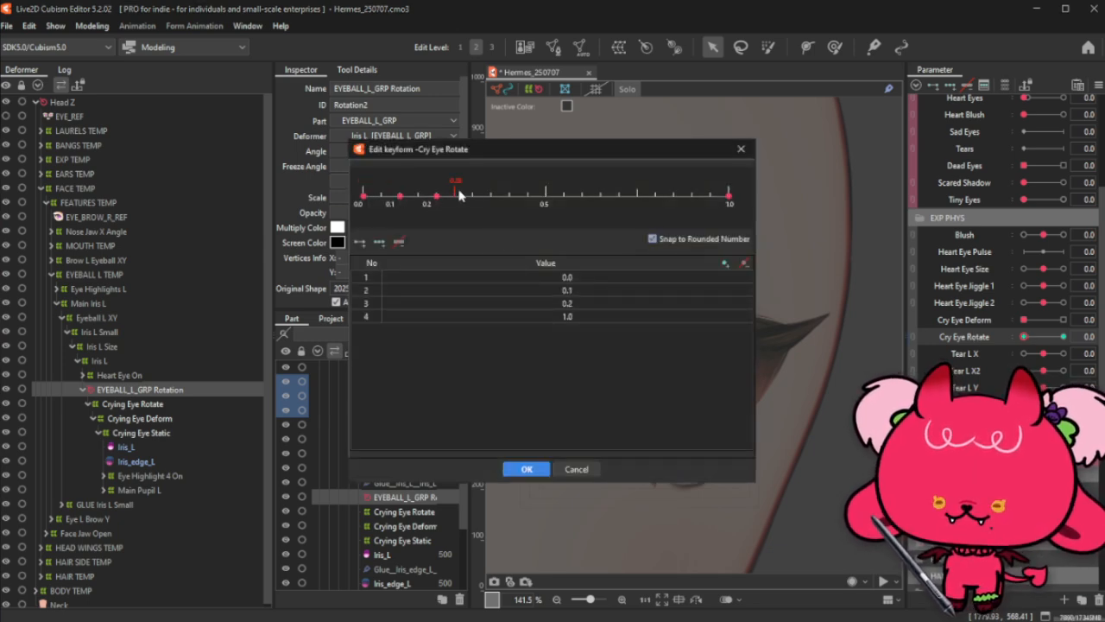
pyautogui.click(473, 196)
pyautogui.click(509, 196)
pyautogui.click(546, 196)
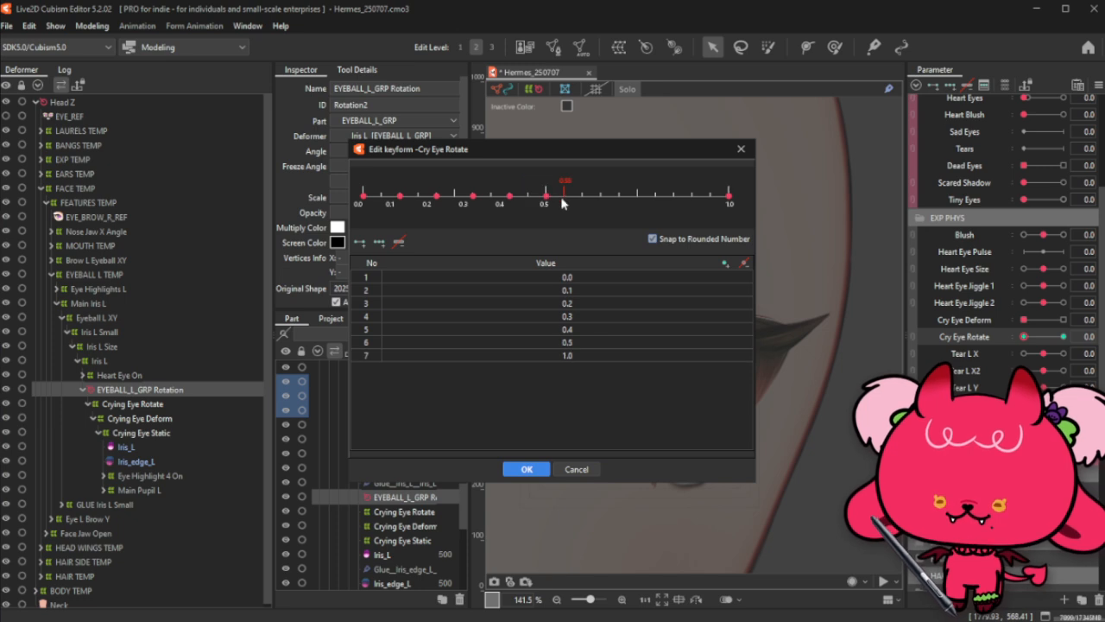
pyautogui.click(581, 196)
pyautogui.click(619, 196)
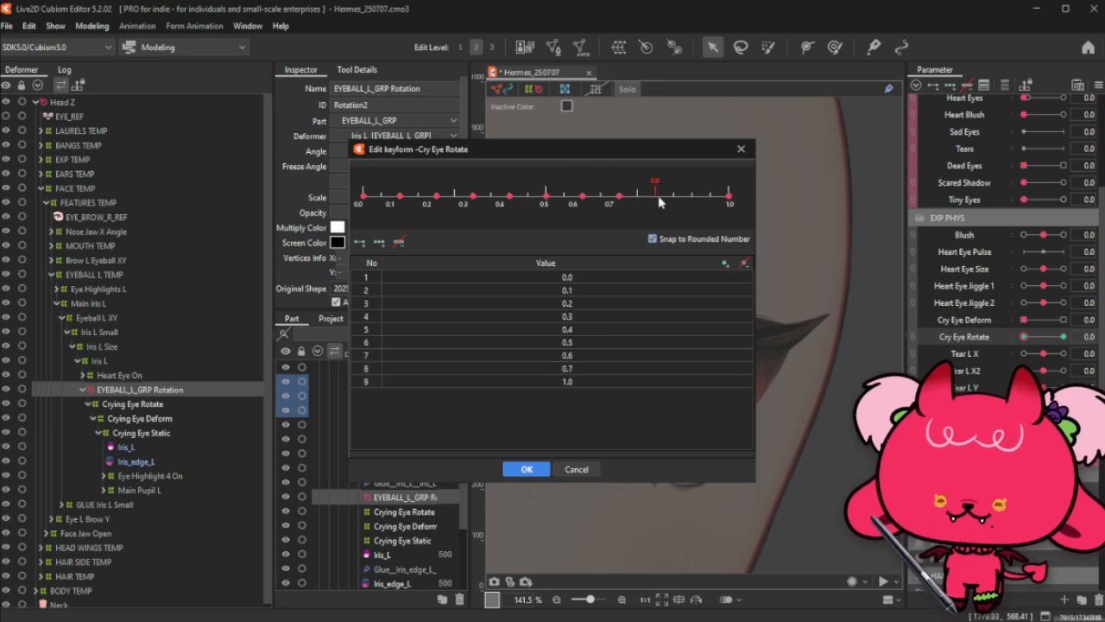
pyautogui.click(656, 196)
pyautogui.click(694, 202)
pyautogui.click(528, 469)
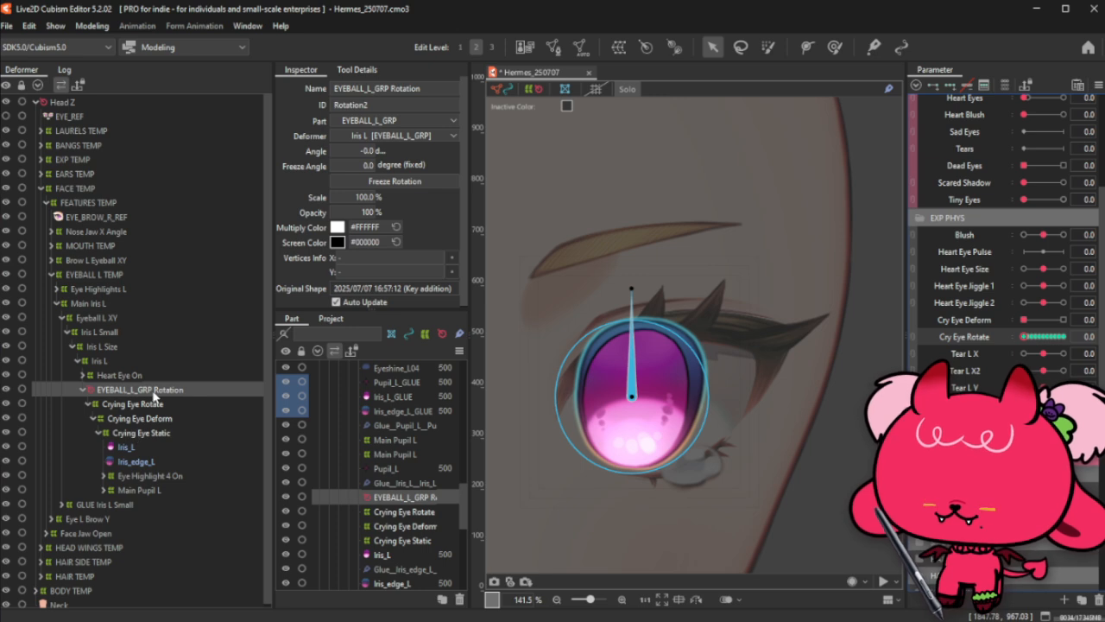
# Step: Move Crying Eye Static's contents into Crying Eye Deform and place Crying Eye Static under a pasted copy of EYEBALL_L_GRP Rotation
pyautogui.hotkey('ctrl', 'v')
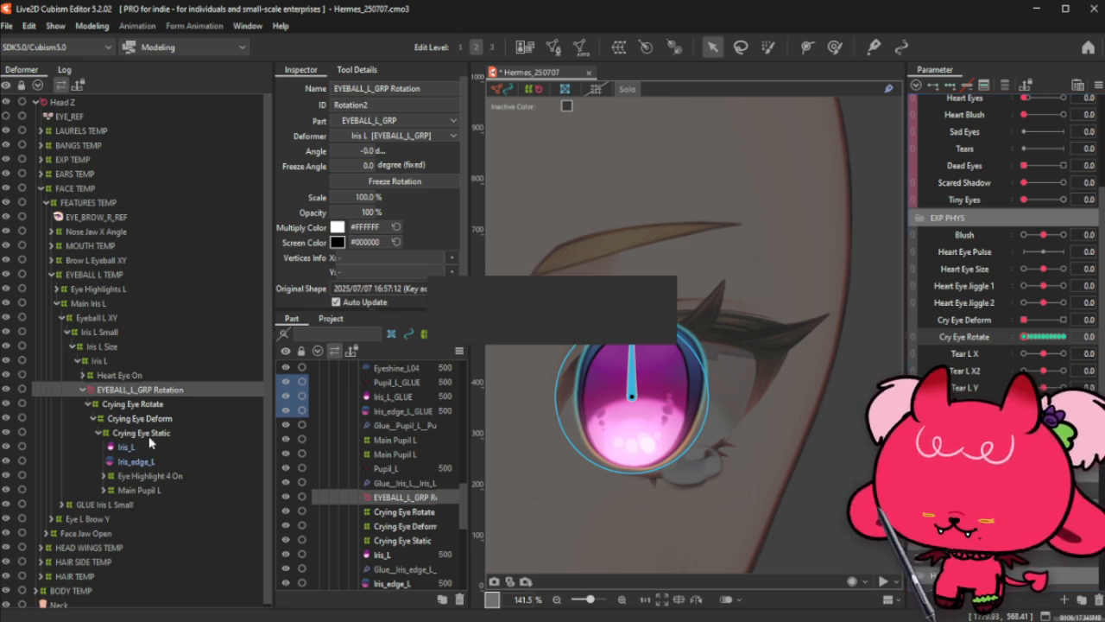
pyautogui.click(143, 447)
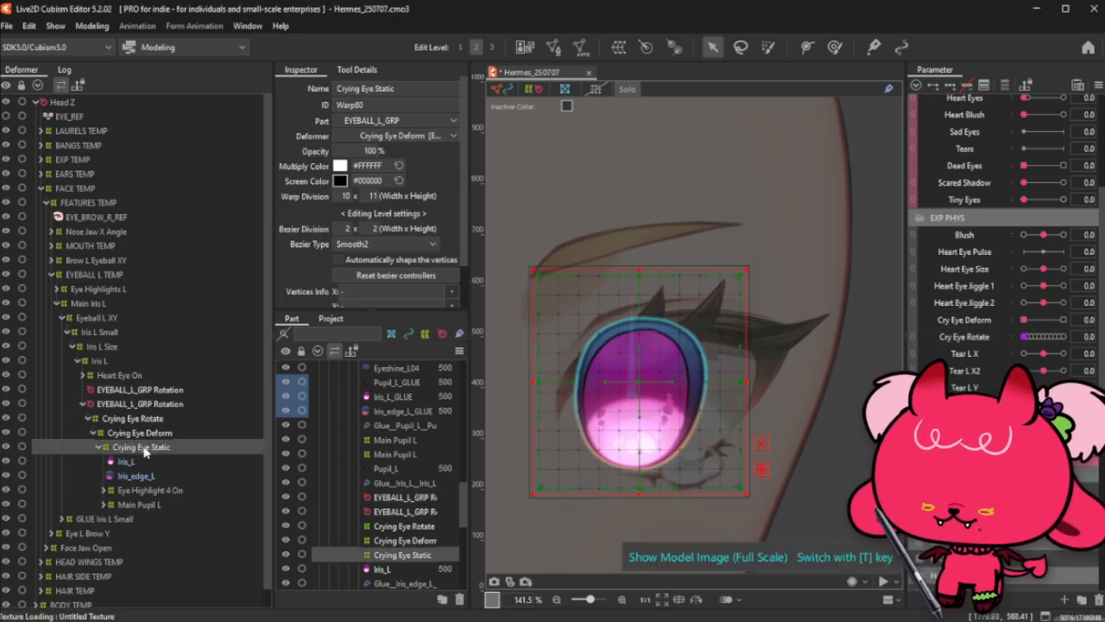
pyautogui.click(126, 462)
pyautogui.keyDown('shift'); pyautogui.click(140, 505); pyautogui.keyUp('shift')
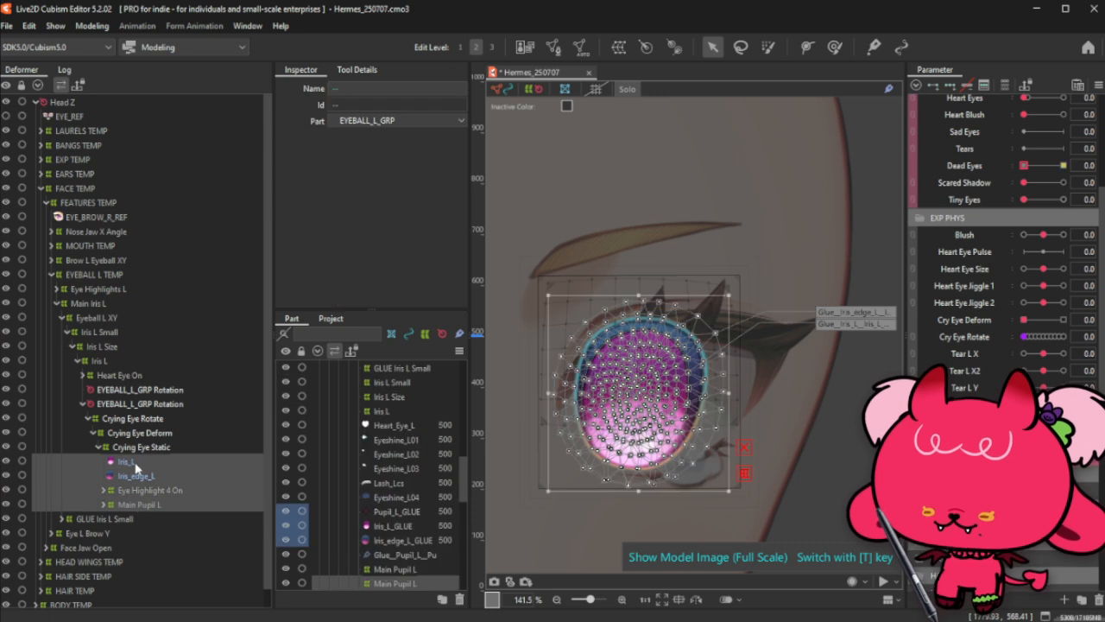
pyautogui.moveTo(137, 468); pyautogui.dragTo(151, 442)
pyautogui.moveTo(148, 505); pyautogui.dragTo(129, 391)
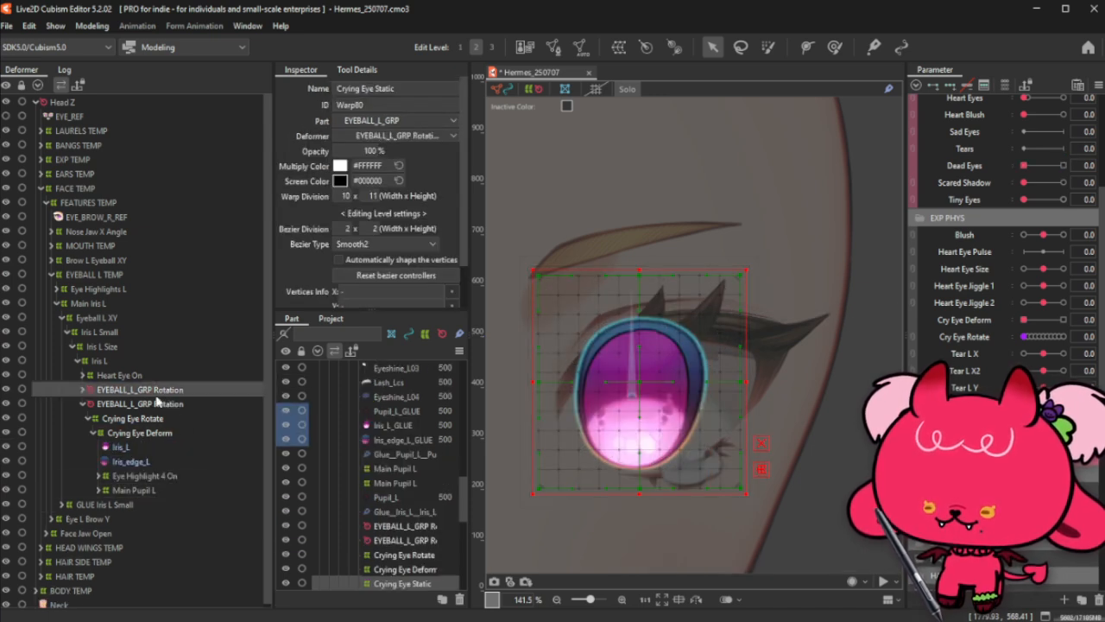
# Step: Preview the Cry Eye Rotate motion of the copied EYEBALL_L_GRP Rotation that holds Crying Eye Static
pyautogui.click(84, 390)
pyautogui.click(129, 390)
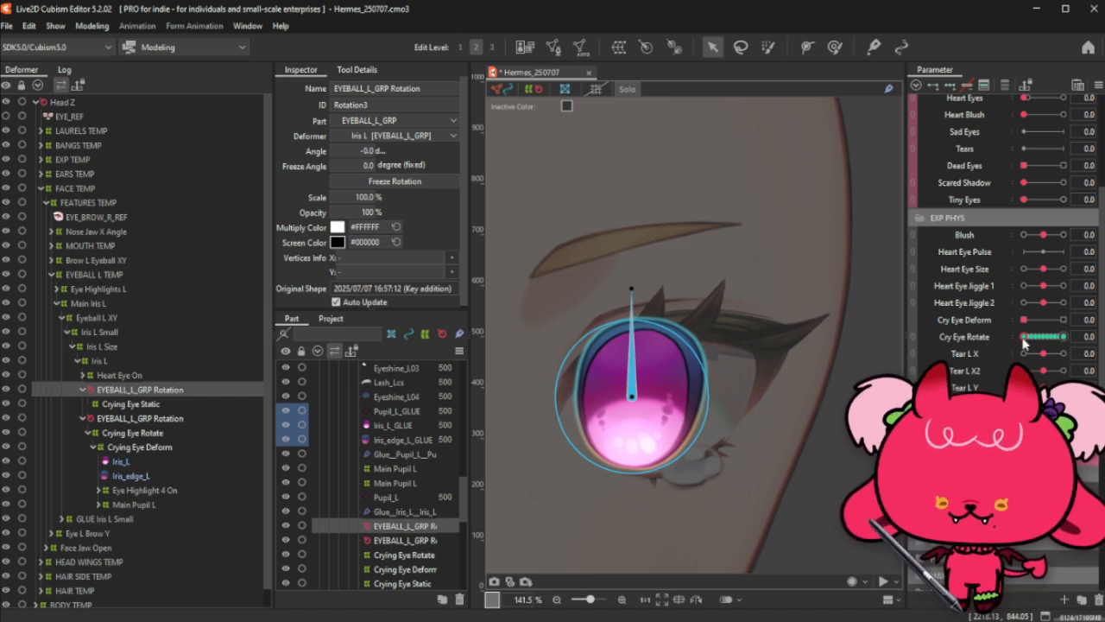
pyautogui.moveTo(1025, 341); pyautogui.dragTo(1078, 352)
pyautogui.hotkey('ctrl', 't')
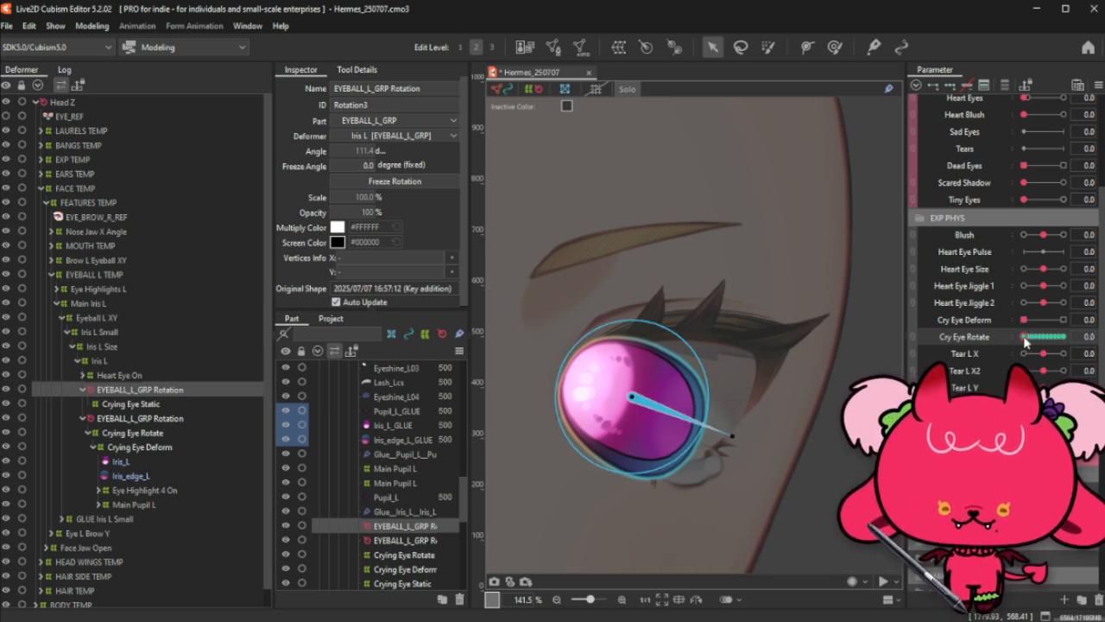
pyautogui.click(900, 336)
pyautogui.click(922, 337)
pyautogui.moveTo(1025, 339); pyautogui.dragTo(794, 372)
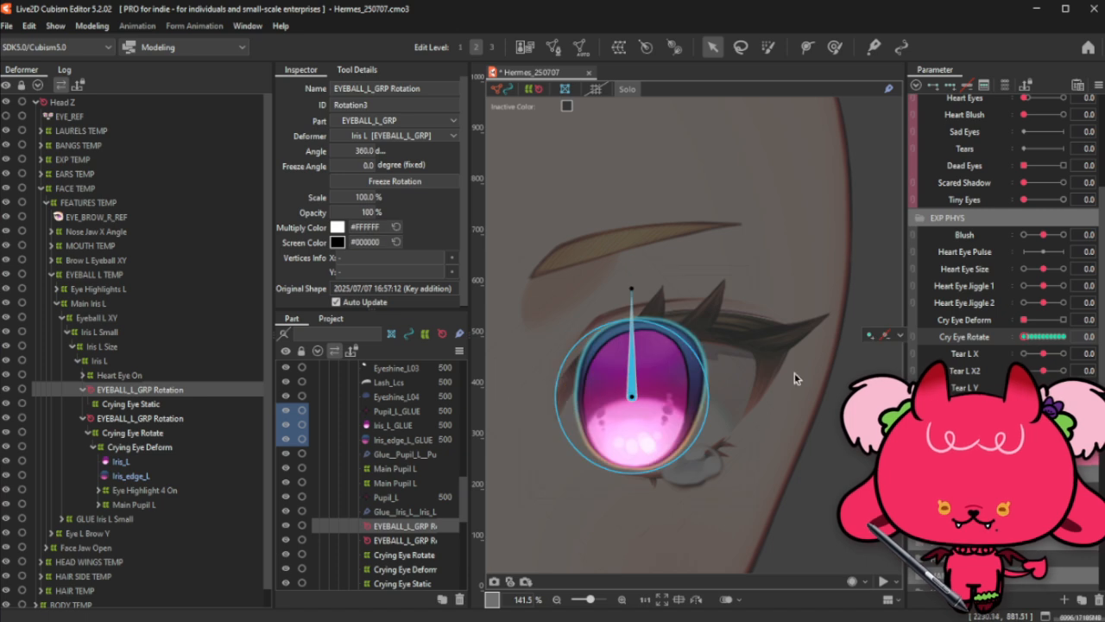
# Step: Apply both EYEBALL_L_GRP Rotation deformers to their child elements, first the copy and then the original
pyautogui.click(91, 25)
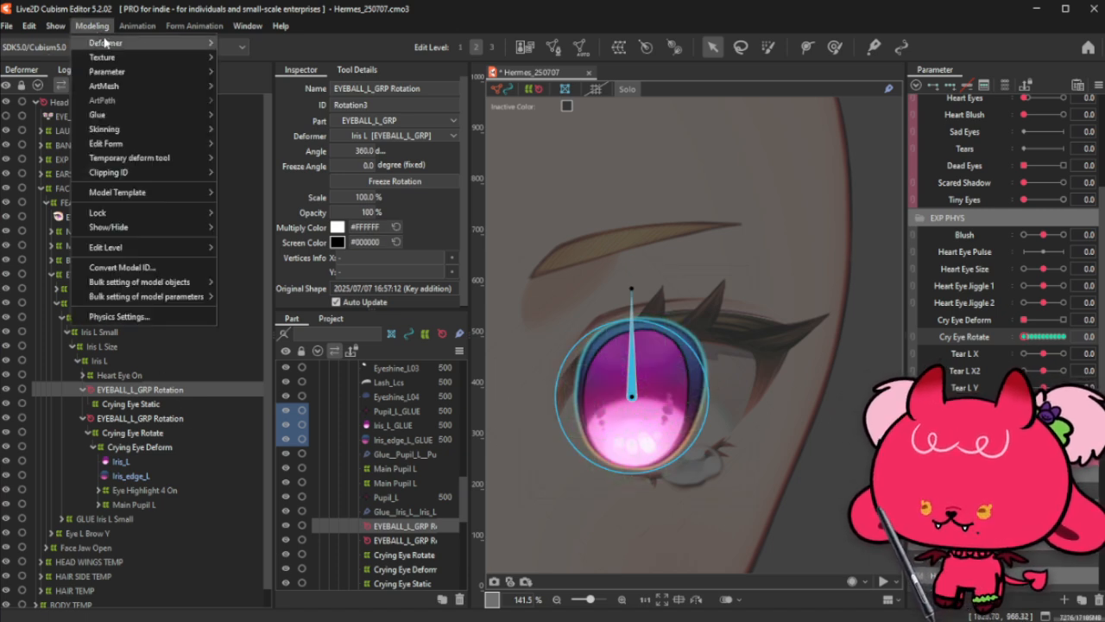
pyautogui.moveTo(108, 46)
pyautogui.click(285, 133)
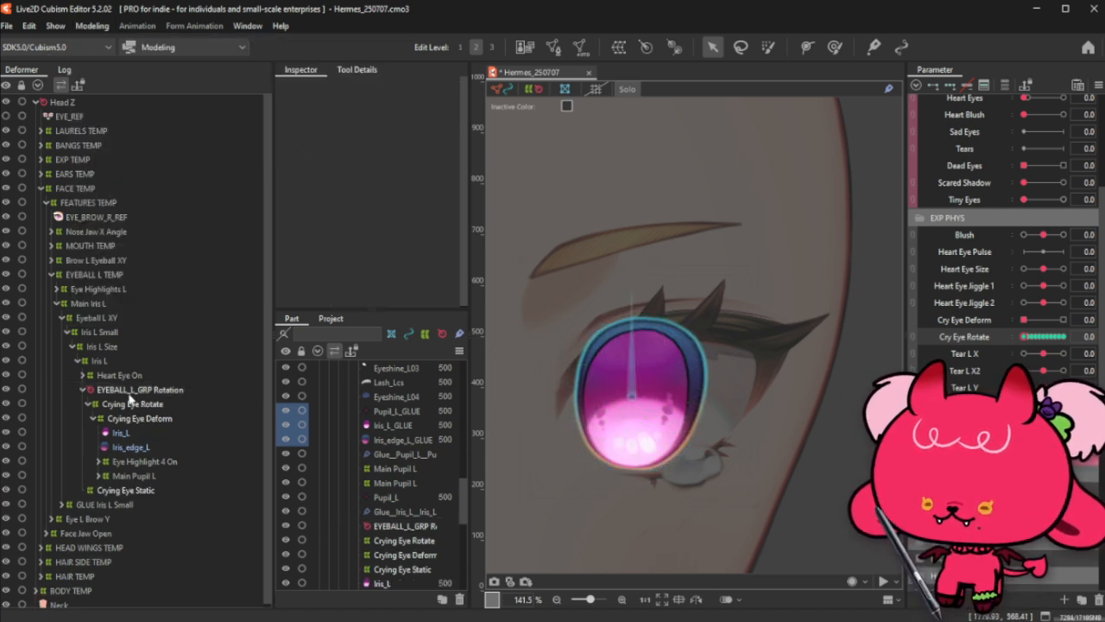
pyautogui.click(149, 392)
pyautogui.click(92, 25)
pyautogui.moveTo(108, 42)
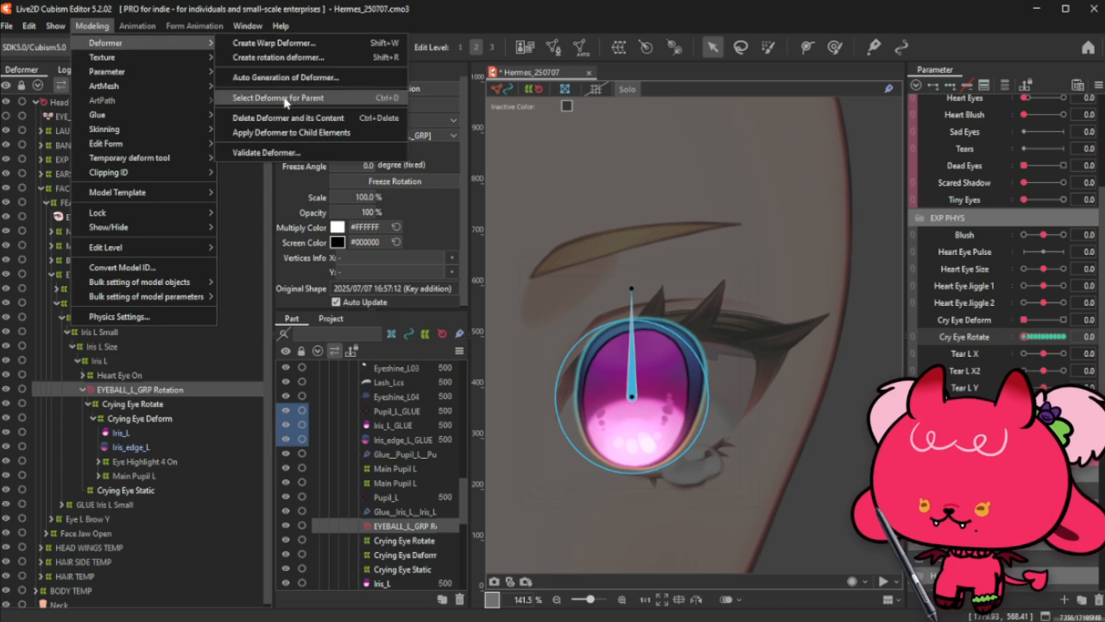
pyautogui.click(311, 134)
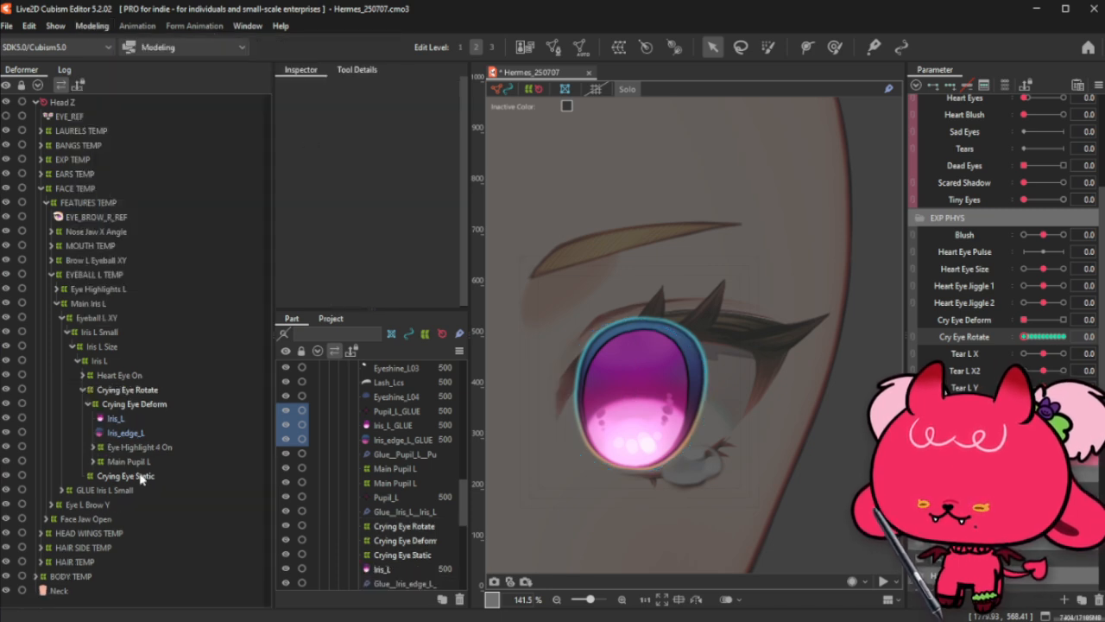
# Step: Nest Crying Eye Static inside Crying Eye Deform and put Iris_L, Iris_edge_L, Eye Highlight 4 On and Main Pupil L under it
pyautogui.moveTo(138, 474)
pyautogui.mouseDown()
pyautogui.moveTo(144, 404)
pyautogui.moveTo(120, 449)
pyautogui.moveTo(136, 479)
pyautogui.mouseUp()
pyautogui.click(130, 419)
pyautogui.keyDown('shift'); pyautogui.click(112, 462); pyautogui.keyUp('shift')
pyautogui.click(93, 419)
# Step: Compare the Cry Eye Rotate keys of the Crying Eye Rotate, Crying Eye Deform and Crying Eye Static deformers
pyautogui.keyDown('ctrl'); pyautogui.click(130, 389); pyautogui.keyUp('ctrl')
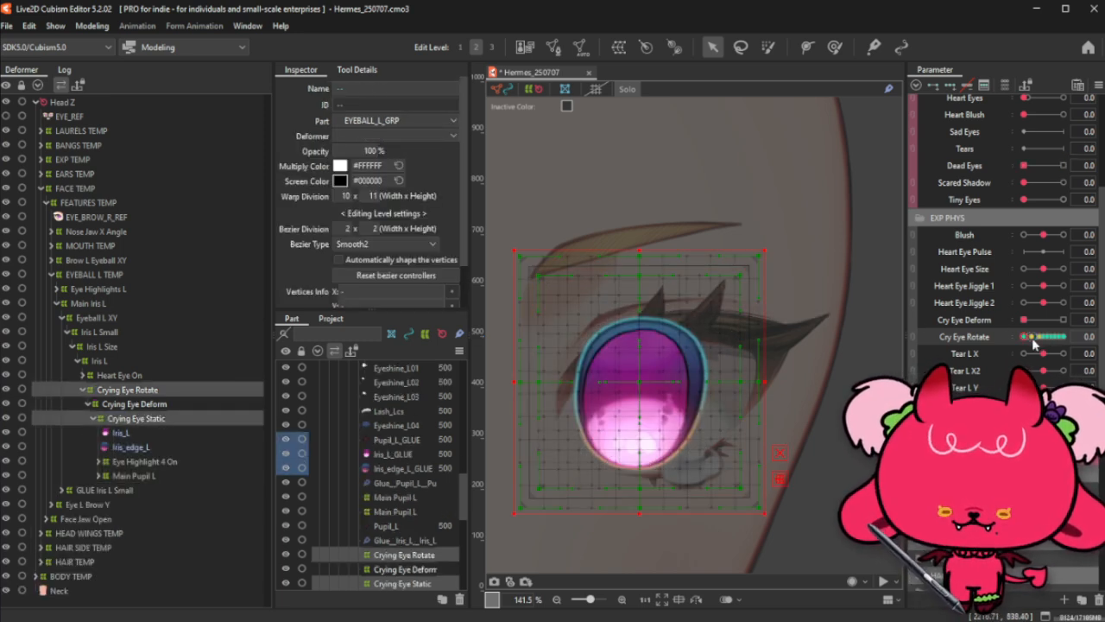
pyautogui.click(231, 420)
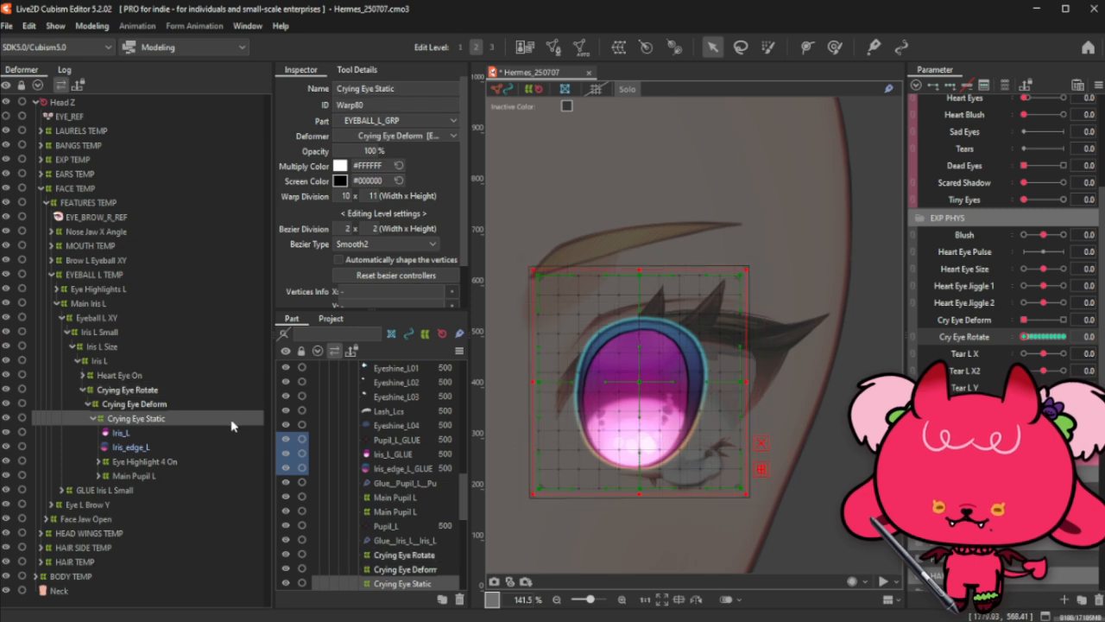
pyautogui.click(228, 402)
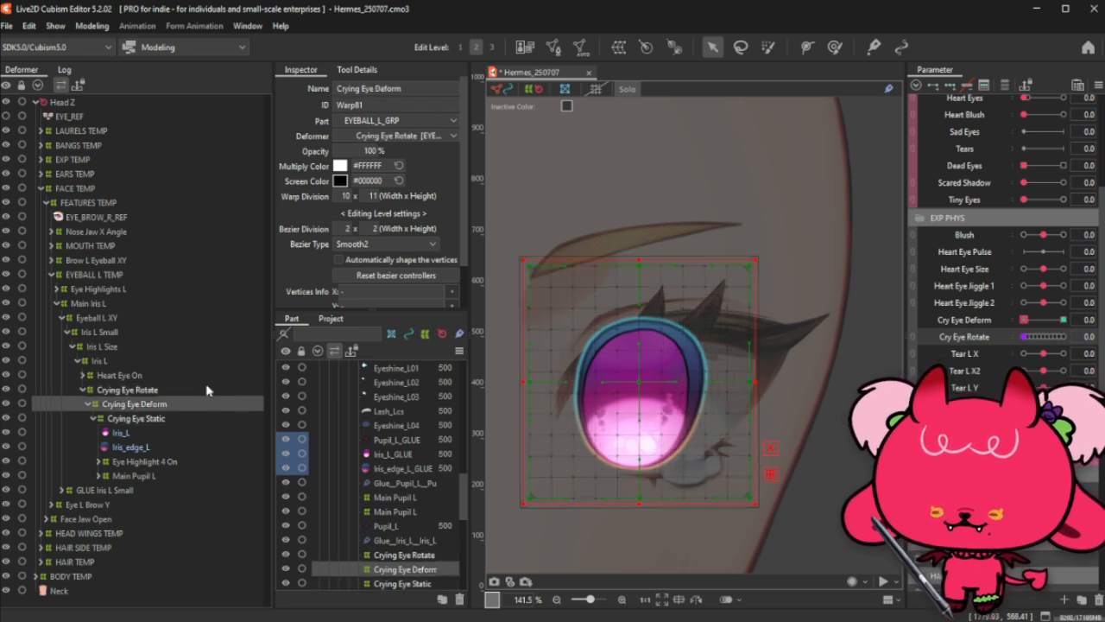
pyautogui.click(206, 390)
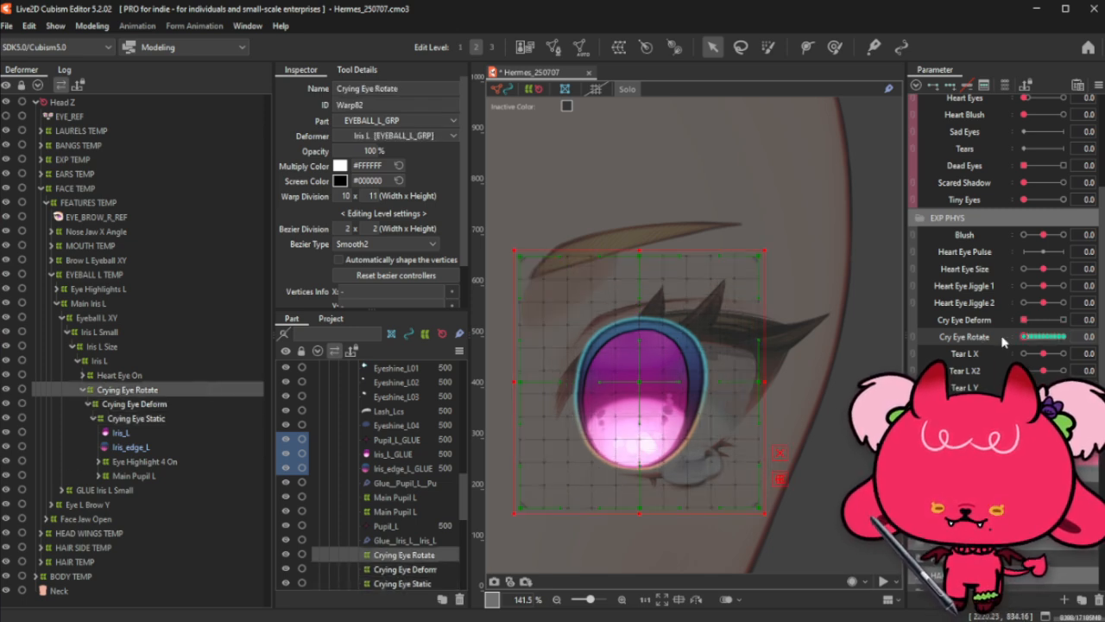
pyautogui.keyDown('ctrl'); pyautogui.click(171, 421); pyautogui.keyUp('ctrl')
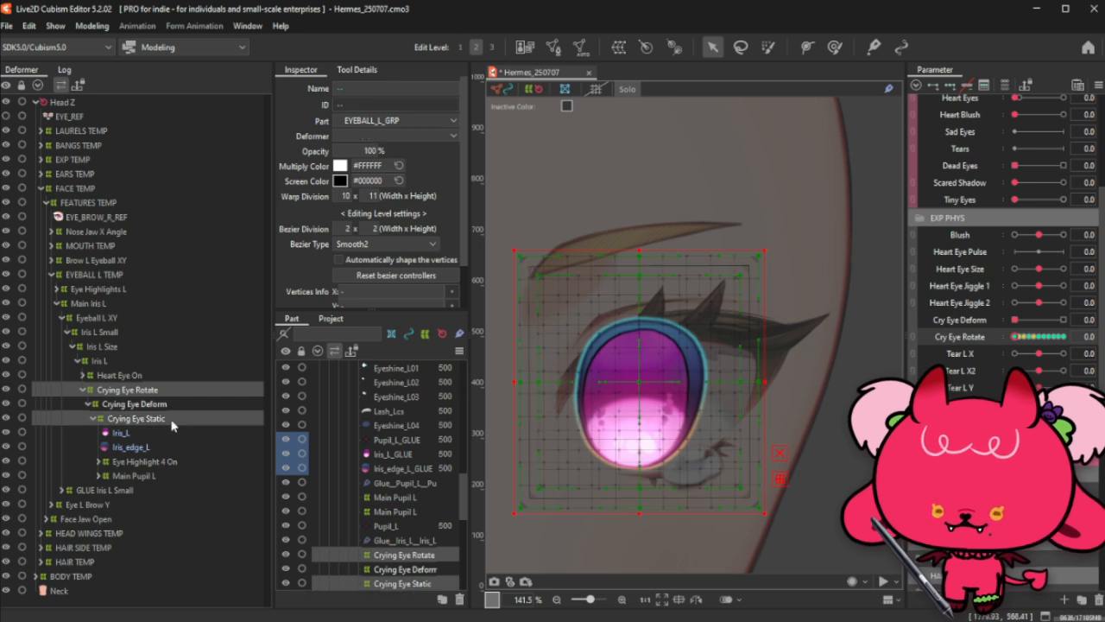
pyautogui.click(138, 419)
pyautogui.click(151, 391)
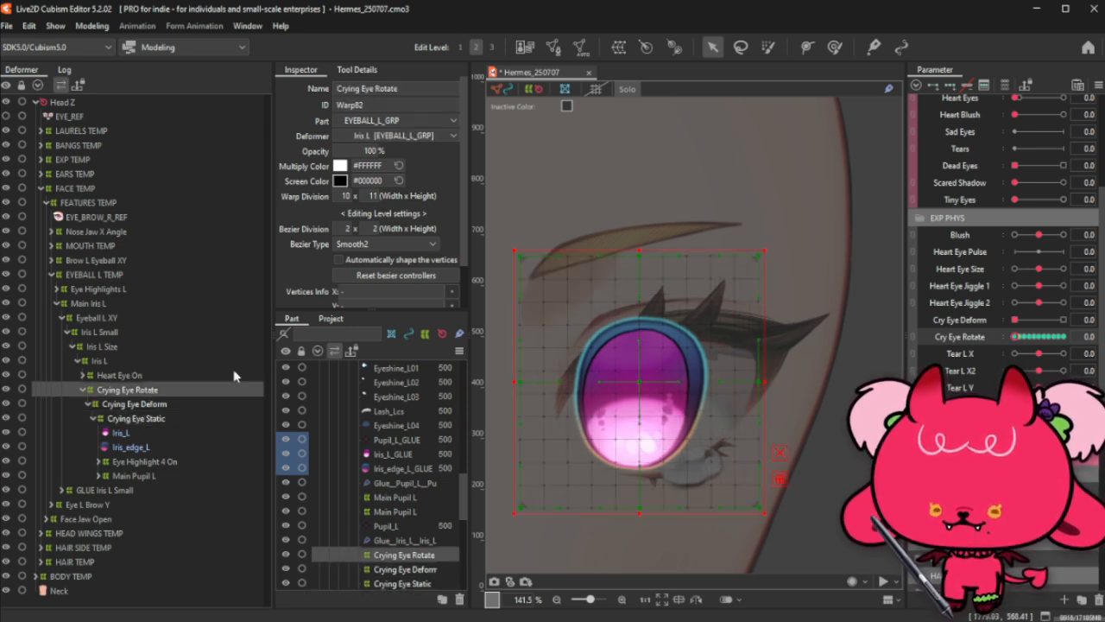
pyautogui.keyDown('ctrl'); pyautogui.click(143, 420); pyautogui.keyUp('ctrl')
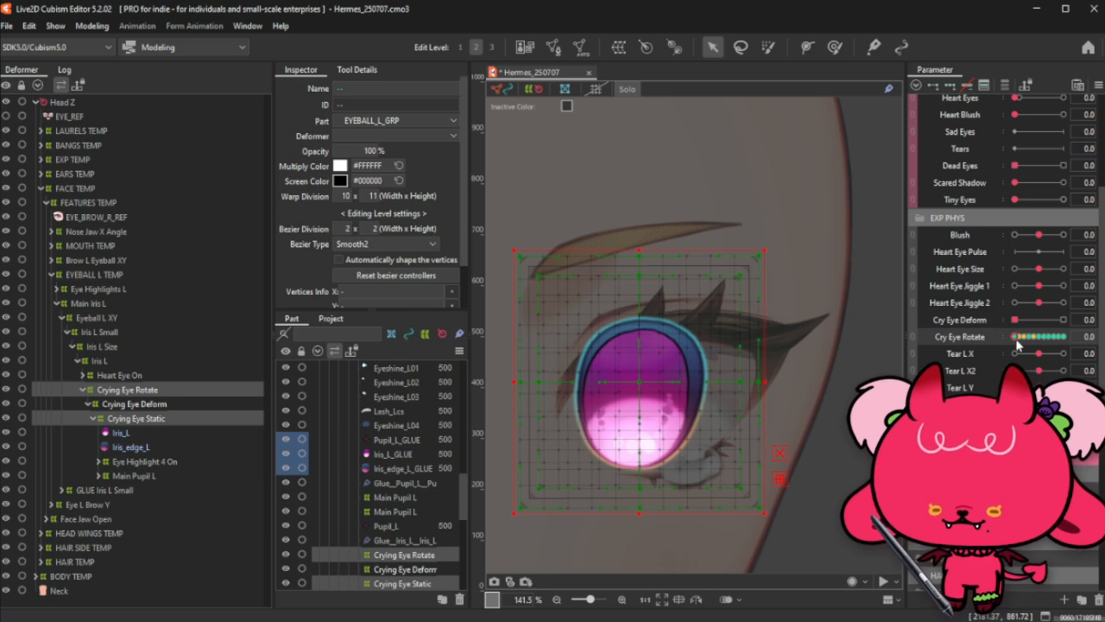
pyautogui.doubleClick(974, 338)
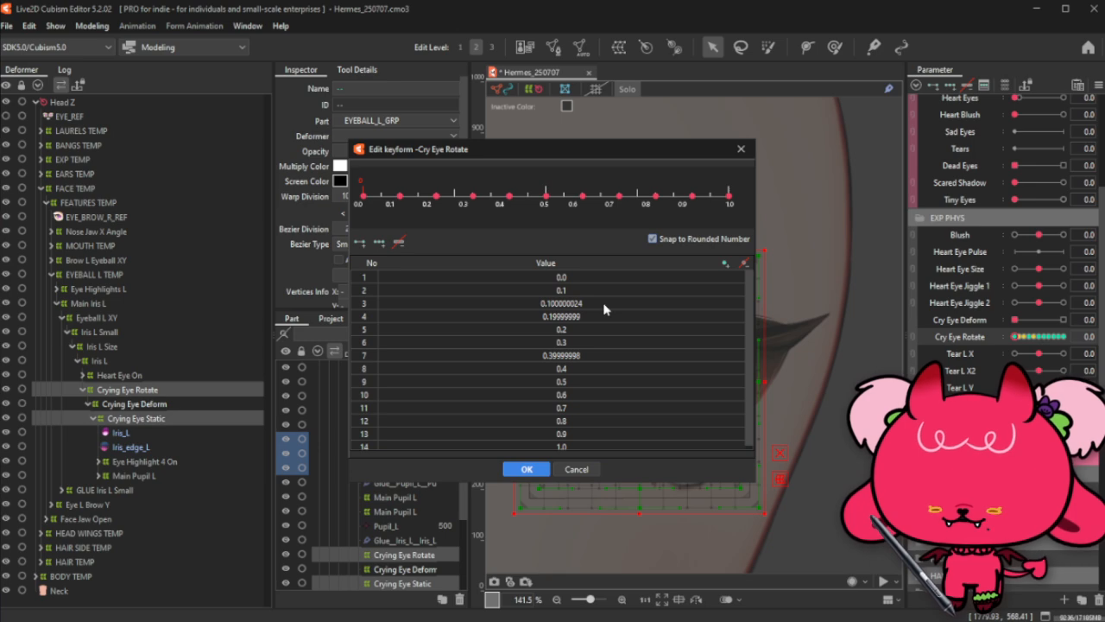
pyautogui.hotkey('ctrl', 'a')
pyautogui.press('Delete')
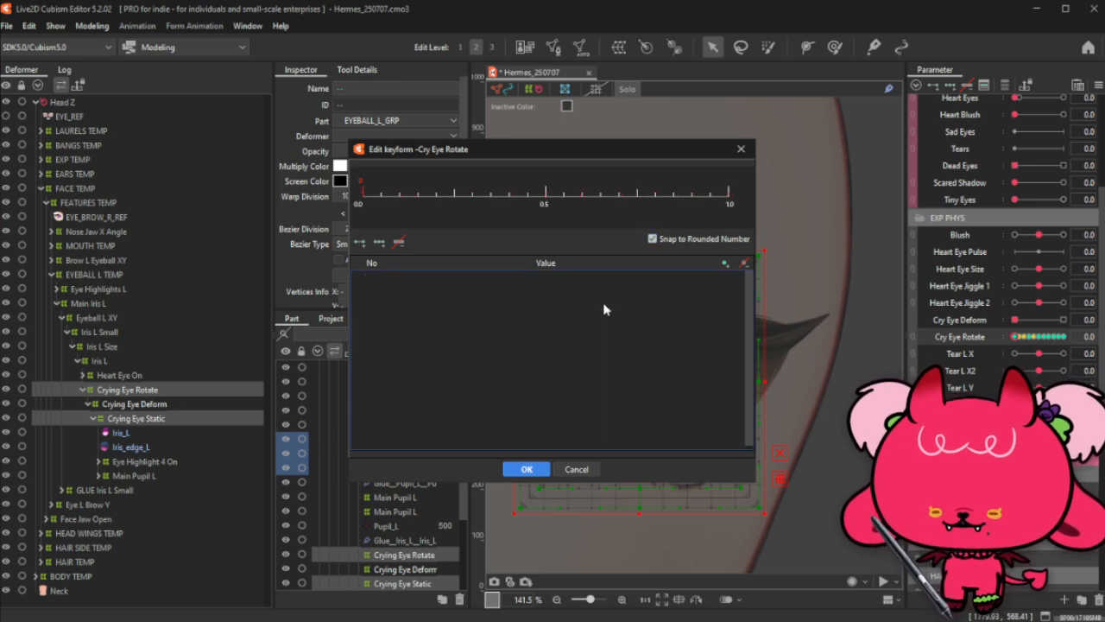
pyautogui.click(741, 148)
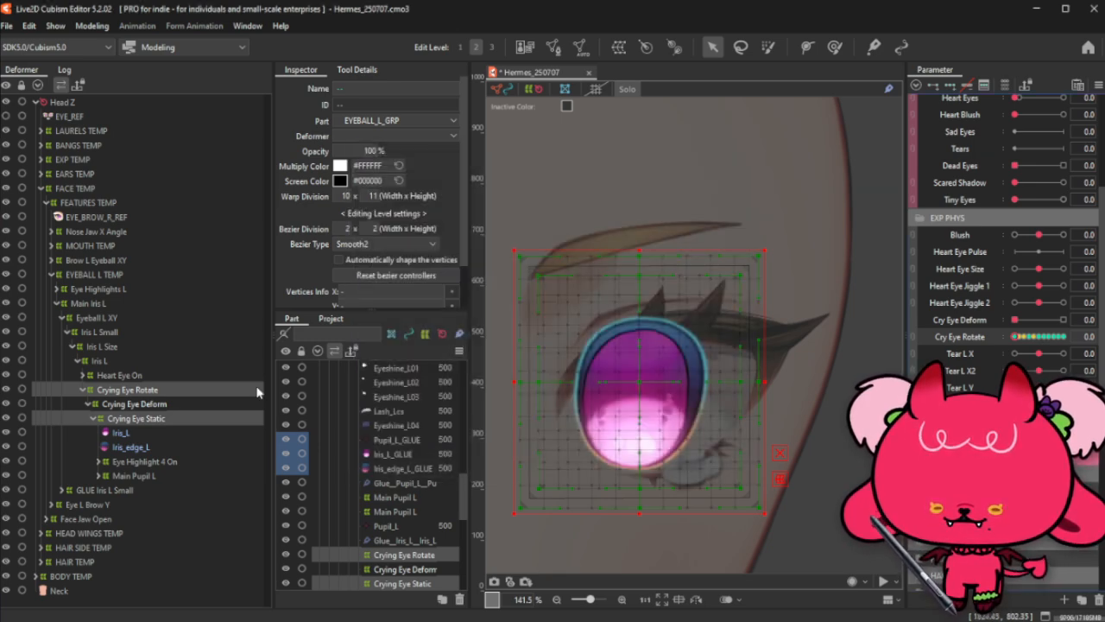
# Step: Inspect the Cry Eye Rotate key values of Crying Eye Rotate and Crying Eye Static separately in the keyform editor
pyautogui.click(130, 389)
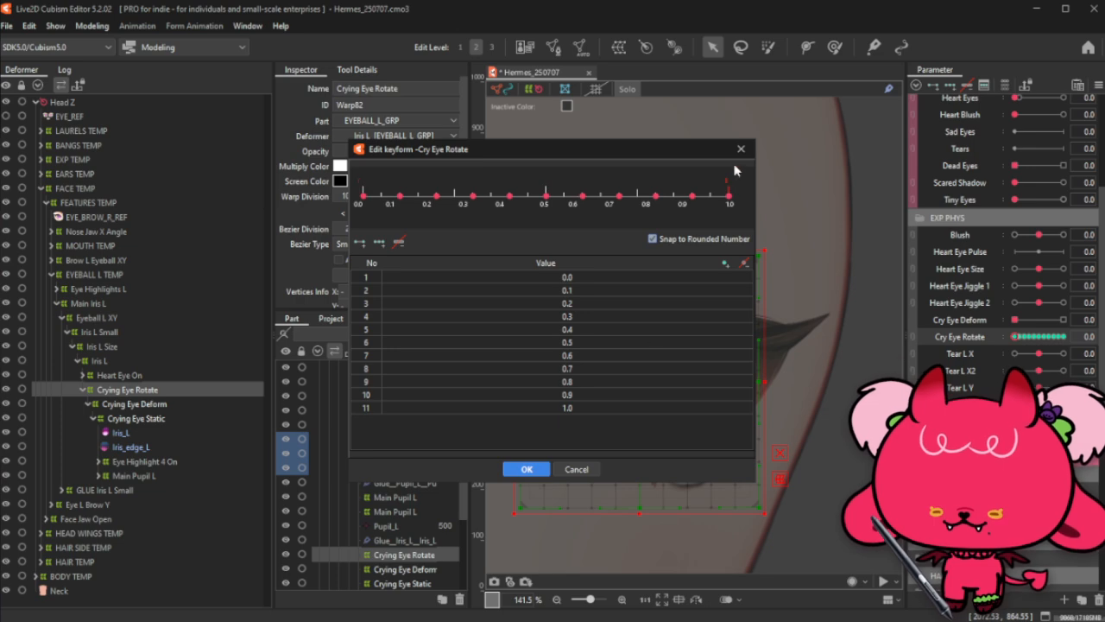
pyautogui.click(741, 148)
pyautogui.click(137, 417)
pyautogui.doubleClick(974, 337)
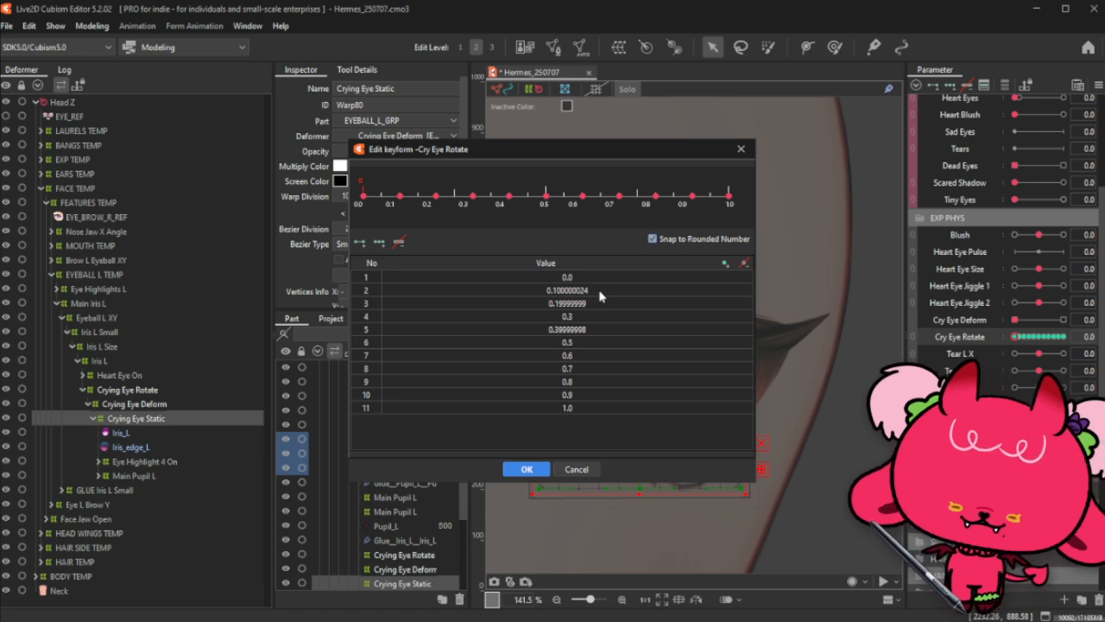
pyautogui.click(741, 148)
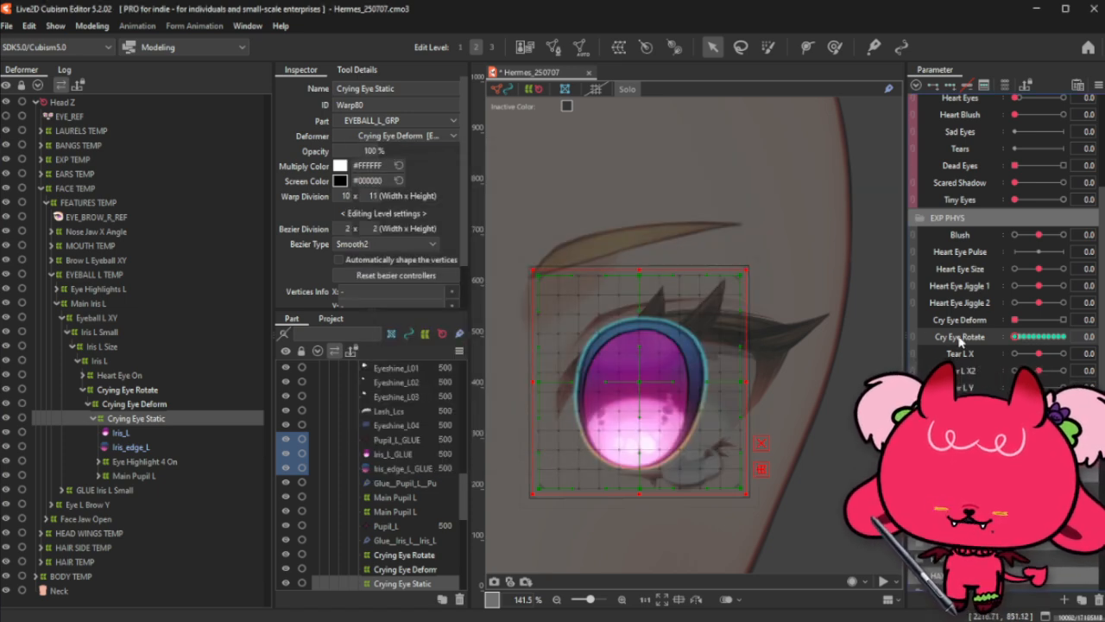
# Step: Adjust Crying Eye Static's Cry Eye Rotate key values to exactly 0.1, 0.2 and 0.4 where they are off by rounding
pyautogui.rightClick(1013, 338)
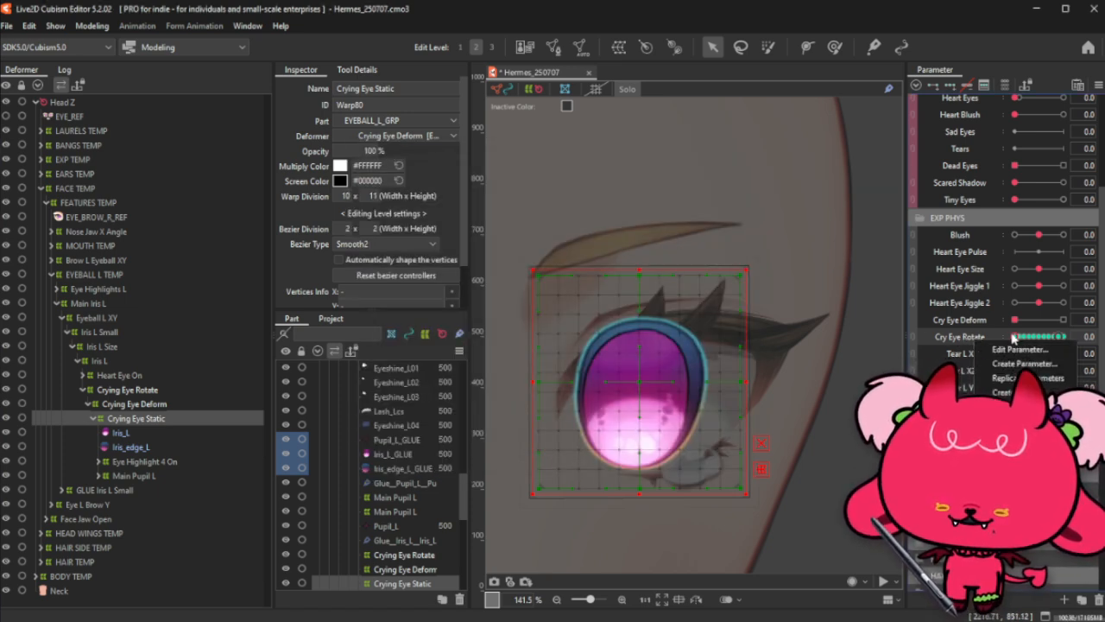
pyautogui.click(1013, 338)
pyautogui.click(901, 336)
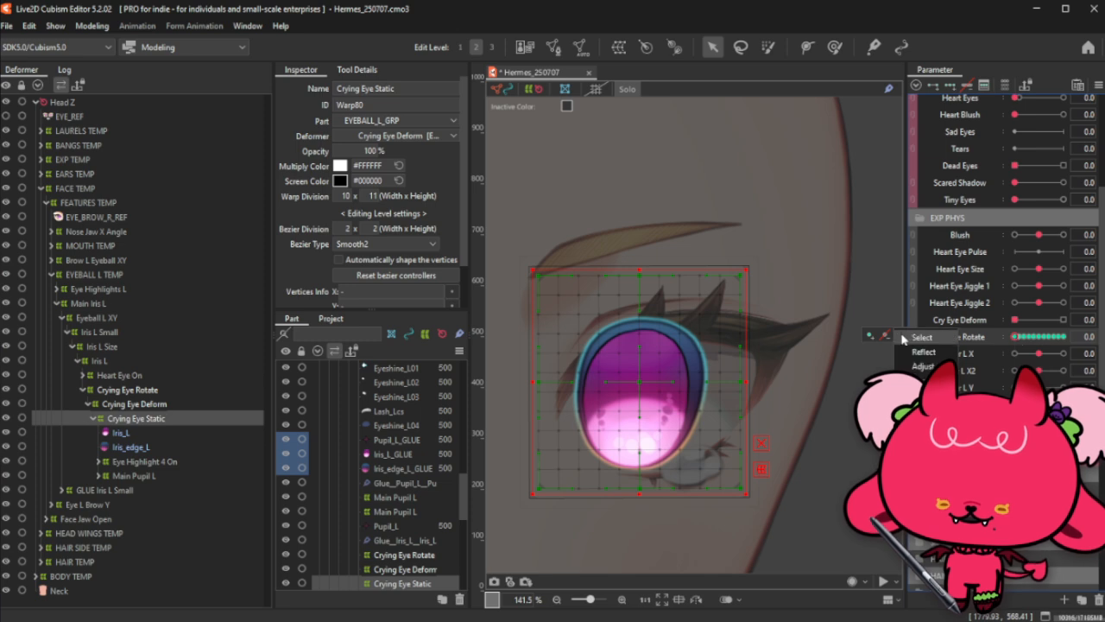
pyautogui.click(915, 368)
pyautogui.doubleClick(584, 289)
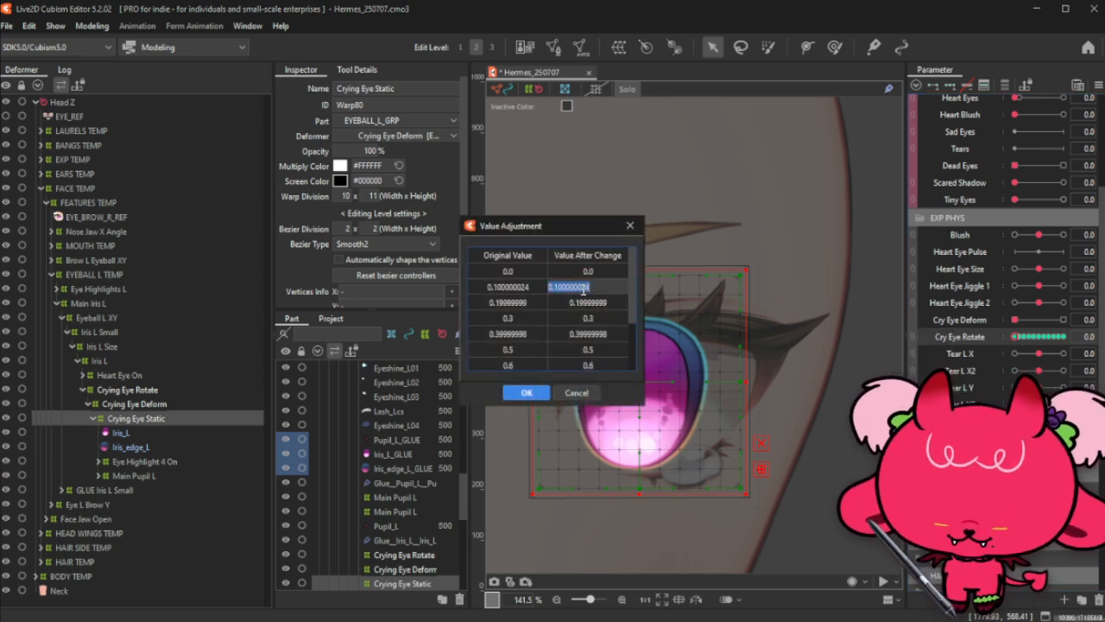
pyautogui.write('0.1')
pyautogui.press('Return')
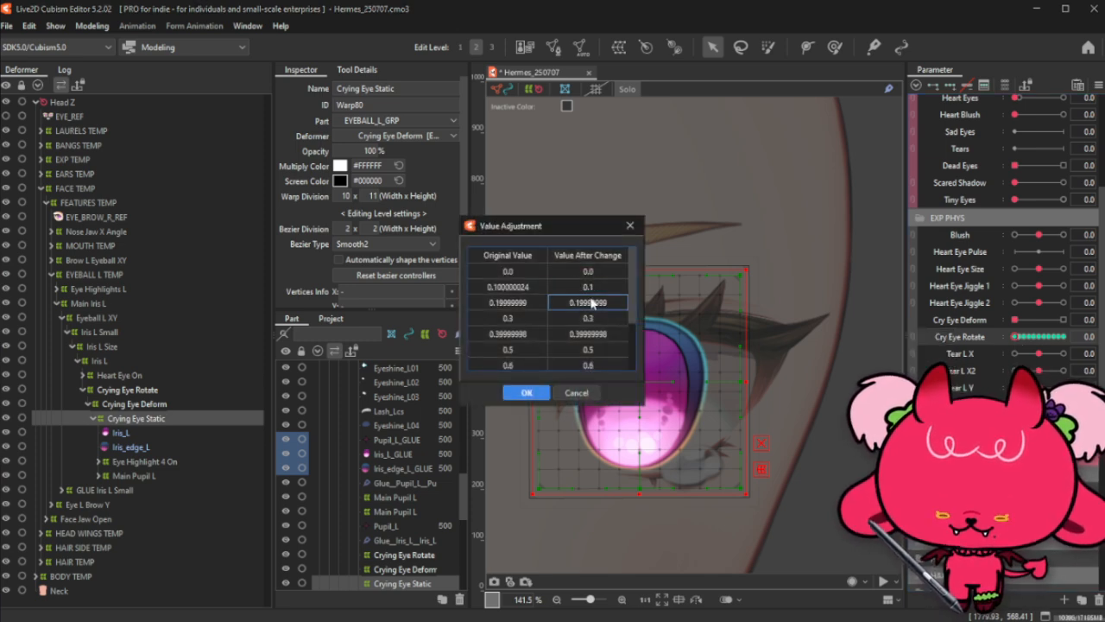
pyautogui.write('0.2')
pyautogui.press('Return')
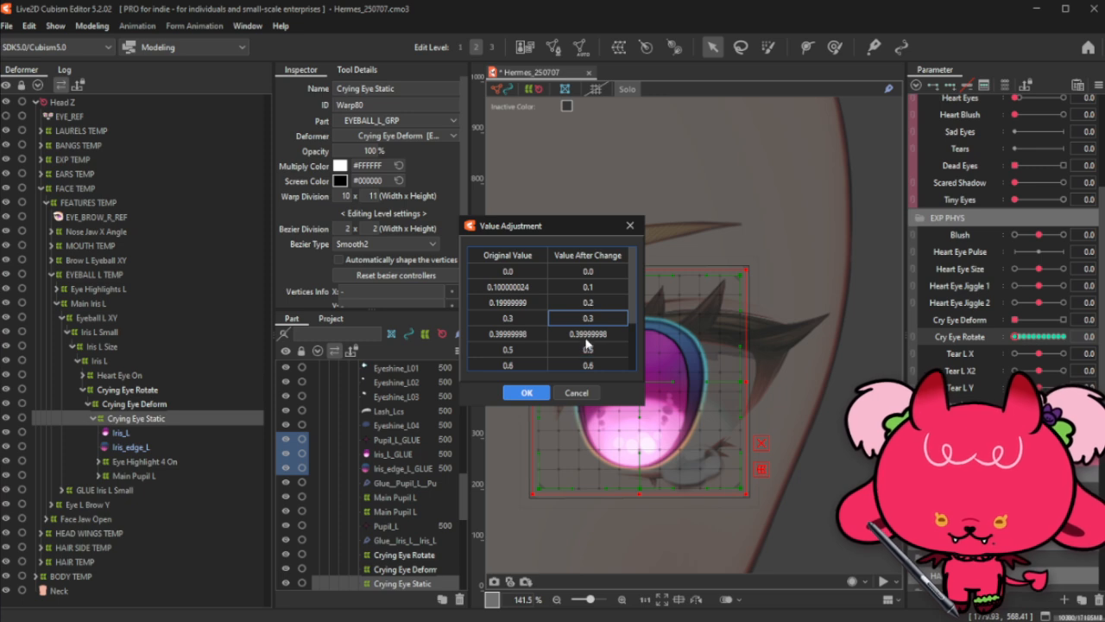
pyautogui.press('Return')
pyautogui.write('0.4')
pyautogui.press('Return')
pyautogui.scroll(-2, 590, 339)
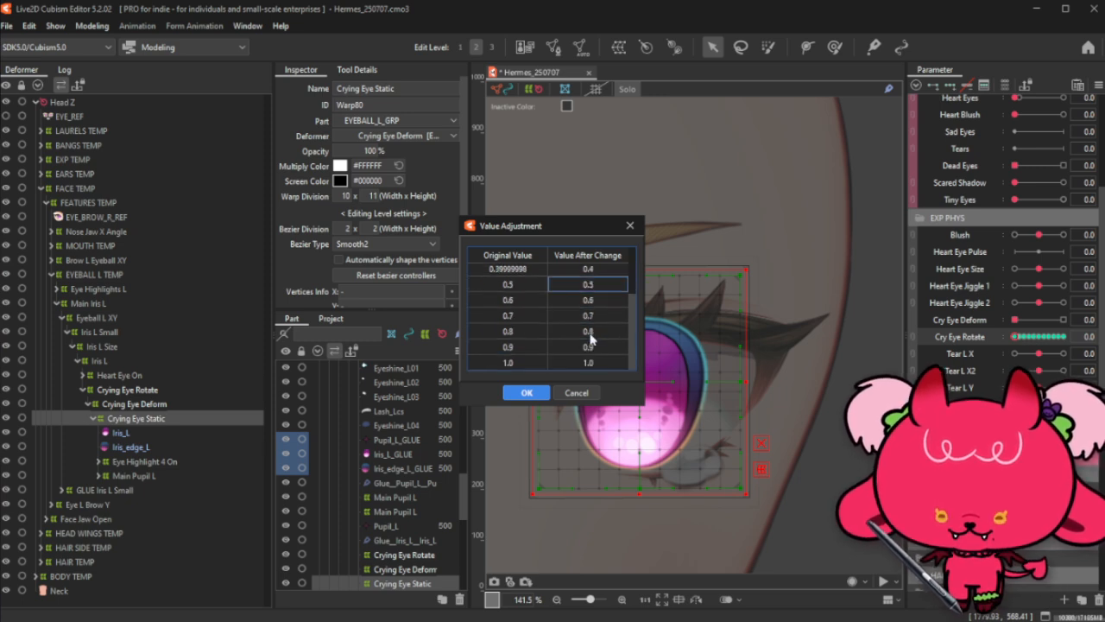
pyautogui.click(527, 392)
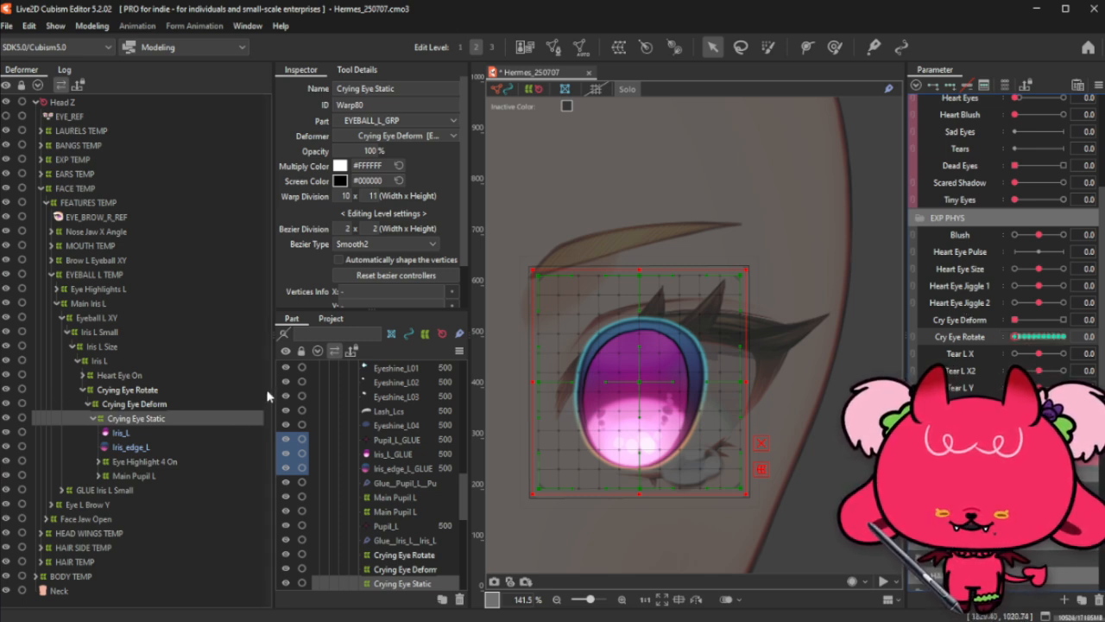
# Step: Choose Ellipse Interpolation as the extended interpolation for the Crying Eye Rotate and Crying Eye Static deformers
pyautogui.keyDown('ctrl'); pyautogui.click(168, 396); pyautogui.keyUp('ctrl')
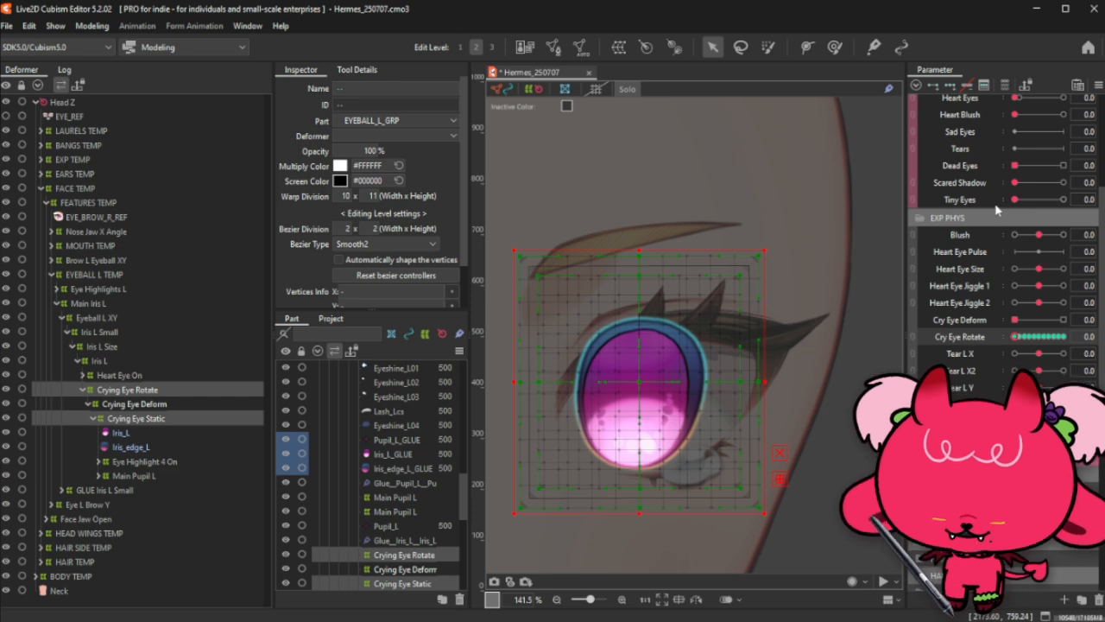
pyautogui.click(449, 323)
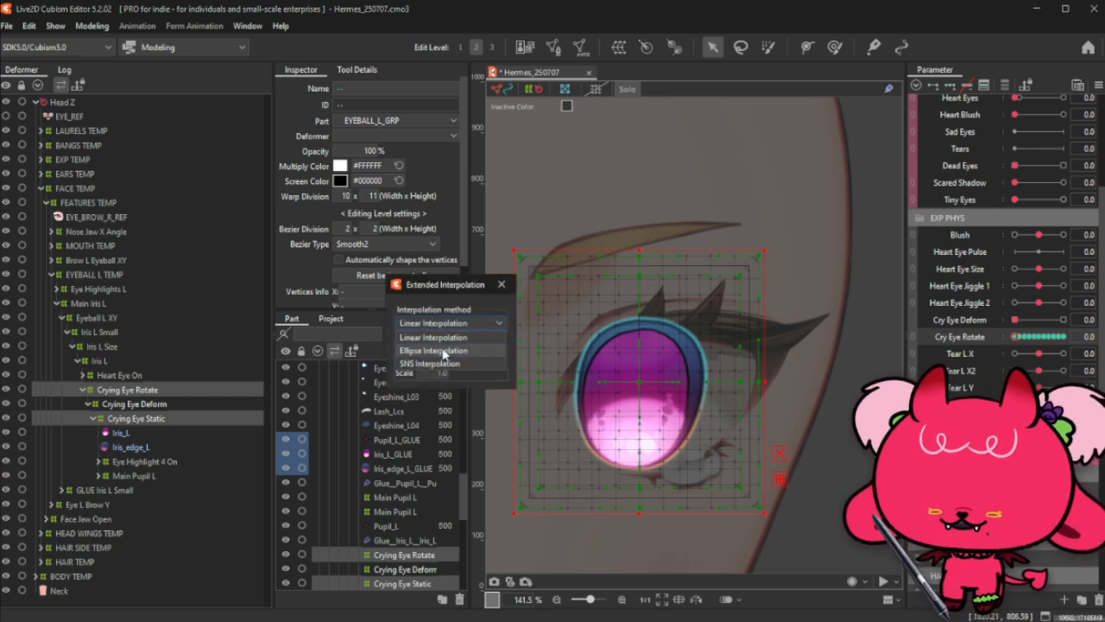
pyautogui.click(443, 350)
pyautogui.click(501, 284)
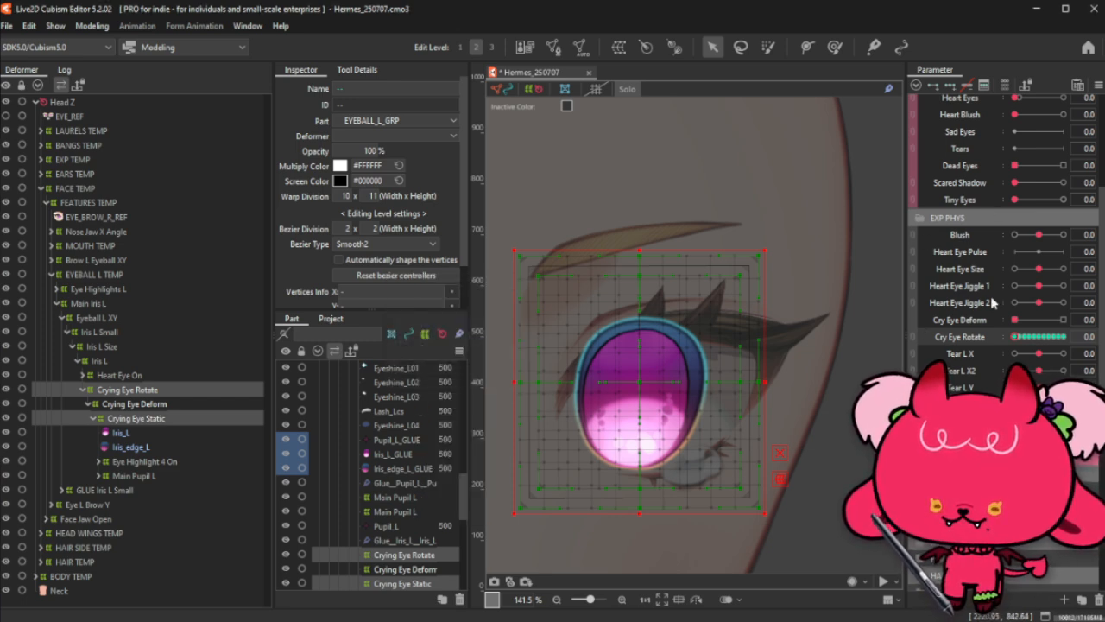
# Step: Sweep Cry Eye Rotate between 0.0 and 1.0 to check how the iris spins, with the selection outlines hidden
pyautogui.moveTo(1017, 337); pyautogui.dragTo(1067, 343)
pyautogui.moveTo(1090, 336); pyautogui.dragTo(1103, 336)
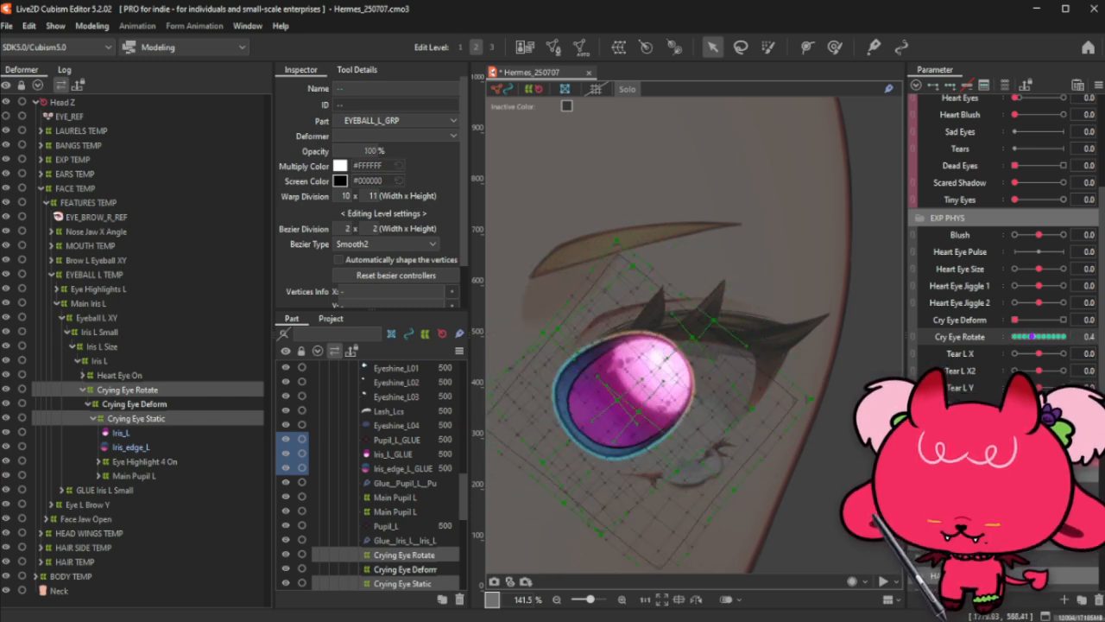
pyautogui.hotkey('ctrl', 't')
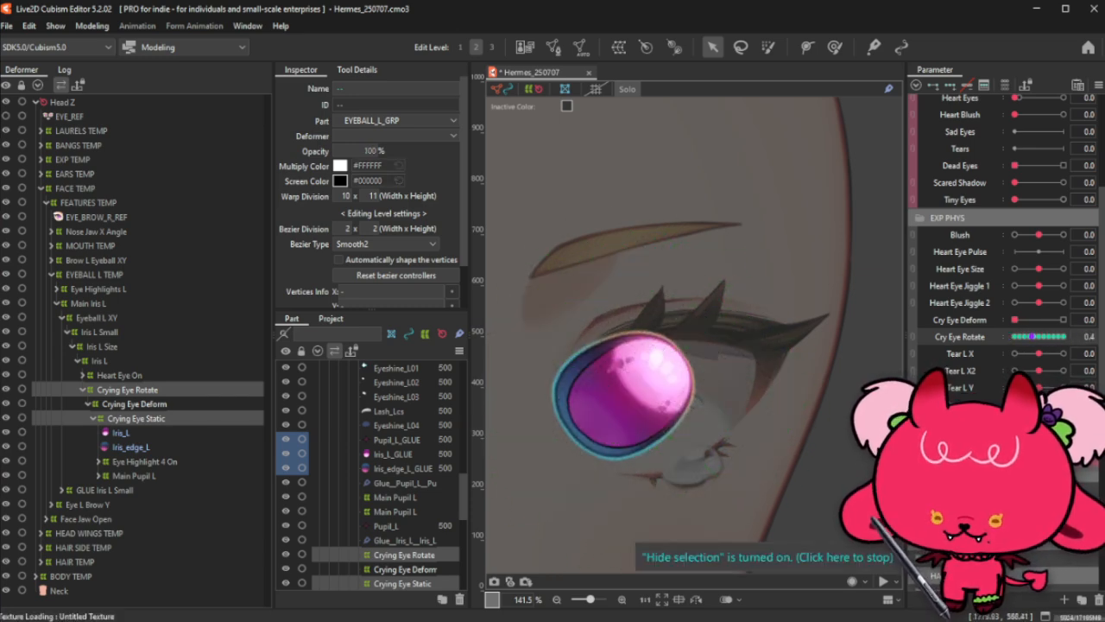
pyautogui.click(1016, 338)
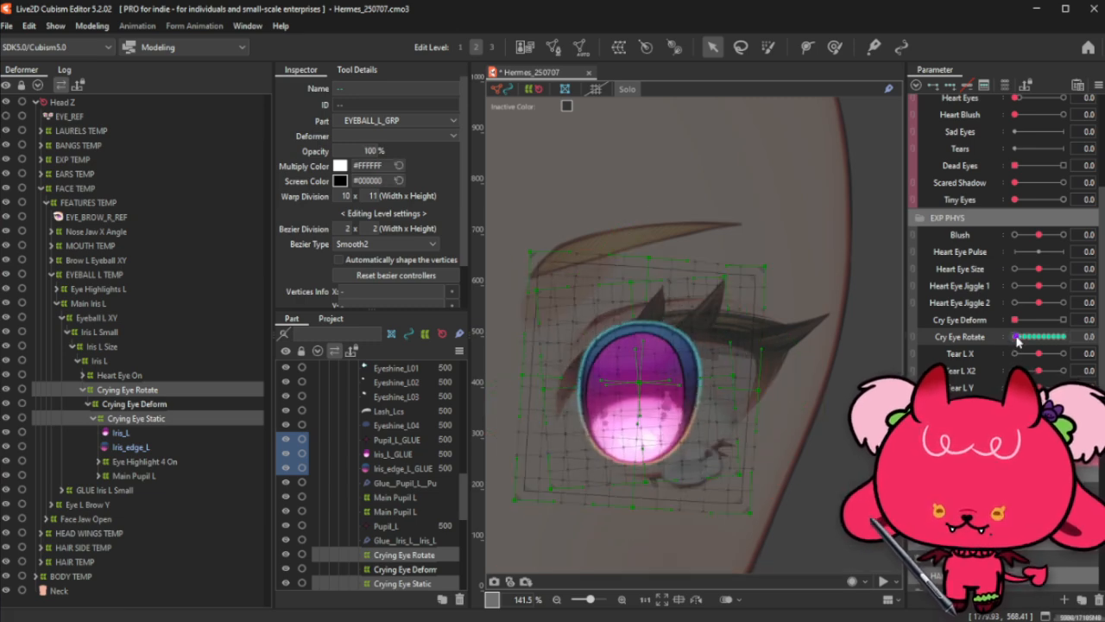
pyautogui.moveTo(1017, 338); pyautogui.dragTo(1103, 334)
pyautogui.moveTo(1014, 338); pyautogui.dragTo(1064, 336)
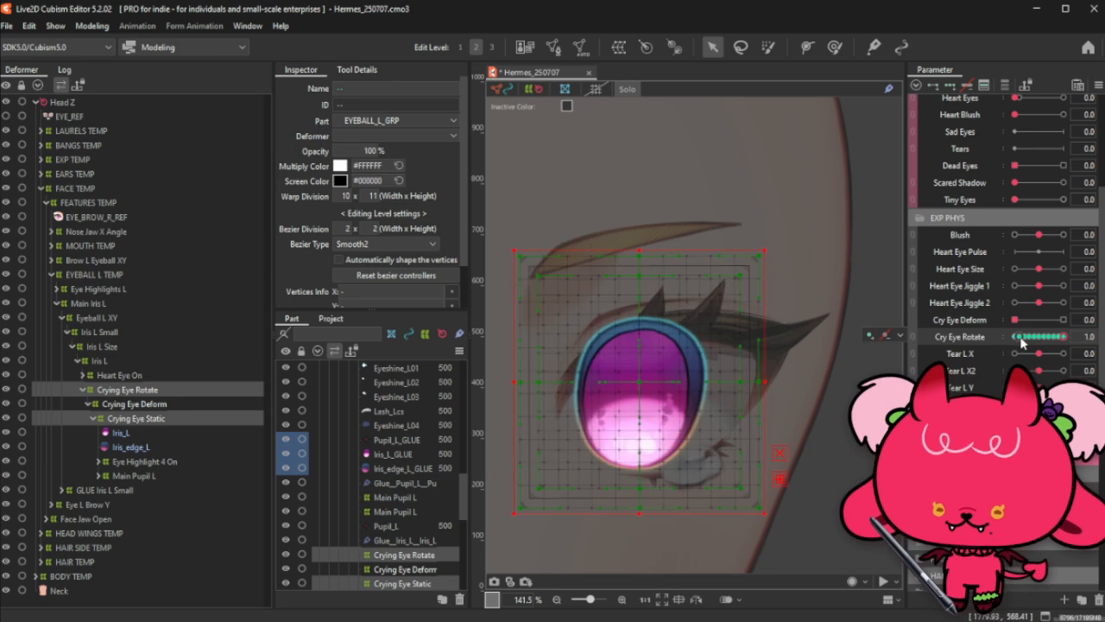
# Step: Move Crying Eye Static with its children out of Crying Eye Deform to directly under Iris L and test its rotation
pyautogui.click(187, 420)
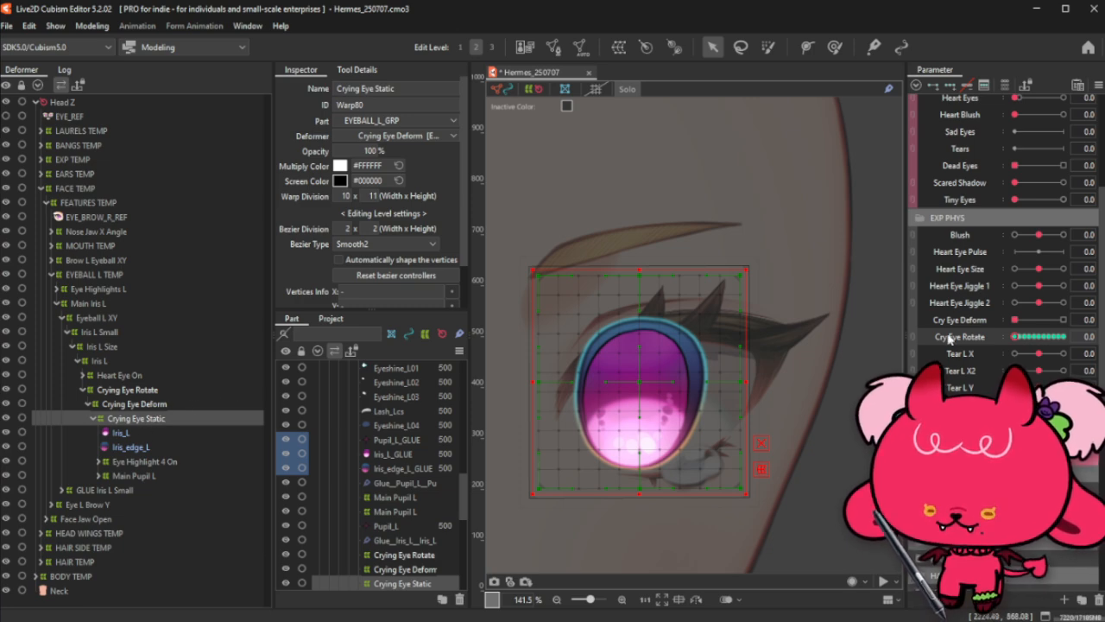
pyautogui.moveTo(1019, 337)
pyautogui.mouseDown()
pyautogui.moveTo(1049, 337)
pyautogui.moveTo(1012, 343)
pyautogui.mouseUp()
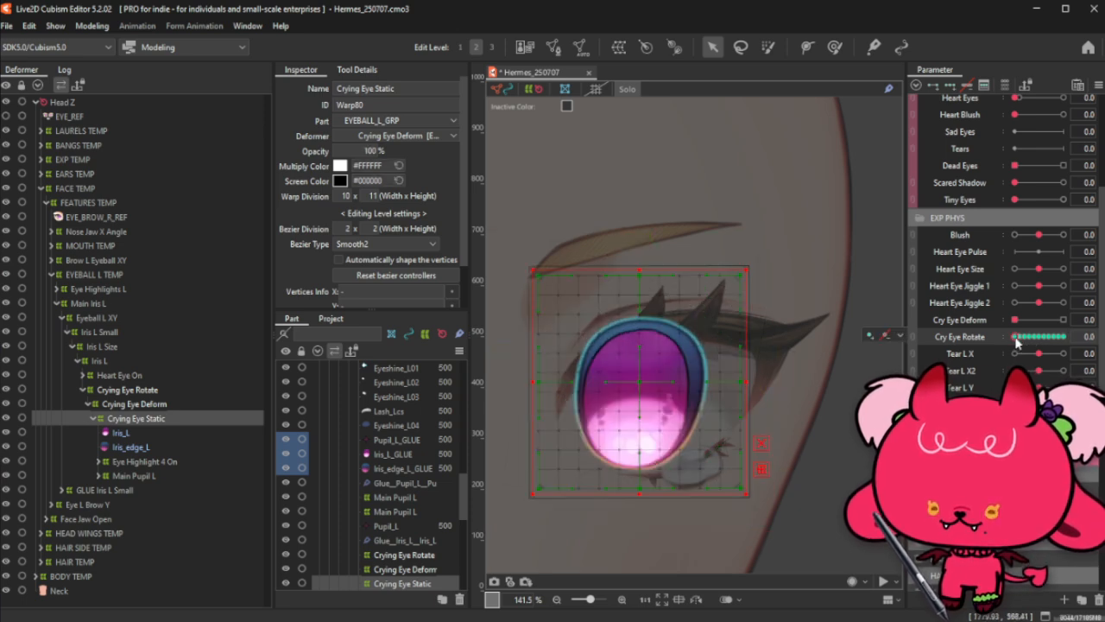
pyautogui.click(122, 432)
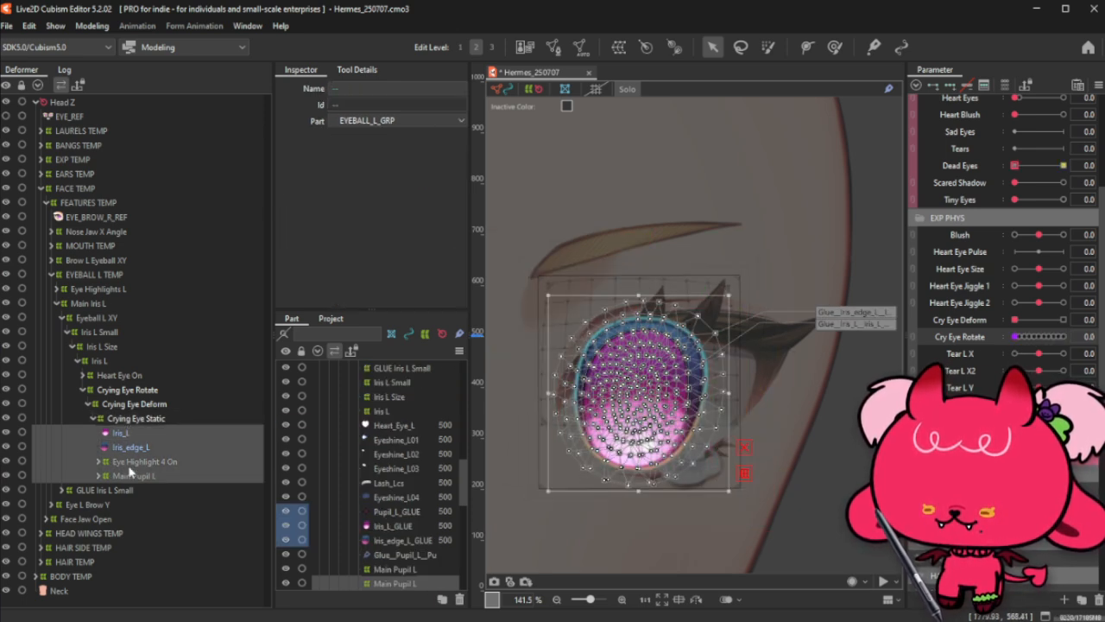
pyautogui.click(149, 421)
pyautogui.moveTo(149, 422); pyautogui.dragTo(145, 390)
pyautogui.moveTo(1034, 336)
pyautogui.mouseDown()
pyautogui.moveTo(1048, 336)
pyautogui.moveTo(1029, 339)
pyautogui.mouseUp()
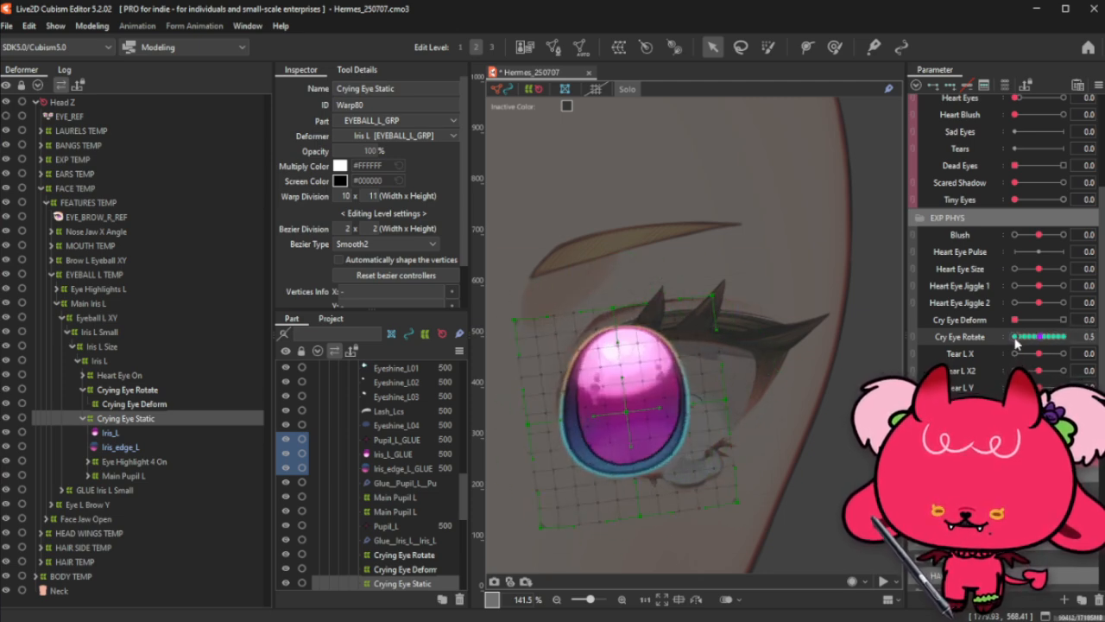
pyautogui.click(978, 337)
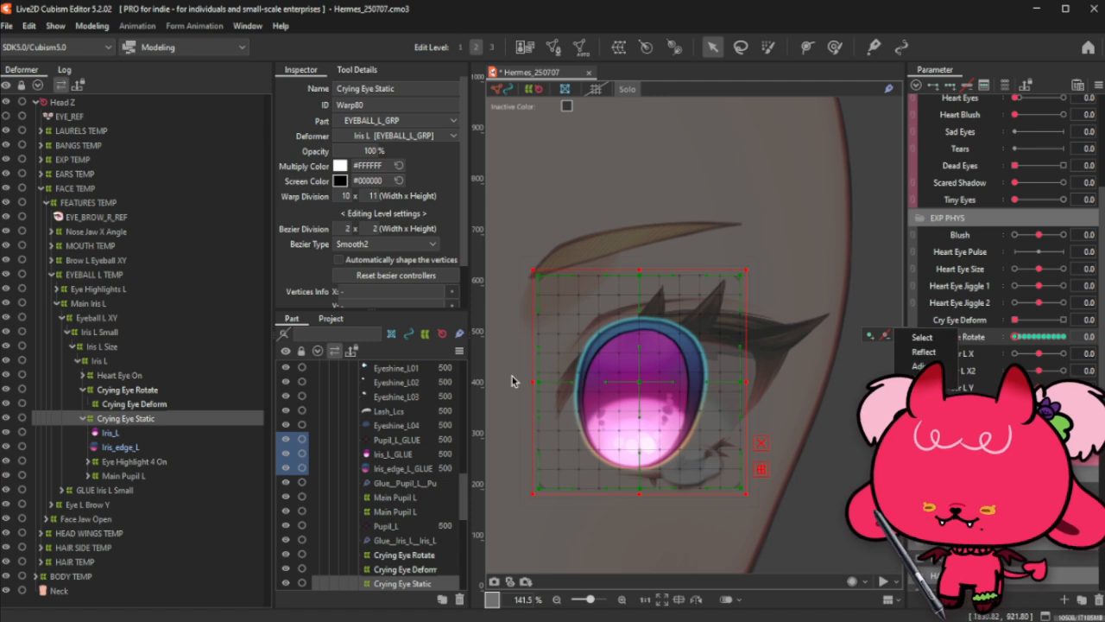
# Step: Solo Crying Eye Rotate, Crying Eye Deform, Crying Eye Static, Iris_L, Iris_edge_L, Main Pupil L and Pupil_L in the view
pyautogui.click(630, 89)
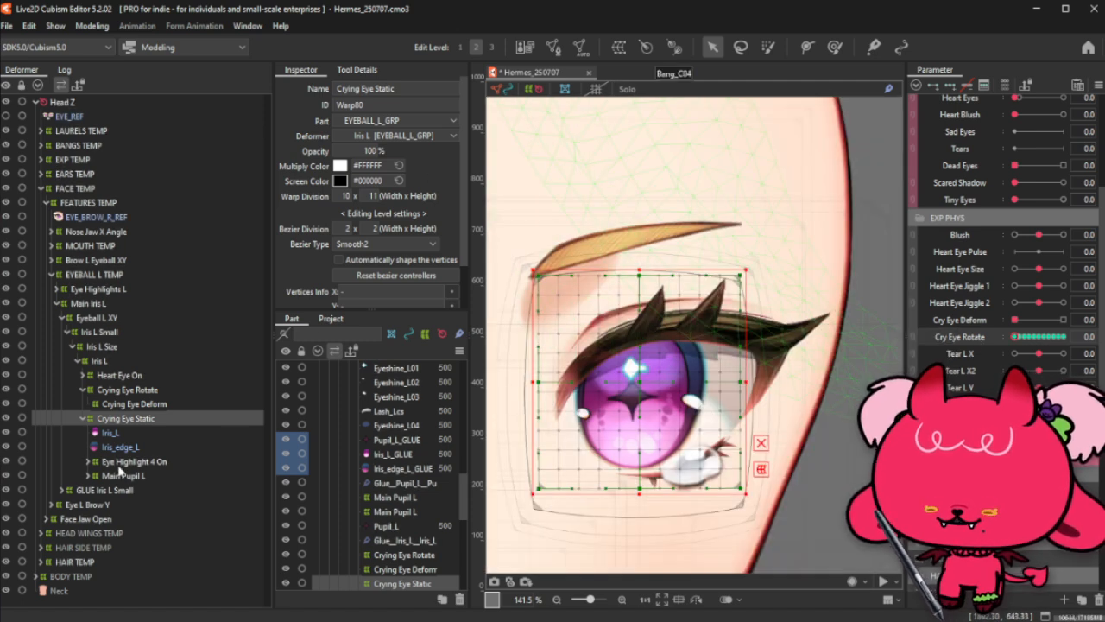
pyautogui.click(93, 476)
pyautogui.click(128, 488)
pyautogui.keyDown('ctrl'); pyautogui.click(130, 477); pyautogui.keyUp('ctrl')
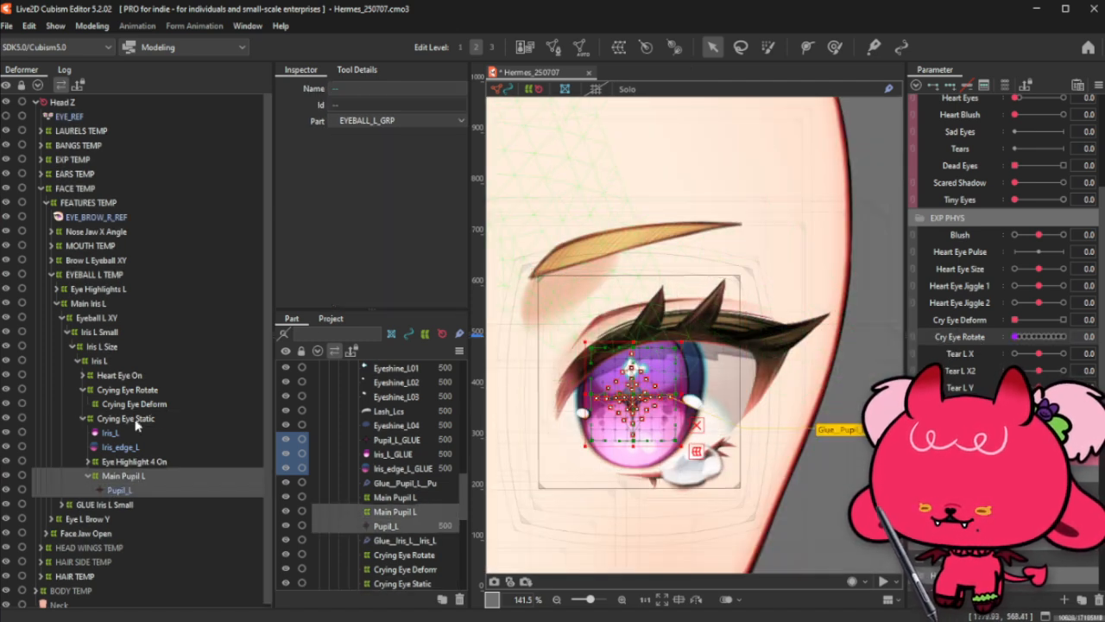
pyautogui.keyDown('ctrl'); pyautogui.click(136, 419); pyautogui.keyUp('ctrl')
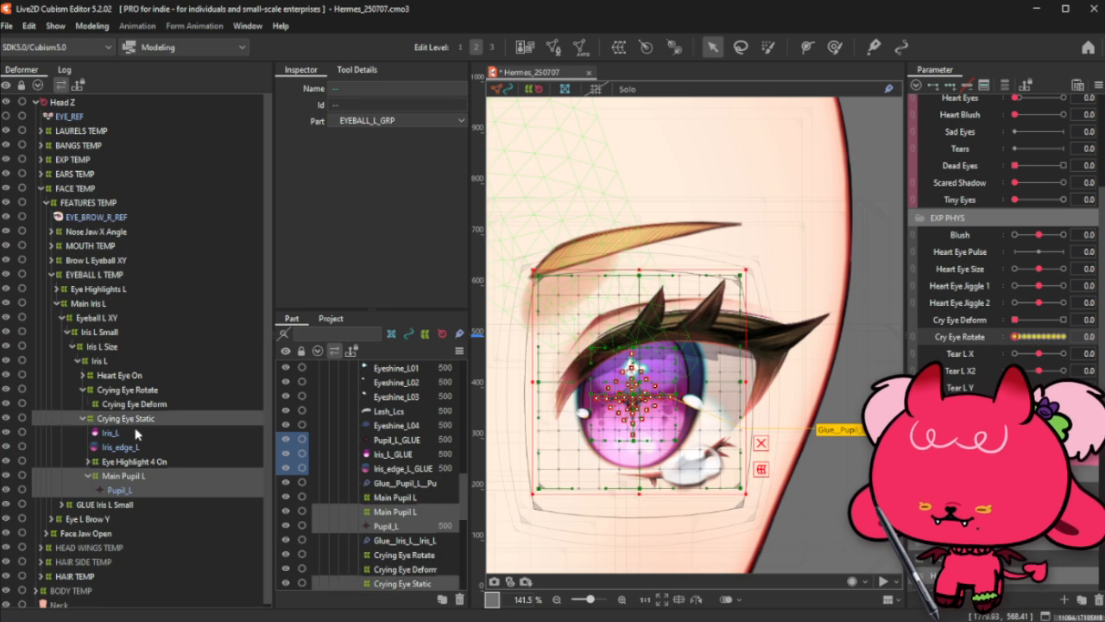
pyautogui.keyDown('ctrl'); pyautogui.click(135, 433); pyautogui.keyUp('ctrl')
pyautogui.keyDown('ctrl'); pyautogui.click(133, 447); pyautogui.keyUp('ctrl')
pyautogui.keyDown('ctrl'); pyautogui.click(142, 405); pyautogui.keyUp('ctrl')
pyautogui.keyDown('ctrl'); pyautogui.click(147, 391); pyautogui.keyUp('ctrl')
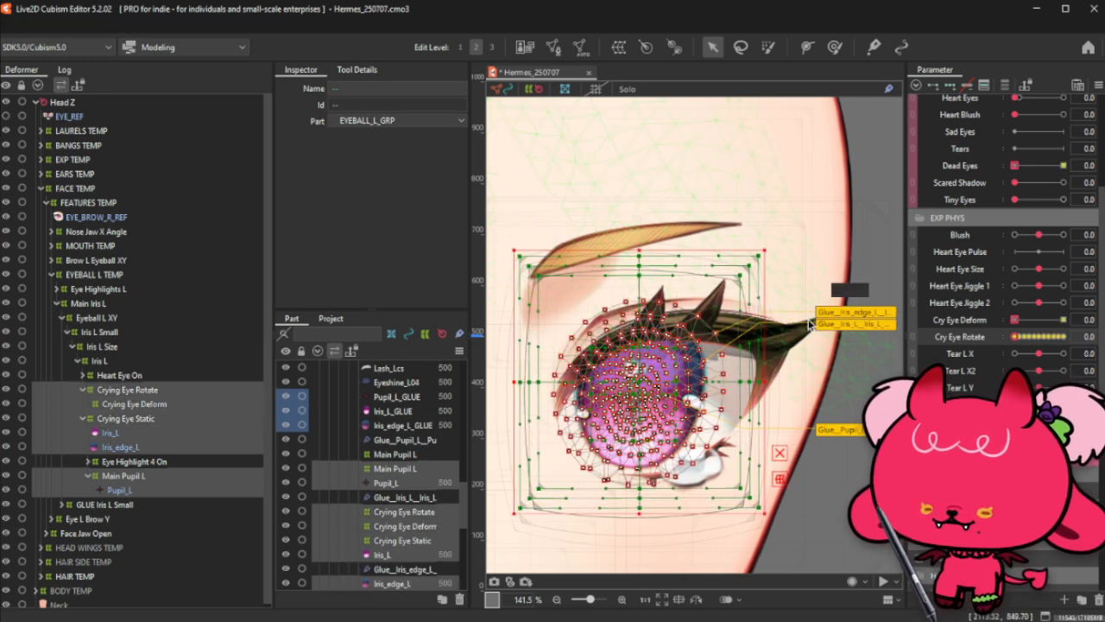
pyautogui.click(628, 89)
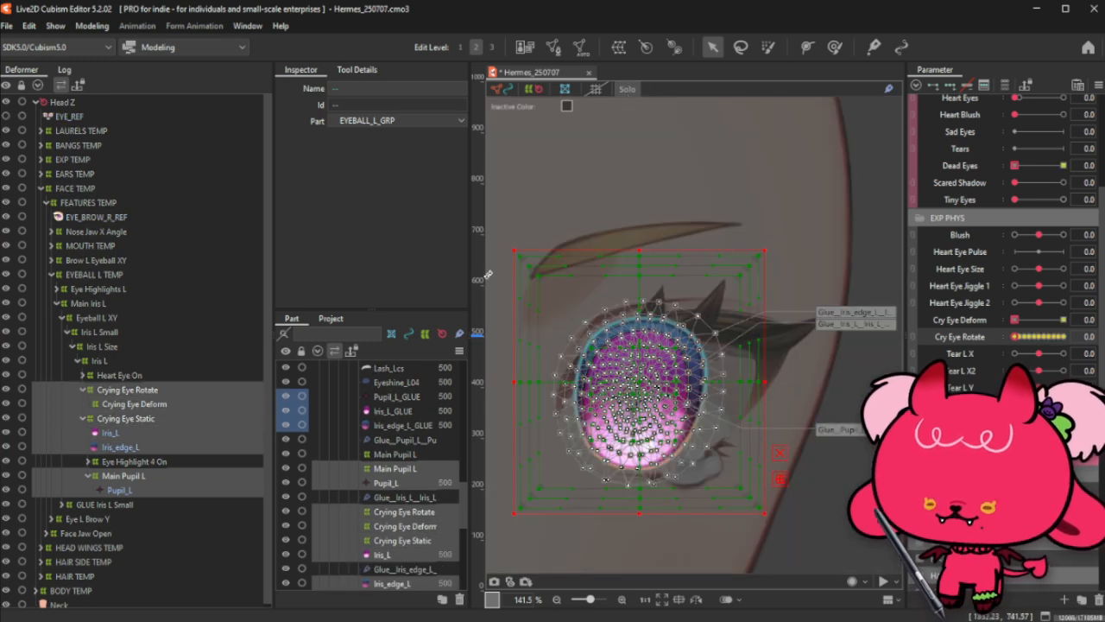
# Step: Delete the Cry Eye Rotate keys from the Crying Eye Rotate and Crying Eye Static deformers
pyautogui.click(134, 419)
pyautogui.click(170, 394)
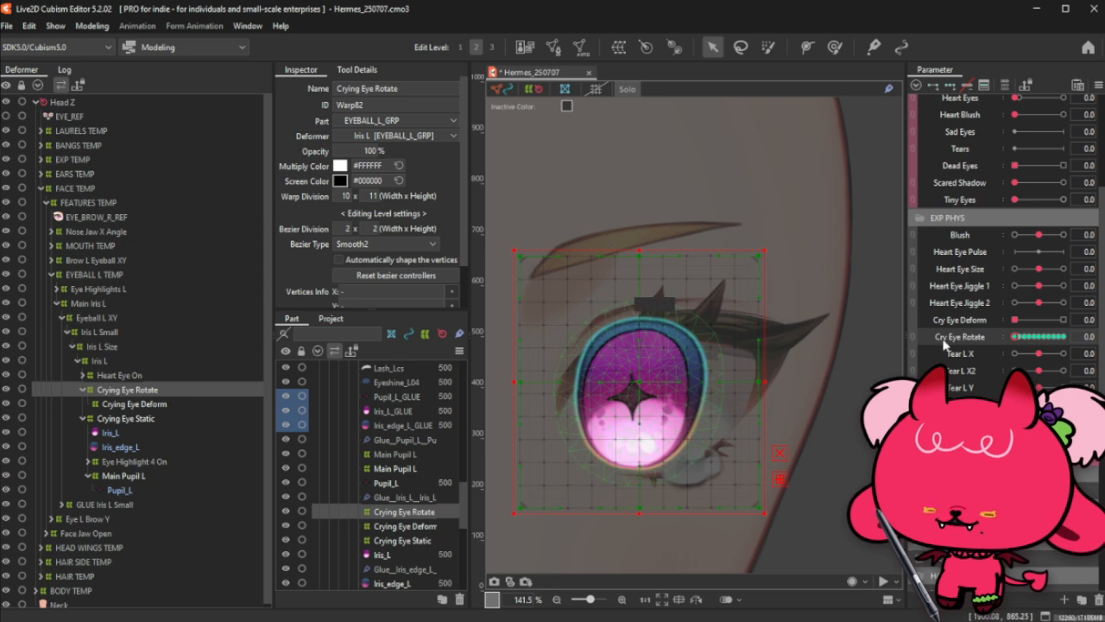
pyautogui.keyDown('ctrl'); pyautogui.click(120, 422); pyautogui.keyUp('ctrl')
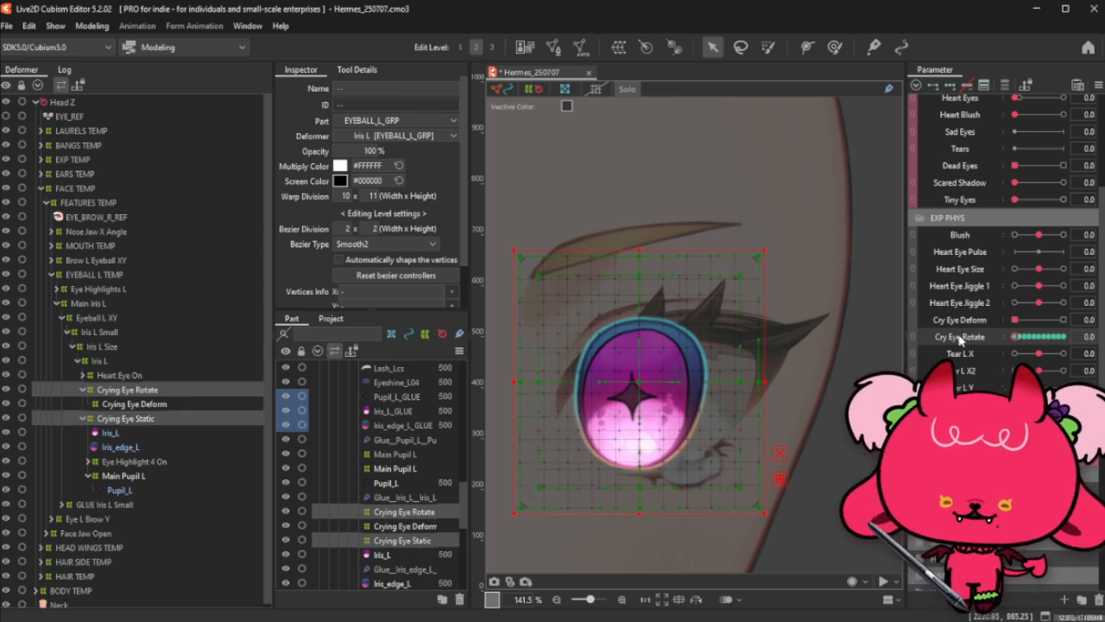
# Step: Create a rotation deformer named EYEBALL_L_GRP Rotation as the parent of Crying Eye Rotate
pyautogui.click(125, 390)
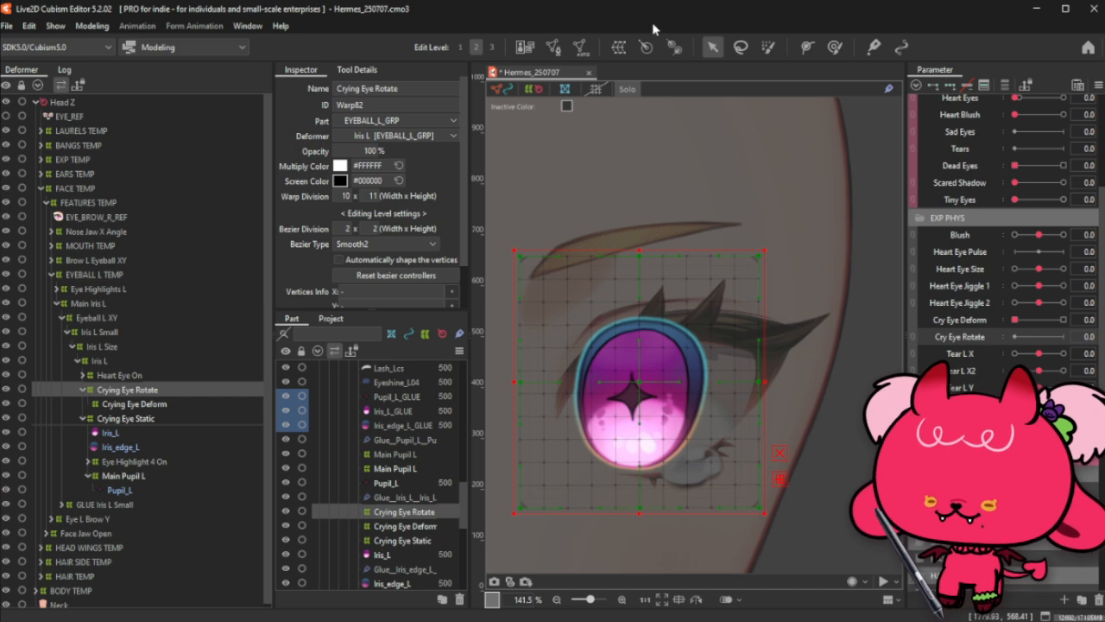
pyautogui.click(646, 47)
pyautogui.doubleClick(552, 283)
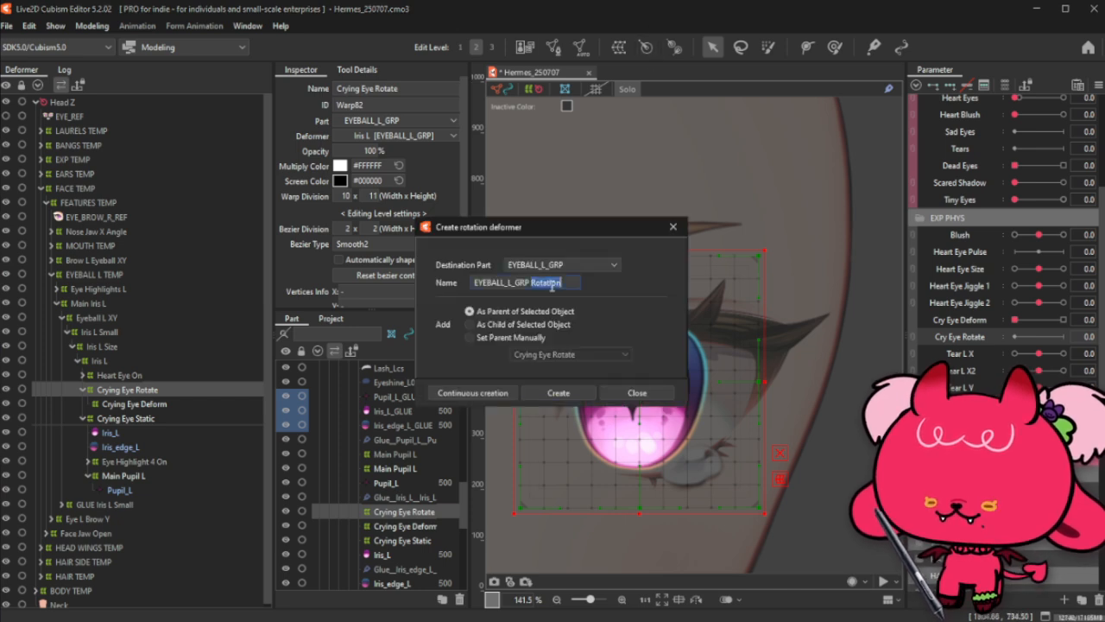
pyautogui.click(537, 393)
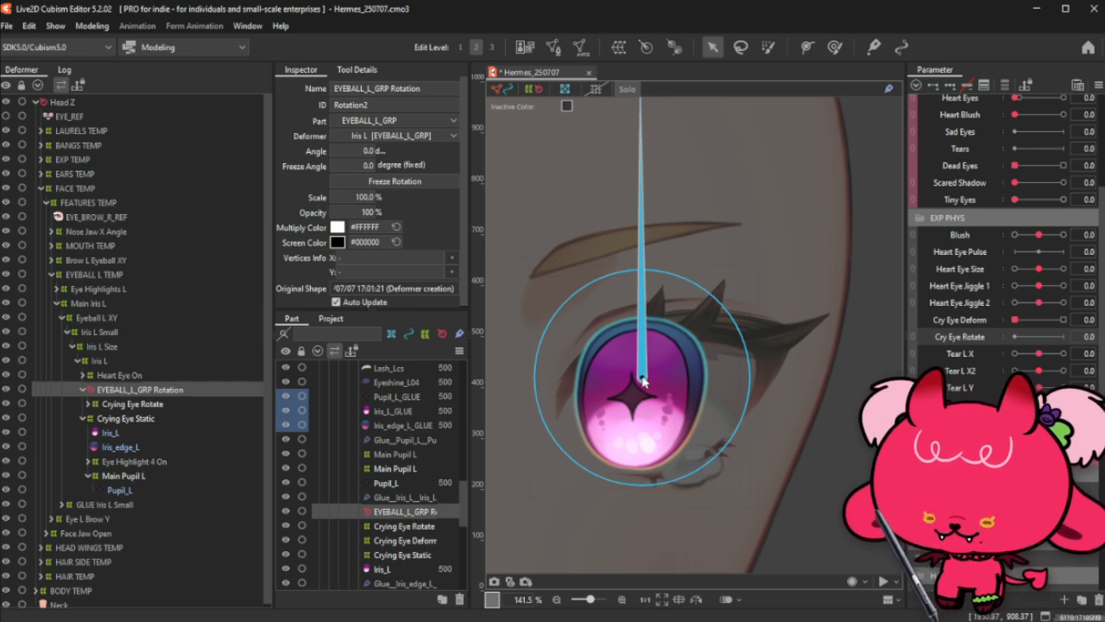
# Step: Redo the solo view so it covers everything from EYEBALL_L_GRP Rotation down to Pupil_L
pyautogui.click(164, 404)
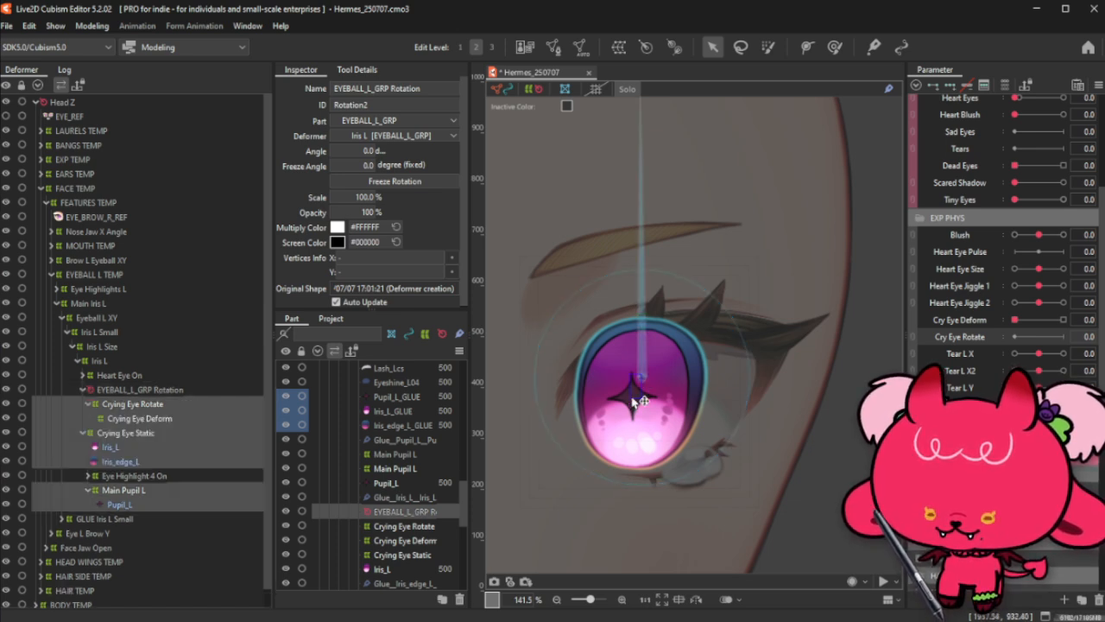
pyautogui.click(185, 390)
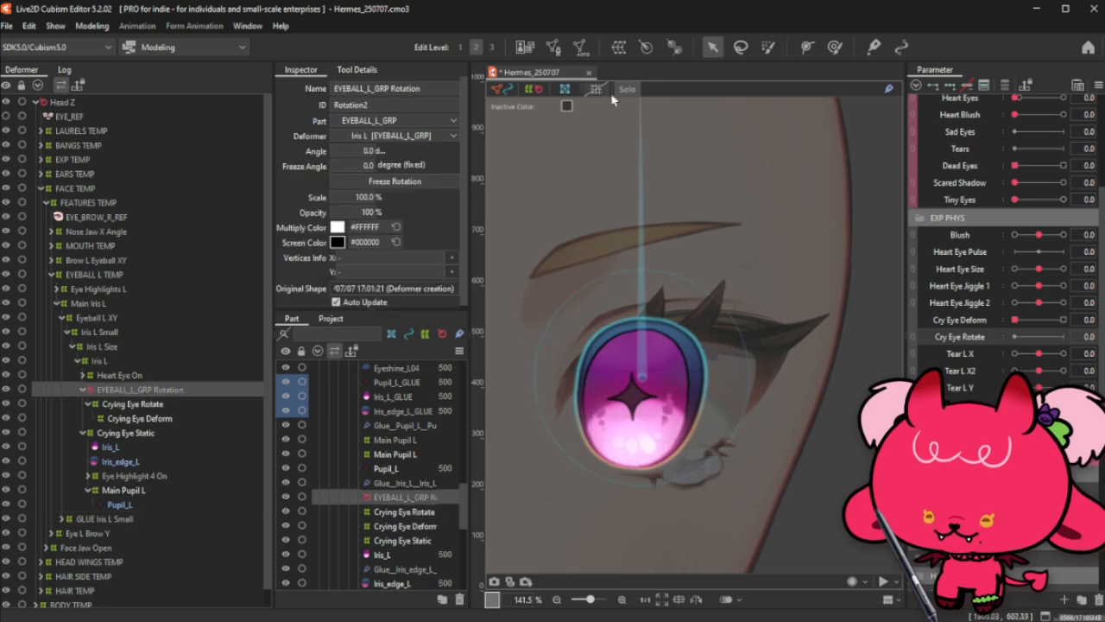
pyautogui.keyDown('shift'); pyautogui.click(153, 505); pyautogui.keyUp('shift')
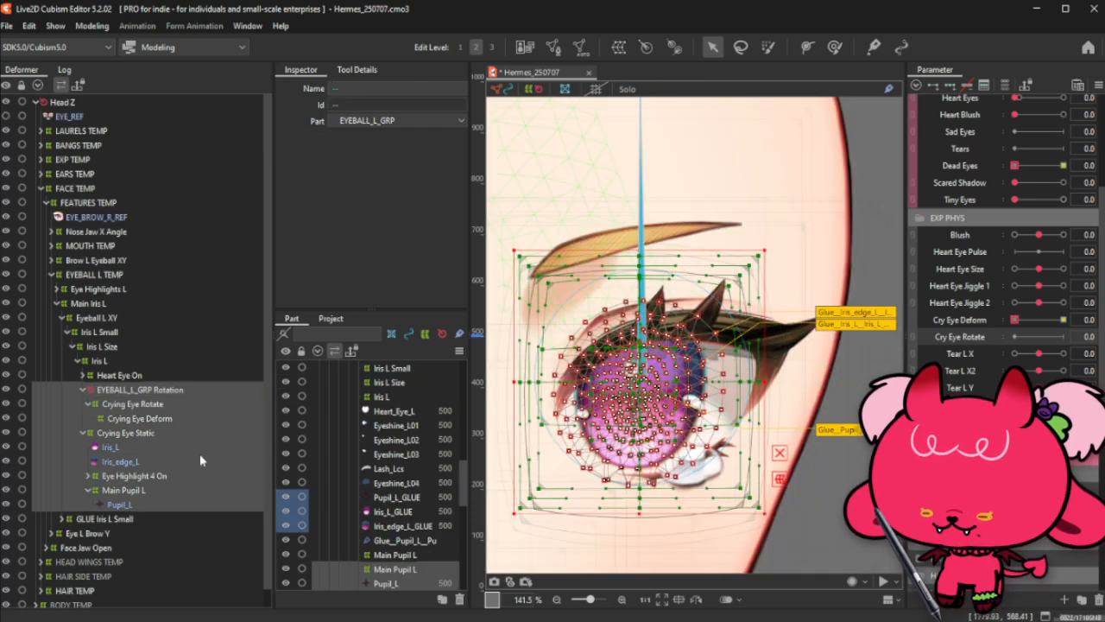
pyautogui.click(628, 90)
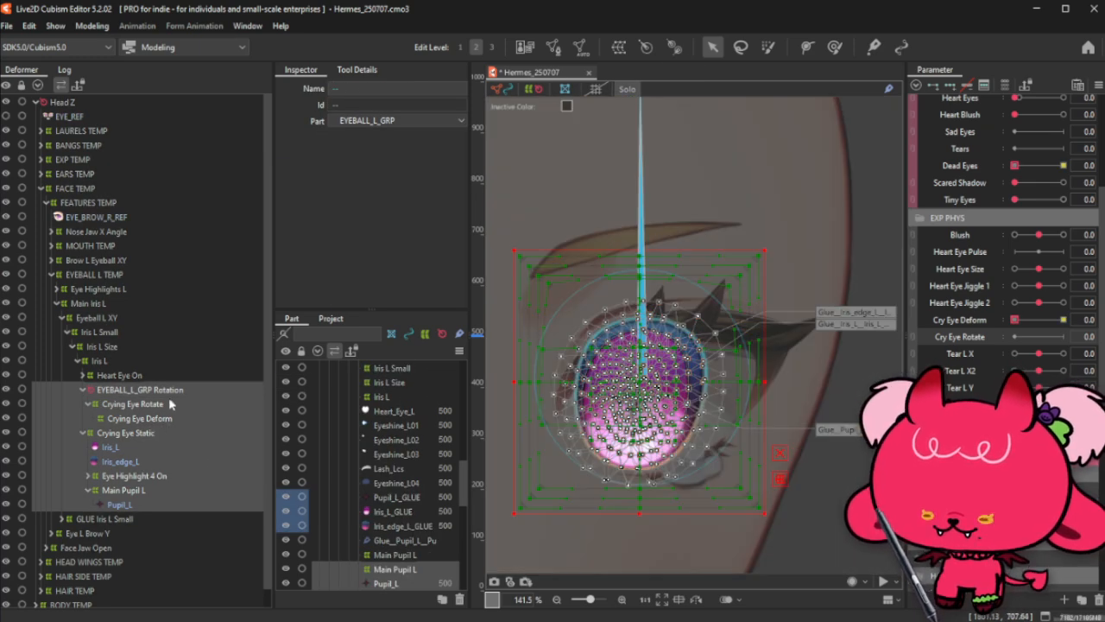
# Step: Reposition the pivot of EYEBALL_L_GRP Rotation onto the centre of the star-shaped pupil
pyautogui.click(544, 353)
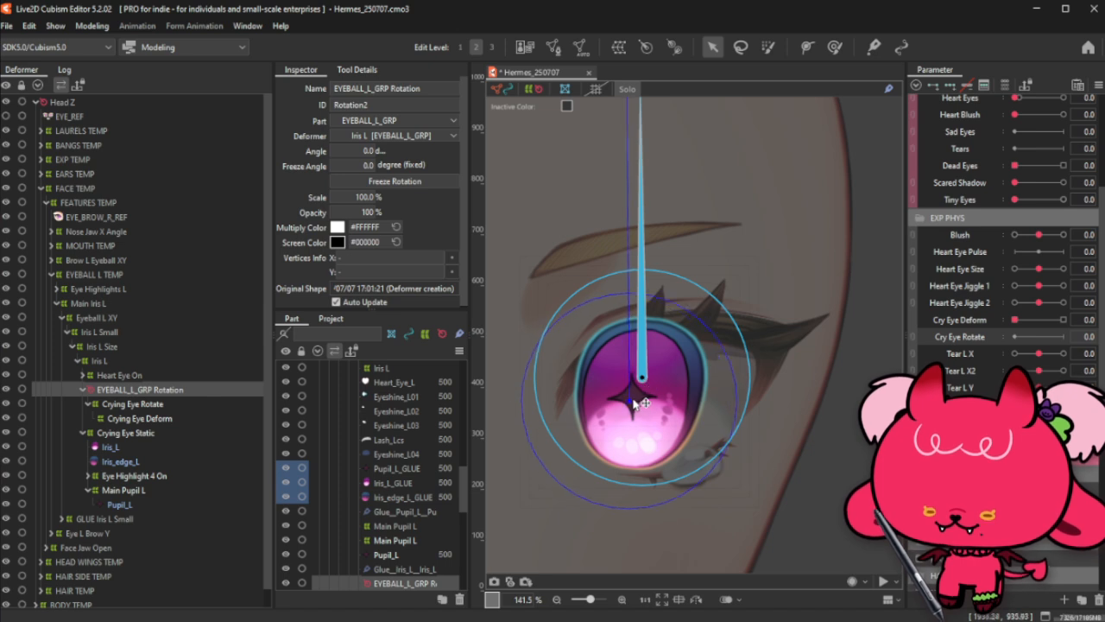
pyautogui.moveTo(632, 400); pyautogui.dragTo(634, 398)
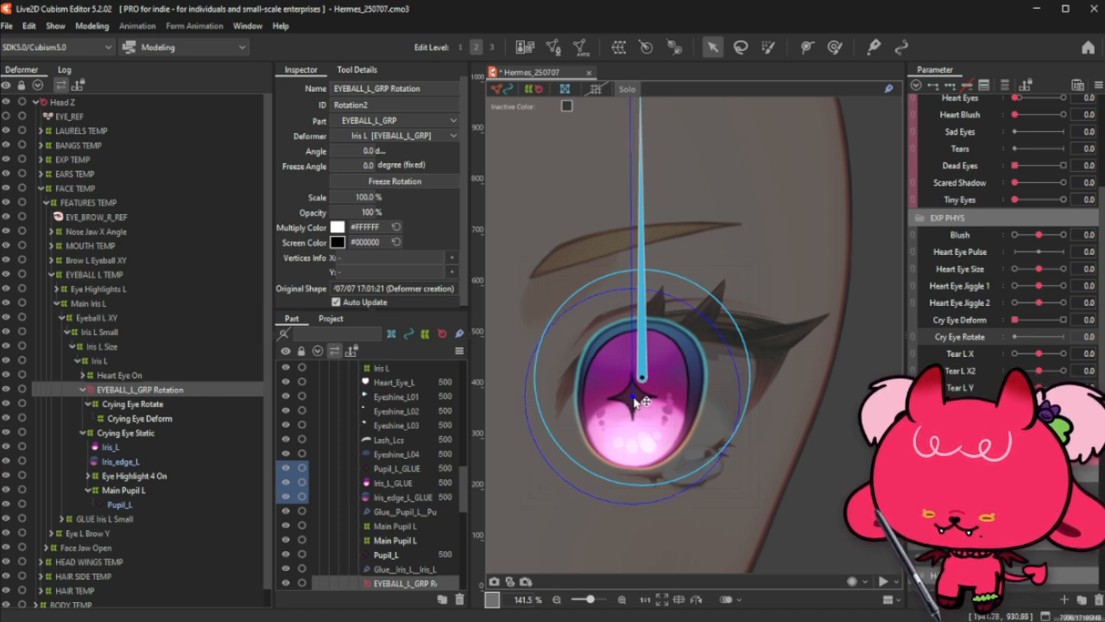
pyautogui.moveTo(634, 398); pyautogui.dragTo(634, 398)
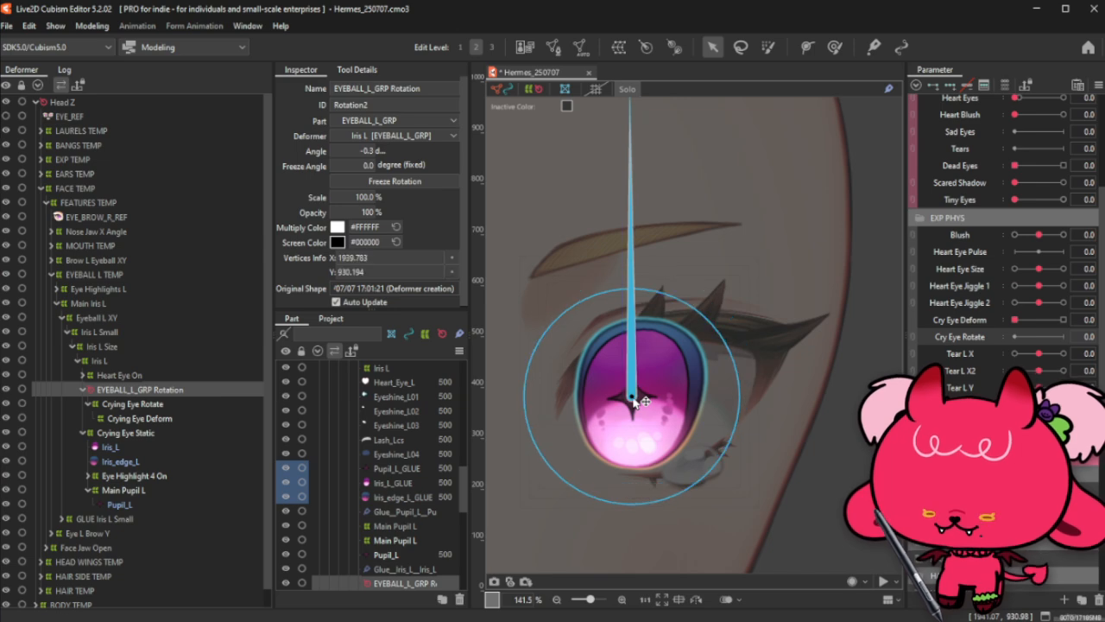
pyautogui.scroll(5, 634, 400)
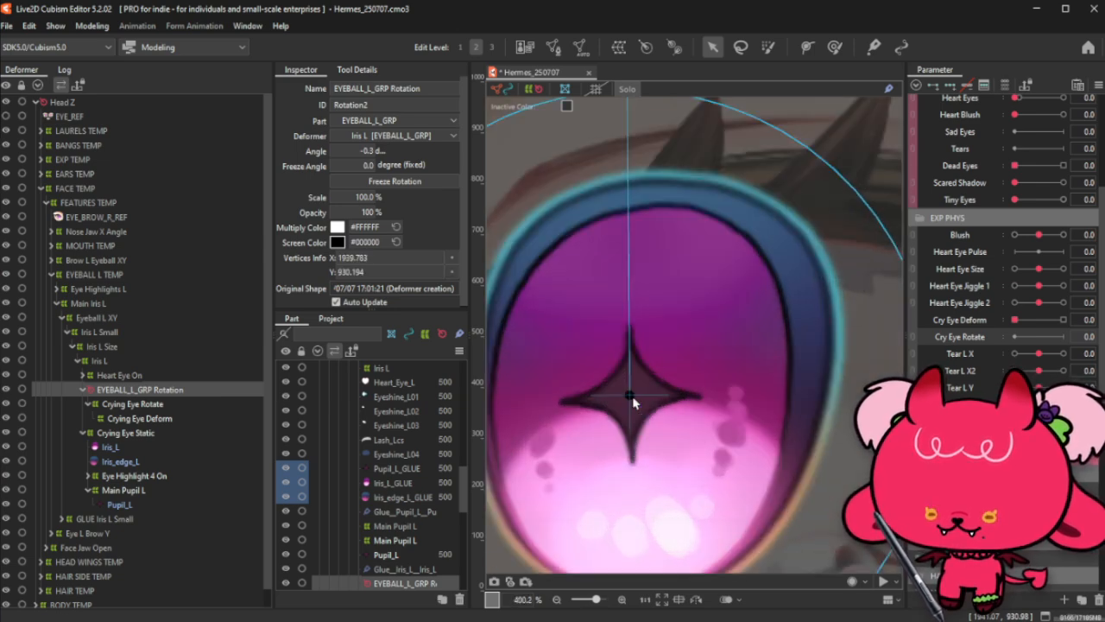
pyautogui.scroll(-5, 633, 402)
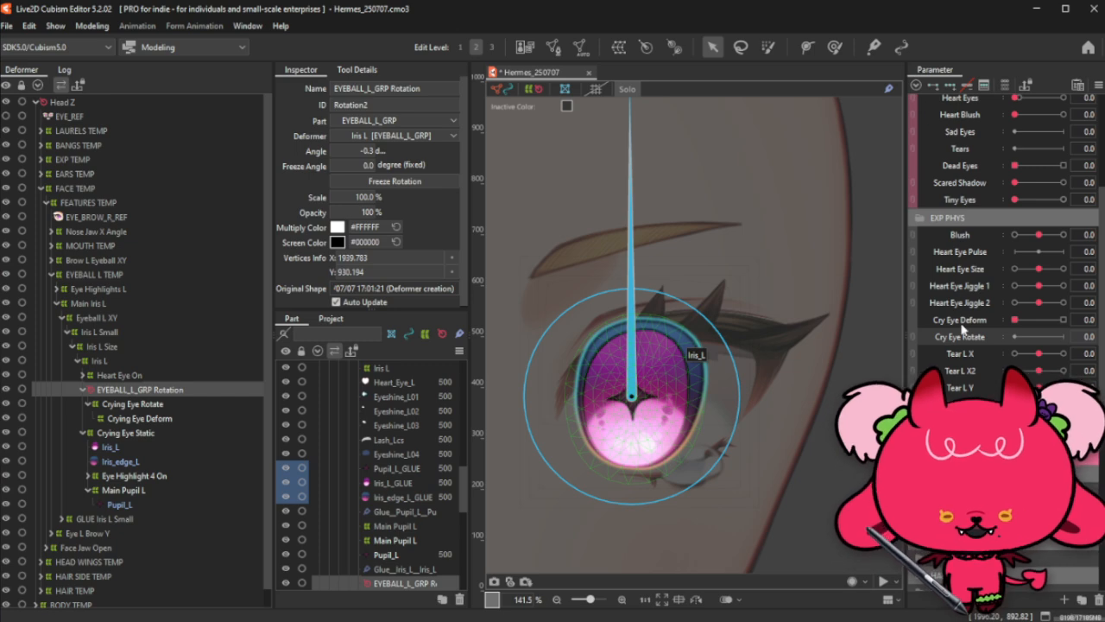
# Step: Give EYEBALL_L_GRP Rotation Cry Eye Rotate keys at every 0.05 from 0.0 to 1.0
pyautogui.click(933, 88)
pyautogui.doubleClick(976, 338)
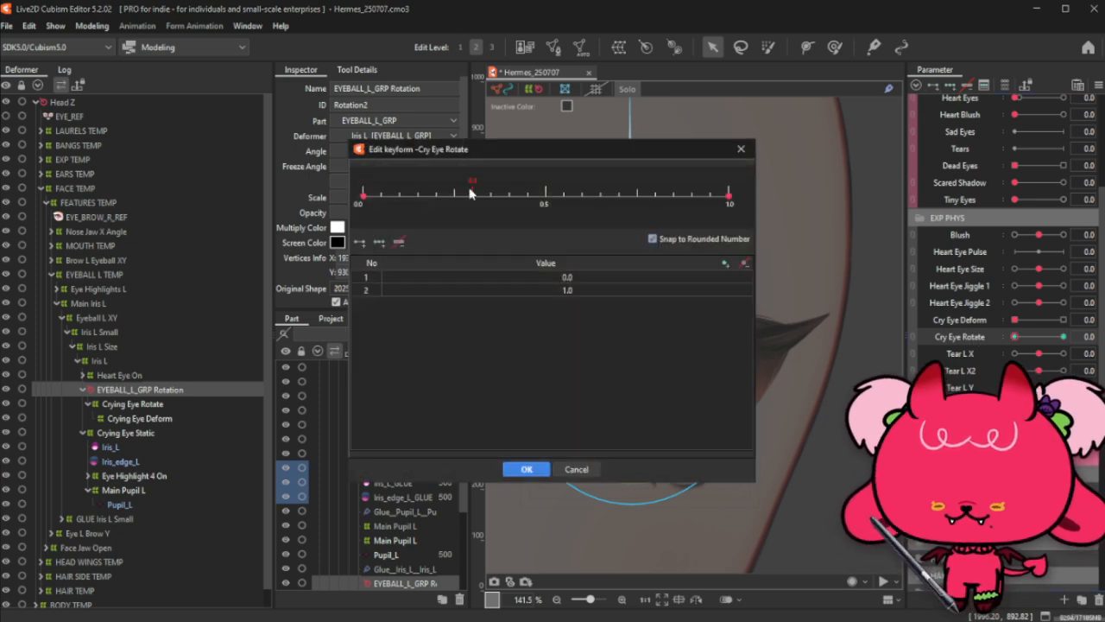
pyautogui.click(381, 197)
pyautogui.click(400, 197)
pyautogui.click(418, 196)
pyautogui.click(436, 197)
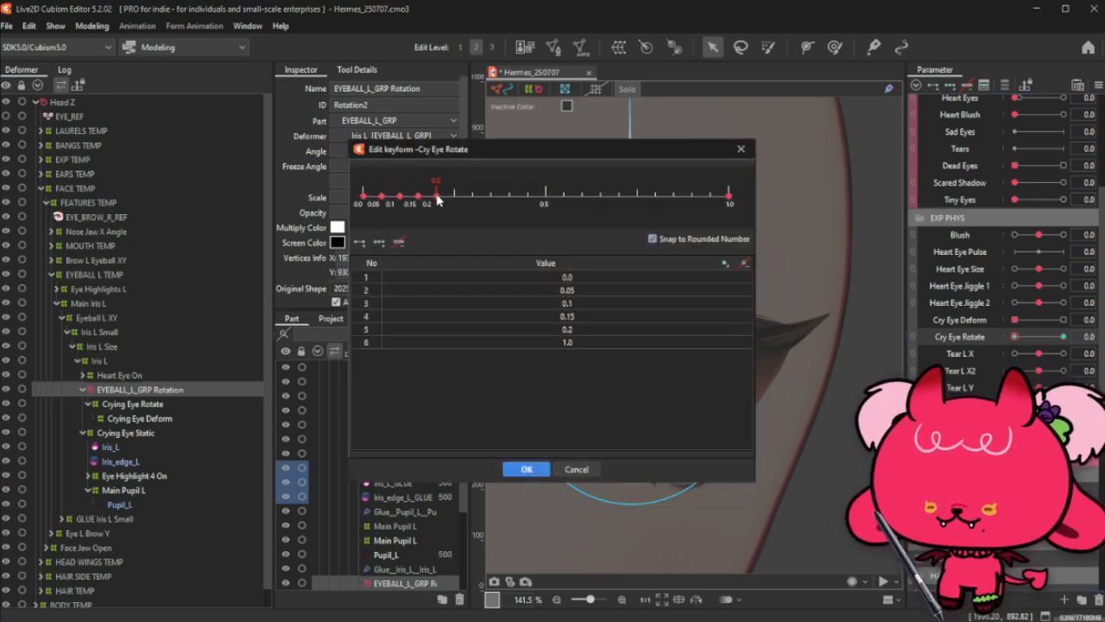
pyautogui.click(455, 197)
pyautogui.click(473, 197)
pyautogui.click(491, 197)
pyautogui.click(510, 197)
pyautogui.click(528, 196)
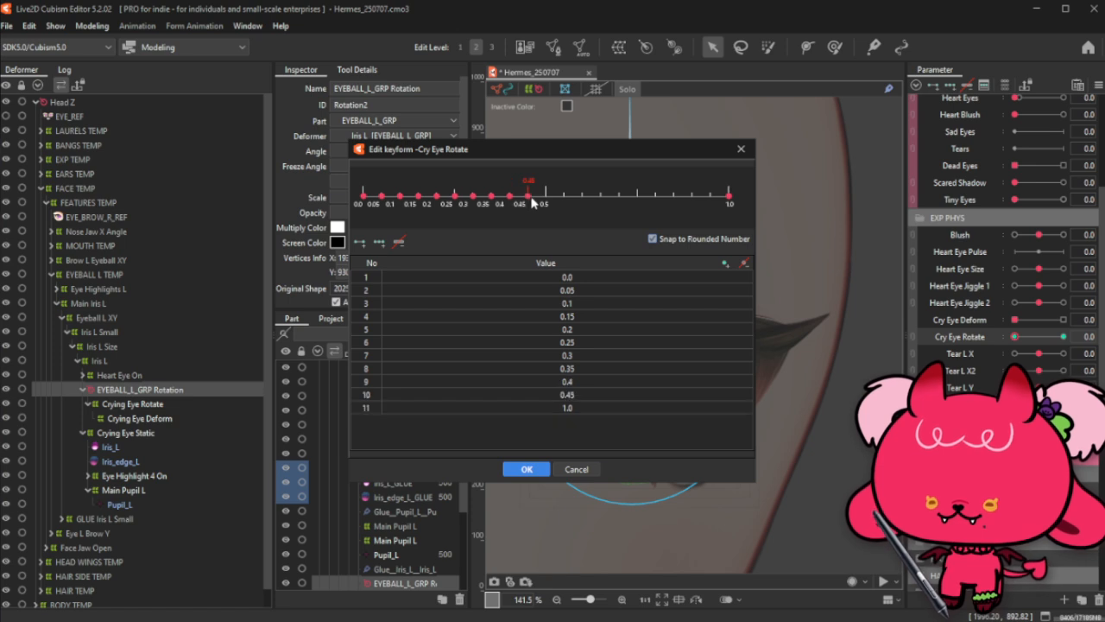
pyautogui.click(546, 197)
pyautogui.click(564, 197)
pyautogui.click(582, 196)
pyautogui.click(600, 197)
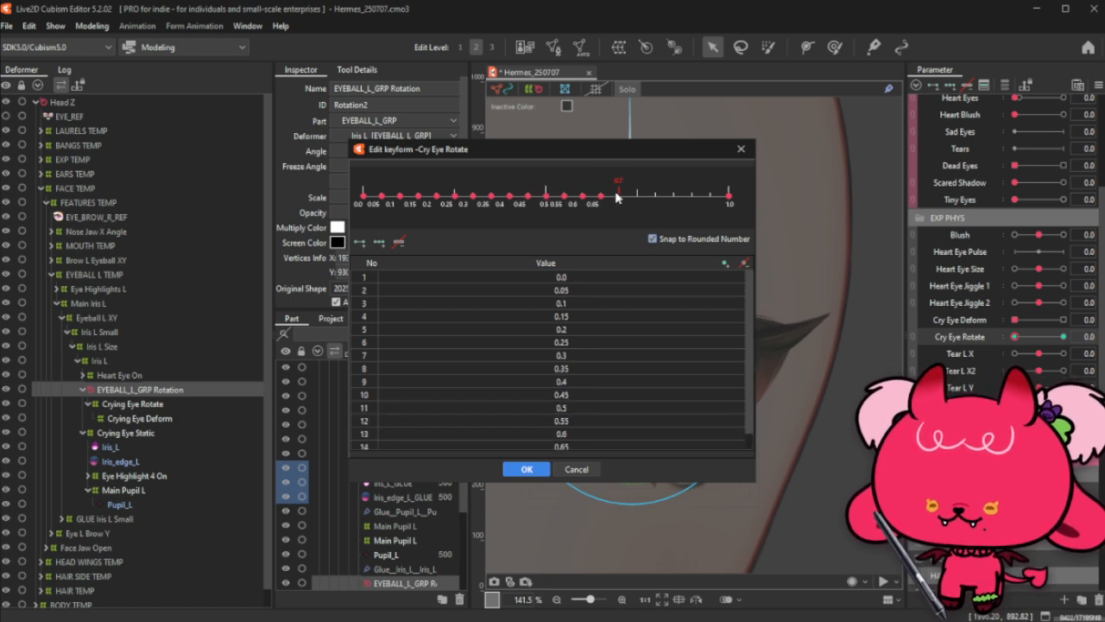
pyautogui.click(619, 197)
pyautogui.click(638, 197)
pyautogui.click(655, 197)
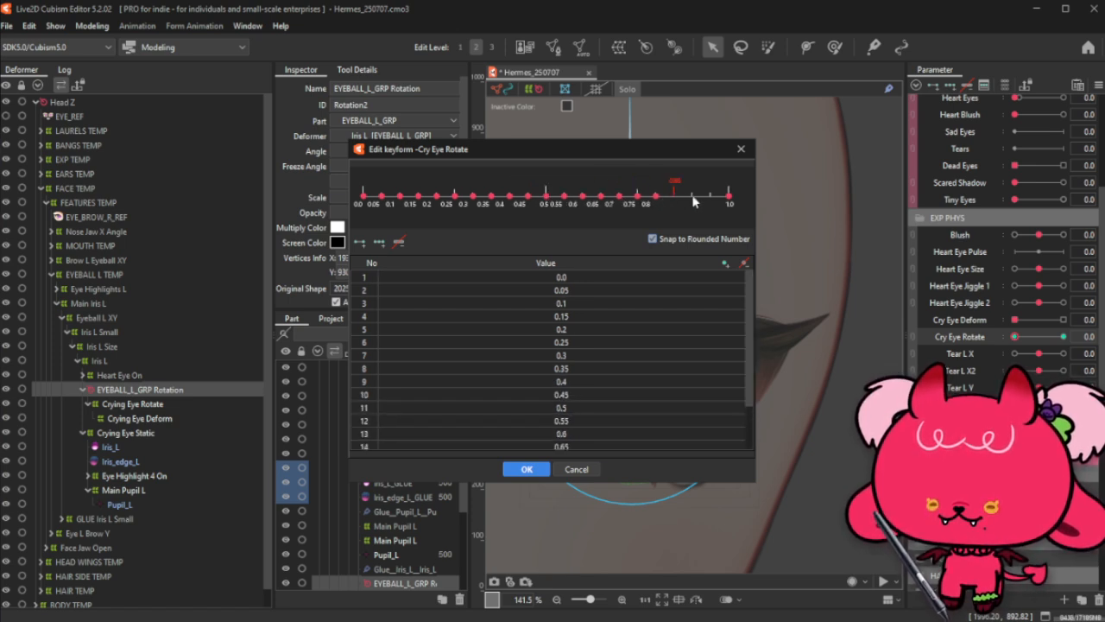
pyautogui.click(674, 196)
pyautogui.click(692, 197)
pyautogui.click(710, 197)
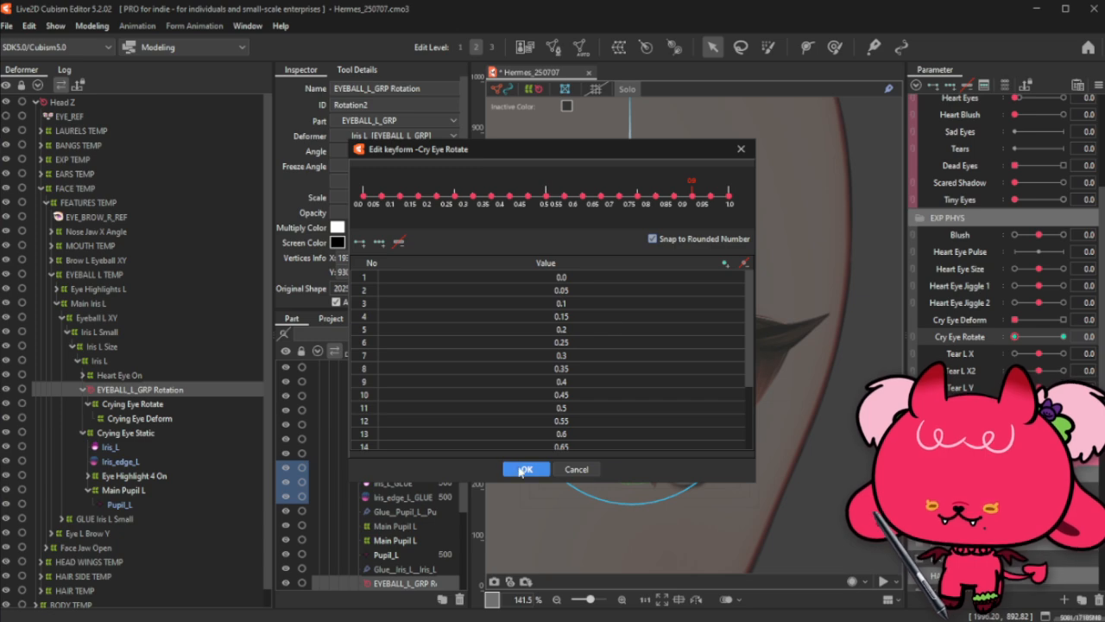
pyautogui.click(525, 469)
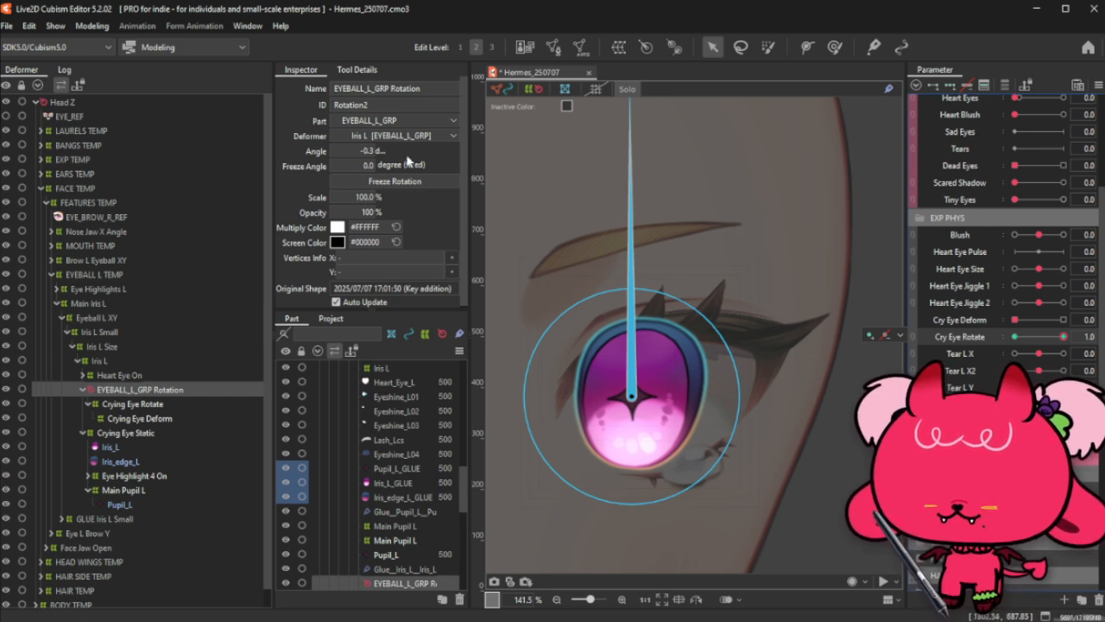
# Step: Undo the added Cry Eye Rotate keys and the pivot placement of EYEBALL_L_GRP Rotation
pyautogui.hotkey('ctrl', 'z')
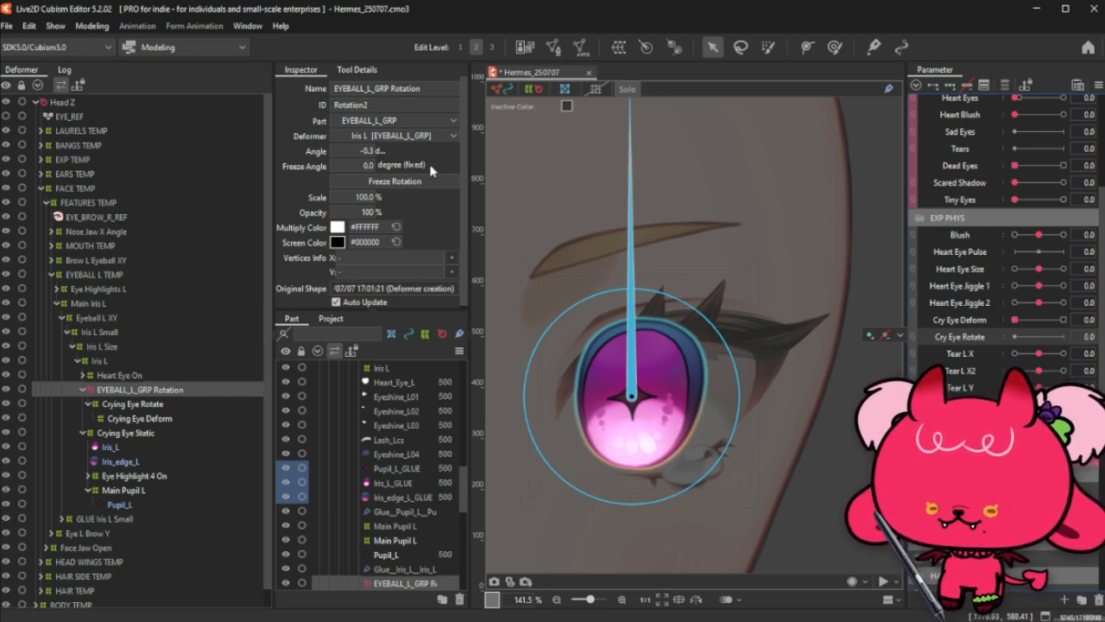
pyautogui.hotkey('ctrl', 'z')
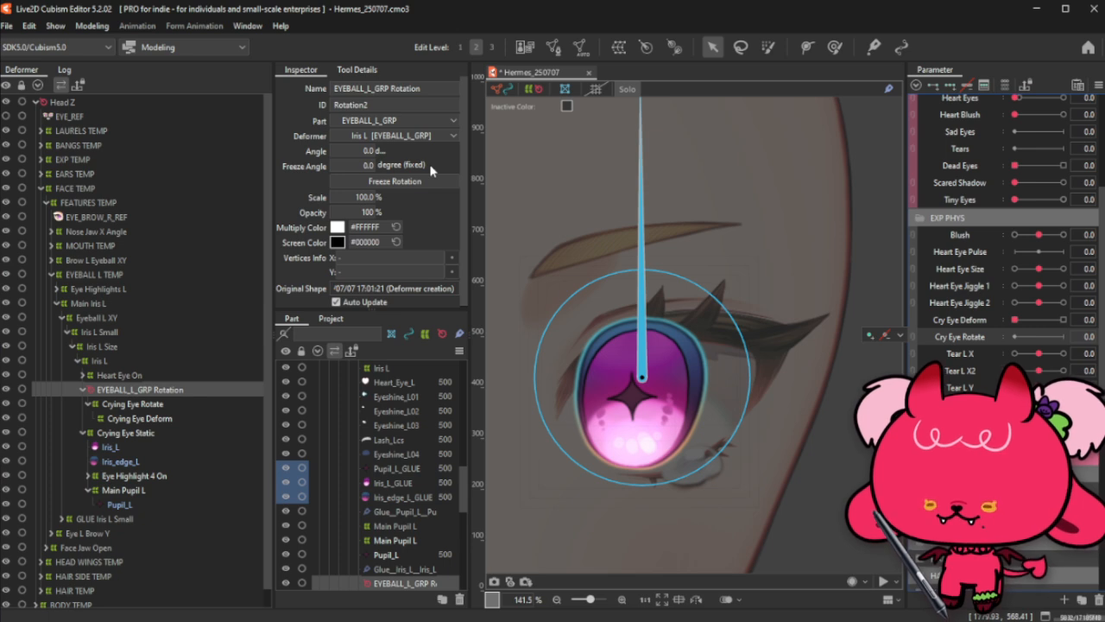
pyautogui.moveTo(648, 383); pyautogui.dragTo(634, 399)
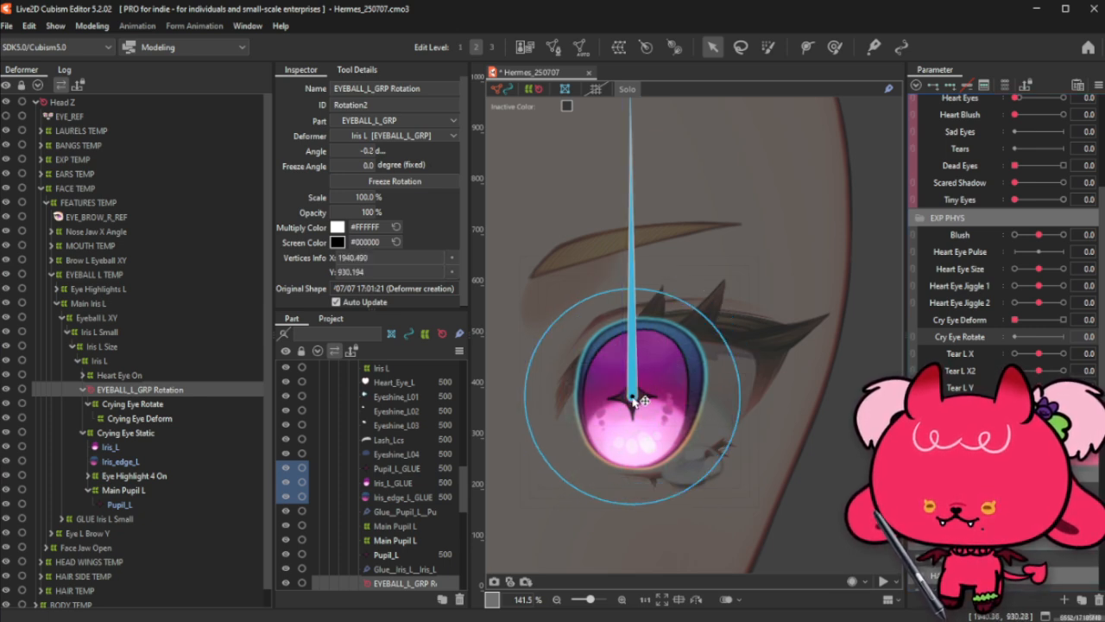
pyautogui.hotkey('ctrl', 'z')
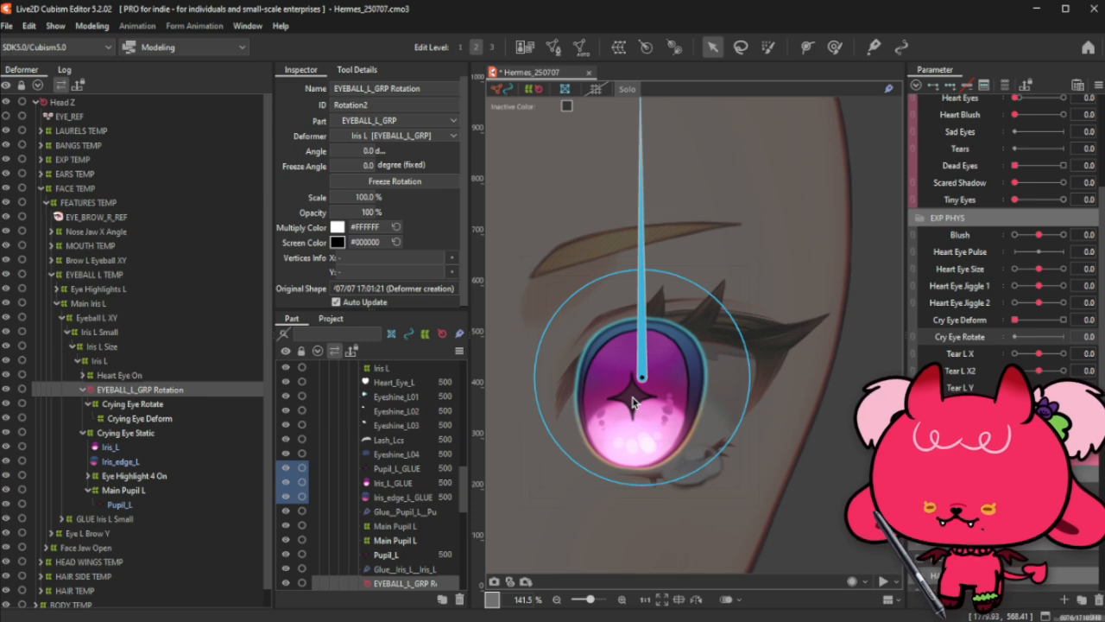
# Step: Leave the solo view and reparent EYEBALL_L_GRP Rotation and Crying Eye Static directly under EYEBALL L TEMP
pyautogui.scroll(5, 632, 401)
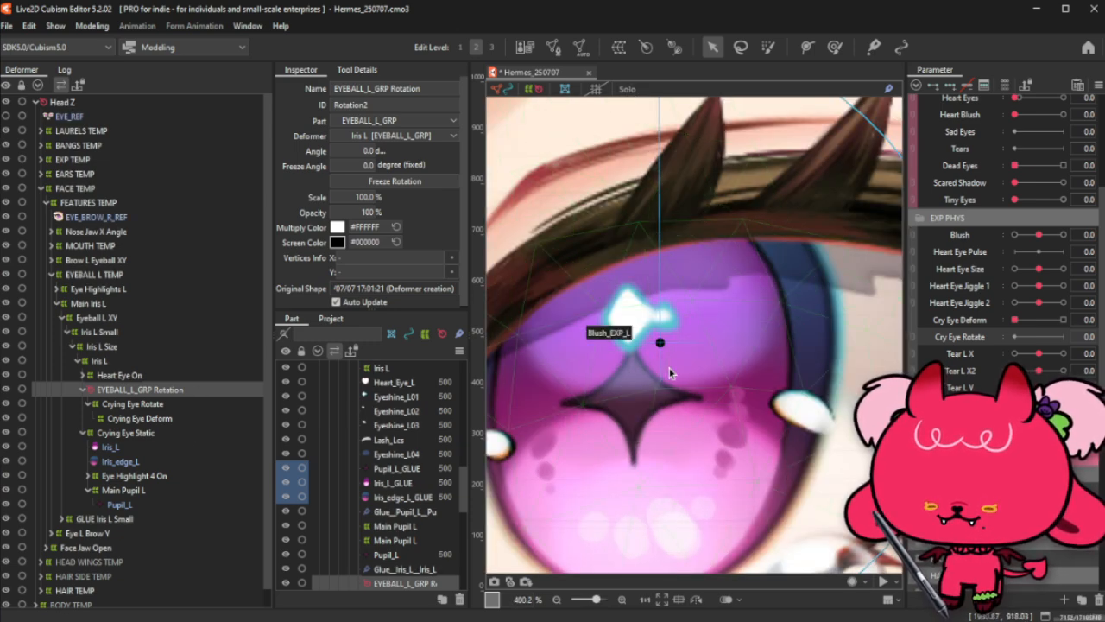
pyautogui.scroll(-5, 667, 346)
pyautogui.scroll(2, 670, 371)
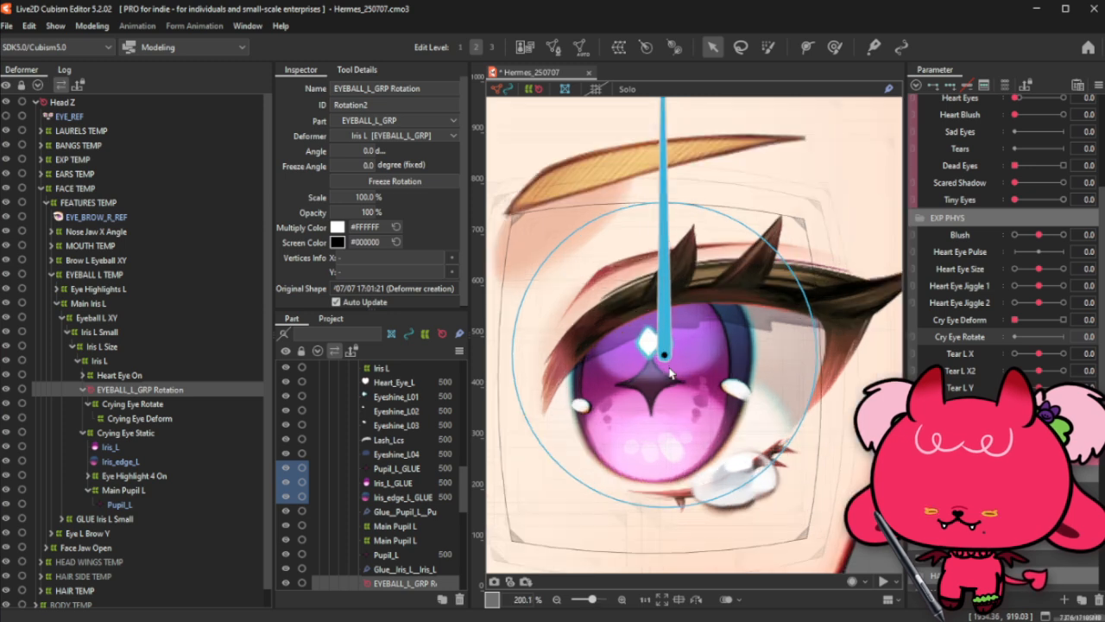
pyautogui.click(85, 389)
pyautogui.click(85, 403)
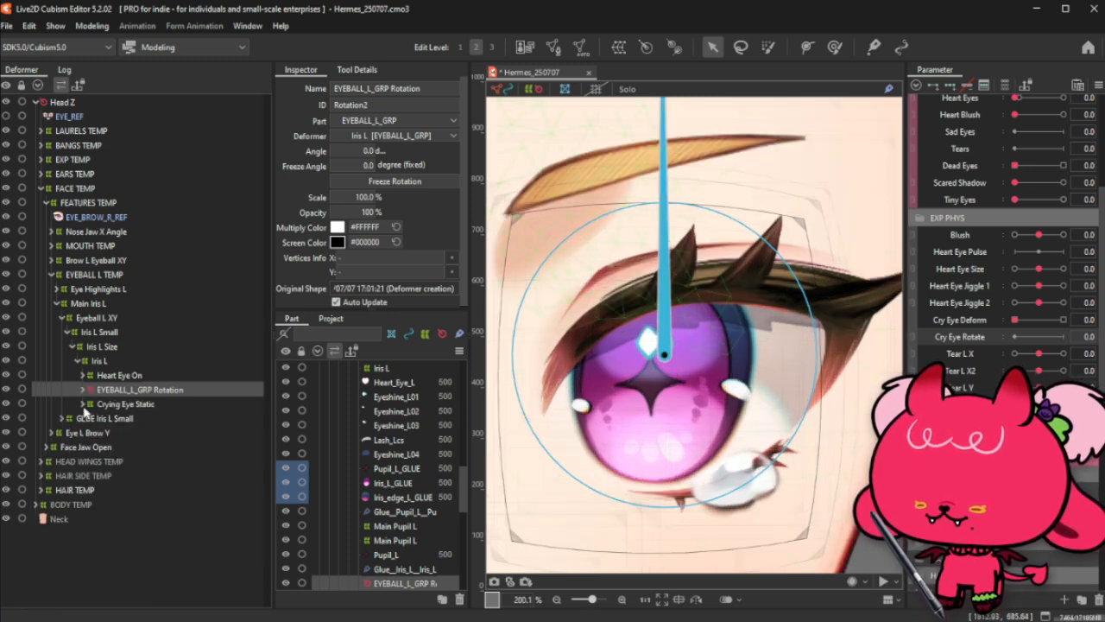
pyautogui.click(125, 403)
pyautogui.click(142, 389)
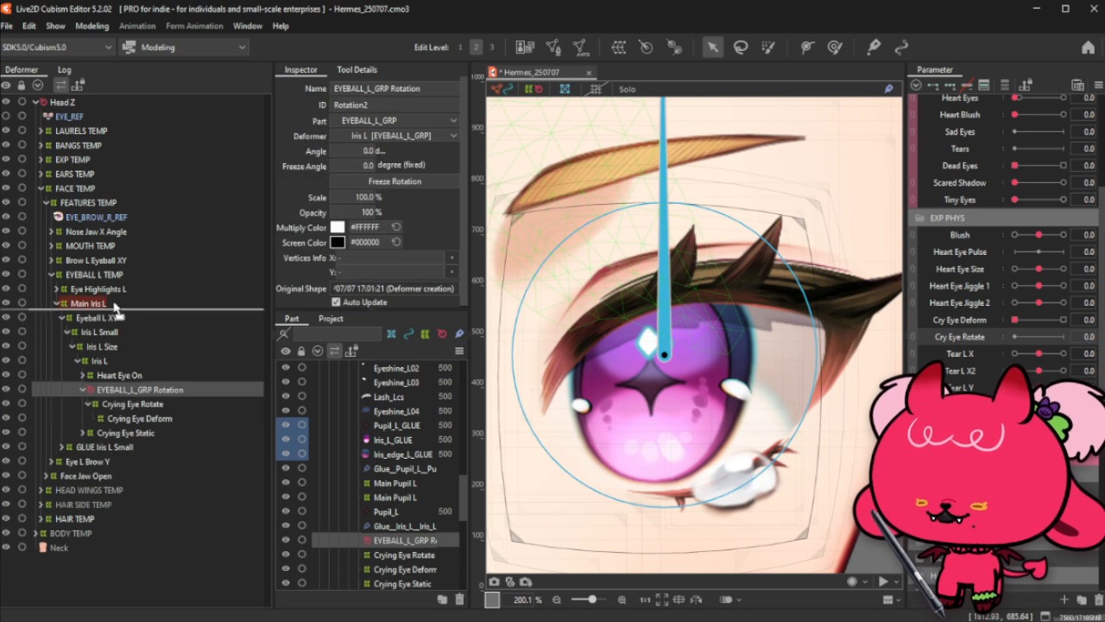
pyautogui.click(83, 389)
pyautogui.click(133, 433)
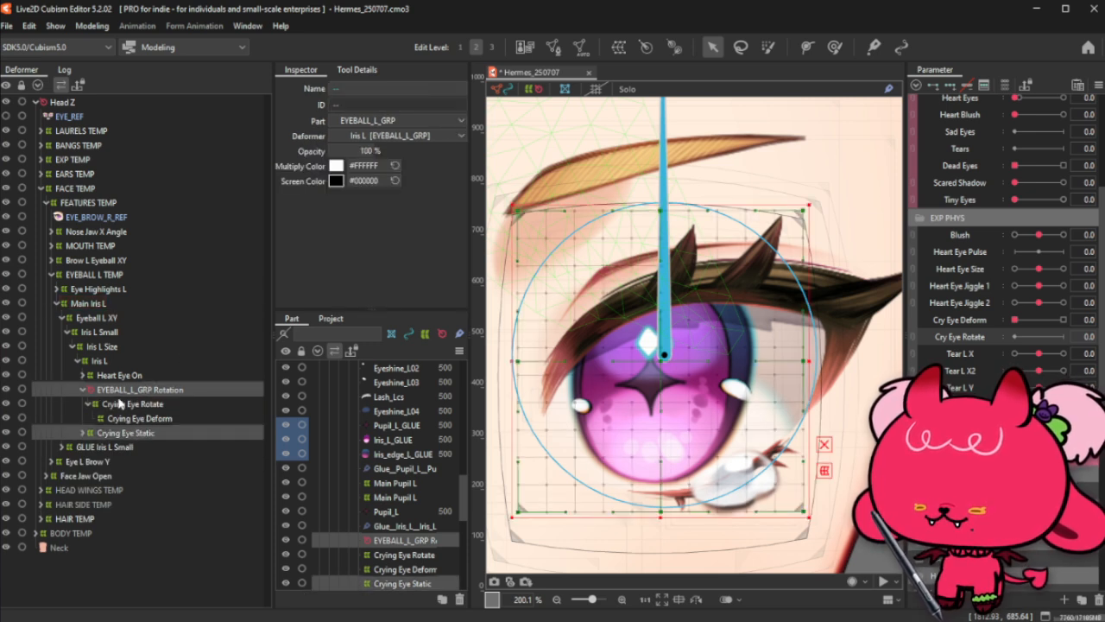
pyautogui.moveTo(127, 395); pyautogui.dragTo(113, 279)
pyautogui.click(116, 405)
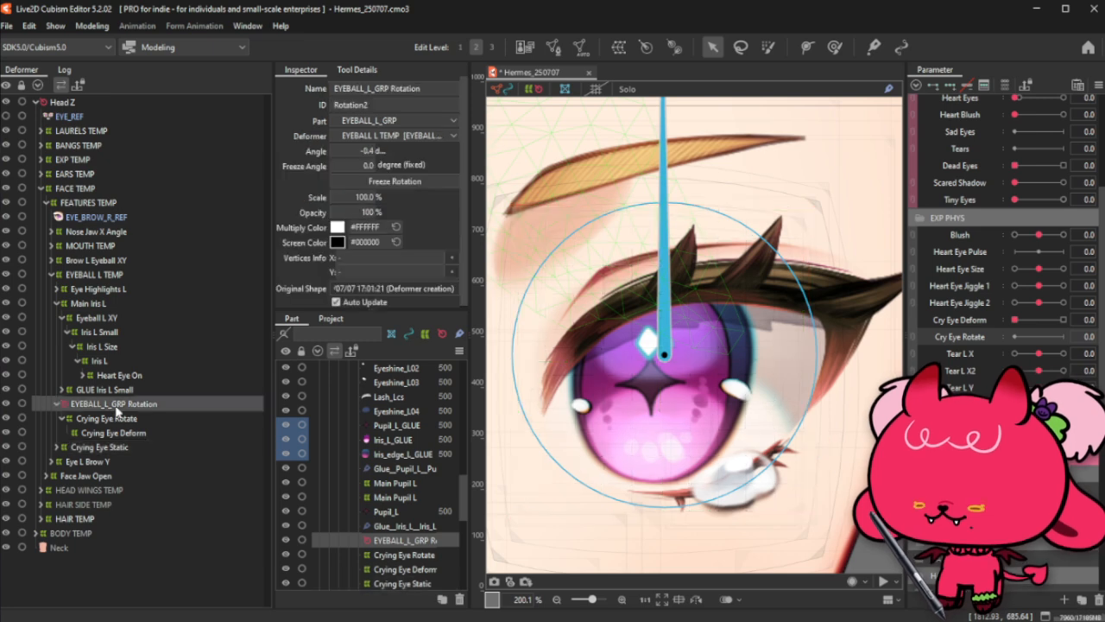
# Step: Solo the relocated eye hierarchy from EYEBALL_L_GRP Rotation down to Pupil_L, with Crying Eye Static and Main Pupil L expanded
pyautogui.click(57, 447)
pyautogui.click(98, 505)
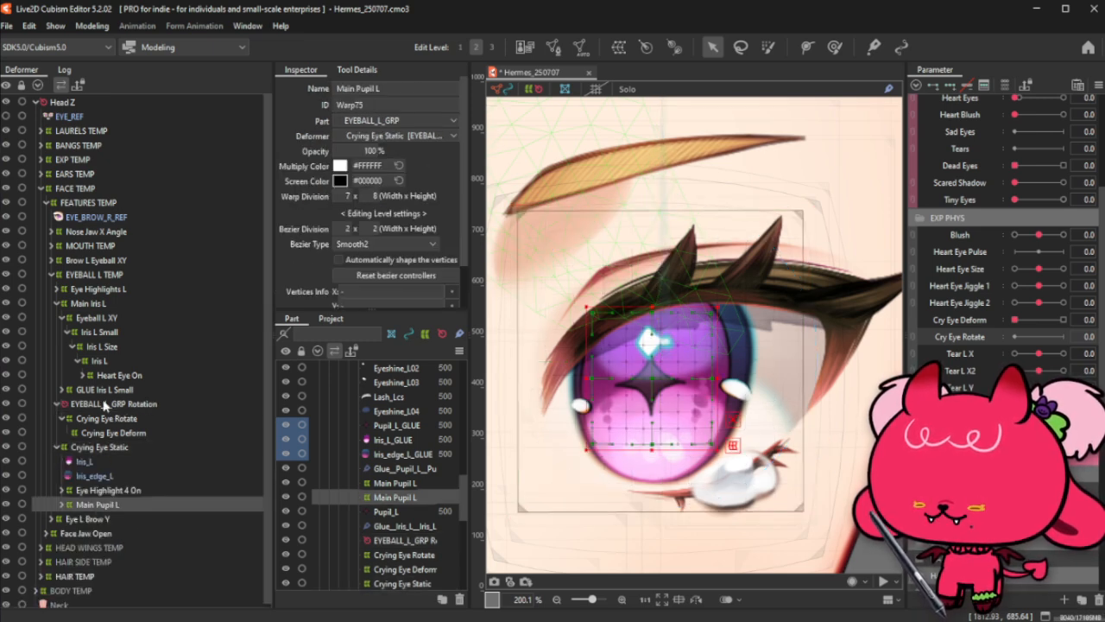
pyautogui.click(104, 405)
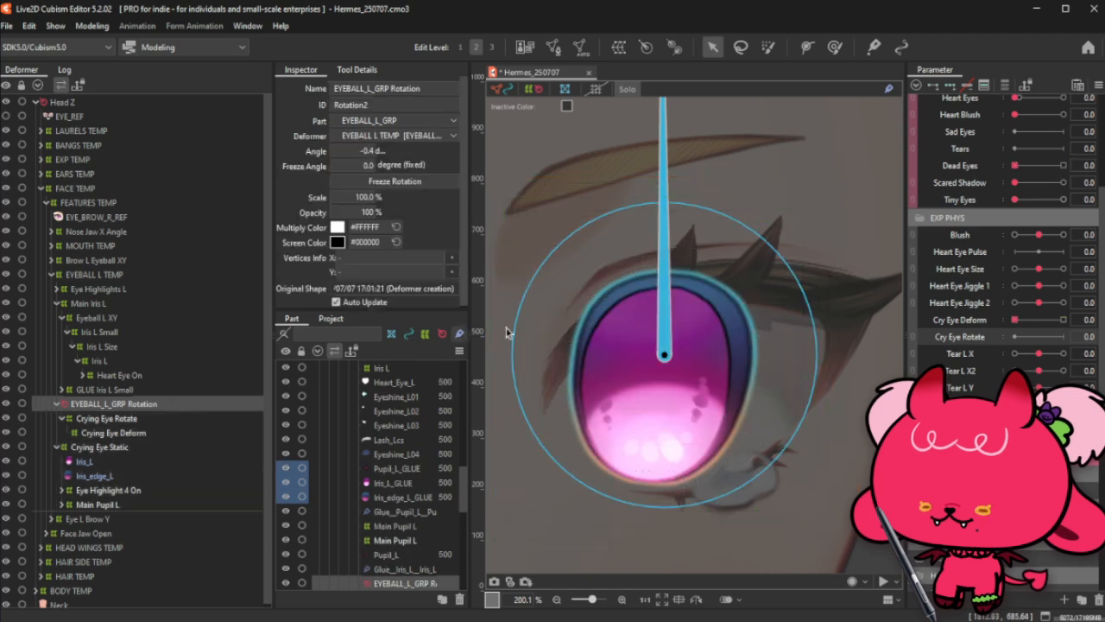
pyautogui.click(630, 90)
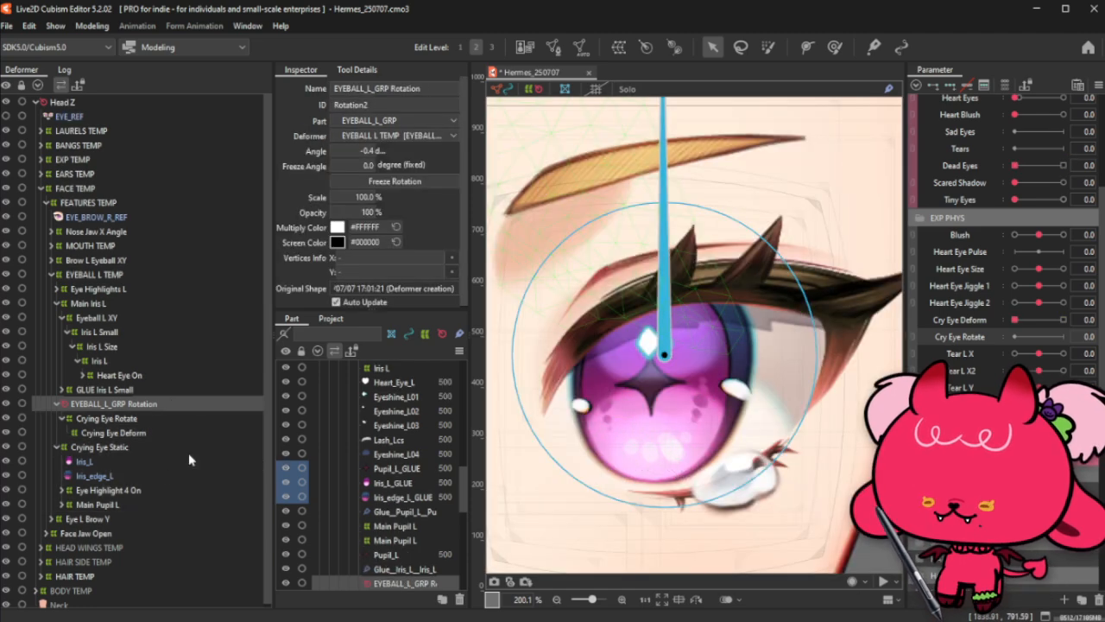
pyautogui.click(63, 505)
pyautogui.click(93, 519)
pyautogui.keyDown('shift'); pyautogui.click(113, 404); pyautogui.keyUp('shift')
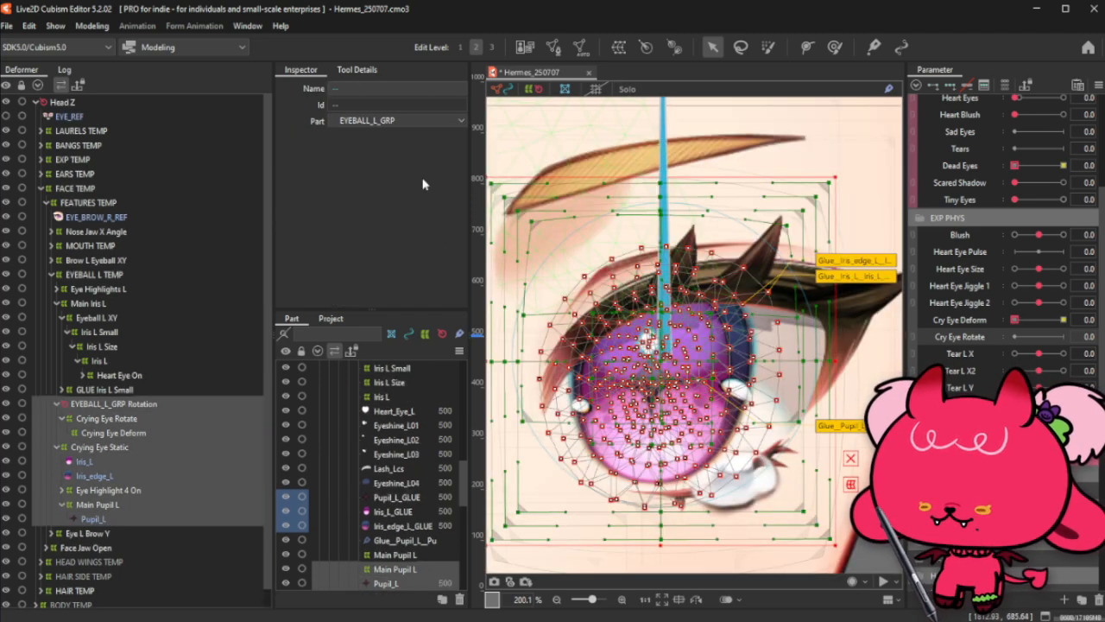
pyautogui.click(627, 91)
# Step: Move the relocated EYEBALL_L_GRP Rotation deformer's pivot onto the pupil centre
pyautogui.click(151, 405)
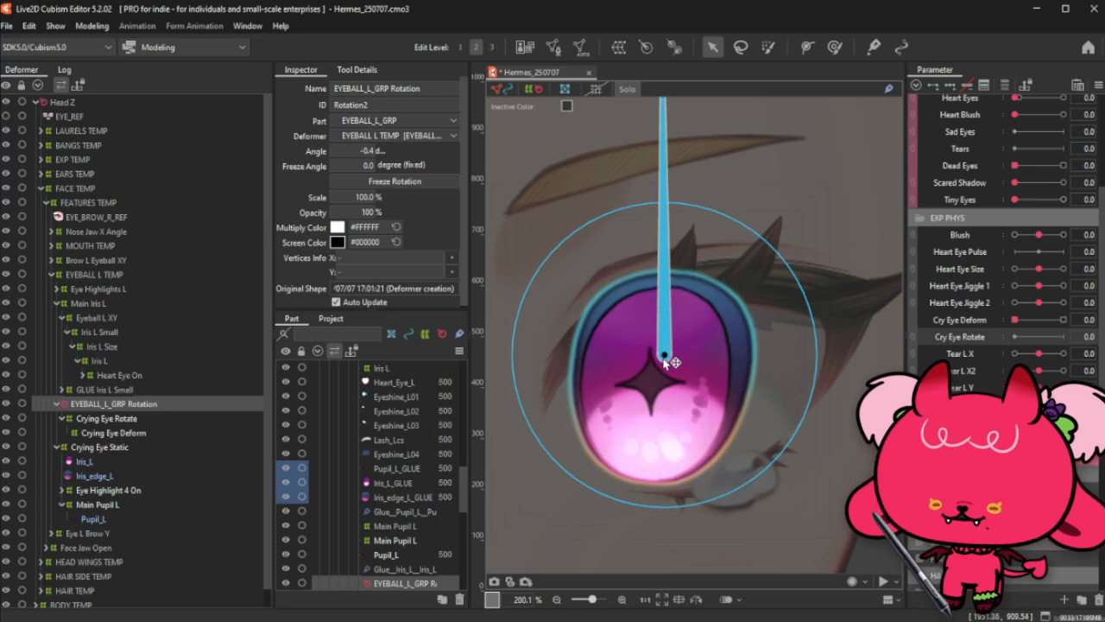
pyautogui.moveTo(669, 362); pyautogui.dragTo(655, 383)
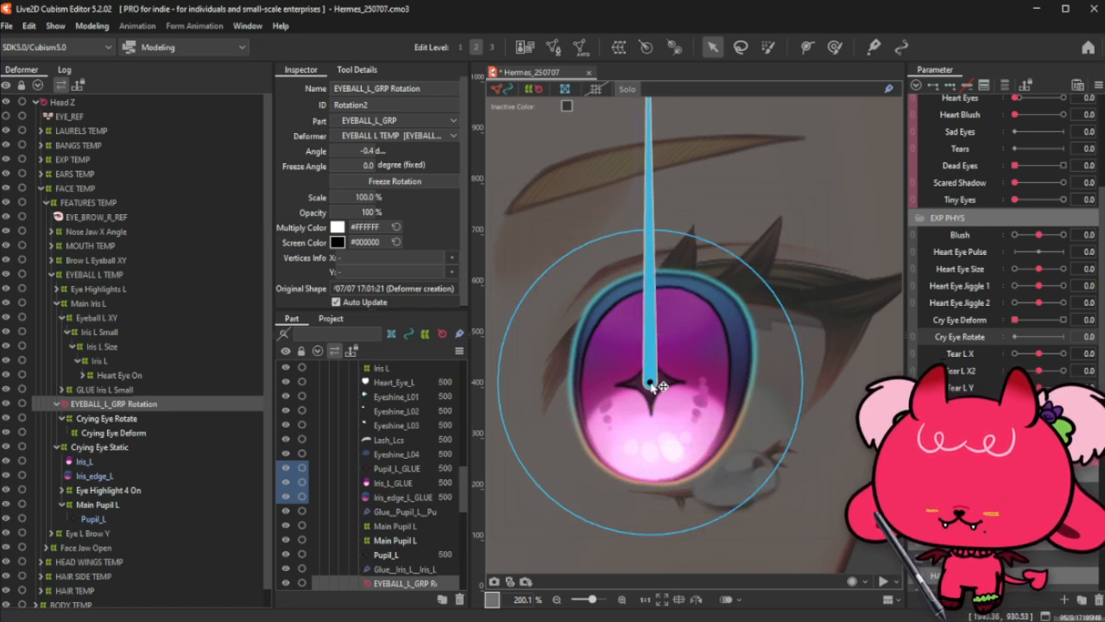
pyautogui.scroll(-5, 649, 382)
pyautogui.scroll(3, 649, 383)
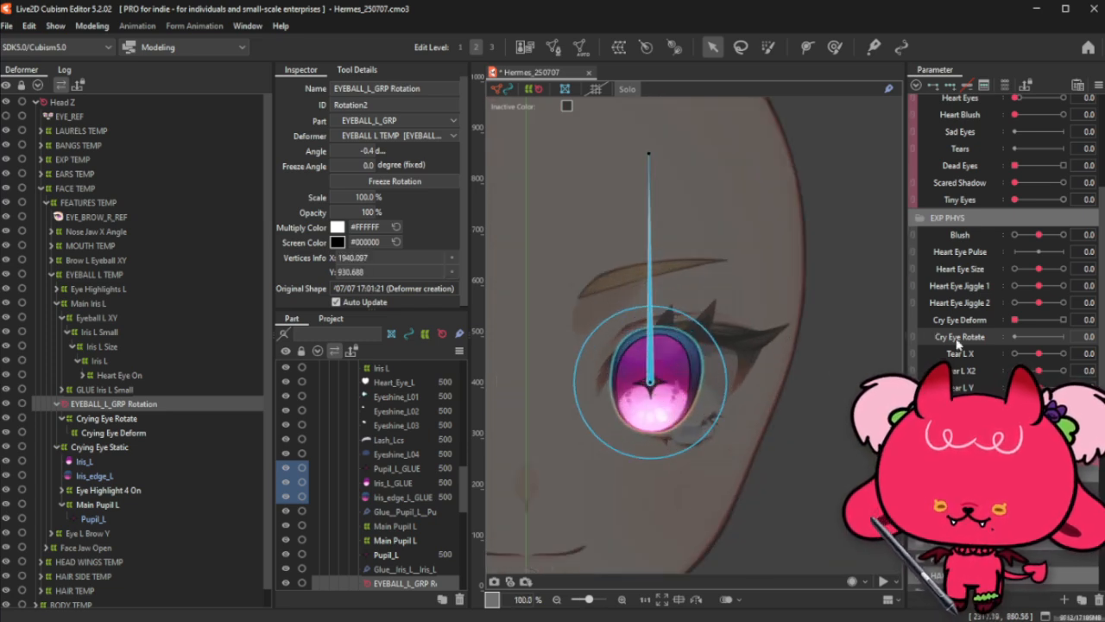
# Step: Add two Cry Eye Rotate keys, at 0.0 and 1.0, to EYEBALL_L_GRP Rotation and preview both ends
pyautogui.click(933, 85)
pyautogui.click(1064, 337)
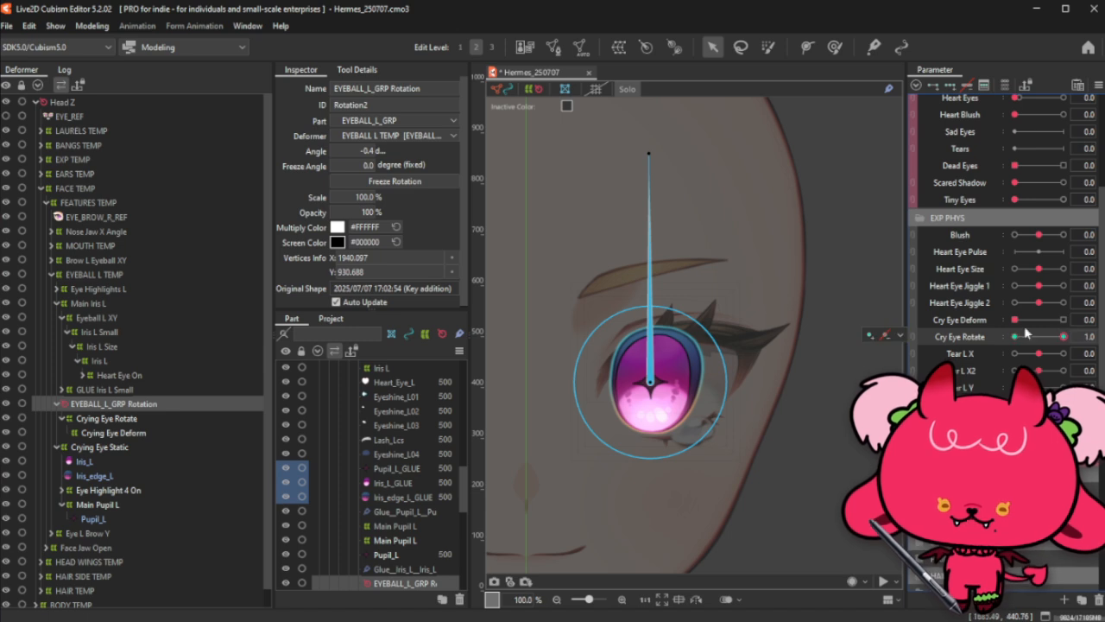
pyautogui.click(1034, 336)
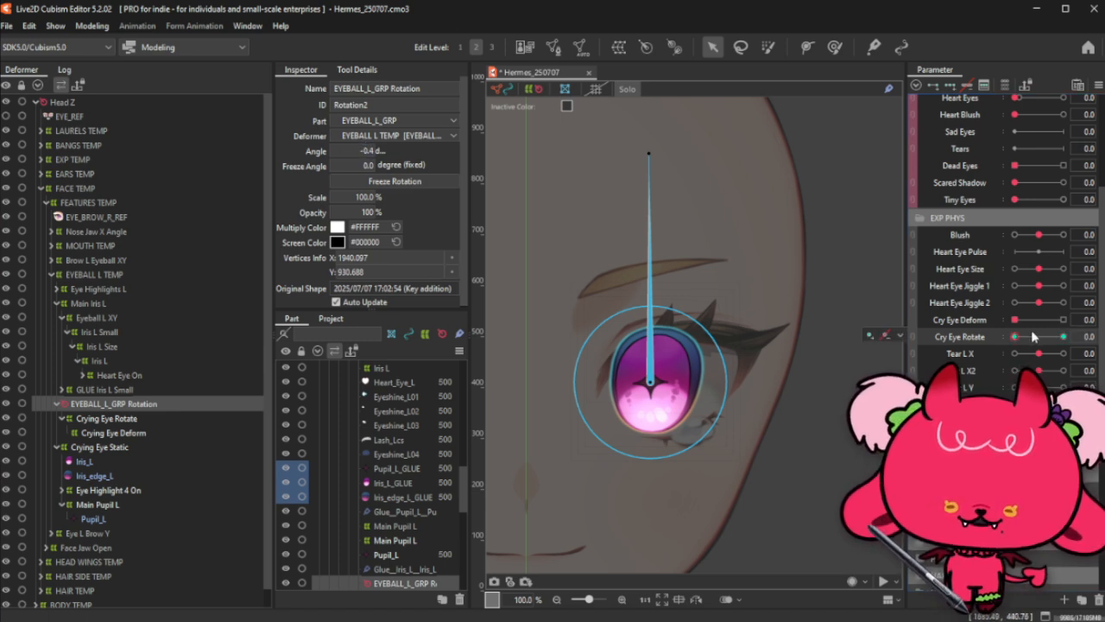
pyautogui.click(742, 344)
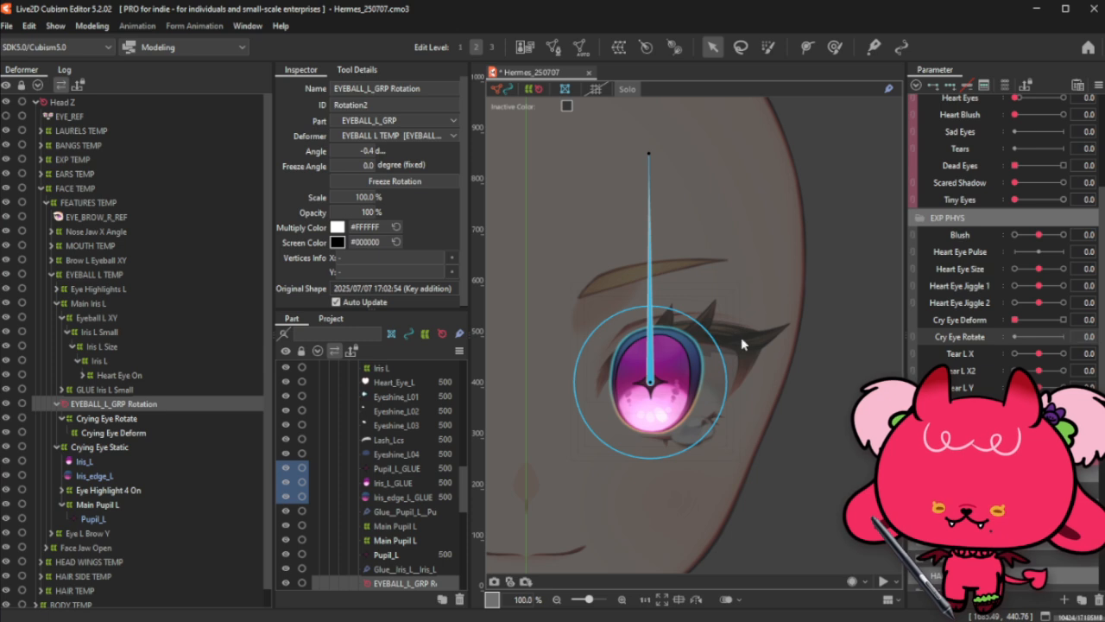
# Step: Turn off the solo view and undo the two keys, the pivot move and the reparenting under EYEBALL L TEMP
pyautogui.hotkey('ctrl', 'z')
pyautogui.click(628, 90)
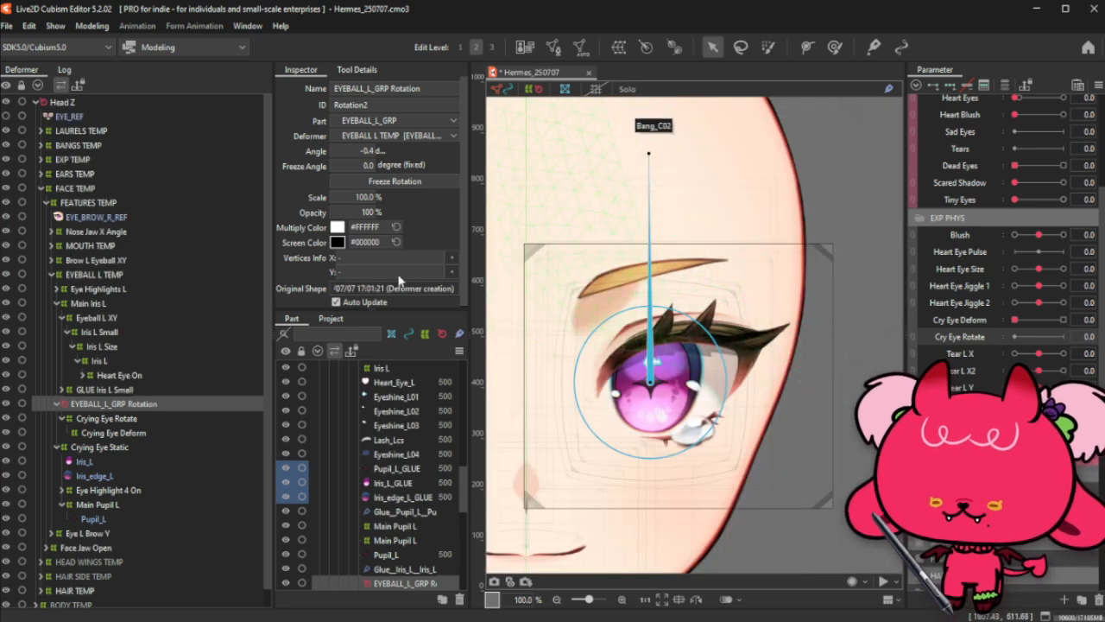
pyautogui.hotkey('ctrl', 'z')
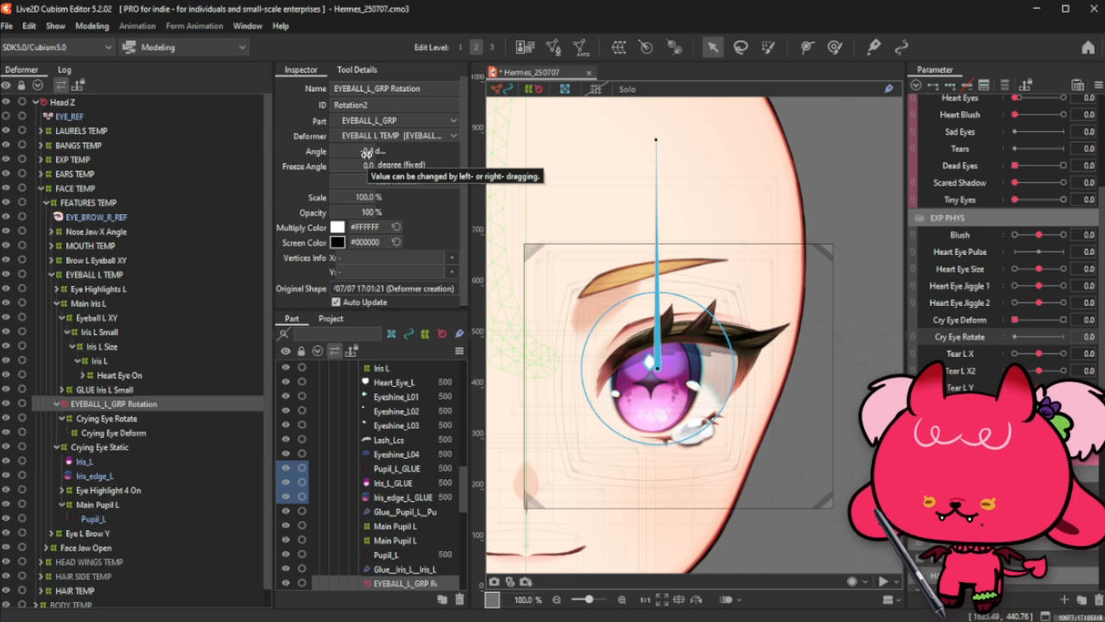
pyautogui.hotkey('ctrl', 'z')
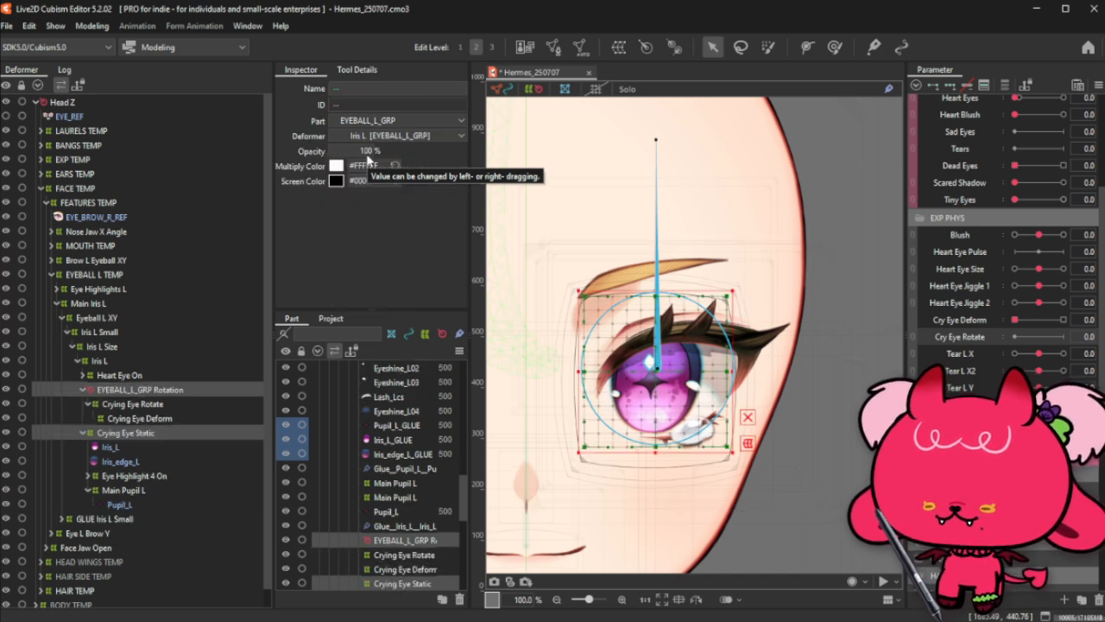
# Step: Collapse EYEBALL_L_GRP Rotation and Crying Eye Static and try reparenting both directly under EYEBALL L TEMP
pyautogui.click(161, 391)
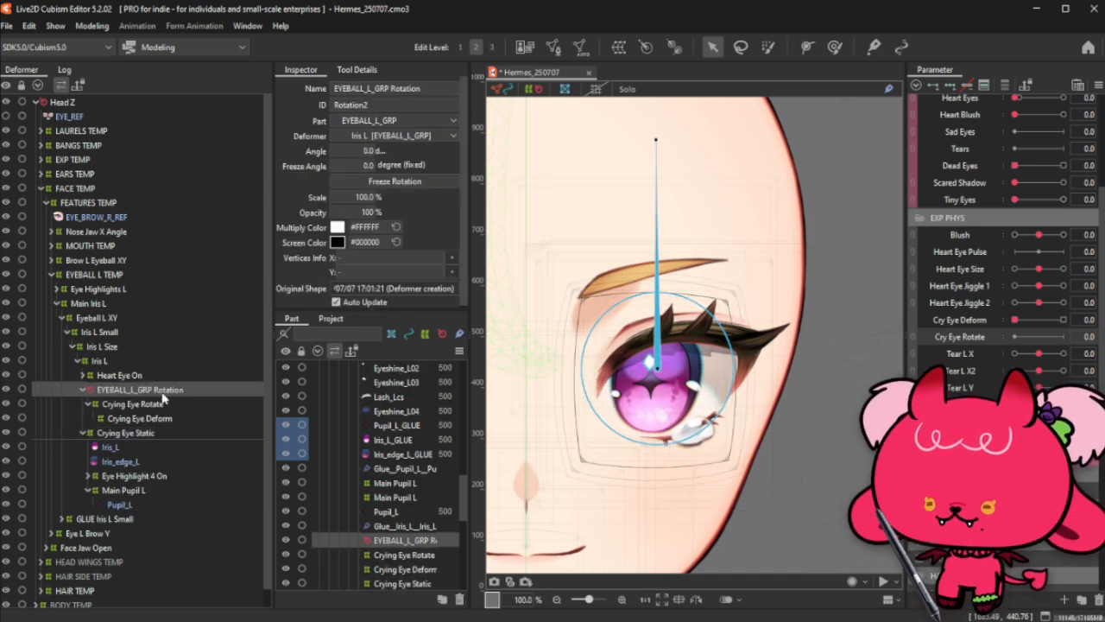
pyautogui.click(84, 390)
pyautogui.click(84, 404)
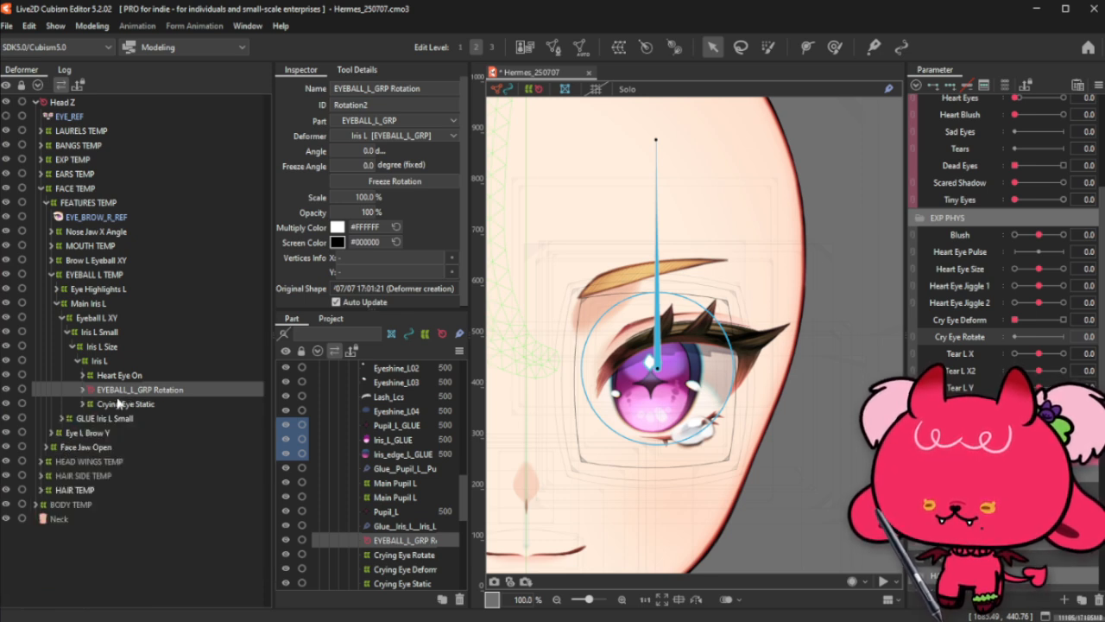
pyautogui.click(130, 404)
pyautogui.keyDown('ctrl'); pyautogui.click(142, 391); pyautogui.keyUp('ctrl')
pyautogui.moveTo(142, 391); pyautogui.dragTo(110, 278)
pyautogui.click(110, 406)
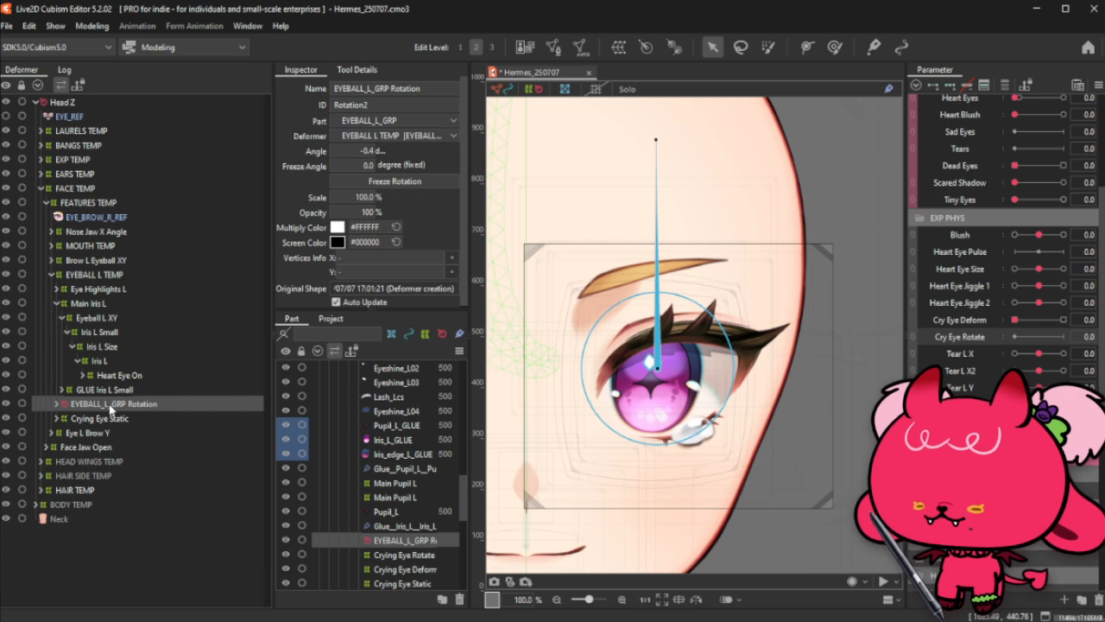
# Step: Undo the reparenting and the earlier creation of the EYEBALL_L_GRP Rotation deformer above Crying Eye Rotate
pyautogui.hotkey('ctrl', 'z')
pyautogui.hotkey('ctrl', 'z')
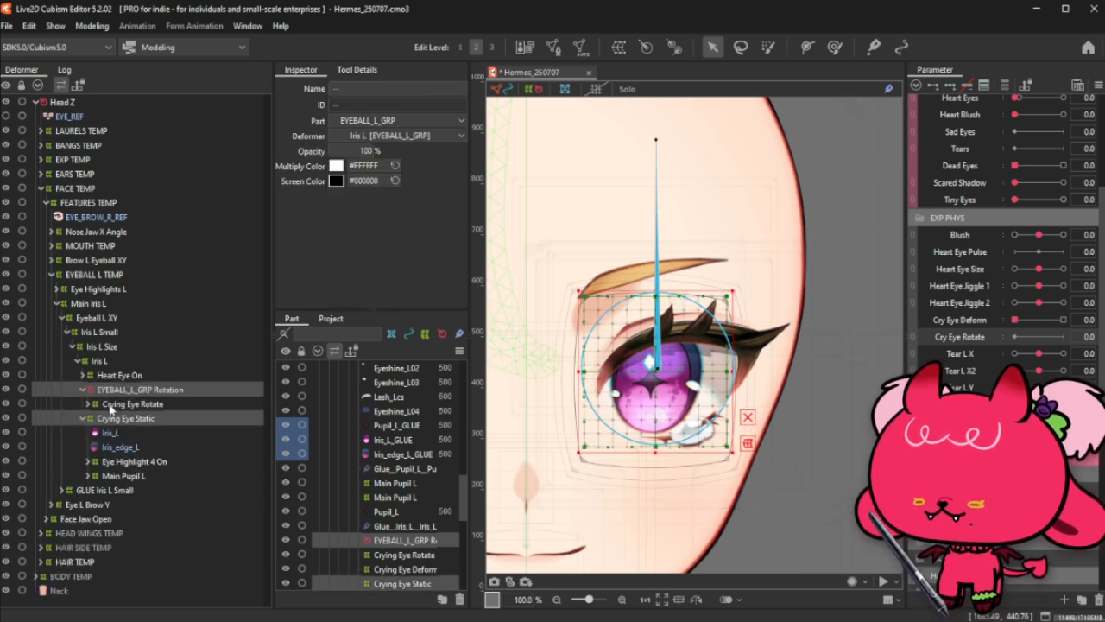
pyautogui.hotkey('ctrl', 'z')
pyautogui.hotkey('ctrl', 'z')
pyautogui.hotkey('ctrl', 'z')
pyautogui.hotkey('ctrl', 'z')
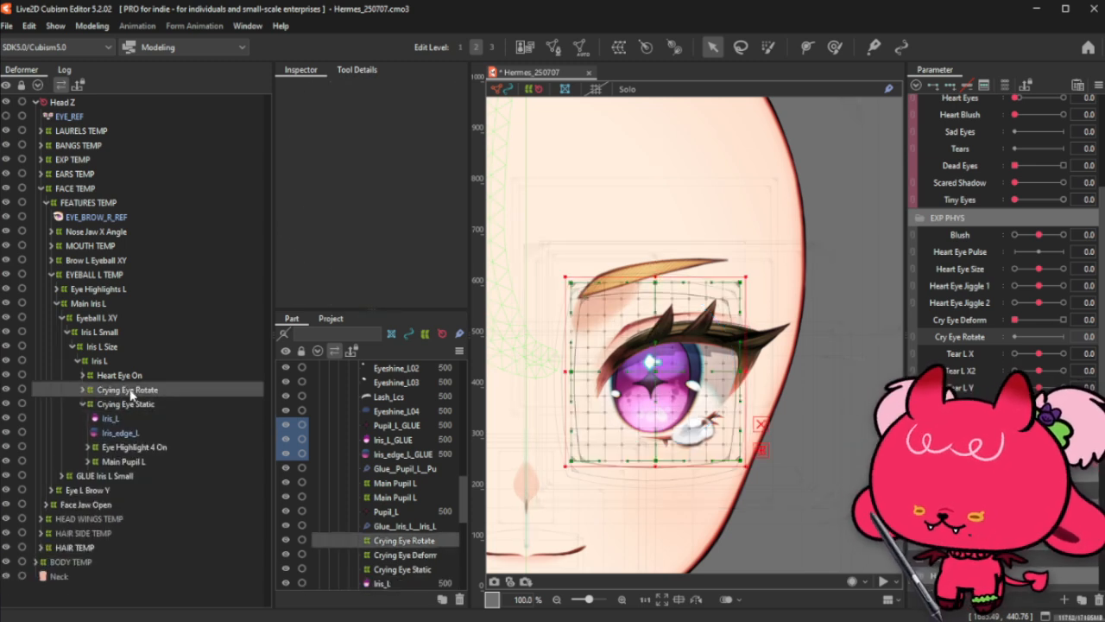
# Step: Reparent the Crying Eye Rotate and Crying Eye Static warp deformers together from Iris L to EYEBALL L TEMP
pyautogui.keyDown('ctrl'); pyautogui.click(134, 406); pyautogui.keyUp('ctrl')
pyautogui.moveTo(137, 399); pyautogui.dragTo(107, 282)
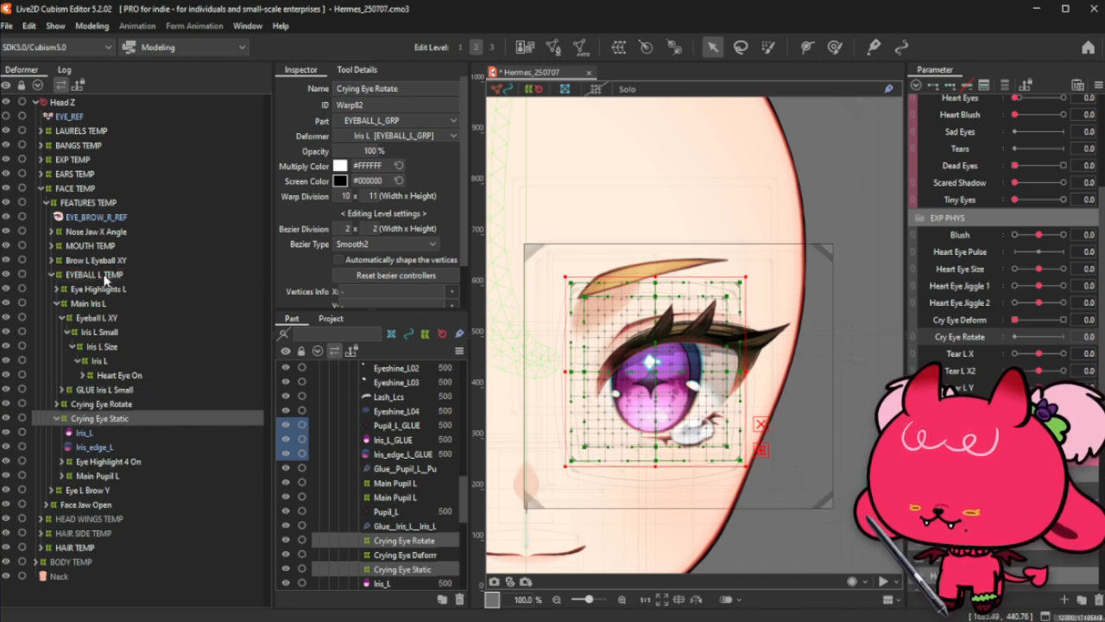
# Step: Create a rotation deformer in the EYEBALL_L_GRP part as the parent of the Crying Eye Rotate warp deformer
pyautogui.click(112, 406)
pyautogui.click(56, 419)
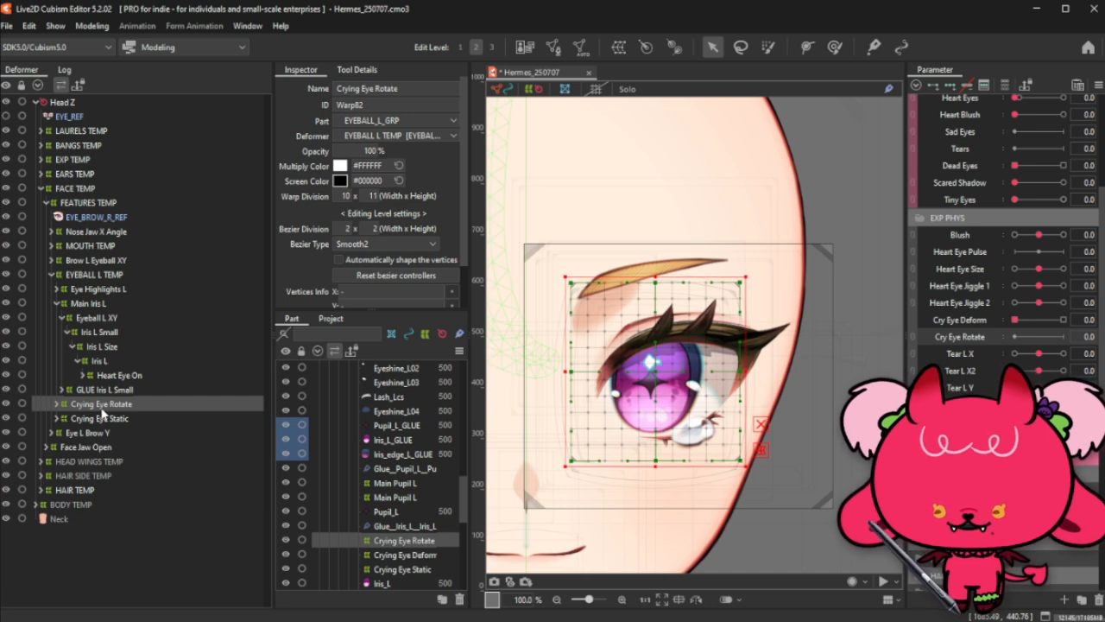
pyautogui.click(56, 418)
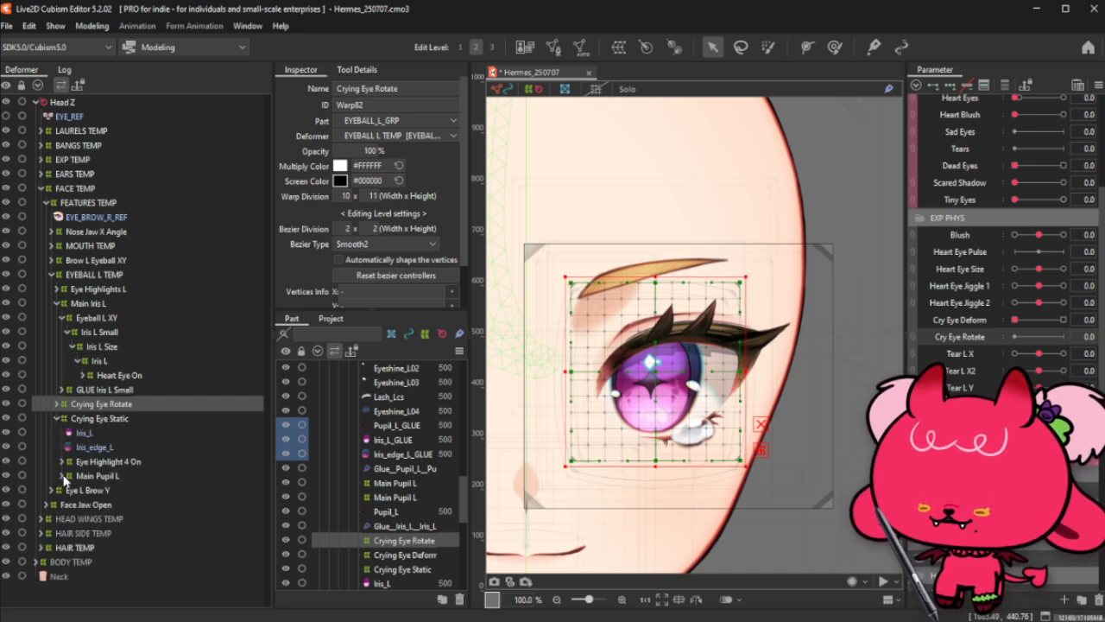
pyautogui.click(61, 475)
pyautogui.click(86, 489)
pyautogui.click(57, 404)
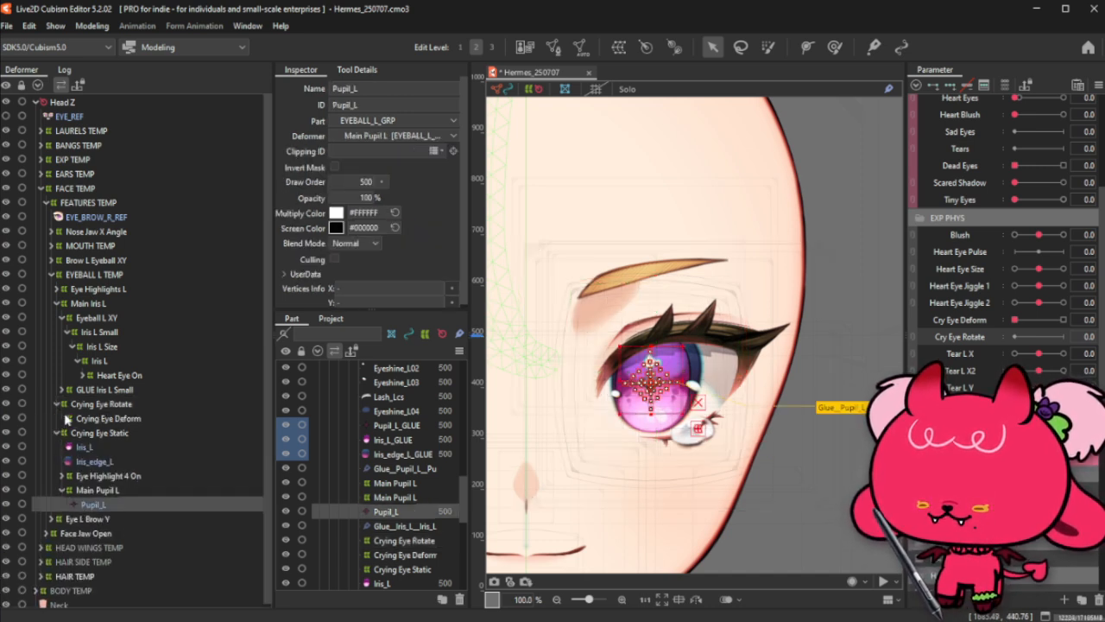
pyautogui.click(117, 406)
pyautogui.click(646, 47)
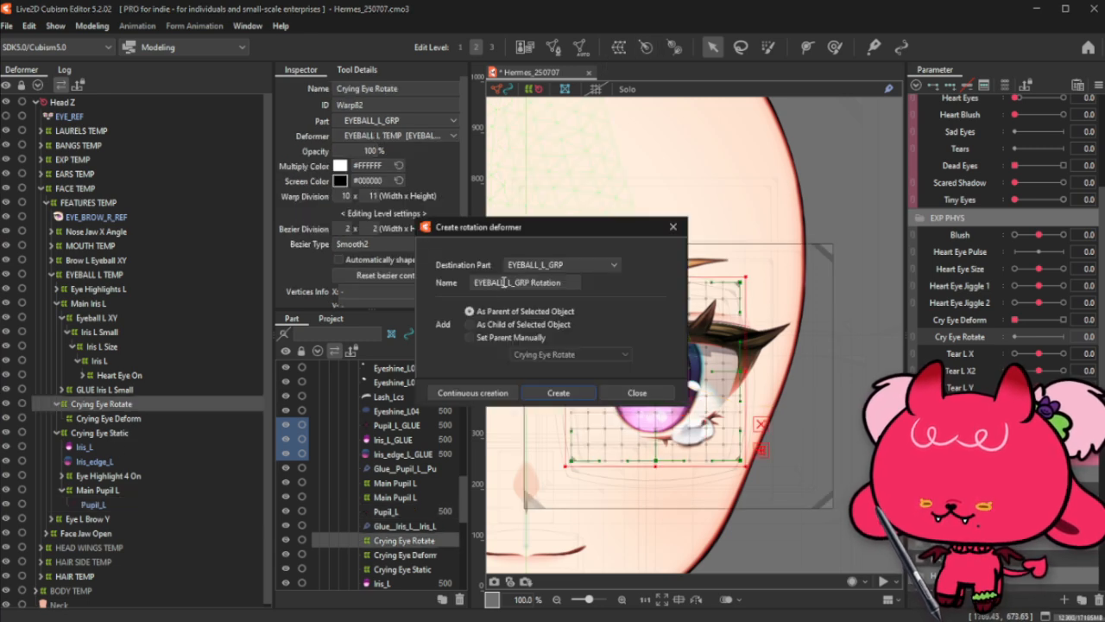
pyautogui.click(579, 393)
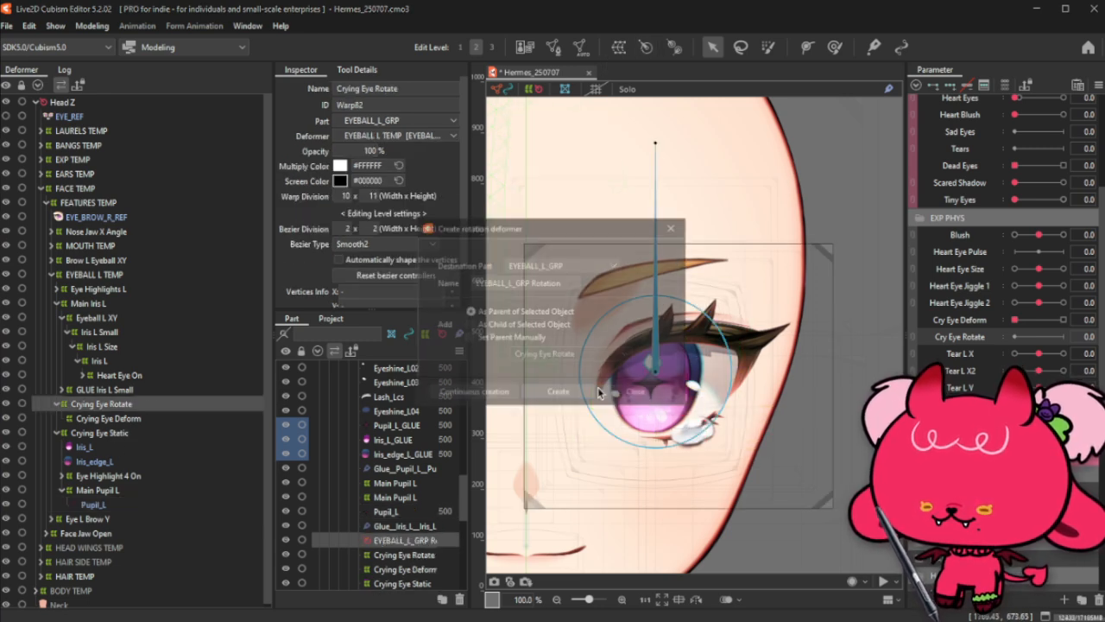
# Step: Move the new rotation deformer's pivot to the centre of the pupil, at about X 1940, Y 930
pyautogui.click(93, 504)
pyautogui.keyDown('shift'); pyautogui.click(128, 404); pyautogui.keyUp('shift')
pyautogui.click(113, 436)
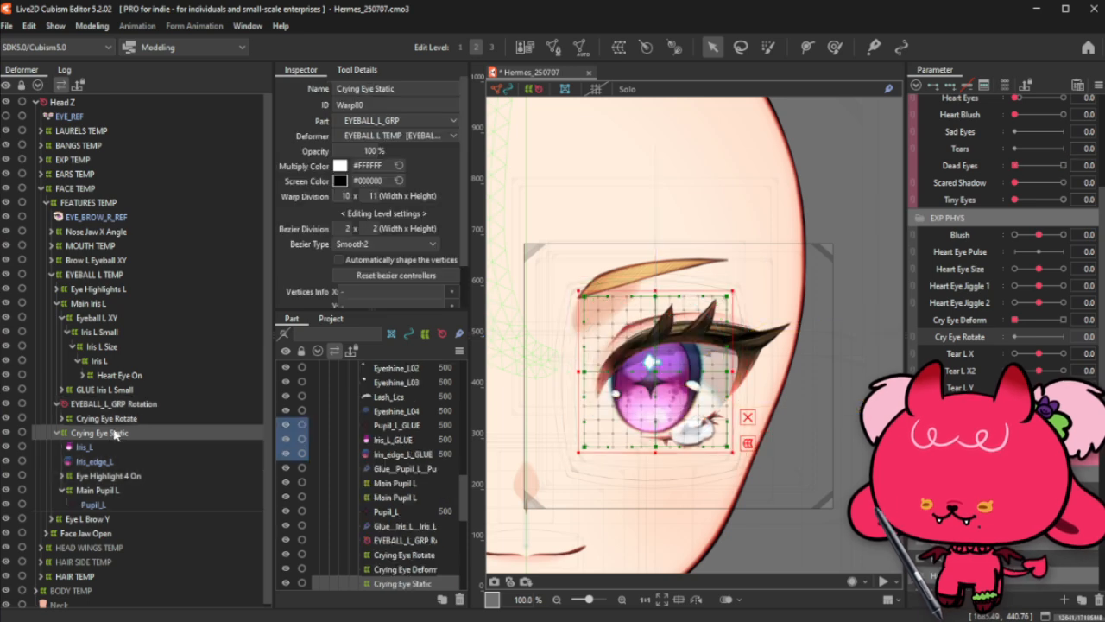
pyautogui.click(141, 407)
pyautogui.scroll(2, 649, 390)
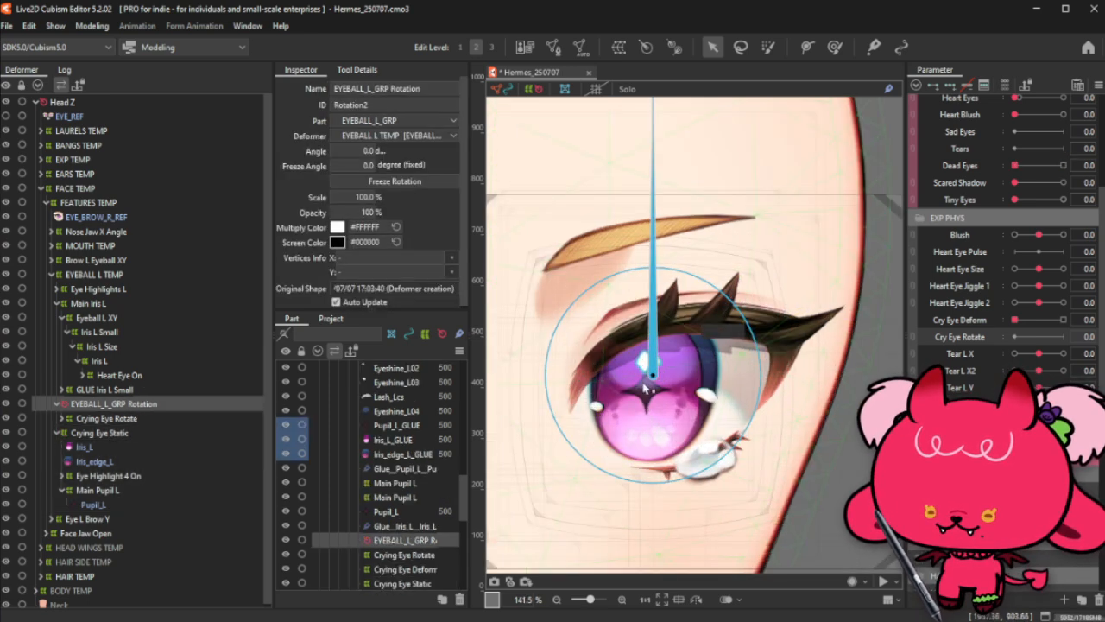
pyautogui.click(647, 391)
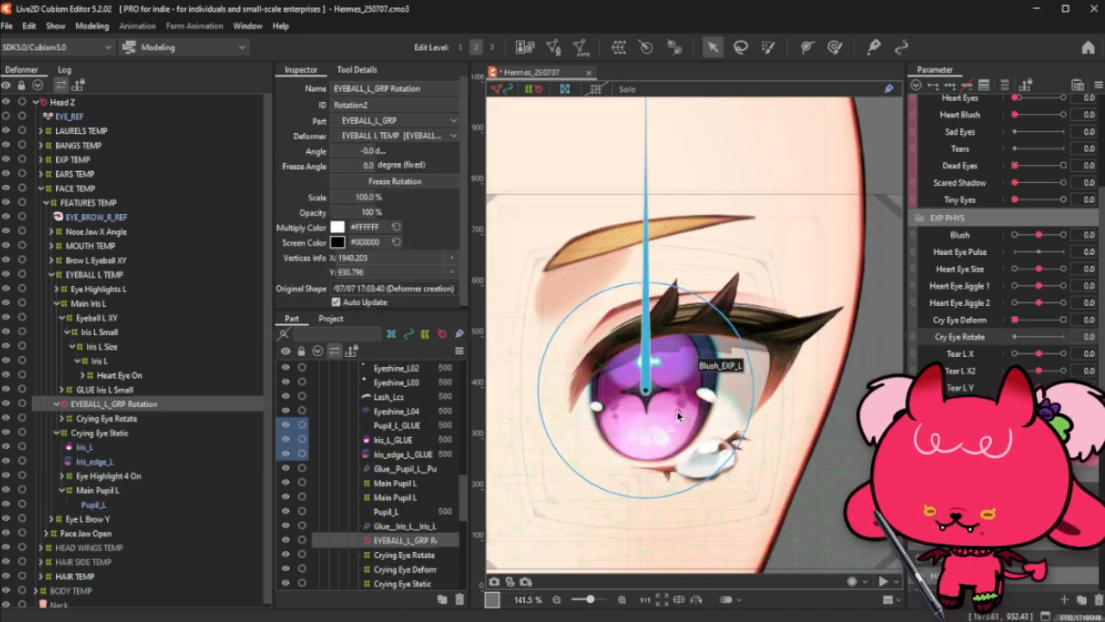
pyautogui.scroll(10, 662, 402)
pyautogui.scroll(-4, 610, 350)
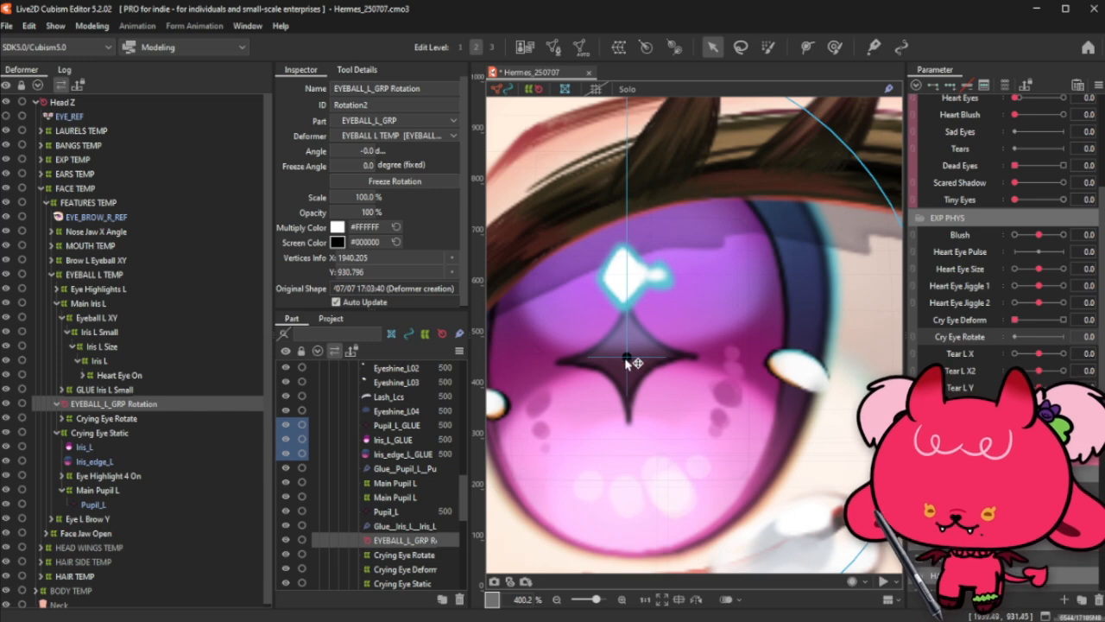
pyautogui.scroll(-4, 628, 361)
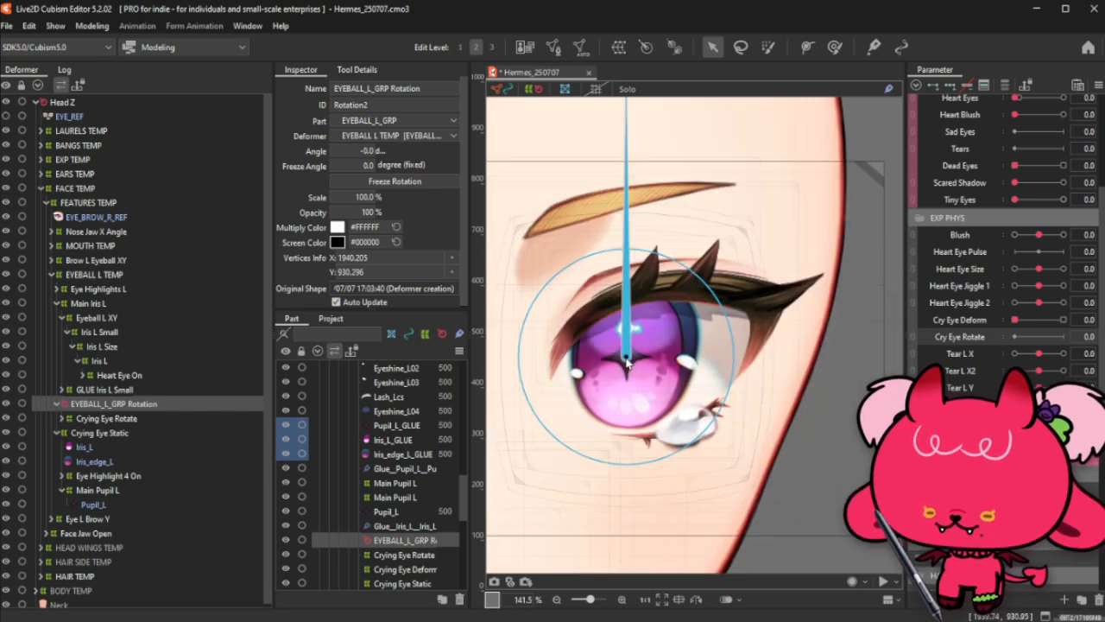
# Step: Duplicate the rotation deformer and make the copy the parent of Crying Eye Static
pyautogui.doubleClick(155, 406)
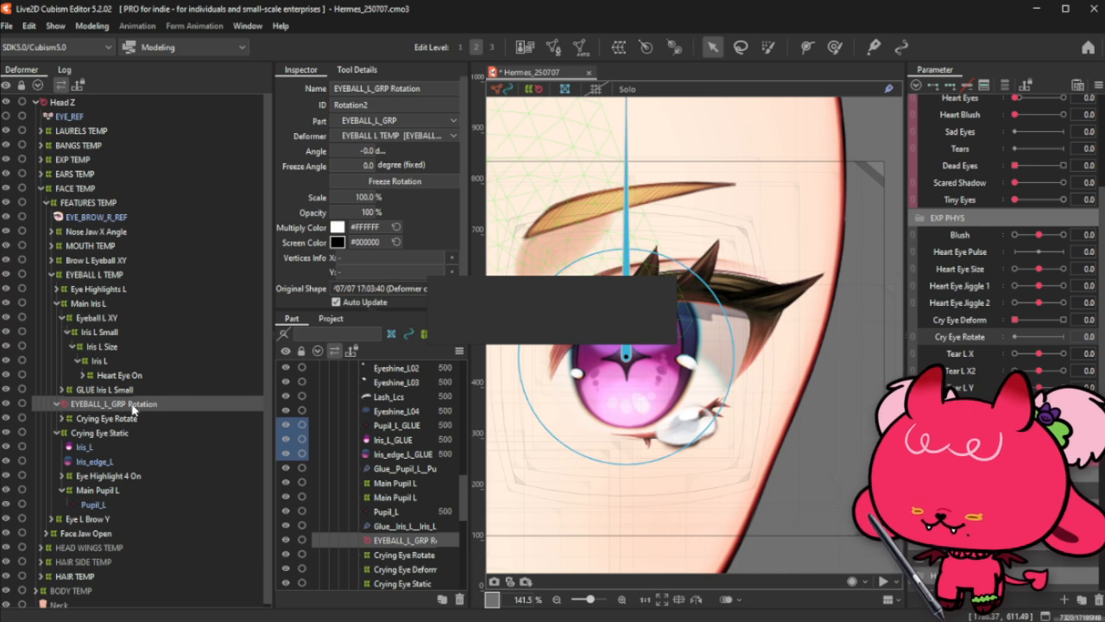
pyautogui.moveTo(131, 403)
pyautogui.mouseDown()
pyautogui.moveTo(107, 448)
pyautogui.moveTo(119, 405)
pyautogui.mouseUp()
pyautogui.click(107, 446)
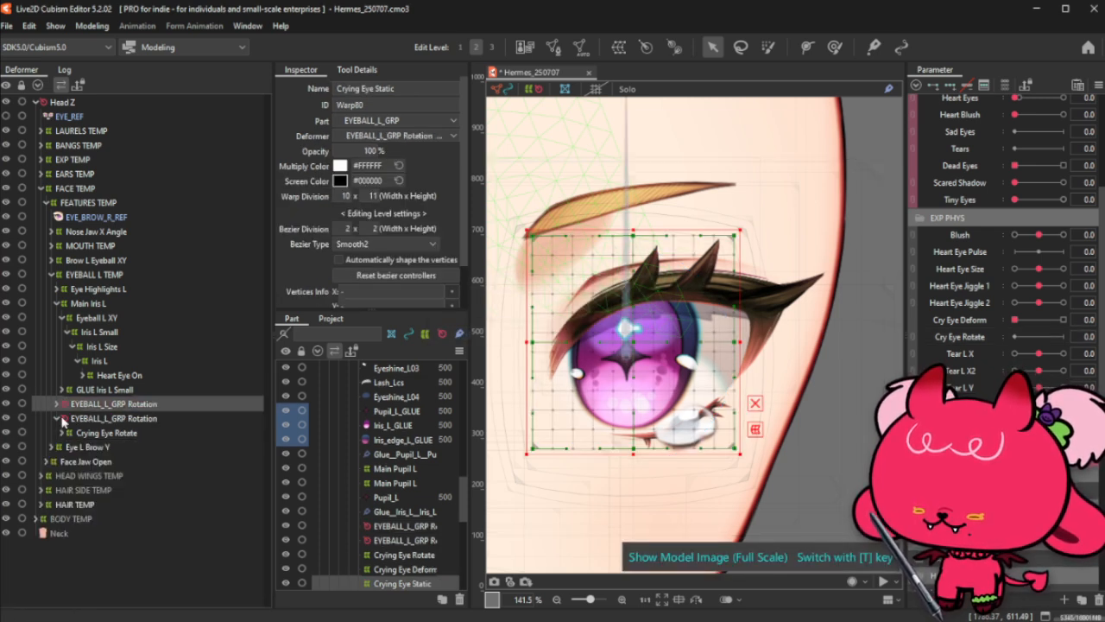
pyautogui.click(57, 403)
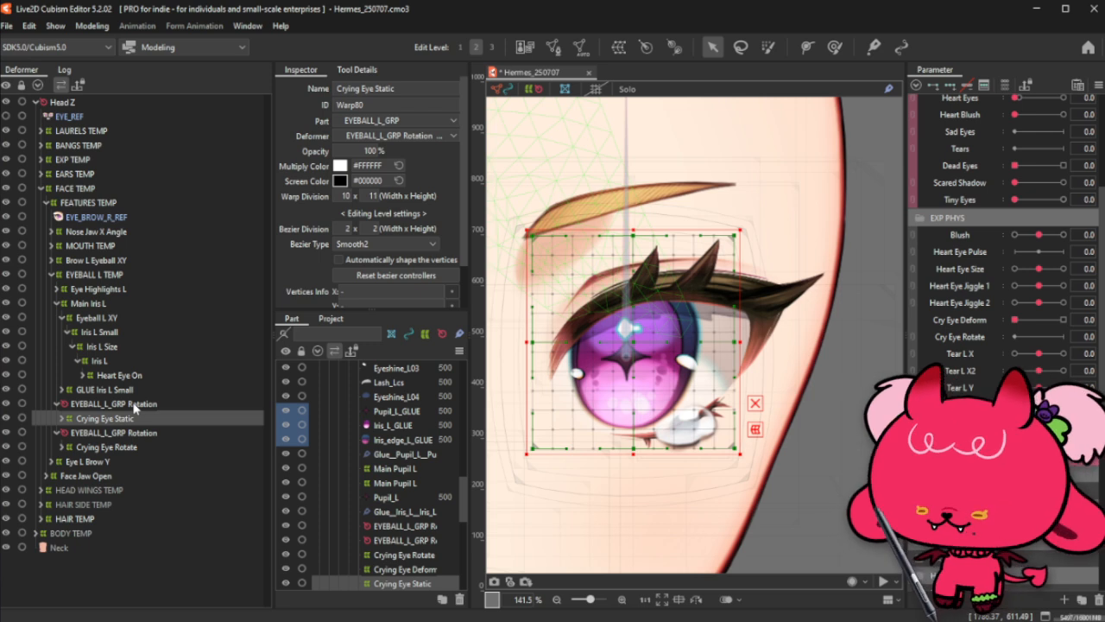
# Step: Add two keys on Cry Eye Rotate to Crying Eye Rotate's parent rotation deformer and set its angle to 360 degrees at 1.0
pyautogui.click(120, 433)
pyautogui.click(968, 336)
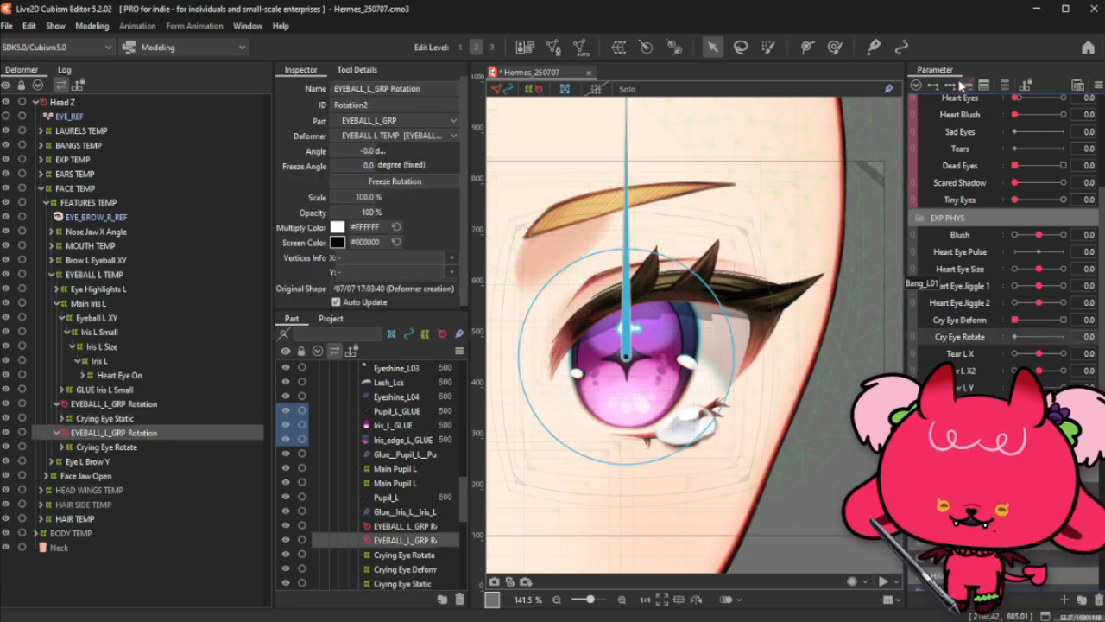
pyautogui.click(935, 85)
pyautogui.click(1063, 335)
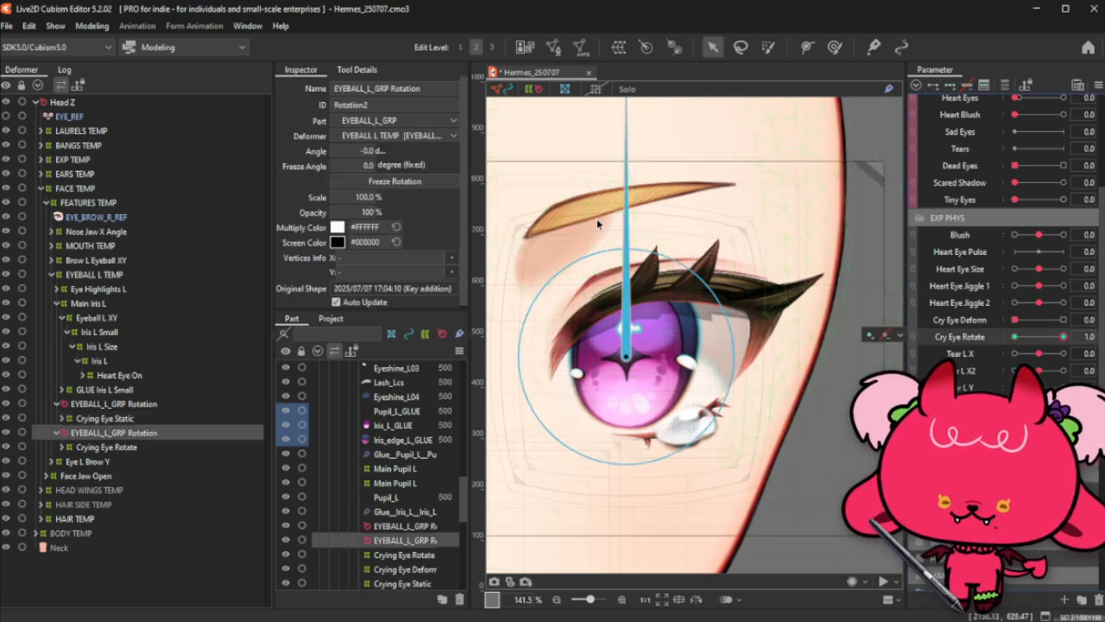
pyautogui.click(351, 149)
pyautogui.write('360')
pyautogui.press('Return')
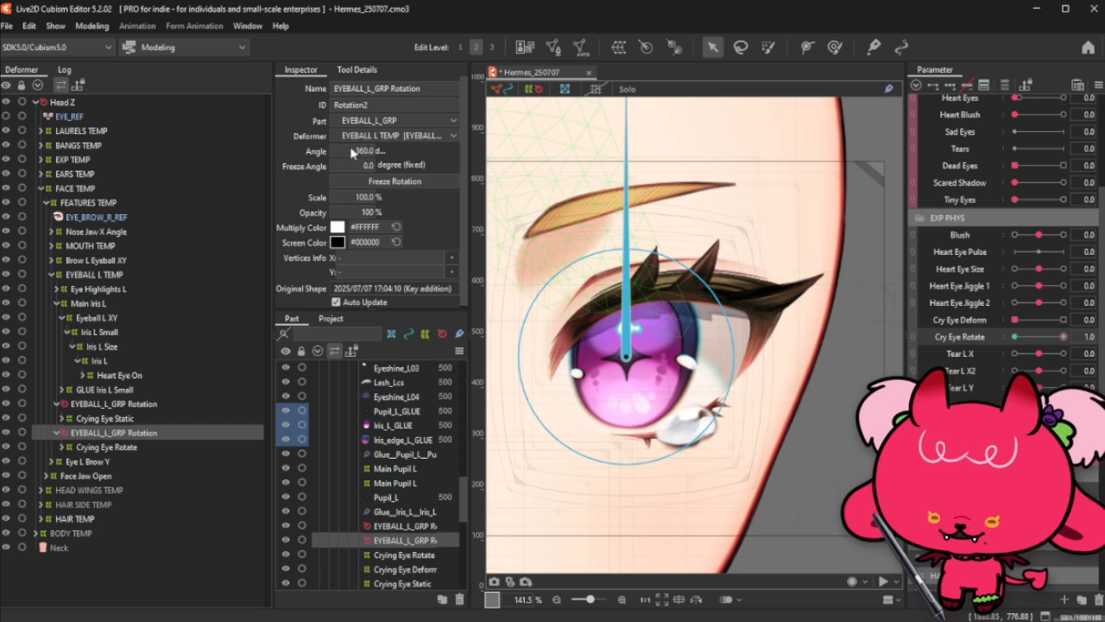
pyautogui.moveTo(1027, 337); pyautogui.dragTo(1016, 337)
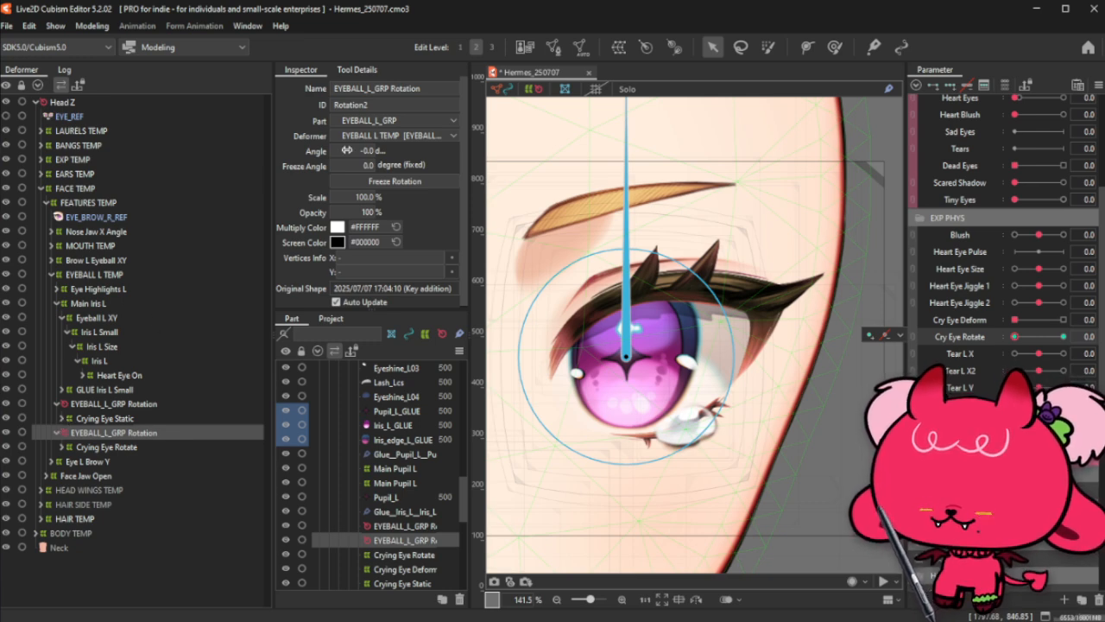
# Step: Add Cry Eye Rotate keyforms at every 0.05 between 0.0 and 1.0 for Crying Eye Rotate's parent rotation deformer
pyautogui.doubleClick(973, 338)
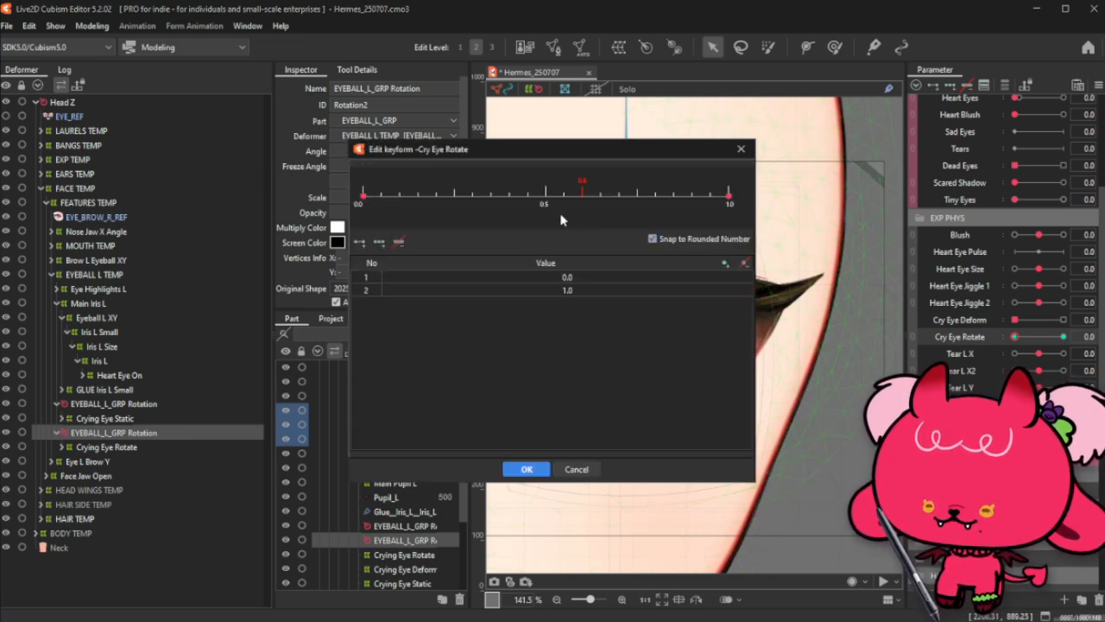
pyautogui.click(382, 196)
pyautogui.click(400, 196)
pyautogui.click(417, 196)
pyautogui.click(436, 196)
pyautogui.click(454, 196)
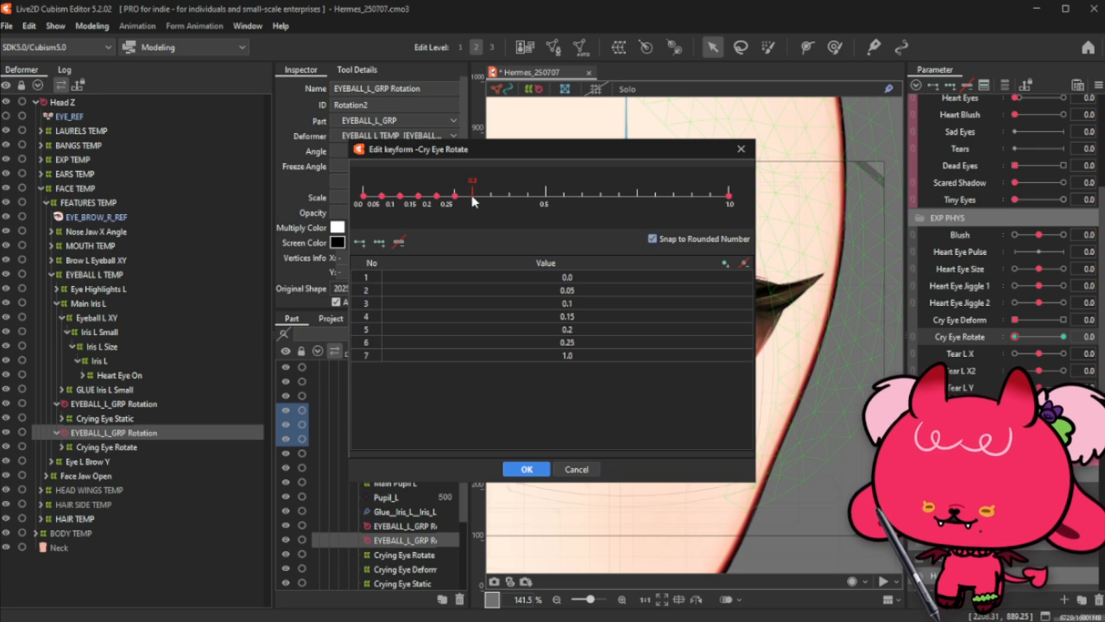
pyautogui.click(473, 196)
pyautogui.click(491, 196)
pyautogui.click(509, 196)
pyautogui.click(527, 196)
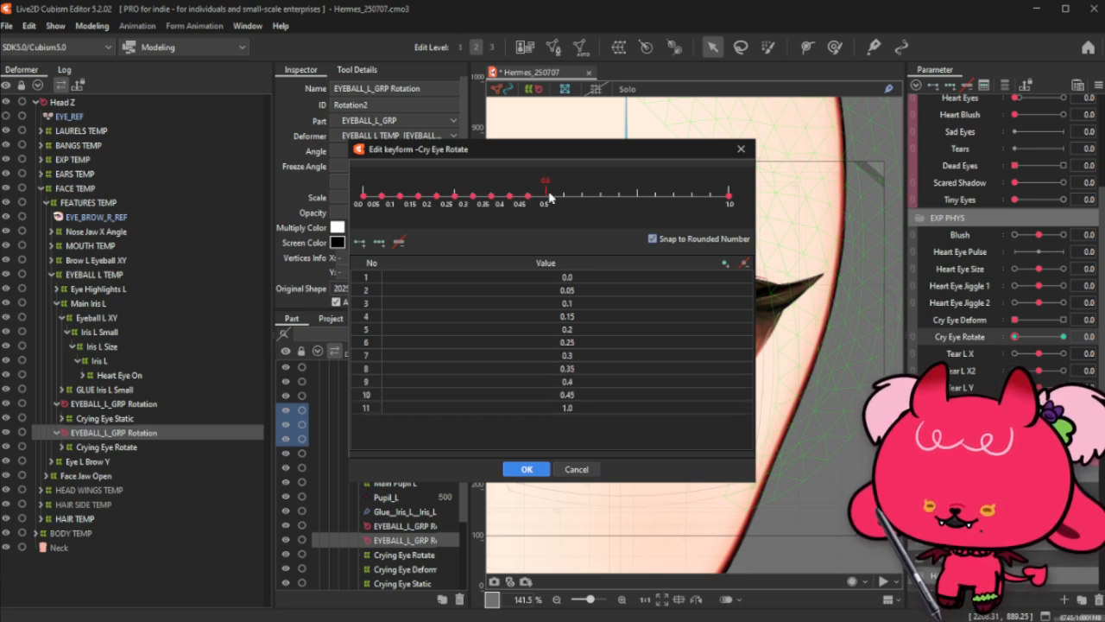
pyautogui.click(545, 196)
pyautogui.click(563, 196)
pyautogui.click(581, 196)
pyautogui.click(600, 196)
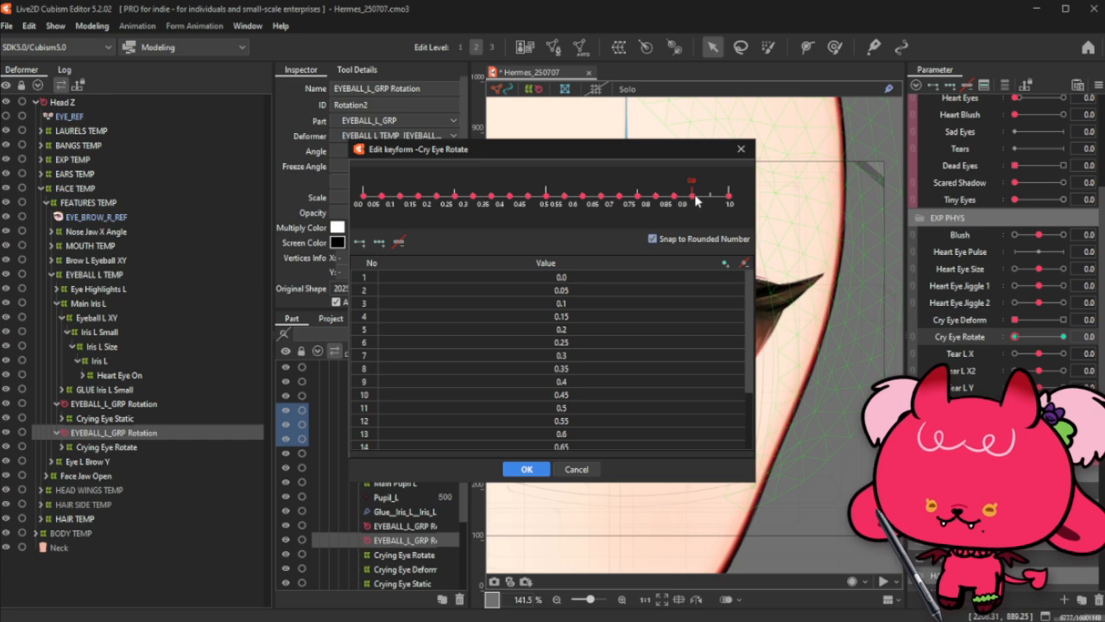
pyautogui.scroll(-3, 648, 346)
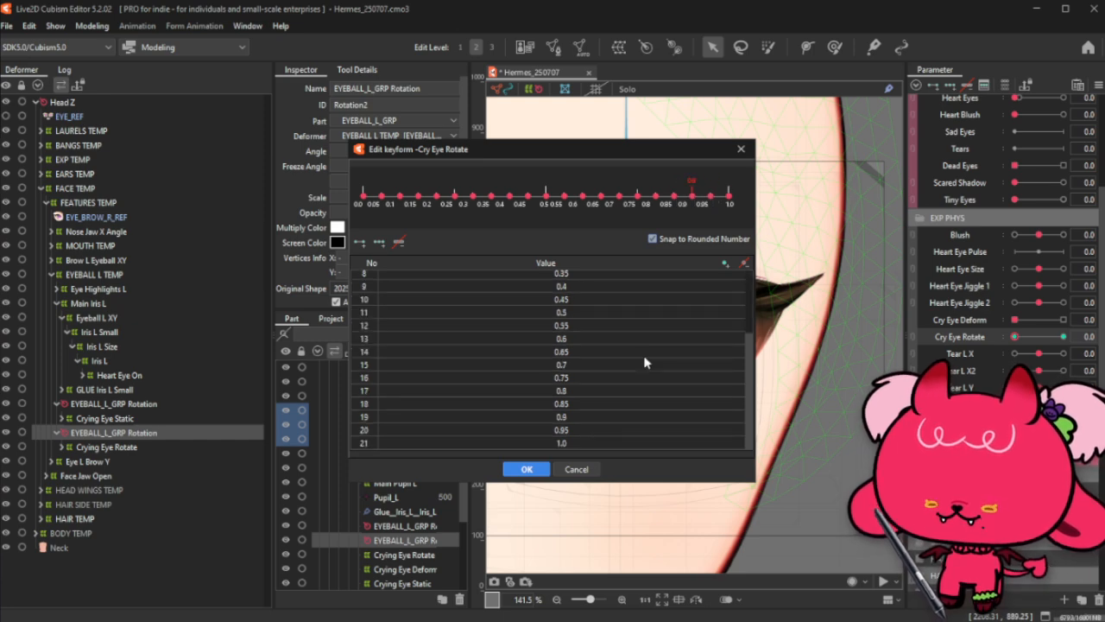
pyautogui.click(526, 469)
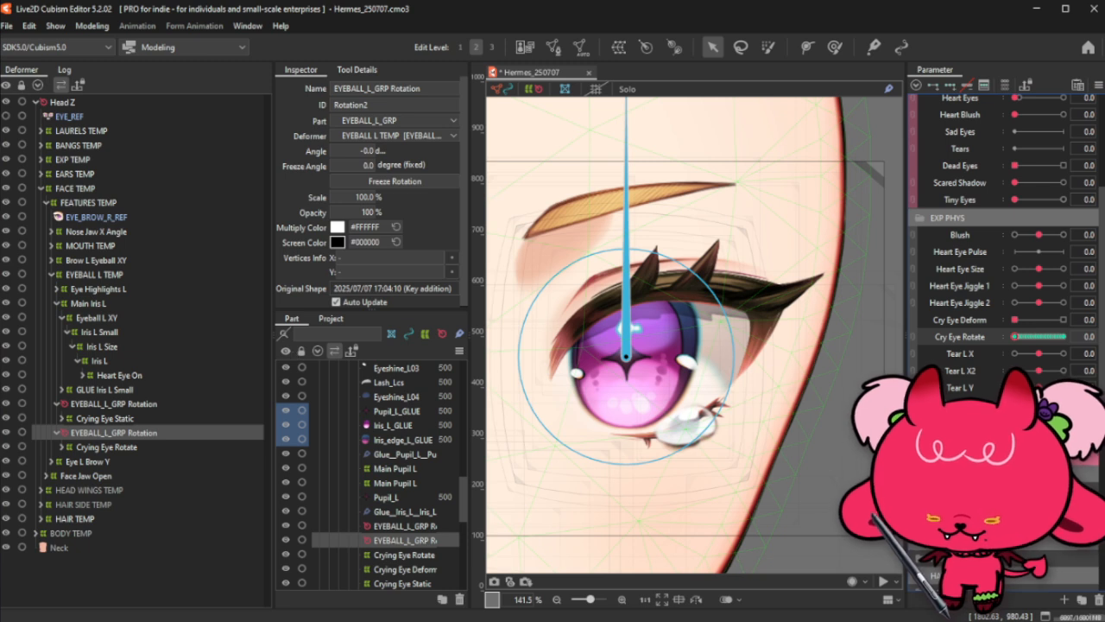
# Step: Add two Cry Eye Rotate keys to Crying Eye Static's parent rotation deformer and set its angle to -360 degrees at 1.0
pyautogui.click(134, 404)
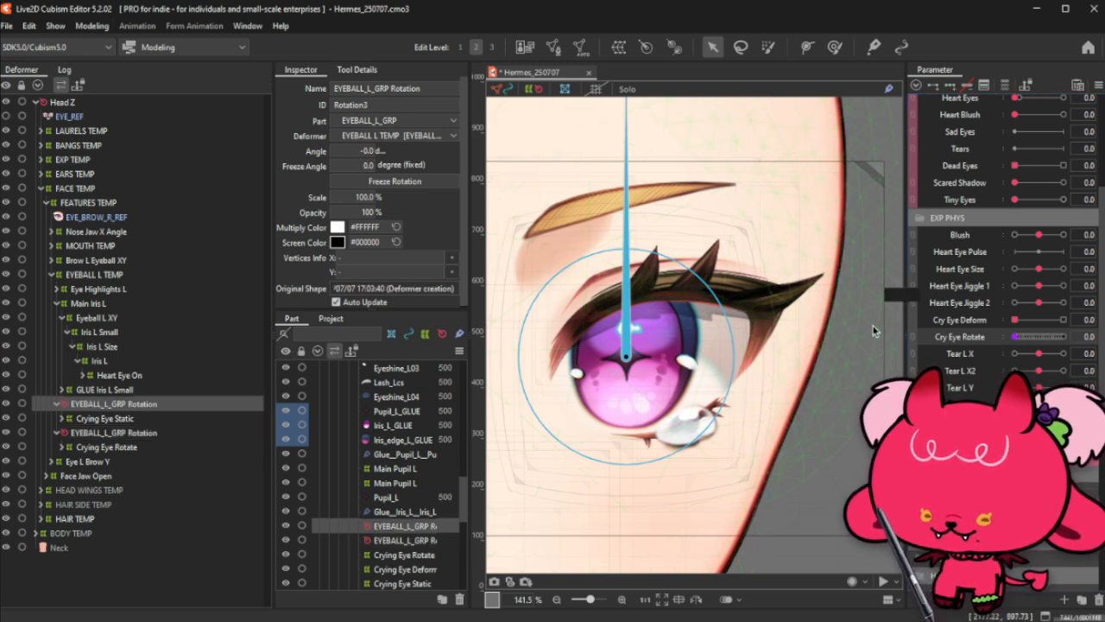
pyautogui.click(934, 85)
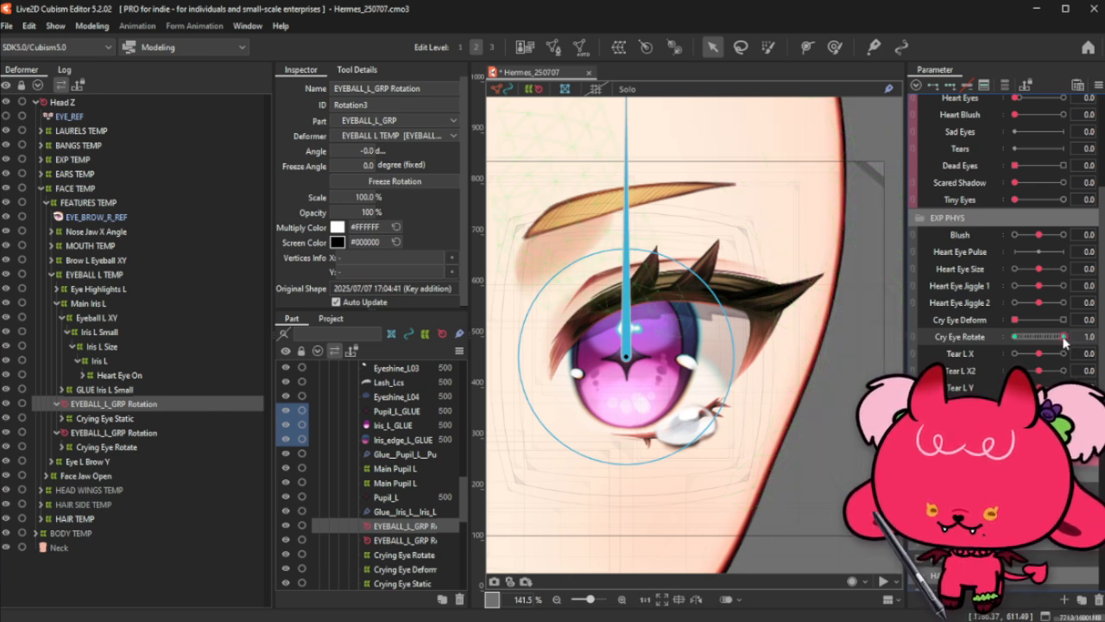
pyautogui.click(1064, 339)
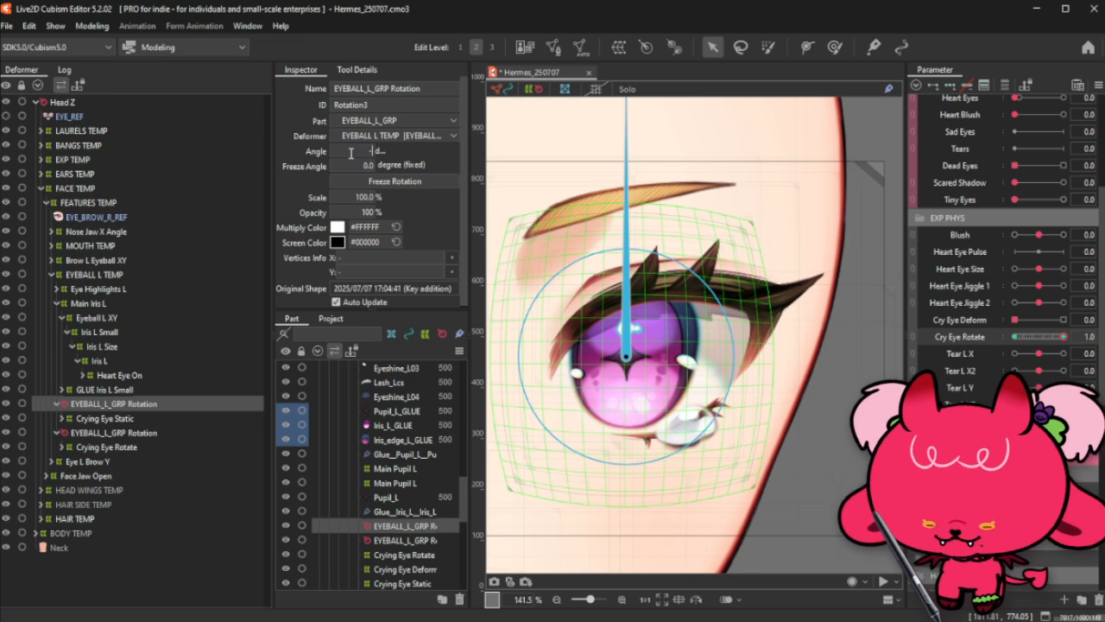
pyautogui.press('Return')
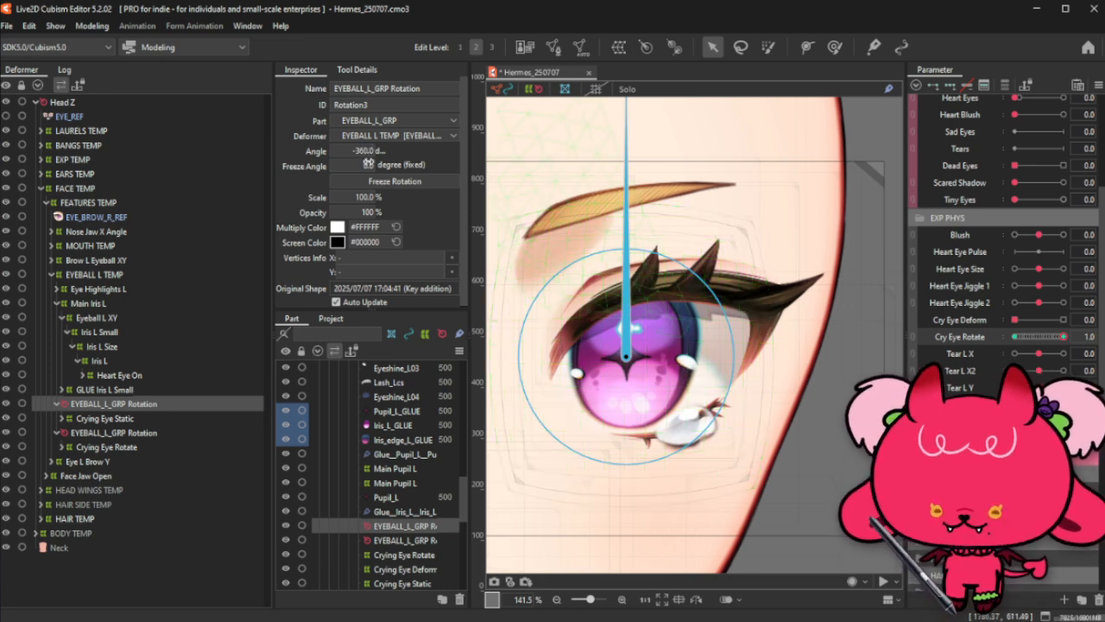
# Step: Add keyforms at every 0.05 of Cry Eye Rotate for Crying Eye Static's parent rotation deformer and return the parameter to 0.0
pyautogui.doubleClick(953, 341)
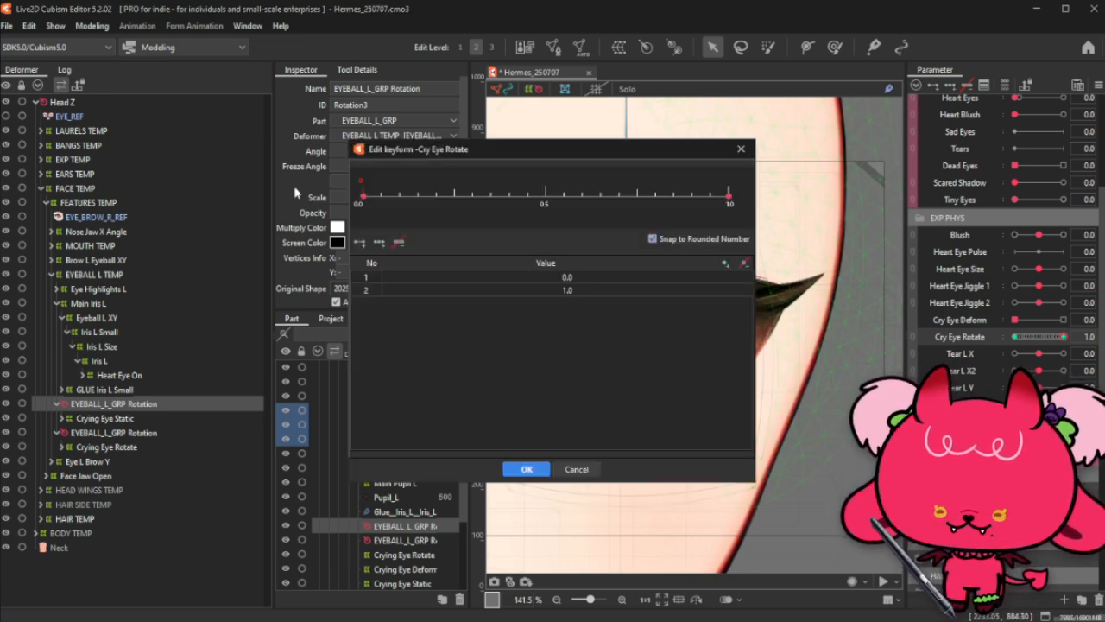
pyautogui.click(381, 195)
pyautogui.click(399, 195)
pyautogui.click(418, 195)
pyautogui.click(436, 195)
pyautogui.click(455, 195)
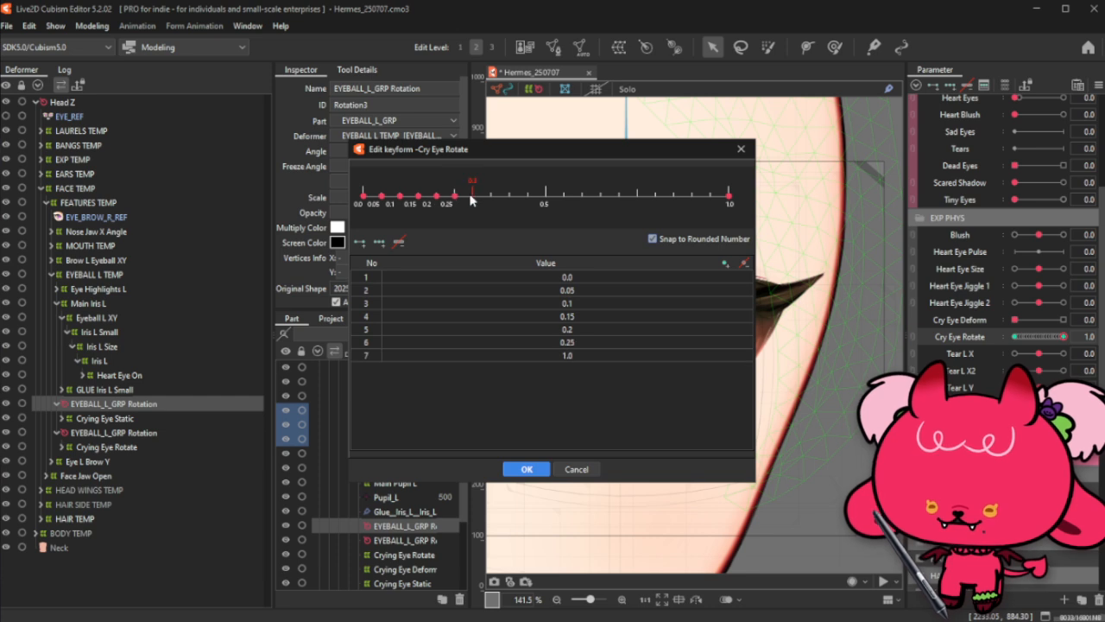
pyautogui.click(472, 195)
pyautogui.click(492, 195)
pyautogui.click(509, 195)
pyautogui.click(528, 195)
pyautogui.click(546, 195)
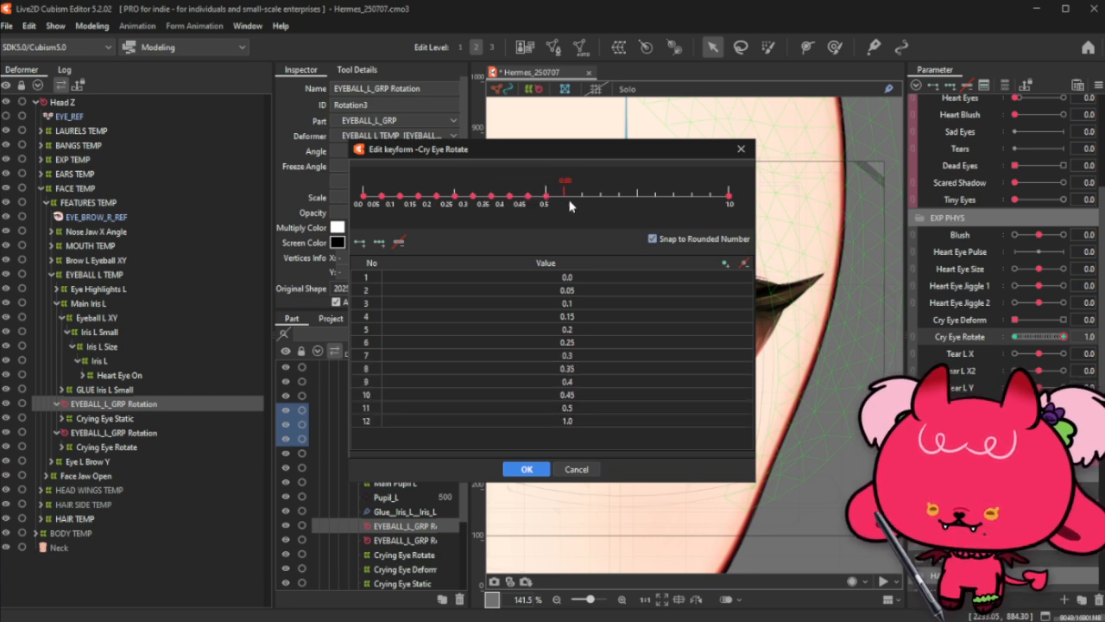
pyautogui.click(563, 195)
pyautogui.click(582, 196)
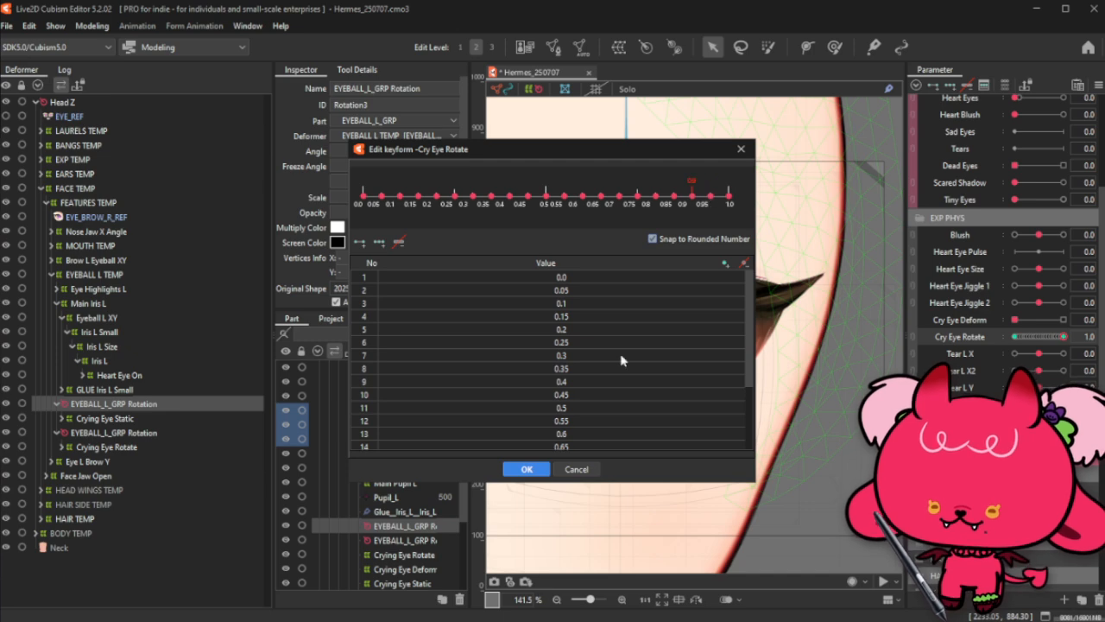
pyautogui.click(527, 469)
pyautogui.moveTo(1026, 336)
pyautogui.mouseDown()
pyautogui.moveTo(1065, 333)
pyautogui.moveTo(1012, 341)
pyautogui.mouseUp()
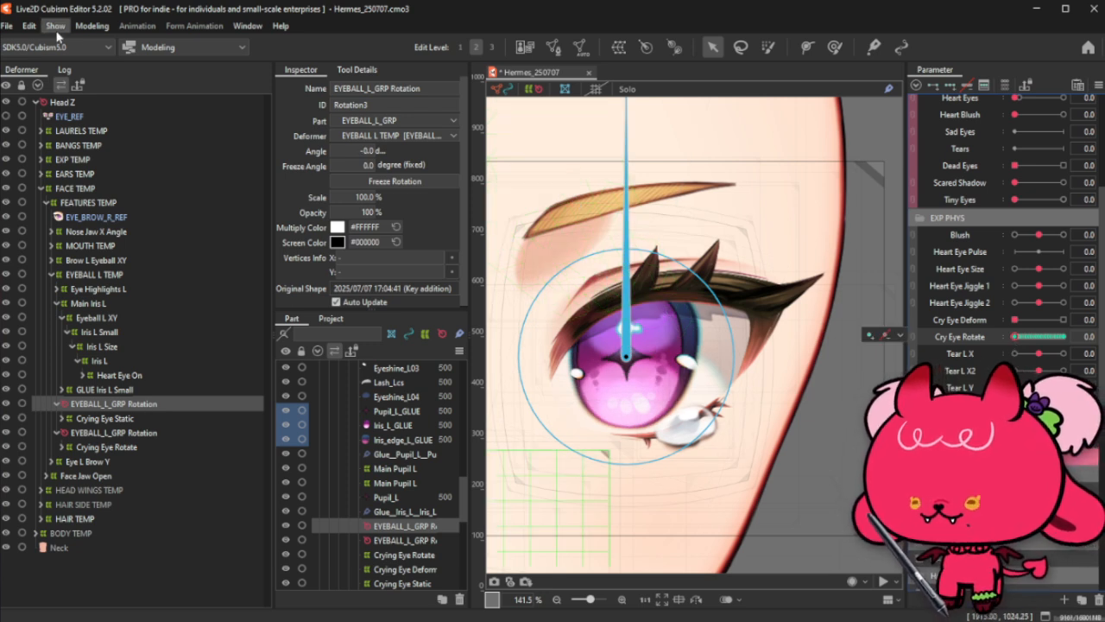
# Step: Nest the rotation deformer that holds Crying Eye Static inside the Crying Eye Deform warp deformer
pyautogui.click(92, 26)
pyautogui.moveTo(103, 43)
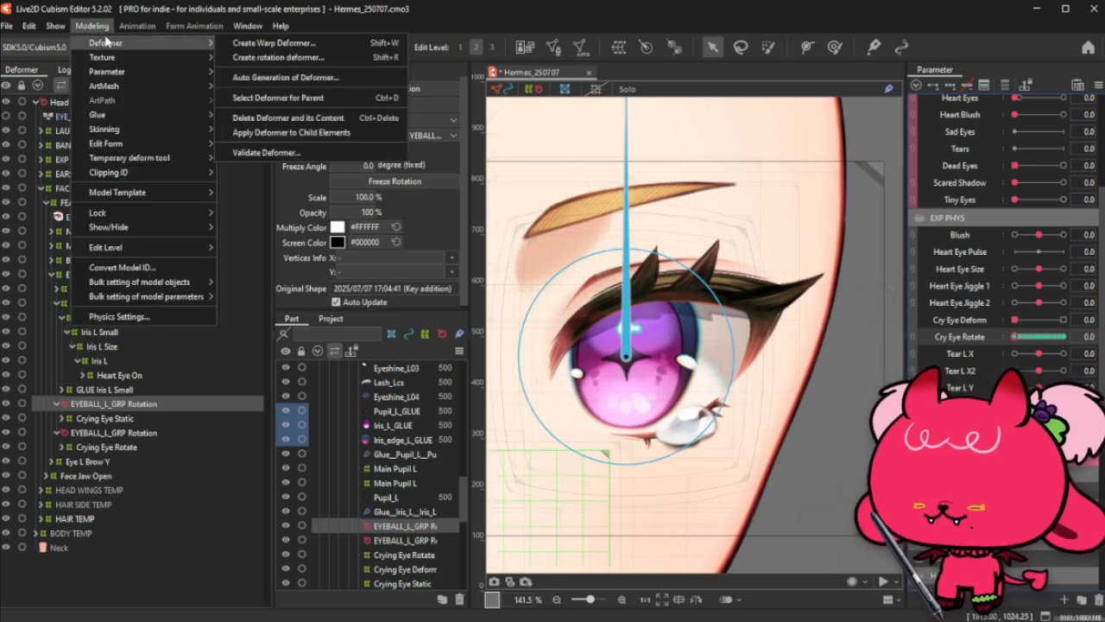
pyautogui.click(121, 407)
pyautogui.moveTo(121, 409); pyautogui.dragTo(101, 455)
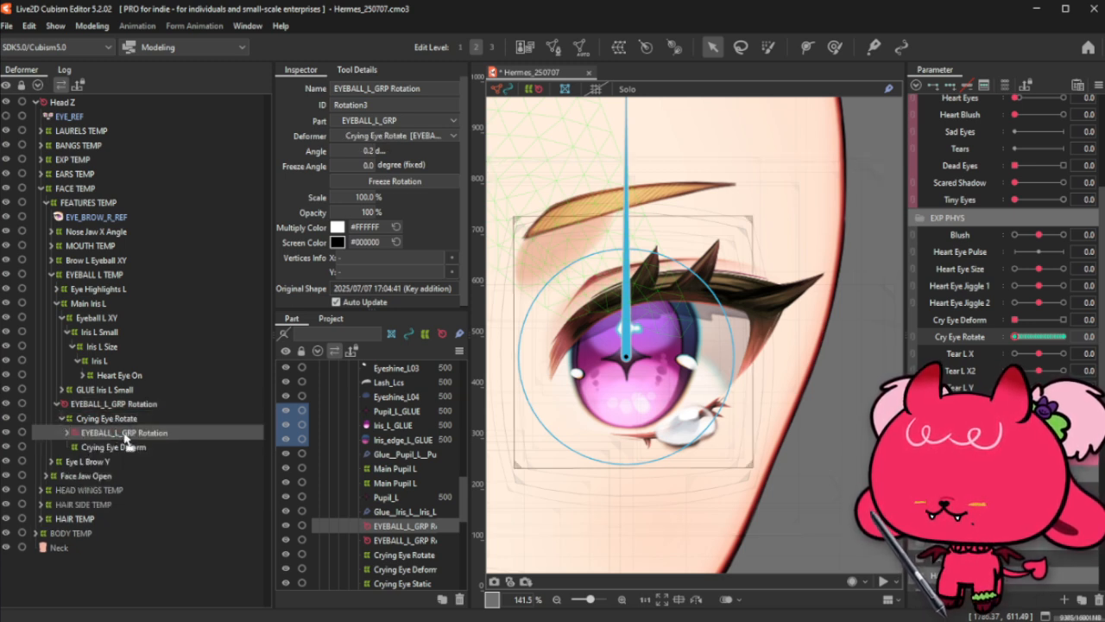
pyautogui.moveTo(125, 438); pyautogui.dragTo(111, 449)
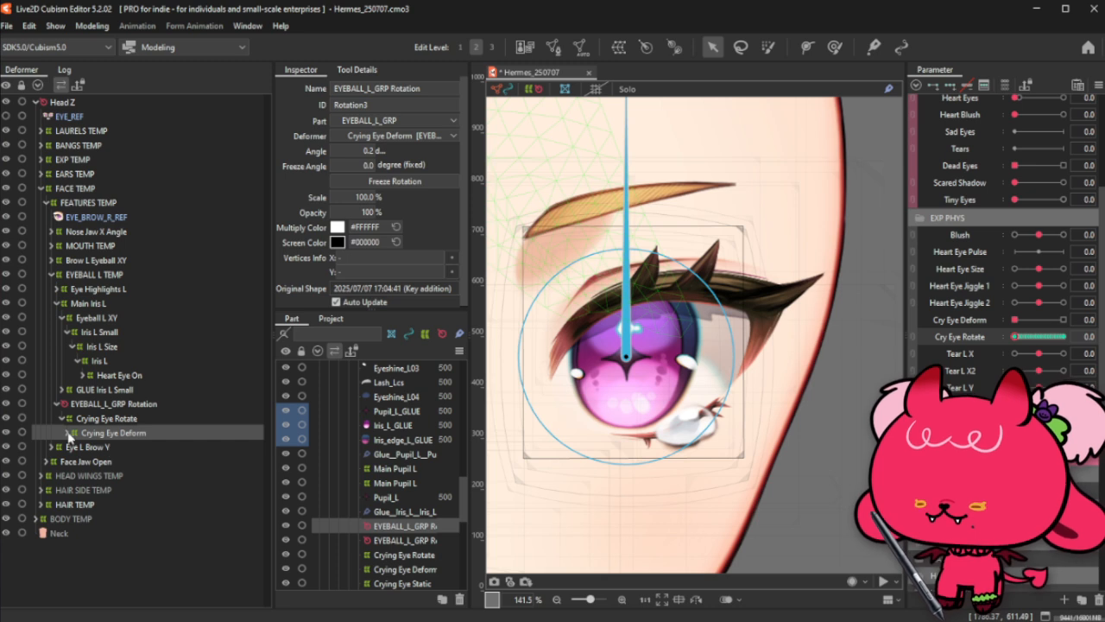
# Step: Try applying the rotation deformer above Crying Eye Rotate to its child elements and test the result with Cry Eye Rotate
pyautogui.click(70, 434)
pyautogui.click(145, 404)
pyautogui.click(93, 27)
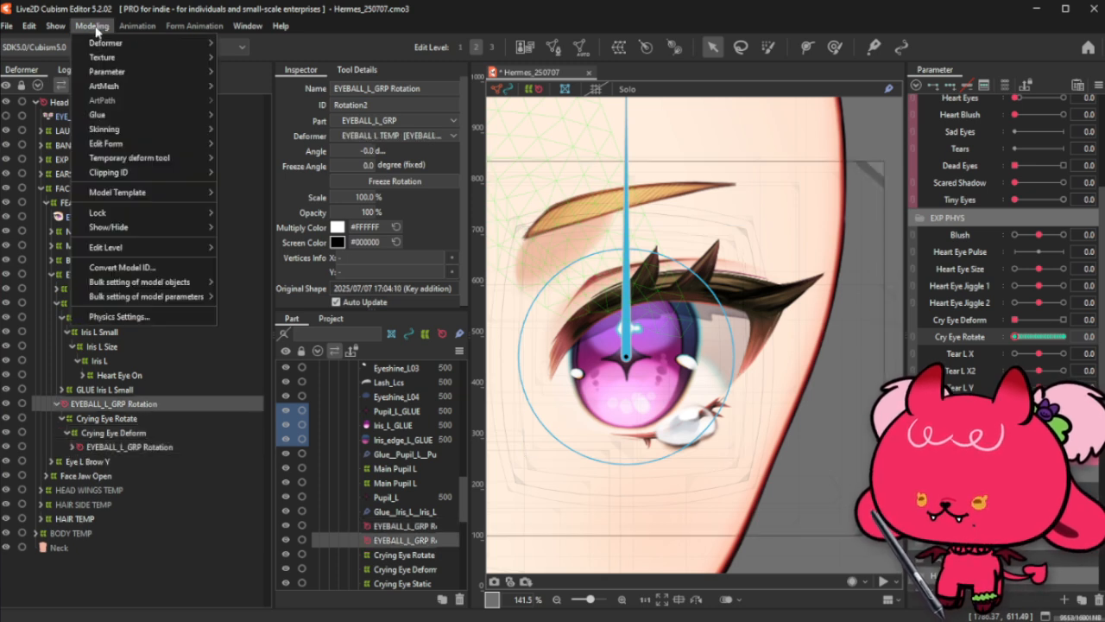
pyautogui.moveTo(109, 43)
pyautogui.click(294, 133)
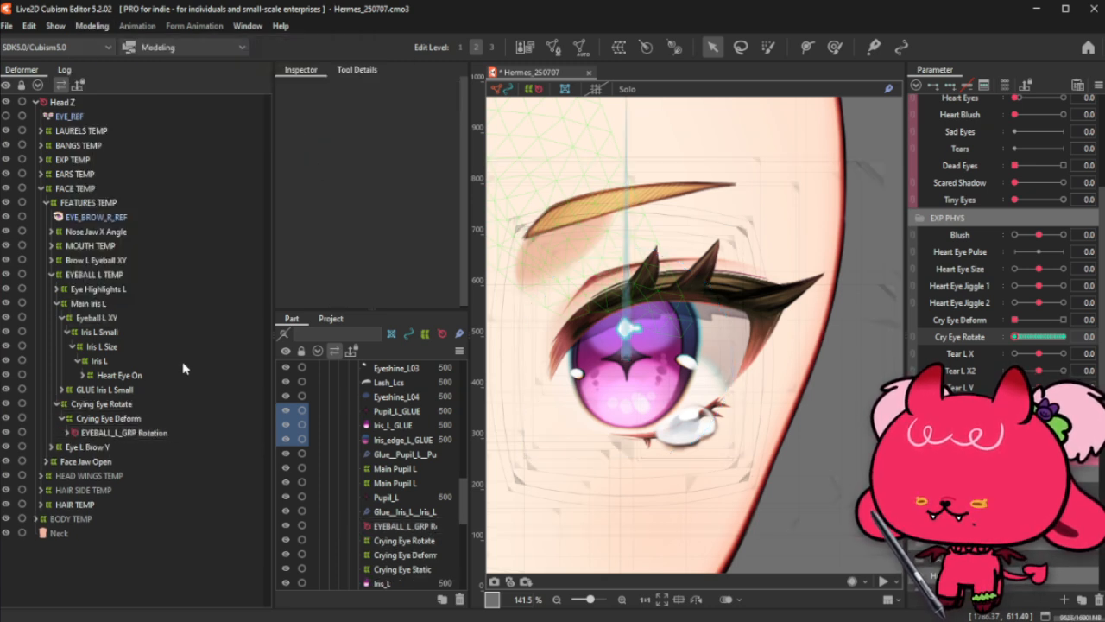
pyautogui.moveTo(1019, 341); pyautogui.dragTo(1050, 337)
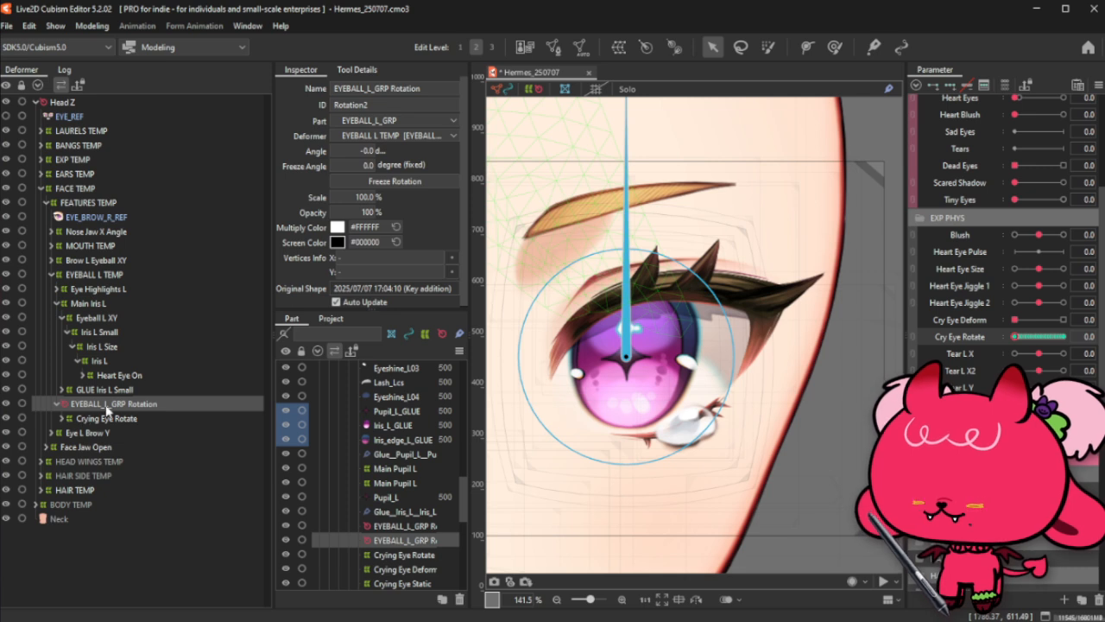
# Step: Undo the nesting of Crying Eye Static's rotation deformer so both rotation deformers are siblings again
pyautogui.click(107, 419)
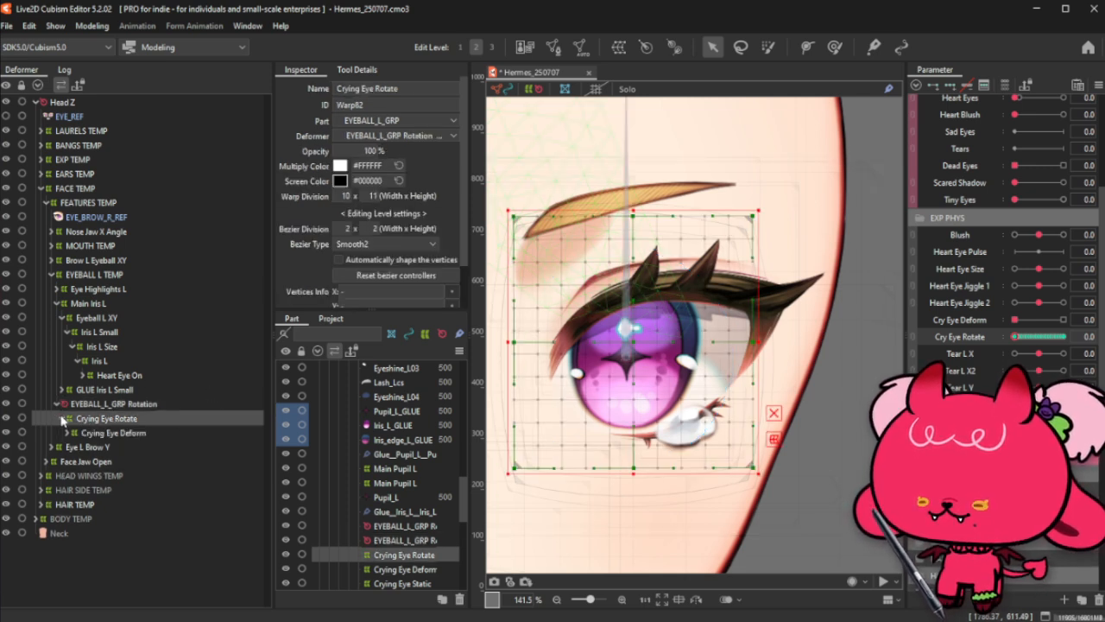
pyautogui.click(61, 418)
pyautogui.click(164, 408)
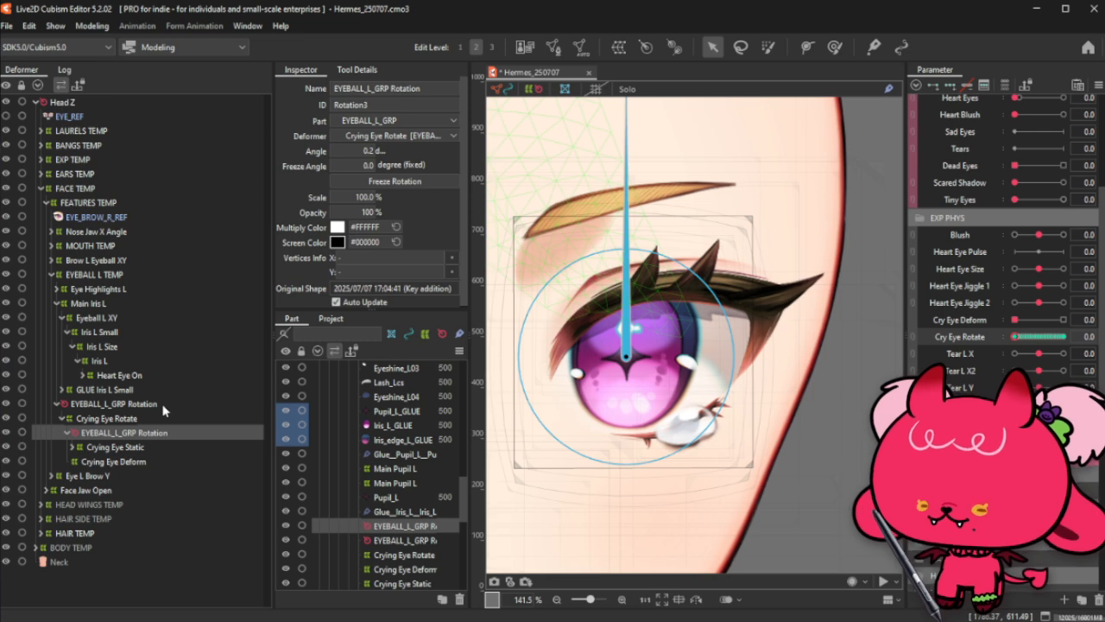
pyautogui.hotkey('ctrl', 'z')
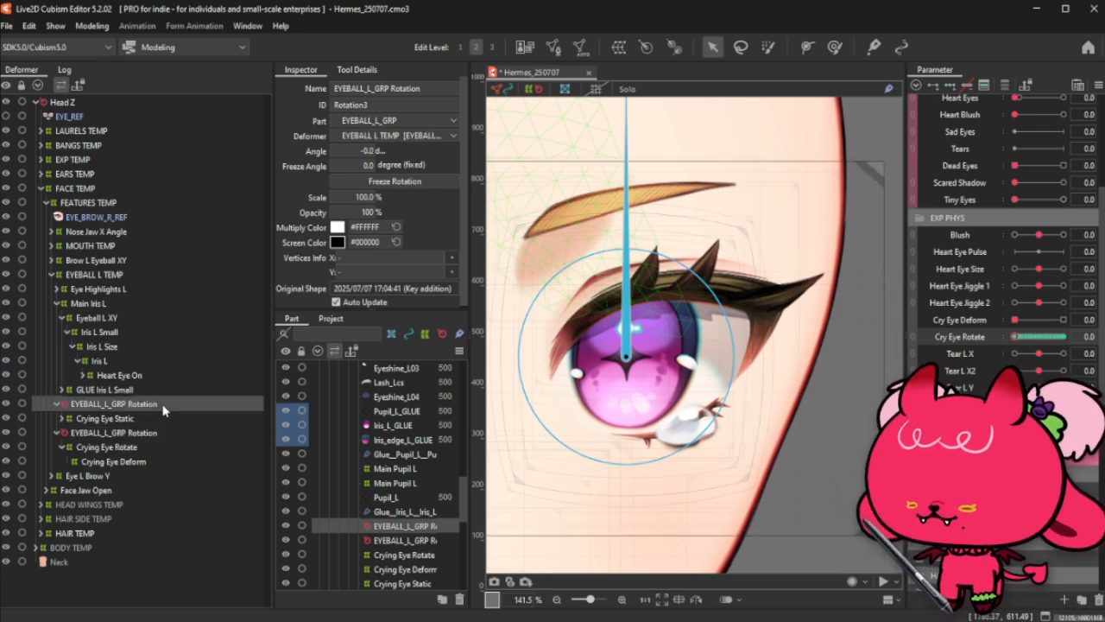
# Step: Check both rotation deformers across Cry Eye Rotate and apply the one above Crying Eye Rotate to its child elements
pyautogui.moveTo(1017, 336); pyautogui.dragTo(1063, 336)
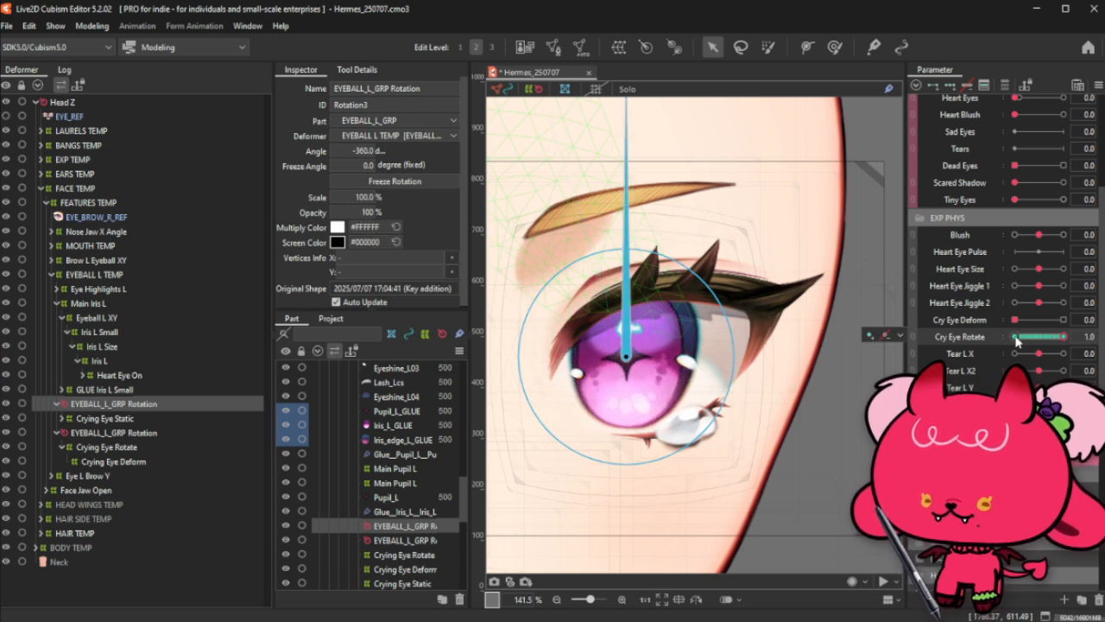
pyautogui.click(686, 445)
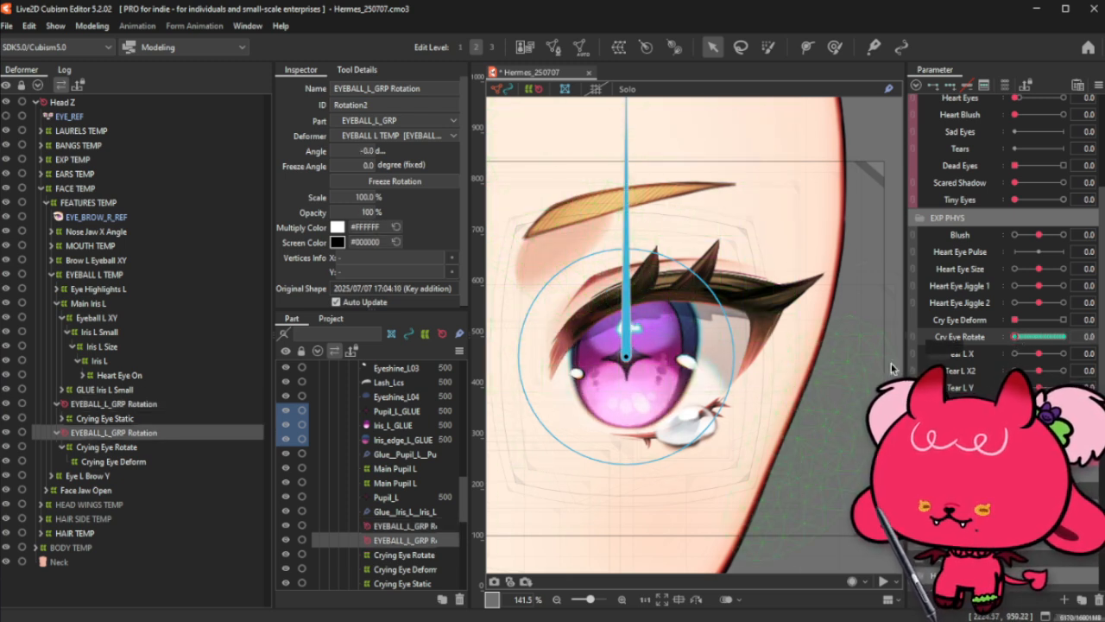
pyautogui.moveTo(1023, 339); pyautogui.dragTo(1012, 339)
pyautogui.click(1016, 341)
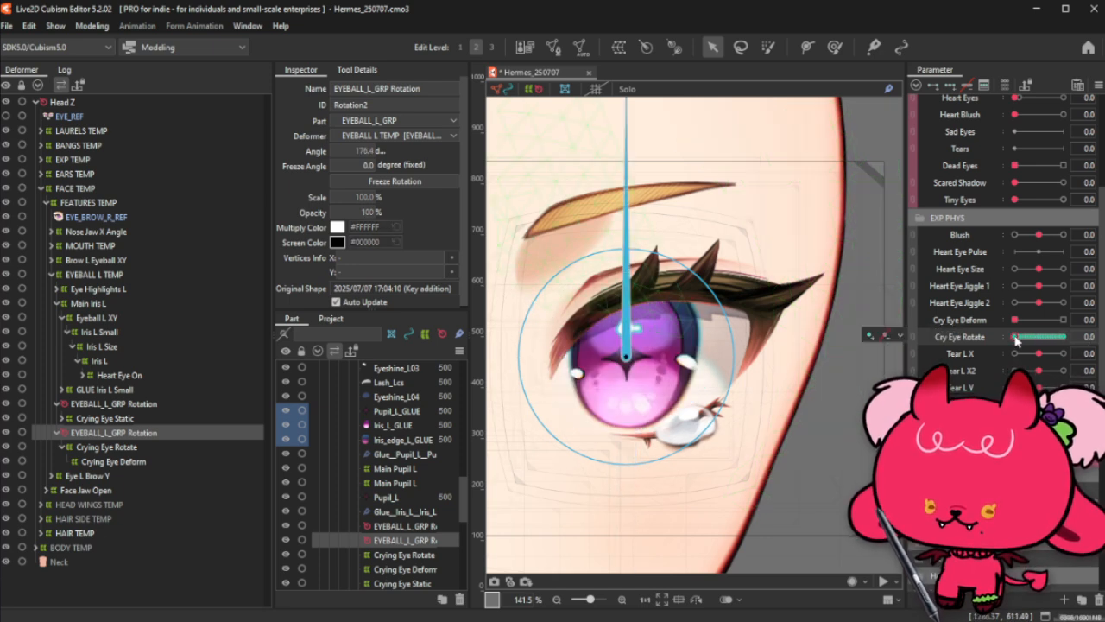
pyautogui.click(103, 448)
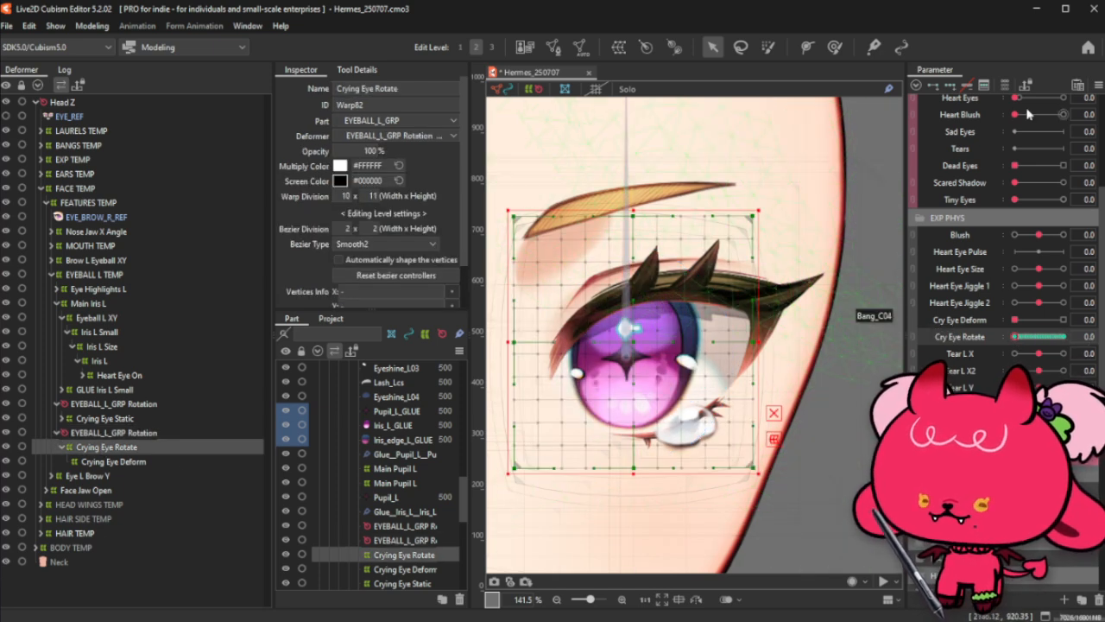
pyautogui.click(126, 434)
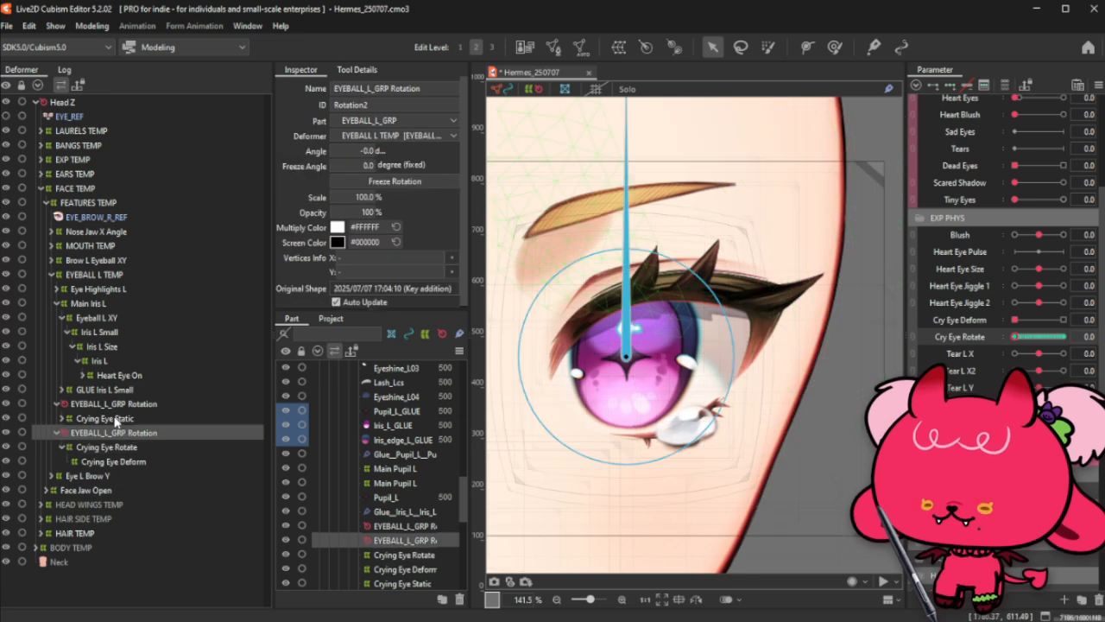
pyautogui.click(95, 26)
pyautogui.moveTo(119, 43)
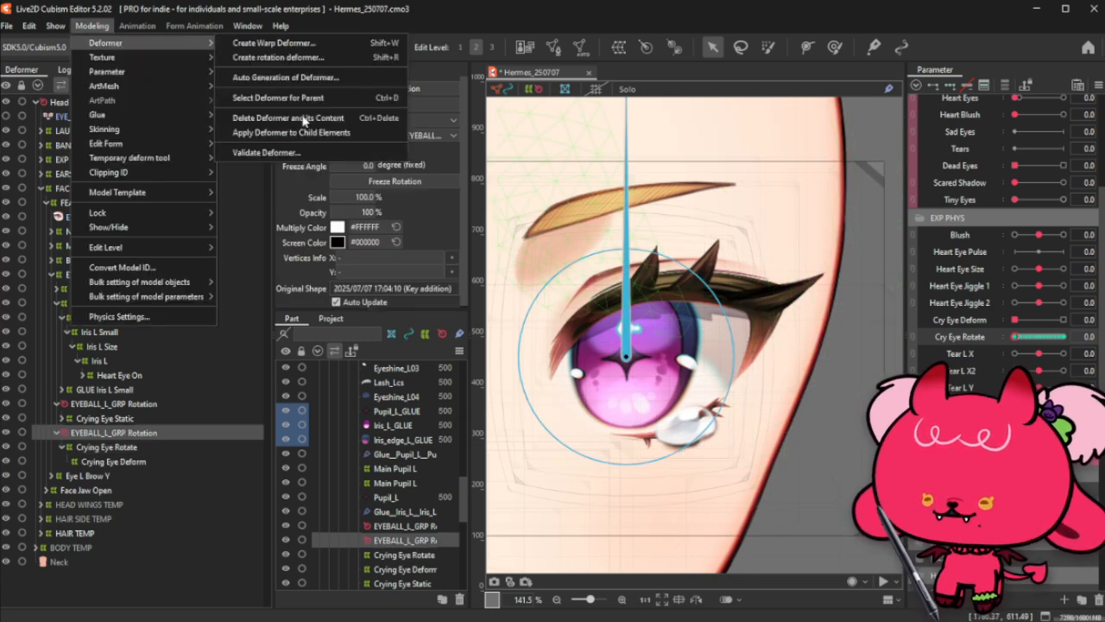
pyautogui.click(302, 135)
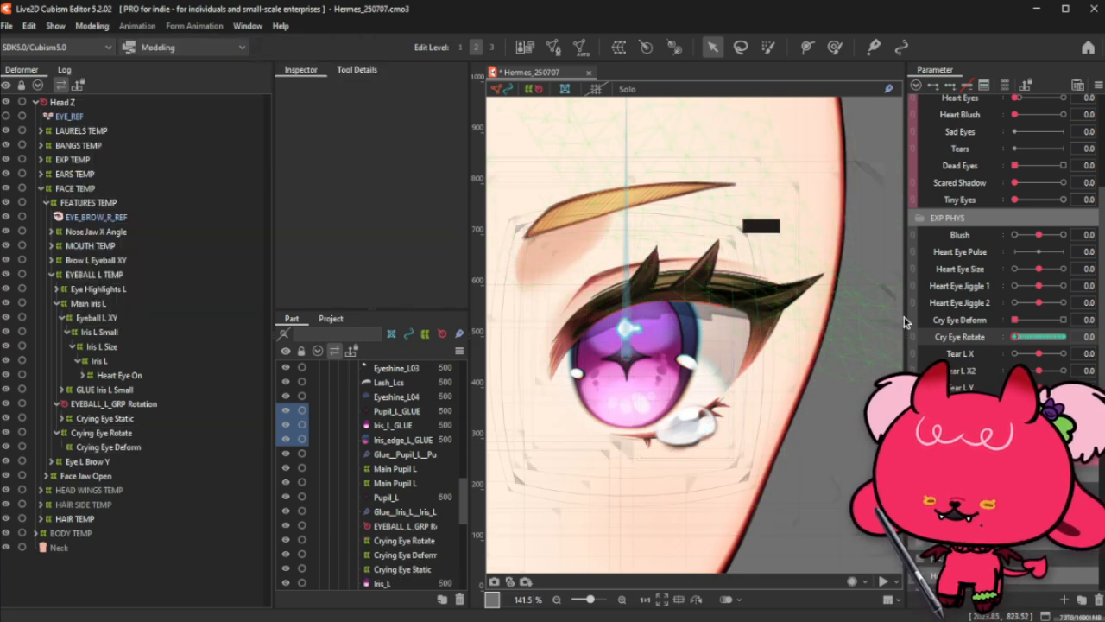
# Step: Choose Ellipse Interpolation as the extended interpolation for the Crying Eye Rotate warp deformer and return Cry Eye Rotate to 0.0
pyautogui.click(150, 435)
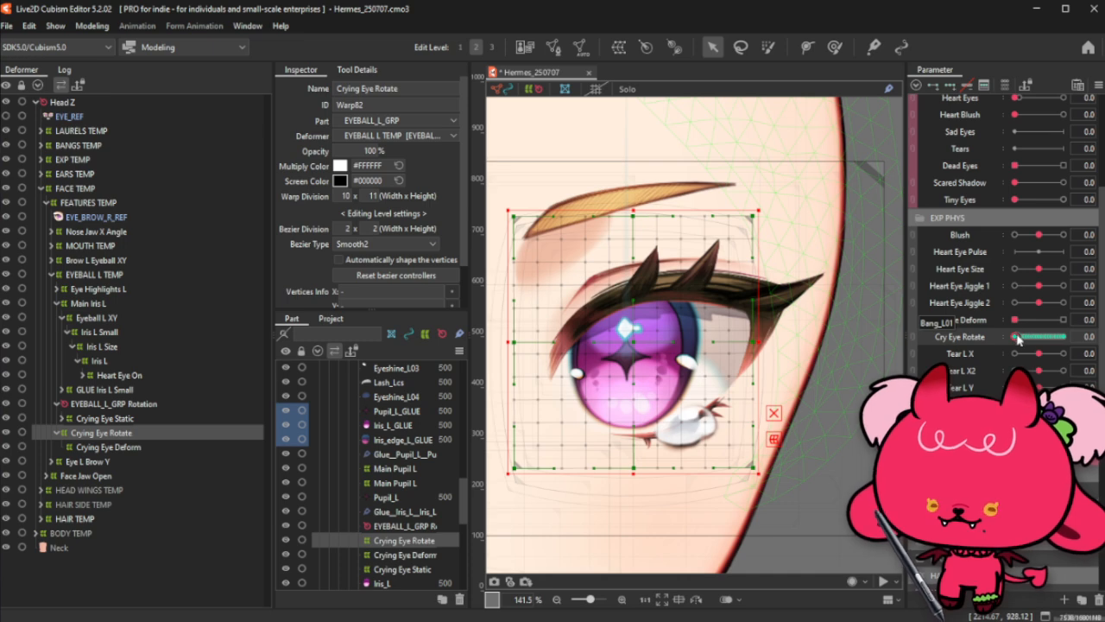
pyautogui.moveTo(1019, 340); pyautogui.dragTo(1064, 348)
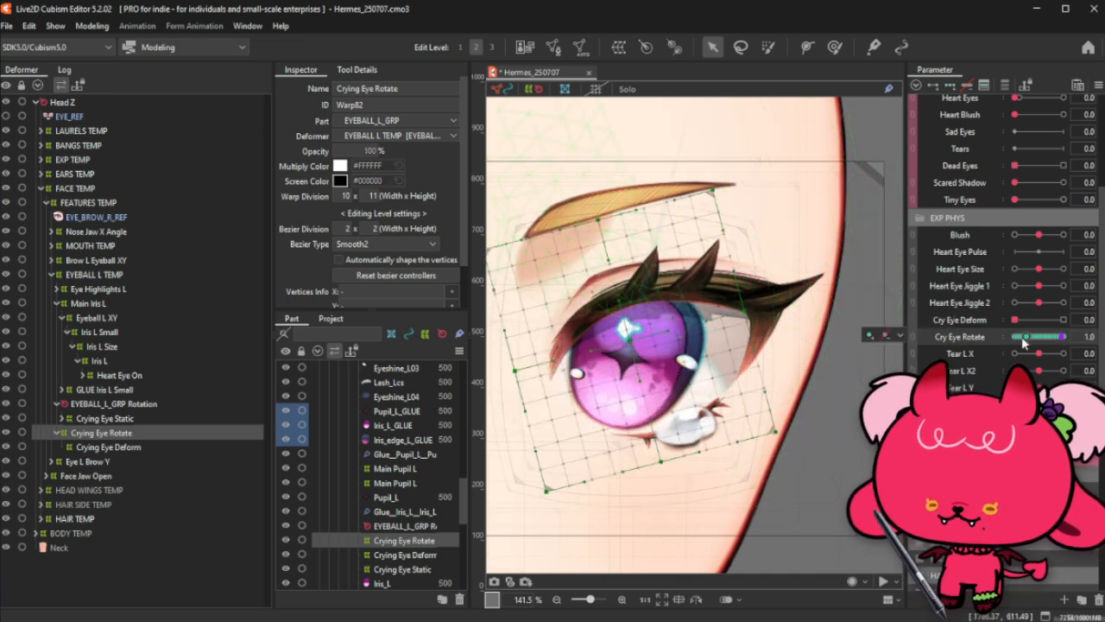
pyautogui.hotkey('ctrl', 'shift', 'e')
pyautogui.click(471, 323)
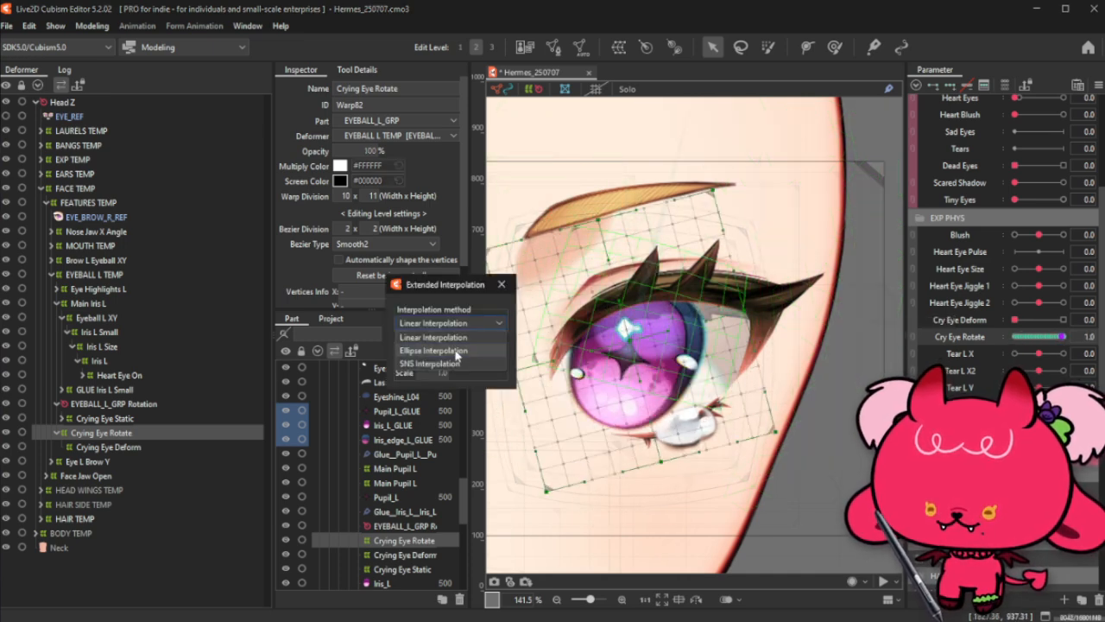
pyautogui.click(455, 353)
pyautogui.click(500, 284)
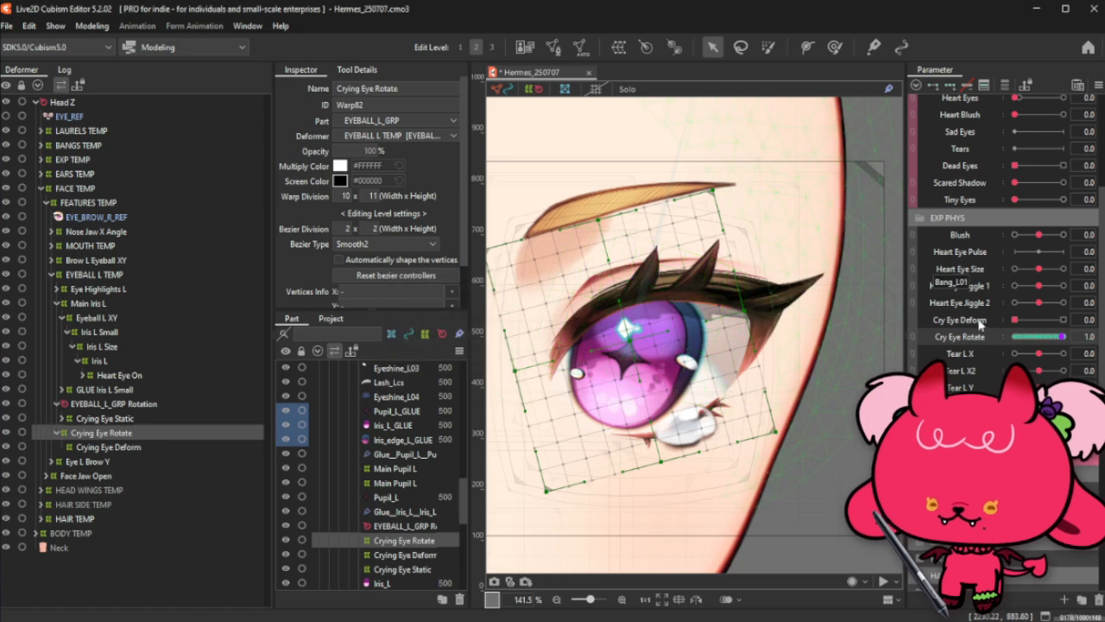
pyautogui.moveTo(1015, 339)
pyautogui.mouseDown()
pyautogui.moveTo(1104, 351)
pyautogui.moveTo(1014, 338)
pyautogui.mouseUp()
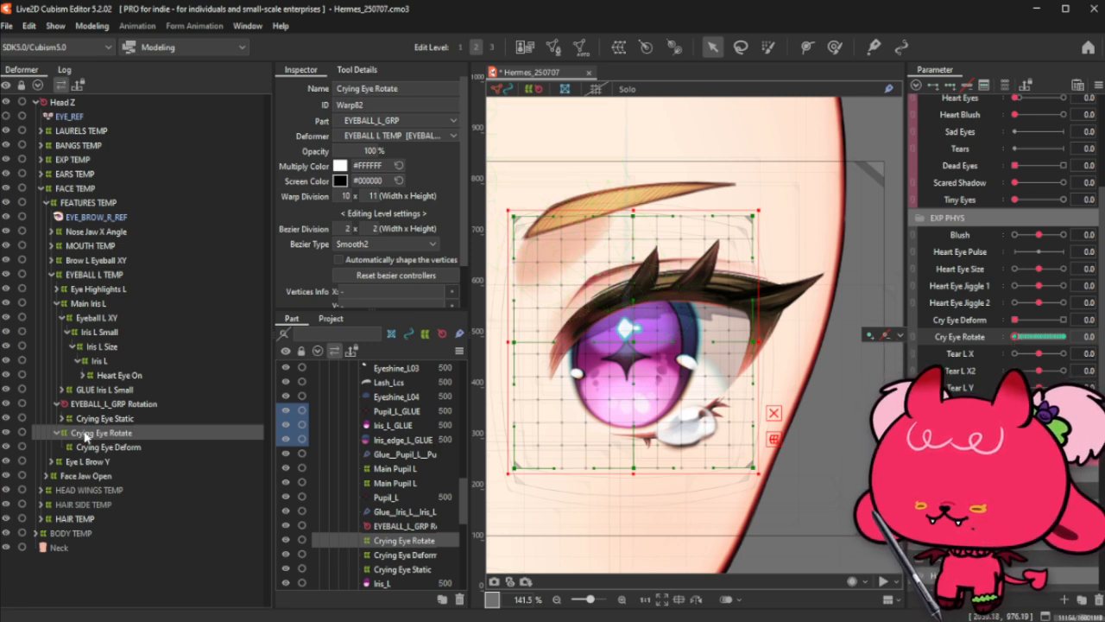
# Step: Try applying the rotation deformer above Crying Eye Static to its child elements and test Cry Eye Rotate on Crying Eye Static
pyautogui.click(130, 404)
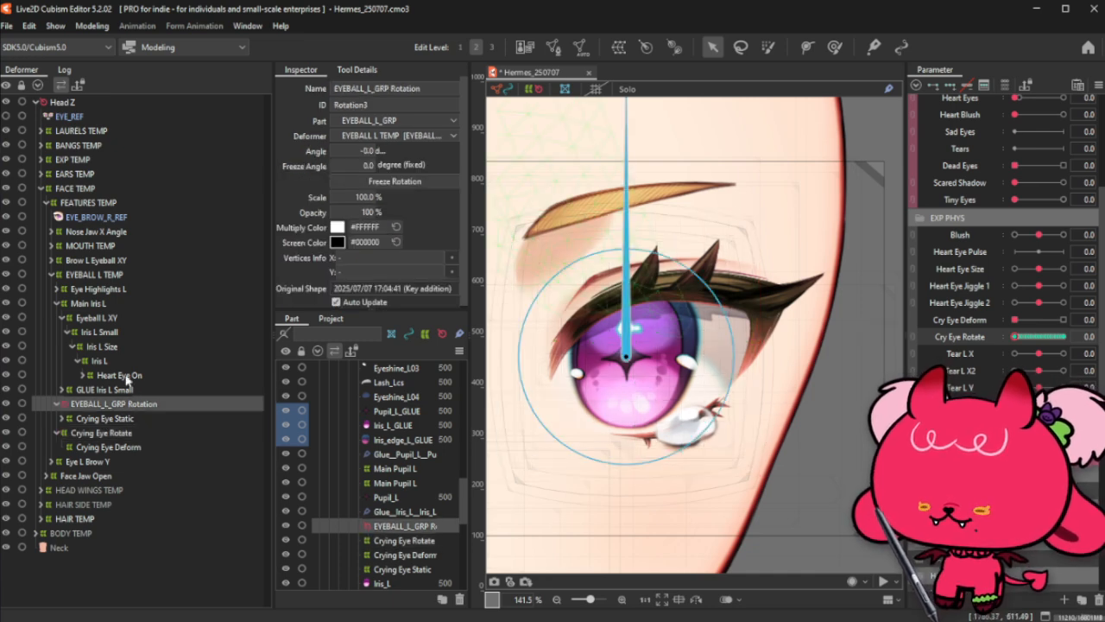
pyautogui.click(92, 26)
pyautogui.moveTo(107, 43)
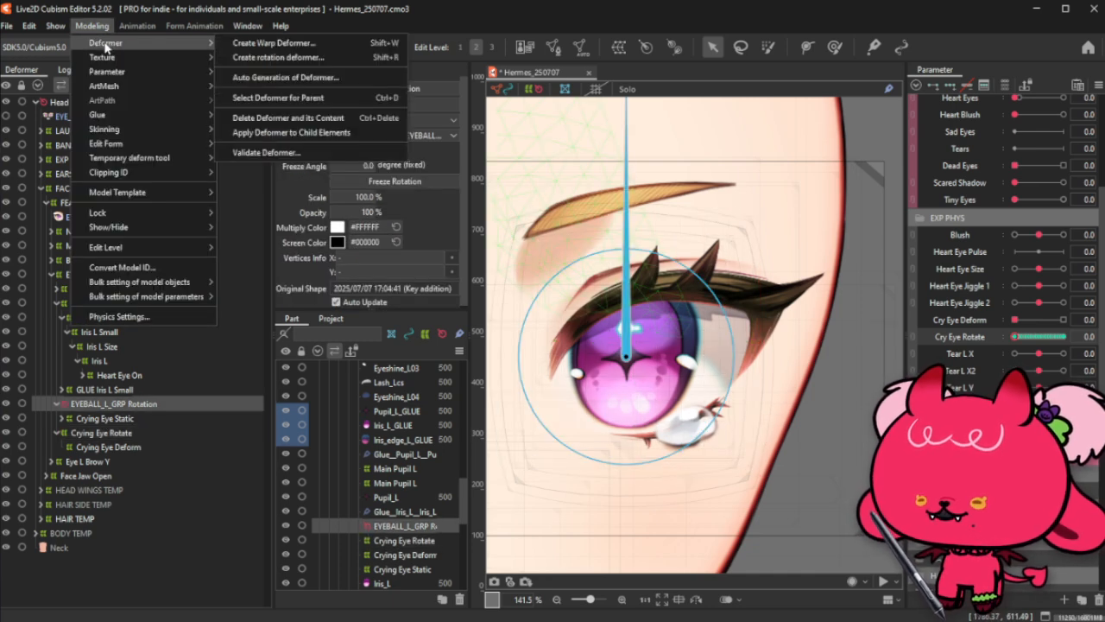
pyautogui.click(335, 135)
pyautogui.click(109, 433)
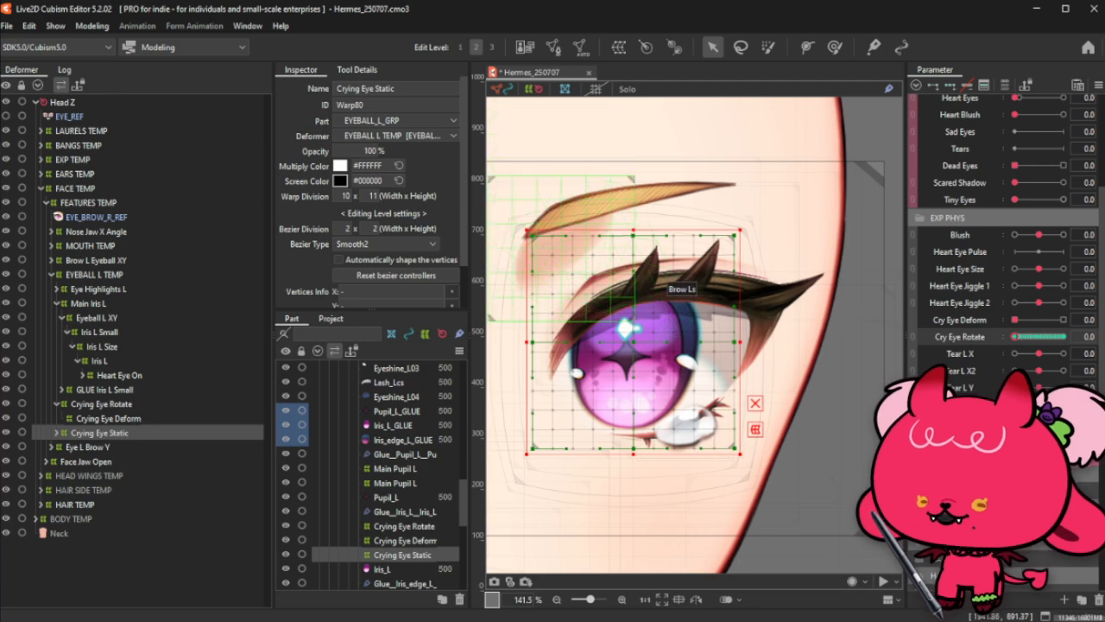
pyautogui.moveTo(1028, 336)
pyautogui.mouseDown()
pyautogui.moveTo(1104, 336)
pyautogui.moveTo(1016, 336)
pyautogui.mouseUp()
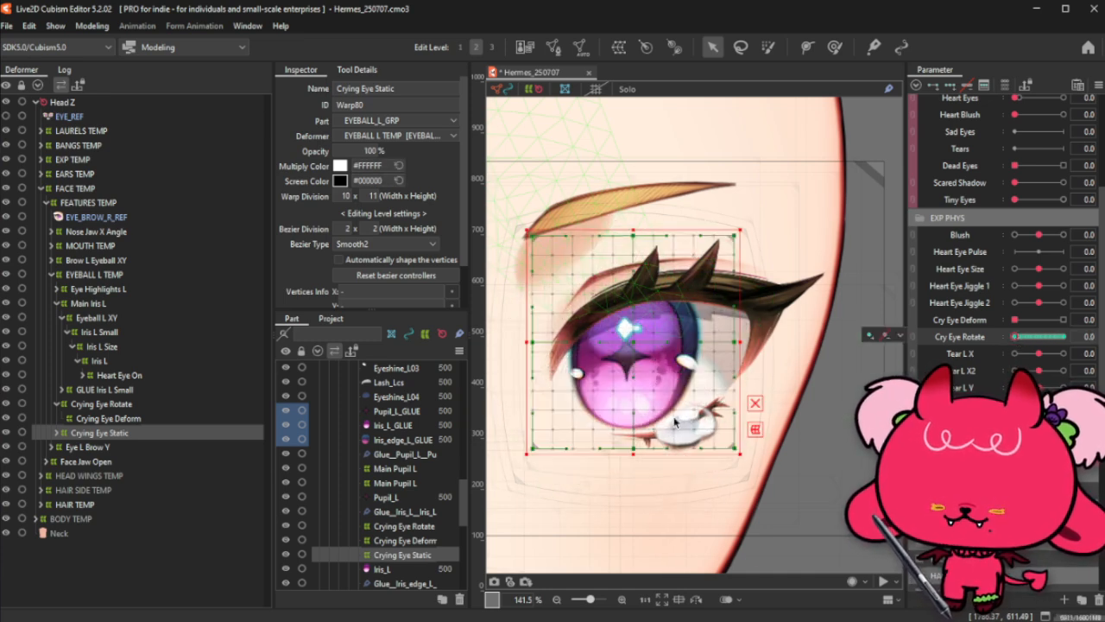
# Step: Try nesting the Crying Eye Static warp inside Crying Eye Deform and preview the motion across Cry Eye Rotate
pyautogui.moveTo(101, 438); pyautogui.dragTo(65, 423)
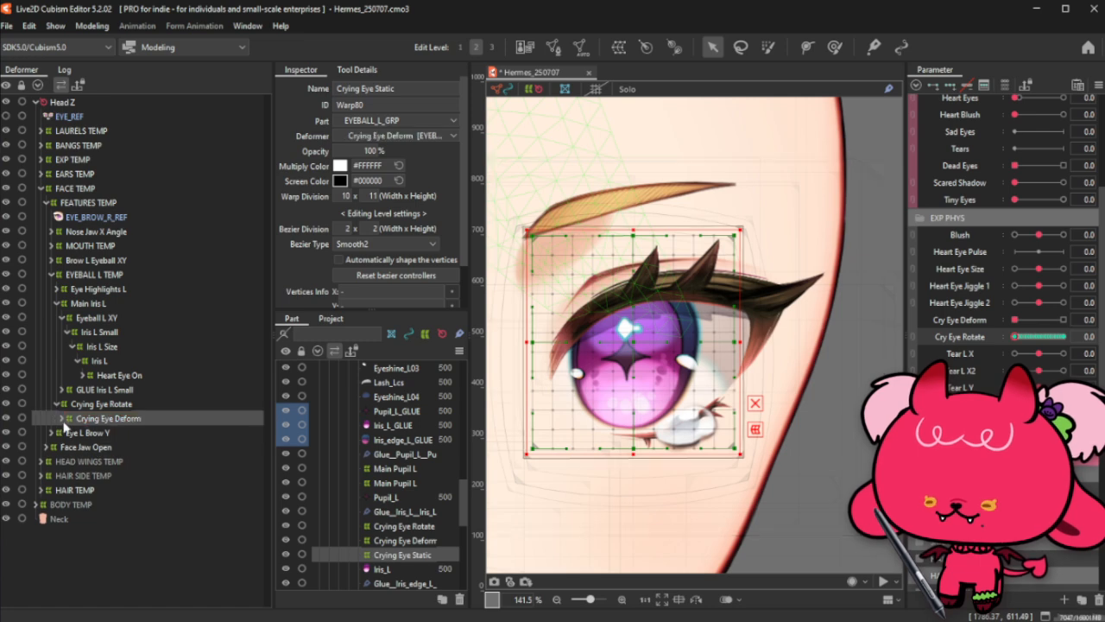
pyautogui.click(62, 419)
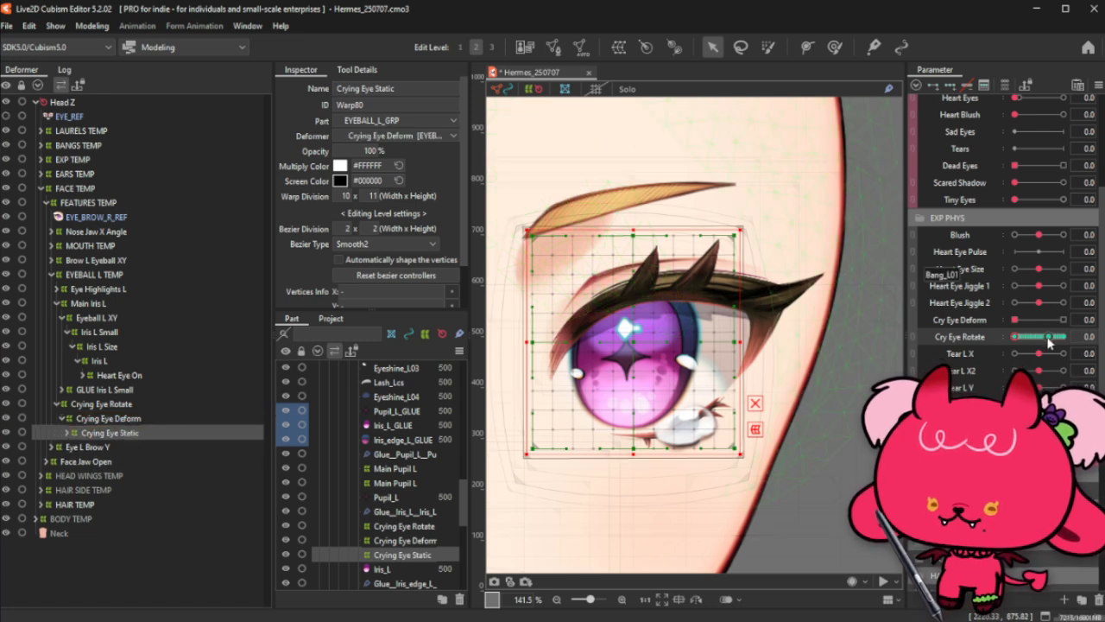
pyautogui.moveTo(1013, 339); pyautogui.dragTo(1101, 343)
pyautogui.moveTo(1023, 338)
pyautogui.mouseDown()
pyautogui.moveTo(1066, 340)
pyautogui.moveTo(1026, 339)
pyautogui.mouseUp()
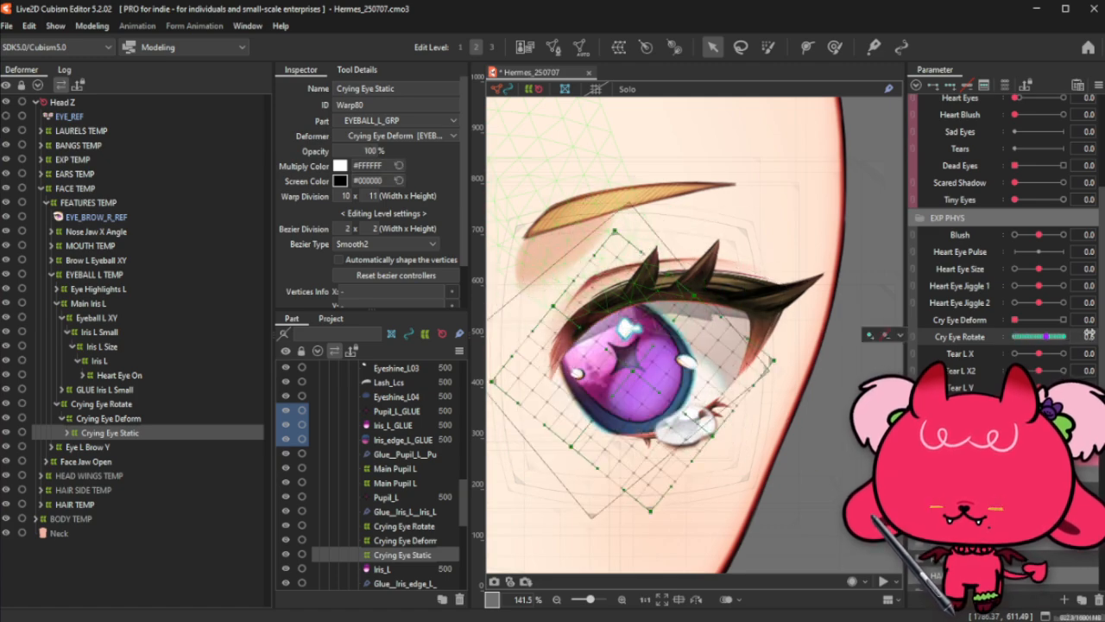
pyautogui.click(1016, 341)
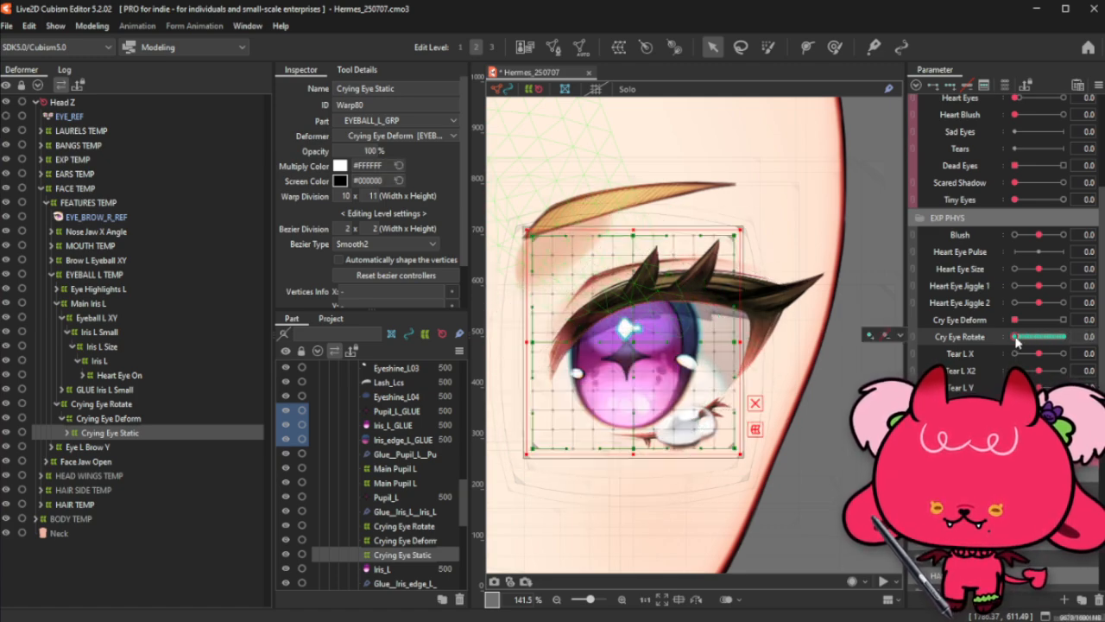
pyautogui.moveTo(1019, 341); pyautogui.dragTo(1025, 342)
# Step: Undo the nesting of Crying Eye Static and the application of its rotation deformer to its children
pyautogui.hotkey('ctrl', 'z')
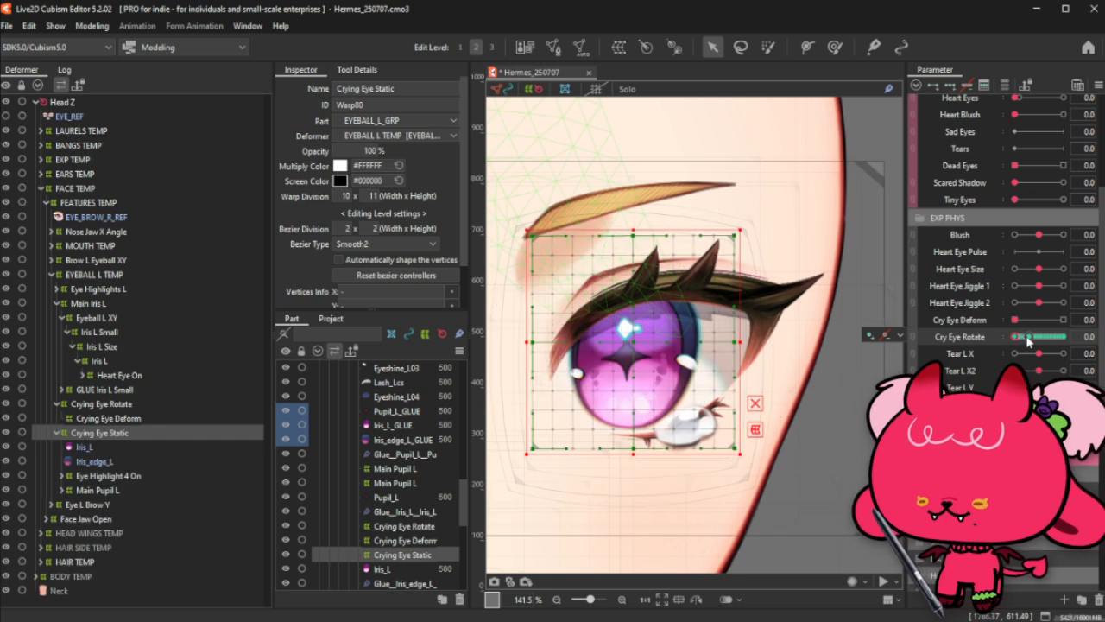
pyautogui.hotkey('ctrl', 'z')
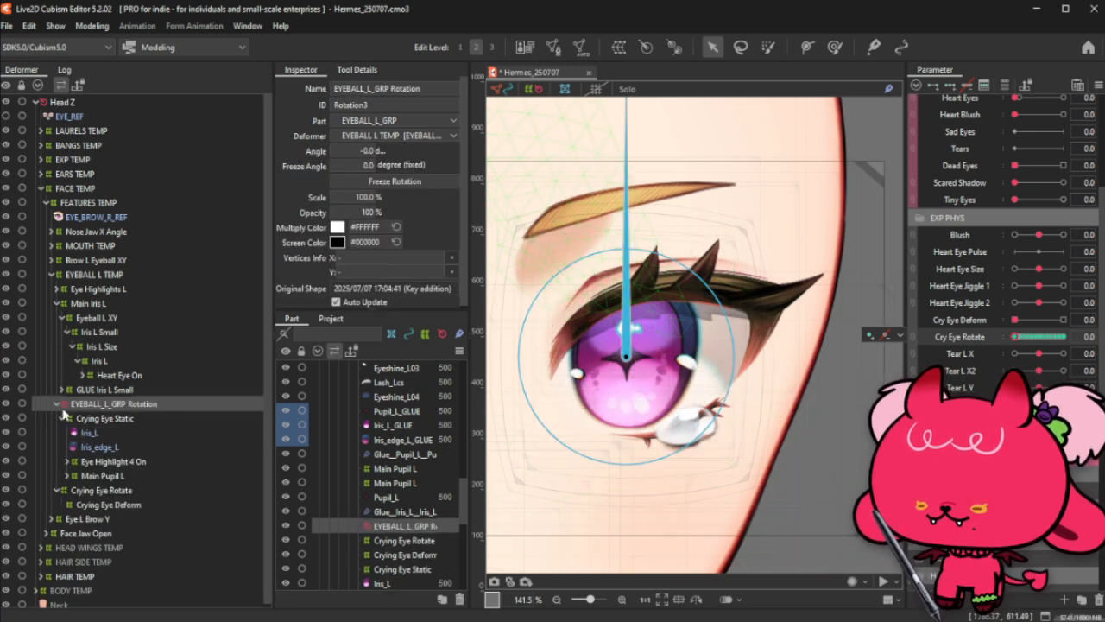
pyautogui.click(74, 419)
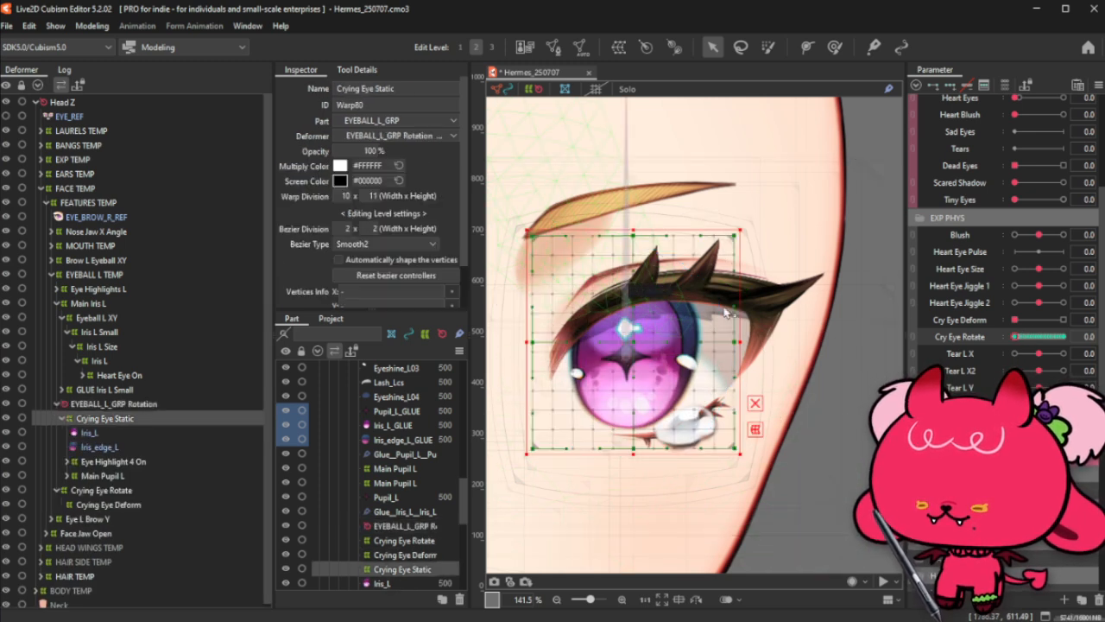
pyautogui.click(966, 84)
# Step: Nest Crying Eye Static's parent rotation deformer inside the Crying Eye Deform warp deformer and expand its branch
pyautogui.click(100, 404)
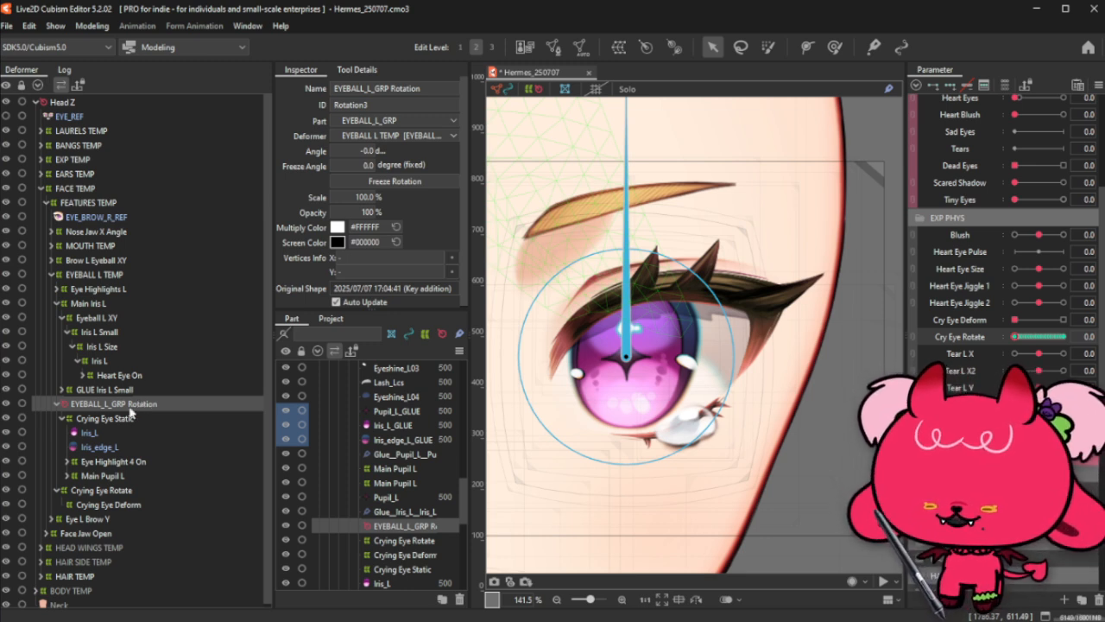
pyautogui.moveTo(118, 408); pyautogui.dragTo(100, 512)
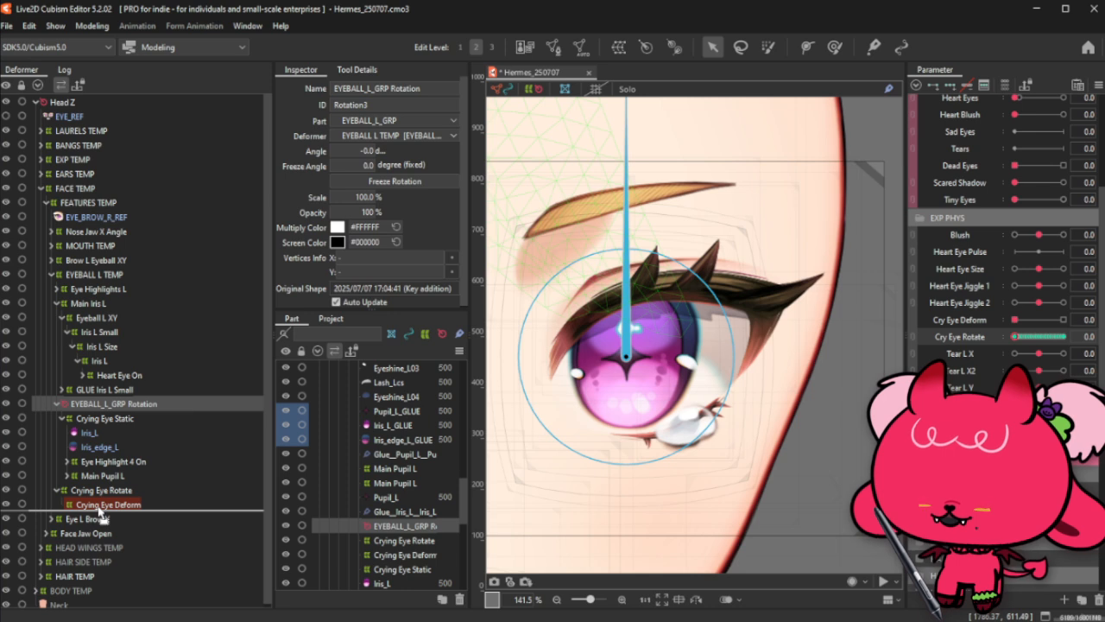
pyautogui.moveTo(99, 510); pyautogui.dragTo(100, 509)
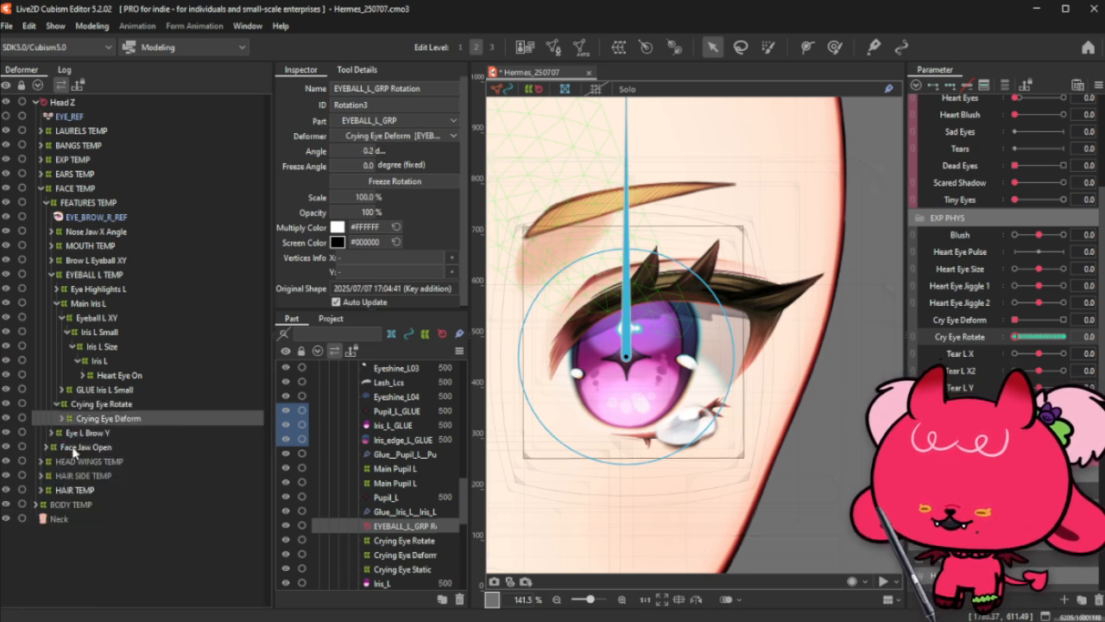
pyautogui.click(61, 421)
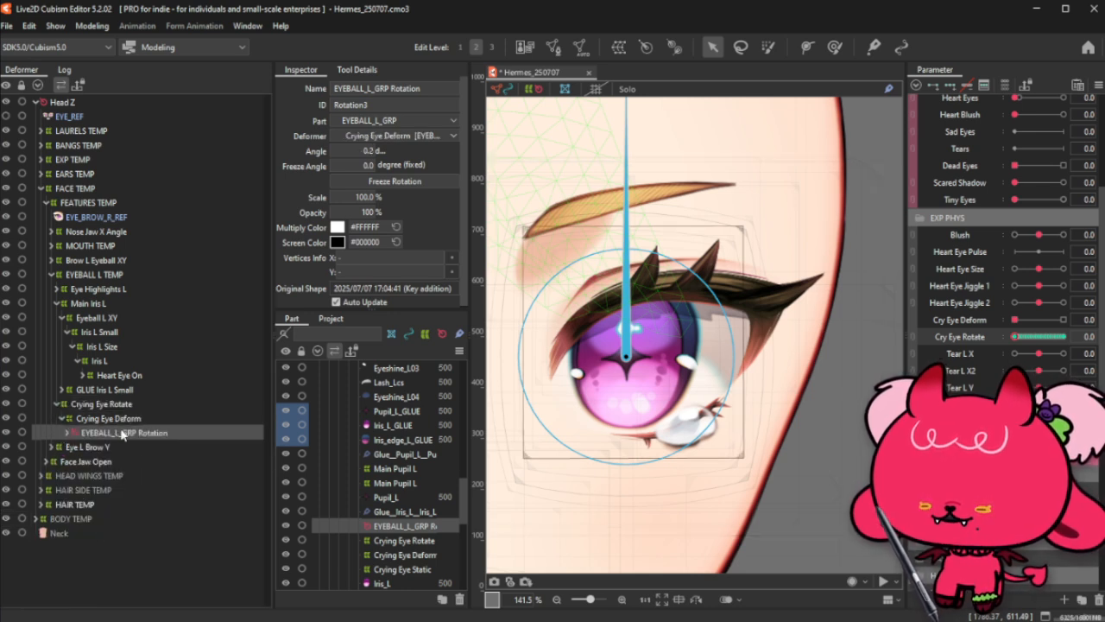
# Step: Try applying the rotation deformer inside Crying Eye Deform to its child elements and test Cry Eye Rotate with Cry Eye Deform at 1.0
pyautogui.click(90, 26)
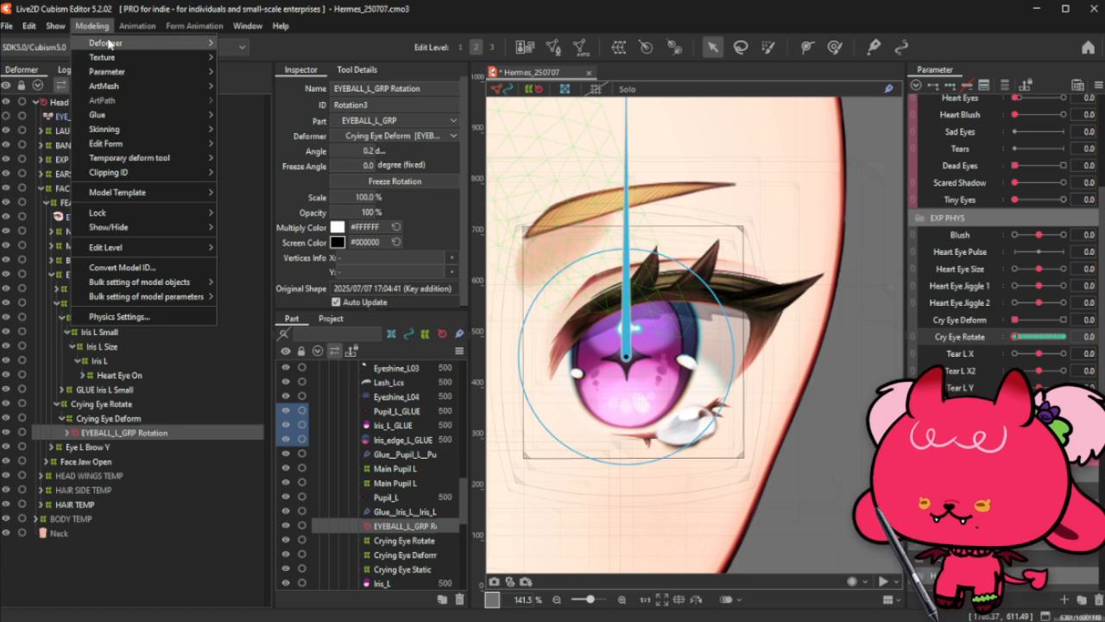
pyautogui.moveTo(103, 43)
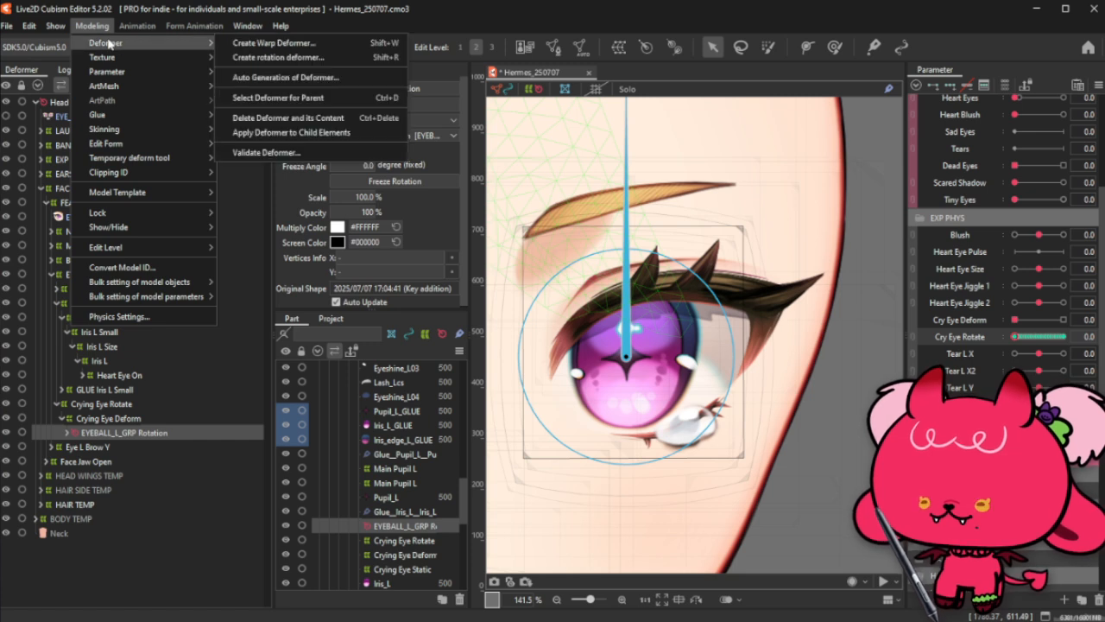
pyautogui.click(297, 136)
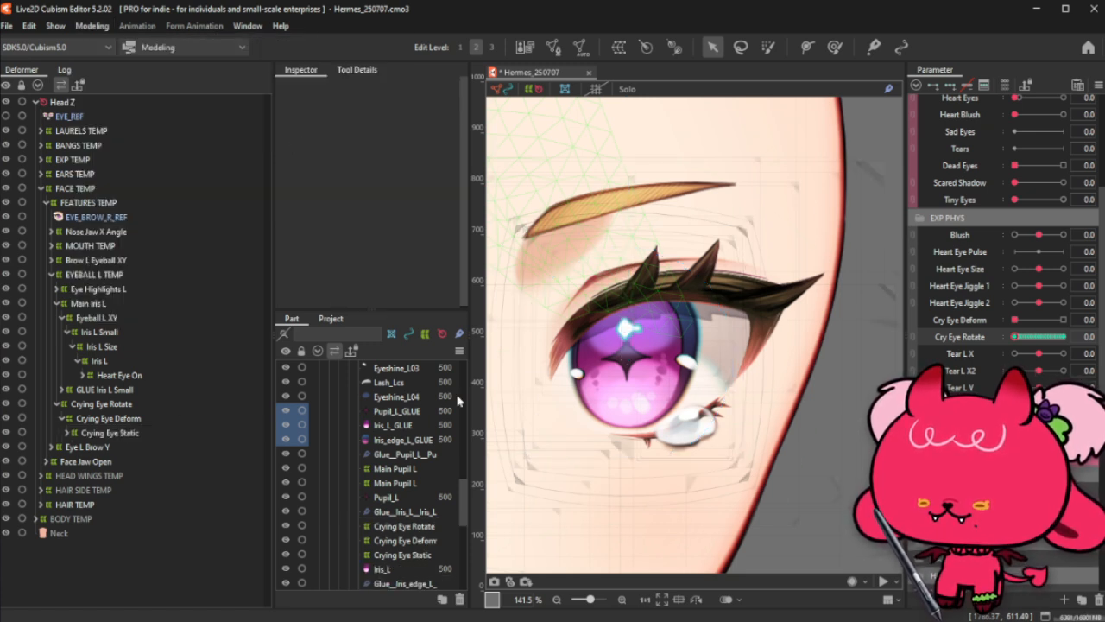
pyautogui.moveTo(1016, 337)
pyautogui.mouseDown()
pyautogui.moveTo(1051, 343)
pyautogui.moveTo(1024, 339)
pyautogui.moveTo(1050, 339)
pyautogui.moveTo(1035, 337)
pyautogui.mouseUp()
pyautogui.click(1064, 320)
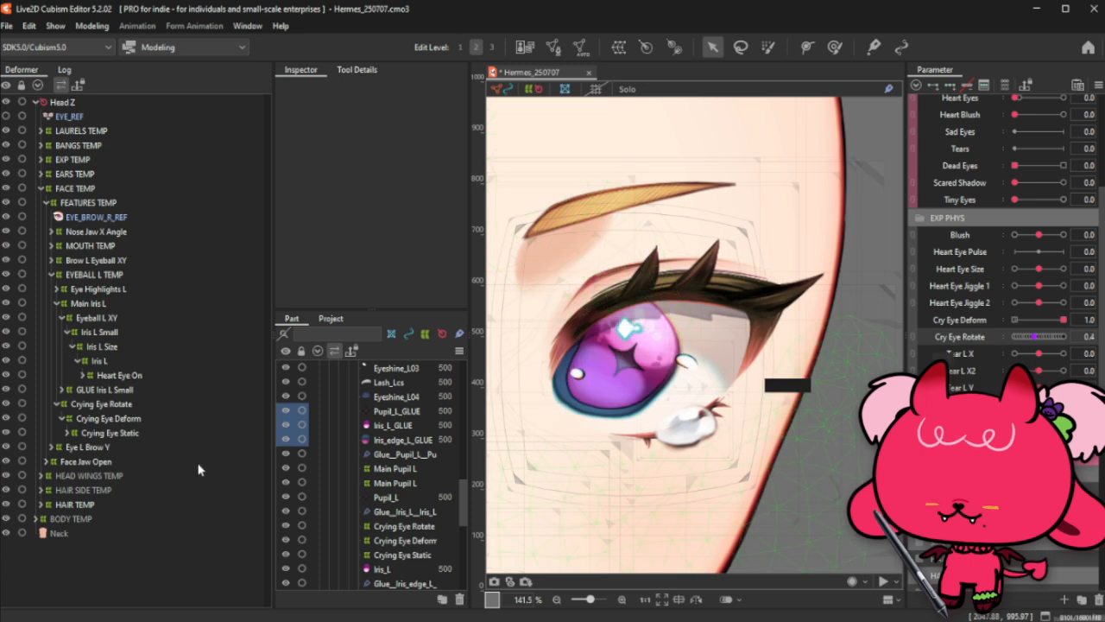
pyautogui.click(1016, 338)
pyautogui.click(154, 433)
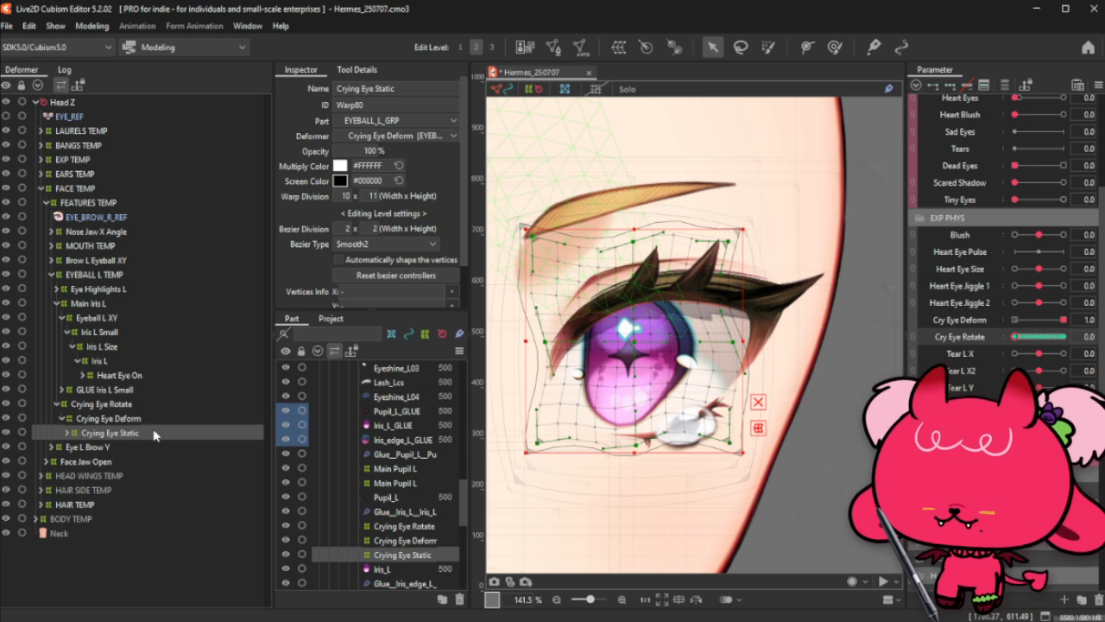
pyautogui.press('Escape')
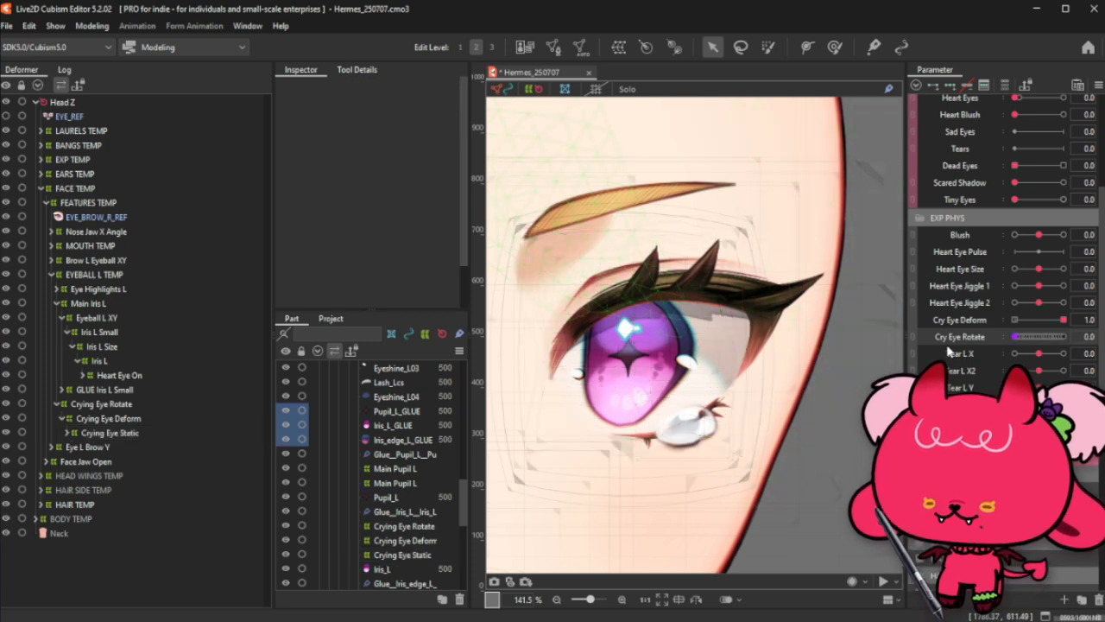
# Step: Undo applying the rotation deformer to its children and nesting it inside Crying Eye Deform
pyautogui.hotkey('ctrl', 'z')
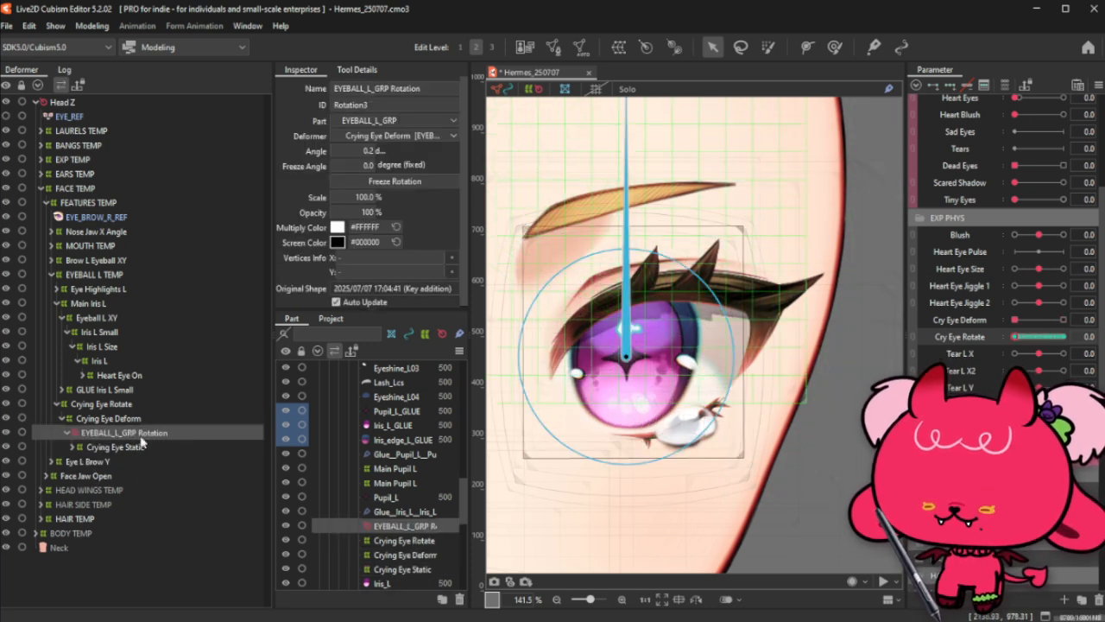
pyautogui.click(156, 445)
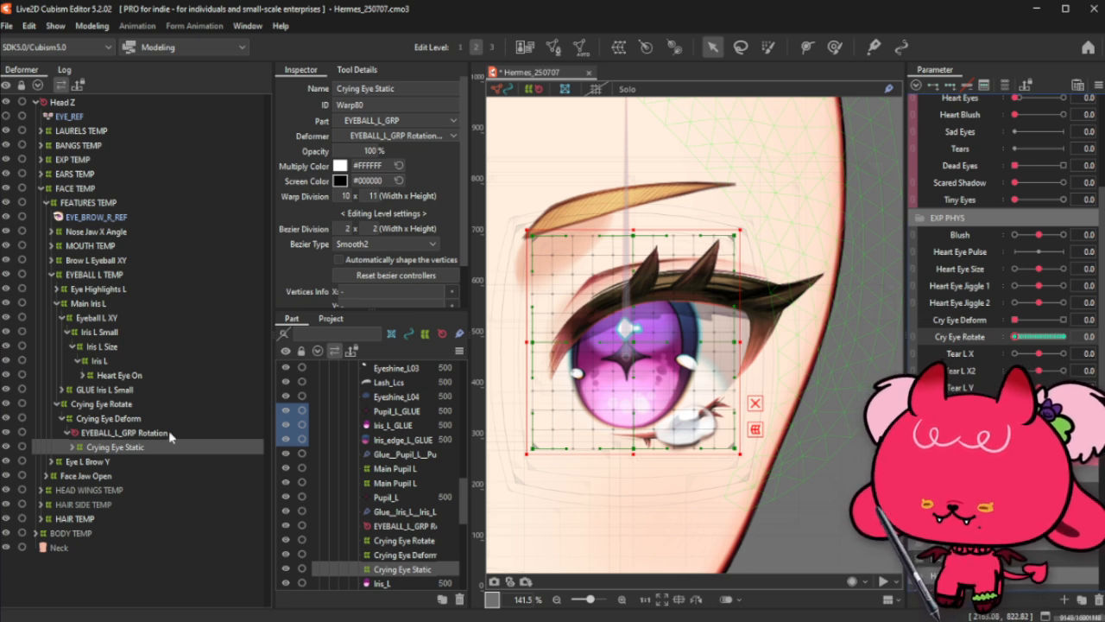
pyautogui.hotkey('ctrl', 'z')
pyautogui.hotkey('ctrl', 'z')
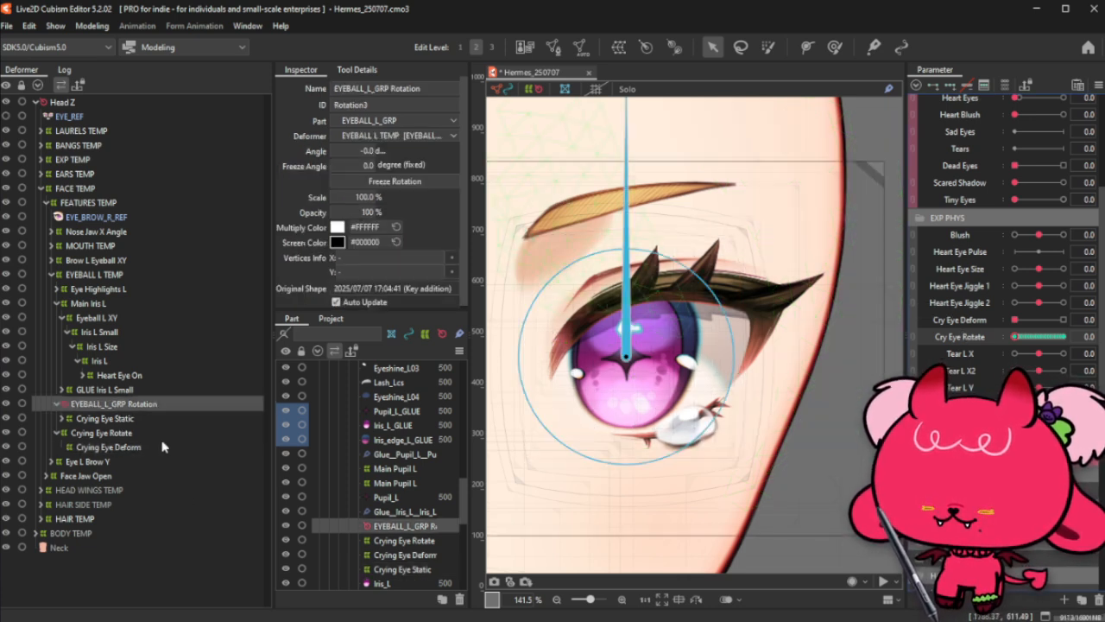
pyautogui.click(103, 432)
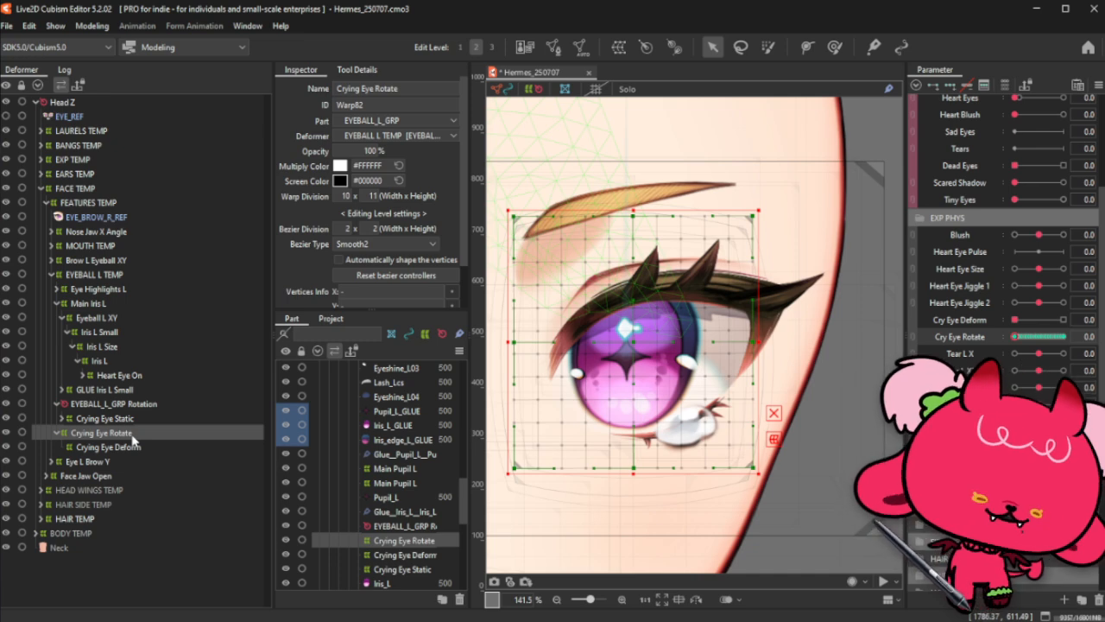
pyautogui.click(159, 407)
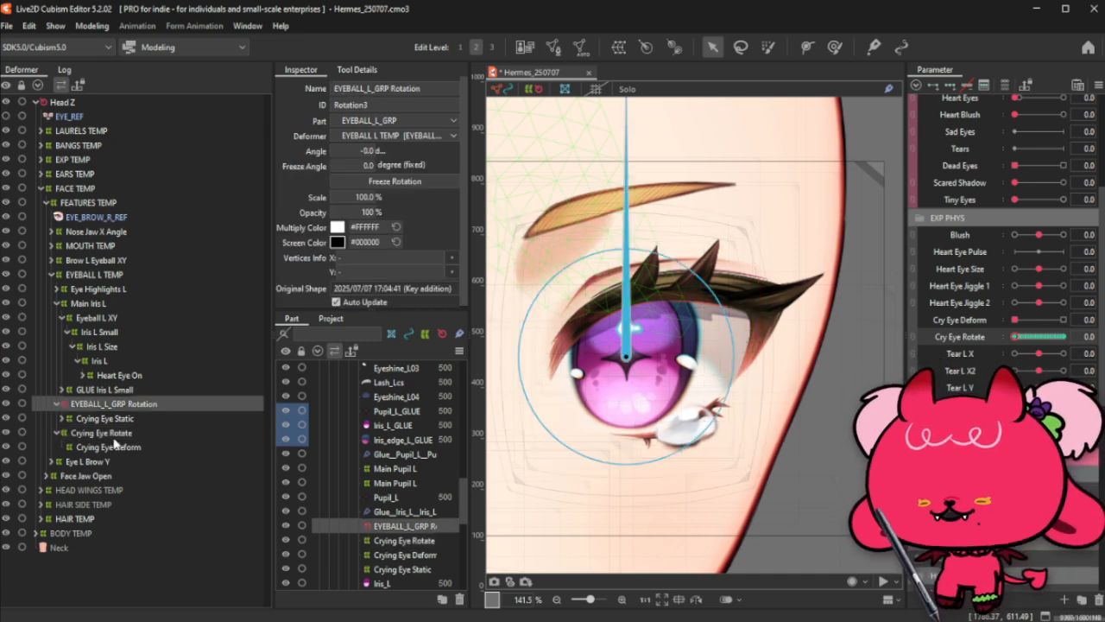
# Step: Undo back through the baking of the rotation deformer into Crying Eye Rotate, restoring it as that warp's parent
pyautogui.click(113, 437)
pyautogui.hotkey('ctrl', 'z')
pyautogui.hotkey('ctrl', 'z')
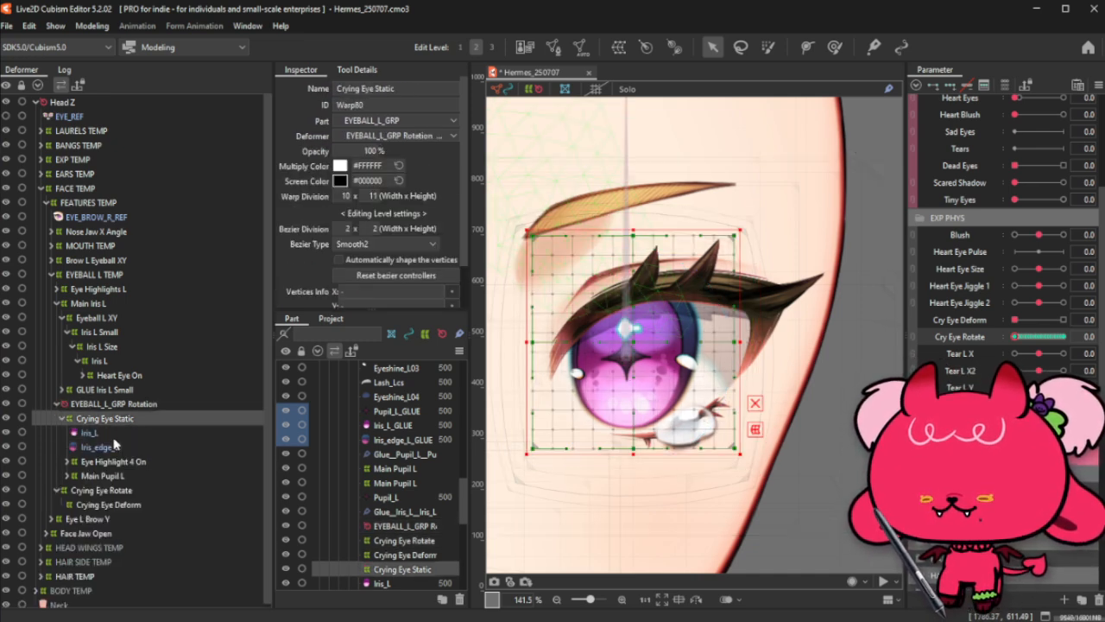
pyautogui.hotkey('ctrl', 'z')
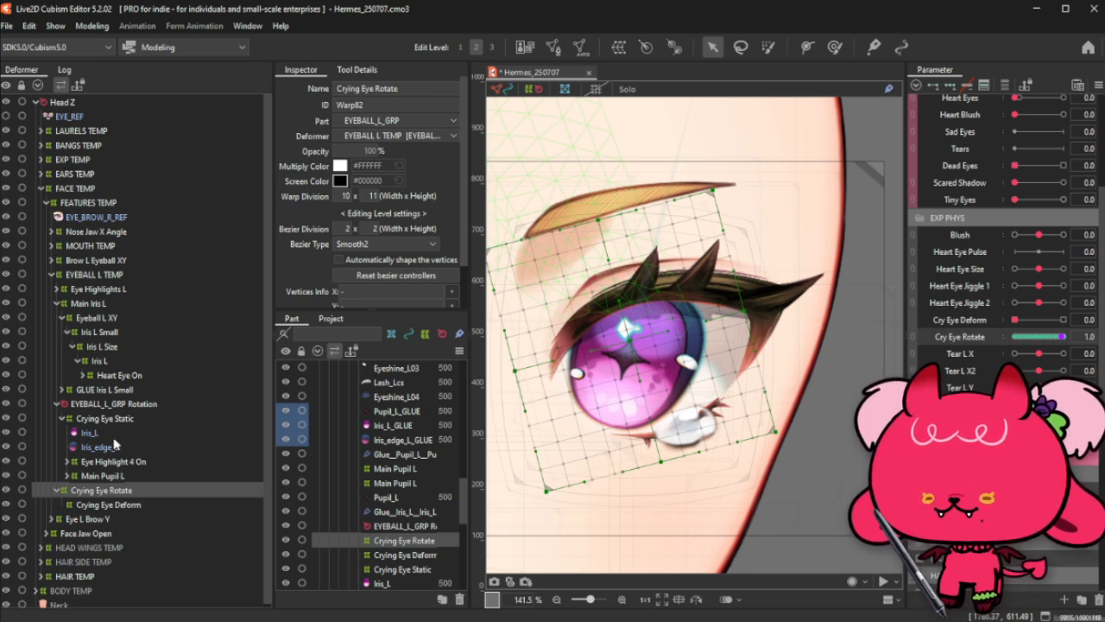
pyautogui.hotkey('ctrl', 'z')
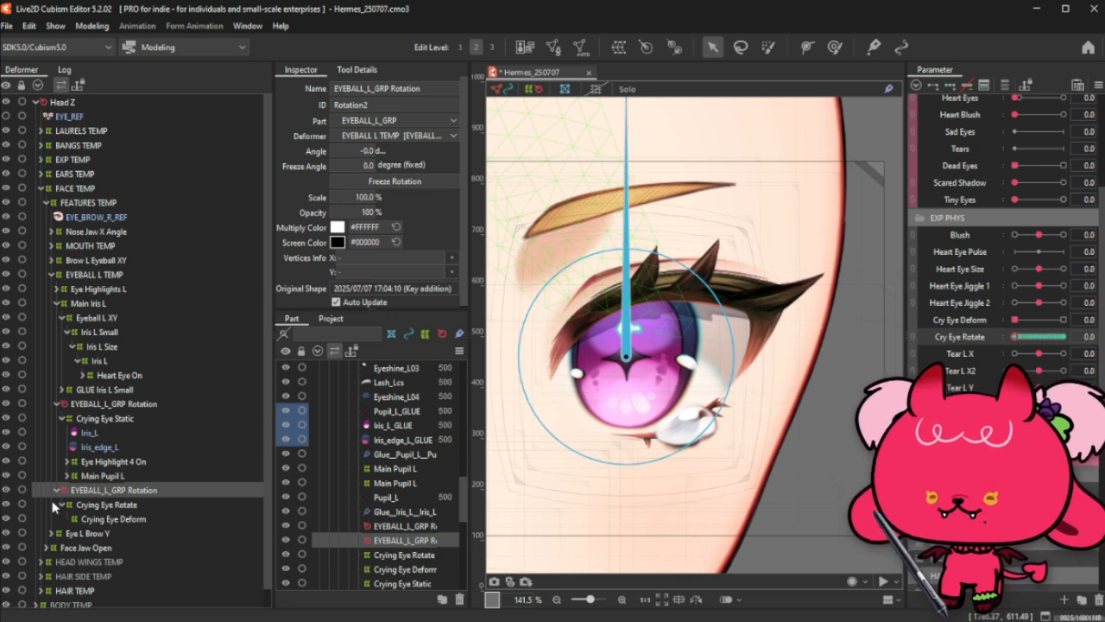
# Step: Duplicate the rotation deformer above Crying Eye Rotate
pyautogui.click(129, 505)
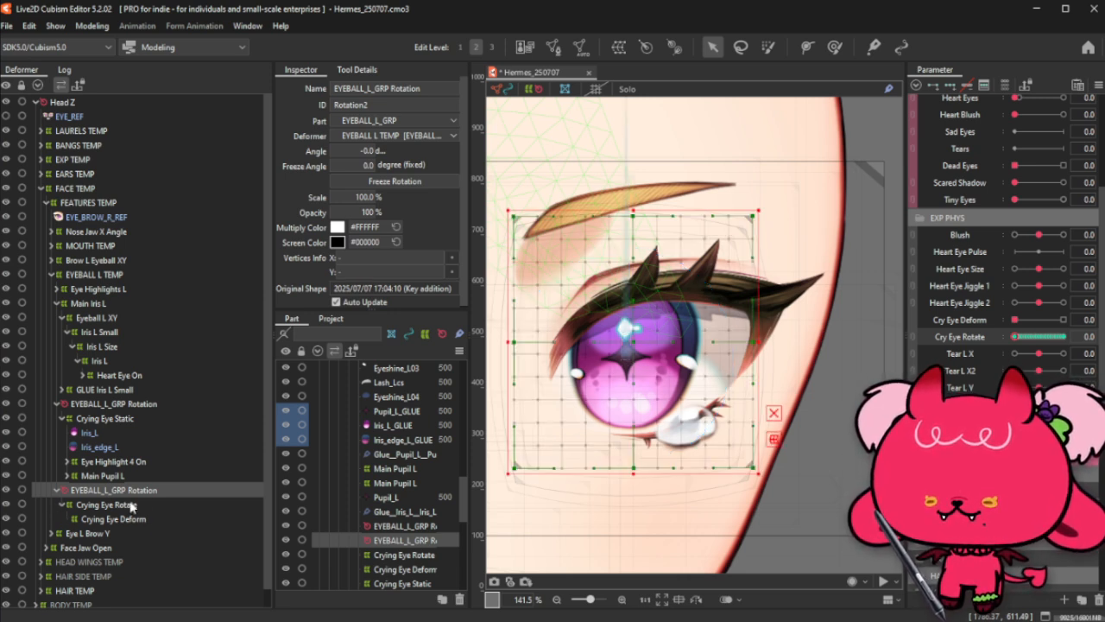
pyautogui.click(149, 490)
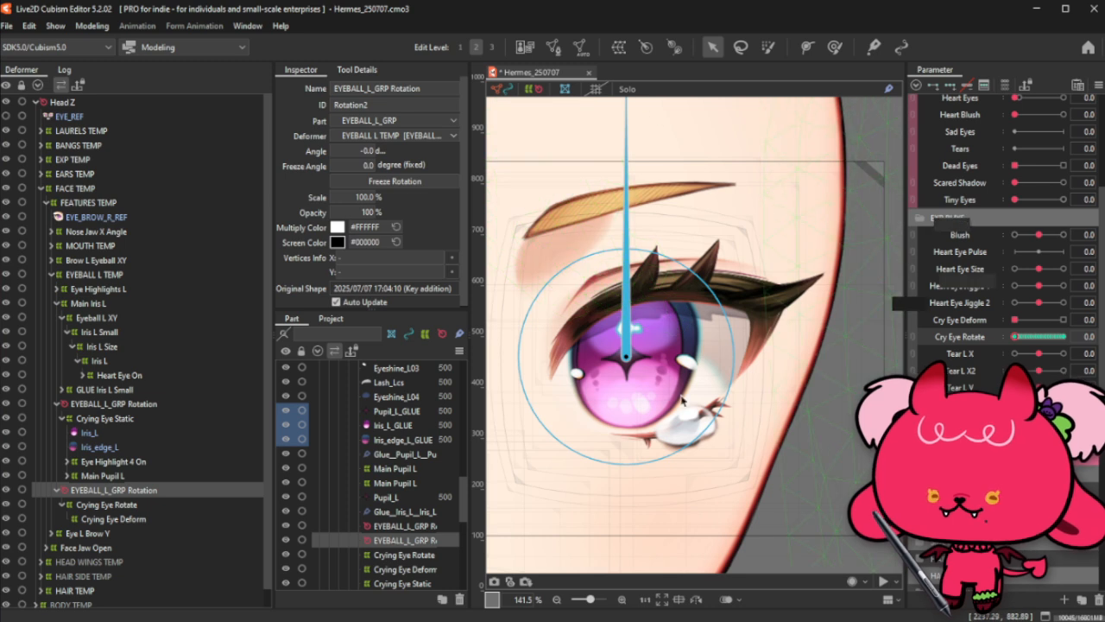
pyautogui.click(113, 404)
pyautogui.click(127, 491)
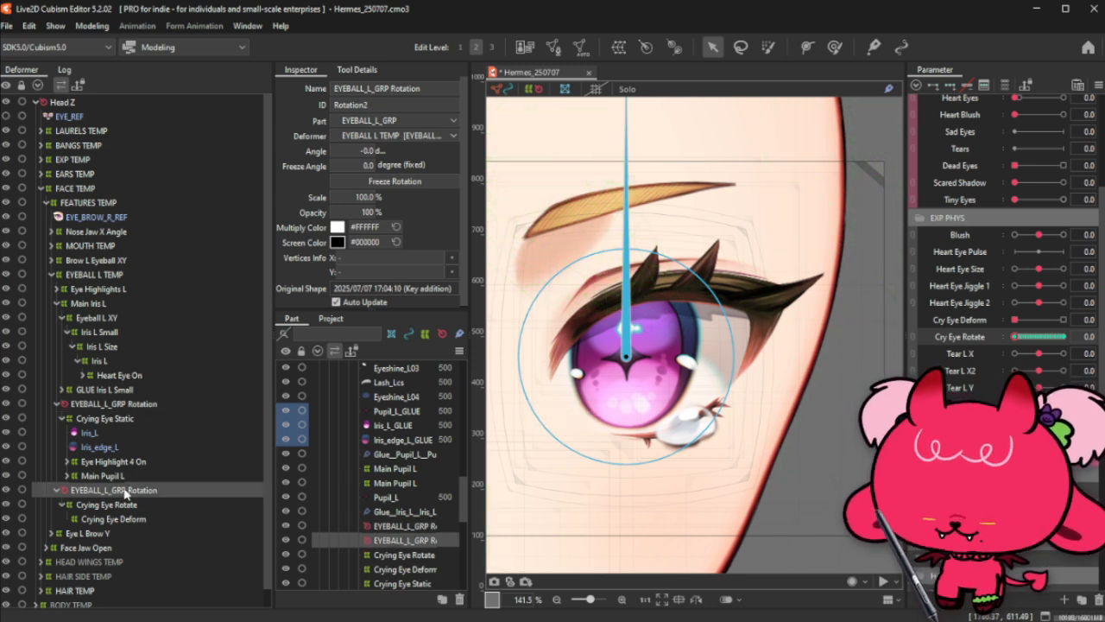
pyautogui.hotkey('ctrl', 'c')
pyautogui.hotkey('ctrl', 'v')
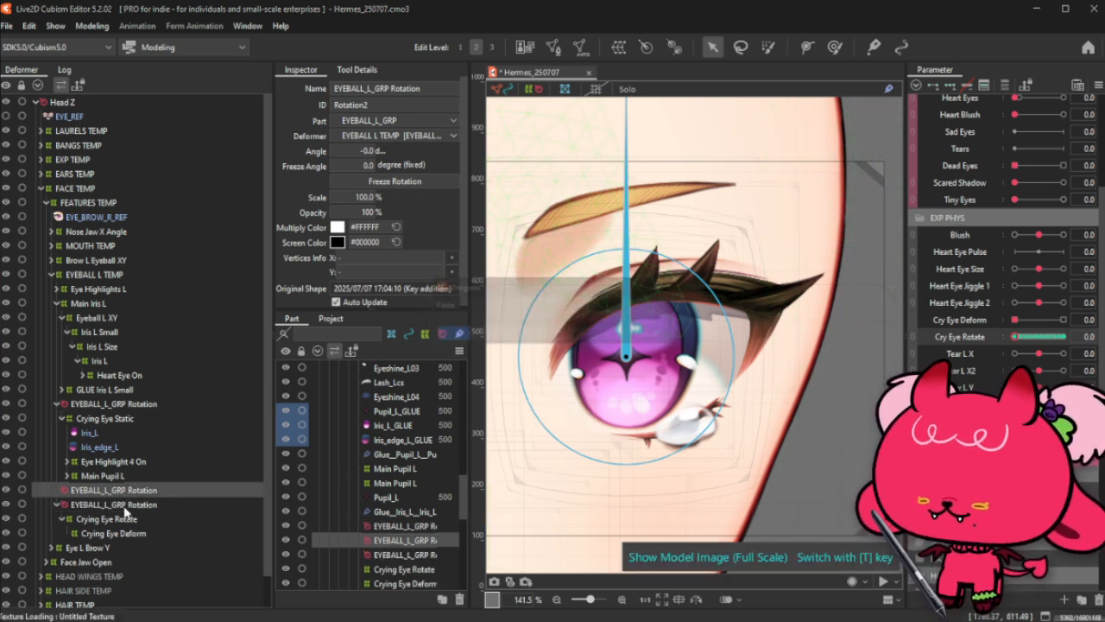
# Step: Reflect the Cry Eye Rotate keys on the duplicated rotation deformer
pyautogui.click(123, 518)
pyautogui.keyDown('ctrl'); pyautogui.click(121, 418); pyautogui.keyUp('ctrl')
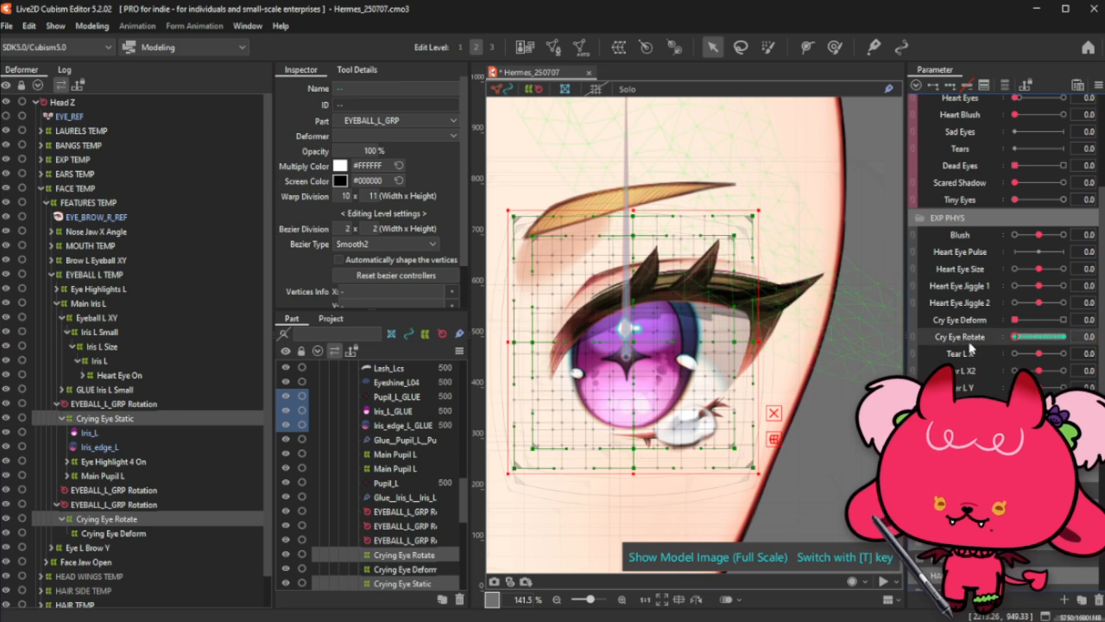
pyautogui.click(139, 490)
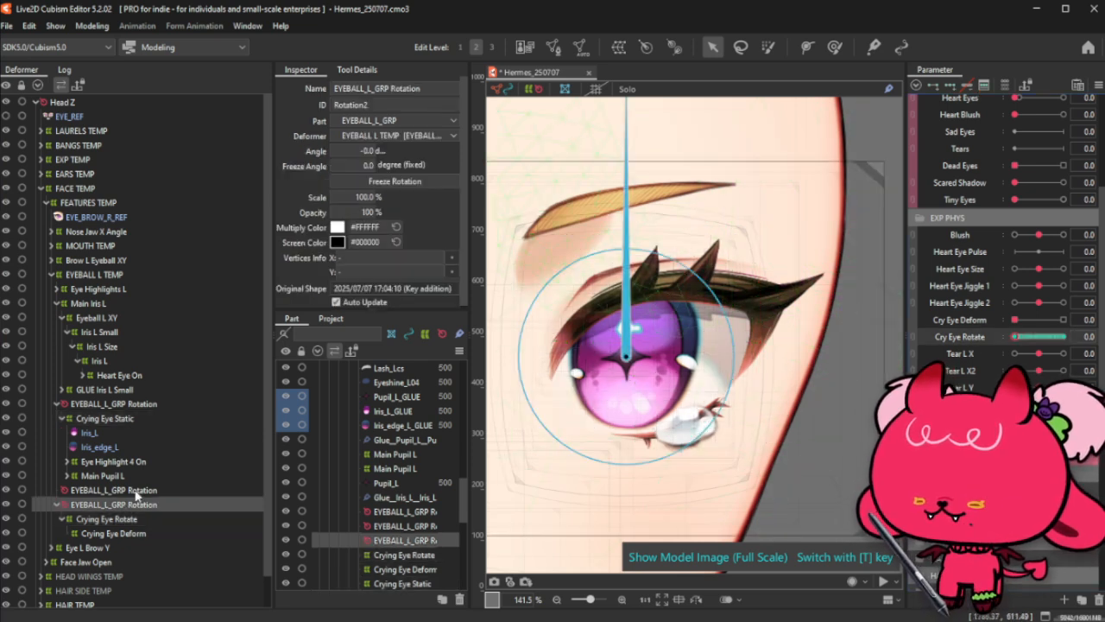
pyautogui.moveTo(1012, 342)
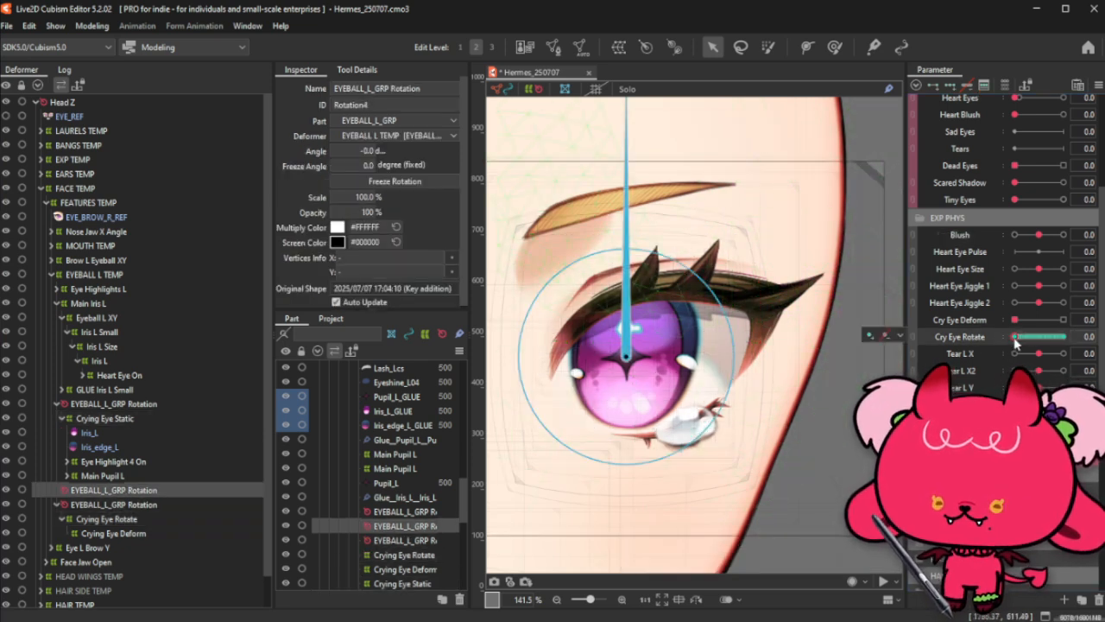
pyautogui.click(917, 353)
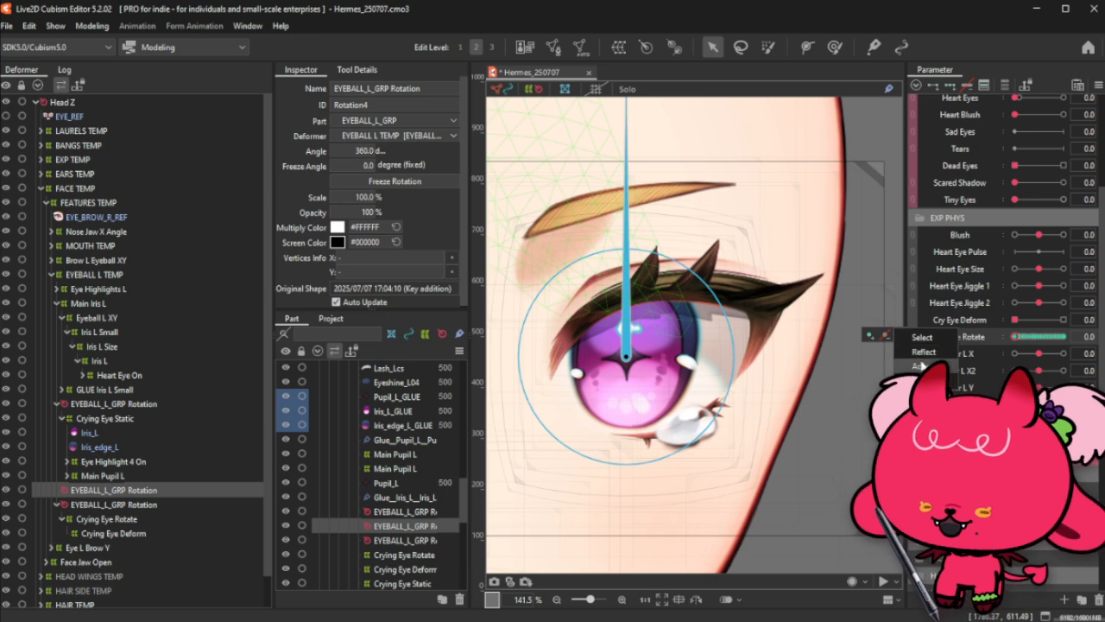
# Step: Open the key value adjustment for Cry Eye Rotate and round the second and third keys to 0.05 and 0.1
pyautogui.click(922, 366)
pyautogui.doubleClick(579, 286)
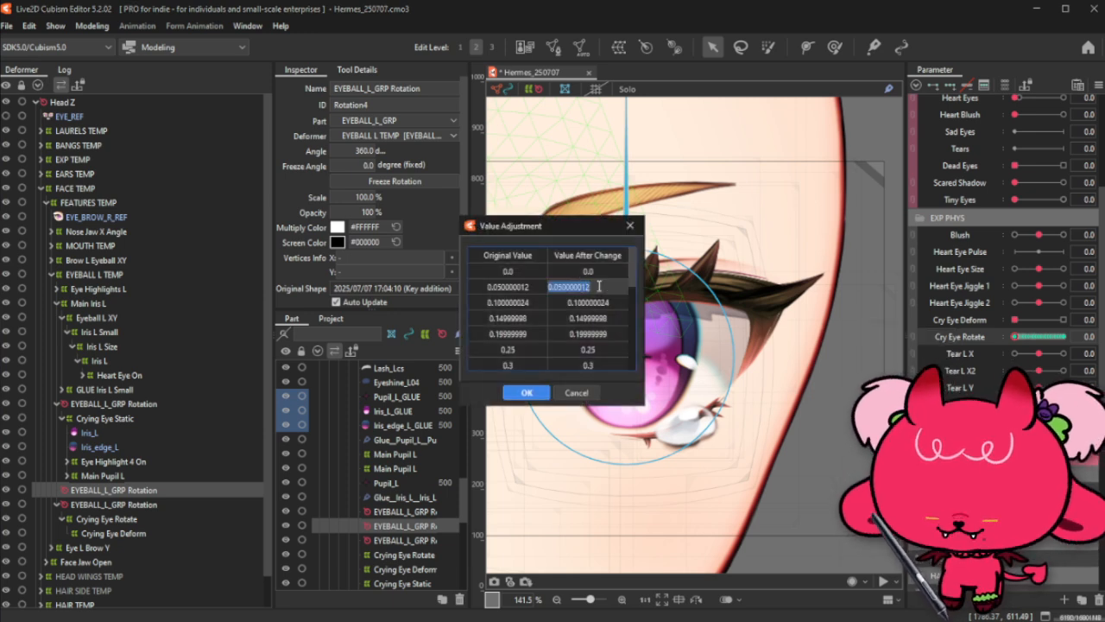
pyautogui.press('BackSpace')
pyautogui.write('.05')
pyautogui.press('Return')
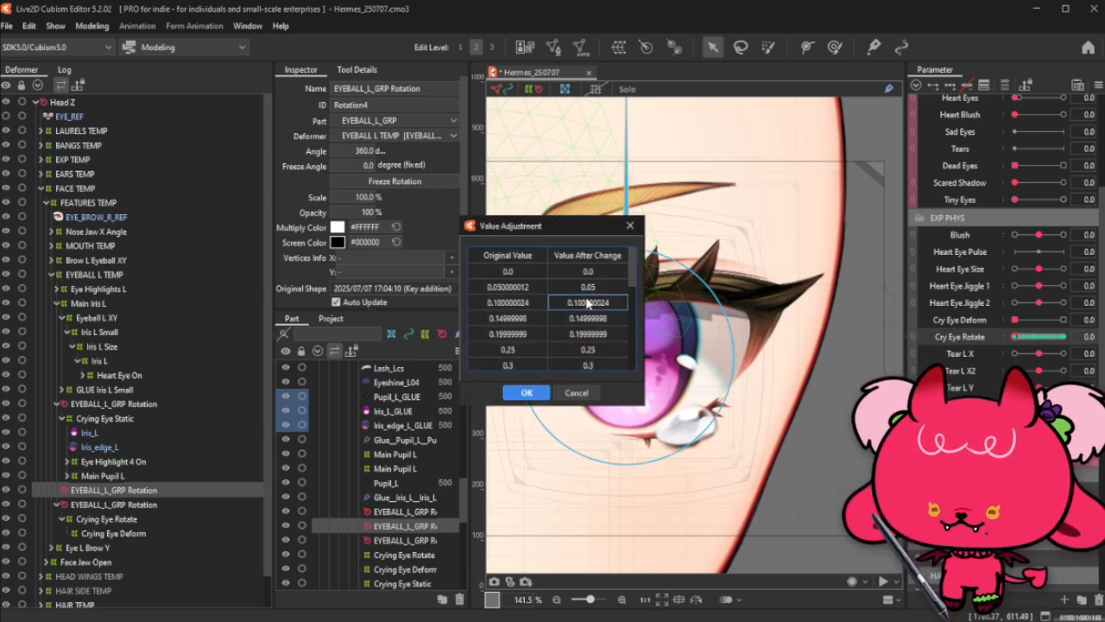
pyautogui.doubleClick(587, 302)
pyautogui.press('BackSpace')
pyautogui.write('.1')
pyautogui.press('Return')
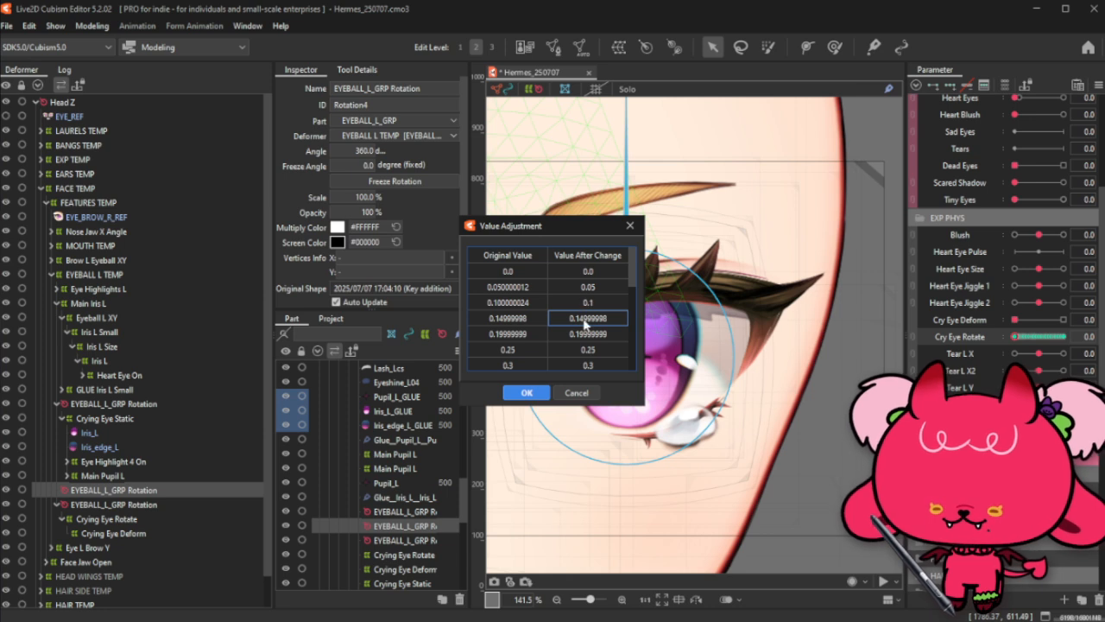
# Step: Round the fourth and fifth Cry Eye Rotate keys to 0.15 and 0.2
pyautogui.doubleClick(584, 320)
pyautogui.press('BackSpace')
pyautogui.write('.15')
pyautogui.press('Return')
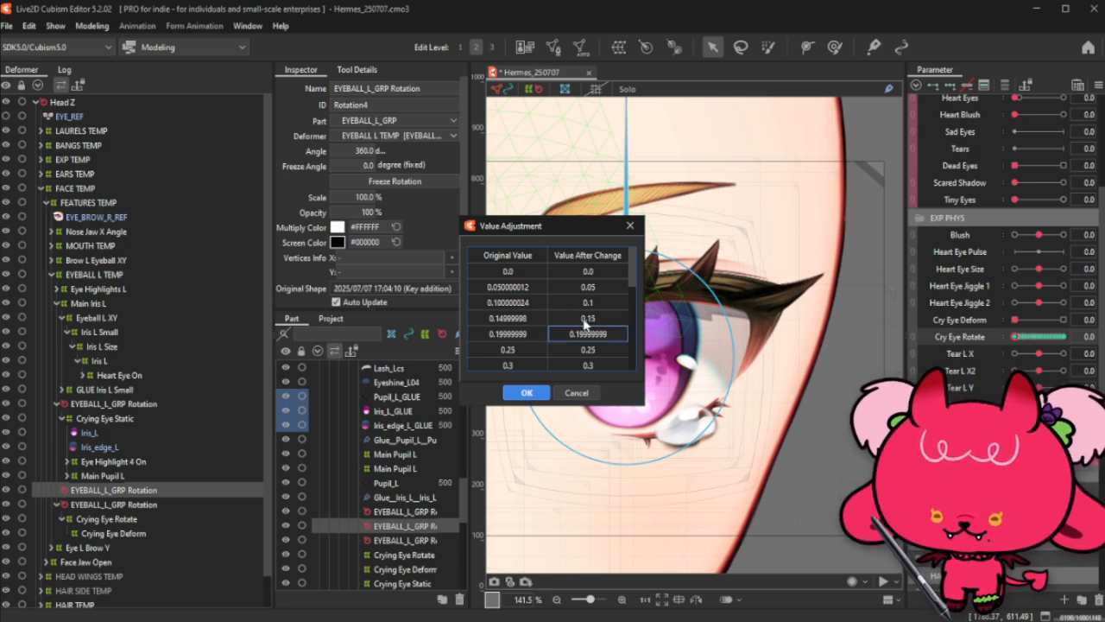
pyautogui.doubleClick(595, 334)
pyautogui.press('BackSpace')
pyautogui.write('.2')
pyautogui.press('Return')
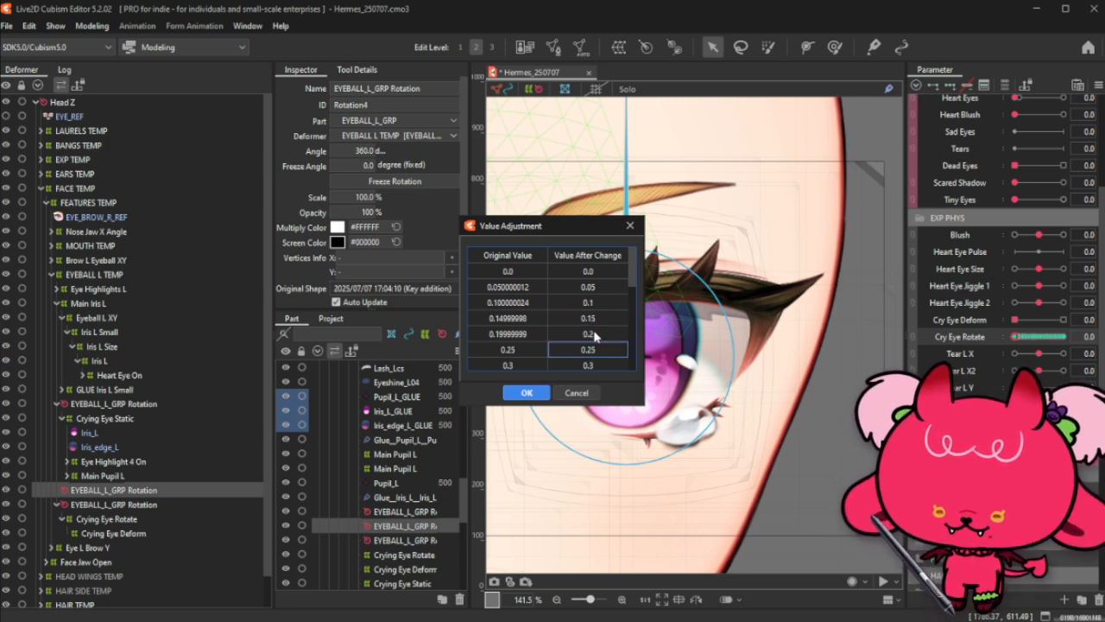
# Step: Round the remaining uneven Cry Eye Rotate keys to 0.35 and 0.4 and apply the adjusted values
pyautogui.scroll(-1, 594, 336)
pyautogui.doubleClick(590, 329)
pyautogui.press('BackSpace')
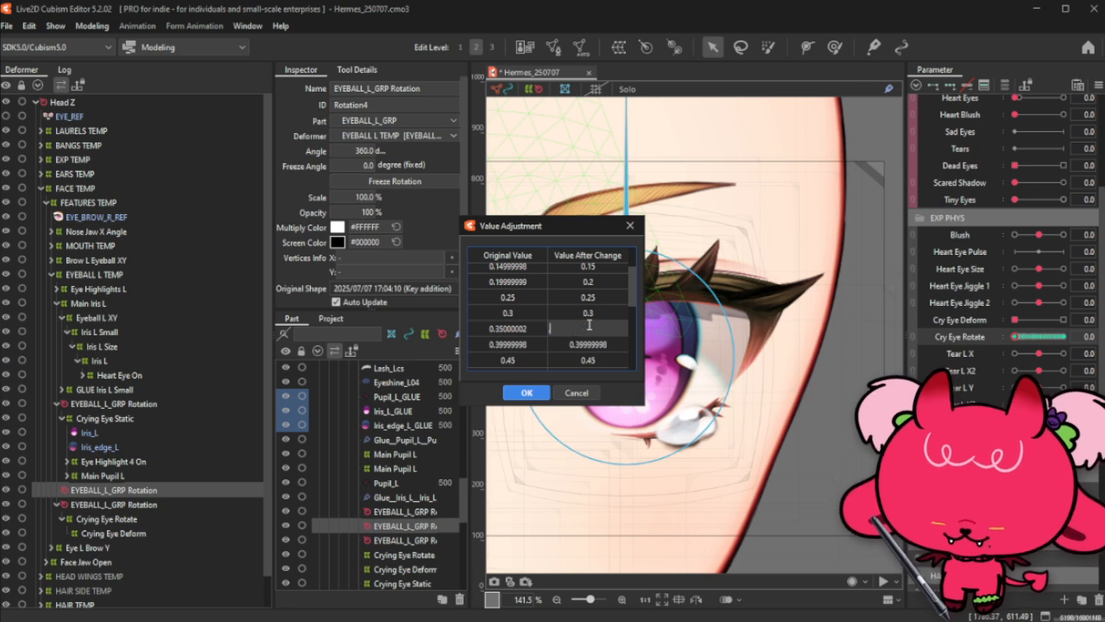
pyautogui.write('.35')
pyautogui.press('Return')
pyautogui.doubleClick(596, 344)
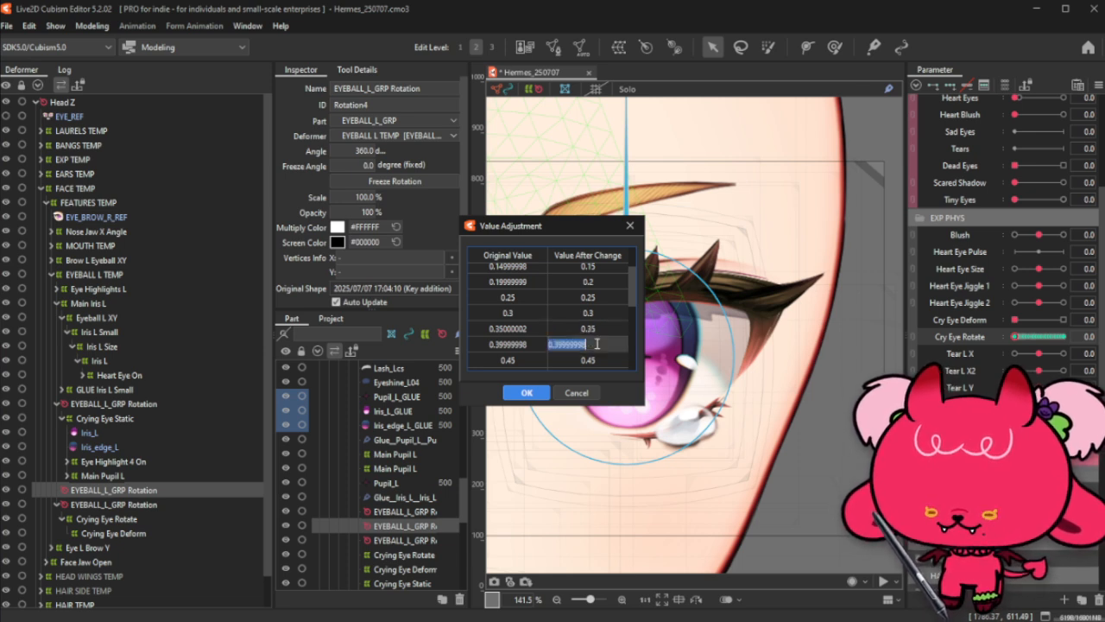
pyautogui.write('0.4')
pyautogui.press('Return')
pyautogui.scroll(-4, 597, 348)
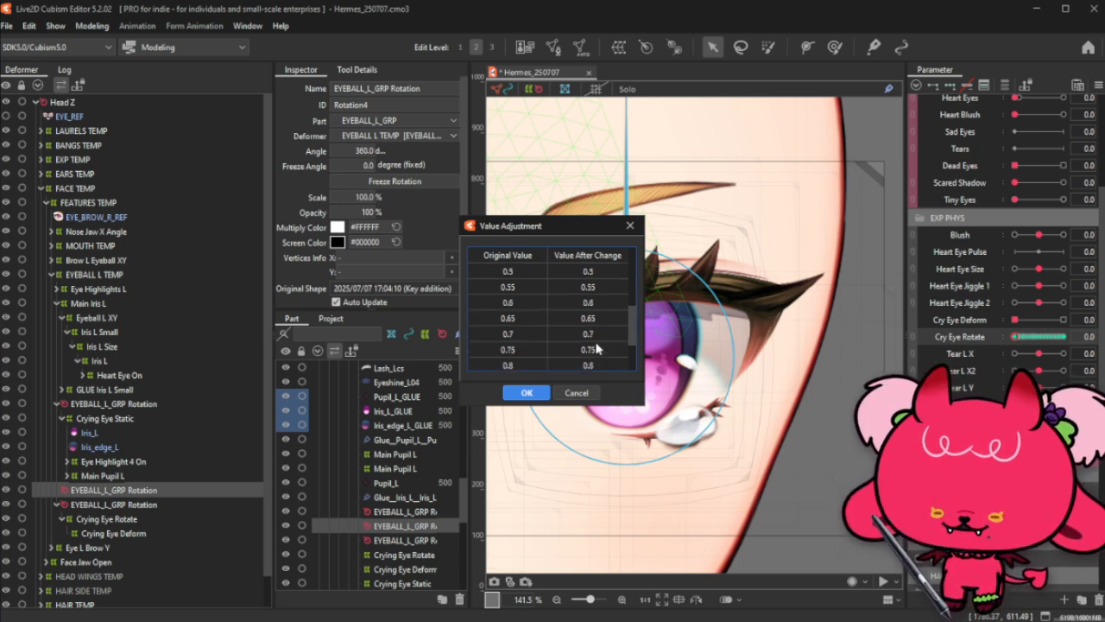
pyautogui.scroll(4, 599, 348)
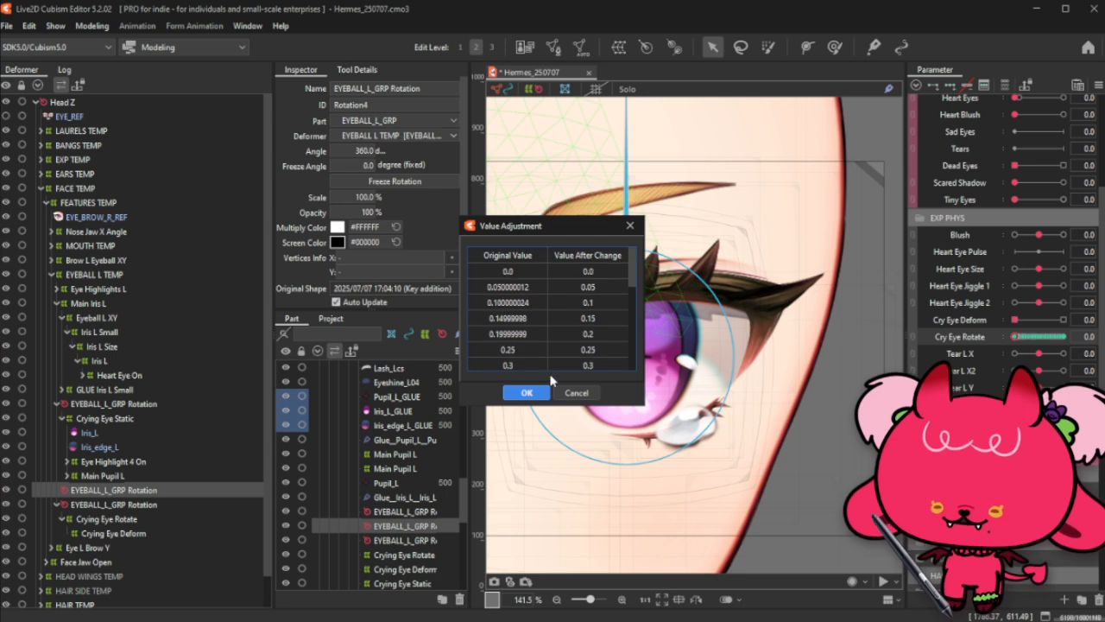
pyautogui.click(527, 392)
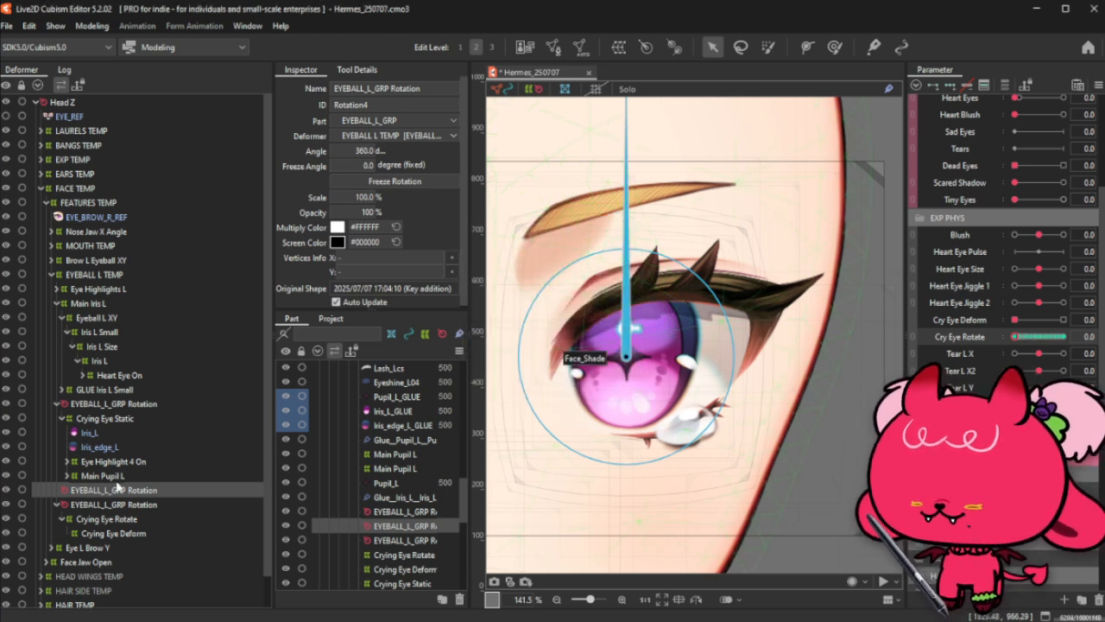
# Step: Move Crying Eye Static under the reflected rotation deformer, delete its old emptied rotation deformer, and expand the new parent's branch
pyautogui.click(97, 419)
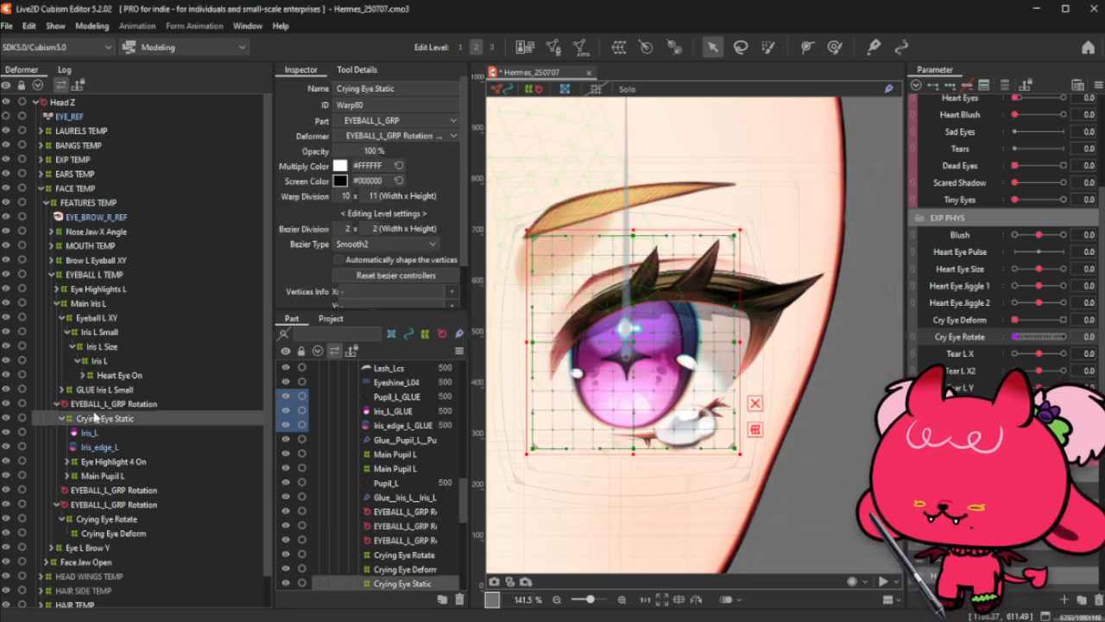
pyautogui.doubleClick(136, 405)
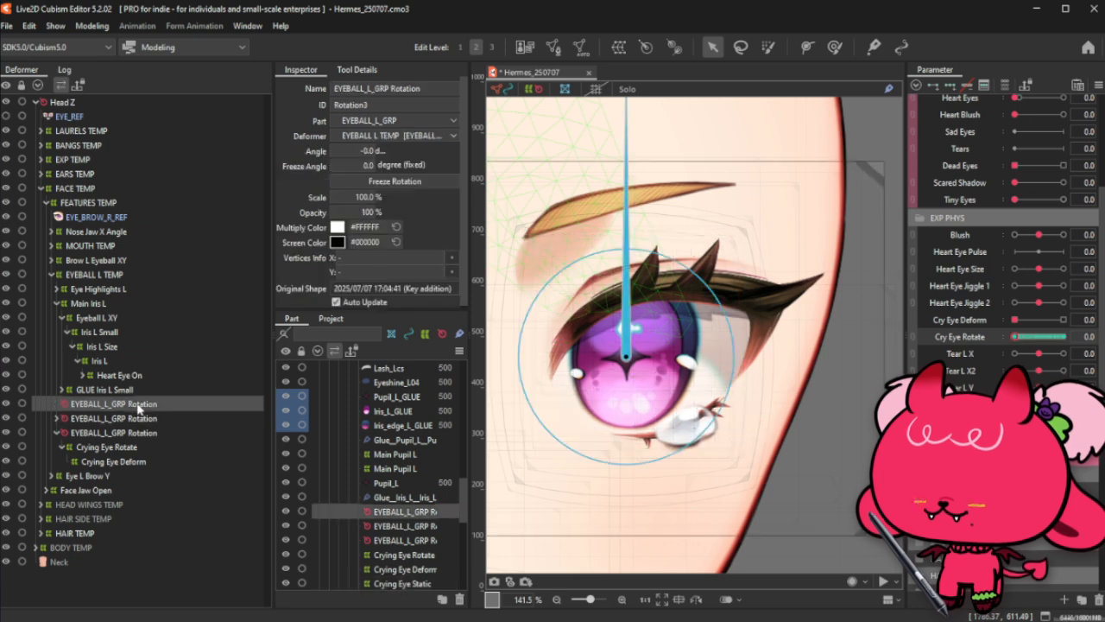
pyautogui.press('Delete')
pyautogui.click(57, 404)
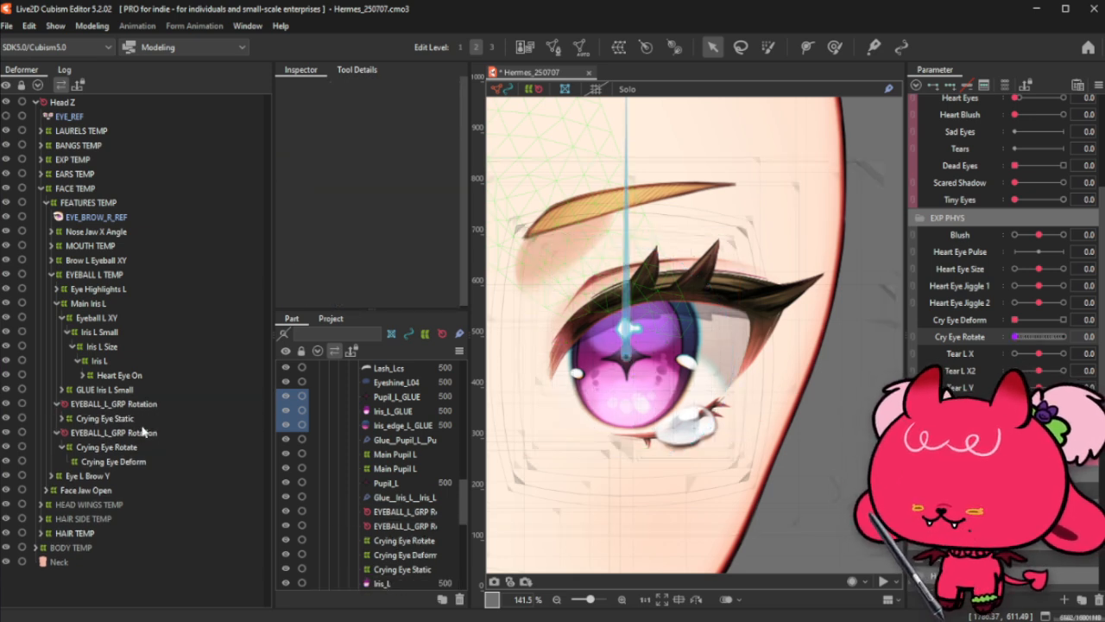
# Step: Apply the rotation deformer above Crying Eye Rotate to its child elements
pyautogui.click(141, 432)
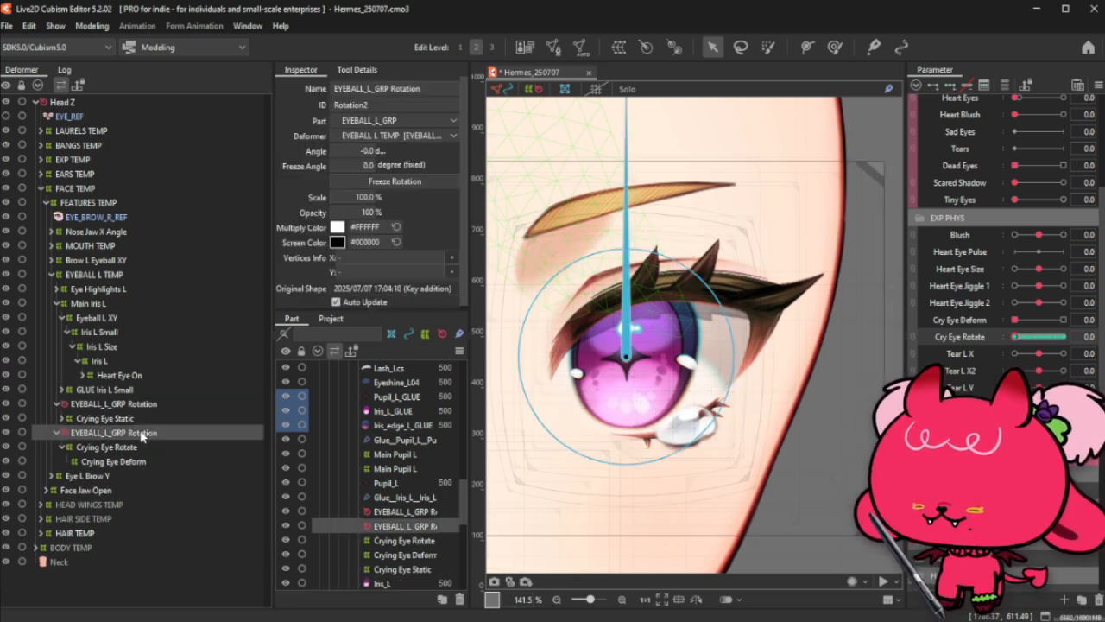
pyautogui.click(91, 25)
pyautogui.moveTo(105, 43)
pyautogui.click(274, 129)
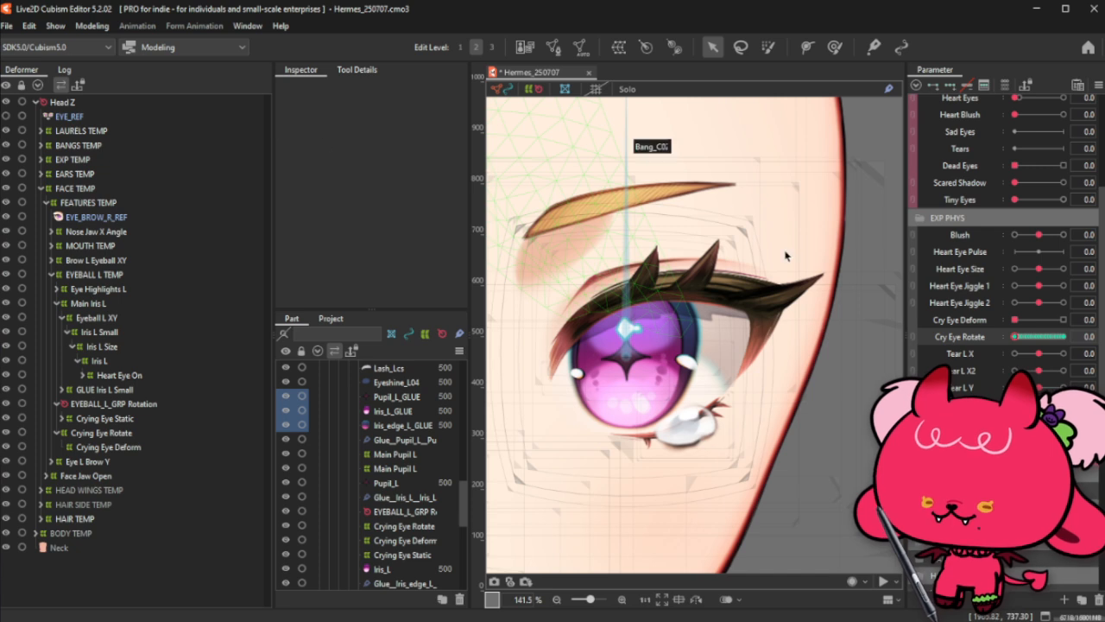
# Step: Sweep Cry Eye Rotate to 0.9 and back to 0 to check the eye's motion and the Crying Eye Rotate warp
pyautogui.moveTo(1016, 337); pyautogui.dragTo(1058, 339)
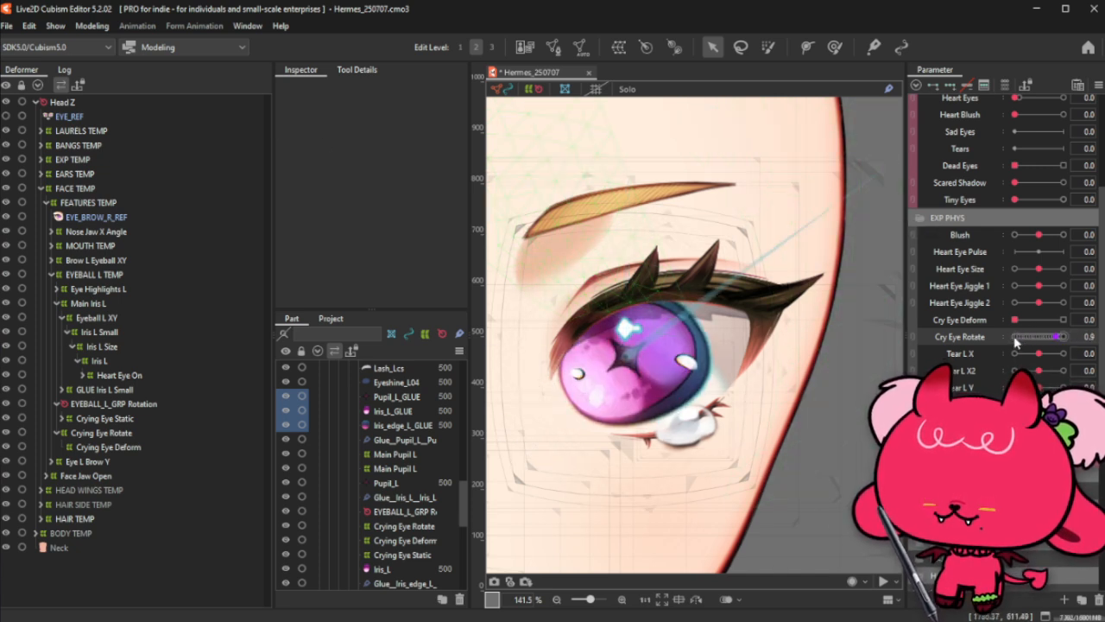
pyautogui.hotkey('ctrl', 'h')
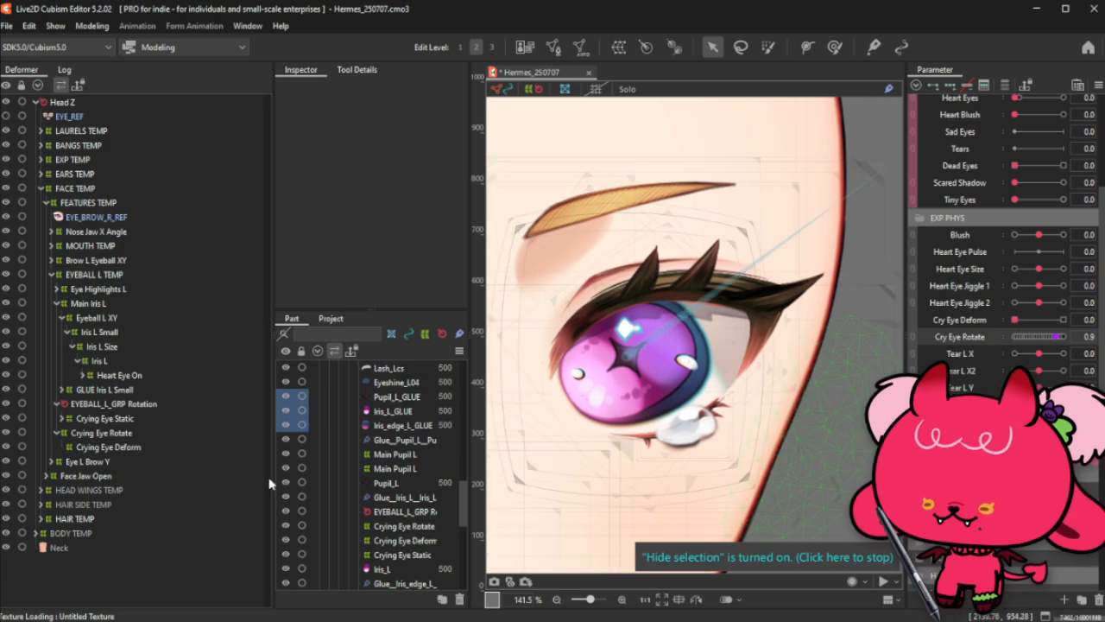
pyautogui.click(177, 433)
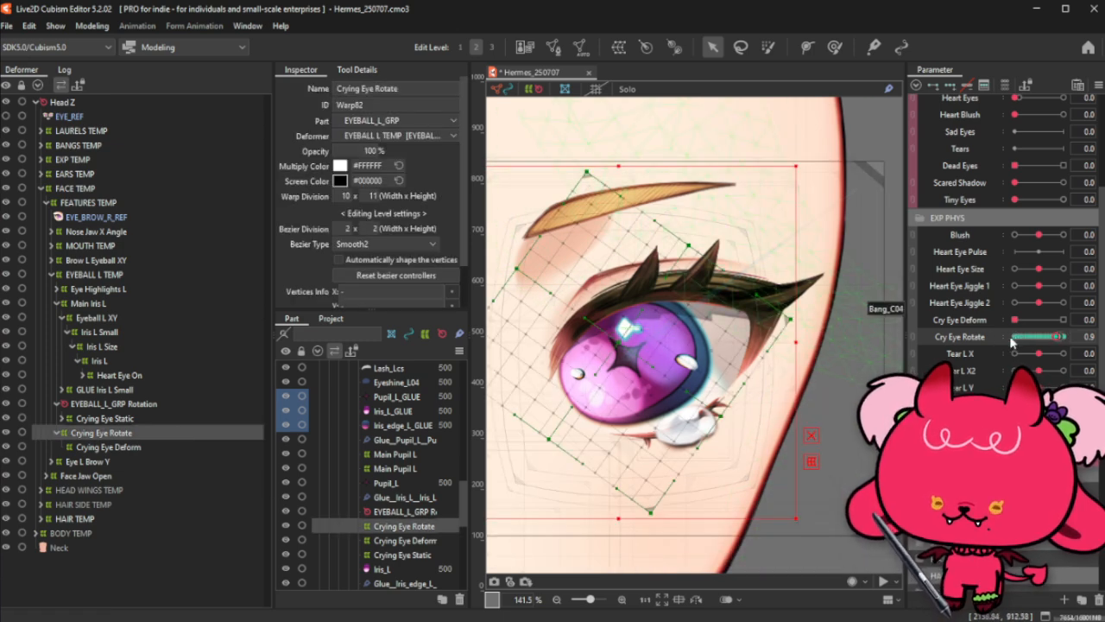
pyautogui.moveTo(1017, 339)
pyautogui.mouseDown()
pyautogui.moveTo(1073, 350)
pyautogui.moveTo(1009, 338)
pyautogui.mouseUp()
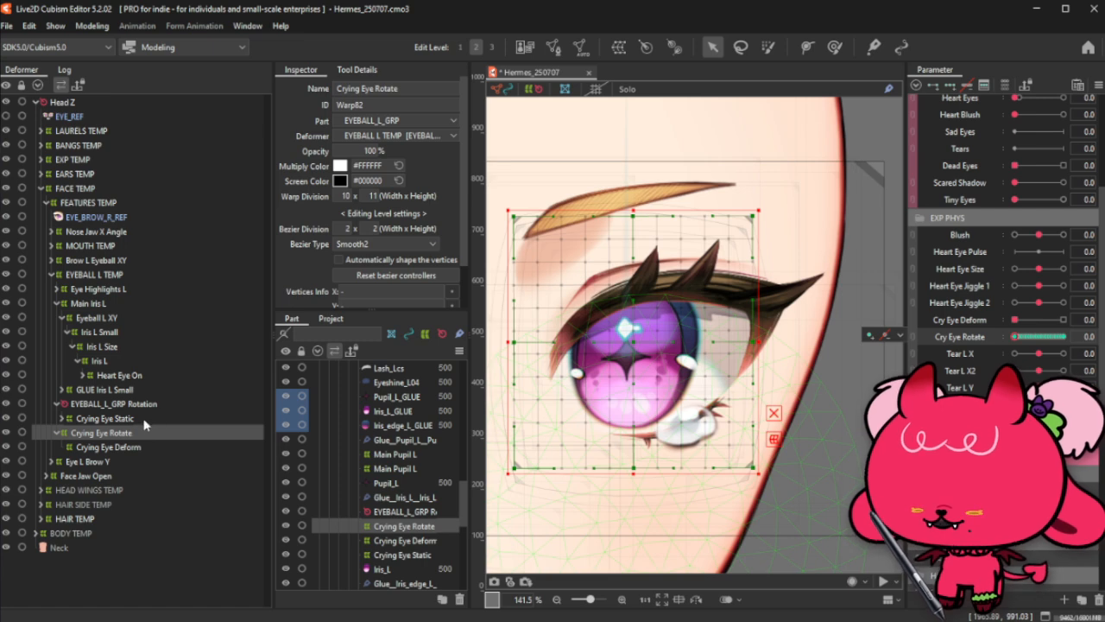
# Step: Apply the rotation deformer above Crying Eye Static to its child elements
pyautogui.click(145, 404)
pyautogui.click(148, 420)
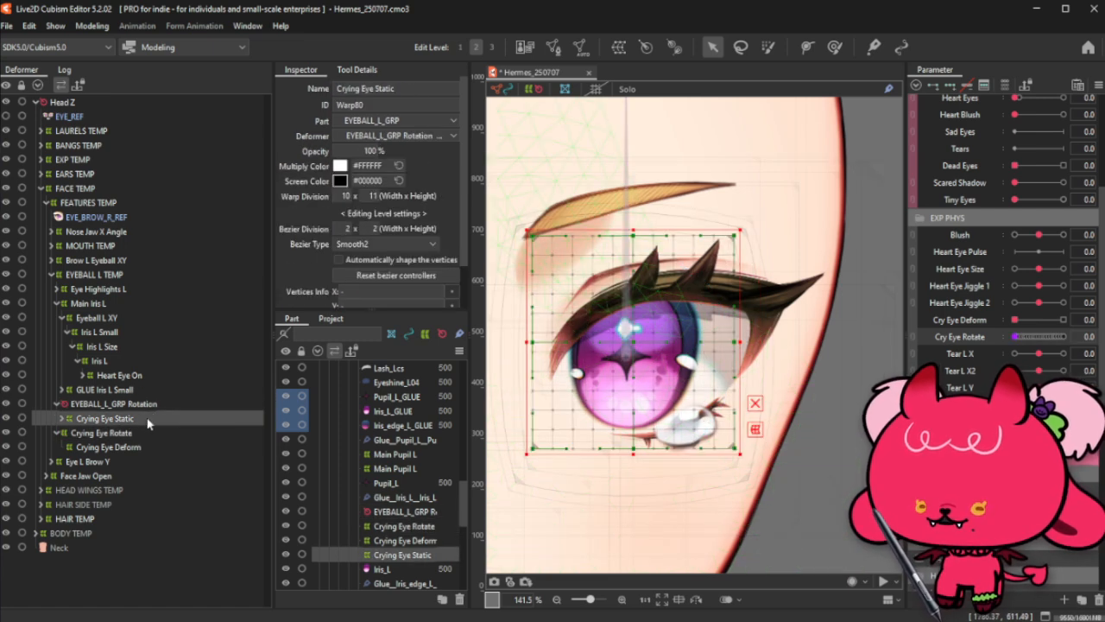
pyautogui.click(161, 406)
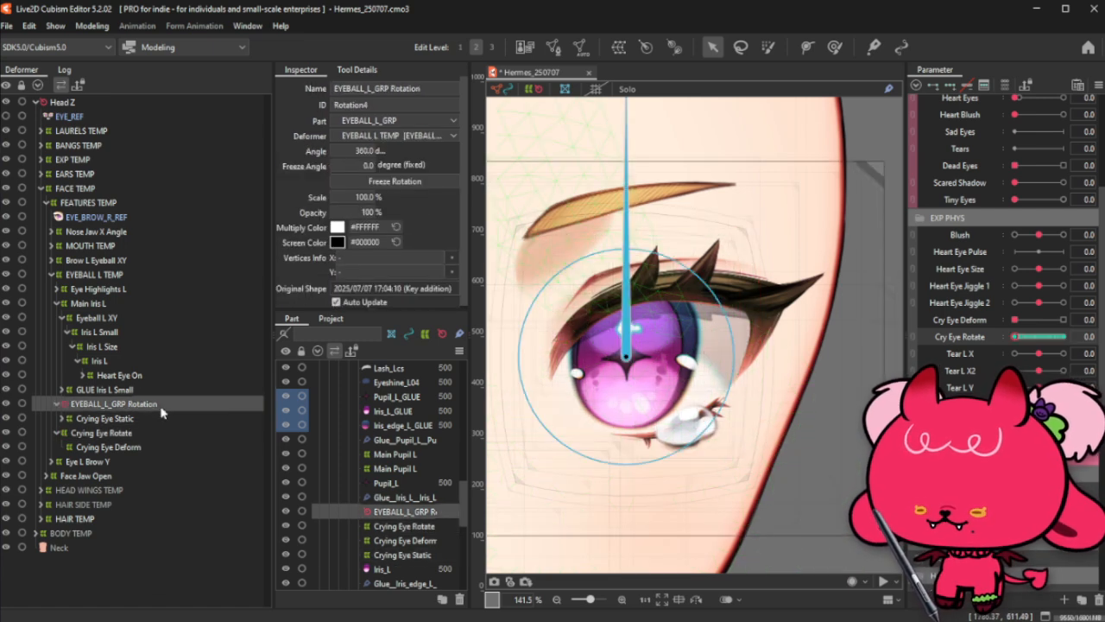
pyautogui.click(95, 26)
pyautogui.moveTo(98, 43)
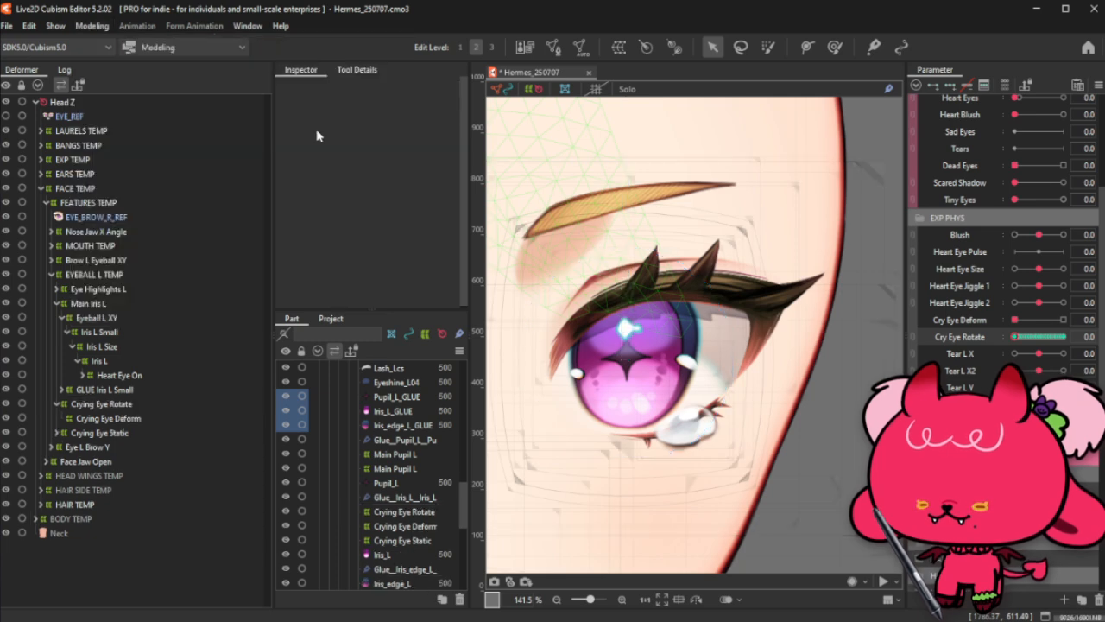
pyautogui.click(320, 136)
# Step: Test Crying Eye Static under Crying Eye Deform by sweeping Cry Eye Rotate, and undo back to before its rotation deformer was applied
pyautogui.click(106, 430)
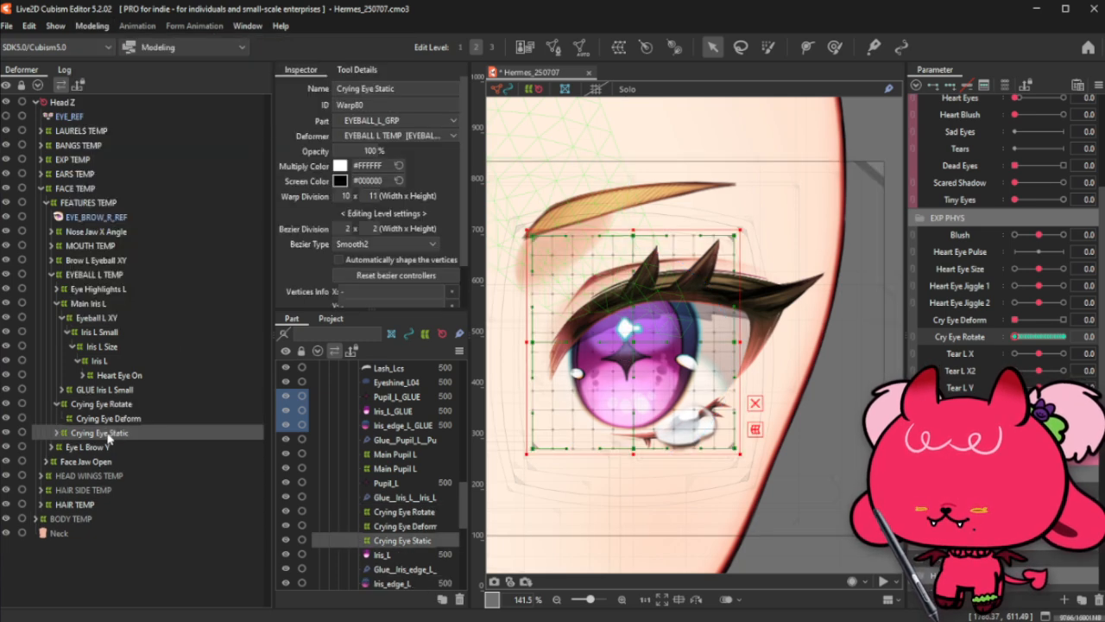
pyautogui.moveTo(109, 435); pyautogui.dragTo(123, 419)
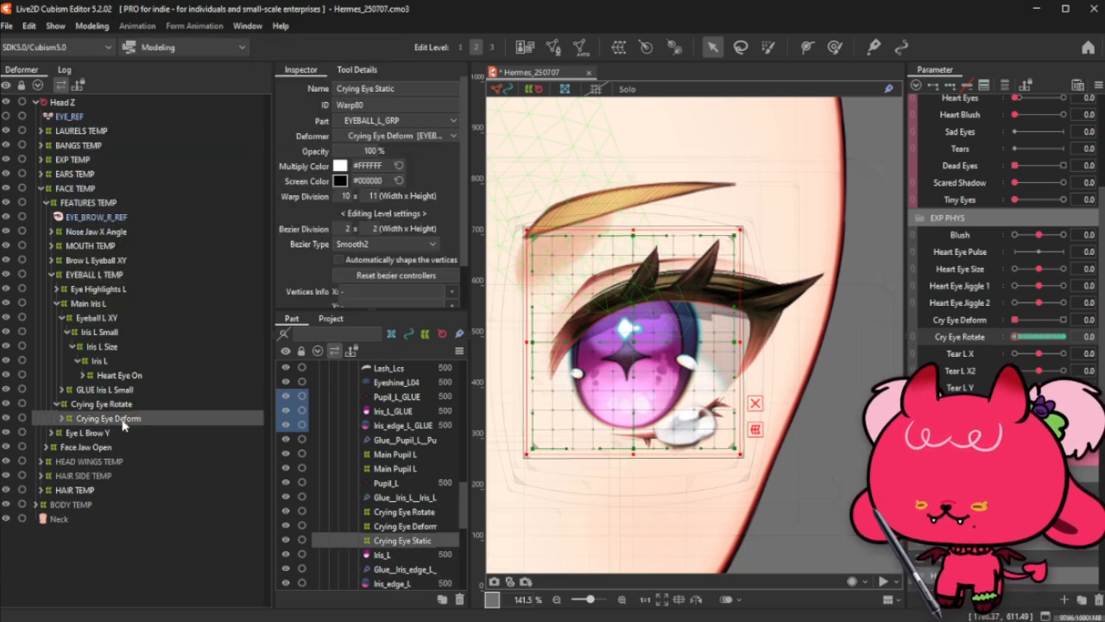
pyautogui.click(1022, 336)
pyautogui.moveTo(1021, 336); pyautogui.dragTo(1100, 343)
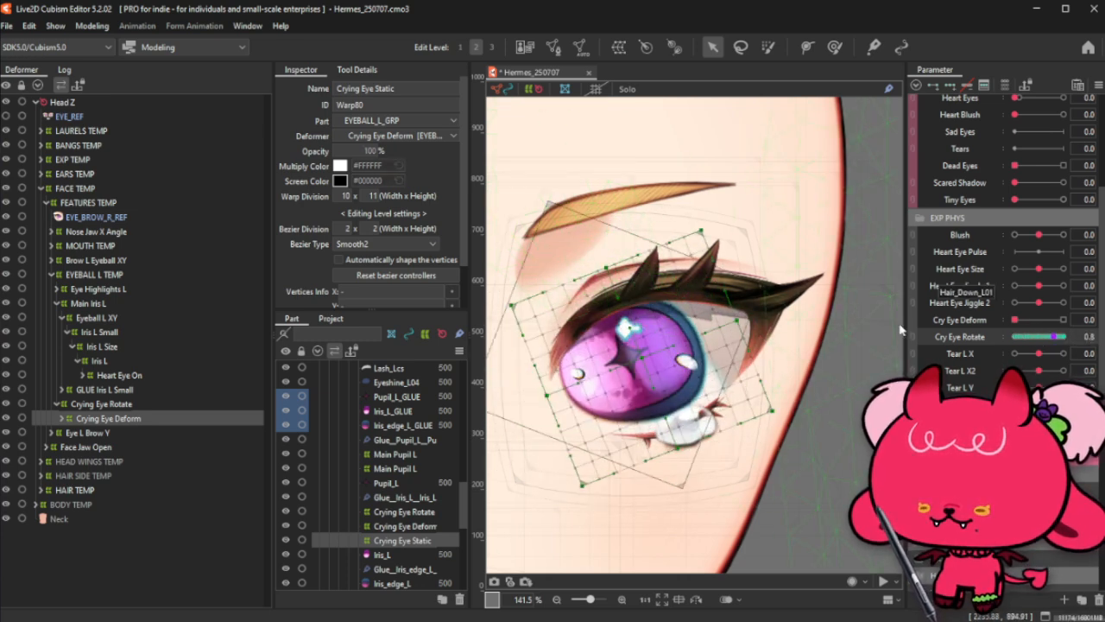
pyautogui.hotkey('ctrl', 'z')
pyautogui.hotkey('ctrl', 'y')
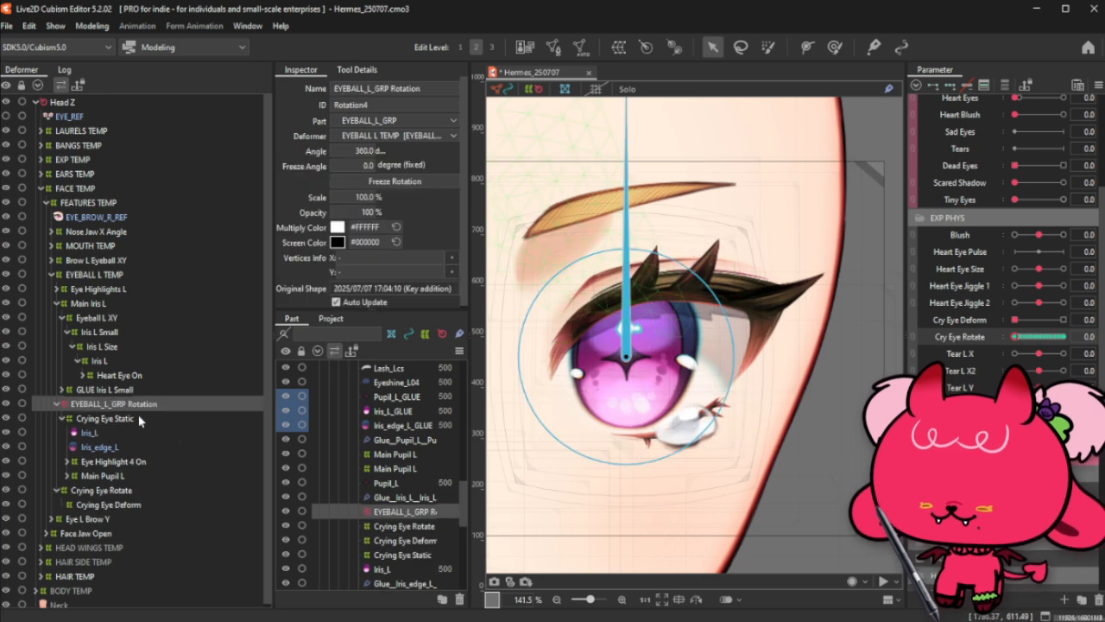
# Step: Move the rotation deformer containing Crying Eye Static under Crying Eye Deform and expand that branch
pyautogui.click(125, 419)
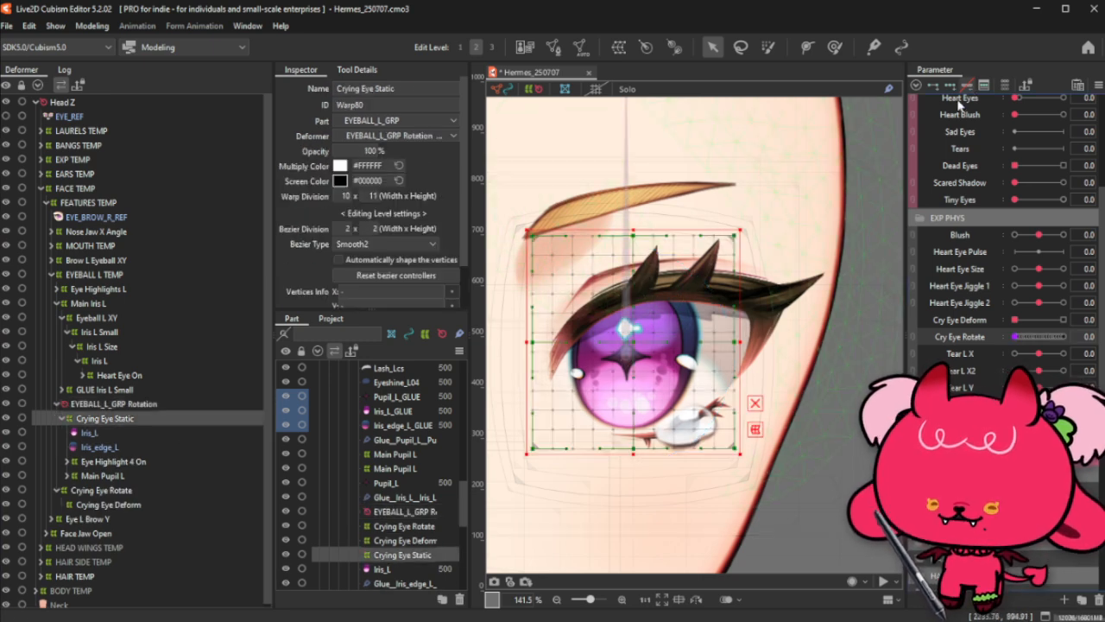
pyautogui.click(128, 407)
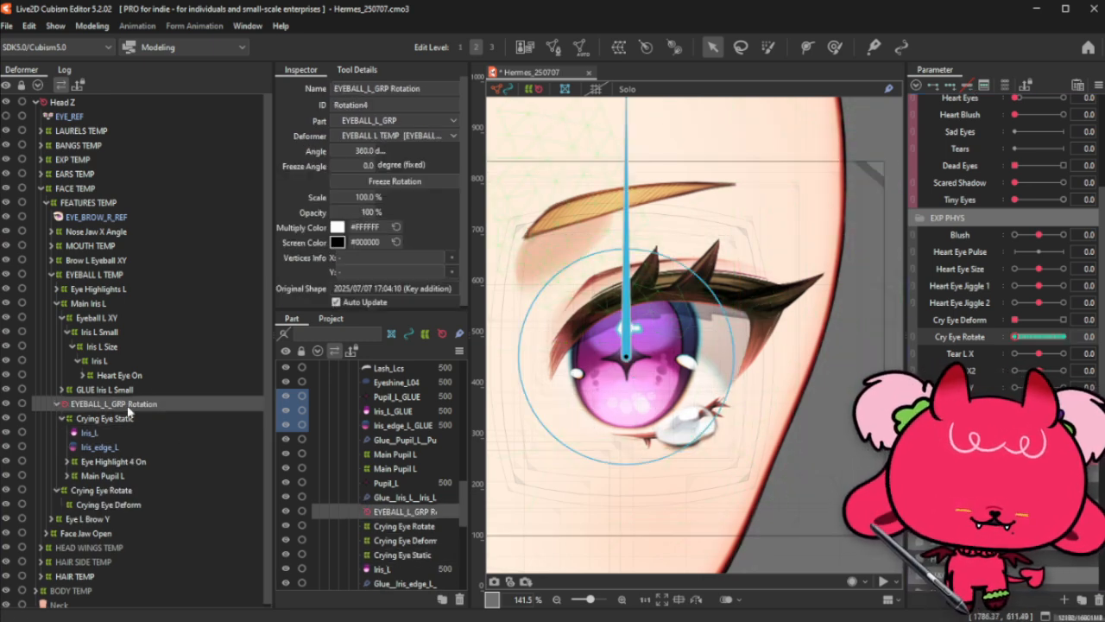
pyautogui.moveTo(127, 412); pyautogui.dragTo(115, 511)
pyautogui.click(62, 419)
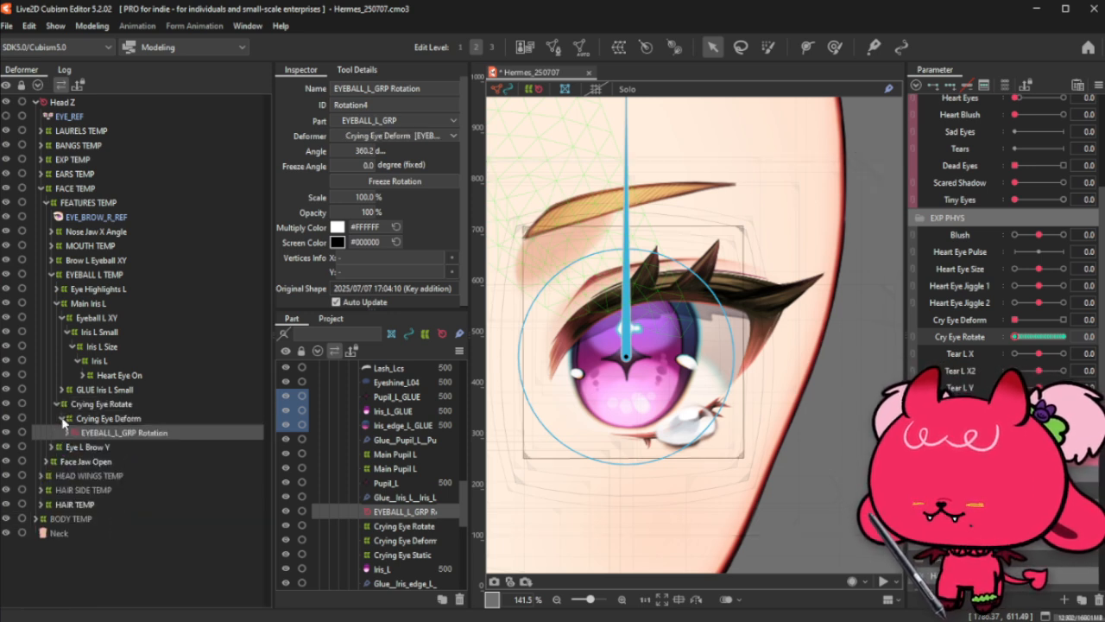
# Step: Apply the nested rotation deformer to its child elements and test the result with Cry Eye Rotate
pyautogui.click(91, 26)
pyautogui.moveTo(112, 41)
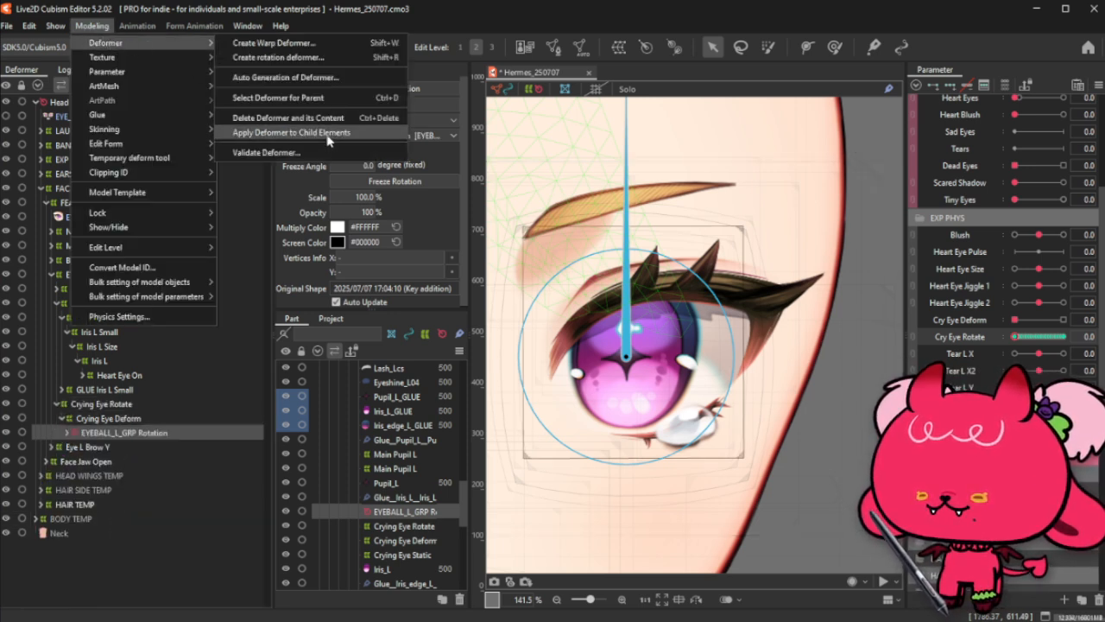
pyautogui.click(284, 141)
pyautogui.moveTo(1016, 336)
pyautogui.mouseDown()
pyautogui.moveTo(1092, 334)
pyautogui.moveTo(1024, 337)
pyautogui.mouseUp()
# Step: Undo the deformer applications and reparenting until both rotation deformers are back above Crying Eye Static and Crying Eye Rotate
pyautogui.hotkey('ctrl', 'z')
pyautogui.hotkey('ctrl', 'z')
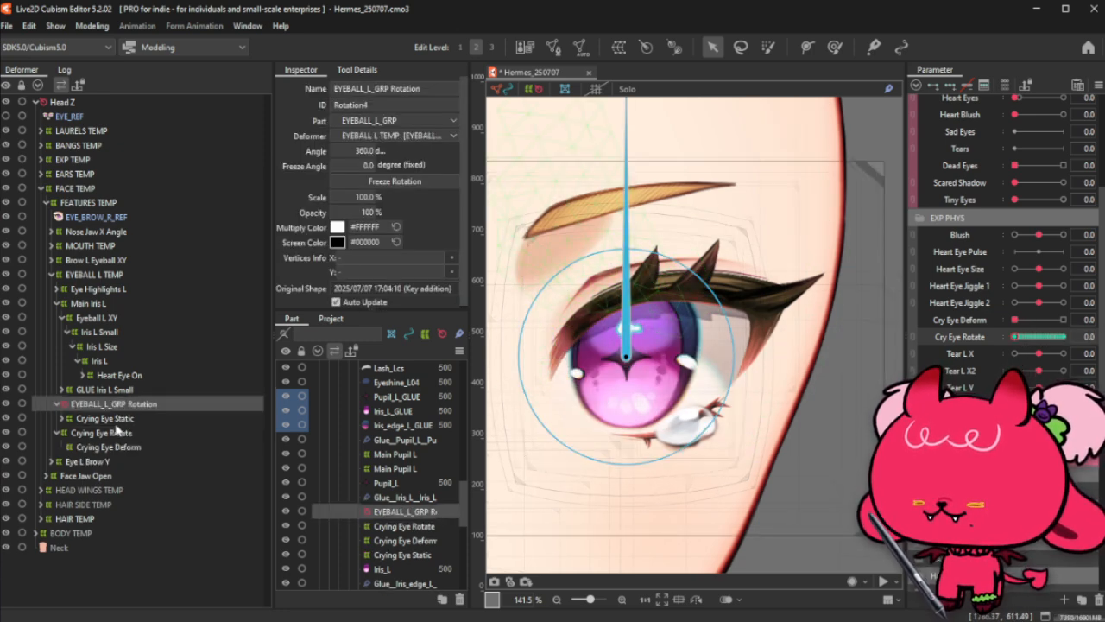
pyautogui.hotkey('ctrl', 'z')
pyautogui.hotkey('ctrl', 'z')
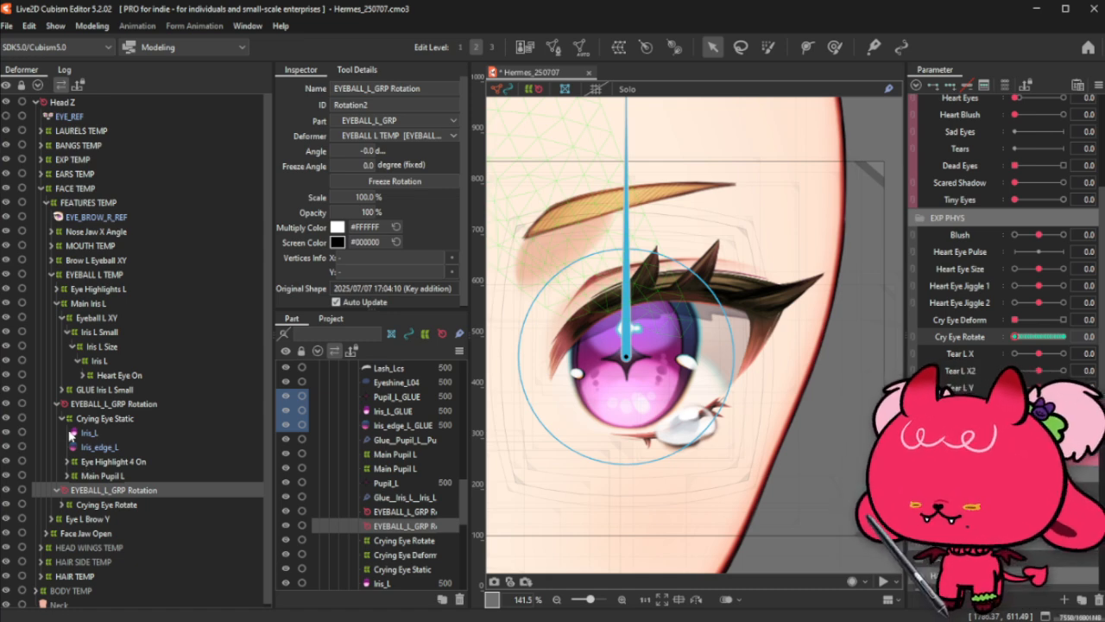
# Step: Compare the two crying eye warps and apply only the rotation deformer above Crying Eye Static to its child elements
pyautogui.click(120, 406)
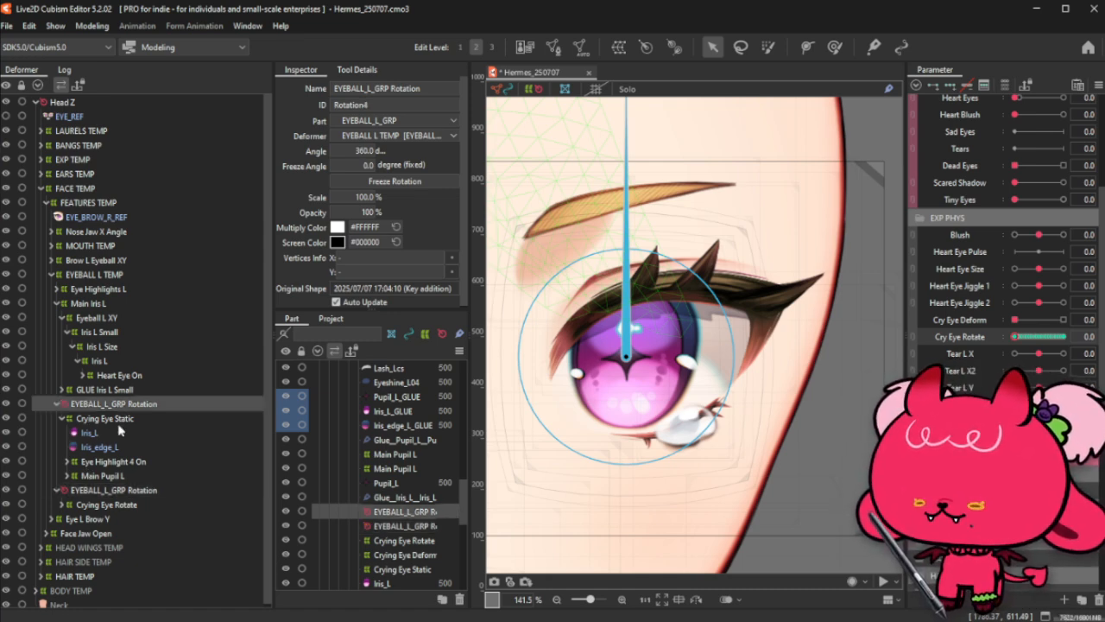
pyautogui.click(122, 418)
pyautogui.keyDown('ctrl'); pyautogui.click(122, 506); pyautogui.keyUp('ctrl')
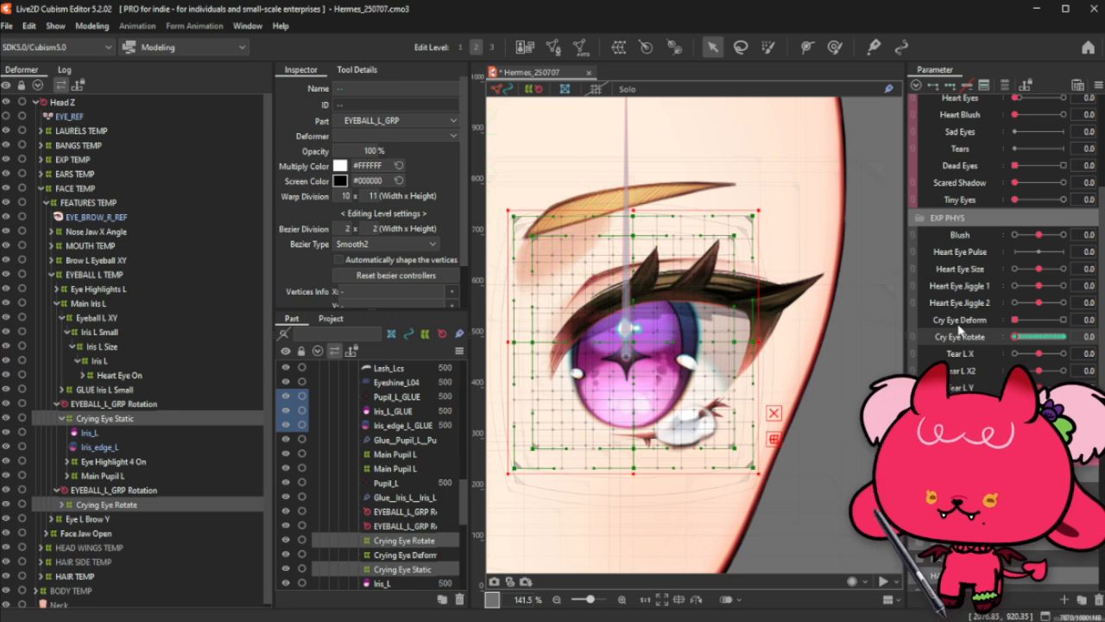
pyautogui.click(127, 419)
pyautogui.click(138, 404)
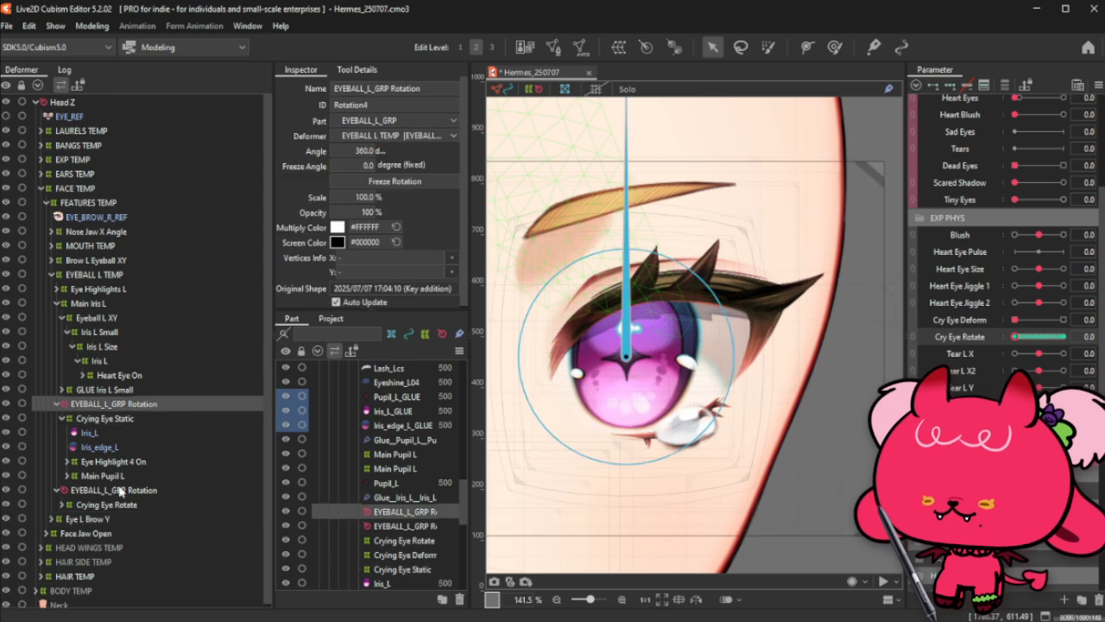
pyautogui.click(91, 25)
pyautogui.moveTo(112, 43)
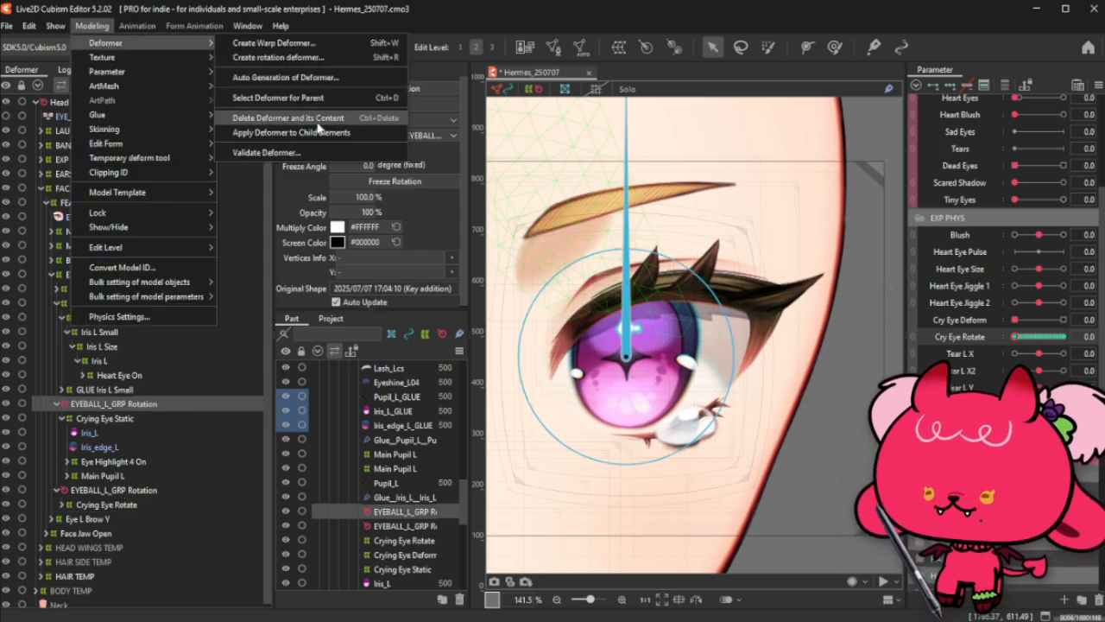
pyautogui.click(285, 128)
# Step: Try nesting Crying Eye Static under Crying Eye Deform with the remaining rotation deformer kept, test Cry Eye Rotate, and undo the move
pyautogui.click(106, 434)
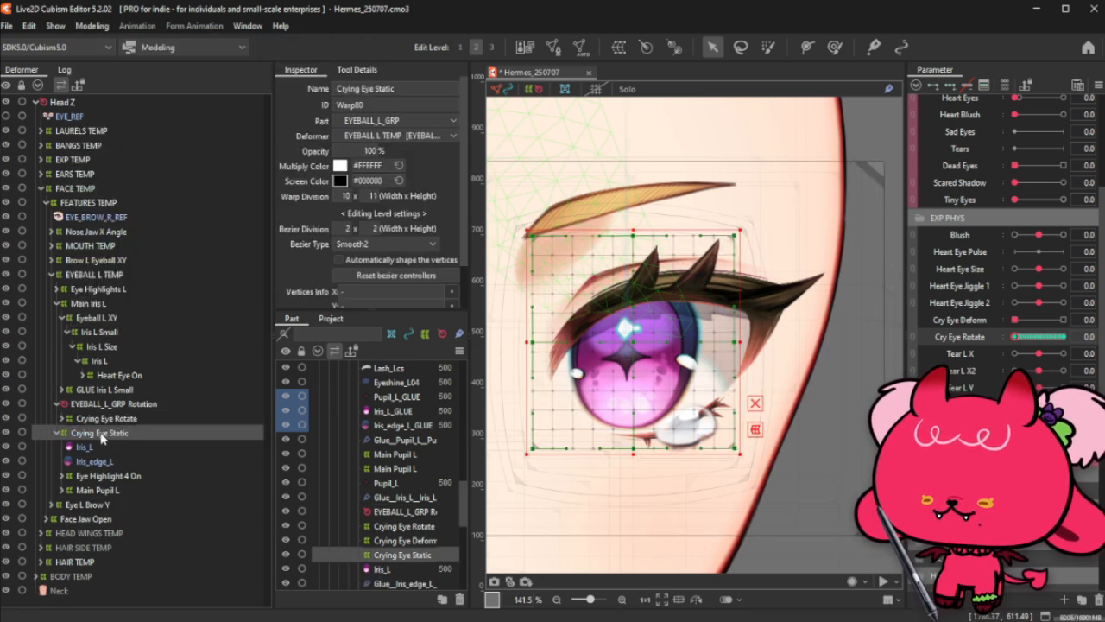
pyautogui.click(62, 419)
pyautogui.moveTo(106, 451); pyautogui.dragTo(123, 436)
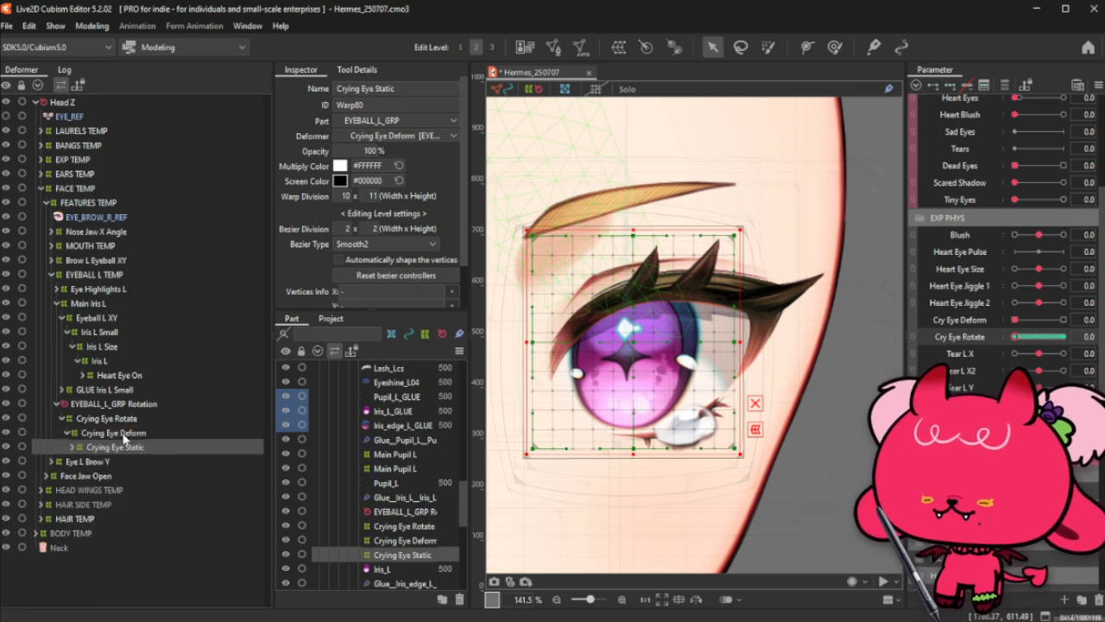
pyautogui.click(136, 404)
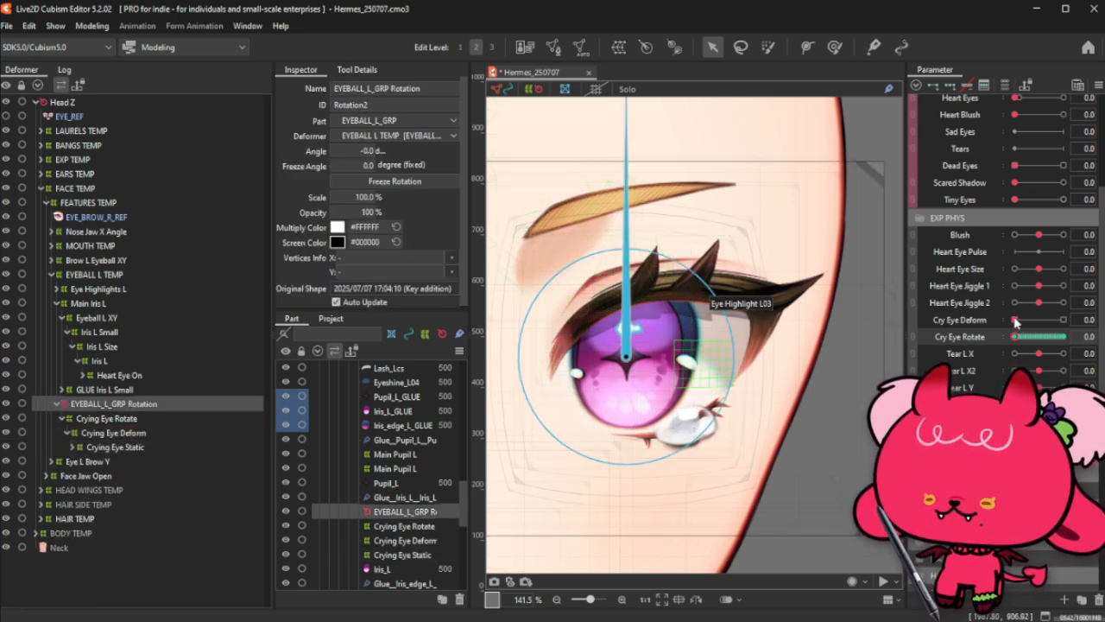
pyautogui.moveTo(1014, 336)
pyautogui.mouseDown()
pyautogui.moveTo(1067, 338)
pyautogui.moveTo(1015, 342)
pyautogui.mouseUp()
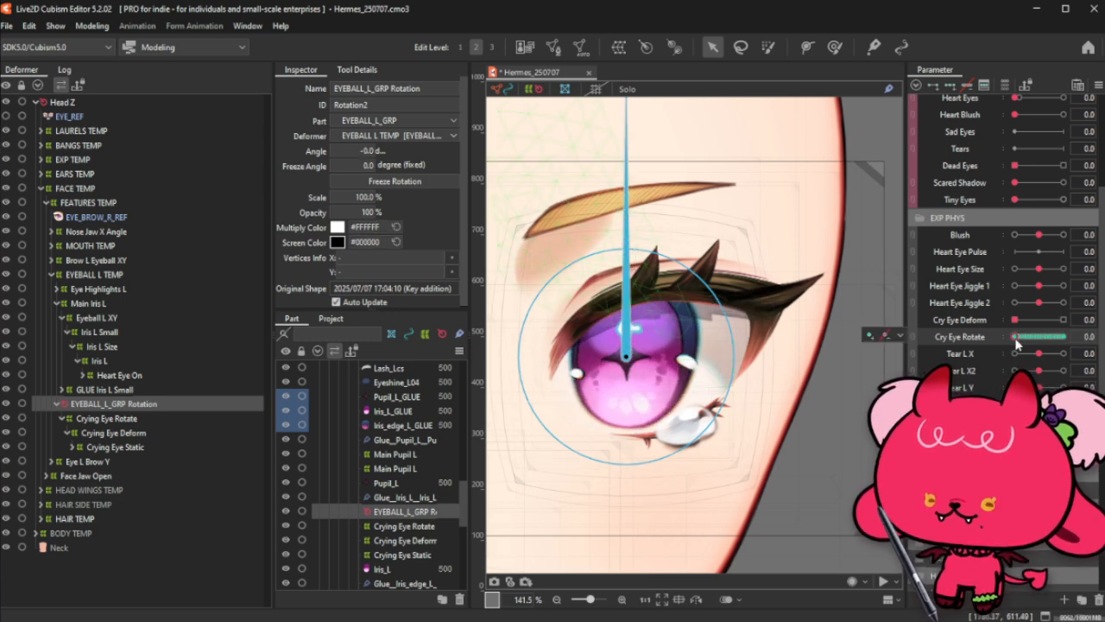
pyautogui.moveTo(1017, 343); pyautogui.dragTo(1039, 343)
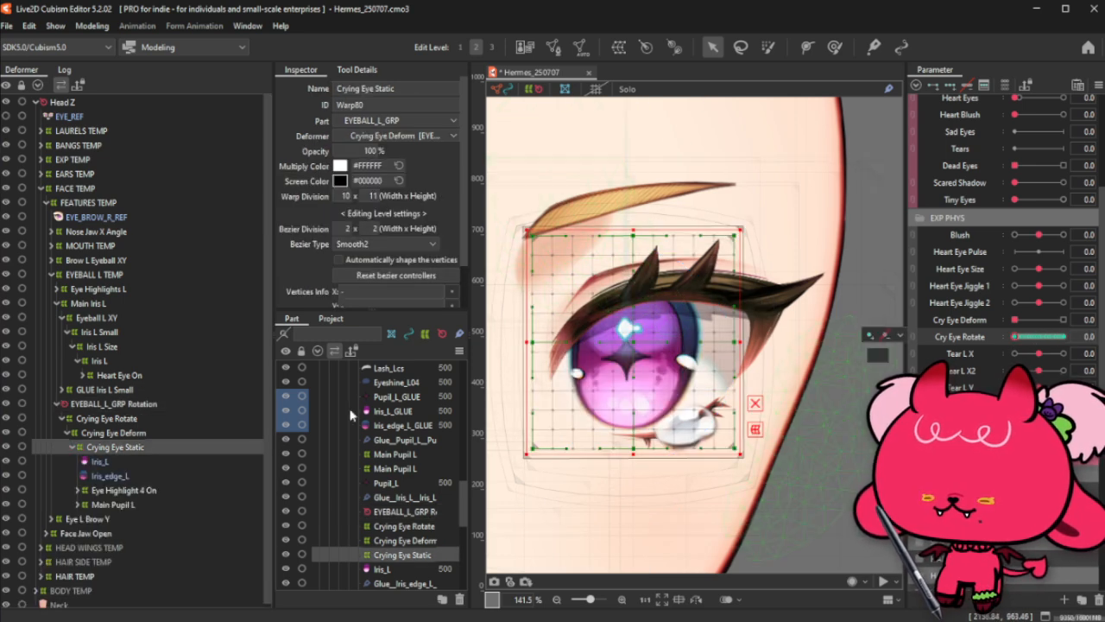
pyautogui.hotkey('ctrl', 'z')
# Step: Apply the remaining rotation deformer above Crying Eye Rotate to its child elements
pyautogui.click(131, 403)
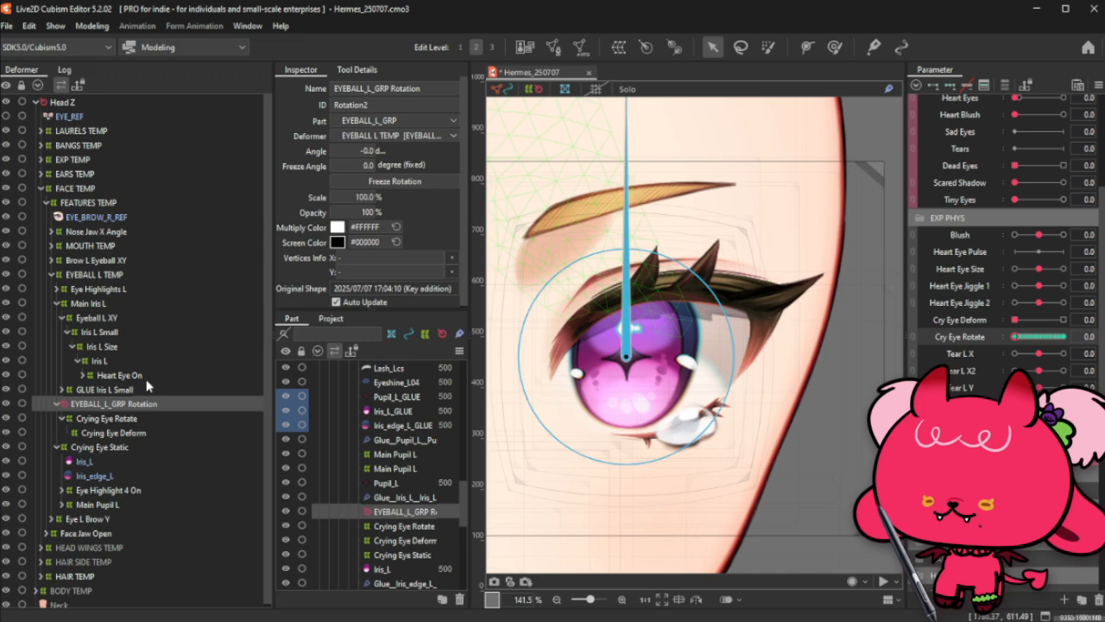
pyautogui.click(92, 26)
pyautogui.moveTo(112, 40)
pyautogui.click(308, 133)
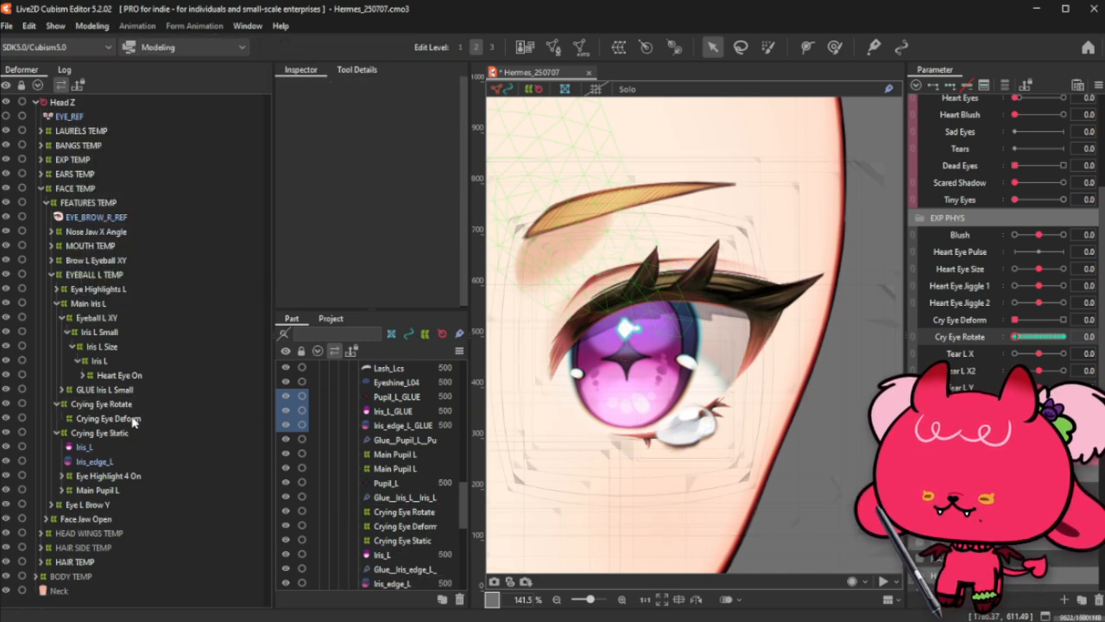
# Step: Try Crying Eye Static under Crying Eye Deform, sweep Cry Eye Rotate, and undo back to the unapplied rotation deformer
pyautogui.moveTo(118, 434)
pyautogui.mouseDown()
pyautogui.moveTo(97, 436)
pyautogui.moveTo(131, 421)
pyautogui.mouseUp()
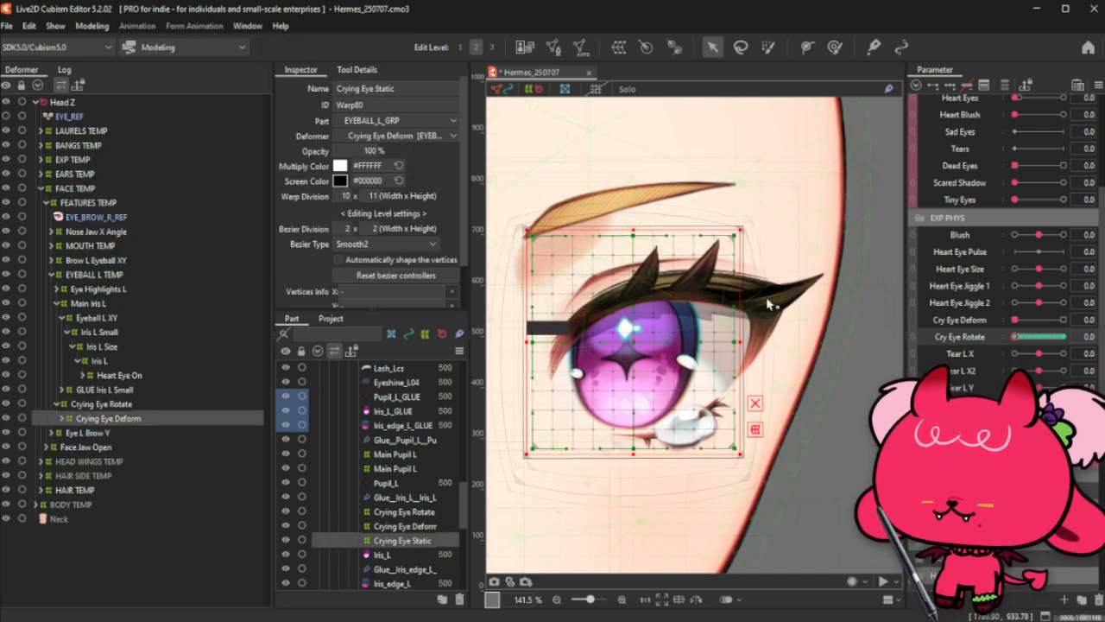
pyautogui.moveTo(1016, 336); pyautogui.dragTo(1063, 335)
pyautogui.hotkey('ctrl', 'z')
pyautogui.hotkey('ctrl', 'z')
pyautogui.hotkey('ctrl', 'z')
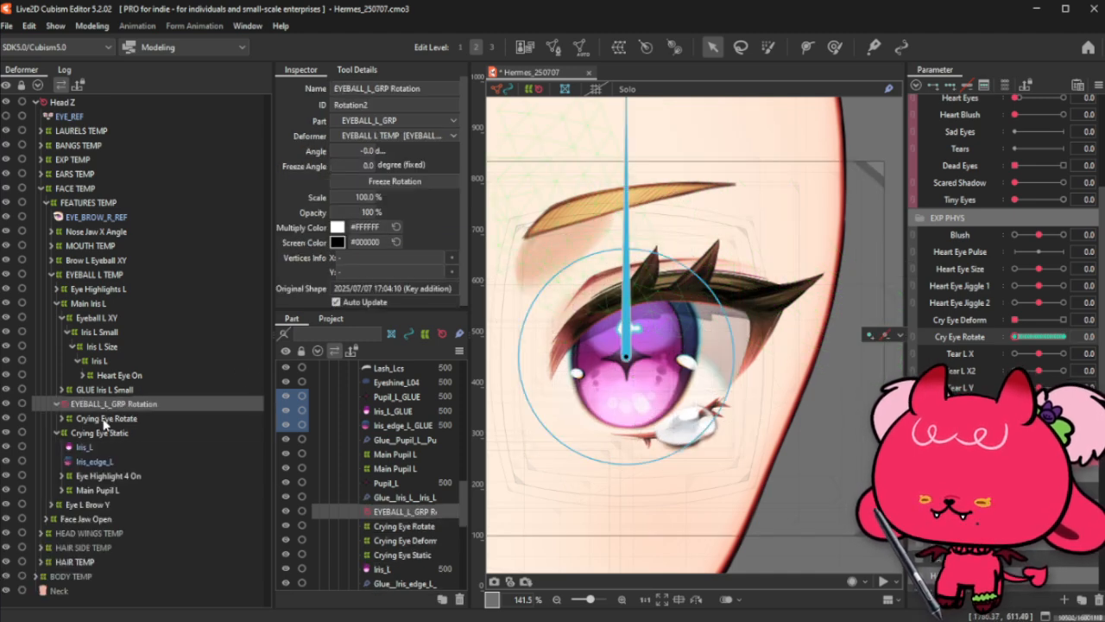
# Step: Set Cry Eye Rotate to 0.3 and delete that parameter's keys from the Crying Eye Rotate warp
pyautogui.click(105, 418)
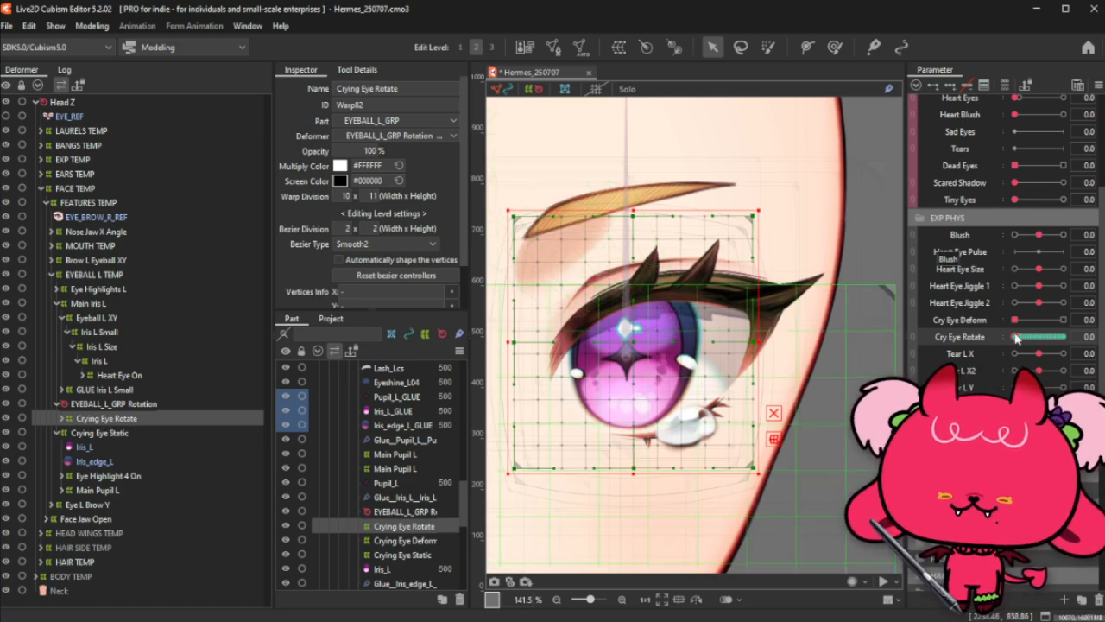
pyautogui.moveTo(1014, 339)
pyautogui.mouseDown()
pyautogui.moveTo(1049, 338)
pyautogui.moveTo(1017, 337)
pyautogui.moveTo(1027, 336)
pyautogui.mouseUp()
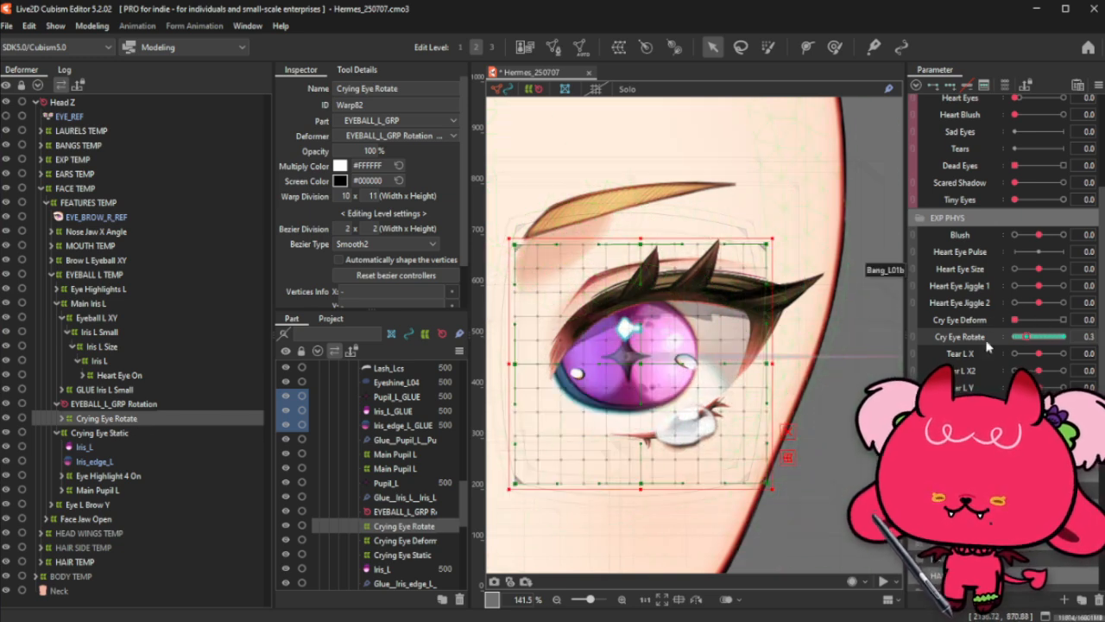
pyautogui.click(968, 89)
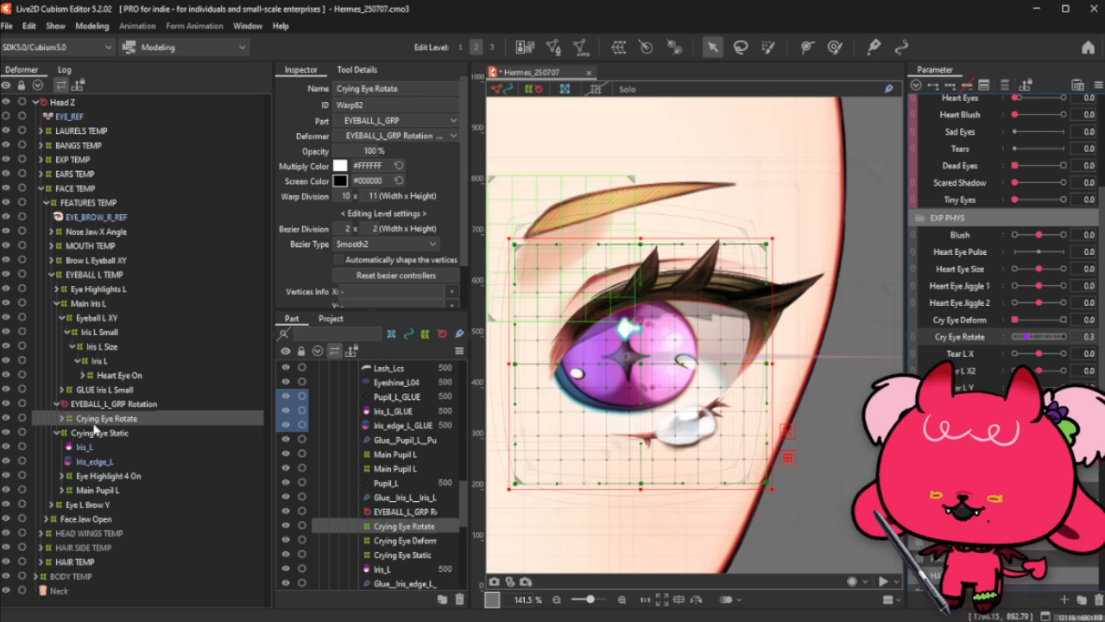
# Step: Undo the Cry Eye Rotate key deletion and earlier edits back to separate rotation deformers above Crying Eye Static and Crying Eye Rotate
pyautogui.click(1016, 337)
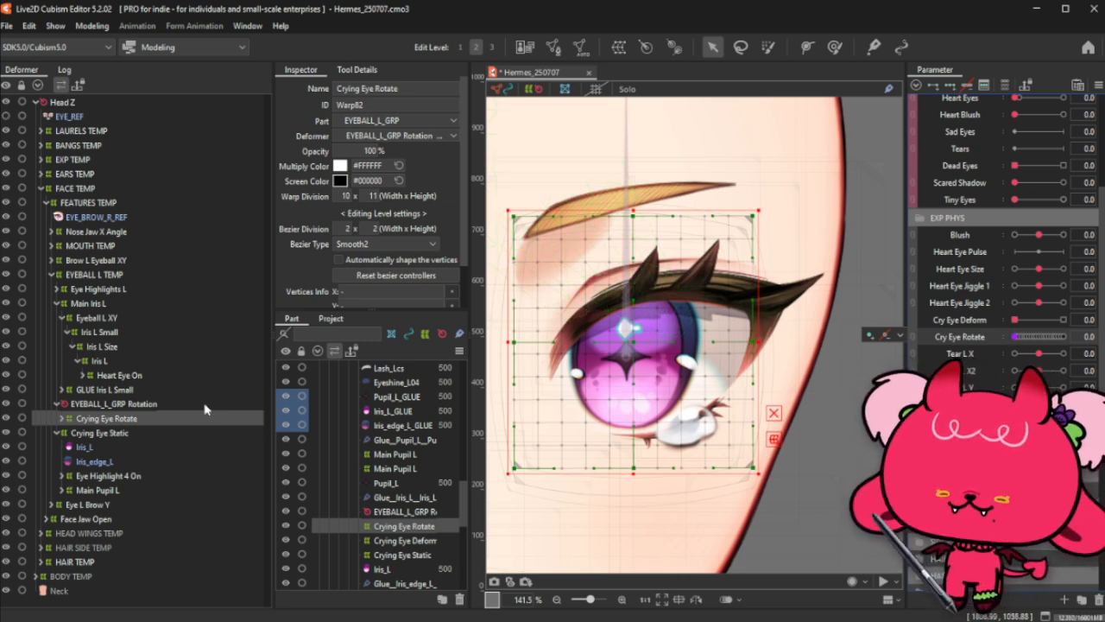
pyautogui.click(61, 419)
pyautogui.click(130, 447)
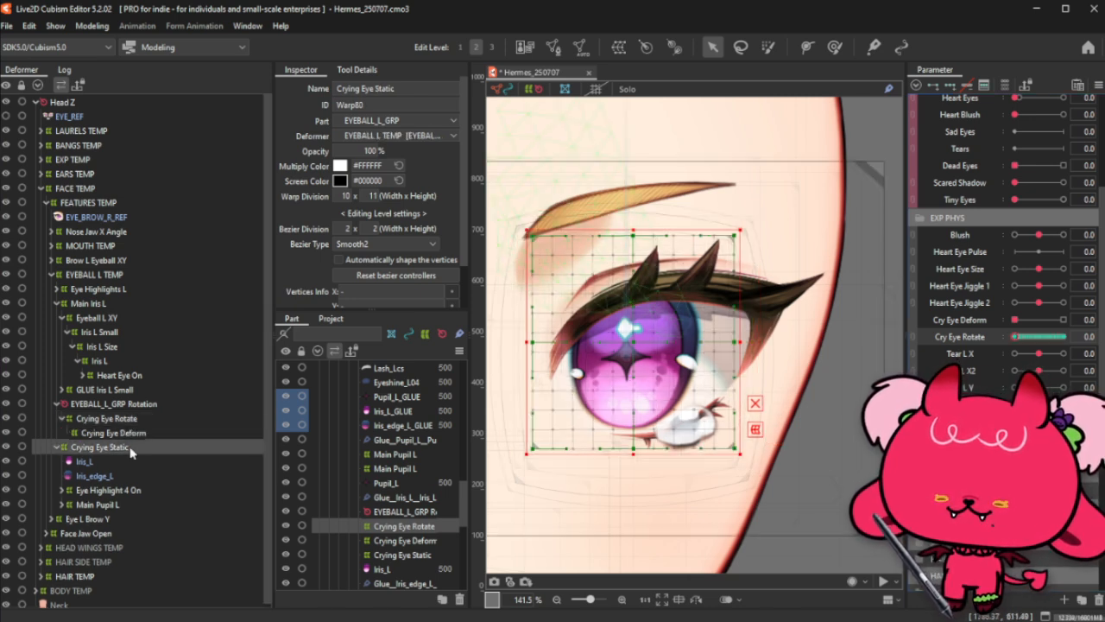
pyautogui.hotkey('ctrl', 'z')
pyautogui.hotkey('ctrl', 'z')
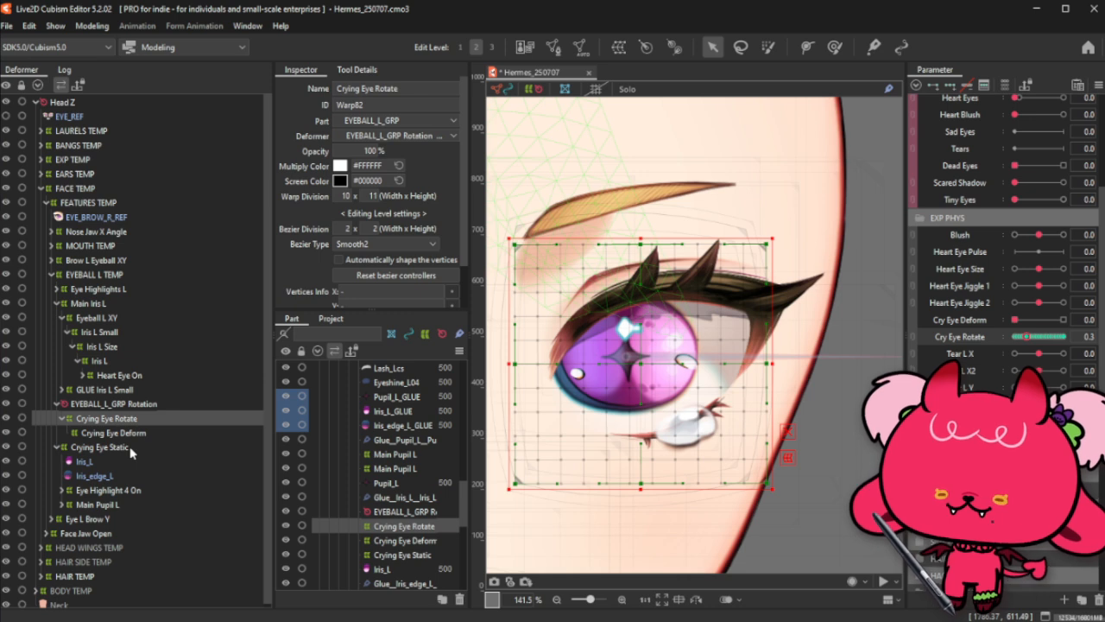
pyautogui.hotkey('ctrl', 'z')
pyautogui.click(126, 421)
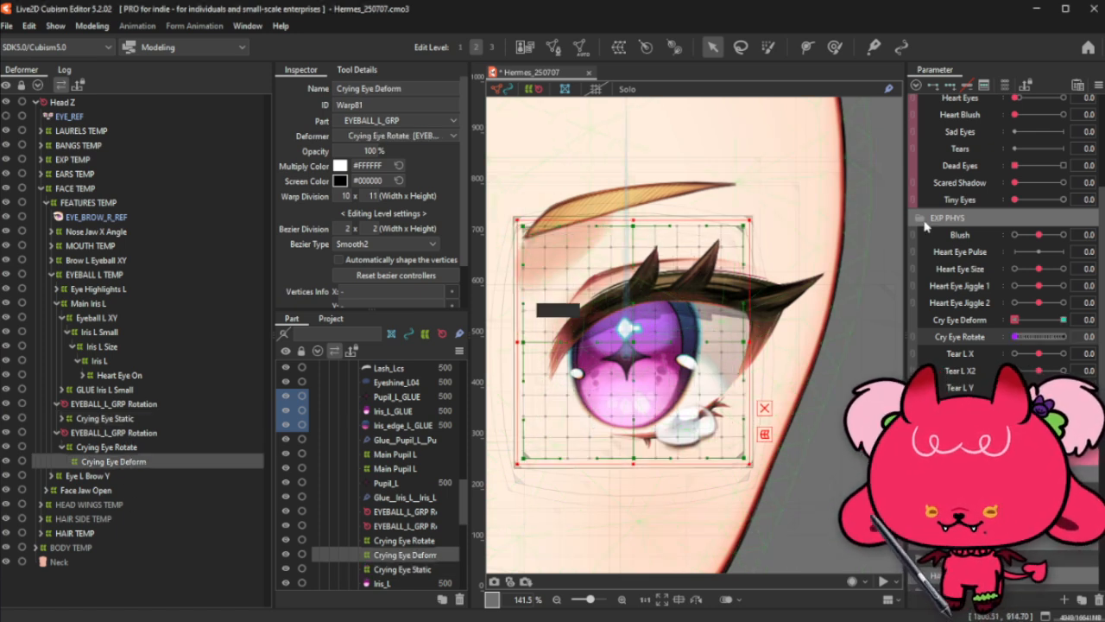
# Step: Try deleting the rotation deformer above Crying Eye Rotate
pyautogui.click(173, 435)
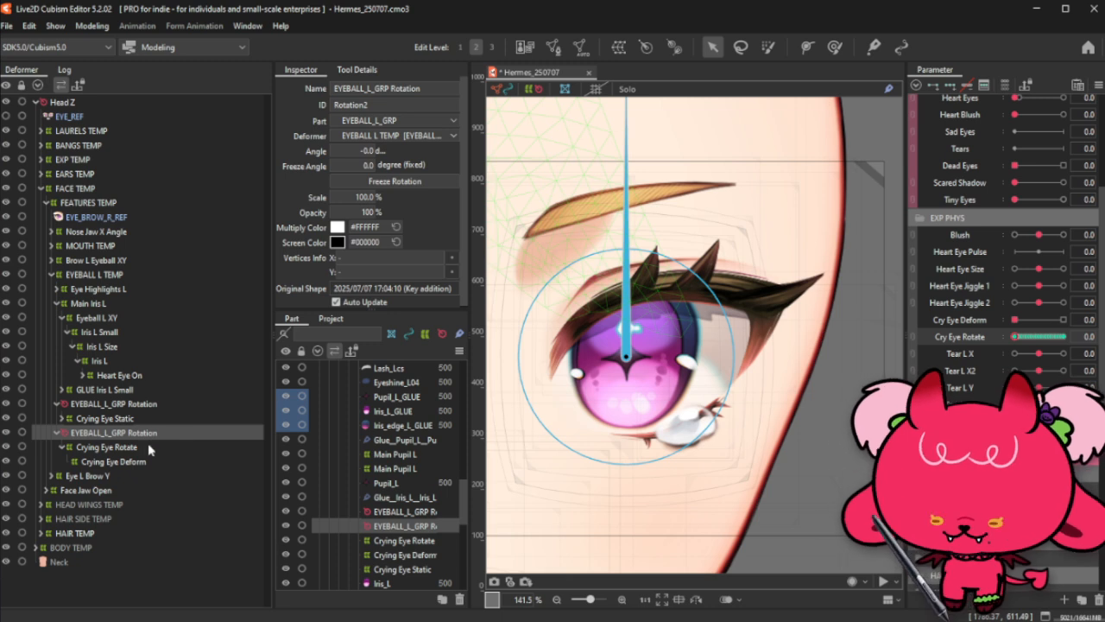
pyautogui.press('Delete')
pyautogui.click(121, 447)
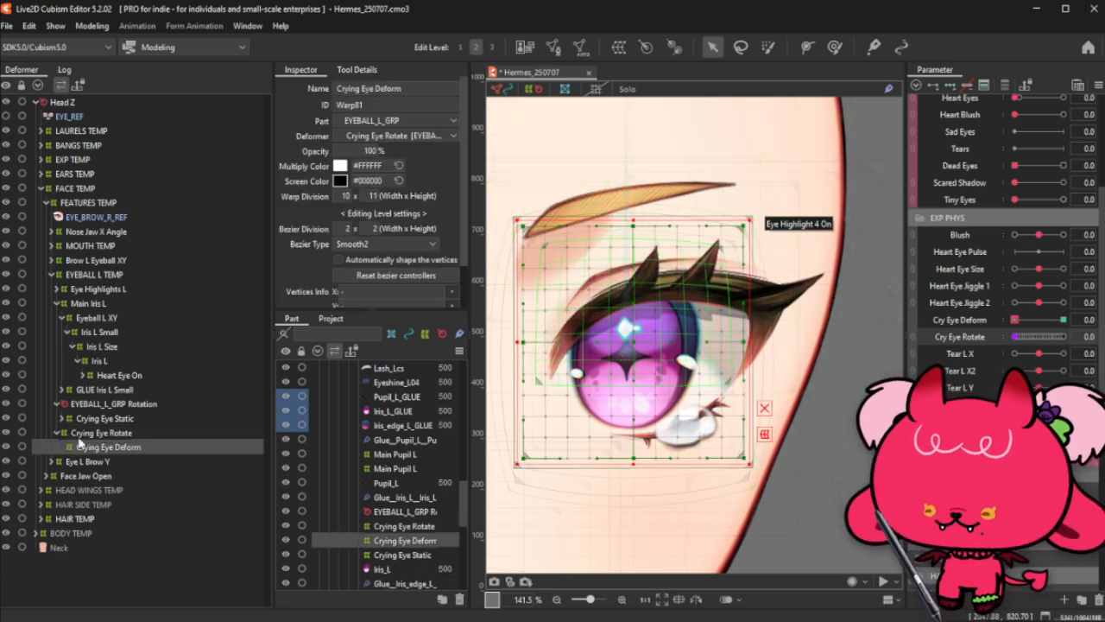
# Step: Delete the rotation deformer above Crying Eye Static
pyautogui.click(122, 403)
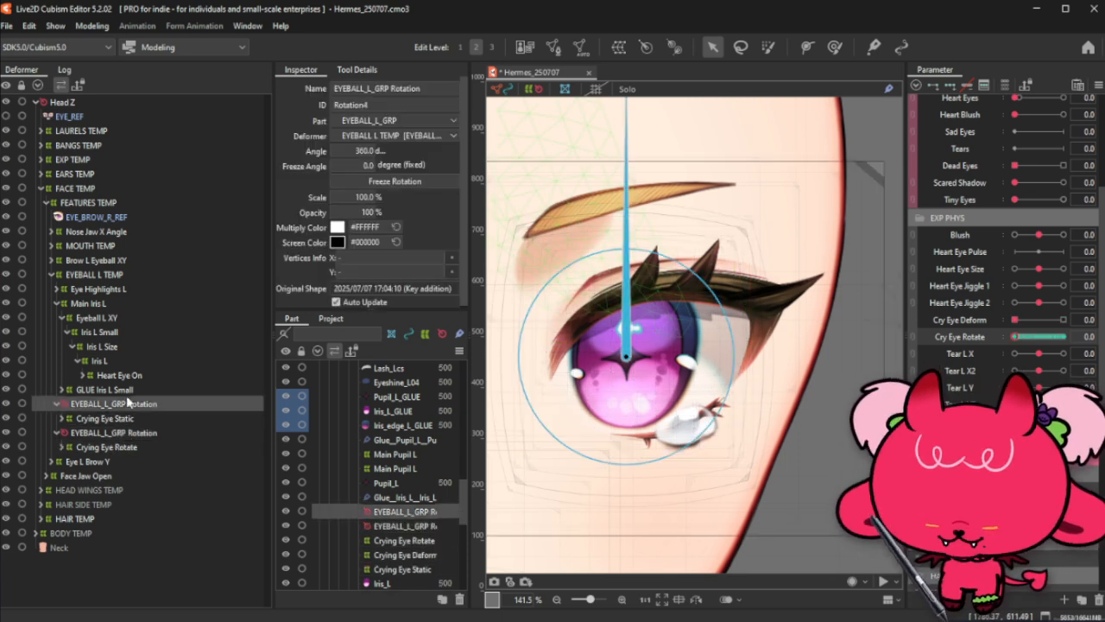
pyautogui.press('Delete')
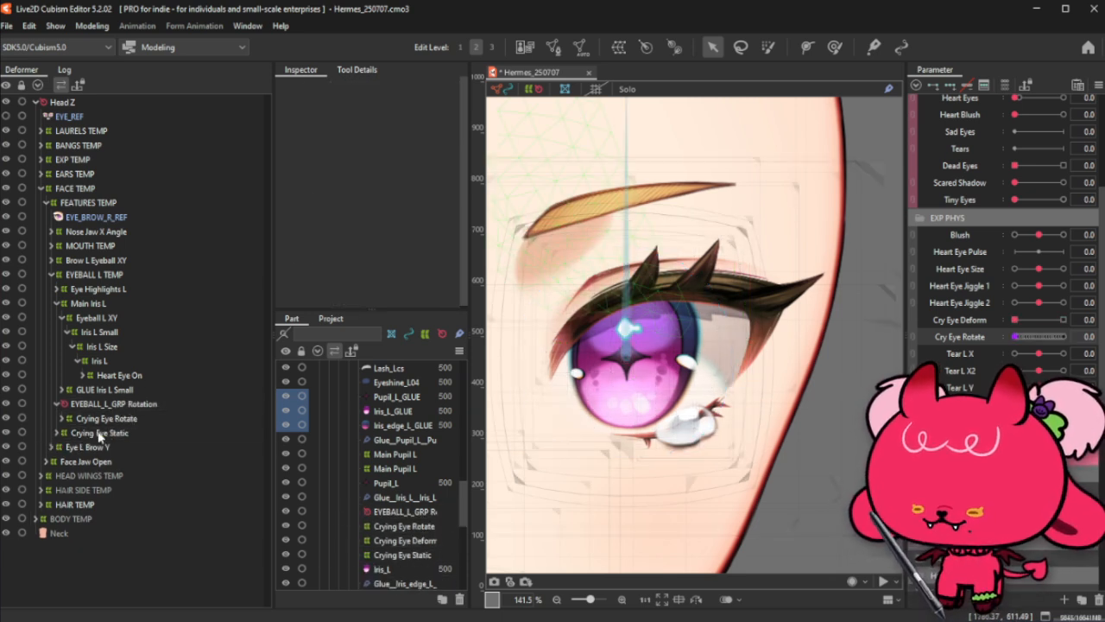
# Step: Replace the Crying Eye Static warp's Cry Eye Rotate keys with new ones at 0.05 intervals from 0.0 to 1.0, and test the parameter
pyautogui.click(100, 434)
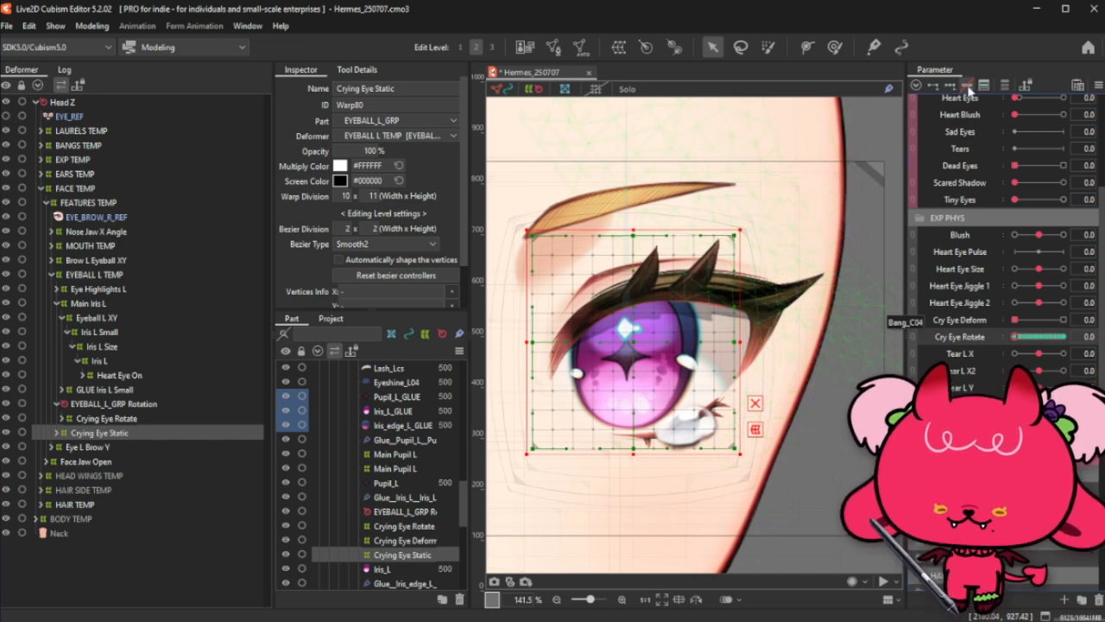
pyautogui.doubleClick(968, 341)
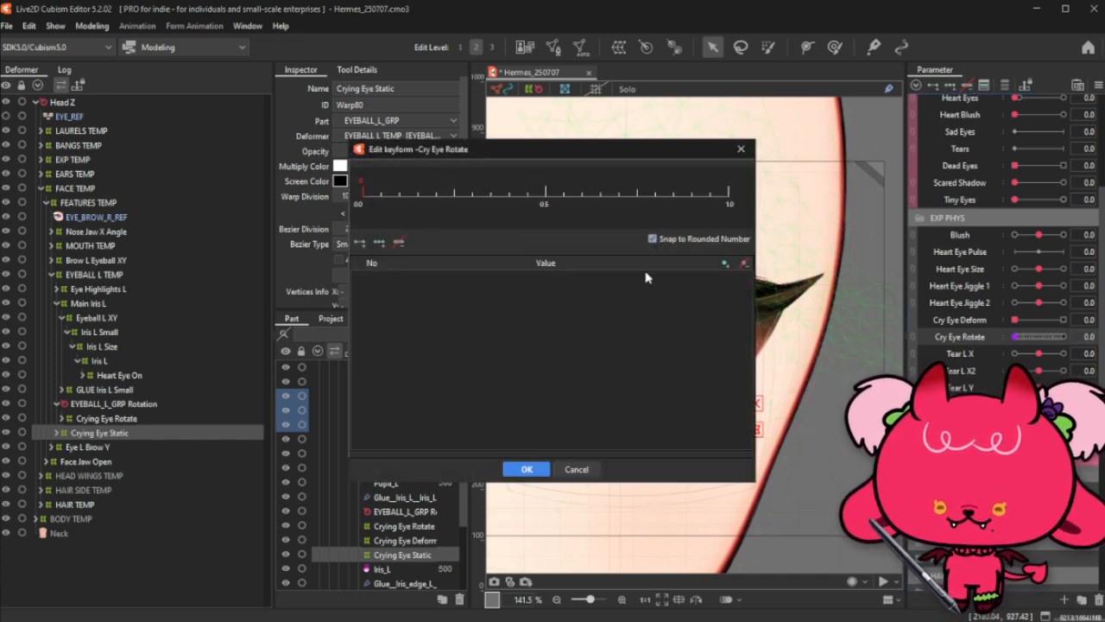
pyautogui.click(380, 199)
pyautogui.click(400, 199)
pyautogui.click(418, 198)
pyautogui.click(437, 199)
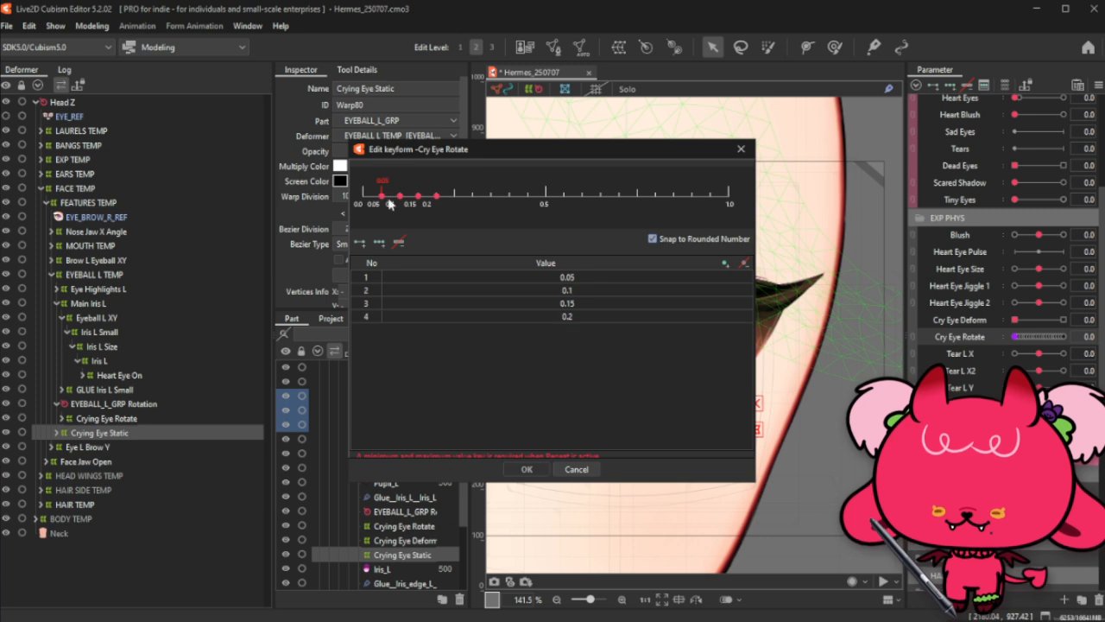
pyautogui.click(369, 201)
pyautogui.click(455, 198)
pyautogui.click(474, 198)
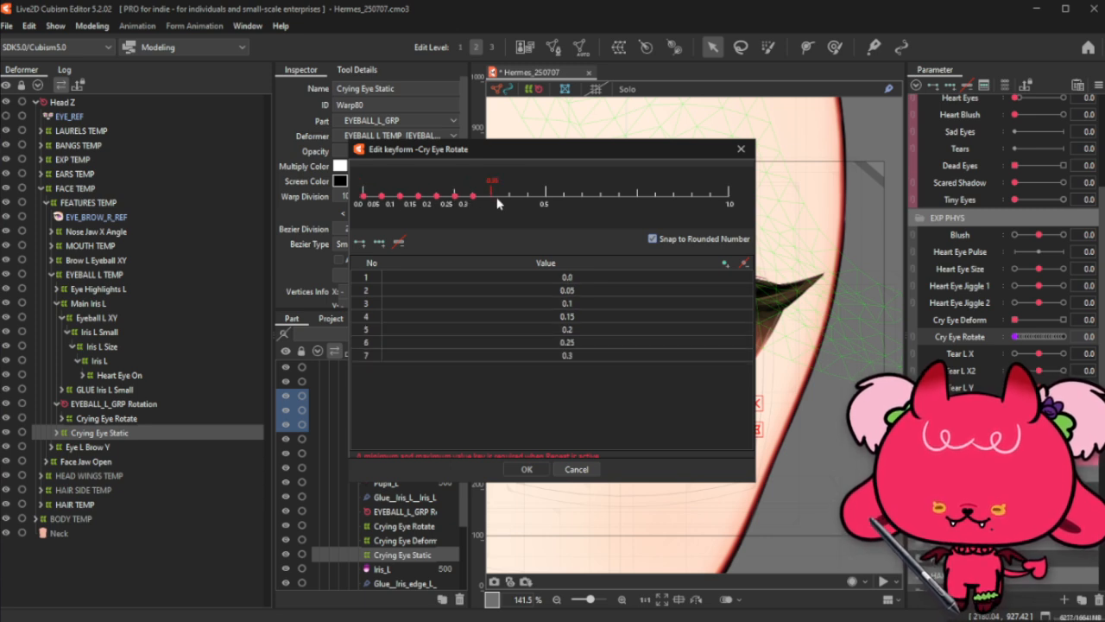
pyautogui.click(491, 199)
pyautogui.click(509, 199)
pyautogui.click(528, 199)
pyautogui.click(546, 199)
pyautogui.click(564, 199)
pyautogui.click(582, 199)
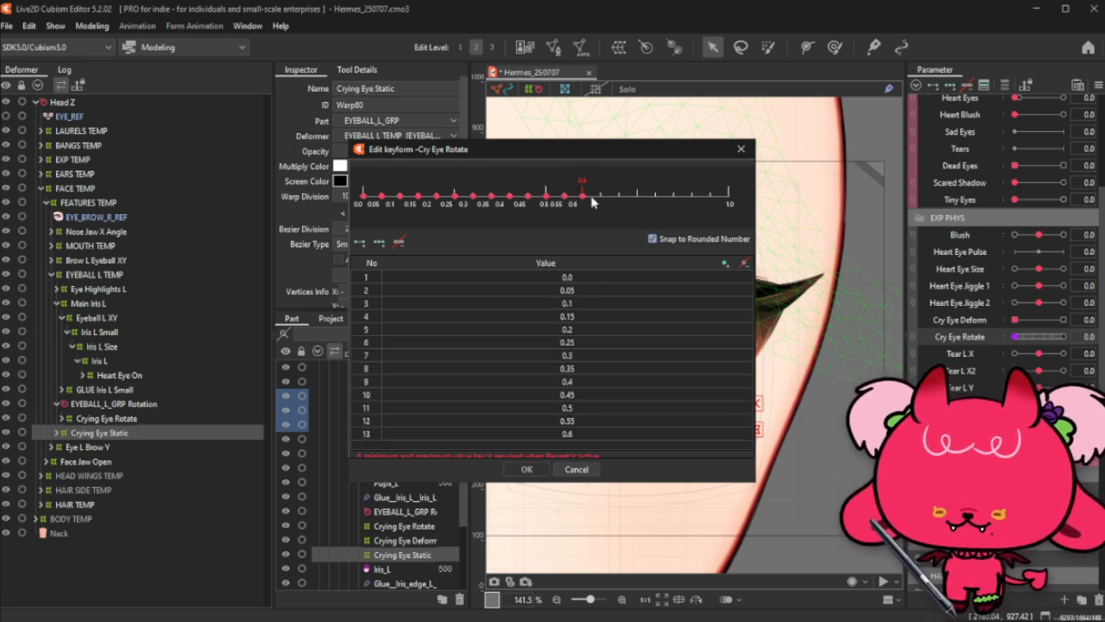
pyautogui.click(600, 198)
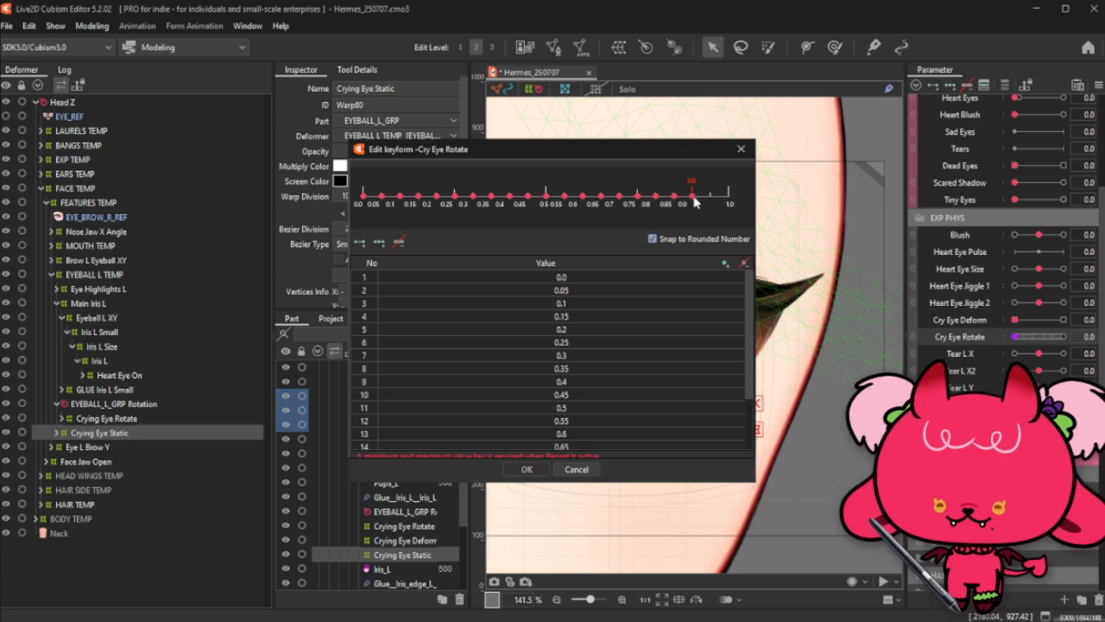
pyautogui.click(527, 469)
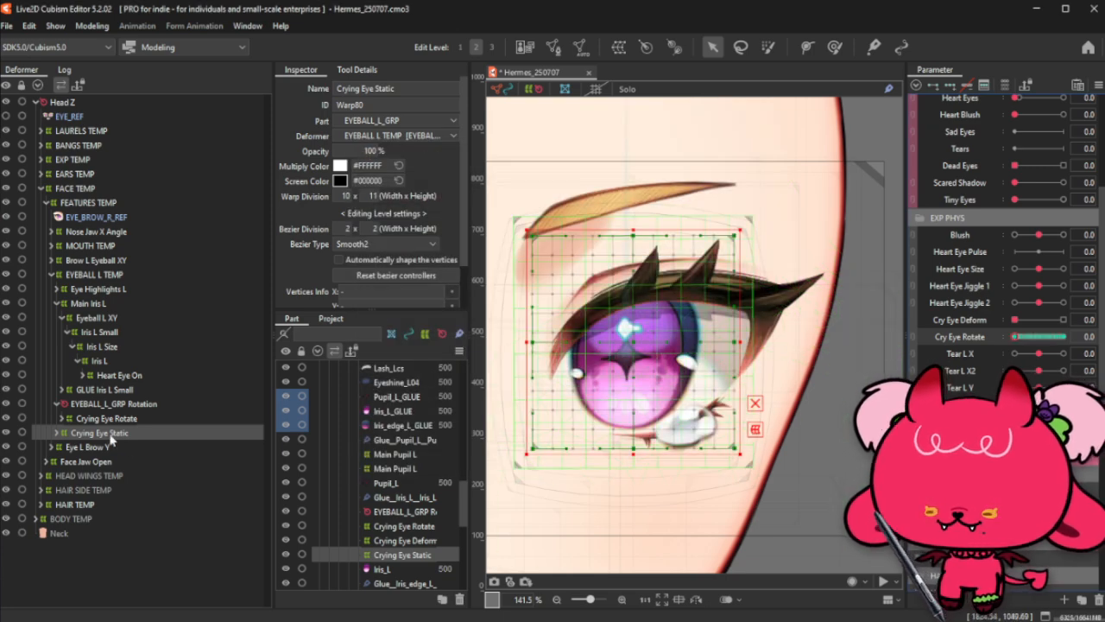
pyautogui.moveTo(1023, 343)
pyautogui.mouseDown()
pyautogui.moveTo(1060, 338)
pyautogui.moveTo(1018, 338)
pyautogui.mouseUp()
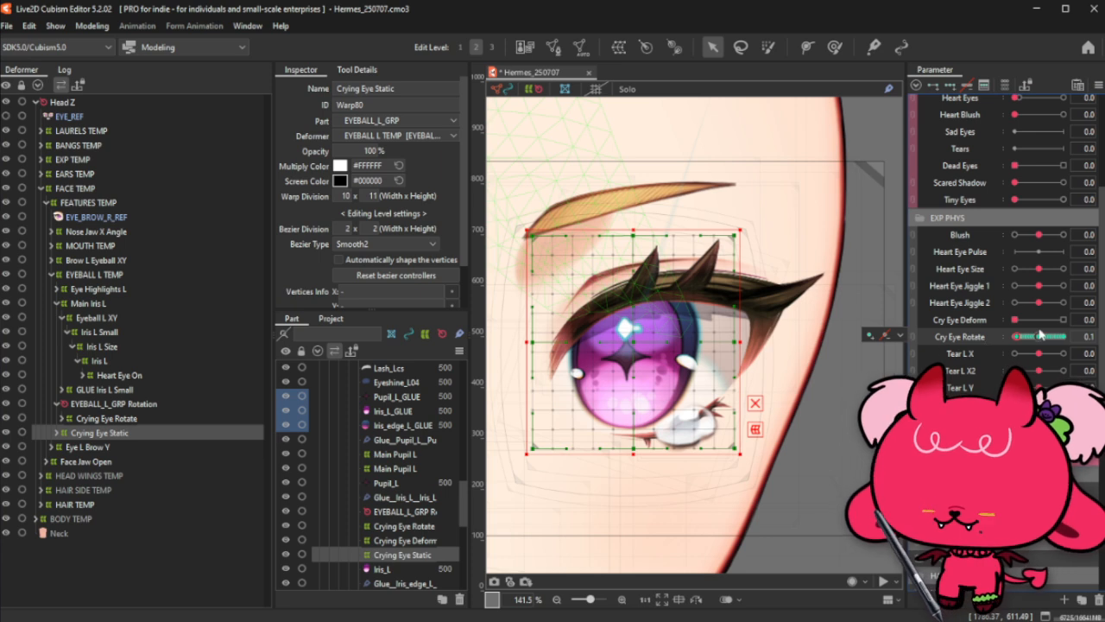
# Step: Apply the rotation deformer above Crying Eye Rotate to its child elements
pyautogui.click(103, 404)
pyautogui.click(92, 26)
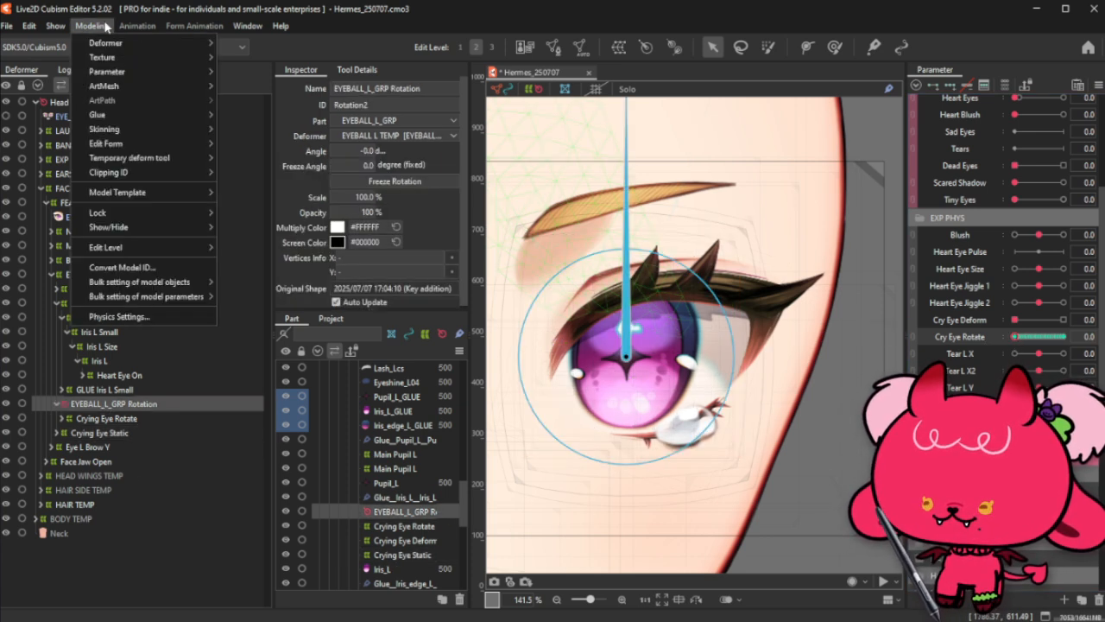
pyautogui.moveTo(138, 43)
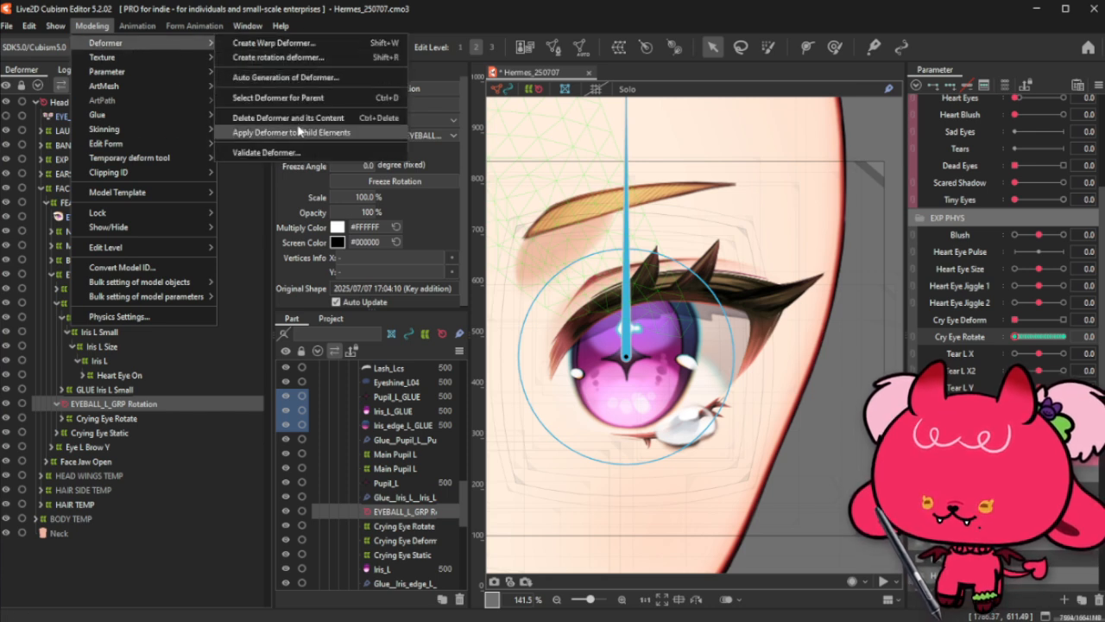
pyautogui.click(259, 132)
# Step: Nest Crying Eye Static under Crying Eye Deform, then sweep Cry Eye Rotate with Cry Eye Deform at 1.0
pyautogui.click(57, 419)
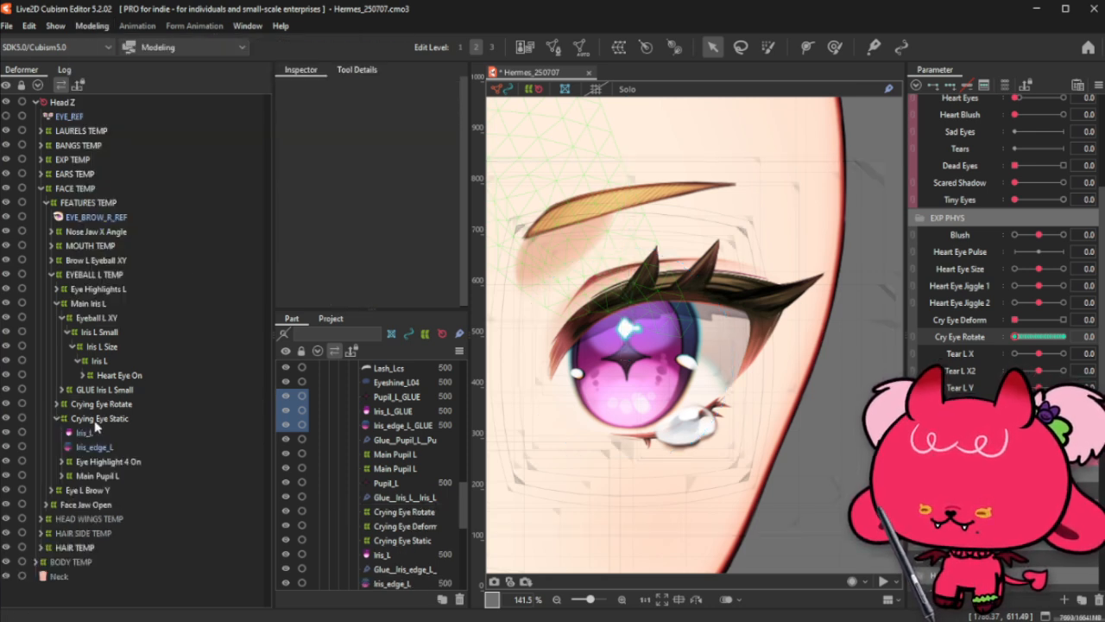
pyautogui.click(57, 407)
pyautogui.click(58, 405)
pyautogui.moveTo(103, 434)
pyautogui.mouseDown()
pyautogui.moveTo(123, 440)
pyautogui.moveTo(112, 420)
pyautogui.mouseUp()
pyautogui.click(97, 404)
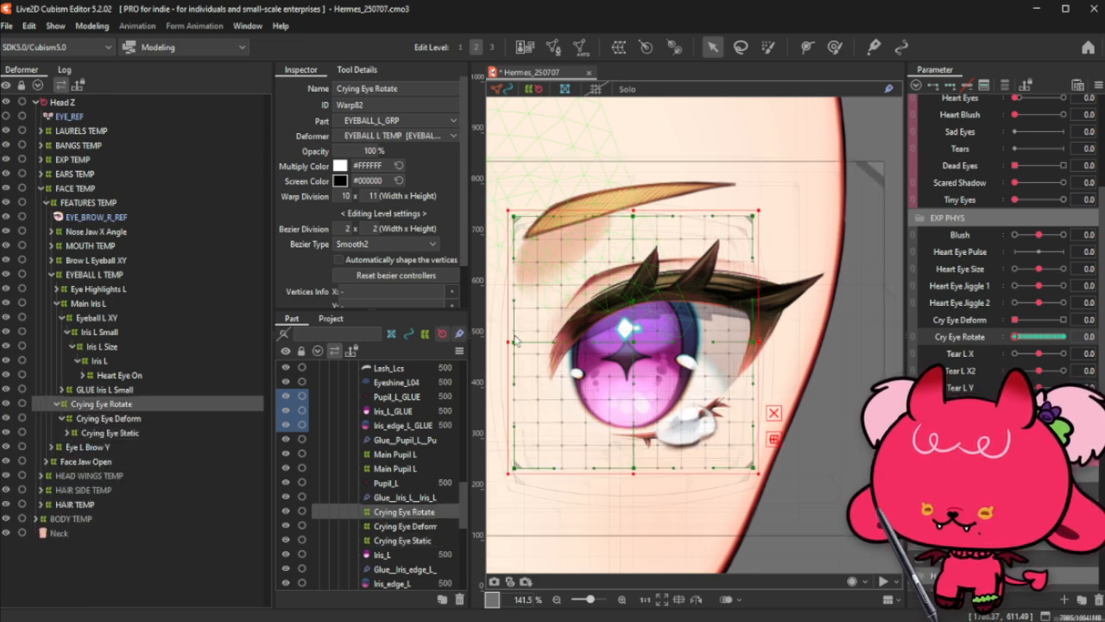
pyautogui.moveTo(1019, 336); pyautogui.dragTo(1076, 322)
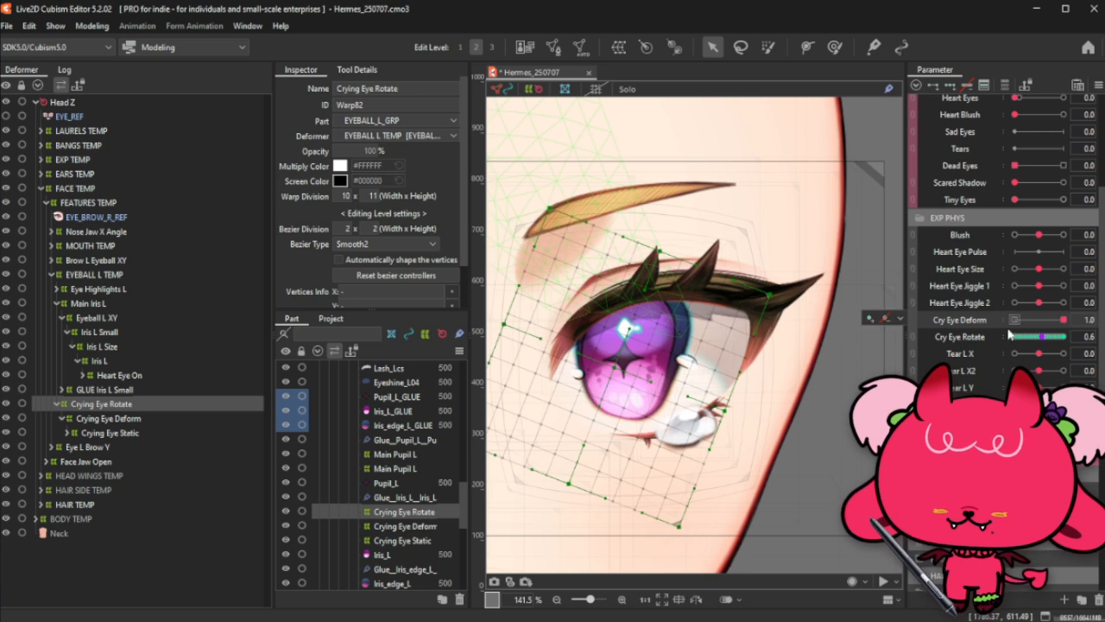
# Step: Set the Crying Eye Rotate warp's extended interpolation on Cry Eye Rotate to Ellipse Interpolation
pyautogui.click(1033, 337)
pyautogui.hotkey('ctrl', 'shift', 'e')
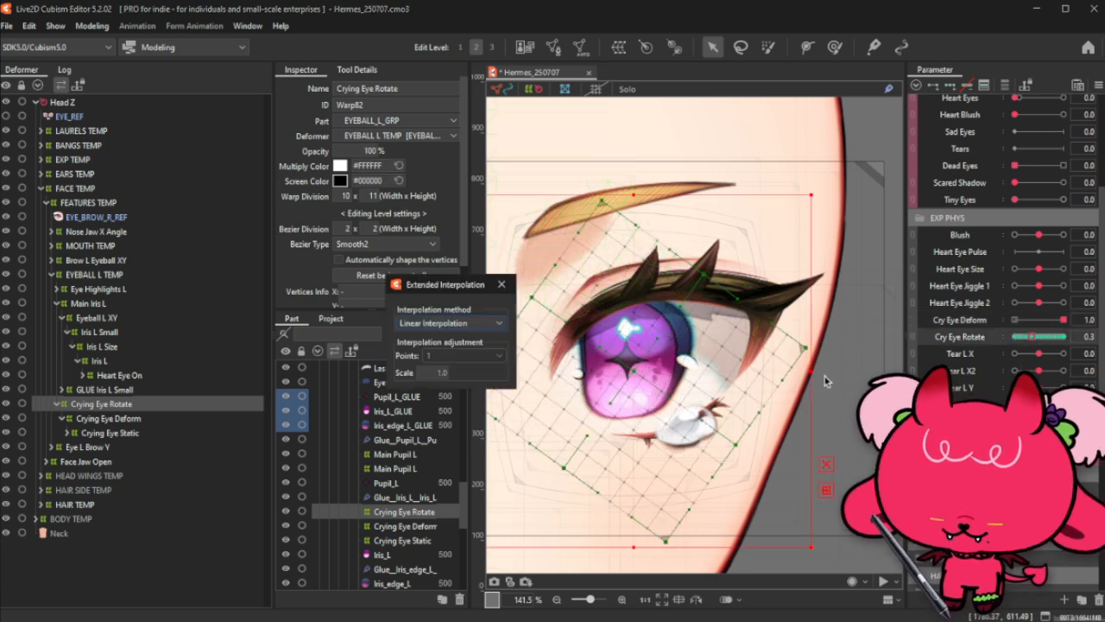
pyautogui.click(476, 327)
pyautogui.click(459, 363)
pyautogui.click(460, 356)
pyautogui.click(464, 368)
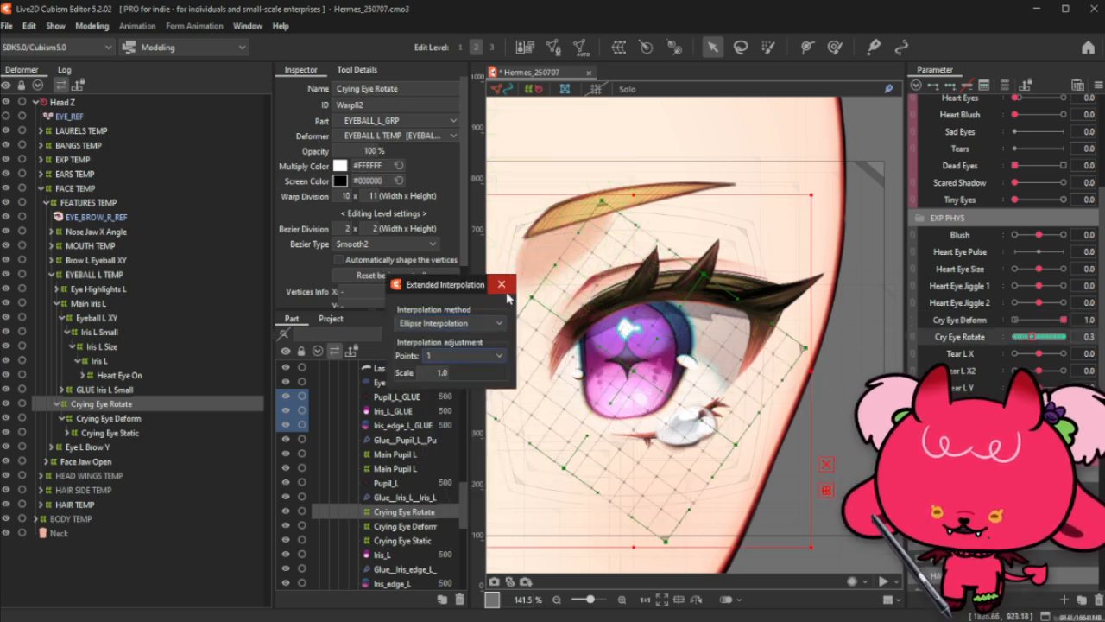
pyautogui.click(502, 285)
# Step: Hide the selection overlay and sweep Cry Eye Rotate to check the iris wobble on the face
pyautogui.hotkey('ctrl', 'h')
pyautogui.moveTo(1019, 339)
pyautogui.mouseDown()
pyautogui.moveTo(1098, 354)
pyautogui.moveTo(1026, 343)
pyautogui.moveTo(1081, 349)
pyautogui.moveTo(1055, 397)
pyautogui.moveTo(1037, 343)
pyautogui.mouseUp()
pyautogui.scroll(-2, 786, 370)
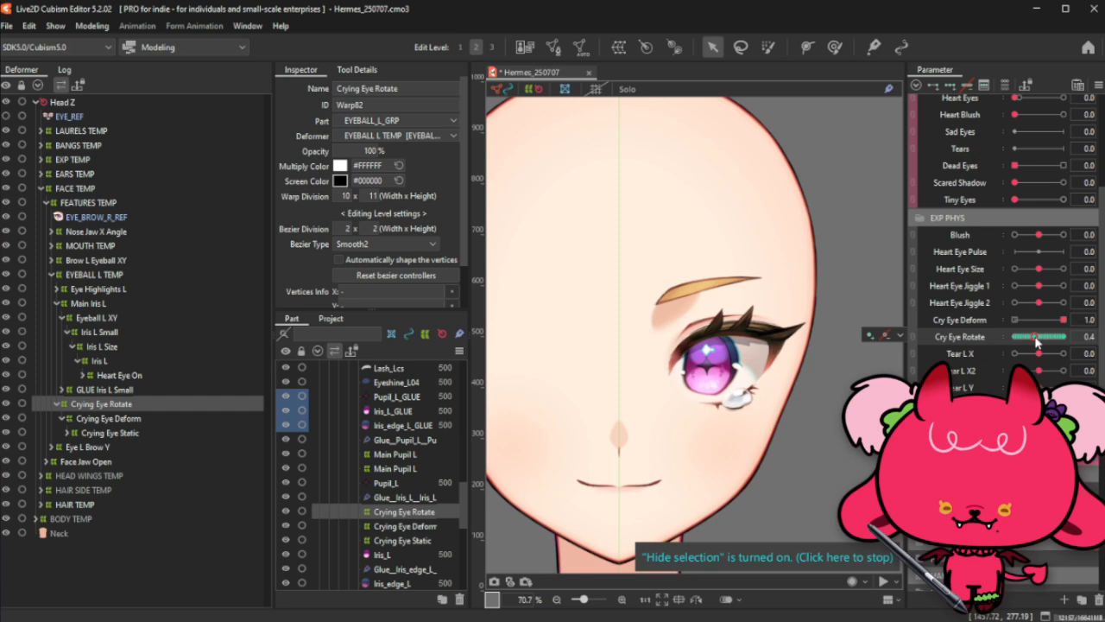
# Step: Return Cry Eye Rotate to 0.0 and set the Crying Eye Deform warp division to 13 x 14
pyautogui.click(110, 419)
pyautogui.scroll(3, 716, 362)
pyautogui.click(834, 47)
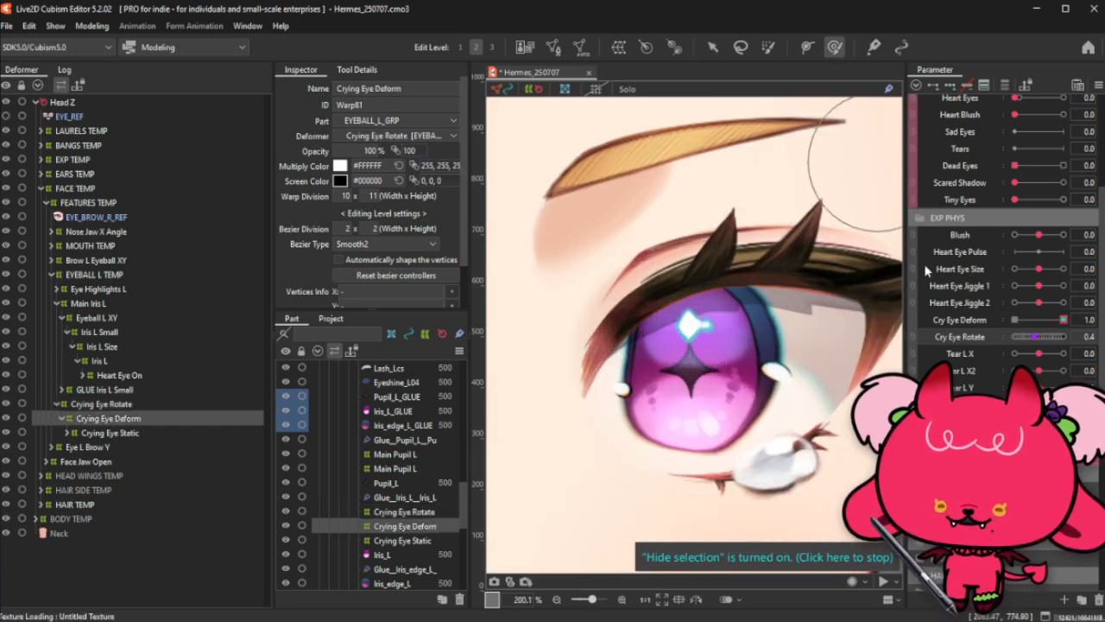
pyautogui.click(1017, 343)
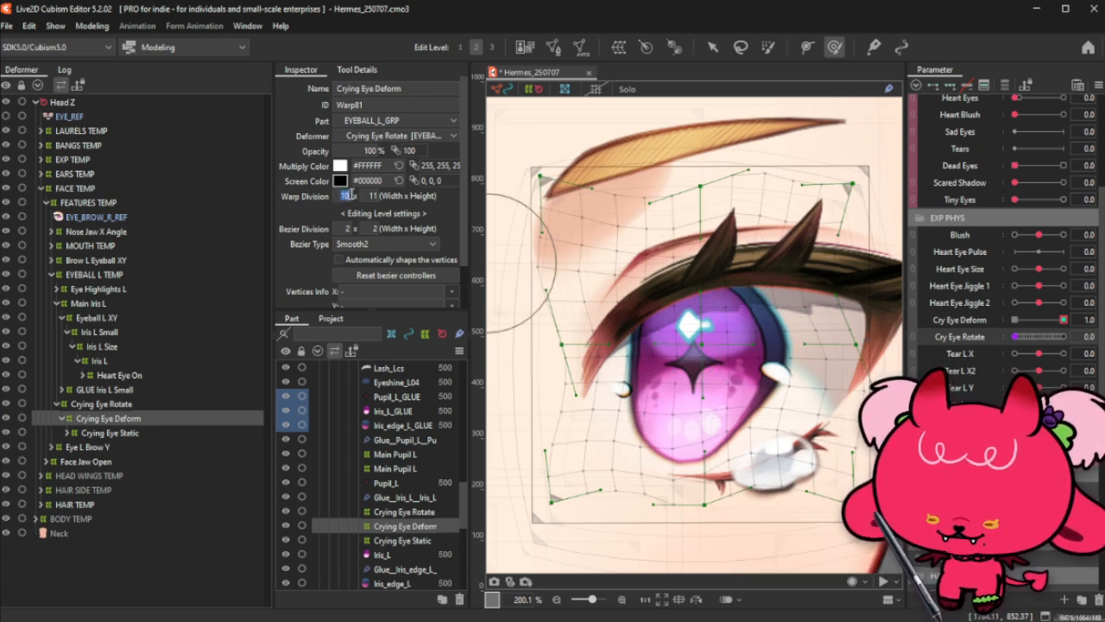
pyautogui.write('13')
pyautogui.press('Tab')
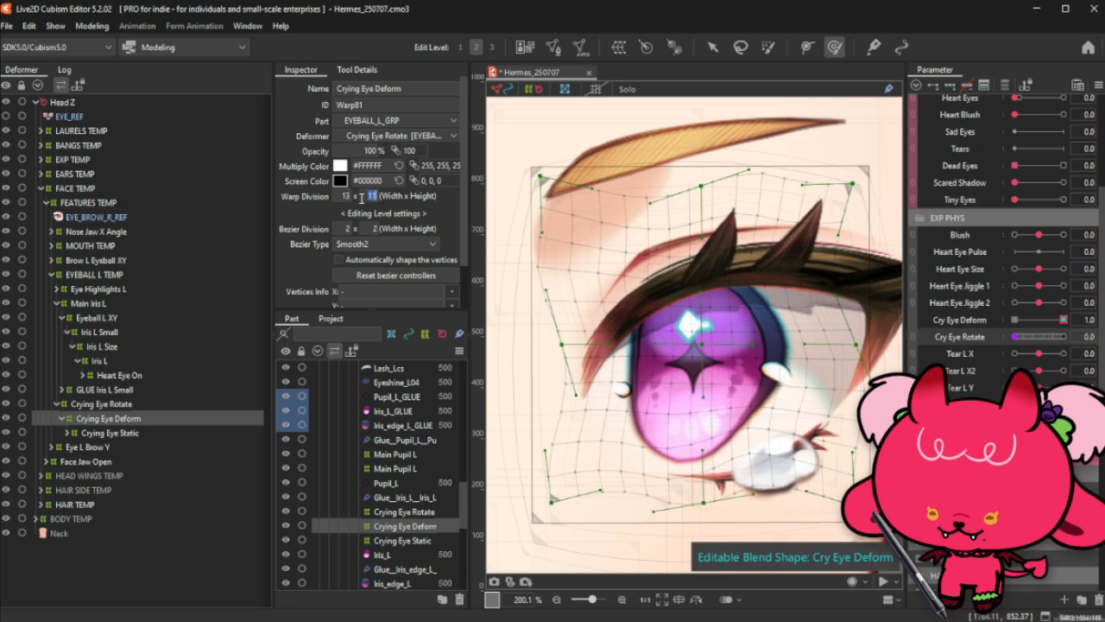
pyautogui.write('15')
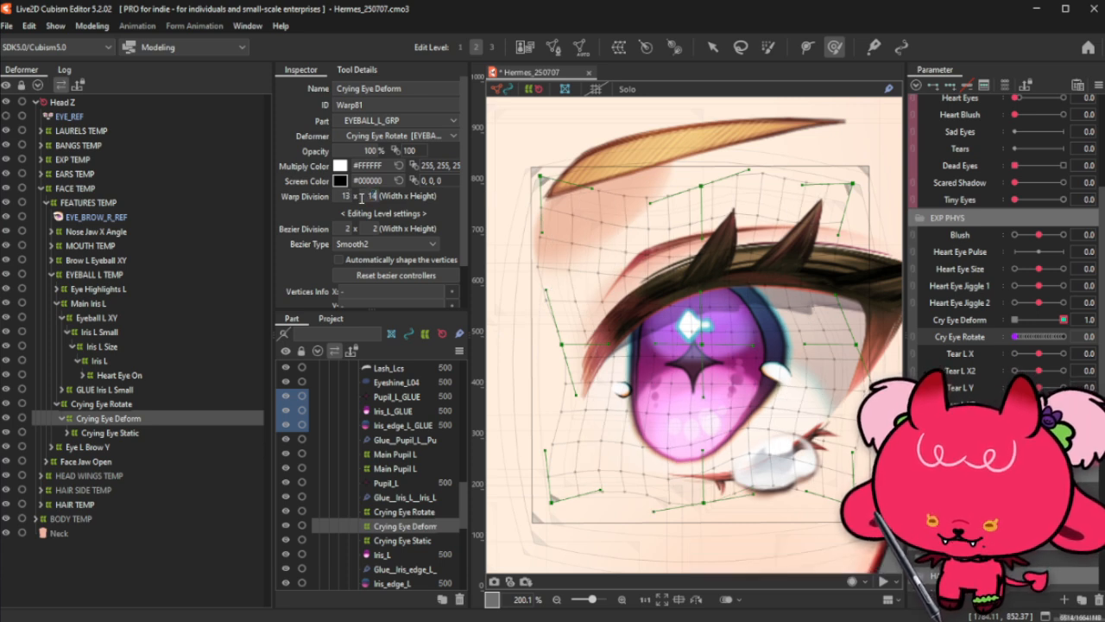
pyautogui.press('Return')
# Step: Set the Crying Eye Static warp division to 13 x 14
pyautogui.click(148, 431)
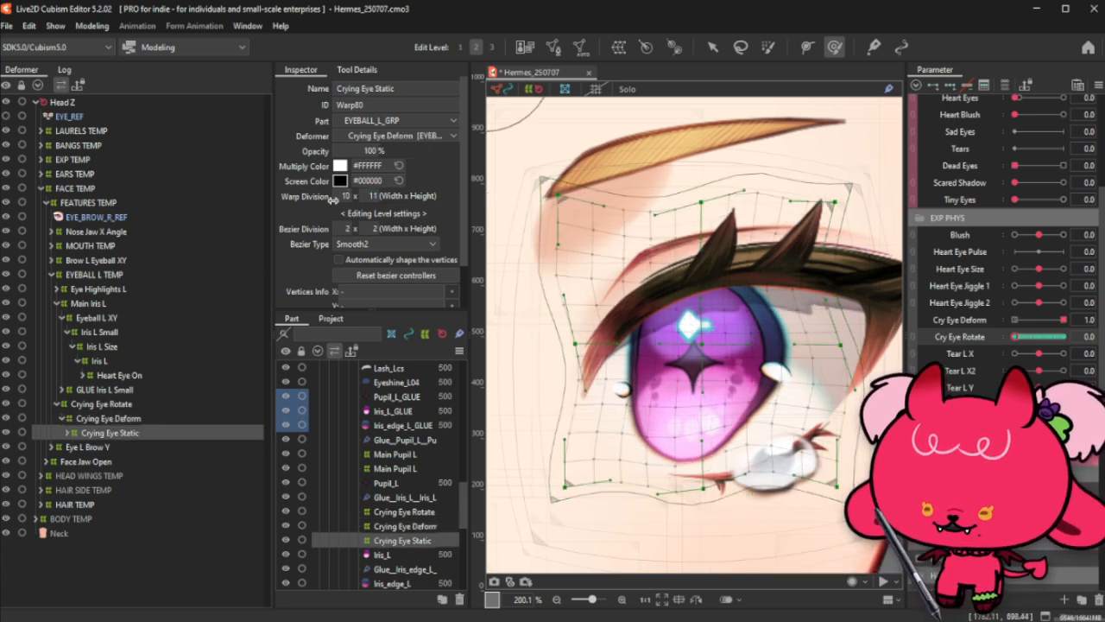
pyautogui.write('13')
pyautogui.press('Tab')
pyautogui.write('14')
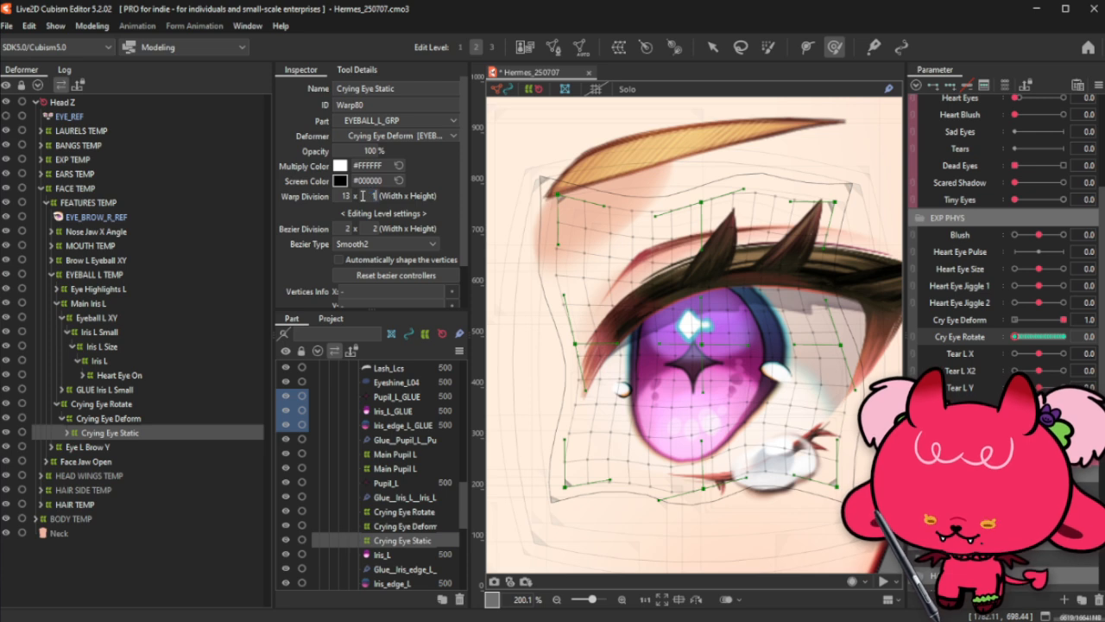
pyautogui.press('Return')
# Step: With Cry Eye Deform at 1.0, reshape the iris's upper and outer edges on Crying Eye Deform using the deform brush, and hide the selection overlay
pyautogui.click(111, 418)
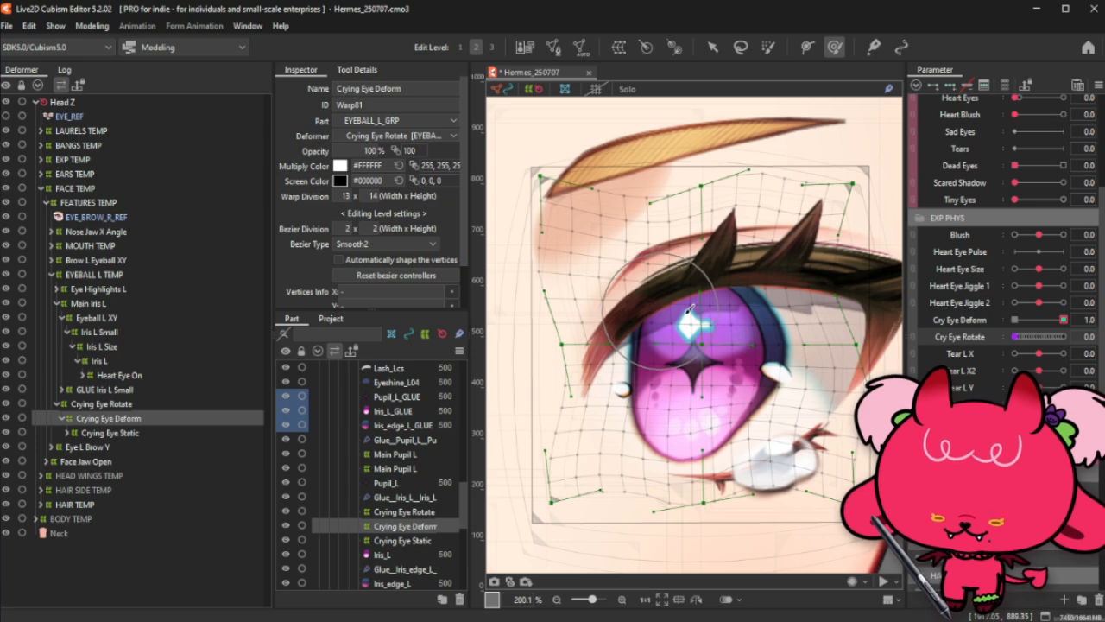
pyautogui.moveTo(1050, 343); pyautogui.dragTo(1066, 342)
pyautogui.click(1015, 338)
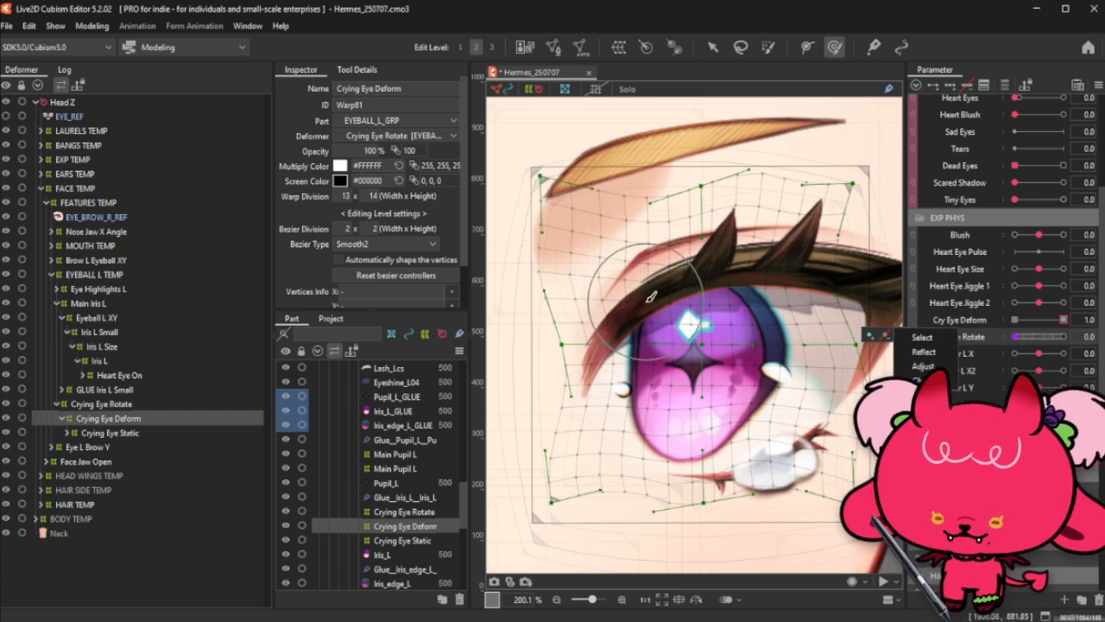
pyautogui.moveTo(651, 297)
pyautogui.mouseDown()
pyautogui.moveTo(639, 354)
pyautogui.moveTo(658, 367)
pyautogui.moveTo(649, 292)
pyautogui.moveTo(693, 259)
pyautogui.moveTo(729, 278)
pyautogui.mouseUp()
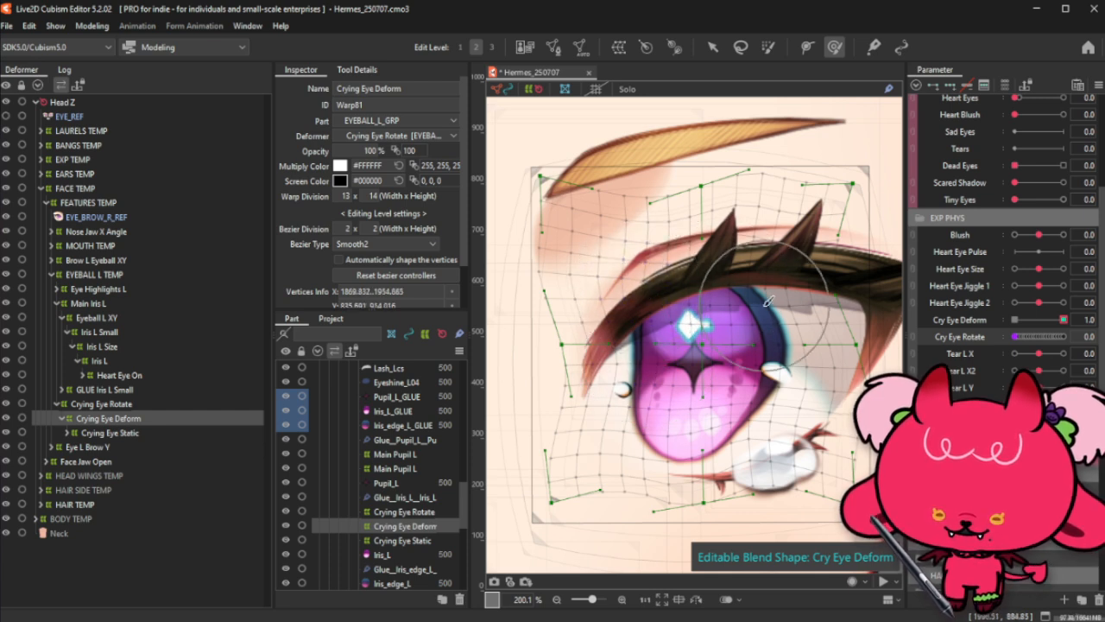
pyautogui.moveTo(764, 345)
pyautogui.mouseDown()
pyautogui.moveTo(747, 413)
pyautogui.moveTo(760, 421)
pyautogui.mouseUp()
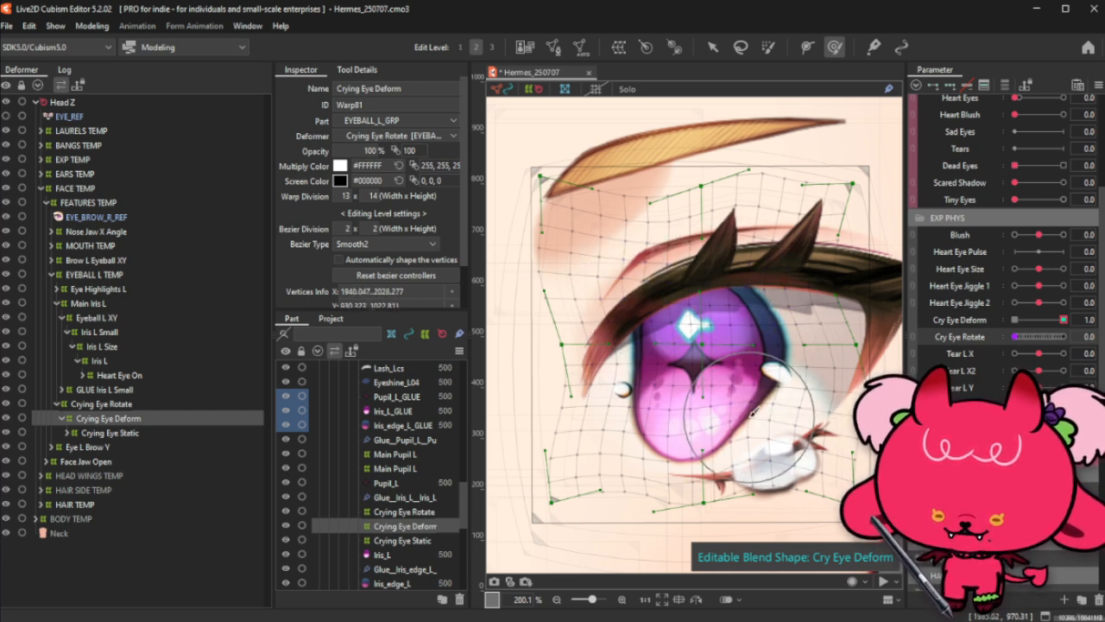
pyautogui.hotkey('ctrl', 't')
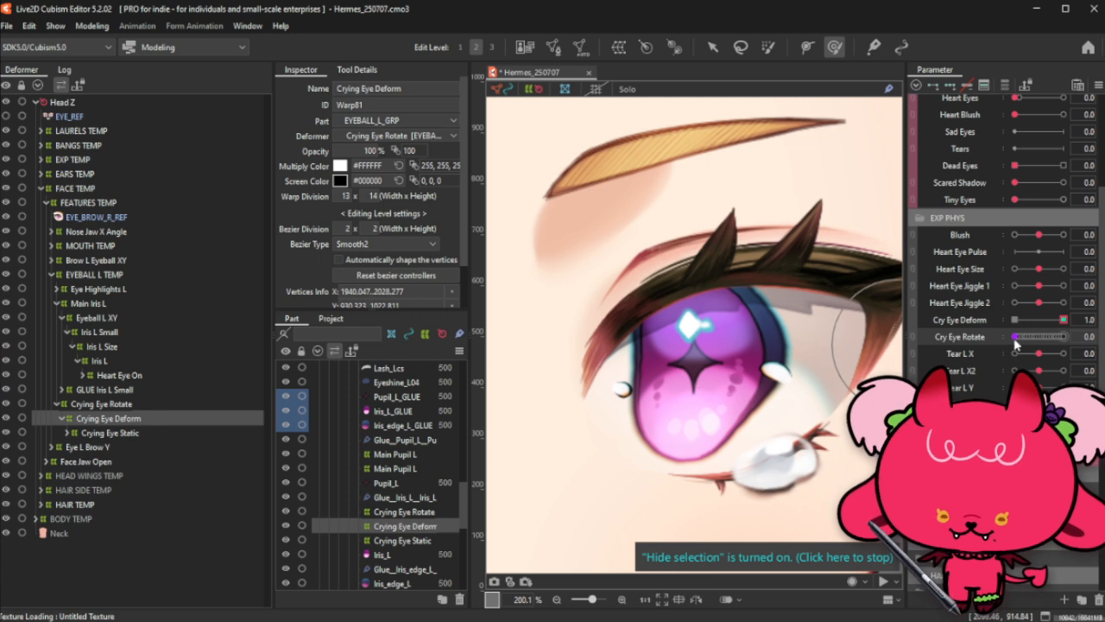
# Step: Sweep Cry Eye Rotate with Cry Eye Deform at 1.0 to check the iris wobble on the whole face, returning it to 0.0
pyautogui.moveTo(1015, 337); pyautogui.dragTo(1096, 350)
pyautogui.scroll(-3, 754, 333)
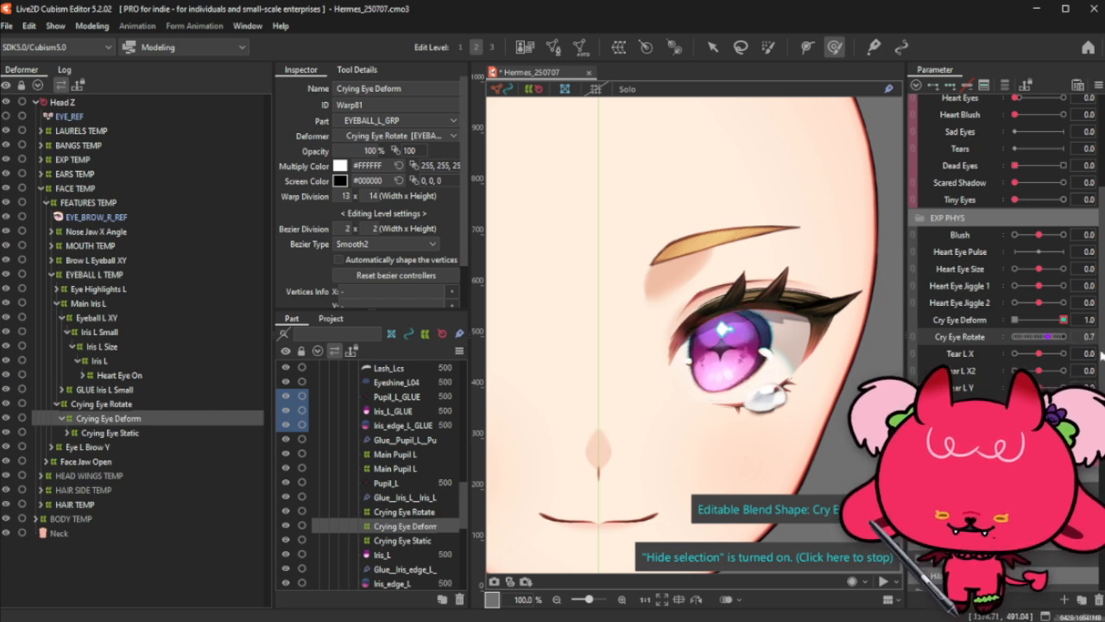
pyautogui.scroll(-1, 701, 342)
pyautogui.moveTo(1033, 337)
pyautogui.mouseDown()
pyautogui.moveTo(1045, 340)
pyautogui.moveTo(1016, 338)
pyautogui.moveTo(1056, 341)
pyautogui.moveTo(1028, 341)
pyautogui.mouseUp()
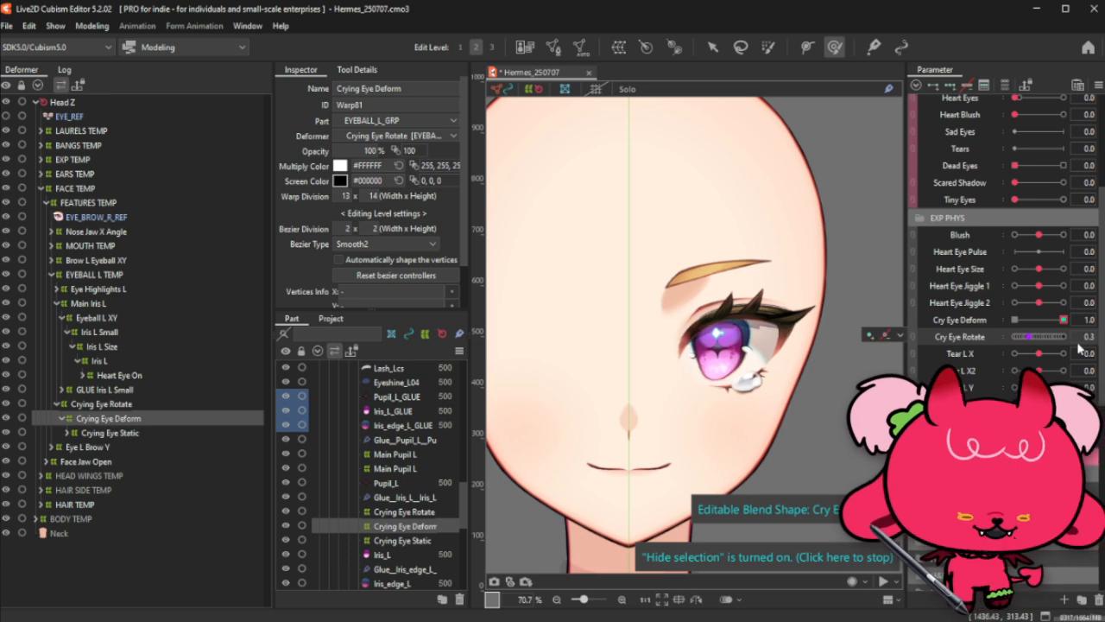
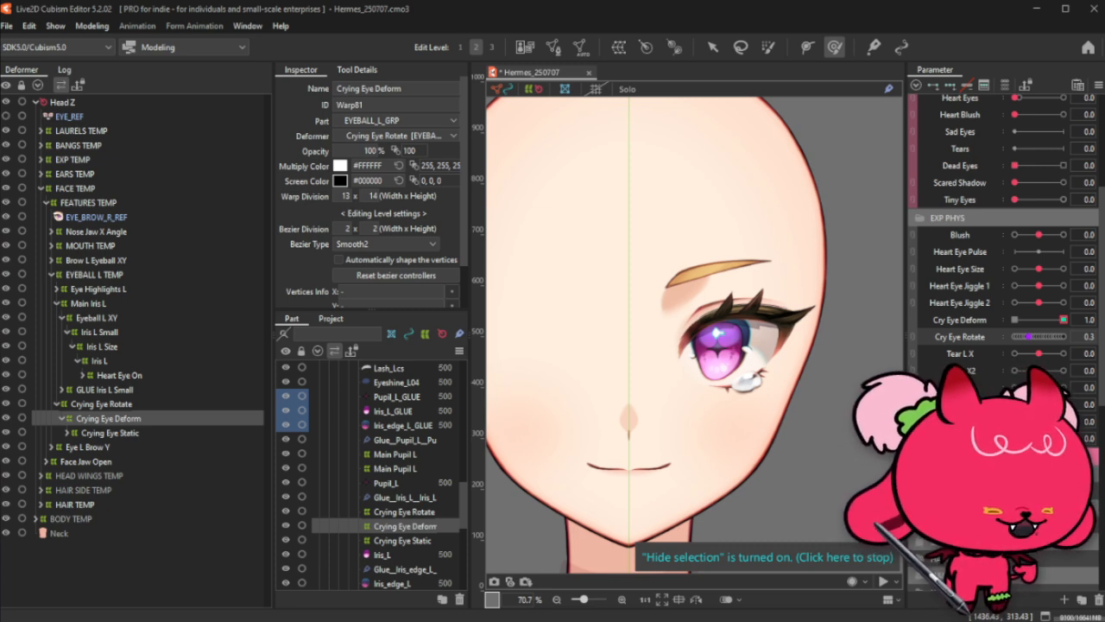
pyautogui.click(1088, 320)
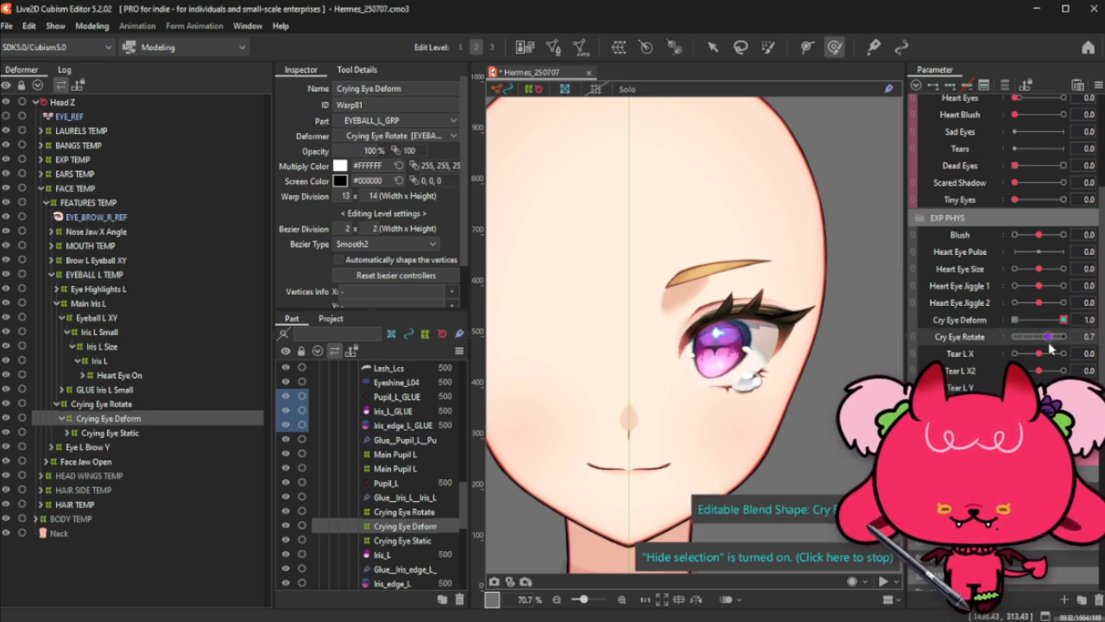
pyautogui.click(1018, 337)
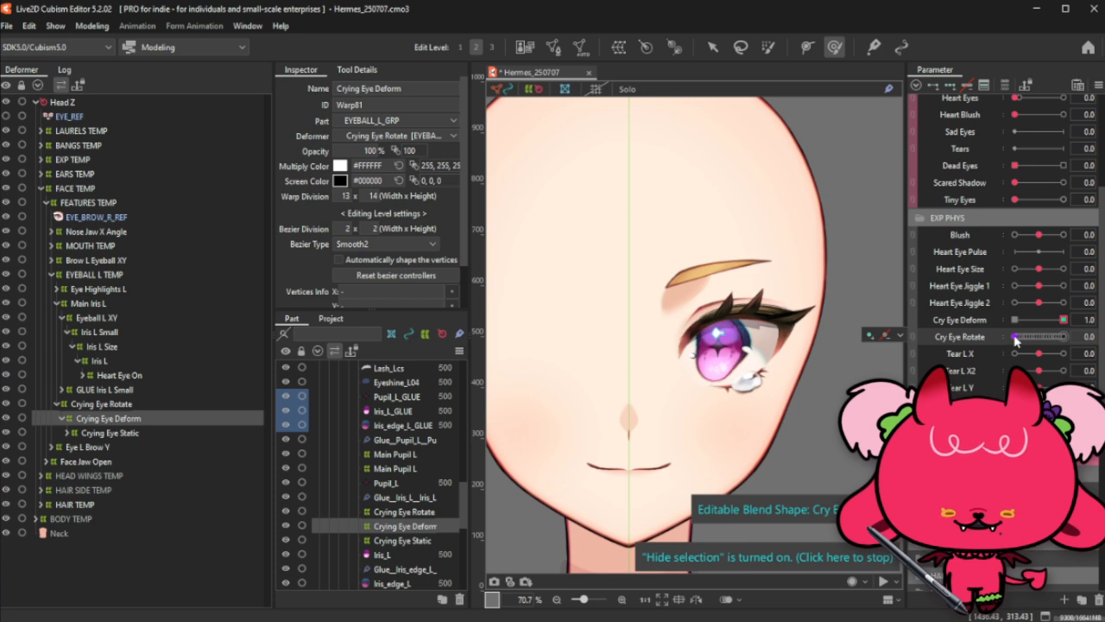
pyautogui.scroll(1, 743, 352)
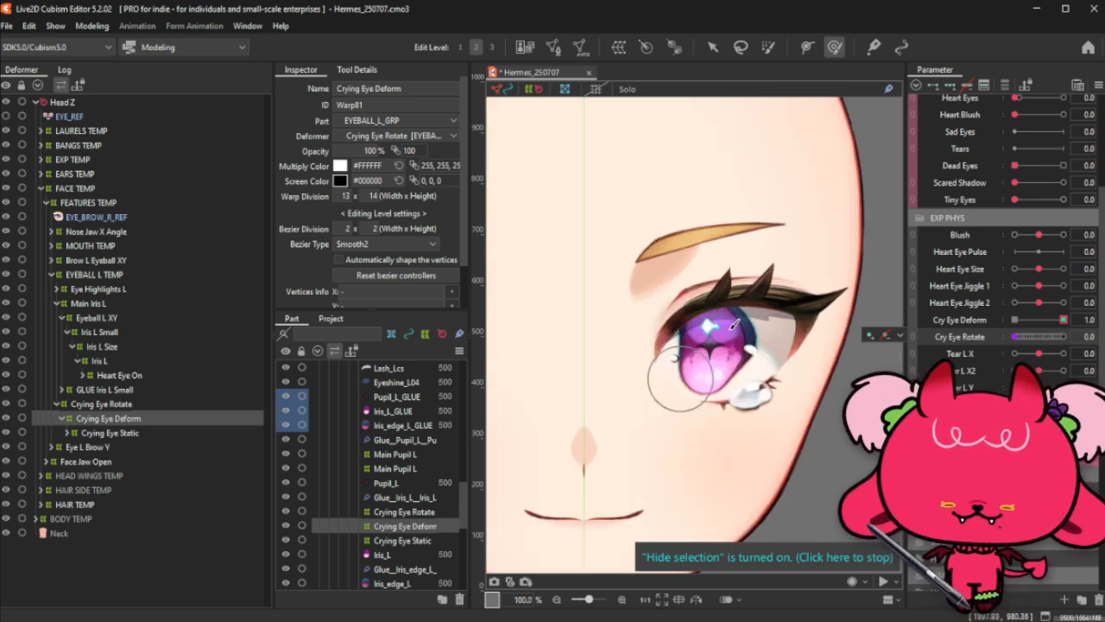
# Step: Reset Cry Eye Deform to 0.0 and open the blend shape weight limit settings for the Crying Eye Deform warp
pyautogui.click(1012, 218)
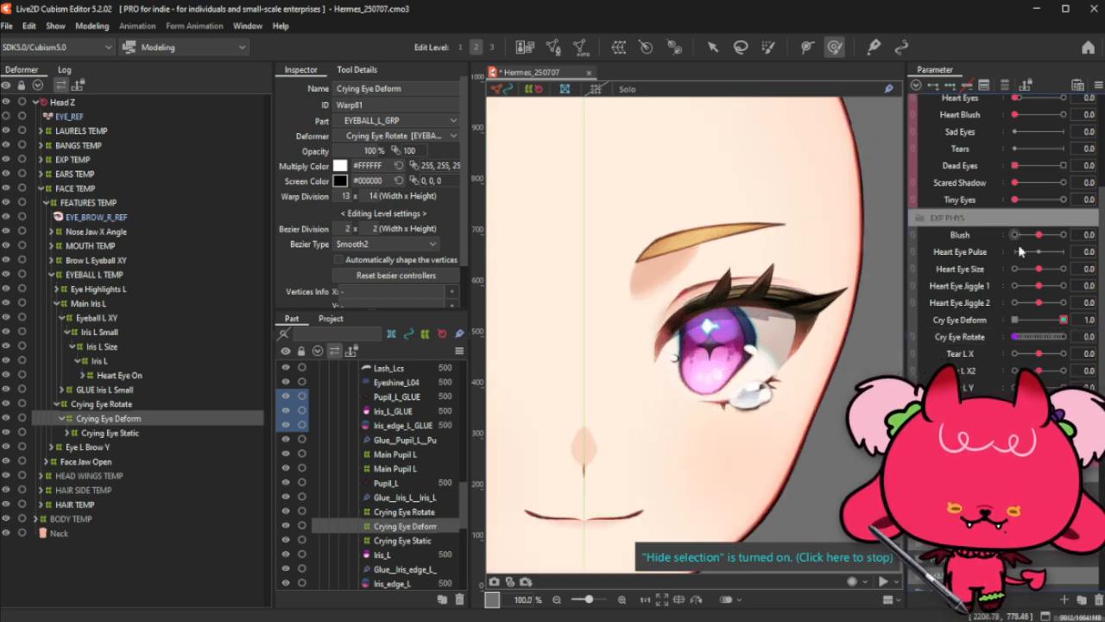
pyautogui.click(1045, 322)
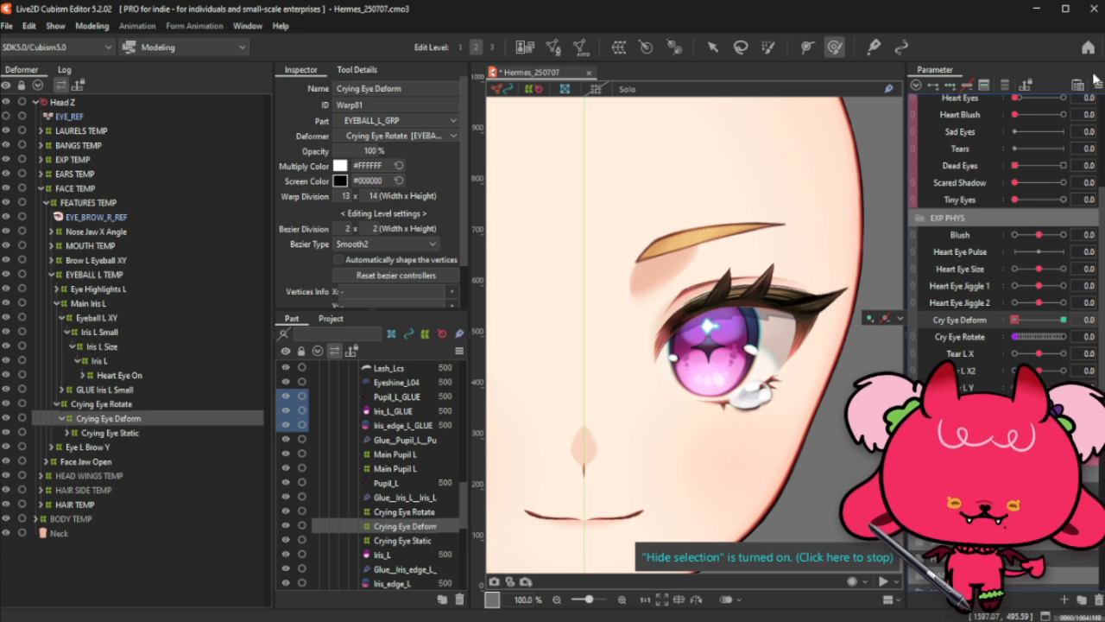
pyautogui.click(1098, 84)
pyautogui.click(970, 373)
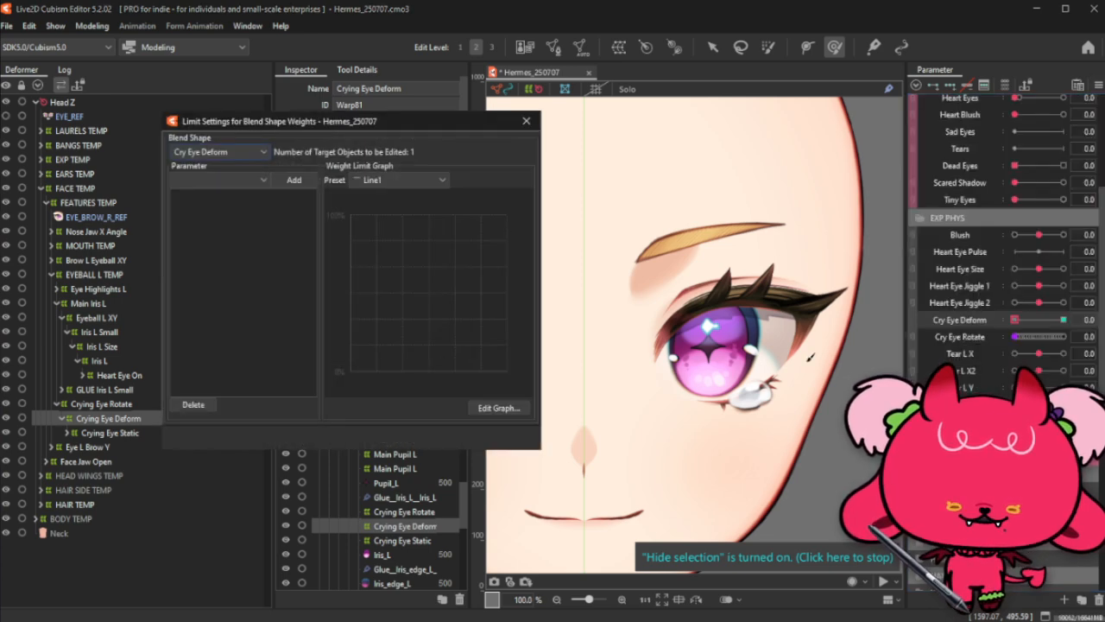
# Step: Limit the Cry Eye Deform blend shape weight by the Sad Eyes parameter using the Line2 preset, and close the settings
pyautogui.click(197, 179)
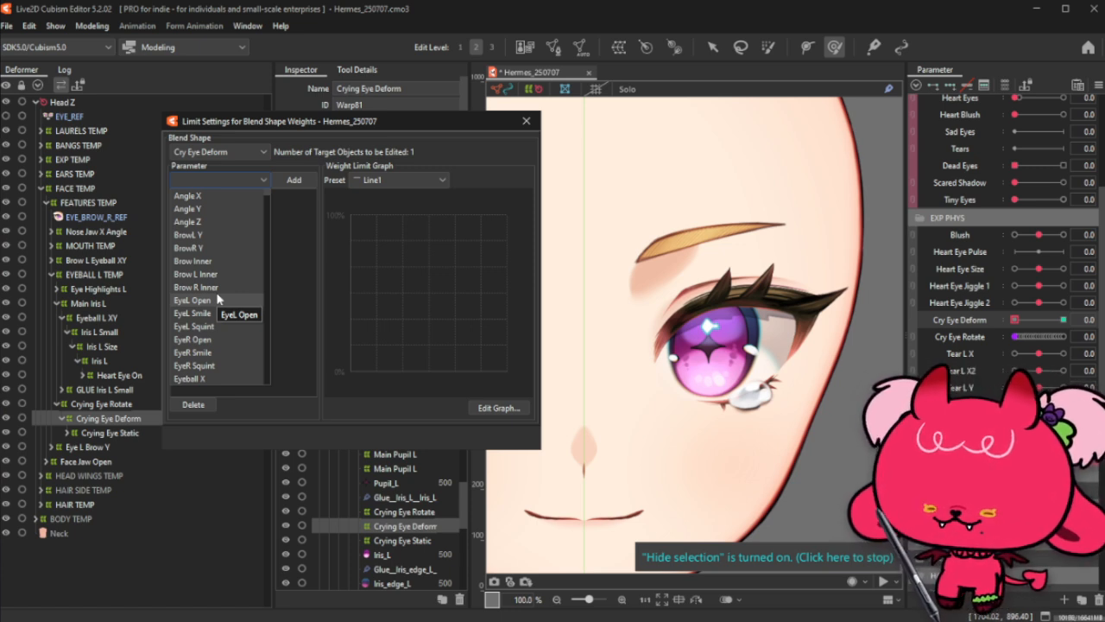
pyautogui.scroll(-2, 221, 337)
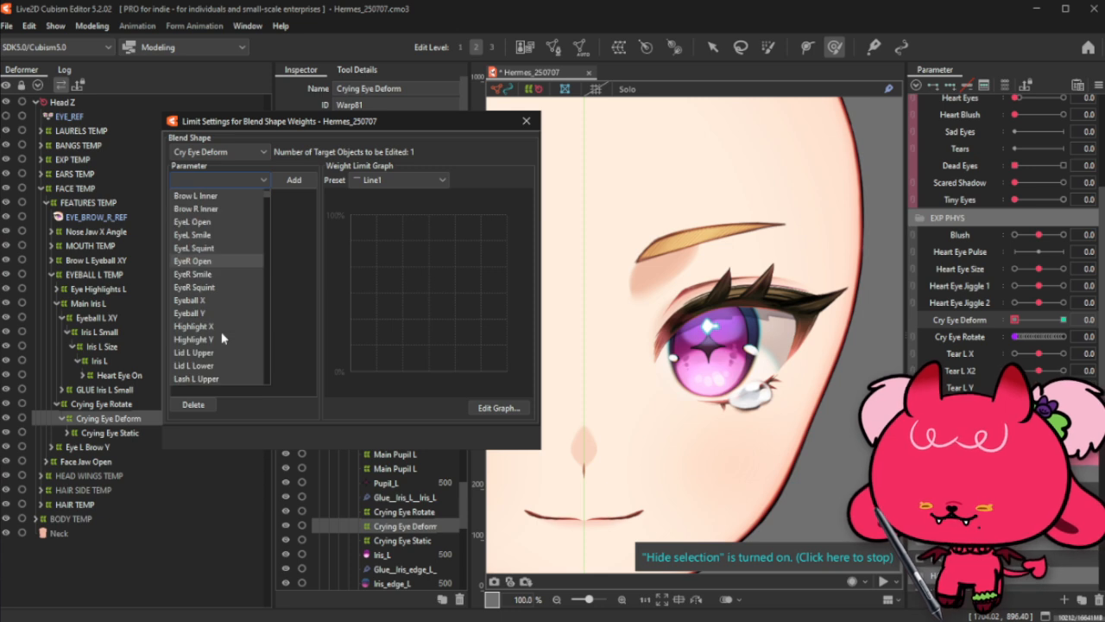
pyautogui.scroll(-4, 222, 338)
pyautogui.scroll(-11, 222, 337)
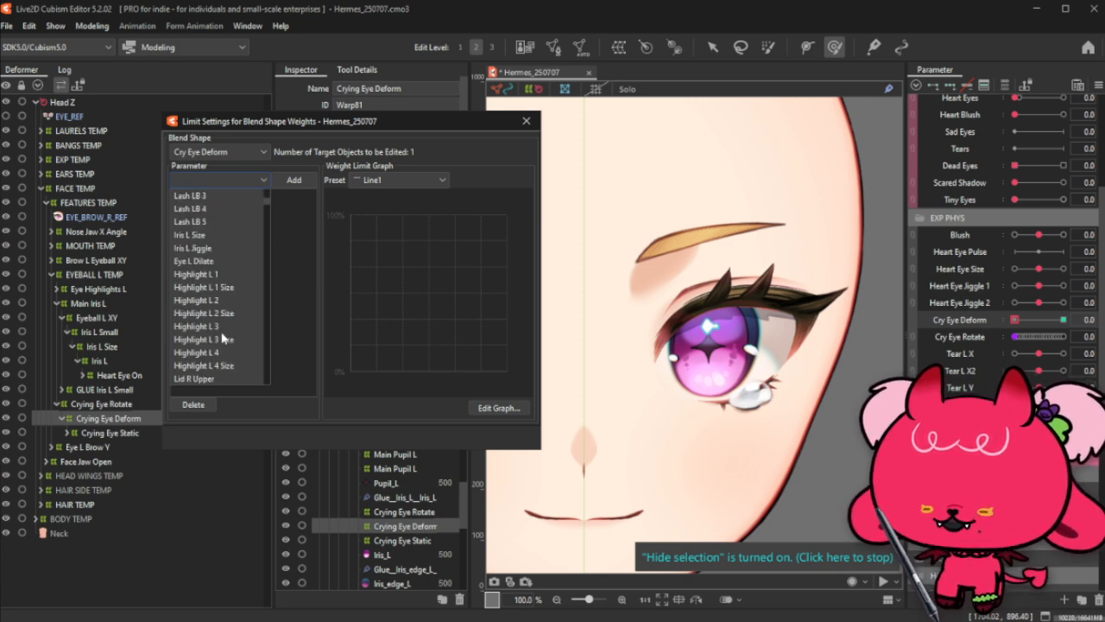
pyautogui.scroll(-5, 222, 338)
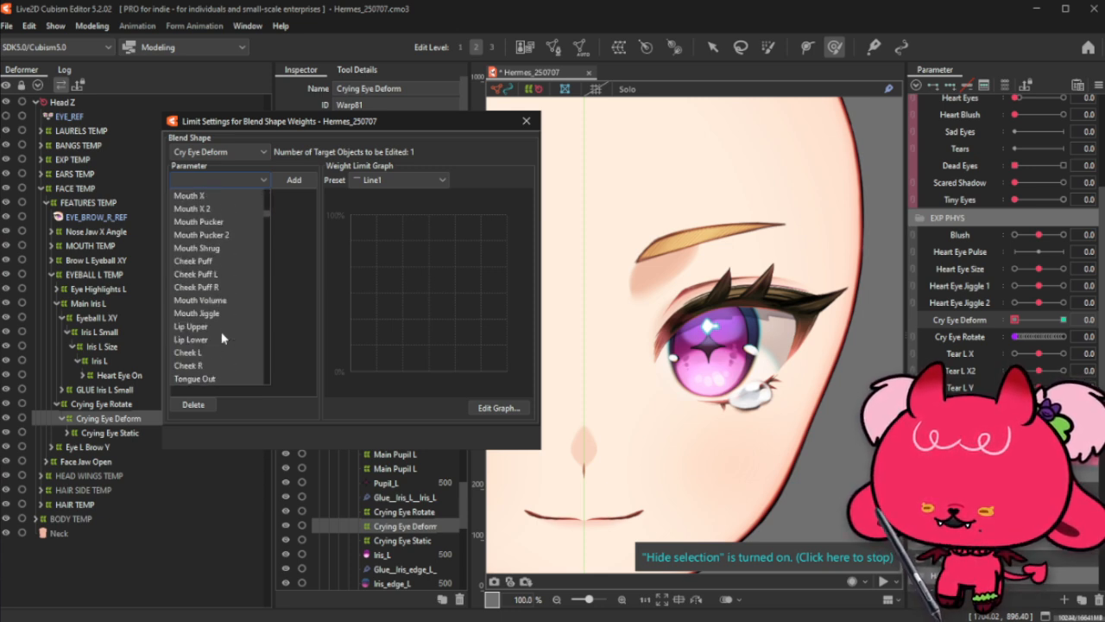
pyautogui.click(208, 347)
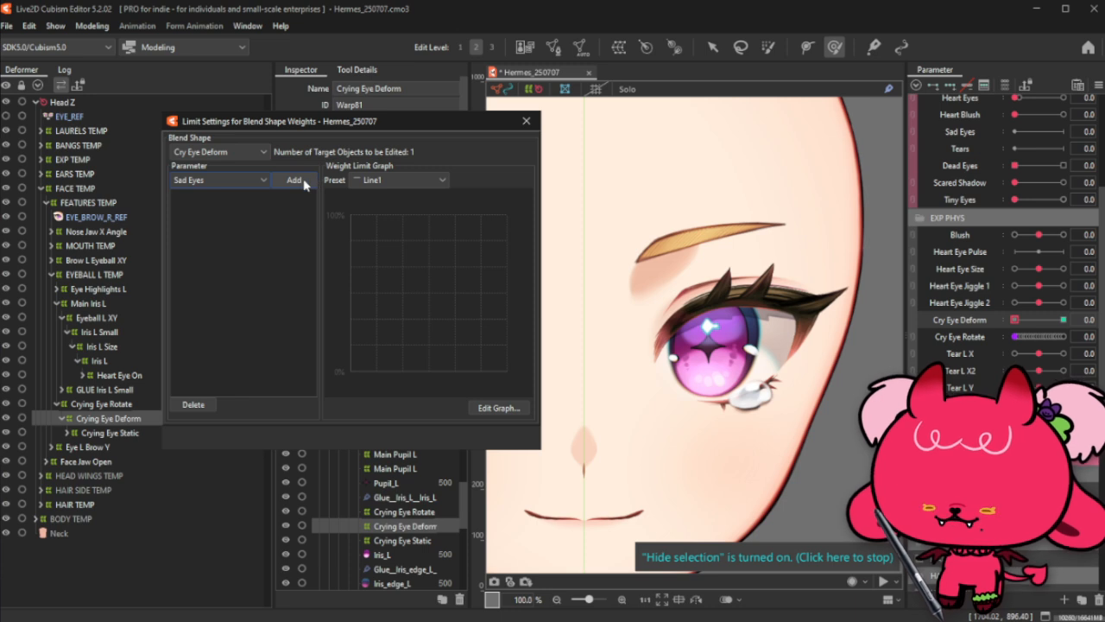
pyautogui.click(380, 182)
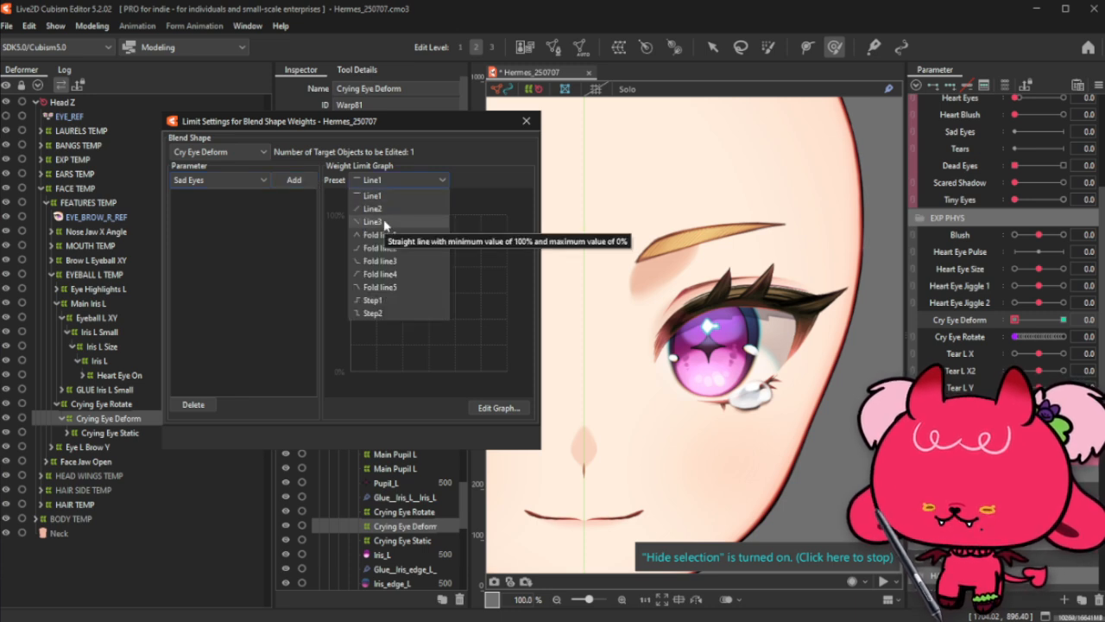
pyautogui.click(378, 208)
pyautogui.click(313, 185)
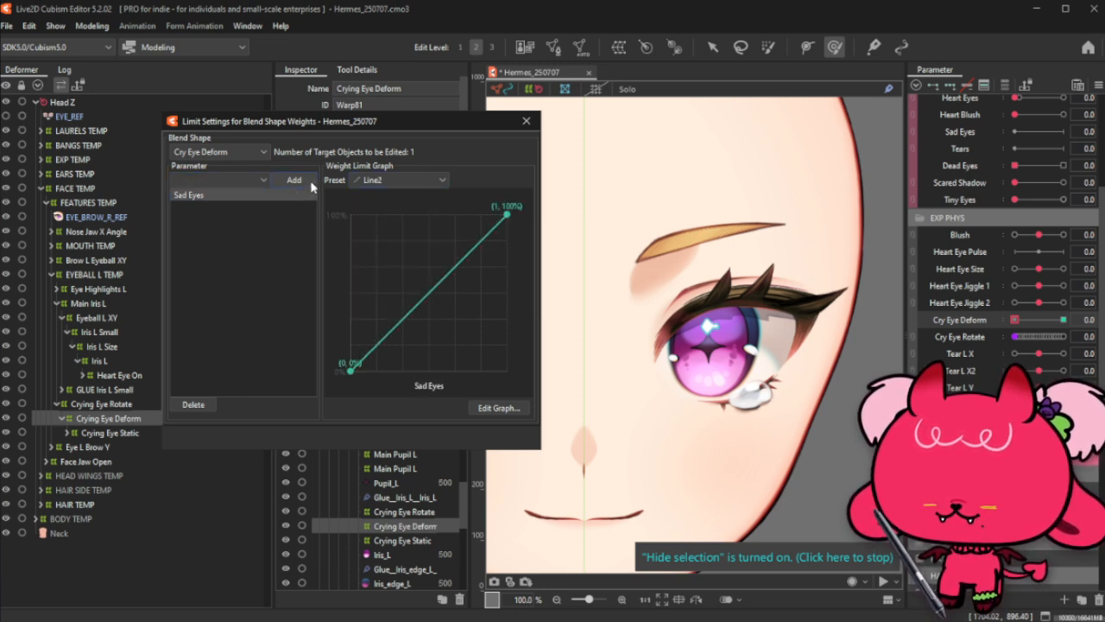
pyautogui.click(526, 121)
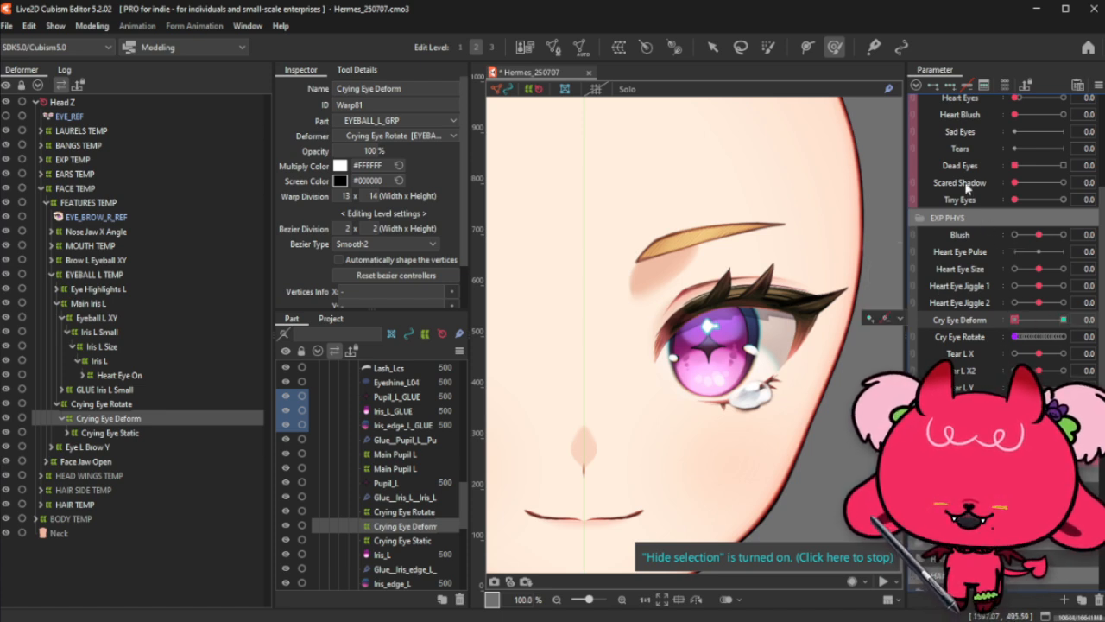
# Step: Find the objects keyed on Cry Eye Rotate and add two Sad Eyes keys, 0.0 and 1.0, to the Crying Eye Rotate warp
pyautogui.moveTo(1017, 336); pyautogui.dragTo(1055, 337)
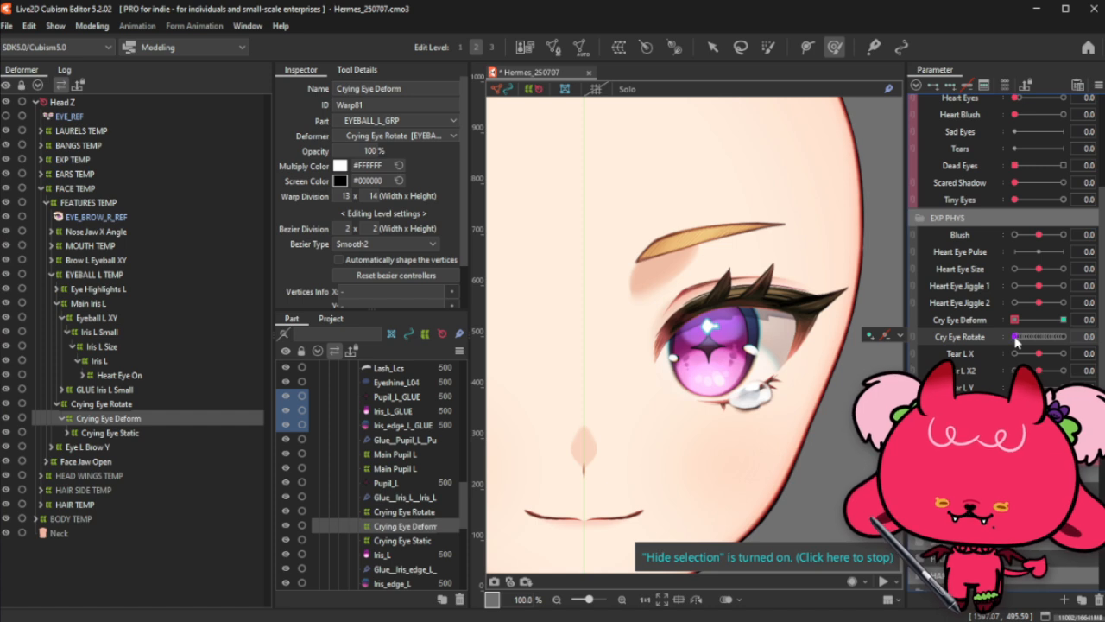
pyautogui.click(900, 335)
pyautogui.click(921, 335)
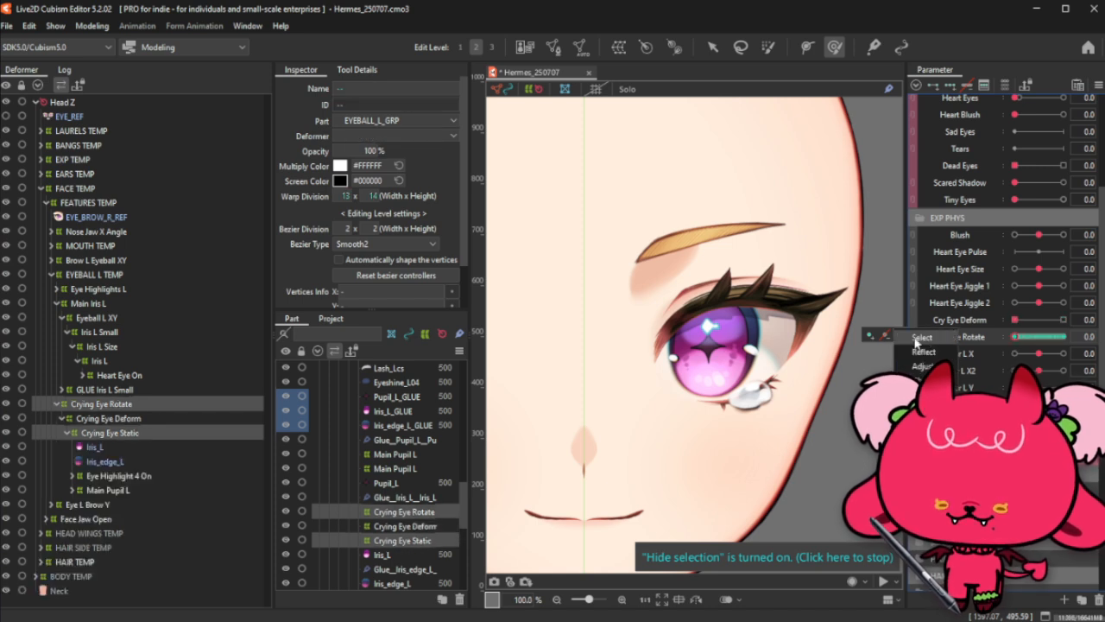
pyautogui.click(167, 406)
pyautogui.scroll(1, 997, 207)
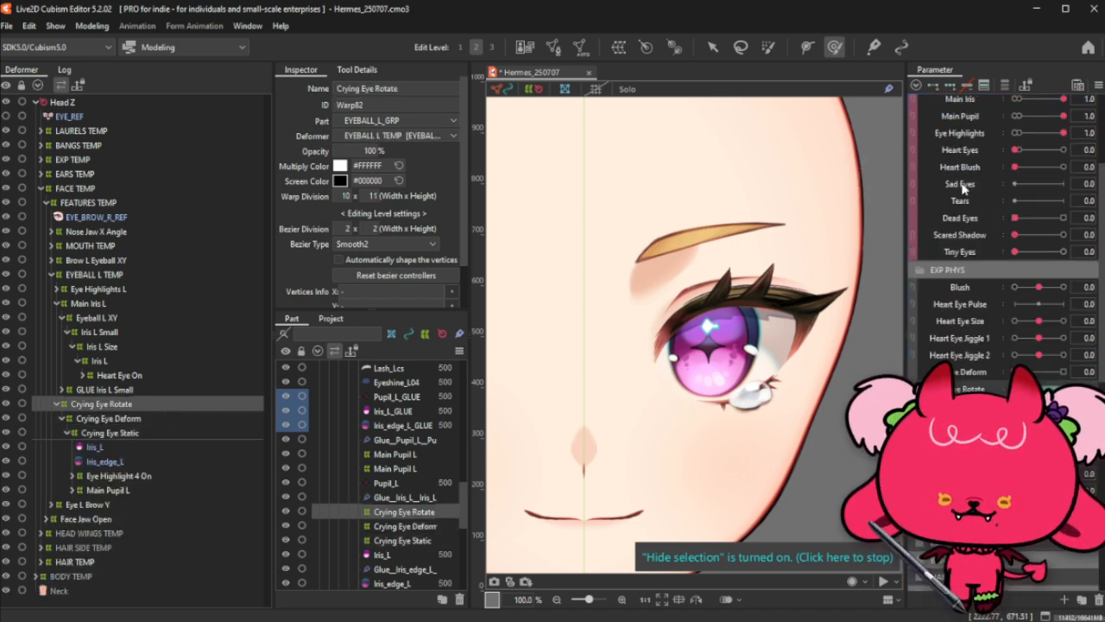
pyautogui.click(934, 86)
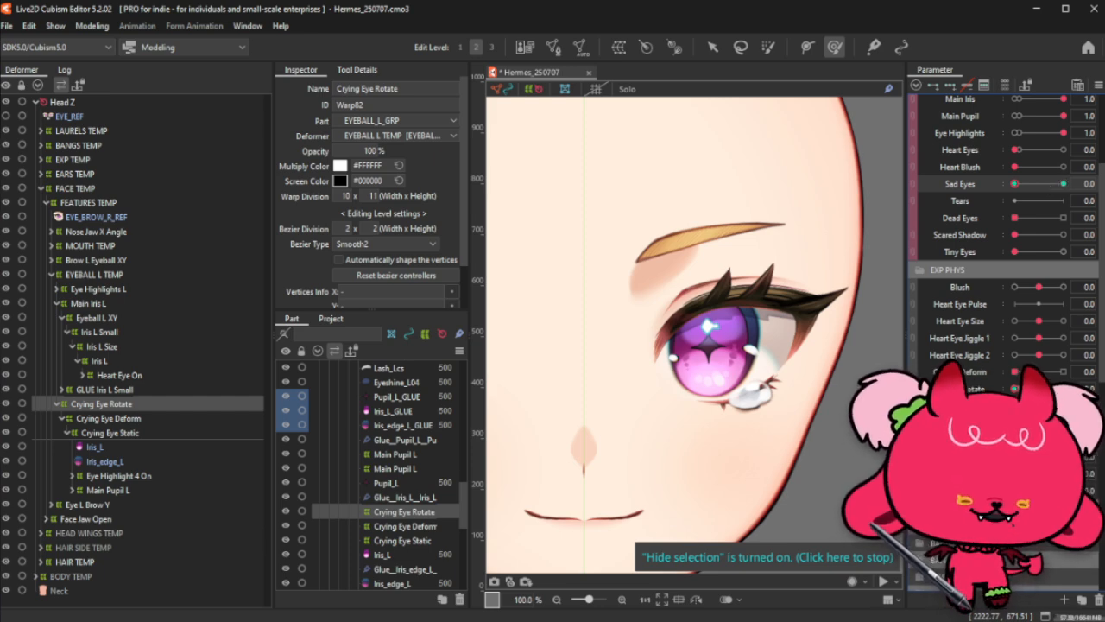
# Step: Review the keyform list of Cry Eye Rotate and widen the parameter sliders to reach its individual keys
pyautogui.doubleClick(976, 389)
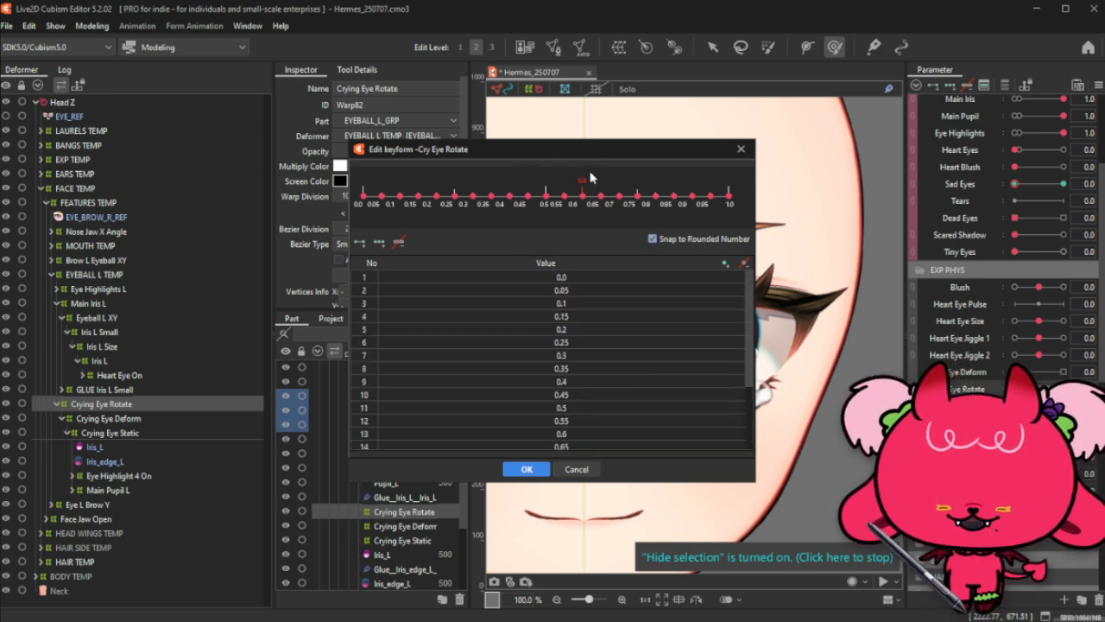
pyautogui.click(741, 149)
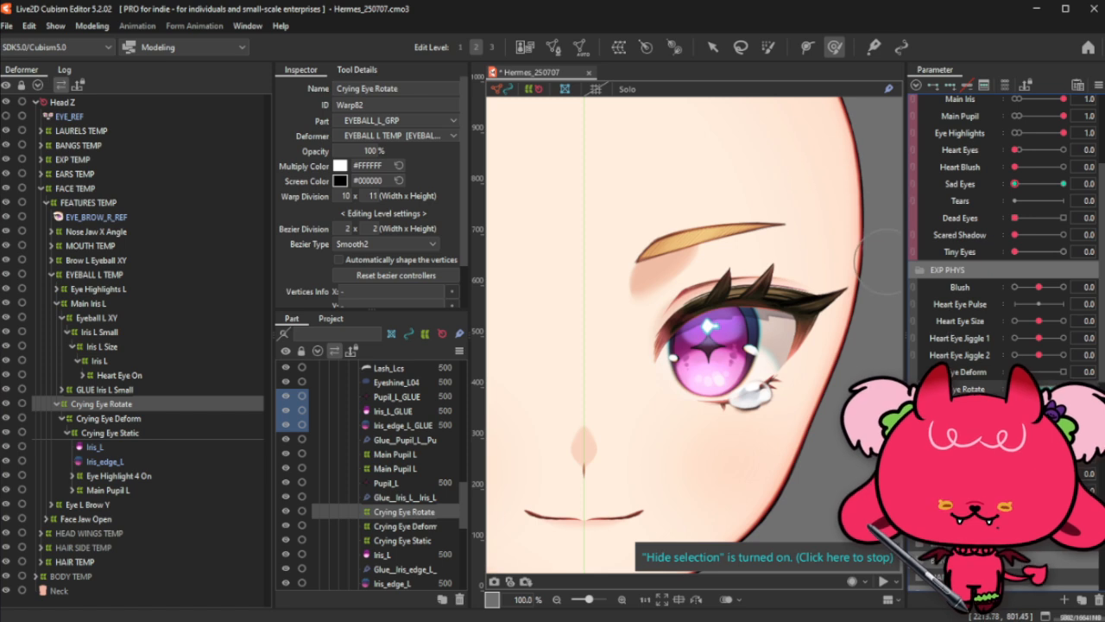
pyautogui.scroll(-3, 1058, 362)
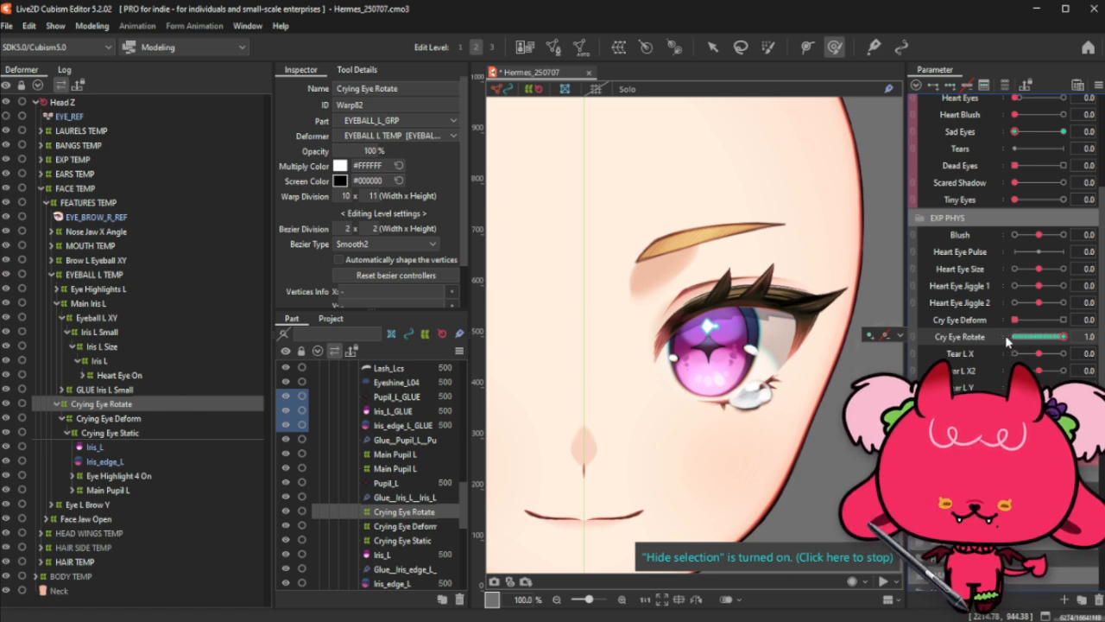
pyautogui.moveTo(1005, 341); pyautogui.dragTo(973, 343)
pyautogui.moveTo(981, 342)
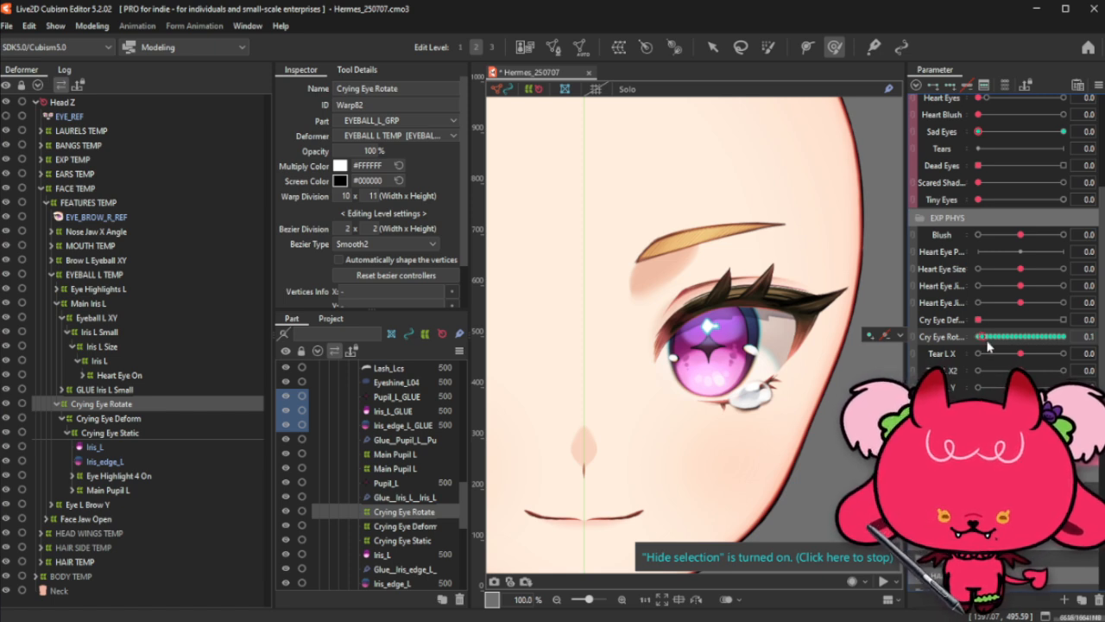
pyautogui.click(987, 336)
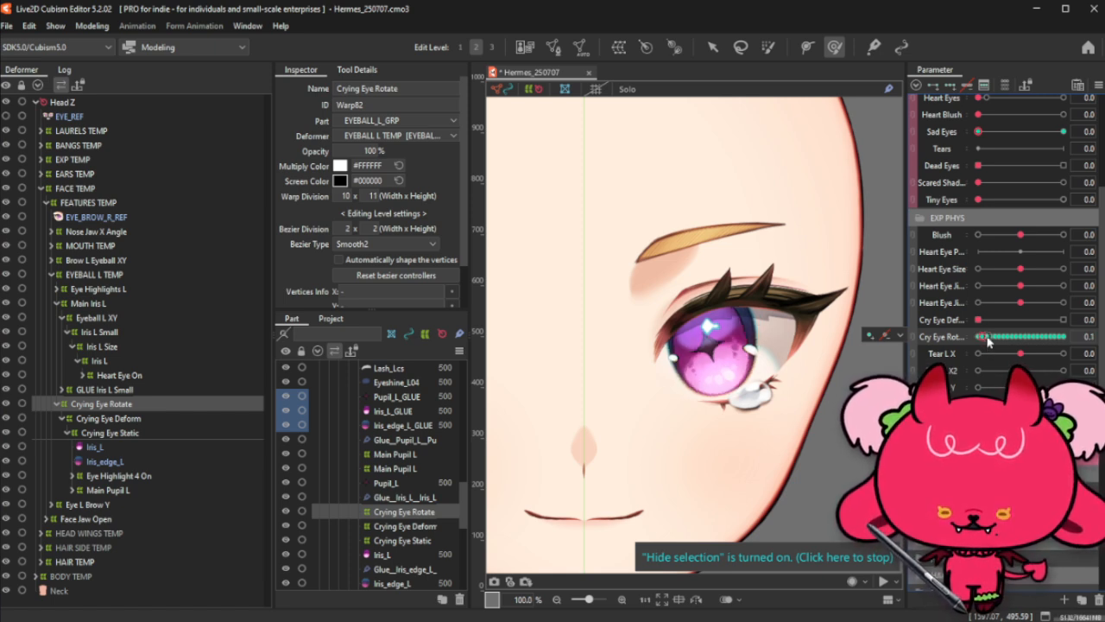
# Step: Show the selection overlay again and return Cry Eye Rotate to its 0.0 key on the Crying Eye Rotate warp
pyautogui.click(987, 336)
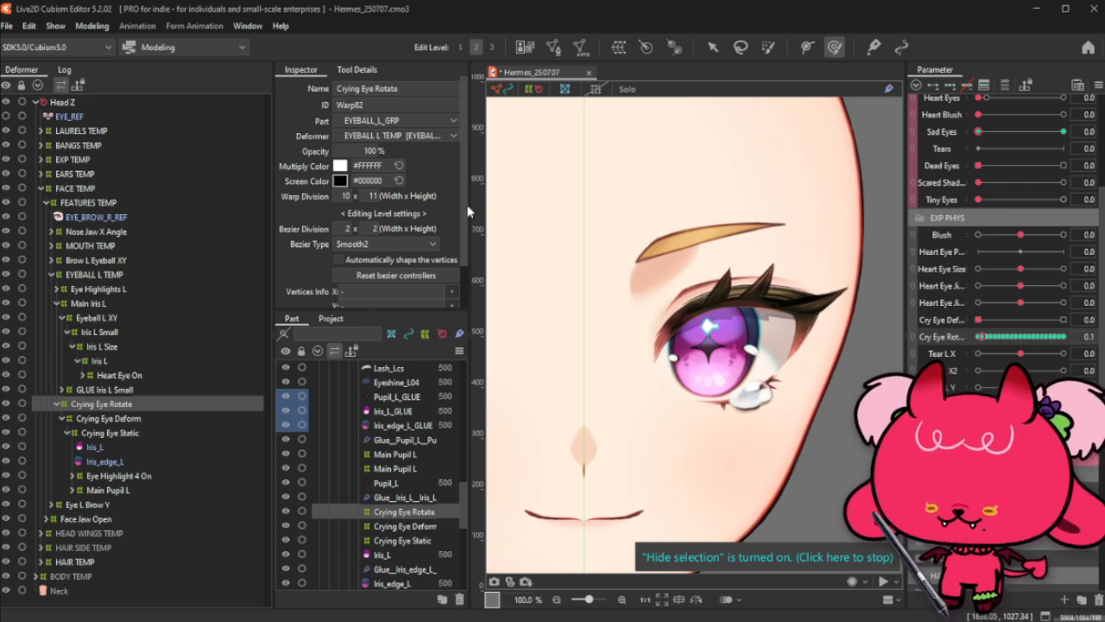
pyautogui.click(980, 337)
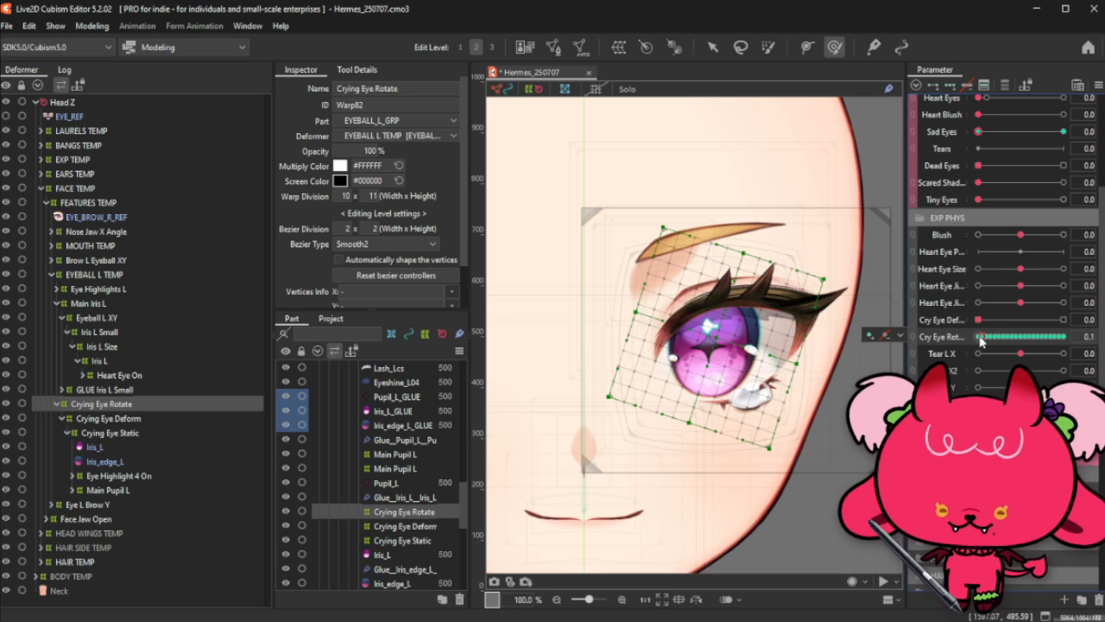
pyautogui.click(979, 337)
pyautogui.click(980, 338)
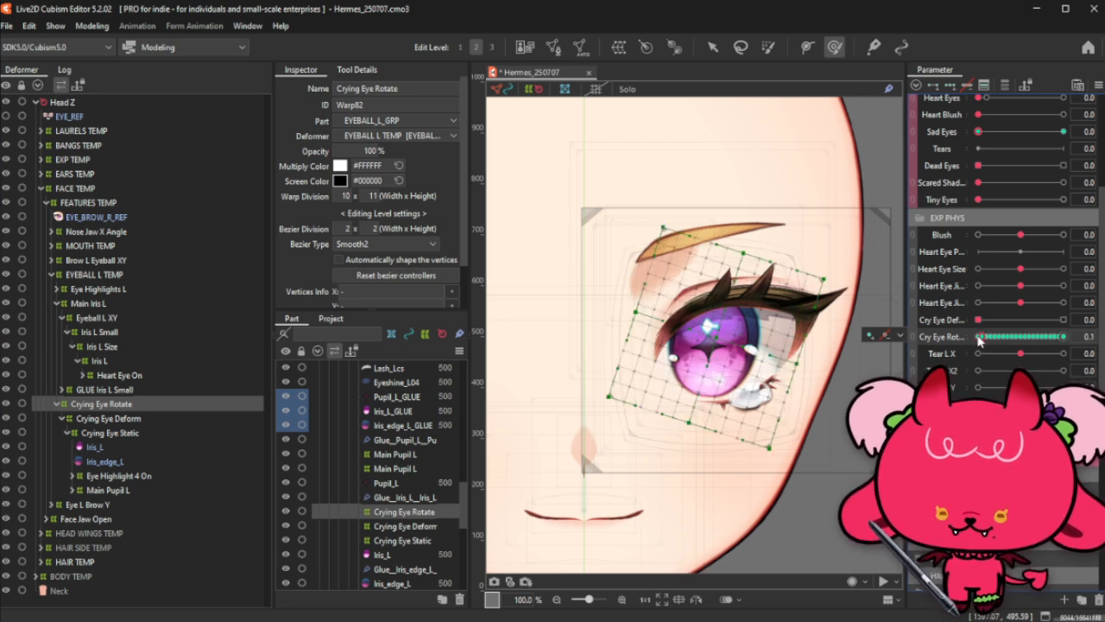
pyautogui.click(979, 337)
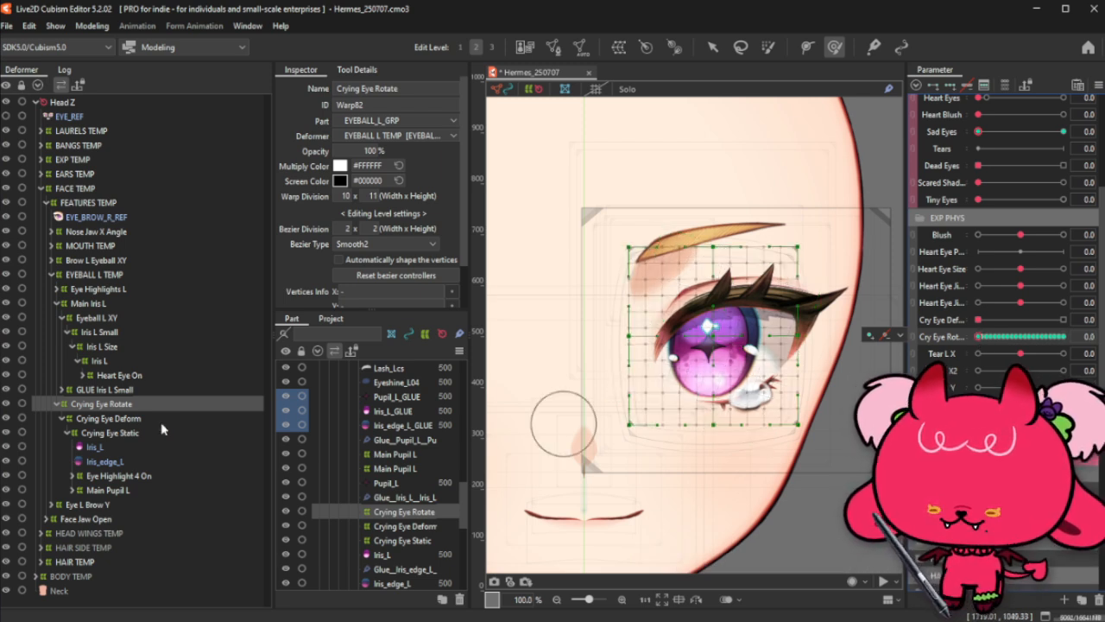
# Step: Add two Sad Eyes keys, 0.0 and 1.0, to the Crying Eye Static warp, and select it together with Crying Eye Rotate
pyautogui.click(130, 432)
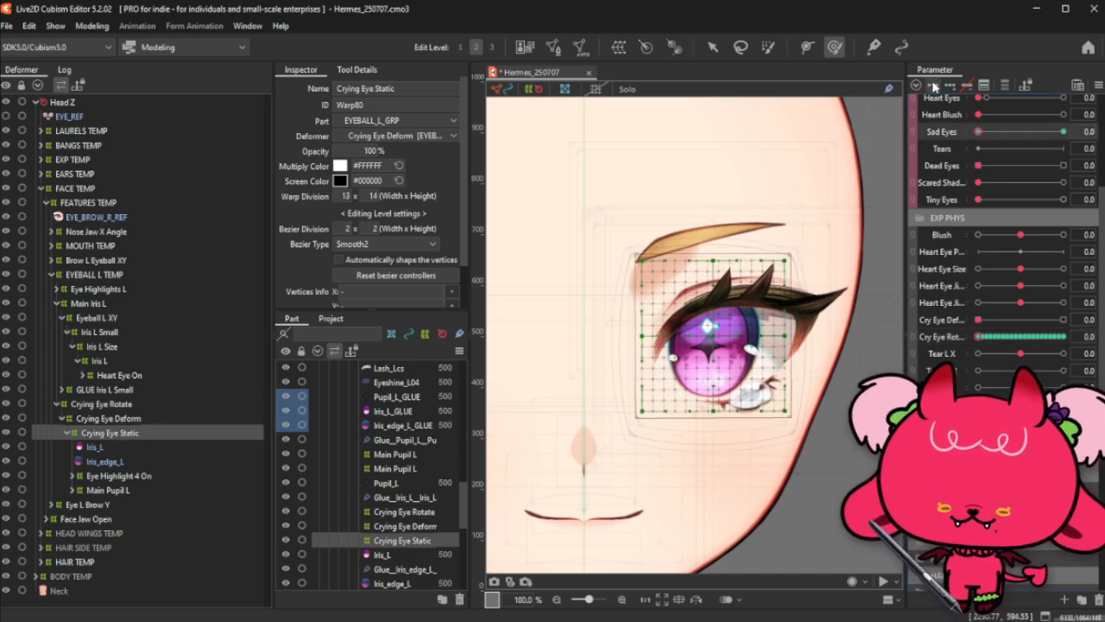
pyautogui.click(129, 403)
pyautogui.keyDown('ctrl'); pyautogui.click(134, 433); pyautogui.keyUp('ctrl')
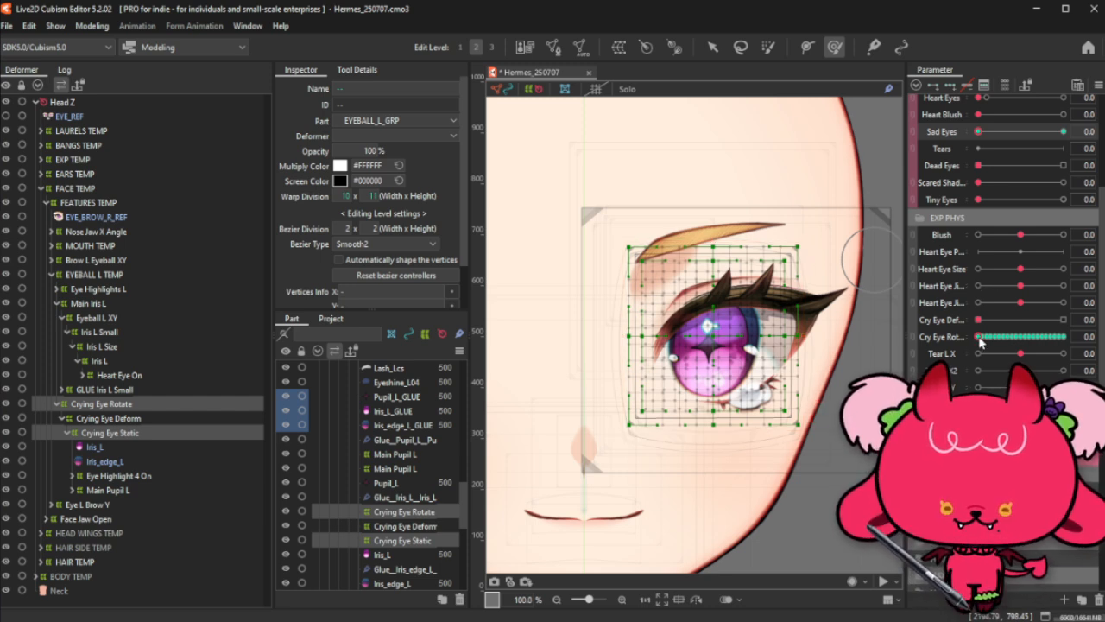
# Step: With Sad Eyes at 0.0, paste the neutral form onto Crying Eye Rotate and Crying Eye Static at every Cry Eye Rotate key through 1.0
pyautogui.moveTo(981, 341); pyautogui.dragTo(985, 342)
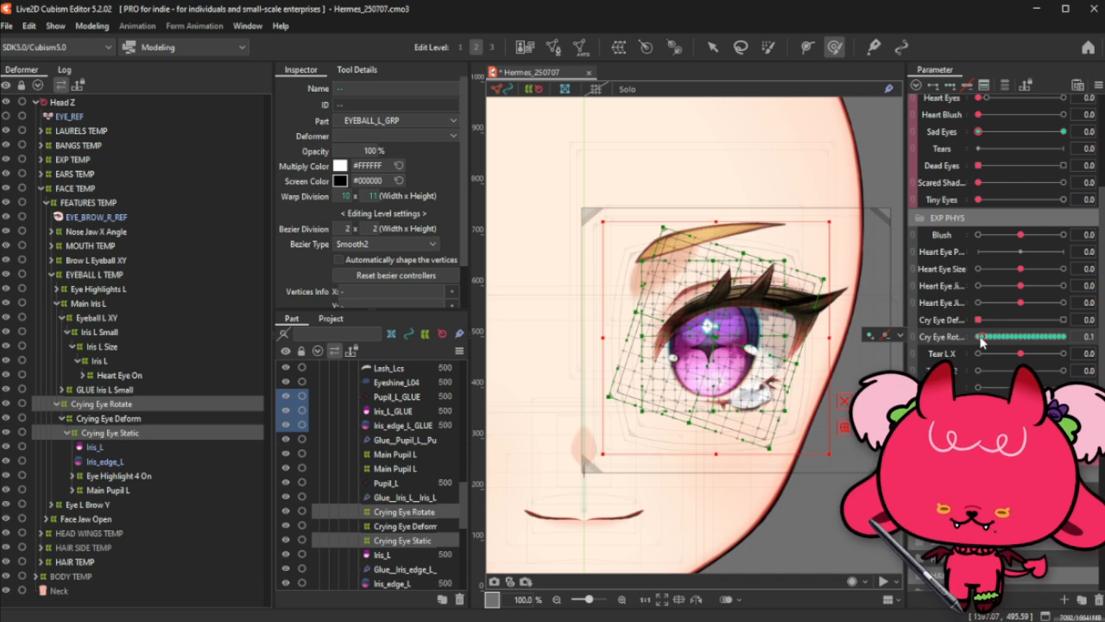
pyautogui.moveTo(981, 342); pyautogui.dragTo(1016, 343)
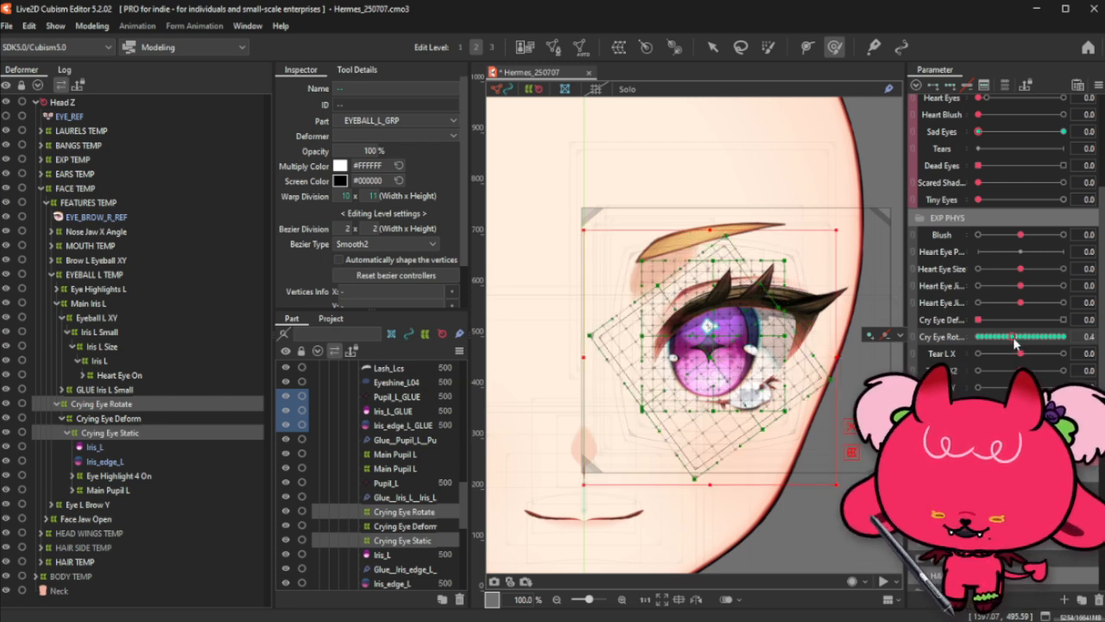
pyautogui.hotkey('ctrl', 'z')
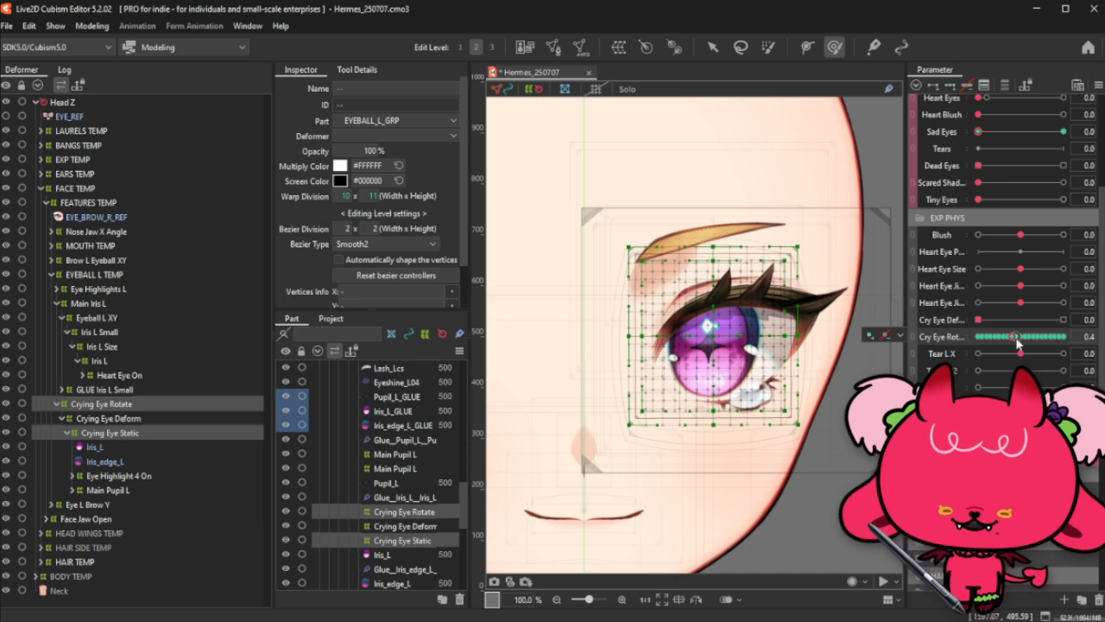
pyautogui.hotkey('ctrl', 'y')
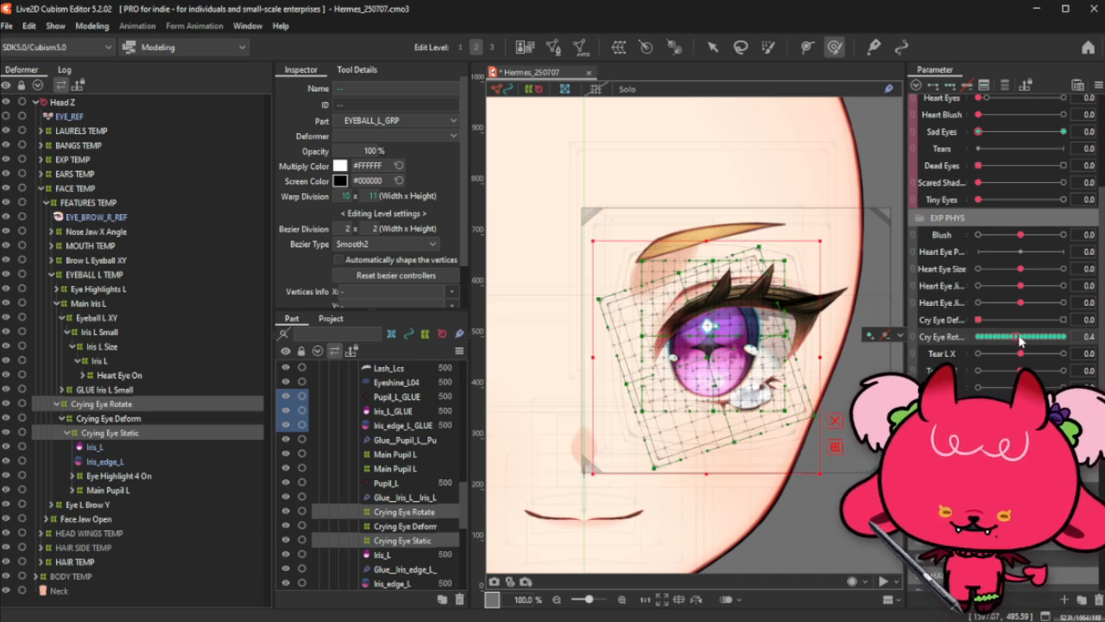
pyautogui.click(1021, 339)
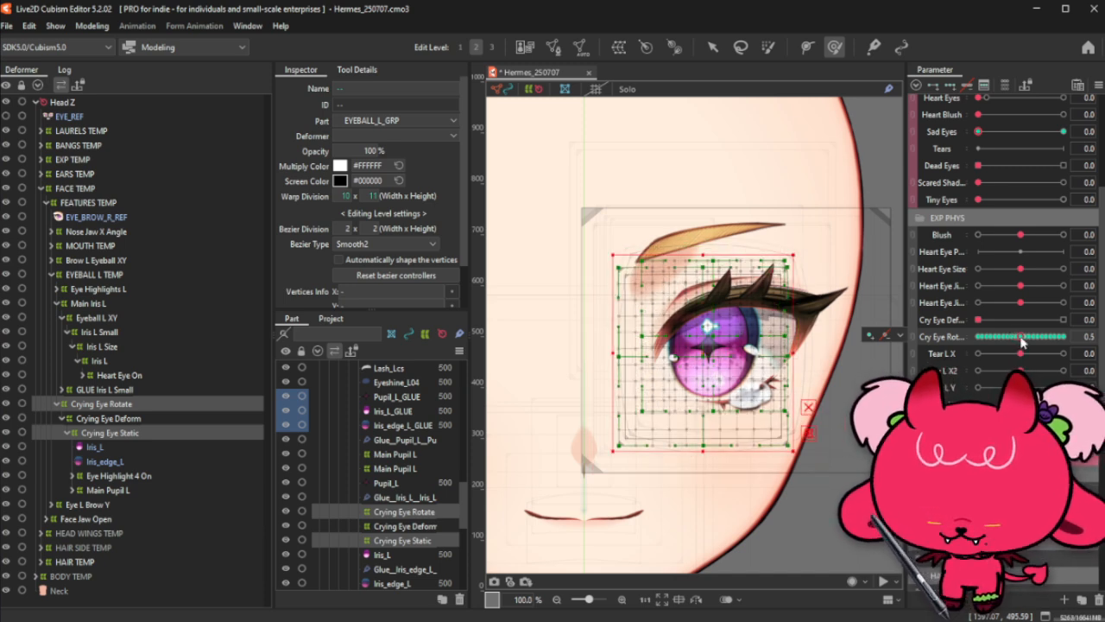
pyautogui.click(1025, 338)
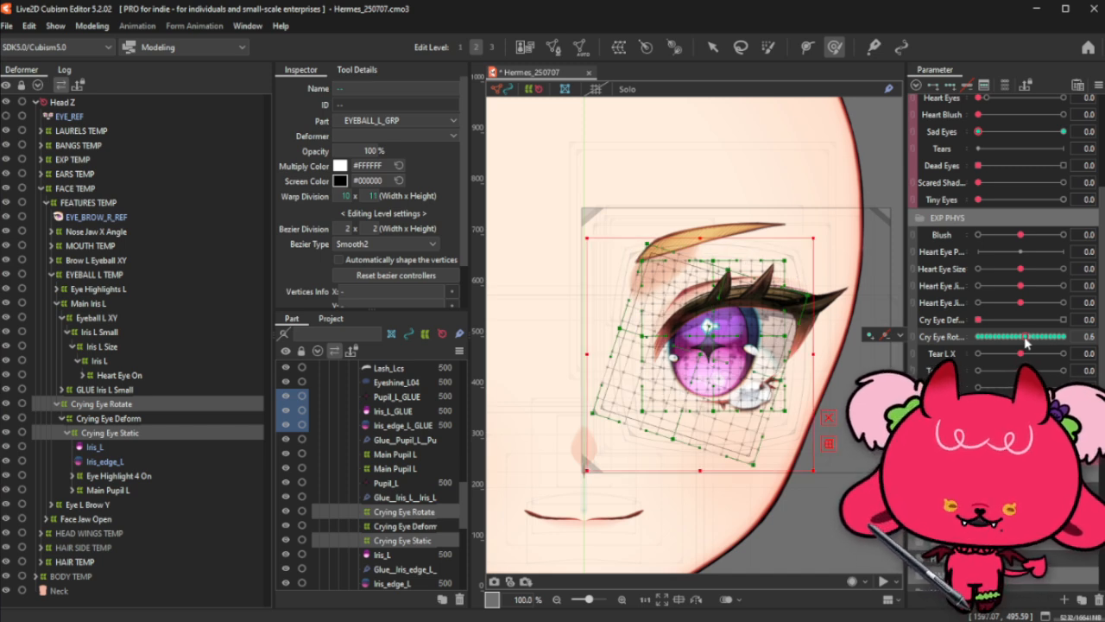
pyautogui.hotkey('ctrl', 'z')
pyautogui.hotkey('ctrl', 'y')
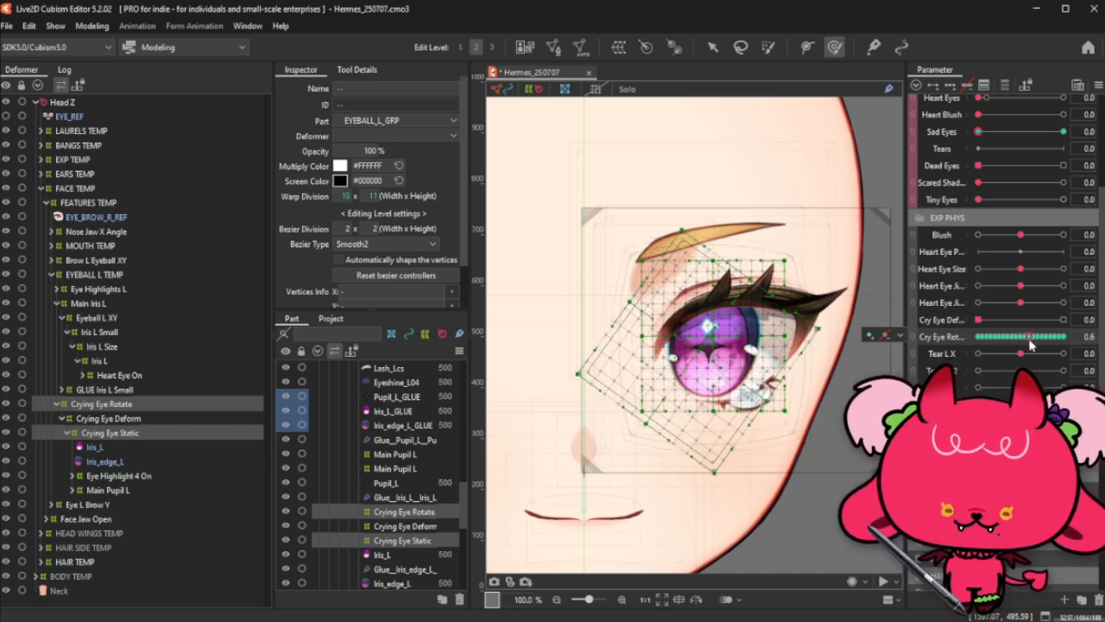
pyautogui.moveTo(1030, 340); pyautogui.dragTo(1032, 337)
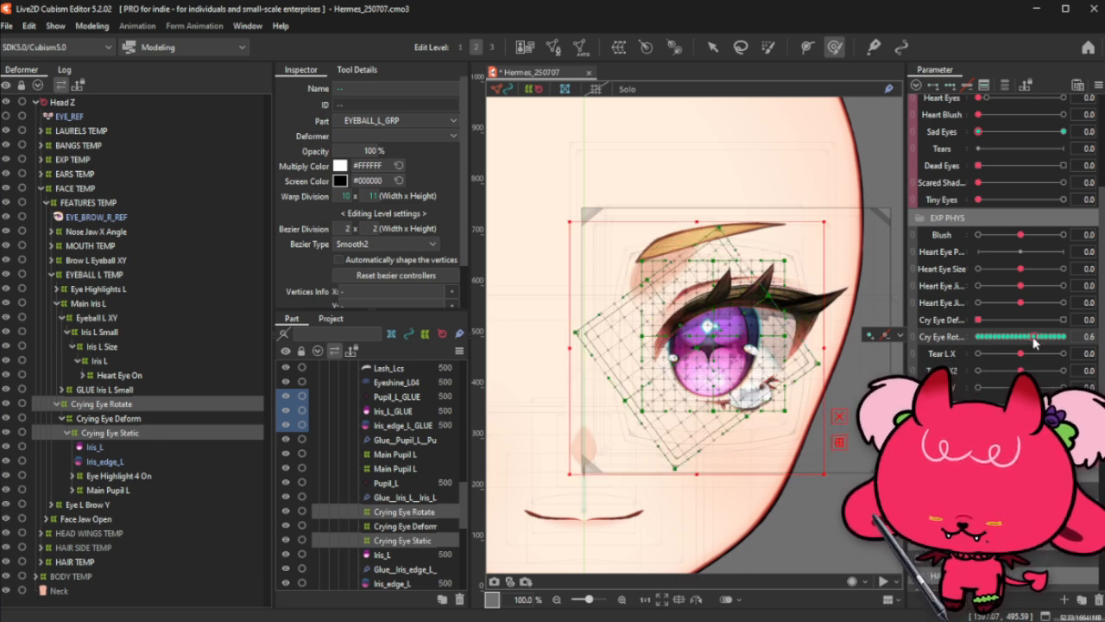
pyautogui.hotkey('ctrl', 'z')
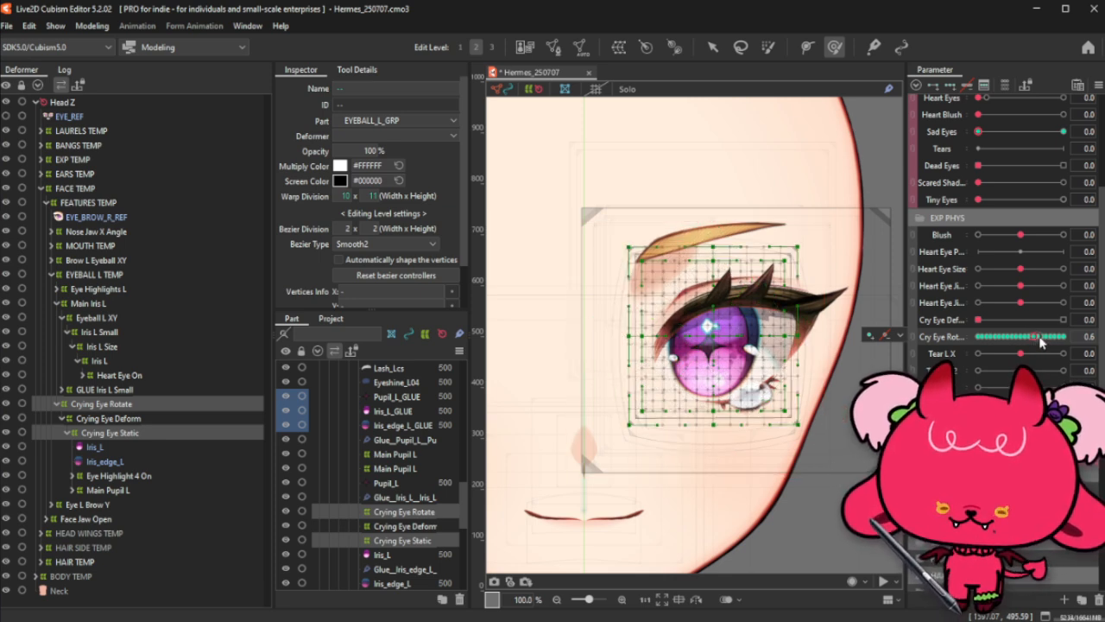
pyautogui.moveTo(1035, 343); pyautogui.dragTo(1041, 343)
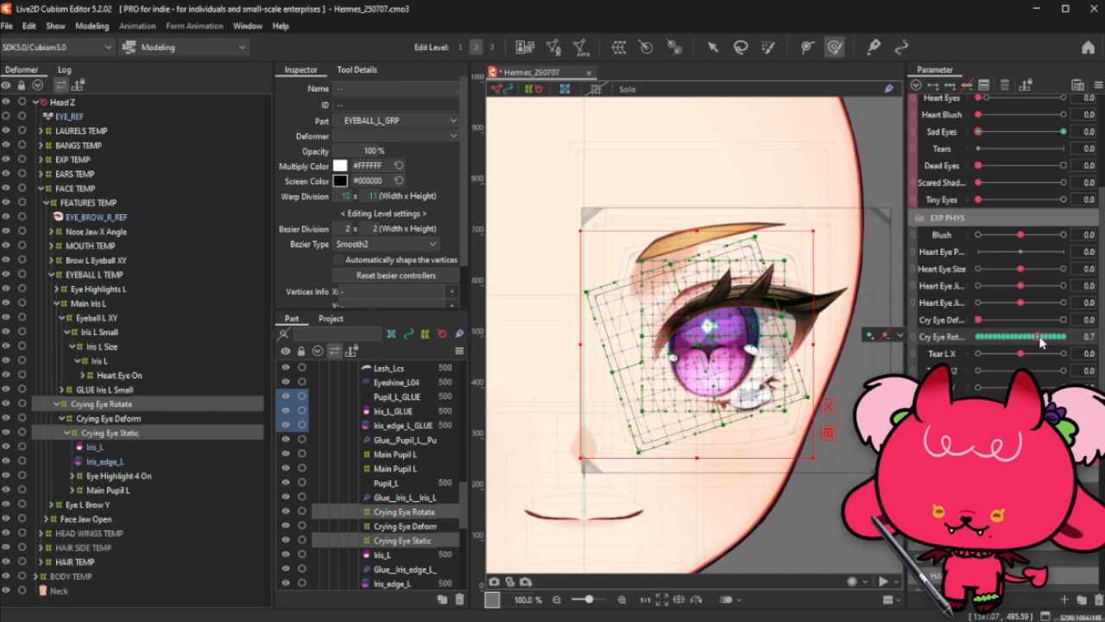
pyautogui.hotkey('ctrl', 'z')
pyautogui.click(1043, 343)
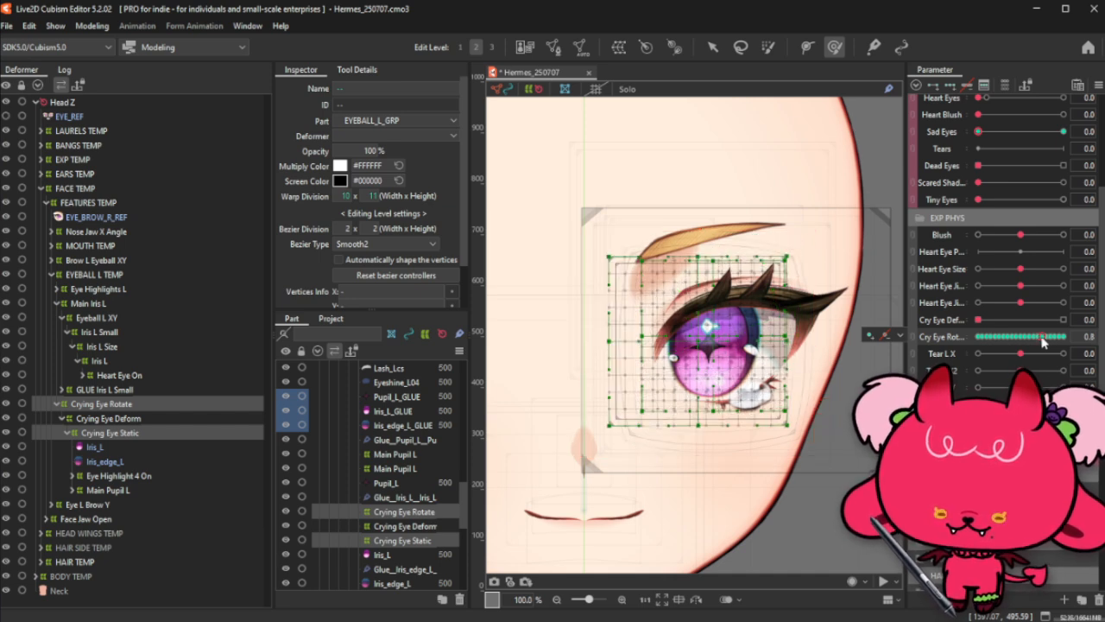
pyautogui.moveTo(1041, 337); pyautogui.dragTo(1051, 339)
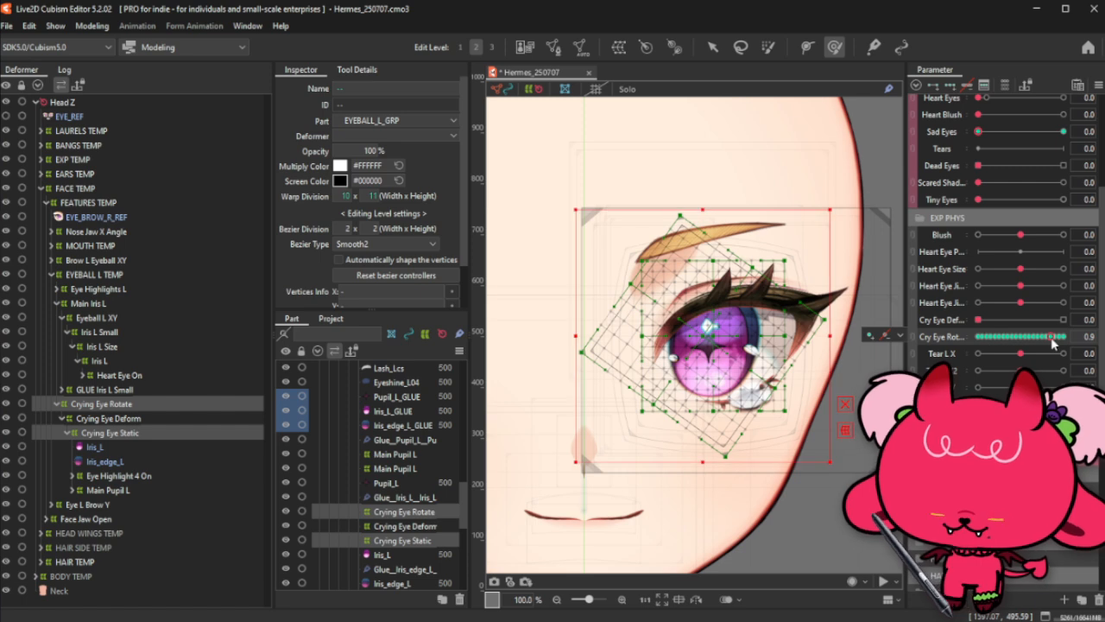
pyautogui.click(1052, 338)
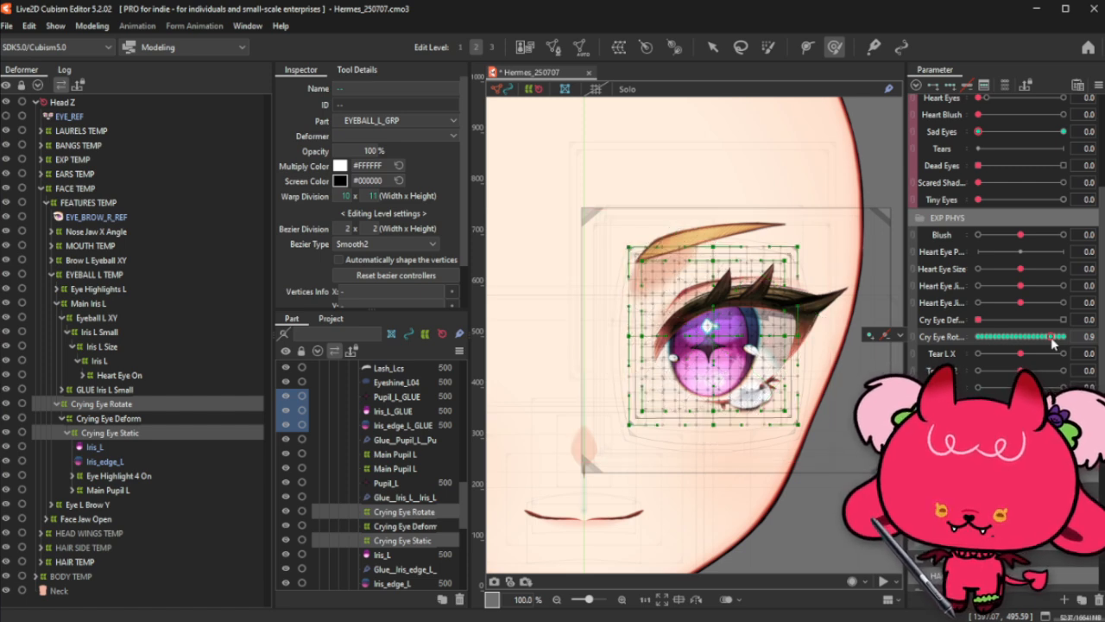
pyautogui.moveTo(1051, 339); pyautogui.dragTo(1055, 338)
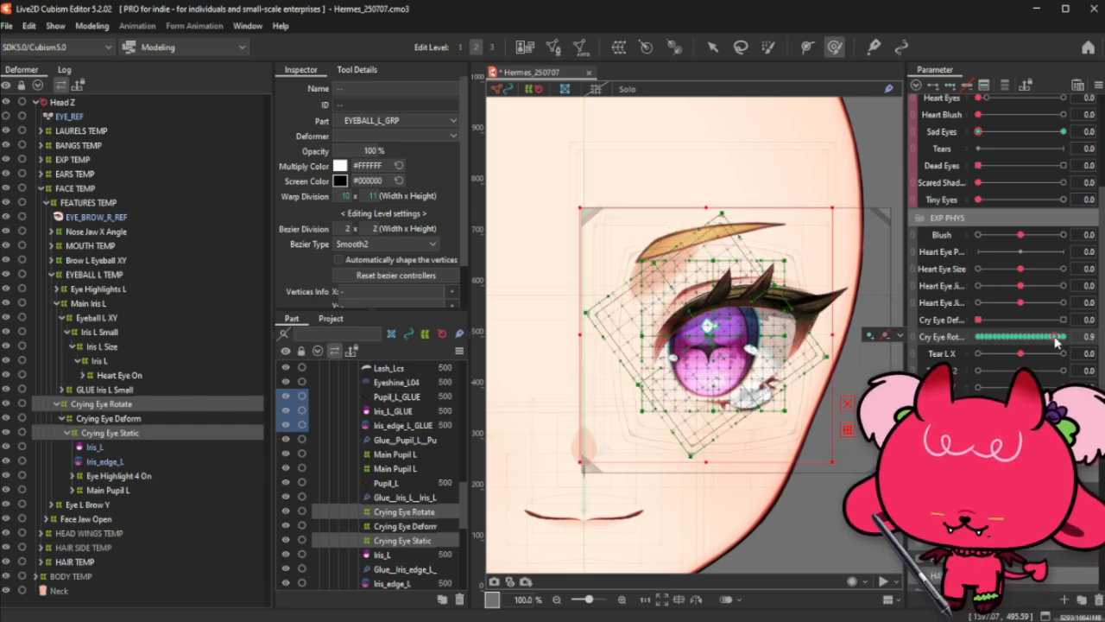
pyautogui.click(1055, 341)
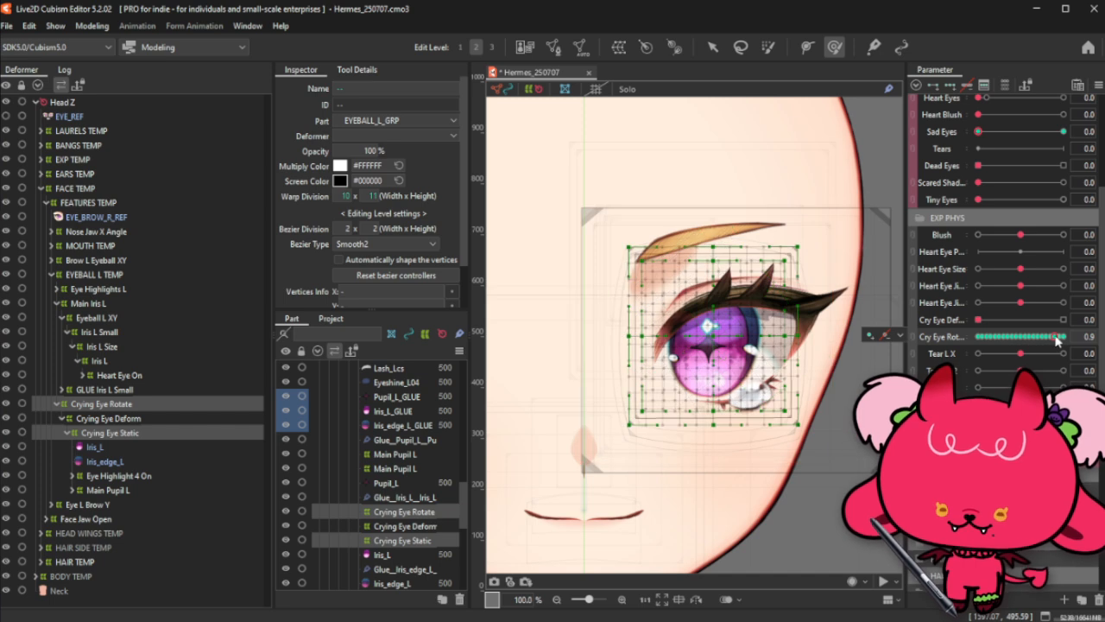
pyautogui.moveTo(1055, 341); pyautogui.dragTo(1059, 342)
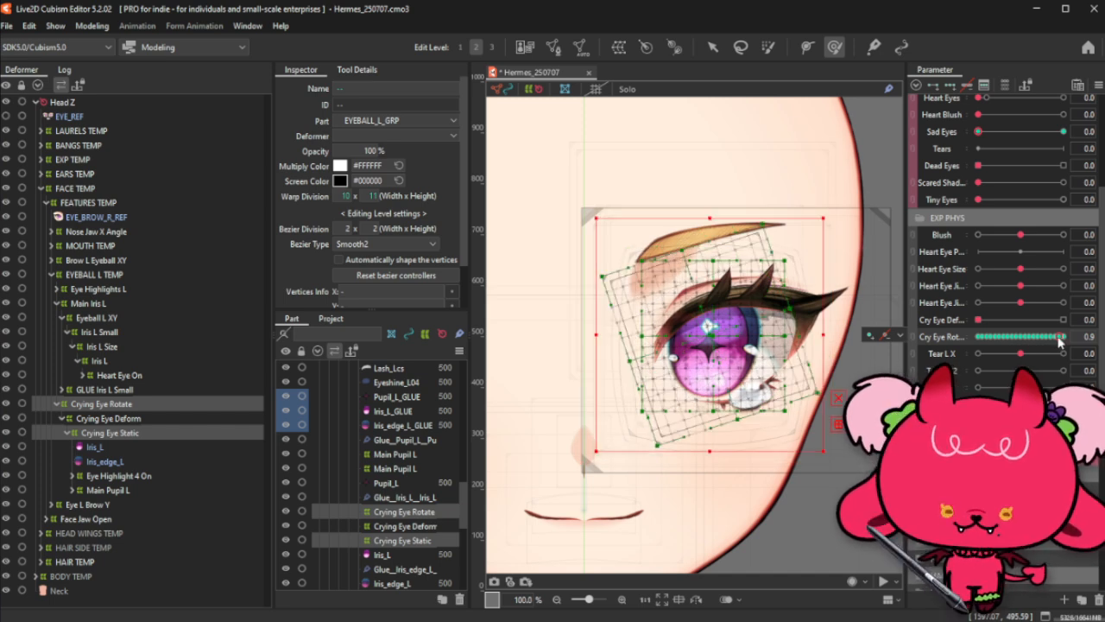
pyautogui.click(1059, 342)
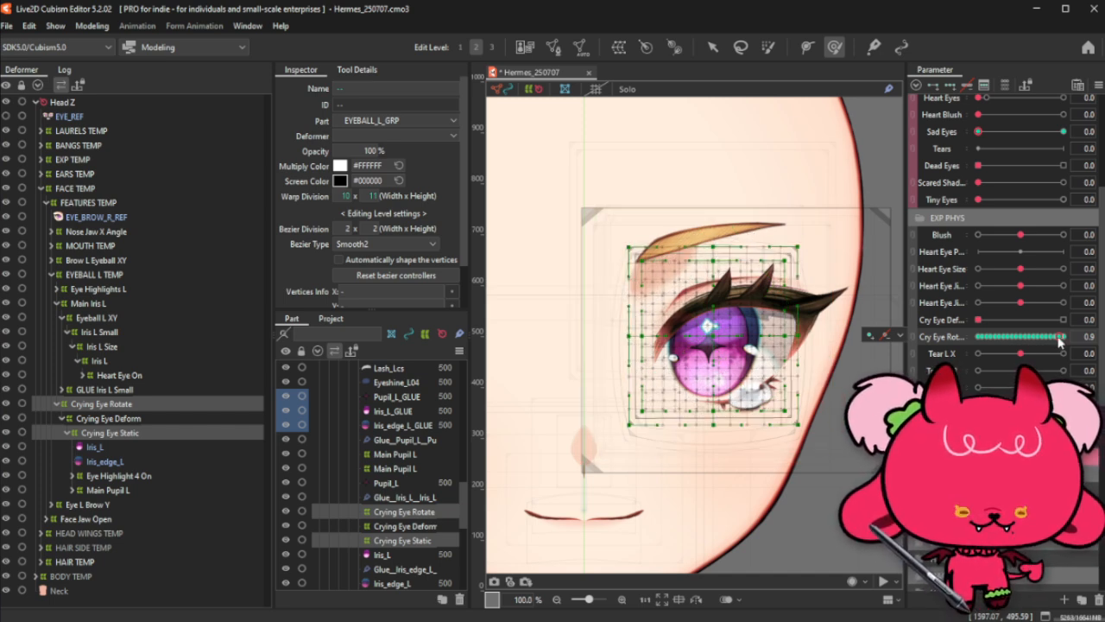
pyautogui.moveTo(1058, 342); pyautogui.dragTo(1062, 343)
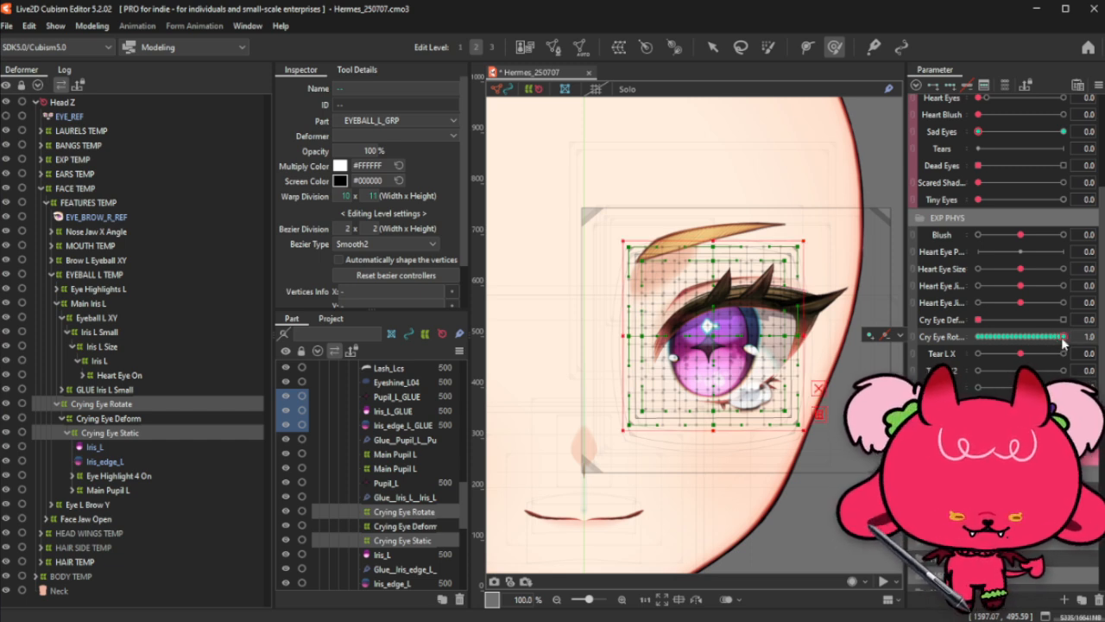
pyautogui.click(1063, 343)
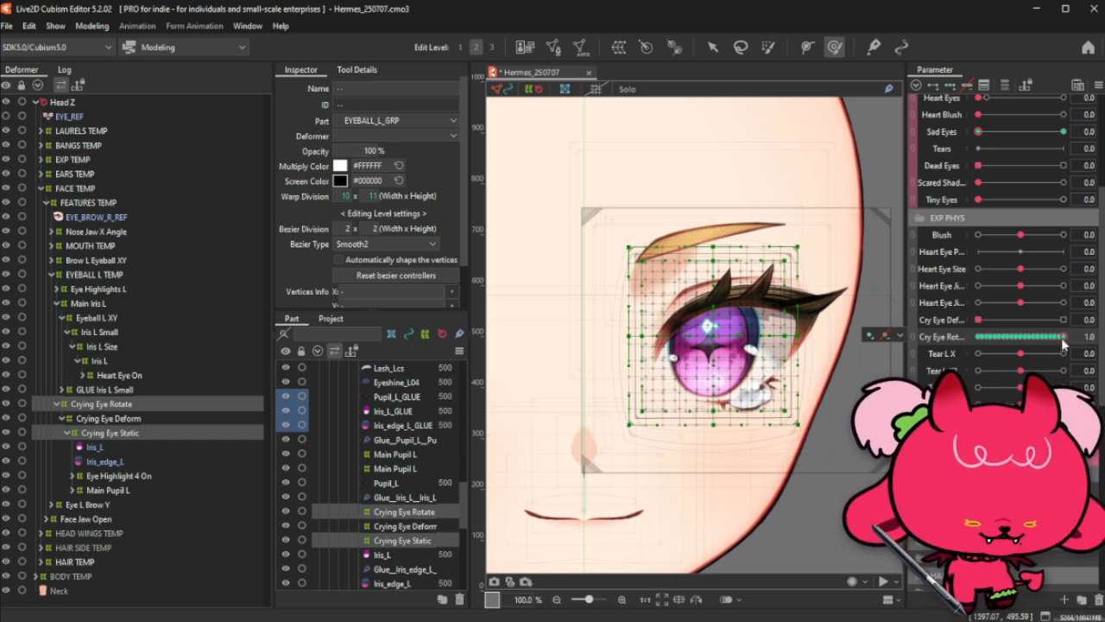
pyautogui.moveTo(1061, 339); pyautogui.dragTo(978, 337)
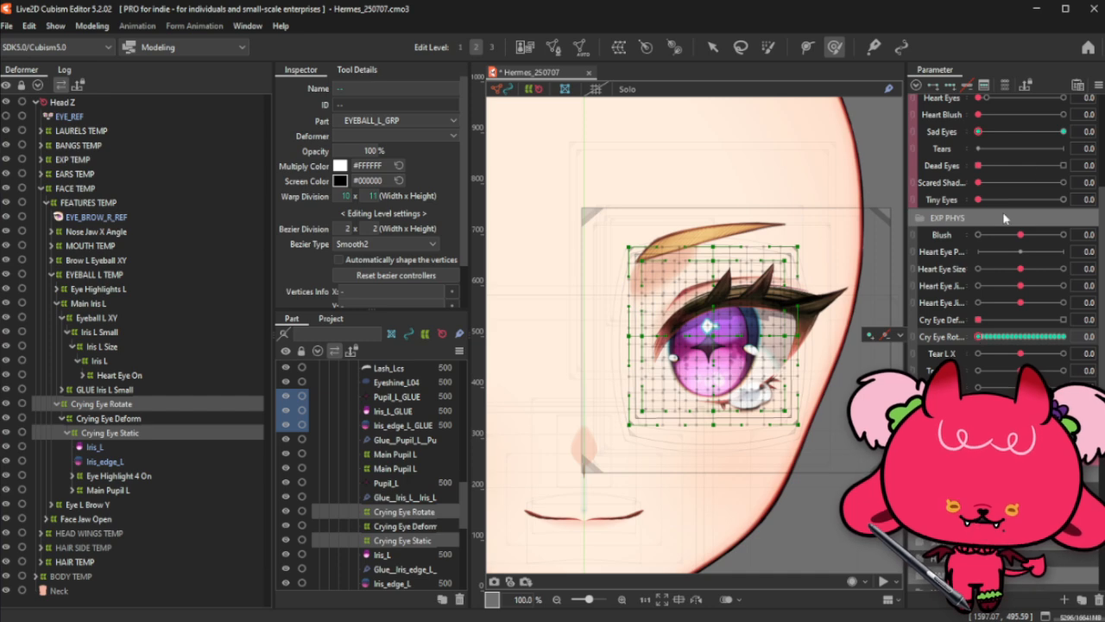
# Step: Set Sad Eyes to 1.0 and choose 1 point for the Ellipse Interpolation in the two crying warps' Extended Interpolation settings
pyautogui.moveTo(984, 341)
pyautogui.mouseDown()
pyautogui.moveTo(1037, 338)
pyautogui.moveTo(934, 338)
pyautogui.moveTo(1006, 338)
pyautogui.moveTo(986, 341)
pyautogui.mouseUp()
pyautogui.click(1063, 131)
pyautogui.click(981, 339)
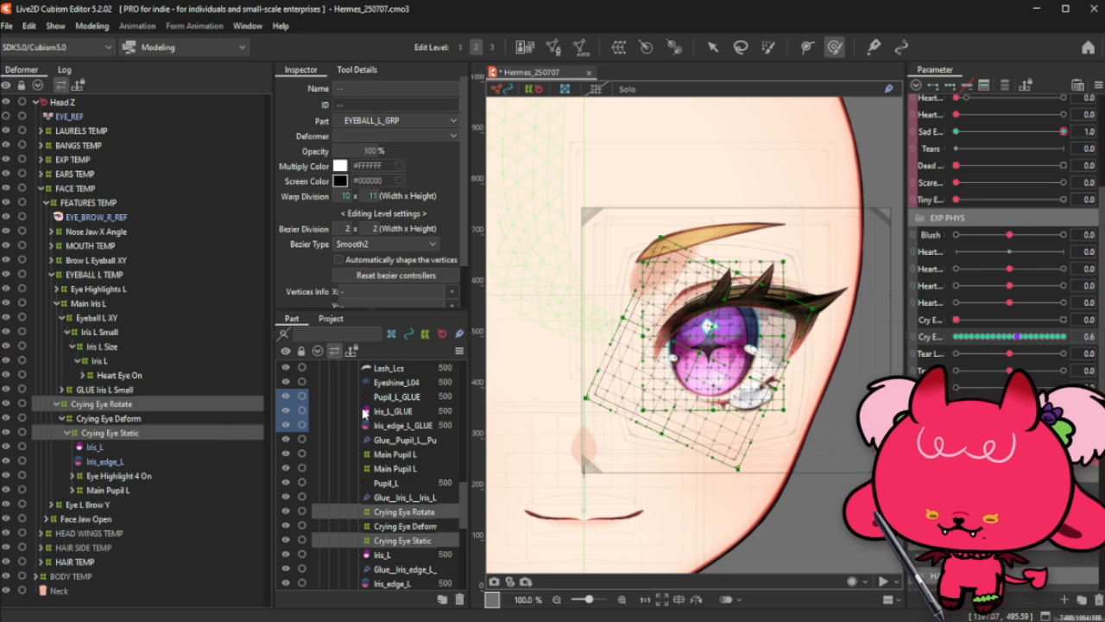
pyautogui.hotkey('ctrl', 'e')
pyautogui.click(465, 357)
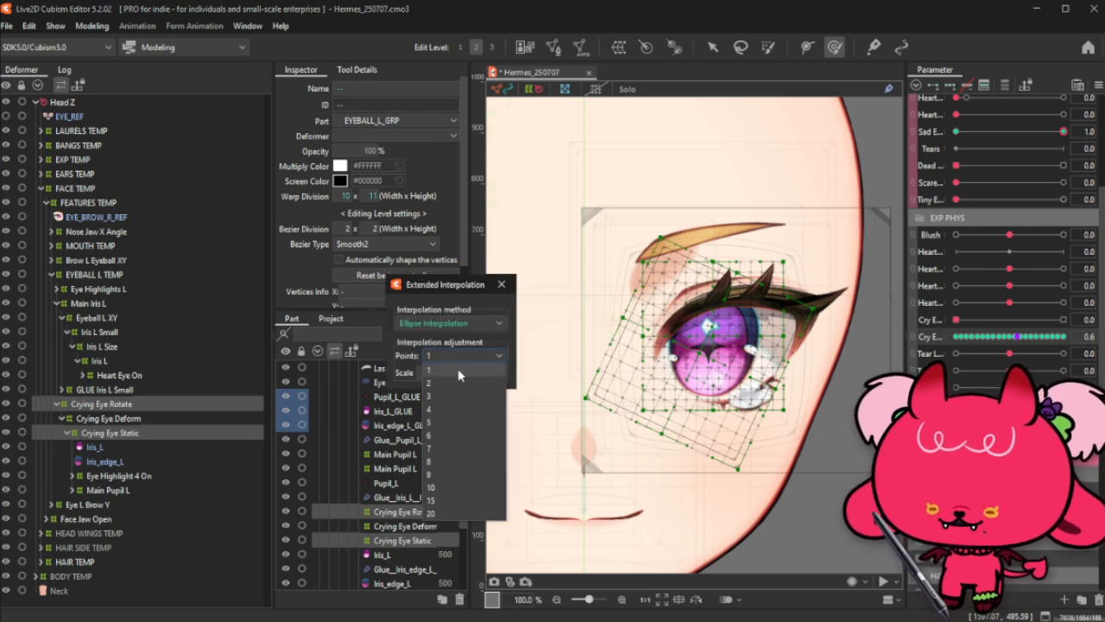
pyautogui.click(457, 369)
pyautogui.click(501, 284)
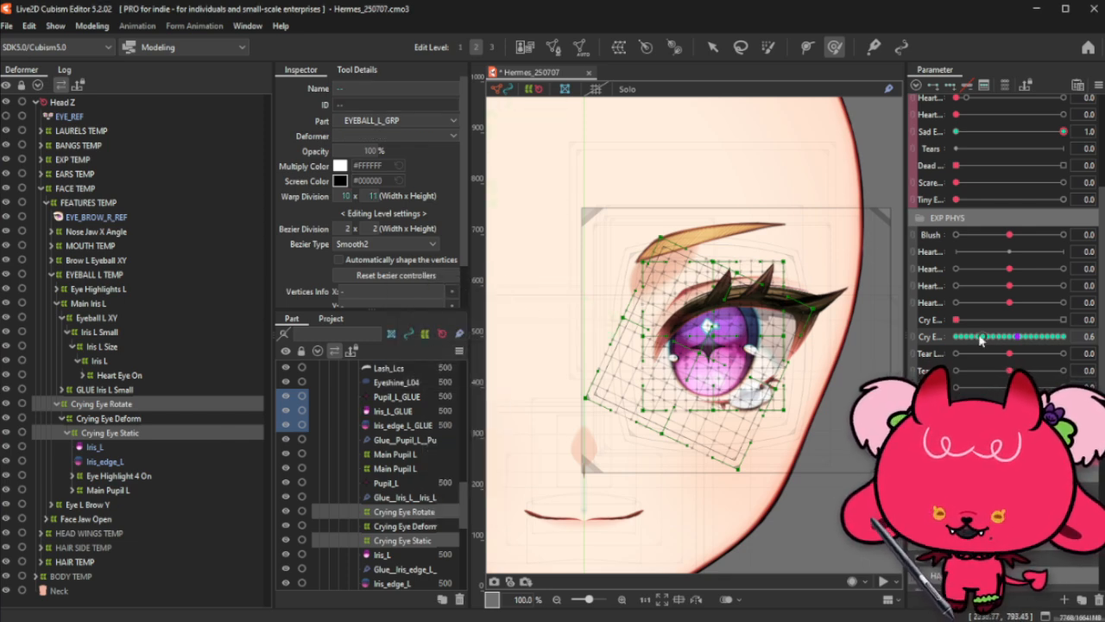
# Step: Preview Cry Eye Rotate along its range with the selection overlay hidden, and reset all parameters to their default values
pyautogui.moveTo(980, 339); pyautogui.dragTo(1055, 337)
pyautogui.hotkey('ctrl', 't')
pyautogui.click(1099, 86)
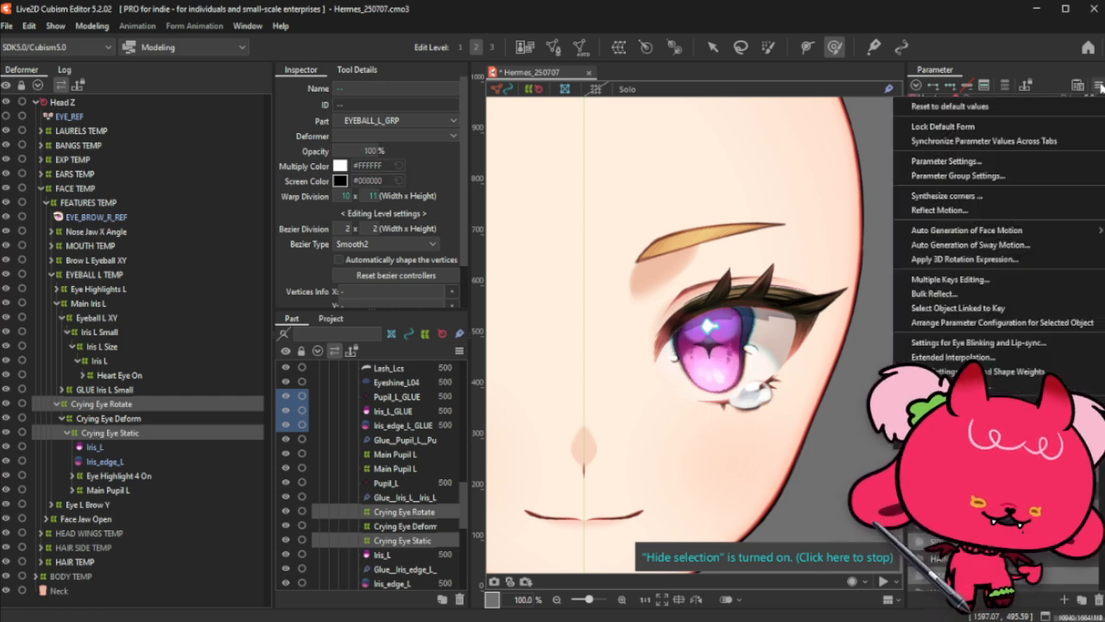
pyautogui.click(945, 106)
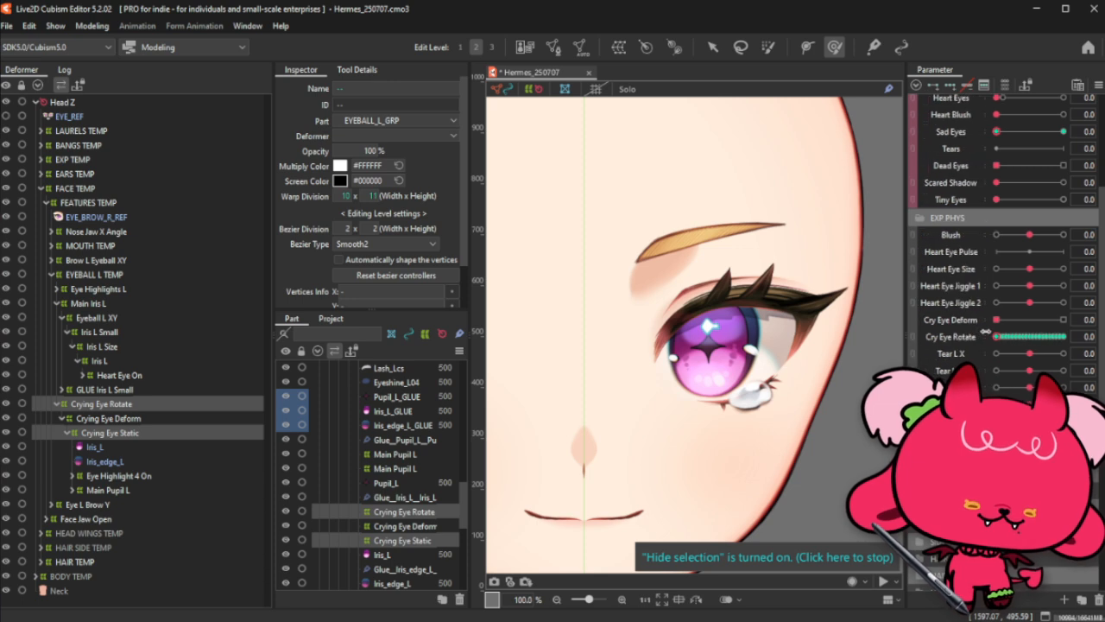
pyautogui.moveTo(985, 332); pyautogui.dragTo(995, 331)
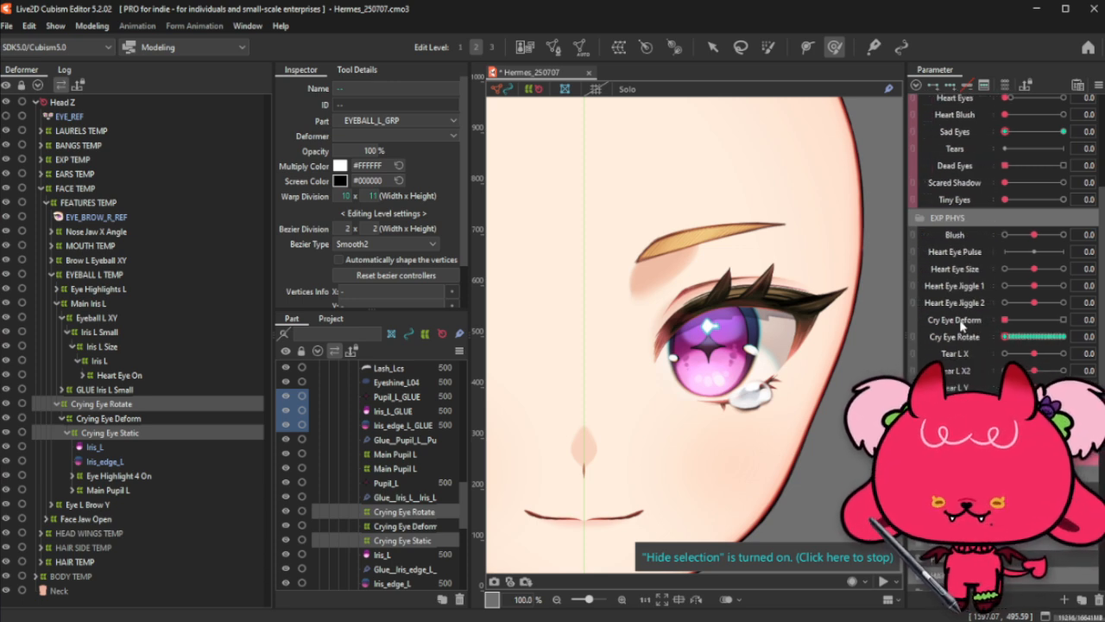
# Step: Reparent the collapsed Crying Eye Rotate warp under the Iris L deformer, alongside Heart Eye On
pyautogui.click(57, 405)
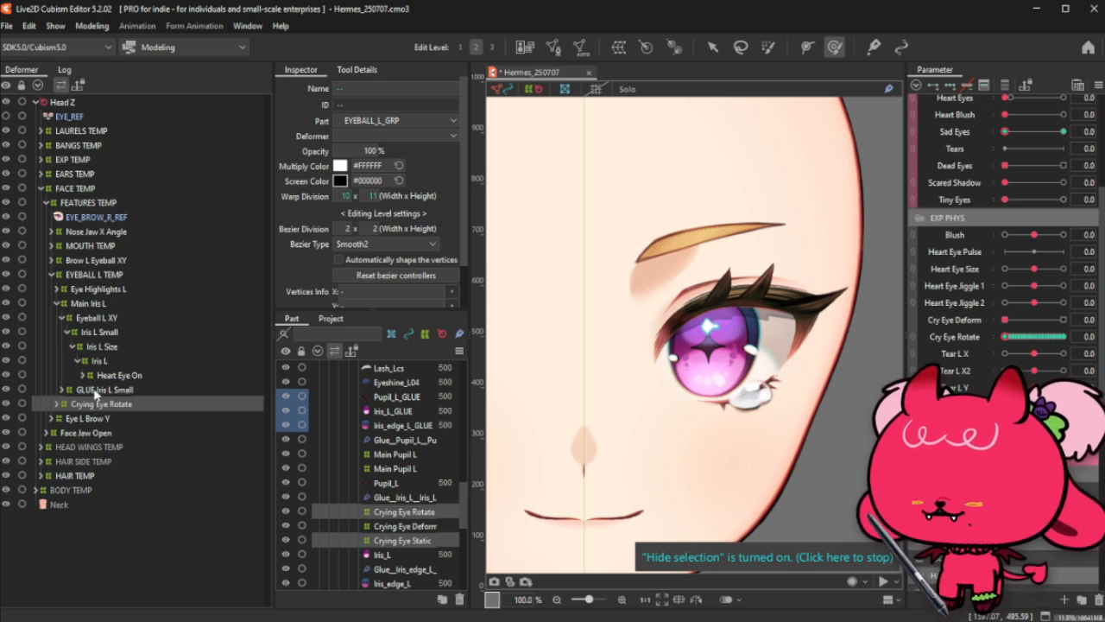
pyautogui.moveTo(100, 407); pyautogui.dragTo(101, 367)
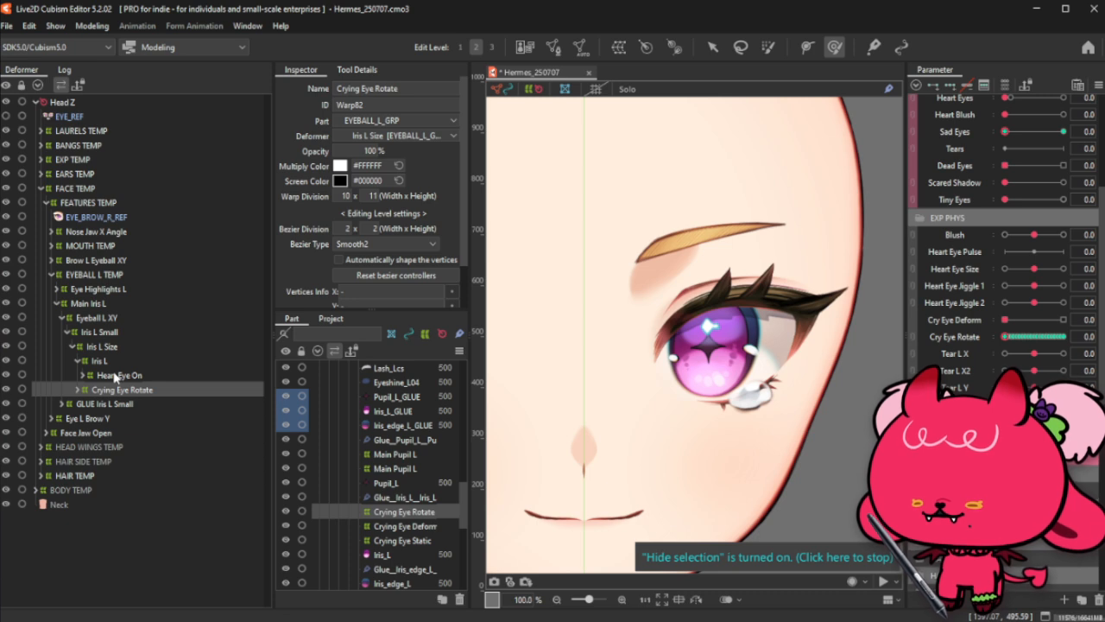
pyautogui.moveTo(112, 389)
pyautogui.mouseDown()
pyautogui.moveTo(102, 362)
pyautogui.moveTo(106, 376)
pyautogui.mouseUp()
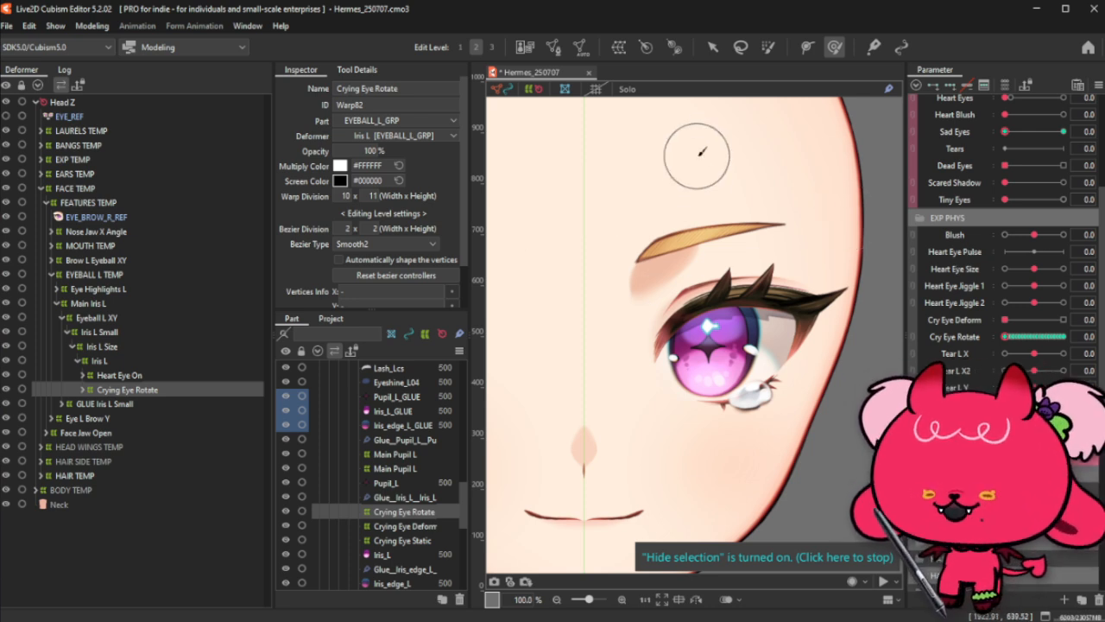
# Step: Pick the Eyeshine_L03 highlight on the left eye and select its parent warp, Eye Highlight L03
pyautogui.click(712, 46)
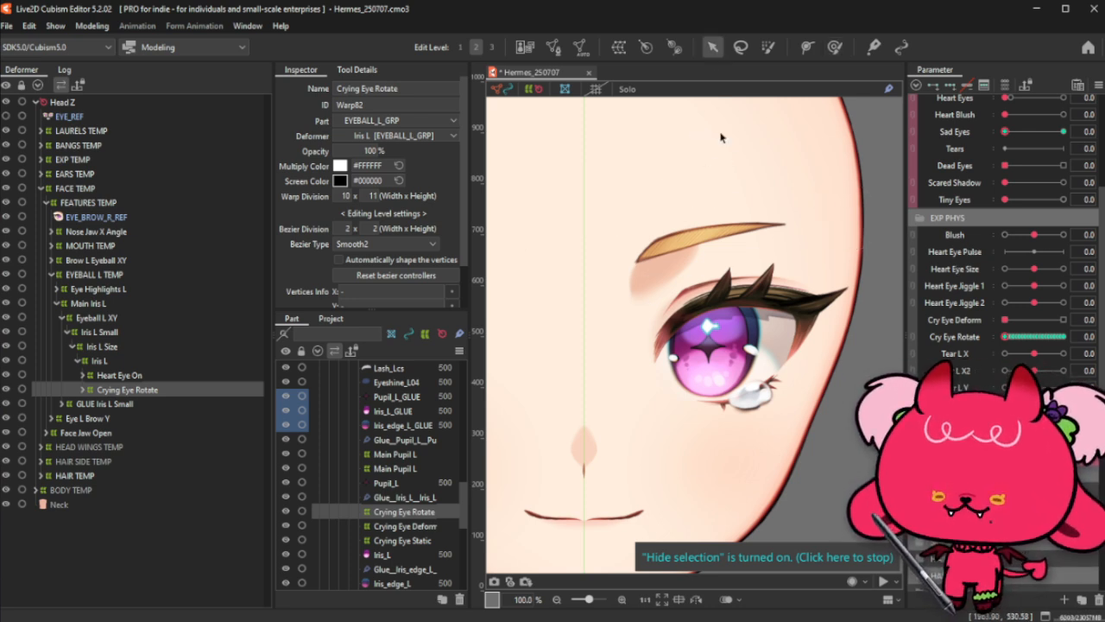
pyautogui.click(533, 88)
pyautogui.click(502, 89)
pyautogui.rightClick(749, 352)
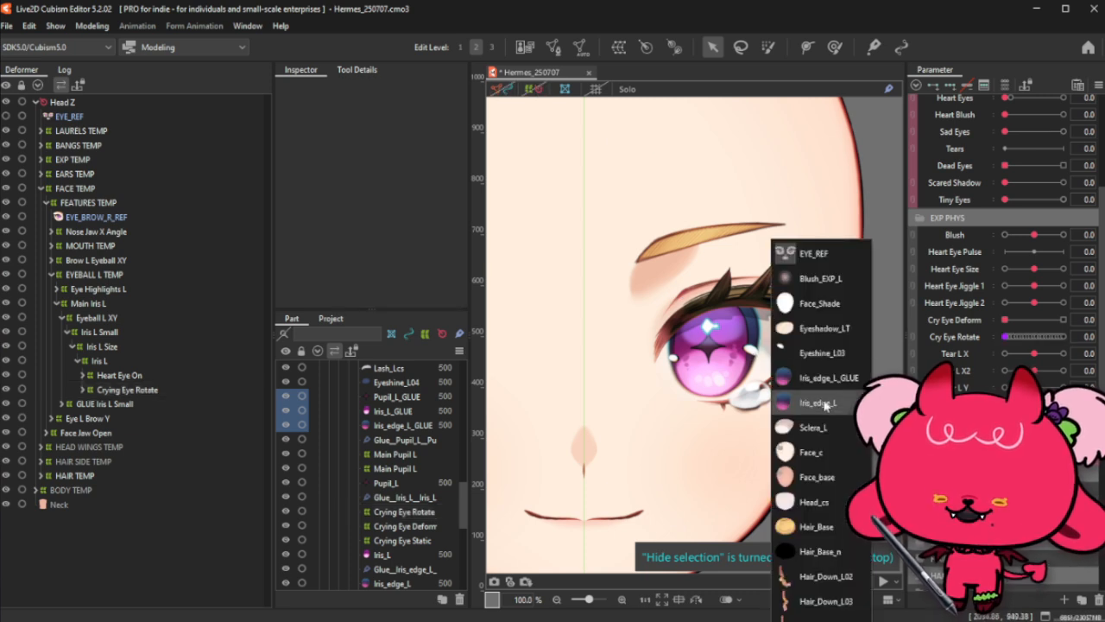
pyautogui.click(803, 352)
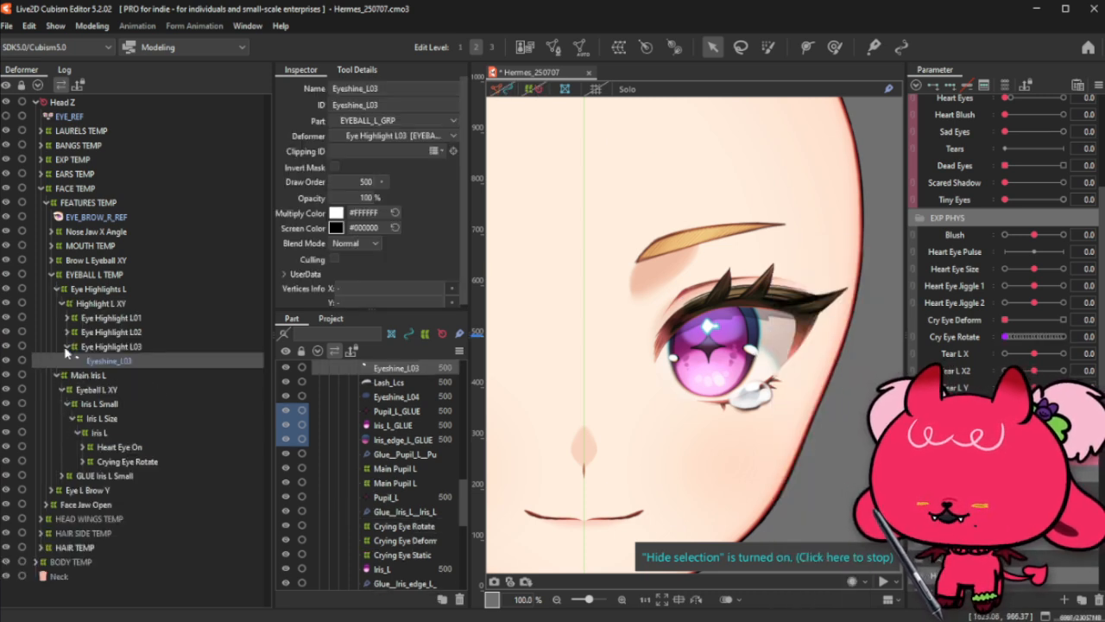
pyautogui.click(66, 347)
pyautogui.click(151, 343)
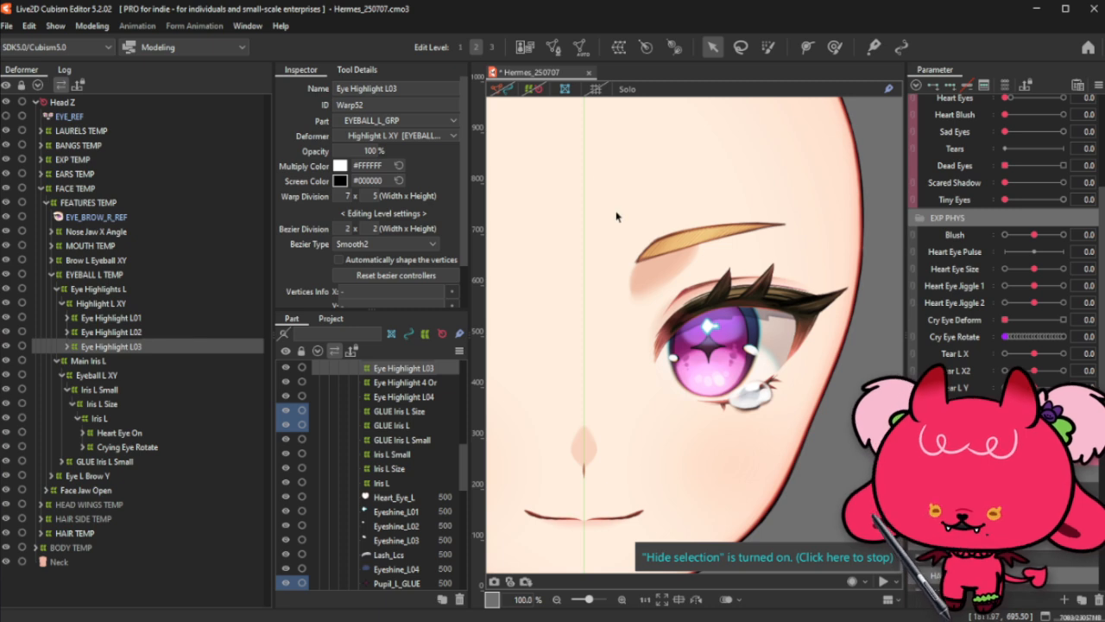
# Step: Create a warp deformer named Eye Highlight L03 Sad as the parent of Eye Highlight L03
pyautogui.click(530, 89)
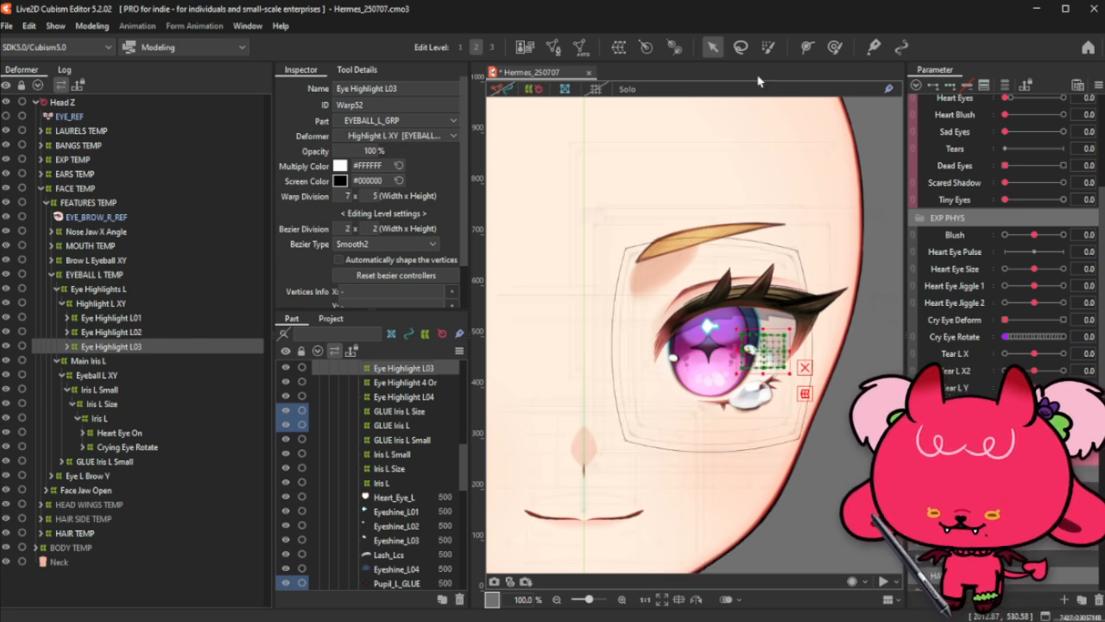
pyautogui.click(618, 46)
pyautogui.tripleClick(528, 247)
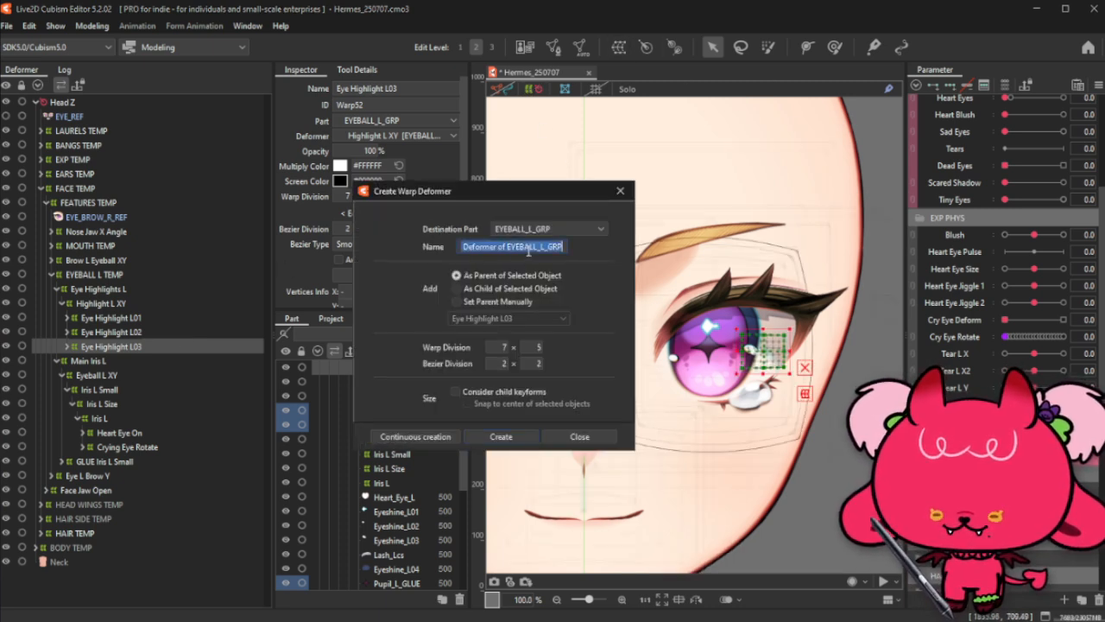
pyautogui.write('Eye Highlight L03 Sad')
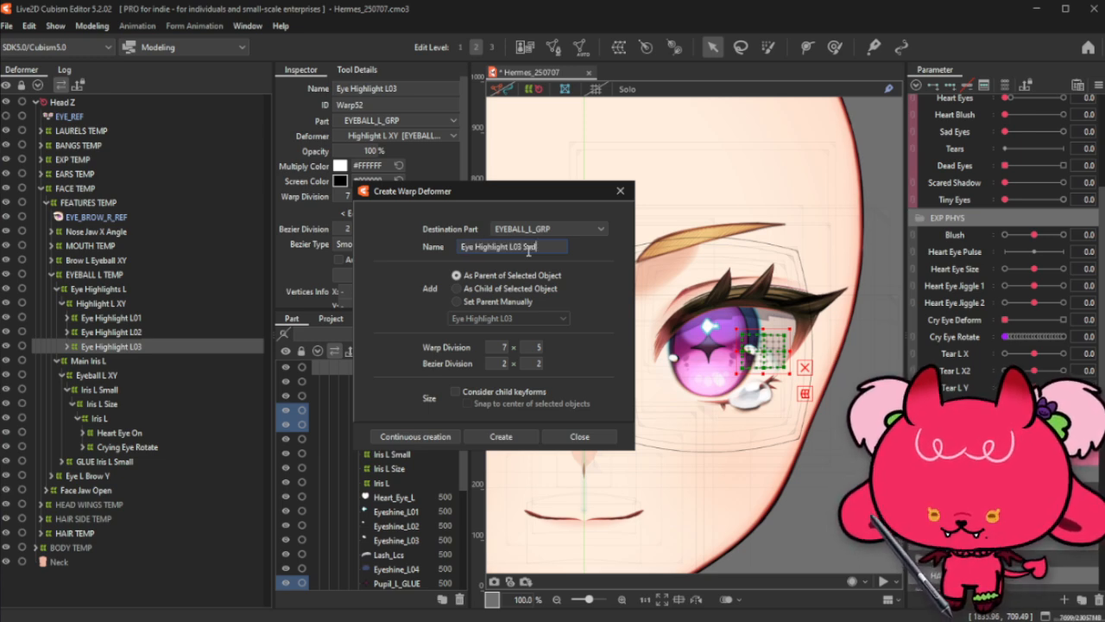
pyautogui.click(486, 437)
pyautogui.scroll(5, 801, 360)
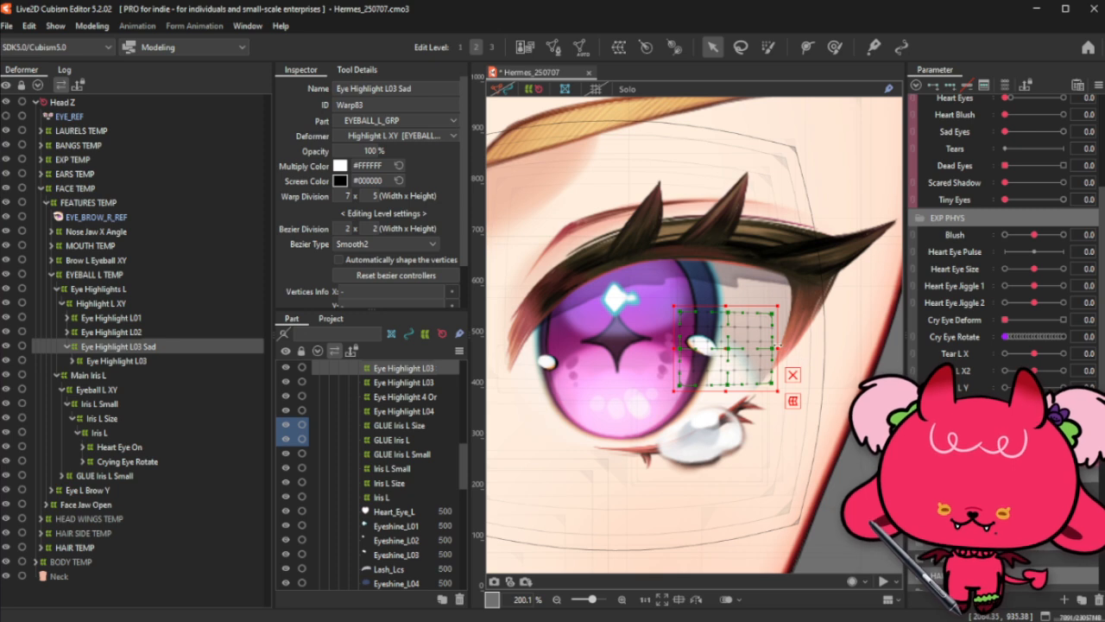
# Step: Enlarge the Eye Highlight L03 Sad warp slightly beyond its child and set its warp division to 8 × 6
pyautogui.moveTo(777, 345); pyautogui.dragTo(784, 347)
pyautogui.moveTo(725, 306); pyautogui.dragTo(728, 302)
pyautogui.scroll(3, 983, 201)
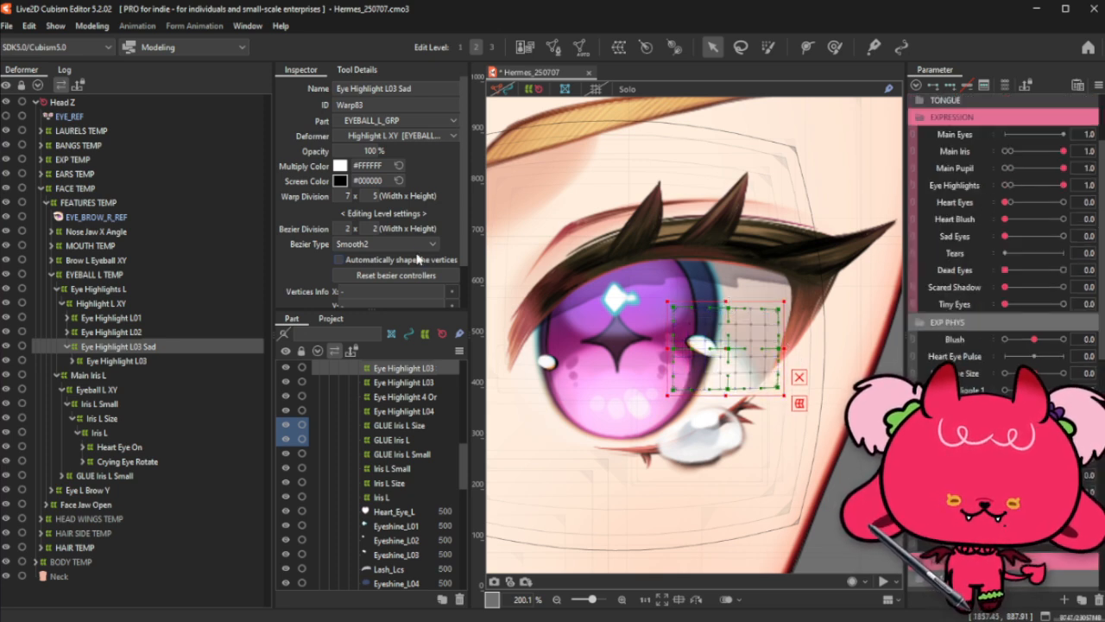
pyautogui.click(375, 197)
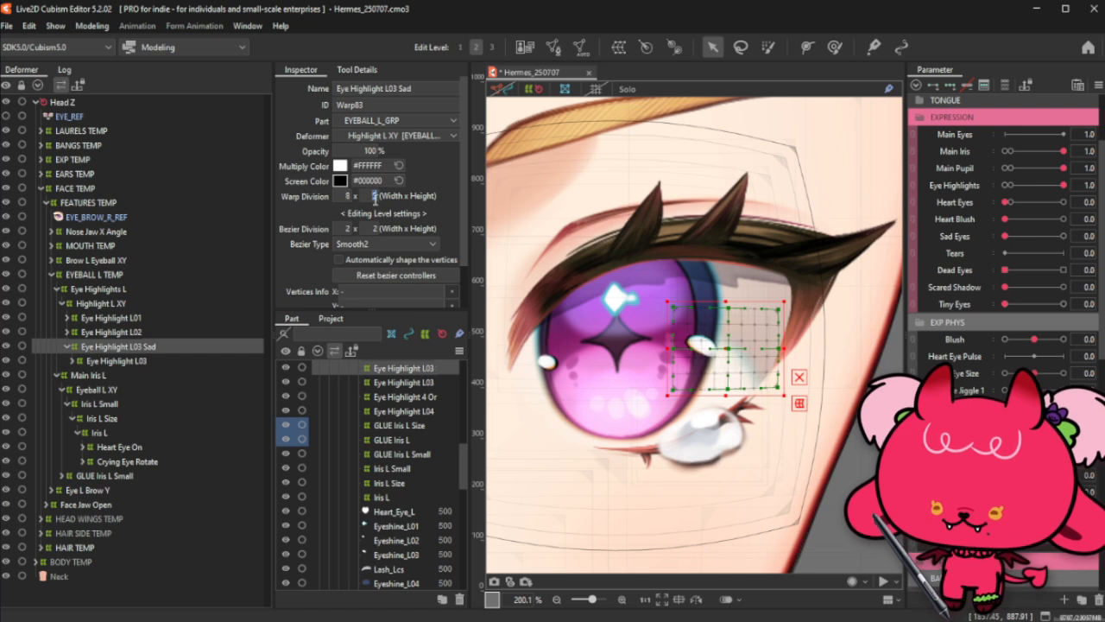
pyautogui.write('6')
pyautogui.press('Return')
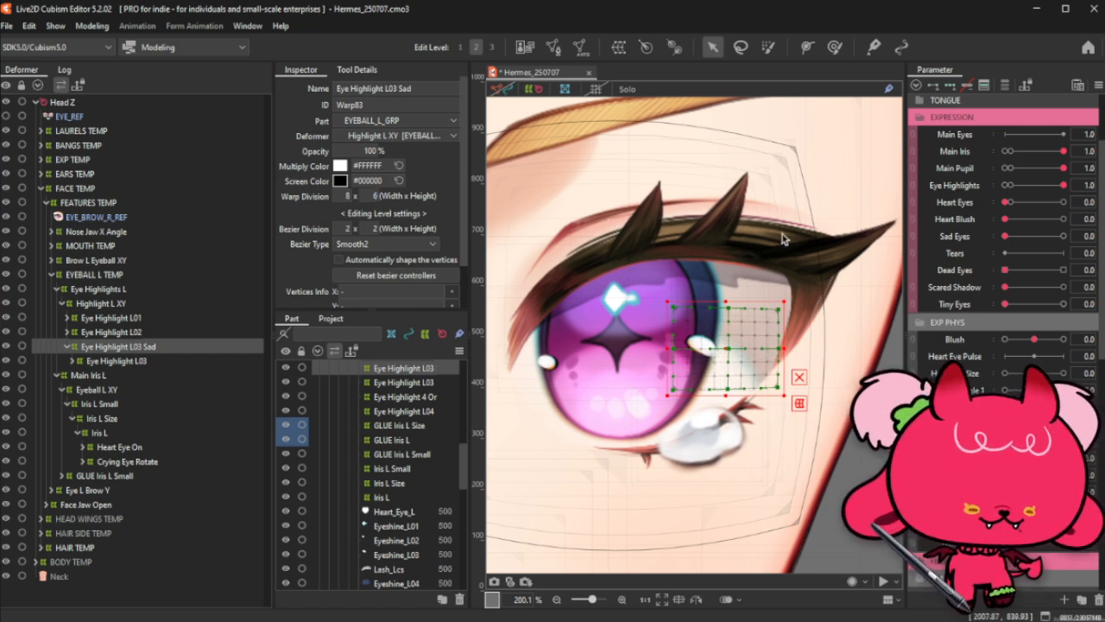
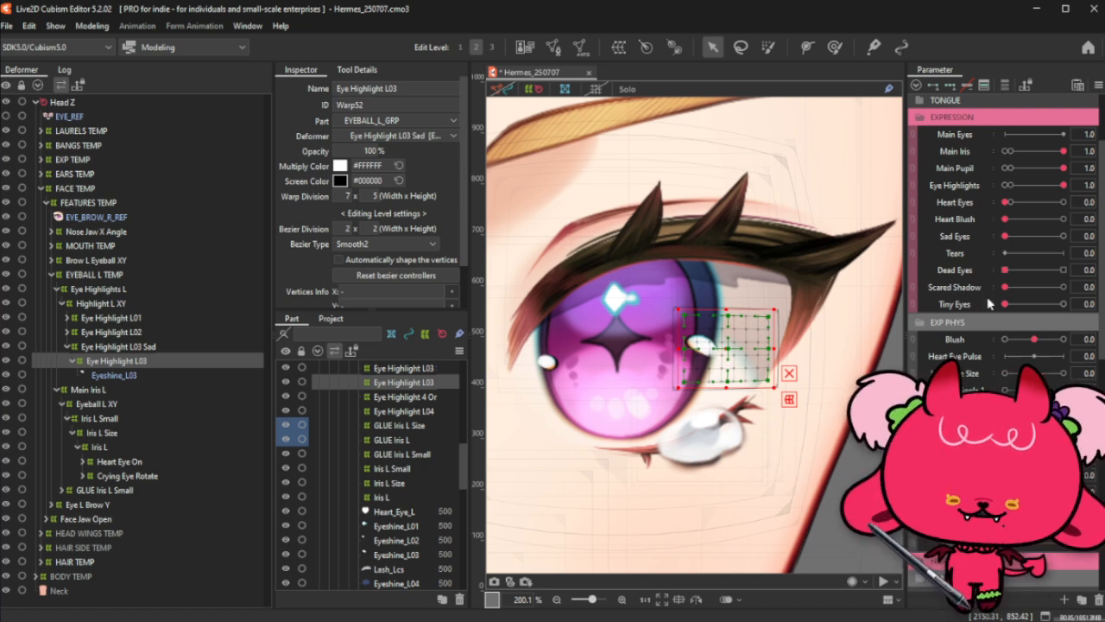
# Step: Show only the parameters keyed on Eye Highlight L03, preview Highlight L 3 at 1.0, and return it to 0
pyautogui.scroll(1, 1004, 144)
pyautogui.click(1004, 85)
pyautogui.moveTo(1039, 119); pyautogui.dragTo(1064, 98)
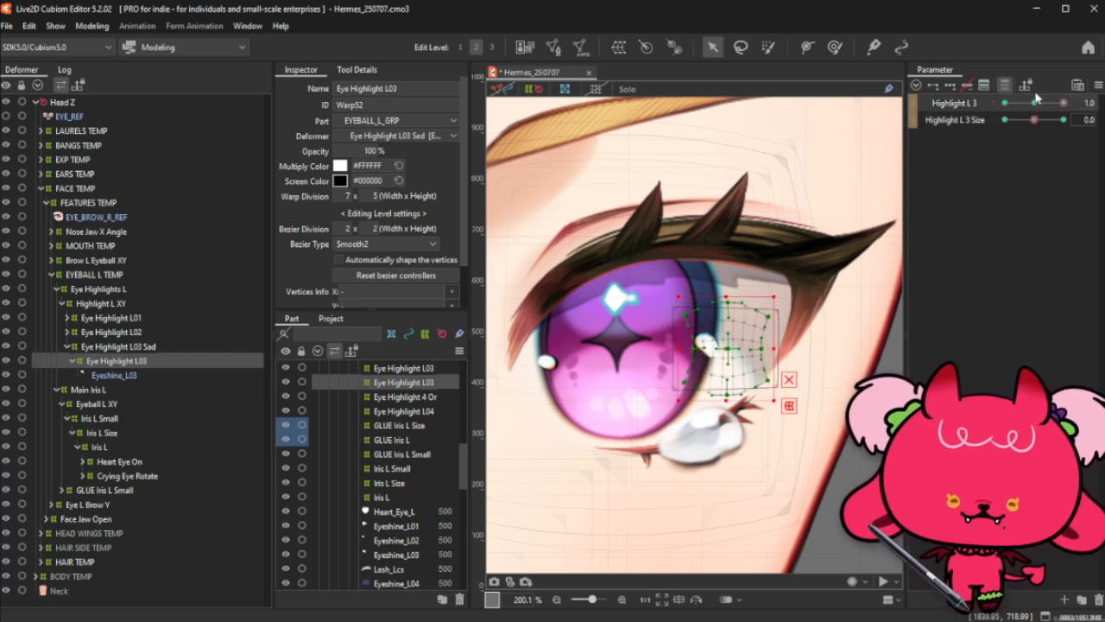
pyautogui.click(1034, 103)
# Step: Inspect Eyeshine_L03, Highlight L XY and Eye Highlight L01 with the mesh display turned on
pyautogui.click(138, 376)
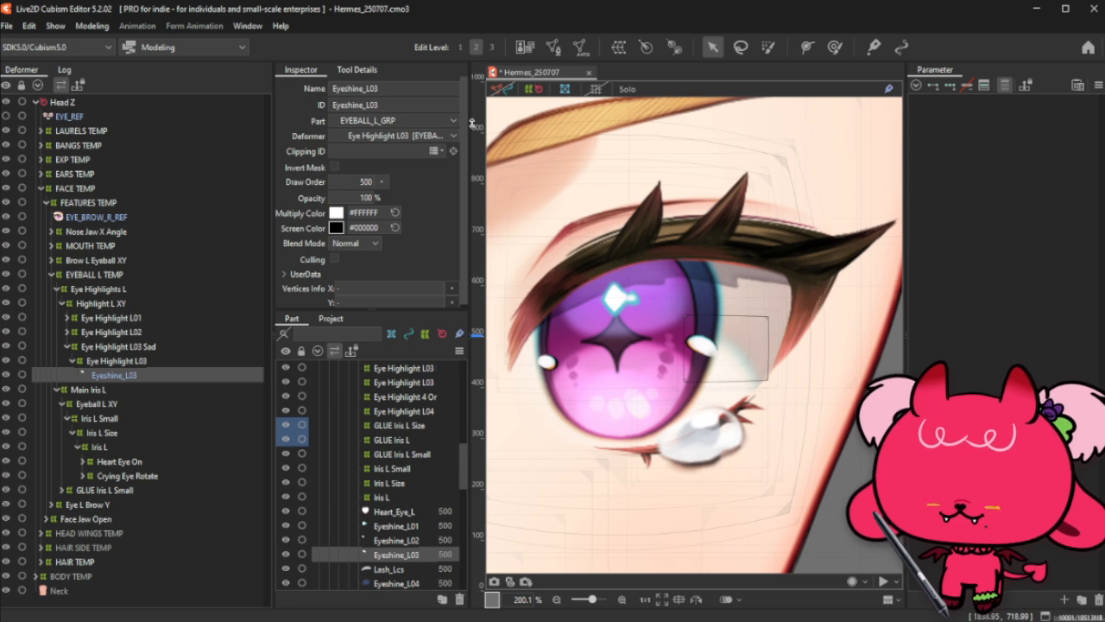
pyautogui.click(497, 86)
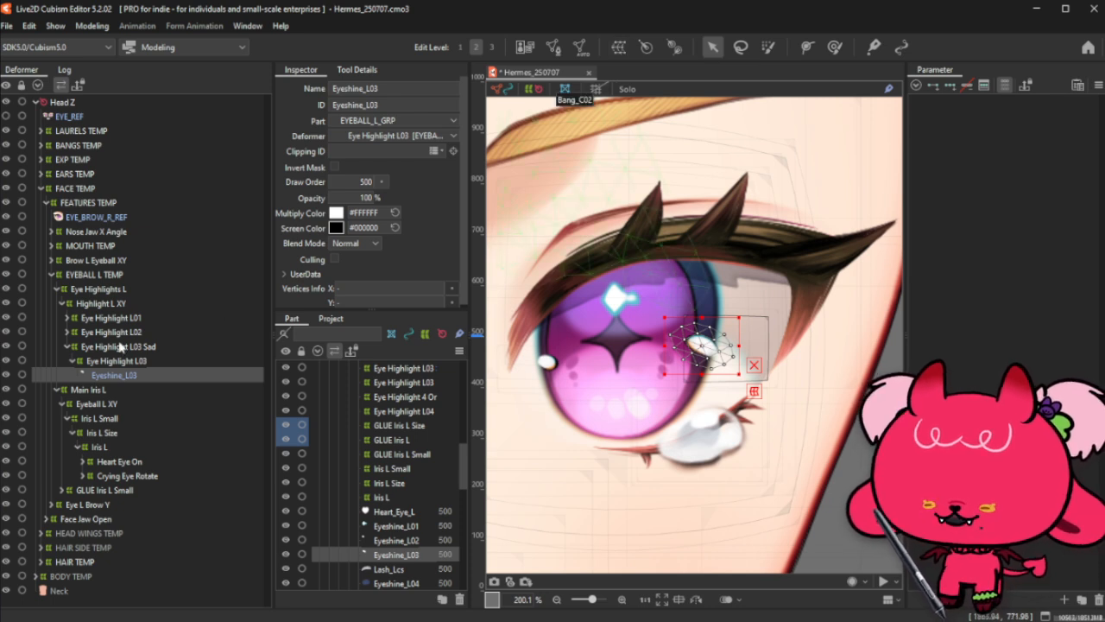
pyautogui.click(135, 303)
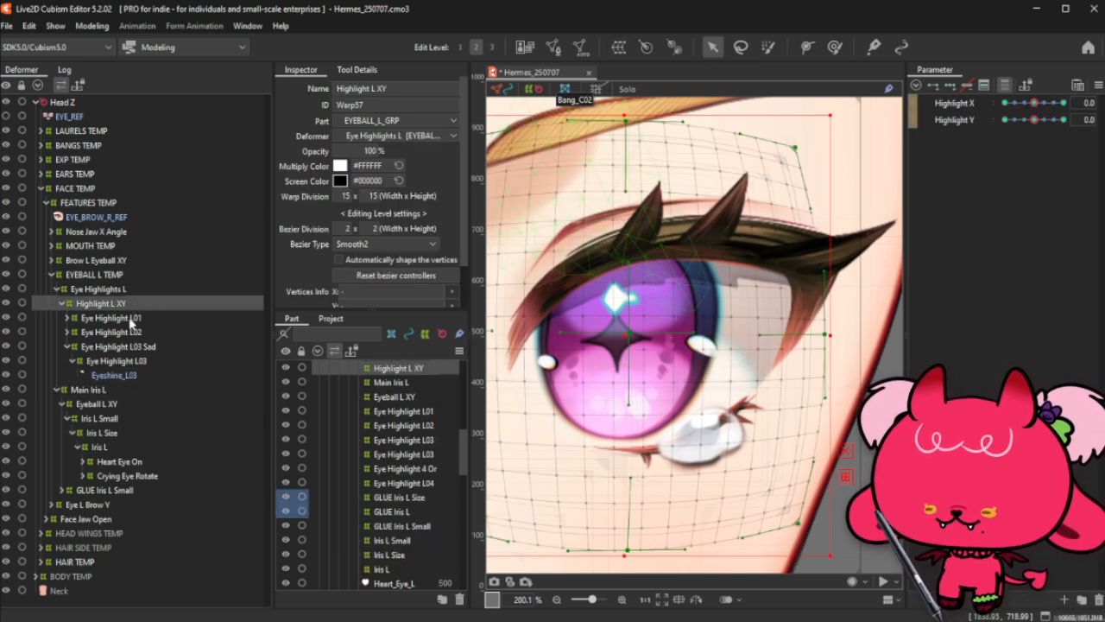
pyautogui.click(131, 320)
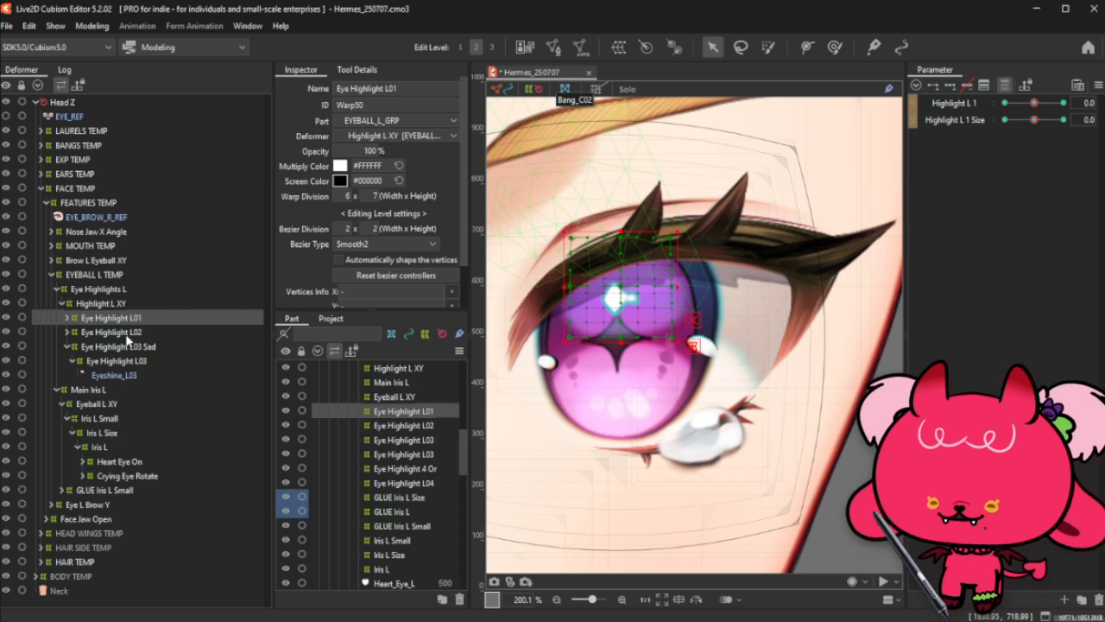
pyautogui.hotkey('ctrl', 't')
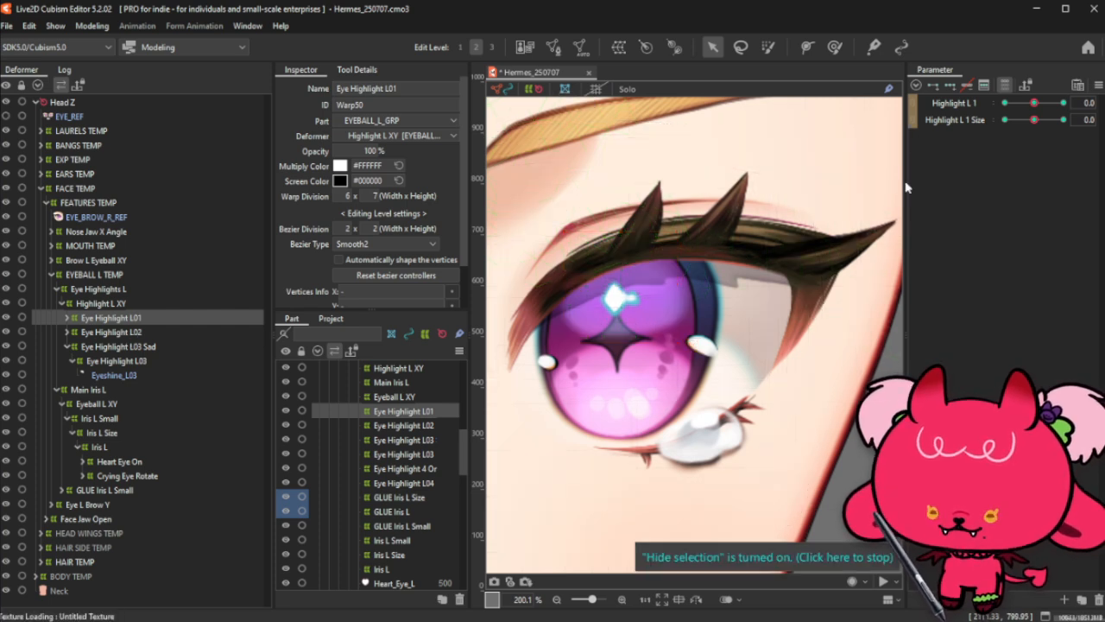
# Step: Examine the Eye Highlight L01 and L02 warps with their Eyeshine meshes, and the Highlight X and Y parameters of Highlight L XY
pyautogui.click(67, 318)
pyautogui.click(110, 332)
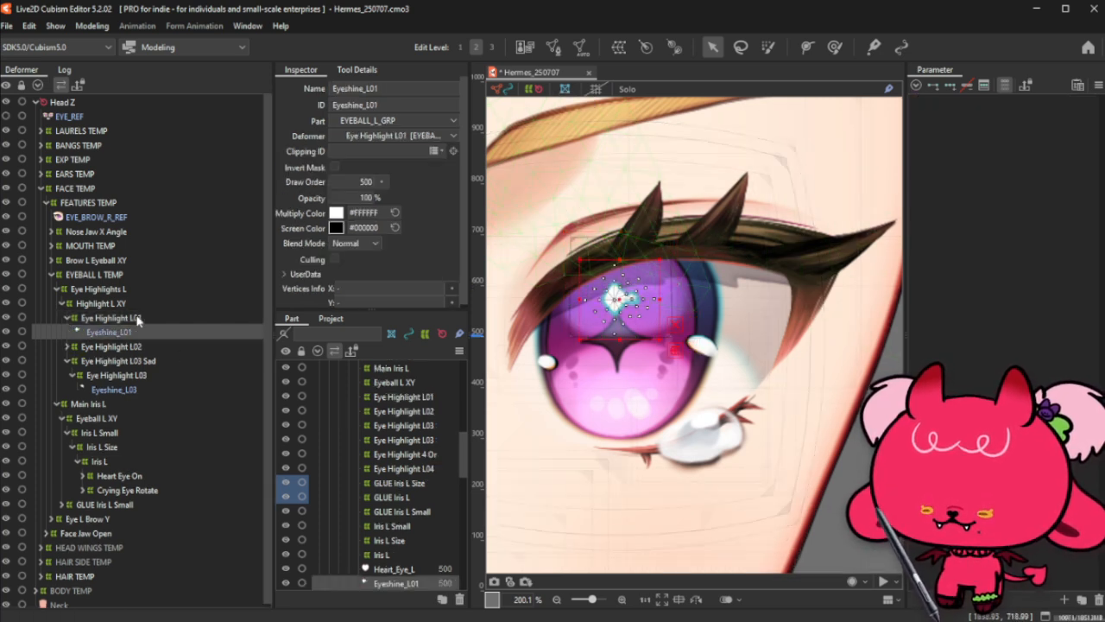
pyautogui.click(138, 320)
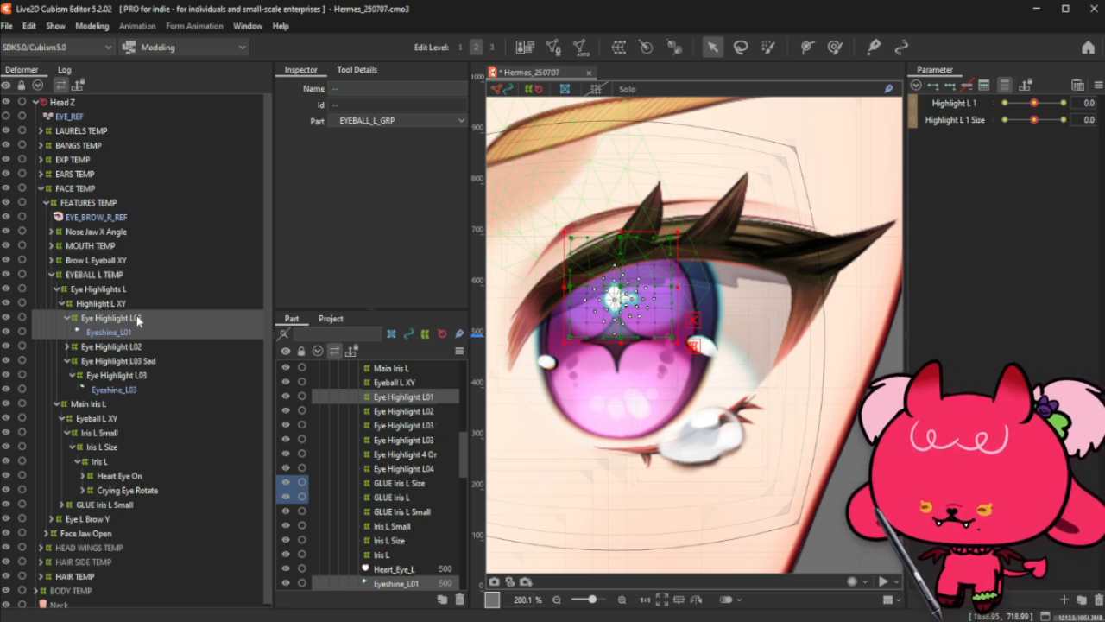
pyautogui.click(67, 346)
pyautogui.click(106, 360)
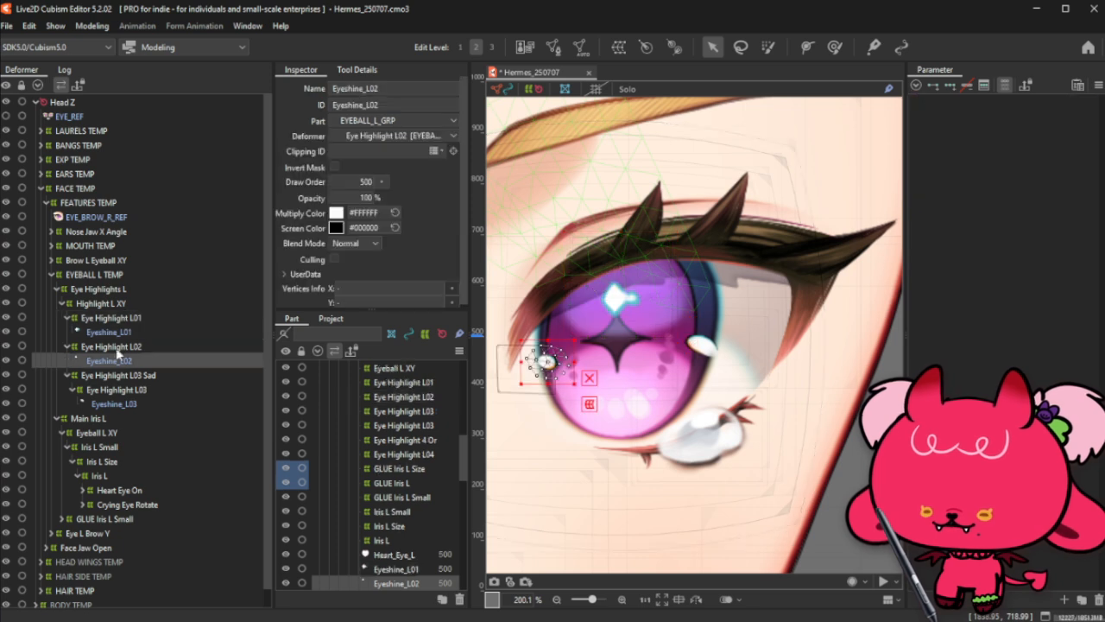
pyautogui.click(119, 346)
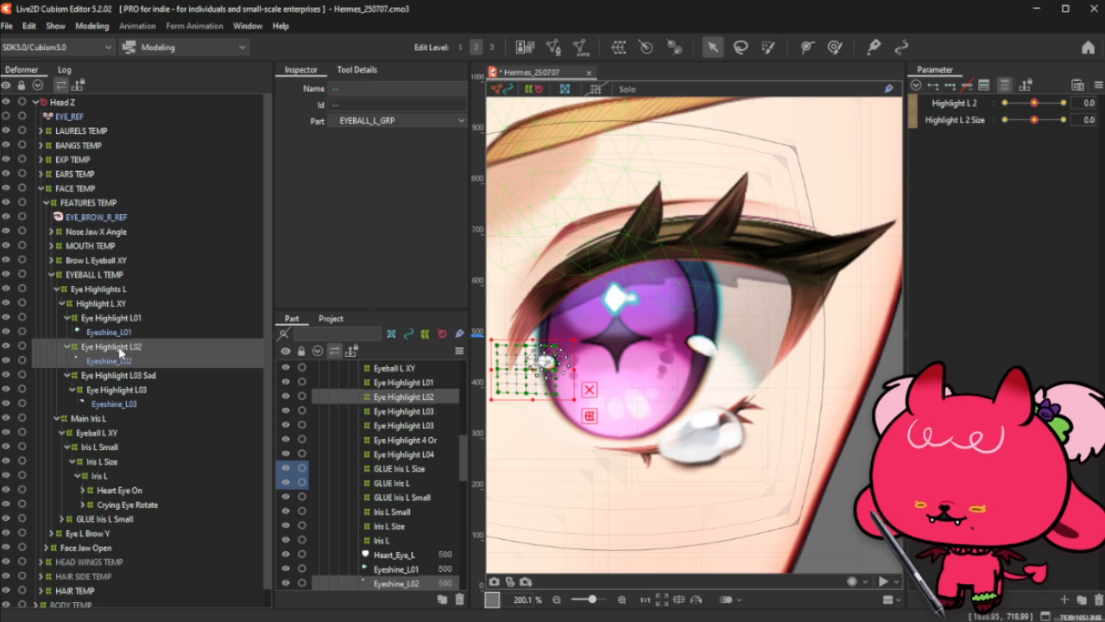
pyautogui.click(154, 307)
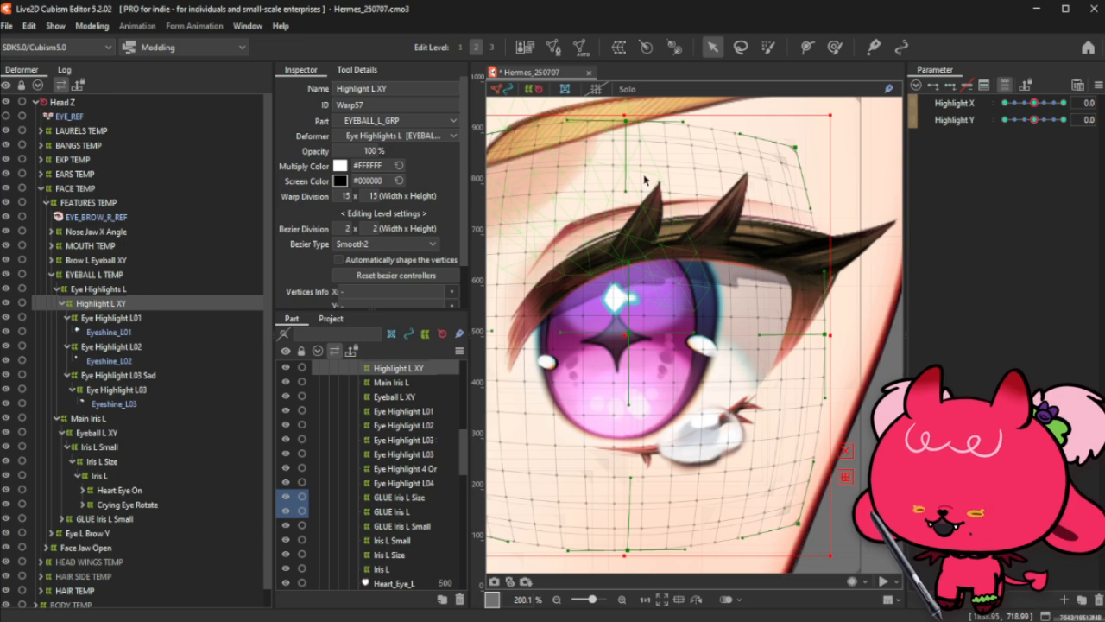
pyautogui.moveTo(1046, 103); pyautogui.dragTo(1043, 104)
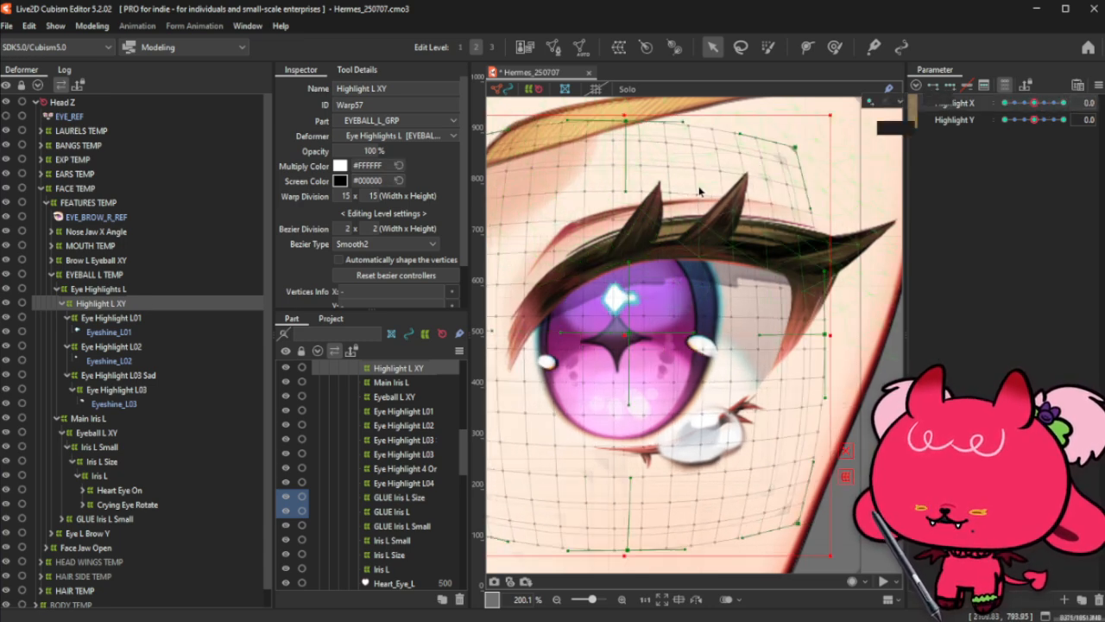
# Step: Delete the Eye Highlight L03 Sad parent warp
pyautogui.click(181, 321)
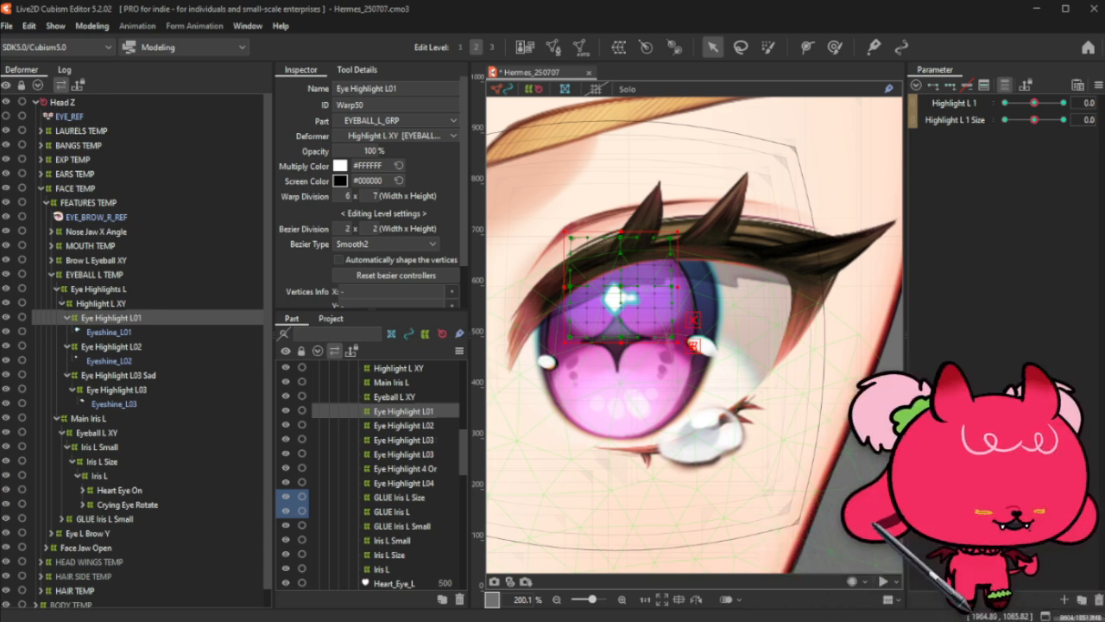
pyautogui.click(129, 375)
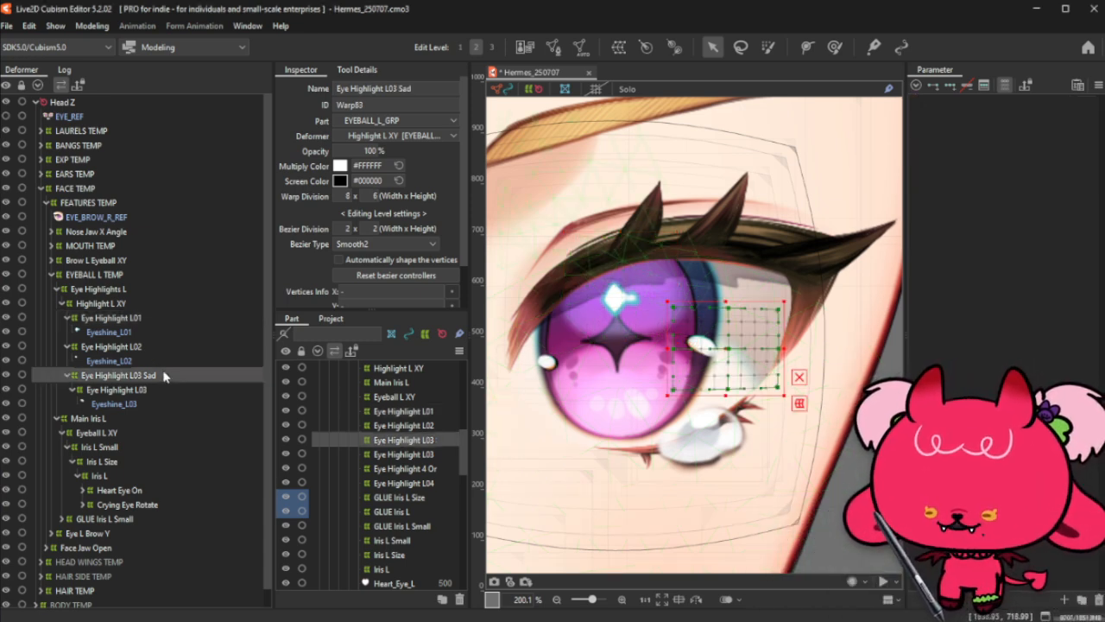
pyautogui.press('Delete')
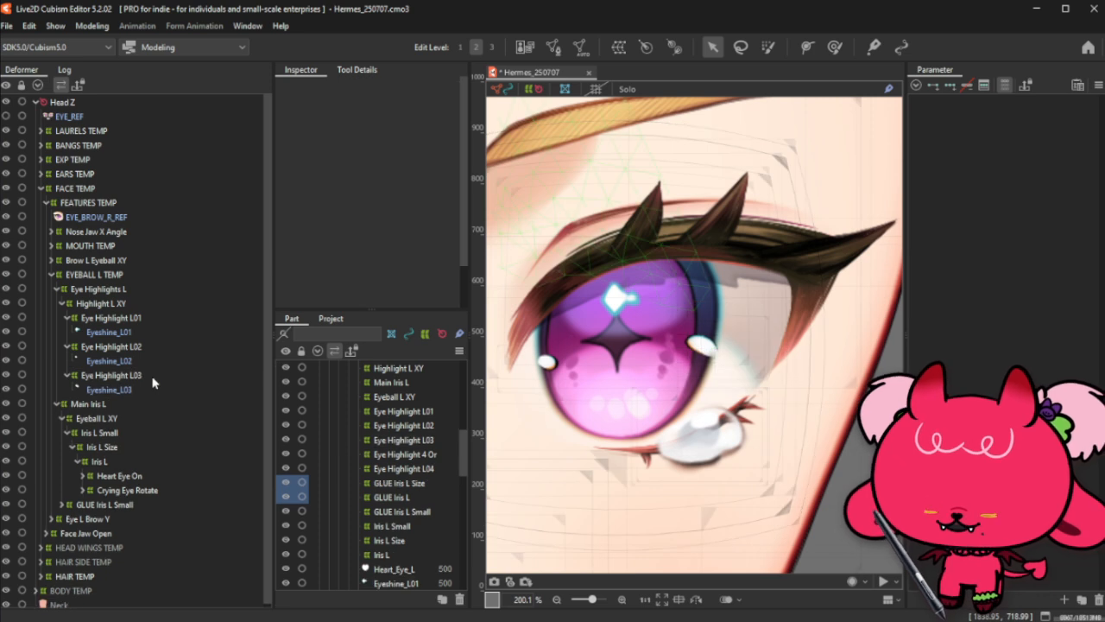
# Step: Select Eye Highlight L03, return to the Hermes_250707 model, and look into its Mouth parameter group
pyautogui.click(144, 374)
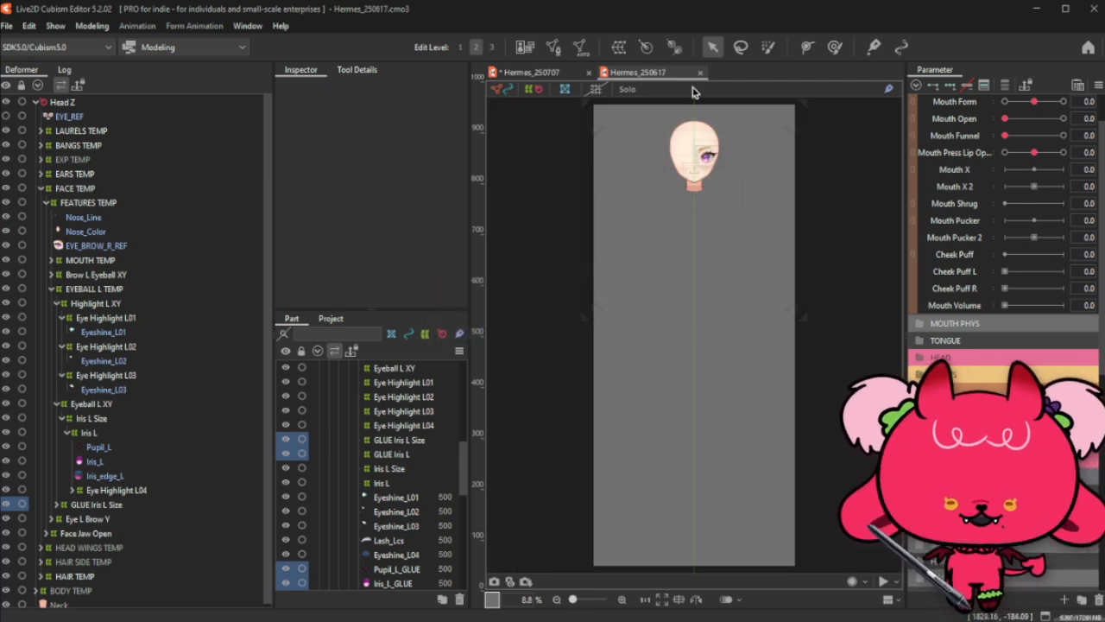
pyautogui.hotkey('ctrl', 'Tab')
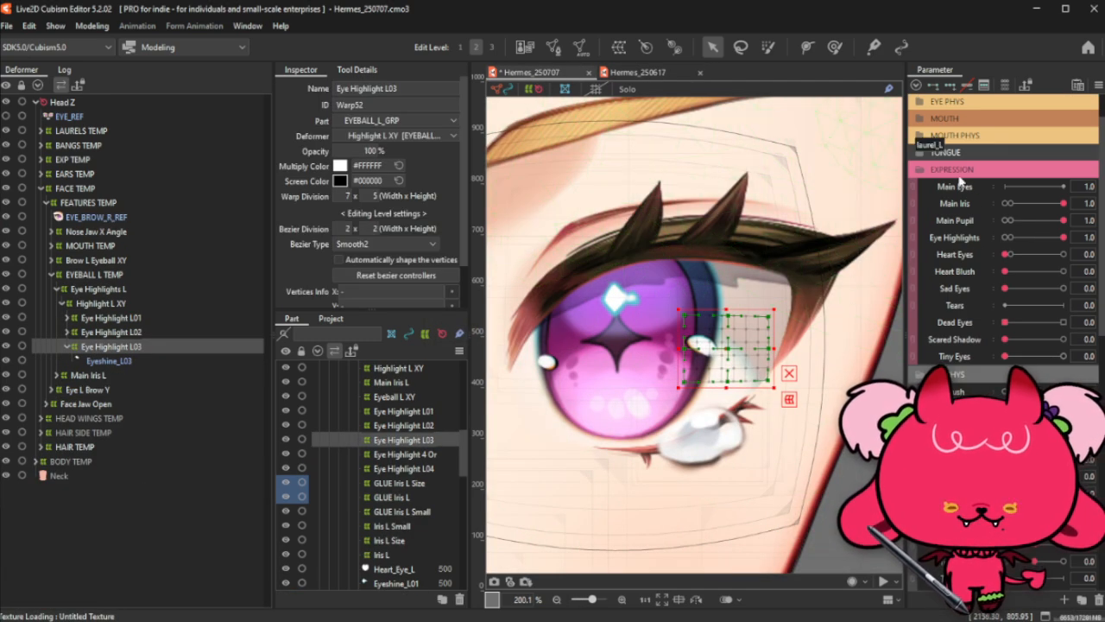
pyautogui.scroll(1, 995, 154)
pyautogui.click(1027, 170)
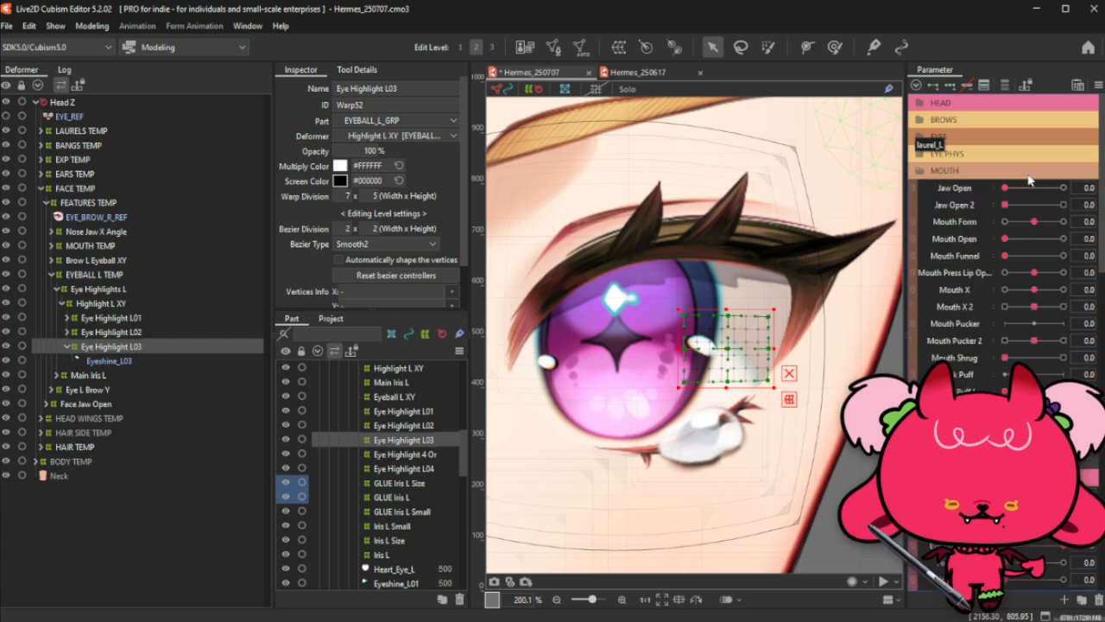
pyautogui.click(1027, 171)
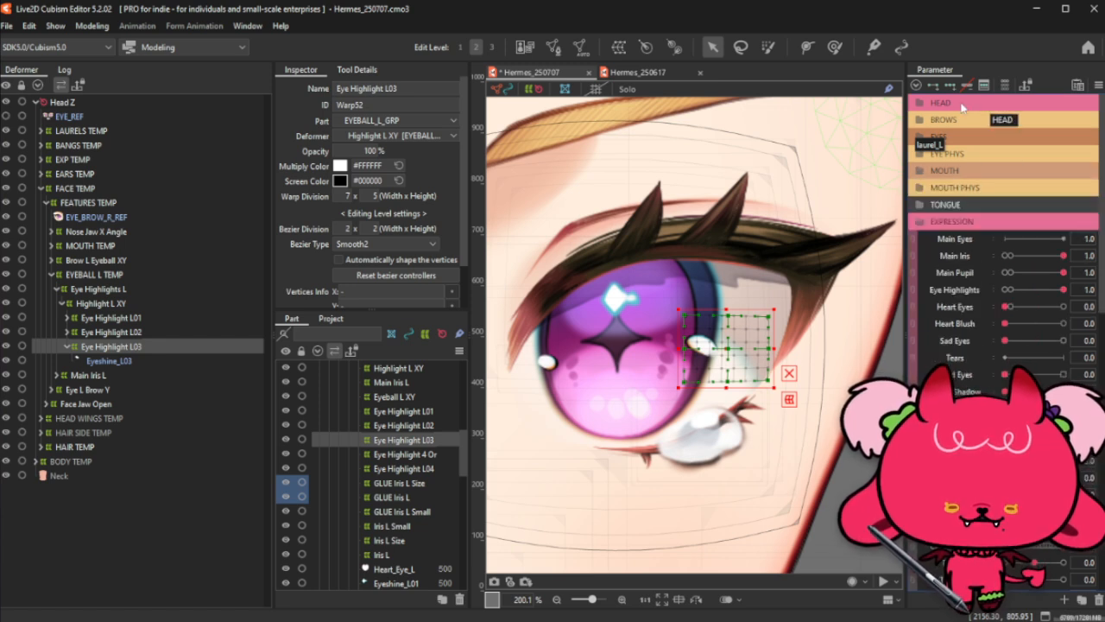
# Step: Check the left eye's movement in the older Hermes_250617 model, and close that file
pyautogui.click(660, 75)
pyautogui.scroll(4, 695, 126)
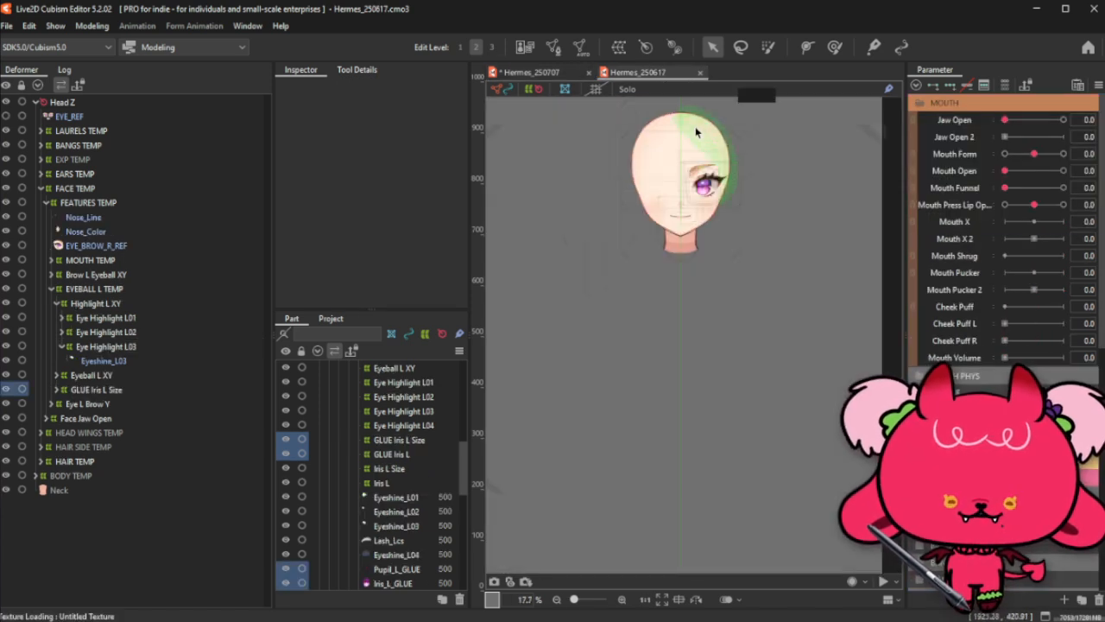
pyautogui.scroll(-2, 1030, 327)
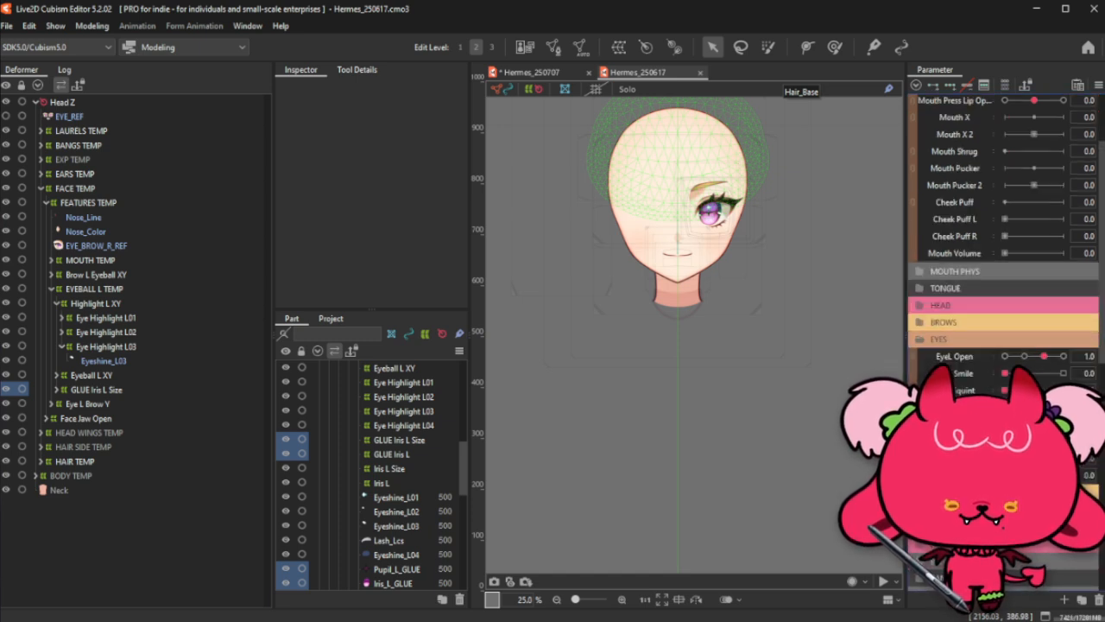
pyautogui.click(1021, 341)
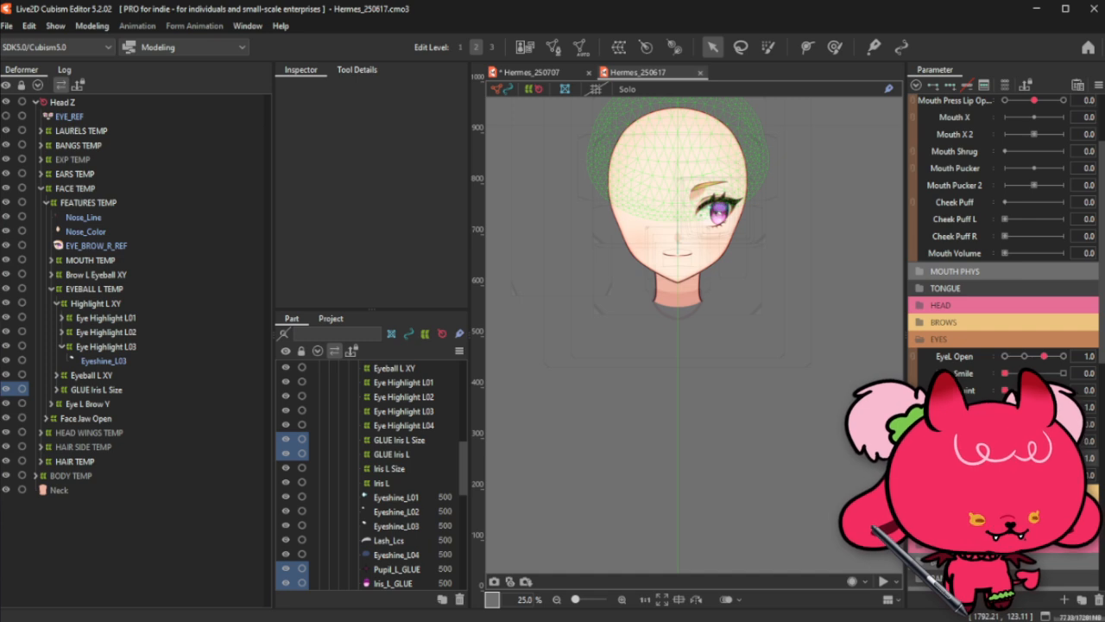
pyautogui.hotkey('ctrl', 'w')
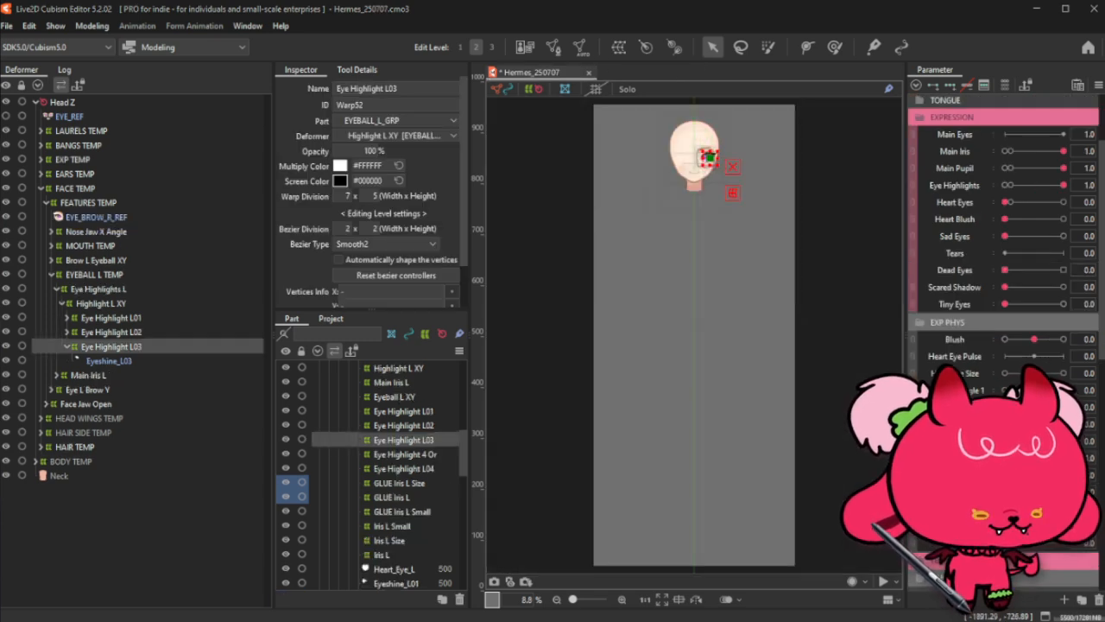
# Step: Open the older Hermes_250611 model and preview its eyes along Eyeball X, returning the parameter to 0
pyautogui.moveTo(1104, 414); pyautogui.dragTo(811, 382)
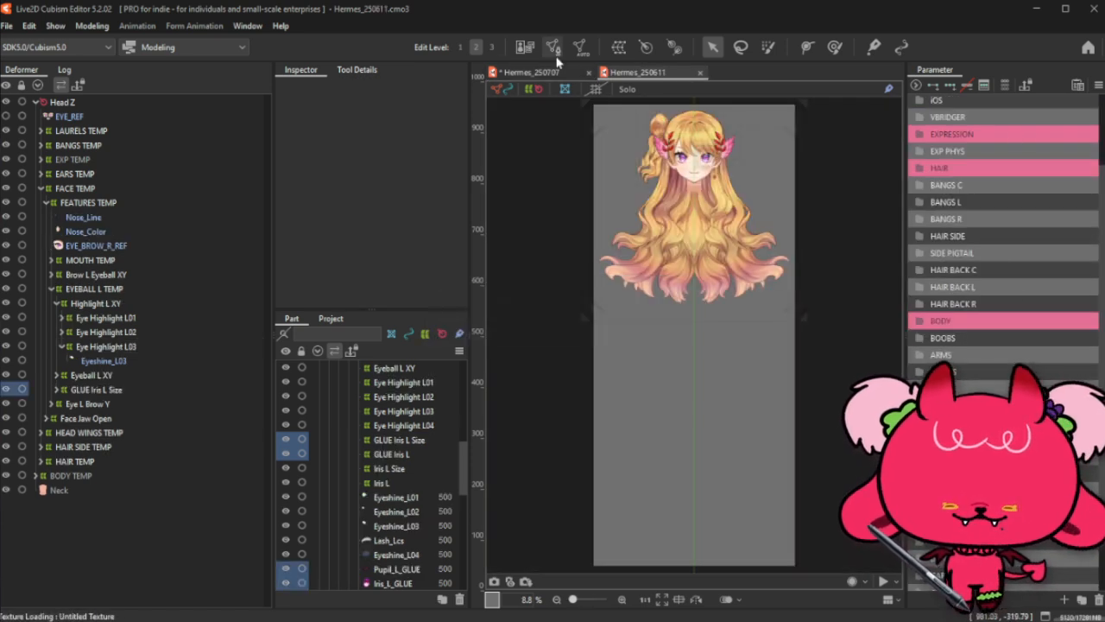
pyautogui.scroll(9, 700, 152)
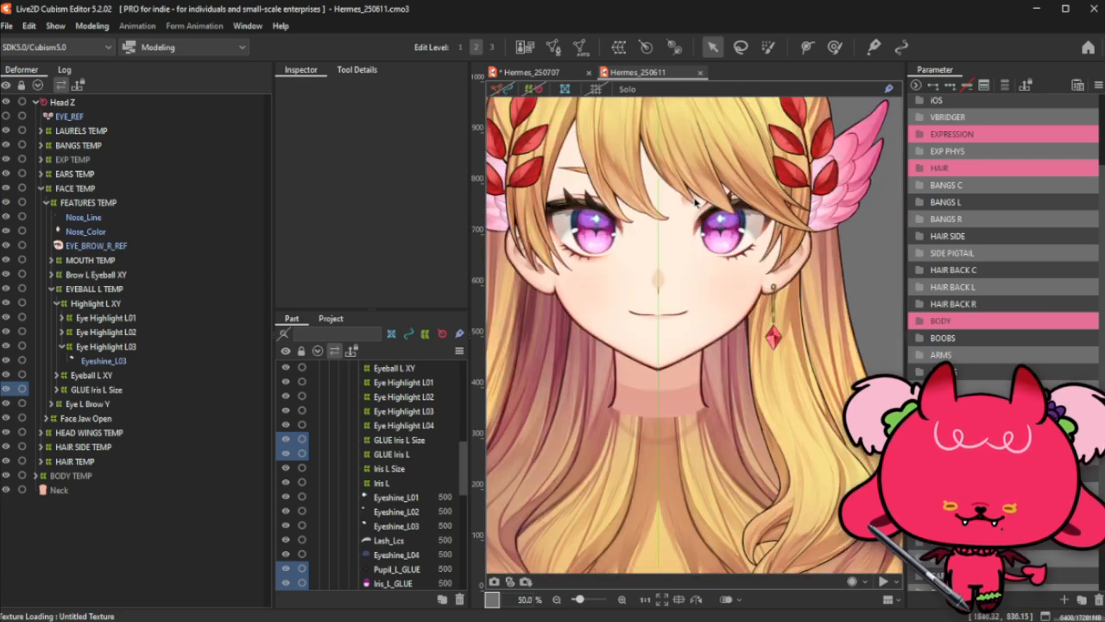
pyautogui.scroll(5, 1026, 143)
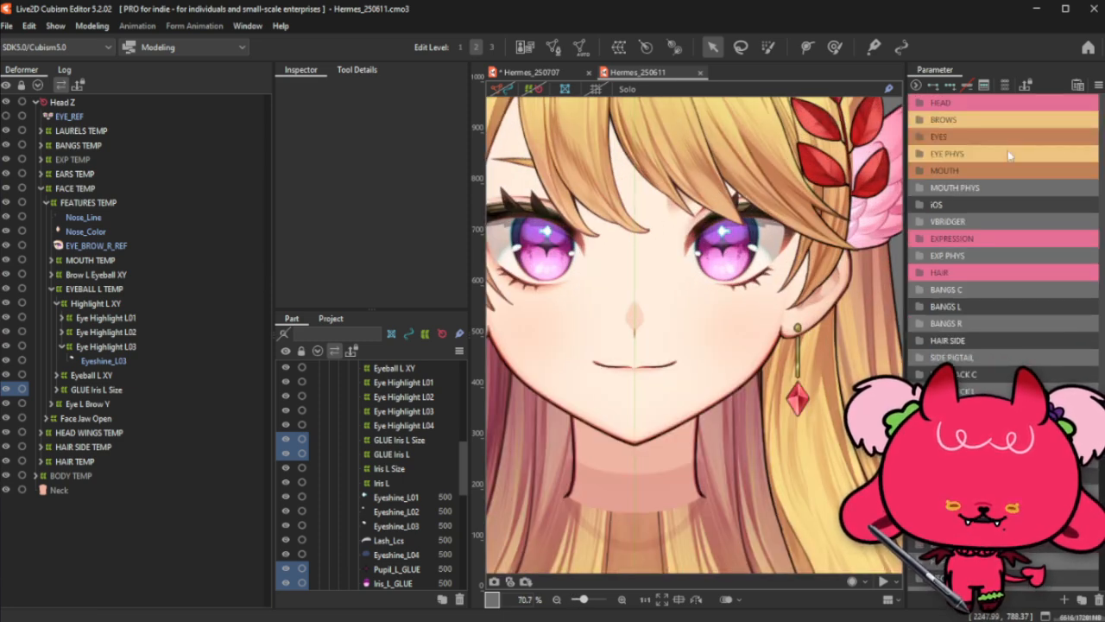
pyautogui.click(1017, 140)
pyautogui.moveTo(1034, 256); pyautogui.dragTo(1005, 257)
pyautogui.click(1034, 257)
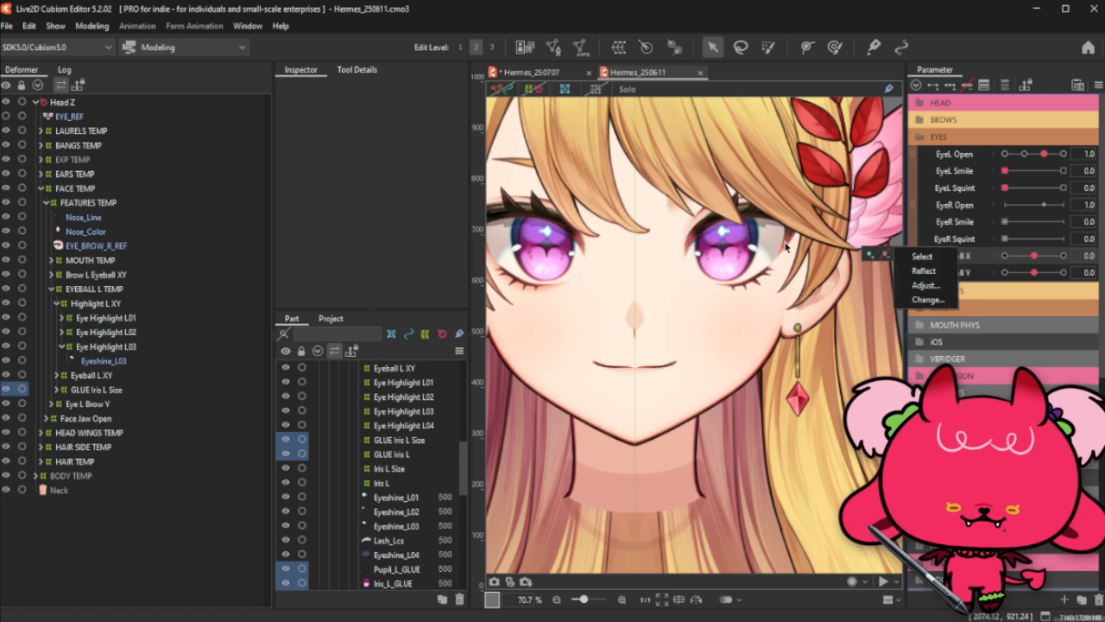
# Step: Inspect the Eye Highlight L03 warp on the left eye in Hermes_250611 with deformers shown, and close that file
pyautogui.rightClick(740, 247)
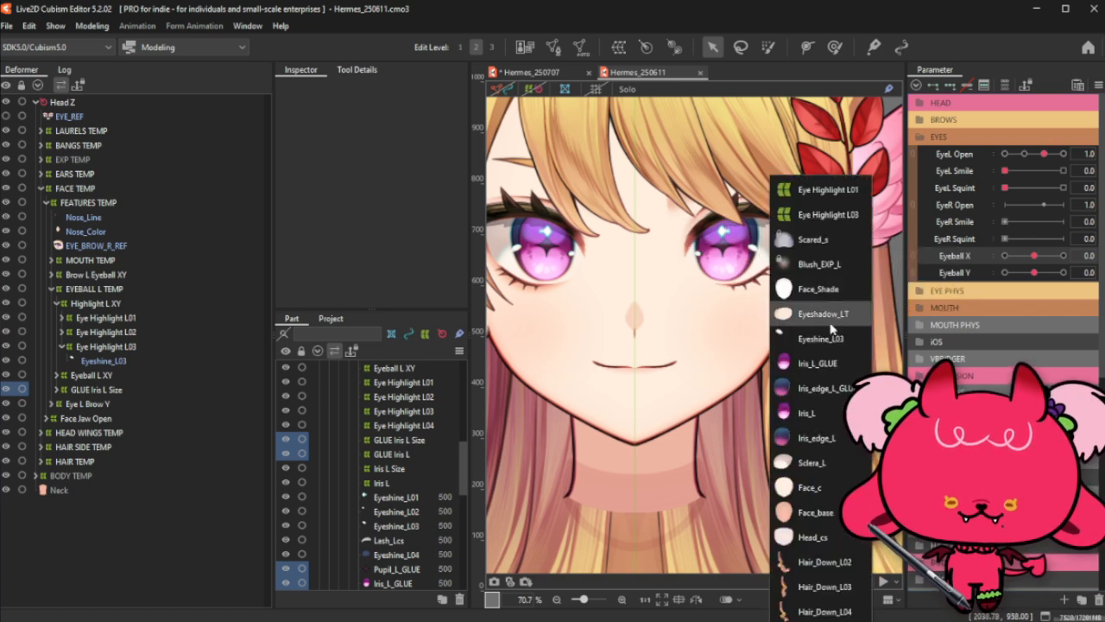
pyautogui.click(821, 316)
pyautogui.click(117, 347)
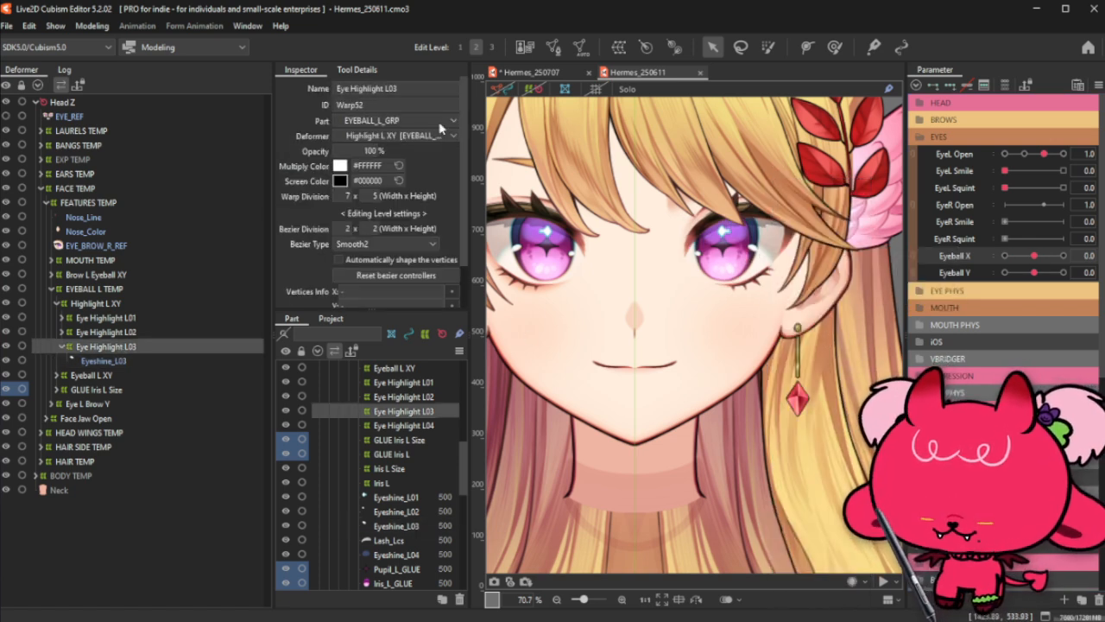
pyautogui.click(533, 90)
pyautogui.scroll(6, 762, 221)
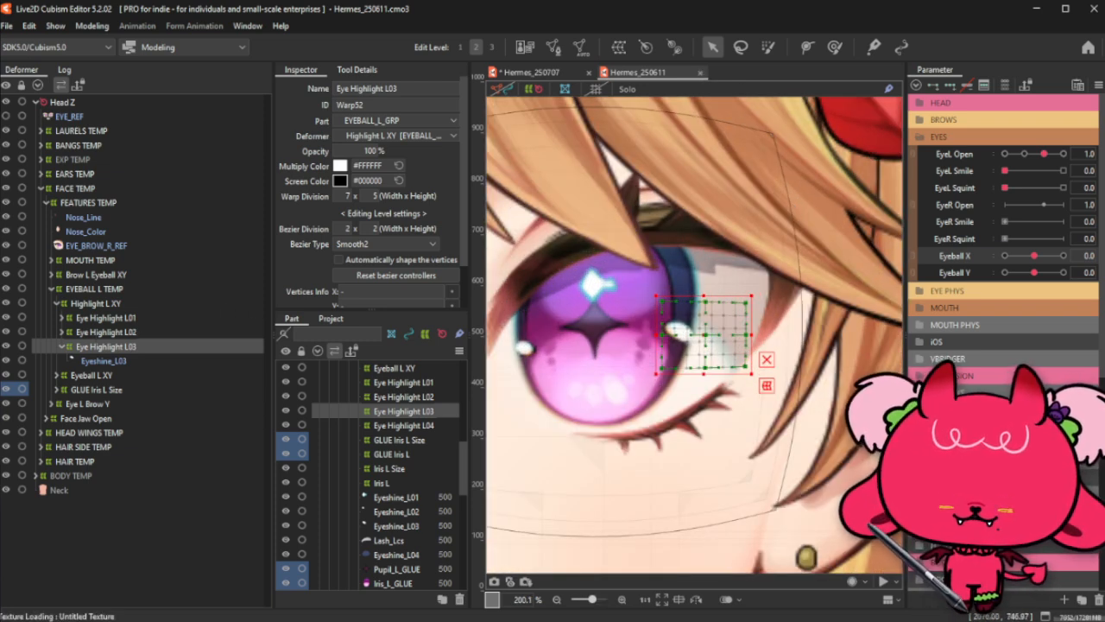
pyautogui.click(700, 73)
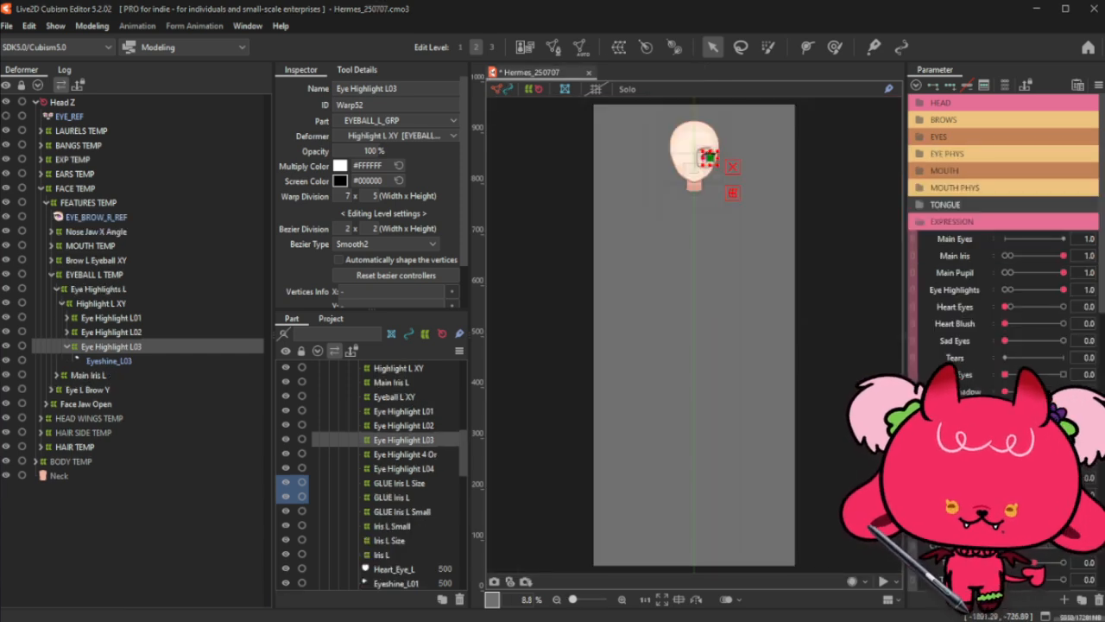
# Step: Open the older Hermes_250518 model, show its deformers, and preview the left eye along Eyeball X, returning the parameter to 0
pyautogui.moveTo(1104, 429); pyautogui.dragTo(839, 423)
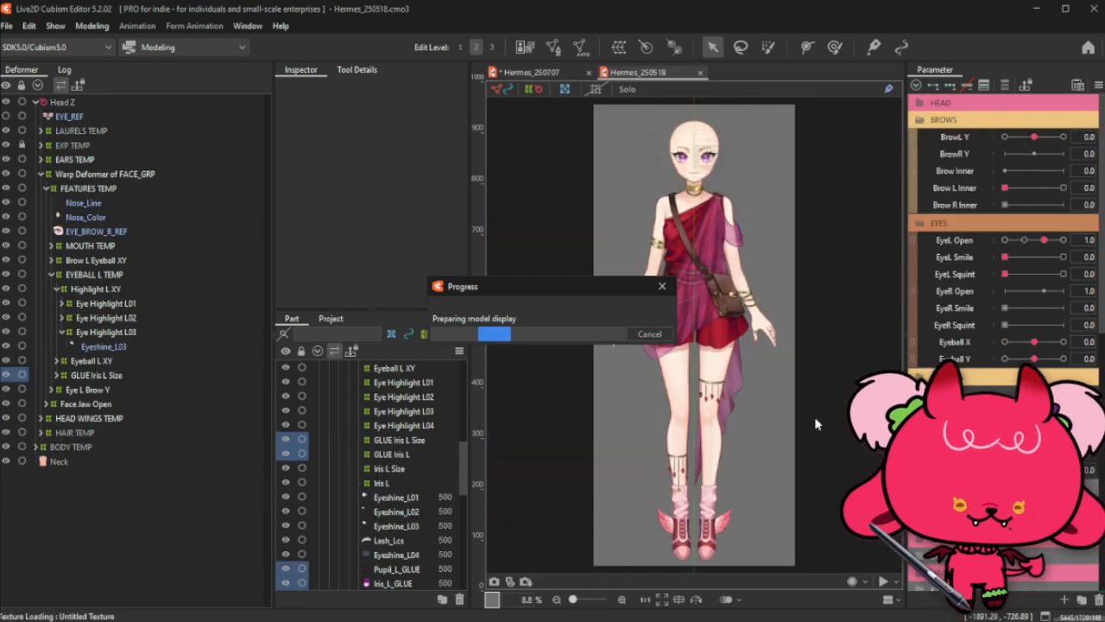
pyautogui.scroll(10, 704, 147)
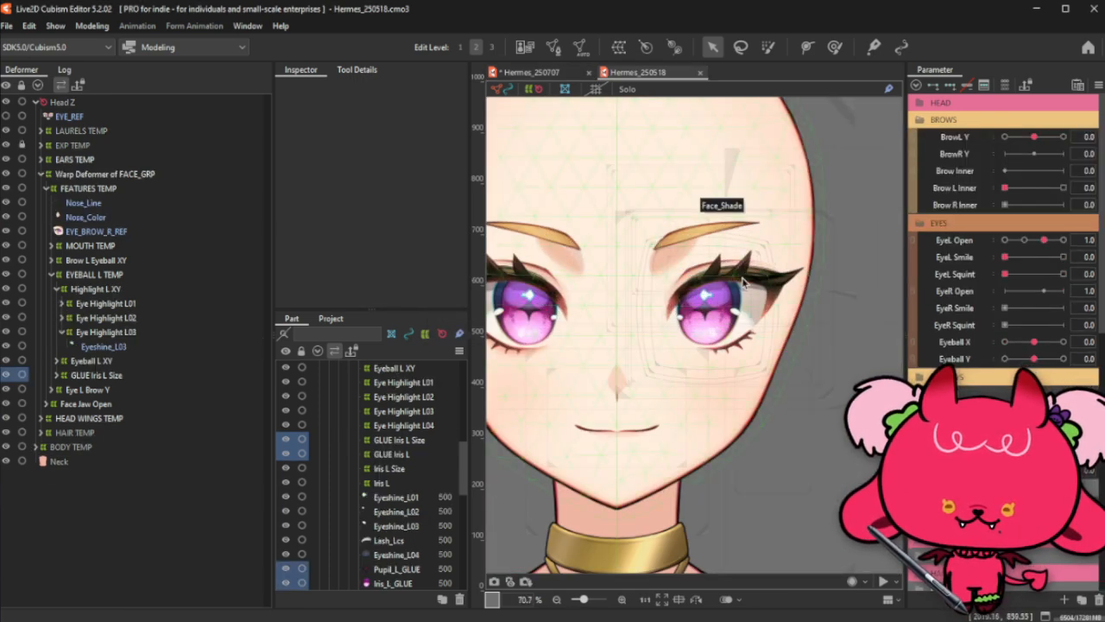
pyautogui.scroll(2, 743, 282)
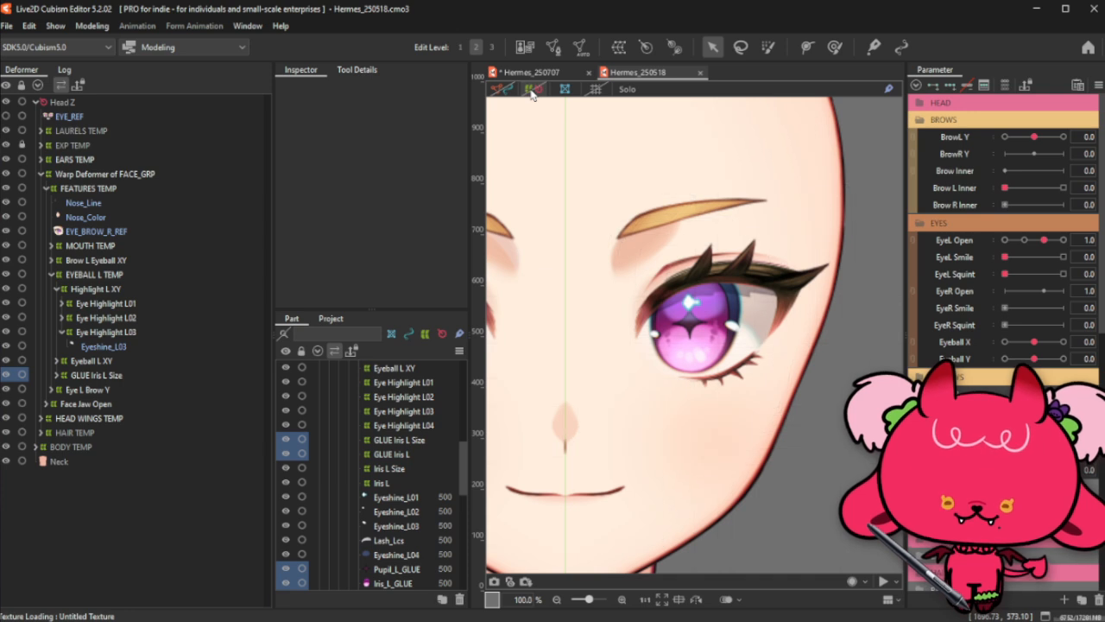
pyautogui.click(533, 90)
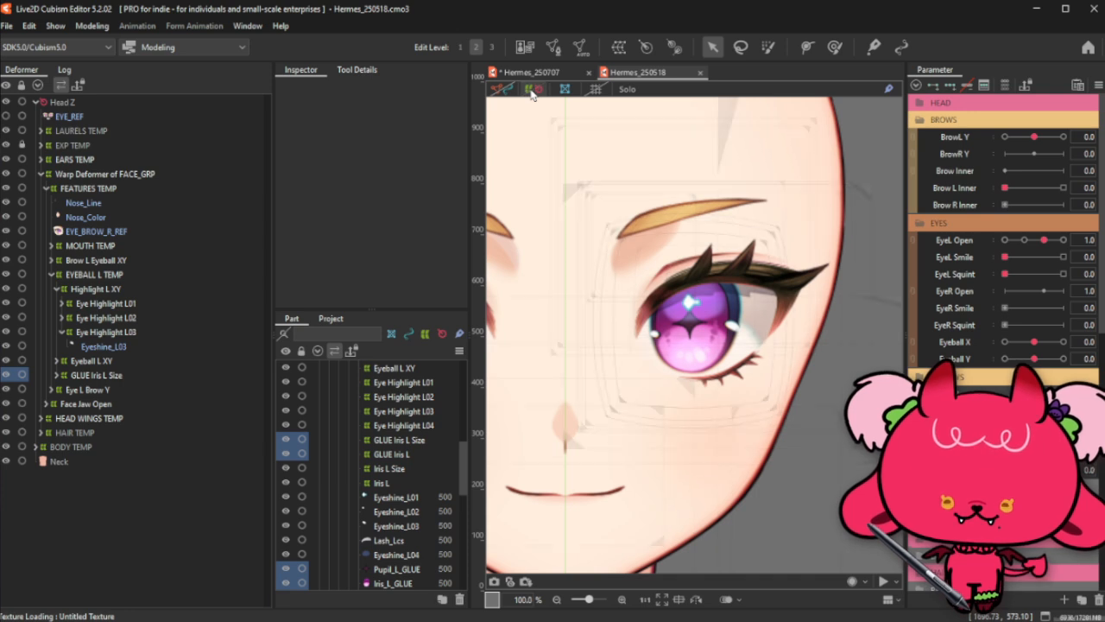
pyautogui.moveTo(1034, 342); pyautogui.dragTo(1063, 341)
pyautogui.click(1034, 342)
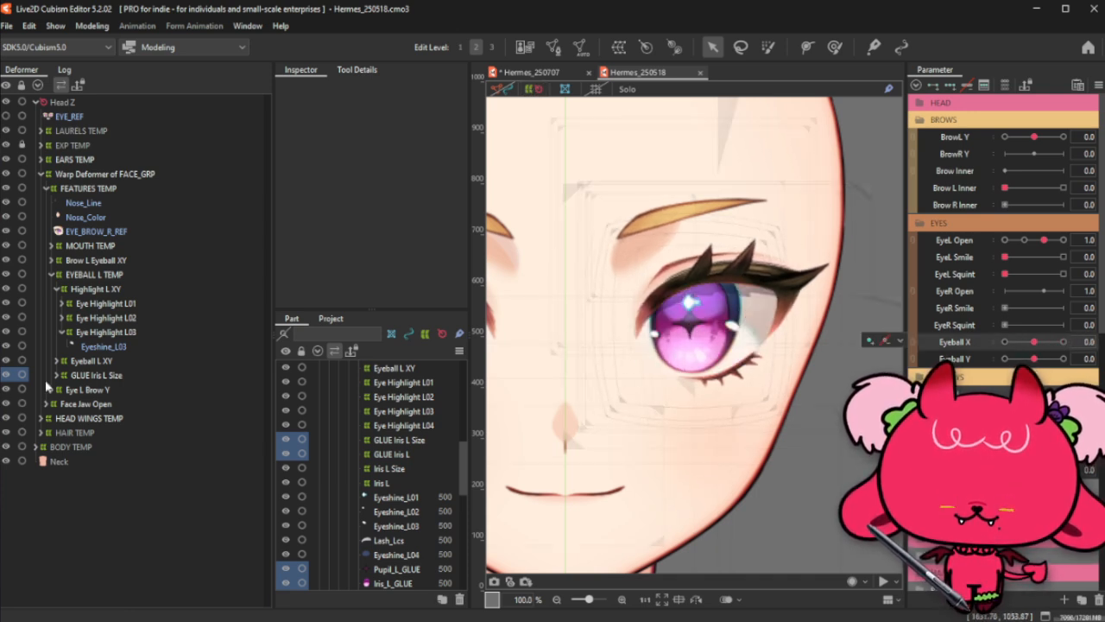
# Step: Examine the Eye Highlight L03, Eye Highlight L01 and Highlight L XY warps in Hermes_250518, checking them against Eyeball X
pyautogui.click(117, 333)
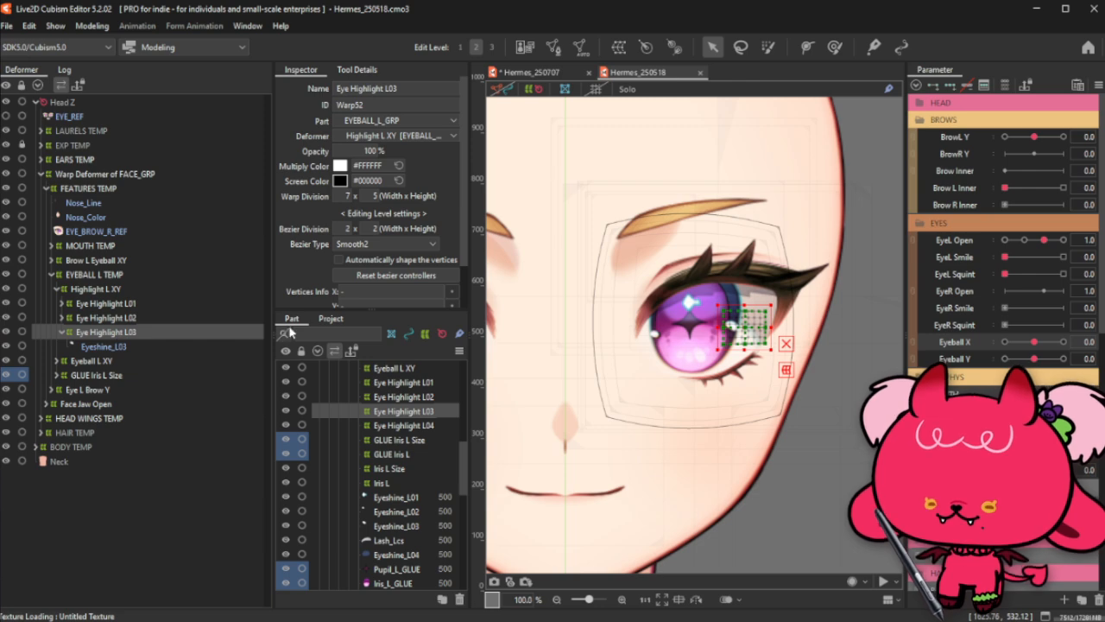
pyautogui.scroll(-3, 760, 319)
pyautogui.scroll(3, 764, 324)
pyautogui.scroll(3, 764, 324)
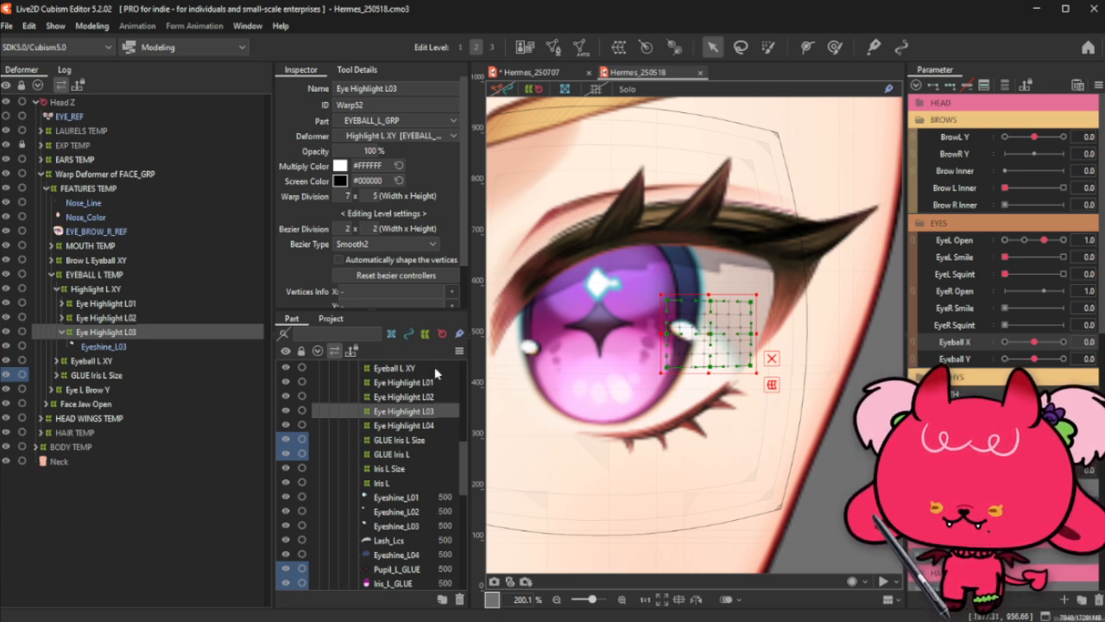
pyautogui.click(147, 305)
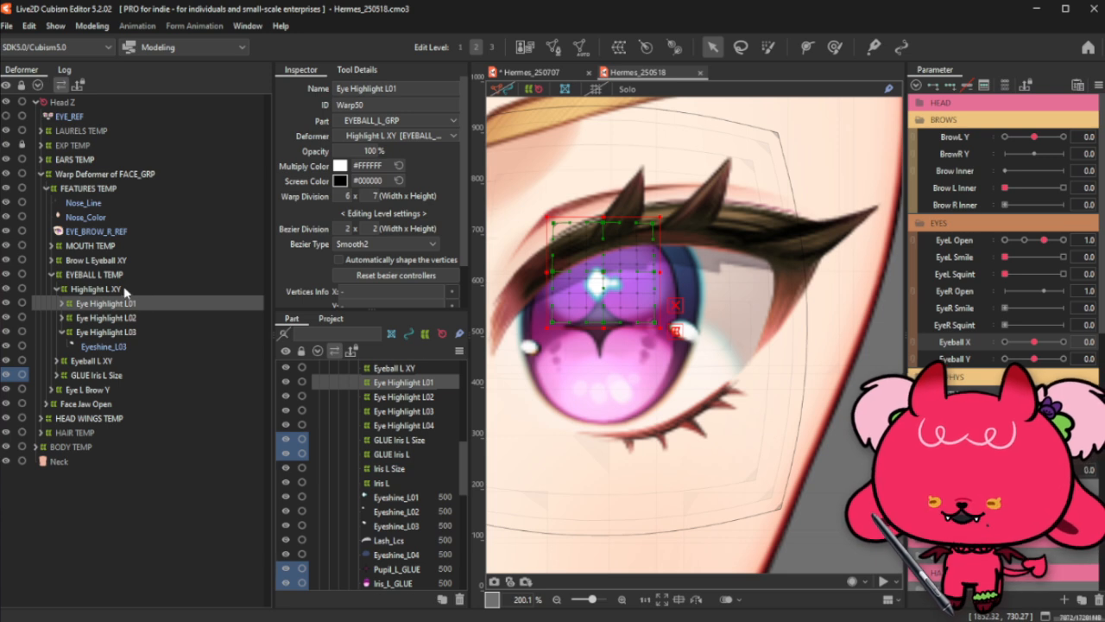
pyautogui.click(126, 291)
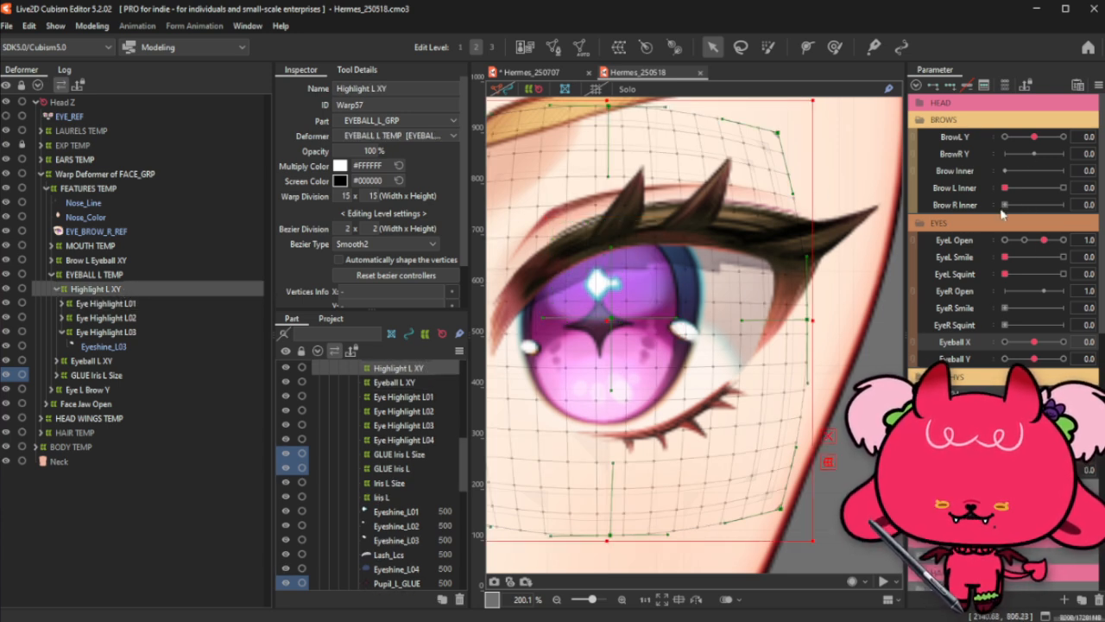
pyautogui.moveTo(1035, 342)
pyautogui.mouseDown()
pyautogui.moveTo(1058, 343)
pyautogui.moveTo(1040, 346)
pyautogui.mouseUp()
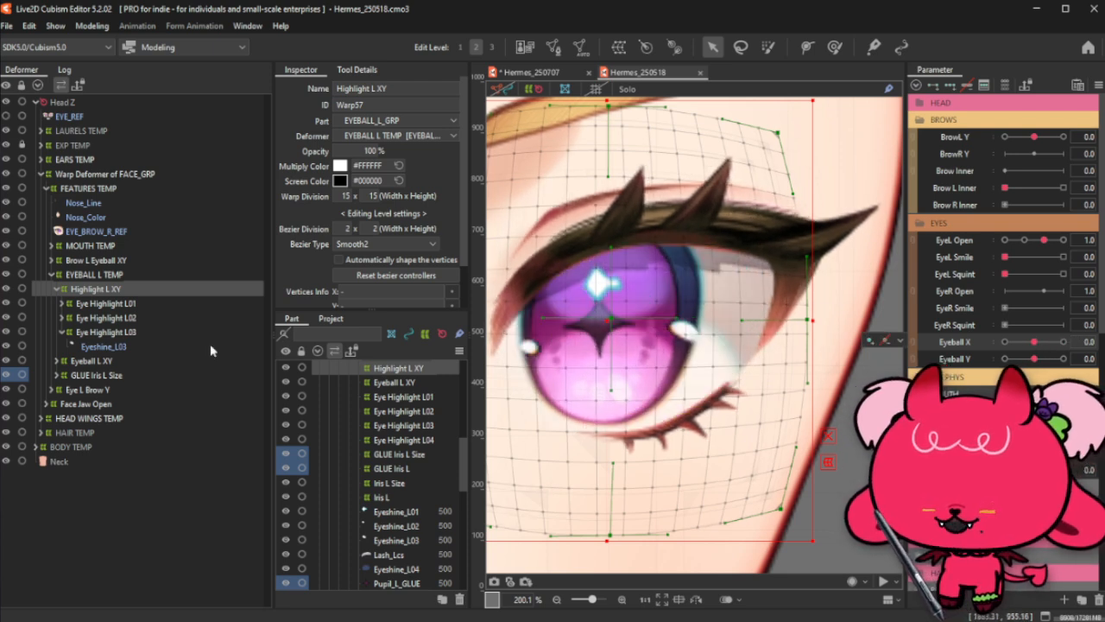
# Step: Inspect the Eye Highlight L02 warp and select the Eyeshine_L04 mesh on the left eye
pyautogui.click(140, 318)
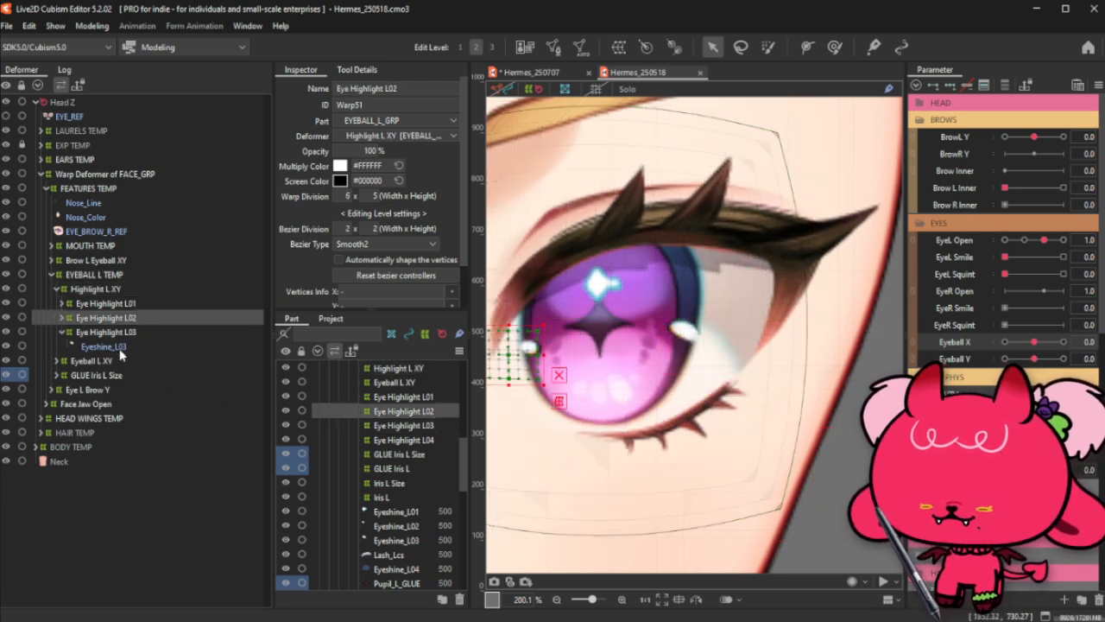
pyautogui.click(641, 310)
pyautogui.rightClick(643, 311)
pyautogui.click(717, 287)
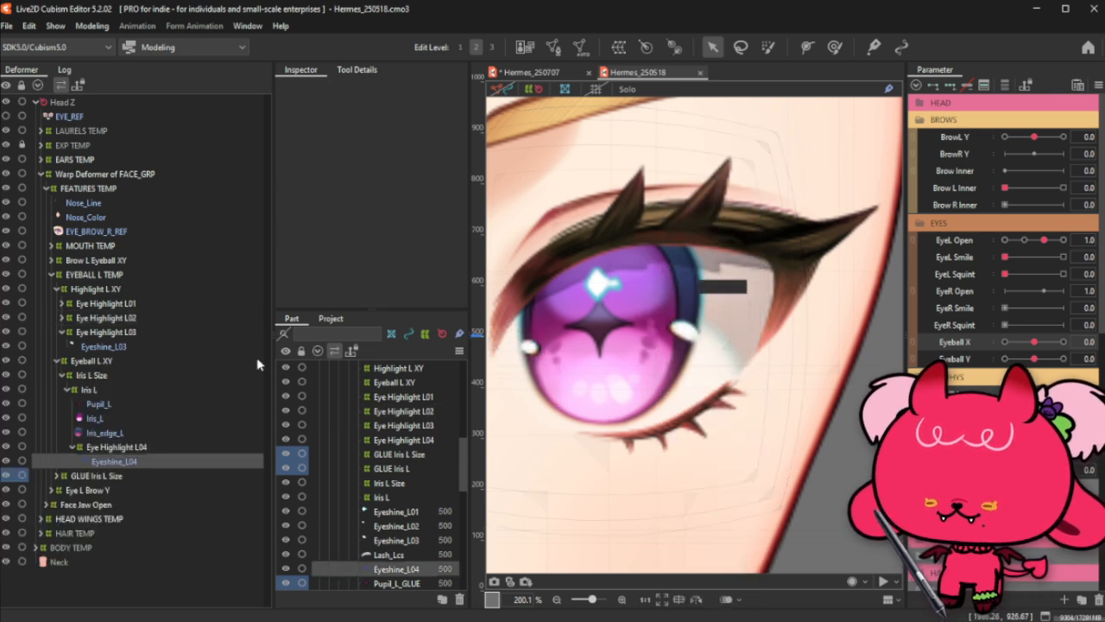
# Step: Examine the Eye Highlight L04 warp together with the displayed Eyeshine_L04 mesh, and close Hermes_250518
pyautogui.click(110, 447)
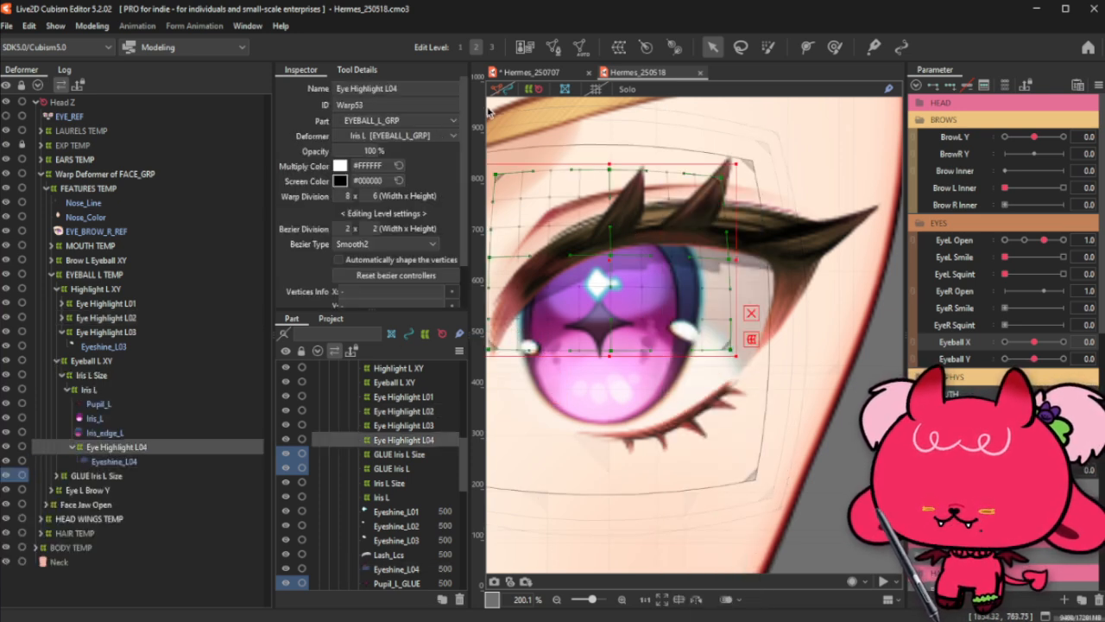
pyautogui.keyDown('ctrl'); pyautogui.click(171, 462); pyautogui.keyUp('ctrl')
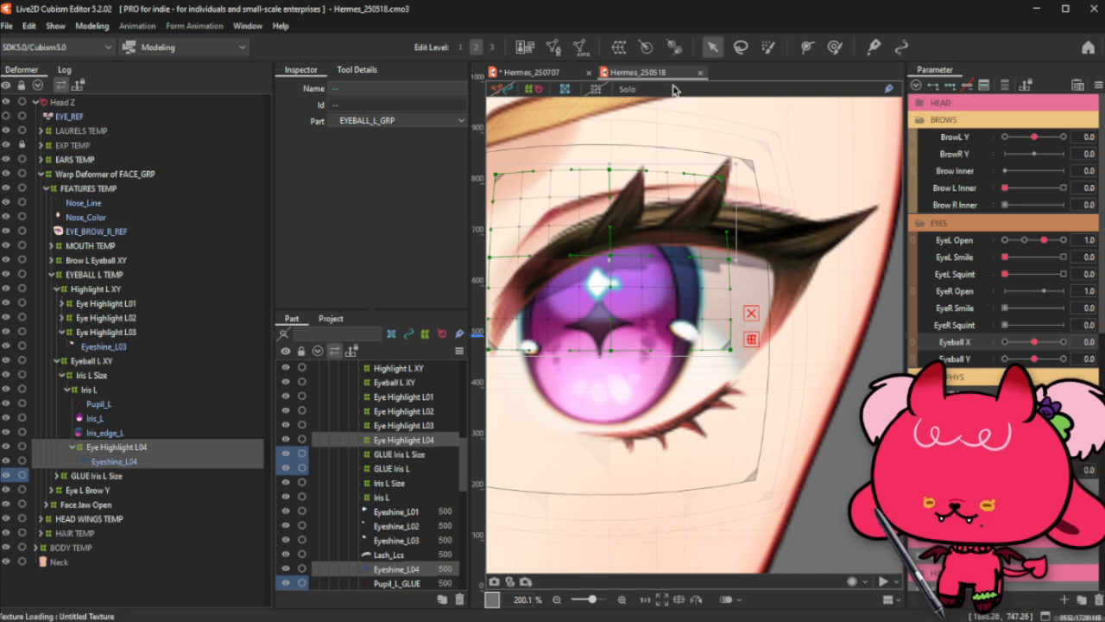
pyautogui.click(625, 90)
pyautogui.click(625, 90)
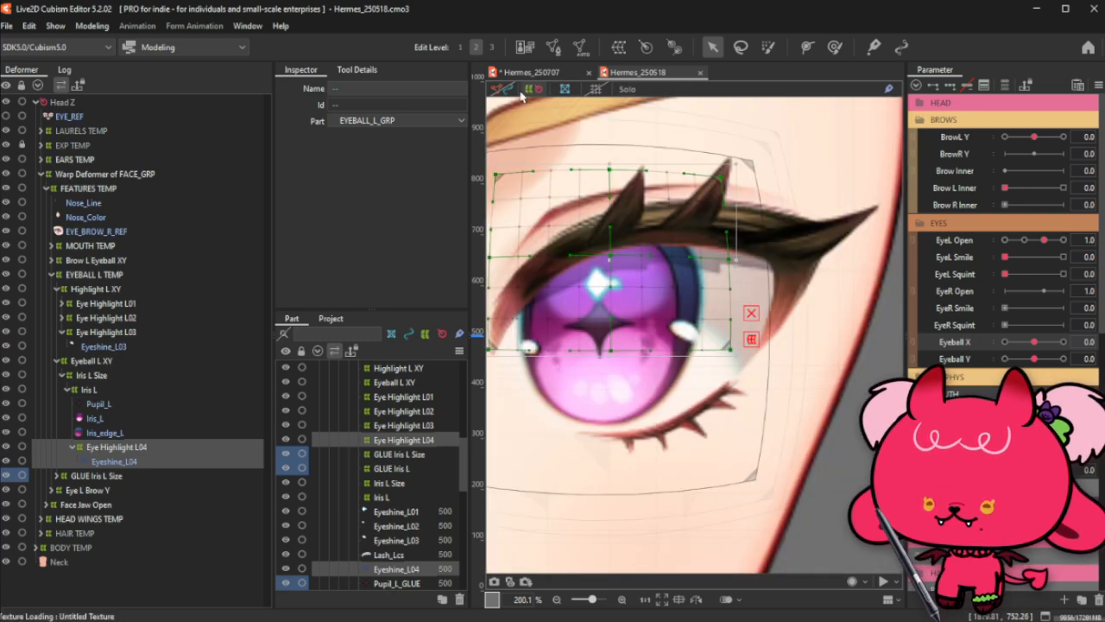
pyautogui.click(506, 89)
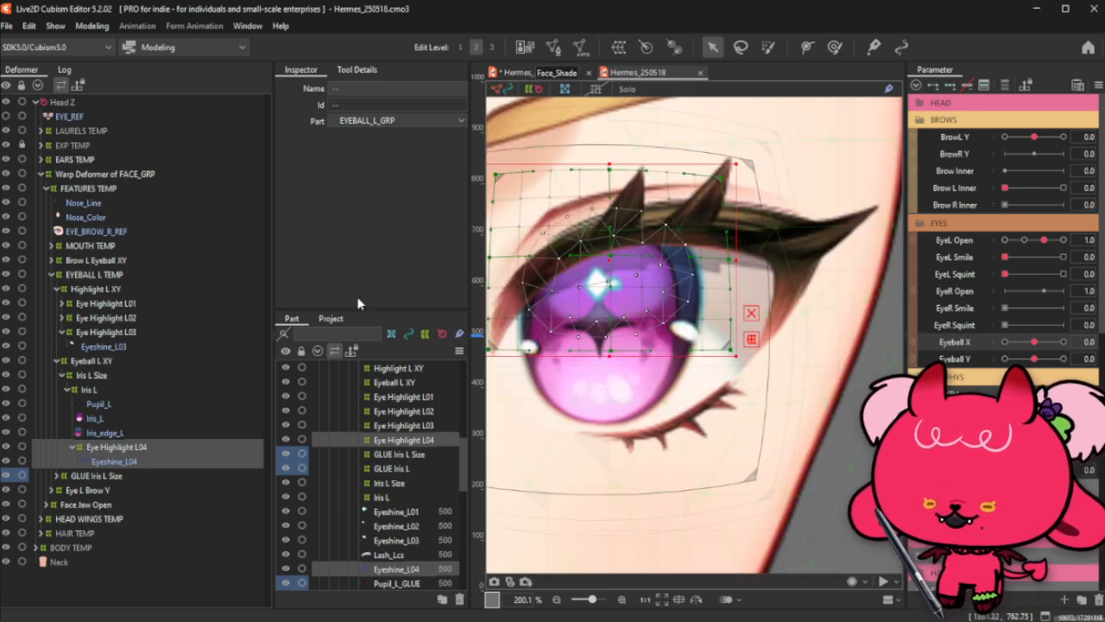
pyautogui.click(182, 450)
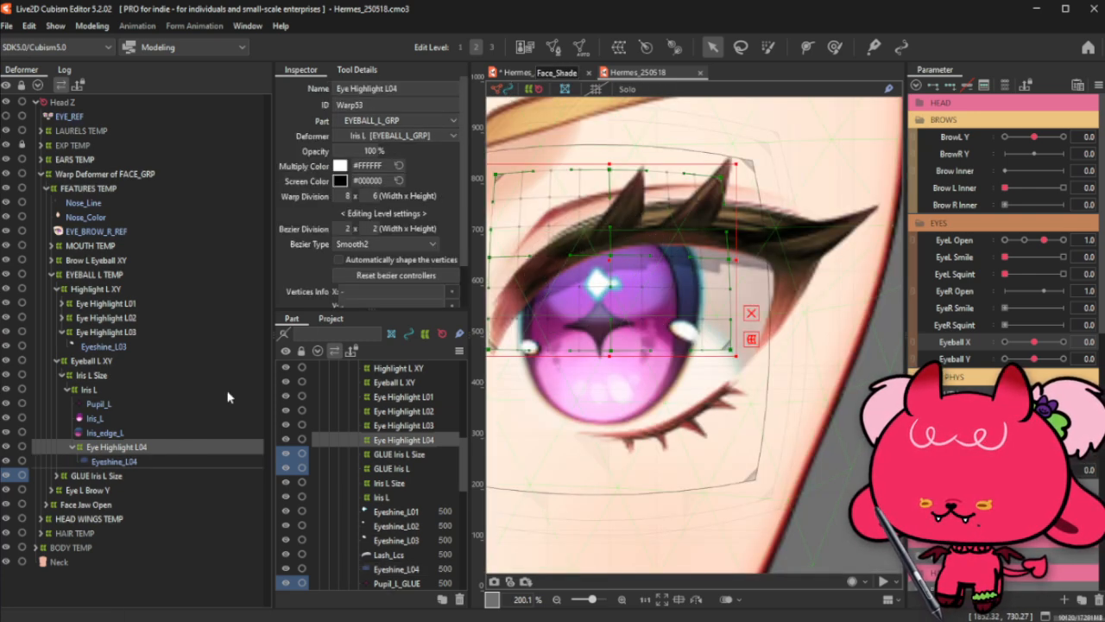
pyautogui.click(700, 73)
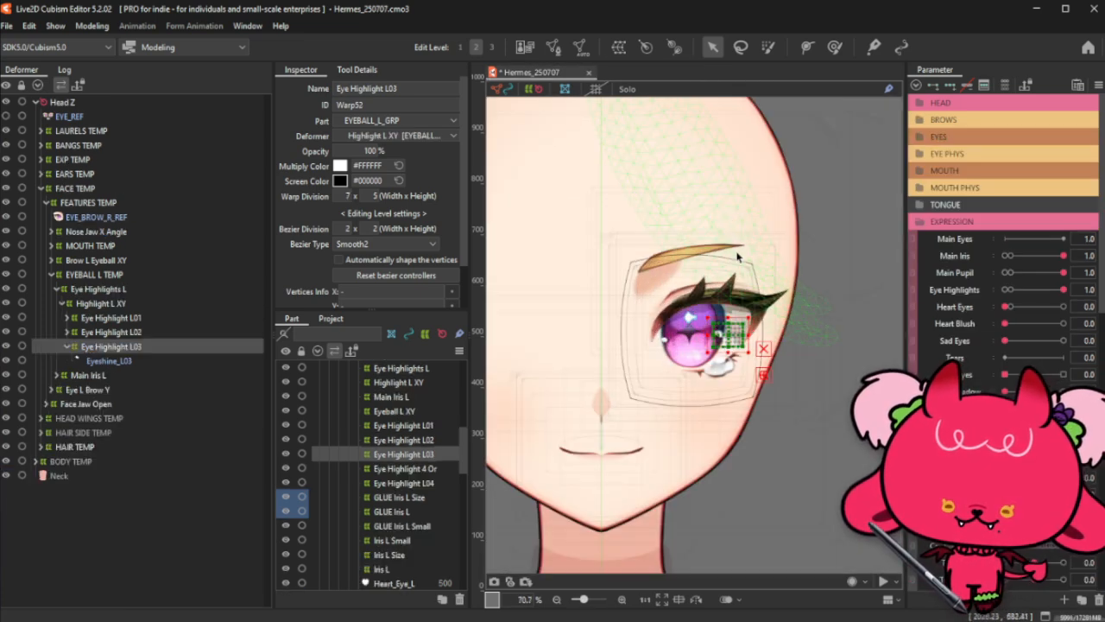
# Step: Inspect the Eyeshine_L03 mesh and its parent warp Eye Highlight L03 in the Hermes_250707 model
pyautogui.scroll(5, 737, 256)
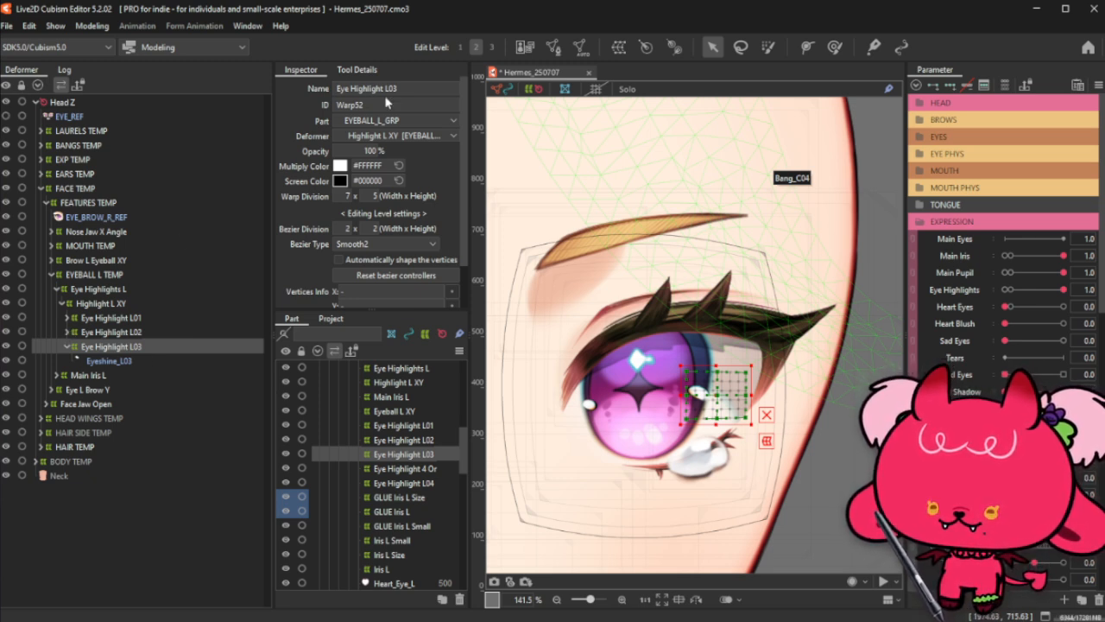
pyautogui.click(109, 361)
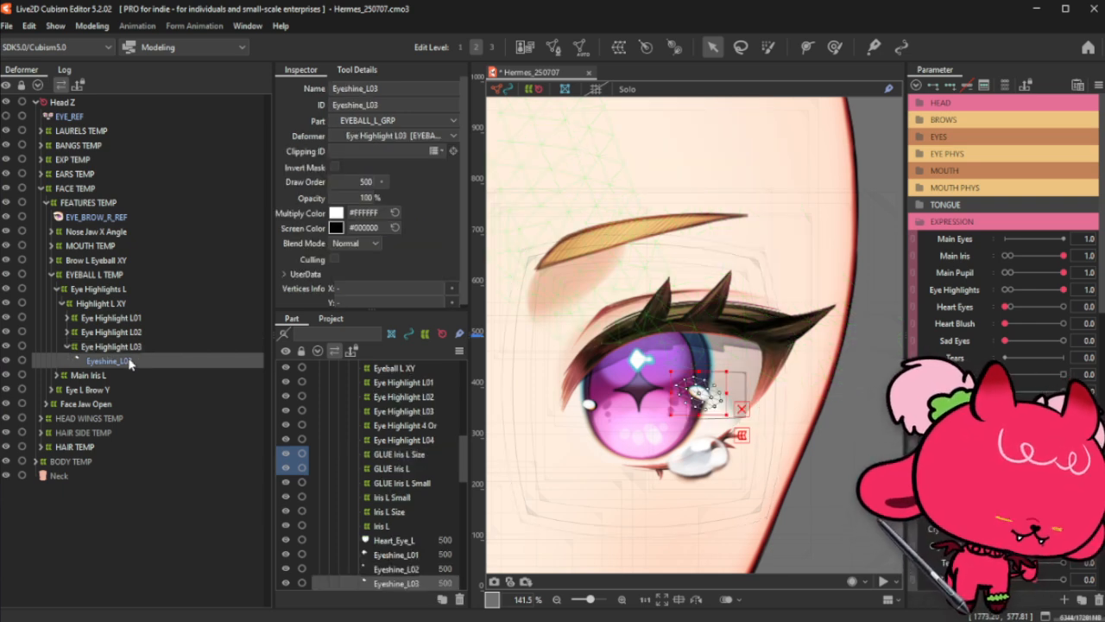
pyautogui.scroll(2, 777, 406)
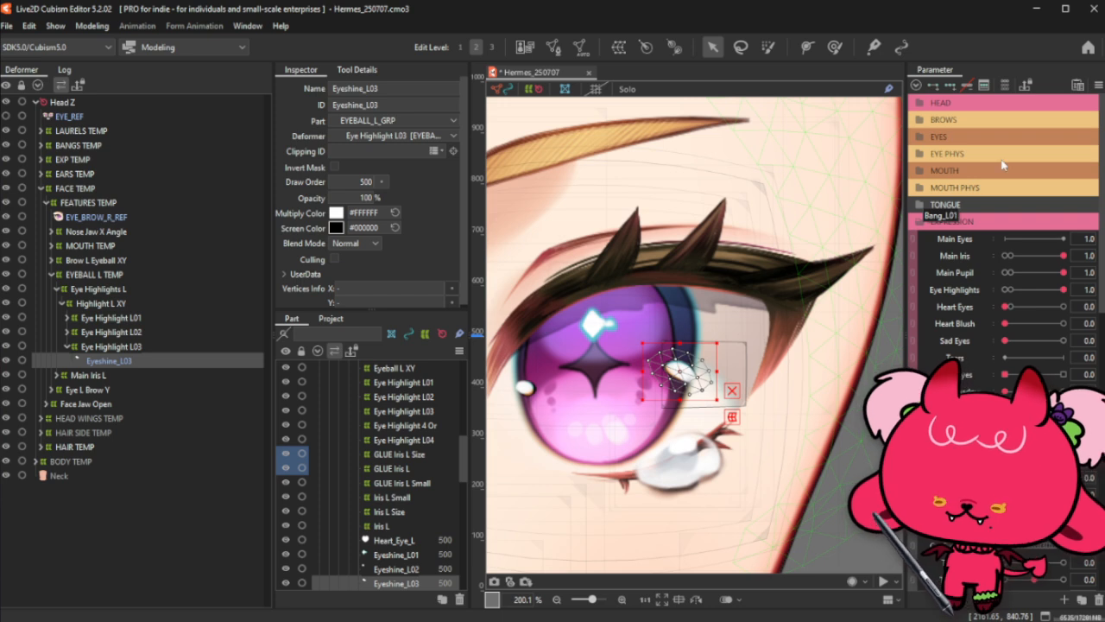
pyautogui.click(183, 347)
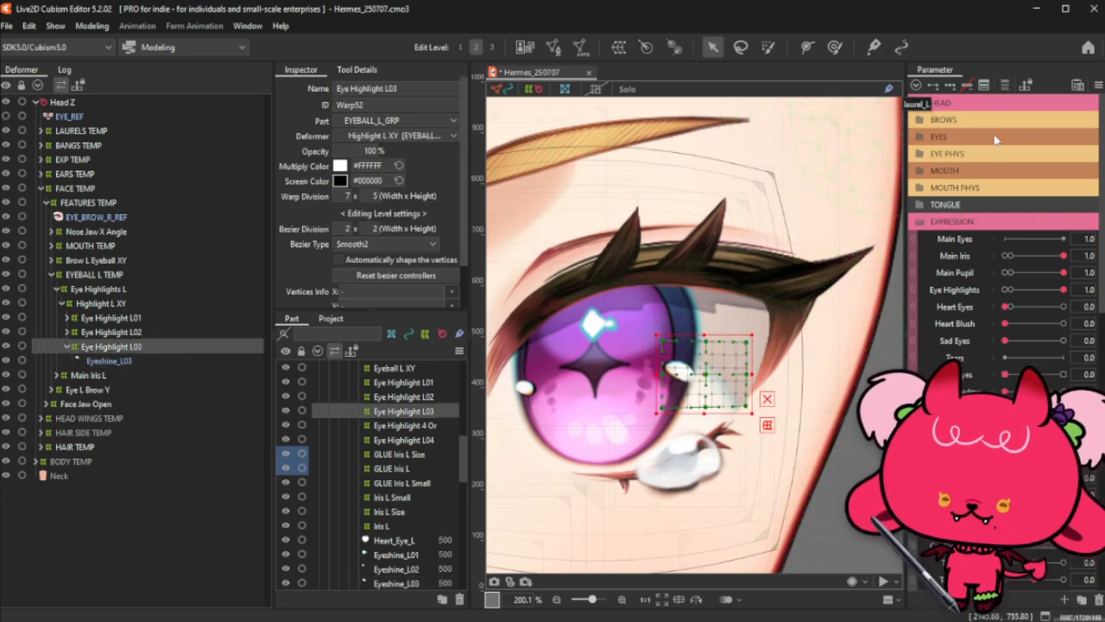
# Step: Collapse the Expression parameter group and preview Eye Highlight L03 along Highlight L 3 and Highlight L 3 Size, returning both to 0
pyautogui.click(992, 226)
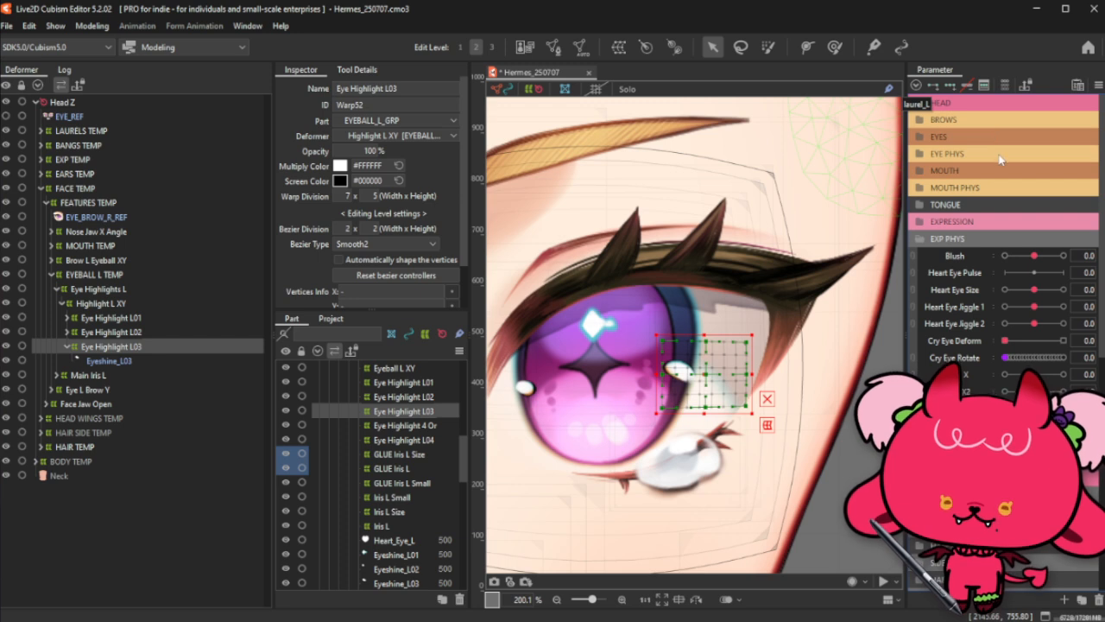
pyautogui.scroll(-10, 999, 160)
pyautogui.moveTo(1034, 266); pyautogui.dragTo(1012, 266)
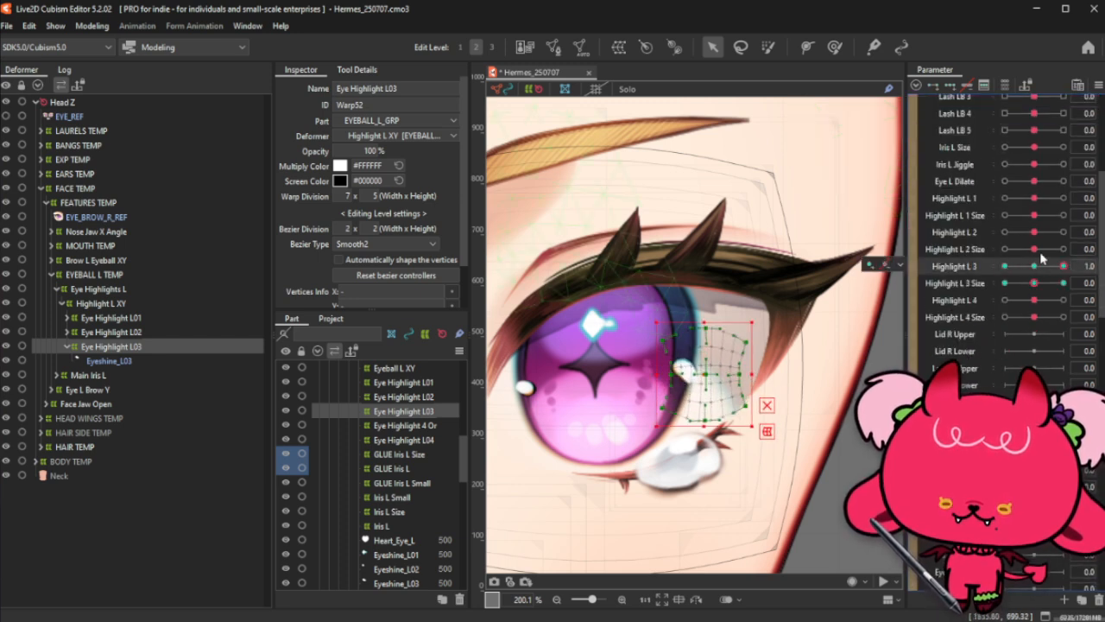
pyautogui.click(1035, 266)
pyautogui.click(1005, 282)
pyautogui.click(1063, 282)
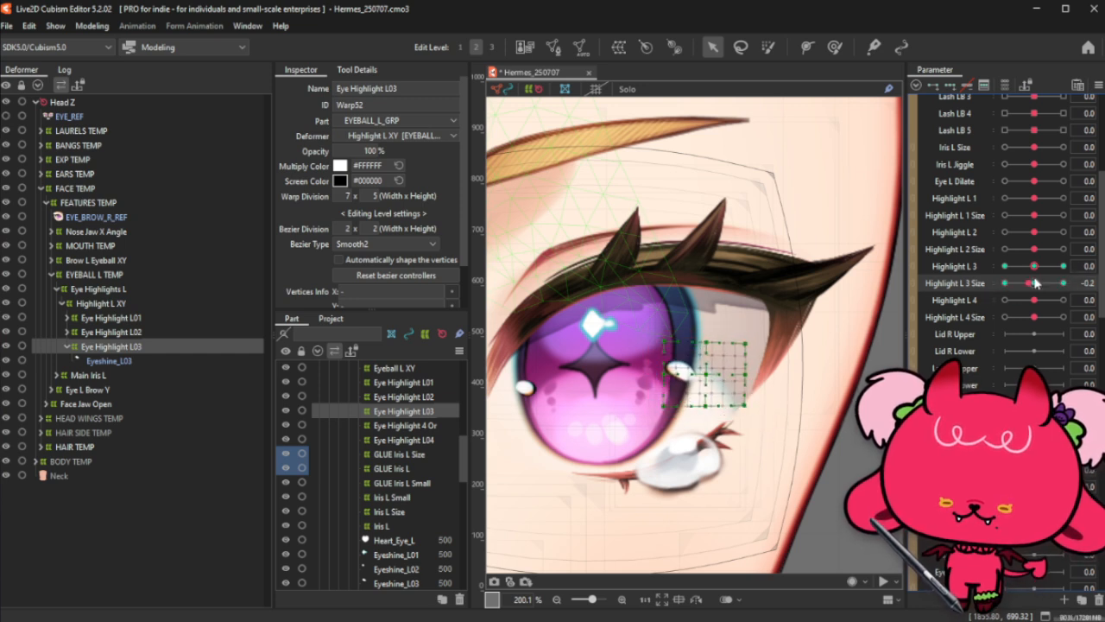
pyautogui.moveTo(1063, 283); pyautogui.dragTo(981, 313)
pyautogui.click(1034, 283)
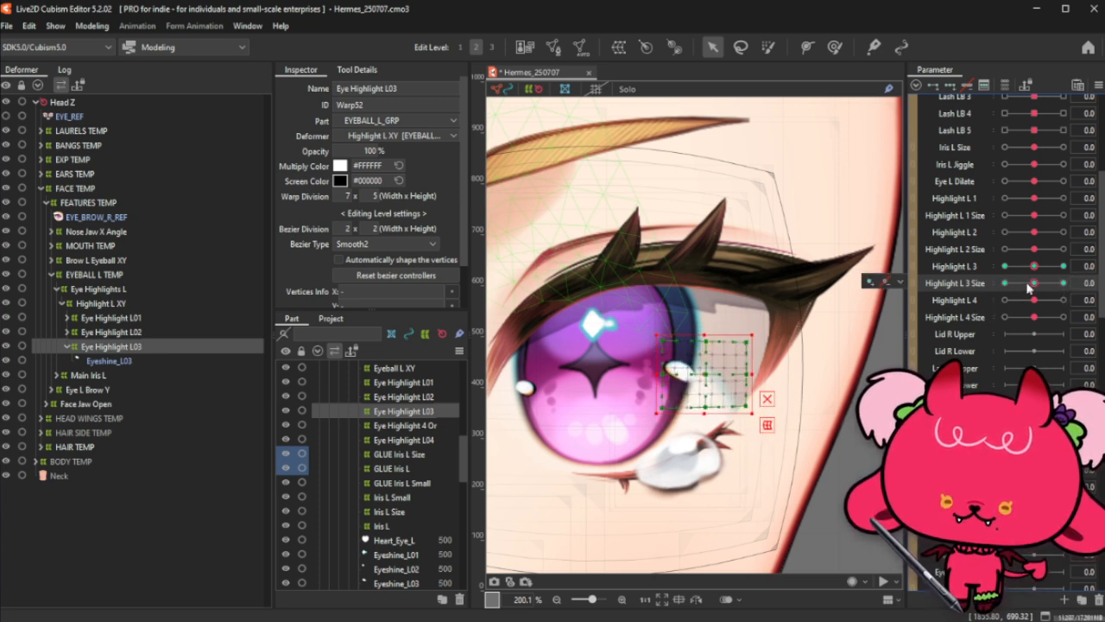
pyautogui.moveTo(1034, 266); pyautogui.dragTo(989, 269)
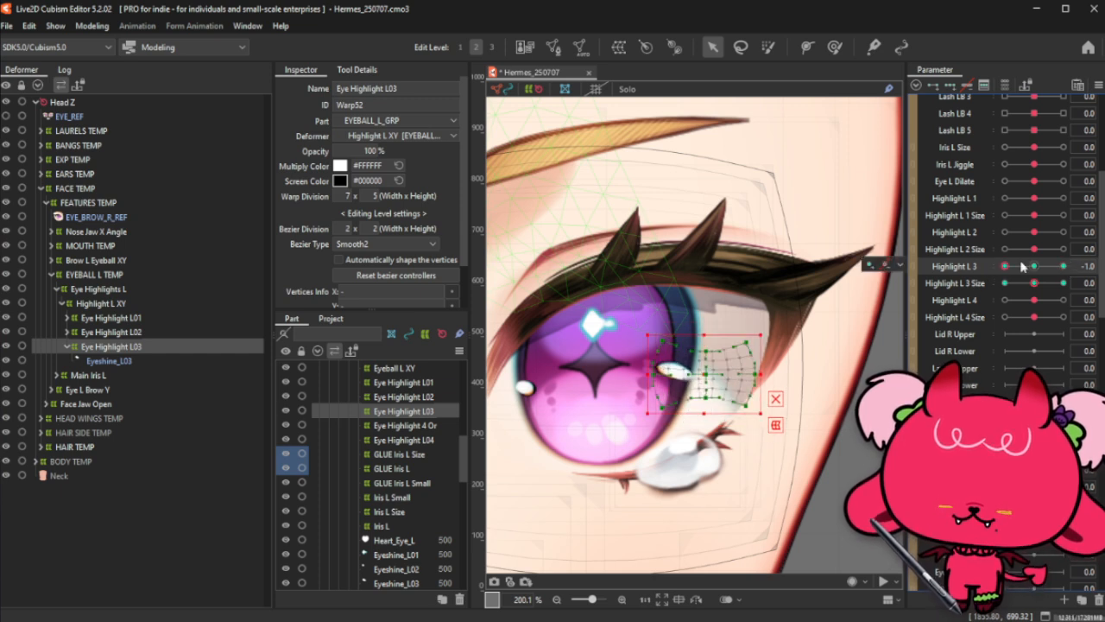
pyautogui.click(1033, 265)
pyautogui.click(105, 361)
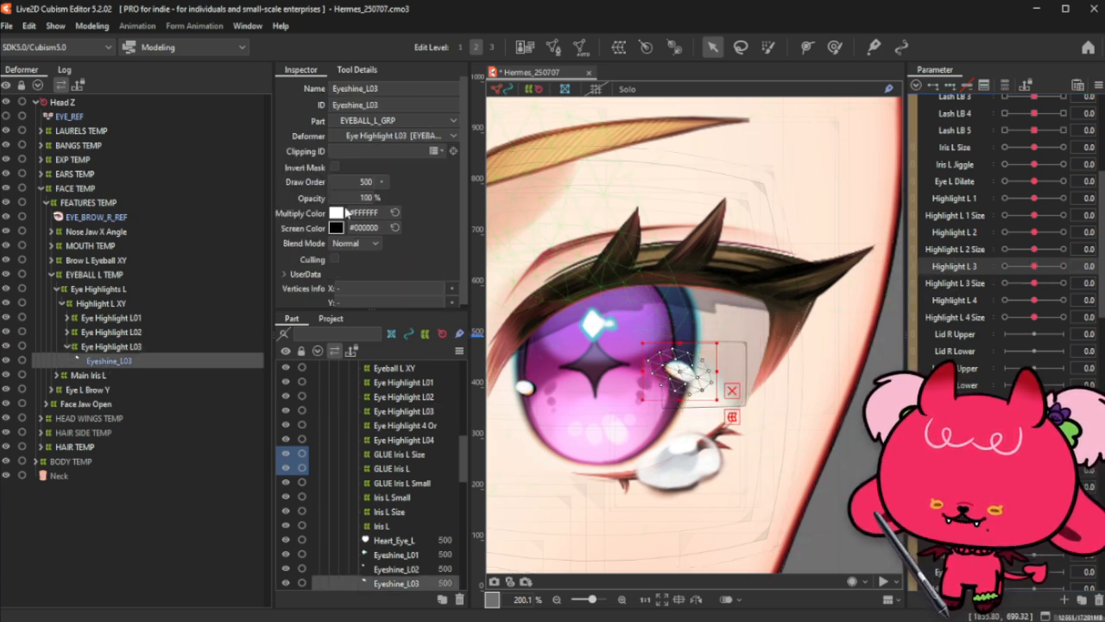
pyautogui.click(618, 47)
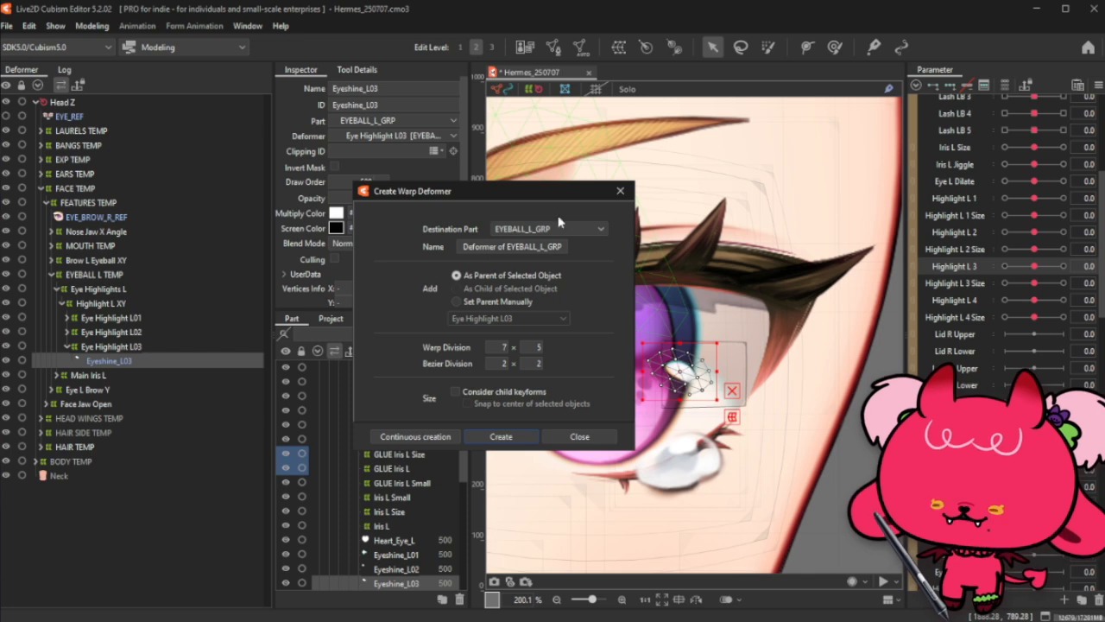
pyautogui.click(620, 191)
# Step: Create a parent warp deformer around Eyeshine_L03, reusing the name Eye Highlight L03, and enlarge it slightly
pyautogui.click(143, 347)
pyautogui.click(409, 92)
pyautogui.hotkey('ctrl', 'c')
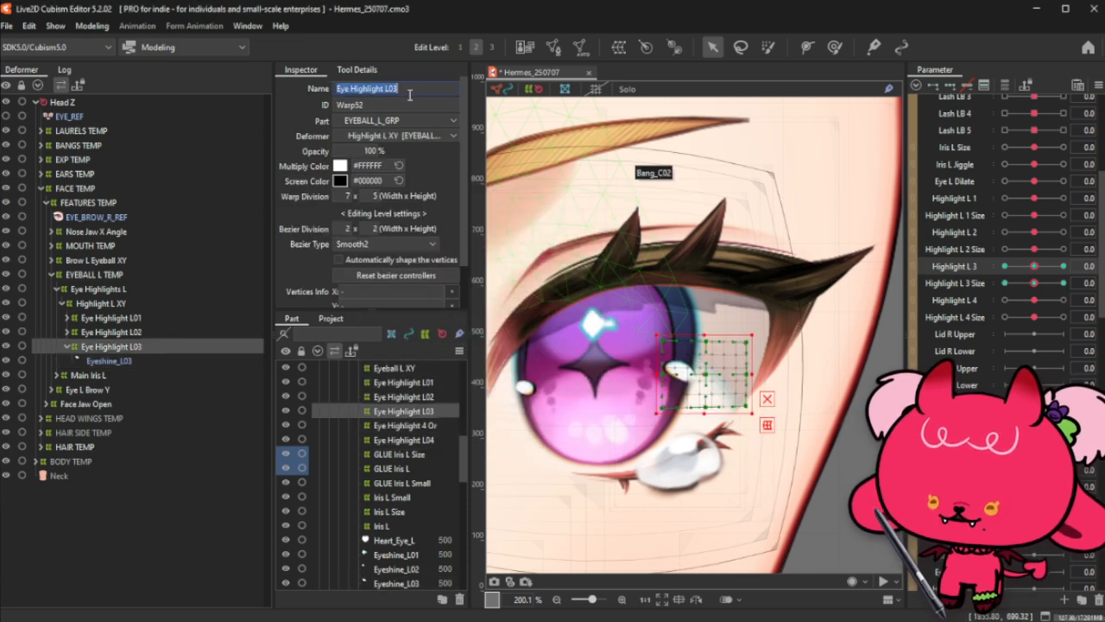
pyautogui.click(149, 360)
pyautogui.click(618, 46)
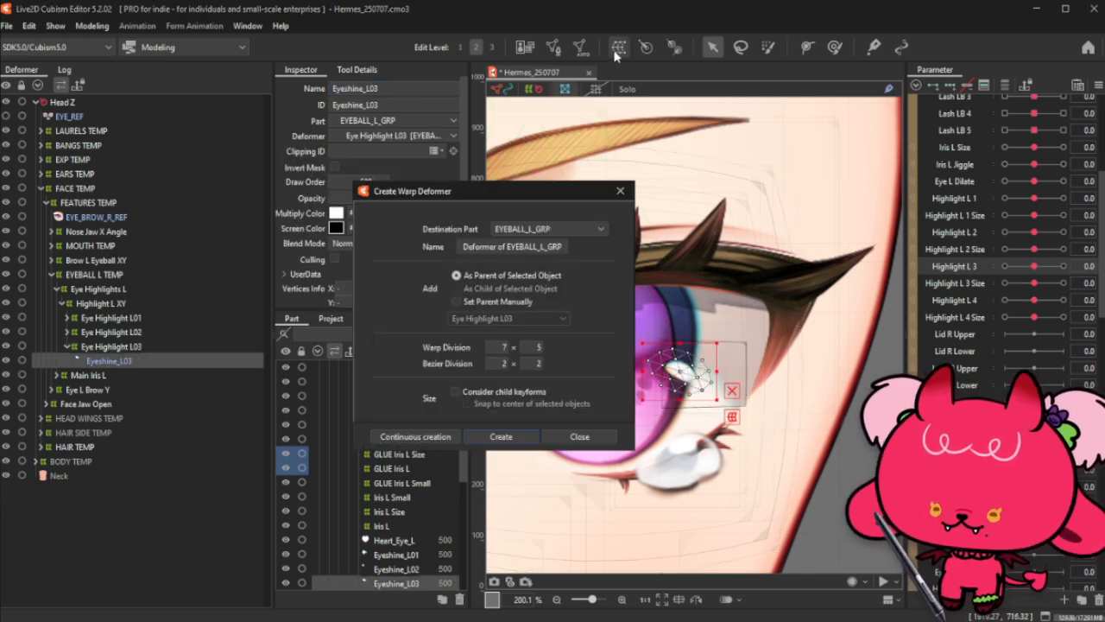
pyautogui.tripleClick(501, 248)
pyautogui.hotkey('ctrl', 'v')
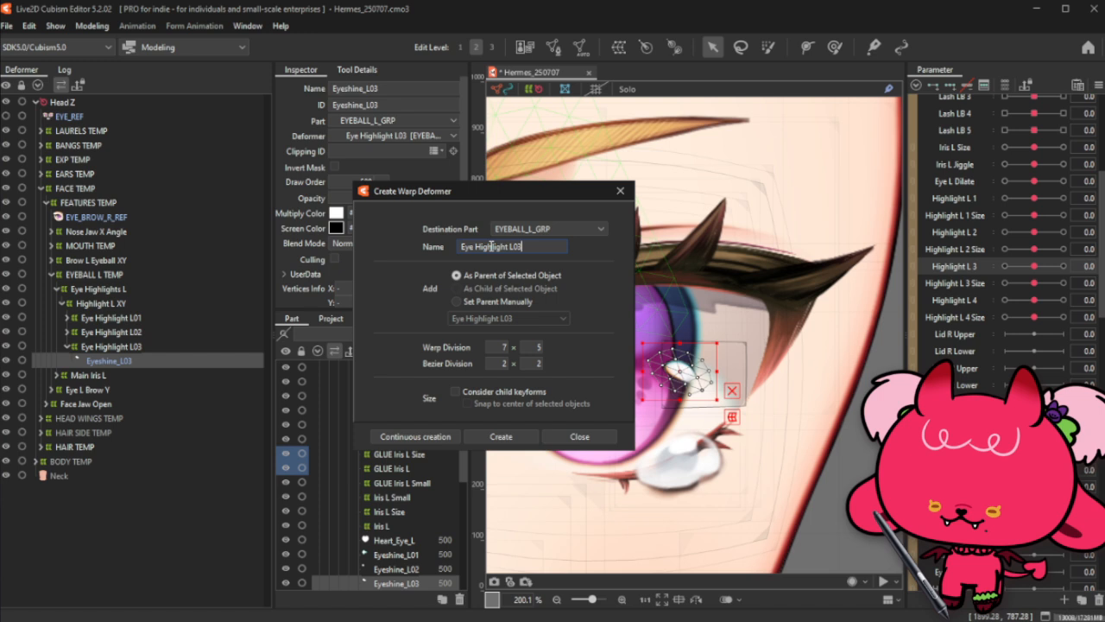
pyautogui.click(523, 437)
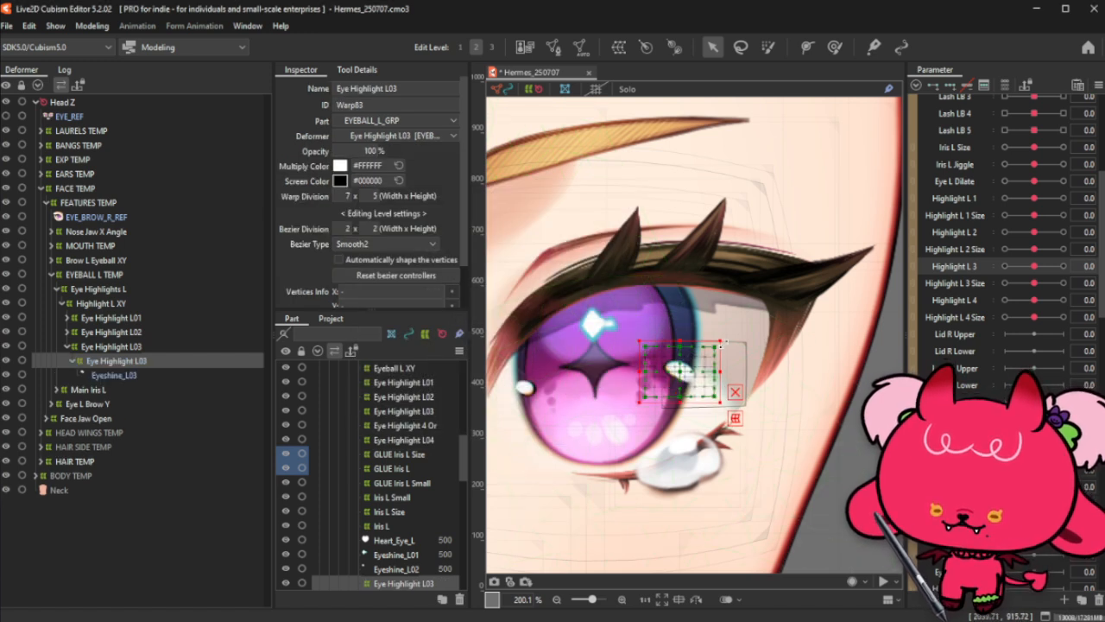
pyautogui.moveTo(725, 341); pyautogui.dragTo(727, 338)
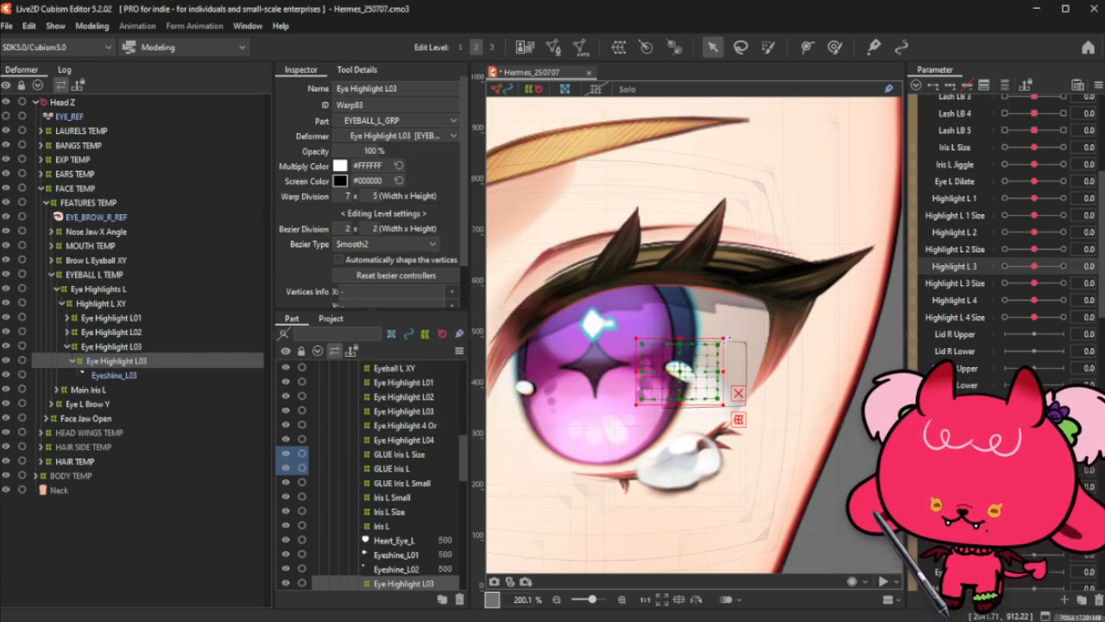
# Step: Remove the outer Eye Highlight L03 warp while transferring its keyforms to the inner warp, and test Highlight L 3 and Highlight L 3 Size
pyautogui.click(122, 348)
pyautogui.click(92, 25)
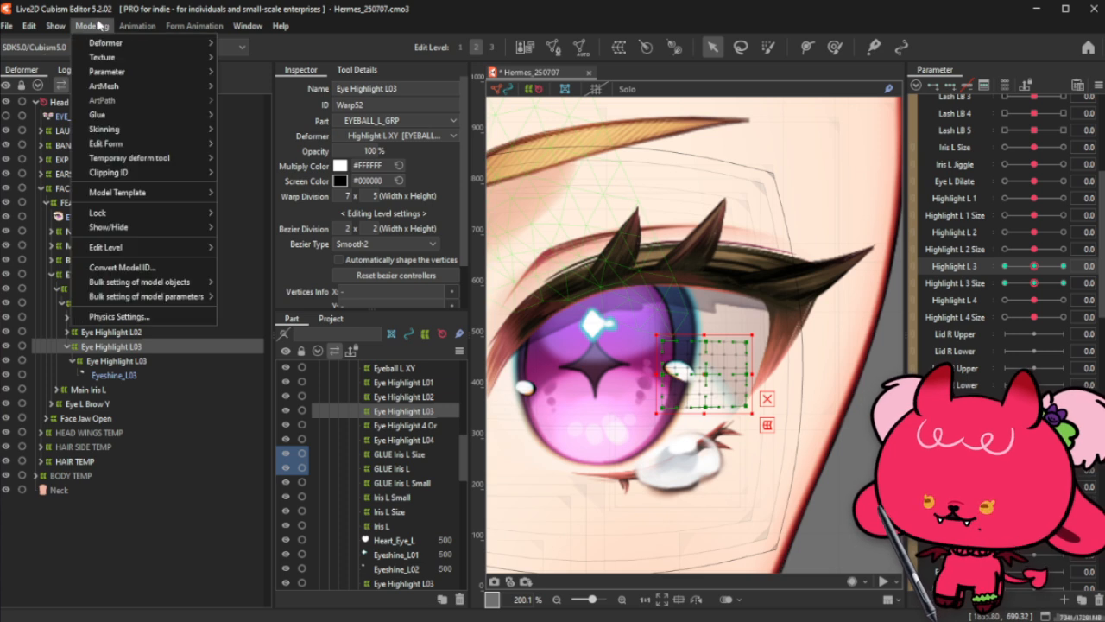
pyautogui.moveTo(102, 44)
pyautogui.click(341, 136)
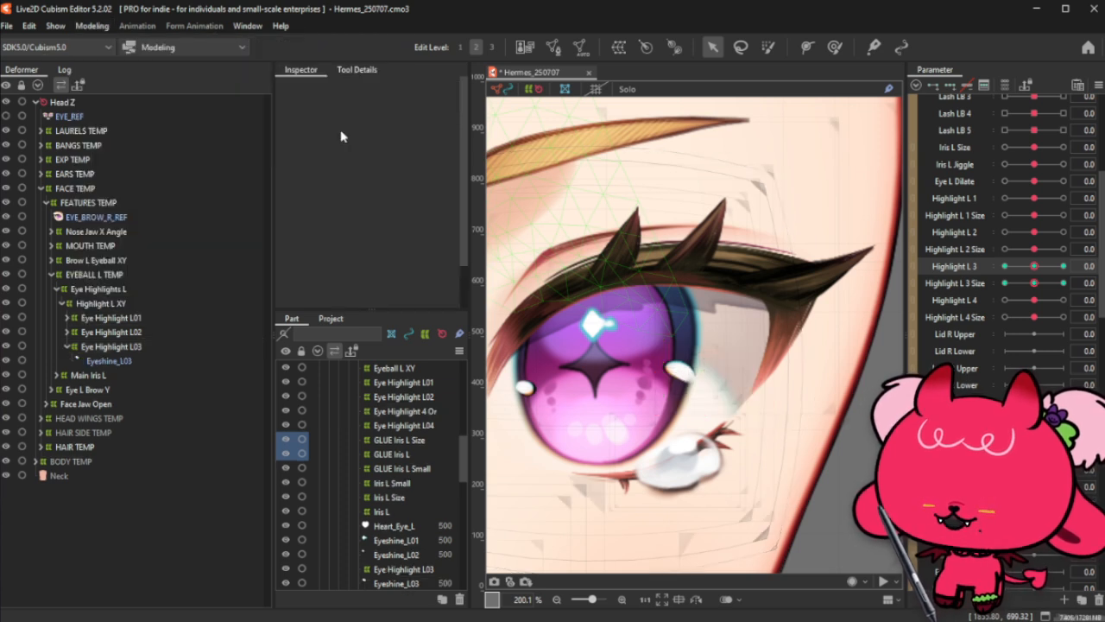
pyautogui.click(124, 348)
pyautogui.keyDown('ctrl'); pyautogui.click(108, 360); pyautogui.keyUp('ctrl')
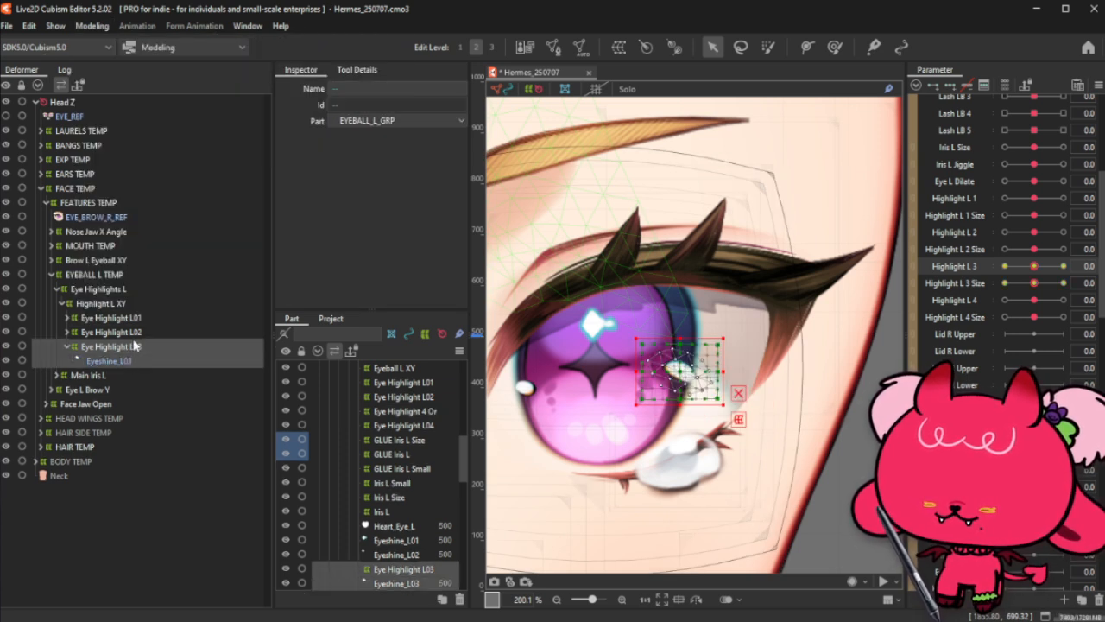
pyautogui.click(134, 346)
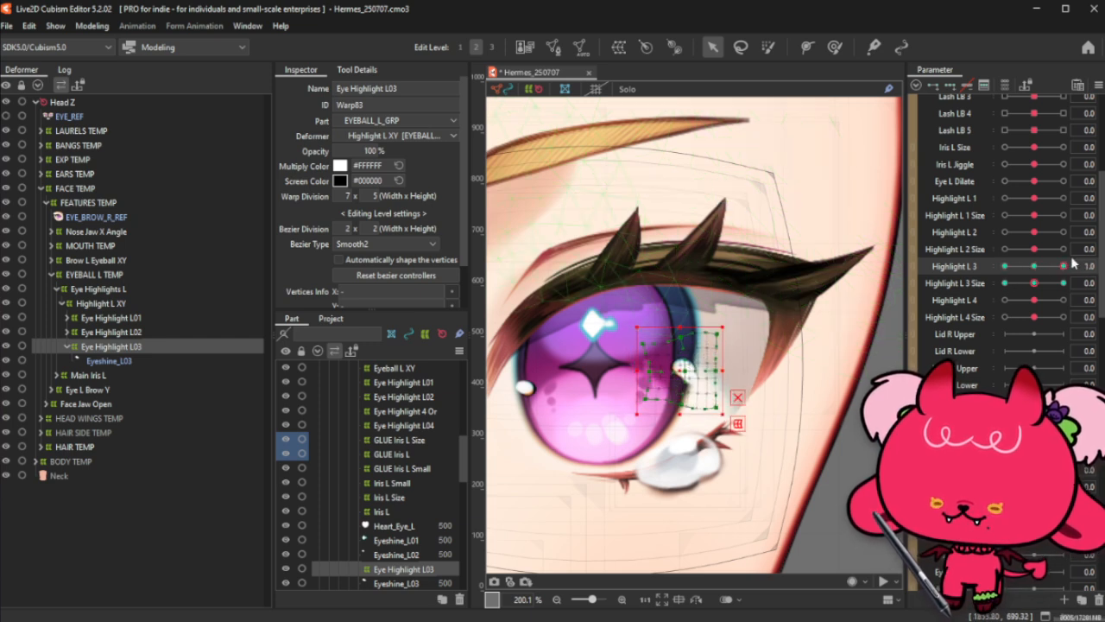
pyautogui.moveTo(1064, 266); pyautogui.dragTo(1034, 289)
pyautogui.click(915, 273)
pyautogui.hotkey('ctrl', 'h')
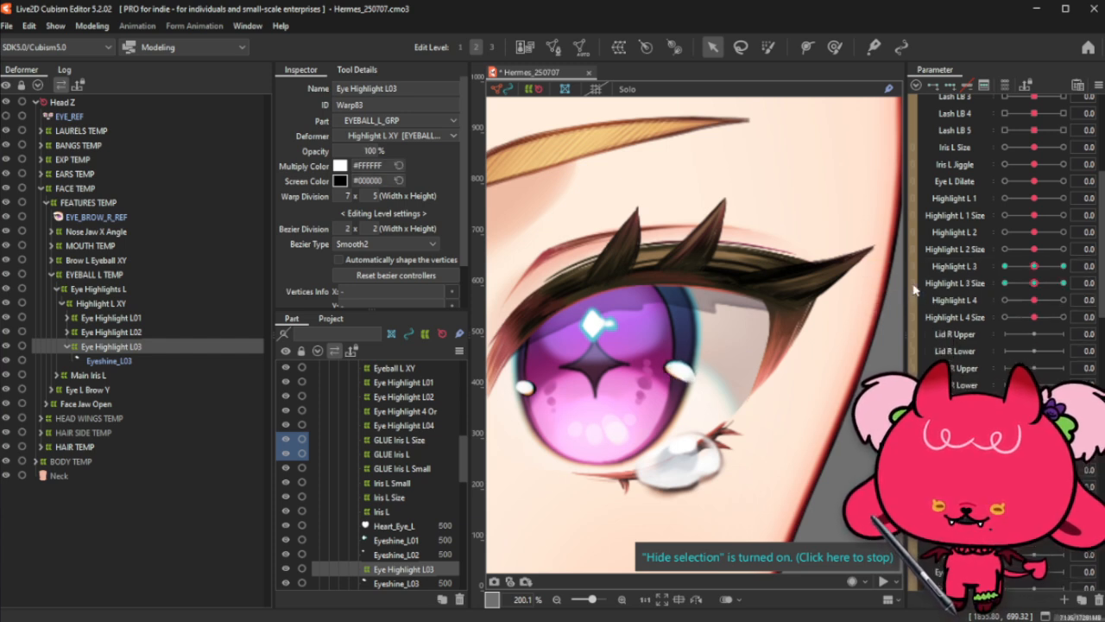
# Step: Expand Eye Highlight L02 to expose Eyeshine_L02, and copy the Eye Highlight L02 warp's name
pyautogui.click(45, 333)
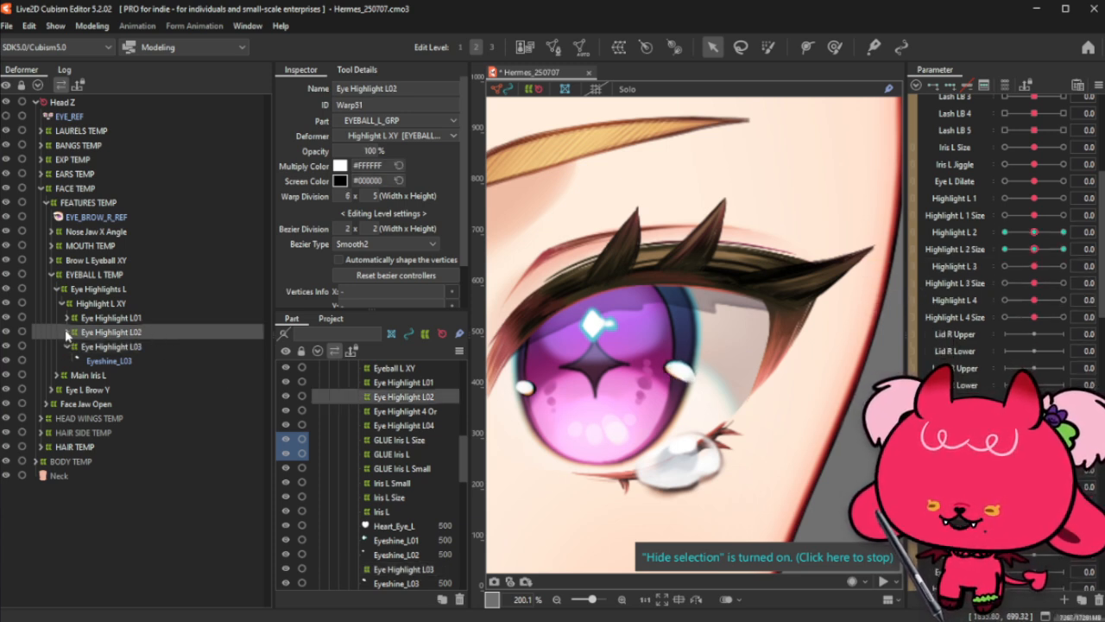
pyautogui.click(66, 330)
pyautogui.click(136, 346)
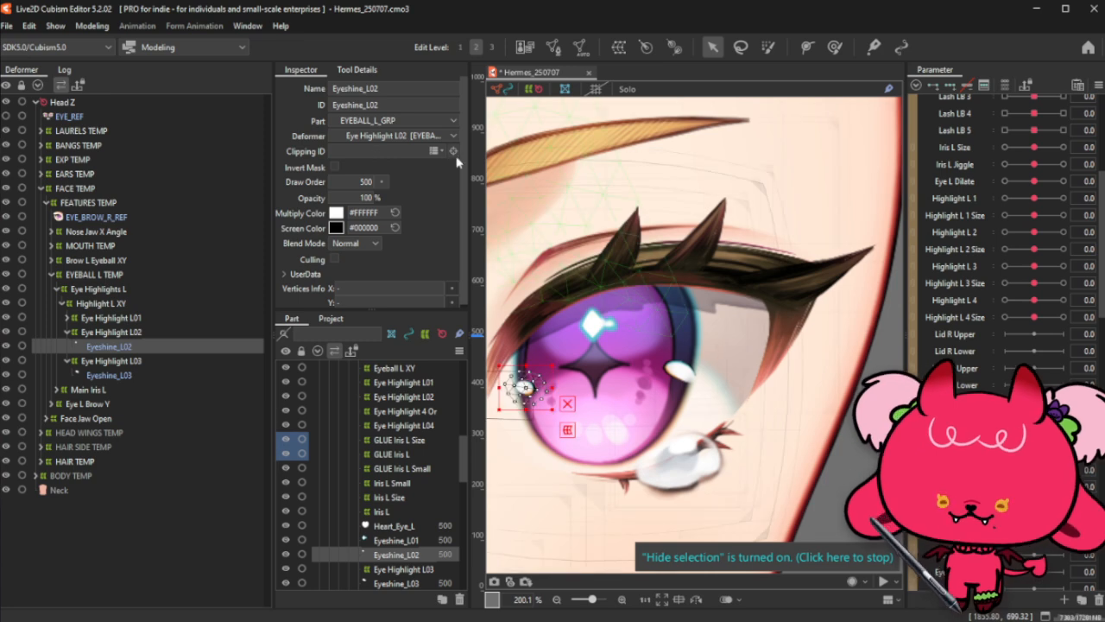
pyautogui.click(619, 47)
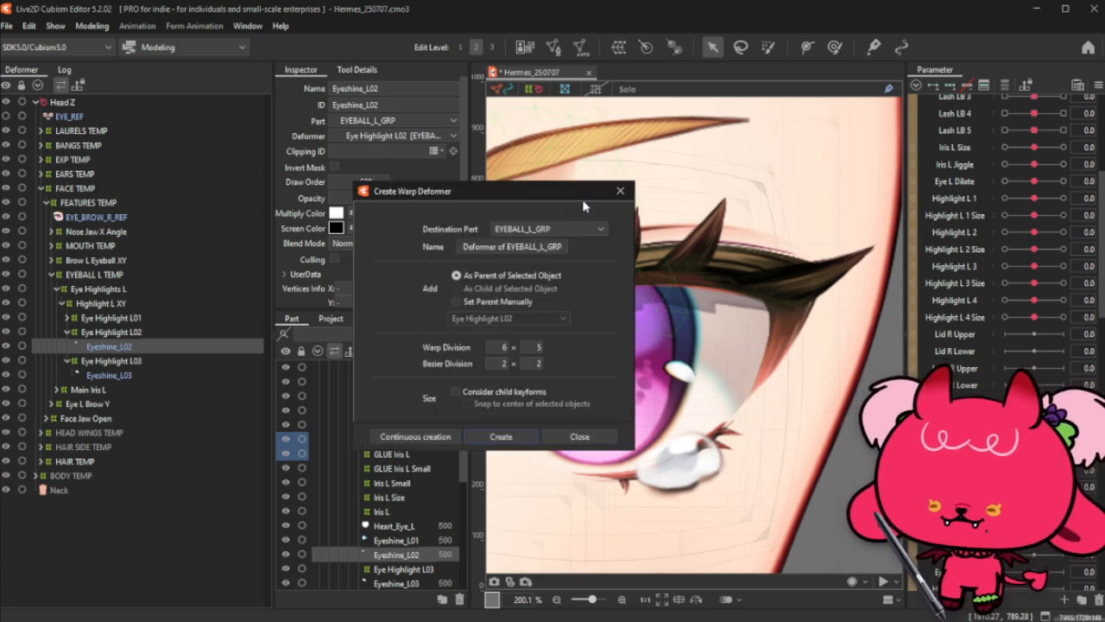
pyautogui.click(619, 191)
pyautogui.click(107, 333)
pyautogui.click(456, 88)
pyautogui.hotkey('ctrl', 'c')
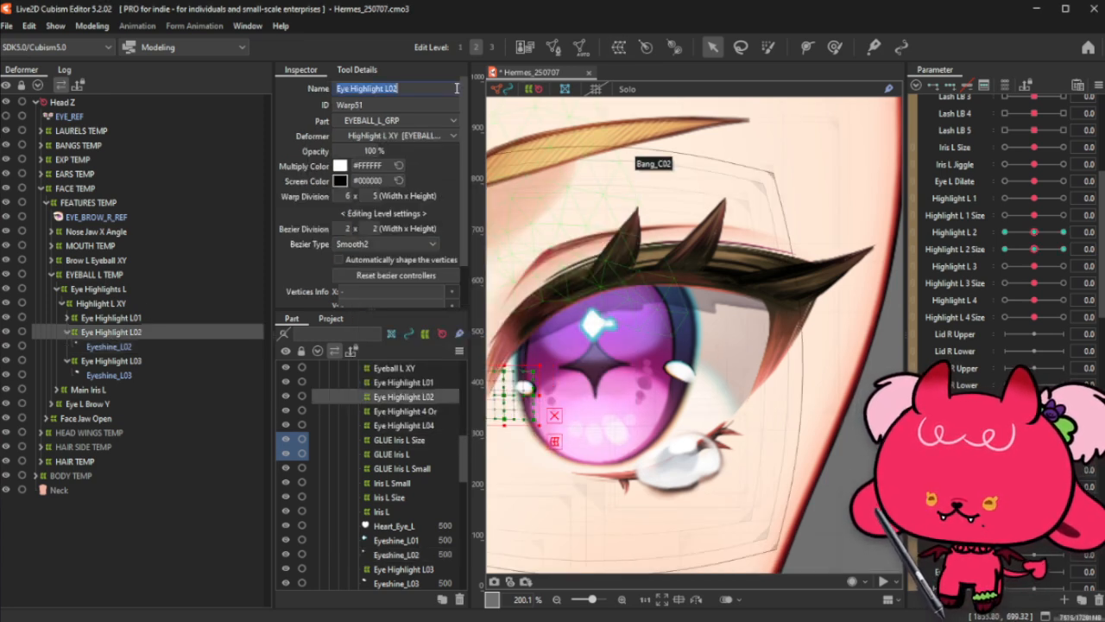
# Step: Create a 6 × 5 parent warp deformer named Eye Highlight L02 around the Eyeshine_L02 mesh
pyautogui.click(164, 348)
pyautogui.click(618, 47)
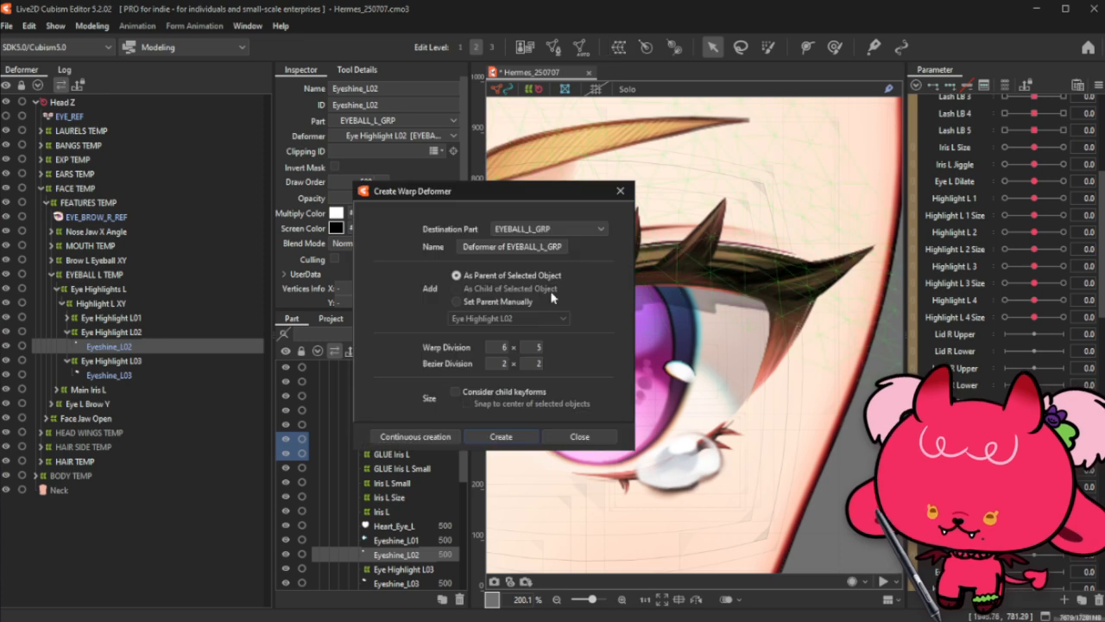
pyautogui.click(544, 246)
pyautogui.hotkey('ctrl', 'v')
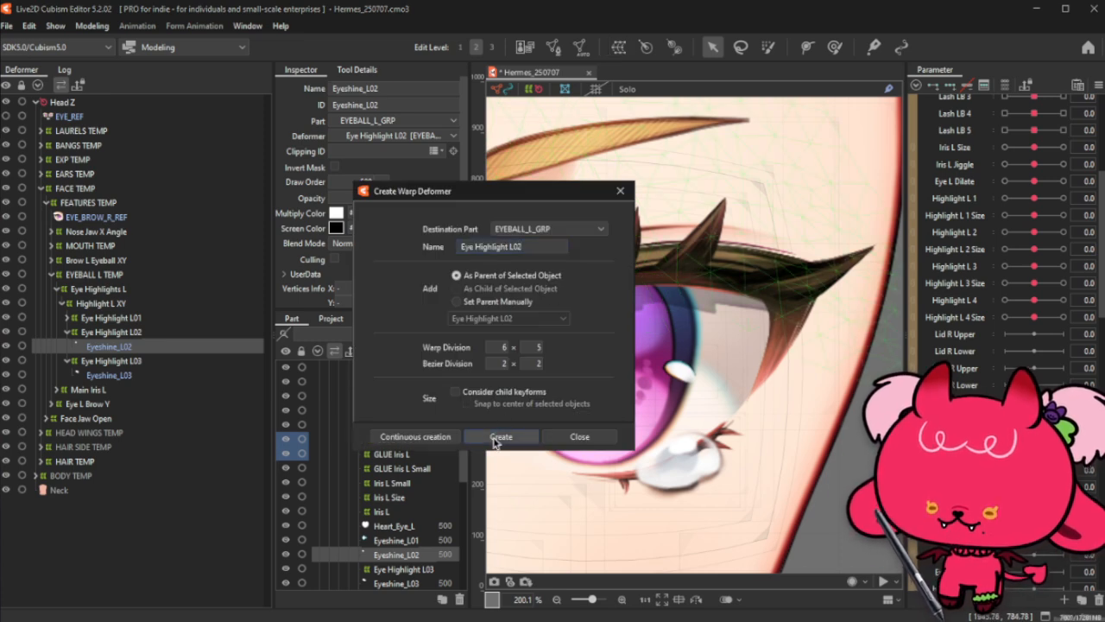
pyautogui.click(499, 436)
pyautogui.click(176, 333)
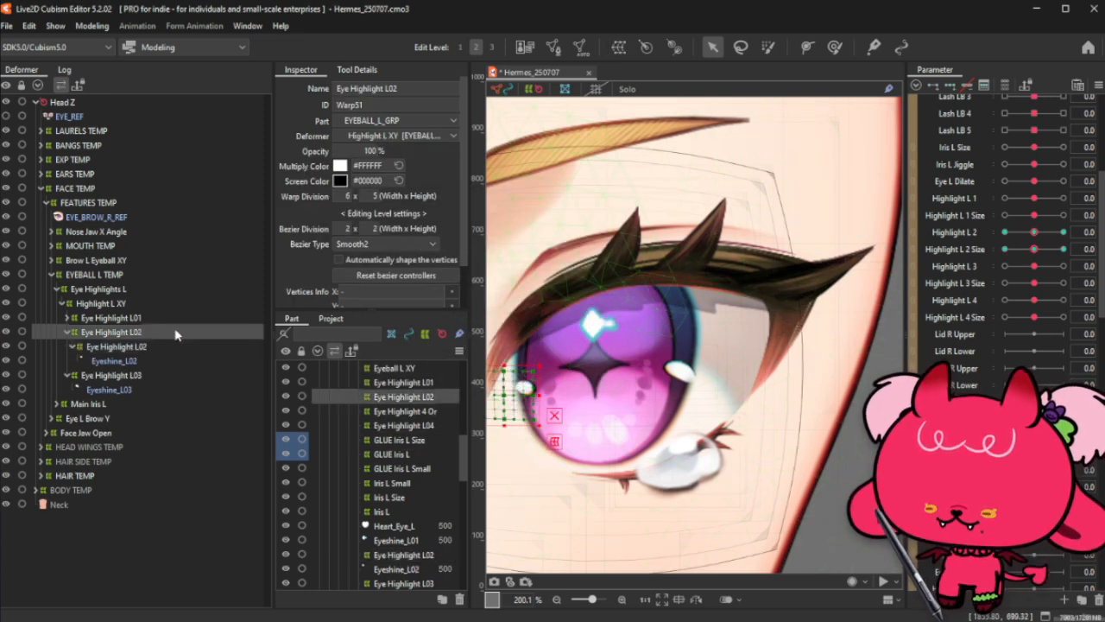
pyautogui.click(121, 346)
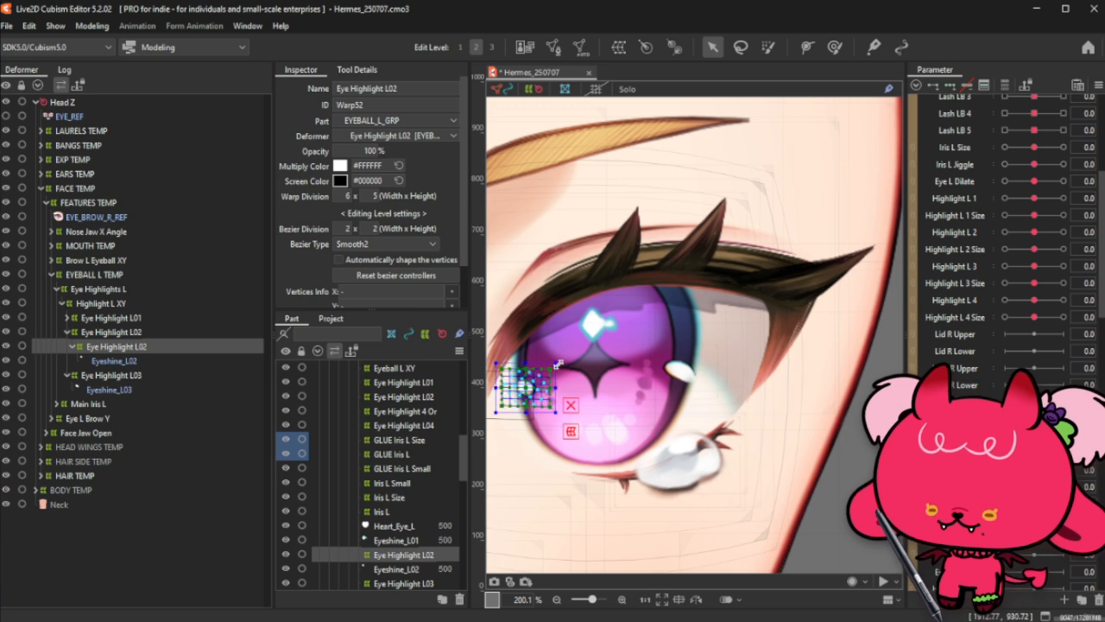
# Step: Remove the outer Eye Highlight L02 warp while transferring its keyforms to the inner warp, and test Highlight L 2 and its size
pyautogui.click(161, 332)
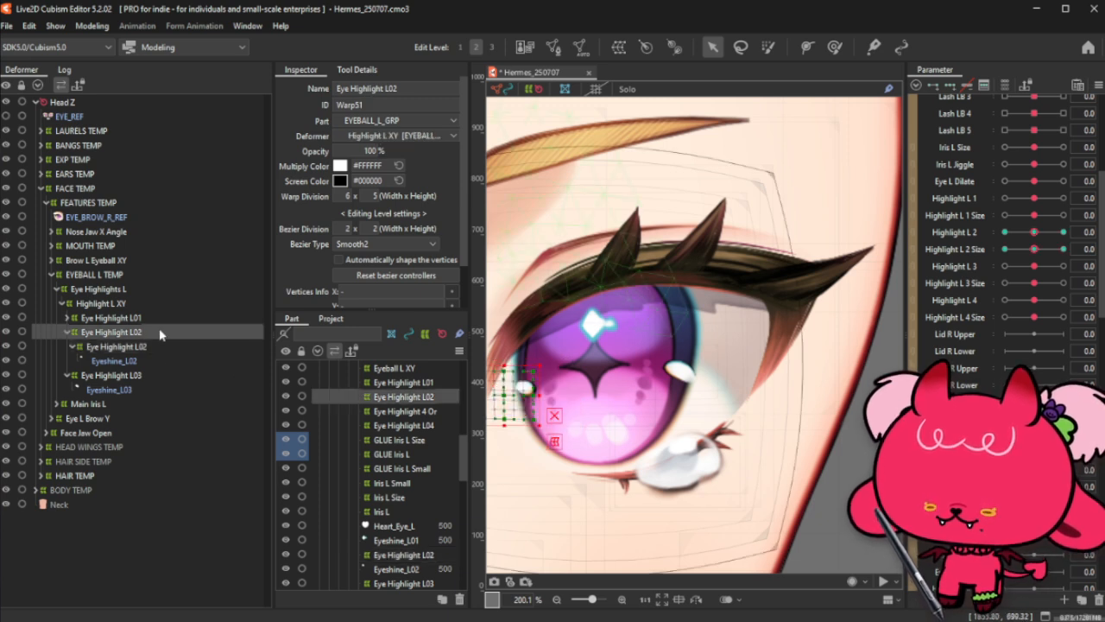
pyautogui.click(93, 27)
pyautogui.moveTo(161, 45)
pyautogui.click(293, 133)
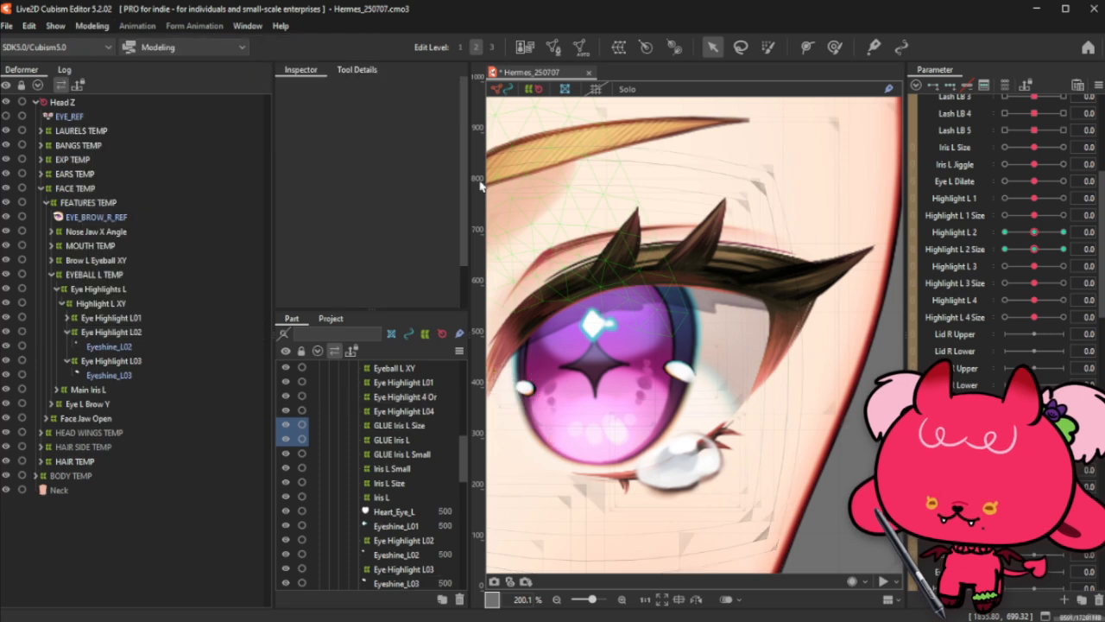
pyautogui.click(995, 241)
pyautogui.moveTo(1014, 252)
pyautogui.mouseDown()
pyautogui.moveTo(1035, 234)
pyautogui.moveTo(1051, 258)
pyautogui.moveTo(1016, 276)
pyautogui.moveTo(1006, 256)
pyautogui.moveTo(1041, 274)
pyautogui.moveTo(1062, 252)
pyautogui.moveTo(1040, 269)
pyautogui.moveTo(1033, 237)
pyautogui.moveTo(1064, 256)
pyautogui.moveTo(1041, 243)
pyautogui.moveTo(1048, 259)
pyautogui.moveTo(1033, 254)
pyautogui.mouseUp()
pyautogui.click(912, 254)
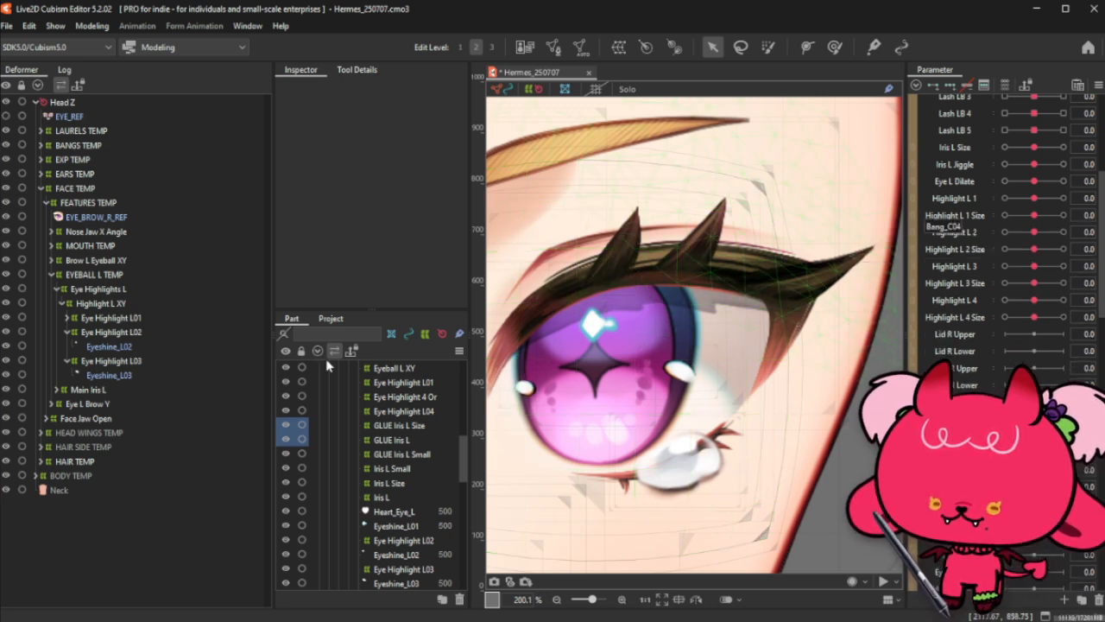
# Step: Expand Eye Highlight L01 and create a 7 × 7 warp deformer as the parent of Eyeshine_L01
pyautogui.click(145, 319)
pyautogui.click(67, 318)
pyautogui.click(117, 333)
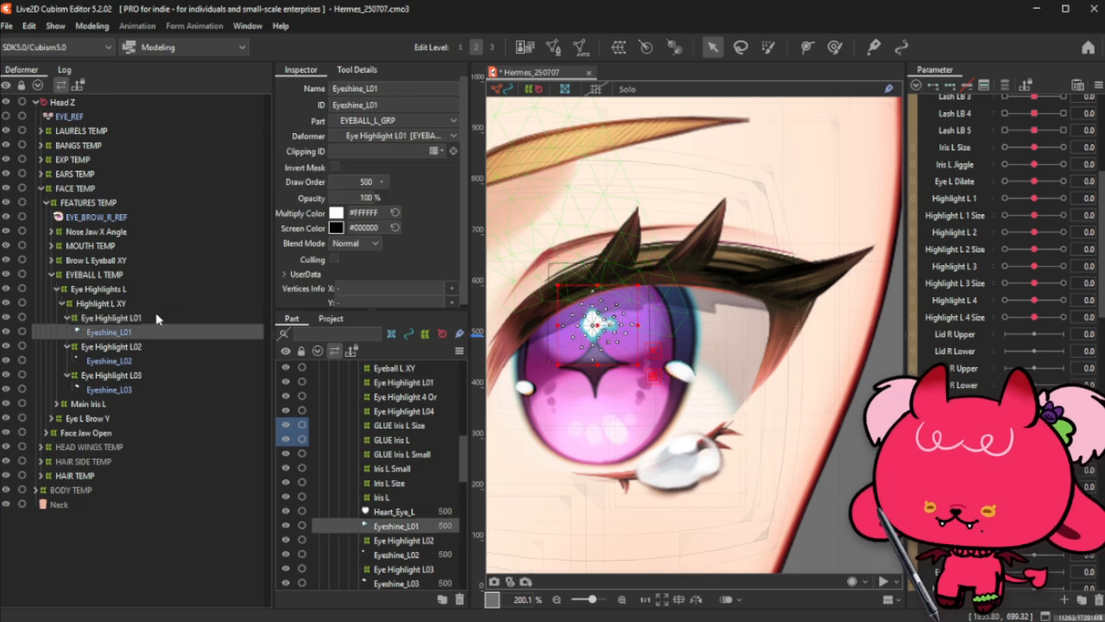
pyautogui.click(618, 46)
pyautogui.click(491, 438)
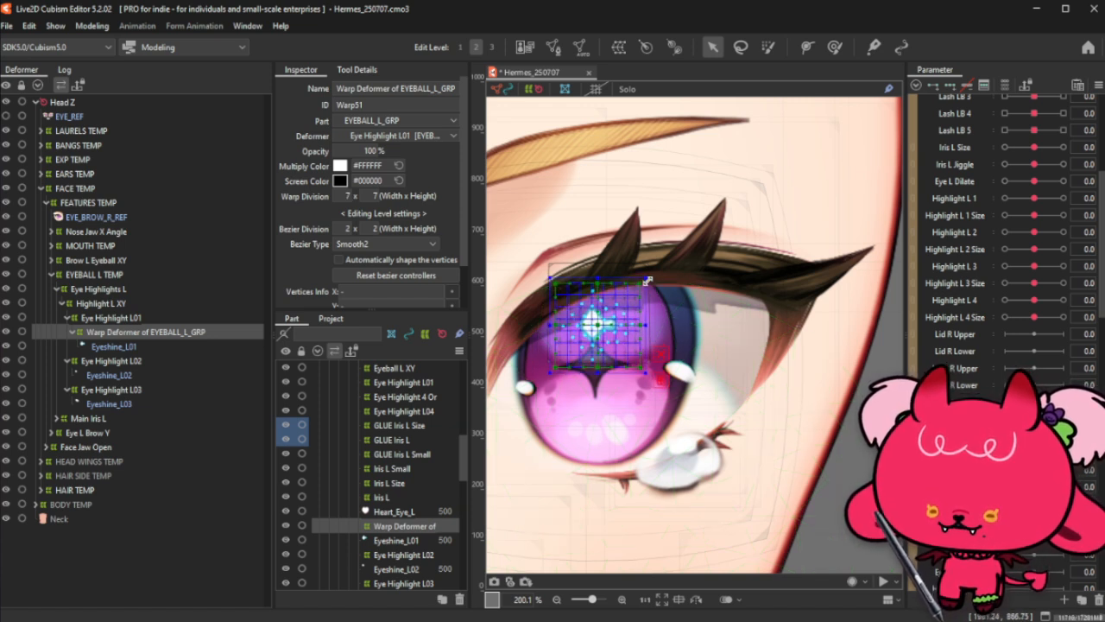
# Step: Rename the new warp around Eyeshine_L01 as Eye Highlight L01, matching its parent
pyautogui.click(140, 320)
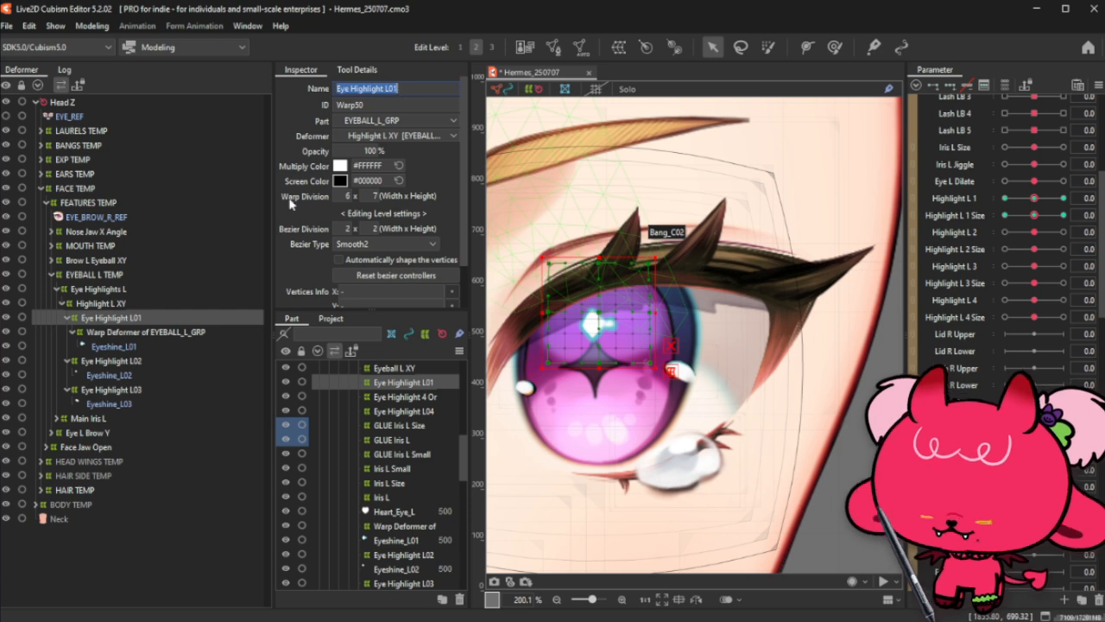
pyautogui.click(143, 331)
pyautogui.tripleClick(395, 88)
pyautogui.write('Eye Highlight L01')
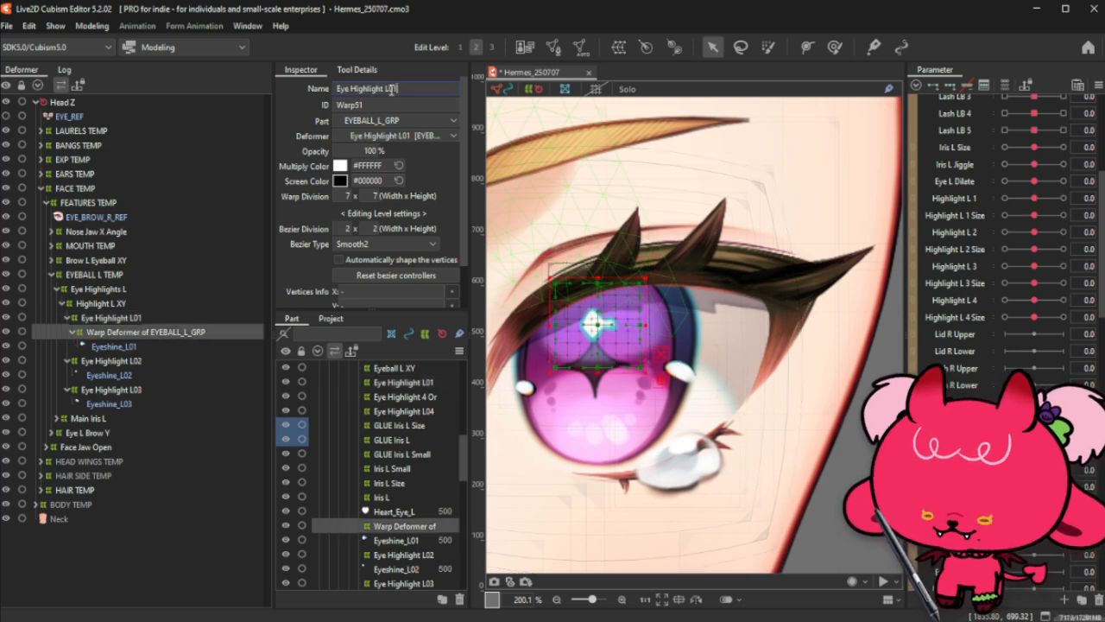
pyautogui.press('Return')
# Step: Remove the outer Eye Highlight L01 warp while transferring its keyforms to the inner warp, and test Highlight L 1 and its size
pyautogui.click(76, 317)
pyautogui.click(92, 25)
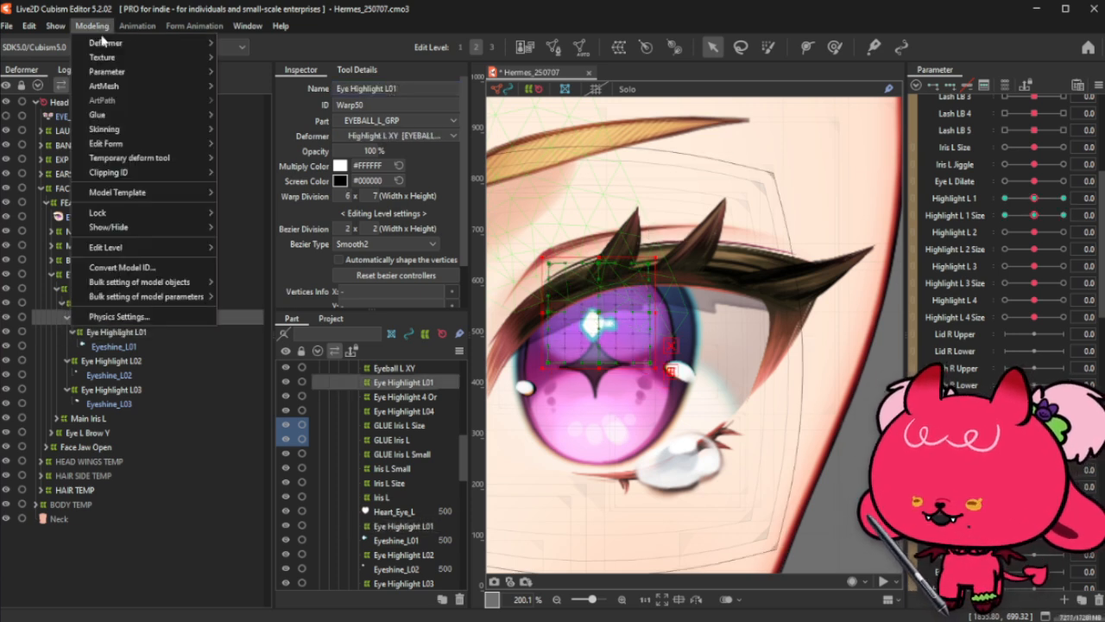
pyautogui.moveTo(108, 42)
pyautogui.click(269, 133)
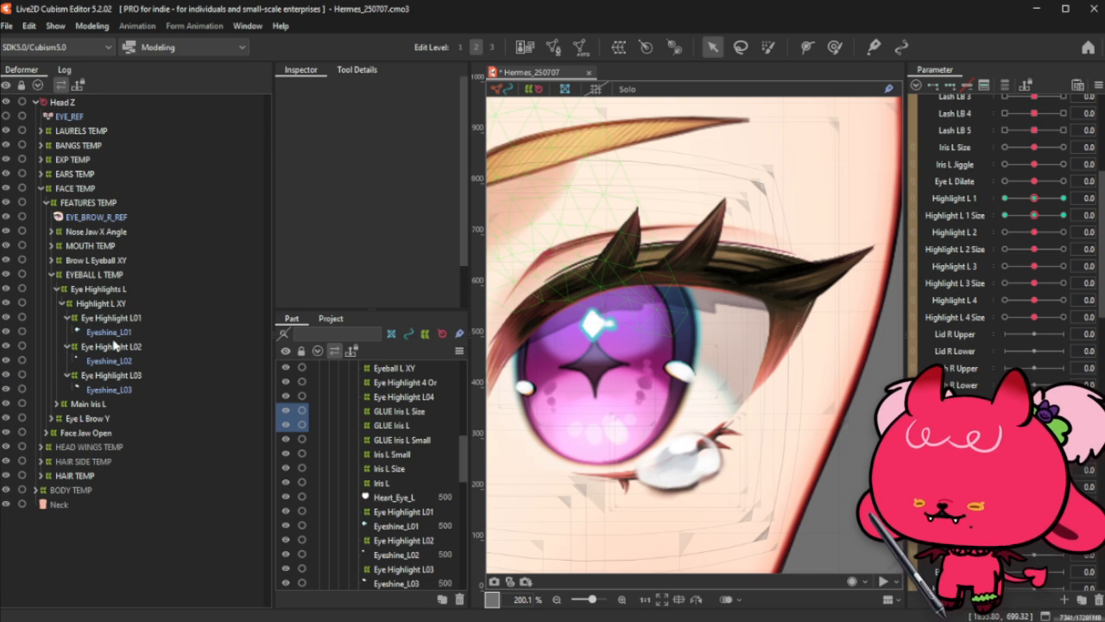
pyautogui.click(134, 318)
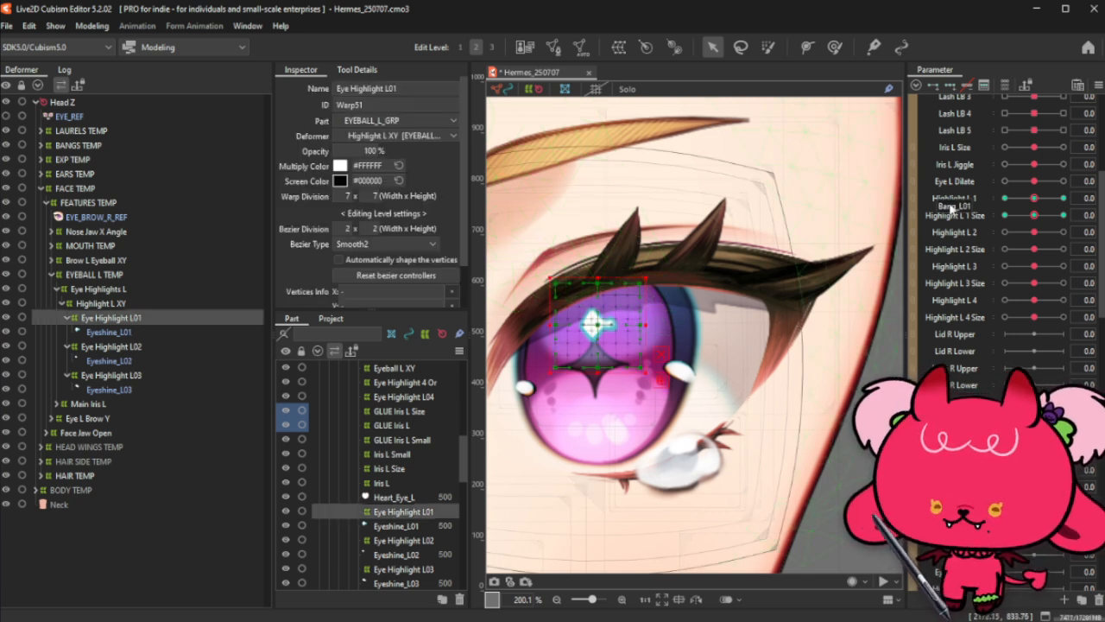
pyautogui.click(912, 199)
pyautogui.moveTo(1034, 209)
pyautogui.mouseDown()
pyautogui.moveTo(1049, 233)
pyautogui.moveTo(1024, 254)
pyautogui.moveTo(1007, 242)
pyautogui.moveTo(1030, 217)
pyautogui.mouseUp()
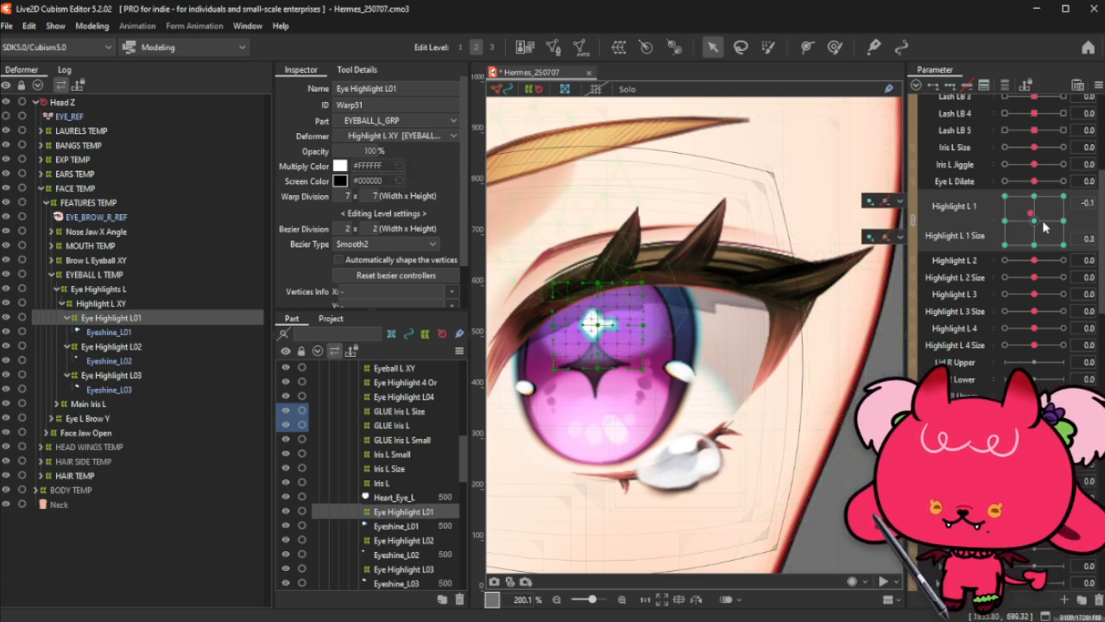
pyautogui.click(1041, 222)
pyautogui.click(912, 221)
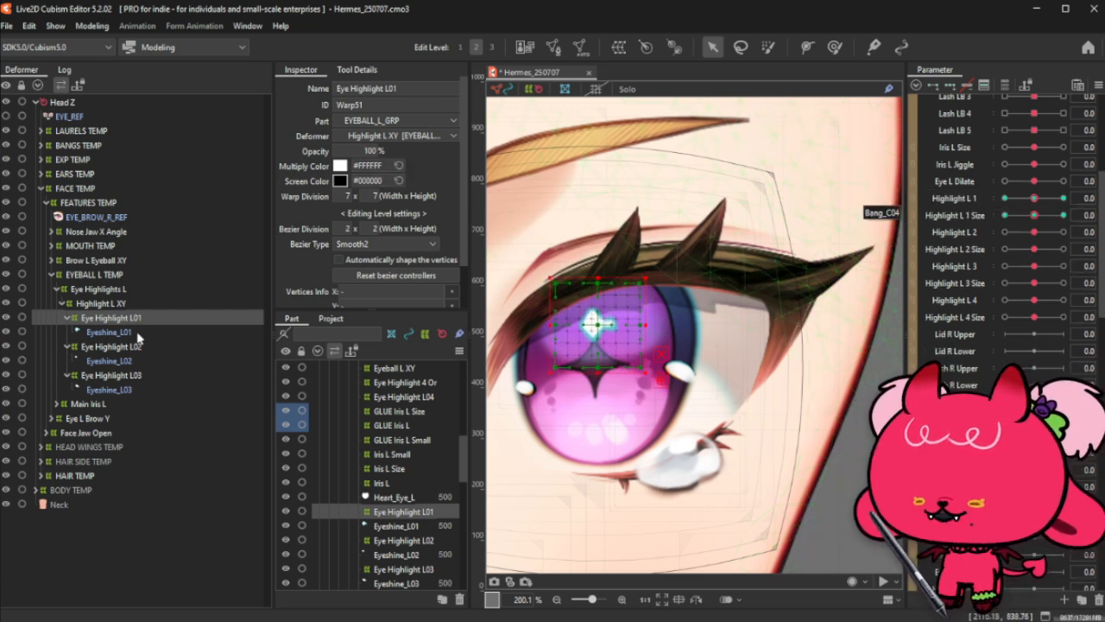
# Step: Create a 7 × 7 parent warp deformer named Eye Highlight L01 Sad around Eye Highlight L01
pyautogui.click(553, 47)
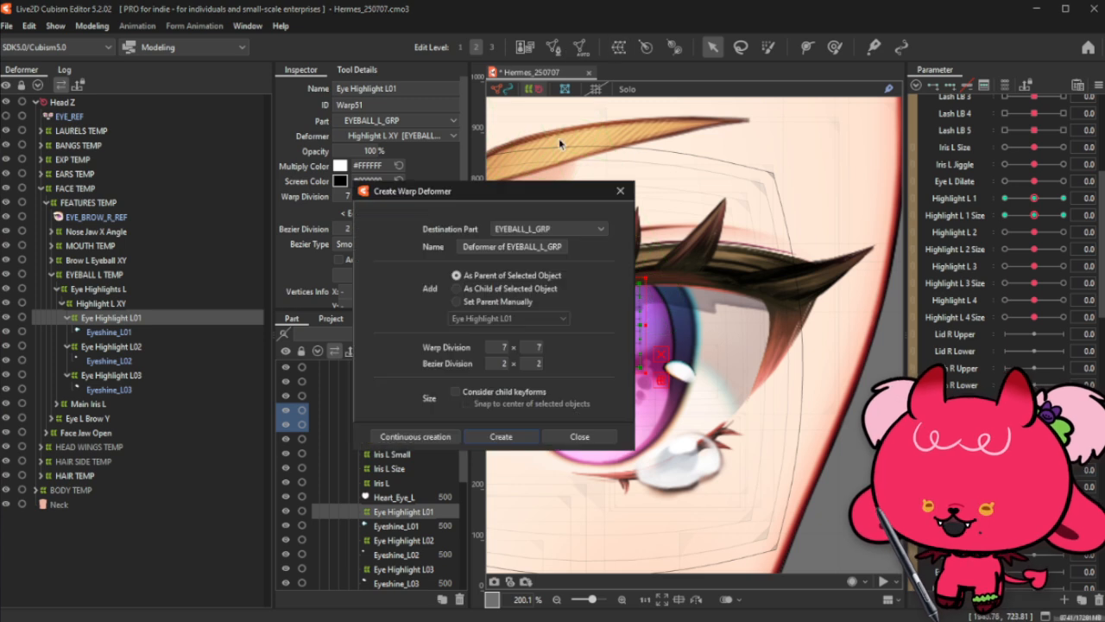
pyautogui.click(488, 248)
pyautogui.write('Eye Highlight L')
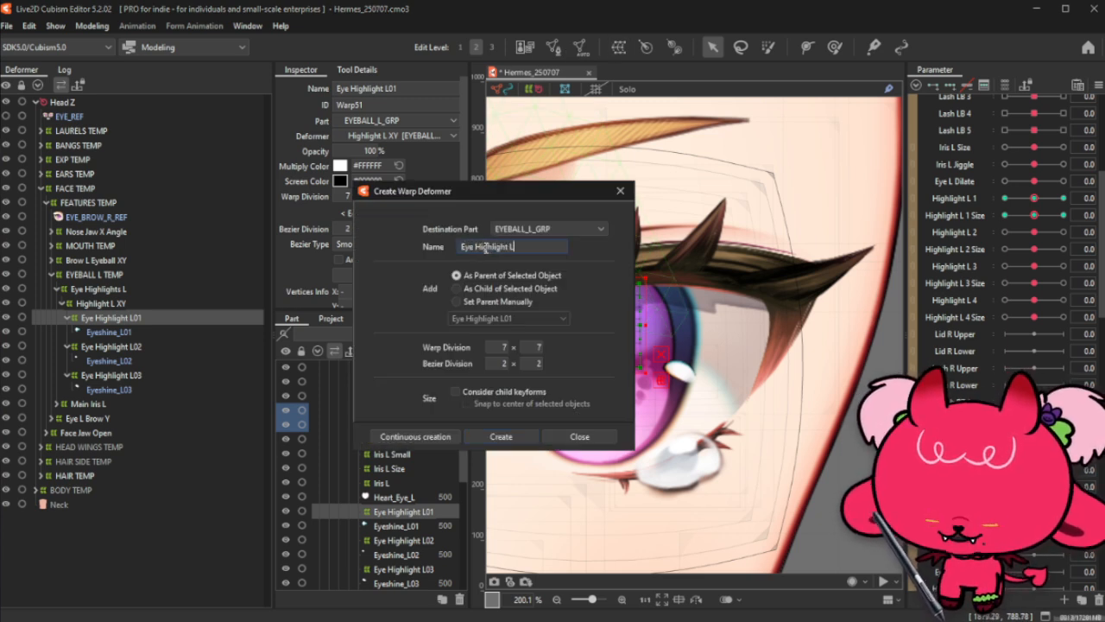
pyautogui.write('01 Sad')
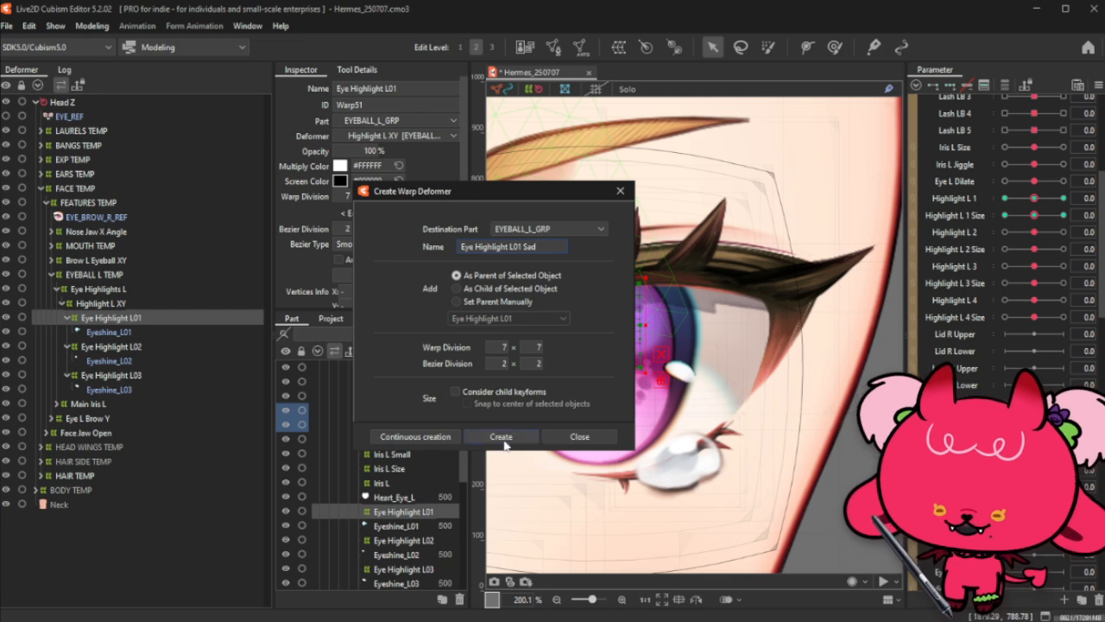
pyautogui.click(503, 438)
# Step: Collapse all parameter groups except Expression and add two keys on Sad Eyes for the Eye Highlight L01 Sad warp
pyautogui.click(917, 85)
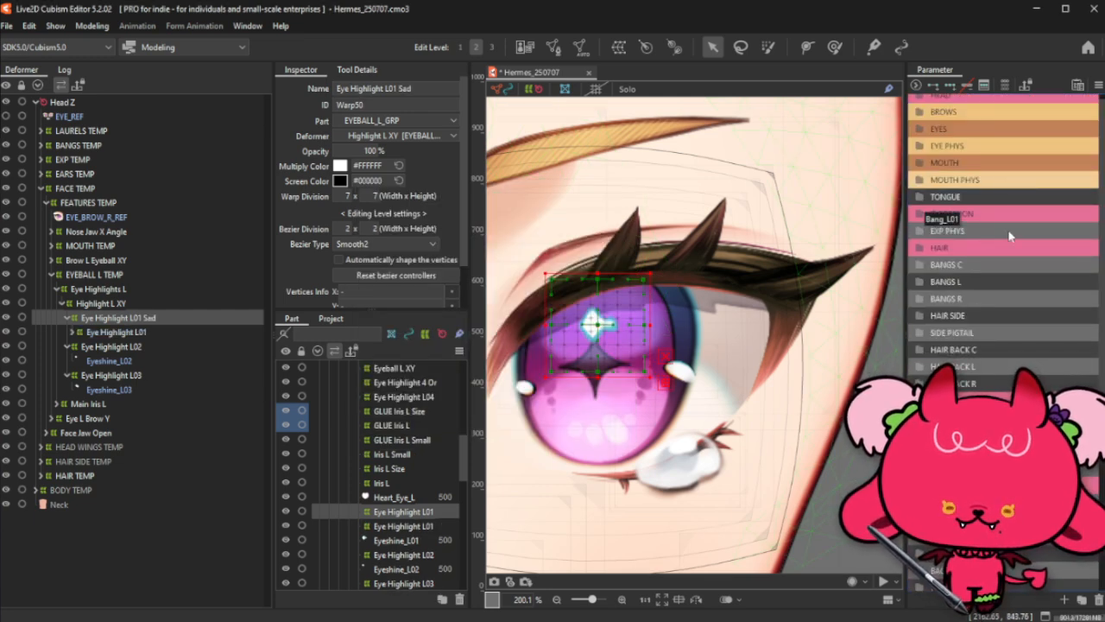
pyautogui.click(1015, 215)
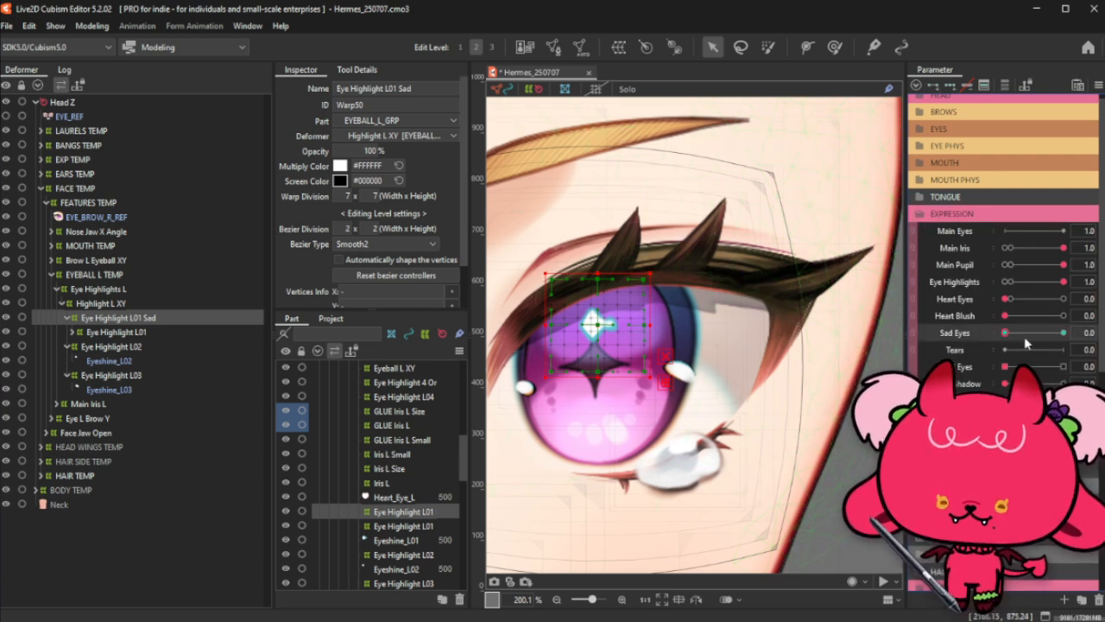
# Step: Enlarge the Eye Highlight L01 Sad warp at Sad Eyes 1.0 and fine-tune its size and position over the main highlight
pyautogui.click(1063, 332)
pyautogui.moveTo(650, 273); pyautogui.dragTo(687, 230)
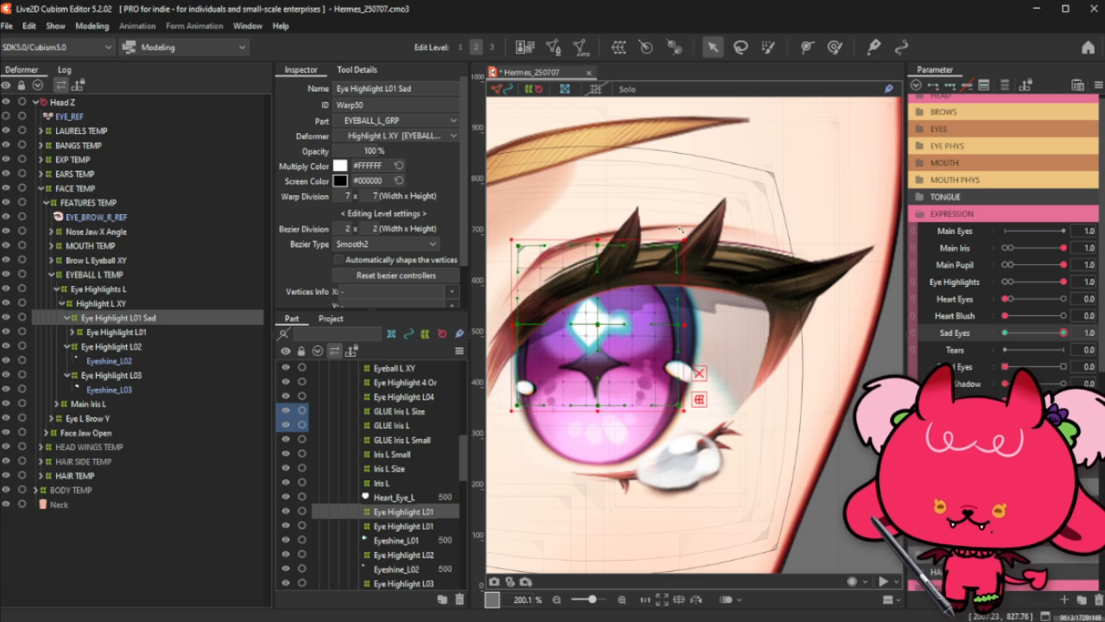
pyautogui.moveTo(597, 324); pyautogui.dragTo(595, 325)
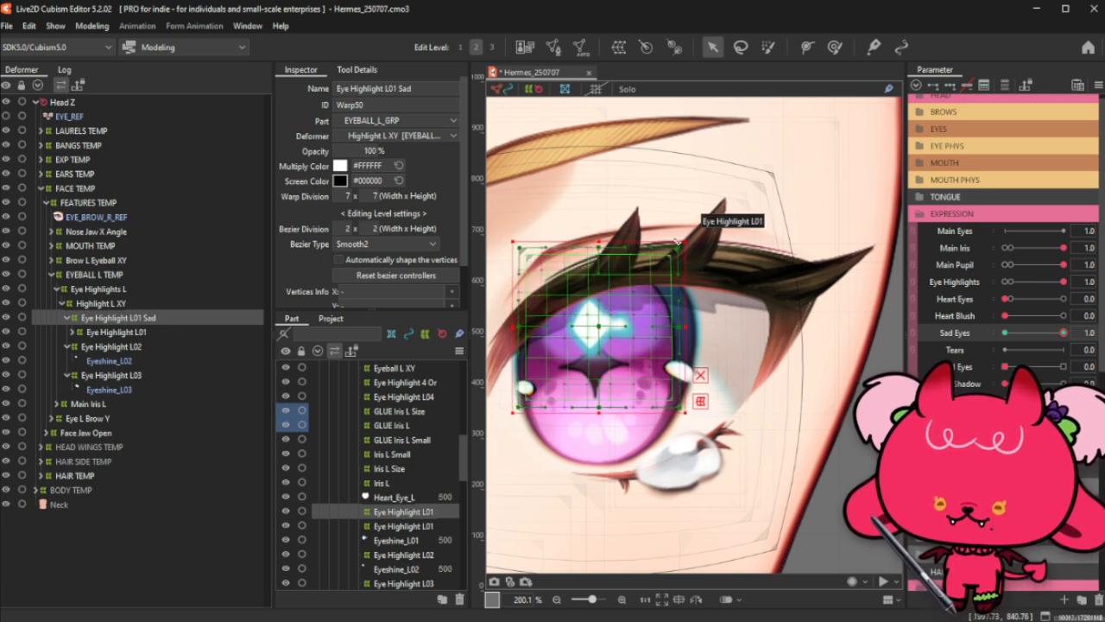
pyautogui.moveTo(686, 241); pyautogui.dragTo(681, 246)
pyautogui.moveTo(603, 323); pyautogui.dragTo(604, 321)
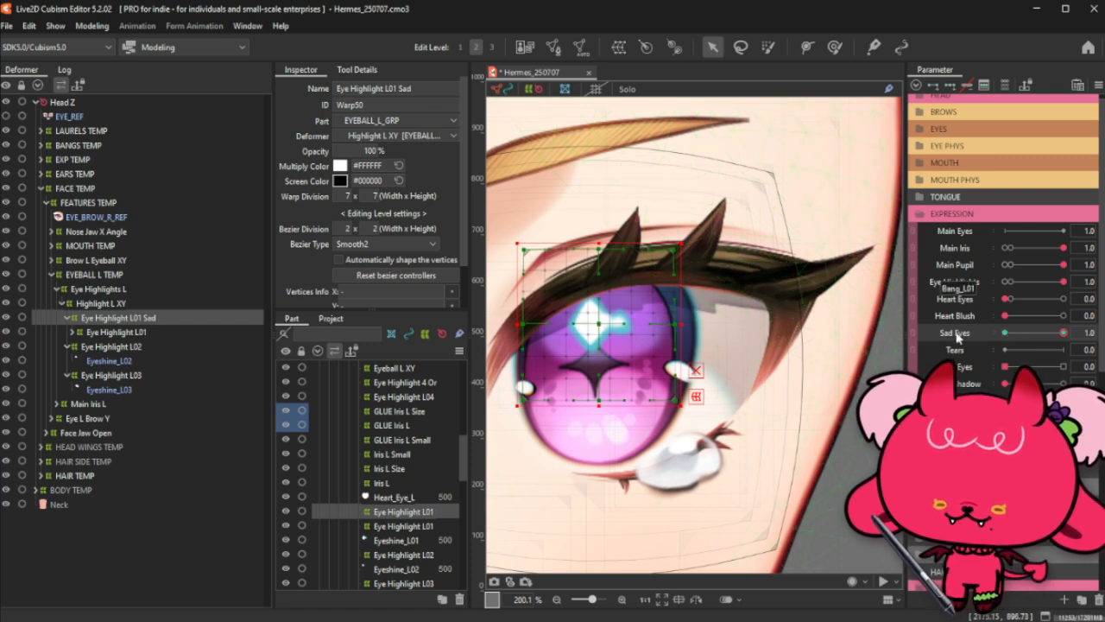
pyautogui.moveTo(681, 244); pyautogui.dragTo(674, 251)
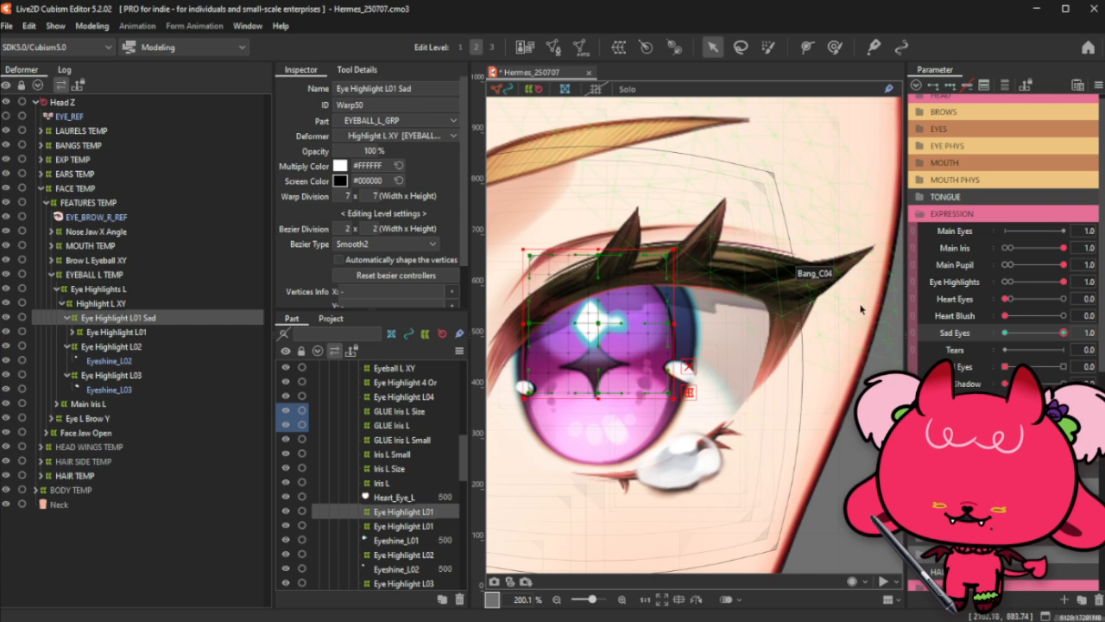
pyautogui.rightClick(1076, 328)
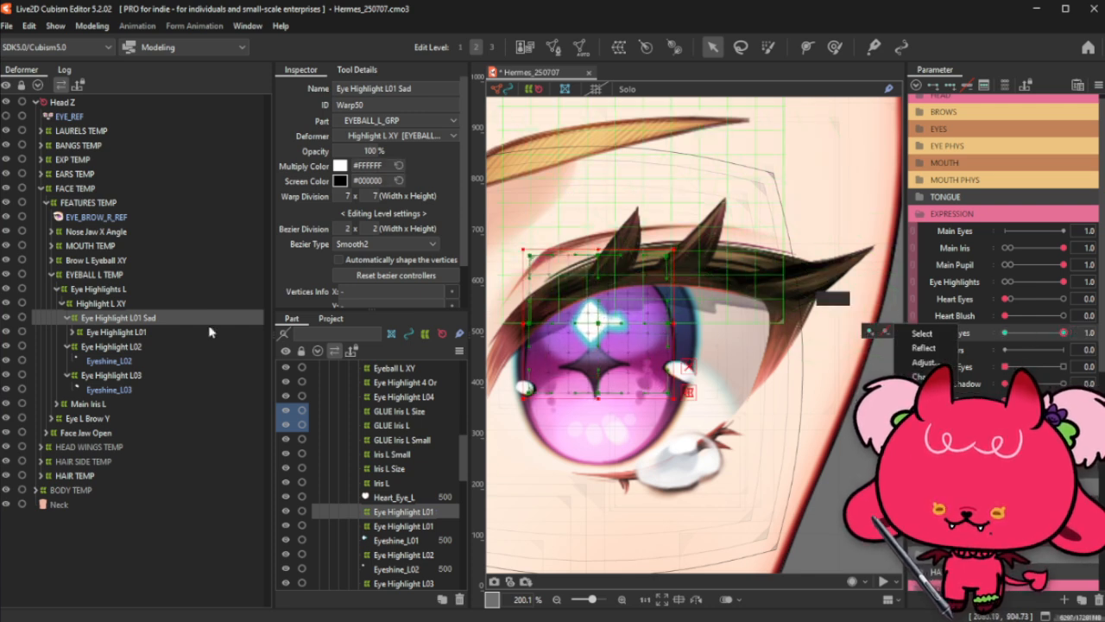
# Step: Create a 6 × 5 parent warp deformer named Eye Highlight L02 Sad around Eye Highlight L02
pyautogui.click(134, 347)
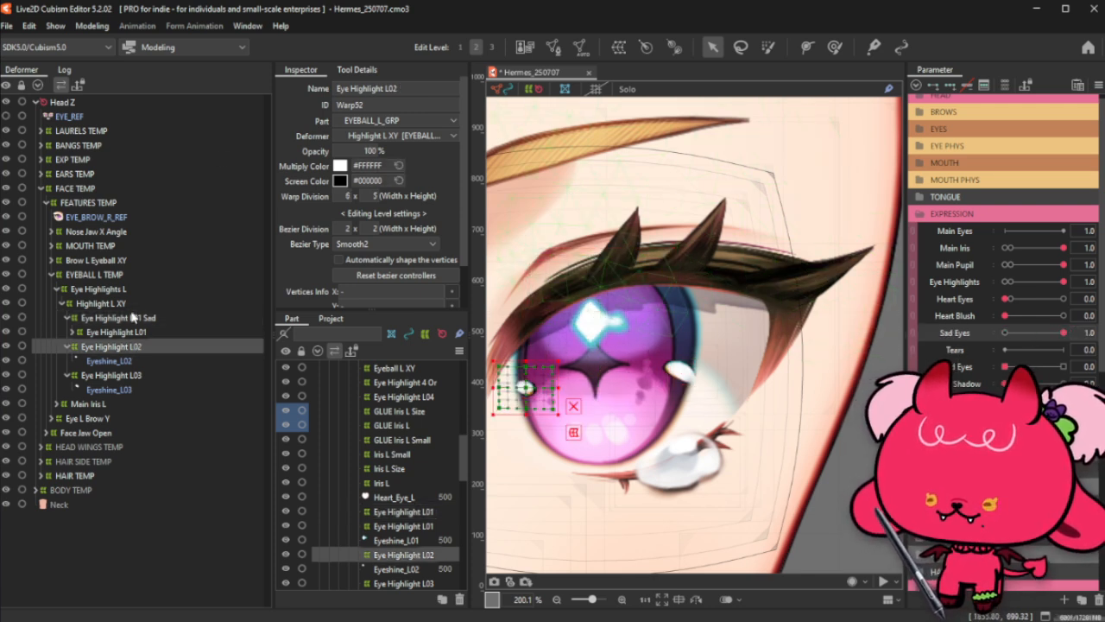
pyautogui.click(134, 318)
pyautogui.click(399, 89)
pyautogui.hotkey('ctrl', 'c')
pyautogui.click(128, 348)
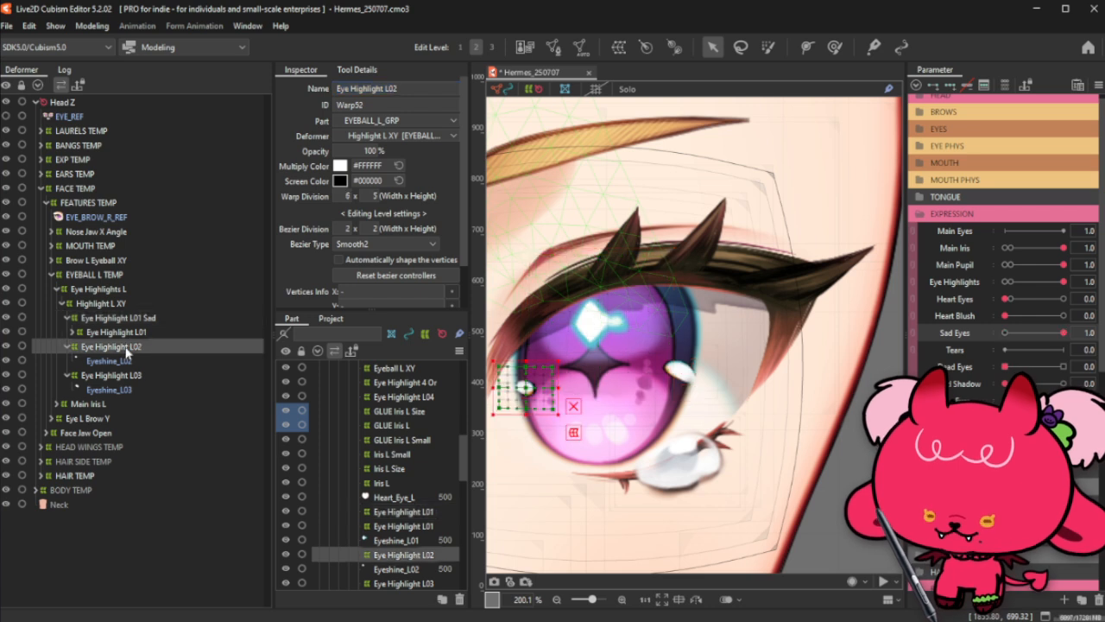
pyautogui.click(618, 47)
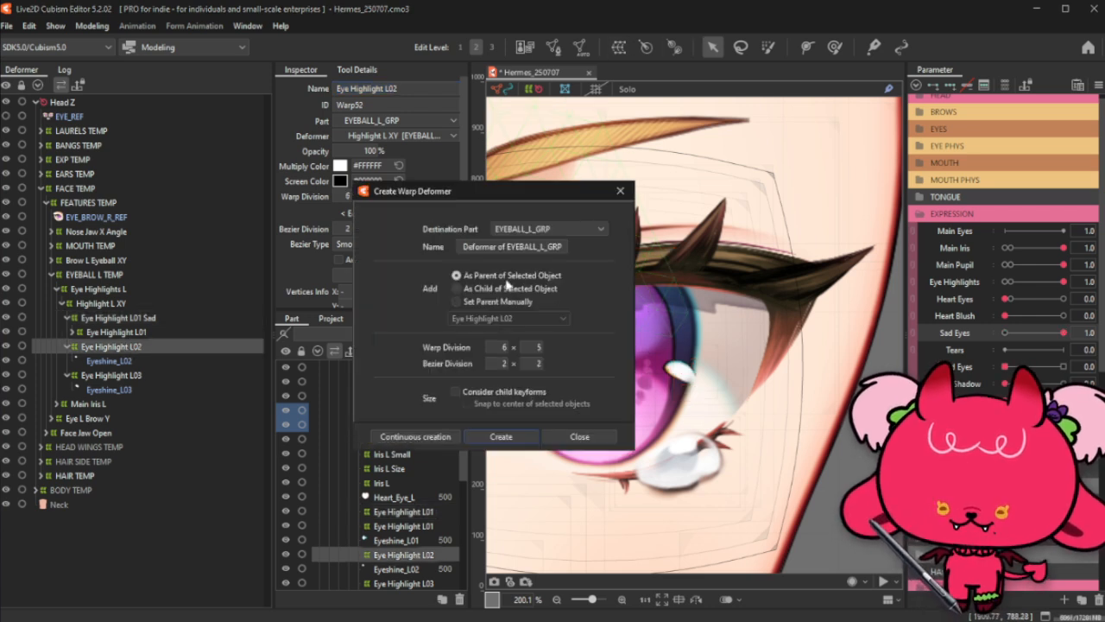
pyautogui.doubleClick(510, 247)
pyautogui.hotkey('ctrl', 'a')
pyautogui.hotkey('ctrl', 'v')
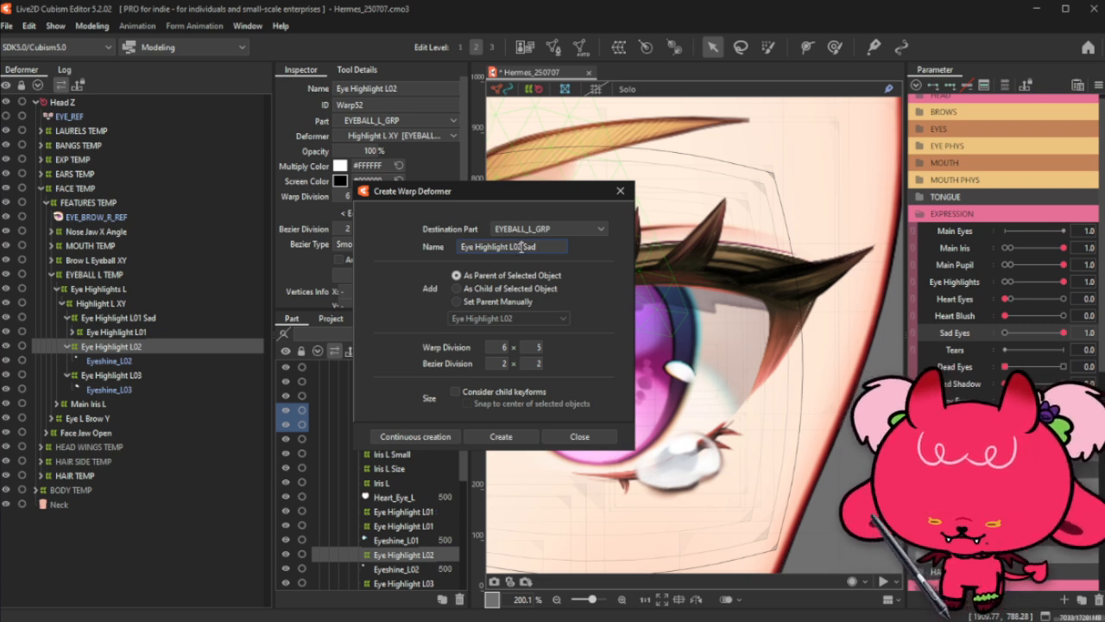
pyautogui.click(521, 439)
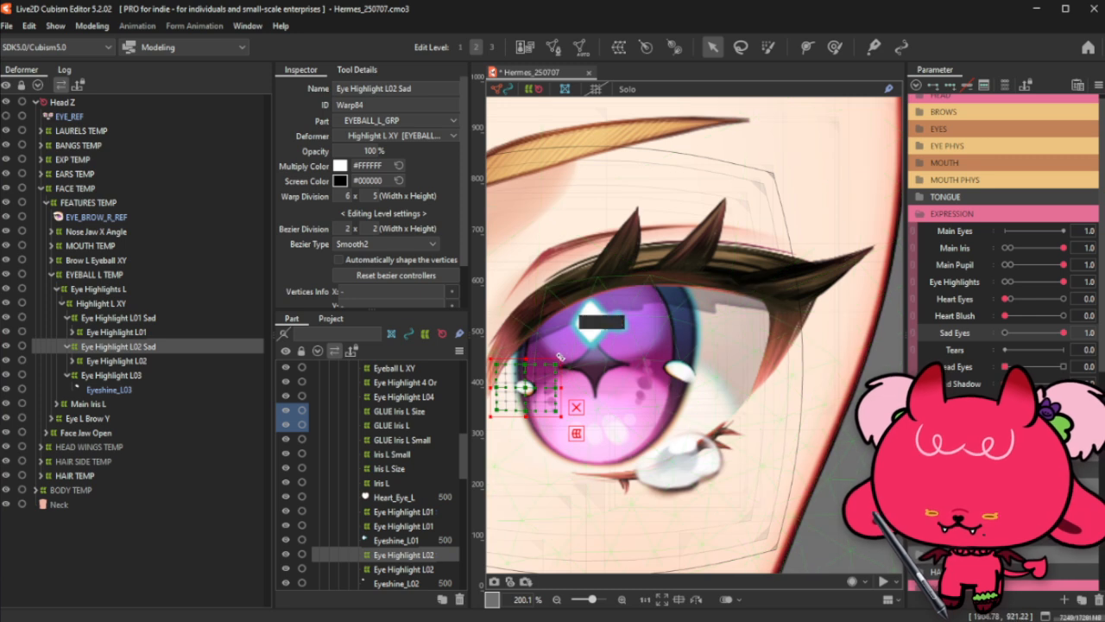
# Step: Widen the Eye Highlight L02 Sad warp, add two Sad Eyes keys to it, and enlarge the highlight at 1.0
pyautogui.moveTo(560, 359); pyautogui.dragTo(568, 355)
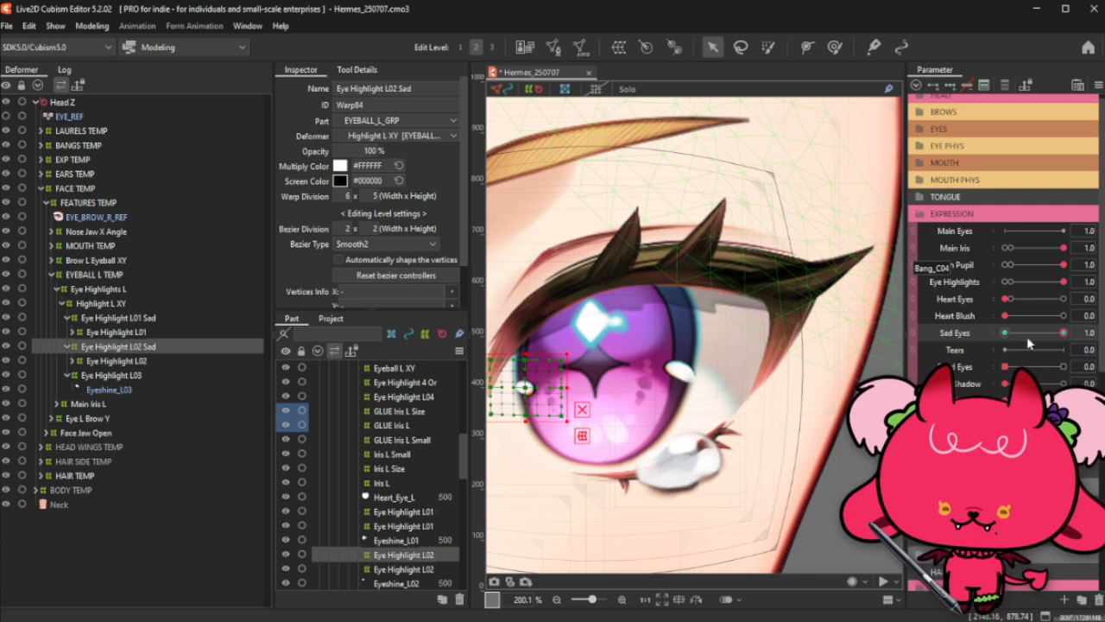
pyautogui.click(981, 349)
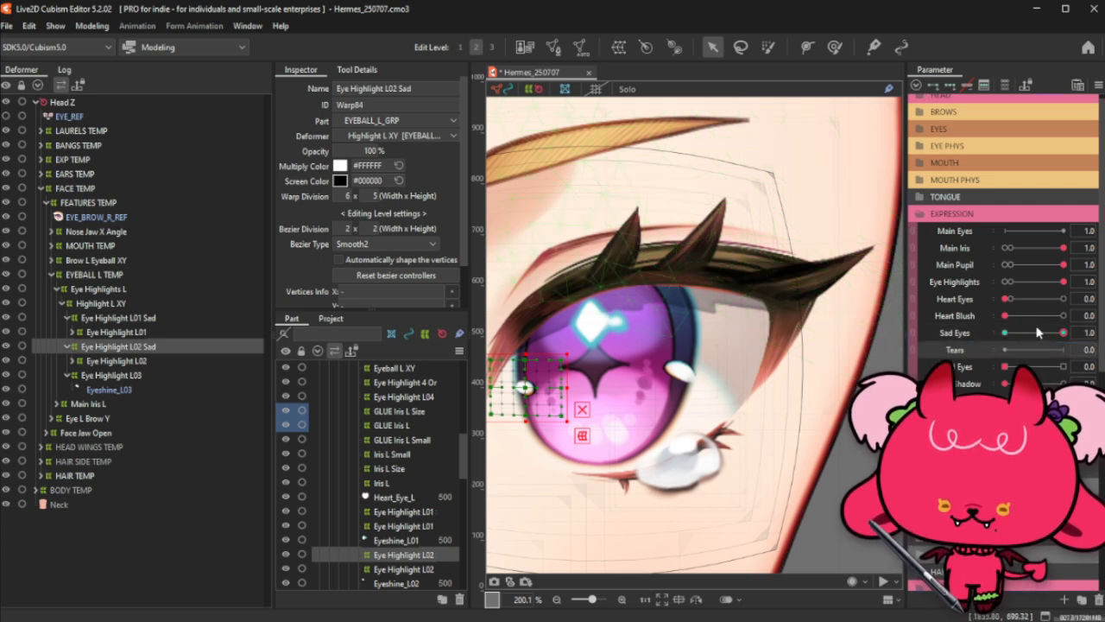
pyautogui.moveTo(566, 354)
pyautogui.mouseDown()
pyautogui.moveTo(636, 314)
pyautogui.moveTo(614, 327)
pyautogui.mouseUp()
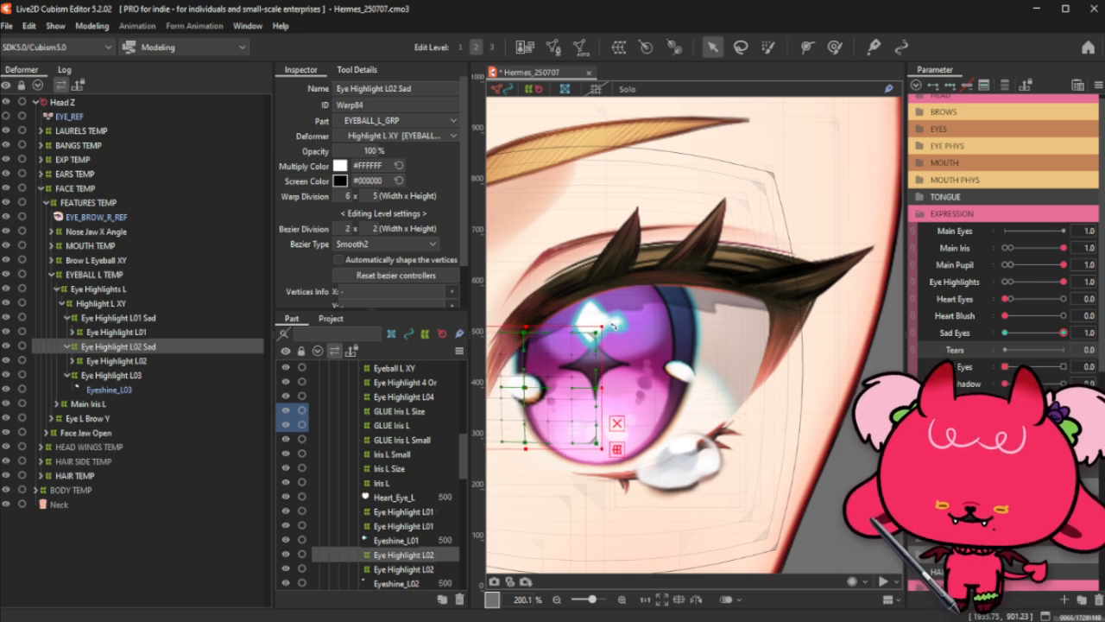
pyautogui.moveTo(529, 391); pyautogui.dragTo(532, 391)
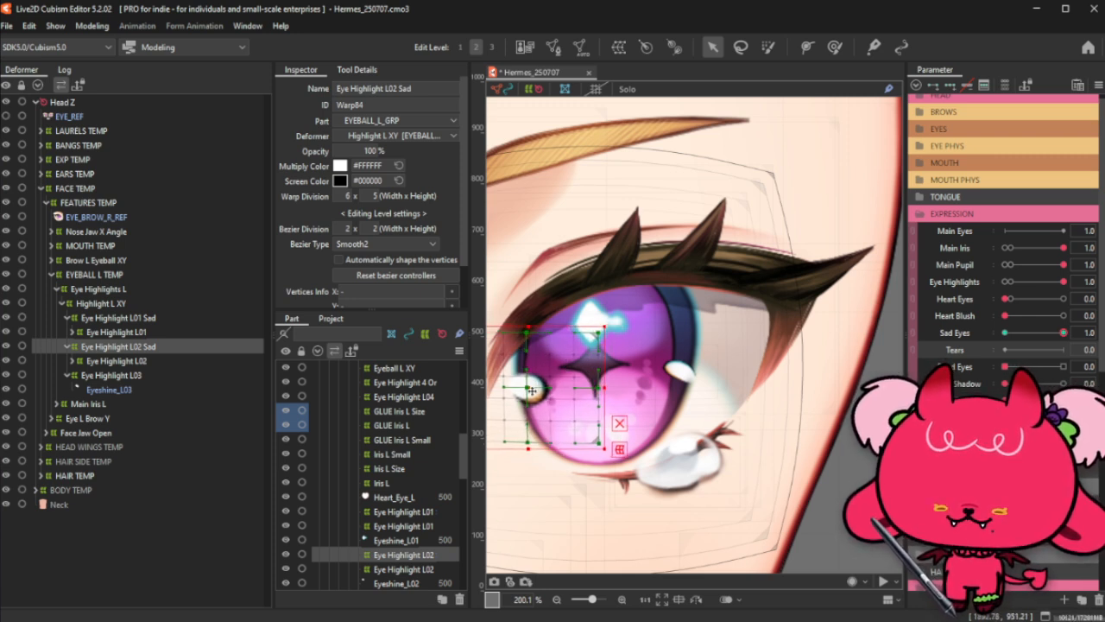
# Step: Hide the selection overlay, preview the highlights across Sad Eyes, and expand the EXP PHYS parameter group
pyautogui.hotkey('ctrl', 'h')
pyautogui.scroll(-3, 740, 356)
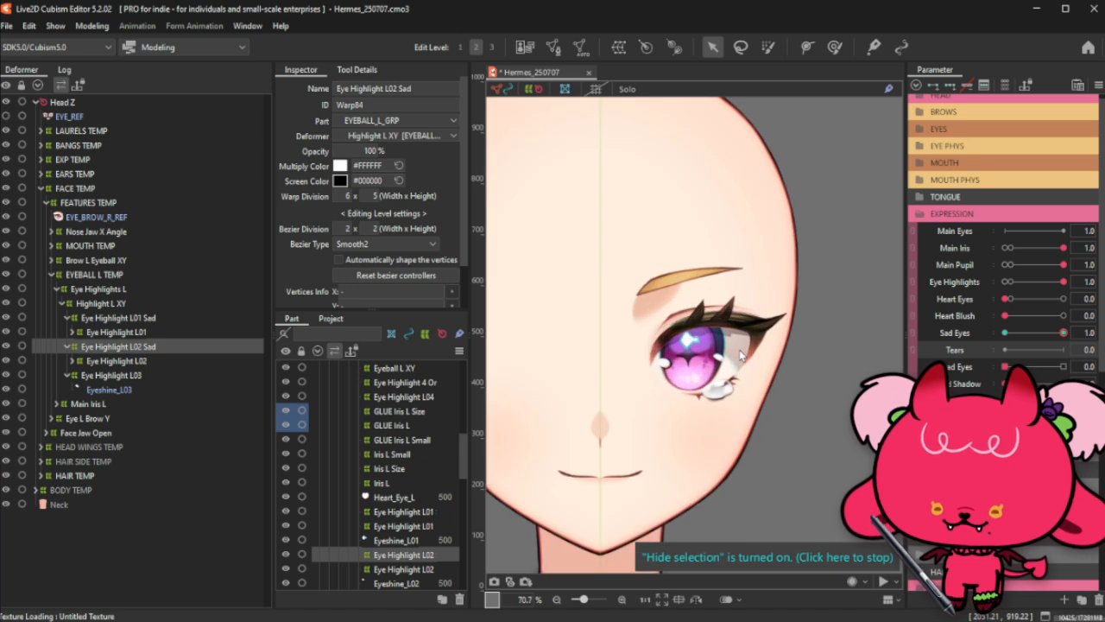
pyautogui.moveTo(1064, 332); pyautogui.dragTo(1030, 333)
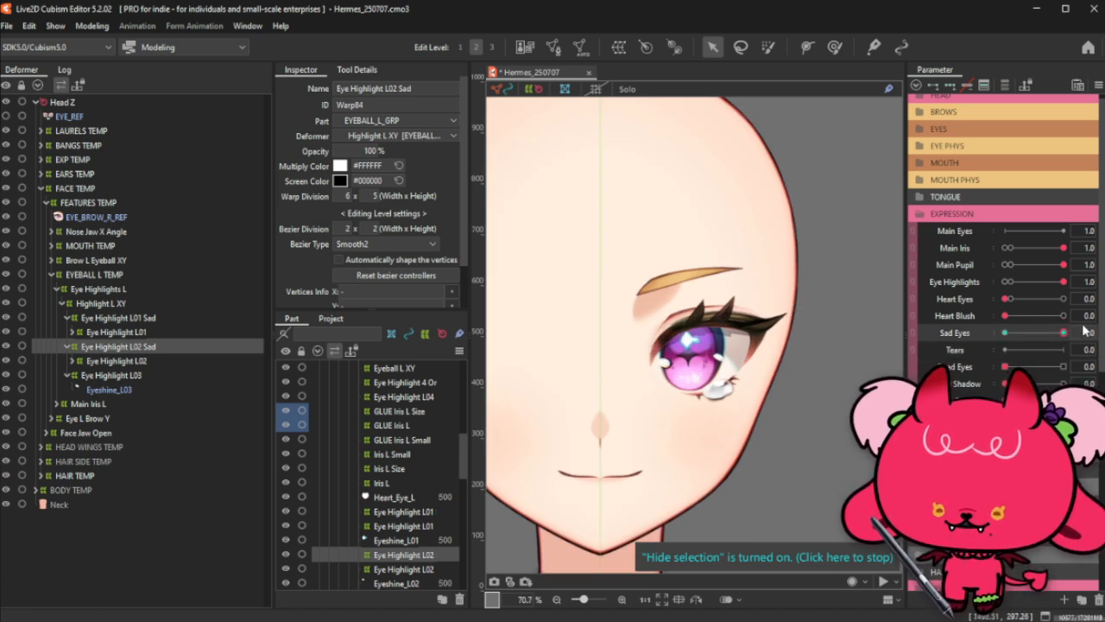
pyautogui.scroll(-3, 1030, 339)
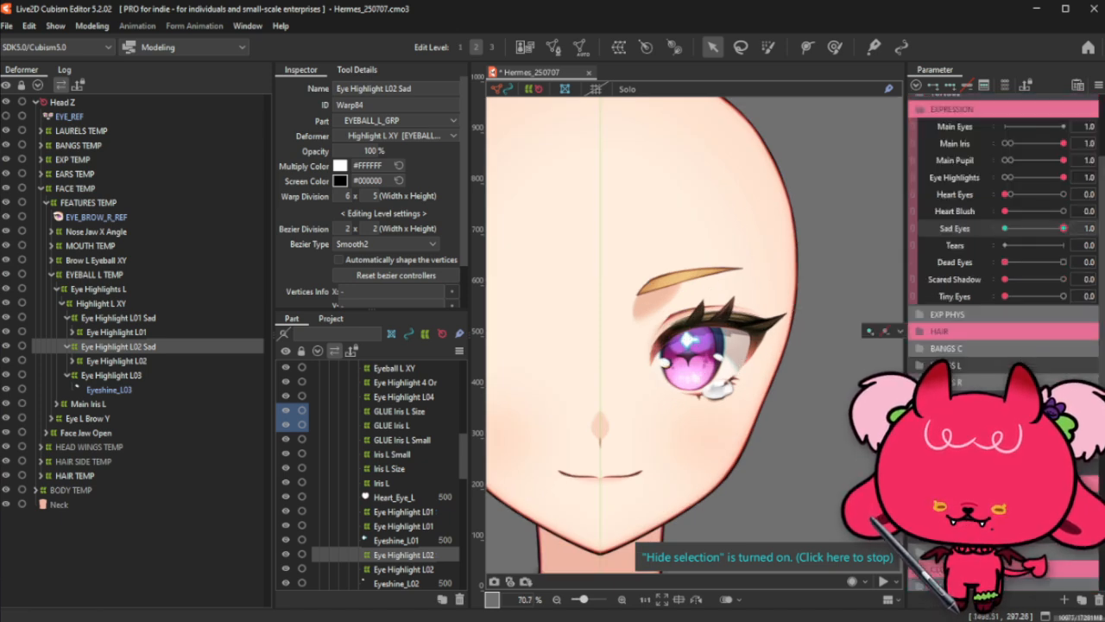
pyautogui.click(1022, 318)
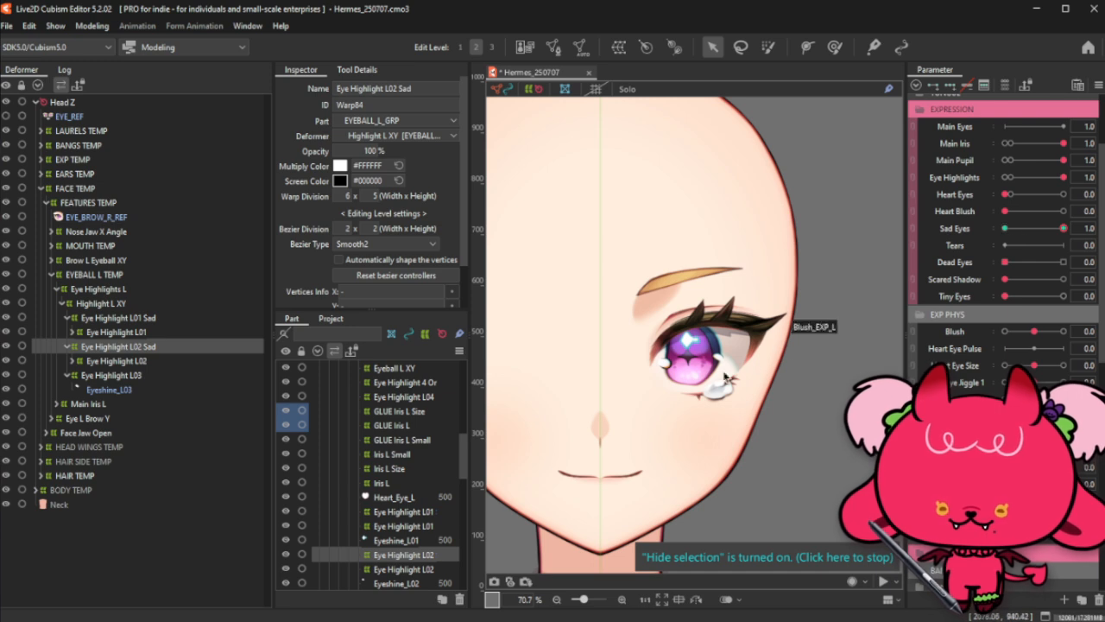
# Step: Enlarge the Eye Highlight L02 Sad warp a little more at Sad Eyes 1.0, checking it with the selection overlay hidden
pyautogui.click(680, 349)
pyautogui.moveTo(696, 337); pyautogui.dragTo(703, 333)
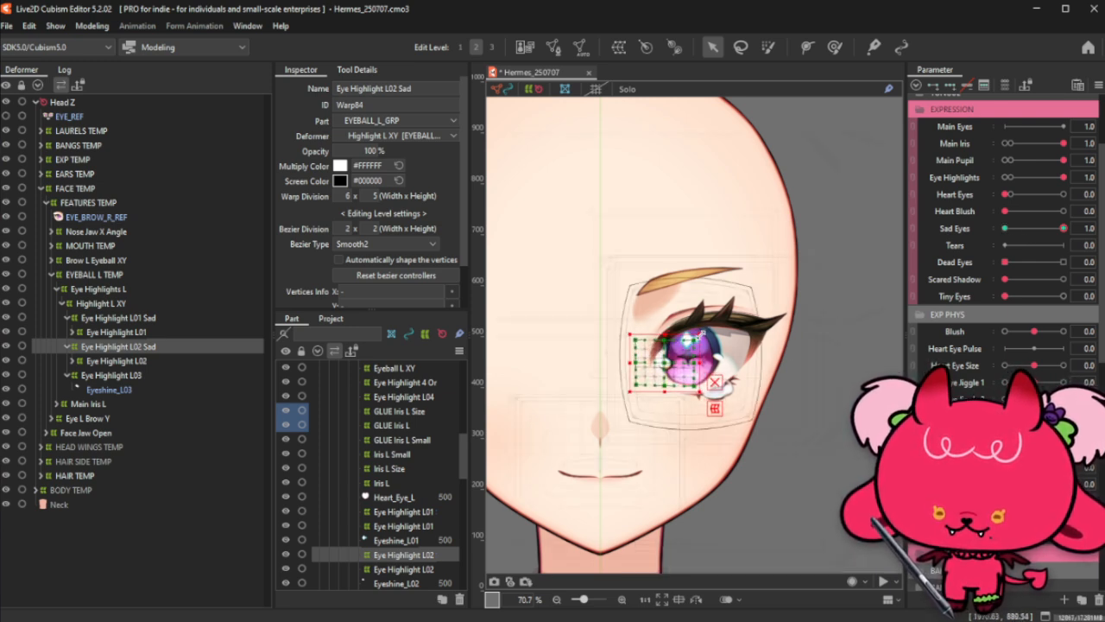
pyautogui.hotkey('ctrl', 't')
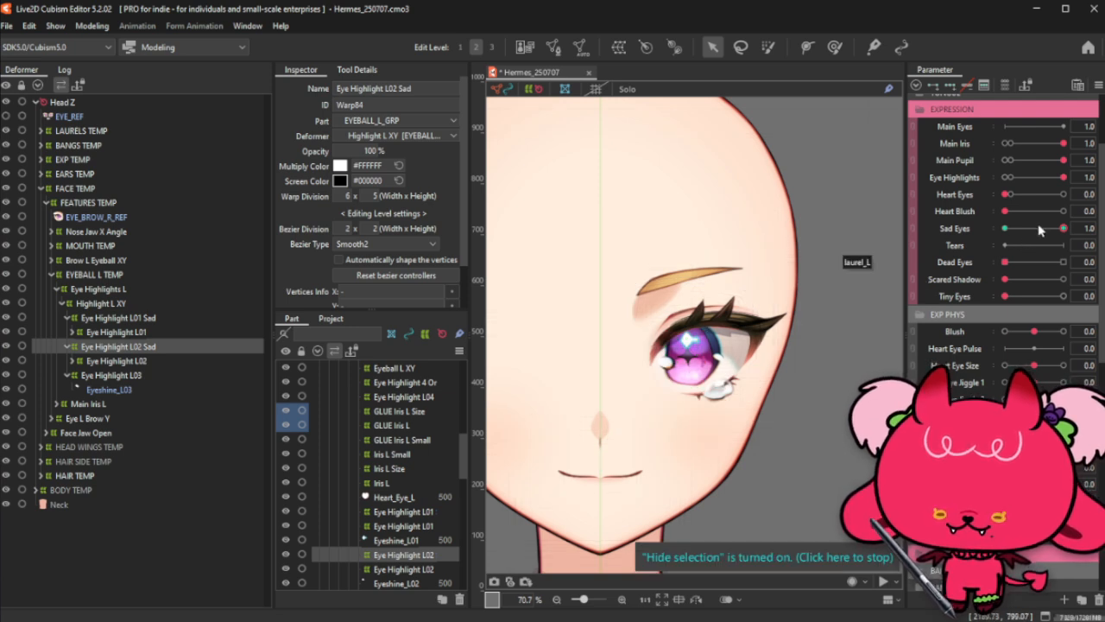
pyautogui.scroll(2, 691, 357)
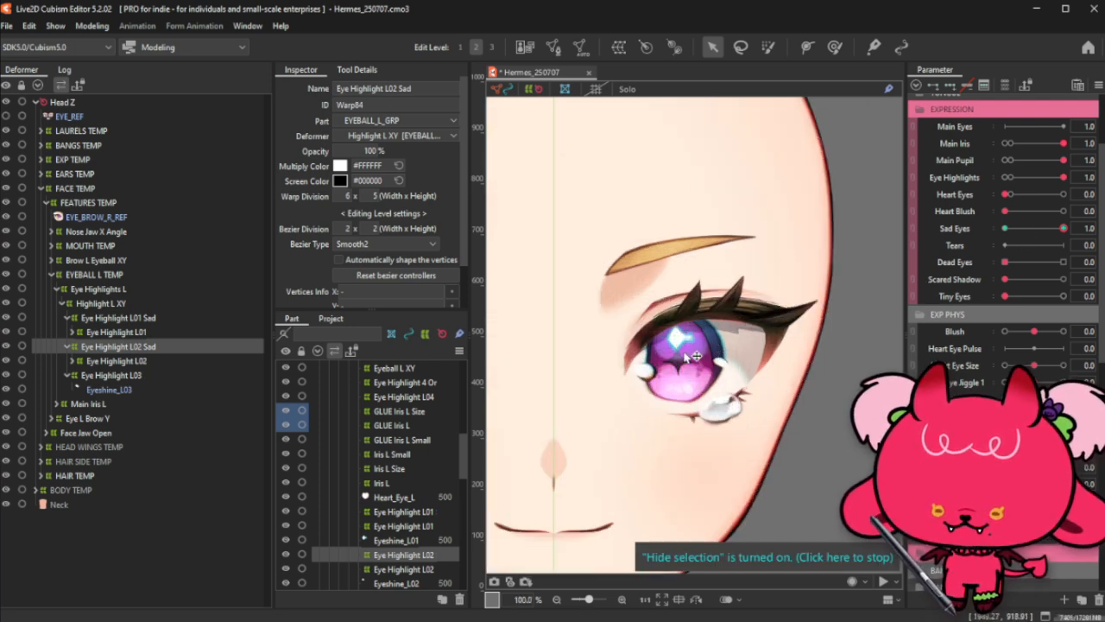
pyautogui.hotkey('ctrl', 't')
pyautogui.moveTo(690, 331); pyautogui.dragTo(693, 329)
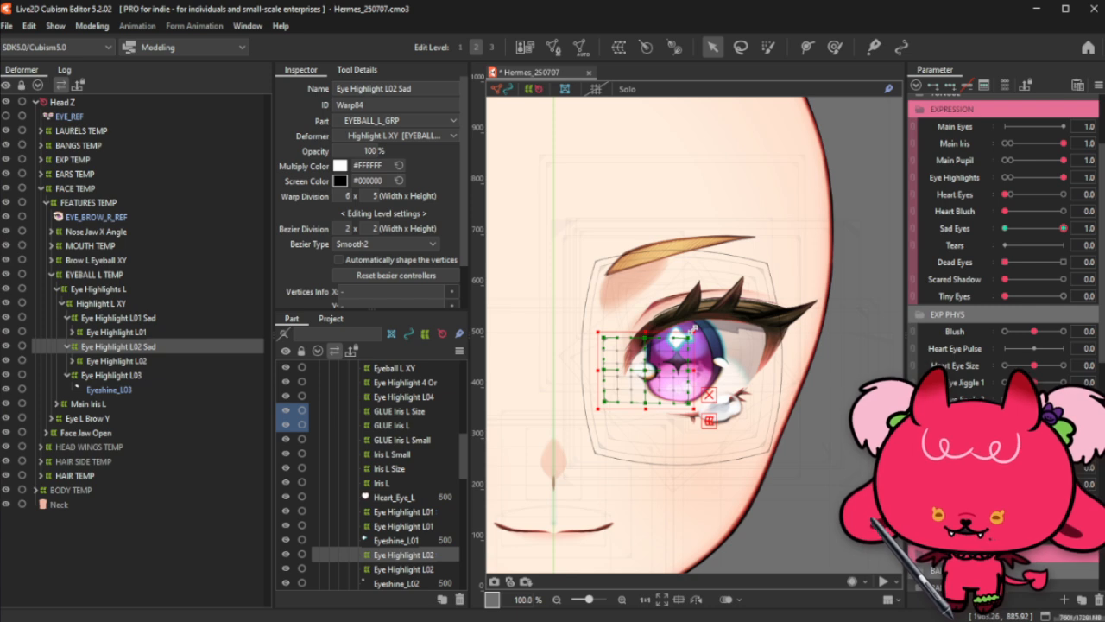
pyautogui.hotkey('ctrl', 't')
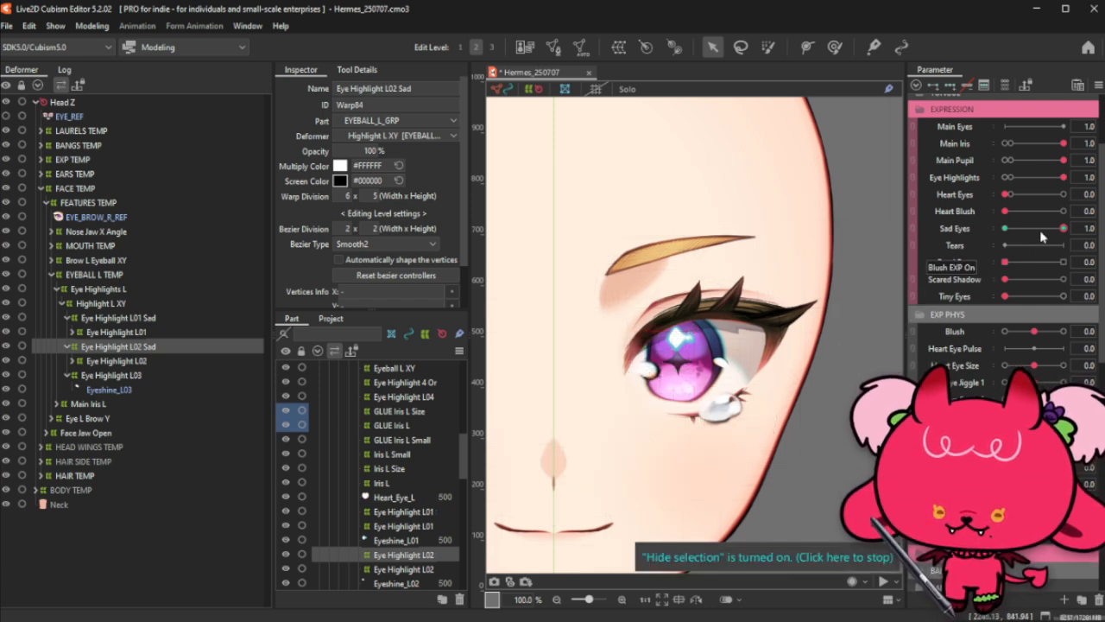
# Step: Test the Sad Eyes parameter to examine the enlarged left-eye highlights and return it to 1.0
pyautogui.moveTo(1067, 245)
pyautogui.mouseDown()
pyautogui.moveTo(1010, 253)
pyautogui.moveTo(1068, 256)
pyautogui.moveTo(1001, 246)
pyautogui.moveTo(1071, 227)
pyautogui.mouseUp()
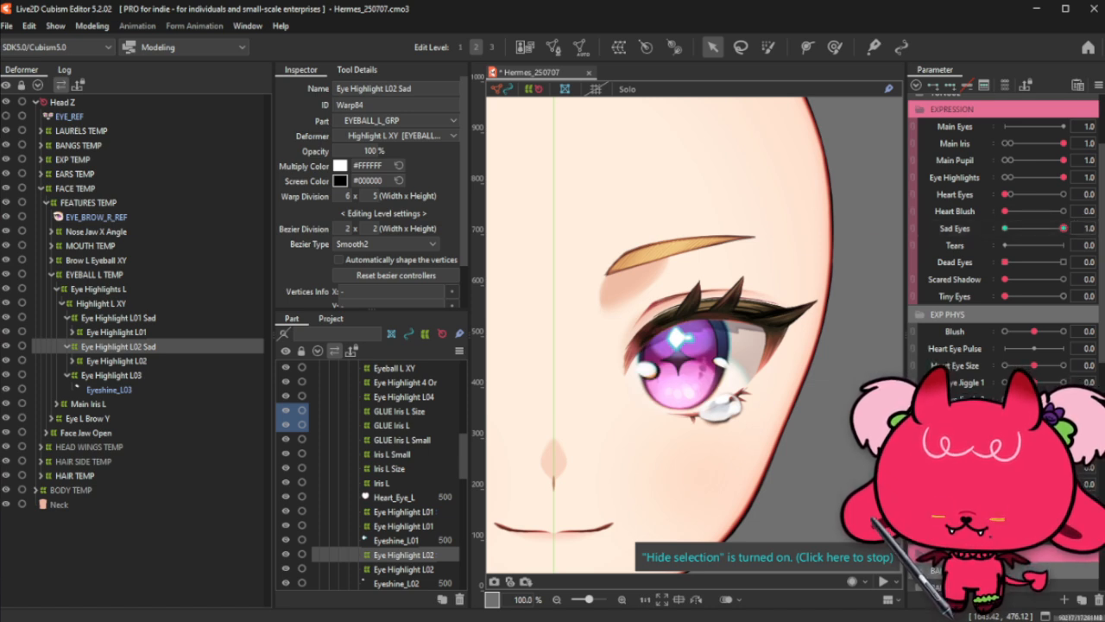
pyautogui.click(1063, 228)
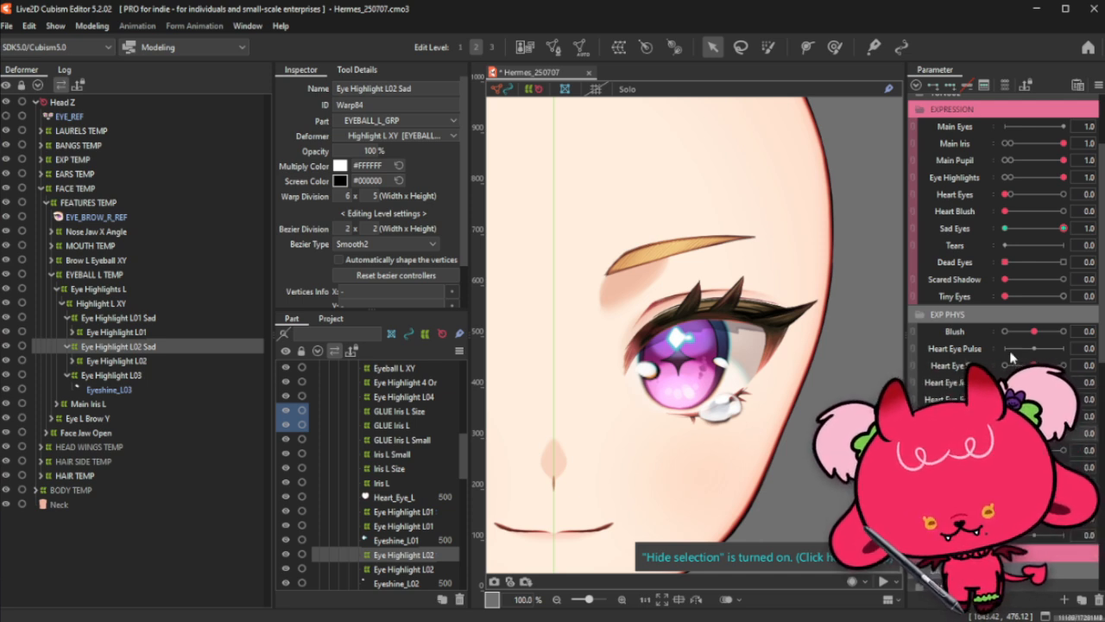
pyautogui.click(1047, 231)
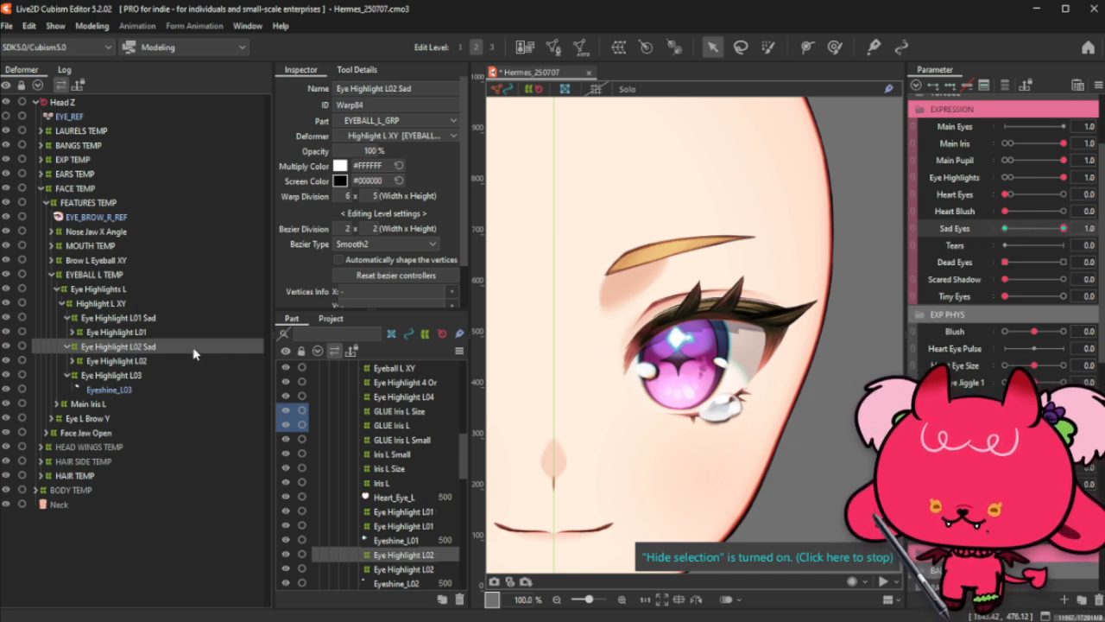
# Step: Blend the shape of the Eye Highlight L01 Sad warp at Sad Eyes 1.0 with a compatibility of -75
pyautogui.click(142, 320)
pyautogui.click(1016, 230)
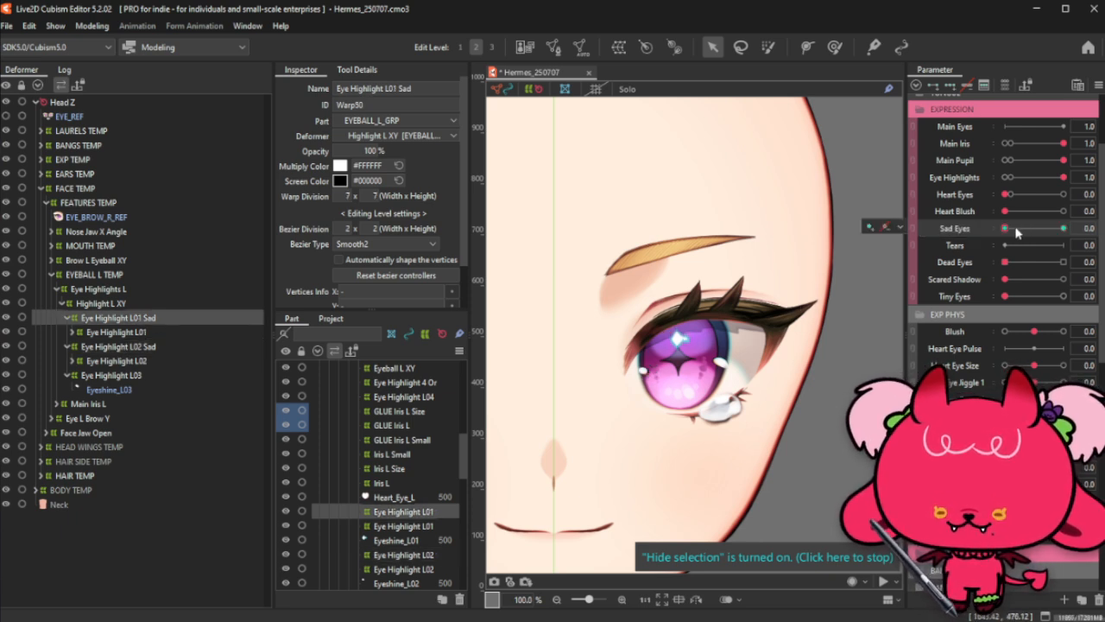
pyautogui.click(1063, 228)
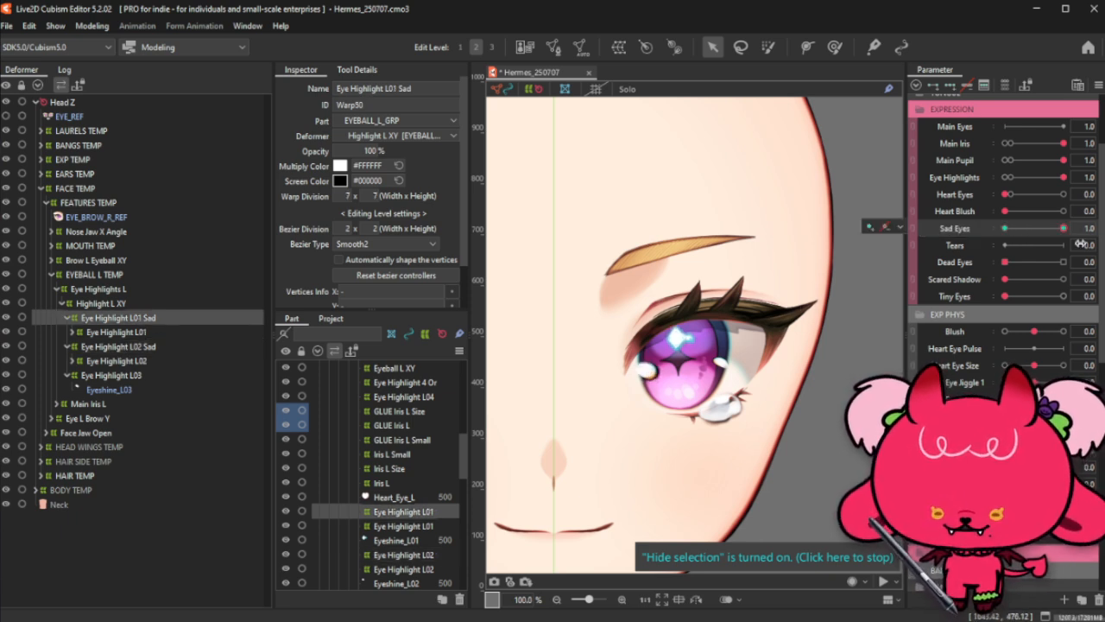
pyautogui.hotkey('ctrl', 'b')
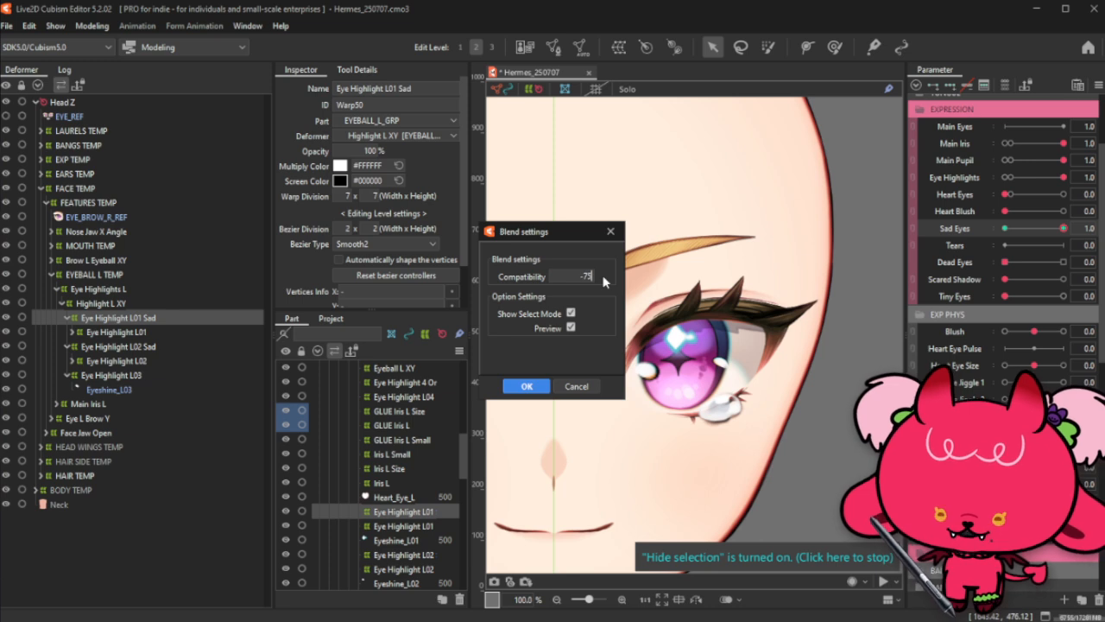
pyautogui.click(527, 386)
pyautogui.scroll(-1, 724, 341)
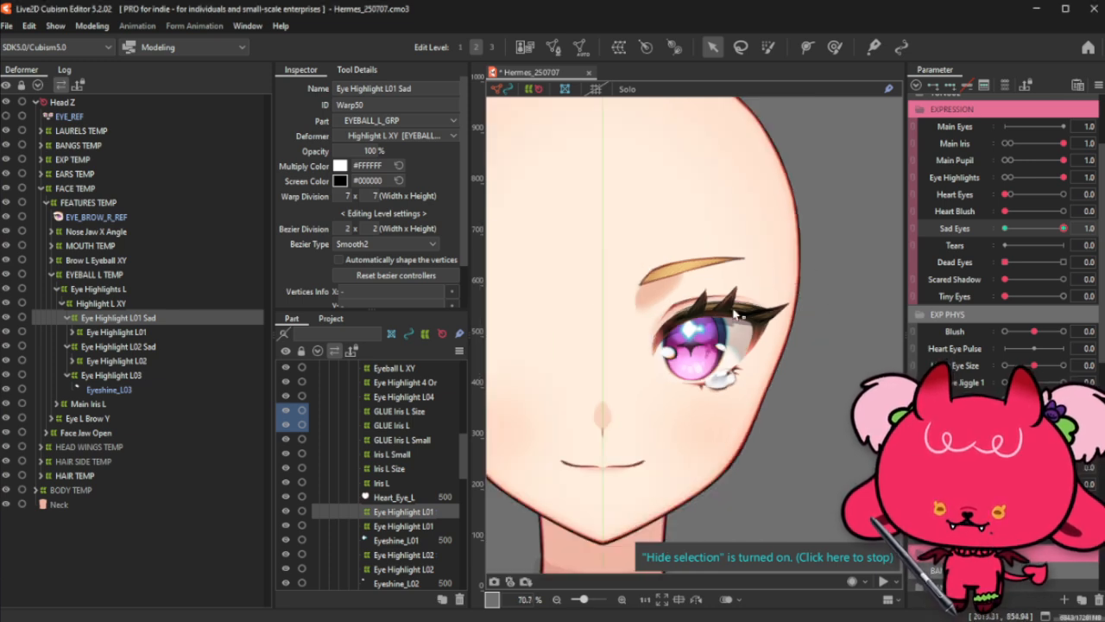
# Step: Create a 7 × 5 parent warp deformer named Eye Highlight L03 Sad around Eye Highlight L03
pyautogui.click(155, 349)
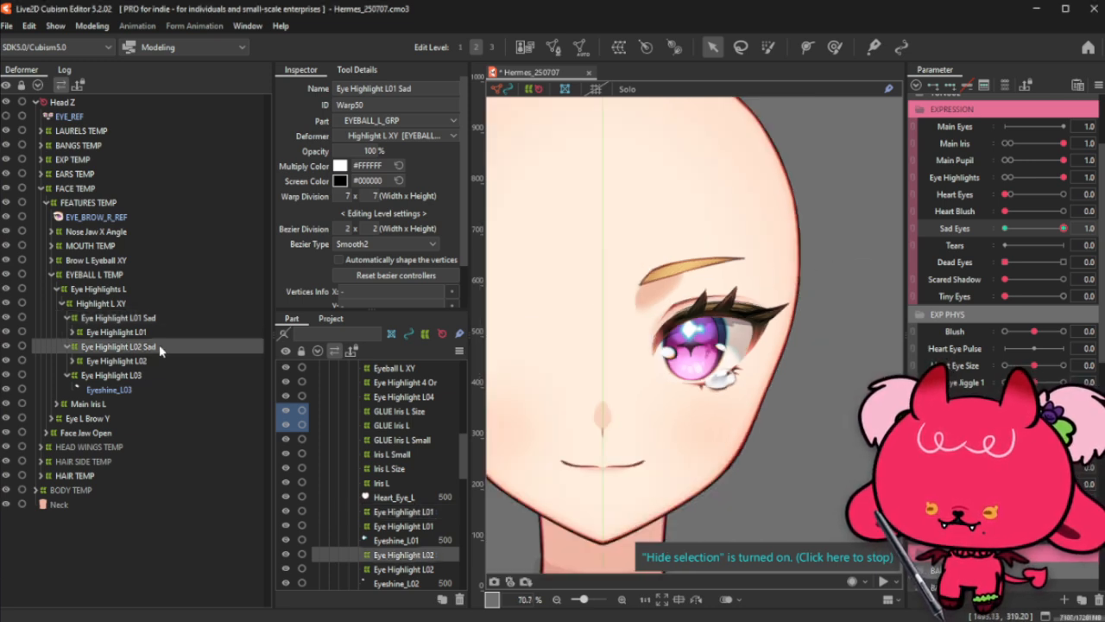
pyautogui.click(378, 86)
pyautogui.hotkey('ctrl', 'c')
pyautogui.click(136, 377)
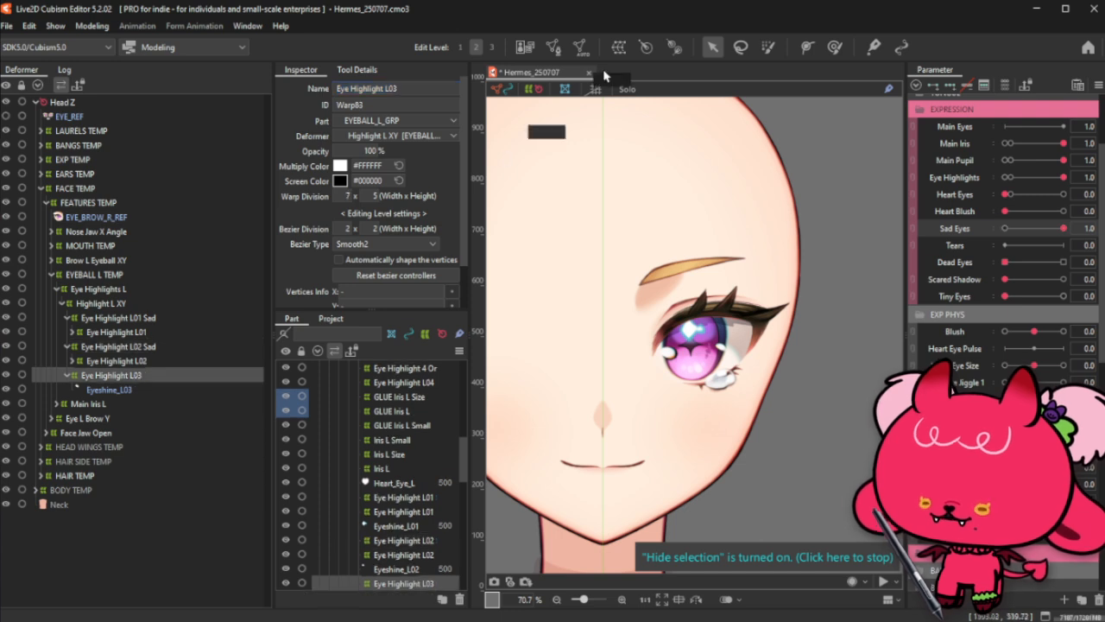
pyautogui.click(619, 46)
pyautogui.hotkey('ctrl', 'v')
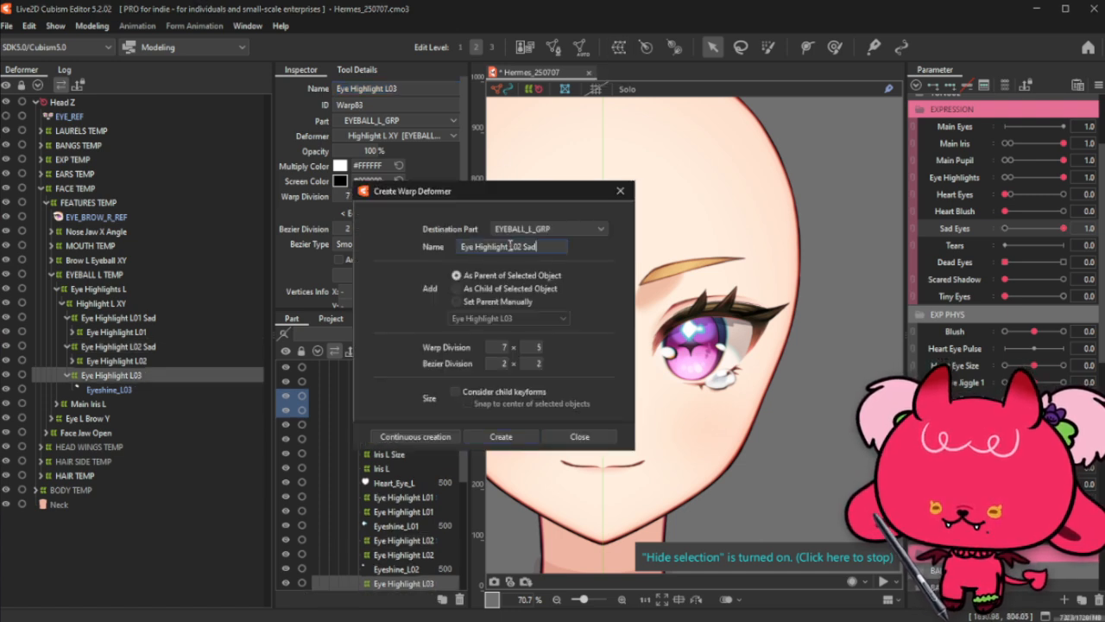
pyautogui.click(501, 436)
pyautogui.scroll(3, 753, 354)
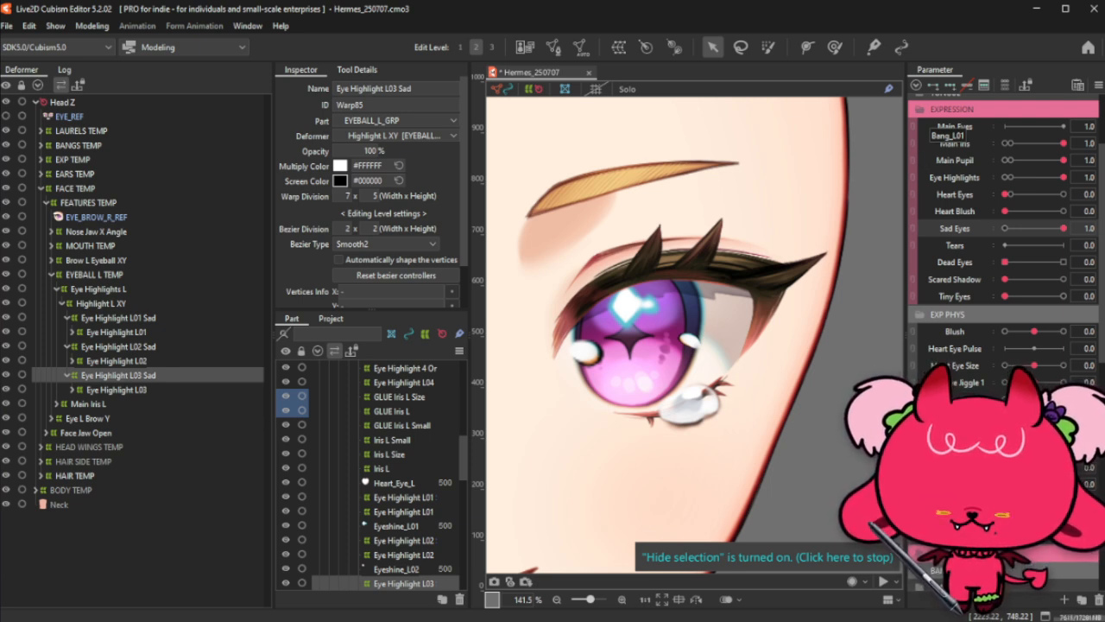
# Step: Set Sad Eyes to 1.0 and apply blend settings with a compatibility of -2 to the Eye Highlight L01 Sad warp
pyautogui.click(1037, 234)
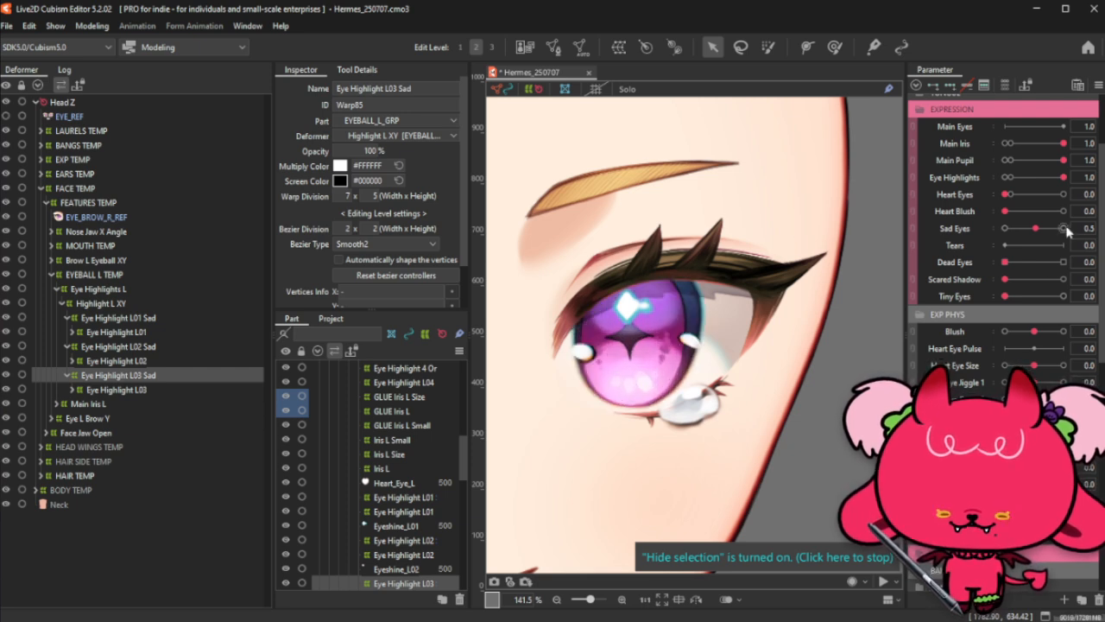
pyautogui.moveTo(1037, 229); pyautogui.dragTo(1064, 229)
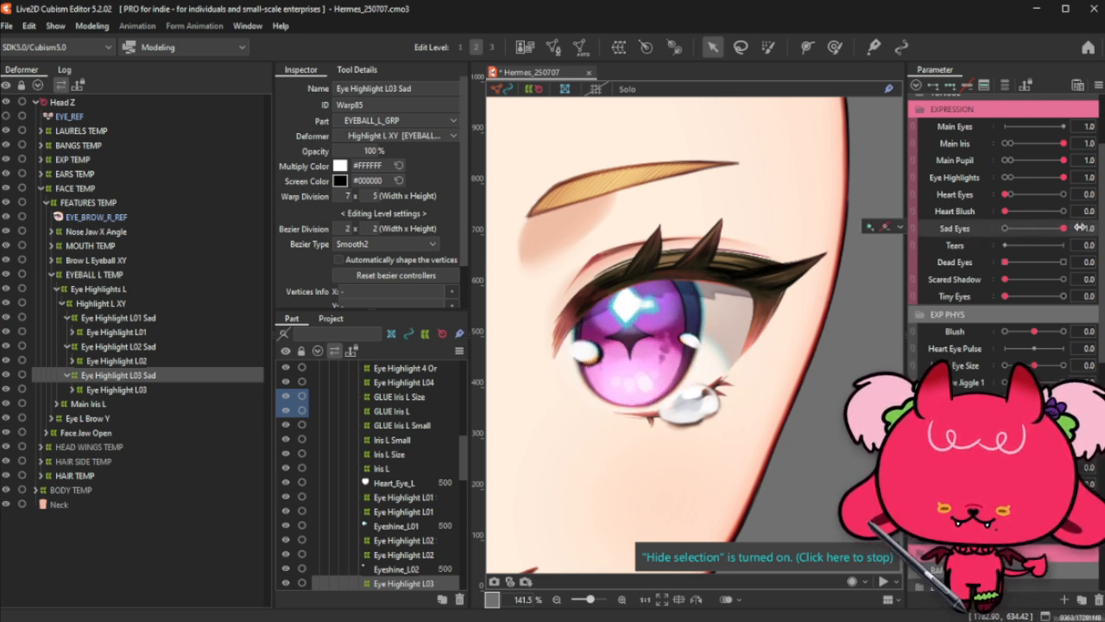
pyautogui.click(242, 317)
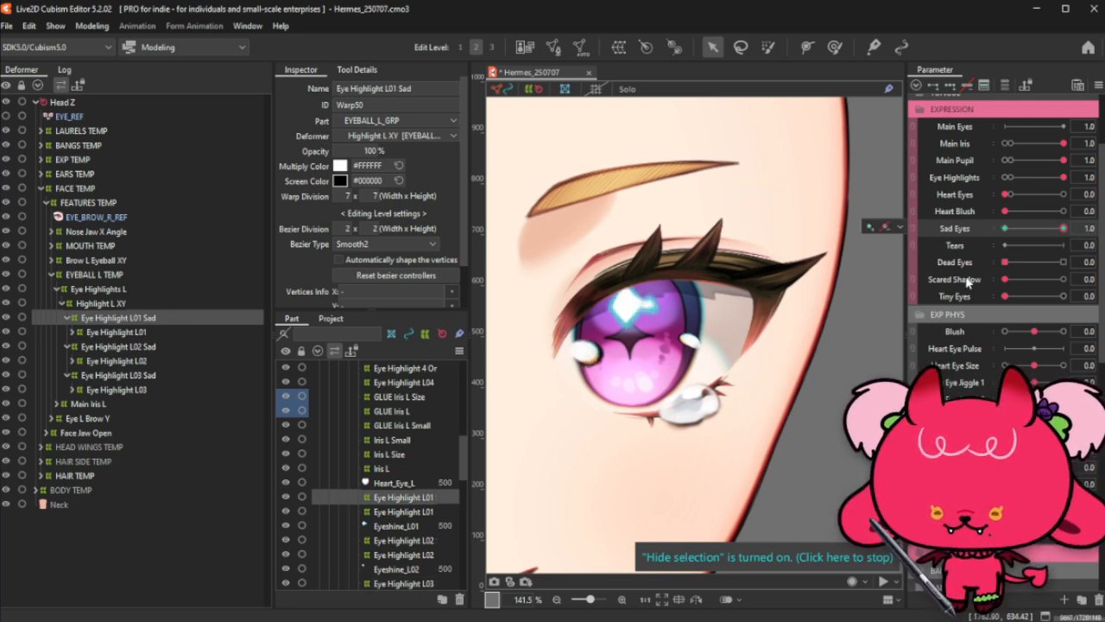
pyautogui.hotkey('ctrl', 'b')
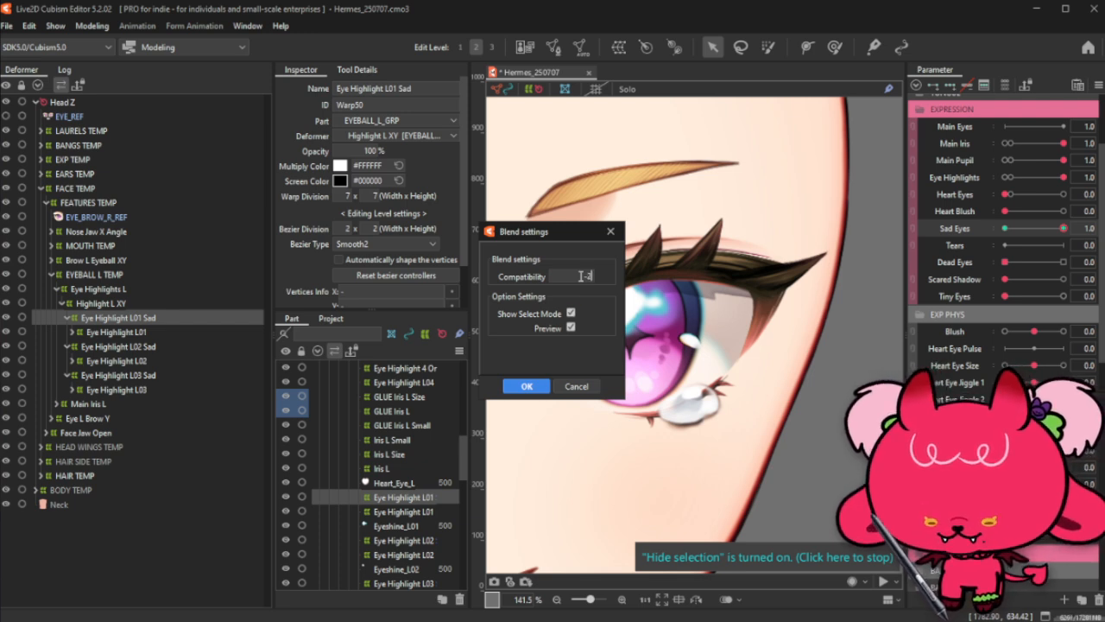
pyautogui.click(525, 387)
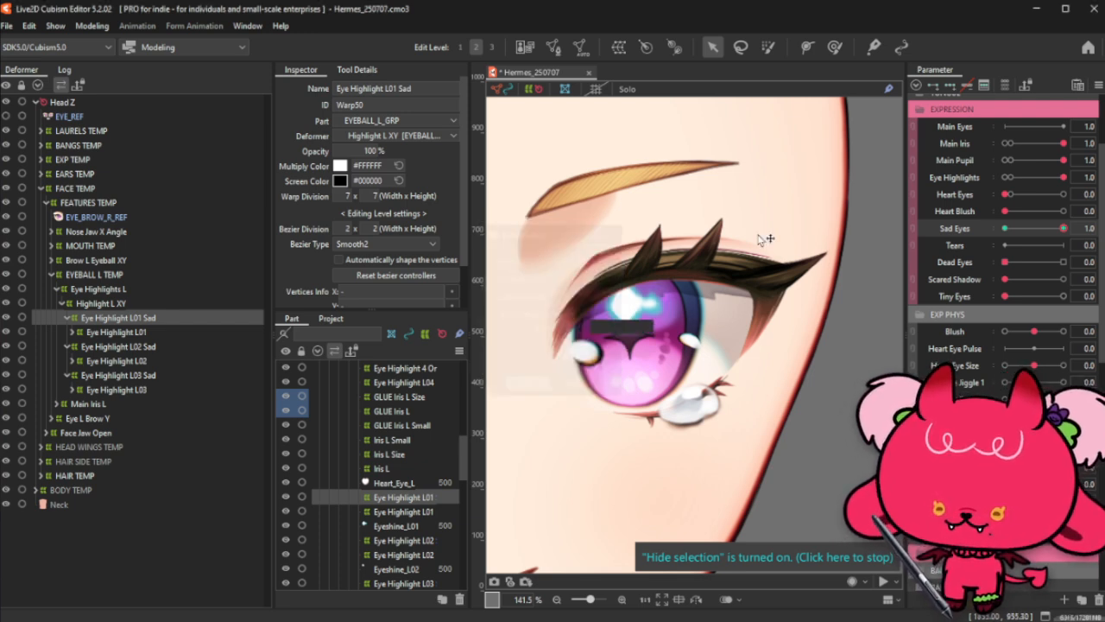
# Step: Enlarge the Eye Highlight L03 Sad warp and shift it toward the outer eye corner at Sad Eyes 1.0
pyautogui.scroll(-5, 704, 330)
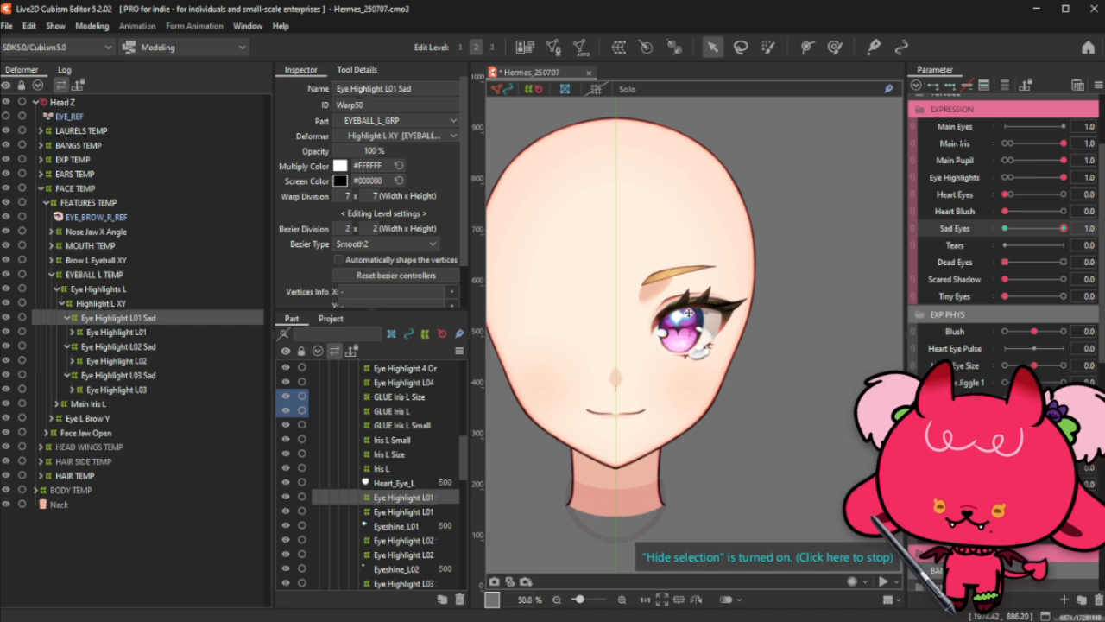
pyautogui.scroll(1, 688, 313)
pyautogui.click(147, 375)
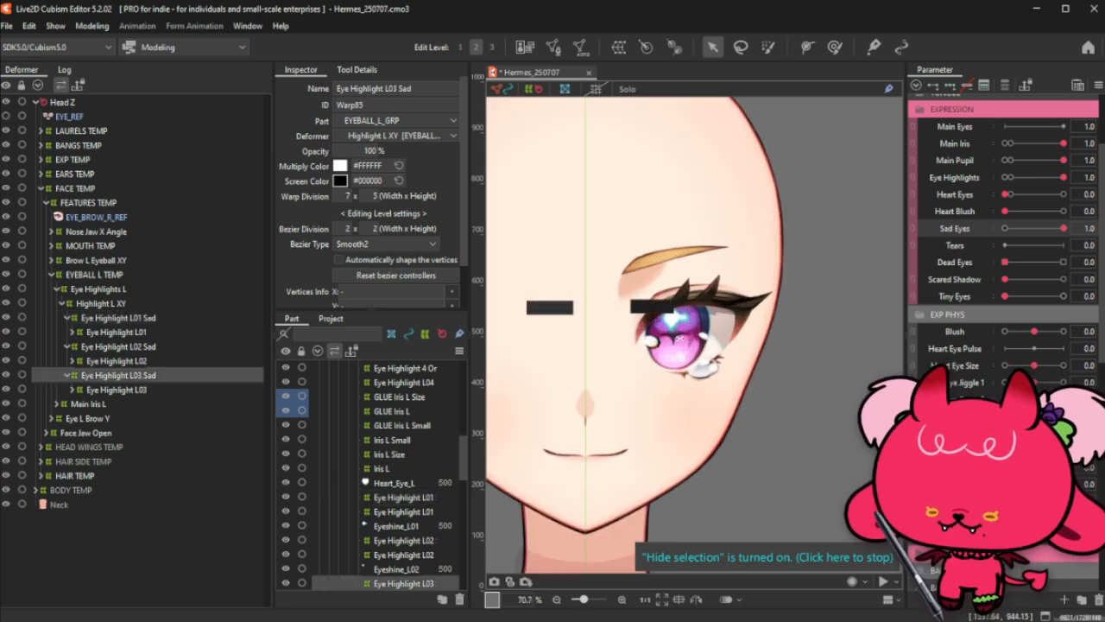
pyautogui.scroll(1, 714, 341)
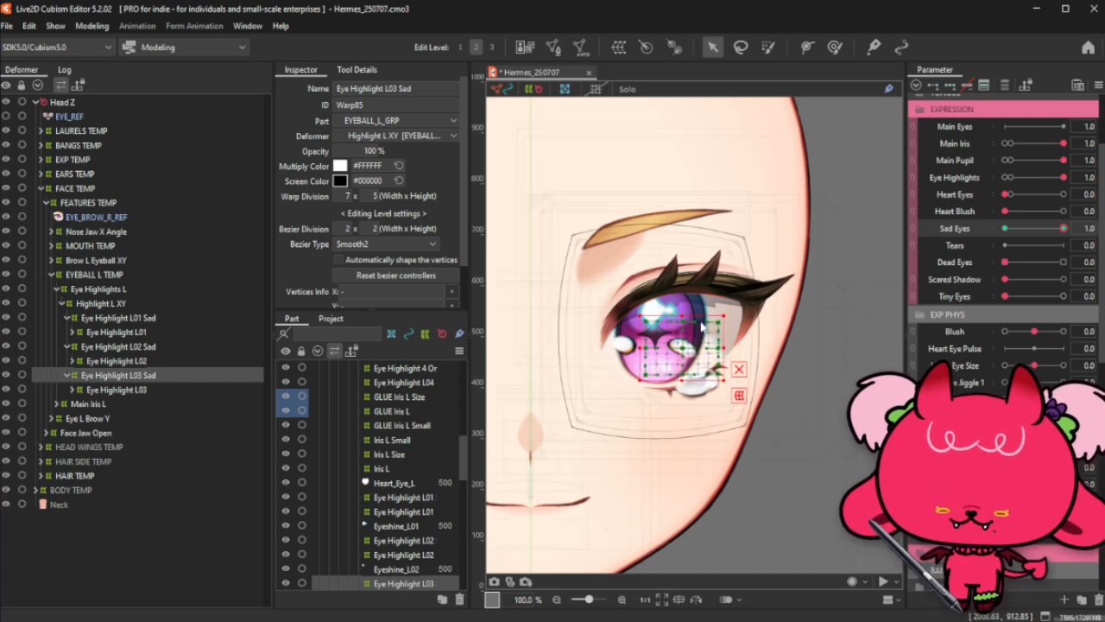
pyautogui.moveTo(695, 333); pyautogui.dragTo(698, 373)
pyautogui.moveTo(650, 338); pyautogui.dragTo(645, 339)
pyautogui.moveTo(696, 376); pyautogui.dragTo(696, 379)
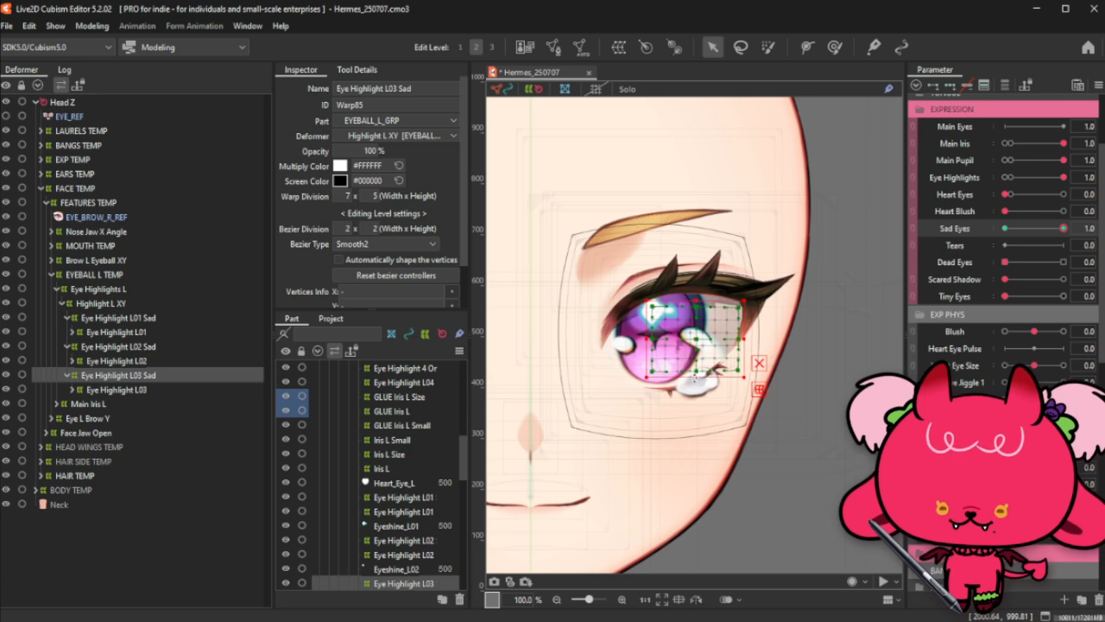
pyautogui.hotkey('ctrl', 't')
# Step: Preview a sad brow pose by setting BrowL Y to -1.0 and Brow L Inner to 1.0
pyautogui.scroll(-3, 738, 333)
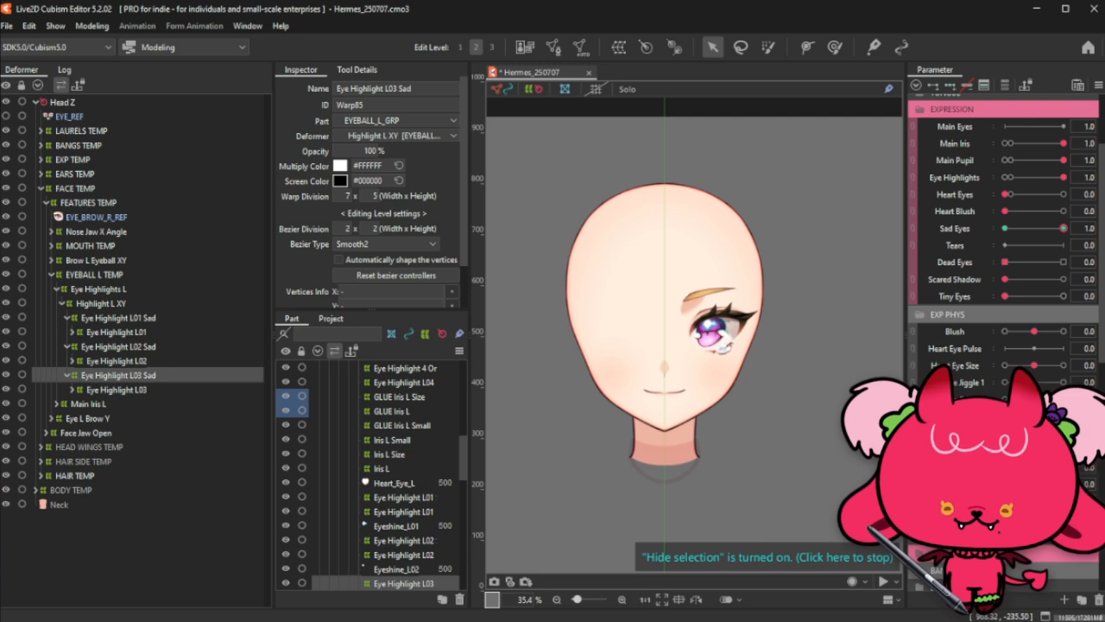
pyautogui.scroll(3, 1027, 224)
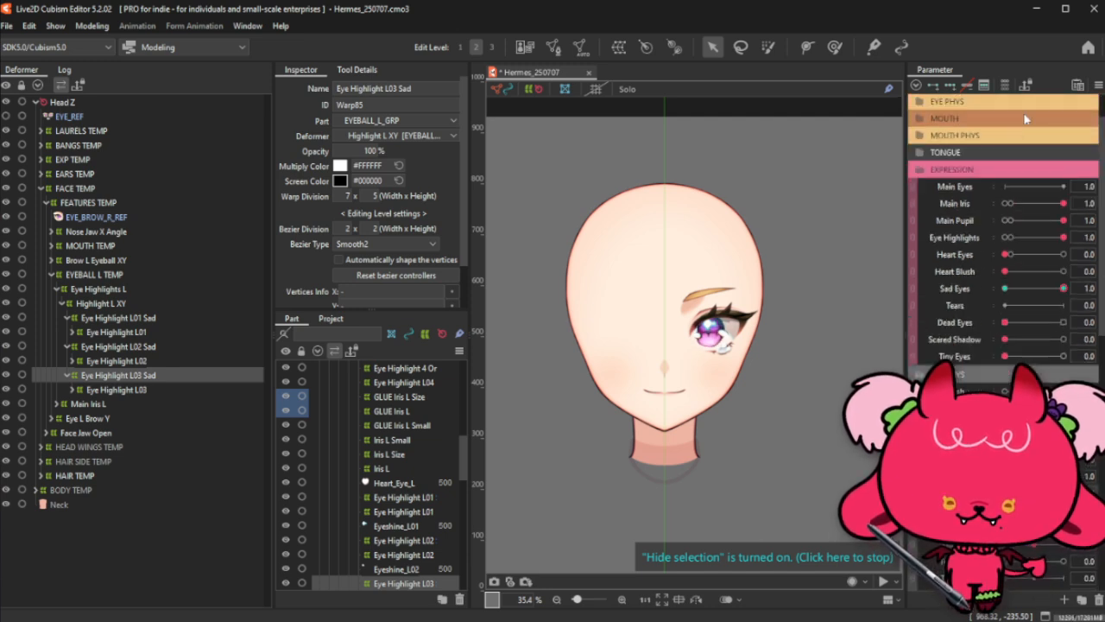
pyautogui.click(1025, 116)
pyautogui.moveTo(1034, 137); pyautogui.dragTo(1003, 151)
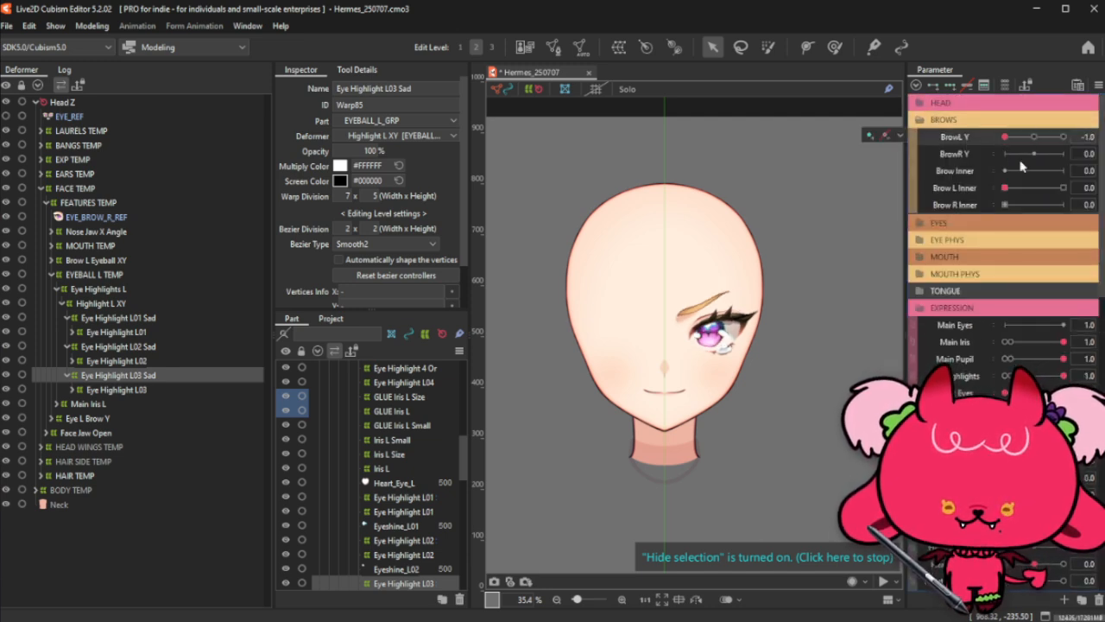
pyautogui.moveTo(1013, 198); pyautogui.dragTo(1062, 190)
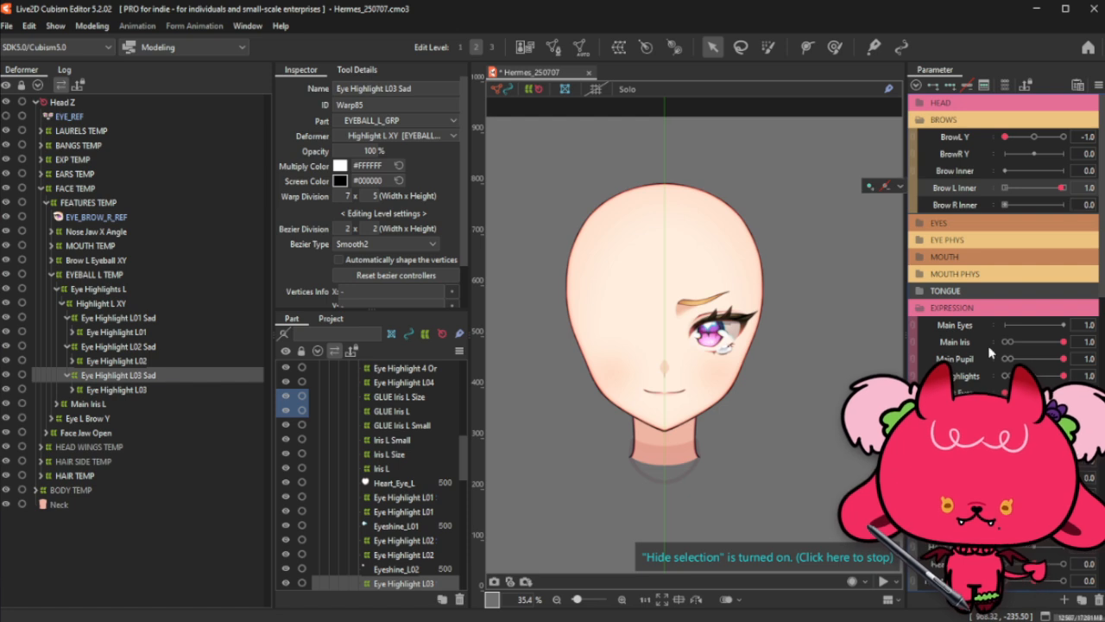
# Step: Set Mouth Form to -1.0 to preview the crying eye together with a frown
pyautogui.scroll(3, 716, 345)
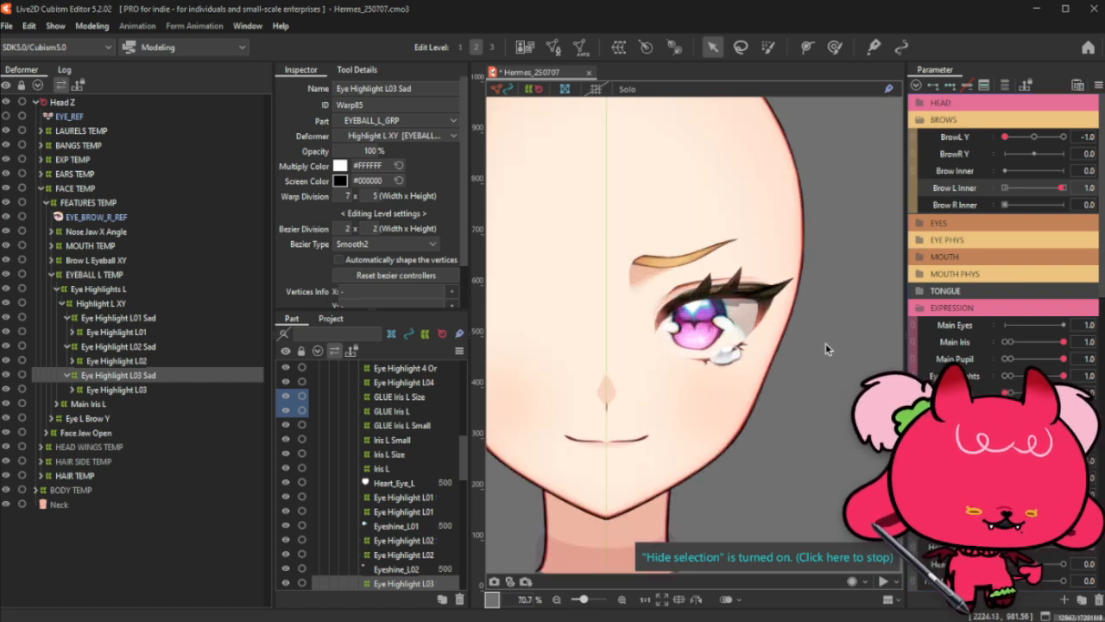
pyautogui.scroll(-3, 1002, 216)
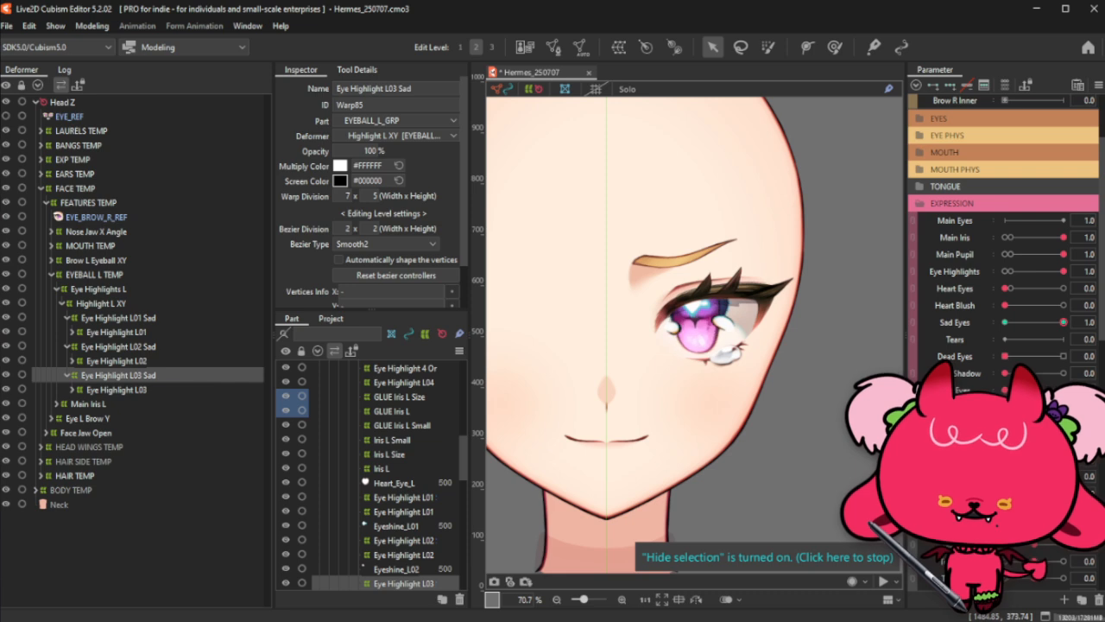
pyautogui.scroll(3, 1002, 215)
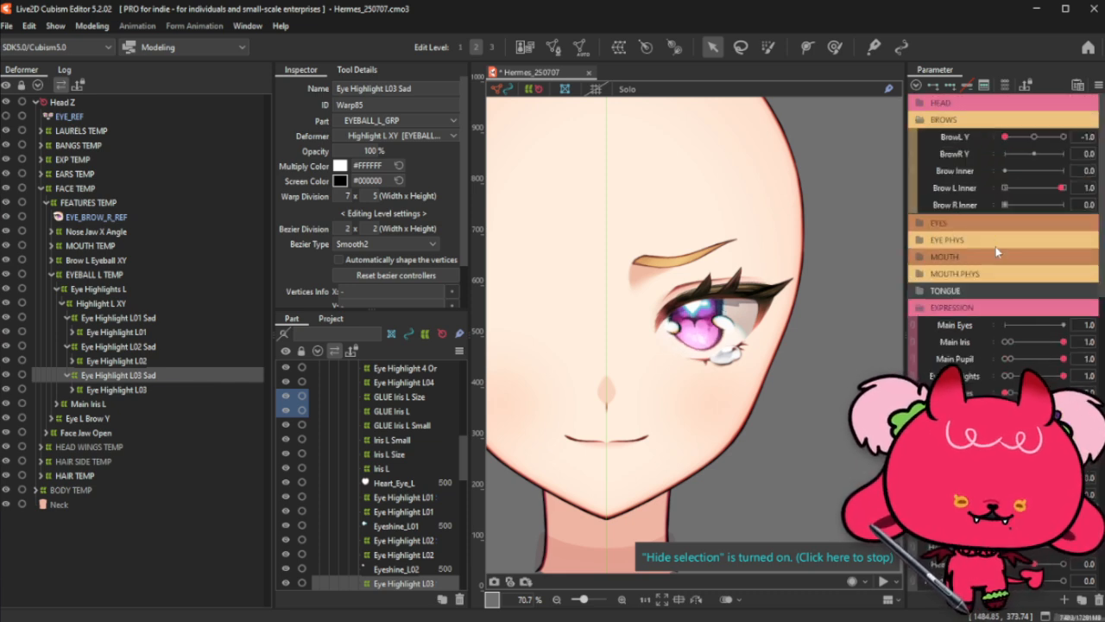
pyautogui.click(996, 255)
pyautogui.moveTo(1028, 316); pyautogui.dragTo(1002, 312)
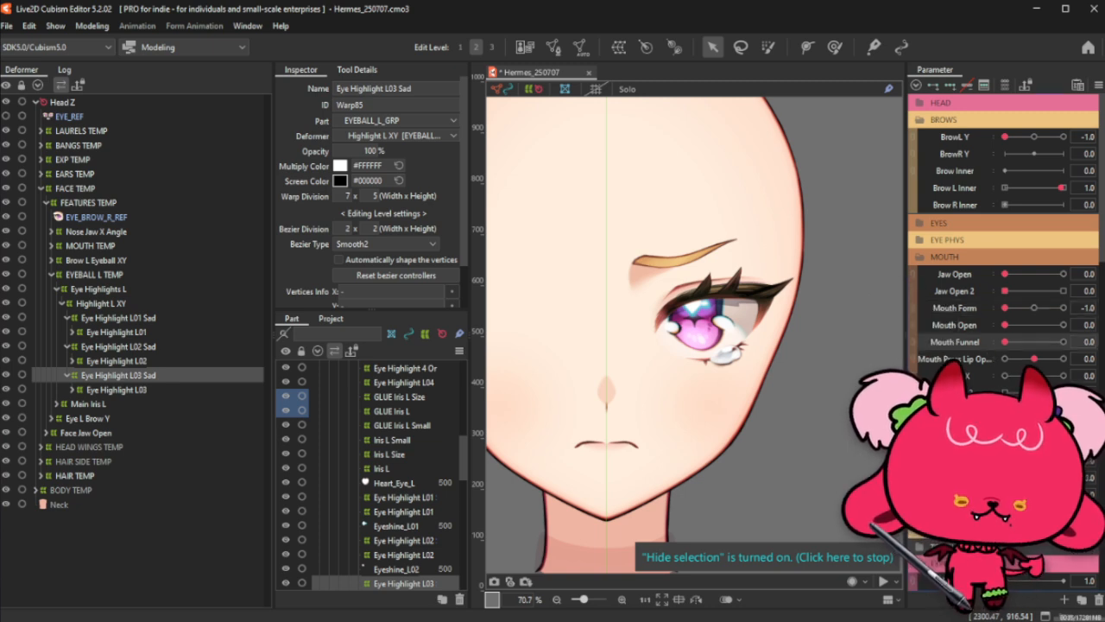
pyautogui.scroll(-1, 753, 283)
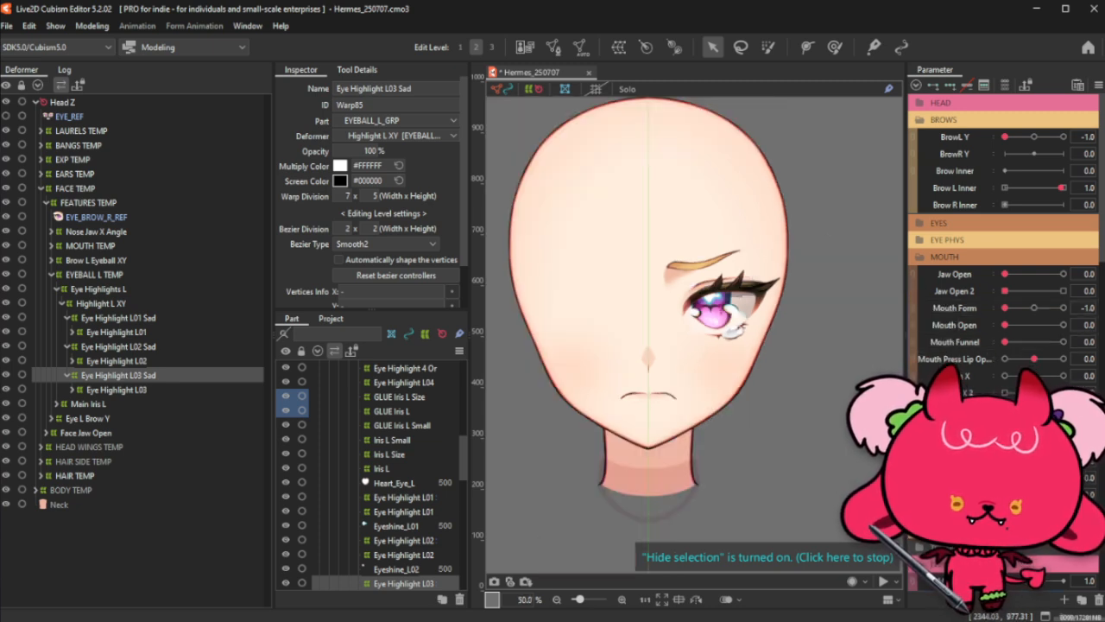
# Step: Test EyeL Squint, return it to 0.0, and lower Eyeball Y to preview the sad eye looking down
pyautogui.scroll(-2, 993, 322)
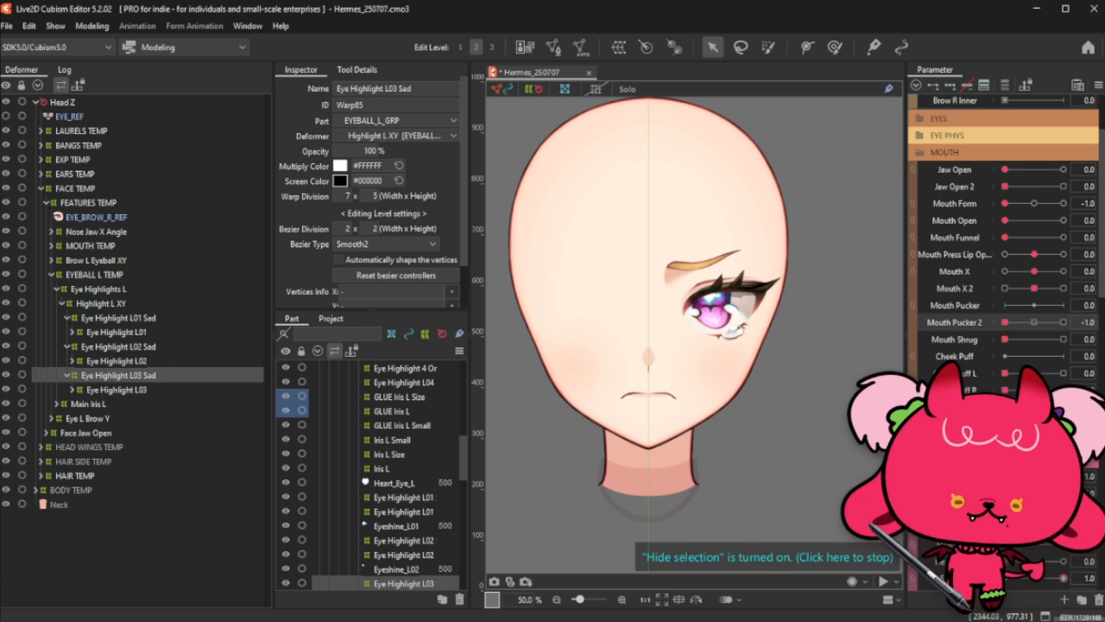
pyautogui.scroll(1, 1001, 197)
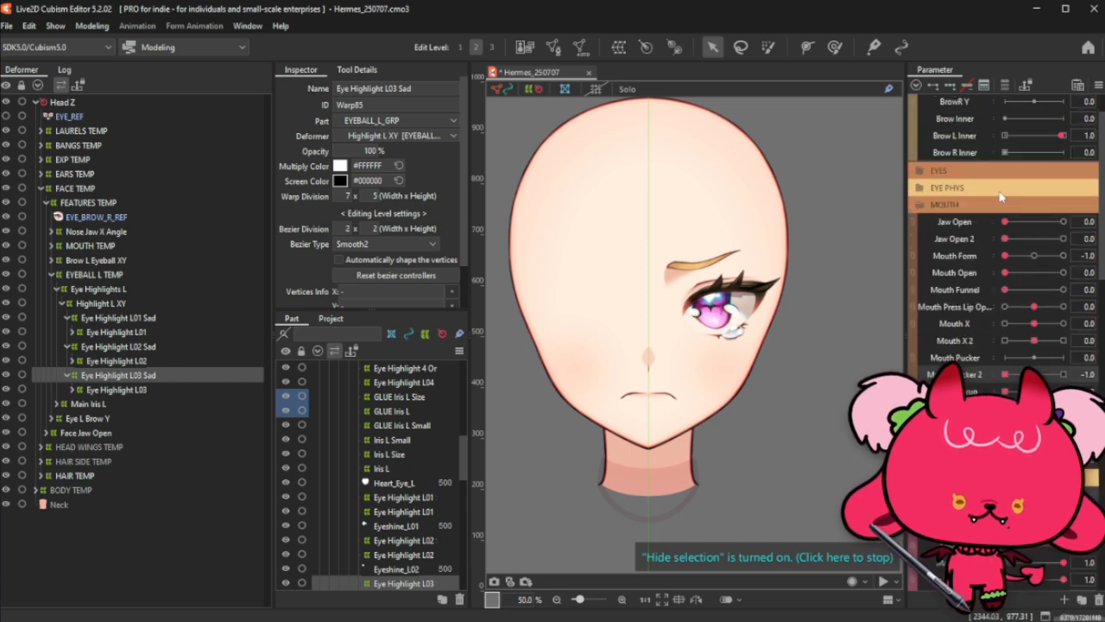
pyautogui.click(1012, 176)
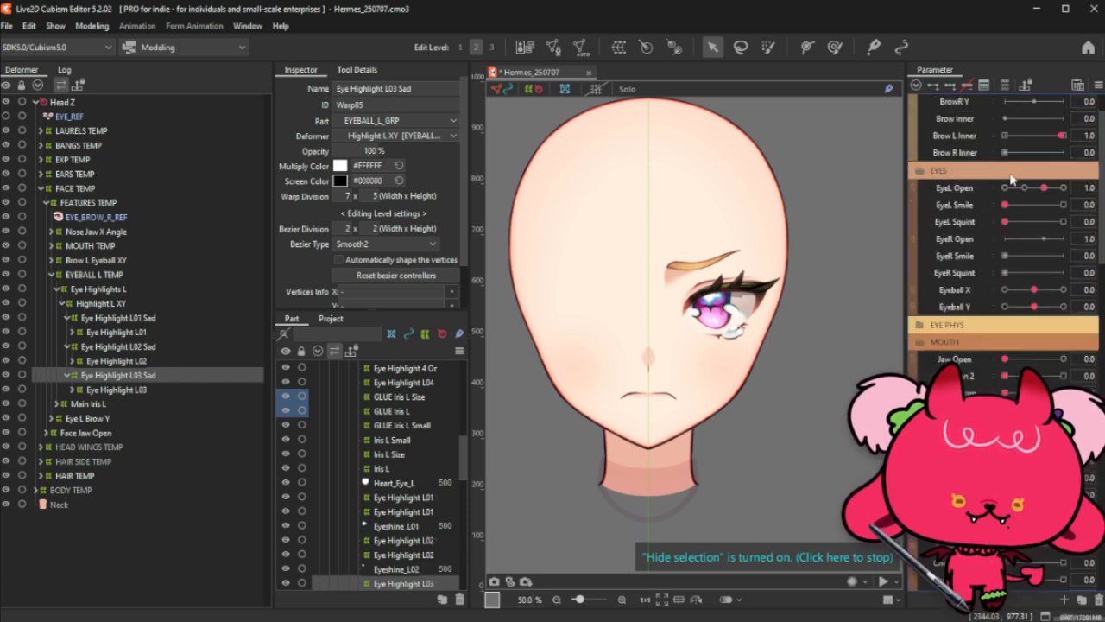
pyautogui.moveTo(1011, 222); pyautogui.dragTo(1000, 250)
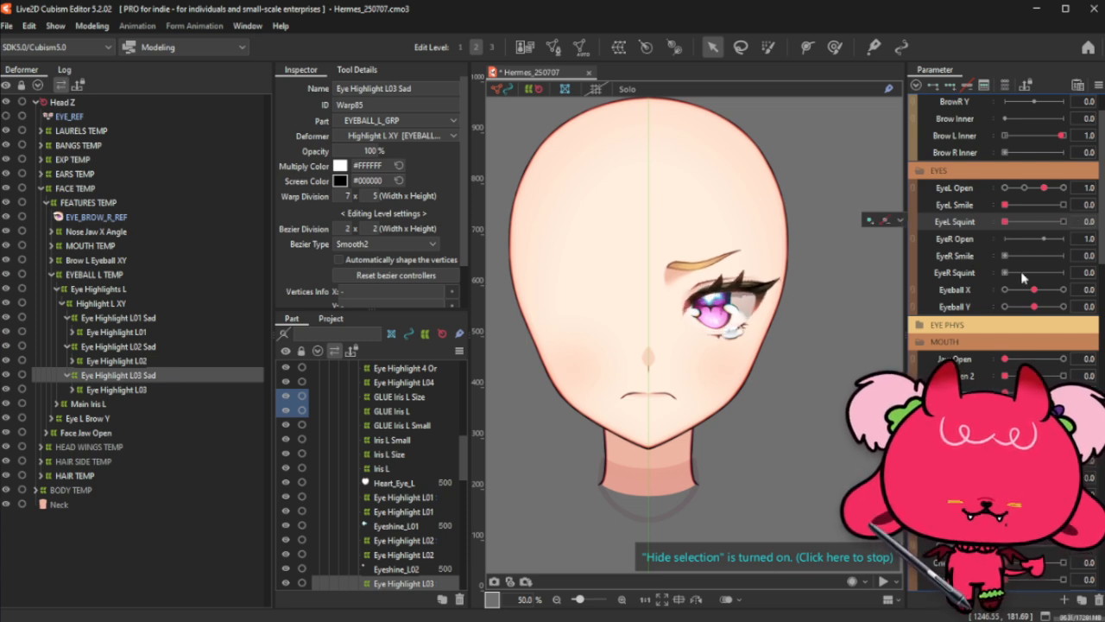
pyautogui.scroll(-6, 1051, 343)
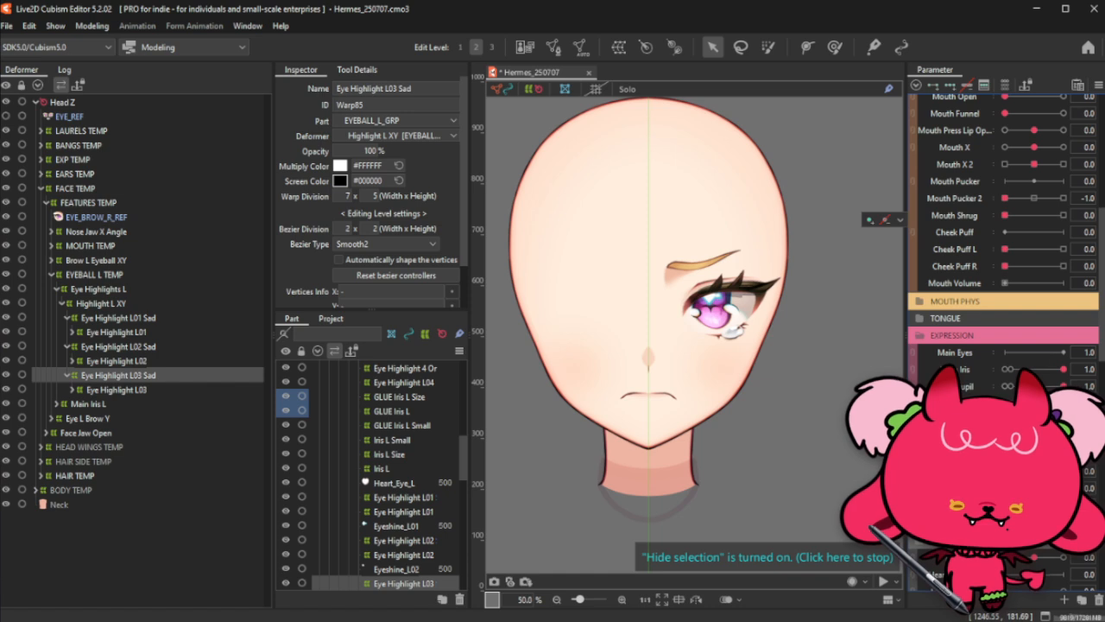
pyautogui.scroll(6, 1020, 201)
pyautogui.scroll(3, 1024, 274)
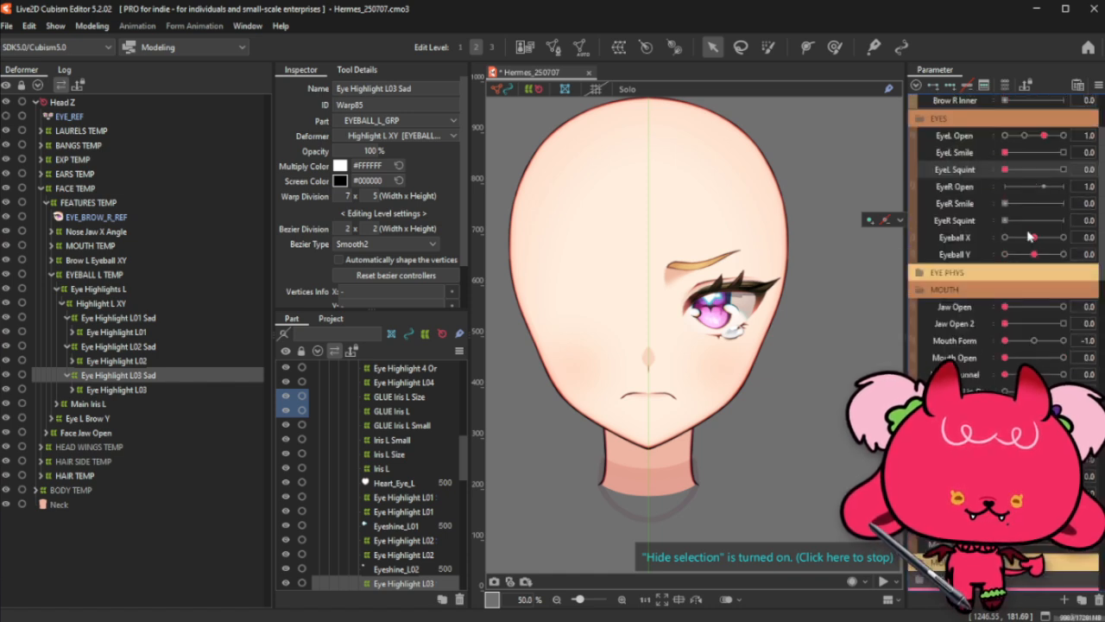
pyautogui.moveTo(1034, 255); pyautogui.dragTo(1027, 265)
pyautogui.scroll(-10, 1036, 276)
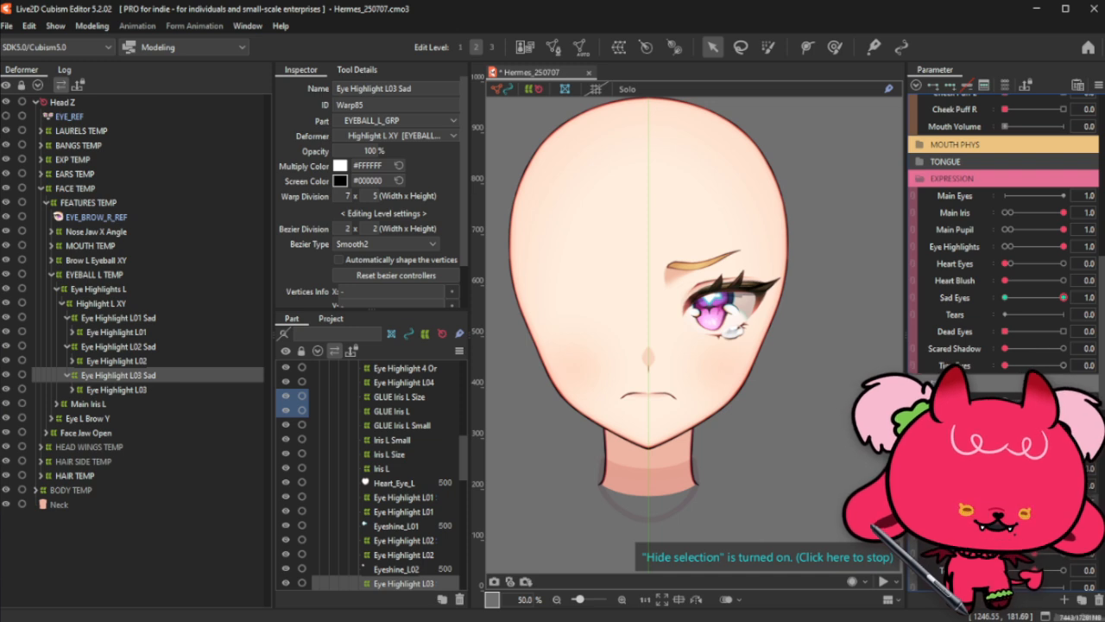
# Step: Reset the parameters to their defaults and scrub Sad Eyes between 0.0 and 1.0 to check the eye highlights, ending at 0.0
pyautogui.click(1098, 87)
pyautogui.click(1017, 105)
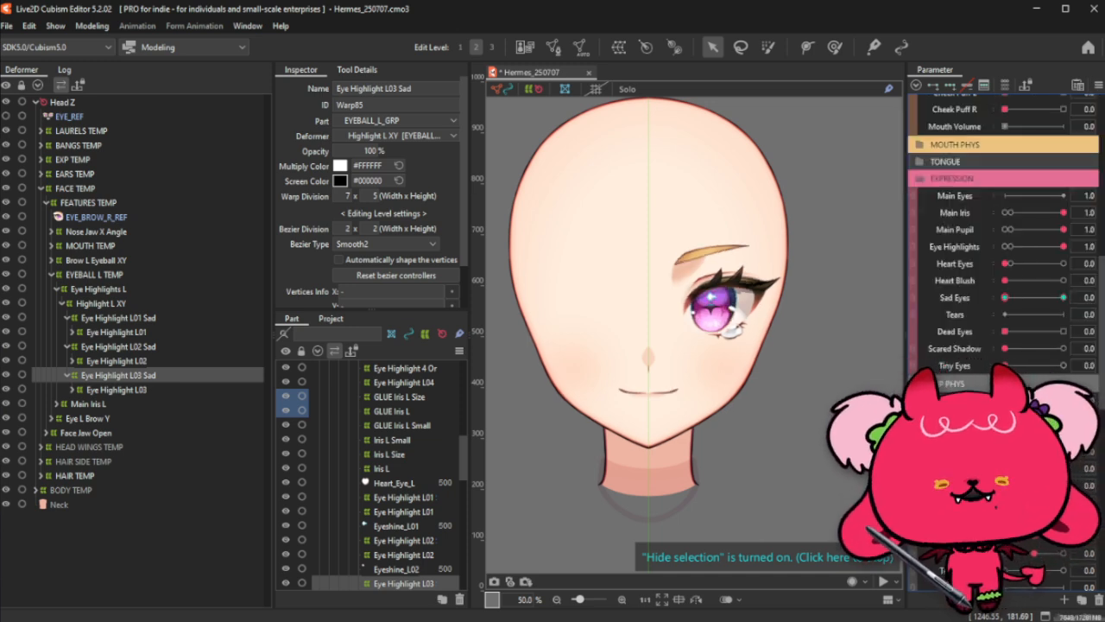
pyautogui.scroll(-1, 1002, 259)
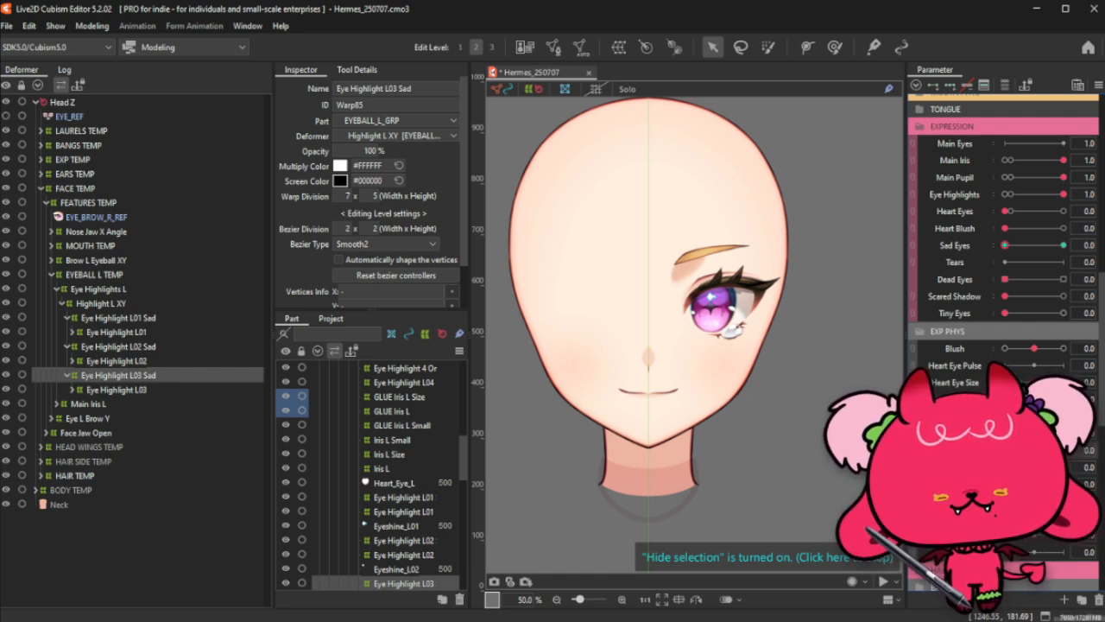
pyautogui.moveTo(1024, 248); pyautogui.dragTo(1067, 266)
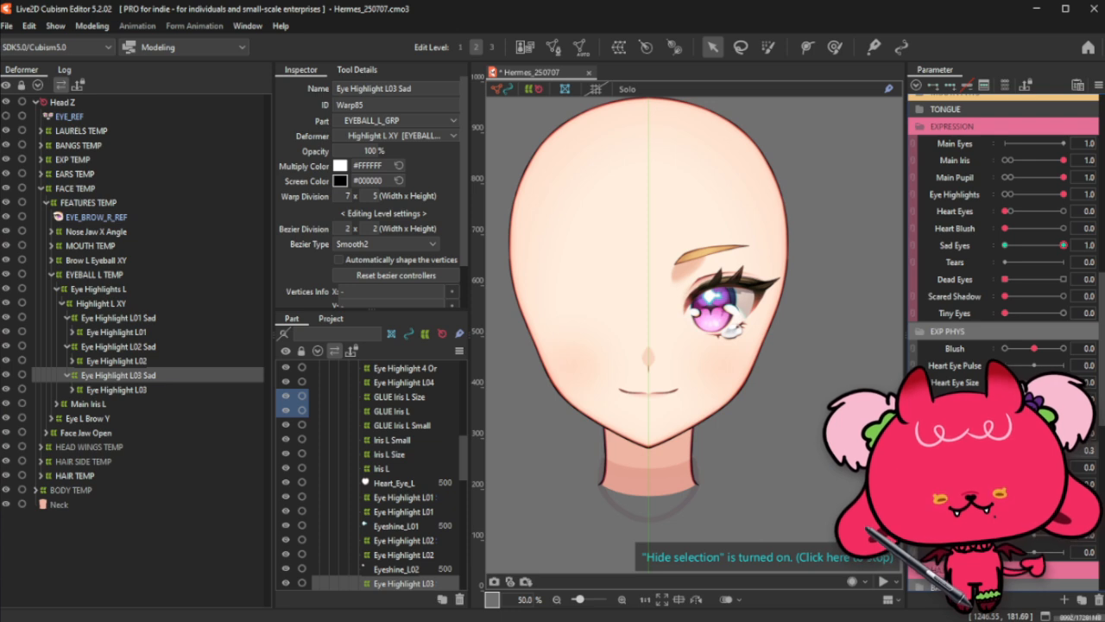
pyautogui.moveTo(1024, 245); pyautogui.dragTo(1096, 255)
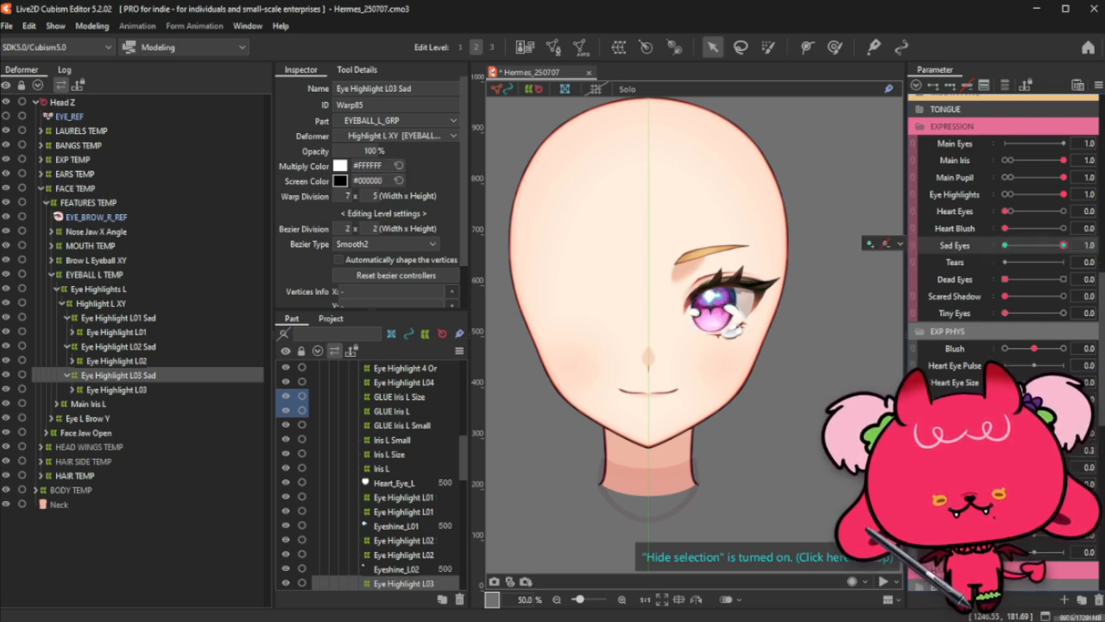
pyautogui.moveTo(1018, 250); pyautogui.dragTo(1075, 256)
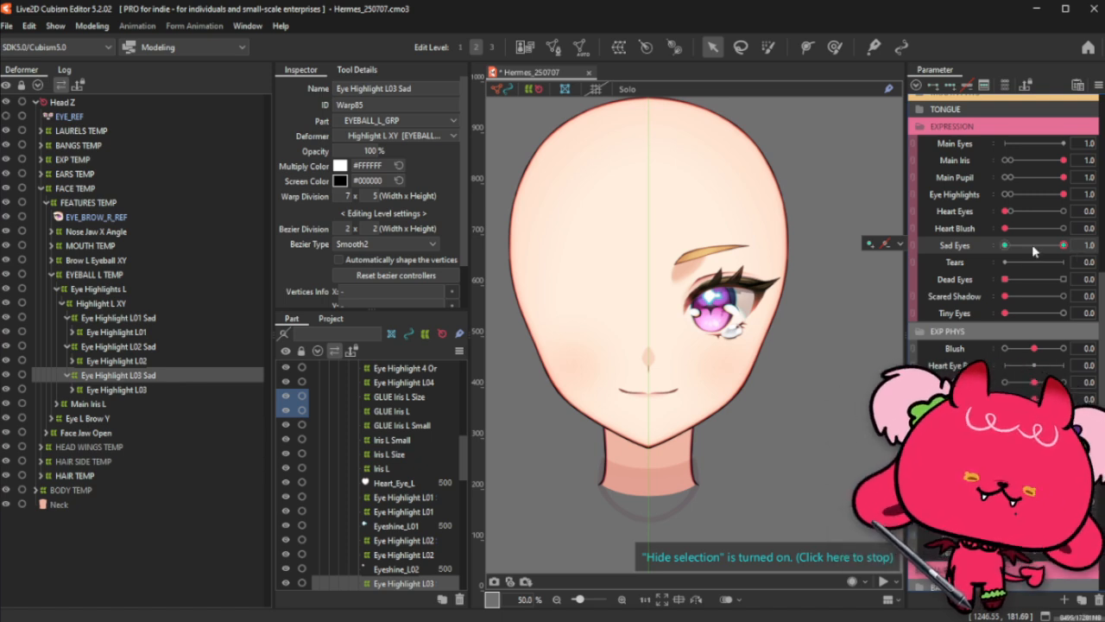
pyautogui.moveTo(1033, 246); pyautogui.dragTo(1004, 246)
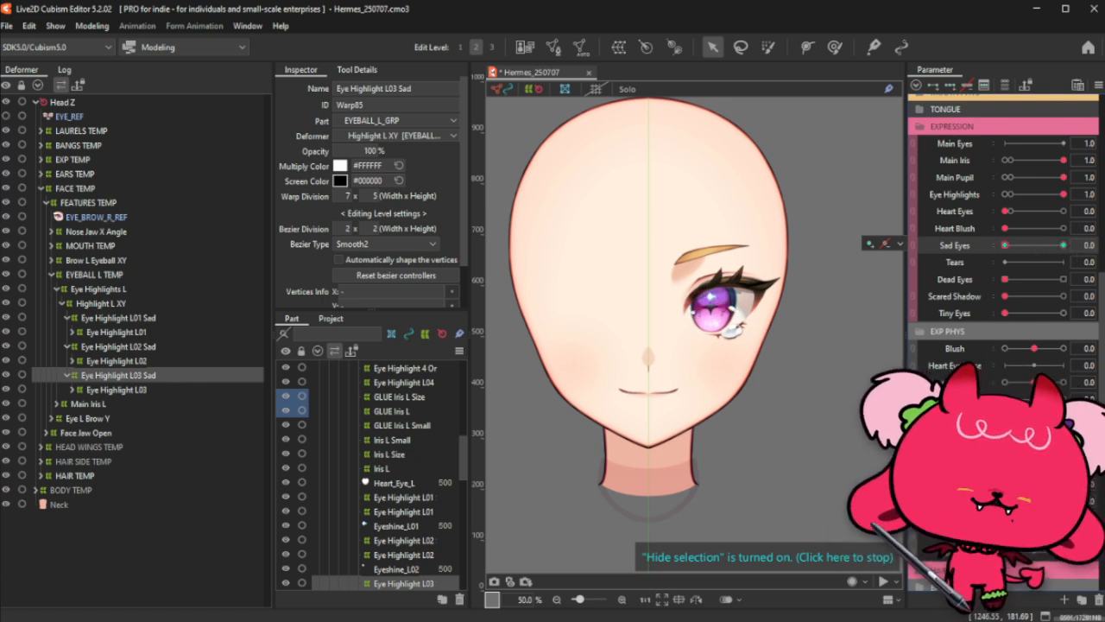
pyautogui.click(1097, 85)
pyautogui.click(947, 109)
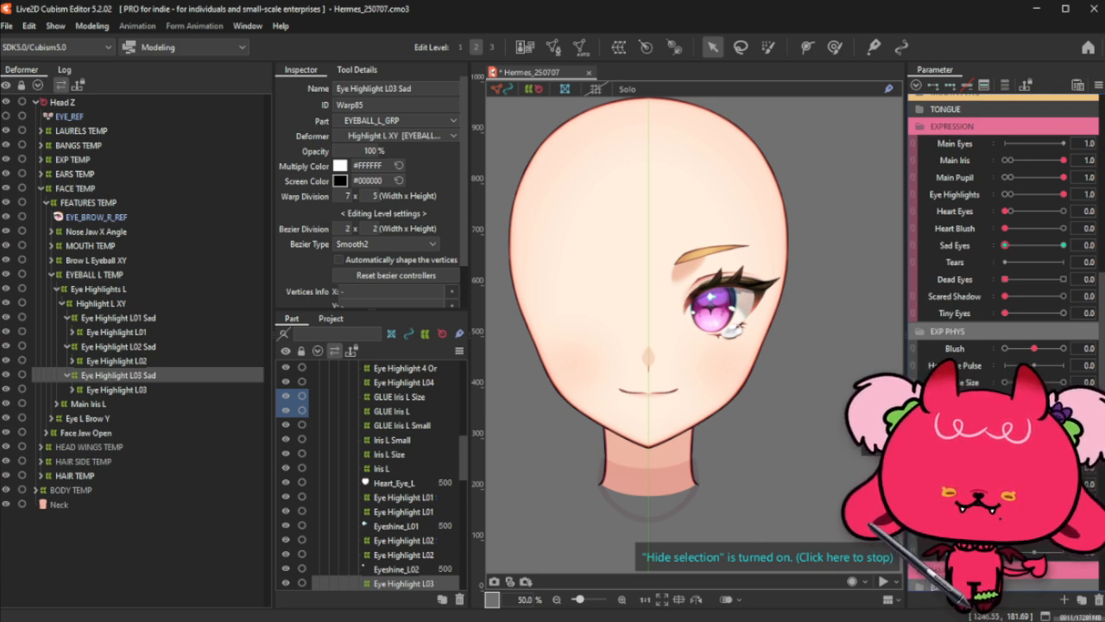
# Step: Move the Crying Eye Rotate and Crying Eye Static deformers' keys from the upper Cry Eye Rotate parameter to the other Cry Eye Rotate parameter
pyautogui.hotkey('ctrl', 'z')
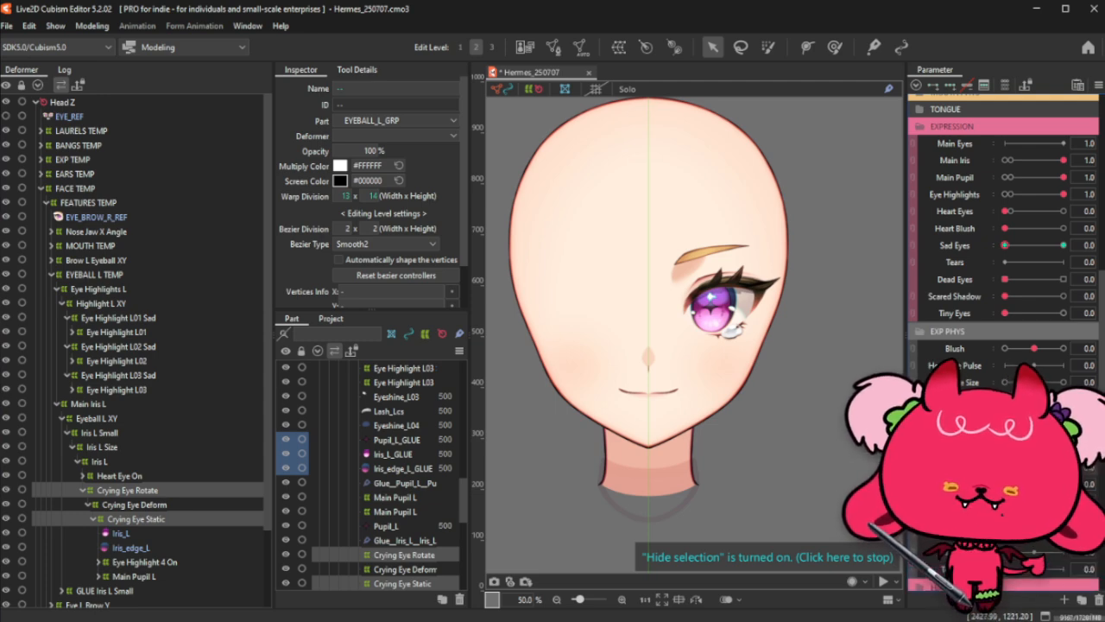
pyautogui.scroll(-3, 1002, 293)
pyautogui.click(1003, 294)
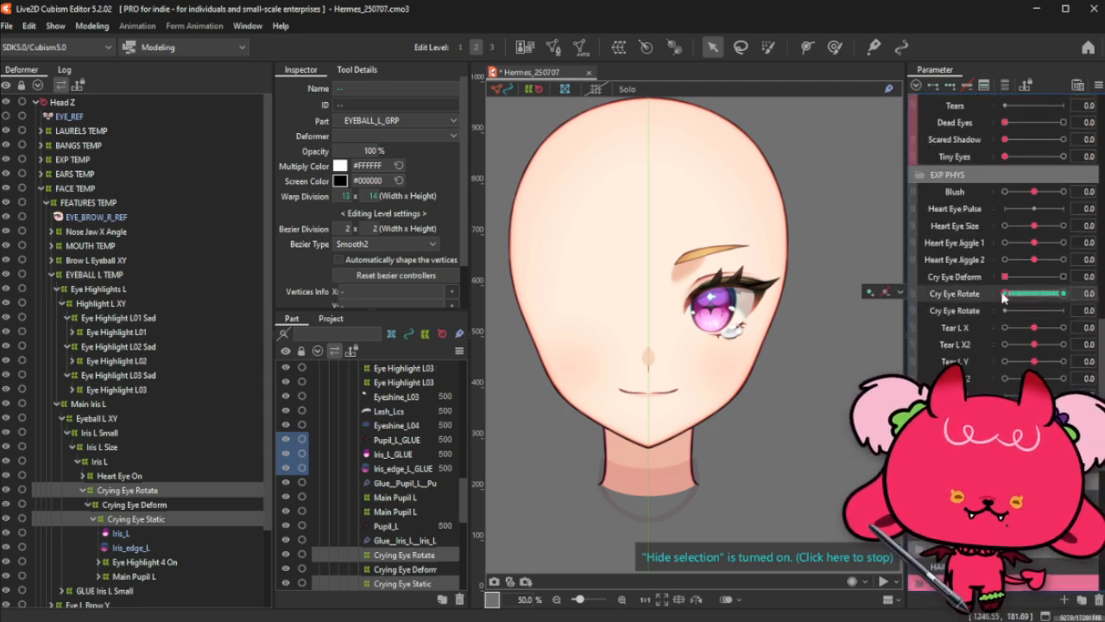
pyautogui.click(900, 291)
pyautogui.click(918, 342)
pyautogui.scroll(-8, 543, 378)
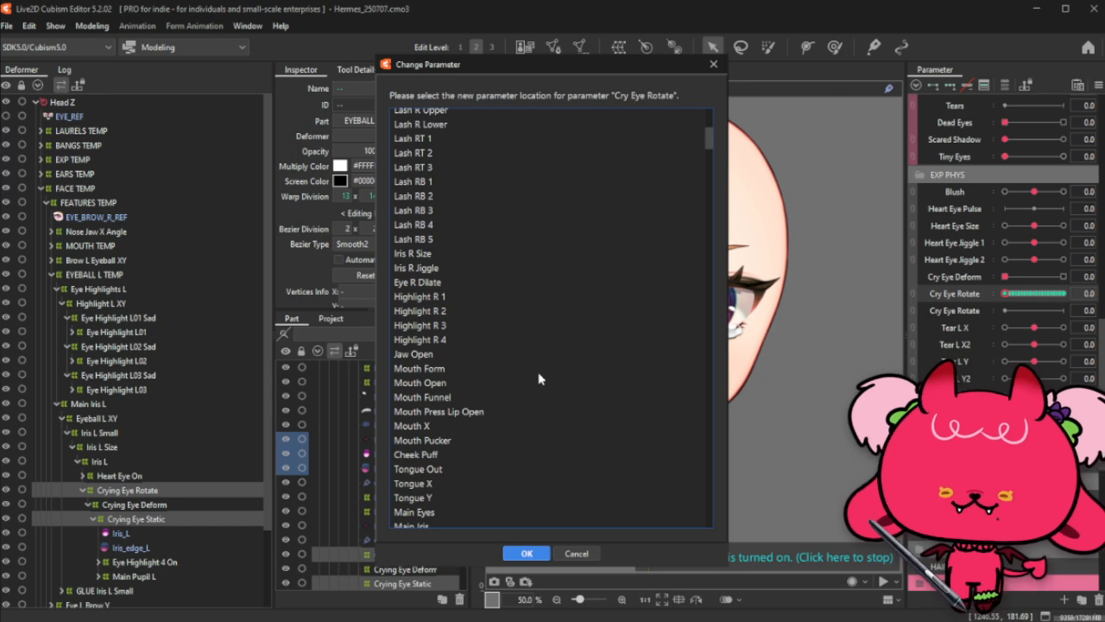
pyautogui.scroll(-6, 539, 378)
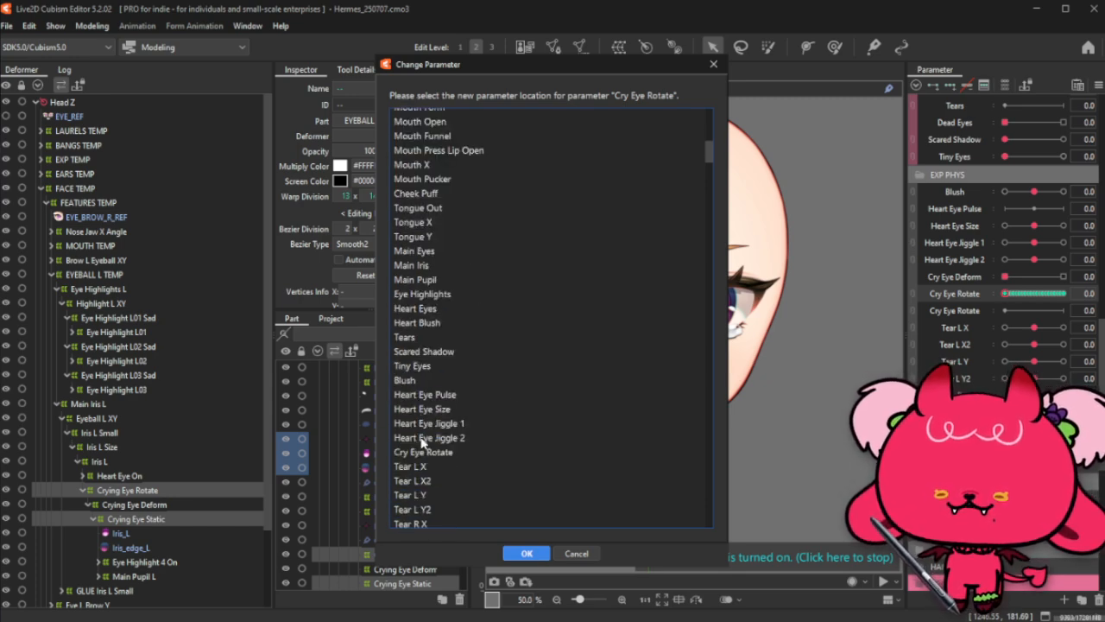
pyautogui.click(423, 452)
pyautogui.click(523, 553)
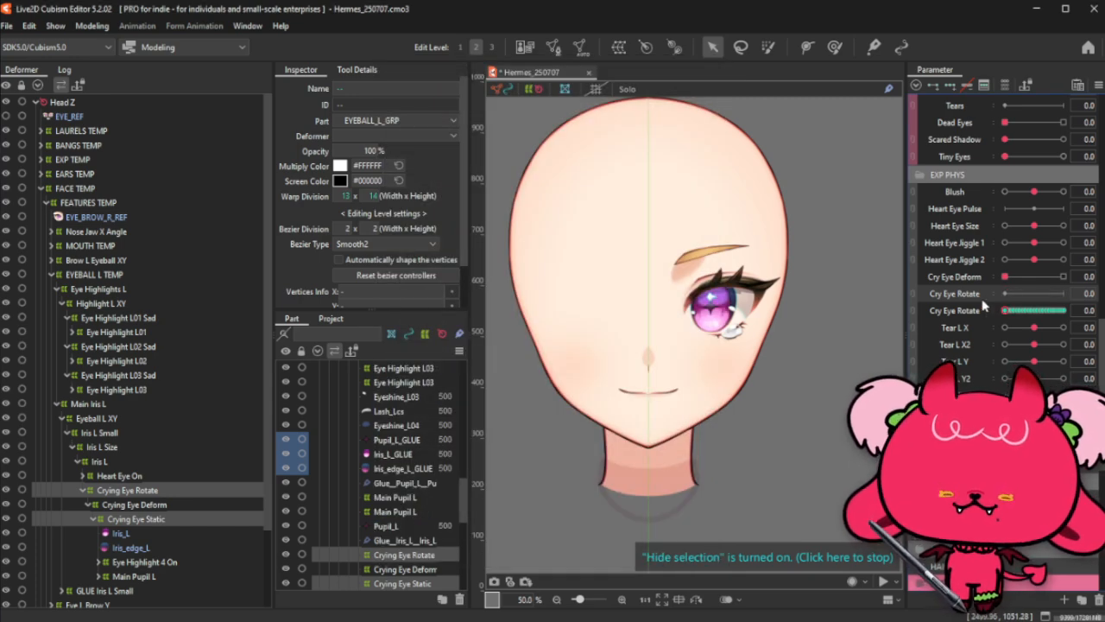
# Step: Add minimum and maximum keys to the blend shape Cry Eye Rotate parameter and try to edit its keyforms manually
pyautogui.rightClick(982, 304)
pyautogui.click(1005, 302)
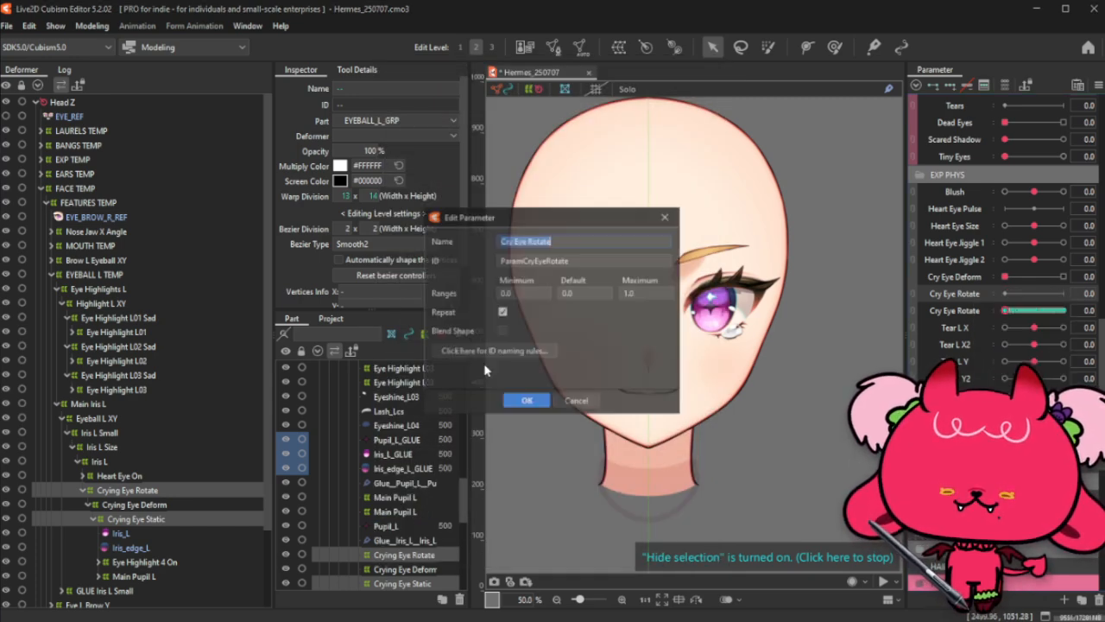
pyautogui.click(526, 401)
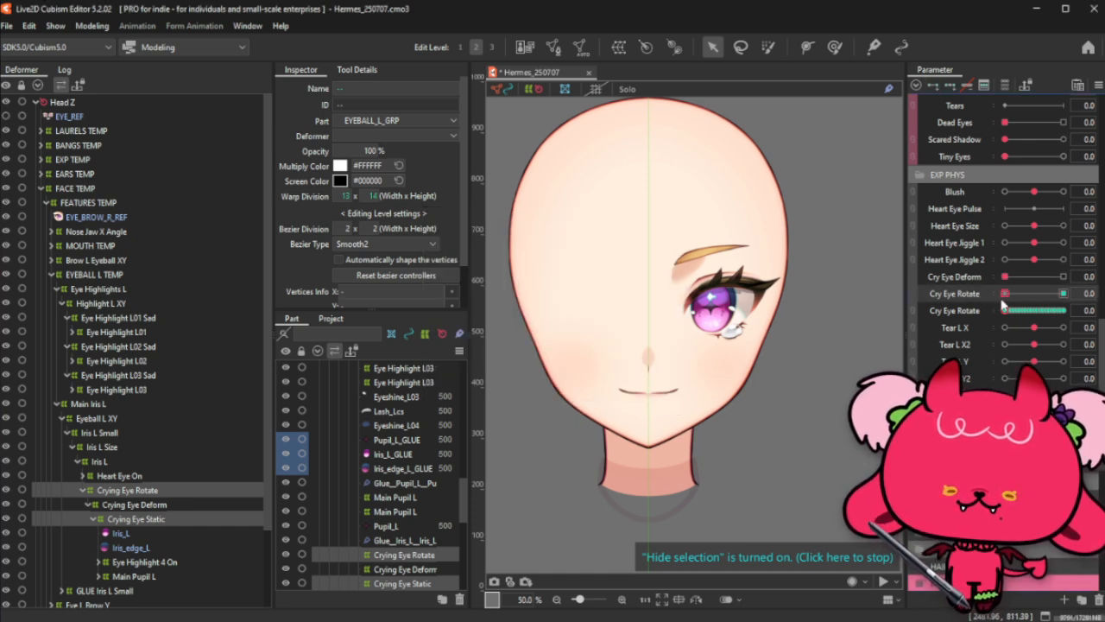
pyautogui.click(951, 296)
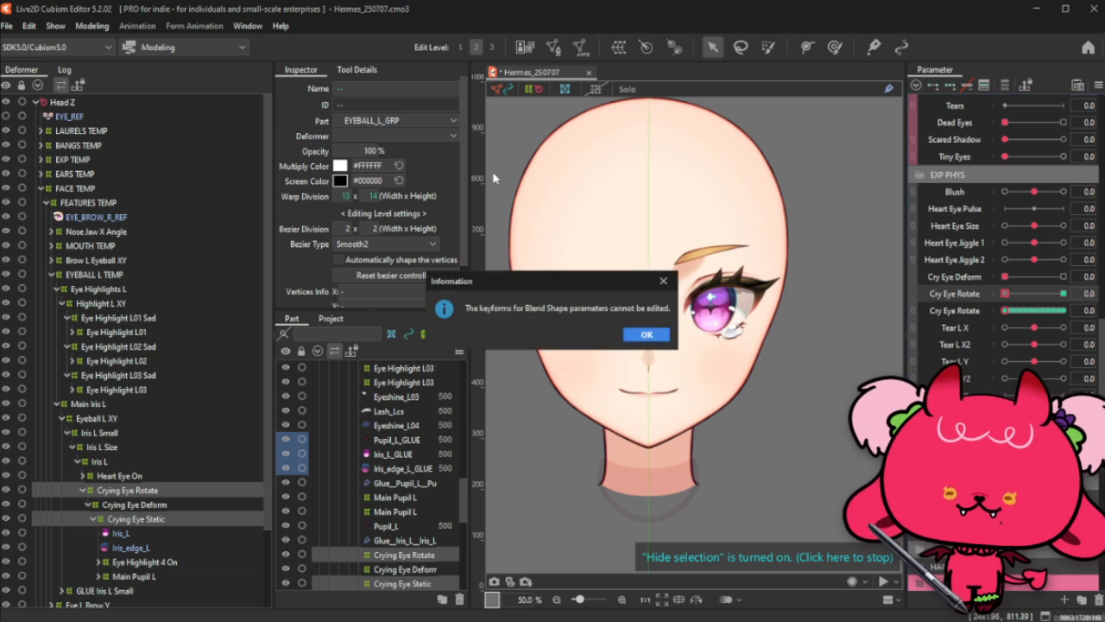
pyautogui.click(663, 281)
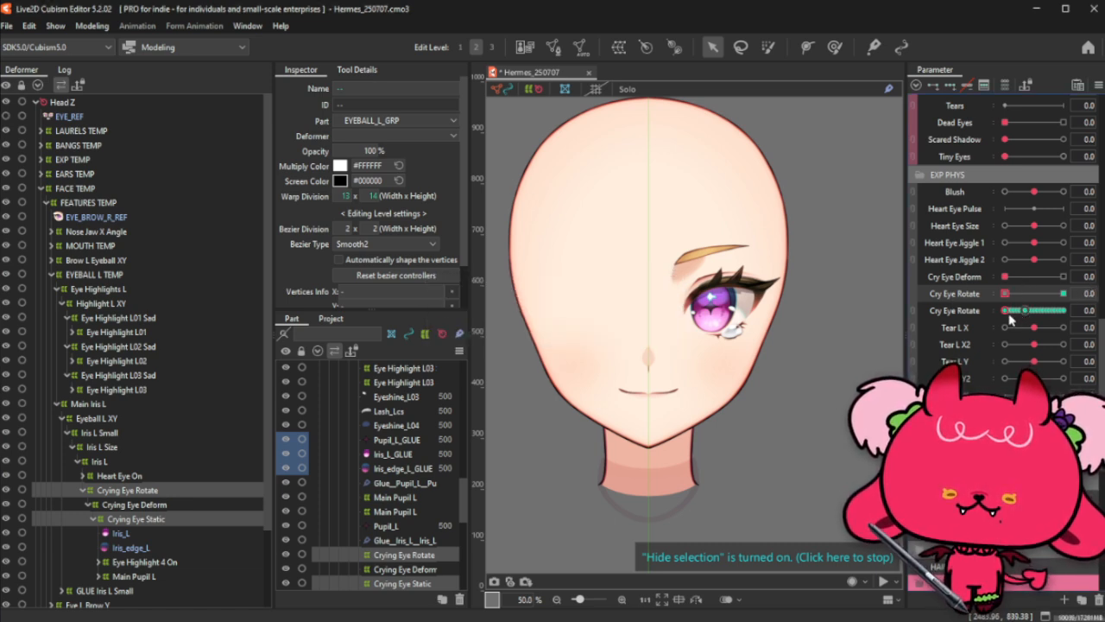
# Step: Widen the parameter sliders and add a key midway between 0.0 and 0.1 on the blend shape Cry Eye Rotate
pyautogui.moveTo(995, 312); pyautogui.dragTo(961, 312)
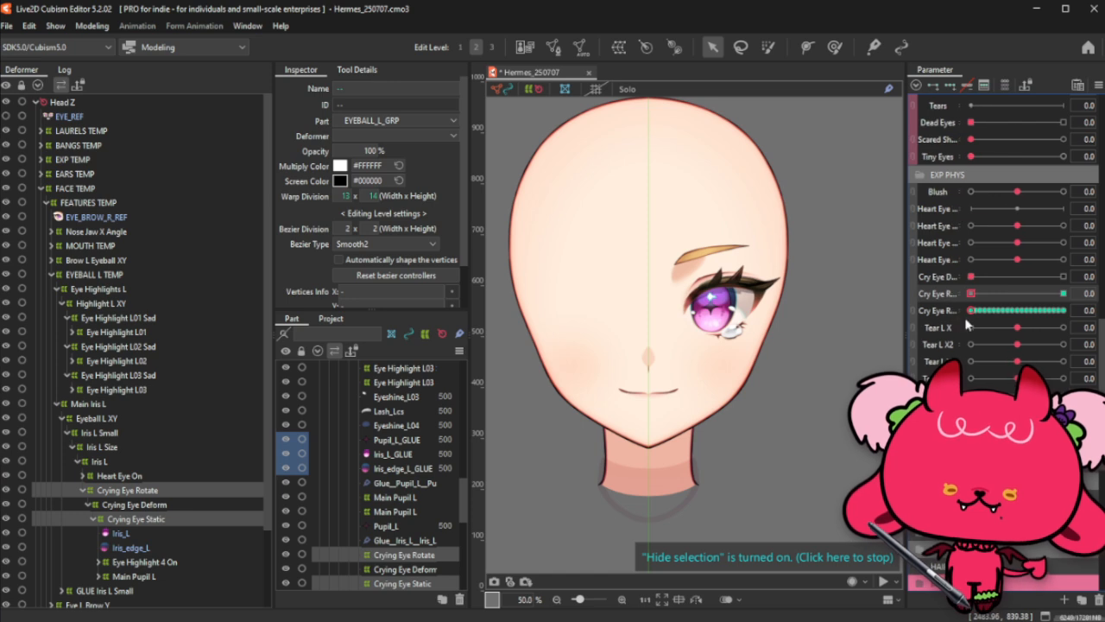
pyautogui.click(1077, 292)
pyautogui.write('.1')
pyautogui.press('Return')
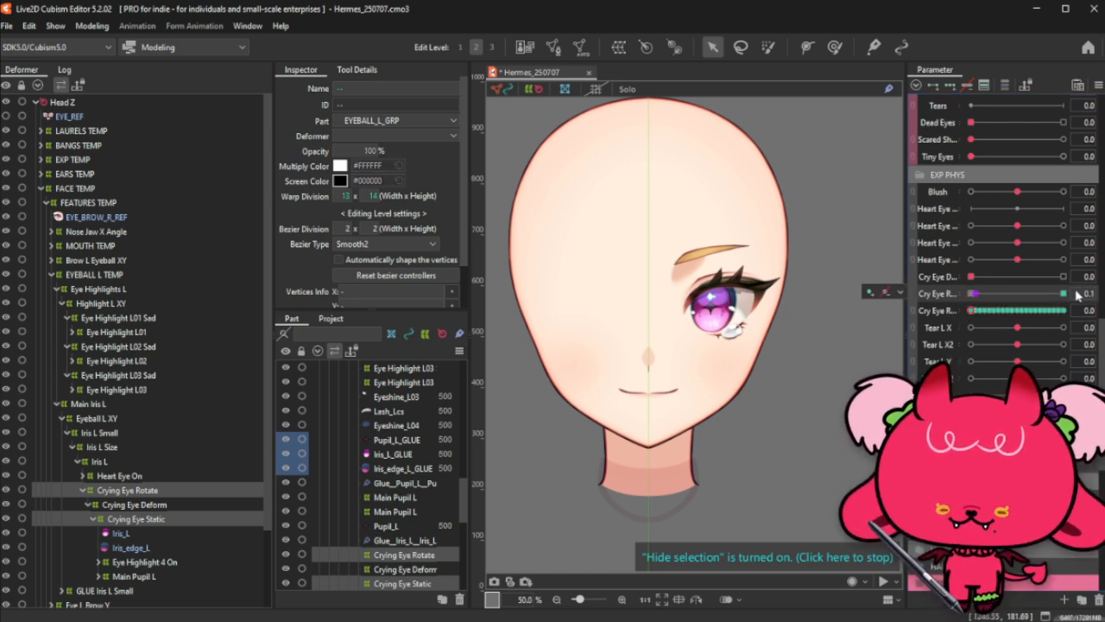
pyautogui.hotkey('ctrl', 'k')
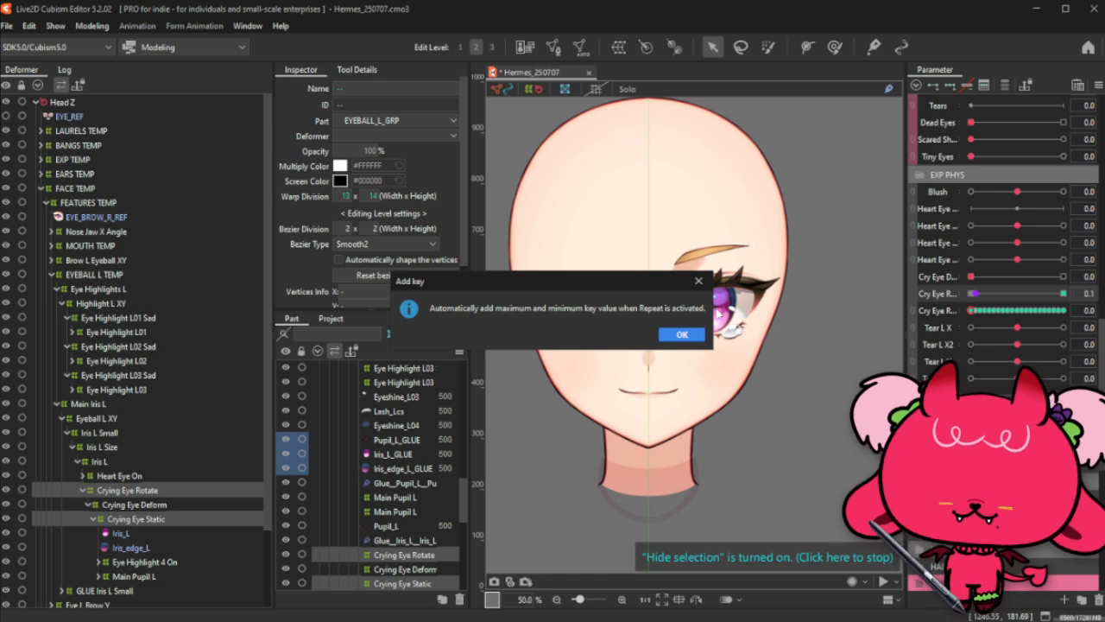
pyautogui.click(674, 335)
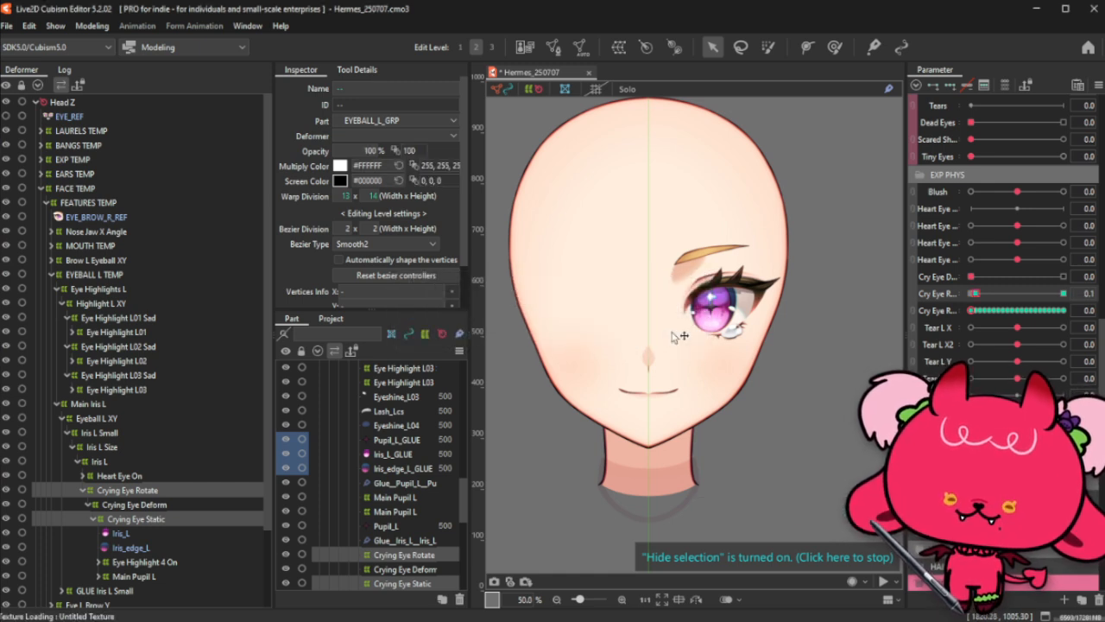
# Step: Add a key at 0.1 to the blend shape Cry Eye Rotate parameter
pyautogui.click(1076, 292)
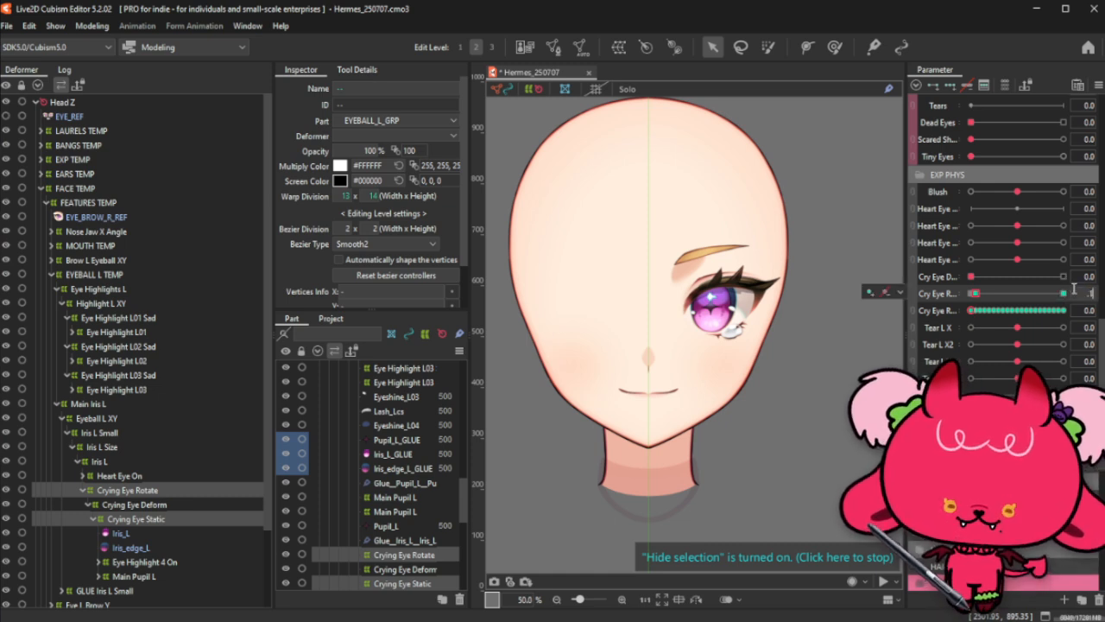
pyautogui.click(874, 294)
pyautogui.click(872, 293)
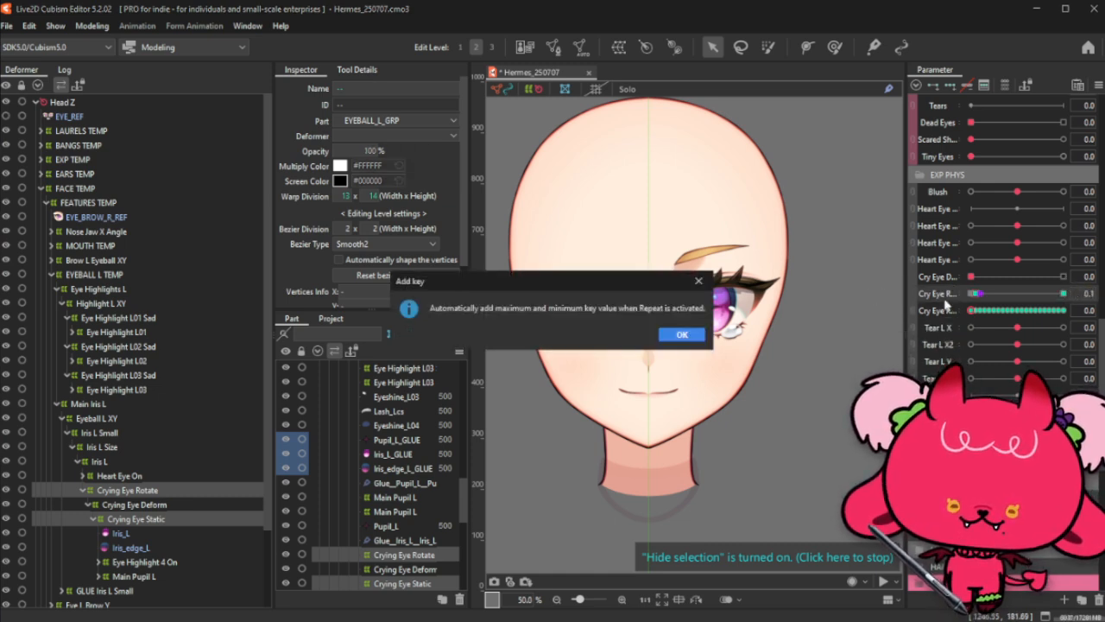
pyautogui.click(697, 335)
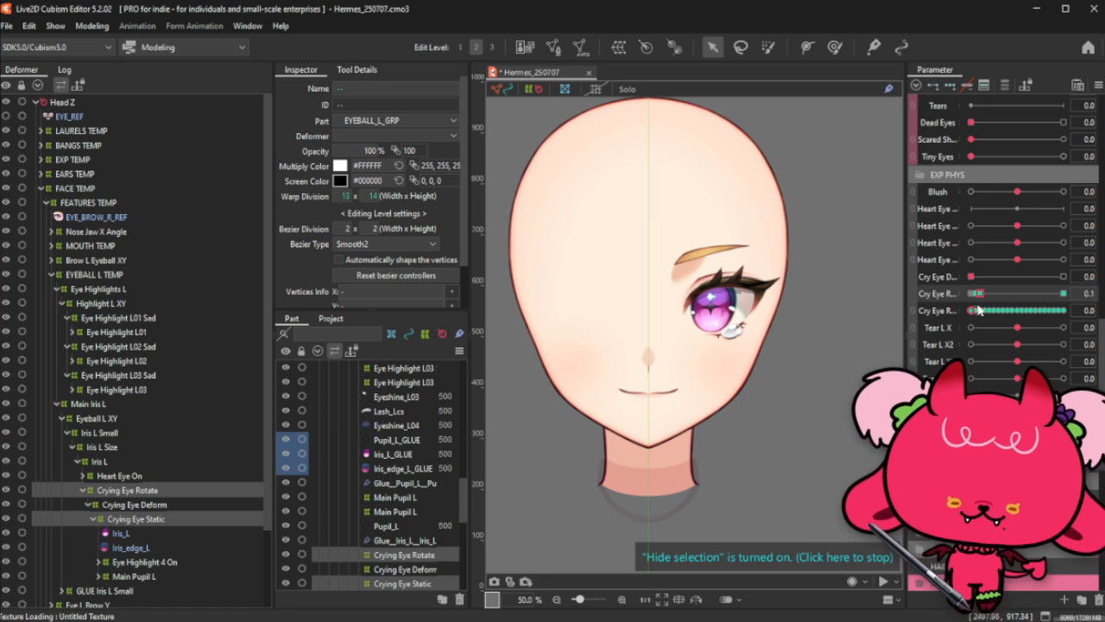
# Step: Add blend shape Cry Eye Rotate keys at 0.5, at 0.9 and midway between 0.9 and 1.0
pyautogui.click(1086, 295)
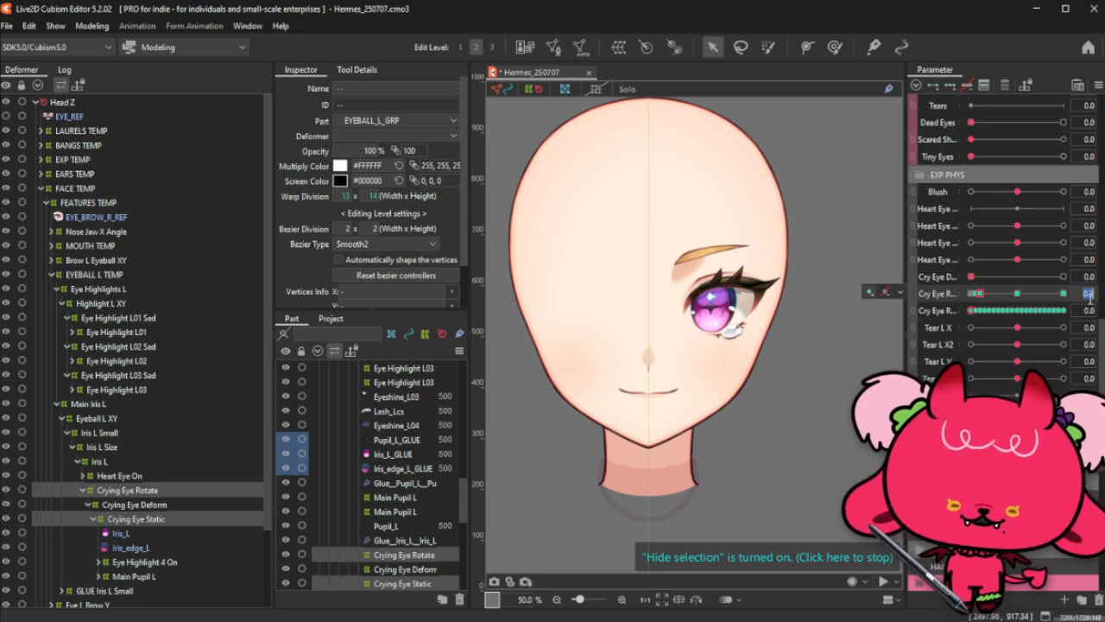
pyautogui.press('Return')
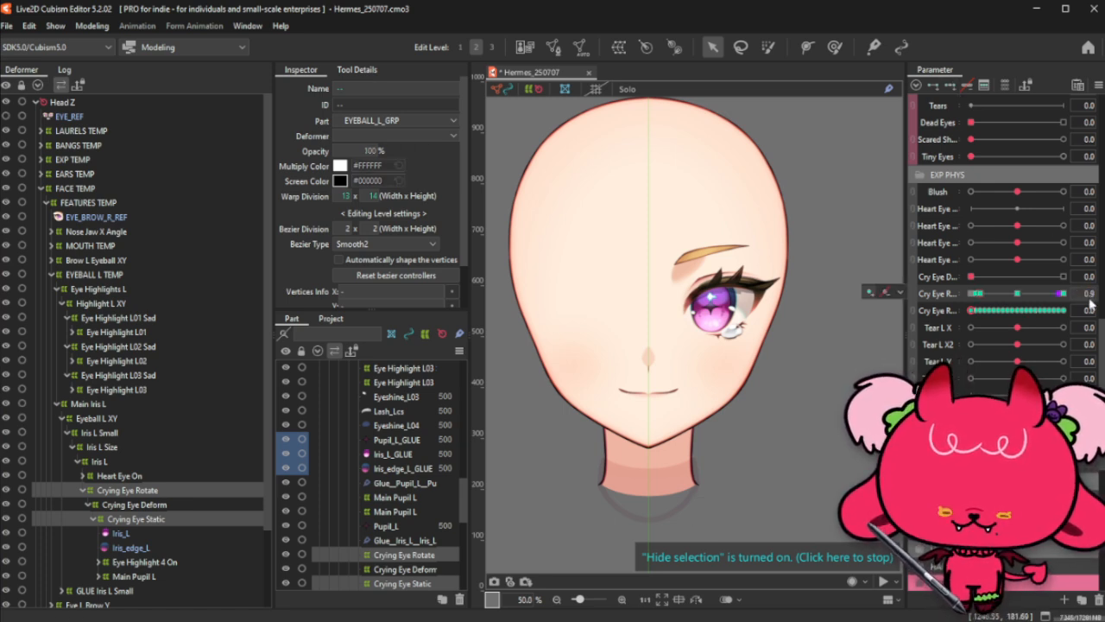
pyautogui.click(690, 335)
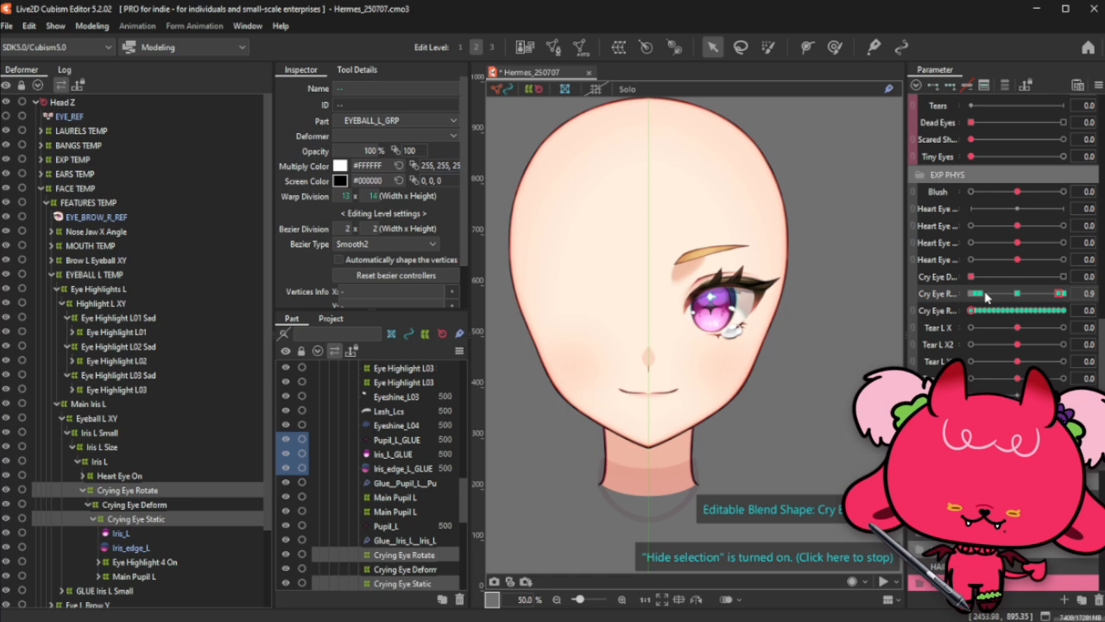
pyautogui.click(1080, 294)
pyautogui.press('Return')
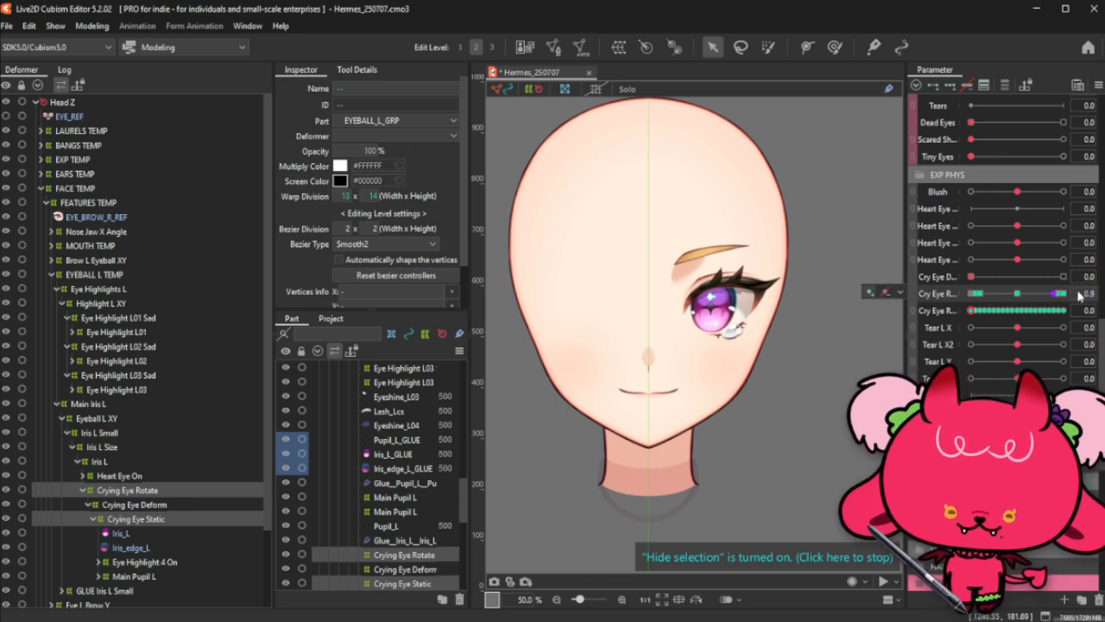
pyautogui.click(870, 293)
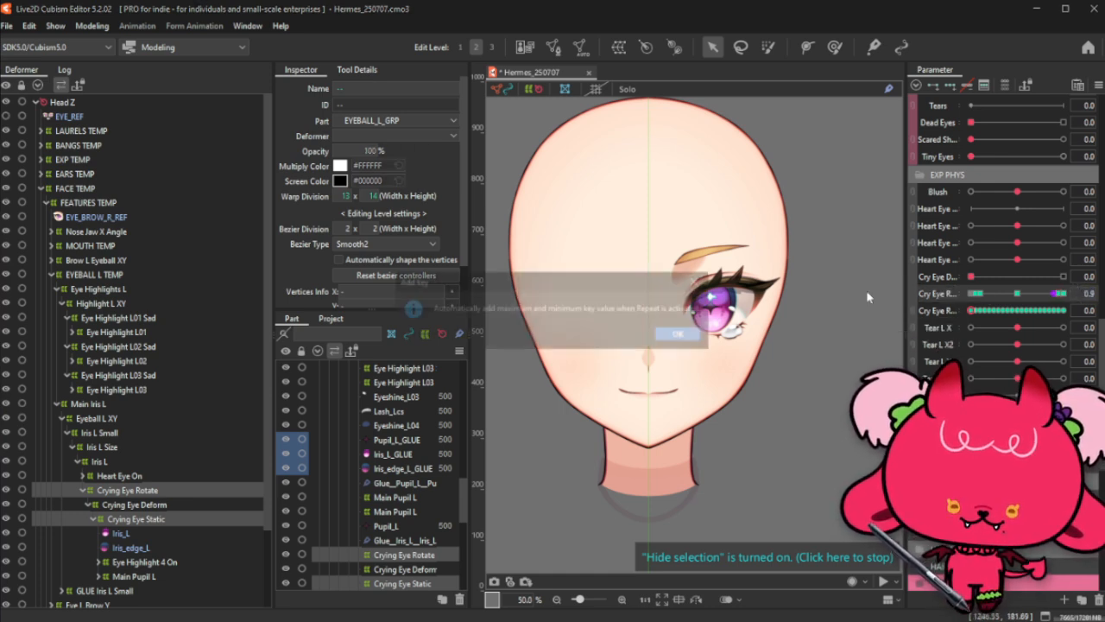
pyautogui.click(682, 334)
# Step: Add blend shape Cry Eye Rotate keys at 0.7, at 0.8 and midway between the two
pyautogui.click(1079, 293)
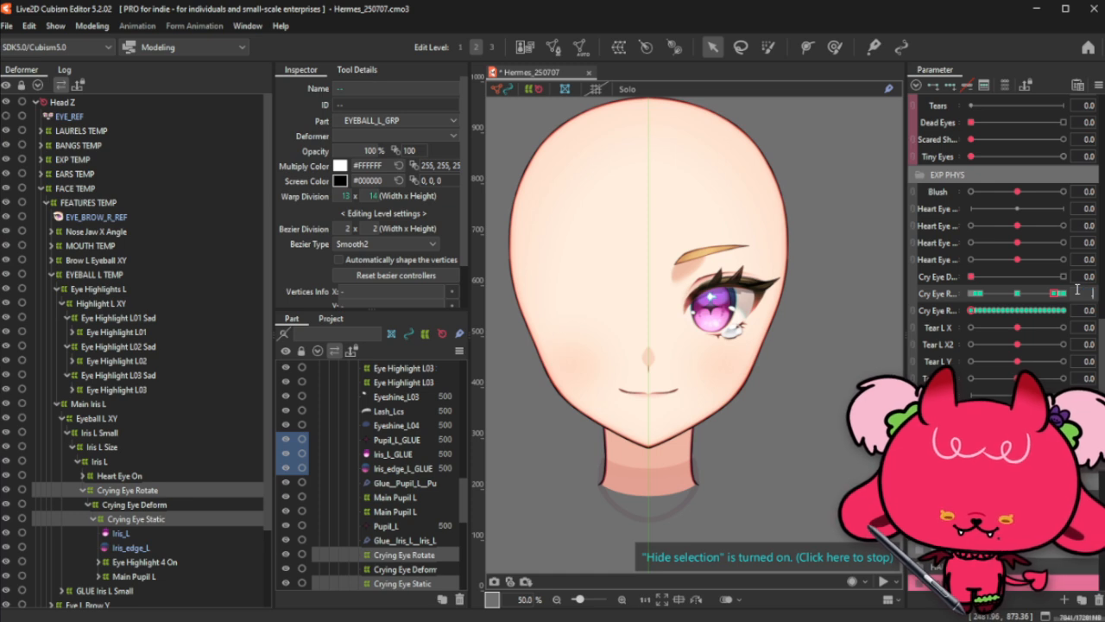
pyautogui.press('Return')
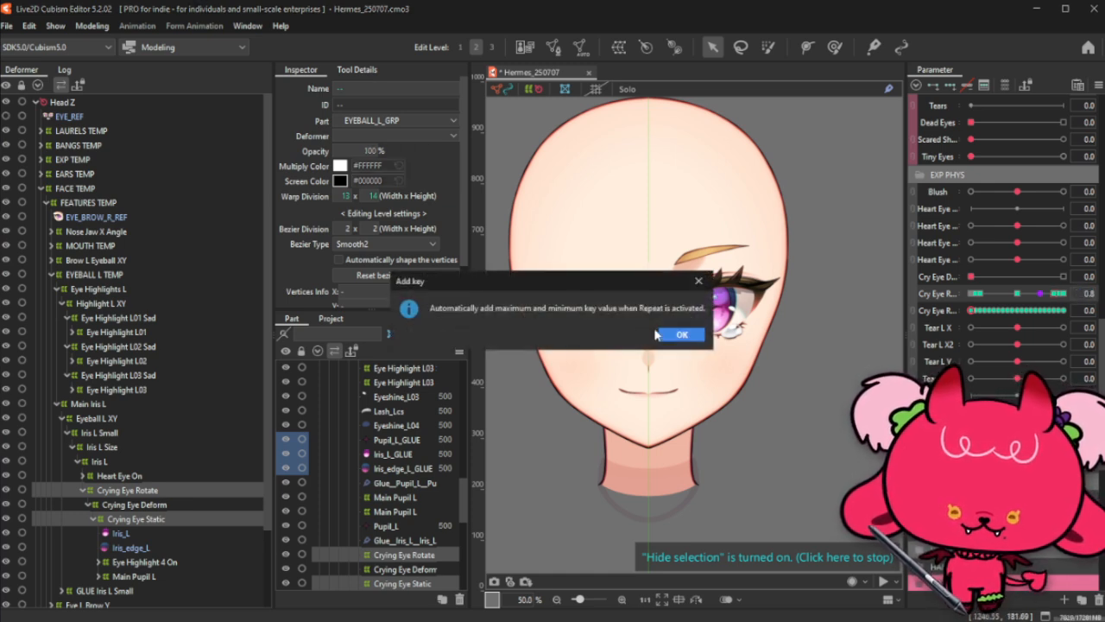
pyautogui.click(1083, 293)
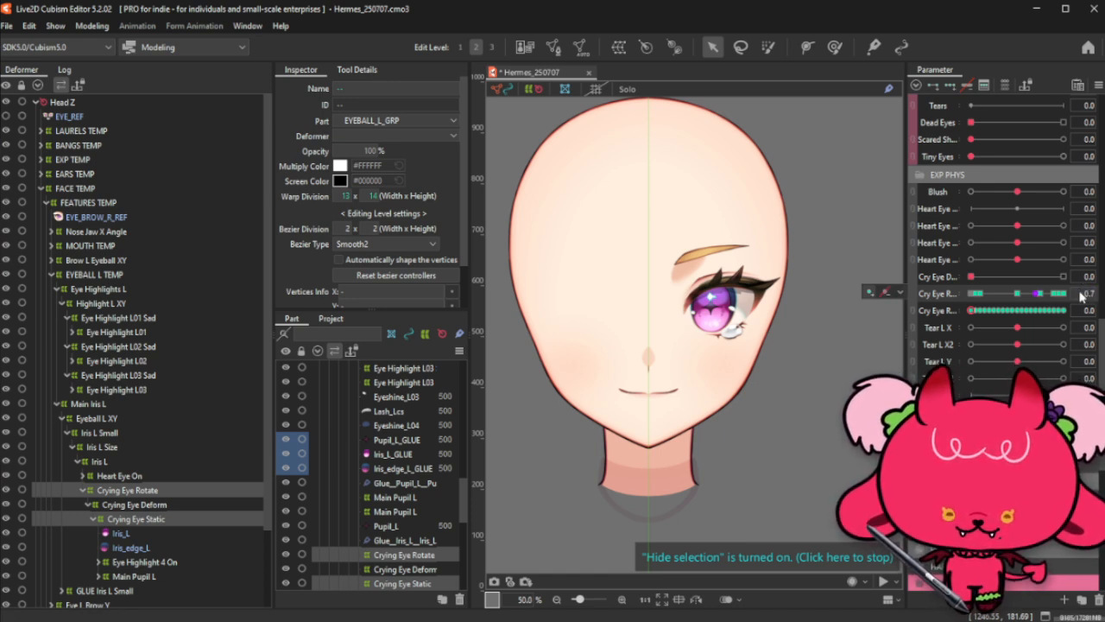
pyautogui.write('0.7')
pyautogui.press('Return')
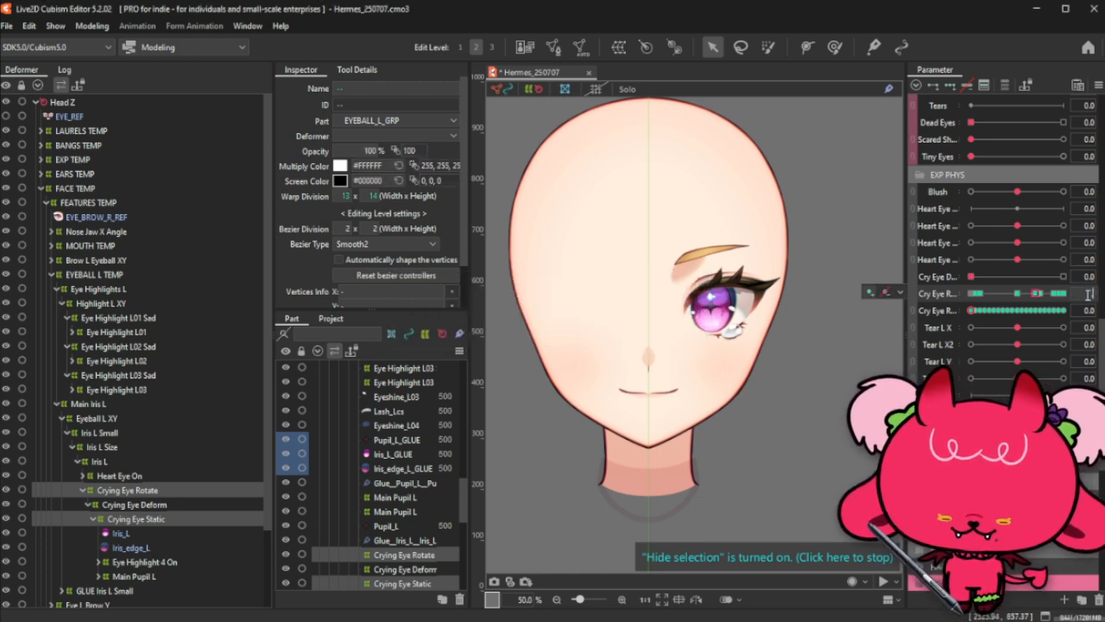
pyautogui.click(884, 293)
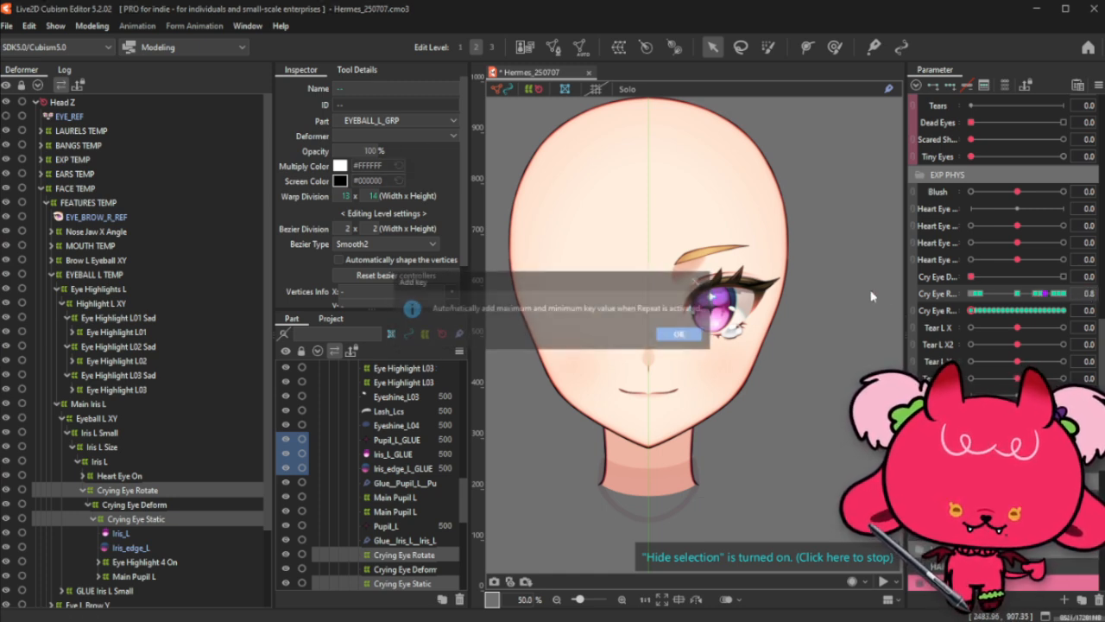
pyautogui.click(682, 335)
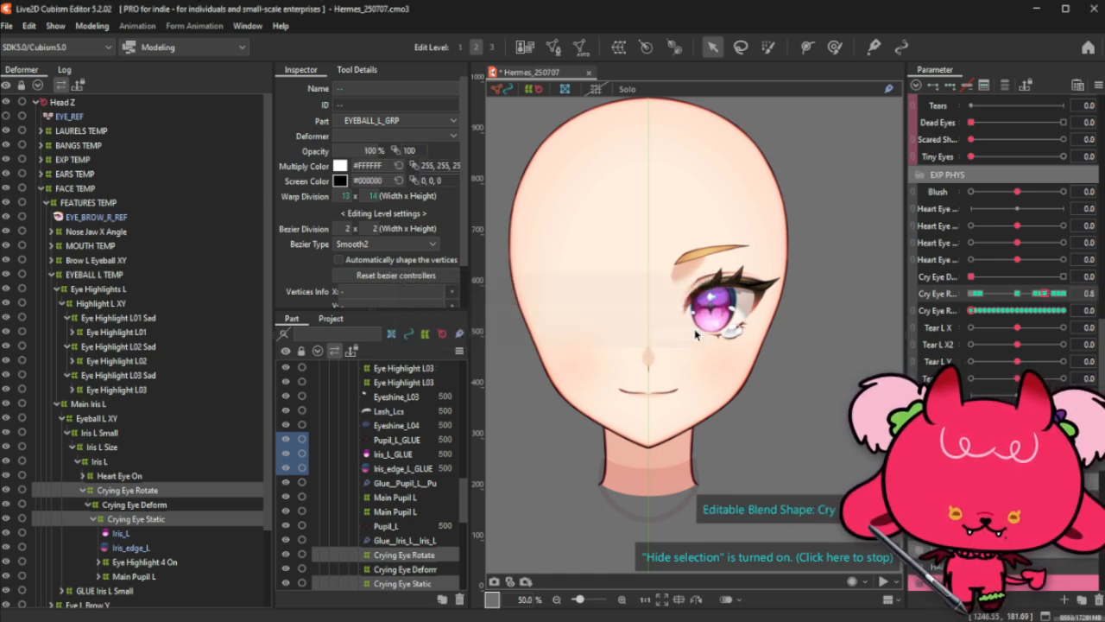
# Step: Add a blend shape Cry Eye Rotate key between 0.8 and 0.9
pyautogui.click(1075, 291)
pyautogui.write('0.9')
pyautogui.press('Return')
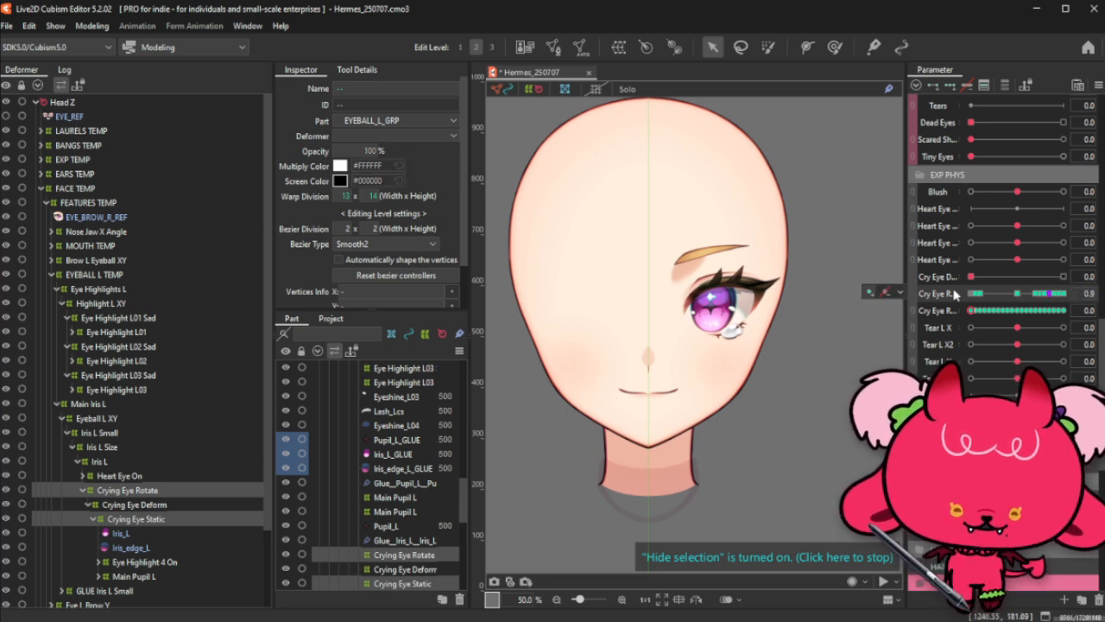
pyautogui.click(876, 293)
pyautogui.click(876, 294)
pyautogui.click(674, 342)
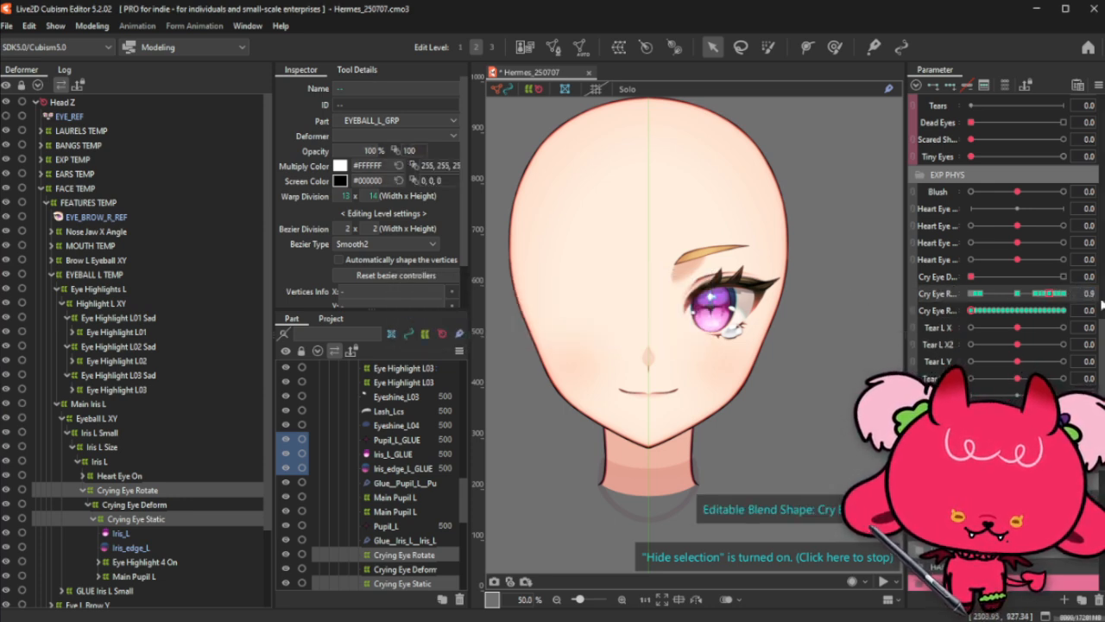
# Step: Add a blend shape Cry Eye Rotate key between 0.1 and 0.2
pyautogui.click(1083, 296)
pyautogui.write('0.1')
pyautogui.press('Return')
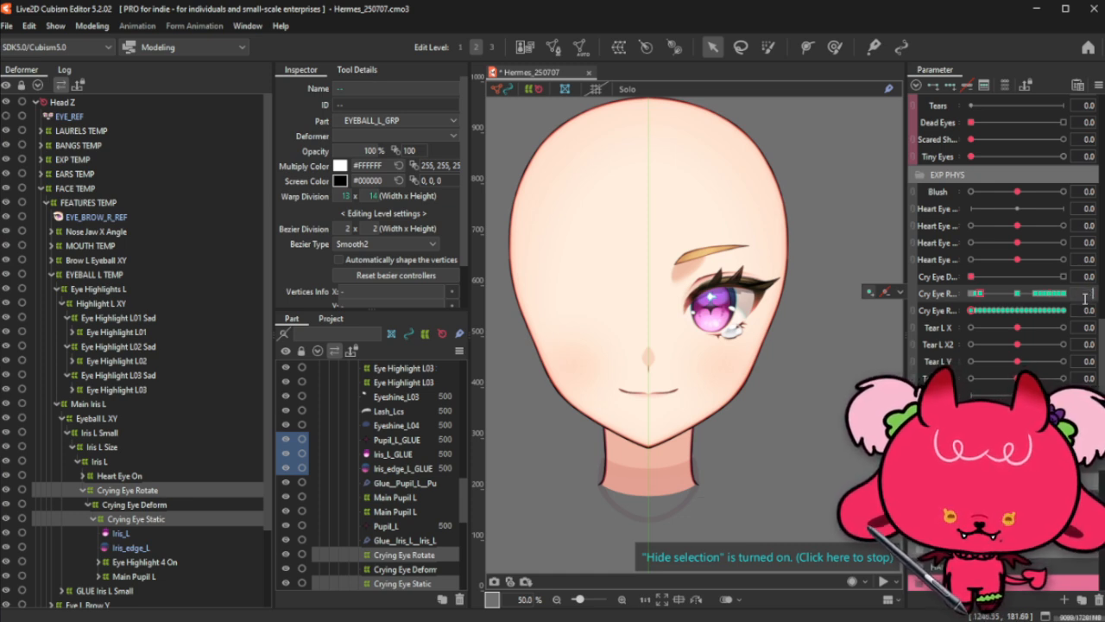
pyautogui.click(871, 292)
pyautogui.click(681, 336)
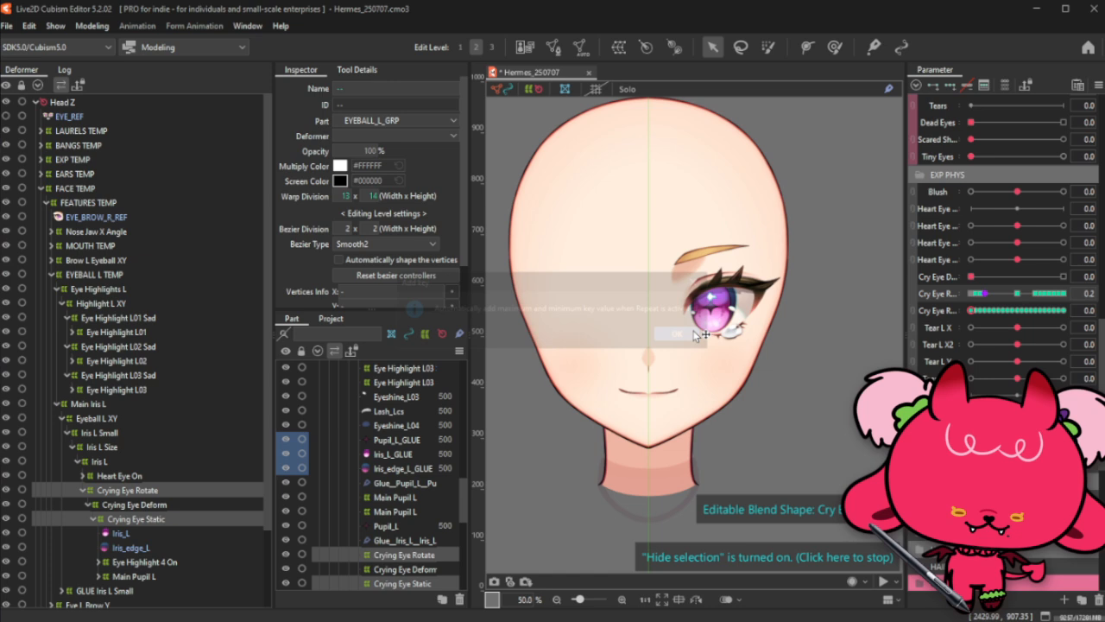
# Step: Add a blend shape Cry Eye Rotate key at about 0.3
pyautogui.click(1077, 293)
pyautogui.write('.3')
pyautogui.press('Return')
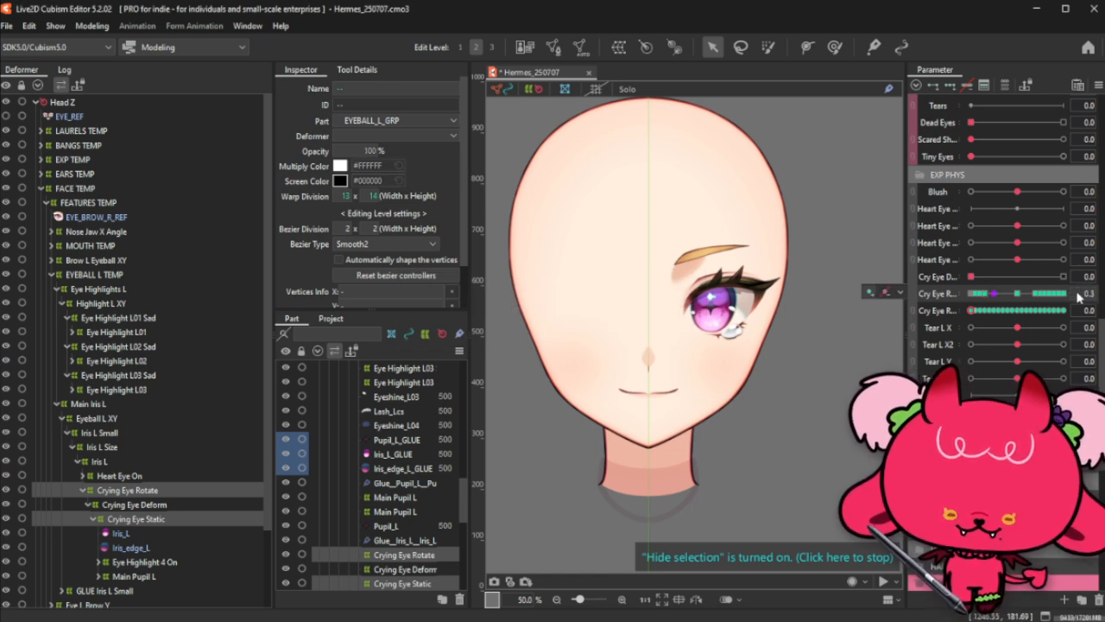
pyautogui.click(870, 292)
pyautogui.click(681, 335)
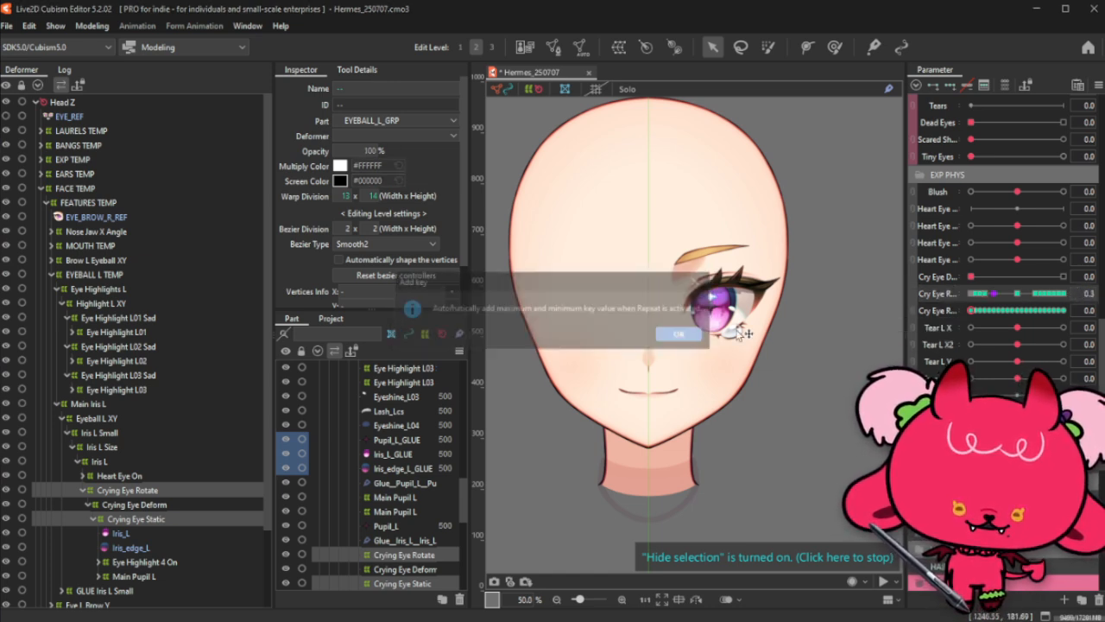
# Step: Add blend shape Cry Eye Rotate keys between 0.3 and 0.4 and between 0.4 and 0.5
pyautogui.click(1077, 293)
pyautogui.write('.3')
pyautogui.press('Return')
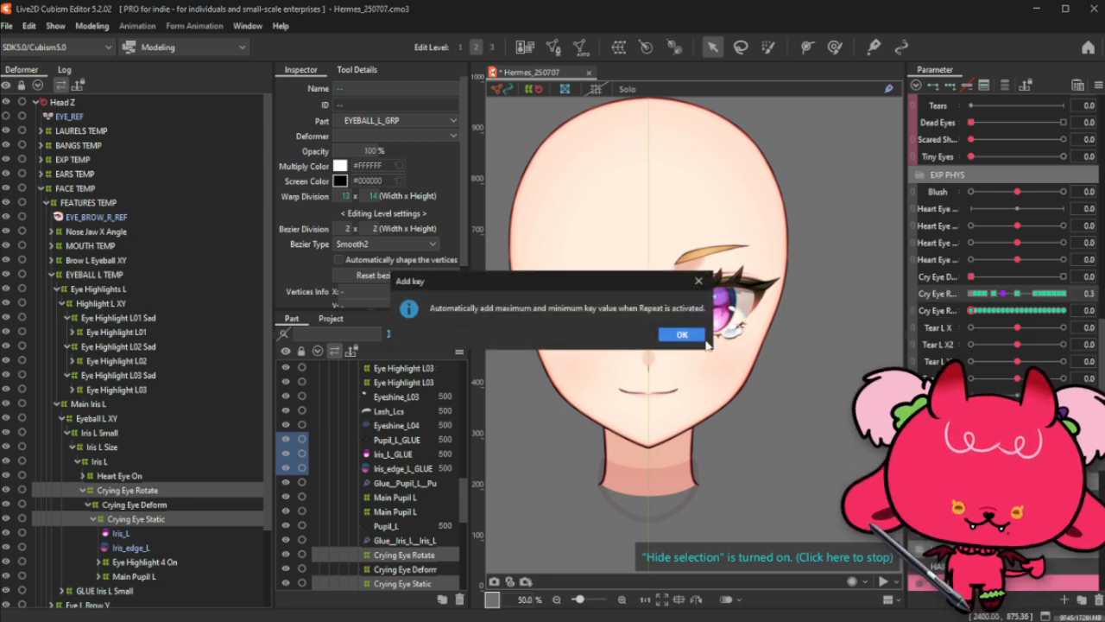
pyautogui.press('Return')
pyautogui.write('.4')
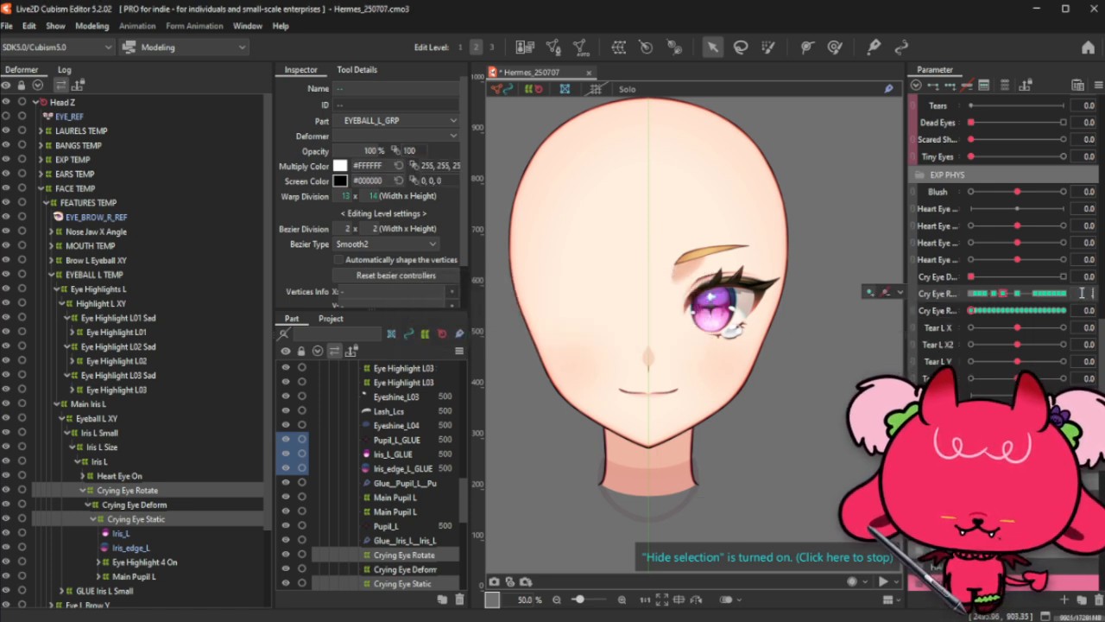
pyautogui.press('Return')
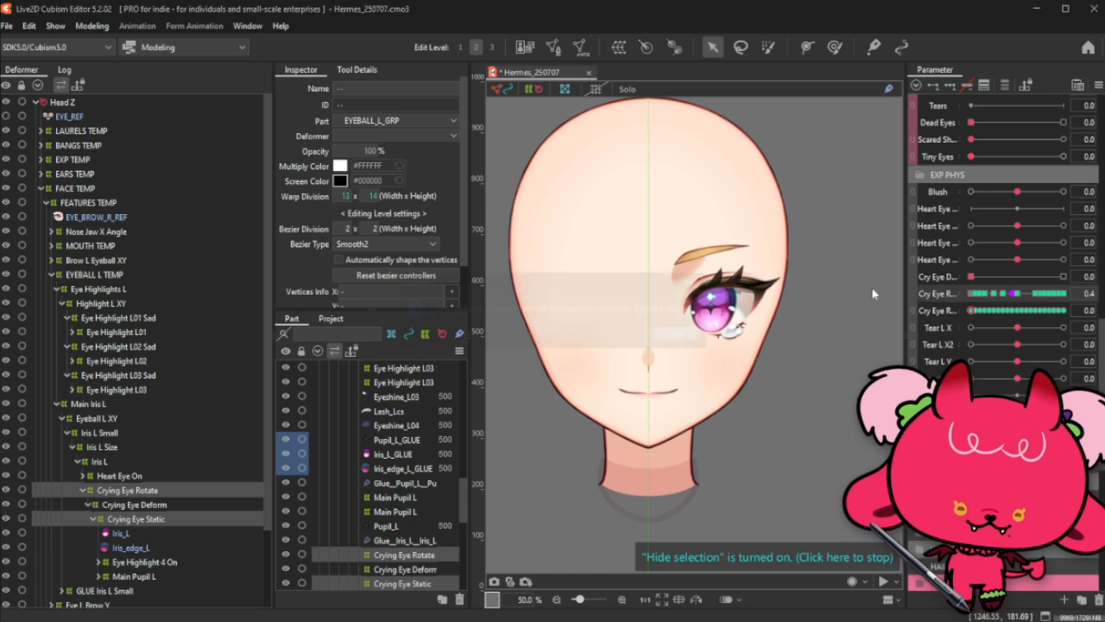
pyautogui.press('Return')
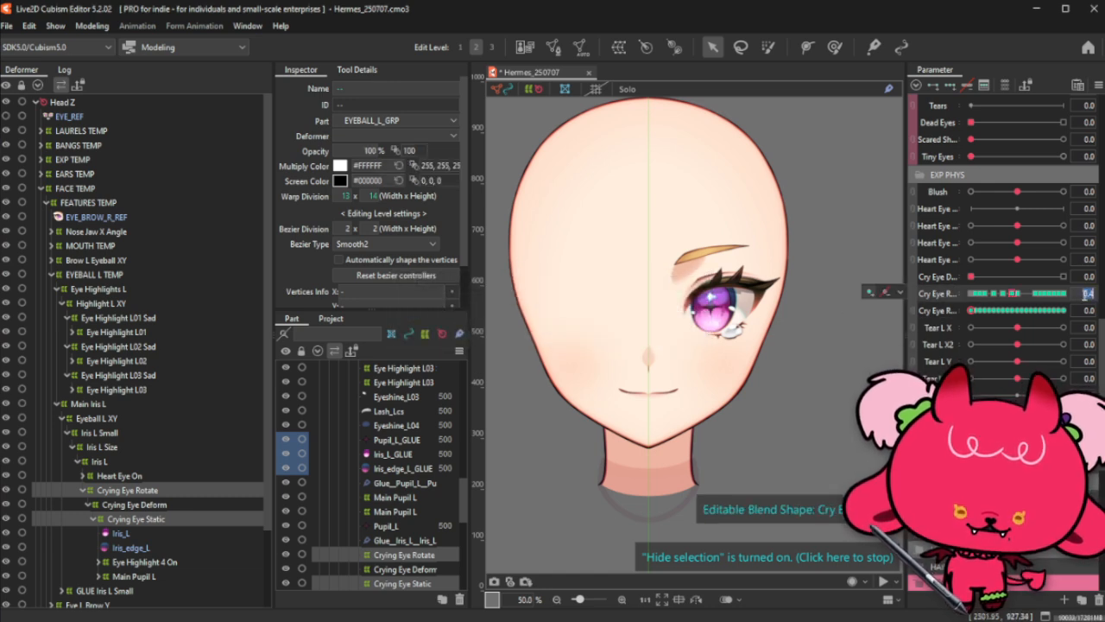
# Step: Add blend shape Cry Eye Rotate keys between 0.5 and 0.6 and at 0.6
pyautogui.click(868, 292)
pyautogui.click(702, 334)
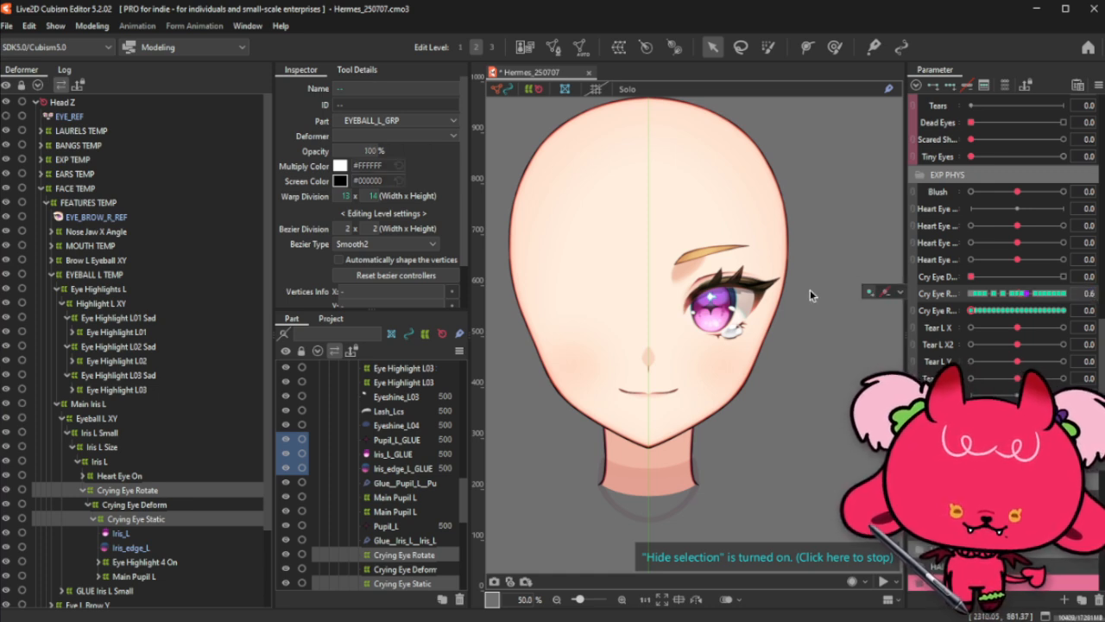
pyautogui.click(867, 291)
pyautogui.click(680, 334)
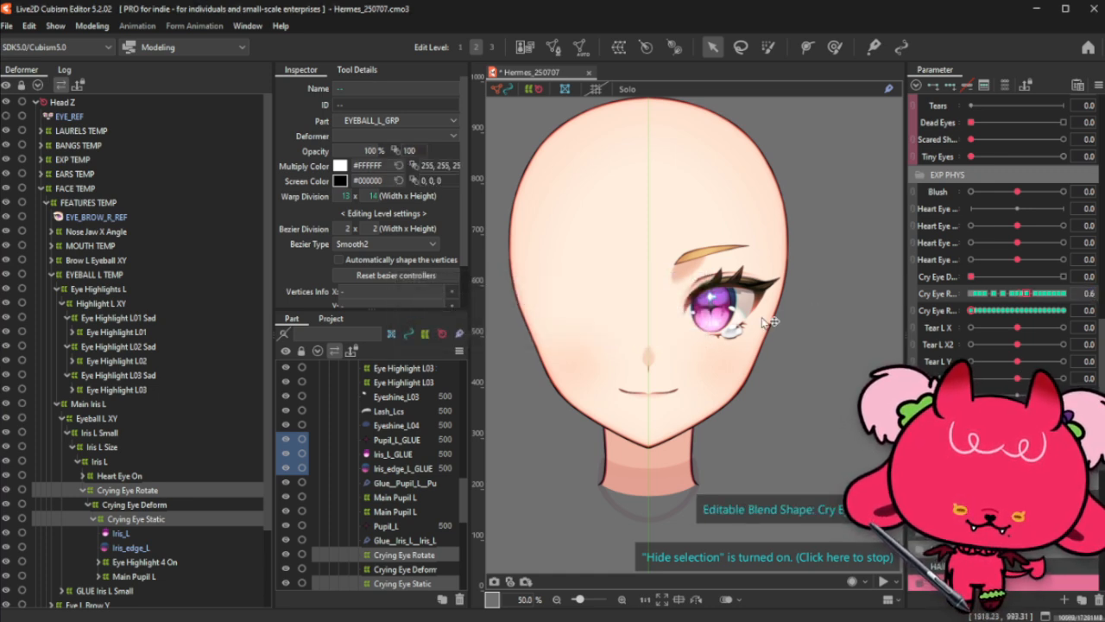
# Step: Add a blend shape Cry Eye Rotate key at 0.65
pyautogui.click(1079, 294)
pyautogui.write('.65')
pyautogui.press('Return')
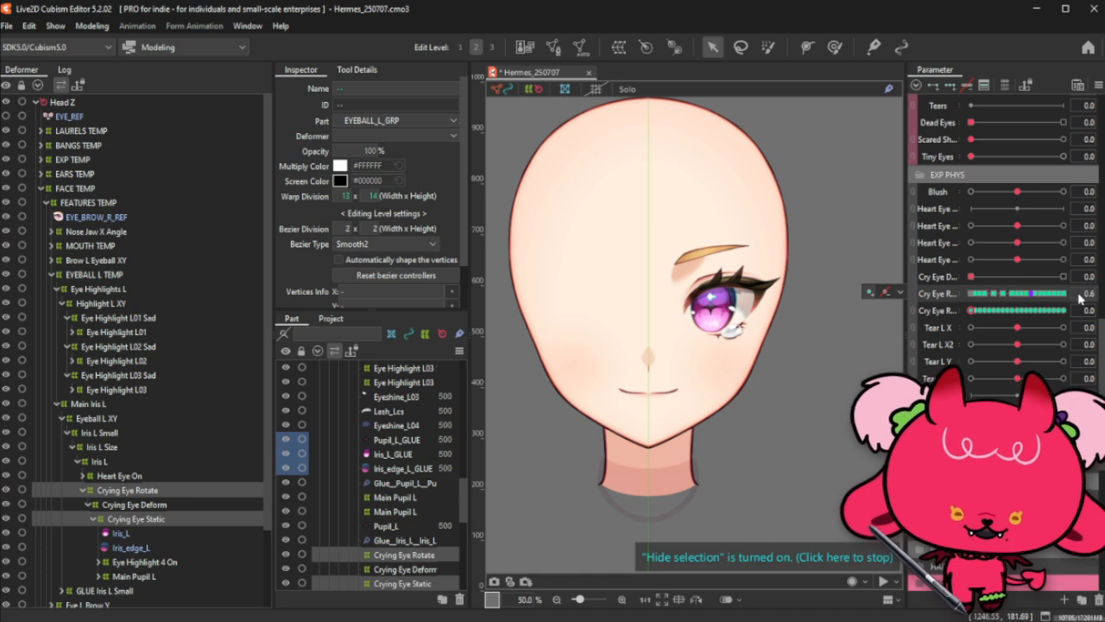
pyautogui.click(869, 292)
pyautogui.click(681, 334)
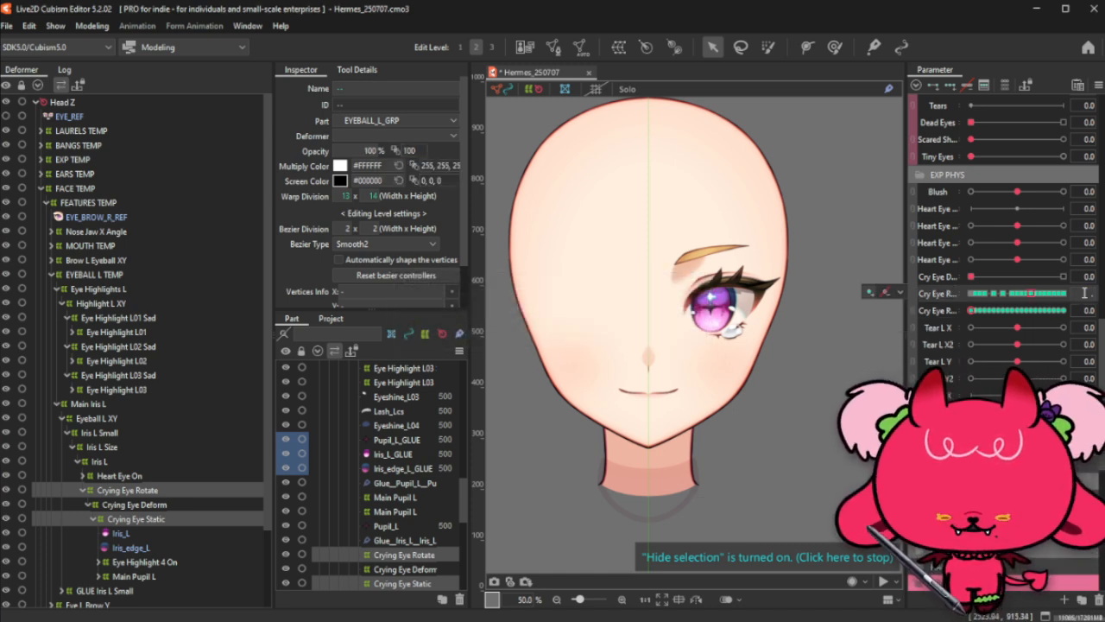
# Step: Add a blend shape Cry Eye Rotate key at 0.3
pyautogui.write('0.3')
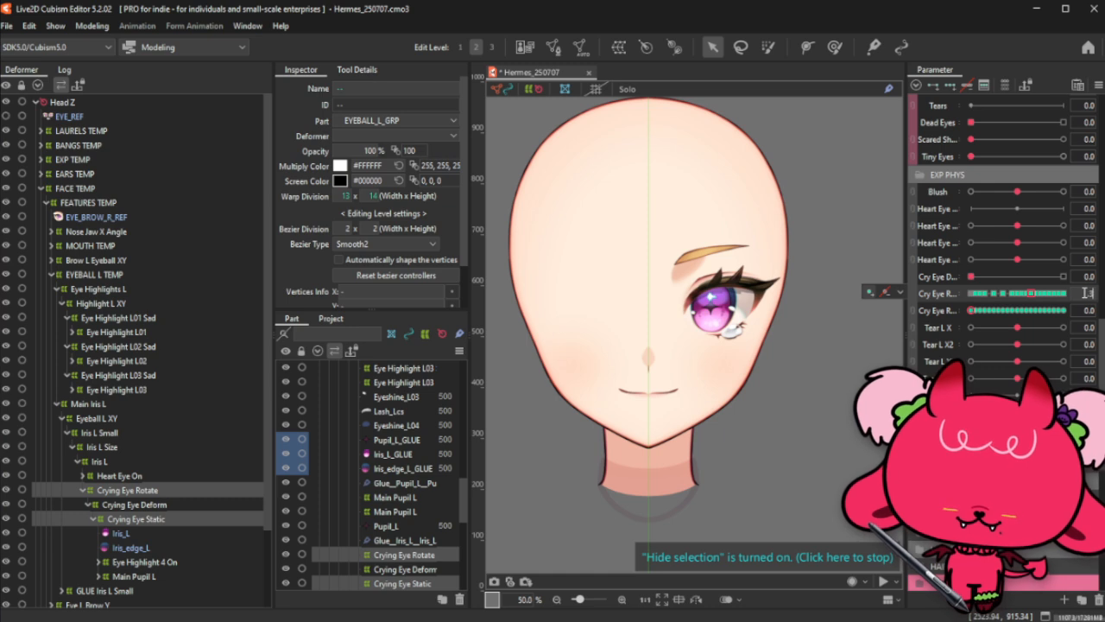
pyautogui.press('Return')
pyautogui.click(868, 293)
pyautogui.click(868, 293)
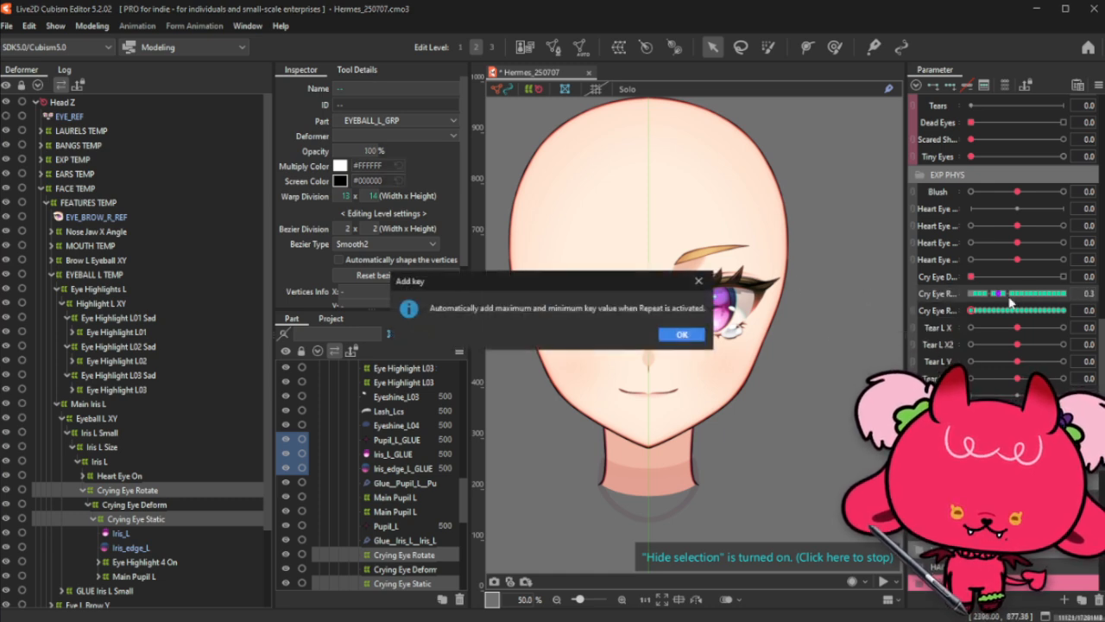
pyautogui.click(683, 337)
# Step: Add a blend shape Cry Eye Rotate key at 0.2
pyautogui.click(1090, 295)
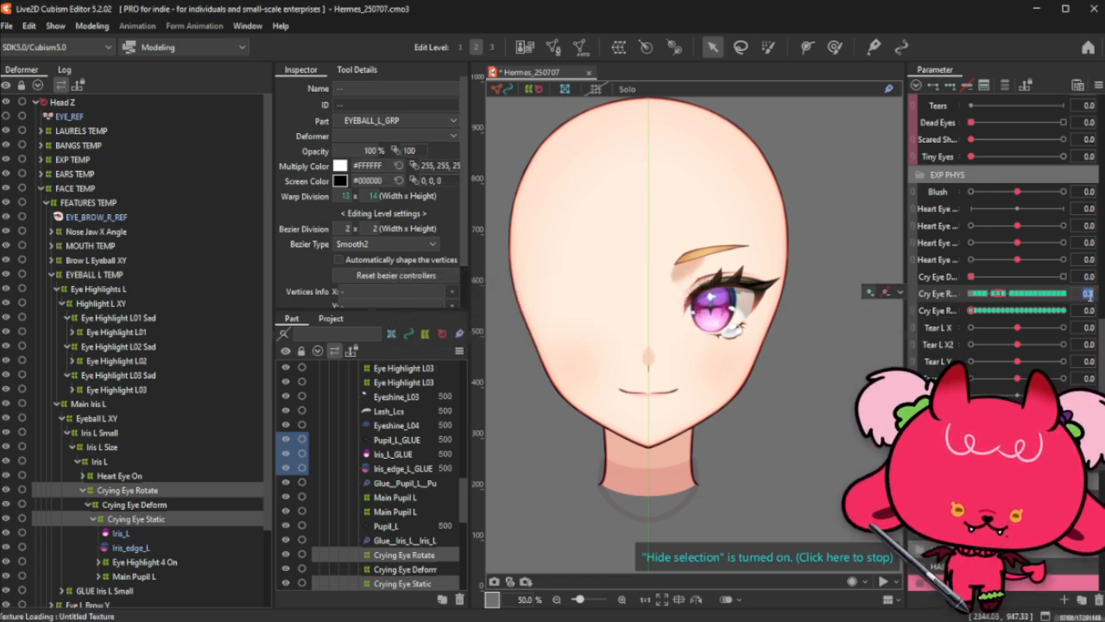
pyautogui.press('BackSpace')
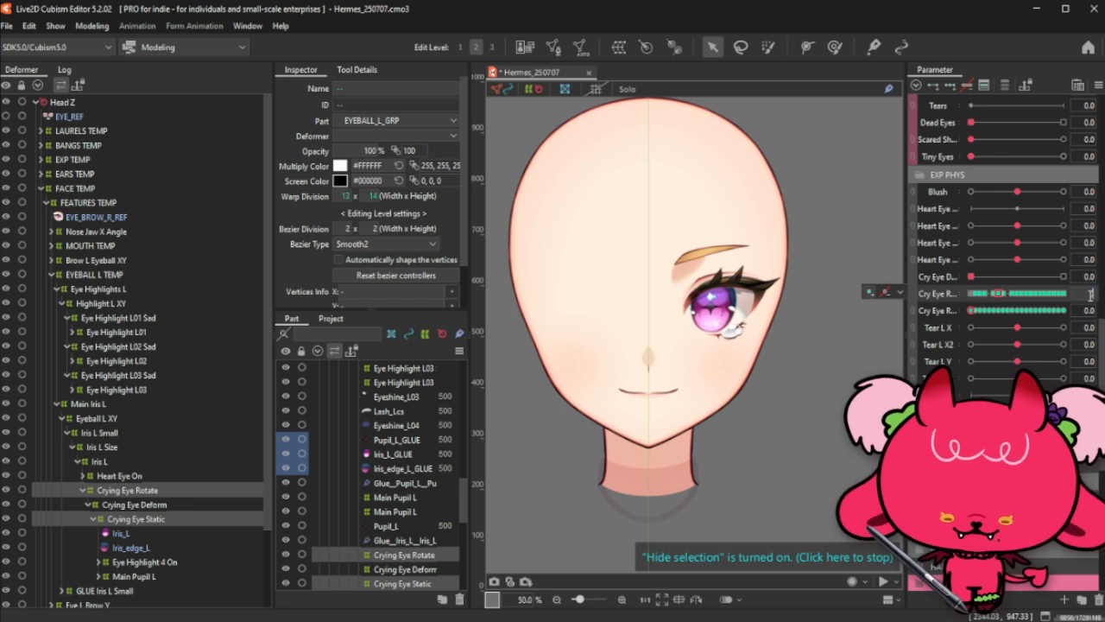
pyautogui.write('0.2')
pyautogui.press('Return')
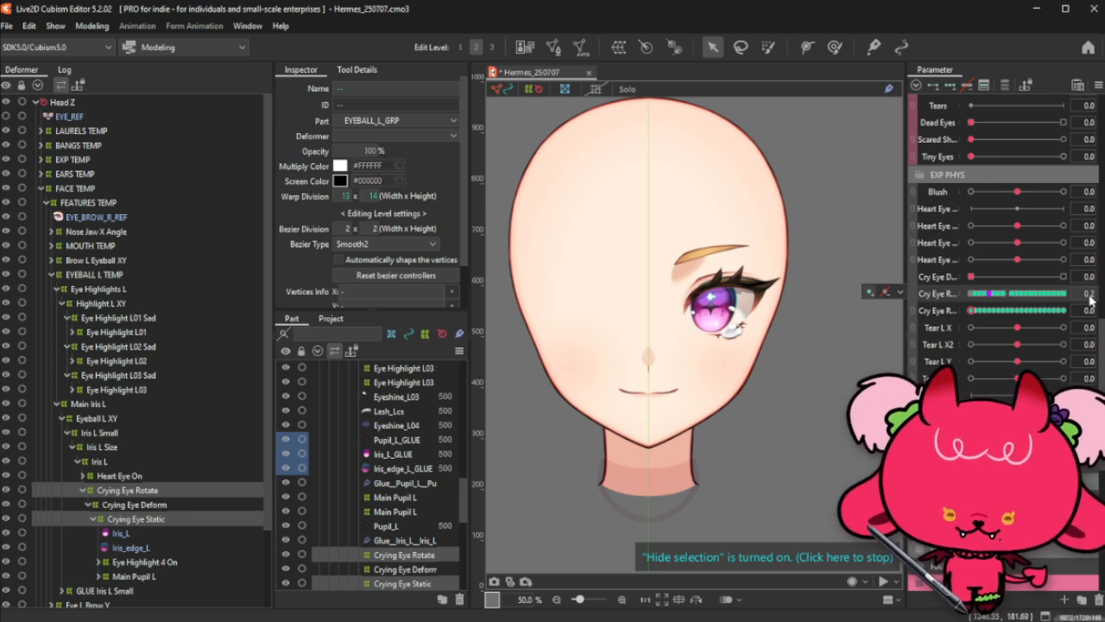
pyautogui.click(867, 292)
pyautogui.click(665, 339)
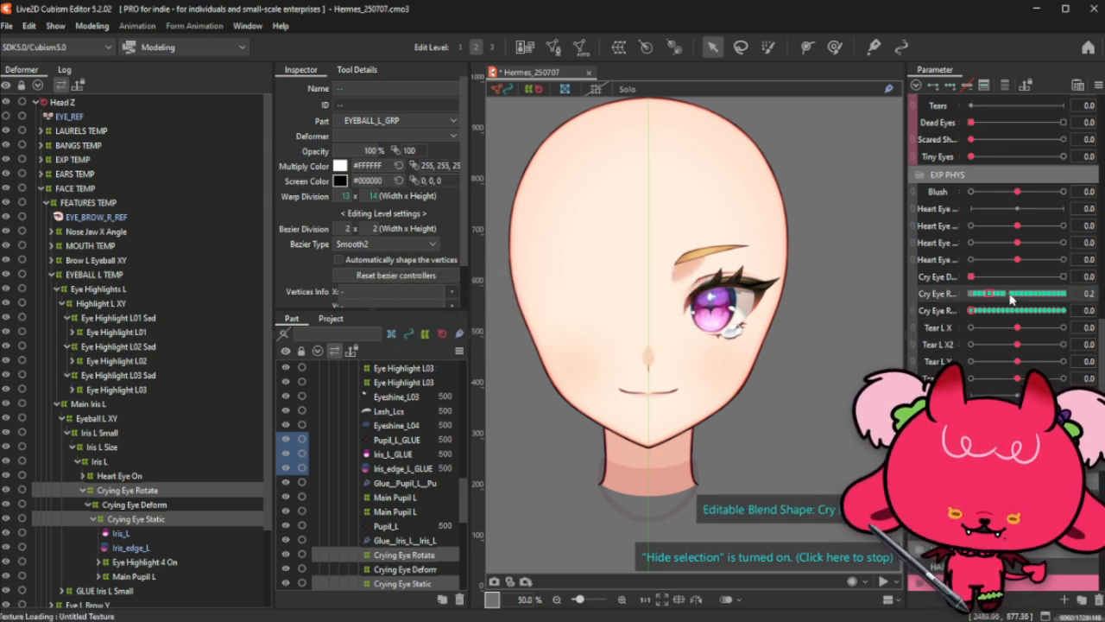
# Step: Add a blend shape Cry Eye Rotate key at 0.4
pyautogui.write('0.4')
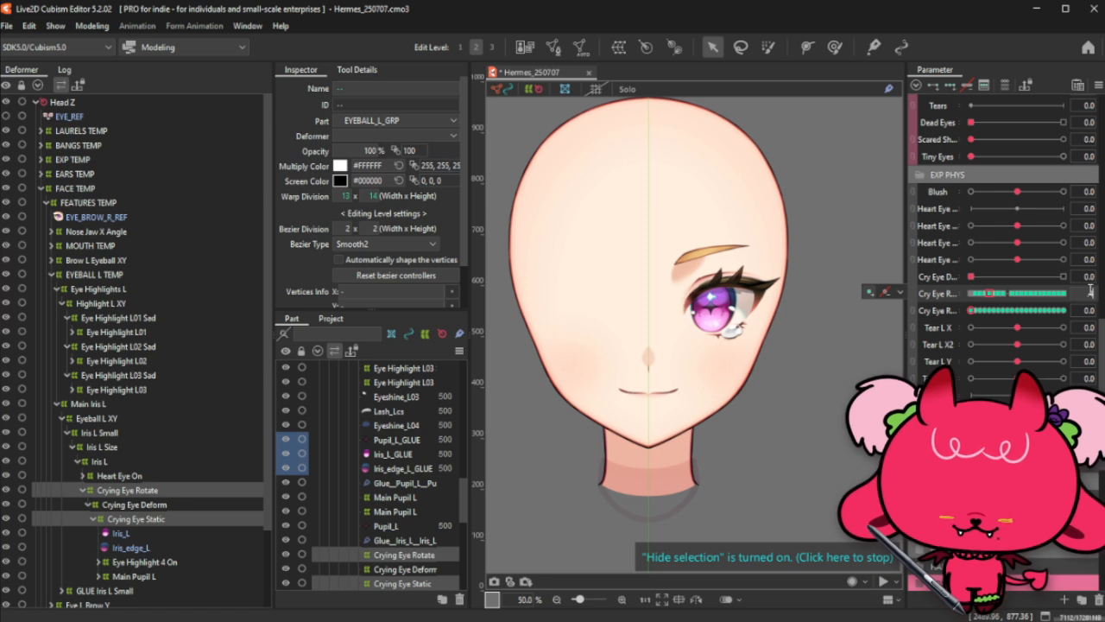
pyautogui.press('Return')
pyautogui.click(867, 293)
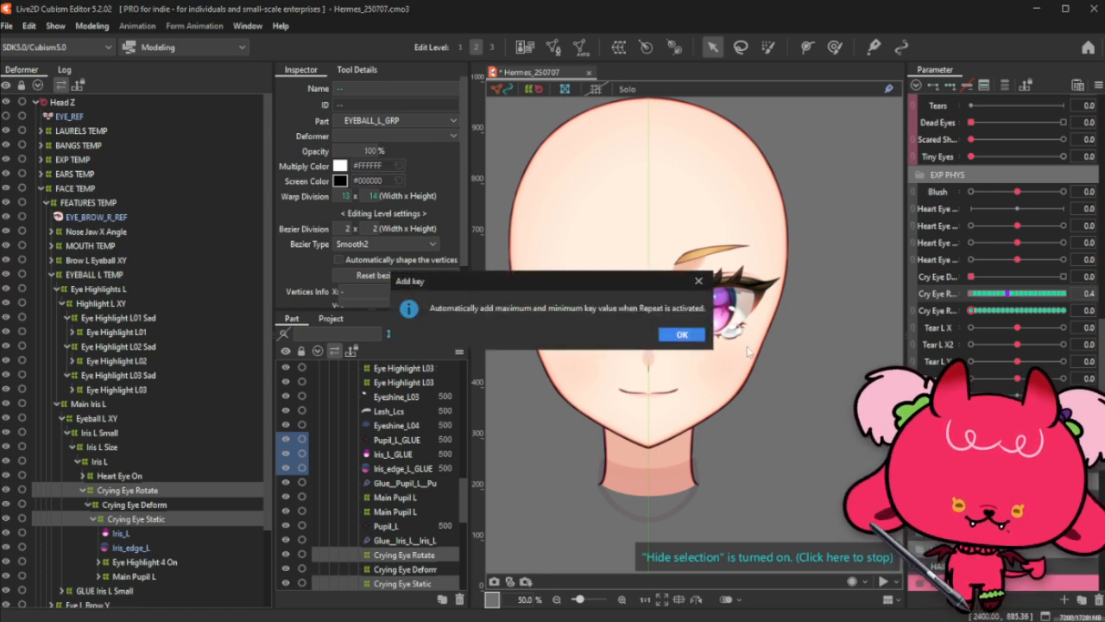
pyautogui.press('Return')
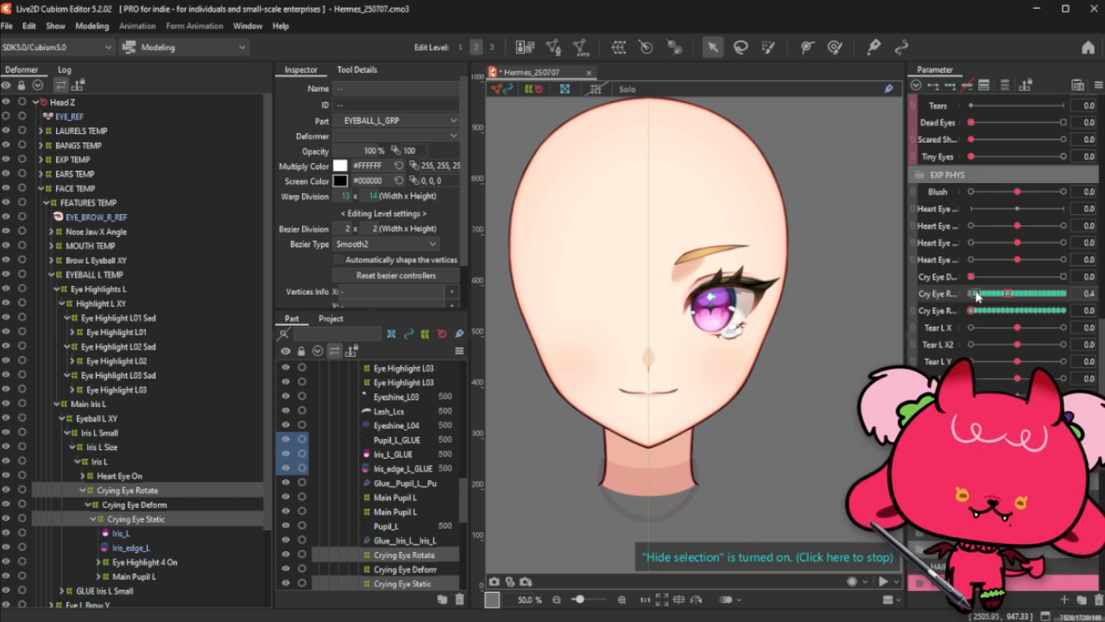
# Step: Compare the crying-eye deformers at 0 and at the first key after it on the blend shape and the original rotation parameter
pyautogui.click(977, 298)
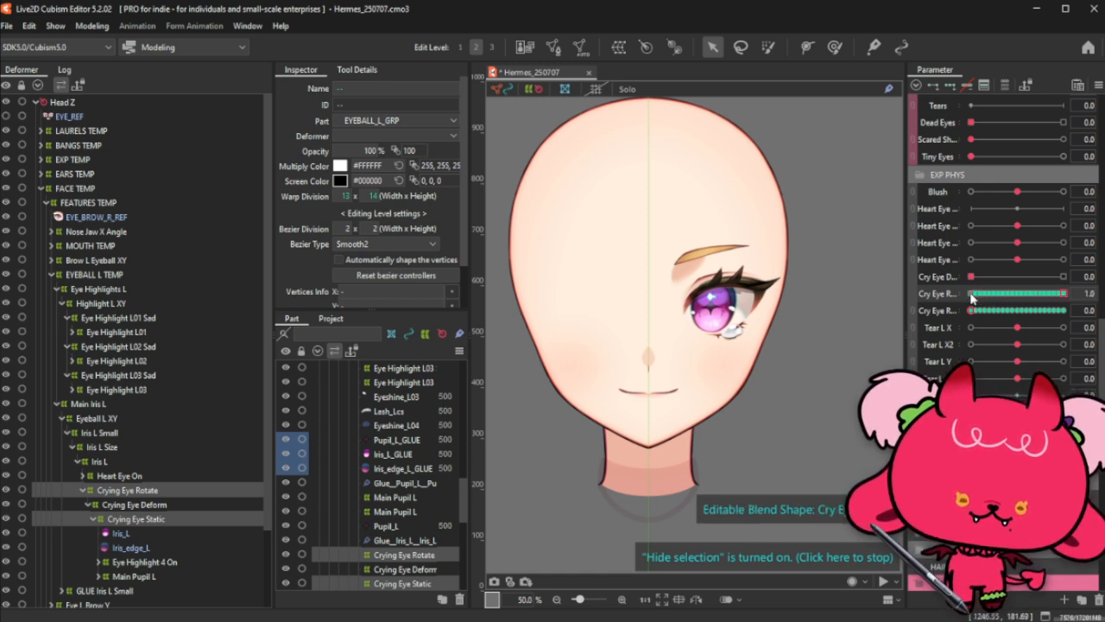
pyautogui.click(976, 316)
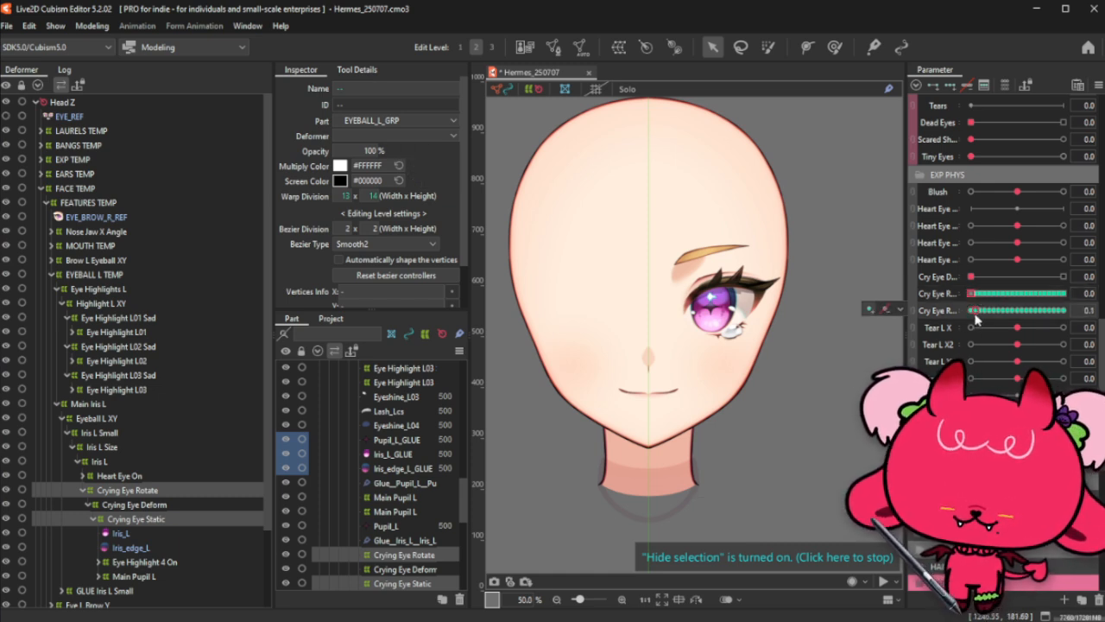
pyautogui.click(973, 311)
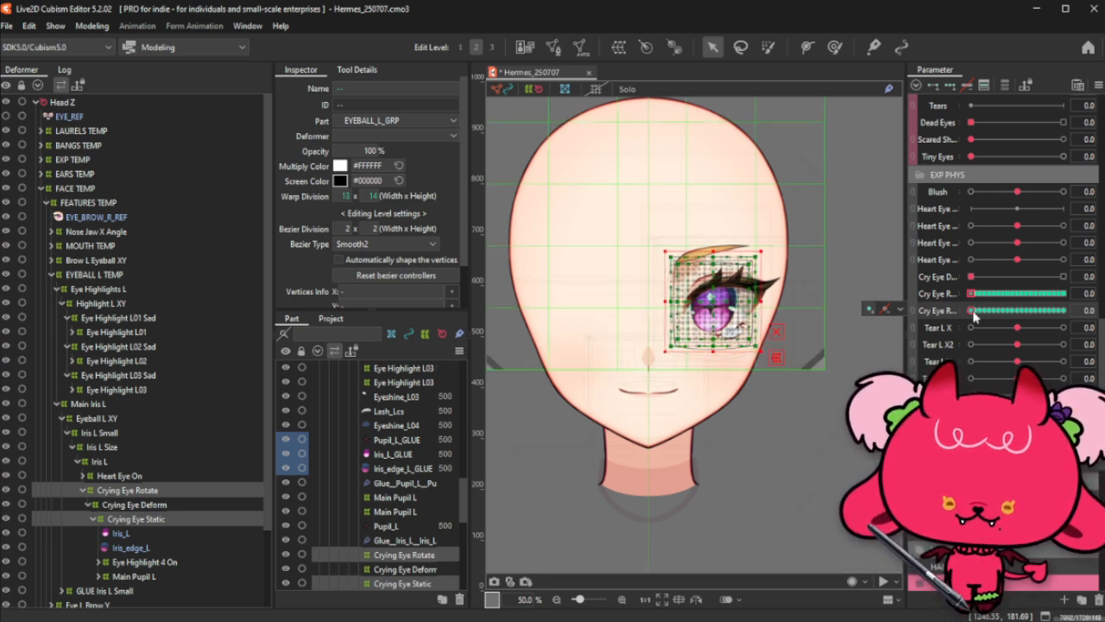
pyautogui.click(977, 312)
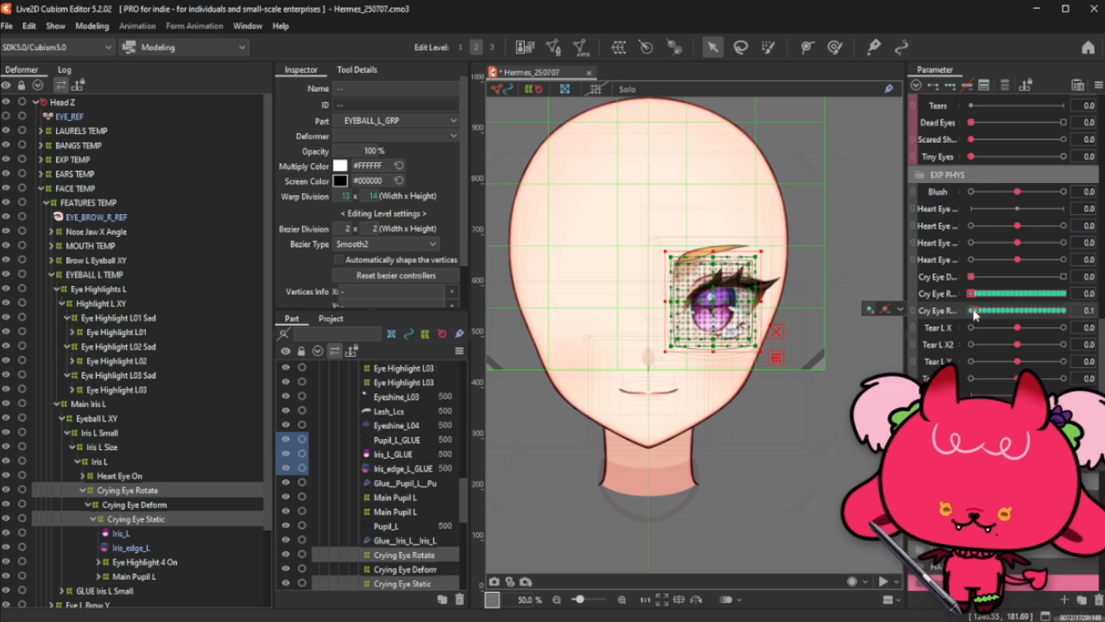
pyautogui.click(977, 294)
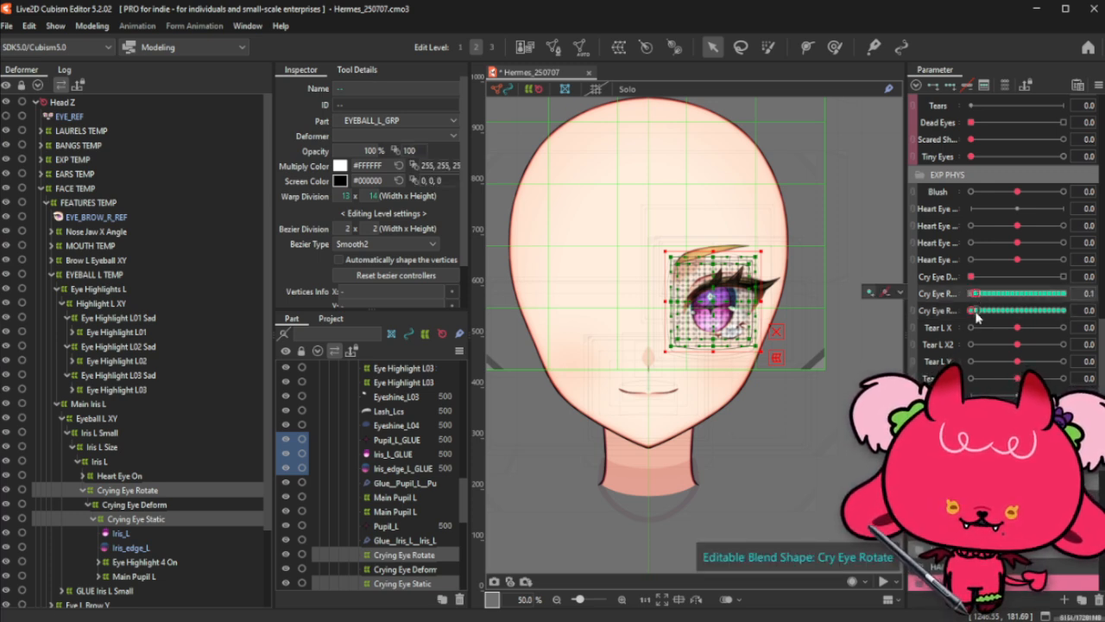
pyautogui.click(978, 315)
pyautogui.click(971, 293)
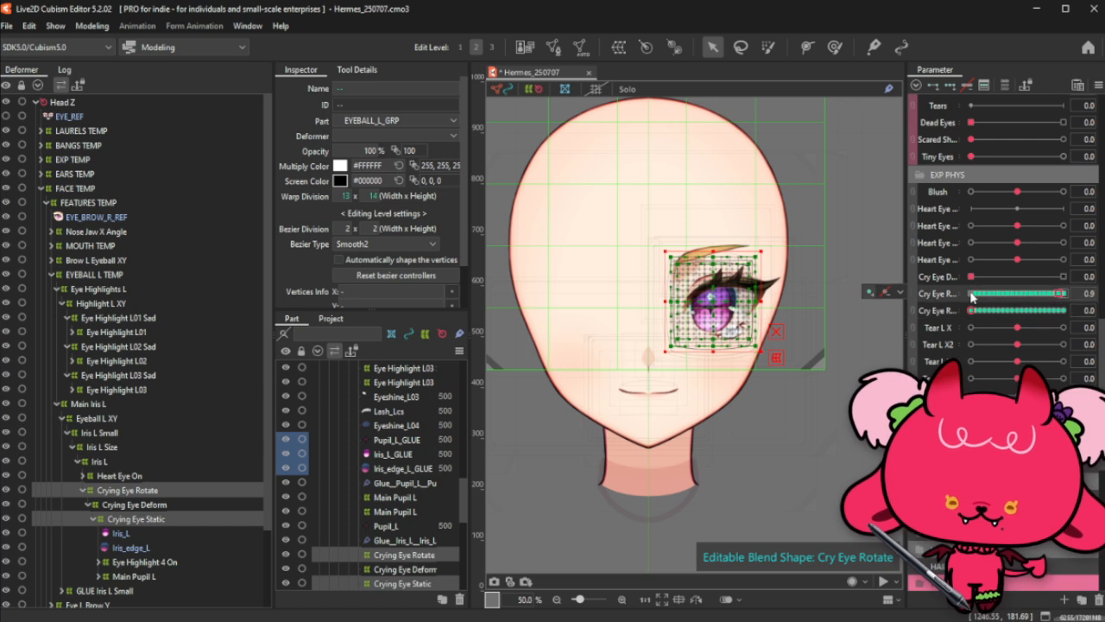
pyautogui.click(976, 312)
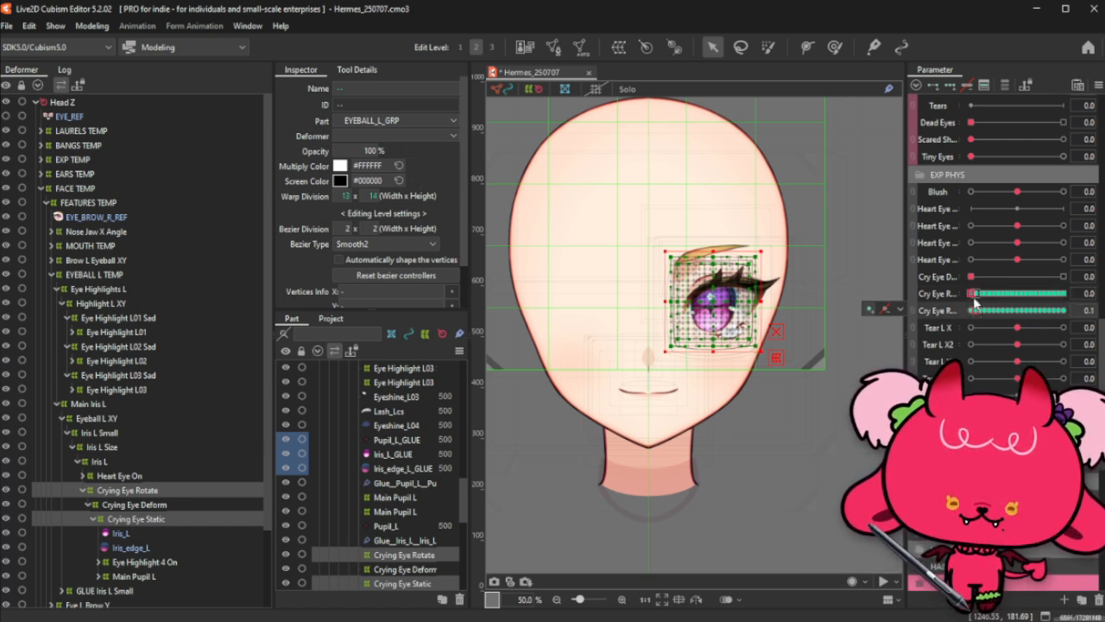
pyautogui.click(975, 294)
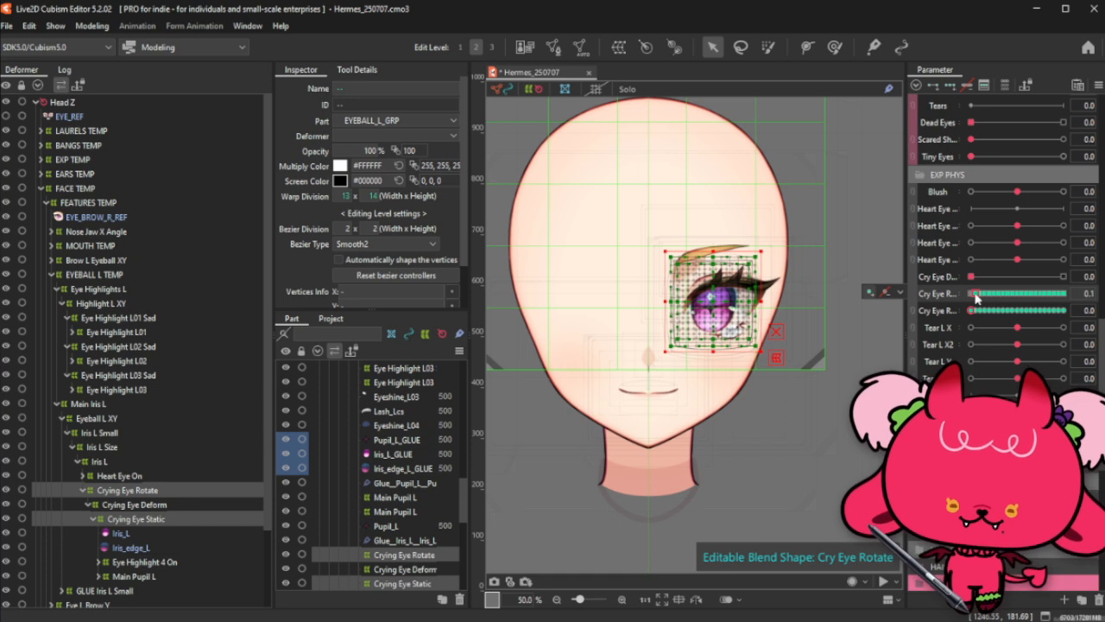
pyautogui.click(976, 312)
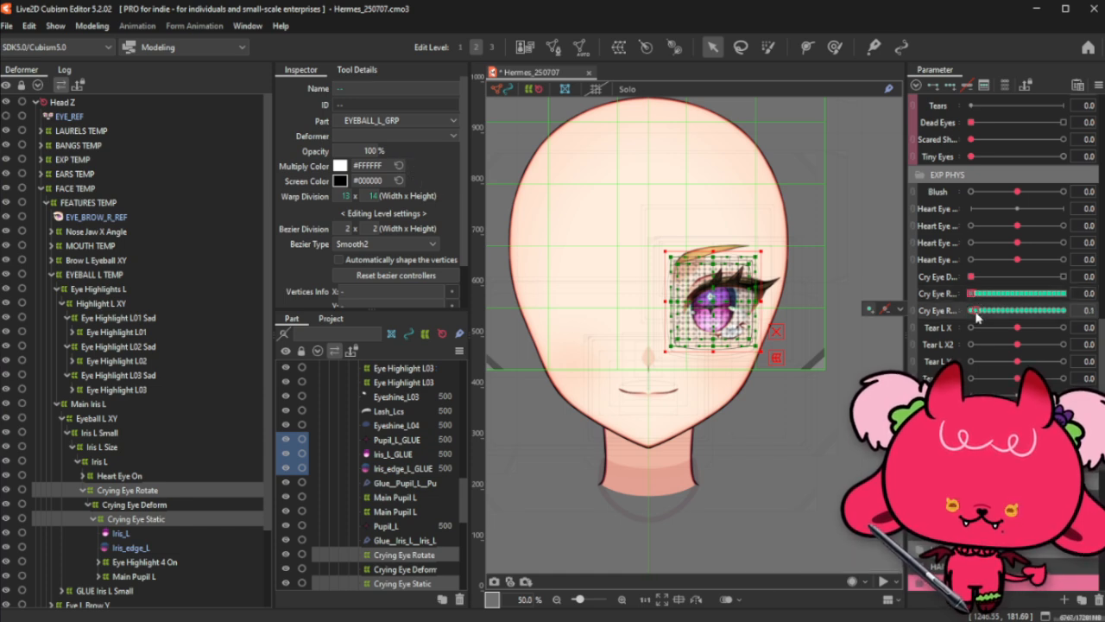
pyautogui.moveTo(976, 312); pyautogui.dragTo(973, 312)
# Step: Set the Sad Eyes parameter to 1.0
pyautogui.scroll(3, 974, 316)
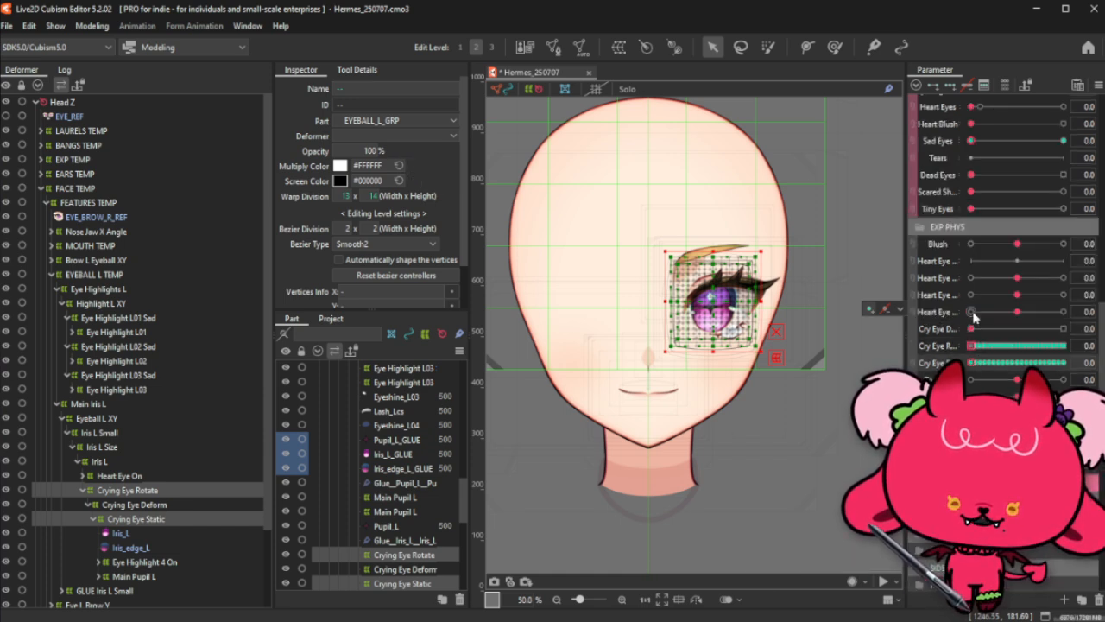
pyautogui.click(1052, 194)
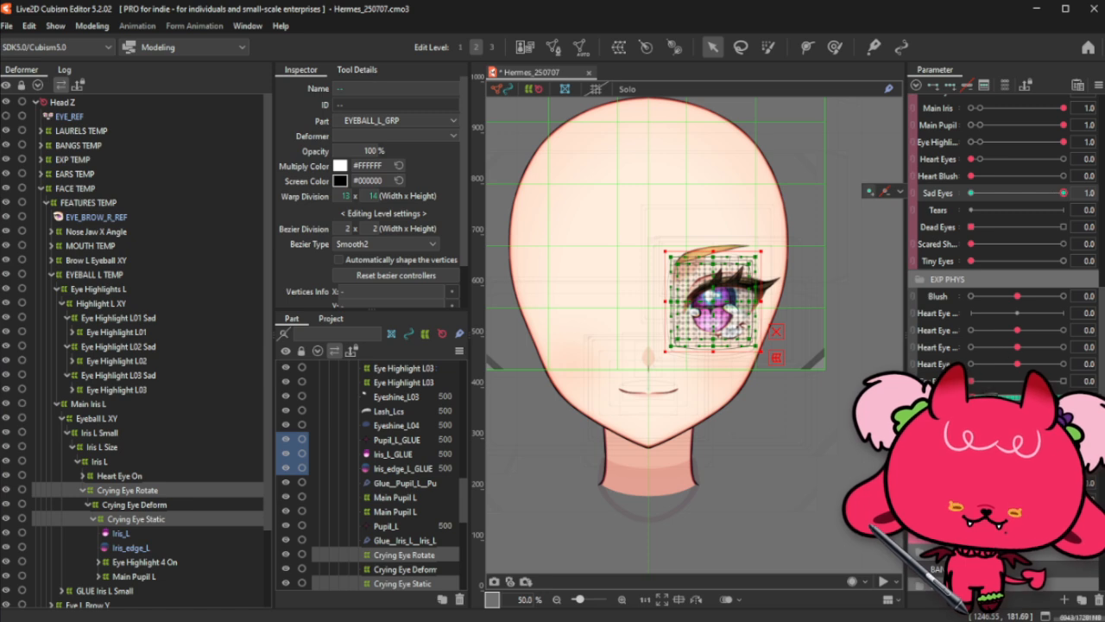
# Step: Try pasting the copied rotated form onto the selected crying-eye deformers
pyautogui.hotkey('ctrl', 'v')
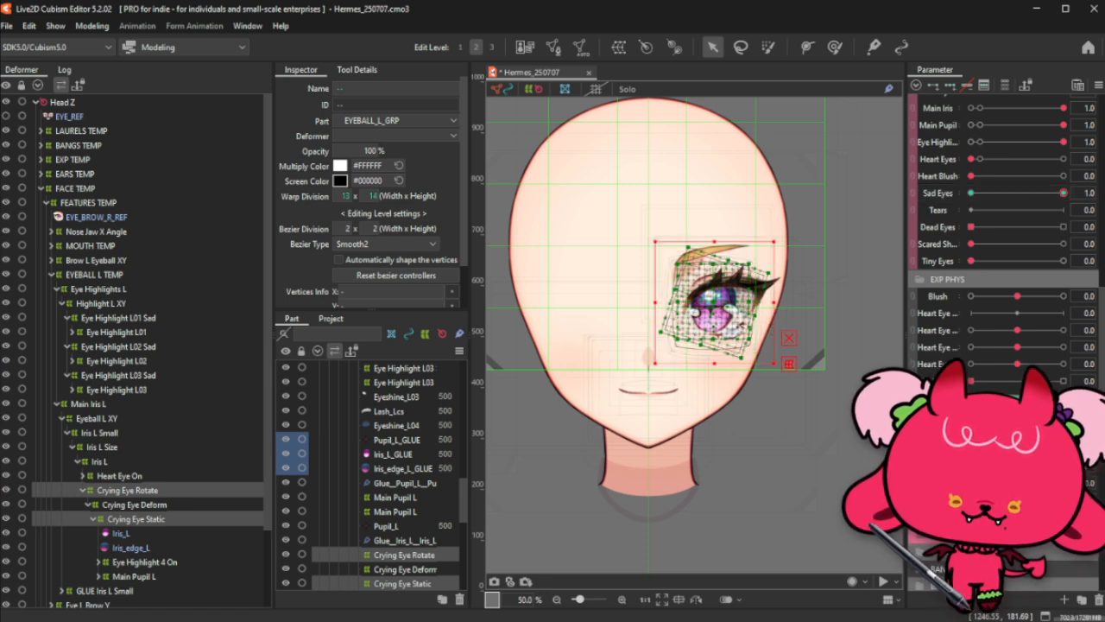
pyautogui.hotkey('ctrl', 'z')
pyautogui.hotkey('ctrl', 'y')
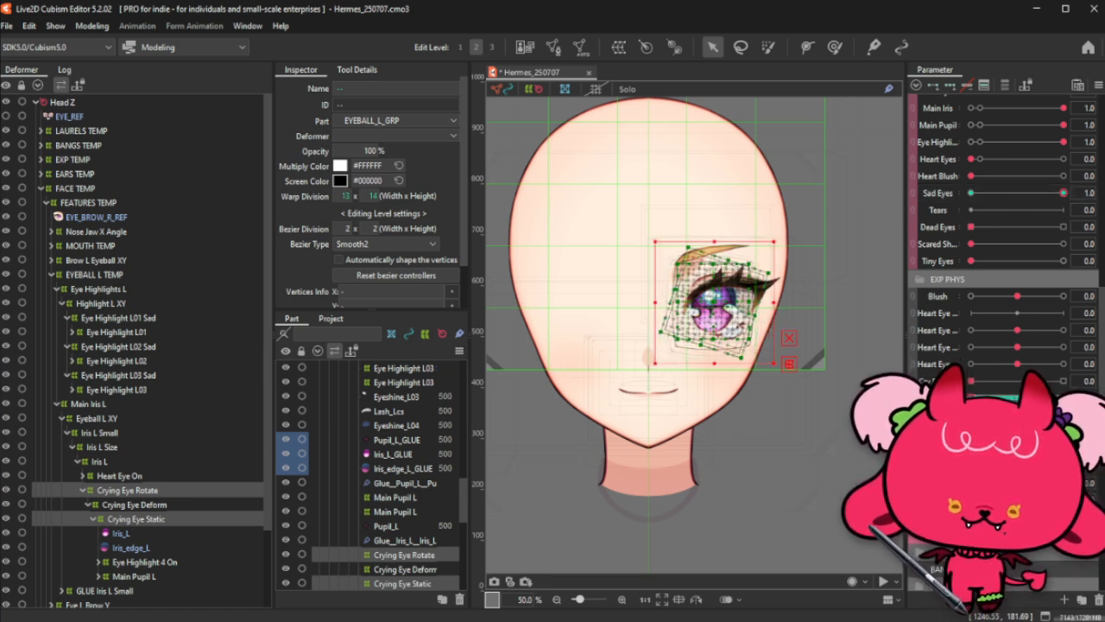
pyautogui.hotkey('ctrl', 'z')
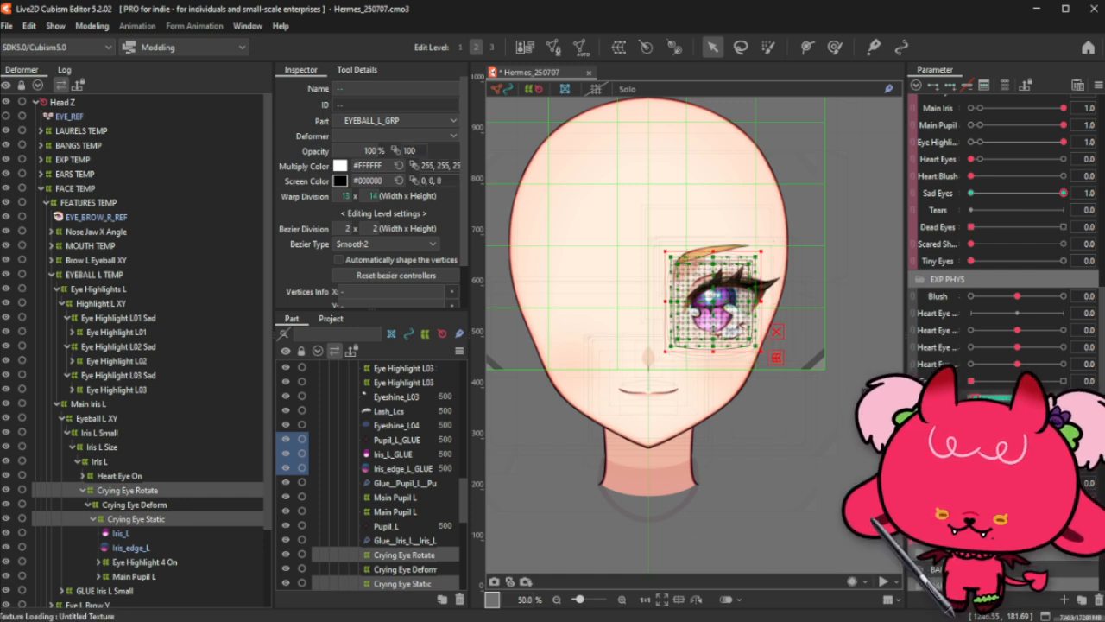
# Step: Copy the crying-eye rotated form from the original rotation parameter's first key after 0 onto the matching Cry Eye Rotate blend shape key
pyautogui.moveTo(908, 375); pyautogui.dragTo(863, 375)
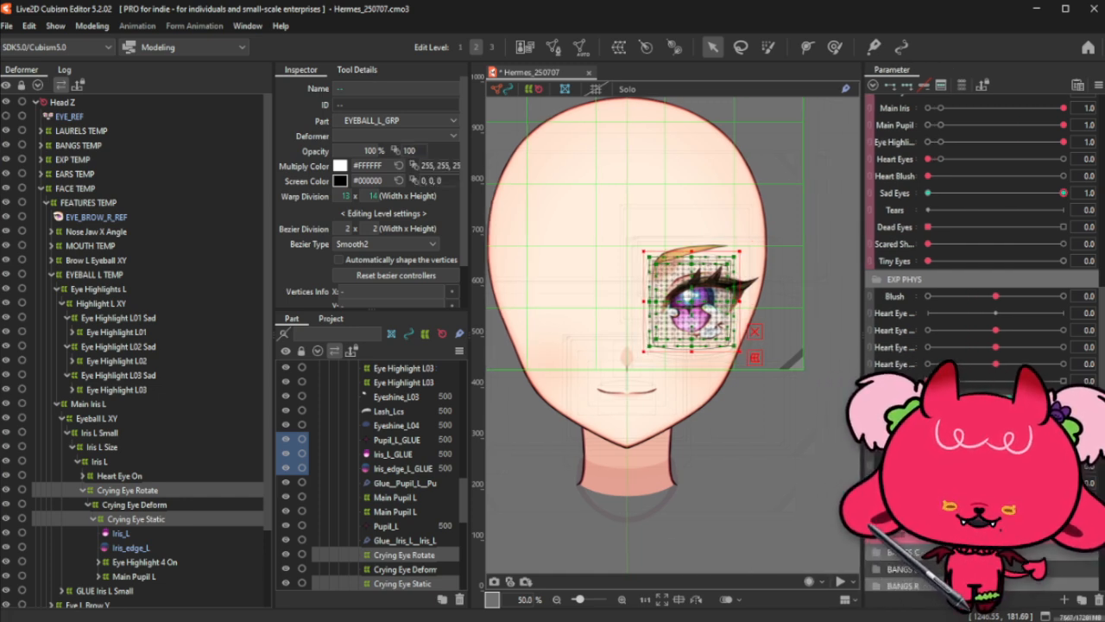
pyautogui.scroll(-1, 985, 259)
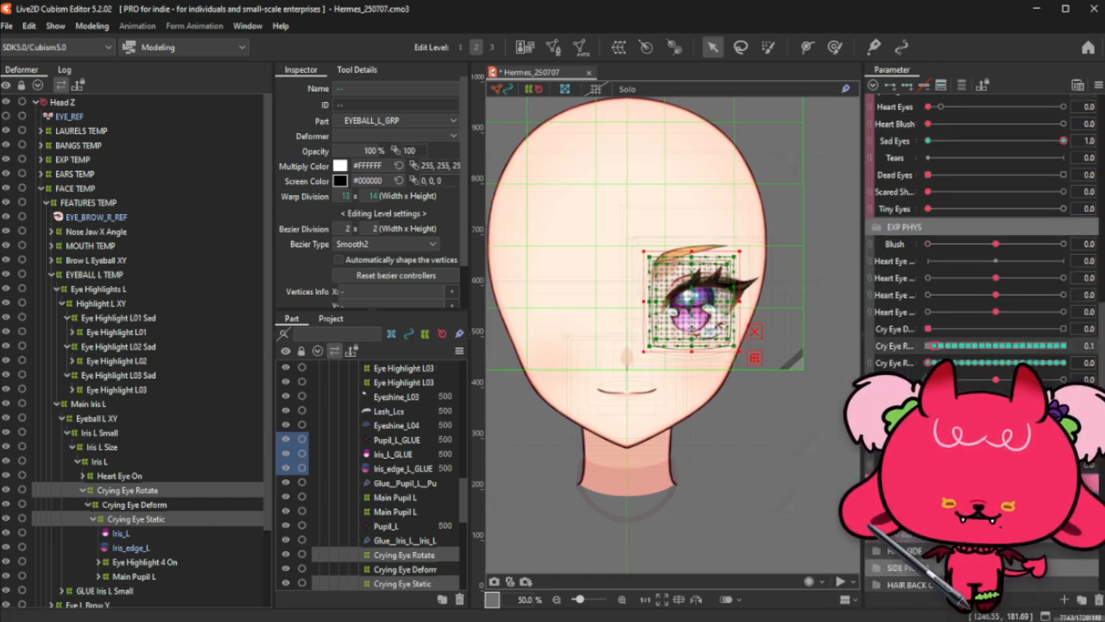
pyautogui.click(931, 363)
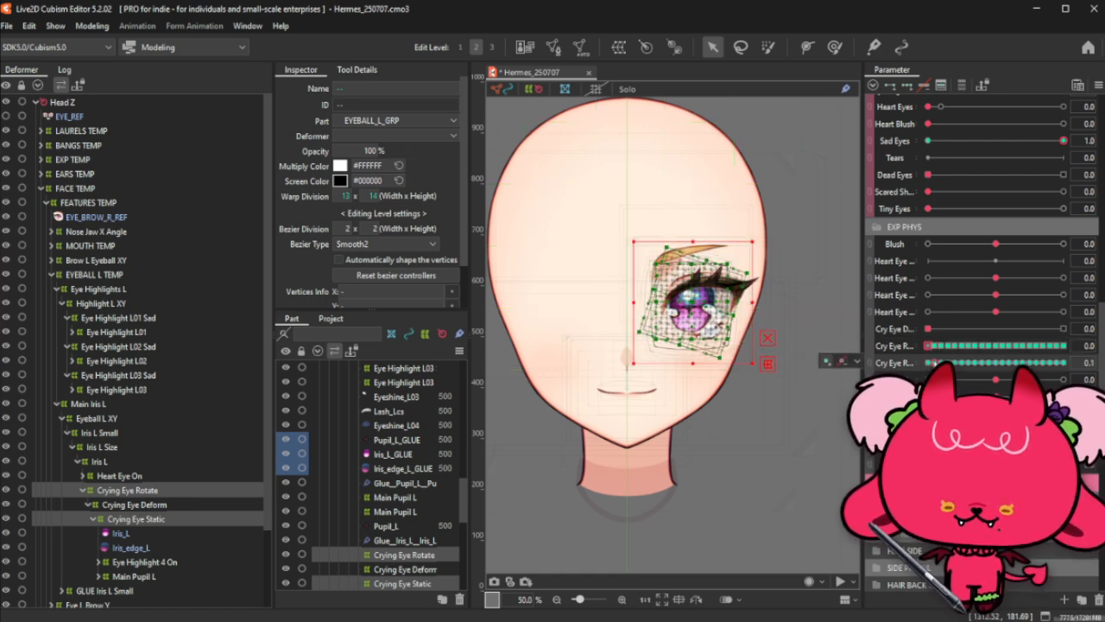
pyautogui.click(934, 347)
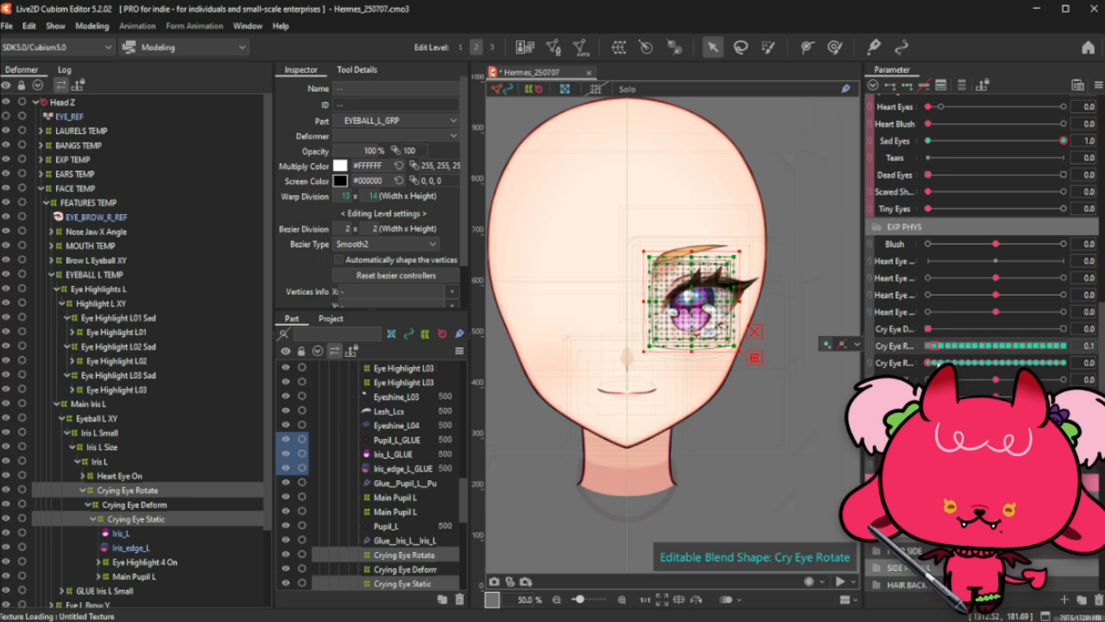
pyautogui.moveTo(928, 363); pyautogui.dragTo(935, 362)
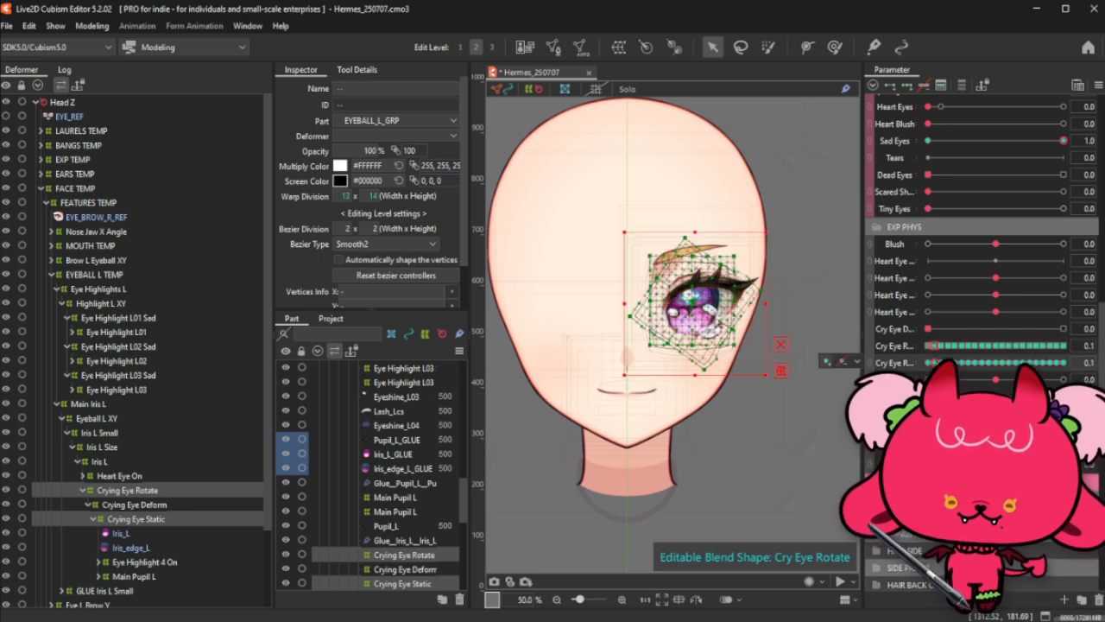
pyautogui.click(928, 362)
pyautogui.click(929, 345)
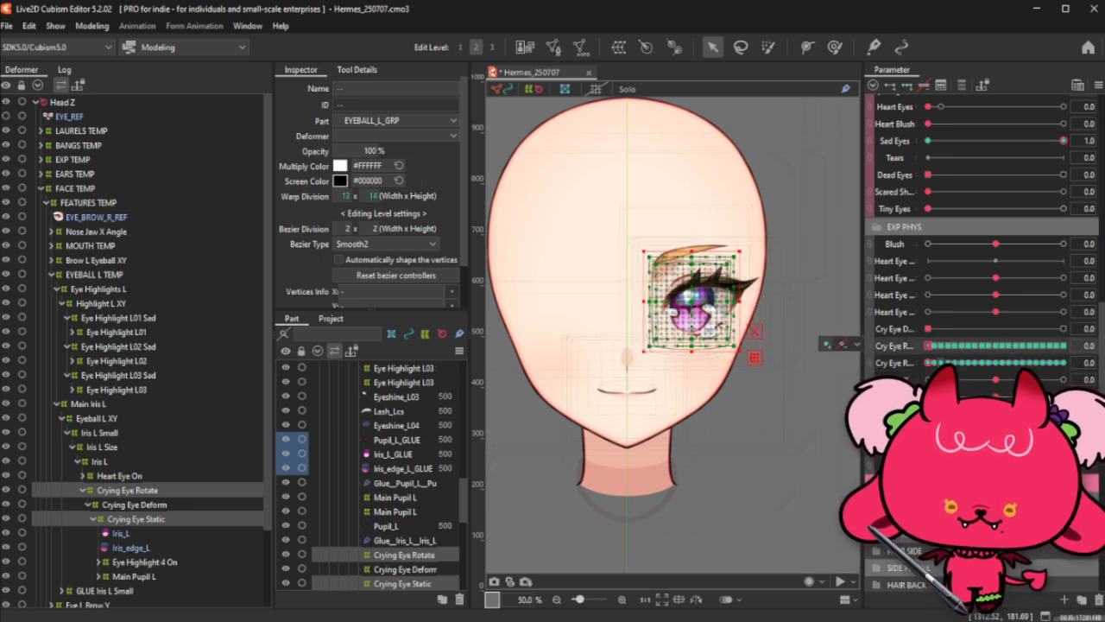
# Step: Transfer the original parameter's crying-eye form at its second key after 0 onto the blend shape's second key, at 0.1
pyautogui.click(934, 363)
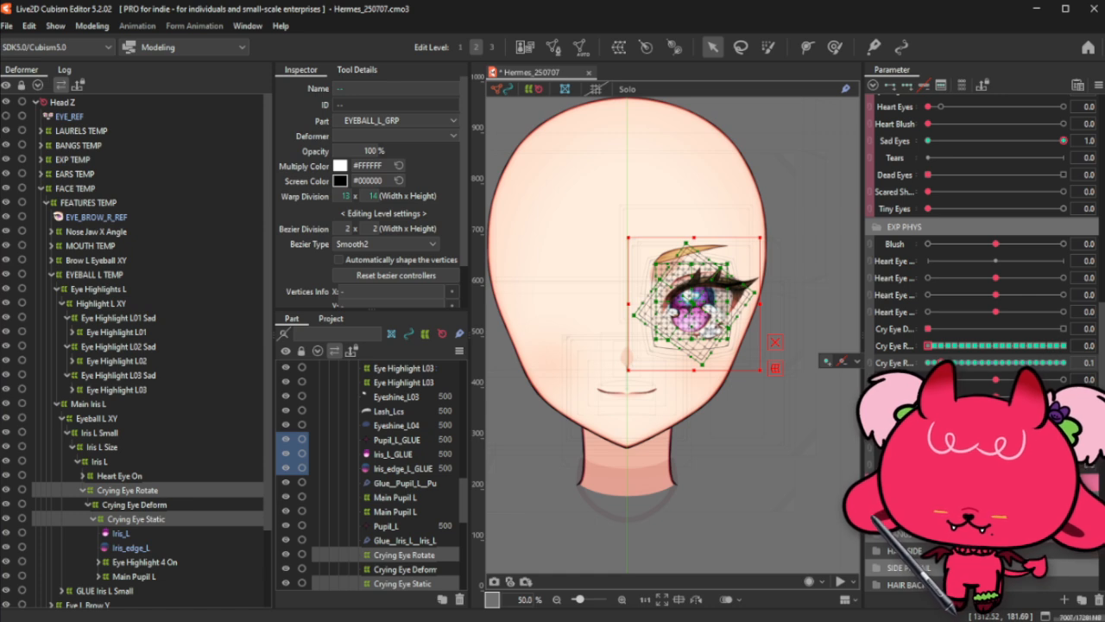
pyautogui.click(928, 362)
pyautogui.click(942, 345)
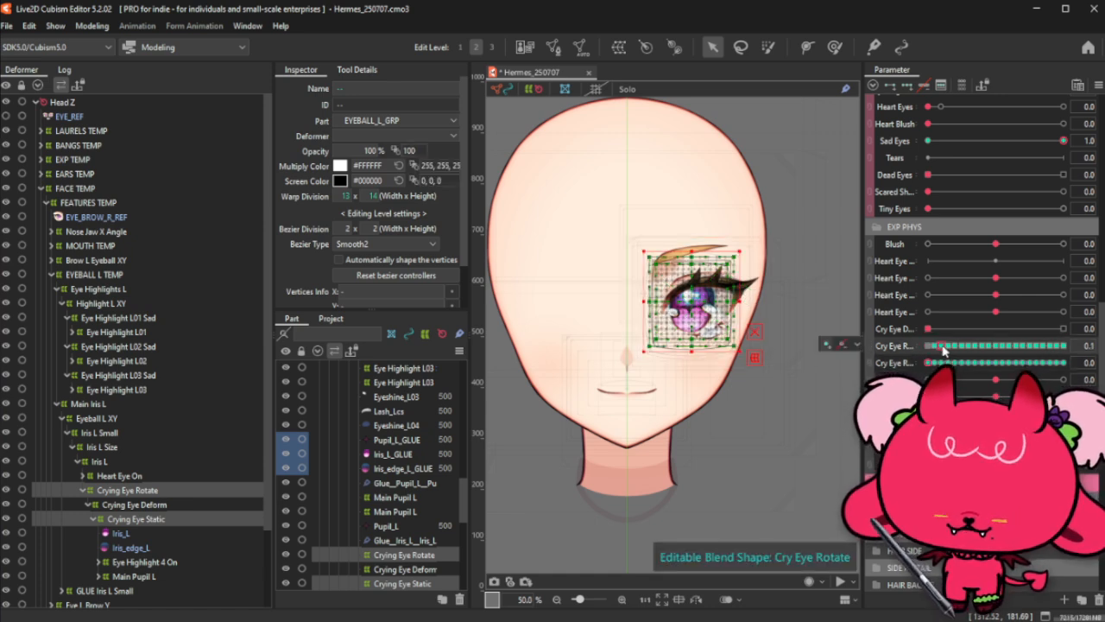
pyautogui.click(942, 347)
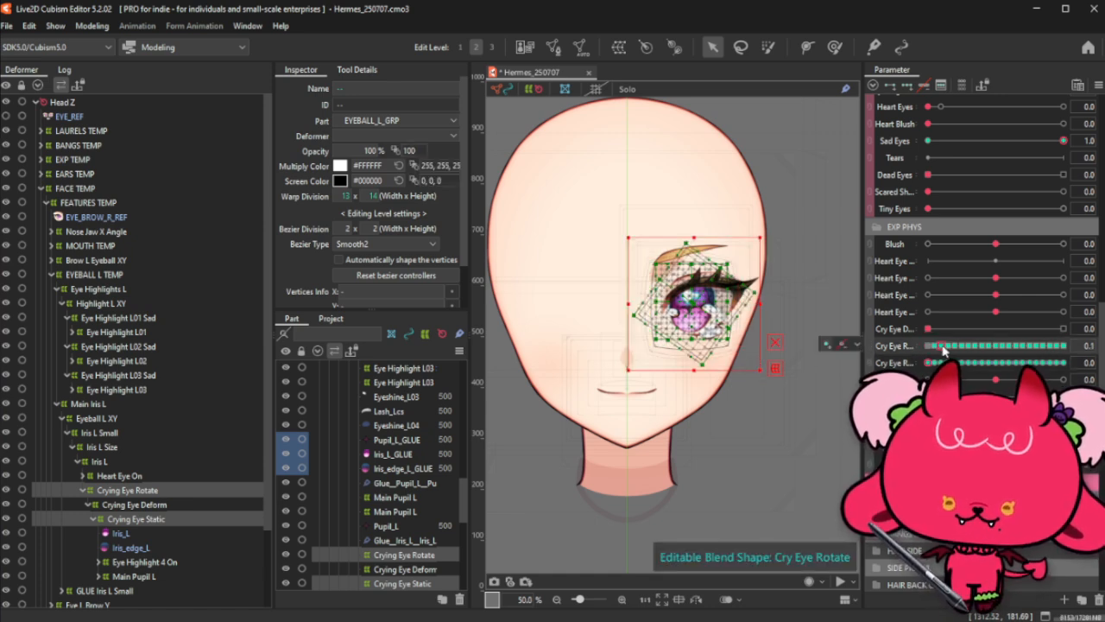
pyautogui.click(932, 347)
# Step: Transfer the original crying-eye forms at the third and fourth keys after 0 onto the matching Cry Eye Rotate blend shape keys
pyautogui.click(948, 363)
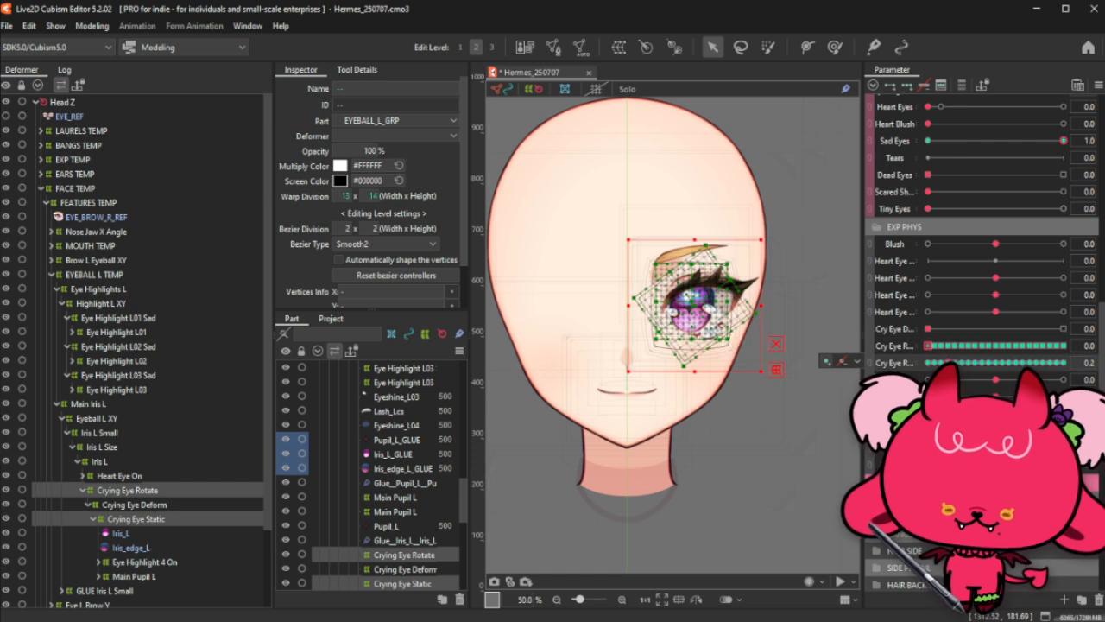
pyautogui.click(948, 346)
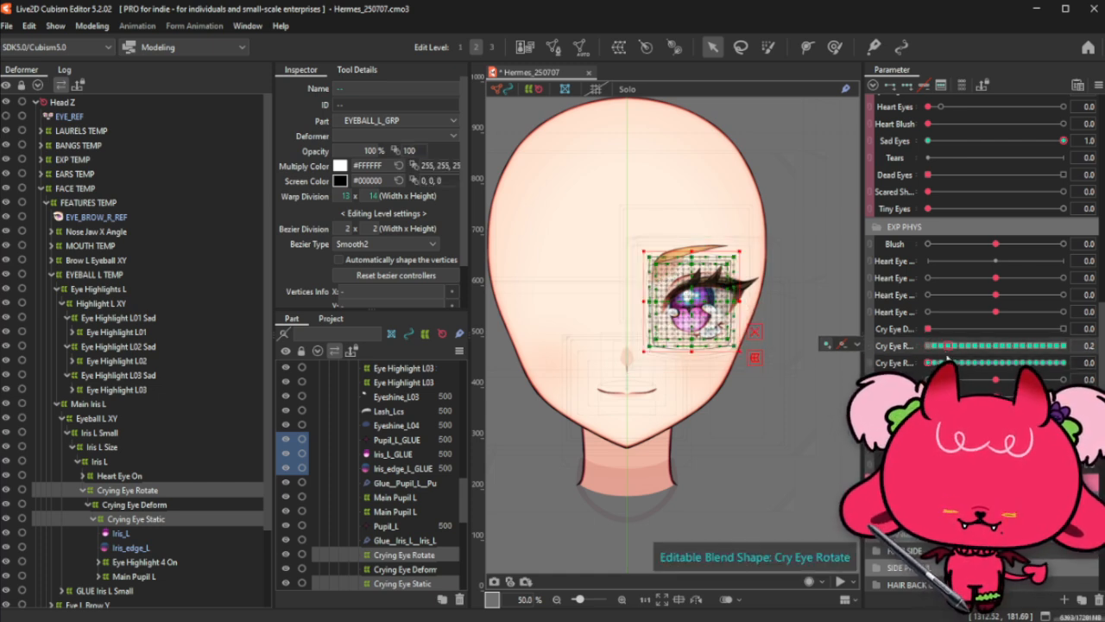
pyautogui.hotkey('ctrl', 'v')
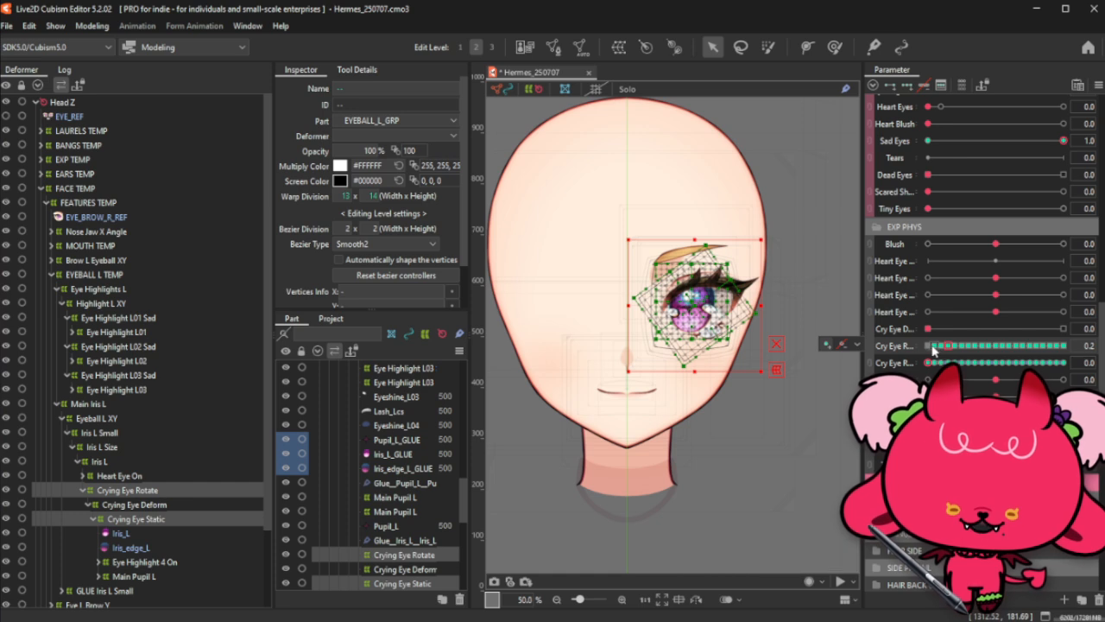
pyautogui.click(941, 363)
pyautogui.hotkey('ctrl', 'v')
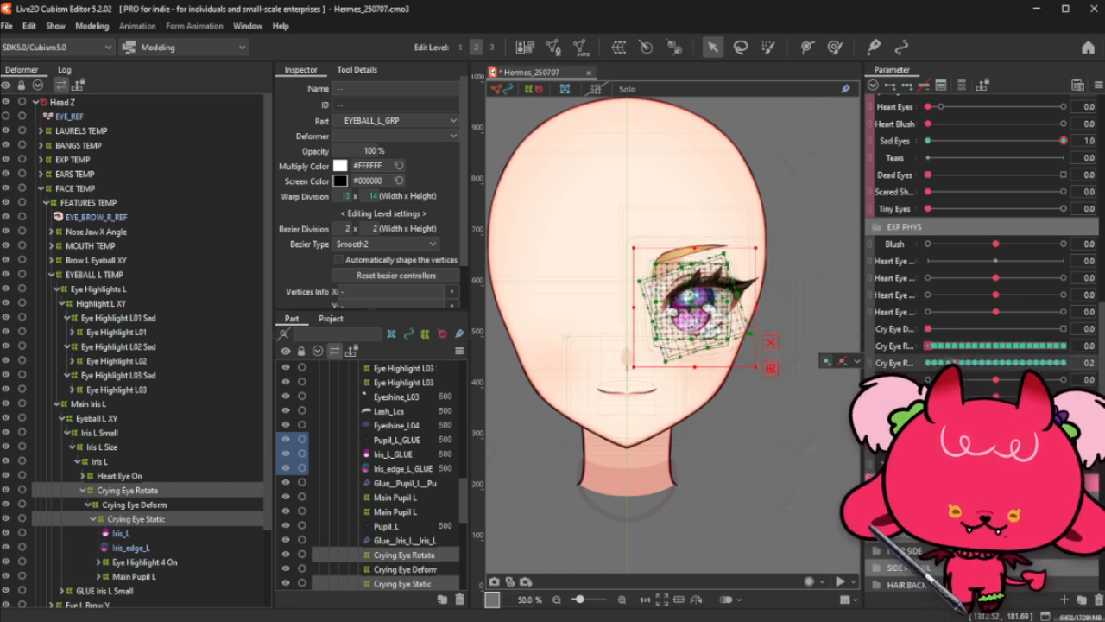
pyautogui.click(956, 346)
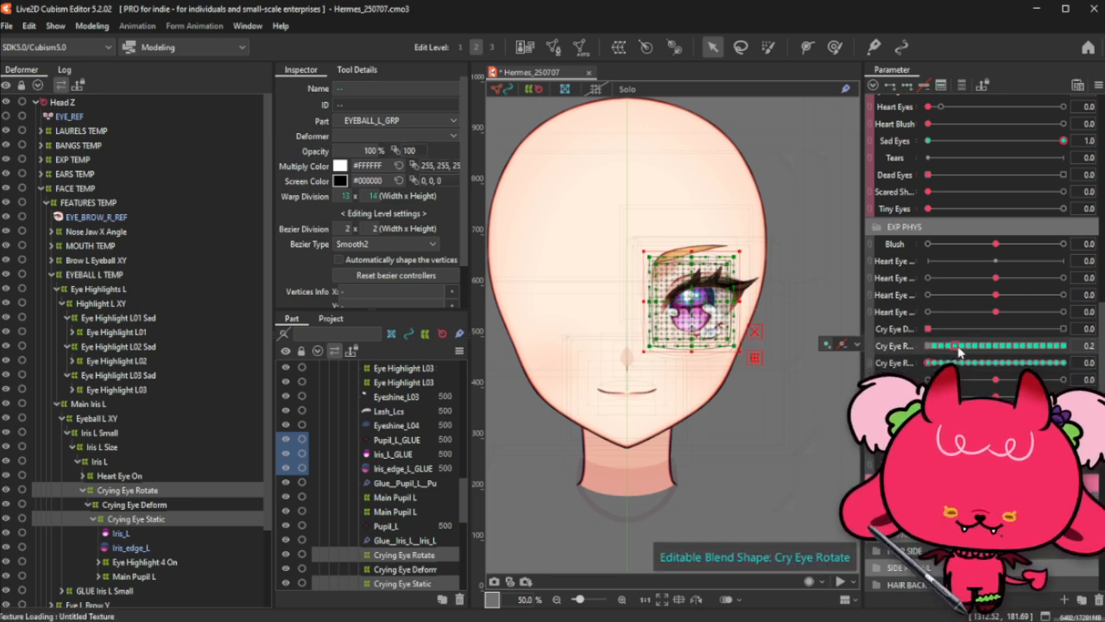
pyautogui.hotkey('ctrl', 'v')
pyautogui.click(932, 353)
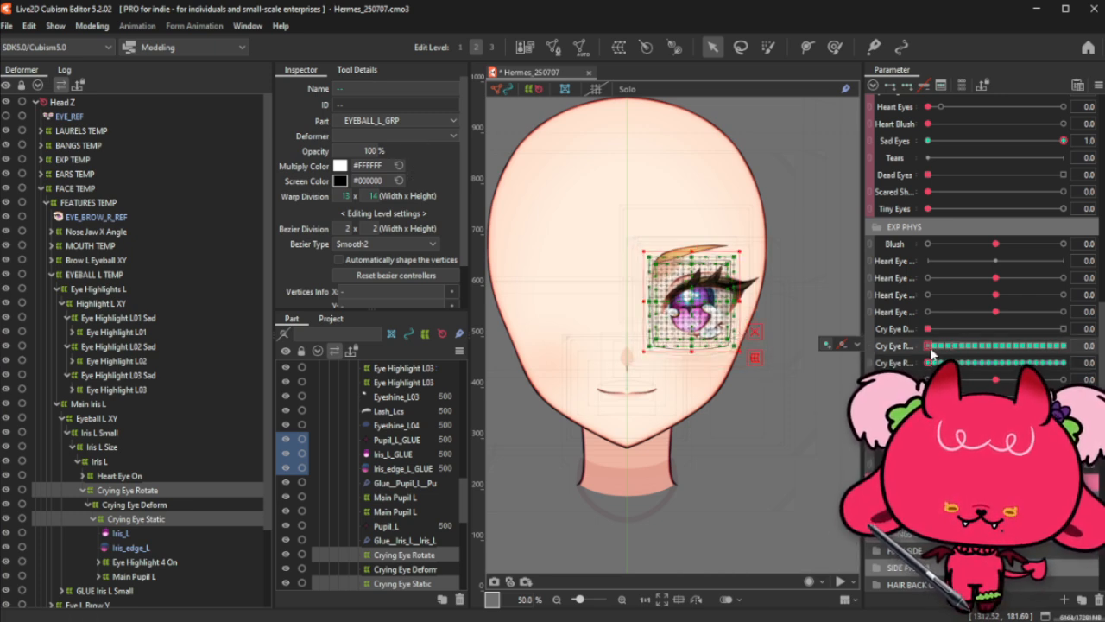
# Step: Transfer the original crying-eye forms at the fifth and sixth keys after 0 onto the matching Cry Eye Rotate blend shape keys
pyautogui.click(960, 365)
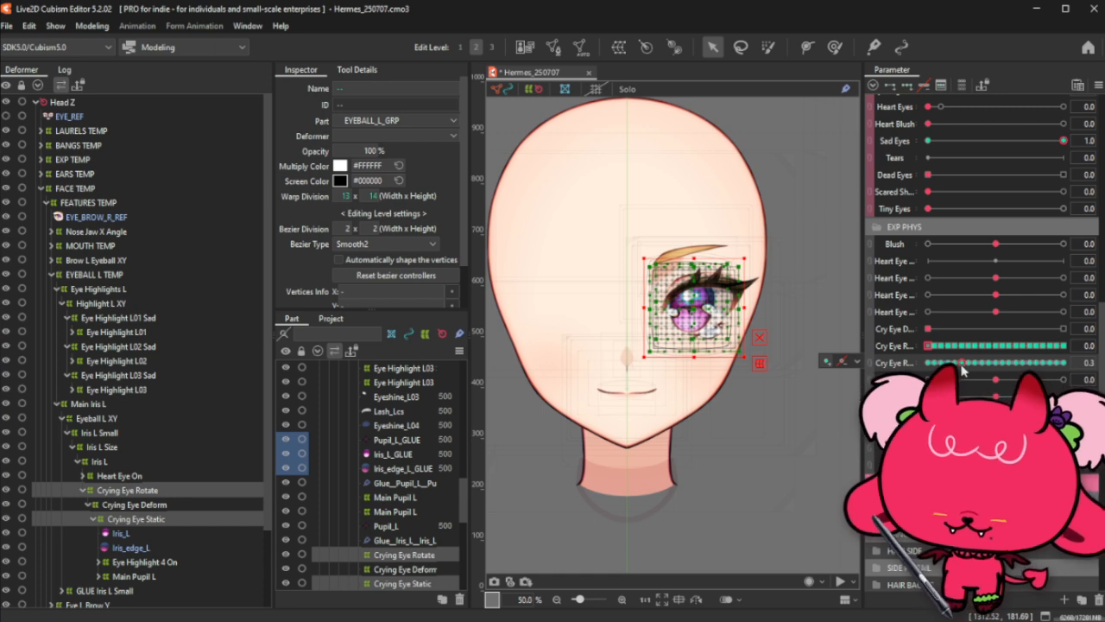
pyautogui.click(963, 345)
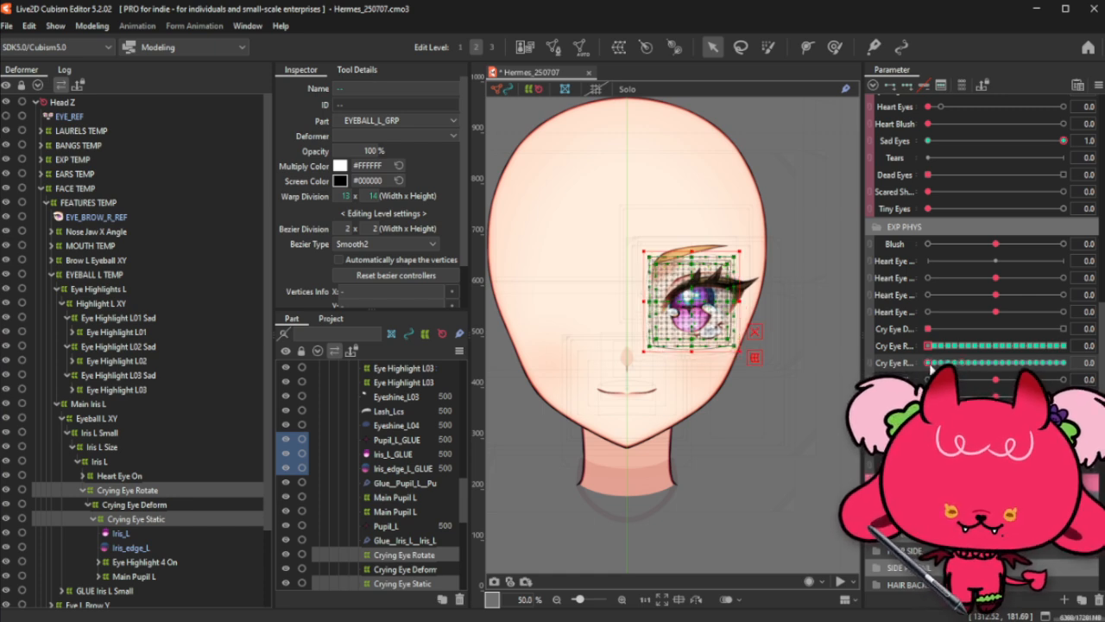
pyautogui.click(957, 347)
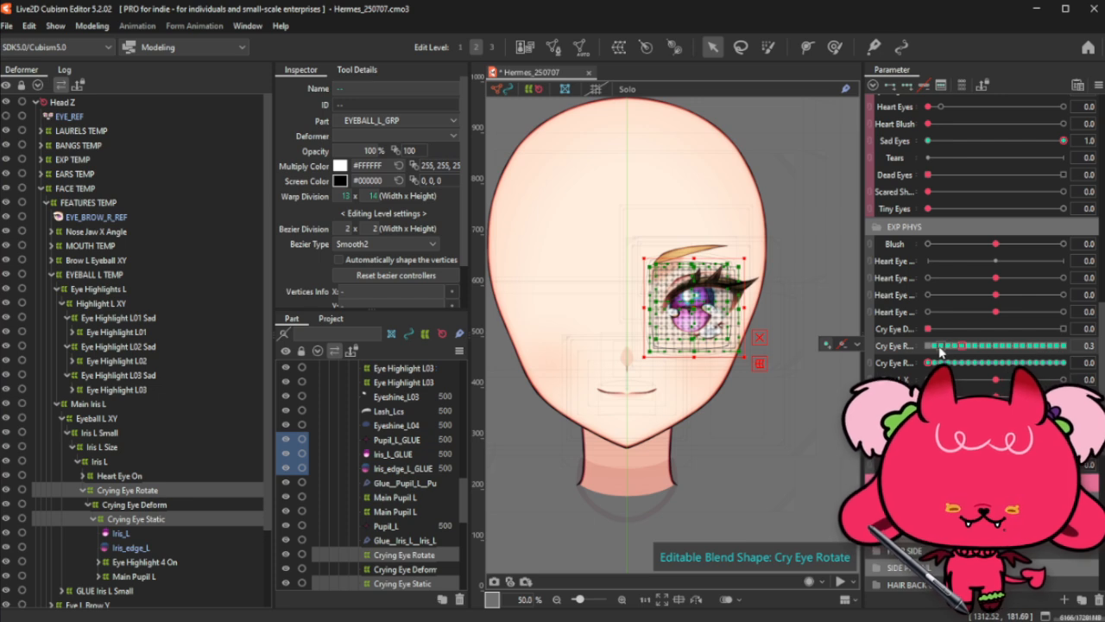
pyautogui.click(929, 346)
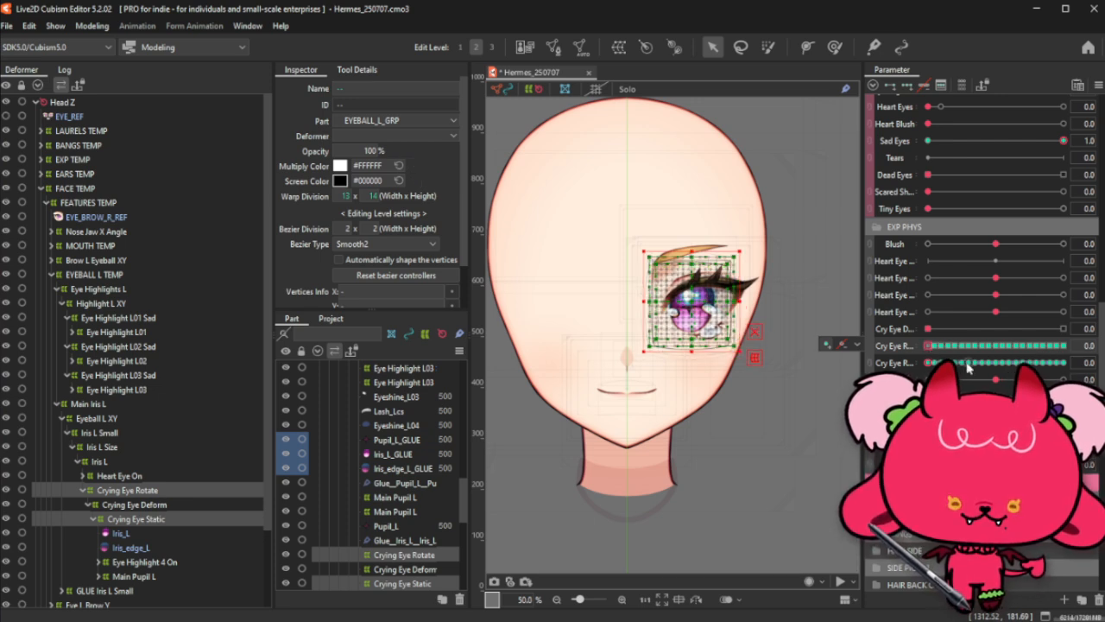
pyautogui.click(967, 364)
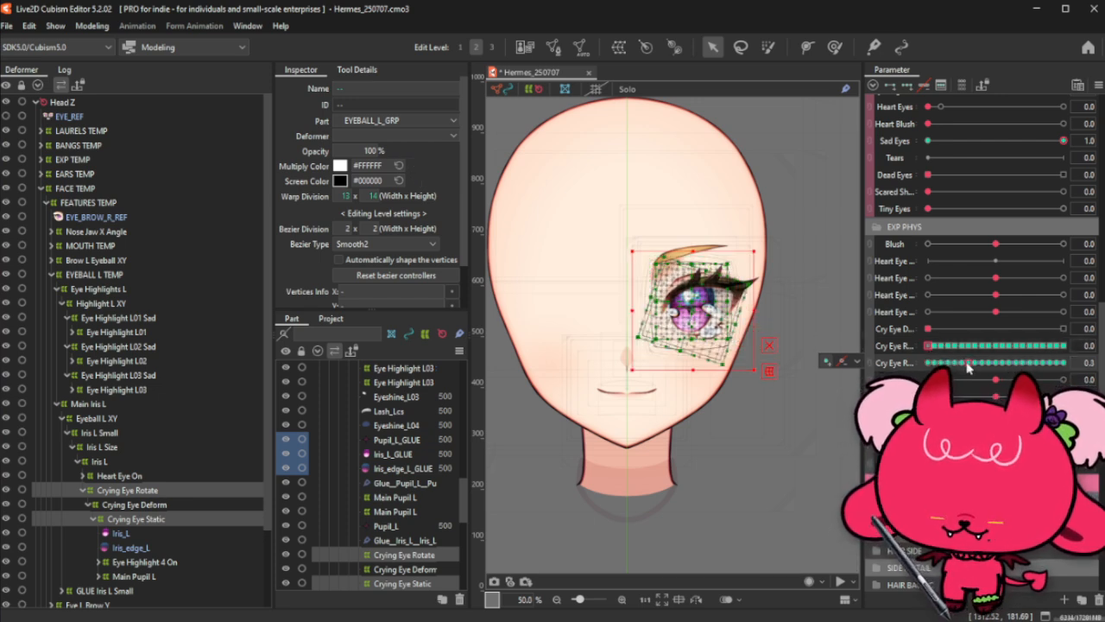
pyautogui.click(930, 364)
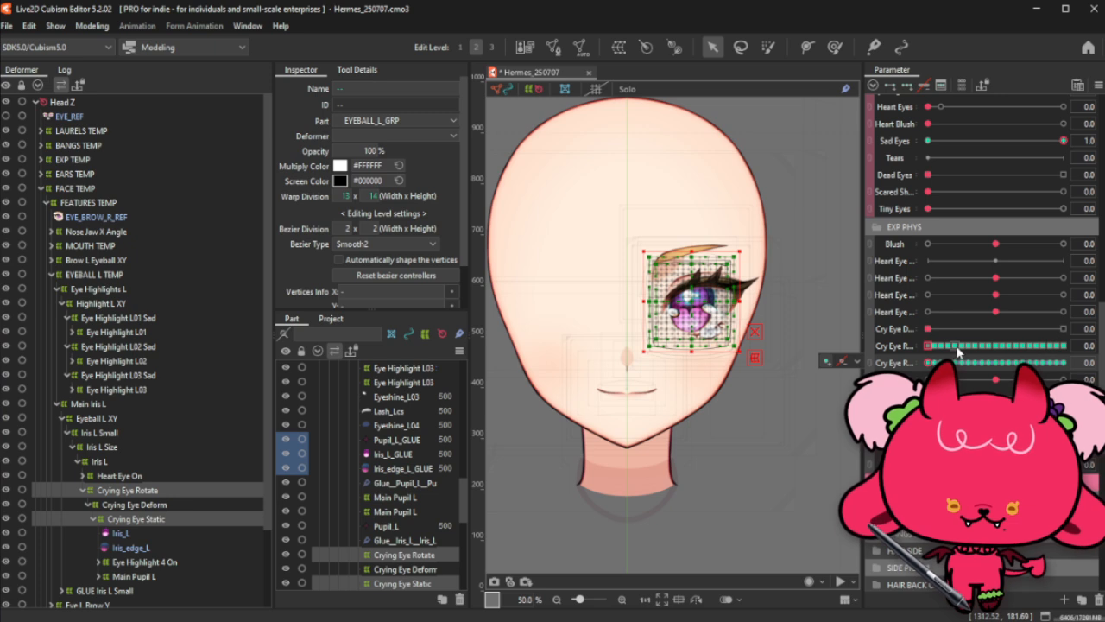
pyautogui.click(970, 346)
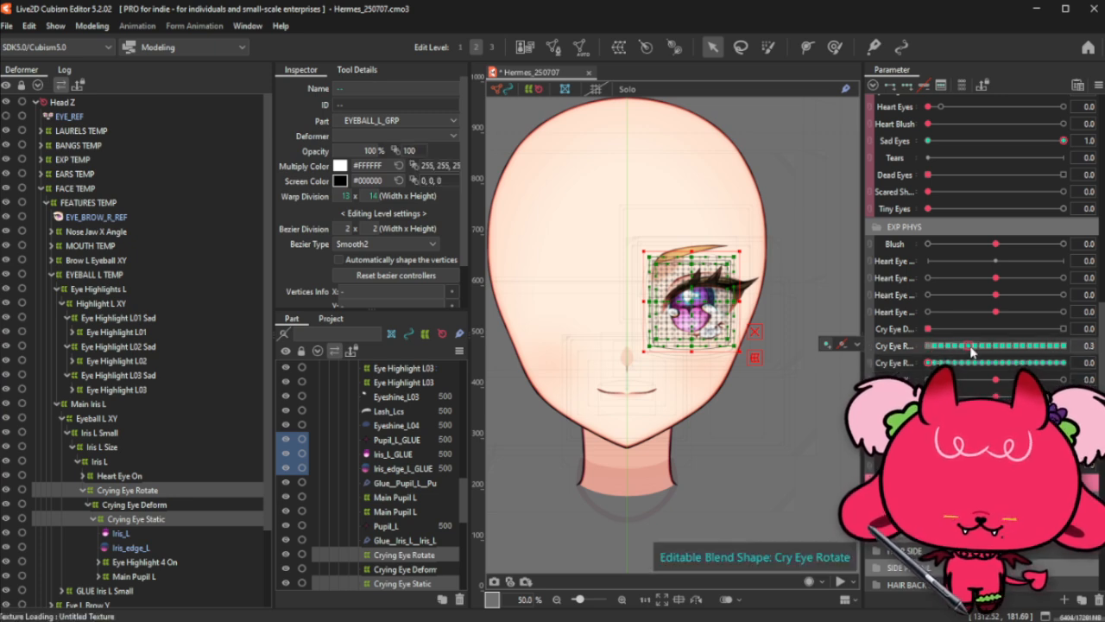
pyautogui.hotkey('ctrl', 'v')
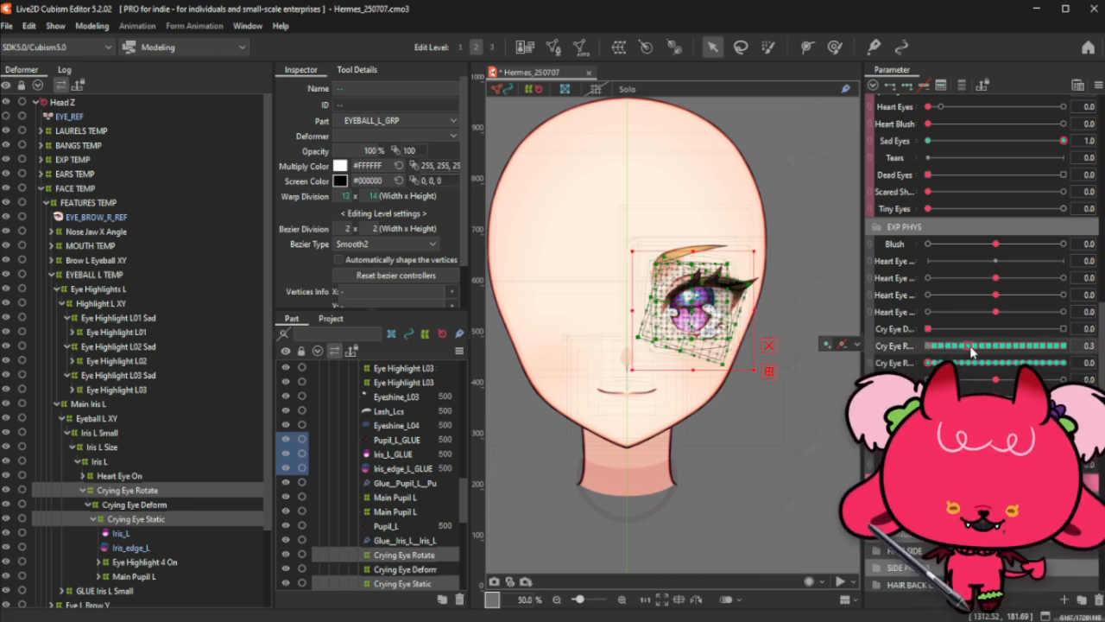
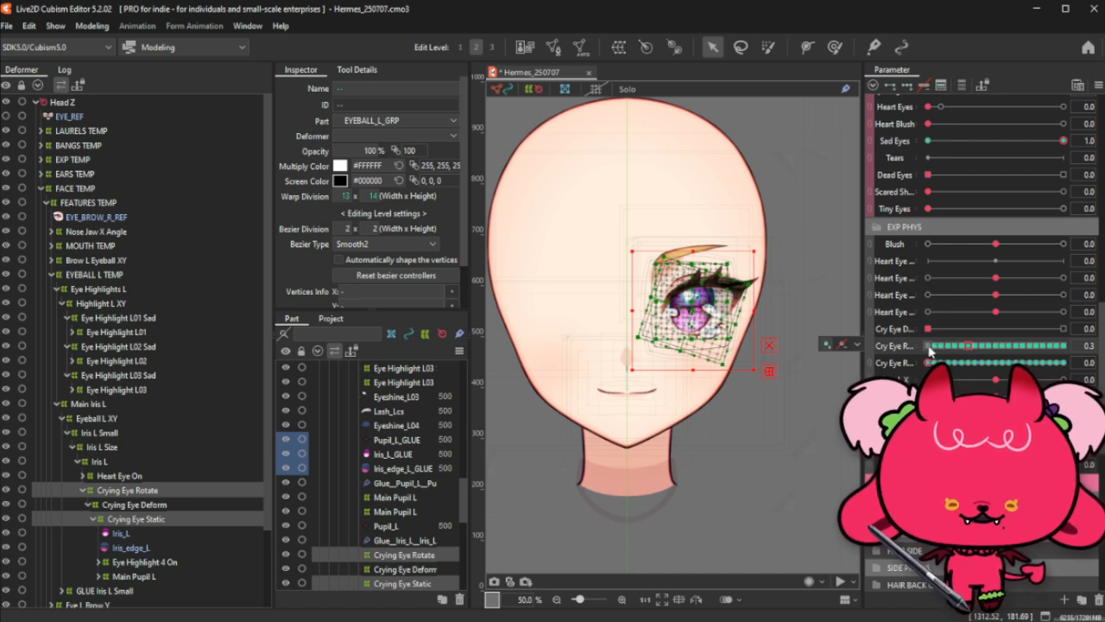
# Step: Copy the original rotation's seventh key form after 0 and paste it onto the blend shape's seventh key
pyautogui.click(930, 349)
pyautogui.click(977, 363)
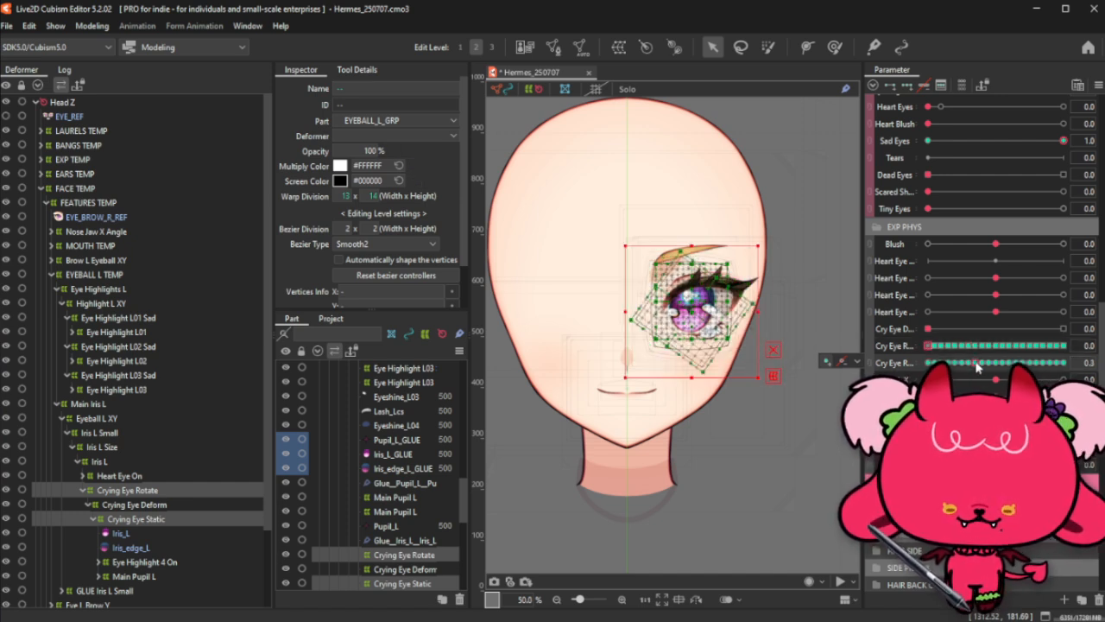
pyautogui.click(931, 364)
pyautogui.click(977, 346)
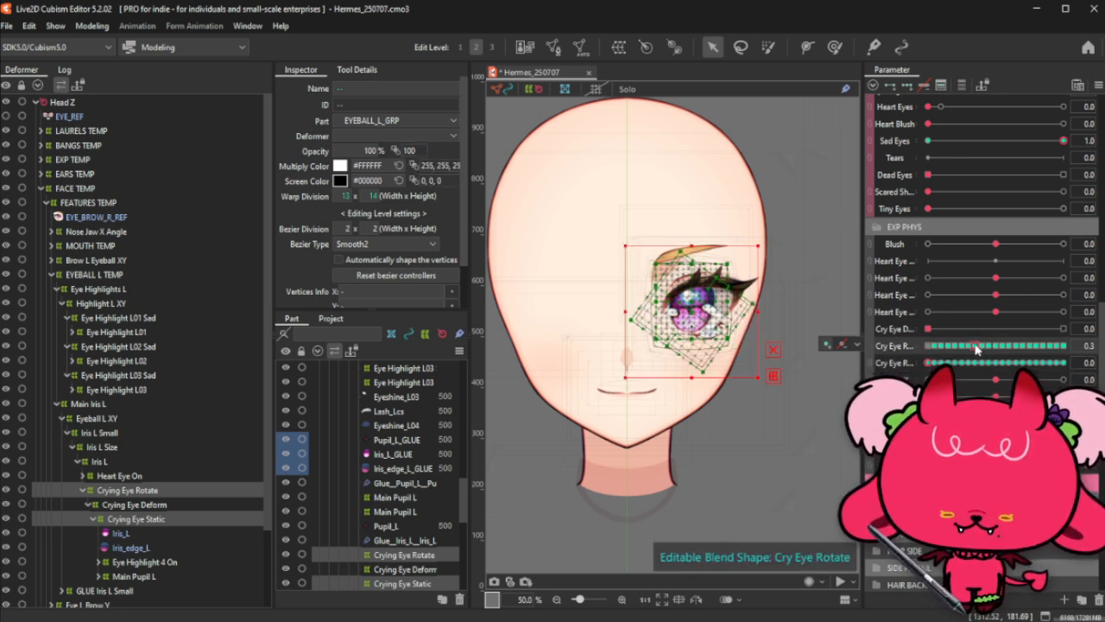
# Step: Copy the crying-eye form at 0.4, the original parameter's eighth key after 0, onto the blend shape key at 0.4
pyautogui.moveTo(982, 347)
pyautogui.mouseDown()
pyautogui.moveTo(937, 349)
pyautogui.moveTo(987, 351)
pyautogui.mouseUp()
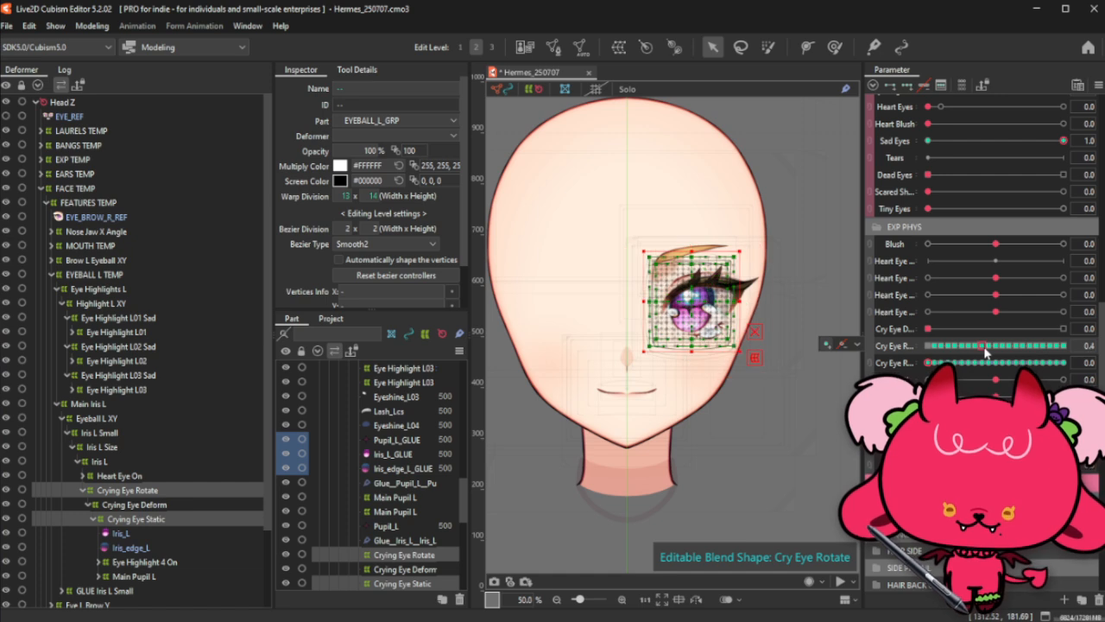
pyautogui.click(984, 364)
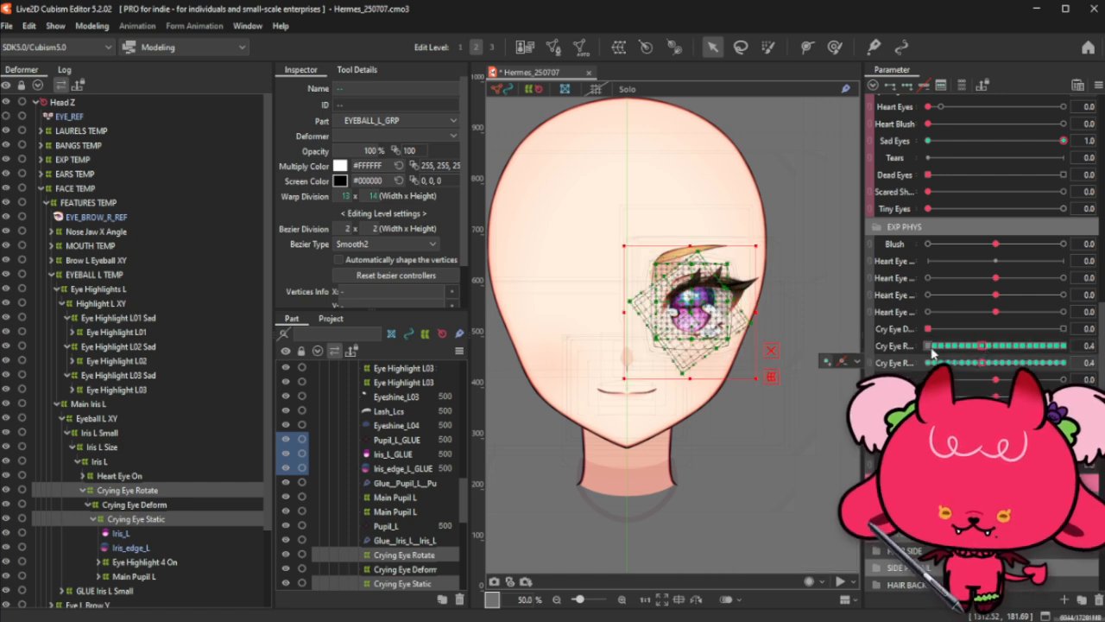
pyautogui.click(944, 349)
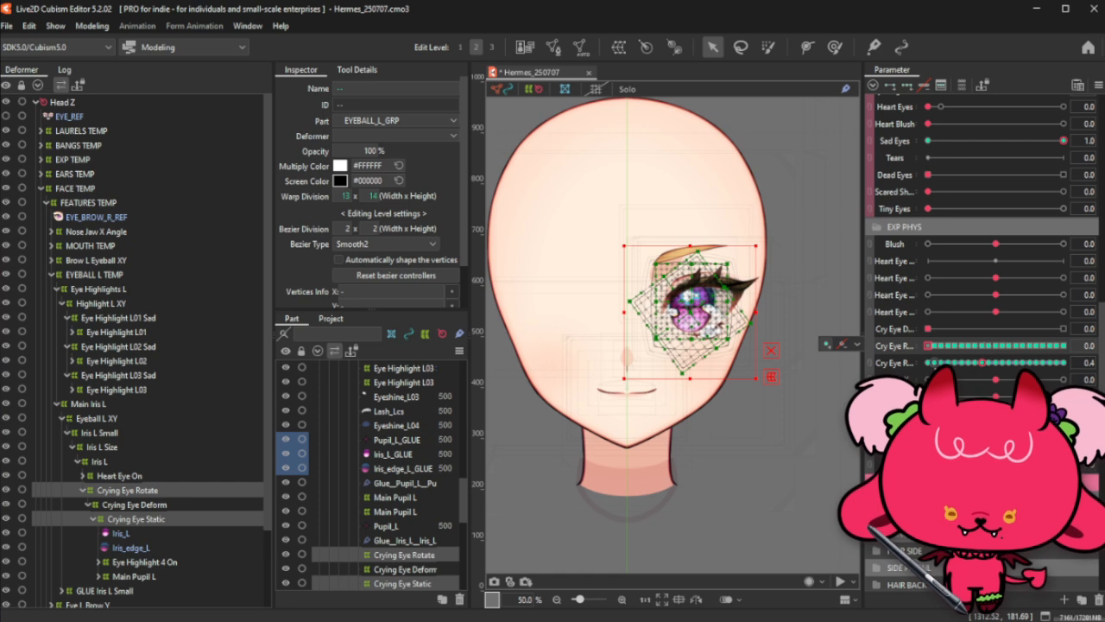
pyautogui.click(984, 347)
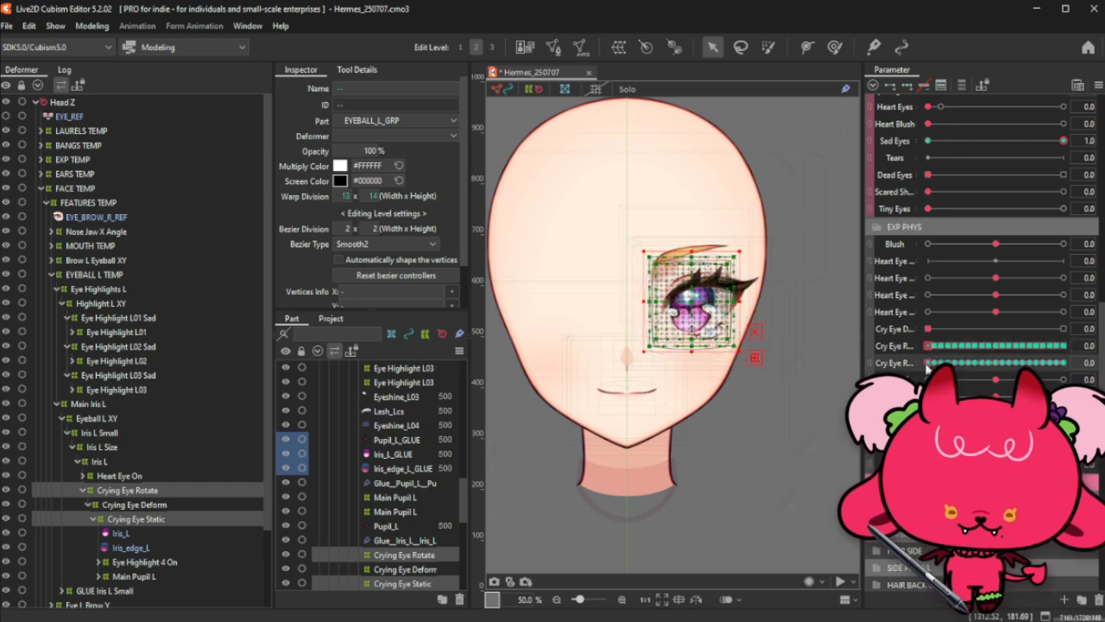
pyautogui.click(985, 347)
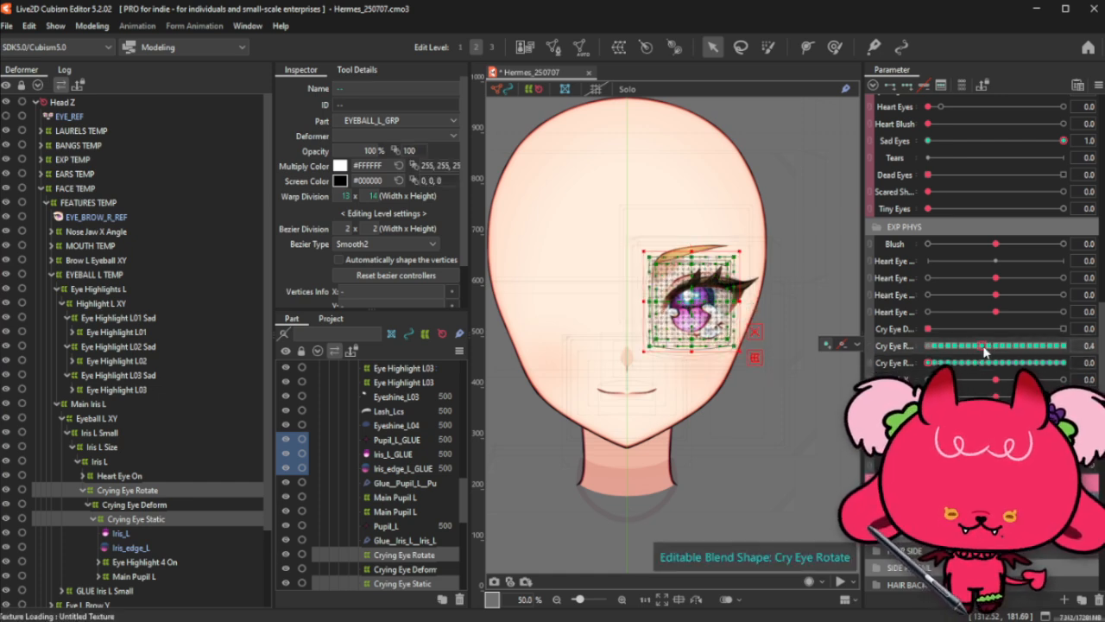
pyautogui.hotkey('ctrl', 'v')
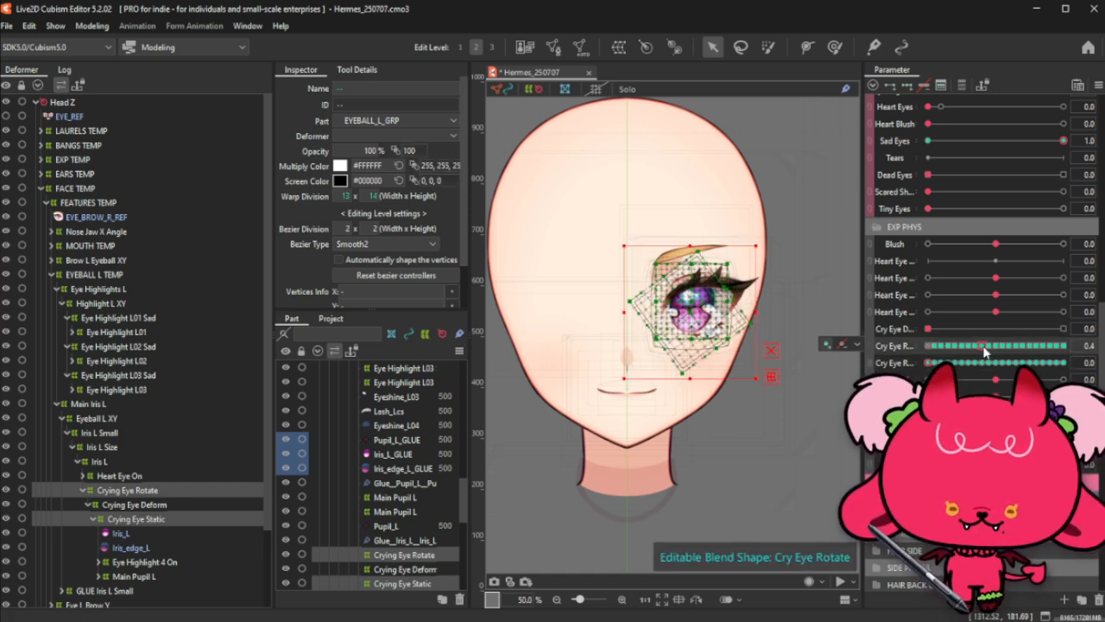
# Step: Copy the original crying-eye form one key past 0.4 onto the blend shape's ninth key after 0
pyautogui.click(929, 347)
pyautogui.click(991, 363)
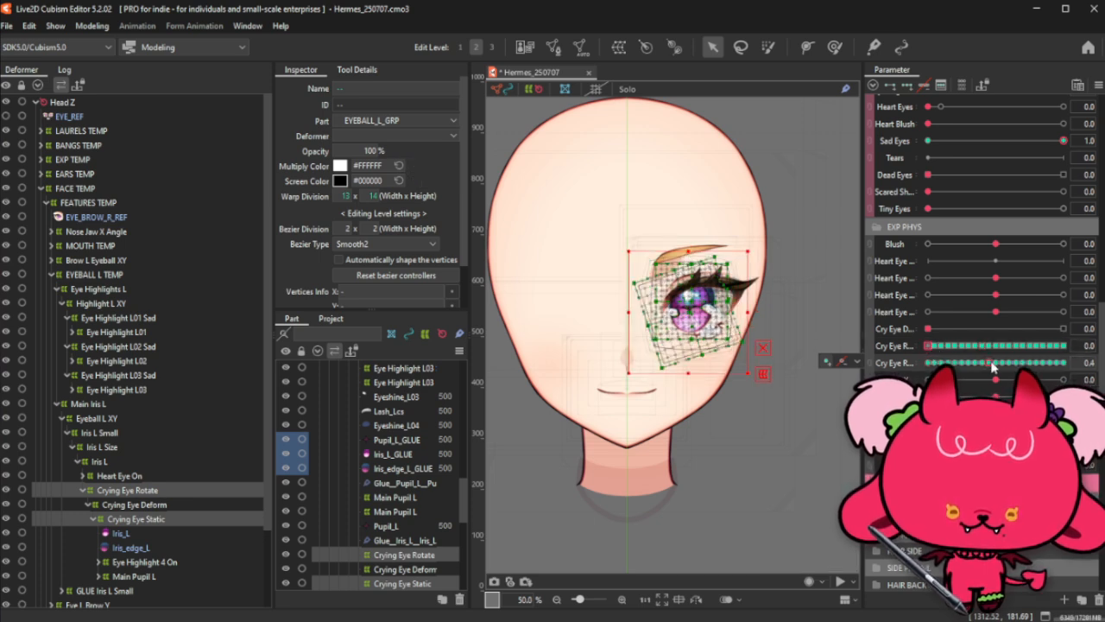
pyautogui.click(991, 345)
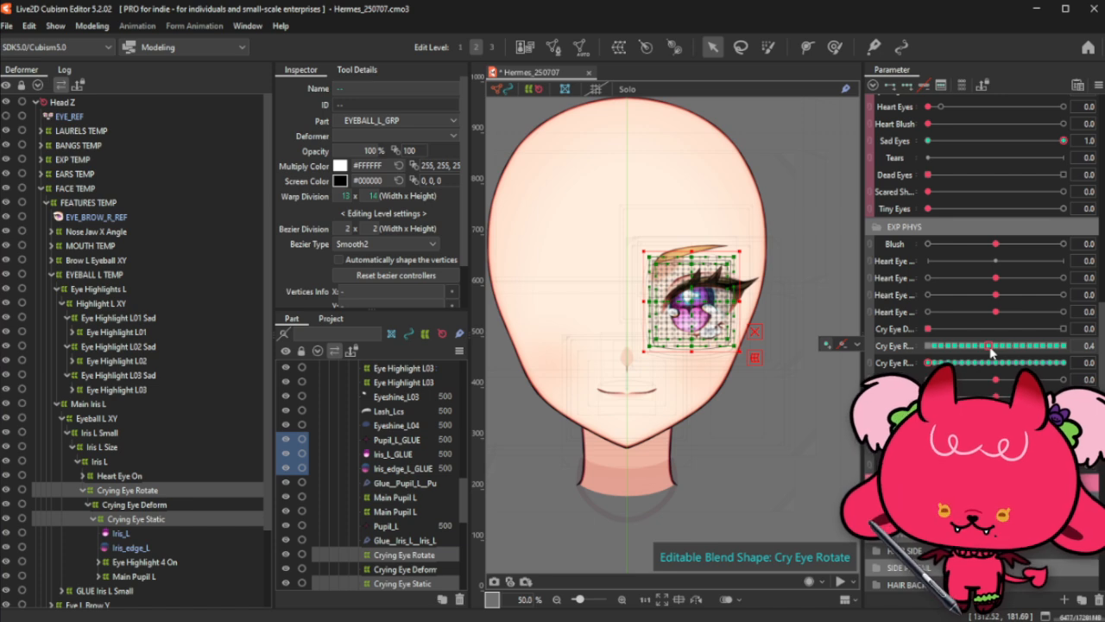
pyautogui.hotkey('ctrl', 'v')
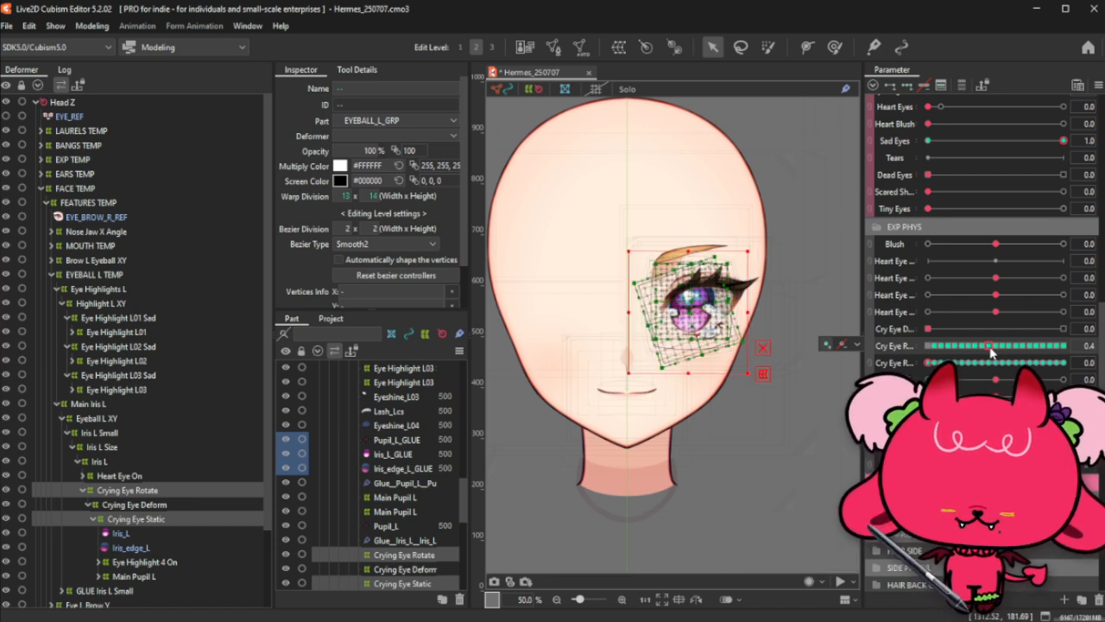
# Step: Copy the original crying-eye form at 0.5 and paste it onto the Cry Eye Rotate blend shape key at 0.5
pyautogui.click(981, 346)
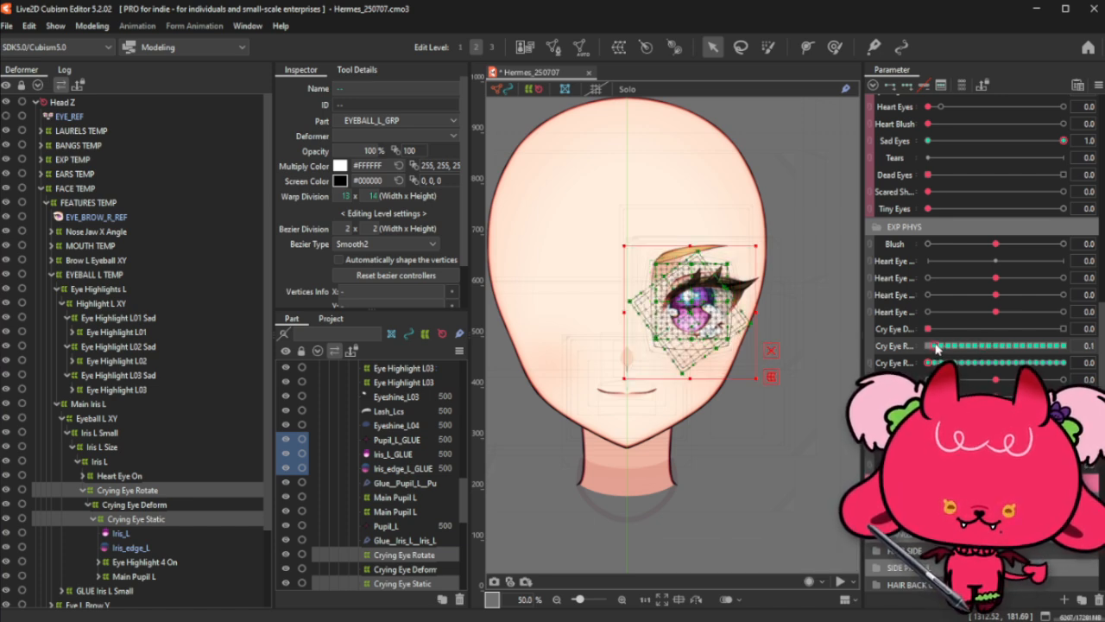
pyautogui.moveTo(935, 345); pyautogui.dragTo(996, 352)
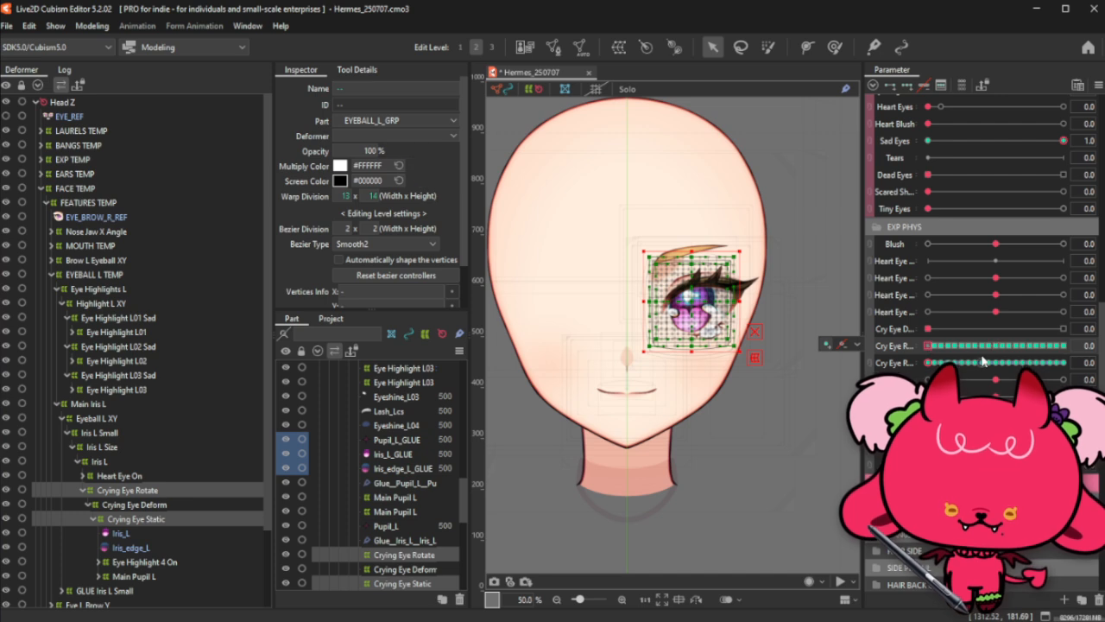
pyautogui.click(996, 362)
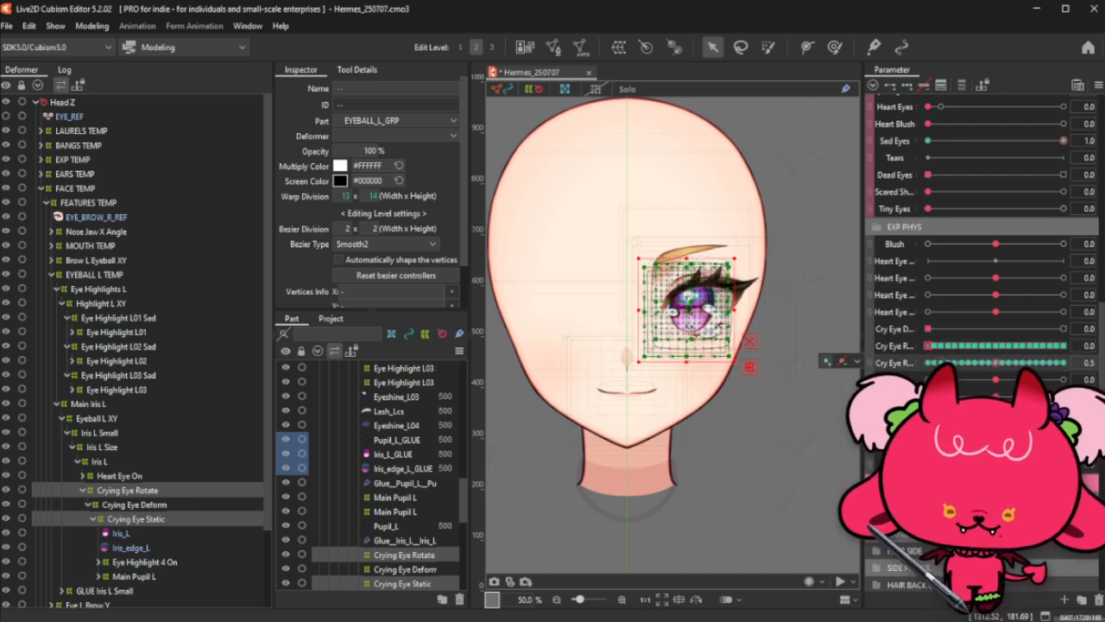
pyautogui.click(930, 363)
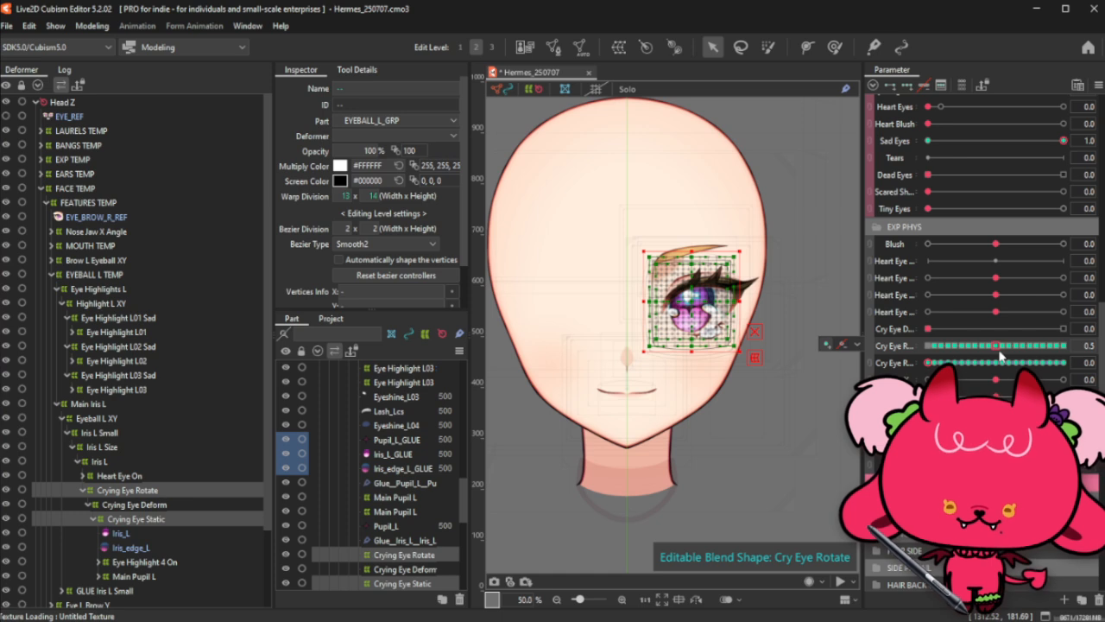
pyautogui.moveTo(1002, 355); pyautogui.dragTo(1002, 354)
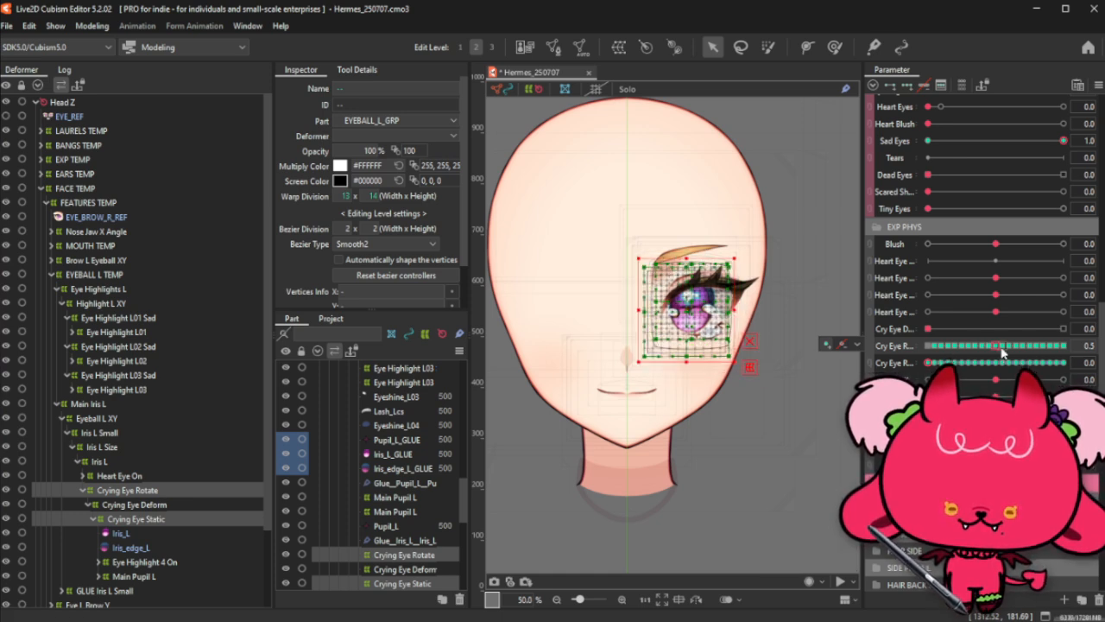
# Step: Transfer the original rotation's form one key past 0.5 onto the matching Cry Eye Rotate blend shape key, then check it against 1.0
pyautogui.click(930, 346)
pyautogui.moveTo(930, 363); pyautogui.dragTo(1002, 370)
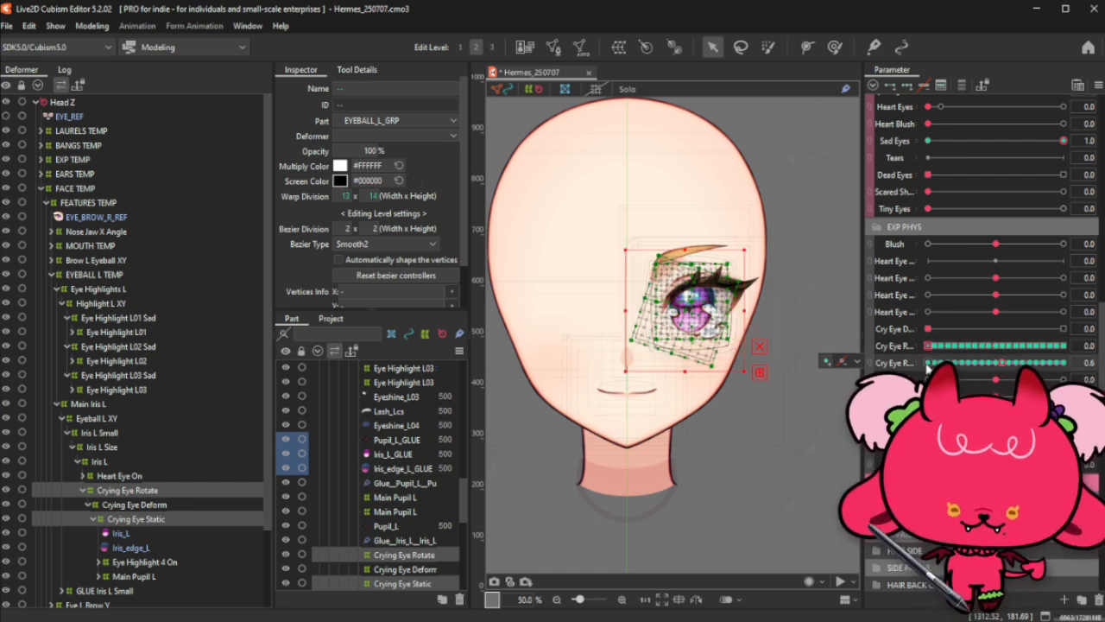
pyautogui.click(928, 363)
pyautogui.click(1001, 345)
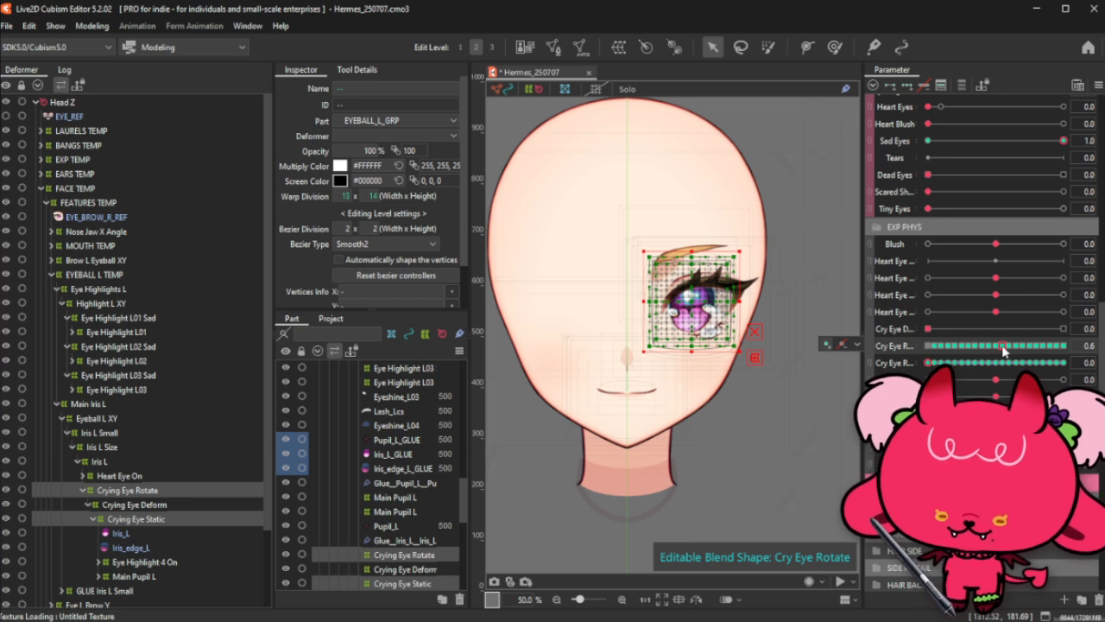
pyautogui.hotkey('ctrl', 'v')
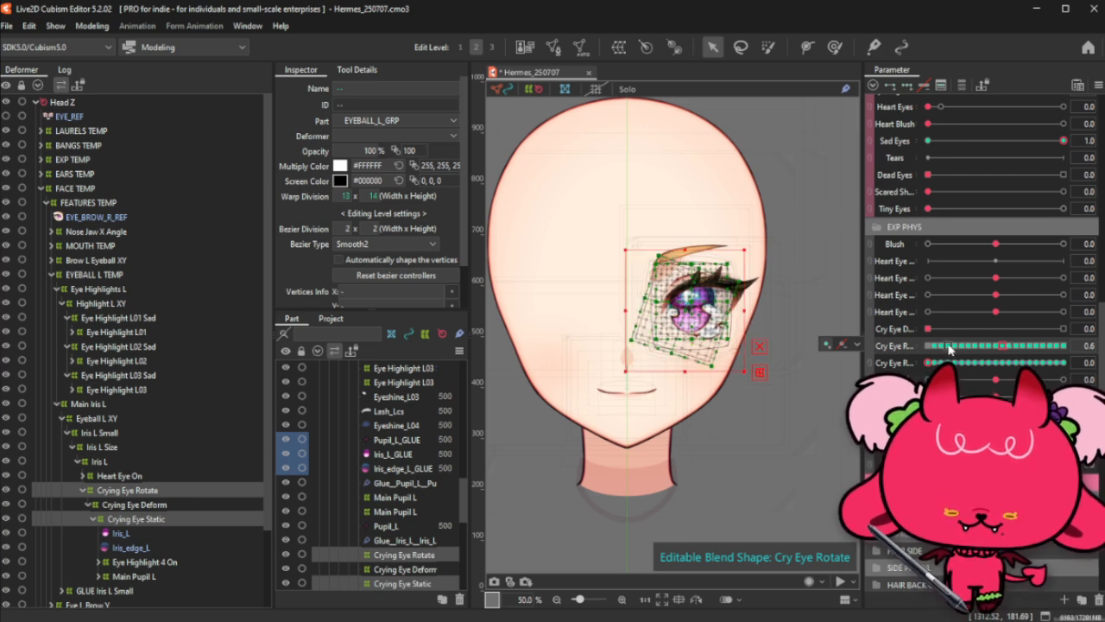
pyautogui.click(1063, 346)
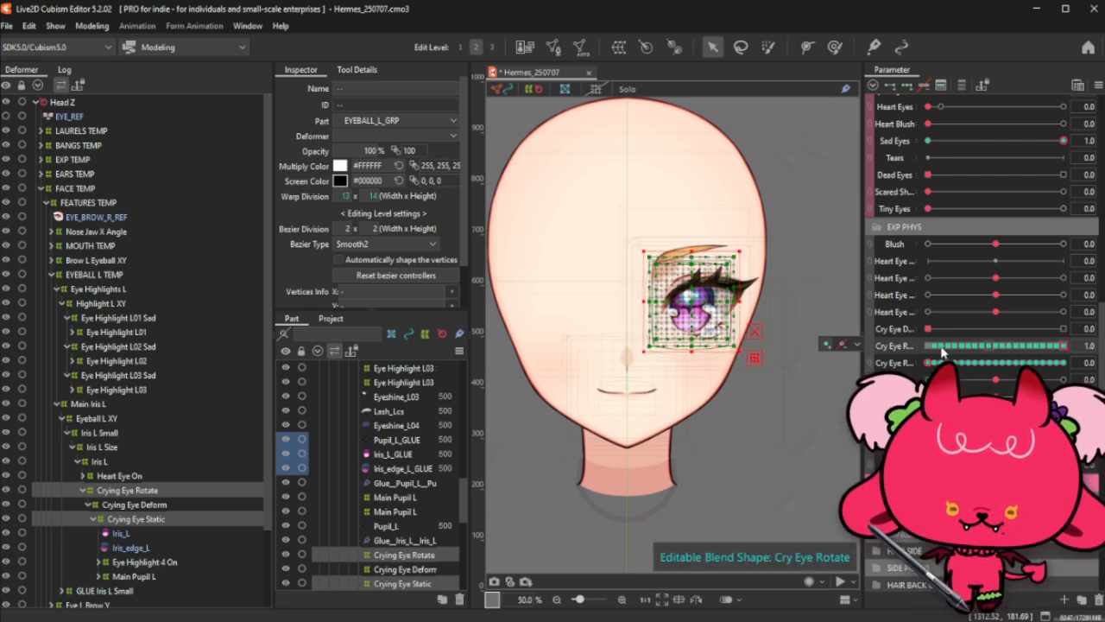
pyautogui.click(1005, 346)
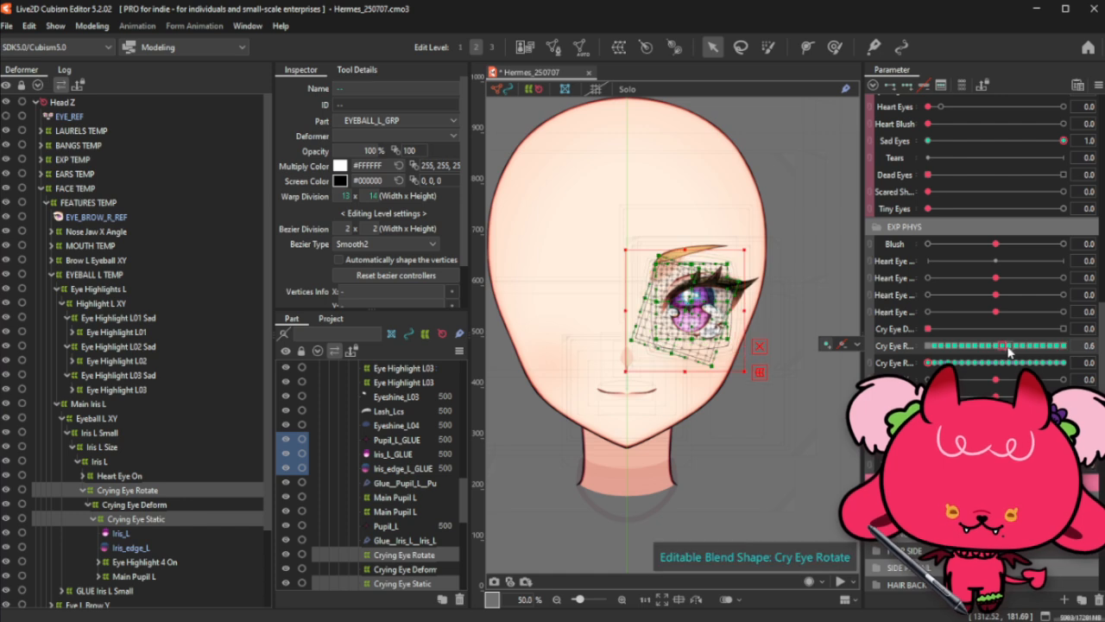
# Step: Copy the original crying-eye form two keys past 0.5 onto the blend shape's twelfth key after 0
pyautogui.click(1009, 363)
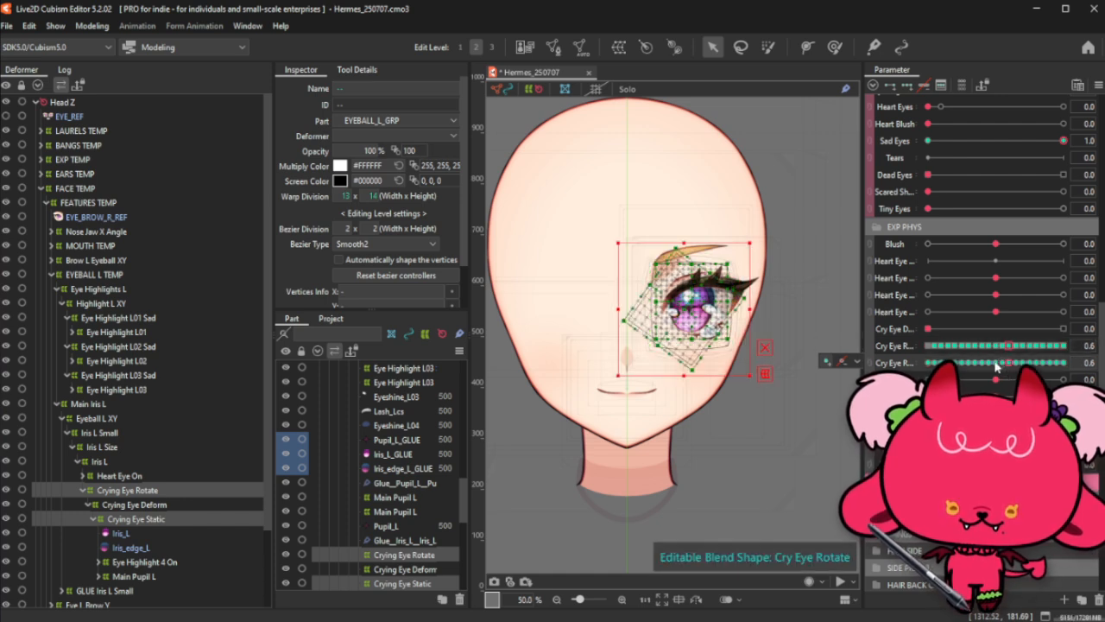
pyautogui.click(935, 348)
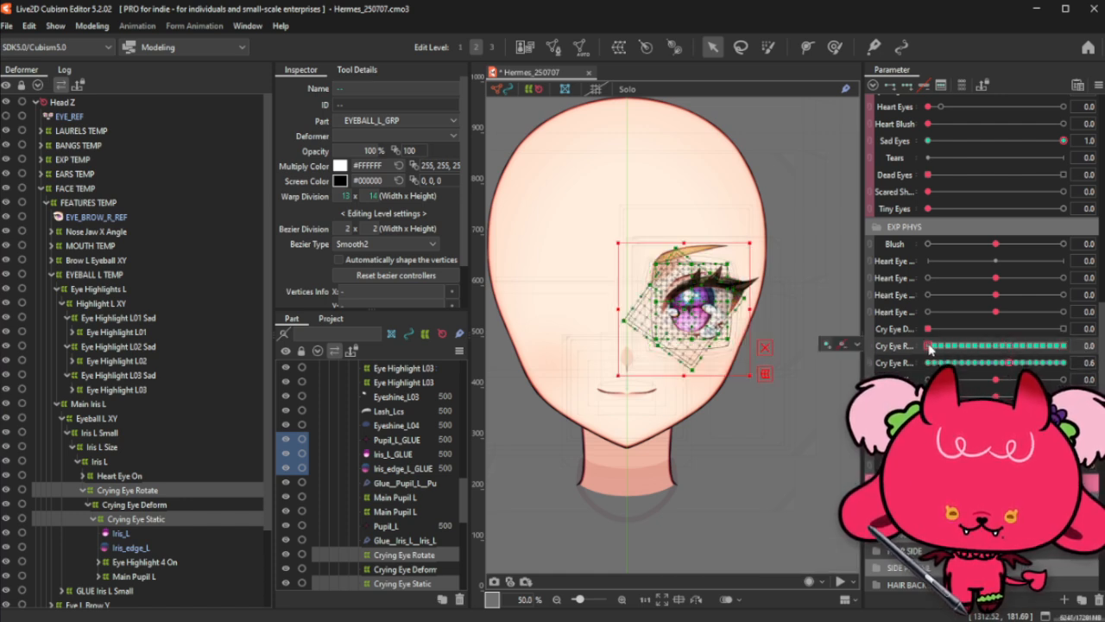
pyautogui.click(1008, 346)
pyautogui.click(930, 364)
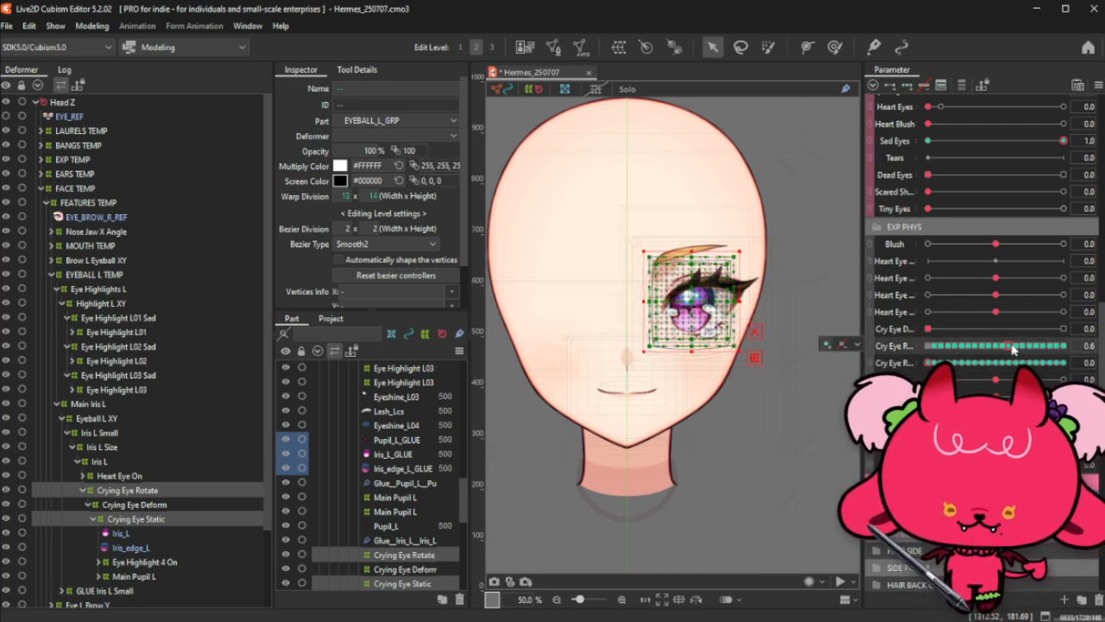
pyautogui.click(1008, 346)
# Step: Copy the original rotation's thirteenth key form after 0 and paste it onto the blend shape's thirteenth key
pyautogui.click(1015, 362)
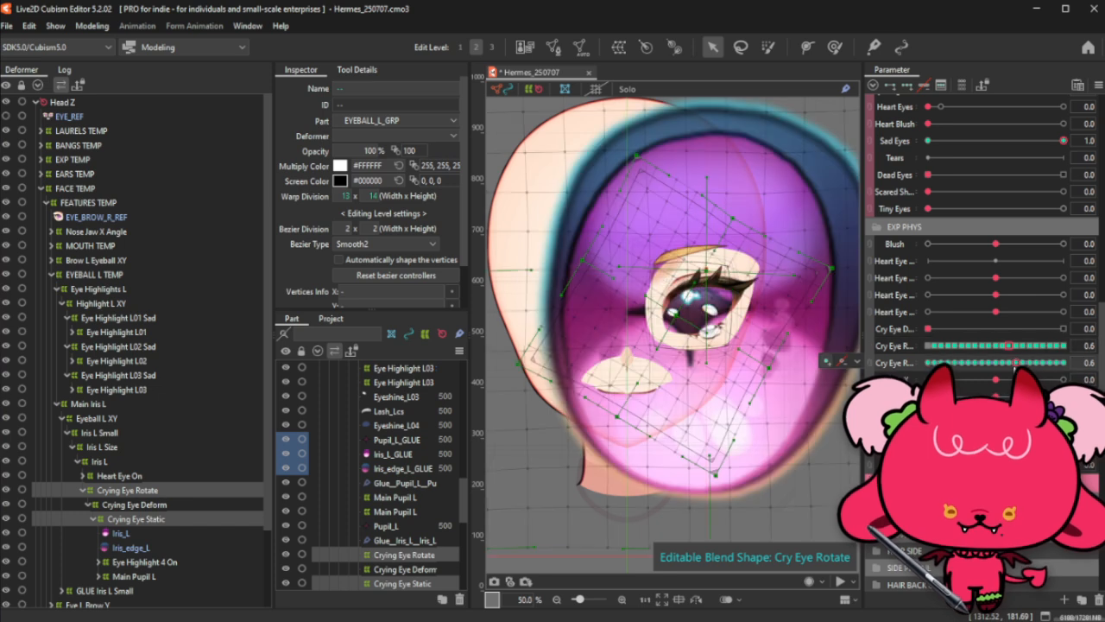
pyautogui.click(929, 346)
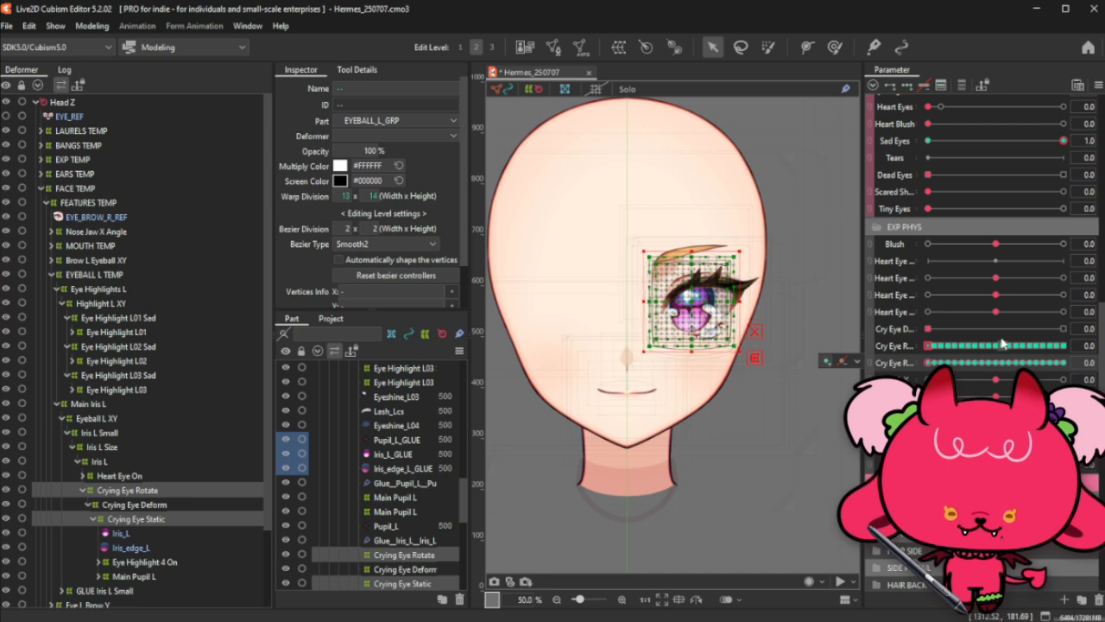
pyautogui.click(1017, 346)
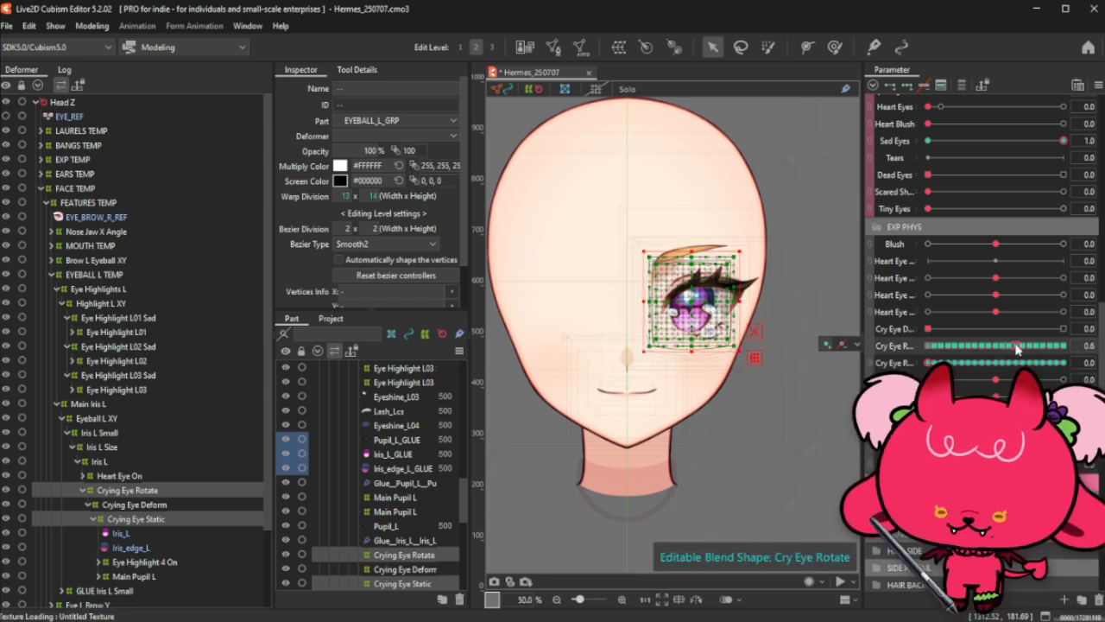
pyautogui.hotkey('ctrl', 'v')
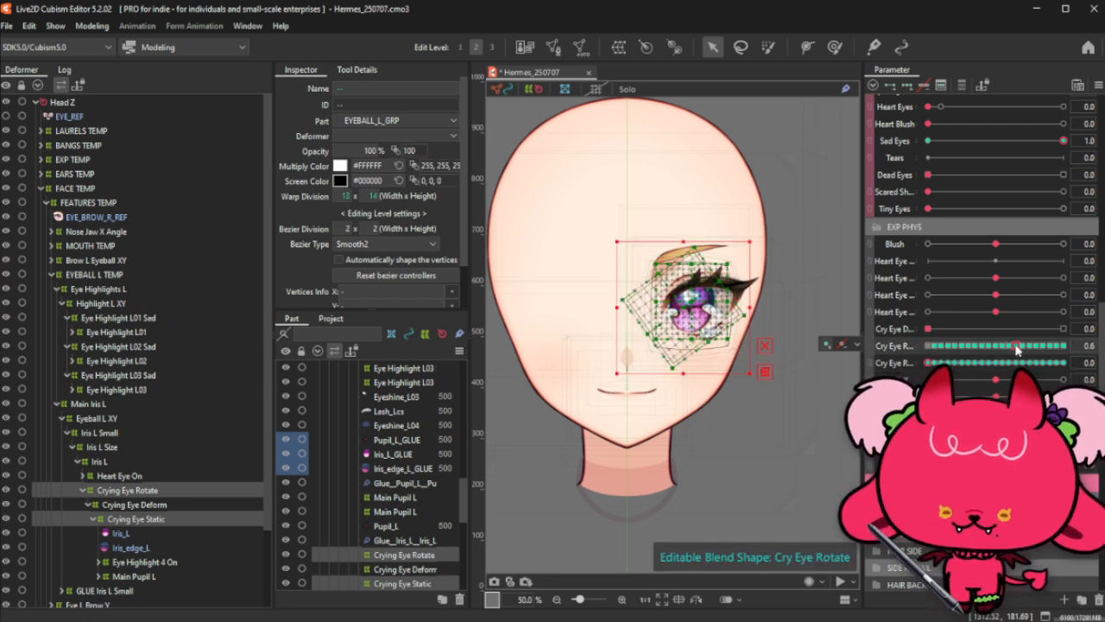
# Step: Transfer the original crying-eye form at 0.7, the fourteenth key after 0, onto the blend shape key at 0.7
pyautogui.click(1025, 363)
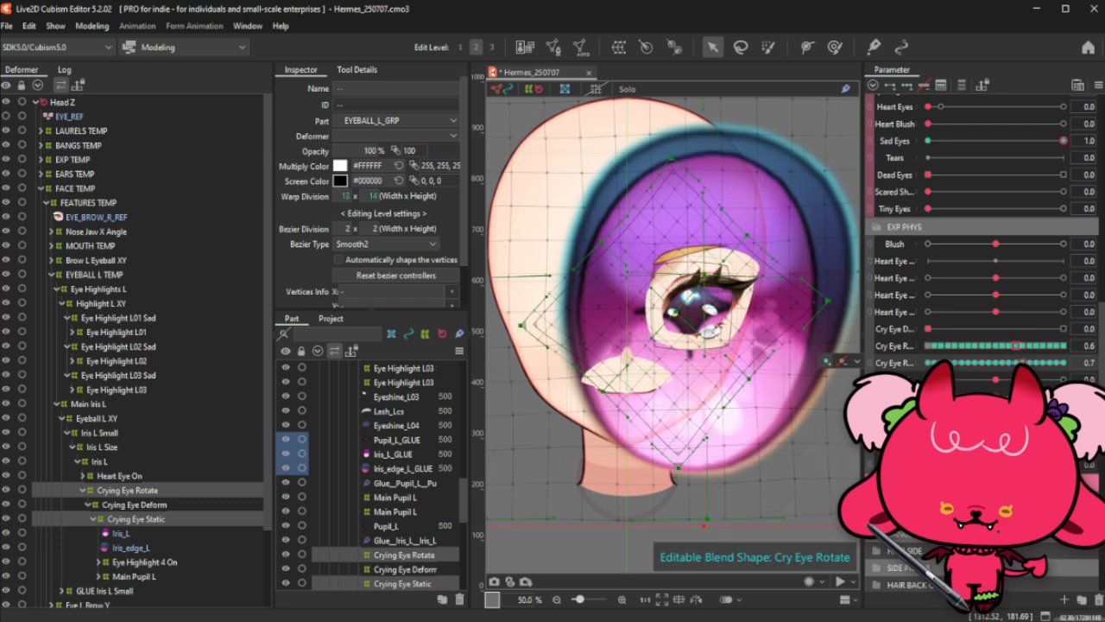
pyautogui.click(930, 345)
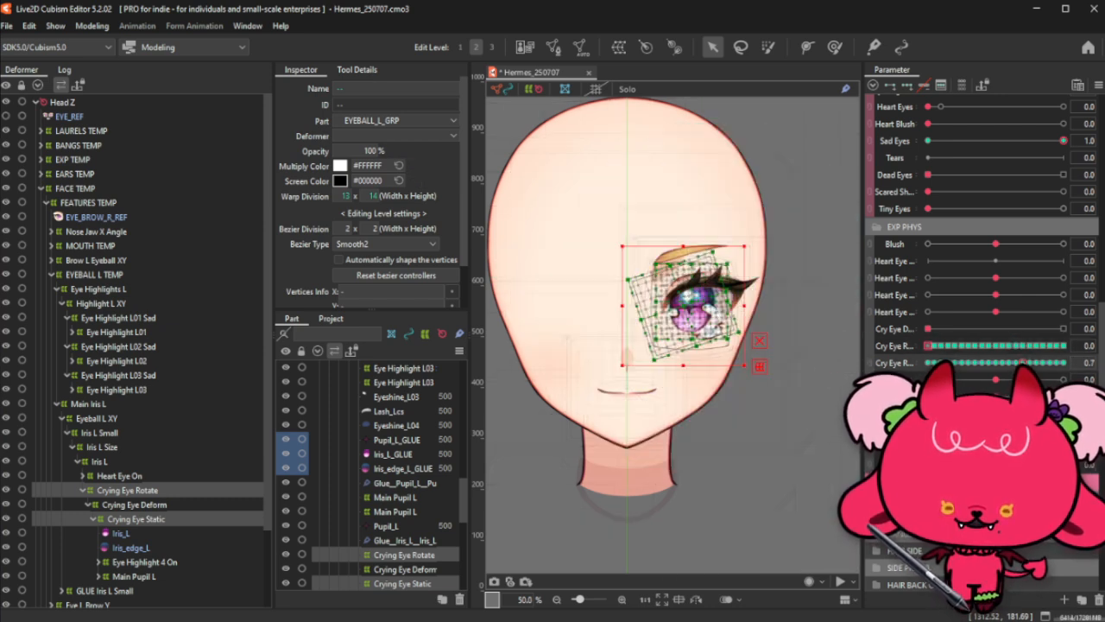
pyautogui.click(1023, 345)
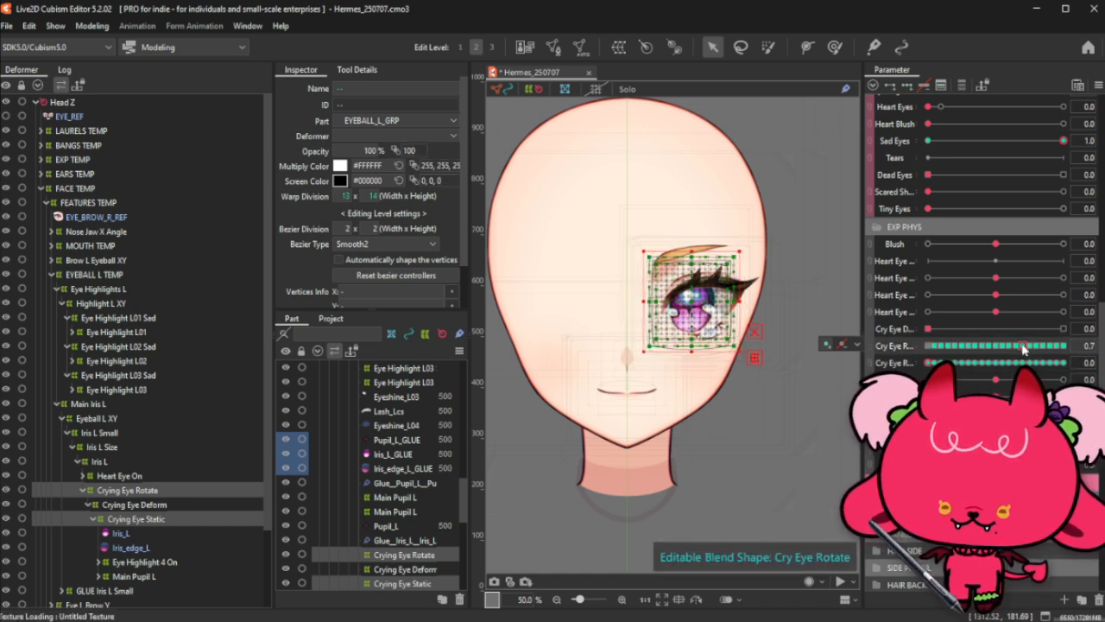
pyautogui.moveTo(1022, 345); pyautogui.dragTo(1018, 346)
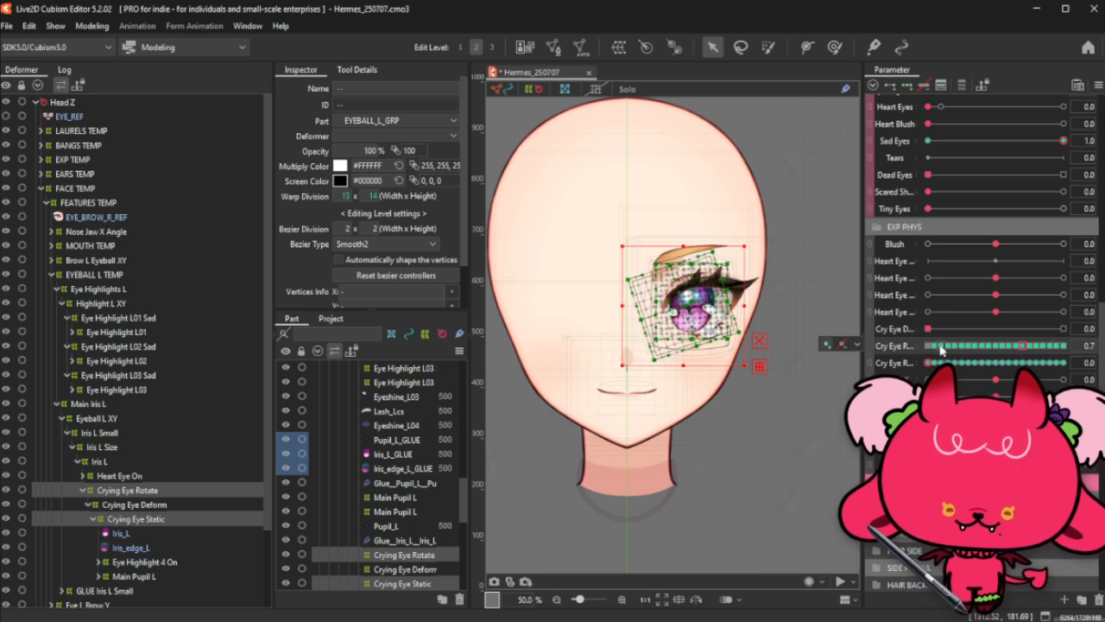
# Step: Copy the original crying-eye form one key past 0.7 onto the blend shape's fifteenth key after 0
pyautogui.moveTo(929, 346)
pyautogui.mouseDown()
pyautogui.moveTo(1035, 353)
pyautogui.moveTo(928, 346)
pyautogui.mouseUp()
pyautogui.click(1033, 363)
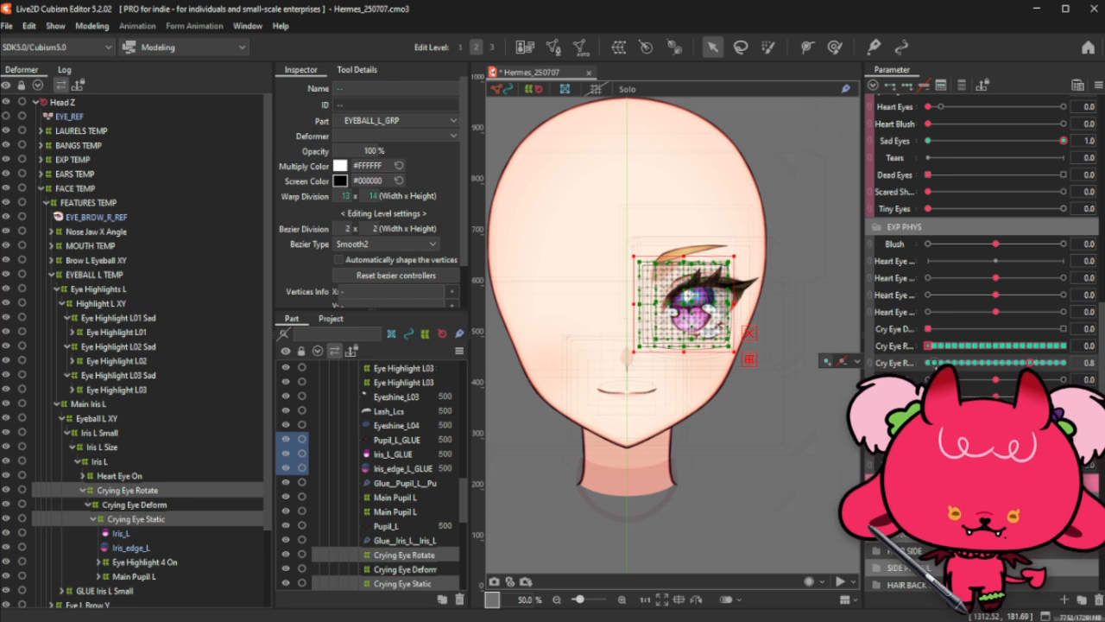
pyautogui.click(928, 366)
pyautogui.click(1032, 347)
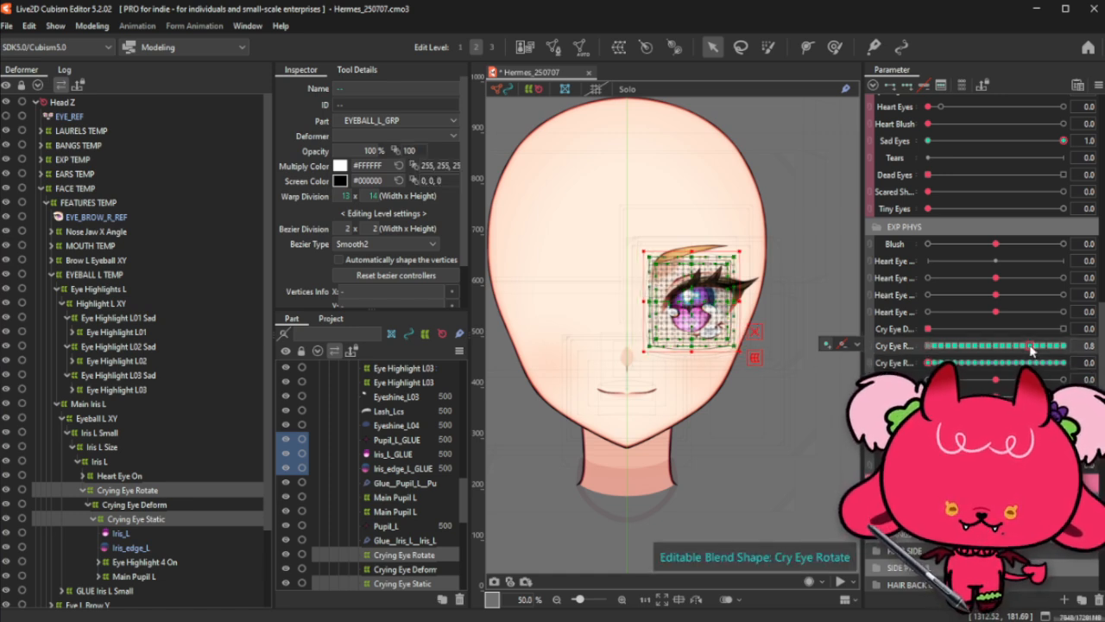
# Step: Copy the original rotation's sixteenth key form after 0, at 0.8, and paste it onto the blend shape's sixteenth key
pyautogui.moveTo(1031, 364); pyautogui.dragTo(1036, 364)
pyautogui.click(1036, 348)
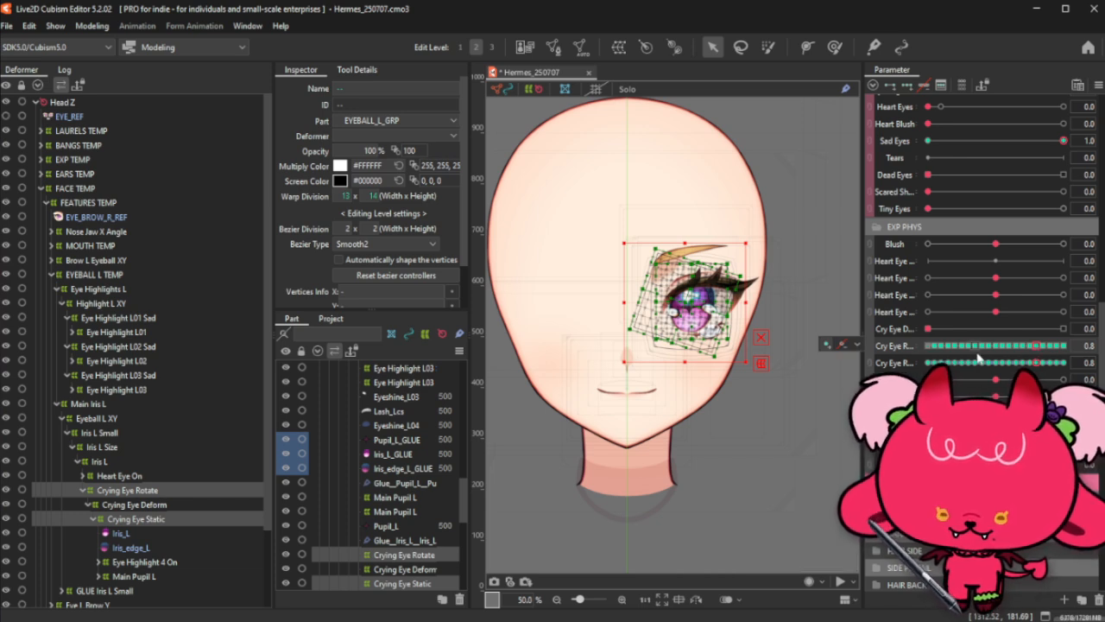
pyautogui.click(930, 348)
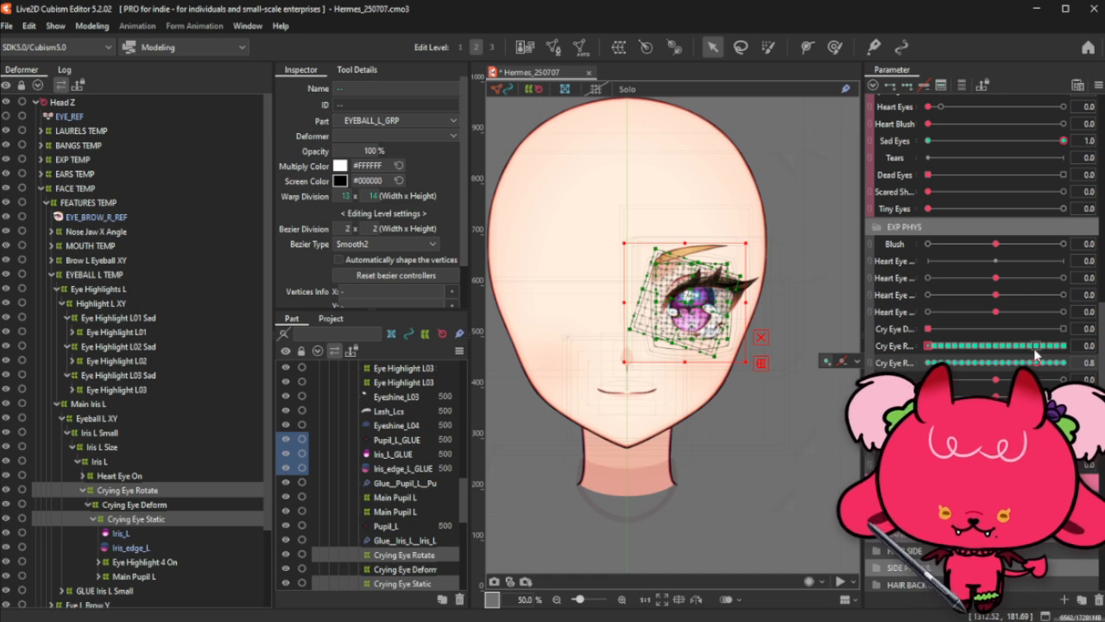
pyautogui.click(930, 363)
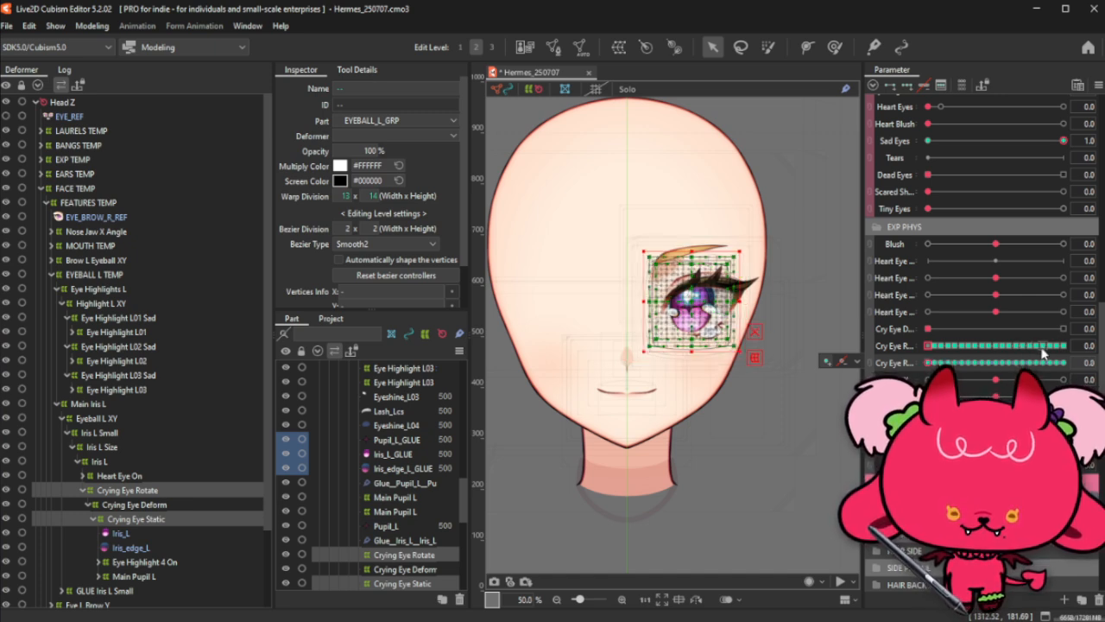
pyautogui.click(1037, 347)
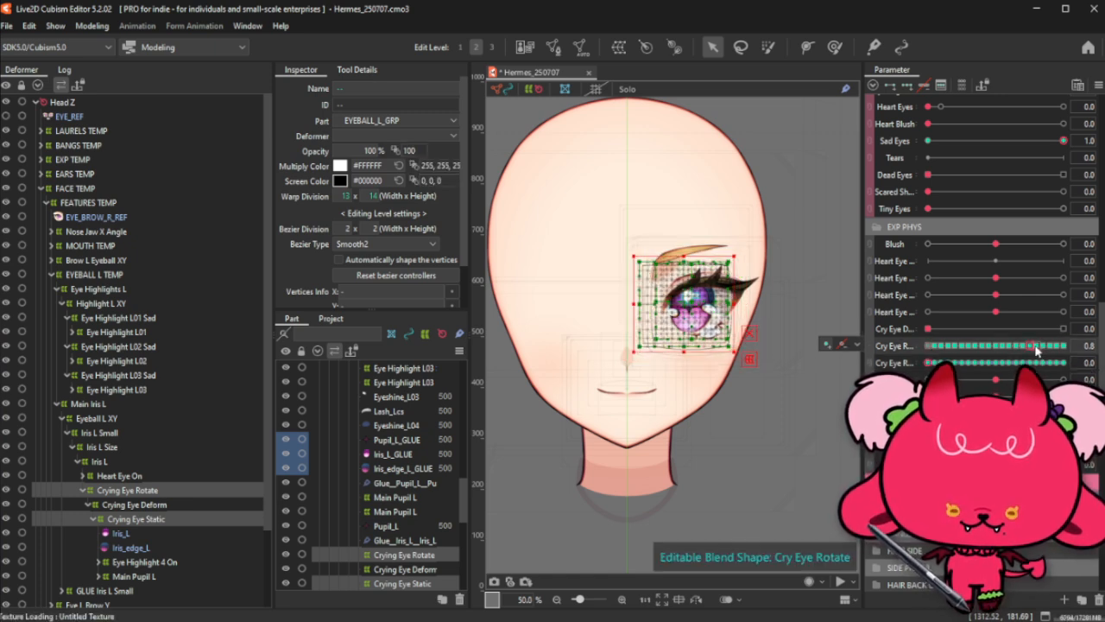
pyautogui.click(1035, 346)
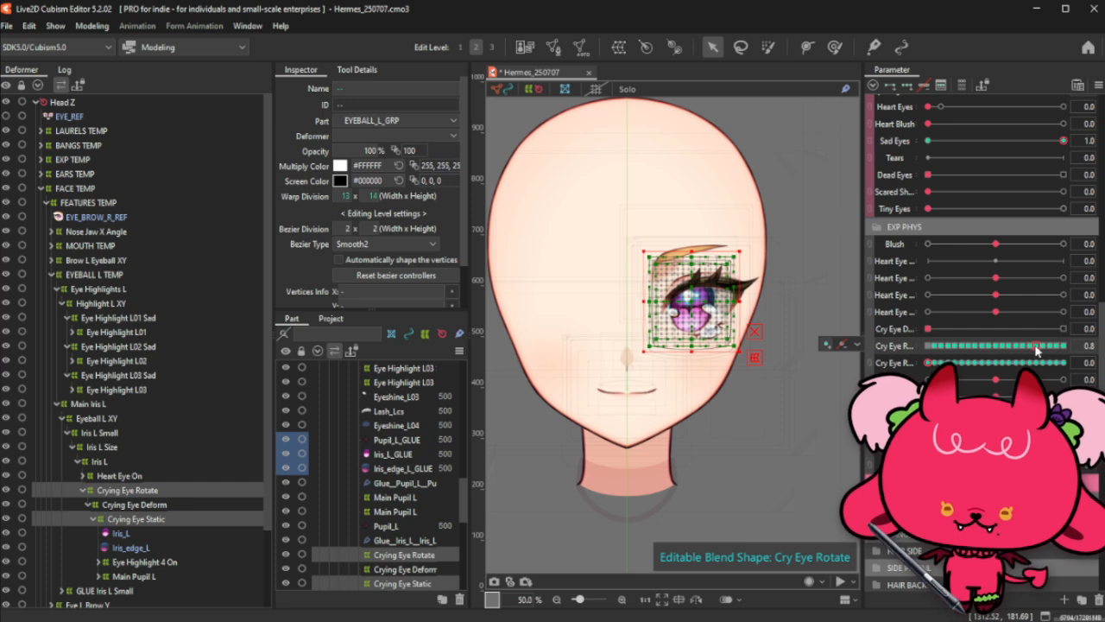
pyautogui.hotkey('ctrl', 'v')
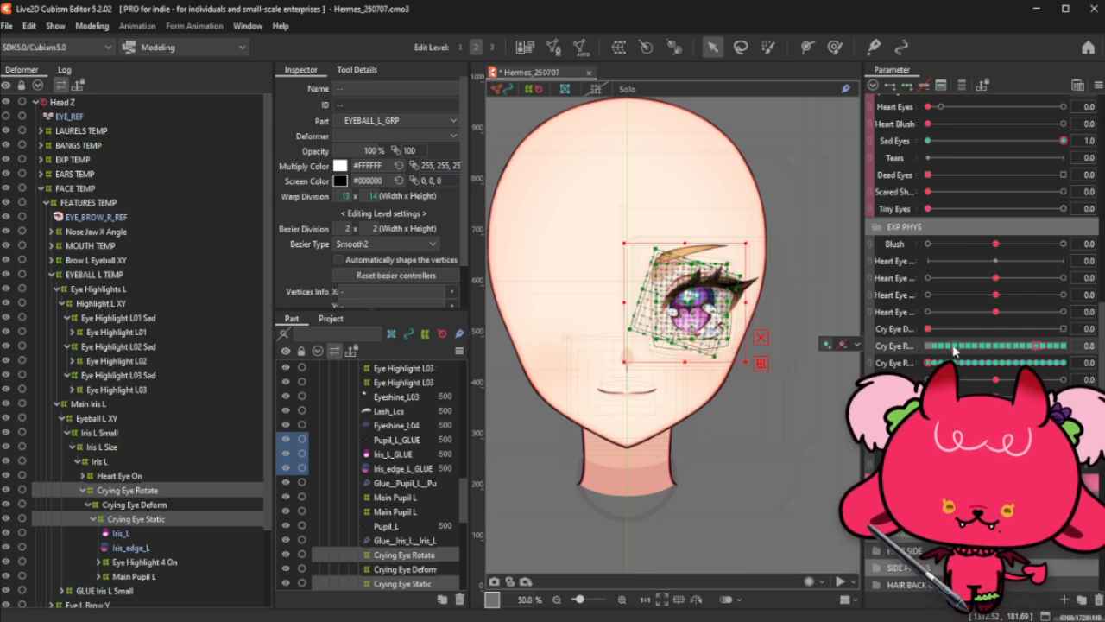
# Step: Transfer the original crying-eye form at the seventeenth key after 0 onto the matching Cry Eye Rotate blend shape key
pyautogui.click(1046, 363)
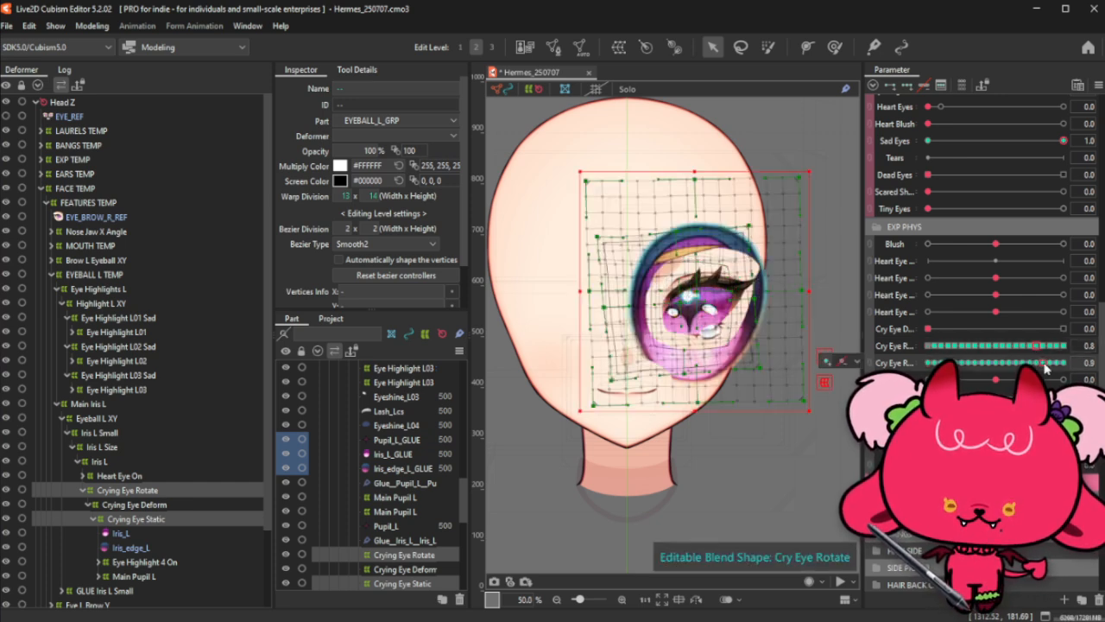
pyautogui.click(926, 349)
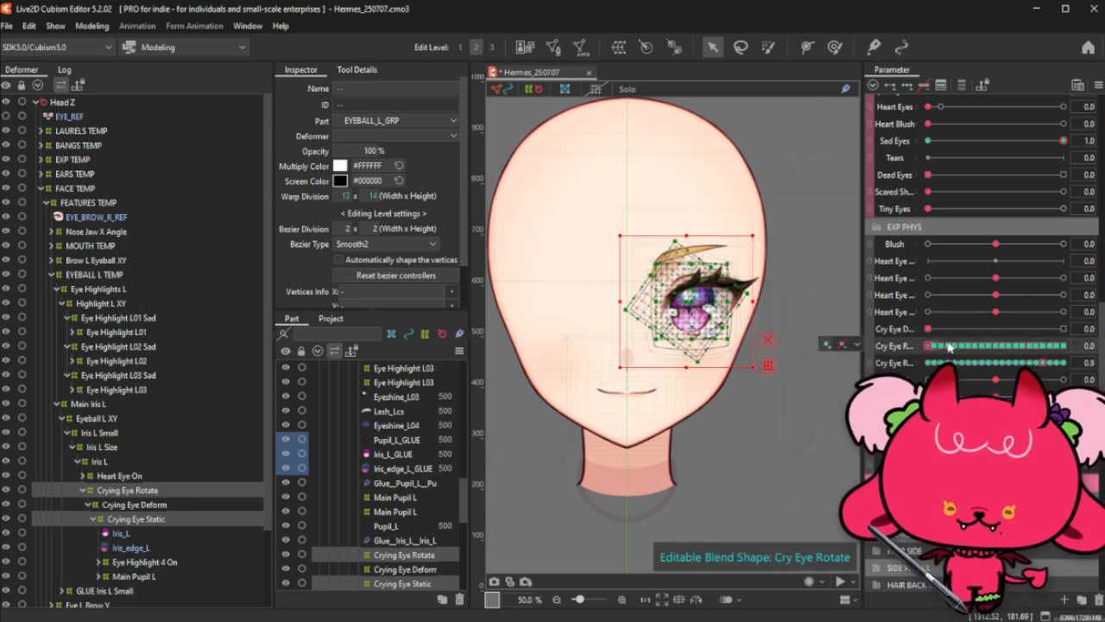
pyautogui.click(1044, 351)
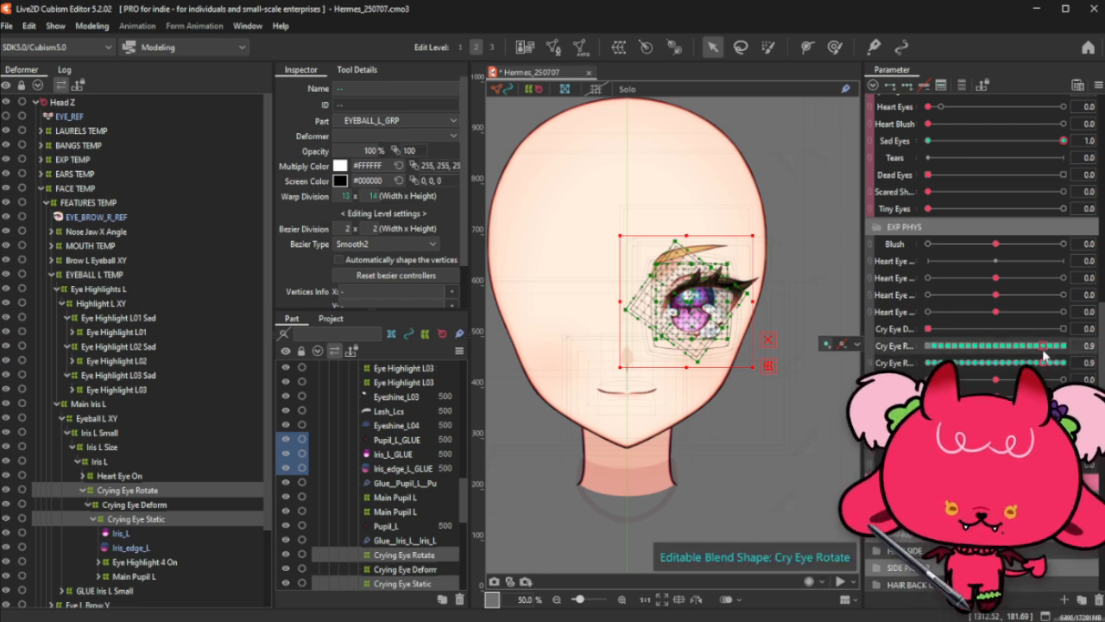
pyautogui.click(926, 365)
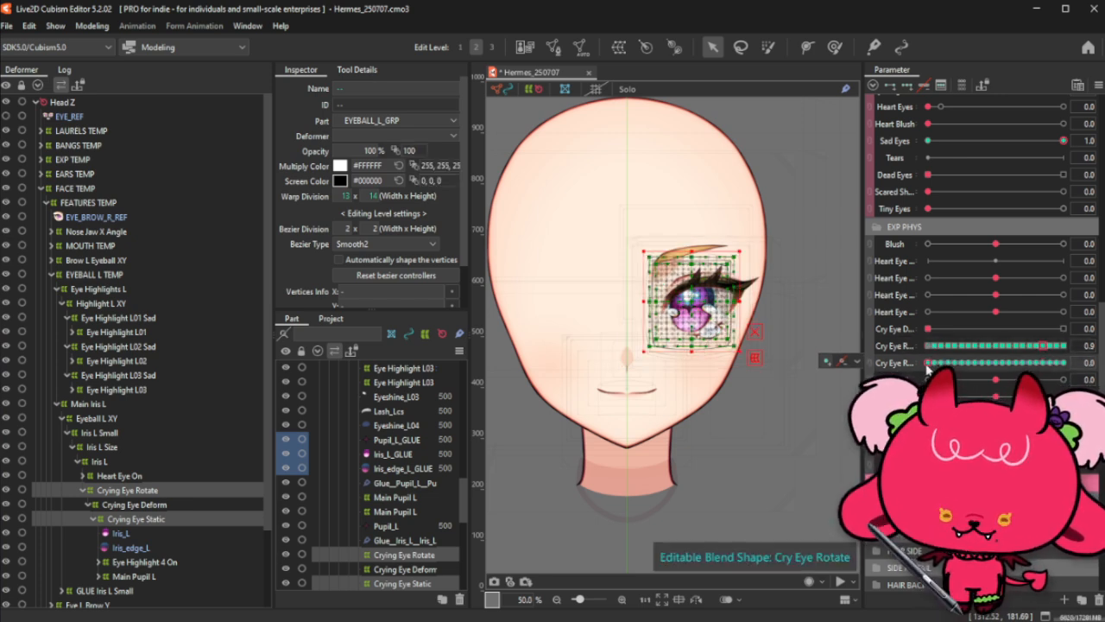
pyautogui.hotkey('ctrl', 'v')
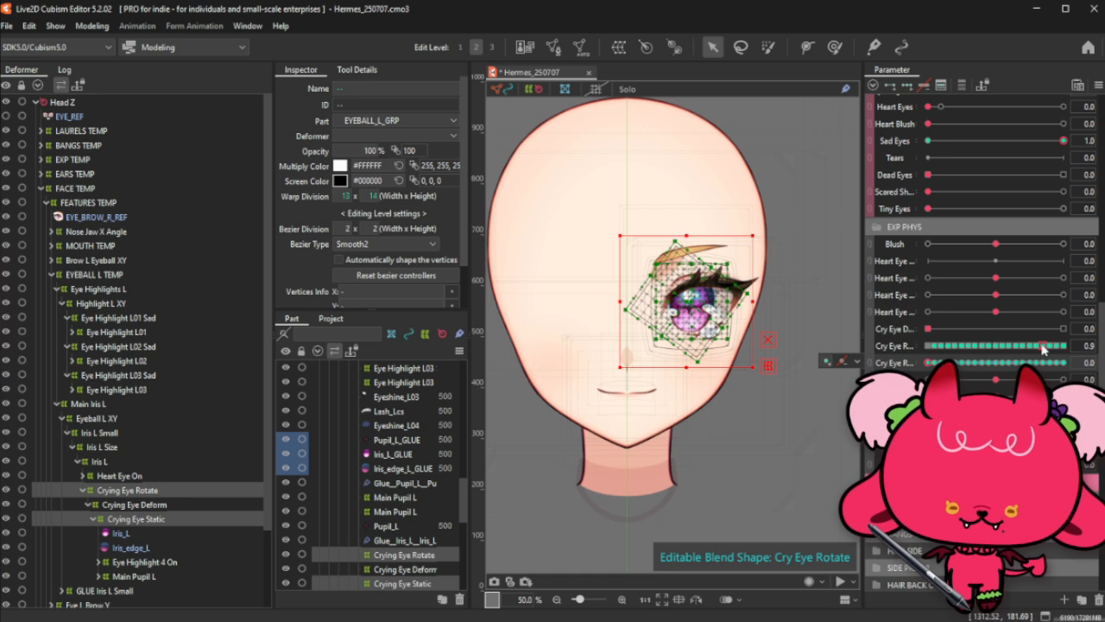
# Step: Transfer the original crying-eye form at 0.9, the eighteenth key after 0, onto the matching Cry Eye Rotate blend shape key
pyautogui.moveTo(1042, 348); pyautogui.dragTo(1050, 352)
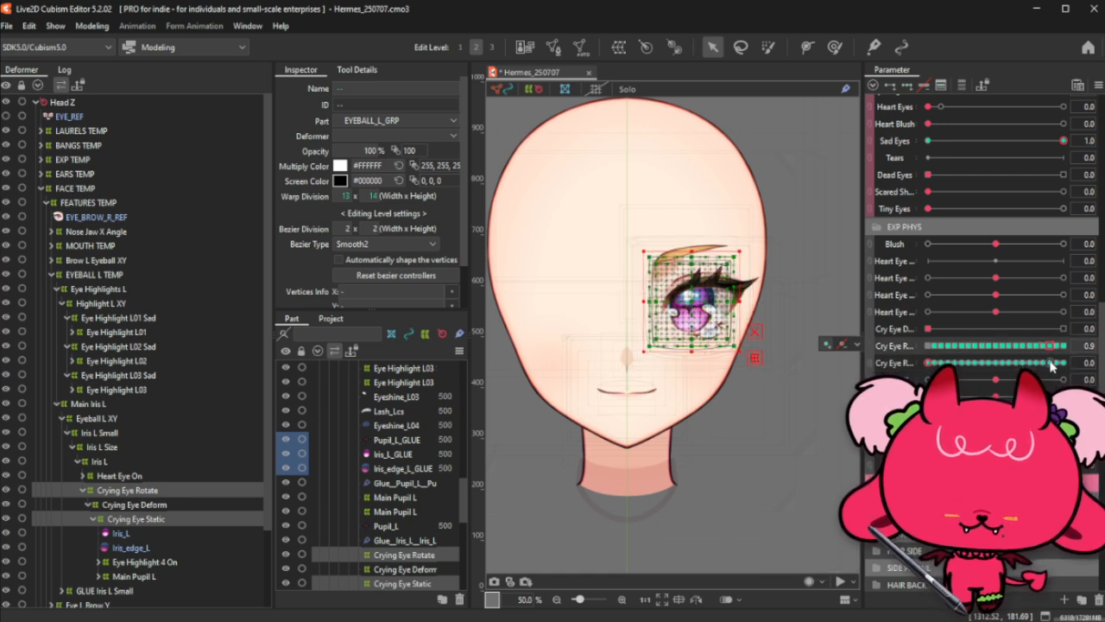
pyautogui.click(1051, 362)
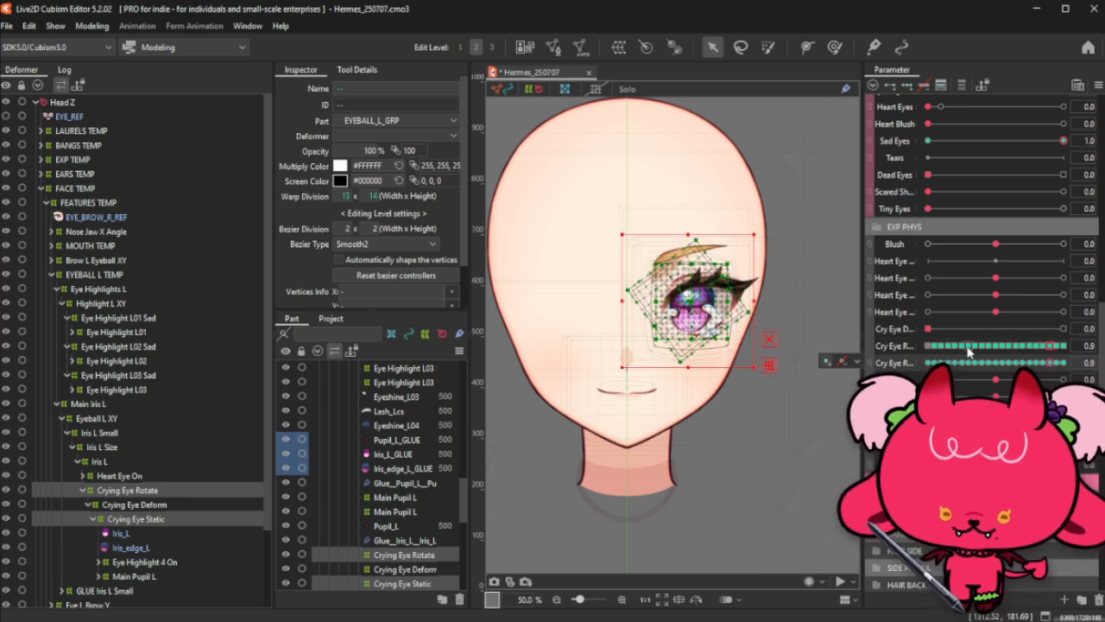
pyautogui.click(928, 346)
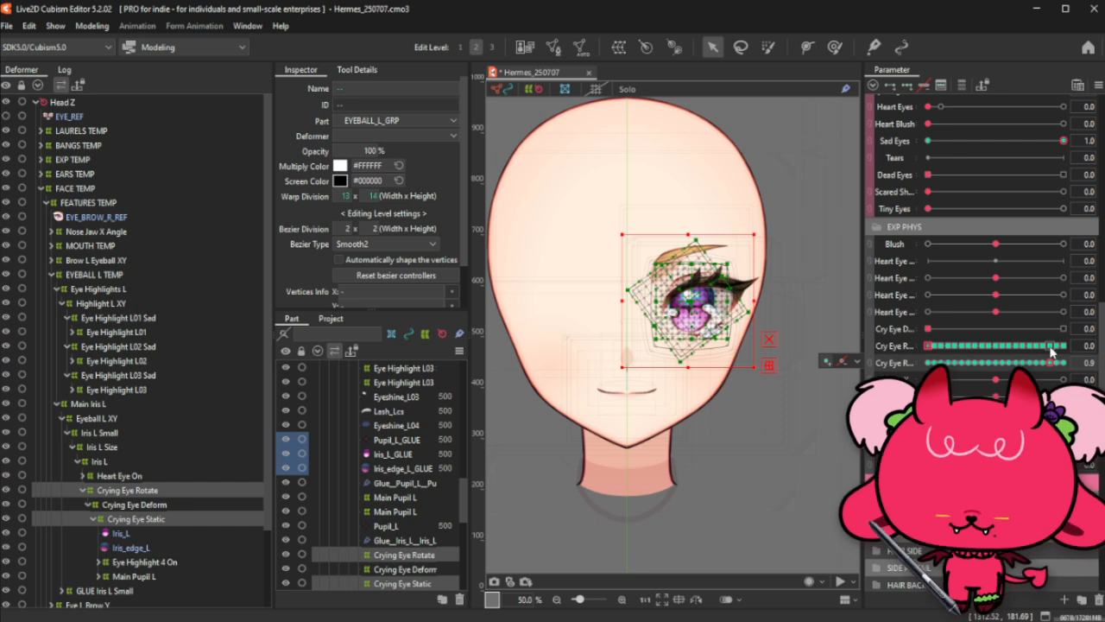
pyautogui.click(1051, 346)
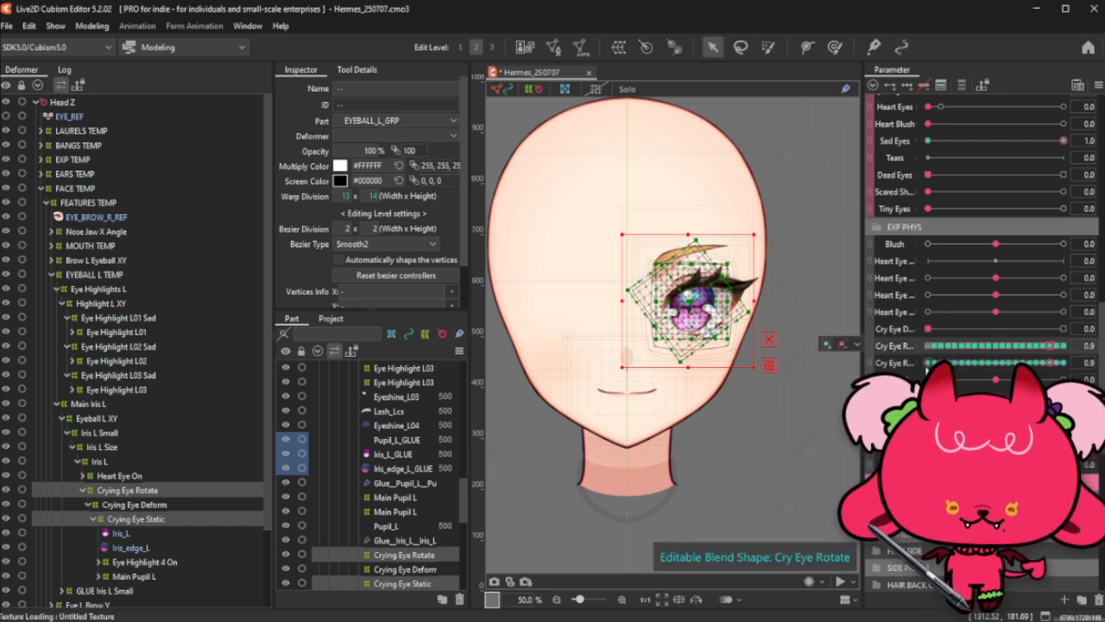
pyautogui.click(928, 362)
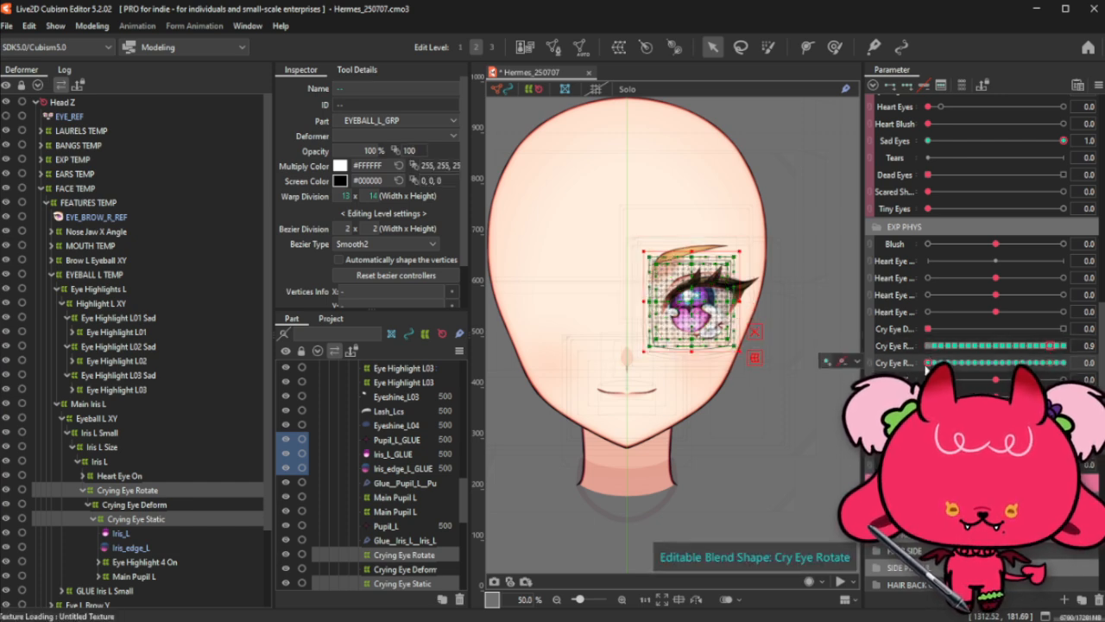
pyautogui.click(1051, 346)
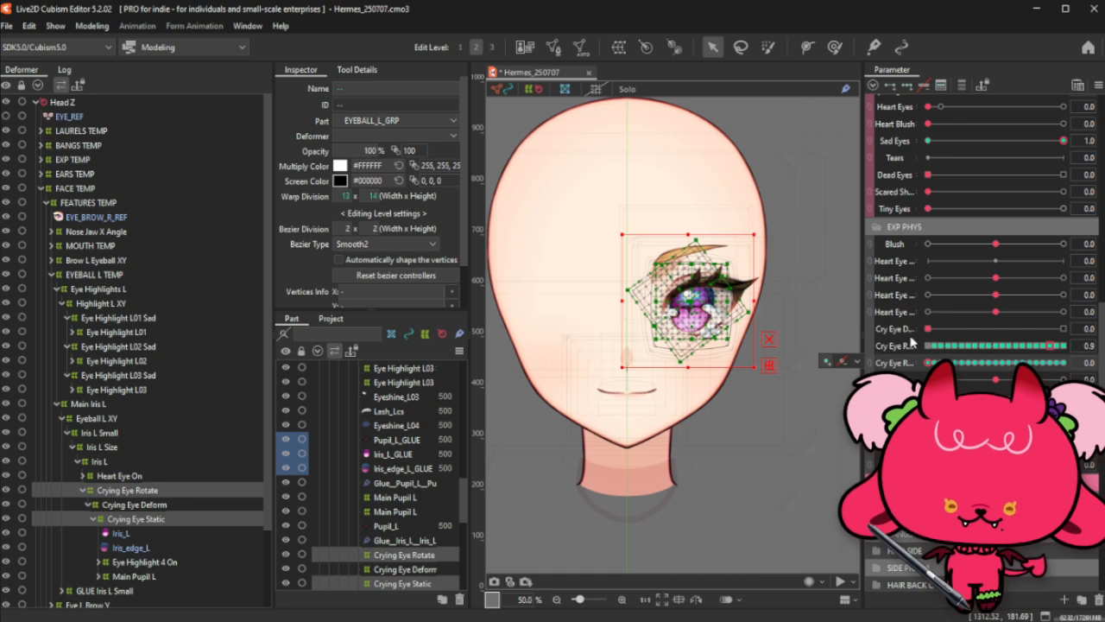
# Step: Copy the original rotation's nineteenth key form after 0 and paste it onto the blend shape's nineteenth key
pyautogui.click(1059, 363)
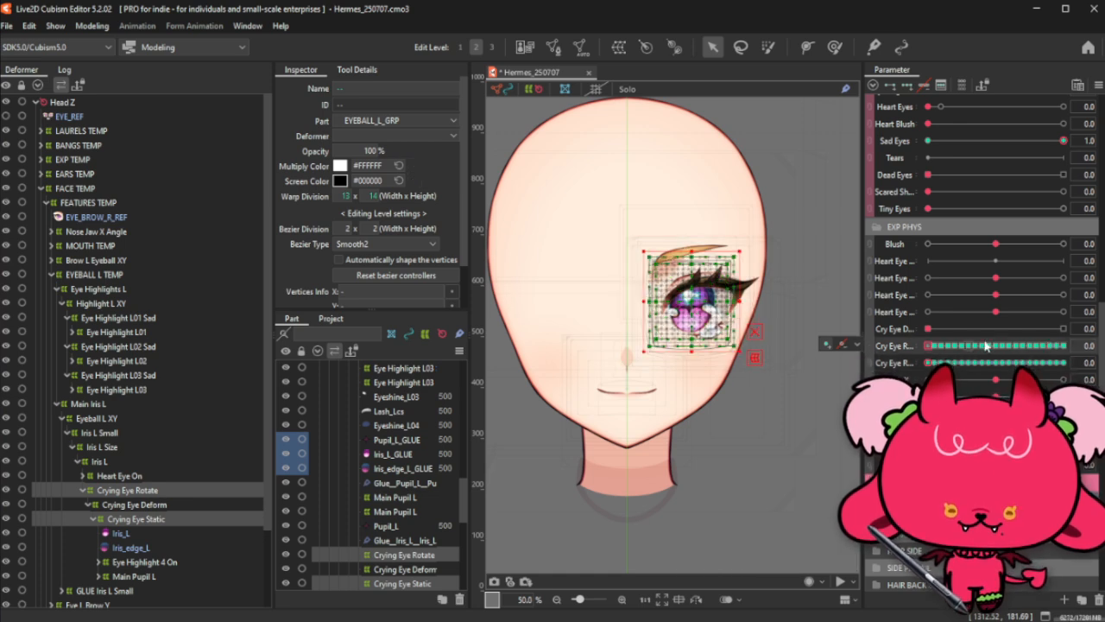
pyautogui.click(1058, 363)
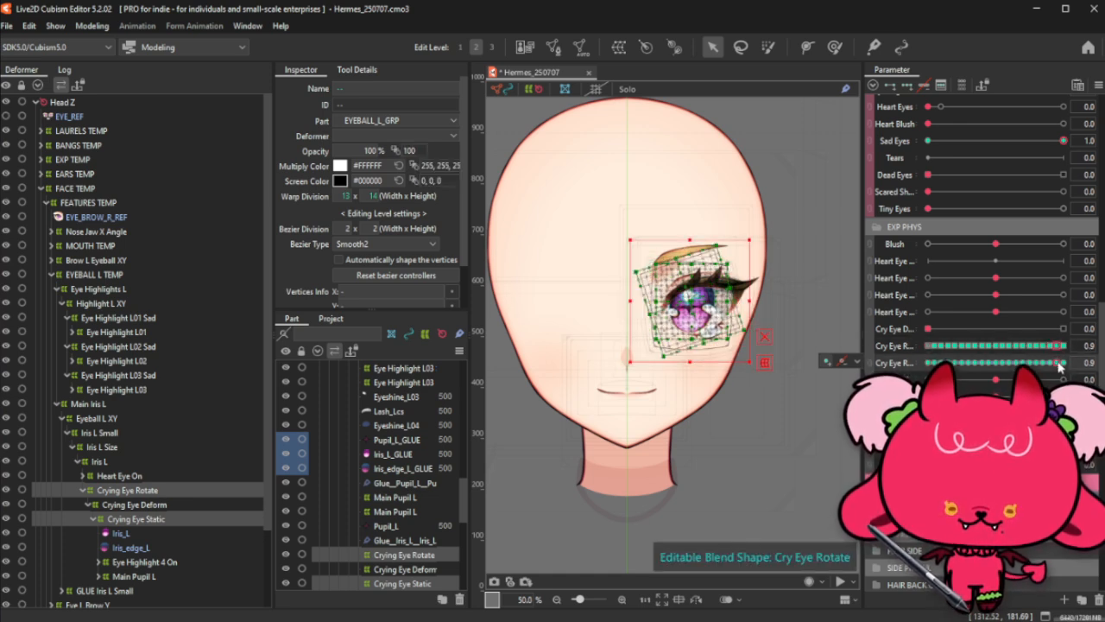
pyautogui.click(930, 346)
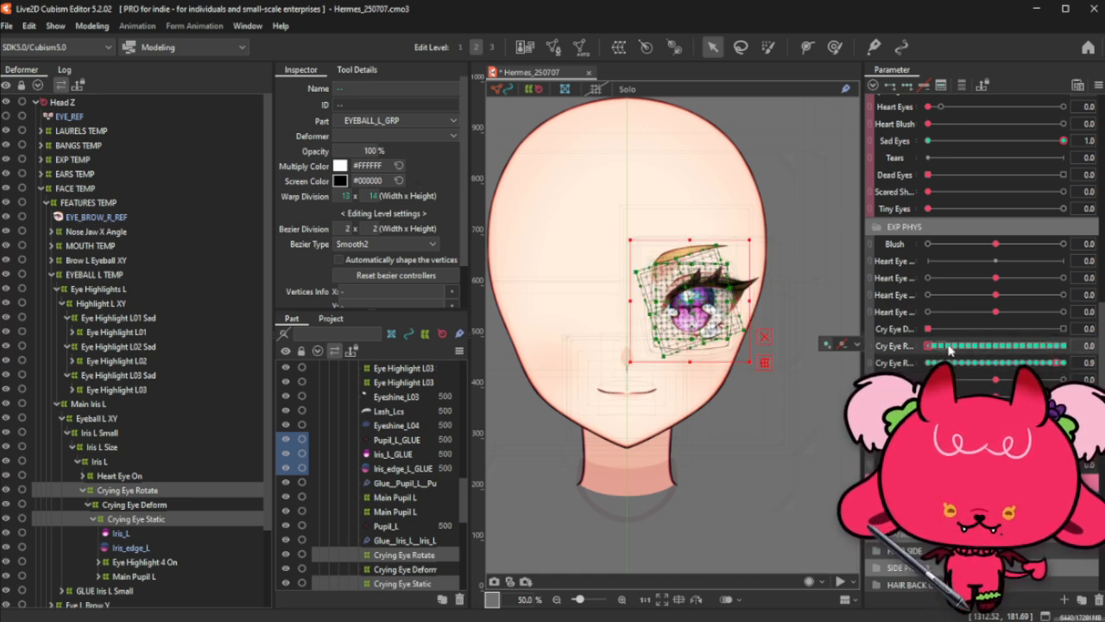
pyautogui.click(1056, 346)
pyautogui.click(928, 362)
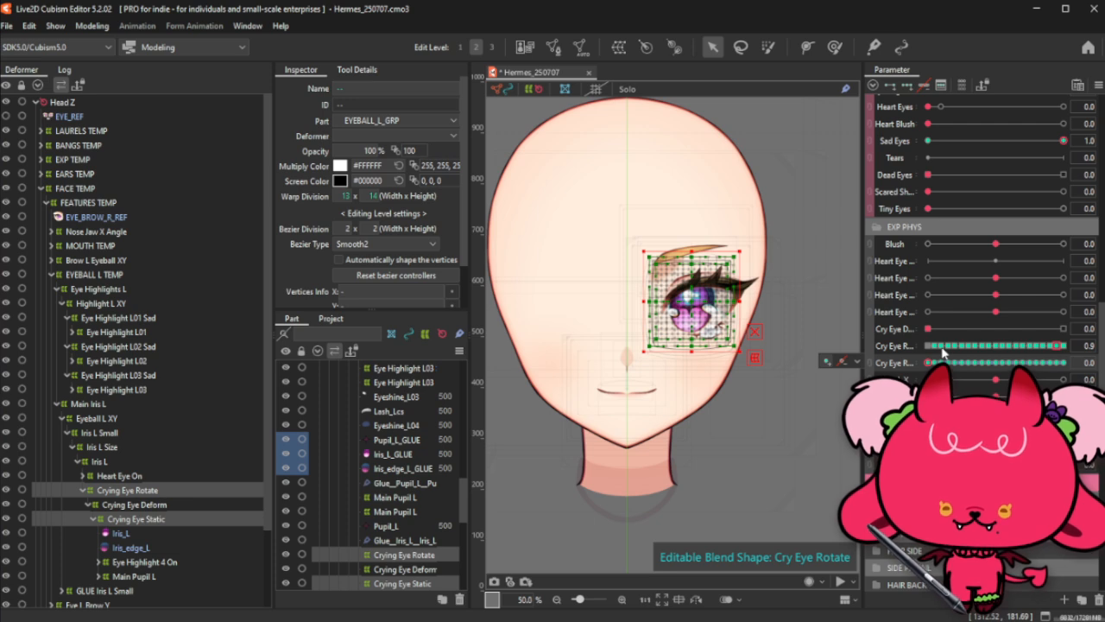
pyautogui.hotkey('ctrl', 'v')
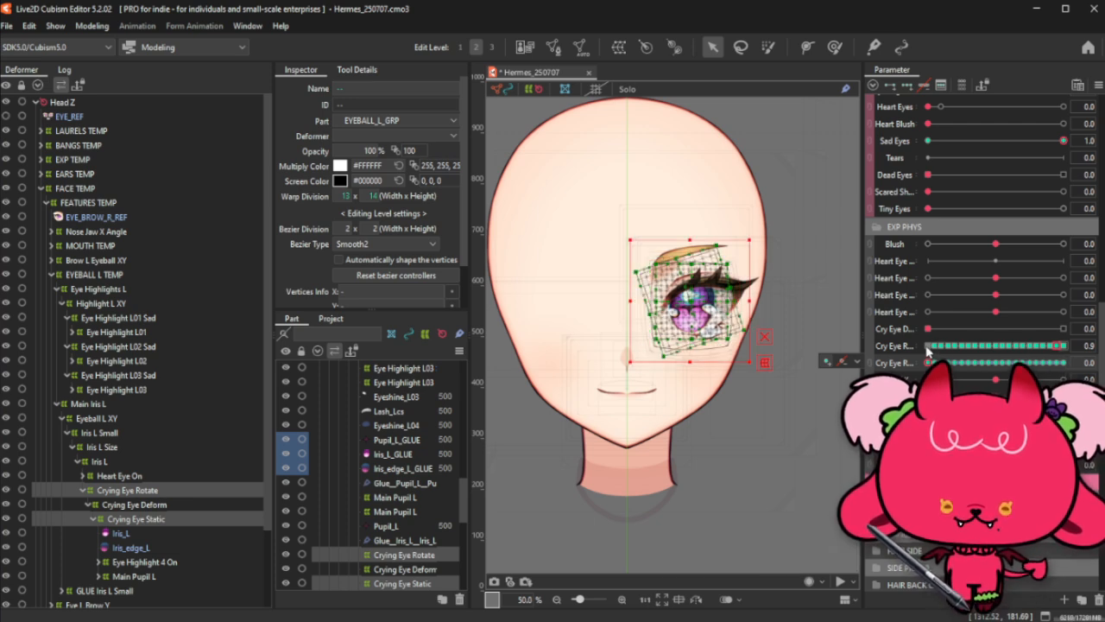
# Step: Transfer the original crying-eye form at the final key, 1.0, onto the blend shape's last key and return the blend shape to 0
pyautogui.click(929, 347)
pyautogui.click(1065, 363)
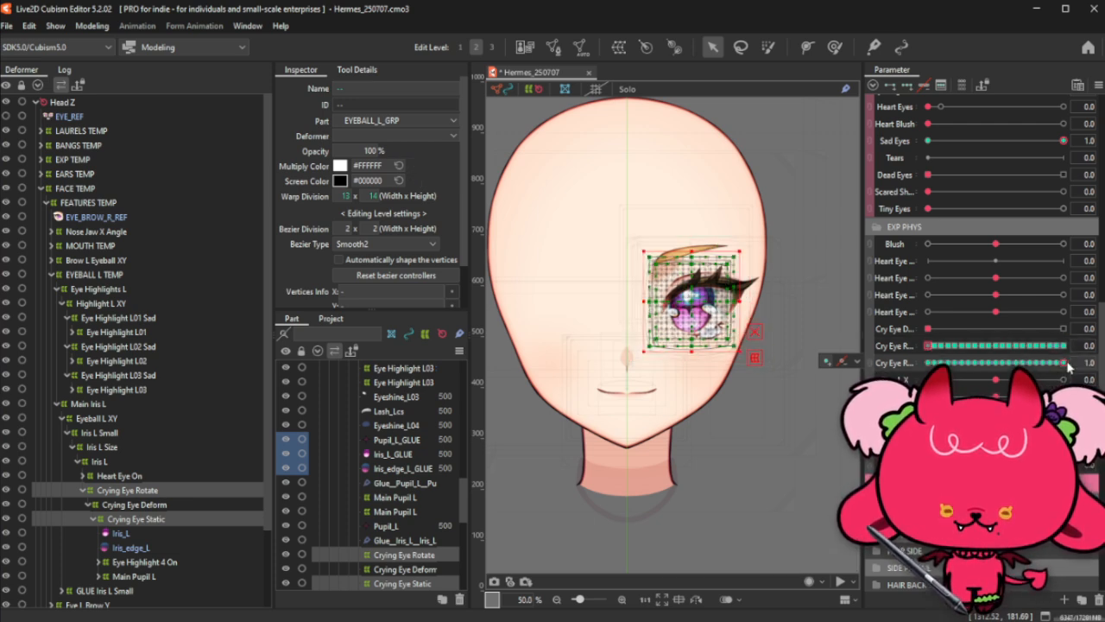
pyautogui.moveTo(929, 346); pyautogui.dragTo(1019, 355)
pyautogui.click(931, 348)
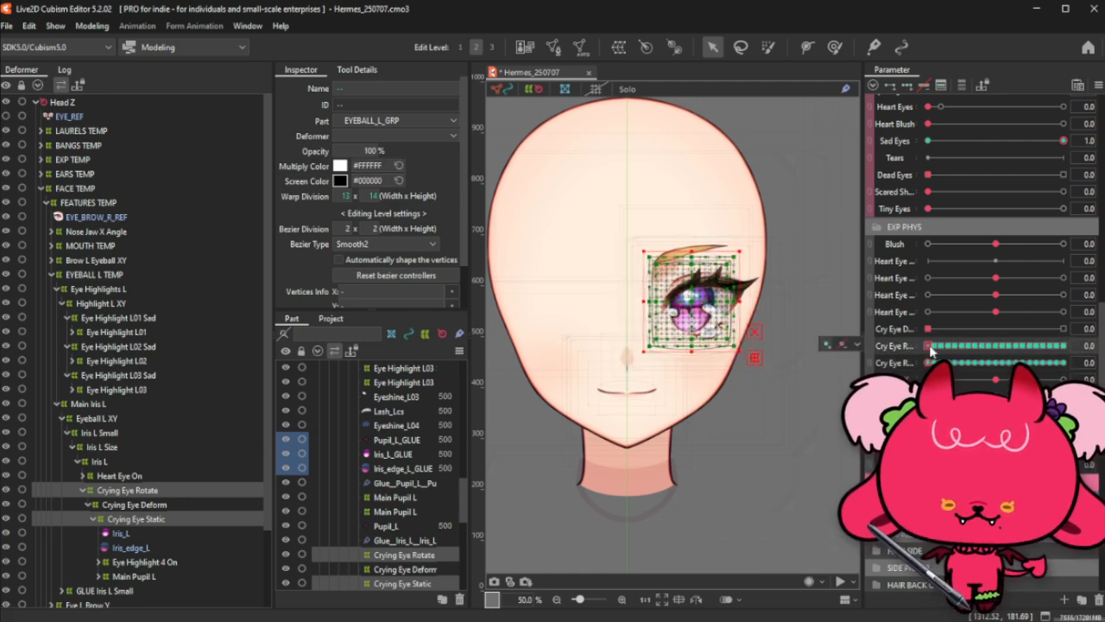
# Step: Set the extended interpolation method for the selected crying-eye deformers to Ellipse Interpolation
pyautogui.hotkey('ctrl', 'shift', 'i')
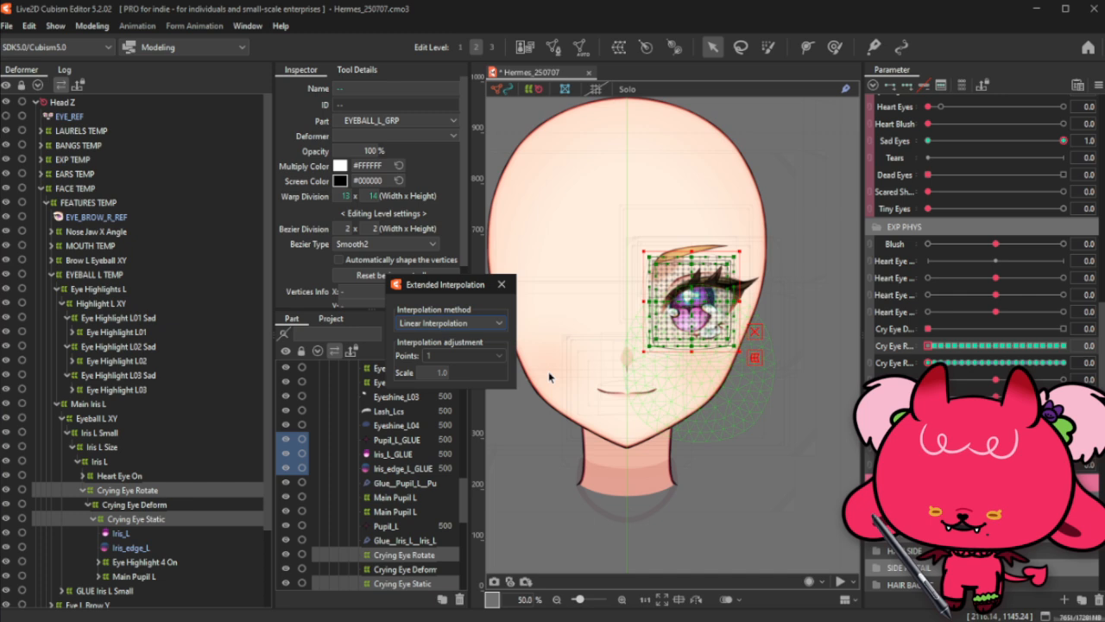
pyautogui.click(436, 325)
pyautogui.click(436, 350)
pyautogui.click(442, 355)
pyautogui.click(442, 370)
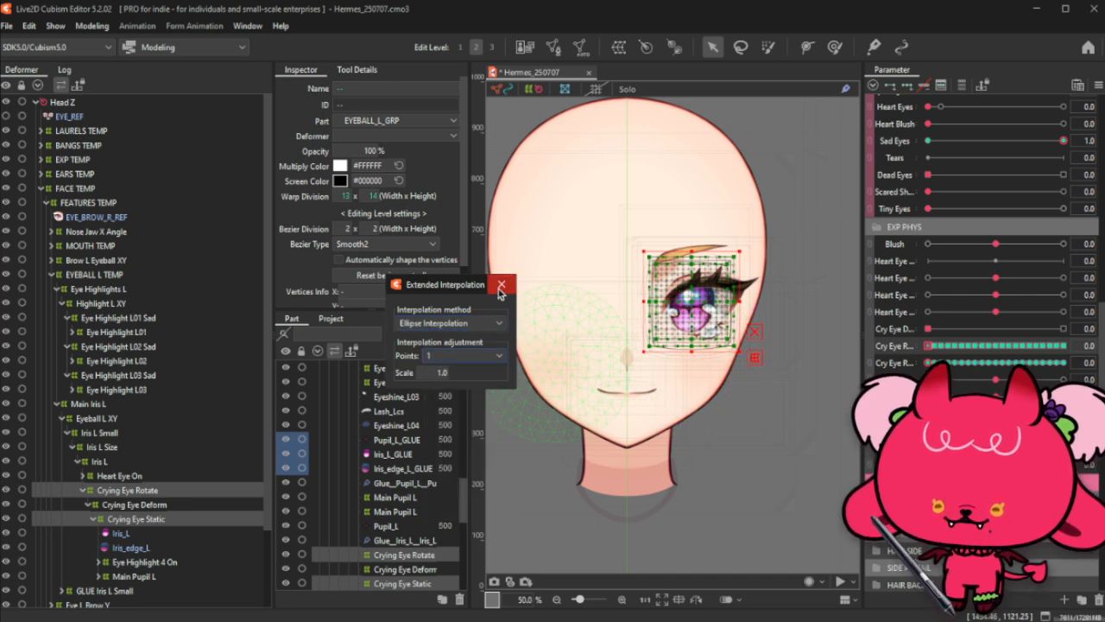
pyautogui.click(500, 285)
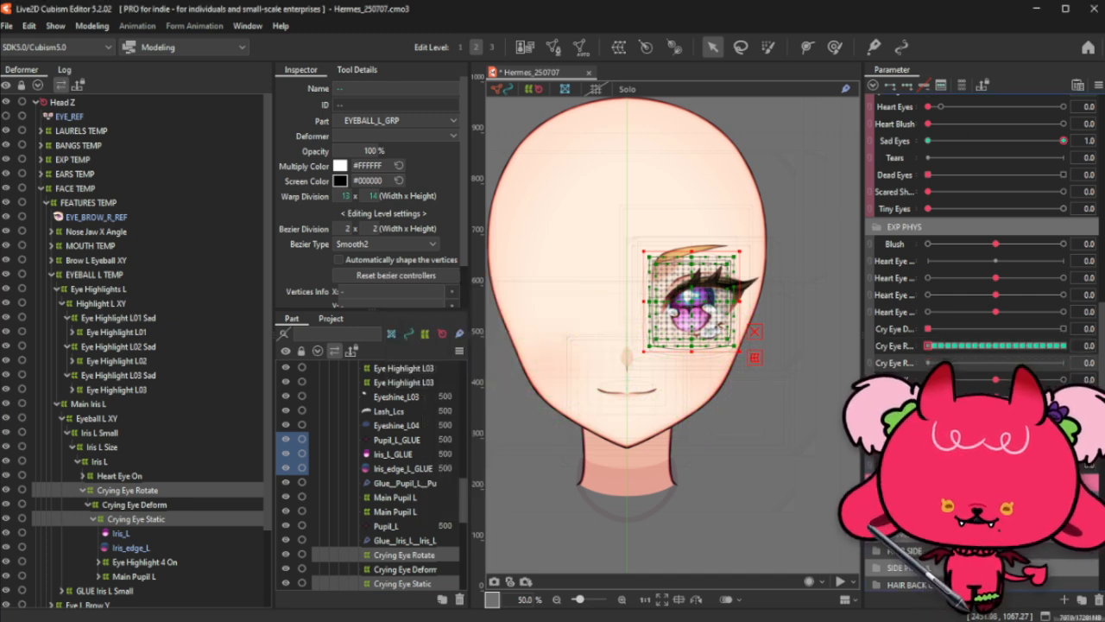
# Step: Delete the original crying-eye rotation parameter and widen the parameter name column to show the full names
pyautogui.click(1096, 604)
pyautogui.click(559, 334)
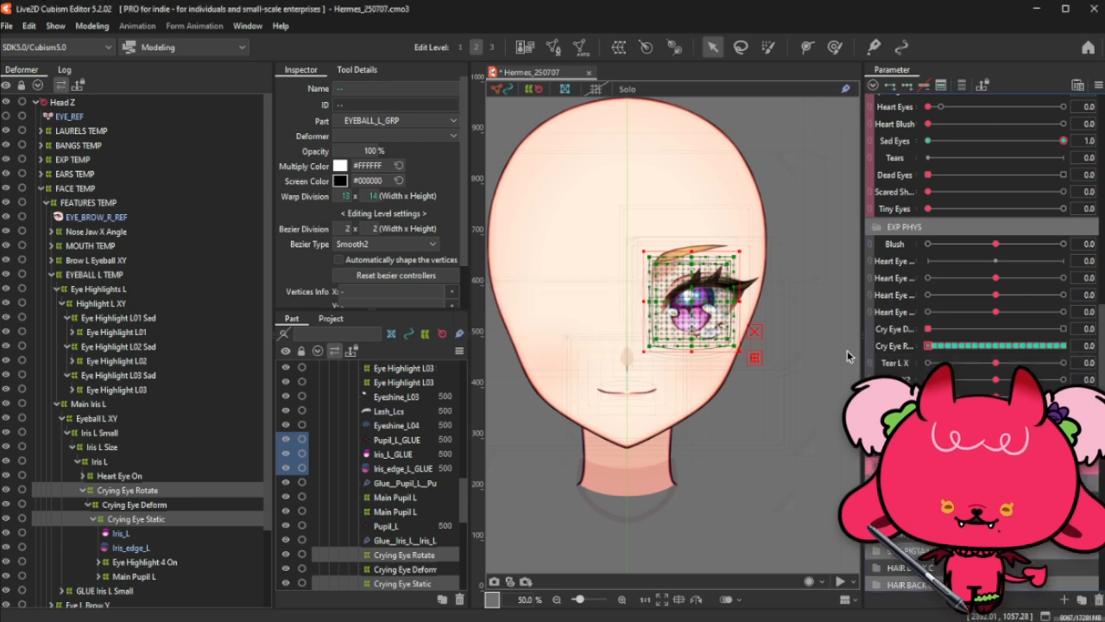
pyautogui.moveTo(919, 345); pyautogui.dragTo(953, 346)
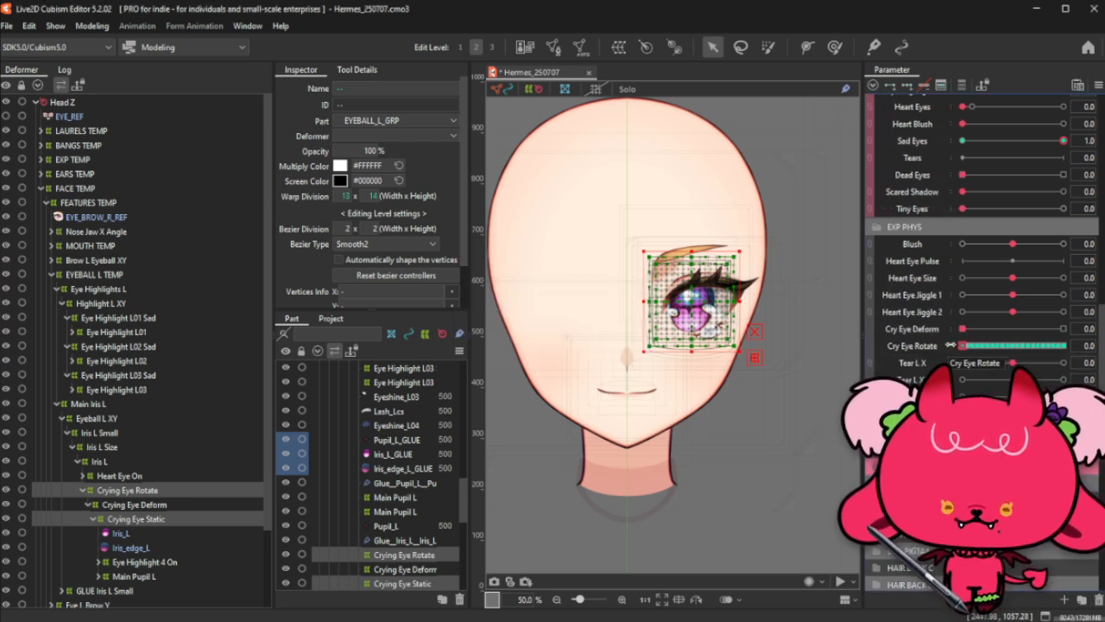
# Step: Add Sad Eyes as a limiting parameter for the Cry Eye Rotate blend shape in the blend shape weight limit settings
pyautogui.click(1098, 86)
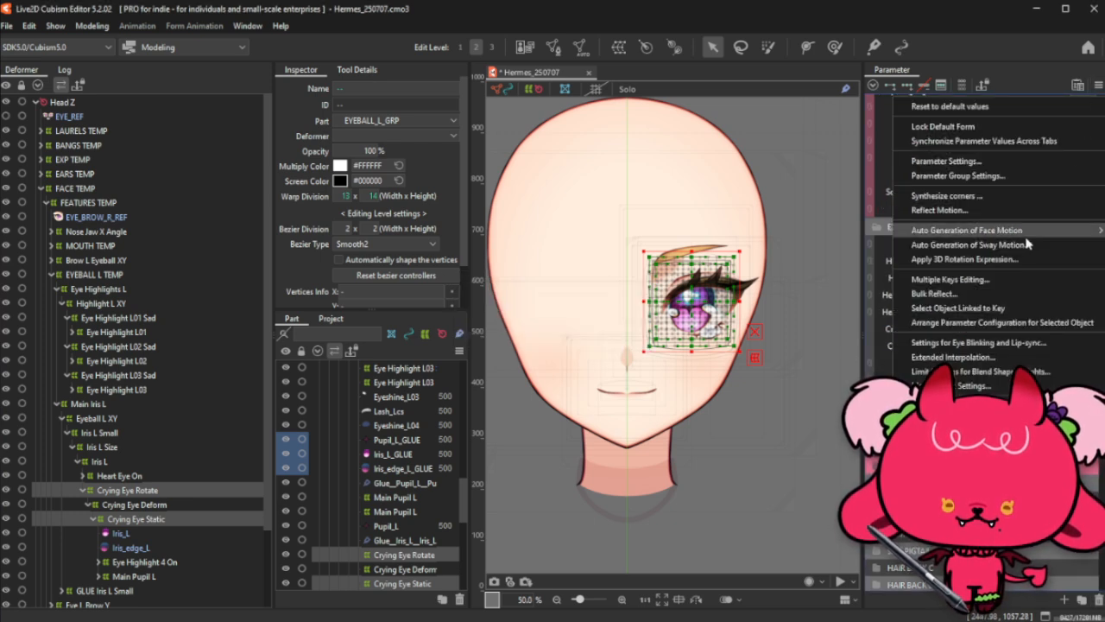
pyautogui.click(993, 371)
pyautogui.click(219, 180)
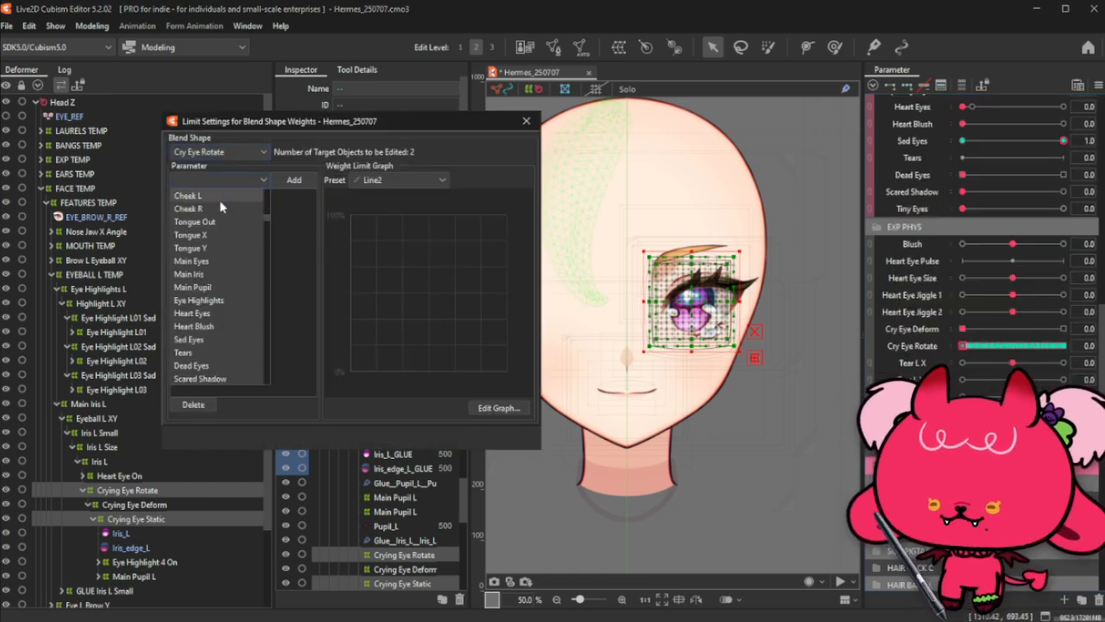
pyautogui.click(196, 341)
pyautogui.click(294, 179)
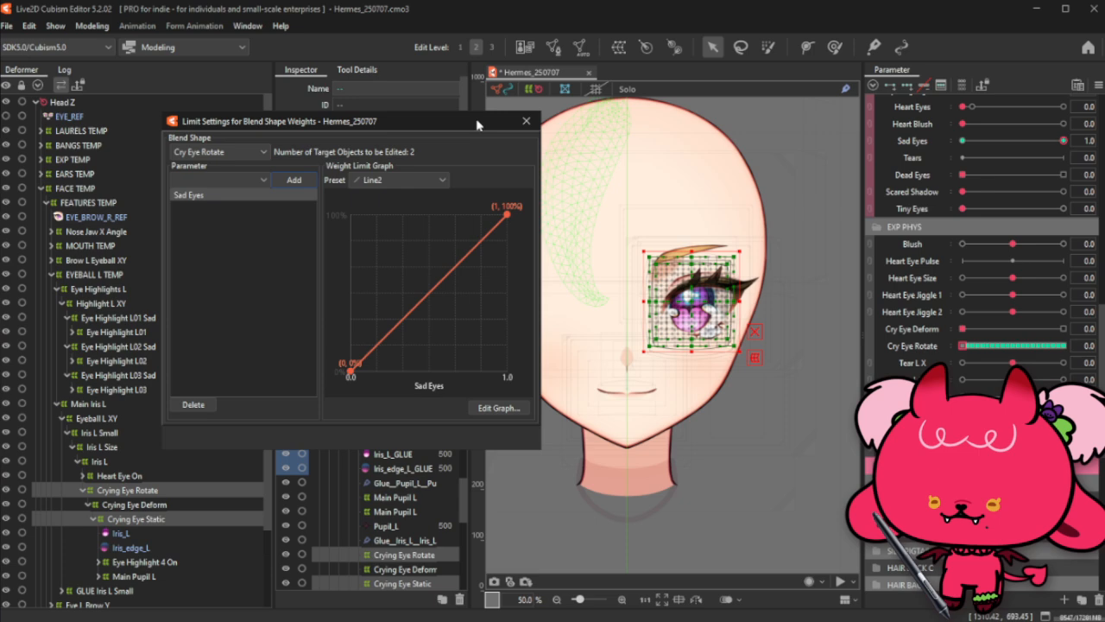
pyautogui.click(524, 123)
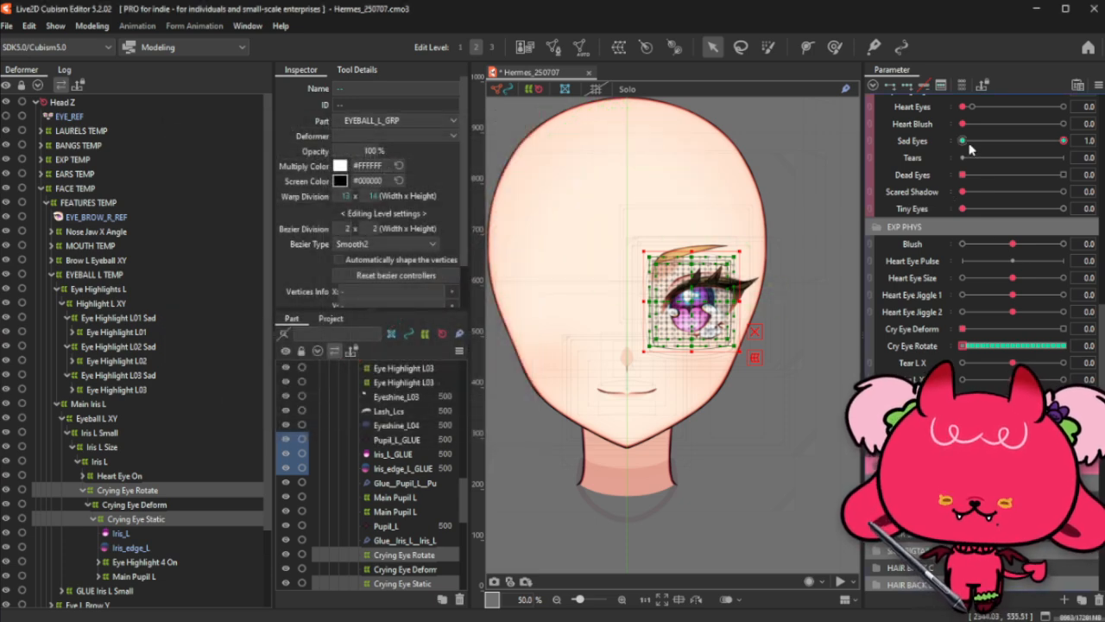
# Step: Set Cry Eye Deform to 1.0, hide the selection, and preview the eye while varying Cry Eye Rotate and Sad Eyes
pyautogui.moveTo(964, 347); pyautogui.dragTo(1056, 347)
pyautogui.click(1065, 330)
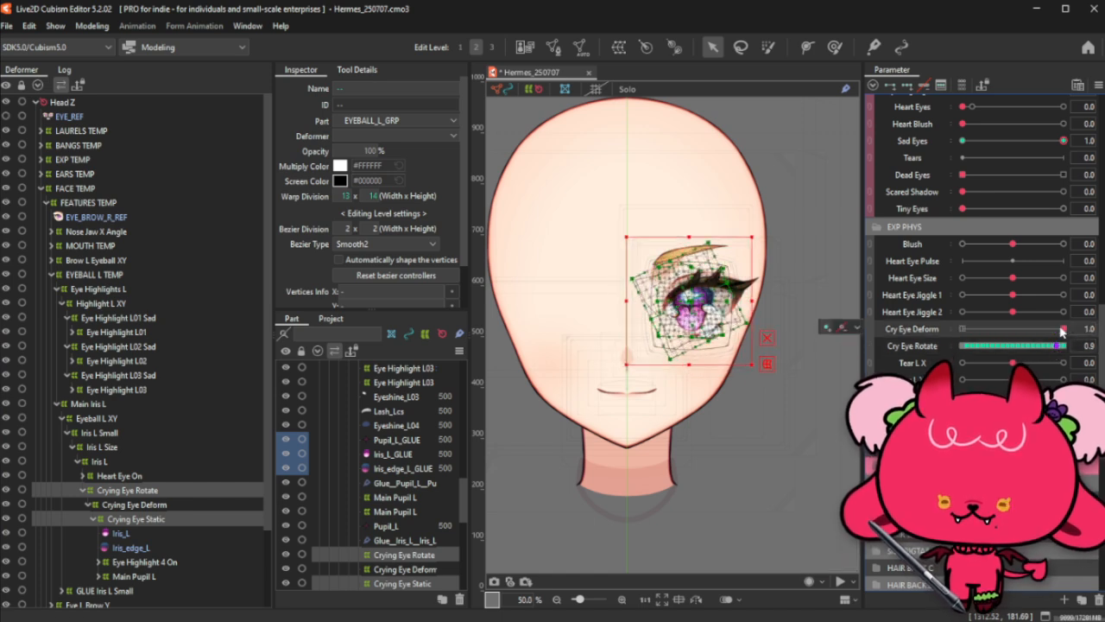
pyautogui.hotkey('ctrl', 't')
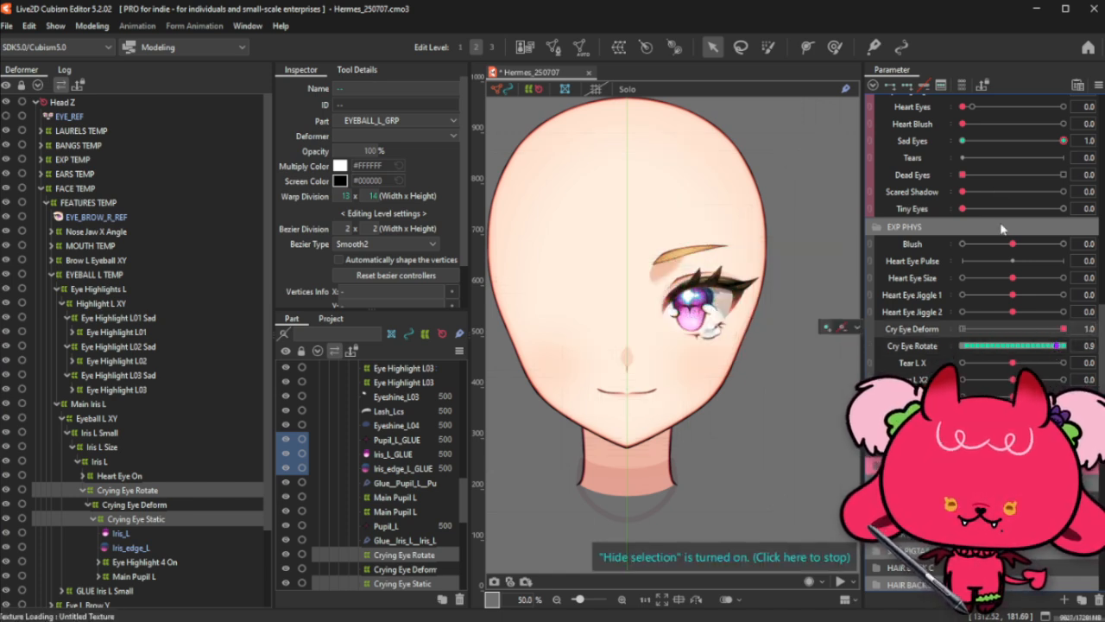
pyautogui.click(998, 347)
pyautogui.moveTo(997, 348); pyautogui.dragTo(1020, 345)
pyautogui.moveTo(1008, 143); pyautogui.dragTo(1057, 169)
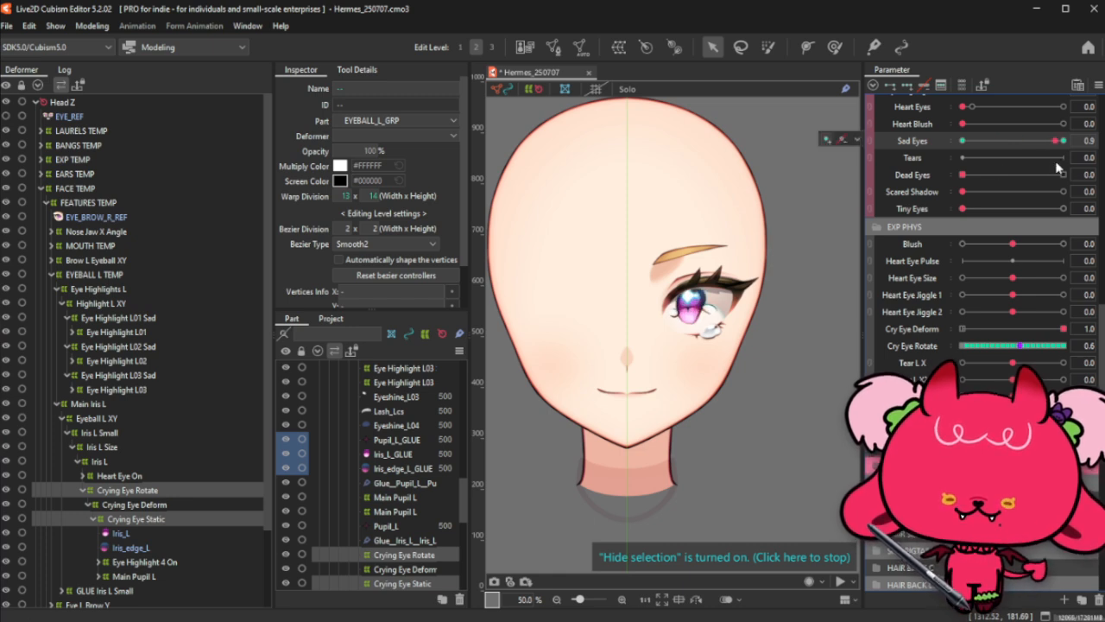
# Step: Add a point to Cry Eye Rotate's Sad Eyes weight limit graph with parameter value 0.9 and weight limit 0%
pyautogui.click(1098, 85)
pyautogui.click(1009, 373)
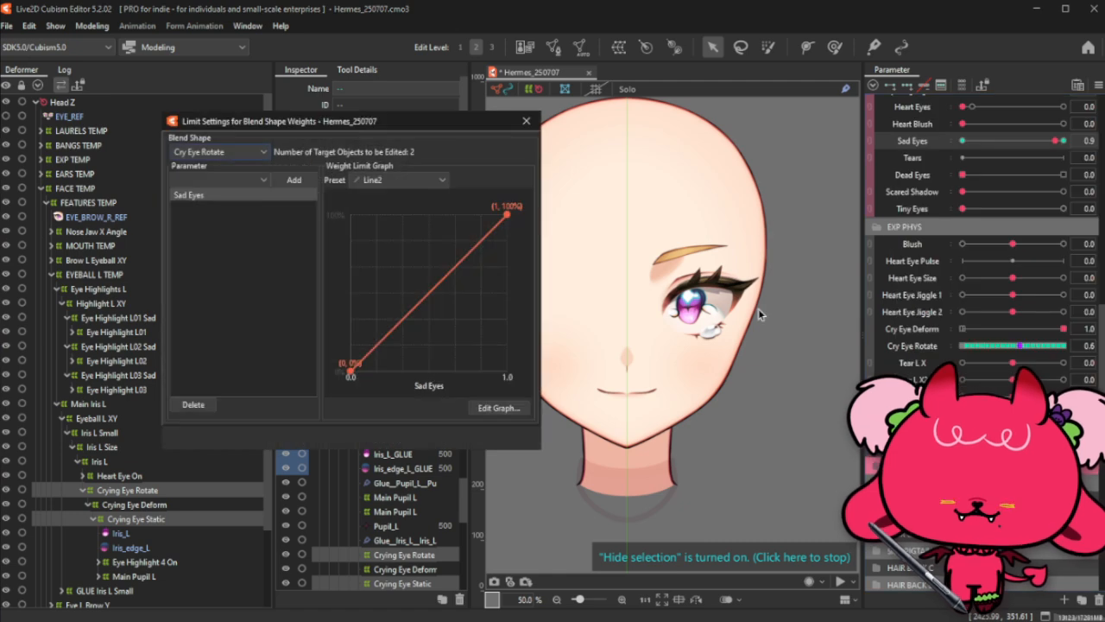
pyautogui.click(498, 408)
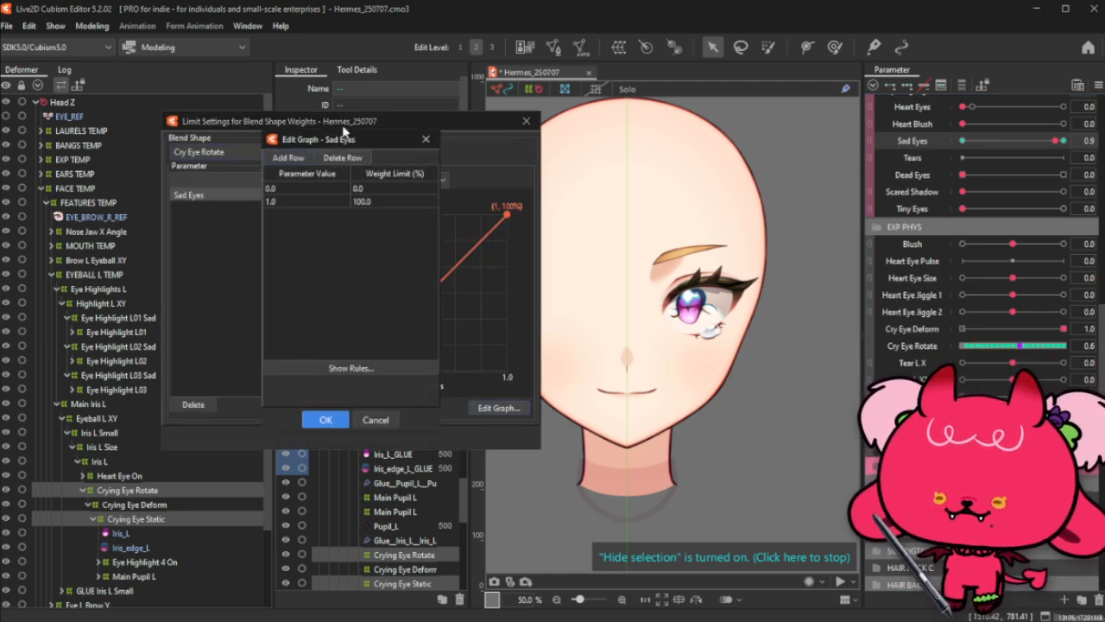
pyautogui.click(289, 158)
pyautogui.doubleClick(293, 202)
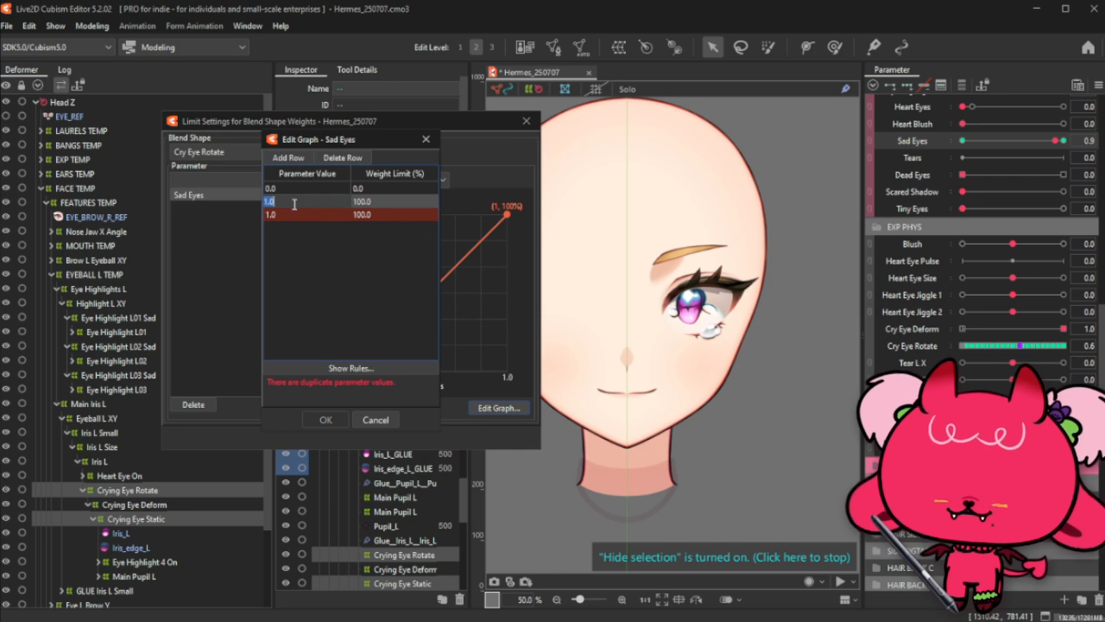
pyautogui.write('0.9')
pyautogui.press('Return')
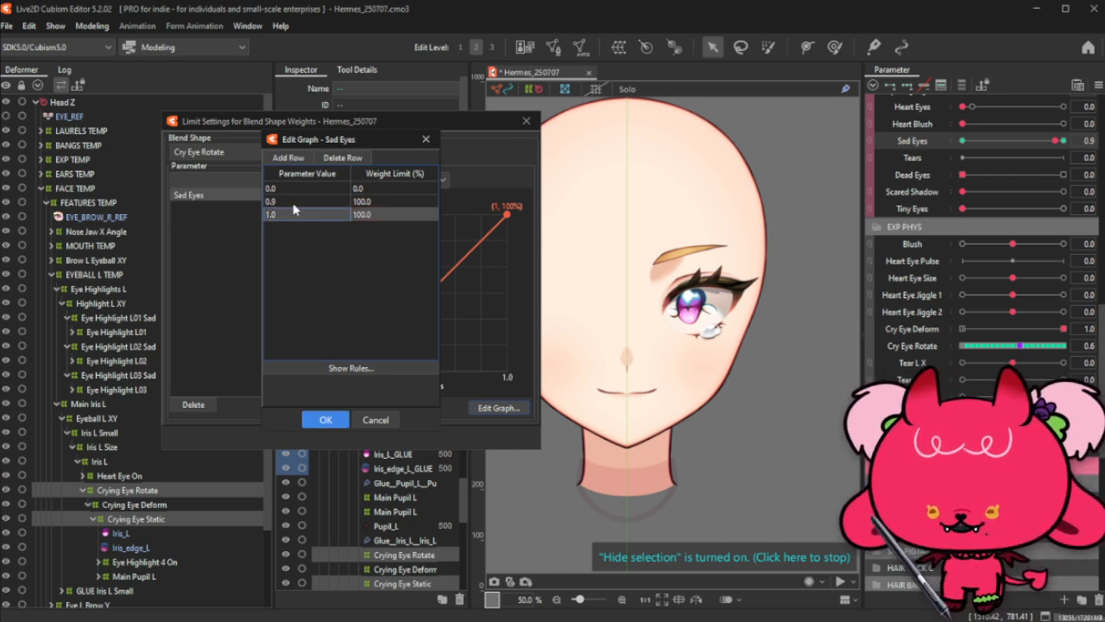
pyautogui.doubleClick(376, 202)
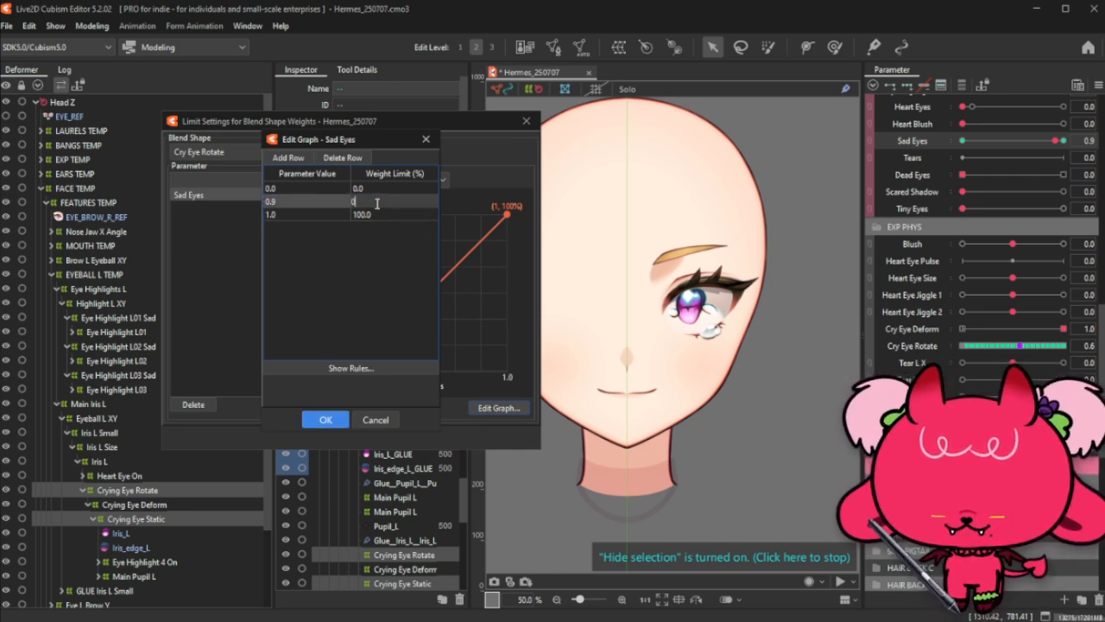
pyautogui.press('Return')
pyautogui.click(326, 420)
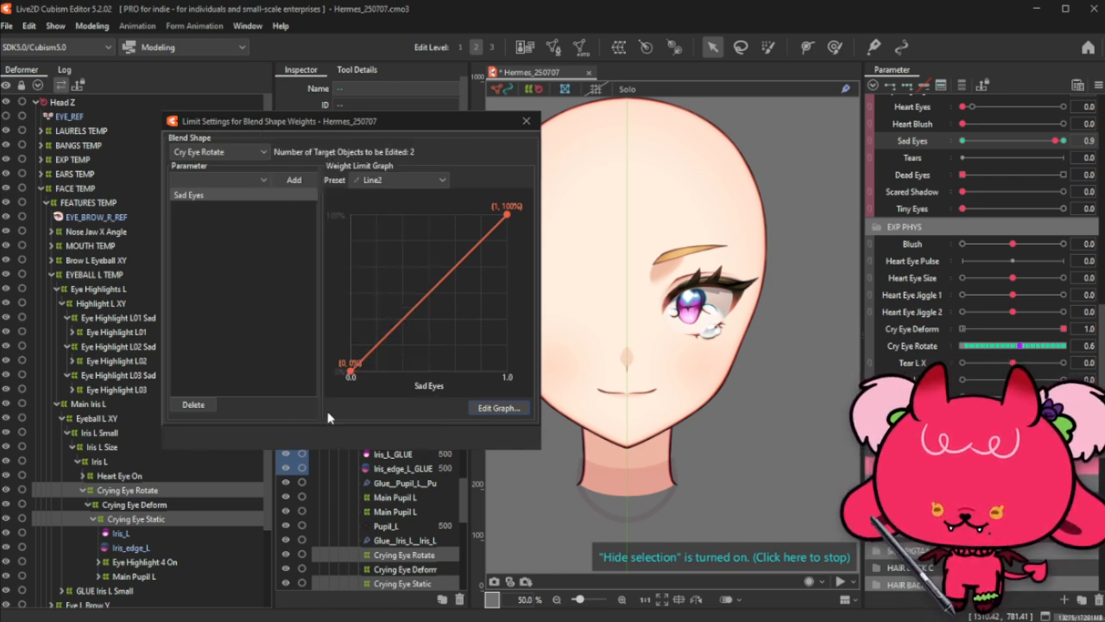
pyautogui.click(526, 122)
# Step: Test the revised weight limit by varying Sad Eyes and Cry Eye Rotate and examining the left eye
pyautogui.moveTo(965, 145); pyautogui.dragTo(1100, 161)
pyautogui.moveTo(963, 140); pyautogui.dragTo(1070, 164)
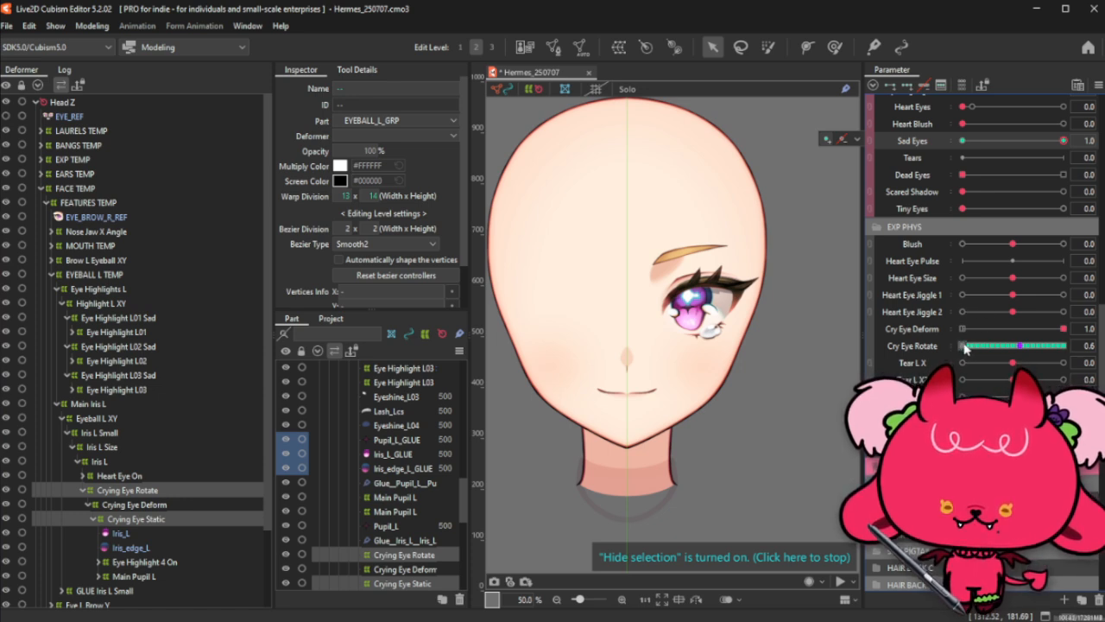
pyautogui.moveTo(965, 347); pyautogui.dragTo(972, 347)
pyautogui.moveTo(1067, 348); pyautogui.dragTo(1013, 347)
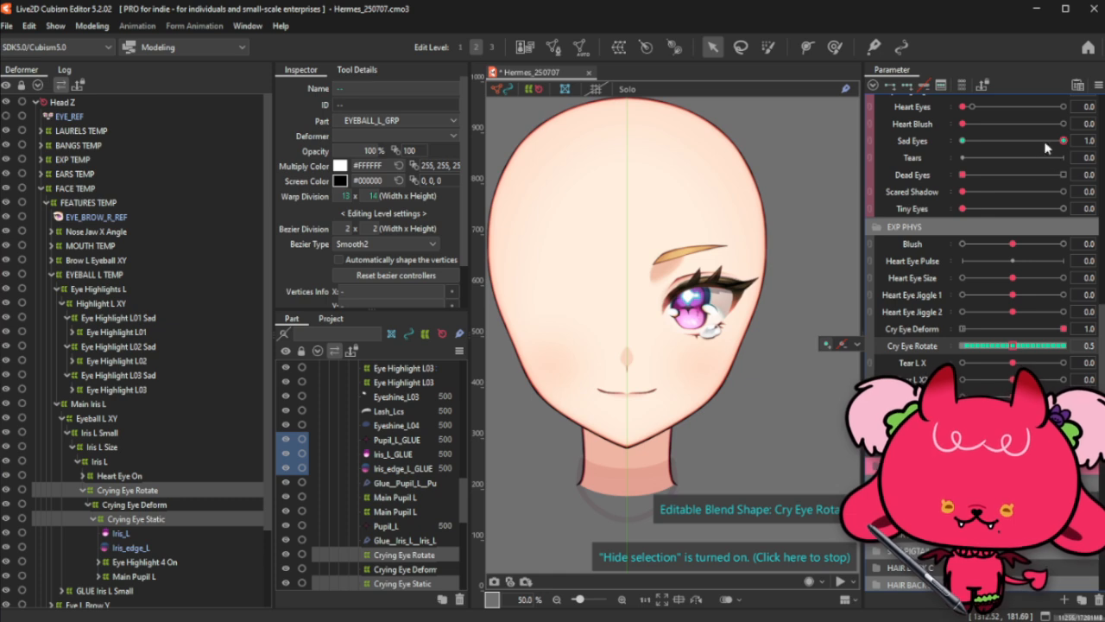
pyautogui.click(1045, 141)
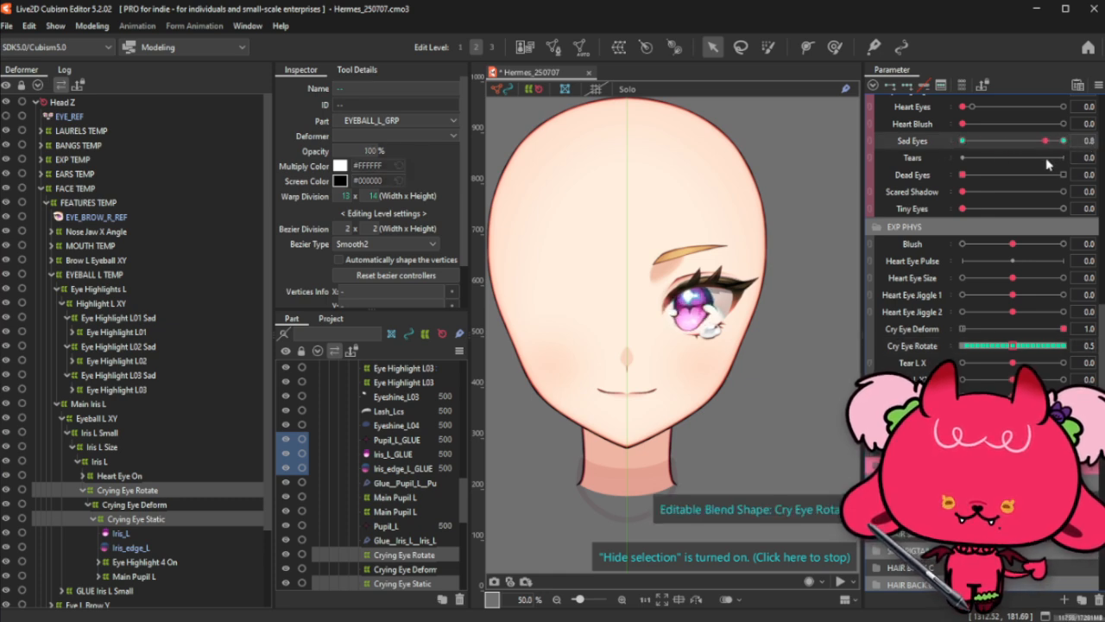
pyautogui.click(1059, 160)
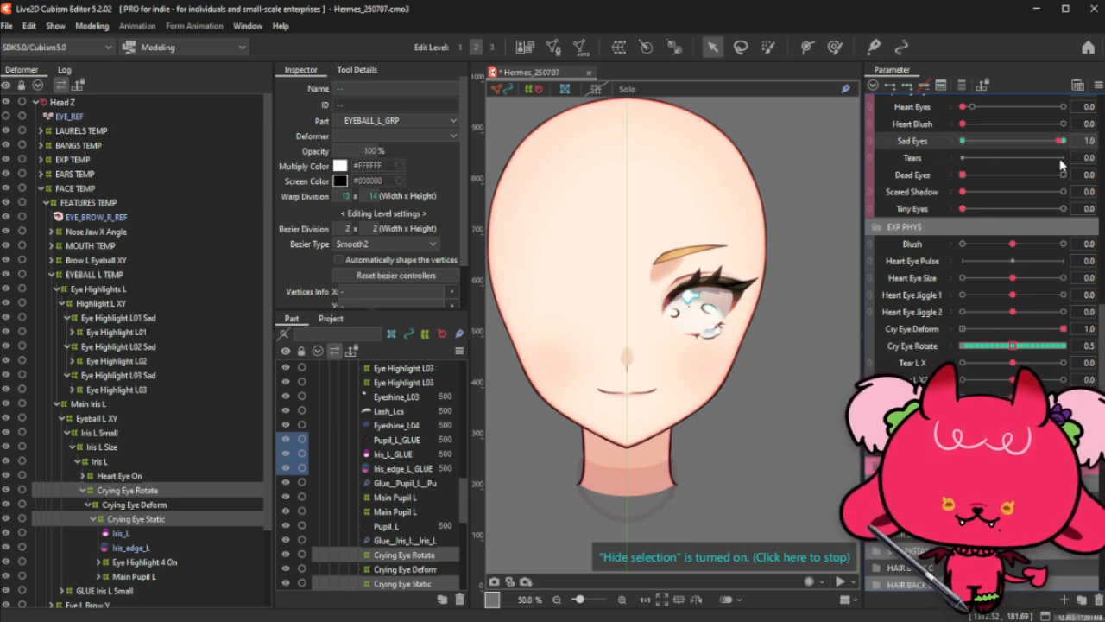
# Step: Set the middle point of Cry Eye Rotate's Sad Eyes weight limit graph to parameter value 0.95
pyautogui.click(1065, 162)
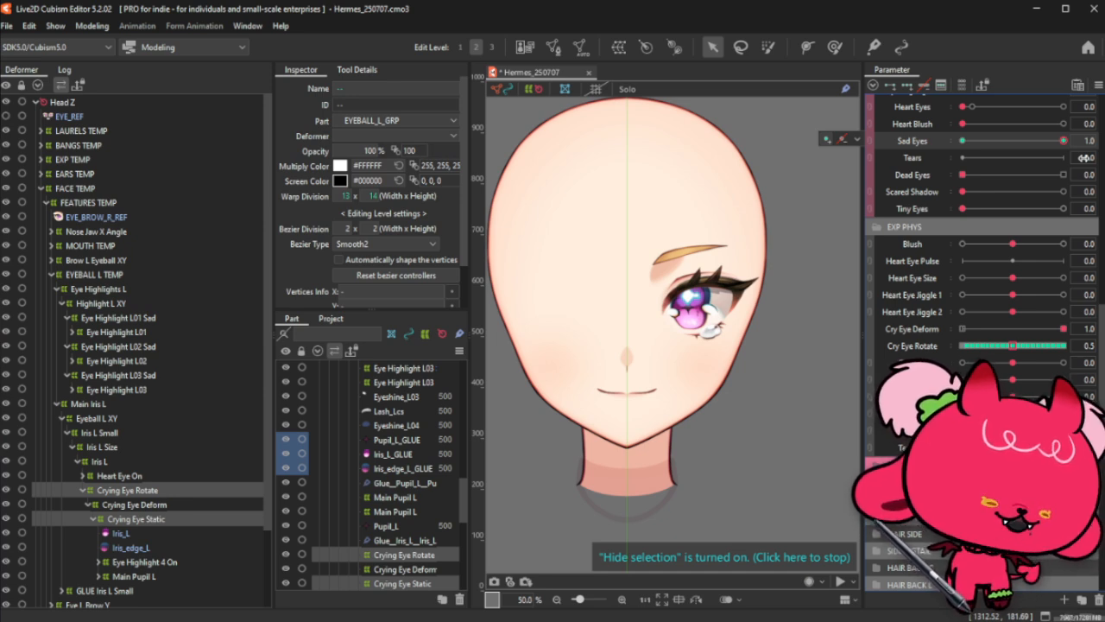
pyautogui.click(1096, 86)
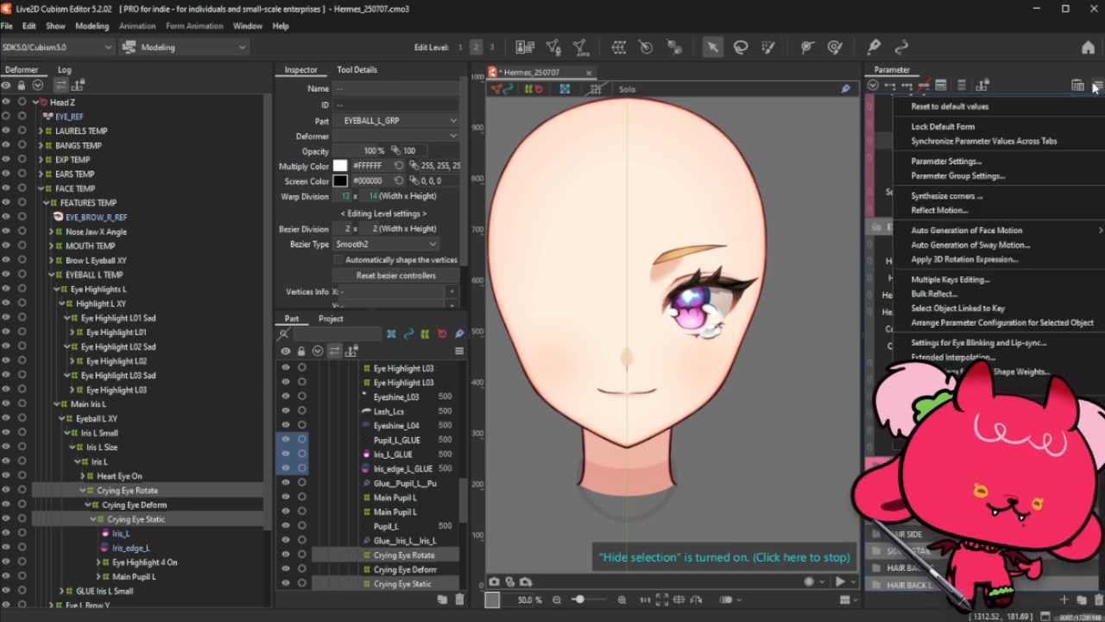
pyautogui.click(1007, 371)
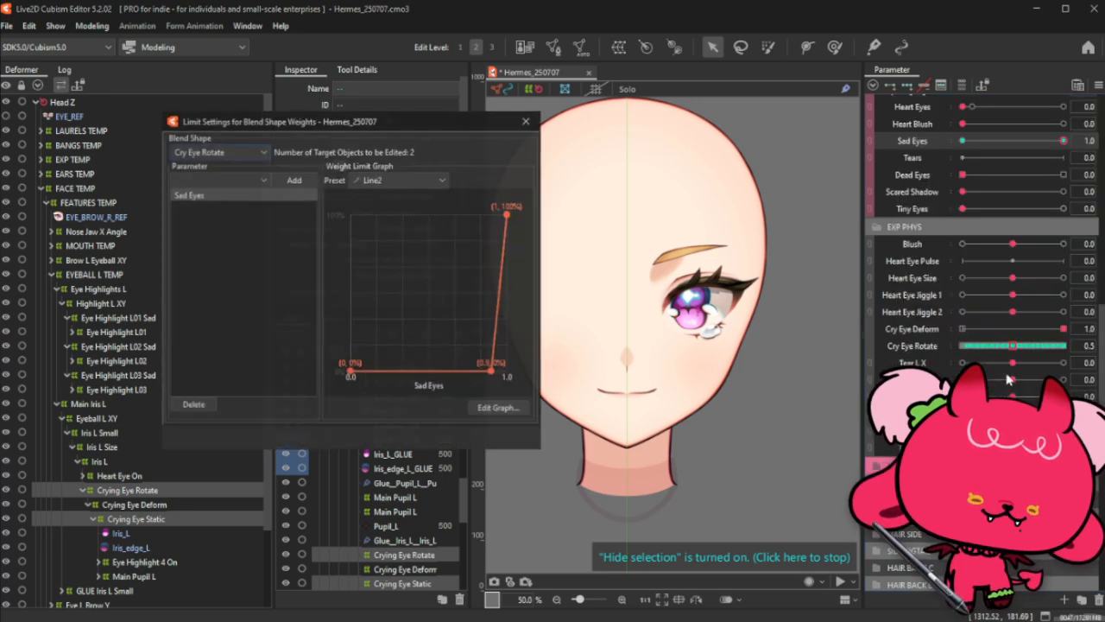
pyautogui.click(499, 408)
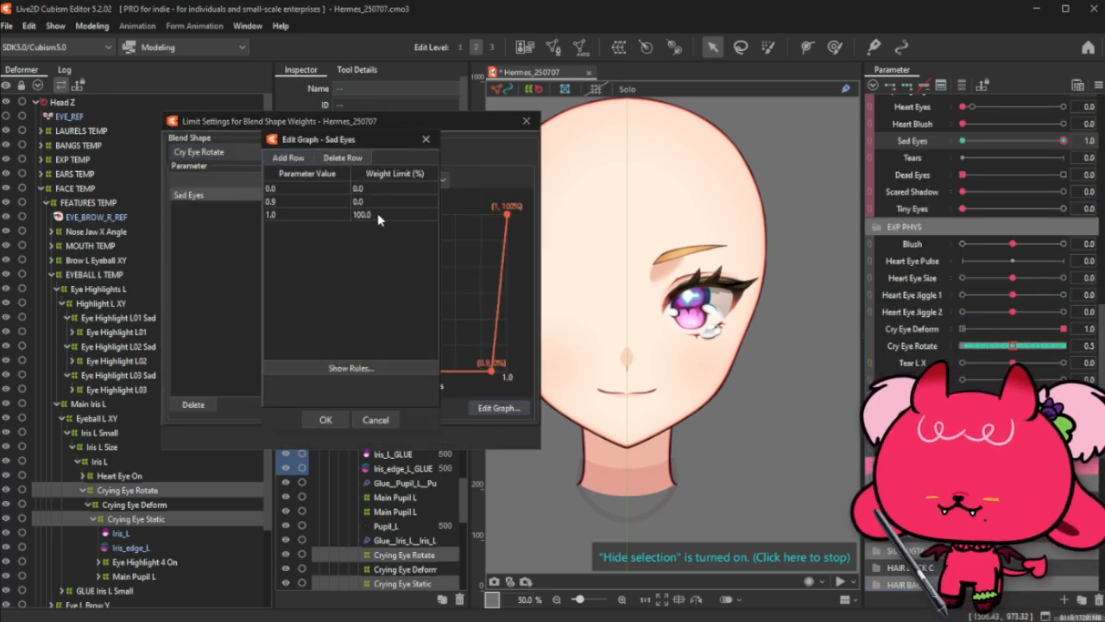
pyautogui.doubleClick(334, 201)
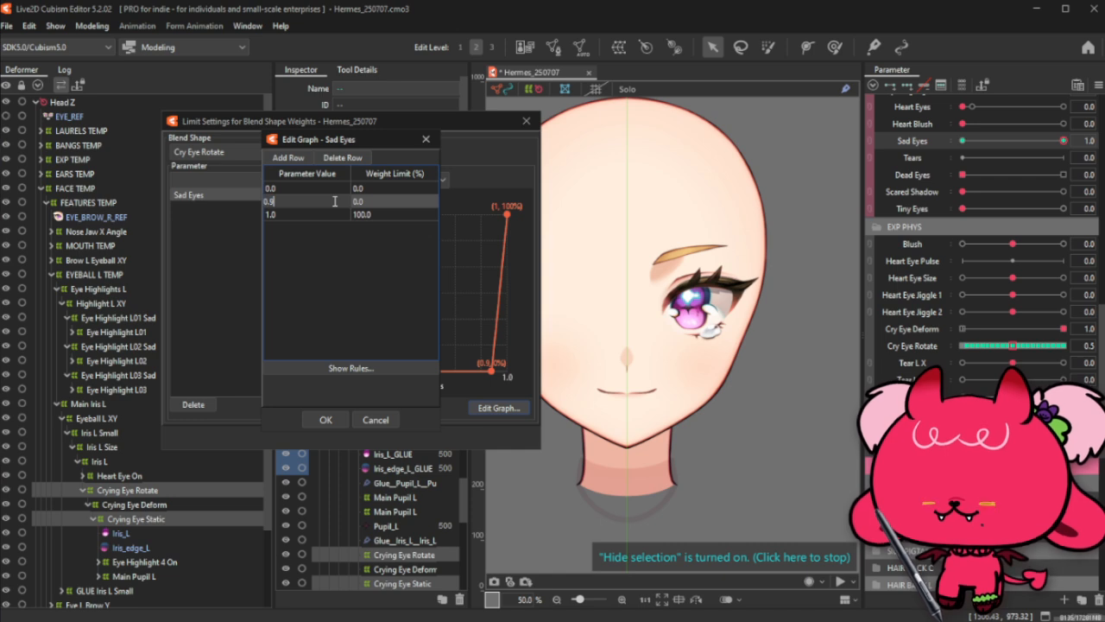
pyautogui.write('0.95')
pyautogui.press('Return')
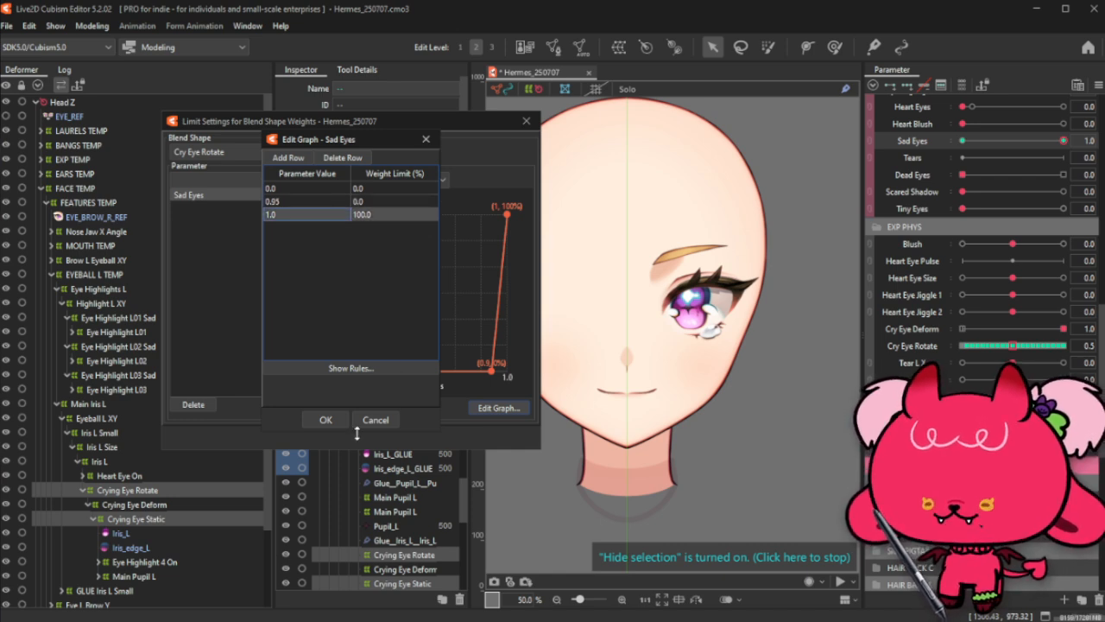
pyautogui.click(325, 419)
pyautogui.click(526, 120)
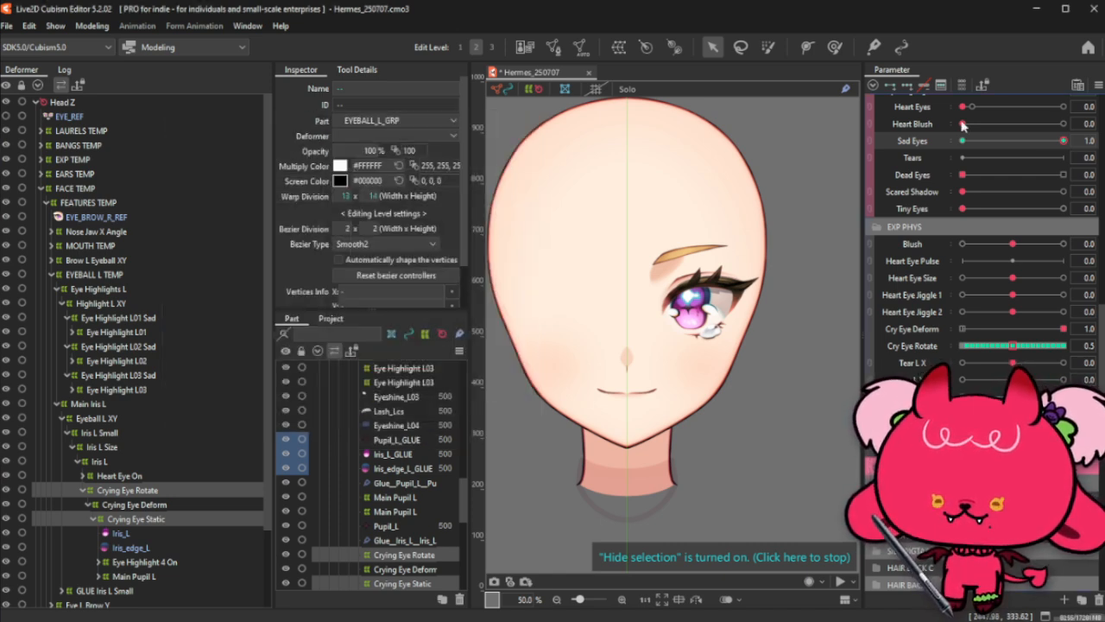
# Step: Test the weight limit by sweeping Sad Eyes at several Cry Eye Rotate values and watching the left eye
pyautogui.moveTo(1029, 141); pyautogui.dragTo(1086, 154)
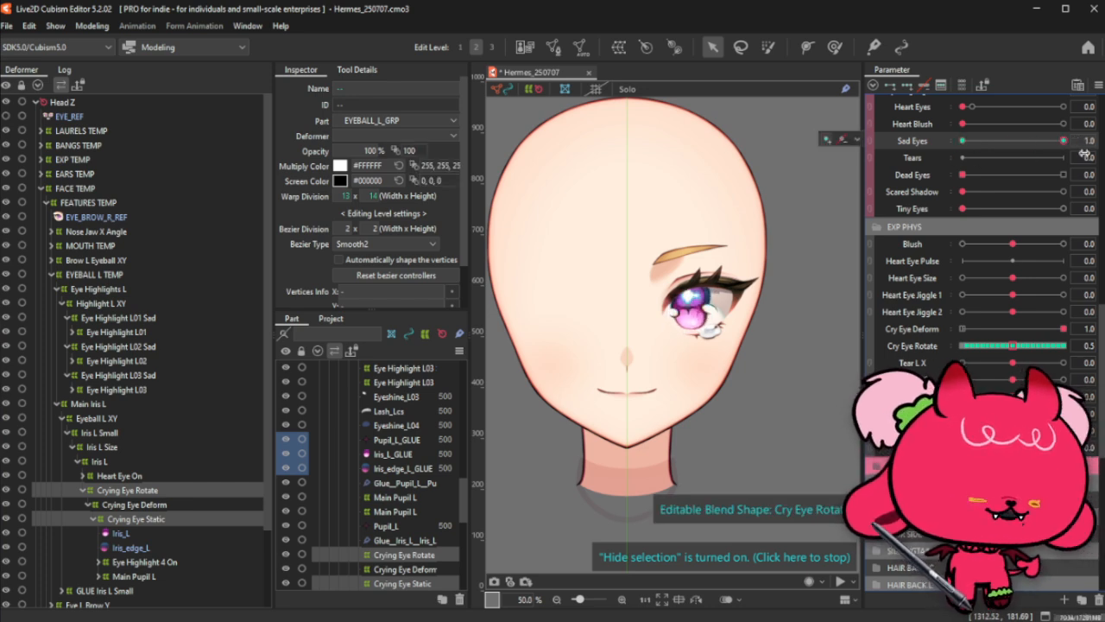
pyautogui.click(985, 347)
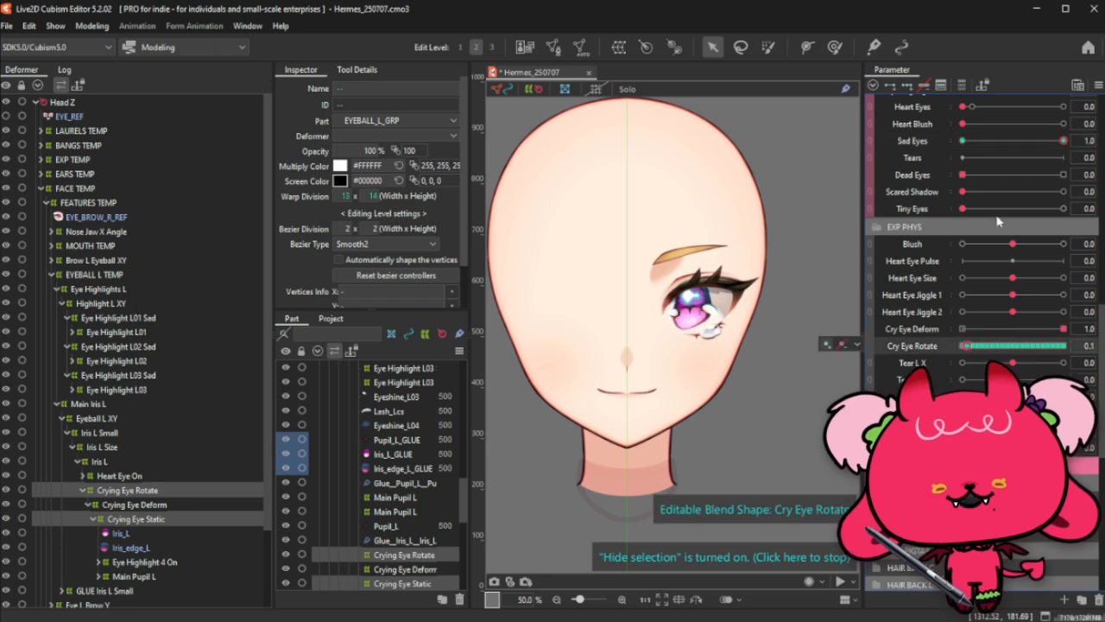
pyautogui.click(979, 140)
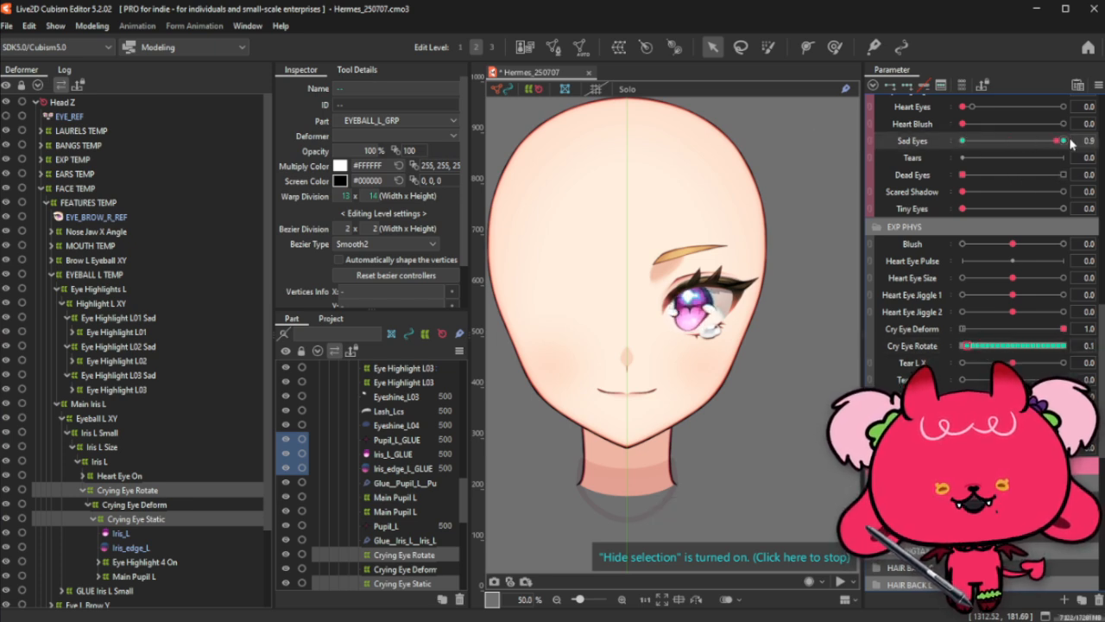
pyautogui.moveTo(975, 152); pyautogui.dragTo(1078, 135)
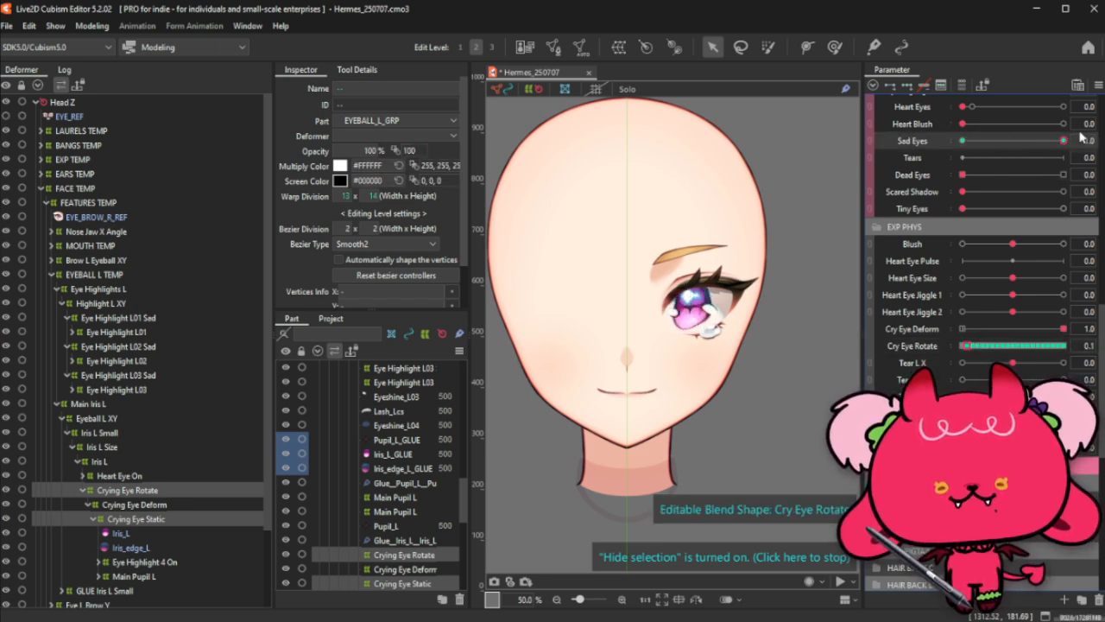
pyautogui.click(1043, 347)
pyautogui.moveTo(994, 142); pyautogui.dragTo(1077, 151)
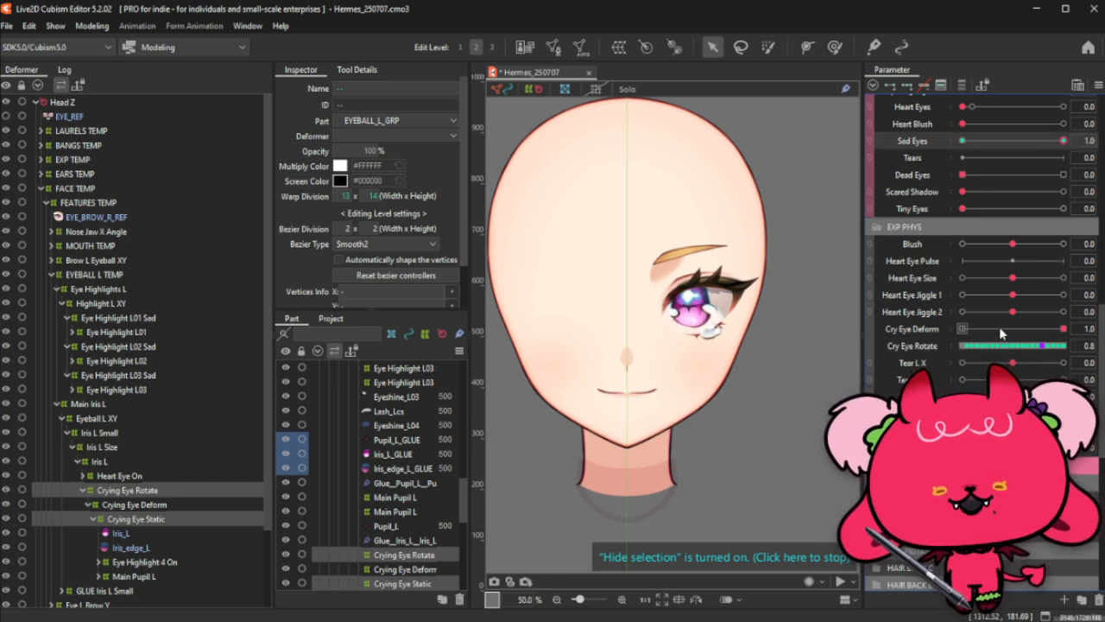
pyautogui.click(1055, 348)
pyautogui.moveTo(1028, 139); pyautogui.dragTo(1073, 160)
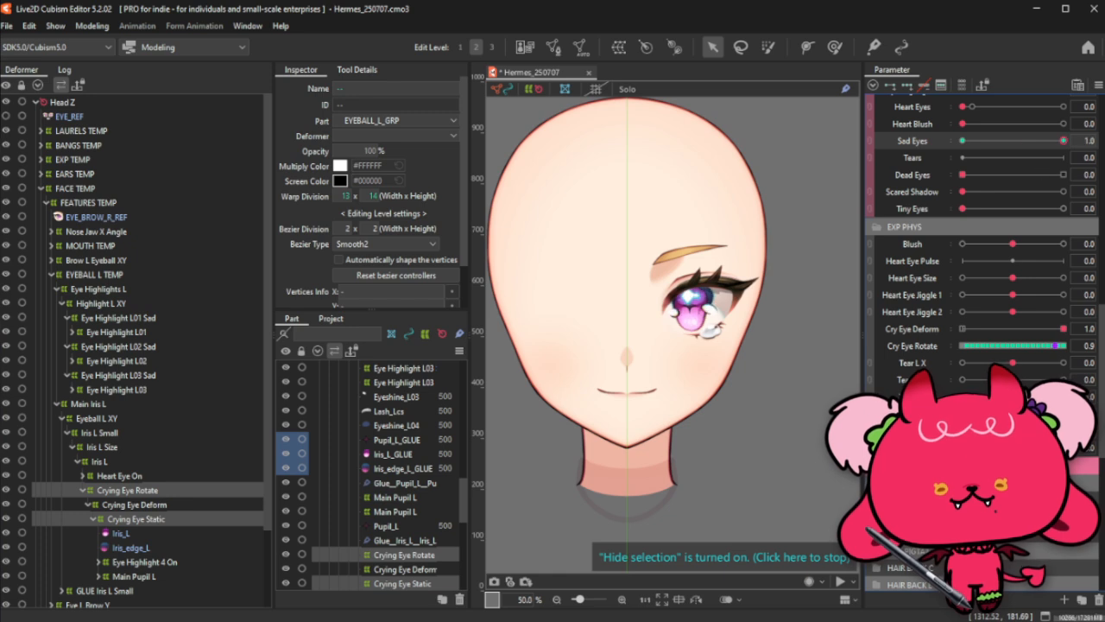
pyautogui.click(1012, 349)
pyautogui.moveTo(975, 144); pyautogui.dragTo(1071, 151)
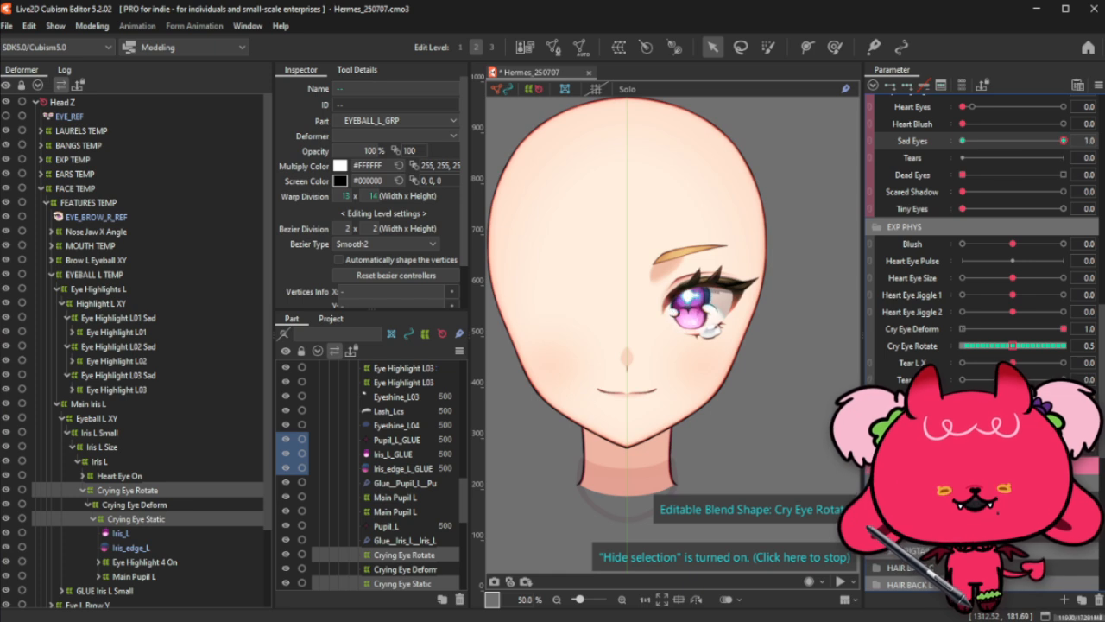
pyautogui.moveTo(966, 348); pyautogui.dragTo(1022, 349)
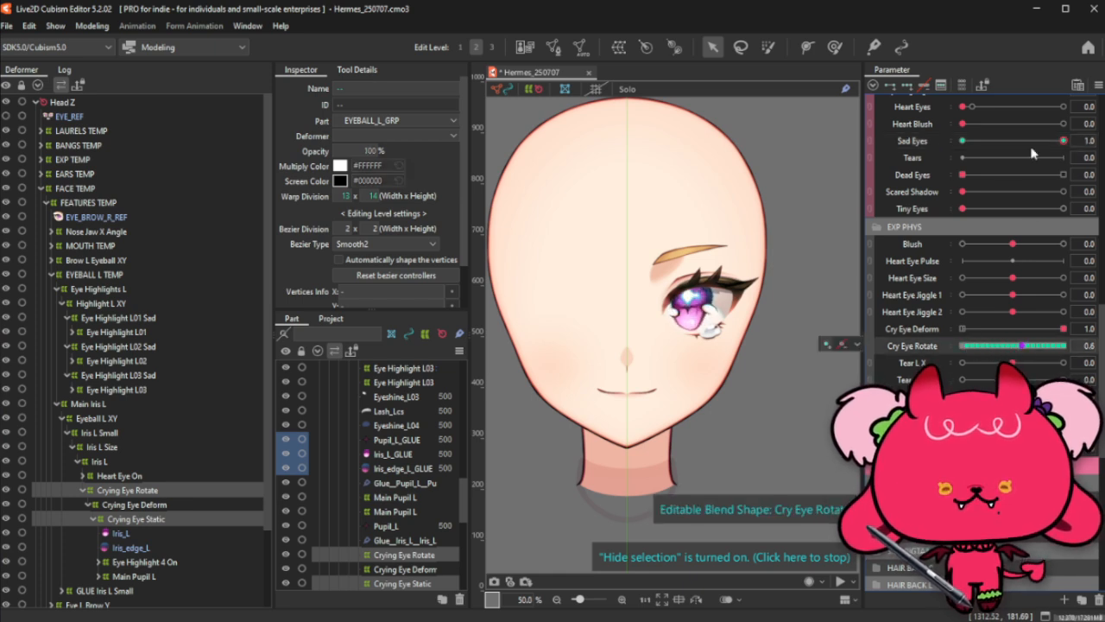
pyautogui.moveTo(1067, 144)
pyautogui.mouseDown()
pyautogui.moveTo(955, 154)
pyautogui.moveTo(1097, 145)
pyautogui.moveTo(979, 175)
pyautogui.moveTo(1082, 158)
pyautogui.mouseUp()
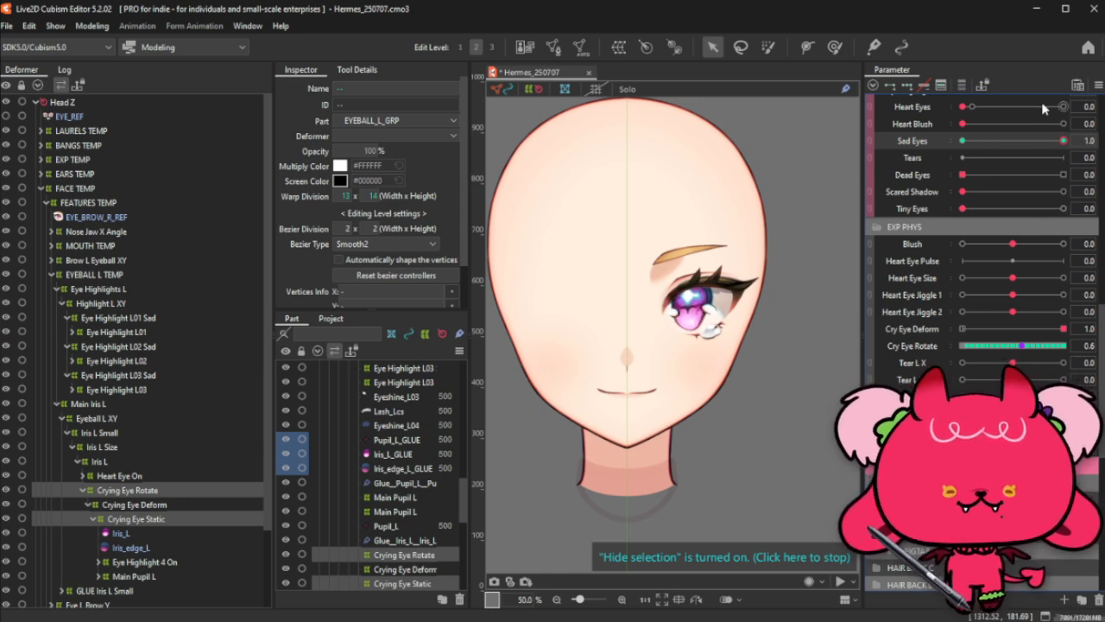
# Step: Set the middle point of Cry Eye Rotate's Sad Eyes weight limit graph to parameter value 0.99 and save the model
pyautogui.click(1099, 85)
pyautogui.click(985, 371)
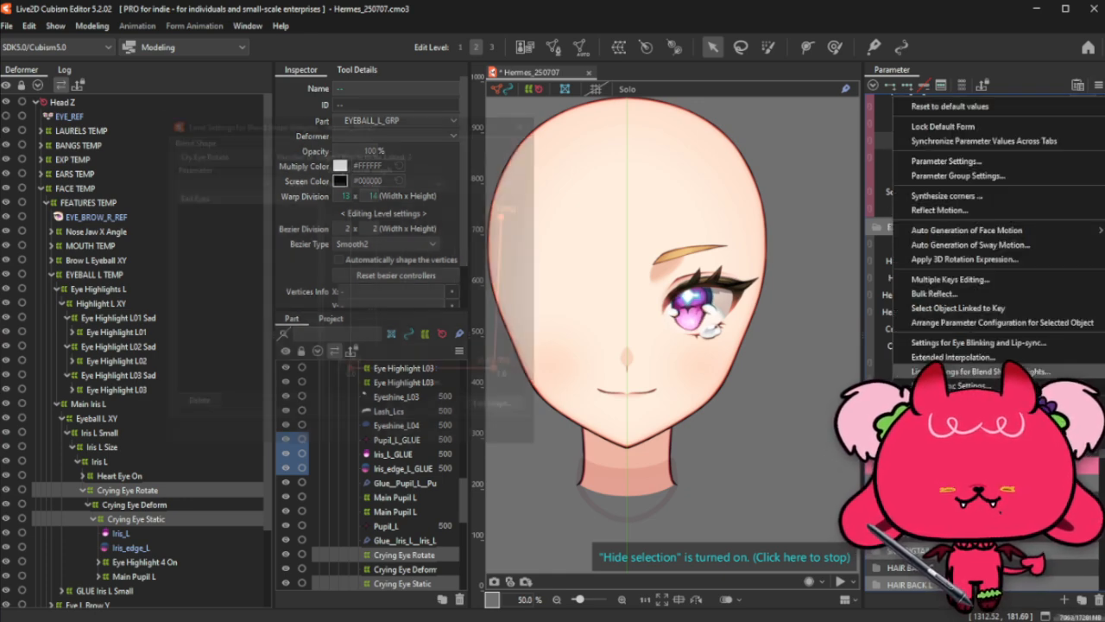
pyautogui.click(498, 407)
pyautogui.doubleClick(386, 214)
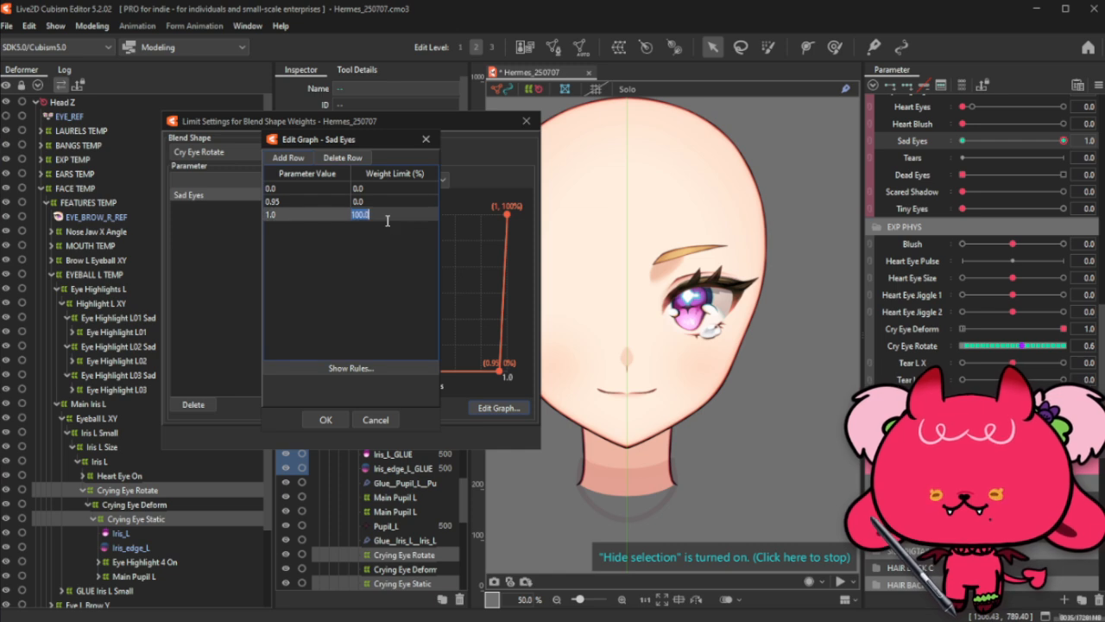
pyautogui.doubleClick(337, 201)
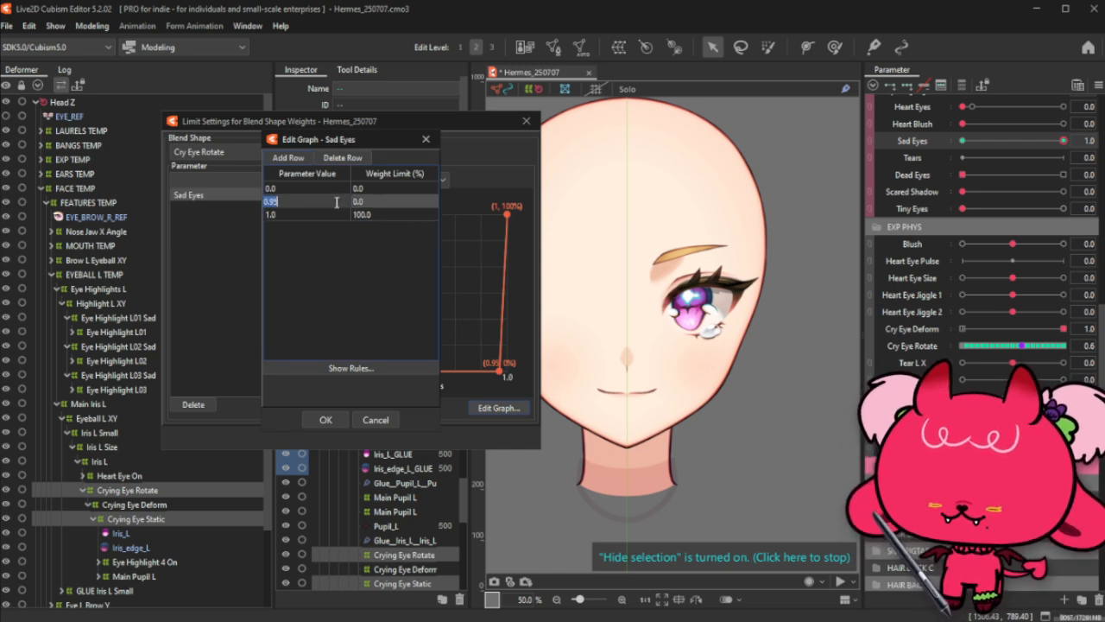
pyautogui.write('0.99')
pyautogui.press('Return')
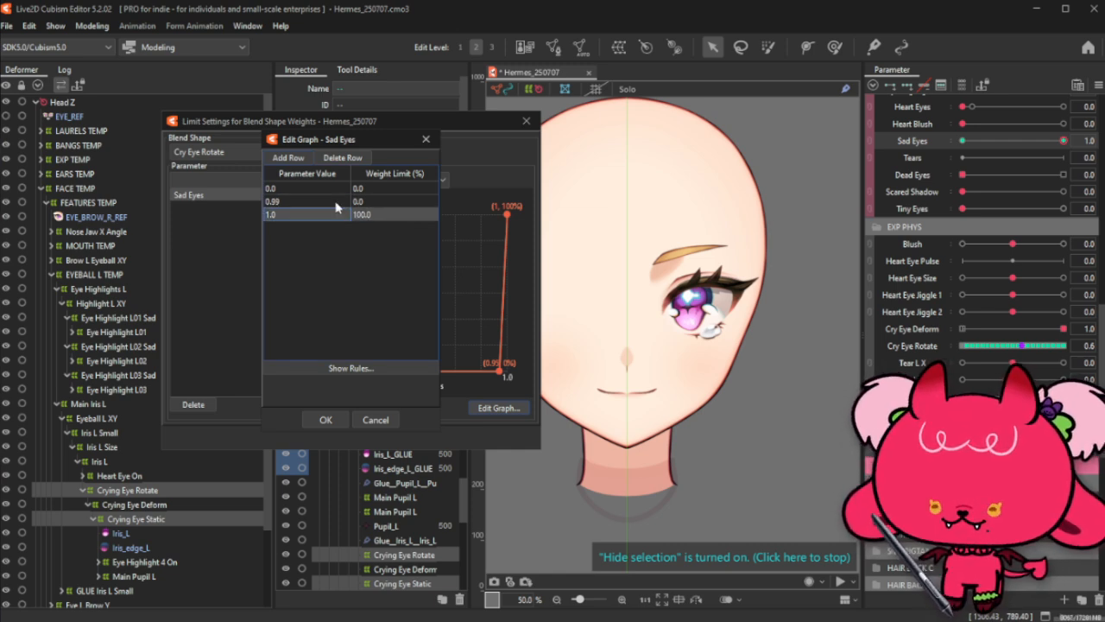
pyautogui.click(326, 420)
pyautogui.click(526, 121)
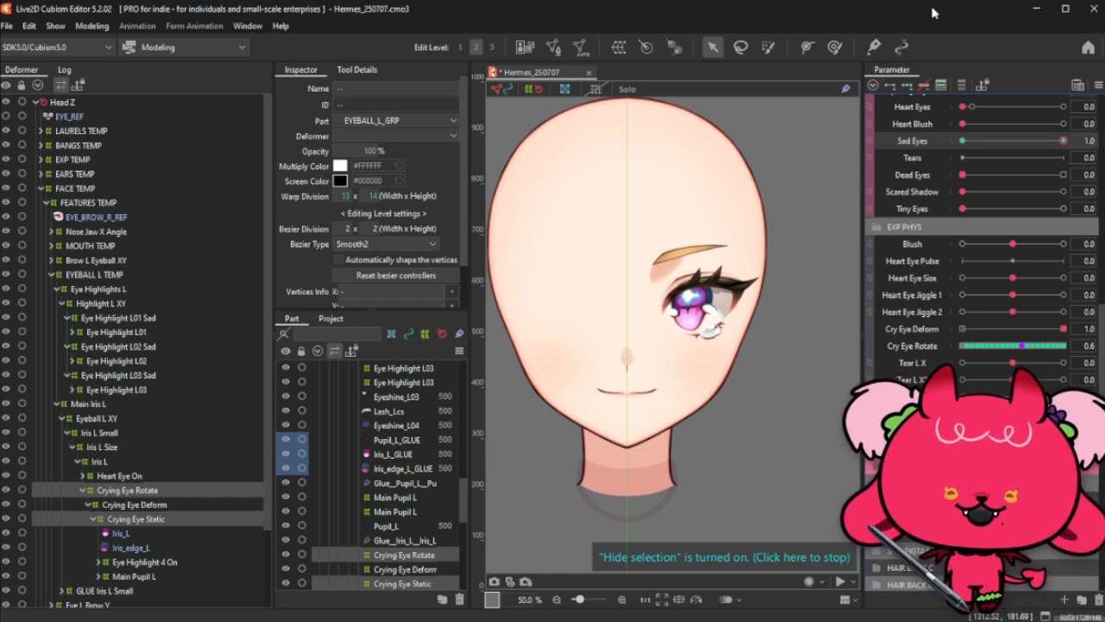
pyautogui.hotkey('ctrl', 's')
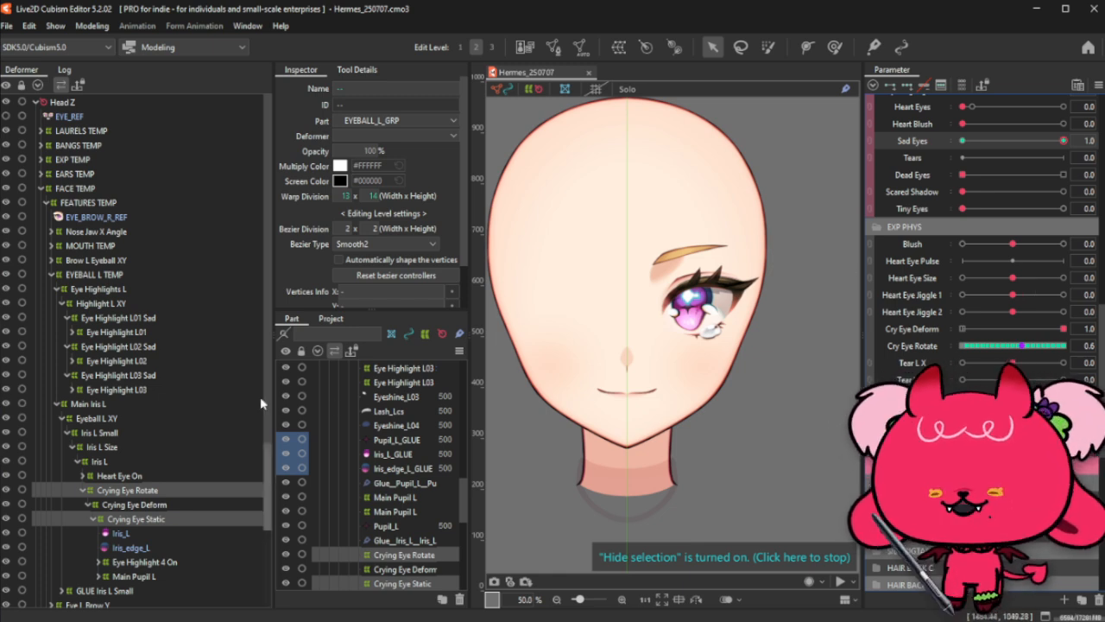
# Step: Collapse the Main Iris L deformer branch and set Cry Eye Rotate to 0.0 with Sad Eyes at 1.0
pyautogui.click(53, 404)
pyautogui.click(57, 407)
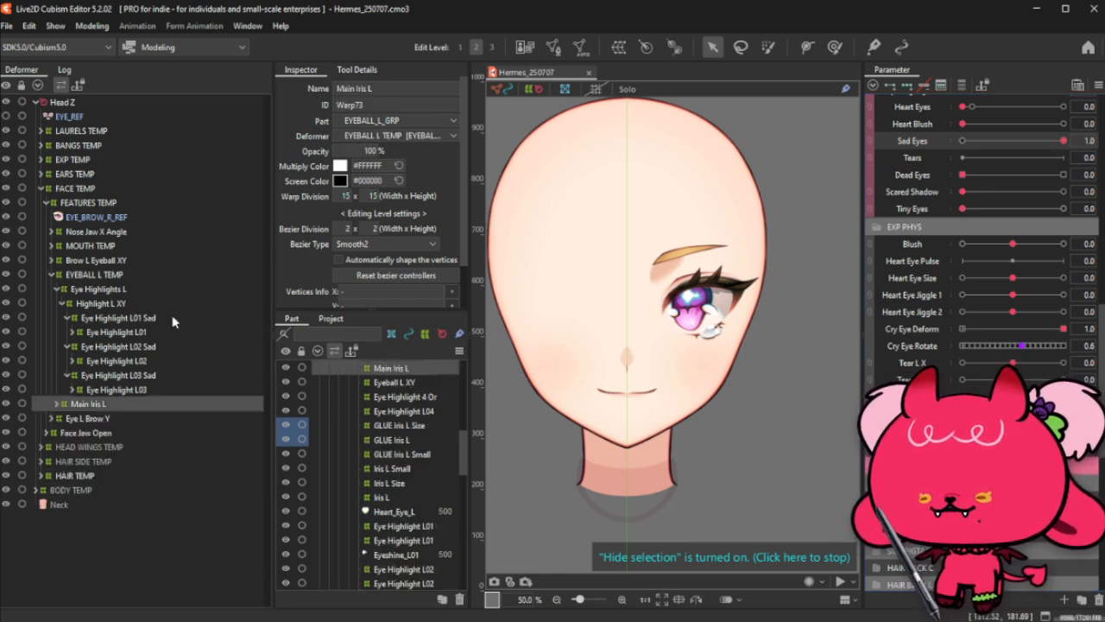
pyautogui.click(713, 349)
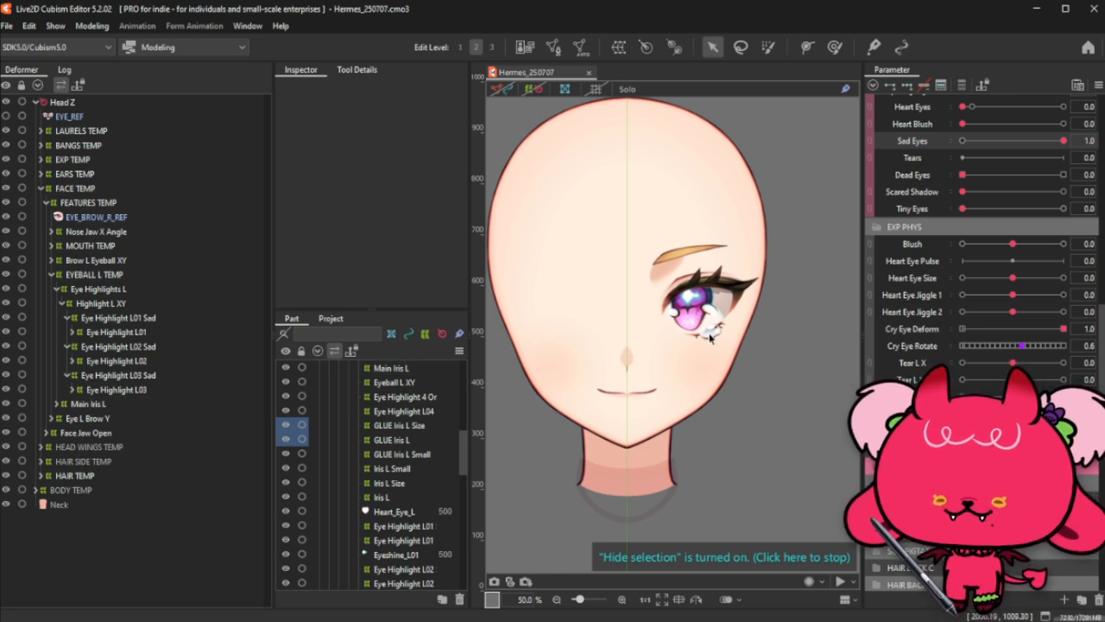
pyautogui.rightClick(710, 338)
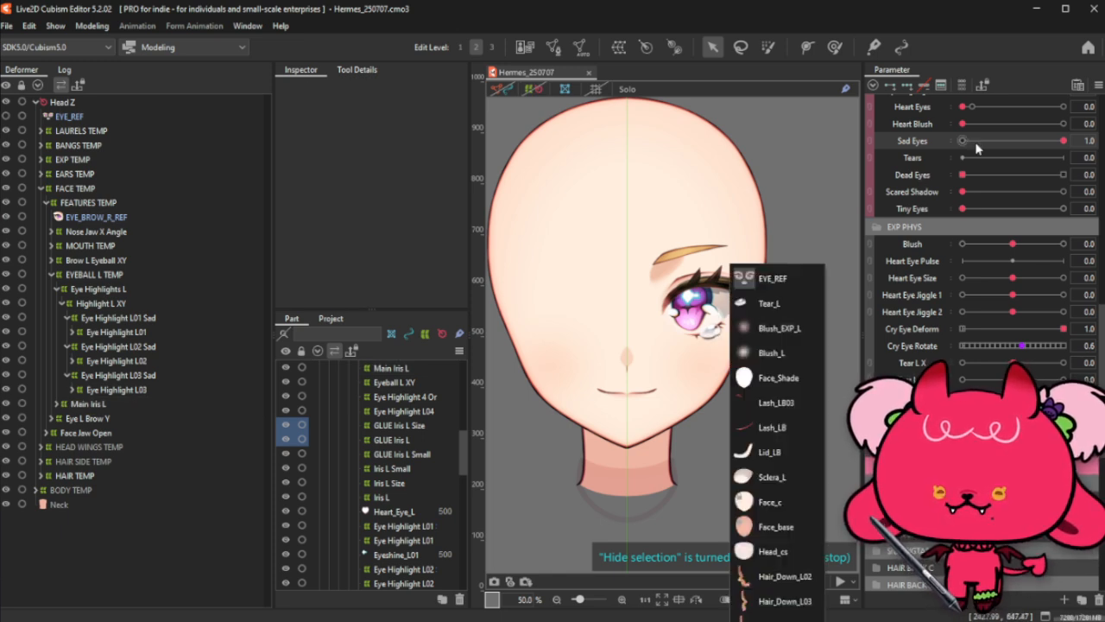
pyautogui.moveTo(1063, 140); pyautogui.dragTo(1087, 125)
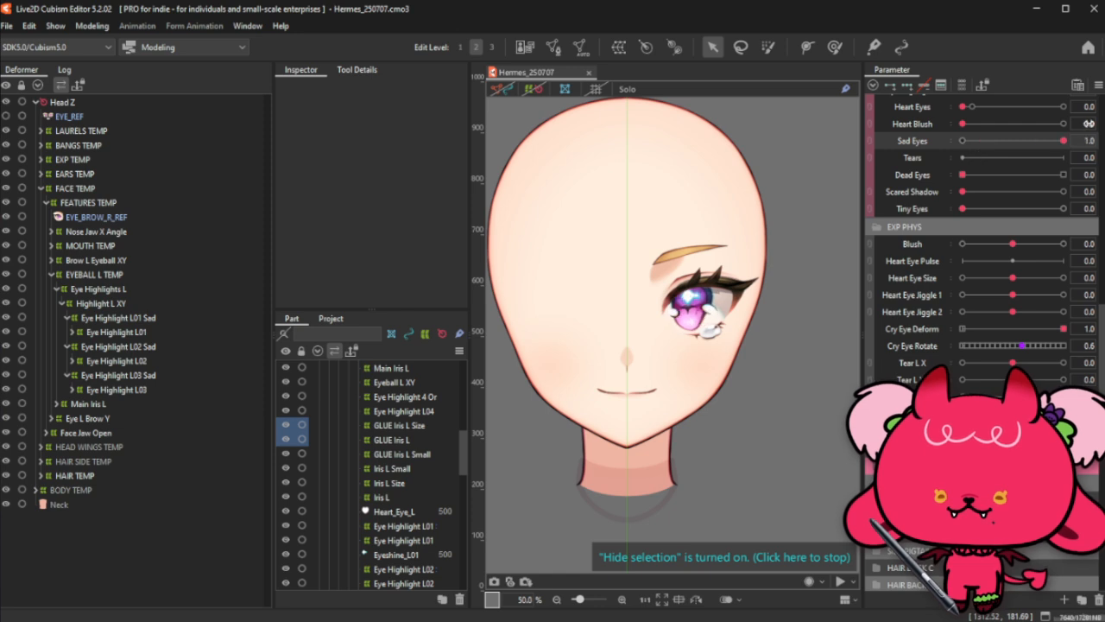
pyautogui.click(963, 347)
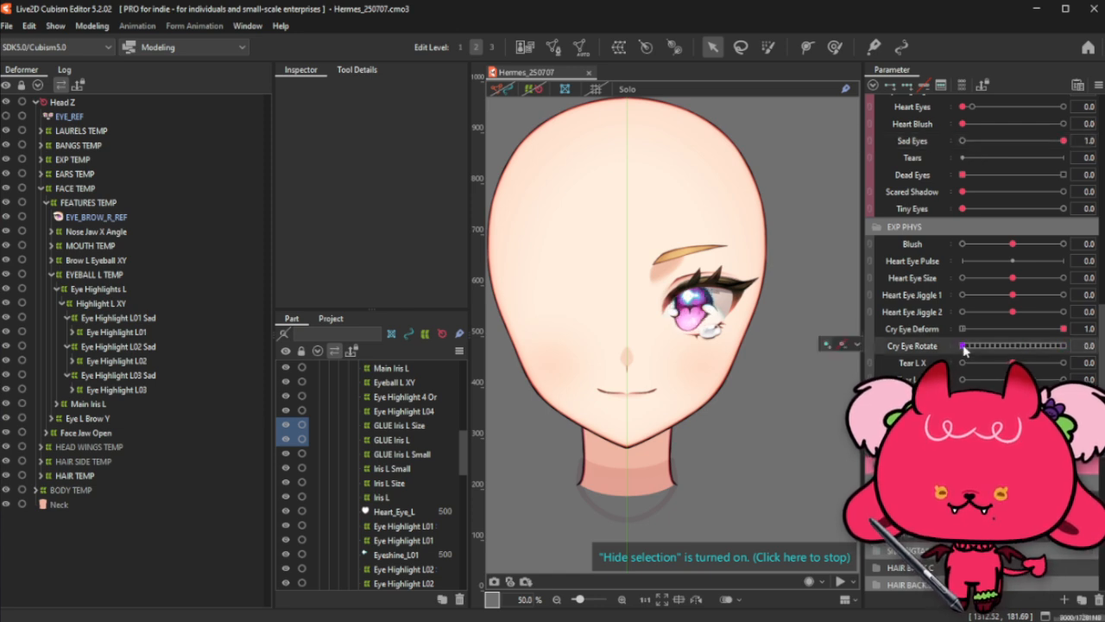
# Step: Select Eyeshine_L02's parent deformer Eye Highlight L02 Sad and examine its placement on the left eye while varying Sad Eyes
pyautogui.rightClick(676, 312)
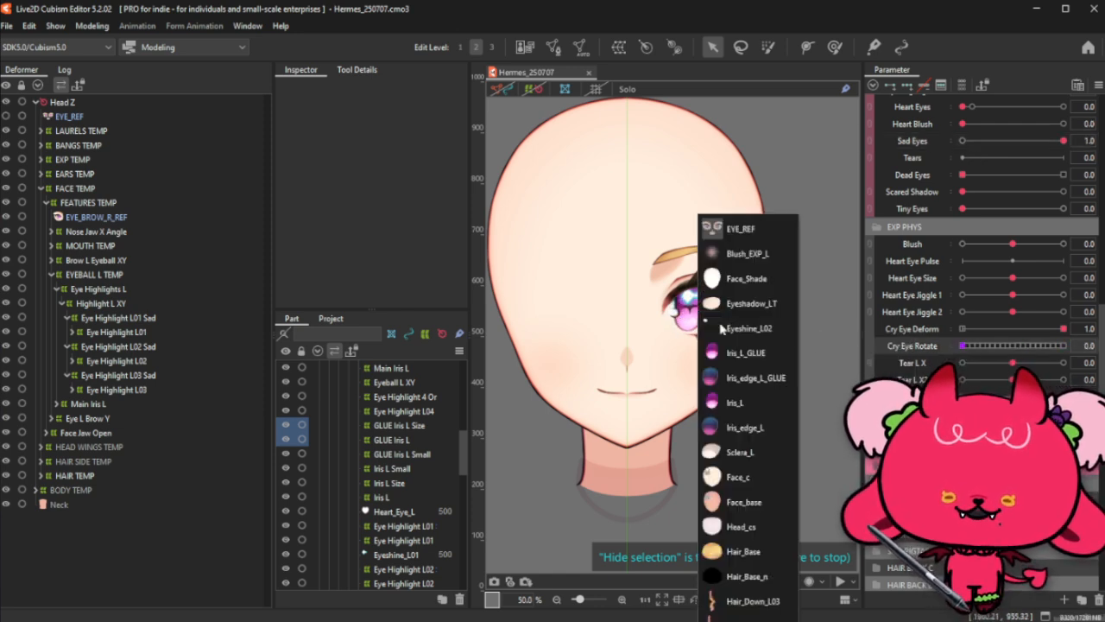
pyautogui.click(720, 328)
pyautogui.click(153, 349)
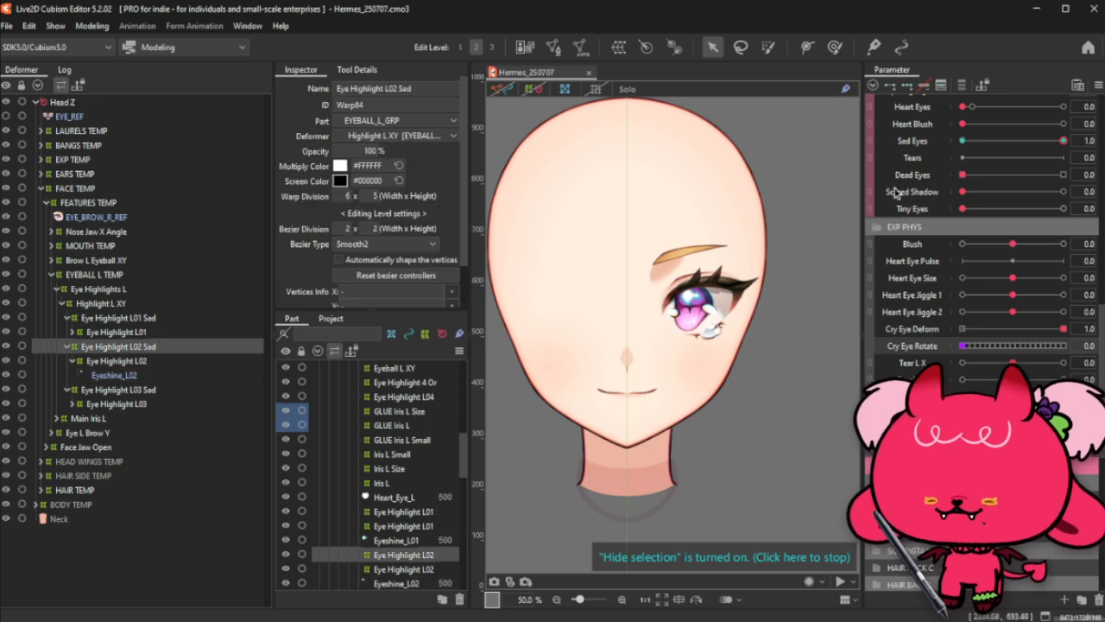
pyautogui.moveTo(1026, 141); pyautogui.dragTo(1077, 153)
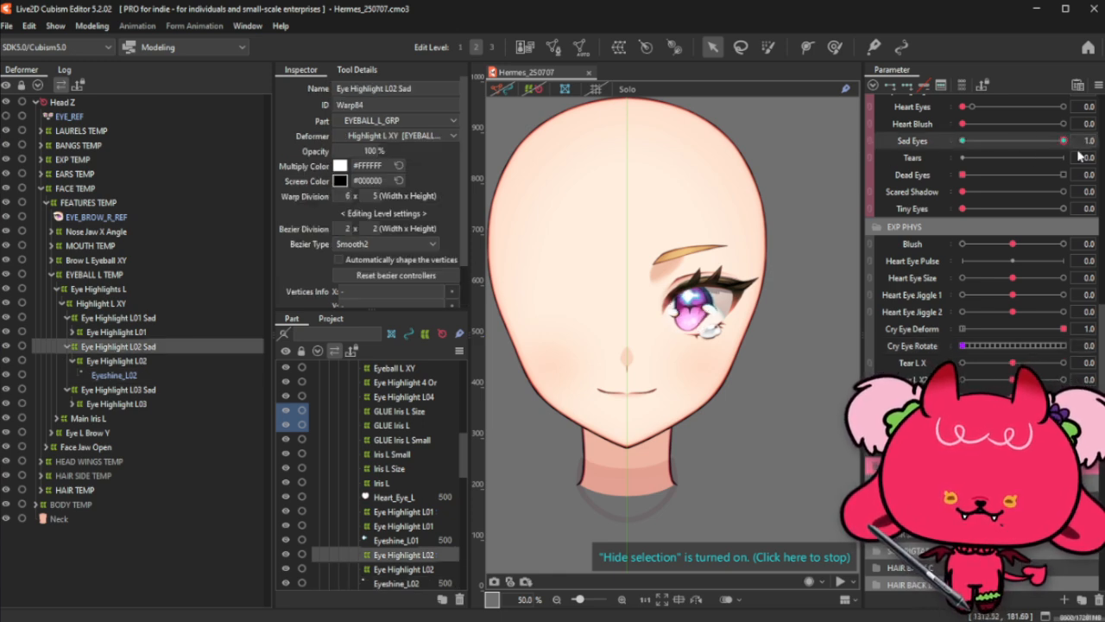
pyautogui.hotkey('ctrl', 'h')
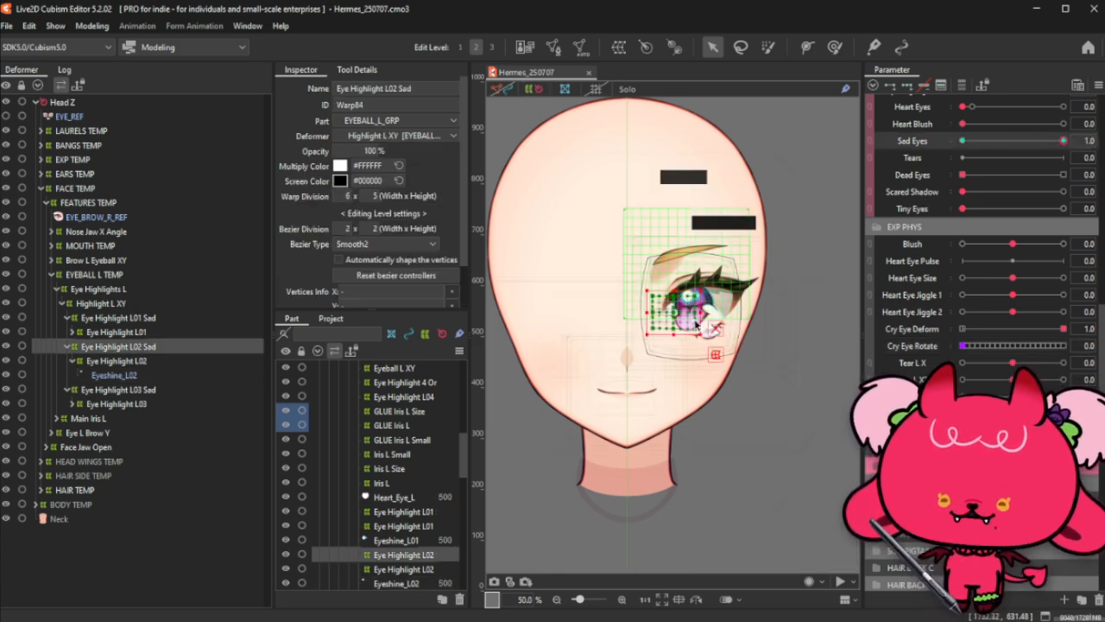
pyautogui.scroll(1, 710, 328)
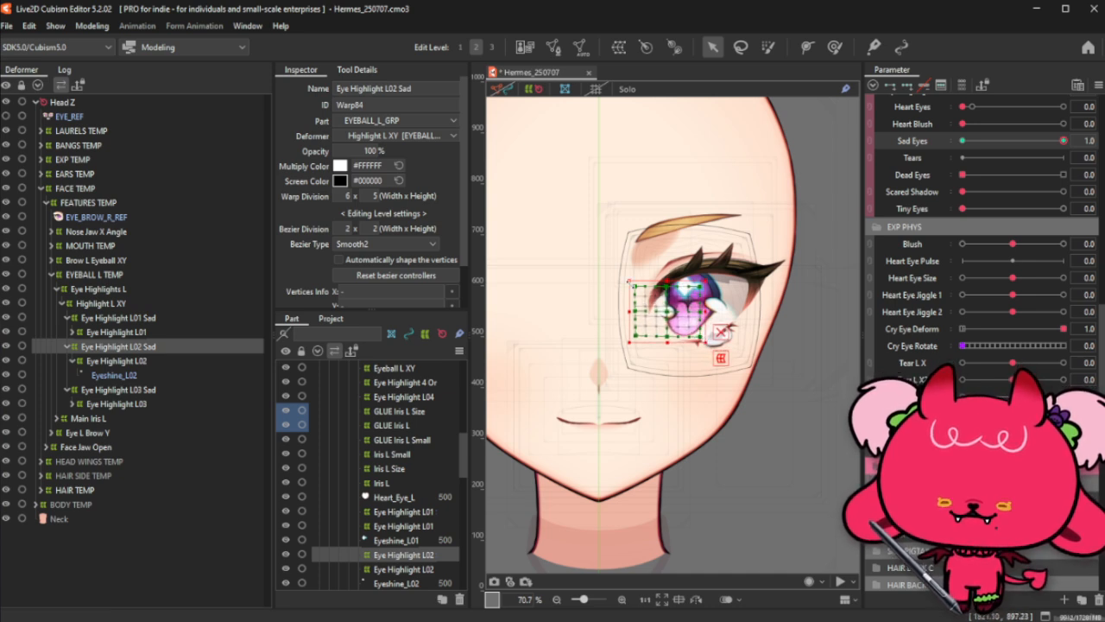
pyautogui.hotkey('ctrl', 'h')
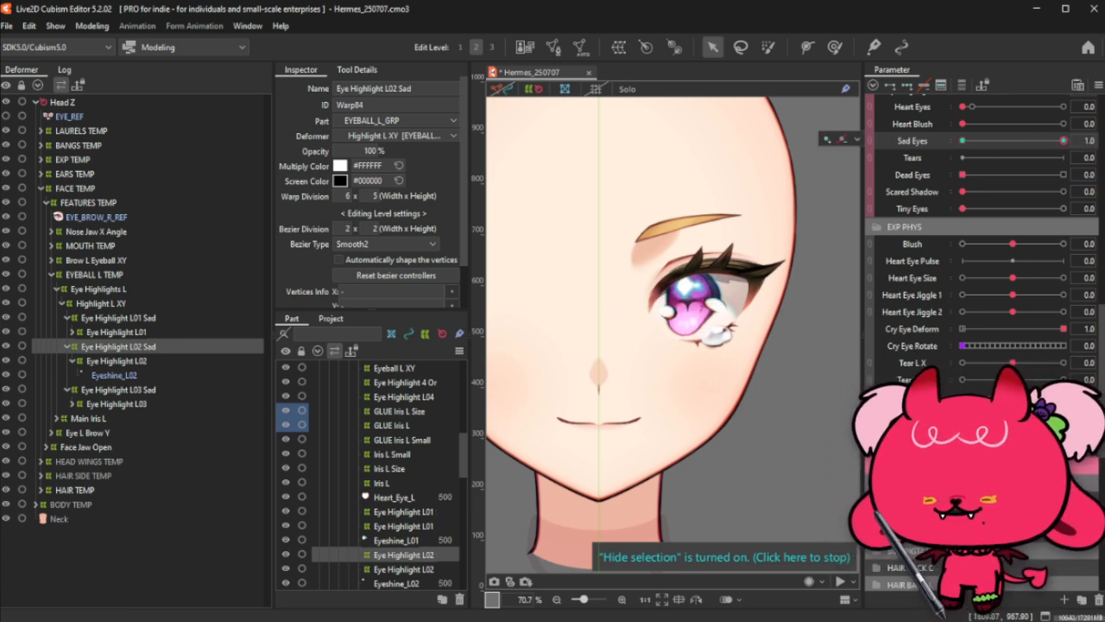
# Step: Collapse the Eye Highlights L deformer branch and select the Tear_L art mesh below the left eye
pyautogui.click(56, 291)
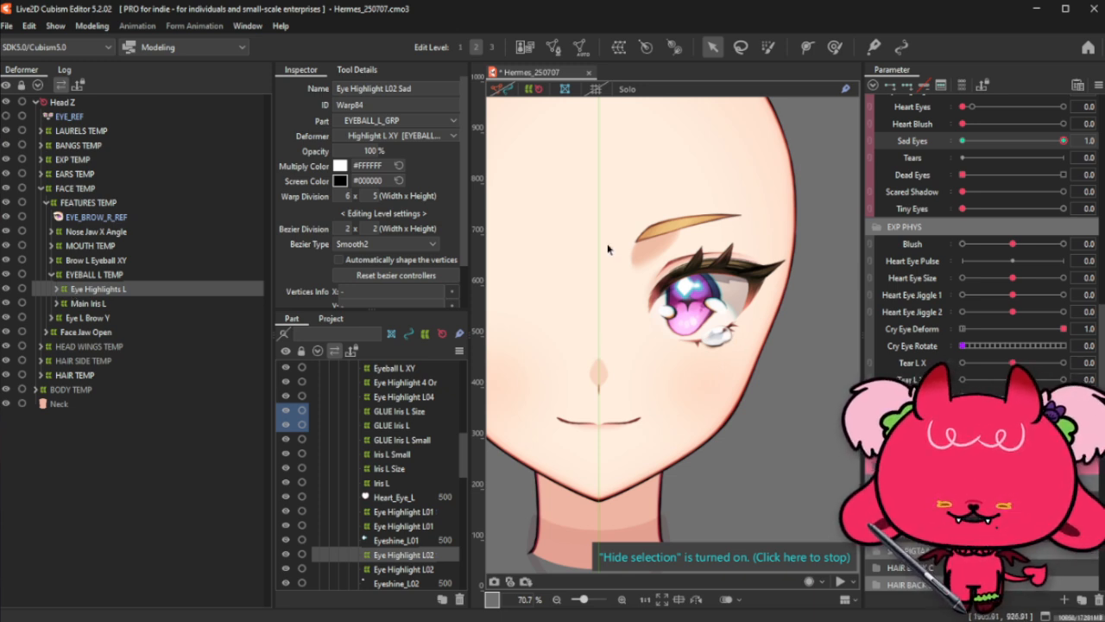
pyautogui.rightClick(719, 338)
pyautogui.click(781, 356)
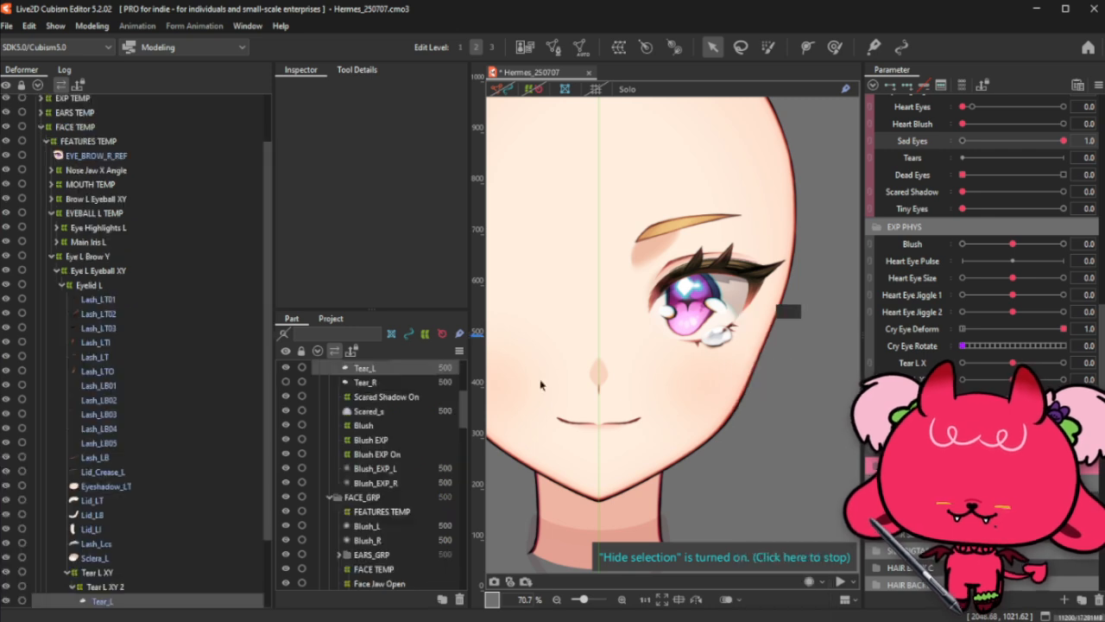
# Step: Create a warp deformer named Tear Eye L Open as parent of Tear L XY and slightly enlarge its bounds around the tear
pyautogui.scroll(-1, 206, 455)
pyautogui.click(97, 520)
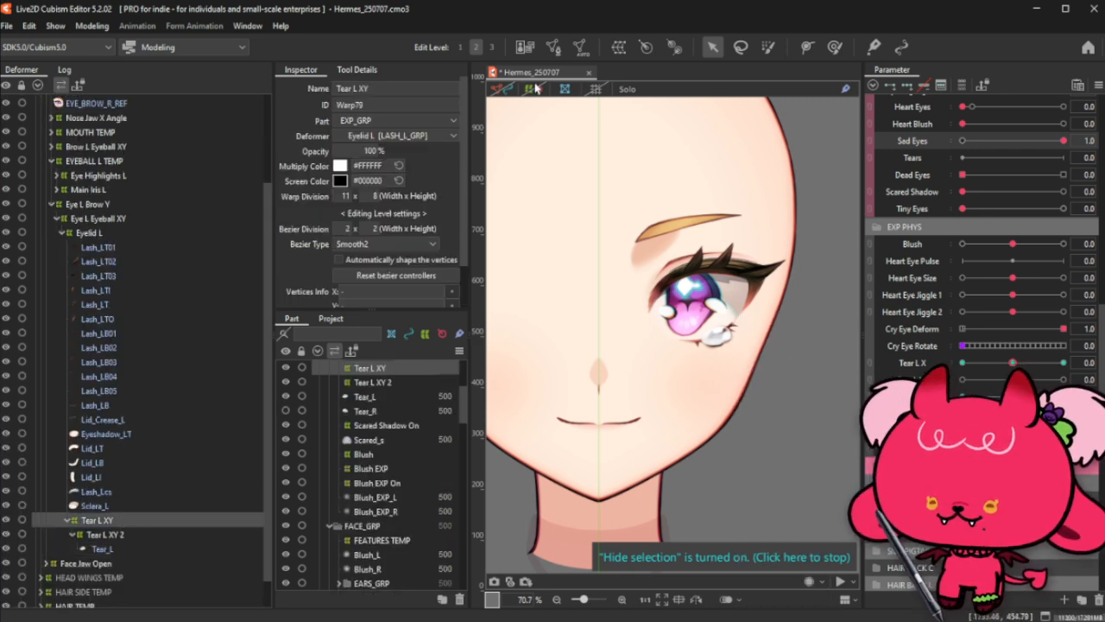
pyautogui.click(618, 47)
pyautogui.tripleClick(519, 247)
pyautogui.write('Te')
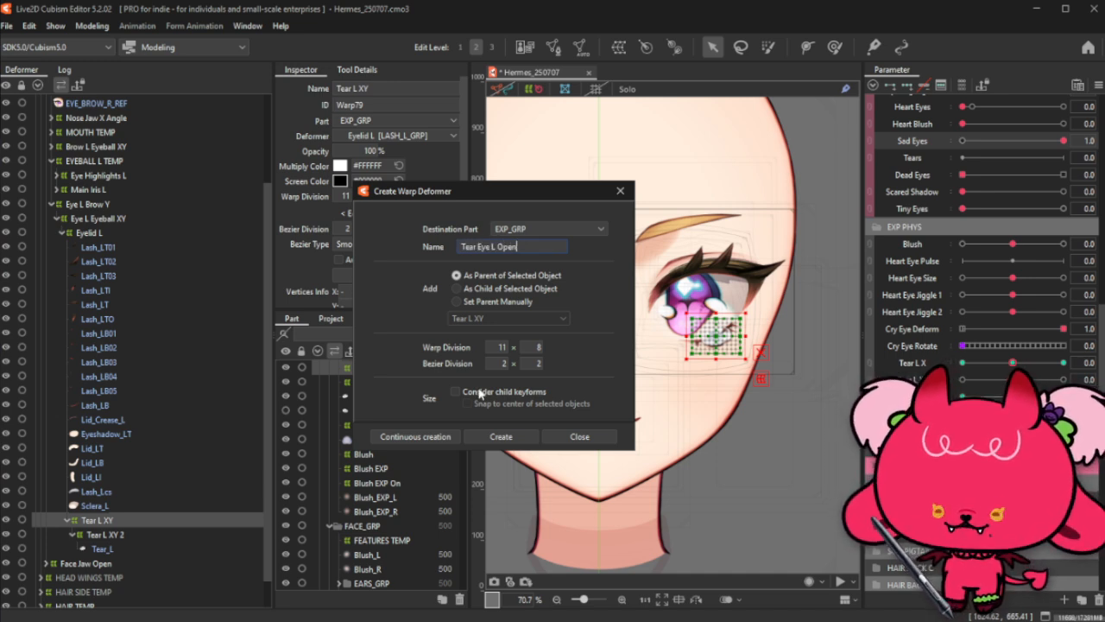
pyautogui.write('ar Eye L Open')
pyautogui.click(501, 436)
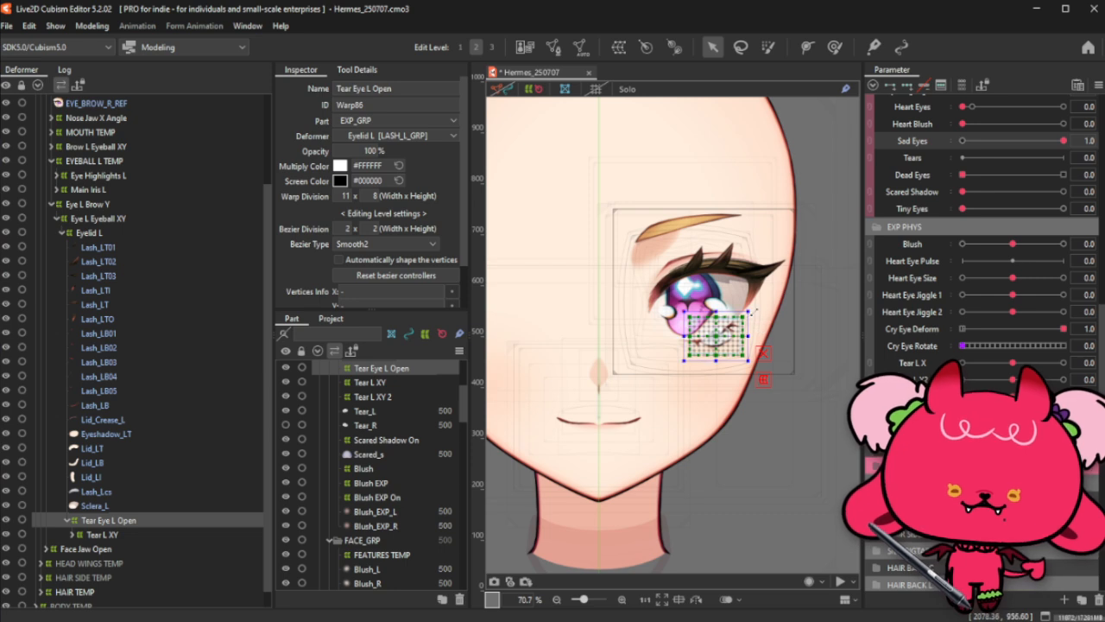
pyautogui.moveTo(753, 312); pyautogui.dragTo(757, 306)
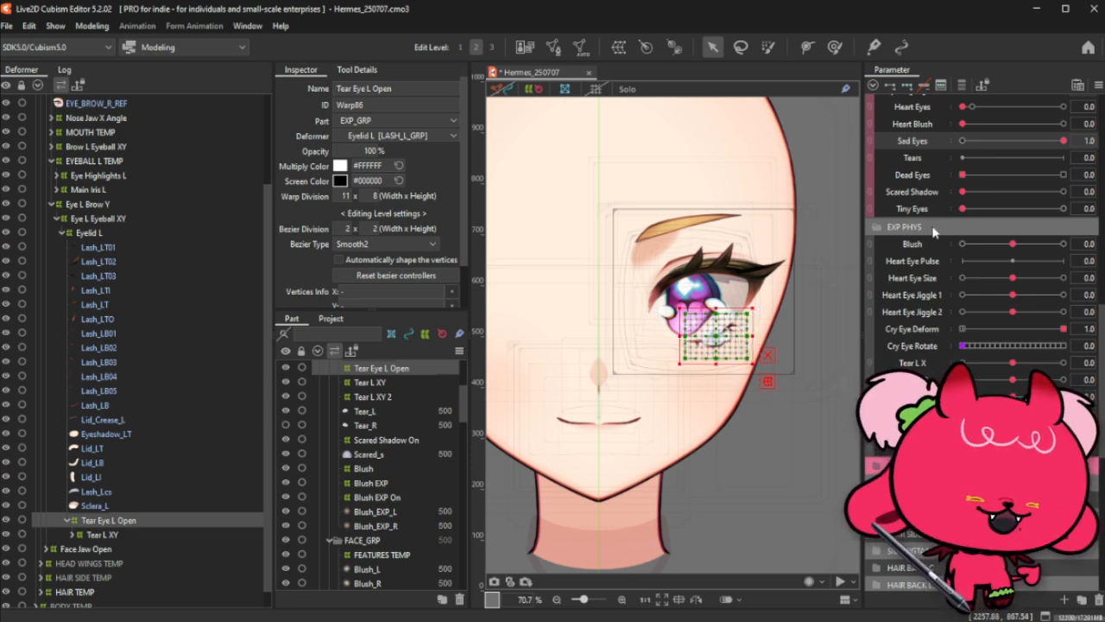
# Step: Collapse the EXPRESSION and EXP PHYS parameter folders along with all remaining open parameter folders
pyautogui.scroll(3, 933, 230)
pyautogui.click(956, 128)
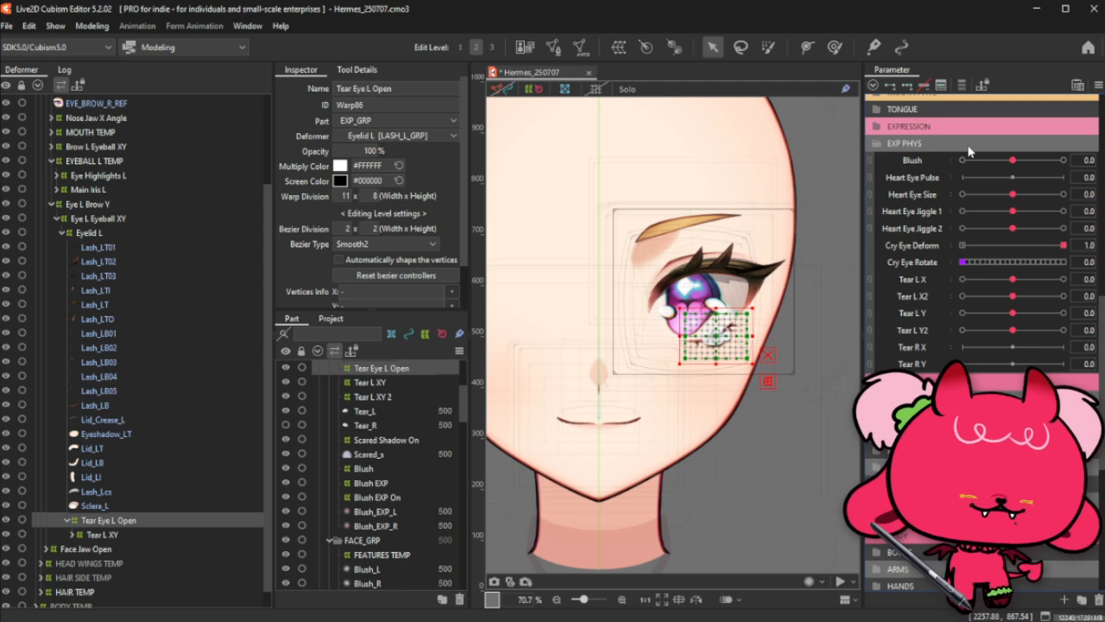
pyautogui.click(962, 143)
pyautogui.scroll(6, 977, 371)
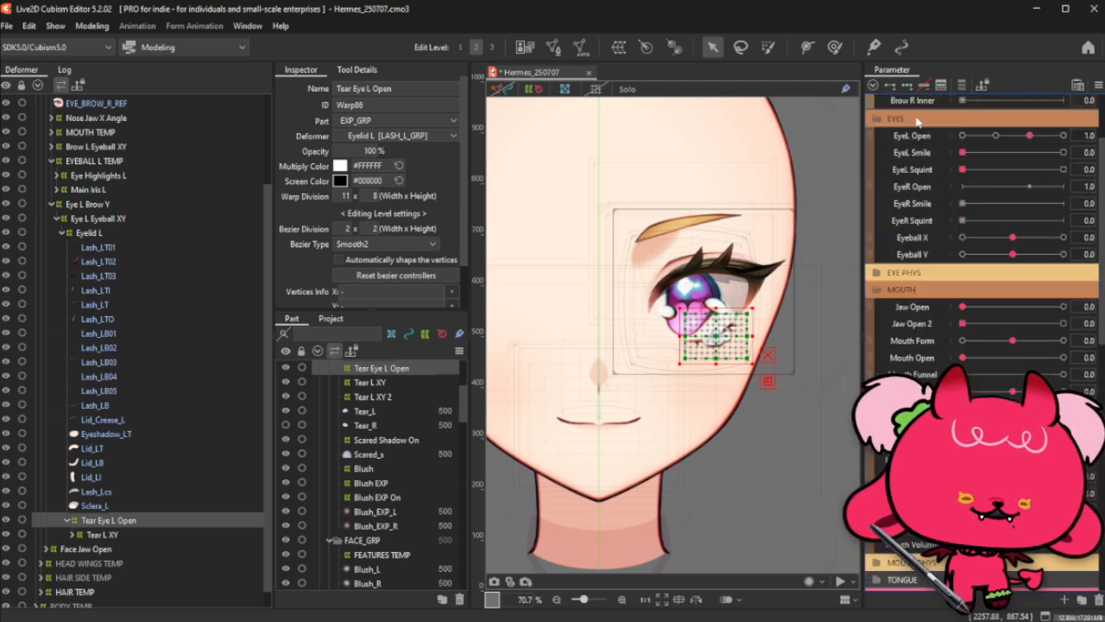
pyautogui.click(874, 84)
pyautogui.scroll(3, 952, 241)
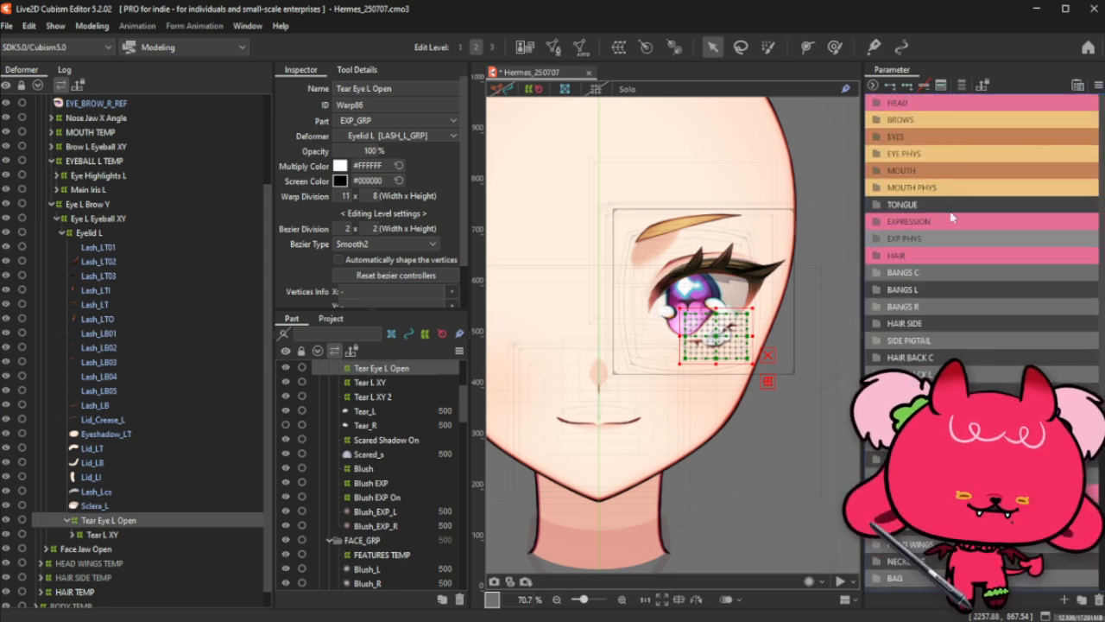
# Step: Set the EXP PHYS parameter folder's label color to the same light yellow as the MOUTH PHYS folder
pyautogui.rightClick(950, 246)
pyautogui.moveTo(959, 251)
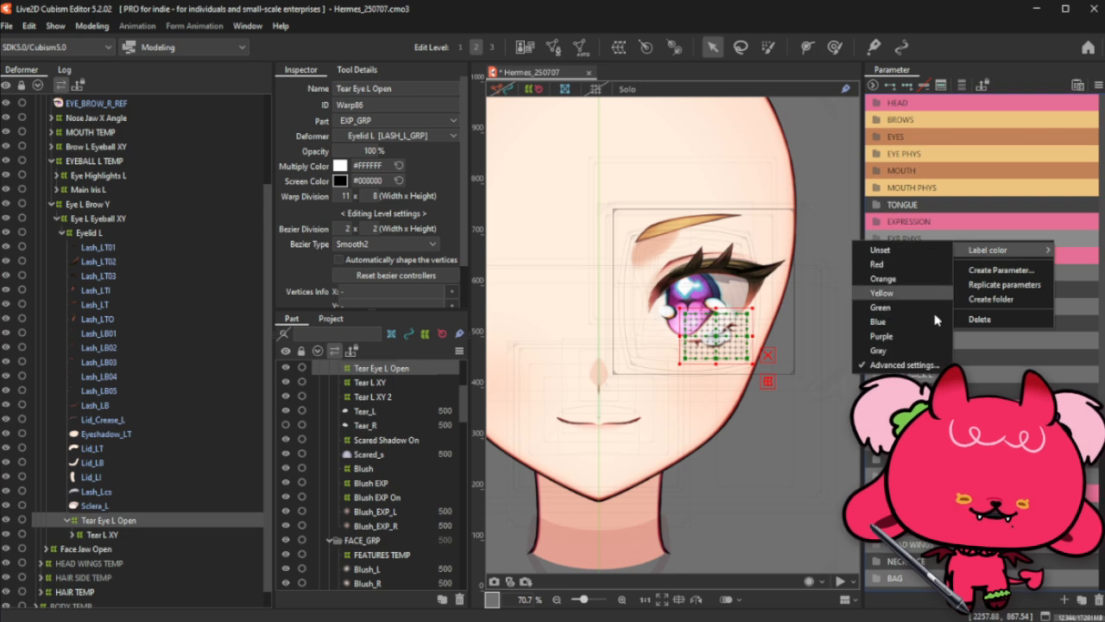
pyautogui.click(889, 363)
pyautogui.write('EDC37F')
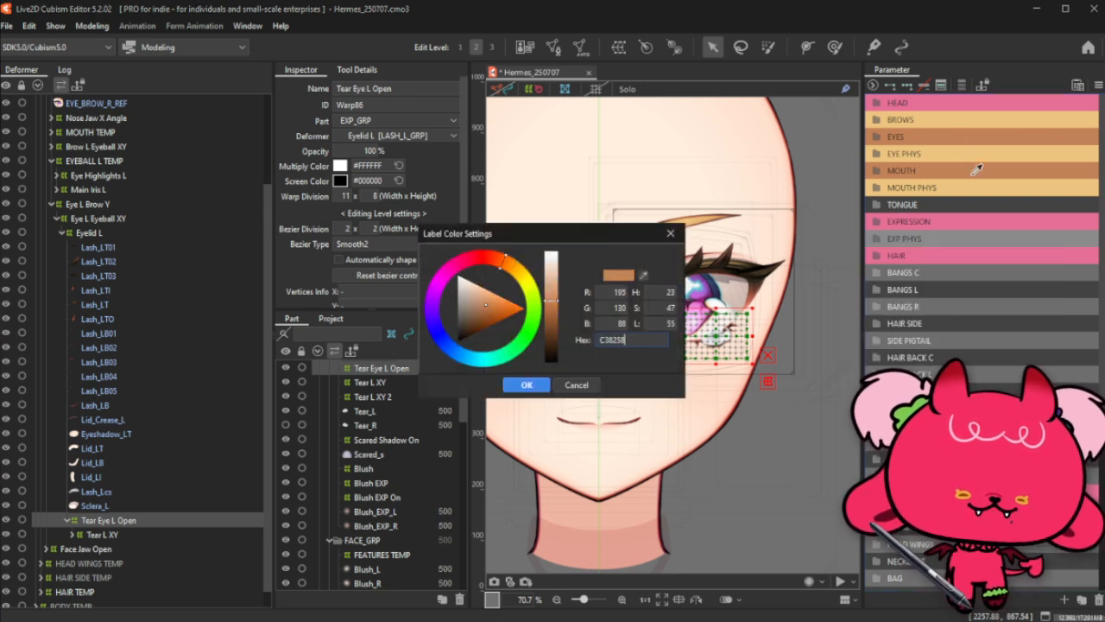
pyautogui.click(548, 384)
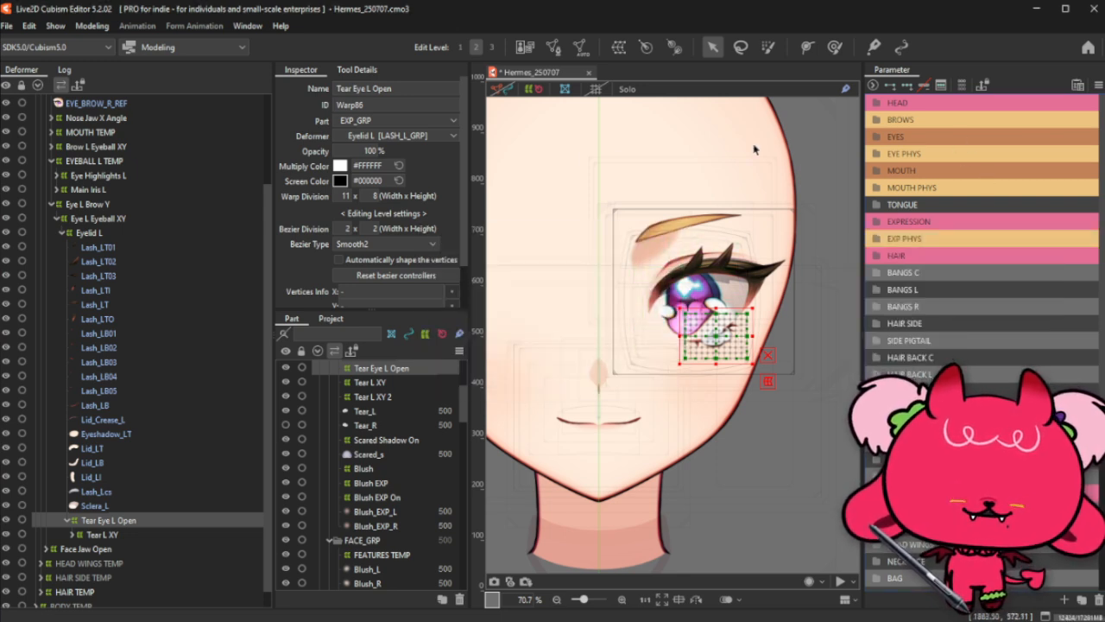
# Step: Expand the EYES parameter folder and add Tear Eye L Open keys on EyeL Open at 0.0, 1.0 and 1.5
pyautogui.click(957, 239)
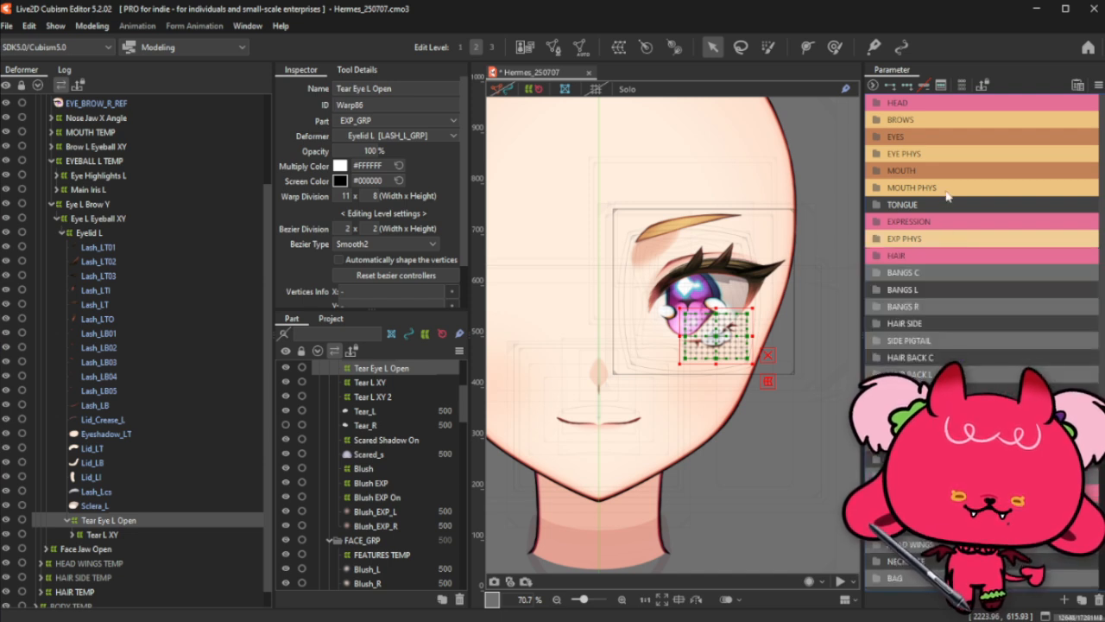
pyautogui.click(967, 141)
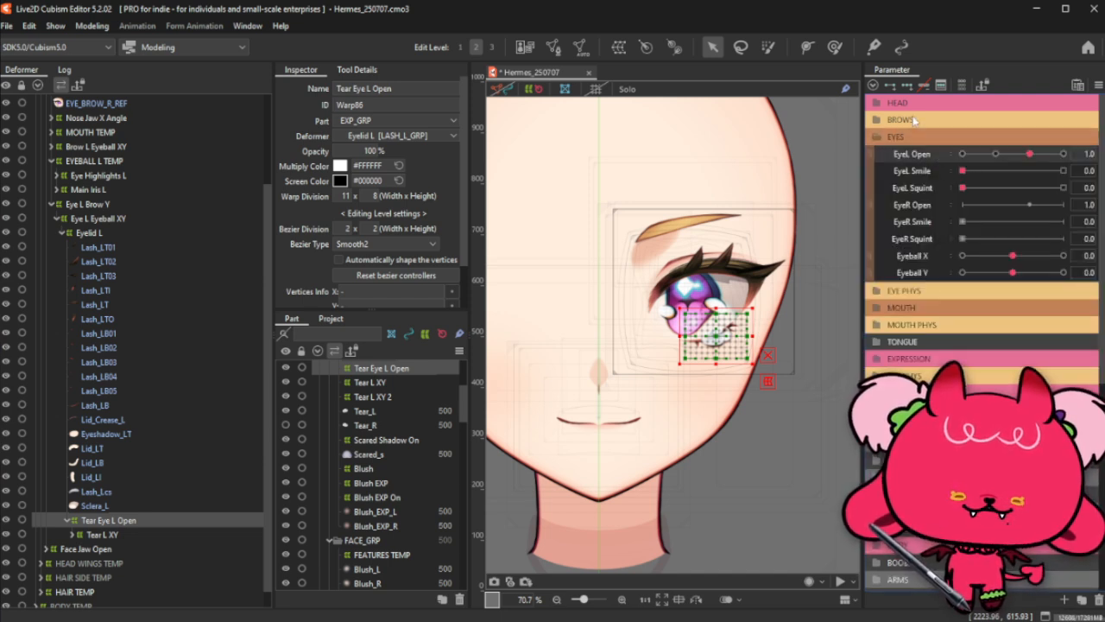
pyautogui.click(1031, 154)
pyautogui.hotkey('ctrl', 'a')
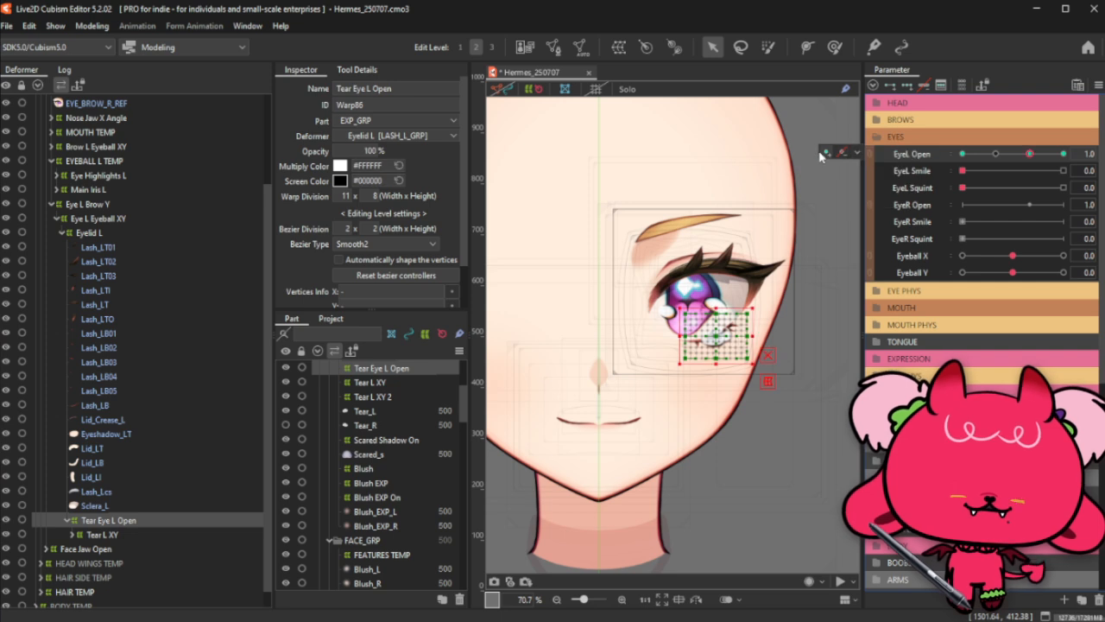
# Step: With EyeL Open at 0.0, reshape Tear Eye L Open with the Deform Brush so the tear sits beneath the closed lashes
pyautogui.scroll(1, 714, 350)
pyautogui.moveTo(1012, 153); pyautogui.dragTo(960, 155)
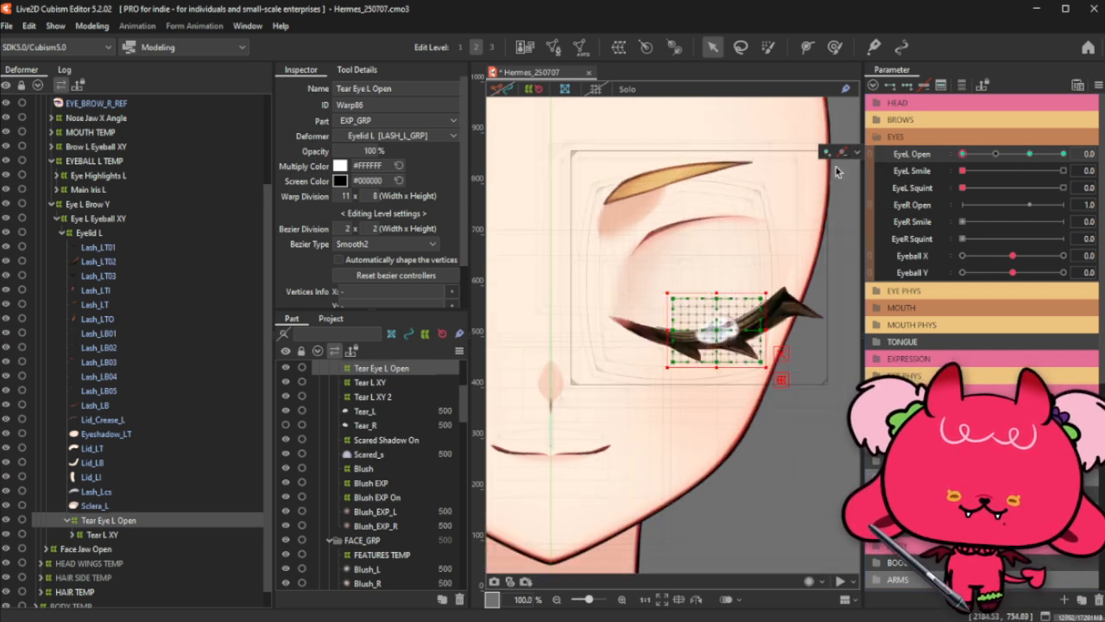
pyautogui.click(836, 47)
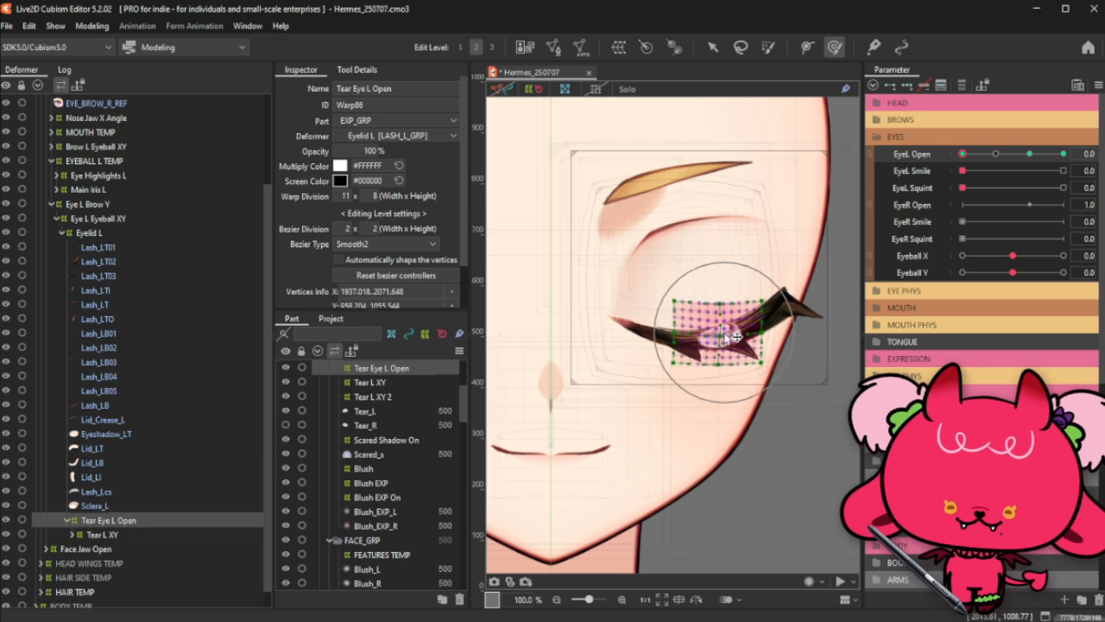
pyautogui.moveTo(720, 336)
pyautogui.mouseDown()
pyautogui.moveTo(756, 327)
pyautogui.moveTo(772, 340)
pyautogui.moveTo(723, 356)
pyautogui.mouseUp()
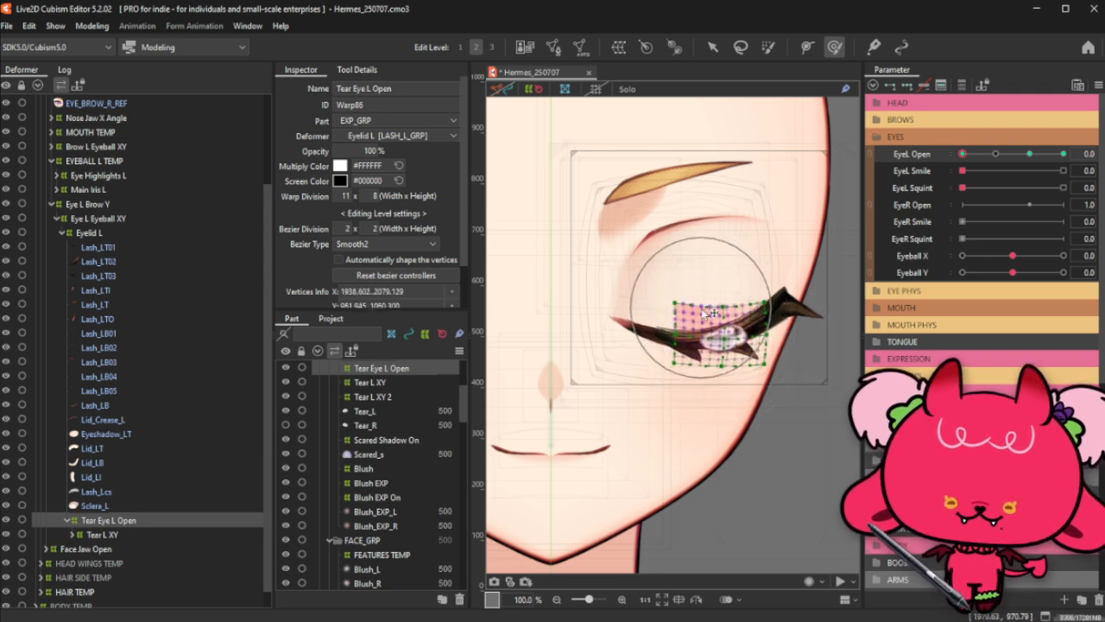
pyautogui.moveTo(702, 308)
pyautogui.mouseDown()
pyautogui.moveTo(754, 318)
pyautogui.moveTo(749, 307)
pyautogui.mouseUp()
pyautogui.moveTo(698, 354); pyautogui.dragTo(696, 358)
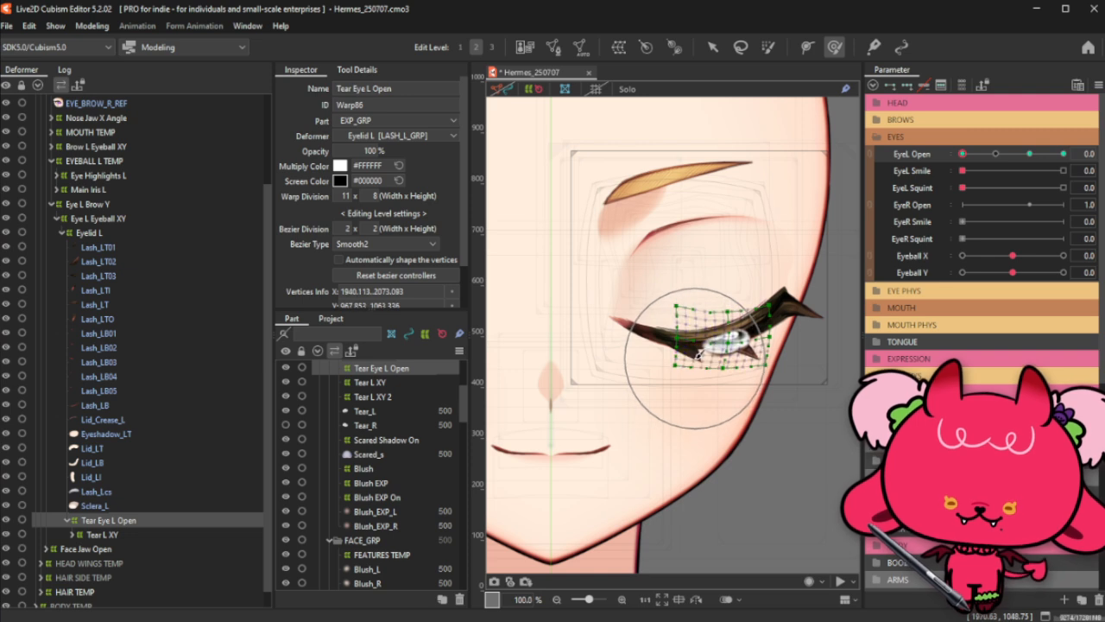
pyautogui.click(710, 47)
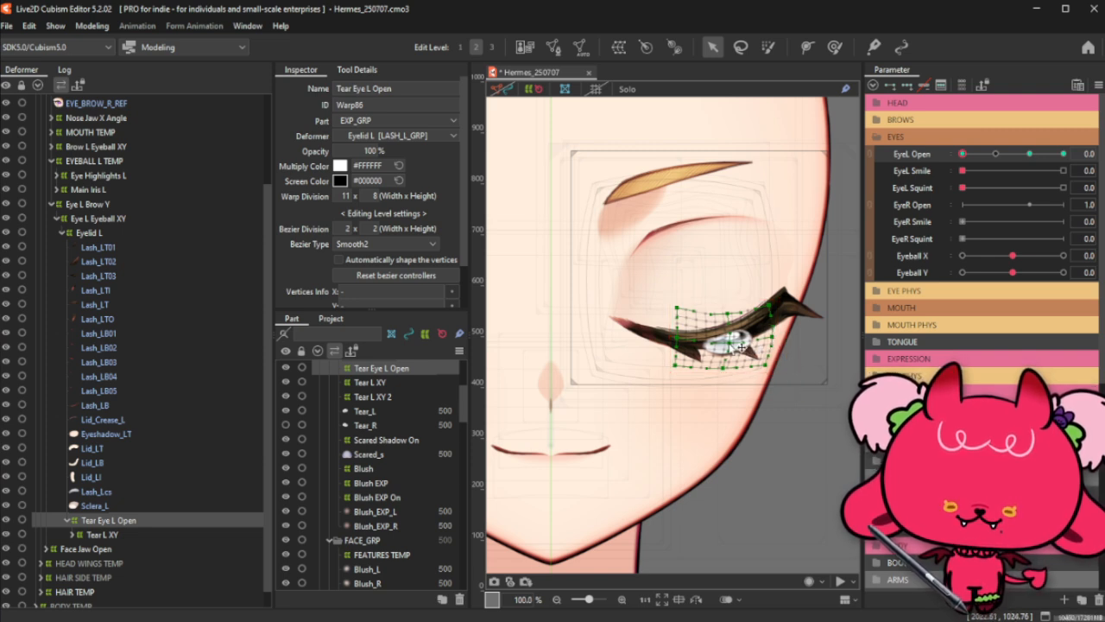
pyautogui.click(833, 47)
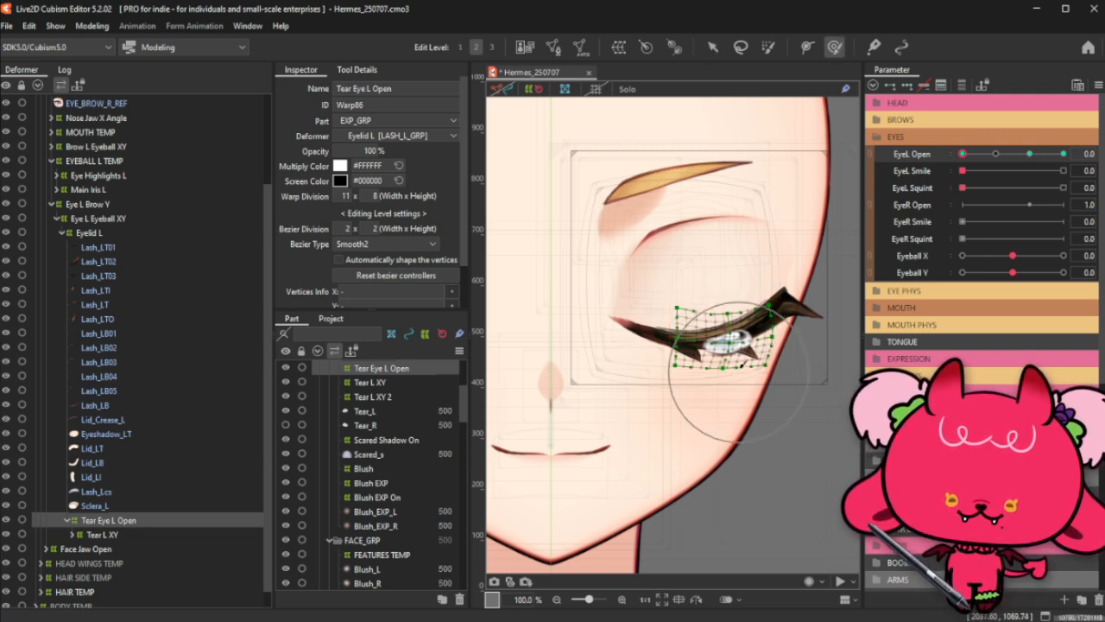
pyautogui.moveTo(733, 362); pyautogui.dragTo(723, 378)
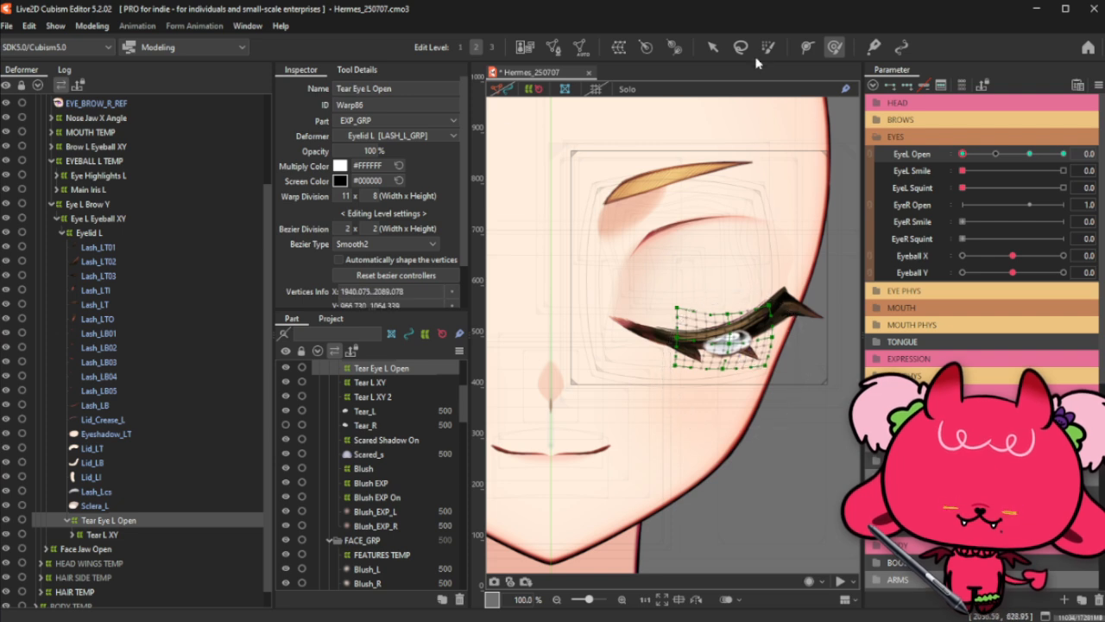
pyautogui.click(723, 369)
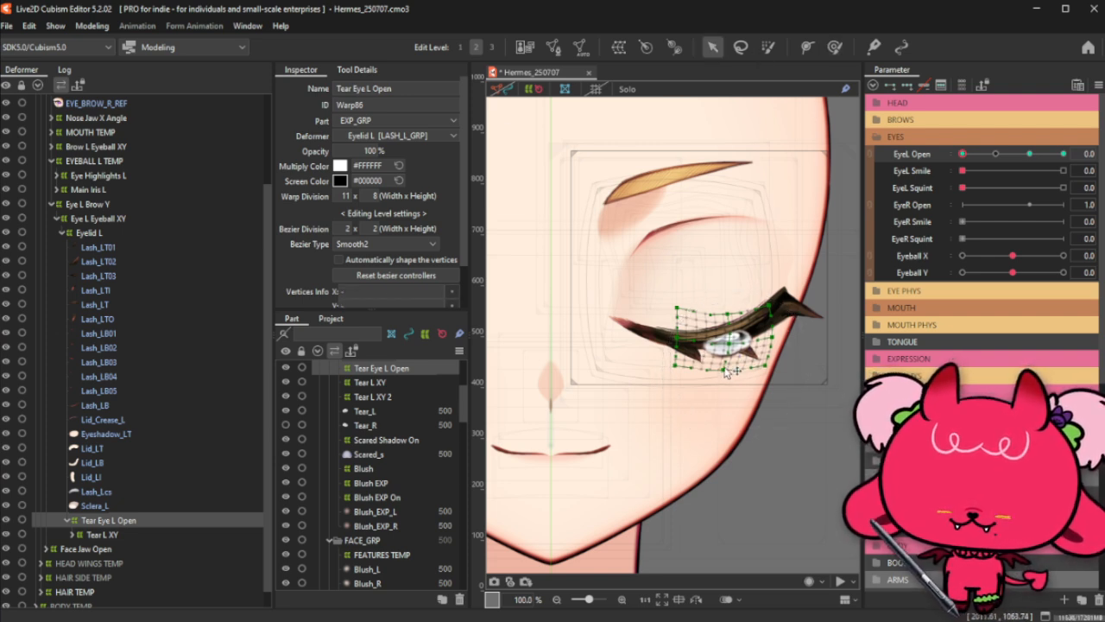
# Step: With the selection overlay hidden, fine-tune the tear against the closed lashes and check its motion across EyeL Open from 0.0 to 1.5
pyautogui.hotkey('ctrl', 'h')
pyautogui.moveTo(962, 154)
pyautogui.mouseDown()
pyautogui.moveTo(1063, 154)
pyautogui.moveTo(950, 159)
pyautogui.moveTo(987, 158)
pyautogui.moveTo(959, 155)
pyautogui.mouseUp()
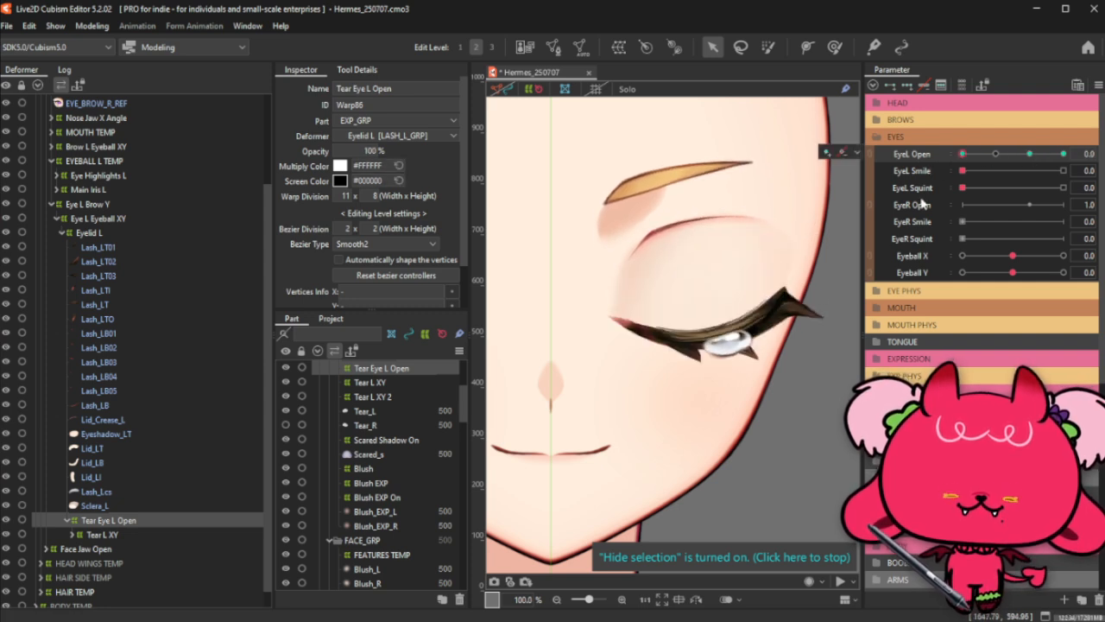
pyautogui.click(834, 48)
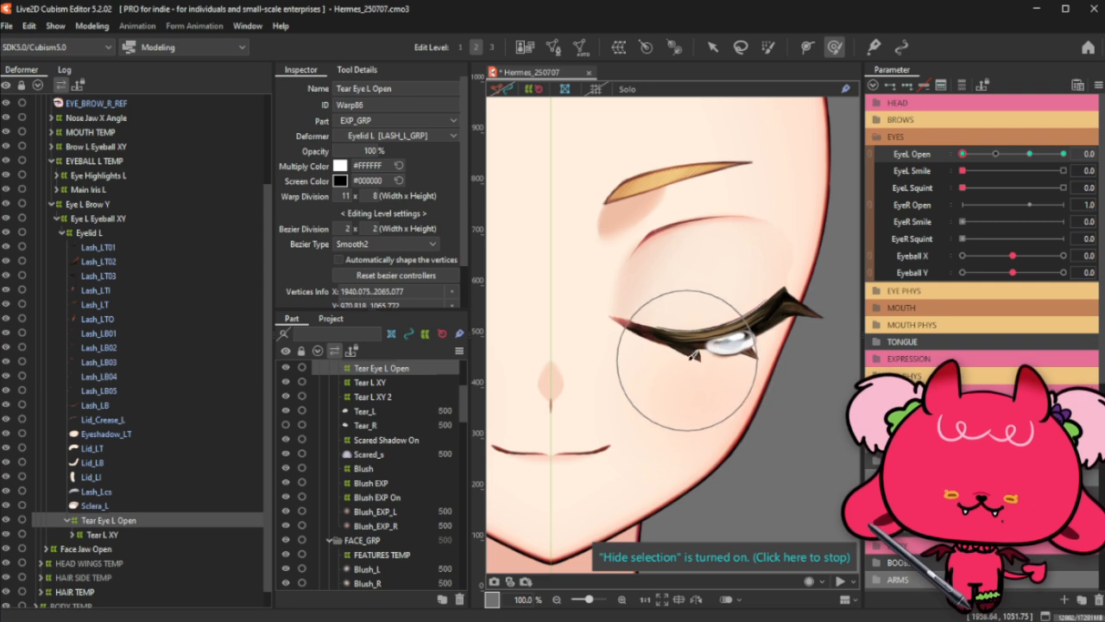
pyautogui.moveTo(1040, 155); pyautogui.dragTo(949, 171)
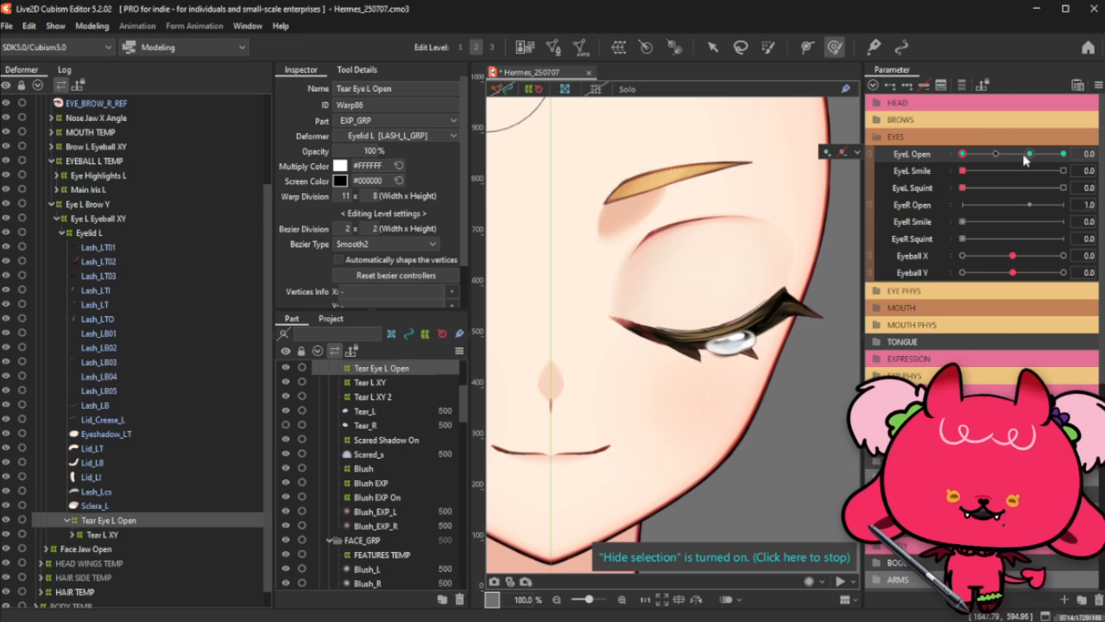
pyautogui.moveTo(1027, 159); pyautogui.dragTo(909, 180)
pyautogui.moveTo(997, 164); pyautogui.dragTo(1066, 158)
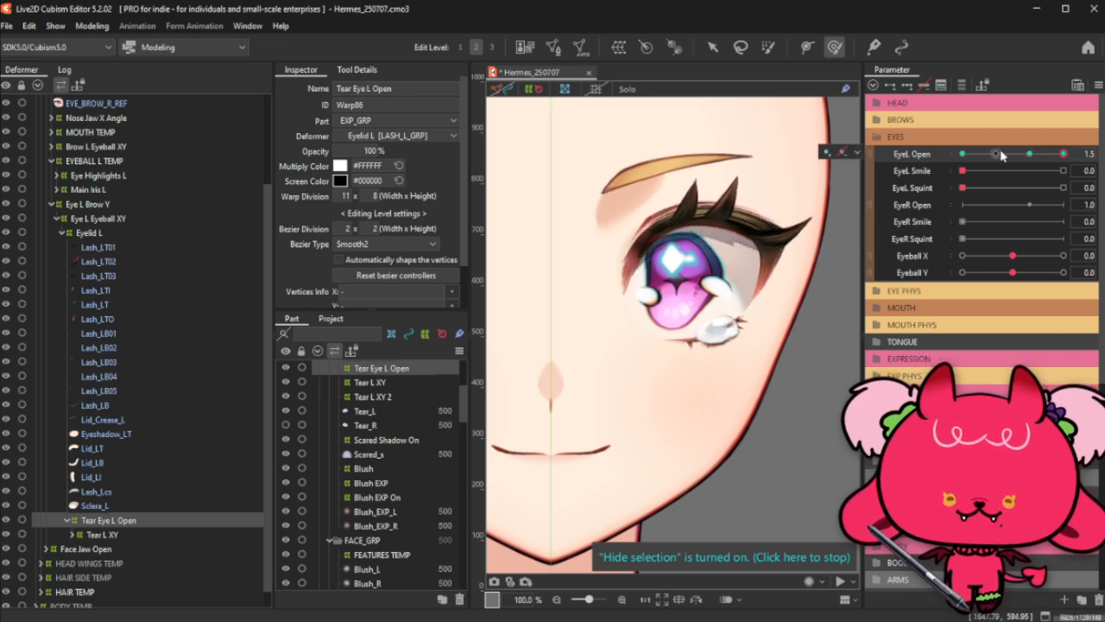
pyautogui.moveTo(989, 159); pyautogui.dragTo(1015, 160)
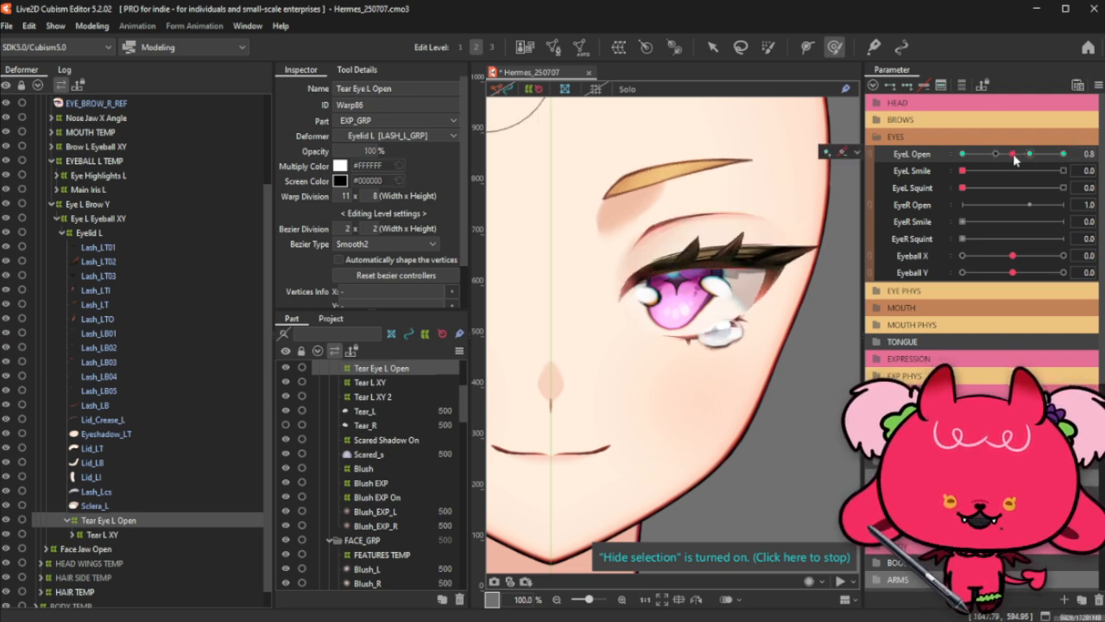
pyautogui.click(1058, 158)
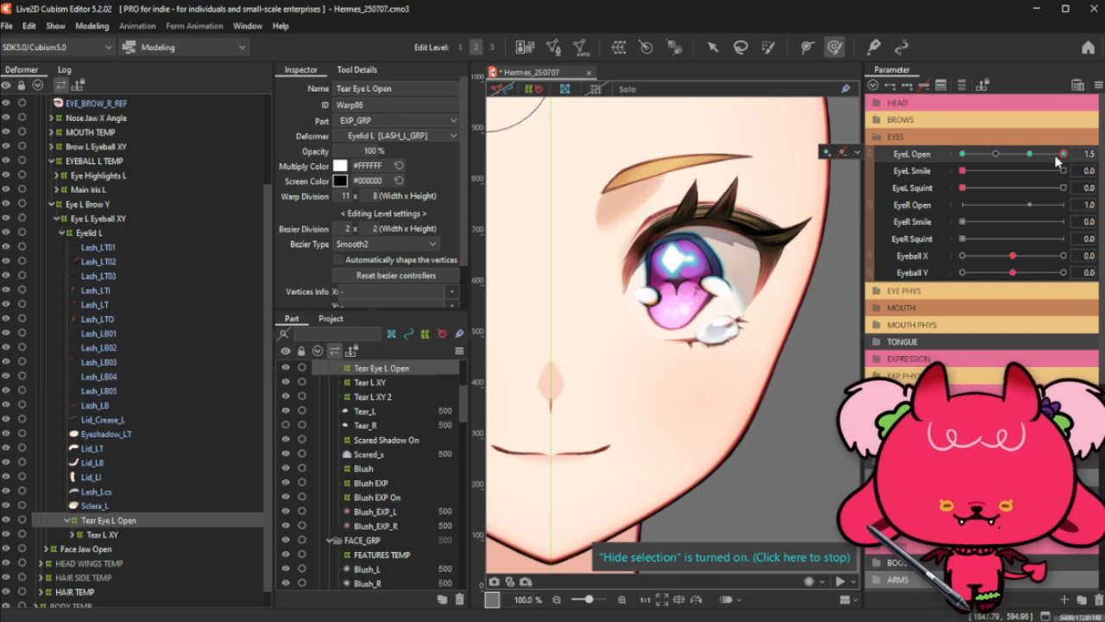
pyautogui.hotkey('ctrl', 'b')
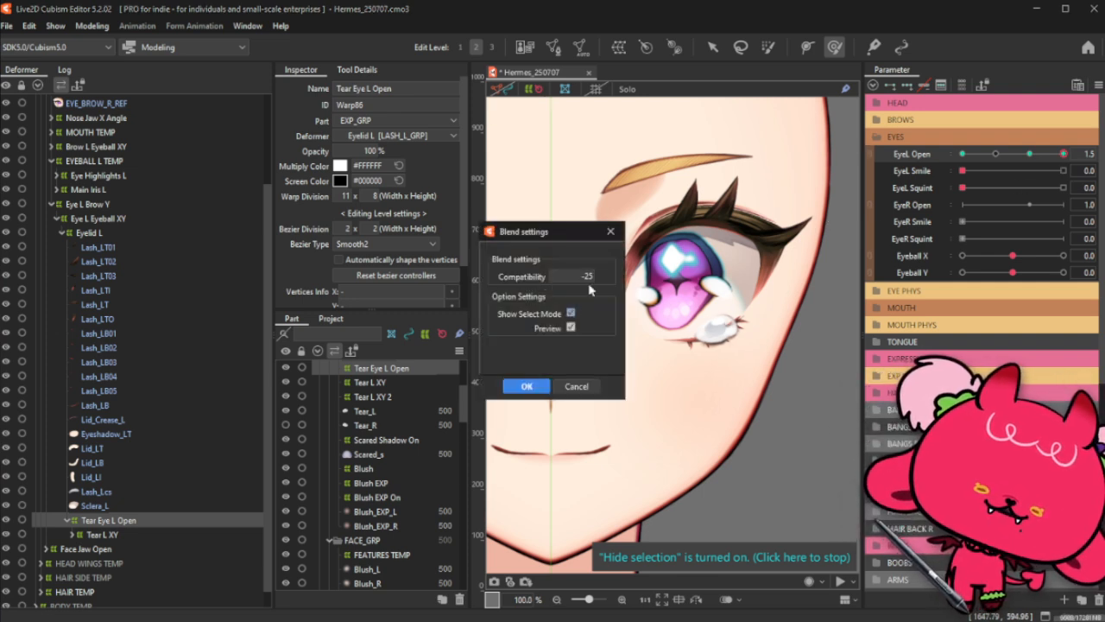
pyautogui.click(611, 230)
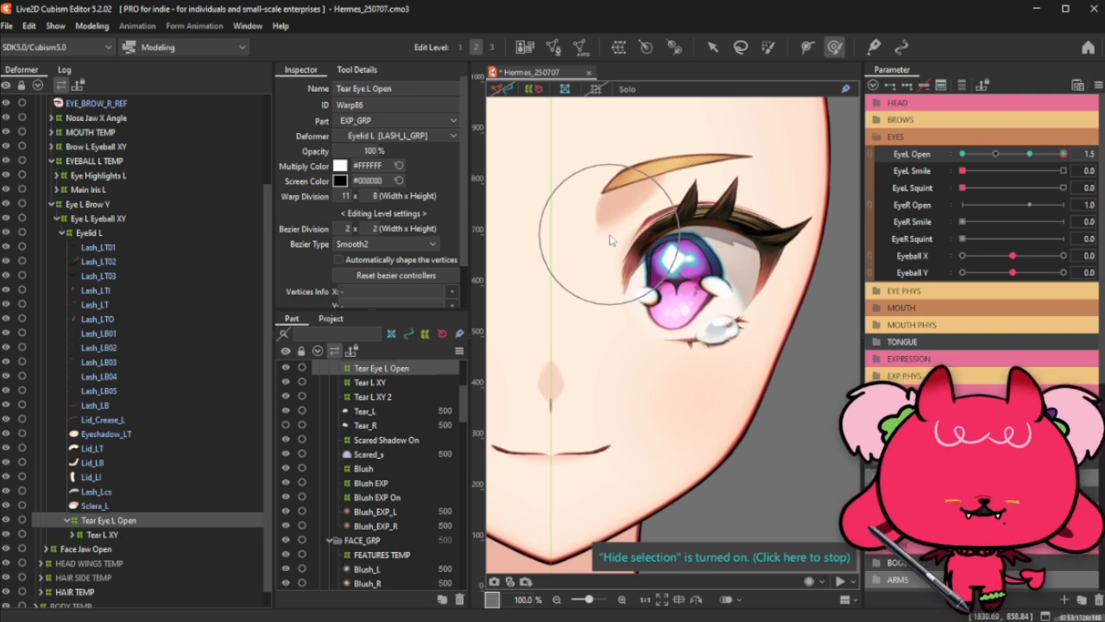
pyautogui.hotkey('ctrl', 'z')
# Step: Adjust the tear's shape under the wide-open eye at EyeL Open 1.5 and compare it with the pose at 1.0
pyautogui.moveTo(1032, 155); pyautogui.dragTo(1065, 149)
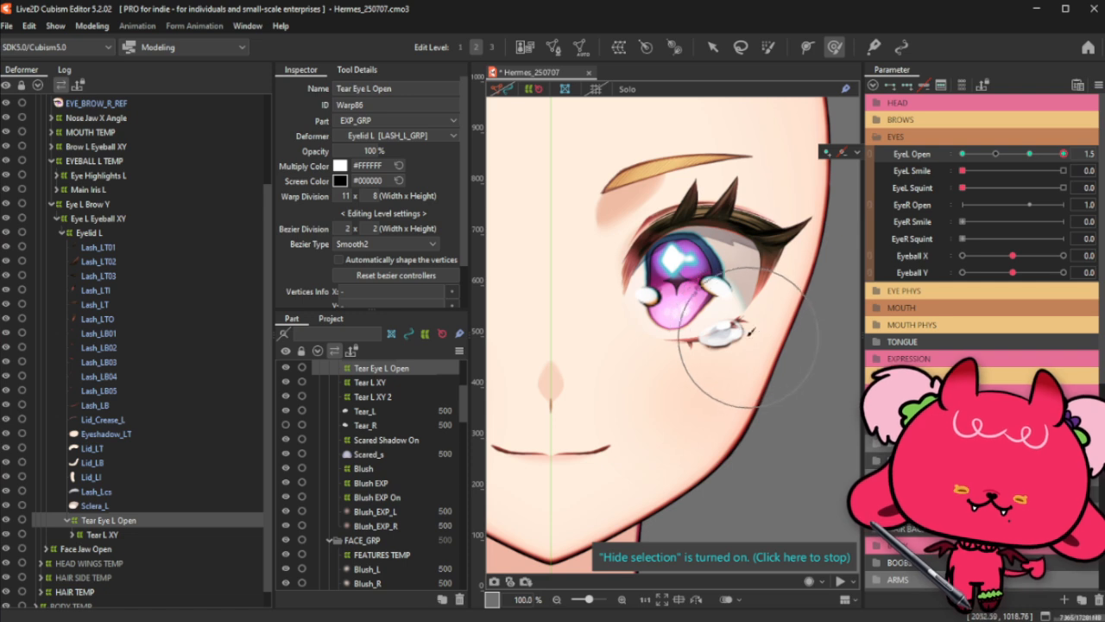
pyautogui.moveTo(714, 332); pyautogui.dragTo(718, 316)
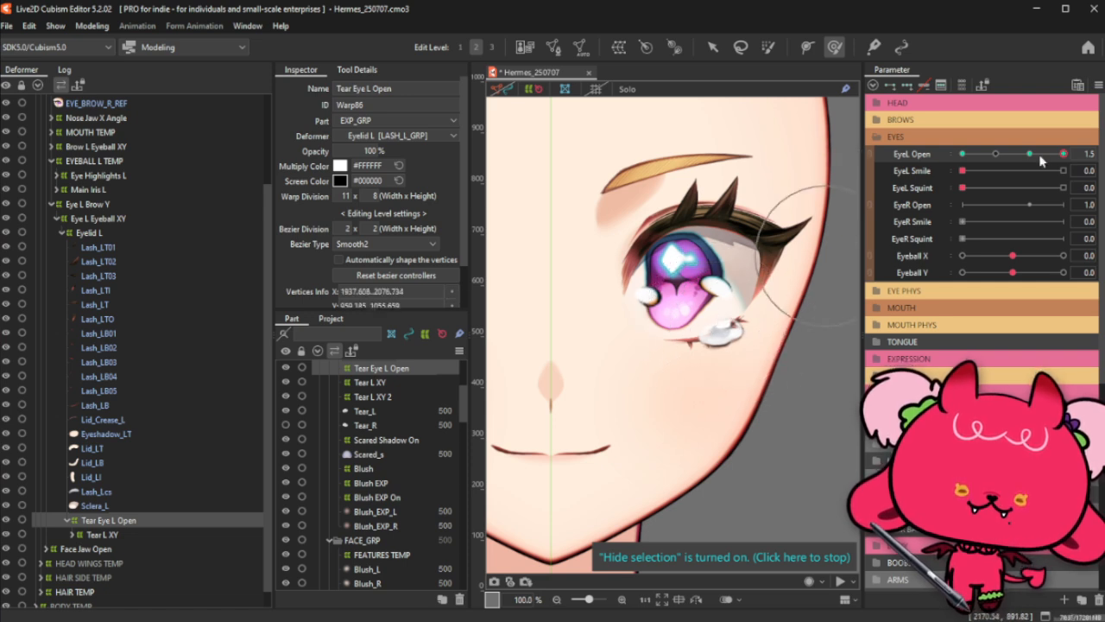
pyautogui.moveTo(1028, 156); pyautogui.dragTo(1062, 158)
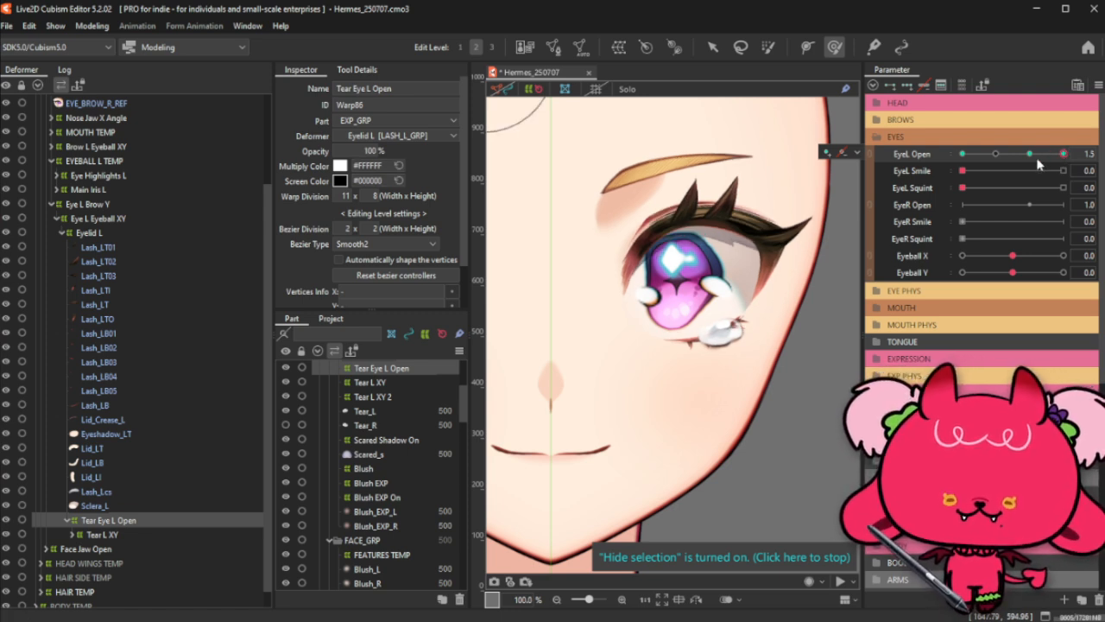
pyautogui.moveTo(1028, 156); pyautogui.dragTo(1073, 152)
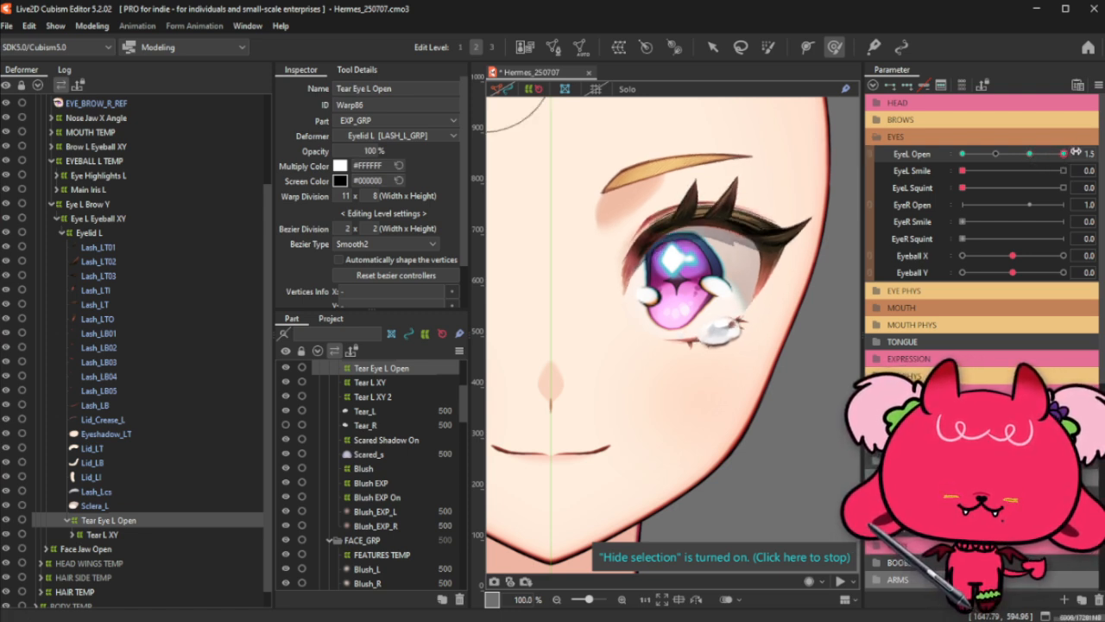
pyautogui.click(711, 49)
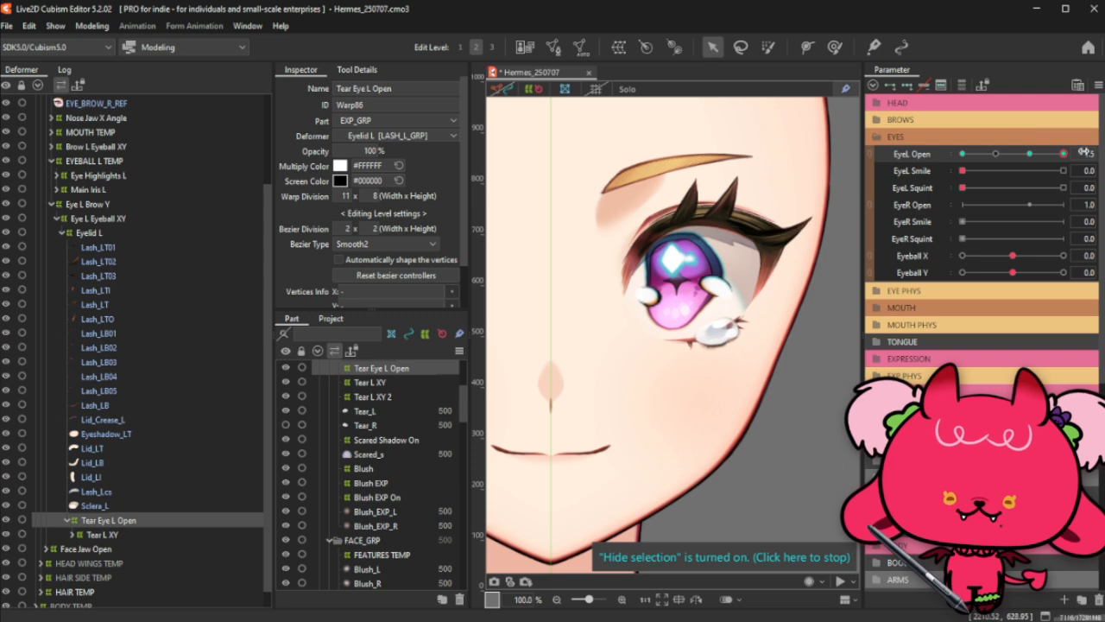
pyautogui.moveTo(1063, 154)
pyautogui.mouseDown()
pyautogui.moveTo(965, 164)
pyautogui.moveTo(1082, 146)
pyautogui.moveTo(976, 155)
pyautogui.moveTo(1086, 158)
pyautogui.moveTo(950, 171)
pyautogui.moveTo(1091, 149)
pyautogui.moveTo(1046, 153)
pyautogui.moveTo(1079, 148)
pyautogui.mouseUp()
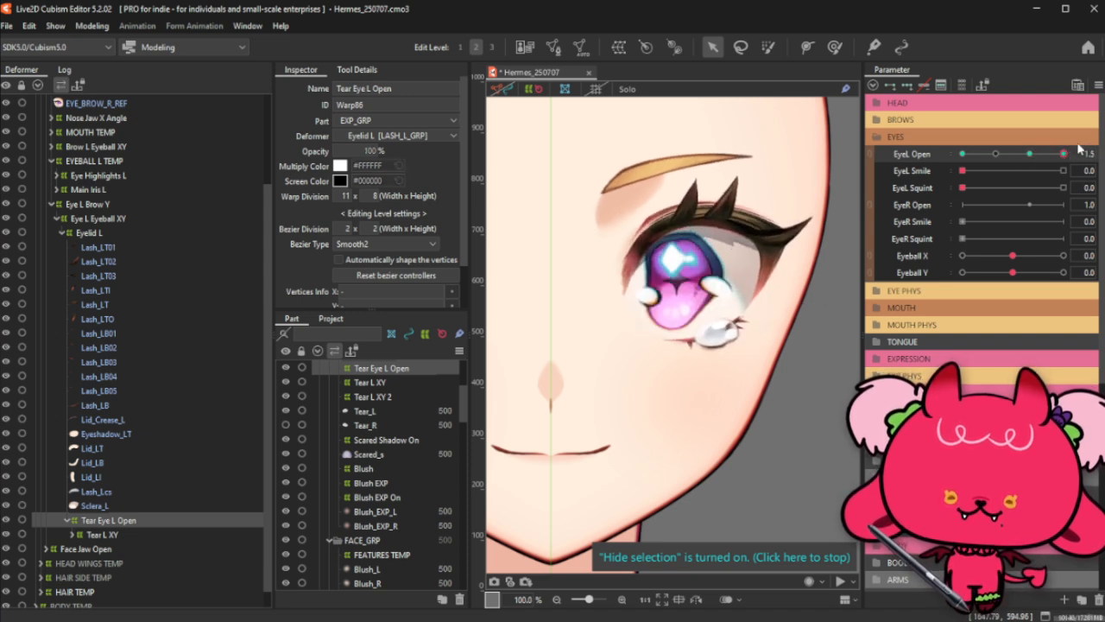
# Step: With EyeL Open at 1.0, add Tear Eye L Open blend shape keys on EyeL Smile at 0.0 and 1.0
pyautogui.click(1035, 156)
pyautogui.click(931, 172)
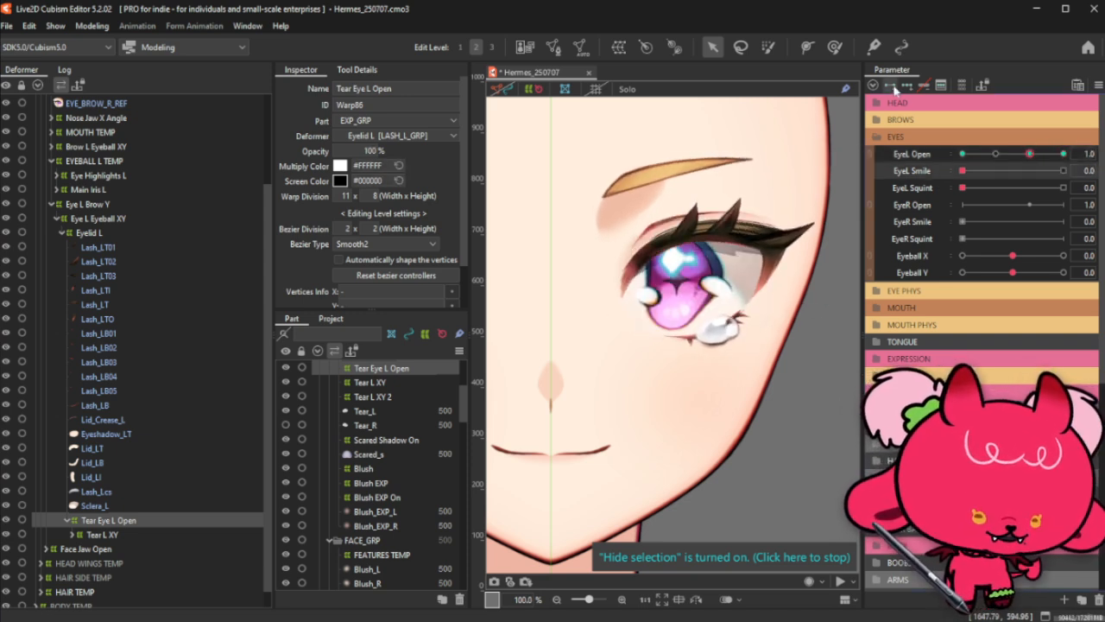
pyautogui.click(1064, 172)
pyautogui.moveTo(989, 180); pyautogui.dragTo(1064, 175)
# Step: With EyeL Open at 0.0 and EyeL Smile at 1.0, raise the tear onto the smiling lashes, shape it with the Deform Brush and check its motion
pyautogui.click(963, 153)
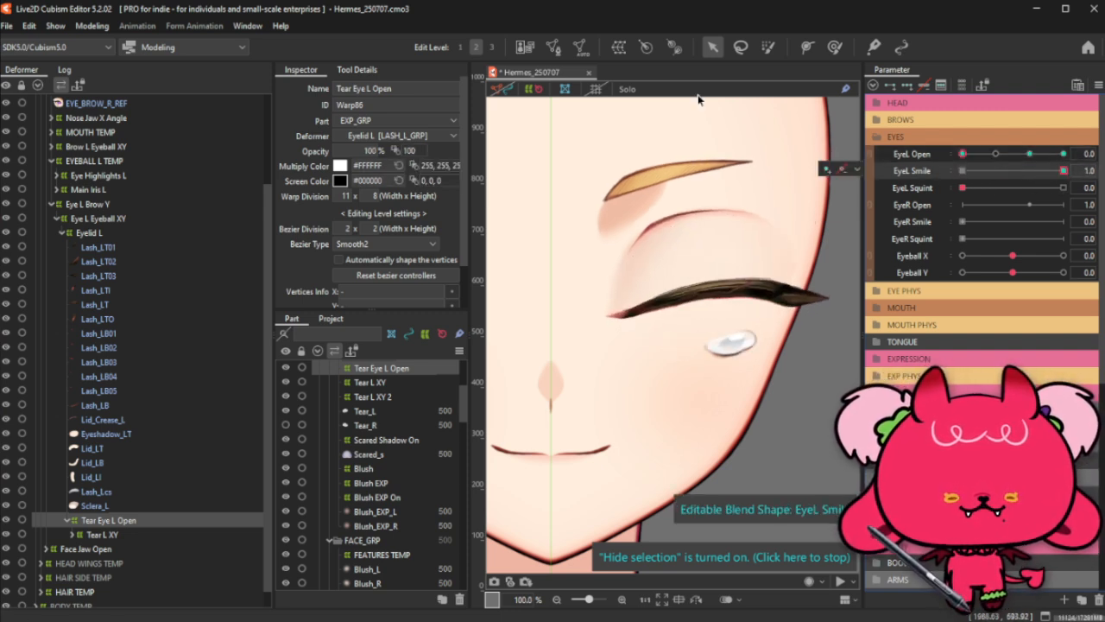
pyautogui.click(835, 49)
pyautogui.click(711, 48)
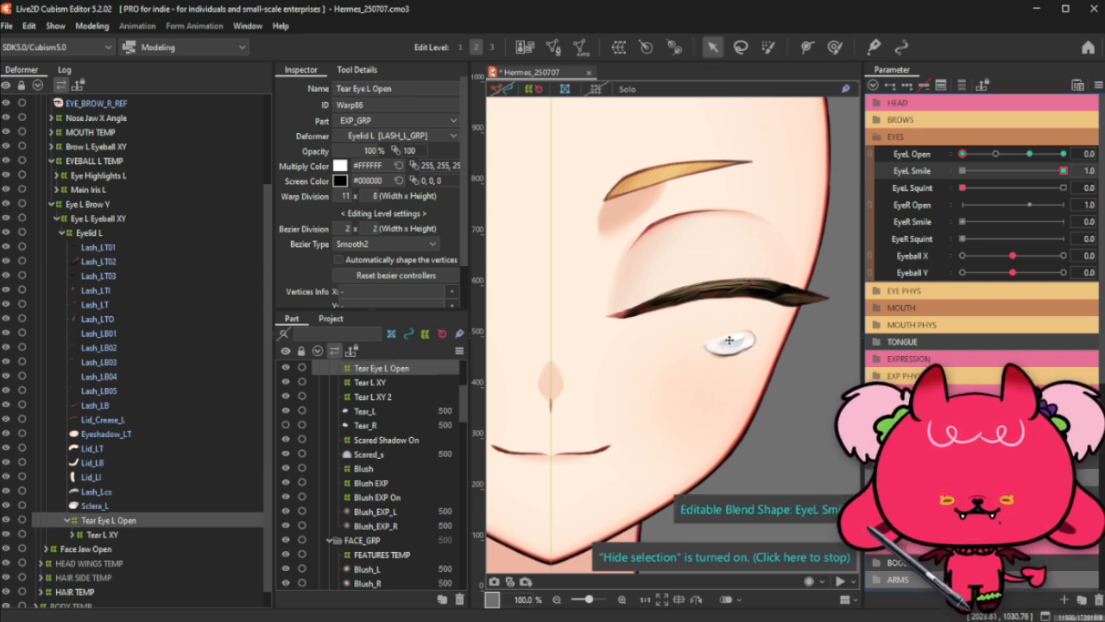
pyautogui.moveTo(733, 345); pyautogui.dragTo(728, 297)
pyautogui.click(835, 47)
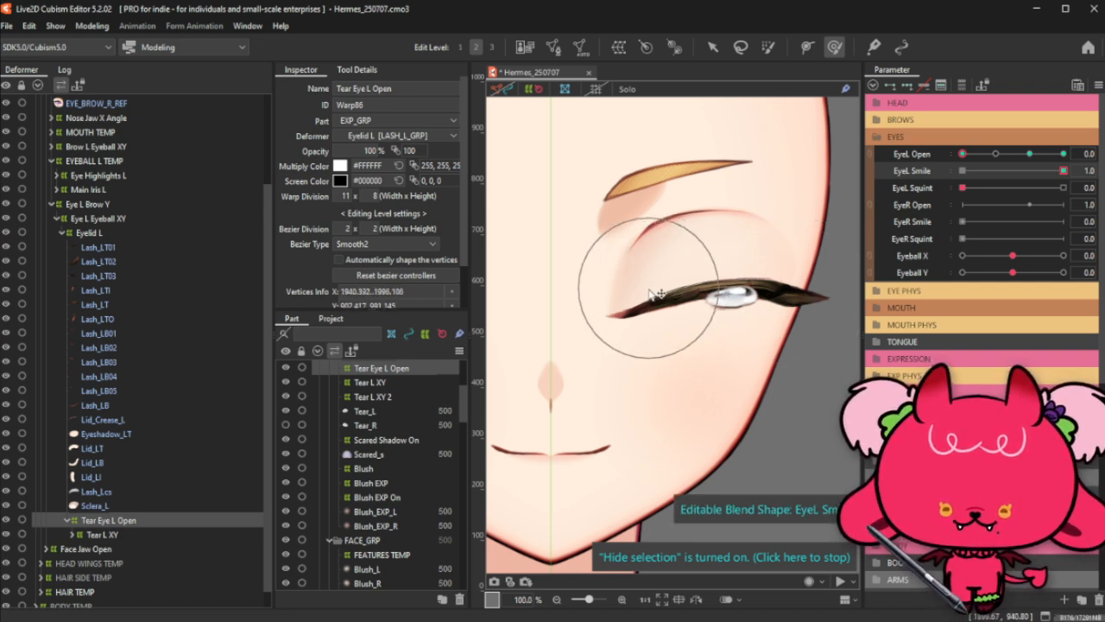
pyautogui.moveTo(738, 311)
pyautogui.mouseDown()
pyautogui.moveTo(728, 278)
pyautogui.moveTo(731, 293)
pyautogui.moveTo(836, 284)
pyautogui.moveTo(726, 294)
pyautogui.moveTo(785, 290)
pyautogui.mouseUp()
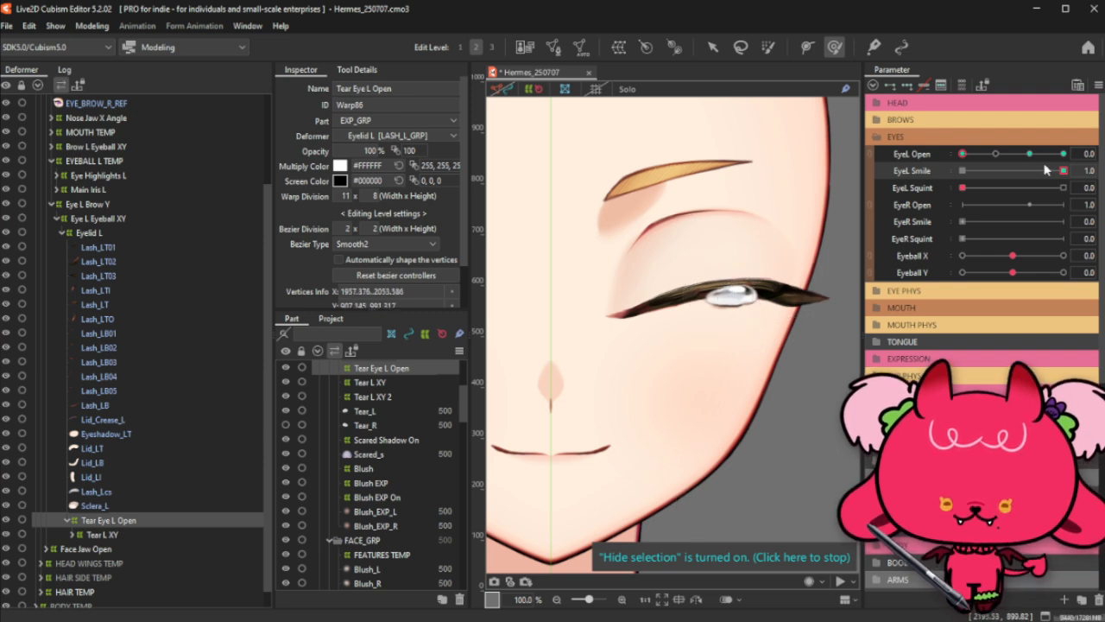
pyautogui.moveTo(1044, 169); pyautogui.dragTo(962, 172)
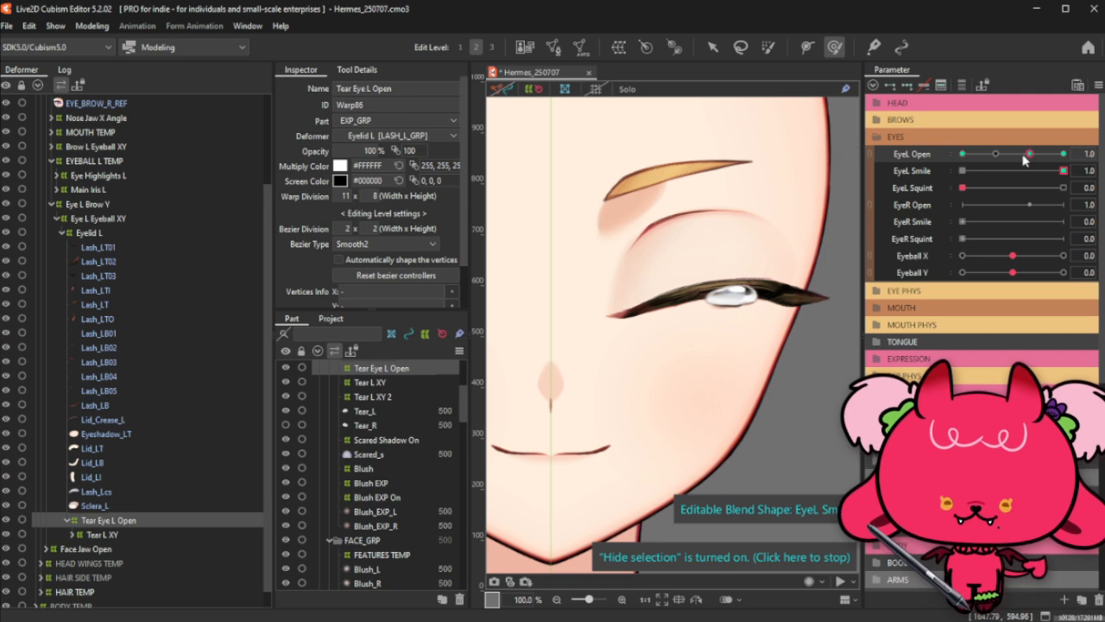
pyautogui.moveTo(1039, 168); pyautogui.dragTo(962, 180)
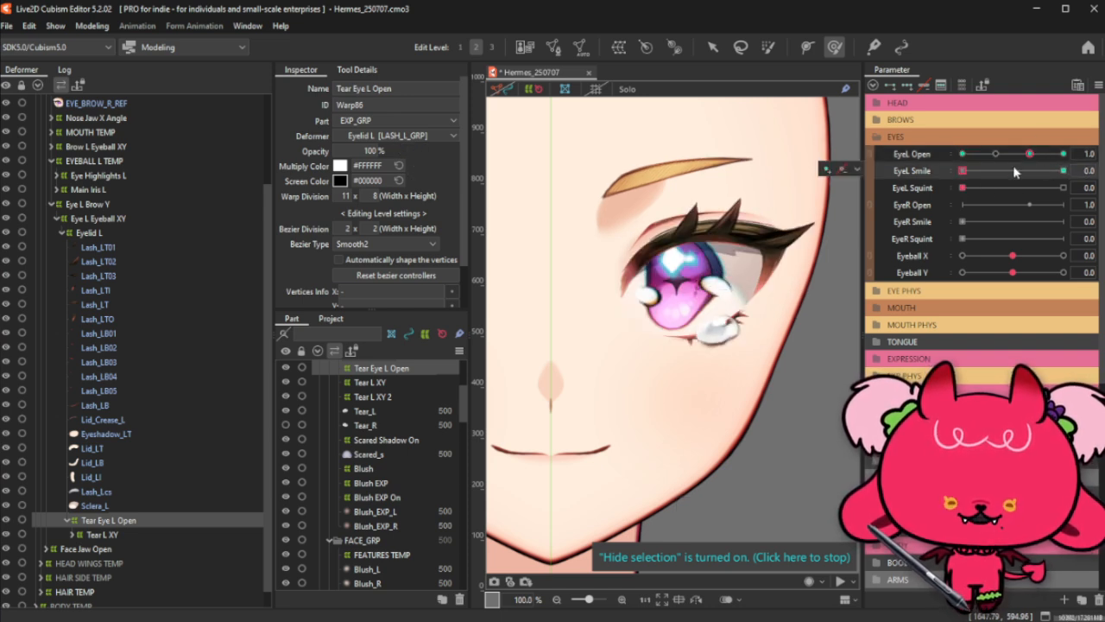
# Step: Add Tear Eye L Open keys on EyeL Squint and, at 1.0, fit the tear to the squinted lower lid with the Deform Brush
pyautogui.click(902, 191)
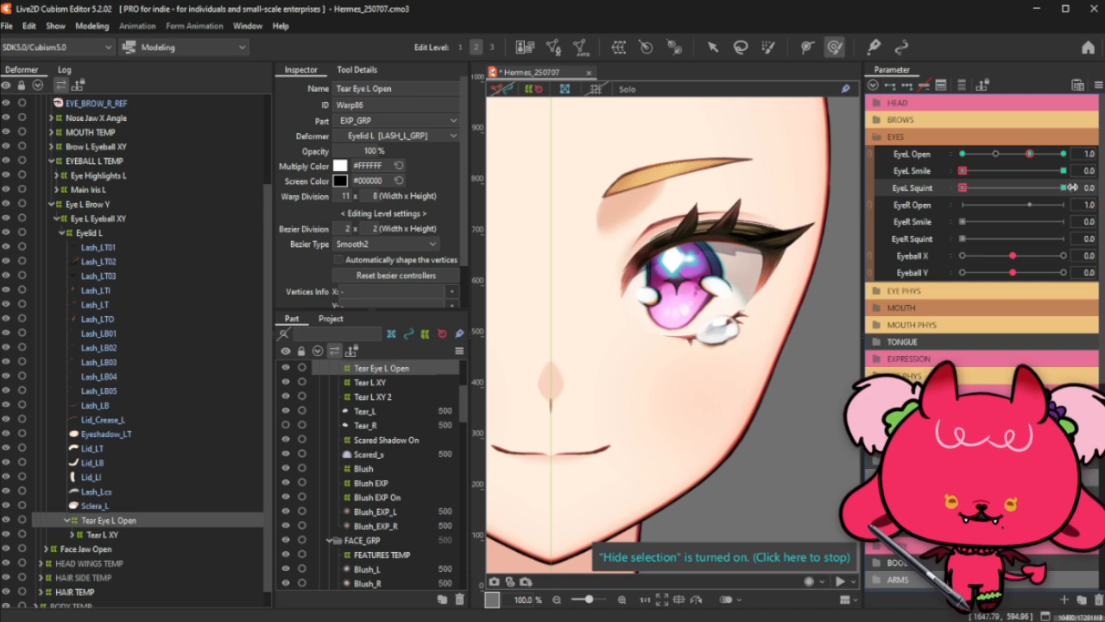
pyautogui.moveTo(1017, 181); pyautogui.dragTo(1063, 188)
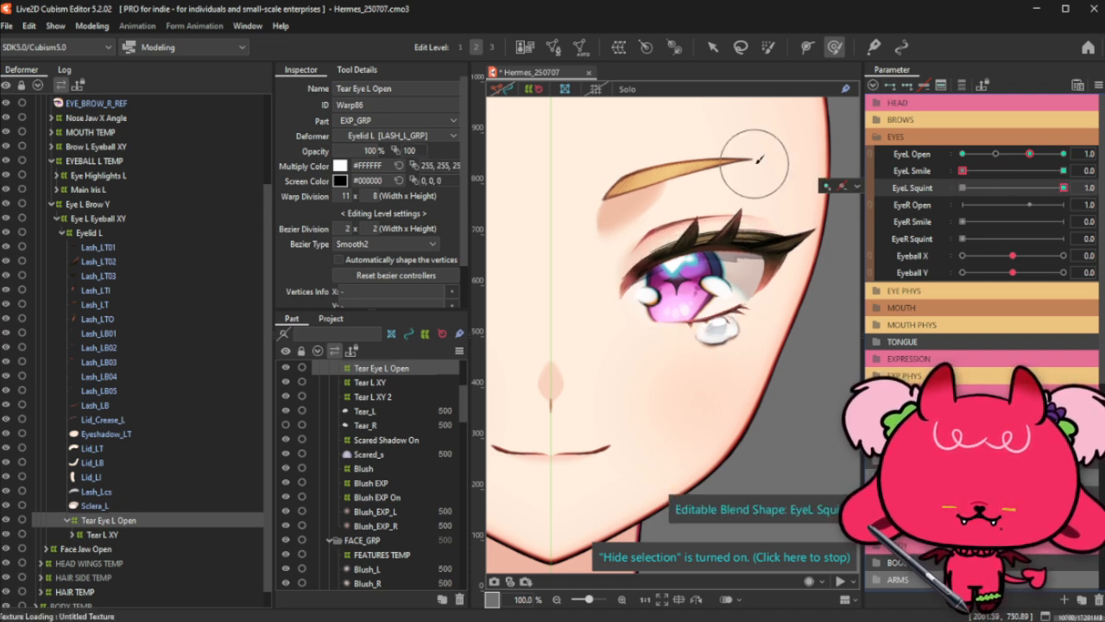
pyautogui.click(713, 49)
pyautogui.moveTo(721, 331); pyautogui.dragTo(715, 326)
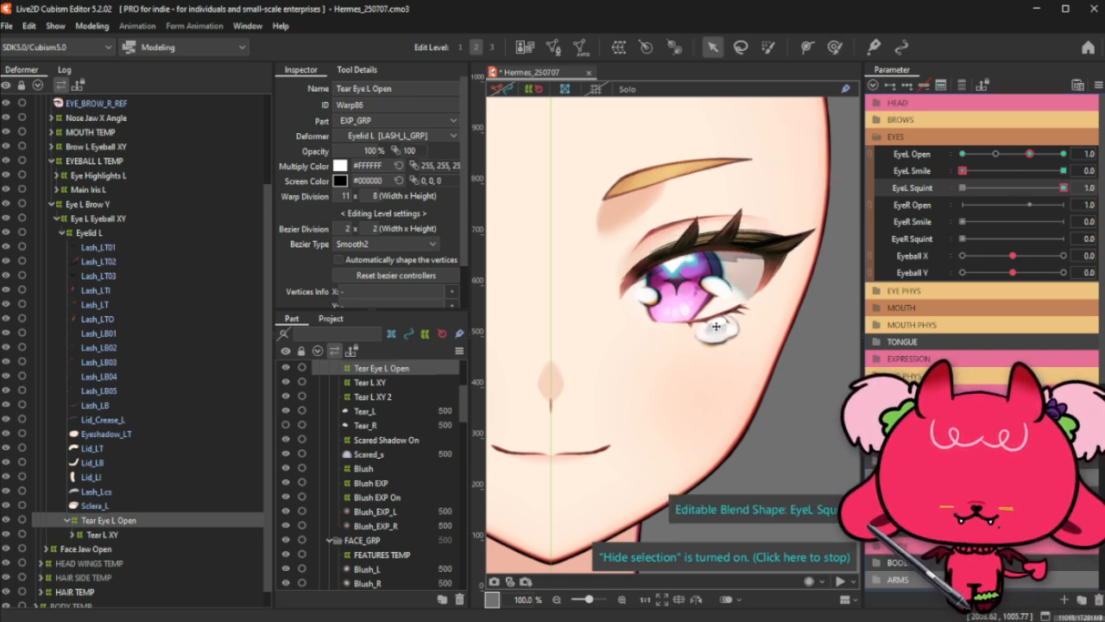
pyautogui.click(835, 47)
pyautogui.moveTo(710, 330)
pyautogui.mouseDown()
pyautogui.moveTo(726, 302)
pyautogui.moveTo(689, 310)
pyautogui.mouseUp()
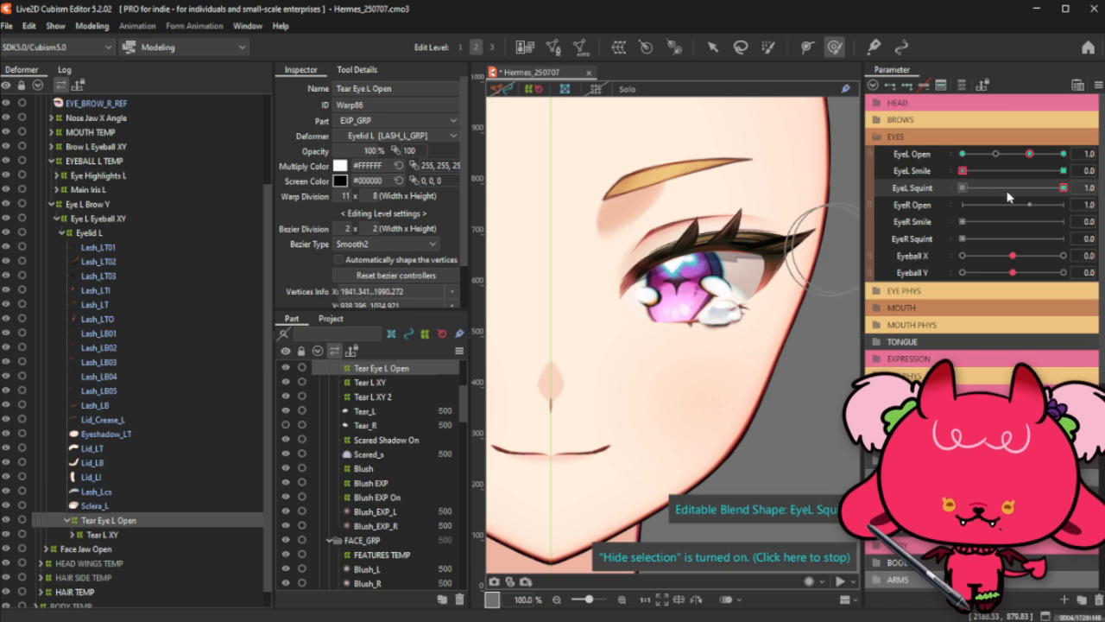
pyautogui.moveTo(1009, 189)
pyautogui.mouseDown()
pyautogui.moveTo(938, 212)
pyautogui.moveTo(1070, 203)
pyautogui.mouseUp()
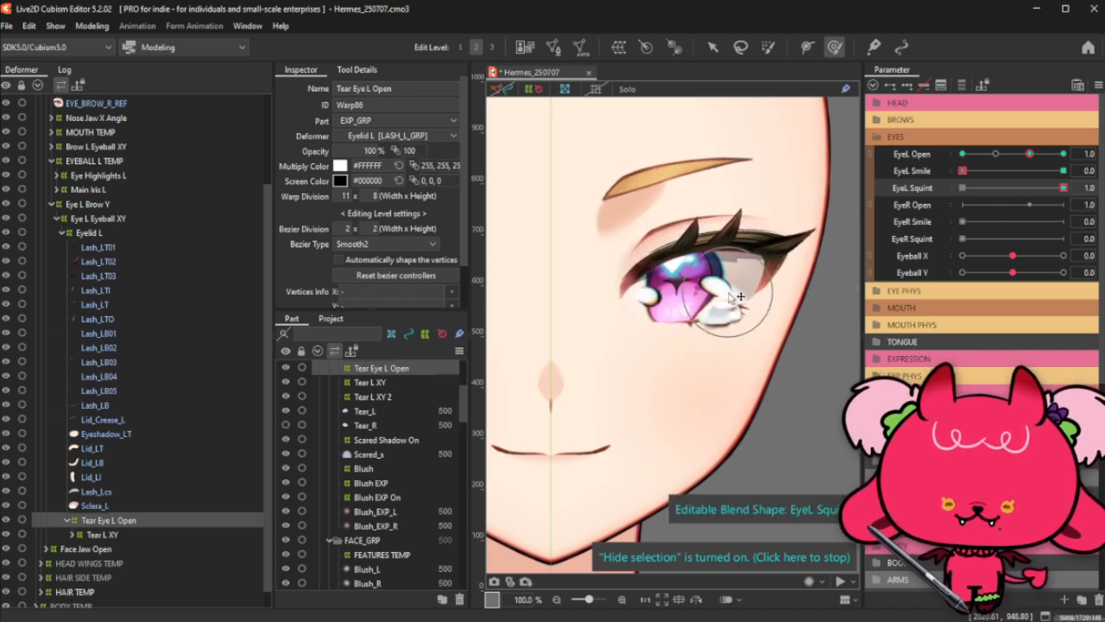
pyautogui.moveTo(739, 301); pyautogui.dragTo(734, 289)
pyautogui.moveTo(1011, 189)
pyautogui.mouseDown()
pyautogui.moveTo(990, 202)
pyautogui.moveTo(1072, 200)
pyautogui.moveTo(972, 224)
pyautogui.moveTo(1076, 200)
pyautogui.moveTo(1001, 216)
pyautogui.moveTo(1071, 190)
pyautogui.mouseUp()
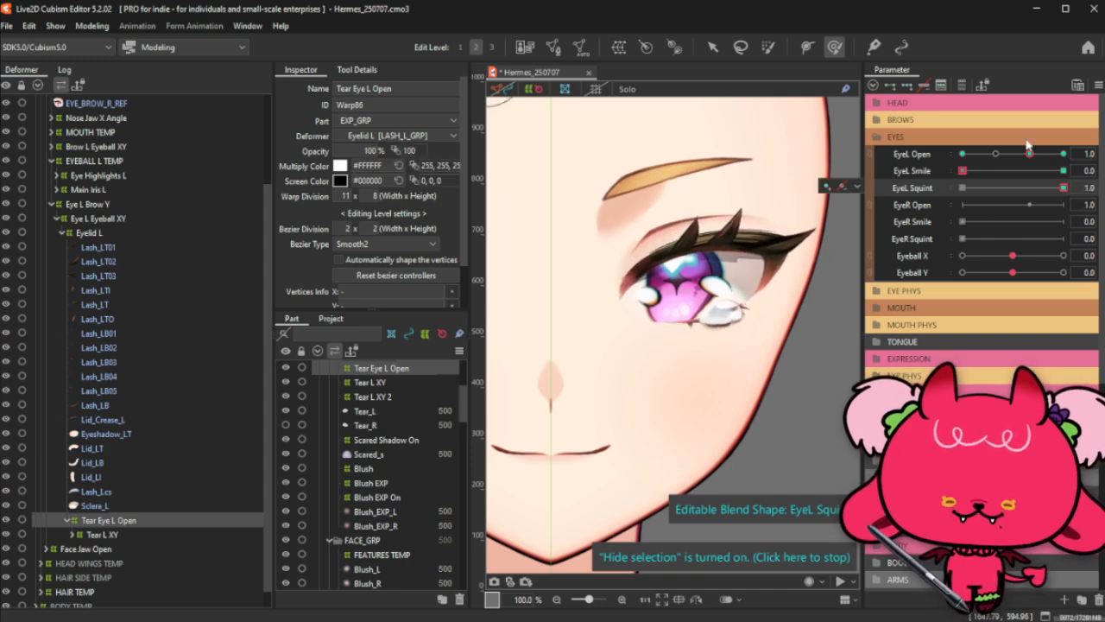
# Step: In the blend shape weight limit settings, limit EyeL Smile by EyeL Open using the Fold line3 preset
pyautogui.click(1099, 84)
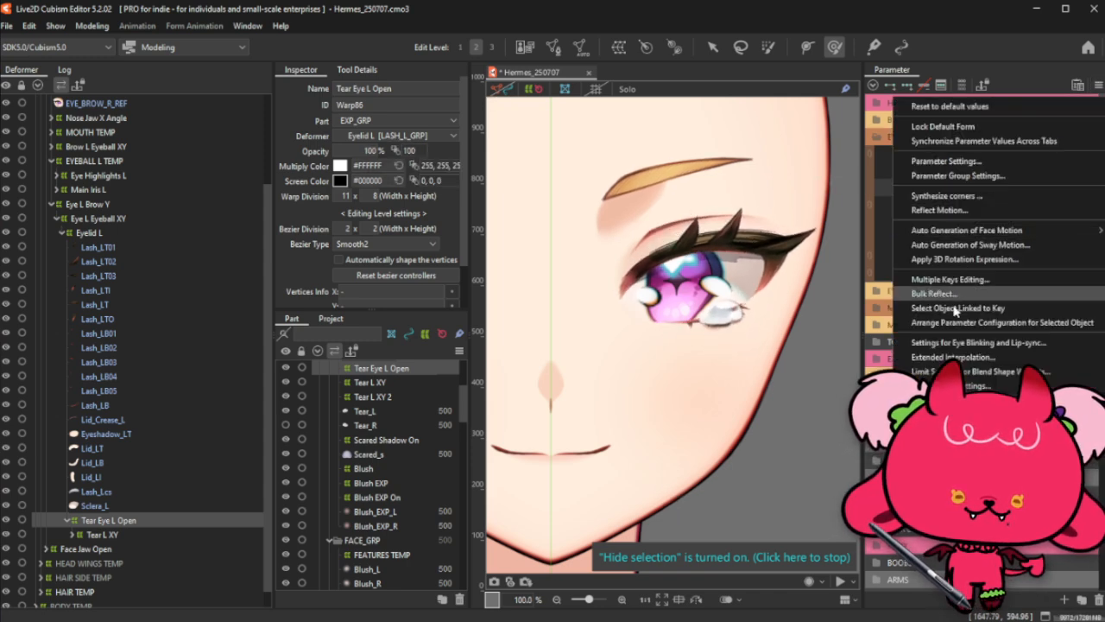
pyautogui.click(978, 373)
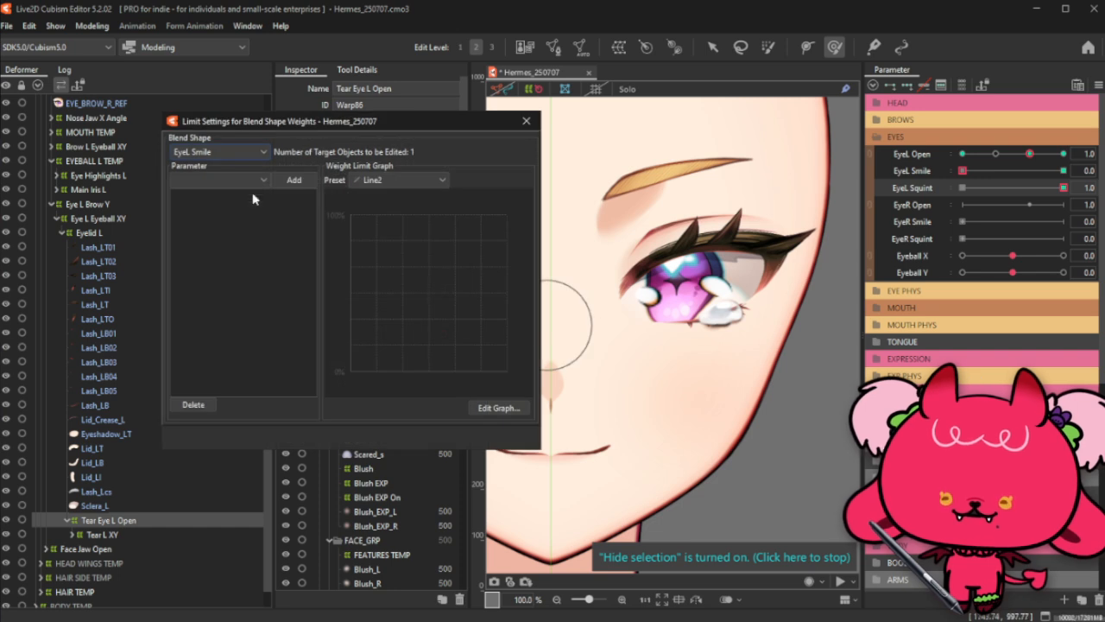
pyautogui.click(218, 179)
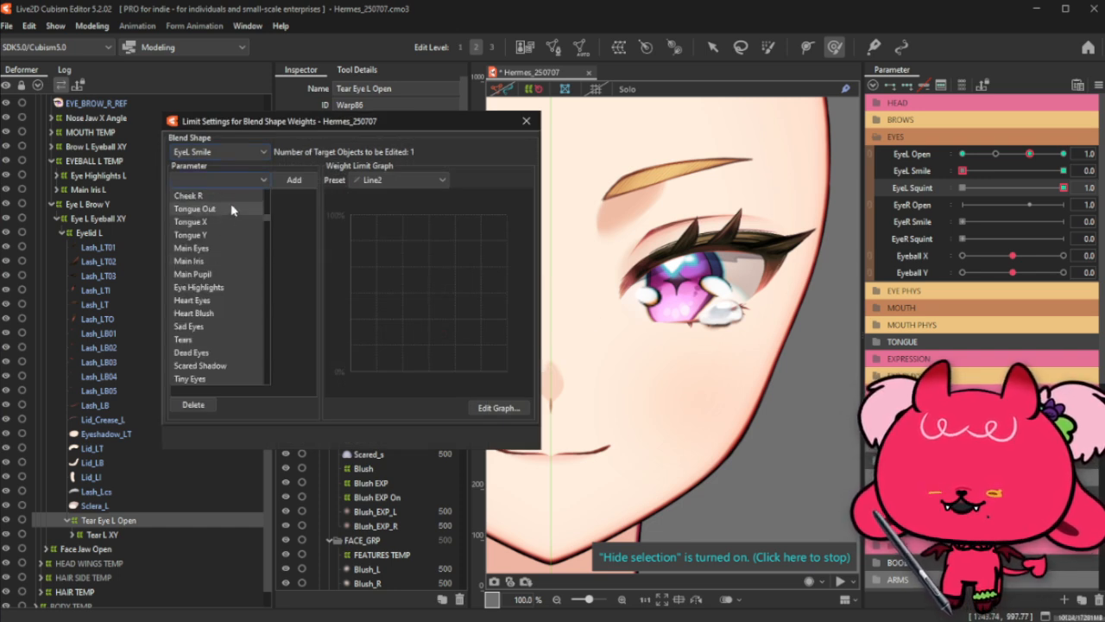
pyautogui.scroll(10, 220, 285)
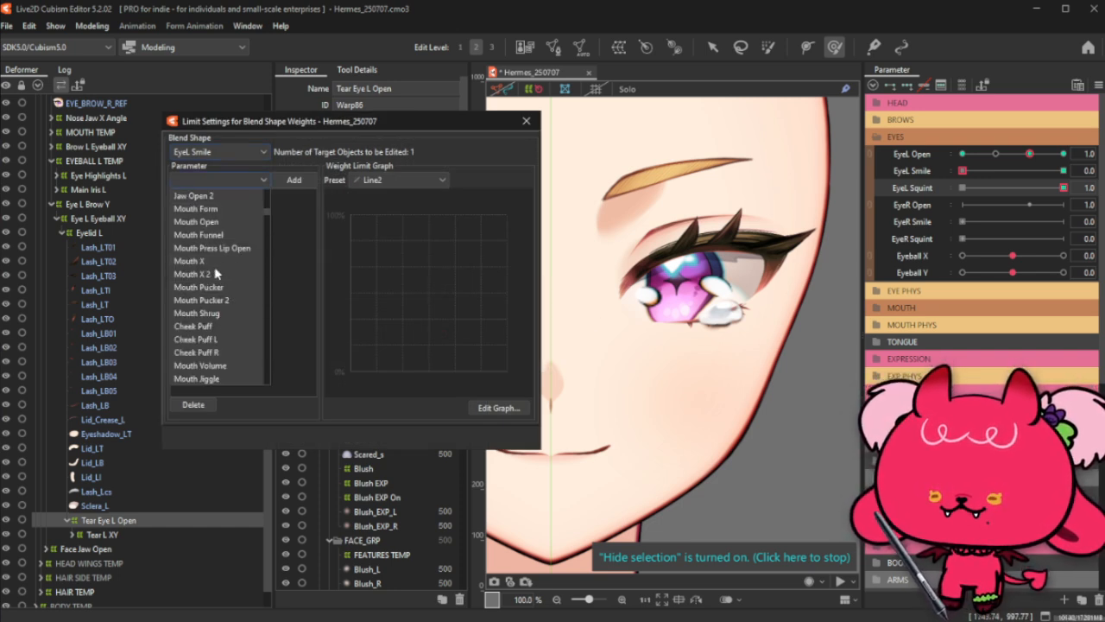
pyautogui.scroll(2, 221, 277)
pyautogui.click(223, 297)
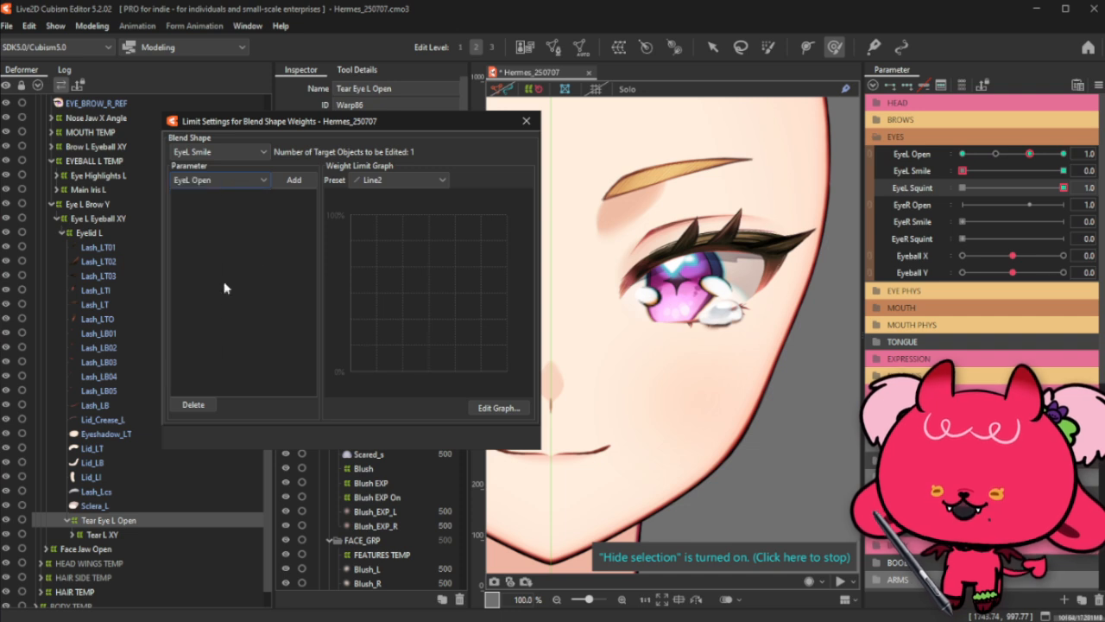
pyautogui.click(372, 180)
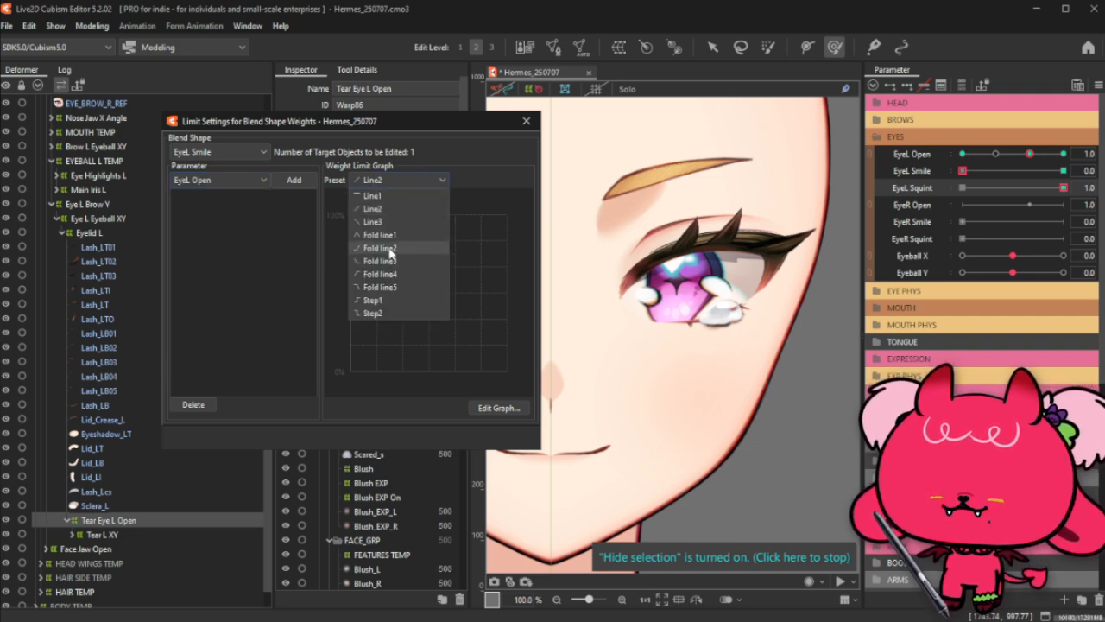
pyautogui.click(380, 274)
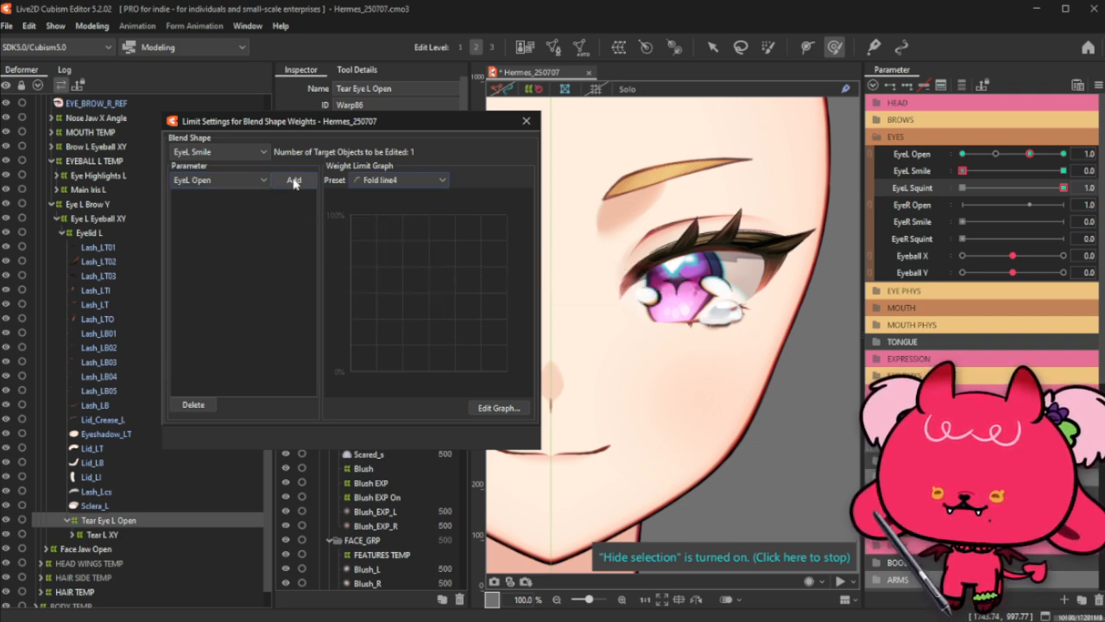
pyautogui.click(293, 179)
pyautogui.click(402, 180)
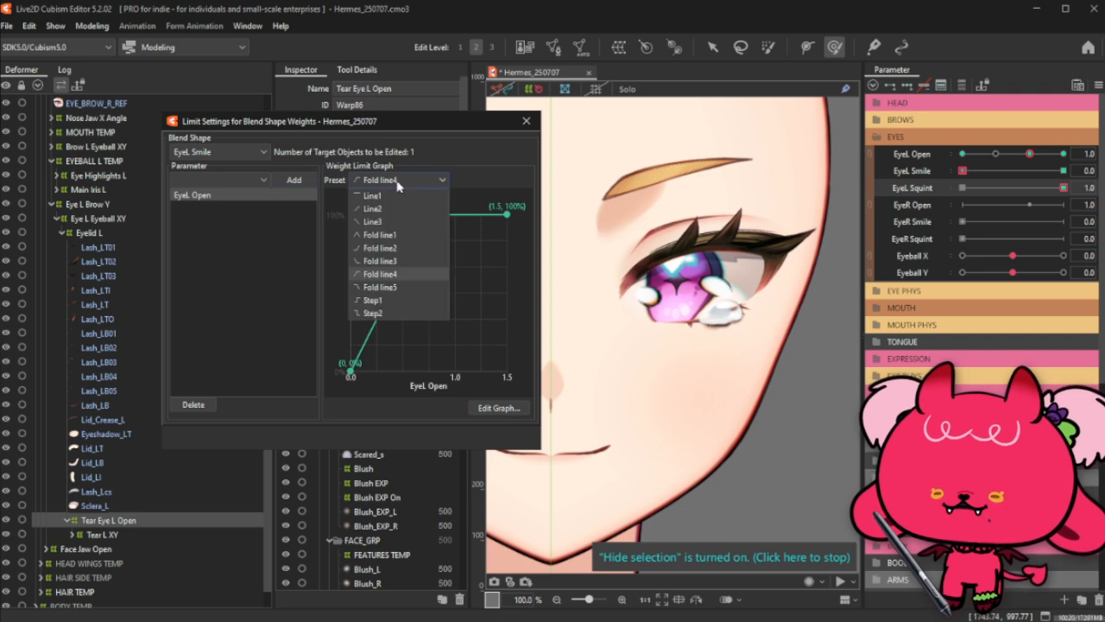
pyautogui.click(380, 261)
# Step: Set the middle point of EyeL Smile's weight limit graph to an EyeL Open value of 1.0
pyautogui.click(497, 408)
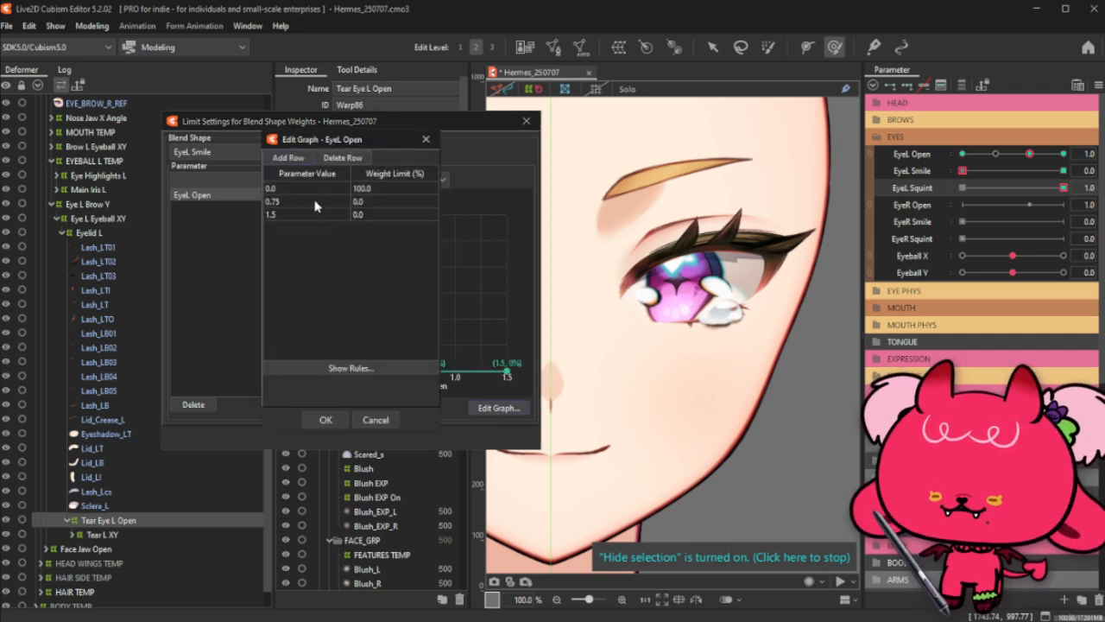
pyautogui.doubleClick(315, 202)
pyautogui.write('1')
pyautogui.press('Return')
pyautogui.click(322, 419)
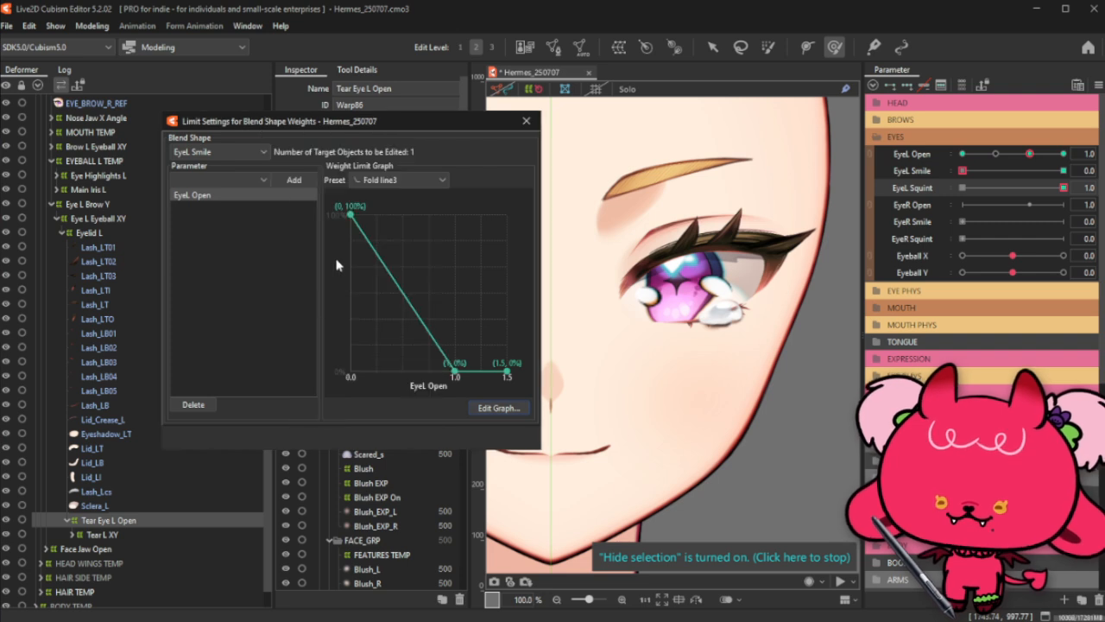
# Step: Limit the EyeL Squint blend shape by EyeL Open using the Fold line4 preset
pyautogui.click(216, 152)
pyautogui.click(218, 177)
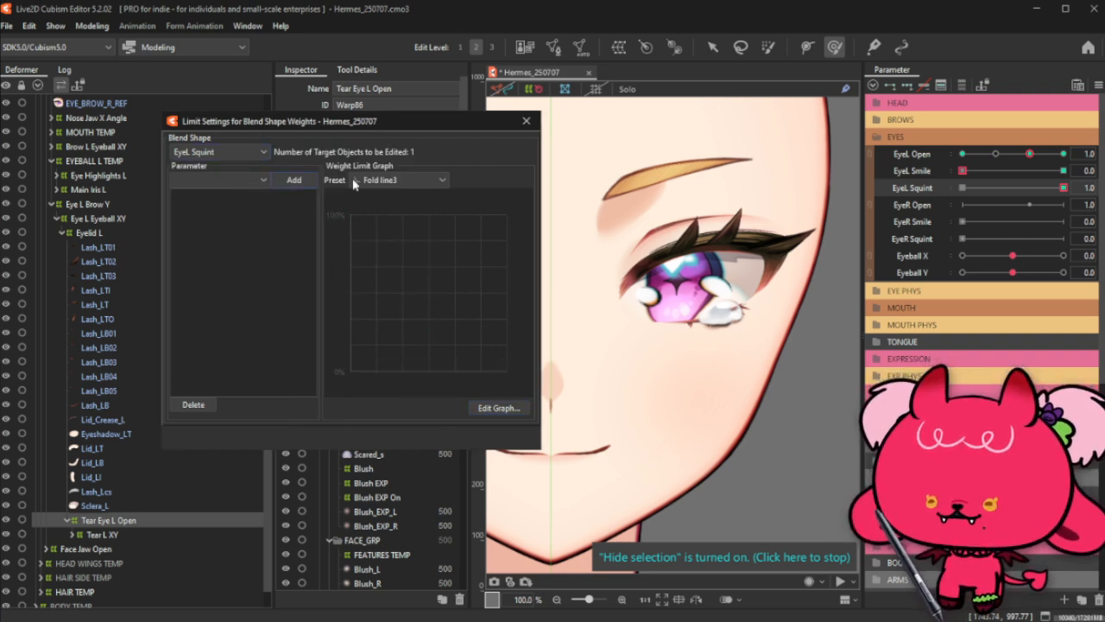
pyautogui.click(236, 181)
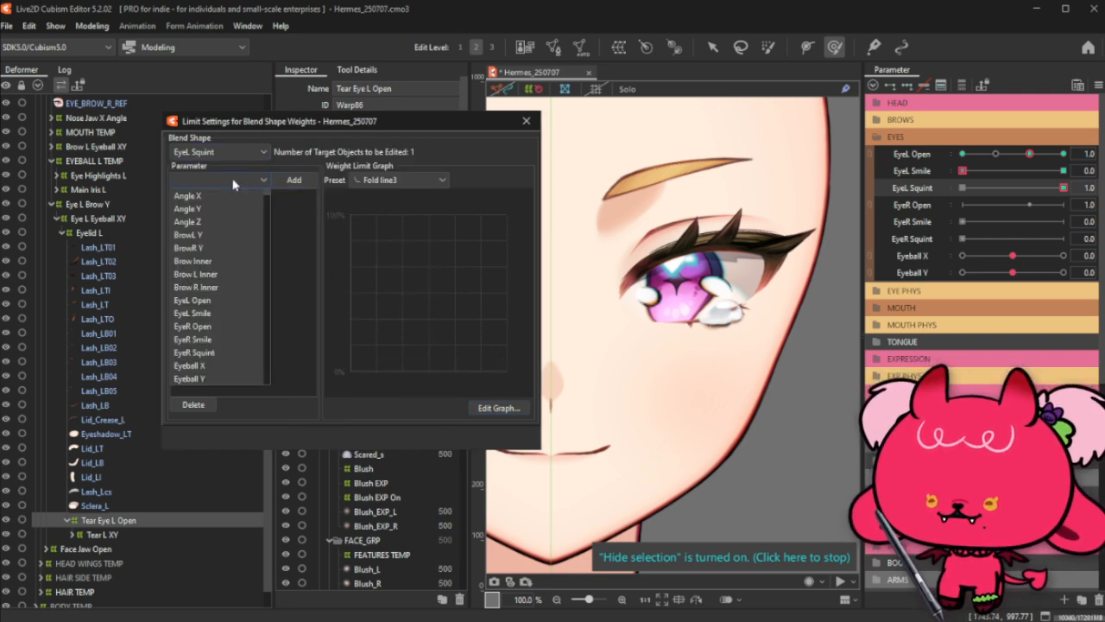
pyautogui.click(214, 301)
pyautogui.click(294, 179)
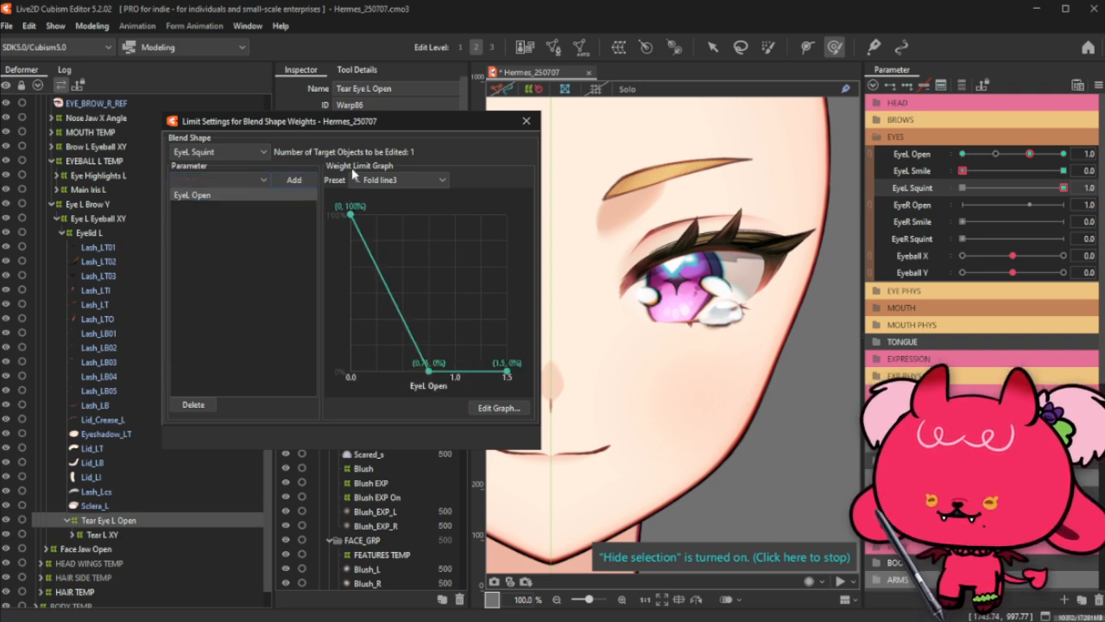
pyautogui.click(396, 181)
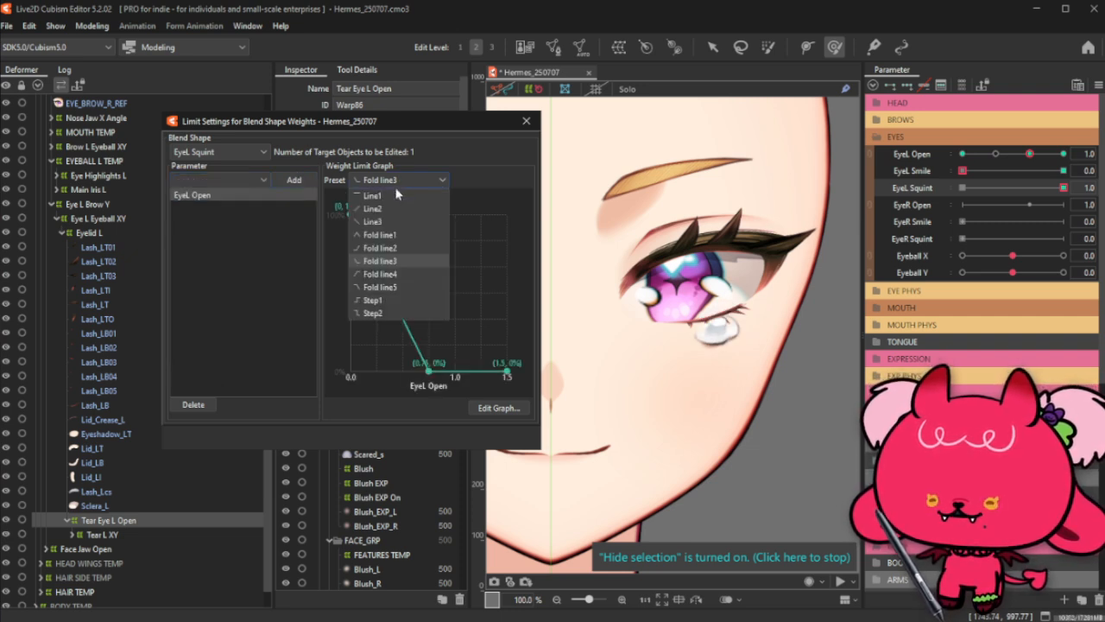
pyautogui.click(382, 274)
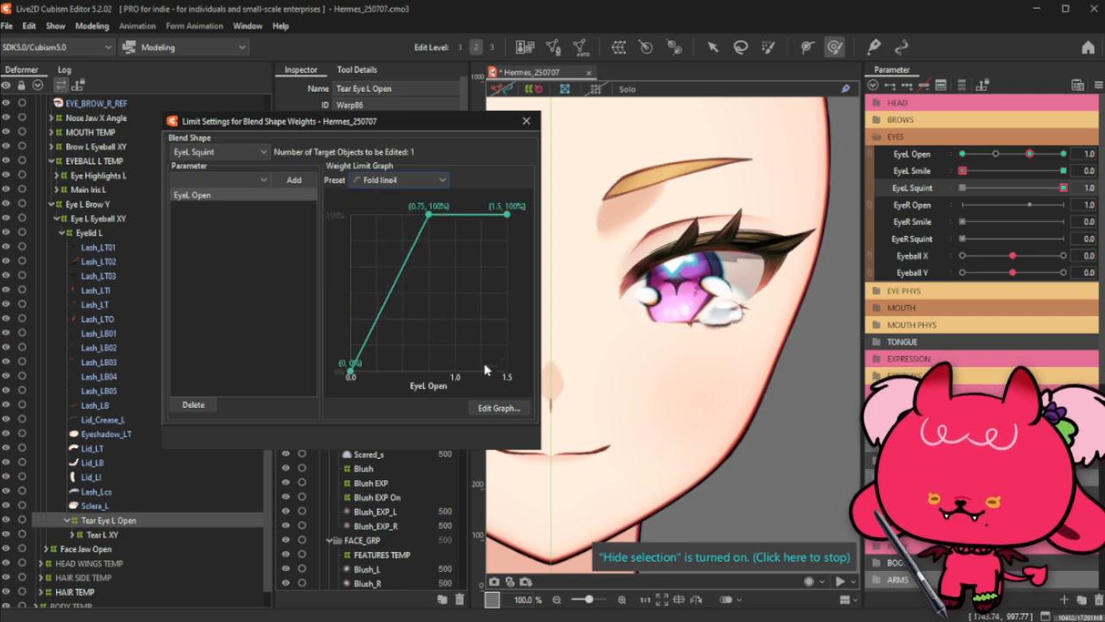
# Step: Set the middle point of EyeL Squint's weight limit graph to an EyeL Open value of 1.0 and close the limit settings
pyautogui.click(499, 408)
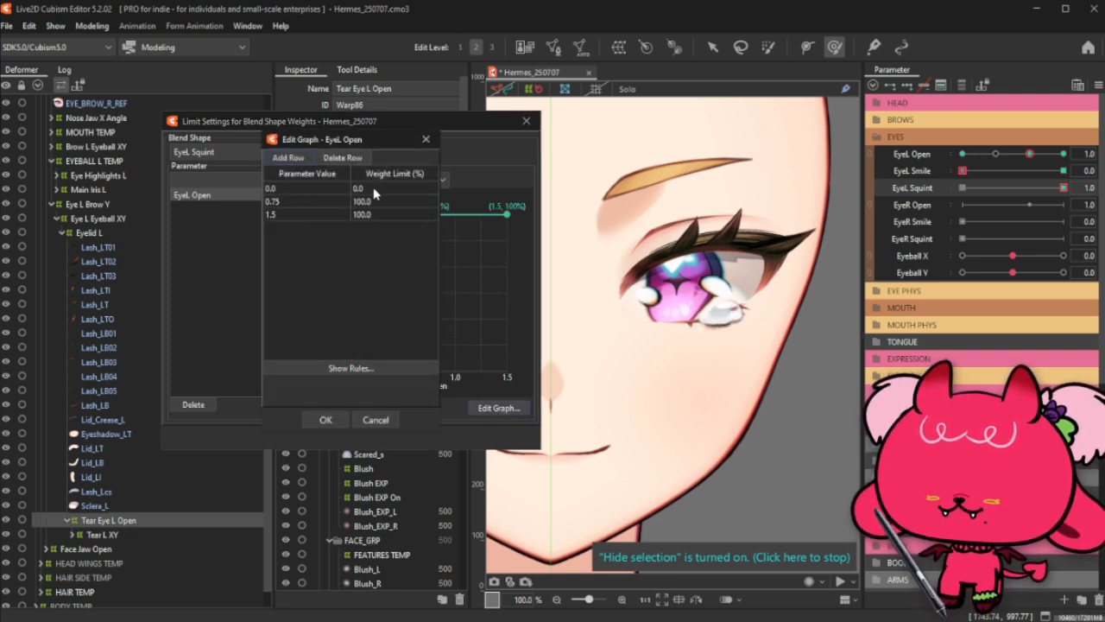
pyautogui.doubleClick(314, 198)
pyautogui.press('Return')
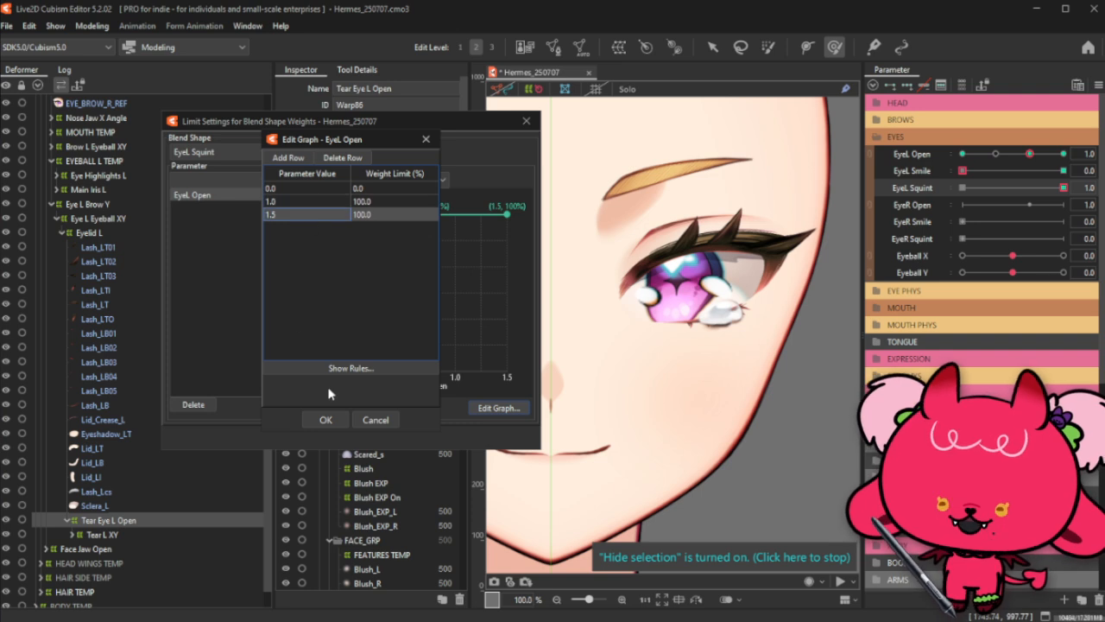
pyautogui.click(324, 421)
pyautogui.click(526, 121)
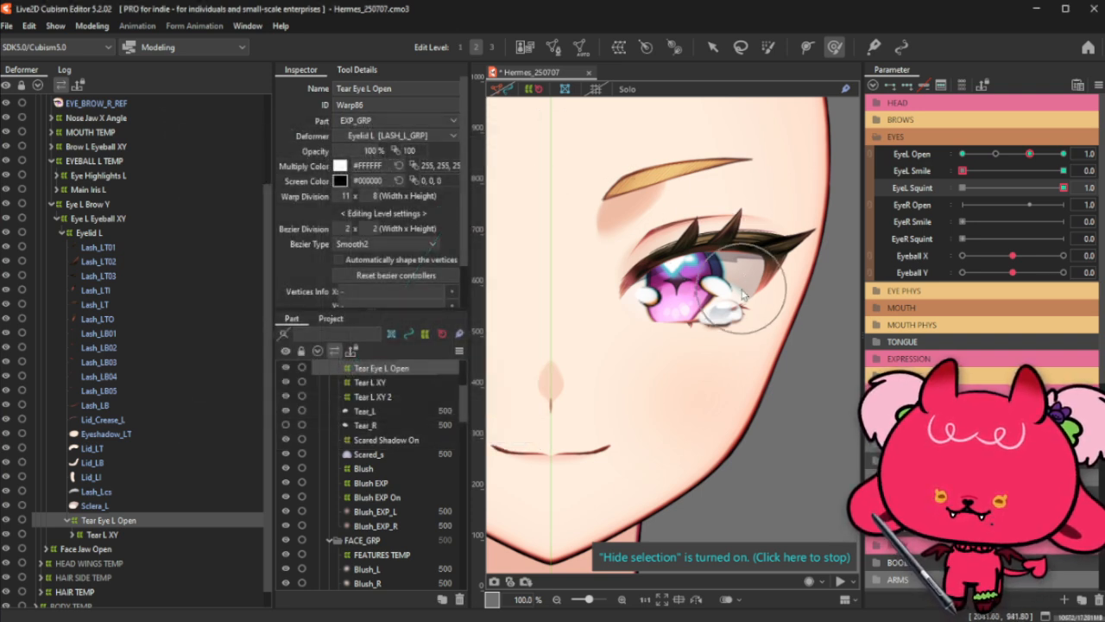
# Step: Check the tear's motion across combinations of EyeL Open, EyeL Smile and EyeL Squint on the whole face
pyautogui.scroll(-3, 777, 267)
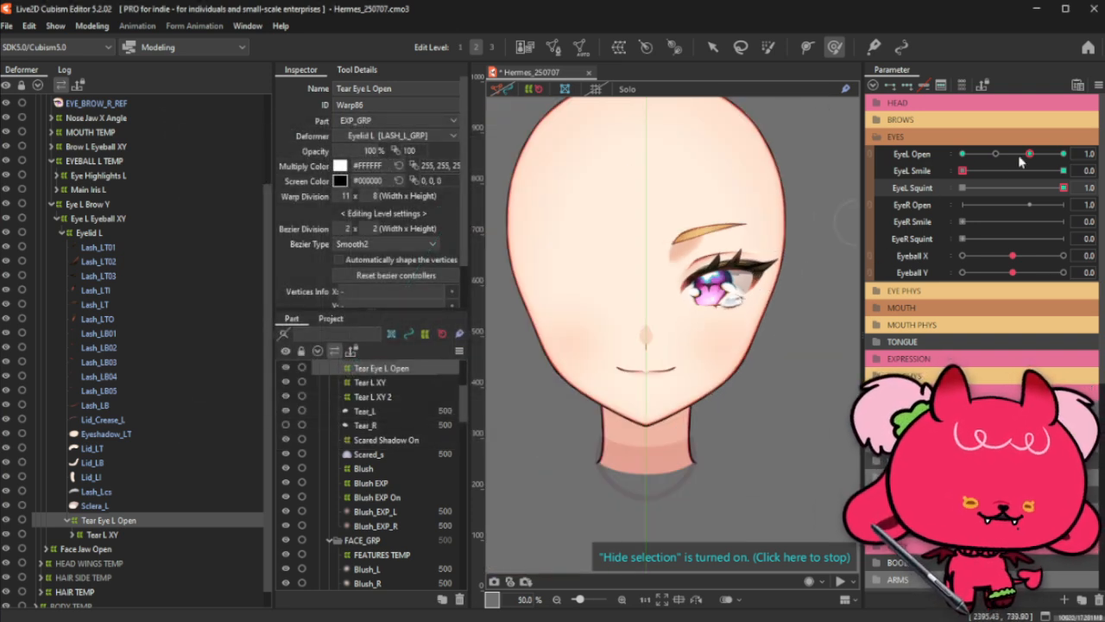
pyautogui.moveTo(1062, 187); pyautogui.dragTo(1071, 151)
pyautogui.click(983, 188)
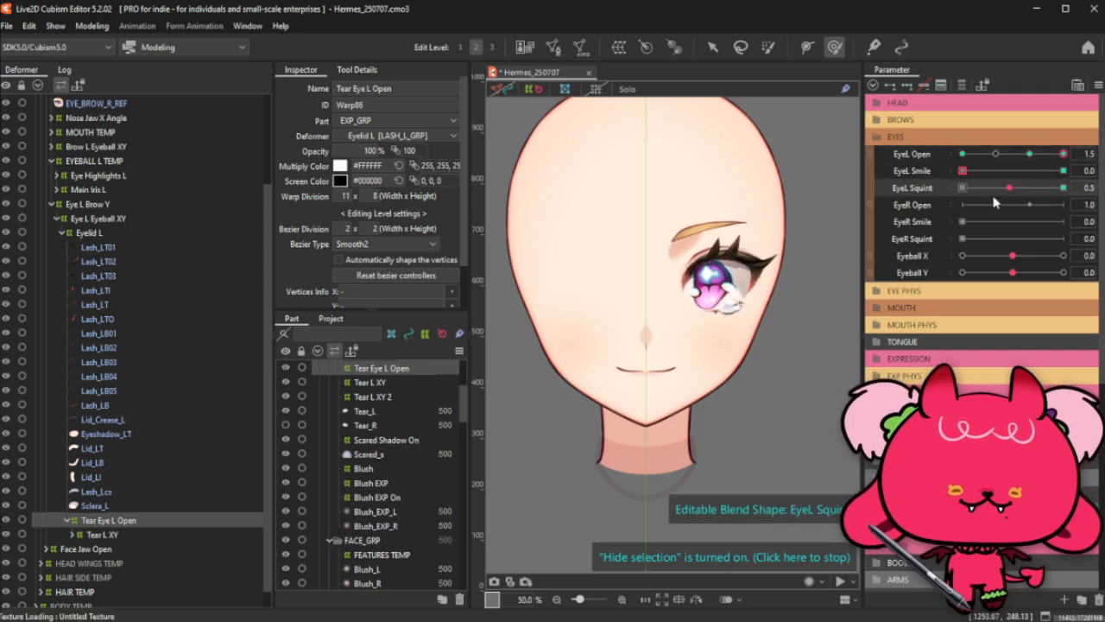
pyautogui.moveTo(1032, 155); pyautogui.dragTo(1076, 181)
pyautogui.click(1067, 185)
pyautogui.moveTo(989, 156); pyautogui.dragTo(931, 175)
# Step: Reset all parameters to their default values and collapse the EYES parameter folder
pyautogui.click(1098, 85)
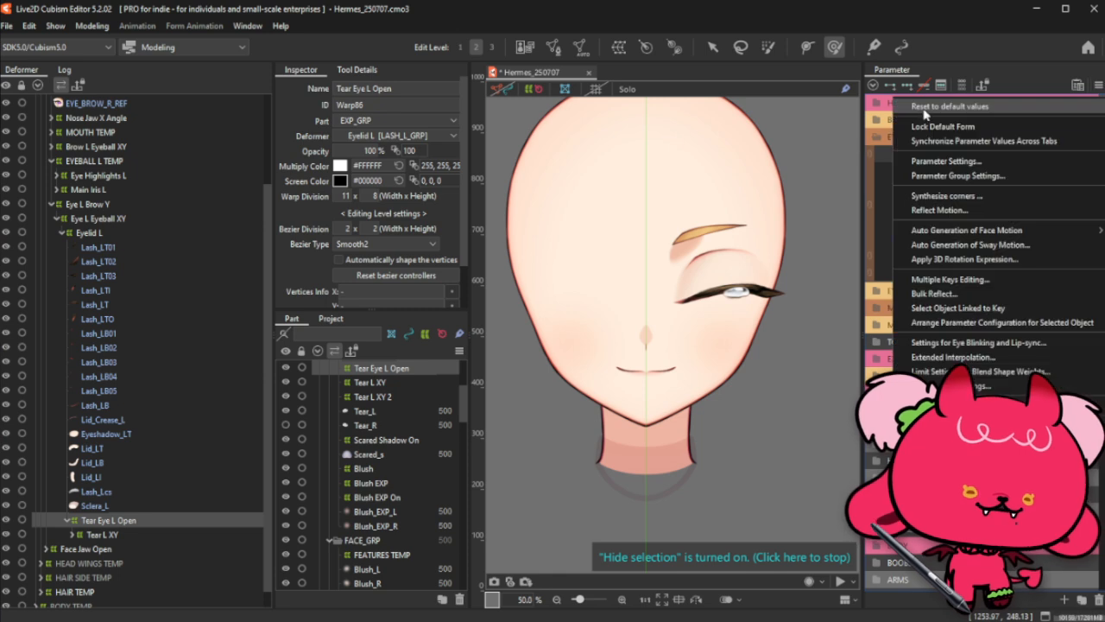
pyautogui.click(928, 111)
pyautogui.click(961, 139)
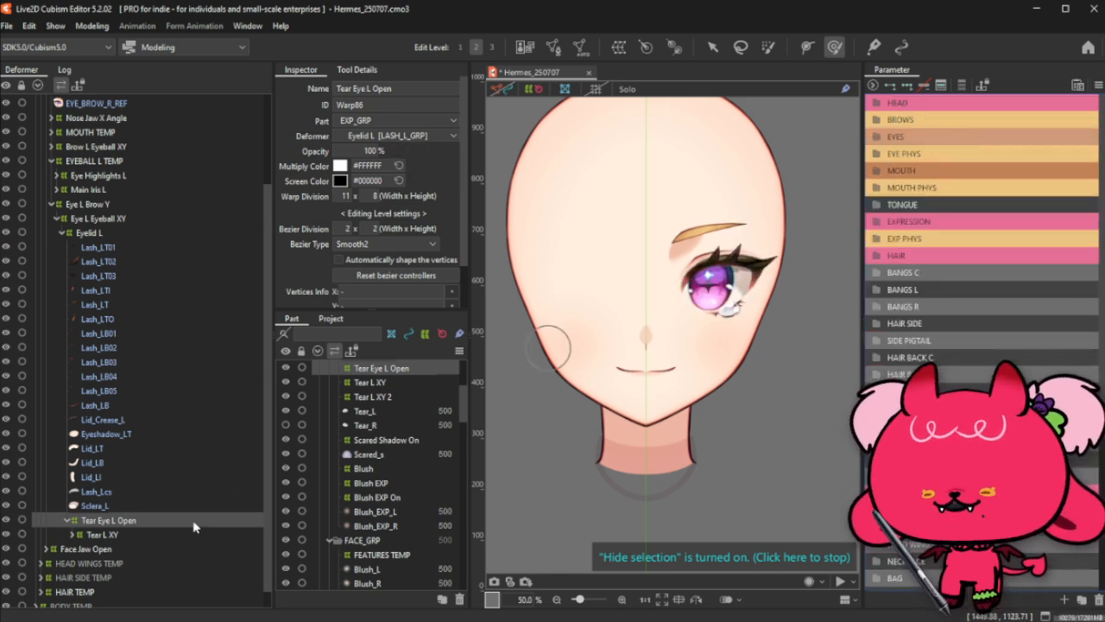
# Step: Create a warp deformer named "Tears L On" in EXP_GRP as the parent of Tear L XY
pyautogui.click(675, 47)
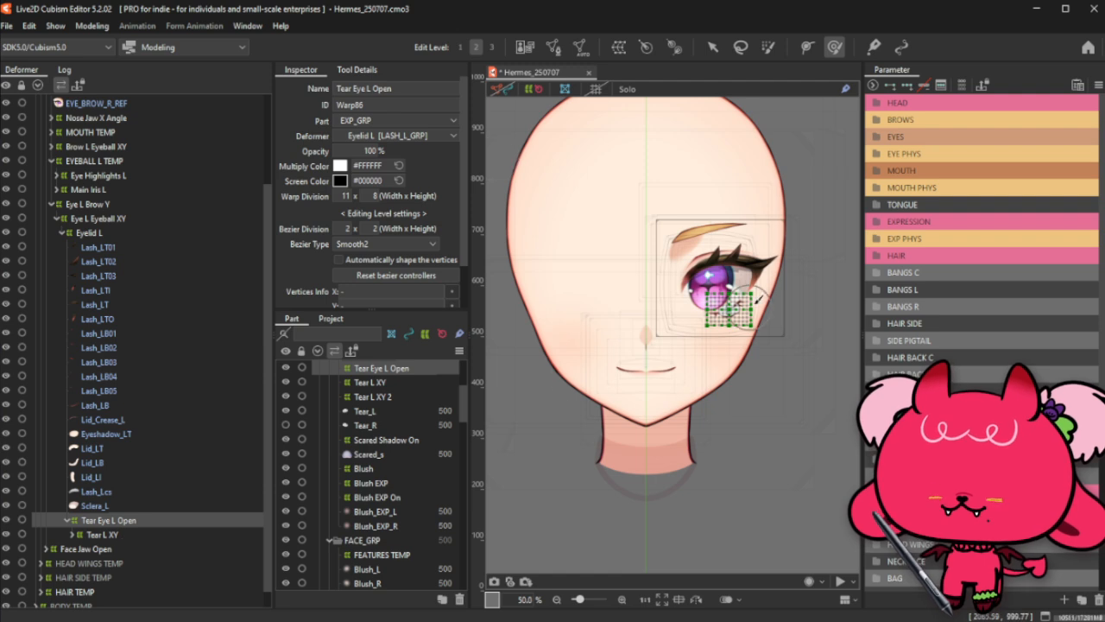
pyautogui.scroll(3, 759, 294)
pyautogui.click(113, 537)
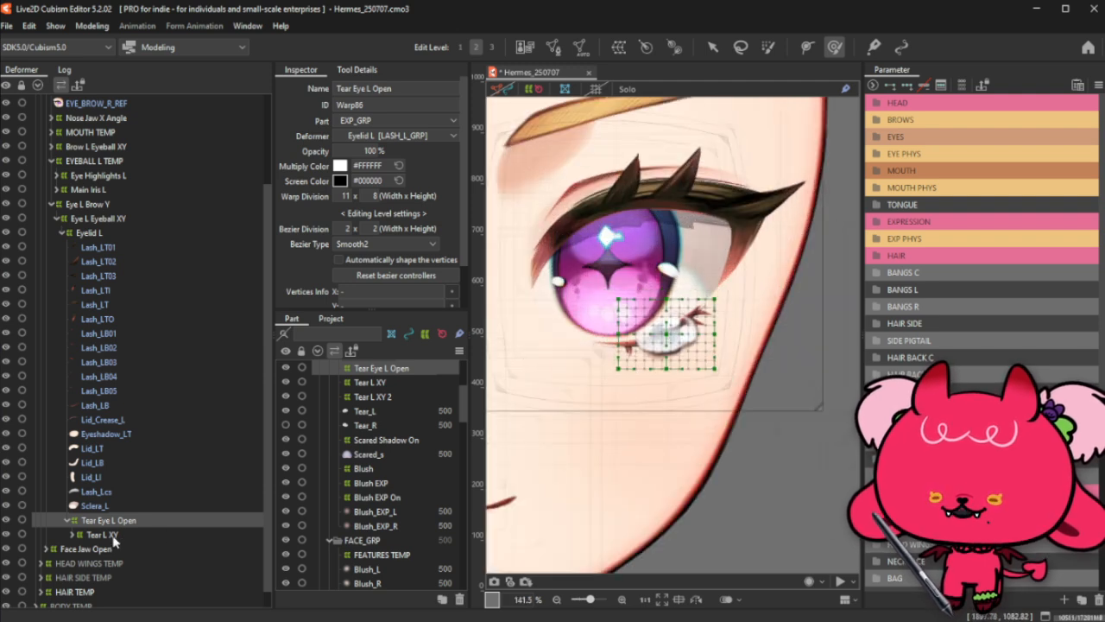
pyautogui.click(618, 46)
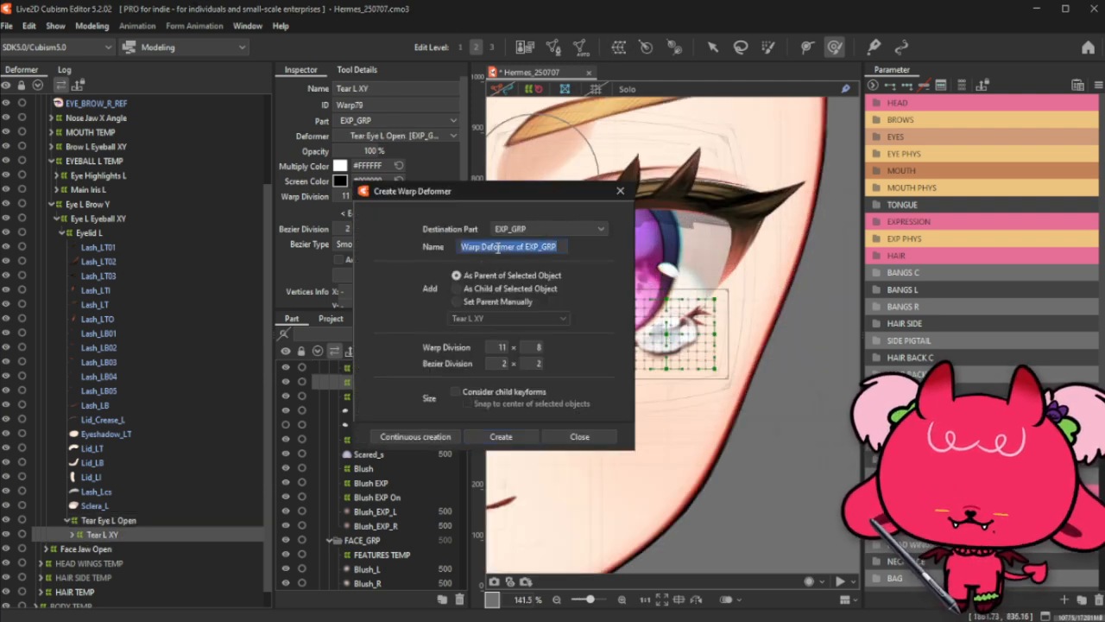
pyautogui.write('Tears L On')
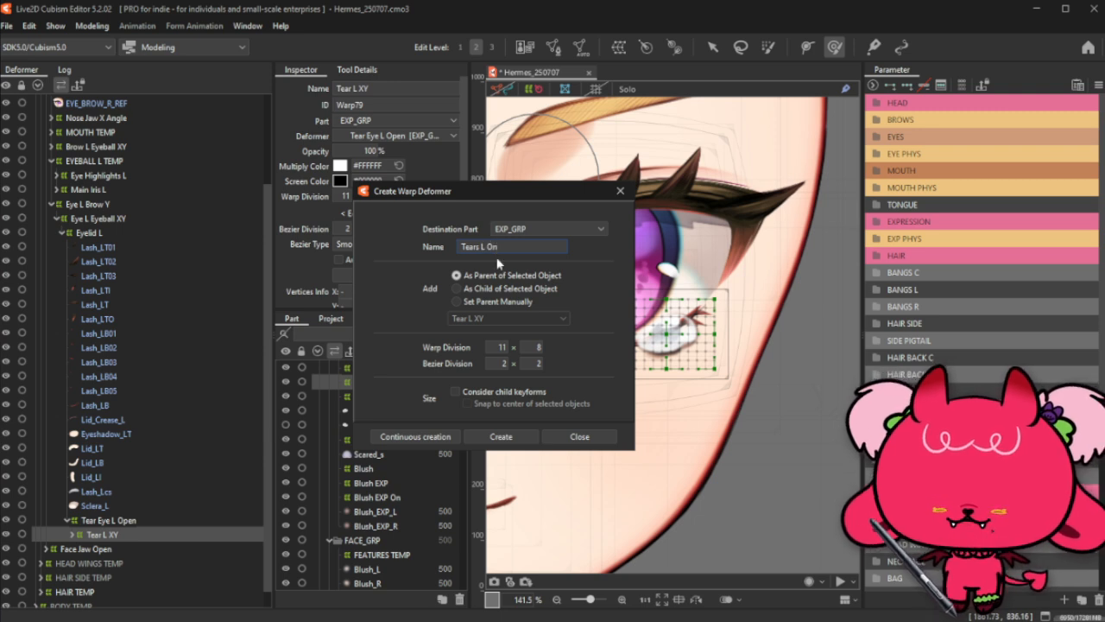
pyautogui.click(501, 436)
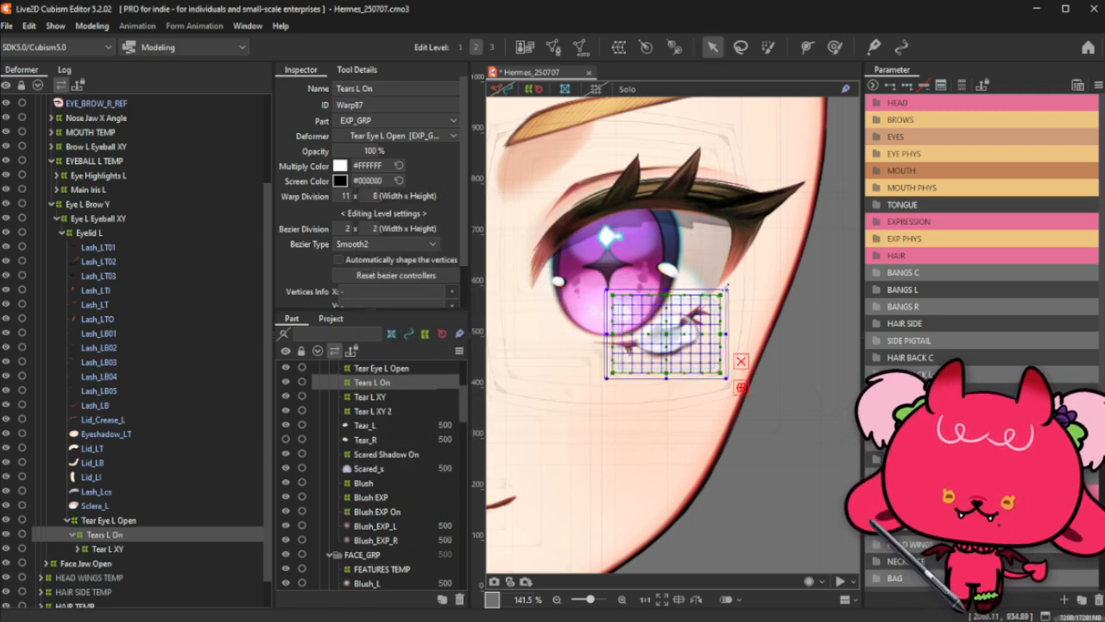
pyautogui.moveTo(725, 289); pyautogui.dragTo(727, 285)
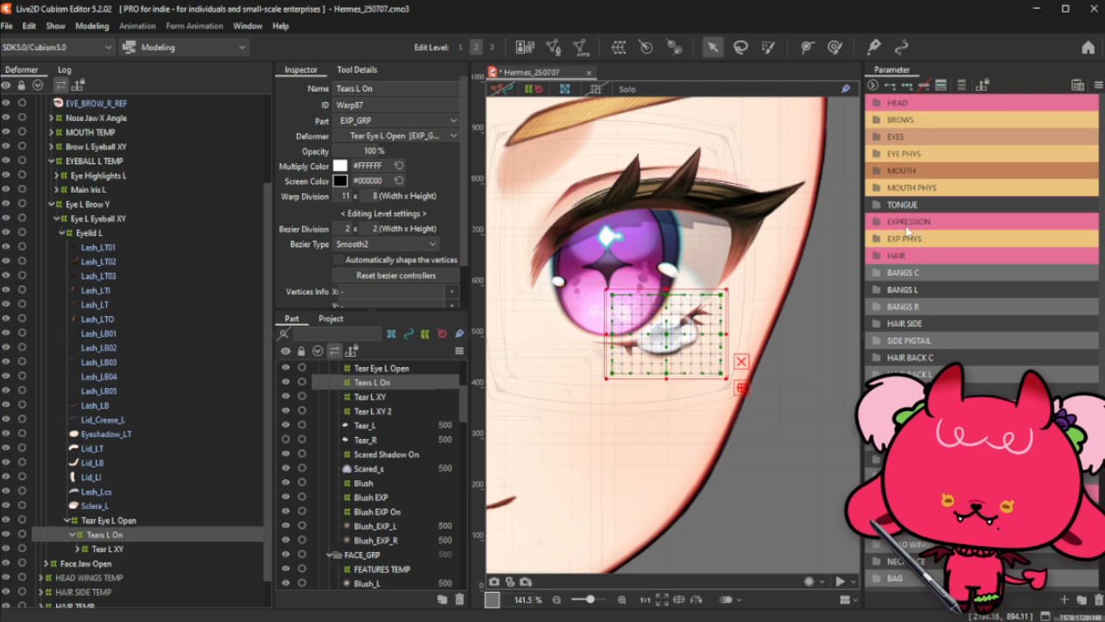
# Step: Key the Tears L On deformer at both ends of the Tears parameter in the EXPRESSION folder
pyautogui.click(958, 223)
pyautogui.click(927, 355)
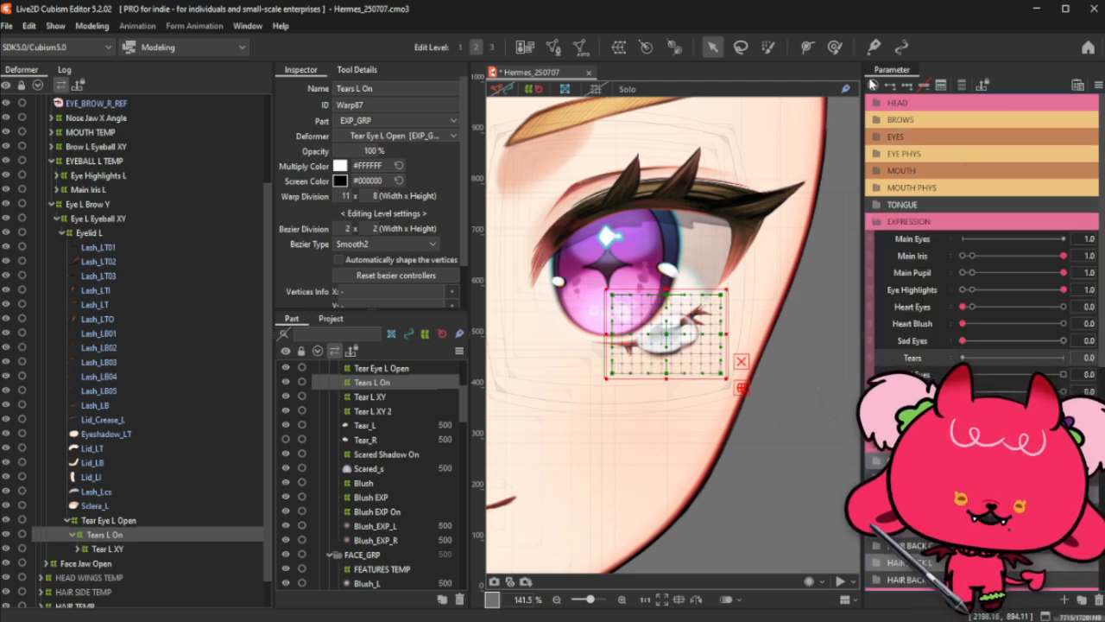
pyautogui.scroll(3, 679, 331)
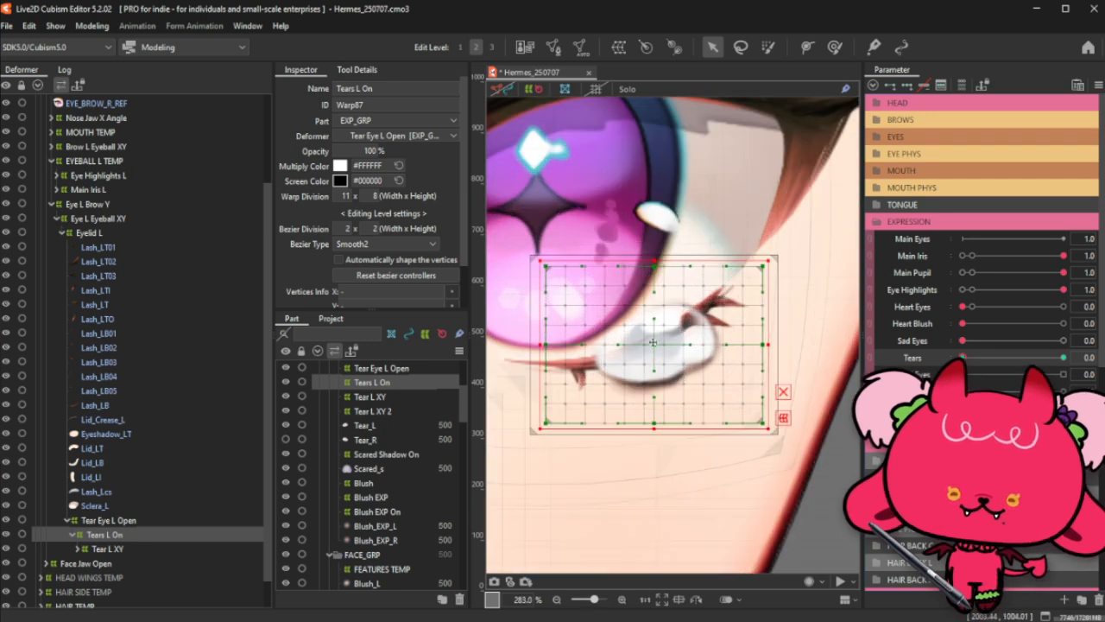
pyautogui.scroll(-5, 705, 334)
pyautogui.scroll(4, 704, 345)
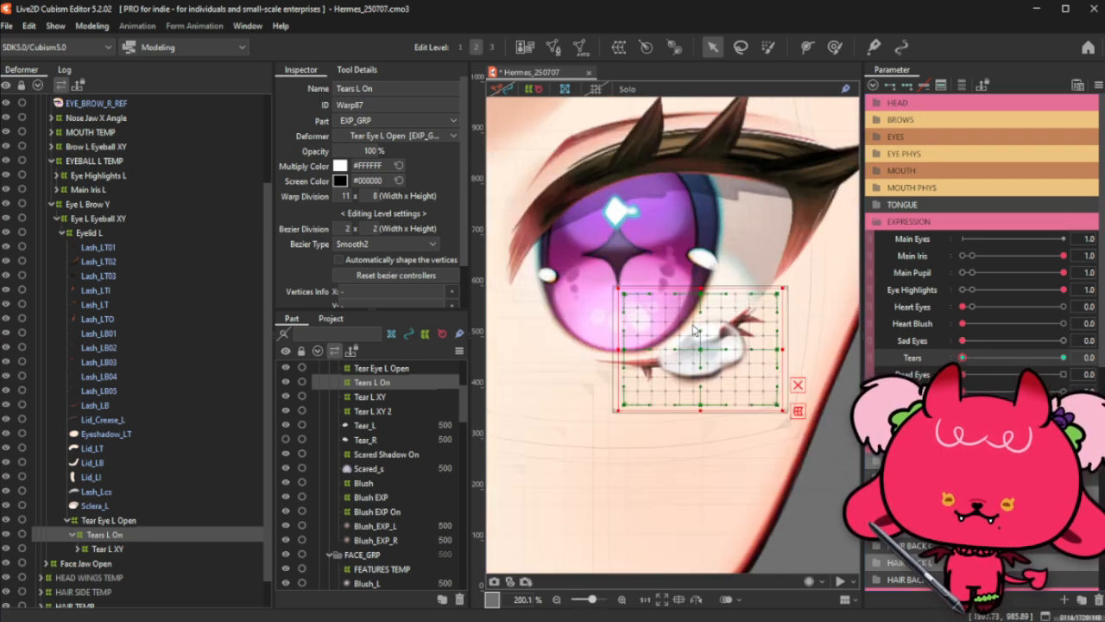
# Step: At Tears 0.0, move the Tears L On deformer to the eye's inner corner and shrink it to a tiny point
pyautogui.moveTo(705, 349); pyautogui.dragTo(543, 347)
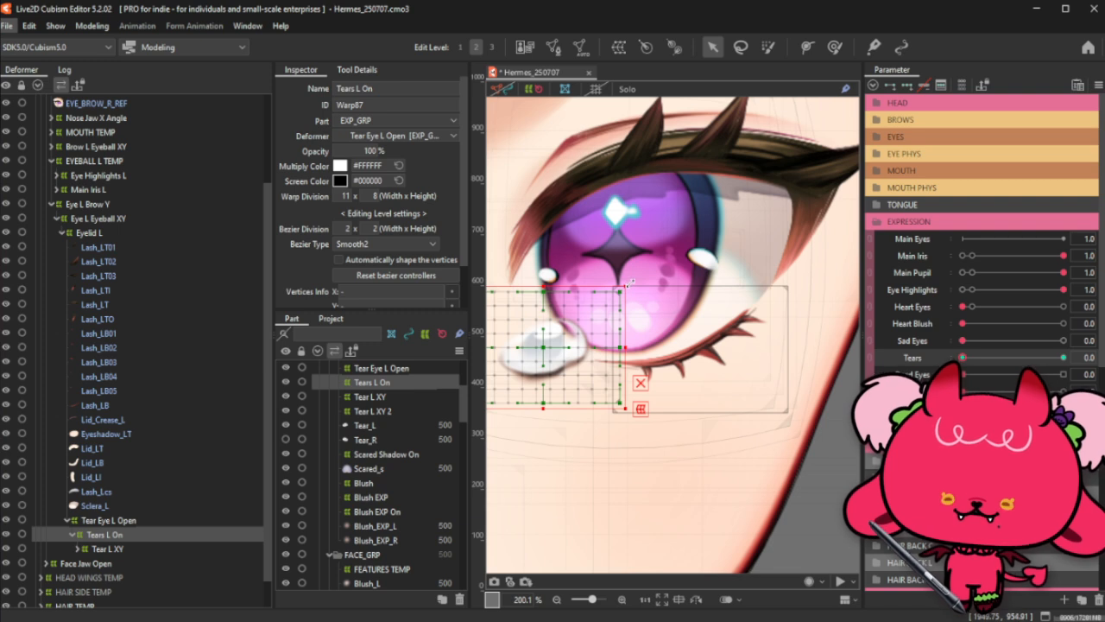
pyautogui.moveTo(628, 282); pyautogui.dragTo(544, 355)
pyautogui.hotkey('ctrl', 'z')
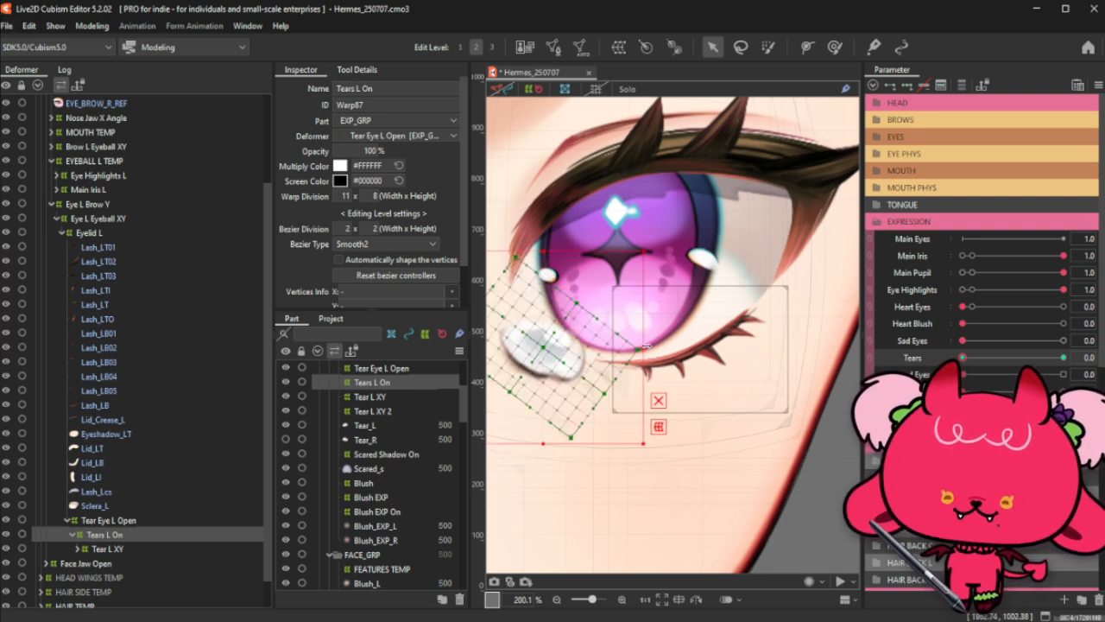
pyautogui.moveTo(642, 353); pyautogui.dragTo(556, 355)
pyautogui.scroll(2, 528, 346)
pyautogui.scroll(4, 565, 339)
pyautogui.scroll(-5, 585, 354)
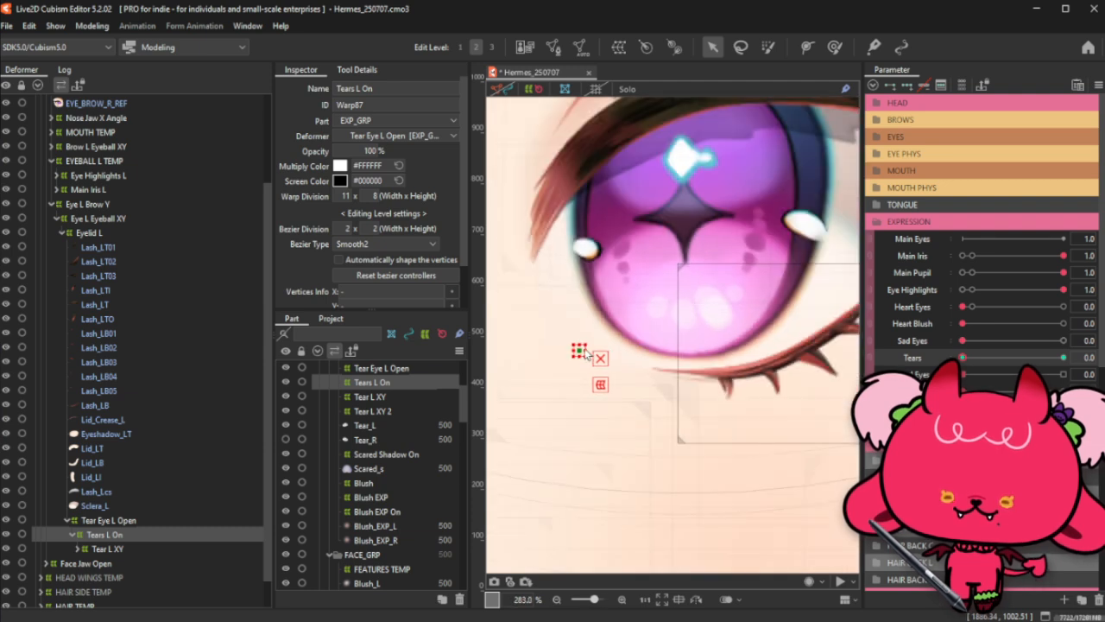
pyautogui.scroll(-1, 989, 337)
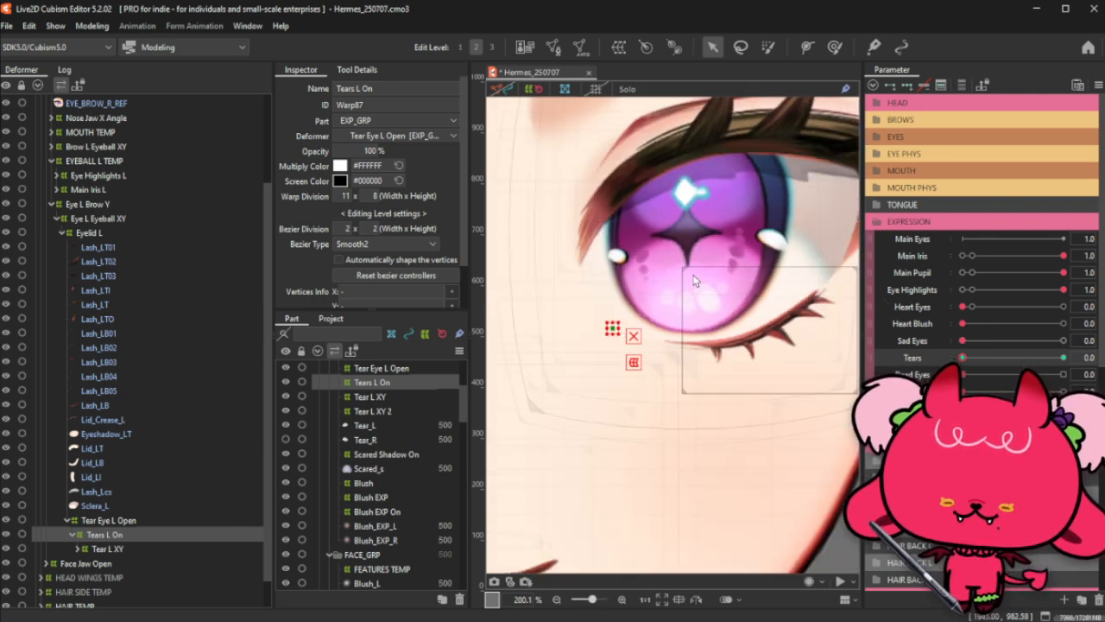
pyautogui.moveTo(963, 357)
pyautogui.mouseDown()
pyautogui.moveTo(1022, 358)
pyautogui.moveTo(963, 357)
pyautogui.mouseUp()
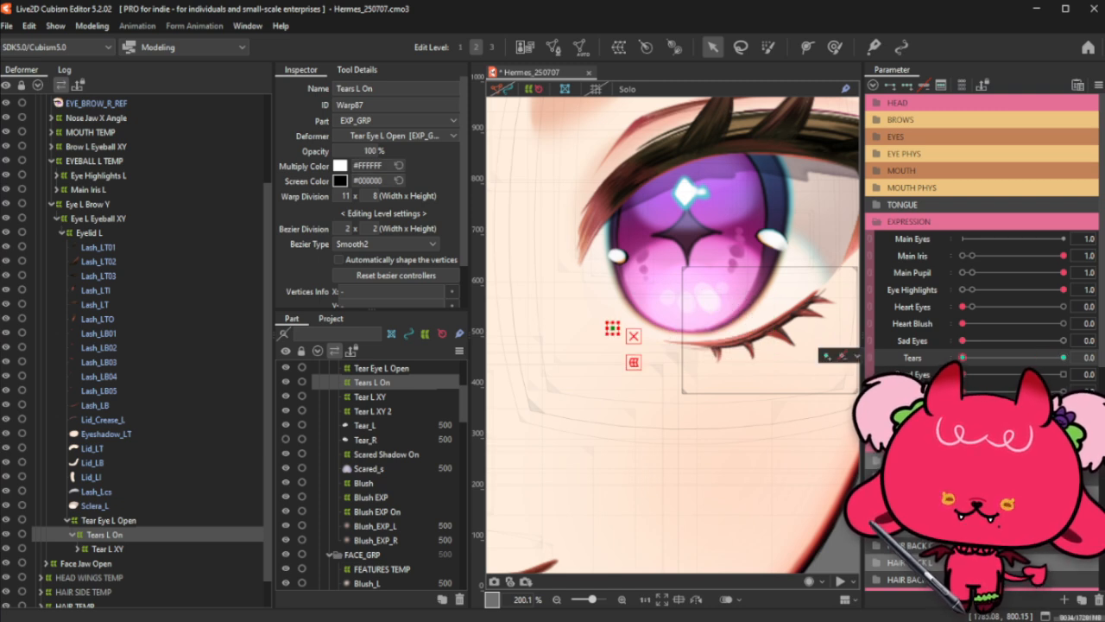
pyautogui.hotkey('ctrl', 'shift', 'e')
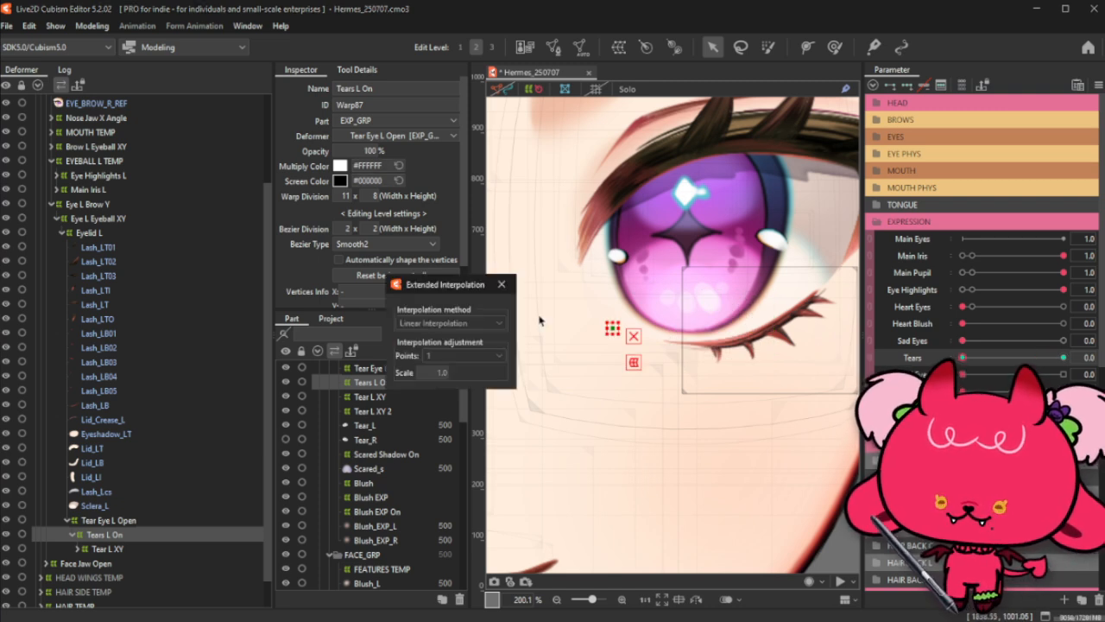
pyautogui.click(502, 286)
# Step: Add a Tears key at 0.5 and place the Tears L On deformer, slightly tilted, at the inner end of the lower lashes
pyautogui.moveTo(962, 357)
pyautogui.mouseDown()
pyautogui.moveTo(1051, 369)
pyautogui.moveTo(964, 369)
pyautogui.mouseUp()
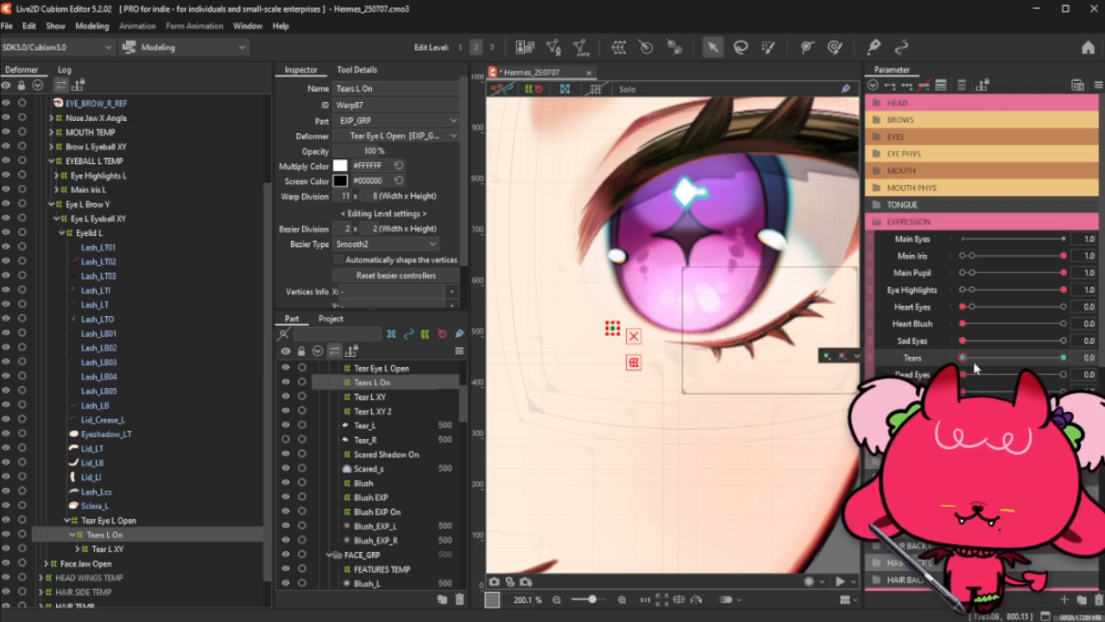
pyautogui.click(907, 86)
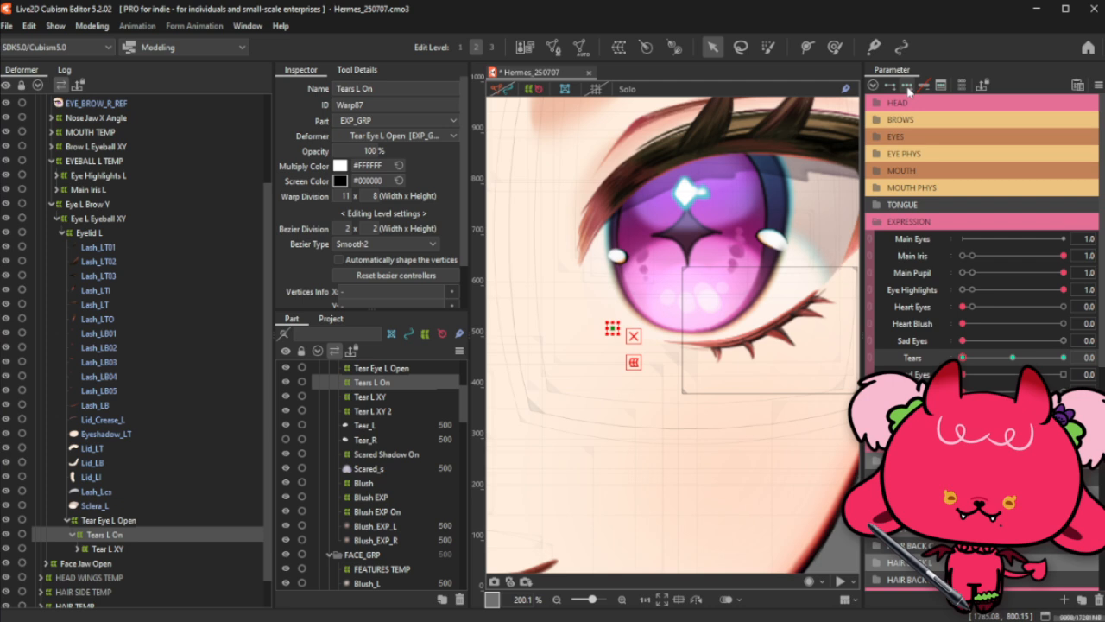
pyautogui.click(1013, 357)
pyautogui.moveTo(723, 299); pyautogui.dragTo(685, 336)
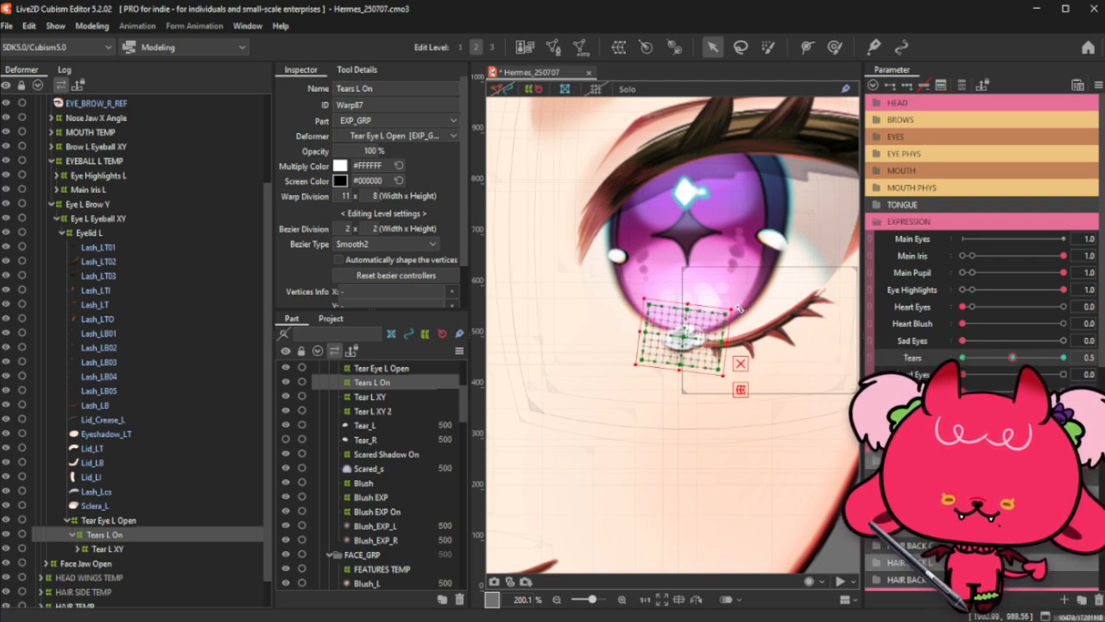
pyautogui.moveTo(738, 306); pyautogui.dragTo(740, 310)
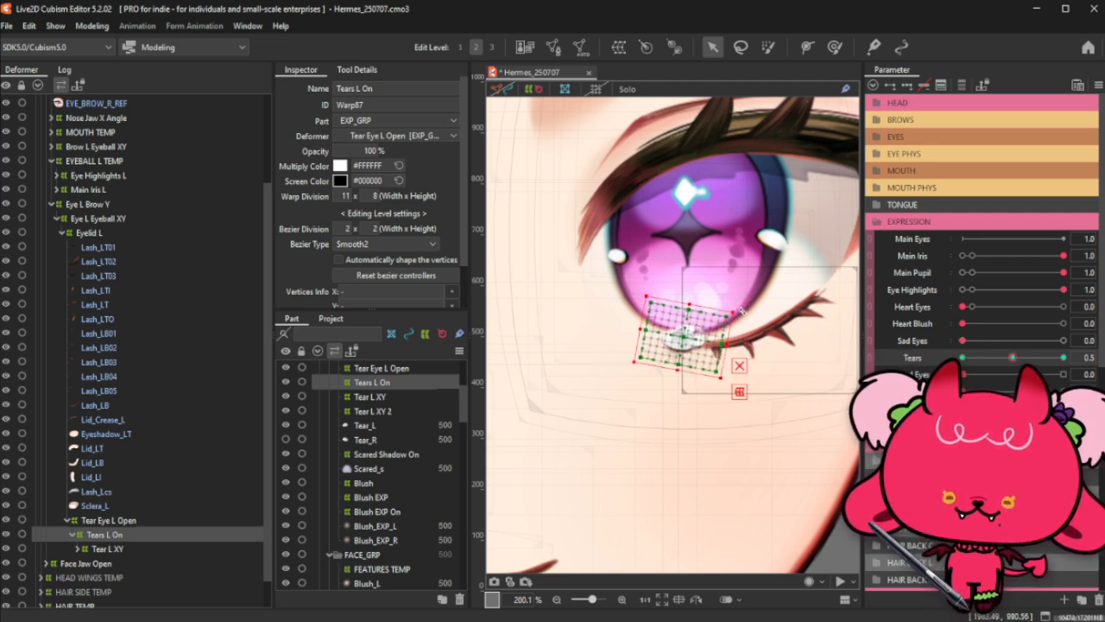
# Step: Check the tear around Tears 0.5, then enlarge the deformer there and tilt it along the lower eyelid
pyautogui.click(1051, 359)
pyautogui.click(1029, 360)
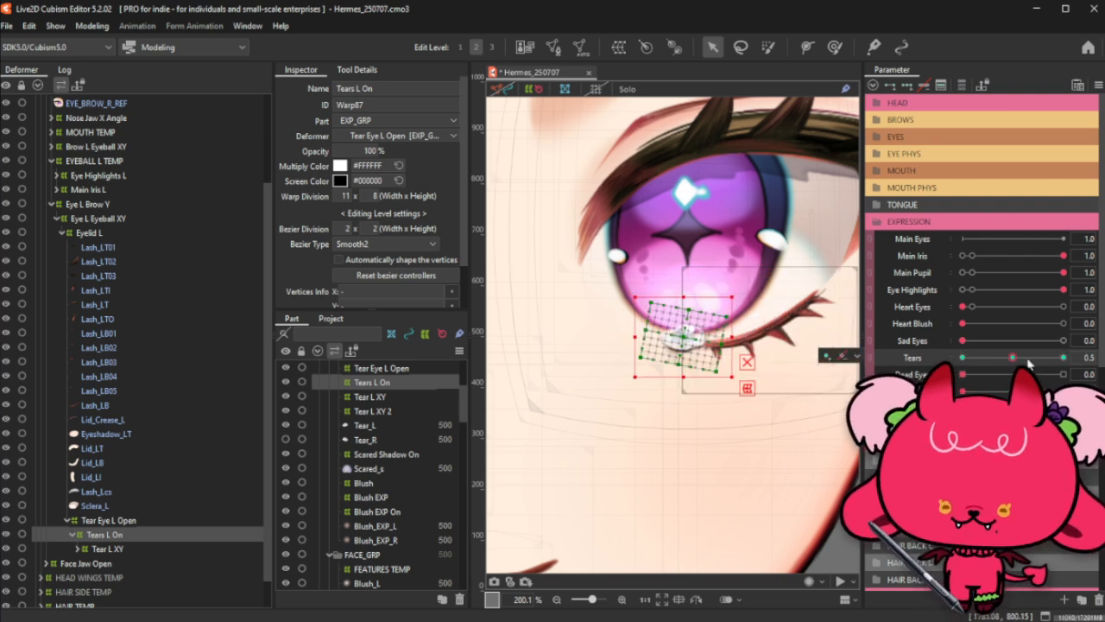
pyautogui.click(1037, 360)
pyautogui.click(1022, 360)
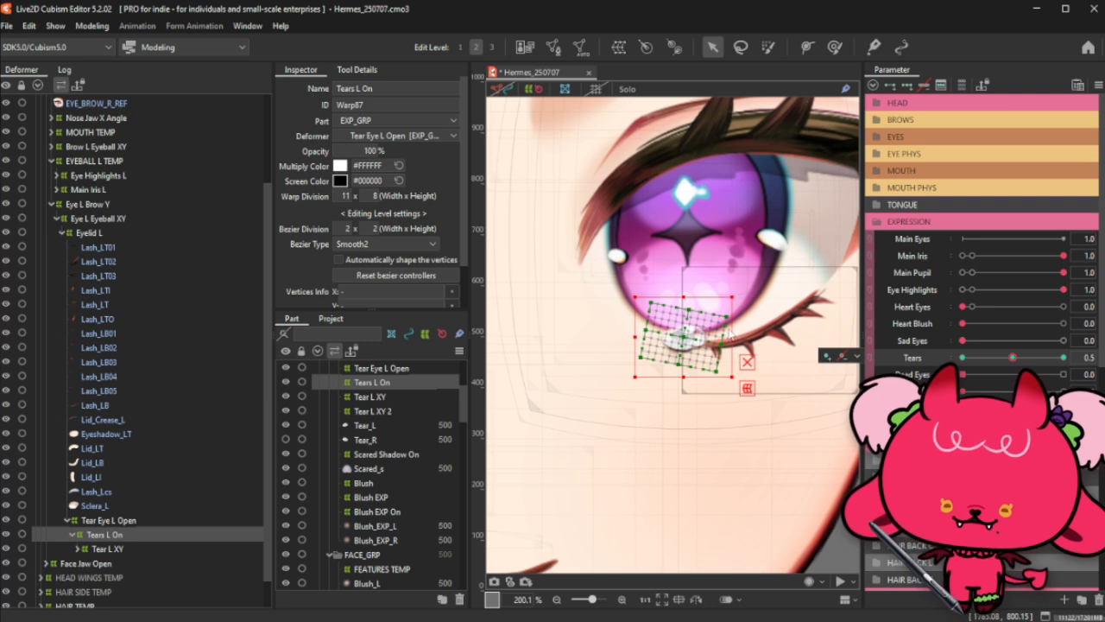
pyautogui.hotkey('ctrl', 'v')
pyautogui.moveTo(721, 337); pyautogui.dragTo(693, 338)
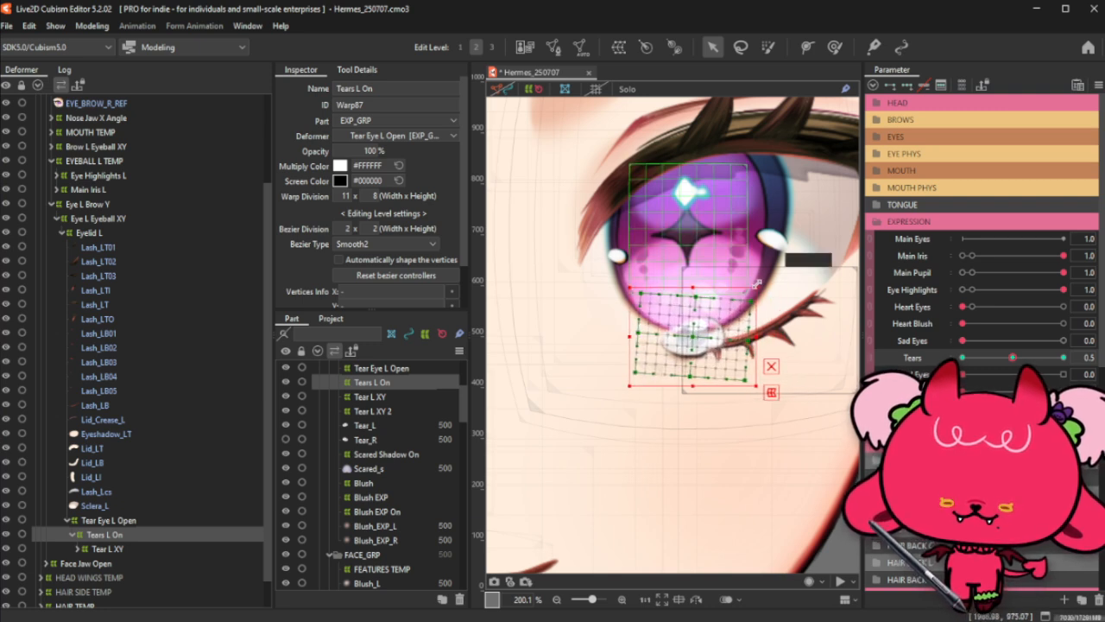
pyautogui.moveTo(760, 282); pyautogui.dragTo(754, 299)
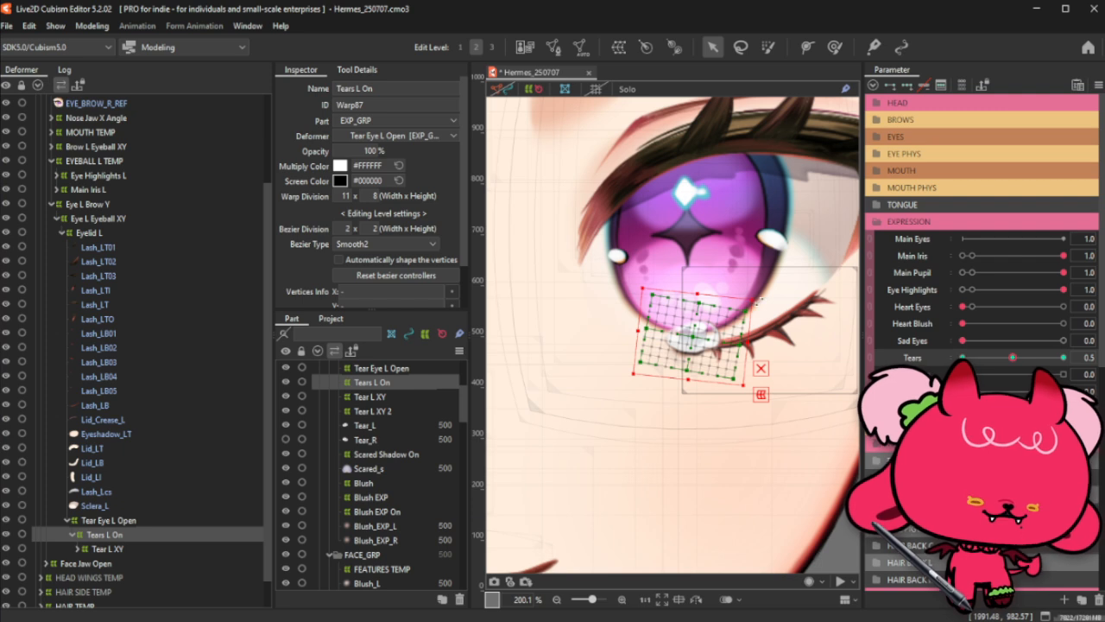
# Step: Reorder the hierarchy so Tears L On is the parent of Tear Eye L Open under Eyelid L, and enlarge its grid around the tear
pyautogui.click(1063, 357)
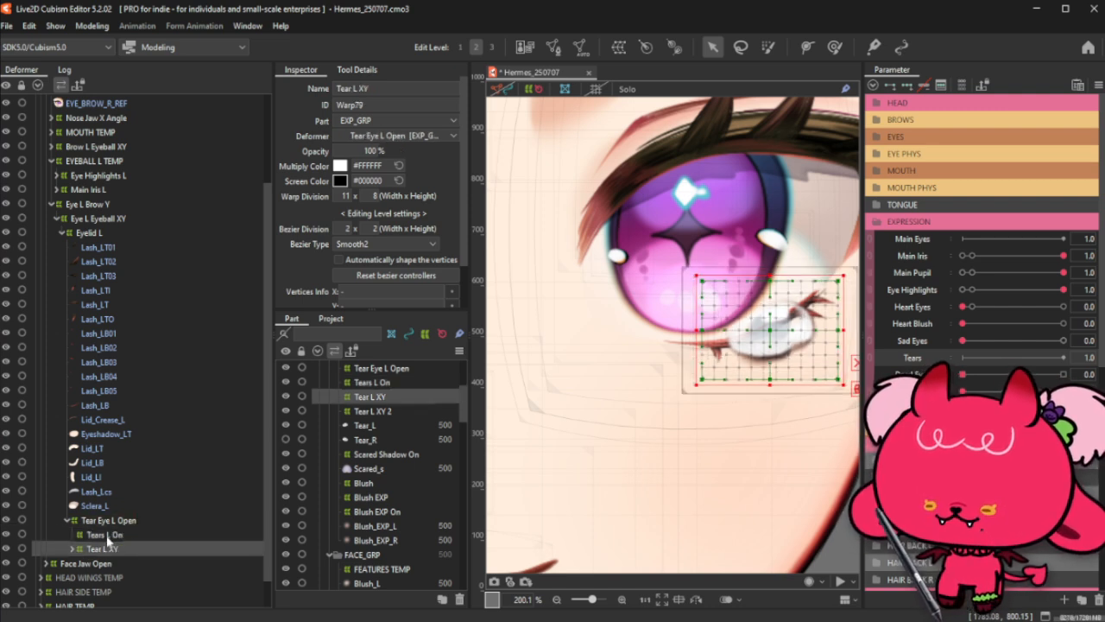
pyautogui.moveTo(118, 539)
pyautogui.mouseDown()
pyautogui.moveTo(123, 520)
pyautogui.moveTo(106, 553)
pyautogui.mouseUp()
pyautogui.click(72, 524)
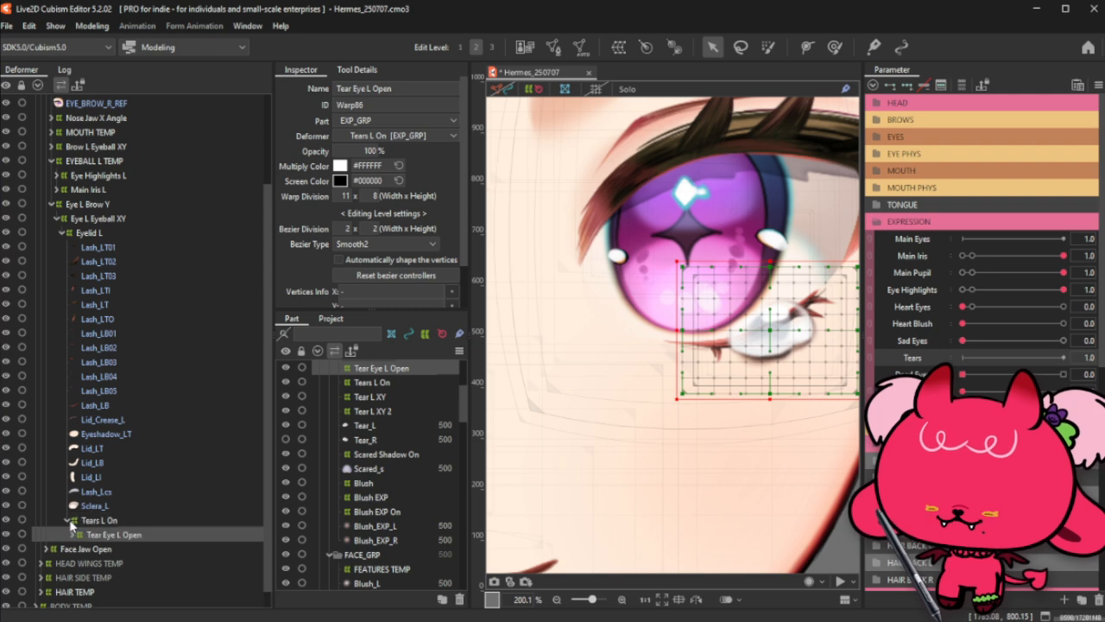
pyautogui.click(90, 521)
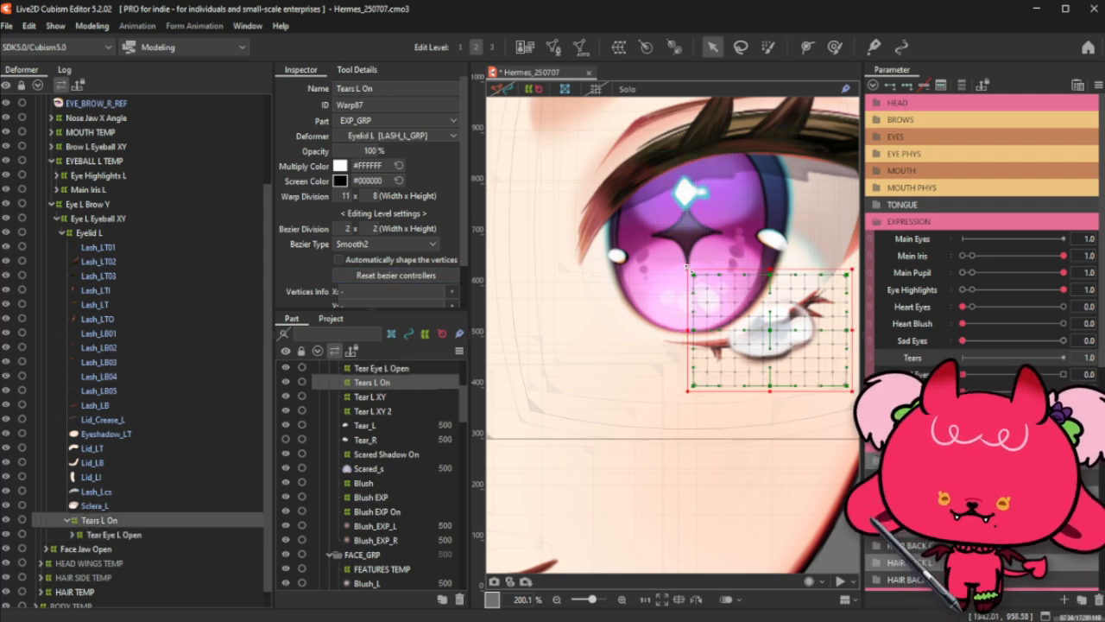
pyautogui.moveTo(690, 275); pyautogui.dragTo(657, 247)
pyautogui.scroll(-1, 658, 247)
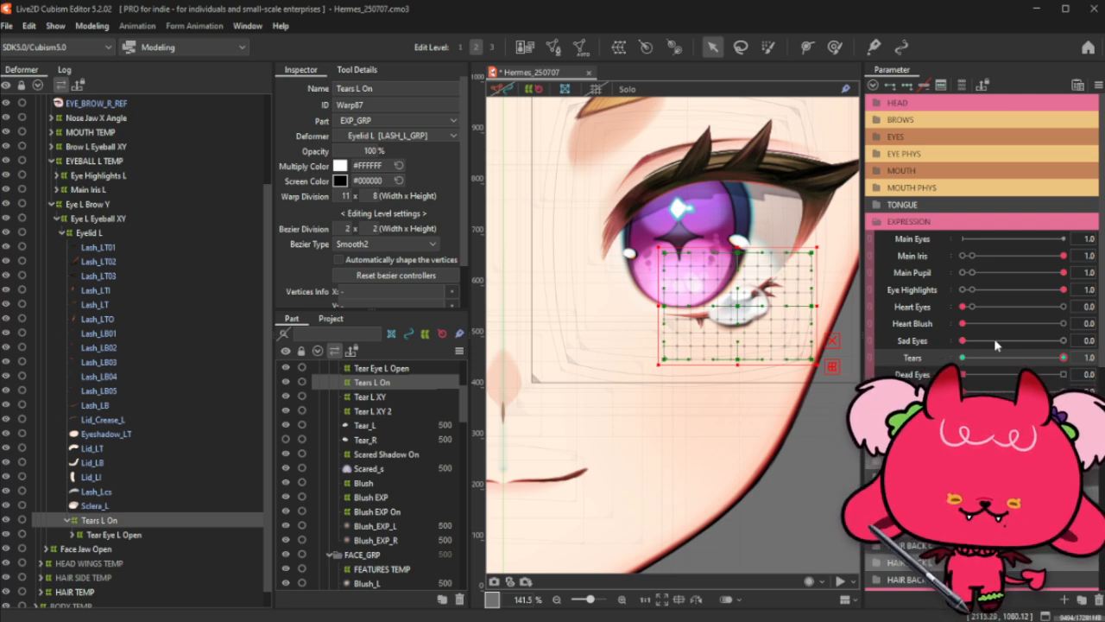
# Step: At Tears 0.0, tilt the Tears L On deformer, move it to the eye's inner corner and shrink it to a tiny point
pyautogui.moveTo(1033, 362); pyautogui.dragTo(963, 357)
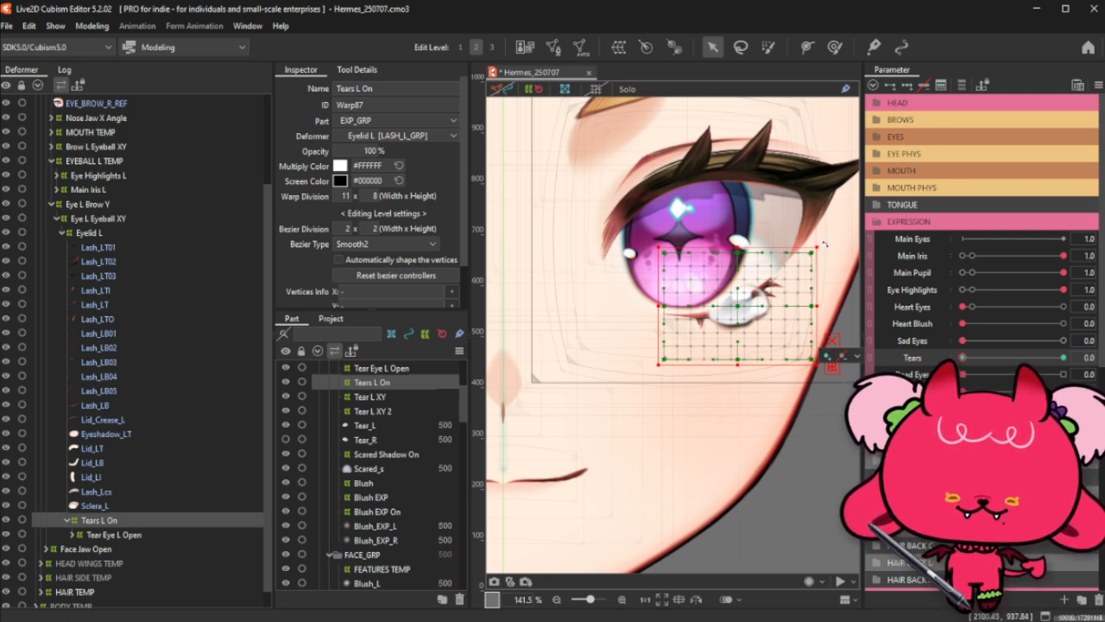
pyautogui.moveTo(824, 244); pyautogui.dragTo(832, 257)
pyautogui.moveTo(733, 304); pyautogui.dragTo(620, 301)
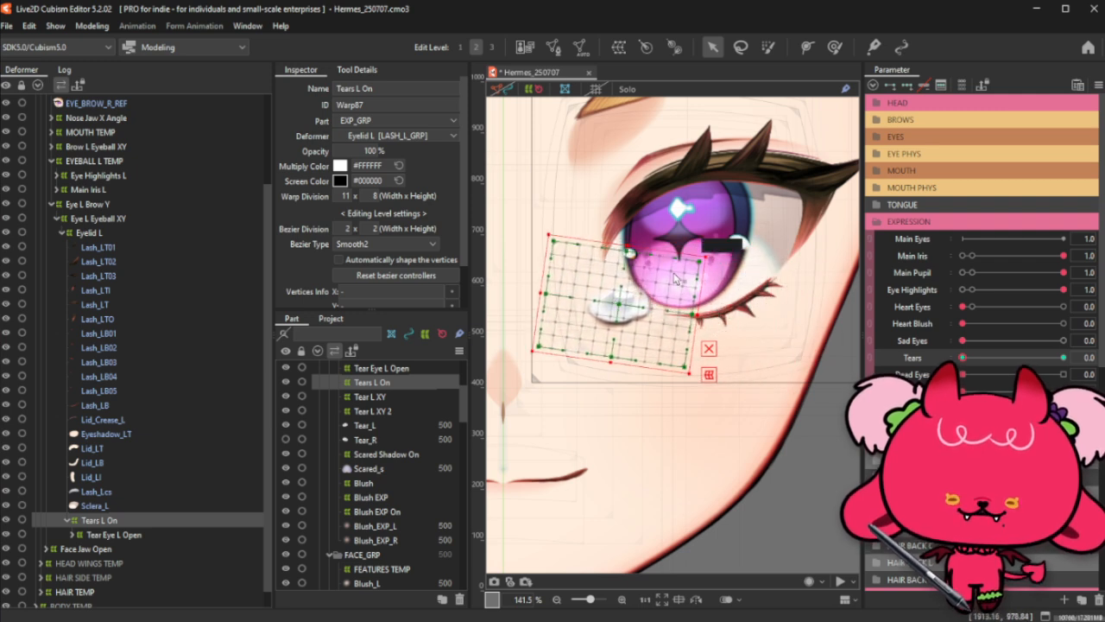
pyautogui.moveTo(705, 253); pyautogui.dragTo(636, 294)
pyautogui.scroll(5, 595, 307)
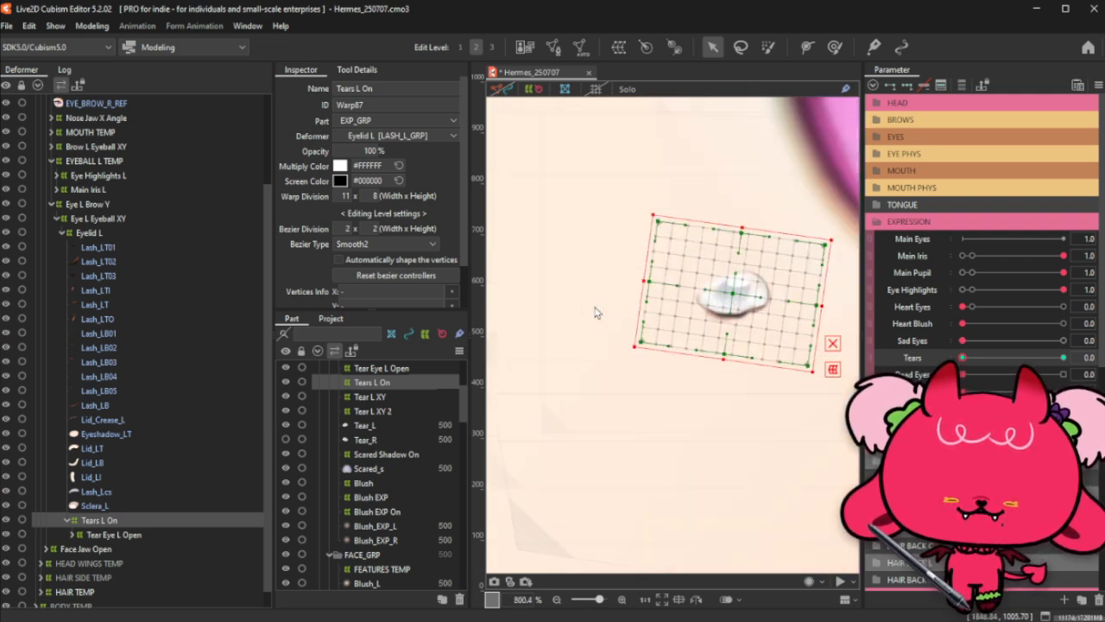
pyautogui.moveTo(835, 237); pyautogui.dragTo(744, 293)
pyautogui.scroll(-6, 743, 294)
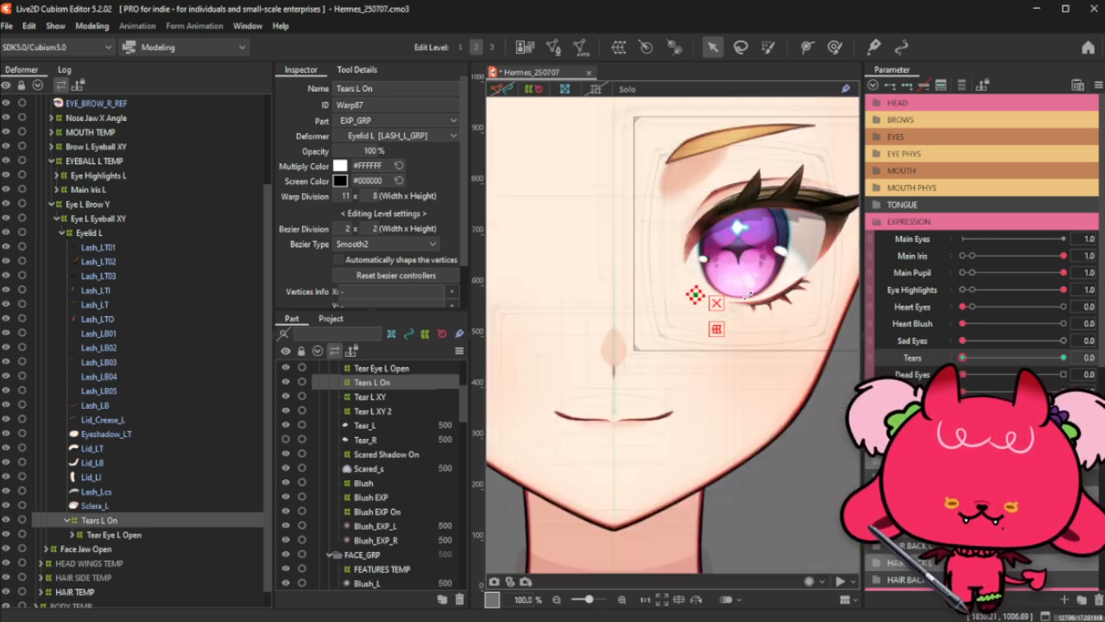
# Step: Key Tears at 0.5 and tilt and shift the Tears L On deformer so the tear follows the inner lower eyelid
pyautogui.moveTo(974, 358); pyautogui.dragTo(1008, 358)
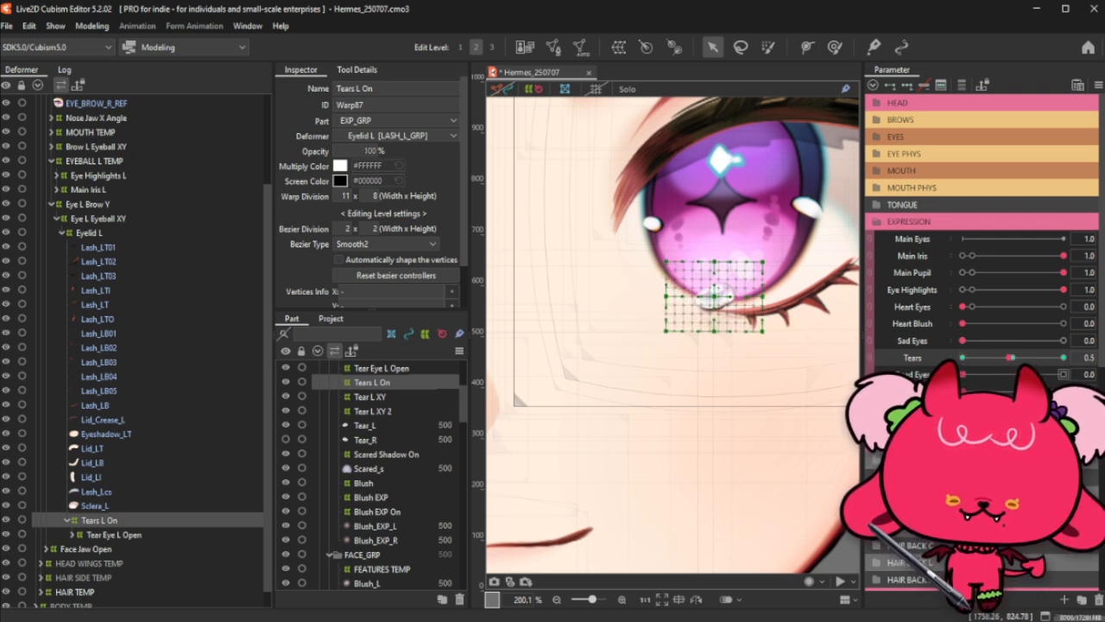
pyautogui.hotkey('ctrl', 'a')
pyautogui.moveTo(788, 249); pyautogui.dragTo(795, 258)
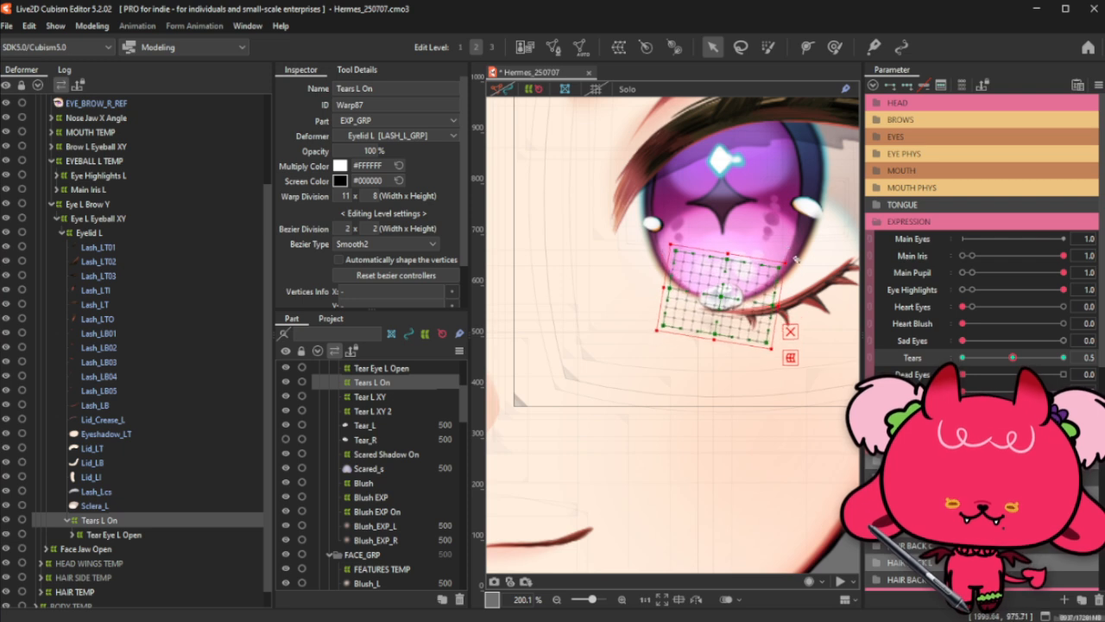
pyautogui.moveTo(729, 290); pyautogui.dragTo(716, 304)
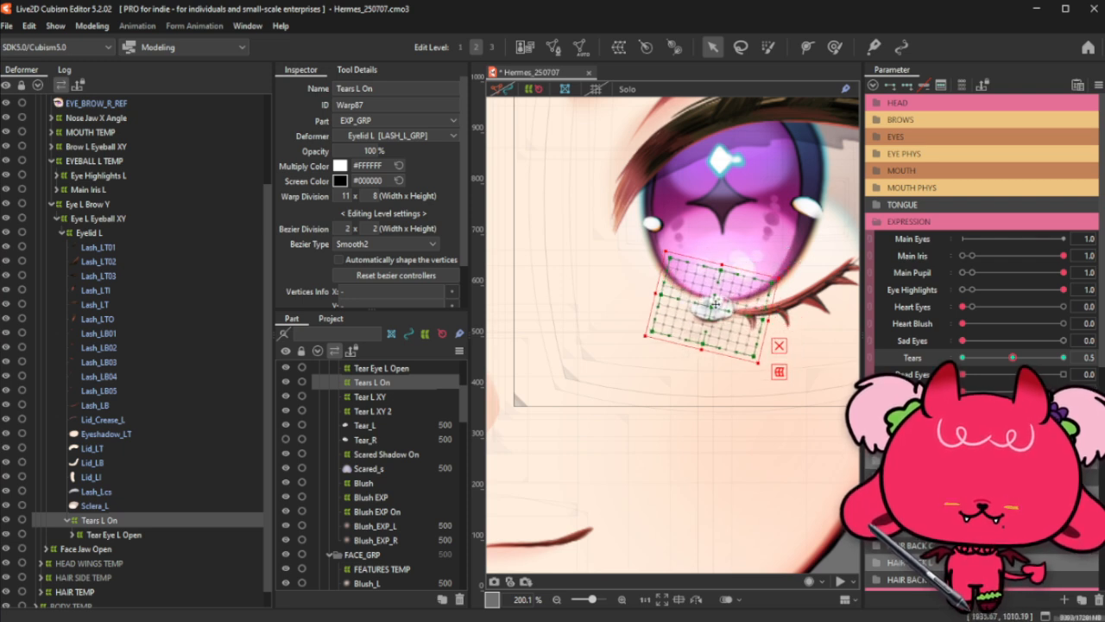
pyautogui.hotkey('ctrl', 't')
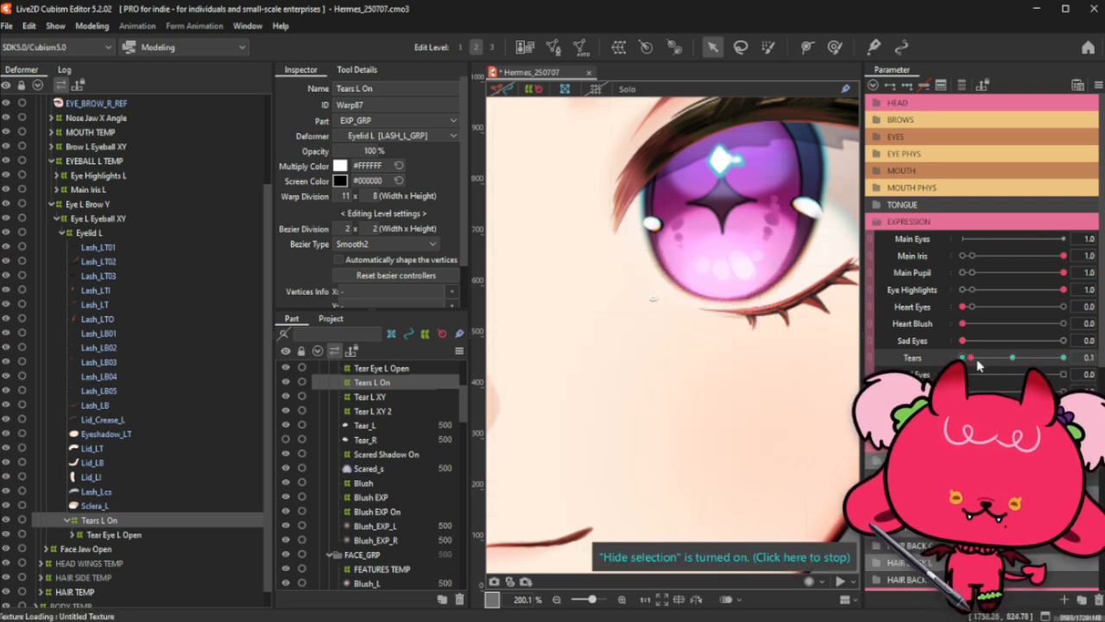
# Step: Check how the left tear grows by moving Tears between its keys and up to 1.0
pyautogui.moveTo(978, 365); pyautogui.dragTo(1012, 357)
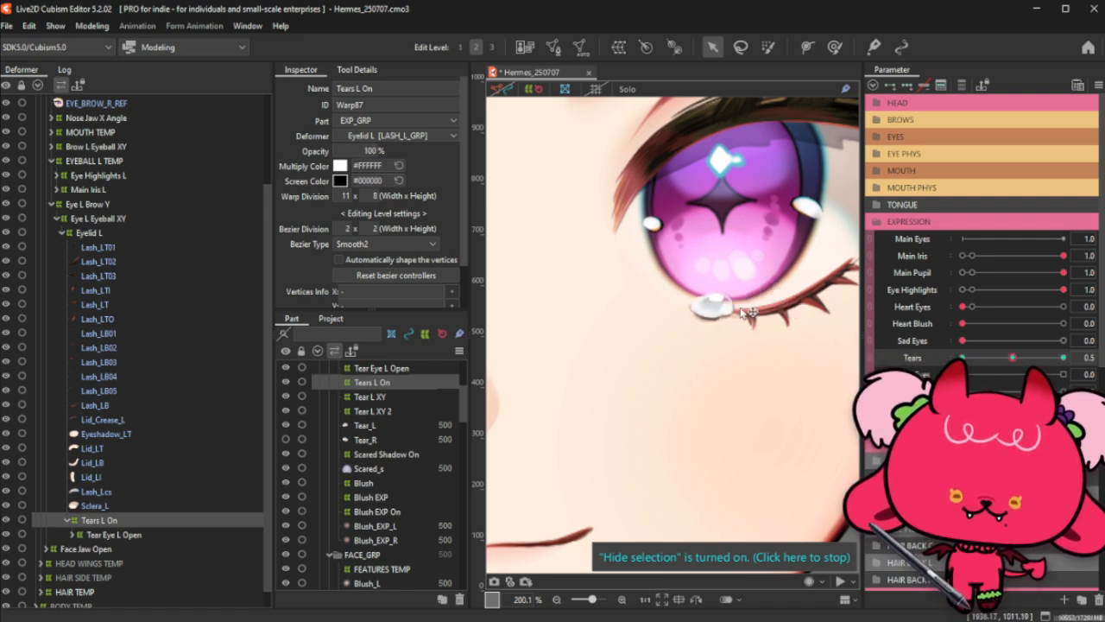
pyautogui.moveTo(1036, 358); pyautogui.dragTo(1088, 354)
pyautogui.scroll(-3, 725, 346)
pyautogui.click(991, 357)
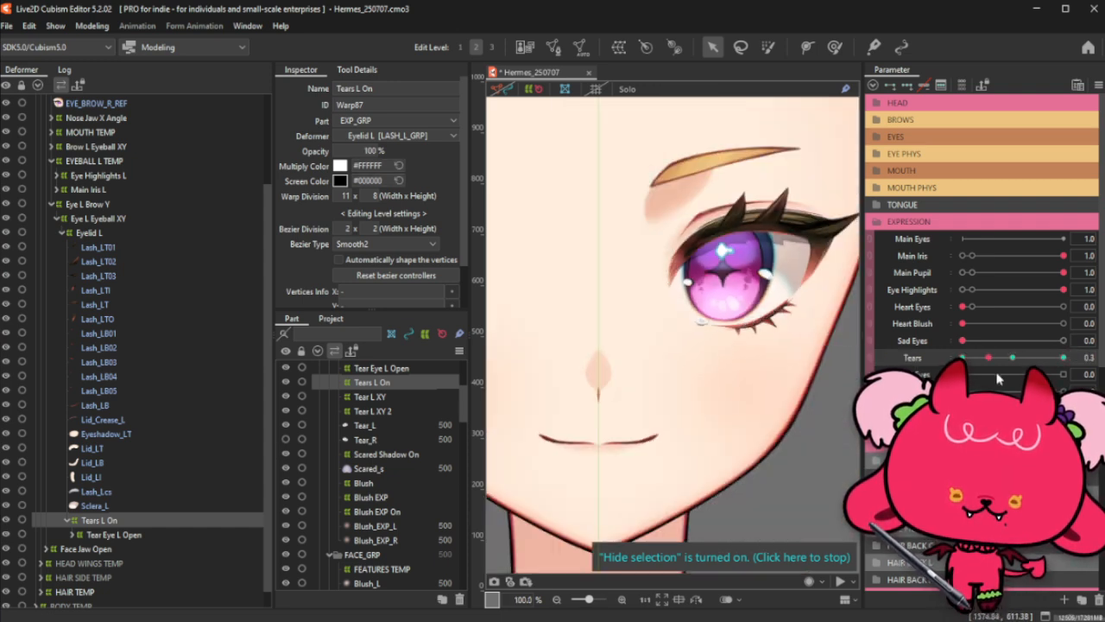
# Step: Apply Ellipse Interpolation with 1 point to the Tears keys of the Tears L On deformer
pyautogui.moveTo(997, 378); pyautogui.dragTo(1034, 369)
pyautogui.hotkey('ctrl', 'e')
pyautogui.click(444, 322)
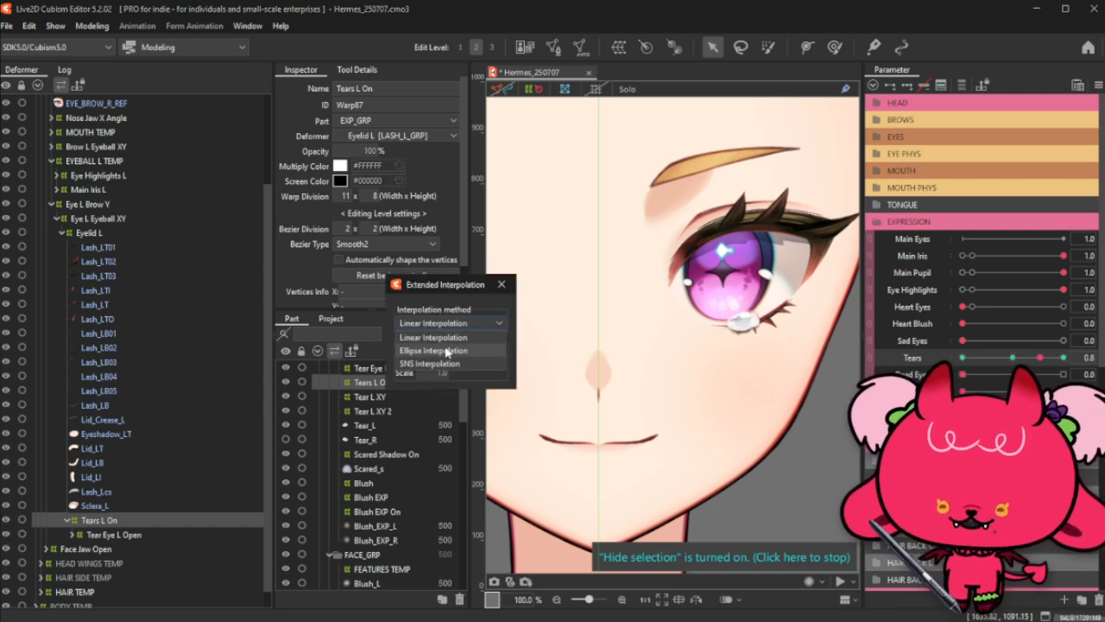
pyautogui.click(447, 349)
pyautogui.click(444, 355)
pyautogui.click(444, 372)
pyautogui.click(501, 284)
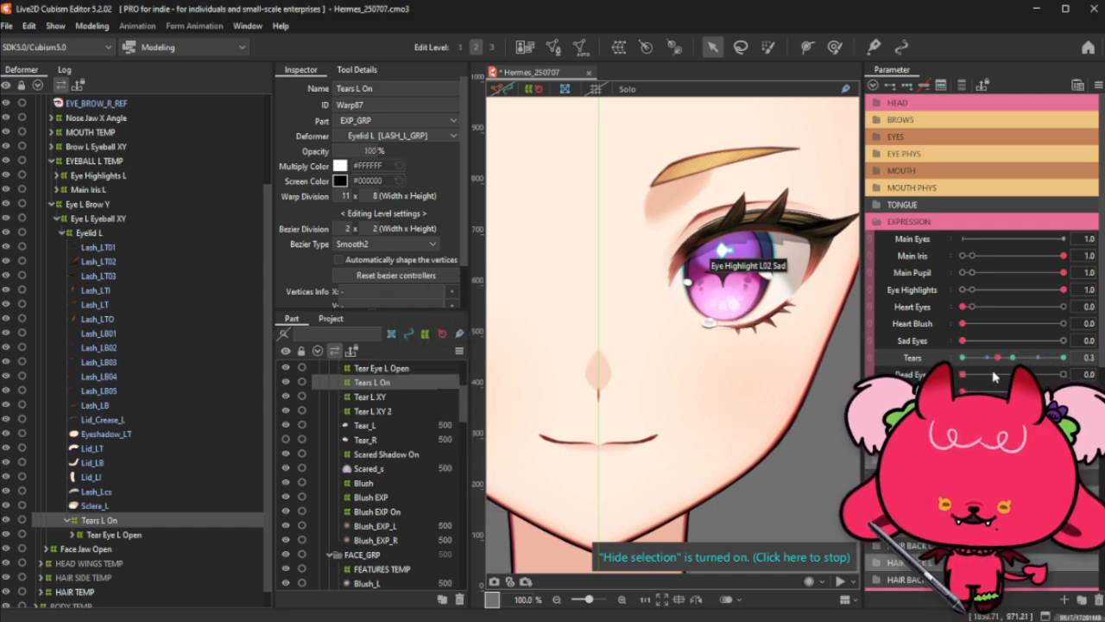
# Step: Check the tear's interpolated path across the Tears range and look at the available interpolation point counts
pyautogui.moveTo(993, 372); pyautogui.dragTo(978, 384)
pyautogui.moveTo(1040, 364); pyautogui.dragTo(1067, 361)
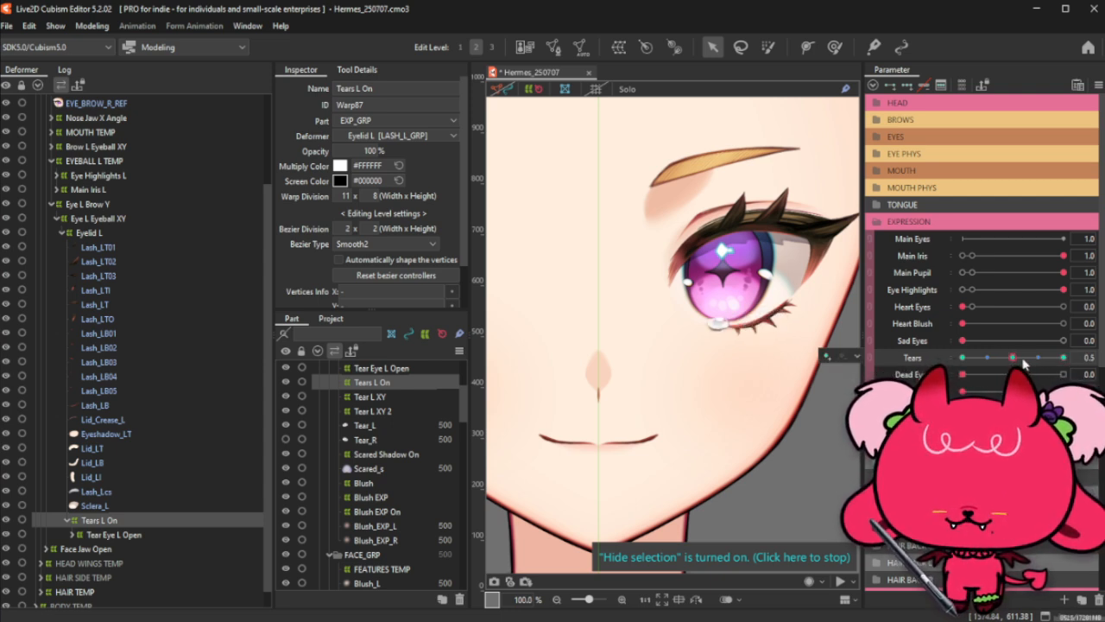
pyautogui.hotkey('ctrl', 'e')
pyautogui.click(456, 357)
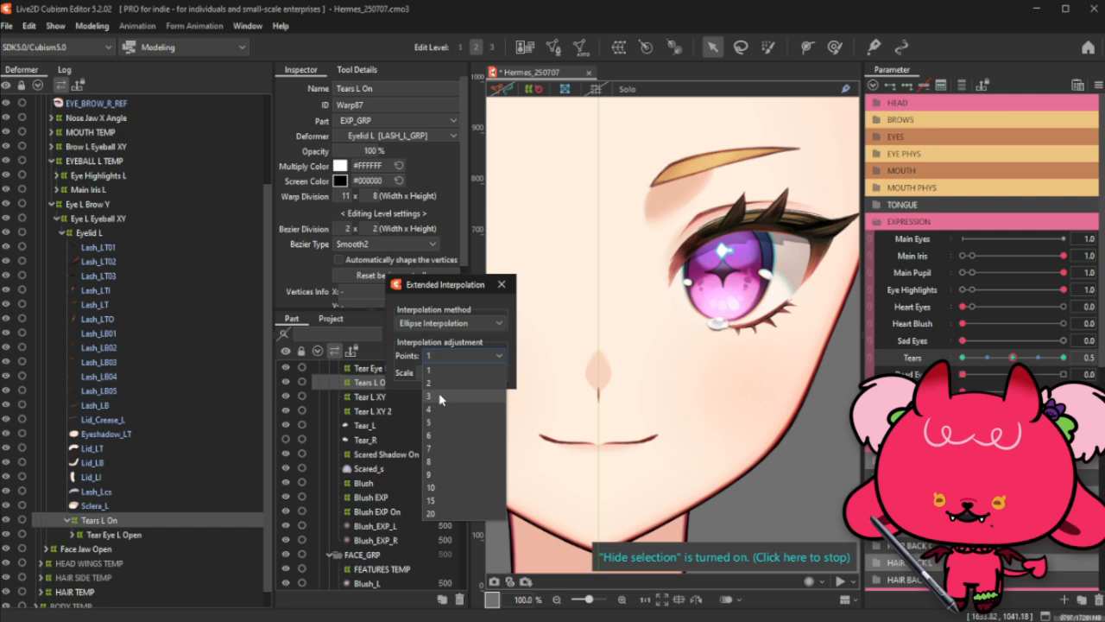
pyautogui.click(503, 285)
pyautogui.click(503, 285)
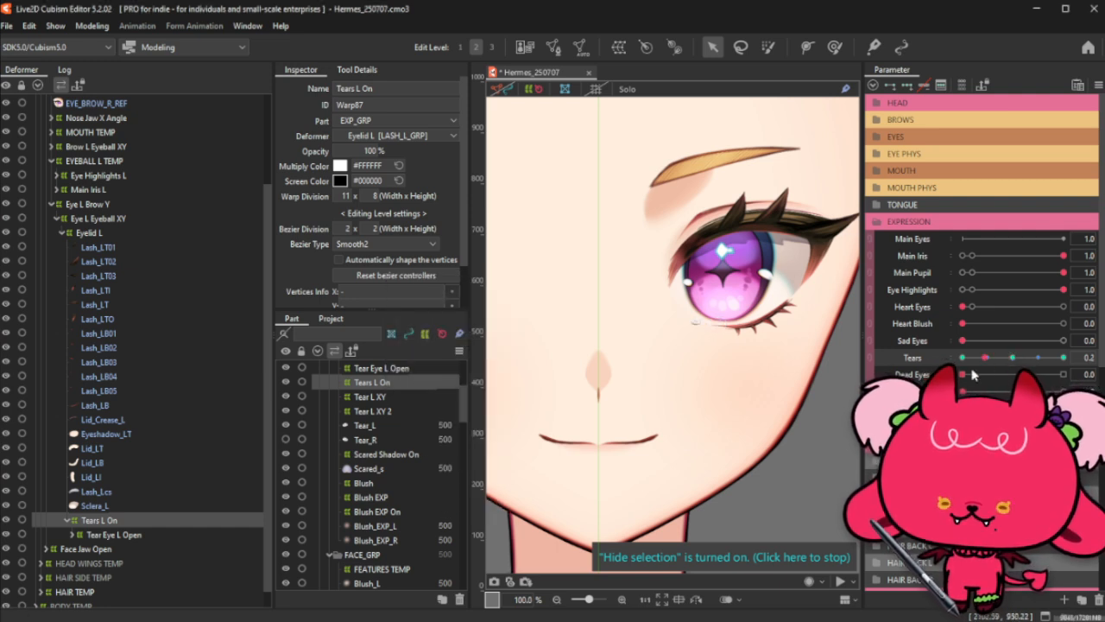
pyautogui.moveTo(1028, 361); pyautogui.dragTo(1070, 349)
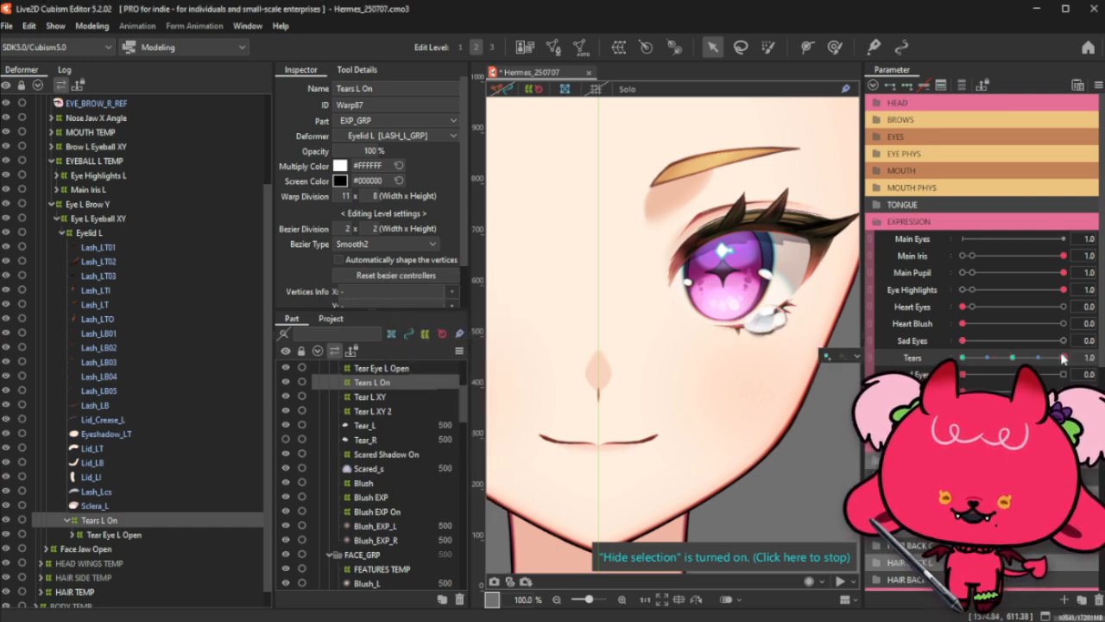
# Step: Add a Tears key at 0.1 for Tears L On and set the deformer's opacity to 0% at Tears 0.0
pyautogui.write('0.1')
pyautogui.press('Return')
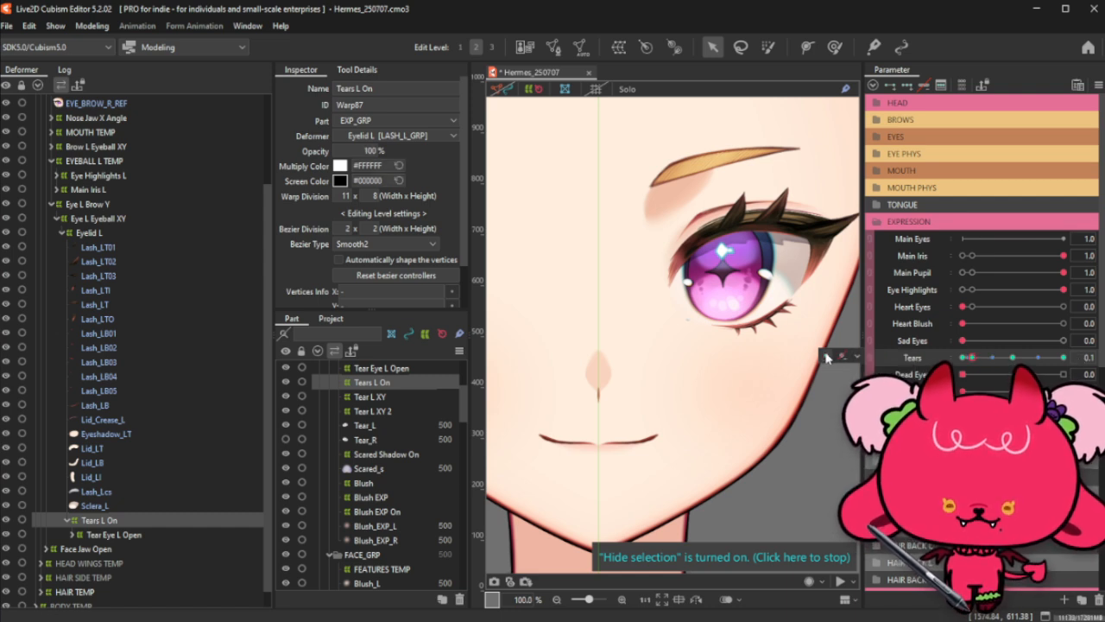
pyautogui.moveTo(962, 360); pyautogui.dragTo(970, 360)
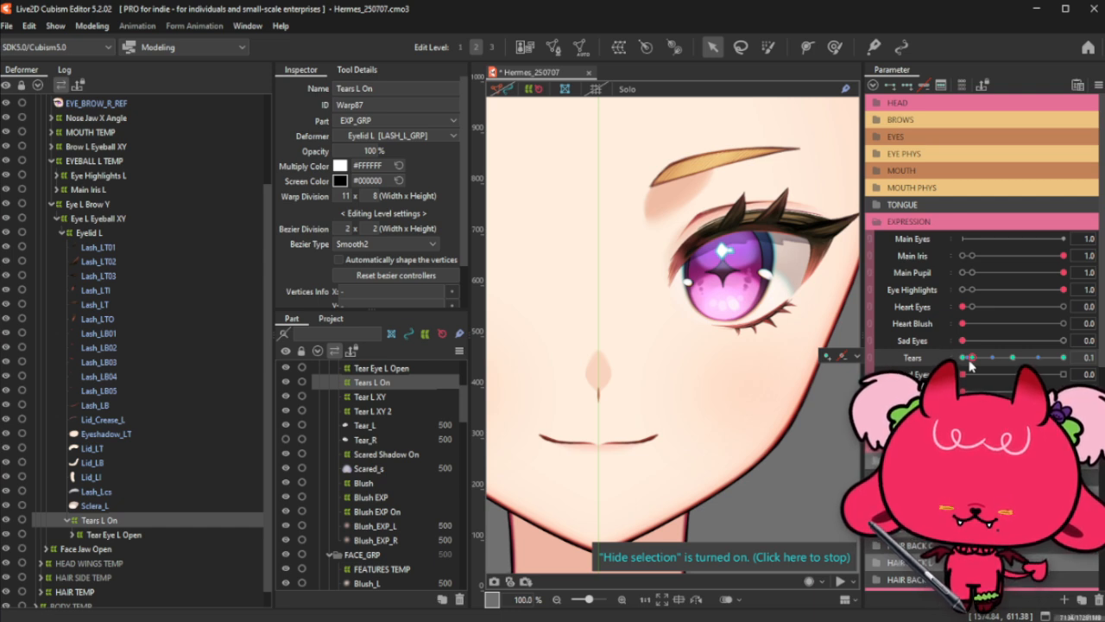
pyautogui.moveTo(970, 360); pyautogui.dragTo(961, 360)
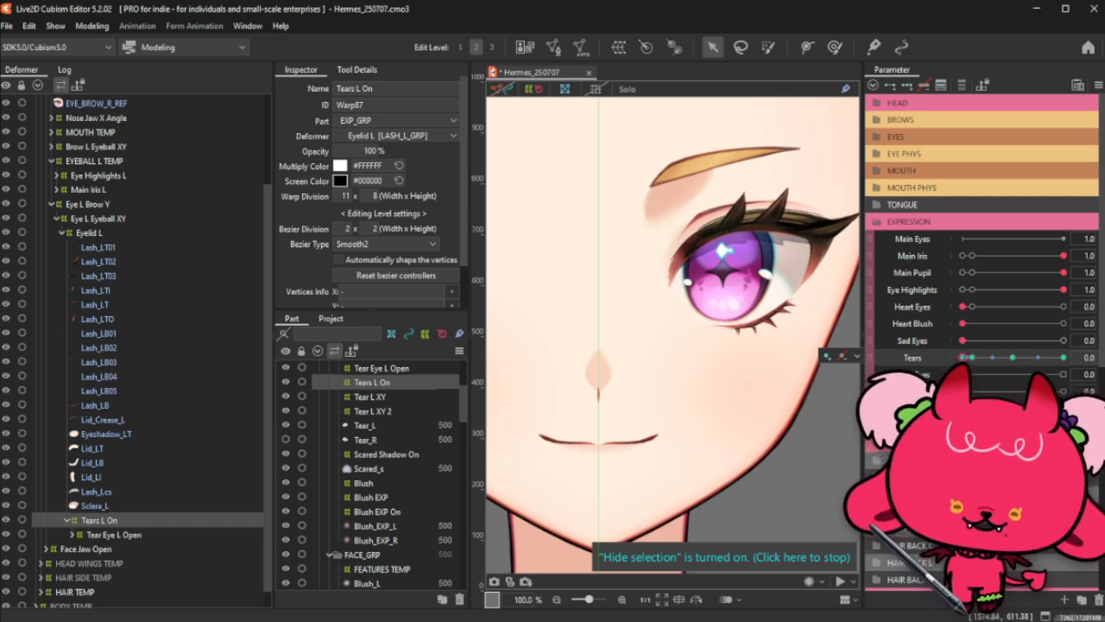
pyautogui.moveTo(367, 151); pyautogui.dragTo(278, 151)
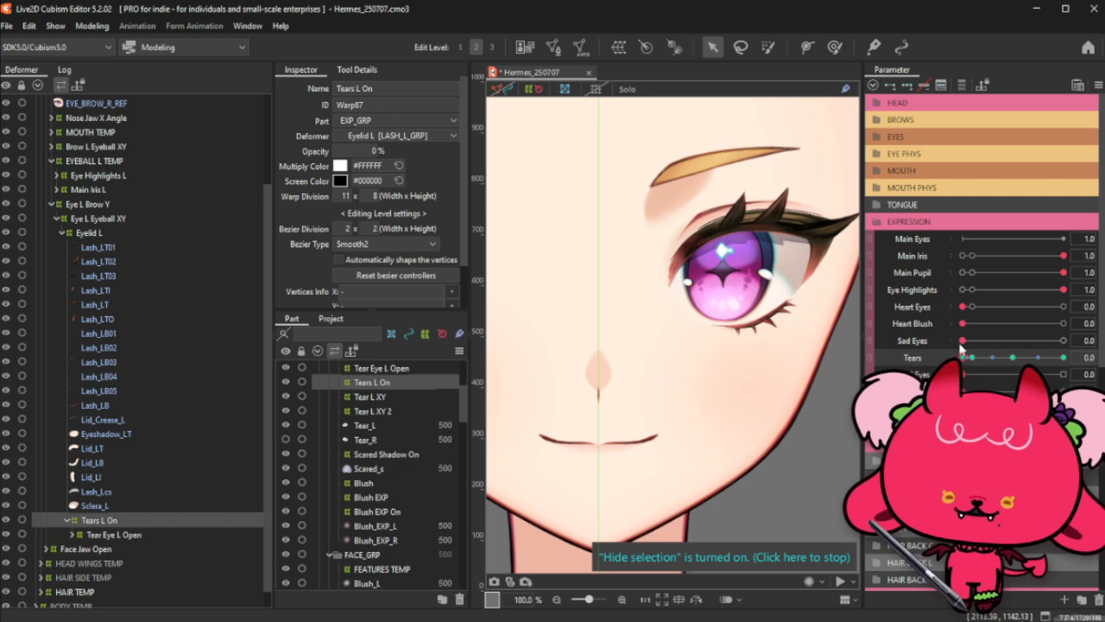
pyautogui.moveTo(962, 356)
pyautogui.mouseDown()
pyautogui.moveTo(1085, 336)
pyautogui.moveTo(961, 356)
pyautogui.mouseUp()
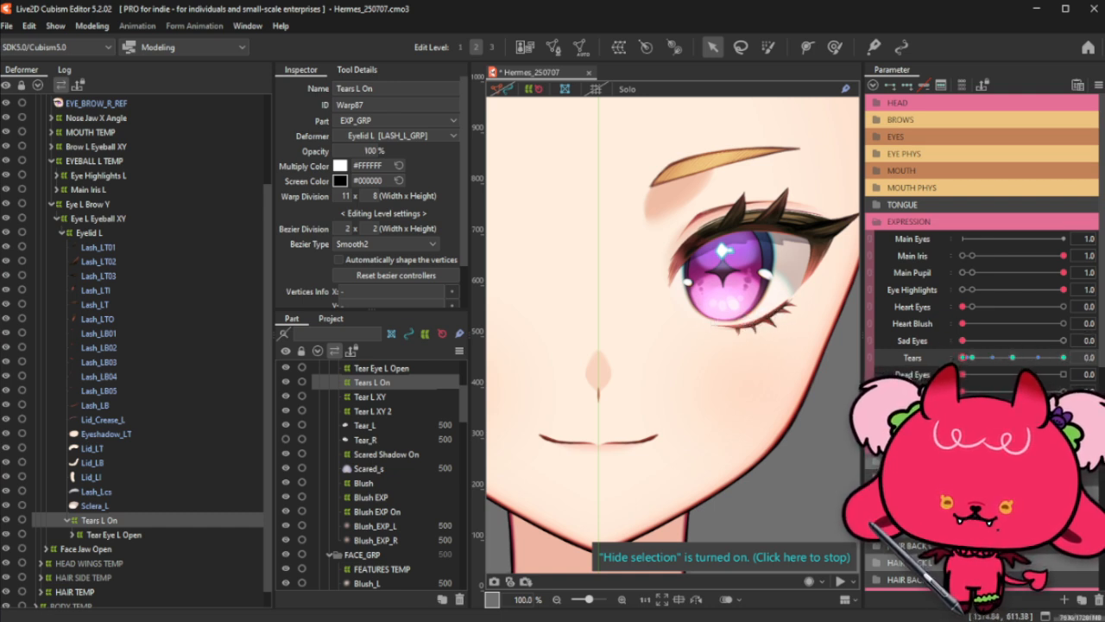
pyautogui.moveTo(1029, 357); pyautogui.dragTo(1062, 357)
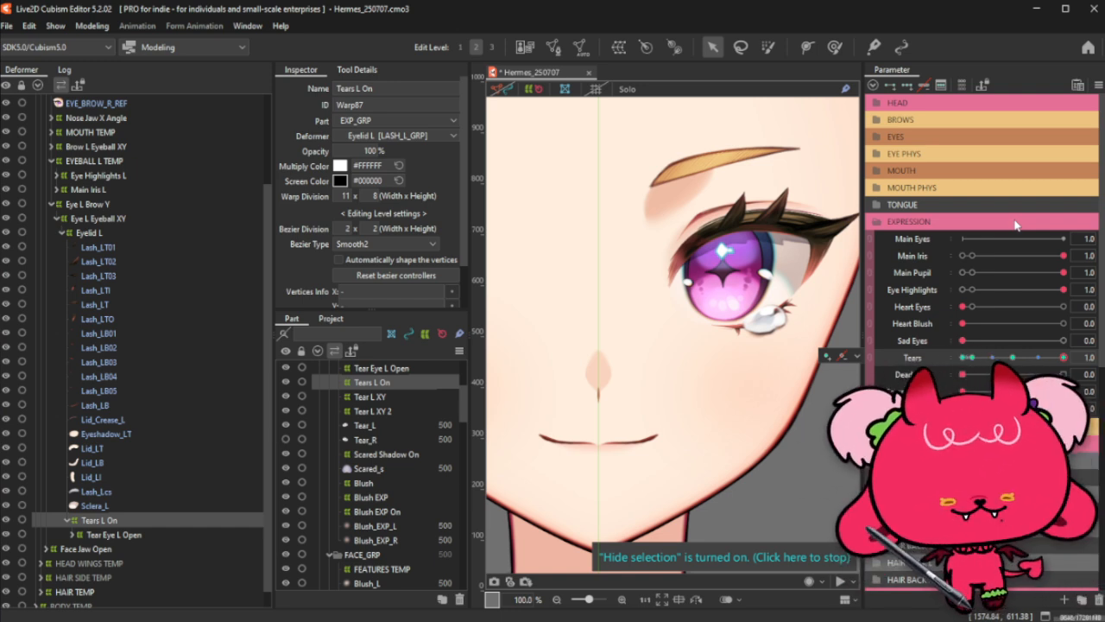
# Step: Delete the Main Eyes parameter from the EXPRESSION group and collapse the group
pyautogui.scroll(-3, 688, 337)
pyautogui.scroll(2, 688, 336)
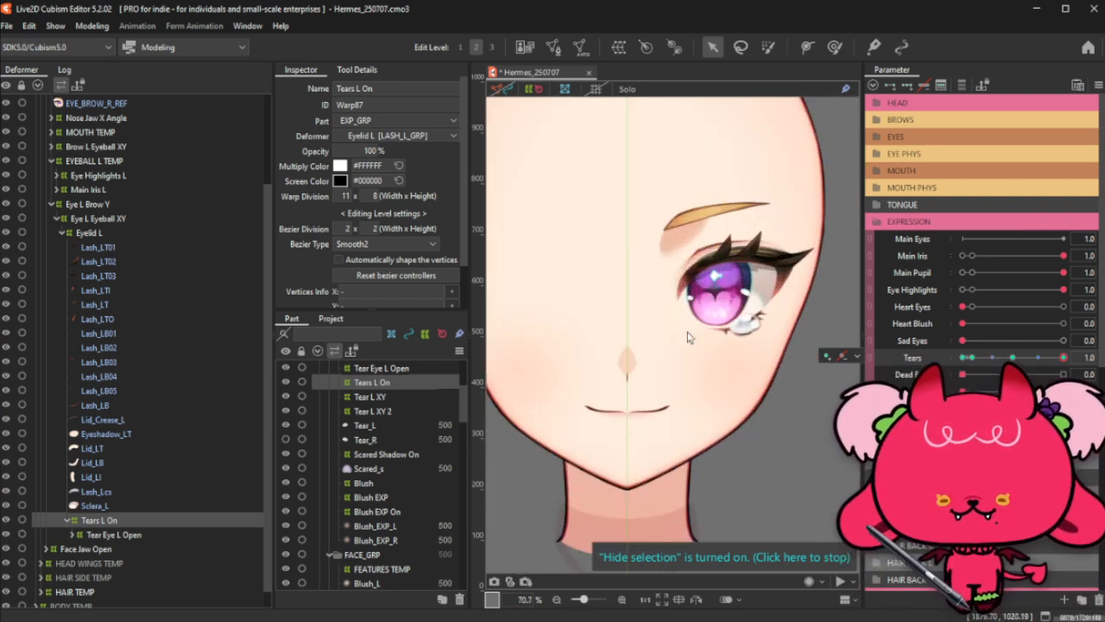
pyautogui.scroll(-1, 689, 337)
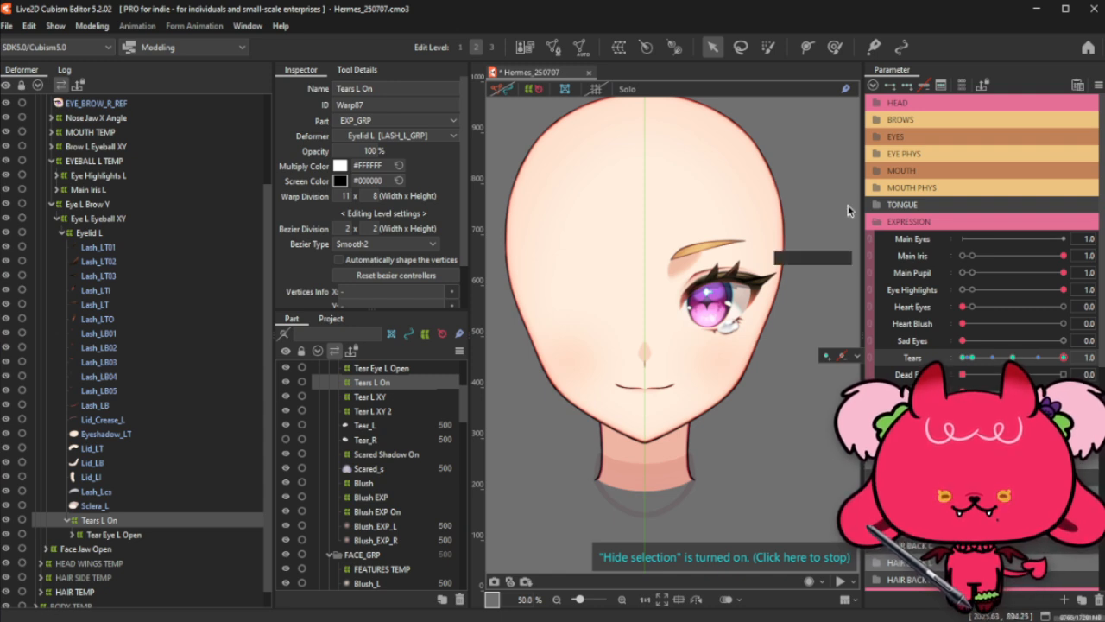
pyautogui.click(1097, 600)
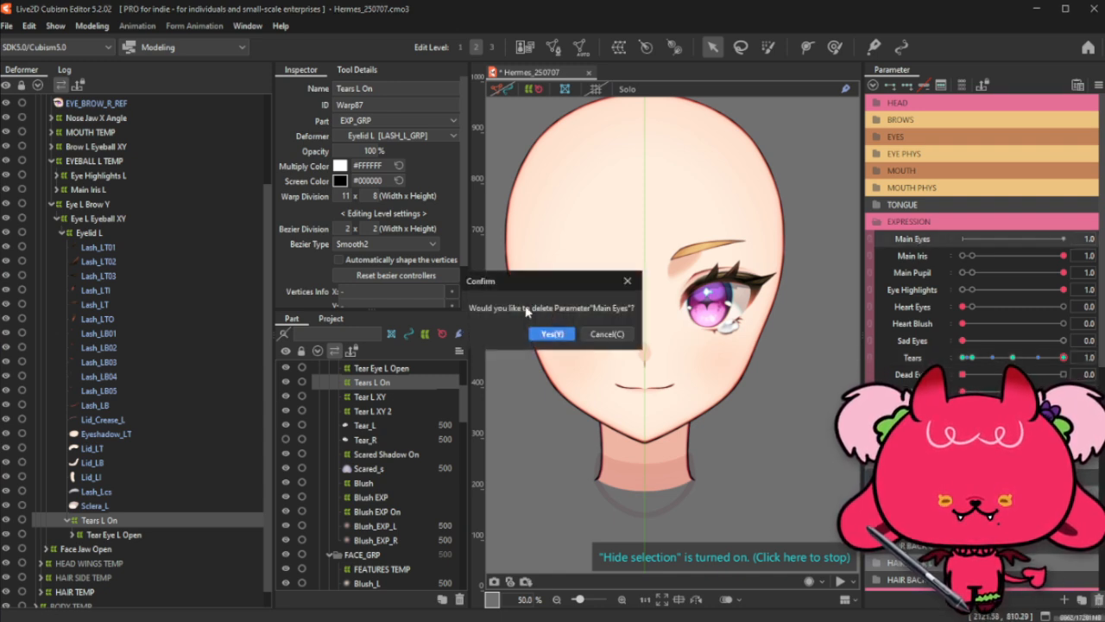
pyautogui.click(531, 332)
pyautogui.click(1006, 223)
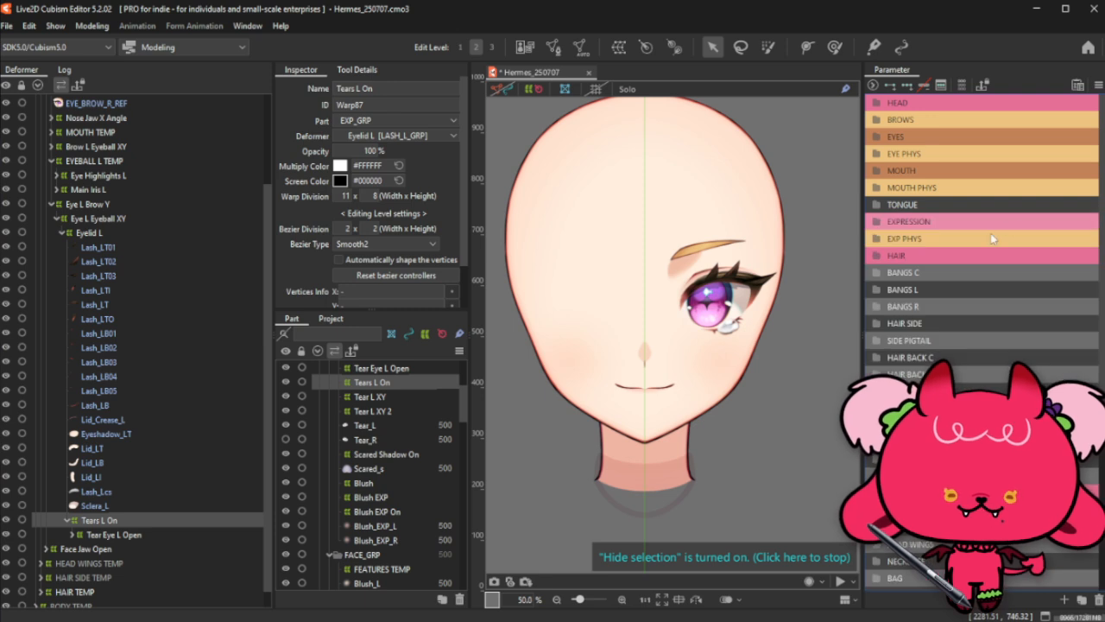
# Step: Rename the duplicate of Tear L X2 in the EXP PHYS group to Tear R X2 and set its ID to ParamTearRX2
pyautogui.click(992, 238)
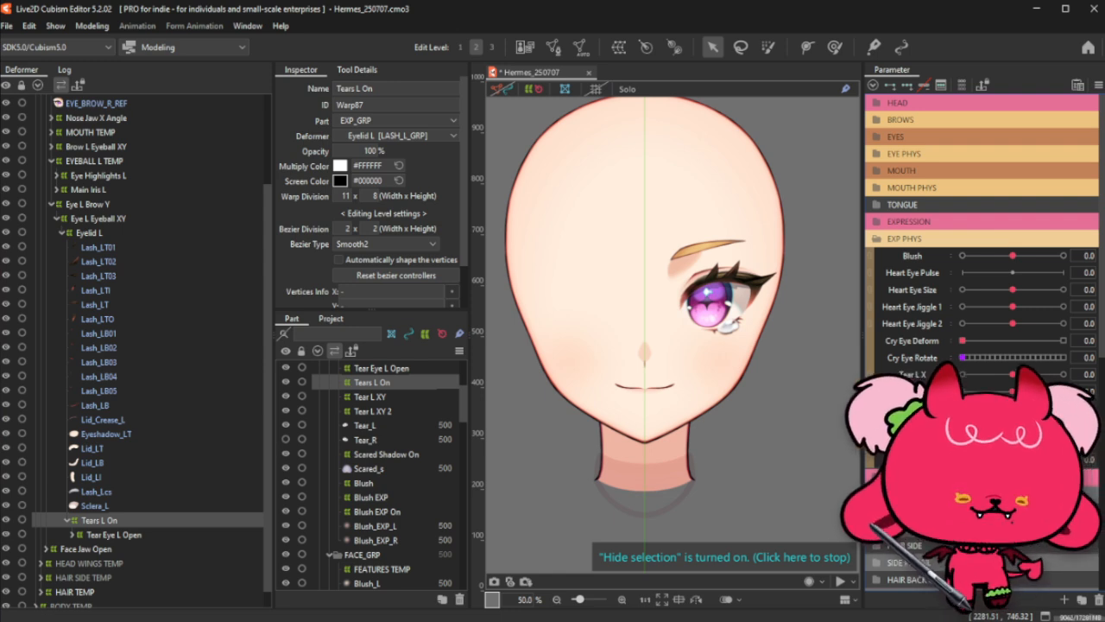
pyautogui.scroll(-1, 984, 242)
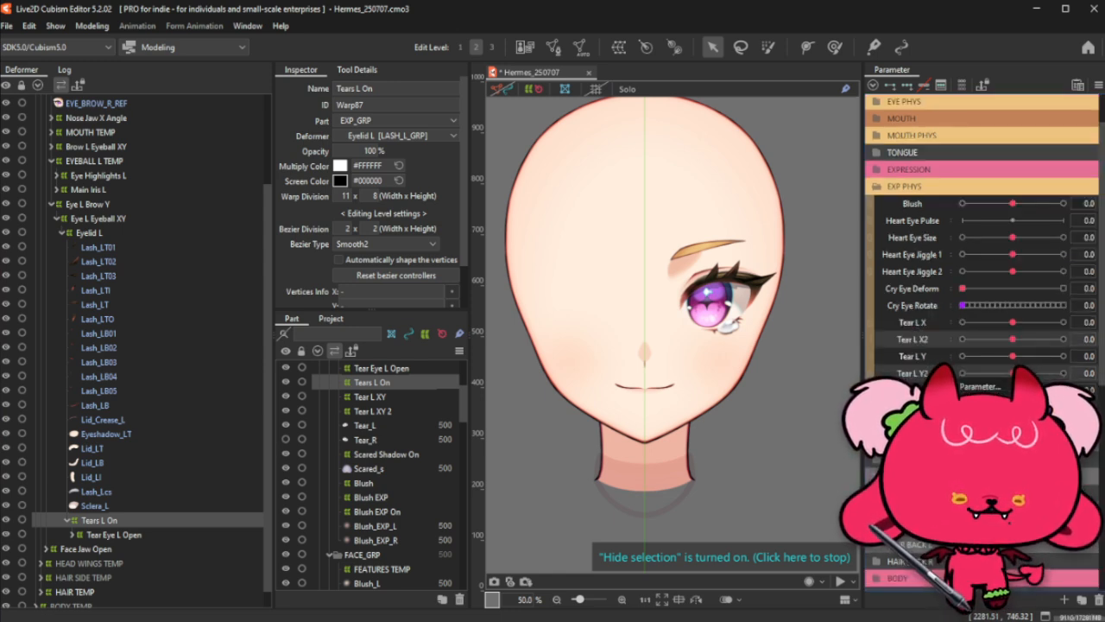
pyautogui.moveTo(920, 356); pyautogui.dragTo(908, 363)
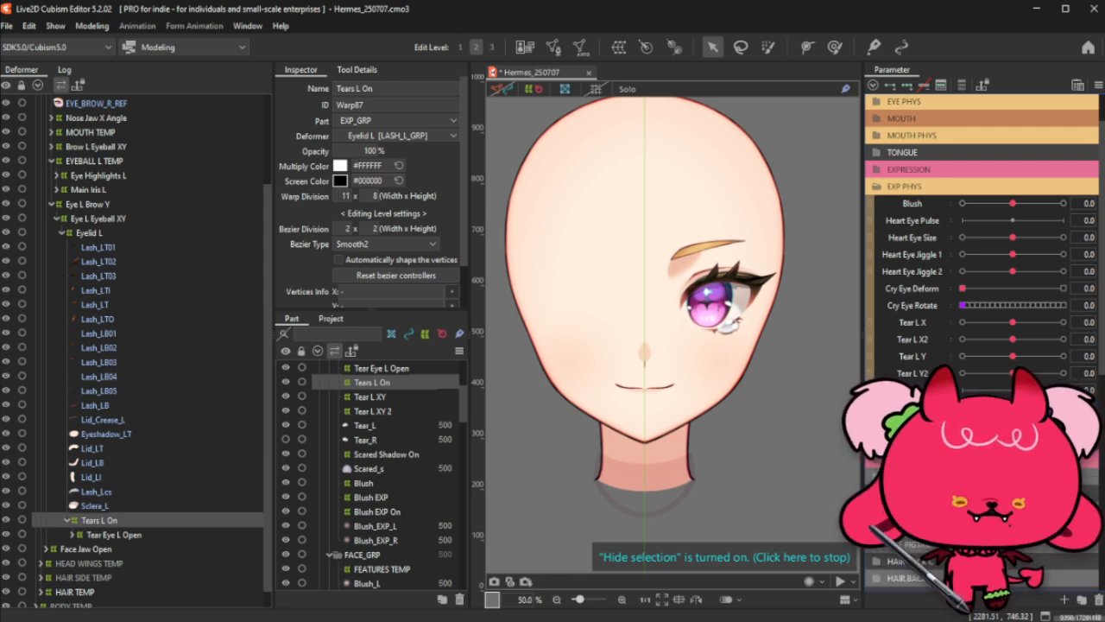
pyautogui.doubleClick(913, 339)
pyautogui.click(518, 242)
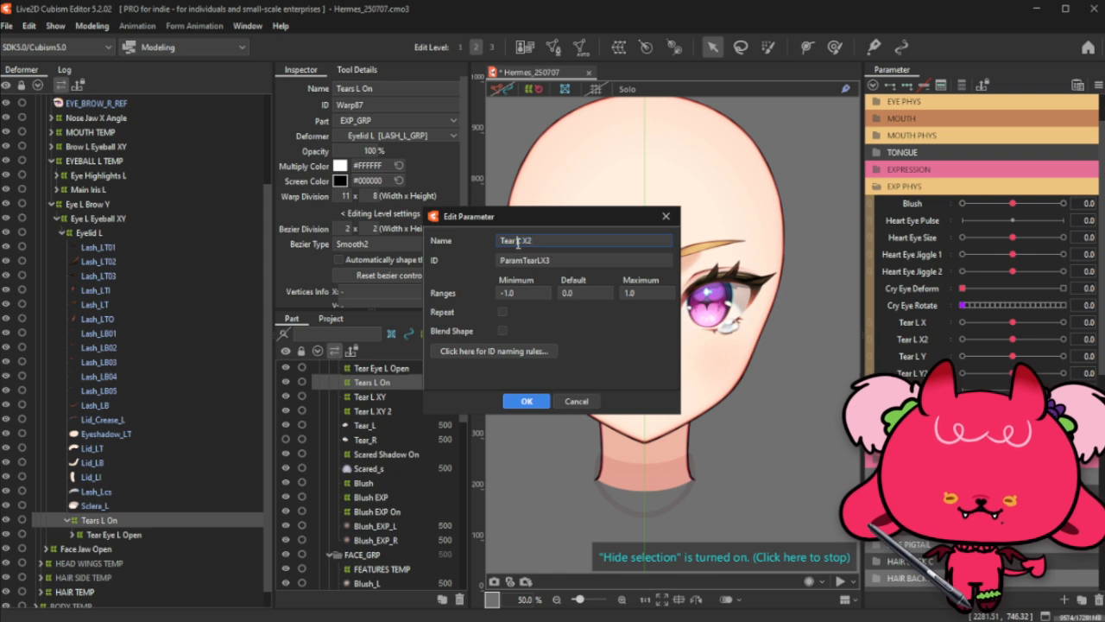
pyautogui.press('BackSpace')
pyautogui.write('R')
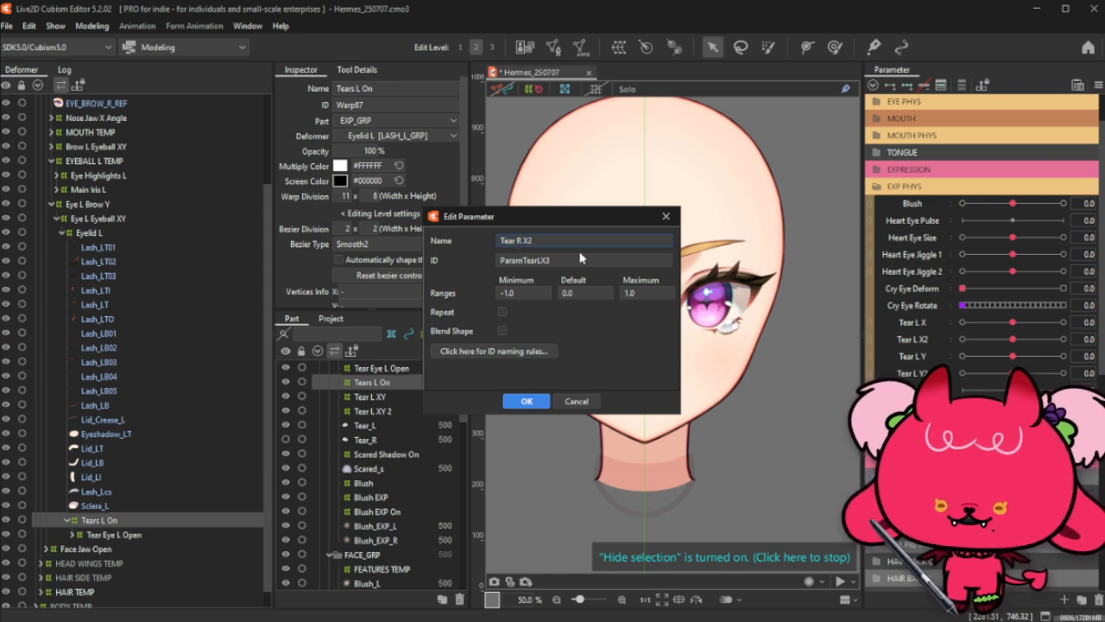
pyautogui.doubleClick(593, 259)
pyautogui.click(593, 258)
pyautogui.press('BackSpace')
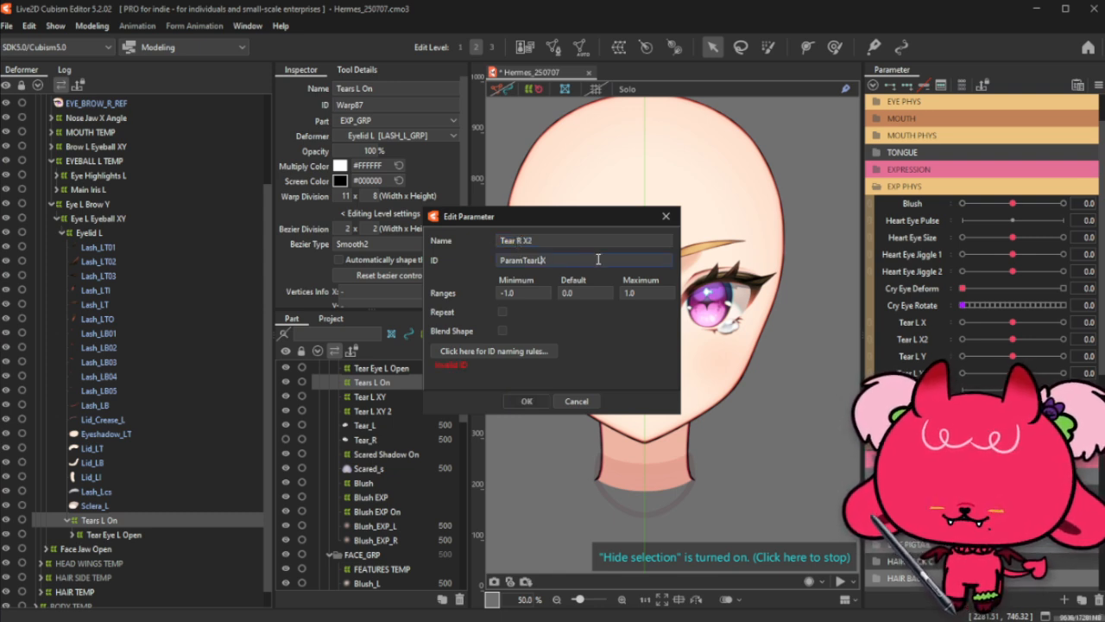
pyautogui.press('Left')
pyautogui.press('BackSpace')
pyautogui.write('R')
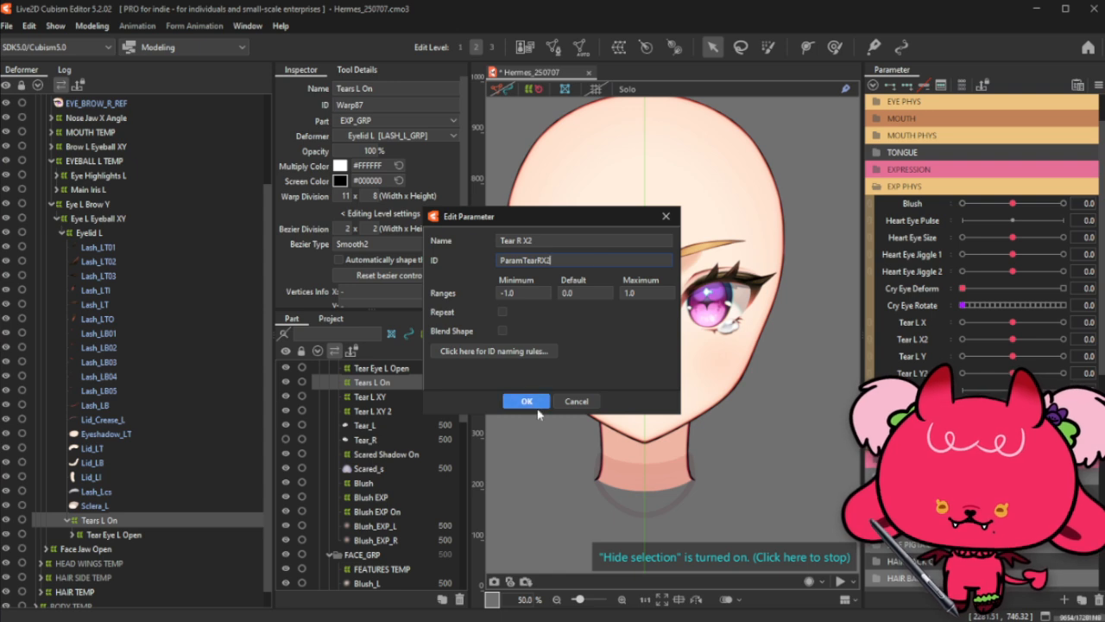
pyautogui.click(525, 401)
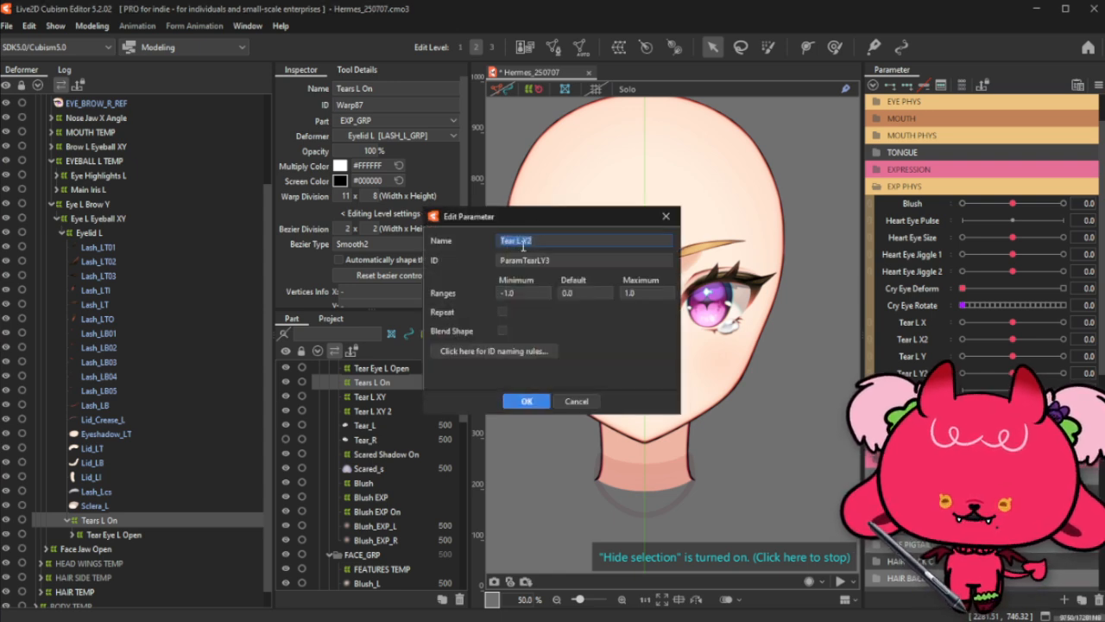
# Step: Rename the duplicate of Tear L Y2 to Tear R Y2 and set its ID to ParamTearRY2
pyautogui.click(523, 242)
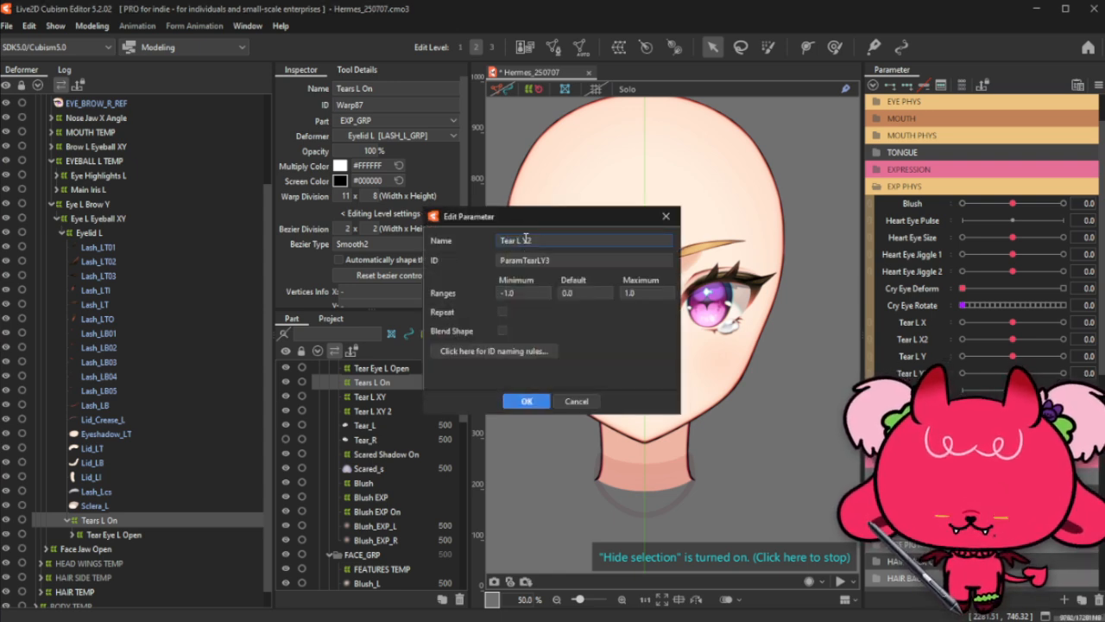
pyautogui.press('BackSpace')
pyautogui.write('R')
pyautogui.press('Tab')
pyautogui.click(573, 263)
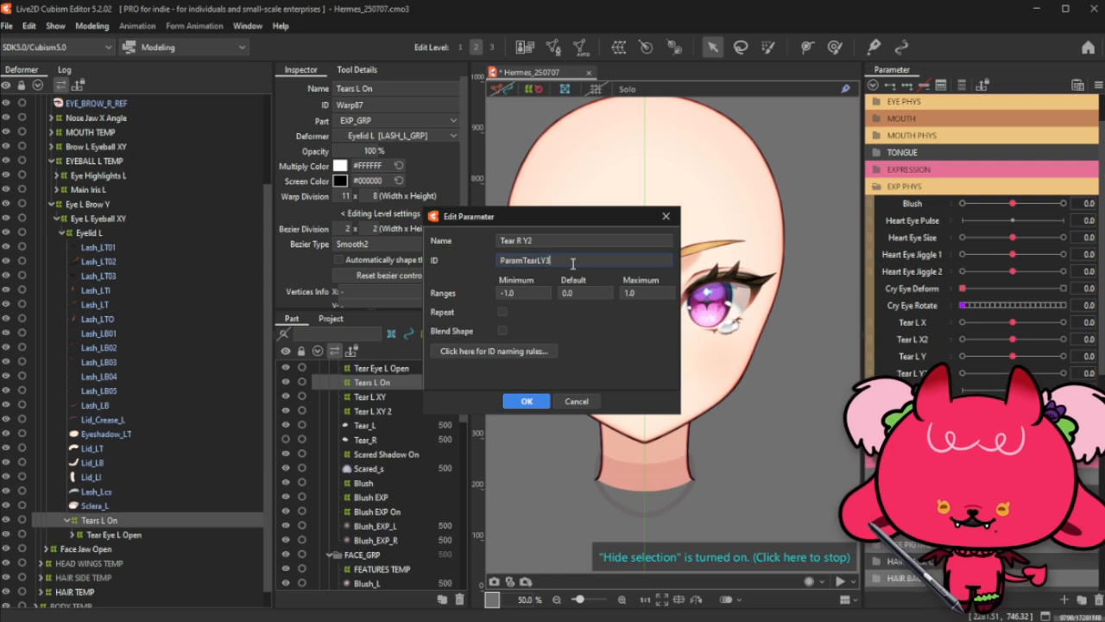
pyautogui.press('BackSpace')
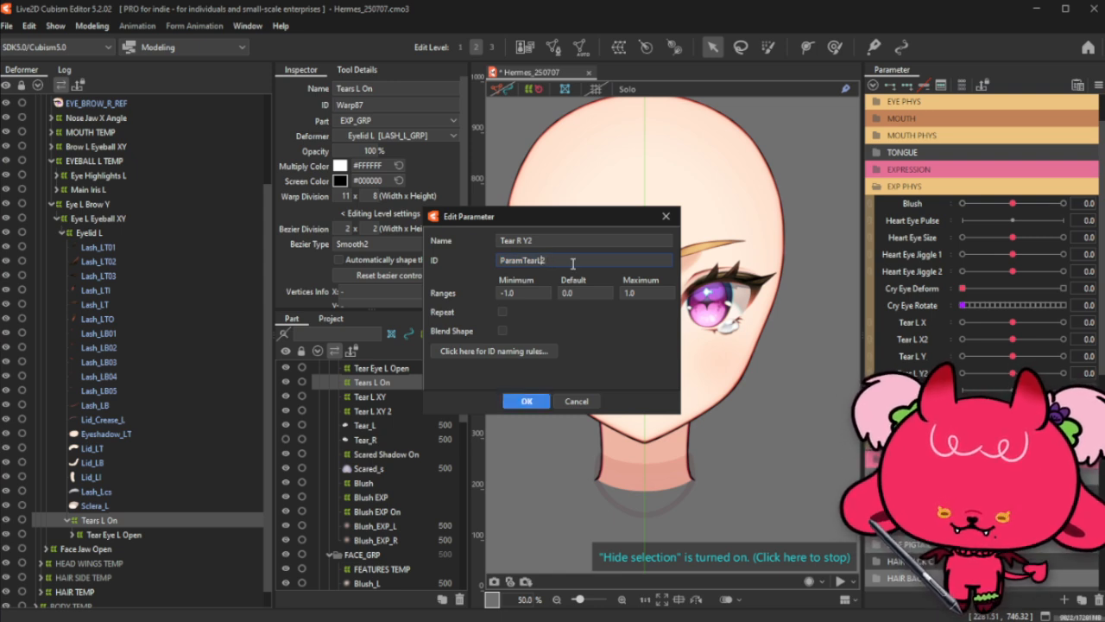
pyautogui.press('BackSpace')
pyautogui.write('RY')
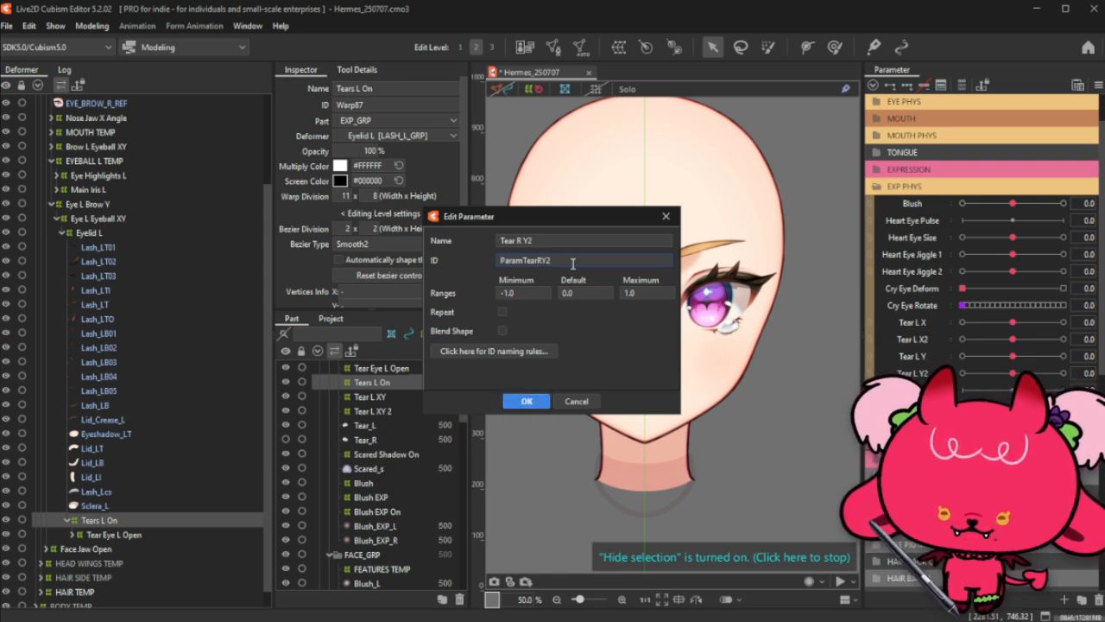
pyautogui.click(521, 403)
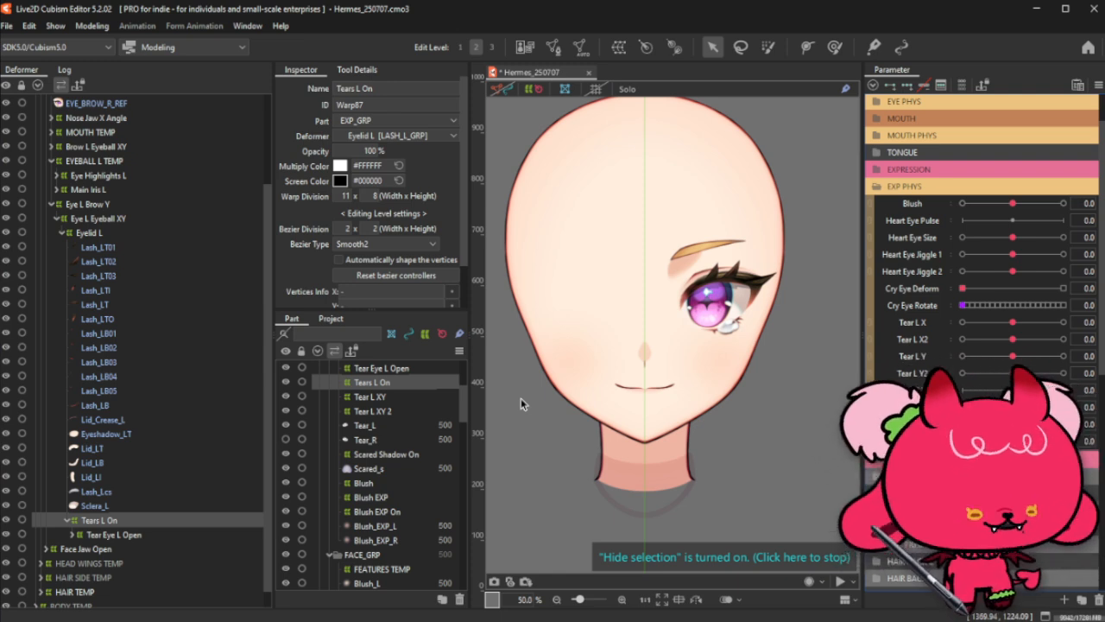
# Step: Save the model with the EXP PHYS group collapsed and reset all parameters to their default values
pyautogui.click(957, 188)
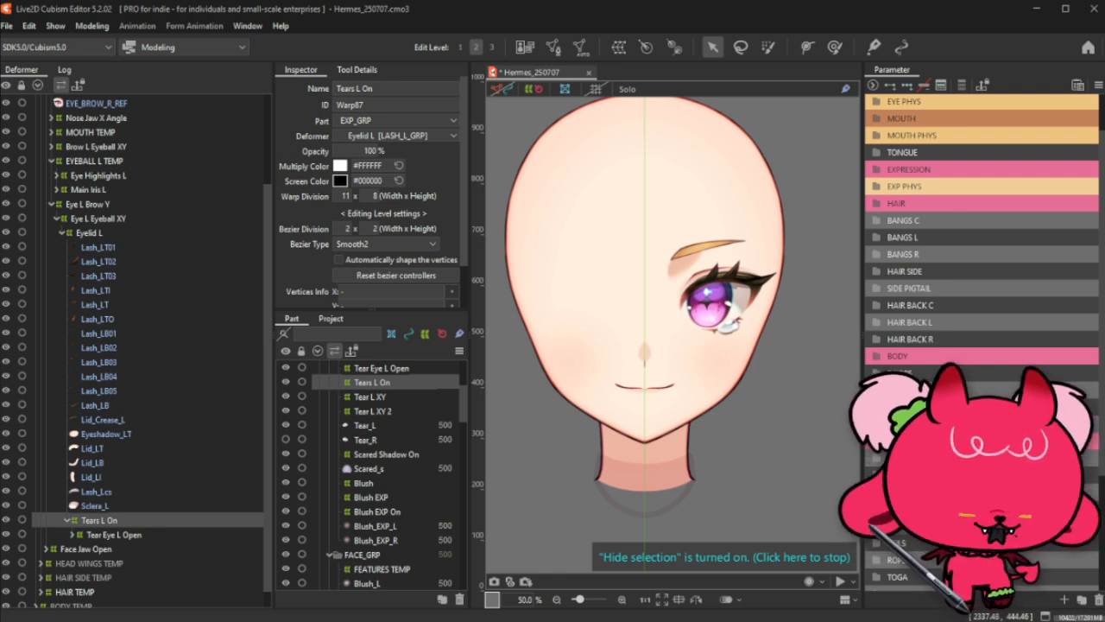
pyautogui.click(761, 18)
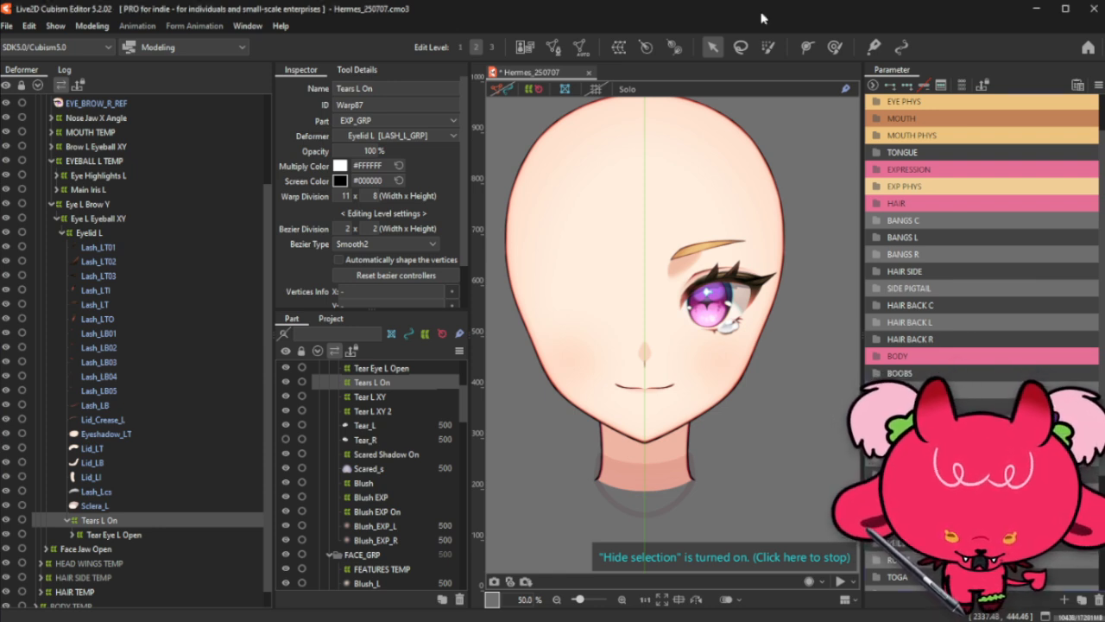
pyautogui.hotkey('ctrl', 's')
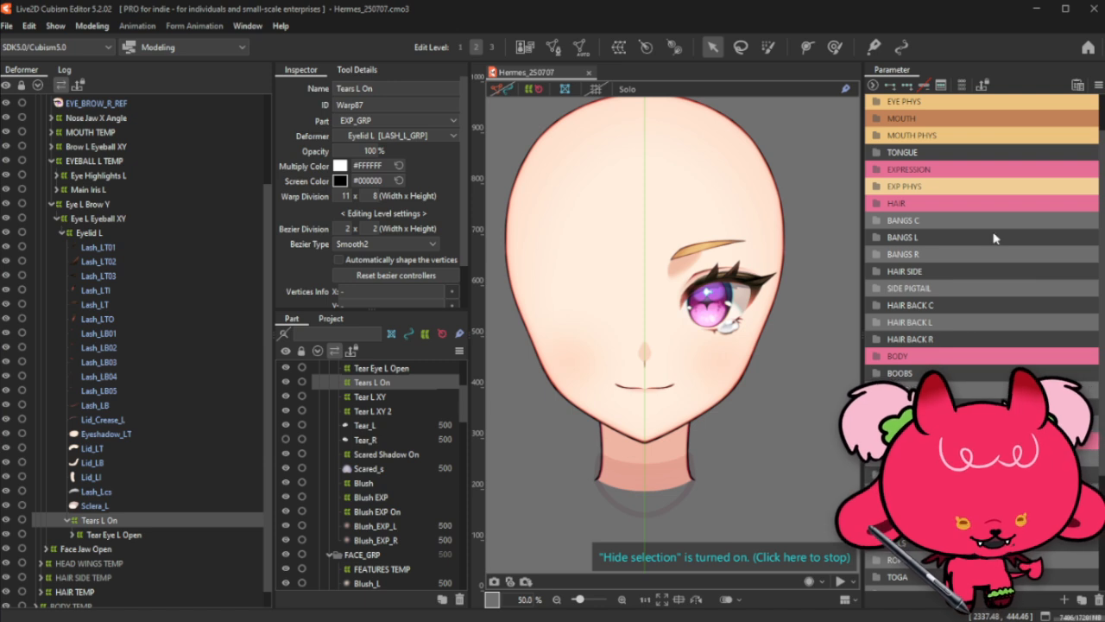
pyautogui.click(1098, 85)
pyautogui.click(963, 107)
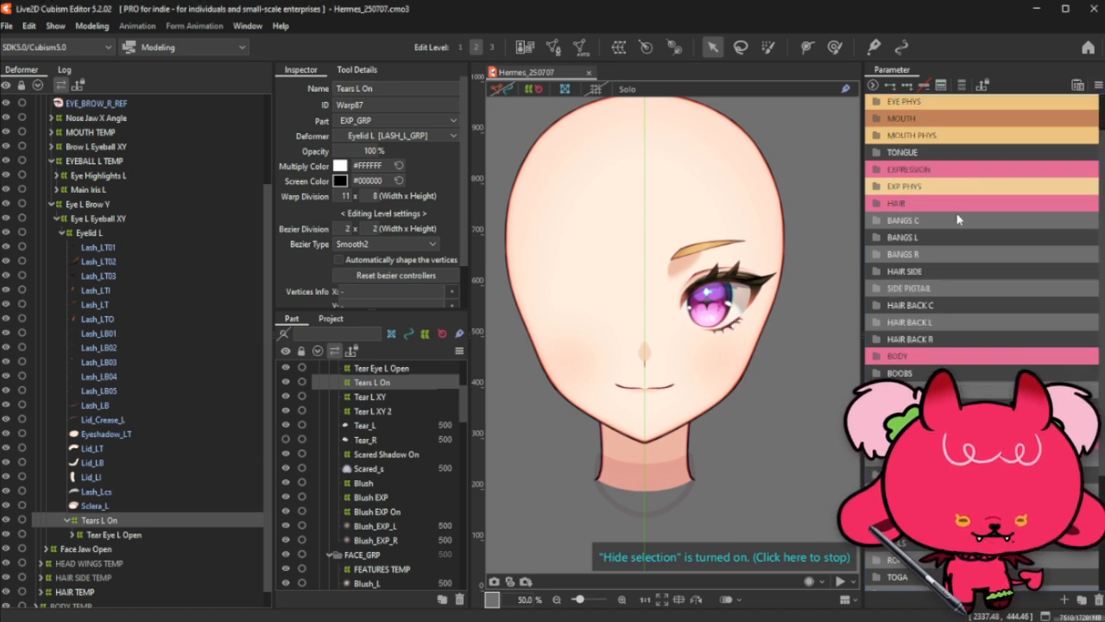